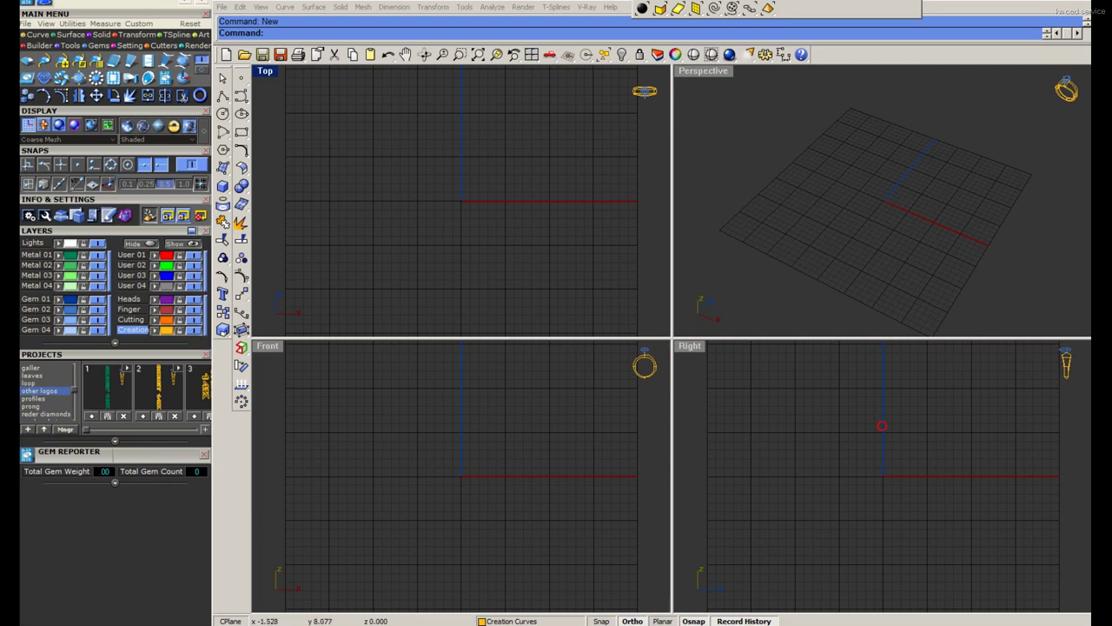
Flip between reference photos IMG_0513 and IMG_0514, then close the viewer to reveal the Notepad specs.
{"action": "left_click", "coordinate": [543, 405]}
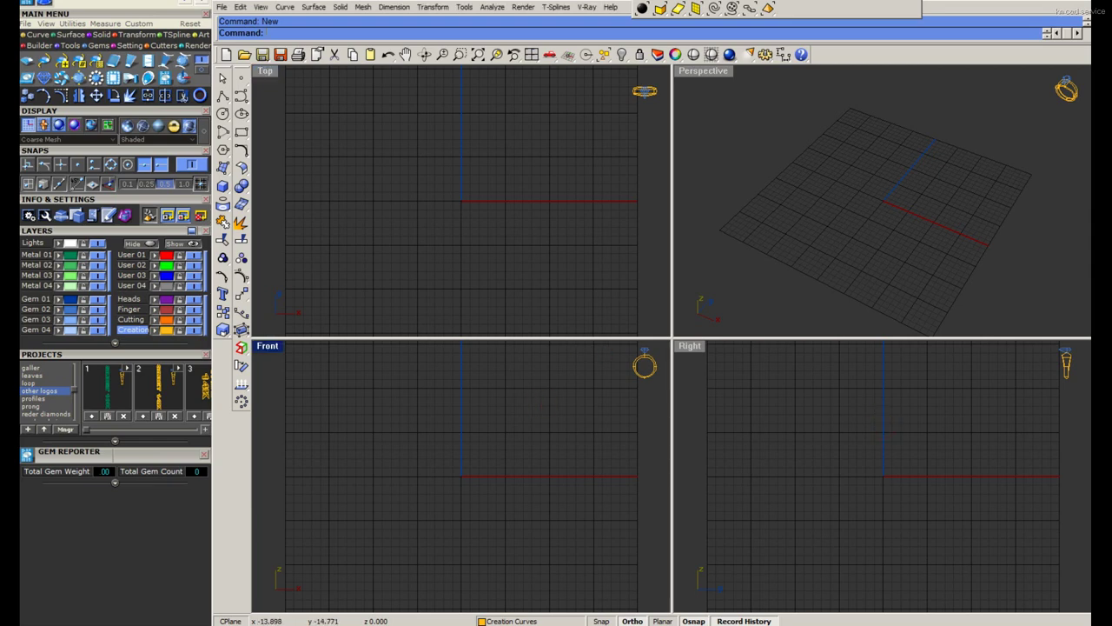
{"action": "key", "text": "alt+Tab"}
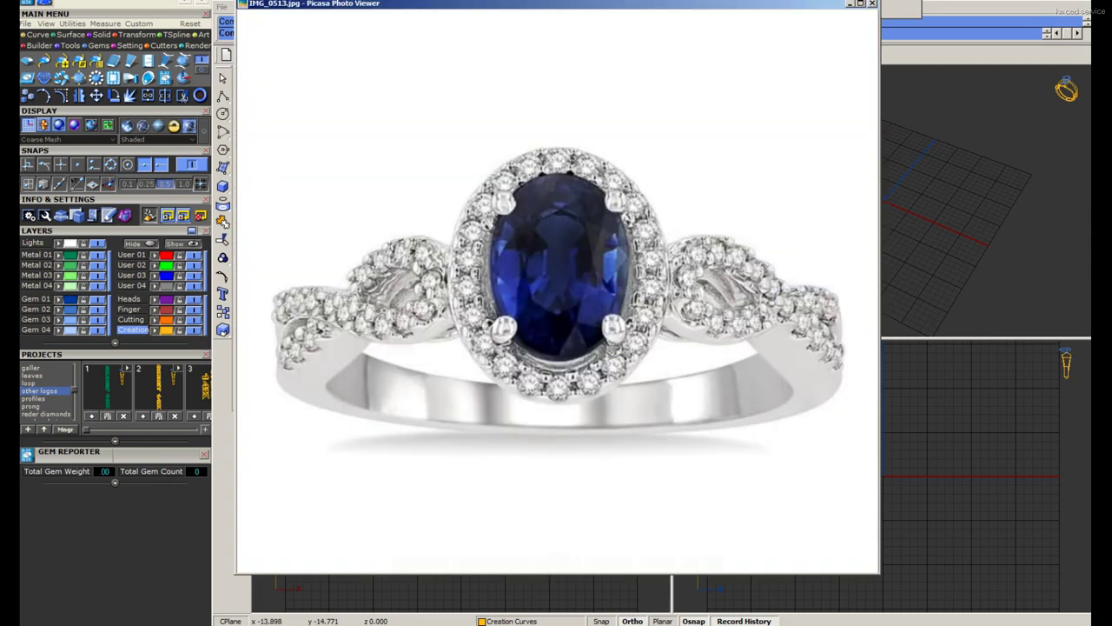
{"action": "scroll", "coordinate": [705, 416], "scroll_direction": "down", "scroll_amount": 1}
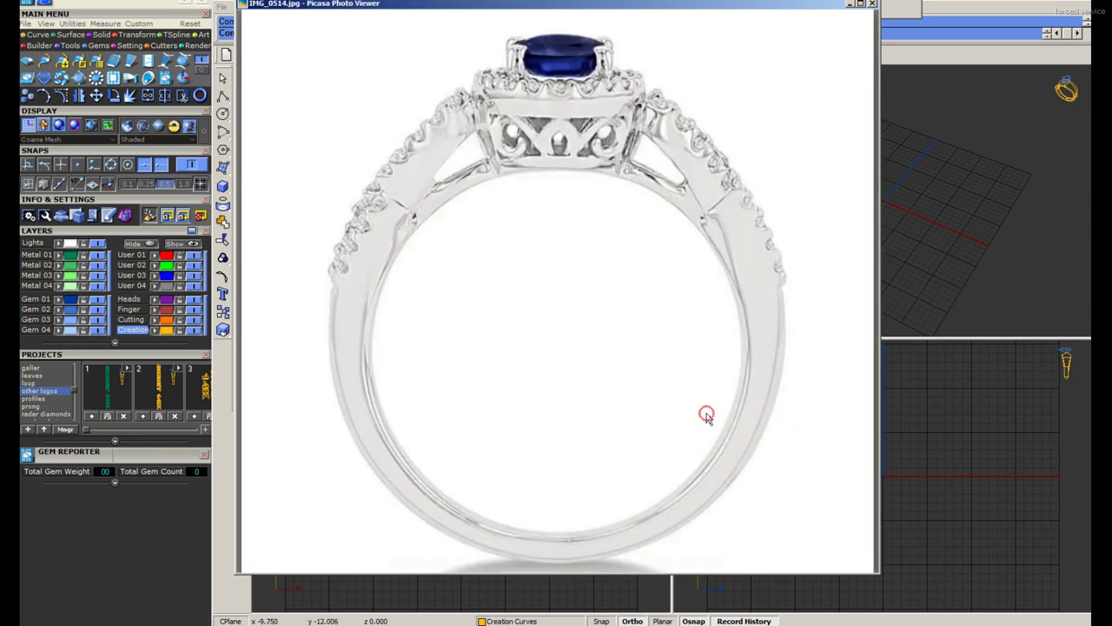
{"action": "scroll", "coordinate": [705, 413], "scroll_direction": "up", "scroll_amount": 1}
{"action": "scroll", "coordinate": [706, 418], "scroll_direction": "down", "scroll_amount": 1}
{"action": "scroll", "coordinate": [705, 418], "scroll_direction": "up", "scroll_amount": 1}
{"action": "scroll", "coordinate": [705, 418], "scroll_direction": "down", "scroll_amount": 1}
{"action": "scroll", "coordinate": [704, 418], "scroll_direction": "up", "scroll_amount": 1}
{"action": "scroll", "coordinate": [705, 418], "scroll_direction": "down", "scroll_amount": 1}
{"action": "scroll", "coordinate": [704, 418], "scroll_direction": "up", "scroll_amount": 1}
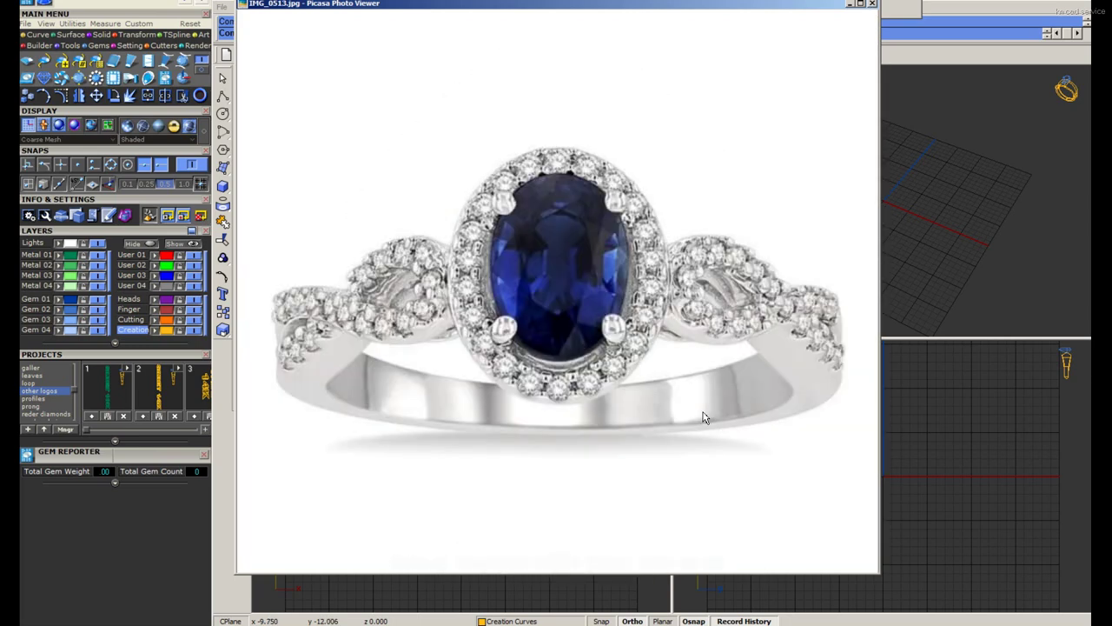
{"action": "scroll", "coordinate": [705, 418], "scroll_direction": "down", "scroll_amount": 1}
{"action": "scroll", "coordinate": [752, 322], "scroll_direction": "up", "scroll_amount": 1}
{"action": "left_click", "coordinate": [850, 7]}
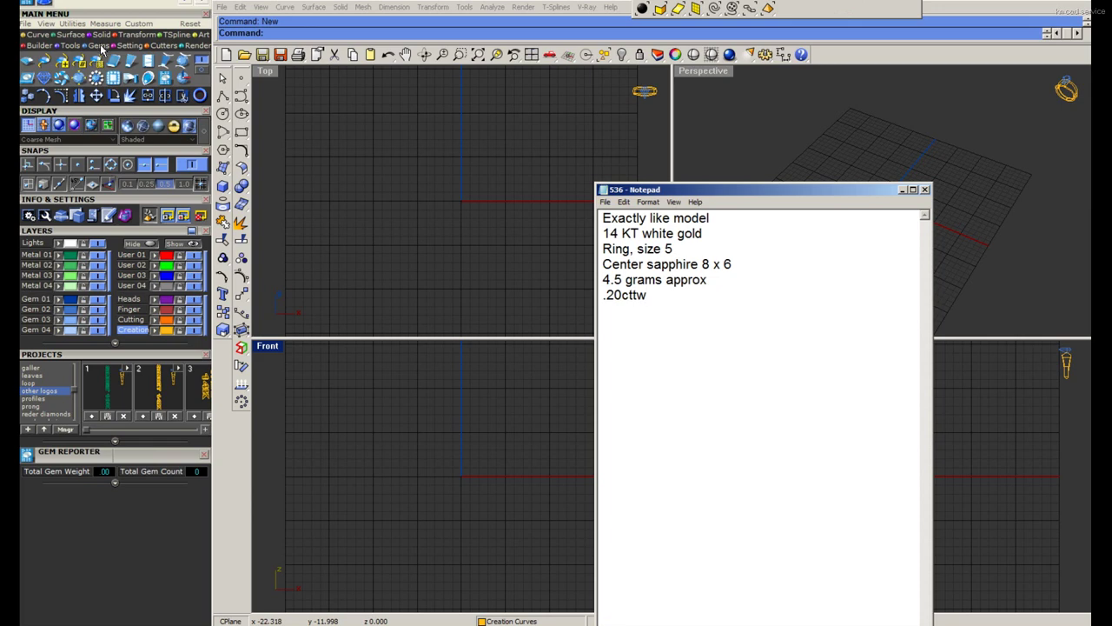
Insert an 8.50 x 6.50 mm oval Gem-cut stone from the Gem Loader's second page.
{"action": "left_click", "coordinate": [26, 63]}
{"action": "scroll", "coordinate": [119, 532], "scroll_direction": "down", "scroll_amount": 3}
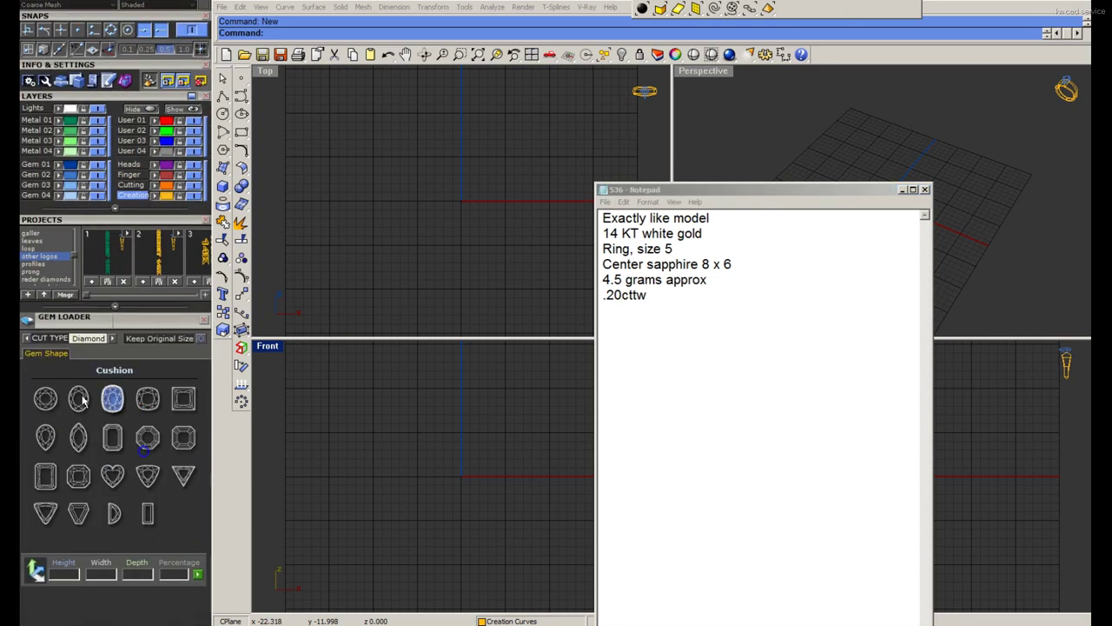
{"action": "left_click", "coordinate": [113, 339]}
{"action": "left_click", "coordinate": [113, 339]}
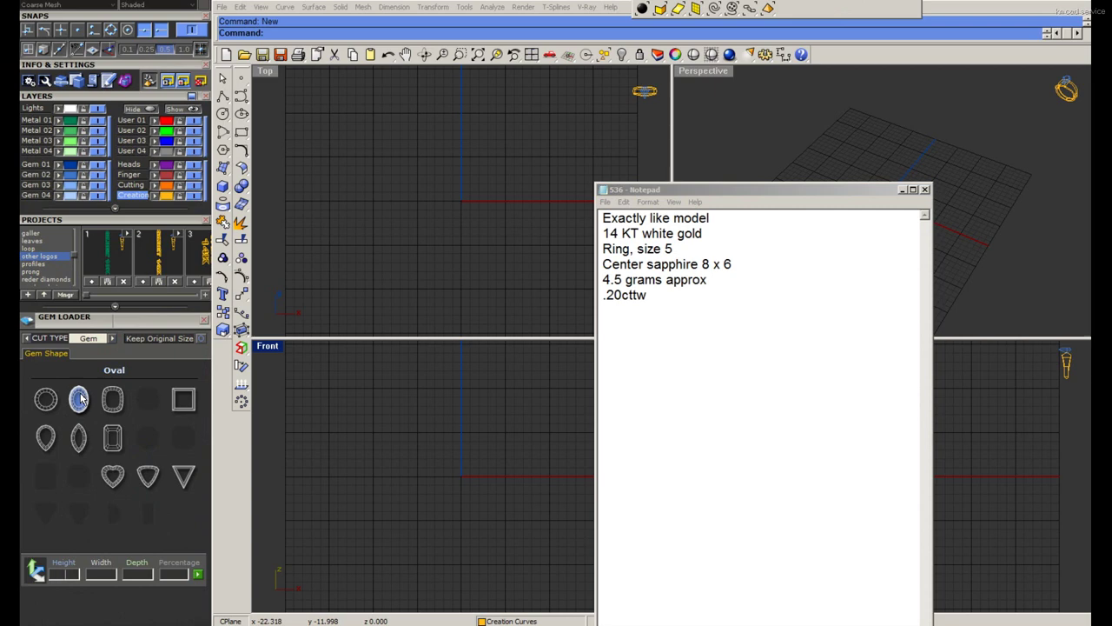
{"action": "left_click", "coordinate": [78, 398]}
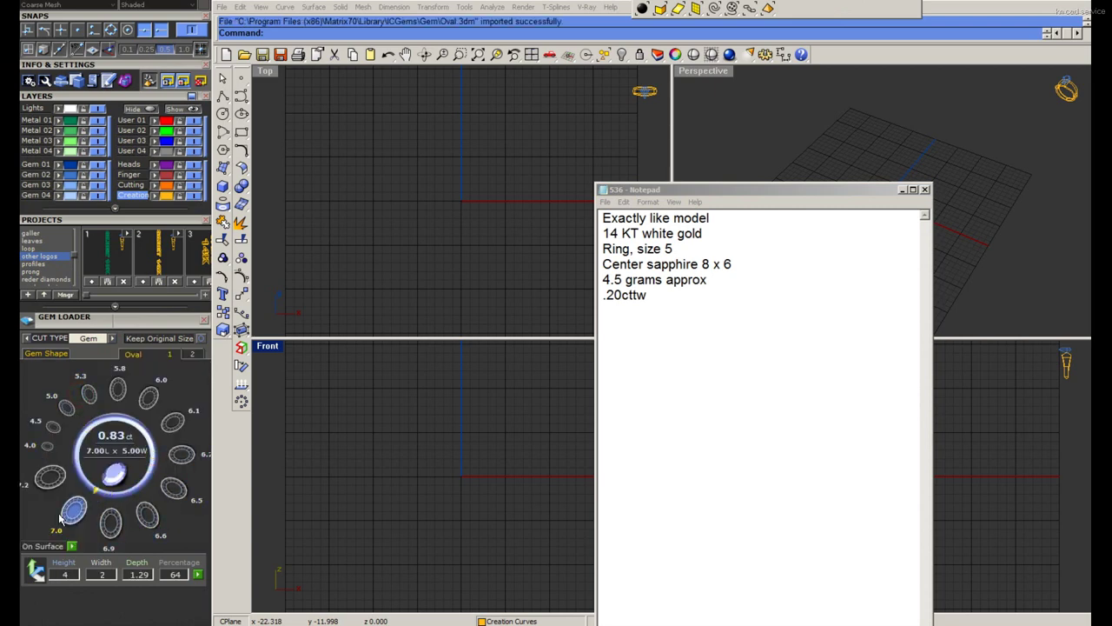
{"action": "left_click", "coordinate": [192, 354]}
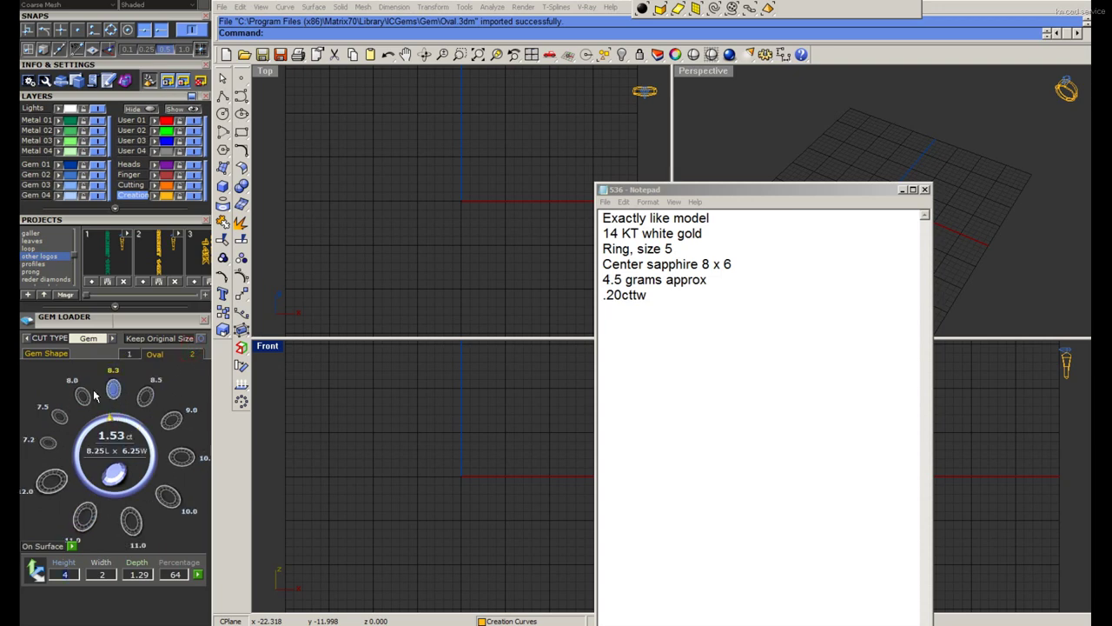
{"action": "left_click", "coordinate": [146, 396]}
{"action": "scroll", "coordinate": [461, 252], "scroll_direction": "up", "scroll_amount": 3}
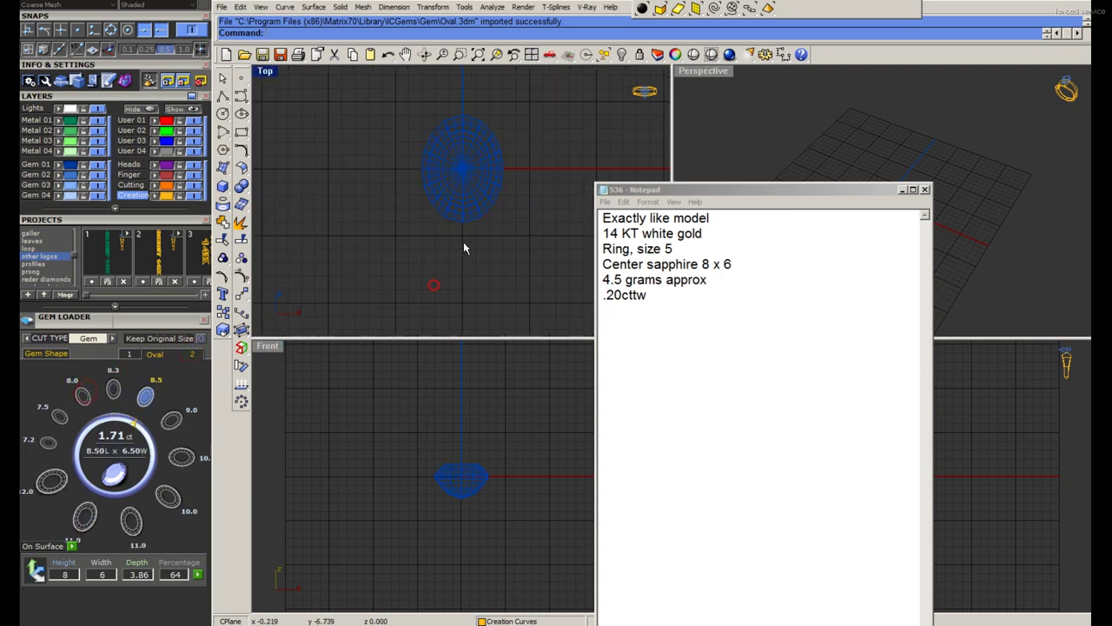
Save the job's 3dm file with Ctrl+S.
{"action": "left_click", "coordinate": [491, 184]}
{"action": "key", "text": "ctrl+s"}
{"action": "key", "text": "Return"}
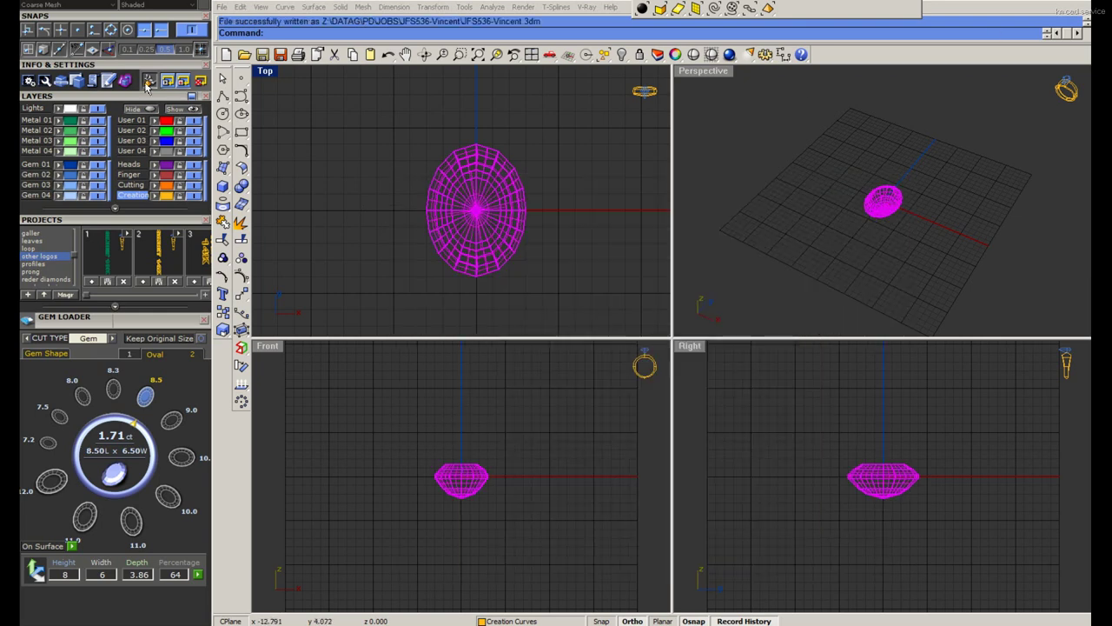
{"action": "left_click", "coordinate": [29, 241]}
Create a Gem Profile outline curve around the oval gem's girdle.
{"action": "left_click", "coordinate": [128, 222]}
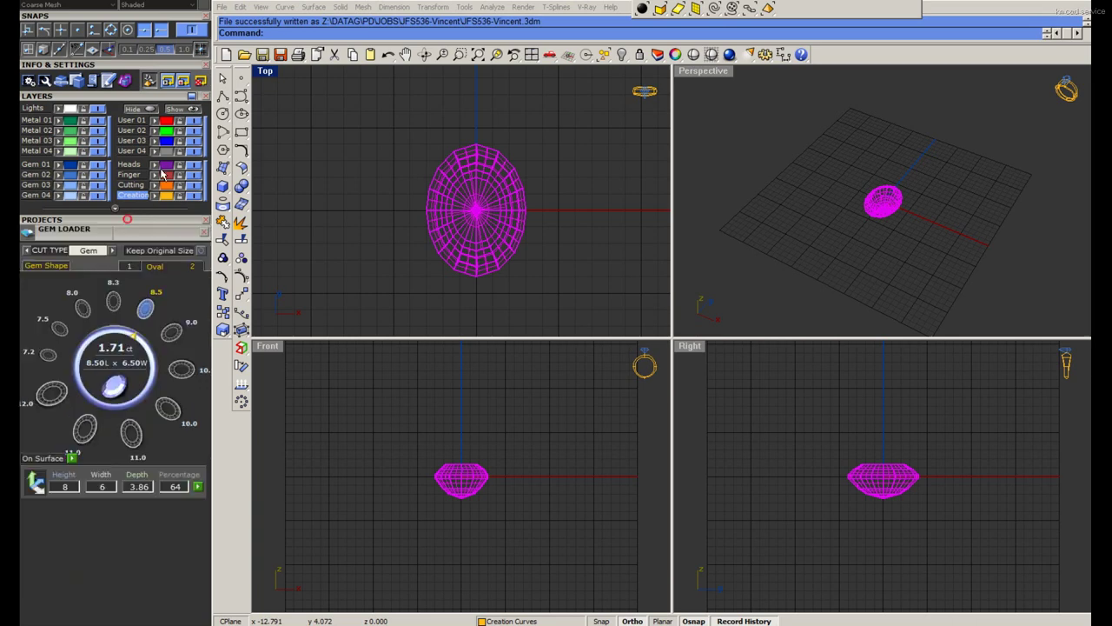
{"action": "scroll", "coordinate": [157, 122], "scroll_direction": "up", "scroll_amount": 3}
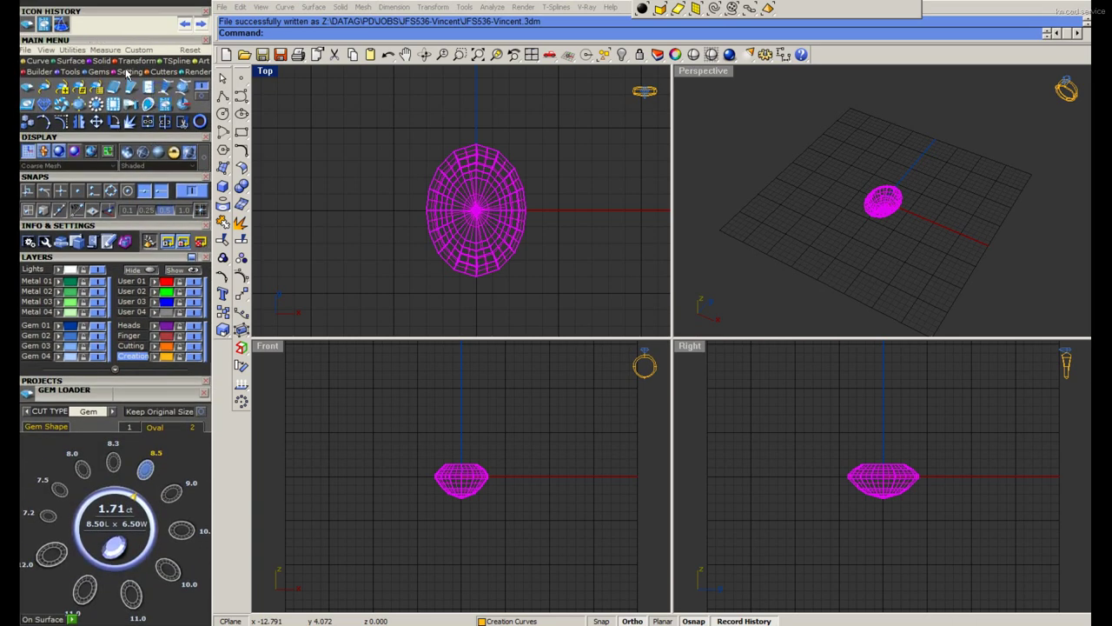
{"action": "left_click", "coordinate": [99, 72]}
{"action": "left_click", "coordinate": [130, 71]}
{"action": "left_click", "coordinate": [148, 104]}
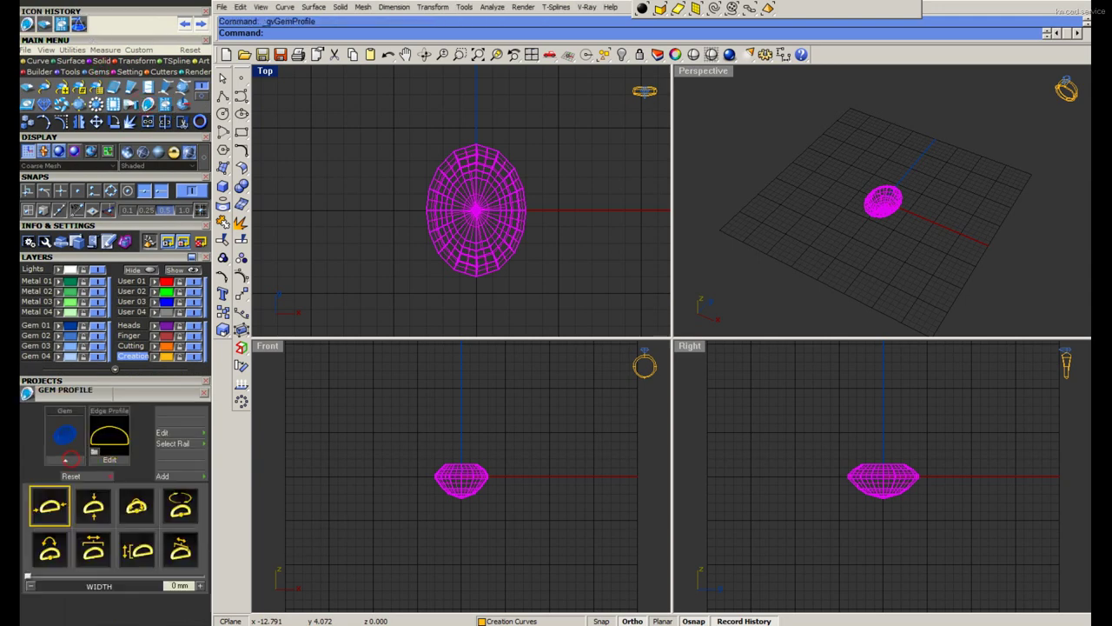
{"action": "left_click_drag", "start_coordinate": [362, 416], "coordinate": [550, 506]}
Glance at the ring specification notes, then bring up the Ring Rail tool.
{"action": "key", "text": "alt+Tab"}
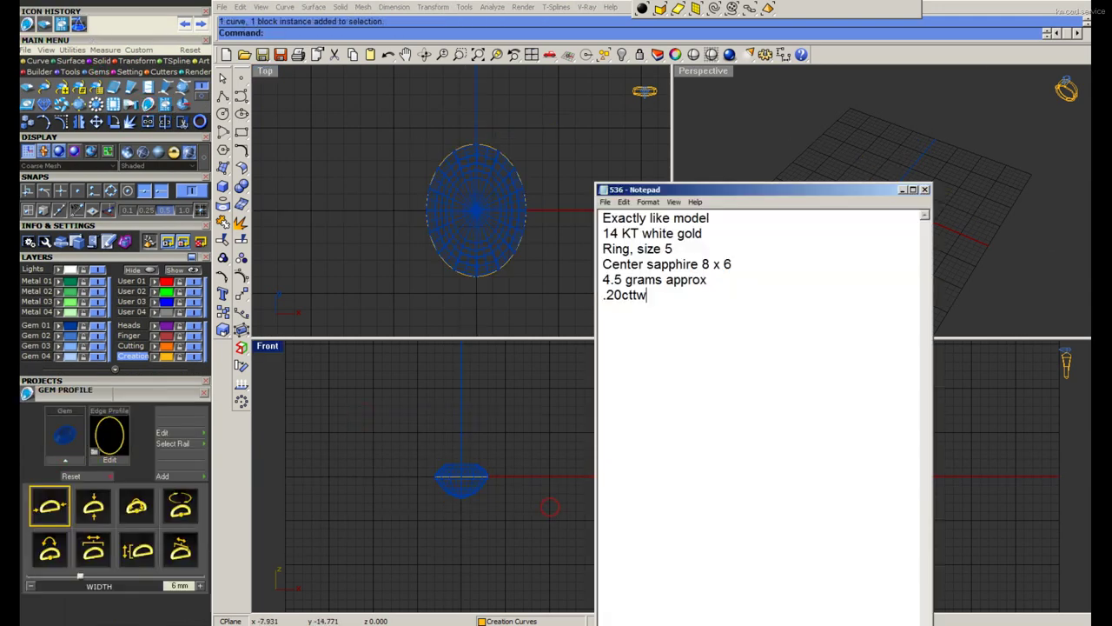
{"action": "key", "text": "alt+Tab"}
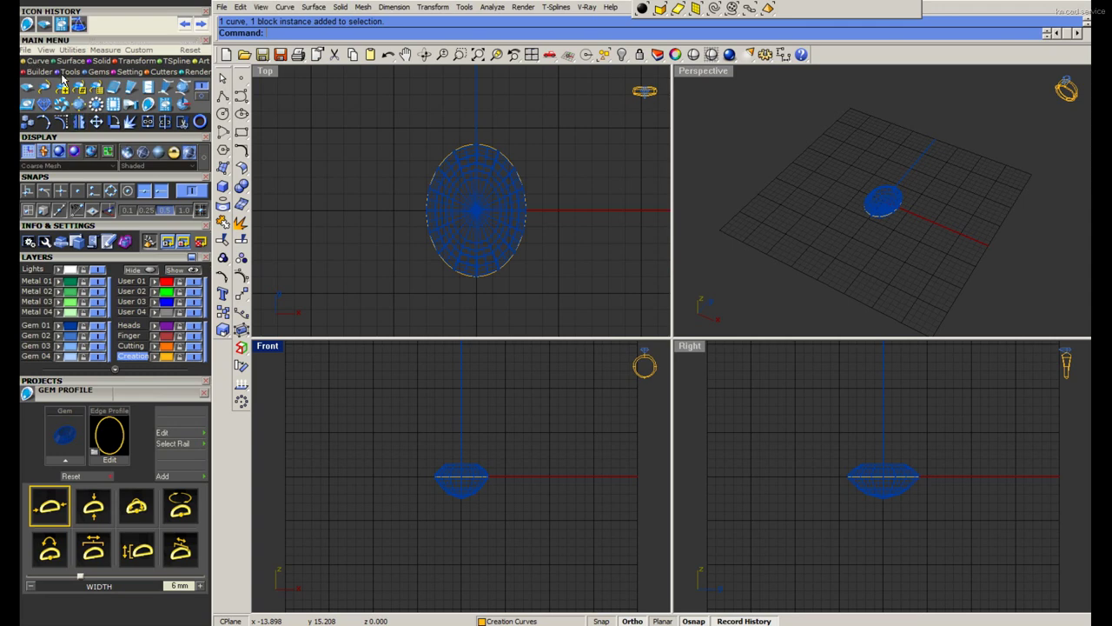
{"action": "left_click", "coordinate": [38, 72]}
{"action": "left_click", "coordinate": [27, 87]}
Create a size 5 ring rail circle.
{"action": "left_click", "coordinate": [163, 393]}
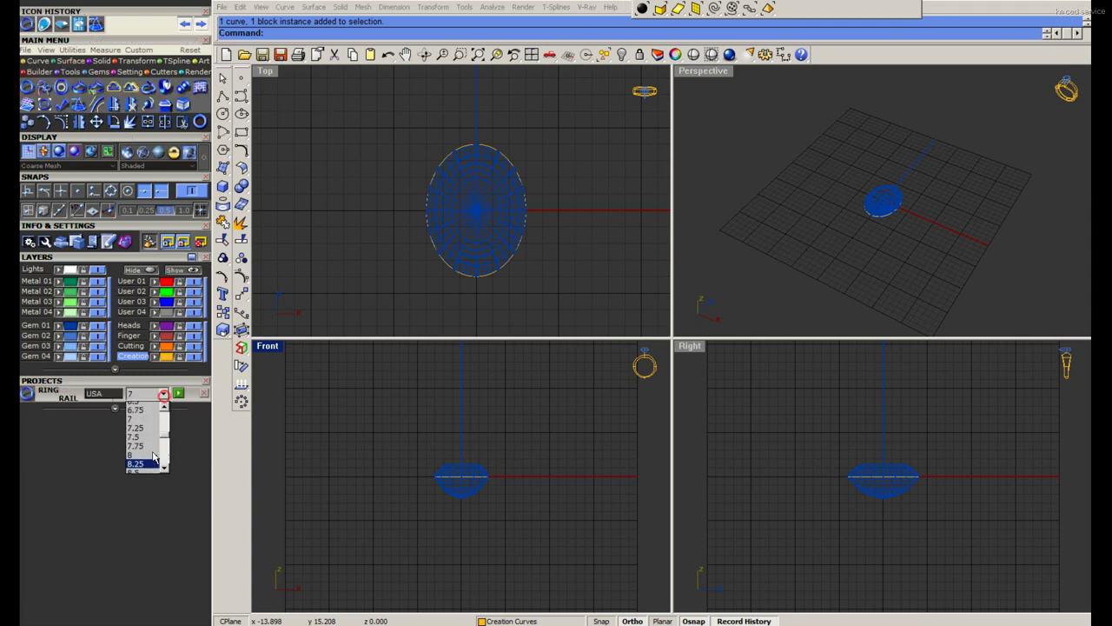
{"action": "scroll", "coordinate": [143, 435], "scroll_direction": "up", "scroll_amount": 3}
{"action": "left_click", "coordinate": [134, 416]}
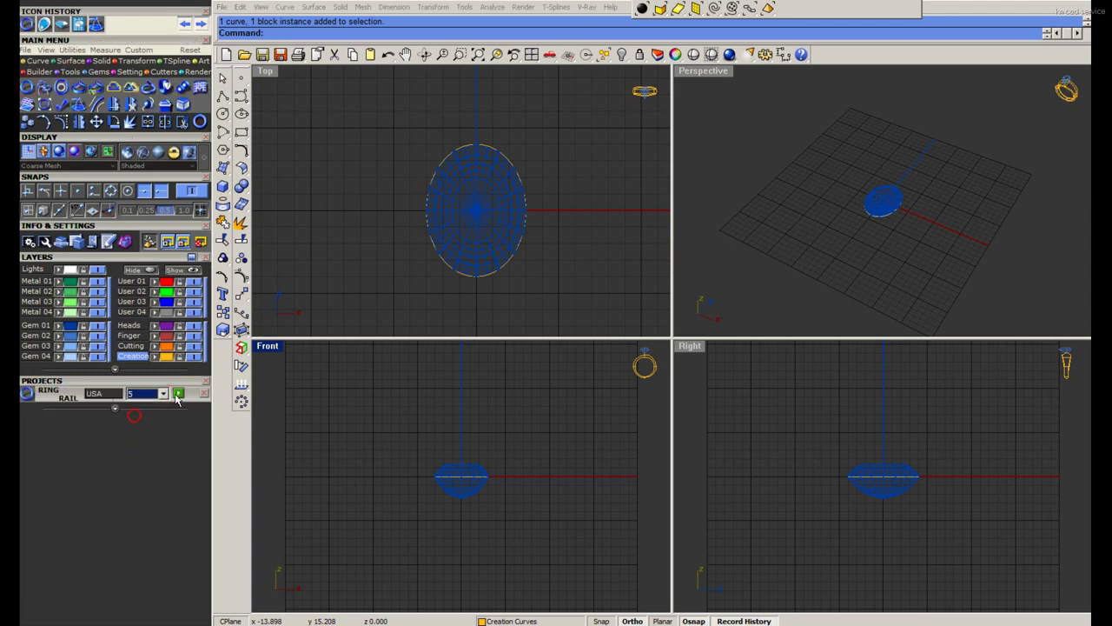
{"action": "left_click", "coordinate": [178, 395]}
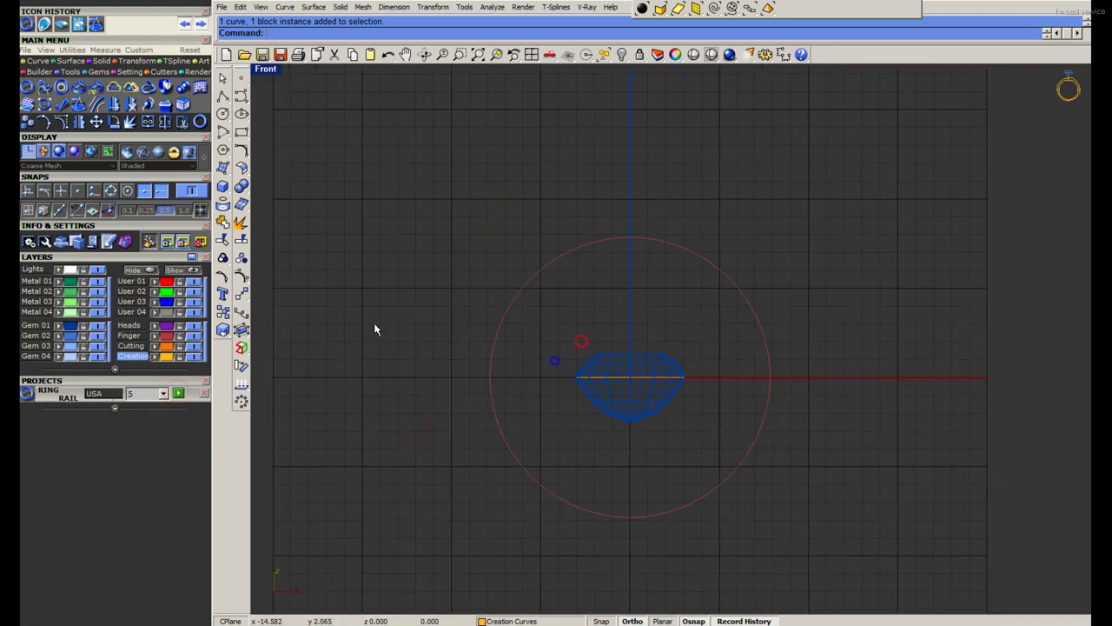
Turn off Record History, open the Osnap settings, and check the side-view reference photo.
{"action": "left_click", "coordinate": [738, 621]}
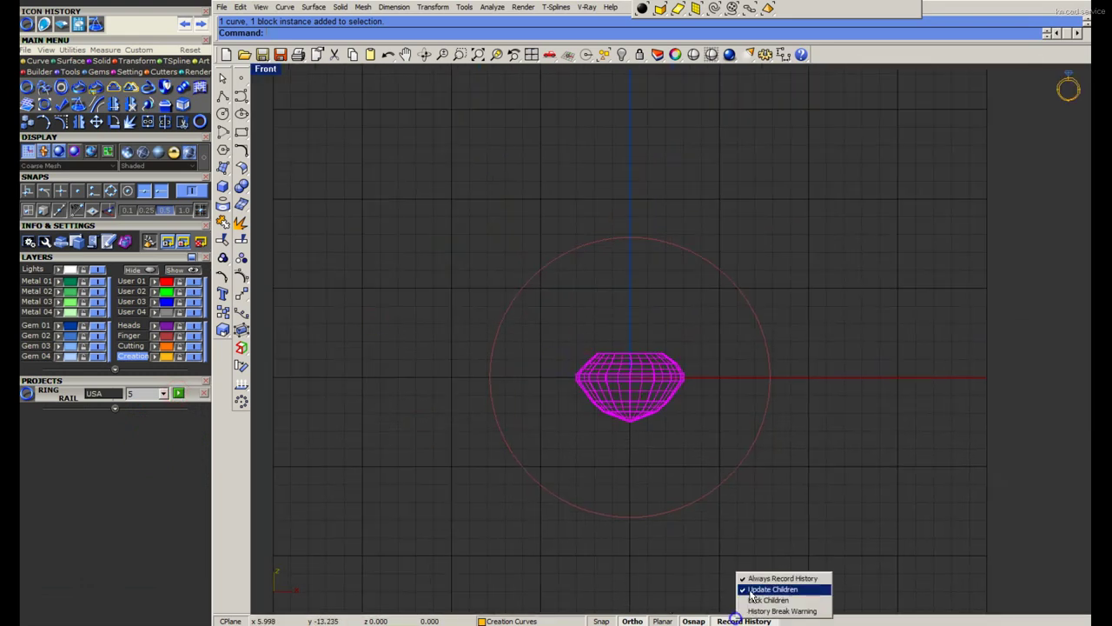
{"action": "left_click", "coordinate": [743, 581]}
{"action": "left_click", "coordinate": [693, 621]}
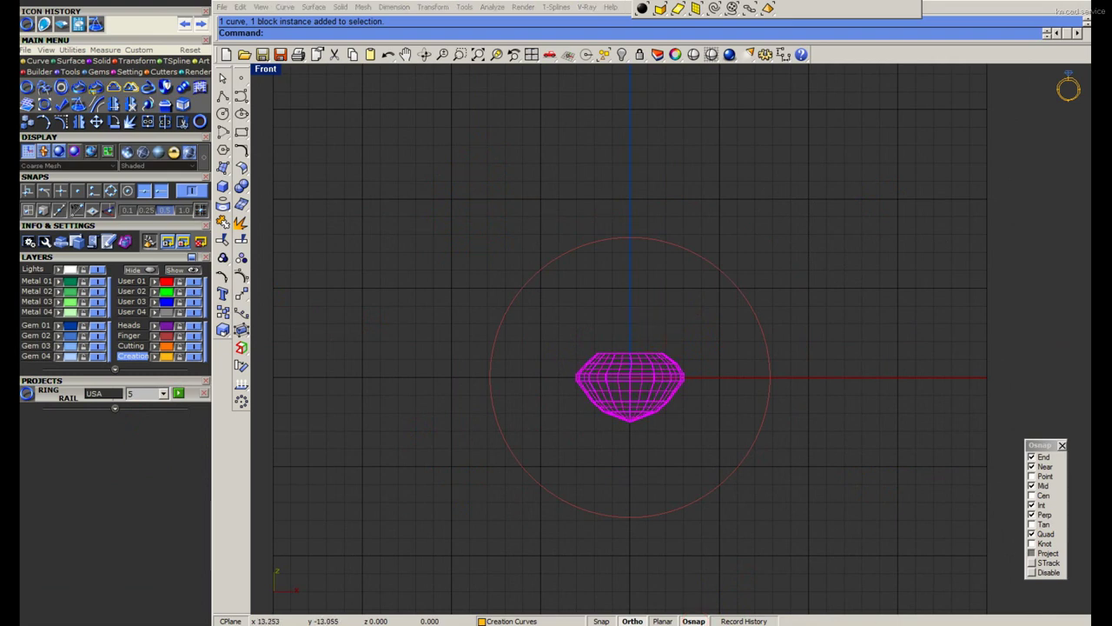
{"action": "key", "text": "alt+Tab"}
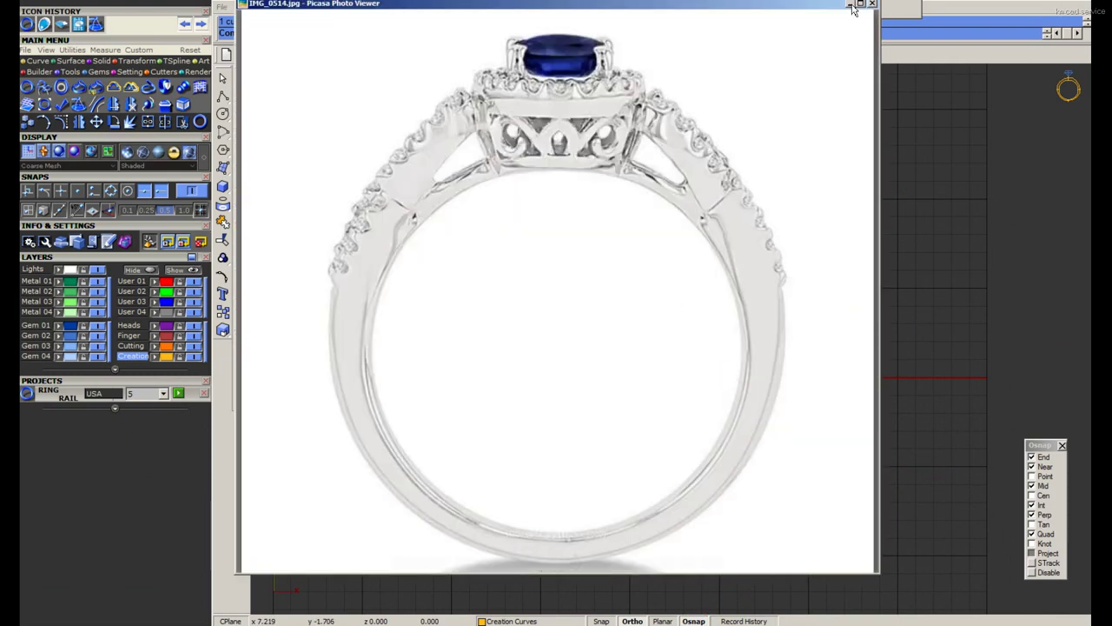
{"action": "left_click", "coordinate": [850, 5]}
Move the gem onto the top of the ring circle, raise it slightly higher, and save.
{"action": "scroll", "coordinate": [609, 365], "scroll_direction": "up", "scroll_amount": 2}
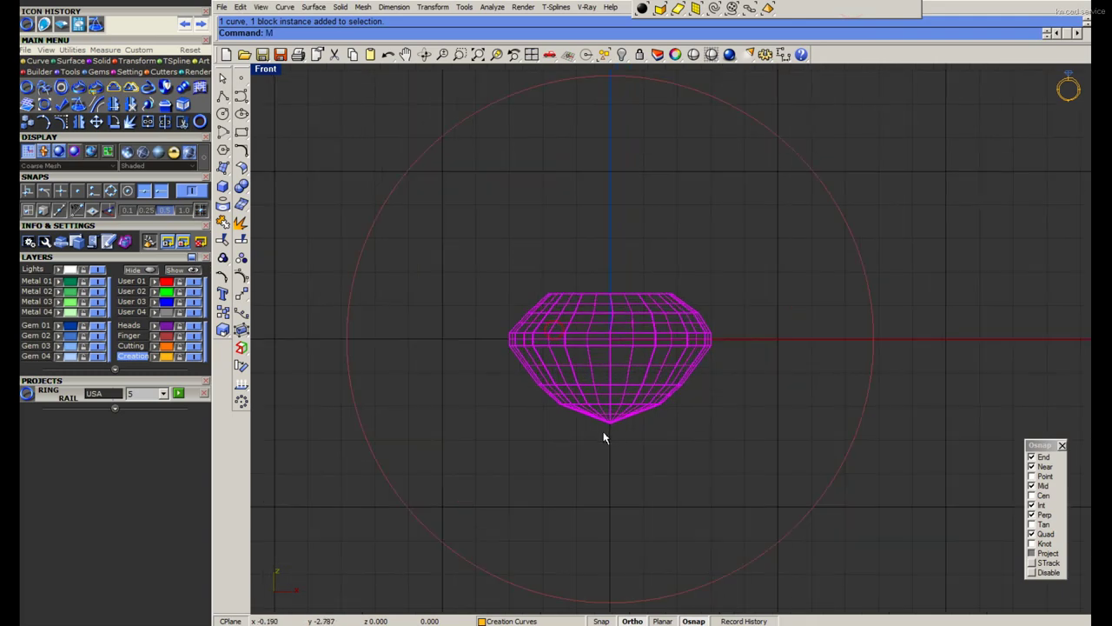
{"action": "left_click", "coordinate": [610, 423]}
{"action": "left_click", "coordinate": [600, 248]}
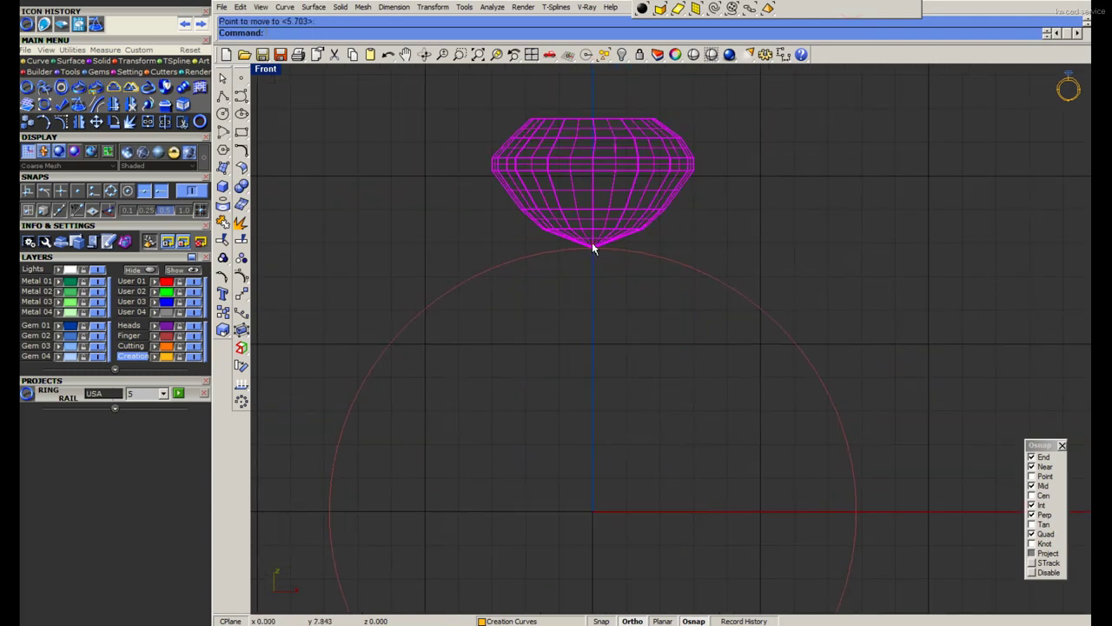
{"action": "right_click", "coordinate": [730, 308]}
{"action": "left_click", "coordinate": [785, 328]}
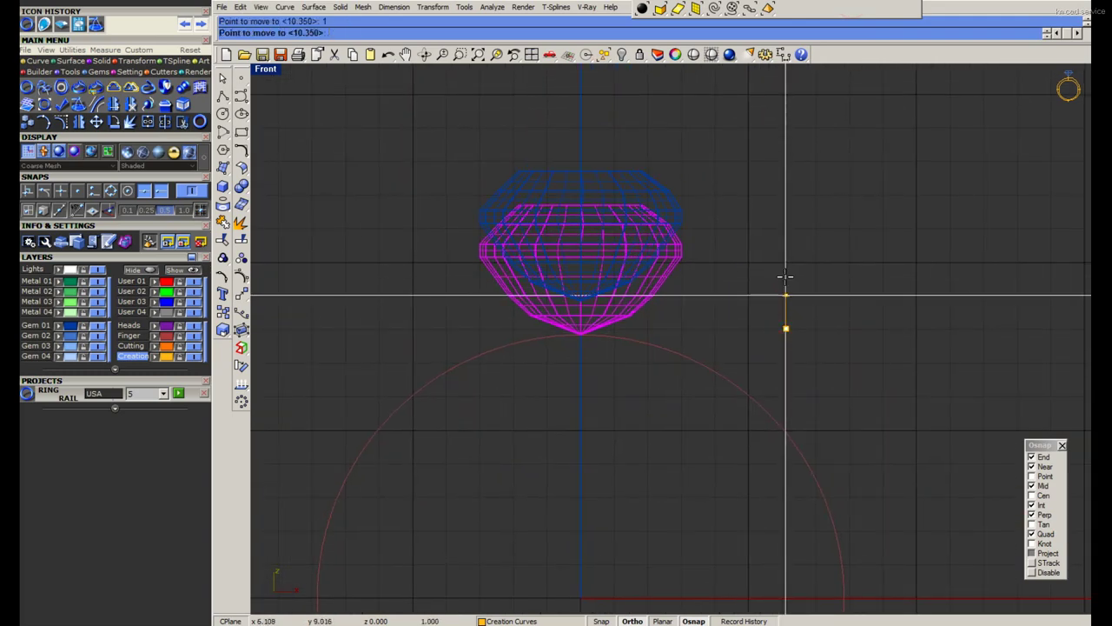
{"action": "left_click", "coordinate": [785, 277]}
{"action": "scroll", "coordinate": [665, 228], "scroll_direction": "up", "scroll_amount": 2}
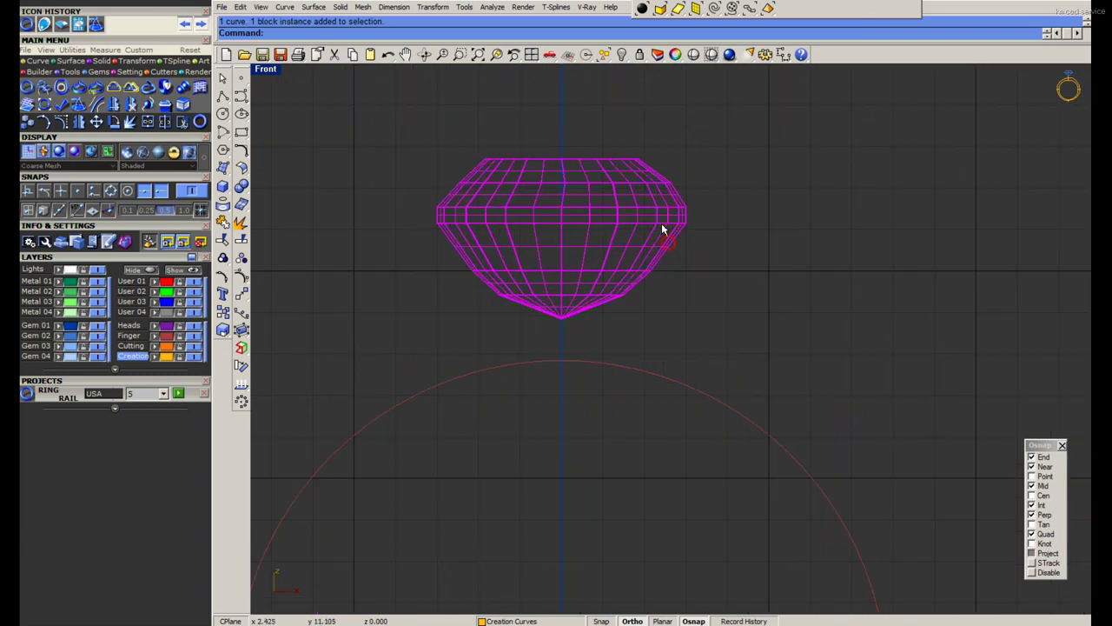
{"action": "left_click_drag", "start_coordinate": [677, 198], "coordinate": [718, 218]}
{"action": "key", "text": "ctrl+s"}
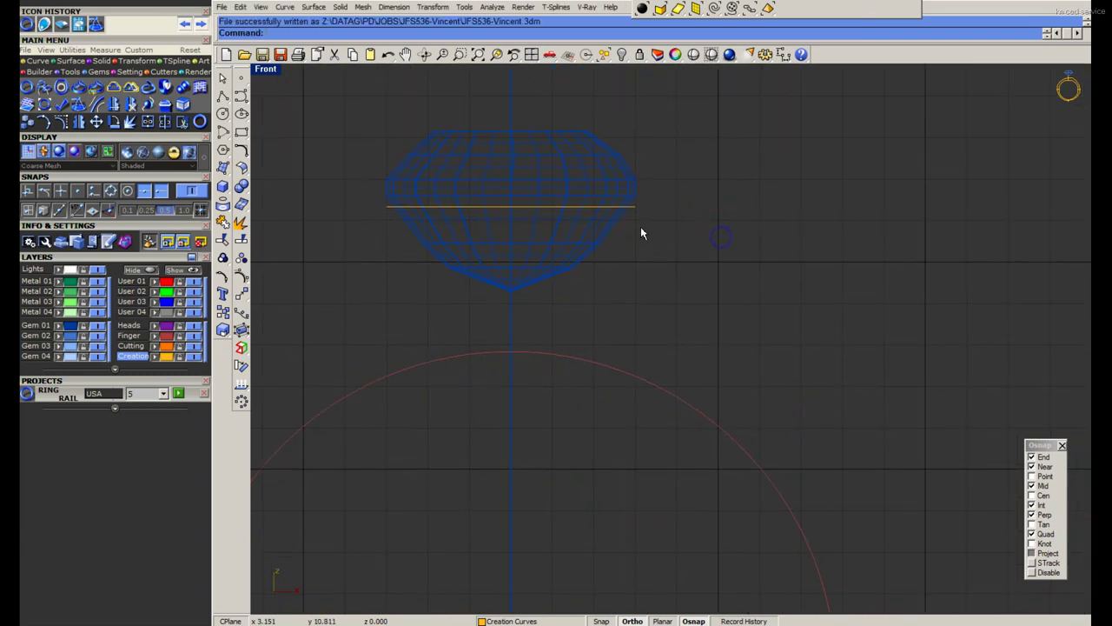
Start a rectangle with its first corner at the gem's girdle edge.
{"action": "scroll", "coordinate": [621, 203], "scroll_direction": "up", "scroll_amount": 2}
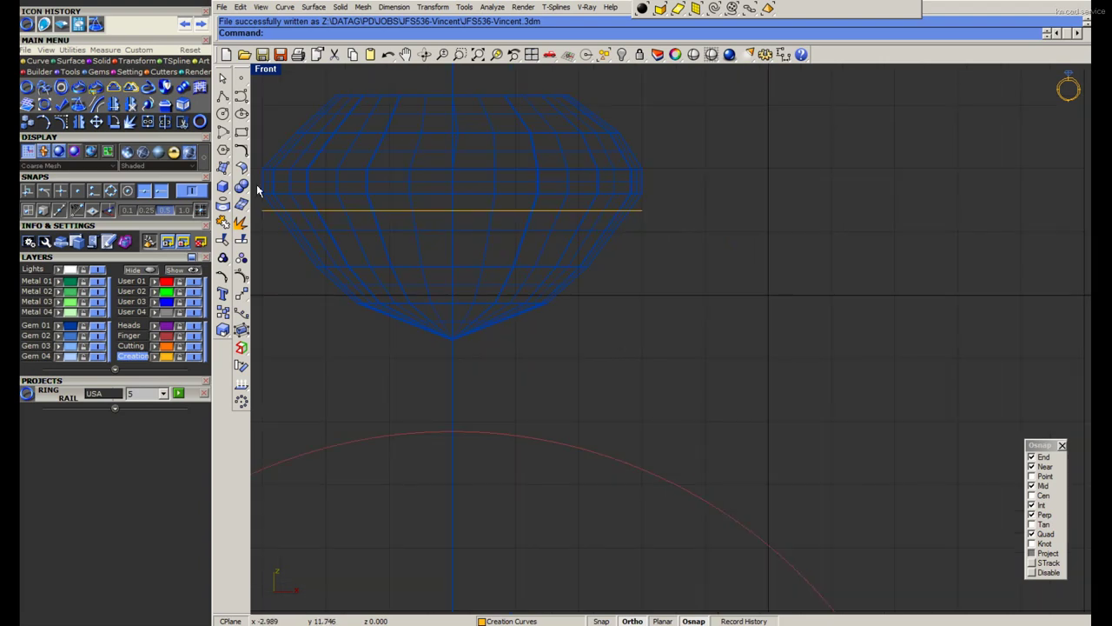
{"action": "left_click", "coordinate": [244, 134]}
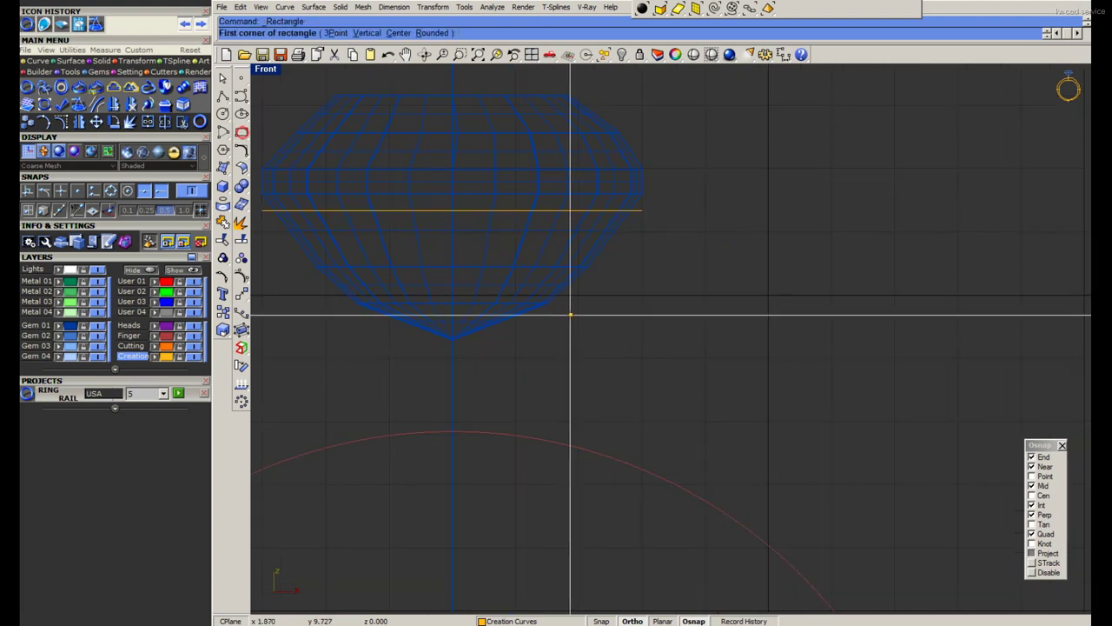
{"action": "left_click", "coordinate": [621, 199]}
{"action": "scroll", "coordinate": [620, 199], "scroll_direction": "down", "scroll_amount": 1}
{"action": "left_click", "coordinate": [35, 71]}
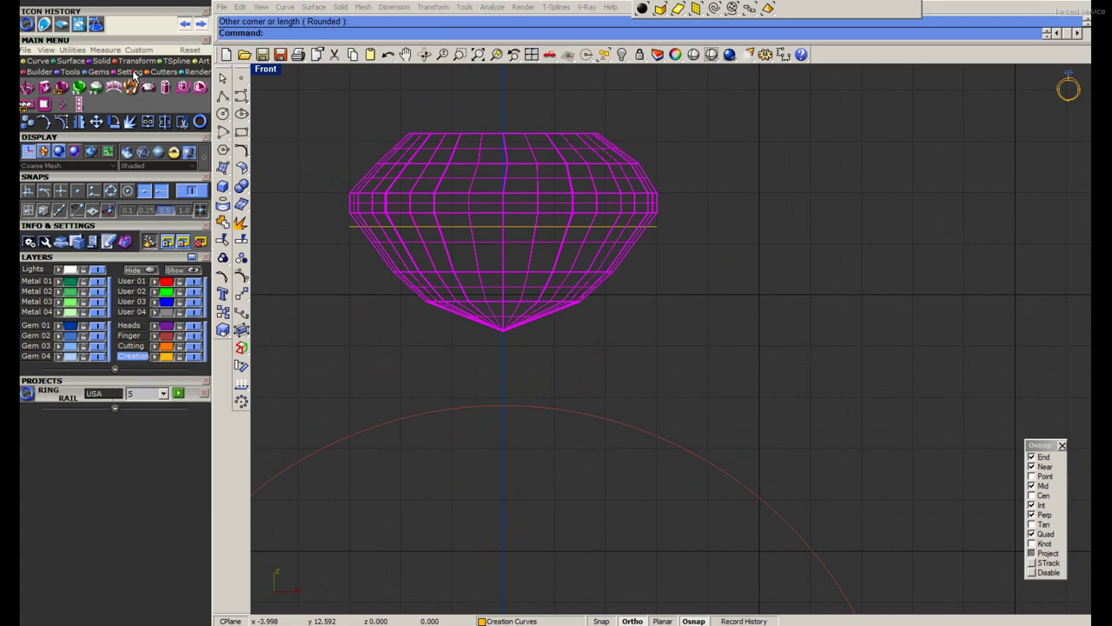
Start an under bezel on the oval gem with a 0.8 mm base thickness.
{"action": "left_click", "coordinate": [78, 87]}
{"action": "scroll", "coordinate": [149, 285], "scroll_direction": "down", "scroll_amount": 3}
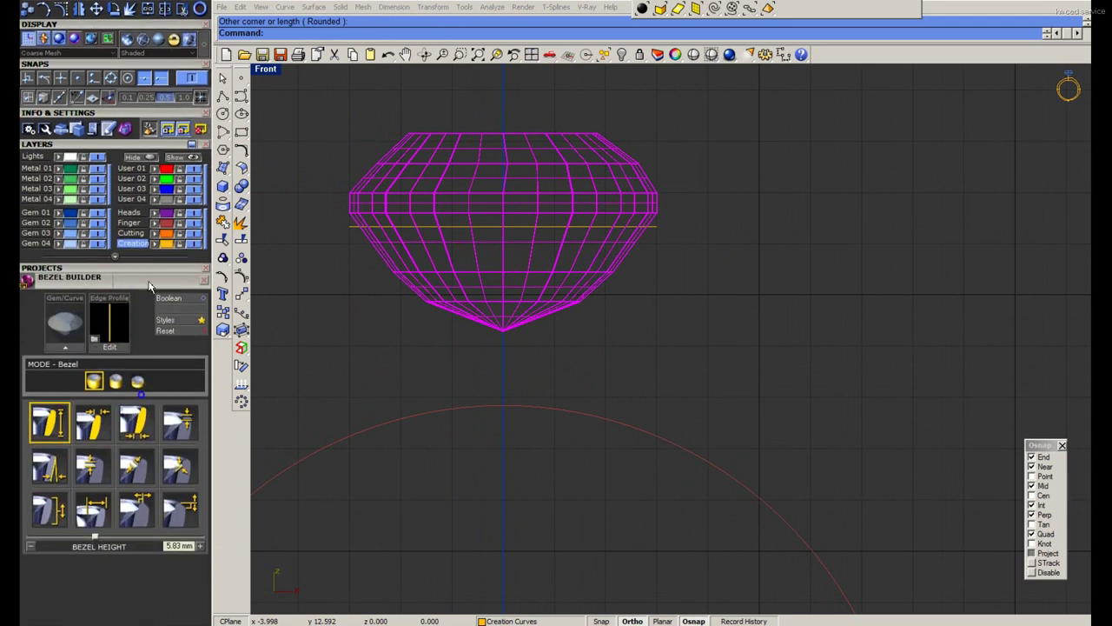
{"action": "left_click", "coordinate": [70, 351]}
{"action": "left_click", "coordinate": [115, 382]}
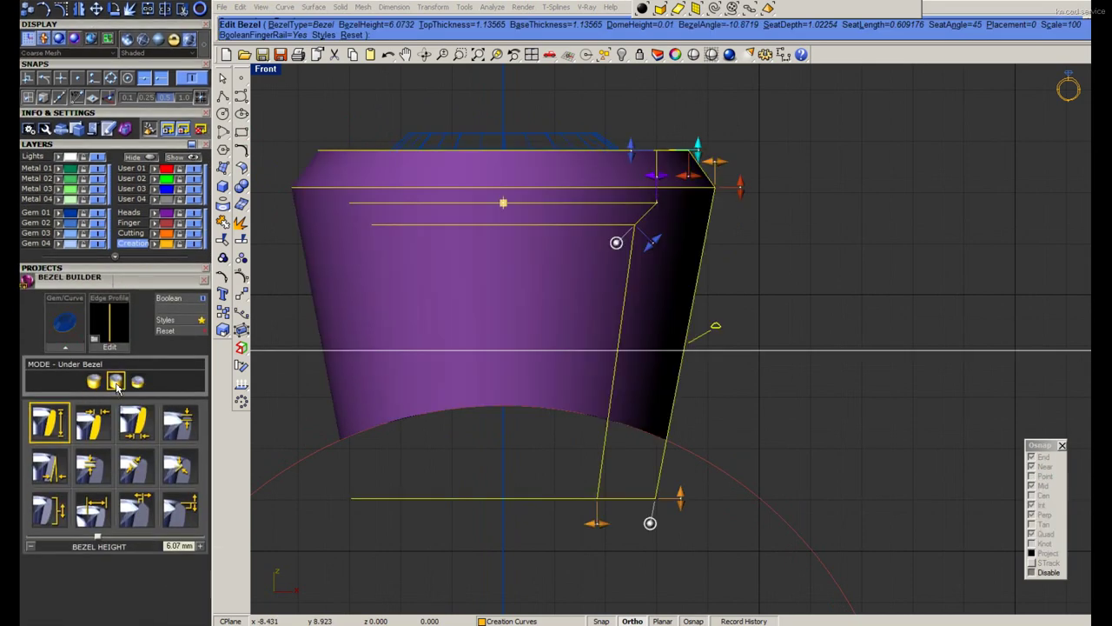
{"action": "left_click", "coordinate": [97, 436]}
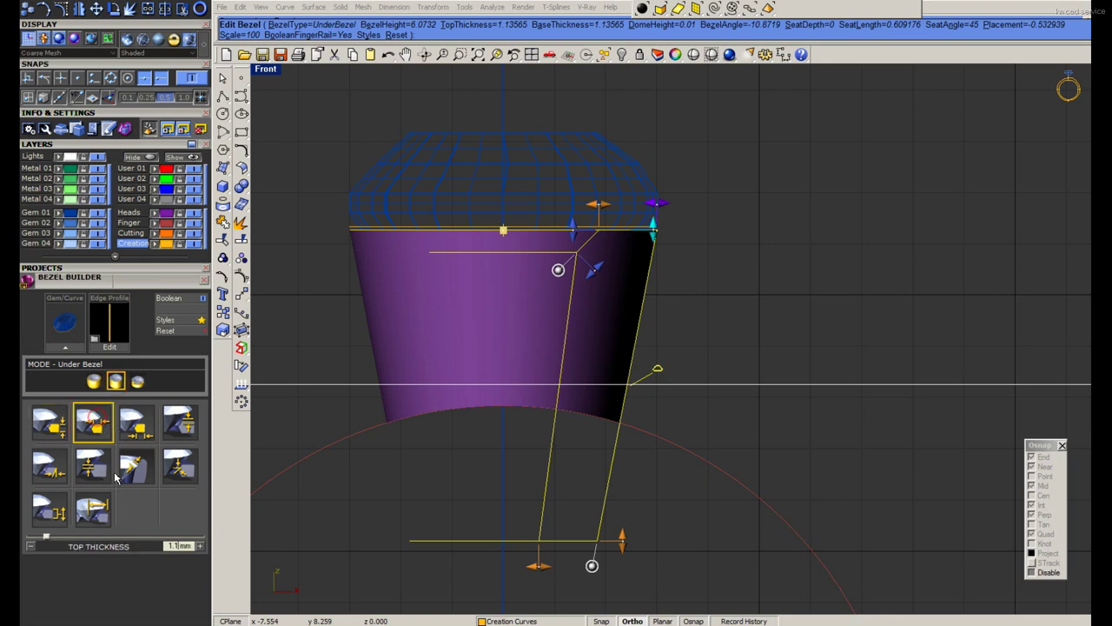
{"action": "type", "text": "0.3"}
{"action": "key", "text": "Return"}
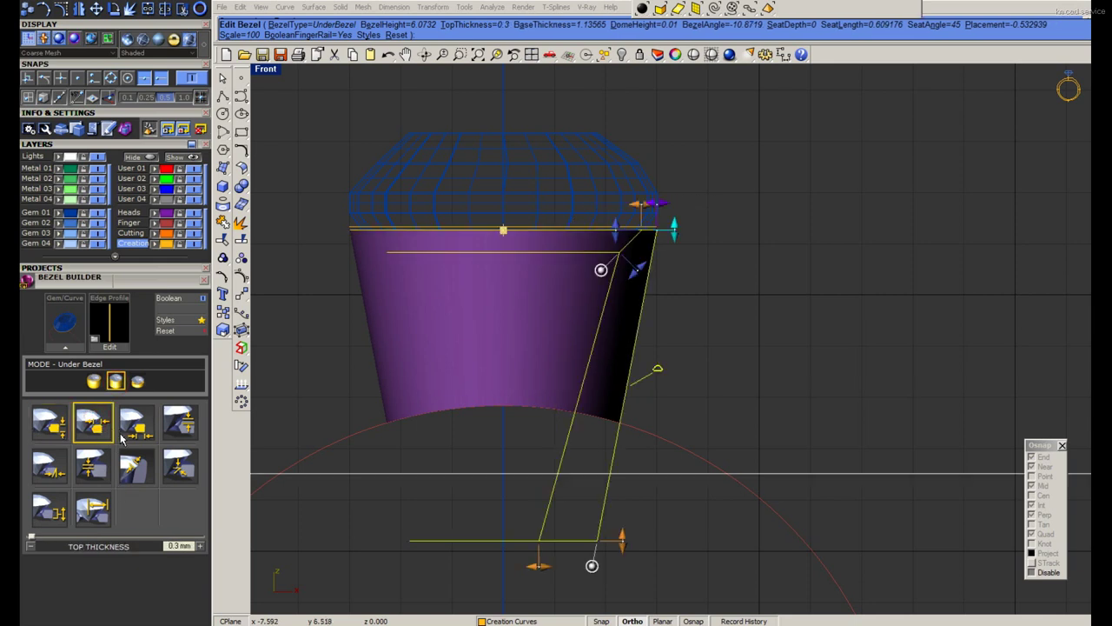
{"action": "left_click", "coordinate": [121, 434]}
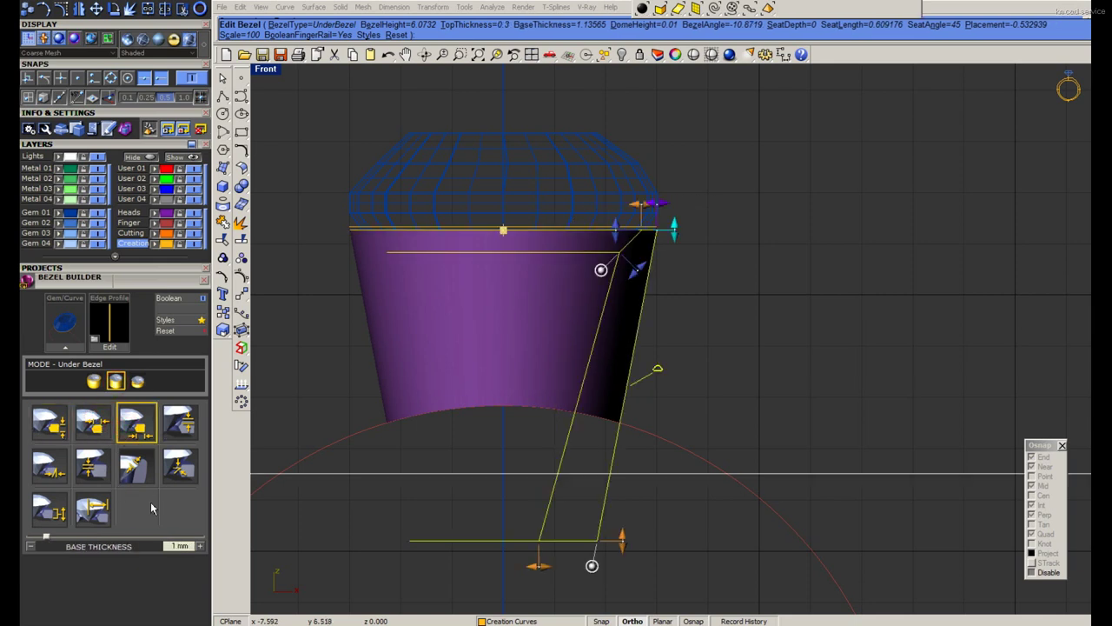
{"action": "type", "text": "0.8"}
{"action": "key", "text": "Return"}
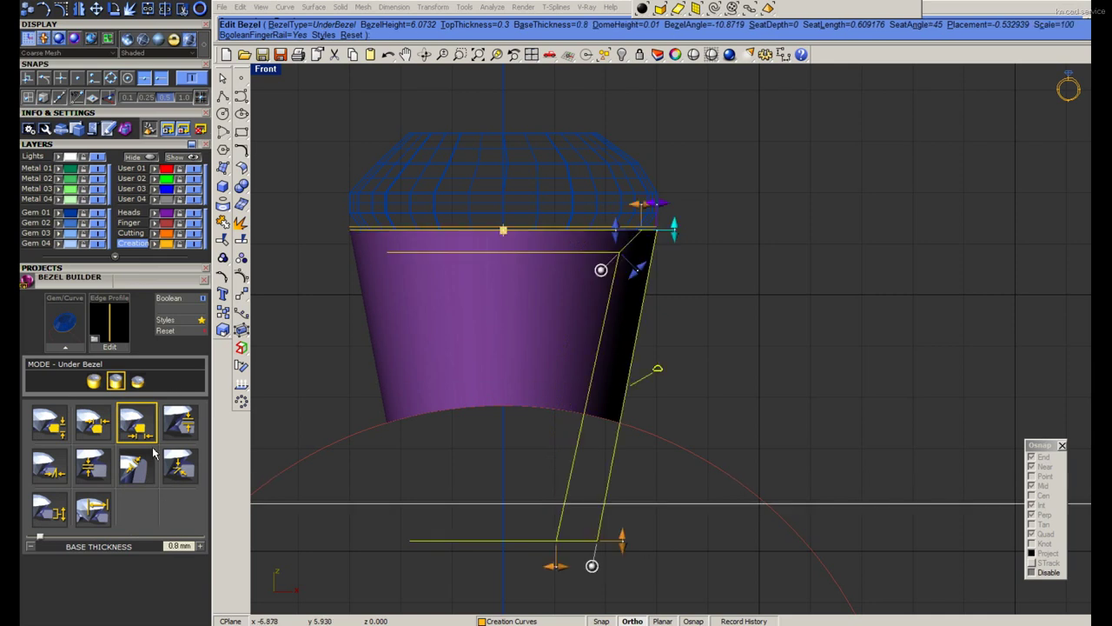
Lengthen the bezel seat and set a 0 bezel angle for straight sides.
{"action": "left_click", "coordinate": [139, 475]}
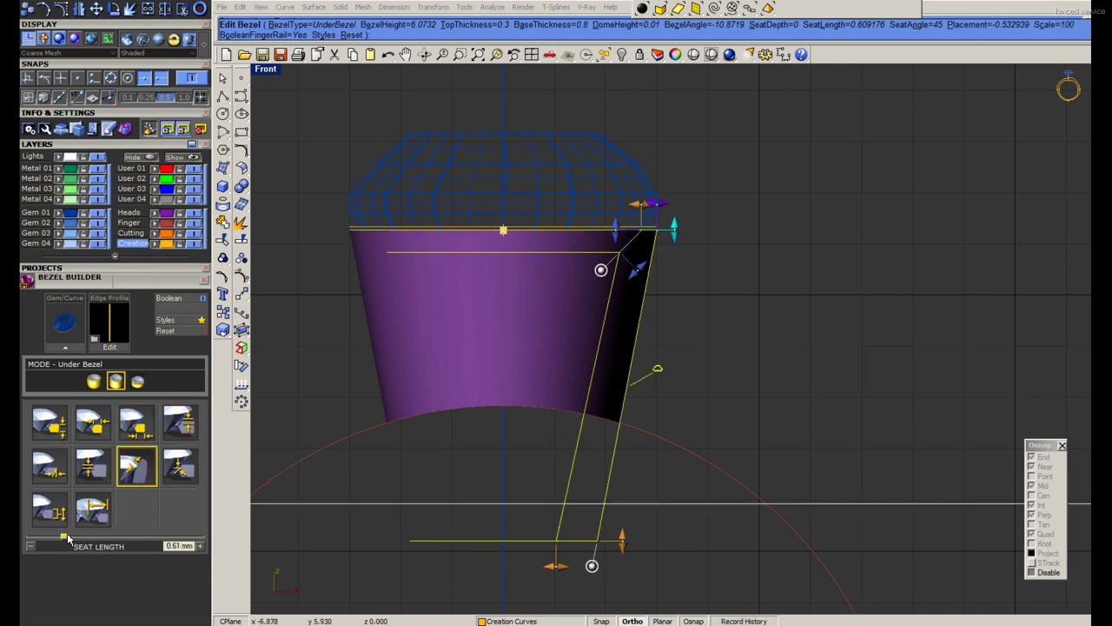
{"action": "left_click_drag", "start_coordinate": [68, 539], "coordinate": [75, 539]}
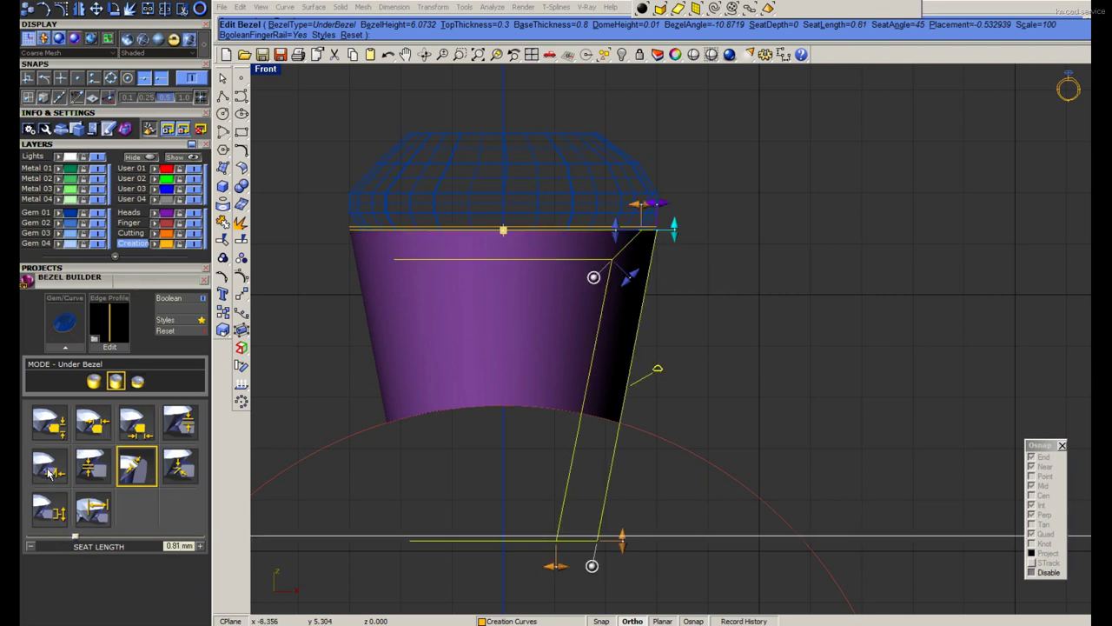
{"action": "left_click", "coordinate": [54, 426]}
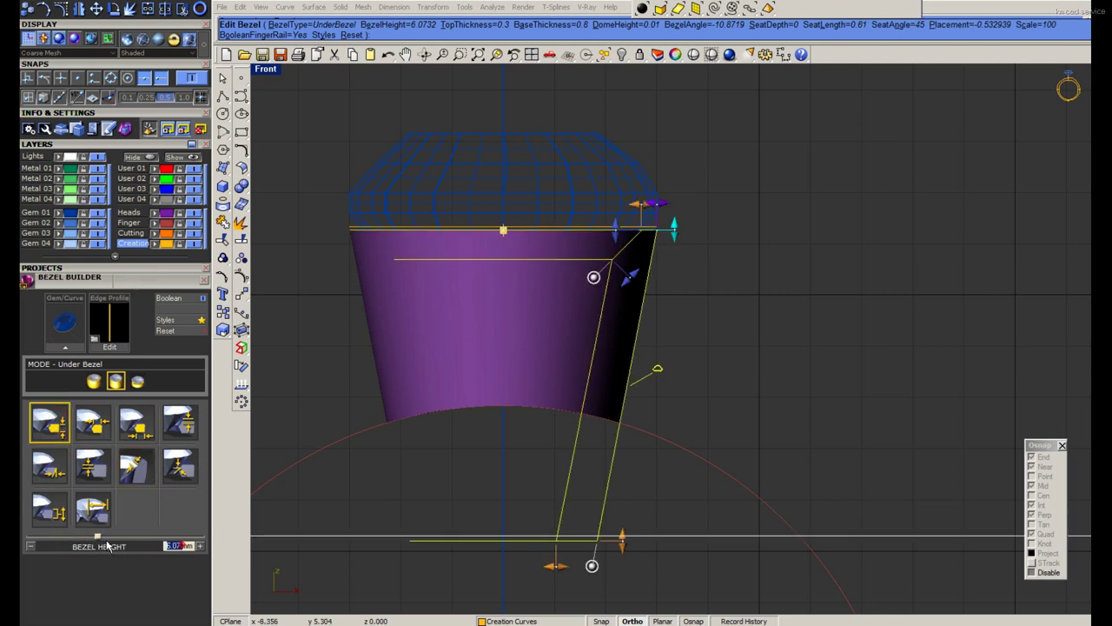
{"action": "left_click_drag", "start_coordinate": [107, 545], "coordinate": [106, 545]}
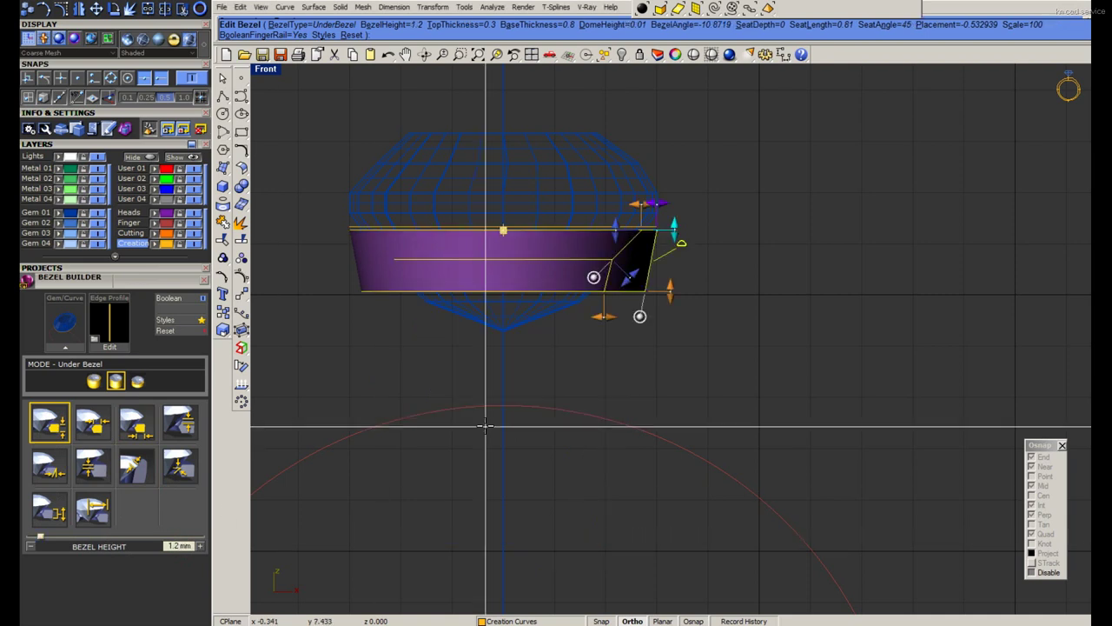
{"action": "left_click", "coordinate": [65, 474]}
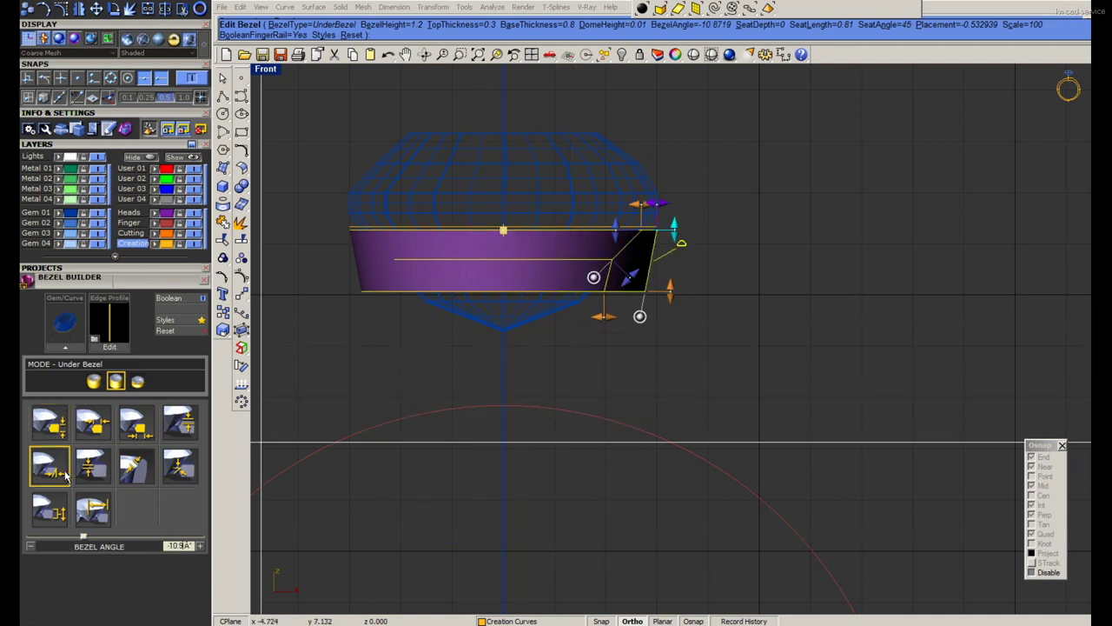
{"action": "double_click", "coordinate": [185, 545]}
{"action": "type", "text": "0"}
{"action": "key", "text": "Return"}
Set the top thickness to 0.4 mm and the bezel height to 1.1 mm, then finish.
{"action": "left_click", "coordinate": [109, 427]}
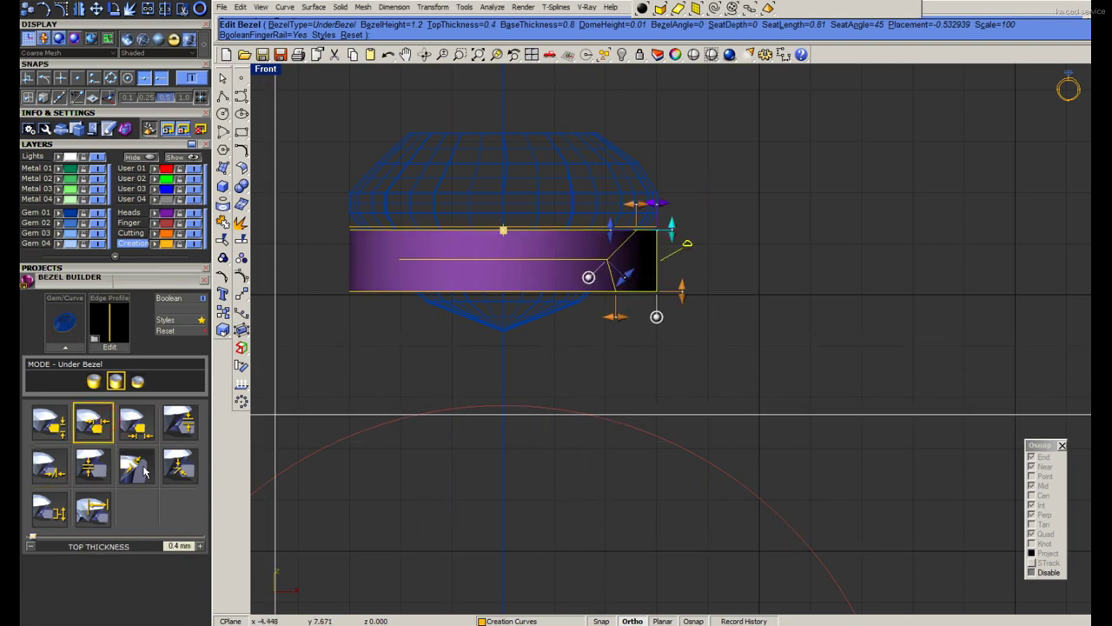
{"action": "left_click", "coordinate": [55, 432]}
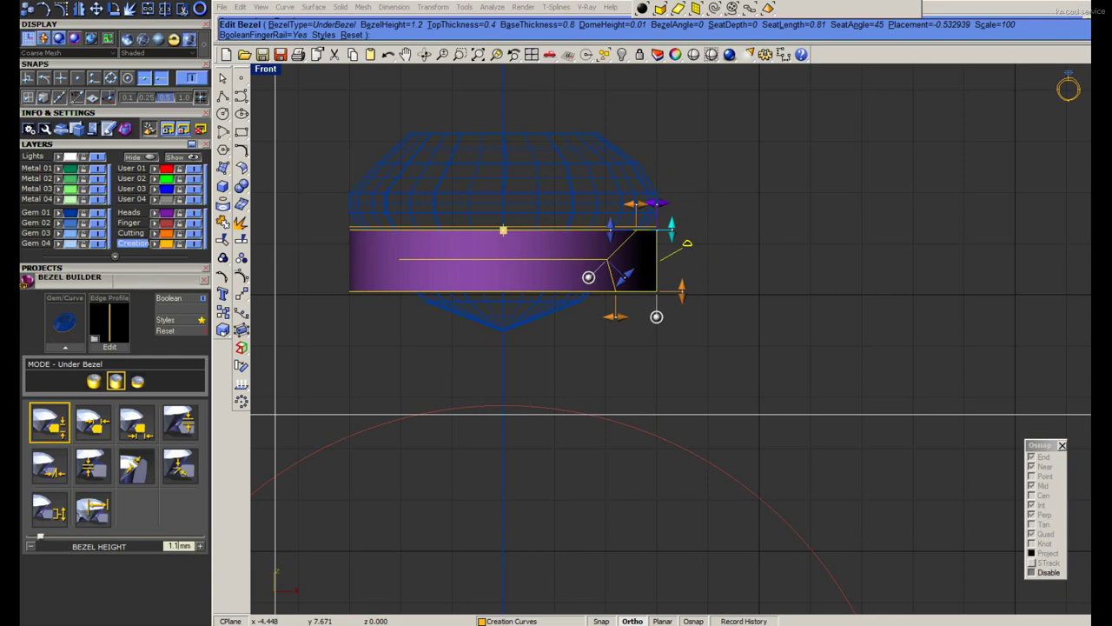
{"action": "key", "text": "Return"}
{"action": "right_click", "coordinate": [720, 253]}
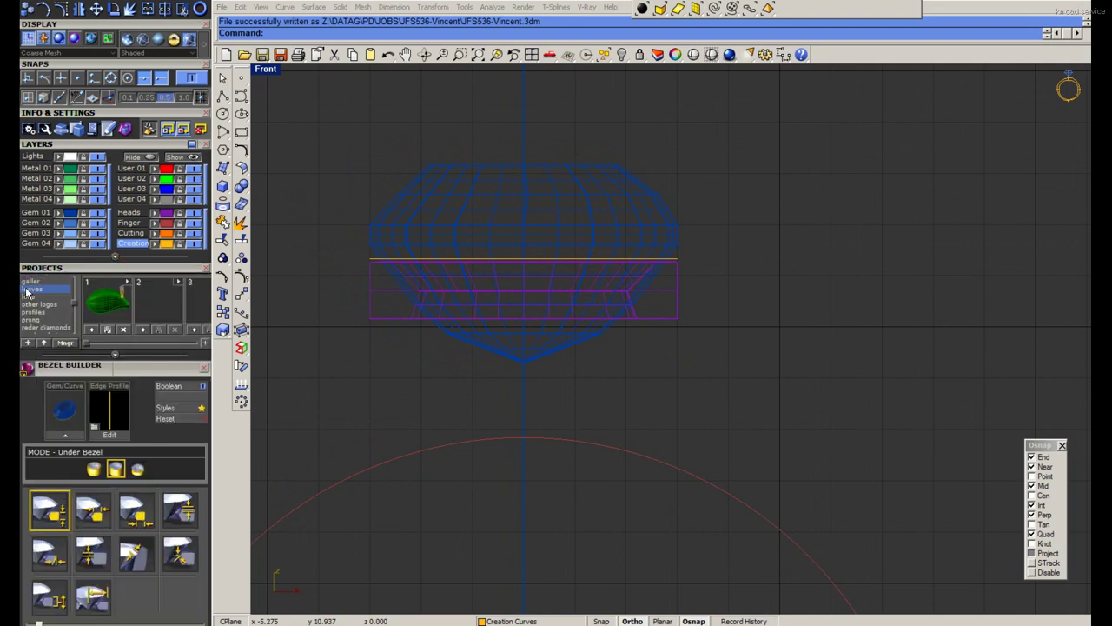
Import the round gem with its rounded-square outline curve from the Default project.
{"action": "scroll", "coordinate": [30, 292], "scroll_direction": "up", "scroll_amount": 2}
{"action": "left_click", "coordinate": [33, 291]}
{"action": "scroll", "coordinate": [35, 290], "scroll_direction": "up", "scroll_amount": 2}
{"action": "left_click", "coordinate": [37, 287]}
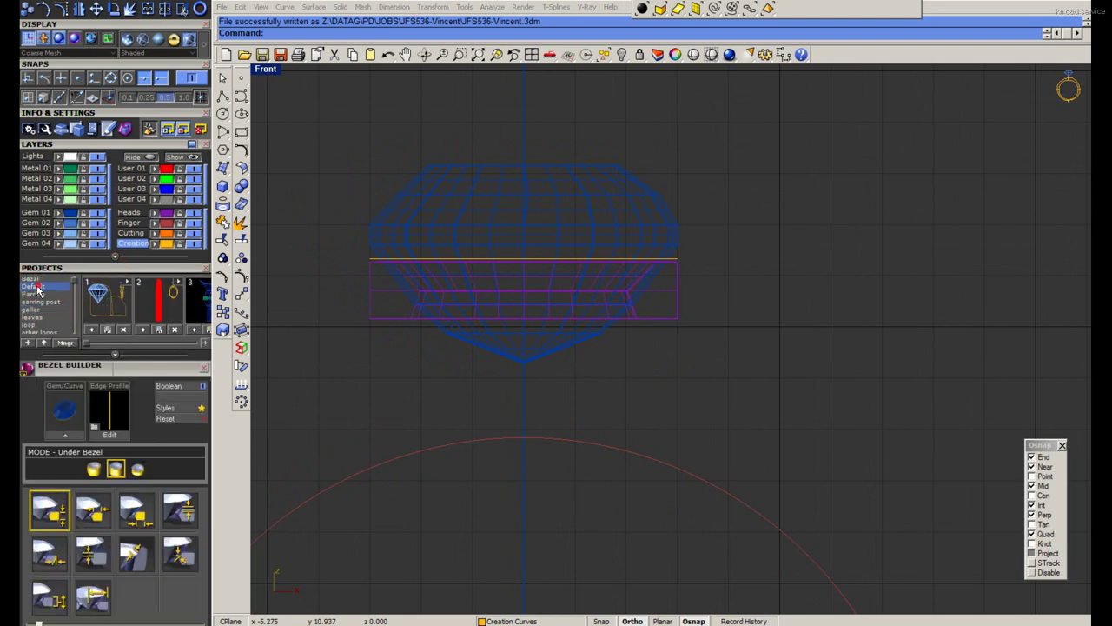
{"action": "left_click", "coordinate": [205, 344]}
{"action": "left_click", "coordinate": [281, 285]}
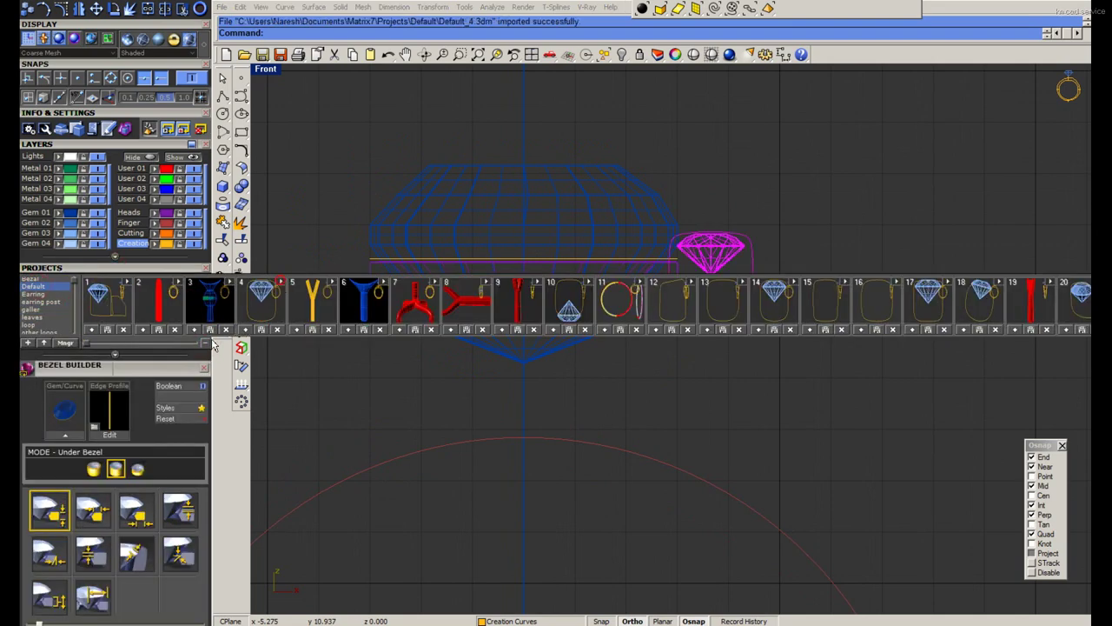
{"action": "left_click", "coordinate": [204, 344]}
{"action": "scroll", "coordinate": [808, 259], "scroll_direction": "up", "scroll_amount": 3}
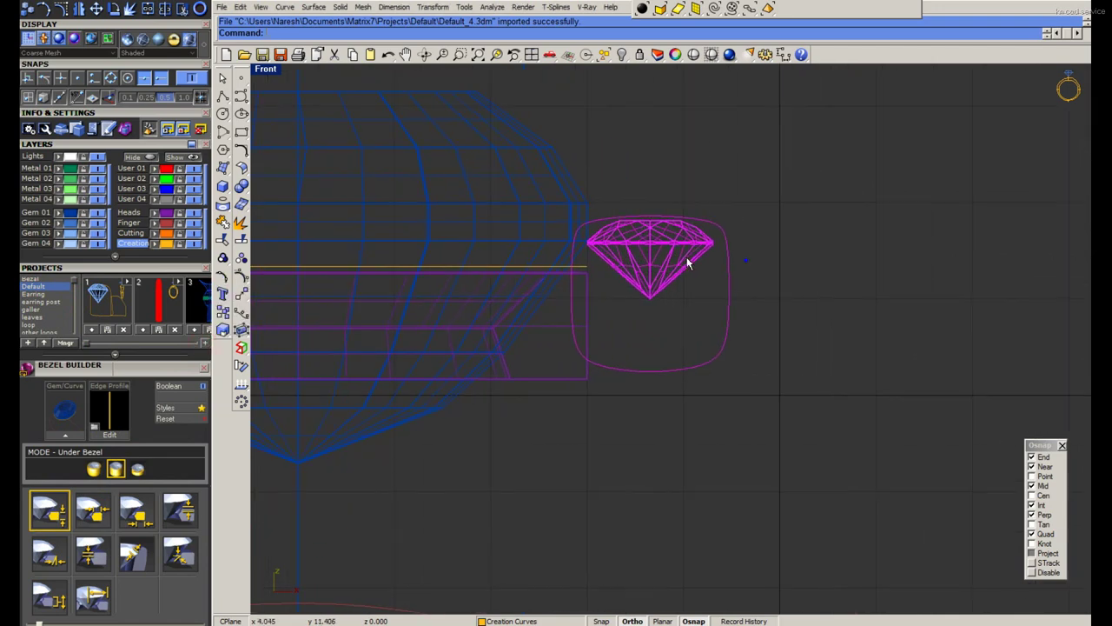
Check the .20cttw total weight in the spec notes, then step through the Picasa reference photos.
{"action": "key", "text": "alt+Tab"}
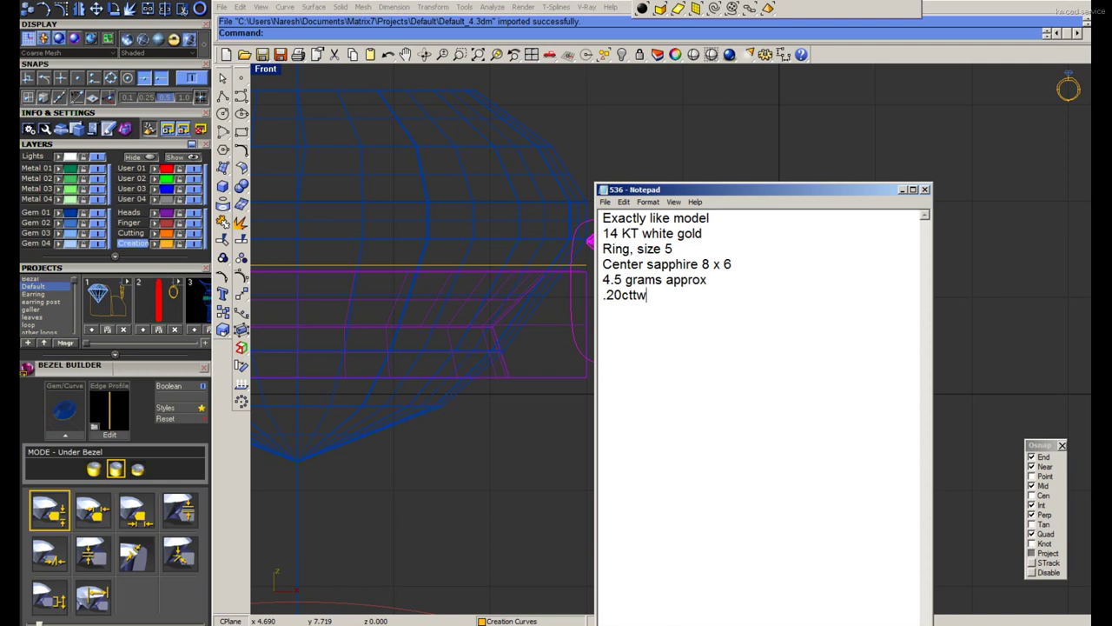
{"action": "key", "text": "shift+Home"}
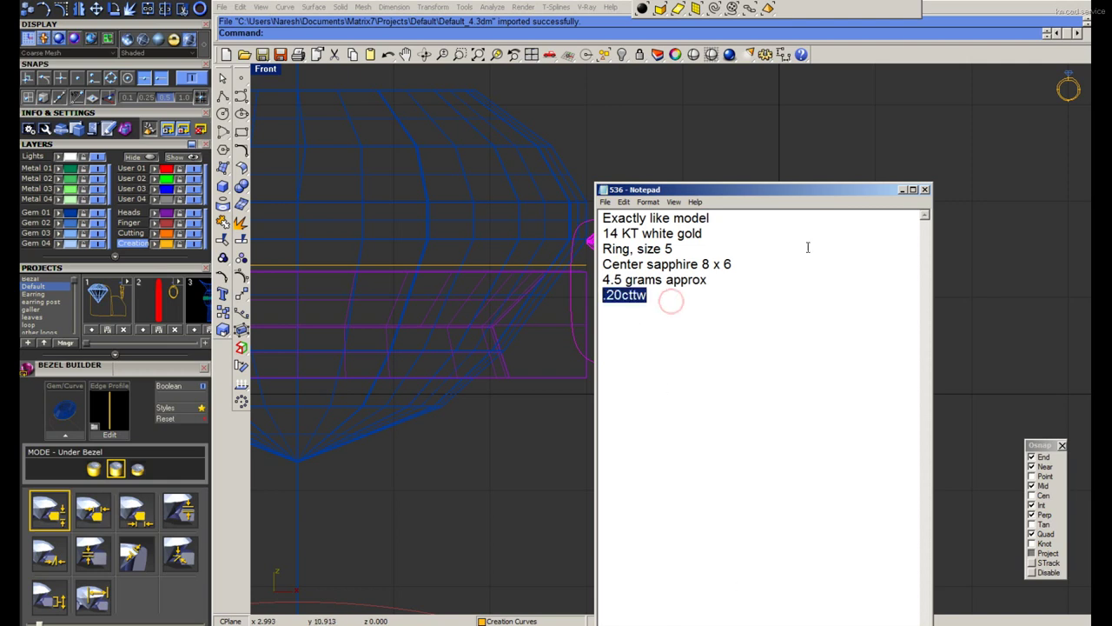
{"action": "left_click", "coordinate": [902, 192]}
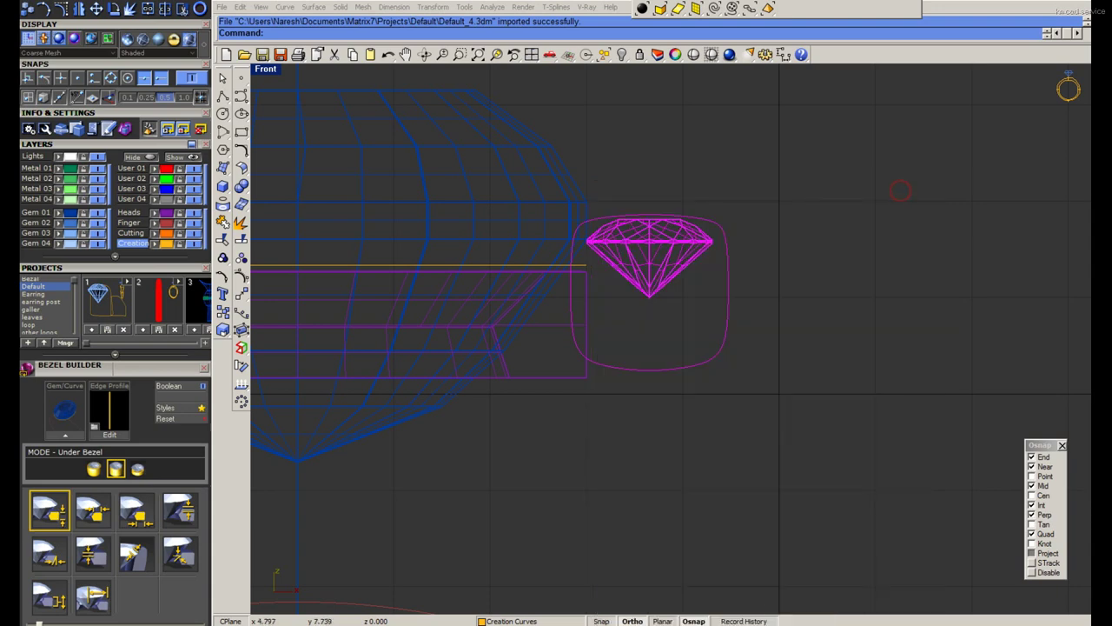
{"action": "key", "text": "alt+Tab"}
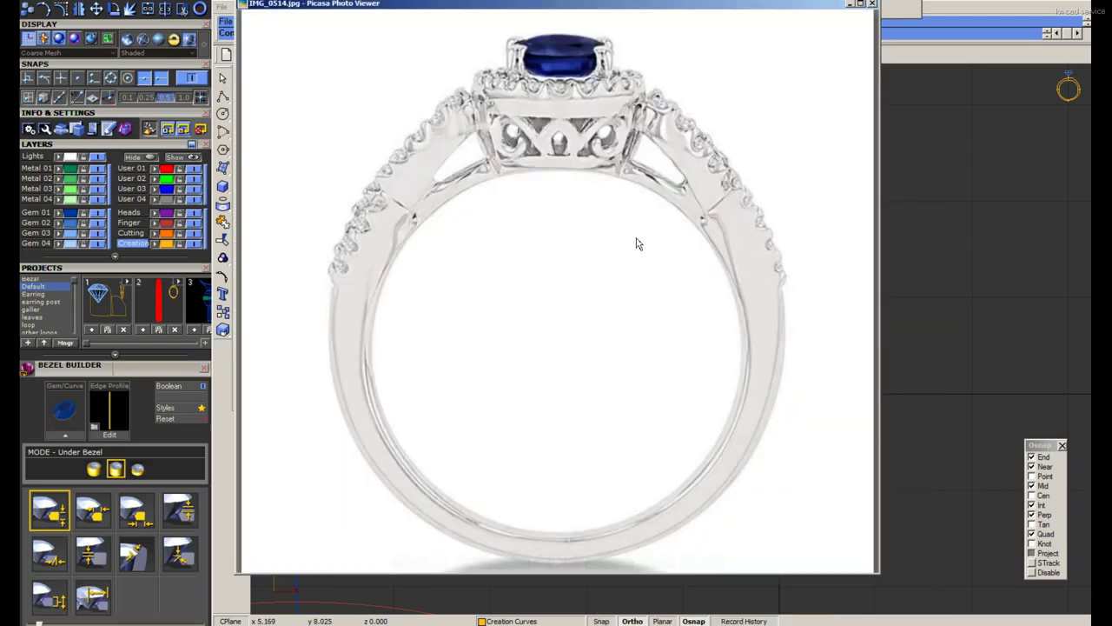
{"action": "key", "text": "Left"}
{"action": "key", "text": "Left"}
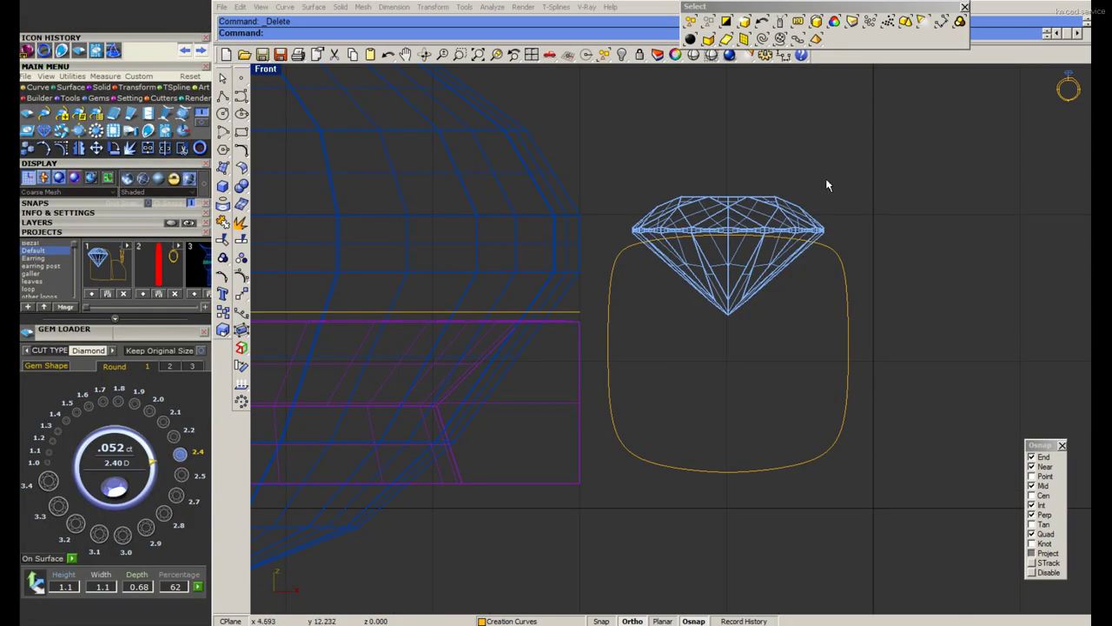
Make a scaled copy of the gem and outline from its center using reference 1.1/2.
{"action": "left_click", "coordinate": [762, 236]}
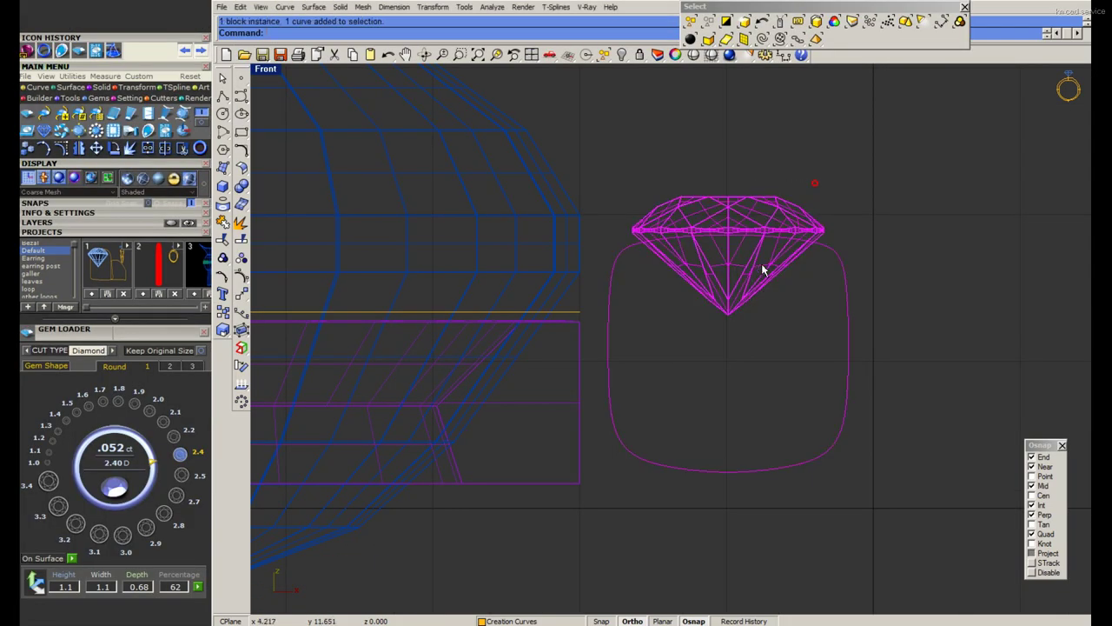
{"action": "scroll", "coordinate": [663, 293], "scroll_direction": "up", "scroll_amount": 3}
{"action": "scroll", "coordinate": [663, 293], "scroll_direction": "up", "scroll_amount": 3}
{"action": "left_click", "coordinate": [623, 278]}
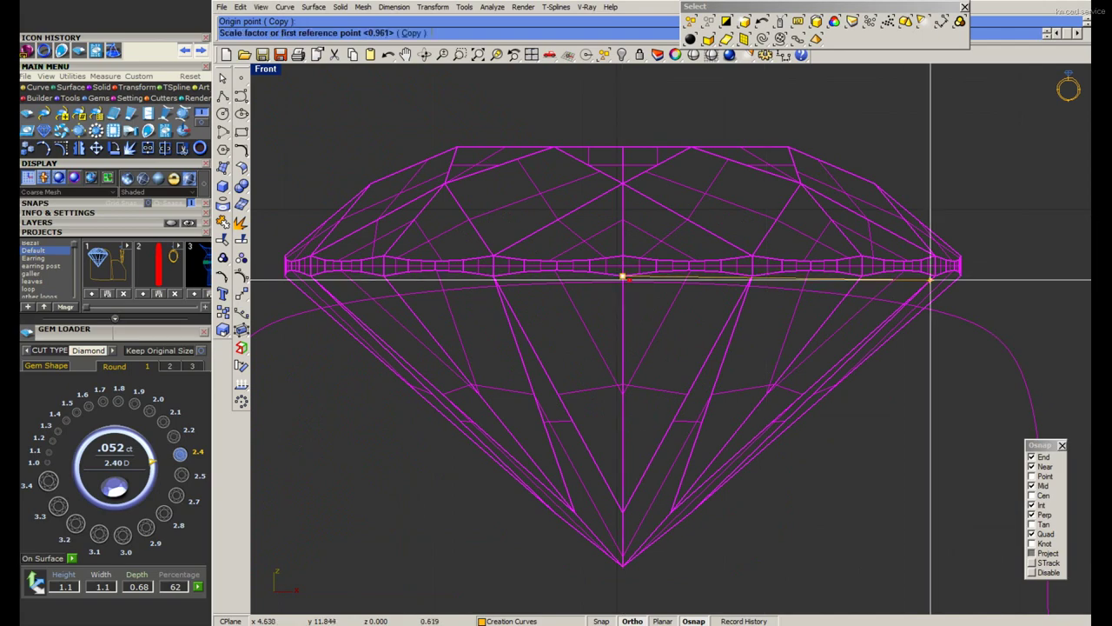
{"action": "left_click", "coordinate": [962, 277]}
{"action": "type", "text": "1.1/"}
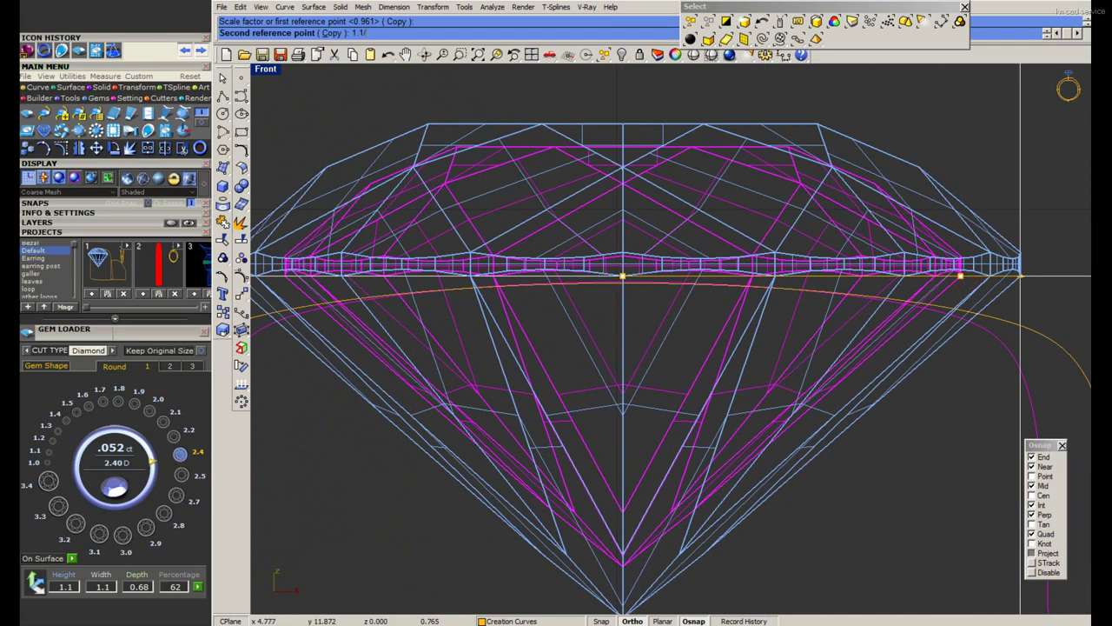
{"action": "scroll", "coordinate": [1020, 278], "scroll_direction": "down", "scroll_amount": 3}
{"action": "type", "text": "2"}
{"action": "key", "text": "Return"}
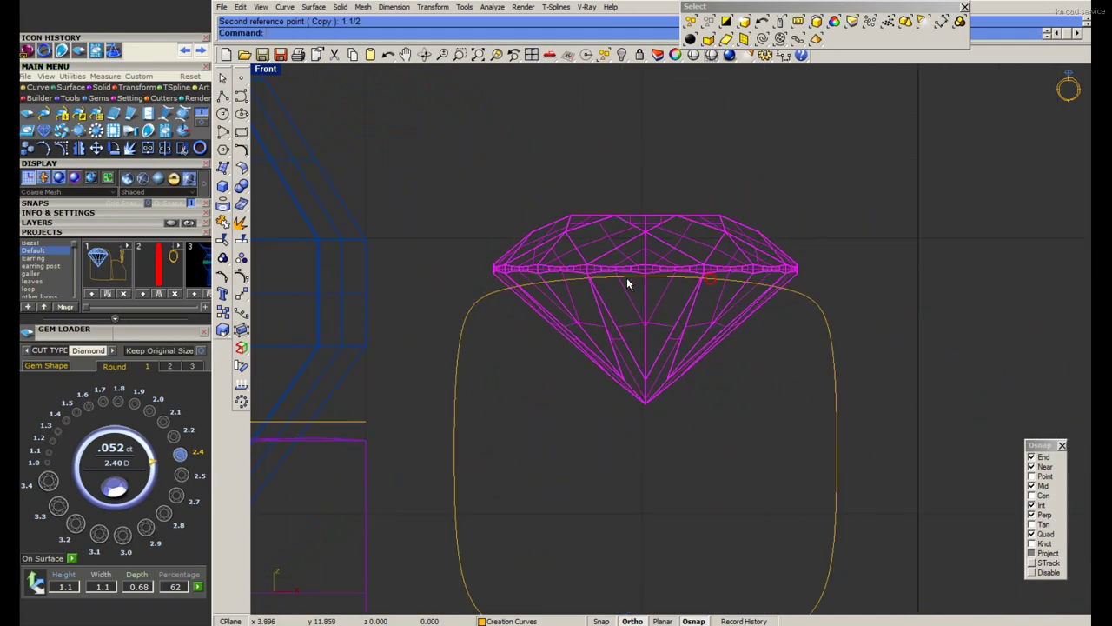
Move the scaled gem copy into its new position.
{"action": "scroll", "coordinate": [738, 273], "scroll_direction": "up", "scroll_amount": 2}
{"action": "key", "text": "m"}
{"action": "key", "text": "Return"}
{"action": "left_click", "coordinate": [904, 241]}
{"action": "scroll", "coordinate": [904, 241], "scroll_direction": "down", "scroll_amount": 2}
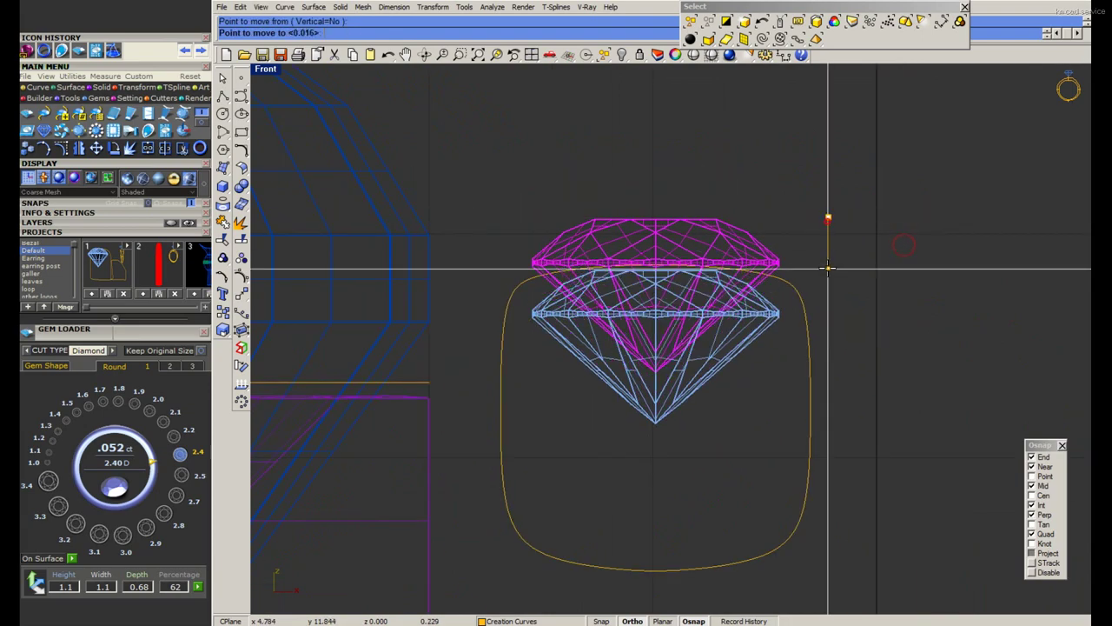
{"action": "left_click", "coordinate": [828, 218]}
Select the outline curve and turn on its control points with F10.
{"action": "scroll", "coordinate": [714, 422], "scroll_direction": "down", "scroll_amount": 1}
{"action": "middle_click", "coordinate": [596, 332]}
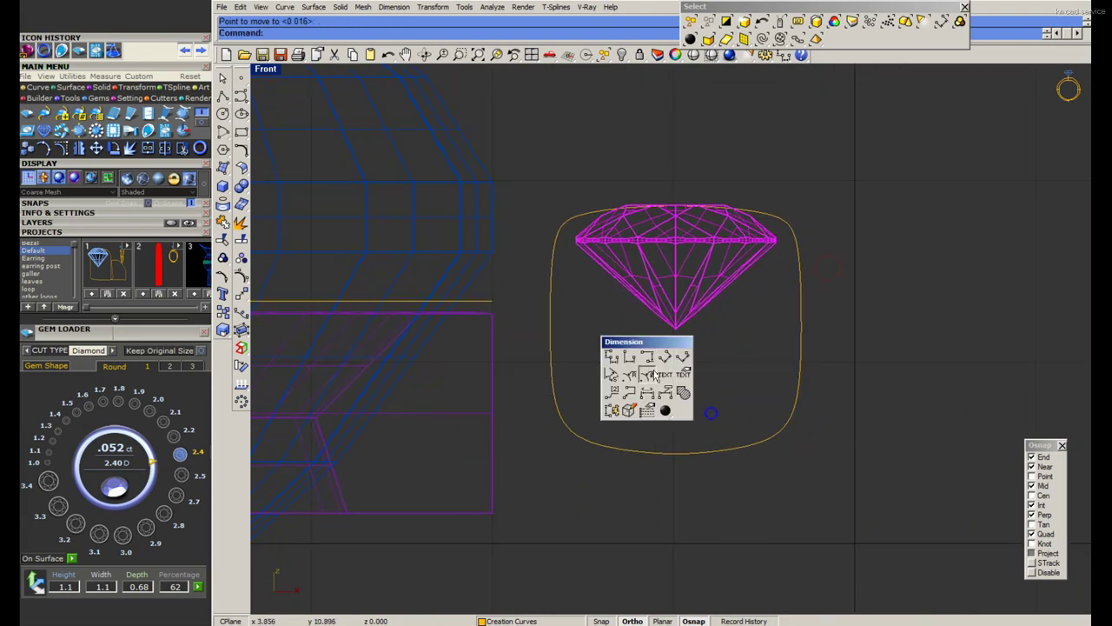
{"action": "left_click", "coordinate": [657, 366]}
{"action": "scroll", "coordinate": [684, 452], "scroll_direction": "down", "scroll_amount": 2}
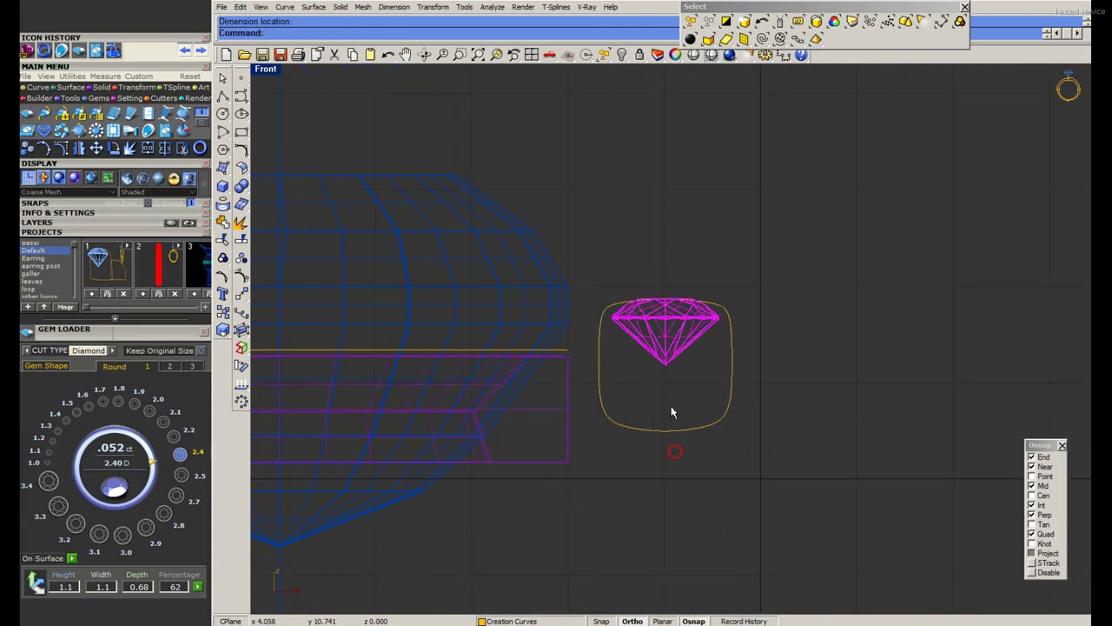
{"action": "left_click", "coordinate": [671, 426]}
{"action": "key", "text": "F10"}
Select the outline's lower control points and raise them to shorten the profile.
{"action": "scroll", "coordinate": [556, 435], "scroll_direction": "up", "scroll_amount": 2}
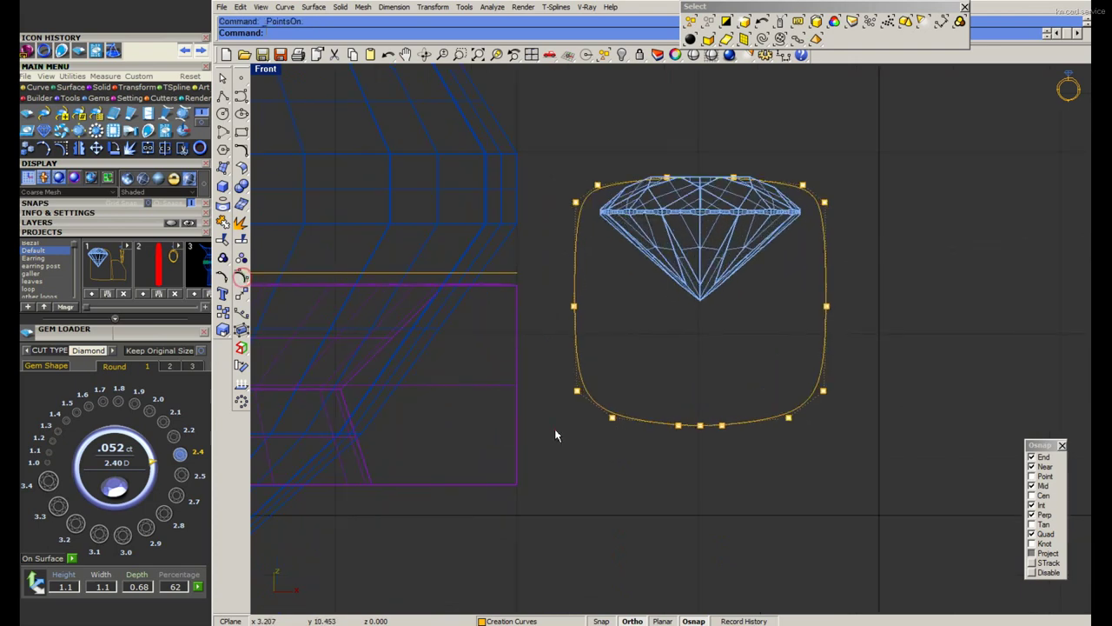
{"action": "left_click_drag", "start_coordinate": [556, 434], "coordinate": [881, 360]}
{"action": "key", "text": "m"}
{"action": "key", "text": "Return"}
{"action": "left_click", "coordinate": [886, 397]}
{"action": "left_click", "coordinate": [886, 358]}
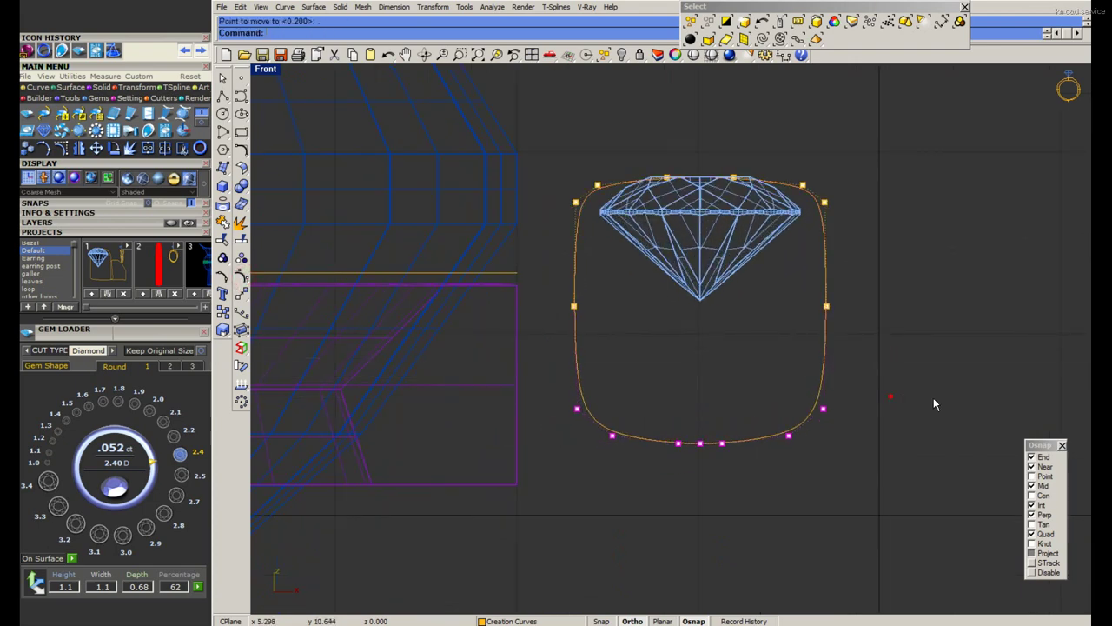
Measure the gap between the diamond girdle and the profile, then cancel the dimension.
{"action": "scroll", "coordinate": [803, 247], "scroll_direction": "up", "scroll_amount": 1}
{"action": "middle_click", "coordinate": [803, 247]}
{"action": "left_click", "coordinate": [822, 227]}
{"action": "scroll", "coordinate": [802, 204], "scroll_direction": "up", "scroll_amount": 2}
{"action": "left_click", "coordinate": [802, 203]}
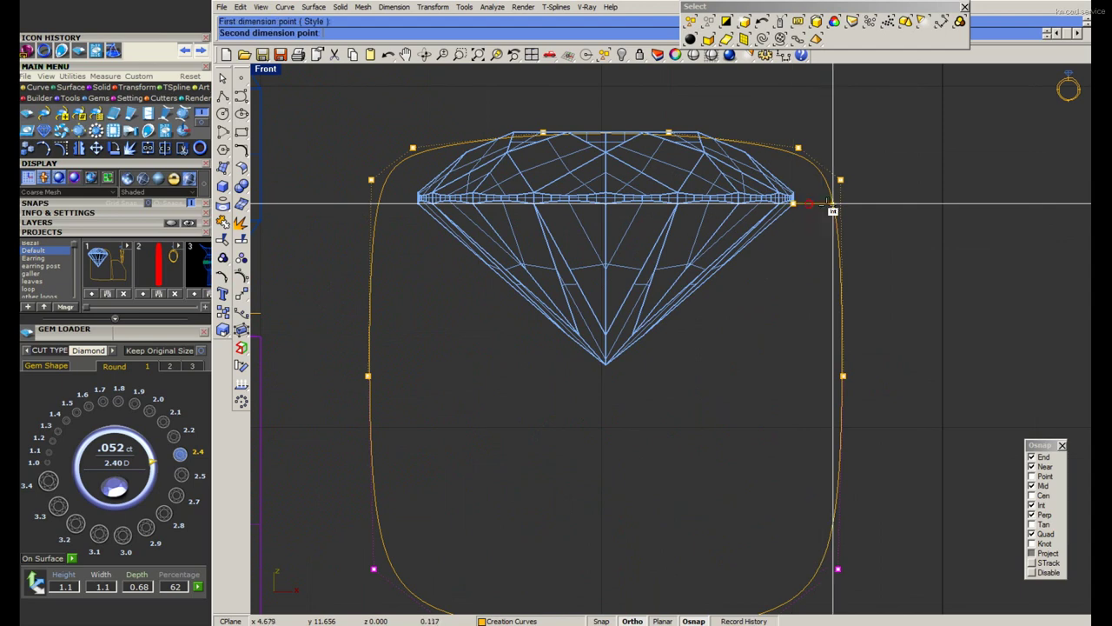
{"action": "left_click", "coordinate": [834, 209]}
{"action": "scroll", "coordinate": [808, 334], "scroll_direction": "down", "scroll_amount": 3}
{"action": "key", "text": "Escape"}
Move the profile's lower points up by 0.2.
{"action": "scroll", "coordinate": [716, 389], "scroll_direction": "up", "scroll_amount": 2}
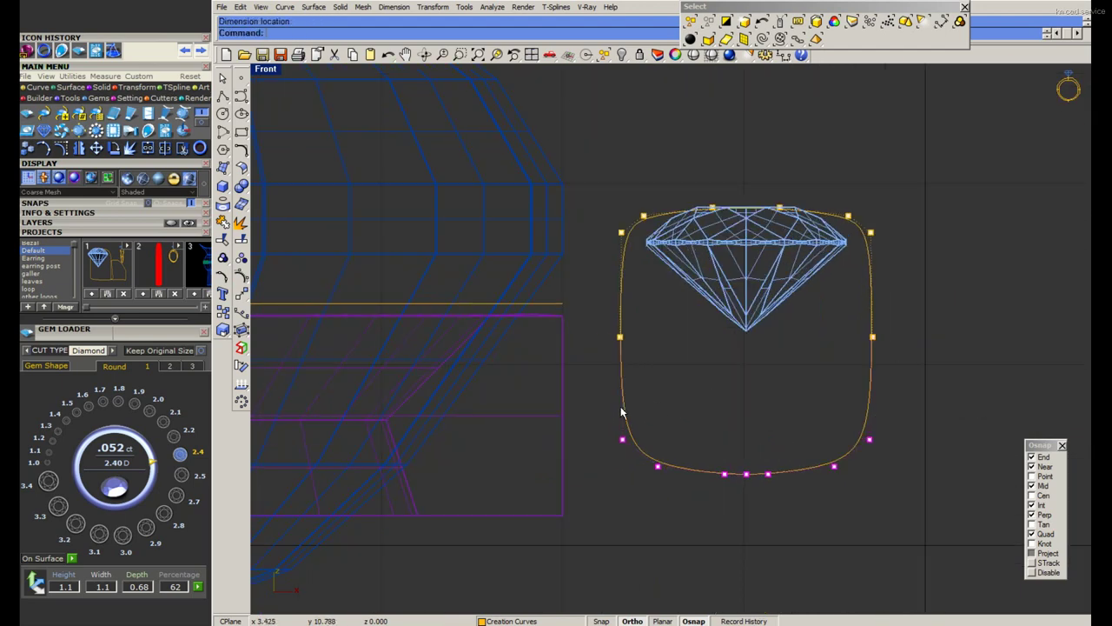
{"action": "right_click", "coordinate": [599, 419]}
{"action": "left_click", "coordinate": [917, 533]}
{"action": "type", "text": ".2"}
{"action": "key", "text": "Return"}
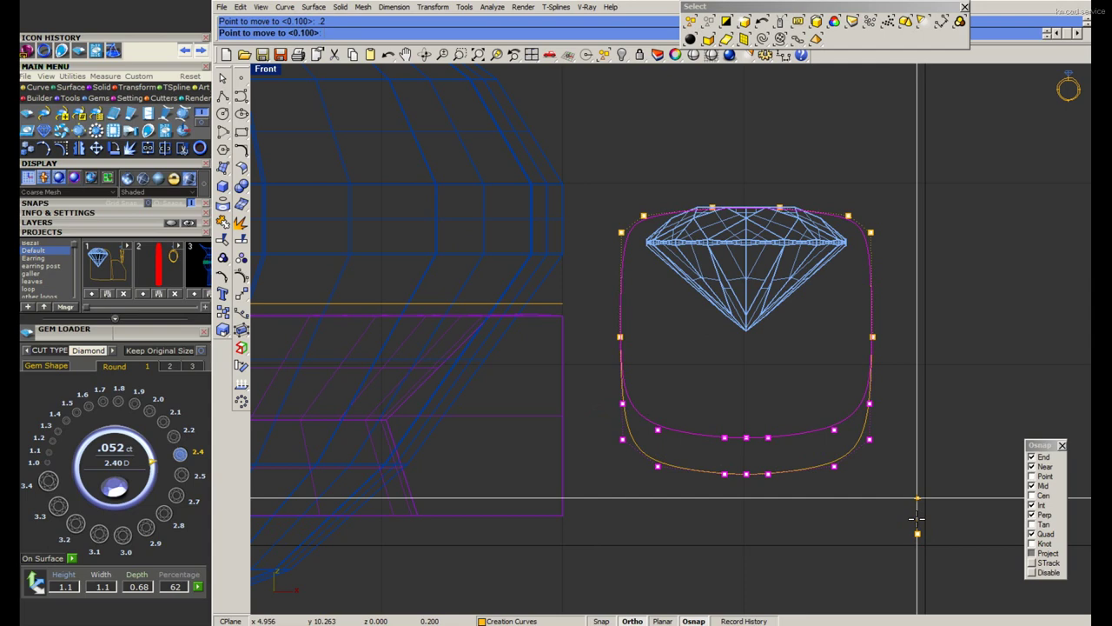
{"action": "left_click", "coordinate": [917, 519]}
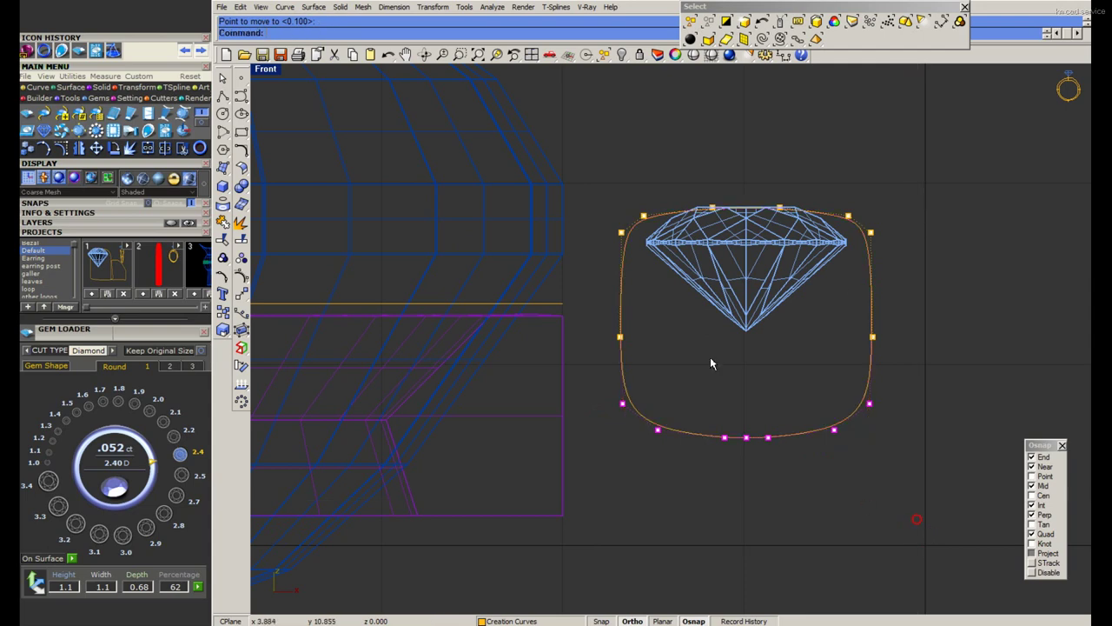
Select the diamond and move it slightly higher.
{"action": "left_click", "coordinate": [753, 251]}
{"action": "right_click", "coordinate": [944, 290]}
{"action": "left_click", "coordinate": [938, 326]}
{"action": "left_click", "coordinate": [940, 311]}
Measure the 0.79 distance from the diamond tip to the profile bottom, then cancel it.
{"action": "middle_click", "coordinate": [761, 308]}
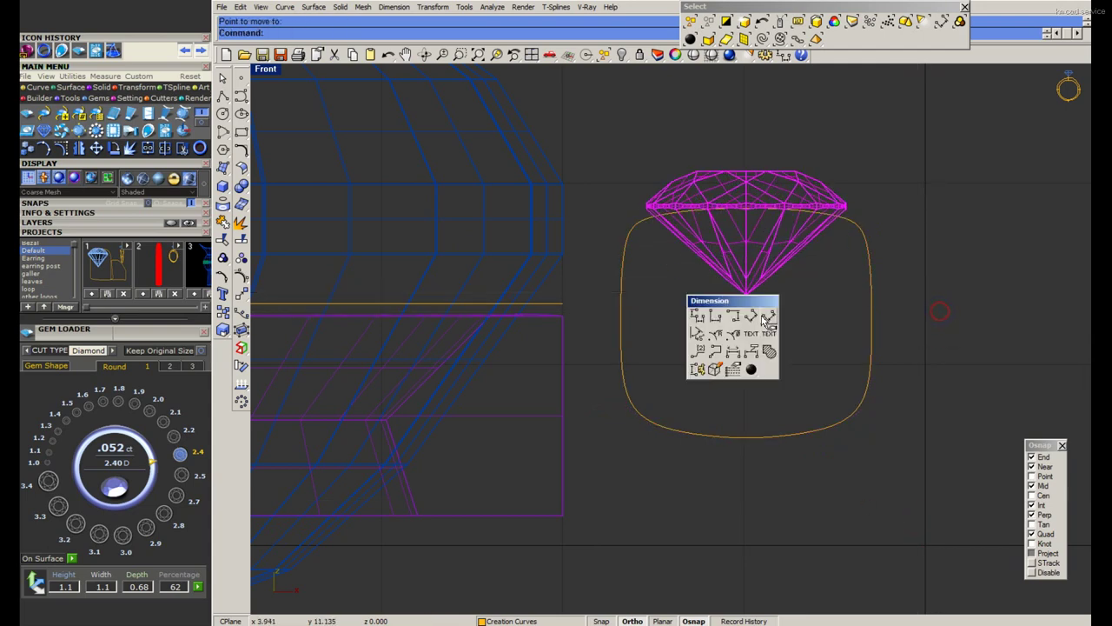
{"action": "left_click", "coordinate": [756, 318]}
{"action": "left_click", "coordinate": [744, 293]}
{"action": "left_click", "coordinate": [745, 437]}
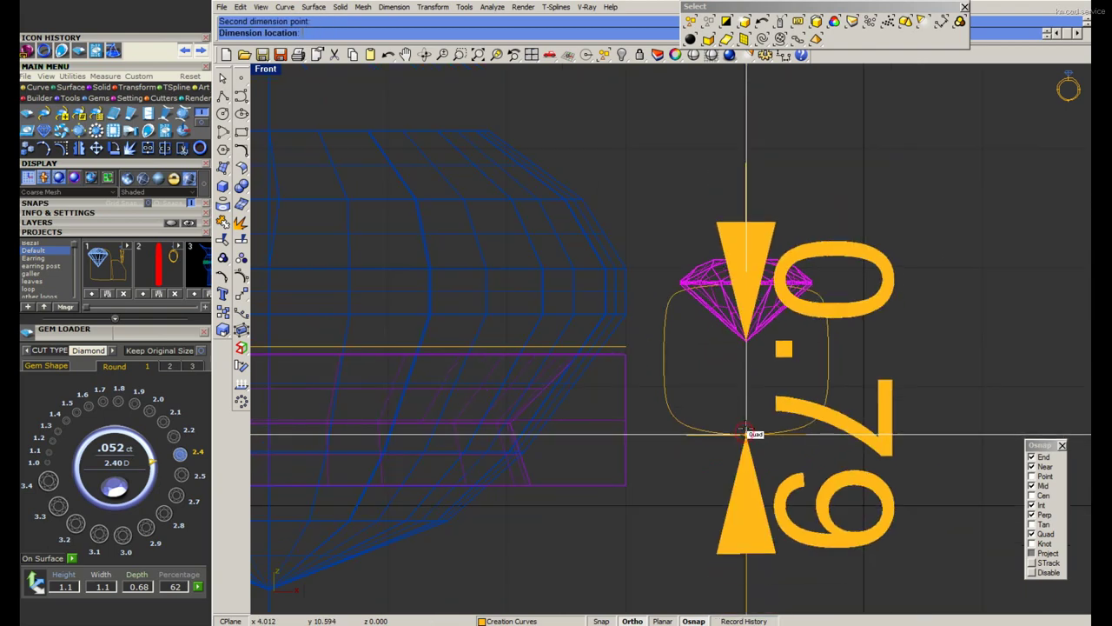
{"action": "key", "text": "Escape"}
Check the 1.26 vertical distance from girdle to profile bottom, then select the profile curve.
{"action": "scroll", "coordinate": [778, 330], "scroll_direction": "up", "scroll_amount": 3}
{"action": "middle_click", "coordinate": [696, 365]}
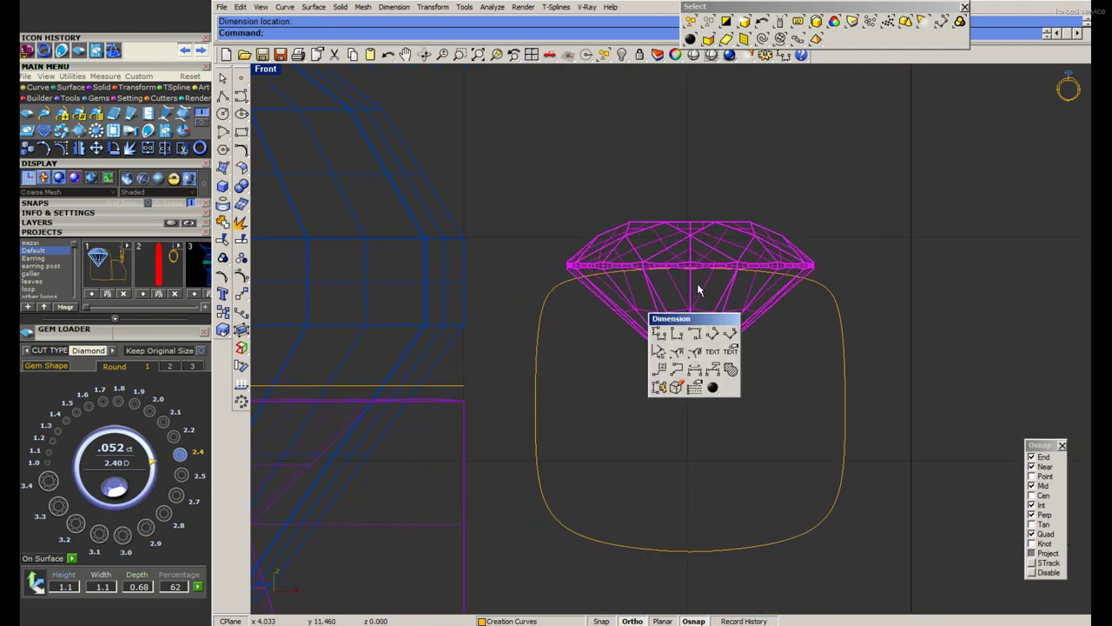
{"action": "left_click", "coordinate": [713, 334]}
{"action": "left_click", "coordinate": [695, 271]}
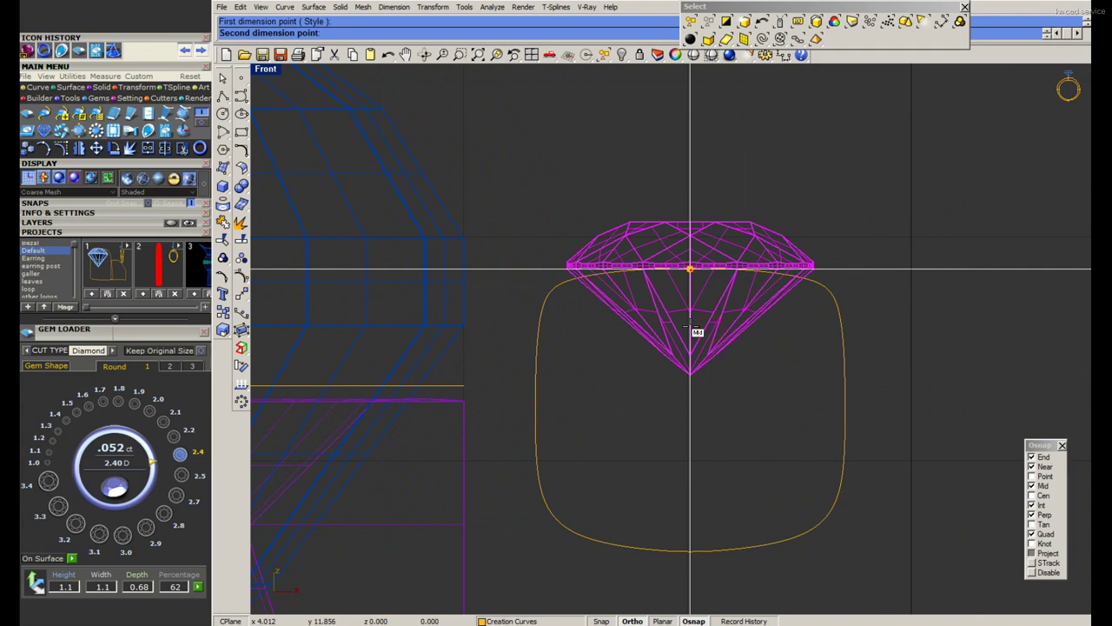
{"action": "left_click", "coordinate": [702, 549]}
{"action": "scroll", "coordinate": [673, 354], "scroll_direction": "down", "scroll_amount": 2}
{"action": "key", "text": "Escape"}
{"action": "scroll", "coordinate": [686, 370], "scroll_direction": "down", "scroll_amount": 1}
{"action": "left_click", "coordinate": [735, 347]}
{"action": "scroll", "coordinate": [732, 323], "scroll_direction": "up", "scroll_amount": 1}
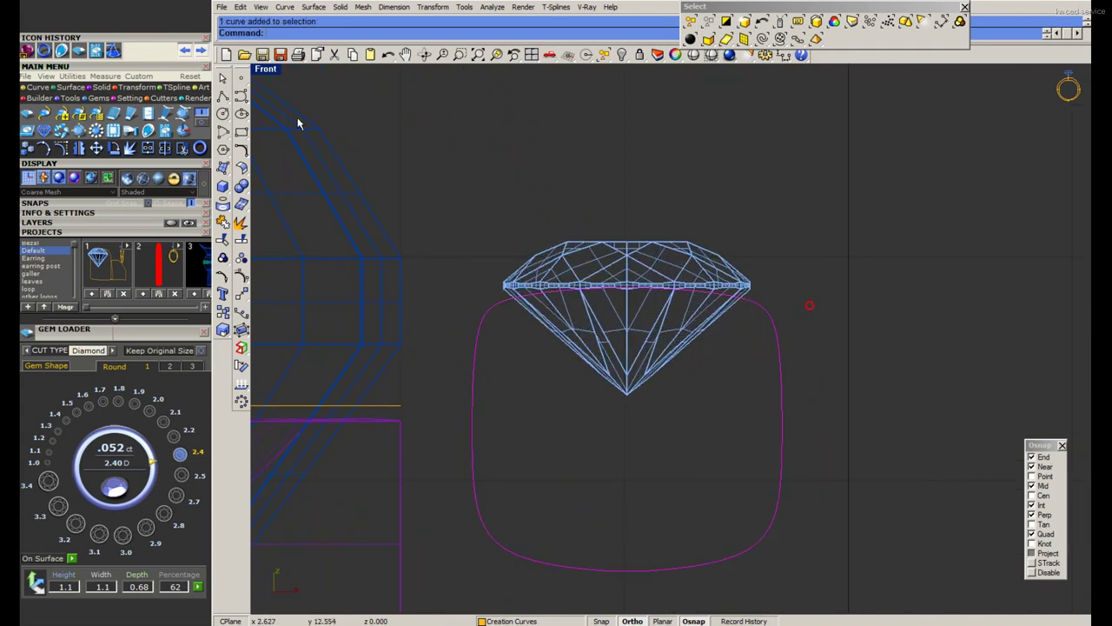
Draw a vertical guide line from the girdle edge and measure its distance to the profile.
{"action": "left_click", "coordinate": [223, 96]}
{"action": "scroll", "coordinate": [795, 278], "scroll_direction": "up", "scroll_amount": 2}
{"action": "left_click", "coordinate": [735, 289]}
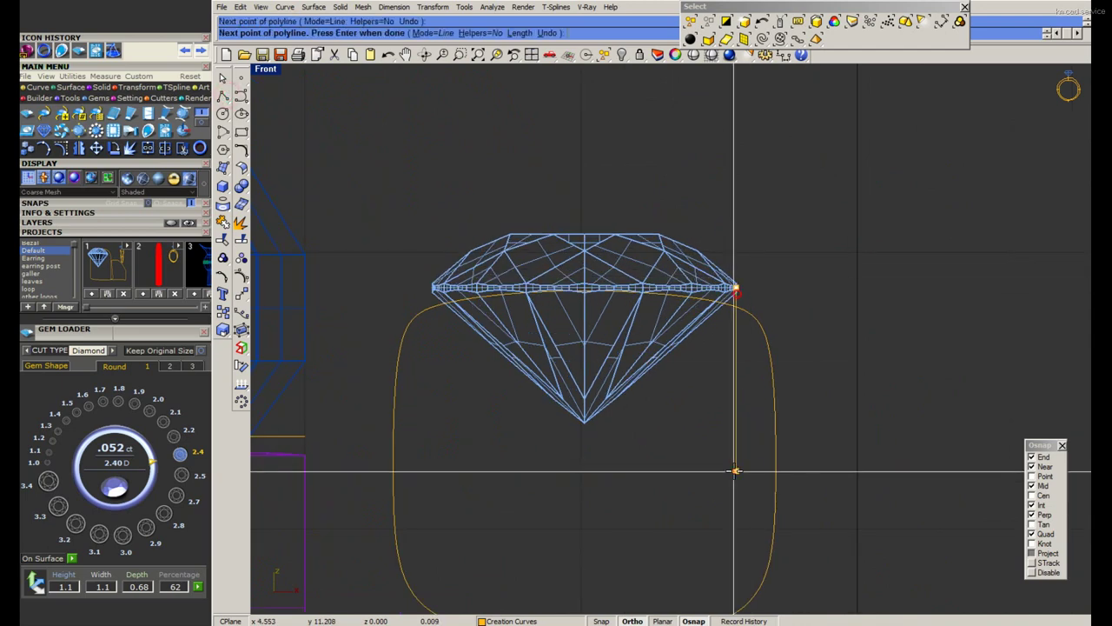
{"action": "scroll", "coordinate": [737, 387], "scroll_direction": "up", "scroll_amount": 1}
{"action": "middle_click", "coordinate": [734, 383]}
{"action": "left_click", "coordinate": [753, 372]}
{"action": "left_click", "coordinate": [735, 373]}
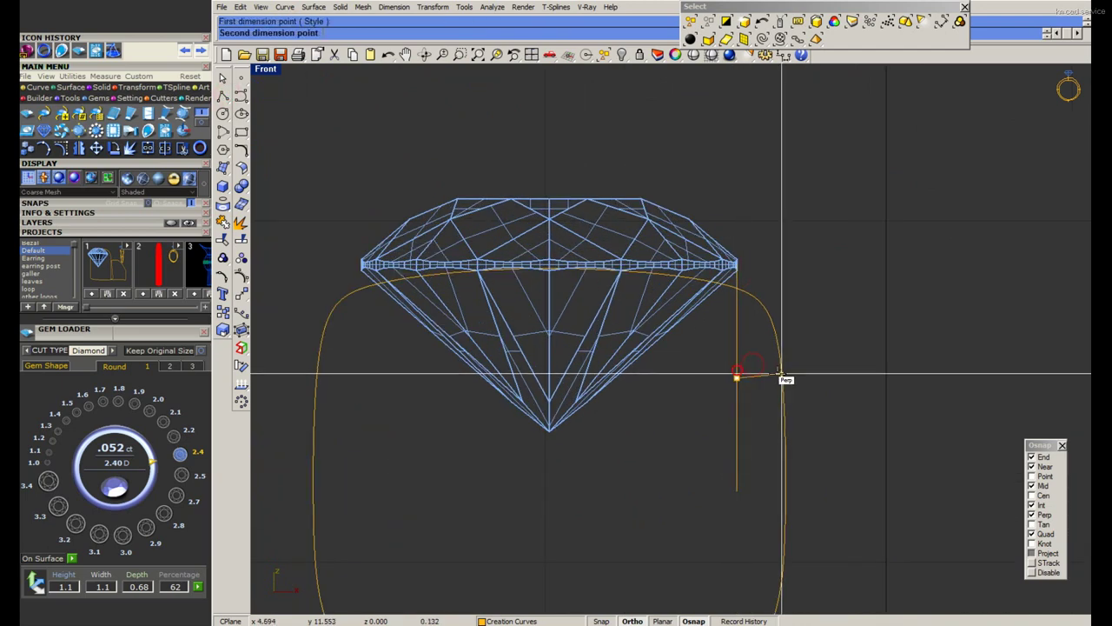
{"action": "left_click", "coordinate": [785, 380]}
{"action": "scroll", "coordinate": [785, 380], "scroll_direction": "down", "scroll_amount": 2}
{"action": "key", "text": "Escape"}
Copy the short vertical guide line onto the profile's side.
{"action": "left_click_drag", "start_coordinate": [768, 378], "coordinate": [737, 408]}
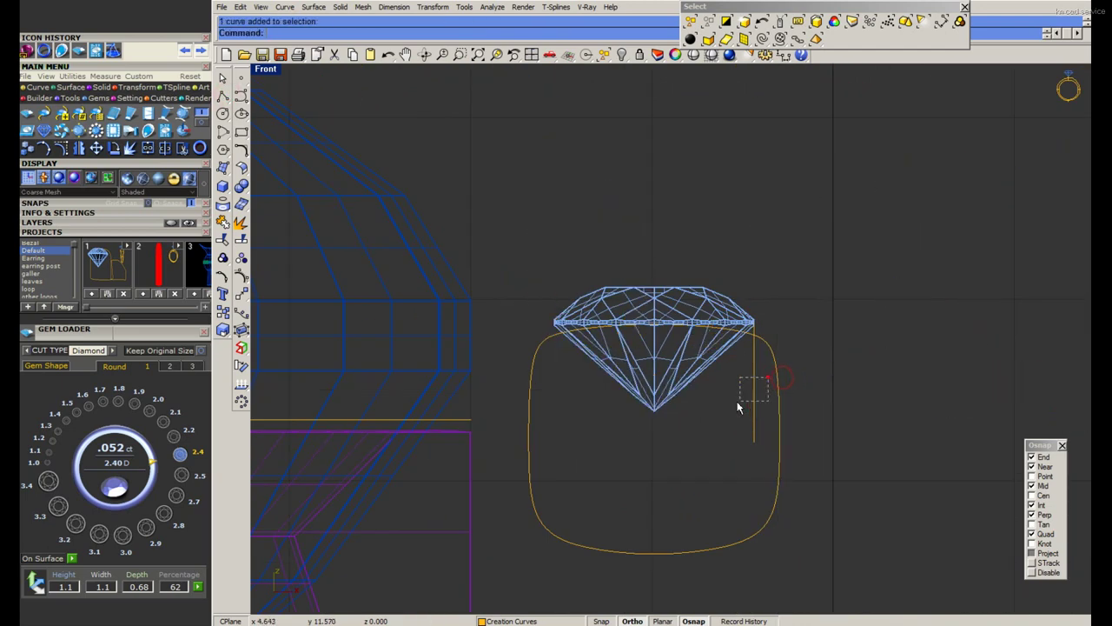
{"action": "left_click", "coordinate": [243, 309]}
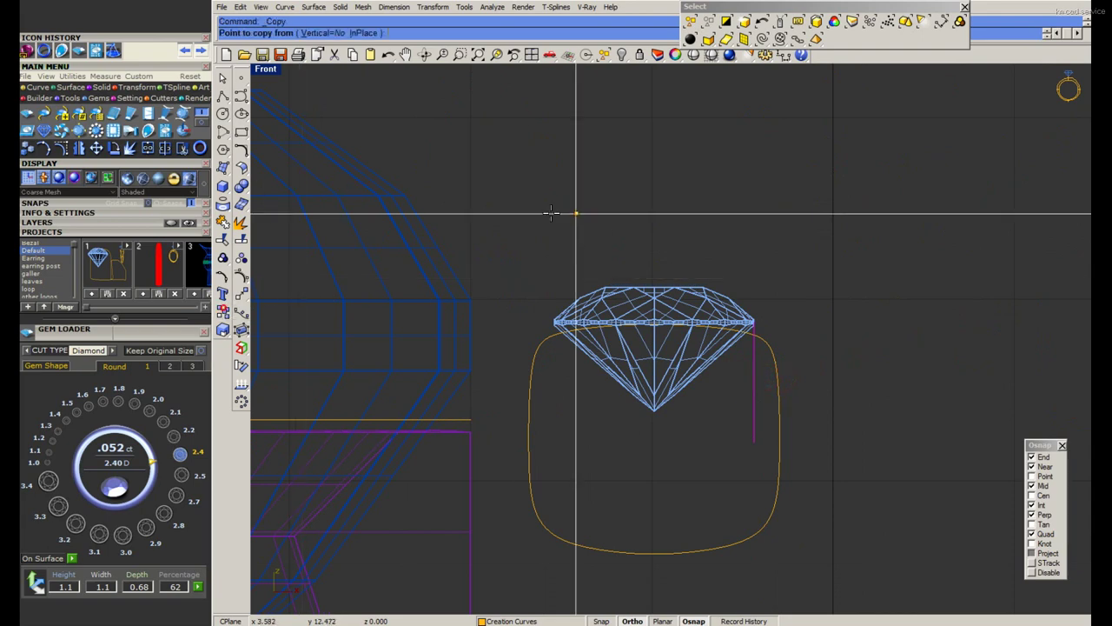
{"action": "left_click", "coordinate": [548, 213]}
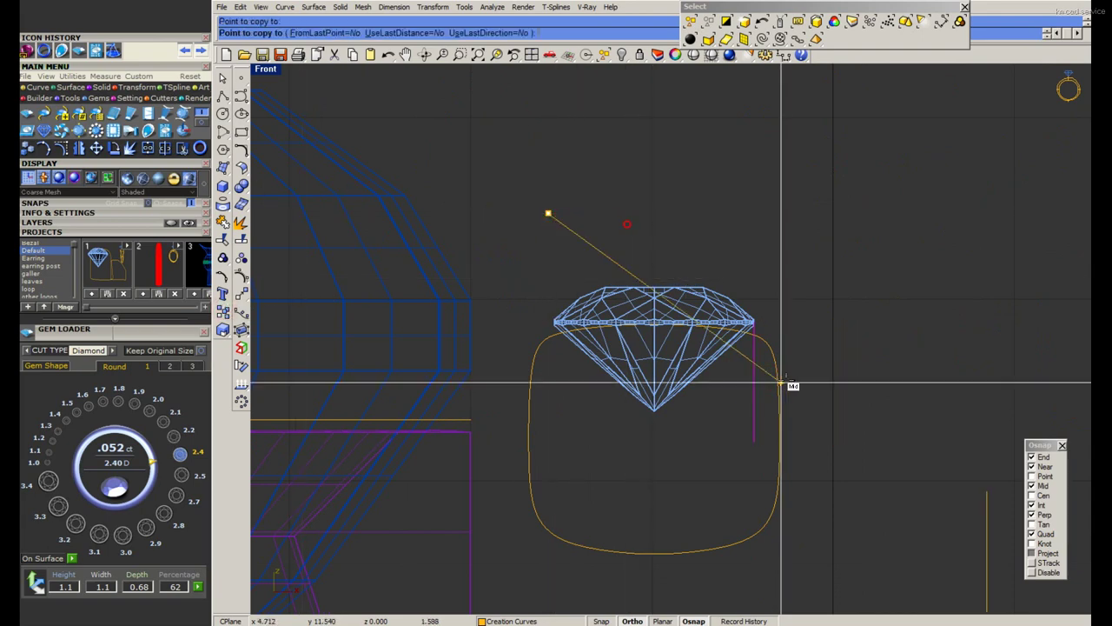
{"action": "left_click", "coordinate": [782, 378]}
Scale the rounded-square profile from the diamond tip to enlarge it slightly.
{"action": "scroll", "coordinate": [713, 352], "scroll_direction": "up", "scroll_amount": 2}
{"action": "type", "text": "scale"}
{"action": "key", "text": "Return"}
{"action": "left_click", "coordinate": [624, 441]}
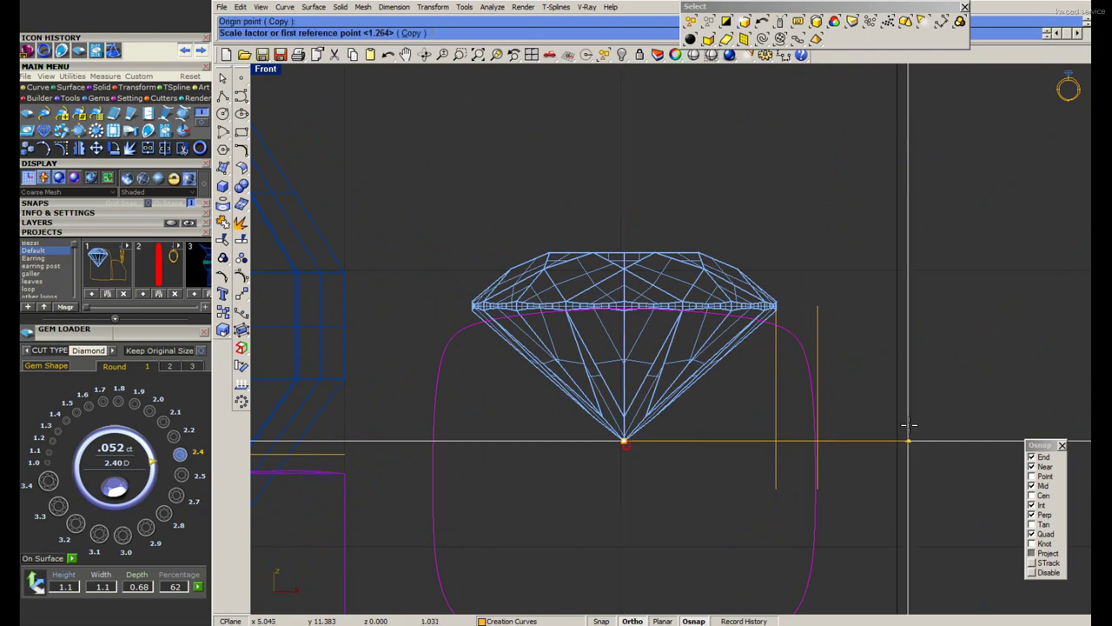
{"action": "left_click", "coordinate": [911, 441]}
{"action": "key", "text": "Escape"}
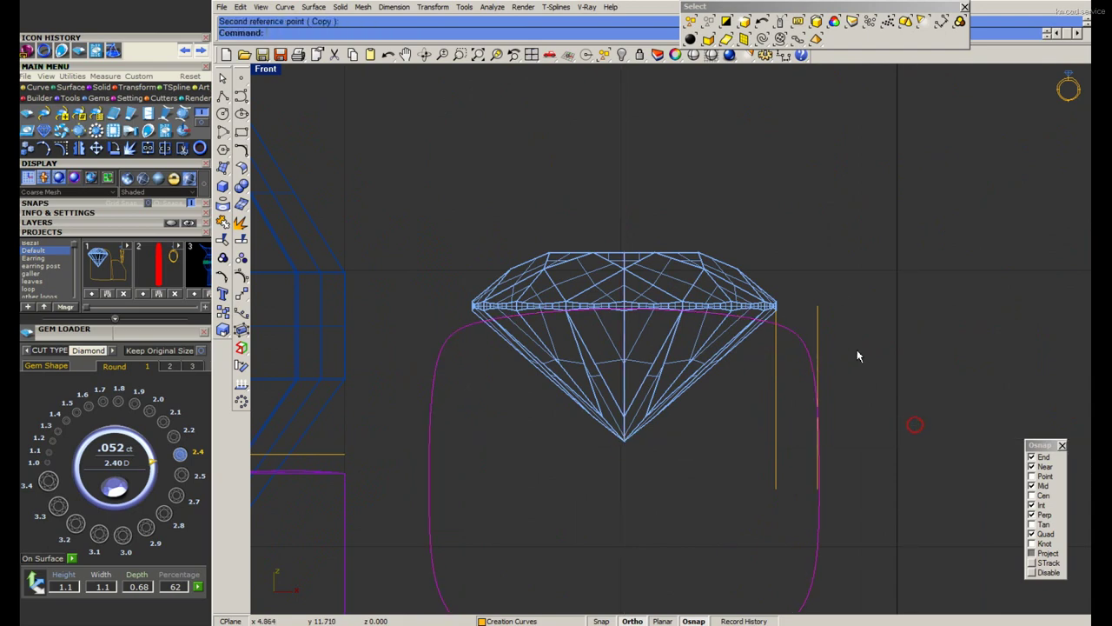
{"action": "scroll", "coordinate": [857, 350], "scroll_direction": "down", "scroll_amount": 1}
{"action": "key", "text": "Return"}
{"action": "left_click", "coordinate": [665, 424]}
{"action": "left_click", "coordinate": [924, 426]}
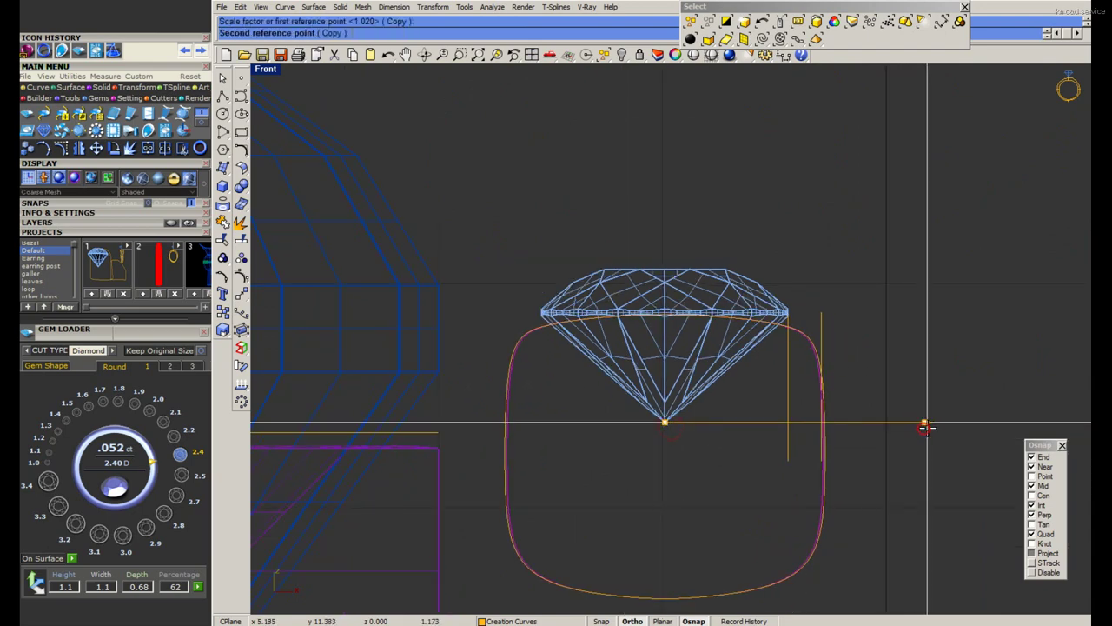
{"action": "key", "text": "Escape"}
Select the diamond and profile together and move them down.
{"action": "scroll", "coordinate": [569, 324], "scroll_direction": "down", "scroll_amount": 2}
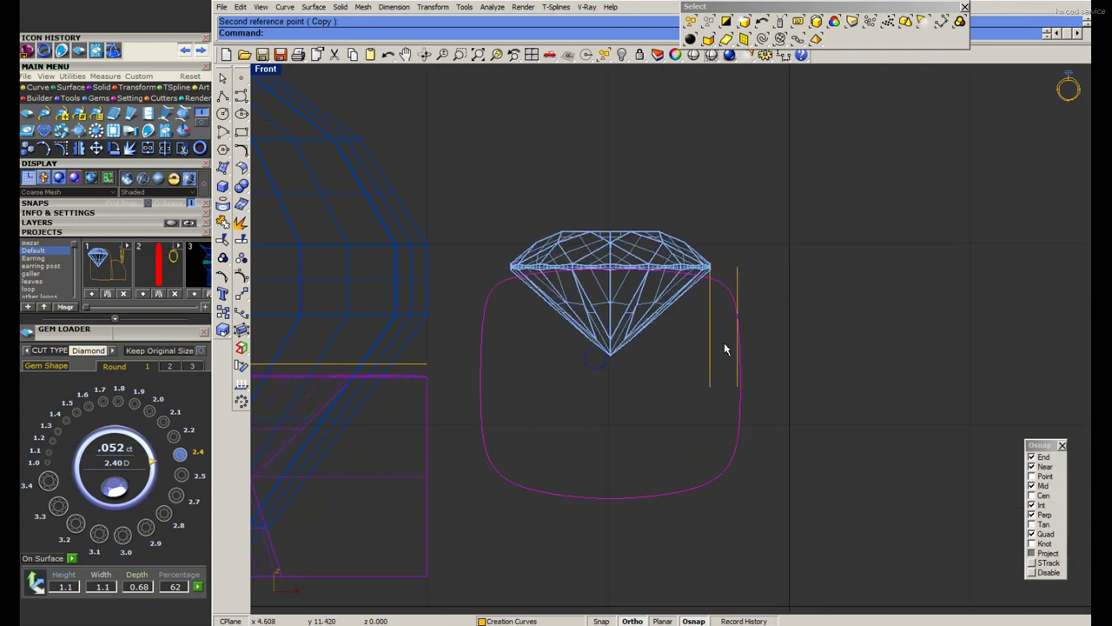
{"action": "left_click", "coordinate": [751, 265]}
{"action": "left_click_drag", "start_coordinate": [747, 300], "coordinate": [640, 336]}
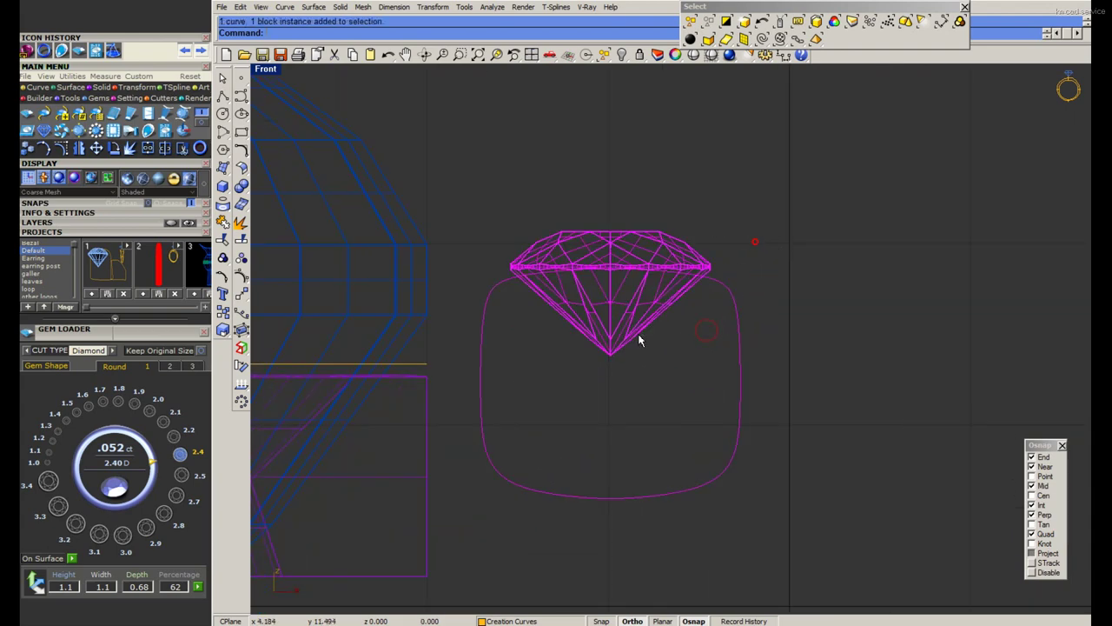
{"action": "right_click_drag", "start_coordinate": [641, 335], "coordinate": [729, 312]}
{"action": "left_click_drag", "start_coordinate": [629, 261], "coordinate": [647, 331]}
{"action": "key", "text": "Escape"}
{"action": "scroll", "coordinate": [695, 388], "scroll_direction": "down", "scroll_amount": 2}
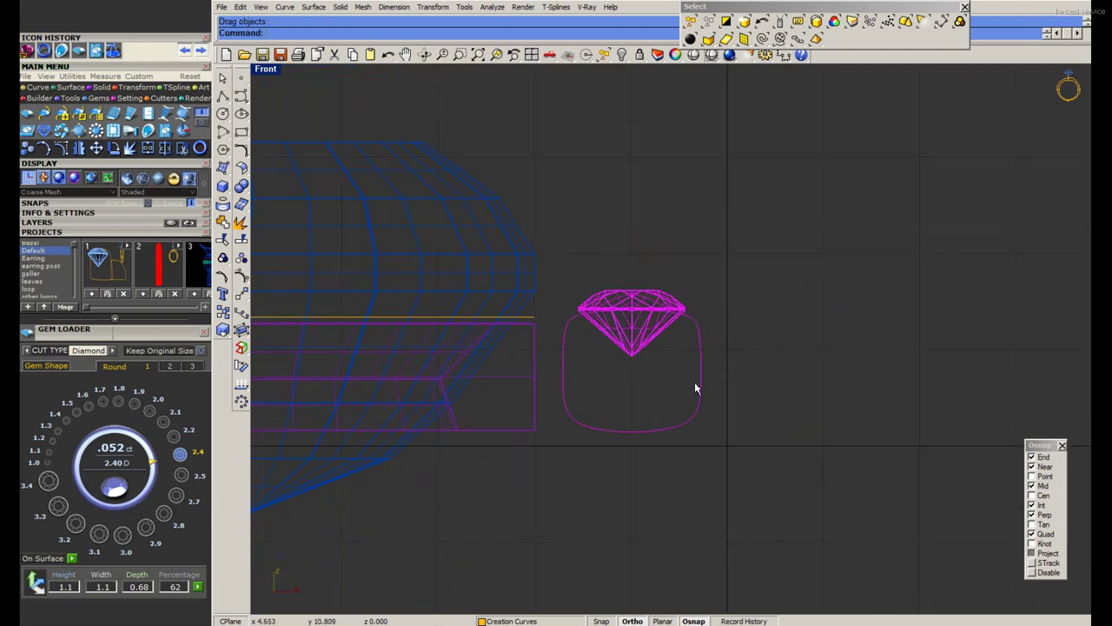
Compare against the ring's front-view reference photo, then close the photo viewer.
{"action": "key", "text": "alt+Tab"}
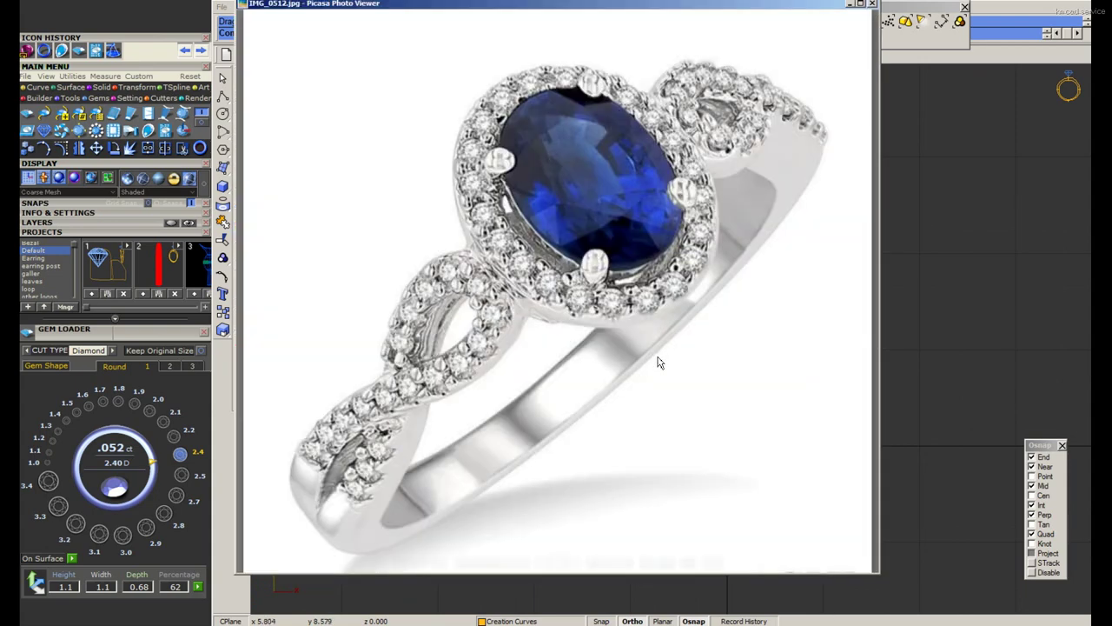
{"action": "left_click", "coordinate": [658, 357]}
{"action": "left_click", "coordinate": [659, 357]}
{"action": "key", "text": "Right"}
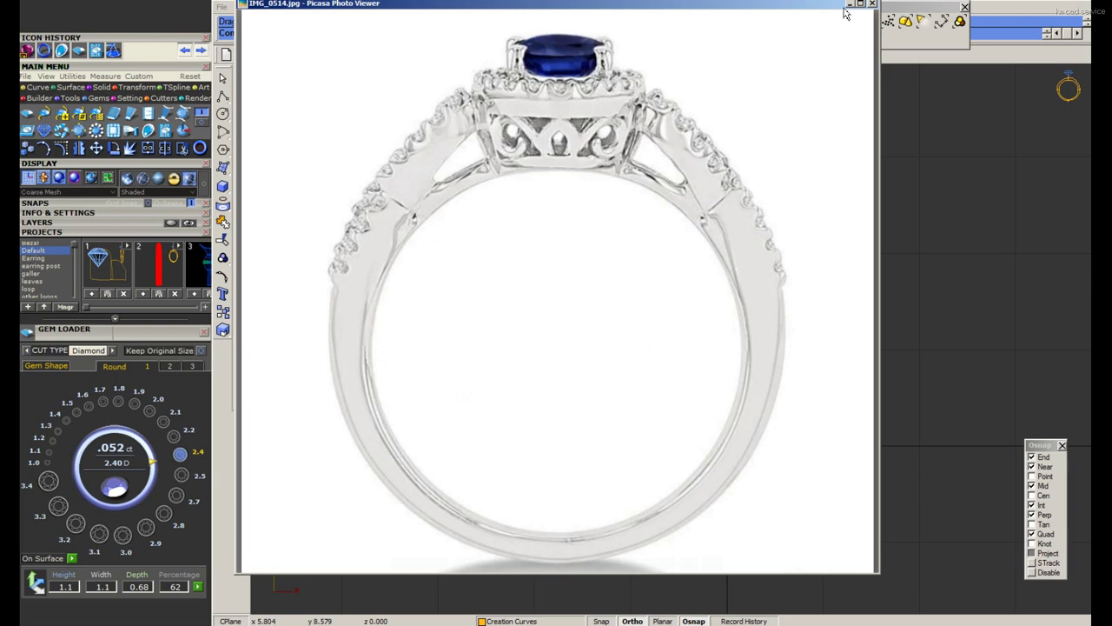
{"action": "left_click", "coordinate": [848, 5]}
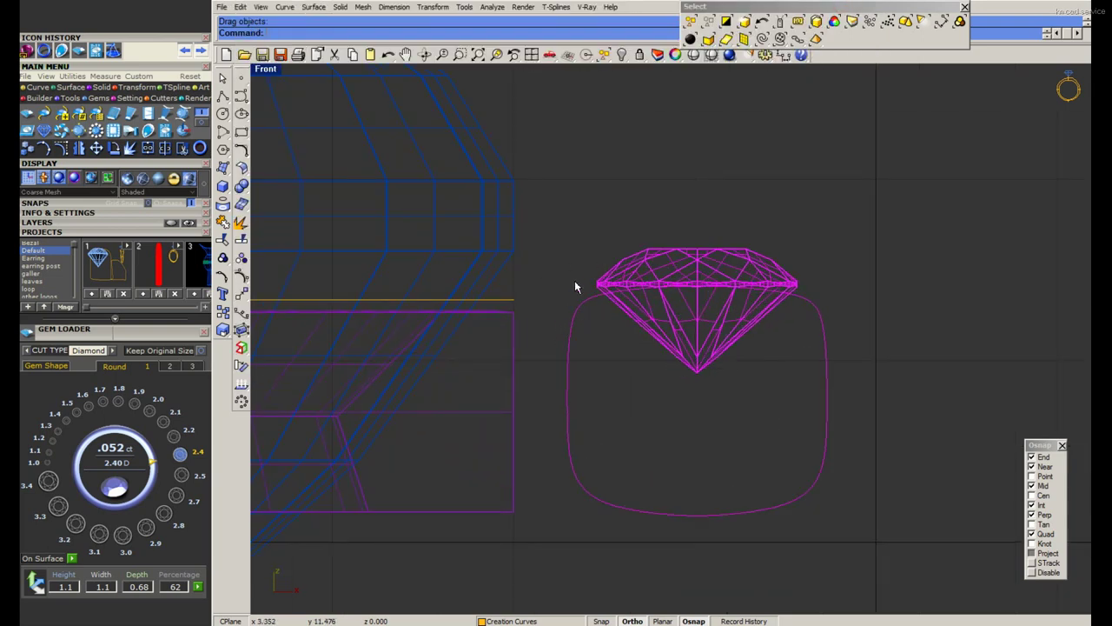
Measure the spacing, then move the diamond and profile 0.1 higher.
{"action": "middle_click", "coordinate": [542, 412]}
{"action": "left_click", "coordinate": [527, 385]}
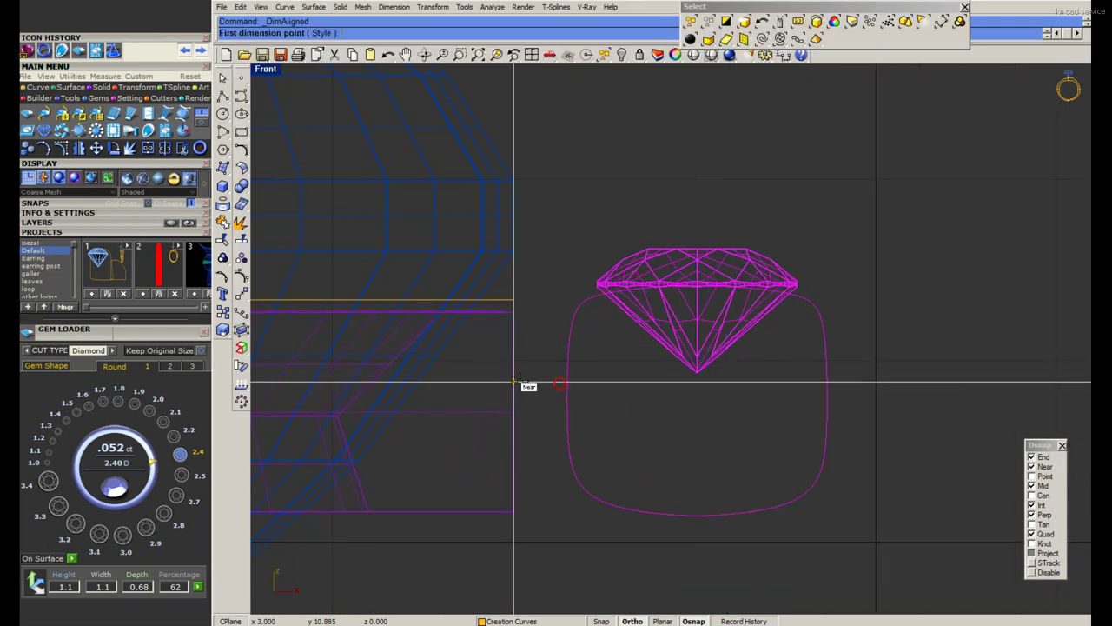
{"action": "left_click", "coordinate": [514, 380]}
{"action": "left_click", "coordinate": [568, 385]}
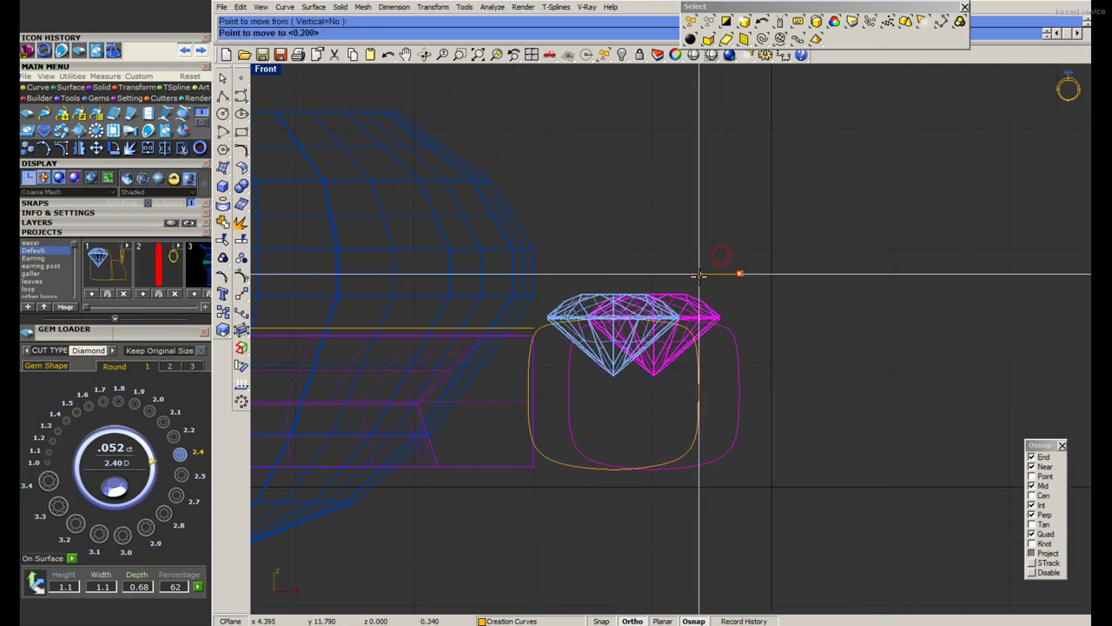
{"action": "key", "text": "Return"}
{"action": "key", "text": "Return"}
{"action": "left_click", "coordinate": [624, 238]}
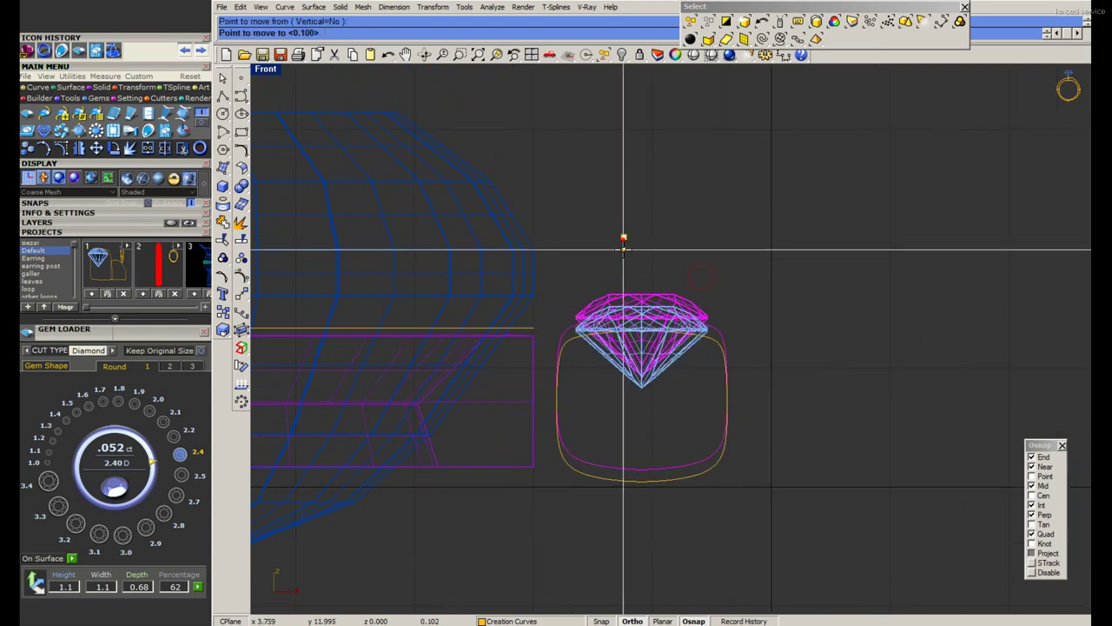
{"action": "left_click", "coordinate": [622, 237]}
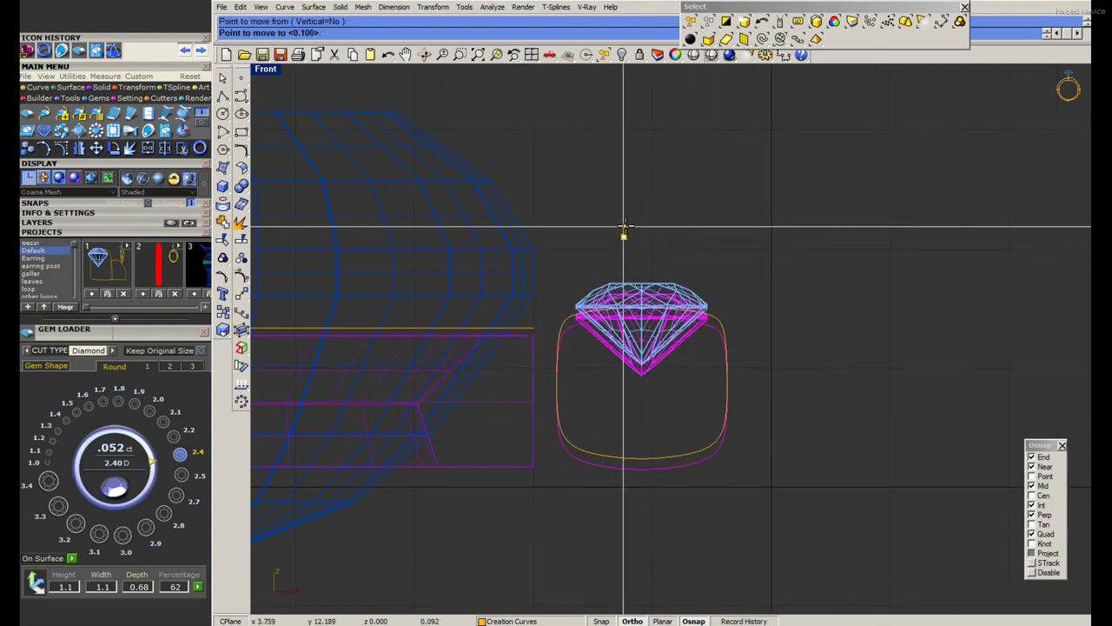
Select the rounded-square profile curve instead of the large shank shape.
{"action": "scroll", "coordinate": [620, 230], "scroll_direction": "down", "scroll_amount": 3}
{"action": "scroll", "coordinate": [608, 369], "scroll_direction": "up", "scroll_amount": 3}
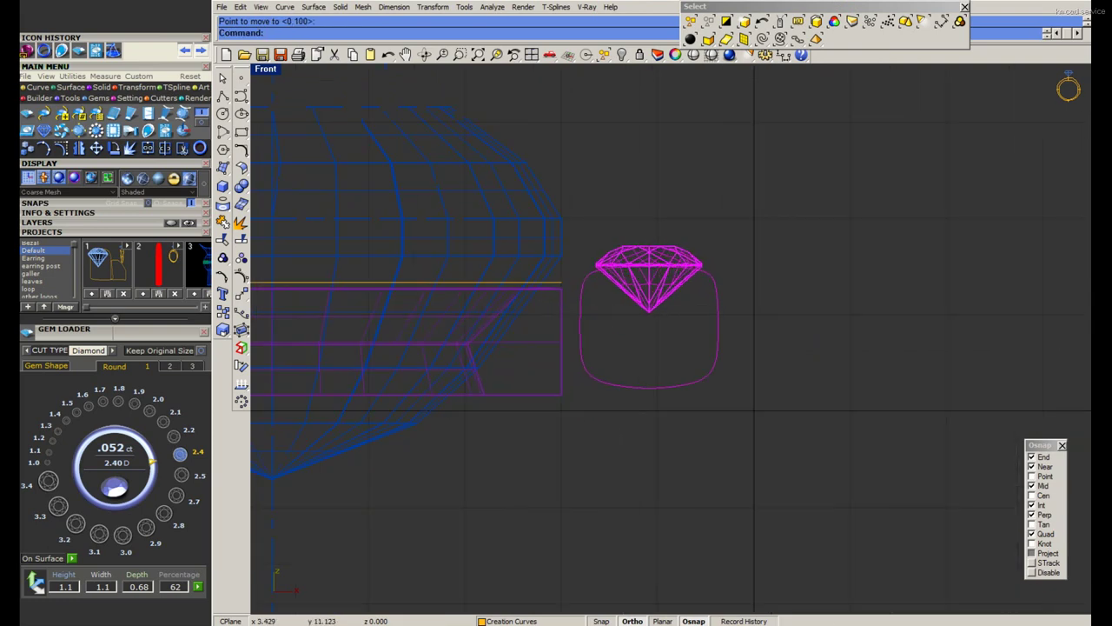
{"action": "scroll", "coordinate": [600, 330], "scroll_direction": "up", "scroll_amount": 2}
{"action": "left_click", "coordinate": [538, 252]}
{"action": "scroll", "coordinate": [556, 273], "scroll_direction": "down", "scroll_amount": 1}
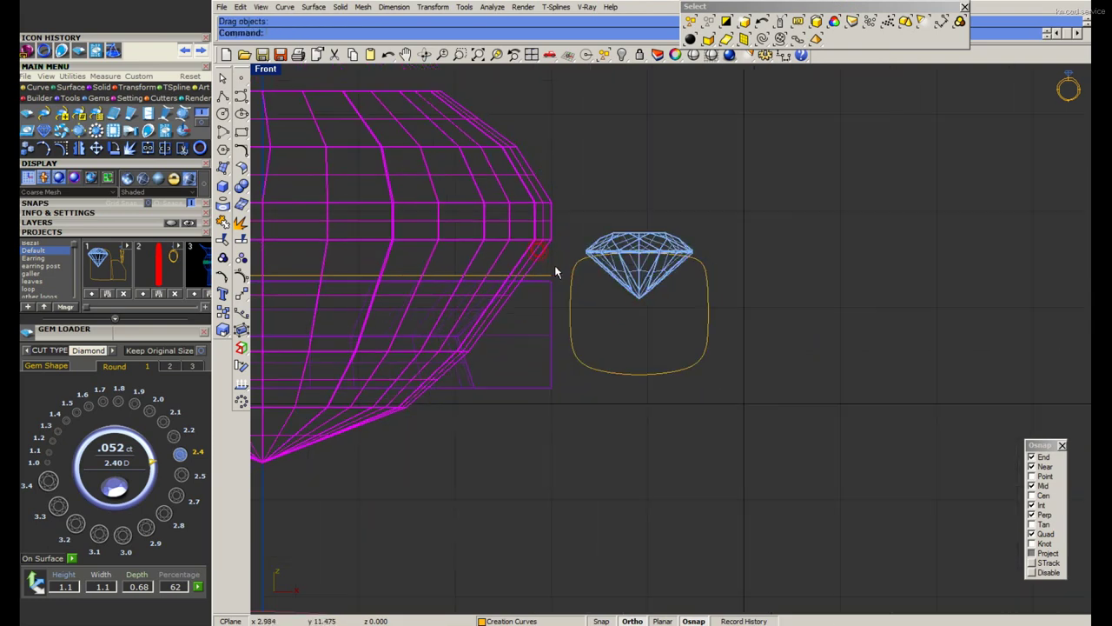
{"action": "left_click", "coordinate": [590, 297]}
{"action": "left_click", "coordinate": [623, 336]}
{"action": "scroll", "coordinate": [653, 355], "scroll_direction": "down", "scroll_amount": 2}
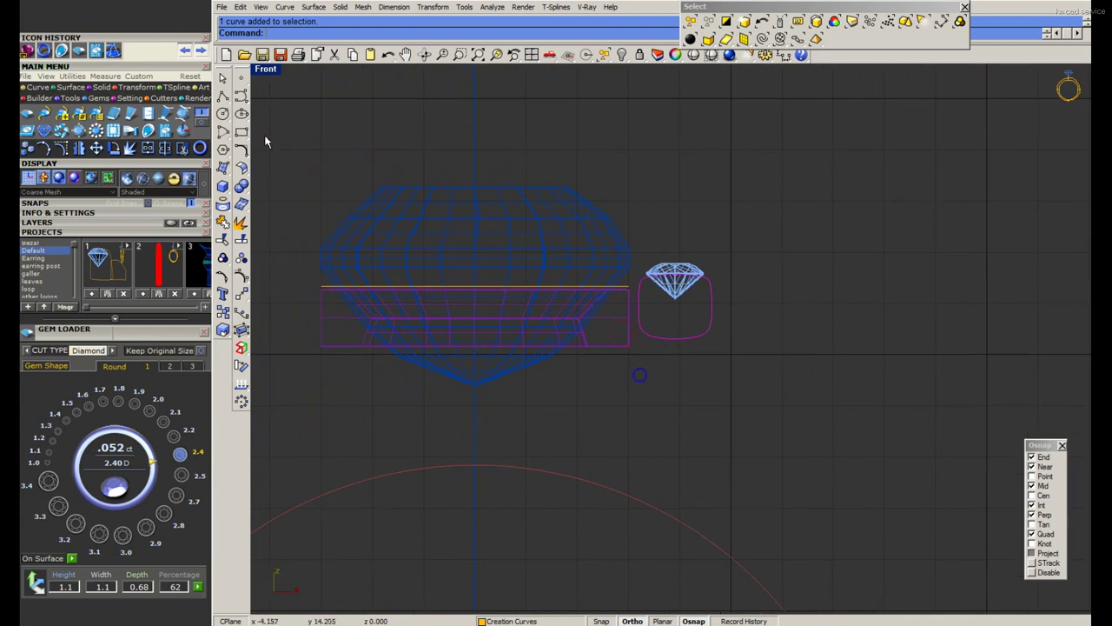
Draw a slanted line from the profile's side down toward the finger circle.
{"action": "left_click", "coordinate": [223, 95]}
{"action": "scroll", "coordinate": [700, 313], "scroll_direction": "up", "scroll_amount": 1}
{"action": "left_click", "coordinate": [698, 313]}
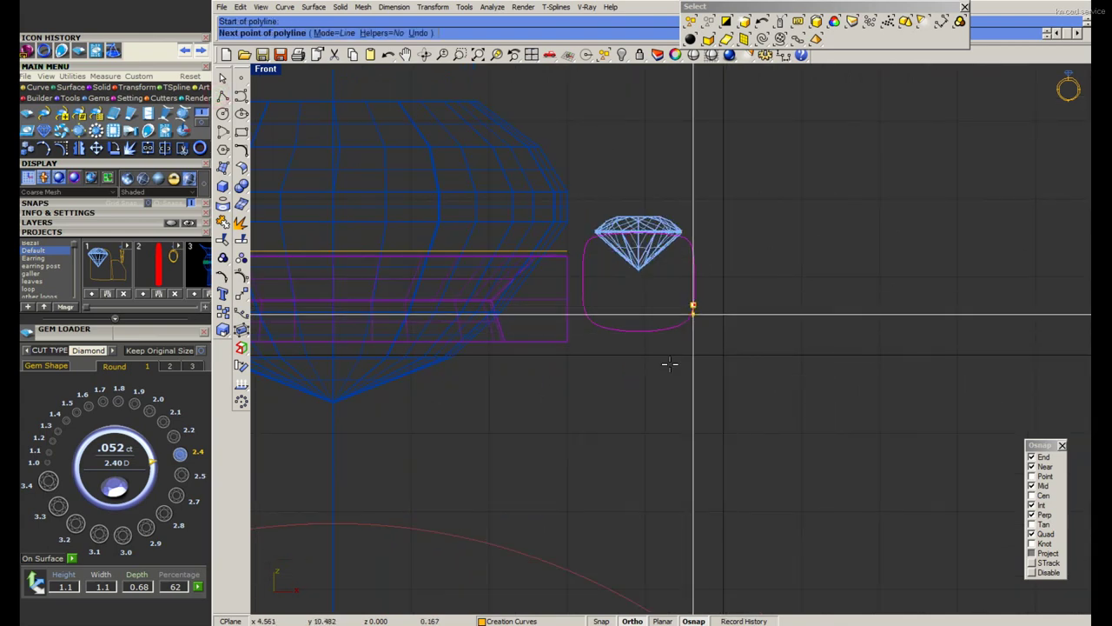
{"action": "scroll", "coordinate": [652, 435], "scroll_direction": "down", "scroll_amount": 1}
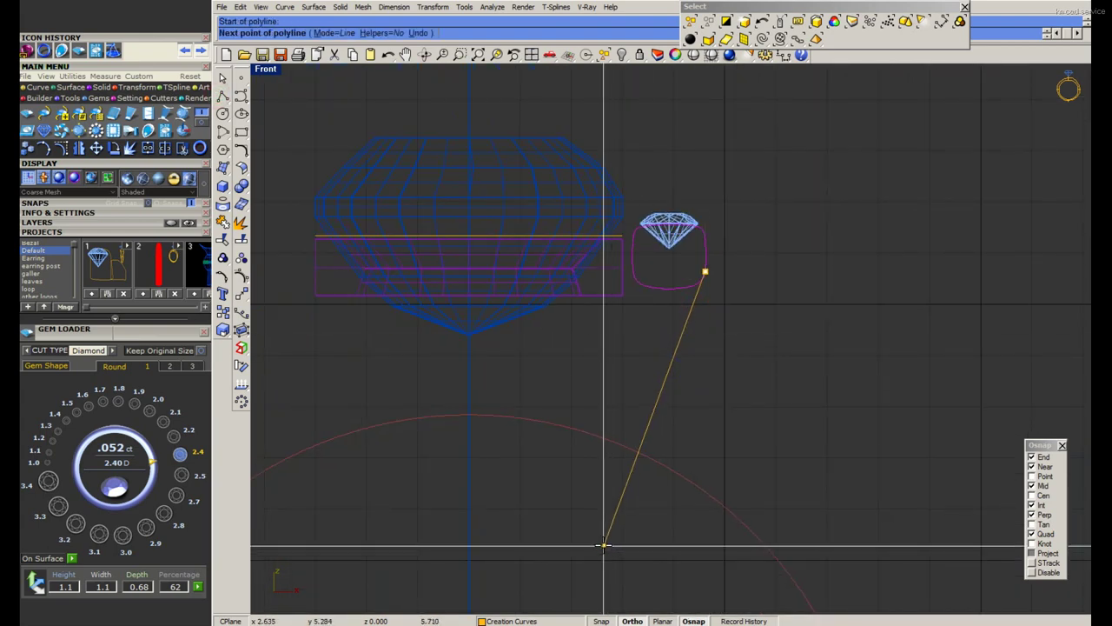
{"action": "left_click", "coordinate": [603, 545]}
{"action": "key", "text": "Return"}
{"action": "scroll", "coordinate": [702, 343], "scroll_direction": "up", "scroll_amount": 1}
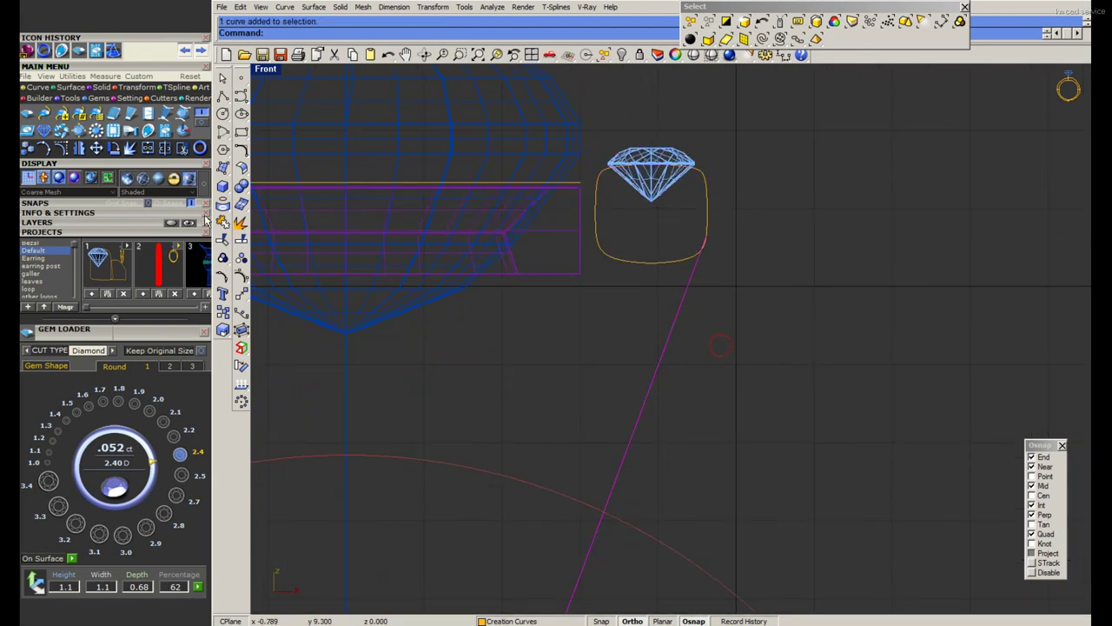
Offset the slanted line by 0.8 to form the leg's second side.
{"action": "left_click", "coordinate": [245, 156]}
{"action": "left_click", "coordinate": [372, 165]}
{"action": "scroll", "coordinate": [544, 317], "scroll_direction": "up", "scroll_amount": 1}
{"action": "type", "text": ".8"}
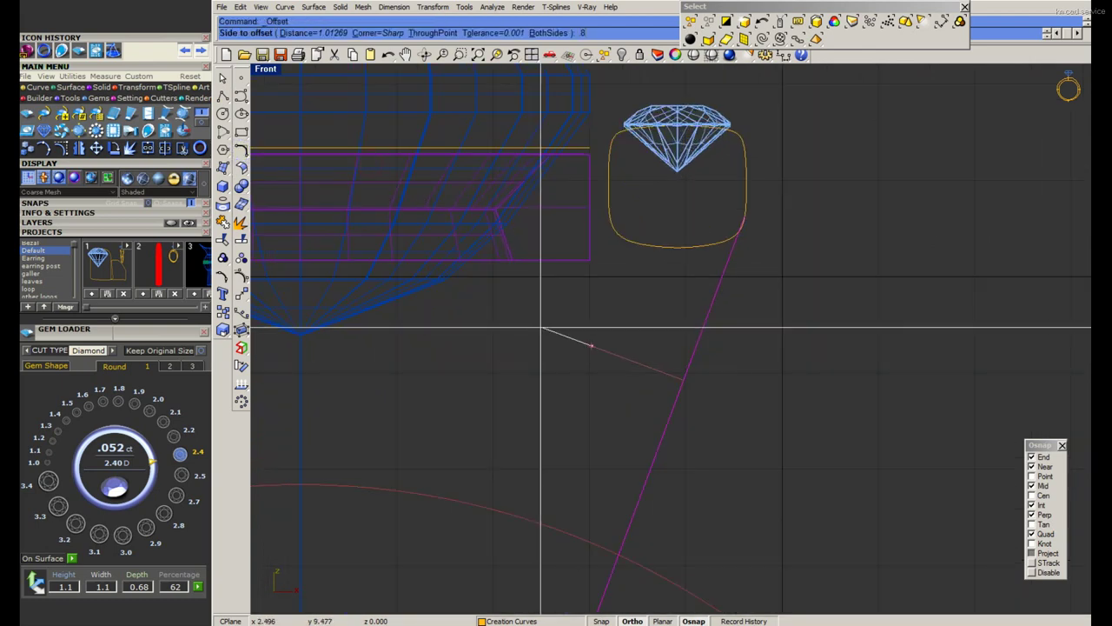
{"action": "key", "text": "Return"}
{"action": "left_click", "coordinate": [541, 328]}
Trim away the profile's bottom between the two leg lines.
{"action": "key", "text": "ctrl+t"}
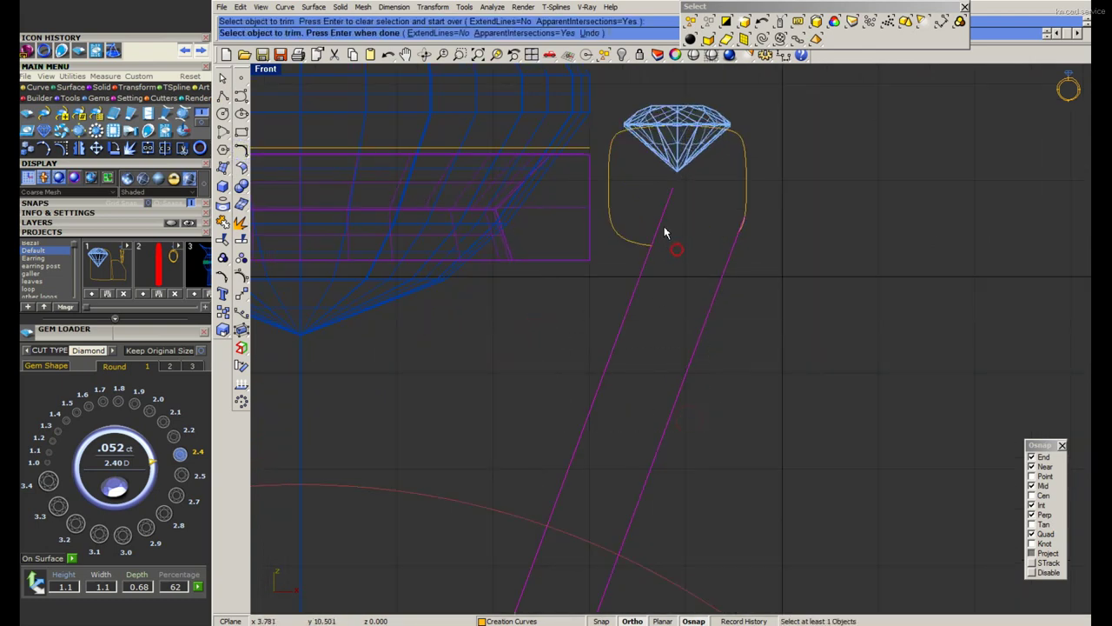
{"action": "key", "text": "Return"}
{"action": "scroll", "coordinate": [661, 228], "scroll_direction": "up", "scroll_amount": 2}
{"action": "key", "text": "ctrl+z"}
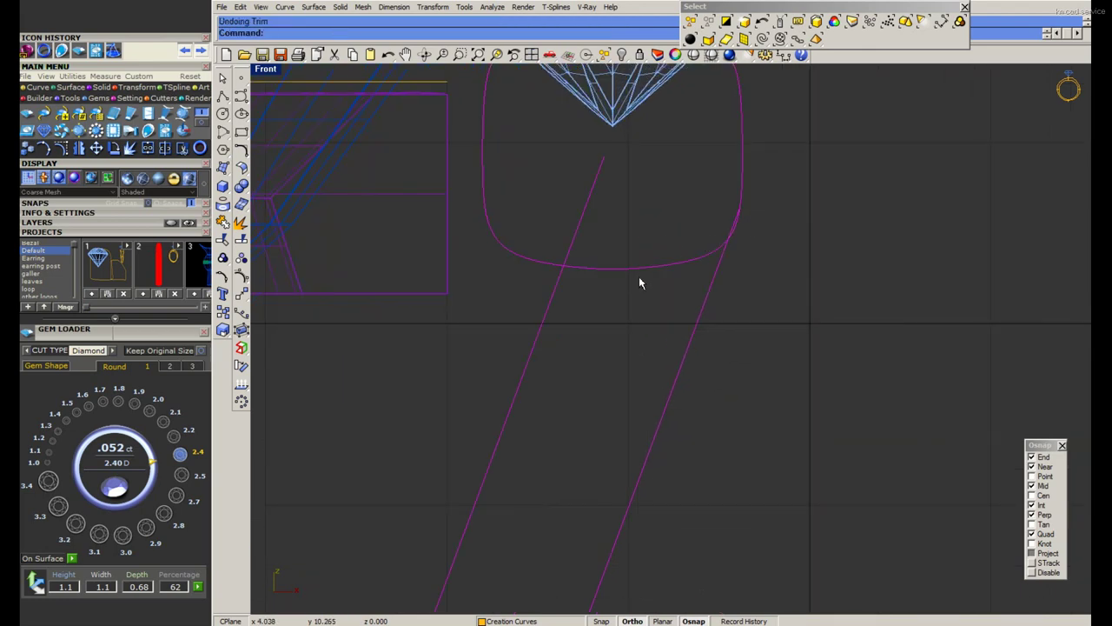
{"action": "key", "text": "ctrl+t"}
{"action": "key", "text": "Return"}
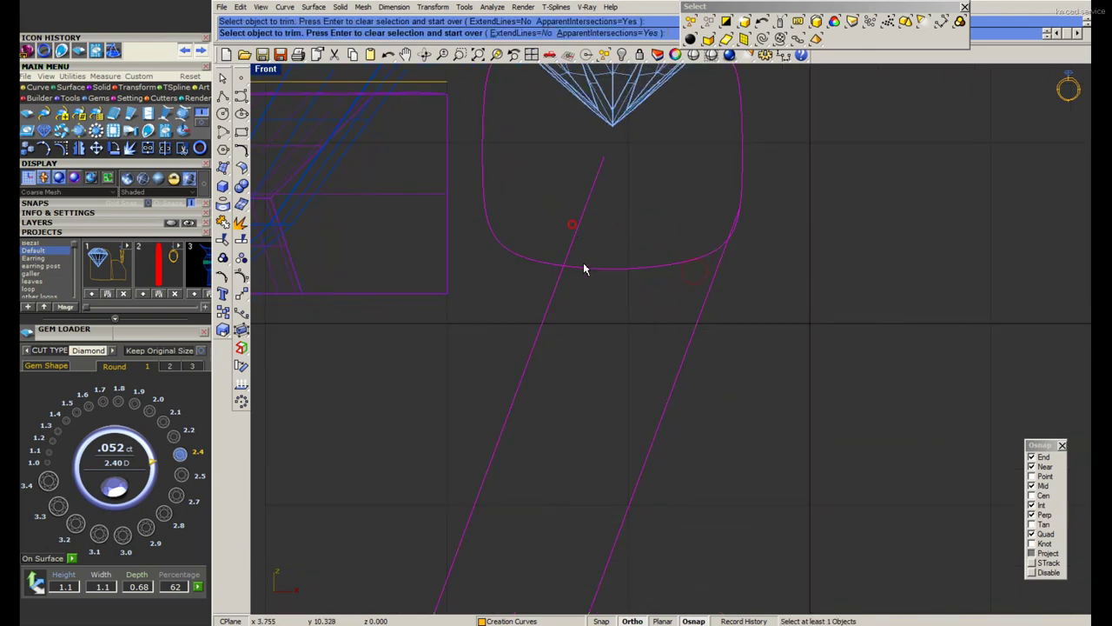
{"action": "left_click", "coordinate": [583, 269]}
Trim off the small leftover loop to finish cleaning the overlaps.
{"action": "scroll", "coordinate": [727, 224], "scroll_direction": "up", "scroll_amount": 2}
{"action": "scroll", "coordinate": [744, 223], "scroll_direction": "up", "scroll_amount": 2}
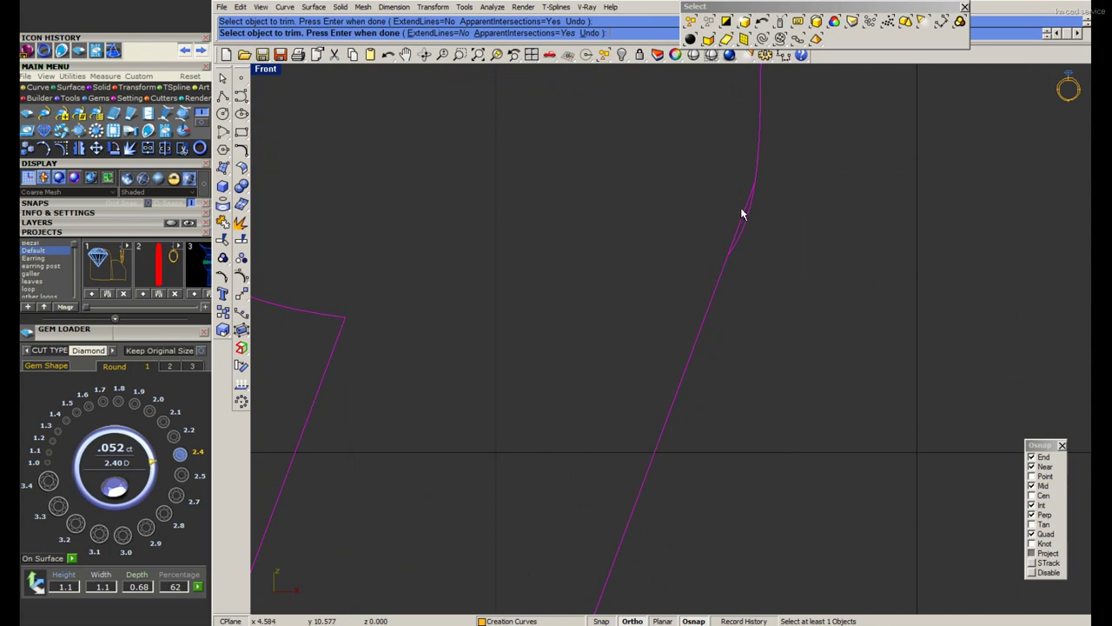
{"action": "left_click", "coordinate": [742, 214]}
{"action": "scroll", "coordinate": [705, 263], "scroll_direction": "down", "scroll_amount": 3}
{"action": "scroll", "coordinate": [720, 255], "scroll_direction": "up", "scroll_amount": 2}
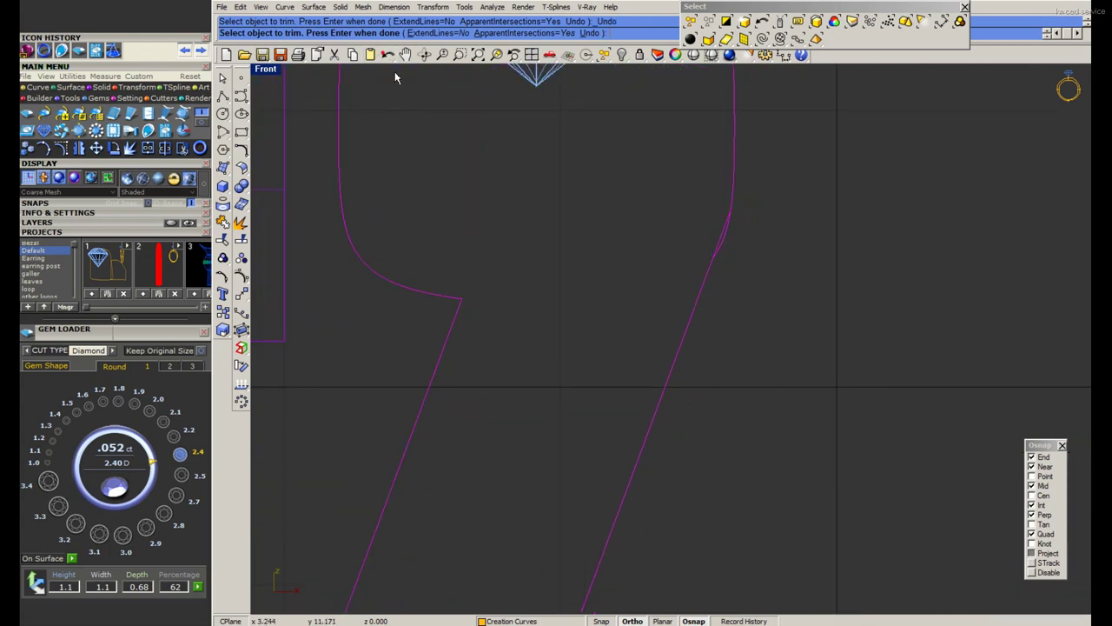
{"action": "scroll", "coordinate": [721, 252], "scroll_direction": "down", "scroll_amount": 2}
{"action": "key", "text": "Return"}
{"action": "scroll", "coordinate": [735, 223], "scroll_direction": "down", "scroll_amount": 2}
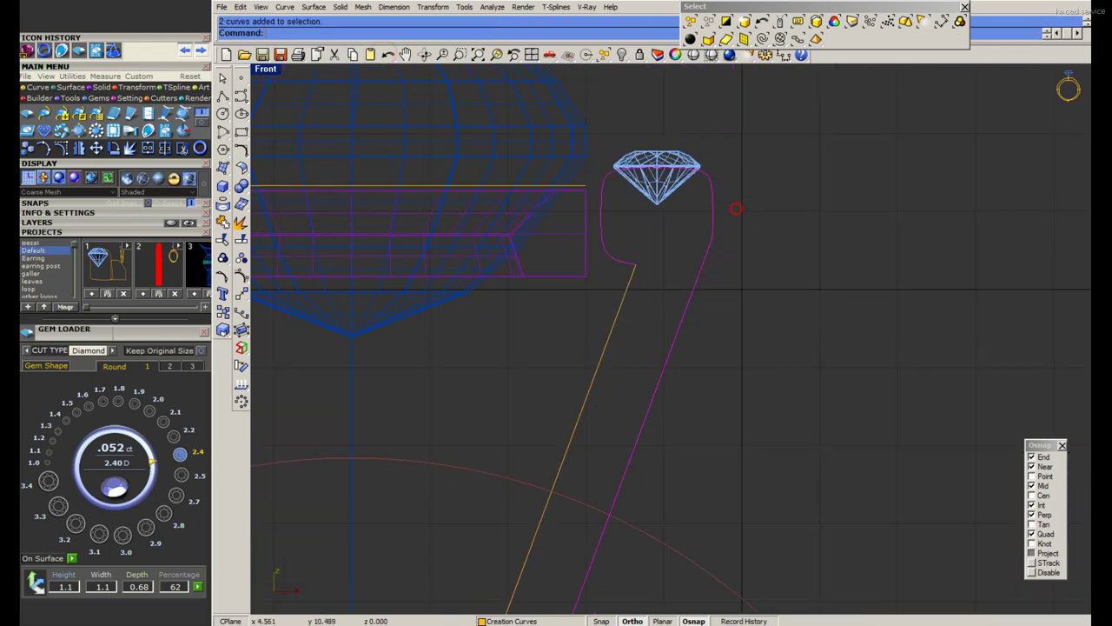
{"action": "scroll", "coordinate": [686, 270], "scroll_direction": "up", "scroll_amount": 1}
{"action": "scroll", "coordinate": [687, 269], "scroll_direction": "down", "scroll_amount": 1}
Close the bottom with a line joining the two leg ends.
{"action": "right_click_drag", "start_coordinate": [659, 324], "coordinate": [679, 293]}
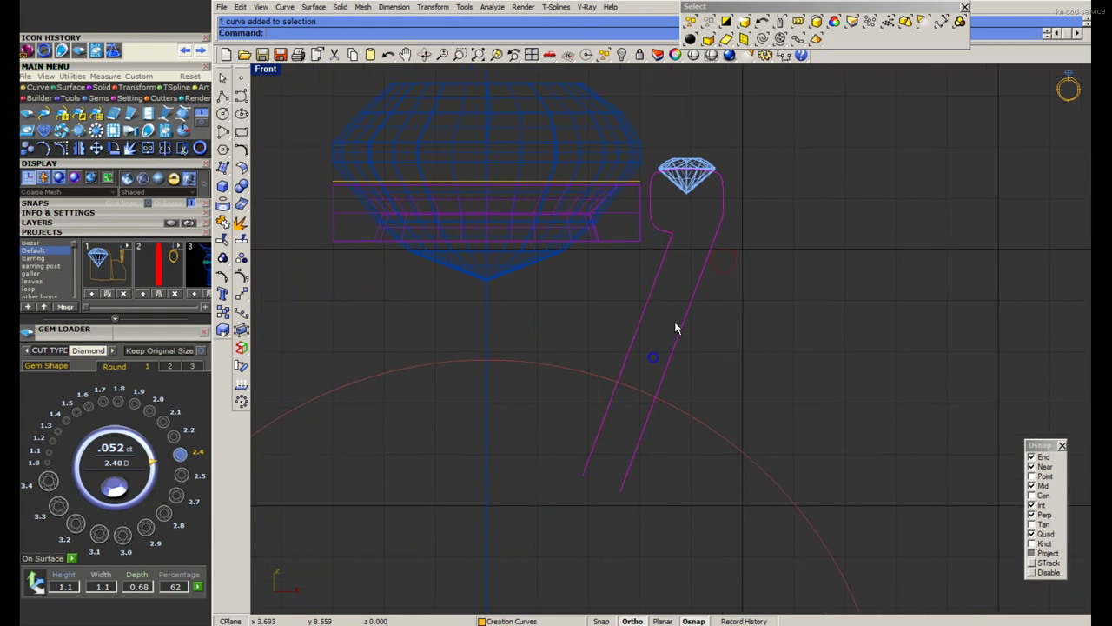
{"action": "left_click", "coordinate": [223, 96]}
{"action": "left_click", "coordinate": [583, 477]}
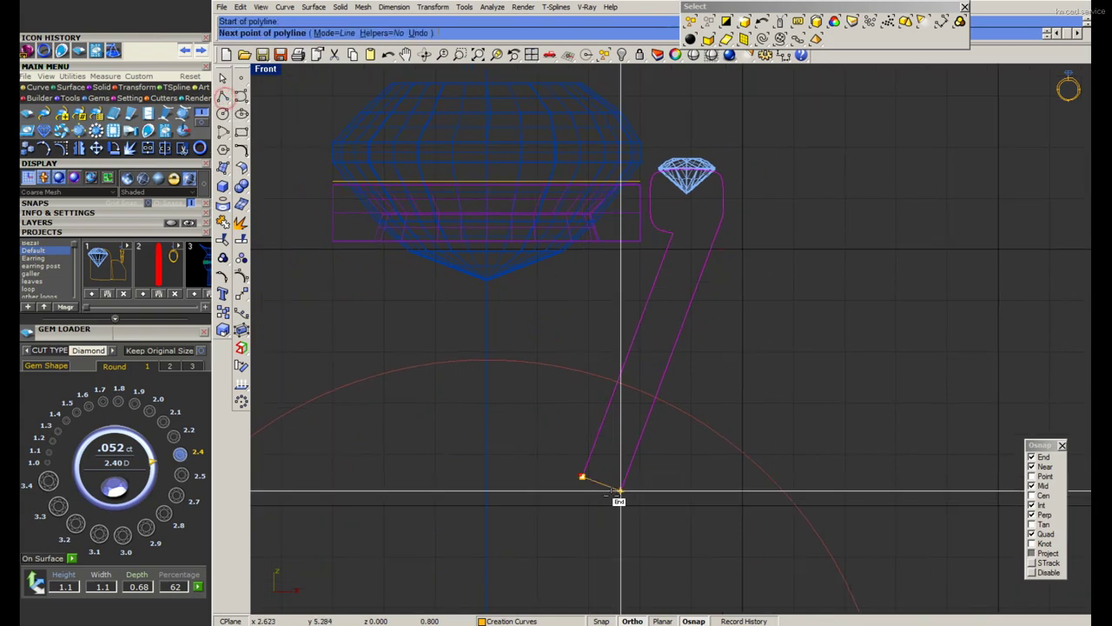
{"action": "left_click", "coordinate": [622, 488]}
{"action": "key", "text": "Return"}
{"action": "scroll", "coordinate": [658, 452], "scroll_direction": "down", "scroll_amount": 2}
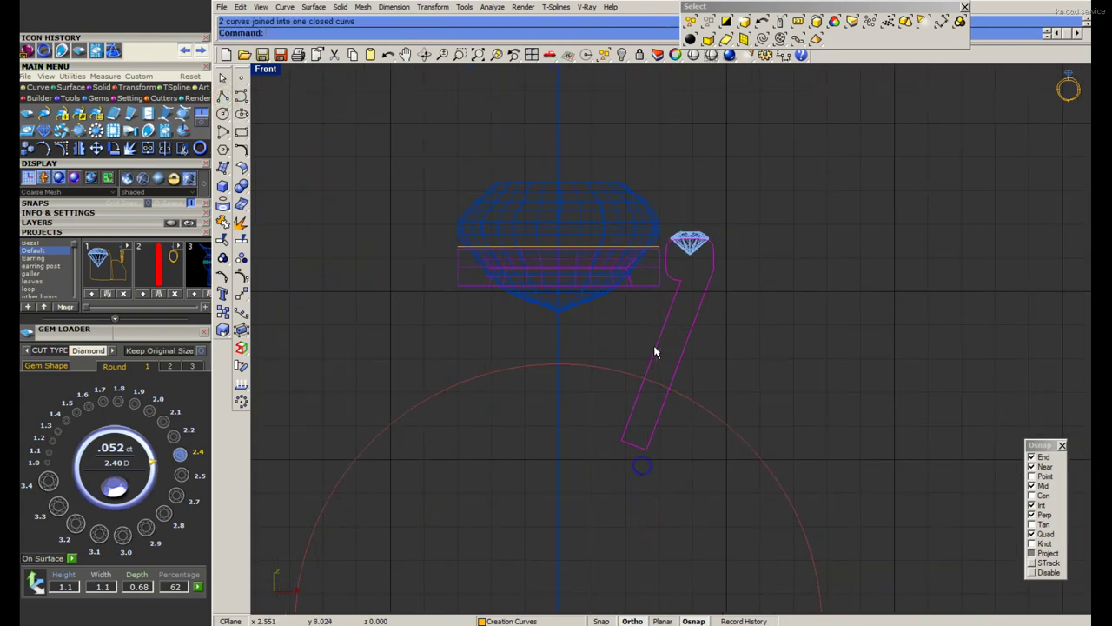
Sweep the closed profile along the bezel edge with Sweep1, accepting the default options.
{"action": "type", "text": "Sweep1"}
{"action": "key", "text": "Return"}
{"action": "scroll", "coordinate": [663, 244], "scroll_direction": "up", "scroll_amount": 2}
{"action": "left_click", "coordinate": [664, 251]}
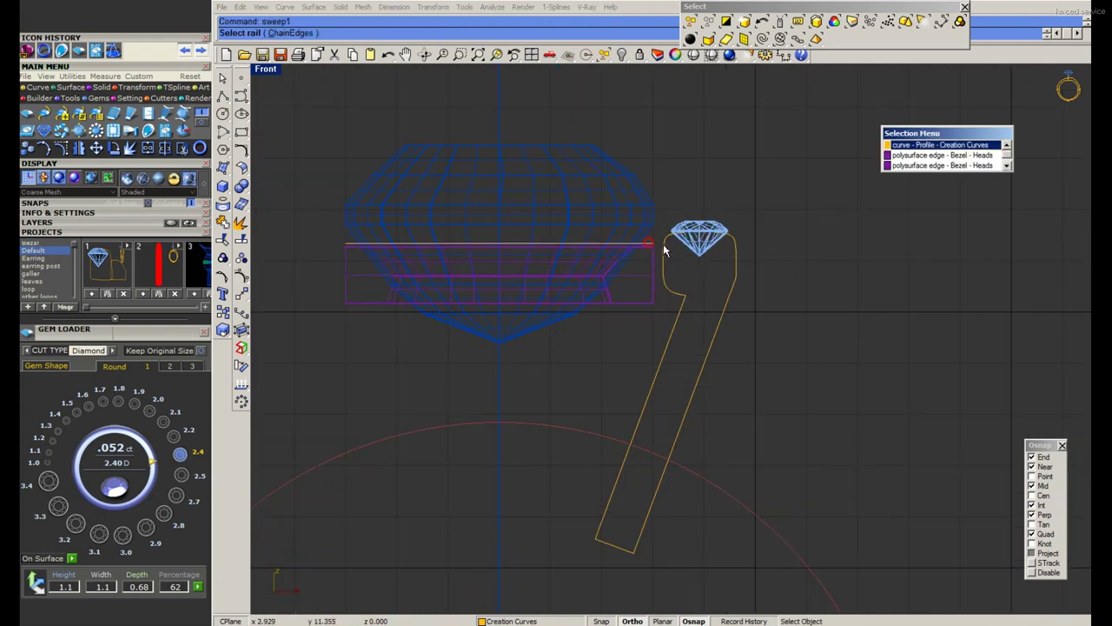
{"action": "key", "text": "Return"}
{"action": "key", "text": "Return"}
{"action": "scroll", "coordinate": [681, 308], "scroll_direction": "down", "scroll_amount": 2}
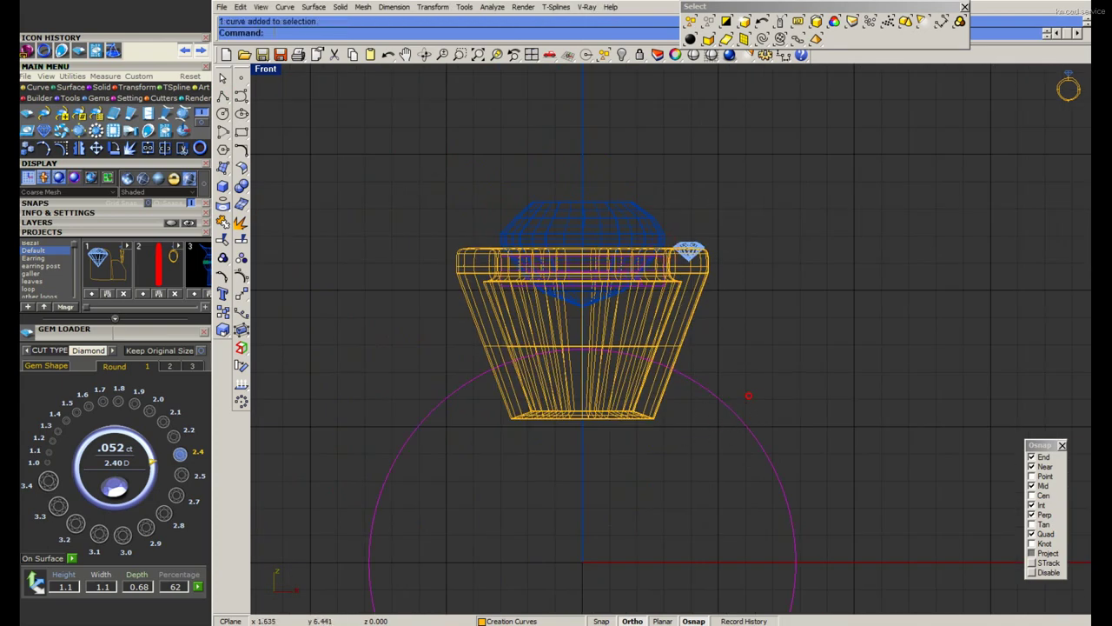
{"action": "key", "text": "Return"}
{"action": "scroll", "coordinate": [608, 377], "scroll_direction": "up", "scroll_amount": 3}
{"action": "scroll", "coordinate": [608, 378], "scroll_direction": "down", "scroll_amount": 2}
{"action": "scroll", "coordinate": [629, 291], "scroll_direction": "up", "scroll_amount": 2}
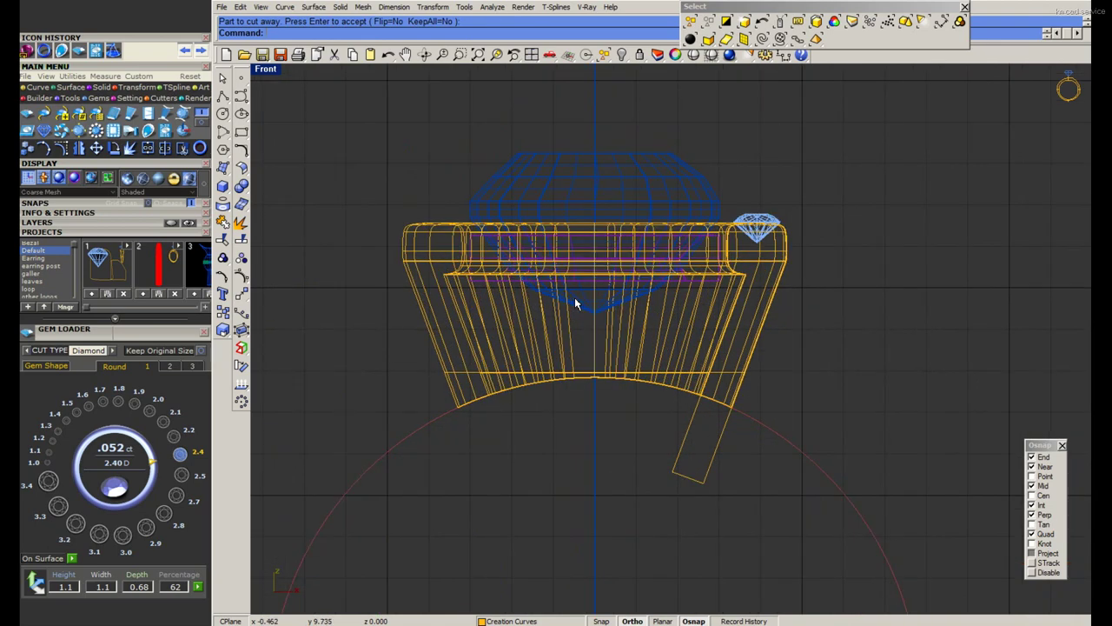
Measure the gallery height with a vertical dimension from top to bottom, without placing it.
{"action": "middle_click", "coordinate": [575, 297]}
{"action": "left_click", "coordinate": [565, 299]}
{"action": "left_click", "coordinate": [596, 228]}
{"action": "left_click", "coordinate": [596, 379]}
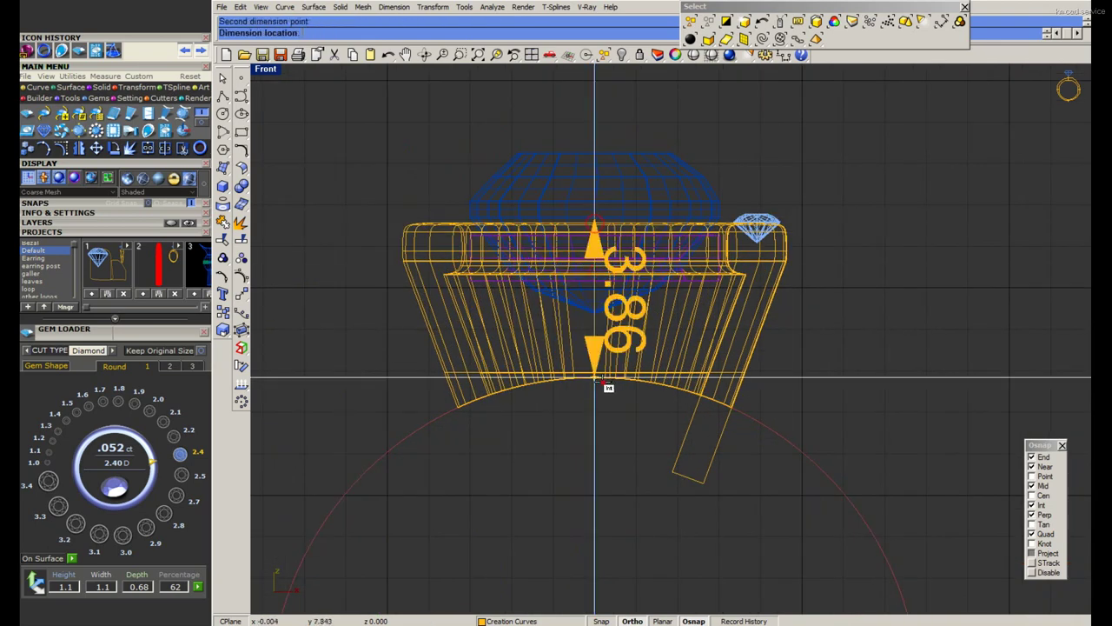
{"action": "key", "text": "Escape"}
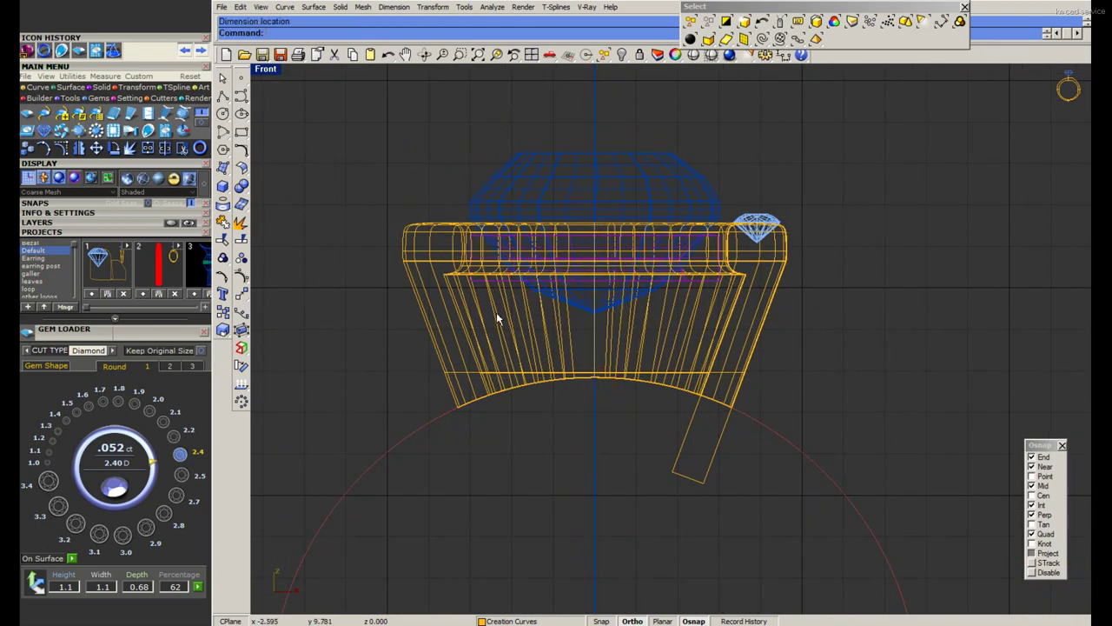
{"action": "left_click", "coordinate": [241, 149]}
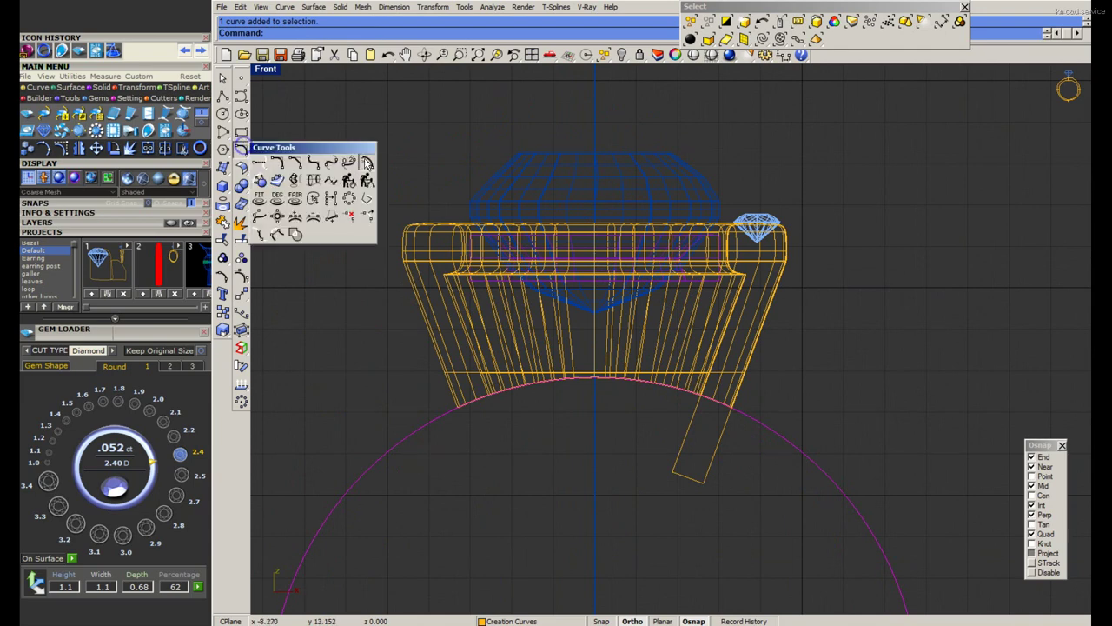
Offset the finger circle outward and draw a horizontal line from the centre axis, lowered under the bezel.
{"action": "left_click", "coordinate": [366, 163]}
{"action": "left_click", "coordinate": [348, 270]}
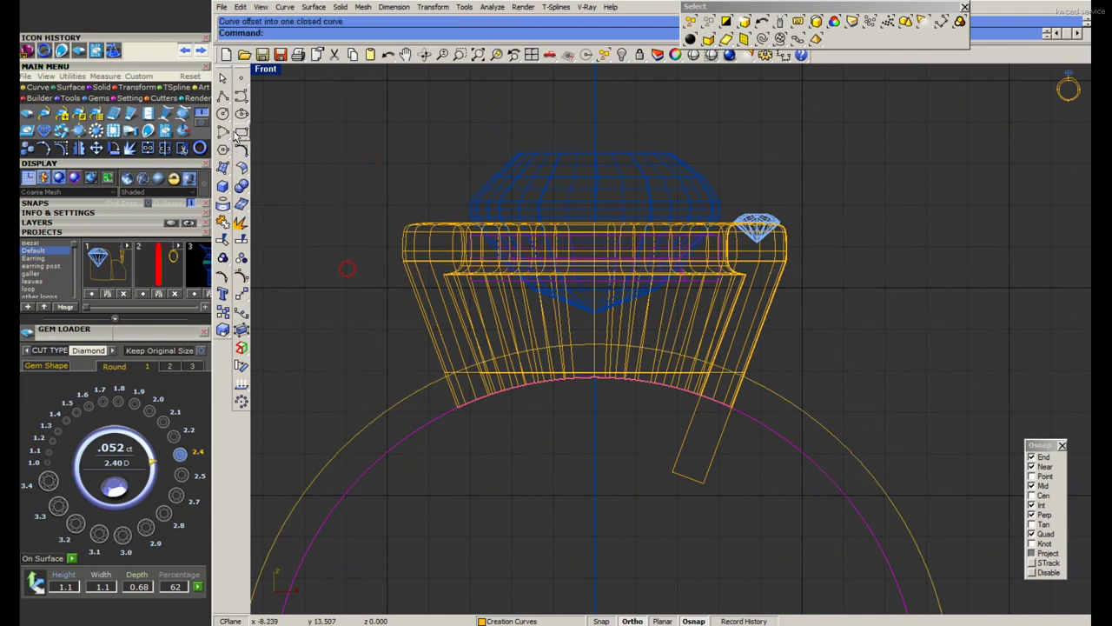
{"action": "left_click", "coordinate": [224, 97]}
{"action": "left_click", "coordinate": [280, 114]}
{"action": "scroll", "coordinate": [695, 273], "scroll_direction": "up", "scroll_amount": 2}
{"action": "left_click", "coordinate": [519, 259]}
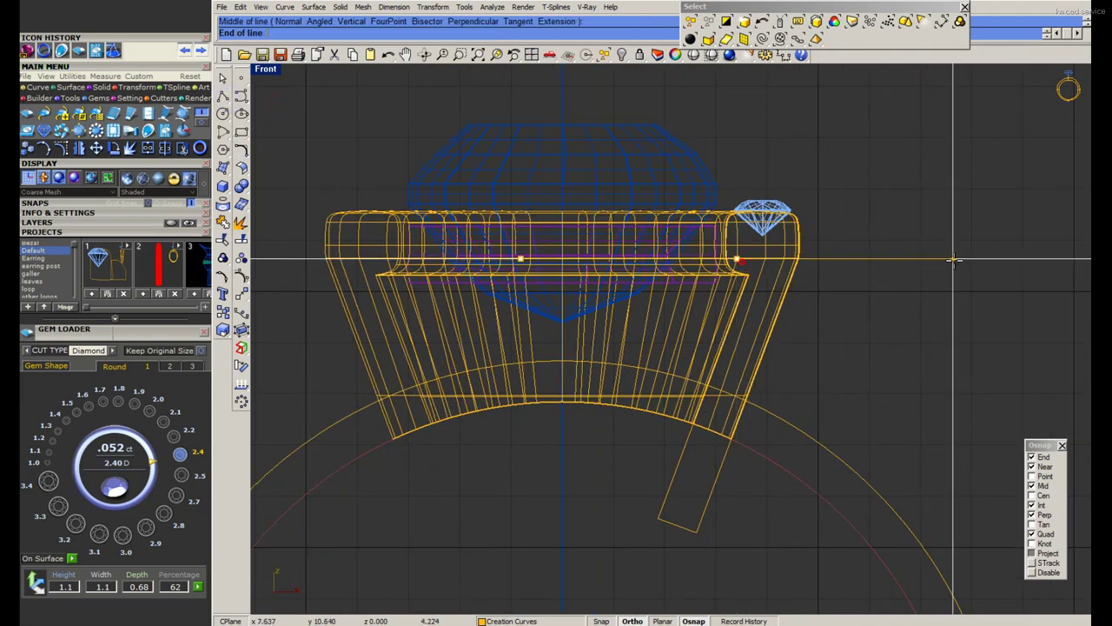
{"action": "left_click", "coordinate": [993, 260]}
{"action": "left_click_drag", "start_coordinate": [917, 261], "coordinate": [917, 303]}
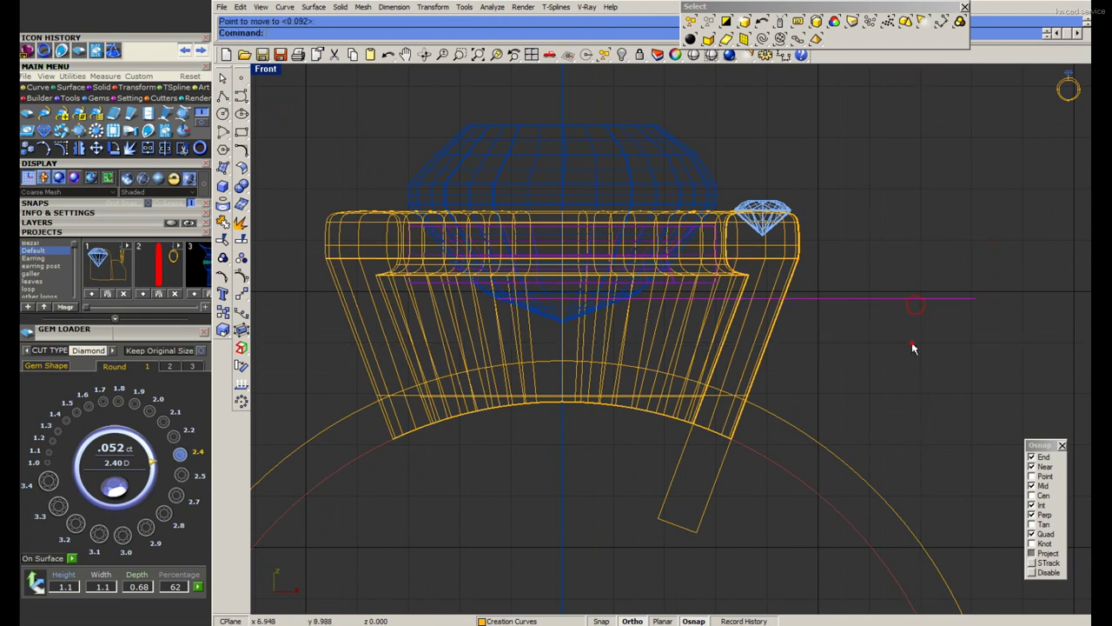
After checking the reference photo, move the ring parts and gems a distance of 2.
{"action": "key", "text": "alt+Tab"}
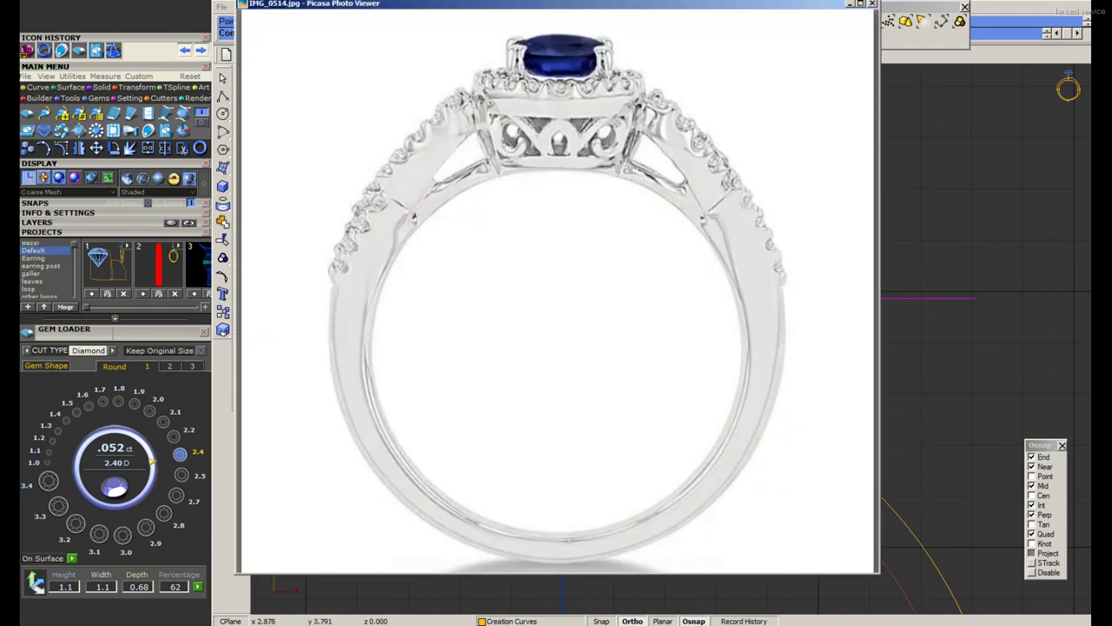
{"action": "key", "text": "alt+Tab"}
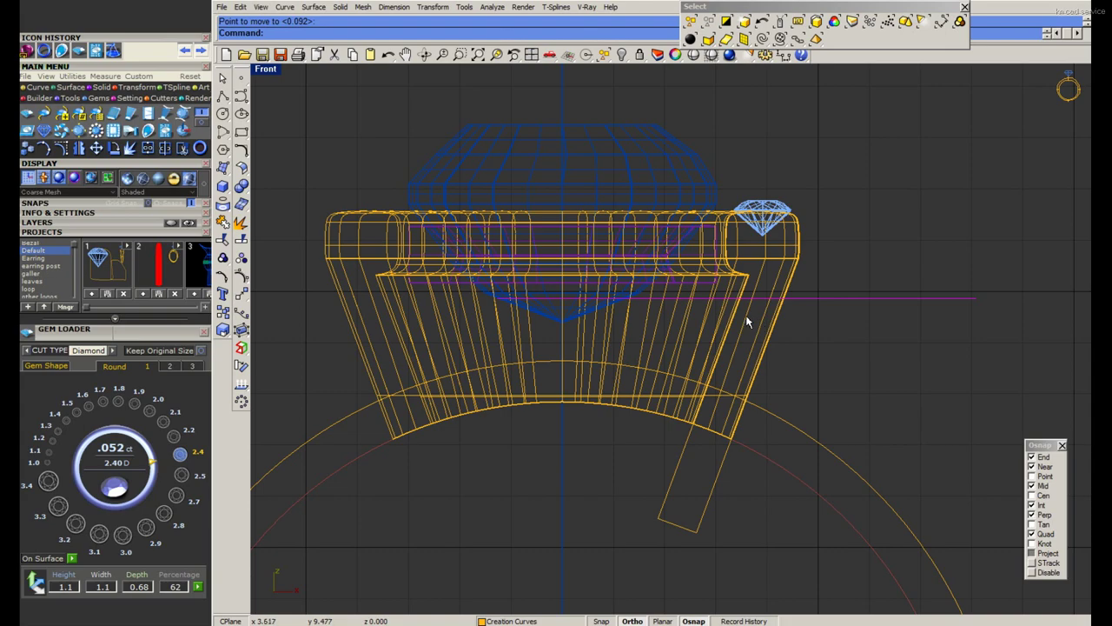
{"action": "left_click_drag", "start_coordinate": [590, 283], "coordinate": [569, 304]}
{"action": "key", "text": "space"}
{"action": "type", "text": "M"}
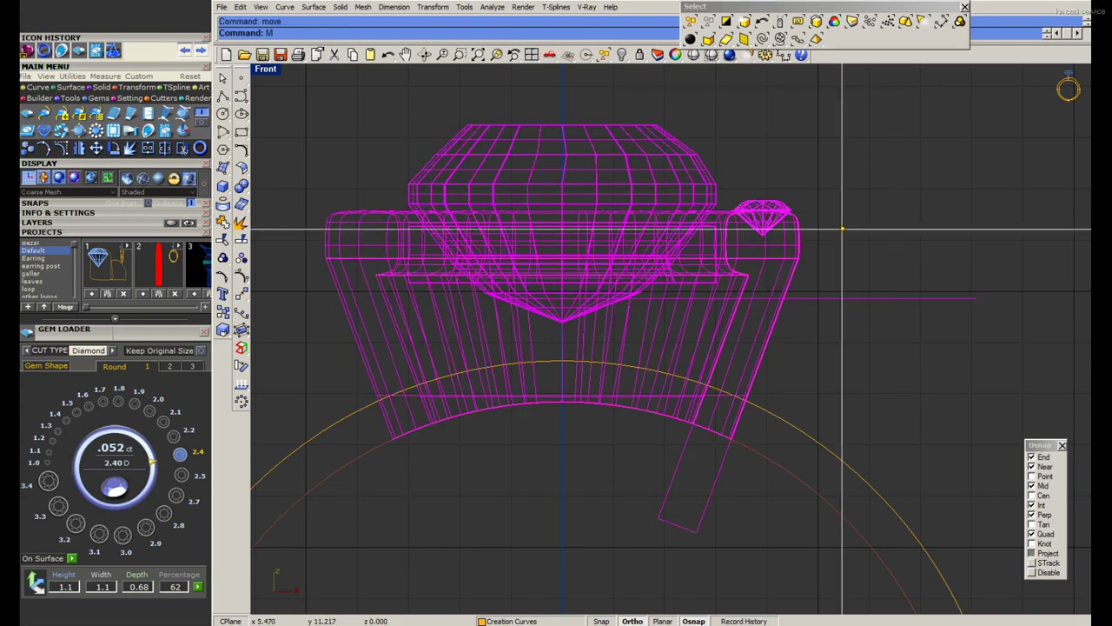
{"action": "left_click", "coordinate": [854, 207]}
{"action": "type", "text": "2"}
{"action": "key", "text": "Return"}
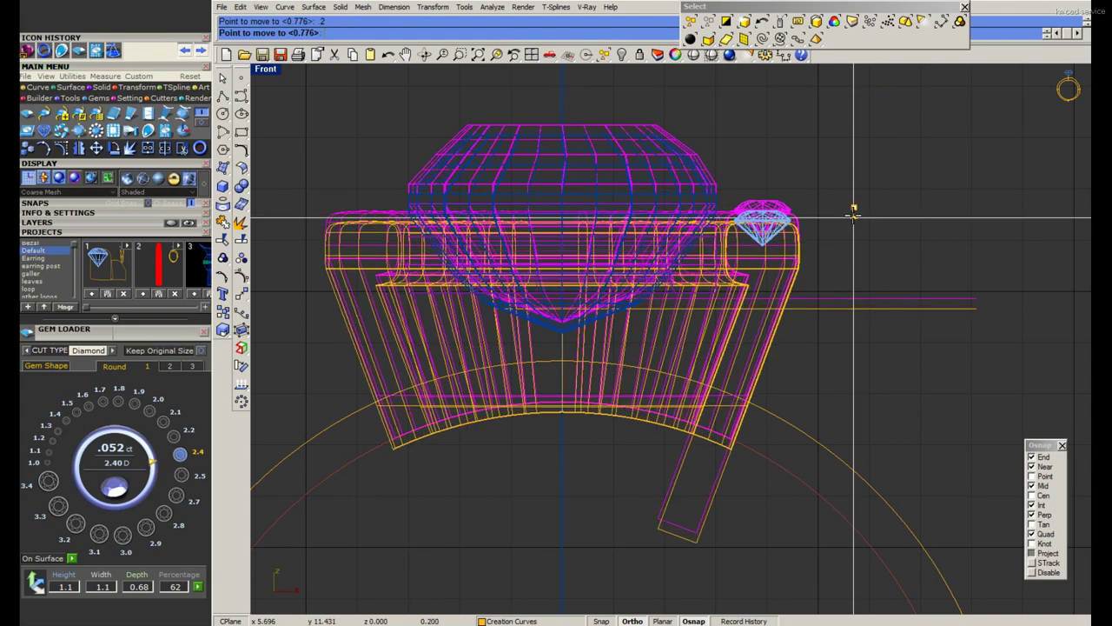
{"action": "left_click", "coordinate": [854, 213]}
Recheck the reference photo and select the gem, ring parts and curves, cancelling the attempted move.
{"action": "left_click", "coordinate": [856, 295]}
{"action": "scroll", "coordinate": [823, 318], "scroll_direction": "down", "scroll_amount": 2}
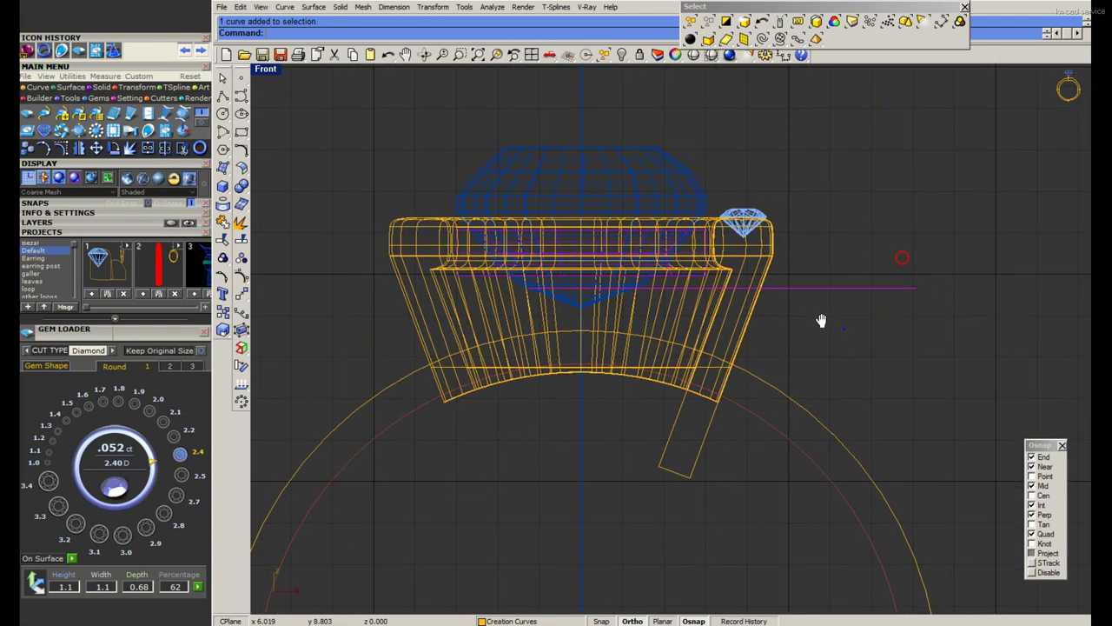
{"action": "key", "text": "alt+Tab"}
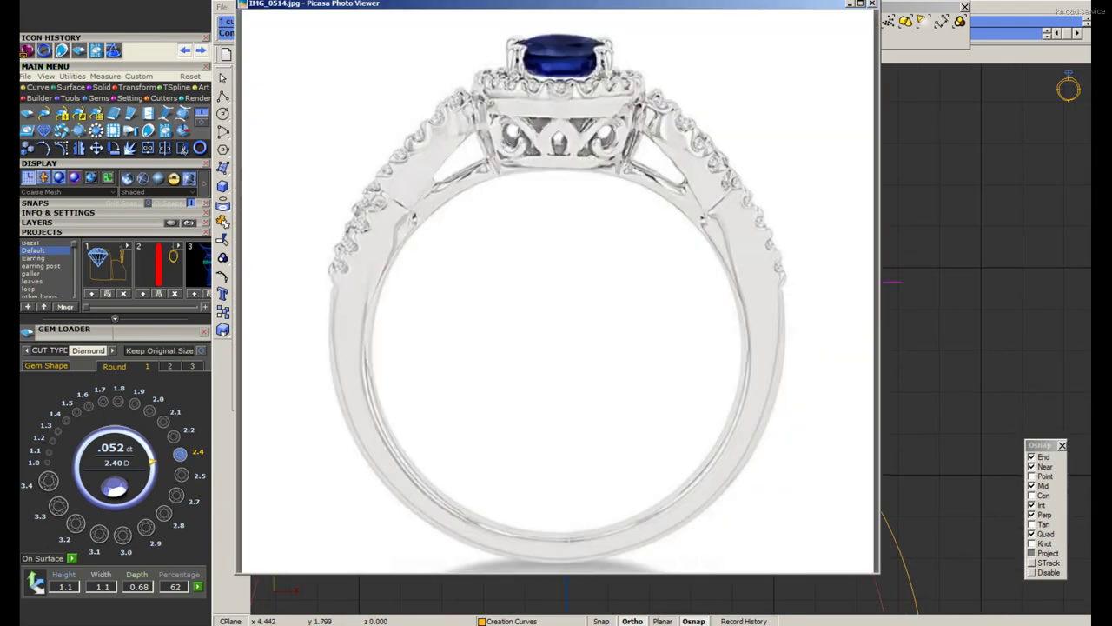
{"action": "key", "text": "alt+Tab"}
{"action": "left_click_drag", "start_coordinate": [813, 148], "coordinate": [566, 228]}
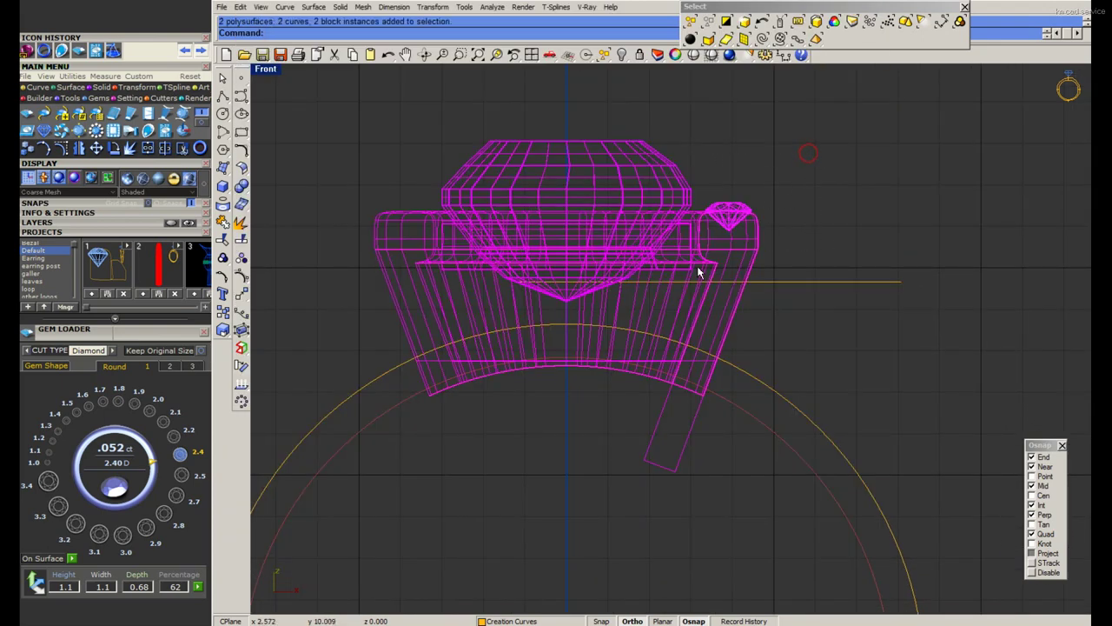
{"action": "scroll", "coordinate": [739, 271], "scroll_direction": "up", "scroll_amount": 1}
{"action": "scroll", "coordinate": [778, 264], "scroll_direction": "up", "scroll_amount": 2}
{"action": "type", "text": "move"}
{"action": "key", "text": "Return"}
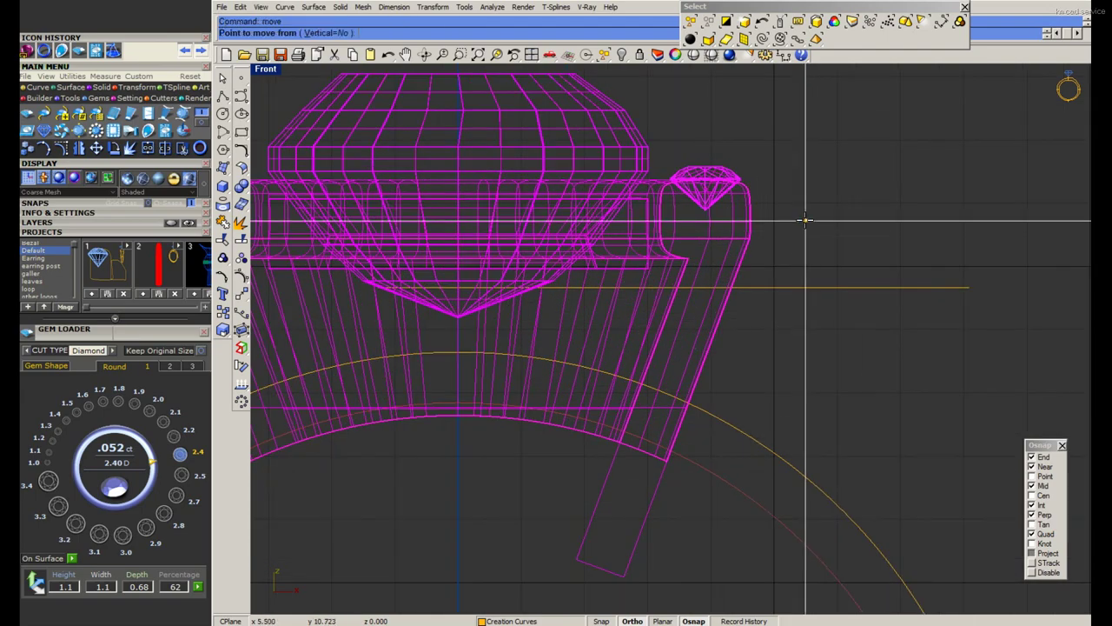
{"action": "key", "text": "Escape"}
{"action": "key", "text": "Escape"}
Move the horizontal curve slightly higher and recentre the ring in the view.
{"action": "left_click", "coordinate": [778, 289]}
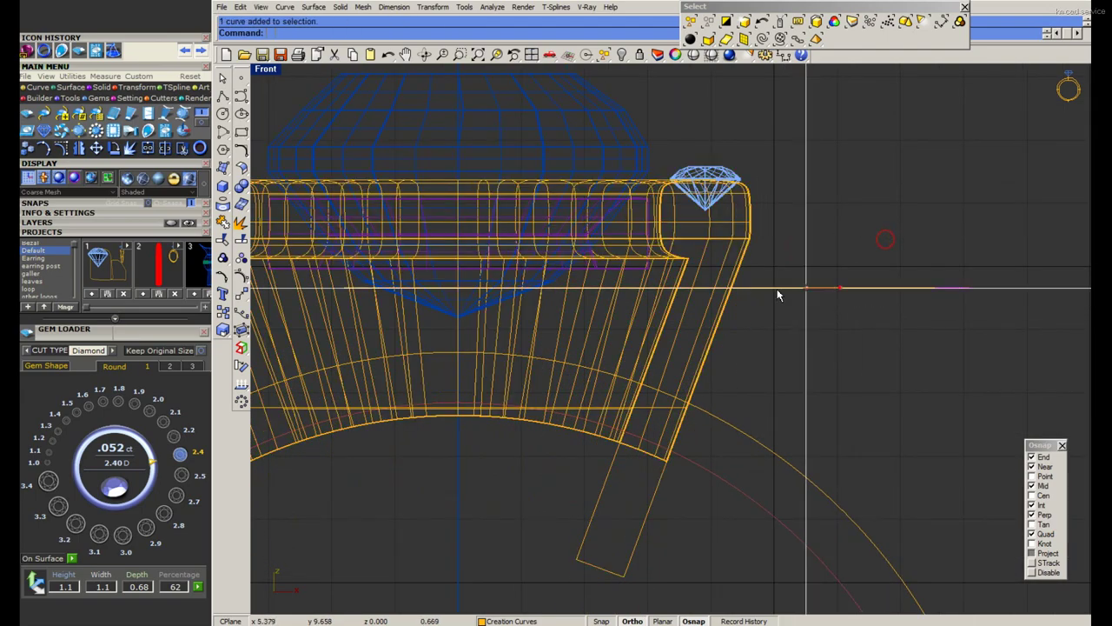
{"action": "left_click_drag", "start_coordinate": [777, 295], "coordinate": [749, 294]}
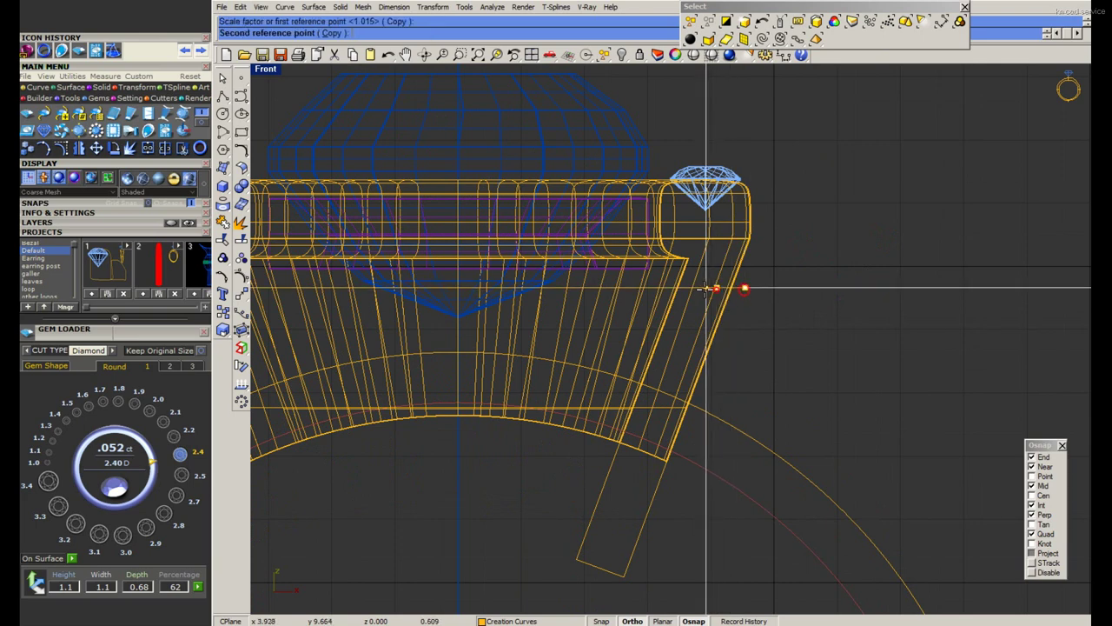
{"action": "scroll", "coordinate": [756, 308], "scroll_direction": "down", "scroll_amount": 2}
{"action": "scroll", "coordinate": [774, 317], "scroll_direction": "down", "scroll_amount": 1}
{"action": "key", "text": "Return"}
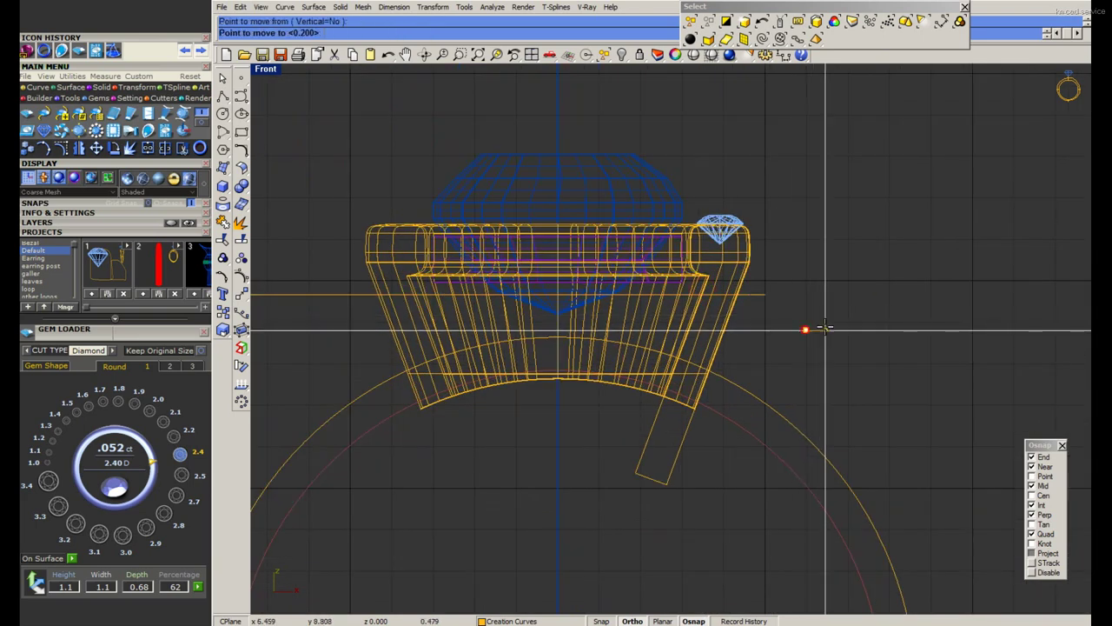
{"action": "left_click", "coordinate": [823, 329]}
{"action": "left_click", "coordinate": [821, 356]}
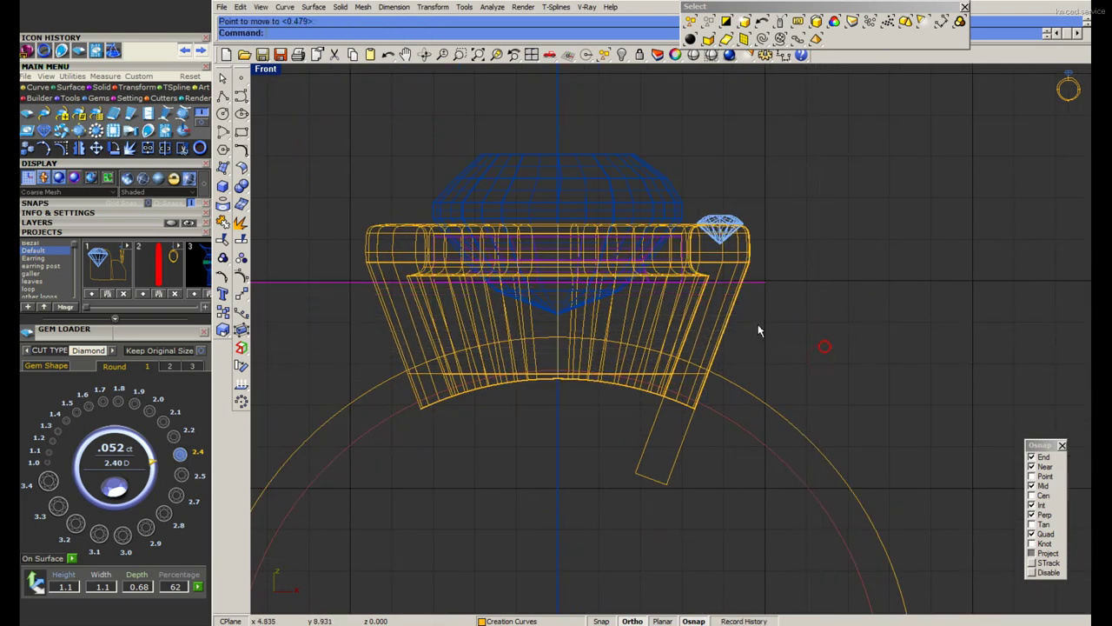
{"action": "scroll", "coordinate": [593, 245], "scroll_direction": "down", "scroll_amount": 2}
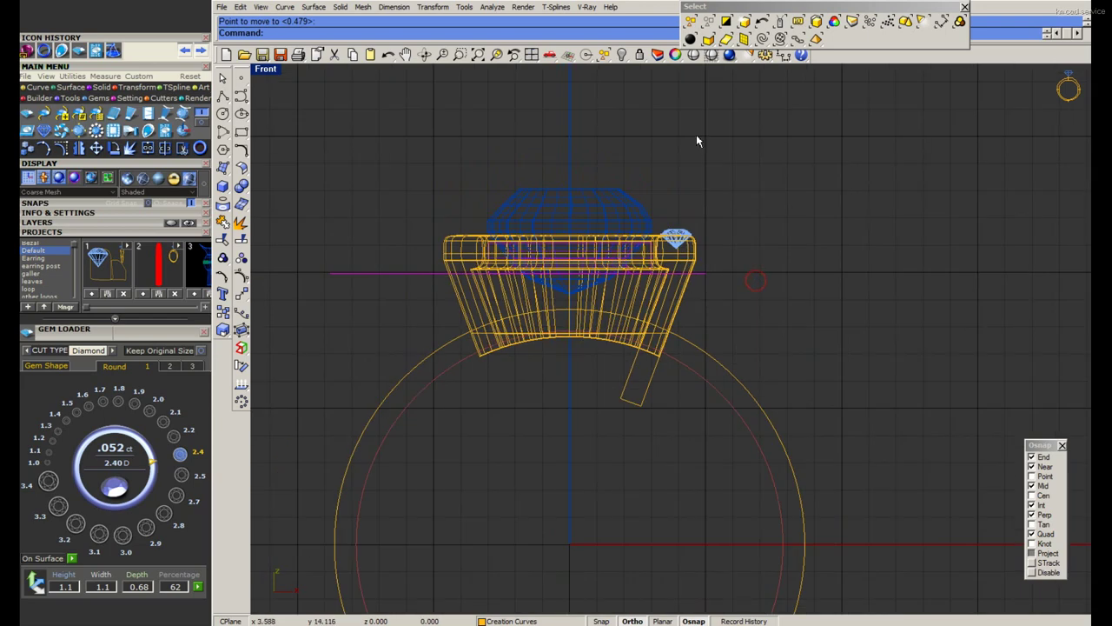
{"action": "scroll", "coordinate": [655, 400], "scroll_direction": "up", "scroll_amount": 1}
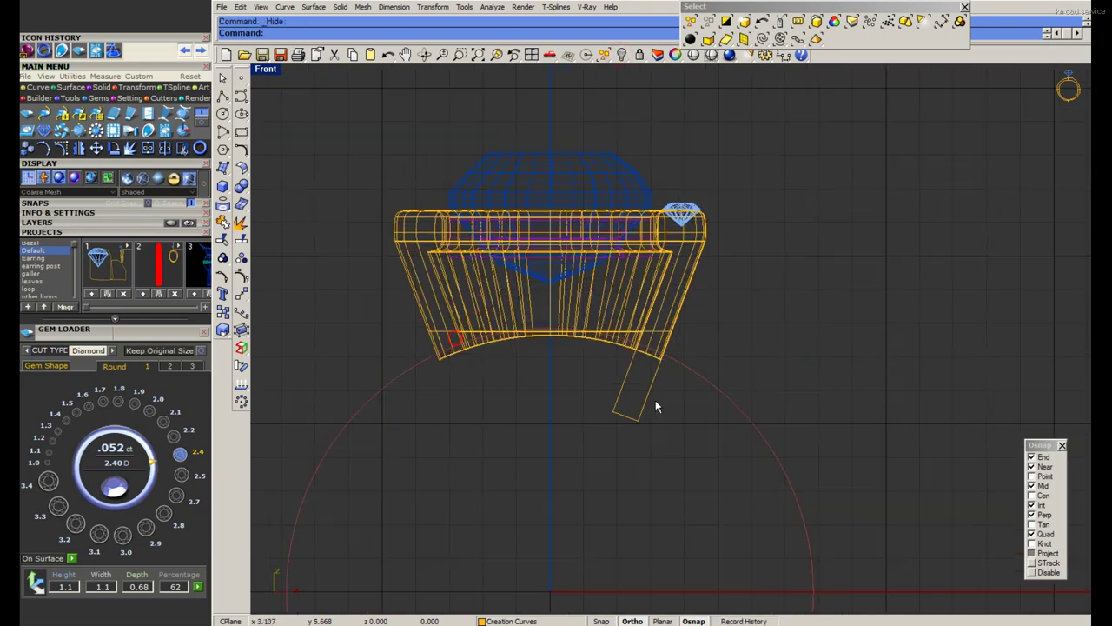
{"action": "right_click_drag", "start_coordinate": [647, 419], "coordinate": [673, 386]}
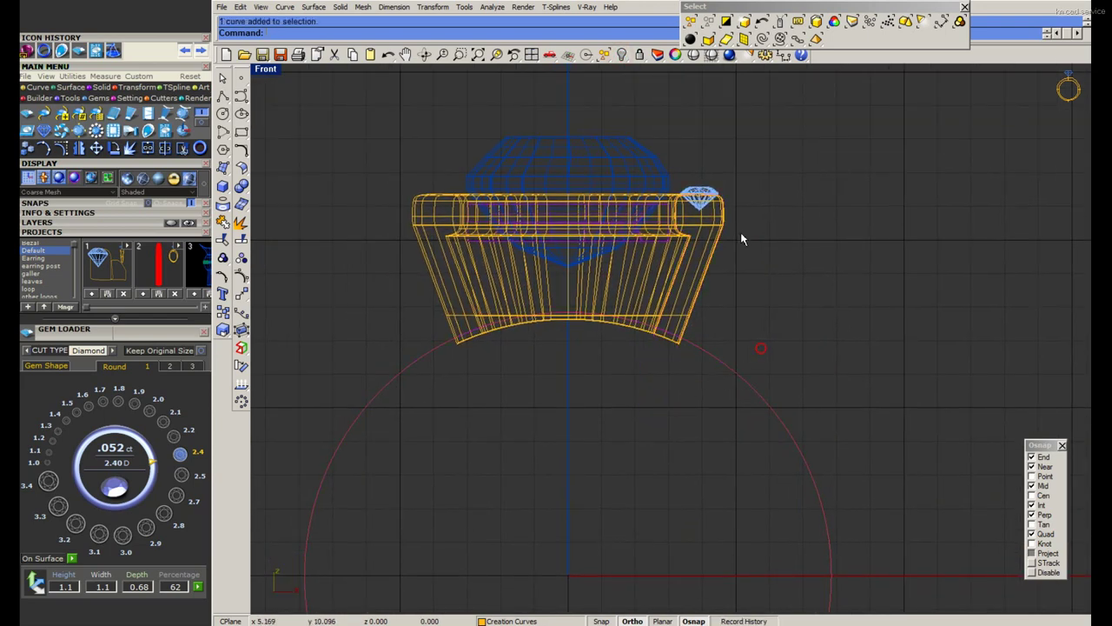
Delete the slanted shank rectangle and the outer orange circle.
{"action": "left_click", "coordinate": [701, 255]}
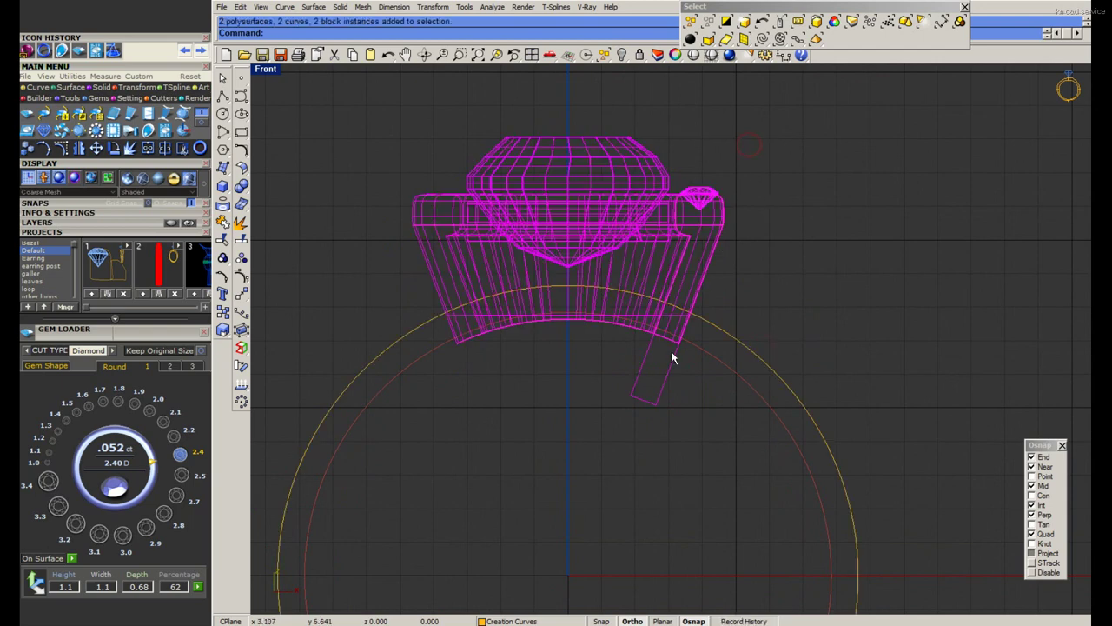
{"action": "key", "text": "Escape"}
{"action": "left_click_drag", "start_coordinate": [754, 150], "coordinate": [561, 222]}
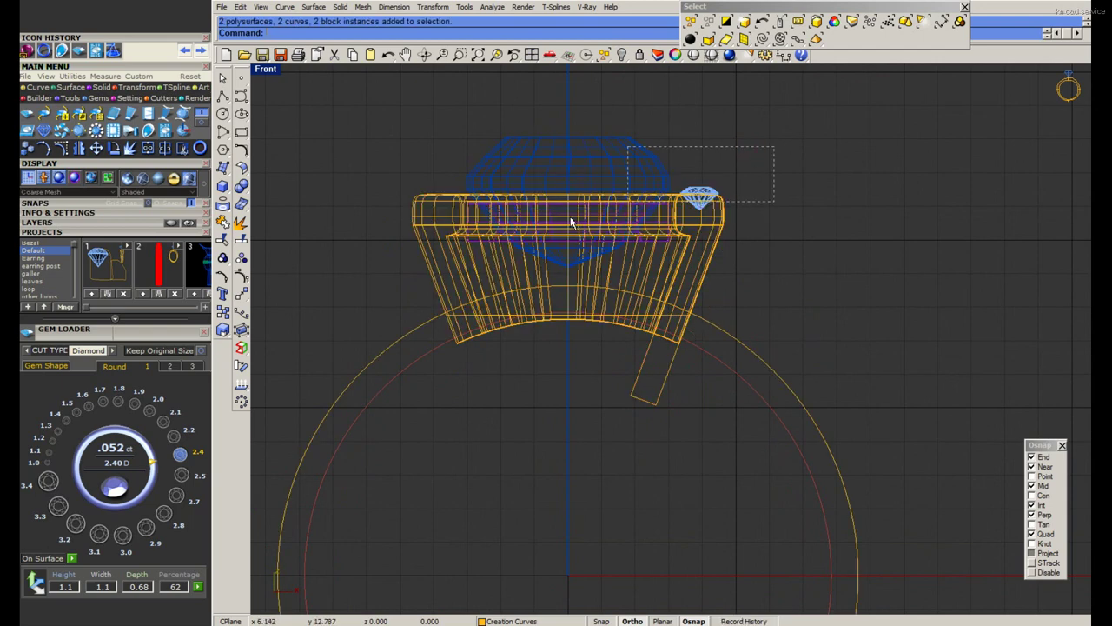
{"action": "key", "text": "Escape"}
{"action": "scroll", "coordinate": [609, 324], "scroll_direction": "up", "scroll_amount": 3}
{"action": "left_click", "coordinate": [673, 356]}
{"action": "scroll", "coordinate": [605, 381], "scroll_direction": "down", "scroll_amount": 3}
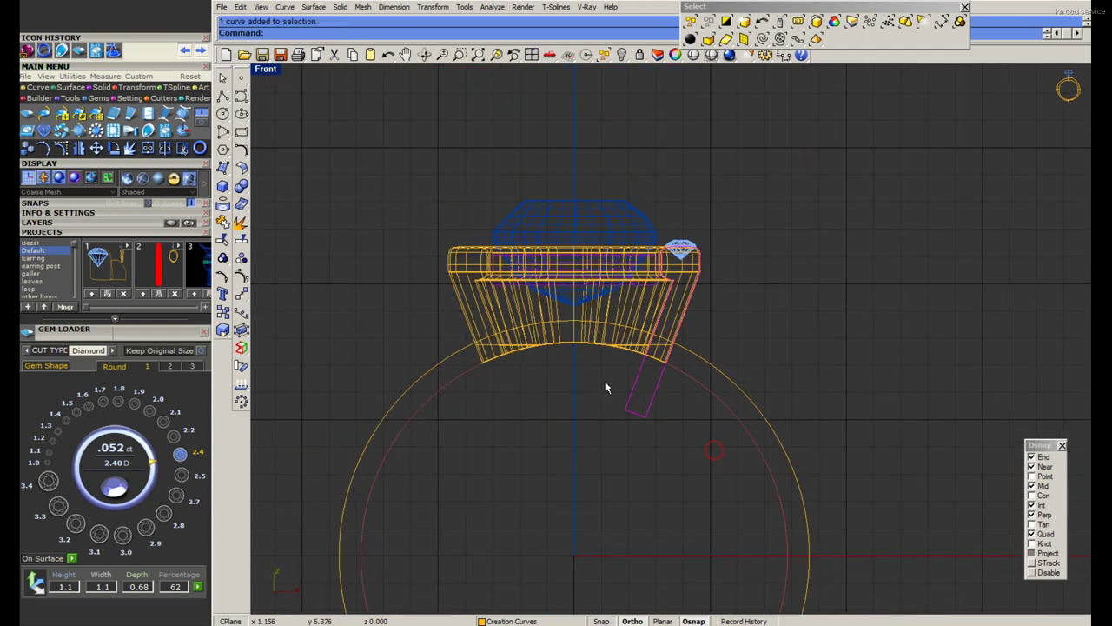
{"action": "key", "text": "Delete"}
{"action": "left_click", "coordinate": [710, 382]}
{"action": "key", "text": "Delete"}
{"action": "scroll", "coordinate": [591, 317], "scroll_direction": "down", "scroll_amount": 2}
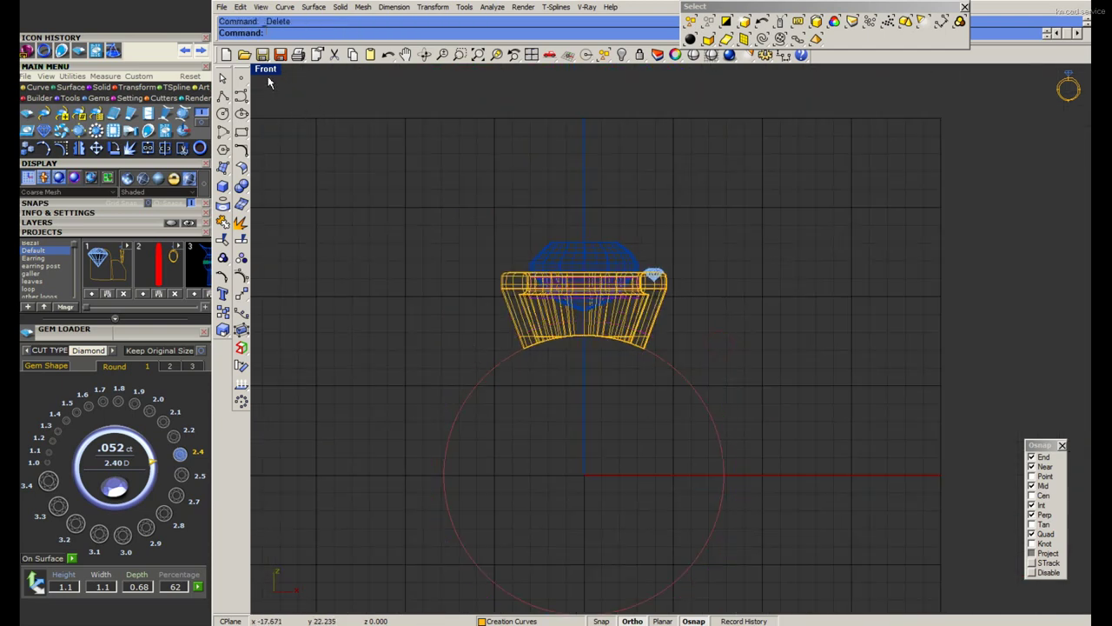
Inspect the ring in the perspective view, switch to the front view, and save the file.
{"action": "double_click", "coordinate": [267, 70]}
{"action": "double_click", "coordinate": [703, 70]}
{"action": "right_click_drag", "start_coordinate": [661, 261], "coordinate": [656, 315]}
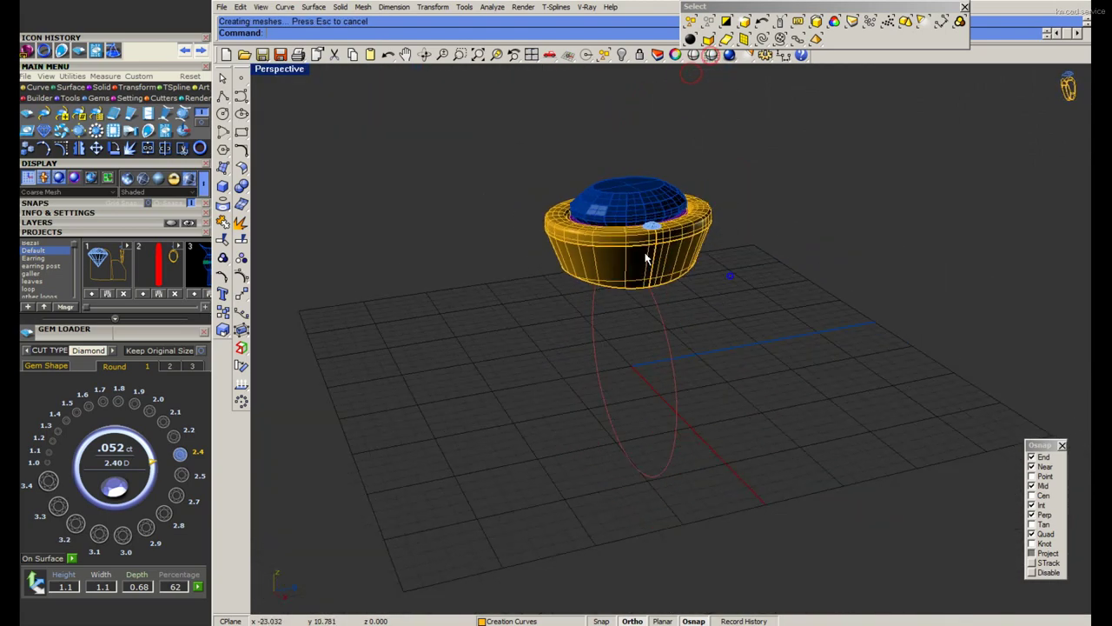
{"action": "double_click", "coordinate": [282, 70]}
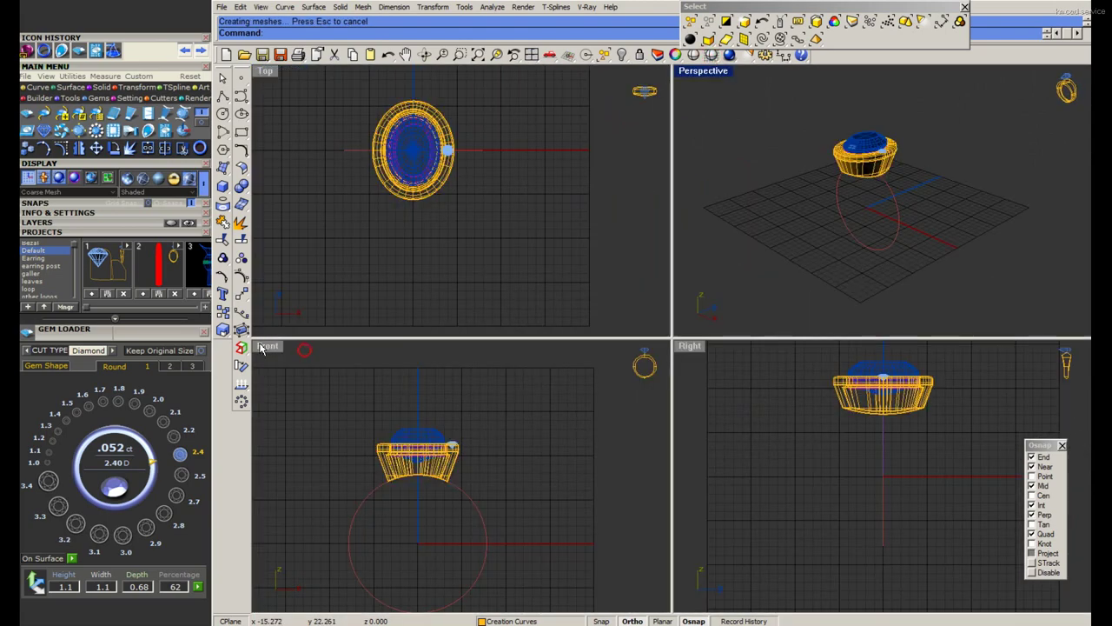
{"action": "double_click", "coordinate": [262, 345]}
{"action": "key", "text": "ctrl+s"}
Offset the inner ring circle outward and raise the new circle 0.294 to touch the head.
{"action": "left_click", "coordinate": [242, 149]}
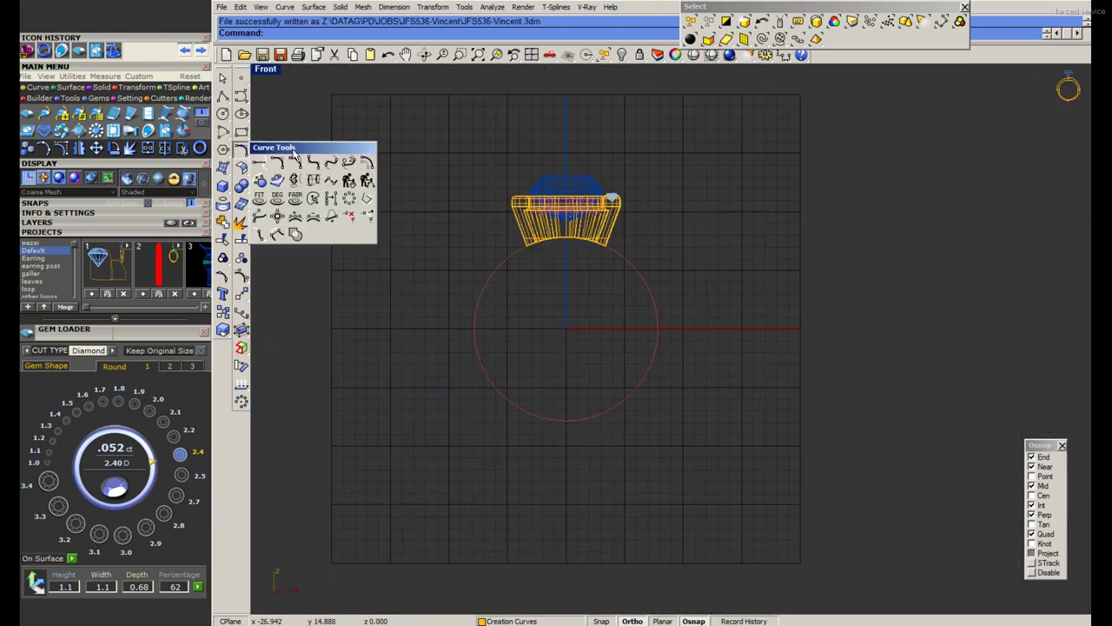
{"action": "left_click", "coordinate": [366, 164]}
{"action": "left_click", "coordinate": [488, 383]}
{"action": "type", "text": "1.65"}
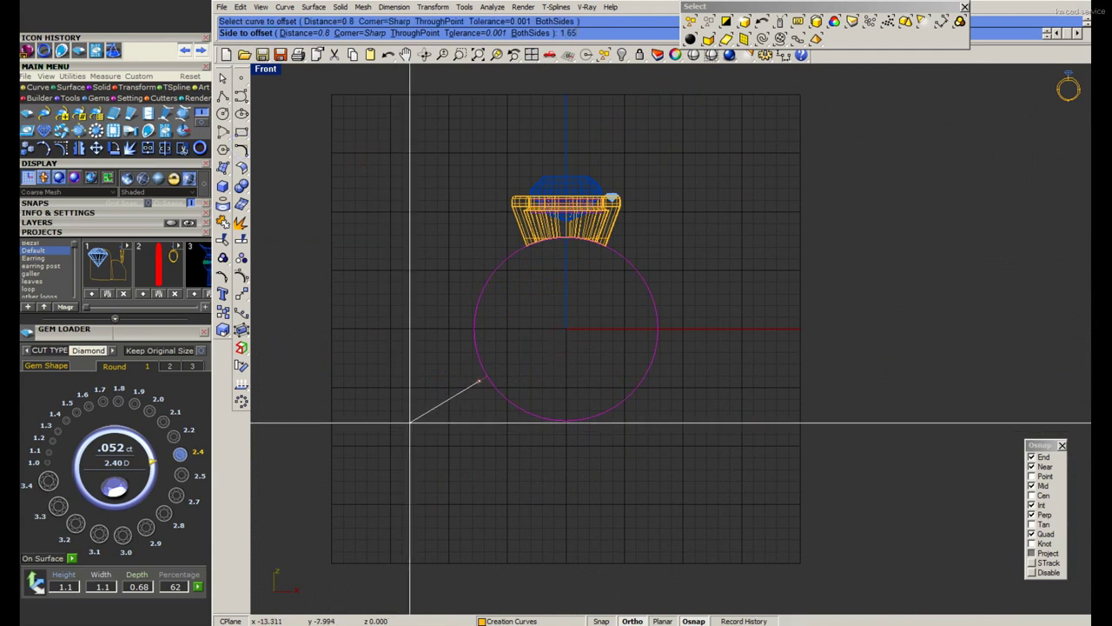
{"action": "left_click", "coordinate": [411, 425]}
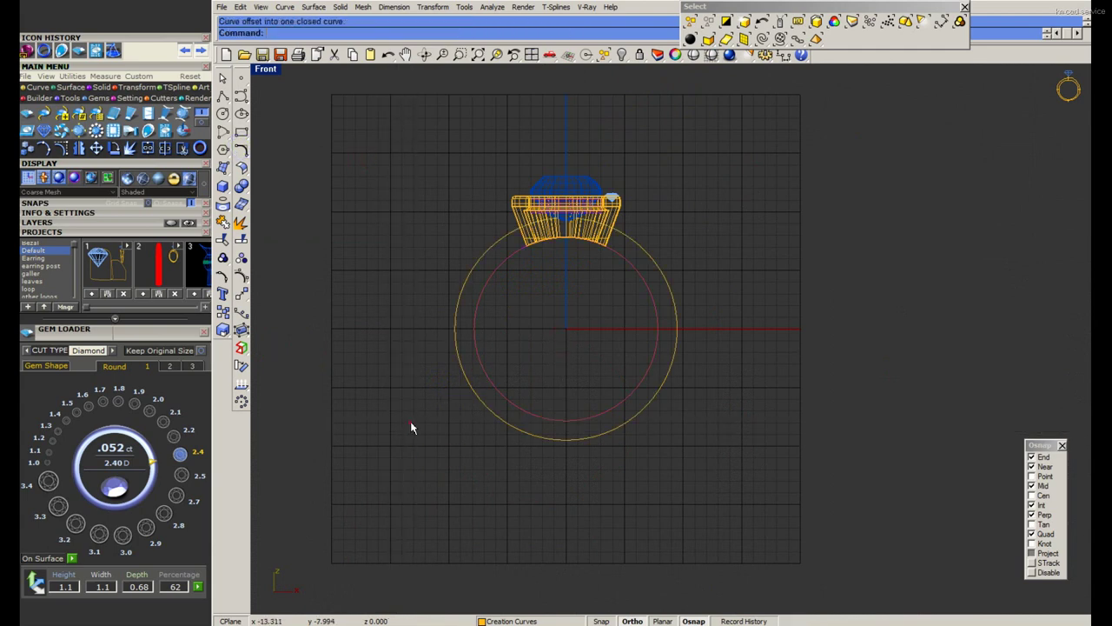
{"action": "left_click", "coordinate": [241, 276]}
{"action": "scroll", "coordinate": [544, 259], "scroll_direction": "up", "scroll_amount": 1}
{"action": "scroll", "coordinate": [574, 209], "scroll_direction": "up", "scroll_amount": 1}
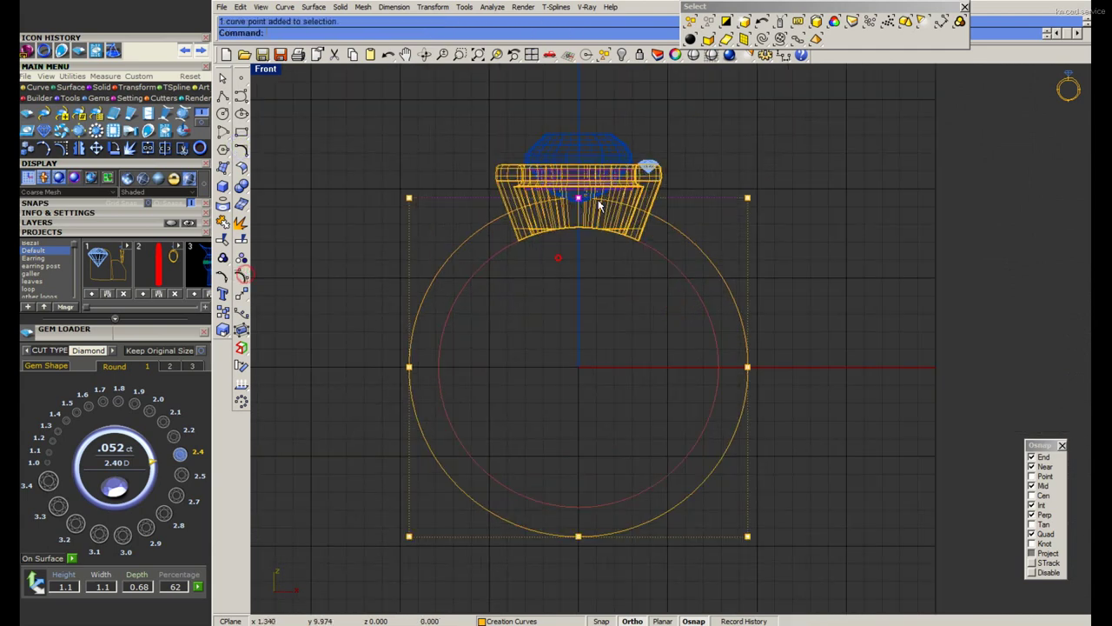
{"action": "left_click", "coordinate": [587, 305]}
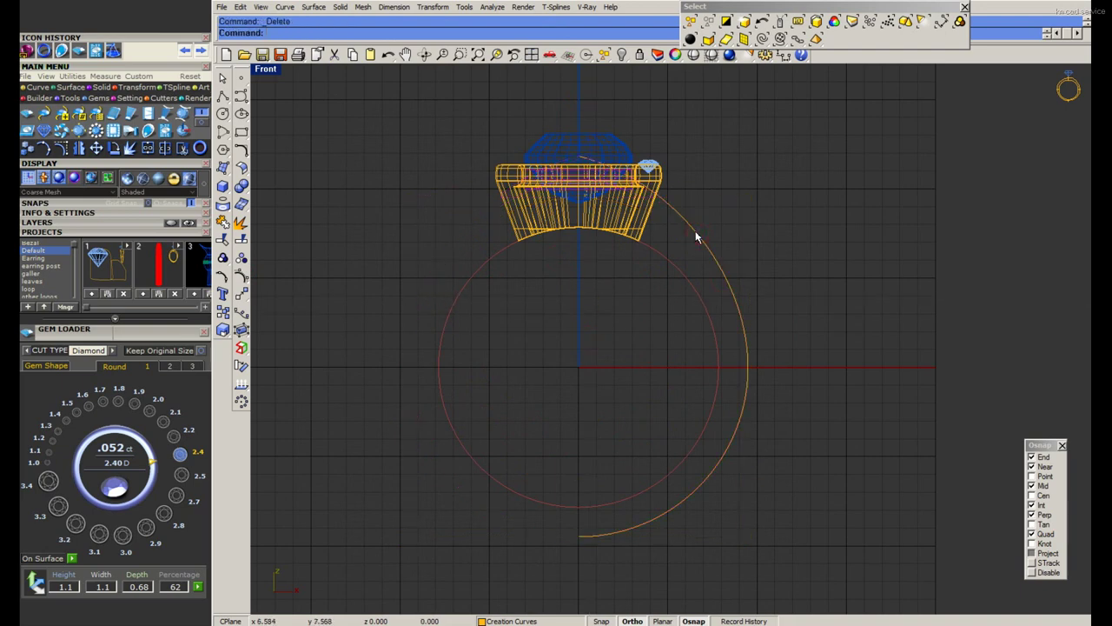
Hide the ring head and bring back the hidden shank rectangle with Show Selected.
{"action": "scroll", "coordinate": [695, 236], "scroll_direction": "up", "scroll_amount": 2}
{"action": "key", "text": "Escape"}
{"action": "left_click", "coordinate": [618, 246]}
{"action": "key", "text": "Delete"}
{"action": "left_click", "coordinate": [639, 55]}
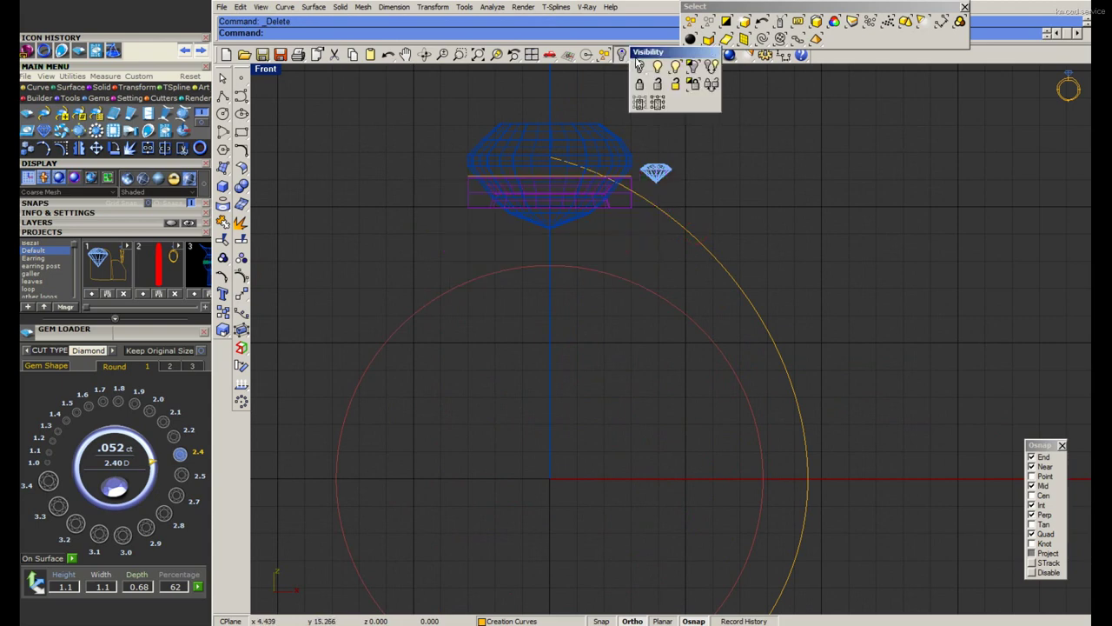
{"action": "left_click", "coordinate": [638, 65]}
{"action": "scroll", "coordinate": [687, 166], "scroll_direction": "up", "scroll_amount": 2}
{"action": "left_click", "coordinate": [647, 284]}
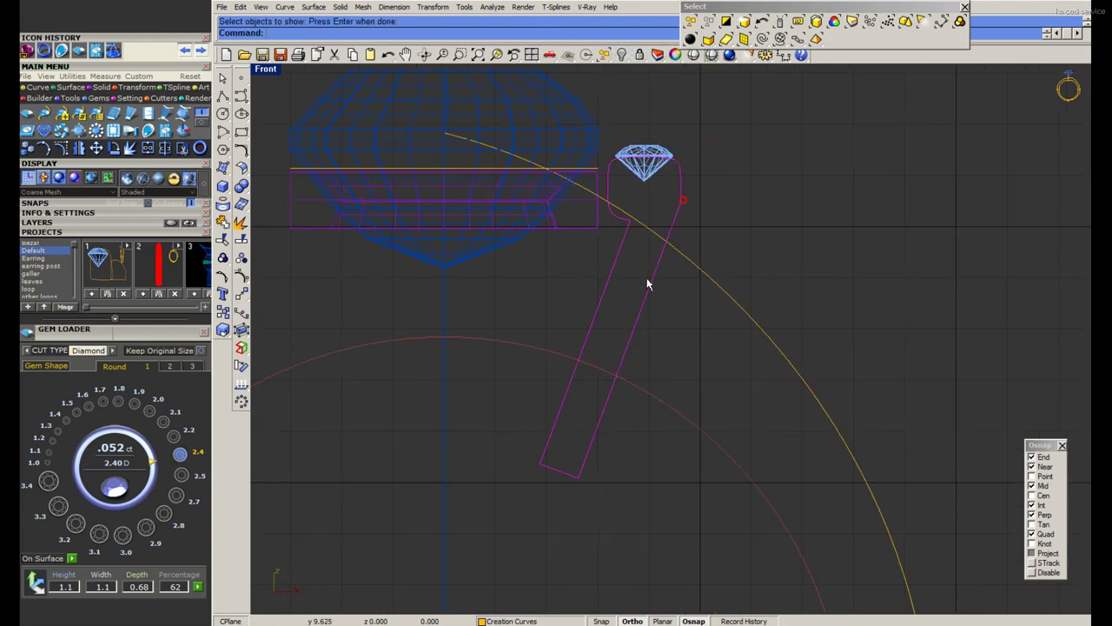
Move the shank outline's bottom points up to the gem.
{"action": "left_click", "coordinate": [244, 274]}
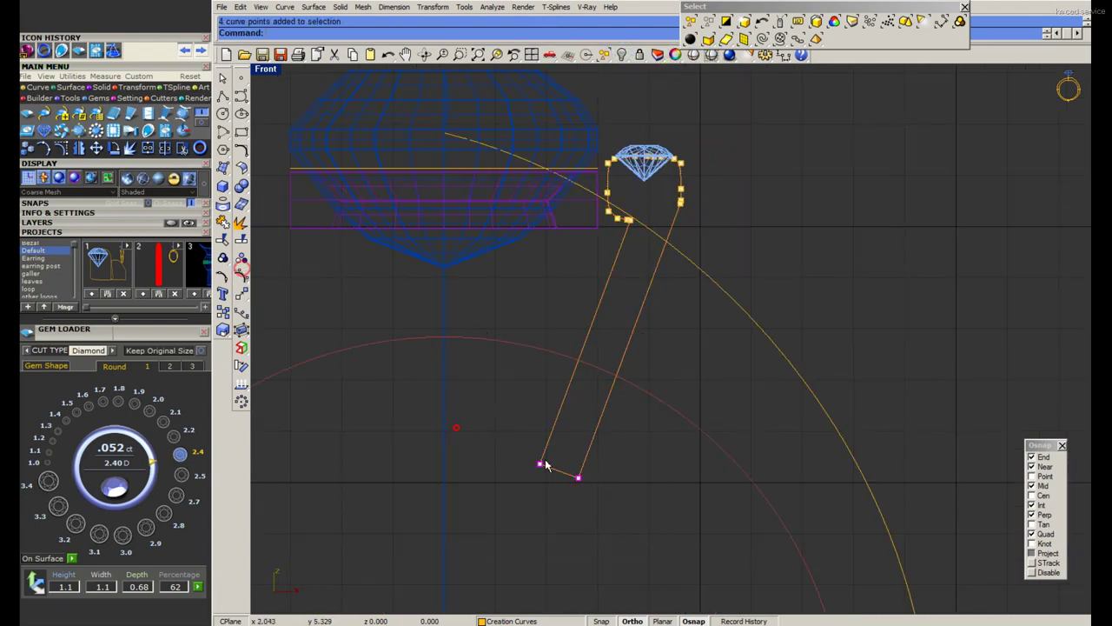
{"action": "scroll", "coordinate": [597, 489], "scroll_direction": "up", "scroll_amount": 3}
{"action": "scroll", "coordinate": [577, 491], "scroll_direction": "up", "scroll_amount": 2}
{"action": "scroll", "coordinate": [577, 491], "scroll_direction": "up", "scroll_amount": 1}
{"action": "left_click", "coordinate": [587, 495]}
{"action": "scroll", "coordinate": [643, 391], "scroll_direction": "down", "scroll_amount": 3}
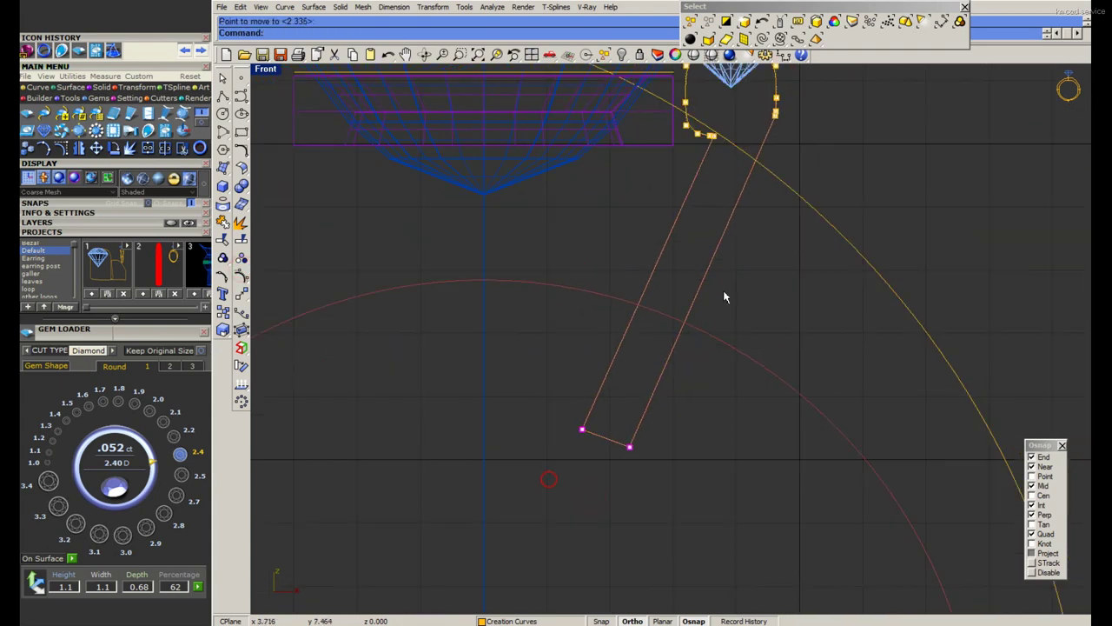
{"action": "scroll", "coordinate": [730, 278], "scroll_direction": "down", "scroll_amount": 2}
{"action": "left_click", "coordinate": [686, 176]}
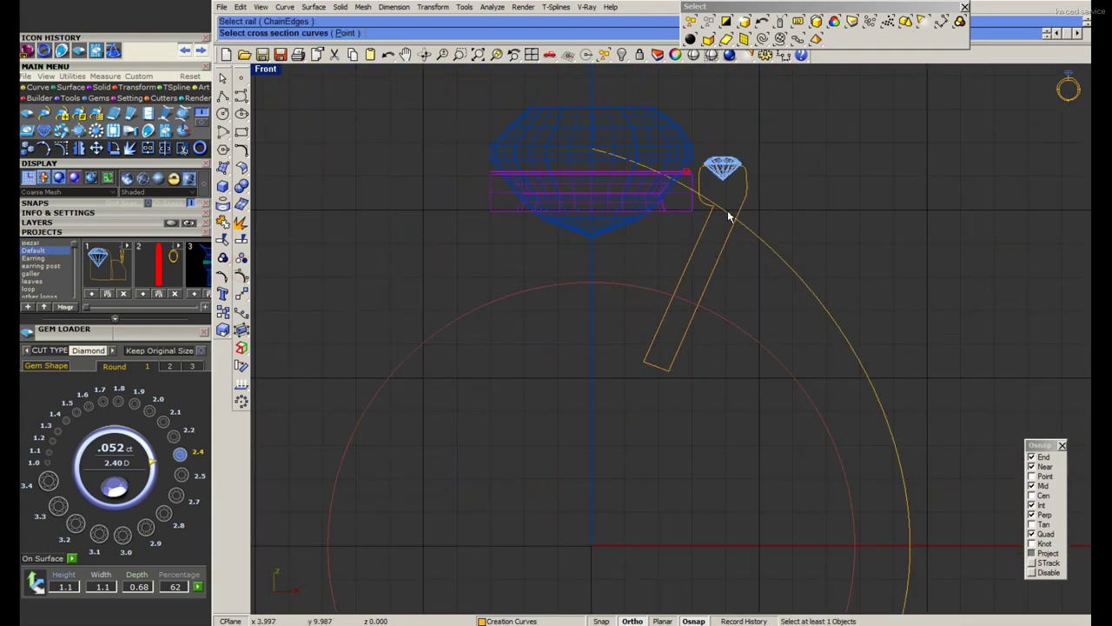
Join the shank pieces into one closed outline and sweep it along the arc.
{"action": "left_click_drag", "start_coordinate": [621, 391], "coordinate": [817, 130]}
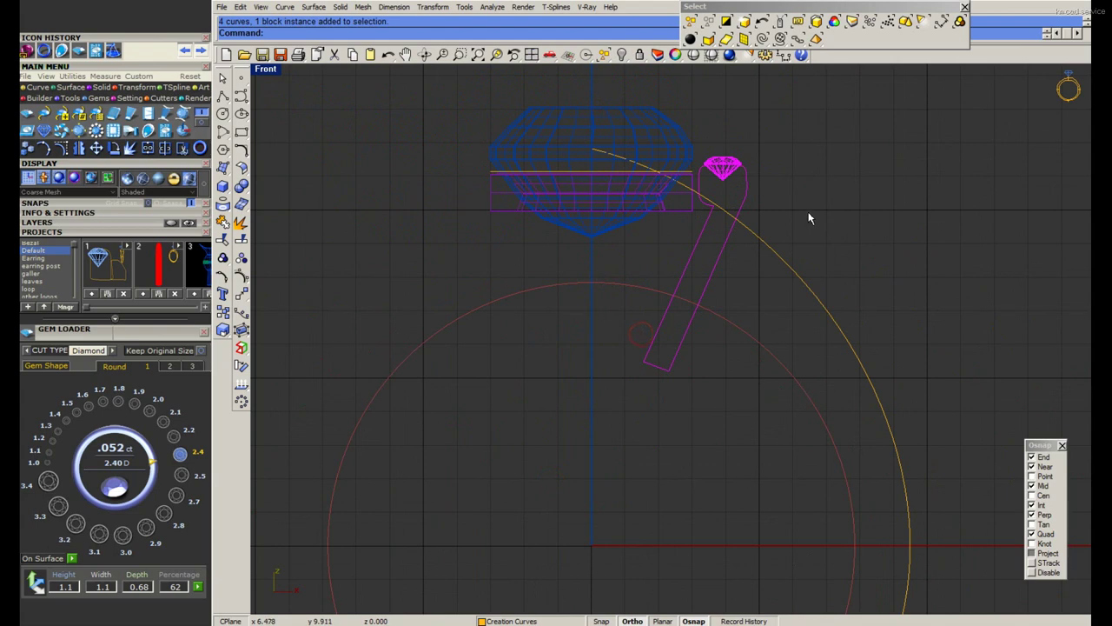
{"action": "key", "text": "ctrl+j"}
{"action": "left_click", "coordinate": [687, 177]}
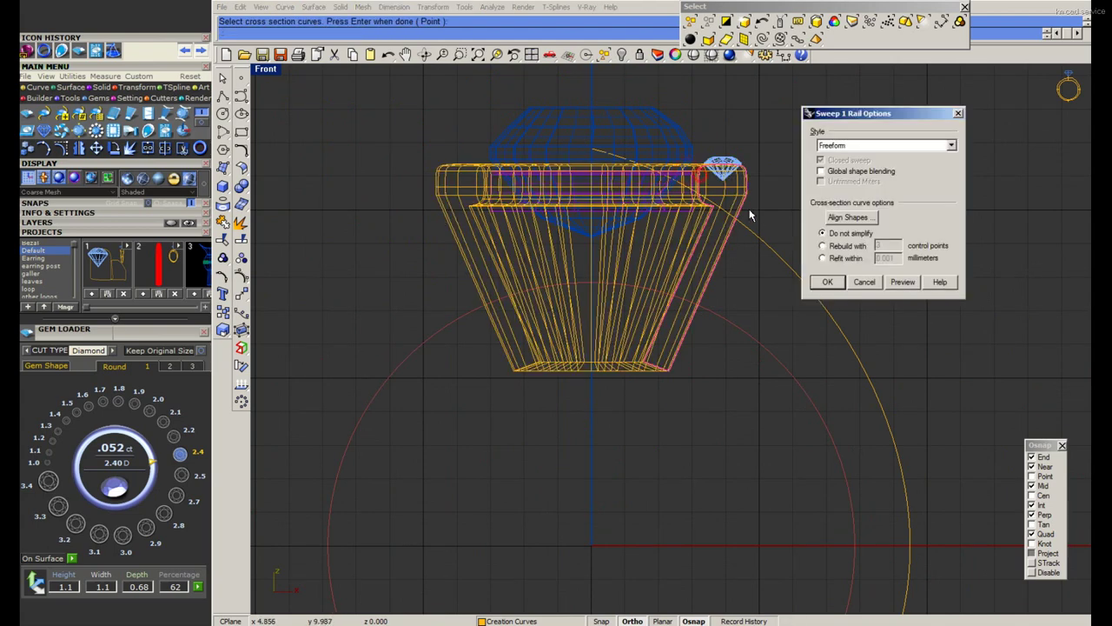
{"action": "key", "text": "Return"}
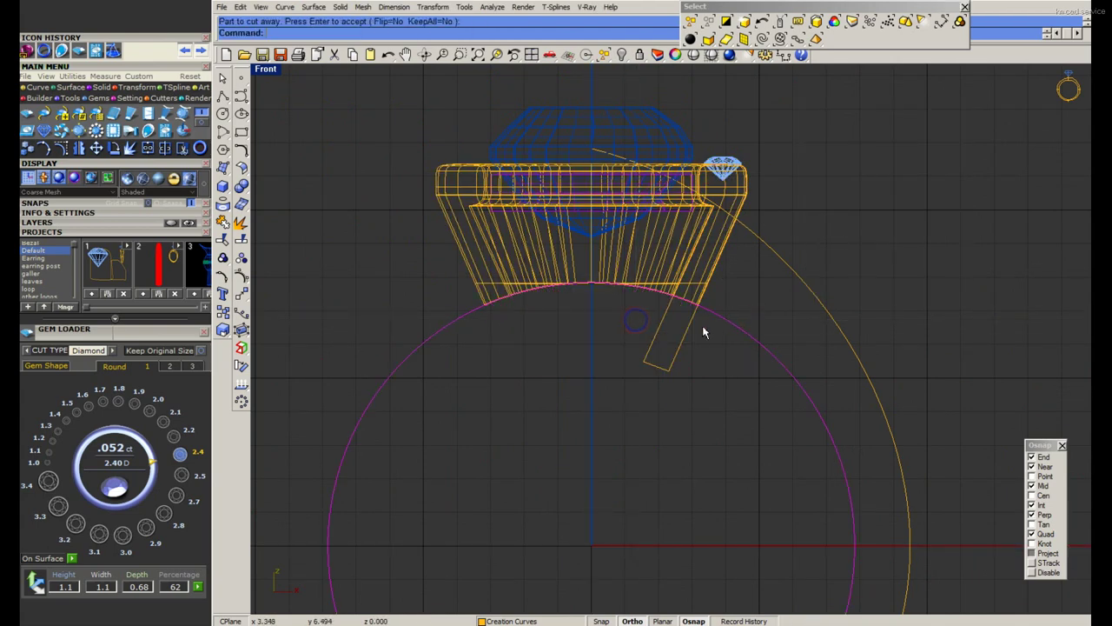
{"action": "type", "text": "hide"}
Split the outer arc at the head corner and select its lower piece.
{"action": "left_click", "coordinate": [817, 261]}
{"action": "scroll", "coordinate": [817, 260], "scroll_direction": "down", "scroll_amount": 1}
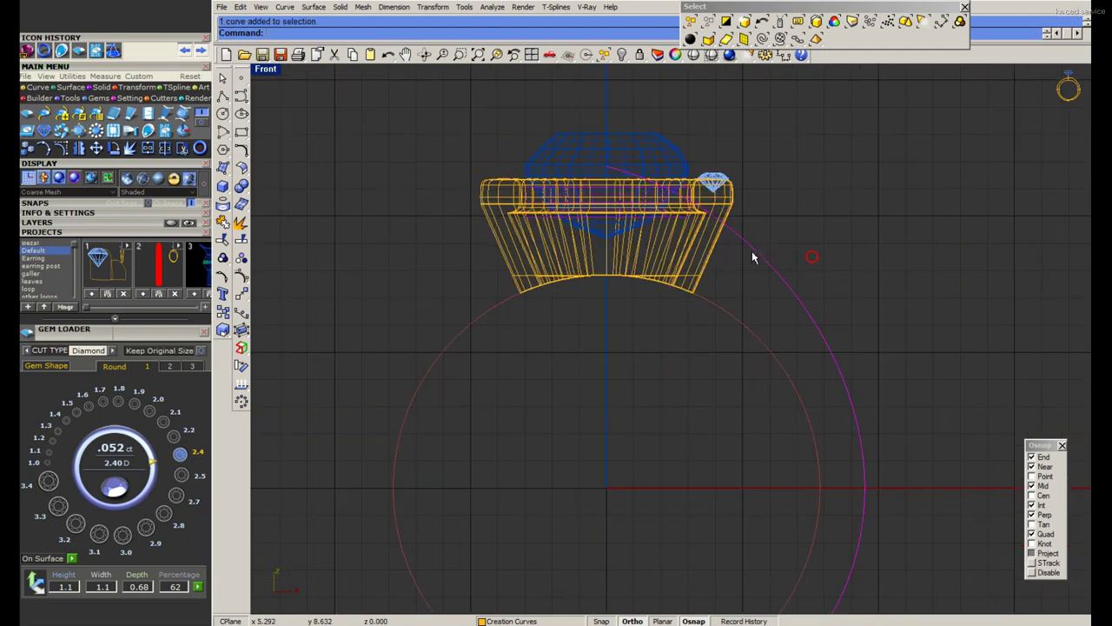
{"action": "scroll", "coordinate": [817, 261], "scroll_direction": "up", "scroll_amount": 2}
{"action": "left_click", "coordinate": [242, 240]}
{"action": "left_click", "coordinate": [501, 32]}
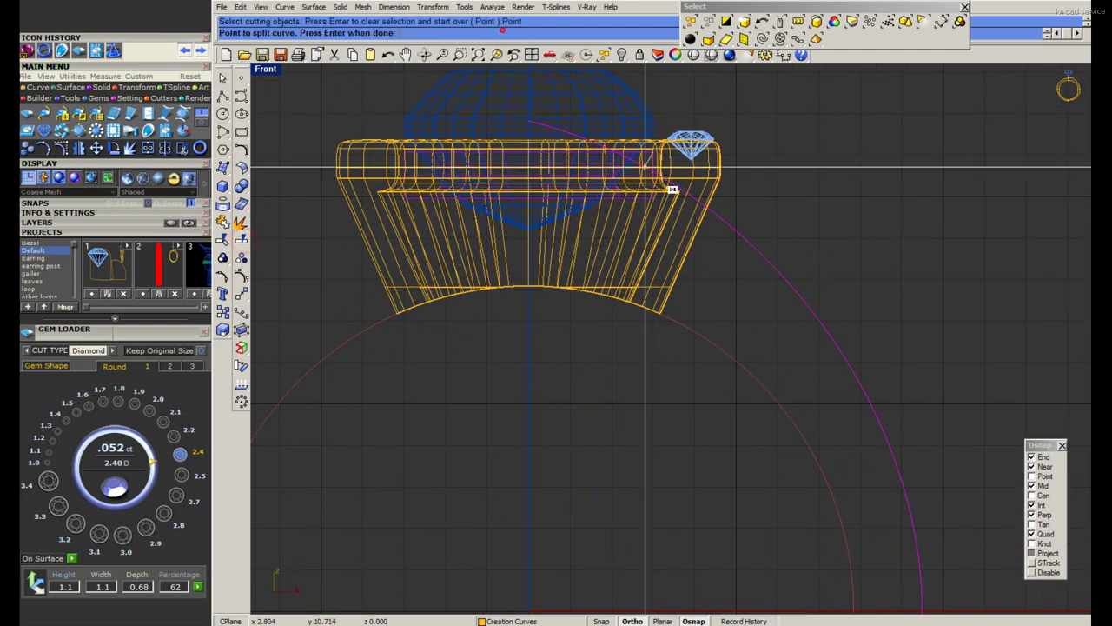
{"action": "scroll", "coordinate": [683, 185], "scroll_direction": "up", "scroll_amount": 2}
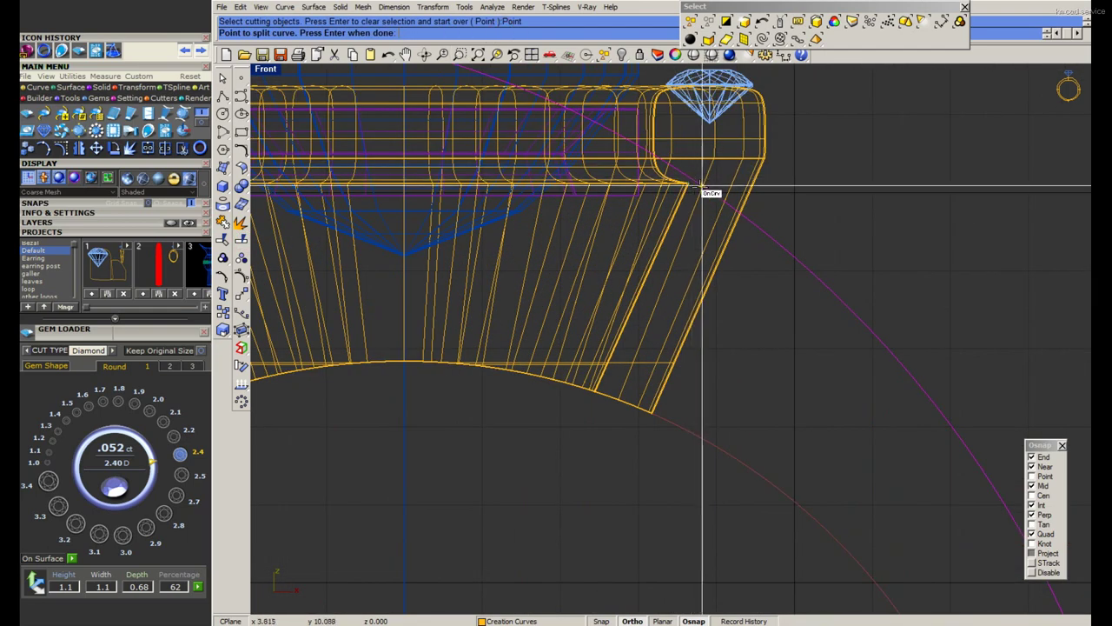
{"action": "left_click", "coordinate": [692, 182]}
{"action": "scroll", "coordinate": [683, 174], "scroll_direction": "down", "scroll_amount": 2}
{"action": "left_click", "coordinate": [776, 278]}
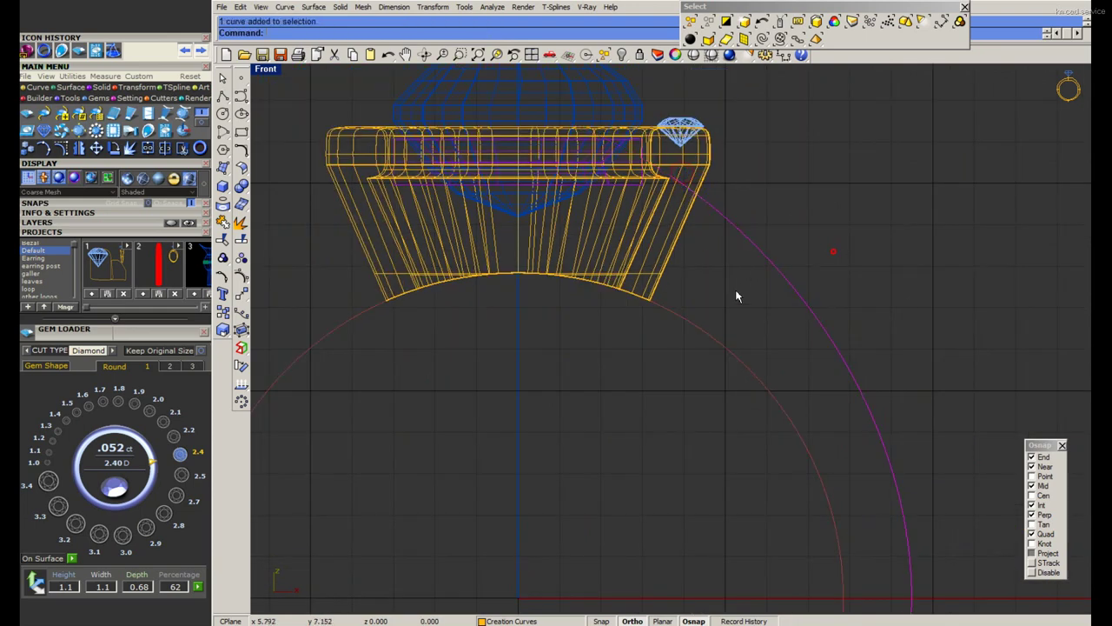
{"action": "scroll", "coordinate": [736, 295], "scroll_direction": "down", "scroll_amount": 2}
{"action": "right_click_drag", "start_coordinate": [711, 294], "coordinate": [698, 270]}
Undo the previous mirror after checking the reference photo, and bring the whole ring into view.
{"action": "key", "text": "alt+Tab"}
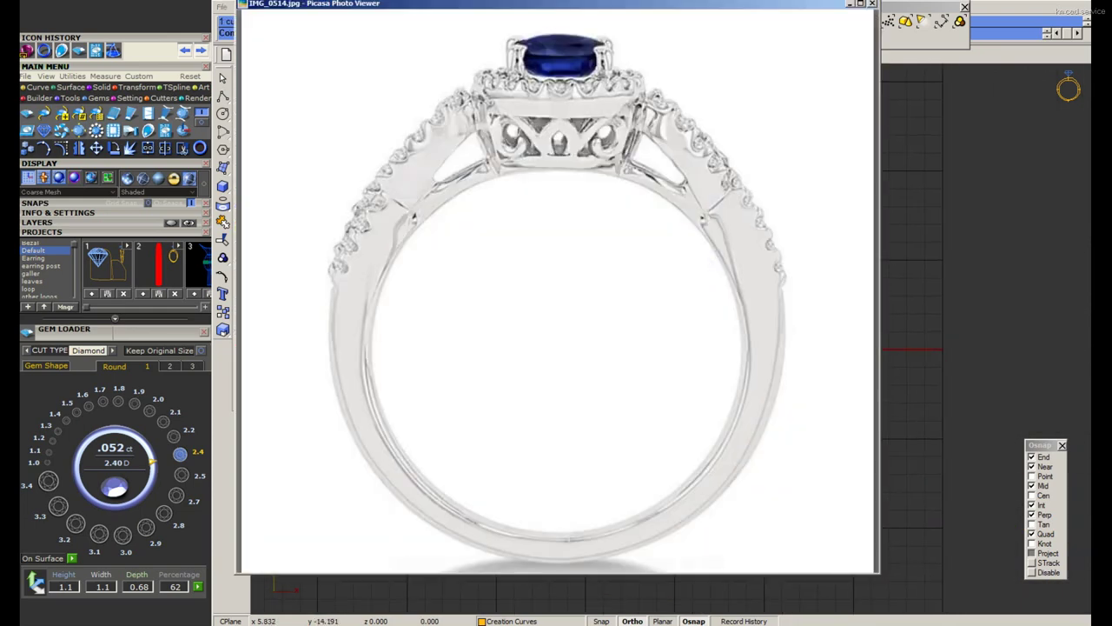
{"action": "key", "text": "alt+Tab"}
{"action": "key", "text": "ctrl+z"}
{"action": "scroll", "coordinate": [703, 188], "scroll_direction": "down", "scroll_amount": 2}
{"action": "scroll", "coordinate": [703, 188], "scroll_direction": "up", "scroll_amount": 2}
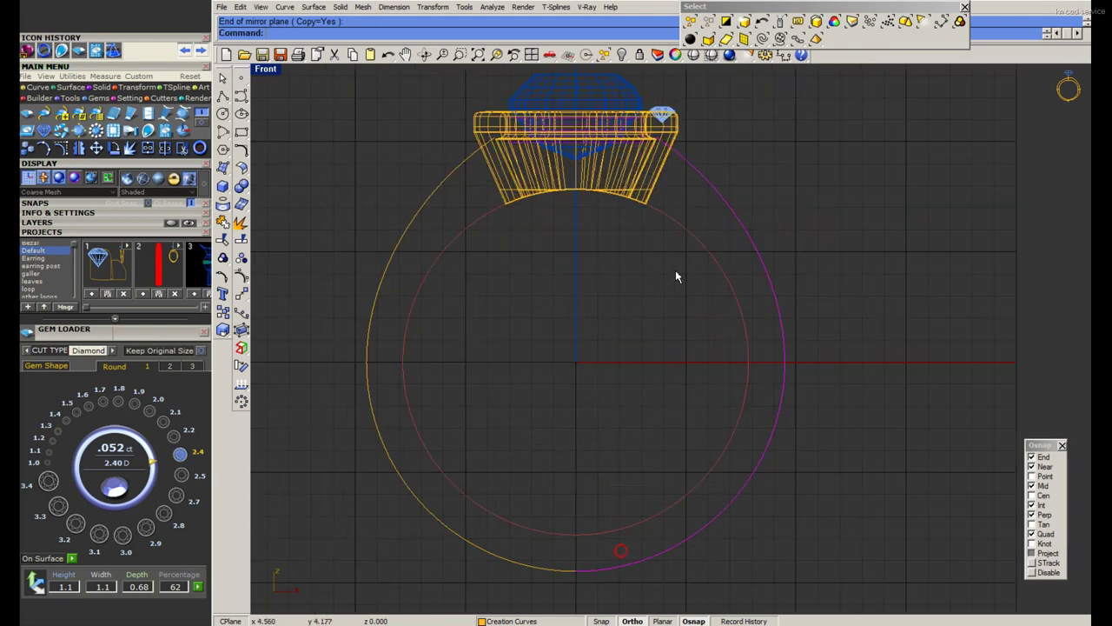
{"action": "scroll", "coordinate": [703, 187], "scroll_direction": "up", "scroll_amount": 2}
{"action": "scroll", "coordinate": [489, 340], "scroll_direction": "down", "scroll_amount": 2}
{"action": "right_click_drag", "start_coordinate": [489, 339], "coordinate": [534, 318]}
Rebuild the shank side curve and show its control points.
{"action": "type", "text": "rebuild"}
{"action": "key", "text": "Return"}
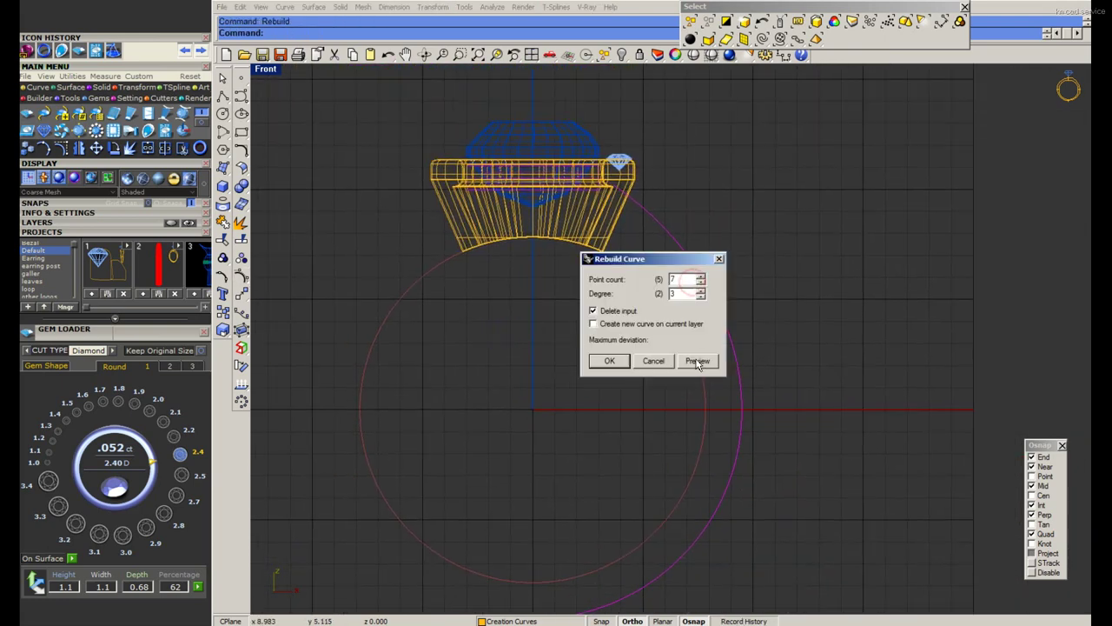
{"action": "left_click", "coordinate": [616, 363]}
{"action": "scroll", "coordinate": [645, 228], "scroll_direction": "up", "scroll_amount": 3}
{"action": "left_click", "coordinate": [241, 277]}
{"action": "scroll", "coordinate": [613, 118], "scroll_direction": "up", "scroll_amount": 3}
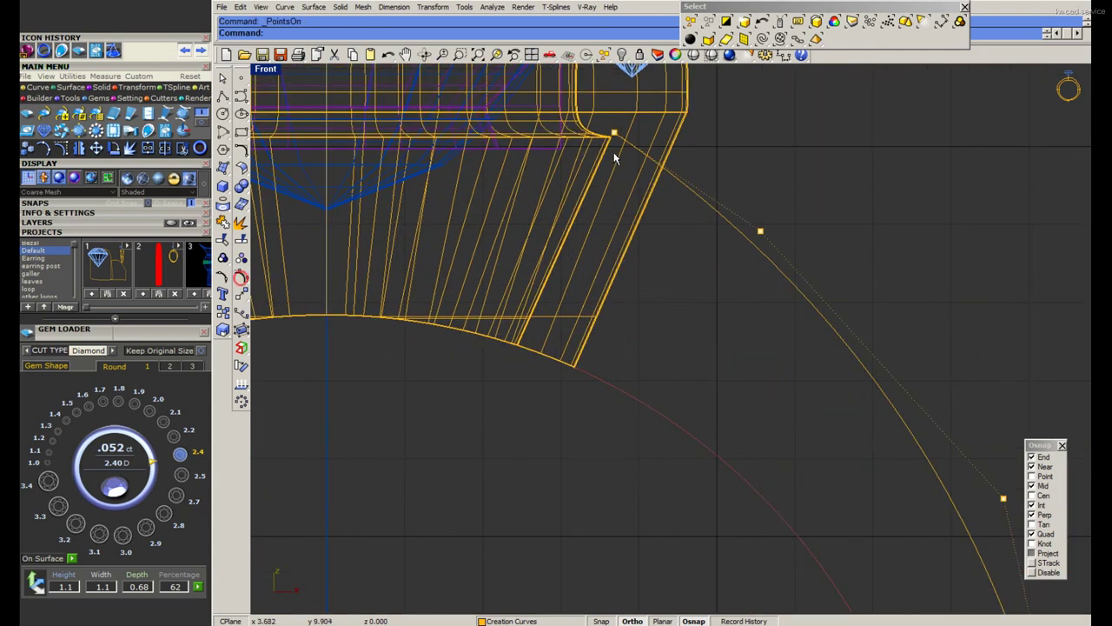
{"action": "scroll", "coordinate": [613, 118], "scroll_direction": "up", "scroll_amount": 2}
Move the control point at the head's corner to a new position along the sweep.
{"action": "left_click", "coordinate": [631, 120]}
{"action": "right_click_drag", "start_coordinate": [680, 191], "coordinate": [630, 248]}
{"action": "type", "text": "move"}
{"action": "key", "text": "Return"}
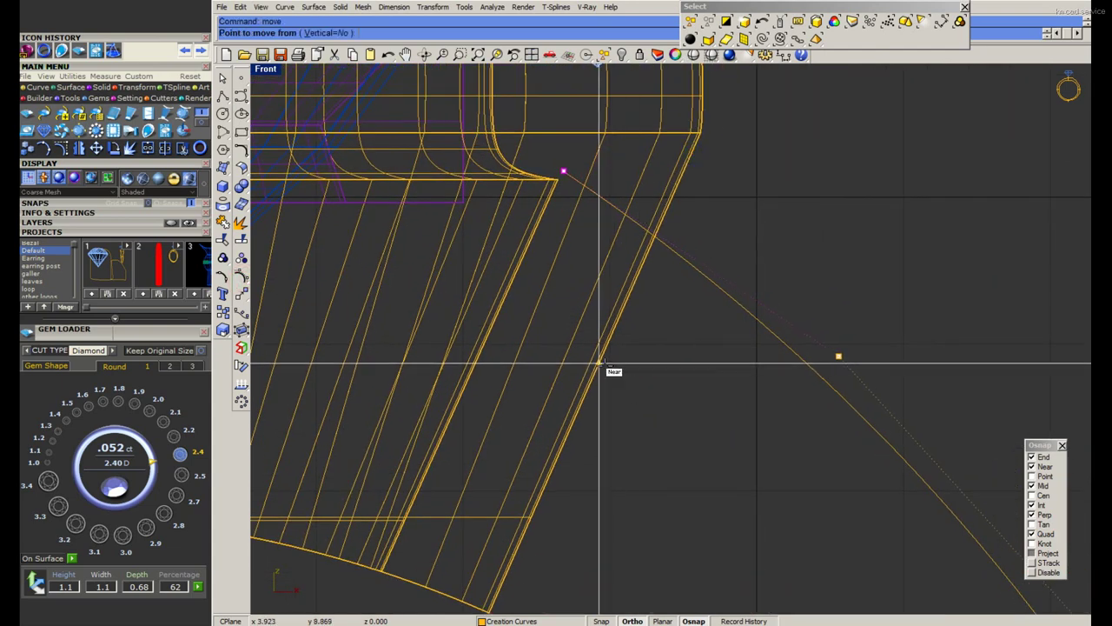
{"action": "left_click", "coordinate": [608, 361]}
{"action": "scroll", "coordinate": [623, 319], "scroll_direction": "down", "scroll_amount": 2}
{"action": "left_click", "coordinate": [756, 318]}
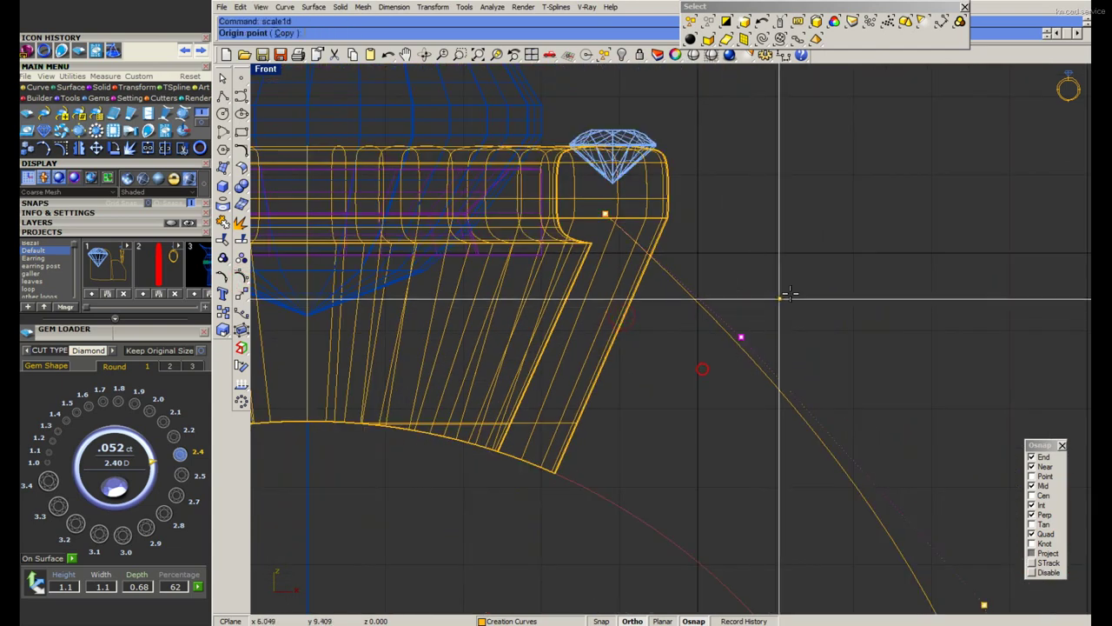
Scale points one-directionally about 0,0,0 and reposition the point beside the finger circle.
{"action": "left_click", "coordinate": [839, 261]}
{"action": "scroll", "coordinate": [721, 334], "scroll_direction": "down", "scroll_amount": 2}
{"action": "left_click", "coordinate": [808, 365]}
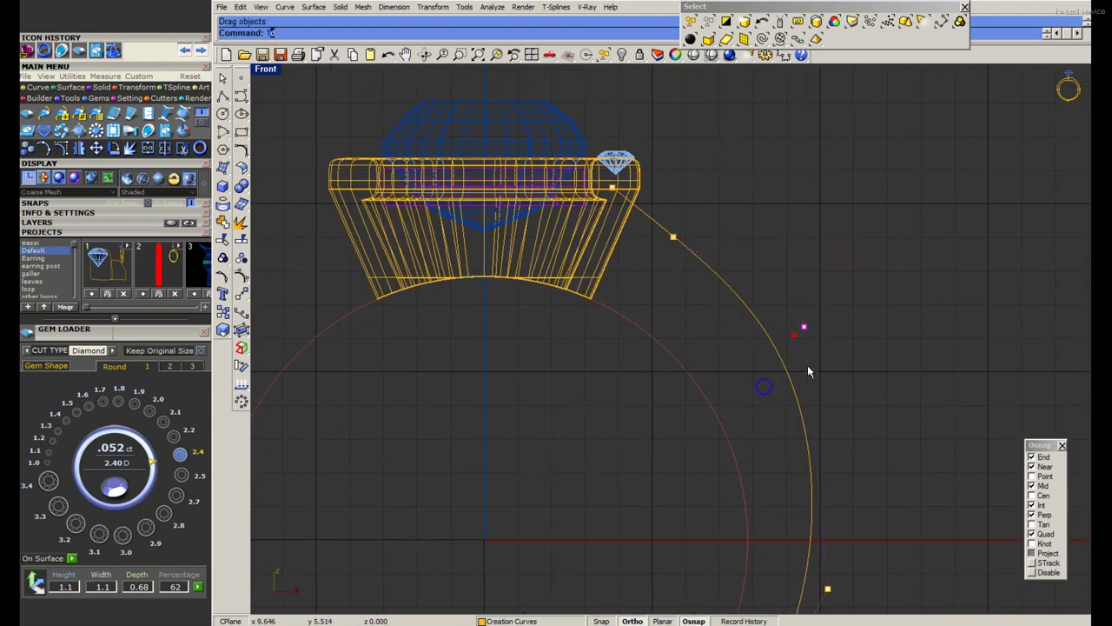
{"action": "key", "text": "Return"}
{"action": "type", "text": "0,0,0"}
{"action": "key", "text": "Return"}
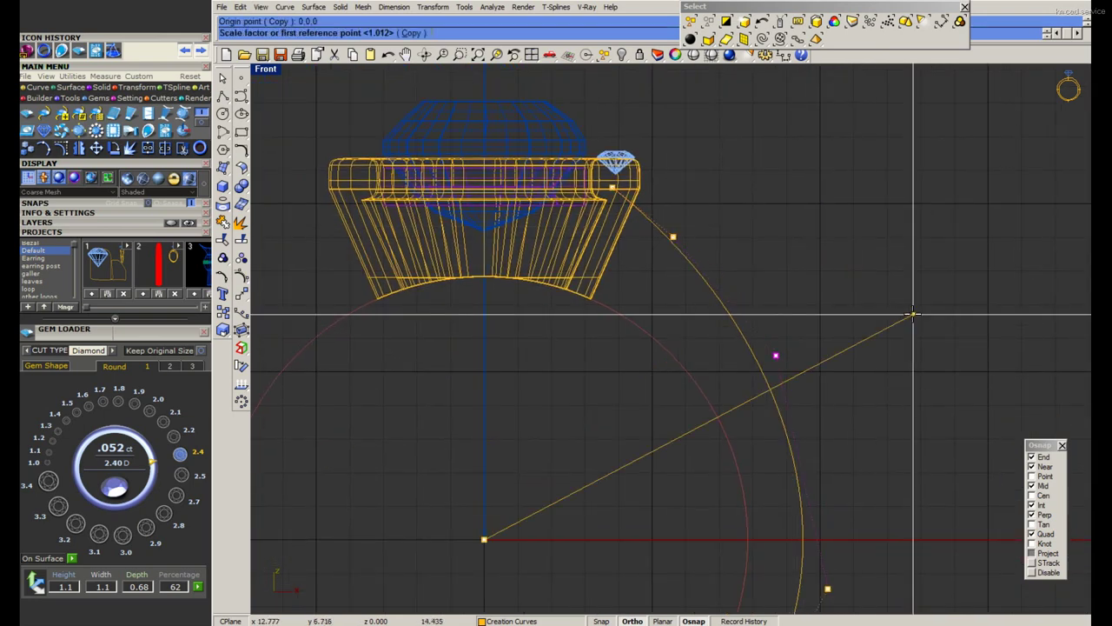
{"action": "left_click", "coordinate": [916, 312]}
{"action": "scroll", "coordinate": [916, 313], "scroll_direction": "down", "scroll_amount": 2}
{"action": "left_click_drag", "start_coordinate": [746, 392], "coordinate": [834, 459]}
{"action": "key", "text": "Return"}
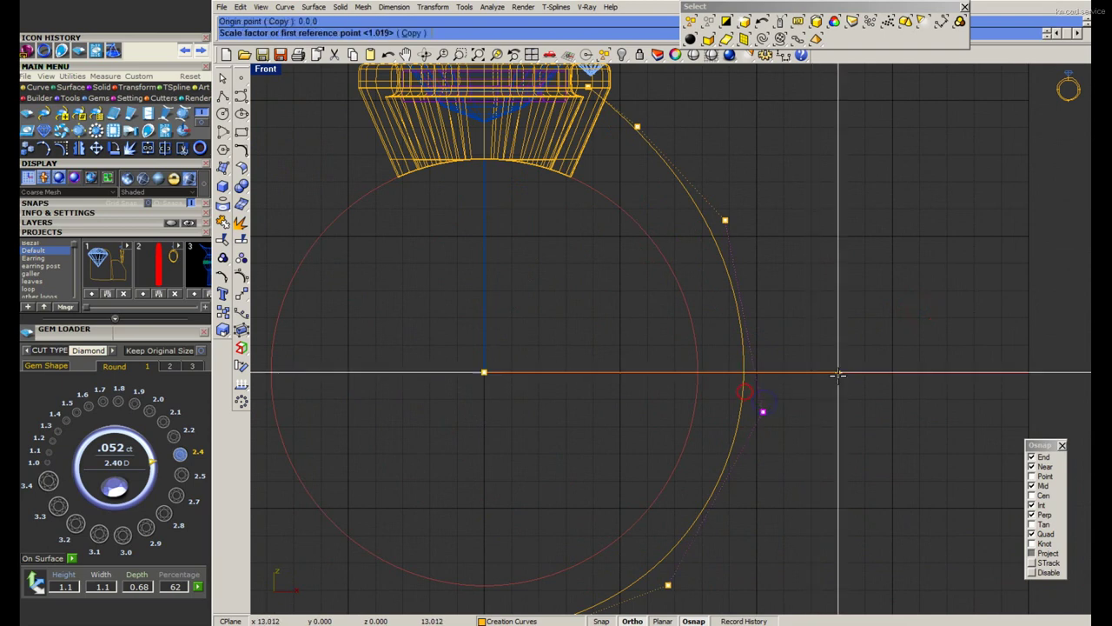
Mirror a copy of the shank curve about the origin 0,0,0.
{"action": "type", "text": "mirror"}
{"action": "key", "text": "Return"}
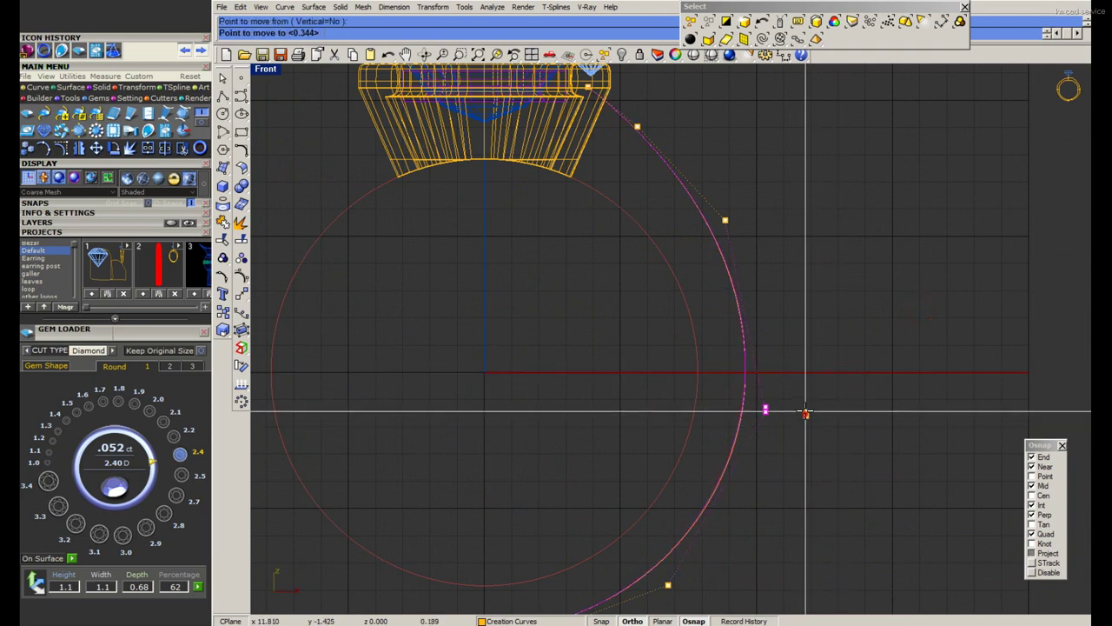
{"action": "scroll", "coordinate": [770, 389], "scroll_direction": "down", "scroll_amount": 2}
{"action": "type", "text": "0,0,0"}
{"action": "key", "text": "Return"}
{"action": "left_click", "coordinate": [628, 563]}
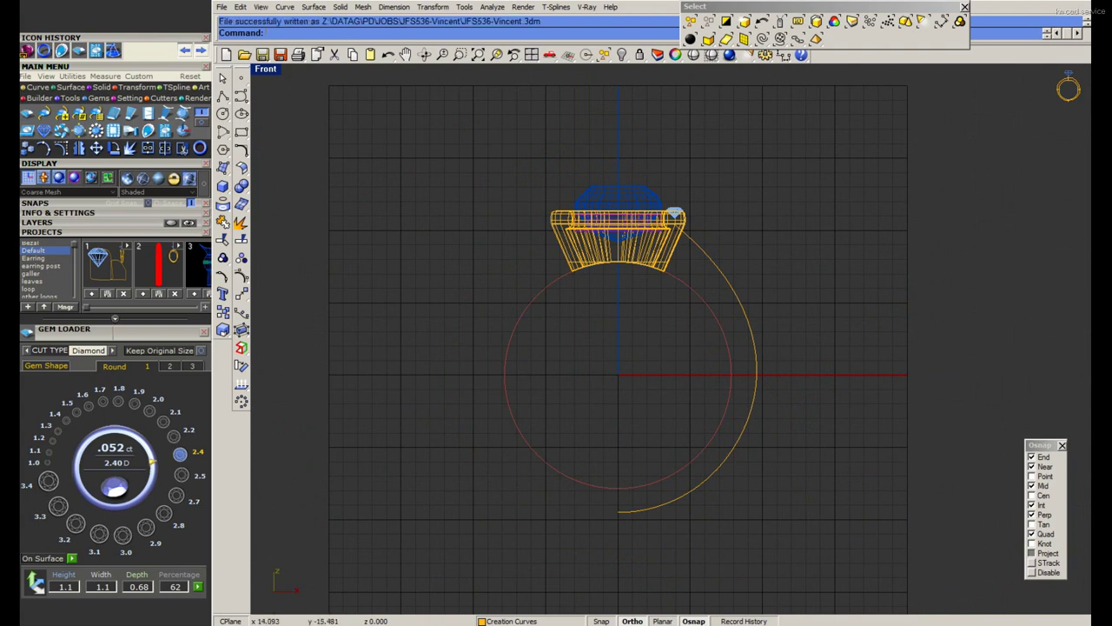
Compare the outer shank curve against the reference ring photos, including the side view.
{"action": "key", "text": "alt+Tab"}
{"action": "key", "text": "alt+Tab"}
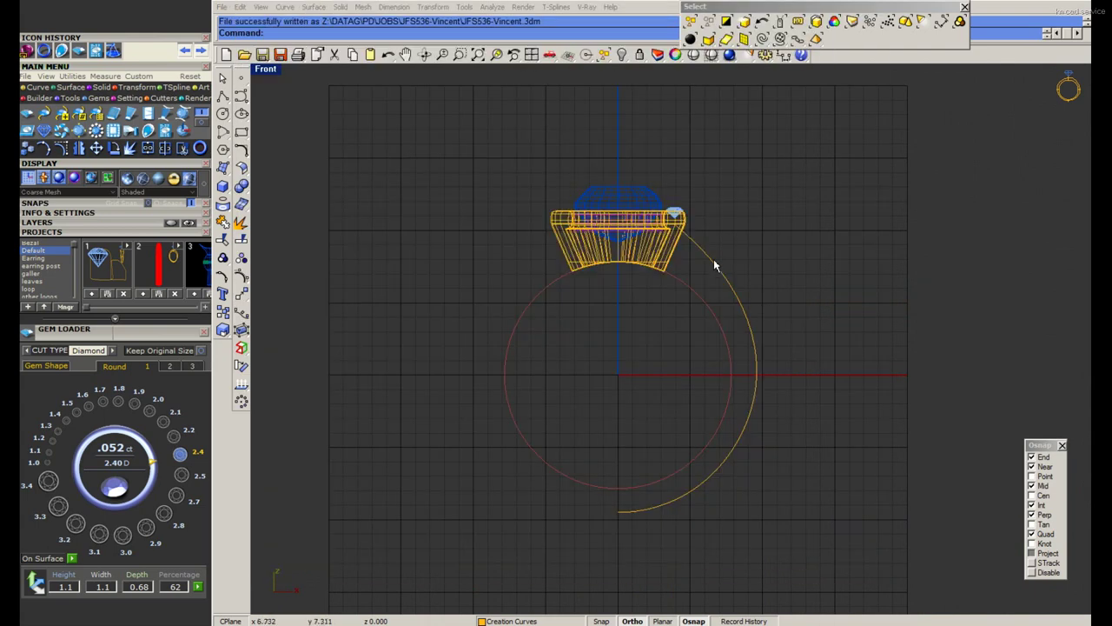
{"action": "scroll", "coordinate": [718, 258], "scroll_direction": "up", "scroll_amount": 3}
{"action": "left_click", "coordinate": [686, 261]}
{"action": "scroll", "coordinate": [700, 339], "scroll_direction": "down", "scroll_amount": 2}
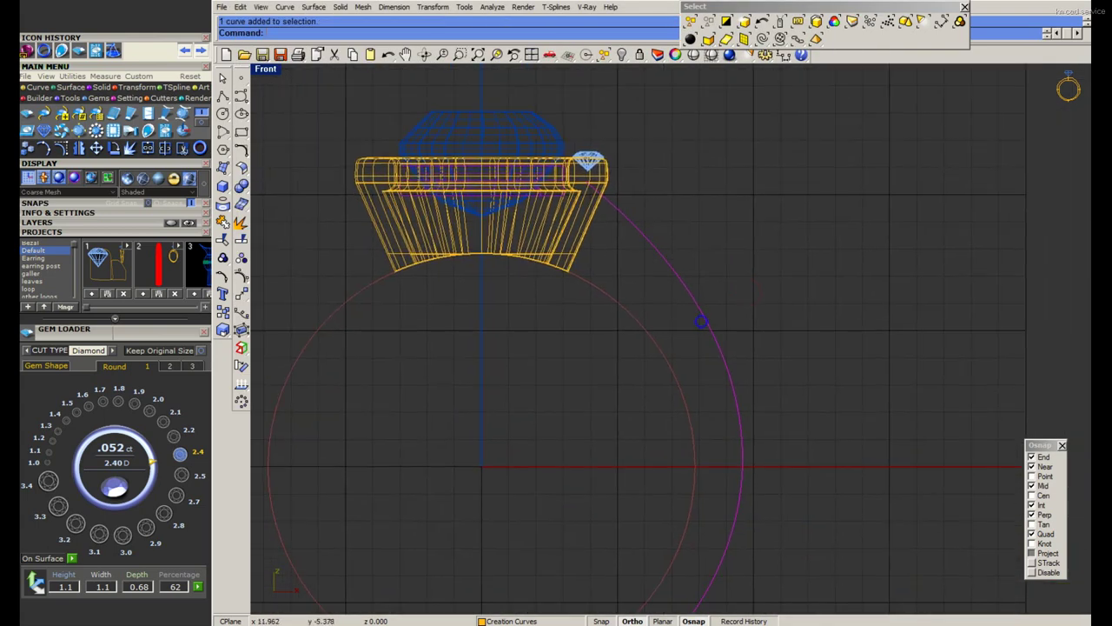
{"action": "key", "text": "alt+Tab"}
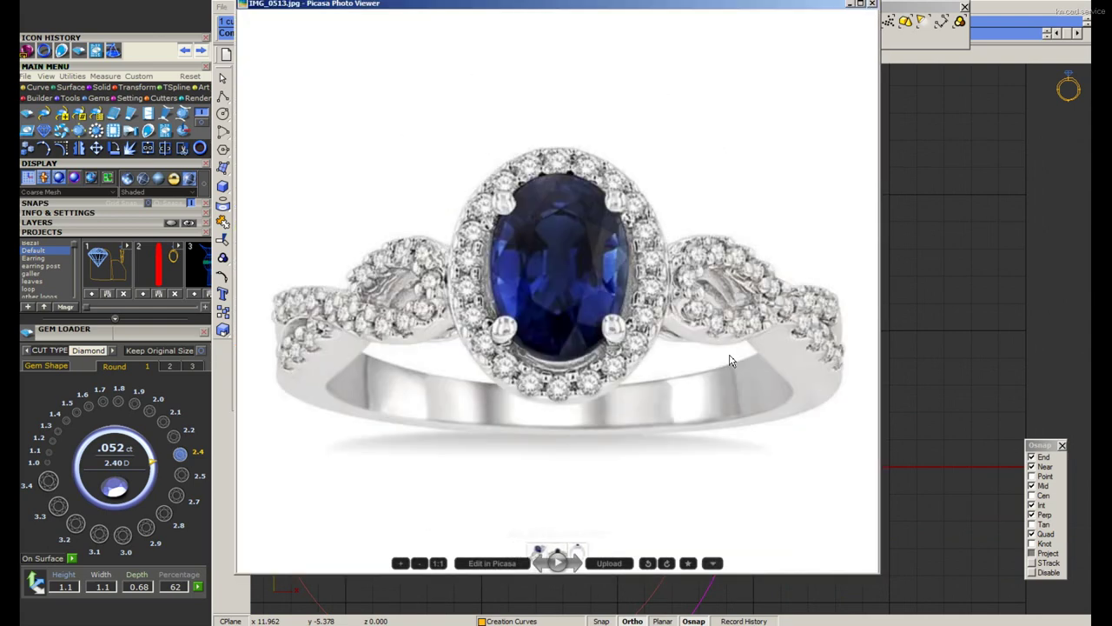
{"action": "key", "text": "Right"}
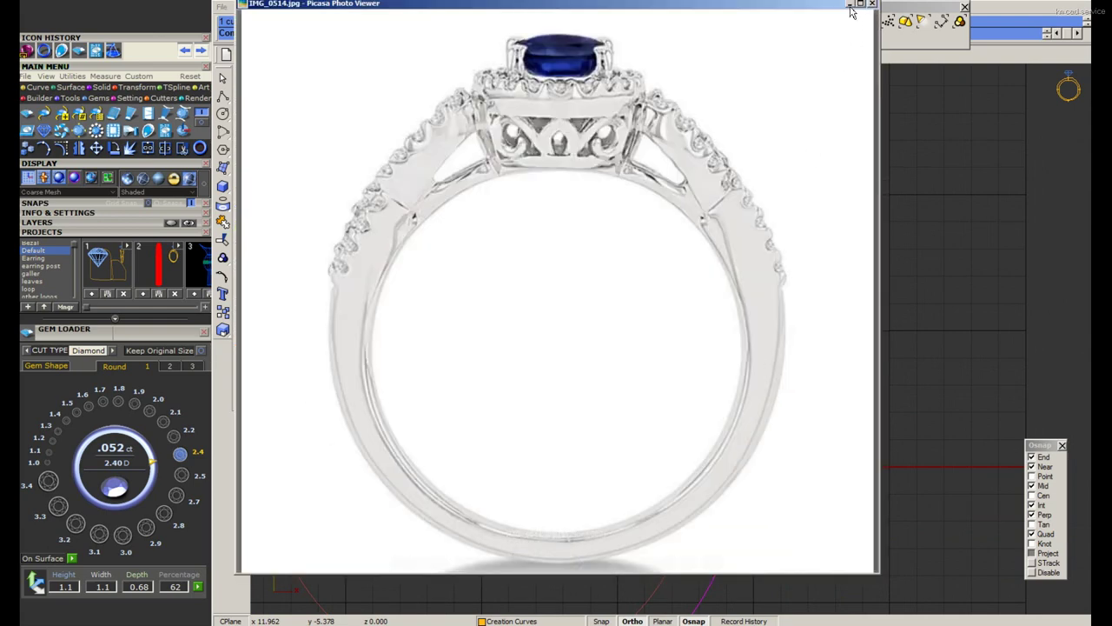
{"action": "key", "text": "alt+Tab"}
{"action": "scroll", "coordinate": [629, 239], "scroll_direction": "up", "scroll_amount": 2}
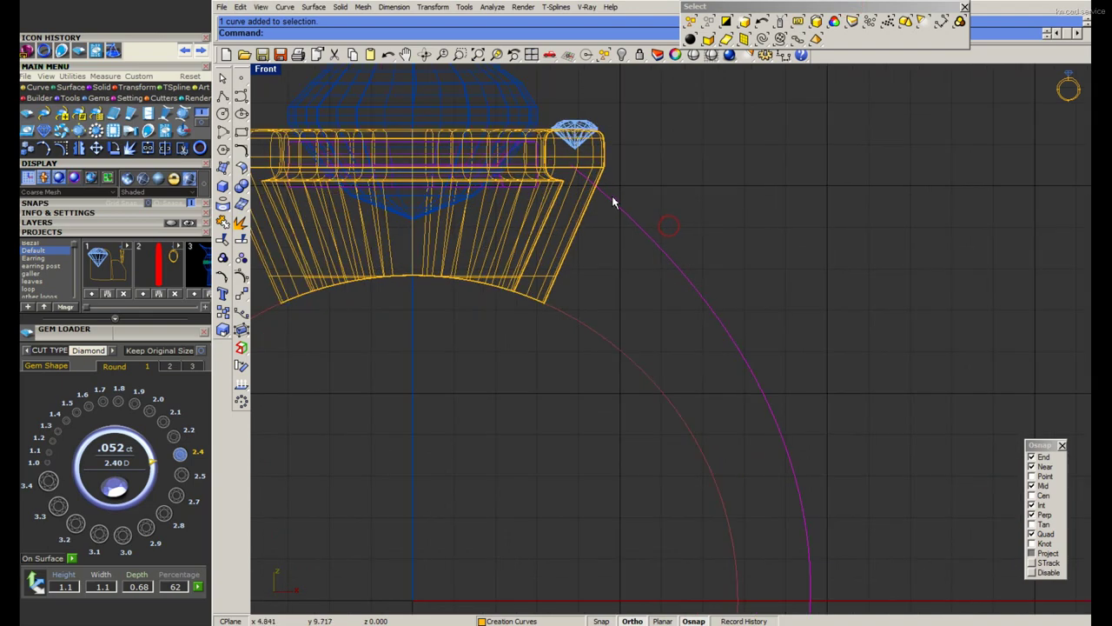
Save the ring file and maximize the Perspective viewport.
{"action": "key", "text": "ctrl+s"}
{"action": "scroll", "coordinate": [604, 188], "scroll_direction": "up", "scroll_amount": 2}
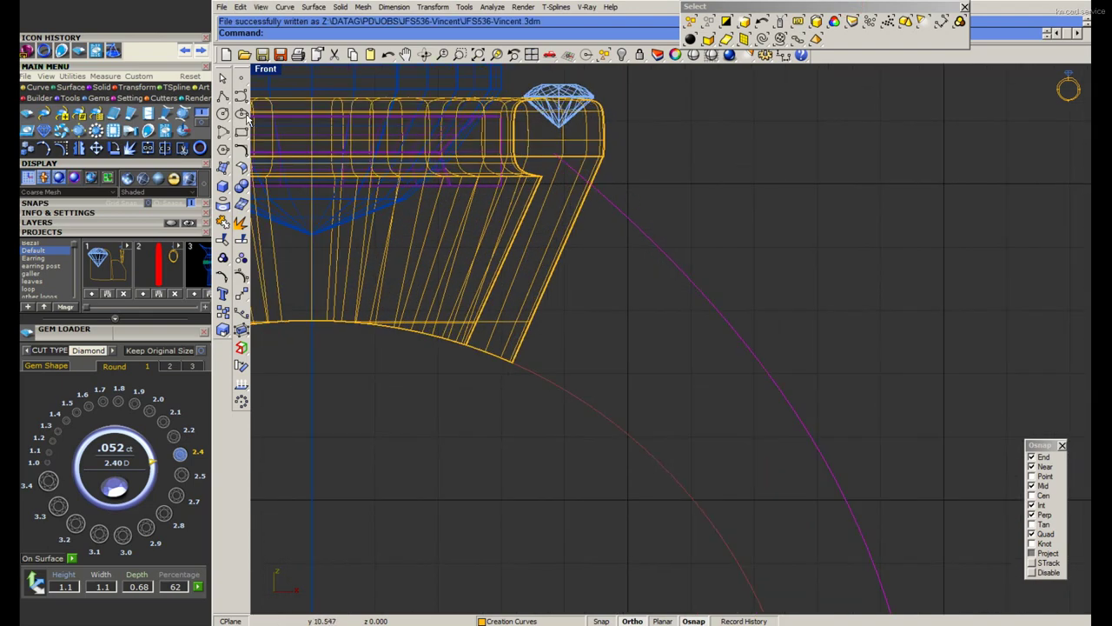
{"action": "double_click", "coordinate": [266, 70]}
{"action": "double_click", "coordinate": [693, 71]}
Extrude the shank curves to both sides into a curved band surface.
{"action": "right_click_drag", "start_coordinate": [667, 278], "coordinate": [700, 285]}
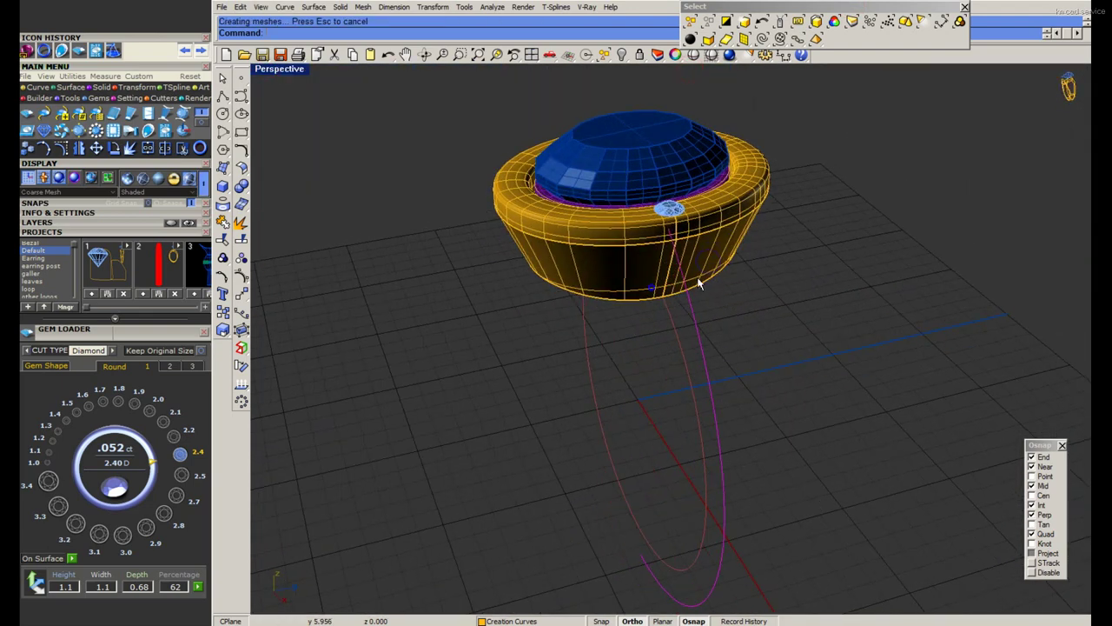
{"action": "left_click", "coordinate": [224, 186]}
{"action": "left_click", "coordinate": [331, 217]}
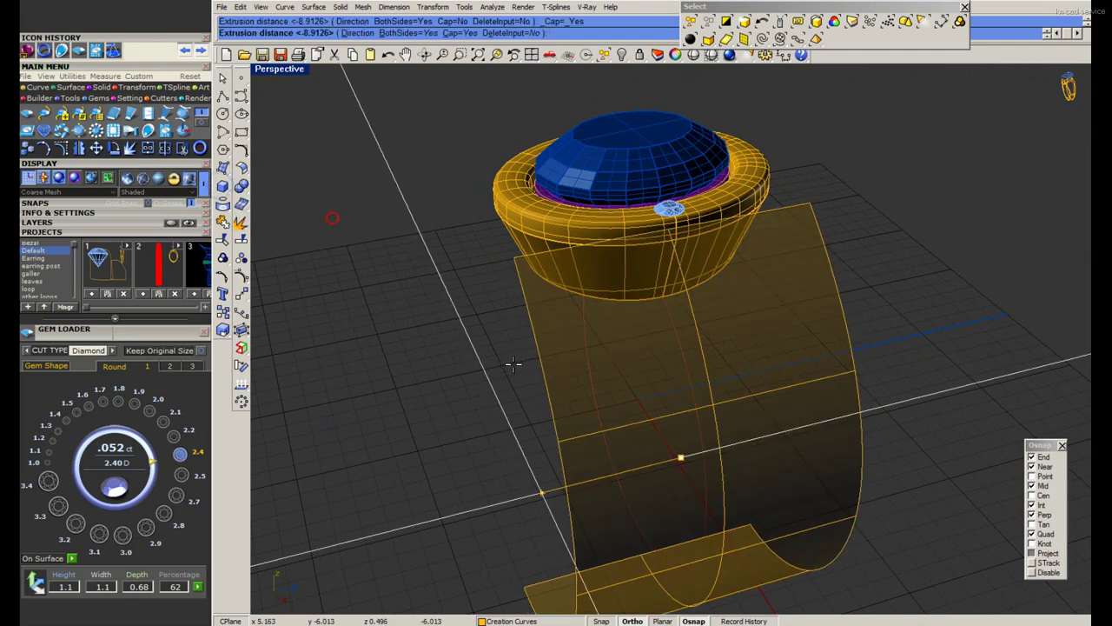
{"action": "left_click", "coordinate": [528, 367]}
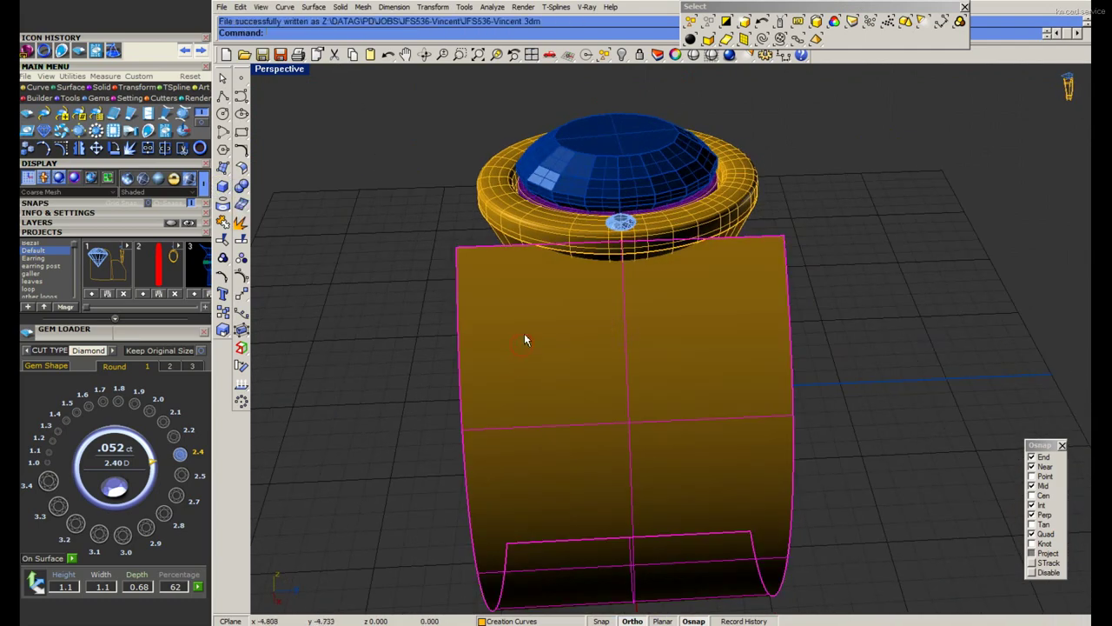
{"action": "scroll", "coordinate": [525, 331], "scroll_direction": "down", "scroll_amount": 2}
Split a narrow strip off the band's top at a V-direction isocurve, then save.
{"action": "left_click", "coordinate": [241, 222]}
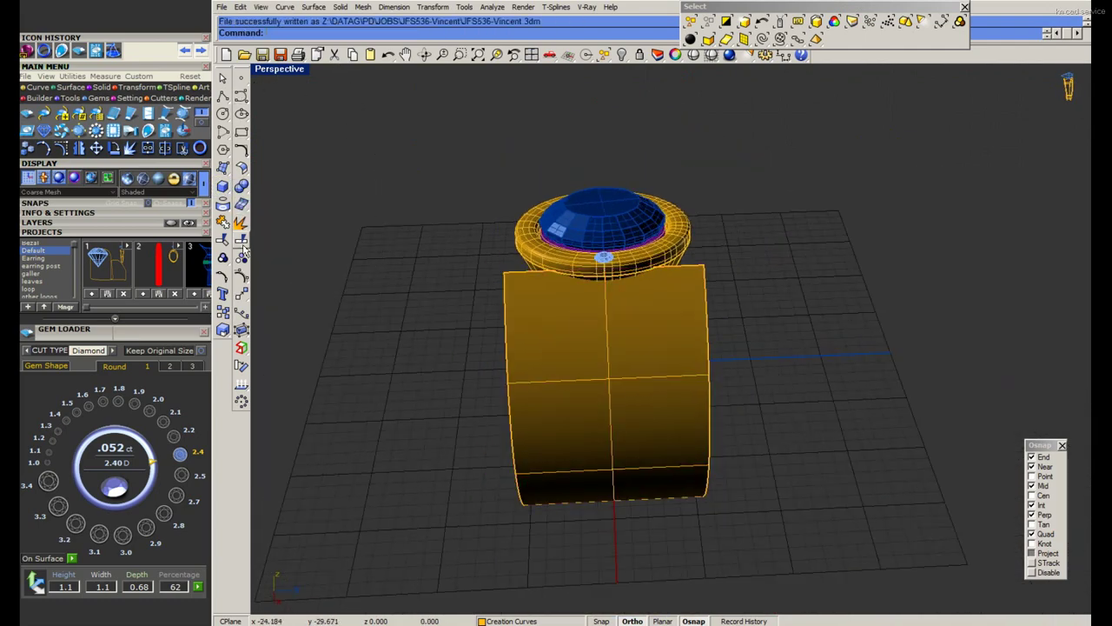
{"action": "scroll", "coordinate": [509, 293], "scroll_direction": "up", "scroll_amount": 3}
{"action": "left_click", "coordinate": [551, 306]}
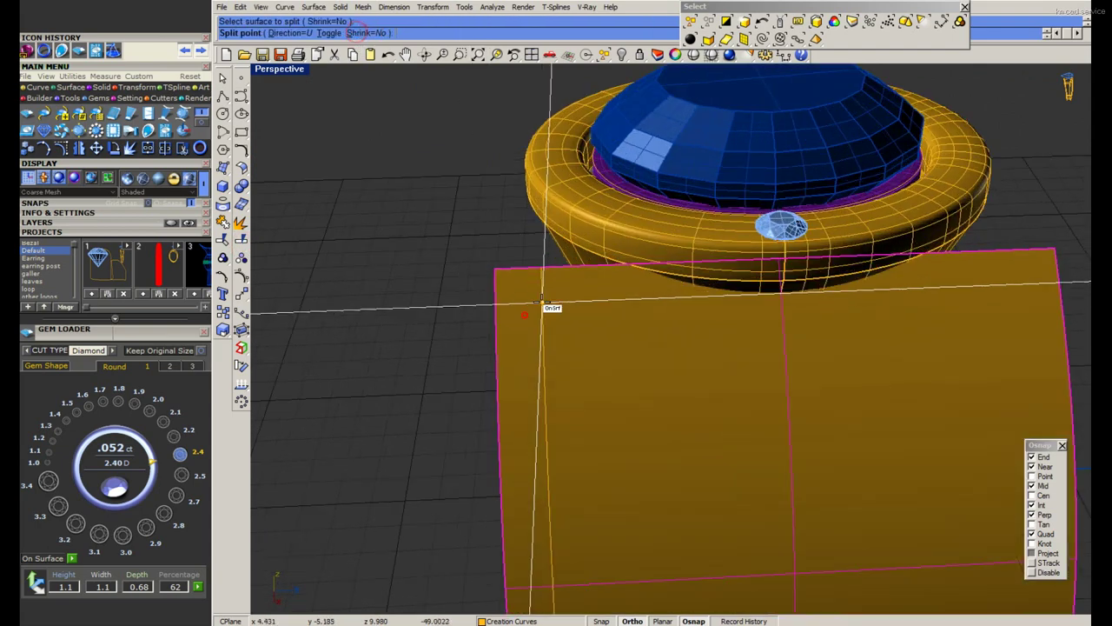
{"action": "scroll", "coordinate": [551, 299], "scroll_direction": "up", "scroll_amount": 2}
{"action": "key", "text": "Return"}
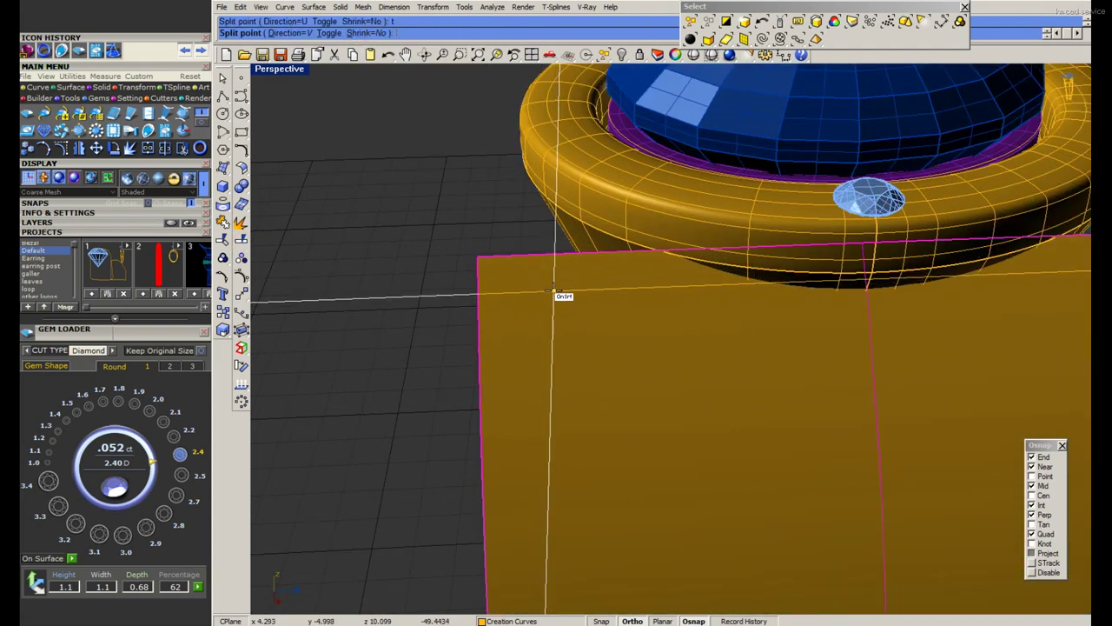
{"action": "left_click", "coordinate": [553, 293]}
{"action": "scroll", "coordinate": [597, 297], "scroll_direction": "down", "scroll_amount": 3}
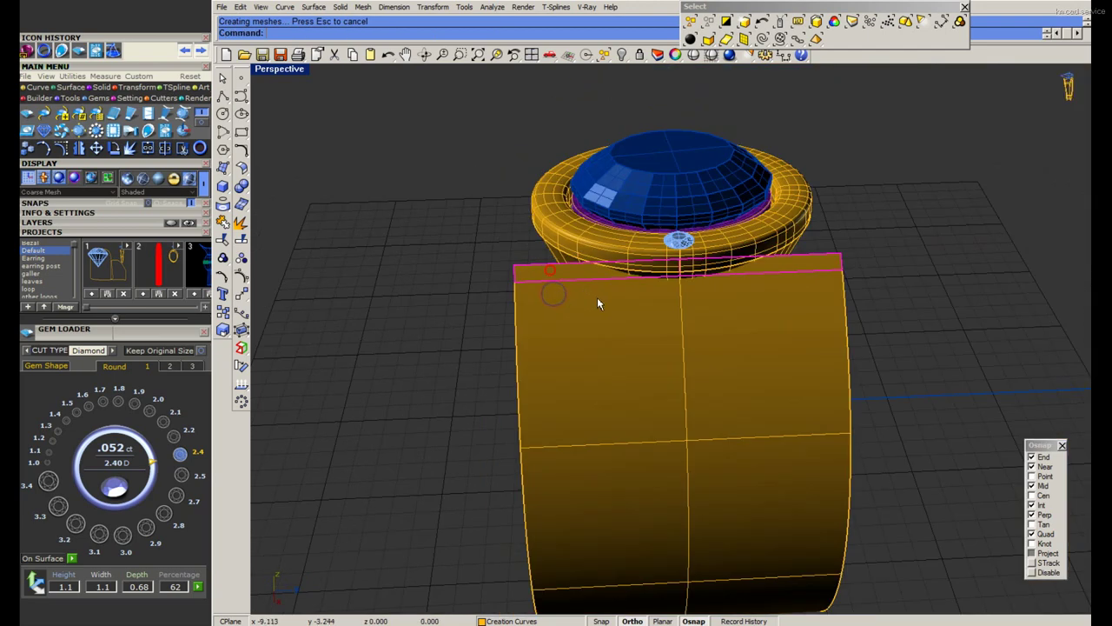
{"action": "scroll", "coordinate": [576, 279], "scroll_direction": "down", "scroll_amount": 3}
{"action": "key", "text": "ctrl+s"}
Bring up the Surface Tools set for creating the band's UV curves.
{"action": "left_click", "coordinate": [244, 171]}
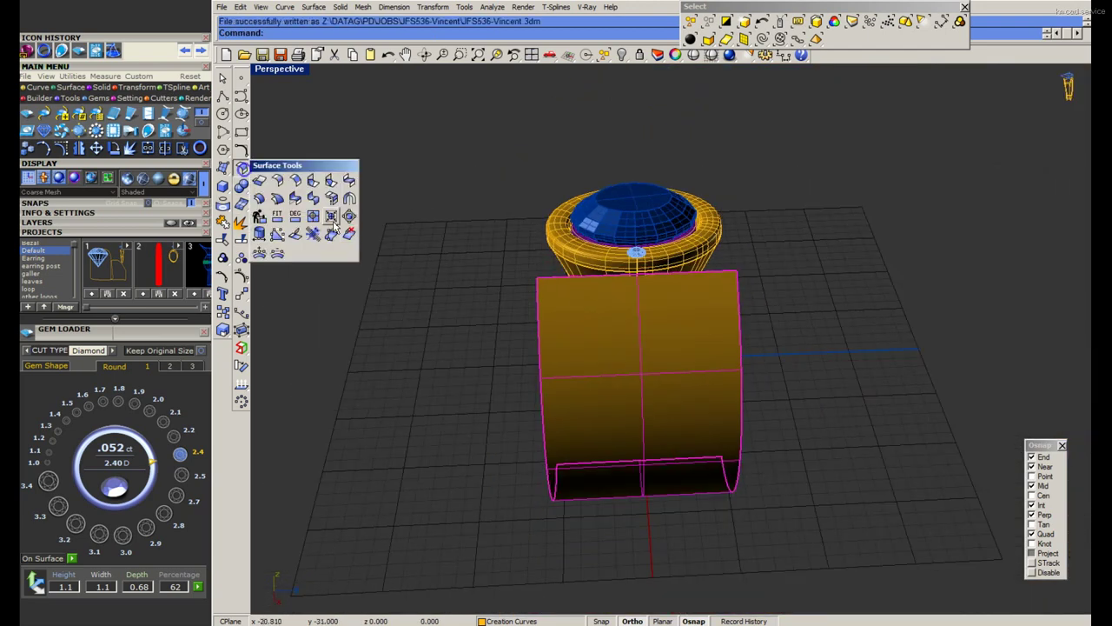
{"action": "left_click", "coordinate": [332, 219]}
{"action": "left_click", "coordinate": [224, 222]}
Create the band's flat UV rectangle, move it right of the ring, and save.
{"action": "left_click", "coordinate": [293, 253]}
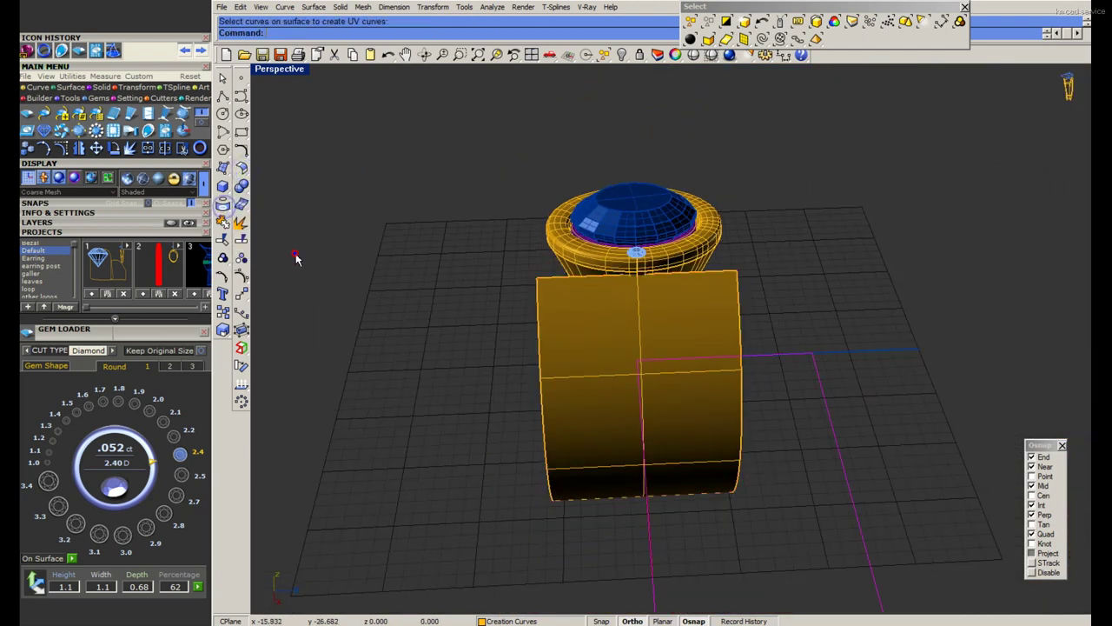
{"action": "scroll", "coordinate": [571, 368], "scroll_direction": "down", "scroll_amount": 3}
{"action": "scroll", "coordinate": [708, 416], "scroll_direction": "up", "scroll_amount": 2}
{"action": "type", "text": "m"}
{"action": "key", "text": "Return"}
{"action": "left_click", "coordinate": [692, 406]}
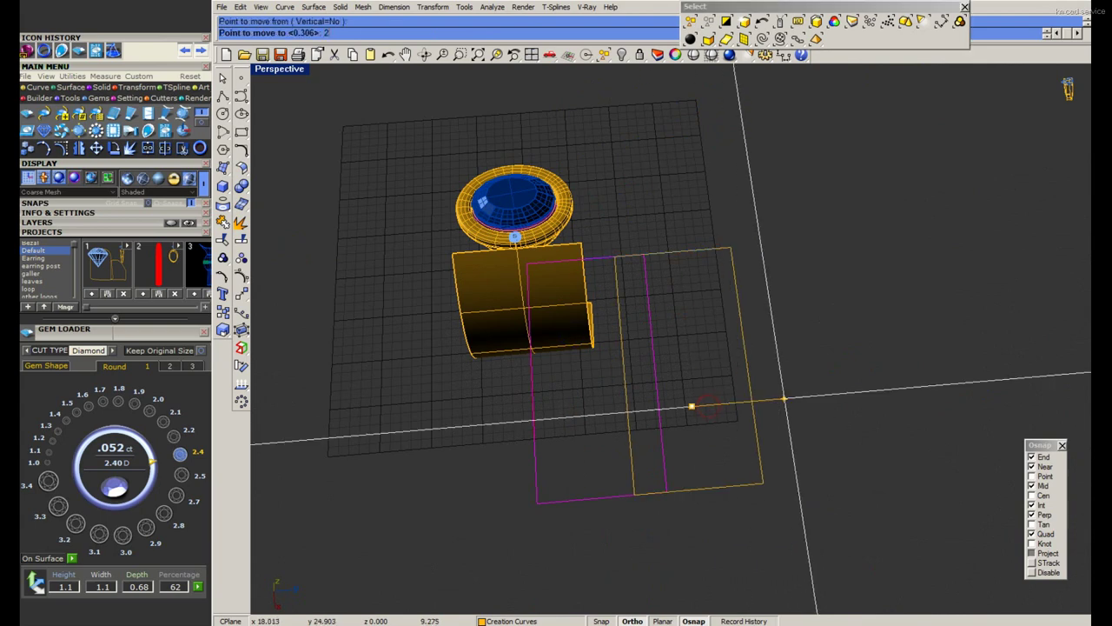
{"action": "left_click", "coordinate": [787, 405]}
{"action": "key", "text": "ctrl+s"}
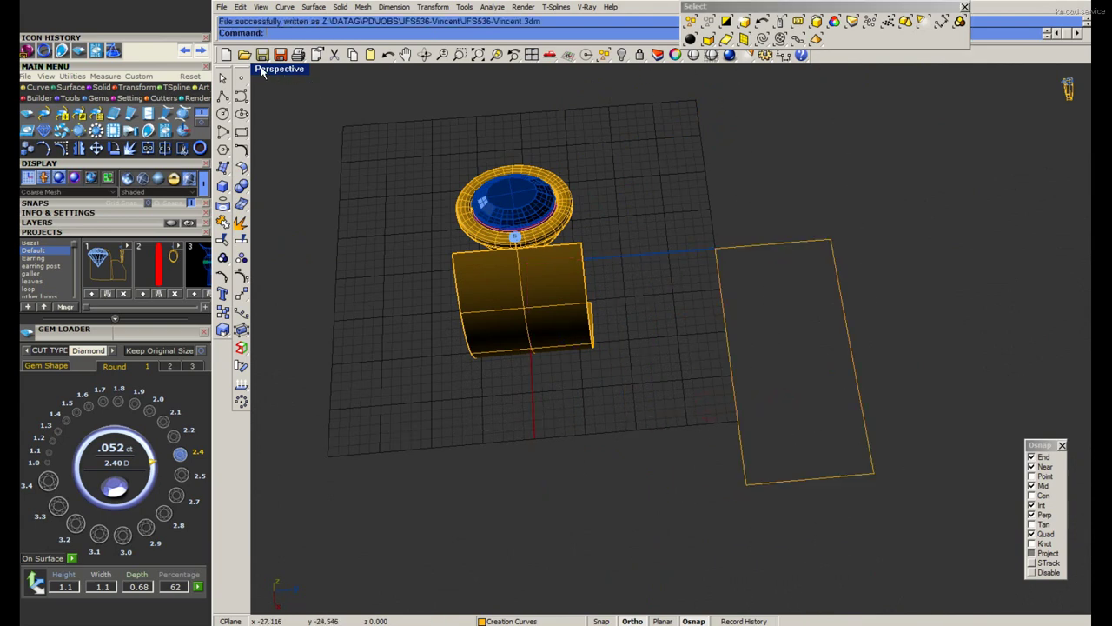
Switch to Top view and select the flat rectangle for rotation.
{"action": "key", "text": "ctrl+F1"}
{"action": "scroll", "coordinate": [618, 173], "scroll_direction": "down", "scroll_amount": 3}
{"action": "left_click", "coordinate": [429, 157]}
{"action": "type", "text": "ro"}
{"action": "key", "text": "Return"}
{"action": "left_click", "coordinate": [431, 162]}
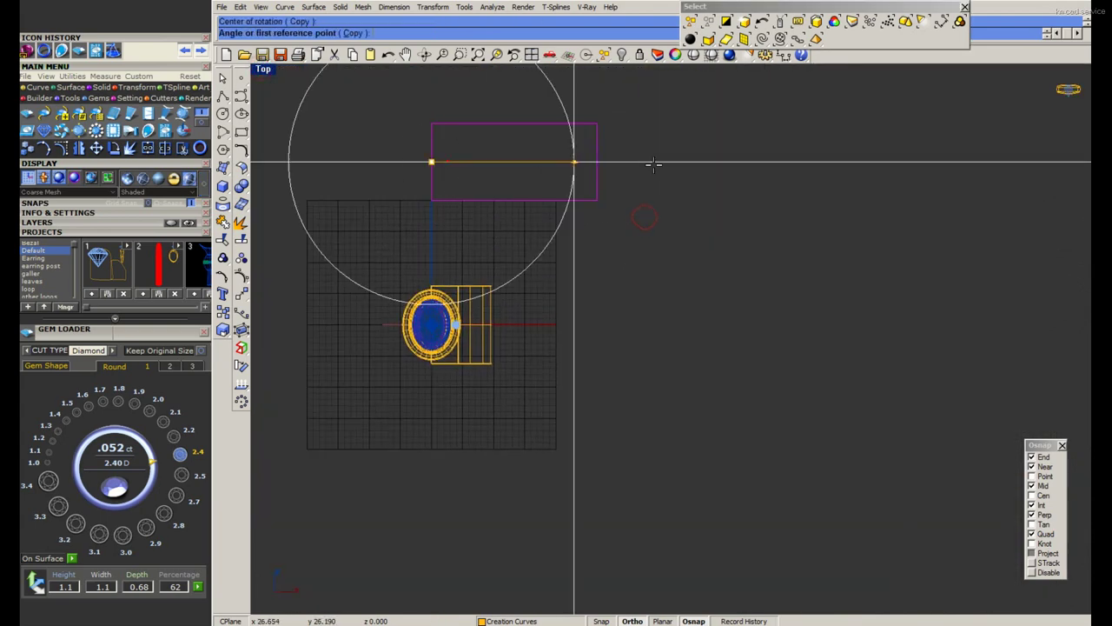
{"action": "key", "text": "Escape"}
Rotate the rectangle 90° about its right end, save, and bring up the reference photos.
{"action": "key", "text": "Return"}
{"action": "left_click", "coordinate": [597, 162]}
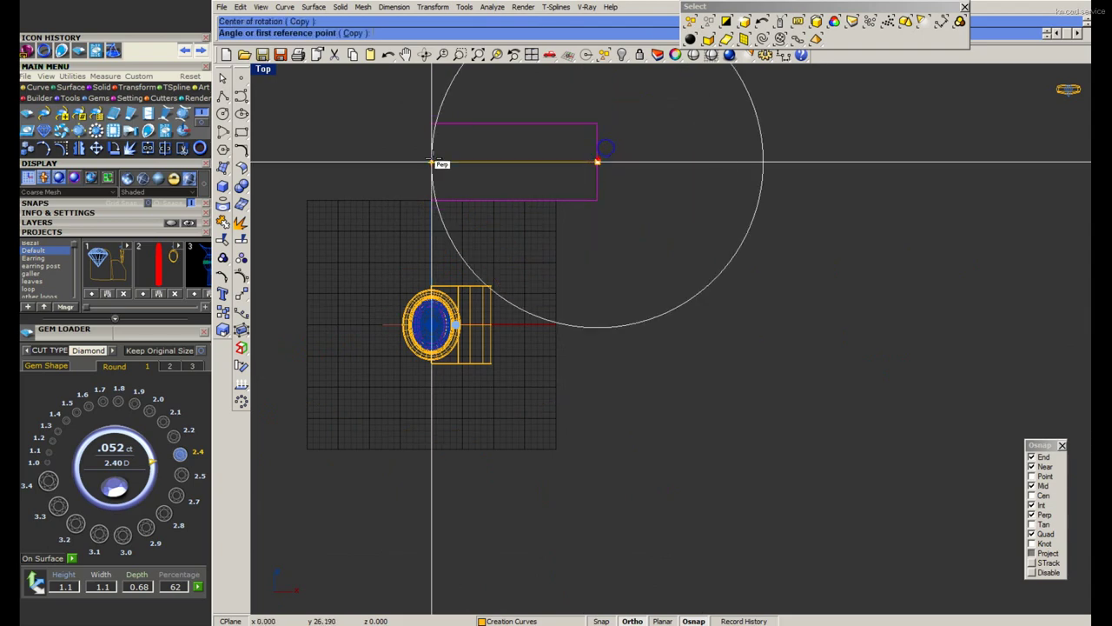
{"action": "left_click", "coordinate": [431, 161]}
{"action": "left_click", "coordinate": [598, 323]}
{"action": "key", "text": "Return"}
{"action": "scroll", "coordinate": [589, 218], "scroll_direction": "up", "scroll_amount": 1}
{"action": "key", "text": "ctrl+s"}
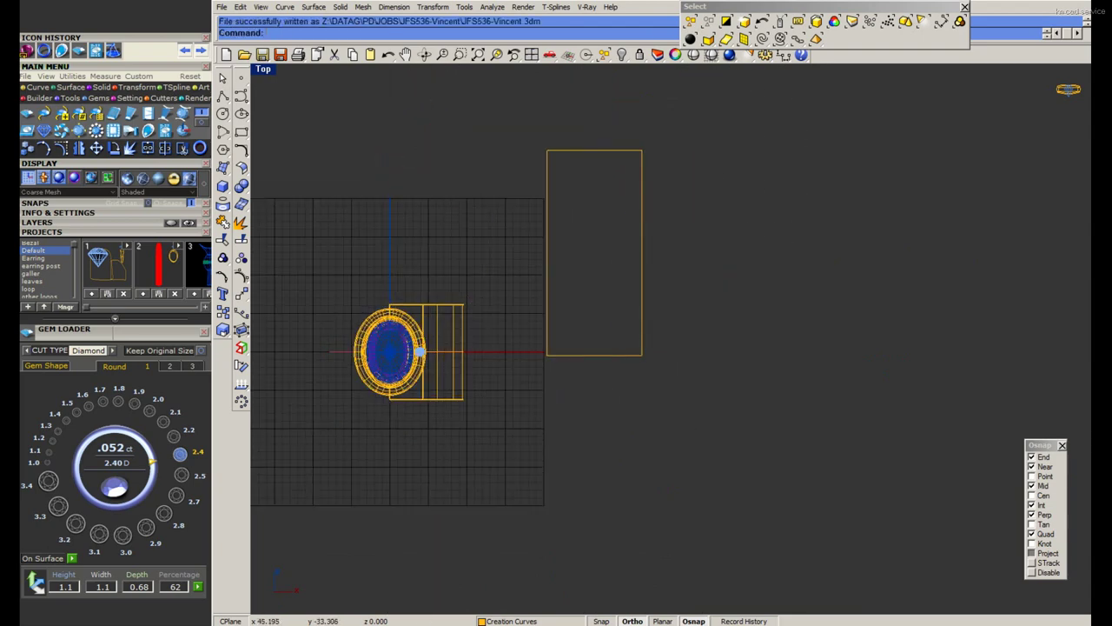
{"action": "key", "text": "alt+Tab"}
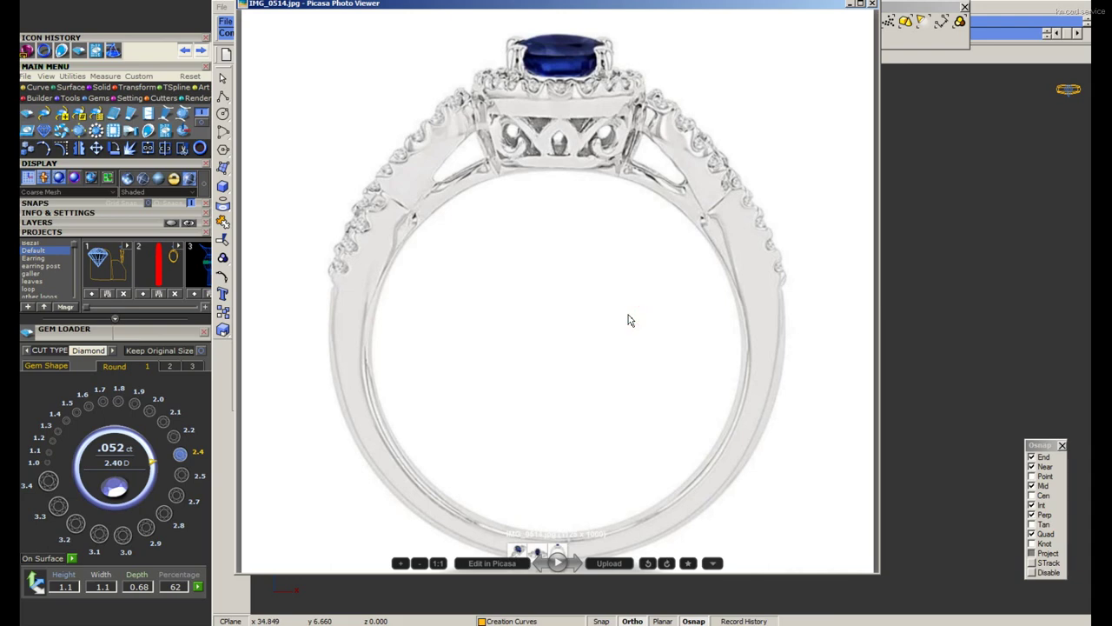
Step back through the sapphire ring reference photos toward IMG_0512.
{"action": "key", "text": "Left"}
{"action": "key", "text": "Left"}
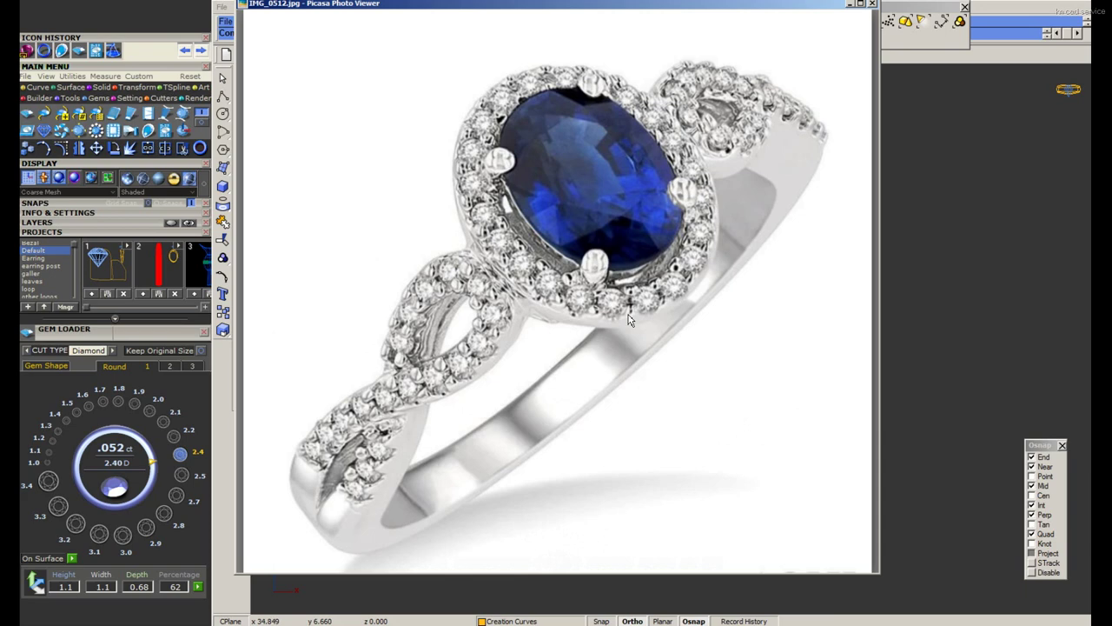
Draw a centre line from the shank rectangle's top midpoint down to its bottom edge.
{"action": "left_click", "coordinate": [848, 4]}
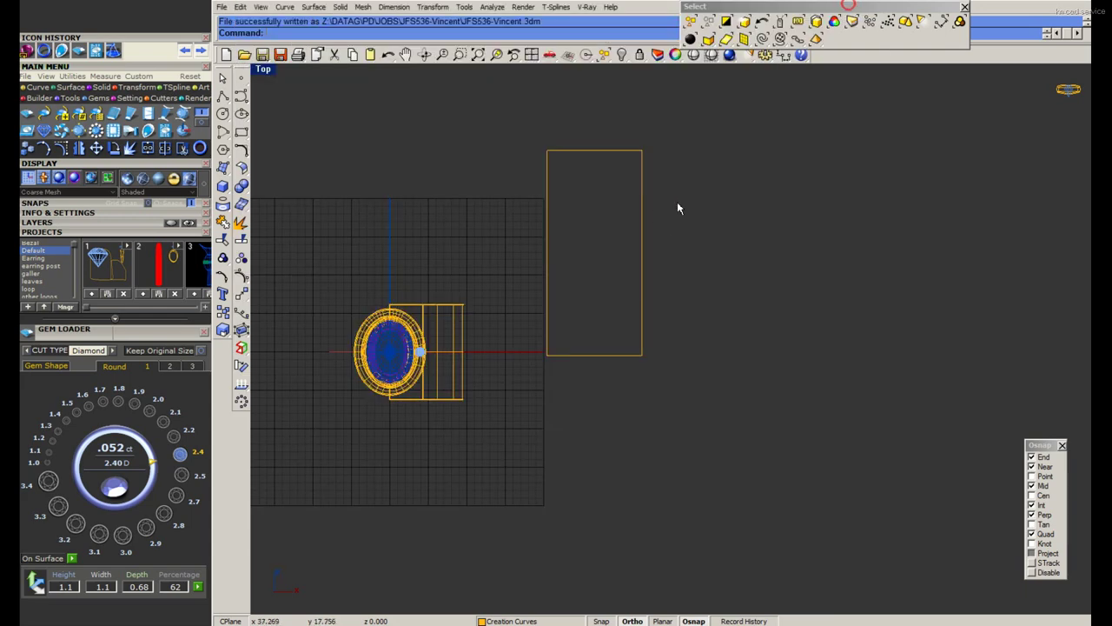
{"action": "scroll", "coordinate": [677, 202], "scroll_direction": "up", "scroll_amount": 3}
{"action": "left_click", "coordinate": [661, 251]}
{"action": "left_click", "coordinate": [241, 97]}
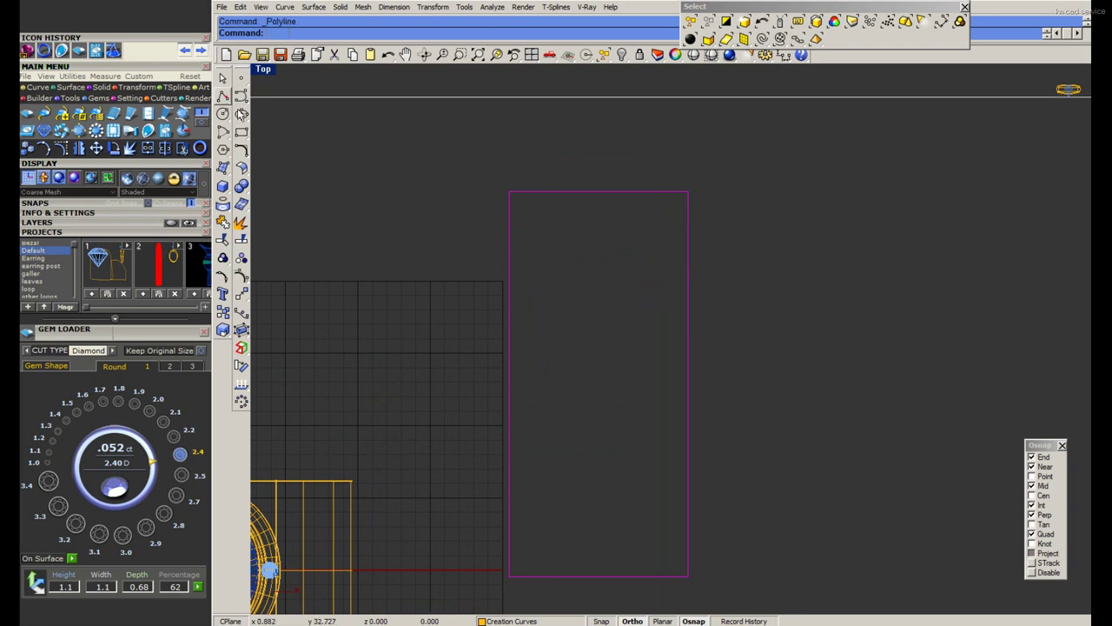
{"action": "left_click", "coordinate": [598, 189]}
{"action": "left_click", "coordinate": [605, 573]}
{"action": "key", "text": "Return"}
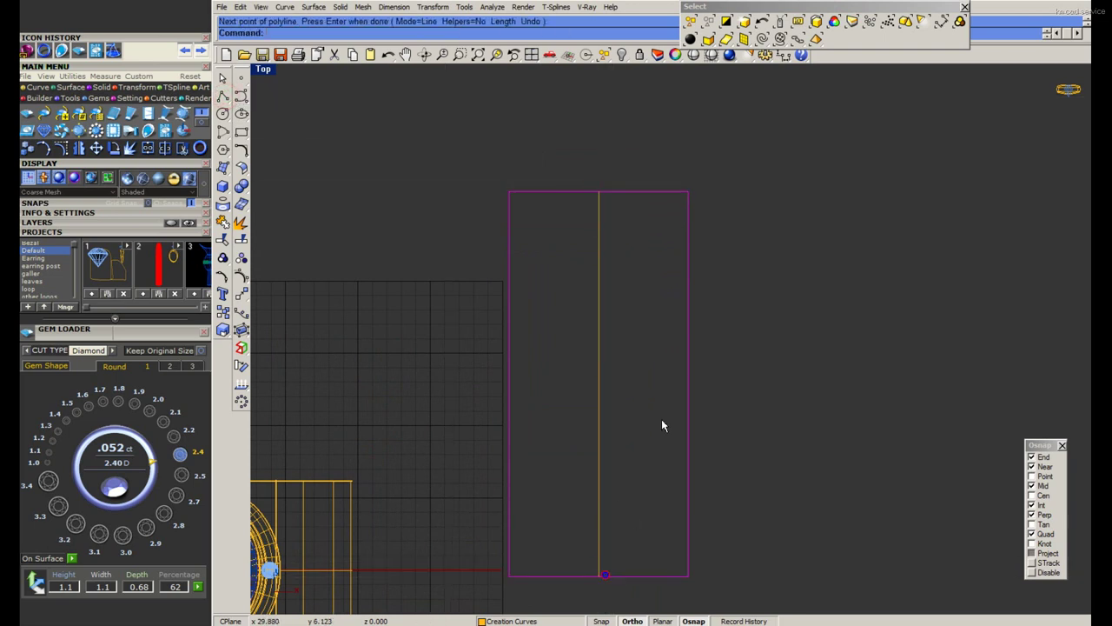
Load a 7.0 pear gem and drag it into the tall rectangle.
{"action": "left_click", "coordinate": [46, 365]}
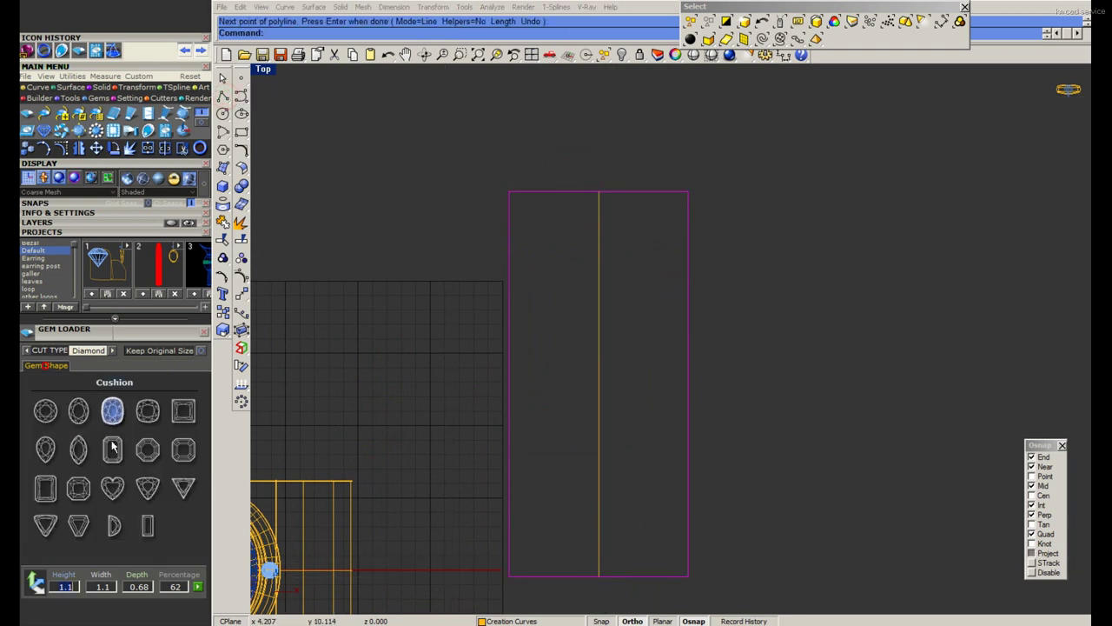
{"action": "left_click", "coordinate": [45, 448]}
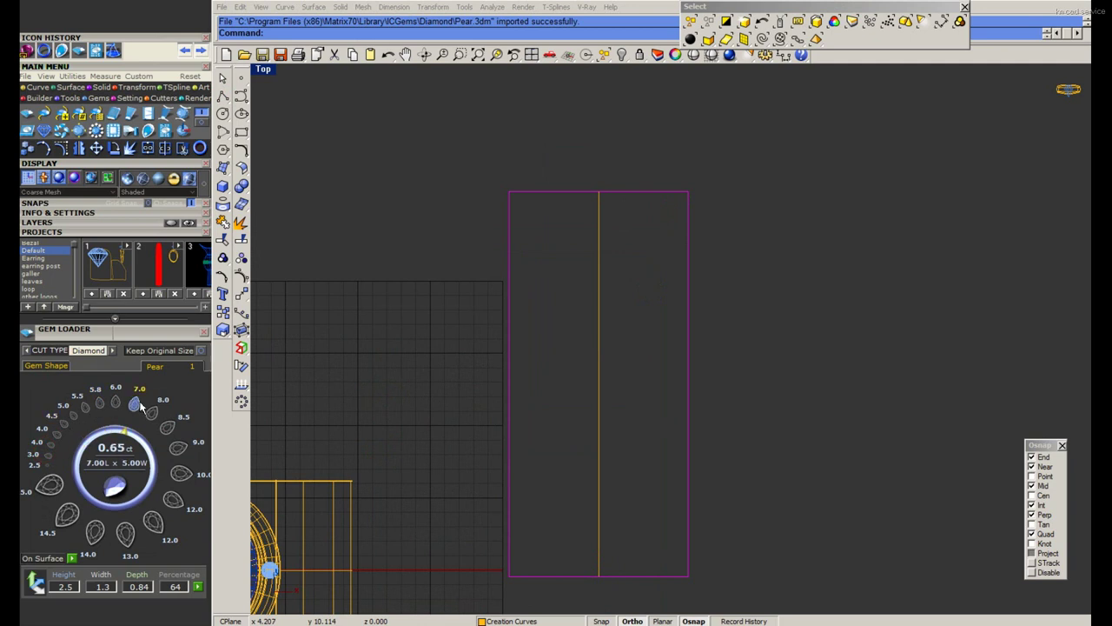
{"action": "left_click", "coordinate": [134, 405]}
{"action": "left_click_drag", "start_coordinate": [359, 425], "coordinate": [412, 308]}
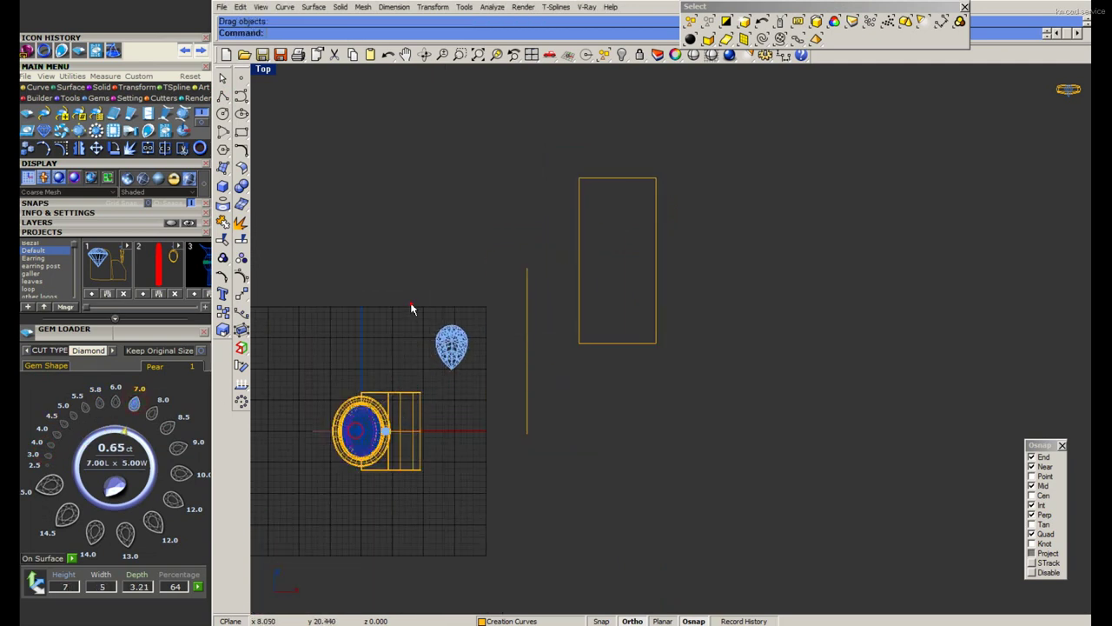
{"action": "key", "text": "ctrl+z"}
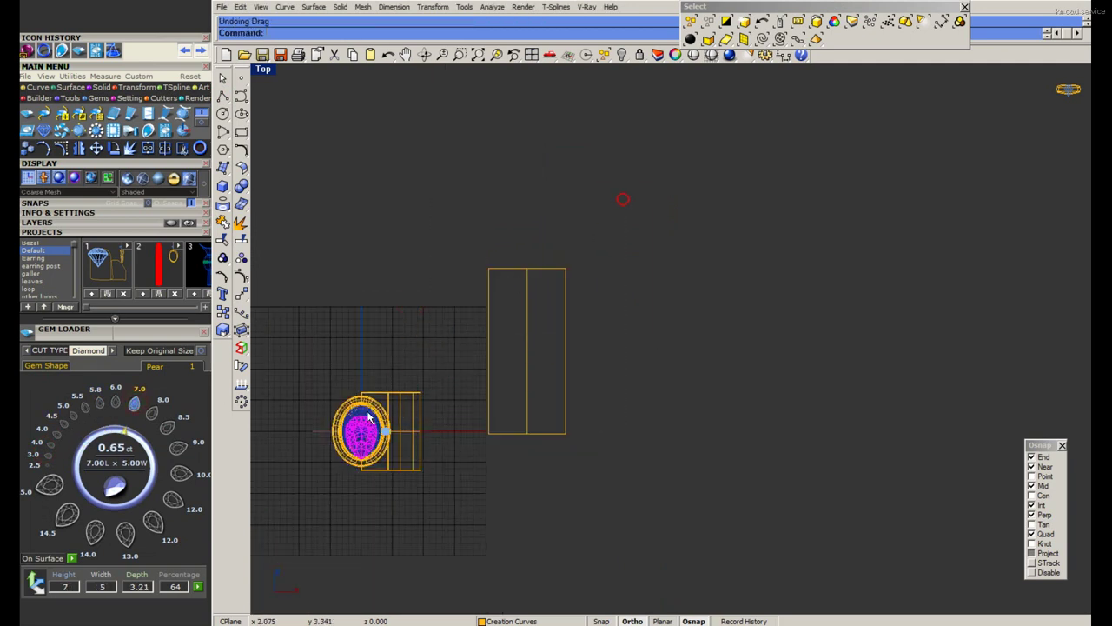
{"action": "left_click_drag", "start_coordinate": [361, 430], "coordinate": [496, 368]}
Move the pear gem by its top point onto the centre line.
{"action": "scroll", "coordinate": [496, 368], "scroll_direction": "up", "scroll_amount": 3}
{"action": "scroll", "coordinate": [536, 280], "scroll_direction": "up", "scroll_amount": 2}
{"action": "type", "text": "m"}
{"action": "key", "text": "Return"}
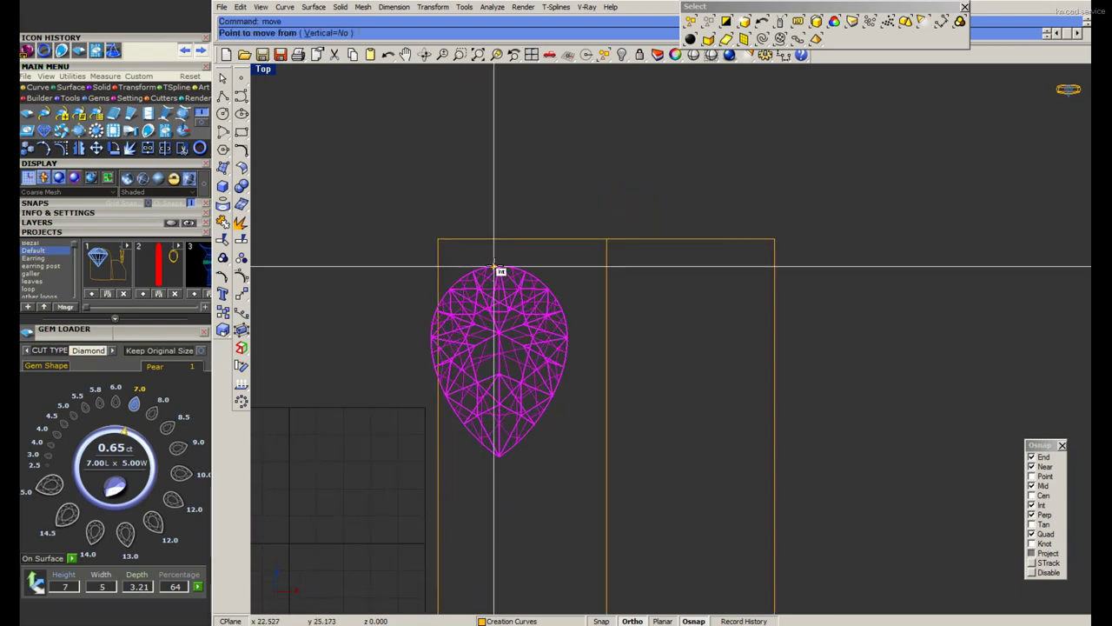
{"action": "left_click", "coordinate": [497, 266]}
{"action": "scroll", "coordinate": [613, 285], "scroll_direction": "up", "scroll_amount": 3}
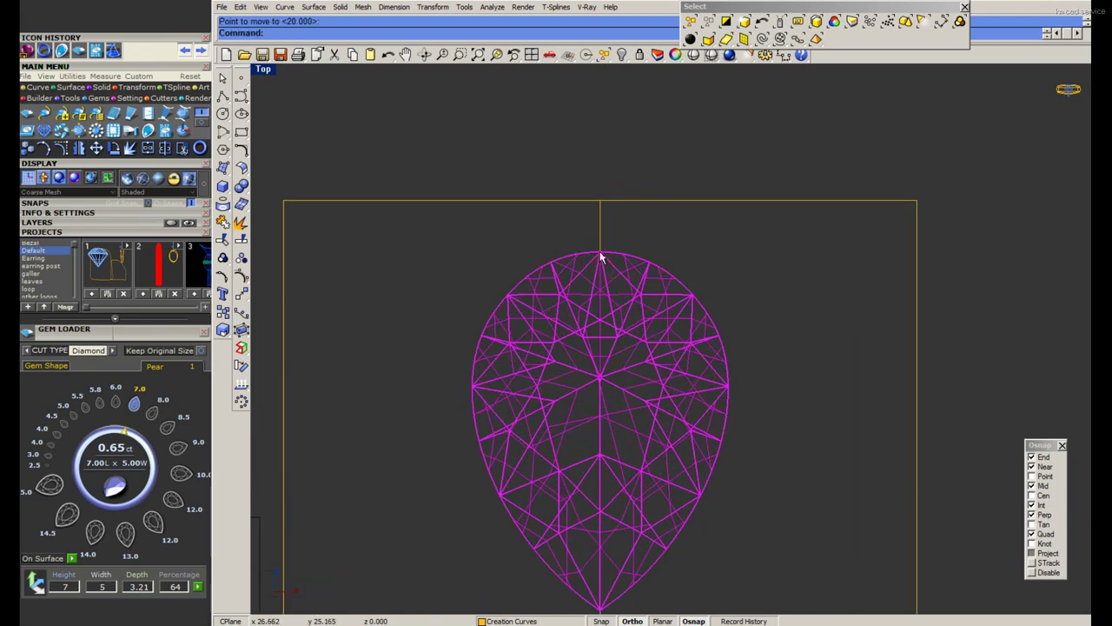
{"action": "scroll", "coordinate": [469, 215], "scroll_direction": "down", "scroll_amount": 1}
Extract the pear gem's outline as a teardrop curve using Gem Profile.
{"action": "left_click", "coordinate": [148, 130]}
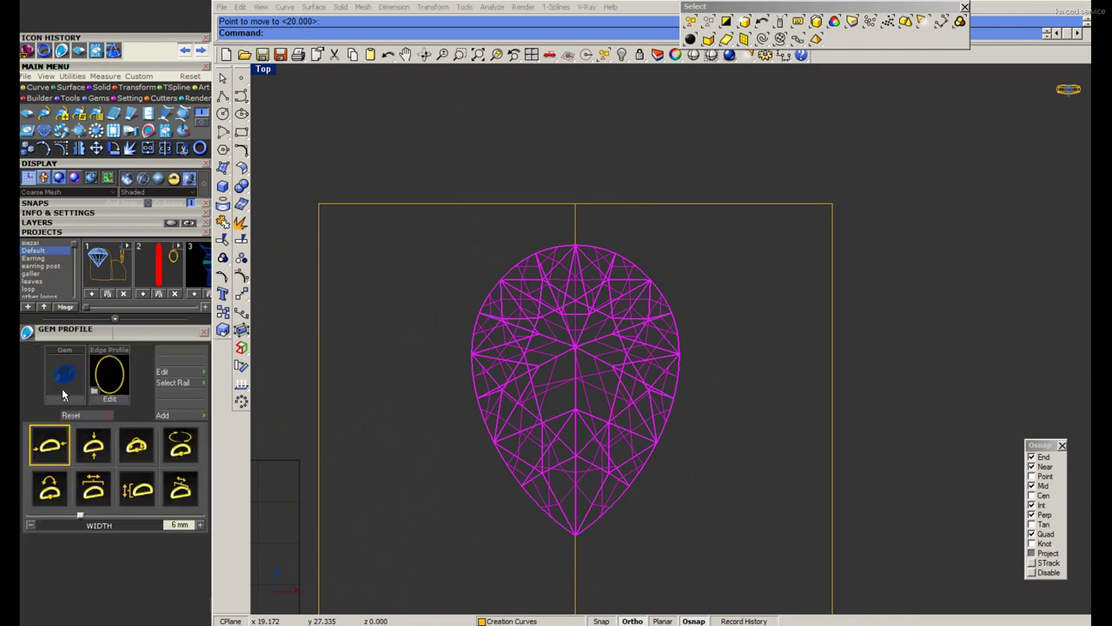
{"action": "left_click", "coordinate": [62, 406]}
{"action": "left_click", "coordinate": [548, 327]}
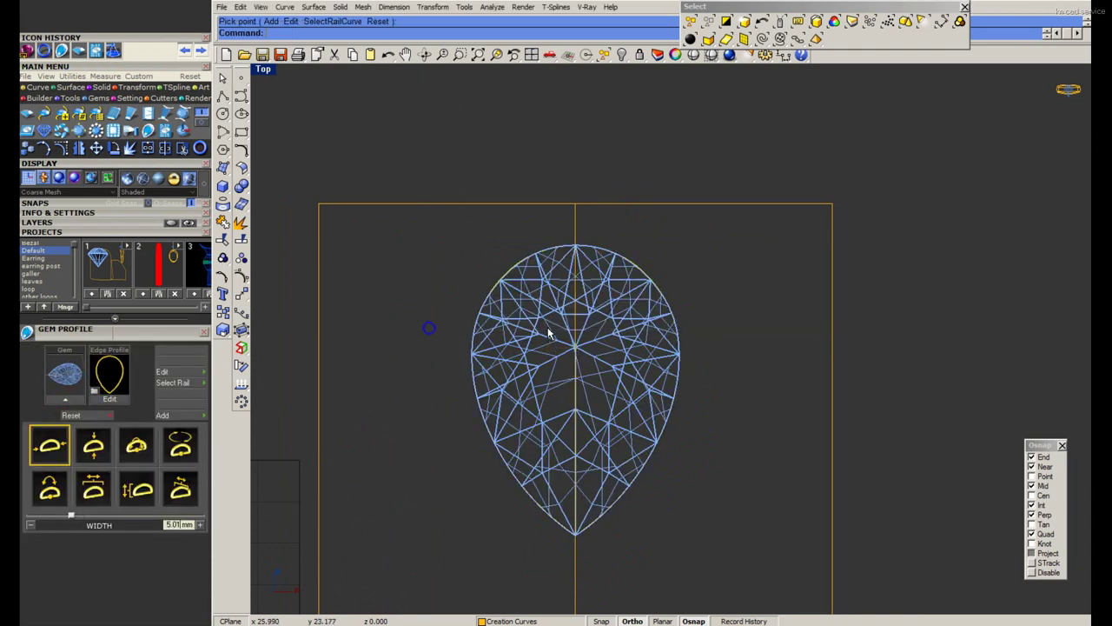
Draw a 1.4 diameter circle by its diameter above the teardrop's top.
{"action": "left_click_drag", "start_coordinate": [222, 113], "coordinate": [258, 128]}
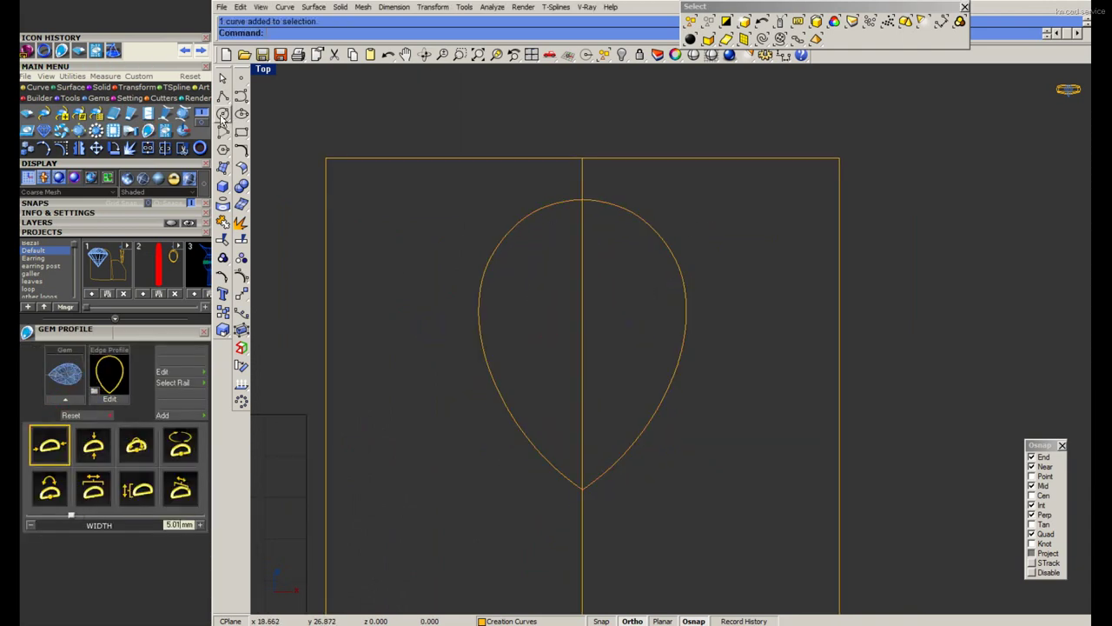
{"action": "left_click", "coordinate": [258, 128]}
{"action": "scroll", "coordinate": [581, 192], "scroll_direction": "up", "scroll_amount": 2}
{"action": "left_click", "coordinate": [580, 140]}
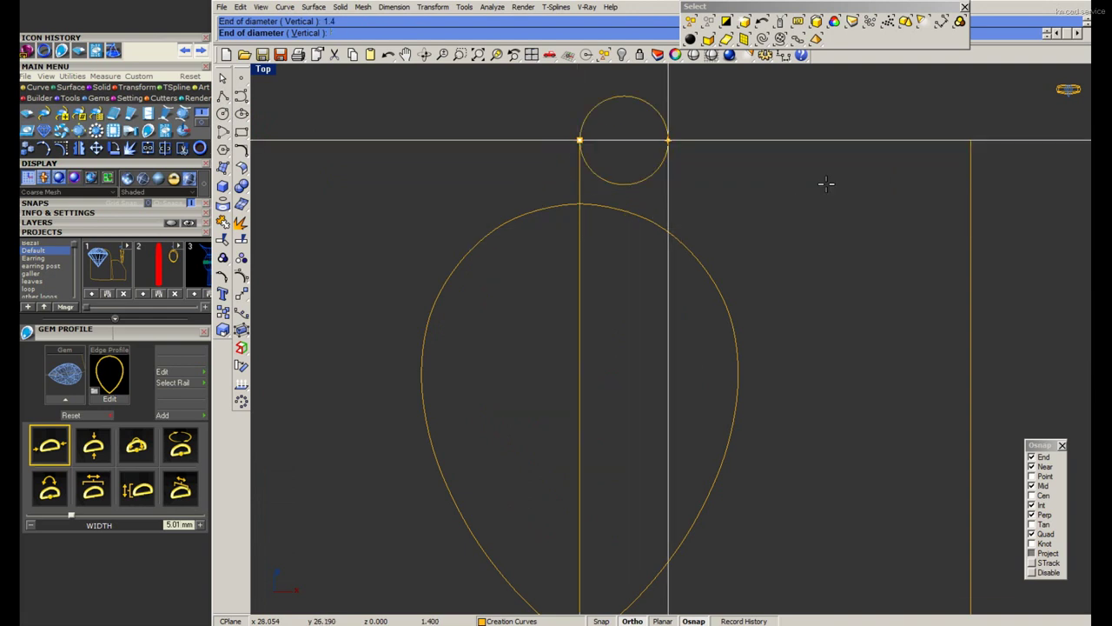
{"action": "left_click", "coordinate": [588, 443]}
Move the teardrop outline up so its tip touches the circle.
{"action": "scroll", "coordinate": [585, 212], "scroll_direction": "up", "scroll_amount": 2}
{"action": "left_click", "coordinate": [585, 212]}
{"action": "left_click", "coordinate": [576, 204]}
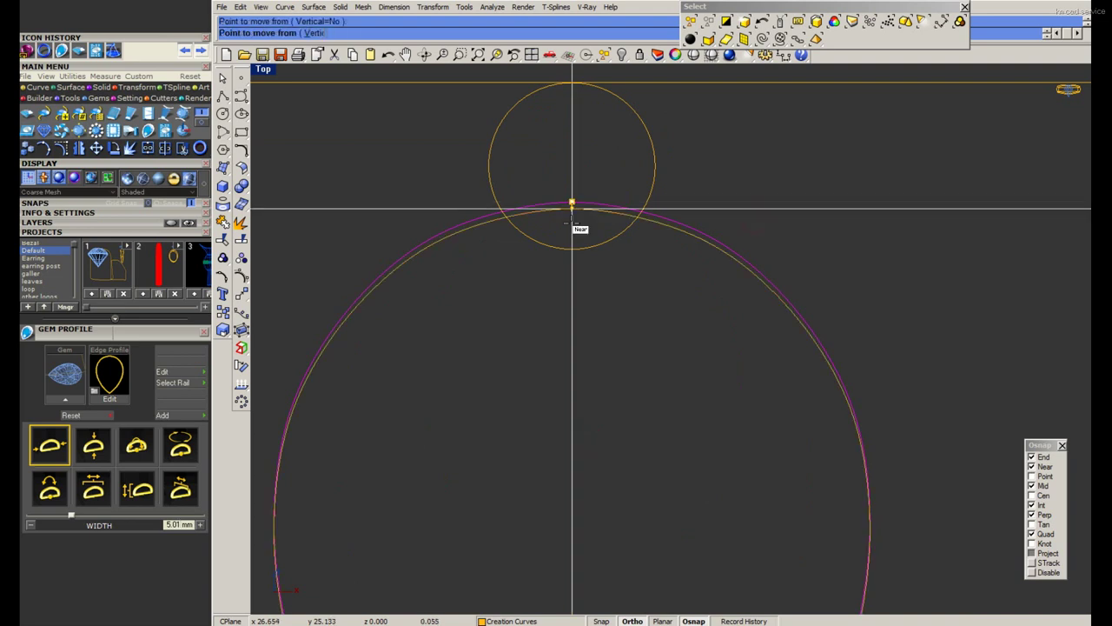
{"action": "scroll", "coordinate": [559, 266], "scroll_direction": "down", "scroll_amount": 3}
{"action": "scroll", "coordinate": [554, 294], "scroll_direction": "up", "scroll_amount": 2}
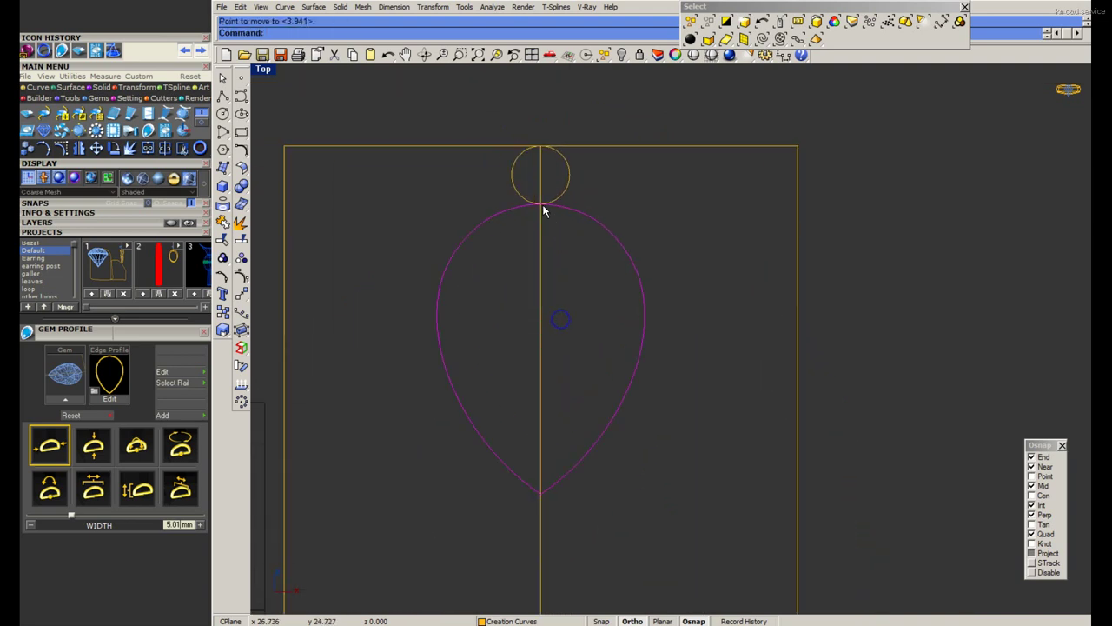
{"action": "left_click", "coordinate": [541, 203]}
Narrow the teardrop horizontally with a one-direction scale, checking the reference photo.
{"action": "left_click", "coordinate": [910, 203]}
{"action": "left_click", "coordinate": [843, 213]}
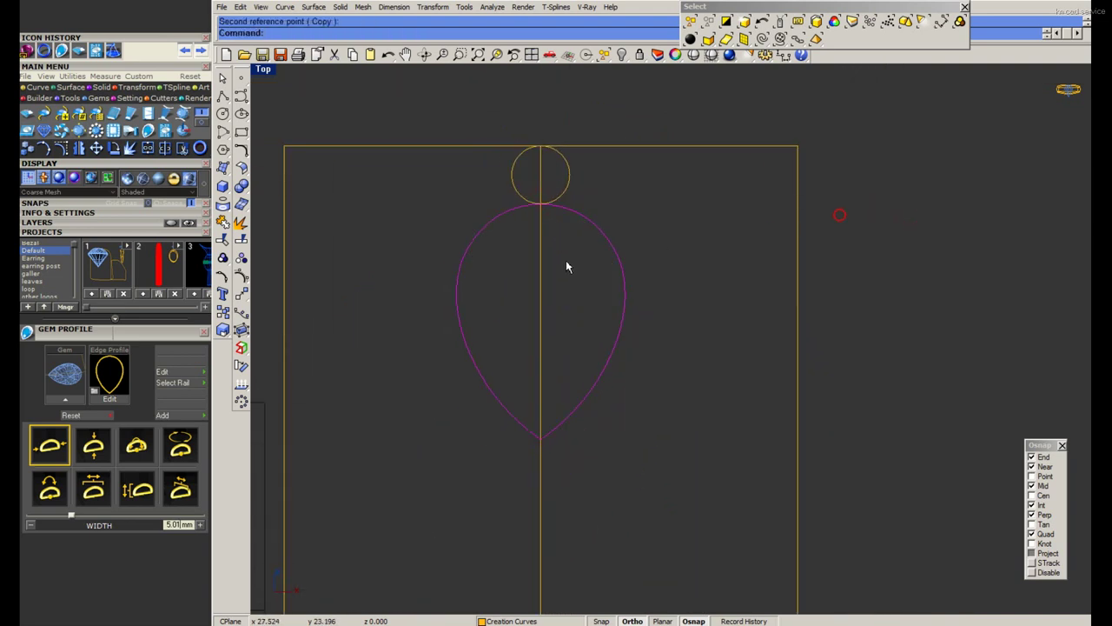
{"action": "left_click", "coordinate": [539, 280]}
{"action": "left_click", "coordinate": [718, 280]}
{"action": "left_click", "coordinate": [684, 284]}
{"action": "key", "text": "Escape"}
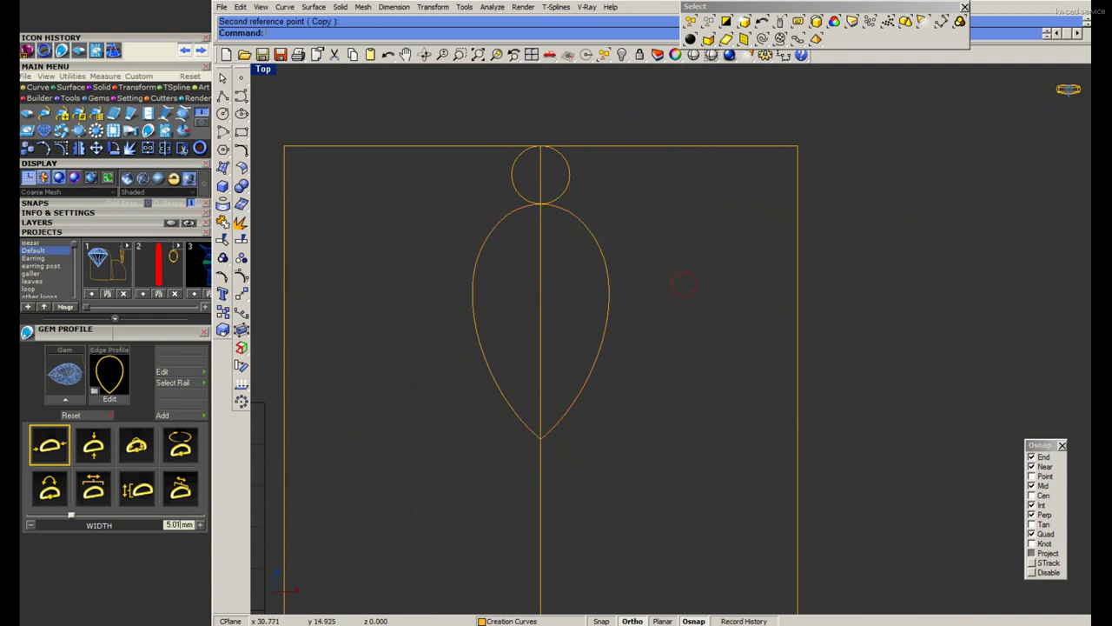
{"action": "key", "text": "alt+Tab"}
{"action": "key", "text": "alt+Tab"}
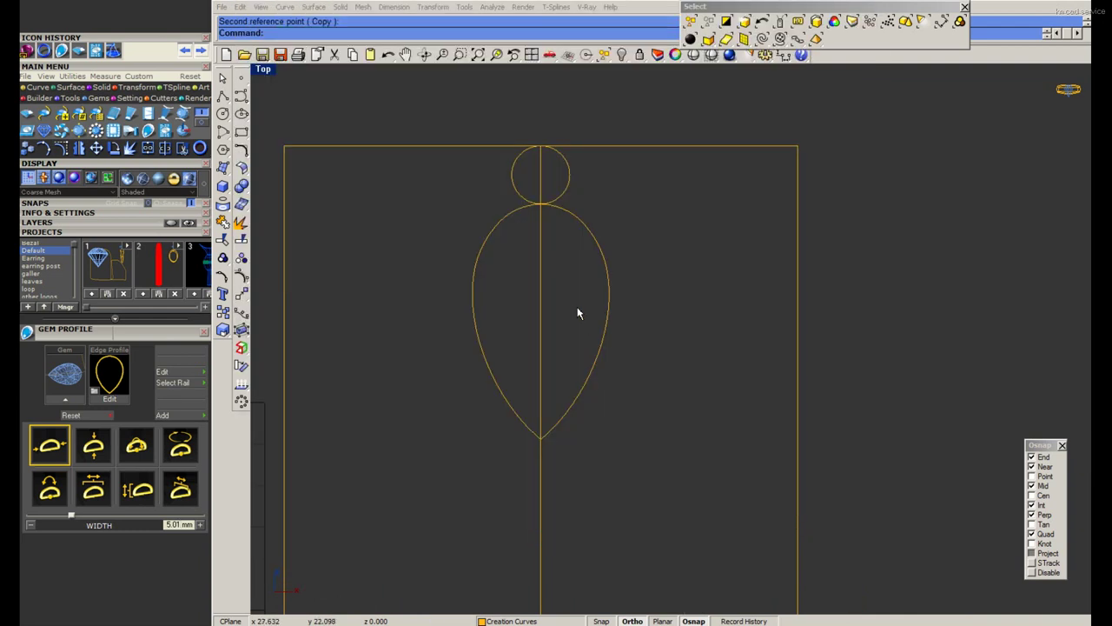
{"action": "left_click", "coordinate": [618, 255]}
{"action": "key", "text": "Return"}
{"action": "left_click", "coordinate": [542, 298]}
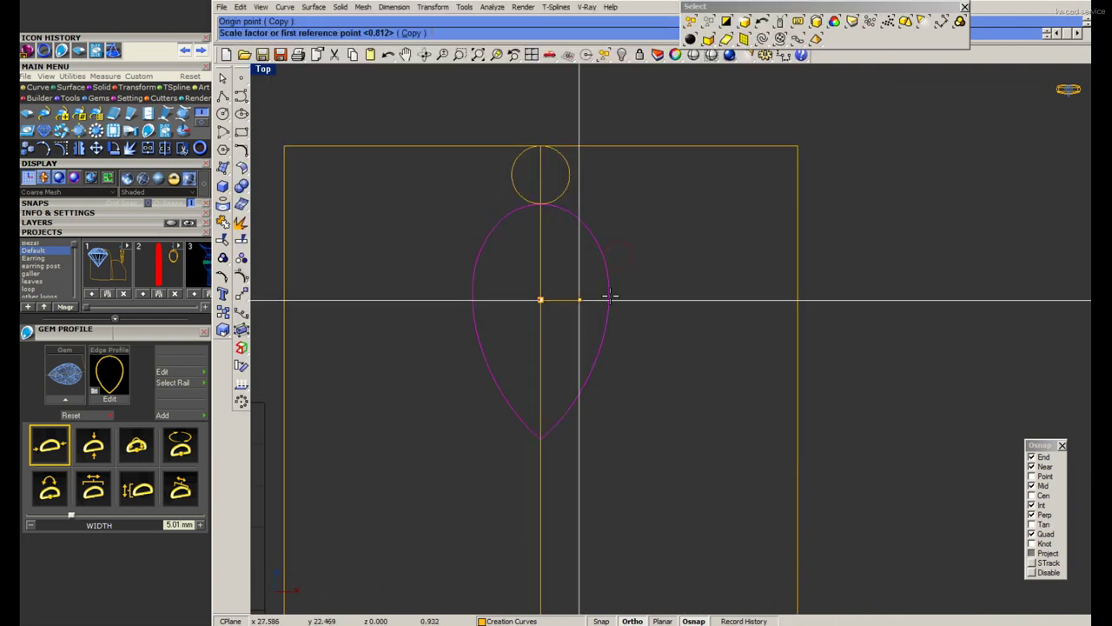
{"action": "left_click", "coordinate": [670, 296]}
Shorten the teardrop twice with one-direction scales anchored at its top.
{"action": "key", "text": "Return"}
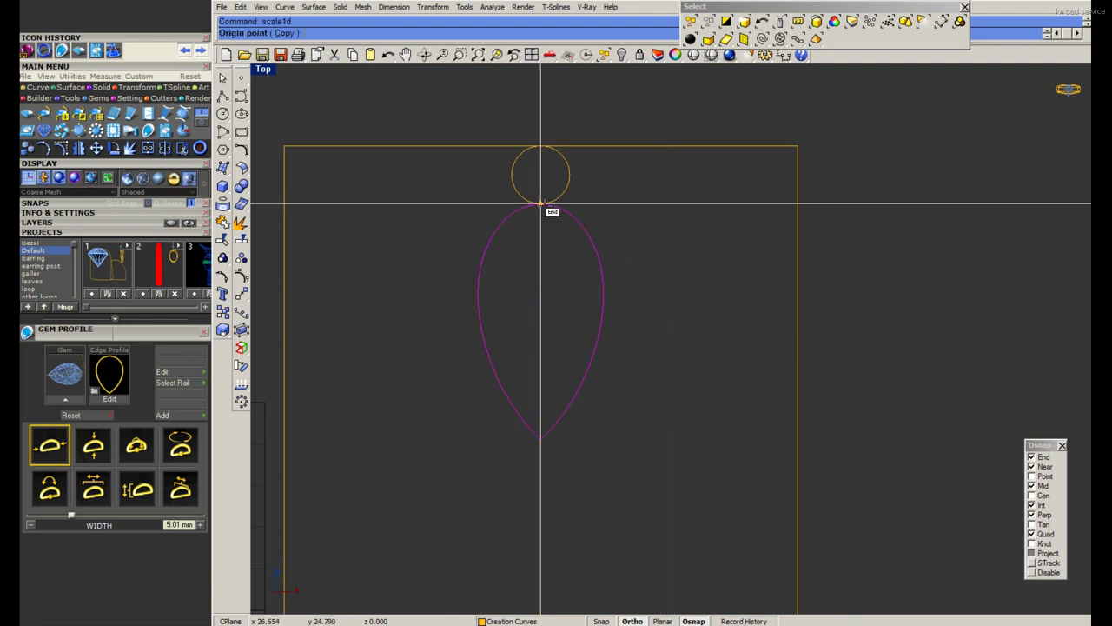
{"action": "left_click", "coordinate": [542, 205]}
{"action": "left_click", "coordinate": [543, 500]}
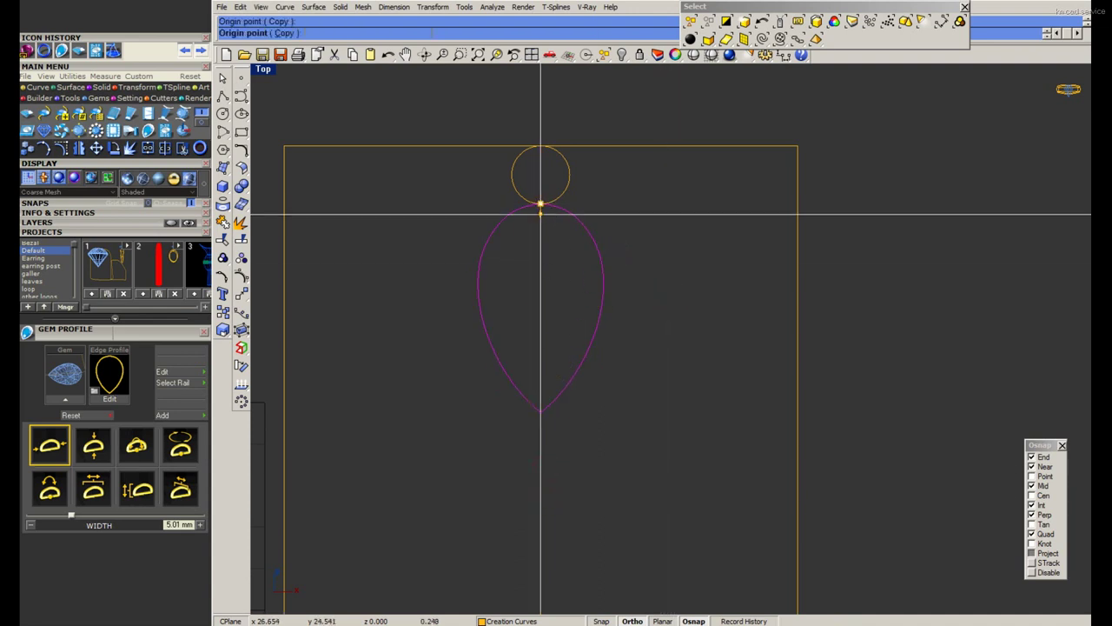
{"action": "left_click", "coordinate": [540, 439]}
{"action": "key", "text": "Return"}
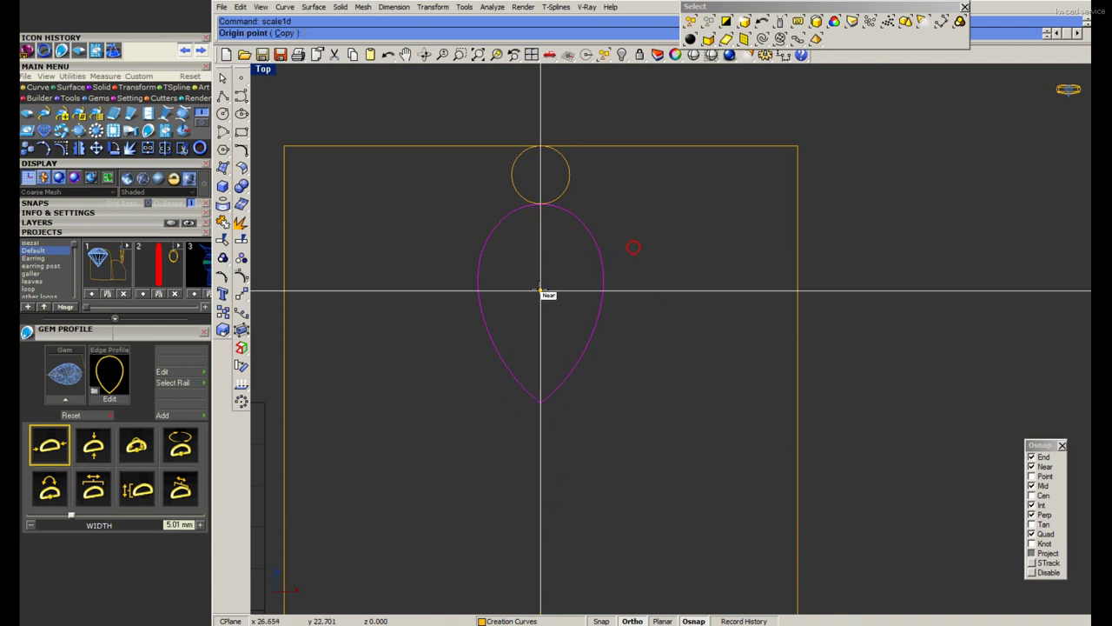
{"action": "left_click", "coordinate": [541, 206]}
{"action": "left_click", "coordinate": [544, 464]}
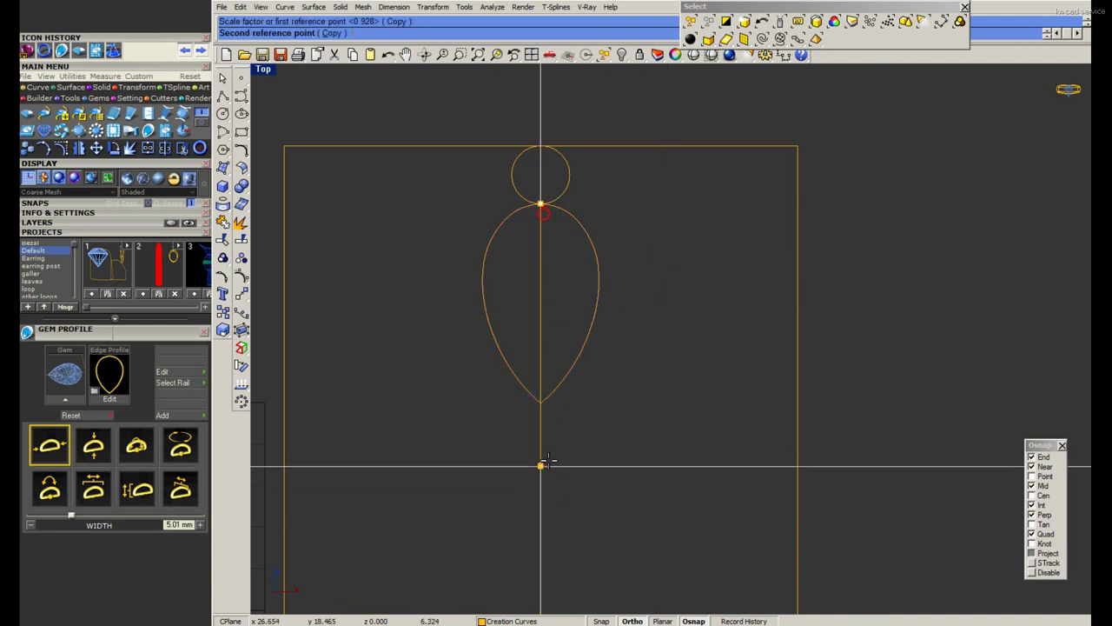
{"action": "left_click", "coordinate": [551, 443]}
Narrow the teardrop again to its final width.
{"action": "key", "text": "Return"}
{"action": "left_click", "coordinate": [539, 273]}
{"action": "left_click", "coordinate": [670, 273]}
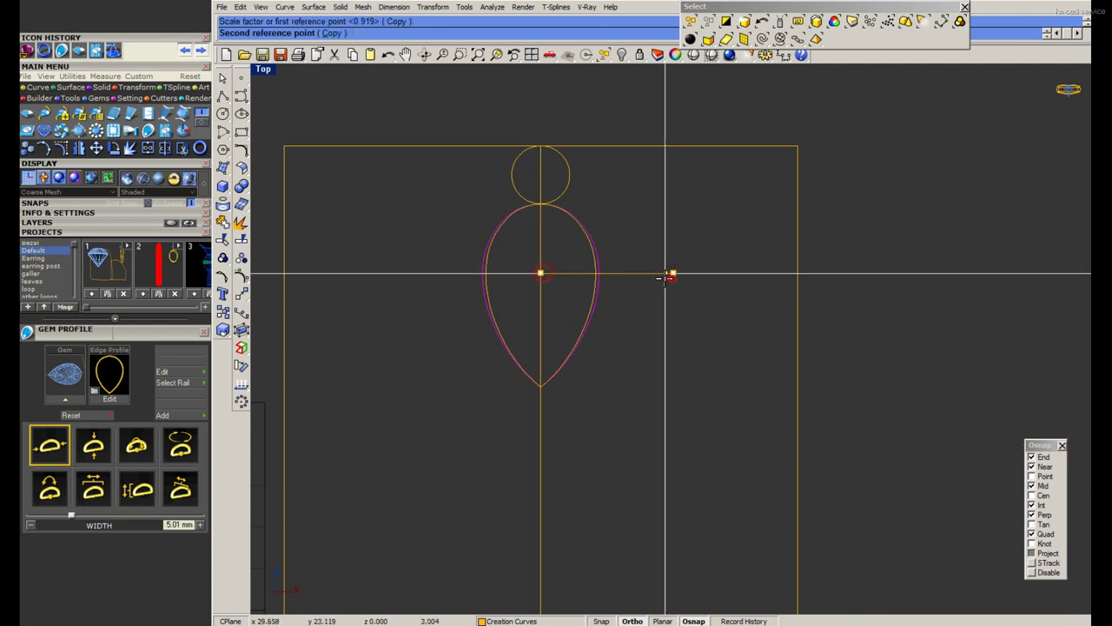
{"action": "left_click", "coordinate": [662, 274]}
{"action": "key", "text": "Return"}
{"action": "left_click", "coordinate": [540, 452]}
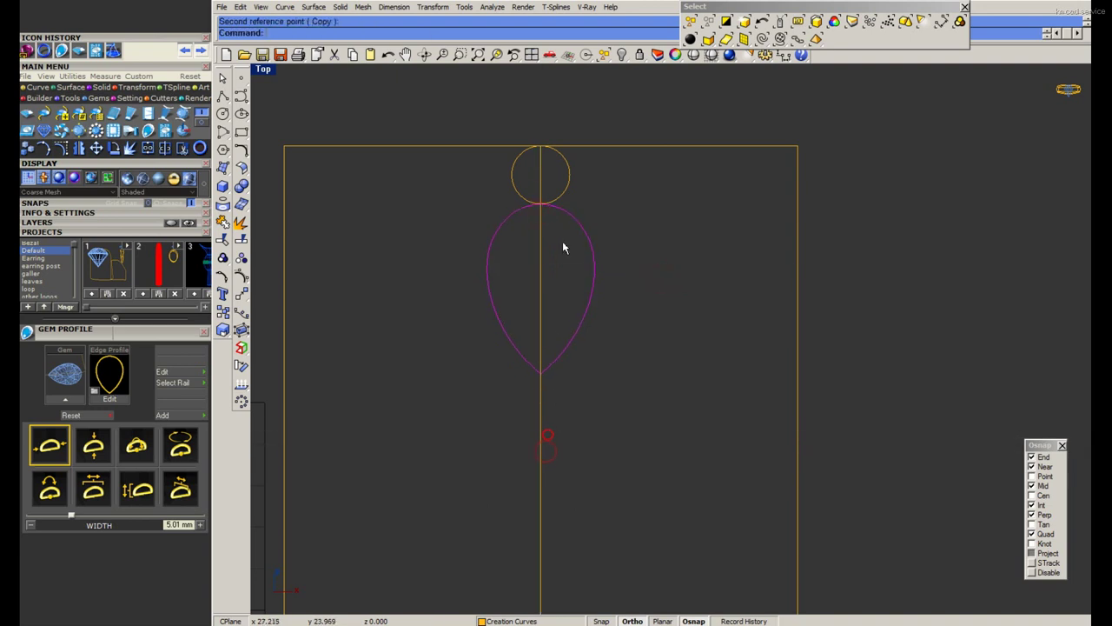
{"action": "left_click", "coordinate": [541, 259]}
{"action": "left_click", "coordinate": [659, 259]}
{"action": "key", "text": "Escape"}
Save the file and compare the teardrop with the reference ring photo.
{"action": "left_click", "coordinate": [583, 310]}
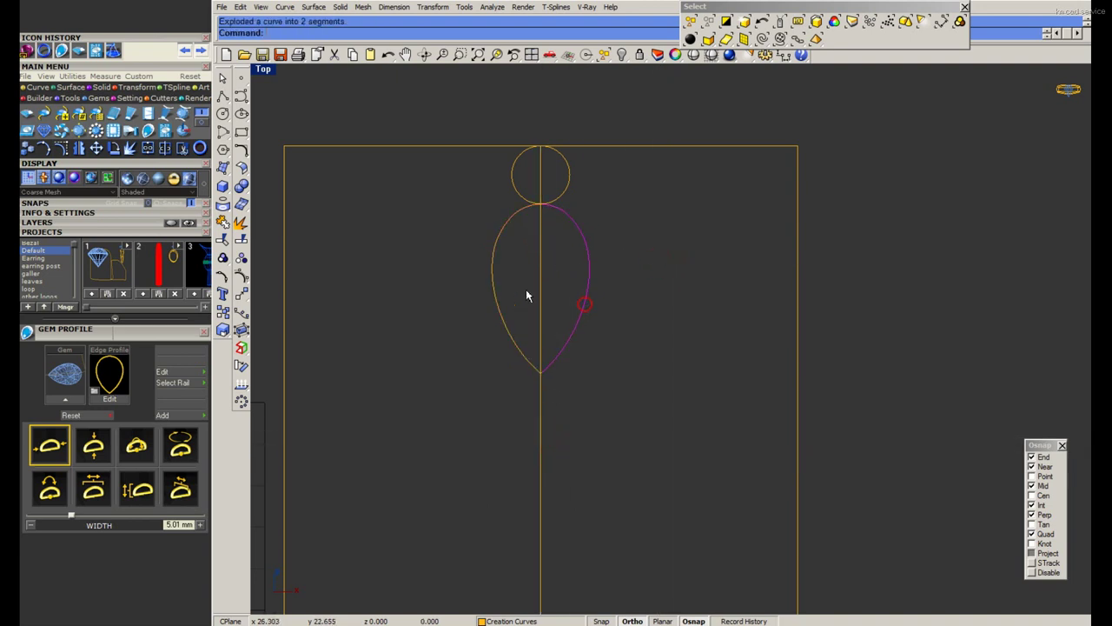
{"action": "key", "text": "Escape"}
{"action": "key", "text": "ctrl+s"}
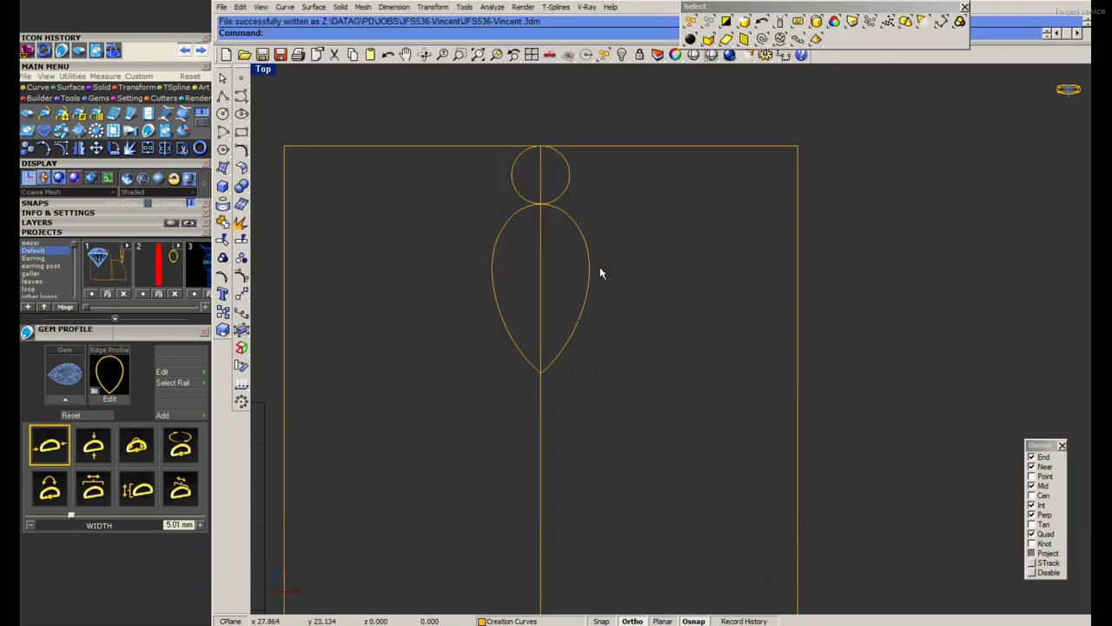
{"action": "left_click", "coordinate": [582, 304]}
{"action": "key", "text": "alt+Tab"}
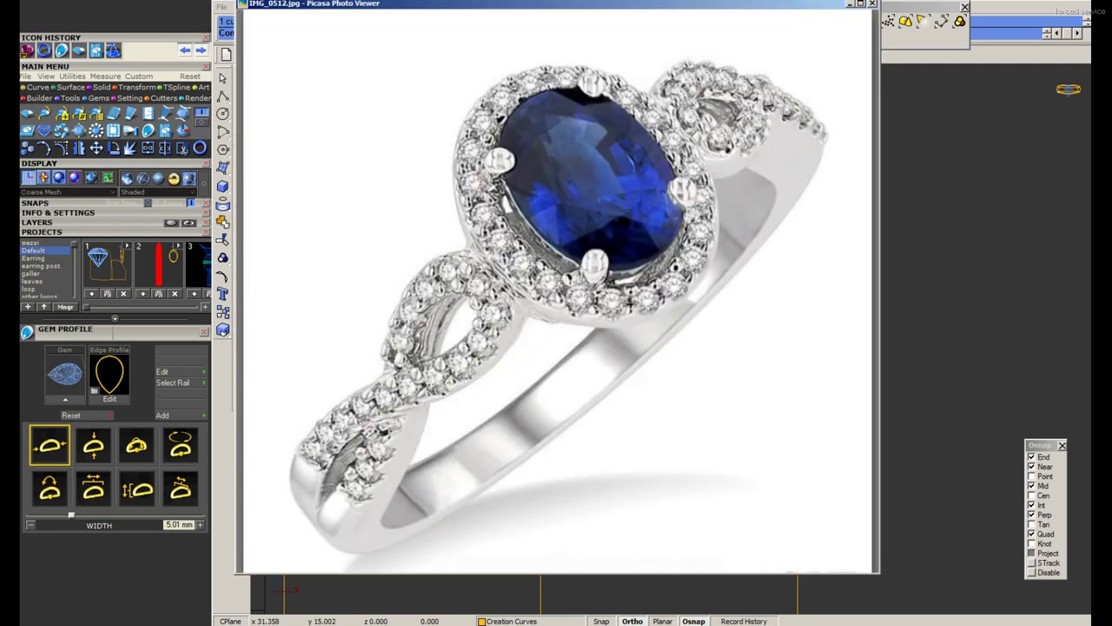
{"action": "key", "text": "alt+Tab"}
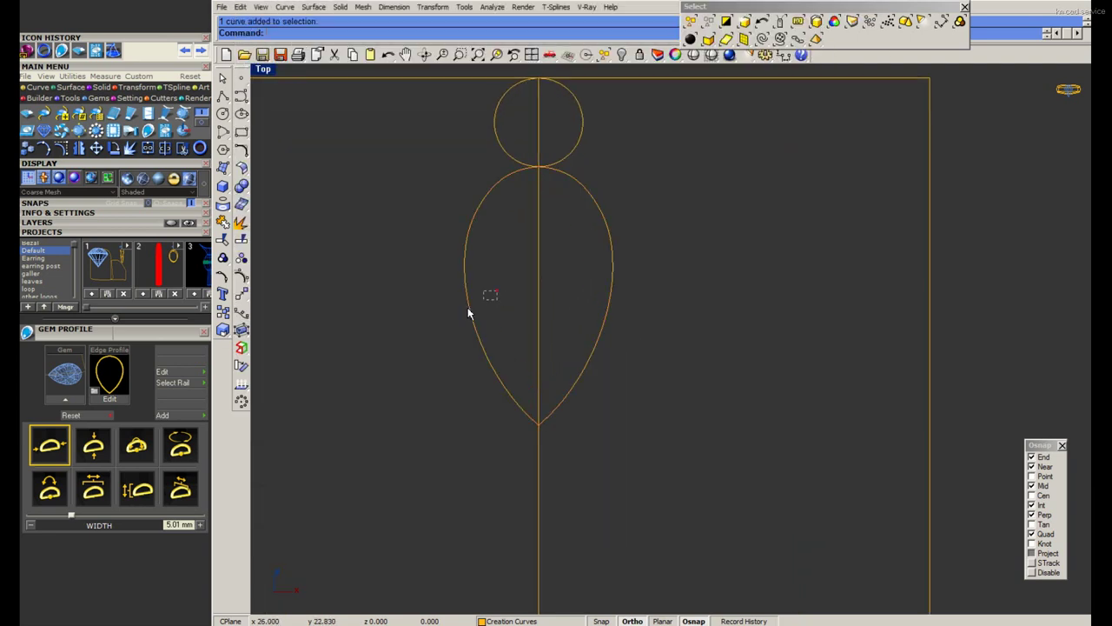
Rebuild the teardrop outline with fewer points after previewing its deviation.
{"action": "left_click", "coordinate": [467, 311]}
{"action": "type", "text": "build"}
{"action": "key", "text": "Return"}
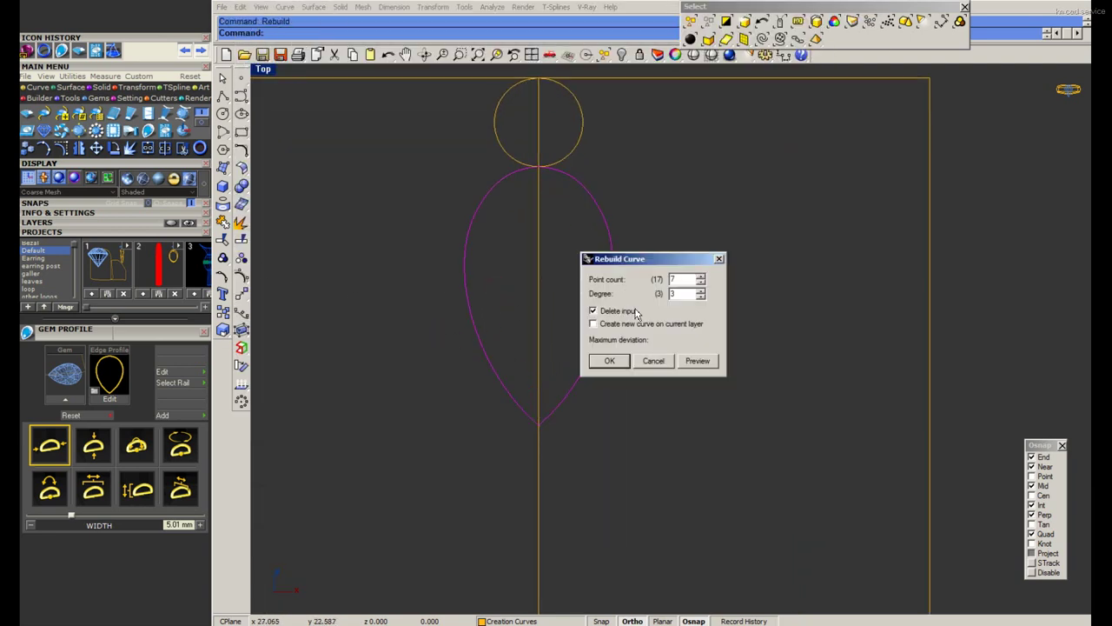
{"action": "left_click", "coordinate": [698, 360]}
{"action": "left_click", "coordinate": [609, 360]}
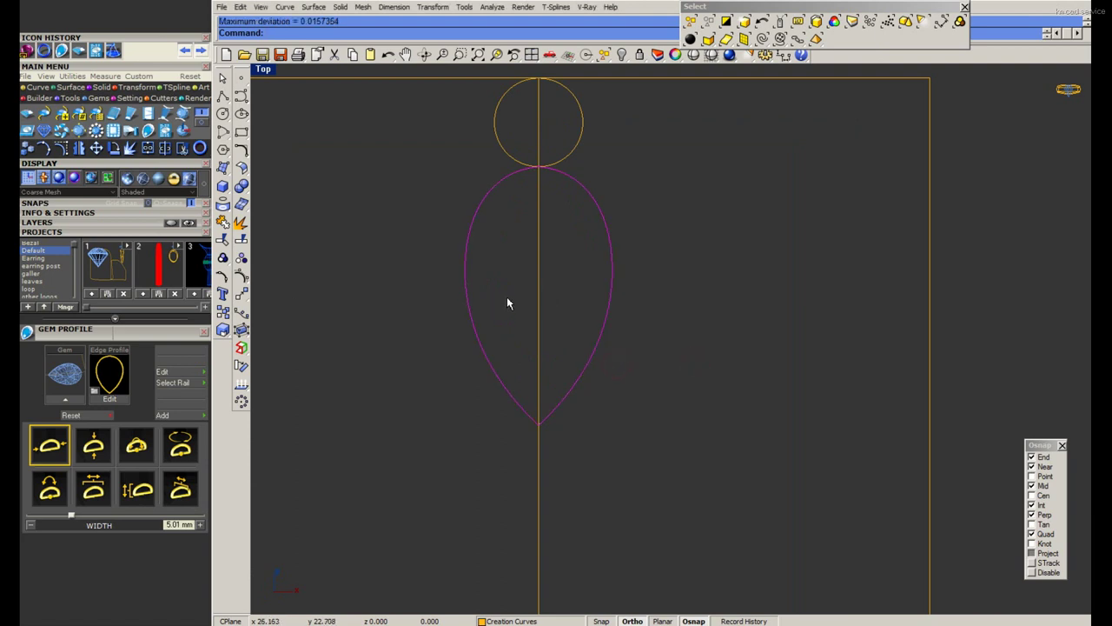
{"action": "left_click", "coordinate": [508, 303]}
{"action": "left_click", "coordinate": [467, 303]}
Turn on control points and move the side and lower points upward.
{"action": "key", "text": "F10"}
{"action": "type", "text": "M"}
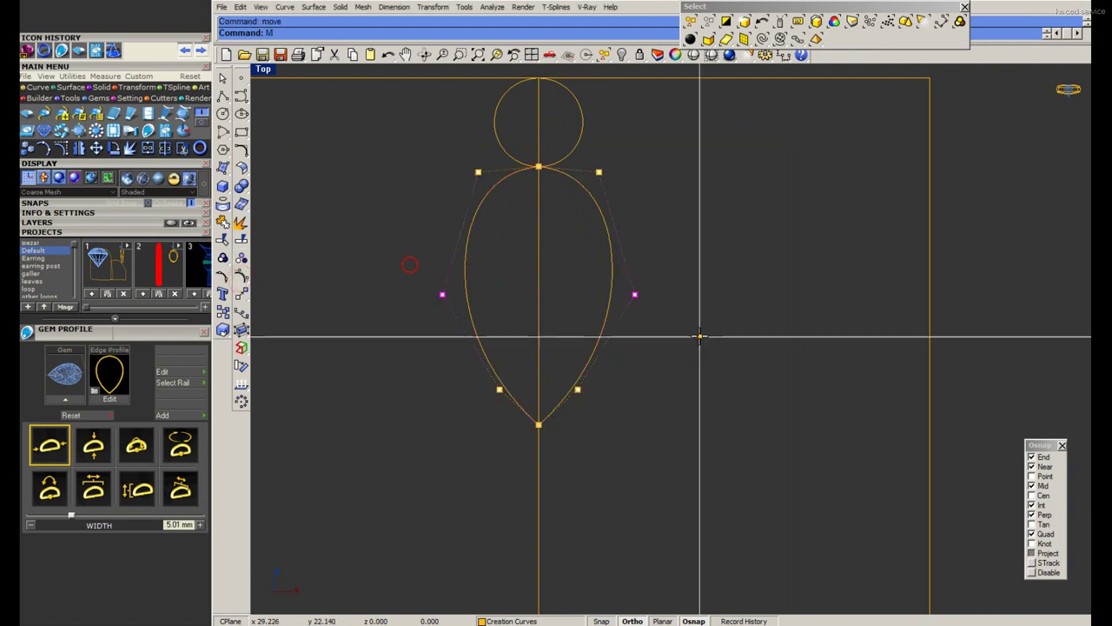
{"action": "key", "text": "Return"}
{"action": "left_click", "coordinate": [700, 336]}
{"action": "left_click", "coordinate": [700, 311]}
{"action": "left_click_drag", "start_coordinate": [448, 355], "coordinate": [653, 403]}
{"action": "key", "text": "Return"}
{"action": "left_click", "coordinate": [653, 405]}
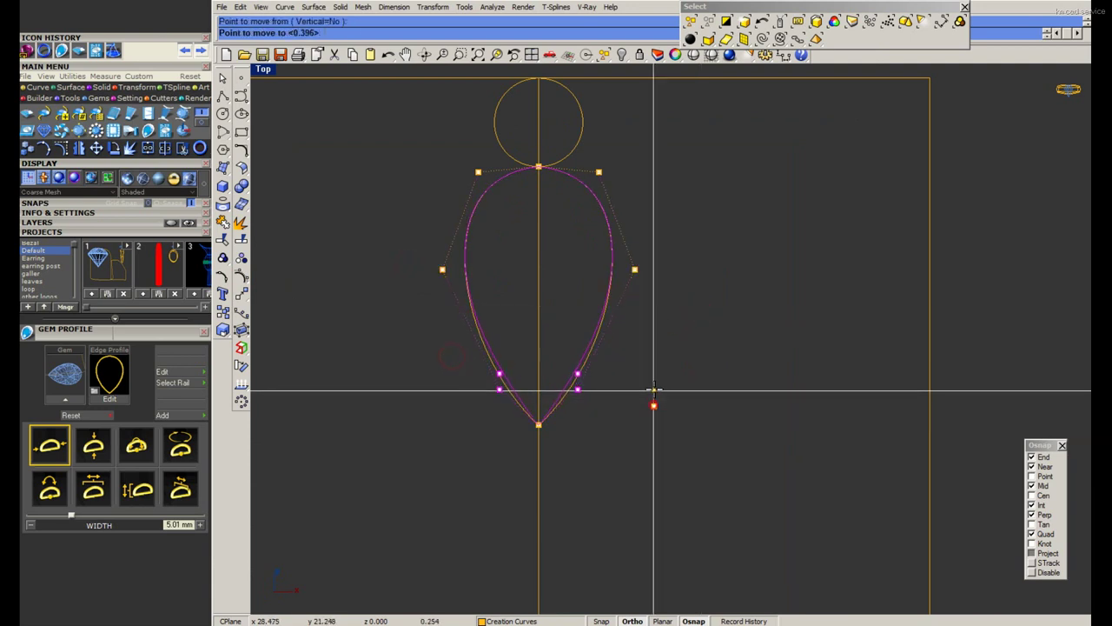
{"action": "left_click", "coordinate": [653, 389]}
Explode the pear outline into two pieces and save the file.
{"action": "left_click_drag", "start_coordinate": [424, 246], "coordinate": [673, 296]}
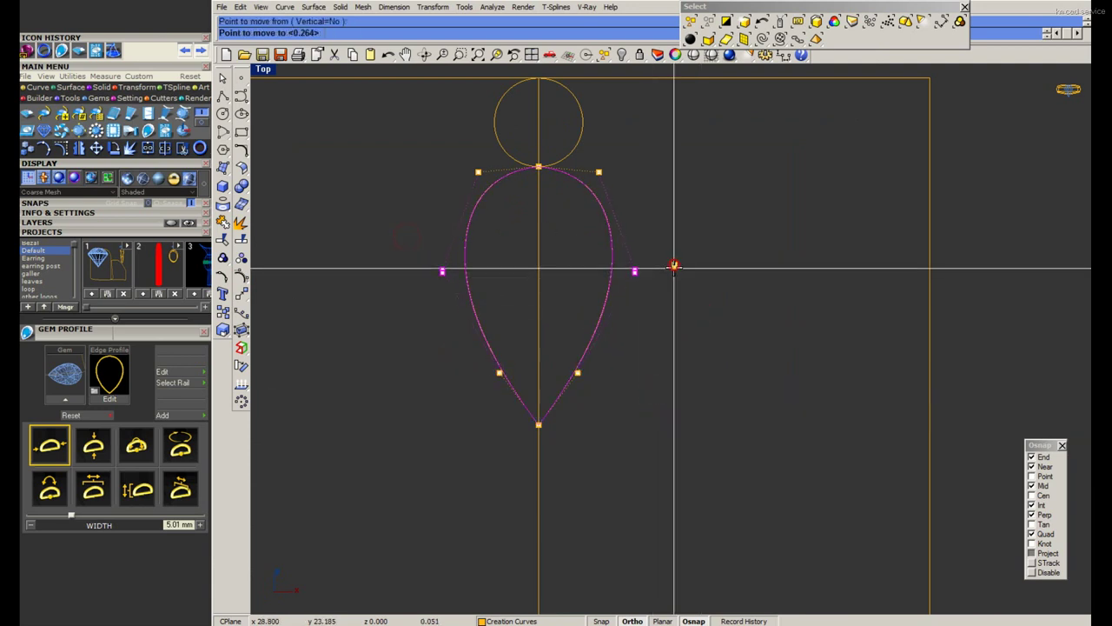
{"action": "left_click_drag", "start_coordinate": [652, 245], "coordinate": [579, 291]}
{"action": "left_click_drag", "start_coordinate": [513, 271], "coordinate": [467, 325]}
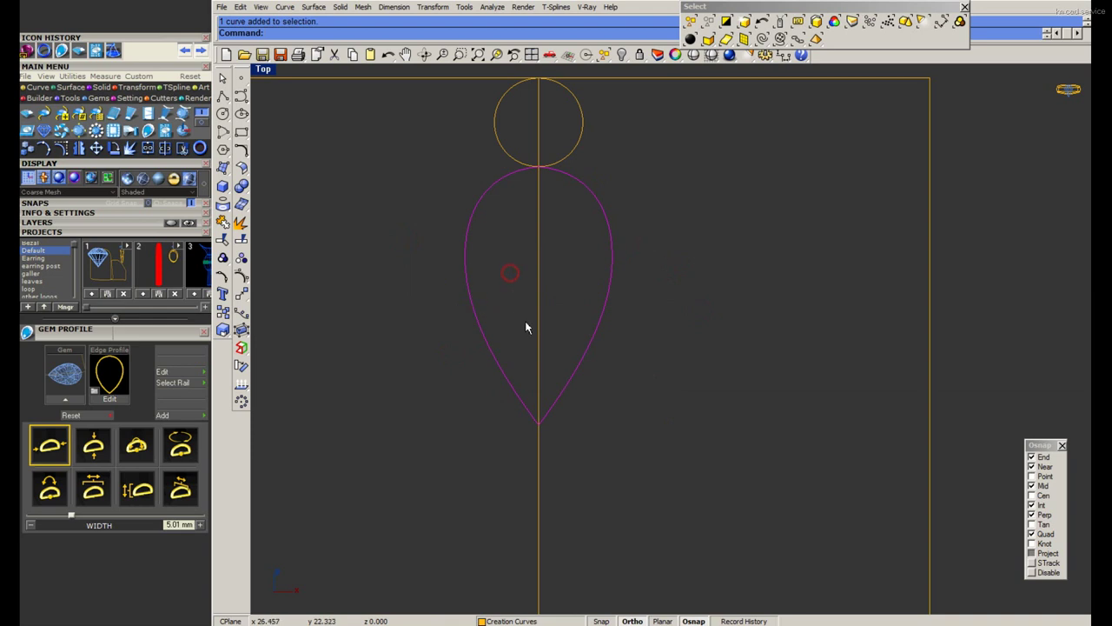
{"action": "key", "text": "ctrl+e"}
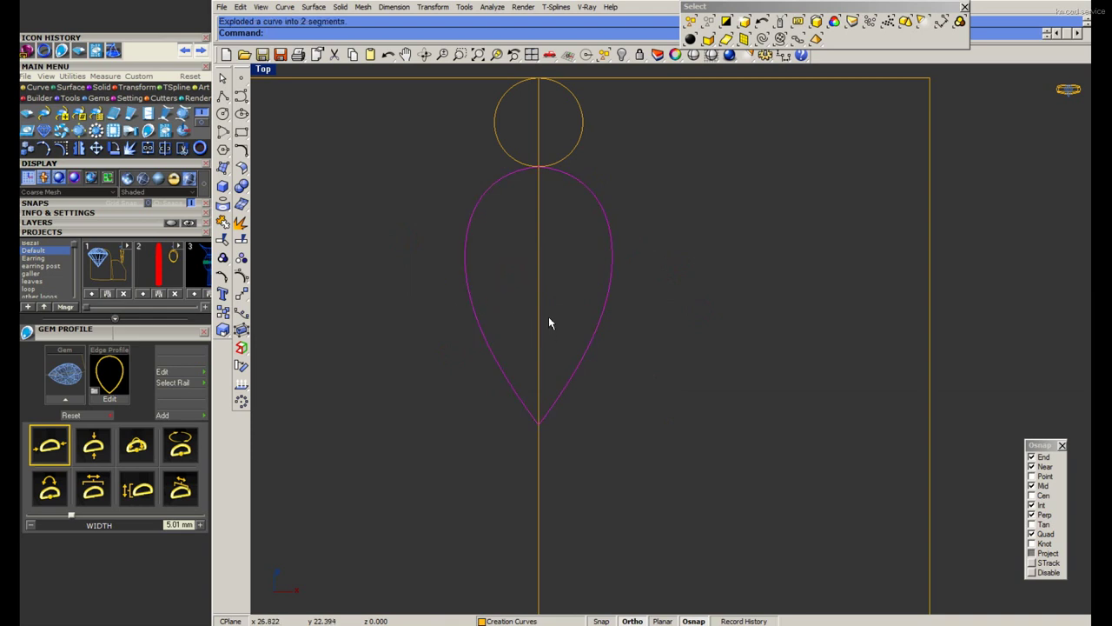
{"action": "type", "text": "J"}
{"action": "key", "text": "Escape"}
{"action": "scroll", "coordinate": [586, 325], "scroll_direction": "down", "scroll_amount": 2}
{"action": "key", "text": "ctrl+s"}
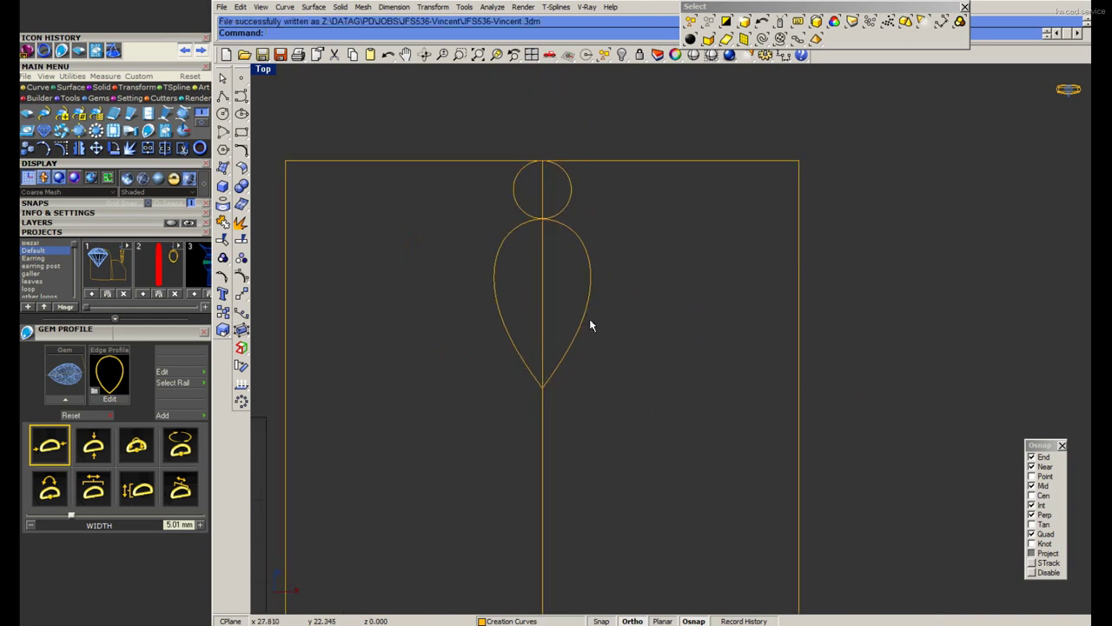
Nudge the pear's lower control points upward.
{"action": "scroll", "coordinate": [590, 325], "scroll_direction": "up", "scroll_amount": 1}
{"action": "left_click", "coordinate": [606, 300]}
{"action": "key", "text": "F10"}
{"action": "scroll", "coordinate": [448, 375], "scroll_direction": "up", "scroll_amount": 1}
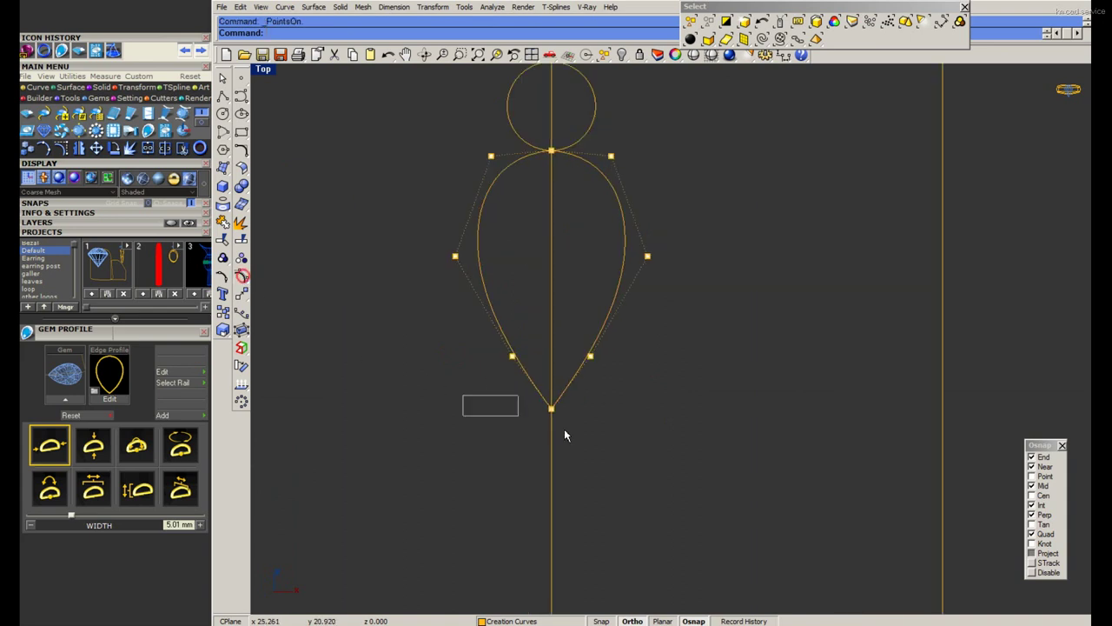
{"action": "left_click", "coordinate": [479, 404]}
{"action": "left_click", "coordinate": [613, 457]}
{"action": "left_click_drag", "start_coordinate": [477, 330], "coordinate": [630, 368]}
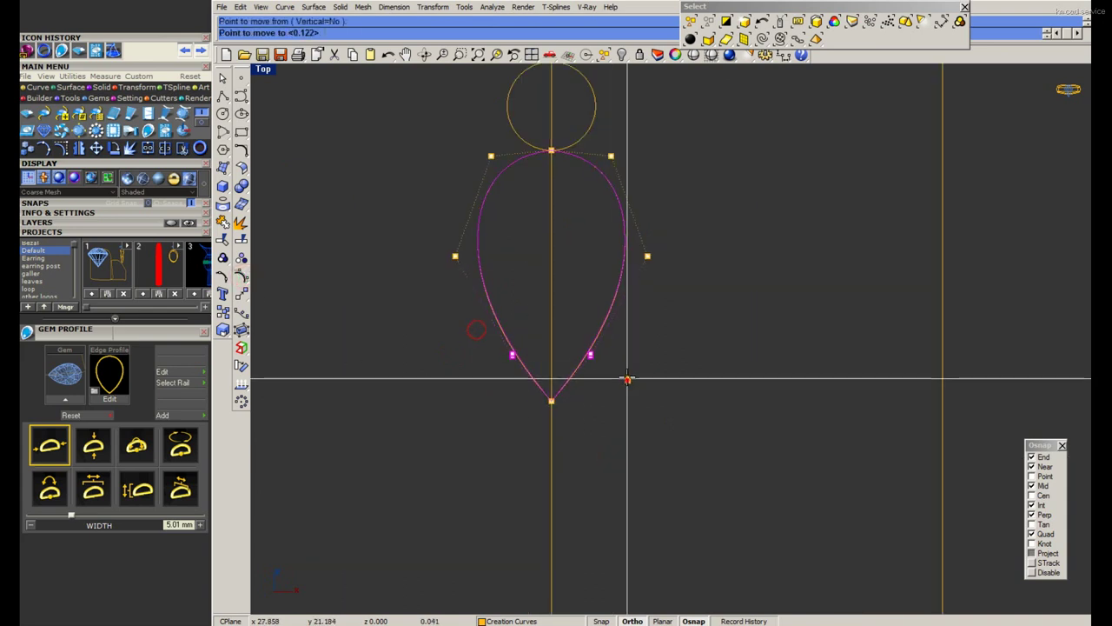
{"action": "key", "text": "alt+Up"}
Scale the pear's three top control points, then save.
{"action": "left_click_drag", "start_coordinate": [630, 174], "coordinate": [452, 148]}
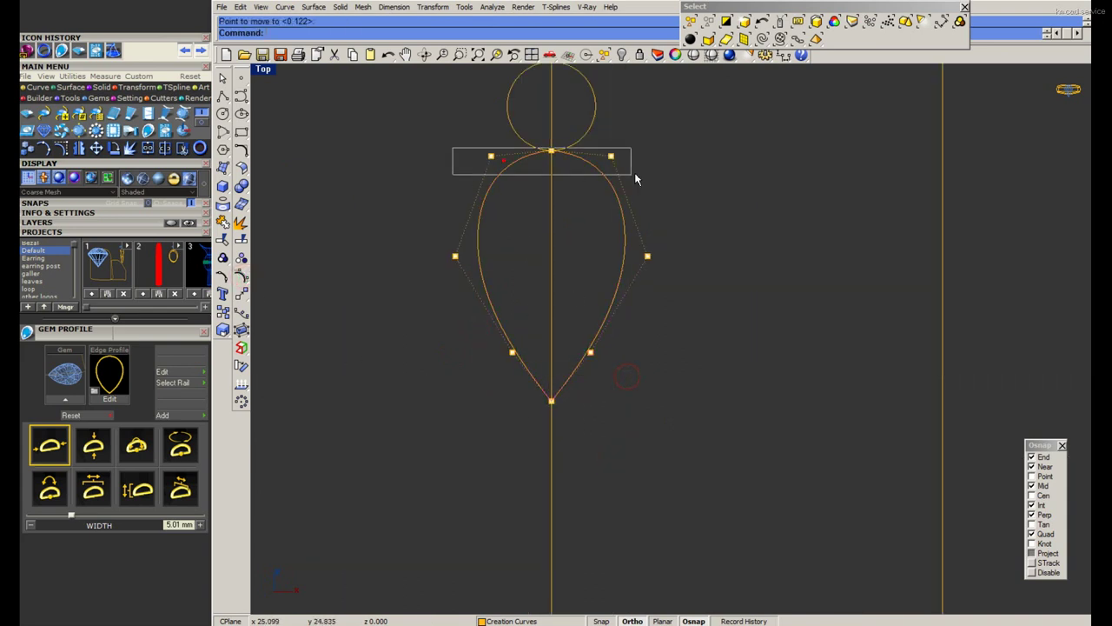
{"action": "type", "text": "scale1d"}
{"action": "left_click", "coordinate": [551, 195]}
{"action": "left_click", "coordinate": [738, 193]}
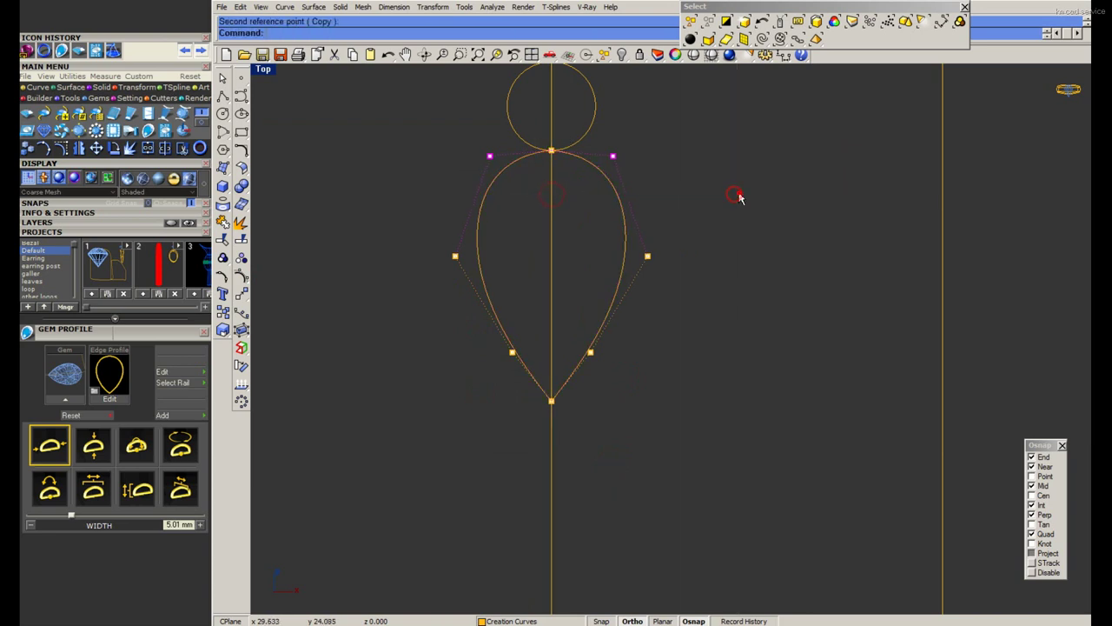
{"action": "key", "text": "Escape"}
{"action": "left_click", "coordinate": [487, 249]}
{"action": "type", "text": "Sa"}
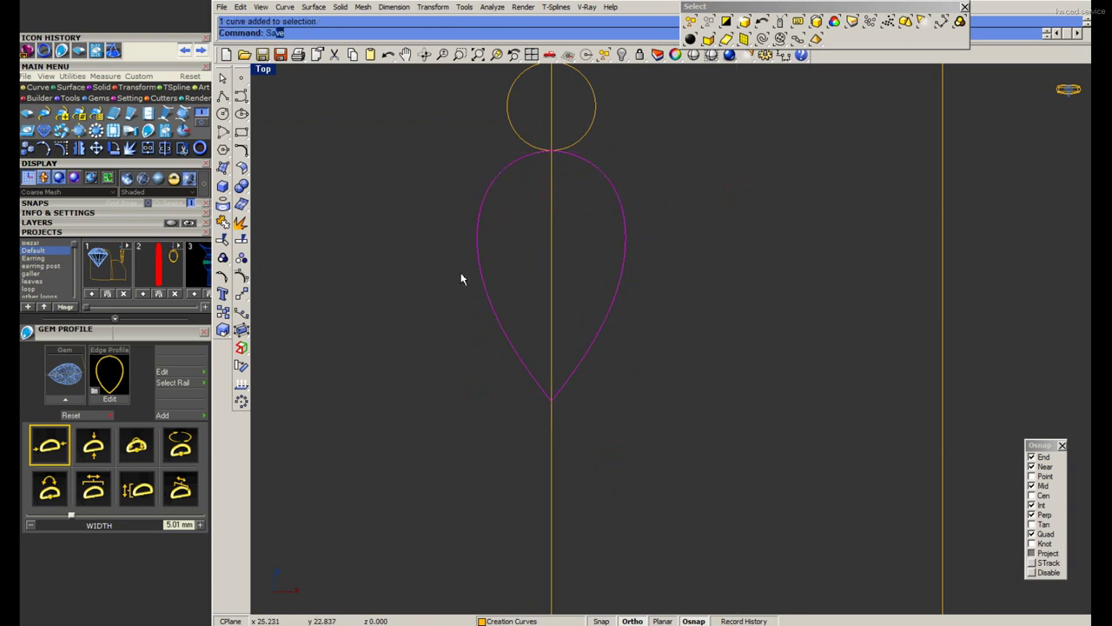
{"action": "key", "text": "Return"}
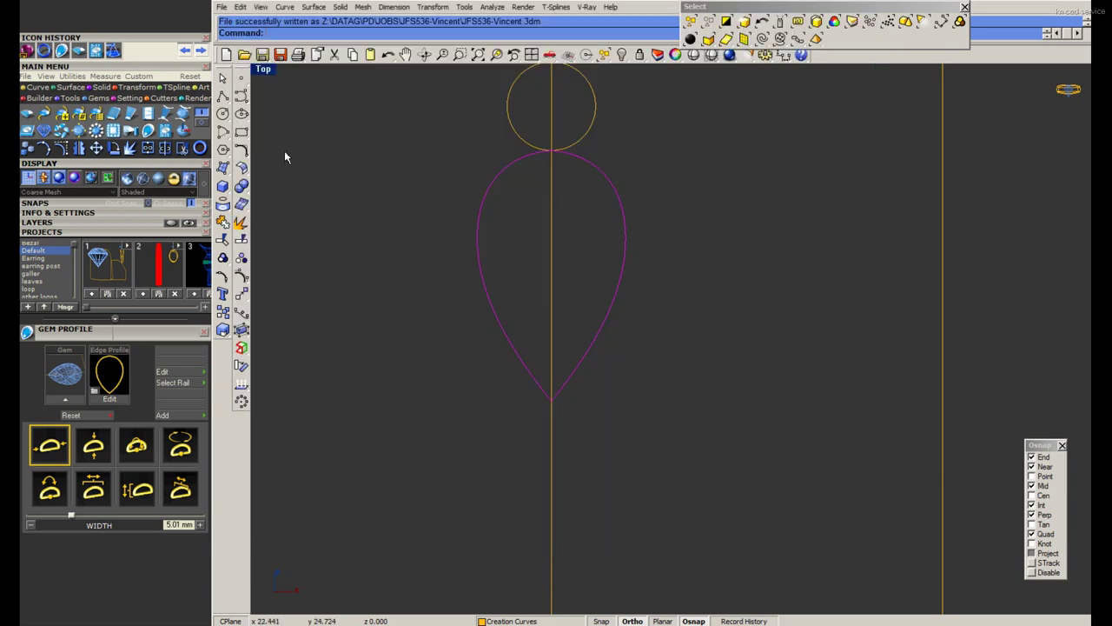
Offset the pear outline outward into a larger surrounding pear.
{"action": "left_click", "coordinate": [242, 149]}
{"action": "left_click", "coordinate": [368, 165]}
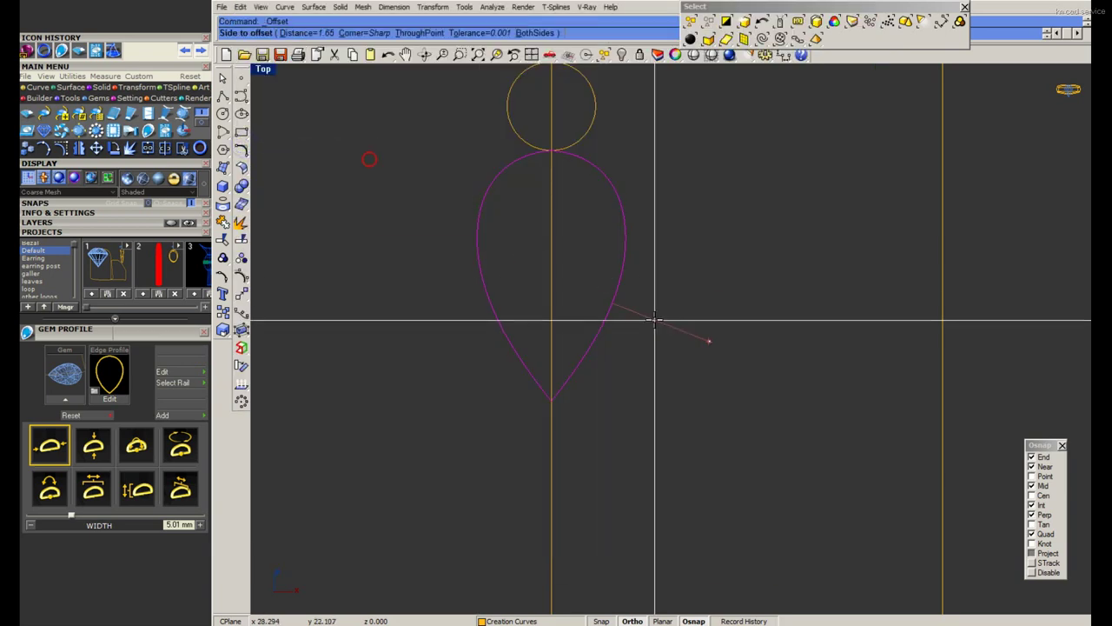
{"action": "type", "text": "1.4"}
{"action": "left_click", "coordinate": [692, 331]}
{"action": "scroll", "coordinate": [611, 321], "scroll_direction": "down", "scroll_amount": 3}
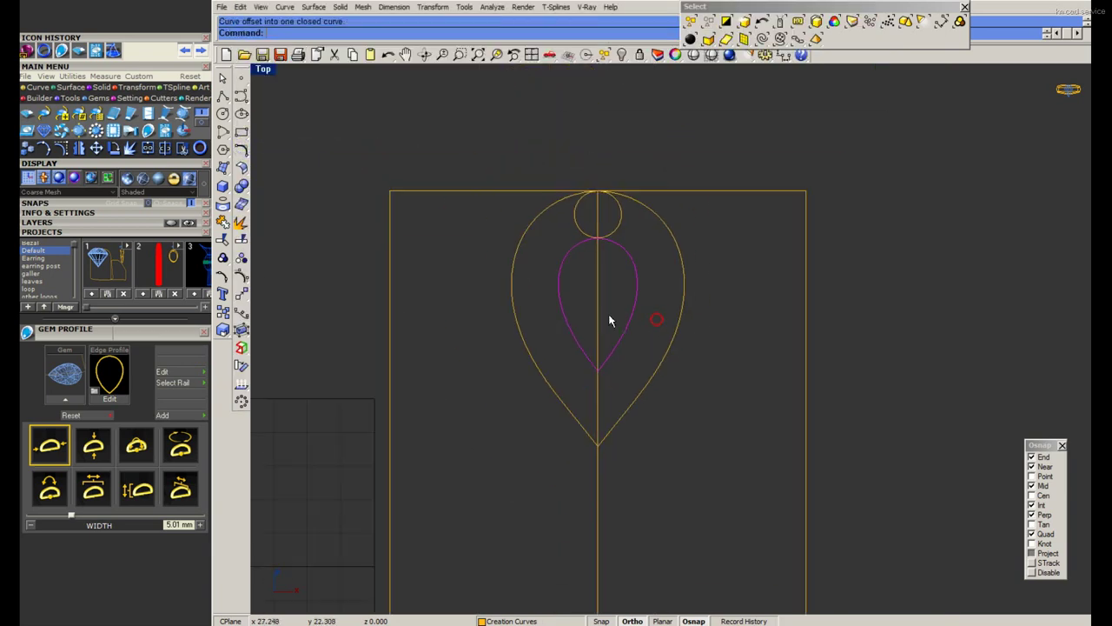
{"action": "scroll", "coordinate": [634, 315], "scroll_direction": "up", "scroll_amount": 1}
{"action": "left_click", "coordinate": [695, 296]}
{"action": "right_click_drag", "start_coordinate": [664, 322], "coordinate": [657, 292]}
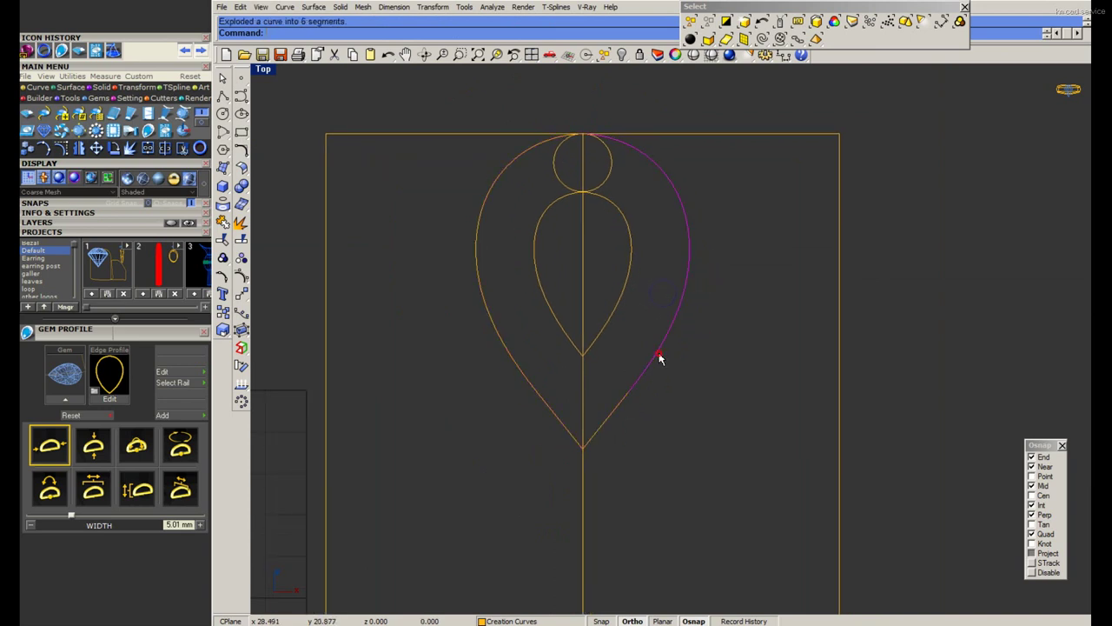
Delete the left half of the outer pear, keeping the right half selected.
{"action": "left_click", "coordinate": [652, 430]}
{"action": "left_click", "coordinate": [549, 391]}
{"action": "key", "text": "Delete"}
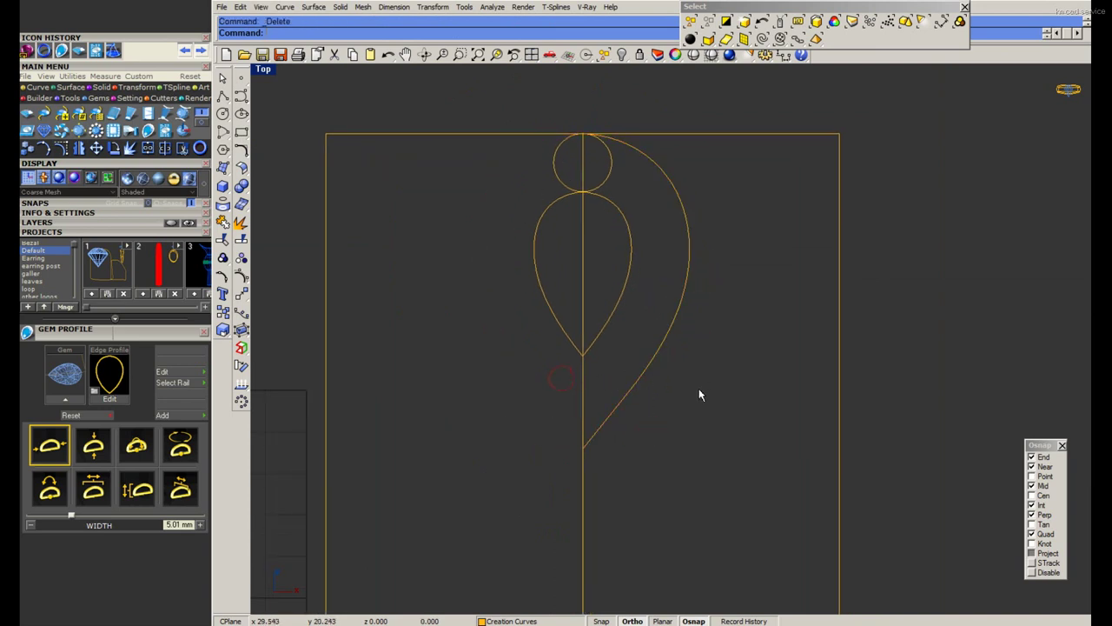
{"action": "left_click", "coordinate": [626, 383]}
{"action": "right_click_drag", "start_coordinate": [658, 422], "coordinate": [656, 374]}
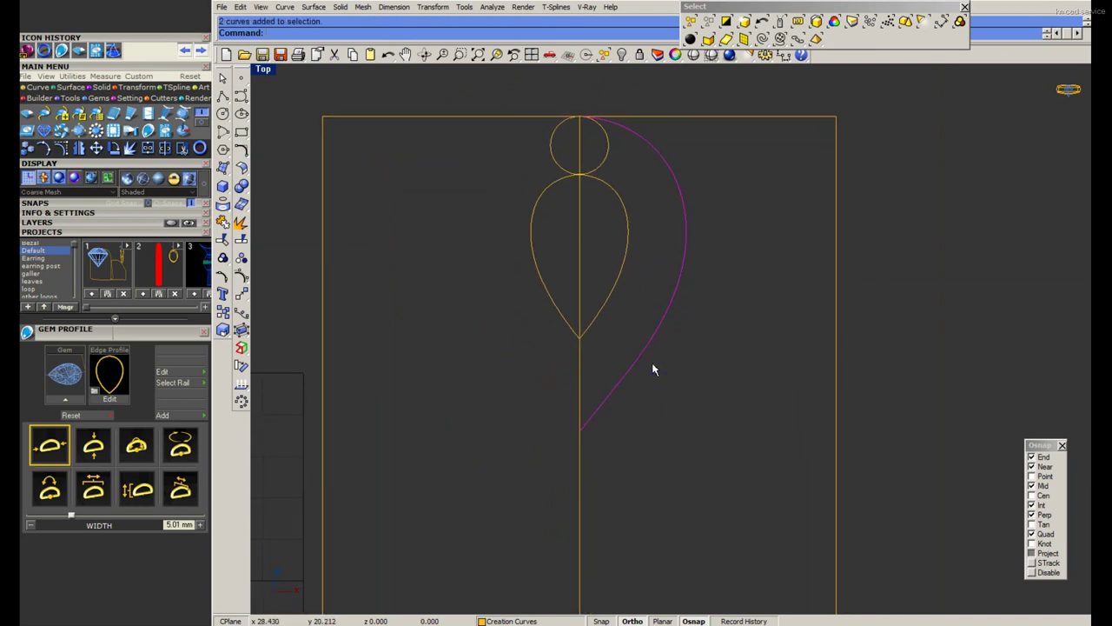
Rebuild the right-half curve with 7 points, degree 3.
{"action": "type", "text": "rebuild"}
{"action": "key", "text": "Return"}
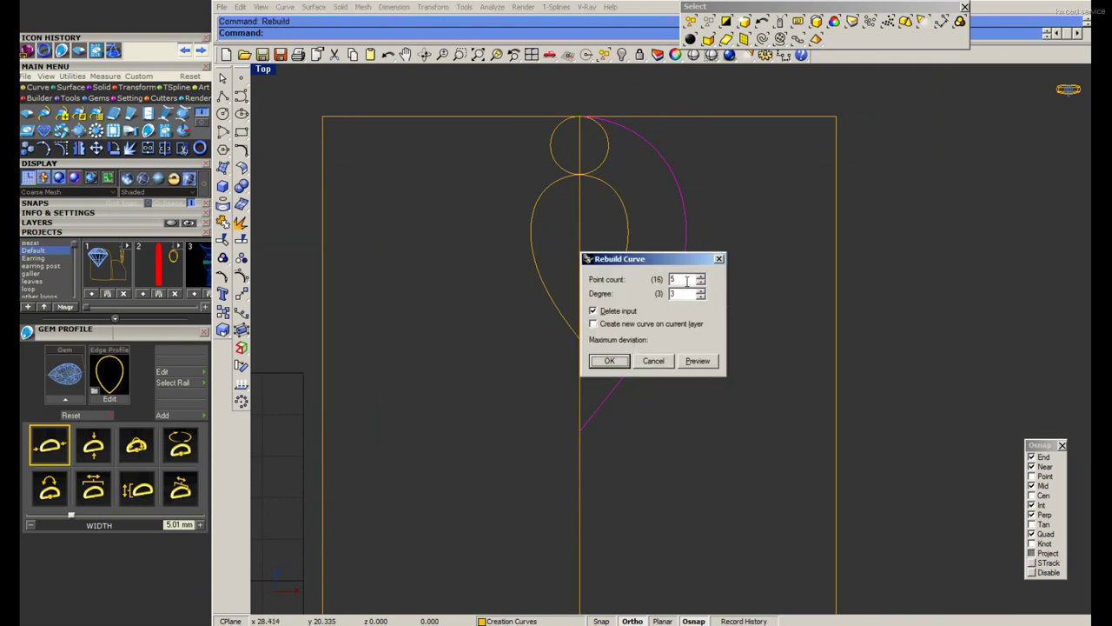
{"action": "left_click", "coordinate": [698, 361]}
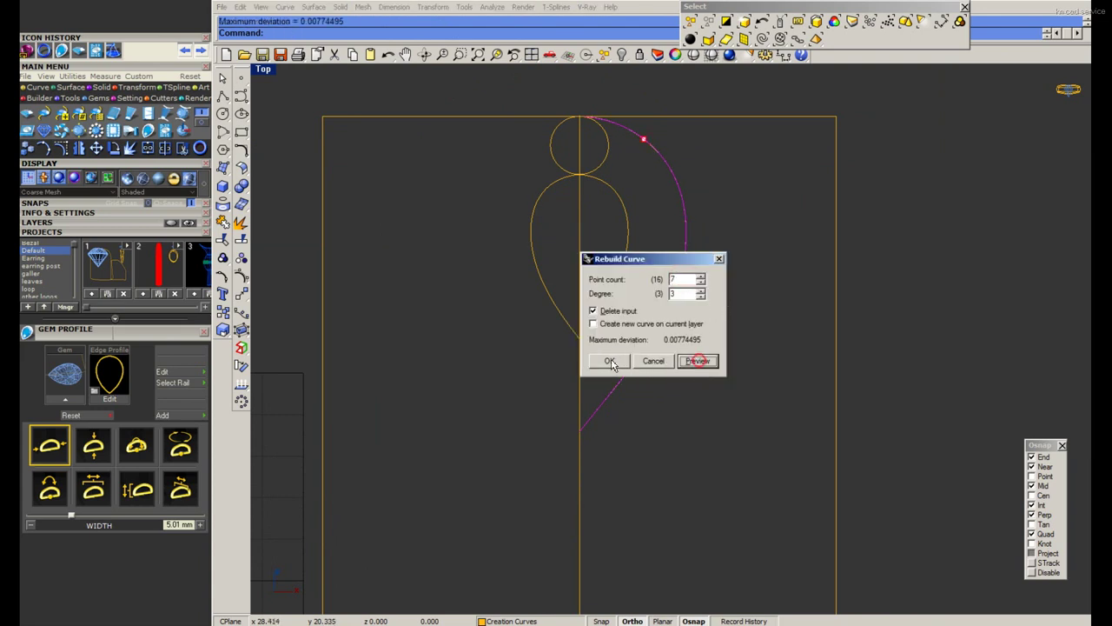
{"action": "left_click", "coordinate": [609, 360]}
{"action": "right_click_drag", "start_coordinate": [716, 213], "coordinate": [612, 318], "text": "ctrl"}
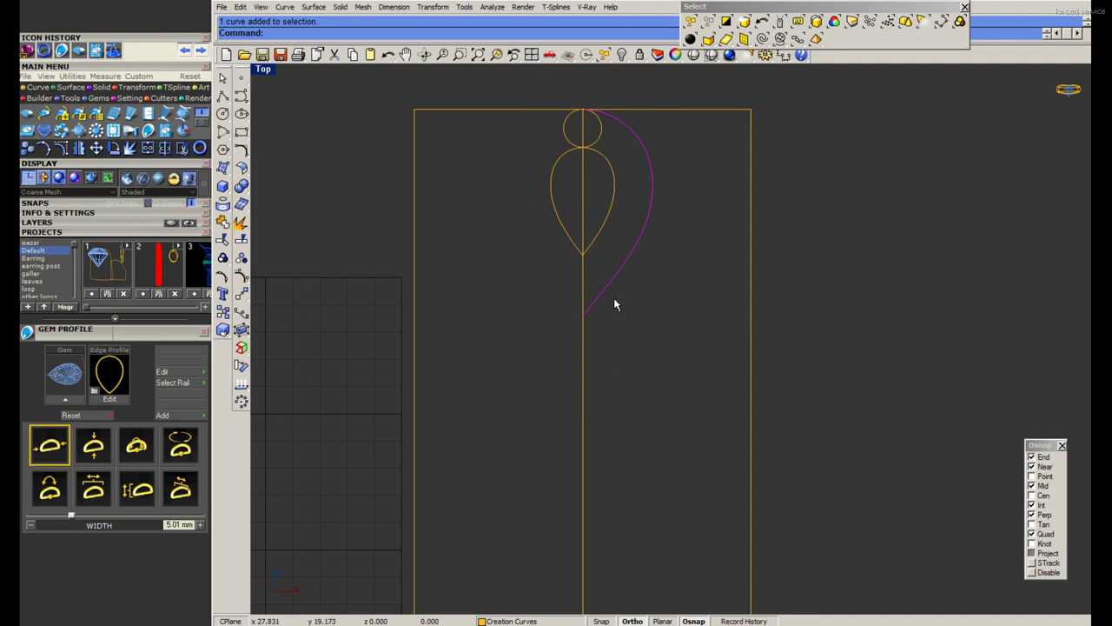
Save the file and compare the curve with the ring reference photo.
{"action": "key", "text": "ctrl+s"}
{"action": "key", "text": "alt+Tab"}
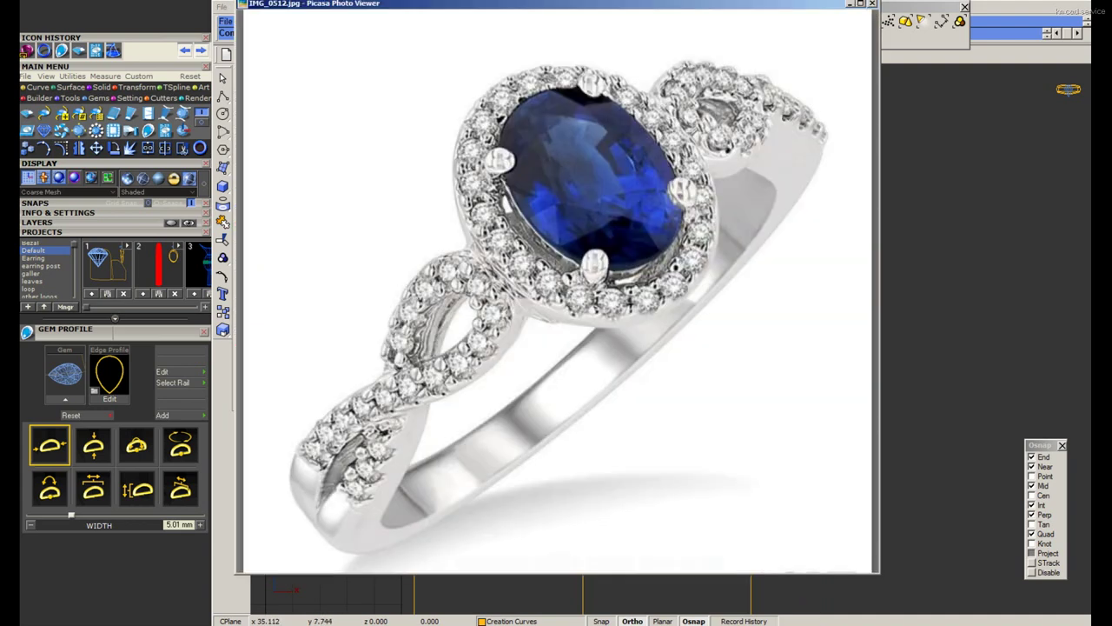
{"action": "key", "text": "alt+Tab"}
{"action": "scroll", "coordinate": [613, 283], "scroll_direction": "up", "scroll_amount": 2}
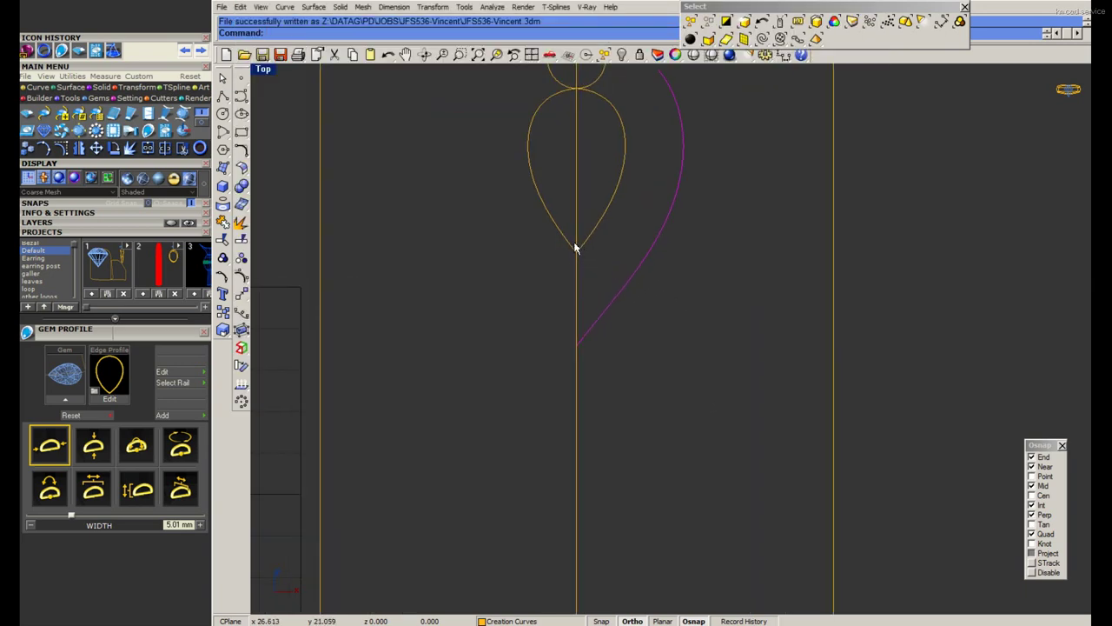
{"action": "scroll", "coordinate": [605, 307], "scroll_direction": "down", "scroll_amount": 2}
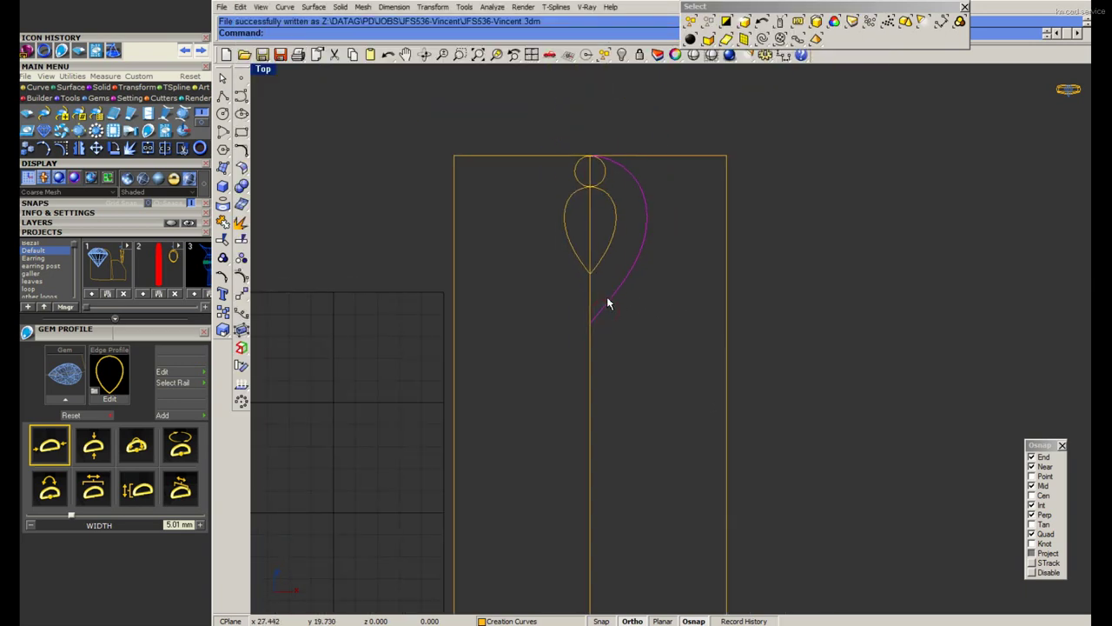
Draw an arc from the S-curve's end to the centre line and mirror it into a lens.
{"action": "left_click", "coordinate": [233, 132]}
{"action": "left_click", "coordinate": [269, 140]}
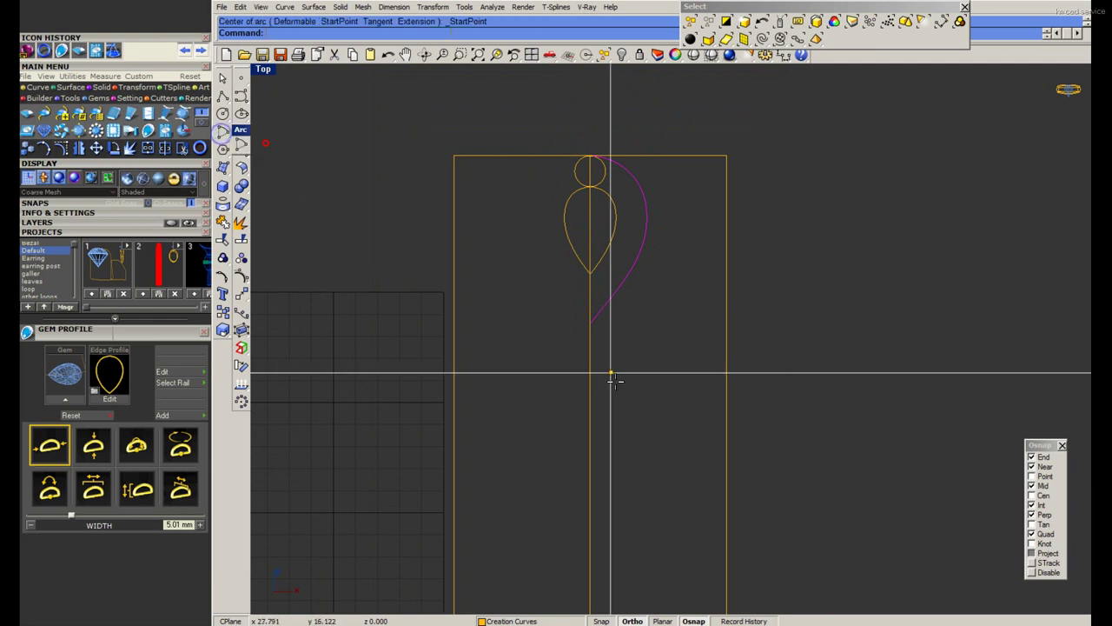
{"action": "left_click", "coordinate": [590, 325]}
{"action": "left_click", "coordinate": [590, 436]}
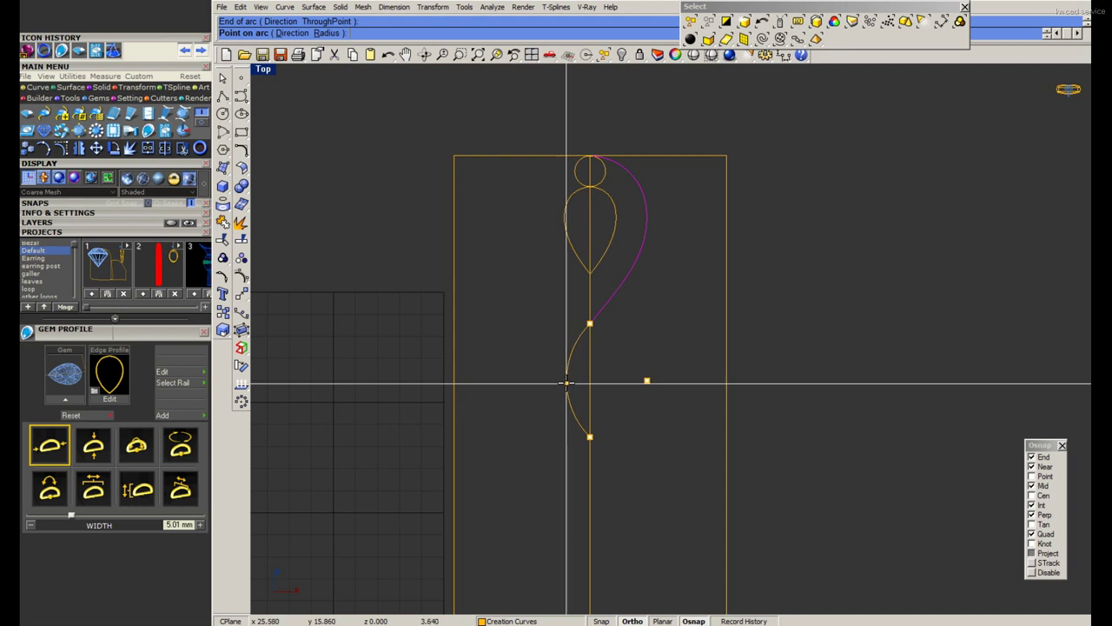
{"action": "left_click", "coordinate": [567, 382]}
{"action": "left_click", "coordinate": [589, 370]}
{"action": "left_click", "coordinate": [591, 401]}
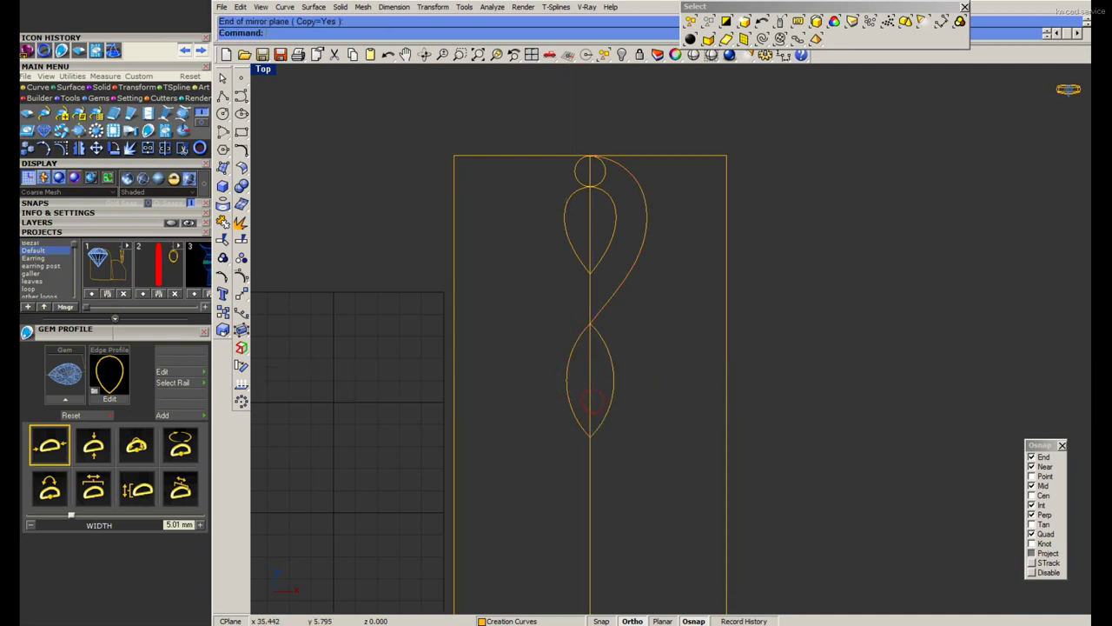
Compare the lens arcs with the ring photo, leaving the photo displayed.
{"action": "key", "text": "alt+Tab"}
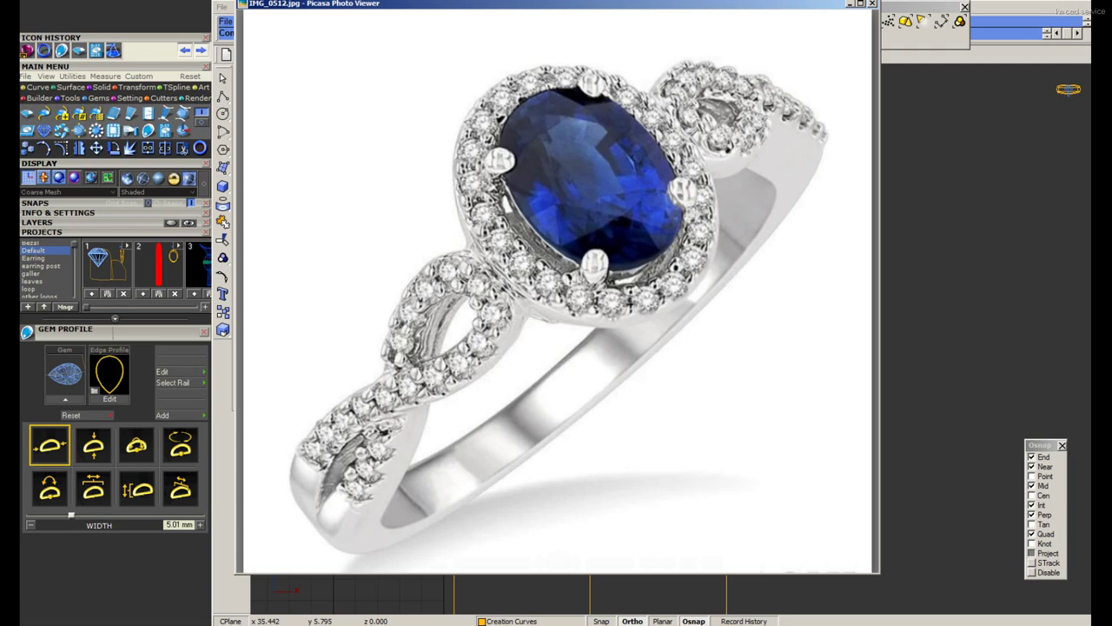
{"action": "key", "text": "alt+Tab"}
{"action": "scroll", "coordinate": [643, 391], "scroll_direction": "up", "scroll_amount": 5}
{"action": "left_click", "coordinate": [618, 357]}
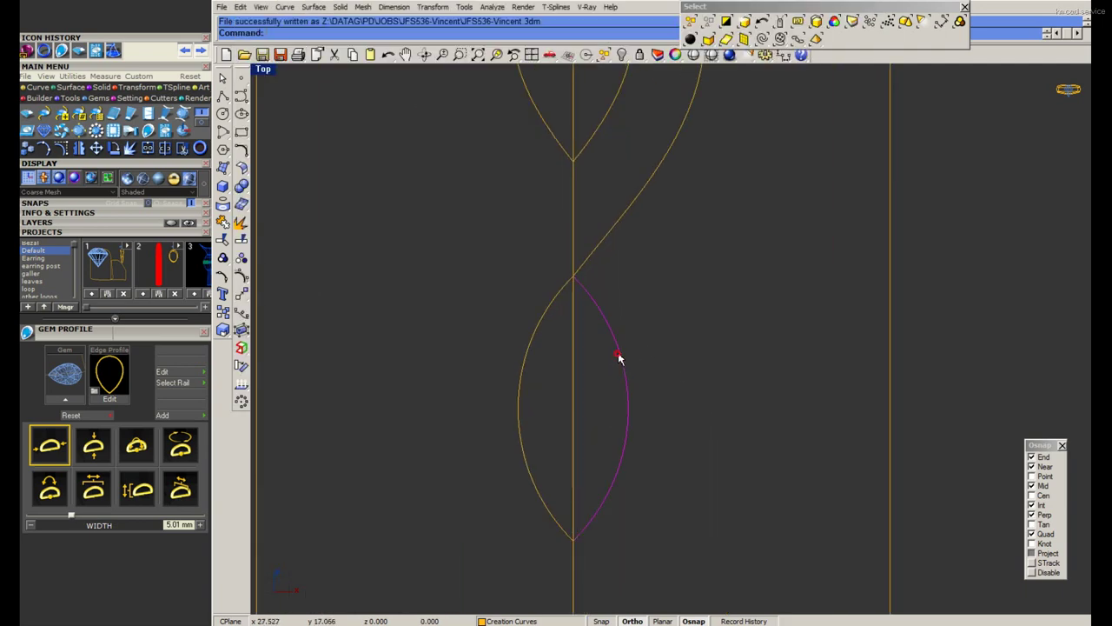
{"action": "left_click", "coordinate": [557, 314]}
{"action": "scroll", "coordinate": [542, 275], "scroll_direction": "down", "scroll_amount": 3}
{"action": "key", "text": "alt+Tab"}
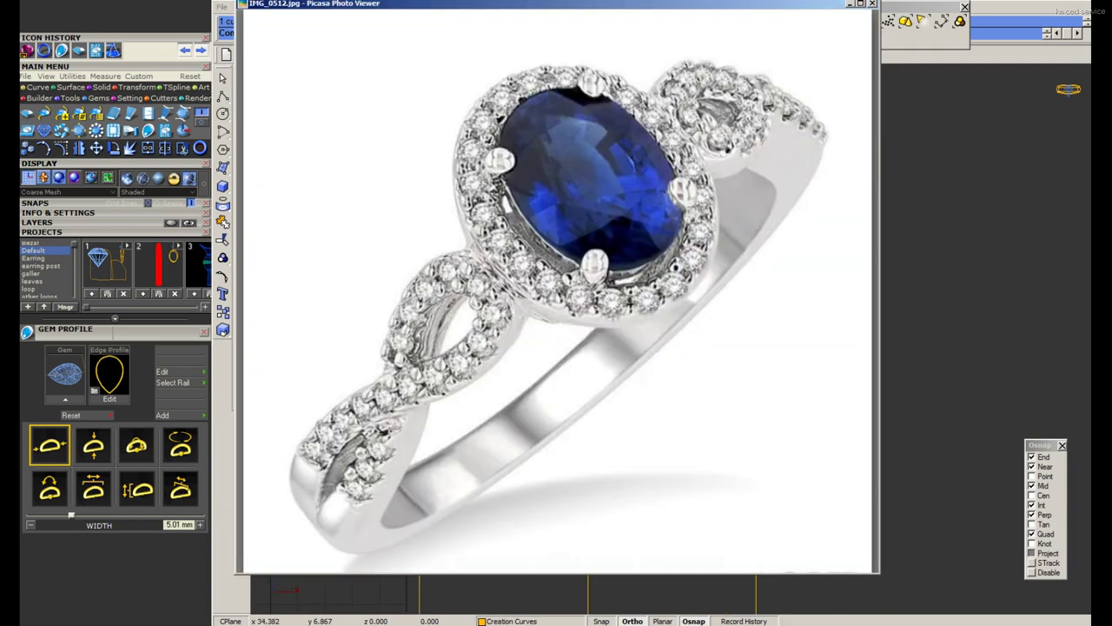
{"action": "key", "text": "alt+Tab"}
{"action": "key", "text": "alt+Tab"}
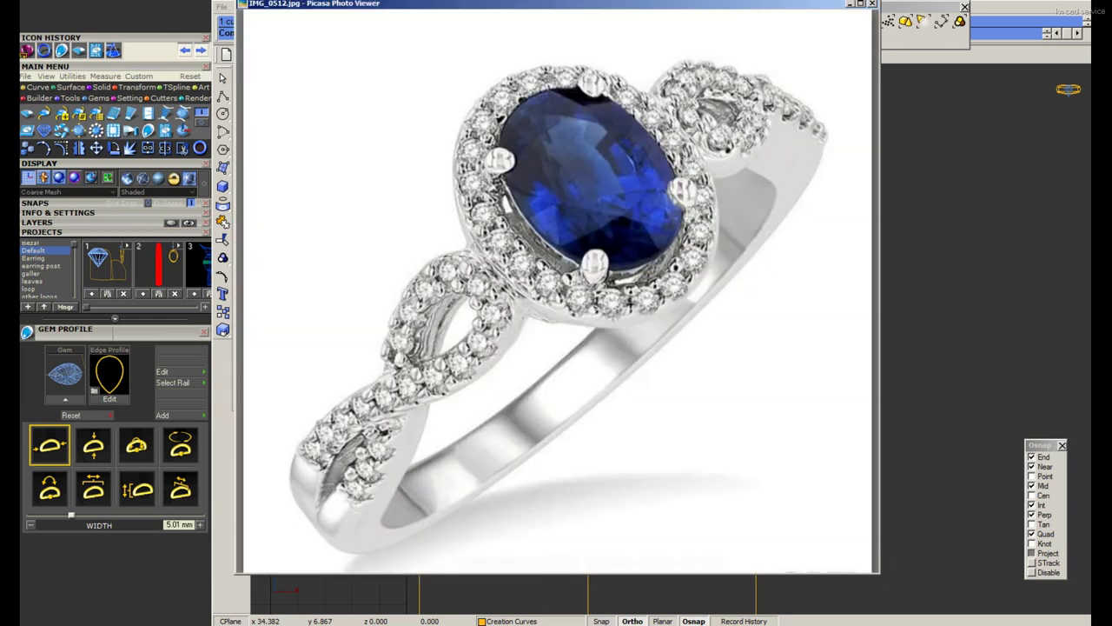
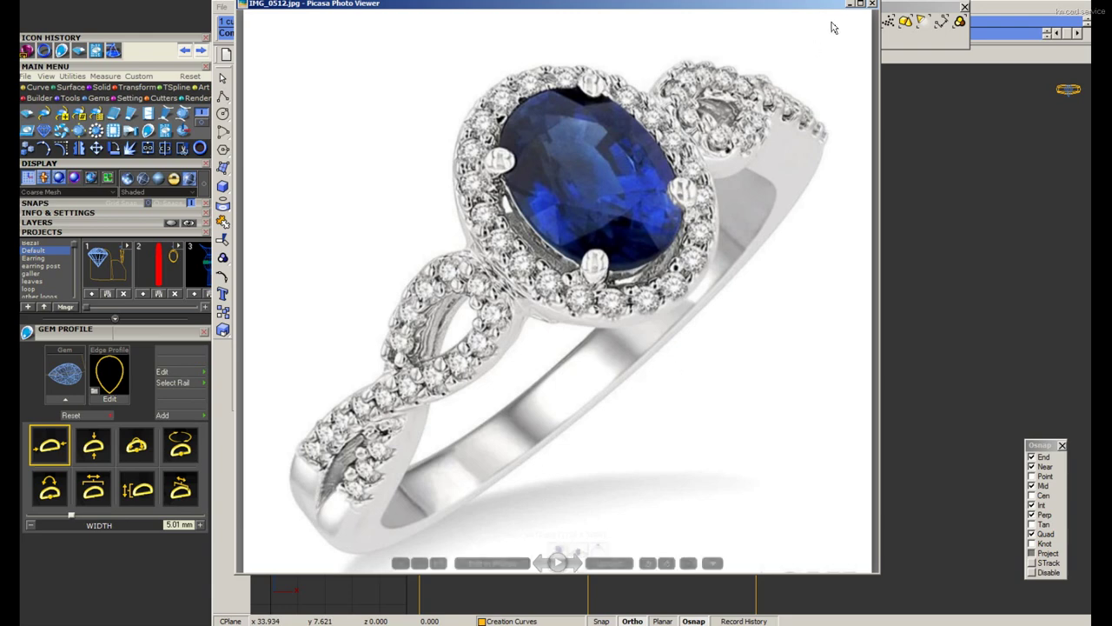
Rebuild the lower arc with 5 points, degree 3, and join it to the upper curve.
{"action": "key", "text": "alt+Tab"}
{"action": "scroll", "coordinate": [573, 417], "scroll_direction": "up", "scroll_amount": 2}
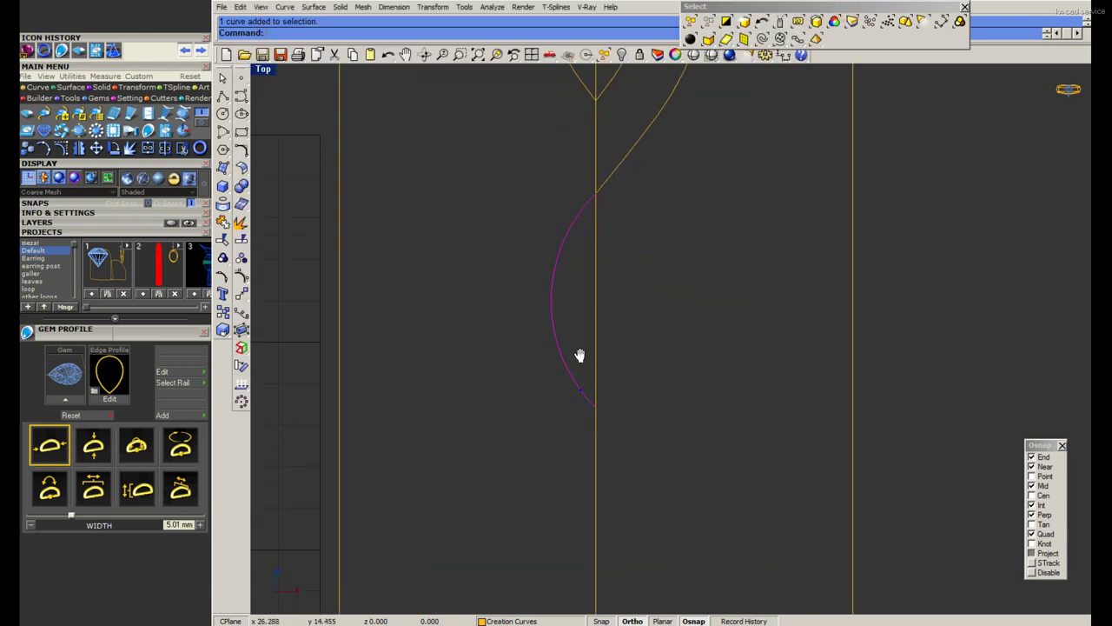
{"action": "scroll", "coordinate": [617, 228], "scroll_direction": "down", "scroll_amount": 1}
{"action": "scroll", "coordinate": [614, 173], "scroll_direction": "up", "scroll_amount": 1}
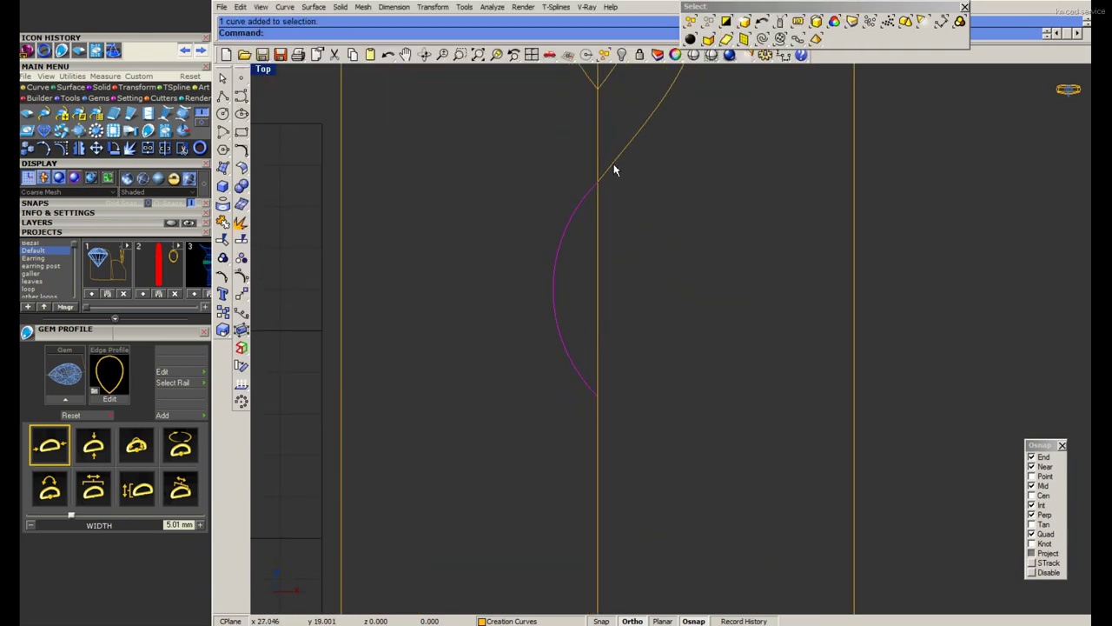
{"action": "type", "text": "rebuild"}
{"action": "key", "text": "Return"}
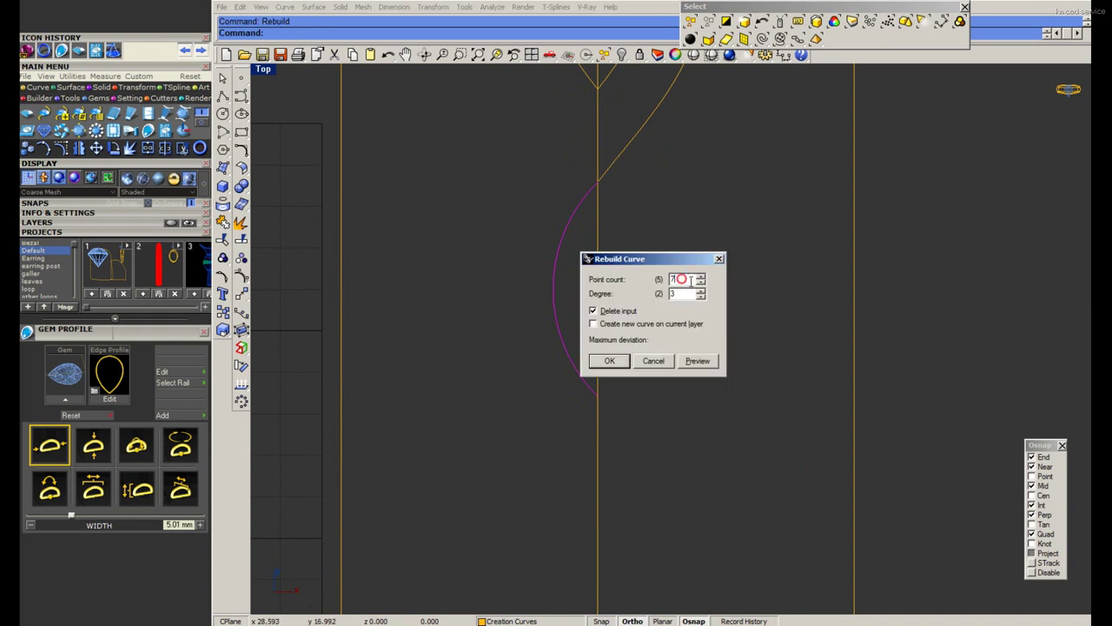
{"action": "type", "text": "5"}
{"action": "left_click", "coordinate": [698, 360]}
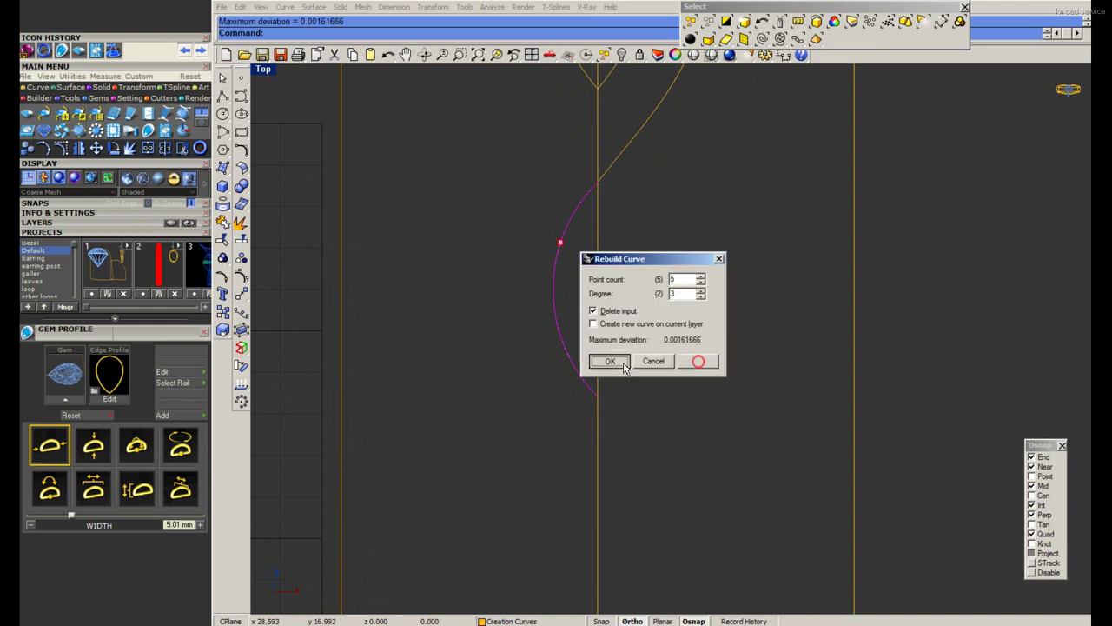
{"action": "key", "text": "Return"}
Delete the extra control point, move the bottom control points, and save the file.
{"action": "left_click", "coordinate": [565, 252]}
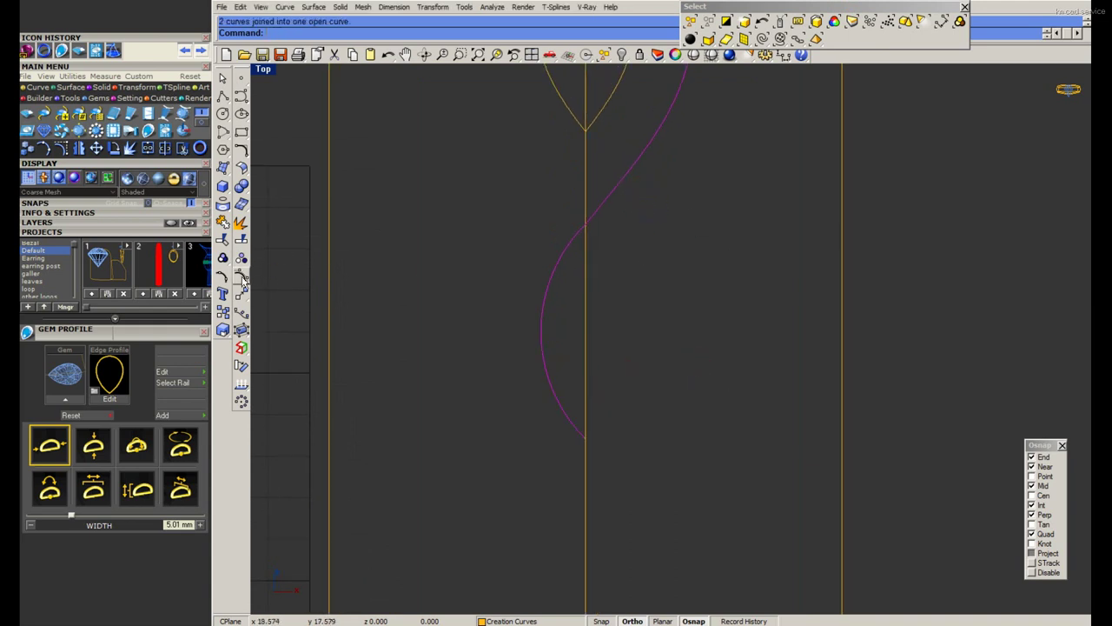
{"action": "key", "text": "F10"}
{"action": "left_click", "coordinate": [567, 218]}
{"action": "key", "text": "Delete"}
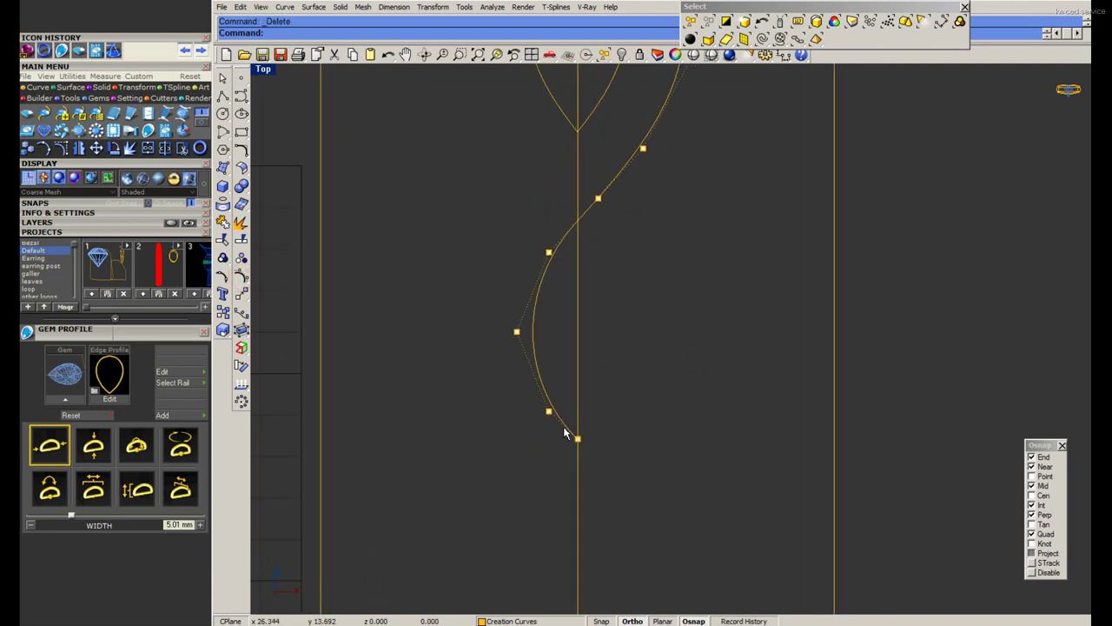
{"action": "left_click_drag", "start_coordinate": [561, 409], "coordinate": [591, 460]}
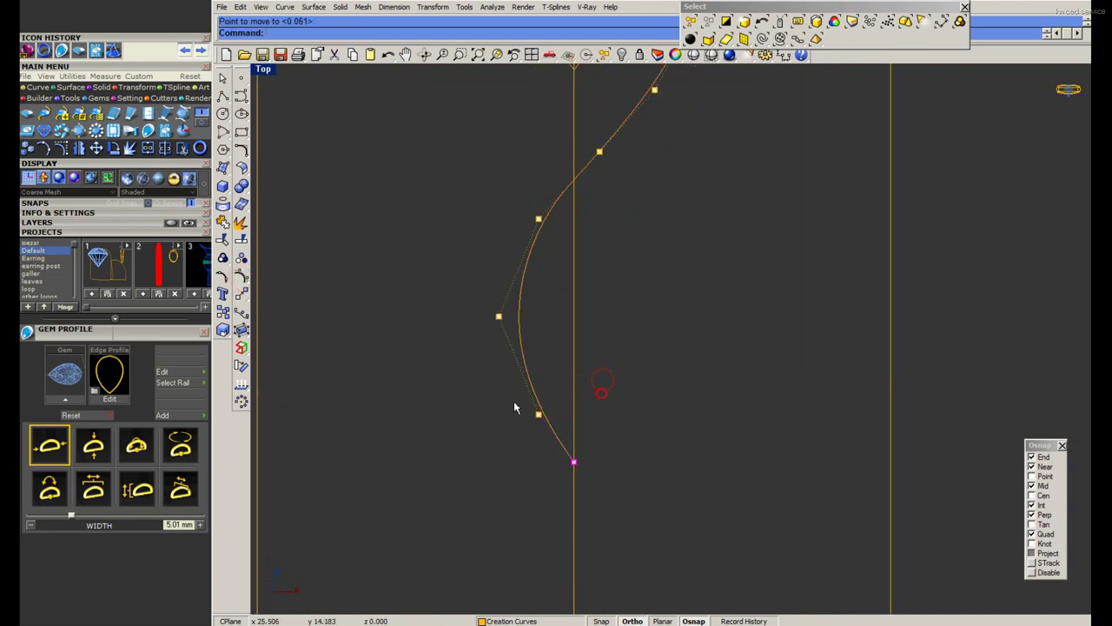
{"action": "left_click", "coordinate": [612, 395]}
{"action": "scroll", "coordinate": [616, 240], "scroll_direction": "down", "scroll_amount": 1}
{"action": "key", "text": "F11"}
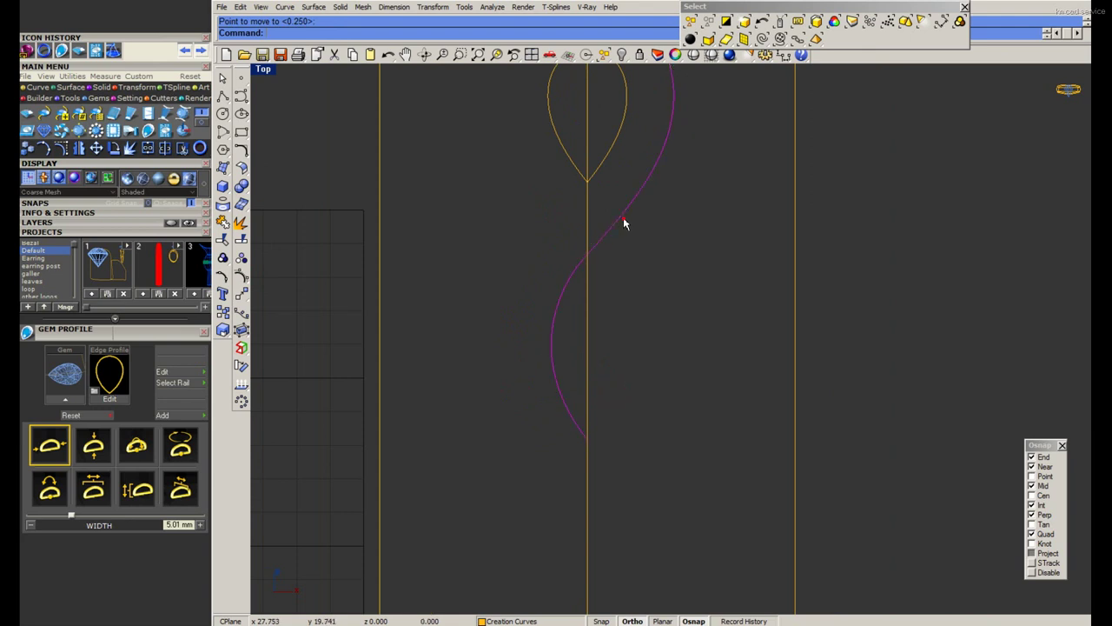
{"action": "right_click_drag", "start_coordinate": [670, 224], "coordinate": [674, 271]}
{"action": "key", "text": "ctrl+s"}
Offset the shank curve, mirror both curves across the centre line, and view the ring photo.
{"action": "left_click", "coordinate": [244, 152]}
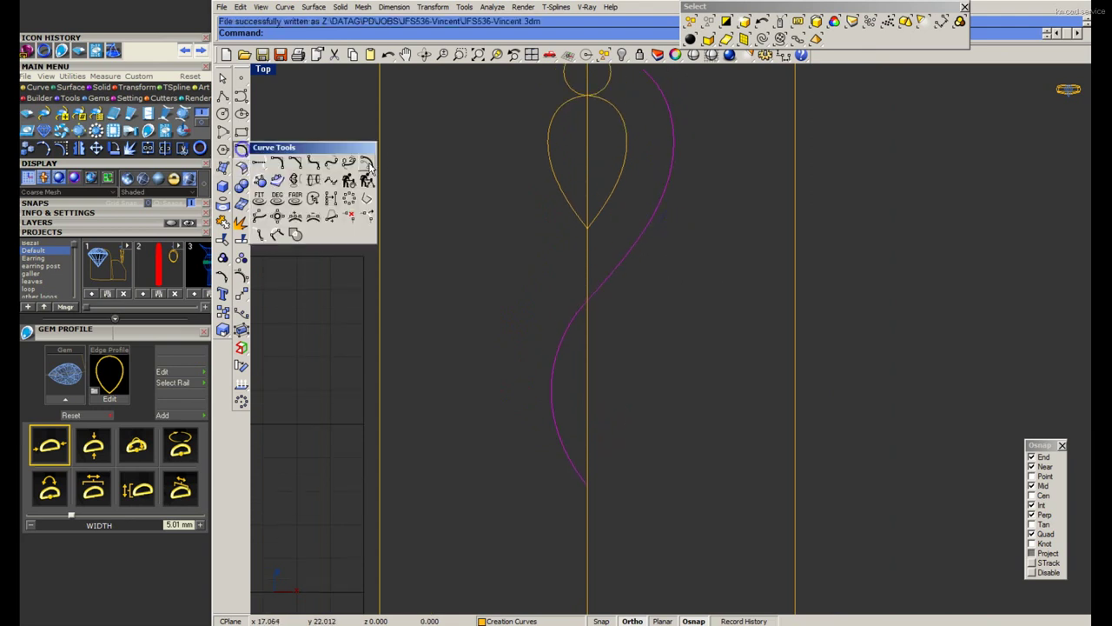
{"action": "left_click", "coordinate": [368, 164]}
{"action": "left_click", "coordinate": [458, 188]}
{"action": "scroll", "coordinate": [566, 359], "scroll_direction": "down", "scroll_amount": 2}
{"action": "scroll", "coordinate": [566, 359], "scroll_direction": "up", "scroll_amount": 2}
{"action": "left_click_drag", "start_coordinate": [558, 340], "coordinate": [509, 397]}
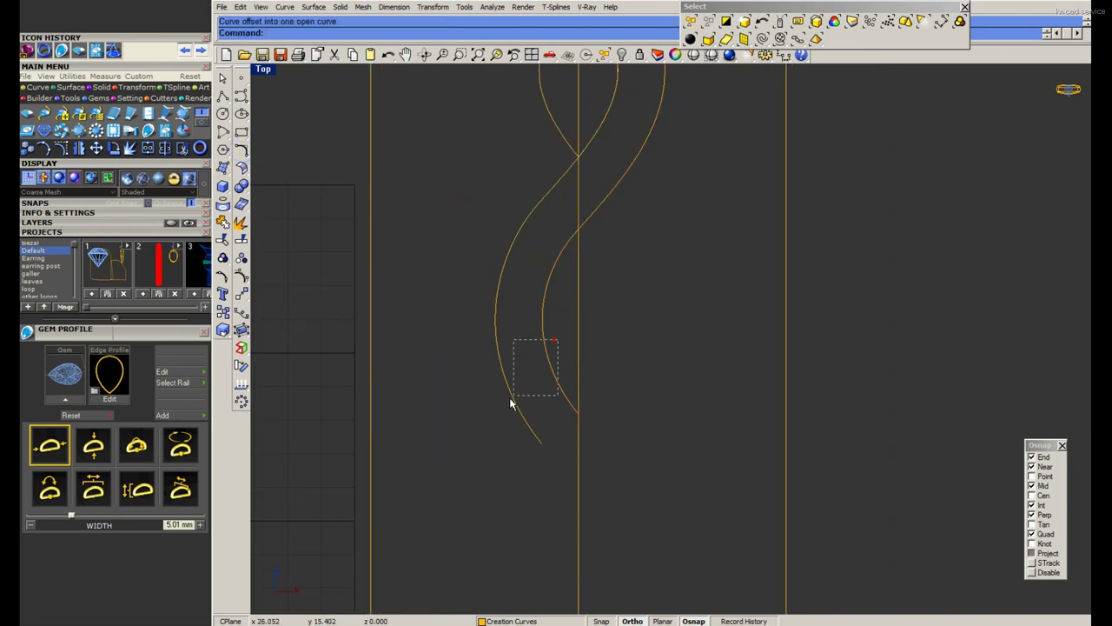
{"action": "left_click", "coordinate": [581, 386]}
{"action": "left_click", "coordinate": [582, 464]}
{"action": "scroll", "coordinate": [586, 438], "scroll_direction": "down", "scroll_amount": 2}
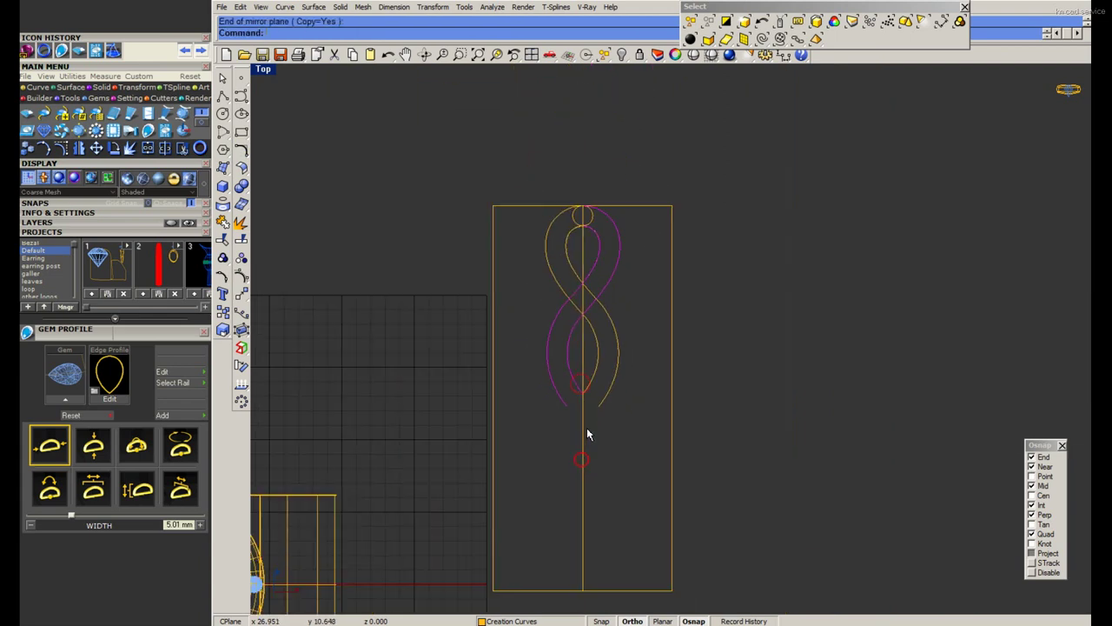
{"action": "left_click", "coordinate": [822, 622]}
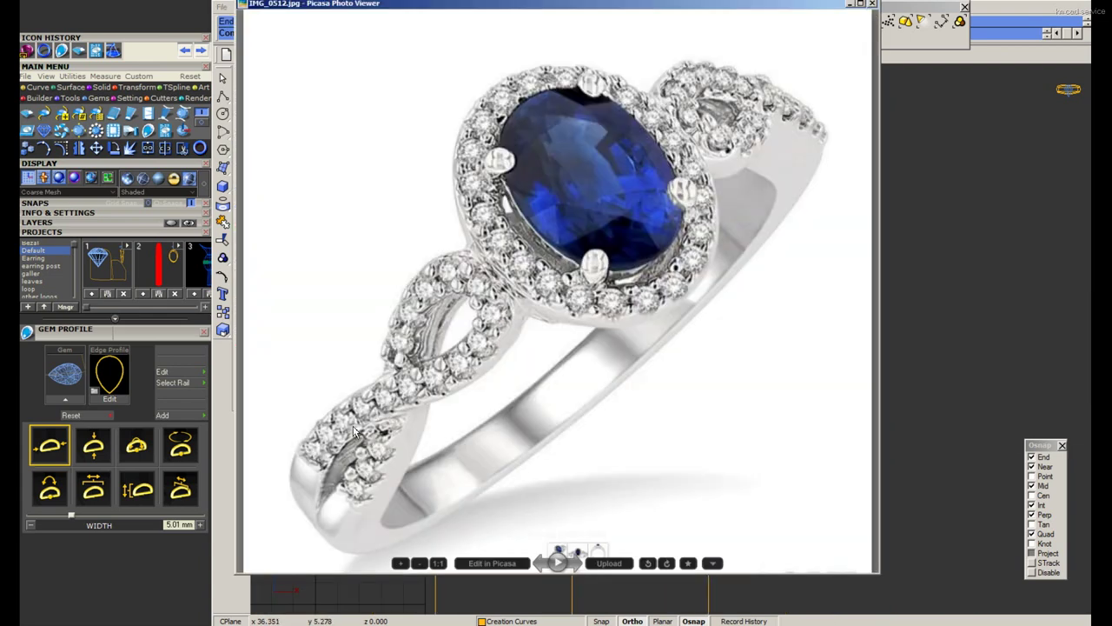
Undo the mirrored copies and push three middle control points slightly outward.
{"action": "left_click", "coordinate": [849, 5]}
{"action": "key", "text": "ctrl+z"}
{"action": "scroll", "coordinate": [593, 334], "scroll_direction": "up", "scroll_amount": 2}
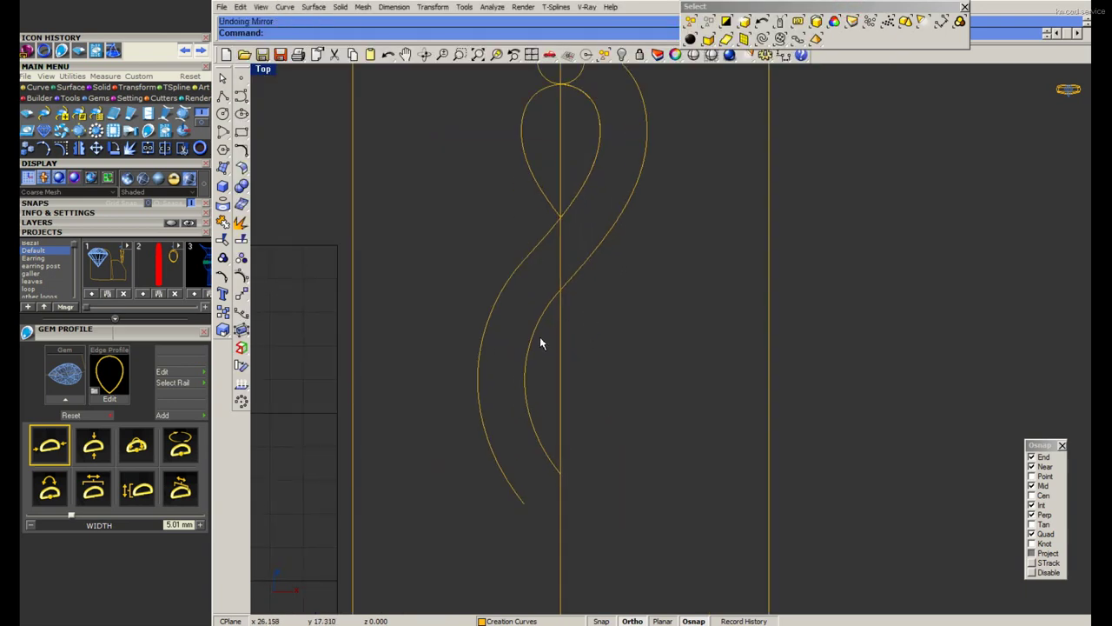
{"action": "scroll", "coordinate": [547, 354], "scroll_direction": "up", "scroll_amount": 1}
{"action": "key", "text": "F10"}
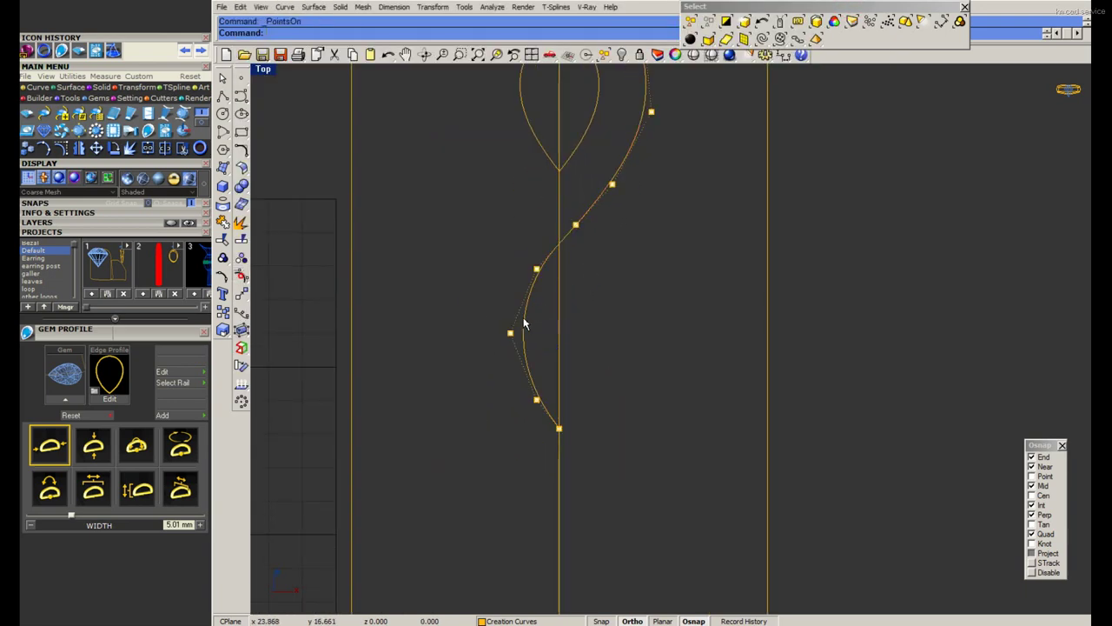
{"action": "scroll", "coordinate": [548, 348], "scroll_direction": "up", "scroll_amount": 1}
{"action": "left_click_drag", "start_coordinate": [496, 238], "coordinate": [550, 434]}
{"action": "left_click", "coordinate": [223, 222]}
{"action": "left_click", "coordinate": [605, 330]}
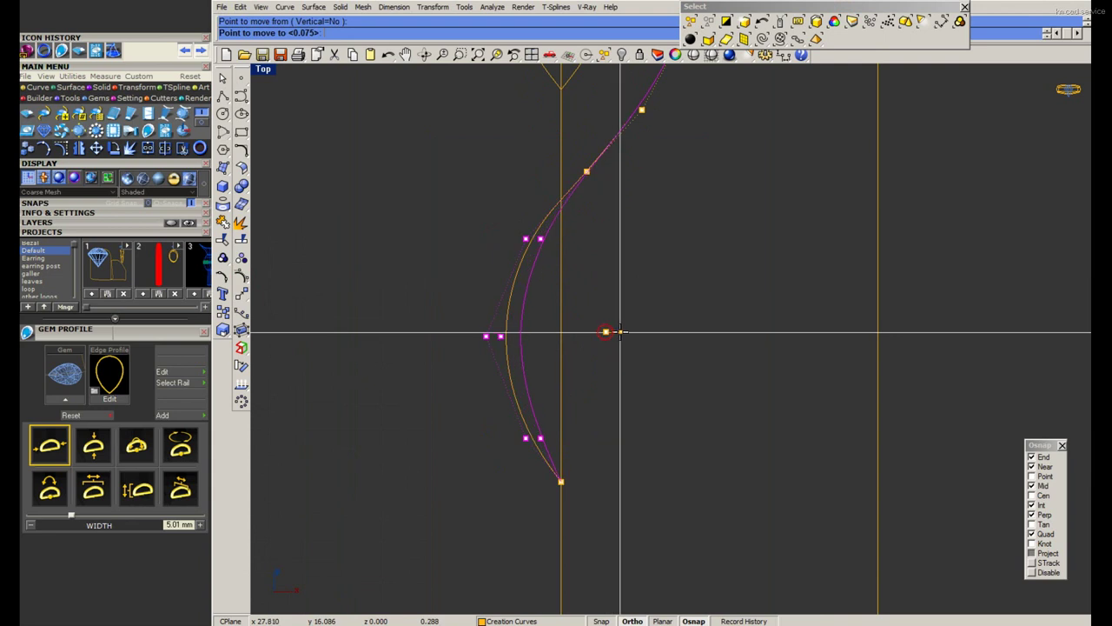
{"action": "scroll", "coordinate": [621, 331], "scroll_direction": "down", "scroll_amount": 2}
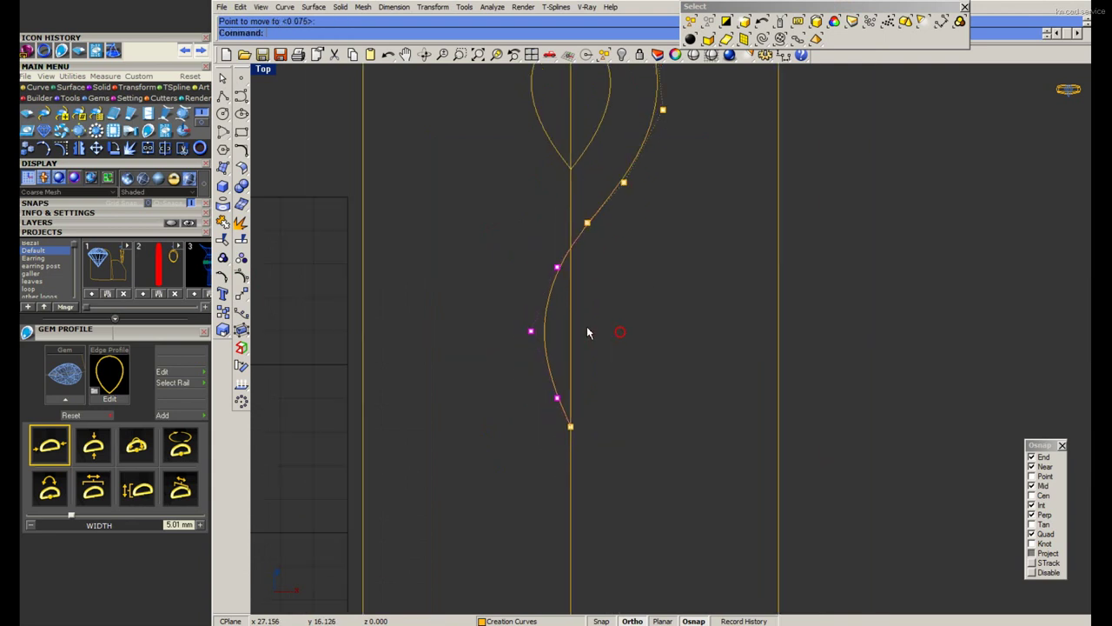
Offset the curve to the left and mirror both curves across the centre line.
{"action": "left_click", "coordinate": [241, 149]}
{"action": "left_click", "coordinate": [934, 186]}
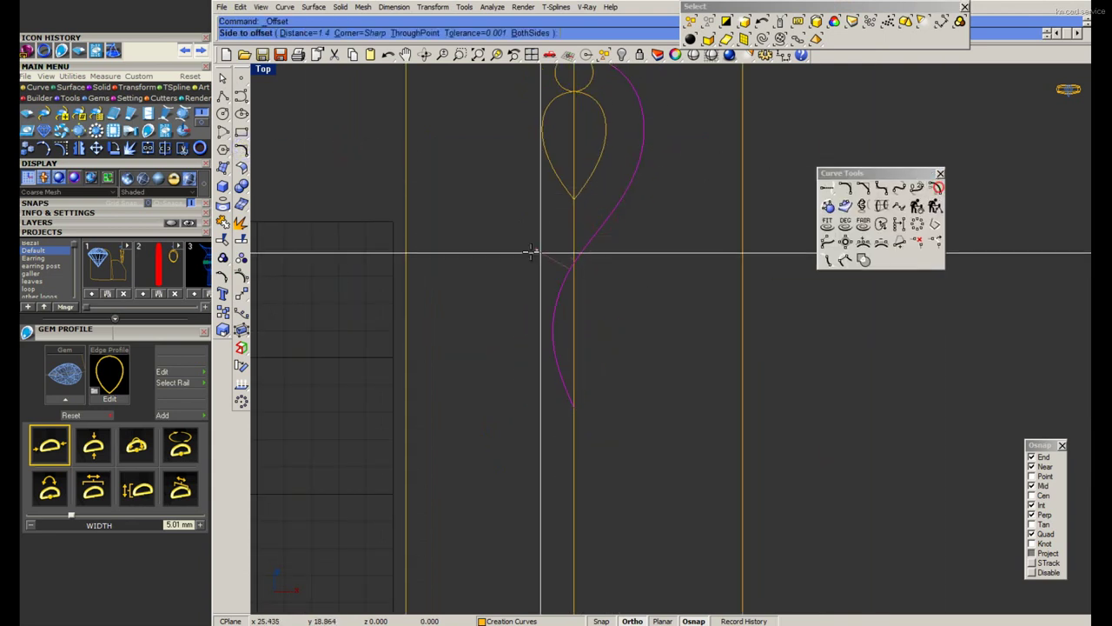
{"action": "left_click", "coordinate": [497, 248]}
{"action": "left_click", "coordinate": [571, 323]}
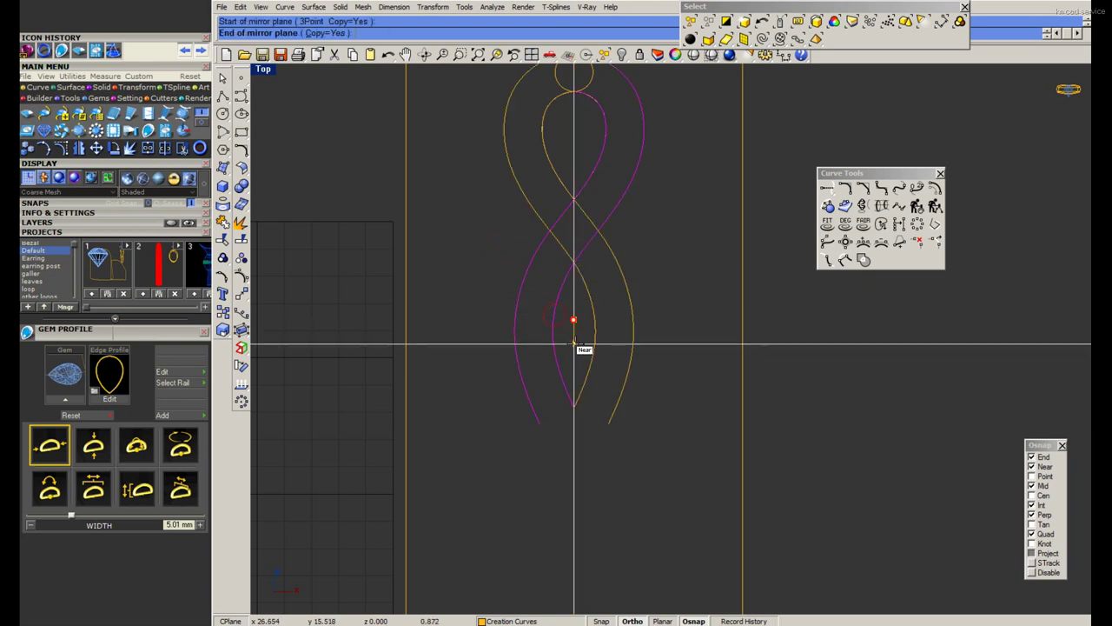
{"action": "left_click", "coordinate": [569, 340]}
{"action": "scroll", "coordinate": [604, 305], "scroll_direction": "down", "scroll_amount": 2}
{"action": "scroll", "coordinate": [605, 229], "scroll_direction": "up", "scroll_amount": 2}
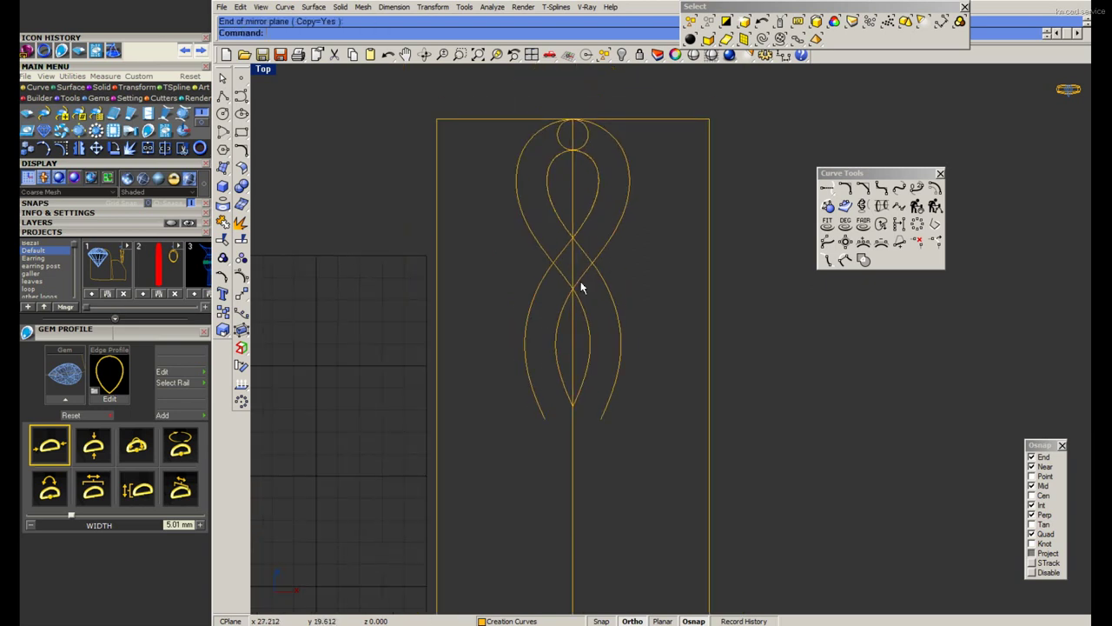
{"action": "scroll", "coordinate": [582, 287], "scroll_direction": "up", "scroll_amount": 1}
Compare the crossover with the ring reference photo, then undo the mirrored copies.
{"action": "key", "text": "alt+Tab"}
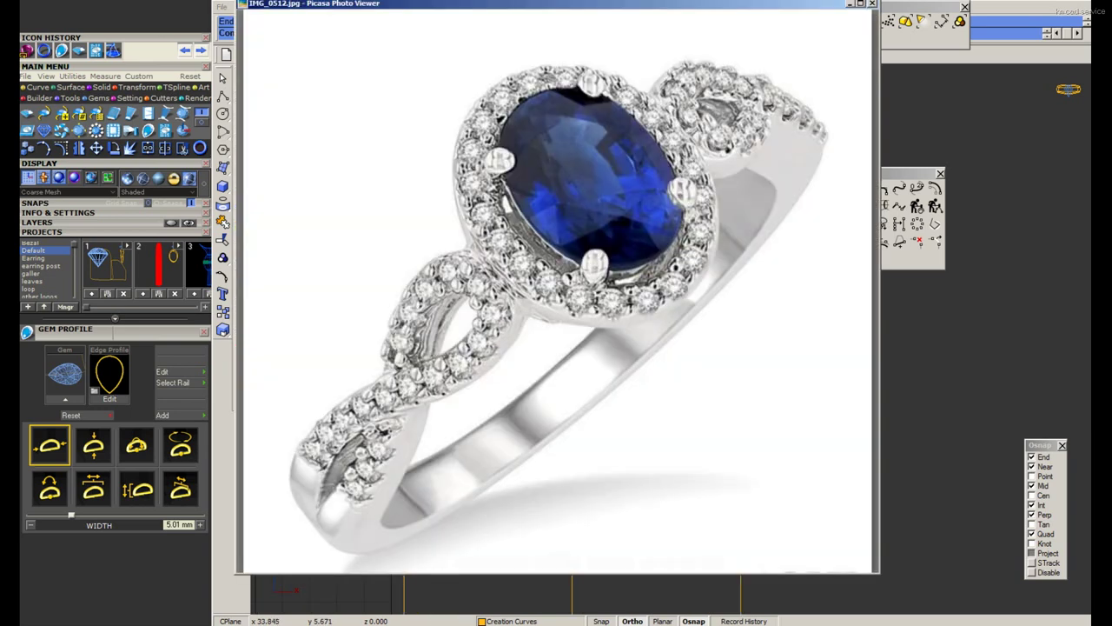
{"action": "key", "text": "alt+Tab"}
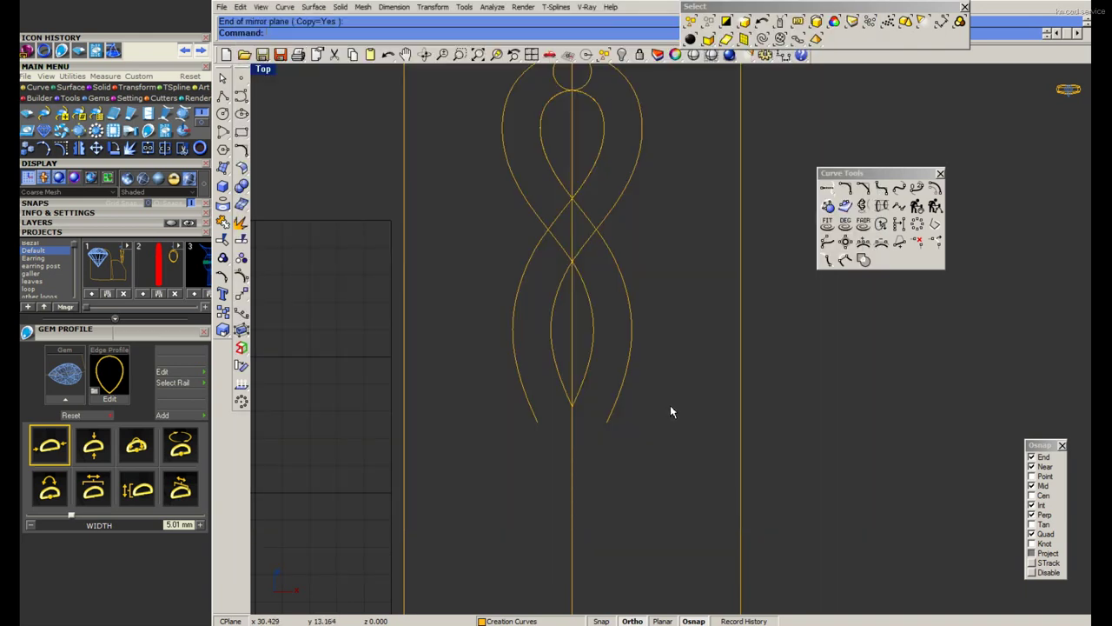
{"action": "key", "text": "alt+Tab"}
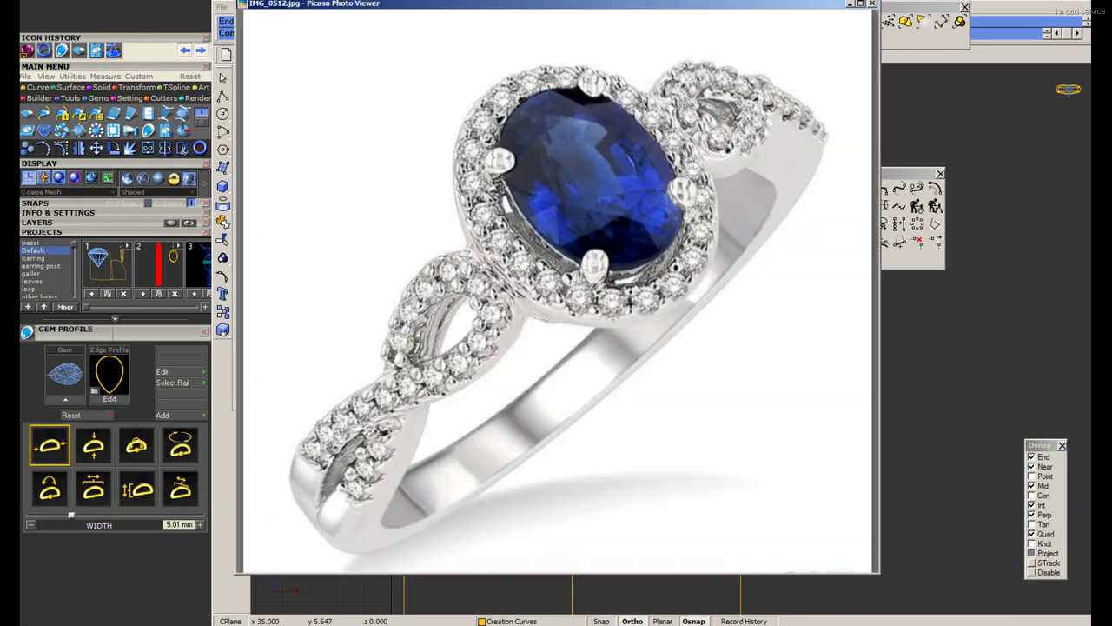
{"action": "key", "text": "alt+Tab"}
{"action": "key", "text": "ctrl+z"}
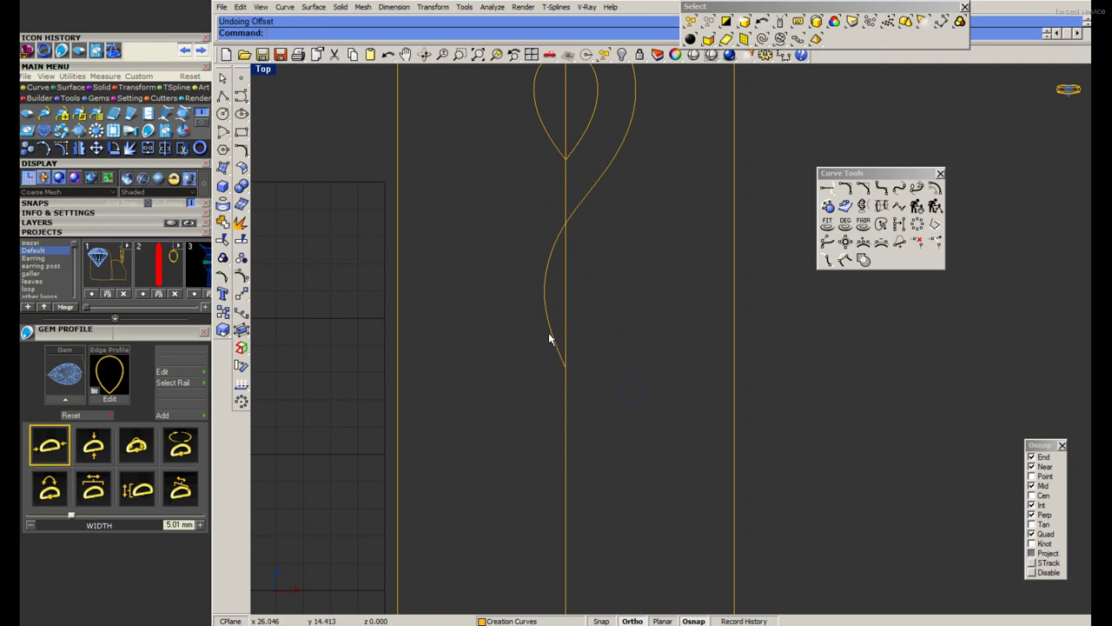
Check the shank curve's end point, cancelling the attempted point move and curve drawing.
{"action": "scroll", "coordinate": [549, 339], "scroll_direction": "up", "scroll_amount": 2}
{"action": "left_click", "coordinate": [549, 339]}
{"action": "left_click", "coordinate": [244, 278]}
{"action": "mouse_move", "coordinate": [569, 385]}
{"action": "left_mouse_down"}
{"action": "mouse_move", "coordinate": [594, 365]}
{"action": "mouse_move", "coordinate": [666, 373]}
{"action": "left_mouse_up"}
{"action": "scroll", "coordinate": [556, 353], "scroll_direction": "up", "scroll_amount": 2}
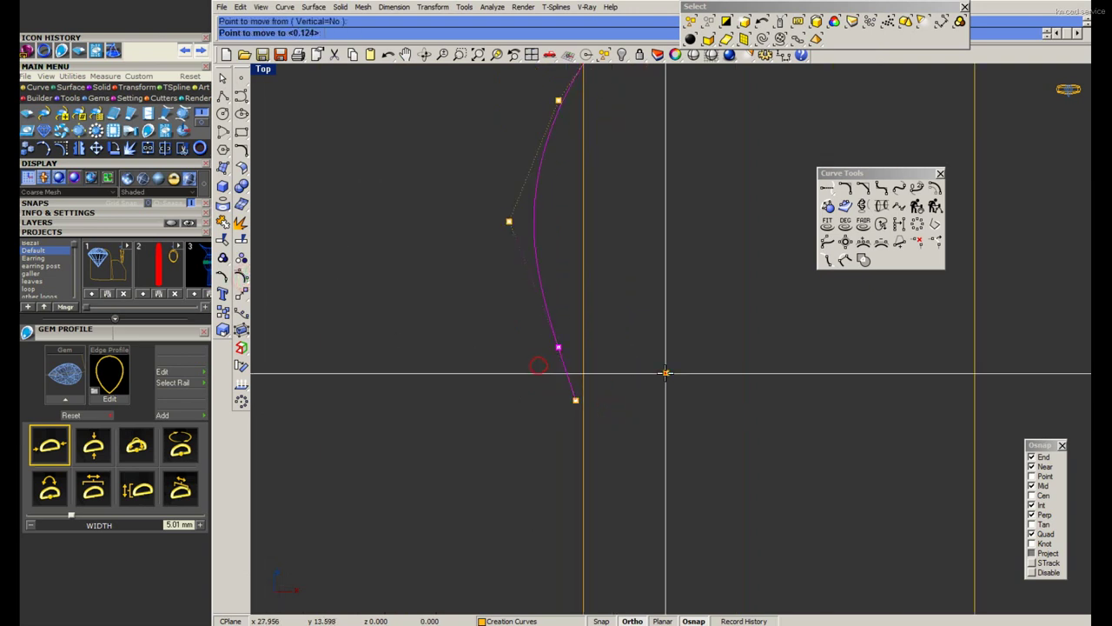
{"action": "key", "text": "Escape"}
{"action": "scroll", "coordinate": [574, 306], "scroll_direction": "down", "scroll_amount": 2}
{"action": "key", "text": "Escape"}
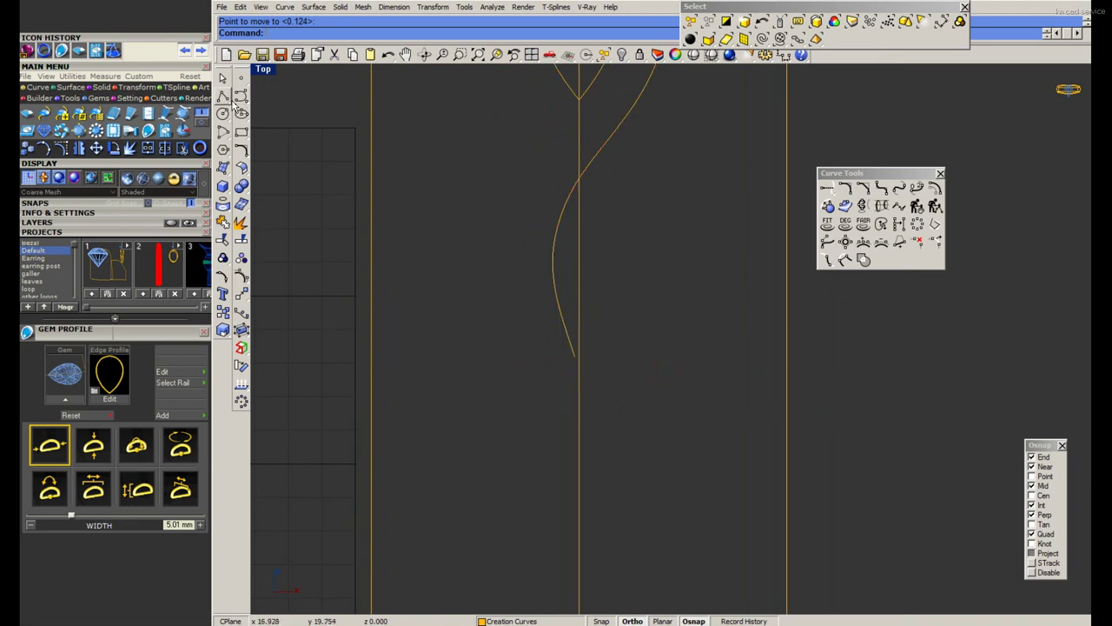
{"action": "left_click", "coordinate": [243, 96]}
{"action": "left_click", "coordinate": [278, 106]}
{"action": "key", "text": "Escape"}
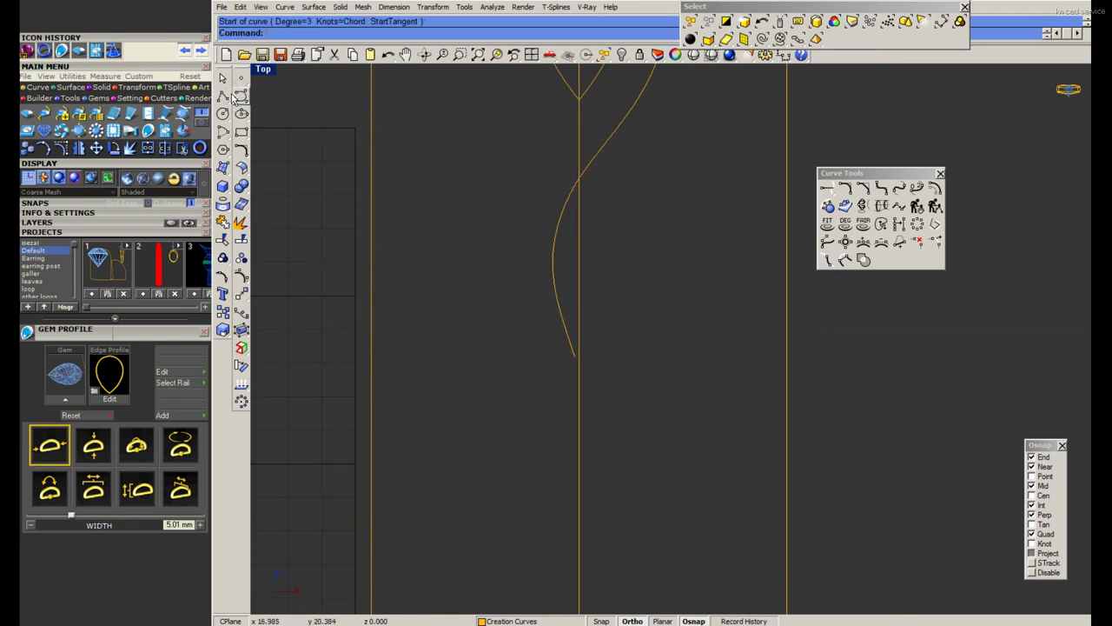
Draw a straight vertical line down from the shank curve's lower end.
{"action": "left_click", "coordinate": [222, 95]}
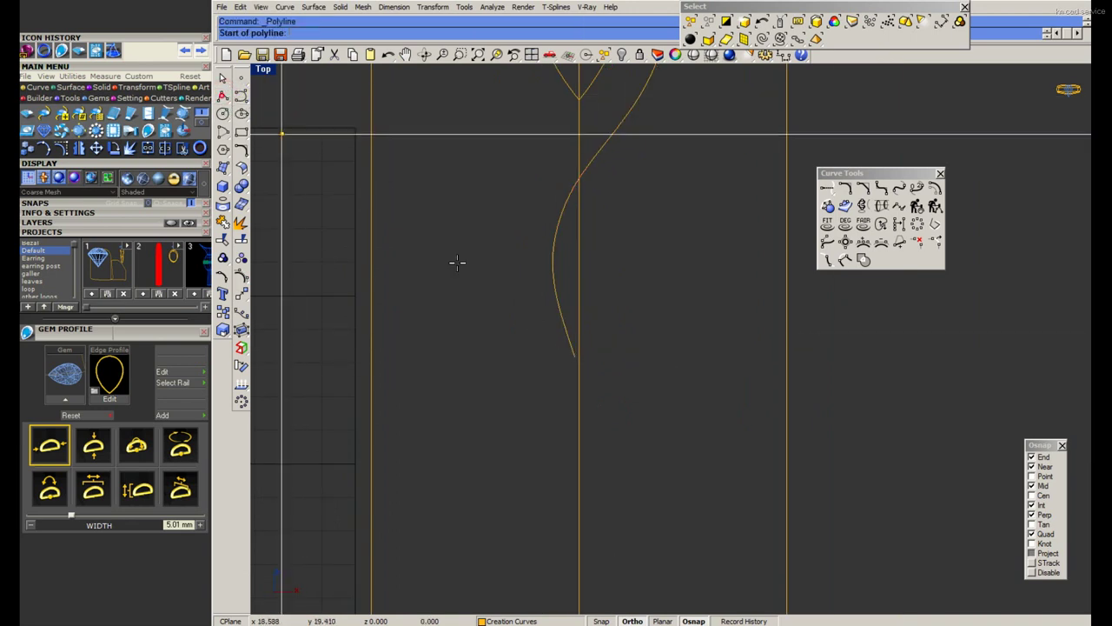
{"action": "left_click", "coordinate": [574, 355]}
{"action": "scroll", "coordinate": [573, 348], "scroll_direction": "down", "scroll_amount": 3}
{"action": "left_click", "coordinate": [577, 533]}
{"action": "key", "text": "Return"}
Select the curve and line and apply Rebuild to them.
{"action": "left_click", "coordinate": [580, 320]}
{"action": "scroll", "coordinate": [579, 320], "scroll_direction": "up", "scroll_amount": 3}
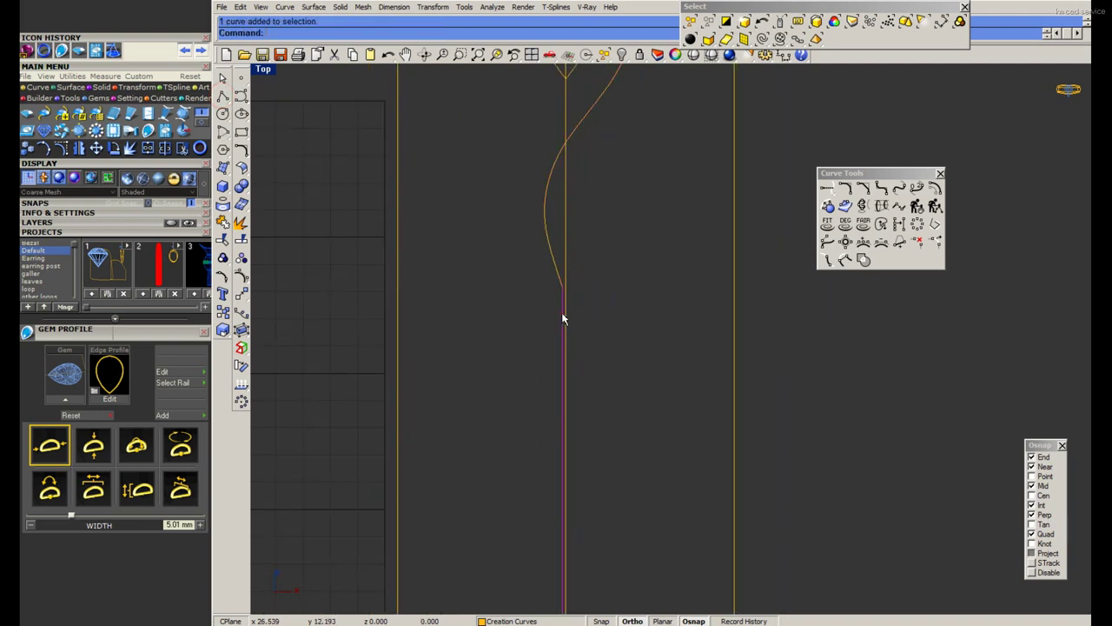
{"action": "type", "text": "build"}
{"action": "key", "text": "Return"}
{"action": "left_click", "coordinate": [610, 361]}
Delete an unwanted control point and move the bend points, snapping one onto the vertical centre line.
{"action": "left_click", "coordinate": [243, 279]}
{"action": "scroll", "coordinate": [545, 287], "scroll_direction": "up", "scroll_amount": 2}
{"action": "key", "text": "Delete"}
{"action": "scroll", "coordinate": [565, 313], "scroll_direction": "down", "scroll_amount": 1}
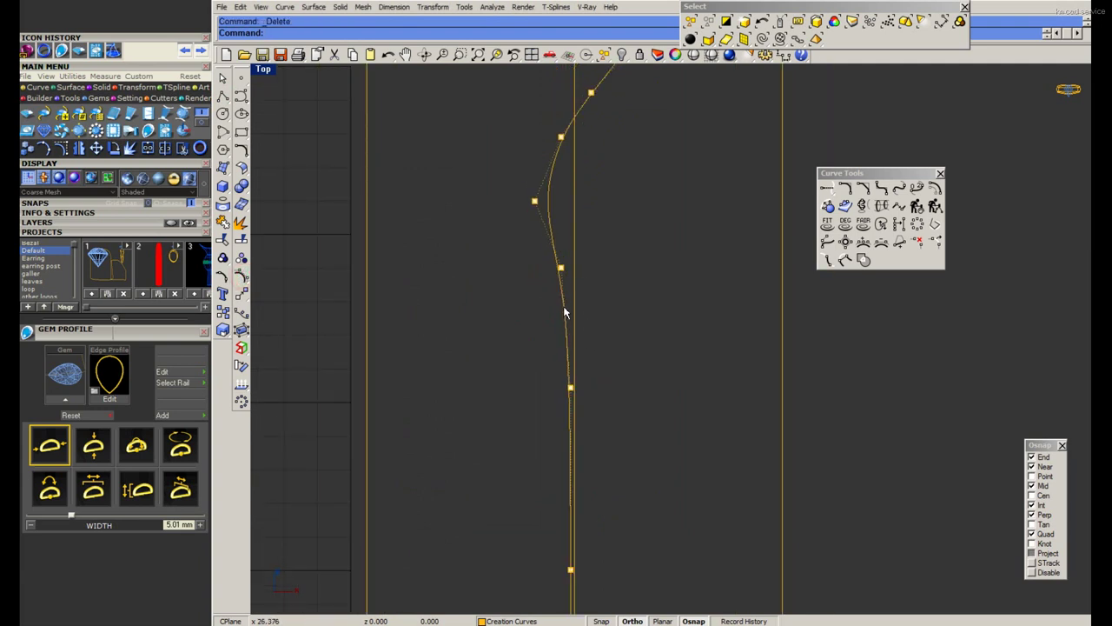
{"action": "left_click_drag", "start_coordinate": [605, 437], "coordinate": [603, 433]}
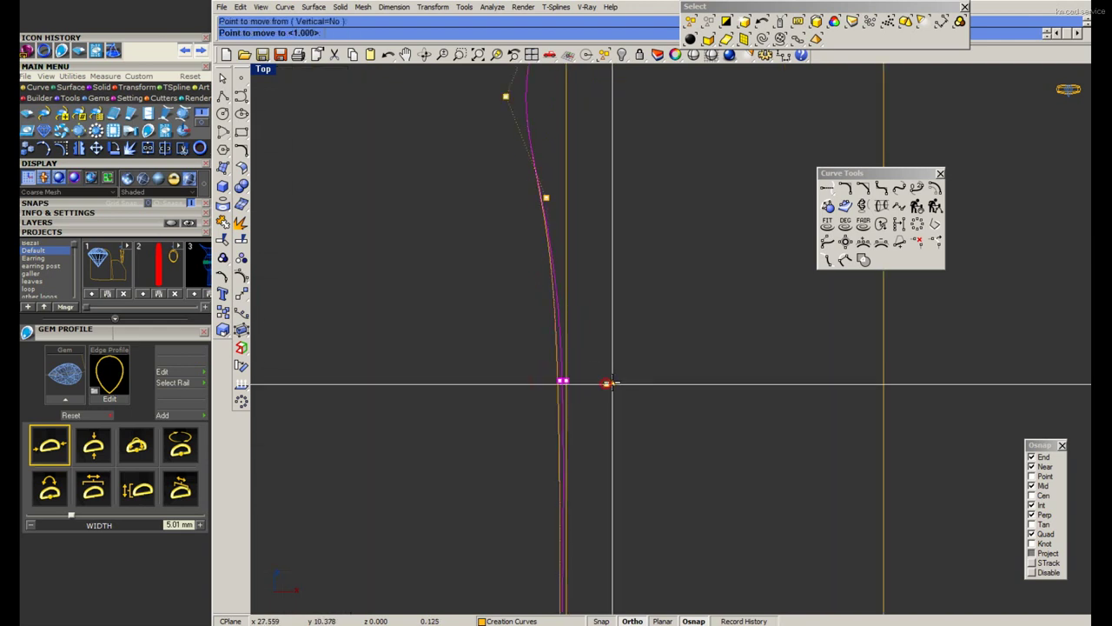
{"action": "scroll", "coordinate": [614, 382], "scroll_direction": "down", "scroll_amount": 1}
{"action": "scroll", "coordinate": [611, 299], "scroll_direction": "up", "scroll_amount": 2}
{"action": "scroll", "coordinate": [571, 290], "scroll_direction": "up", "scroll_amount": 1}
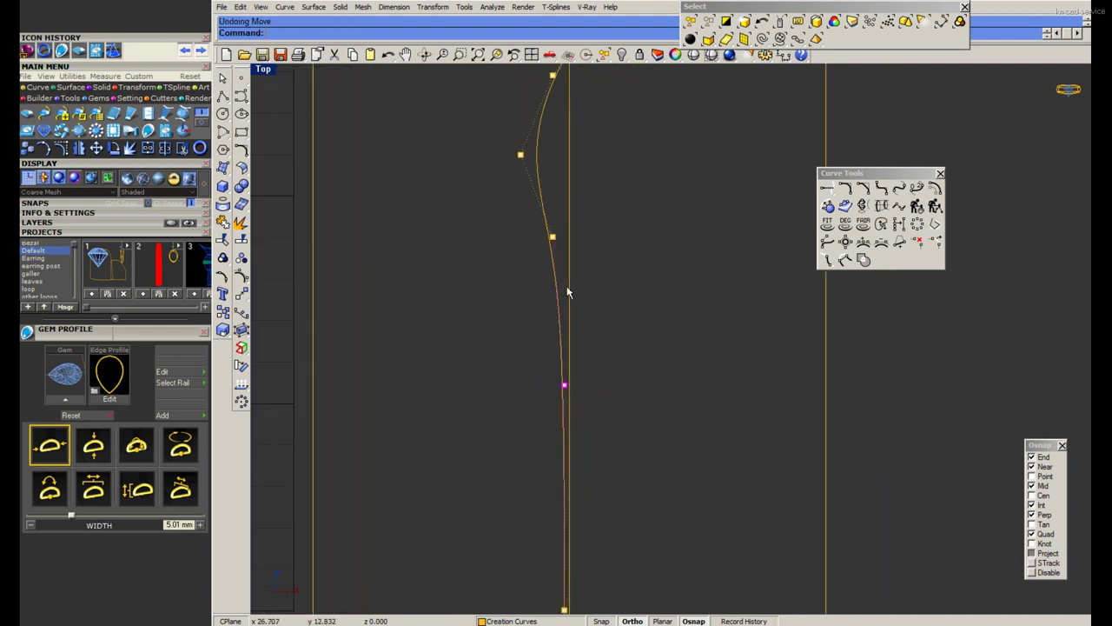
{"action": "scroll", "coordinate": [543, 290], "scroll_direction": "down", "scroll_amount": 2}
{"action": "scroll", "coordinate": [592, 295], "scroll_direction": "up", "scroll_amount": 1}
{"action": "type", "text": "M"}
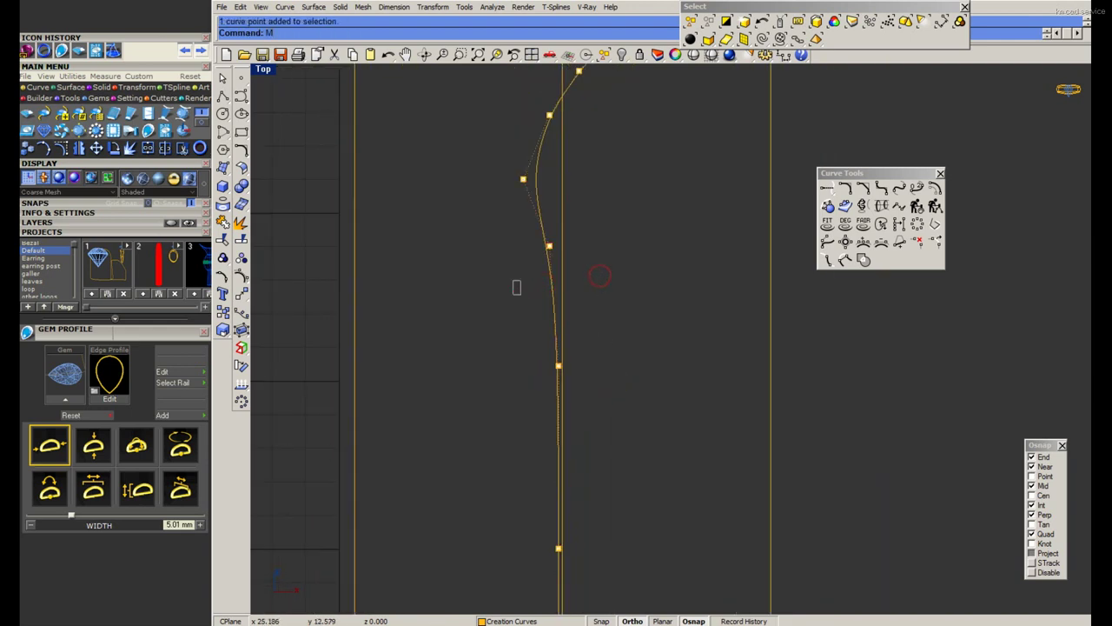
{"action": "key", "text": "Return"}
{"action": "left_click", "coordinate": [621, 250]}
{"action": "left_click", "coordinate": [621, 262]}
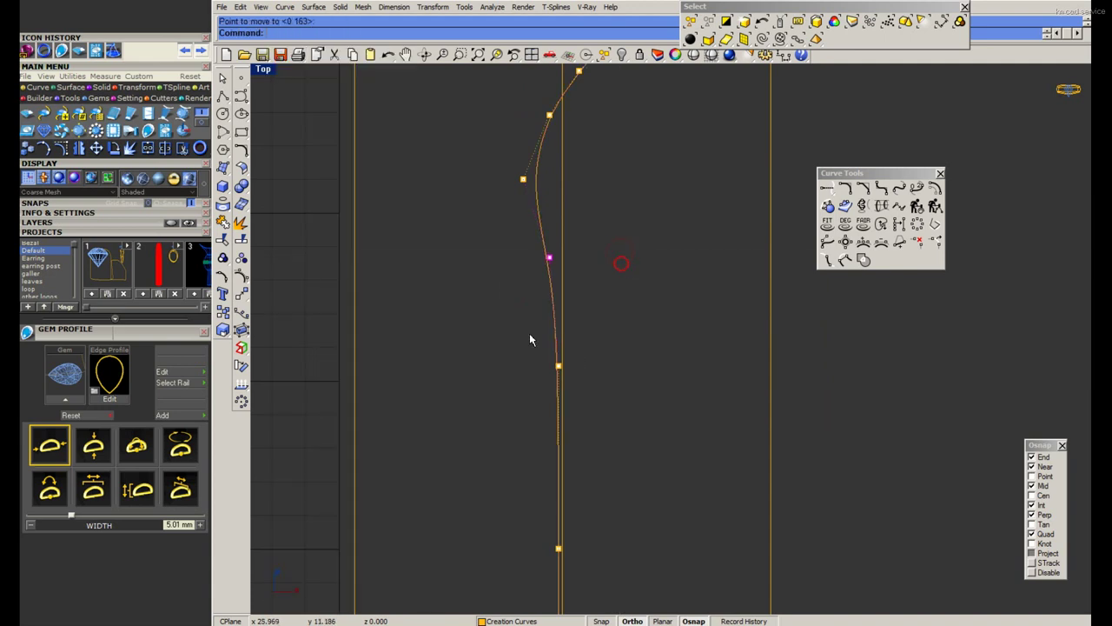
{"action": "key", "text": "Return"}
{"action": "left_click", "coordinate": [529, 338]}
{"action": "left_click", "coordinate": [589, 373]}
{"action": "scroll", "coordinate": [582, 298], "scroll_direction": "down", "scroll_amount": 1}
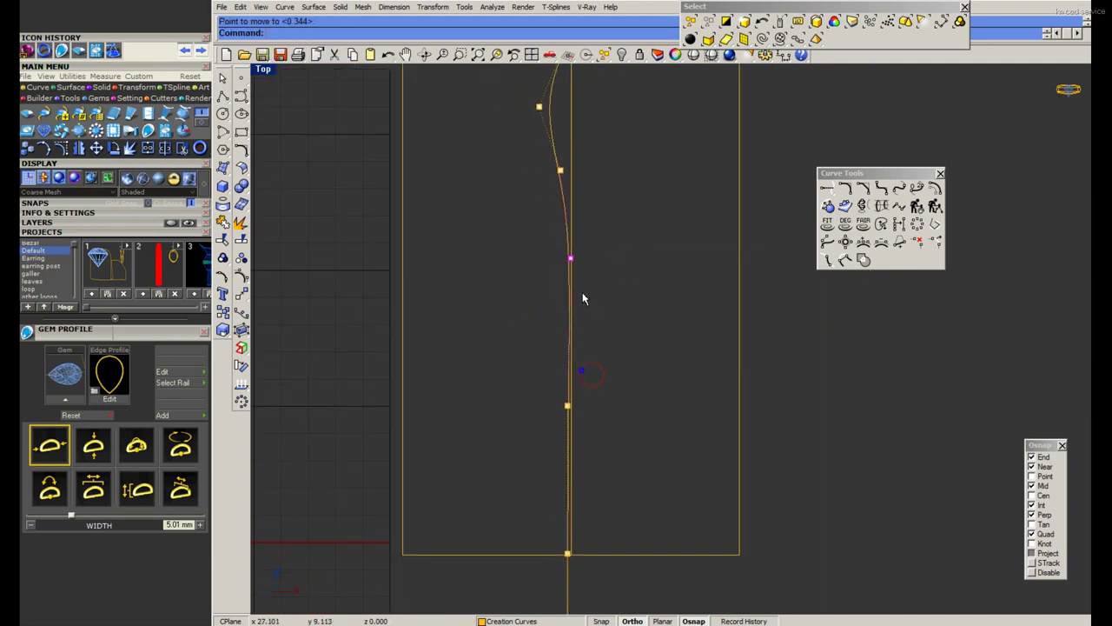
{"action": "scroll", "coordinate": [582, 299], "scroll_direction": "down", "scroll_amount": 2}
Move the lower control points to smooth the bend into the straight tail.
{"action": "left_click_drag", "start_coordinate": [585, 532], "coordinate": [585, 528]}
{"action": "scroll", "coordinate": [598, 309], "scroll_direction": "up", "scroll_amount": 2}
{"action": "key", "text": "Return"}
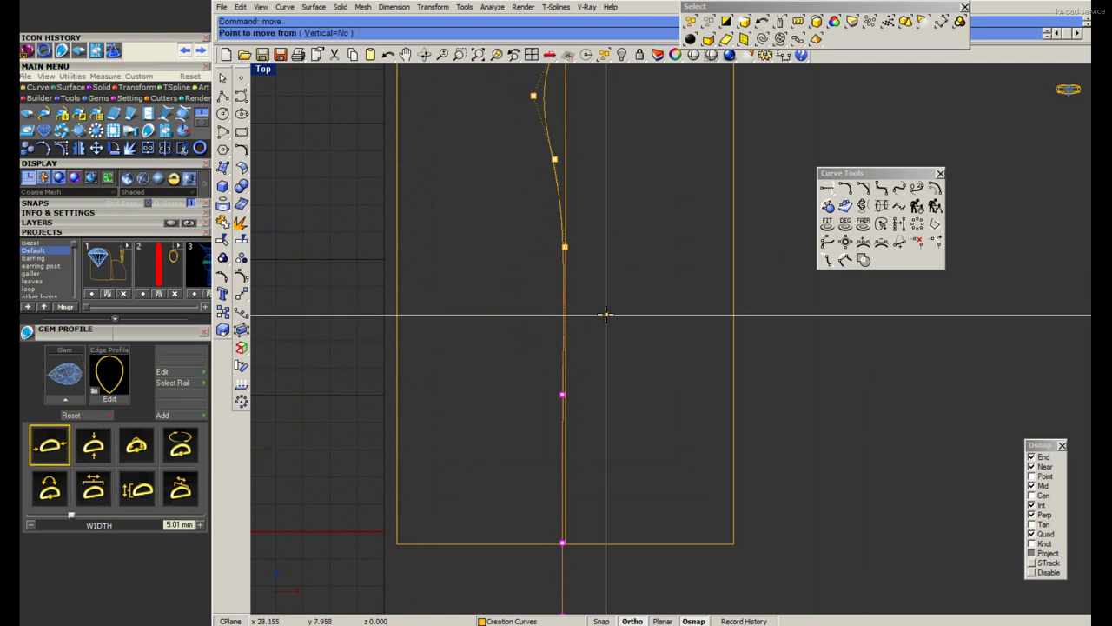
{"action": "left_click", "coordinate": [605, 313]}
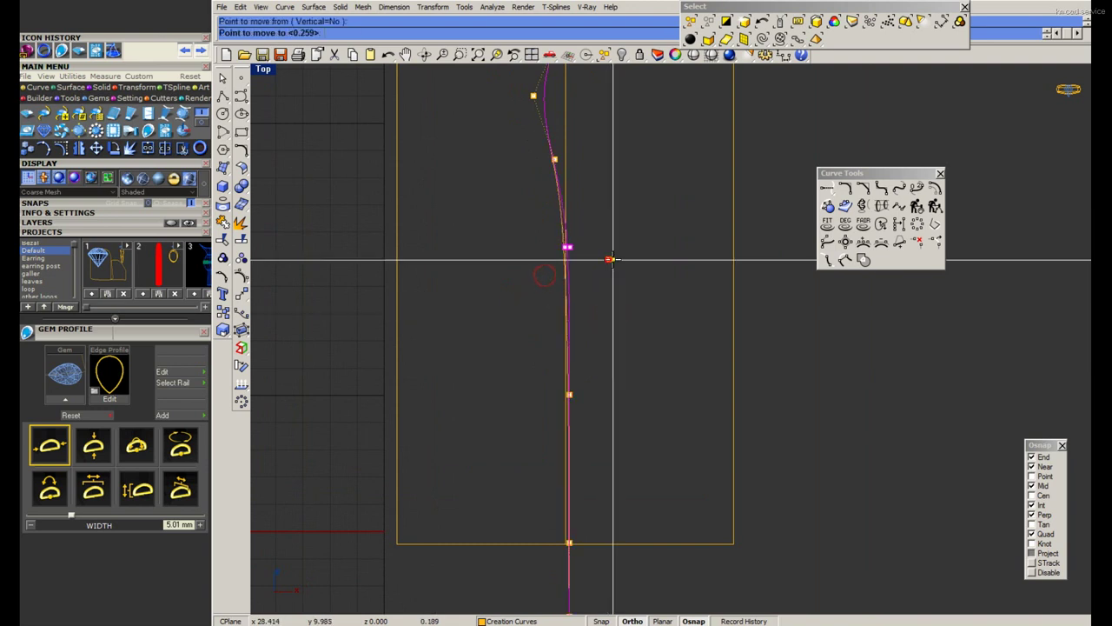
{"action": "mouse_move", "coordinate": [603, 258]}
{"action": "right_mouse_down"}
{"action": "mouse_move", "coordinate": [579, 278]}
{"action": "mouse_move", "coordinate": [591, 254]}
{"action": "right_mouse_up"}
{"action": "left_click", "coordinate": [548, 250]}
{"action": "scroll", "coordinate": [583, 372], "scroll_direction": "down", "scroll_amount": 2}
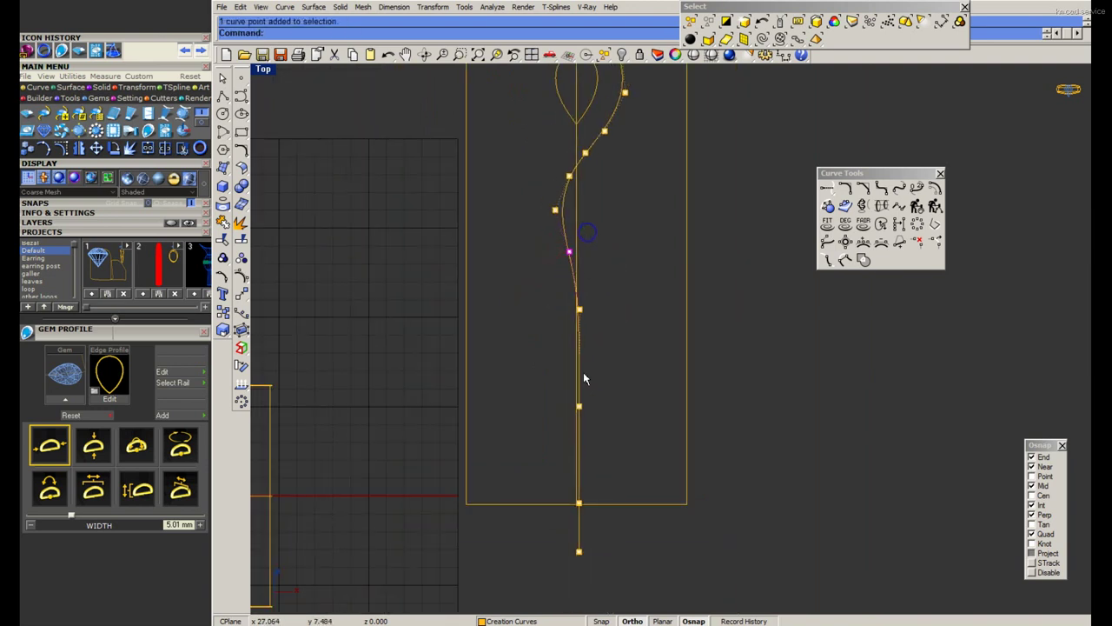
{"action": "scroll", "coordinate": [554, 316], "scroll_direction": "up", "scroll_amount": 1}
{"action": "left_click_drag", "start_coordinate": [541, 273], "coordinate": [601, 591]}
{"action": "scroll", "coordinate": [569, 391], "scroll_direction": "up", "scroll_amount": 3}
{"action": "key", "text": "Return"}
{"action": "left_click", "coordinate": [621, 423]}
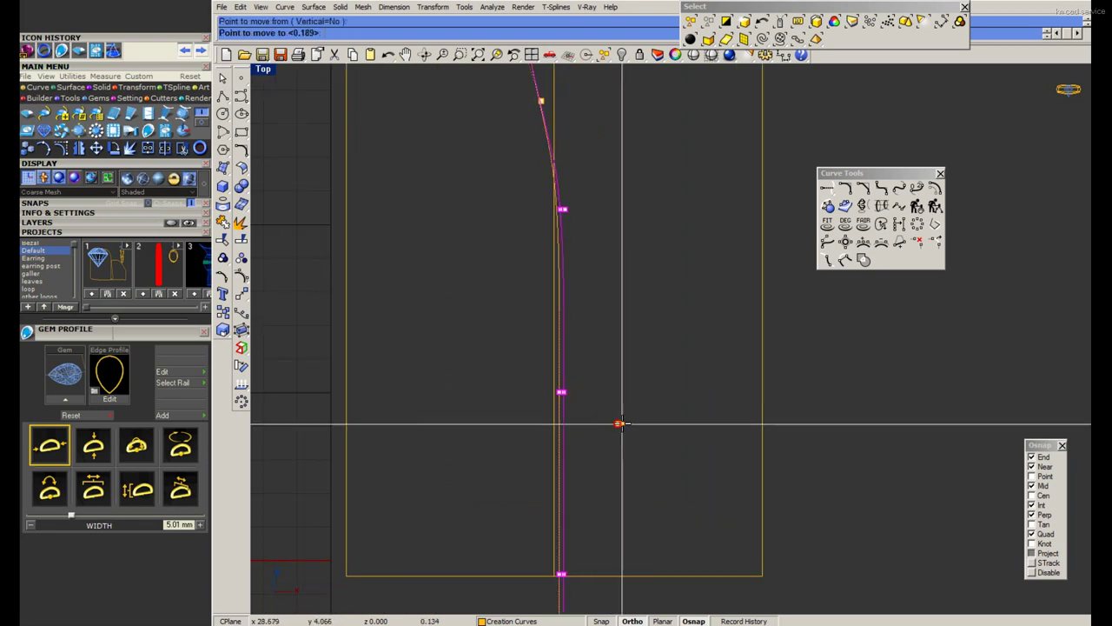
{"action": "scroll", "coordinate": [622, 424], "scroll_direction": "down", "scroll_amount": 2}
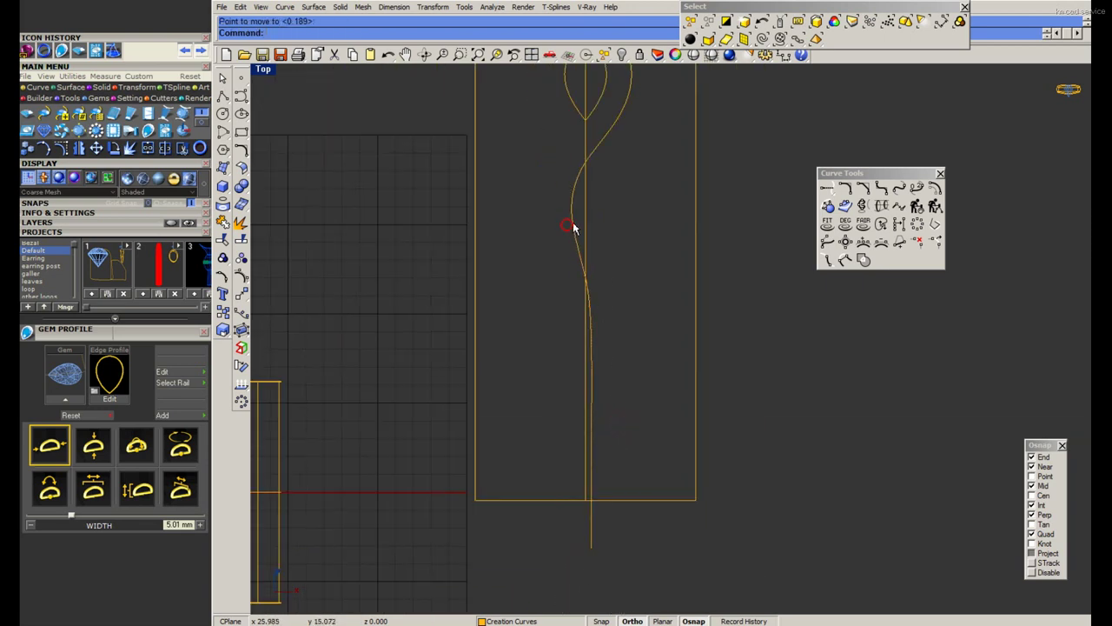
{"action": "right_click_drag", "start_coordinate": [717, 204], "coordinate": [700, 264]}
Offset the shank curve to the left and dimension the gap between the two curves.
{"action": "left_click", "coordinate": [932, 188]}
{"action": "left_click", "coordinate": [515, 405]}
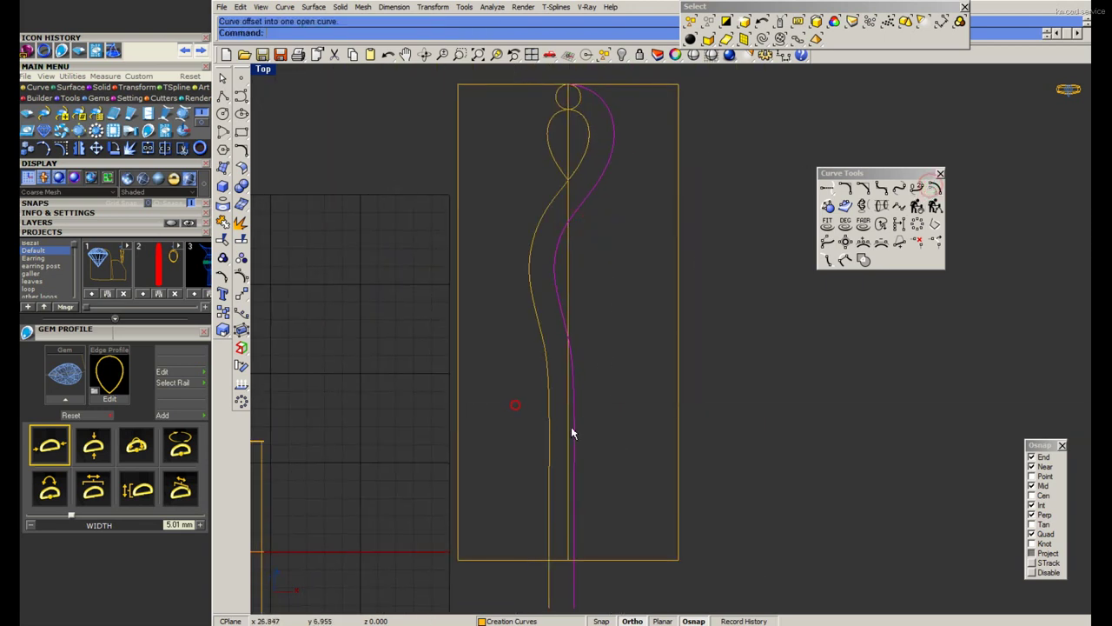
{"action": "left_click", "coordinate": [548, 439]}
{"action": "left_click", "coordinate": [571, 447]}
{"action": "scroll", "coordinate": [568, 514], "scroll_direction": "up", "scroll_amount": 2}
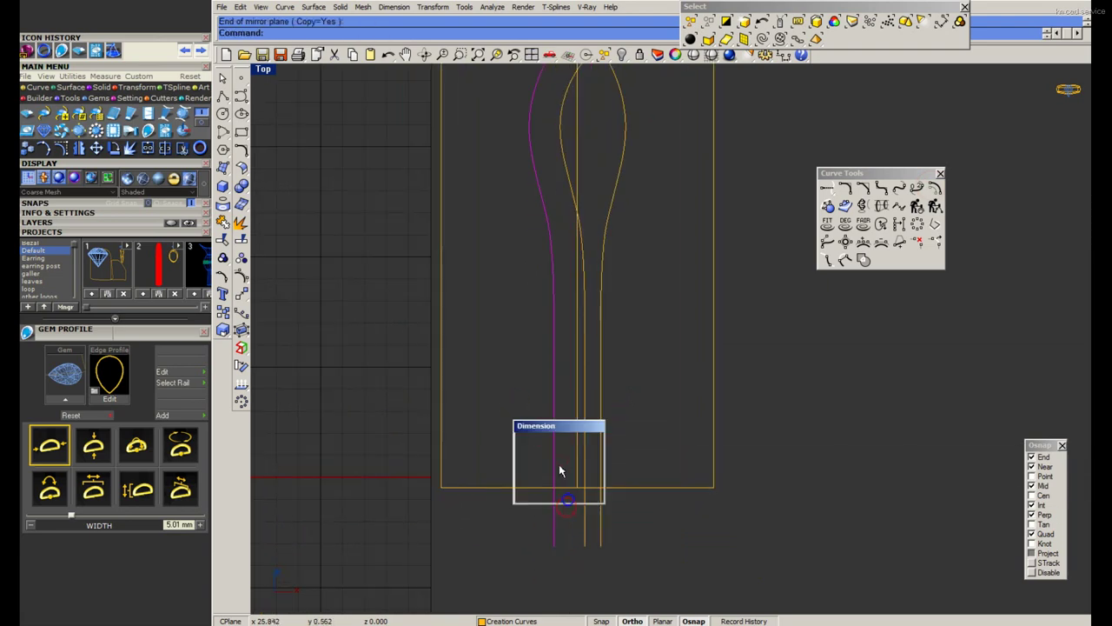
{"action": "middle_click", "coordinate": [570, 449]}
{"action": "left_click", "coordinate": [577, 441]}
{"action": "left_click", "coordinate": [596, 450]}
{"action": "scroll", "coordinate": [609, 342], "scroll_direction": "down", "scroll_amount": 3}
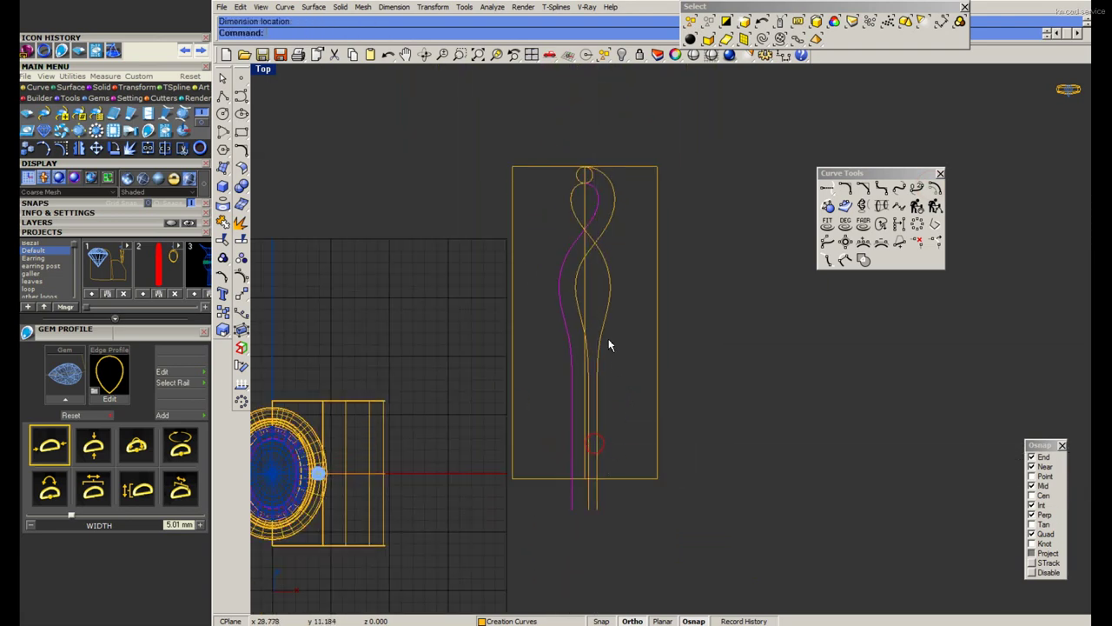
Try a mirror across the centre line, undo it, and restore the accidentally deleted long curve.
{"action": "left_click", "coordinate": [581, 252]}
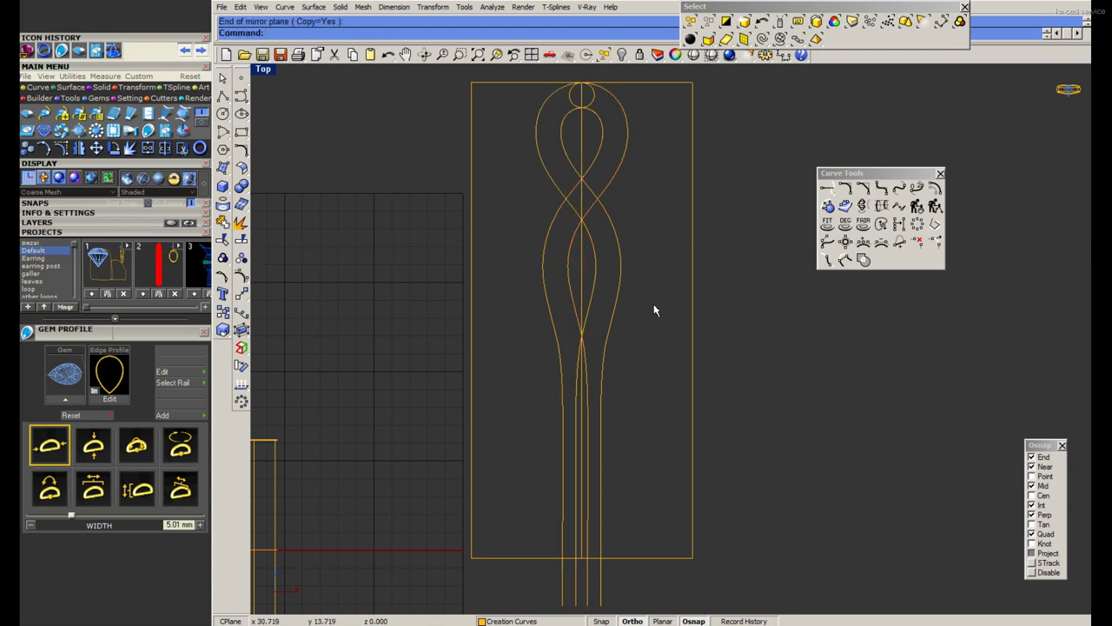
{"action": "key", "text": "ctrl+z"}
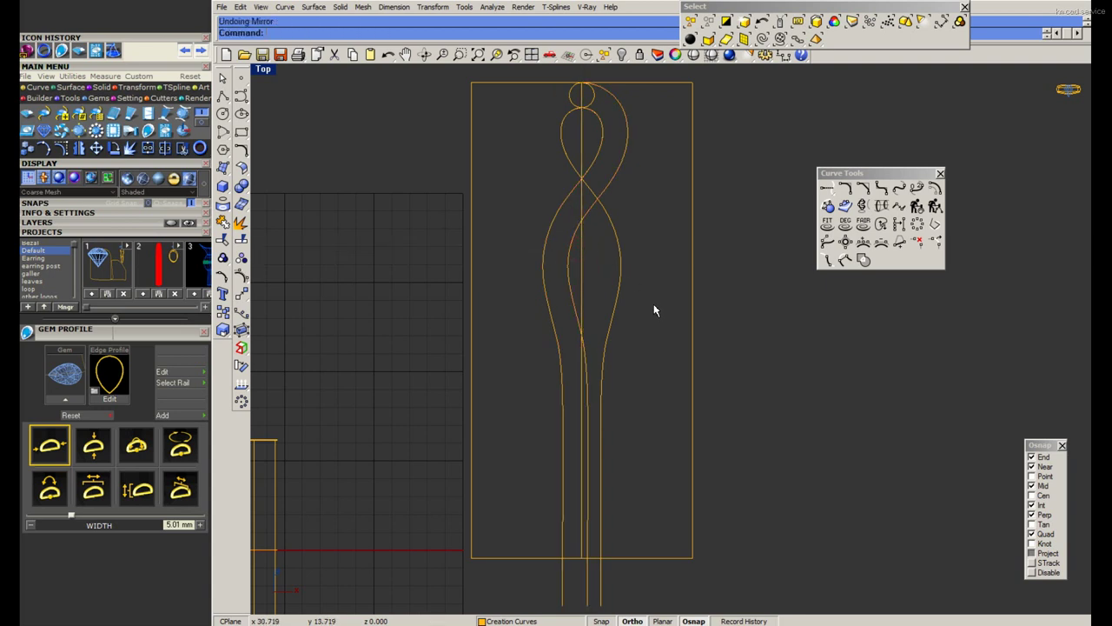
{"action": "left_click", "coordinate": [637, 246]}
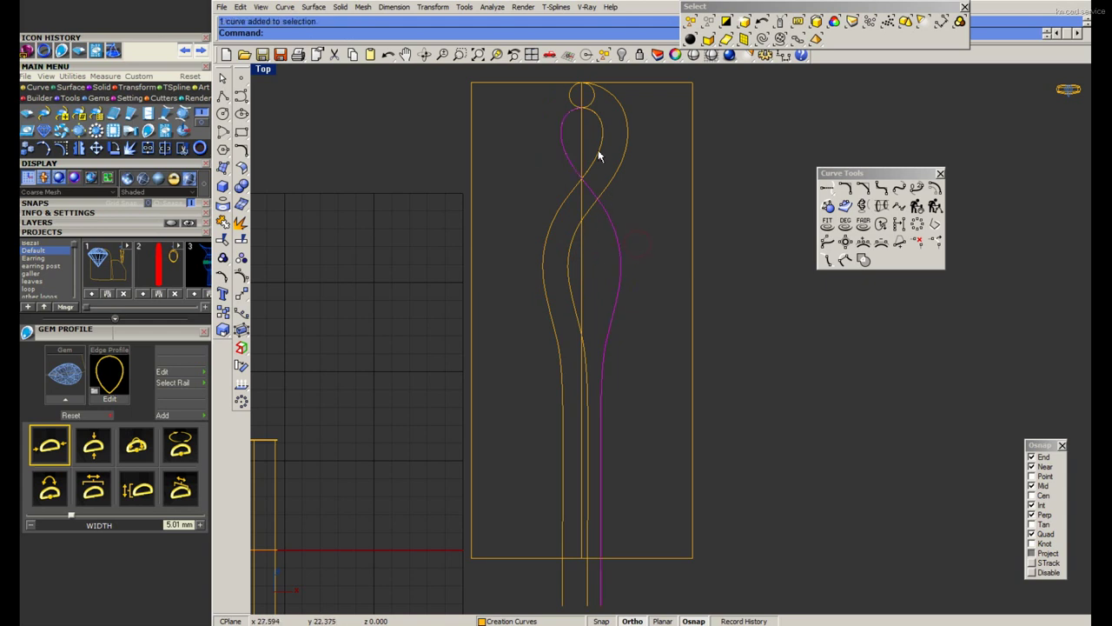
{"action": "key", "text": "Delete"}
{"action": "left_click", "coordinate": [573, 140]}
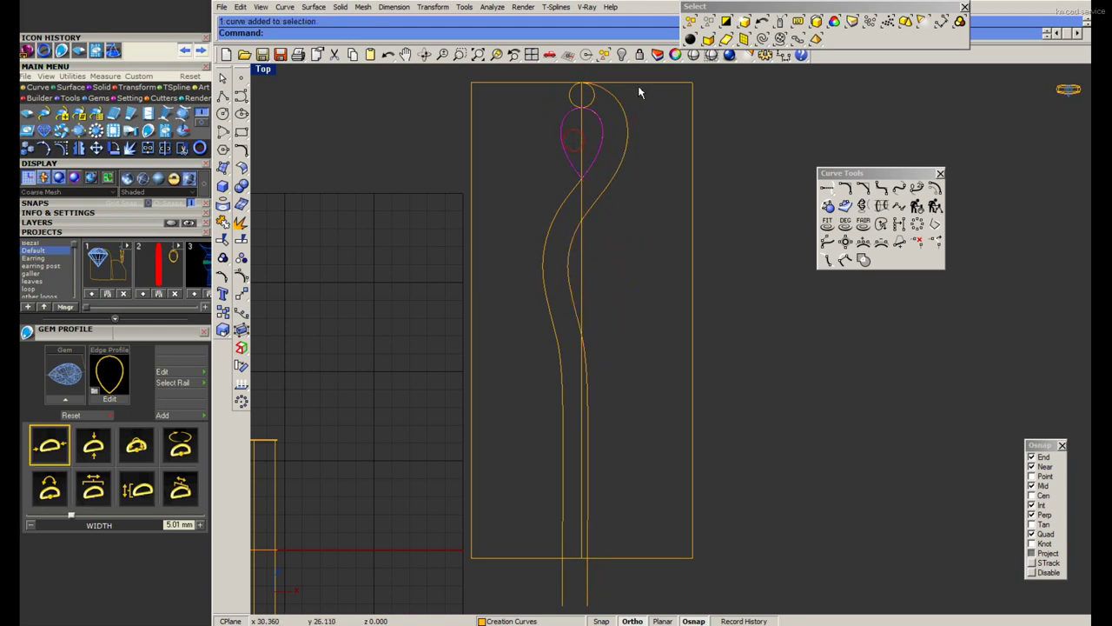
{"action": "key", "text": "ctrl+z"}
{"action": "left_click", "coordinate": [614, 231]}
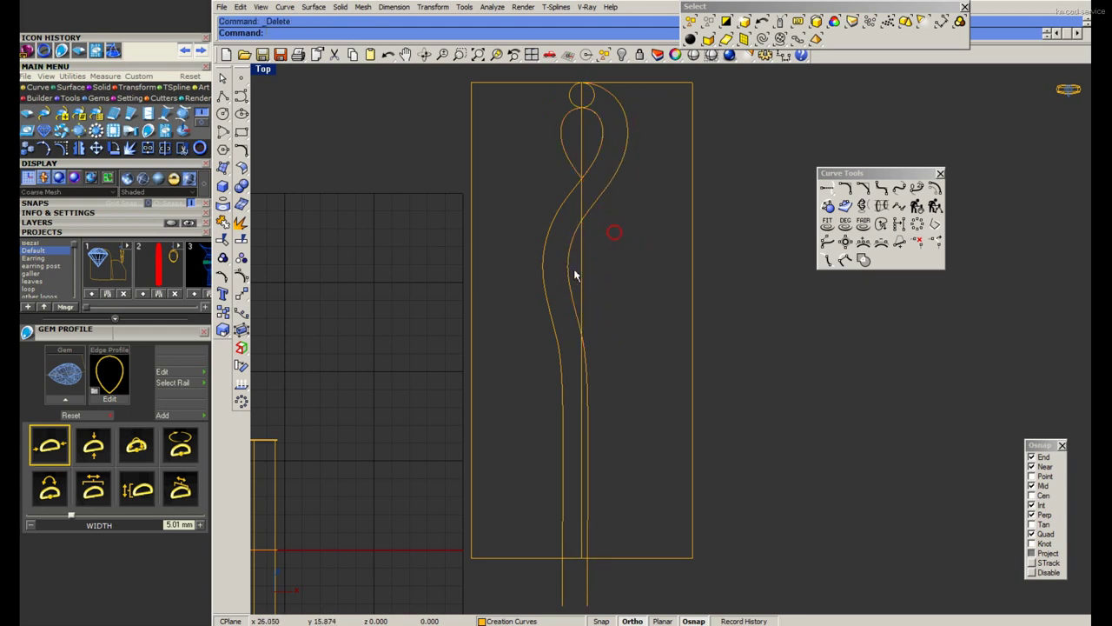
{"action": "right_click_drag", "start_coordinate": [604, 429], "coordinate": [601, 365]}
{"action": "left_click", "coordinate": [638, 458]}
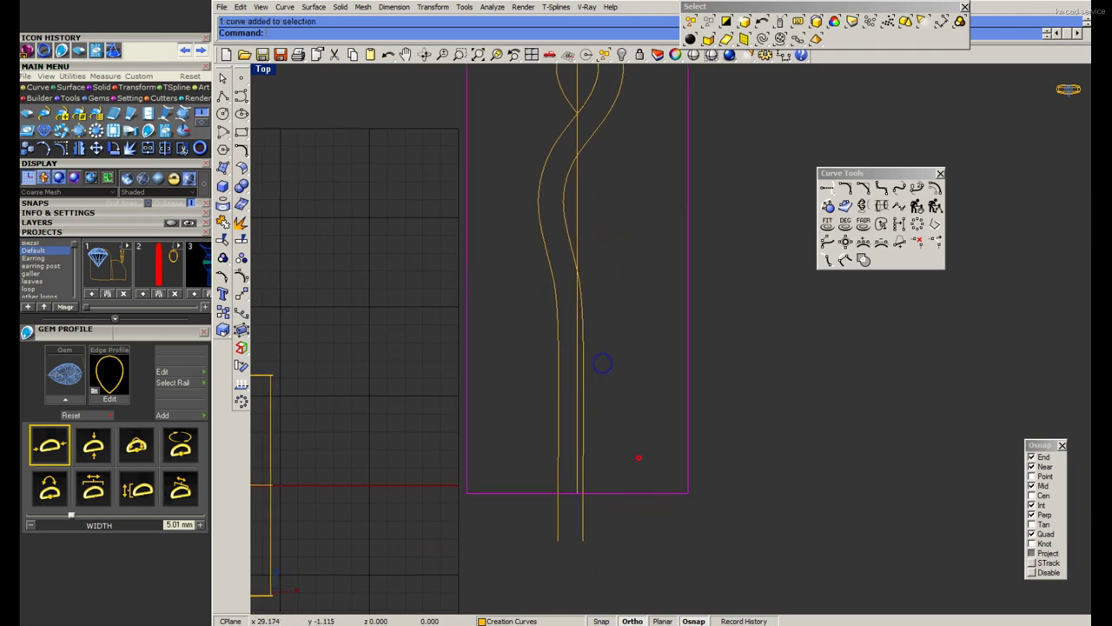
Select all eight curves and rotate copies of them beside the ring.
{"action": "scroll", "coordinate": [603, 455], "scroll_direction": "down", "scroll_amount": 3}
{"action": "left_click_drag", "start_coordinate": [530, 252], "coordinate": [641, 475]}
{"action": "scroll", "coordinate": [600, 491], "scroll_direction": "up", "scroll_amount": 3}
{"action": "left_click", "coordinate": [591, 455]}
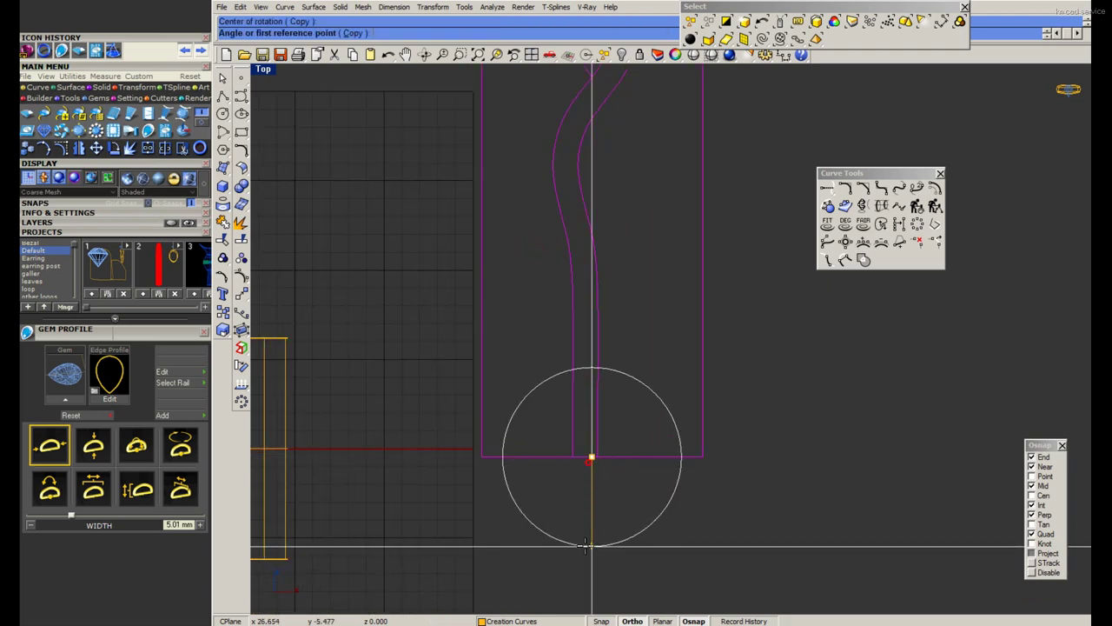
{"action": "left_click", "coordinate": [591, 541]}
{"action": "left_click", "coordinate": [813, 407]}
{"action": "scroll", "coordinate": [667, 370], "scroll_direction": "down", "scroll_amount": 2}
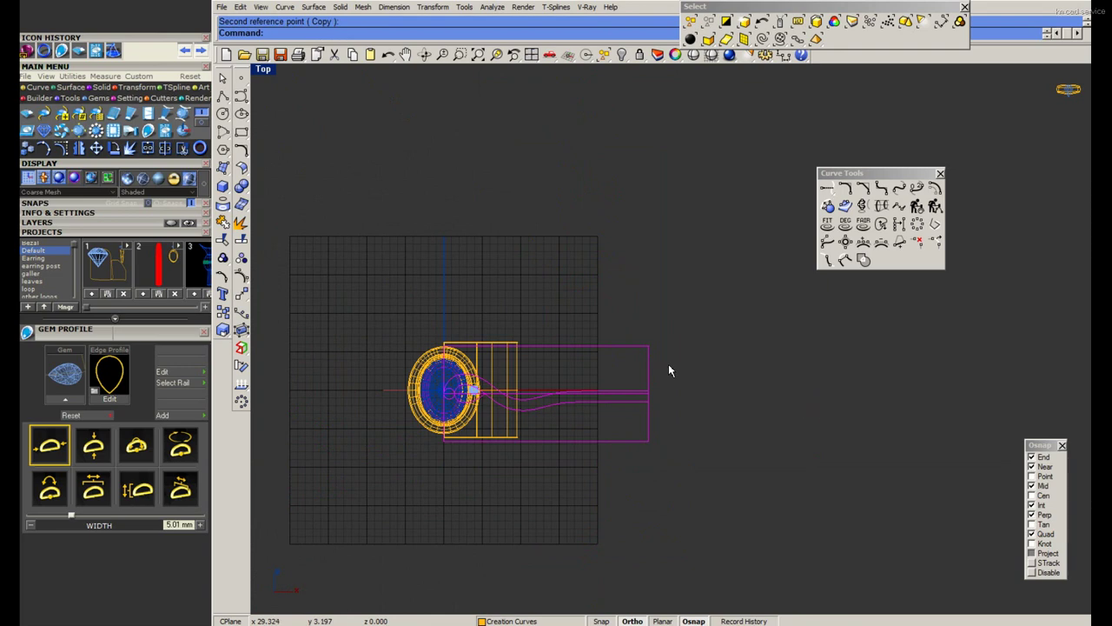
Redo the rotation about the curves' top so they lie horizontally, then maximize the Perspective view.
{"action": "key", "text": "ctrl+z"}
{"action": "scroll", "coordinate": [652, 226], "scroll_direction": "up", "scroll_amount": 2}
{"action": "key", "text": "Return"}
{"action": "left_click", "coordinate": [641, 190]}
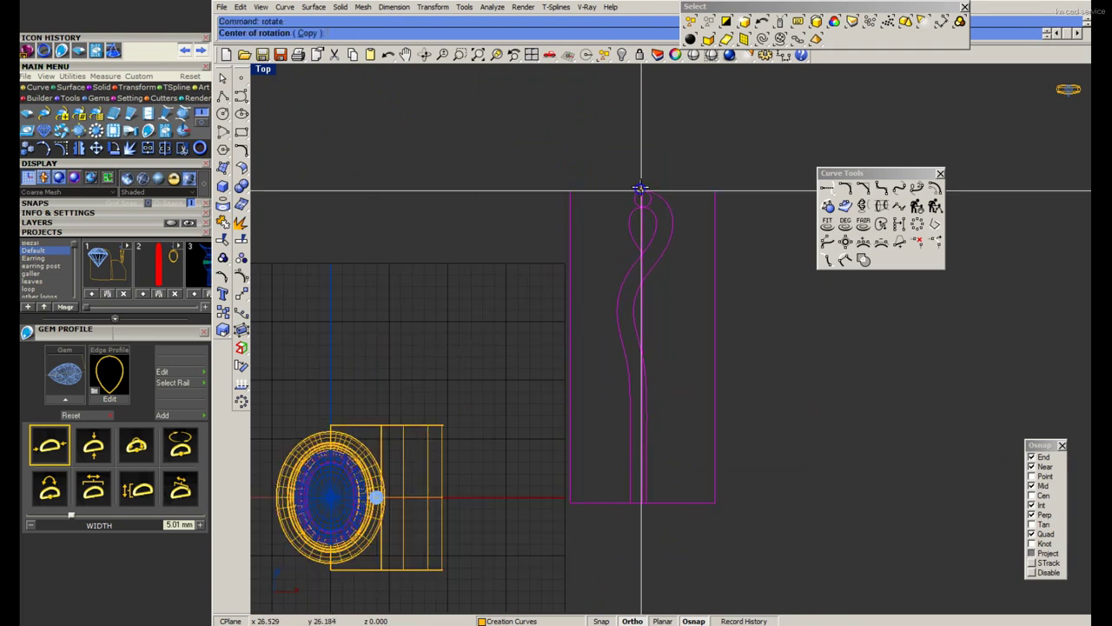
{"action": "left_click", "coordinate": [640, 136]}
{"action": "left_click", "coordinate": [756, 165]}
{"action": "double_click", "coordinate": [270, 71]}
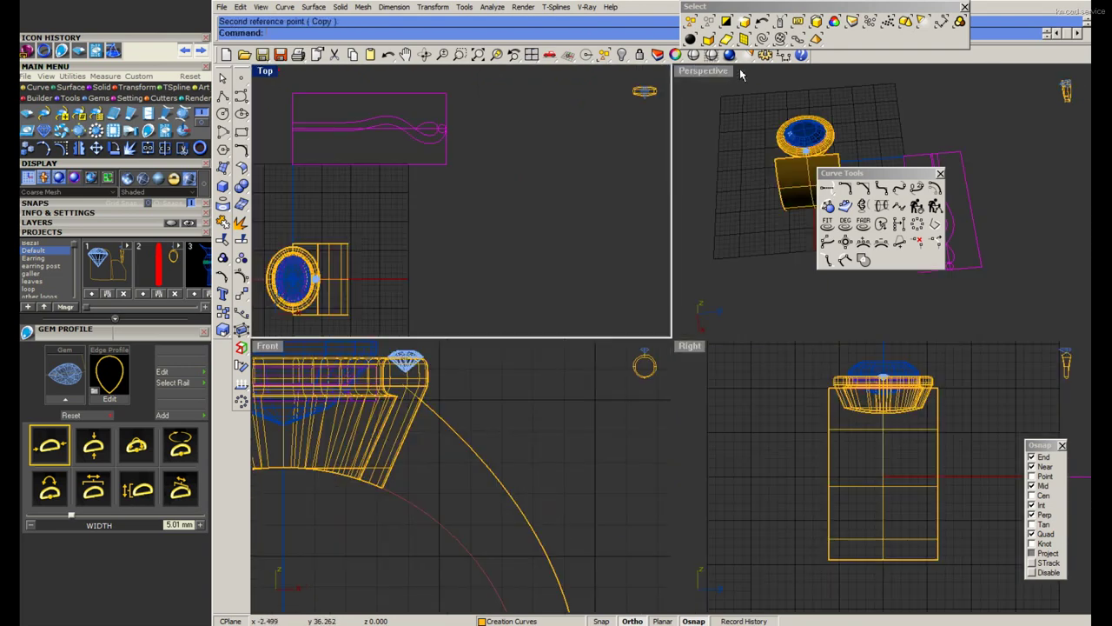
{"action": "double_click", "coordinate": [722, 71]}
Try Apply Curve from the Curve From Object tools, then cancel it.
{"action": "left_click", "coordinate": [223, 202]}
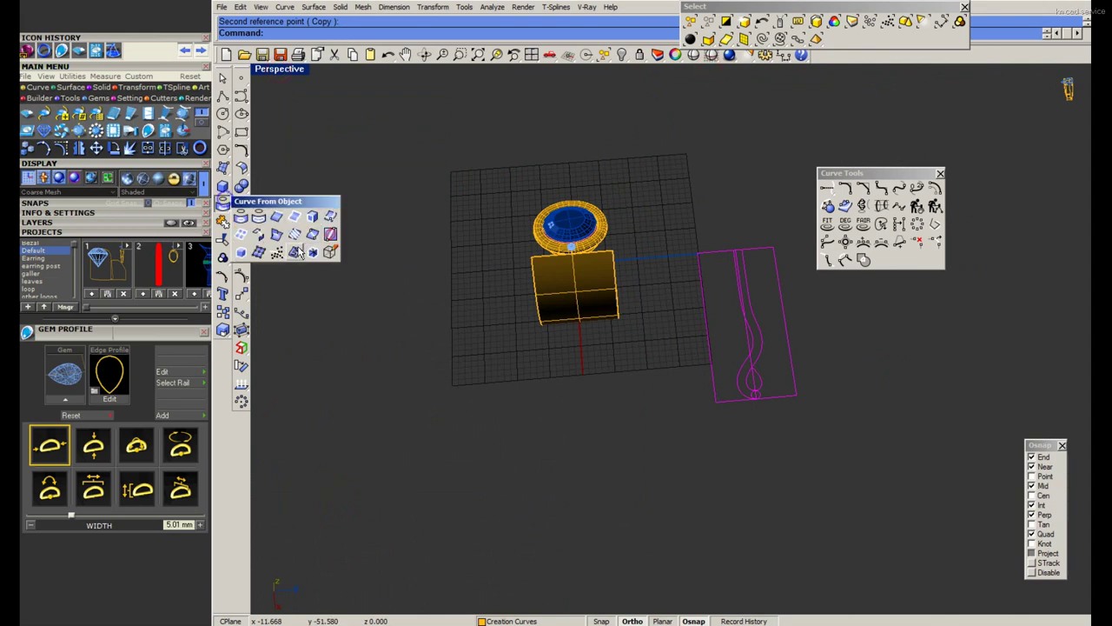
{"action": "left_click", "coordinate": [287, 217]}
{"action": "scroll", "coordinate": [579, 301], "scroll_direction": "up", "scroll_amount": 3}
{"action": "scroll", "coordinate": [559, 228], "scroll_direction": "down", "scroll_amount": 3}
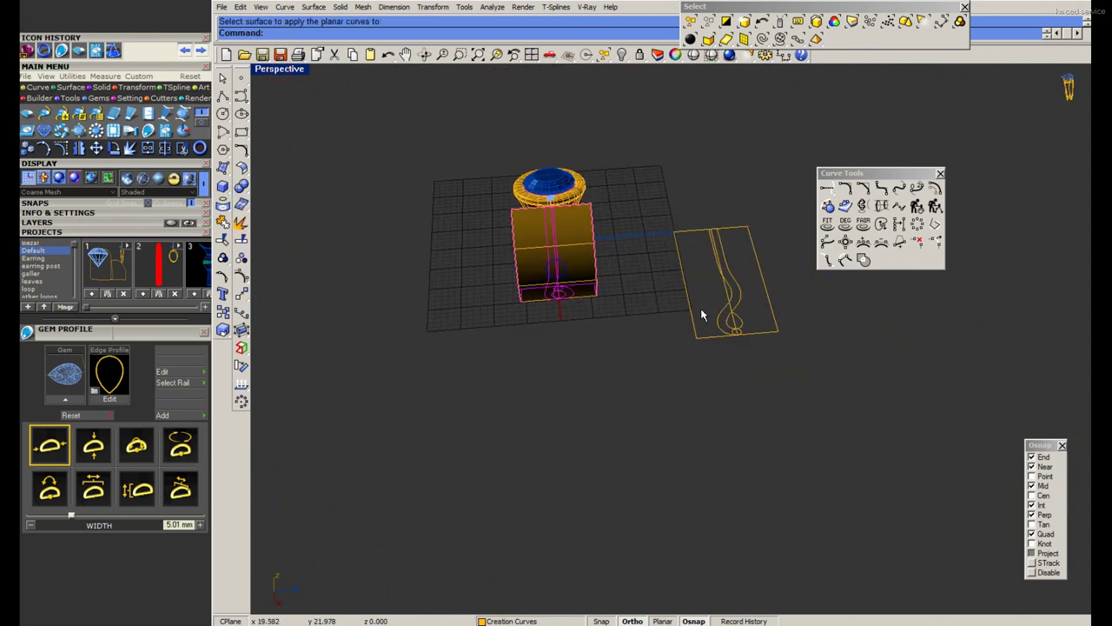
{"action": "key", "text": "Escape"}
Mirror the flat crossover curves in place without keeping a copy.
{"action": "left_click", "coordinate": [753, 275]}
{"action": "type", "text": "mirror"}
{"action": "key", "text": "Return"}
{"action": "left_click", "coordinate": [806, 272]}
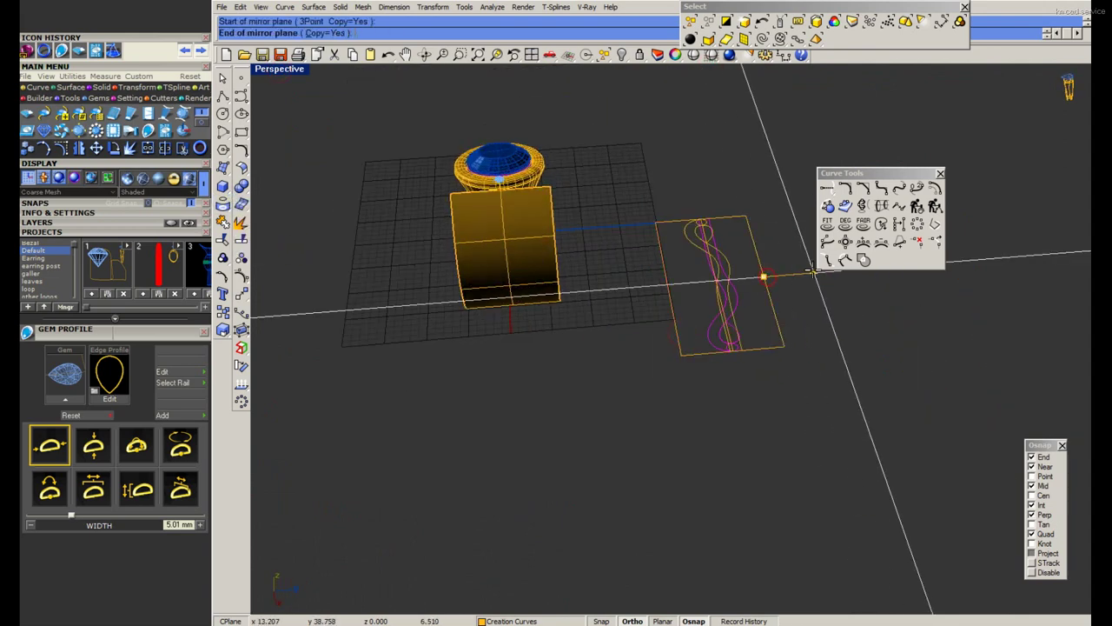
{"action": "left_click", "coordinate": [814, 276]}
{"action": "key", "text": "Return"}
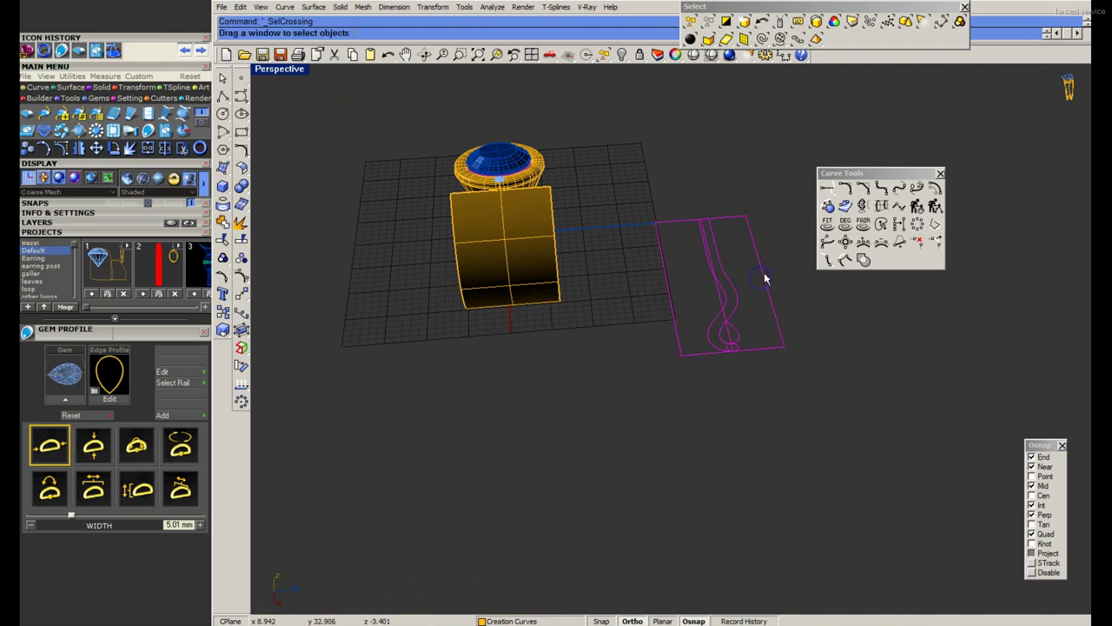
{"action": "key", "text": "Escape"}
{"action": "key", "text": "Return"}
{"action": "left_click", "coordinate": [765, 277]}
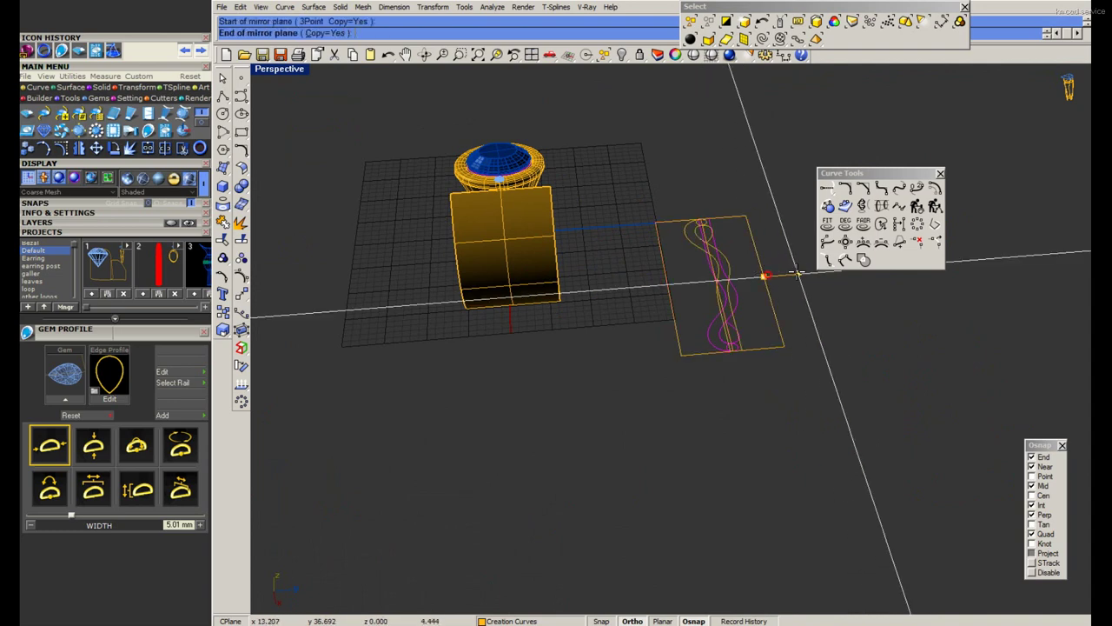
{"action": "type", "text": "c"}
{"action": "key", "text": "Return"}
{"action": "left_click", "coordinate": [524, 355]}
Wrap the flat crossover curves onto the ring band surface with Apply Curve.
{"action": "left_click", "coordinate": [224, 212]}
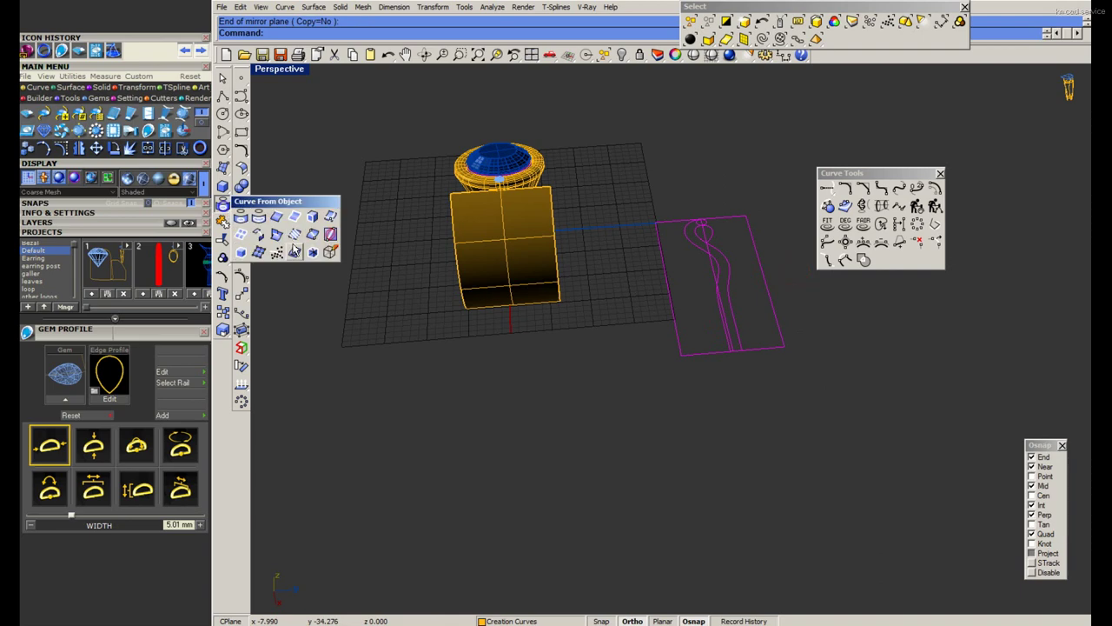
{"action": "left_click", "coordinate": [295, 250]}
{"action": "scroll", "coordinate": [495, 222], "scroll_direction": "up", "scroll_amount": 2}
{"action": "right_click_drag", "start_coordinate": [542, 257], "coordinate": [548, 231]}
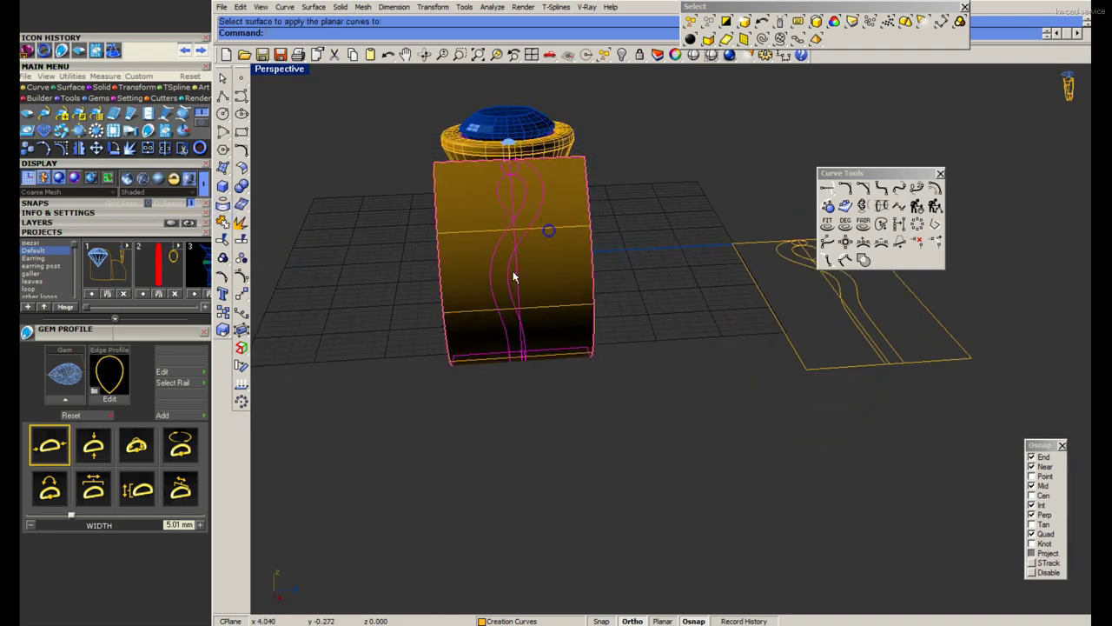
{"action": "left_click", "coordinate": [512, 268]}
{"action": "left_click", "coordinate": [497, 258]}
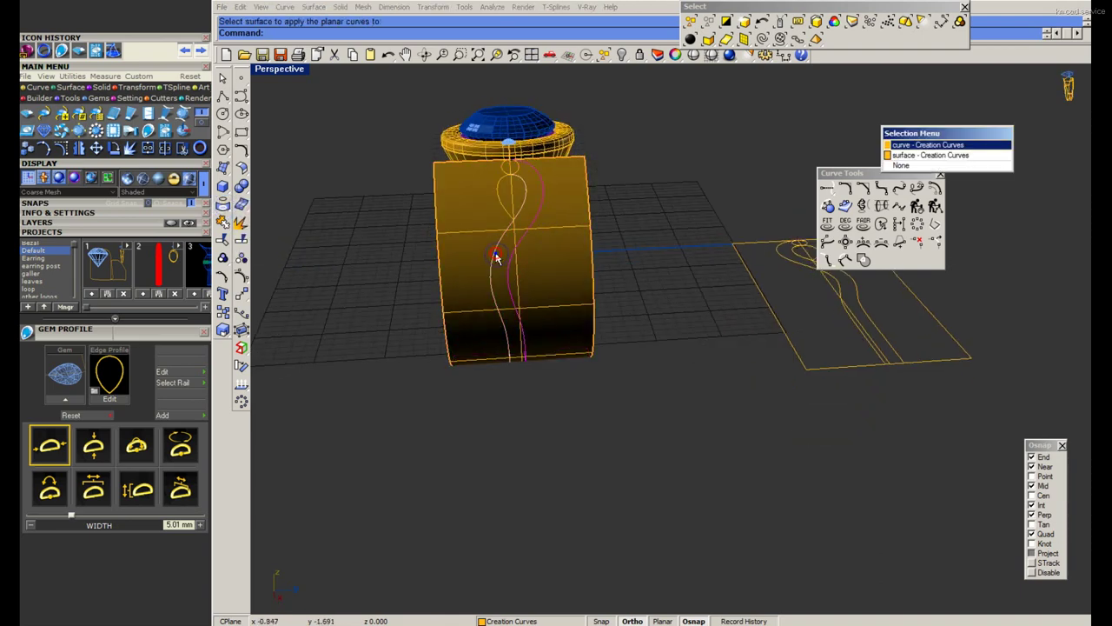
Mirror the wrapped curves across the band's centre and hide the band surface.
{"action": "key", "text": "Return"}
{"action": "left_click", "coordinate": [536, 420]}
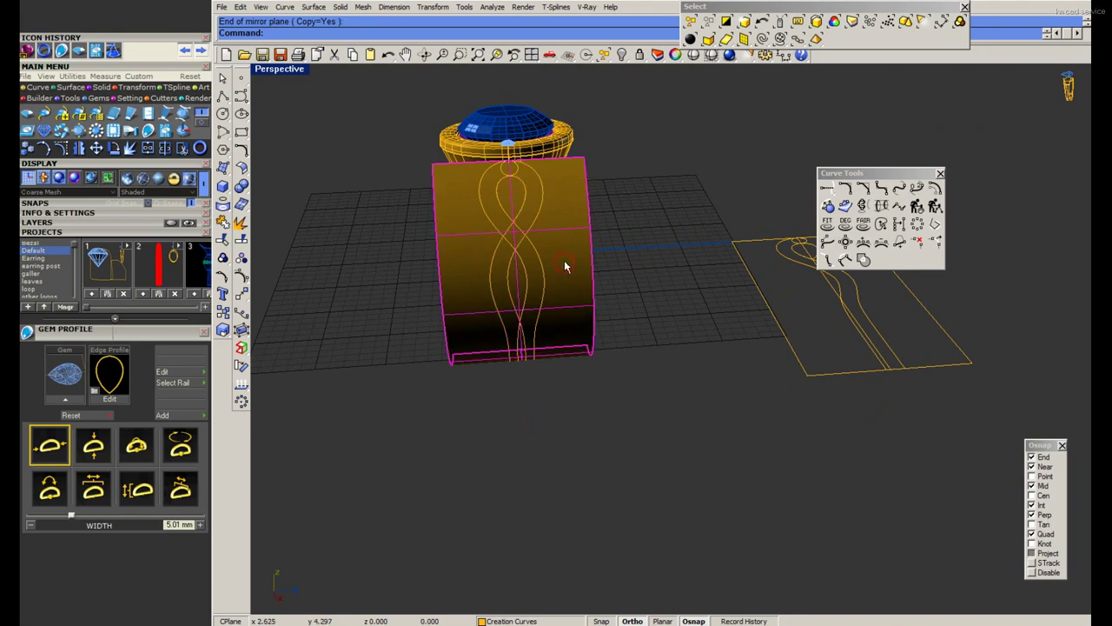
{"action": "key", "text": "ctrl+h"}
{"action": "mouse_move", "coordinate": [565, 265]}
{"action": "right_mouse_down"}
{"action": "mouse_move", "coordinate": [579, 300]}
{"action": "mouse_move", "coordinate": [606, 280]}
{"action": "mouse_move", "coordinate": [610, 205]}
{"action": "mouse_move", "coordinate": [508, 224]}
{"action": "right_mouse_up"}
{"action": "left_click", "coordinate": [241, 79]}
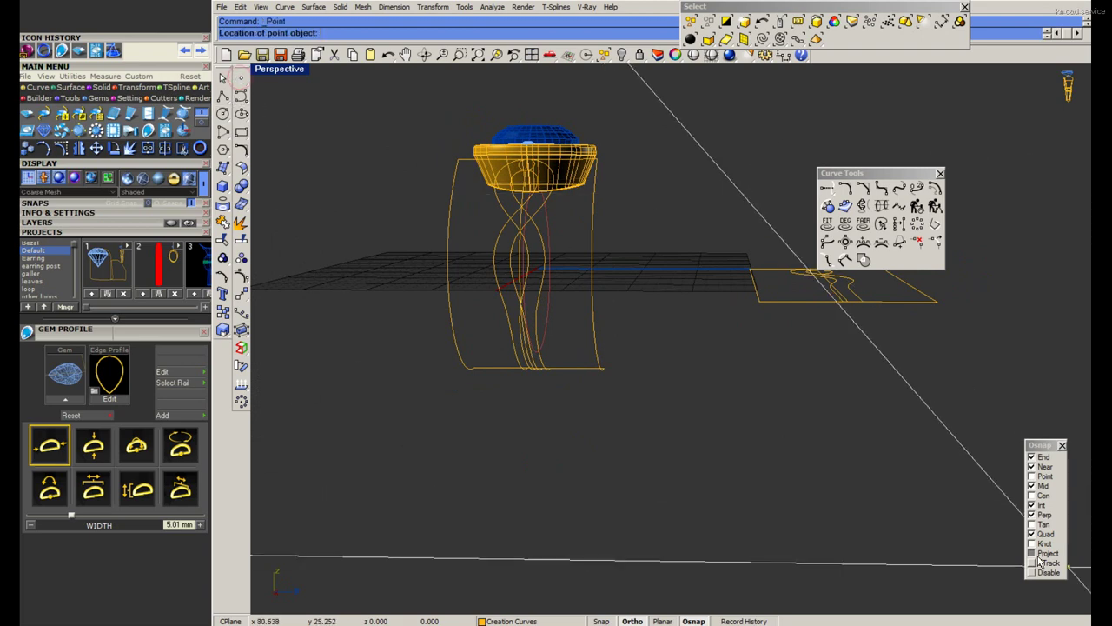
Place a point where the wrapped curves cross.
{"action": "scroll", "coordinate": [521, 261], "scroll_direction": "up", "scroll_amount": 3}
{"action": "mouse_move", "coordinate": [541, 287]}
{"action": "right_mouse_down"}
{"action": "mouse_move", "coordinate": [532, 312]}
{"action": "mouse_move", "coordinate": [547, 315]}
{"action": "right_mouse_up"}
{"action": "left_click", "coordinate": [556, 330]}
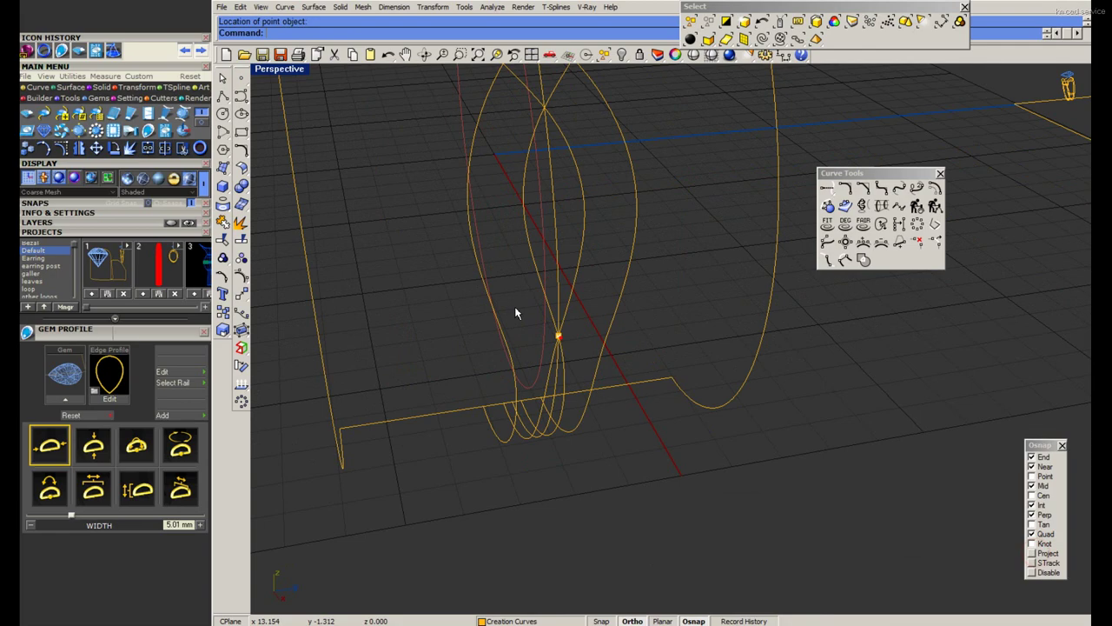
Show all four views, glance at the reference ring photo, and enlarge the perspective view.
{"action": "double_click", "coordinate": [276, 68]}
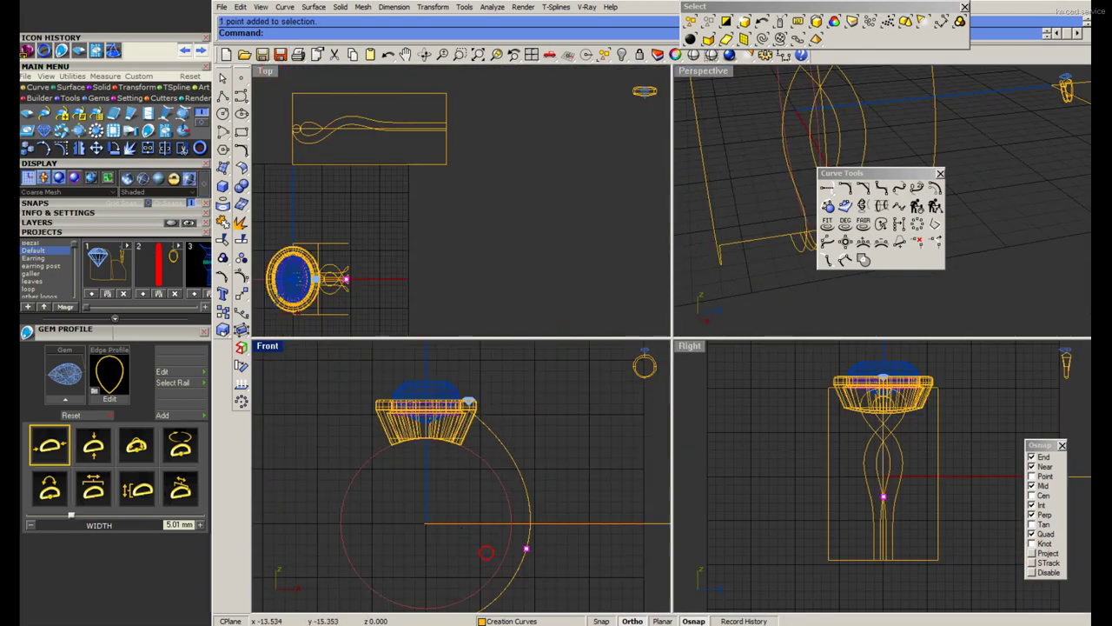
{"action": "key", "text": "alt+Tab"}
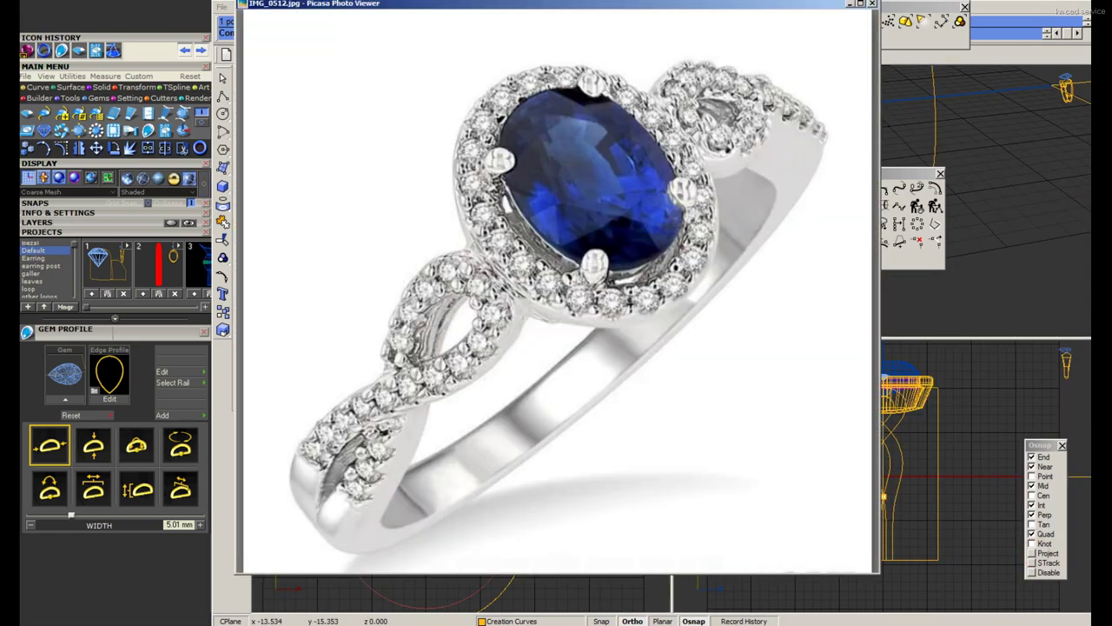
{"action": "key", "text": "alt+Tab"}
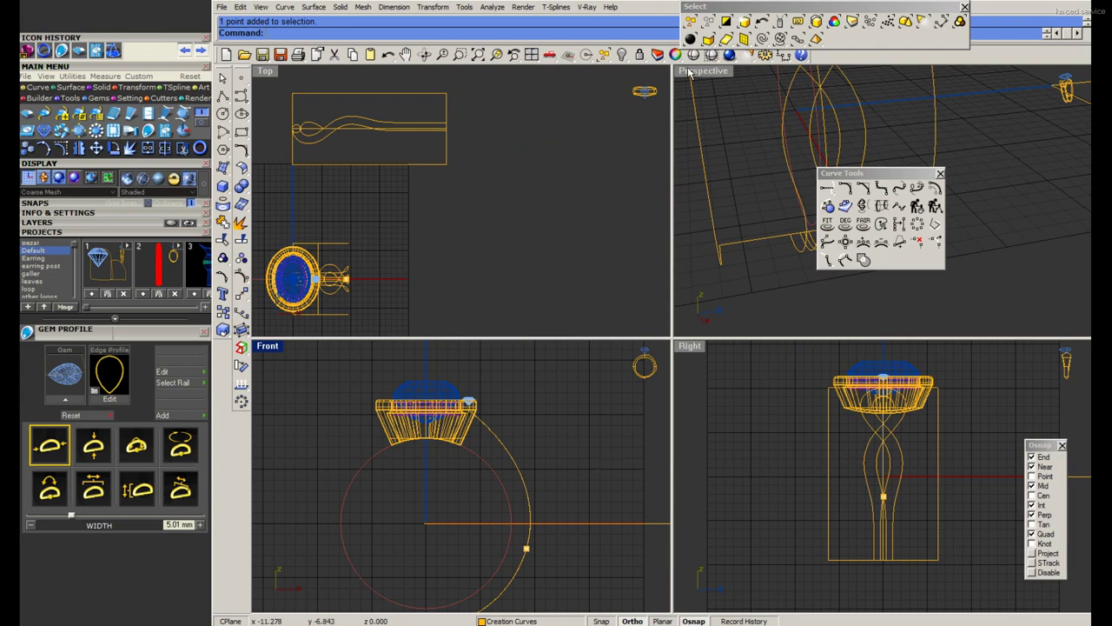
{"action": "double_click", "coordinate": [689, 73]}
{"action": "right_click_drag", "start_coordinate": [650, 373], "coordinate": [629, 316]}
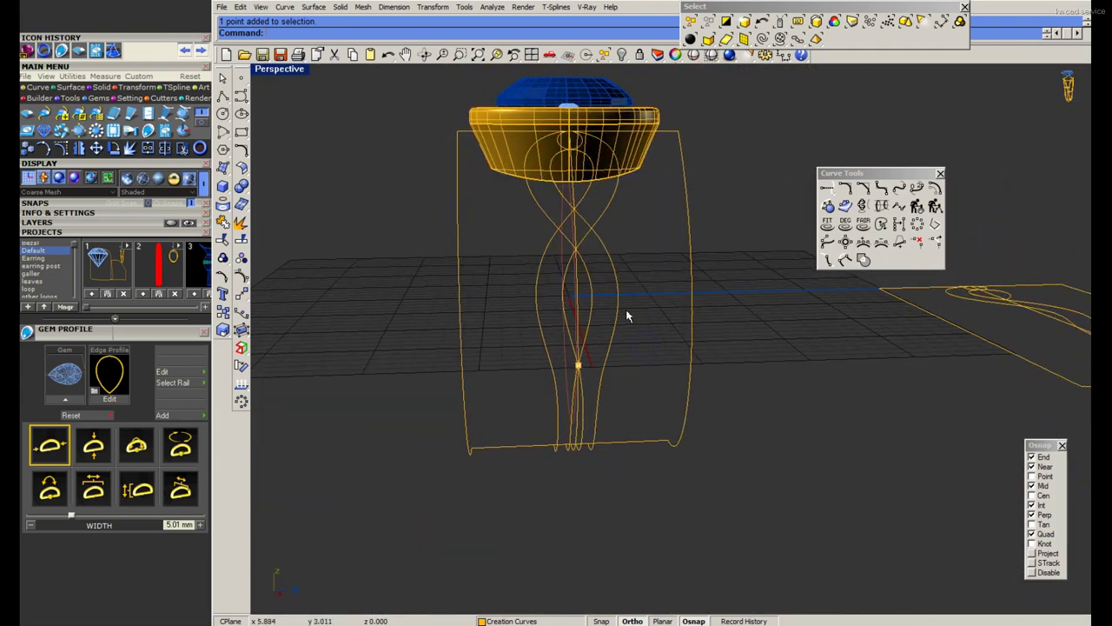
Recheck the reference photo, then undo the mirrored and wrapped curves.
{"action": "key", "text": "alt+Tab"}
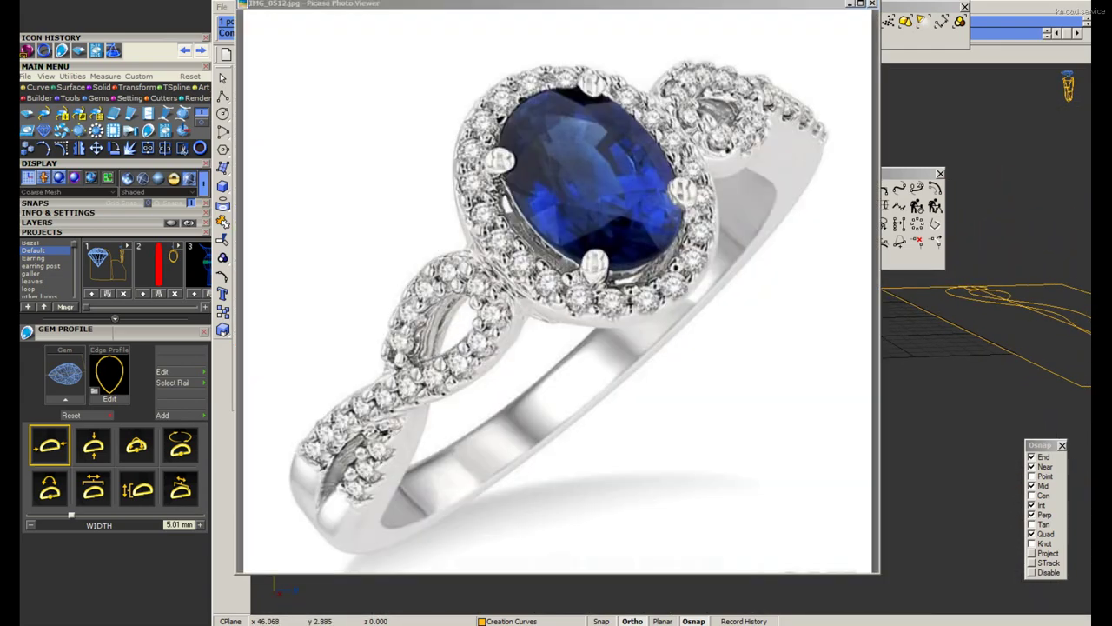
{"action": "right_click", "coordinate": [850, 541]}
{"action": "key", "text": "Escape"}
{"action": "left_click", "coordinate": [850, 3]}
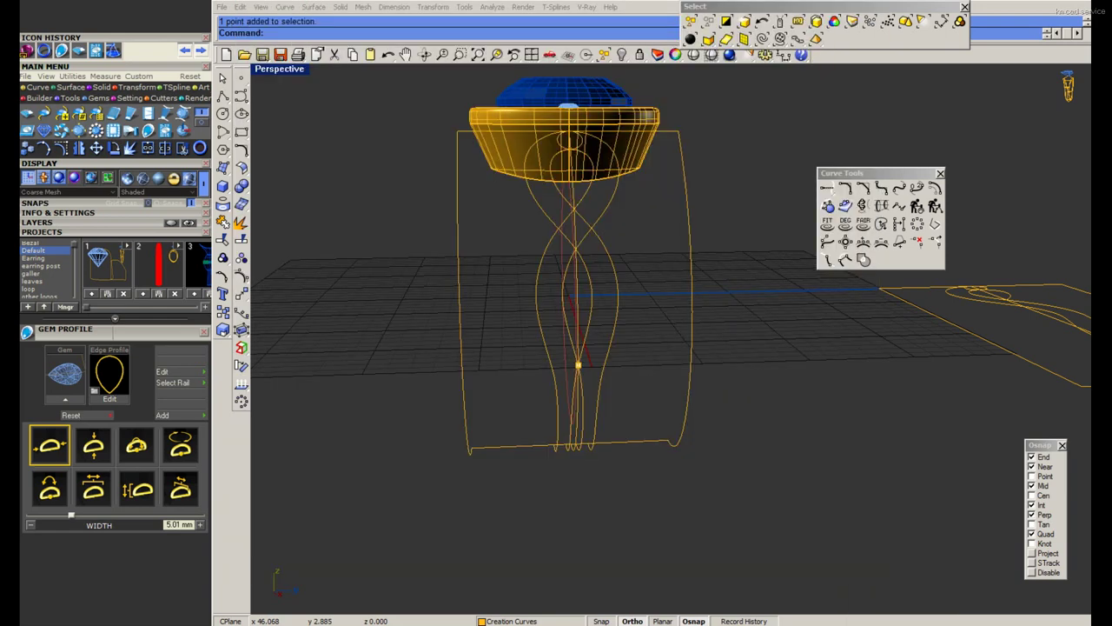
{"action": "mouse_move", "coordinate": [584, 333]}
{"action": "right_mouse_down"}
{"action": "mouse_move", "coordinate": [646, 355]}
{"action": "mouse_move", "coordinate": [526, 316]}
{"action": "right_mouse_up"}
{"action": "key", "text": "ctrl+z"}
Import Default_4.3dm from the Projects strip and restore the four-viewport layout.
{"action": "right_click_drag", "start_coordinate": [595, 288], "coordinate": [727, 310]}
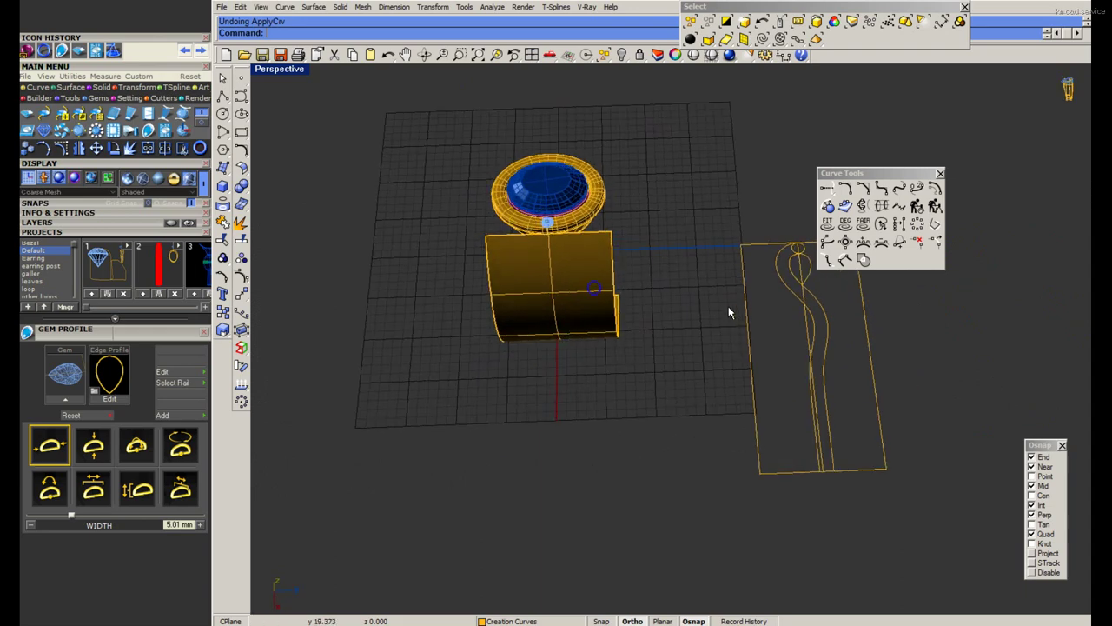
{"action": "scroll", "coordinate": [629, 303], "scroll_direction": "up", "scroll_amount": 3}
{"action": "scroll", "coordinate": [604, 179], "scroll_direction": "up", "scroll_amount": 2}
{"action": "scroll", "coordinate": [652, 200], "scroll_direction": "up", "scroll_amount": 2}
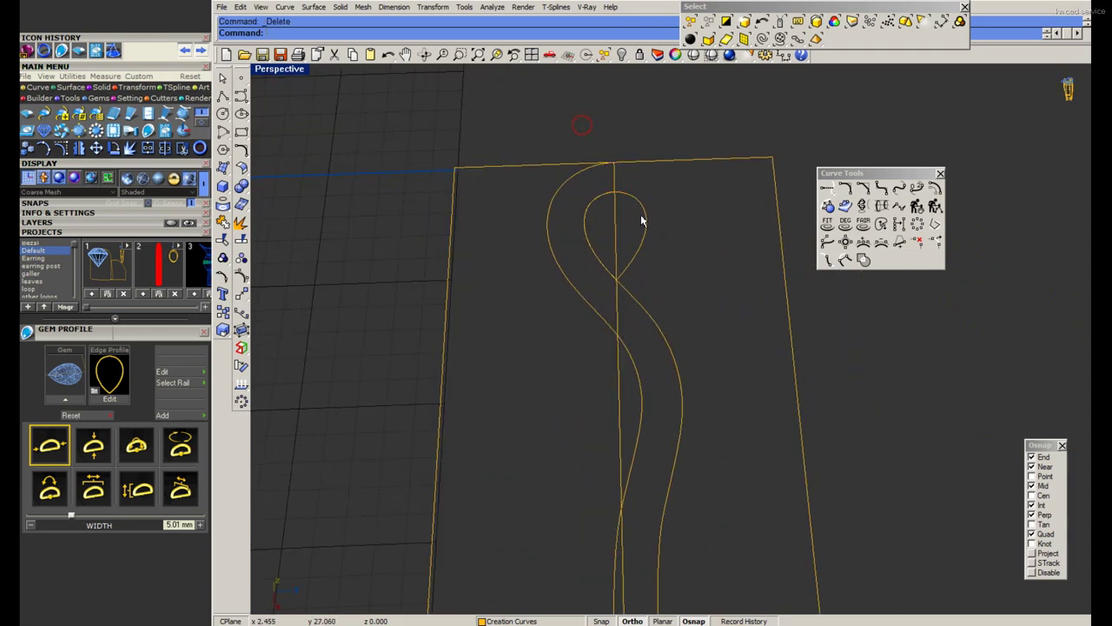
{"action": "scroll", "coordinate": [642, 221], "scroll_direction": "down", "scroll_amount": 2}
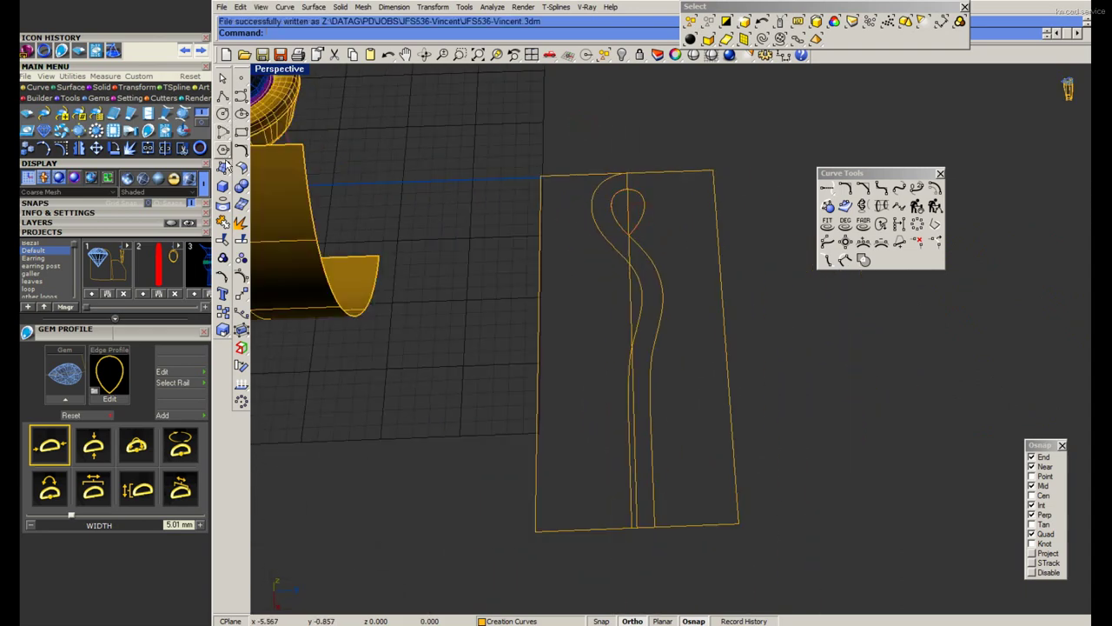
{"action": "left_click", "coordinate": [207, 309]}
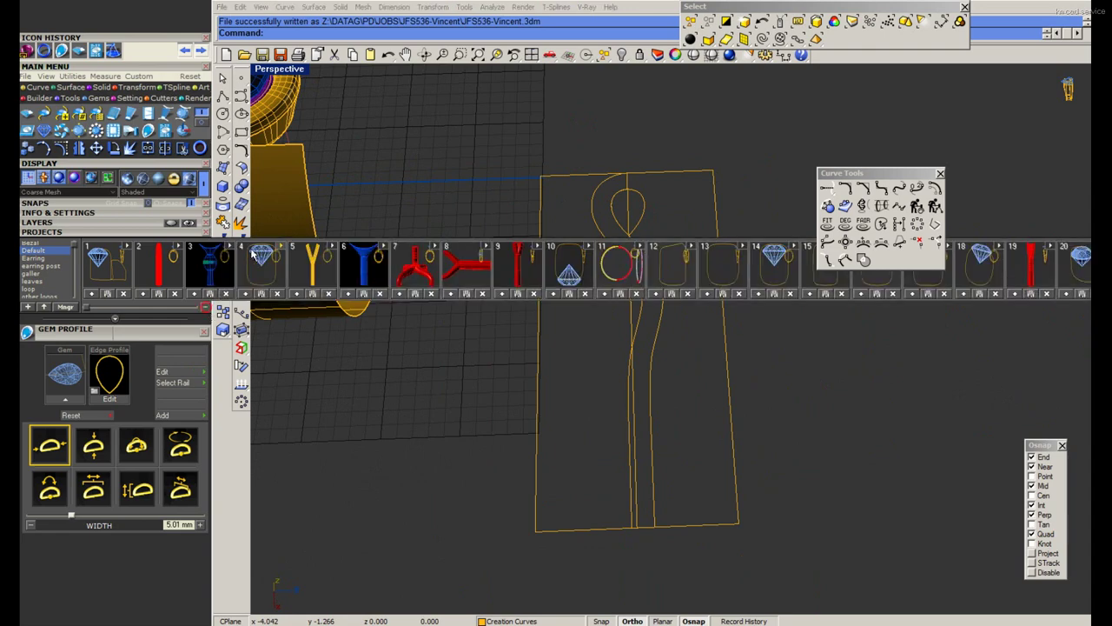
{"action": "left_click", "coordinate": [280, 249]}
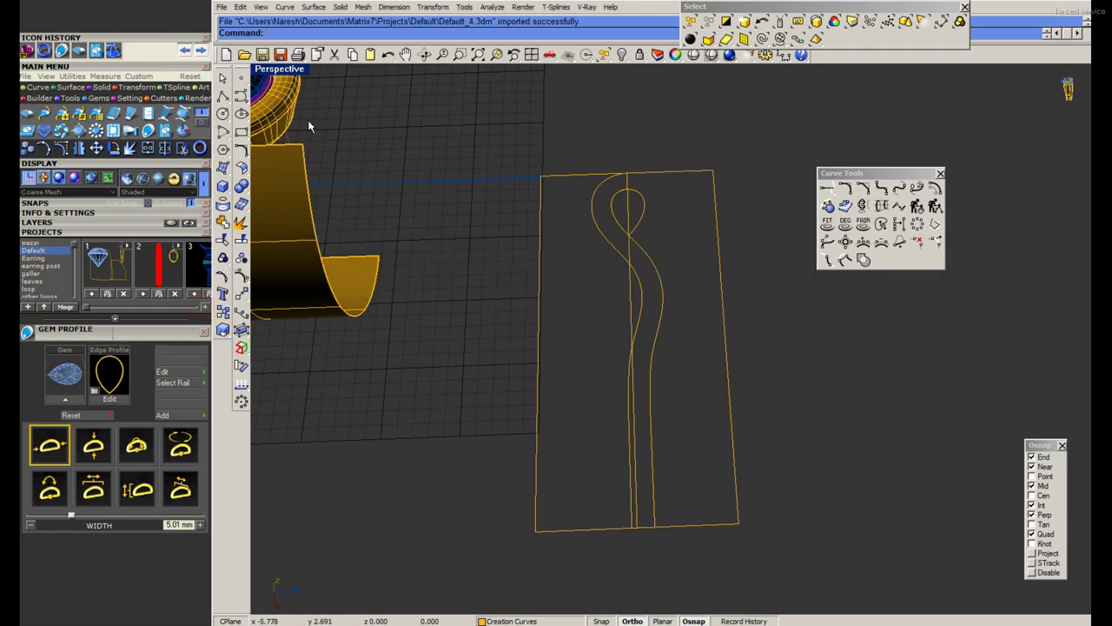
{"action": "double_click", "coordinate": [291, 69]}
{"action": "scroll", "coordinate": [469, 401], "scroll_direction": "up", "scroll_amount": 3}
Move the imported gem right in front view, delete it, then restore it.
{"action": "left_click_drag", "start_coordinate": [476, 380], "coordinate": [617, 397]}
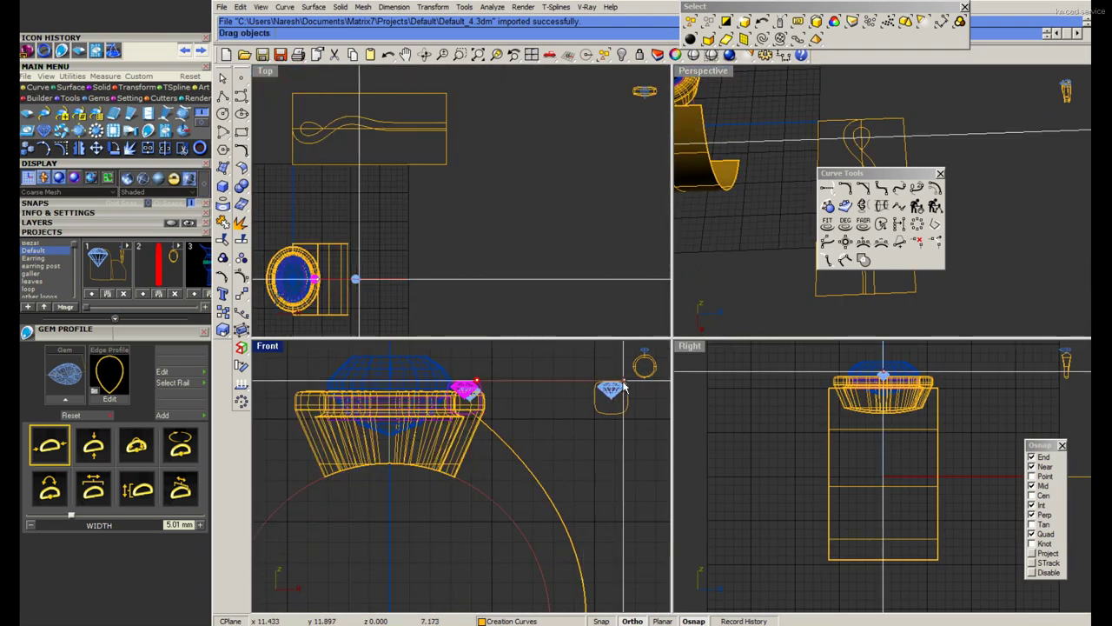
{"action": "key", "text": "Delete"}
{"action": "scroll", "coordinate": [631, 405], "scroll_direction": "up", "scroll_amount": 5}
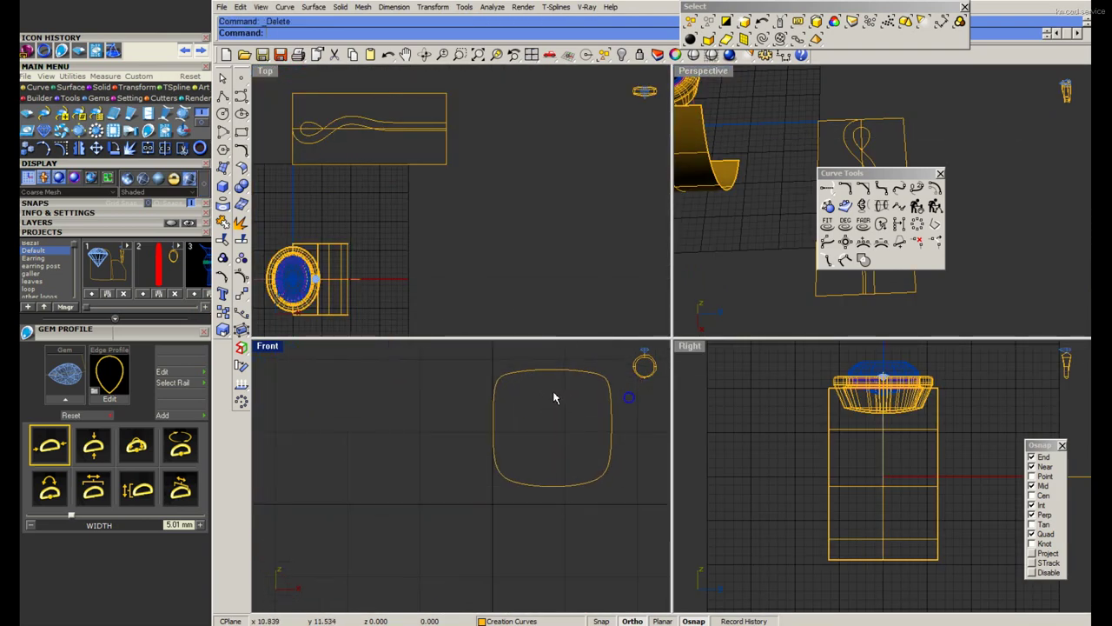
{"action": "key", "text": "ctrl+z"}
Select the vertical cut plane and start a trim, then undo the cut plane.
{"action": "scroll", "coordinate": [628, 435], "scroll_direction": "up", "scroll_amount": 2}
{"action": "left_click_drag", "start_coordinate": [633, 434], "coordinate": [585, 474]}
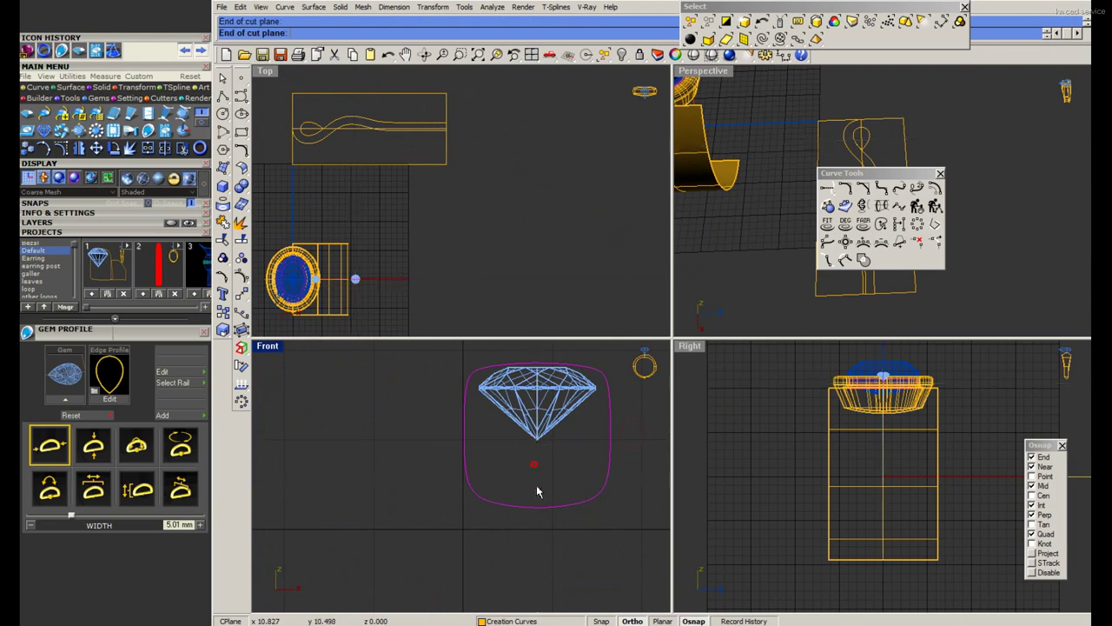
{"action": "left_click", "coordinate": [536, 476]}
{"action": "type", "text": "tr"}
{"action": "key", "text": "Return"}
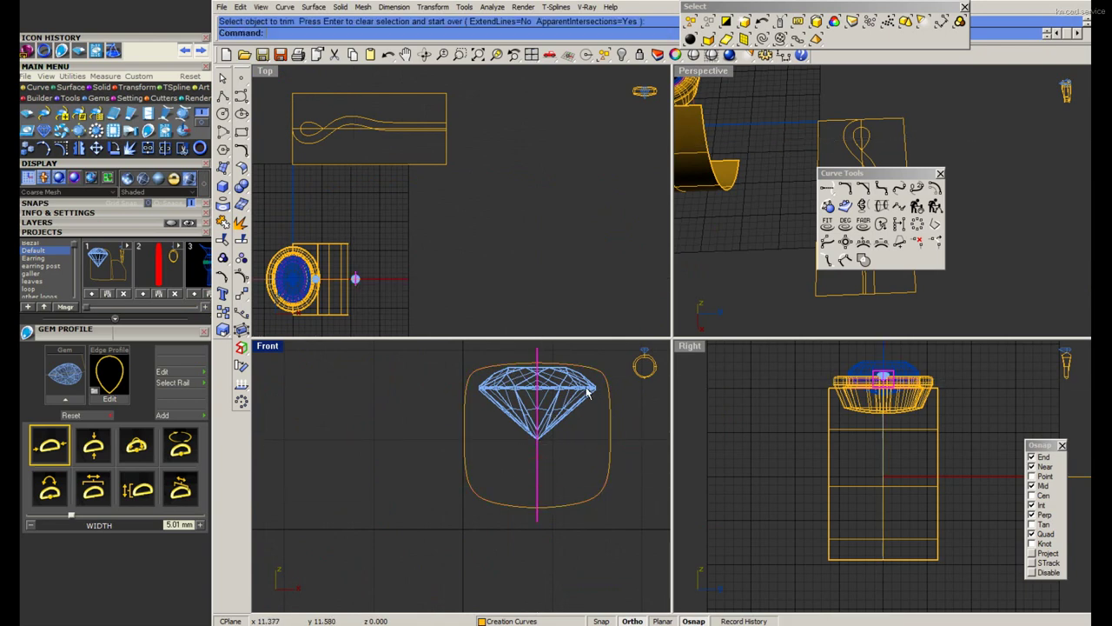
{"action": "key", "text": "ctrl+z"}
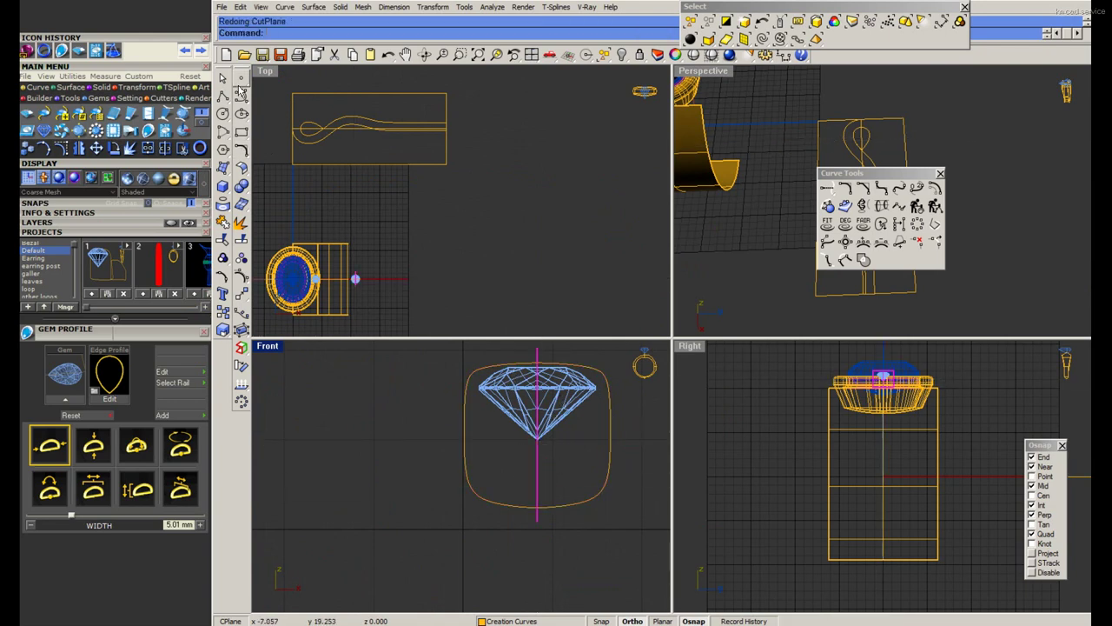
Place a point at the top centre of the cushion profile.
{"action": "left_click", "coordinate": [241, 77]}
{"action": "scroll", "coordinate": [556, 373], "scroll_direction": "up", "scroll_amount": 3}
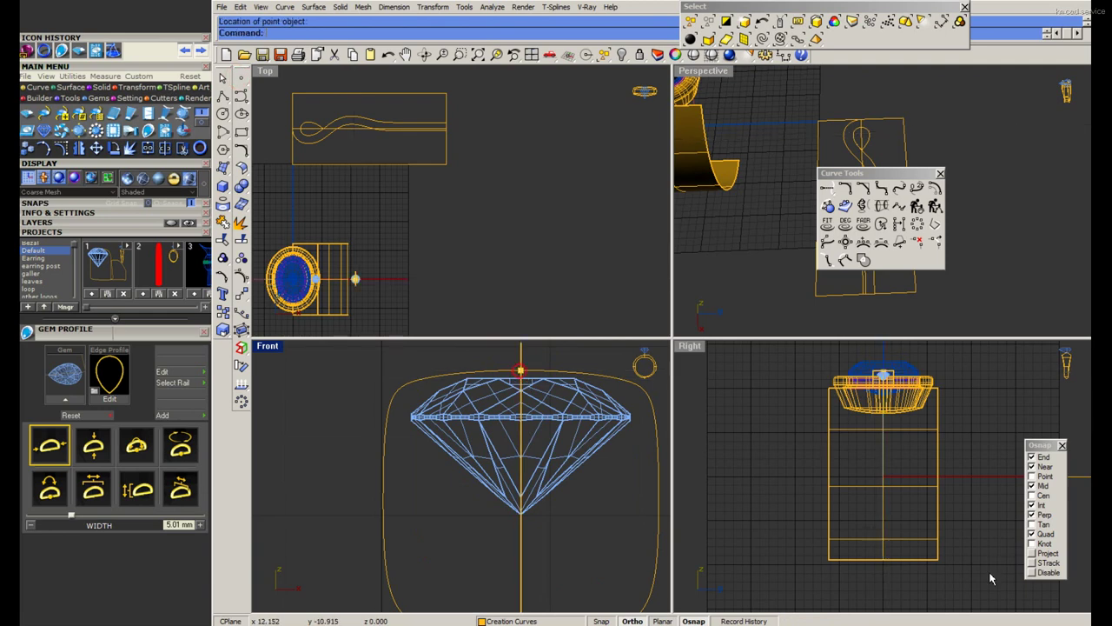
{"action": "left_click", "coordinate": [519, 371]}
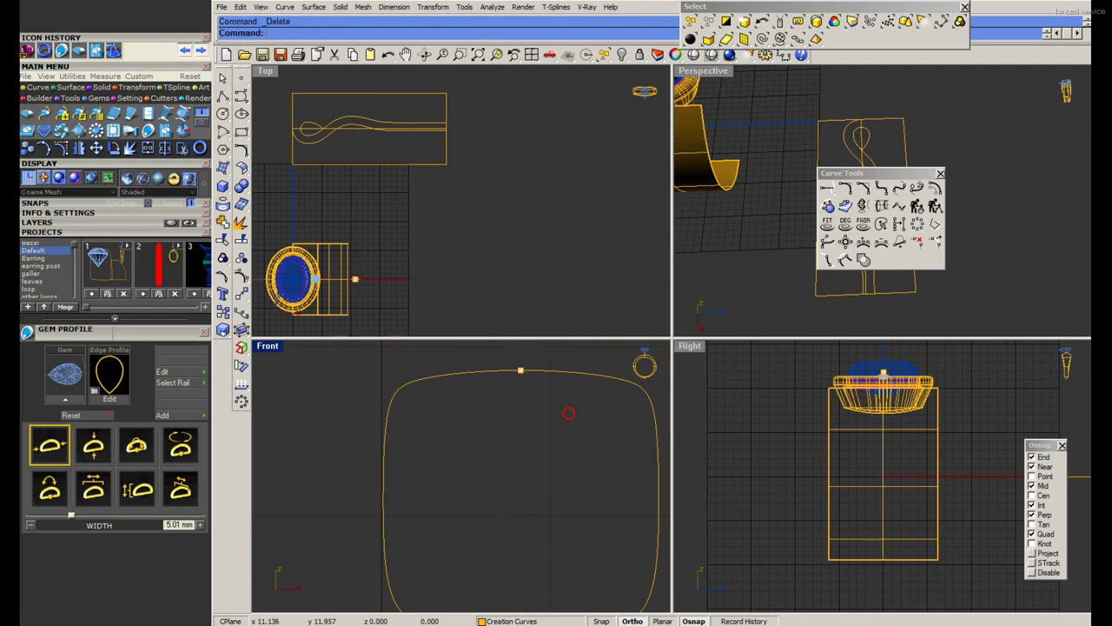
{"action": "scroll", "coordinate": [517, 391], "scroll_direction": "up", "scroll_amount": 2}
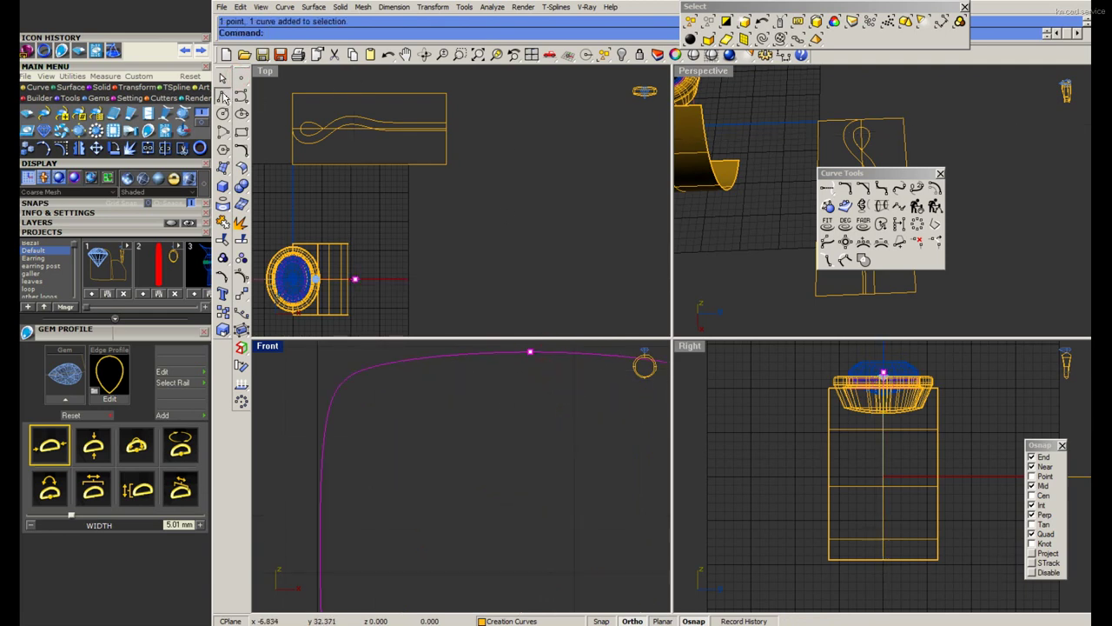
Lock the loop curve so it can no longer be selected.
{"action": "left_click", "coordinate": [223, 97]}
{"action": "scroll", "coordinate": [487, 184], "scroll_direction": "up", "scroll_amount": 4}
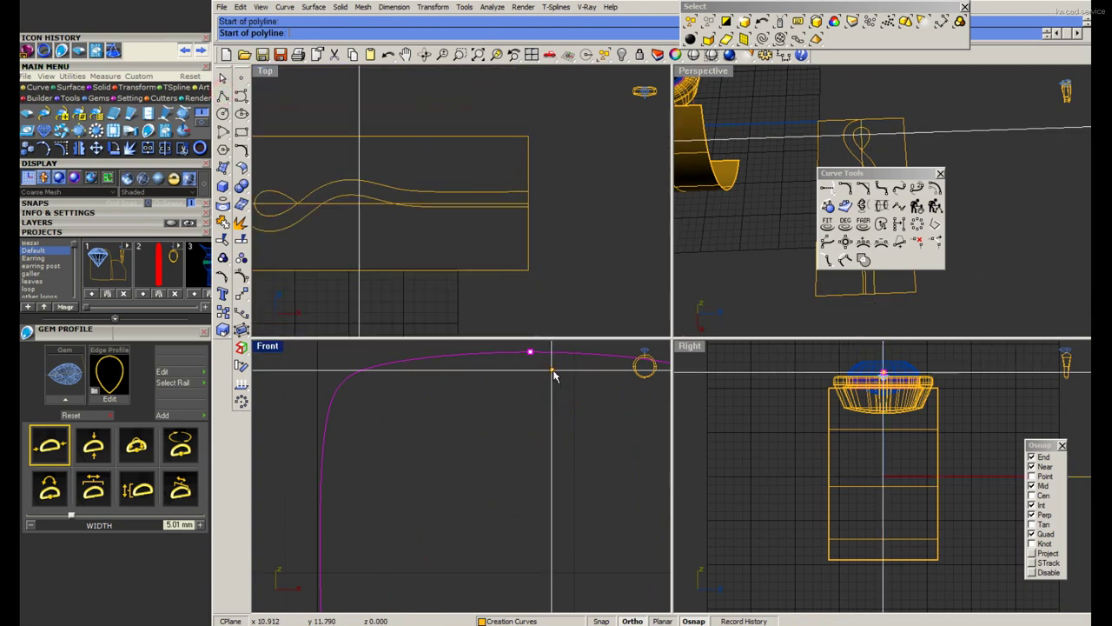
{"action": "key", "text": "Escape"}
{"action": "scroll", "coordinate": [521, 236], "scroll_direction": "up", "scroll_amount": 2}
{"action": "left_click", "coordinate": [521, 186]}
{"action": "scroll", "coordinate": [522, 186], "scroll_direction": "down", "scroll_amount": 2}
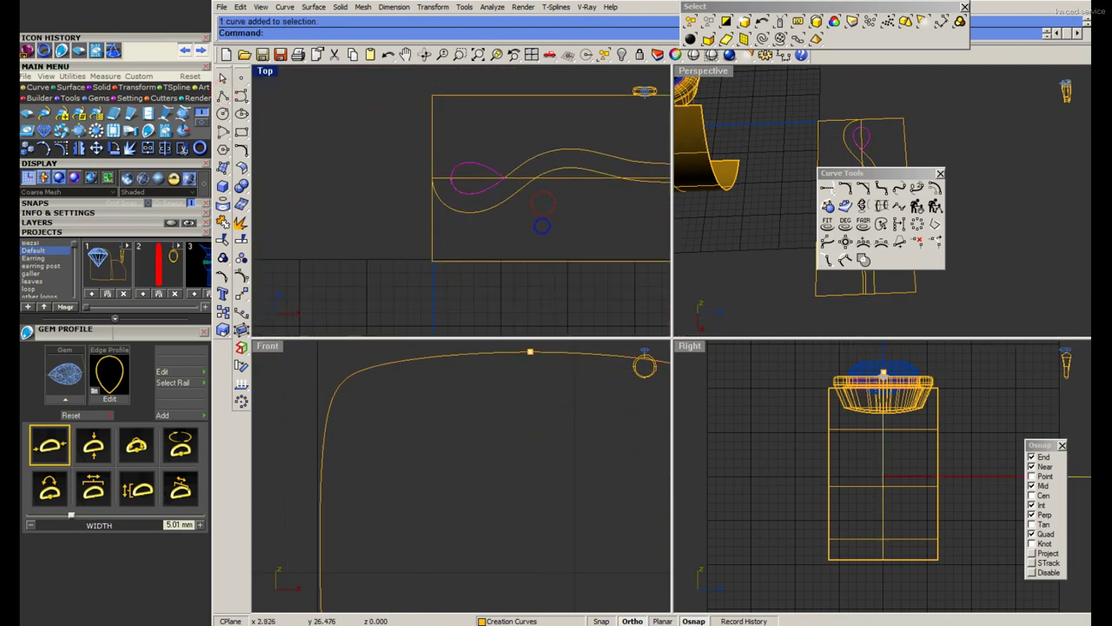
{"action": "key", "text": "ctrl+l"}
{"action": "scroll", "coordinate": [480, 202], "scroll_direction": "up", "scroll_amount": 2}
Select the two shank curves, then the cushion profile with its point.
{"action": "left_click_drag", "start_coordinate": [477, 172], "coordinate": [441, 253]}
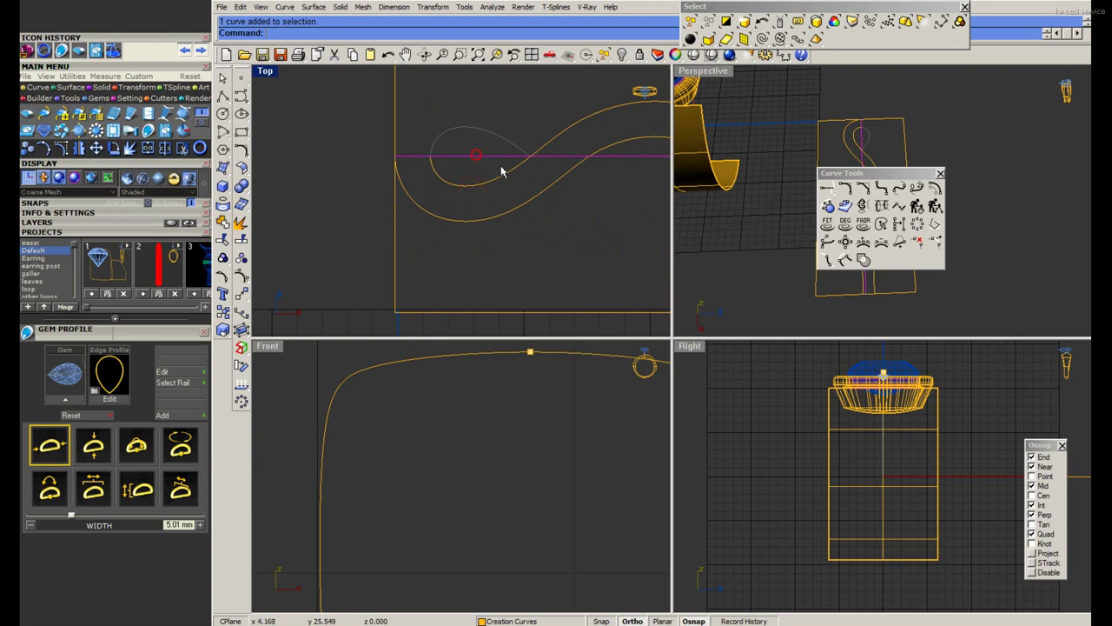
{"action": "scroll", "coordinate": [496, 169], "scroll_direction": "down", "scroll_amount": 1}
{"action": "scroll", "coordinate": [491, 174], "scroll_direction": "down", "scroll_amount": 2}
{"action": "scroll", "coordinate": [529, 427], "scroll_direction": "down", "scroll_amount": 2}
{"action": "left_click", "coordinate": [511, 380]}
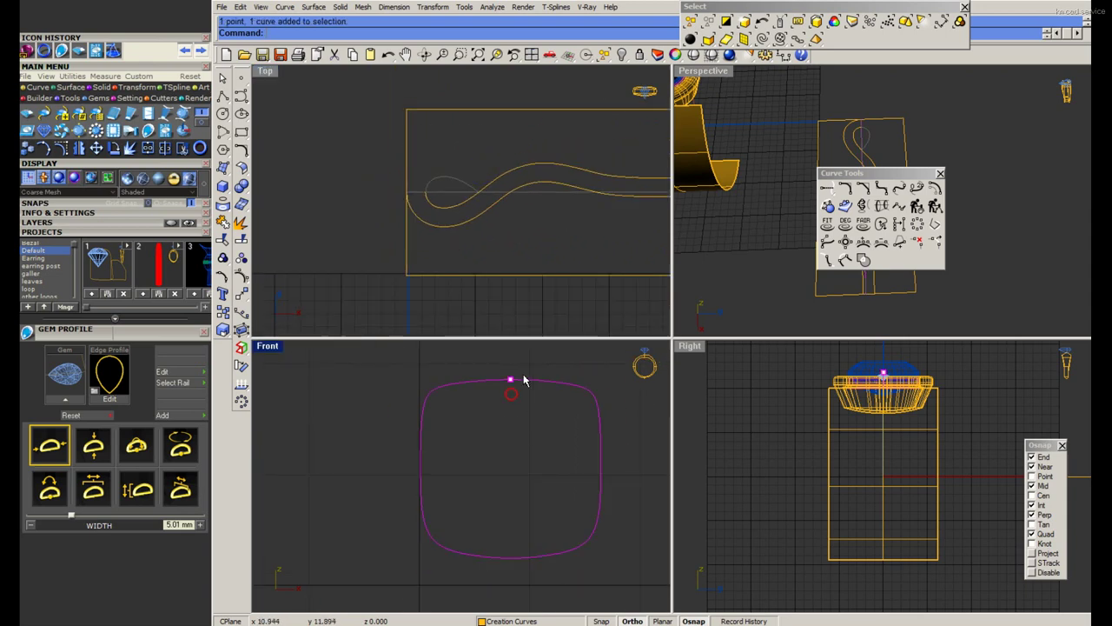
{"action": "scroll", "coordinate": [394, 193], "scroll_direction": "up", "scroll_amount": 3}
{"action": "scroll", "coordinate": [405, 184], "scroll_direction": "up", "scroll_amount": 2}
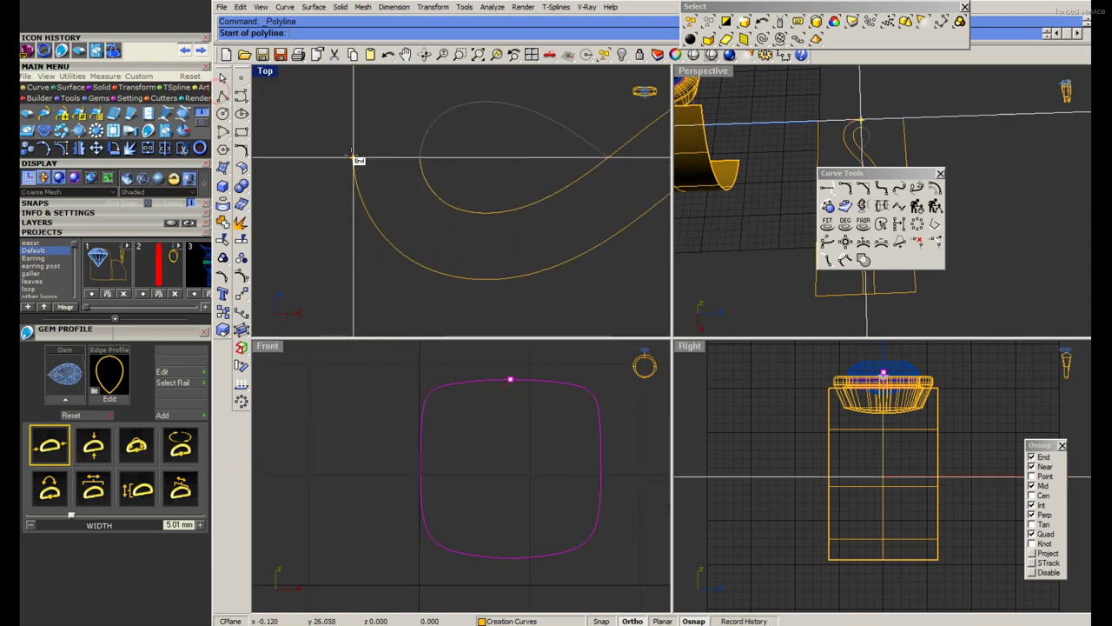
Move the cushion profile and its point to the shank curve end in Top view.
{"action": "left_click", "coordinate": [353, 157]}
{"action": "left_click", "coordinate": [417, 155]}
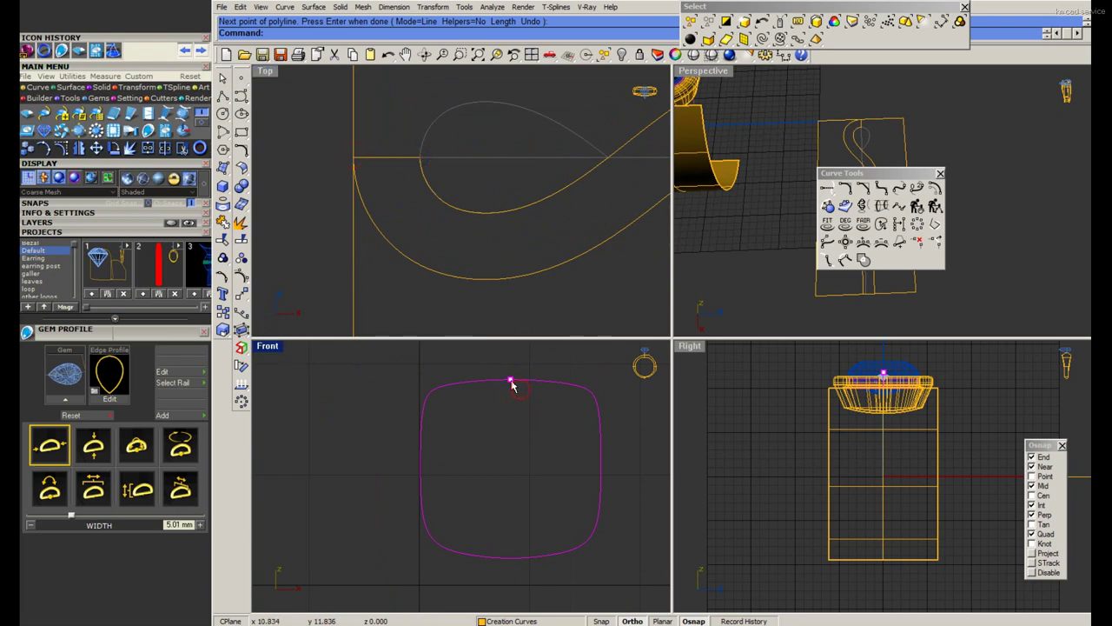
{"action": "left_click_drag", "start_coordinate": [511, 384], "coordinate": [391, 170]}
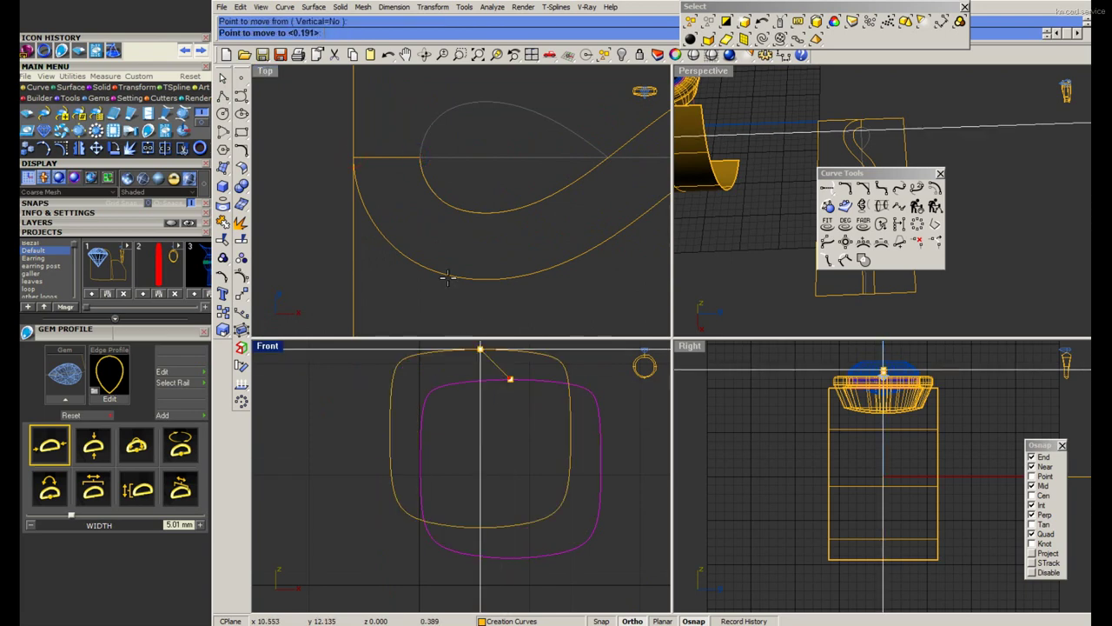
{"action": "scroll", "coordinate": [390, 171], "scroll_direction": "up", "scroll_amount": 1}
{"action": "scroll", "coordinate": [396, 174], "scroll_direction": "up", "scroll_amount": 2}
{"action": "left_click", "coordinate": [400, 175]}
Scale the profile, then reposition it at a new spot.
{"action": "key", "text": "Return"}
{"action": "left_click", "coordinate": [400, 175]}
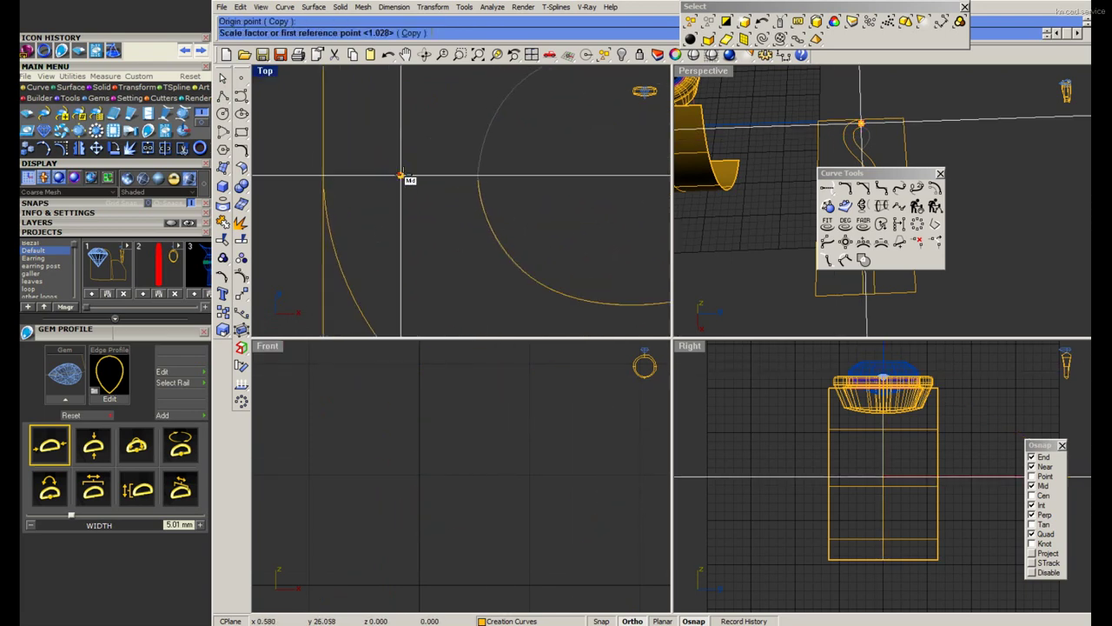
{"action": "left_click", "coordinate": [489, 178]}
{"action": "scroll", "coordinate": [471, 180], "scroll_direction": "up", "scroll_amount": 1}
{"action": "key", "text": "Escape"}
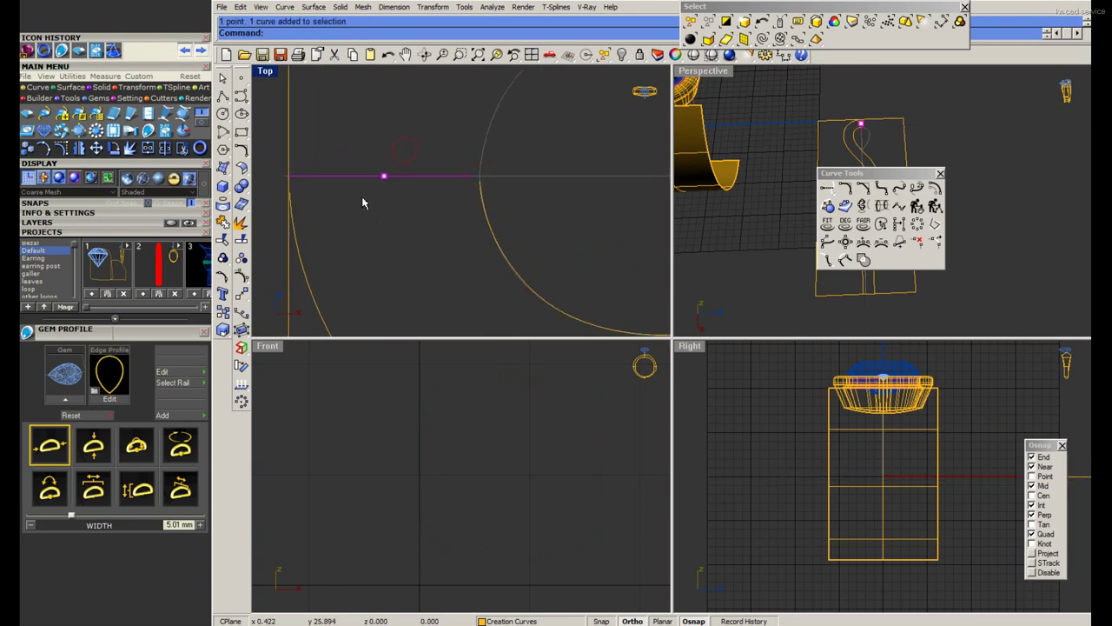
{"action": "scroll", "coordinate": [383, 205], "scroll_direction": "up", "scroll_amount": 1}
{"action": "left_click", "coordinate": [422, 209]}
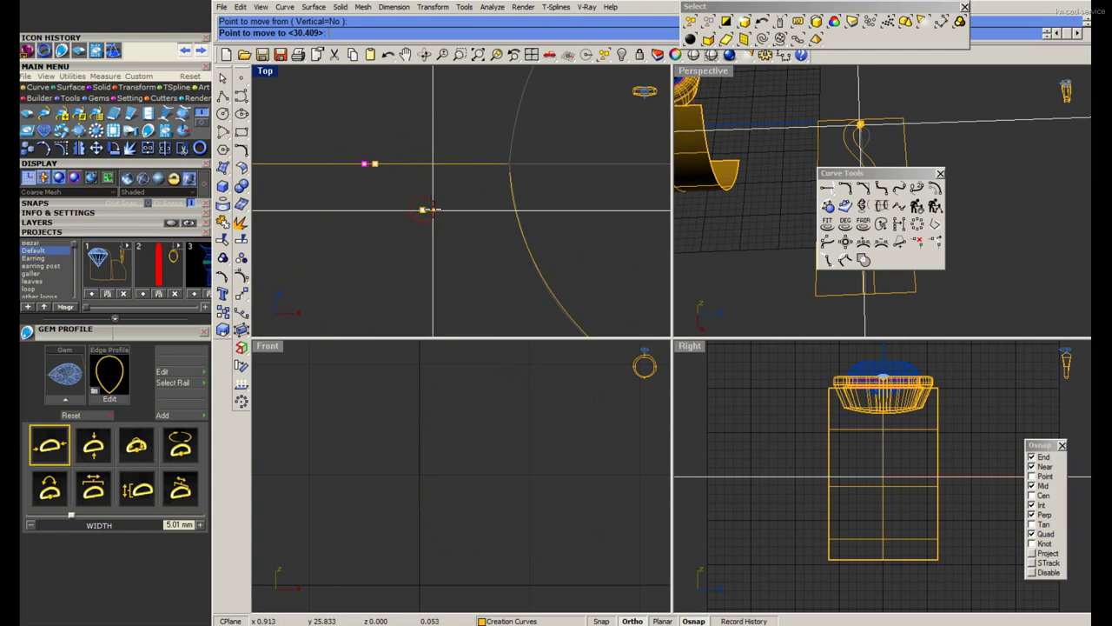
{"action": "scroll", "coordinate": [423, 211], "scroll_direction": "down", "scroll_amount": 1}
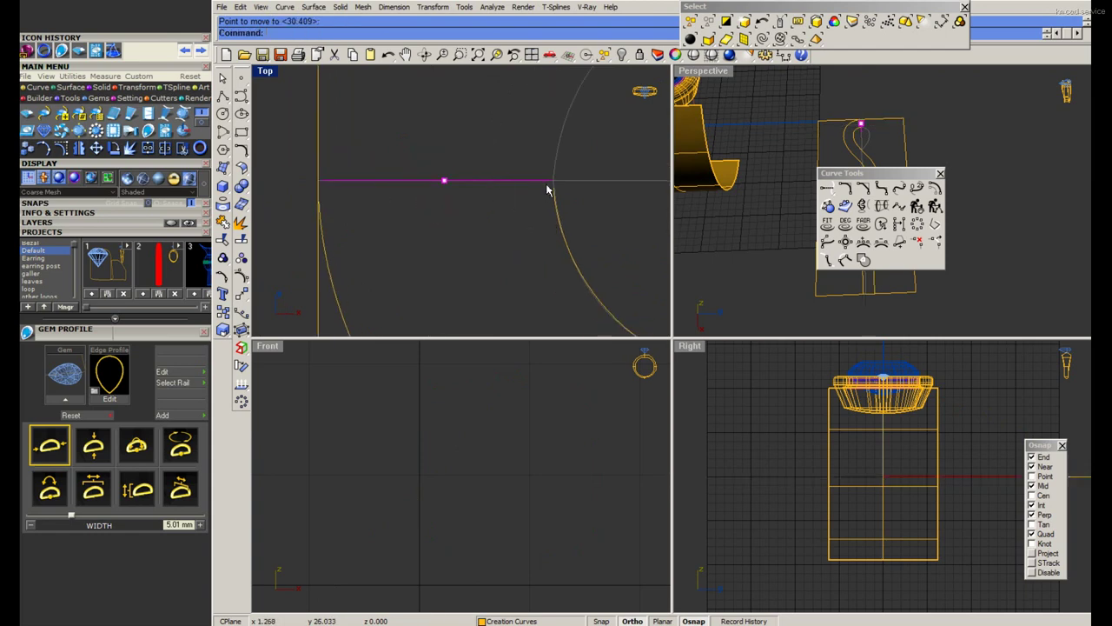
{"action": "left_click", "coordinate": [556, 180]}
{"action": "key", "text": "Return"}
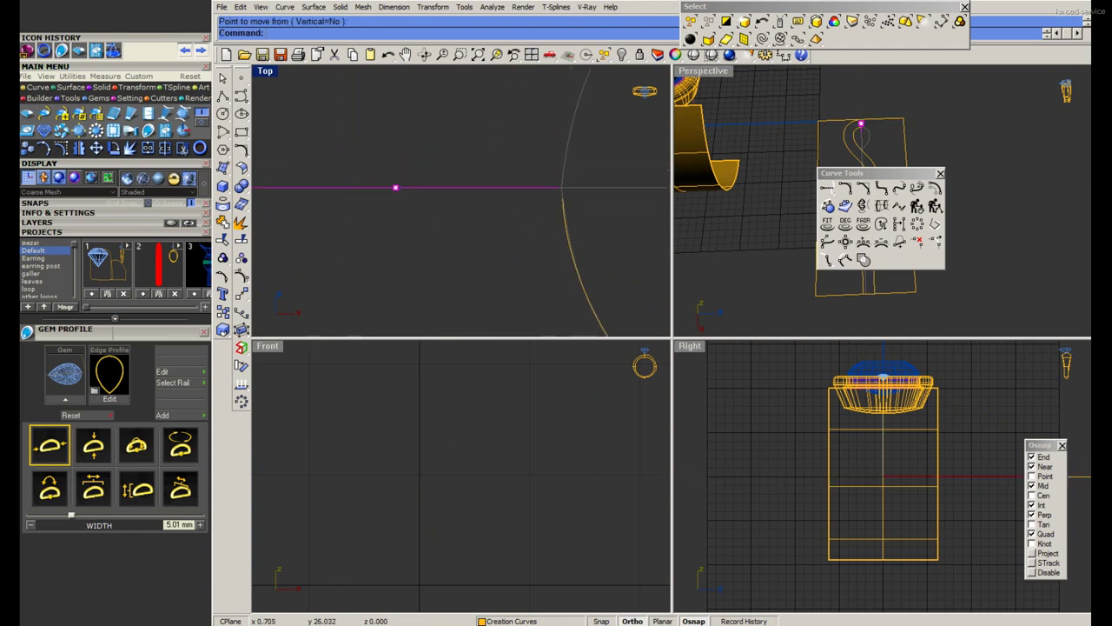
Scale the profile to the arc, then begin a Scale1D from the profile end.
{"action": "left_click", "coordinate": [395, 188]}
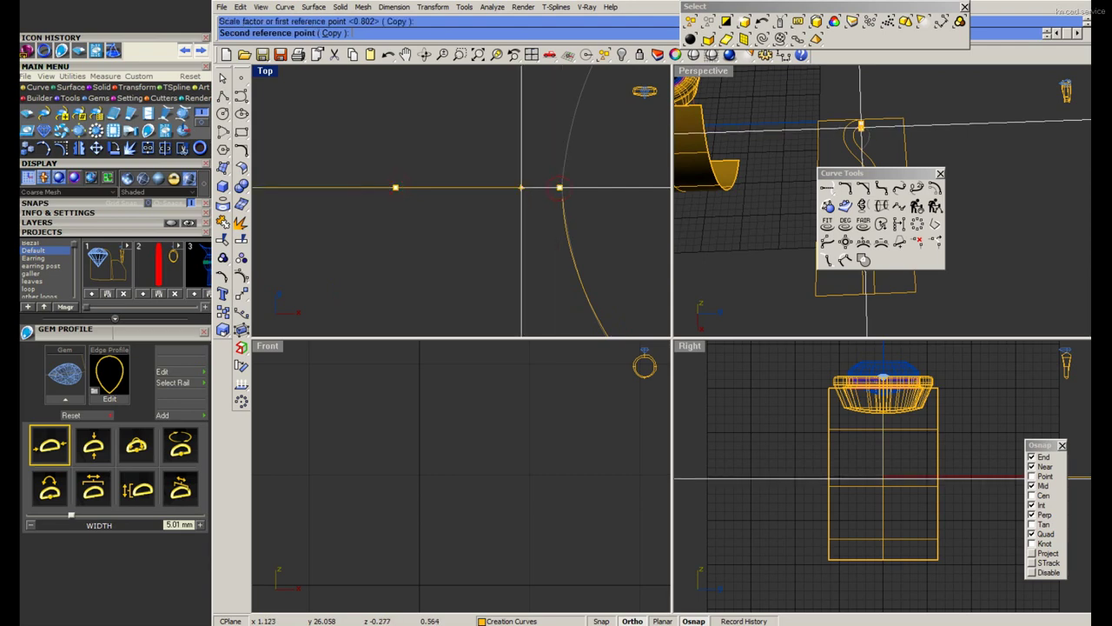
{"action": "left_click", "coordinate": [558, 190]}
{"action": "left_click", "coordinate": [395, 188]}
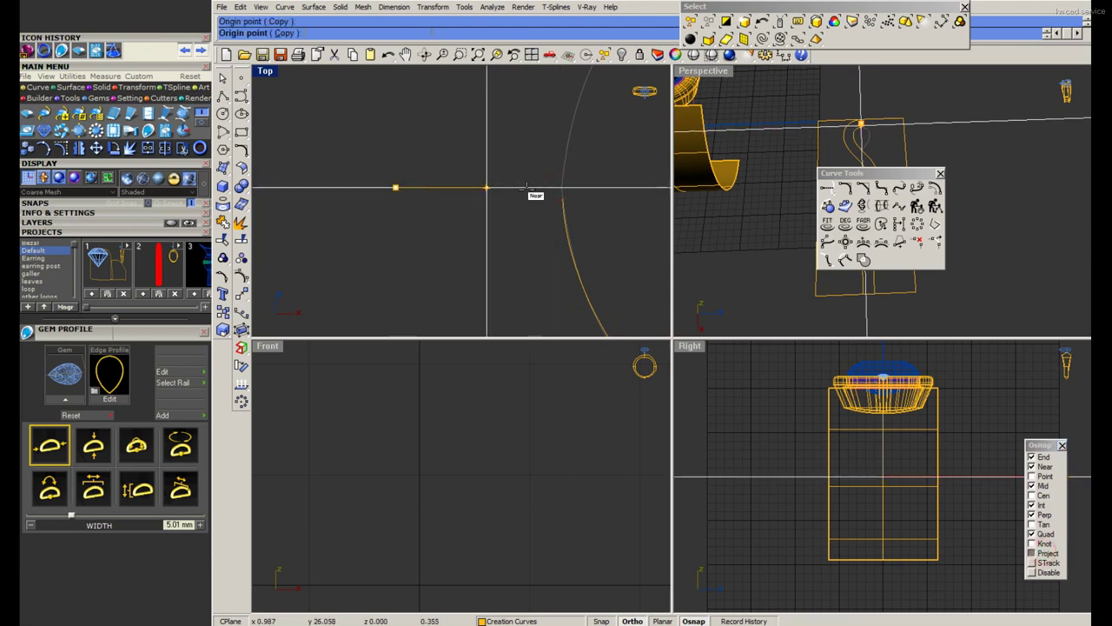
{"action": "left_click", "coordinate": [563, 187]}
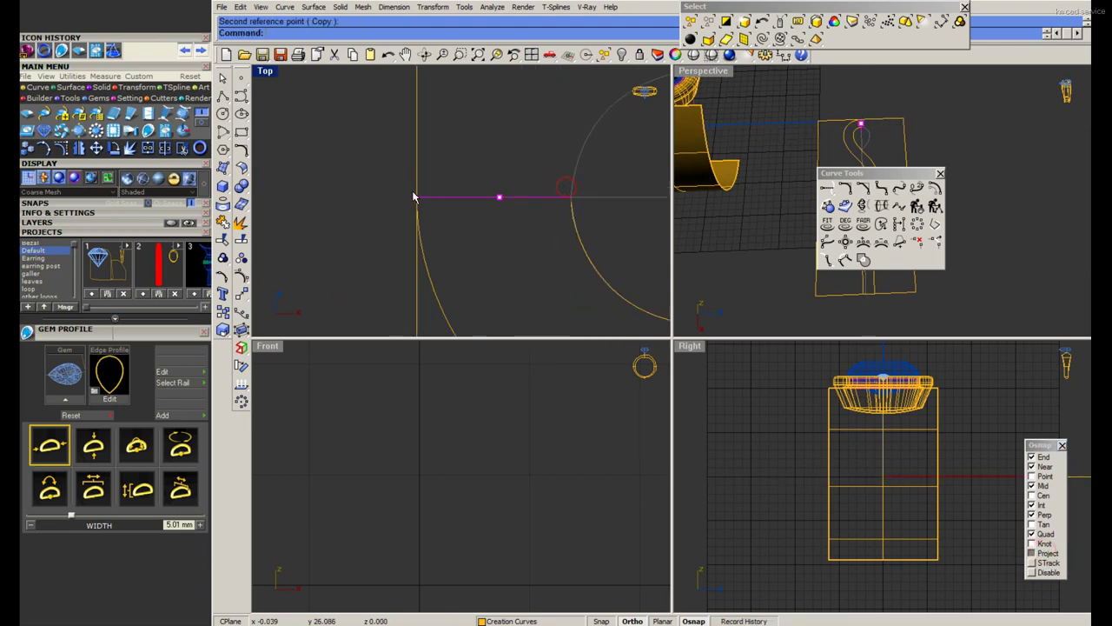
{"action": "type", "text": "1d"}
{"action": "key", "text": "Return"}
{"action": "left_click", "coordinate": [616, 199]}
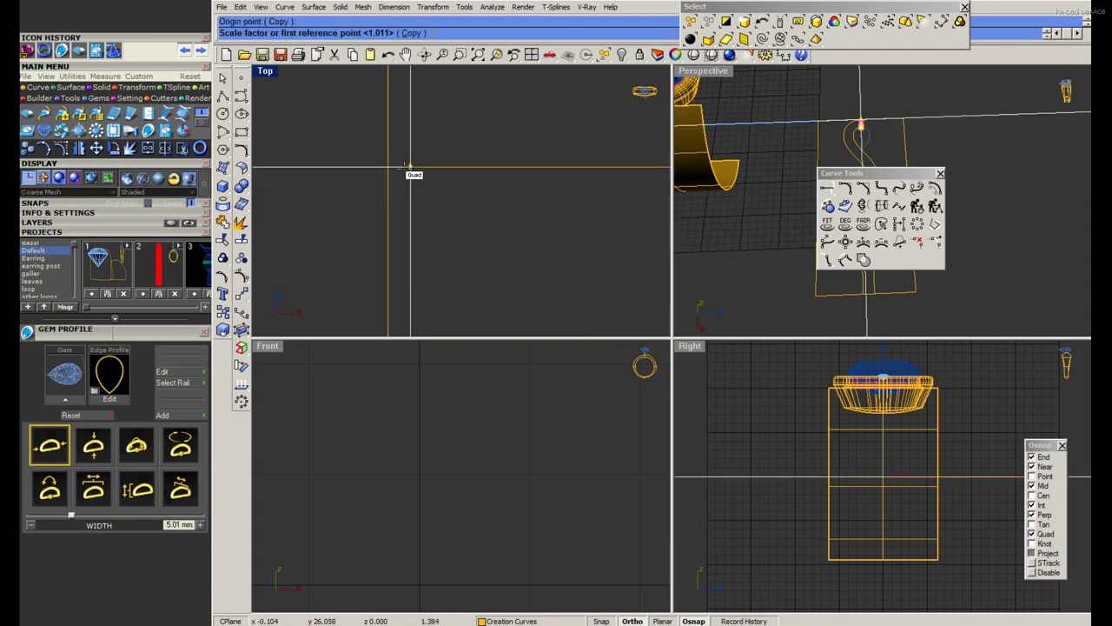
Stretch the profile in one direction to the target point, then undo it.
{"action": "left_click", "coordinate": [410, 174]}
{"action": "left_click", "coordinate": [397, 169]}
{"action": "scroll", "coordinate": [443, 433], "scroll_direction": "down", "scroll_amount": 3}
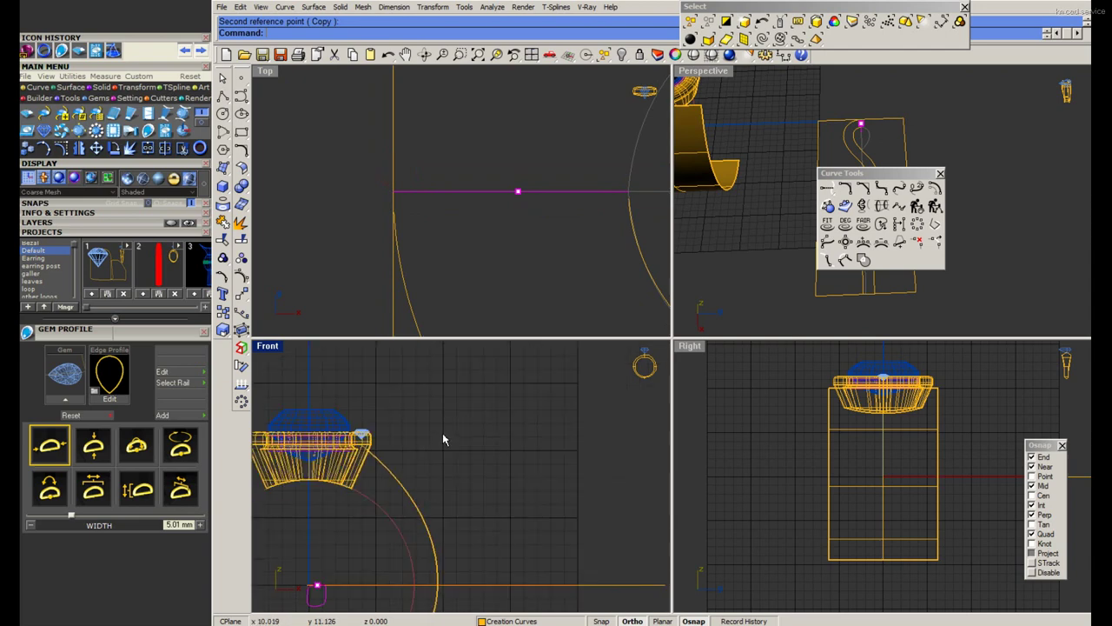
{"action": "scroll", "coordinate": [410, 470], "scroll_direction": "up", "scroll_amount": 3}
{"action": "scroll", "coordinate": [409, 443], "scroll_direction": "up", "scroll_amount": 2}
{"action": "scroll", "coordinate": [414, 445], "scroll_direction": "up", "scroll_amount": 2}
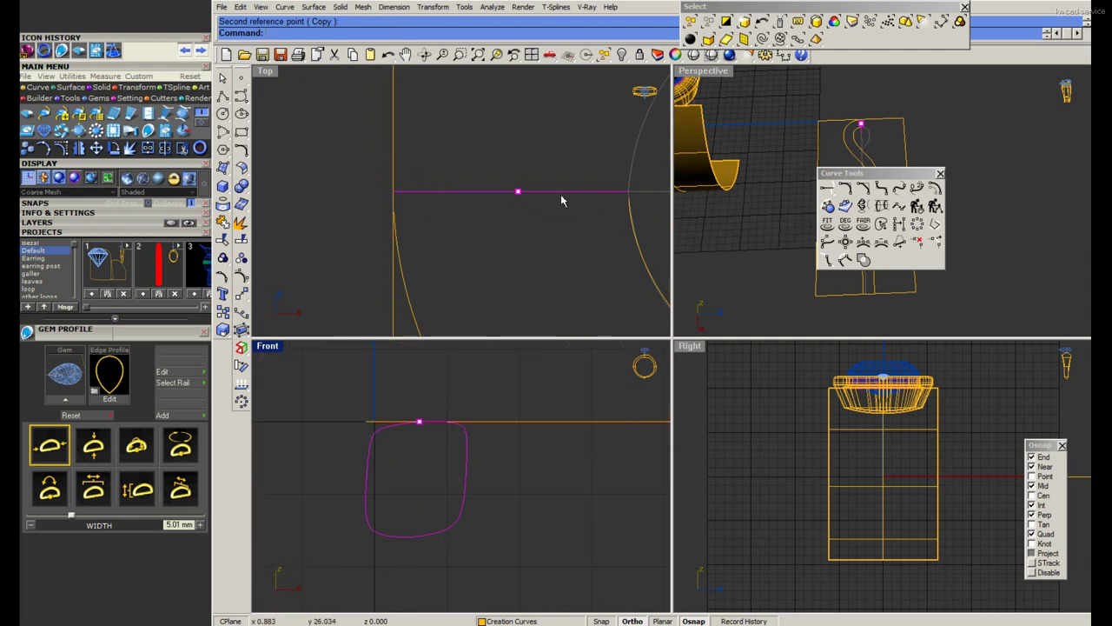
{"action": "key", "text": "ctrl+z"}
{"action": "key", "text": "ctrl+z"}
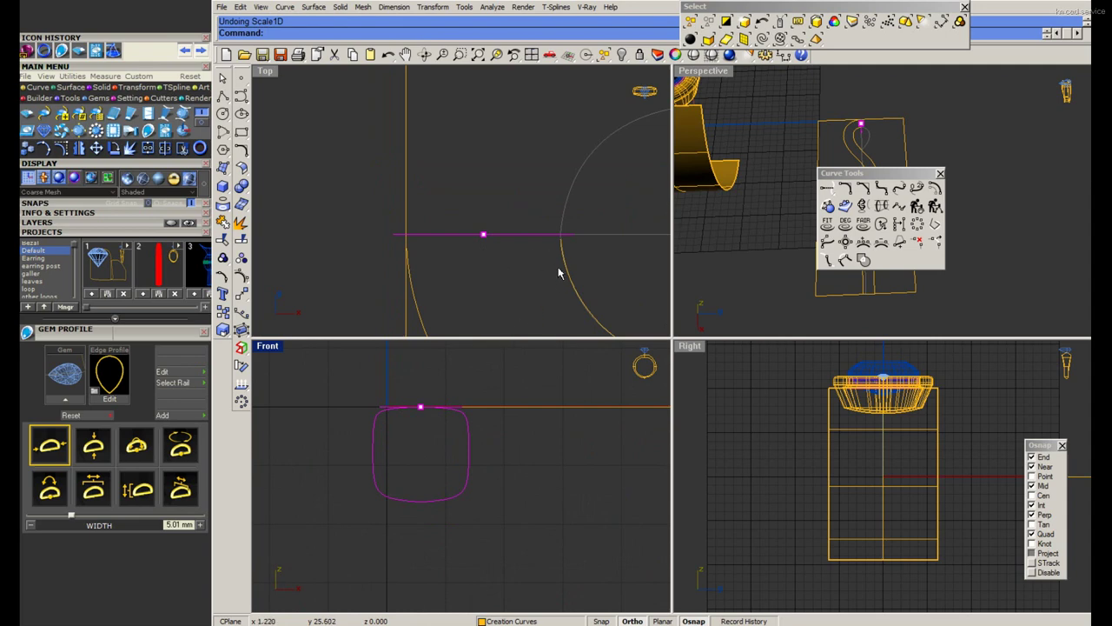
Select the profile and marker point, then undo to restore the deleted profile curve.
{"action": "left_click", "coordinate": [570, 239]}
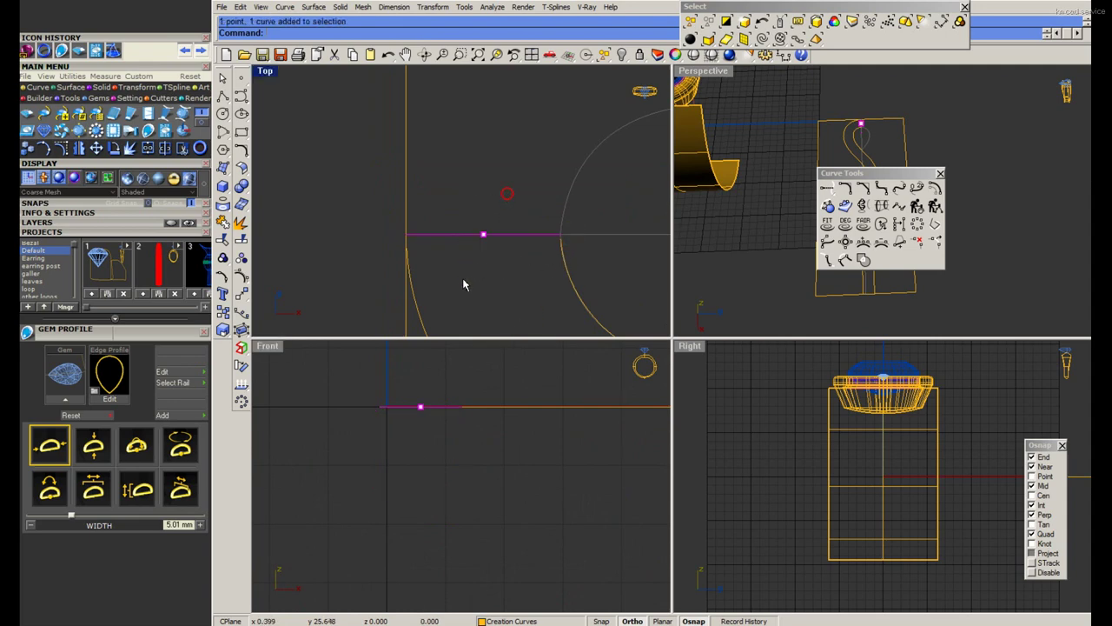
{"action": "scroll", "coordinate": [561, 233], "scroll_direction": "up", "scroll_amount": 2}
{"action": "scroll", "coordinate": [576, 258], "scroll_direction": "up", "scroll_amount": 1}
{"action": "scroll", "coordinate": [573, 258], "scroll_direction": "down", "scroll_amount": 1}
{"action": "scroll", "coordinate": [338, 252], "scroll_direction": "up", "scroll_amount": 1}
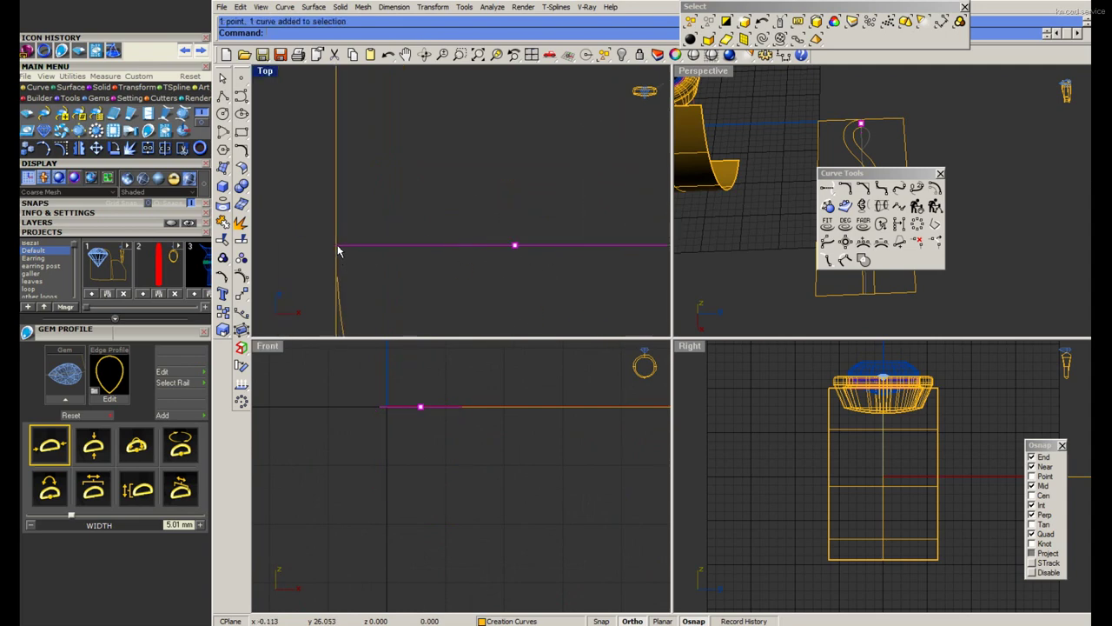
{"action": "scroll", "coordinate": [338, 251], "scroll_direction": "up", "scroll_amount": 1}
{"action": "scroll", "coordinate": [484, 218], "scroll_direction": "down", "scroll_amount": 1}
{"action": "scroll", "coordinate": [461, 216], "scroll_direction": "down", "scroll_amount": 2}
{"action": "key", "text": "ctrl+z"}
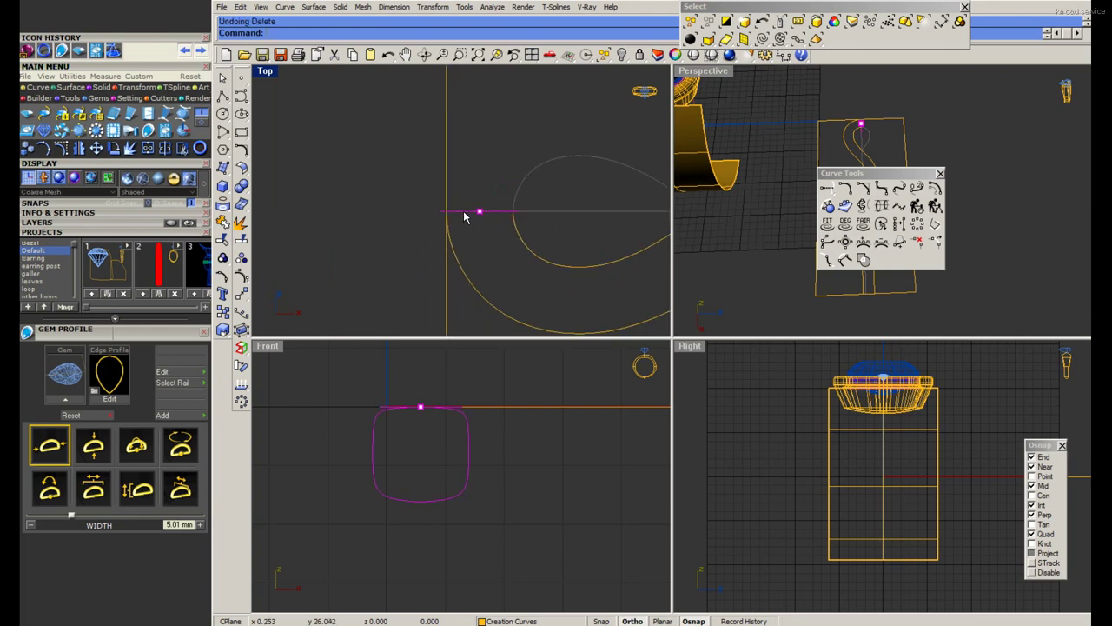
Pick the cushion profile from the overlapping curves and make a Scale1D copy from the shank edge.
{"action": "left_click", "coordinate": [381, 407]}
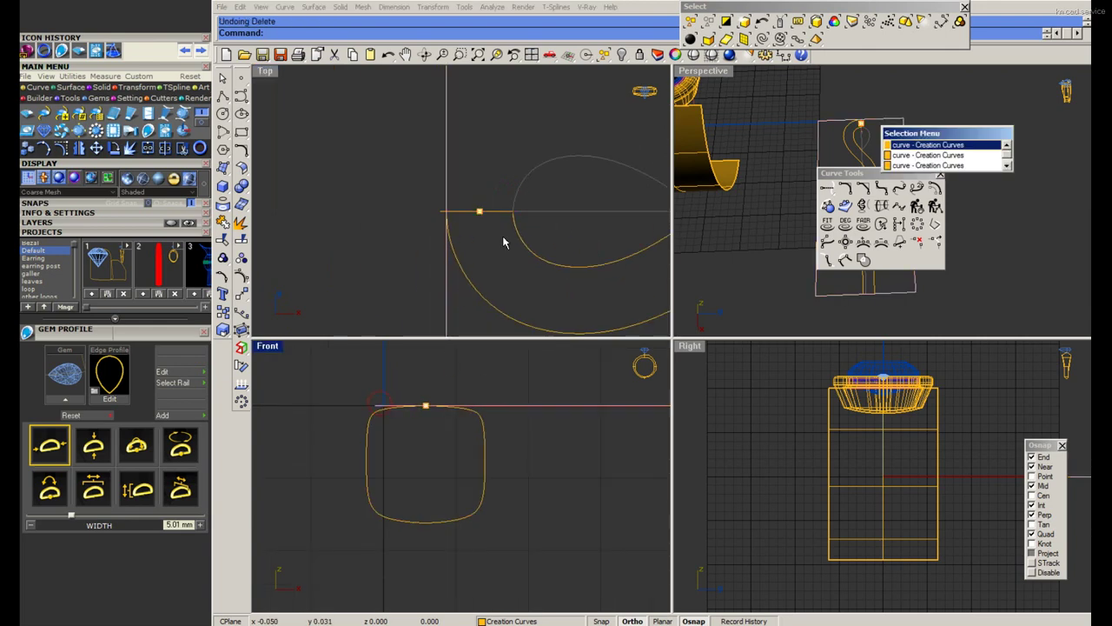
{"action": "left_click", "coordinate": [440, 215]}
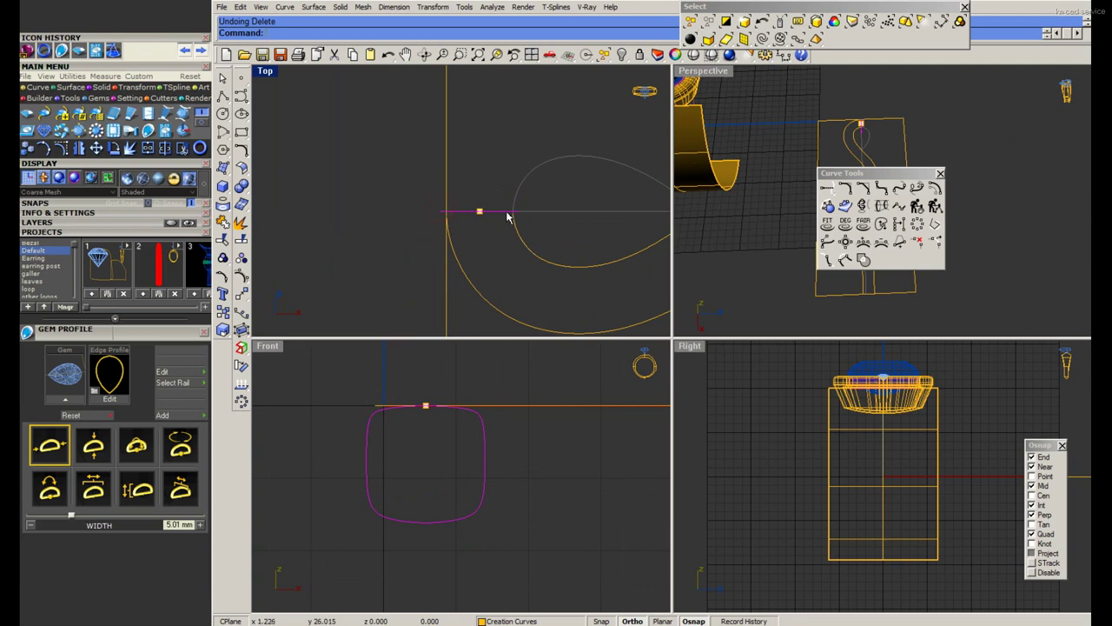
{"action": "left_click", "coordinate": [503, 214]}
{"action": "key", "text": "Escape"}
{"action": "left_click", "coordinate": [478, 213]}
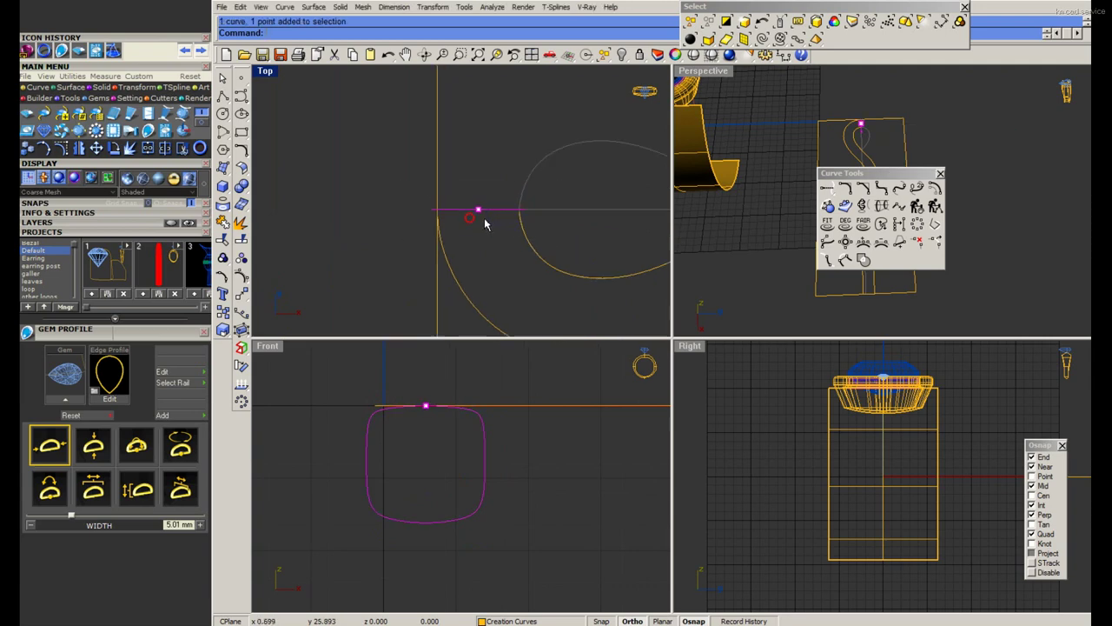
{"action": "scroll", "coordinate": [478, 213], "scroll_direction": "up", "scroll_amount": 2}
{"action": "scroll", "coordinate": [474, 205], "scroll_direction": "up", "scroll_amount": 2}
{"action": "left_click", "coordinate": [474, 205]}
{"action": "left_click", "coordinate": [399, 209]}
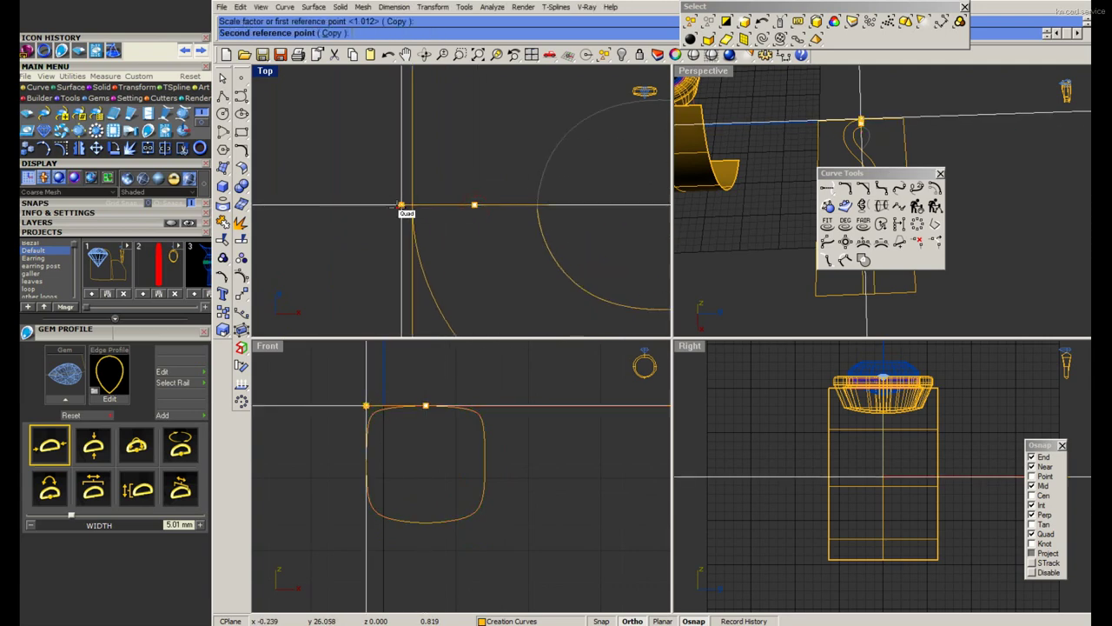
{"action": "scroll", "coordinate": [522, 217], "scroll_direction": "up", "scroll_amount": 3}
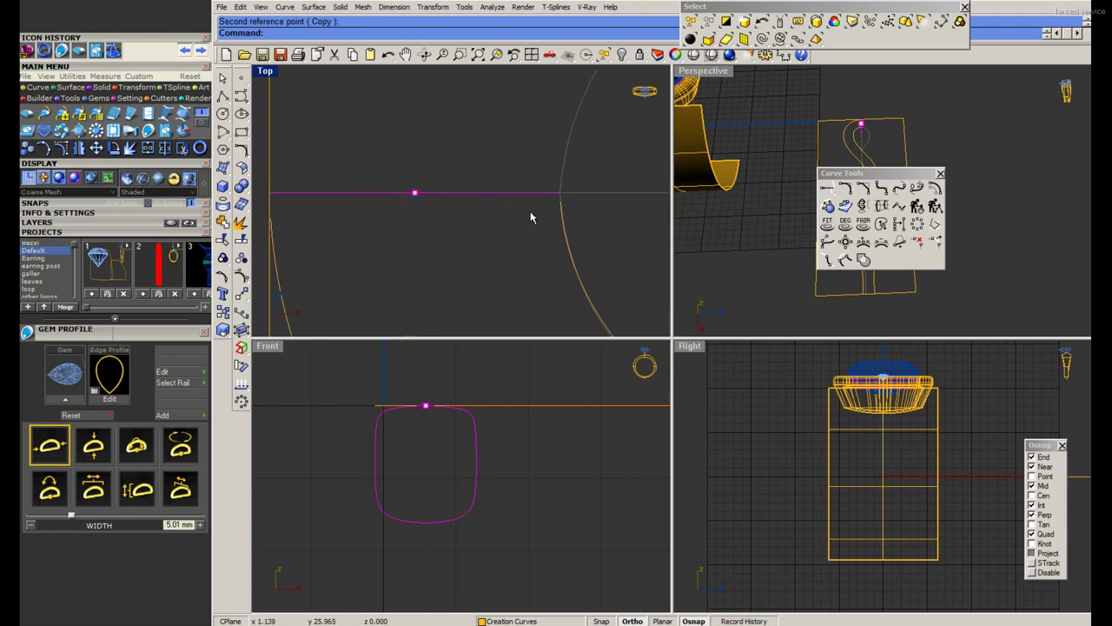
{"action": "left_click", "coordinate": [436, 211]}
{"action": "scroll", "coordinate": [456, 213], "scroll_direction": "down", "scroll_amount": 2}
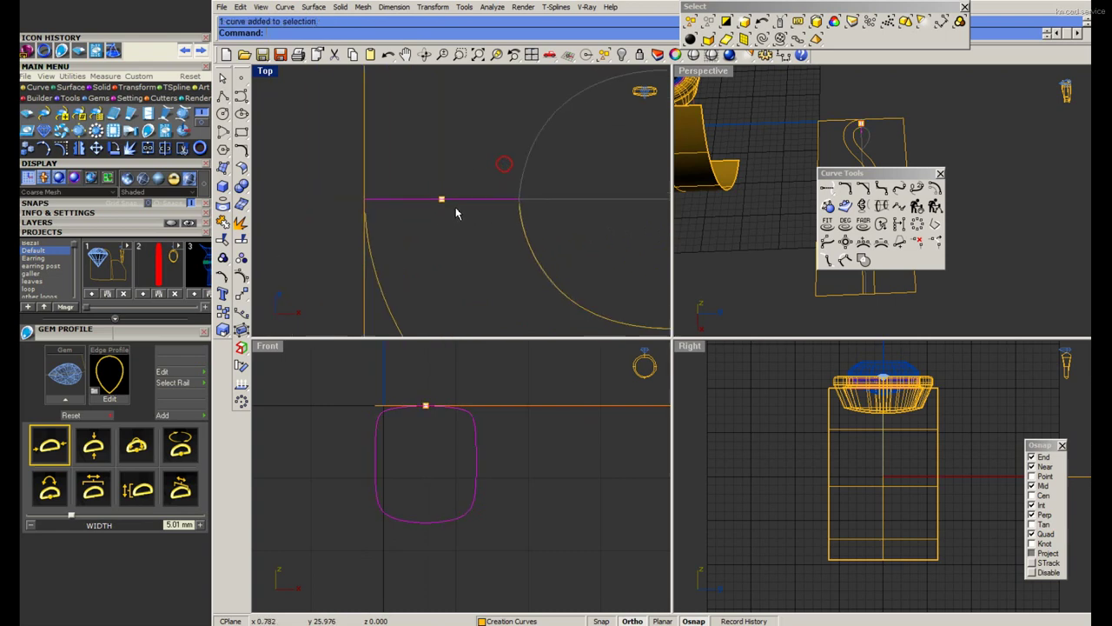
Dimension the profile's width across the front view at 1.40.
{"action": "middle_click", "coordinate": [366, 446]}
{"action": "left_click", "coordinate": [388, 433]}
{"action": "left_click", "coordinate": [376, 459]}
{"action": "left_click", "coordinate": [475, 459]}
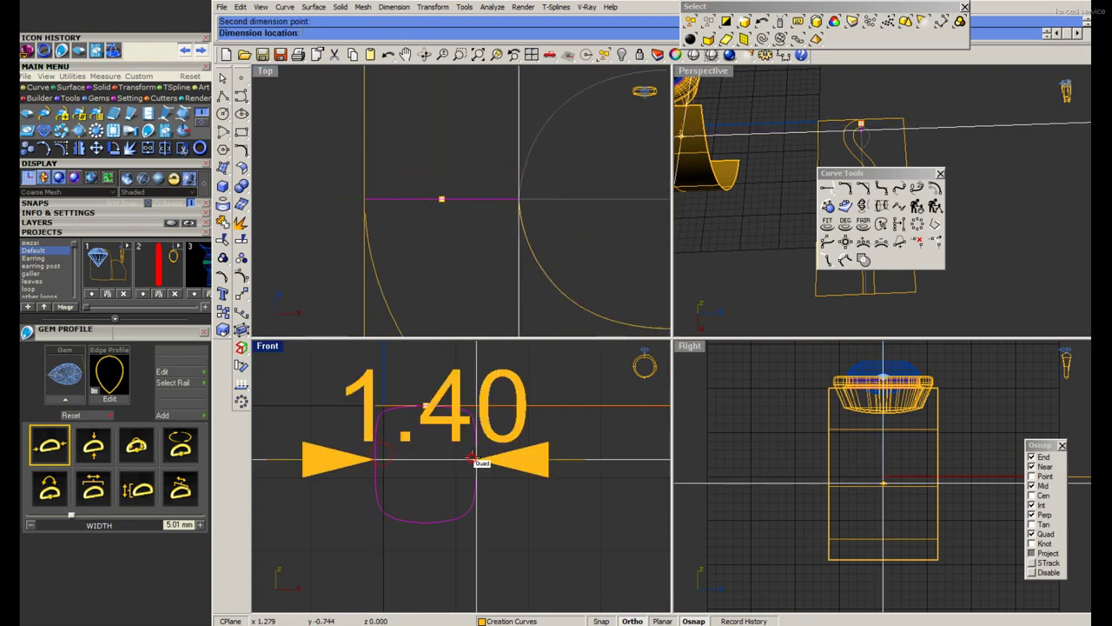
Show control points and move the seven bottom profile points down to make the cushion taller.
{"action": "left_click", "coordinate": [244, 277]}
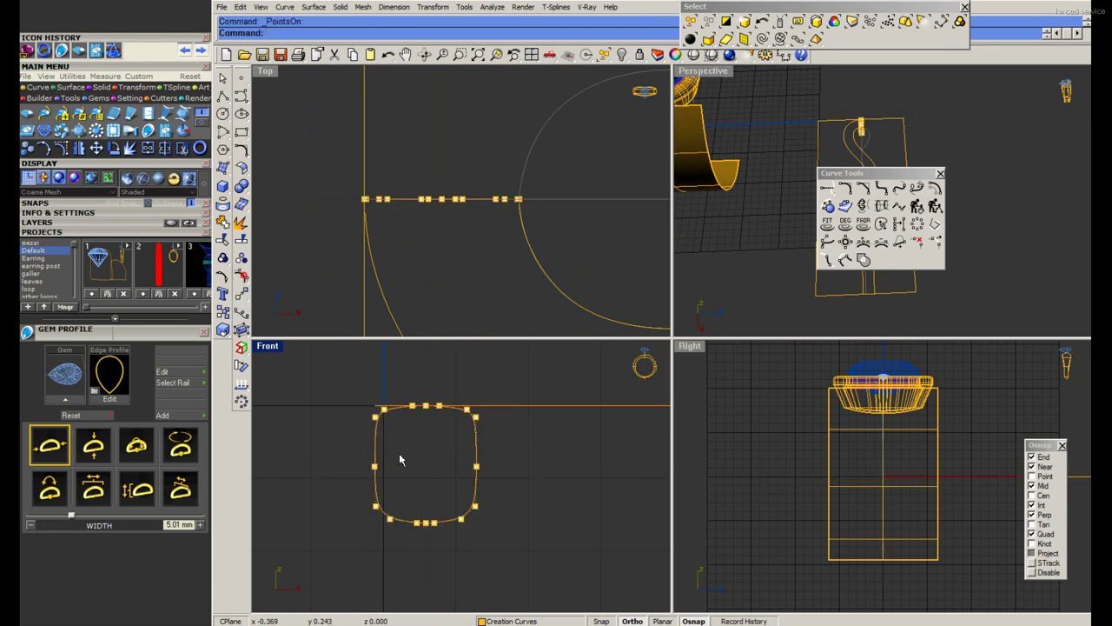
{"action": "left_click_drag", "start_coordinate": [344, 505], "coordinate": [497, 530]}
{"action": "right_click_drag", "start_coordinate": [496, 522], "coordinate": [516, 492]}
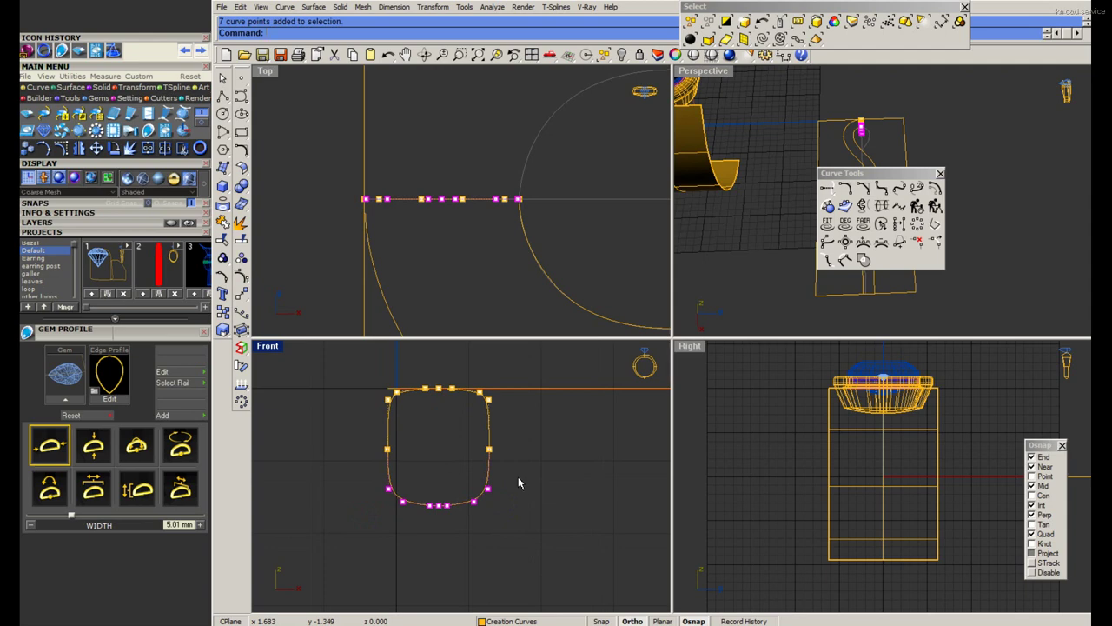
{"action": "left_click", "coordinate": [940, 174]}
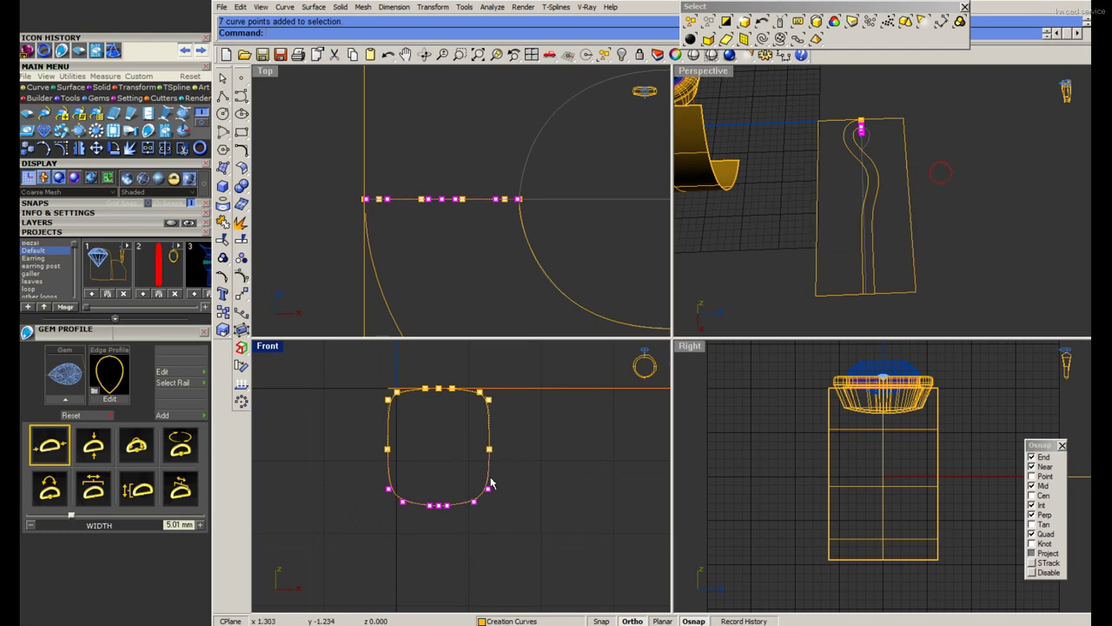
{"action": "scroll", "coordinate": [491, 484], "scroll_direction": "up", "scroll_amount": 2}
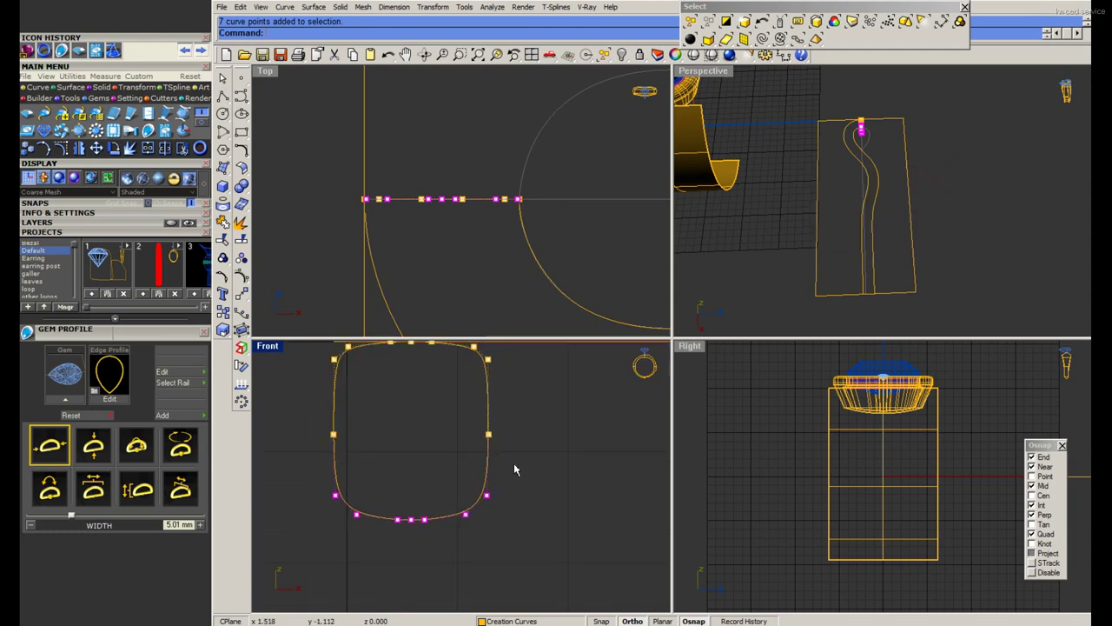
{"action": "type", "text": "m"}
{"action": "key", "text": "Return"}
{"action": "left_click", "coordinate": [530, 430]}
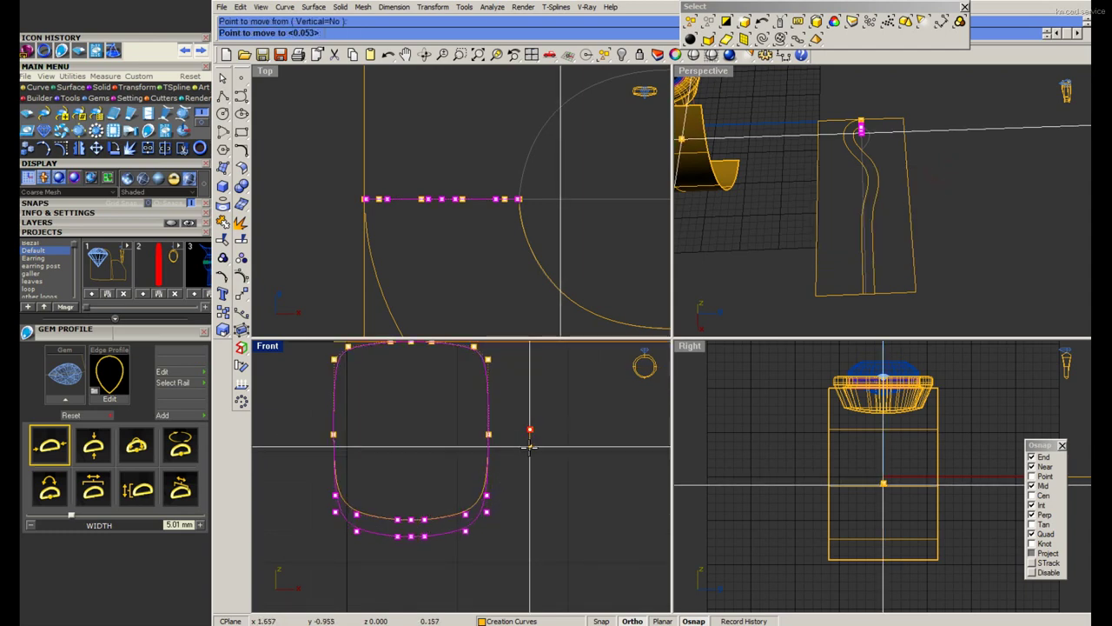
{"action": "left_click", "coordinate": [526, 468]}
Scale1D the profile's two side points from the profile centre to widen the cushion outline.
{"action": "left_click_drag", "start_coordinate": [309, 413], "coordinate": [533, 467]}
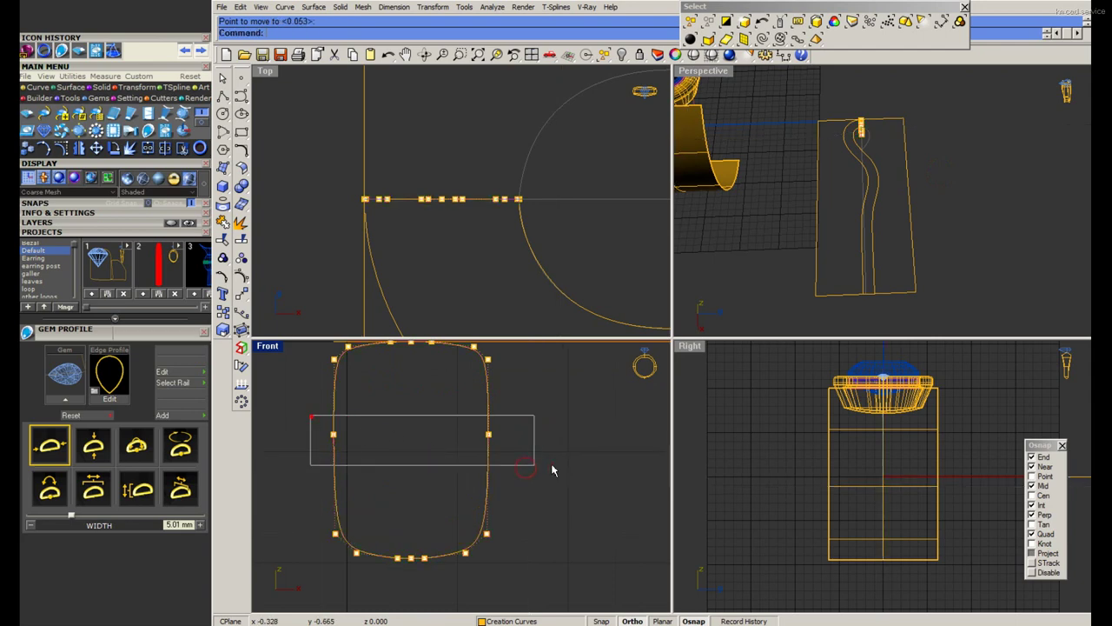
{"action": "right_click_drag", "start_coordinate": [437, 443], "coordinate": [461, 479]}
{"action": "scroll", "coordinate": [446, 216], "scroll_direction": "up", "scroll_amount": 2}
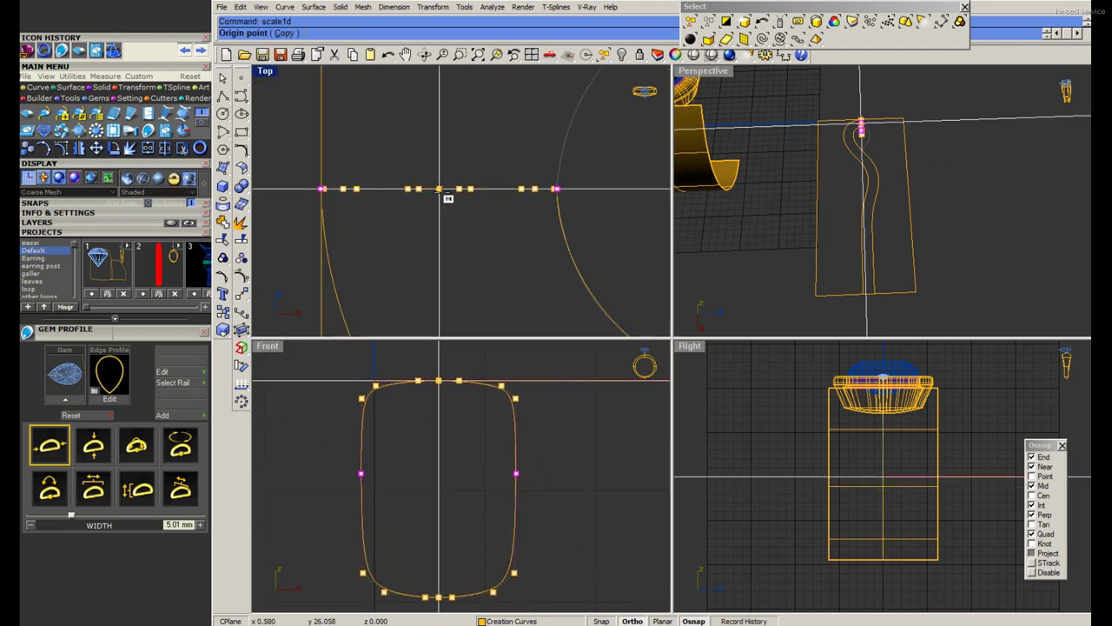
{"action": "left_click", "coordinate": [447, 199]}
{"action": "left_click", "coordinate": [584, 189]}
{"action": "left_click", "coordinate": [589, 188]}
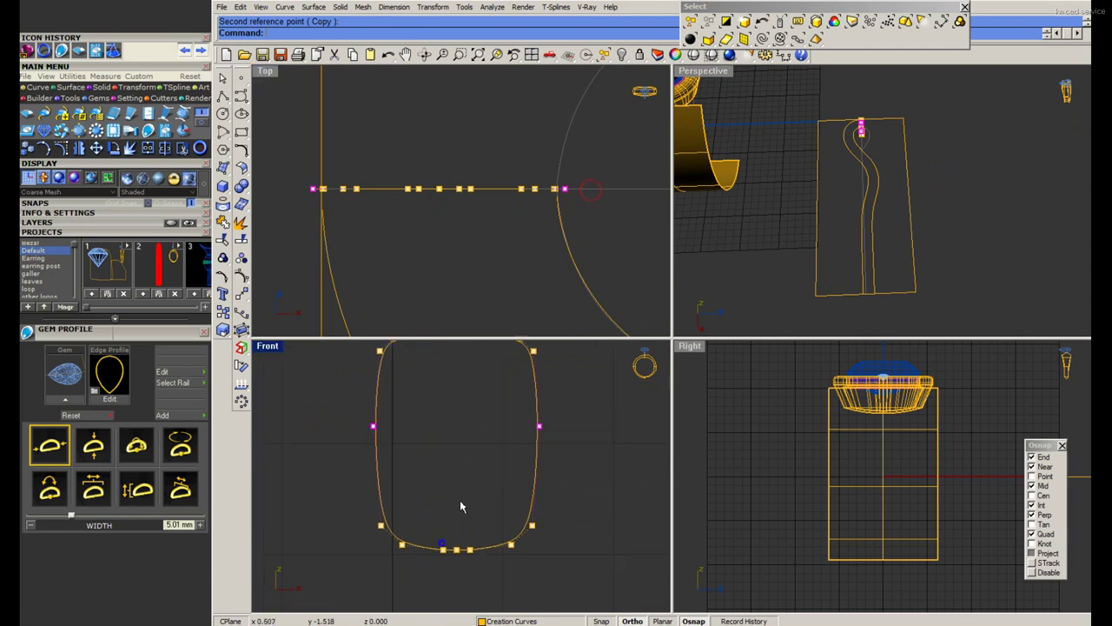
{"action": "left_click_drag", "start_coordinate": [360, 496], "coordinate": [543, 561]}
{"action": "scroll", "coordinate": [488, 471], "scroll_direction": "down", "scroll_amount": 3}
{"action": "scroll", "coordinate": [488, 471], "scroll_direction": "down", "scroll_amount": 2}
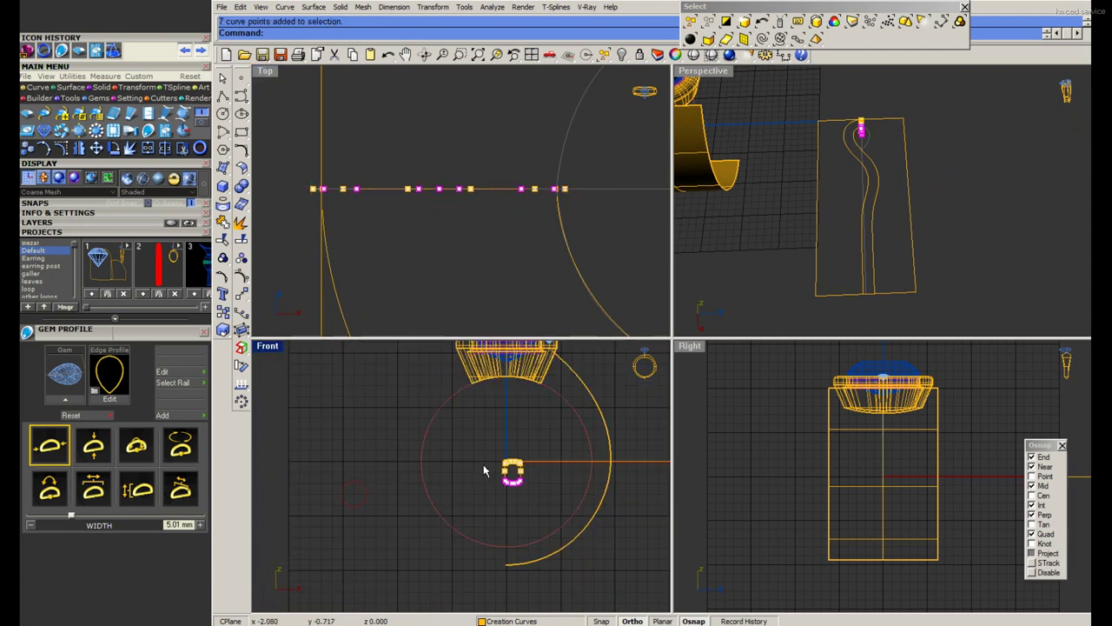
{"action": "right_click_drag", "start_coordinate": [555, 403], "coordinate": [509, 444]}
{"action": "scroll", "coordinate": [504, 435], "scroll_direction": "up", "scroll_amount": 2}
{"action": "middle_click", "coordinate": [448, 381]}
{"action": "left_click", "coordinate": [513, 405]}
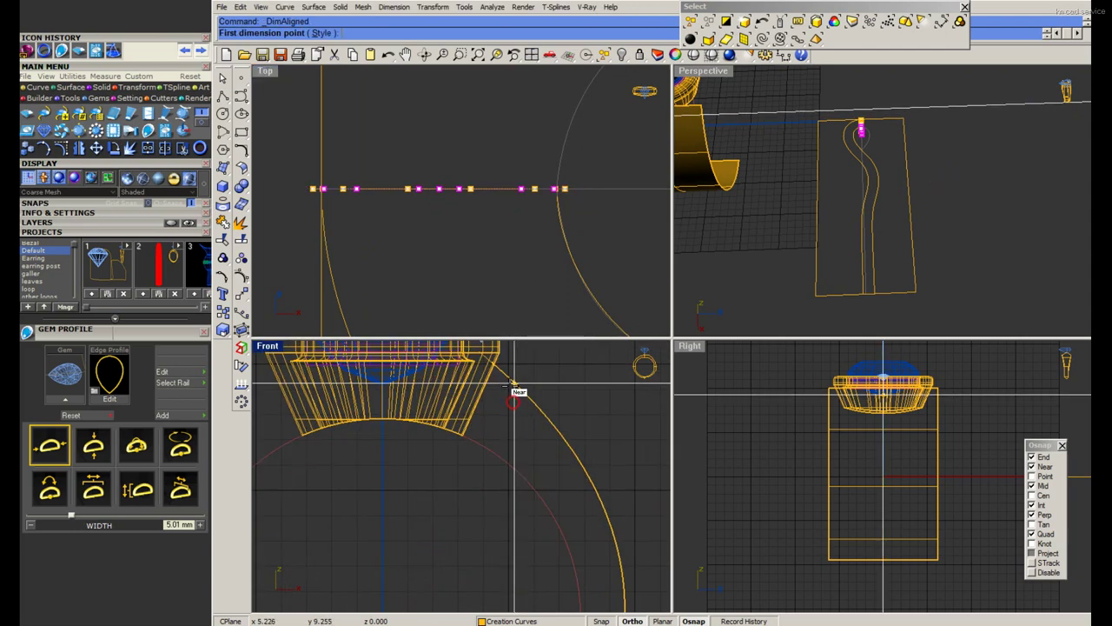
{"action": "scroll", "coordinate": [478, 426], "scroll_direction": "up", "scroll_amount": 3}
{"action": "left_click", "coordinate": [480, 427]}
{"action": "key", "text": "Escape"}
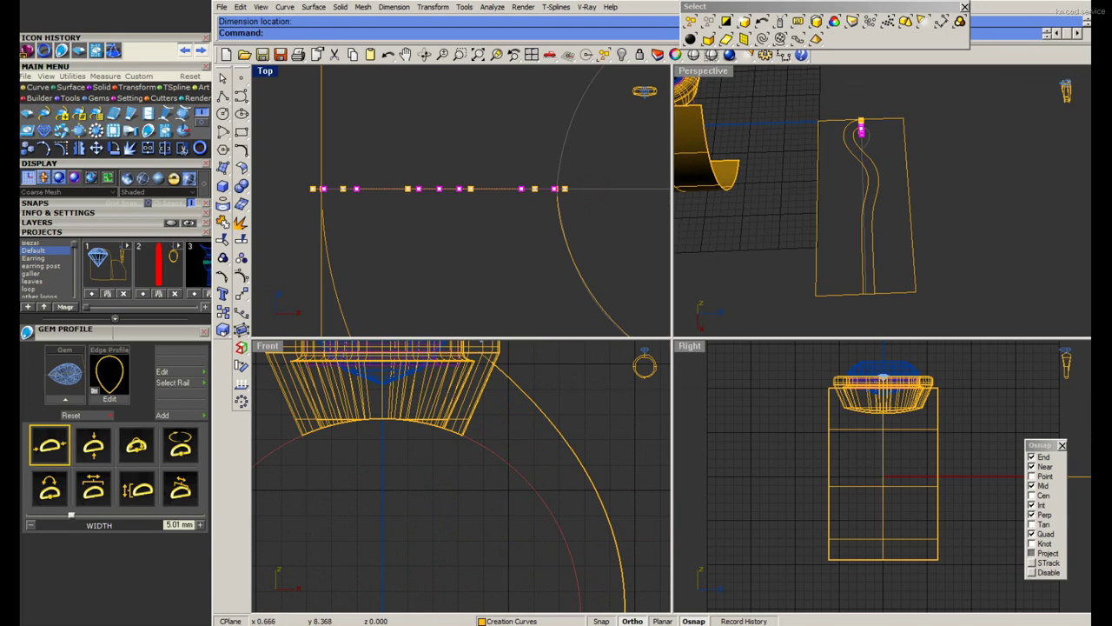
{"action": "scroll", "coordinate": [423, 522], "scroll_direction": "down", "scroll_amount": 5}
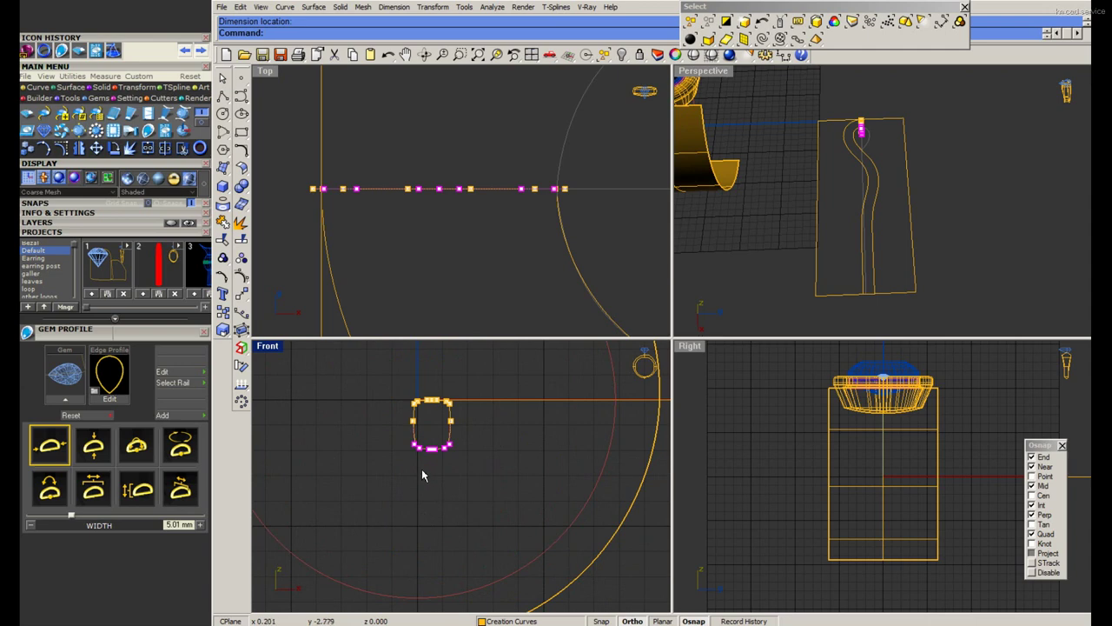
{"action": "scroll", "coordinate": [408, 452], "scroll_direction": "up", "scroll_amount": 1}
{"action": "left_click_drag", "start_coordinate": [400, 438], "coordinate": [483, 472]}
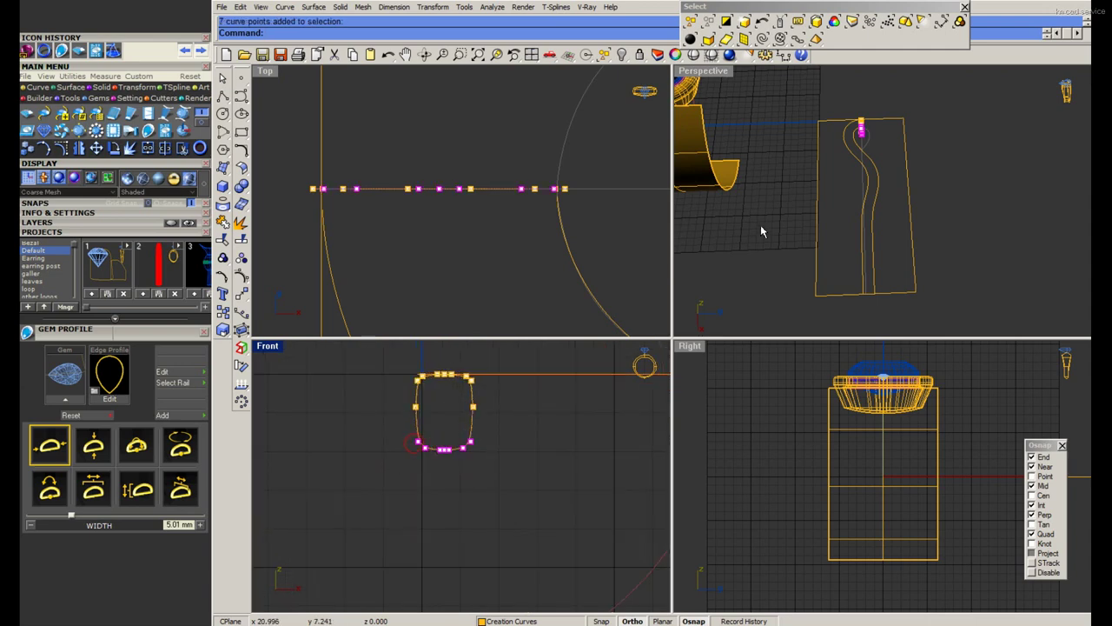
Maximize the Perspective view and select the profile point at the shank curve's top.
{"action": "double_click", "coordinate": [712, 75]}
{"action": "scroll", "coordinate": [643, 226], "scroll_direction": "up", "scroll_amount": 3}
{"action": "scroll", "coordinate": [608, 195], "scroll_direction": "up", "scroll_amount": 2}
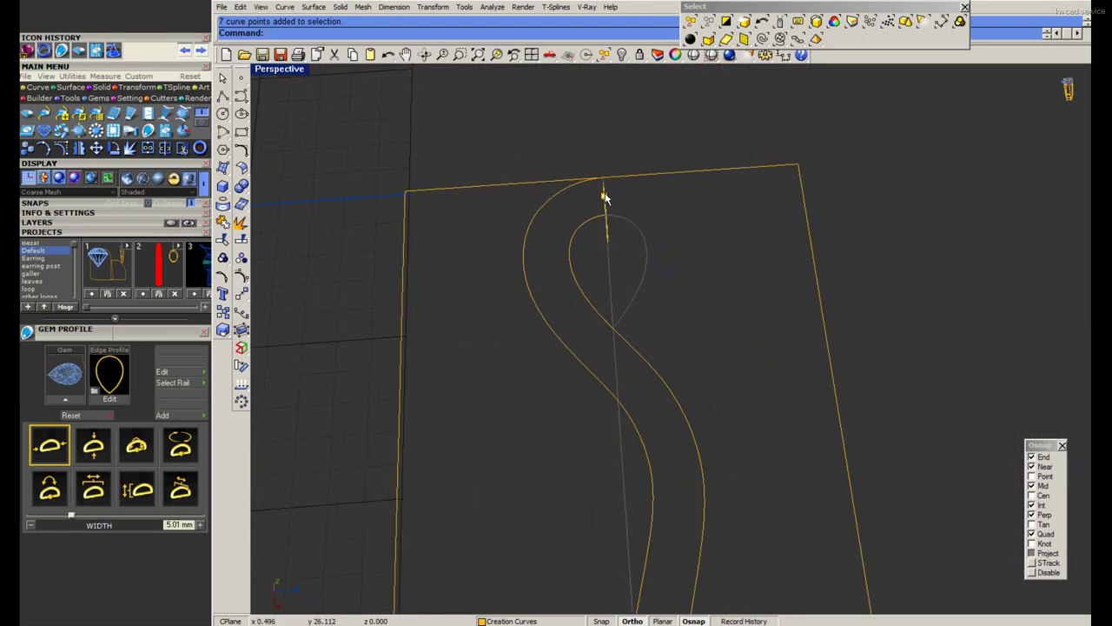
{"action": "left_click", "coordinate": [605, 195]}
{"action": "right_click_drag", "start_coordinate": [567, 202], "coordinate": [456, 213]}
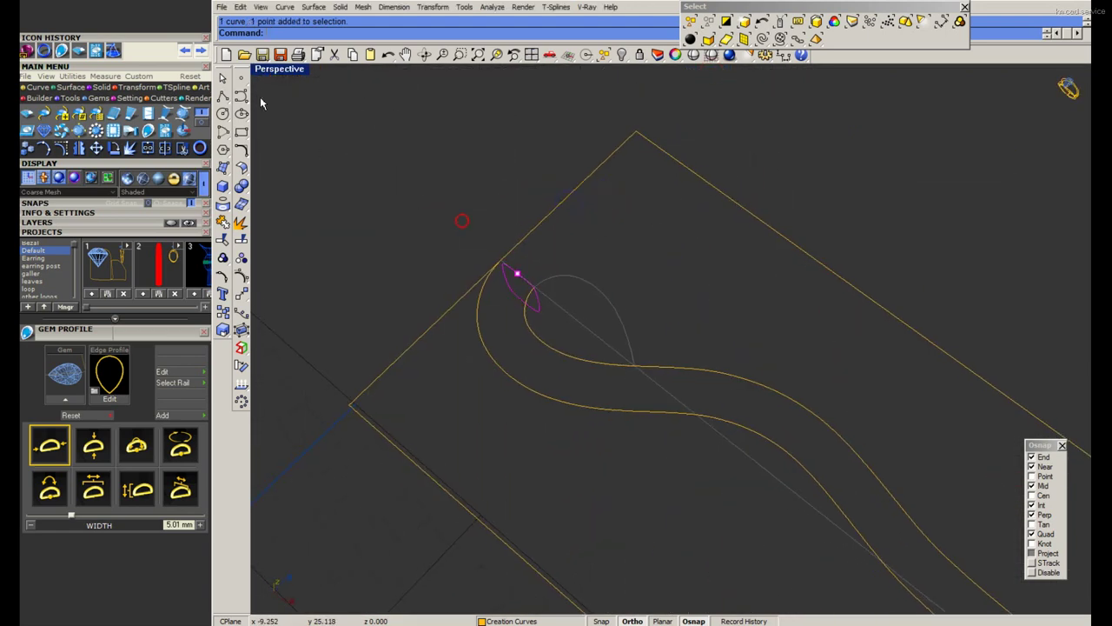
Restore the four-viewport layout and start copying the profile from its top point.
{"action": "double_click", "coordinate": [276, 76]}
{"action": "scroll", "coordinate": [429, 181], "scroll_direction": "down", "scroll_amount": 2}
{"action": "scroll", "coordinate": [426, 177], "scroll_direction": "down", "scroll_amount": 2}
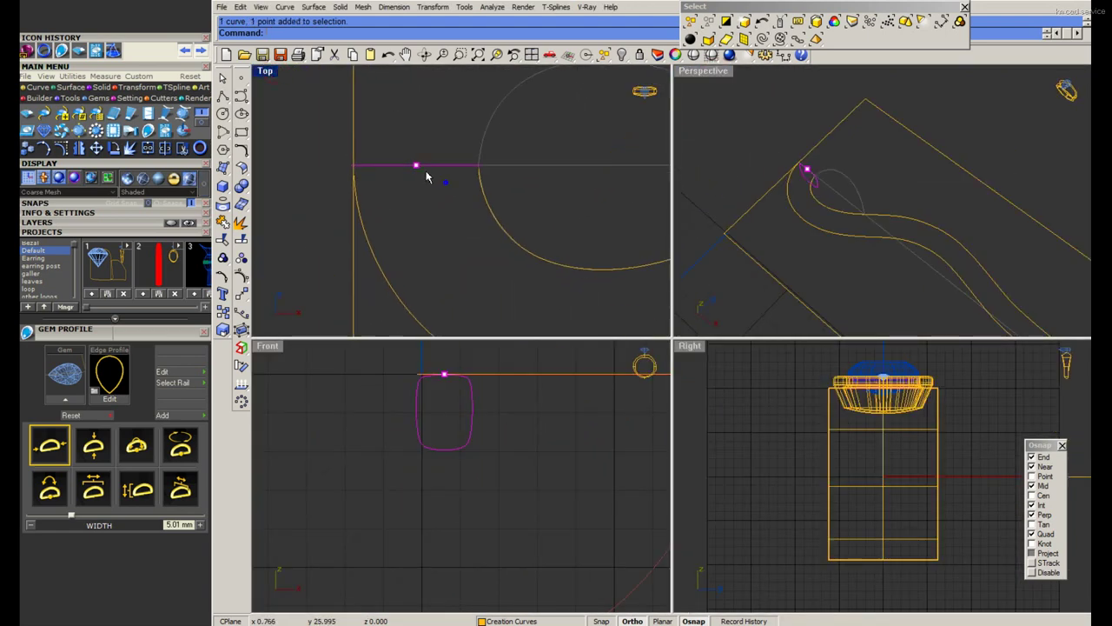
{"action": "left_click", "coordinate": [223, 315]}
{"action": "left_click", "coordinate": [416, 164]}
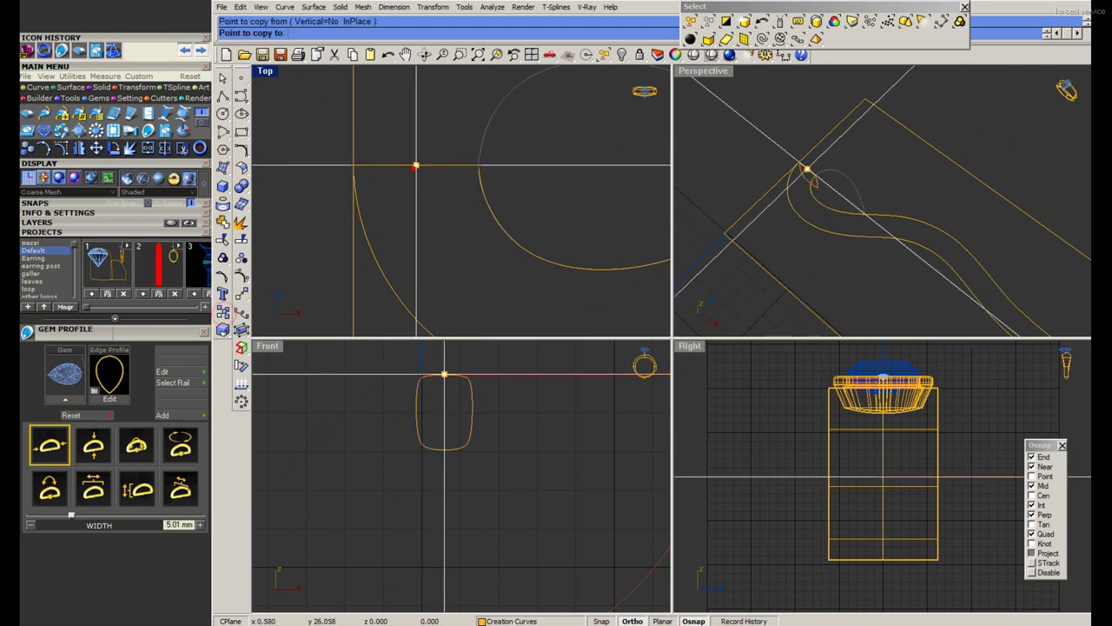
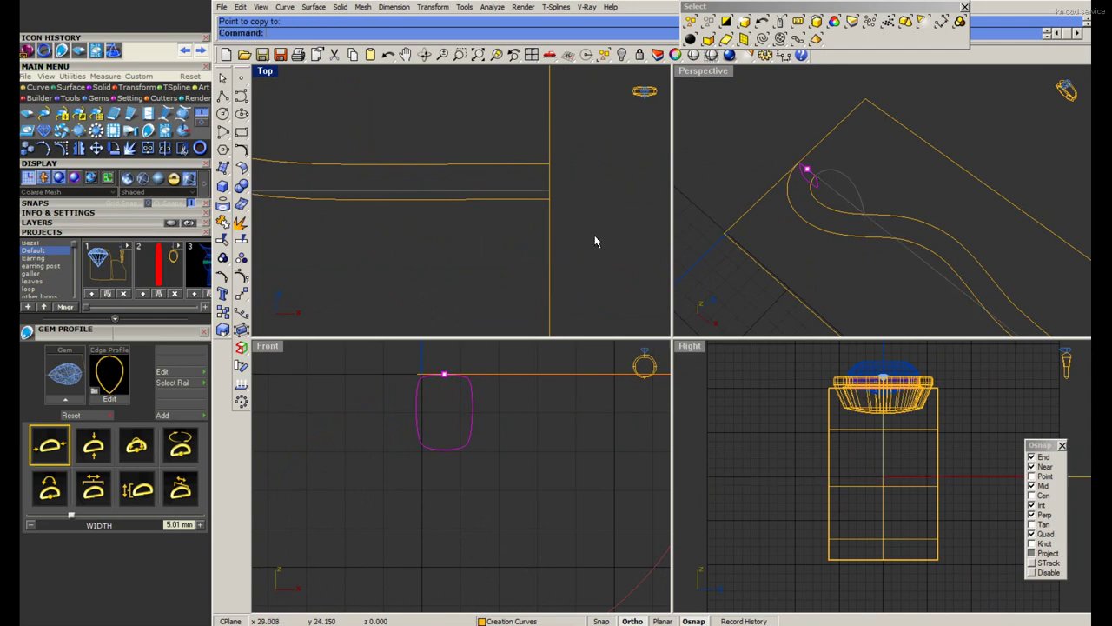
Abandon a stray polyline and select the small loop profile curve.
{"action": "left_click", "coordinate": [224, 96]}
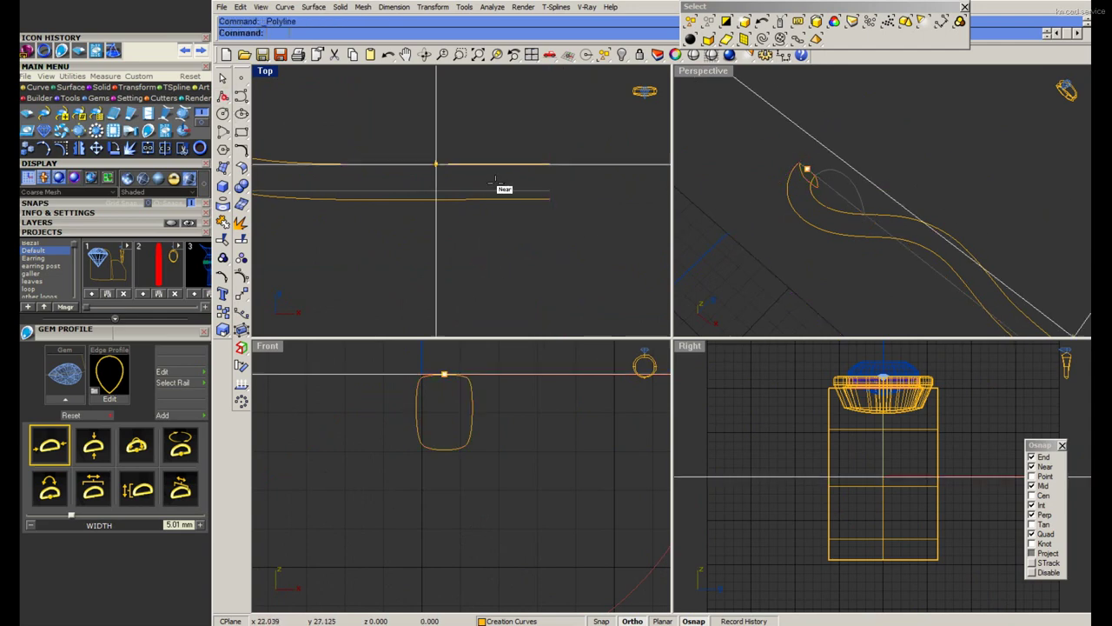
{"action": "left_click", "coordinate": [550, 164]}
{"action": "key", "text": "Escape"}
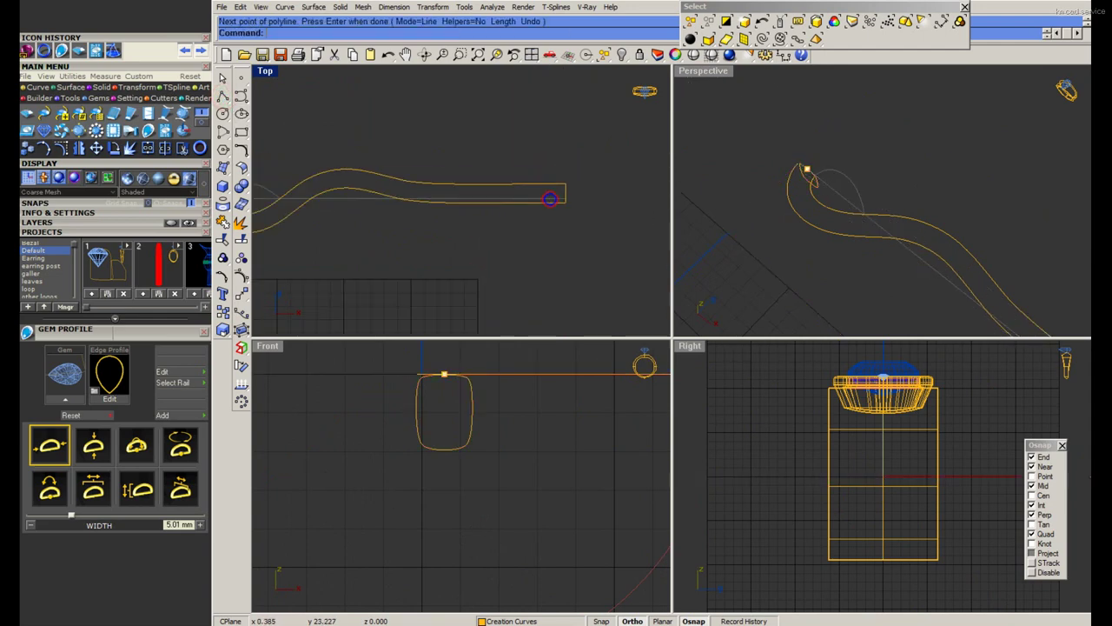
{"action": "left_click_drag", "start_coordinate": [795, 124], "coordinate": [820, 166]}
{"action": "left_click", "coordinate": [809, 161], "text": "shift"}
{"action": "scroll", "coordinate": [507, 213], "scroll_direction": "down", "scroll_amount": 2}
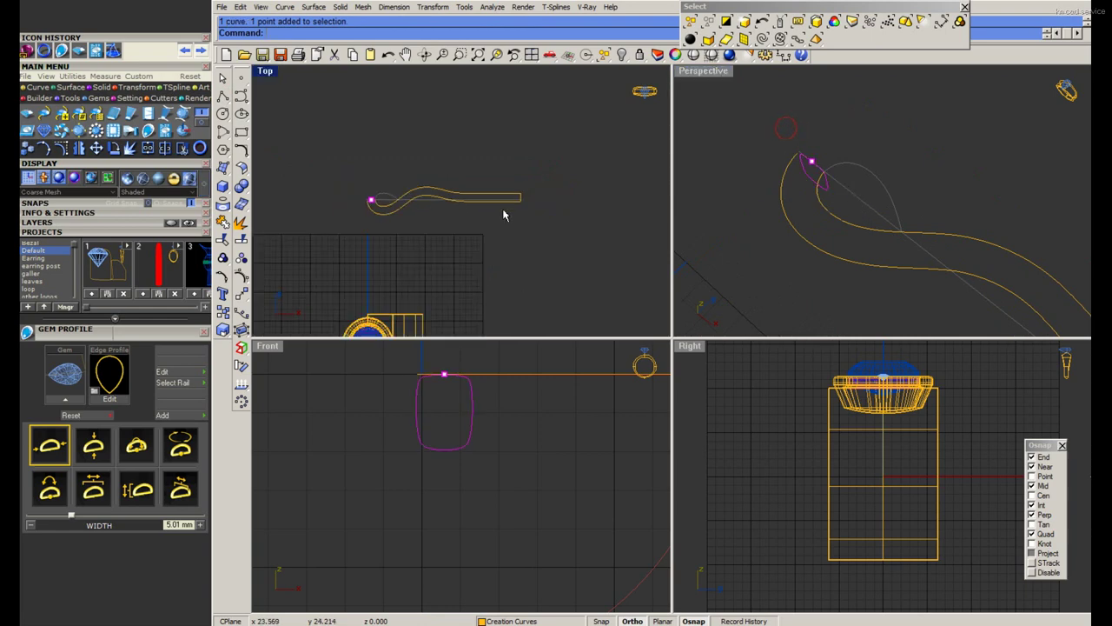
{"action": "scroll", "coordinate": [296, 271], "scroll_direction": "up", "scroll_amount": 1}
With Point osnap on, copy the loop profile to the midpoint at the rails' end.
{"action": "left_click", "coordinate": [223, 312]}
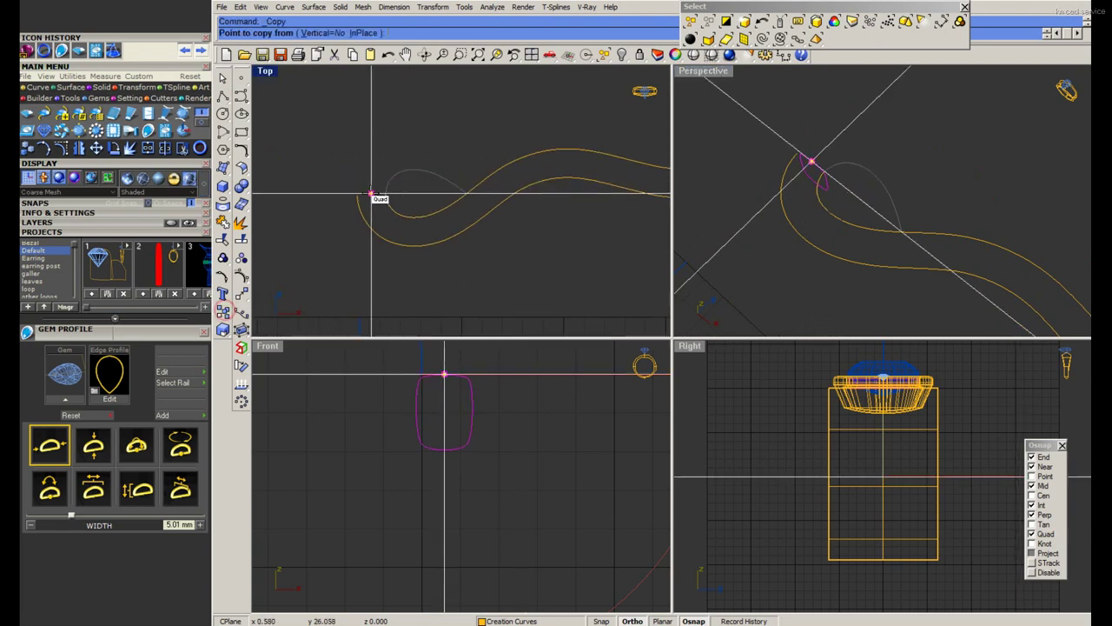
{"action": "left_click", "coordinate": [371, 193]}
{"action": "scroll", "coordinate": [447, 207], "scroll_direction": "up", "scroll_amount": 4}
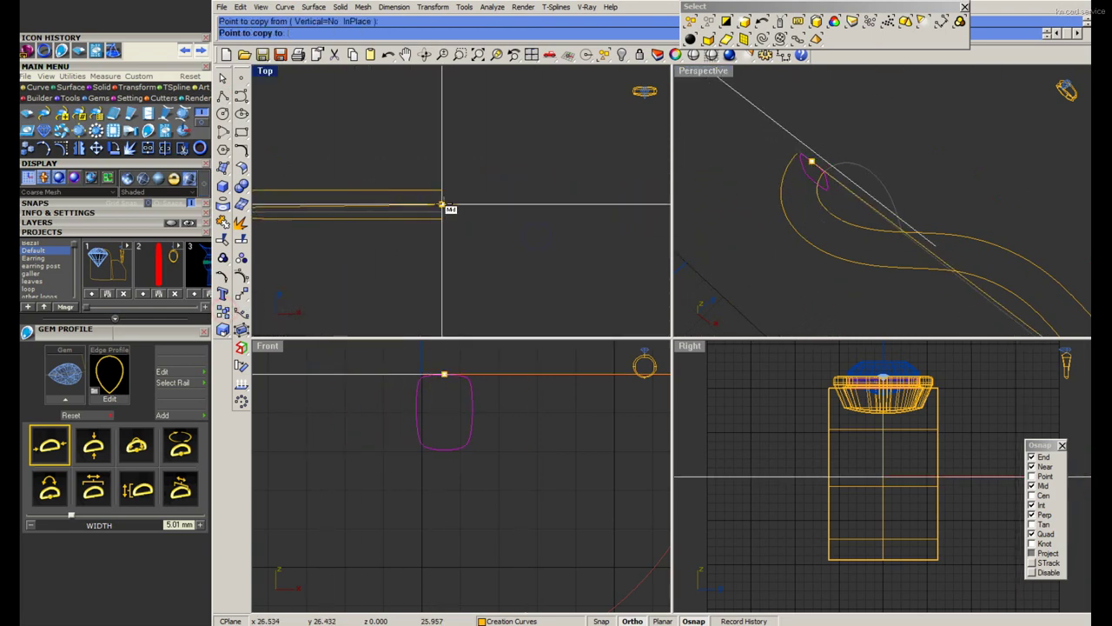
{"action": "left_click", "coordinate": [442, 204]}
{"action": "key", "text": "Return"}
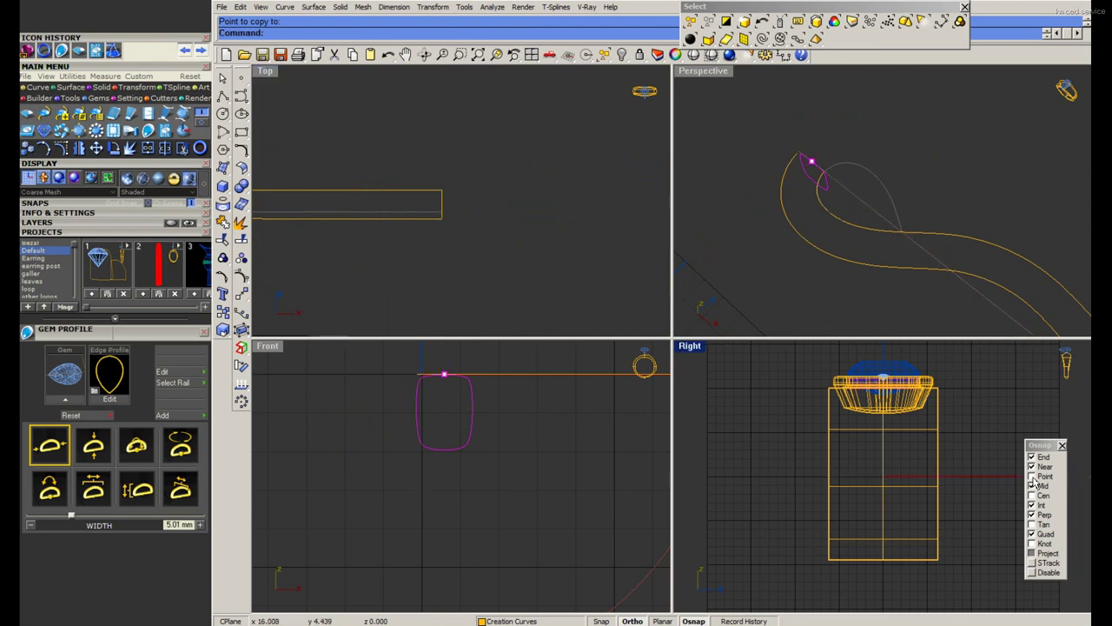
{"action": "left_click", "coordinate": [1032, 476]}
{"action": "key", "text": "Return"}
{"action": "left_click", "coordinate": [814, 161]}
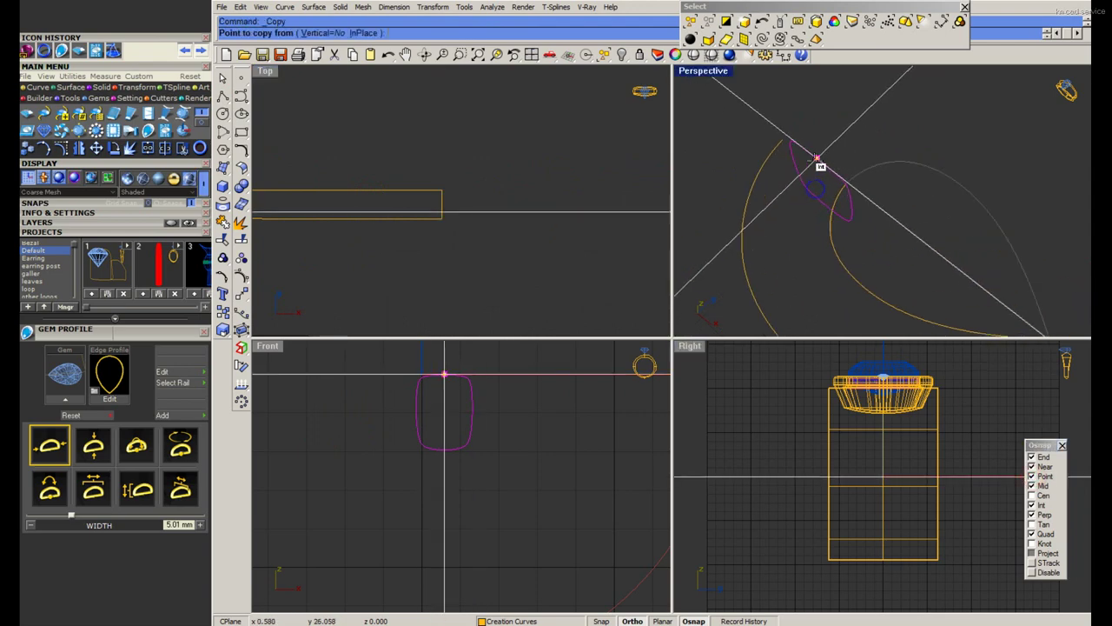
{"action": "left_click", "coordinate": [442, 201]}
{"action": "key", "text": "Return"}
Select the point at the rails' end and try a second copy, then cancel it.
{"action": "left_click_drag", "start_coordinate": [386, 118], "coordinate": [440, 193]}
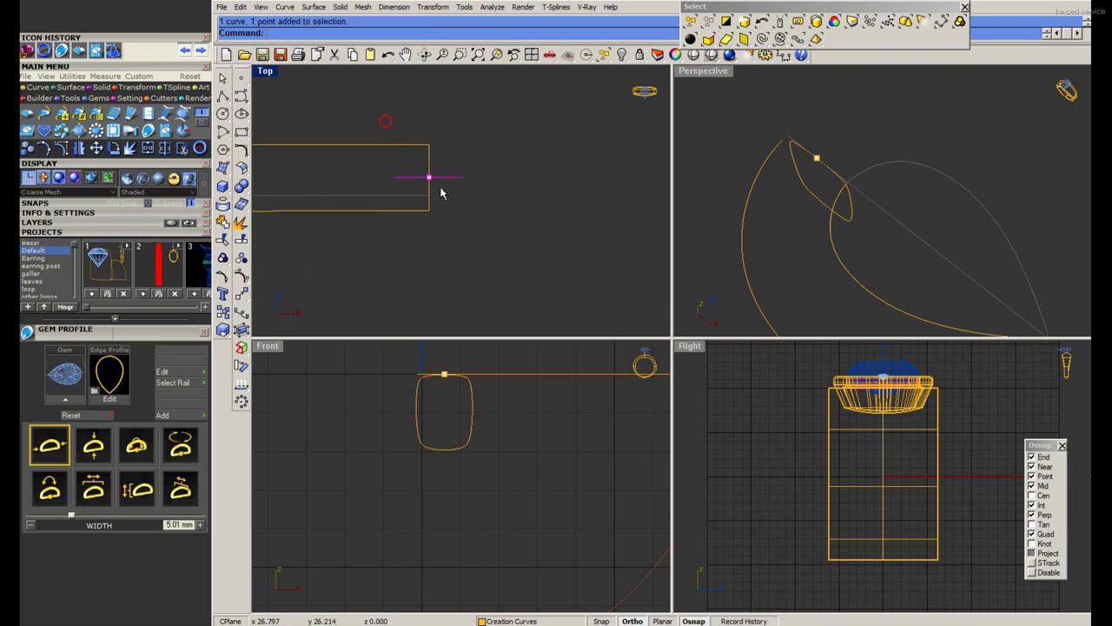
{"action": "key", "text": "Return"}
{"action": "left_click", "coordinate": [428, 177]}
{"action": "left_click", "coordinate": [460, 178]}
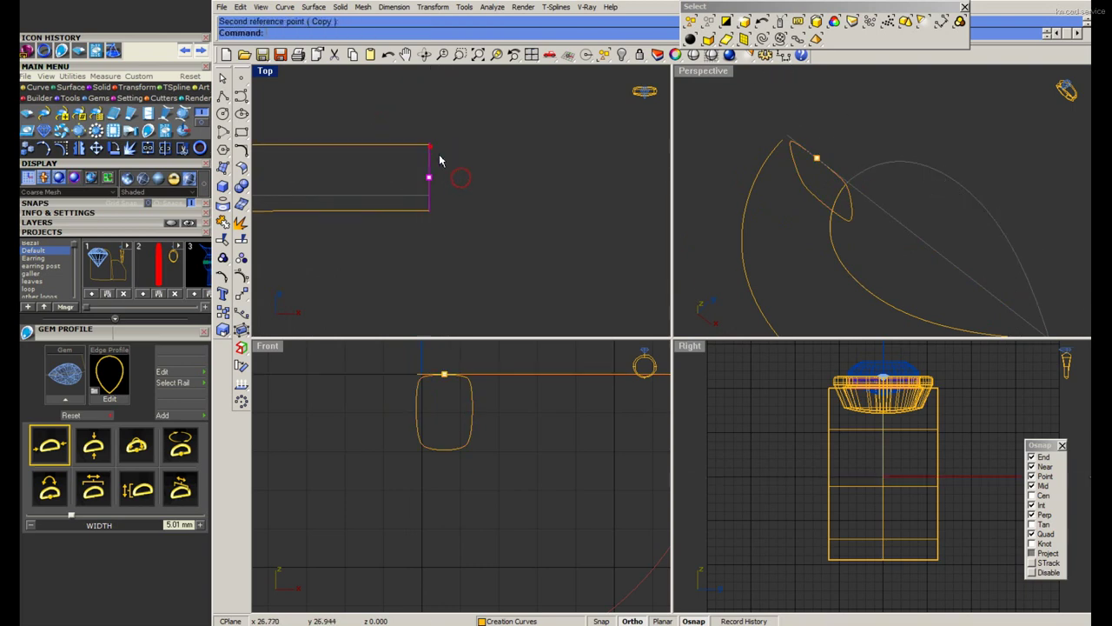
{"action": "scroll", "coordinate": [429, 169], "scroll_direction": "up", "scroll_amount": 3}
{"action": "scroll", "coordinate": [469, 181], "scroll_direction": "up", "scroll_amount": 2}
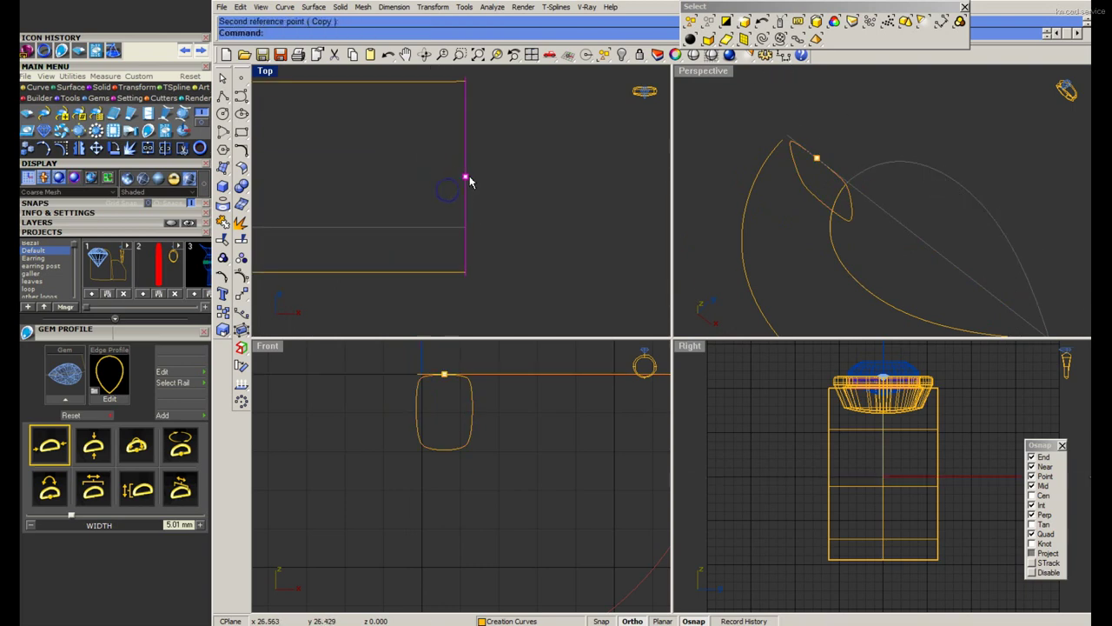
{"action": "key", "text": "Escape"}
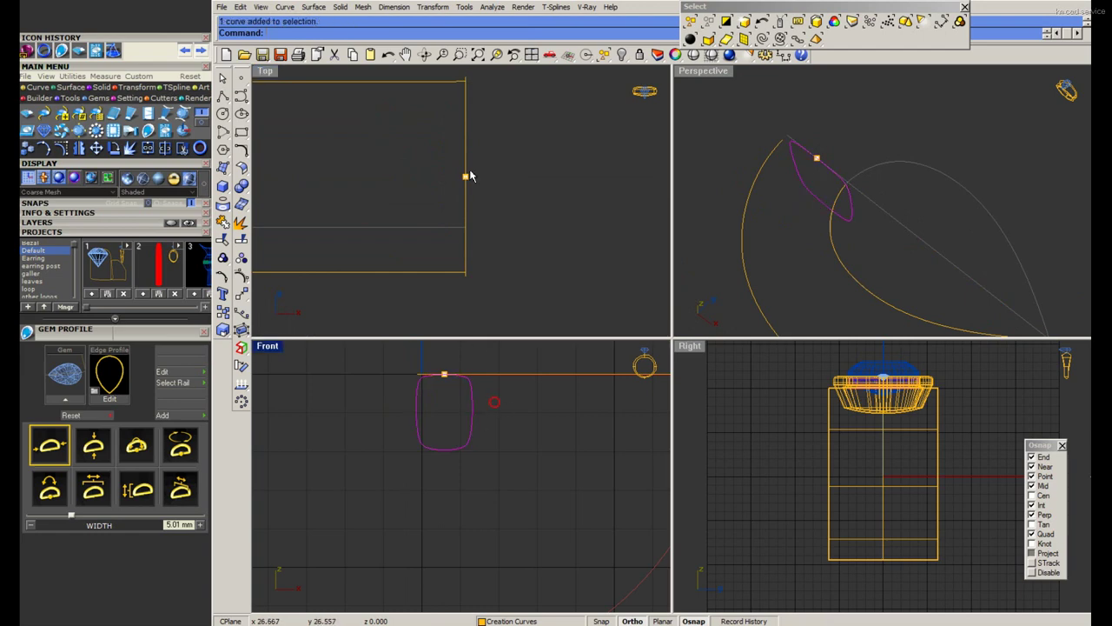
Maximize the Perspective view and show the three hidden objects.
{"action": "left_click_drag", "start_coordinate": [455, 164], "coordinate": [516, 211]}
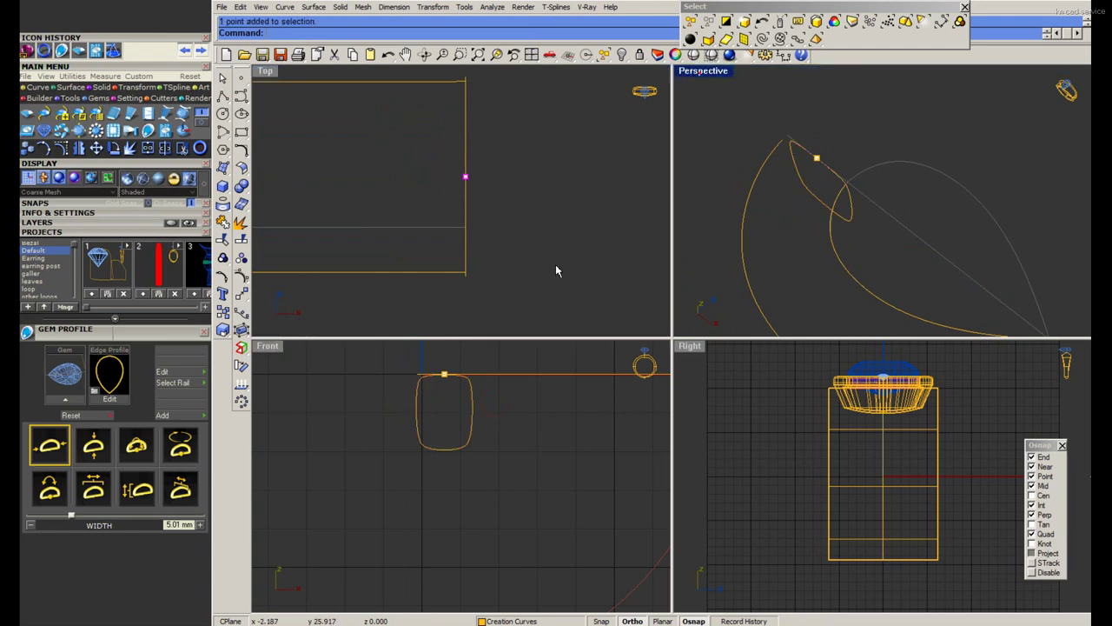
{"action": "key", "text": "ctrl+m"}
{"action": "key", "text": "ctrl+alt+h"}
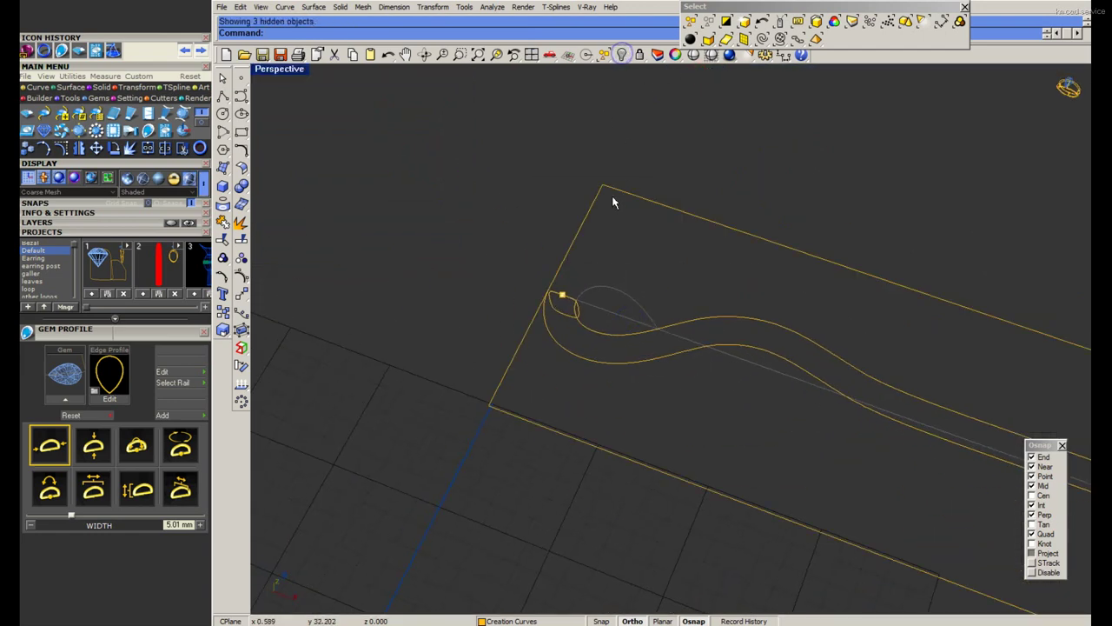
Select the rectangle and both figure-eight shank rail curves.
{"action": "left_click", "coordinate": [613, 200]}
{"action": "right_click_drag", "start_coordinate": [539, 218], "coordinate": [639, 280]}
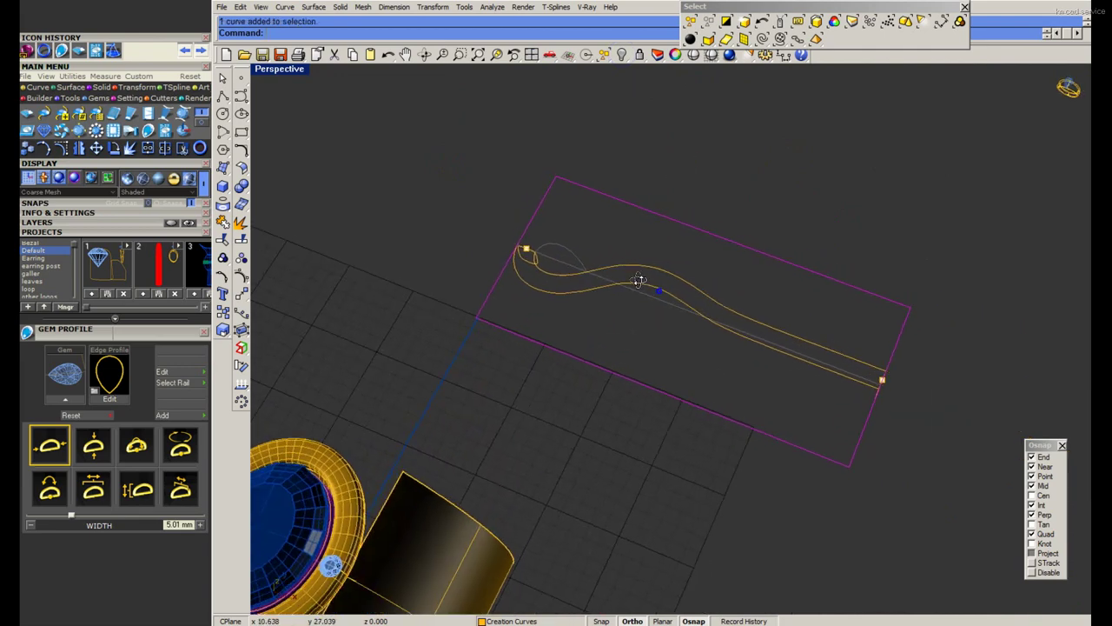
{"action": "left_click", "coordinate": [639, 280]}
{"action": "right_click_drag", "start_coordinate": [656, 286], "coordinate": [647, 282]}
{"action": "scroll", "coordinate": [646, 282], "scroll_direction": "up", "scroll_amount": 2}
Try a two-rail sweep with the end loop as cross section, then cancel it.
{"action": "key", "text": "Return"}
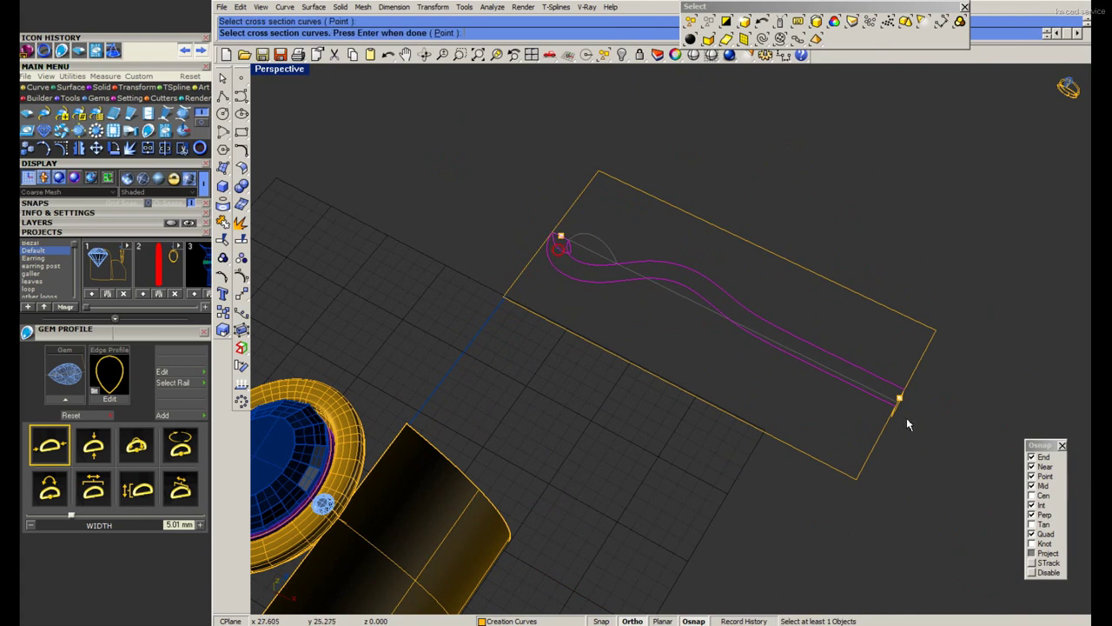
{"action": "mouse_move", "coordinate": [906, 423]}
{"action": "right_mouse_down"}
{"action": "mouse_move", "coordinate": [698, 342]}
{"action": "mouse_move", "coordinate": [799, 374]}
{"action": "right_mouse_up"}
{"action": "left_click", "coordinate": [852, 403]}
{"action": "key", "text": "Return"}
{"action": "scroll", "coordinate": [340, 336], "scroll_direction": "up", "scroll_amount": 3}
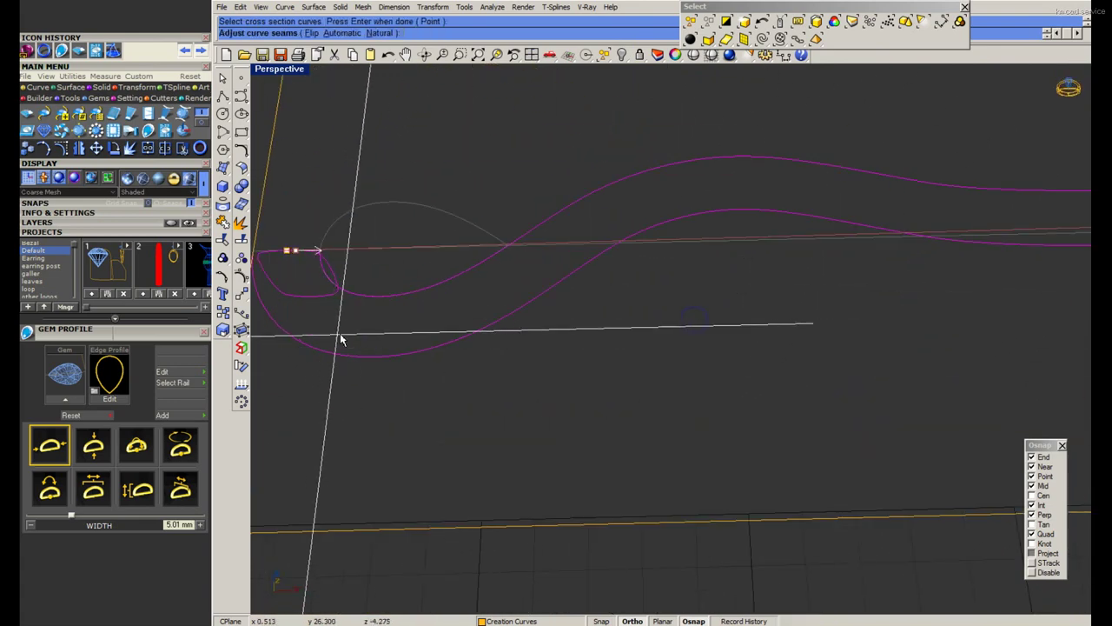
{"action": "mouse_move", "coordinate": [340, 335]}
{"action": "right_mouse_down"}
{"action": "mouse_move", "coordinate": [448, 298]}
{"action": "mouse_move", "coordinate": [490, 248]}
{"action": "mouse_move", "coordinate": [458, 249]}
{"action": "mouse_move", "coordinate": [390, 298]}
{"action": "mouse_move", "coordinate": [675, 337]}
{"action": "mouse_move", "coordinate": [785, 331]}
{"action": "right_mouse_up"}
{"action": "scroll", "coordinate": [675, 337], "scroll_direction": "up", "scroll_amount": 3}
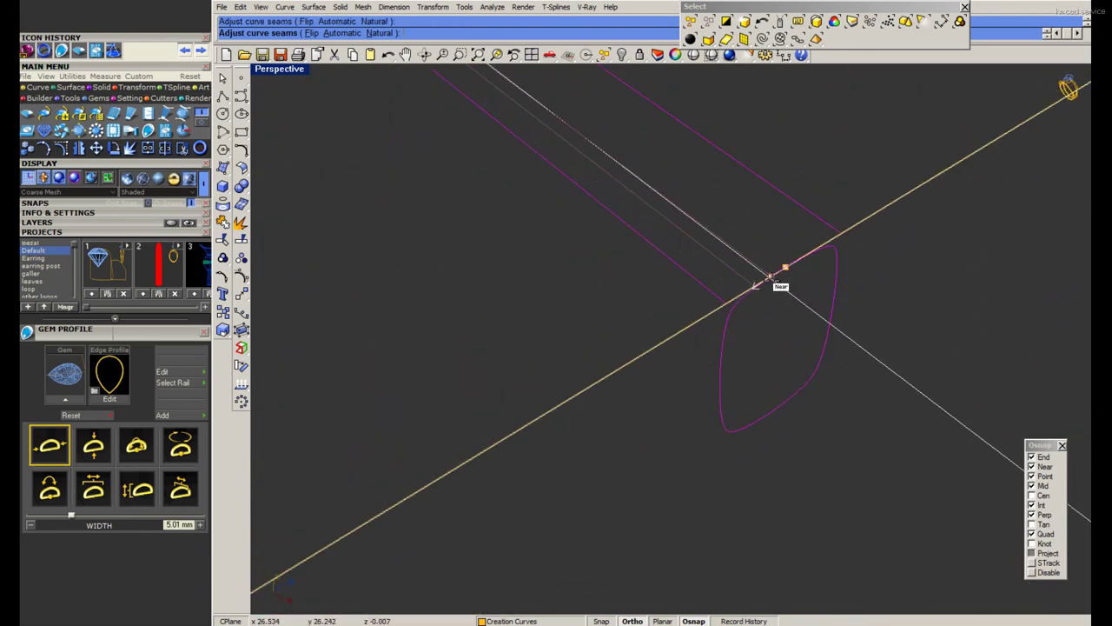
{"action": "key", "text": "Return"}
{"action": "mouse_move", "coordinate": [815, 392]}
{"action": "right_mouse_down"}
{"action": "mouse_move", "coordinate": [658, 460]}
{"action": "mouse_move", "coordinate": [658, 390]}
{"action": "mouse_move", "coordinate": [647, 380]}
{"action": "right_mouse_up"}
{"action": "key", "text": "Escape"}
Rerun Sweep2, accept the cross sections and seams to preview the shank tube.
{"action": "scroll", "coordinate": [623, 254], "scroll_direction": "up", "scroll_amount": 2}
{"action": "type", "text": "weep2"}
{"action": "key", "text": "Return"}
{"action": "scroll", "coordinate": [616, 228], "scroll_direction": "down", "scroll_amount": 3}
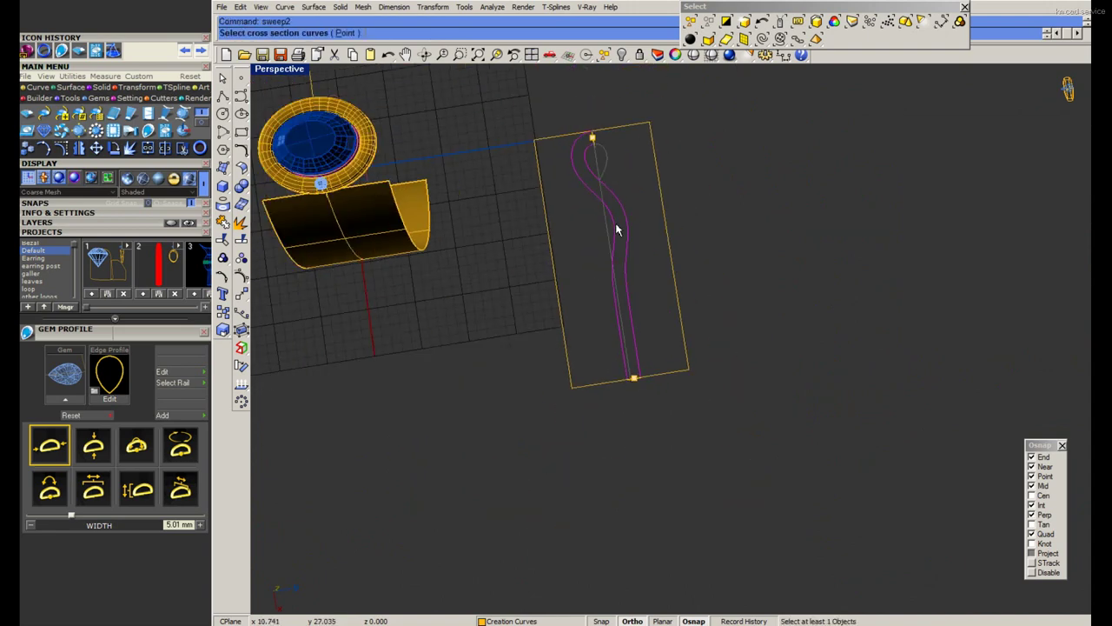
{"action": "scroll", "coordinate": [616, 228], "scroll_direction": "up", "scroll_amount": 3}
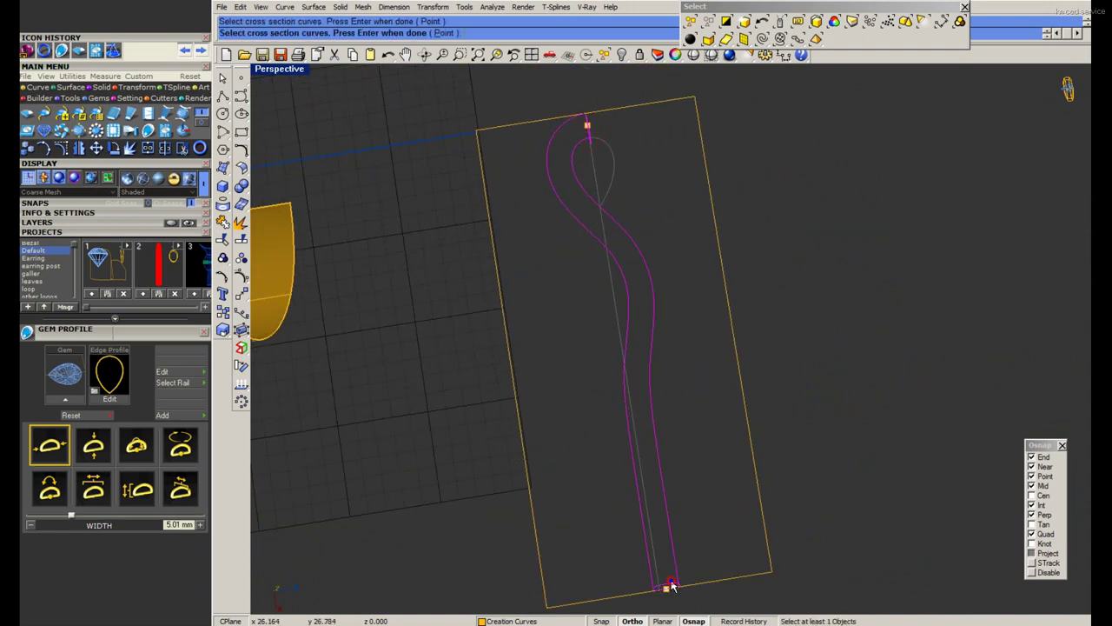
{"action": "key", "text": "Return"}
{"action": "right_click_drag", "start_coordinate": [658, 218], "coordinate": [654, 218]}
{"action": "scroll", "coordinate": [472, 261], "scroll_direction": "up", "scroll_amount": 4}
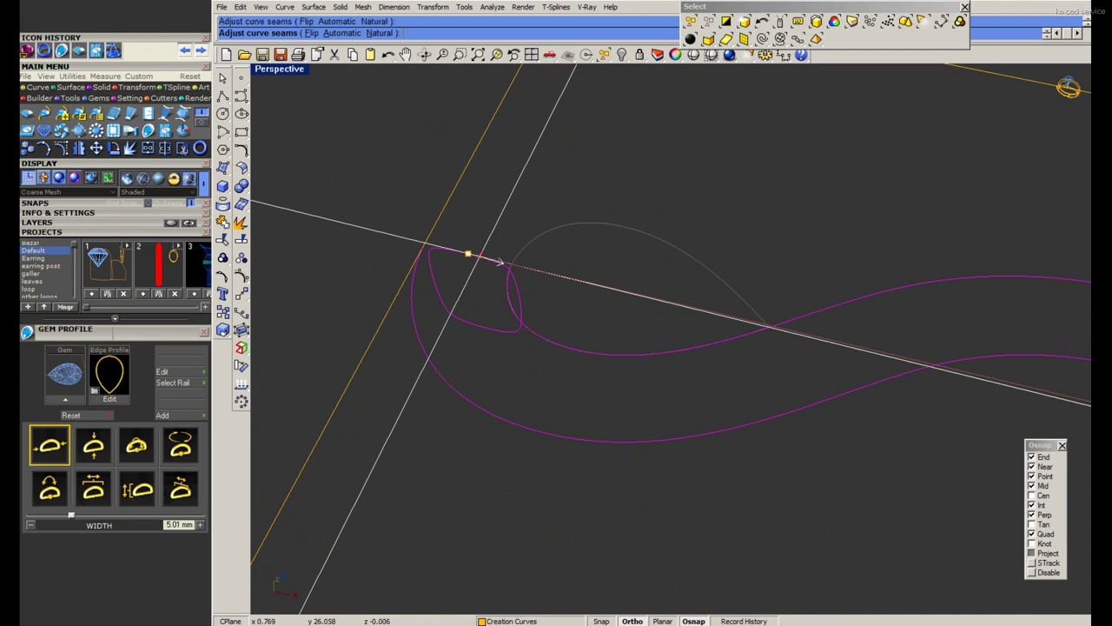
{"action": "scroll", "coordinate": [470, 261], "scroll_direction": "down", "scroll_amount": 2}
{"action": "mouse_move", "coordinate": [608, 348]}
{"action": "right_mouse_down"}
{"action": "mouse_move", "coordinate": [733, 398]}
{"action": "mouse_move", "coordinate": [660, 452]}
{"action": "mouse_move", "coordinate": [660, 474]}
{"action": "right_mouse_up"}
{"action": "scroll", "coordinate": [647, 472], "scroll_direction": "up", "scroll_amount": 4}
{"action": "scroll", "coordinate": [641, 487], "scroll_direction": "down", "scroll_amount": 3}
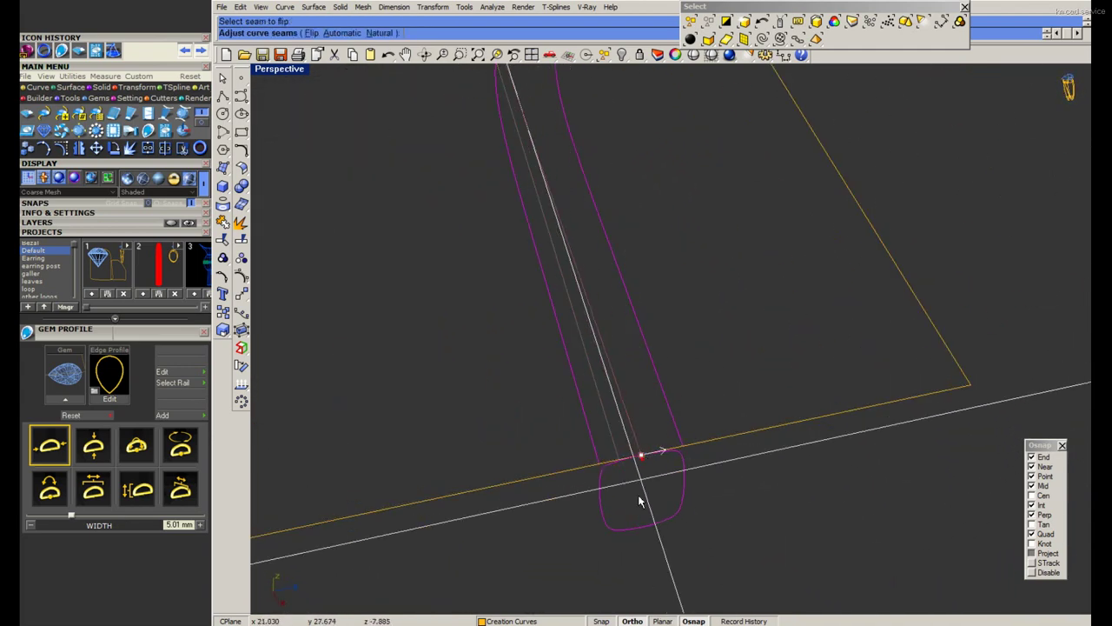
{"action": "scroll", "coordinate": [641, 491], "scroll_direction": "down", "scroll_amount": 3}
{"action": "key", "text": "Return"}
{"action": "scroll", "coordinate": [660, 444], "scroll_direction": "up", "scroll_amount": 3}
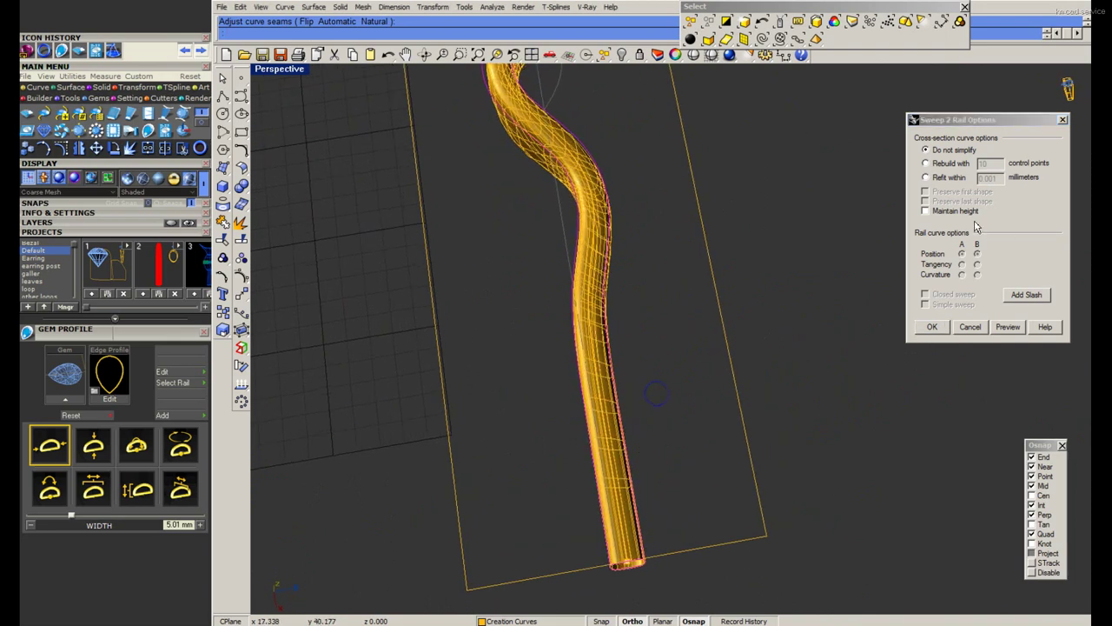
Add a slash linking matching points on both rails and confirm the Sweep 2 options.
{"action": "left_click", "coordinate": [1027, 295]}
{"action": "mouse_move", "coordinate": [641, 310]}
{"action": "right_mouse_down"}
{"action": "mouse_move", "coordinate": [606, 372]}
{"action": "mouse_move", "coordinate": [614, 341]}
{"action": "mouse_move", "coordinate": [596, 350]}
{"action": "right_mouse_up"}
{"action": "left_click", "coordinate": [657, 358]}
{"action": "left_click", "coordinate": [591, 285]}
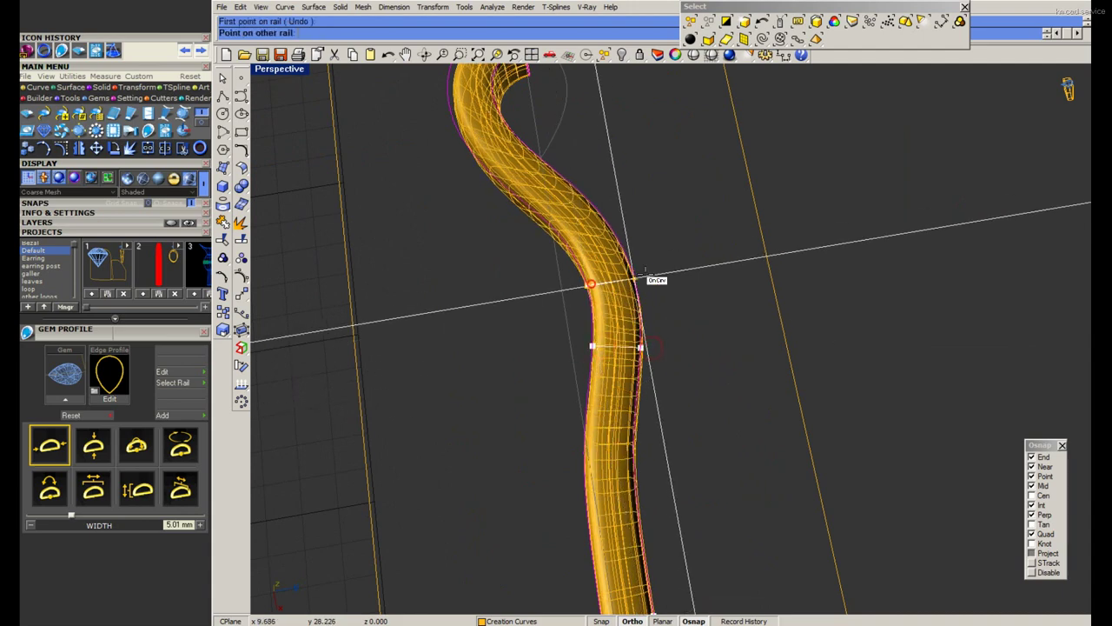
{"action": "mouse_move", "coordinate": [645, 267]}
{"action": "right_mouse_down"}
{"action": "mouse_move", "coordinate": [677, 330]}
{"action": "mouse_move", "coordinate": [667, 248]}
{"action": "mouse_move", "coordinate": [651, 276]}
{"action": "right_mouse_up"}
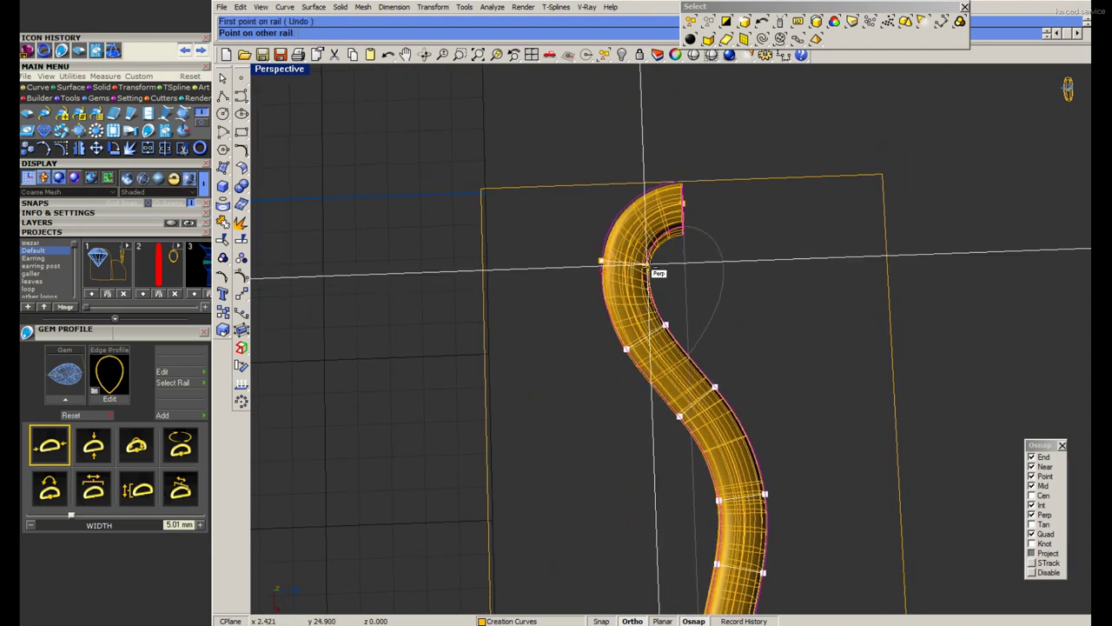
{"action": "left_click", "coordinate": [632, 218]}
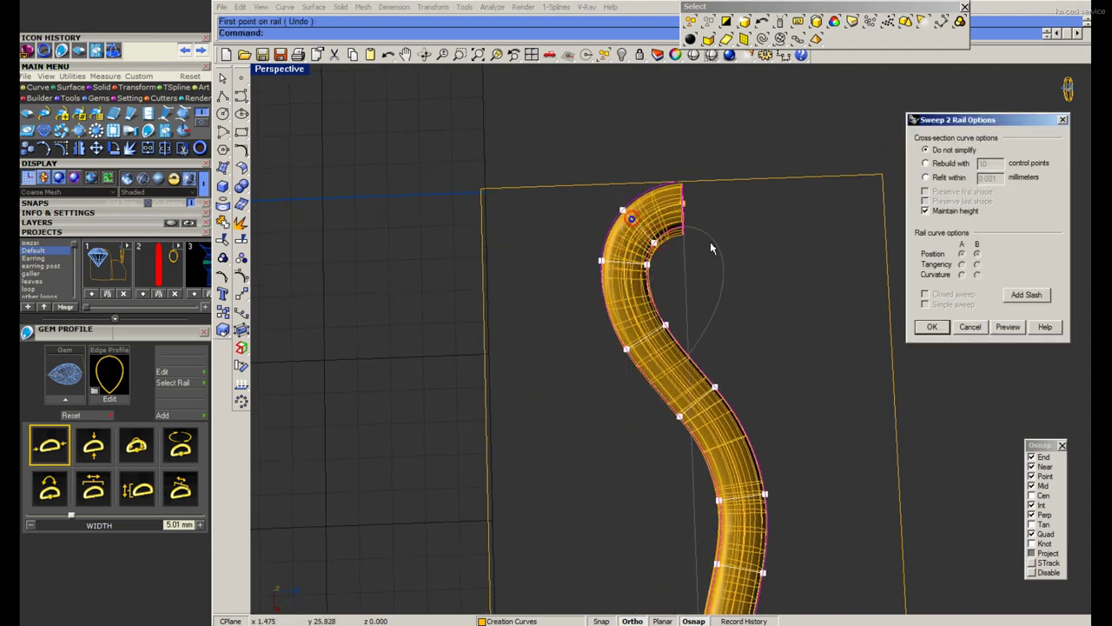
{"action": "left_click", "coordinate": [930, 326]}
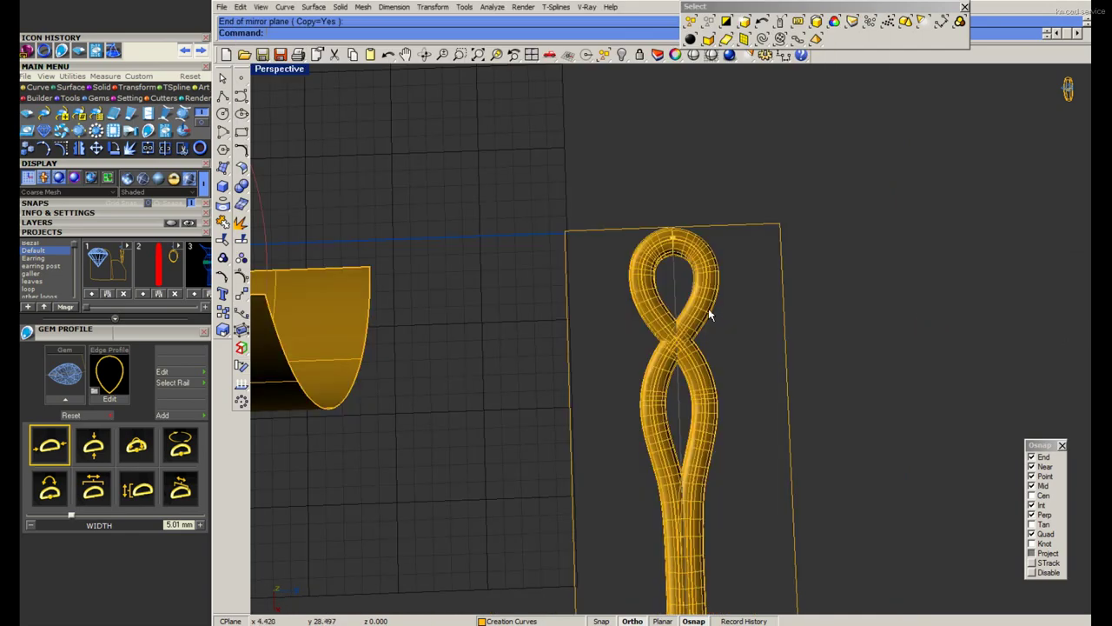
{"action": "mouse_move", "coordinate": [710, 315]}
{"action": "right_mouse_down"}
{"action": "mouse_move", "coordinate": [684, 348]}
{"action": "mouse_move", "coordinate": [709, 360]}
{"action": "right_mouse_up"}
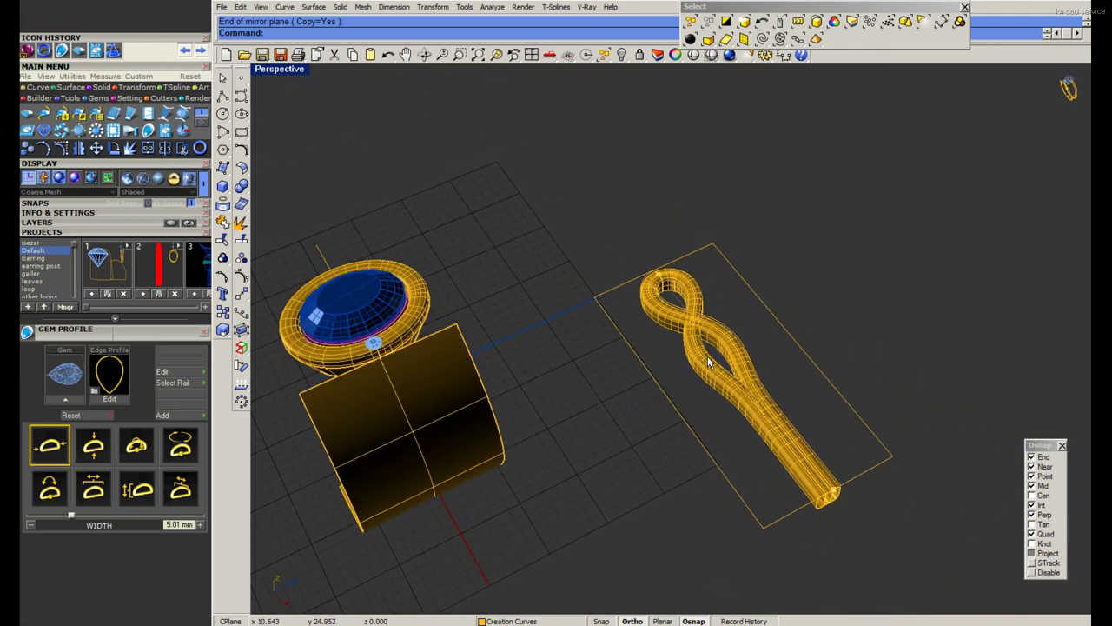
Select the swept shank and its surrounding rectangle, and save the model.
{"action": "scroll", "coordinate": [695, 352], "scroll_direction": "up", "scroll_amount": 3}
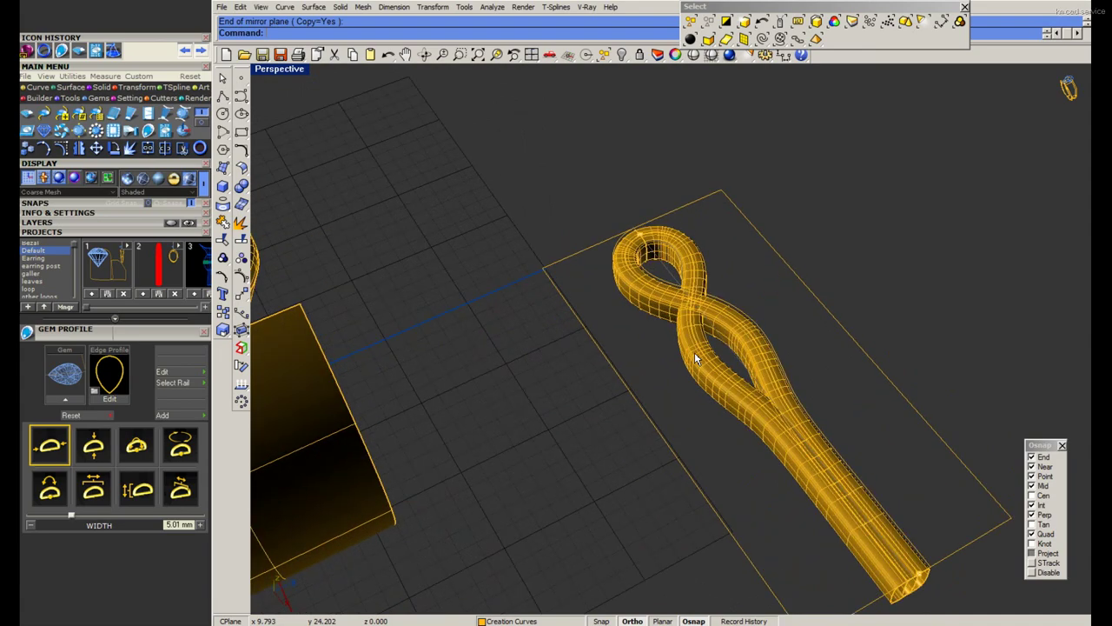
{"action": "scroll", "coordinate": [695, 357], "scroll_direction": "down", "scroll_amount": 3}
{"action": "right_click_drag", "start_coordinate": [695, 356], "coordinate": [704, 311]}
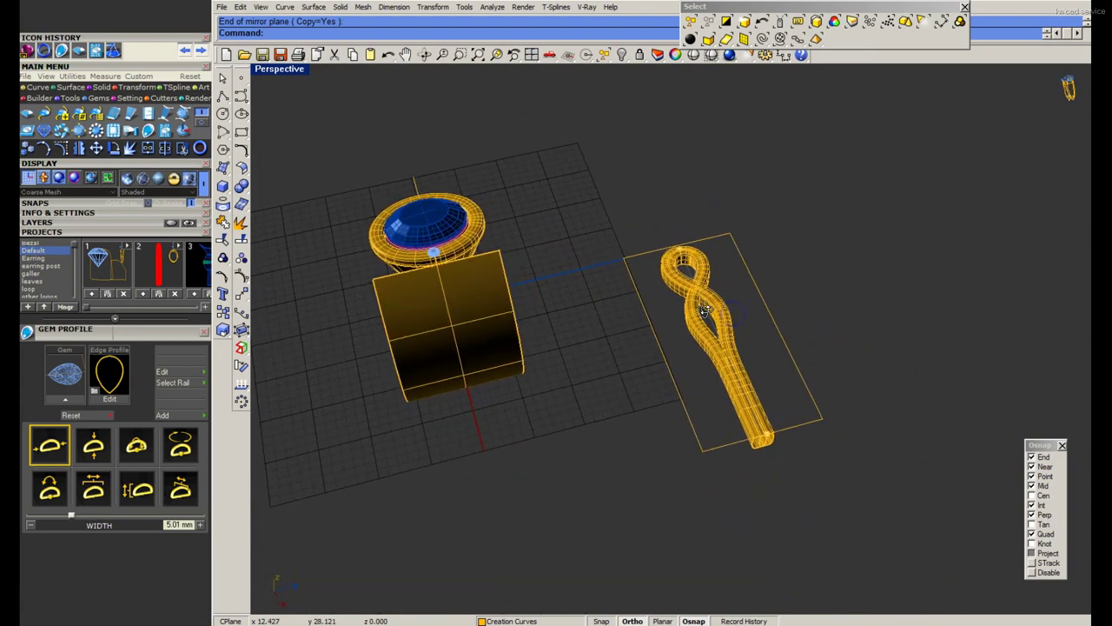
{"action": "scroll", "coordinate": [704, 311], "scroll_direction": "up", "scroll_amount": 2}
{"action": "scroll", "coordinate": [696, 314], "scroll_direction": "up", "scroll_amount": 2}
{"action": "left_click", "coordinate": [688, 314]}
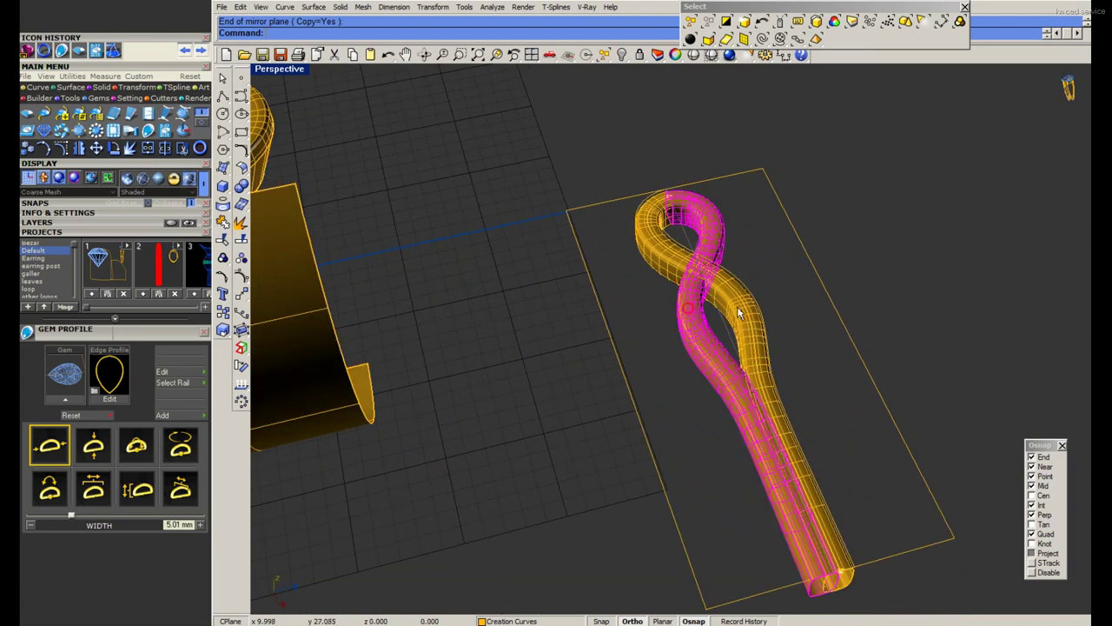
{"action": "scroll", "coordinate": [792, 329], "scroll_direction": "down", "scroll_amount": 3}
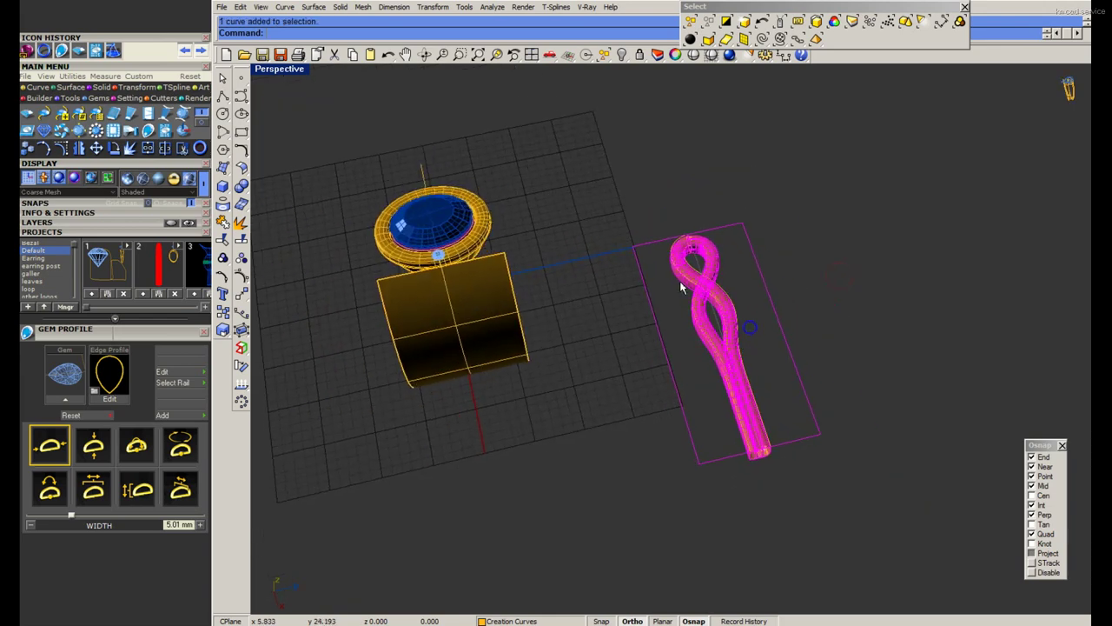
{"action": "scroll", "coordinate": [689, 363], "scroll_direction": "up", "scroll_amount": 3}
{"action": "left_click", "coordinate": [650, 356]}
{"action": "key", "text": "ctrl+s"}
Duplicate the rectangle's border, fill it with Planar Curves, and save with Save.
{"action": "left_click", "coordinate": [223, 204]}
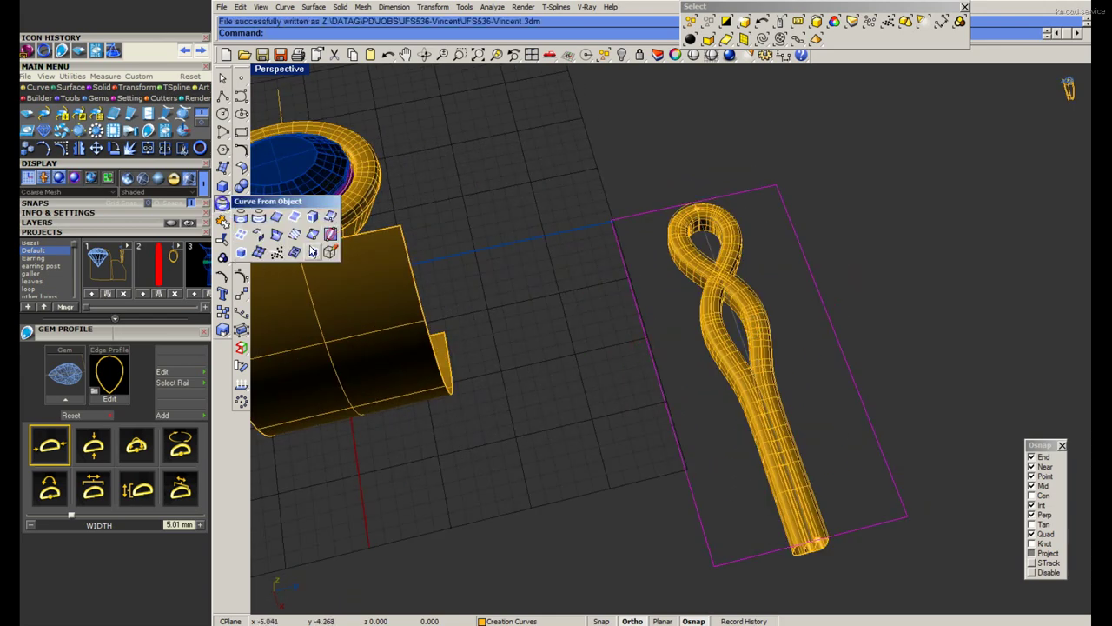
{"action": "left_click", "coordinate": [296, 217]}
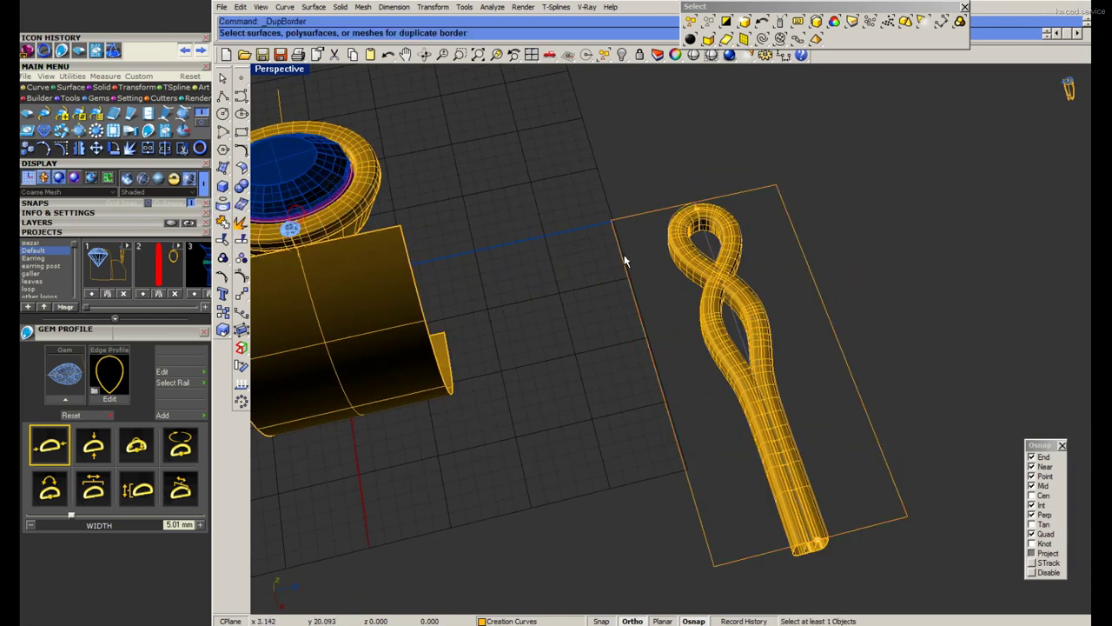
{"action": "left_click", "coordinate": [222, 167]}
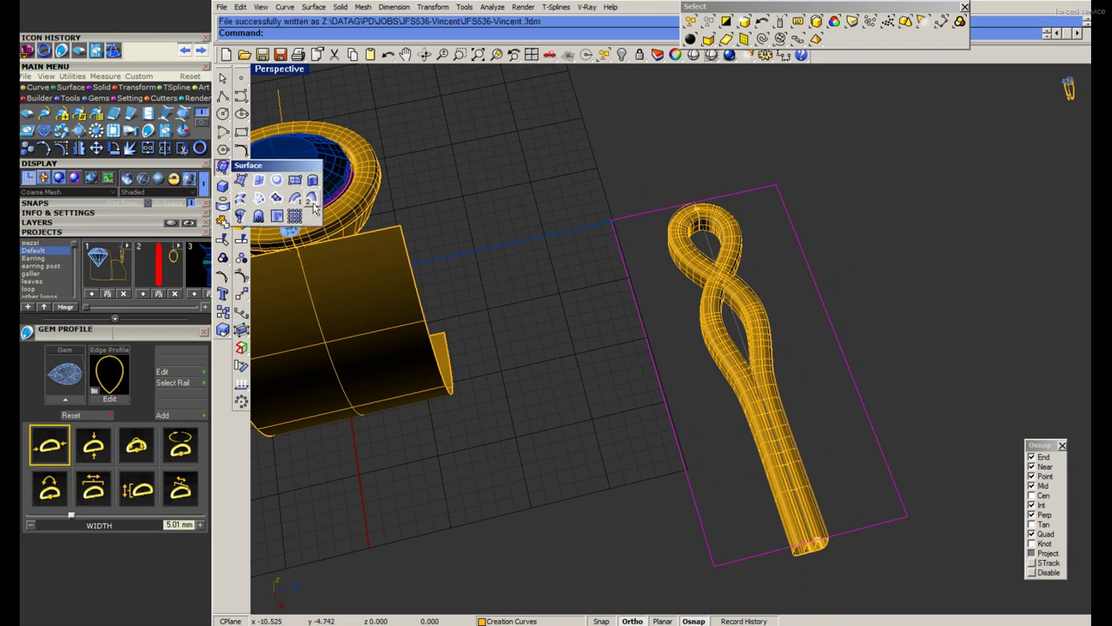
{"action": "left_click", "coordinate": [278, 184]}
{"action": "scroll", "coordinate": [608, 259], "scroll_direction": "down", "scroll_amount": 3}
{"action": "right_click_drag", "start_coordinate": [612, 265], "coordinate": [708, 290]}
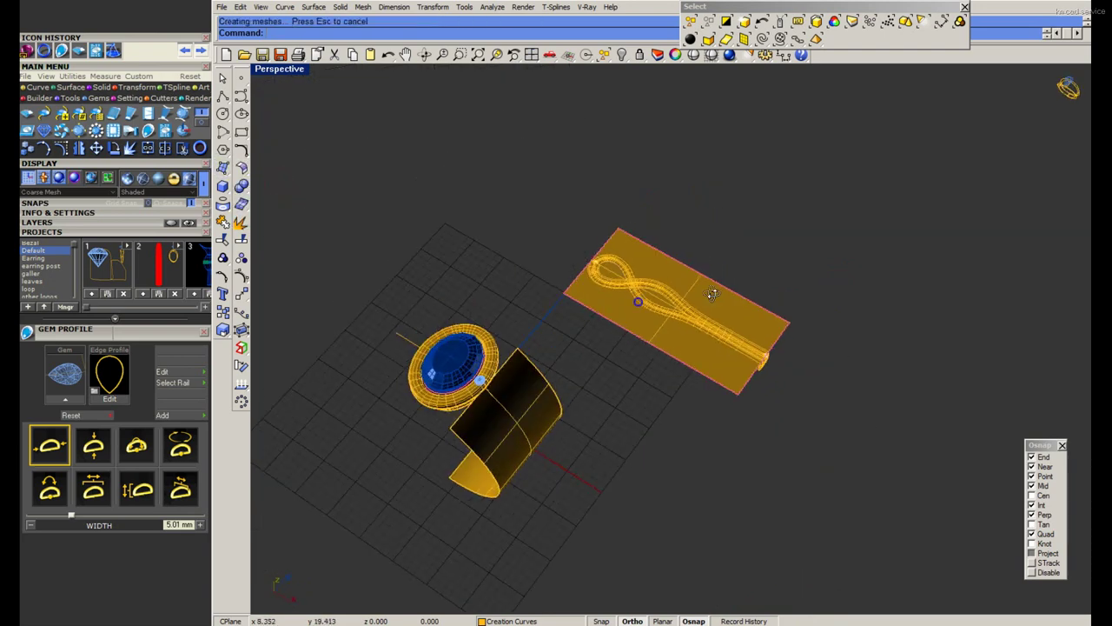
{"action": "type", "text": "sa"}
{"action": "key", "text": "Return"}
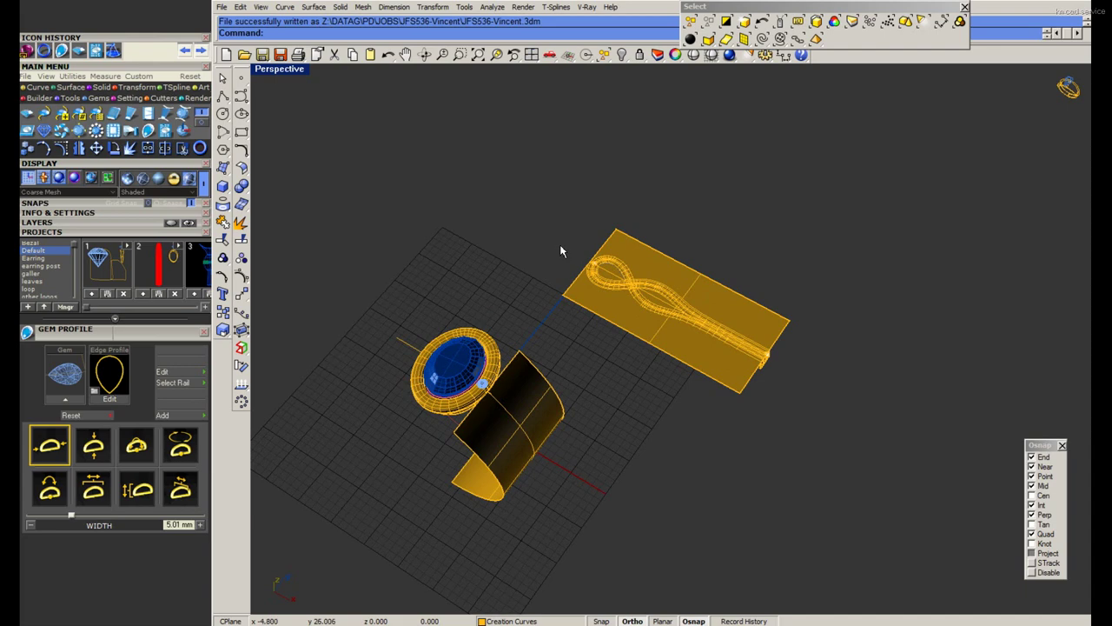
{"action": "left_click", "coordinate": [141, 88]}
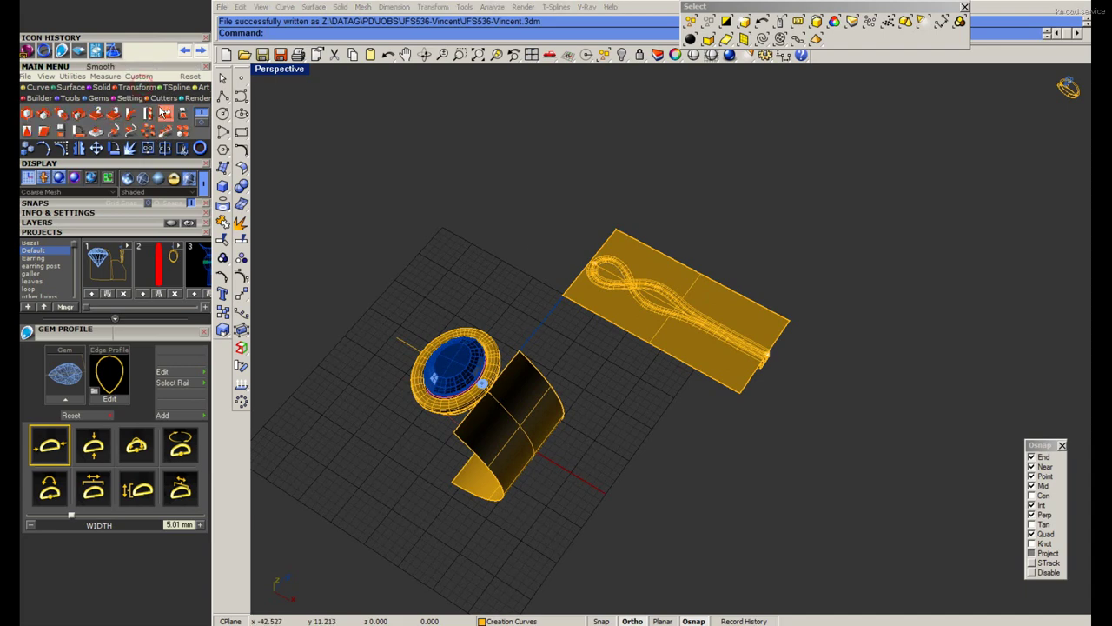
Smart Flow the whole shank from the flat base surface onto the curved band around the ring.
{"action": "left_click", "coordinate": [97, 114]}
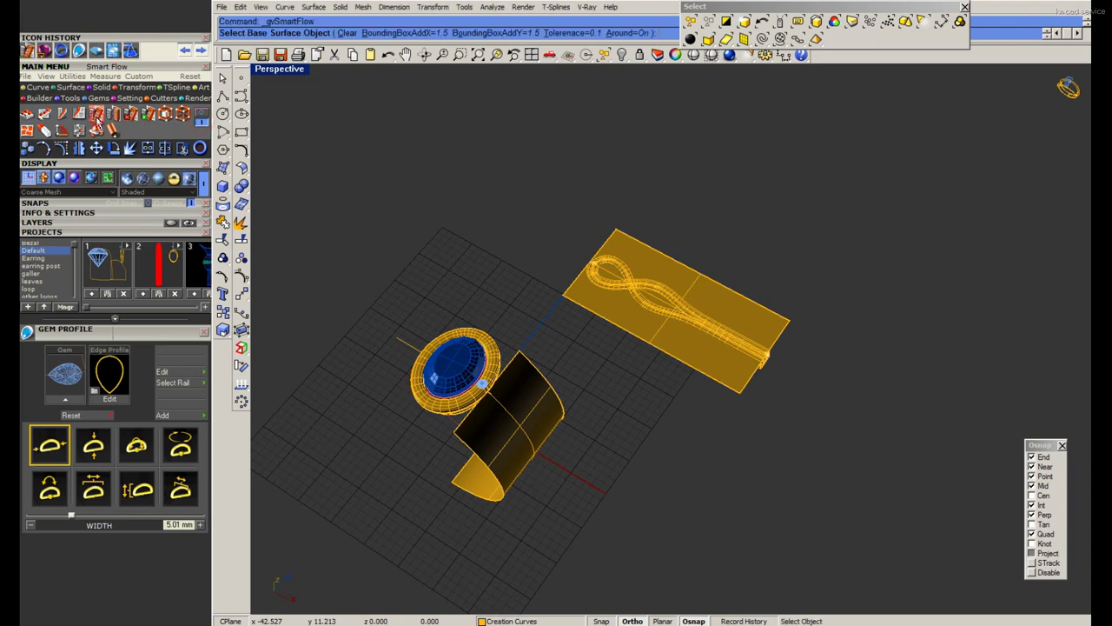
{"action": "scroll", "coordinate": [596, 285], "scroll_direction": "up", "scroll_amount": 3}
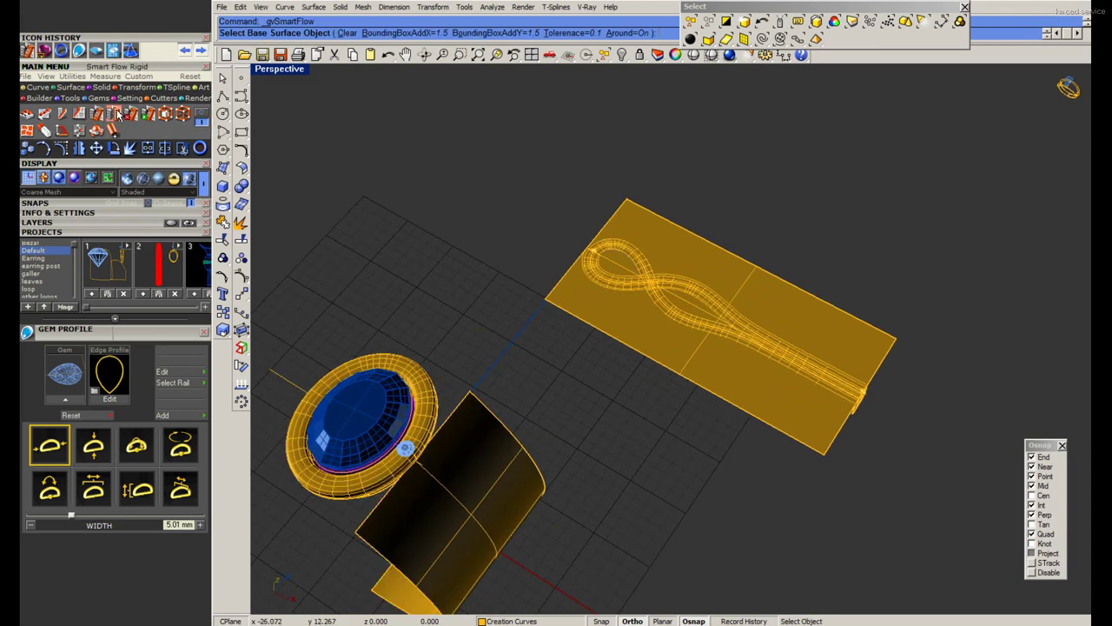
{"action": "key", "text": "Escape"}
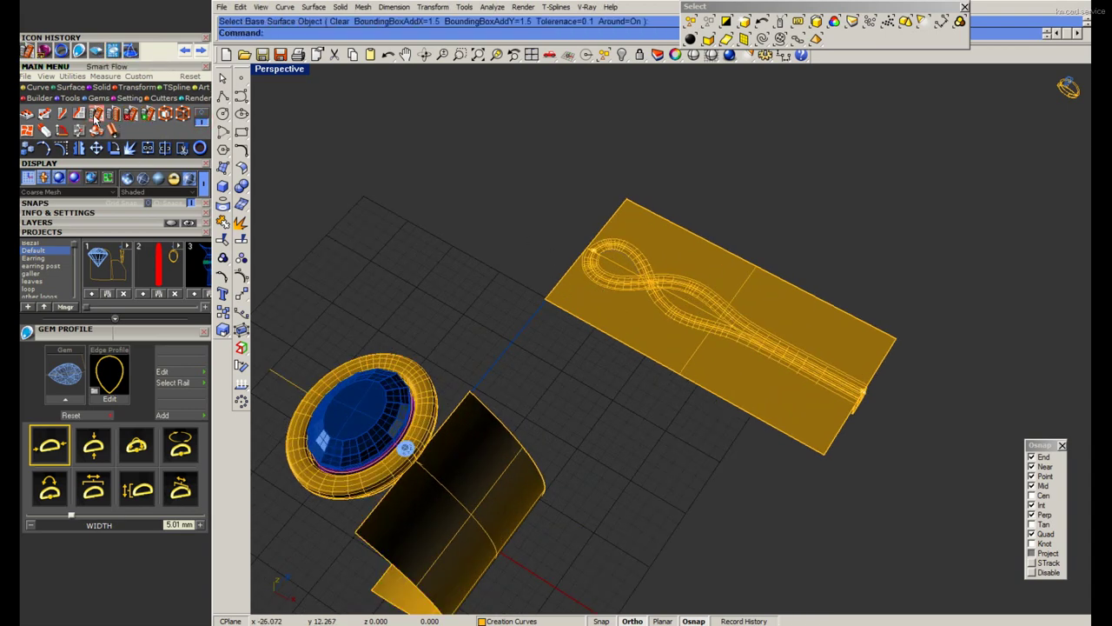
{"action": "left_click", "coordinate": [610, 251]}
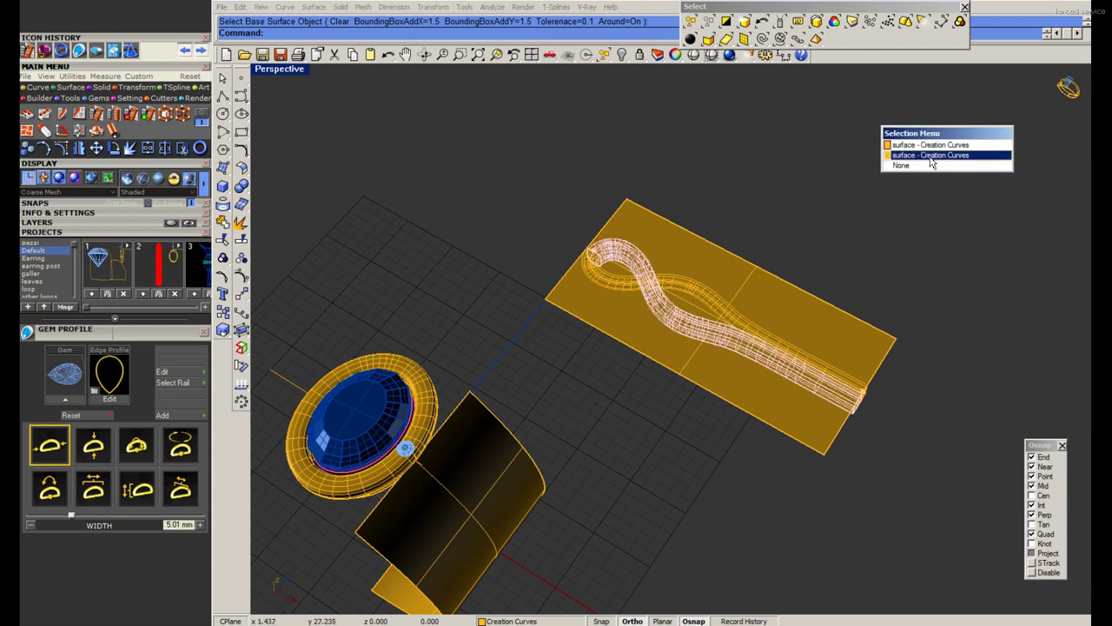
{"action": "left_click", "coordinate": [928, 155]}
{"action": "left_click", "coordinate": [633, 284]}
{"action": "left_click", "coordinate": [928, 155]}
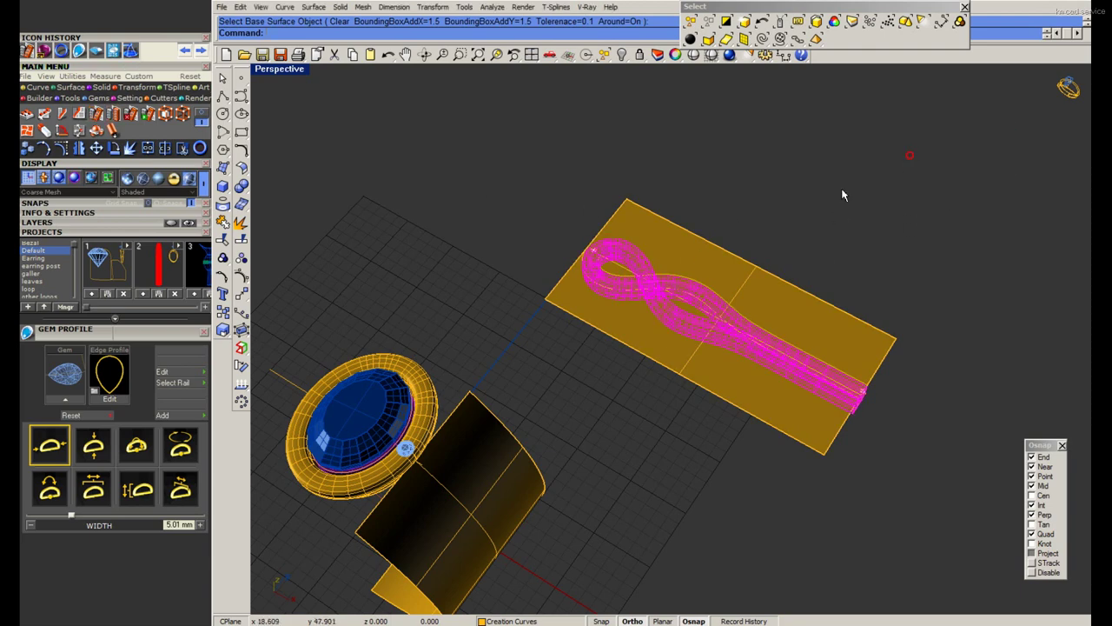
{"action": "key", "text": "Return"}
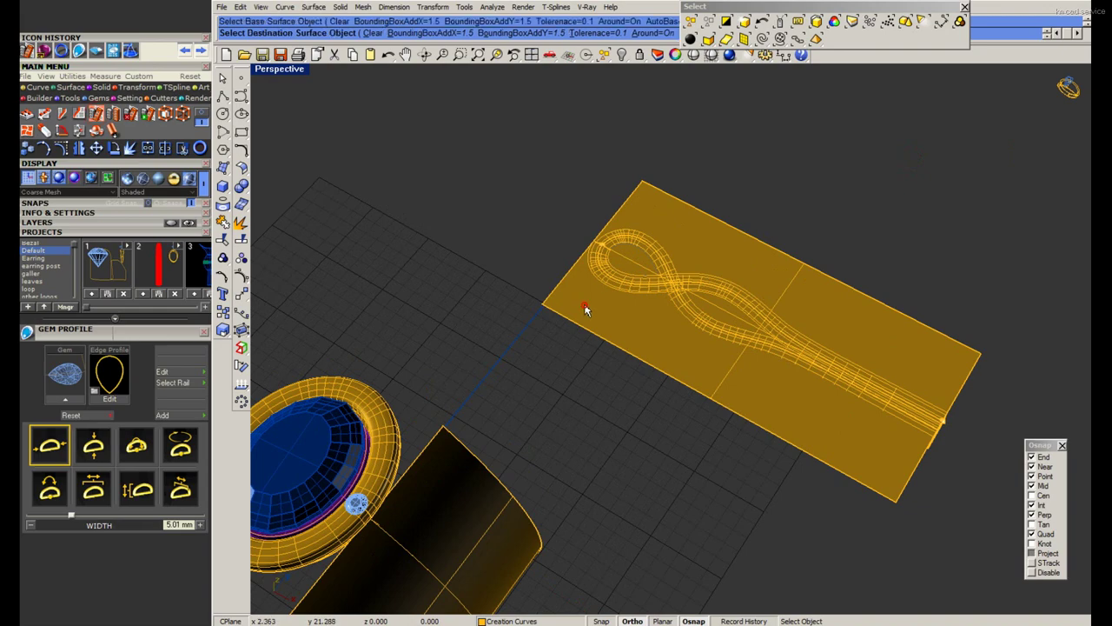
{"action": "left_click", "coordinate": [510, 398]}
{"action": "mouse_move", "coordinate": [510, 398]}
{"action": "right_mouse_down"}
{"action": "mouse_move", "coordinate": [532, 304]}
{"action": "mouse_move", "coordinate": [316, 122]}
{"action": "right_mouse_up"}
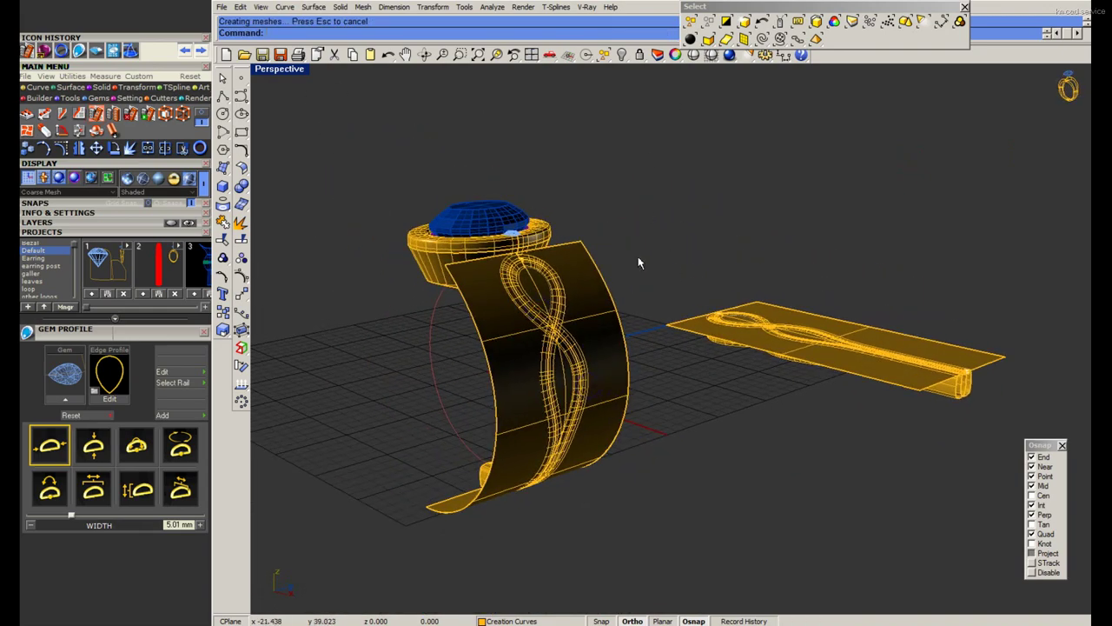
{"action": "right_click_drag", "start_coordinate": [638, 260], "coordinate": [743, 296]}
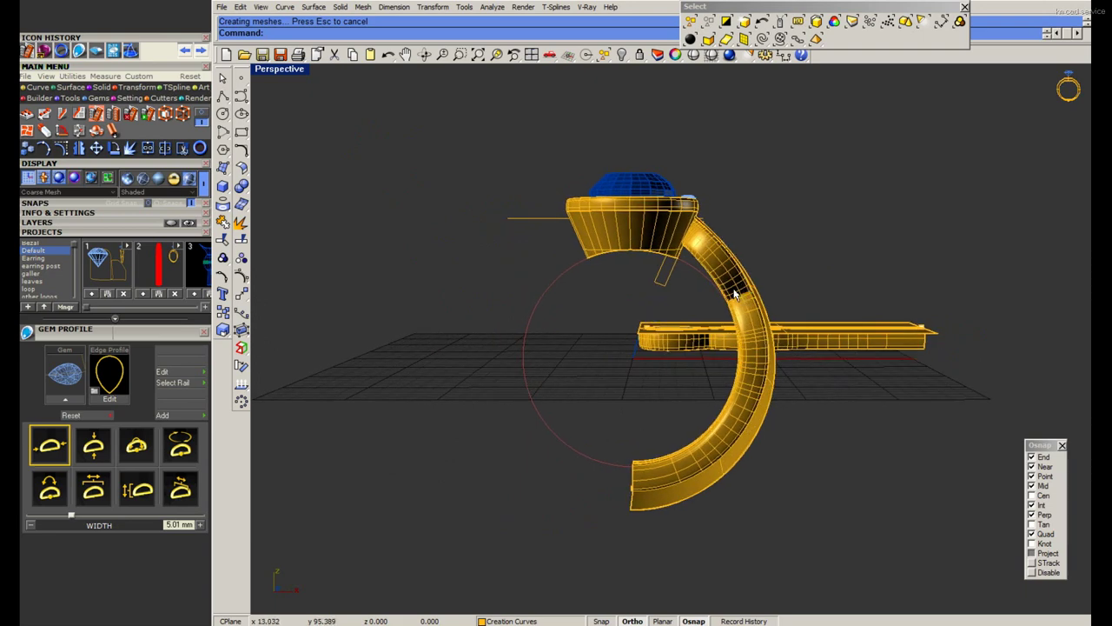
{"action": "scroll", "coordinate": [387, 407], "scroll_direction": "down", "scroll_amount": 5}
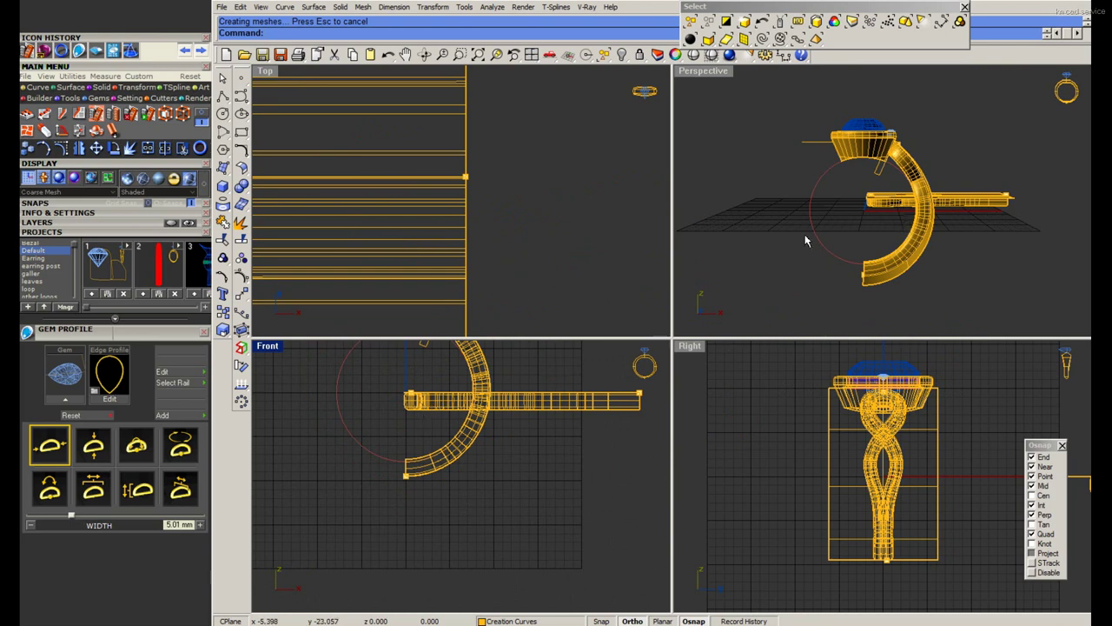
Select the flat shank and make a first cage-edit attempt, then discard it.
{"action": "scroll", "coordinate": [487, 260], "scroll_direction": "down", "scroll_amount": 5}
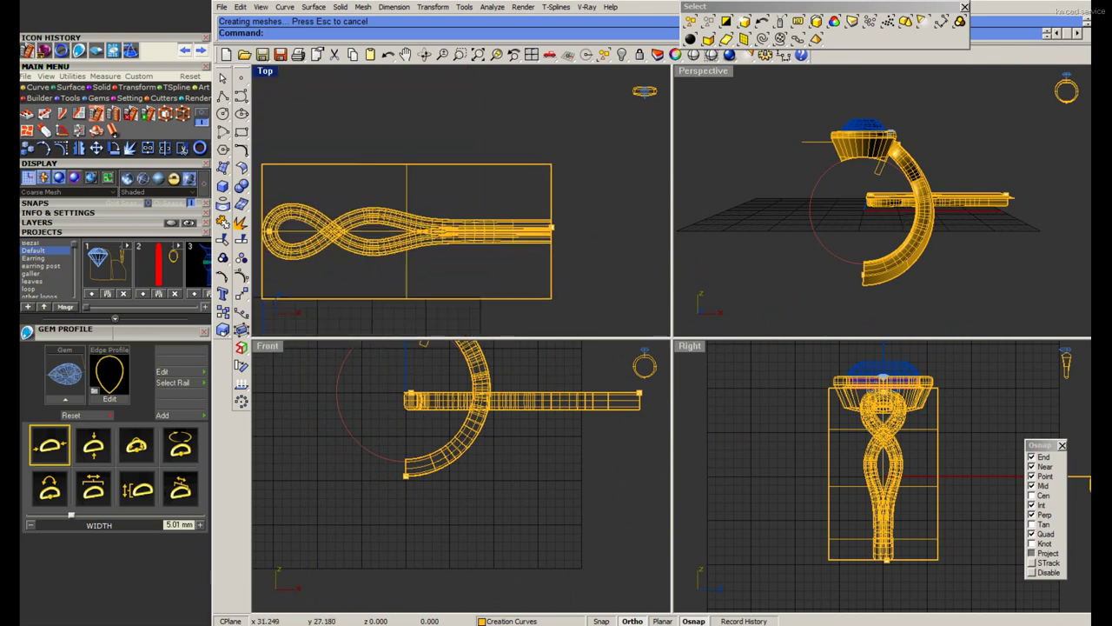
{"action": "scroll", "coordinate": [406, 232], "scroll_direction": "up", "scroll_amount": 3}
{"action": "left_click", "coordinate": [507, 218]}
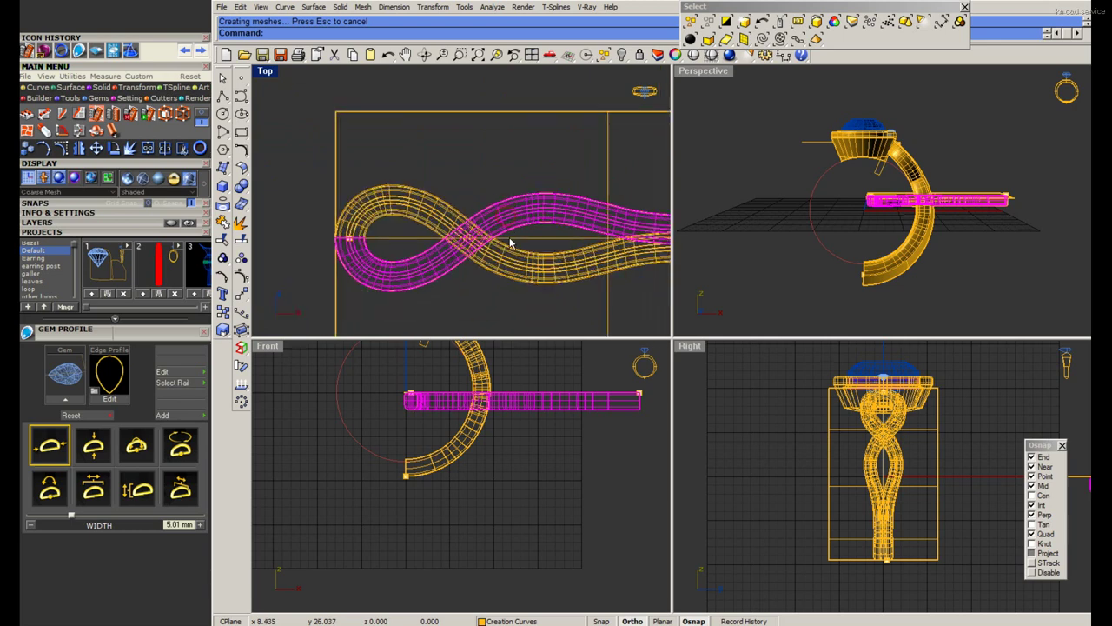
{"action": "right_click_drag", "start_coordinate": [509, 244], "coordinate": [522, 220]}
{"action": "scroll", "coordinate": [450, 422], "scroll_direction": "up", "scroll_amount": 3}
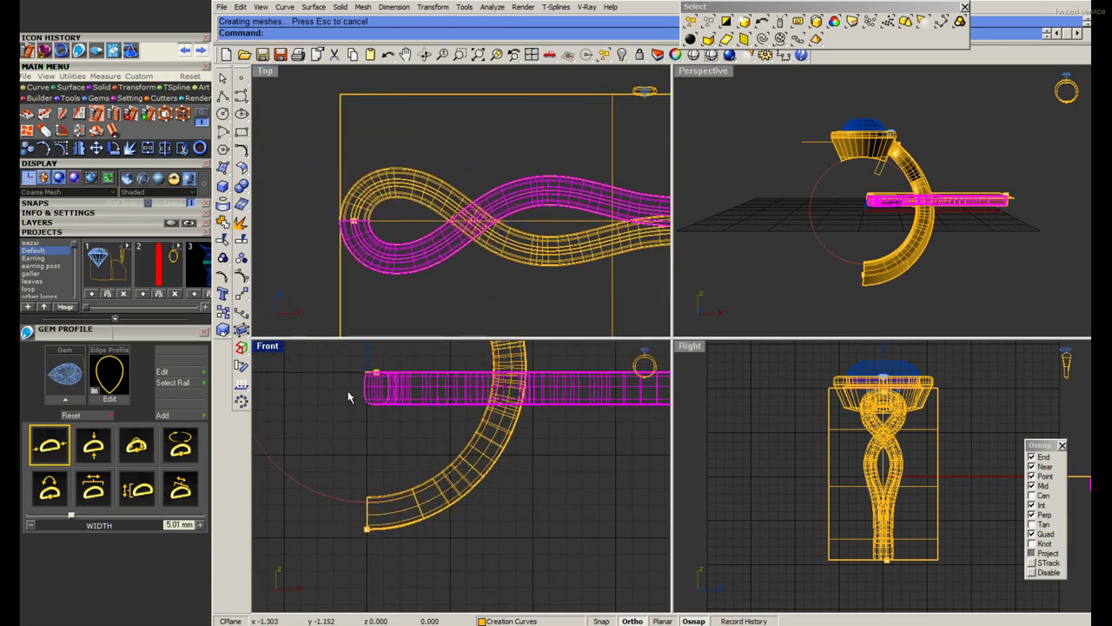
{"action": "right_click_drag", "start_coordinate": [398, 423], "coordinate": [487, 452]}
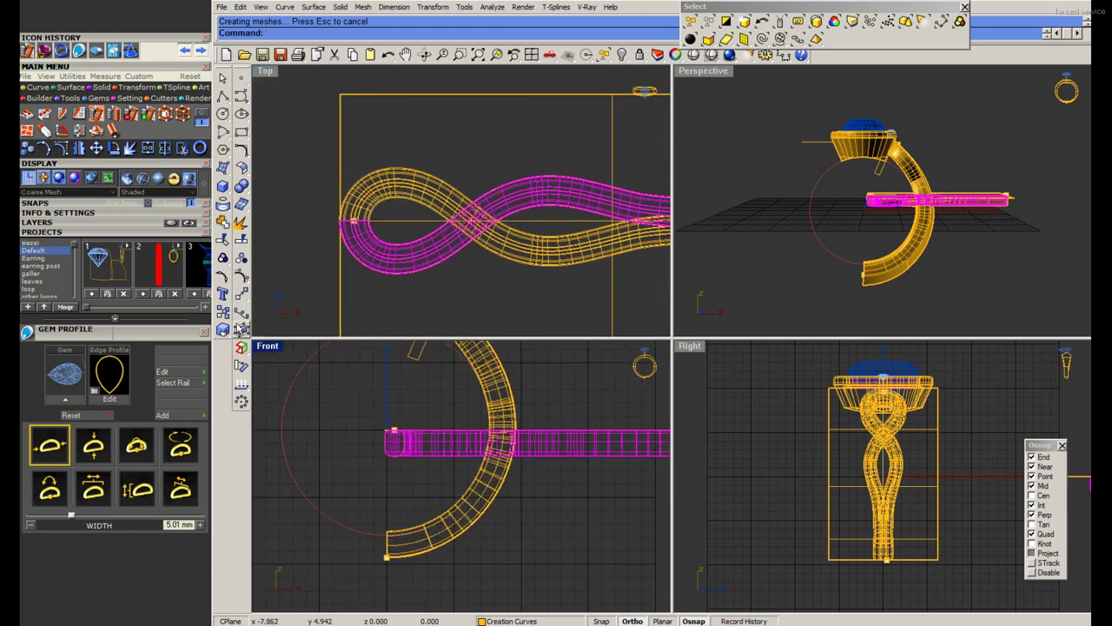
{"action": "left_click", "coordinate": [404, 446]}
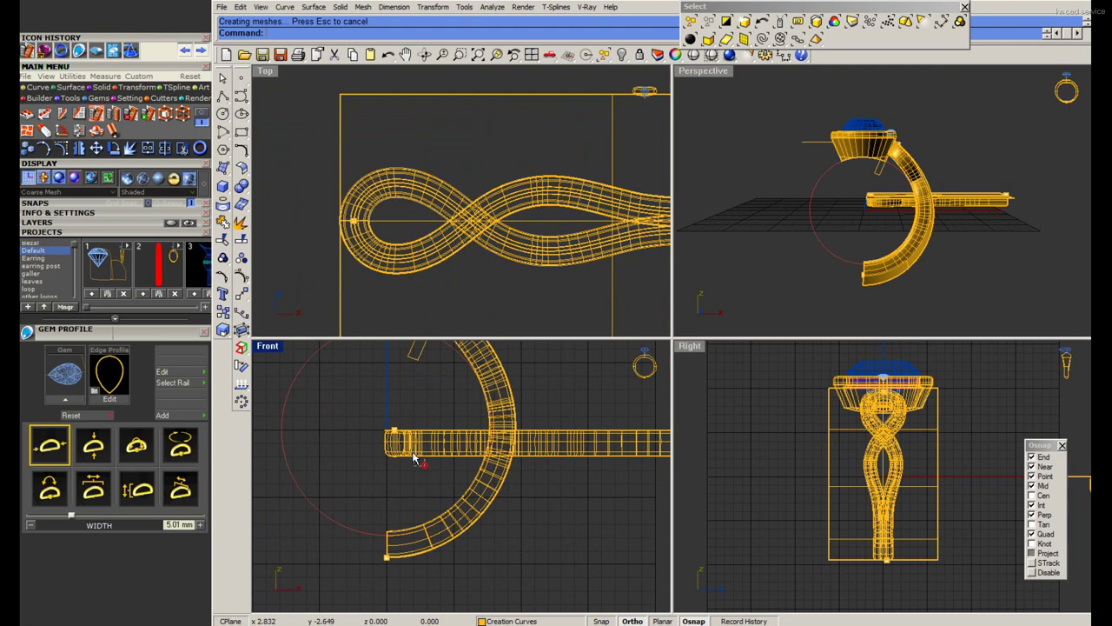
{"action": "left_click", "coordinate": [241, 330]}
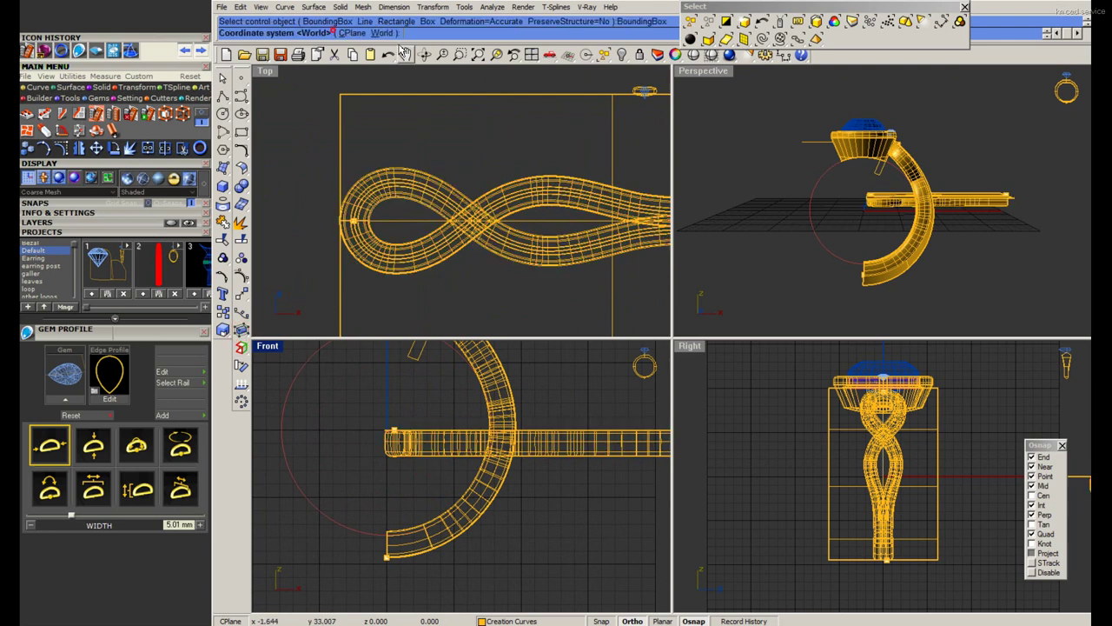
{"action": "key", "text": "Return"}
{"action": "scroll", "coordinate": [402, 452], "scroll_direction": "up", "scroll_amount": 2}
{"action": "left_click_drag", "start_coordinate": [341, 451], "coordinate": [589, 483]}
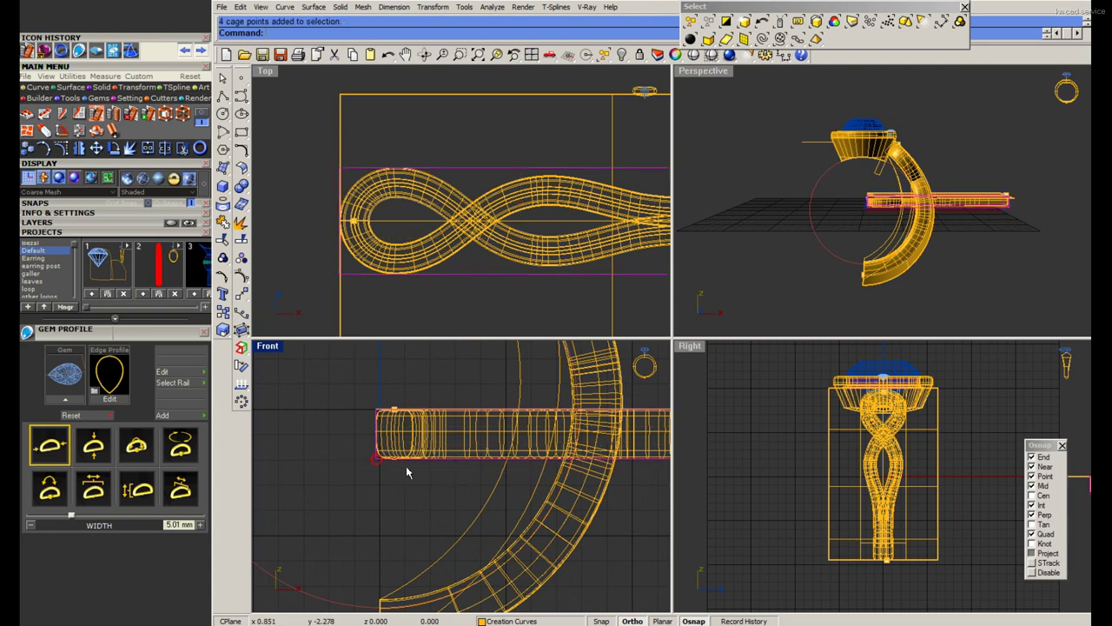
{"action": "left_click", "coordinate": [430, 459]}
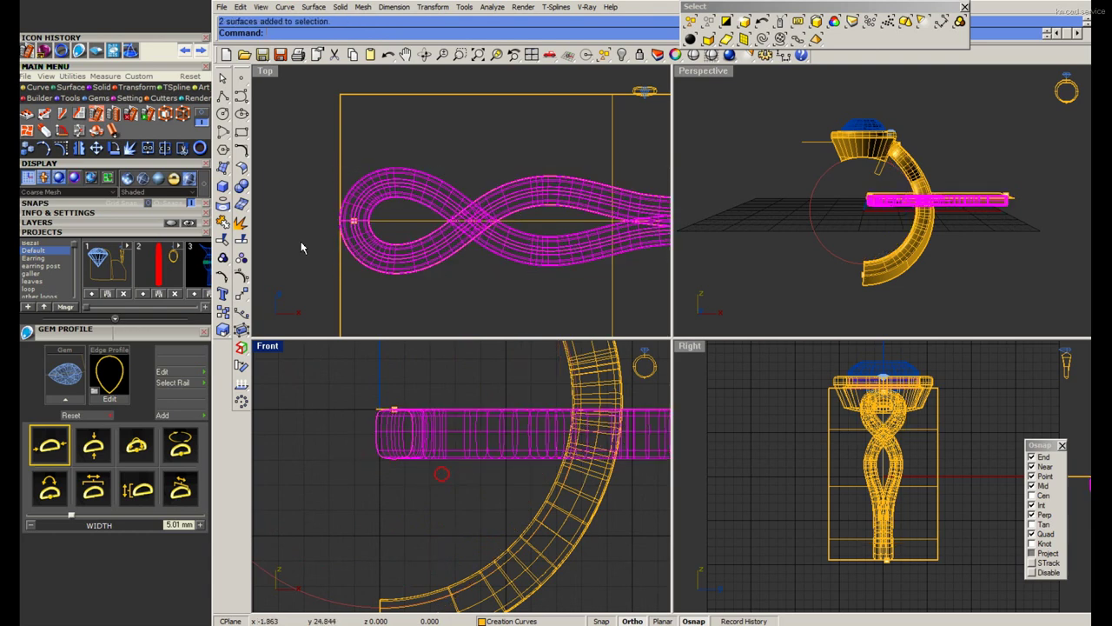
Run CageEdit with BoundingBox, 5 points along Z, over a Global edit region.
{"action": "left_click", "coordinate": [242, 331]}
{"action": "left_click", "coordinate": [344, 33]}
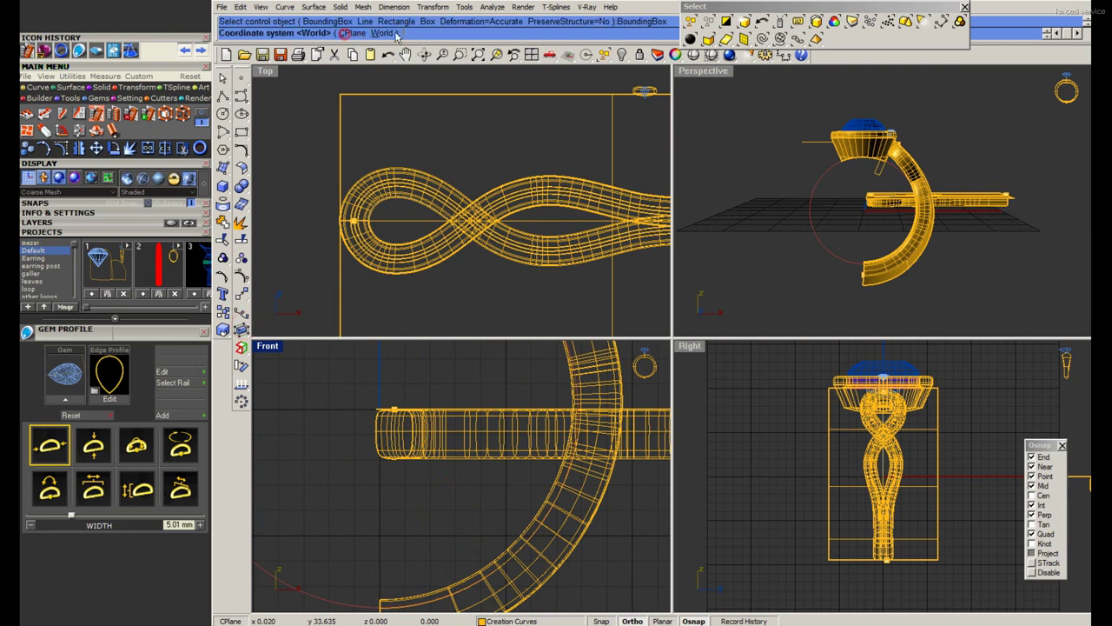
{"action": "left_click", "coordinate": [383, 33]}
{"action": "left_click", "coordinate": [434, 33]}
{"action": "key", "text": "Return"}
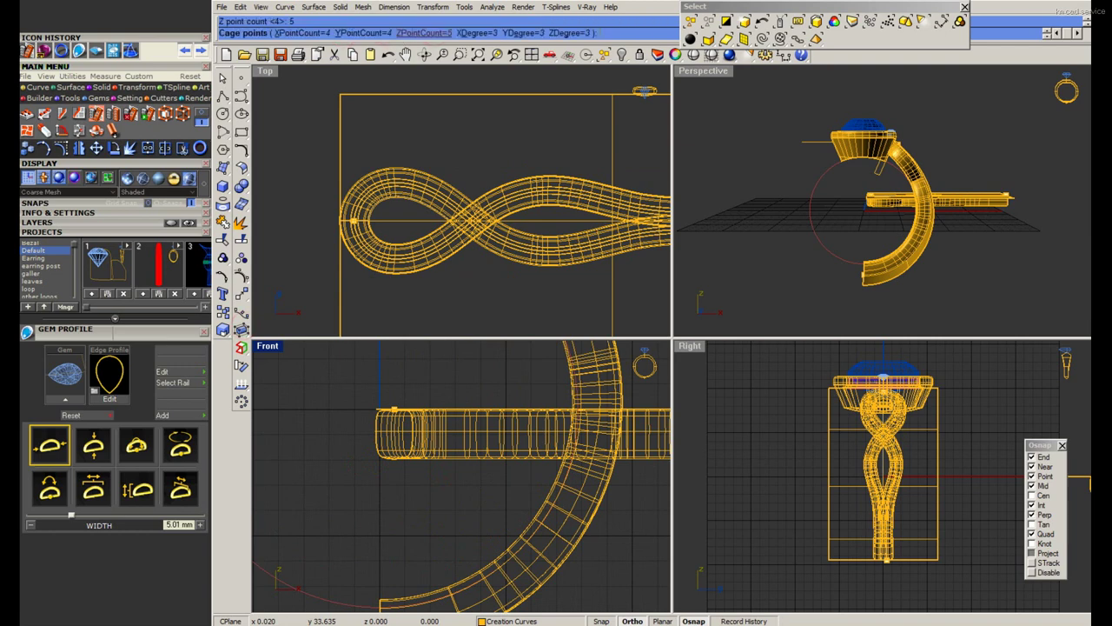
{"action": "key", "text": "Return"}
{"action": "key", "text": "Return"}
Select the shank's left-end cage points and move them slightly in an enlarged Front view.
{"action": "left_click_drag", "start_coordinate": [347, 443], "coordinate": [614, 478]}
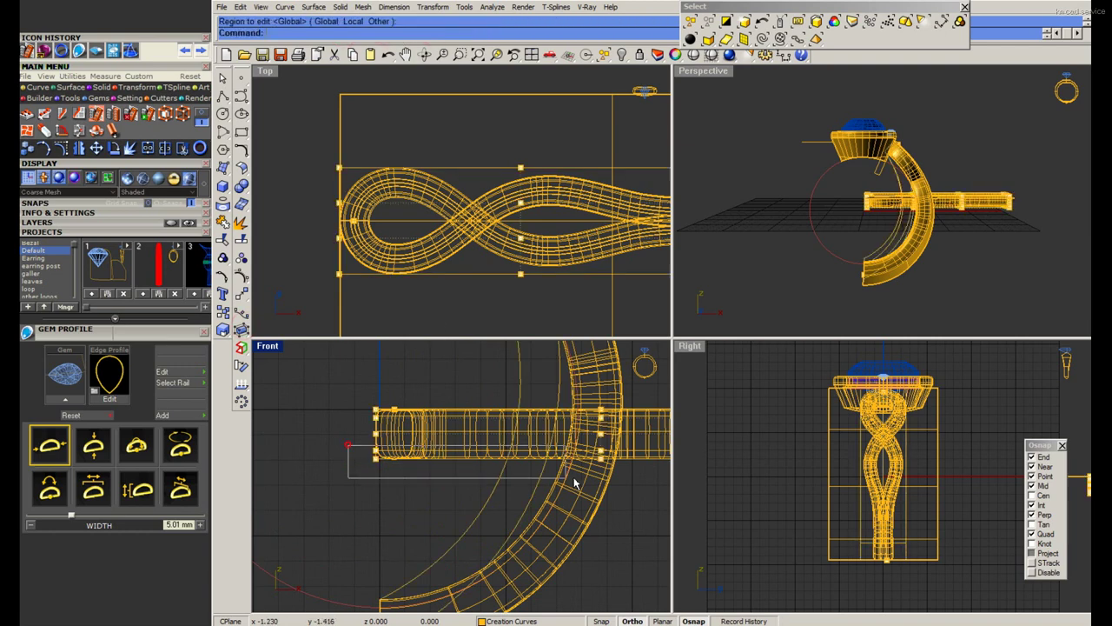
{"action": "scroll", "coordinate": [505, 436], "scroll_direction": "down", "scroll_amount": 3}
{"action": "double_click", "coordinate": [272, 351]}
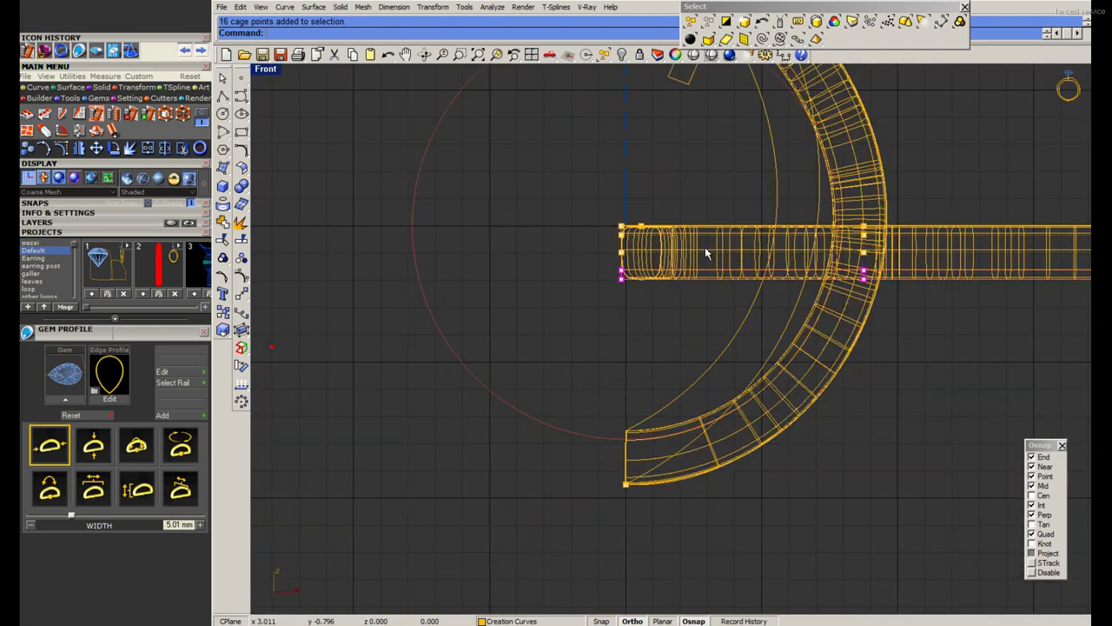
{"action": "right_click_drag", "start_coordinate": [704, 246], "coordinate": [614, 398]}
{"action": "scroll", "coordinate": [536, 339], "scroll_direction": "up", "scroll_amount": 1}
{"action": "left_click", "coordinate": [533, 310]}
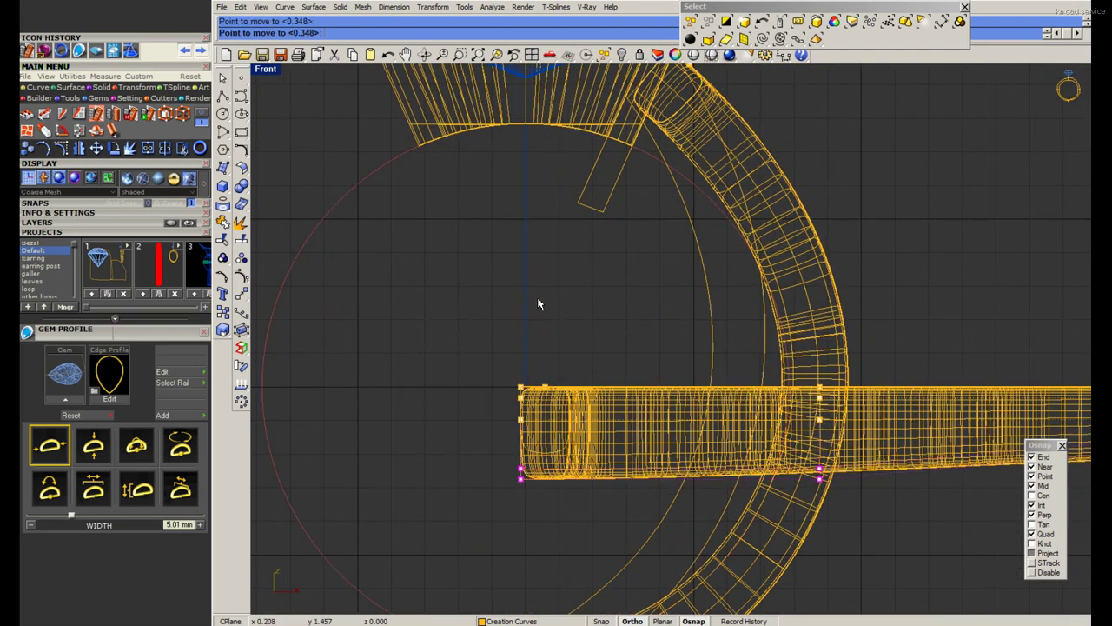
{"action": "left_click", "coordinate": [528, 296]}
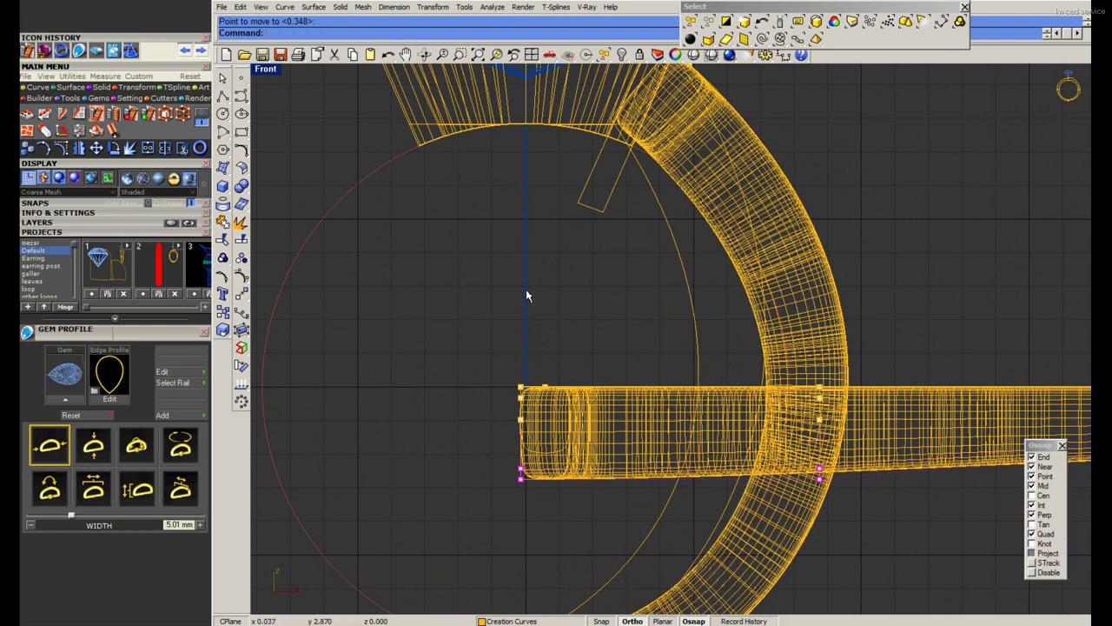
Repeat Move to nudge the selected cage points a little further.
{"action": "scroll", "coordinate": [522, 285], "scroll_direction": "down", "scroll_amount": 2}
{"action": "scroll", "coordinate": [753, 442], "scroll_direction": "up", "scroll_amount": 4}
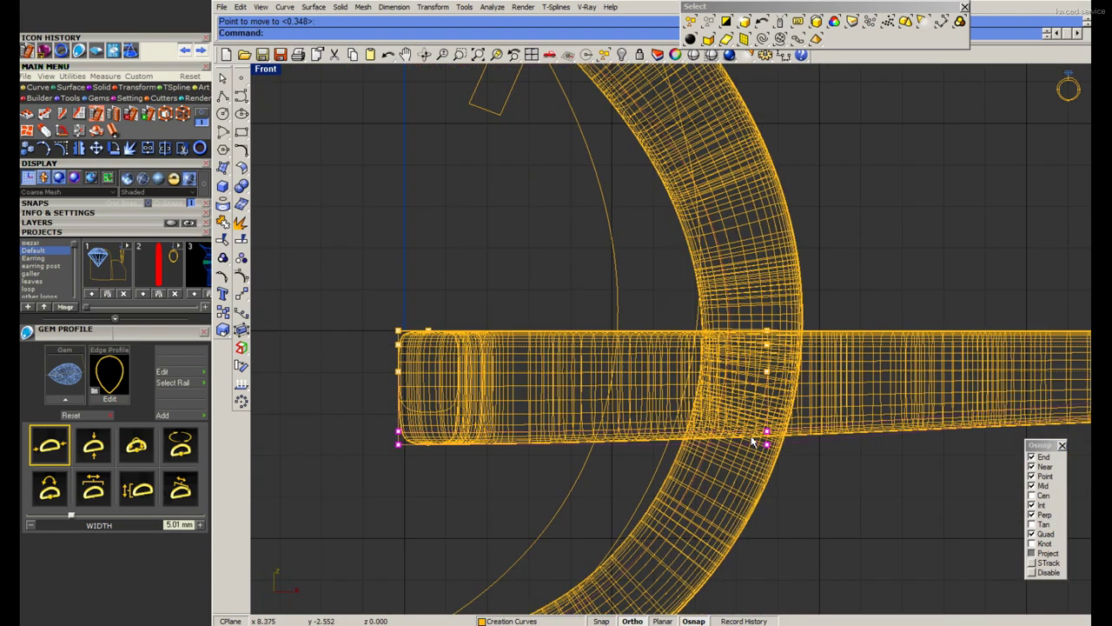
{"action": "scroll", "coordinate": [730, 439], "scroll_direction": "down", "scroll_amount": 2}
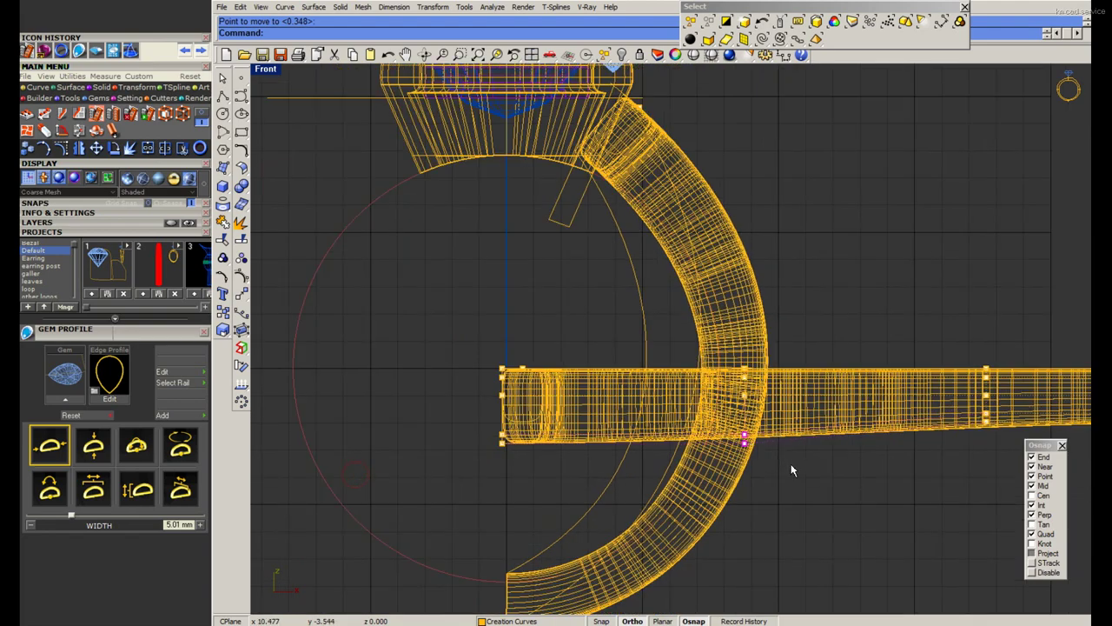
{"action": "scroll", "coordinate": [794, 466], "scroll_direction": "up", "scroll_amount": 3}
{"action": "key", "text": "Return"}
{"action": "left_click", "coordinate": [790, 504]}
{"action": "left_click", "coordinate": [790, 500]}
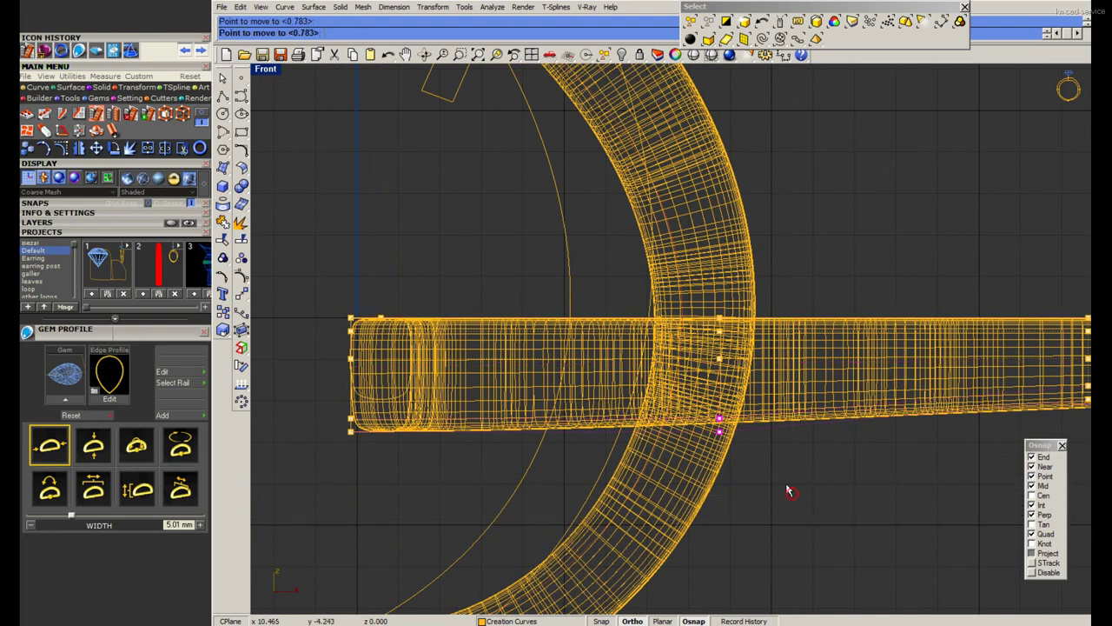
{"action": "scroll", "coordinate": [781, 468], "scroll_direction": "down", "scroll_amount": 2}
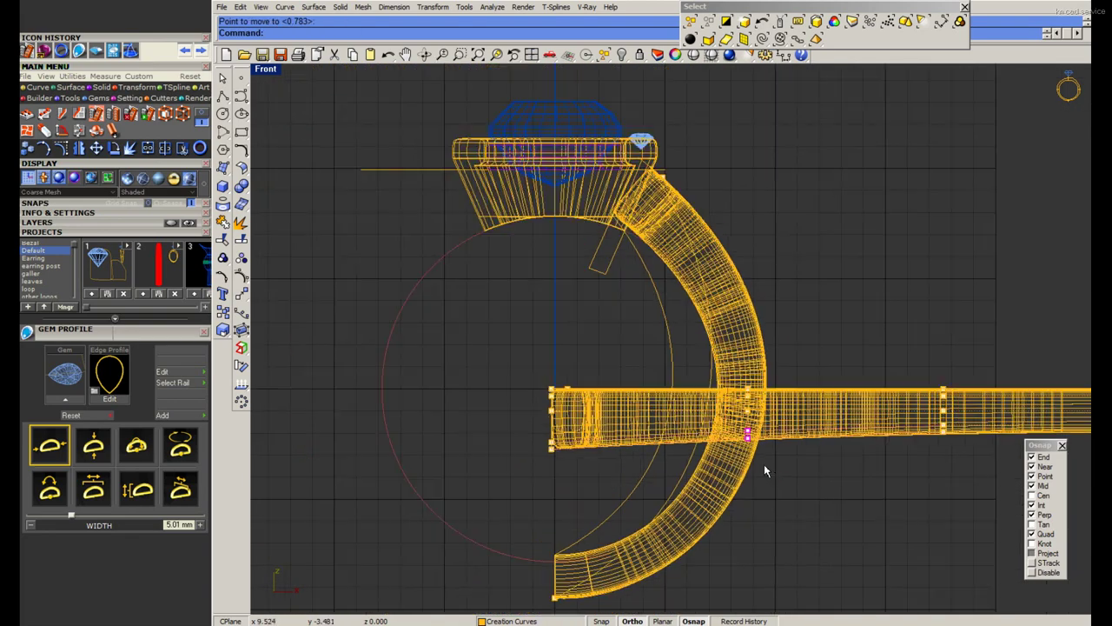
{"action": "scroll", "coordinate": [764, 464], "scroll_direction": "up", "scroll_amount": 3}
Shift the cage points upward with two more moves so the shank thickness tapers.
{"action": "key", "text": "Return"}
{"action": "left_click", "coordinate": [786, 500]}
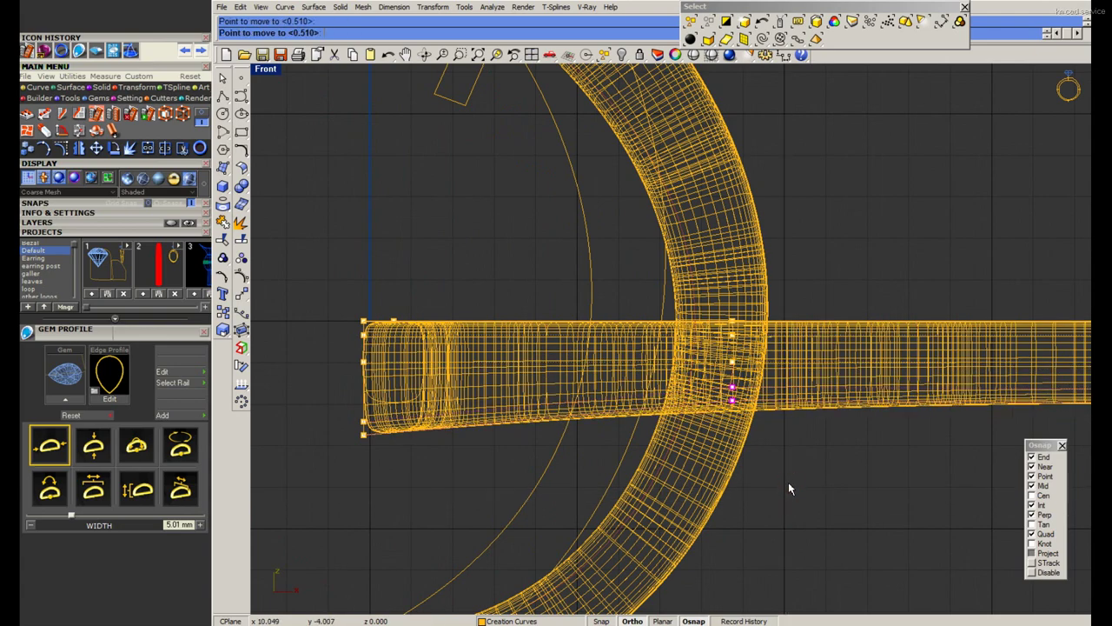
{"action": "left_click", "coordinate": [788, 483]}
{"action": "scroll", "coordinate": [773, 470], "scroll_direction": "down", "scroll_amount": 2}
{"action": "scroll", "coordinate": [773, 470], "scroll_direction": "up", "scroll_amount": 2}
{"action": "left_click", "coordinate": [795, 491]}
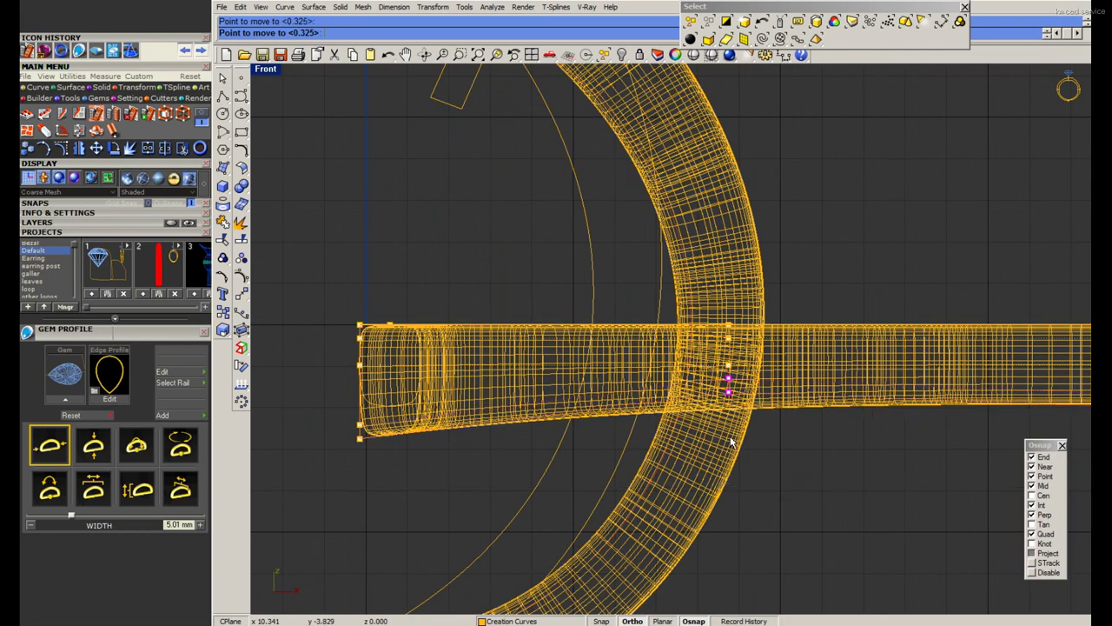
{"action": "scroll", "coordinate": [777, 425], "scroll_direction": "down", "scroll_amount": 2}
{"action": "scroll", "coordinate": [777, 425], "scroll_direction": "up", "scroll_amount": 3}
{"action": "left_click_drag", "start_coordinate": [1057, 372], "coordinate": [795, 409]}
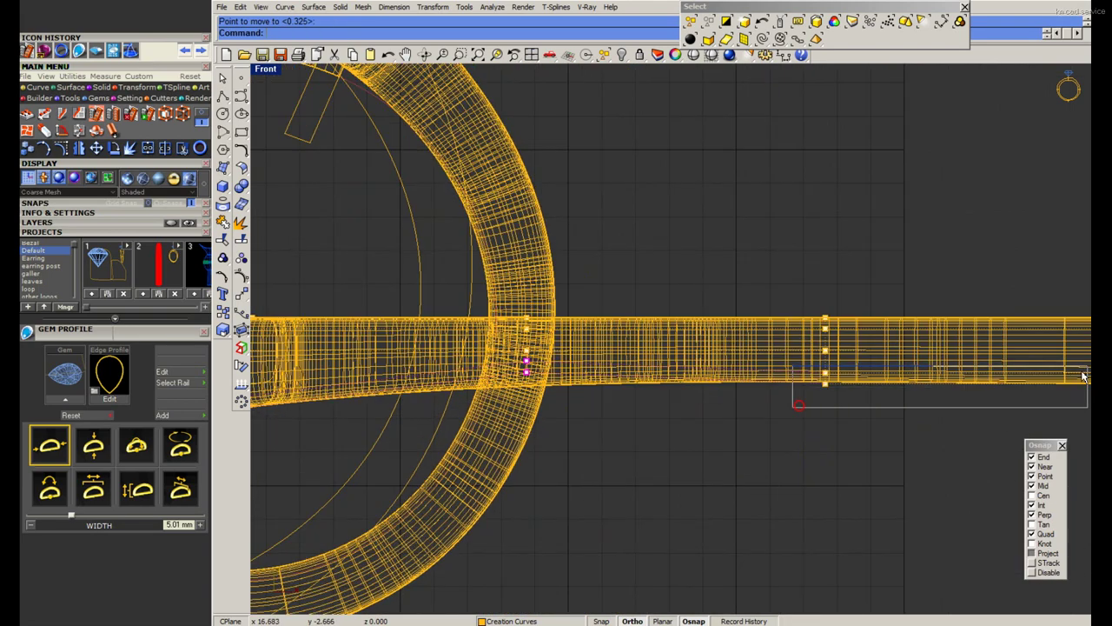
Window-select the cage points at the tube's right end.
{"action": "right_click_drag", "start_coordinate": [800, 405], "coordinate": [790, 386]}
{"action": "left_click_drag", "start_coordinate": [808, 422], "coordinate": [906, 367]}
{"action": "scroll", "coordinate": [903, 374], "scroll_direction": "down", "scroll_amount": 3}
Move the selected right-end cage points upward once more.
{"action": "scroll", "coordinate": [546, 435], "scroll_direction": "up", "scroll_amount": 1}
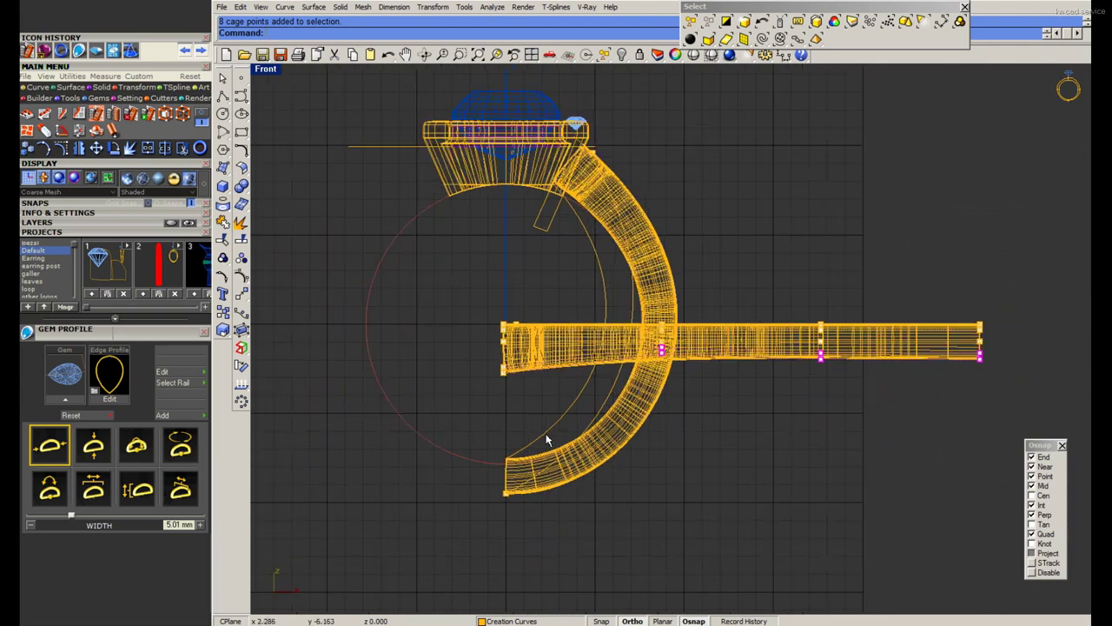
{"action": "scroll", "coordinate": [469, 420], "scroll_direction": "up", "scroll_amount": 1}
{"action": "scroll", "coordinate": [469, 419], "scroll_direction": "up", "scroll_amount": 2}
{"action": "scroll", "coordinate": [494, 409], "scroll_direction": "up", "scroll_amount": 2}
{"action": "right_click", "coordinate": [499, 405]}
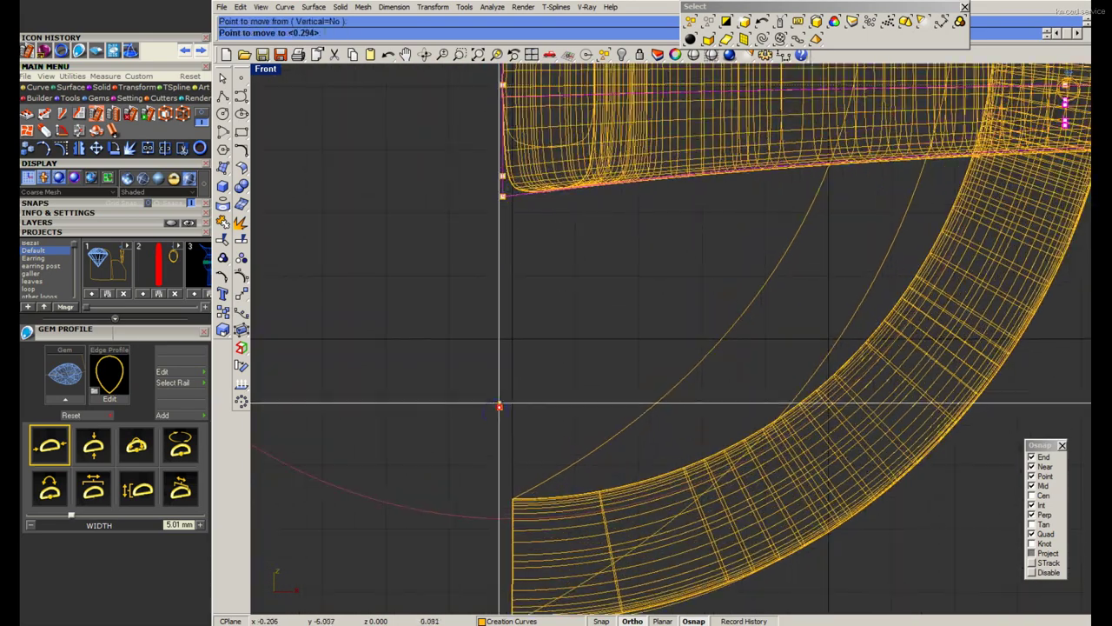
{"action": "left_click", "coordinate": [500, 405]}
{"action": "left_click", "coordinate": [503, 385]}
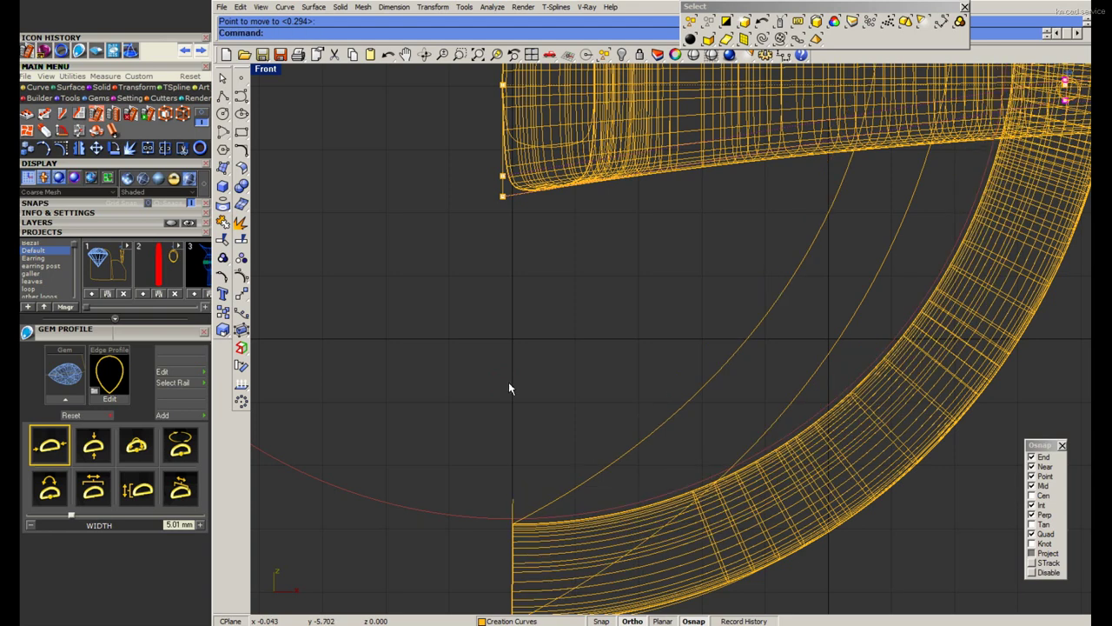
Nudge the same cage points slightly back down with a repeated Move.
{"action": "right_click", "coordinate": [509, 381]}
{"action": "left_click", "coordinate": [509, 366]}
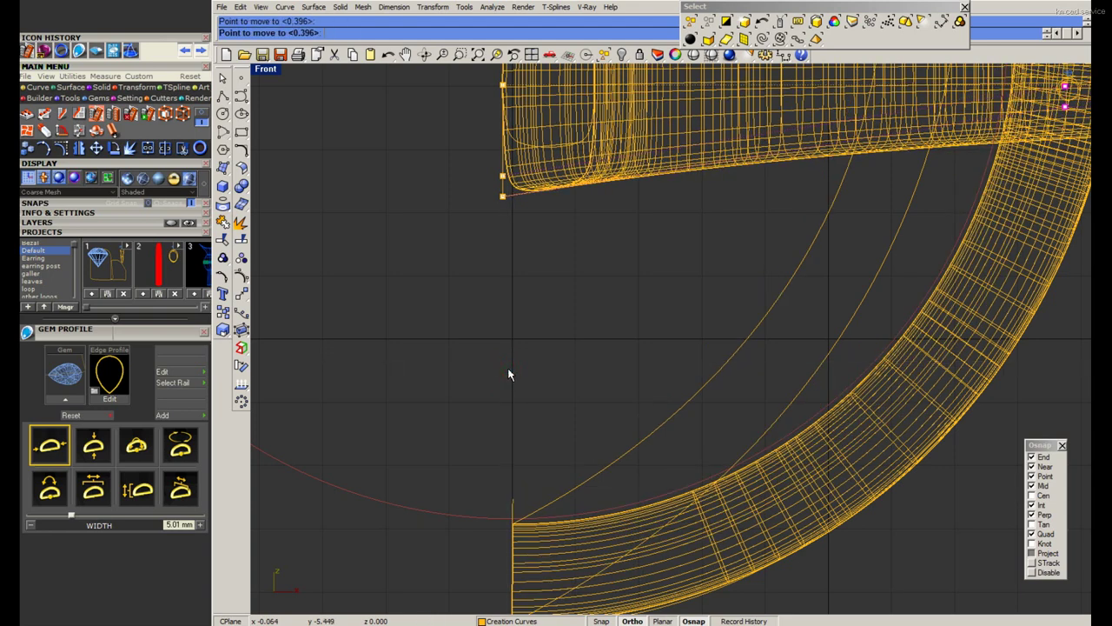
{"action": "left_click", "coordinate": [510, 374]}
{"action": "scroll", "coordinate": [502, 387], "scroll_direction": "down", "scroll_amount": 3}
{"action": "scroll", "coordinate": [782, 278], "scroll_direction": "up", "scroll_amount": 5}
{"action": "scroll", "coordinate": [704, 304], "scroll_direction": "up", "scroll_amount": 1}
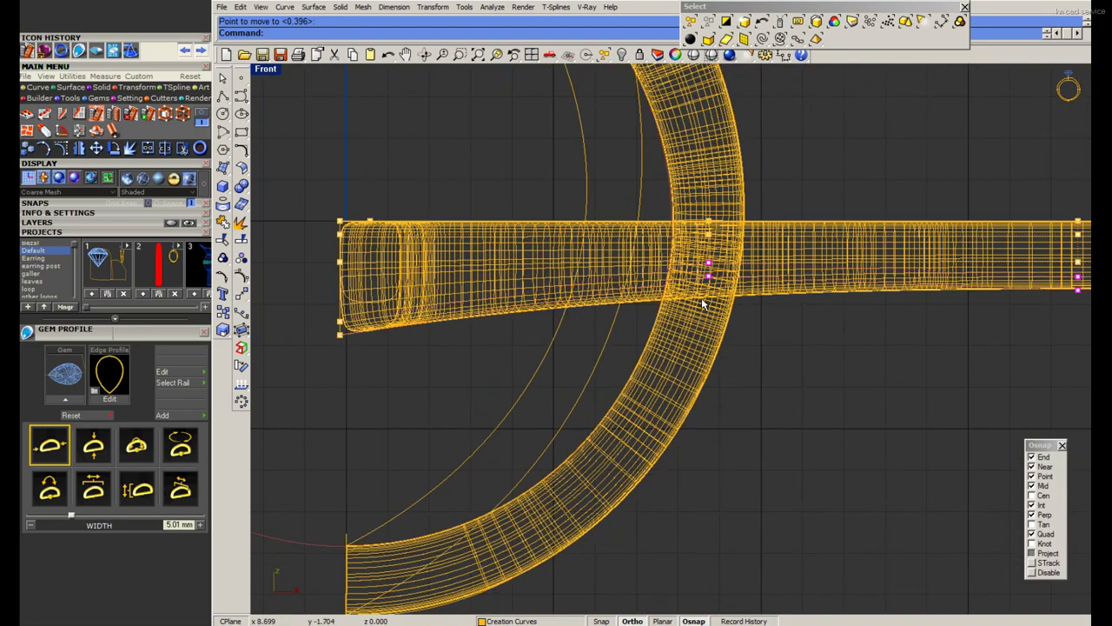
{"action": "scroll", "coordinate": [704, 304], "scroll_direction": "down", "scroll_amount": 1}
{"action": "scroll", "coordinate": [752, 319], "scroll_direction": "down", "scroll_amount": 1}
{"action": "scroll", "coordinate": [755, 318], "scroll_direction": "down", "scroll_amount": 1}
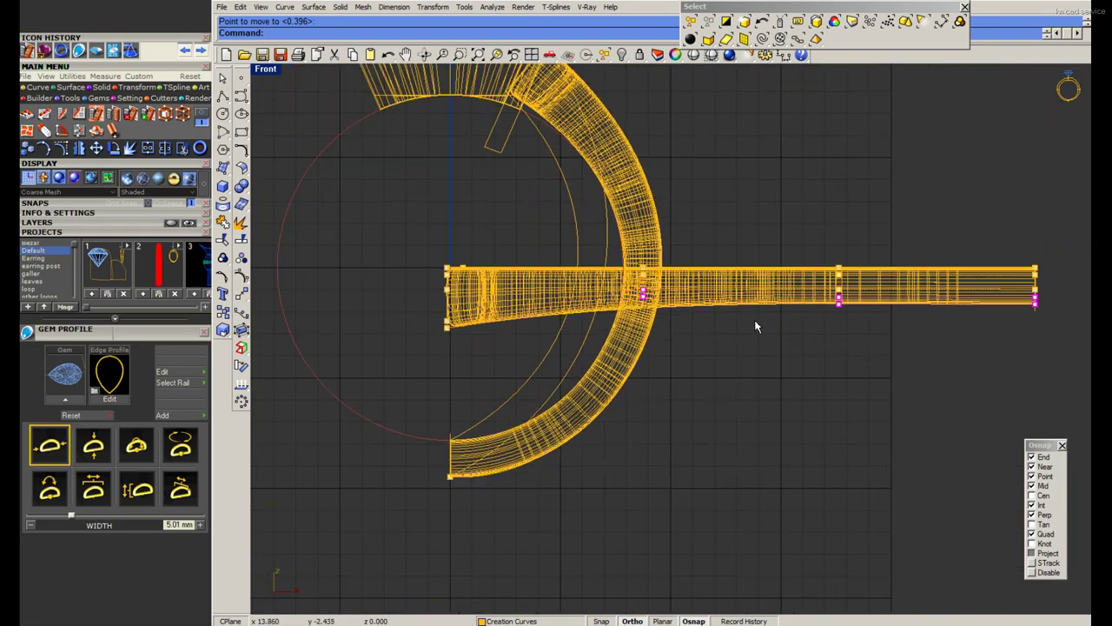
{"action": "scroll", "coordinate": [469, 335], "scroll_direction": "up", "scroll_amount": 2}
Select the tube's left-end cage points and move them so that end sits slightly lower.
{"action": "left_click_drag", "start_coordinate": [405, 352], "coordinate": [446, 266]}
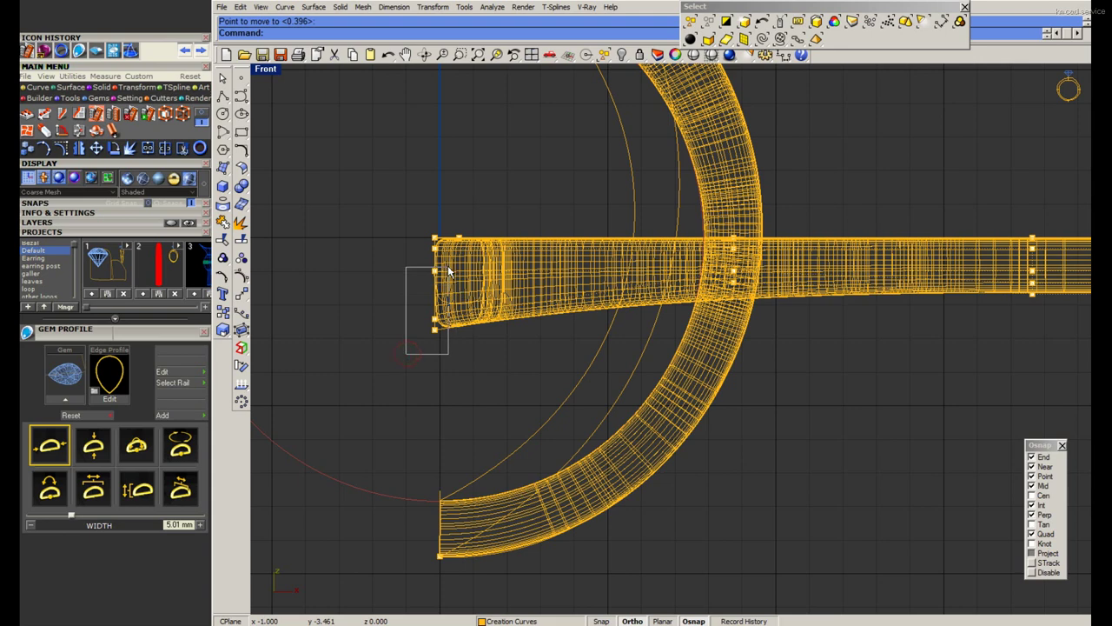
{"action": "type", "text": "m"}
{"action": "key", "text": "Return"}
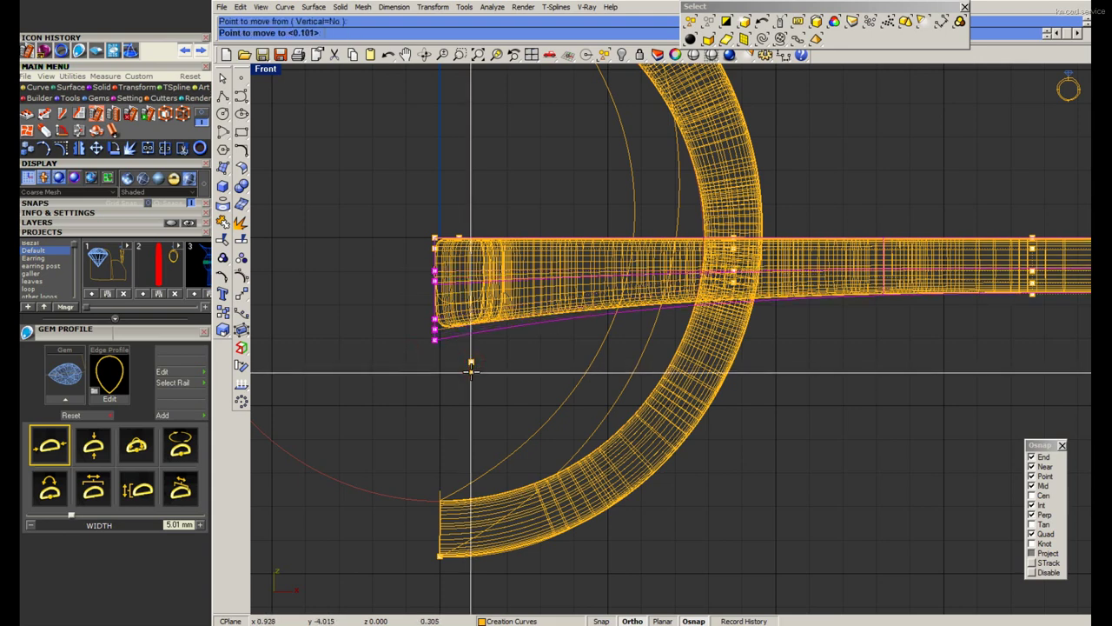
{"action": "left_click", "coordinate": [472, 373]}
{"action": "left_click", "coordinate": [480, 350]}
Bring the top of the ring into view and restore the four-viewport layout.
{"action": "scroll", "coordinate": [569, 211], "scroll_direction": "down", "scroll_amount": 1}
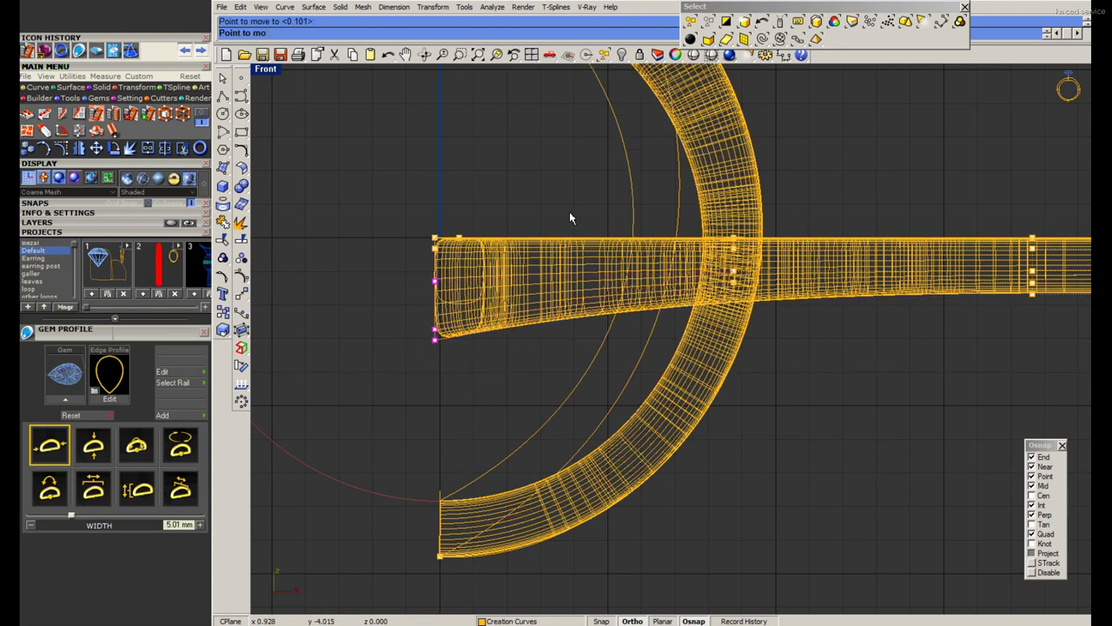
{"action": "right_click_drag", "start_coordinate": [569, 211], "coordinate": [611, 252]}
{"action": "scroll", "coordinate": [578, 153], "scroll_direction": "up", "scroll_amount": 1}
{"action": "scroll", "coordinate": [571, 229], "scroll_direction": "down", "scroll_amount": 2}
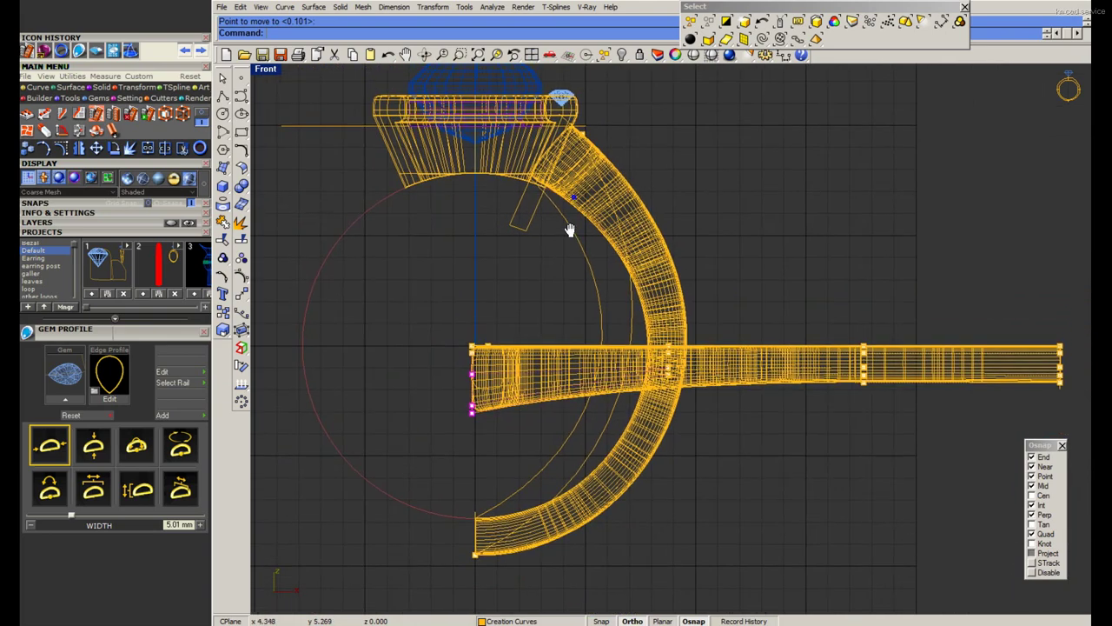
{"action": "scroll", "coordinate": [571, 228], "scroll_direction": "up", "scroll_amount": 1}
{"action": "scroll", "coordinate": [580, 165], "scroll_direction": "down", "scroll_amount": 1}
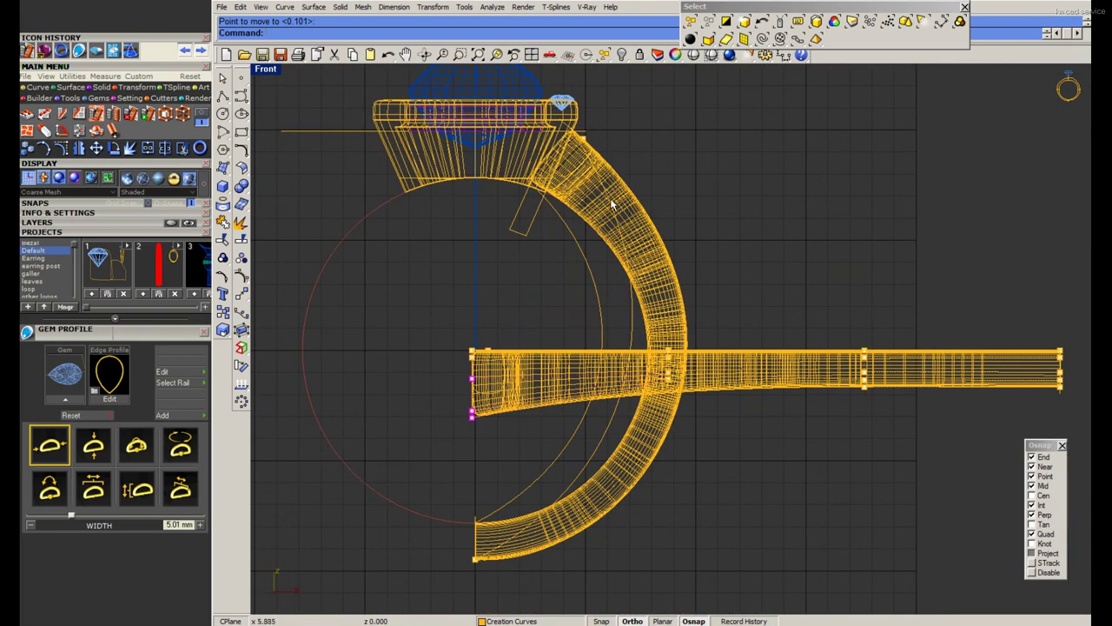
{"action": "double_click", "coordinate": [269, 72]}
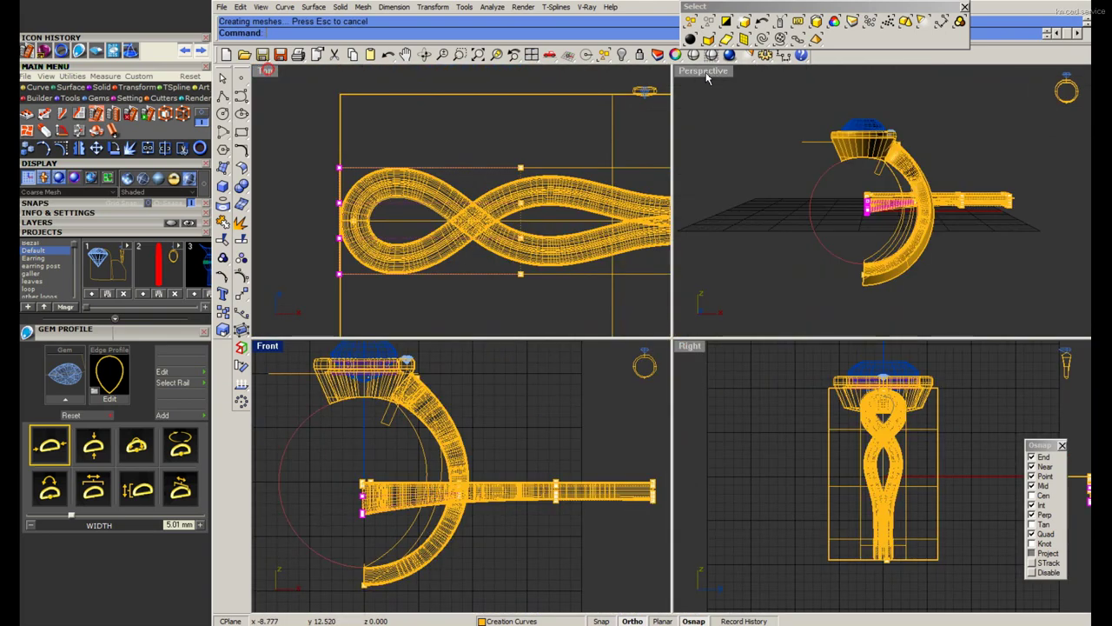
Inspect the reshaped shank in a maximized Perspective view with Rendered display, orbiting around it.
{"action": "double_click", "coordinate": [704, 71]}
{"action": "left_click", "coordinate": [711, 54]}
{"action": "mouse_move", "coordinate": [710, 270]}
{"action": "right_mouse_down"}
{"action": "mouse_move", "coordinate": [891, 300]}
{"action": "mouse_move", "coordinate": [843, 322]}
{"action": "mouse_move", "coordinate": [912, 365]}
{"action": "right_mouse_up"}
{"action": "scroll", "coordinate": [891, 300], "scroll_direction": "down", "scroll_amount": 3}
{"action": "scroll", "coordinate": [947, 399], "scroll_direction": "up", "scroll_amount": 3}
{"action": "mouse_move", "coordinate": [948, 399]}
{"action": "right_mouse_down"}
{"action": "mouse_move", "coordinate": [919, 325]}
{"action": "mouse_move", "coordinate": [797, 436]}
{"action": "mouse_move", "coordinate": [729, 452]}
{"action": "mouse_move", "coordinate": [833, 405]}
{"action": "mouse_move", "coordinate": [815, 426]}
{"action": "right_mouse_up"}
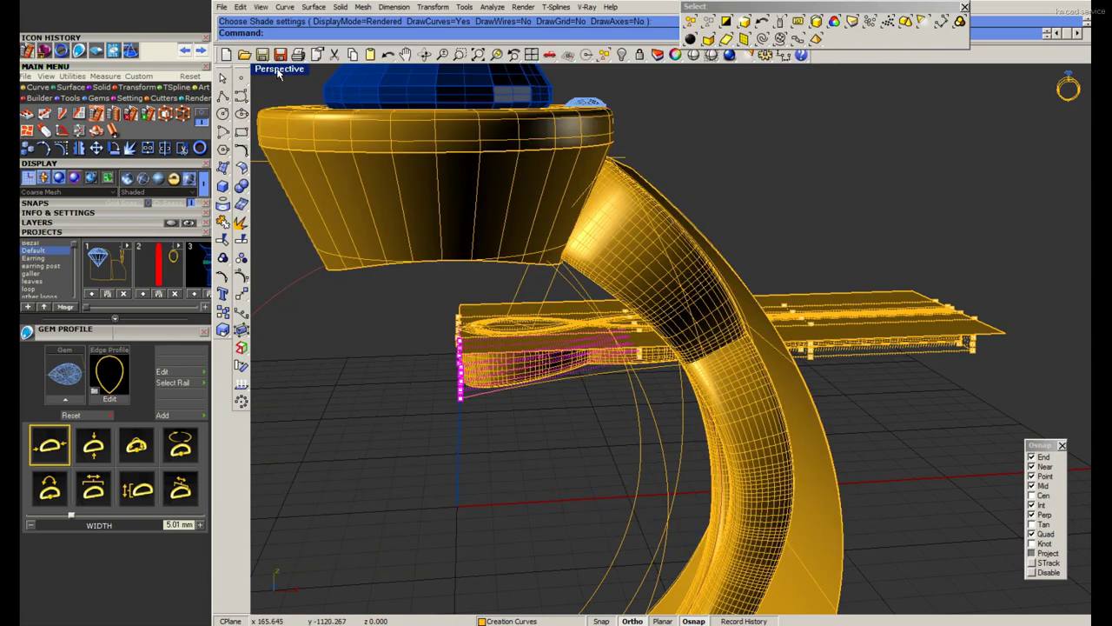
Maximize the Front view and save the ring file.
{"action": "double_click", "coordinate": [278, 71]}
{"action": "double_click", "coordinate": [266, 345]}
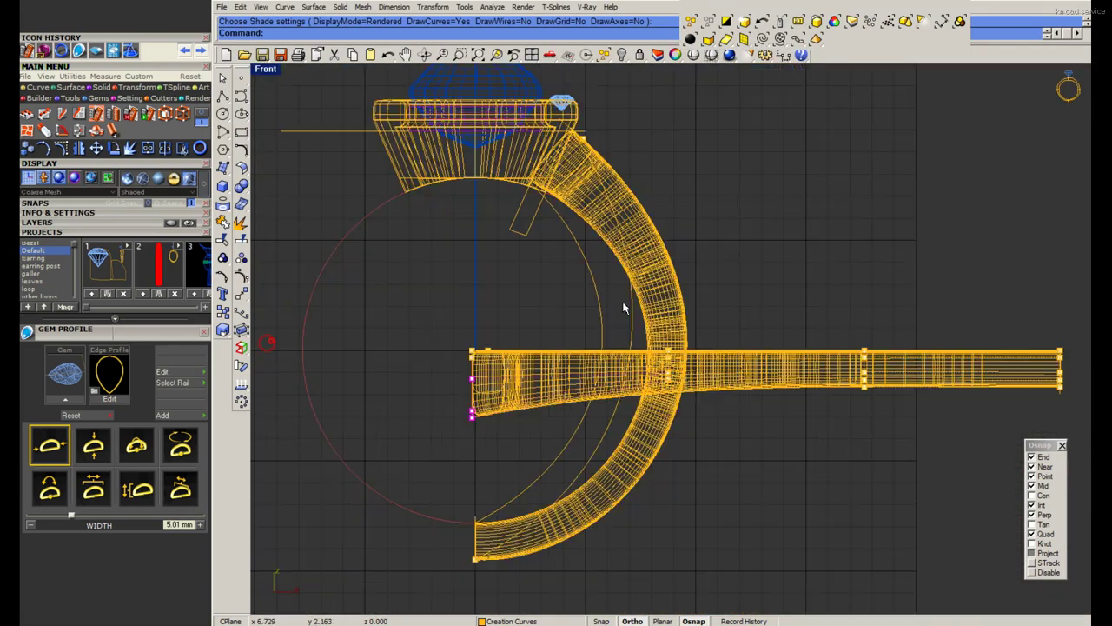
{"action": "key", "text": "ctrl+s"}
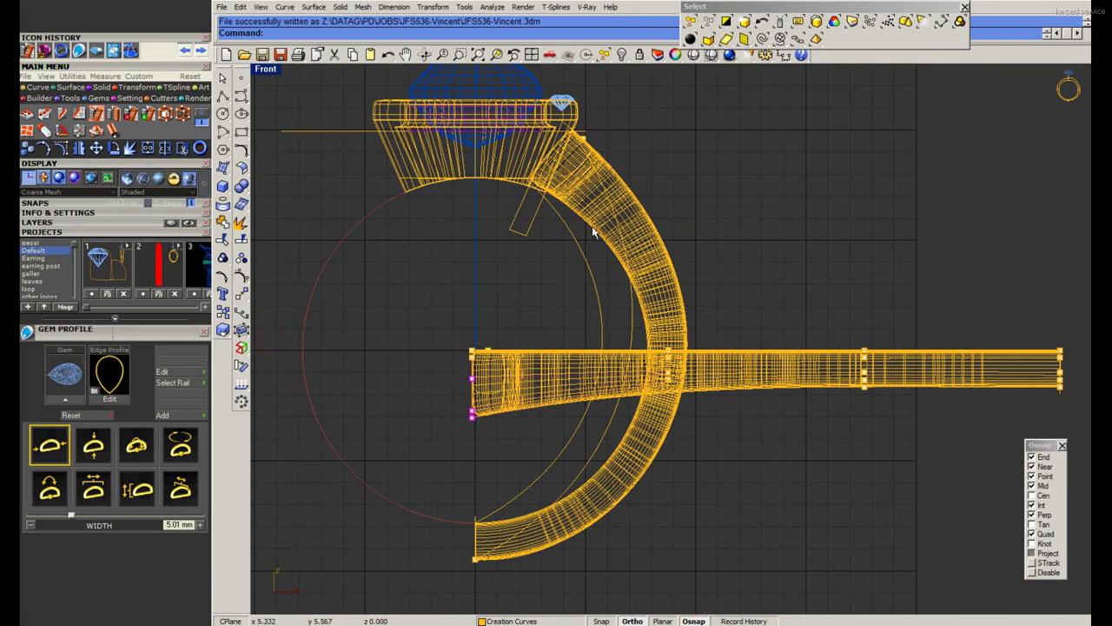
Turn off the shank's control points and select the straight band surfaces.
{"action": "scroll", "coordinate": [593, 232], "scroll_direction": "up", "scroll_amount": 2}
{"action": "scroll", "coordinate": [521, 304], "scroll_direction": "down", "scroll_amount": 1}
{"action": "scroll", "coordinate": [392, 417], "scroll_direction": "up", "scroll_amount": 2}
{"action": "scroll", "coordinate": [361, 447], "scroll_direction": "down", "scroll_amount": 1}
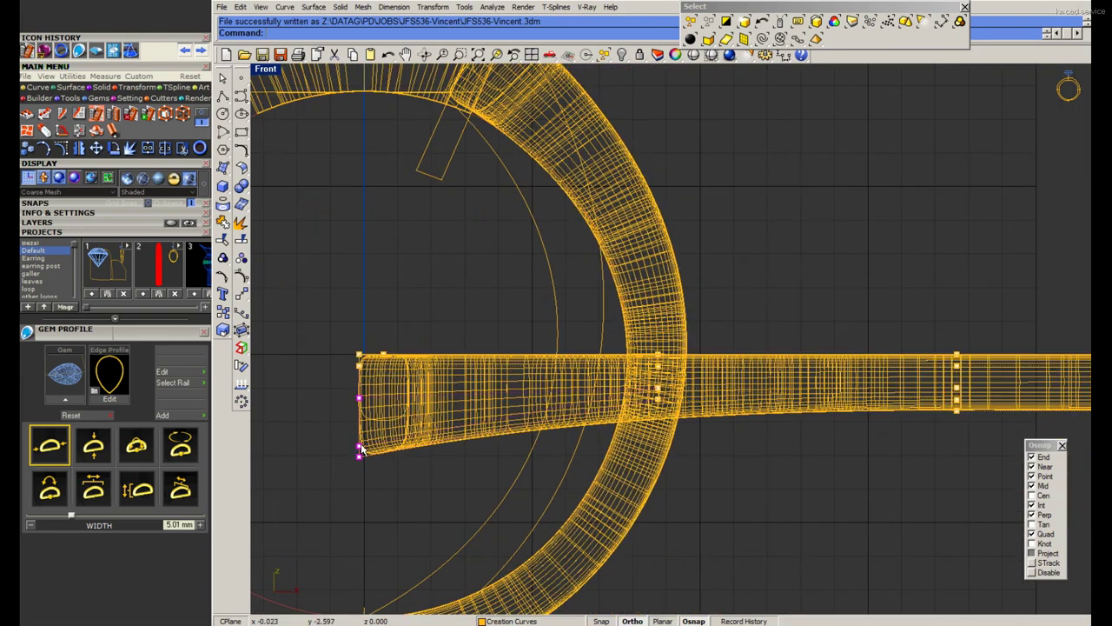
{"action": "key", "text": "Escape"}
{"action": "left_click", "coordinate": [429, 442]}
Wrap the straight band in a World-aligned bounding-box cage with 5 points along X.
{"action": "left_click", "coordinate": [432, 475]}
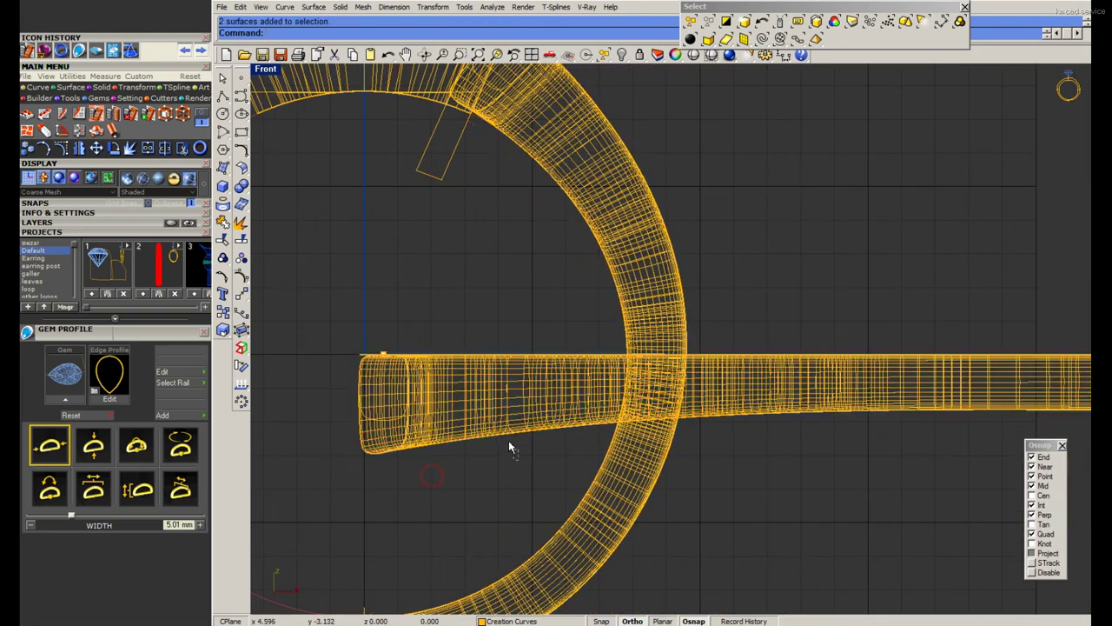
{"action": "left_click", "coordinate": [511, 447]}
{"action": "left_click", "coordinate": [241, 330]}
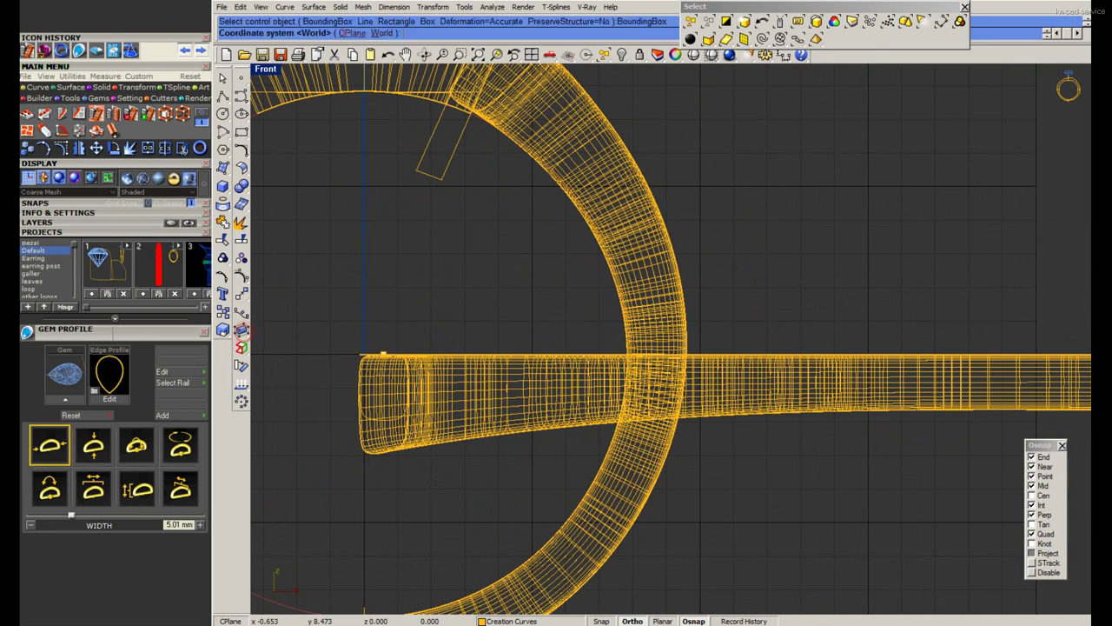
{"action": "left_click", "coordinate": [382, 33]}
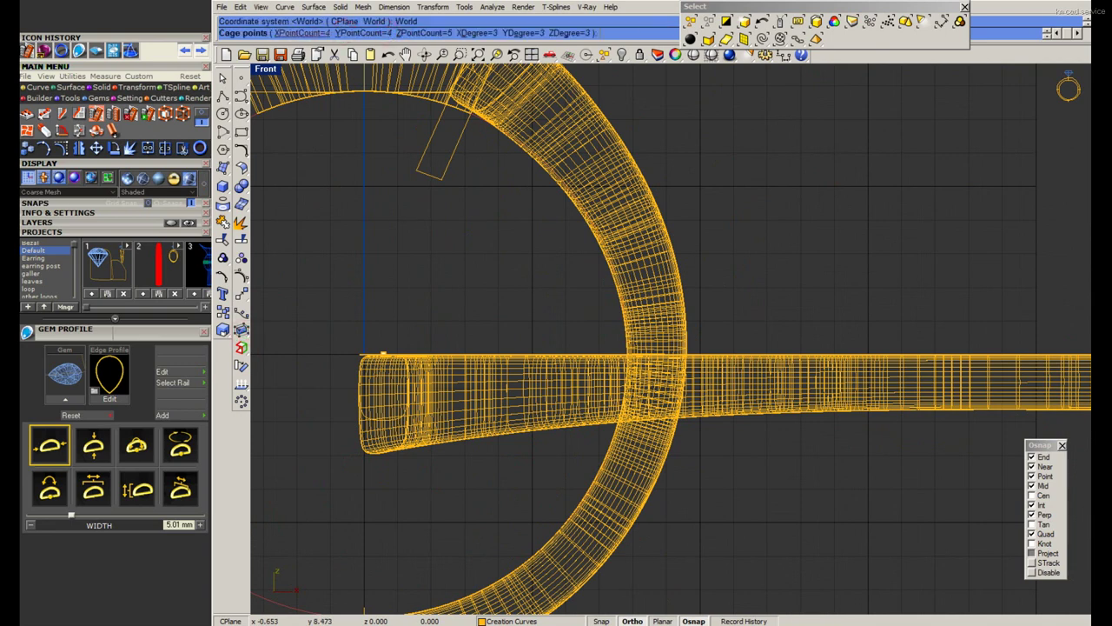
{"action": "left_click", "coordinate": [318, 33]}
{"action": "key", "text": "Return"}
{"action": "key", "text": "Return"}
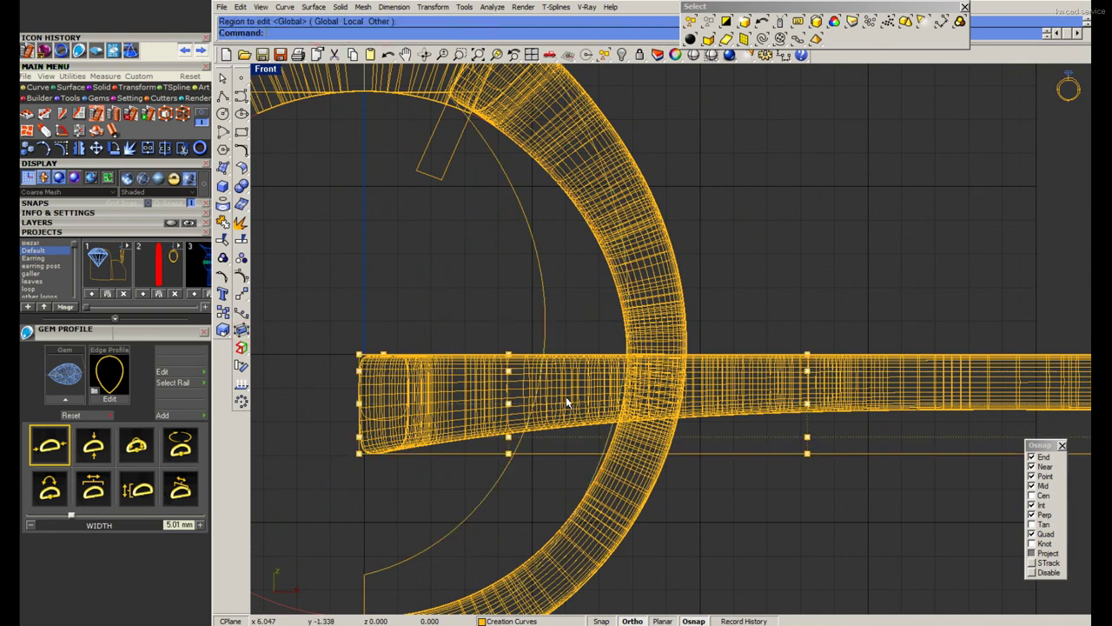
Window-select the cage's lower middle points.
{"action": "scroll", "coordinate": [567, 401], "scroll_direction": "down", "scroll_amount": 2}
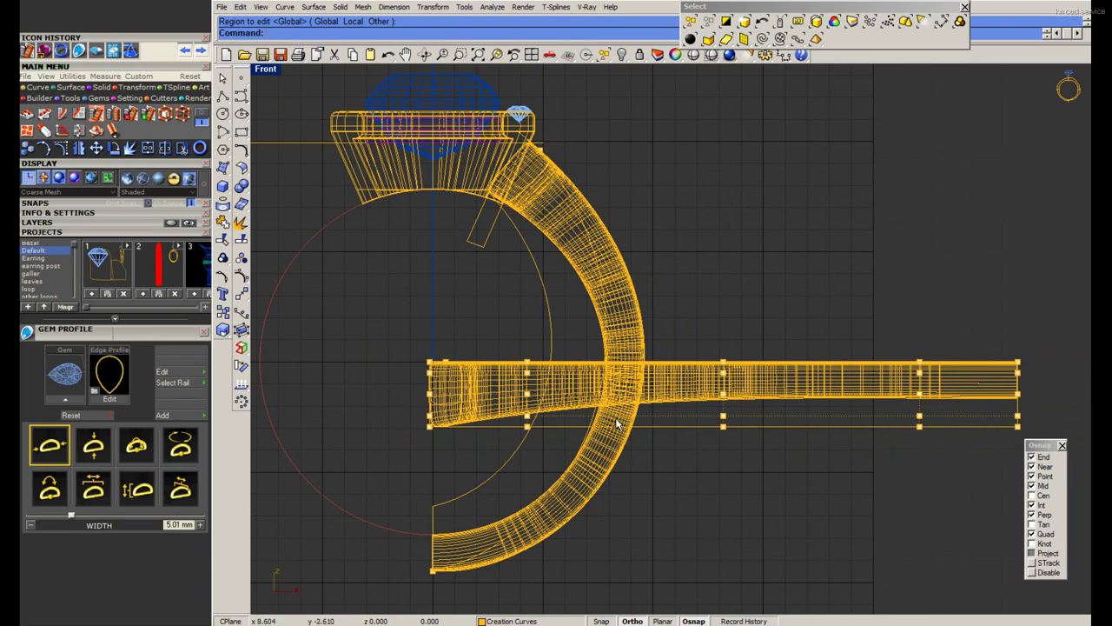
{"action": "scroll", "coordinate": [692, 435], "scroll_direction": "up", "scroll_amount": 1}
{"action": "scroll", "coordinate": [477, 441], "scroll_direction": "up", "scroll_amount": 1}
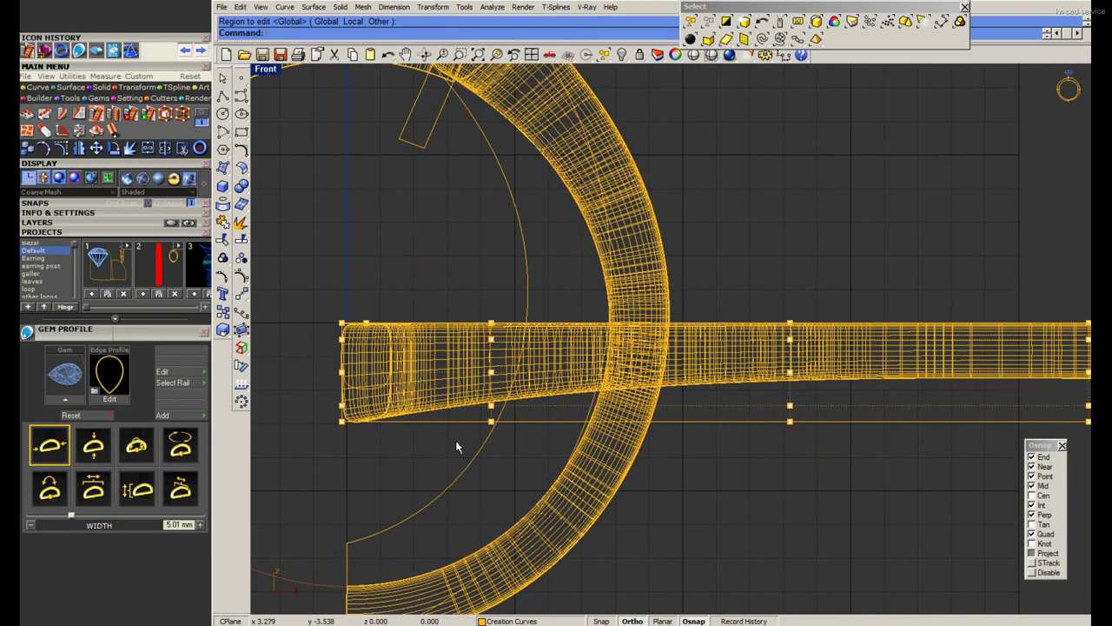
{"action": "left_click_drag", "start_coordinate": [456, 439], "coordinate": [510, 395]}
{"action": "scroll", "coordinate": [462, 452], "scroll_direction": "up", "scroll_amount": 1}
Move the selected lower middle cage points slightly upward.
{"action": "key", "text": "Return"}
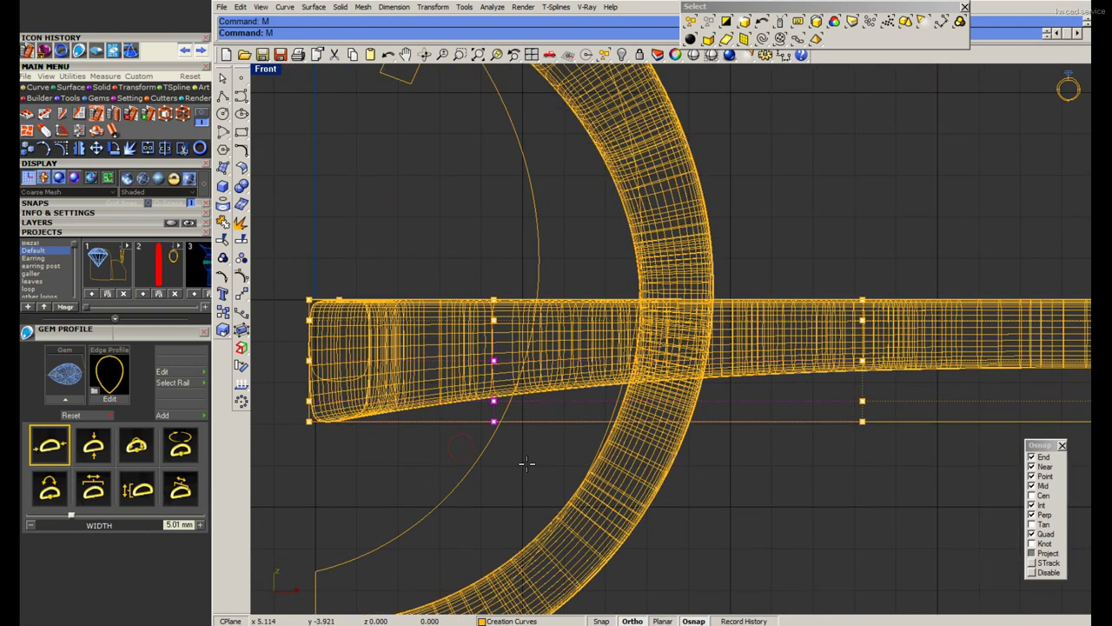
{"action": "left_click", "coordinate": [530, 458]}
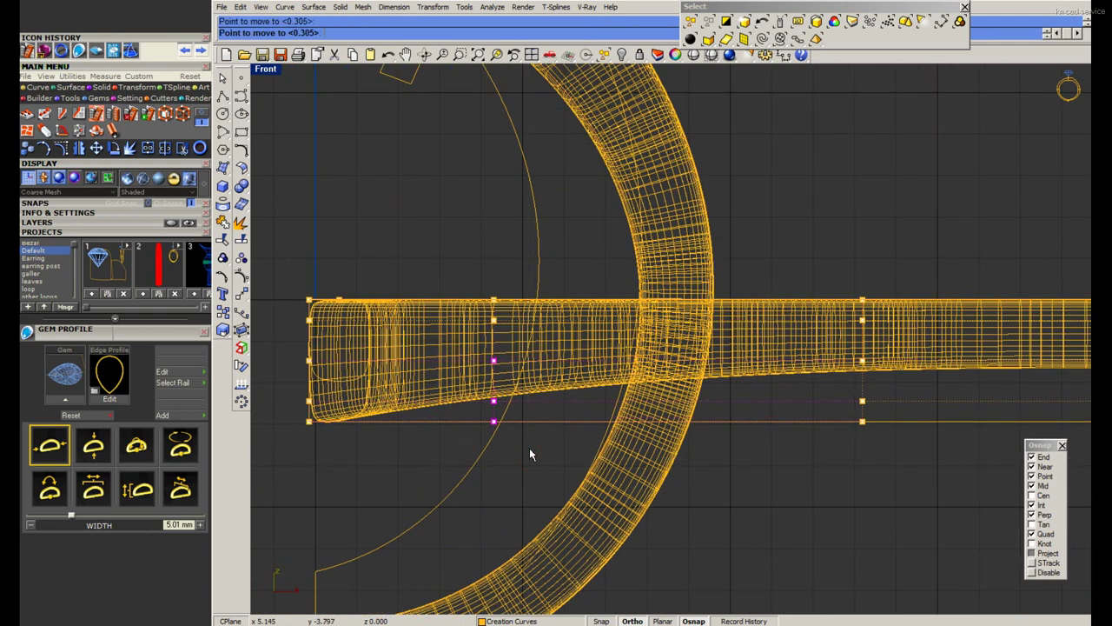
{"action": "left_click", "coordinate": [531, 449]}
{"action": "scroll", "coordinate": [532, 449], "scroll_direction": "down", "scroll_amount": 1}
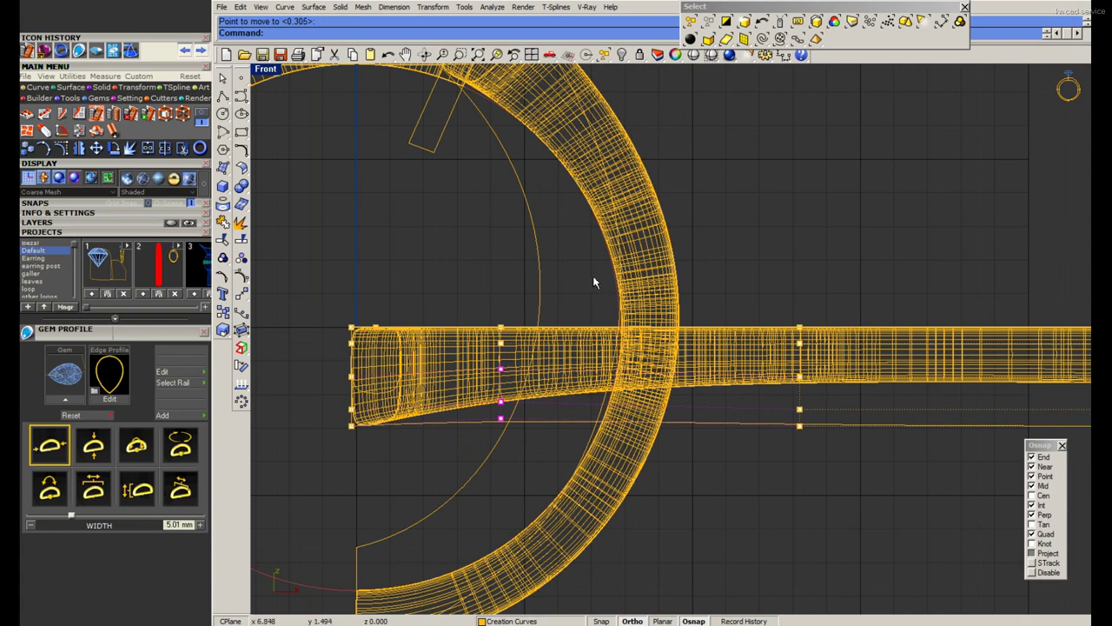
{"action": "scroll", "coordinate": [595, 282], "scroll_direction": "up", "scroll_amount": 2}
Select three cage points on the right and move them to reshape the band.
{"action": "left_click_drag", "start_coordinate": [839, 539], "coordinate": [913, 405]}
{"action": "key", "text": "Return"}
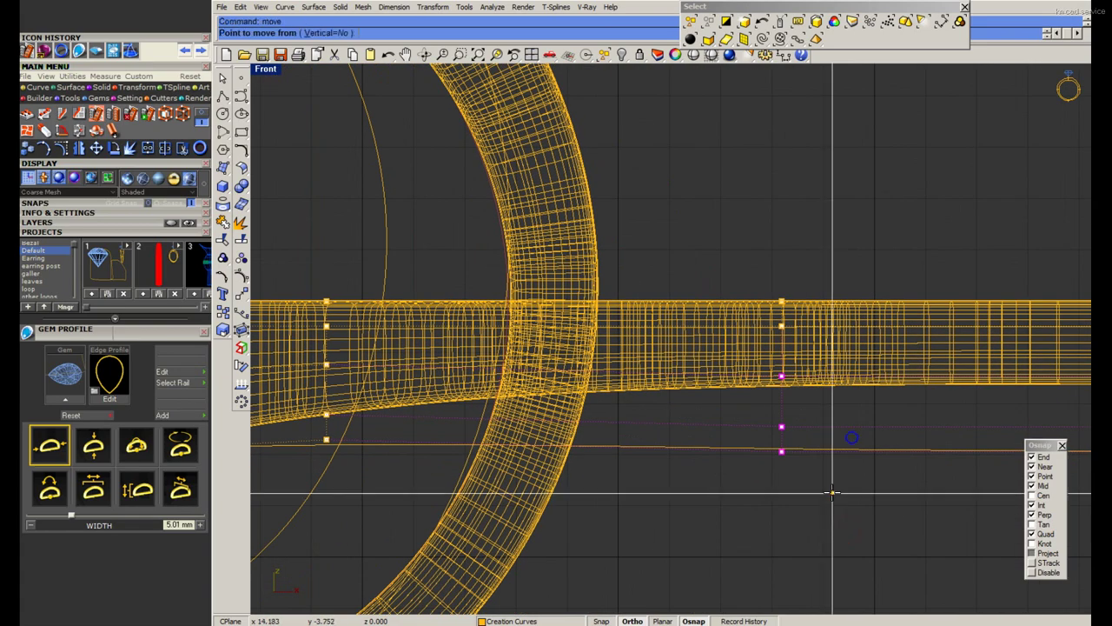
{"action": "left_click", "coordinate": [833, 504]}
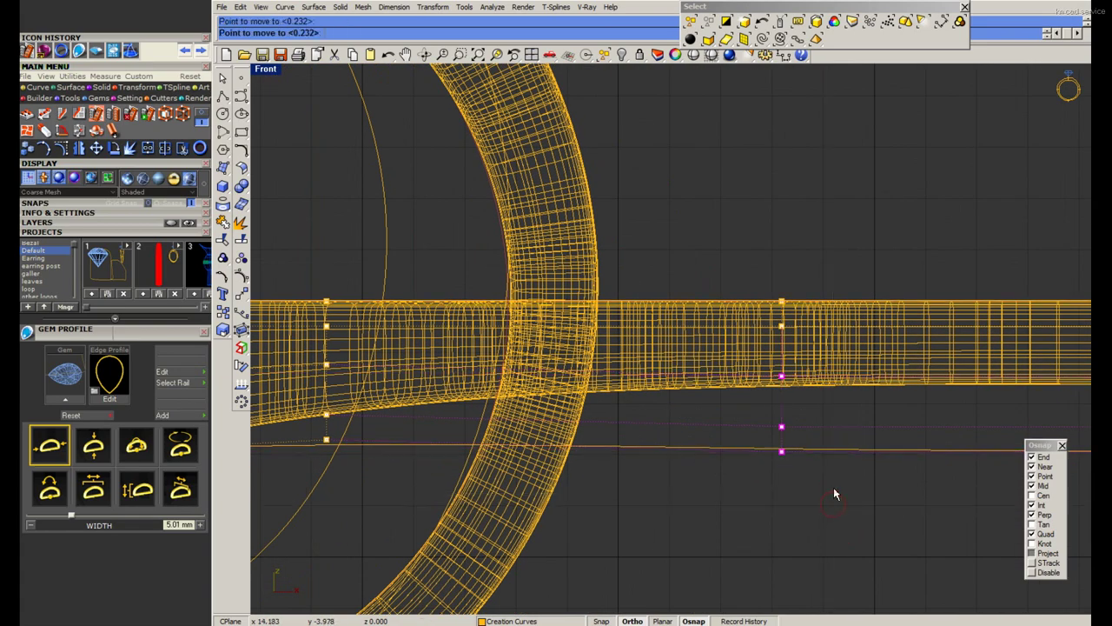
{"action": "left_click", "coordinate": [834, 491]}
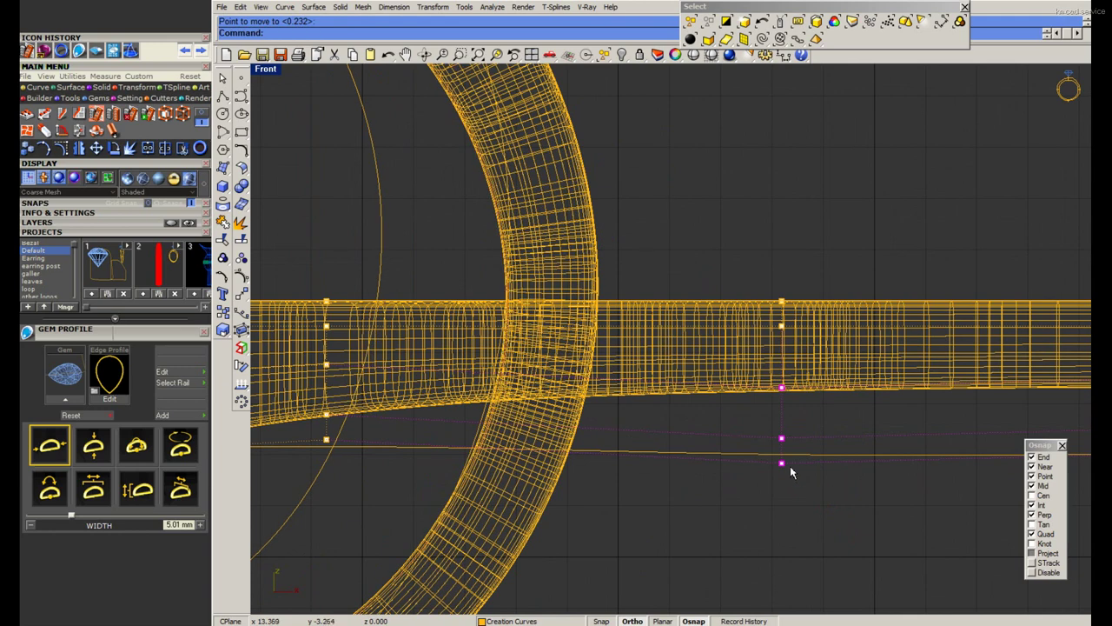
{"action": "scroll", "coordinate": [771, 262], "scroll_direction": "up", "scroll_amount": 1}
Make two further small adjustments to those cage points with repeated Move.
{"action": "key", "text": "Return"}
{"action": "left_click", "coordinate": [767, 257]}
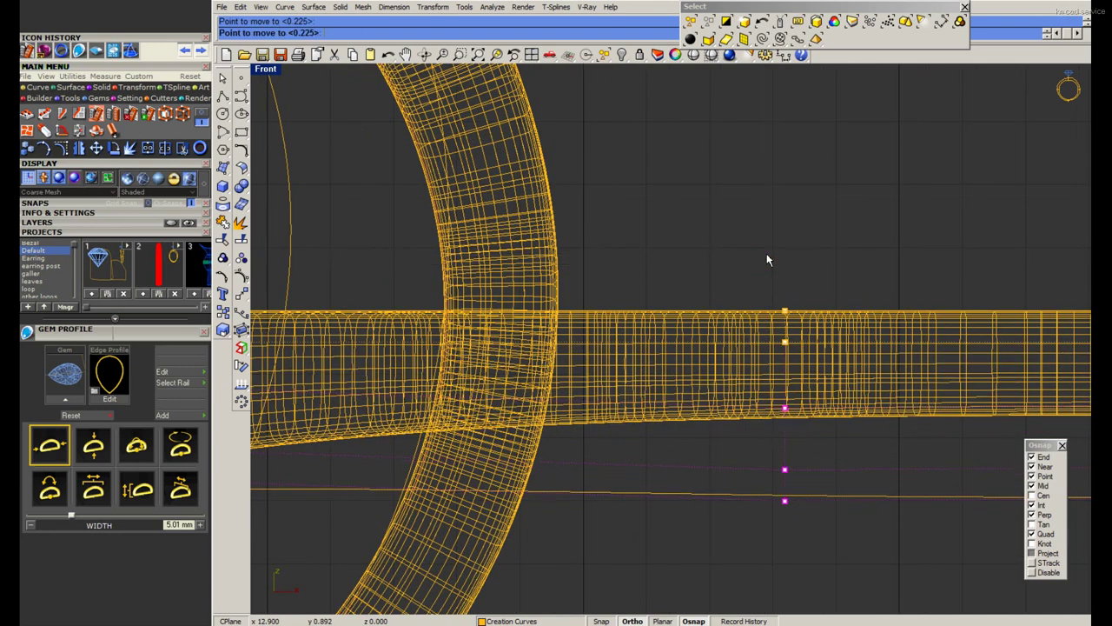
{"action": "left_click", "coordinate": [767, 259]}
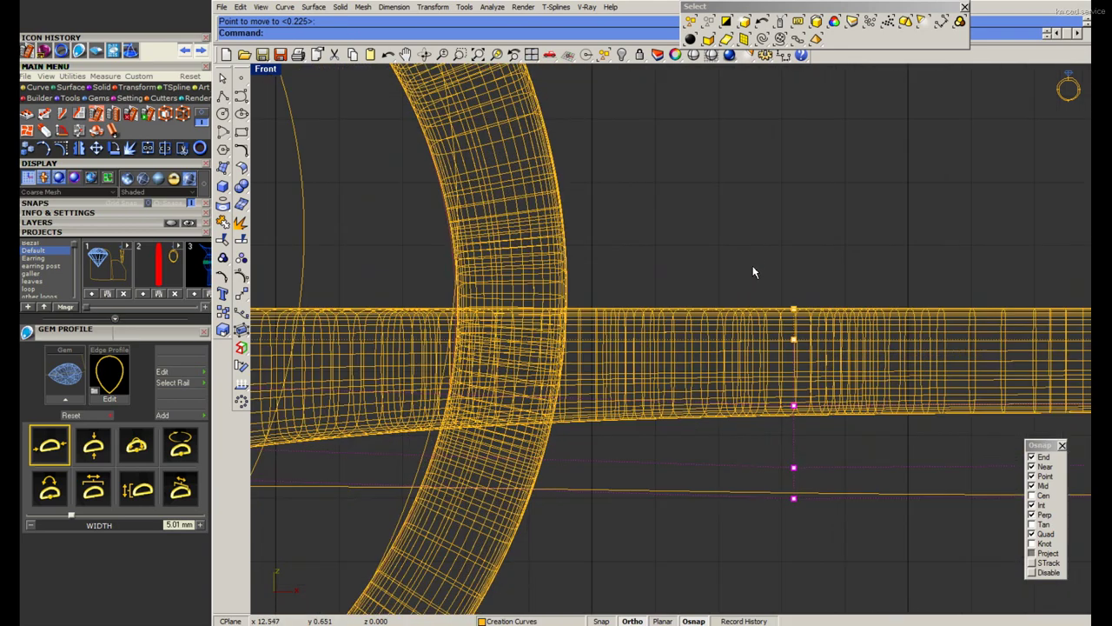
{"action": "key", "text": "Return"}
{"action": "left_click", "coordinate": [758, 255]}
{"action": "left_click", "coordinate": [756, 256]}
{"action": "scroll", "coordinate": [528, 456], "scroll_direction": "down", "scroll_amount": 3}
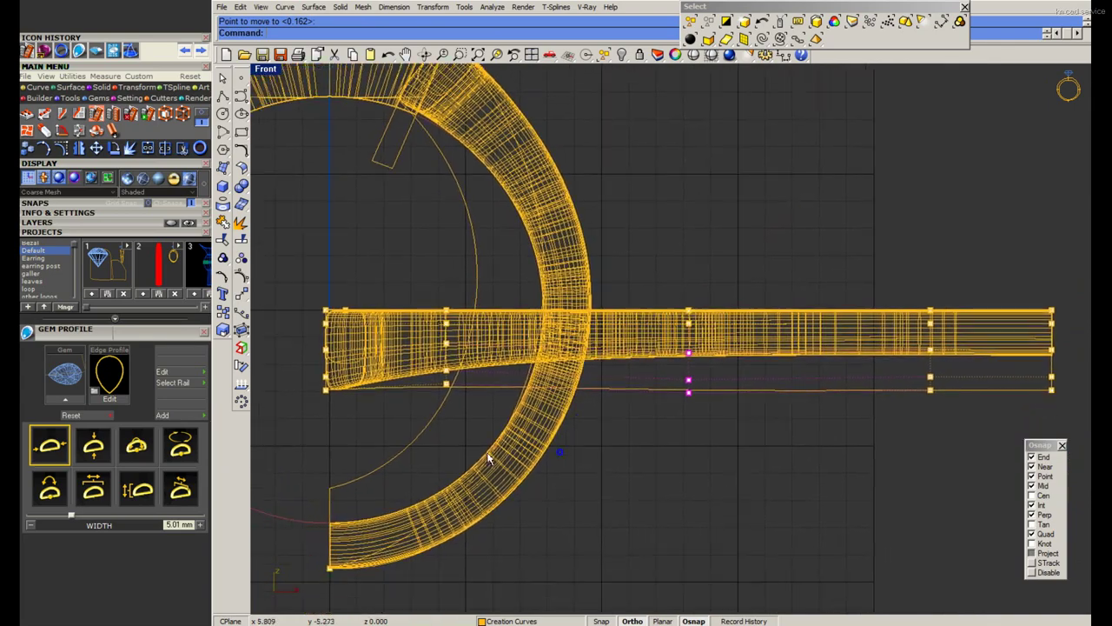
{"action": "scroll", "coordinate": [489, 458], "scroll_direction": "up", "scroll_amount": 3}
{"action": "scroll", "coordinate": [488, 458], "scroll_direction": "down", "scroll_amount": 4}
{"action": "scroll", "coordinate": [835, 409], "scroll_direction": "up", "scroll_amount": 3}
Select the right column of cage points and move them to taper the band.
{"action": "left_click_drag", "start_coordinate": [820, 416], "coordinate": [862, 328]}
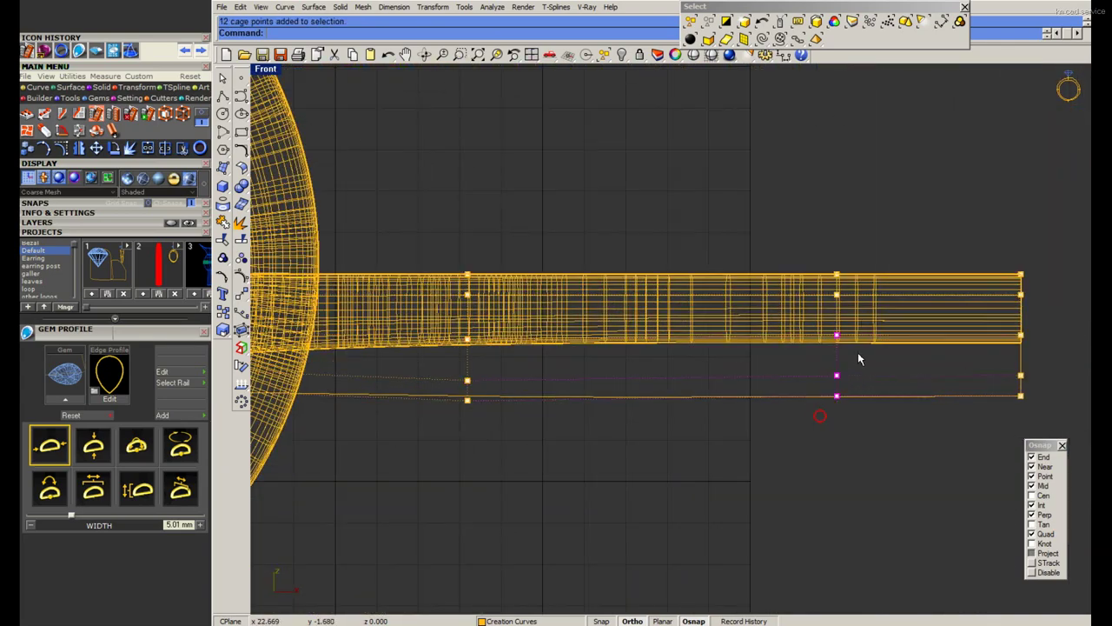
{"action": "scroll", "coordinate": [859, 354], "scroll_direction": "down", "scroll_amount": 3}
{"action": "scroll", "coordinate": [482, 428], "scroll_direction": "up", "scroll_amount": 2}
{"action": "scroll", "coordinate": [711, 298], "scroll_direction": "up", "scroll_amount": 2}
{"action": "scroll", "coordinate": [596, 371], "scroll_direction": "up", "scroll_amount": 1}
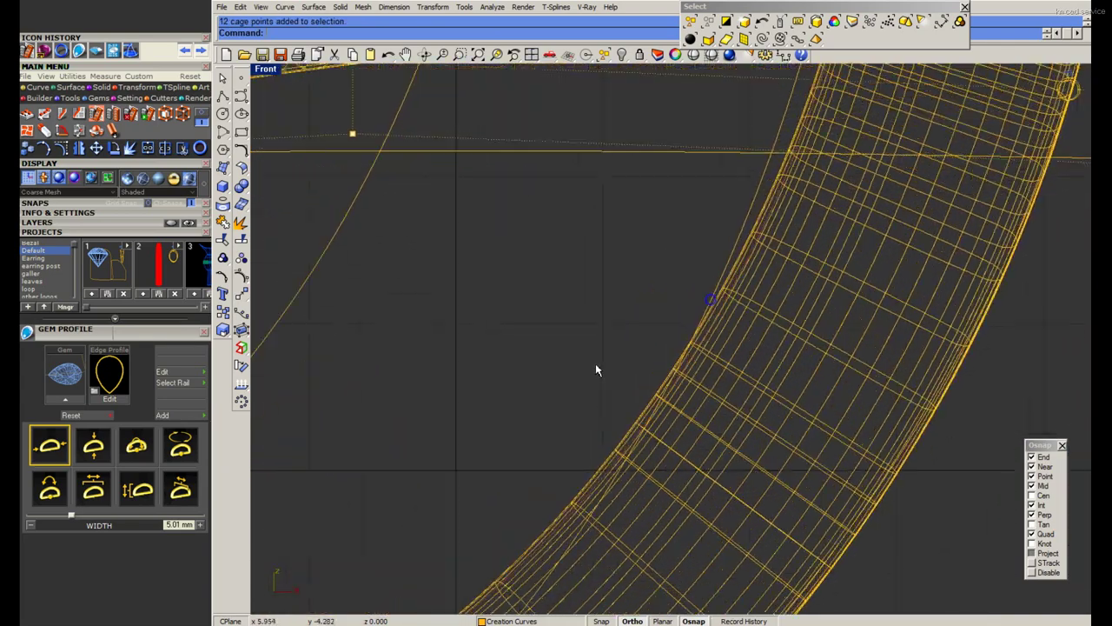
{"action": "right_click", "coordinate": [596, 370]}
{"action": "left_click", "coordinate": [598, 355]}
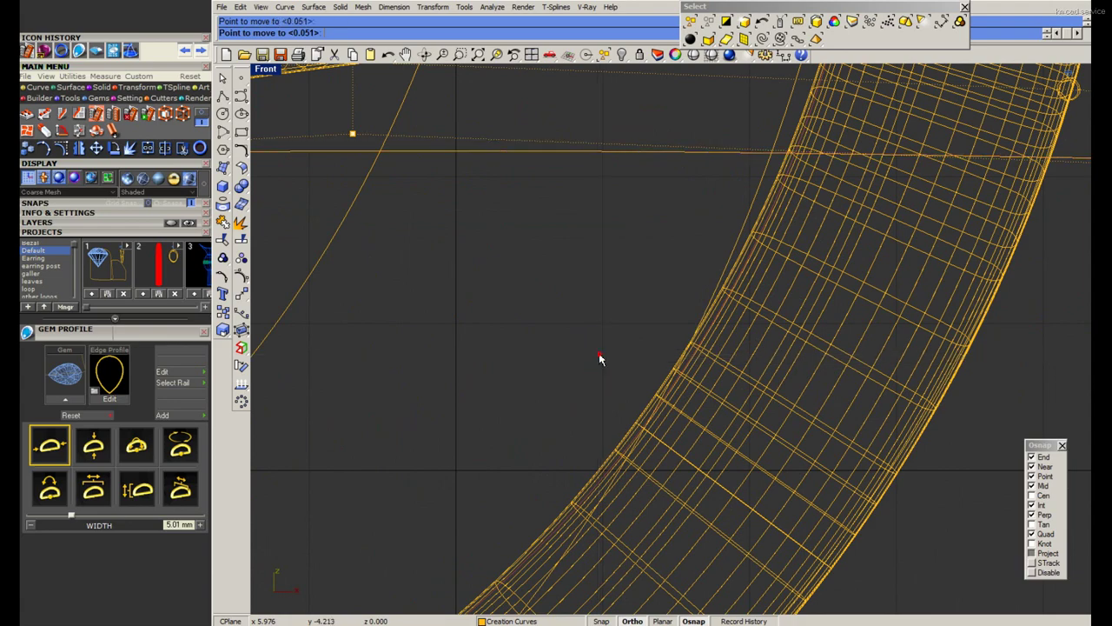
{"action": "key", "text": "Return"}
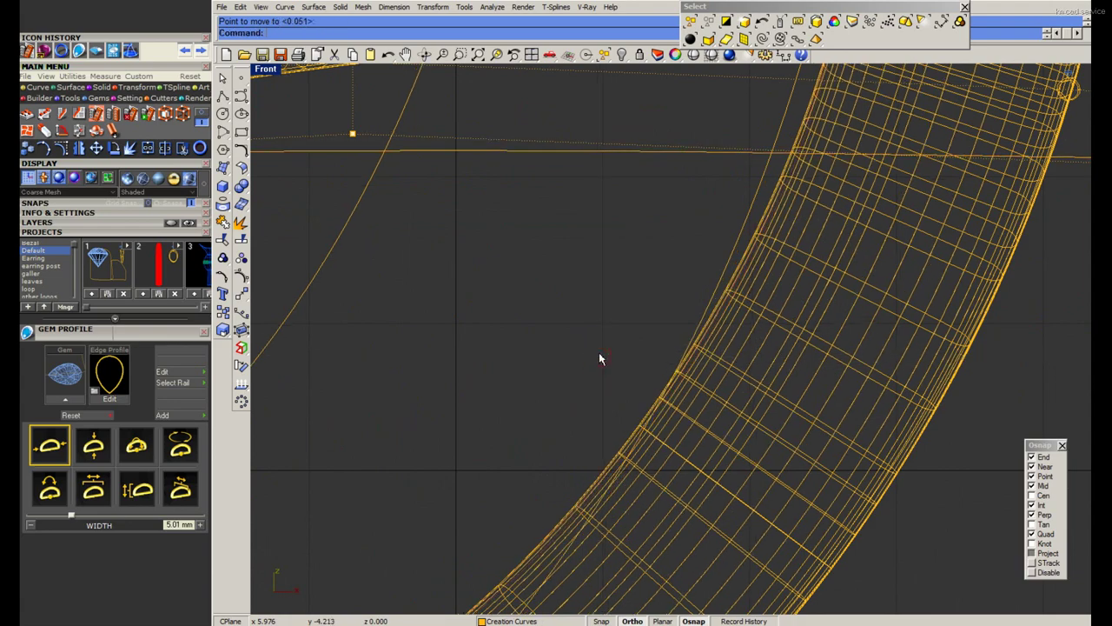
{"action": "scroll", "coordinate": [599, 358], "scroll_direction": "down", "scroll_amount": 2}
{"action": "scroll", "coordinate": [599, 358], "scroll_direction": "down", "scroll_amount": 3}
{"action": "scroll", "coordinate": [438, 486], "scroll_direction": "up", "scroll_amount": 3}
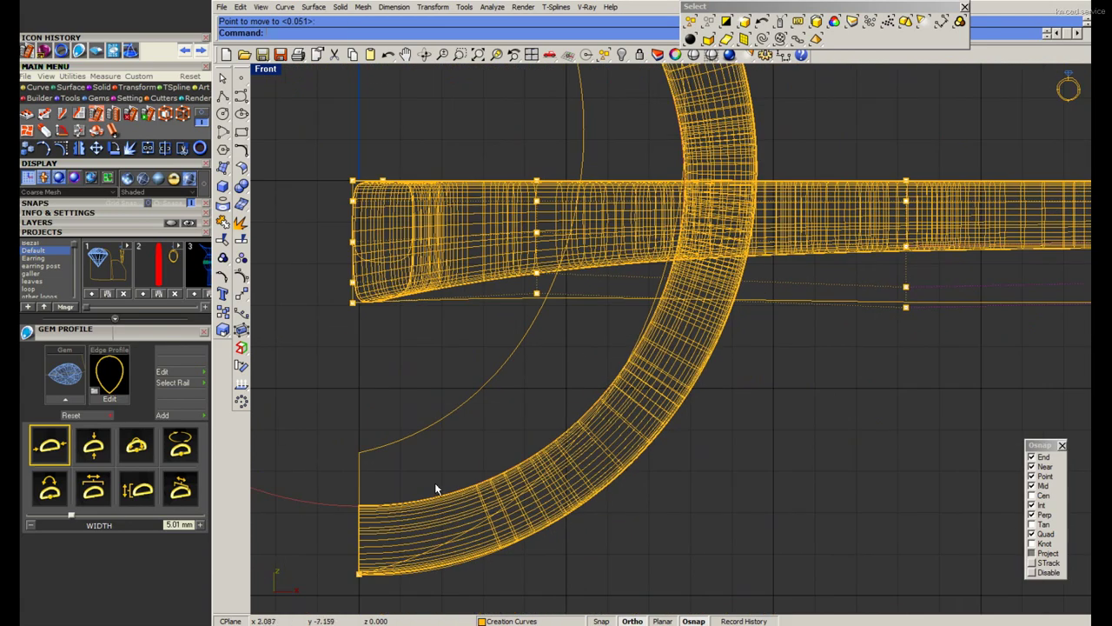
{"action": "scroll", "coordinate": [429, 495], "scroll_direction": "up", "scroll_amount": 3}
{"action": "scroll", "coordinate": [428, 495], "scroll_direction": "down", "scroll_amount": 3}
{"action": "scroll", "coordinate": [430, 477], "scroll_direction": "down", "scroll_amount": 2}
Pan to the ring's left side and select the cage points at the band's left end.
{"action": "right_click_drag", "start_coordinate": [661, 369], "coordinate": [686, 444]}
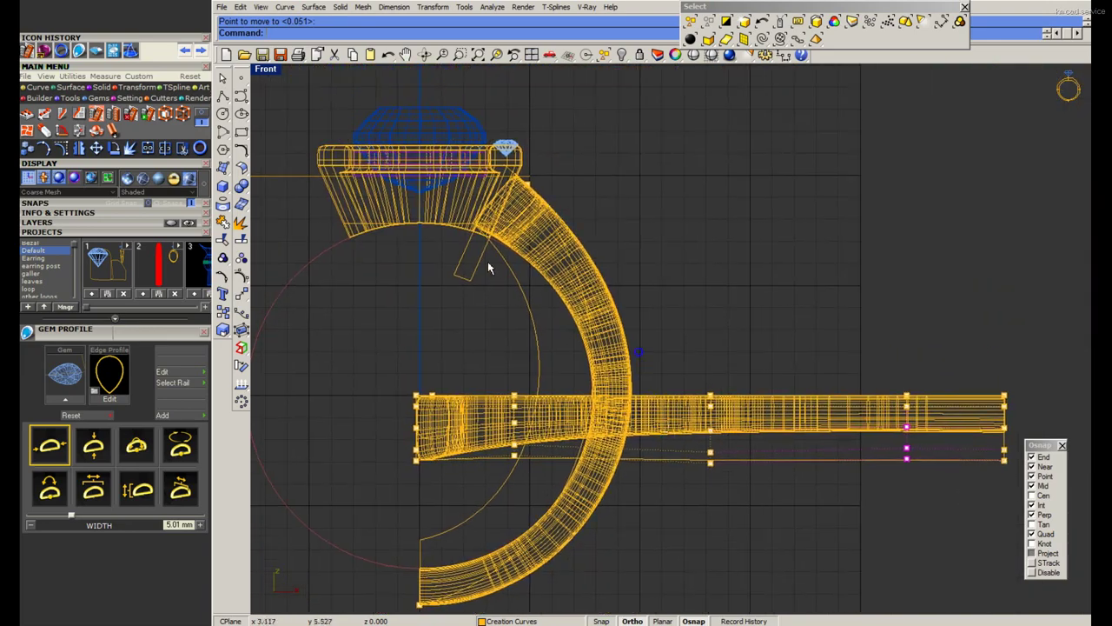
{"action": "scroll", "coordinate": [430, 446], "scroll_direction": "up", "scroll_amount": 3}
{"action": "scroll", "coordinate": [430, 446], "scroll_direction": "up", "scroll_amount": 2}
{"action": "scroll", "coordinate": [443, 455], "scroll_direction": "up", "scroll_amount": 2}
{"action": "left_click_drag", "start_coordinate": [434, 414], "coordinate": [476, 511]}
Move the selected left-end cage points slightly lower.
{"action": "key", "text": "Return"}
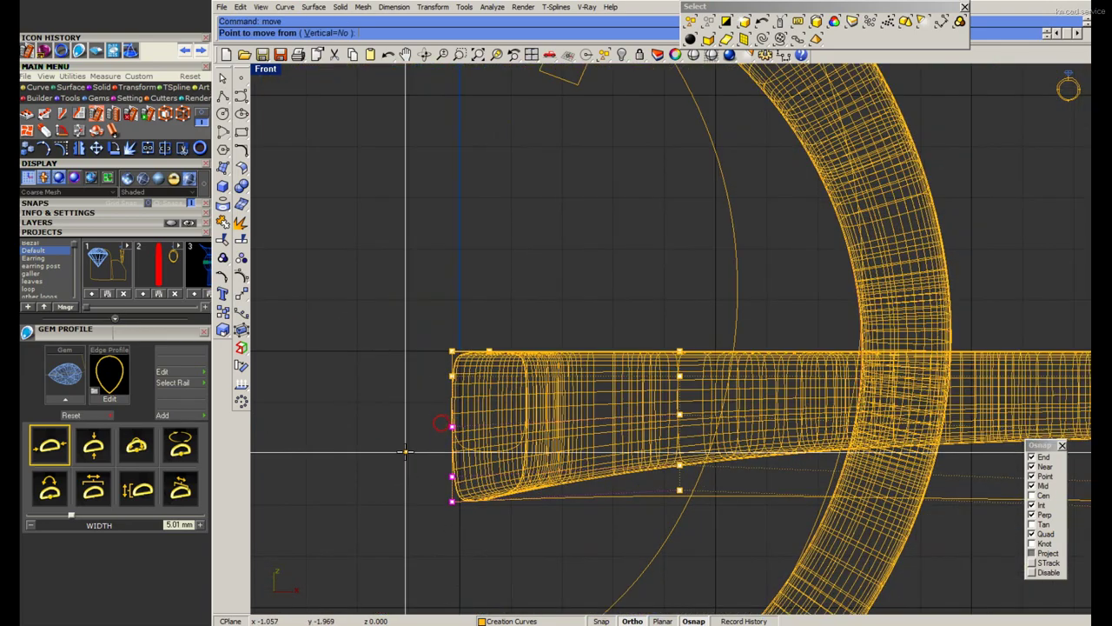
{"action": "scroll", "coordinate": [405, 461], "scroll_direction": "down", "scroll_amount": 2}
{"action": "scroll", "coordinate": [452, 391], "scroll_direction": "down", "scroll_amount": 2}
{"action": "scroll", "coordinate": [509, 316], "scroll_direction": "up", "scroll_amount": 3}
{"action": "left_click", "coordinate": [515, 333]}
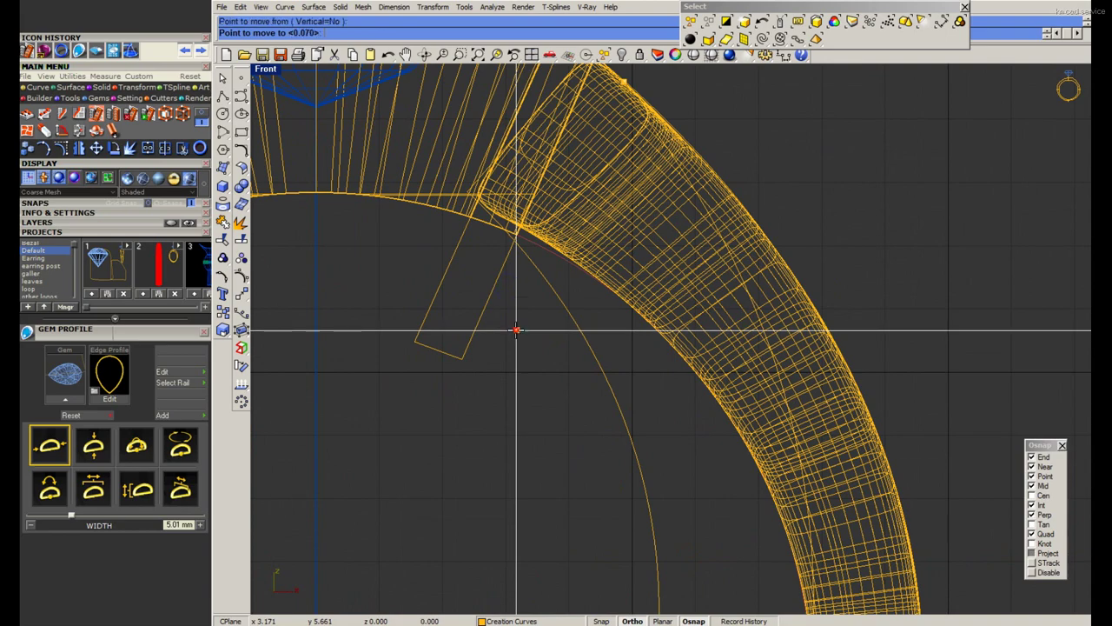
{"action": "left_click", "coordinate": [515, 342]}
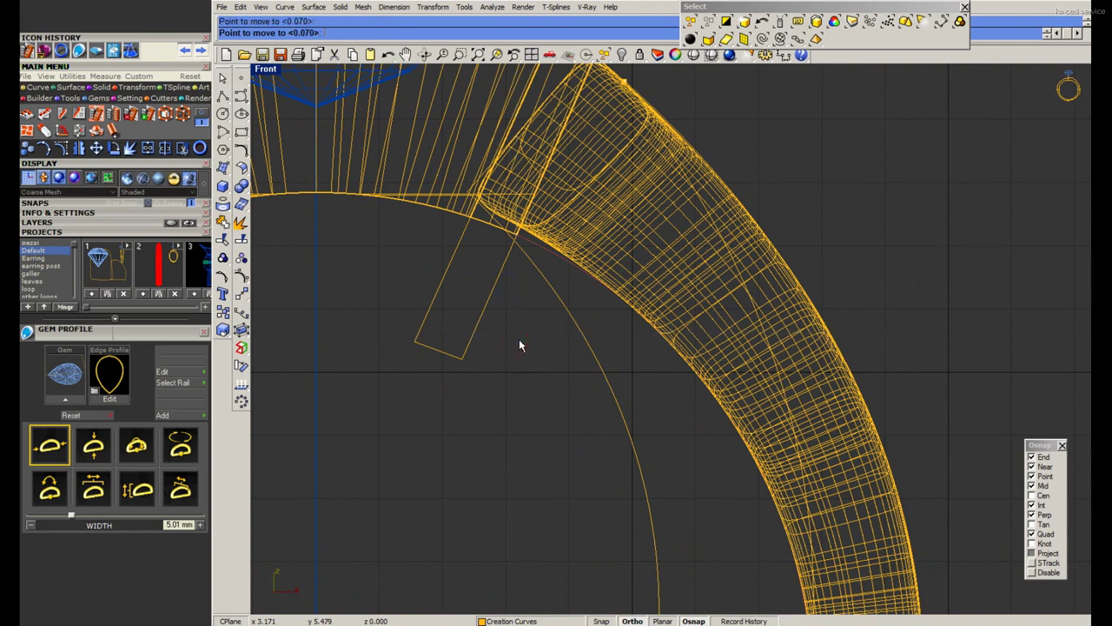
{"action": "left_click", "coordinate": [523, 342]}
Move the left-end cage points again to a new position.
{"action": "scroll", "coordinate": [533, 292], "scroll_direction": "down", "scroll_amount": 2}
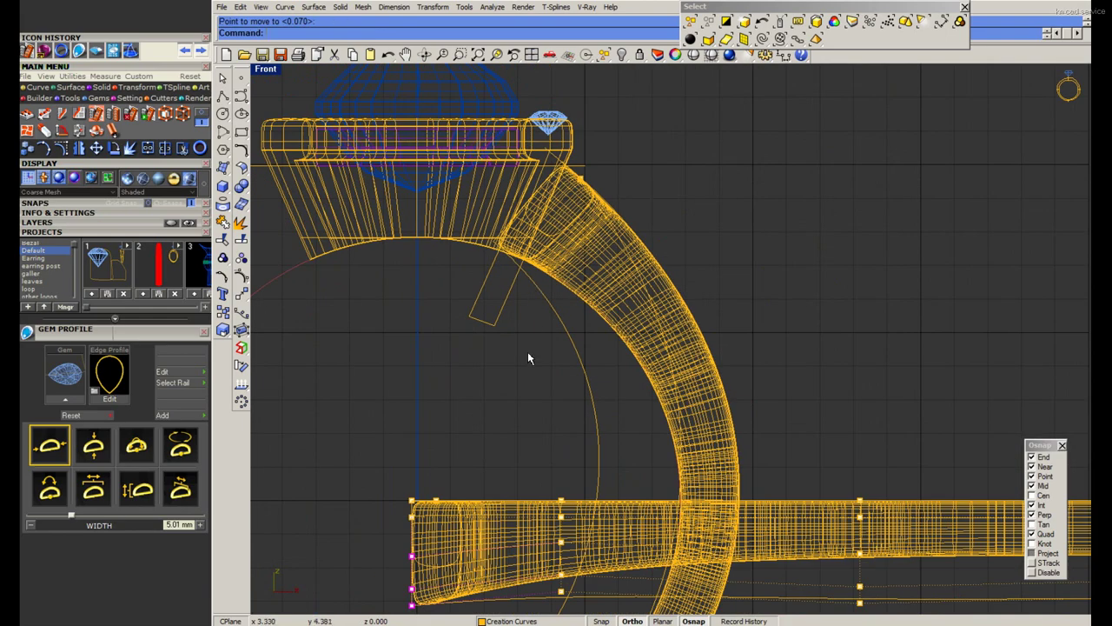
{"action": "scroll", "coordinate": [487, 435], "scroll_direction": "up", "scroll_amount": 2}
{"action": "scroll", "coordinate": [460, 540], "scroll_direction": "up", "scroll_amount": 1}
{"action": "key", "text": "Return"}
{"action": "left_click", "coordinate": [456, 563]}
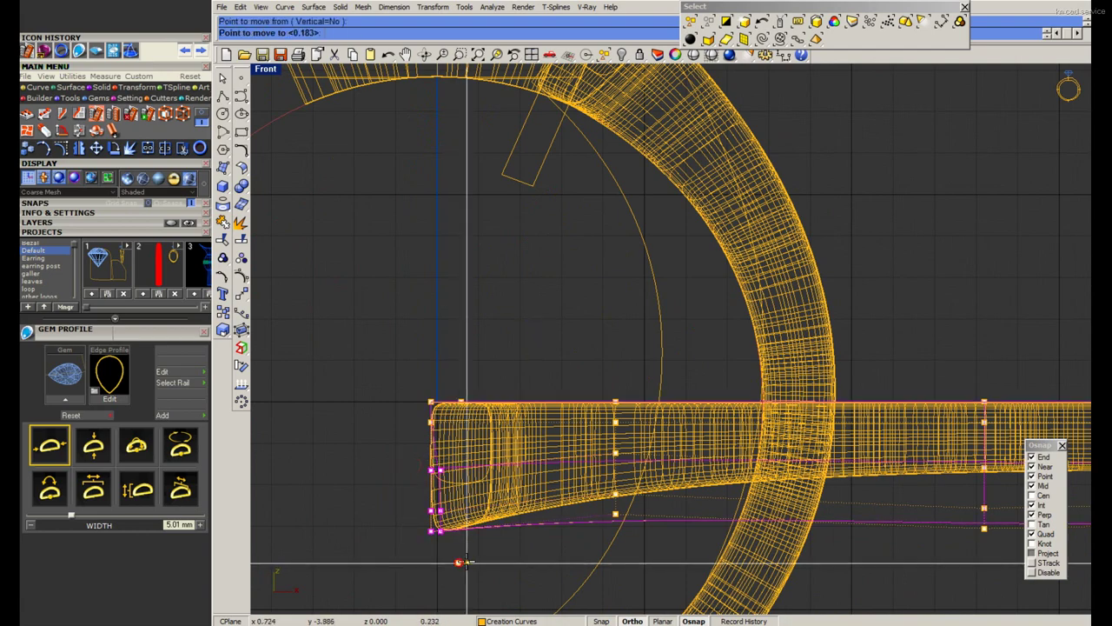
{"action": "left_click", "coordinate": [468, 562]}
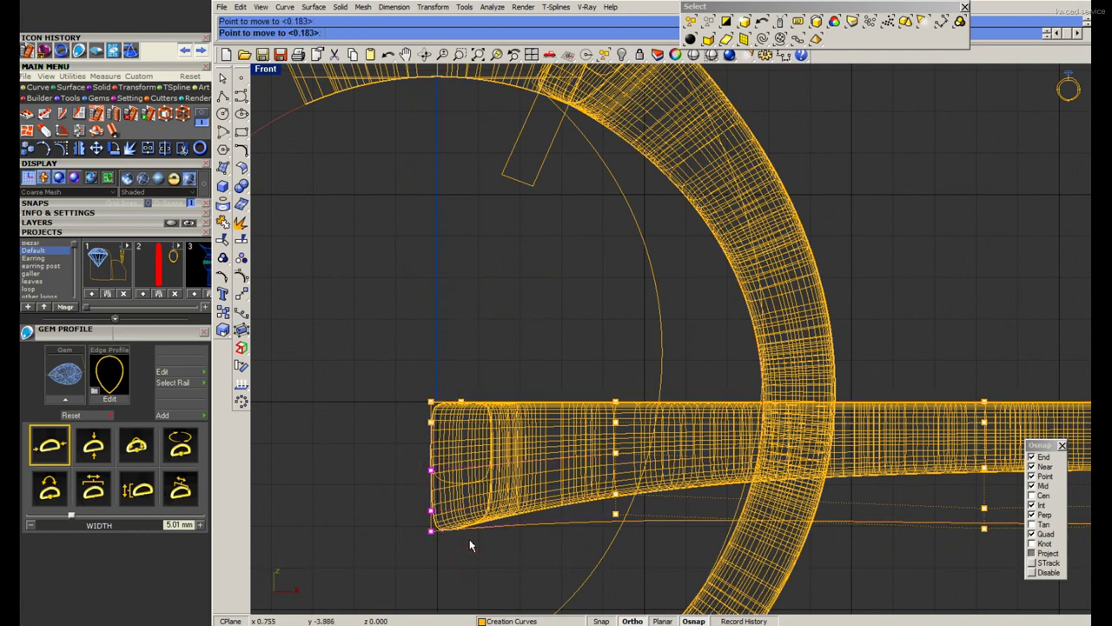
{"action": "left_click", "coordinate": [470, 539]}
Window-select the band's lower left-end cage points and move them further down.
{"action": "scroll", "coordinate": [470, 539], "scroll_direction": "down", "scroll_amount": 2}
{"action": "scroll", "coordinate": [489, 474], "scroll_direction": "up", "scroll_amount": 1}
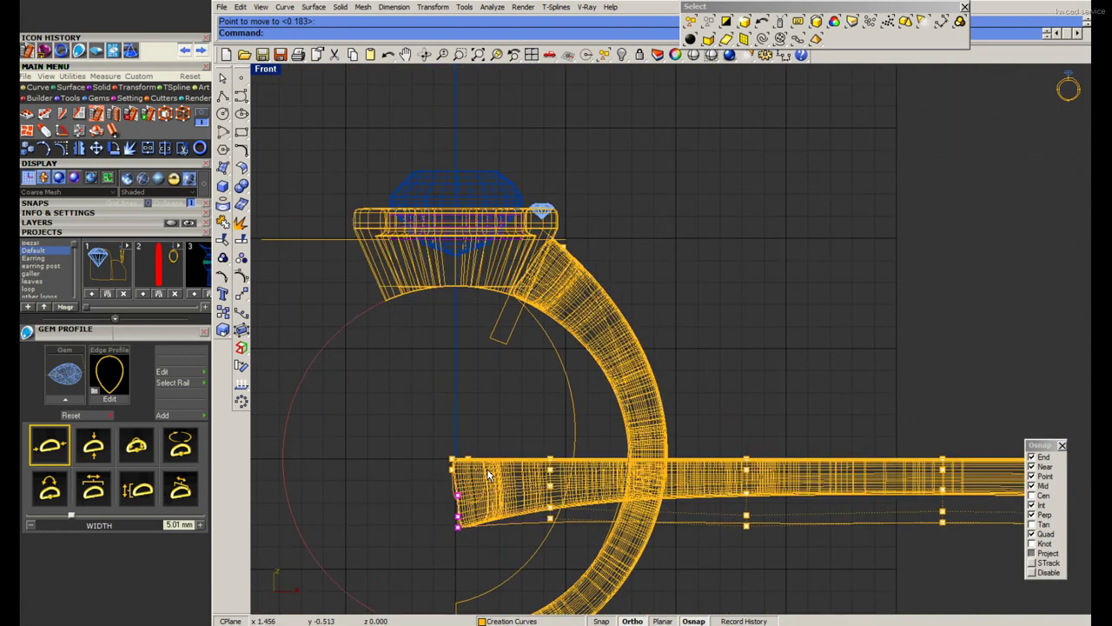
{"action": "scroll", "coordinate": [488, 475], "scroll_direction": "up", "scroll_amount": 1}
{"action": "scroll", "coordinate": [471, 510], "scroll_direction": "up", "scroll_amount": 2}
{"action": "left_click_drag", "start_coordinate": [429, 561], "coordinate": [472, 515]}
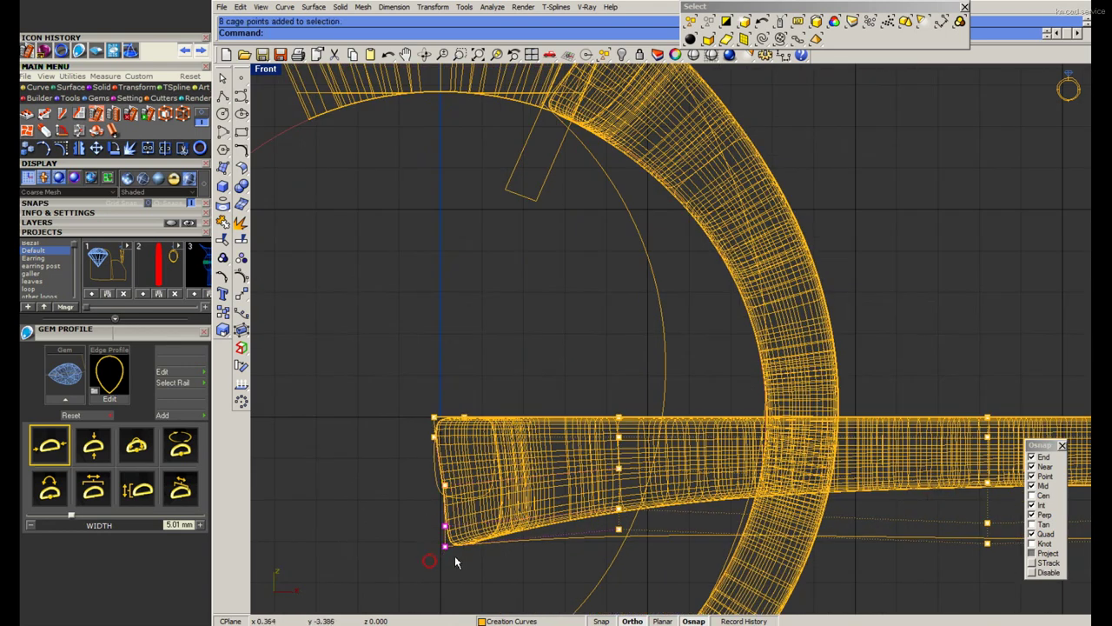
{"action": "key", "text": "Return"}
{"action": "left_click", "coordinate": [466, 567]}
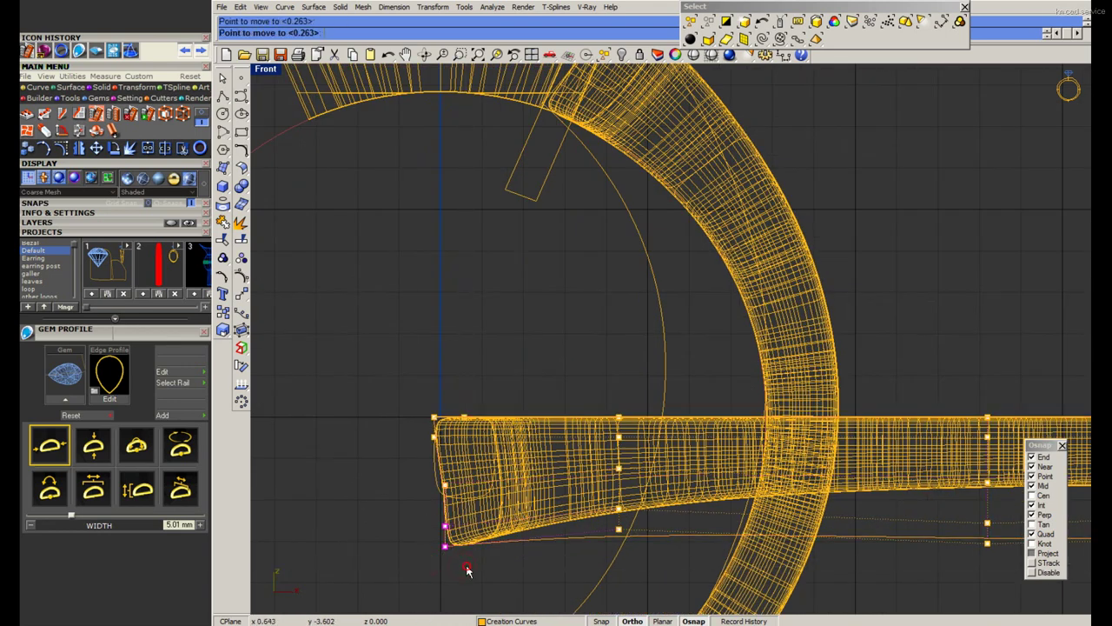
{"action": "left_click", "coordinate": [466, 545]}
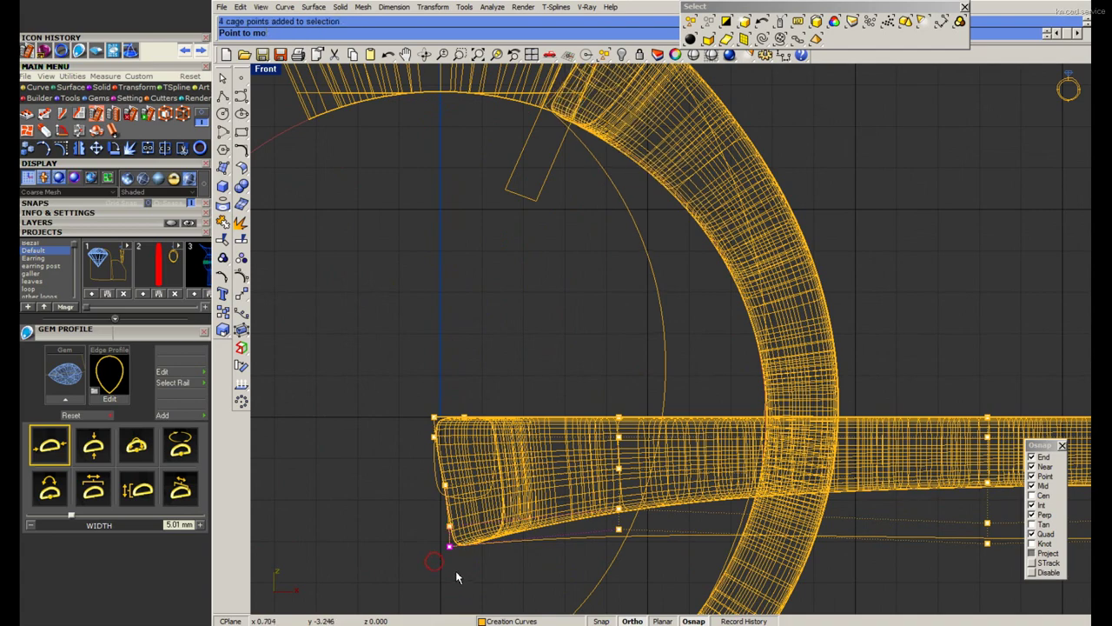
Move the corner point once more, then undo that last move.
{"action": "key", "text": "Return"}
{"action": "left_click", "coordinate": [469, 562]}
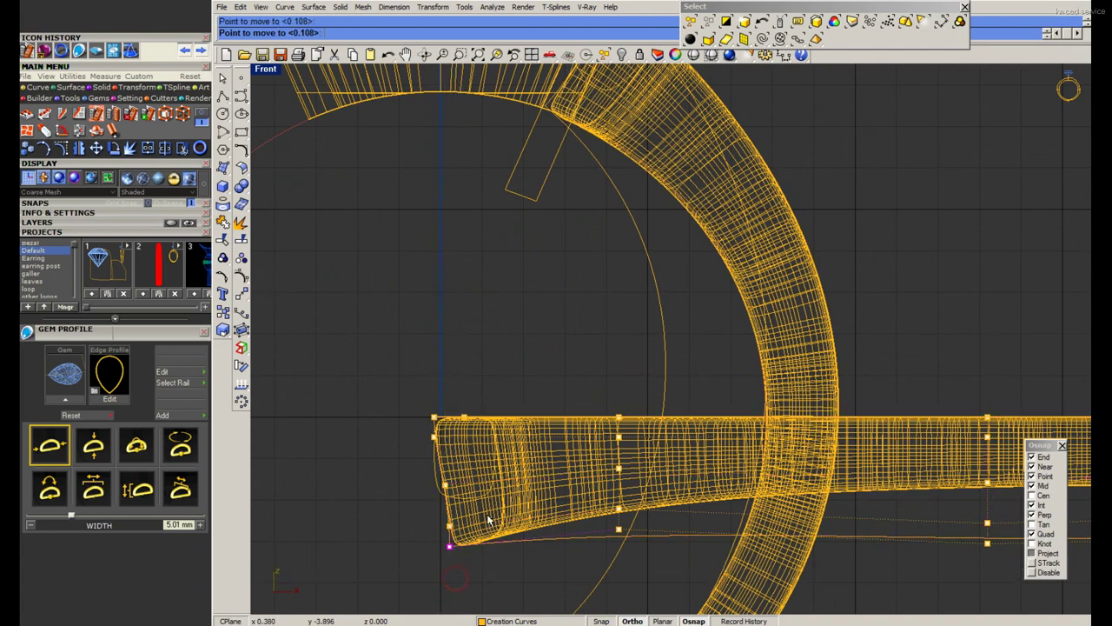
{"action": "left_click", "coordinate": [623, 334]}
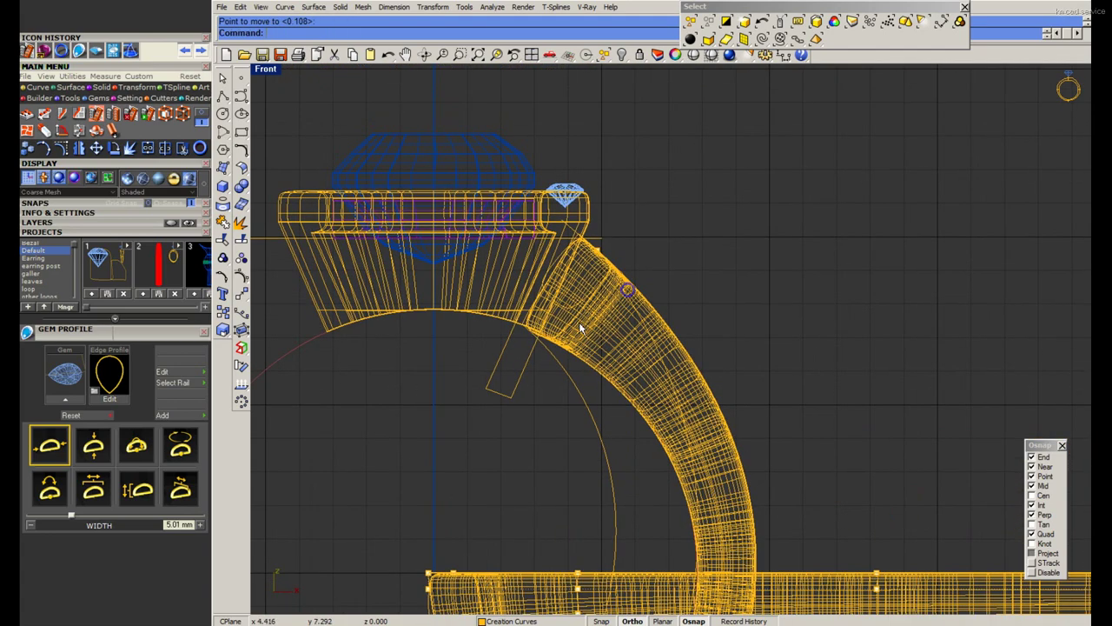
{"action": "scroll", "coordinate": [567, 330], "scroll_direction": "down", "scroll_amount": 5}
{"action": "key", "text": "ctrl+z"}
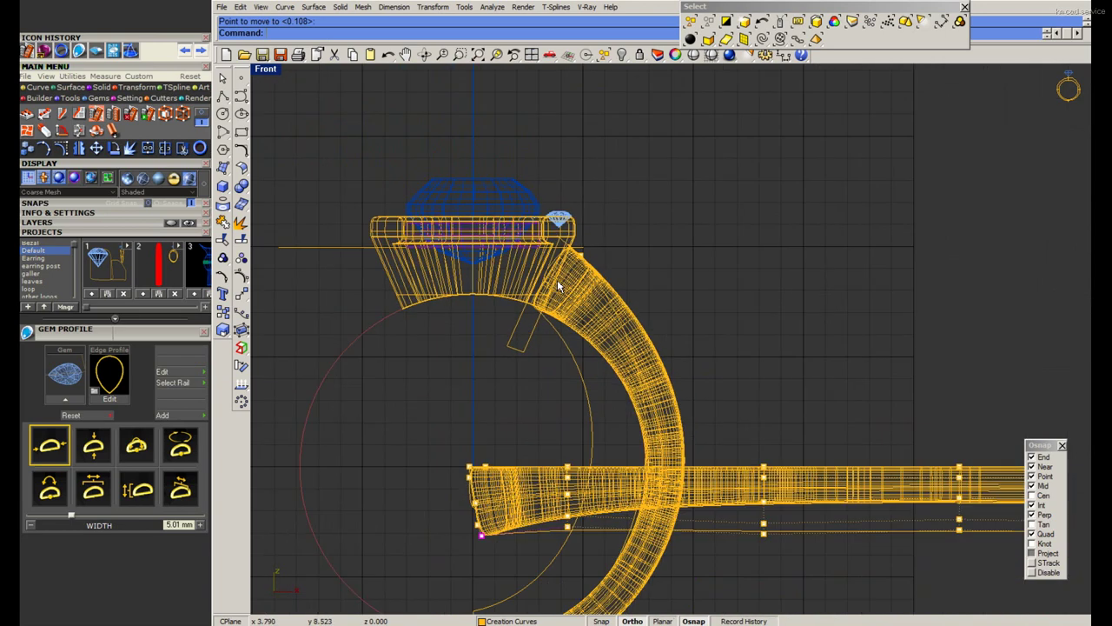
Undo another point move to restore the band's straight left end.
{"action": "key", "text": "ctrl+z"}
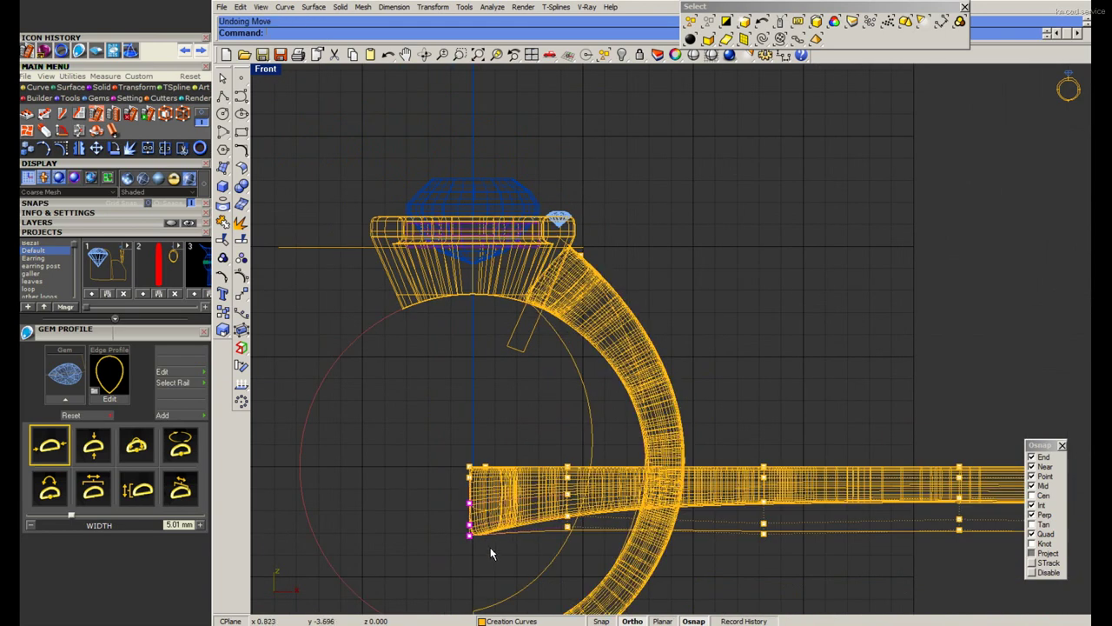
{"action": "key", "text": "Right"}
{"action": "key", "text": "Right"}
{"action": "key", "text": "Down"}
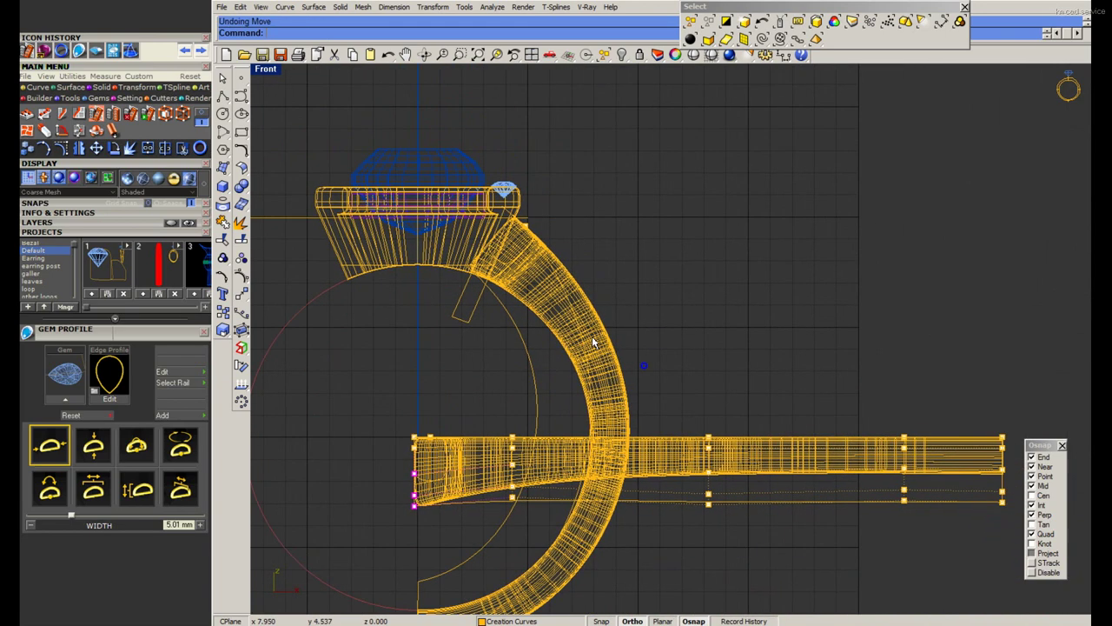
{"action": "scroll", "coordinate": [582, 365], "scroll_direction": "up", "scroll_amount": 3}
{"action": "scroll", "coordinate": [589, 448], "scroll_direction": "up", "scroll_amount": 2}
{"action": "scroll", "coordinate": [687, 478], "scroll_direction": "down", "scroll_amount": 4}
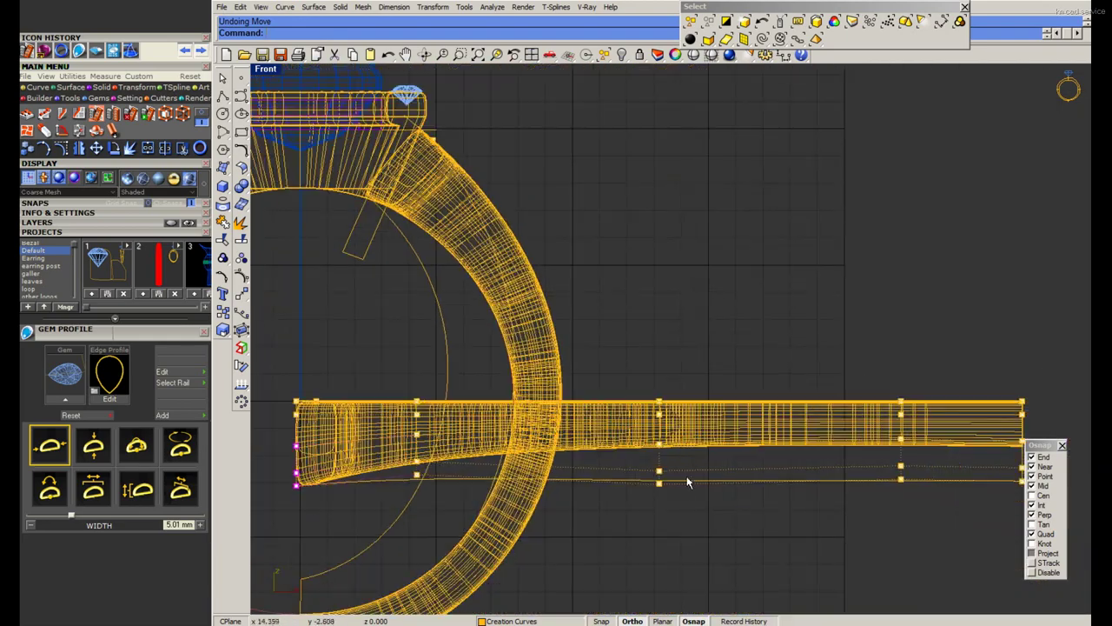
{"action": "scroll", "coordinate": [702, 476], "scroll_direction": "up", "scroll_amount": 2}
{"action": "scroll", "coordinate": [715, 508], "scroll_direction": "down", "scroll_amount": 3}
Delete the leftover inner circle curve, select the band, and restore the four-view layout.
{"action": "left_click", "coordinate": [534, 379]}
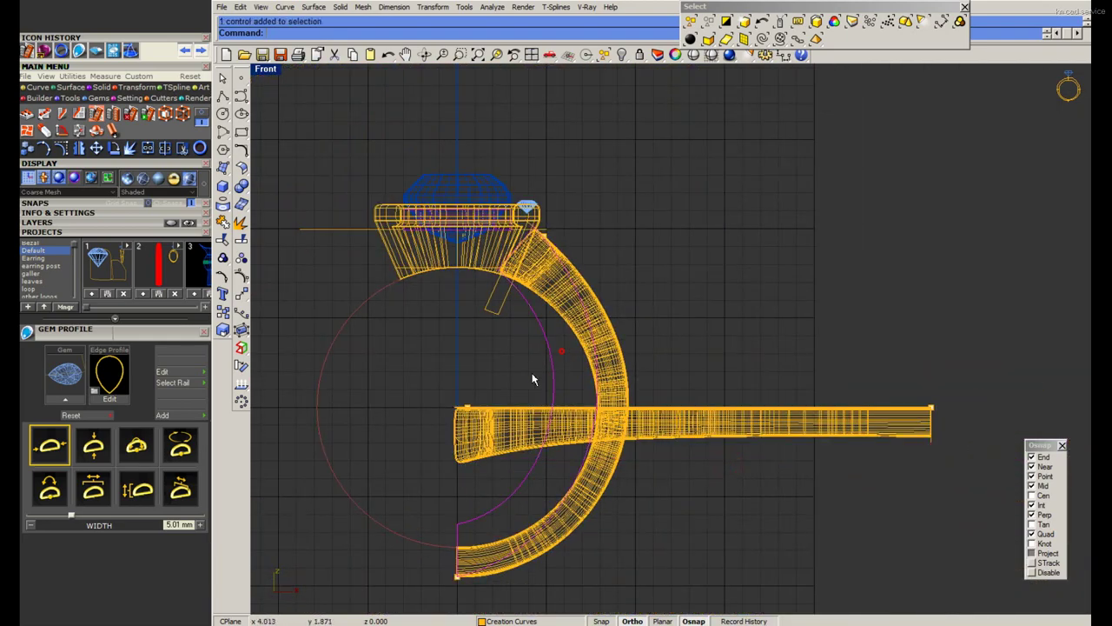
{"action": "key", "text": "Delete"}
{"action": "left_click", "coordinate": [546, 424]}
{"action": "key", "text": "Escape"}
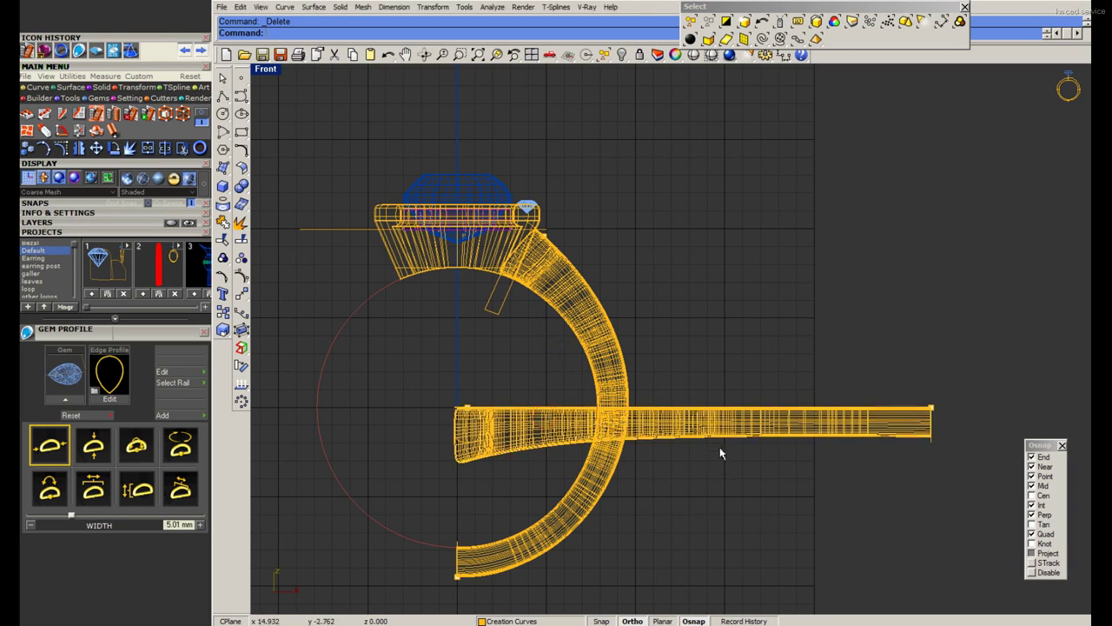
{"action": "left_click_drag", "start_coordinate": [719, 447], "coordinate": [673, 432]}
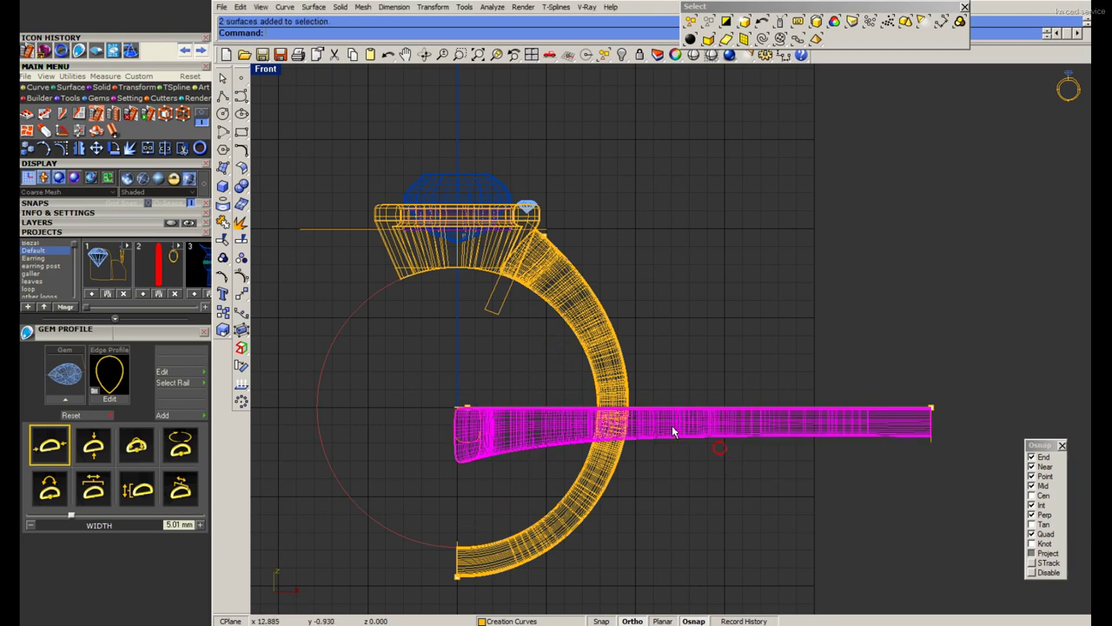
{"action": "double_click", "coordinate": [267, 71]}
Select the band, create a trial control cage, and delete it.
{"action": "key", "text": "Escape"}
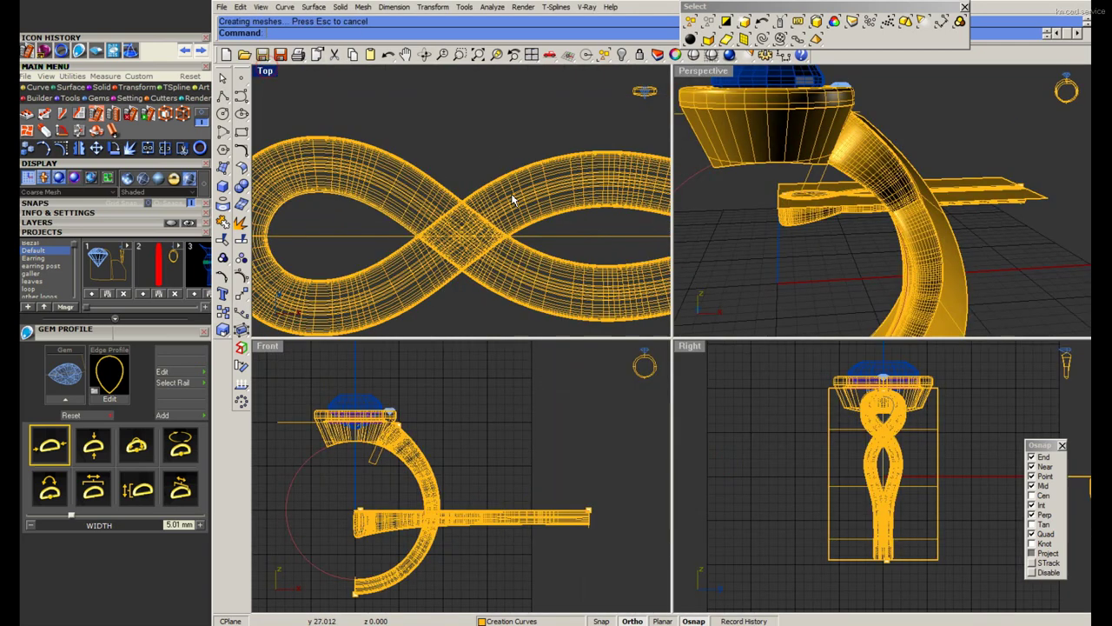
{"action": "left_click", "coordinate": [711, 54]}
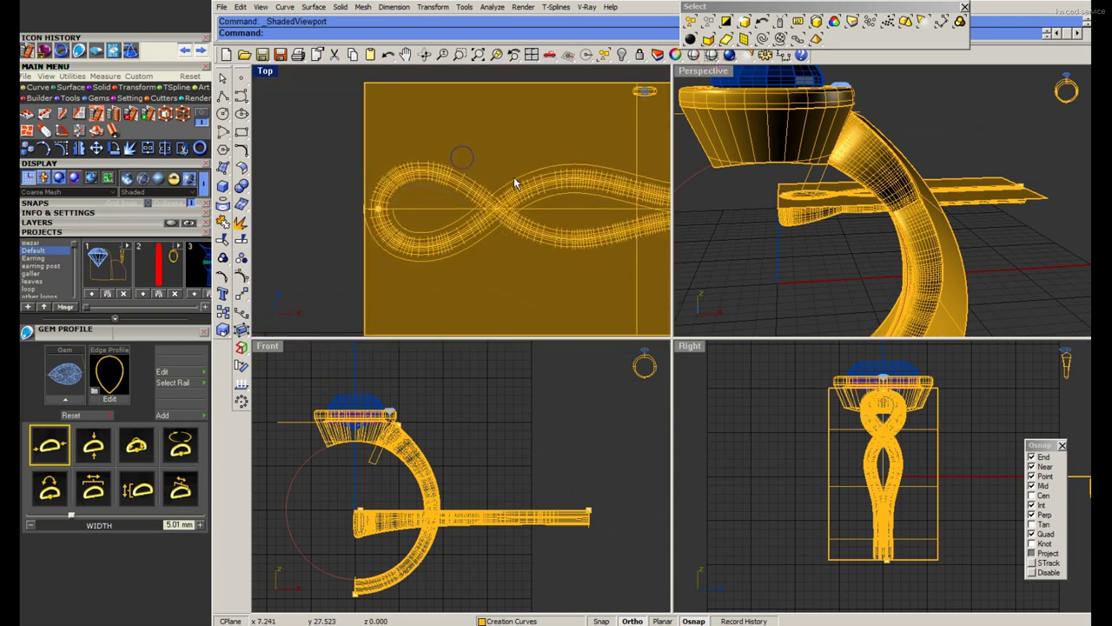
{"action": "left_click", "coordinate": [713, 57]}
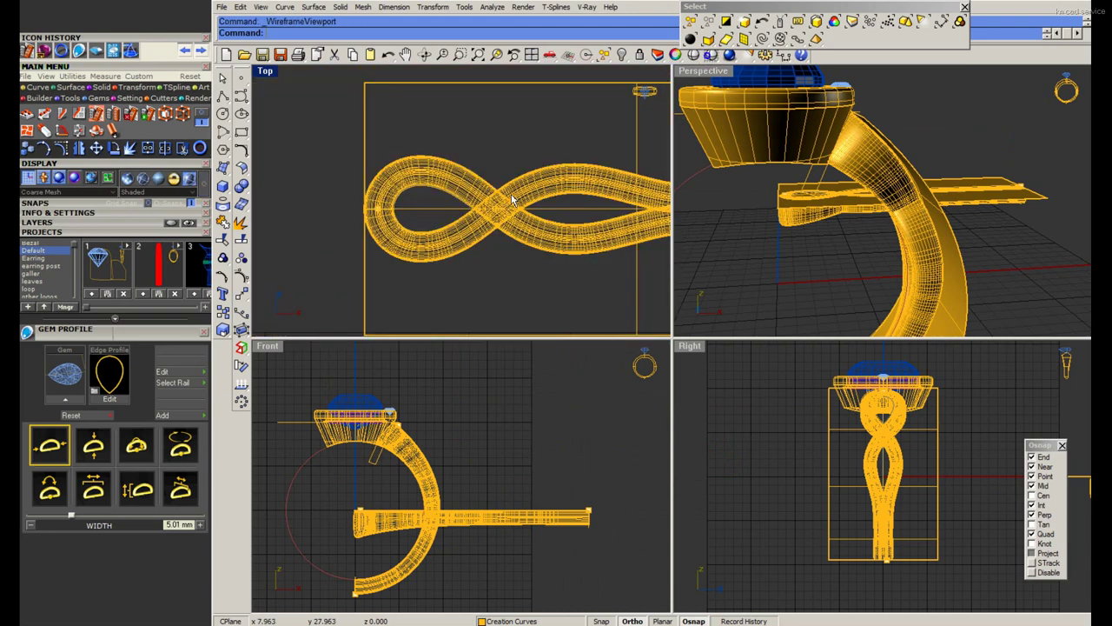
{"action": "left_click", "coordinate": [708, 39]}
{"action": "left_click", "coordinate": [243, 331]}
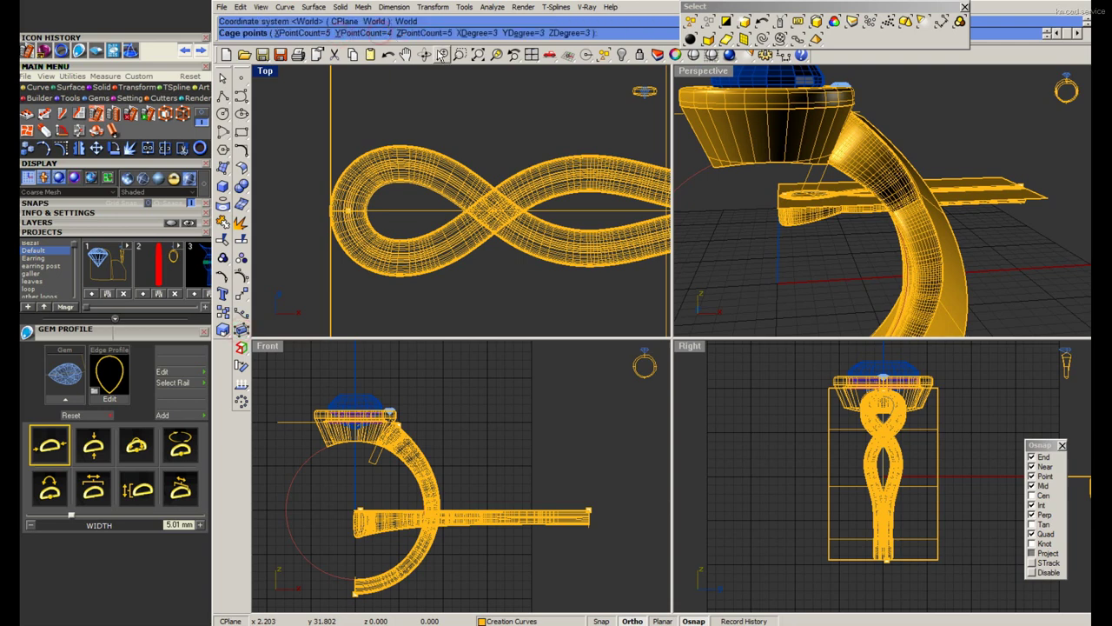
{"action": "key", "text": "Return"}
{"action": "key", "text": "Return"}
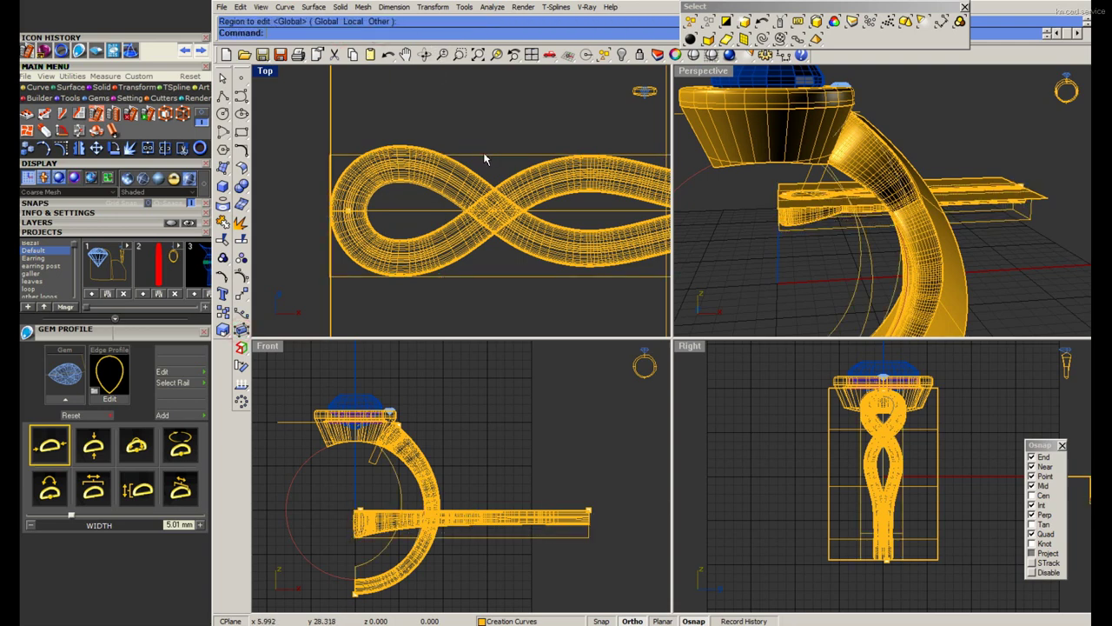
{"action": "key", "text": "Delete"}
{"action": "left_click", "coordinate": [339, 176]}
Build another cage on the band with 6 length points, then delete it.
{"action": "left_click", "coordinate": [242, 331]}
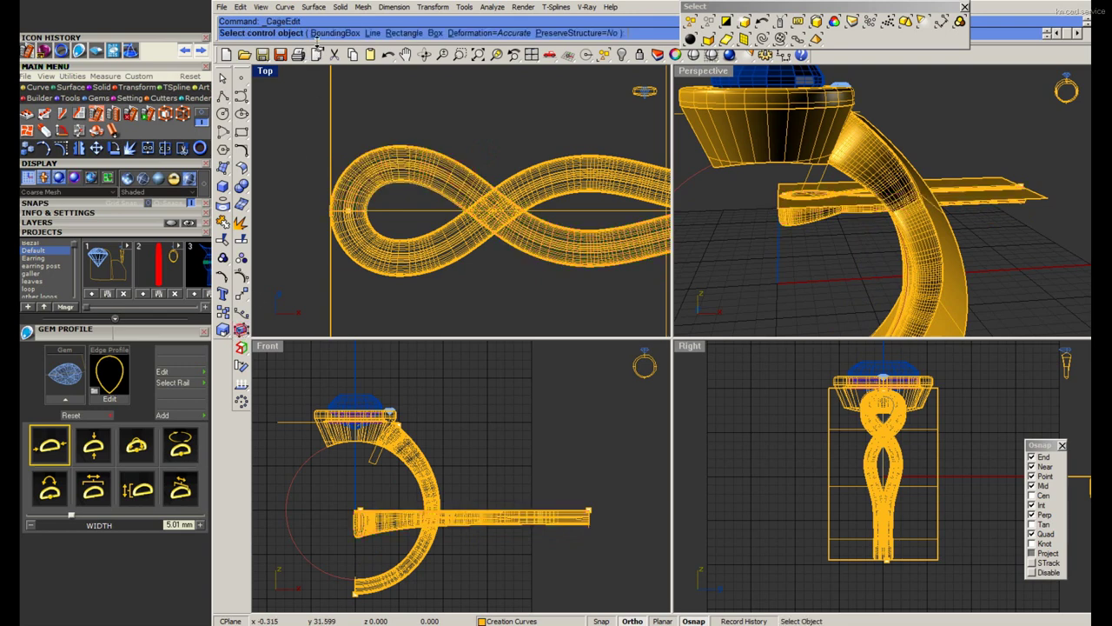
{"action": "left_click", "coordinate": [382, 35]}
{"action": "left_click", "coordinate": [317, 34]}
{"action": "type", "text": "6"}
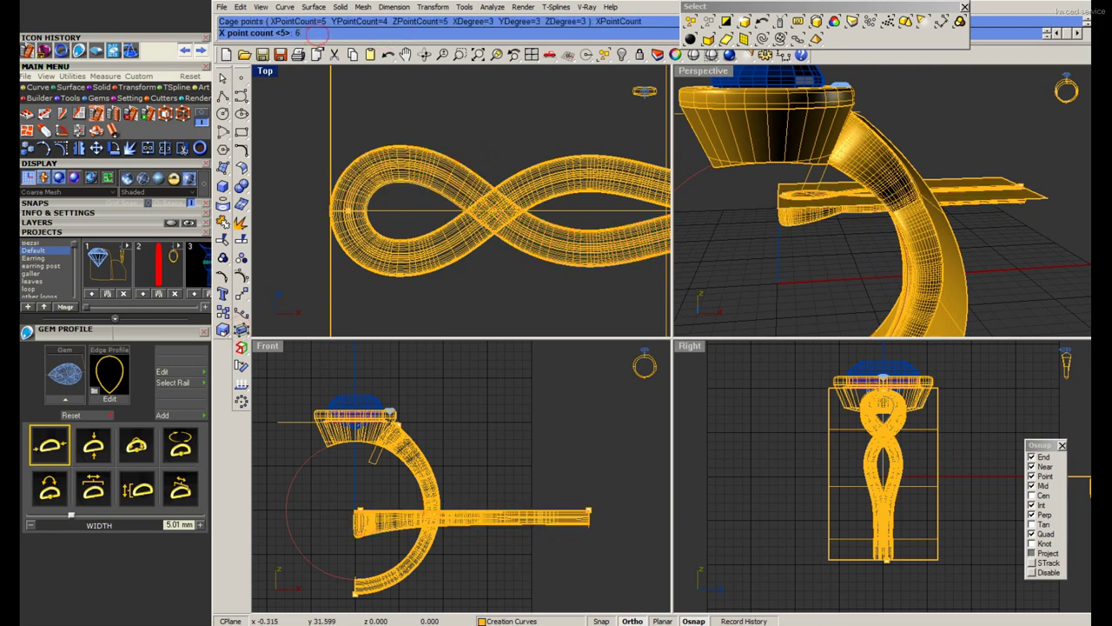
{"action": "key", "text": "Return"}
{"action": "key", "text": "Return"}
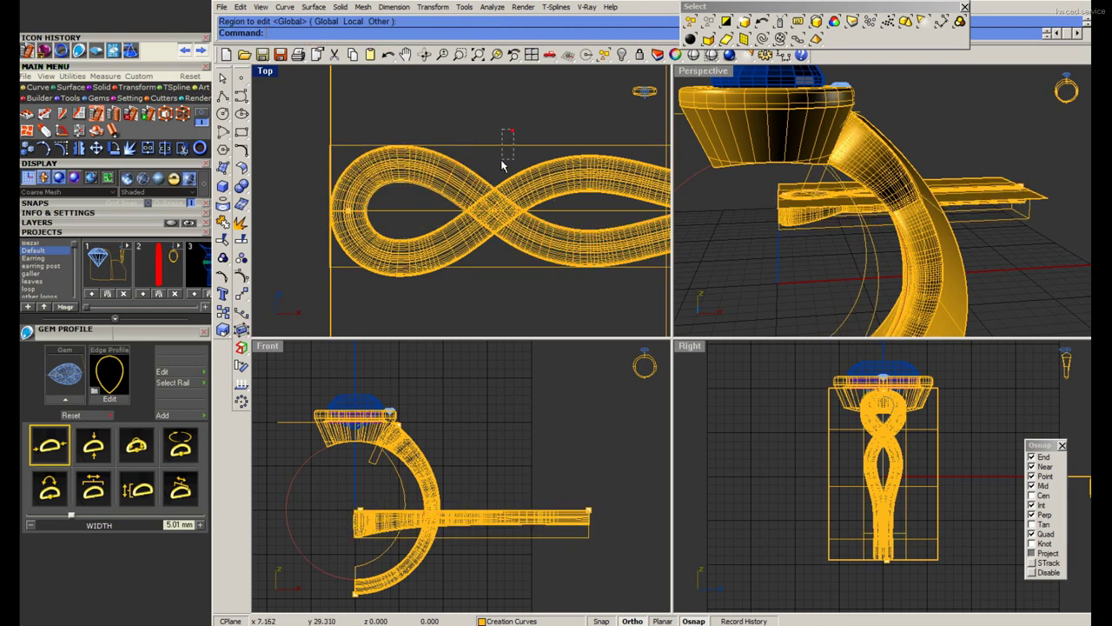
{"action": "key", "text": "Delete"}
{"action": "left_click", "coordinate": [460, 179]}
Rebuild the band's cage with BoundingBox, world coordinates and 7 points along its length.
{"action": "left_click", "coordinate": [242, 331]}
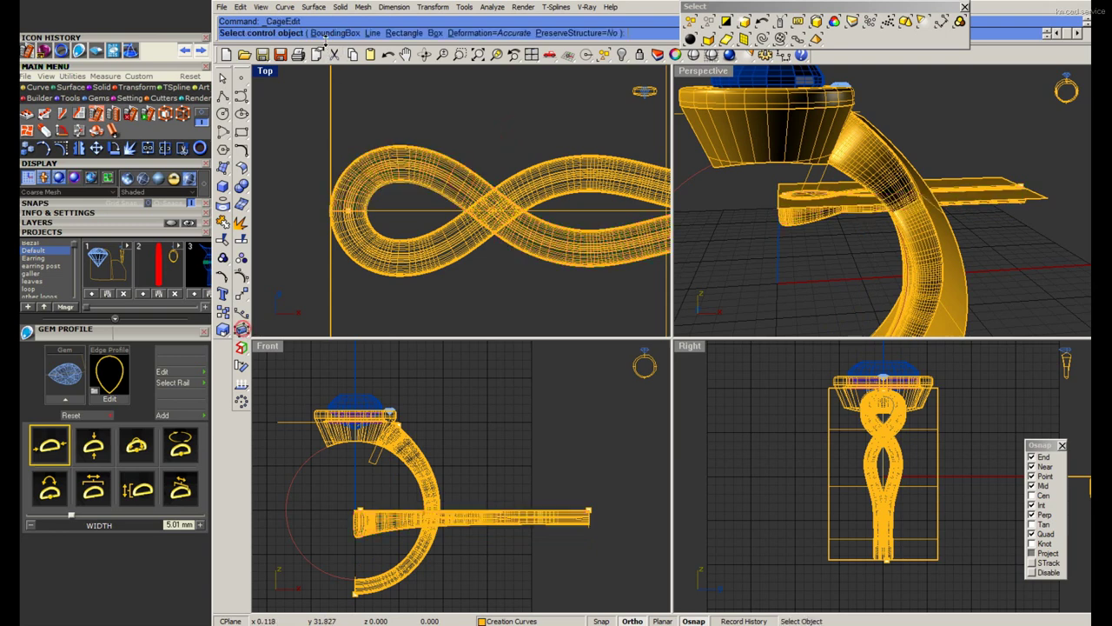
{"action": "left_click", "coordinate": [450, 169]}
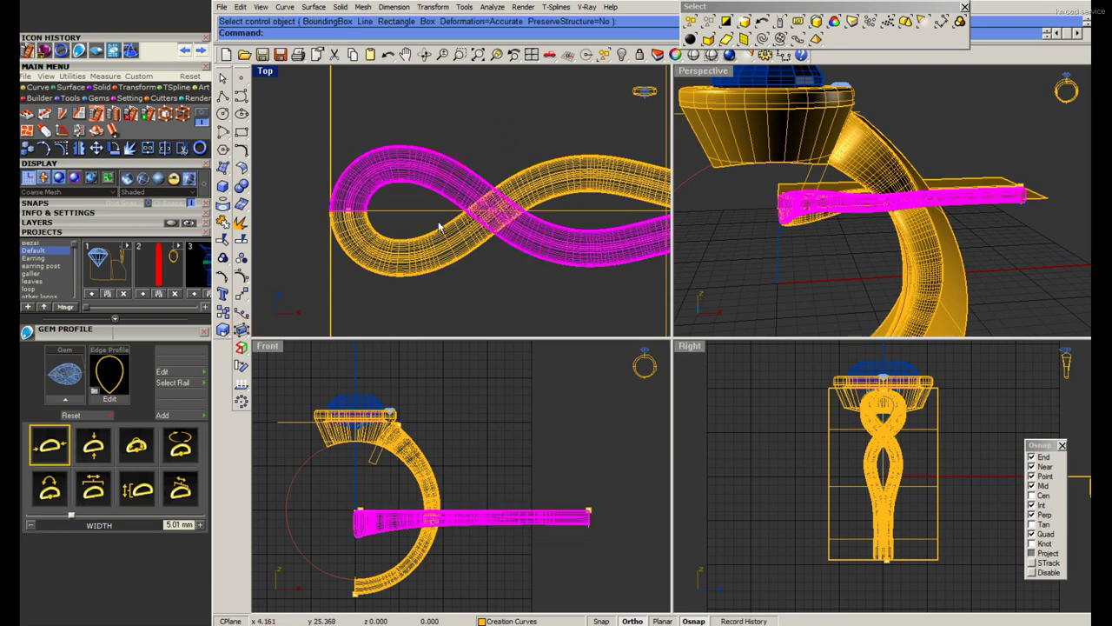
{"action": "left_click", "coordinate": [242, 331]}
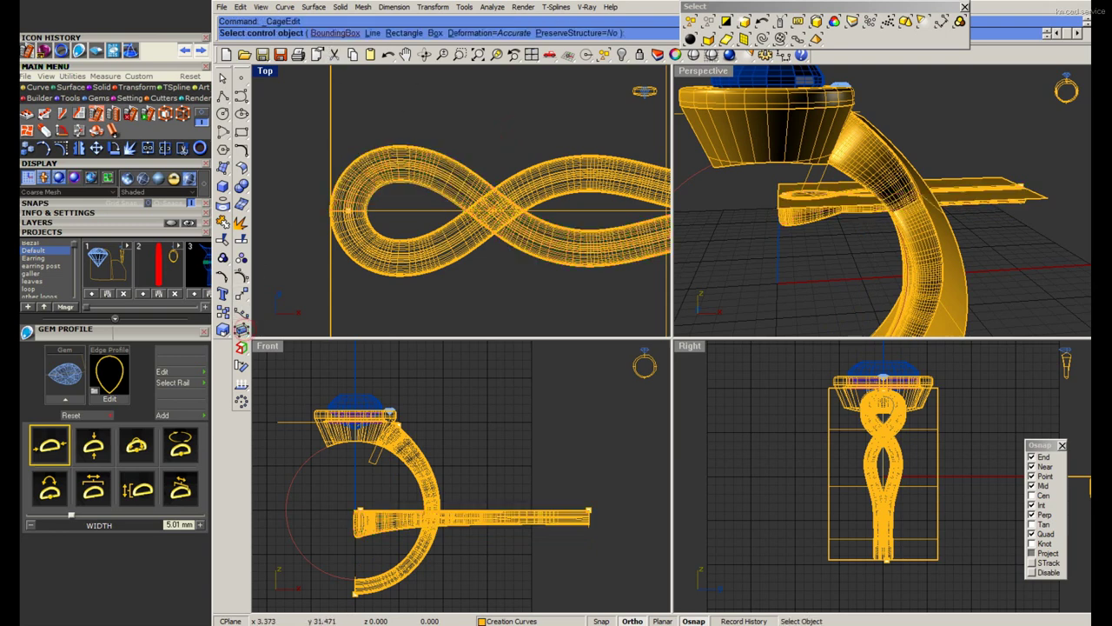
{"action": "left_click", "coordinate": [310, 32]}
{"action": "left_click", "coordinate": [385, 32]}
{"action": "left_click", "coordinate": [310, 32]}
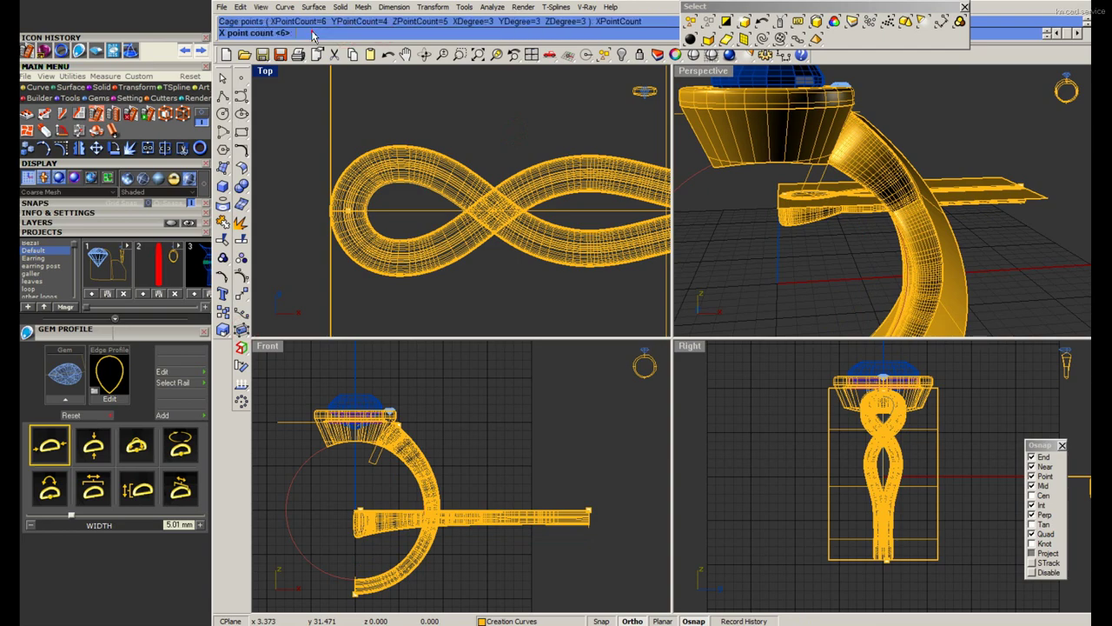
{"action": "type", "text": "7"}
{"action": "key", "text": "Return"}
{"action": "key", "text": "Return"}
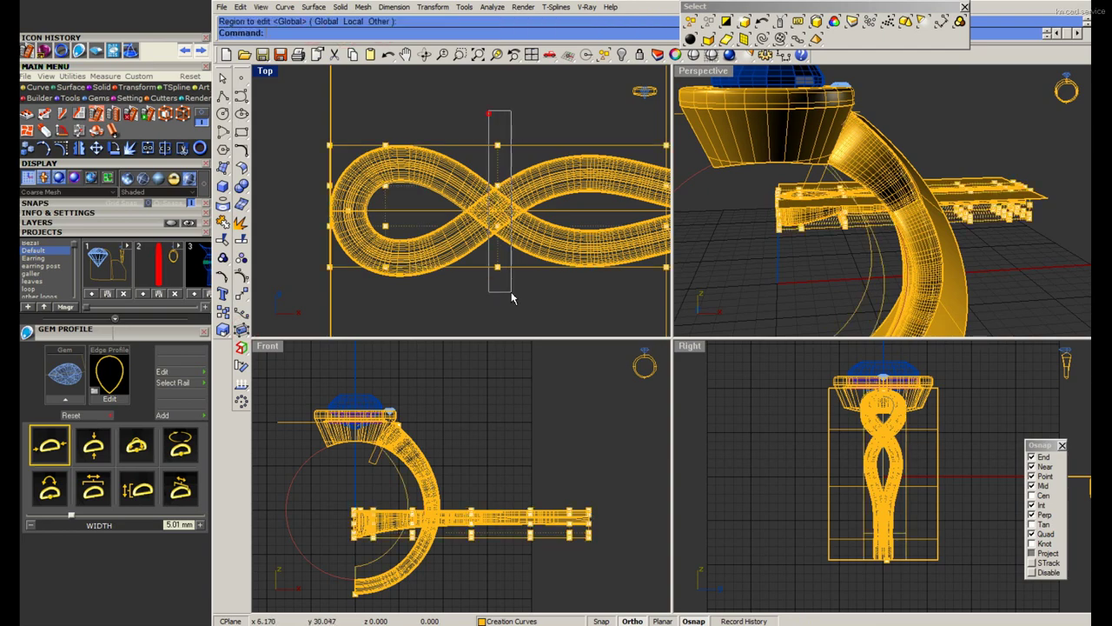
Move the 20 cage points around the central crossing up about 0.17.
{"action": "left_click_drag", "start_coordinate": [511, 299], "coordinate": [519, 297]}
{"action": "scroll", "coordinate": [414, 535], "scroll_direction": "up", "scroll_amount": 5}
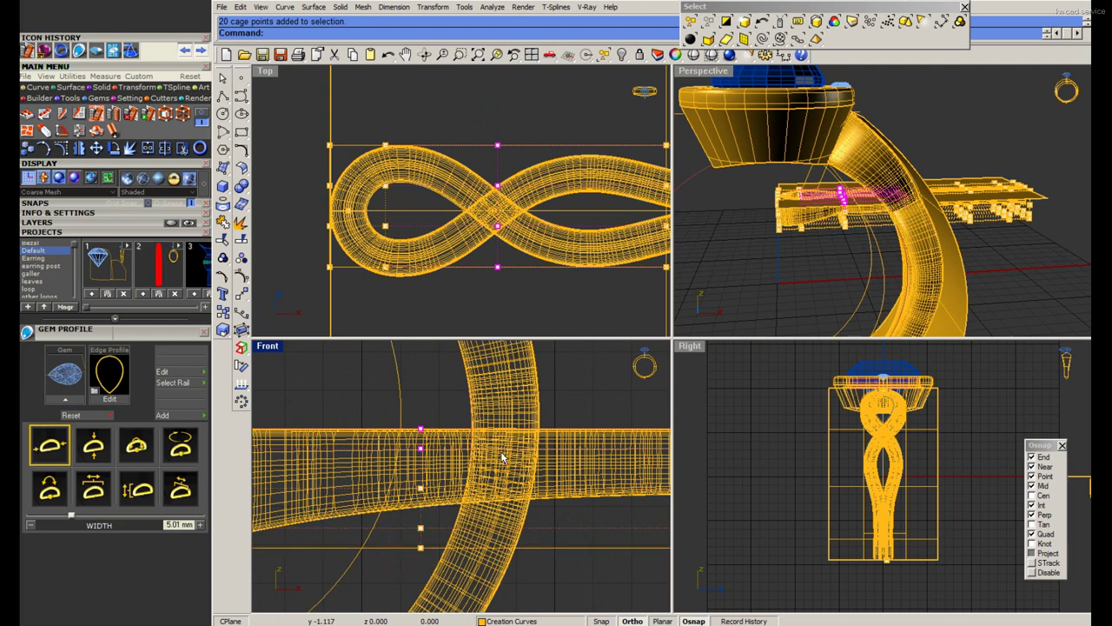
{"action": "type", "text": "m"}
{"action": "key", "text": "Return"}
{"action": "left_click", "coordinate": [577, 387]}
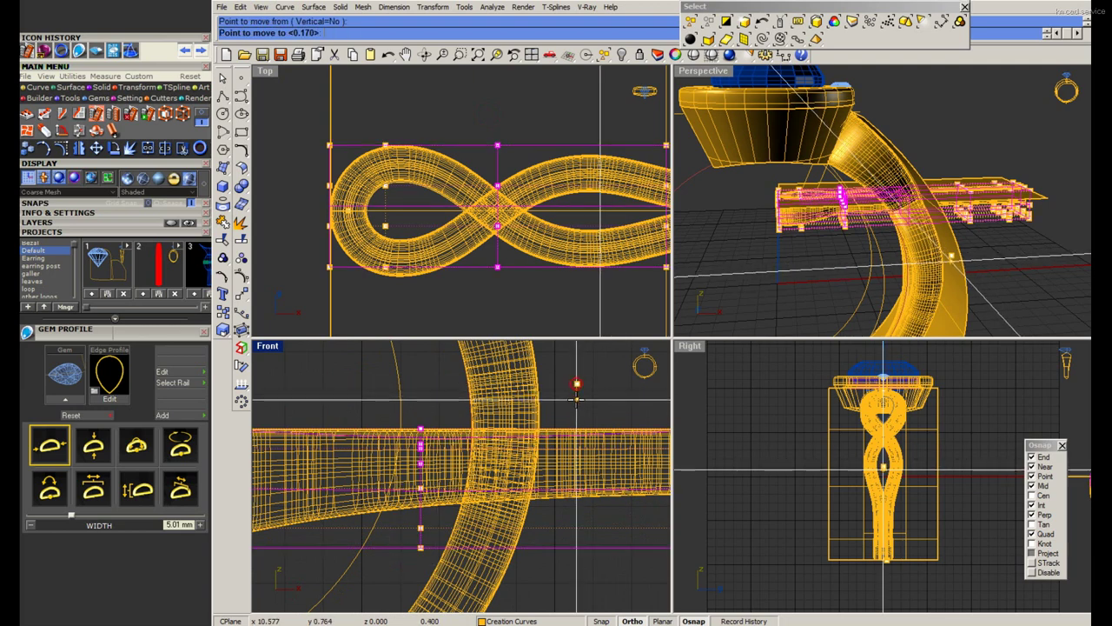
{"action": "left_click", "coordinate": [577, 402]}
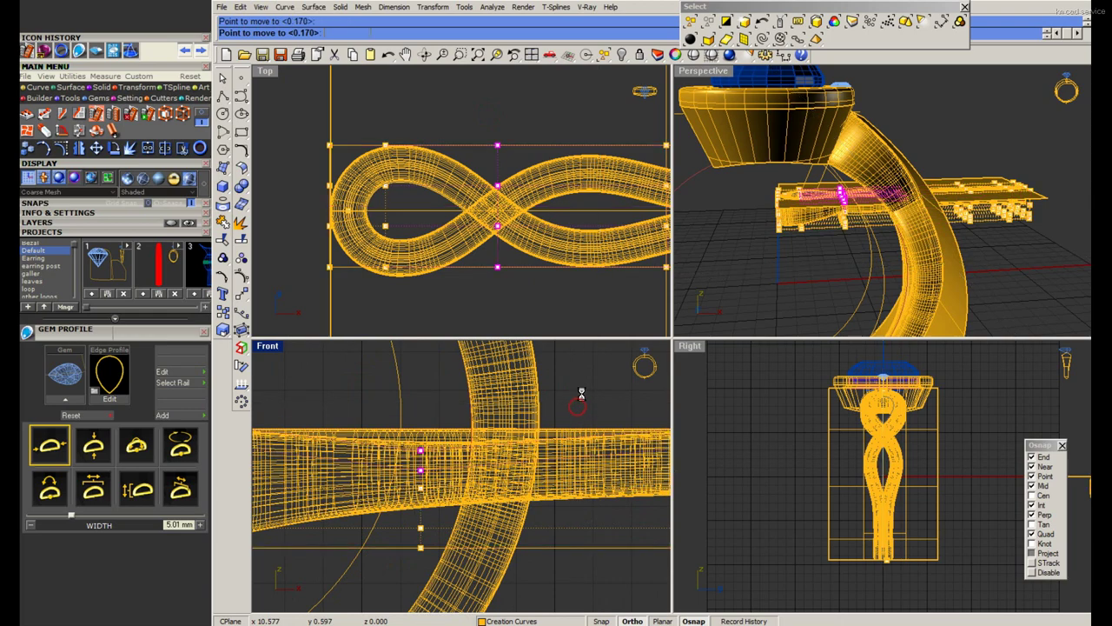
{"action": "scroll", "coordinate": [596, 357], "scroll_direction": "down", "scroll_amount": 2}
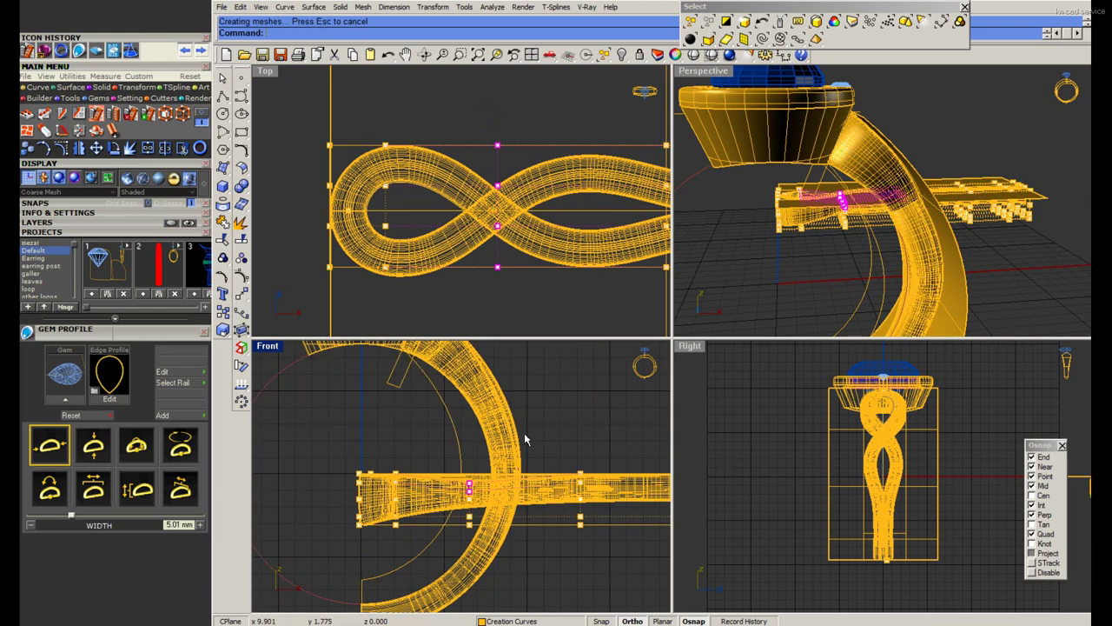
{"action": "scroll", "coordinate": [522, 413], "scroll_direction": "up", "scroll_amount": 1}
{"action": "scroll", "coordinate": [538, 467], "scroll_direction": "up", "scroll_amount": 1}
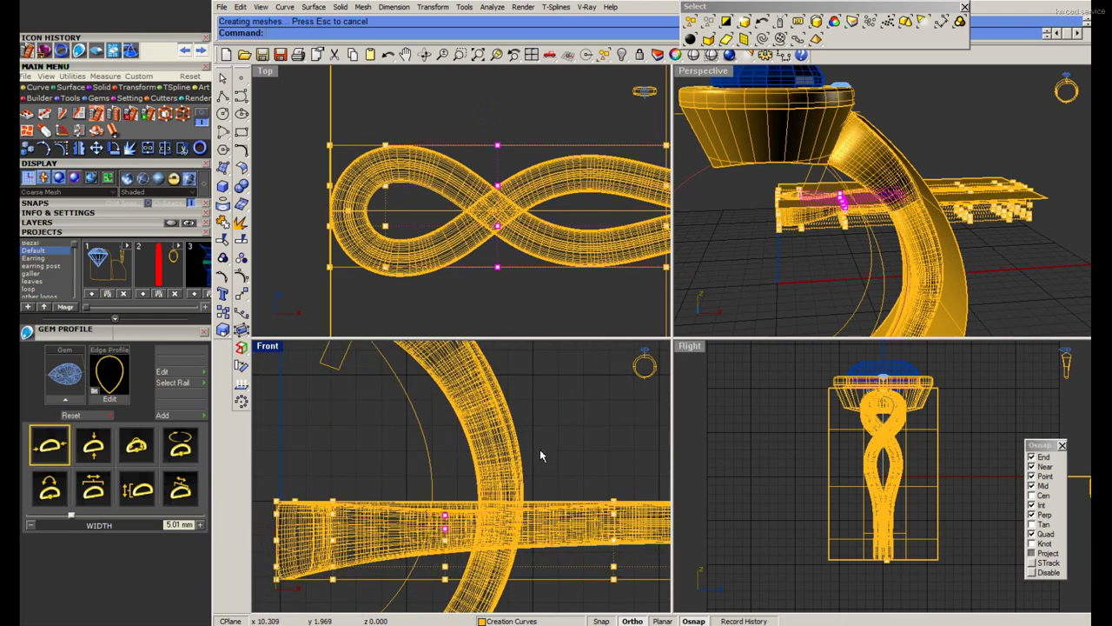
{"action": "mouse_move", "coordinate": [843, 203]}
{"action": "right_mouse_down"}
{"action": "mouse_move", "coordinate": [809, 254]}
{"action": "mouse_move", "coordinate": [625, 121]}
{"action": "right_mouse_up"}
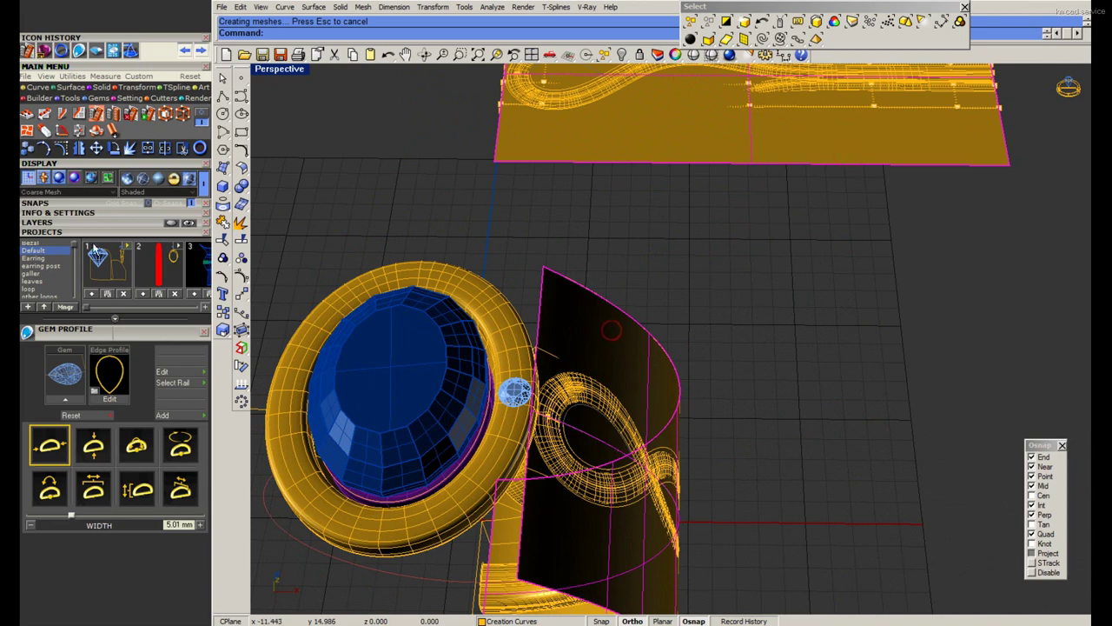
Hide the Cutting layer, preview the shank shaded from several angles, then restore four views.
{"action": "left_click", "coordinate": [70, 224]}
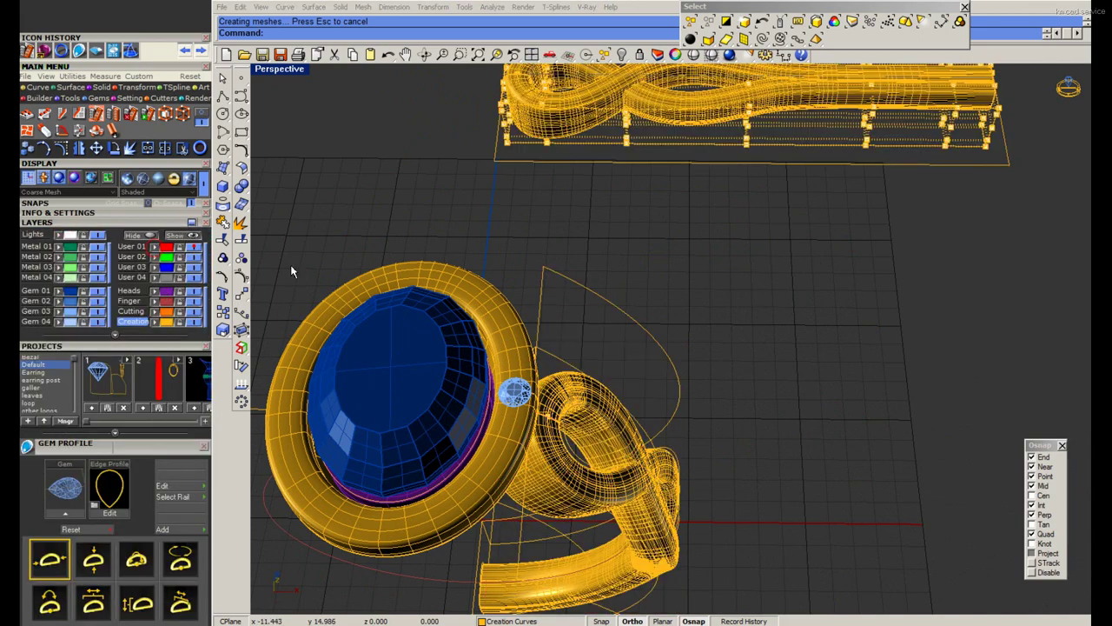
{"action": "scroll", "coordinate": [708, 238], "scroll_direction": "down", "scroll_amount": 2}
{"action": "right_click_drag", "start_coordinate": [708, 244], "coordinate": [758, 87]}
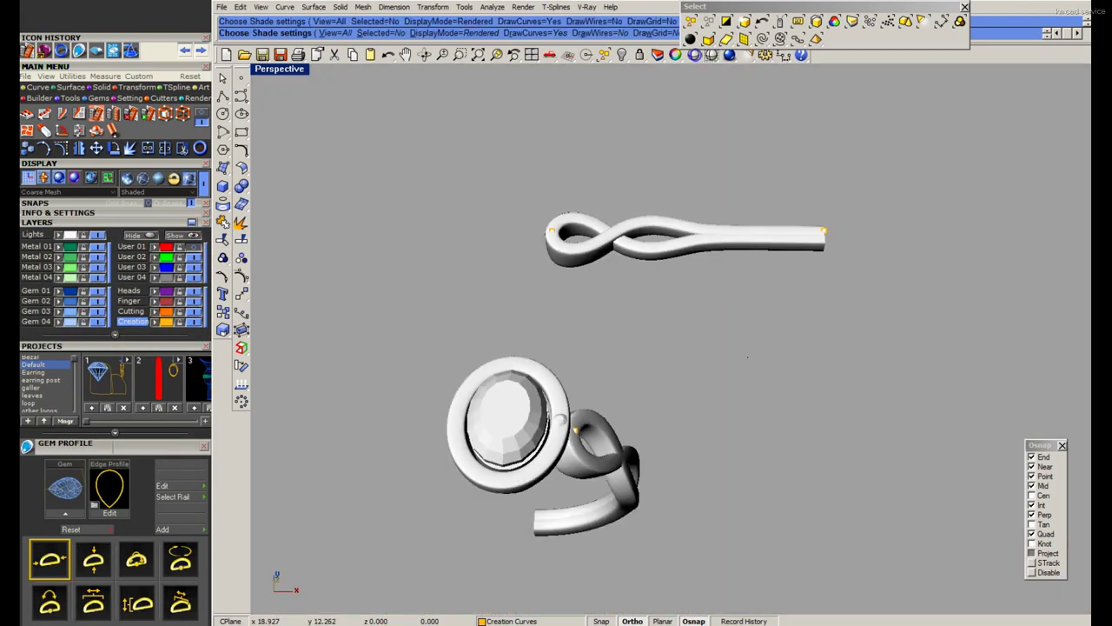
{"action": "mouse_move", "coordinate": [661, 261]}
{"action": "right_mouse_down"}
{"action": "mouse_move", "coordinate": [744, 357]}
{"action": "mouse_move", "coordinate": [550, 383]}
{"action": "mouse_move", "coordinate": [790, 310]}
{"action": "right_mouse_up"}
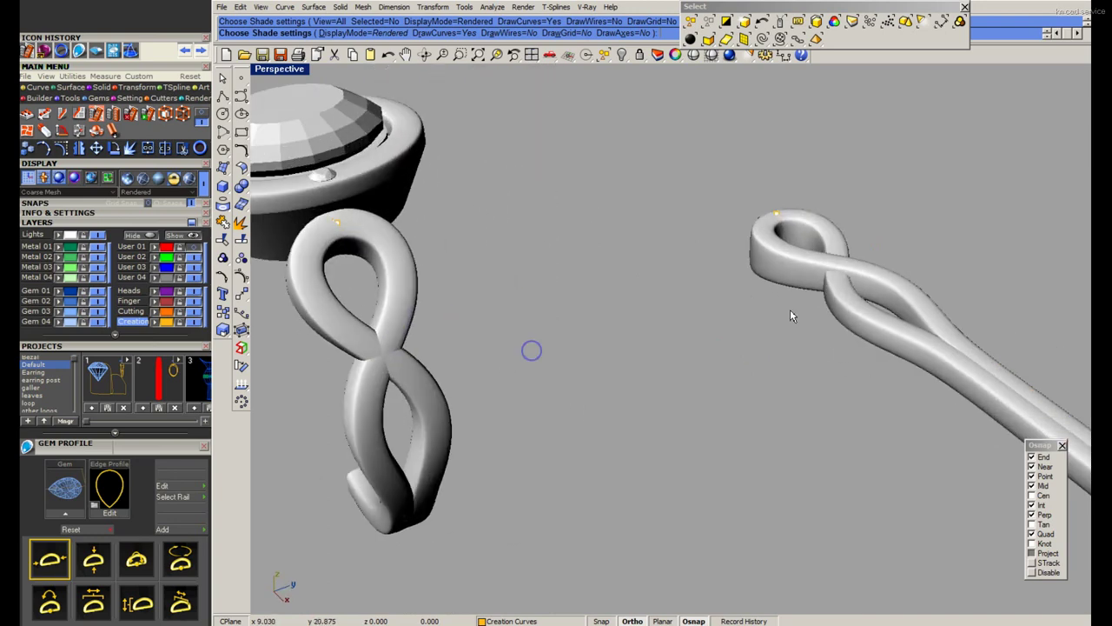
{"action": "left_click", "coordinate": [787, 313]}
{"action": "right_click", "coordinate": [787, 313]}
{"action": "left_click", "coordinate": [786, 310]}
{"action": "right_click", "coordinate": [787, 308]}
{"action": "mouse_move", "coordinate": [759, 311]}
{"action": "right_mouse_down"}
{"action": "mouse_move", "coordinate": [906, 301]}
{"action": "mouse_move", "coordinate": [751, 227]}
{"action": "right_mouse_up"}
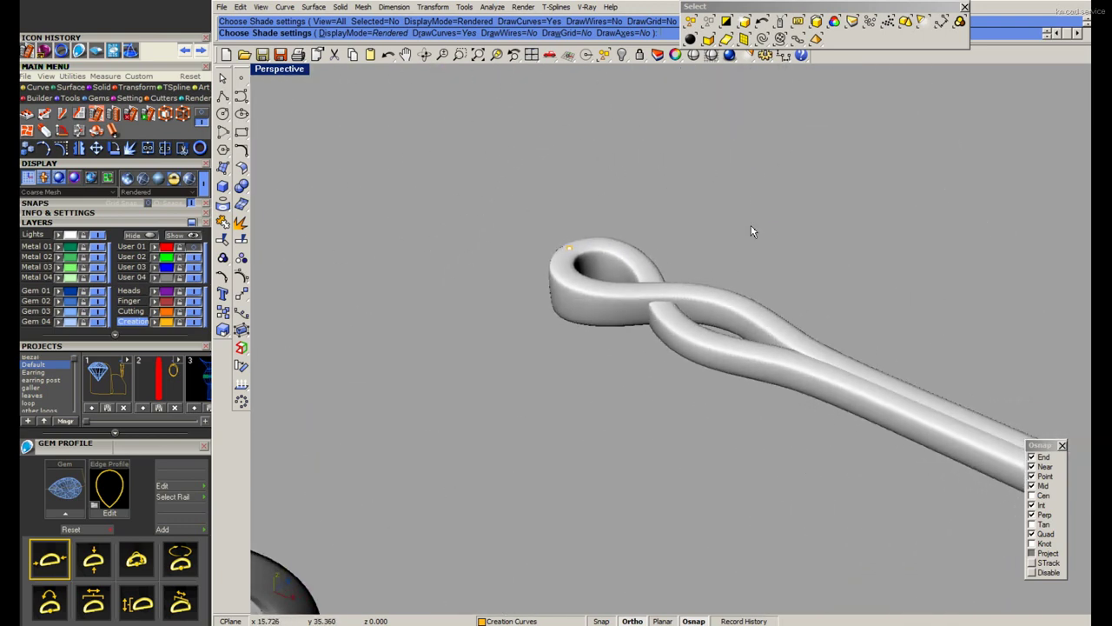
{"action": "left_click", "coordinate": [369, 121]}
{"action": "double_click", "coordinate": [279, 68]}
In Front view, select 12 crossing cage points and raise them about 0.57.
{"action": "left_click", "coordinate": [461, 509]}
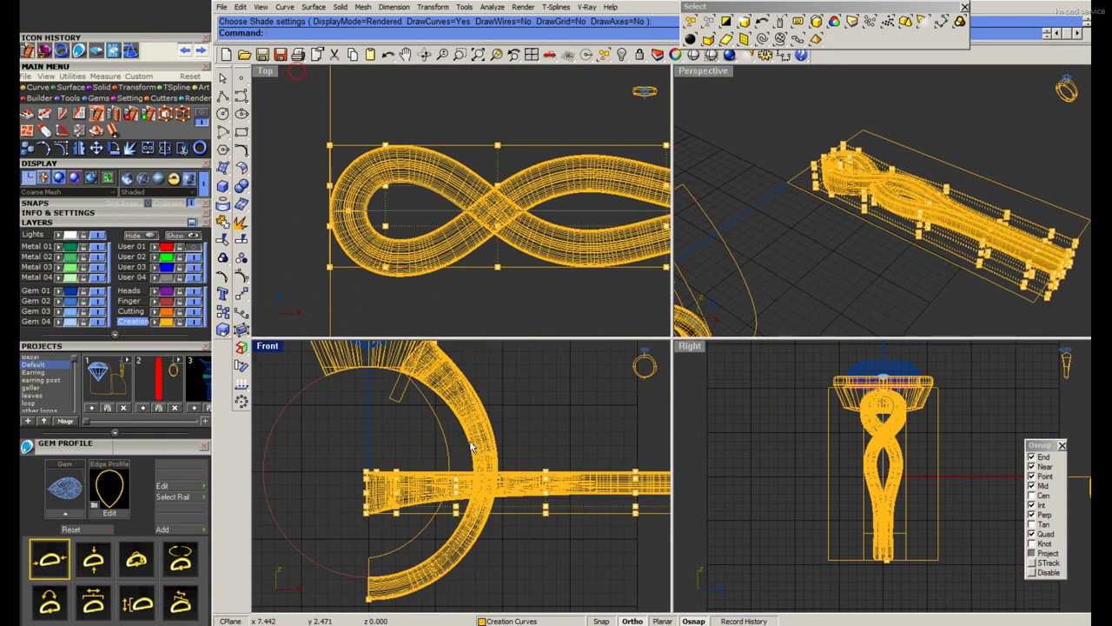
{"action": "scroll", "coordinate": [468, 455], "scroll_direction": "up", "scroll_amount": 2}
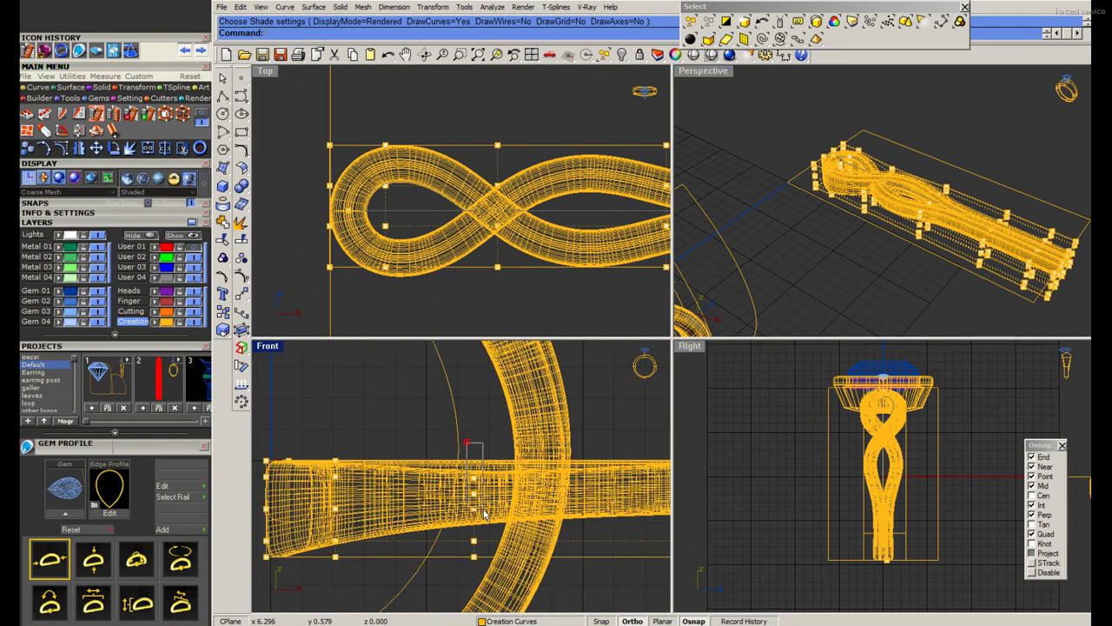
{"action": "left_click_drag", "start_coordinate": [484, 514], "coordinate": [484, 516]}
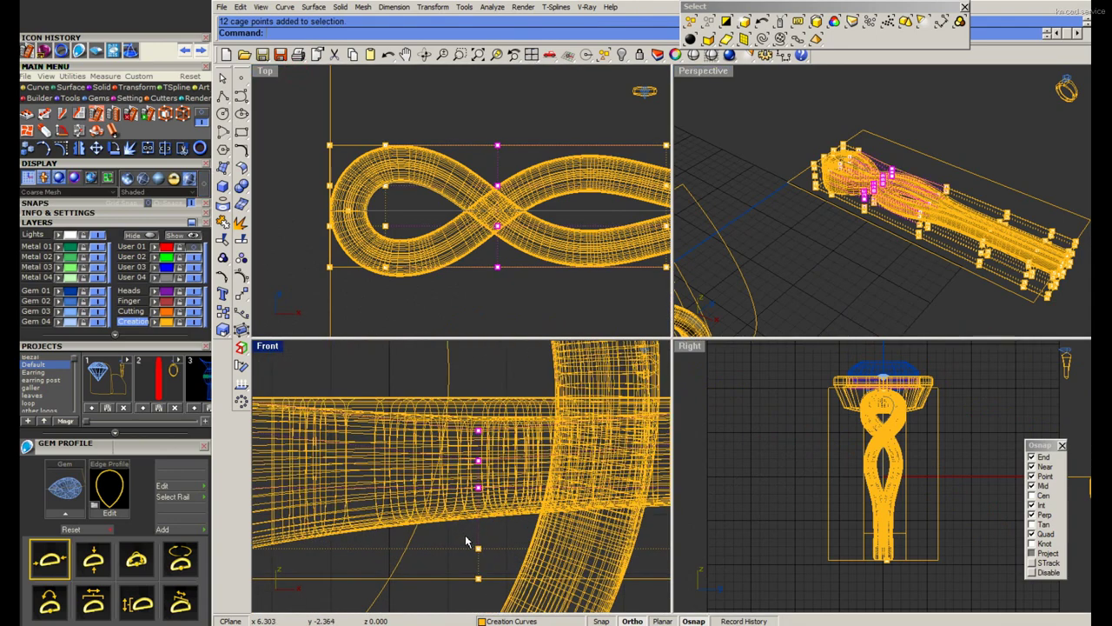
{"action": "scroll", "coordinate": [486, 504], "scroll_direction": "down", "scroll_amount": 2}
{"action": "scroll", "coordinate": [467, 496], "scroll_direction": "up", "scroll_amount": 2}
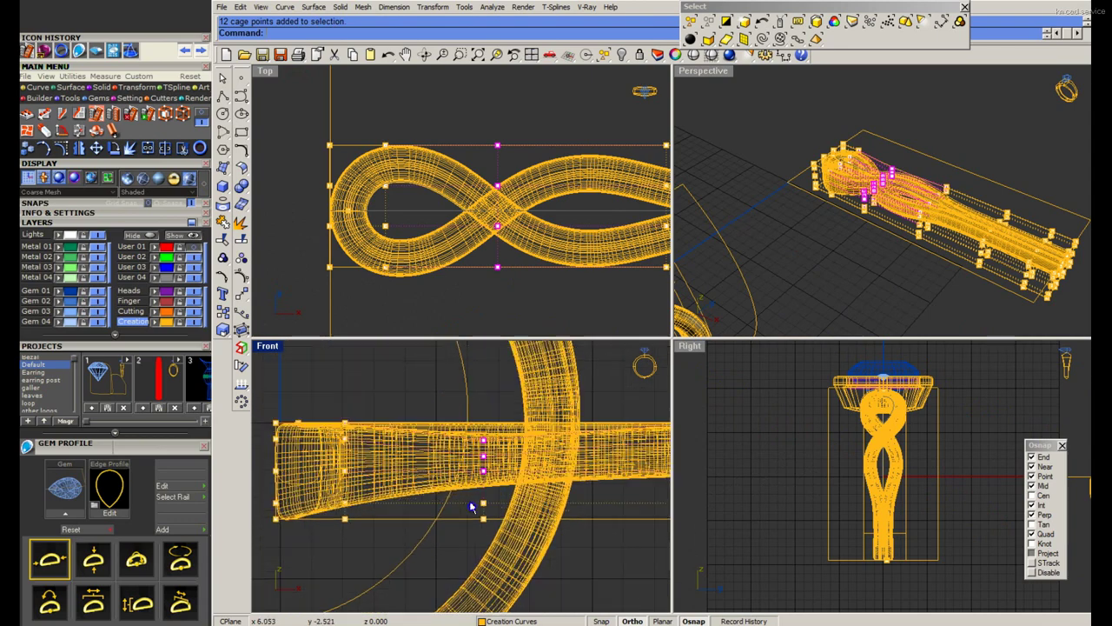
{"action": "scroll", "coordinate": [477, 494], "scroll_direction": "up", "scroll_amount": 2}
{"action": "right_click_drag", "start_coordinate": [477, 487], "coordinate": [477, 556]}
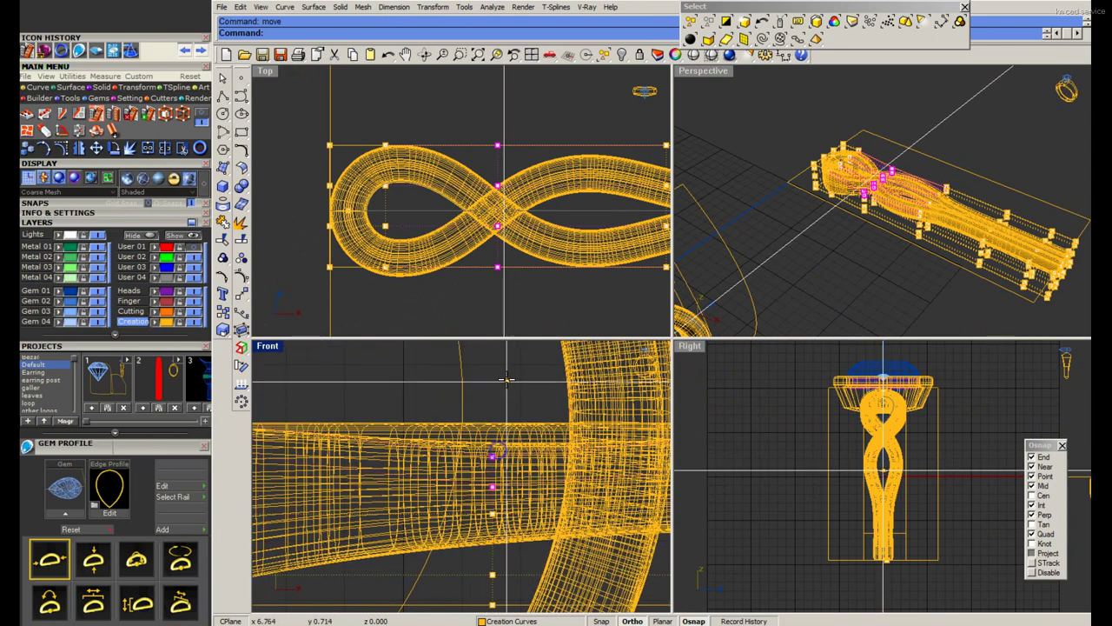
{"action": "type", "text": "m"}
{"action": "key", "text": "Return"}
{"action": "left_click", "coordinate": [504, 382]}
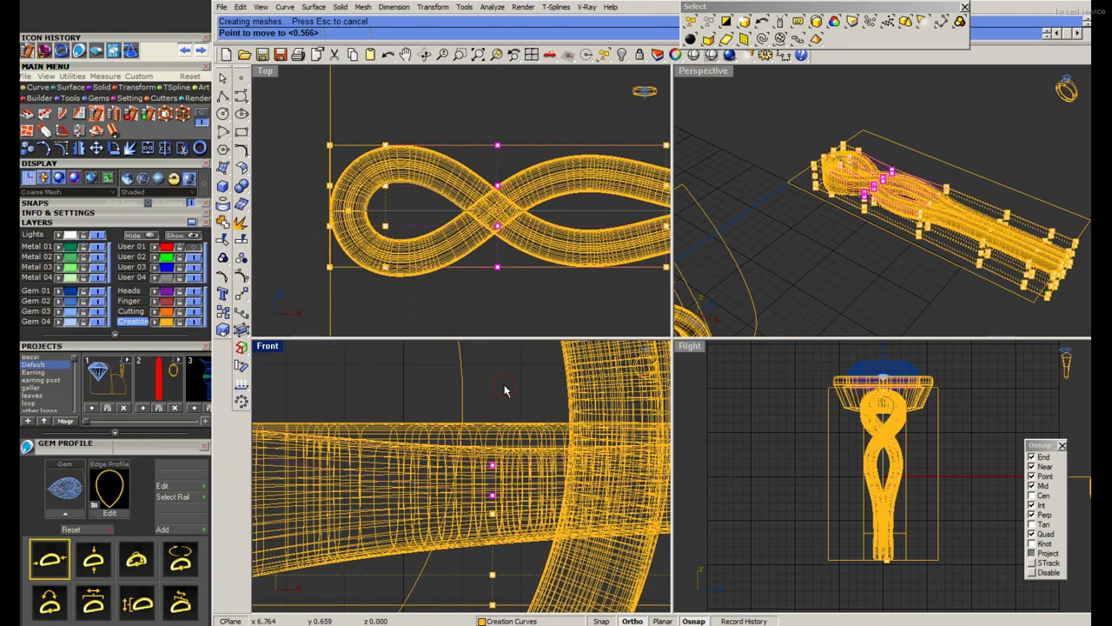
{"action": "left_click", "coordinate": [504, 380]}
Raise the same points a further 0.14, then review the shank shaded in maximized Perspective.
{"action": "type", "text": "m"}
{"action": "key", "text": "Return"}
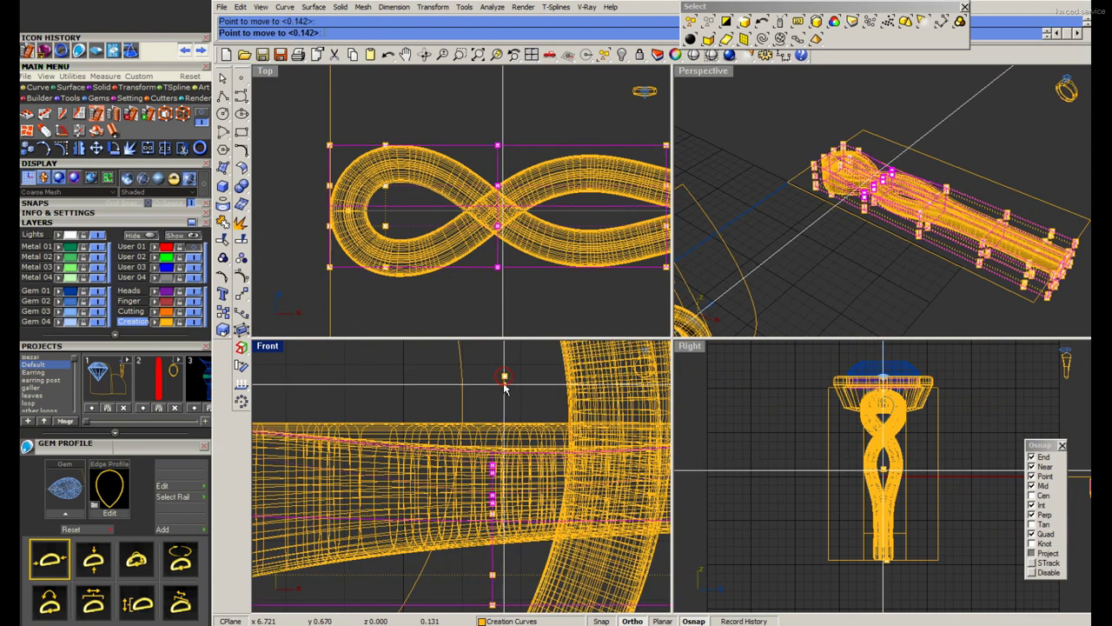
{"action": "left_click", "coordinate": [504, 379]}
{"action": "left_click", "coordinate": [502, 386]}
{"action": "scroll", "coordinate": [890, 193], "scroll_direction": "up", "scroll_amount": 2}
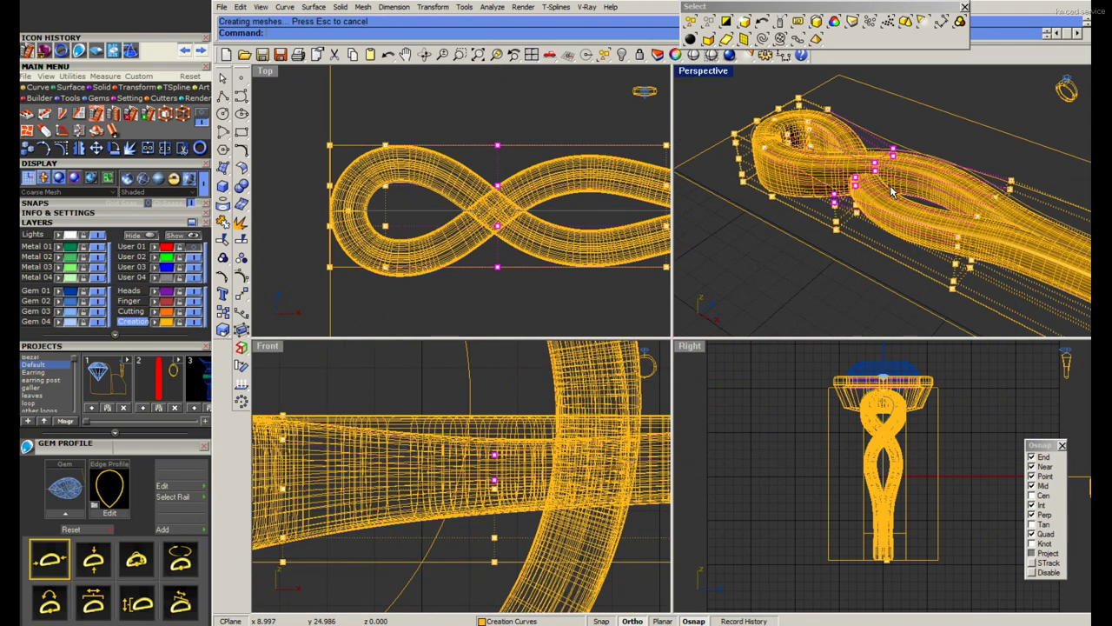
{"action": "double_click", "coordinate": [711, 72]}
{"action": "mouse_move", "coordinate": [651, 271]}
{"action": "right_mouse_down"}
{"action": "mouse_move", "coordinate": [749, 306]}
{"action": "mouse_move", "coordinate": [653, 377]}
{"action": "mouse_move", "coordinate": [574, 375]}
{"action": "right_mouse_up"}
{"action": "key", "text": "Escape"}
Delete the thin profile curves and the cage boxes around the shank and loop.
{"action": "scroll", "coordinate": [575, 375], "scroll_direction": "up", "scroll_amount": 3}
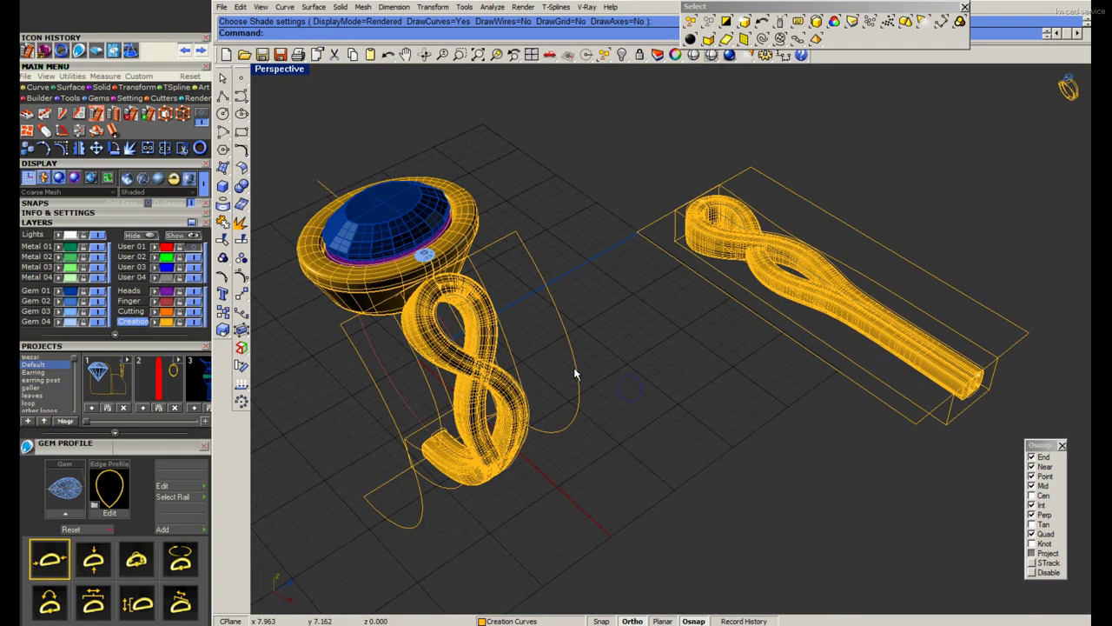
{"action": "left_click_drag", "start_coordinate": [597, 316], "coordinate": [560, 367]}
{"action": "key", "text": "Delete"}
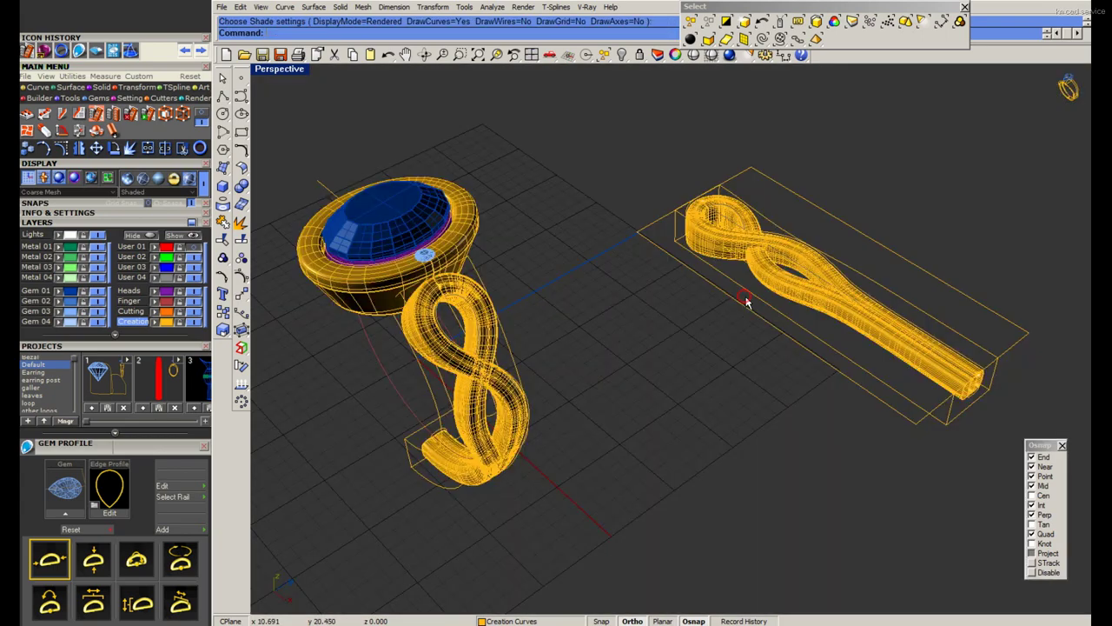
{"action": "key", "text": "Delete"}
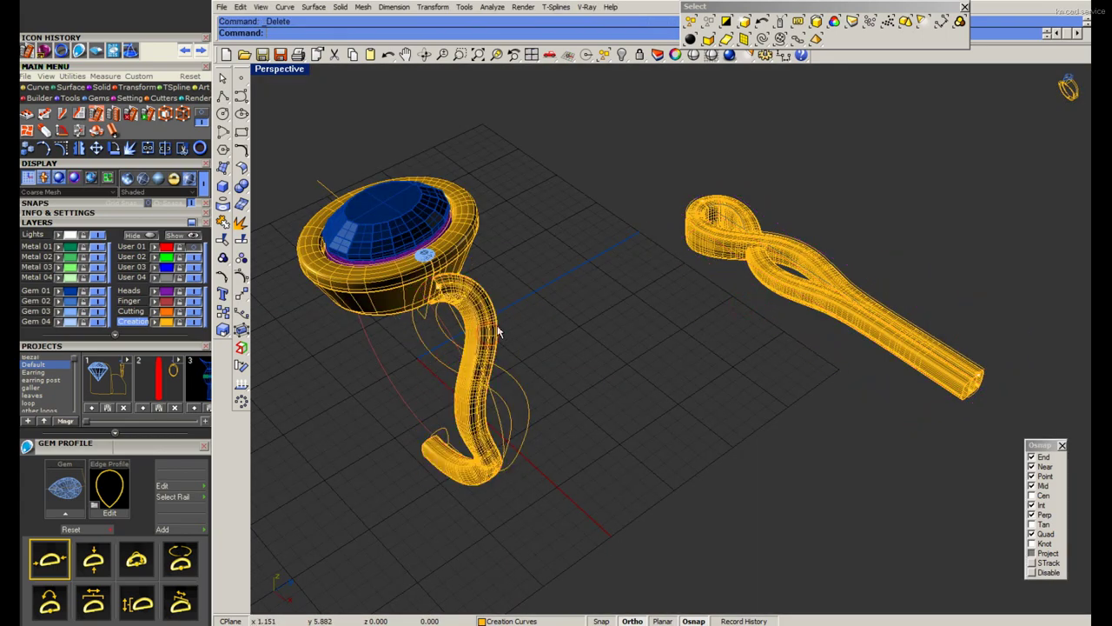
Preview the twisted shank and halo head shaded while orbiting, then restore four views.
{"action": "scroll", "coordinate": [498, 332], "scroll_direction": "up", "scroll_amount": 3}
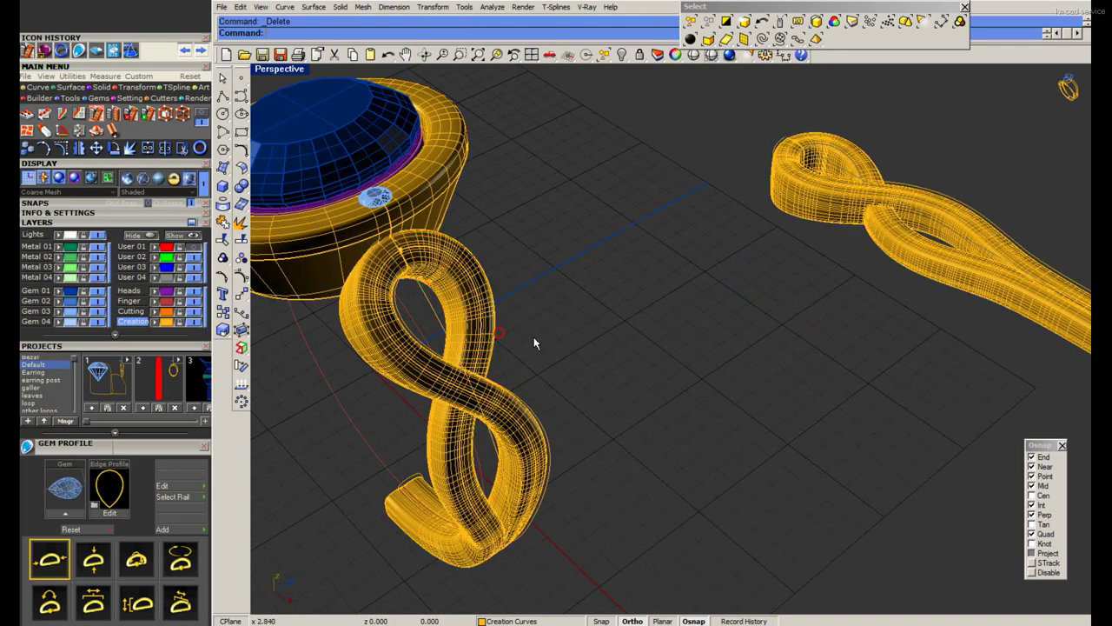
{"action": "right_click_drag", "start_coordinate": [534, 343], "coordinate": [718, 90]}
{"action": "scroll", "coordinate": [719, 90], "scroll_direction": "up", "scroll_amount": 3}
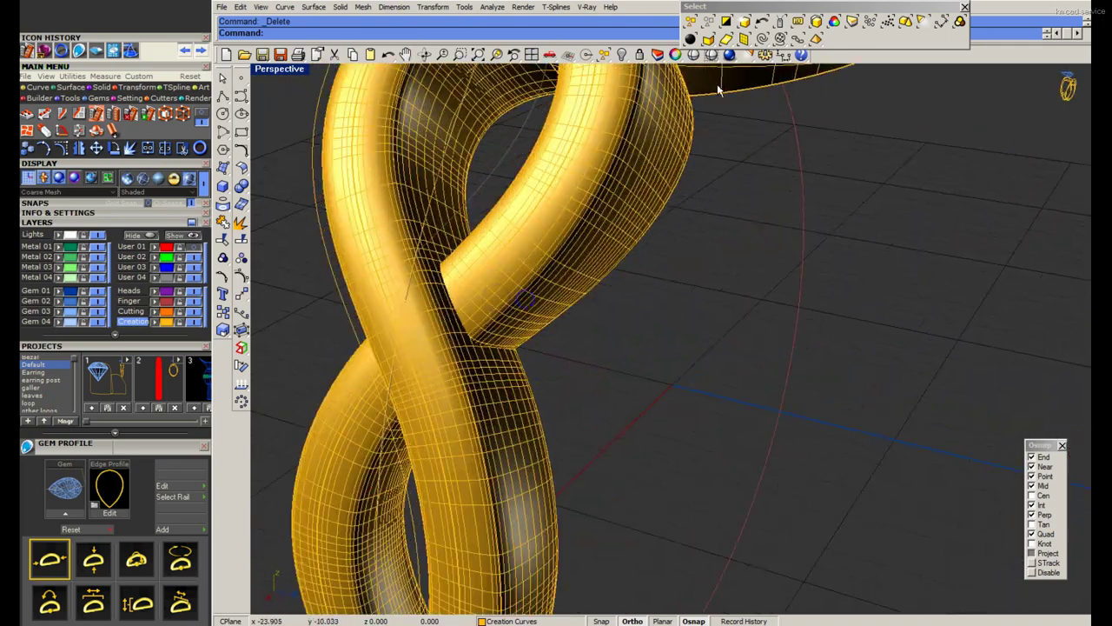
{"action": "left_click", "coordinate": [695, 54]}
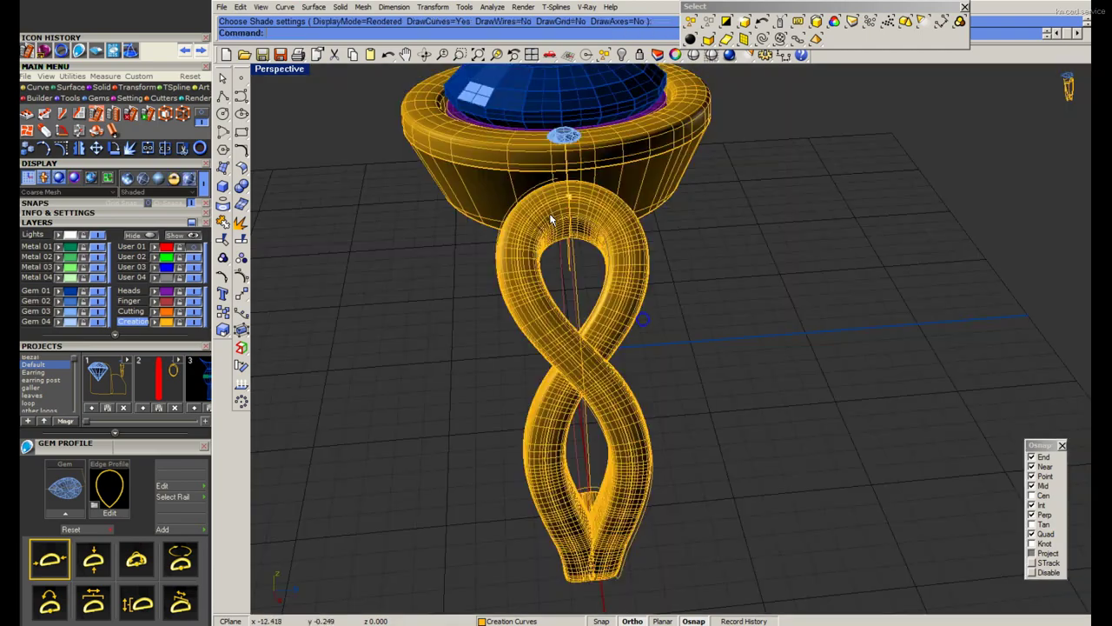
{"action": "scroll", "coordinate": [645, 258], "scroll_direction": "down", "scroll_amount": 3}
{"action": "right_click_drag", "start_coordinate": [646, 258], "coordinate": [413, 132]}
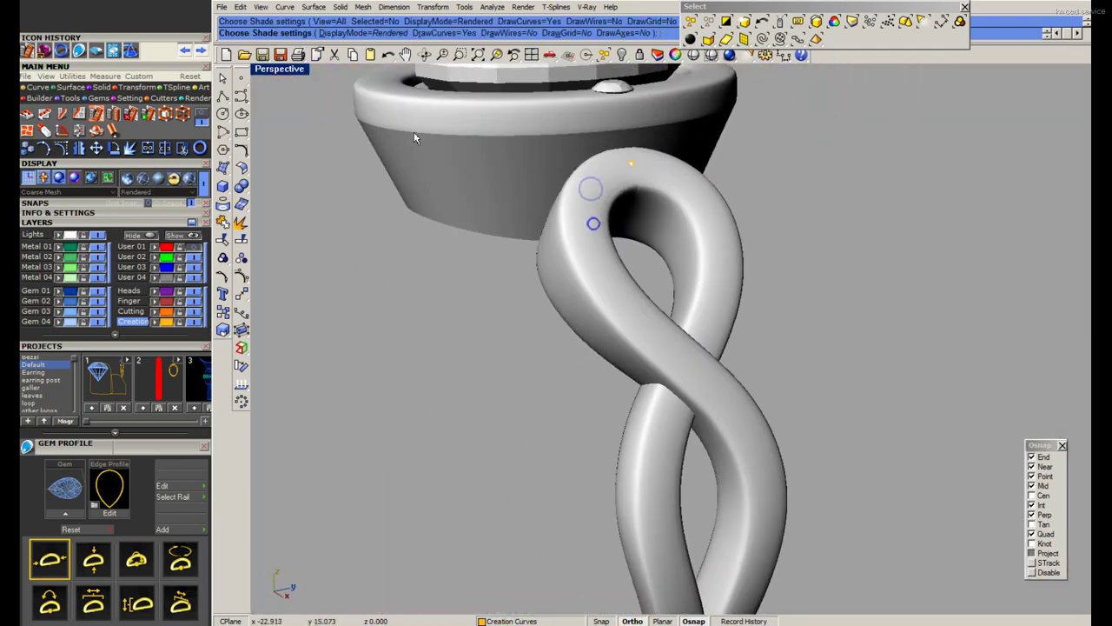
{"action": "double_click", "coordinate": [279, 69]}
{"action": "scroll", "coordinate": [525, 402], "scroll_direction": "down", "scroll_amount": 3}
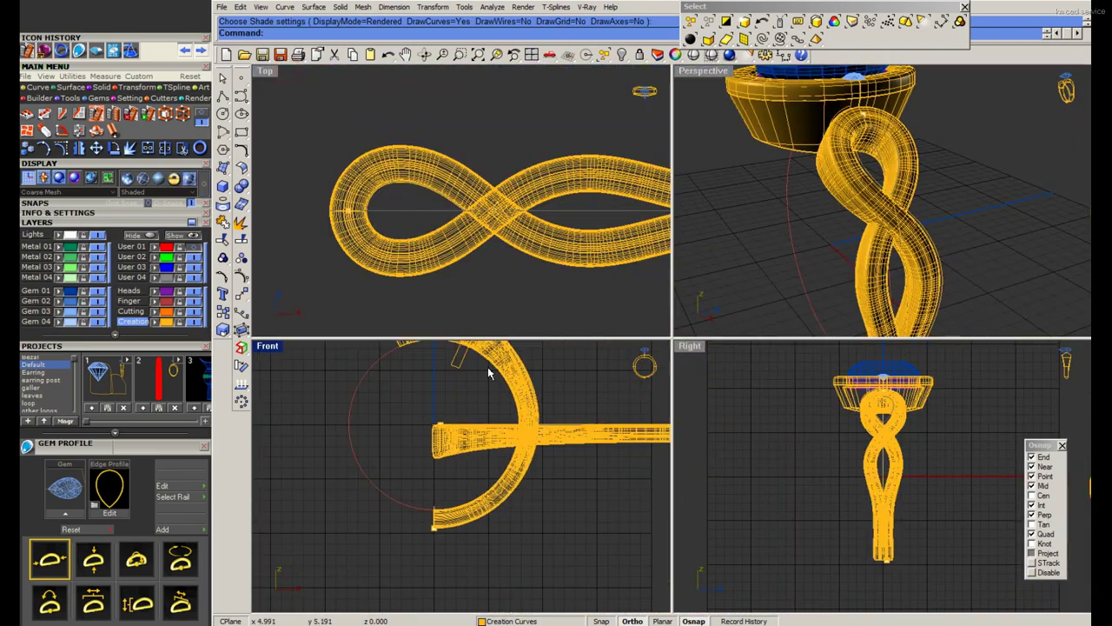
Select the flat figure-eight band and build a CageEdit cage with default point counts.
{"action": "scroll", "coordinate": [526, 403], "scroll_direction": "up", "scroll_amount": 5}
{"action": "scroll", "coordinate": [513, 428], "scroll_direction": "down", "scroll_amount": 2}
{"action": "scroll", "coordinate": [342, 424], "scroll_direction": "up", "scroll_amount": 2}
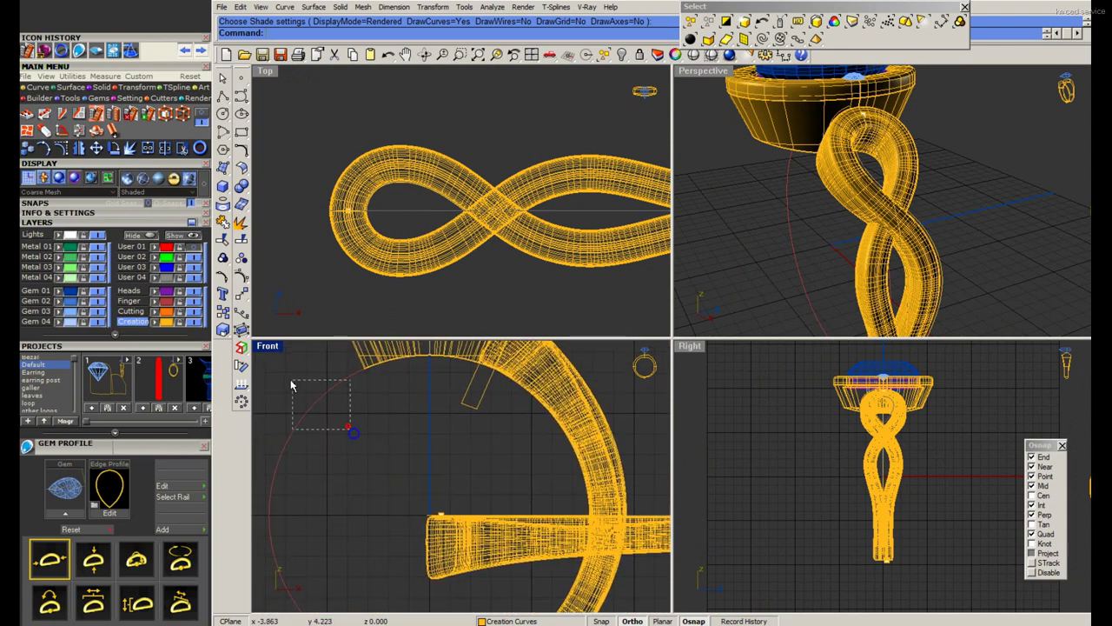
{"action": "left_click", "coordinate": [293, 384]}
{"action": "scroll", "coordinate": [437, 401], "scroll_direction": "up", "scroll_amount": 2}
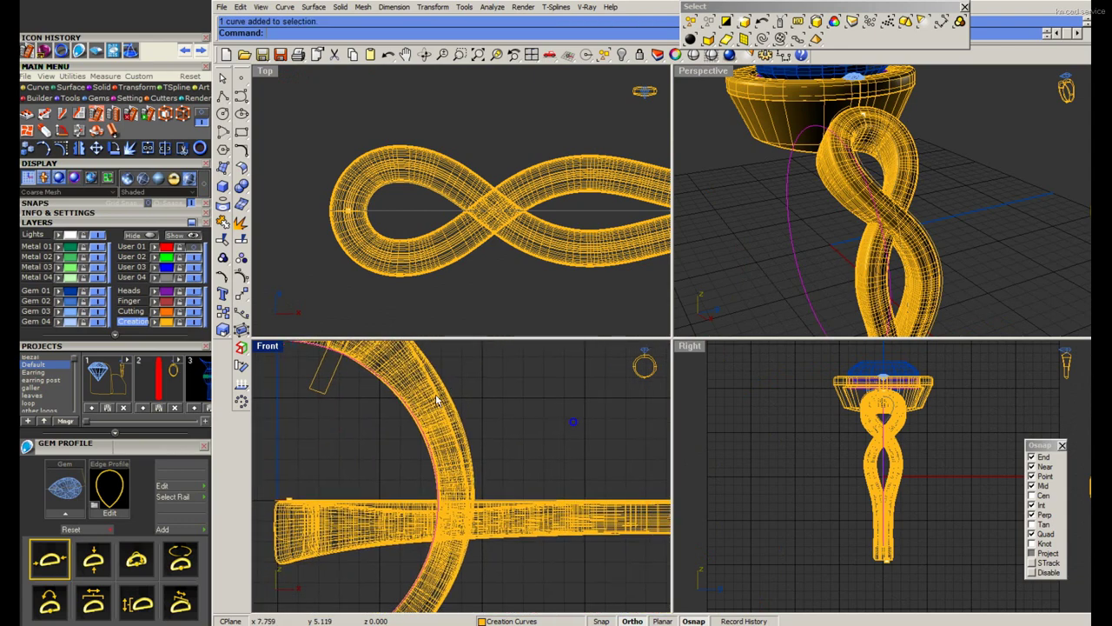
{"action": "left_click", "coordinate": [904, 235]}
{"action": "right_click_drag", "start_coordinate": [913, 241], "coordinate": [1013, 200]}
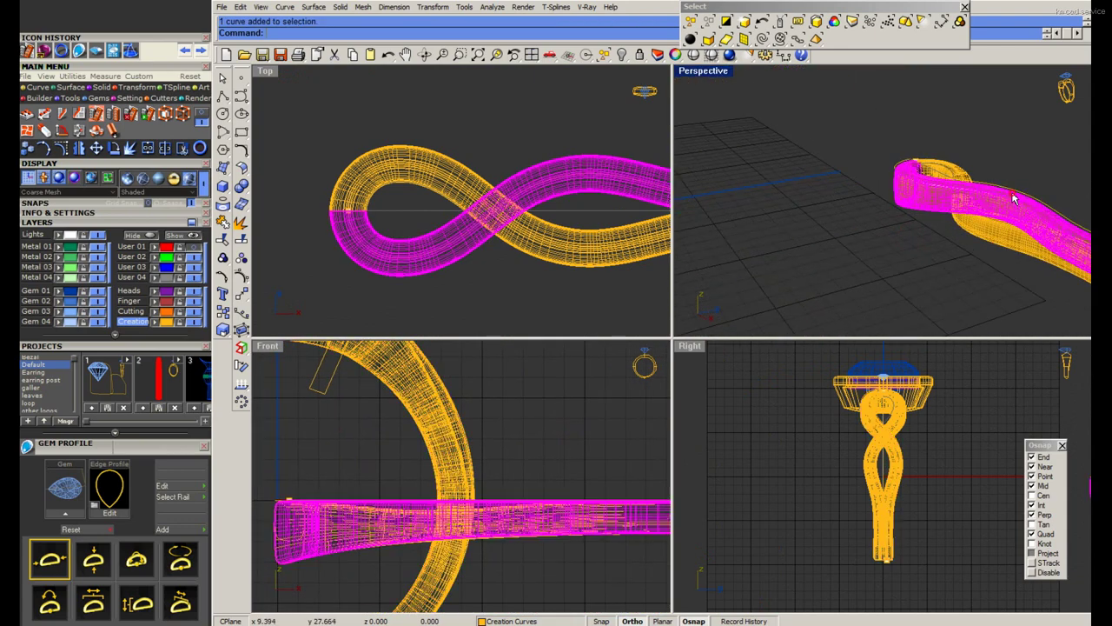
{"action": "left_click", "coordinate": [241, 330]}
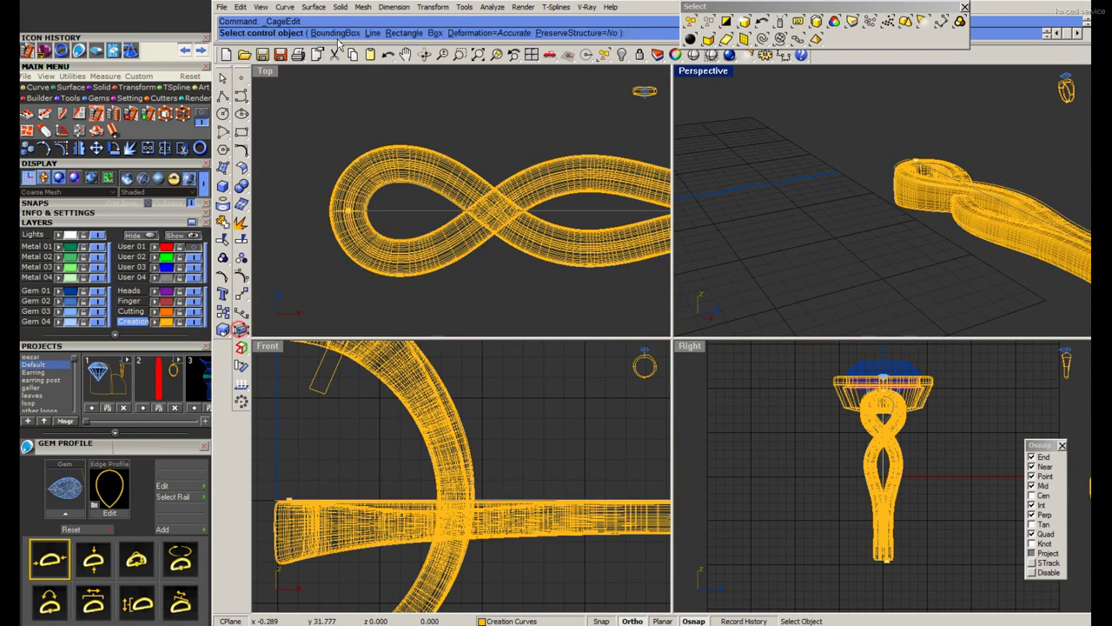
{"action": "key", "text": "Return"}
Select eight cage points and drag them slightly in the maximized Front view.
{"action": "scroll", "coordinate": [434, 452], "scroll_direction": "up", "scroll_amount": 2}
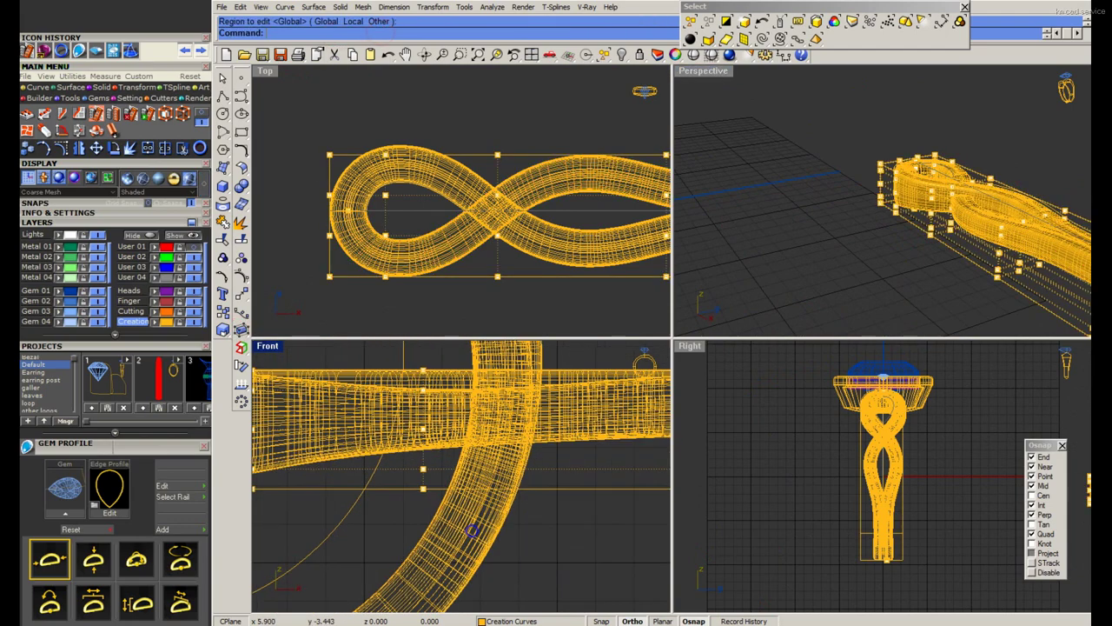
{"action": "left_click_drag", "start_coordinate": [408, 502], "coordinate": [441, 451]}
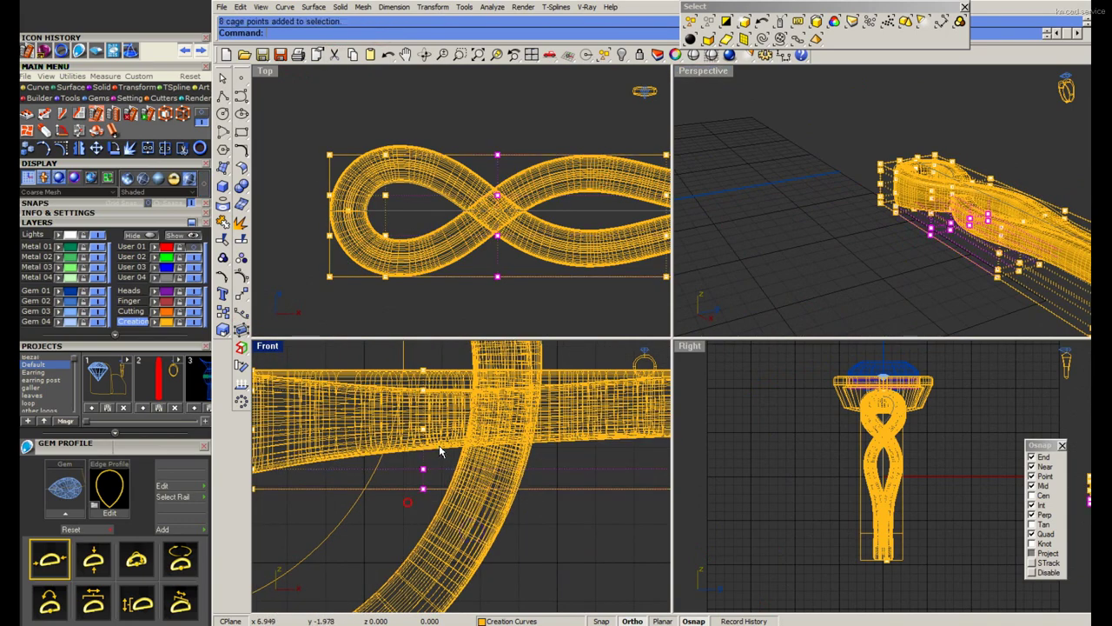
{"action": "double_click", "coordinate": [264, 353]}
{"action": "scroll", "coordinate": [620, 312], "scroll_direction": "up", "scroll_amount": 3}
{"action": "right_click_drag", "start_coordinate": [820, 249], "coordinate": [814, 329]}
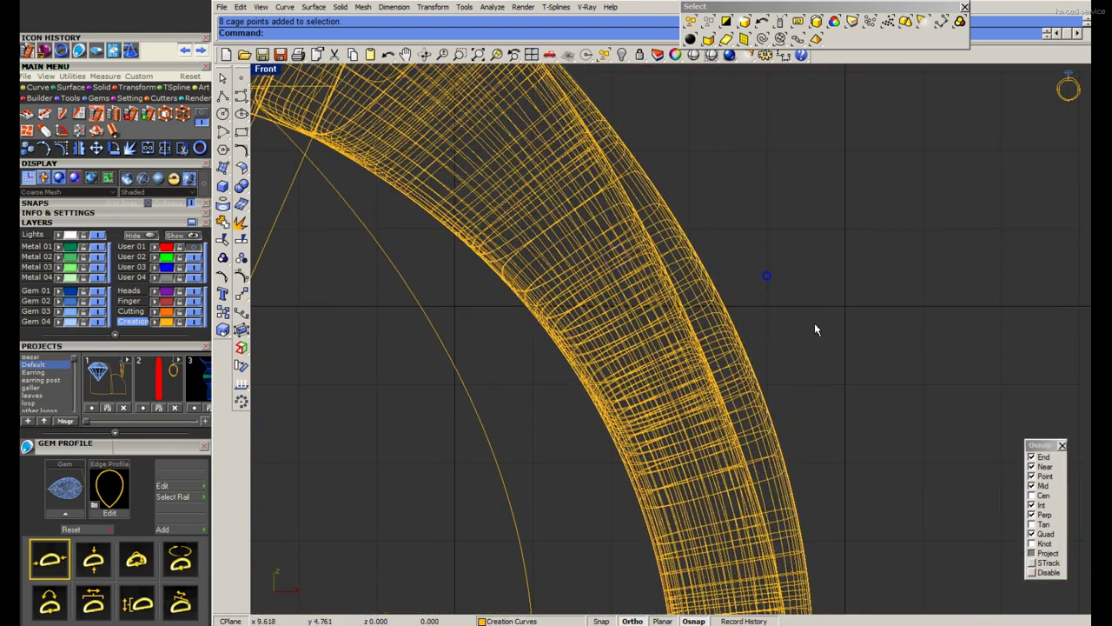
{"action": "left_click_drag", "start_coordinate": [814, 328], "coordinate": [815, 319]}
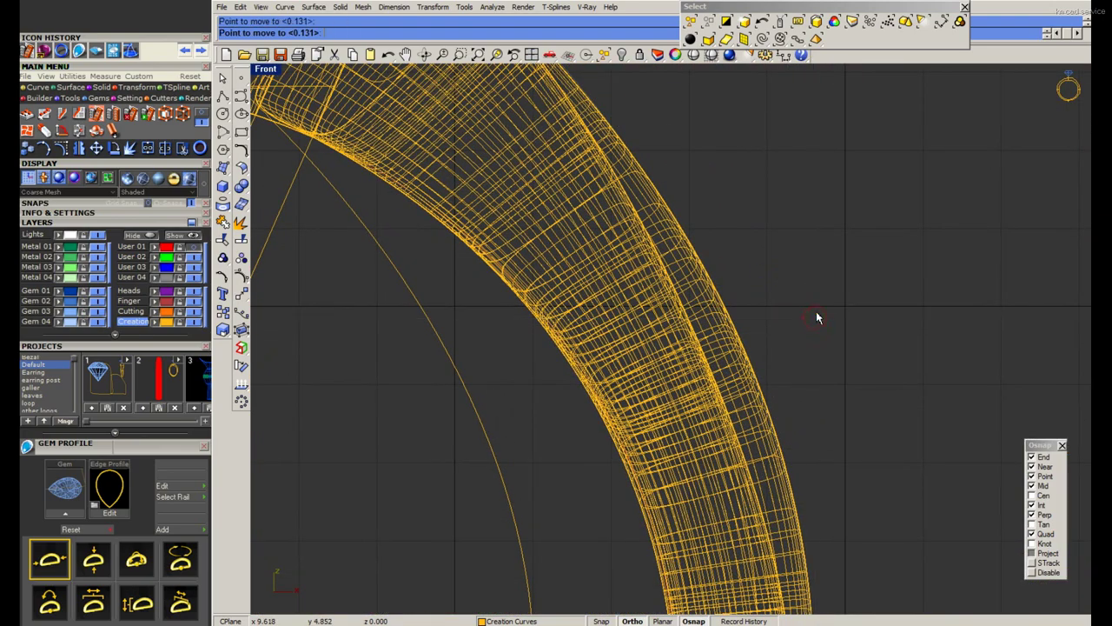
{"action": "left_click", "coordinate": [817, 317]}
Undo the cage point move, clear the selection, and reselect the flat band.
{"action": "scroll", "coordinate": [816, 317], "scroll_direction": "down", "scroll_amount": 3}
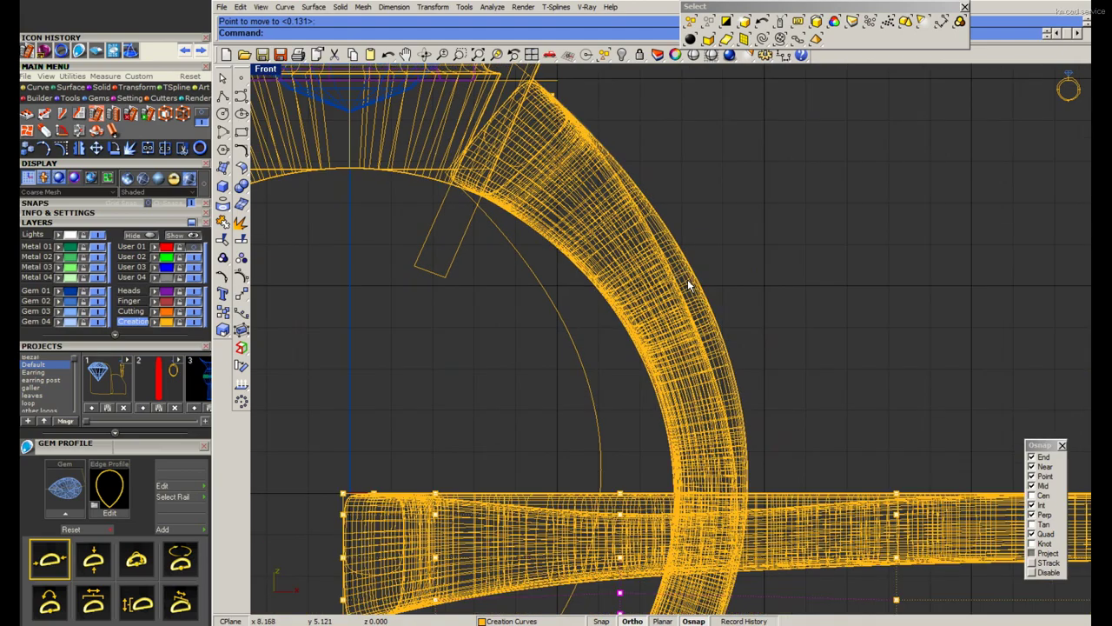
{"action": "scroll", "coordinate": [625, 353], "scroll_direction": "up", "scroll_amount": 2}
{"action": "scroll", "coordinate": [652, 360], "scroll_direction": "up", "scroll_amount": 2}
{"action": "scroll", "coordinate": [586, 318], "scroll_direction": "down", "scroll_amount": 2}
{"action": "scroll", "coordinate": [584, 314], "scroll_direction": "down", "scroll_amount": 1}
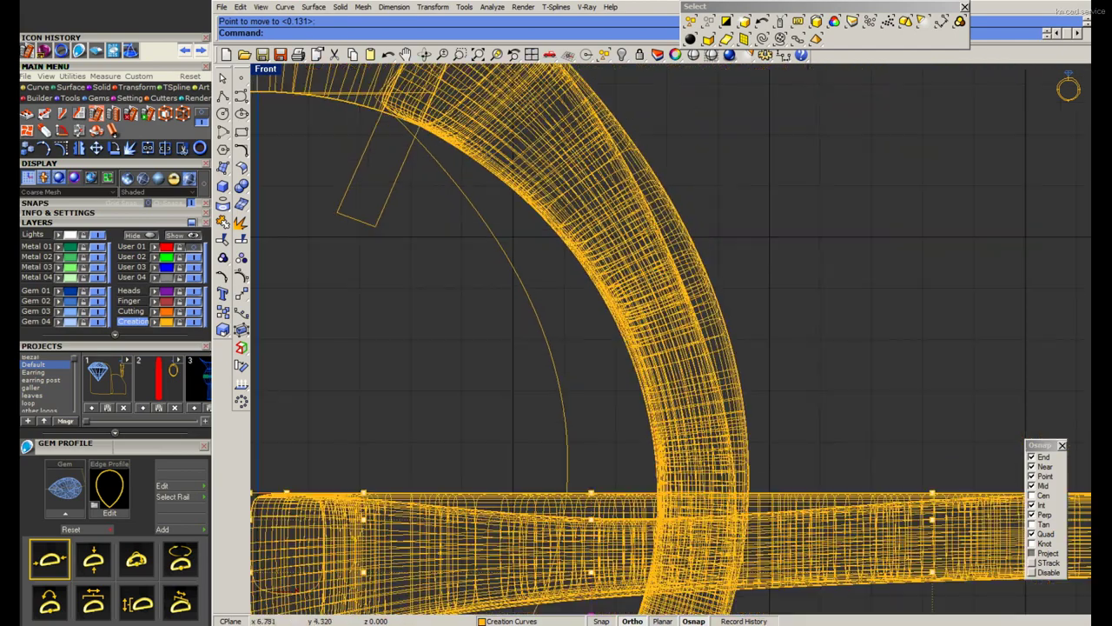
{"action": "scroll", "coordinate": [762, 423], "scroll_direction": "down", "scroll_amount": 2}
{"action": "scroll", "coordinate": [762, 423], "scroll_direction": "up", "scroll_amount": 1}
{"action": "key", "text": "ctrl+z"}
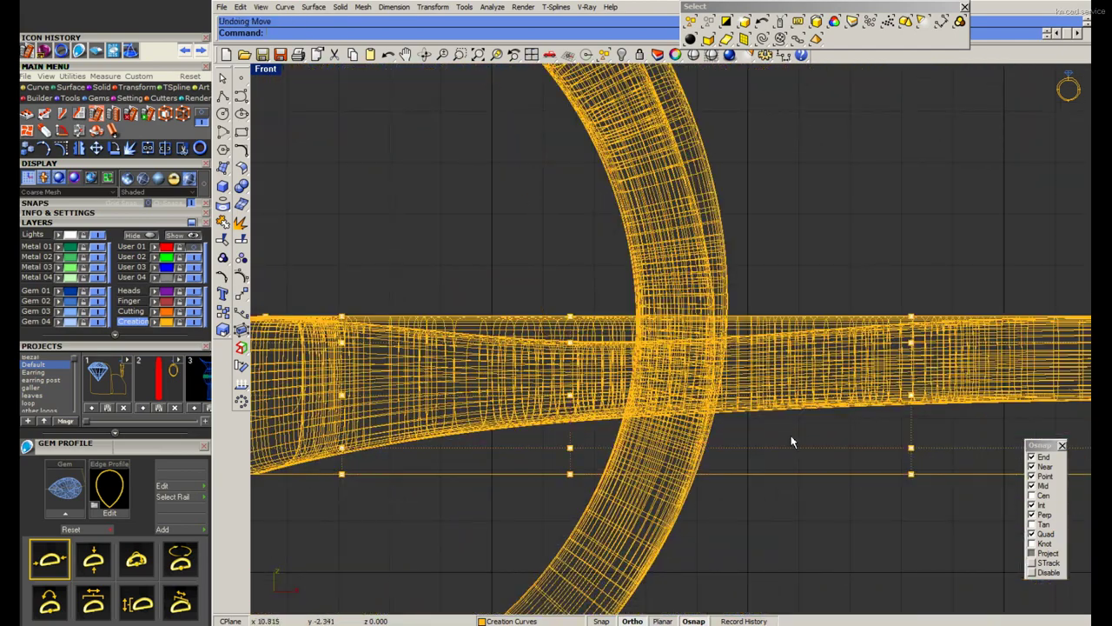
{"action": "key", "text": "Escape"}
{"action": "left_click", "coordinate": [817, 380]}
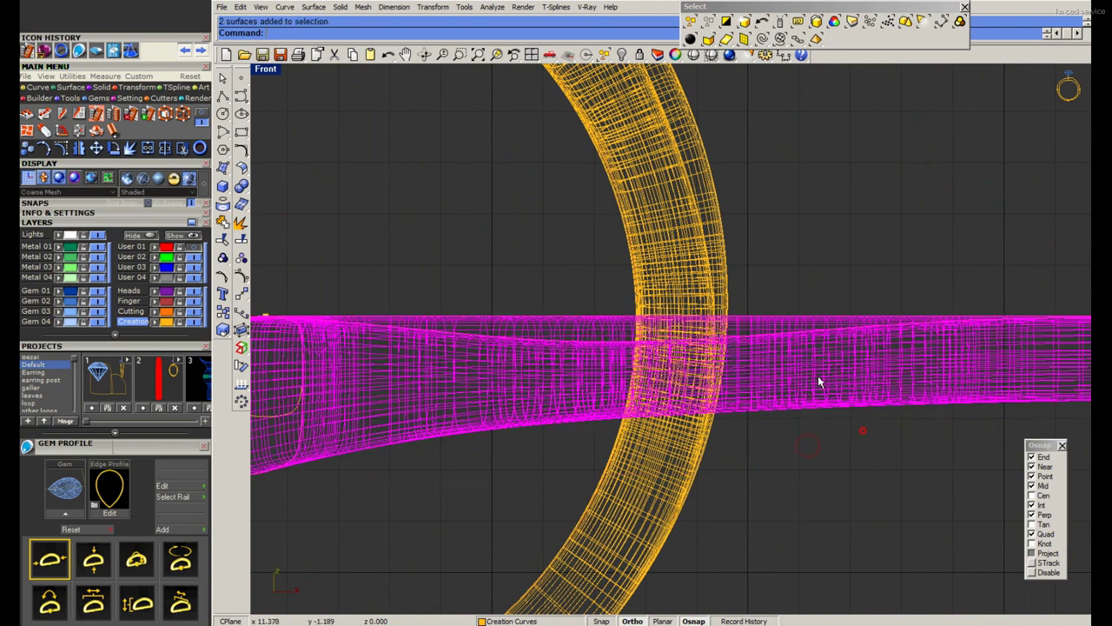
Move the figure-eight band's selected cage points by 0.173.
{"action": "left_click", "coordinate": [242, 331]}
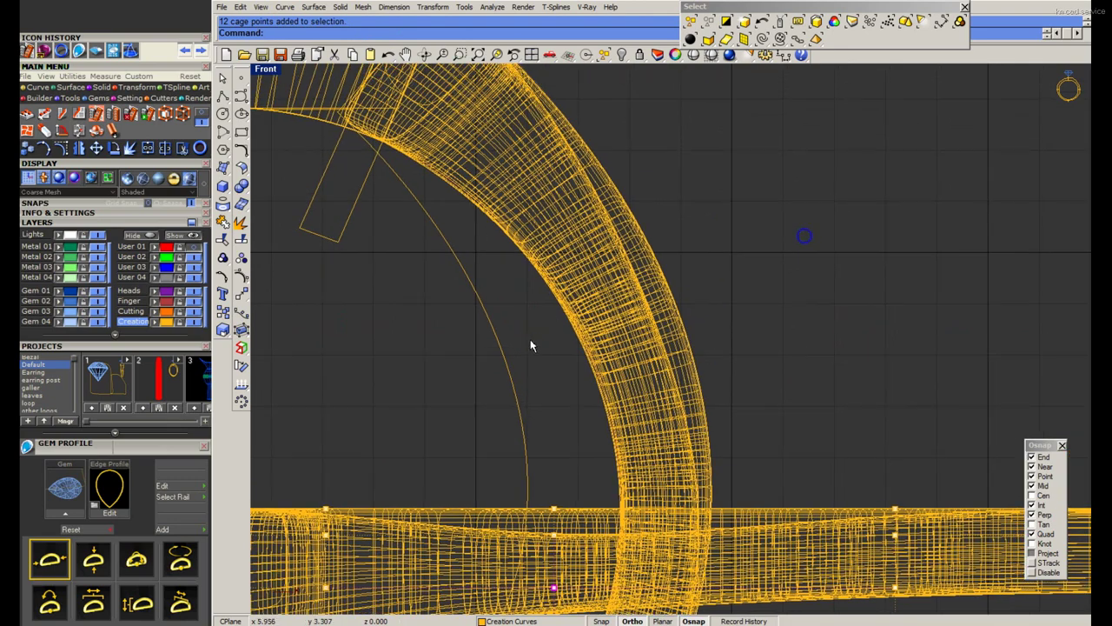
{"action": "right_click", "coordinate": [803, 239]}
{"action": "left_click", "coordinate": [570, 372]}
{"action": "left_click", "coordinate": [572, 368]}
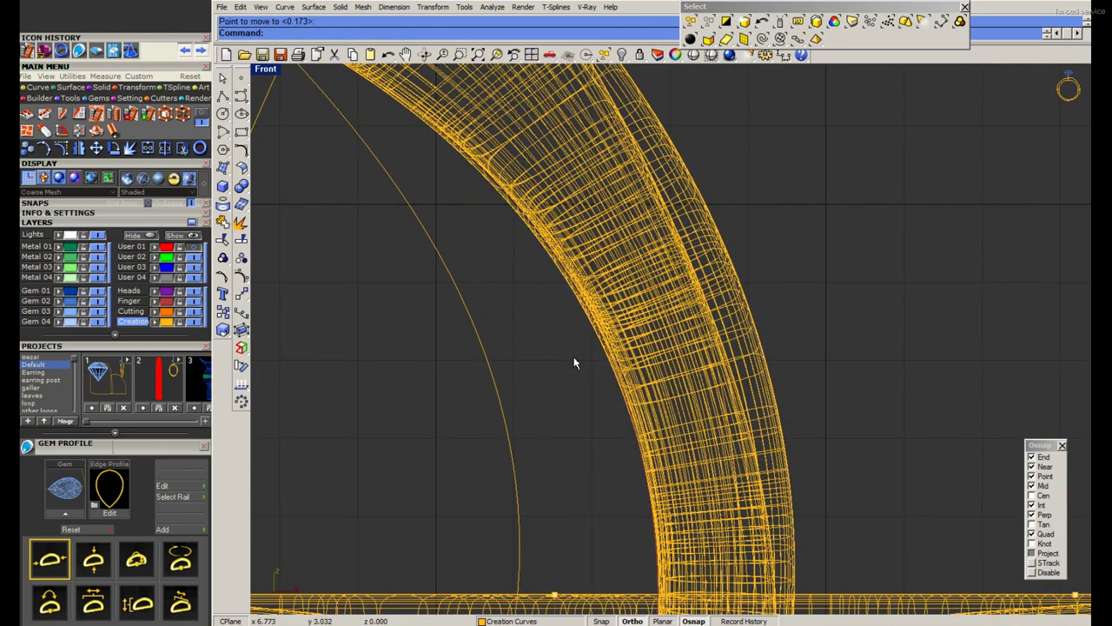
{"action": "scroll", "coordinate": [422, 310], "scroll_direction": "down", "scroll_amount": 3}
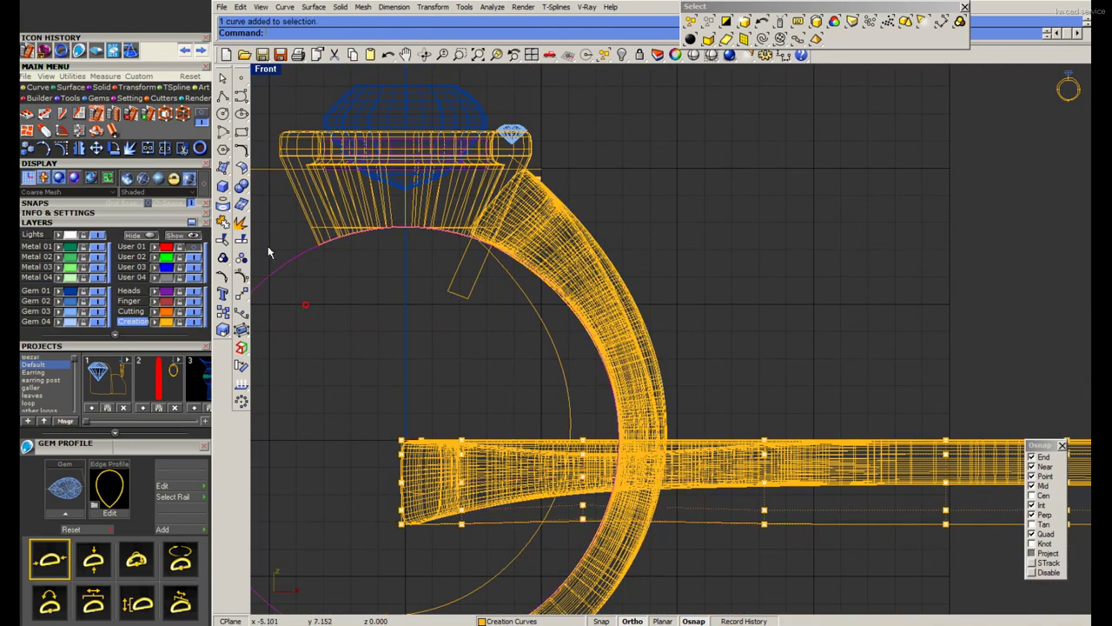
{"action": "scroll", "coordinate": [560, 287], "scroll_direction": "up", "scroll_amount": 3}
{"action": "scroll", "coordinate": [588, 355], "scroll_direction": "up", "scroll_amount": 2}
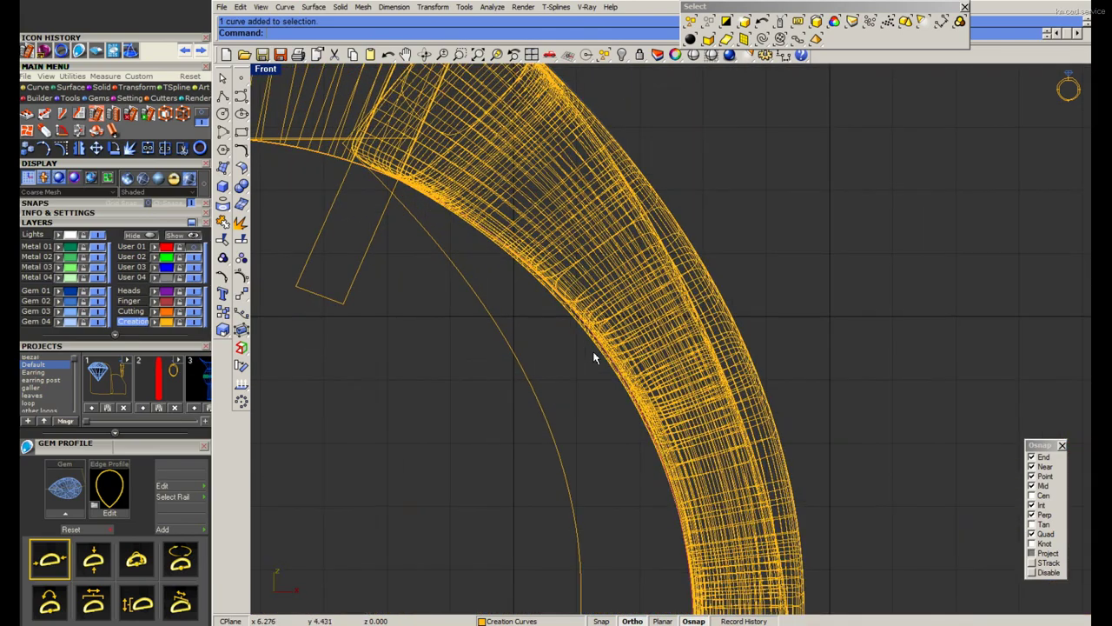
Select the curved ring shank and start a control cage on it in the maximized Front view.
{"action": "left_click", "coordinate": [594, 349]}
{"action": "double_click", "coordinate": [275, 76]}
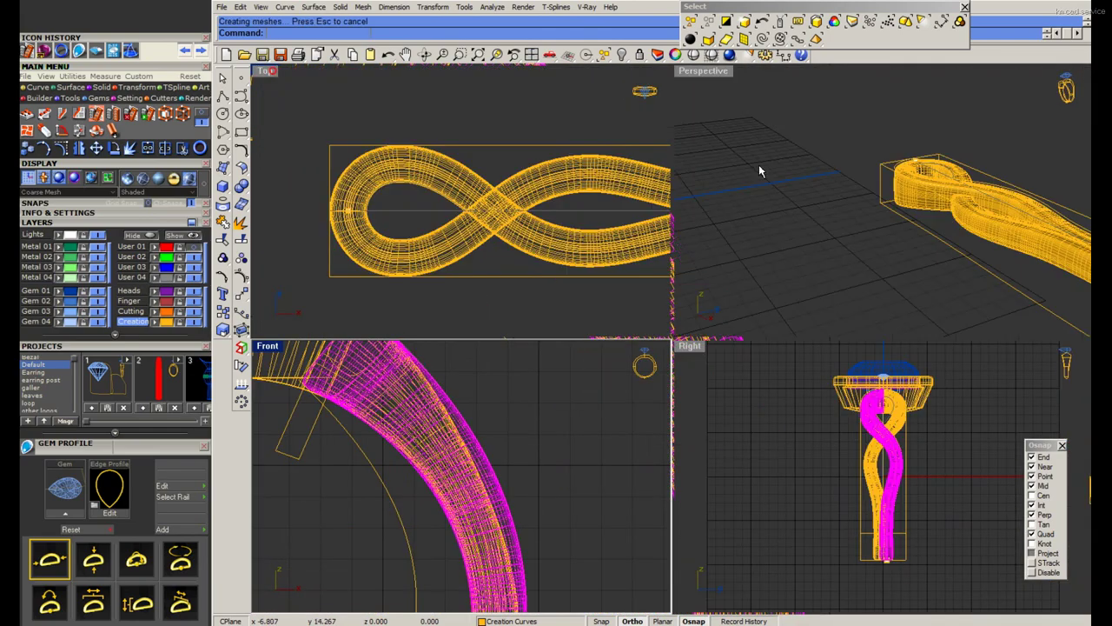
{"action": "right_click_drag", "start_coordinate": [759, 165], "coordinate": [910, 163]}
{"action": "scroll", "coordinate": [910, 164], "scroll_direction": "up", "scroll_amount": 5}
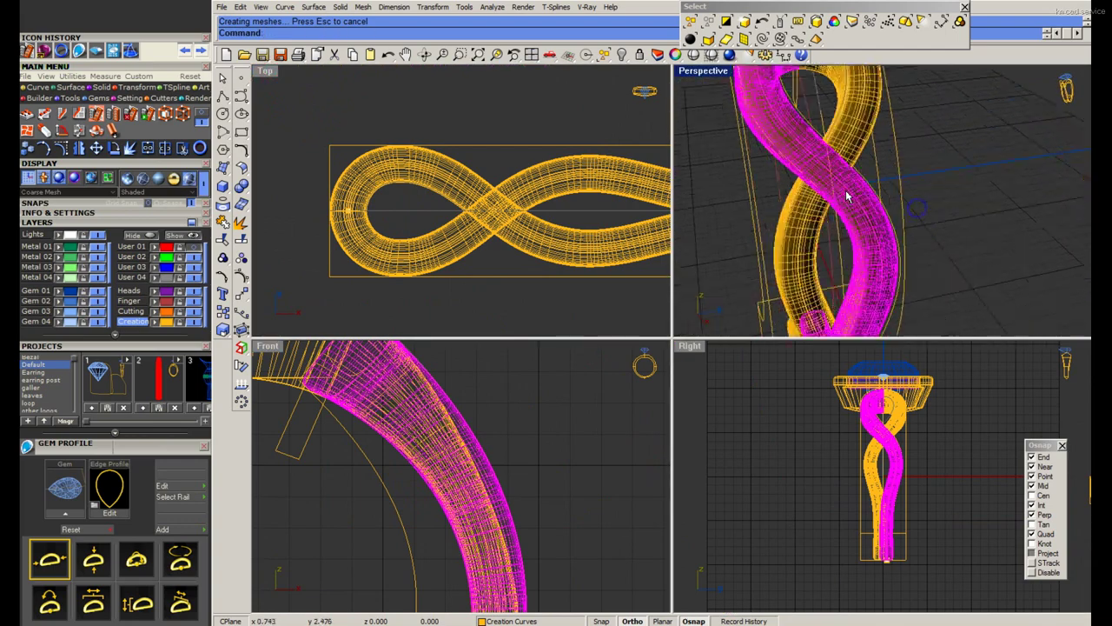
{"action": "double_click", "coordinate": [265, 346]}
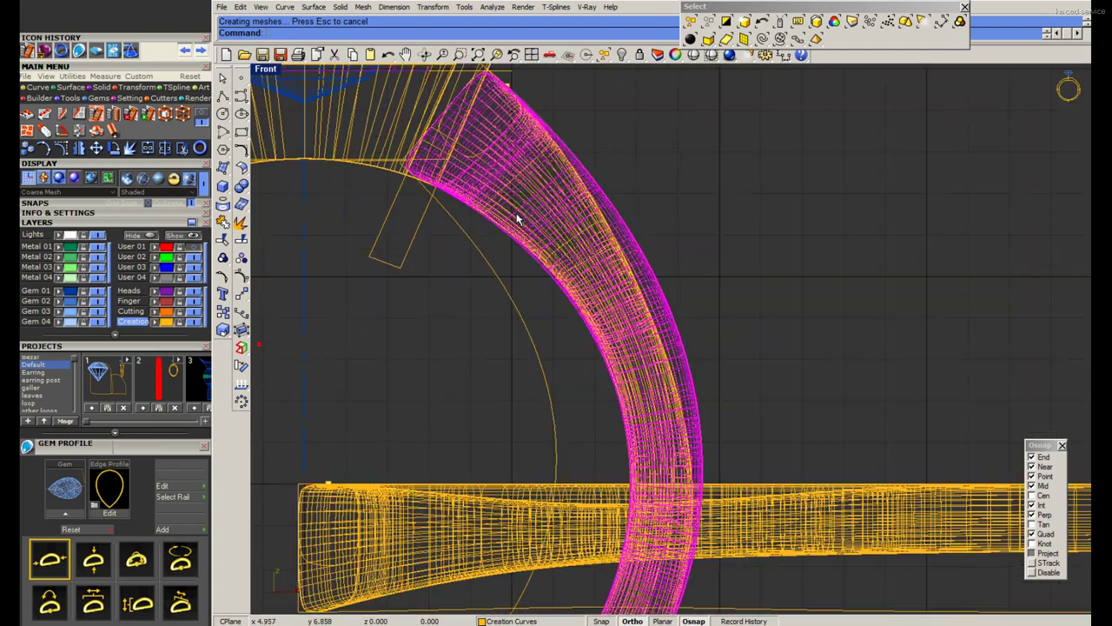
{"action": "scroll", "coordinate": [480, 365], "scroll_direction": "down", "scroll_amount": 2}
{"action": "left_click", "coordinate": [244, 332]}
Accept the bounding-box cage defaults, then delete that unwanted control cage.
{"action": "key", "text": "Return"}
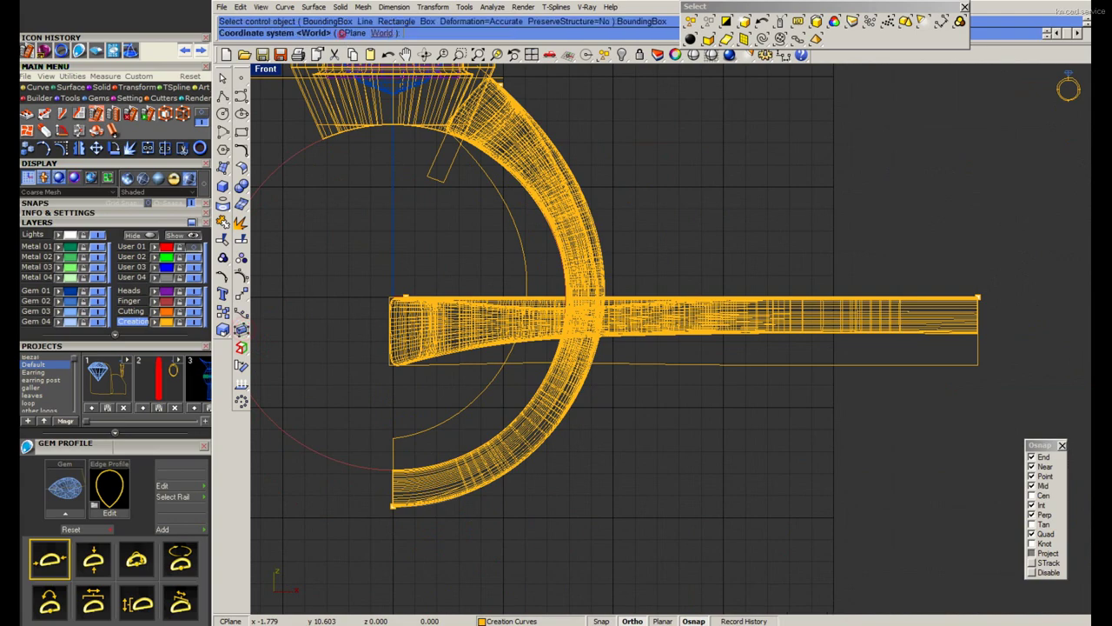
{"action": "key", "text": "Return"}
{"action": "scroll", "coordinate": [585, 417], "scroll_direction": "up", "scroll_amount": 3}
{"action": "scroll", "coordinate": [526, 328], "scroll_direction": "down", "scroll_amount": 5}
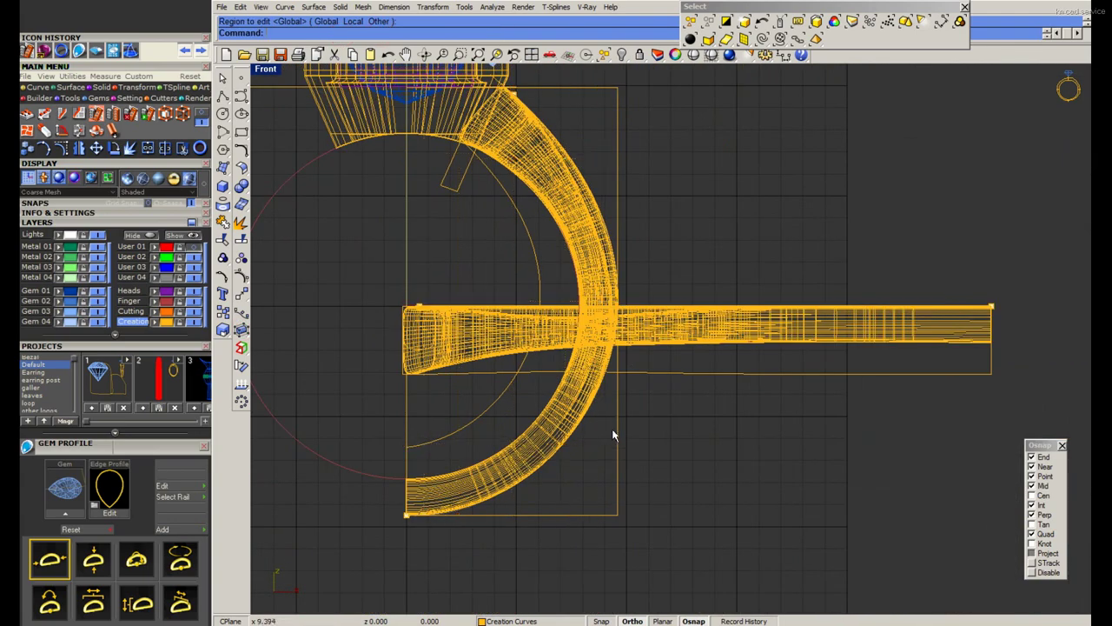
{"action": "key", "text": "Return"}
{"action": "key", "text": "Delete"}
{"action": "scroll", "coordinate": [487, 313], "scroll_direction": "up", "scroll_amount": 3}
Cage the twisted shank with a bounding box, then delete the new cage and its points.
{"action": "double_click", "coordinate": [265, 69]}
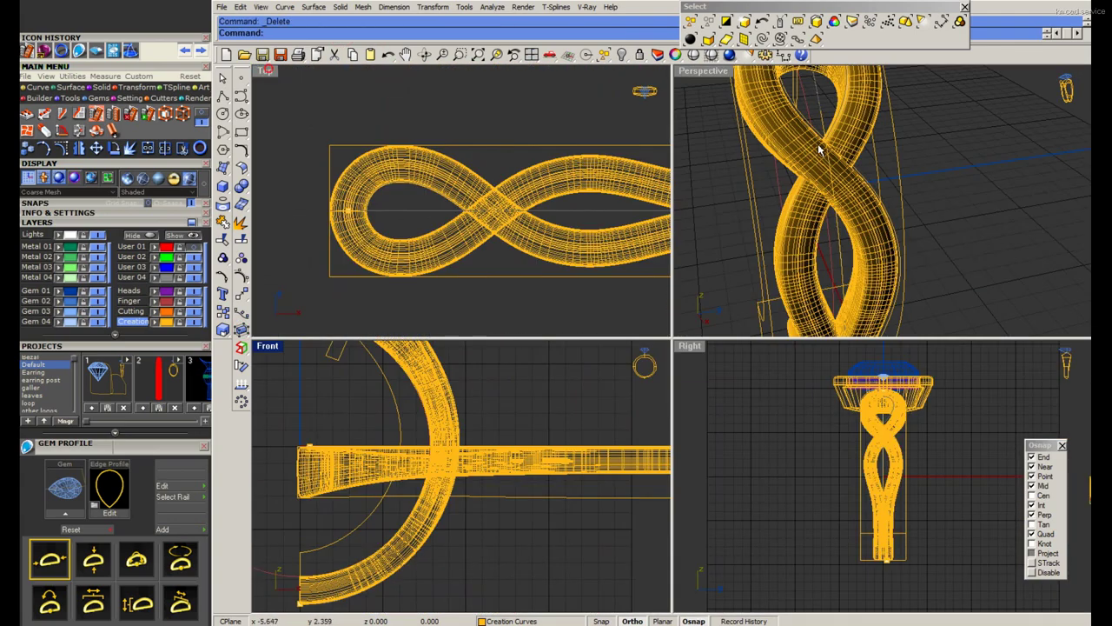
{"action": "left_click", "coordinate": [751, 137]}
{"action": "key", "text": "Return"}
{"action": "left_click", "coordinate": [242, 329]}
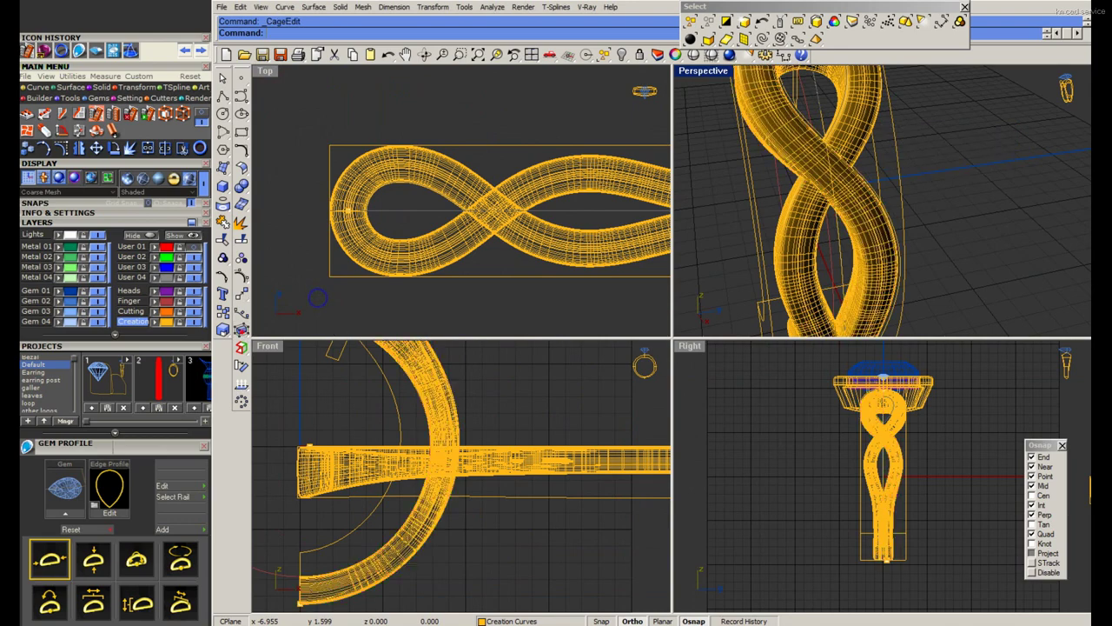
{"action": "left_click", "coordinate": [335, 32]}
{"action": "key", "text": "Return"}
{"action": "key", "text": "Return"}
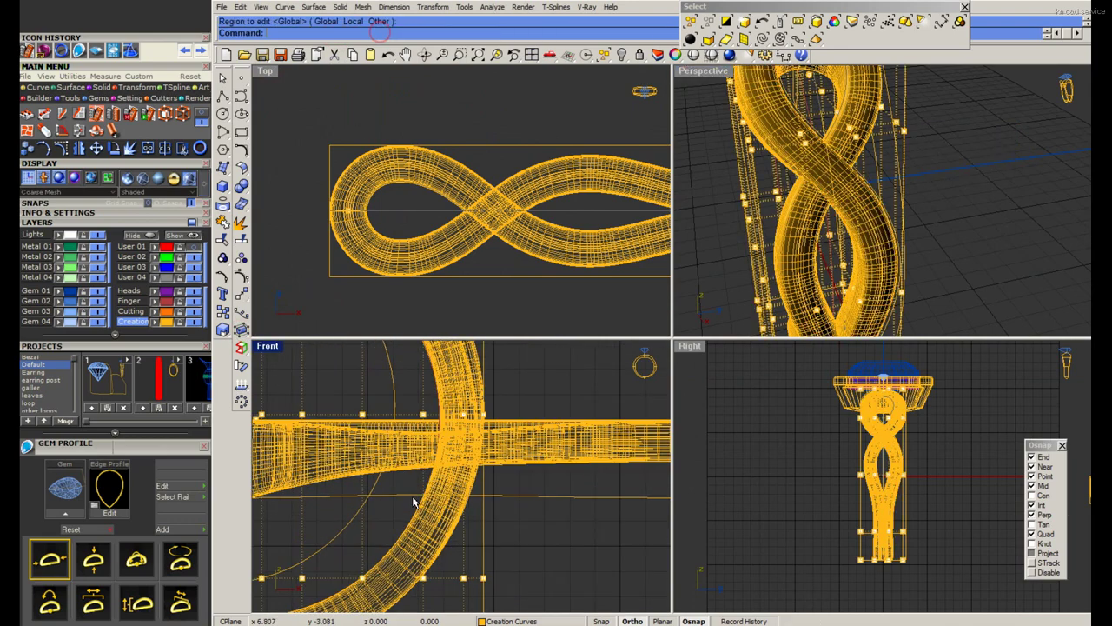
{"action": "key", "text": "Return"}
{"action": "key", "text": "Delete"}
{"action": "scroll", "coordinate": [962, 206], "scroll_direction": "down", "scroll_amount": 5}
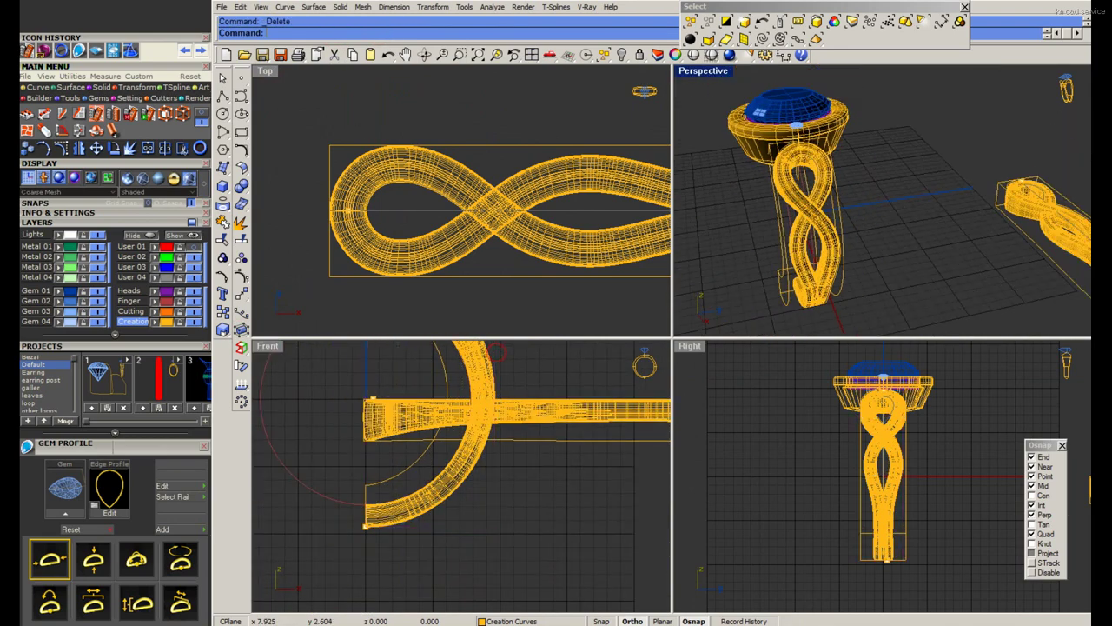
Select the flat figure-eight band, save the ring file, and begin a new control cage.
{"action": "left_click", "coordinate": [976, 199]}
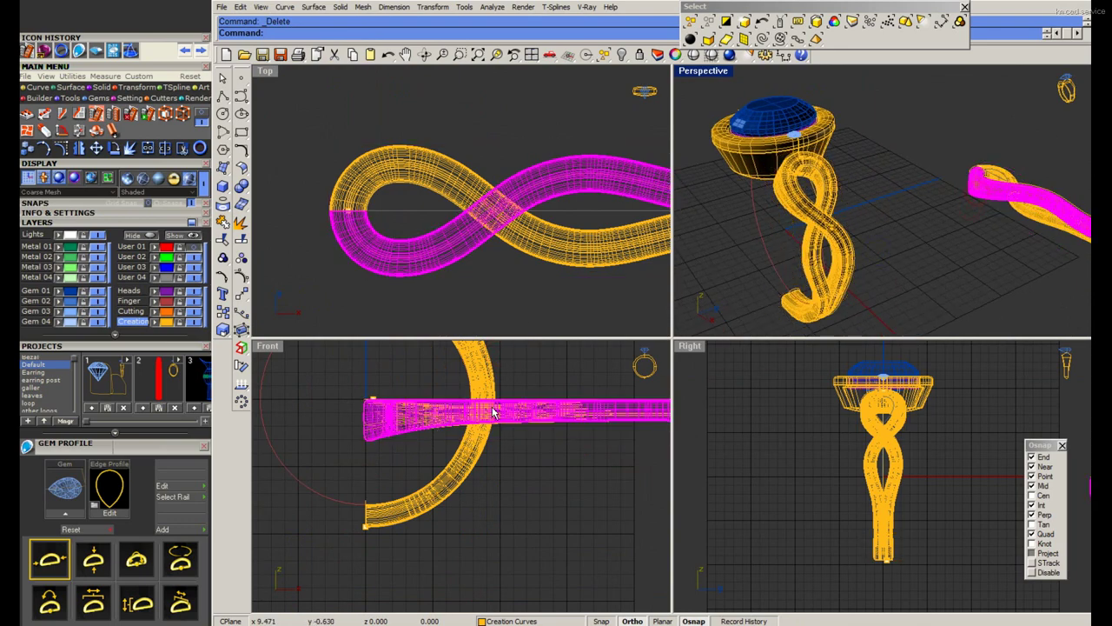
{"action": "scroll", "coordinate": [1012, 207], "scroll_direction": "up", "scroll_amount": 3}
{"action": "scroll", "coordinate": [1012, 207], "scroll_direction": "up", "scroll_amount": 2}
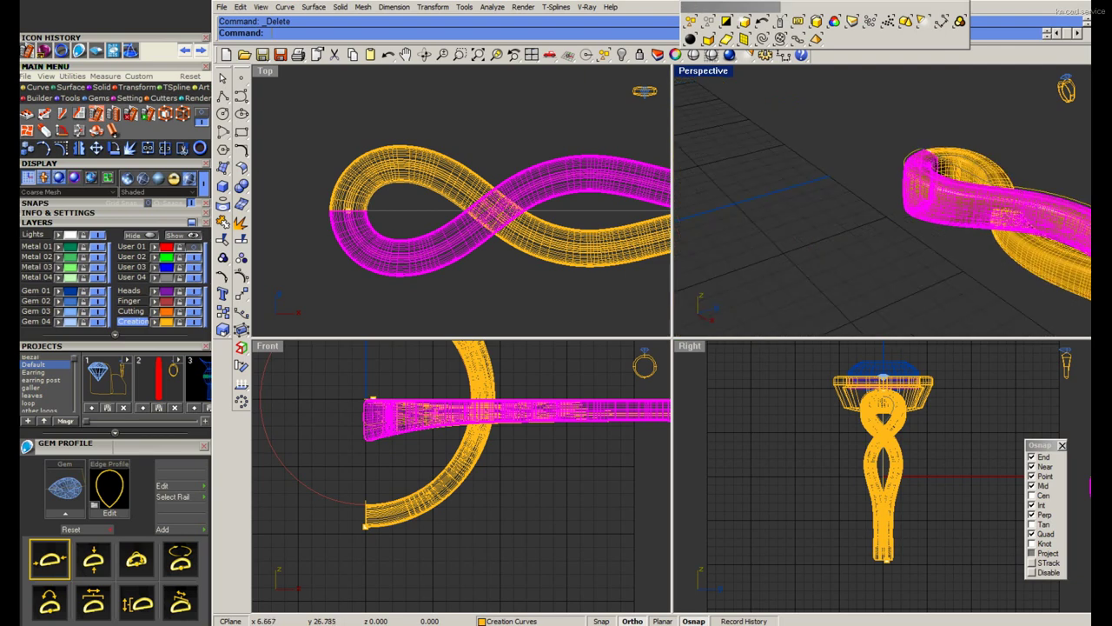
{"action": "key", "text": "ctrl+s"}
{"action": "left_click", "coordinate": [241, 331]}
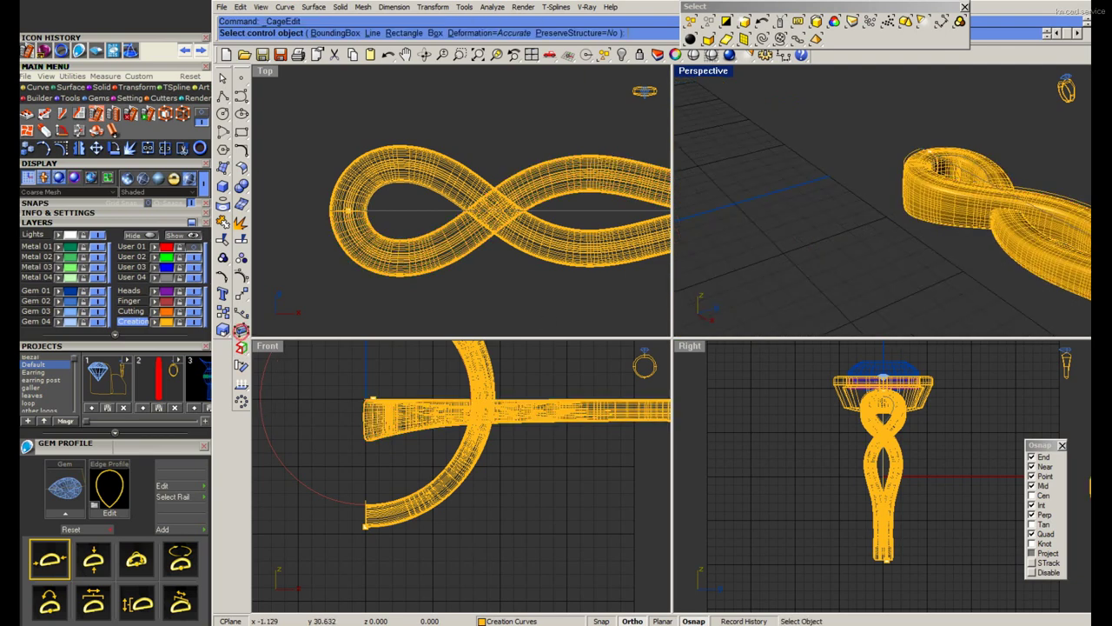
In the maximized Front view, raise the selected cage points slightly and delete the thin guide curves.
{"action": "key", "text": "Return"}
{"action": "key", "text": "Return"}
{"action": "key", "text": "Return"}
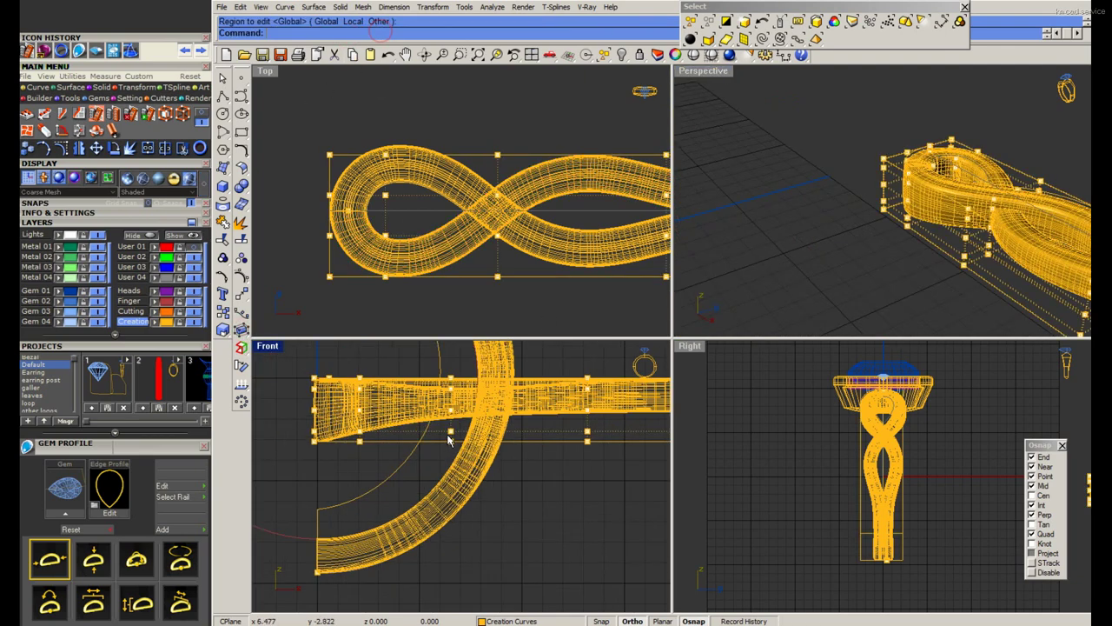
{"action": "key", "text": "ctrl+m"}
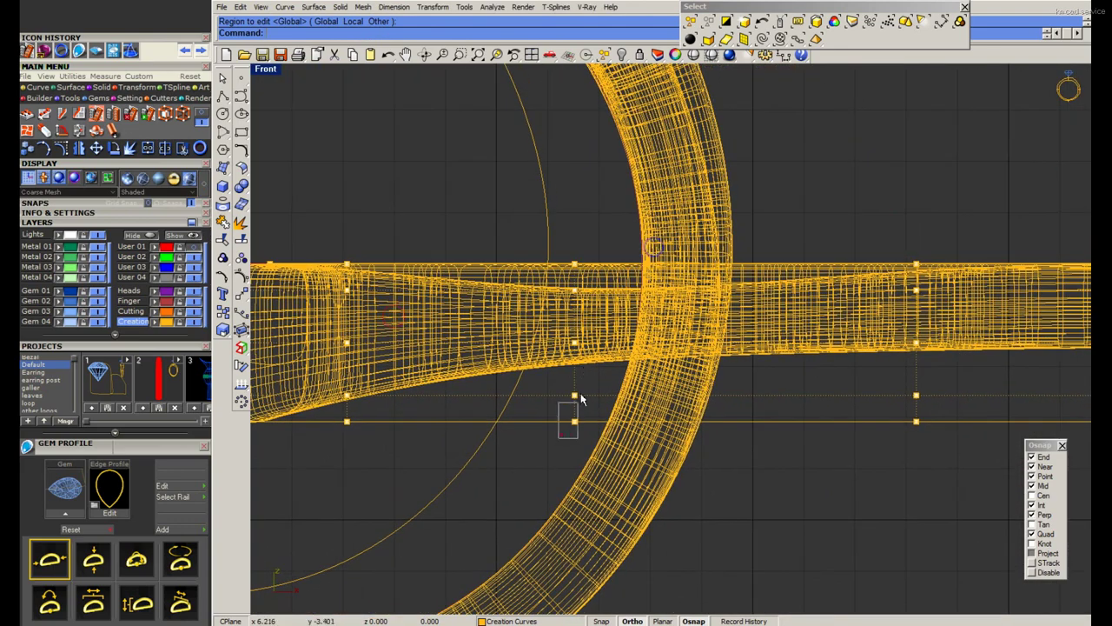
{"action": "scroll", "coordinate": [587, 358], "scroll_direction": "down", "scroll_amount": 1}
{"action": "scroll", "coordinate": [591, 330], "scroll_direction": "down", "scroll_amount": 1}
{"action": "scroll", "coordinate": [591, 325], "scroll_direction": "down", "scroll_amount": 1}
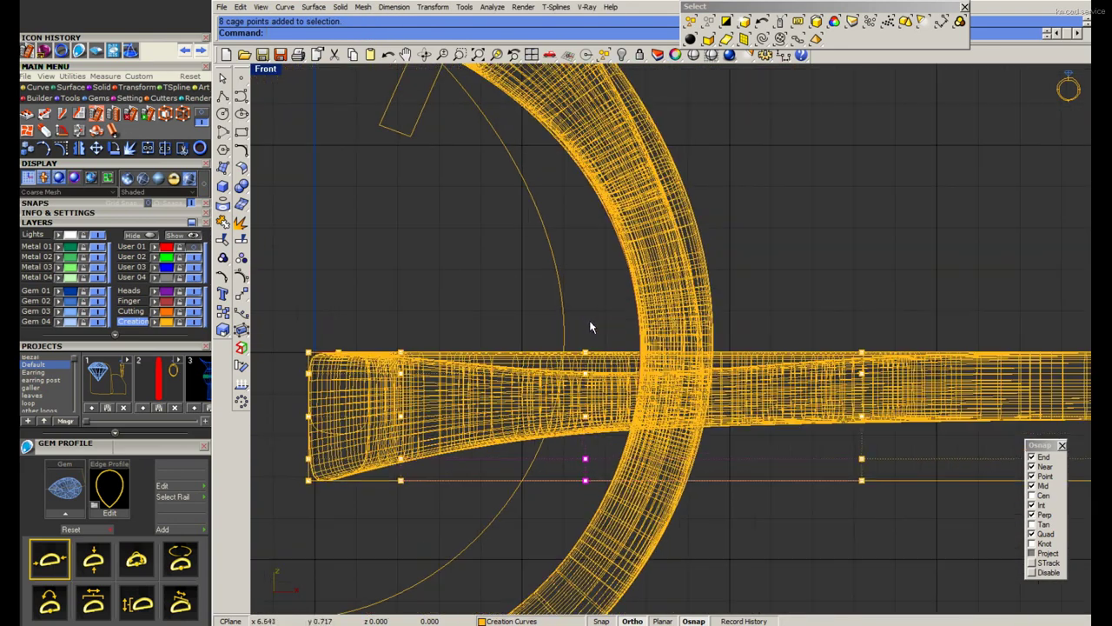
{"action": "type", "text": "M"}
{"action": "key", "text": "Return"}
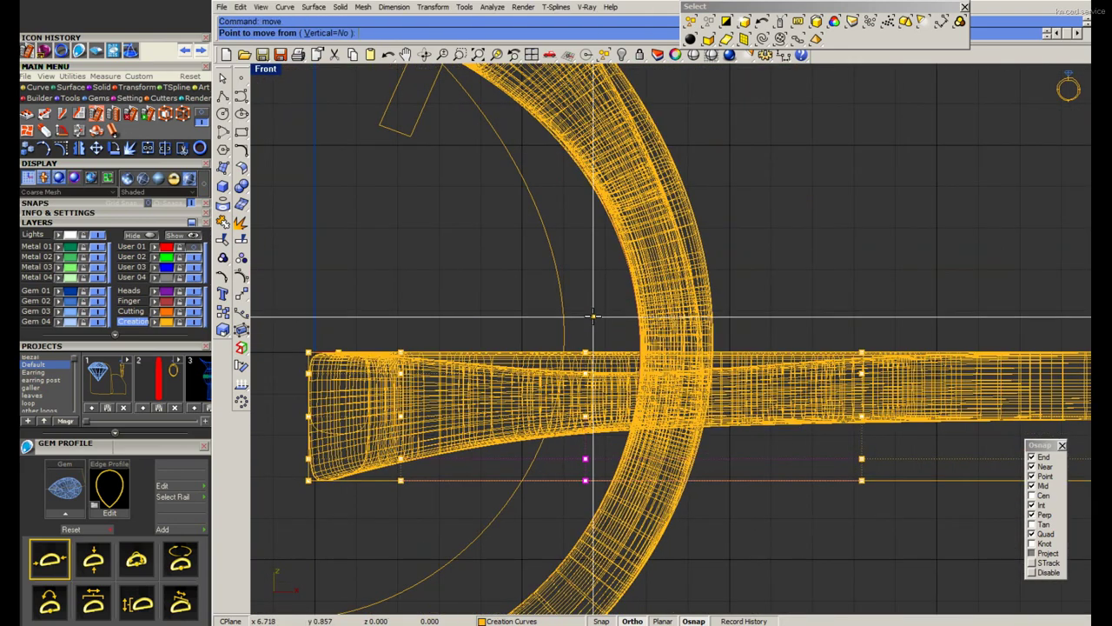
{"action": "left_click", "coordinate": [592, 318]}
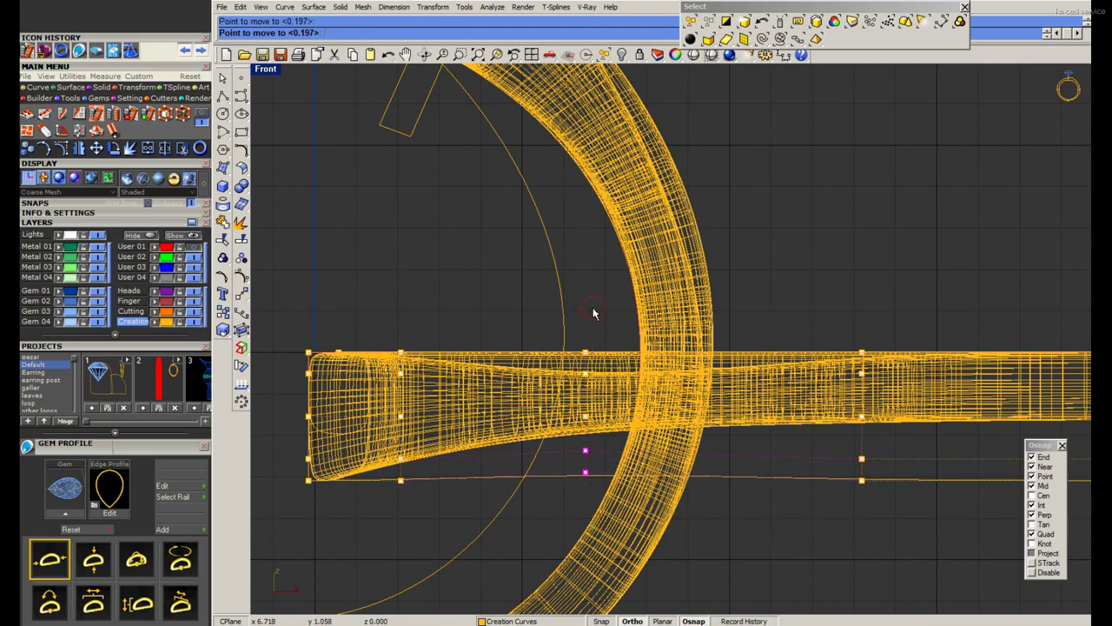
{"action": "left_click", "coordinate": [592, 313]}
{"action": "scroll", "coordinate": [598, 206], "scroll_direction": "up", "scroll_amount": 1}
{"action": "scroll", "coordinate": [598, 206], "scroll_direction": "up", "scroll_amount": 1}
{"action": "scroll", "coordinate": [598, 211], "scroll_direction": "down", "scroll_amount": 2}
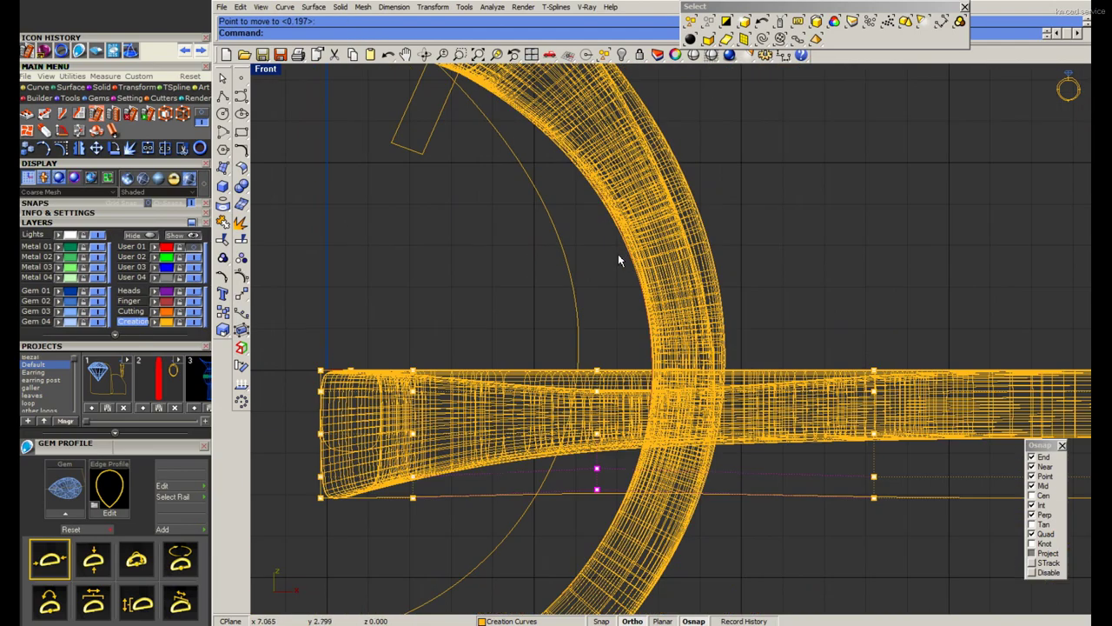
{"action": "scroll", "coordinate": [599, 466], "scroll_direction": "up", "scroll_amount": 1}
{"action": "scroll", "coordinate": [618, 467], "scroll_direction": "up", "scroll_amount": 1}
{"action": "left_click", "coordinate": [600, 387]}
{"action": "key", "text": "Delete"}
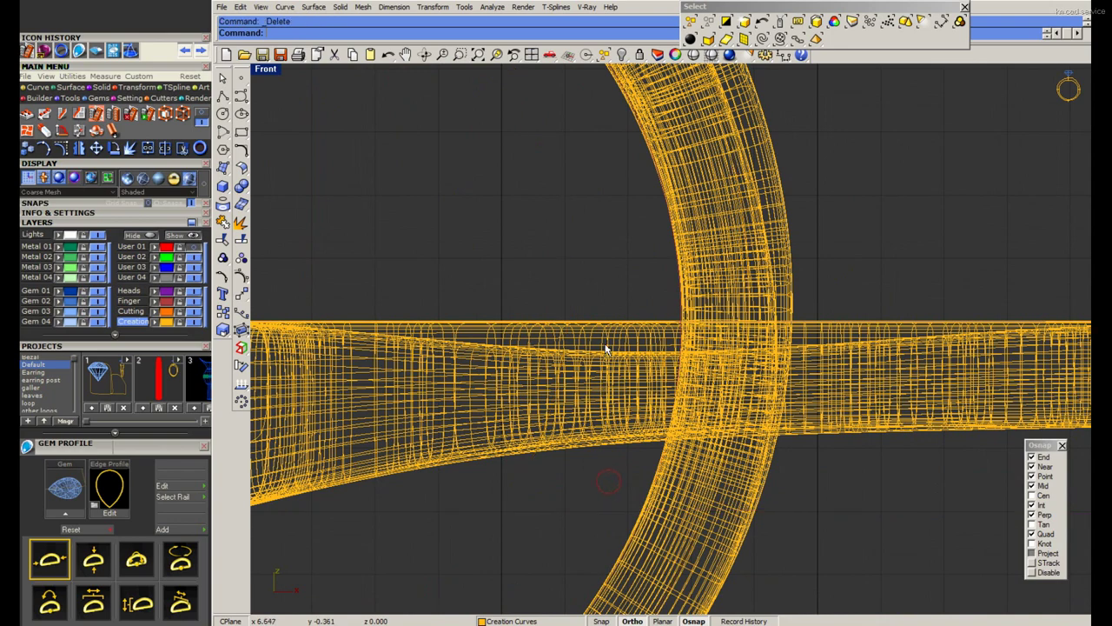
Cage the horizontal shank band and move its lower cage points to increase the taper.
{"action": "left_click", "coordinate": [591, 415]}
{"action": "left_click", "coordinate": [596, 450]}
{"action": "left_click", "coordinate": [594, 447]}
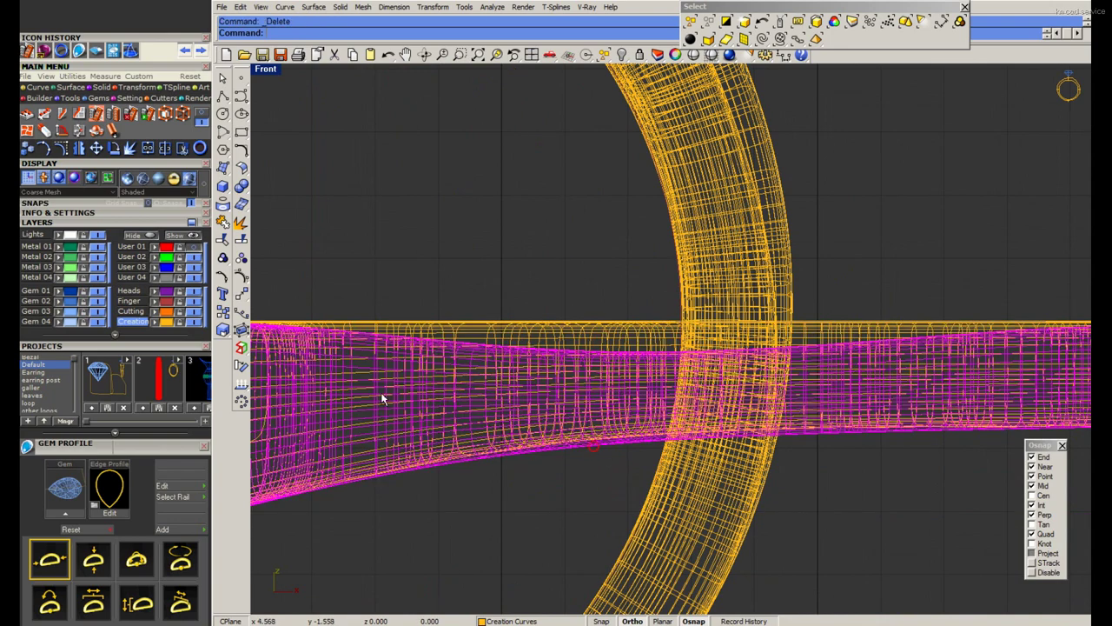
{"action": "left_click", "coordinate": [244, 345]}
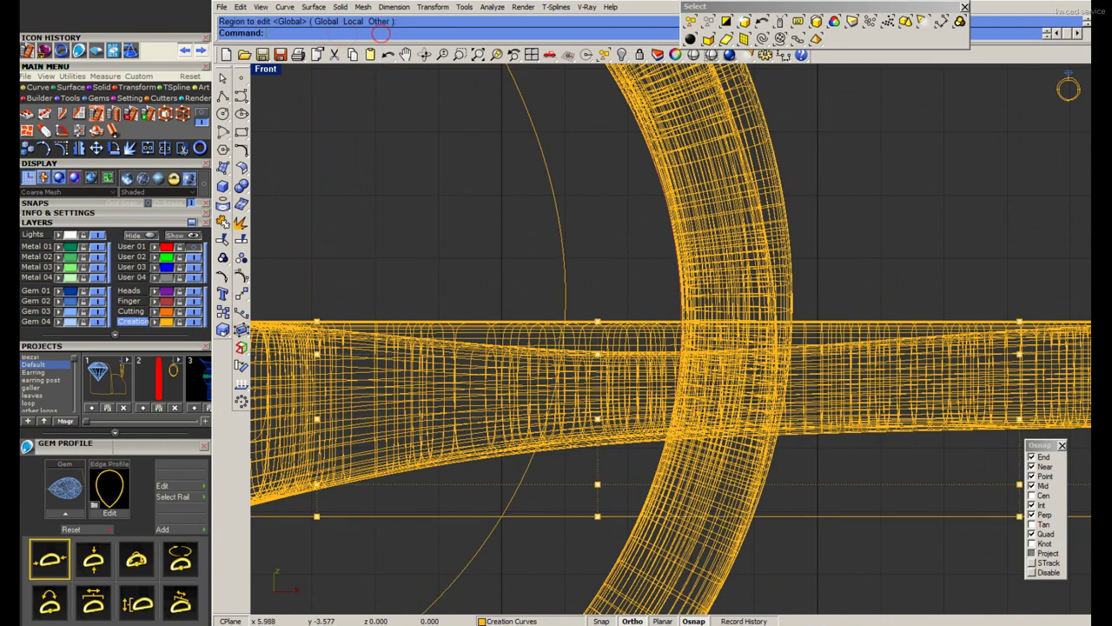
{"action": "key", "text": "Return"}
{"action": "left_click_drag", "start_coordinate": [565, 470], "coordinate": [626, 548]}
{"action": "scroll", "coordinate": [608, 469], "scroll_direction": "up", "scroll_amount": 3}
{"action": "left_click_drag", "start_coordinate": [618, 464], "coordinate": [617, 461]}
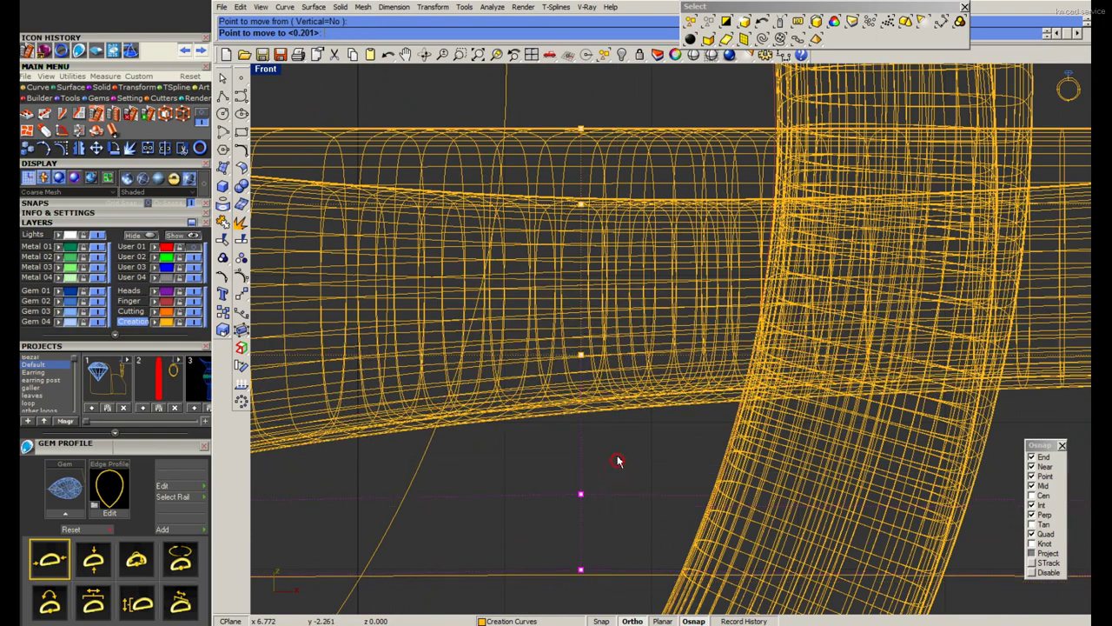
{"action": "scroll", "coordinate": [584, 417], "scroll_direction": "down", "scroll_amount": 3}
{"action": "right_click_drag", "start_coordinate": [550, 127], "coordinate": [617, 318]}
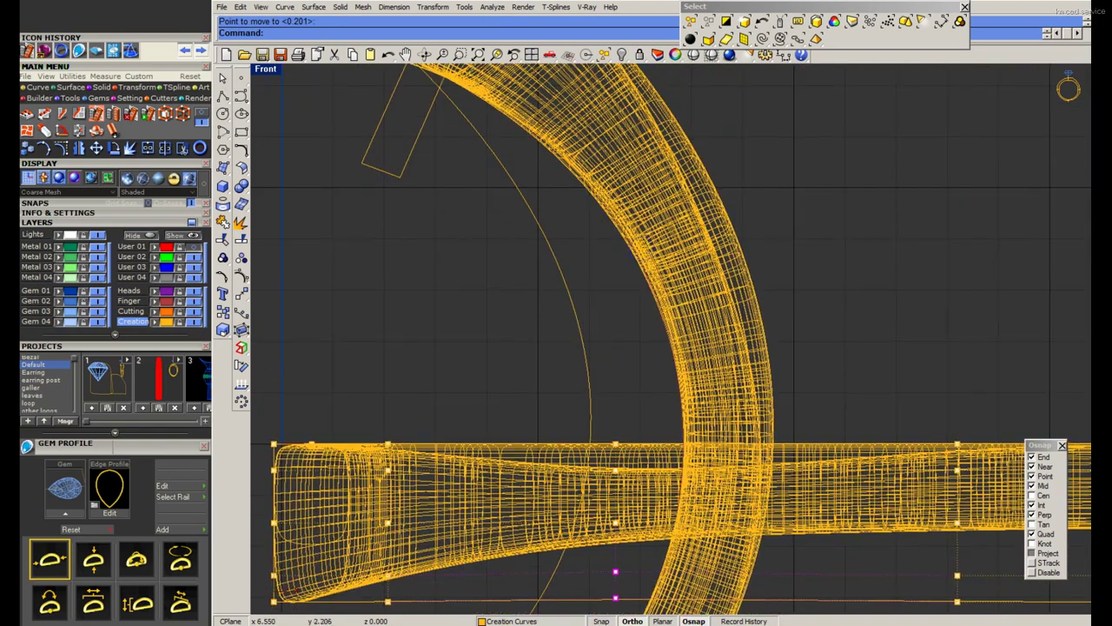
{"action": "left_click", "coordinate": [617, 335]}
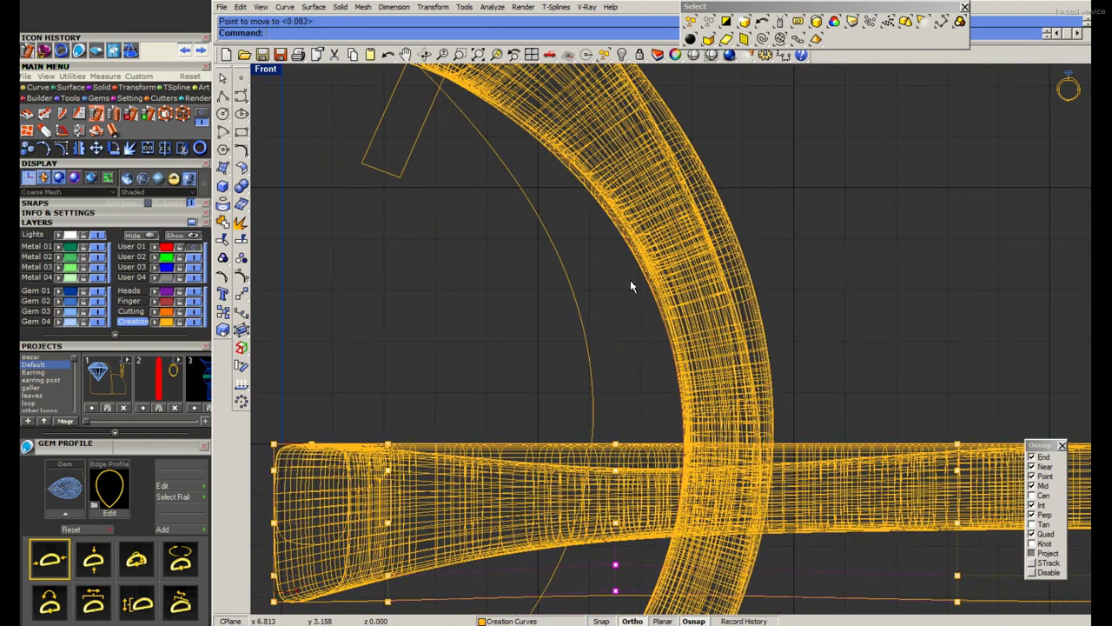
Delete the leftover guide curves.
{"action": "scroll", "coordinate": [630, 280], "scroll_direction": "up", "scroll_amount": 1}
{"action": "scroll", "coordinate": [633, 284], "scroll_direction": "down", "scroll_amount": 3}
{"action": "scroll", "coordinate": [624, 423], "scroll_direction": "up", "scroll_amount": 3}
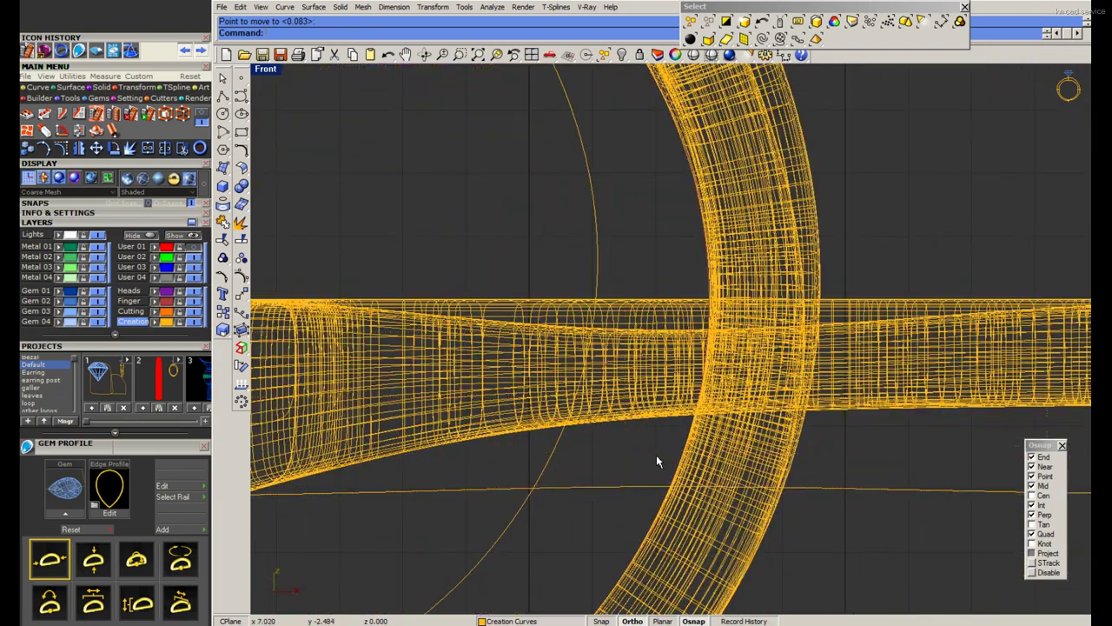
{"action": "key", "text": "Delete"}
{"action": "left_click", "coordinate": [640, 322]}
Select the ring's circle curve and the shank band in the enlarged view.
{"action": "scroll", "coordinate": [606, 332], "scroll_direction": "down", "scroll_amount": 3}
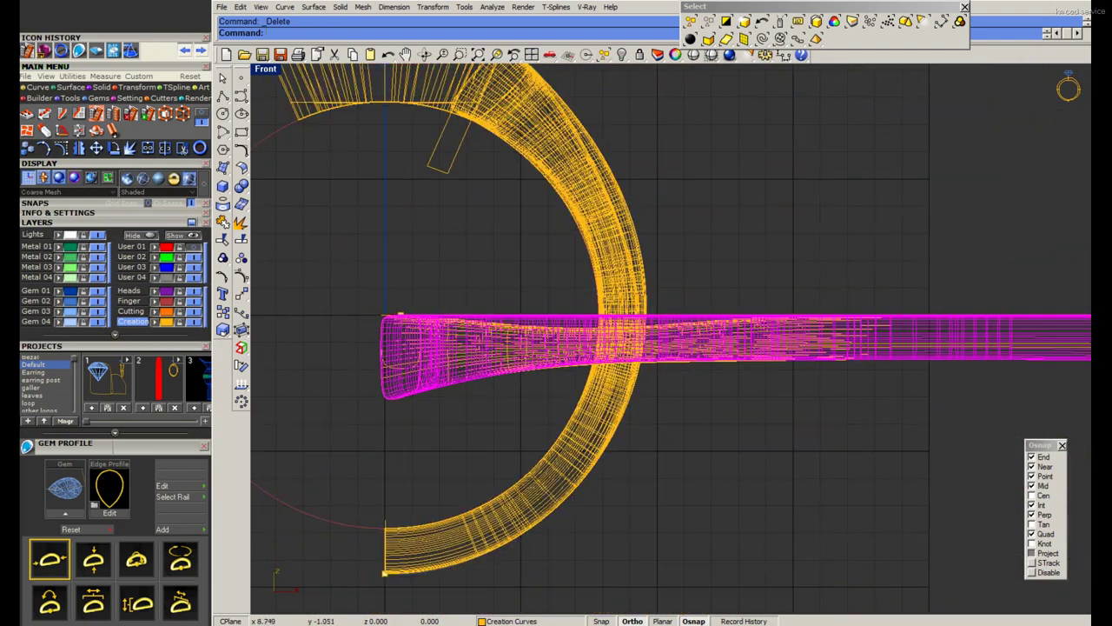
{"action": "scroll", "coordinate": [571, 242], "scroll_direction": "down", "scroll_amount": 1}
{"action": "scroll", "coordinate": [401, 249], "scroll_direction": "up", "scroll_amount": 2}
{"action": "left_click", "coordinate": [640, 259]}
{"action": "scroll", "coordinate": [663, 258], "scroll_direction": "up", "scroll_amount": 2}
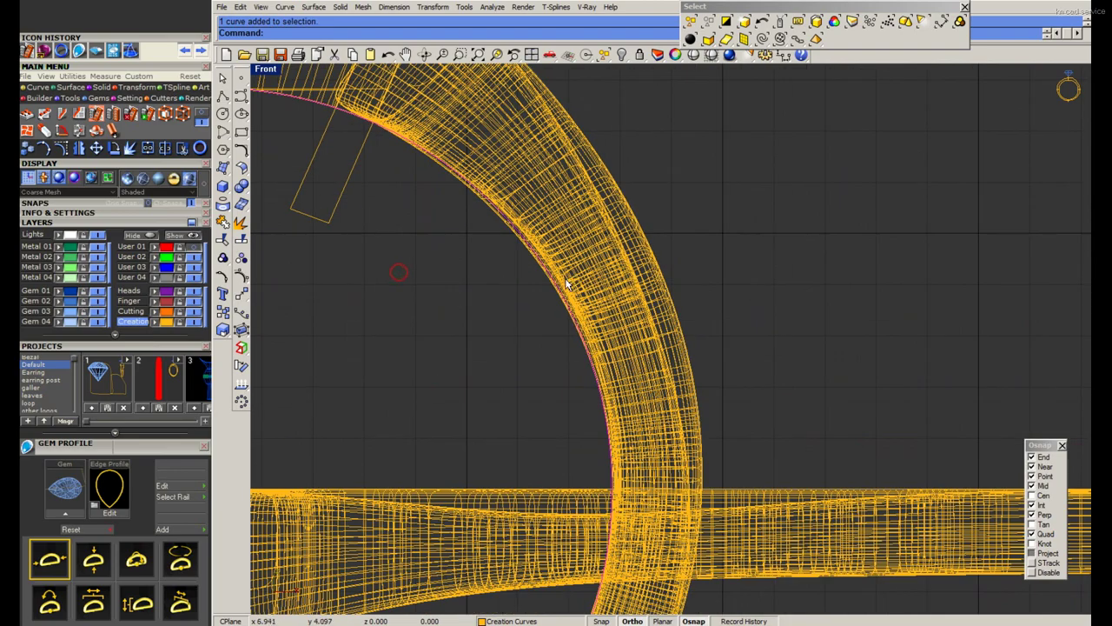
{"action": "scroll", "coordinate": [566, 284], "scroll_direction": "up", "scroll_amount": 1}
{"action": "scroll", "coordinate": [547, 295], "scroll_direction": "up", "scroll_amount": 2}
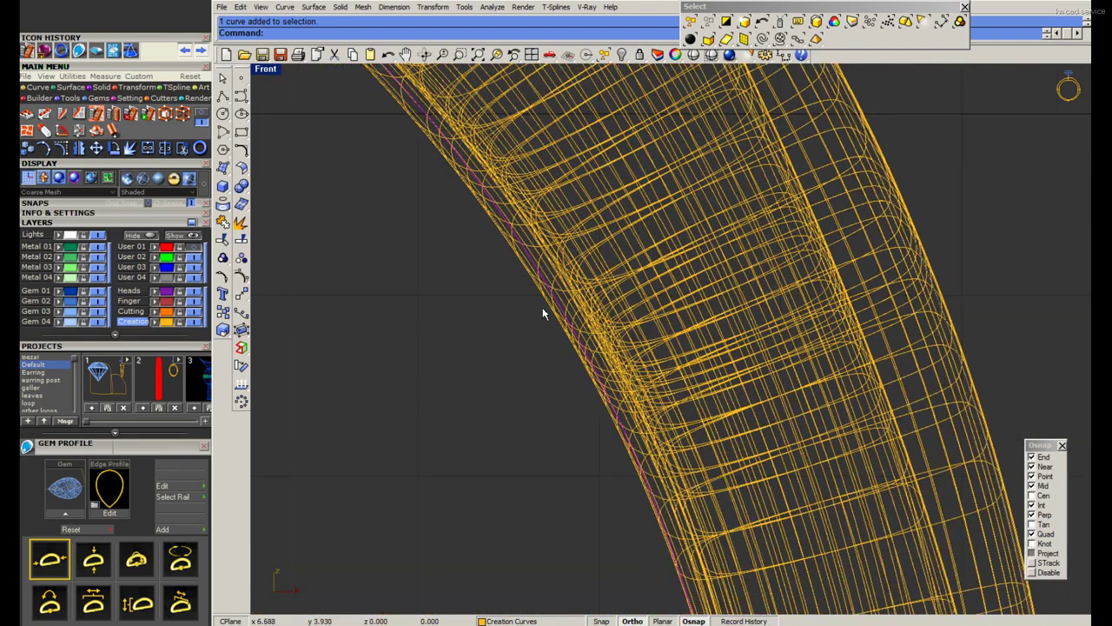
{"action": "left_click", "coordinate": [549, 302]}
{"action": "scroll", "coordinate": [408, 161], "scroll_direction": "down", "scroll_amount": 1}
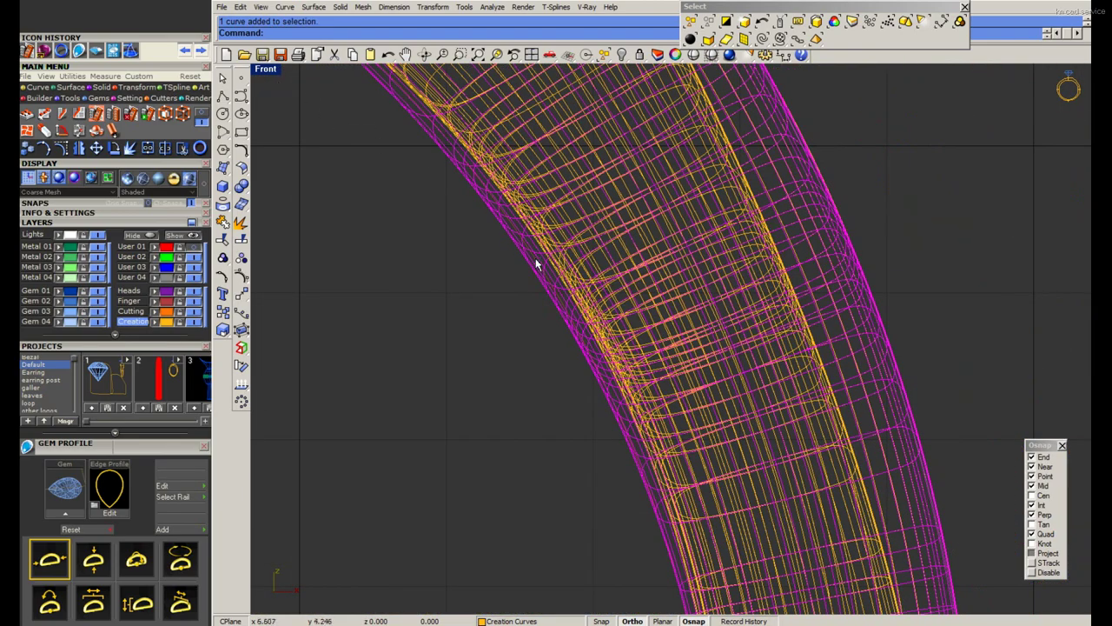
{"action": "scroll", "coordinate": [536, 264], "scroll_direction": "up", "scroll_amount": 2}
{"action": "scroll", "coordinate": [589, 280], "scroll_direction": "up", "scroll_amount": 1}
{"action": "left_click", "coordinate": [578, 304]}
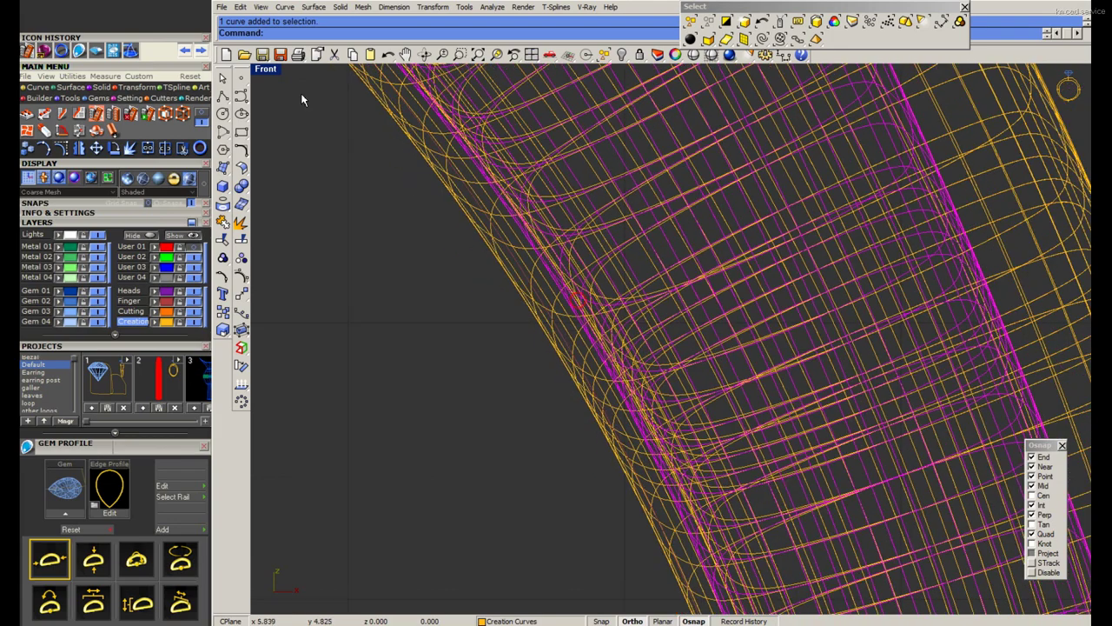
Back in four views, undo the stray move of the S-shaped twisted shank.
{"action": "double_click", "coordinate": [265, 71]}
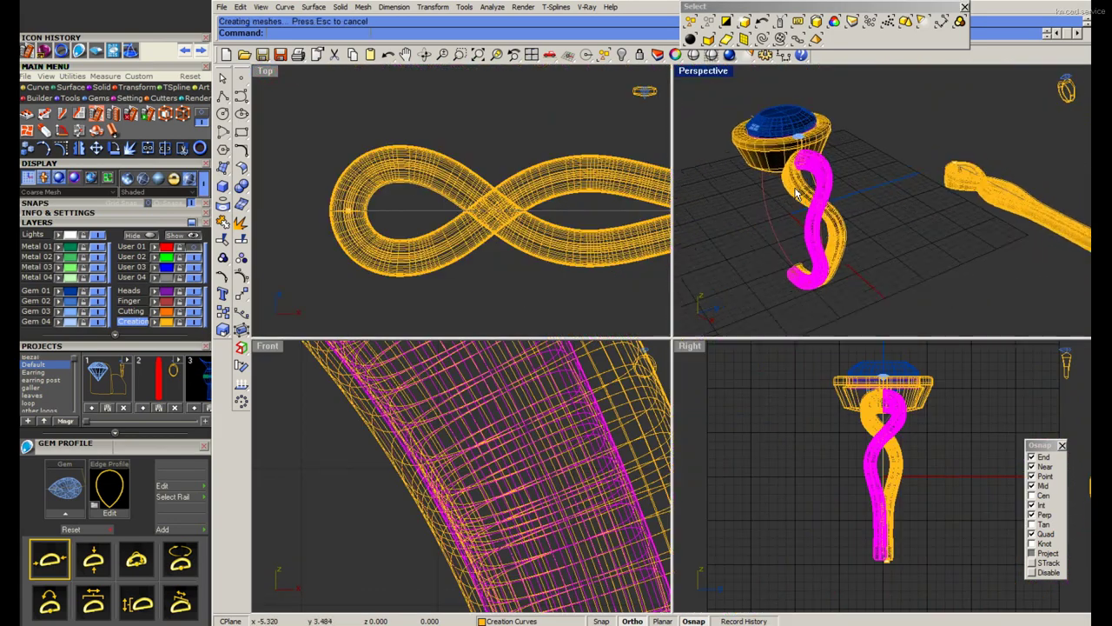
{"action": "right_click_drag", "start_coordinate": [798, 193], "coordinate": [636, 243]}
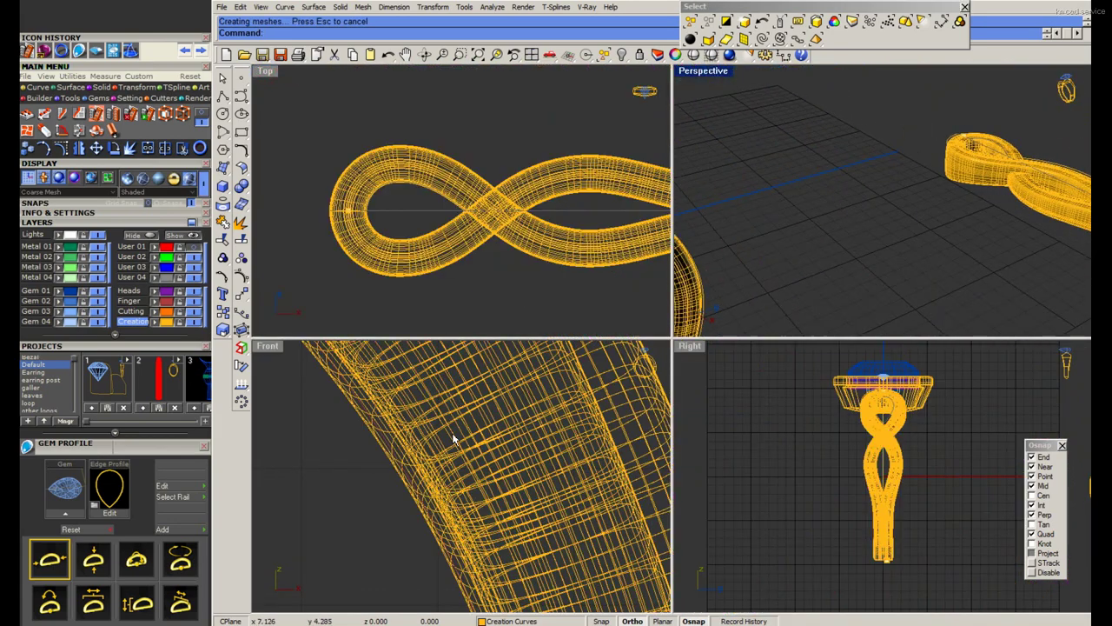
{"action": "left_click", "coordinate": [421, 452]}
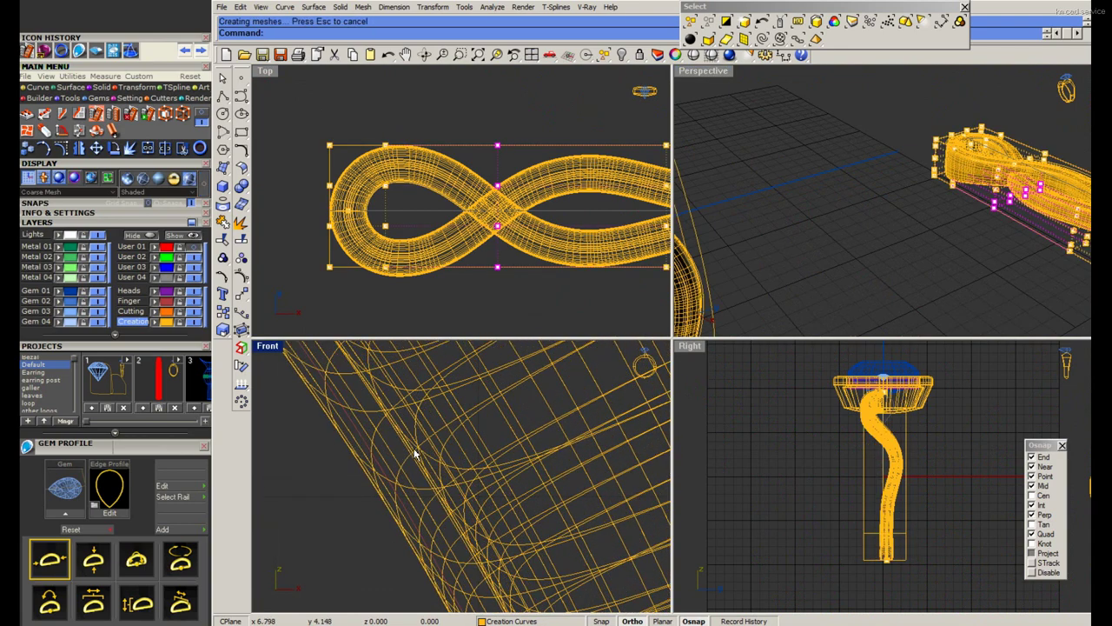
{"action": "left_click", "coordinate": [409, 449]}
{"action": "key", "text": "ctrl+z"}
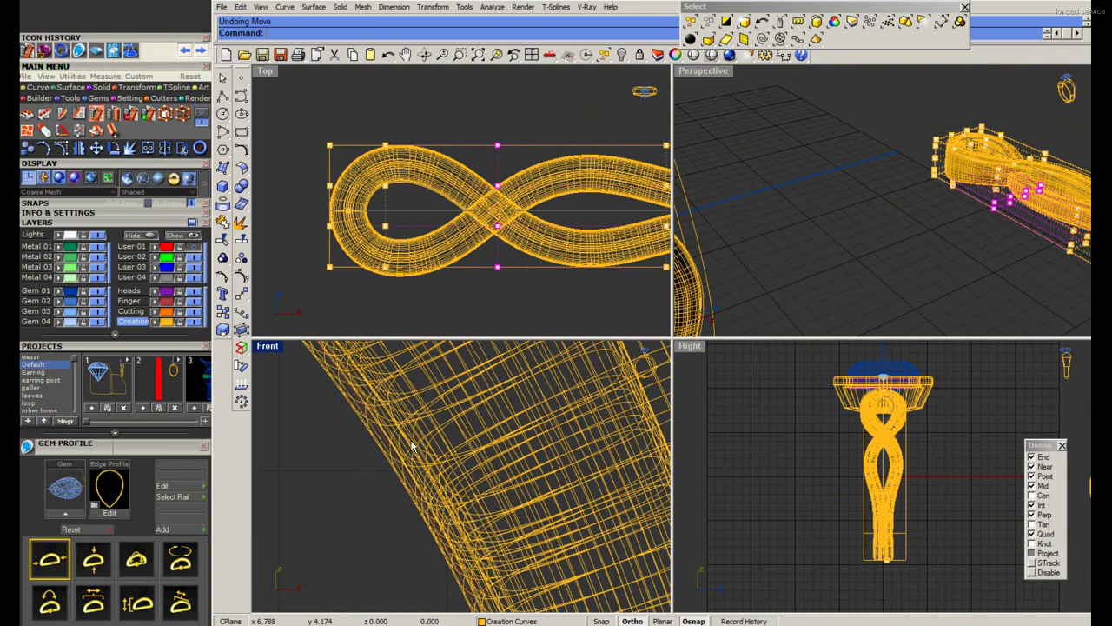
Delete the bounding box around the figure-eight band.
{"action": "right_click_drag", "start_coordinate": [929, 200], "coordinate": [826, 193]}
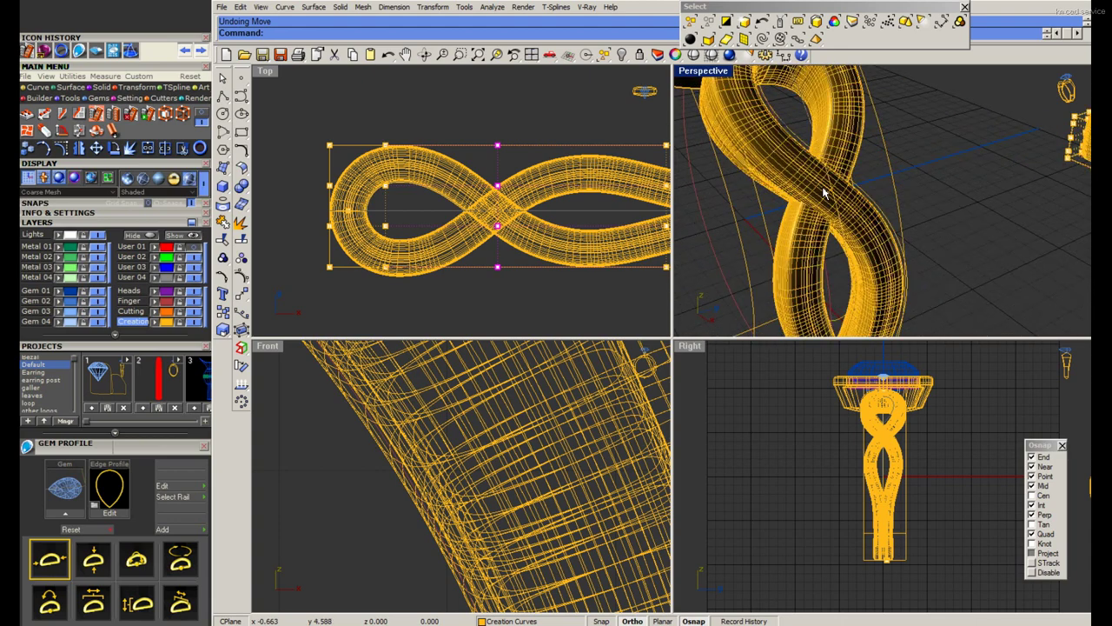
{"action": "left_click", "coordinate": [393, 470]}
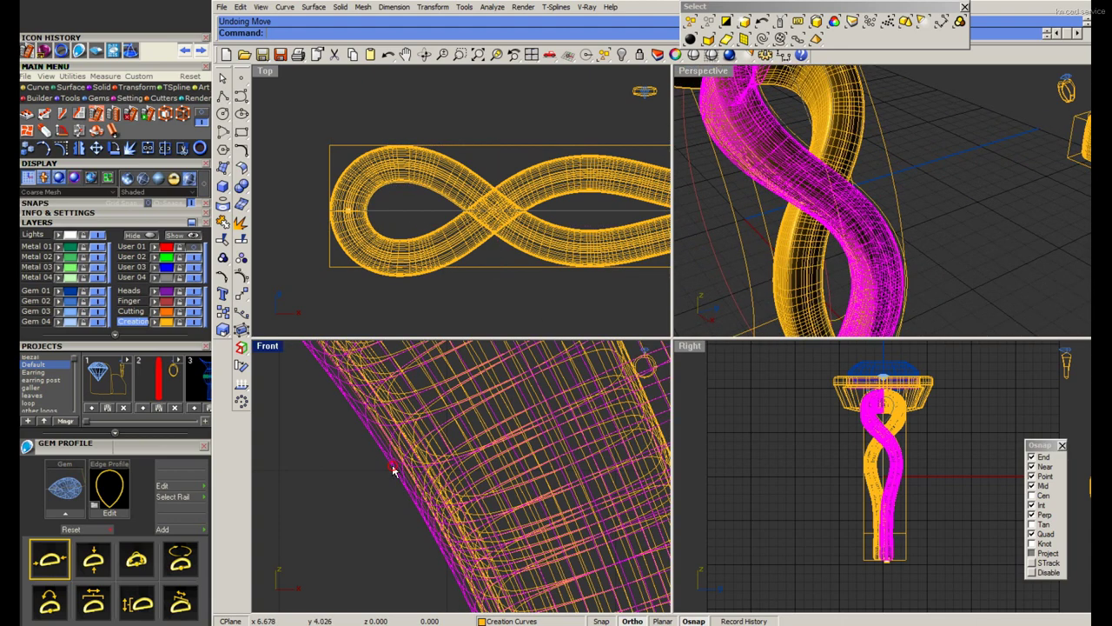
{"action": "right_click_drag", "start_coordinate": [803, 167], "coordinate": [960, 166]}
{"action": "key", "text": "Escape"}
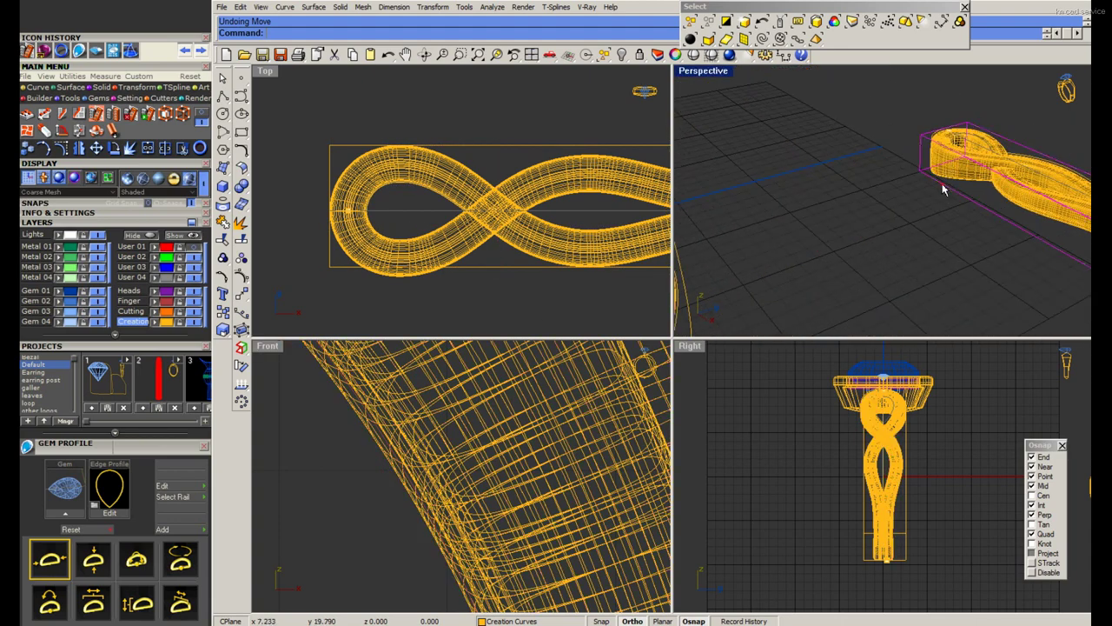
{"action": "key", "text": "Delete"}
{"action": "left_click", "coordinate": [937, 163]}
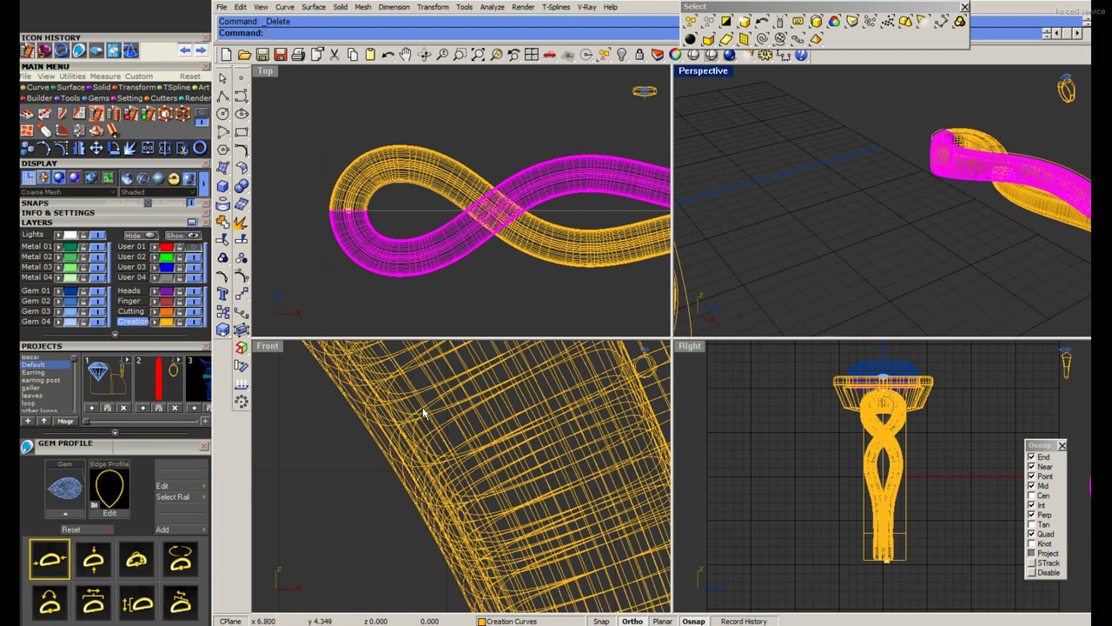
{"action": "scroll", "coordinate": [424, 413], "scroll_direction": "down", "scroll_amount": 3}
{"action": "scroll", "coordinate": [483, 467], "scroll_direction": "down", "scroll_amount": 3}
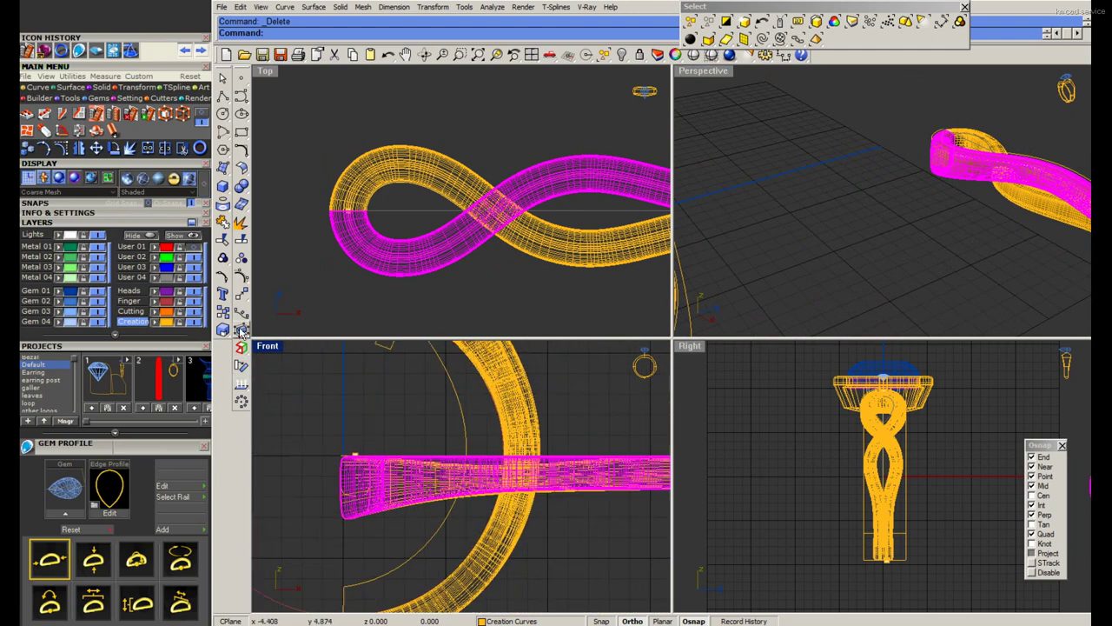
{"action": "scroll", "coordinate": [440, 458], "scroll_direction": "down", "scroll_amount": 2}
{"action": "scroll", "coordinate": [470, 426], "scroll_direction": "up", "scroll_amount": 2}
{"action": "scroll", "coordinate": [482, 423], "scroll_direction": "up", "scroll_amount": 2}
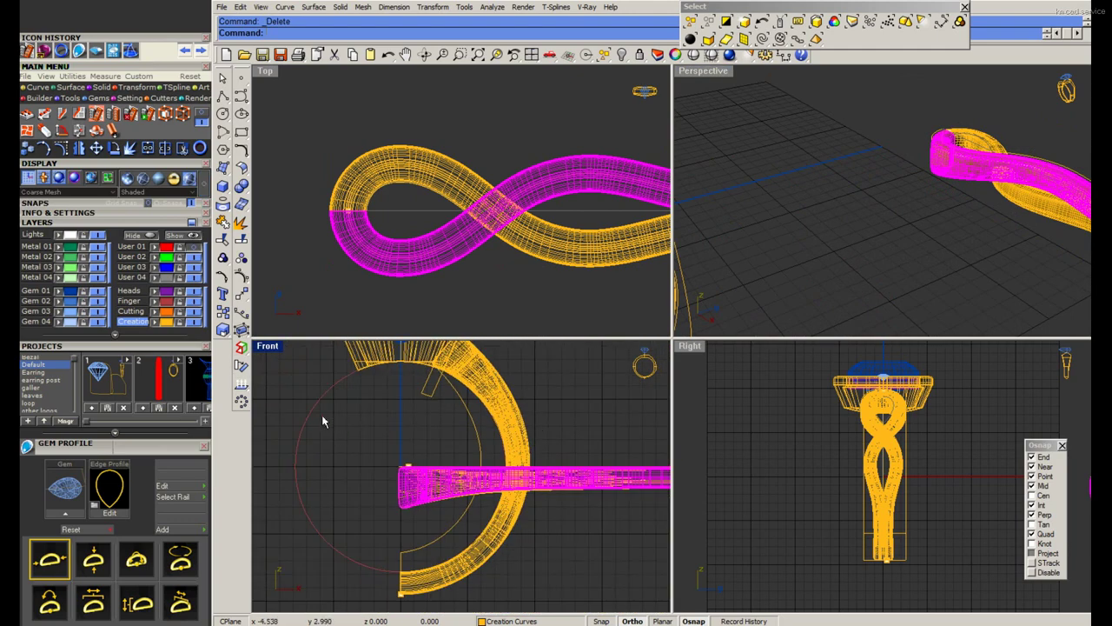
Delete the ring's circle curve and turn on the red User 01 layer surfaces.
{"action": "left_click", "coordinate": [483, 423]}
{"action": "scroll", "coordinate": [533, 433], "scroll_direction": "down", "scroll_amount": 2}
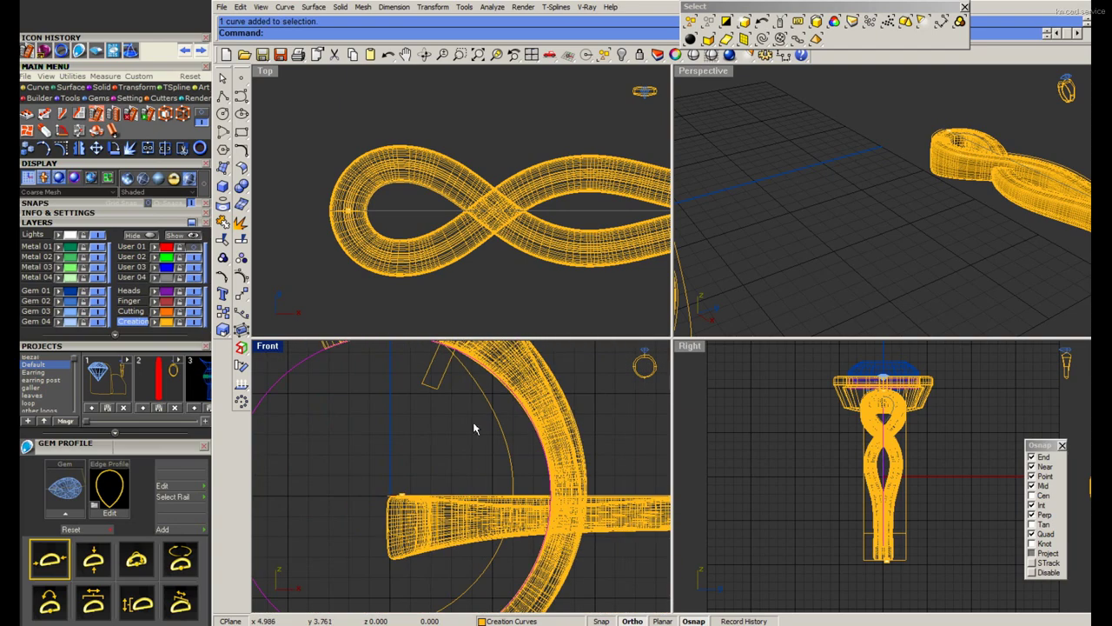
{"action": "scroll", "coordinate": [475, 428], "scroll_direction": "down", "scroll_amount": 2}
{"action": "double_click", "coordinate": [706, 77]}
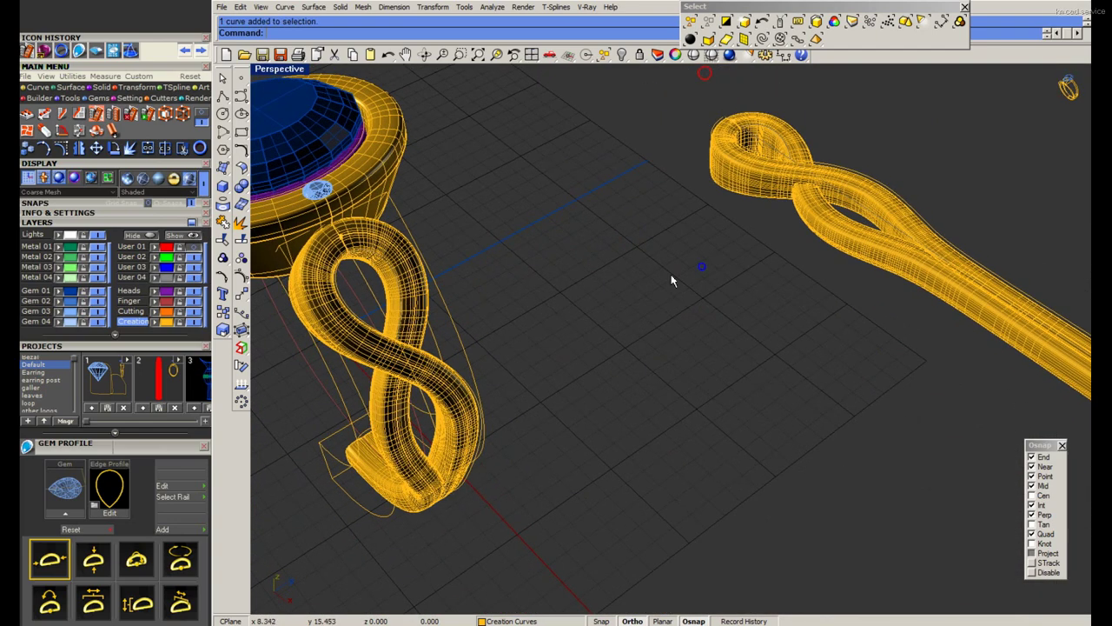
{"action": "right_click_drag", "start_coordinate": [670, 281], "coordinate": [580, 323]}
{"action": "key", "text": "Delete"}
{"action": "scroll", "coordinate": [691, 337], "scroll_direction": "up", "scroll_amount": 4}
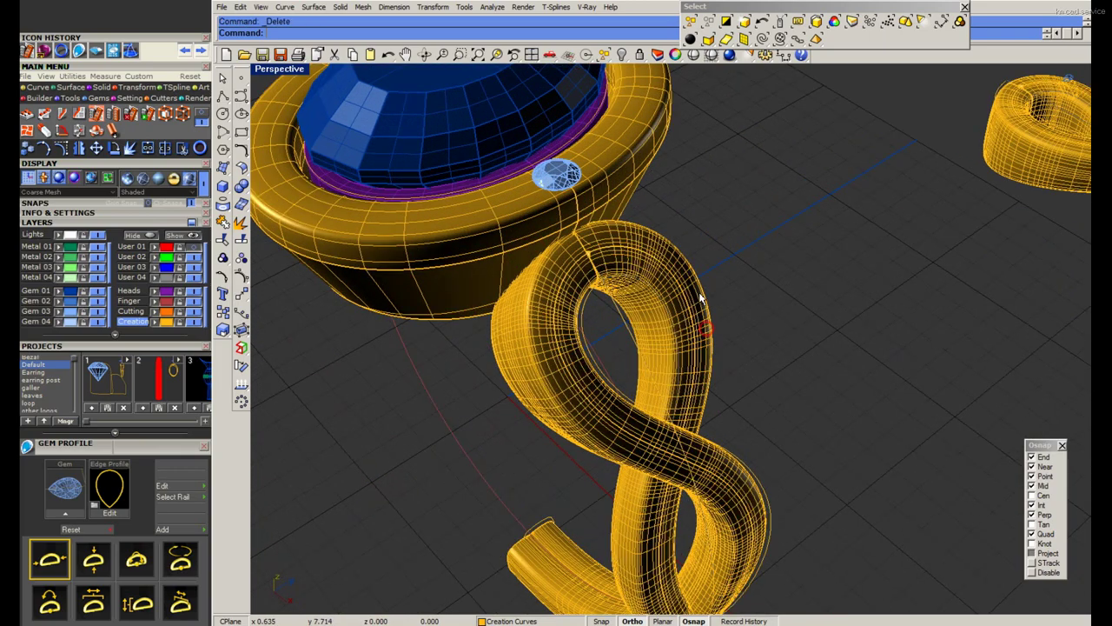
{"action": "scroll", "coordinate": [615, 227], "scroll_direction": "up", "scroll_amount": 6}
{"action": "scroll", "coordinate": [615, 228], "scroll_direction": "down", "scroll_amount": 6}
{"action": "right_click_drag", "start_coordinate": [641, 259], "coordinate": [727, 276]}
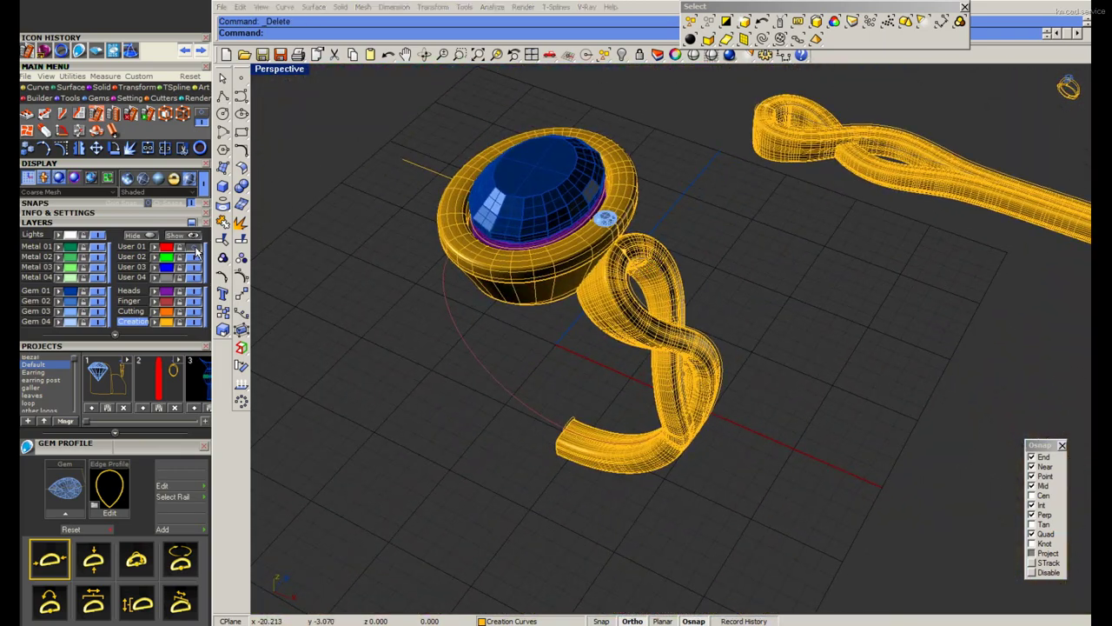
{"action": "left_click", "coordinate": [193, 247]}
{"action": "double_click", "coordinate": [277, 73]}
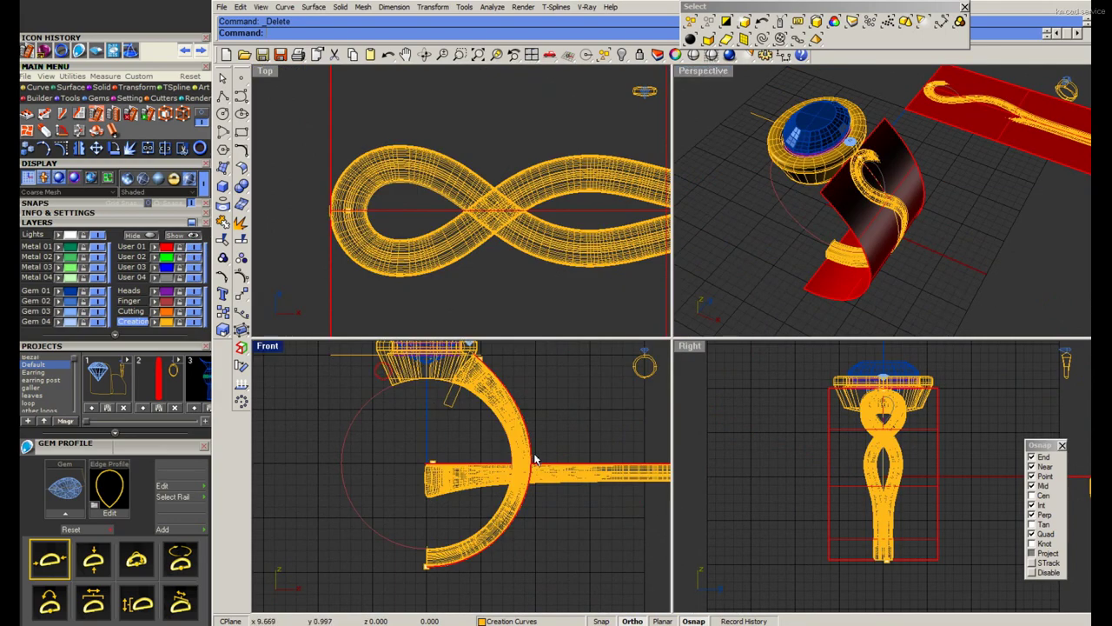
Select only the flat shank band's two surfaces, leaving its curves unselected.
{"action": "scroll", "coordinate": [574, 497], "scroll_direction": "up", "scroll_amount": 2}
{"action": "left_click", "coordinate": [557, 485]}
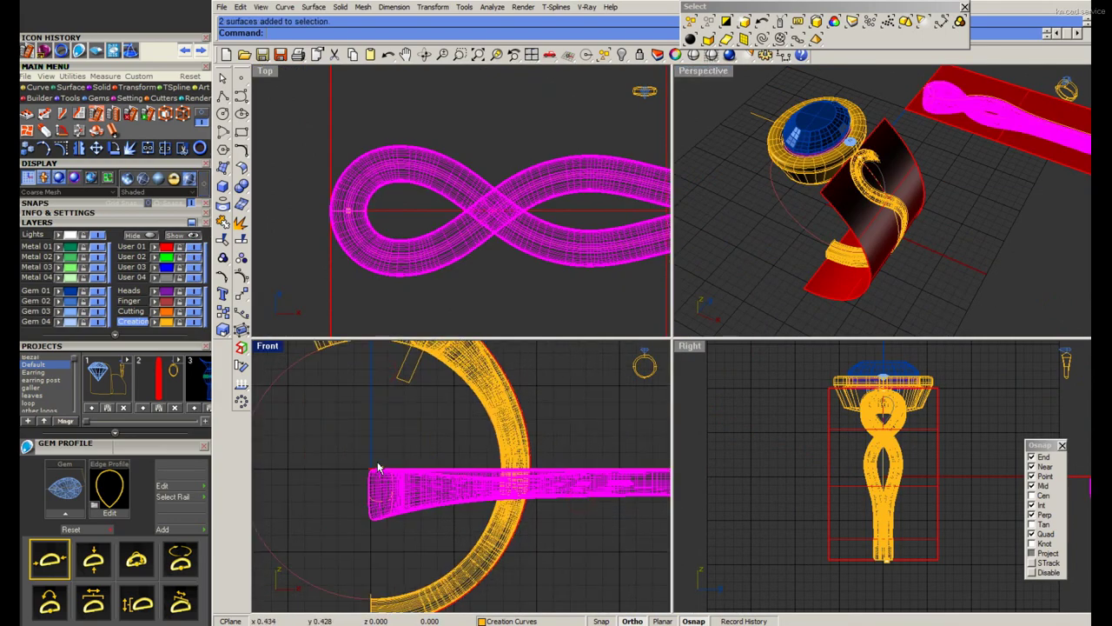
{"action": "scroll", "coordinate": [857, 241], "scroll_direction": "up", "scroll_amount": 2}
{"action": "scroll", "coordinate": [857, 241], "scroll_direction": "up", "scroll_amount": 2}
{"action": "scroll", "coordinate": [857, 241], "scroll_direction": "up", "scroll_amount": 2}
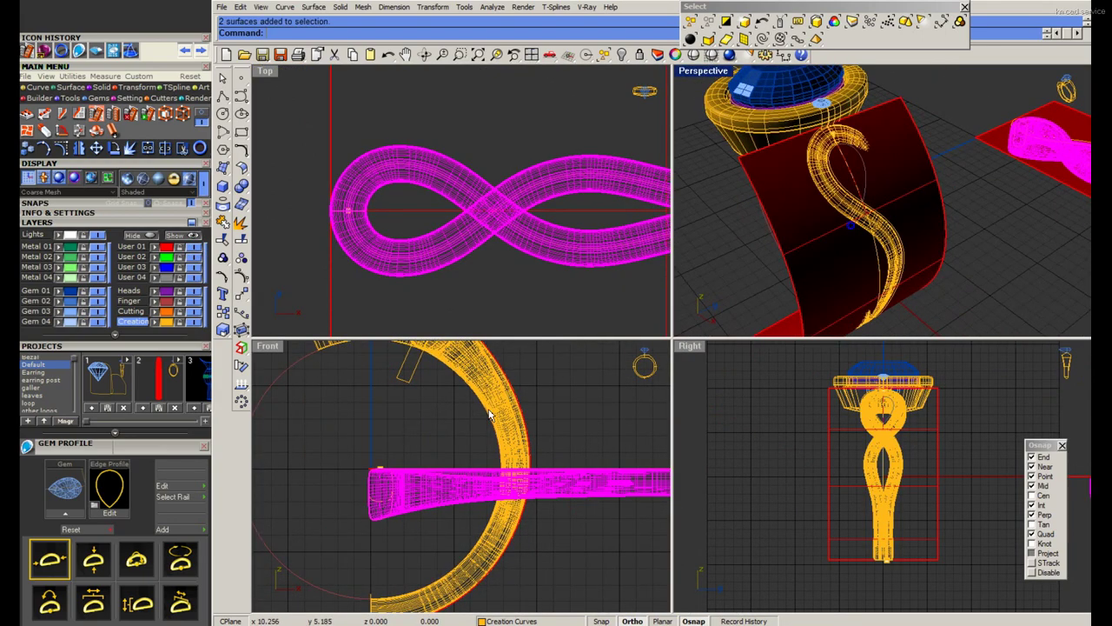
{"action": "scroll", "coordinate": [346, 476], "scroll_direction": "up", "scroll_amount": 3}
{"action": "scroll", "coordinate": [347, 468], "scroll_direction": "up", "scroll_amount": 1}
{"action": "scroll", "coordinate": [383, 473], "scroll_direction": "down", "scroll_amount": 1}
{"action": "scroll", "coordinate": [374, 456], "scroll_direction": "up", "scroll_amount": 1}
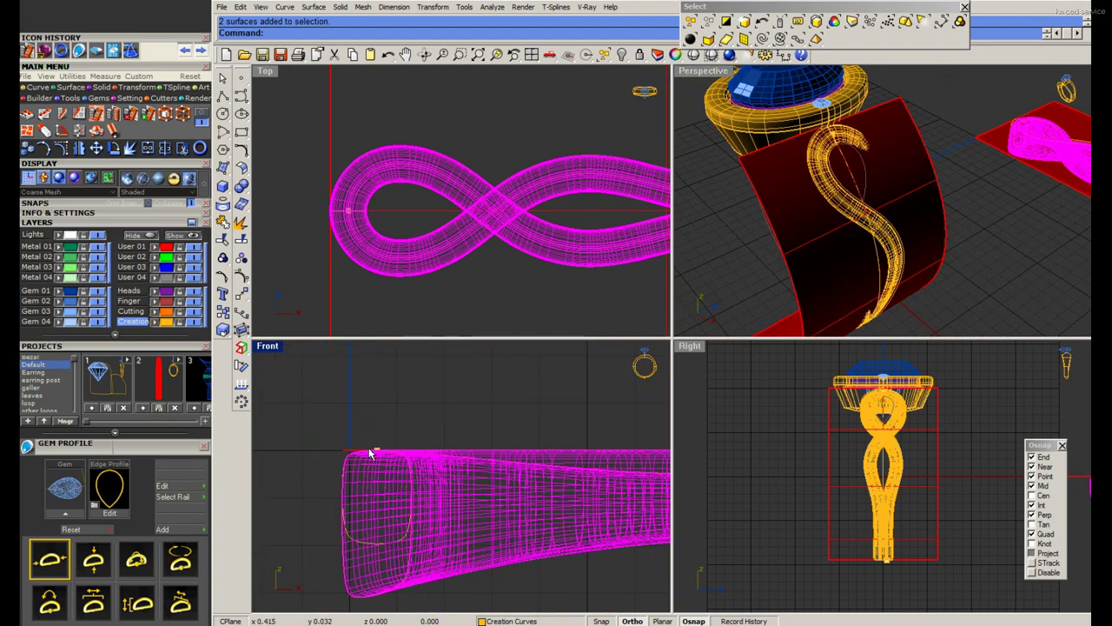
{"action": "scroll", "coordinate": [365, 452], "scroll_direction": "down", "scroll_amount": 2}
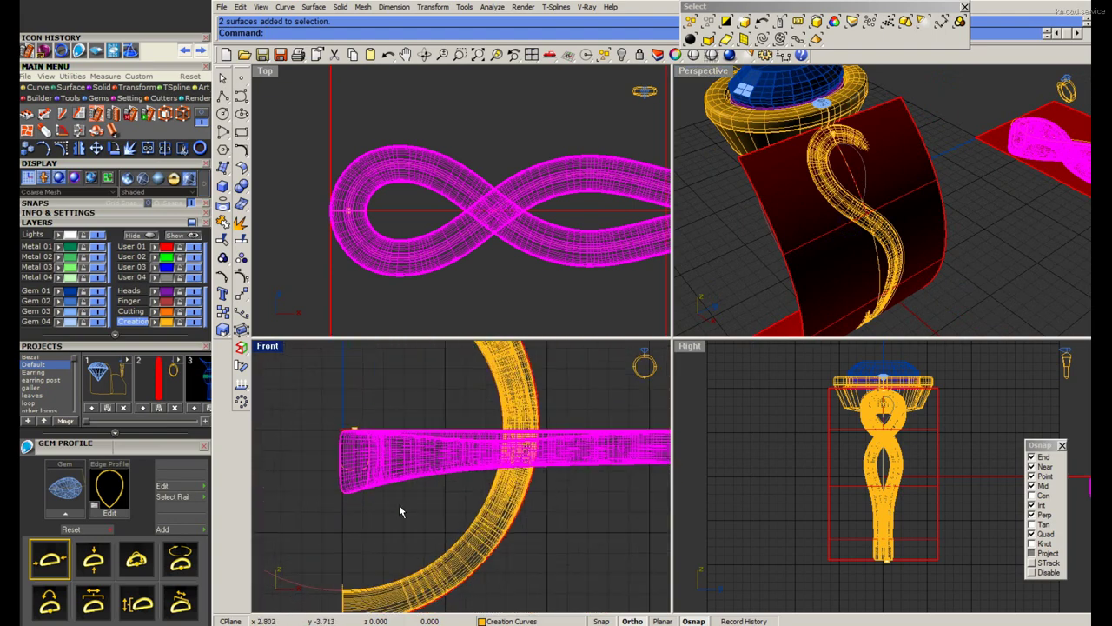
{"action": "left_click", "coordinate": [354, 455], "text": "shift"}
{"action": "scroll", "coordinate": [355, 455], "scroll_direction": "down", "scroll_amount": 3}
{"action": "scroll", "coordinate": [1001, 201], "scroll_direction": "down", "scroll_amount": 3}
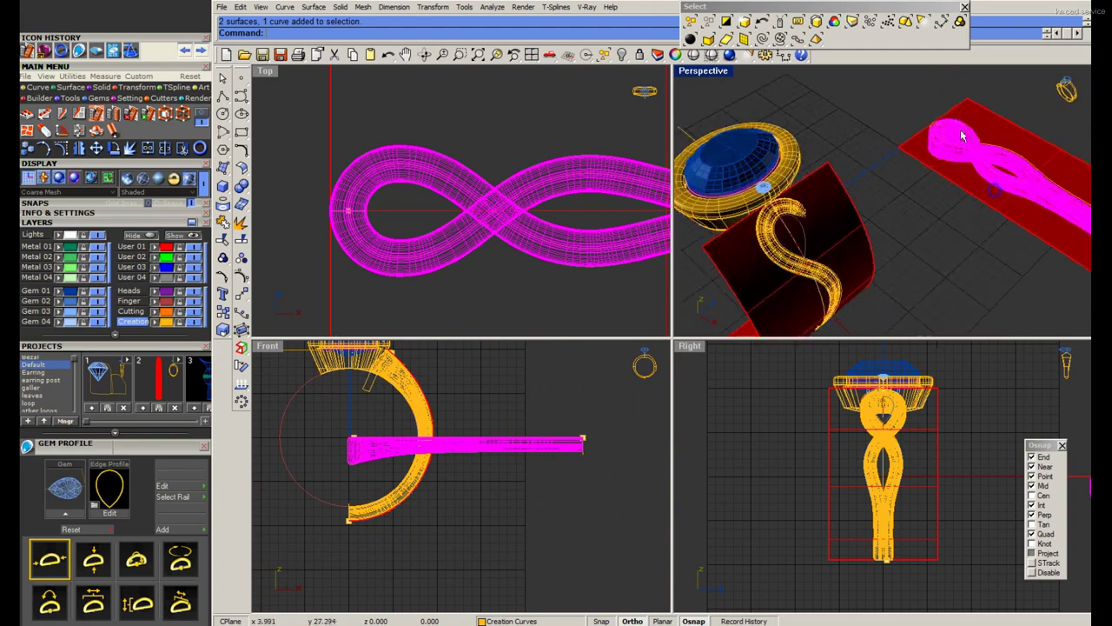
{"action": "right_click_drag", "start_coordinate": [1000, 201], "coordinate": [869, 173]}
{"action": "left_click", "coordinate": [763, 39]}
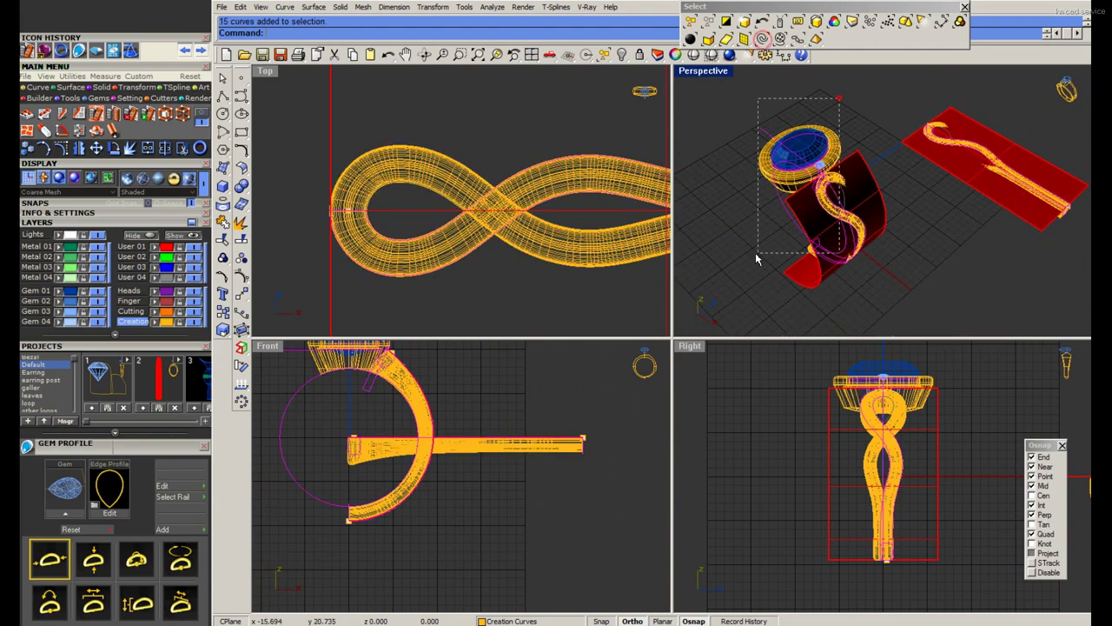
{"action": "left_click_drag", "start_coordinate": [756, 258], "coordinate": [758, 256]}
{"action": "scroll", "coordinate": [617, 455], "scroll_direction": "up", "scroll_amount": 2}
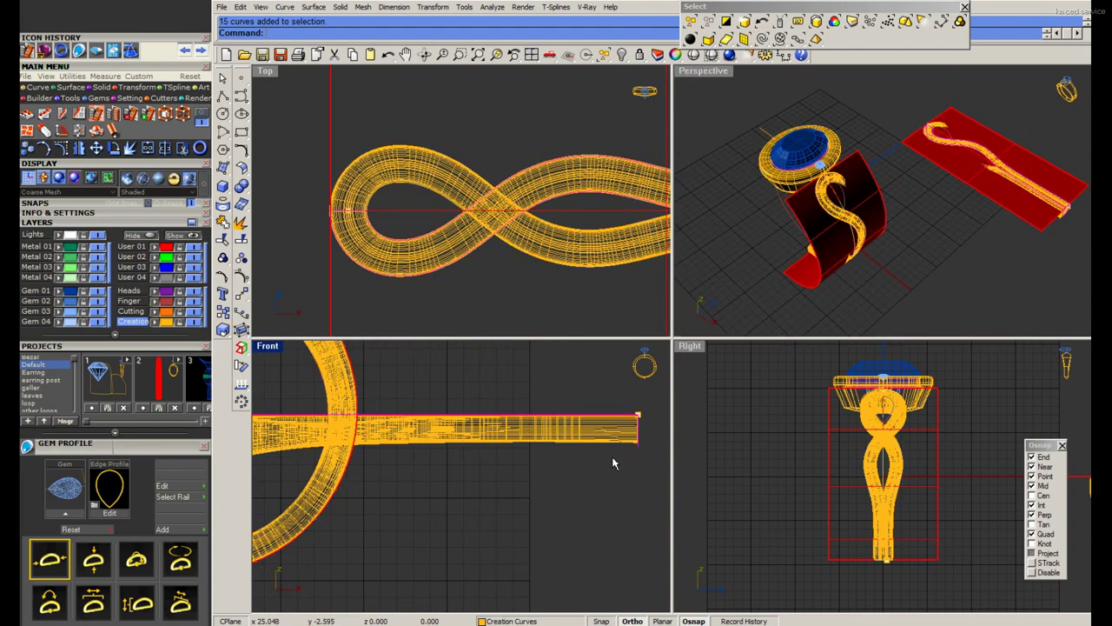
{"action": "left_click", "coordinate": [591, 437]}
{"action": "scroll", "coordinate": [345, 424], "scroll_direction": "up", "scroll_amount": 2}
{"action": "scroll", "coordinate": [345, 424], "scroll_direction": "up", "scroll_amount": 2}
{"action": "scroll", "coordinate": [339, 422], "scroll_direction": "up", "scroll_amount": 2}
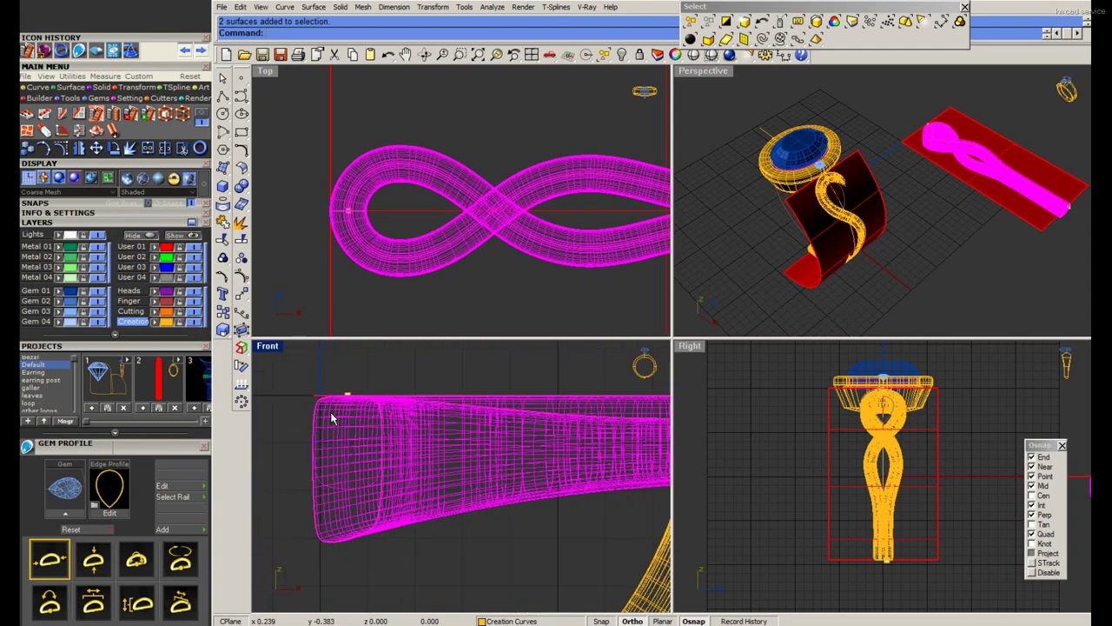
Nudge the flat band slightly to the right in the Front view.
{"action": "left_click_drag", "start_coordinate": [335, 415], "coordinate": [343, 414]}
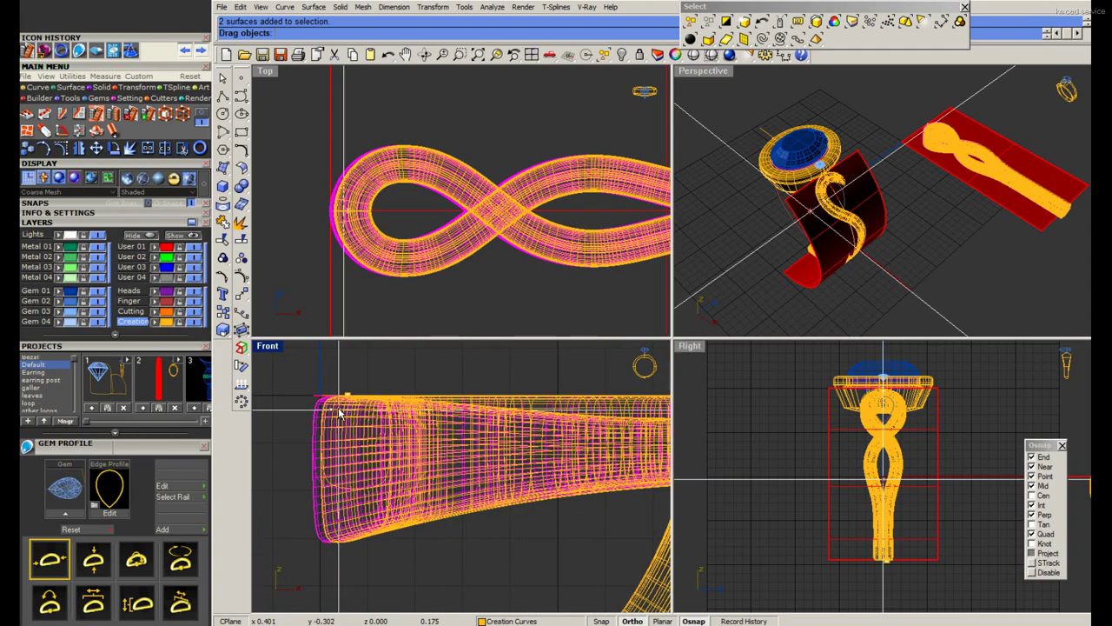
{"action": "scroll", "coordinate": [826, 185], "scroll_direction": "up", "scroll_amount": 2}
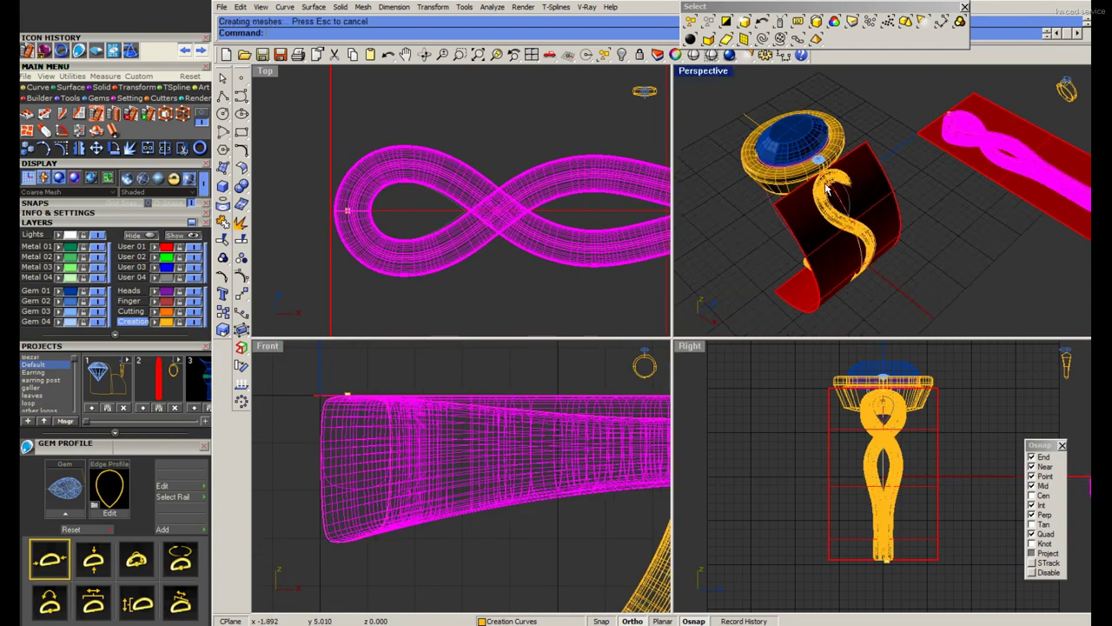
{"action": "scroll", "coordinate": [824, 184], "scroll_direction": "up", "scroll_amount": 3}
{"action": "scroll", "coordinate": [824, 171], "scroll_direction": "up", "scroll_amount": 3}
{"action": "scroll", "coordinate": [824, 170], "scroll_direction": "down", "scroll_amount": 1}
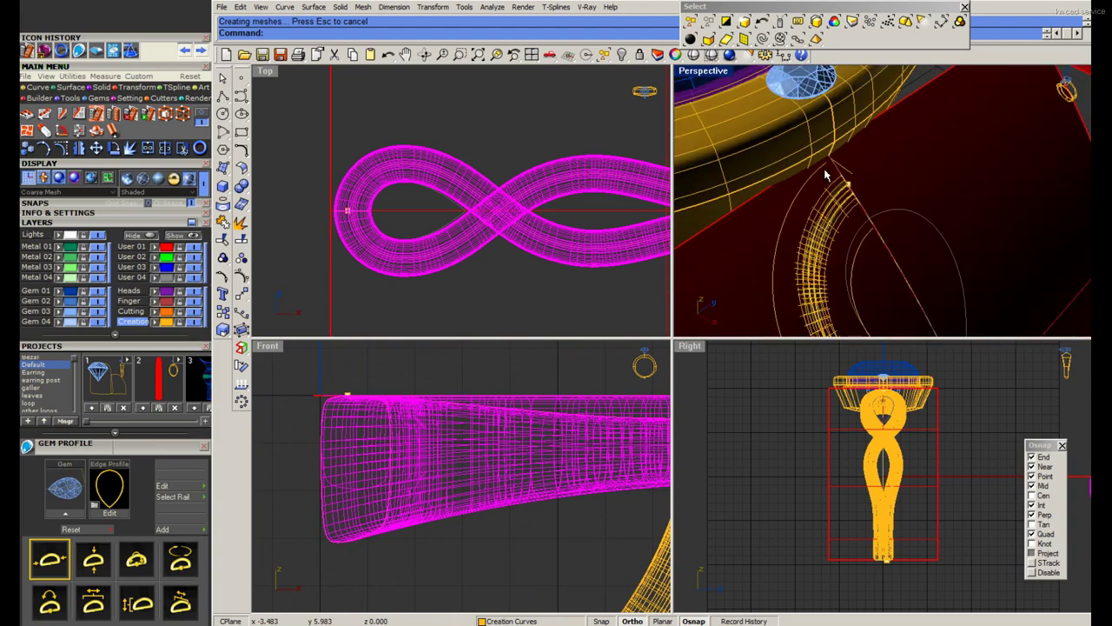
{"action": "scroll", "coordinate": [804, 195], "scroll_direction": "down", "scroll_amount": 1}
Hide layer User 01's red flow surfaces and shift the band a little further right.
{"action": "left_click", "coordinate": [194, 247]}
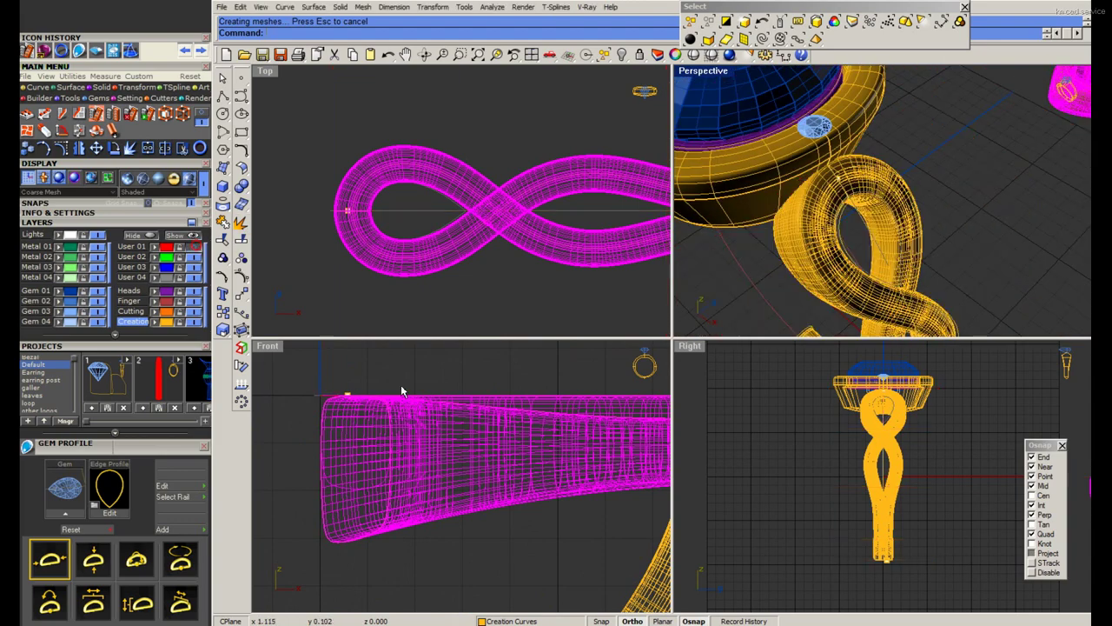
{"action": "scroll", "coordinate": [834, 208], "scroll_direction": "up", "scroll_amount": 1}
{"action": "scroll", "coordinate": [834, 209], "scroll_direction": "up", "scroll_amount": 1}
{"action": "scroll", "coordinate": [338, 414], "scroll_direction": "up", "scroll_amount": 2}
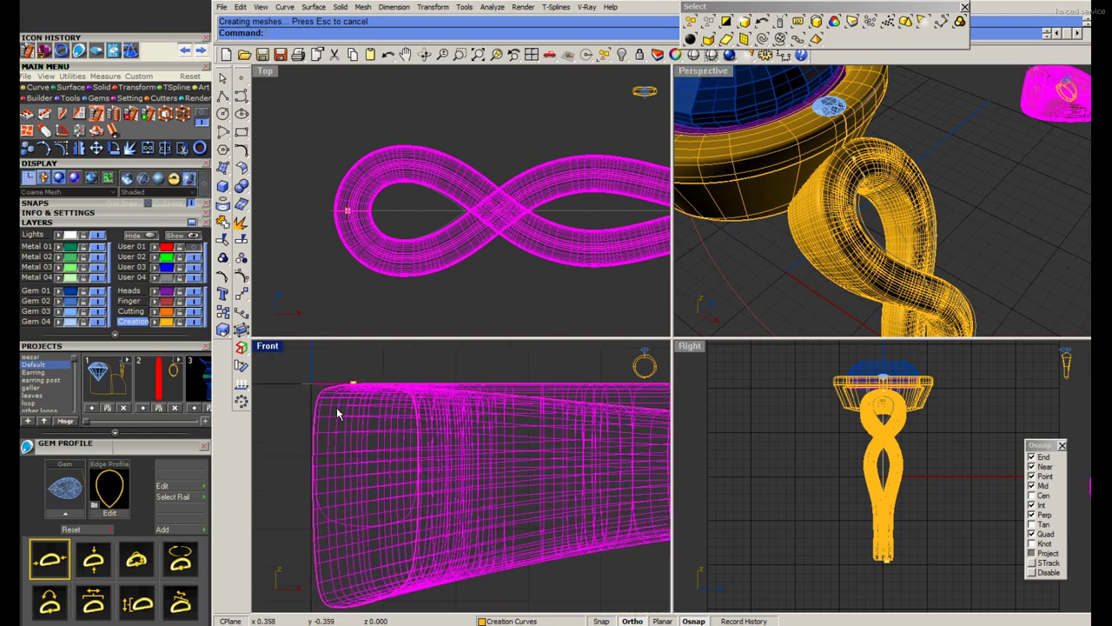
{"action": "left_click_drag", "start_coordinate": [341, 411], "coordinate": [355, 410]}
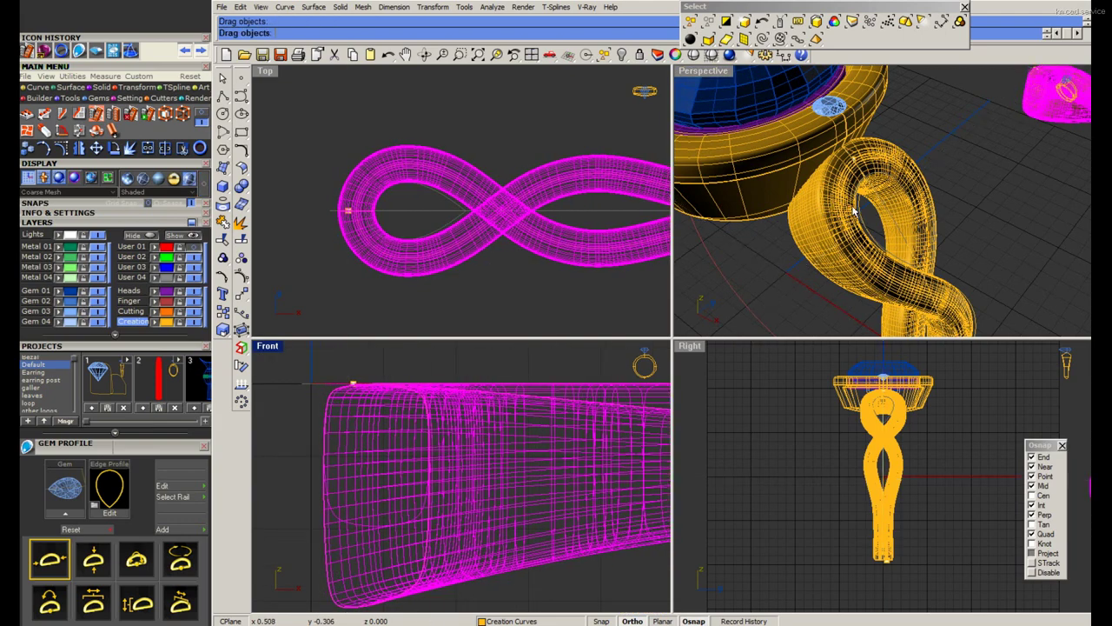
{"action": "scroll", "coordinate": [850, 170], "scroll_direction": "up", "scroll_amount": 2}
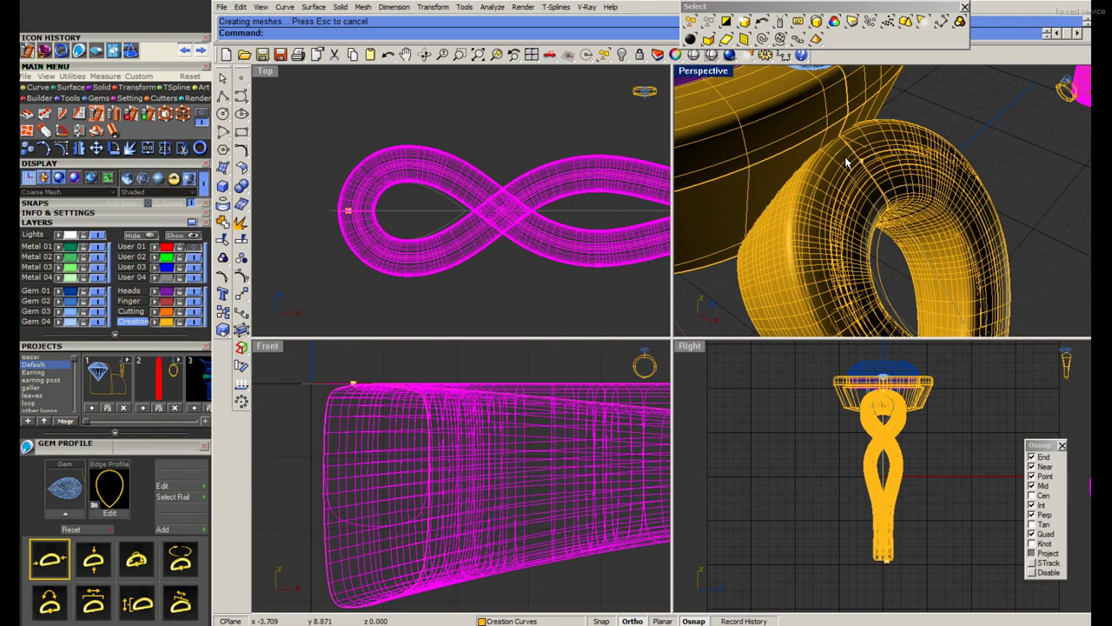
Delete the leftover magenta strand overlapping the shank near the head.
{"action": "mouse_move", "coordinate": [847, 163]}
{"action": "right_mouse_down"}
{"action": "mouse_move", "coordinate": [821, 171]}
{"action": "mouse_move", "coordinate": [869, 130]}
{"action": "right_mouse_up"}
{"action": "left_click", "coordinate": [856, 132]}
{"action": "key", "text": "Delete"}
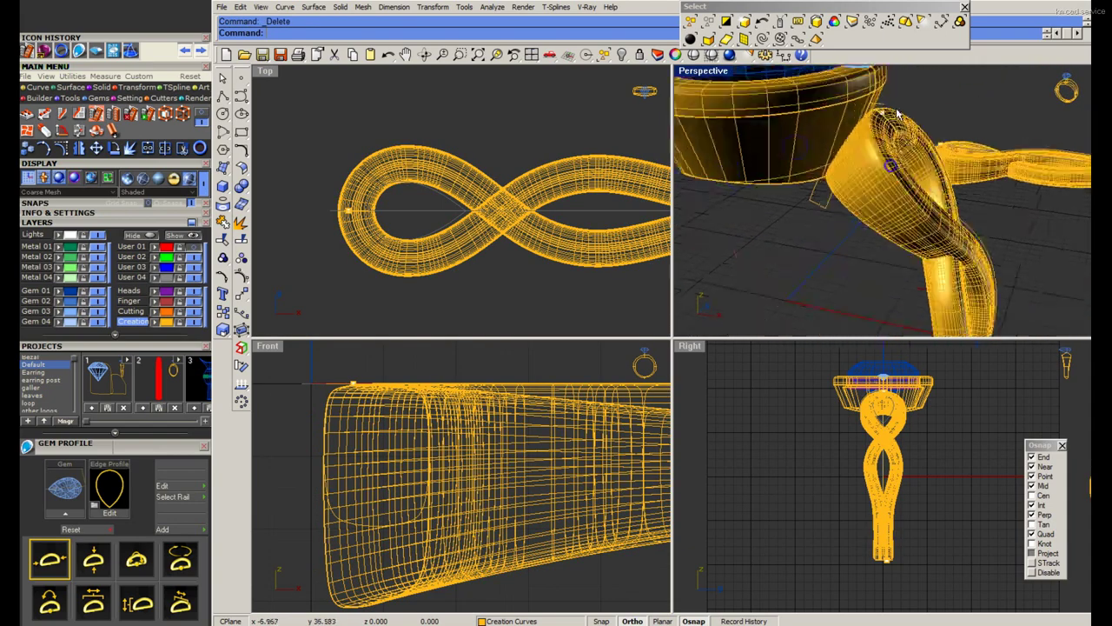
{"action": "scroll", "coordinate": [926, 112], "scroll_direction": "up", "scroll_amount": 3}
{"action": "scroll", "coordinate": [486, 478], "scroll_direction": "down", "scroll_amount": 2}
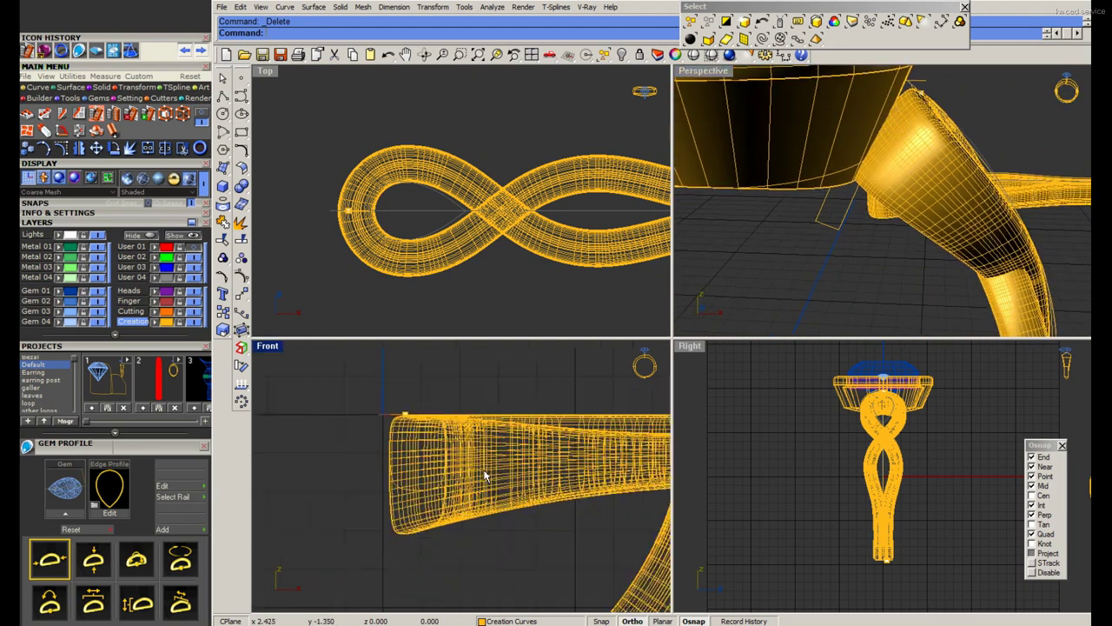
{"action": "scroll", "coordinate": [509, 435], "scroll_direction": "down", "scroll_amount": 2}
{"action": "scroll", "coordinate": [515, 397], "scroll_direction": "down", "scroll_amount": 2}
{"action": "scroll", "coordinate": [514, 398], "scroll_direction": "up", "scroll_amount": 2}
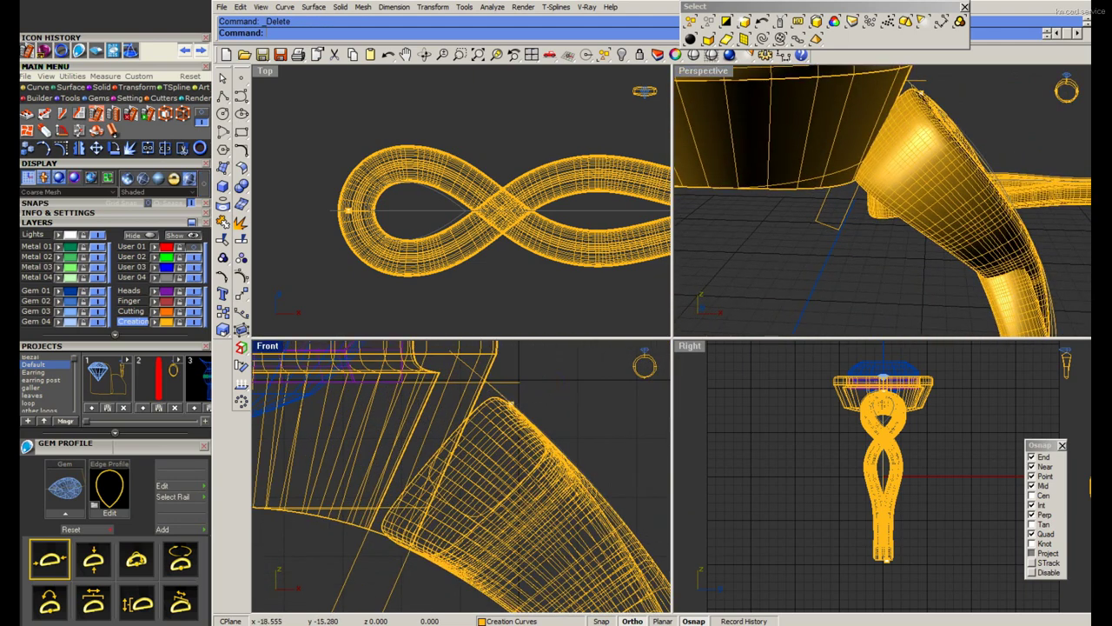
{"action": "key", "text": "alt+Tab"}
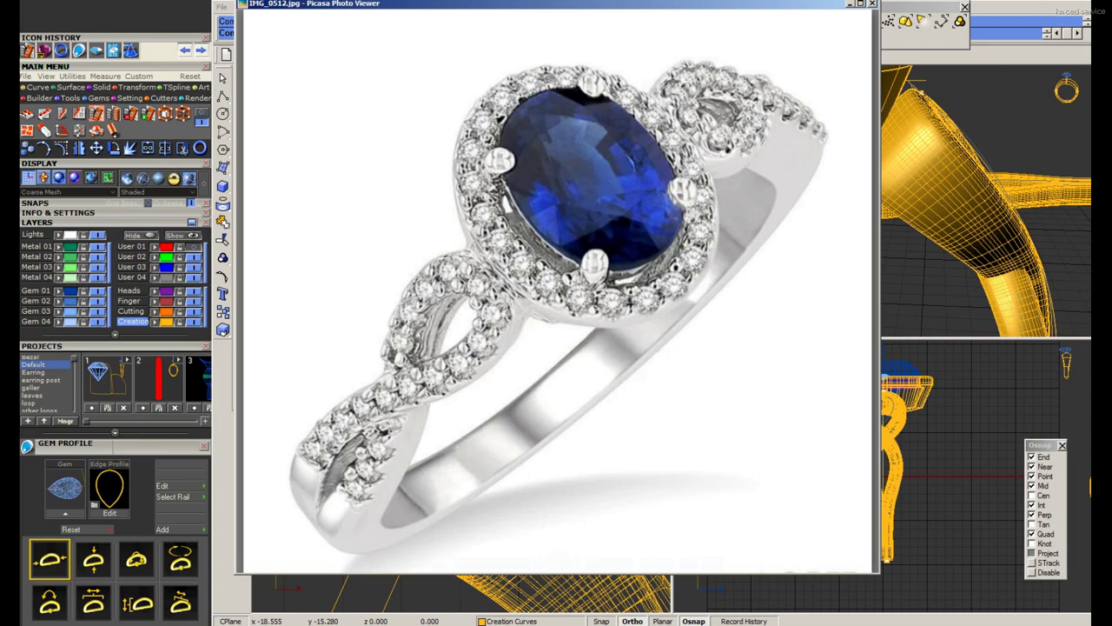
{"action": "key", "text": "alt+Tab"}
{"action": "key", "text": "alt+Tab"}
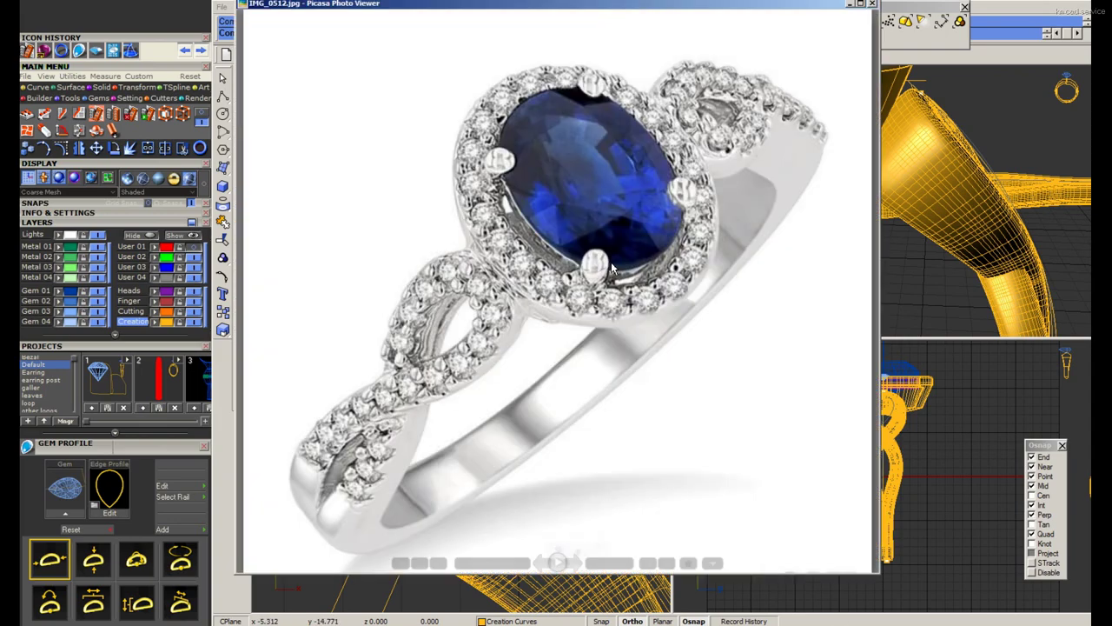
{"action": "left_click", "coordinate": [612, 268]}
{"action": "left_click", "coordinate": [610, 285]}
{"action": "key", "text": "Right"}
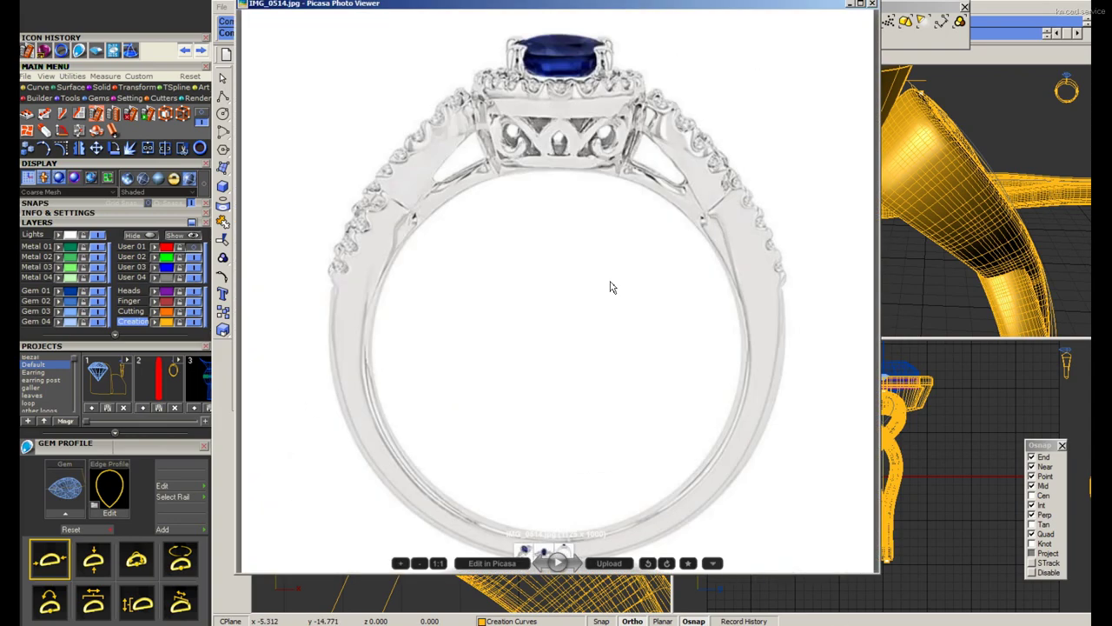
{"action": "key", "text": "Escape"}
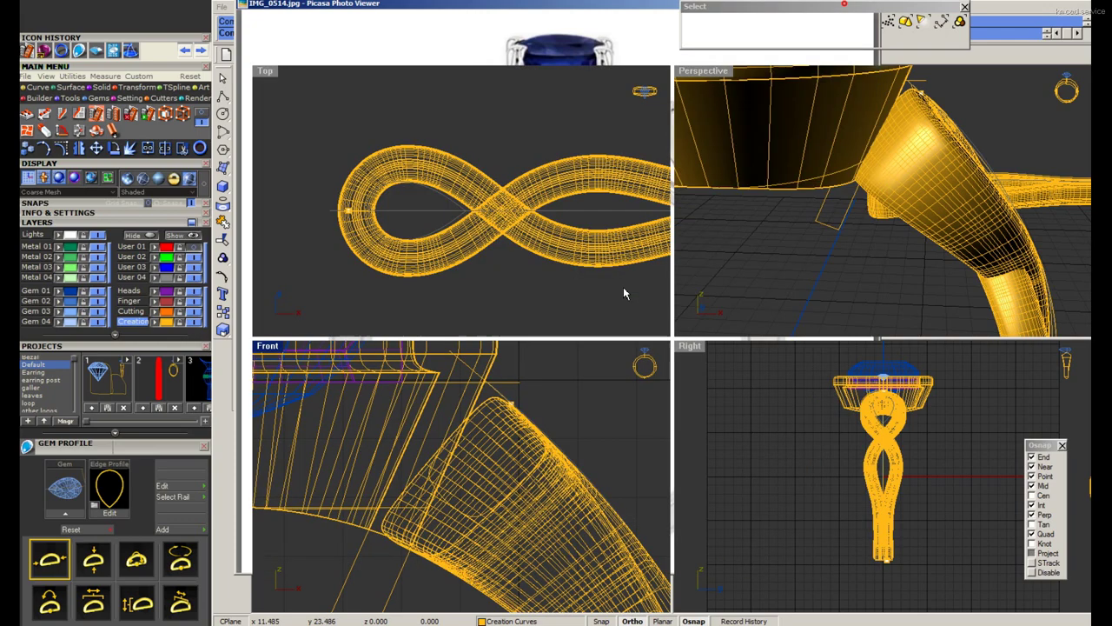
Select the flat band's surfaces, then maximize the Front viewport and zoom in on the band.
{"action": "scroll", "coordinate": [563, 411], "scroll_direction": "down", "scroll_amount": 5}
{"action": "scroll", "coordinate": [412, 525], "scroll_direction": "up", "scroll_amount": 5}
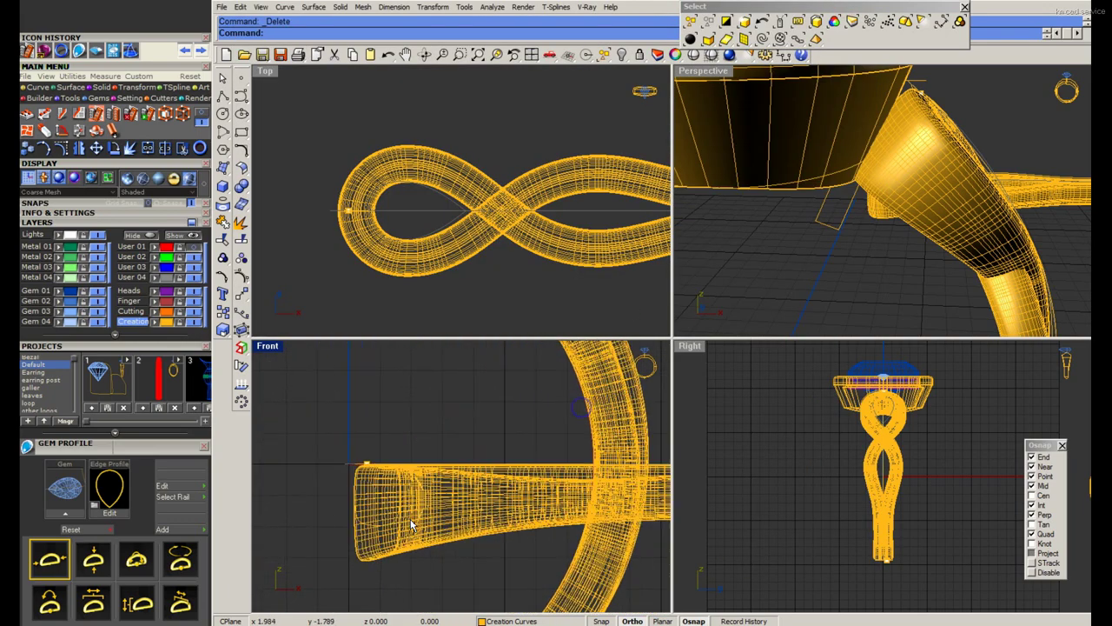
{"action": "left_click", "coordinate": [421, 539]}
{"action": "scroll", "coordinate": [407, 476], "scroll_direction": "down", "scroll_amount": 2}
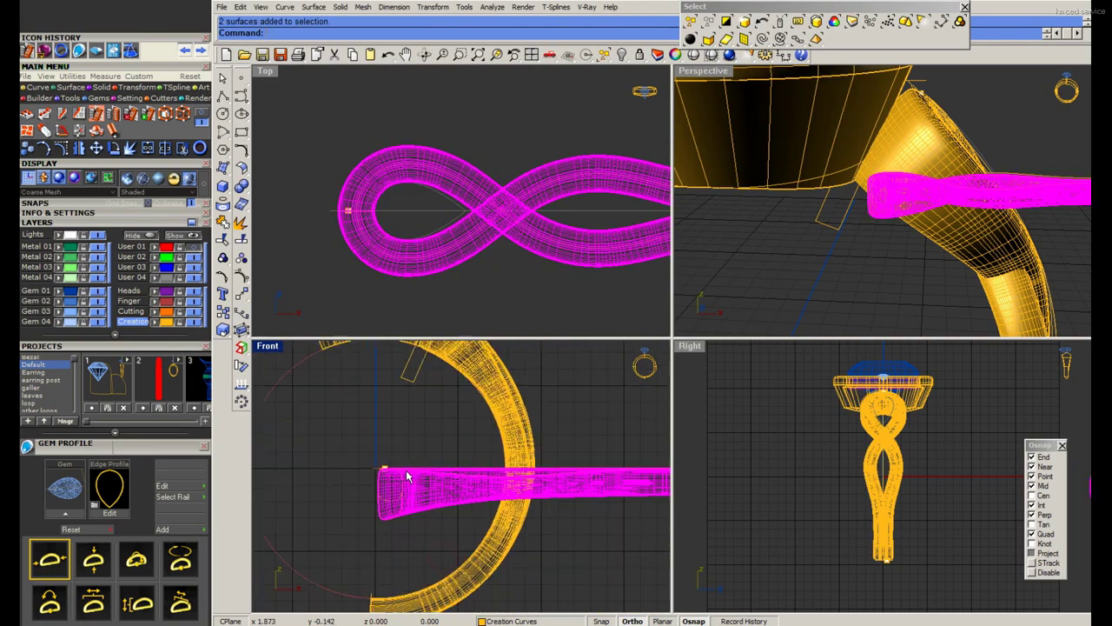
{"action": "double_click", "coordinate": [268, 346]}
{"action": "scroll", "coordinate": [608, 237], "scroll_direction": "up", "scroll_amount": 3}
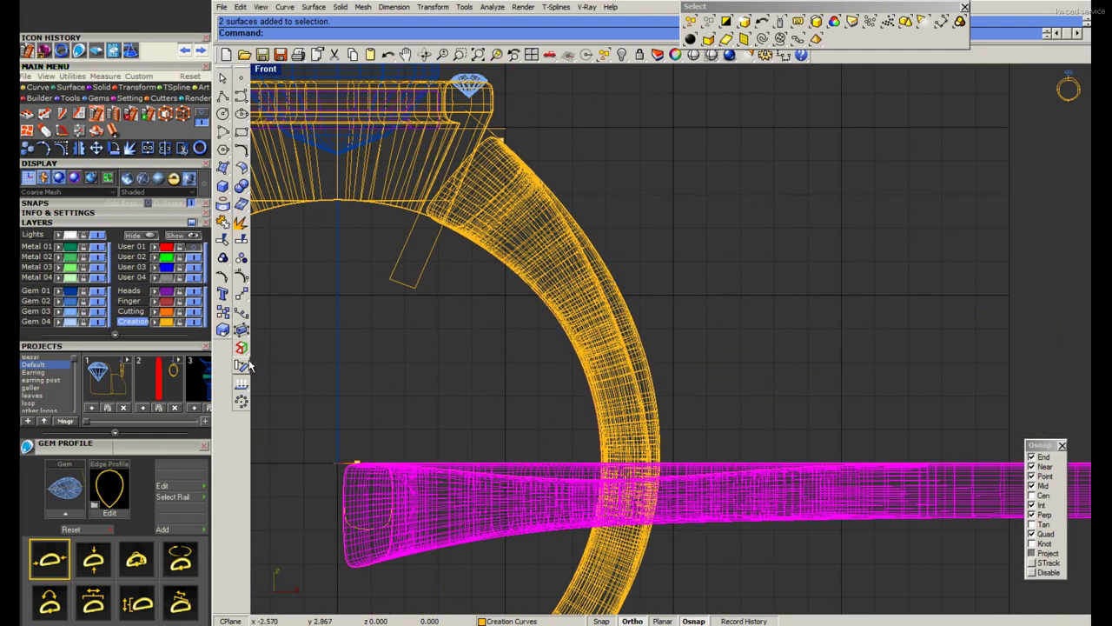
Cage the flat shank strip and move its left-end cage points to reshape that end.
{"action": "left_click", "coordinate": [242, 333]}
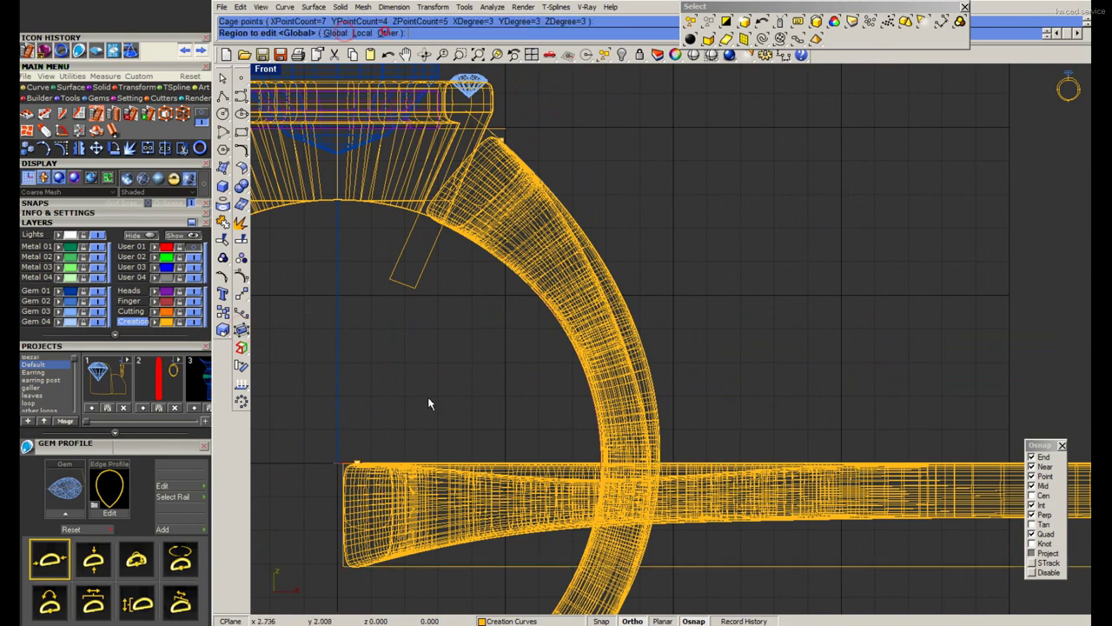
{"action": "left_click_drag", "start_coordinate": [308, 432], "coordinate": [574, 508]}
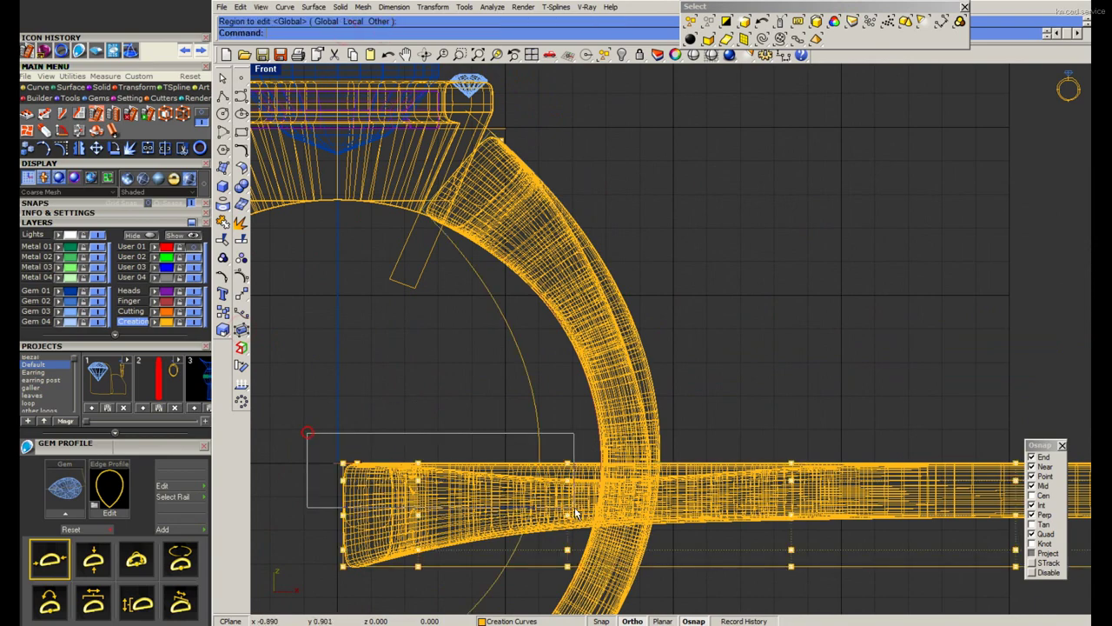
{"action": "scroll", "coordinate": [453, 441], "scroll_direction": "up", "scroll_amount": 2}
{"action": "type", "text": "move"}
{"action": "key", "text": "Return"}
{"action": "left_click", "coordinate": [454, 441]}
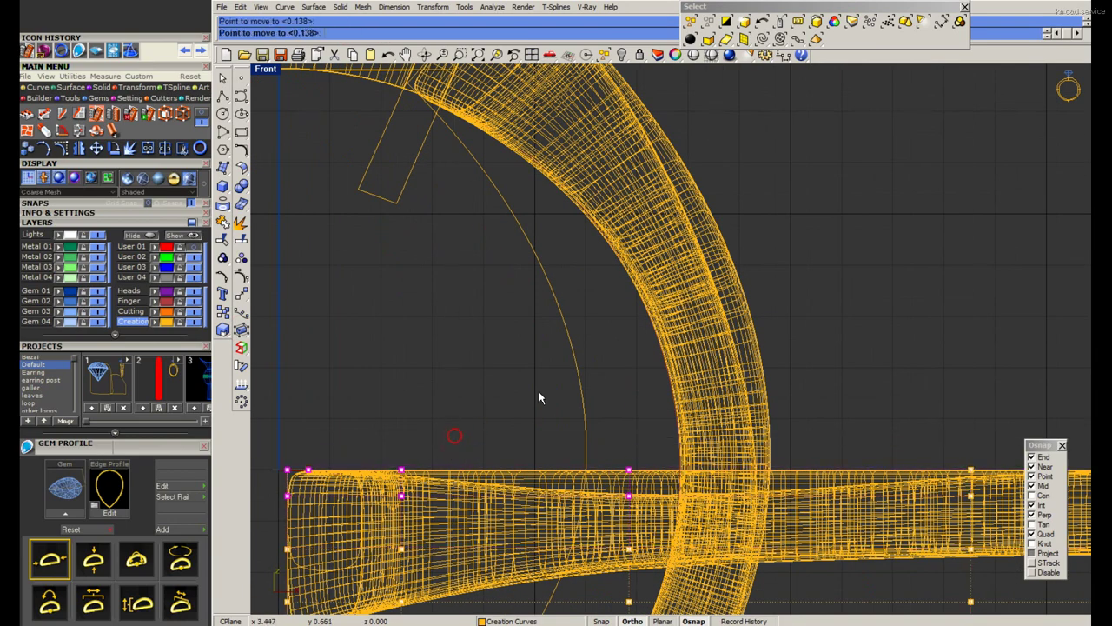
{"action": "left_click", "coordinate": [539, 391]}
{"action": "scroll", "coordinate": [542, 398], "scroll_direction": "down", "scroll_amount": 1}
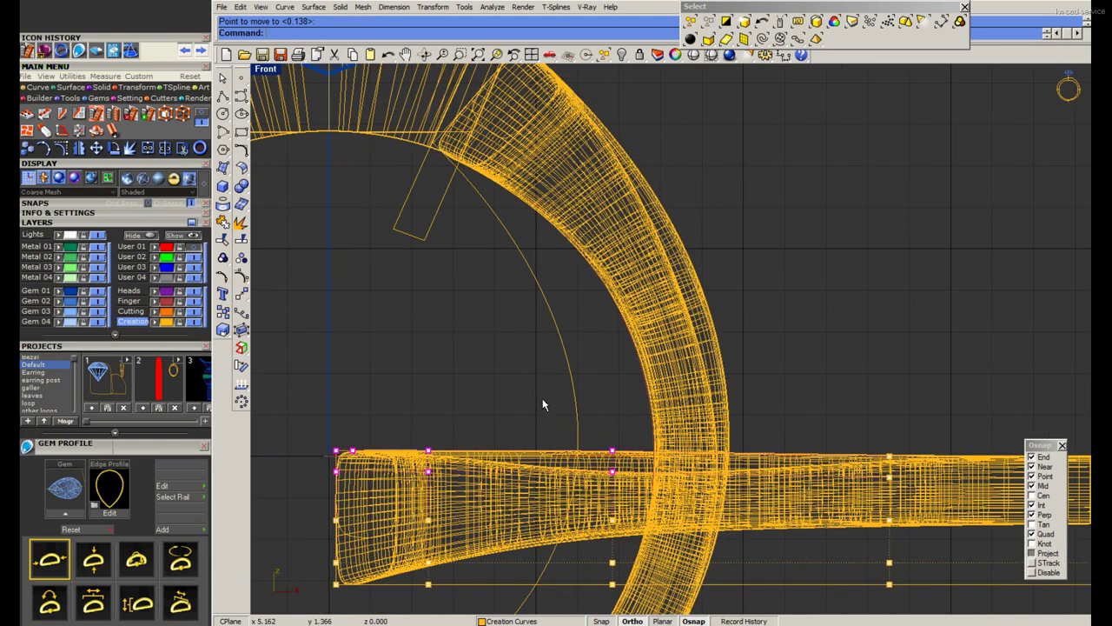
{"action": "scroll", "coordinate": [543, 398], "scroll_direction": "down", "scroll_amount": 2}
Undo and redo the left-end move to compare the shapes.
{"action": "key", "text": "ctrl+z"}
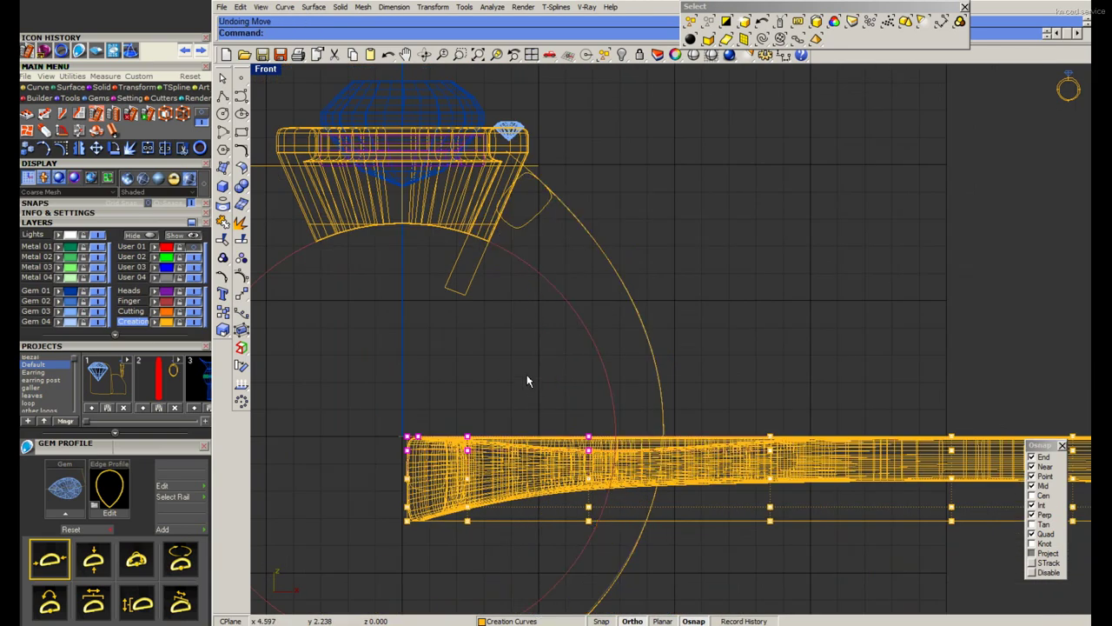
{"action": "key", "text": "ctrl+y"}
{"action": "scroll", "coordinate": [461, 439], "scroll_direction": "up", "scroll_amount": 2}
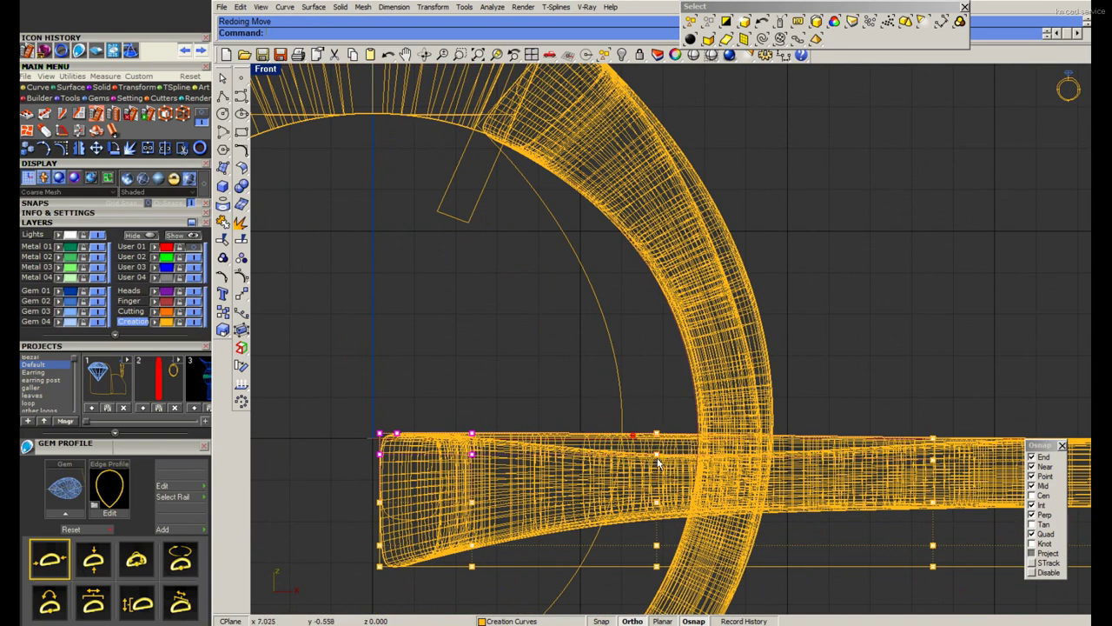
{"action": "scroll", "coordinate": [634, 434], "scroll_direction": "down", "scroll_amount": 1}
{"action": "scroll", "coordinate": [634, 435], "scroll_direction": "down", "scroll_amount": 1}
Raise one shoulder cage point slightly near the head.
{"action": "key", "text": "Return"}
{"action": "scroll", "coordinate": [614, 214], "scroll_direction": "up", "scroll_amount": 3}
{"action": "left_click", "coordinate": [631, 211]}
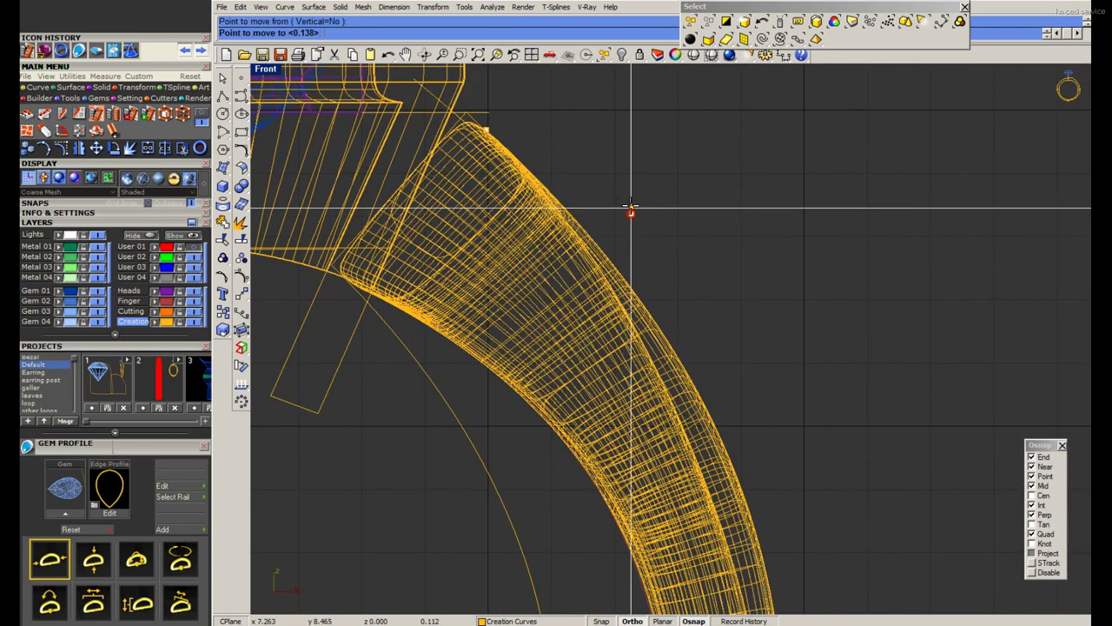
{"action": "left_click", "coordinate": [632, 204]}
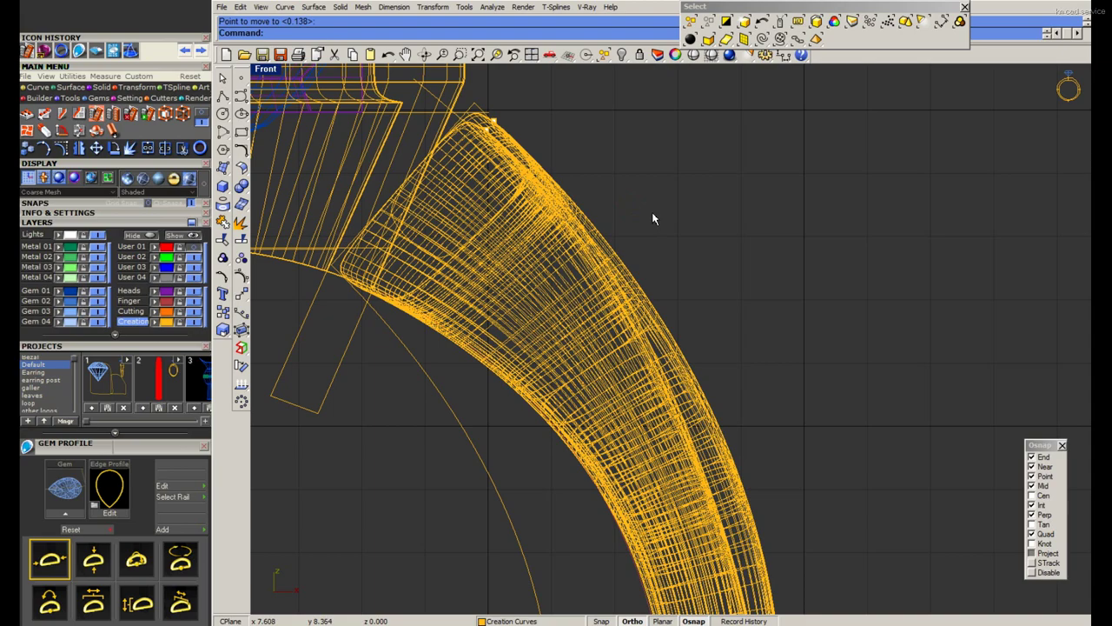
Check the reshaped shank and delete the editing cage.
{"action": "scroll", "coordinate": [634, 224], "scroll_direction": "down", "scroll_amount": 2}
{"action": "scroll", "coordinate": [490, 448], "scroll_direction": "up", "scroll_amount": 3}
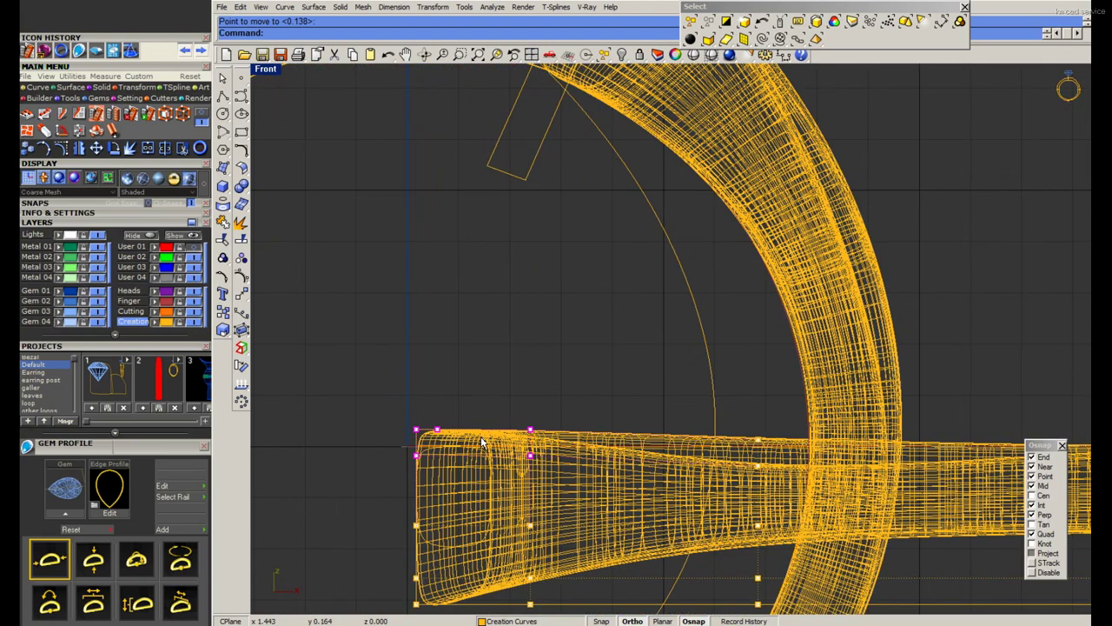
{"action": "scroll", "coordinate": [482, 444], "scroll_direction": "down", "scroll_amount": 3}
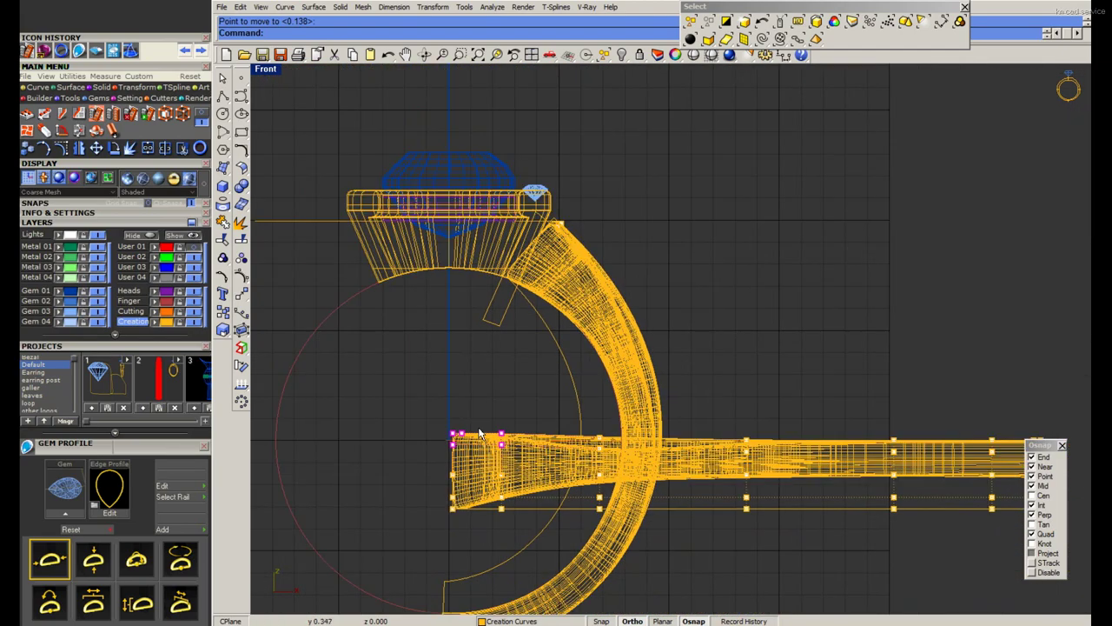
{"action": "scroll", "coordinate": [569, 243], "scroll_direction": "up", "scroll_amount": 2}
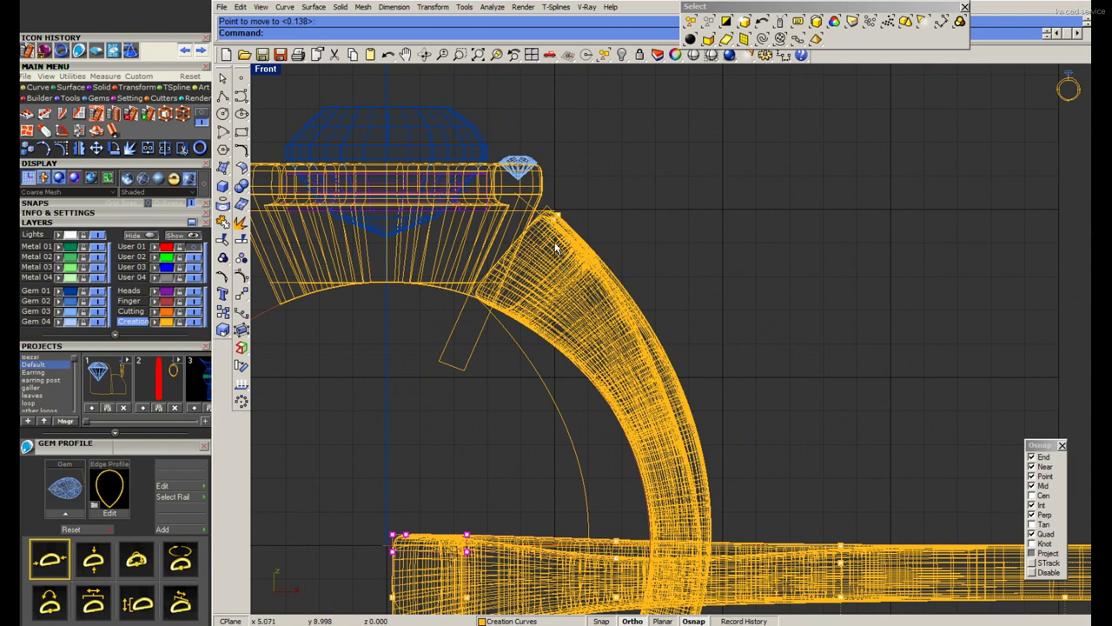
{"action": "scroll", "coordinate": [556, 247], "scroll_direction": "down", "scroll_amount": 3}
{"action": "scroll", "coordinate": [309, 99], "scroll_direction": "up", "scroll_amount": 3}
{"action": "key", "text": "Delete"}
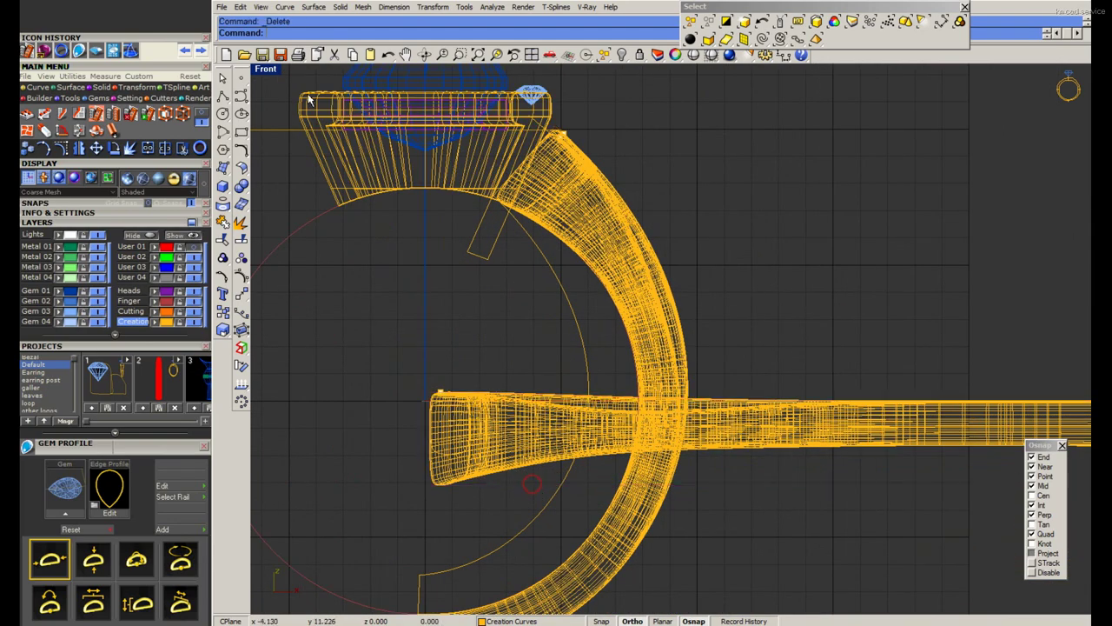
Inspect the shoulder in an enlarged rendered perspective view, then restore the four-view layout.
{"action": "double_click", "coordinate": [272, 75]}
{"action": "left_click", "coordinate": [694, 55]}
{"action": "double_click", "coordinate": [703, 70]}
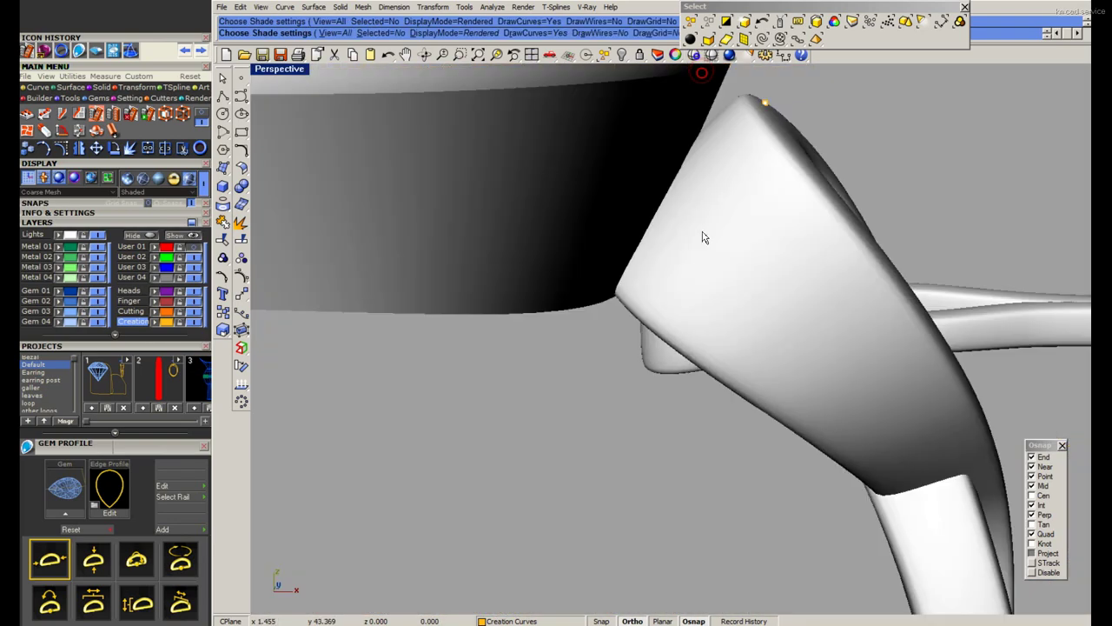
{"action": "mouse_move", "coordinate": [658, 312]}
{"action": "right_mouse_down"}
{"action": "mouse_move", "coordinate": [633, 368]}
{"action": "mouse_move", "coordinate": [750, 289]}
{"action": "mouse_move", "coordinate": [739, 278]}
{"action": "right_mouse_up"}
{"action": "key", "text": "ctrl+a"}
{"action": "double_click", "coordinate": [279, 70]}
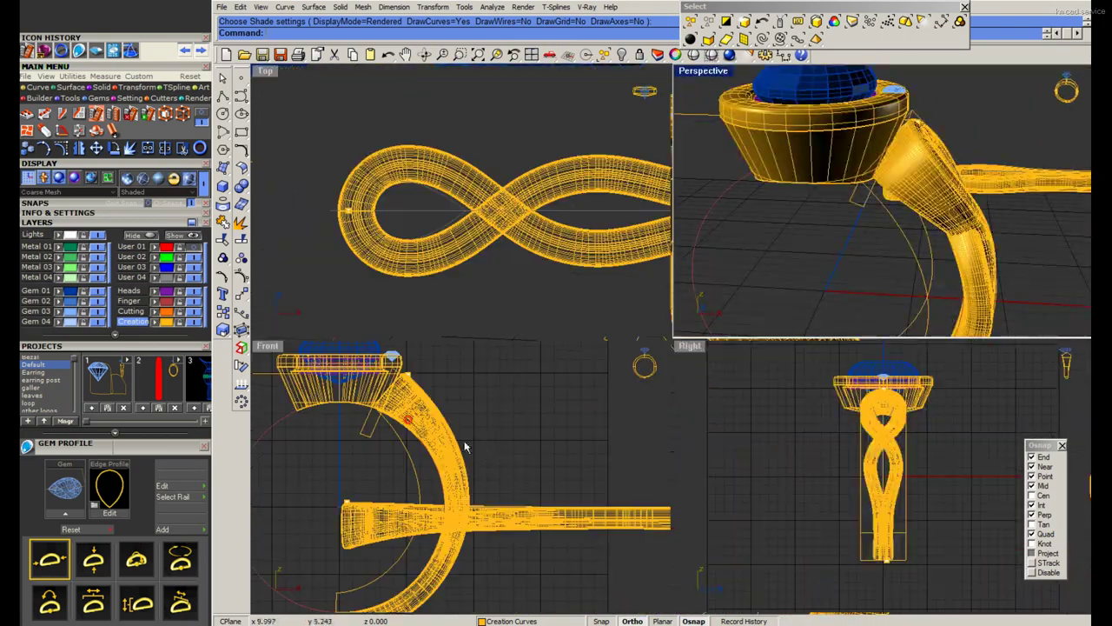
Delete the stray surface at the shoulder junction.
{"action": "key", "text": "ctrl+a"}
{"action": "scroll", "coordinate": [417, 507], "scroll_direction": "up", "scroll_amount": 3}
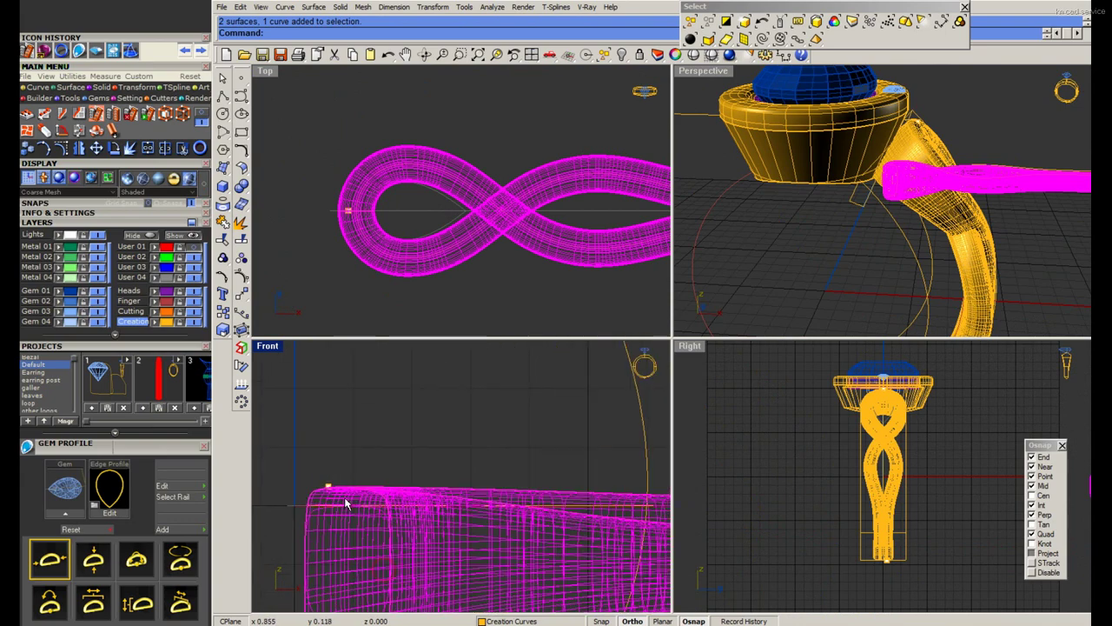
{"action": "left_click_drag", "start_coordinate": [360, 490], "coordinate": [350, 493]}
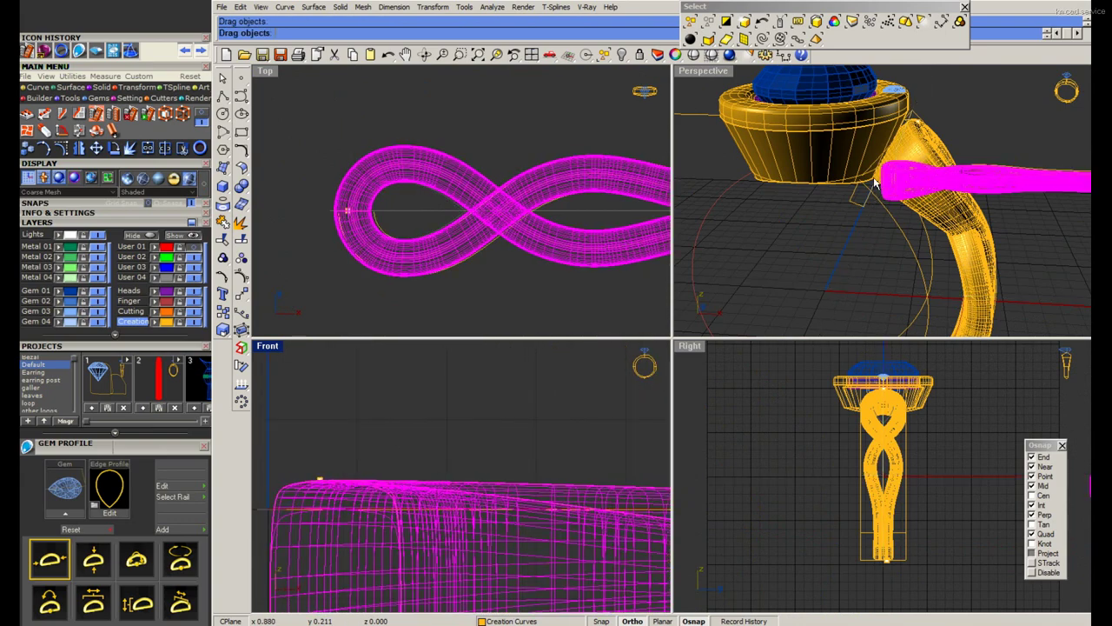
{"action": "scroll", "coordinate": [913, 121], "scroll_direction": "up", "scroll_amount": 3}
{"action": "scroll", "coordinate": [917, 126], "scroll_direction": "up", "scroll_amount": 3}
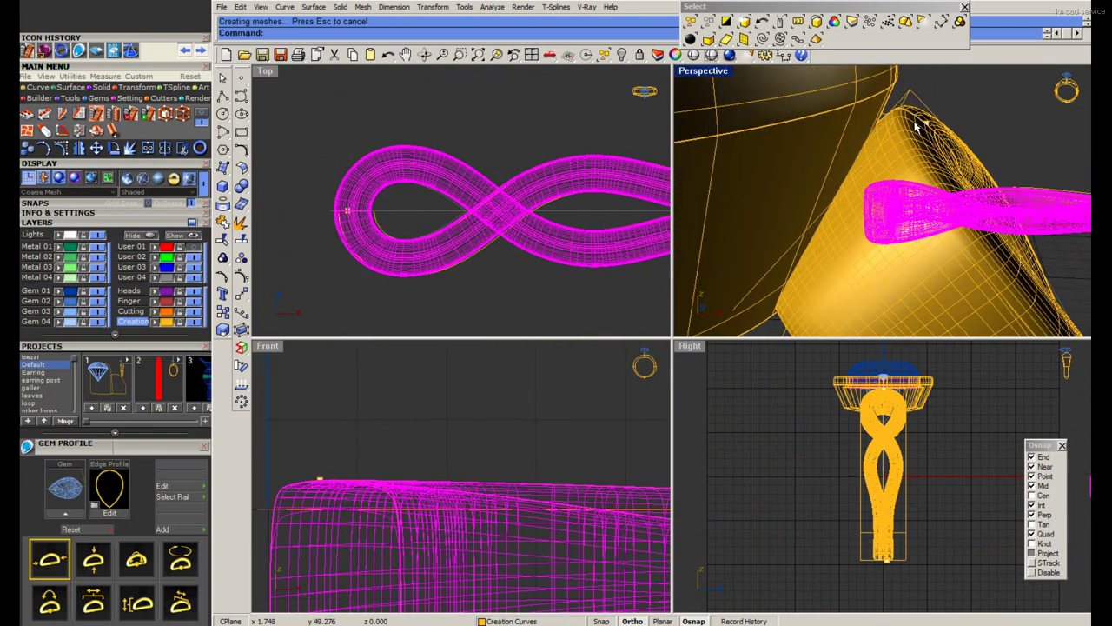
{"action": "double_click", "coordinate": [697, 74]}
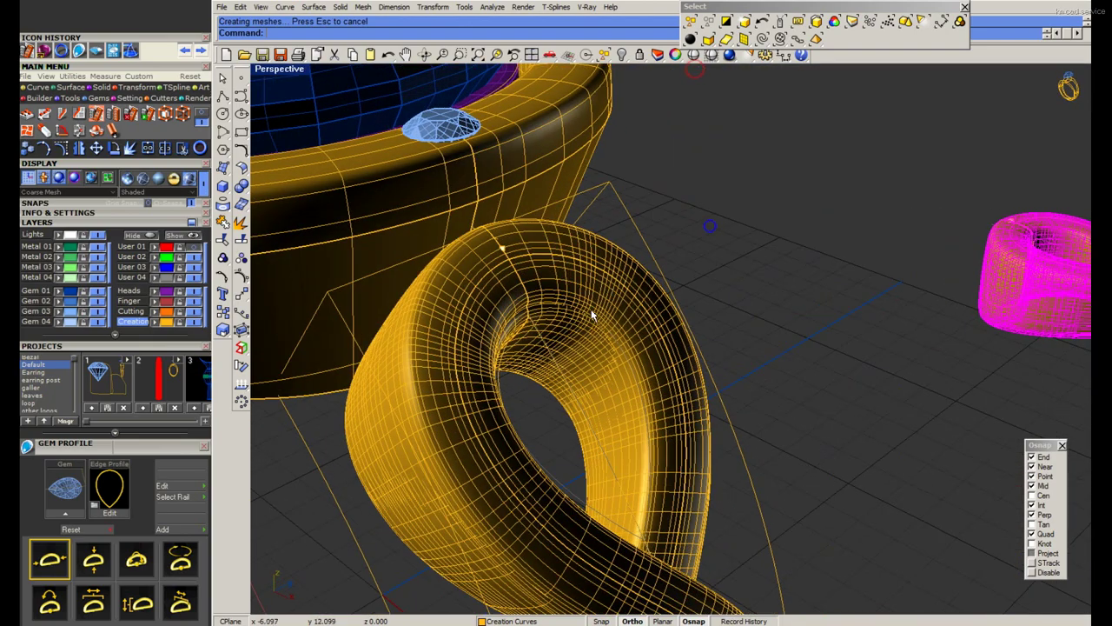
{"action": "left_click", "coordinate": [590, 312]}
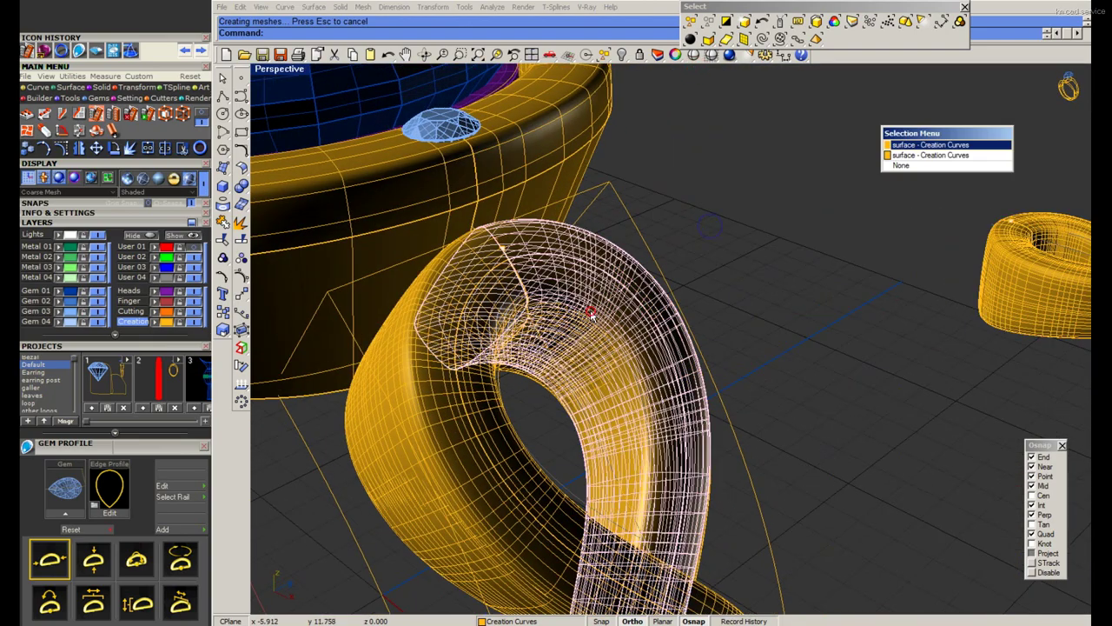
{"action": "key", "text": "Delete"}
Hide the straight shank band.
{"action": "mouse_move", "coordinate": [928, 171]}
{"action": "right_mouse_down"}
{"action": "mouse_move", "coordinate": [531, 309]}
{"action": "mouse_move", "coordinate": [550, 328]}
{"action": "mouse_move", "coordinate": [785, 186]}
{"action": "mouse_move", "coordinate": [834, 285]}
{"action": "right_mouse_up"}
{"action": "left_click", "coordinate": [930, 154]}
{"action": "left_click", "coordinate": [806, 231]}
{"action": "right_click_drag", "start_coordinate": [807, 230], "coordinate": [835, 252]}
{"action": "type", "text": "h"}
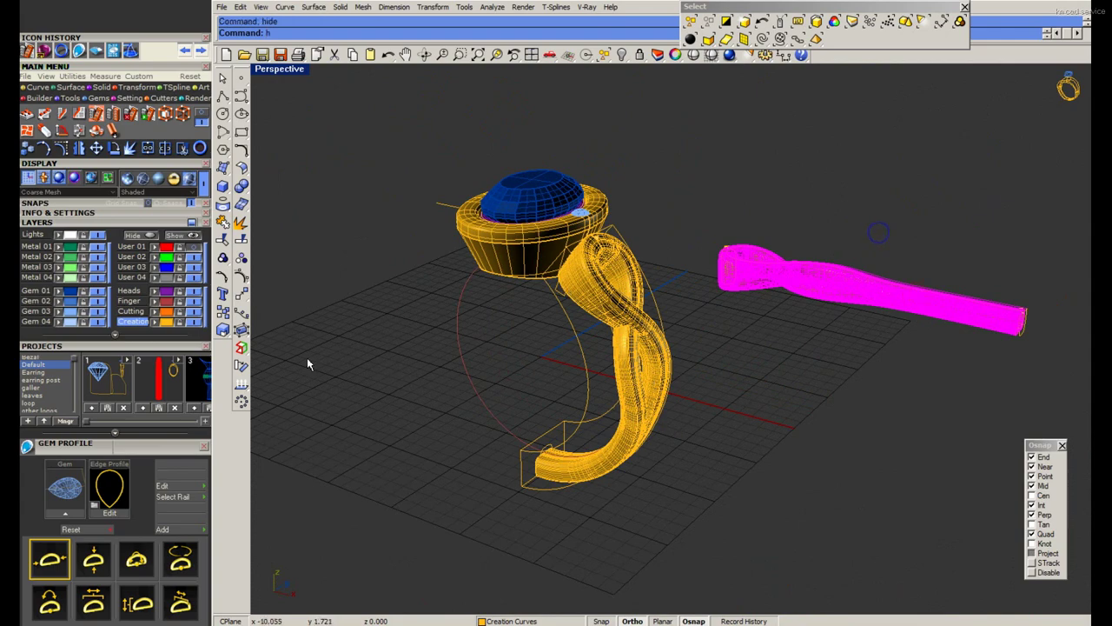
{"action": "key", "text": "Return"}
Restore the red curved band with undo, then delete it.
{"action": "mouse_move", "coordinate": [777, 303]}
{"action": "right_mouse_down"}
{"action": "mouse_move", "coordinate": [787, 367]}
{"action": "mouse_move", "coordinate": [633, 311]}
{"action": "mouse_move", "coordinate": [652, 299]}
{"action": "right_mouse_up"}
{"action": "key", "text": "ctrl+z"}
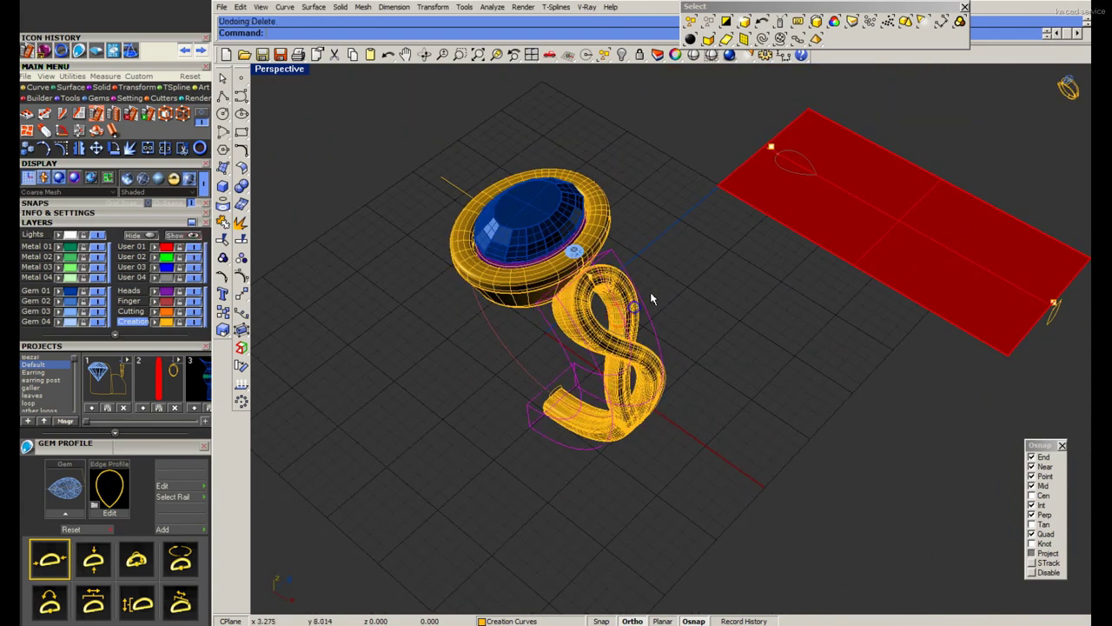
{"action": "key", "text": "ctrl+z"}
{"action": "key", "text": "Delete"}
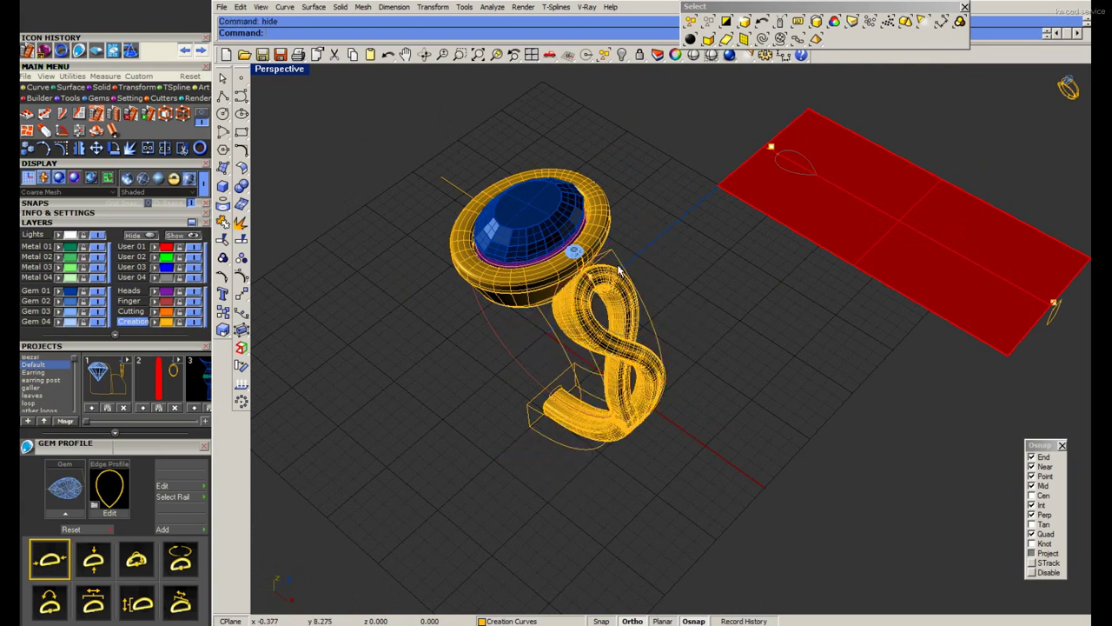
Hide the flat red plane and its curve.
{"action": "left_click_drag", "start_coordinate": [974, 153], "coordinate": [728, 333]}
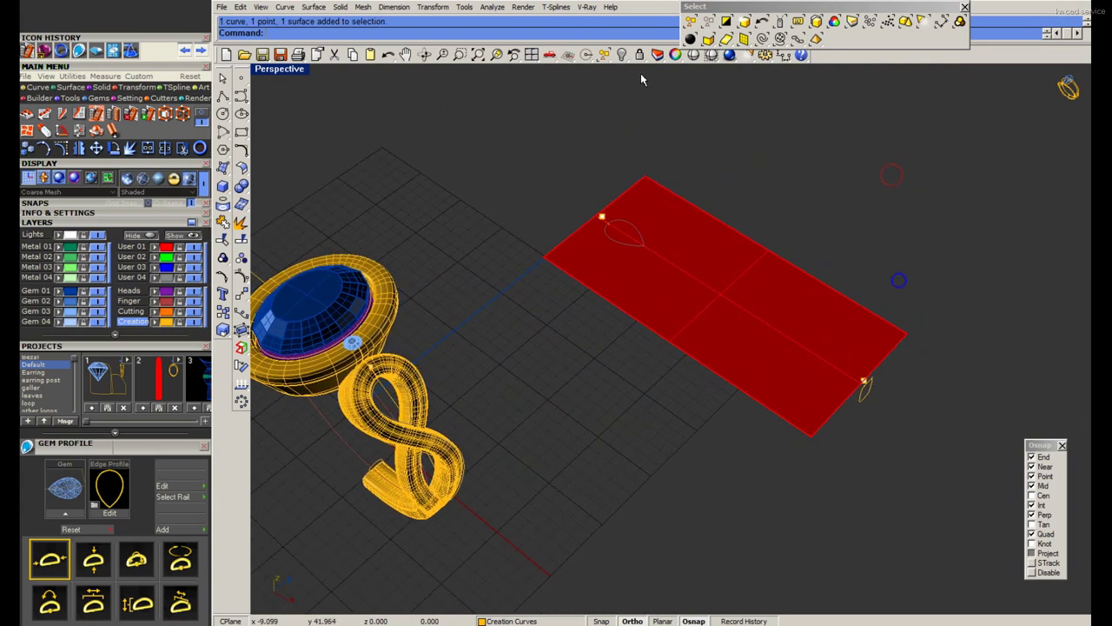
{"action": "right_click_drag", "start_coordinate": [796, 334], "coordinate": [840, 342]}
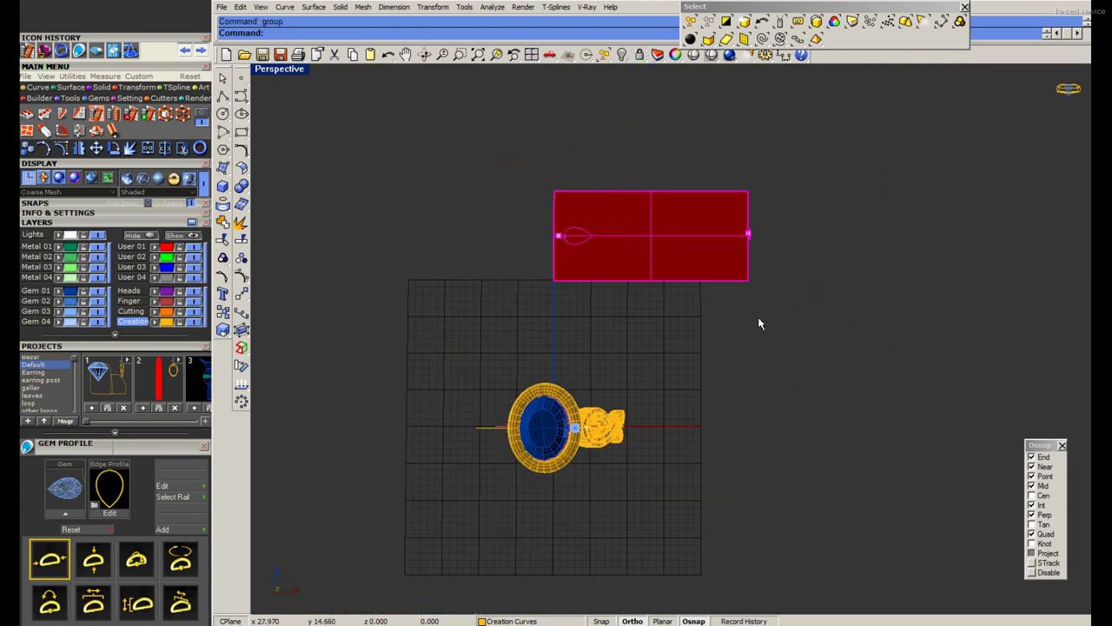
{"action": "key", "text": "ctrl+h"}
Show the chosen hidden curves again with Show Selected.
{"action": "left_click", "coordinate": [622, 55]}
{"action": "left_click", "coordinate": [676, 71]}
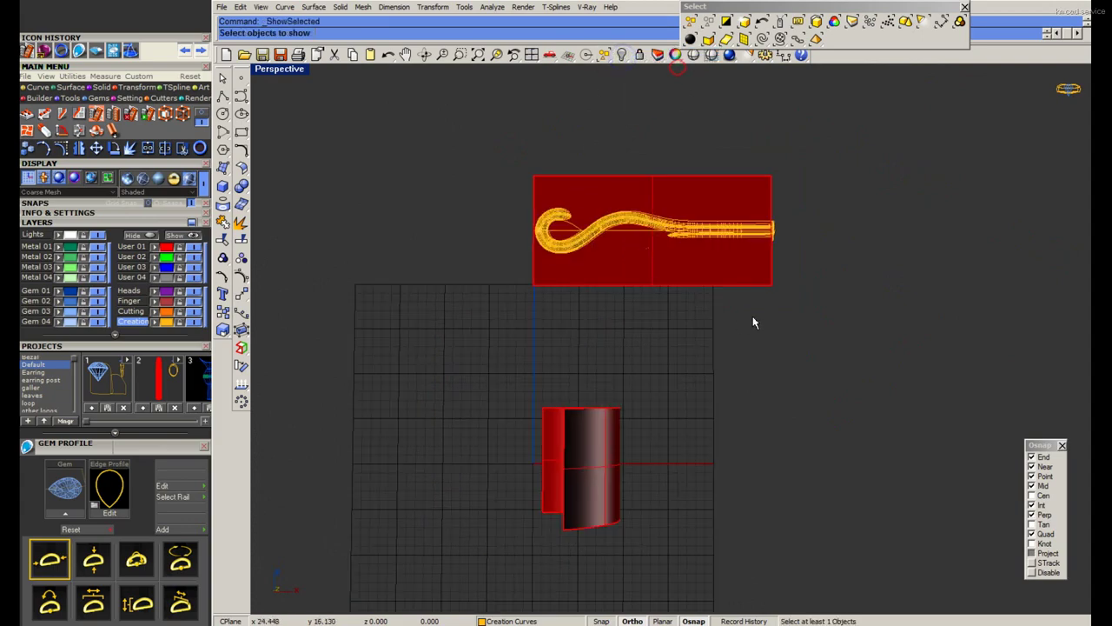
{"action": "mouse_move", "coordinate": [753, 321]}
{"action": "right_mouse_down"}
{"action": "mouse_move", "coordinate": [531, 355]}
{"action": "mouse_move", "coordinate": [568, 247]}
{"action": "mouse_move", "coordinate": [698, 78]}
{"action": "right_mouse_up"}
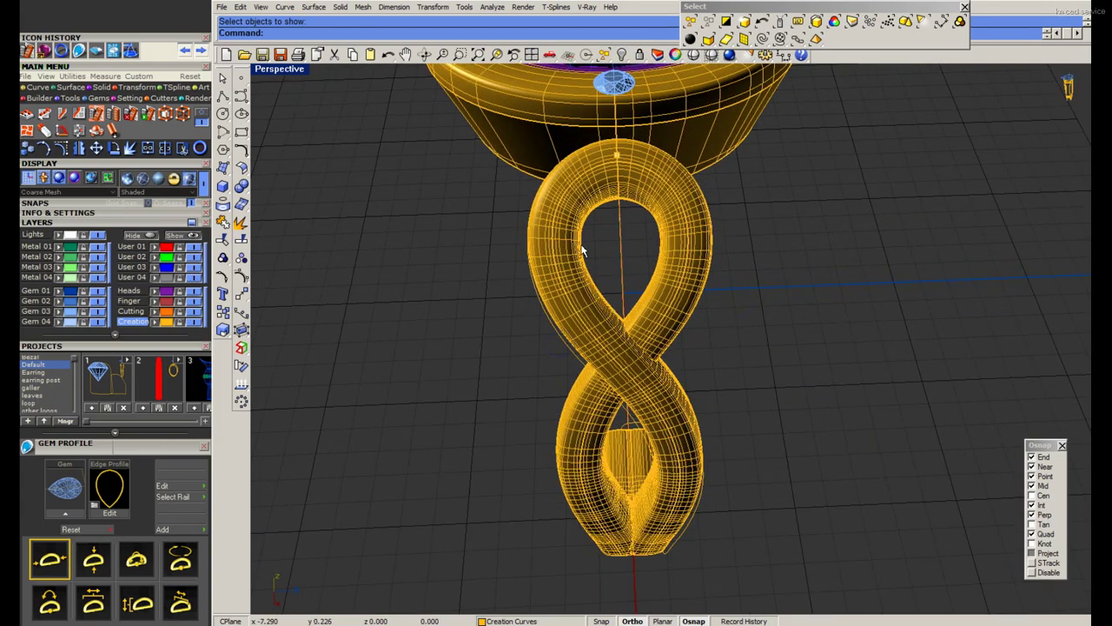
{"action": "left_click", "coordinate": [562, 352]}
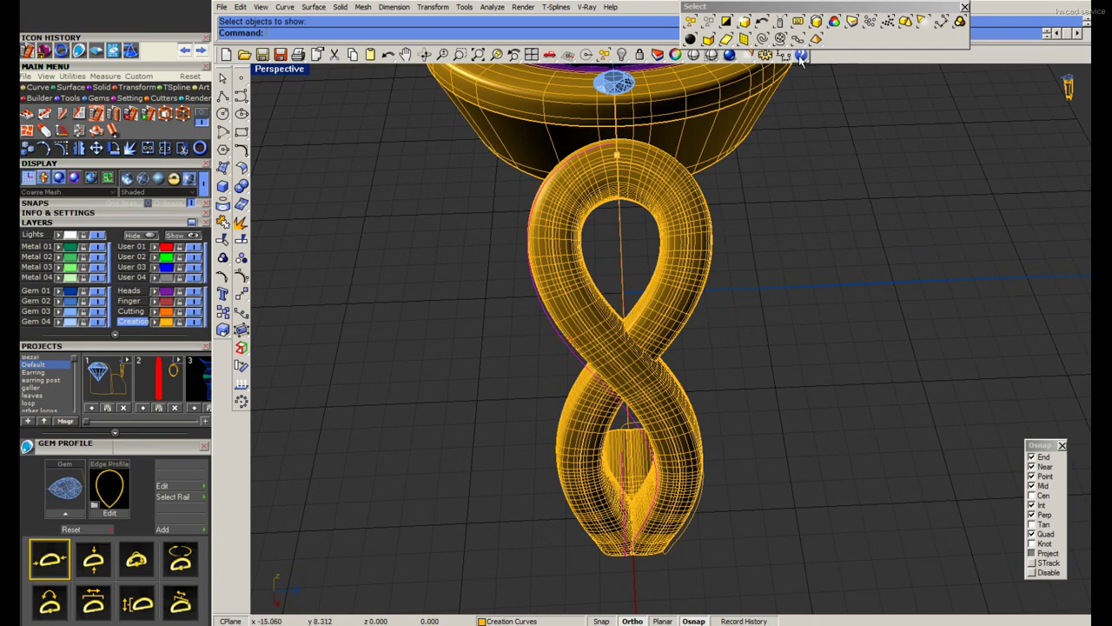
{"action": "left_click", "coordinate": [761, 40]}
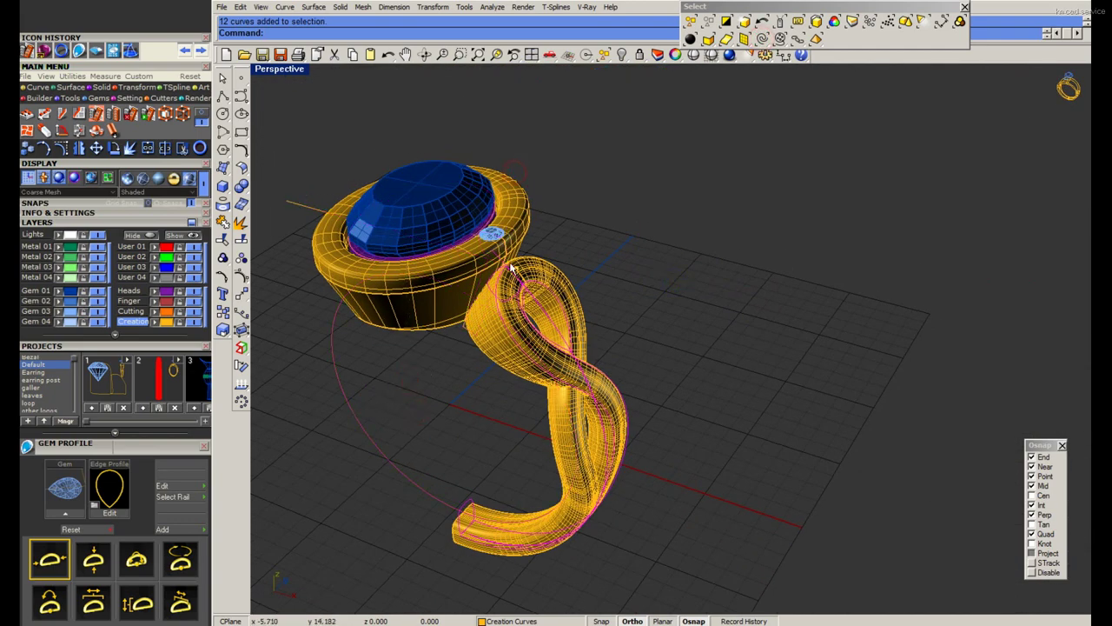
Turn off Isocurve Visible for the twisted shank in its Properties.
{"action": "scroll", "coordinate": [563, 322], "scroll_direction": "up", "scroll_amount": 2}
{"action": "scroll", "coordinate": [589, 230], "scroll_direction": "down", "scroll_amount": 2}
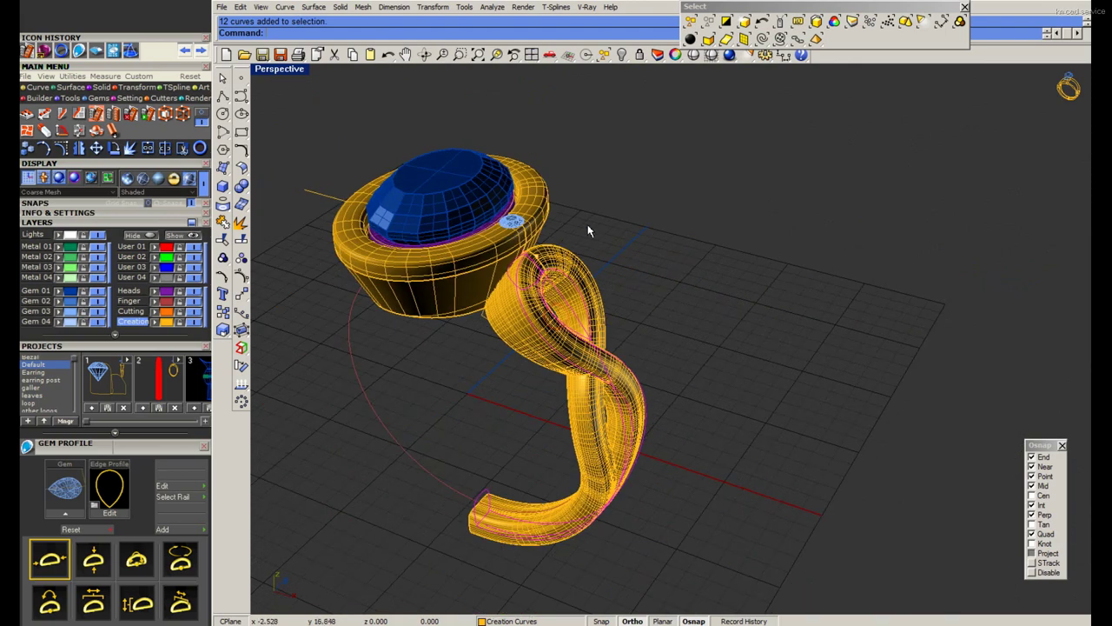
{"action": "scroll", "coordinate": [571, 296], "scroll_direction": "up", "scroll_amount": 2}
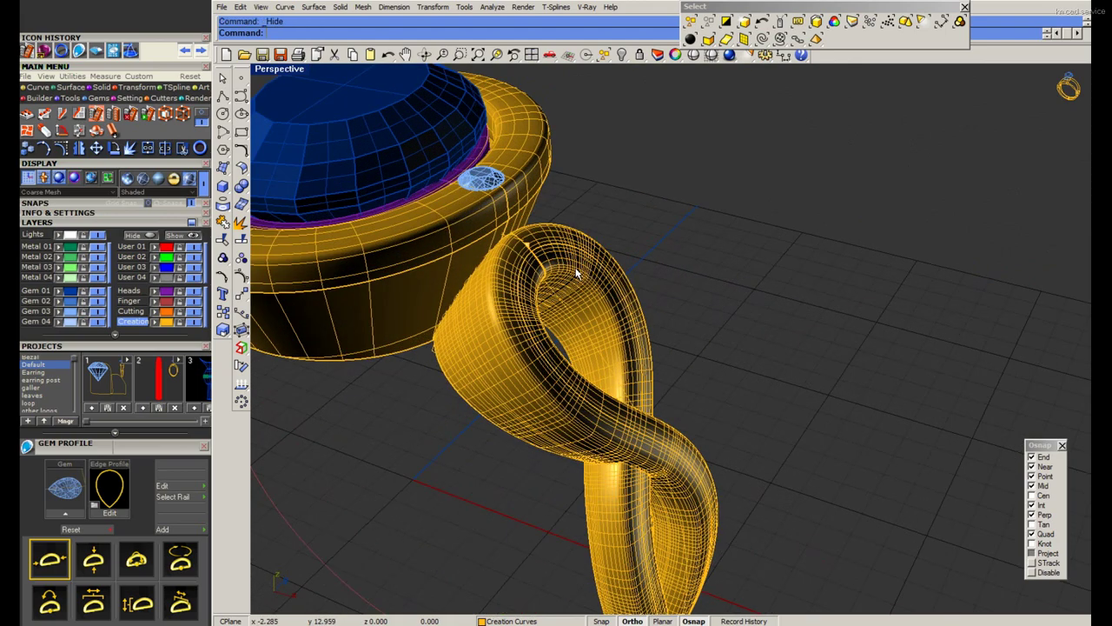
{"action": "left_click", "coordinate": [518, 326]}
{"action": "key", "text": "F3"}
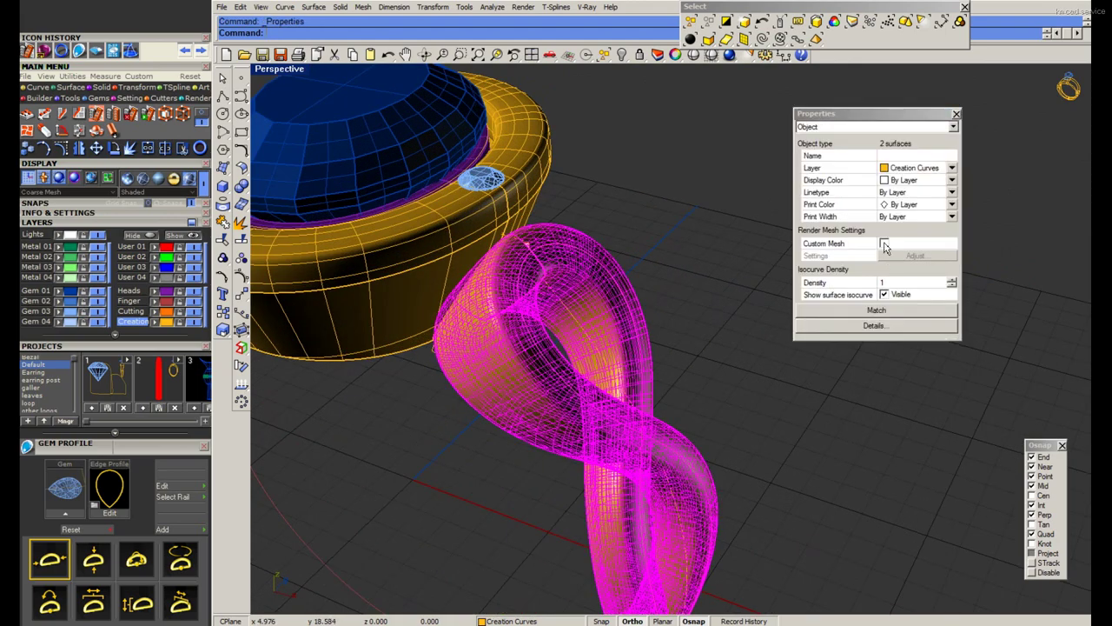
{"action": "left_click", "coordinate": [885, 296]}
{"action": "left_click", "coordinate": [956, 114]}
{"action": "key", "text": "Escape"}
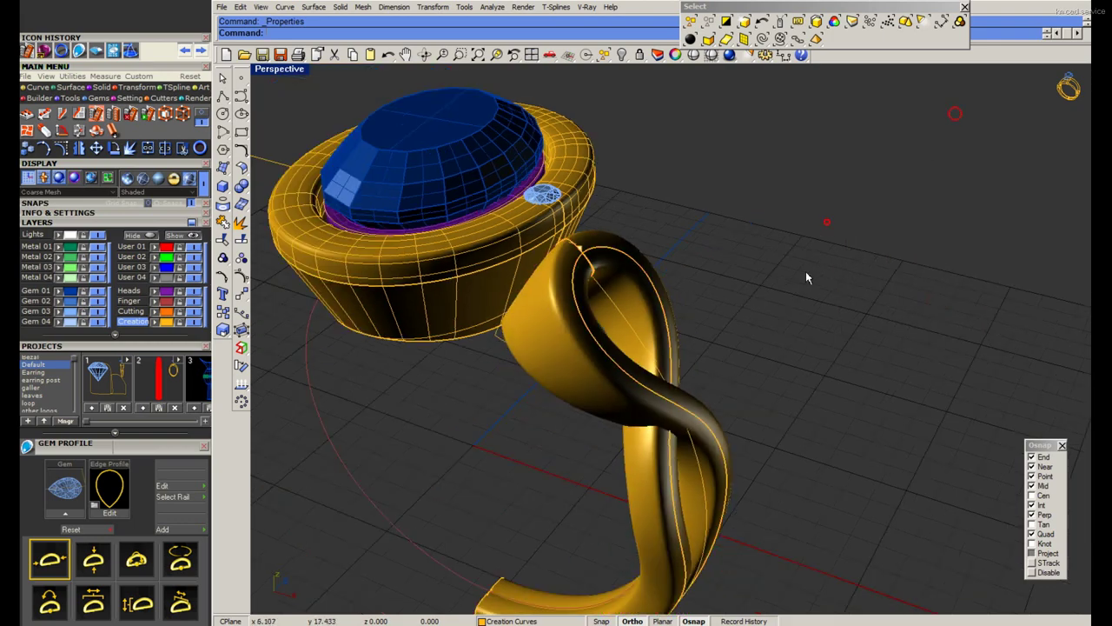
Preview the shank rendered from several angles, then enlarge the Right view from four views.
{"action": "mouse_move", "coordinate": [806, 272]}
{"action": "right_mouse_down"}
{"action": "mouse_move", "coordinate": [716, 416]}
{"action": "mouse_move", "coordinate": [641, 406]}
{"action": "right_mouse_up"}
{"action": "scroll", "coordinate": [641, 405], "scroll_direction": "up", "scroll_amount": 3}
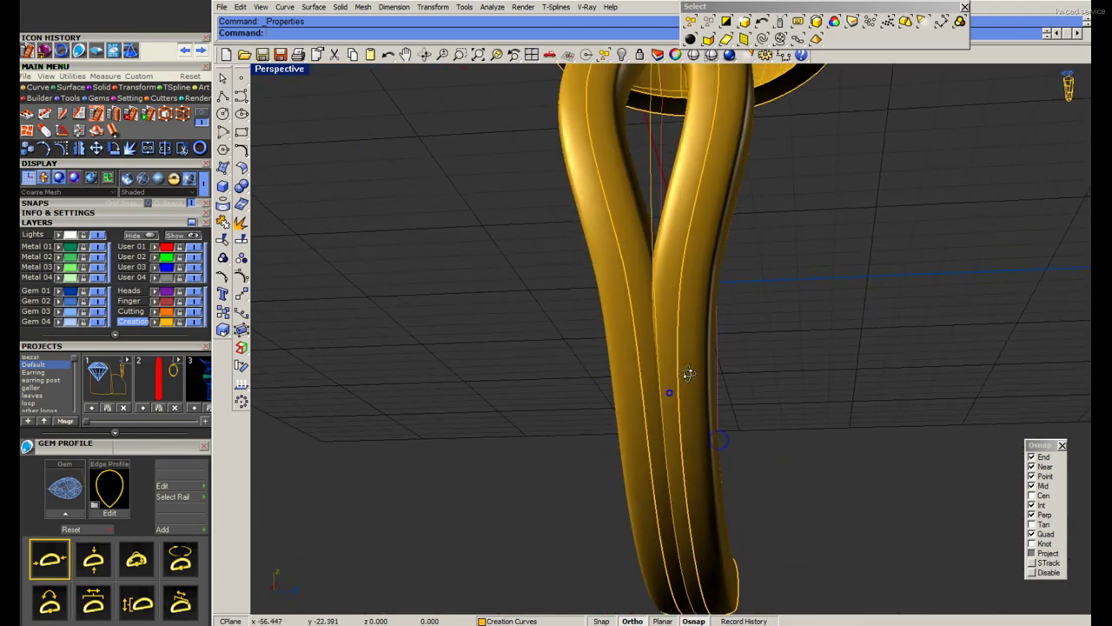
{"action": "left_click", "coordinate": [700, 57]}
{"action": "right_click_drag", "start_coordinate": [907, 360], "coordinate": [790, 415]}
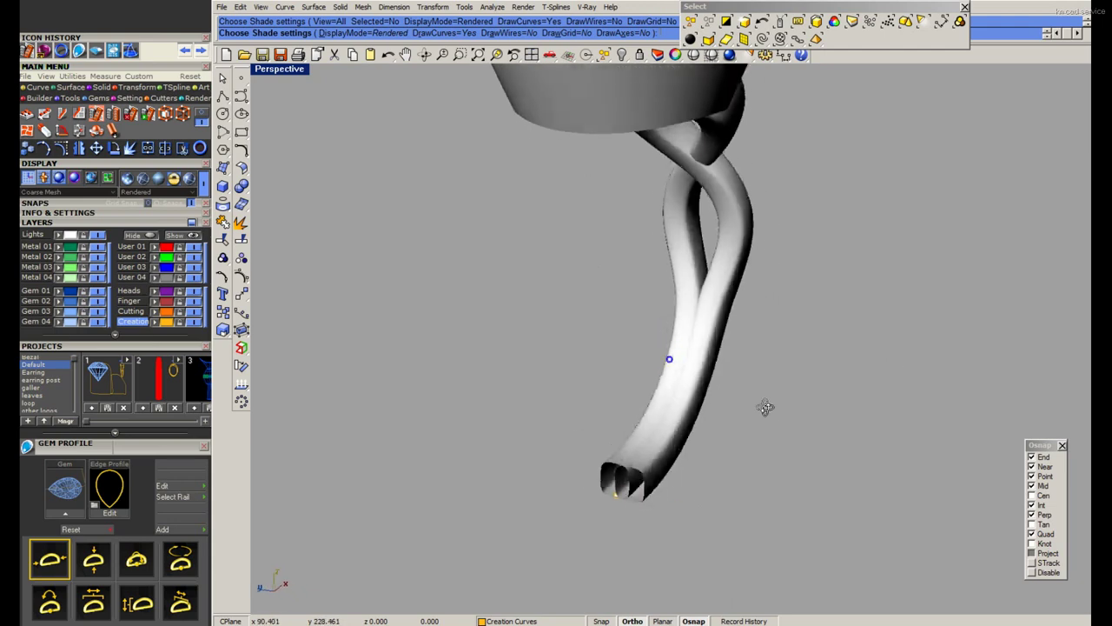
{"action": "scroll", "coordinate": [679, 407], "scroll_direction": "up", "scroll_amount": 3}
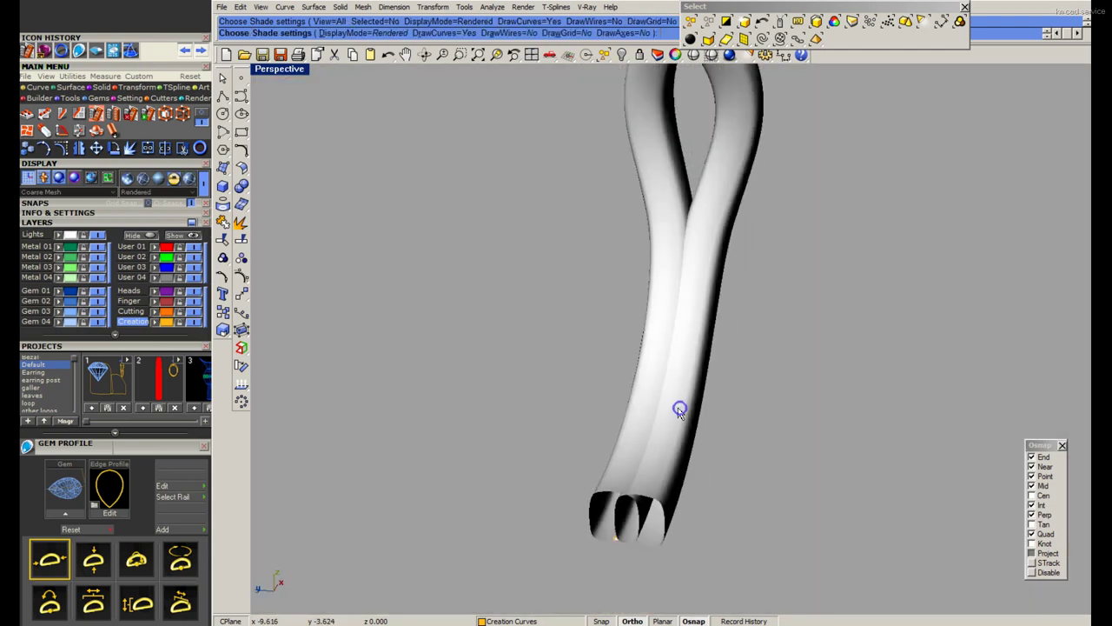
{"action": "mouse_move", "coordinate": [678, 405]}
{"action": "right_mouse_down"}
{"action": "mouse_move", "coordinate": [674, 356]}
{"action": "mouse_move", "coordinate": [475, 326]}
{"action": "mouse_move", "coordinate": [603, 335]}
{"action": "mouse_move", "coordinate": [633, 426]}
{"action": "mouse_move", "coordinate": [544, 272]}
{"action": "right_mouse_up"}
{"action": "right_click", "coordinate": [675, 349]}
{"action": "key", "text": "Return"}
{"action": "double_click", "coordinate": [280, 69]}
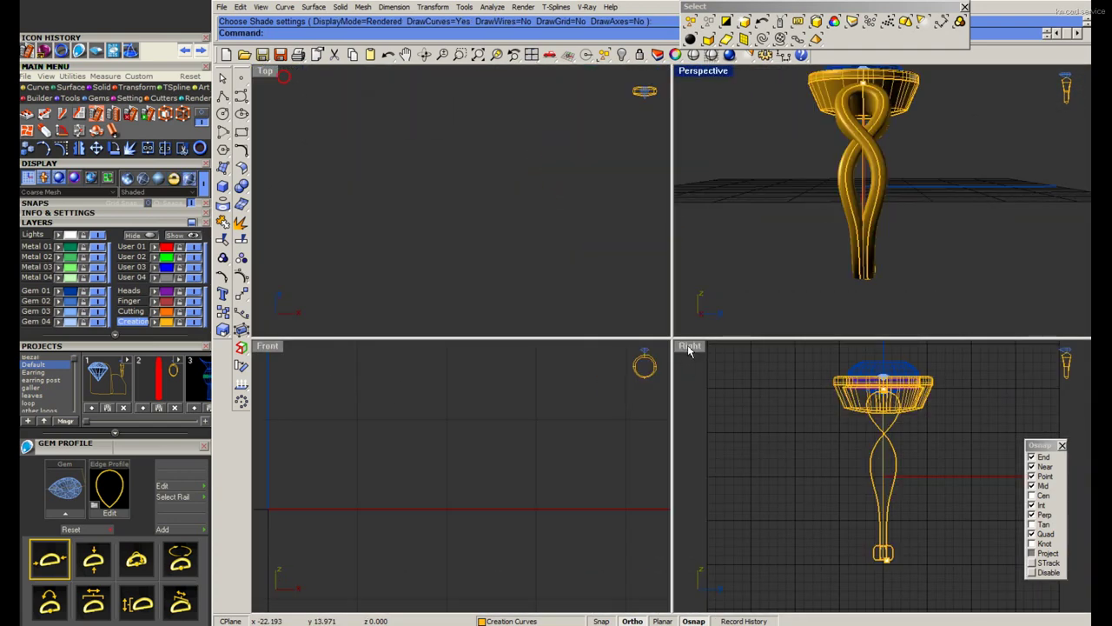
{"action": "double_click", "coordinate": [687, 346]}
Shade the Right view and save the model.
{"action": "left_click", "coordinate": [711, 54]}
{"action": "key", "text": "ctrl+s"}
{"action": "scroll", "coordinate": [650, 405], "scroll_direction": "up", "scroll_amount": 3}
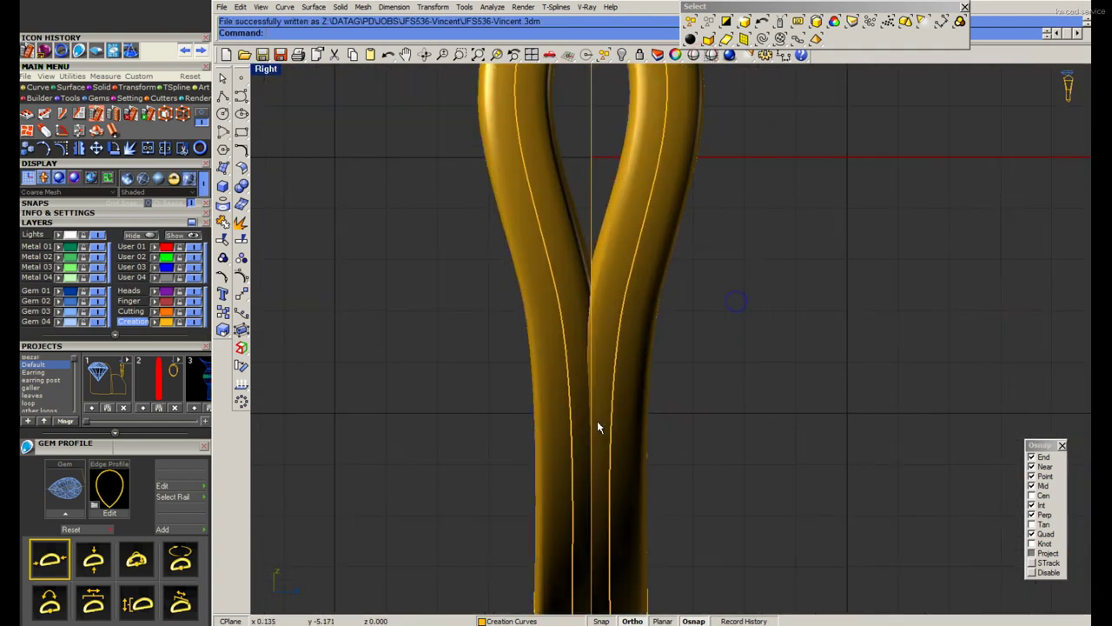
{"action": "scroll", "coordinate": [603, 388], "scroll_direction": "down", "scroll_amount": 1}
{"action": "scroll", "coordinate": [591, 391], "scroll_direction": "up", "scroll_amount": 3}
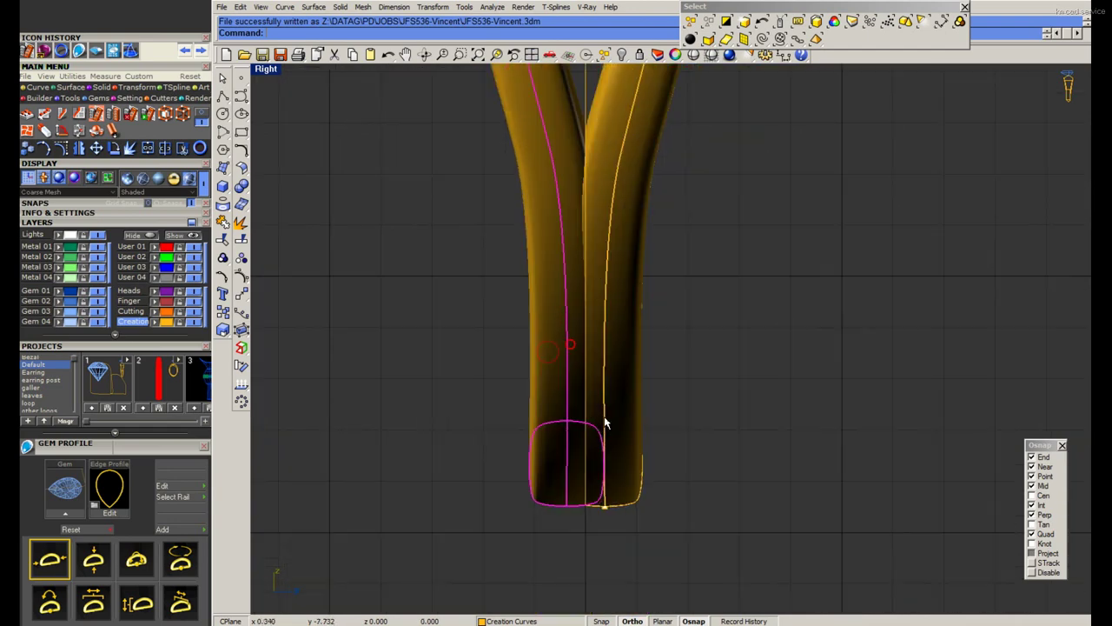
Create a CageEdit bounding-box cage in World coordinates with 5 X points.
{"action": "left_click", "coordinate": [242, 329]}
{"action": "left_click", "coordinate": [335, 32]}
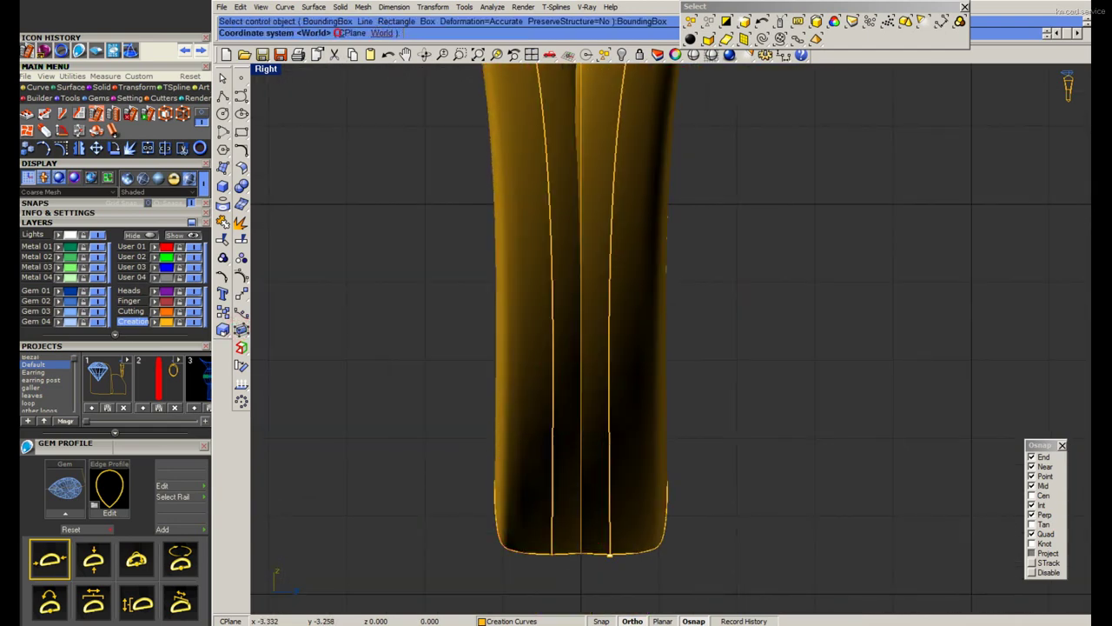
{"action": "left_click", "coordinate": [382, 33]}
{"action": "scroll", "coordinate": [442, 193], "scroll_direction": "down", "scroll_amount": 3}
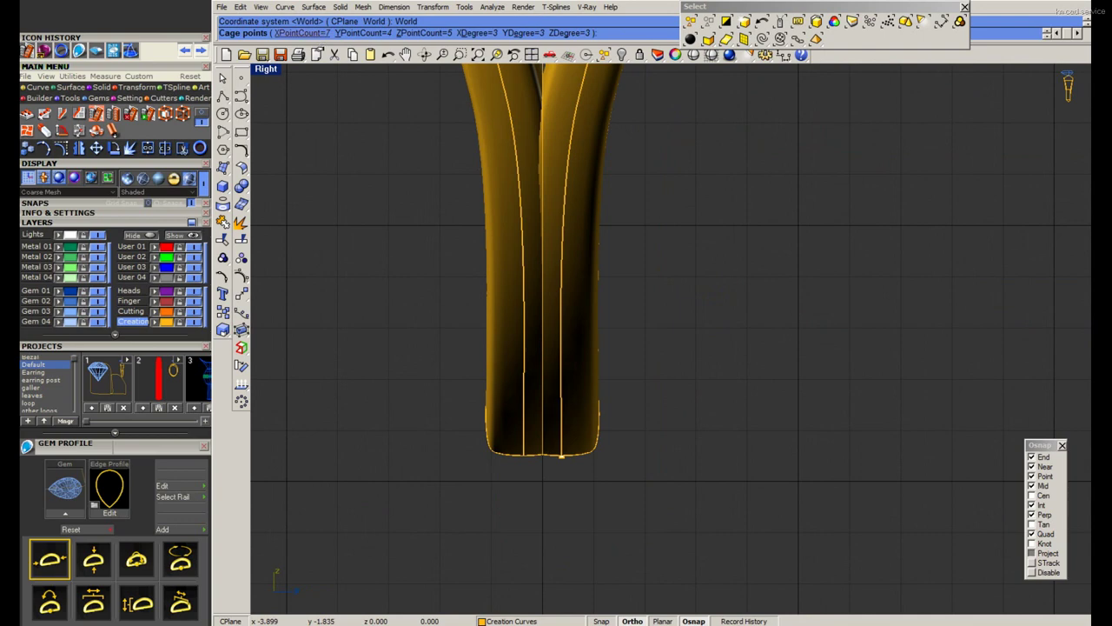
{"action": "left_click", "coordinate": [302, 32]}
{"action": "type", "text": "5"}
{"action": "key", "text": "Return"}
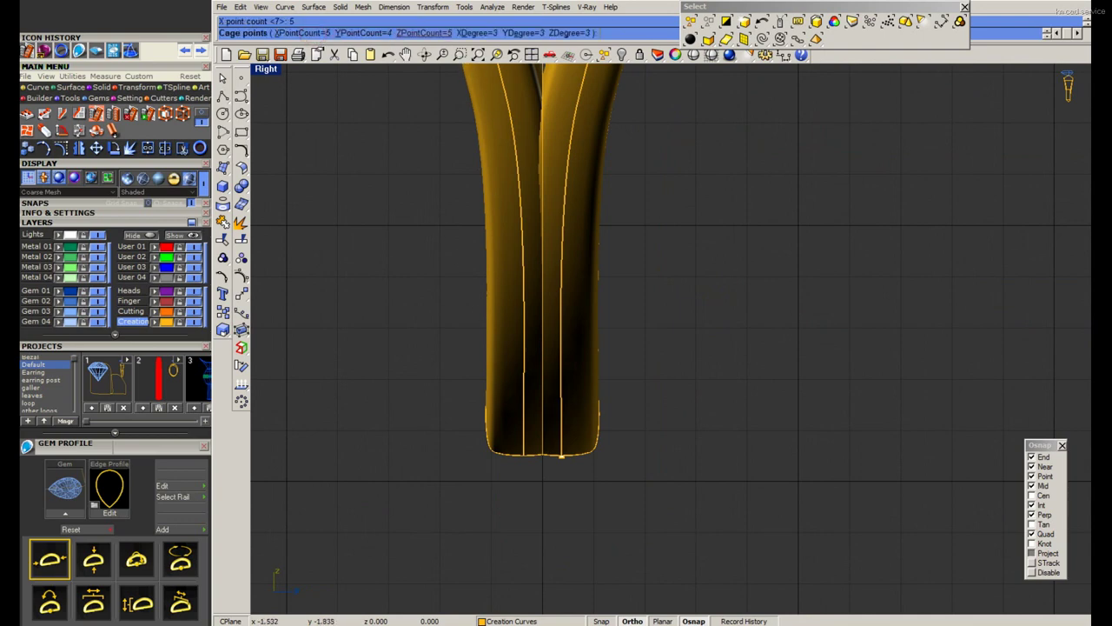
{"action": "key", "text": "Return"}
{"action": "key", "text": "Return"}
Move the 20 lower cage points a distance of 1 to reshape the shank bottom.
{"action": "mouse_move", "coordinate": [371, 301]}
{"action": "left_mouse_down"}
{"action": "mouse_move", "coordinate": [641, 519]}
{"action": "mouse_move", "coordinate": [522, 496]}
{"action": "left_mouse_up"}
{"action": "scroll", "coordinate": [497, 489], "scroll_direction": "up", "scroll_amount": 1}
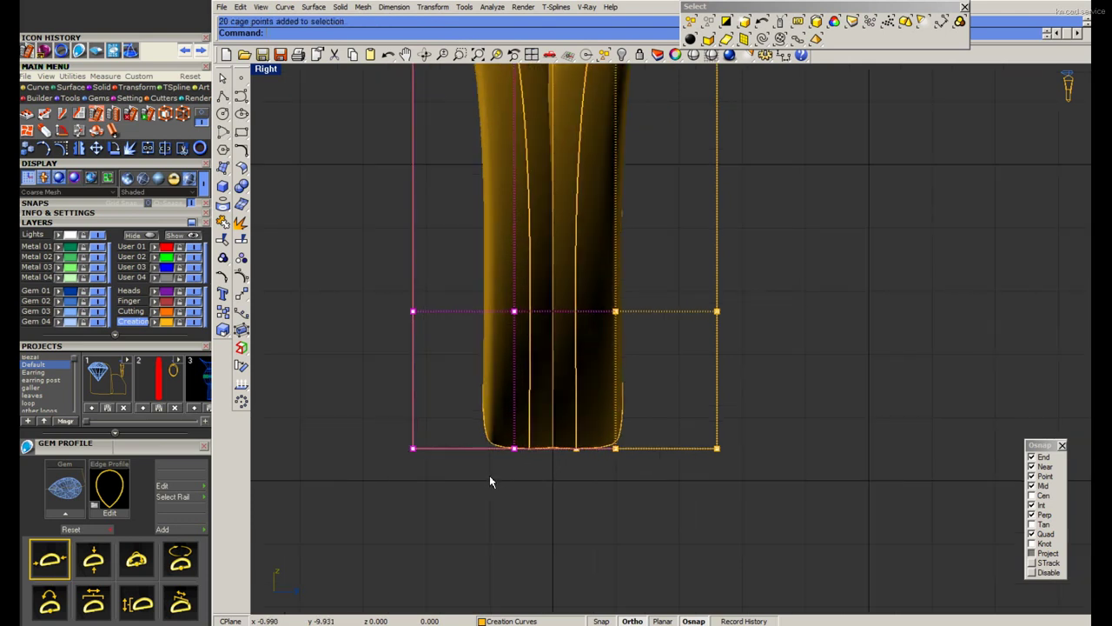
{"action": "left_click_drag", "start_coordinate": [354, 299], "coordinate": [720, 484]}
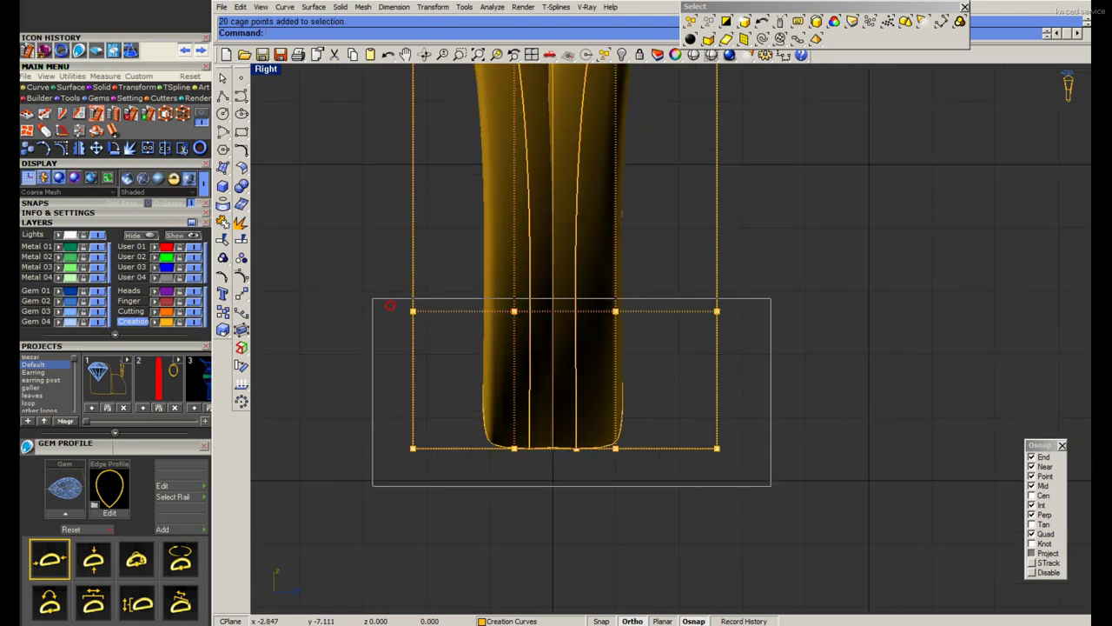
{"action": "type", "text": "m"}
{"action": "key", "text": "Return"}
{"action": "left_click", "coordinate": [453, 506]}
{"action": "type", "text": "1"}
{"action": "key", "text": "Return"}
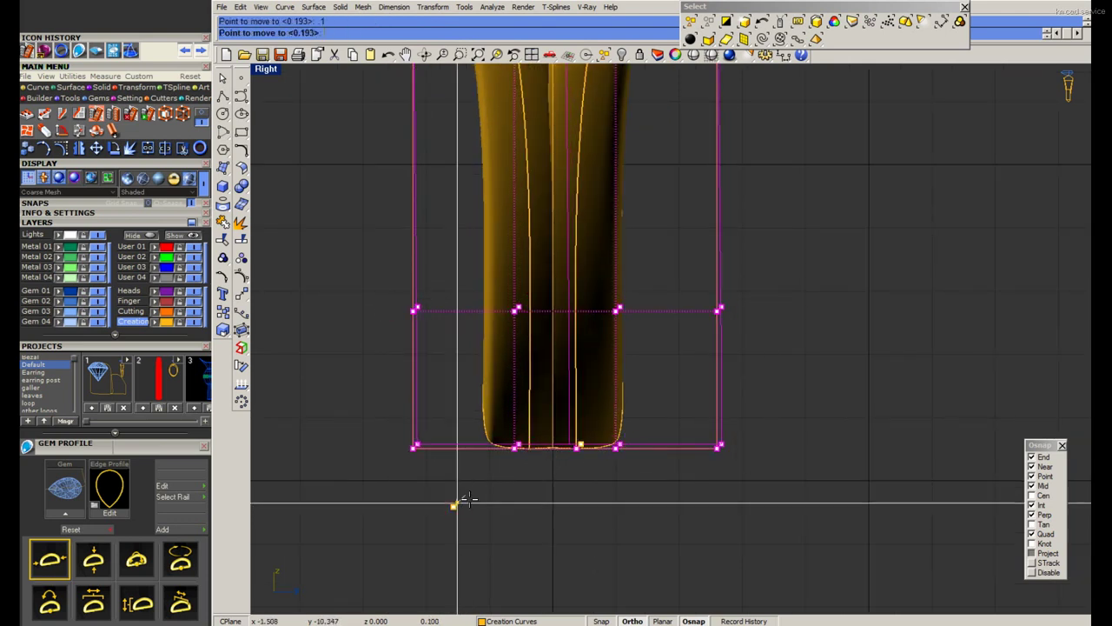
{"action": "left_click", "coordinate": [661, 449]}
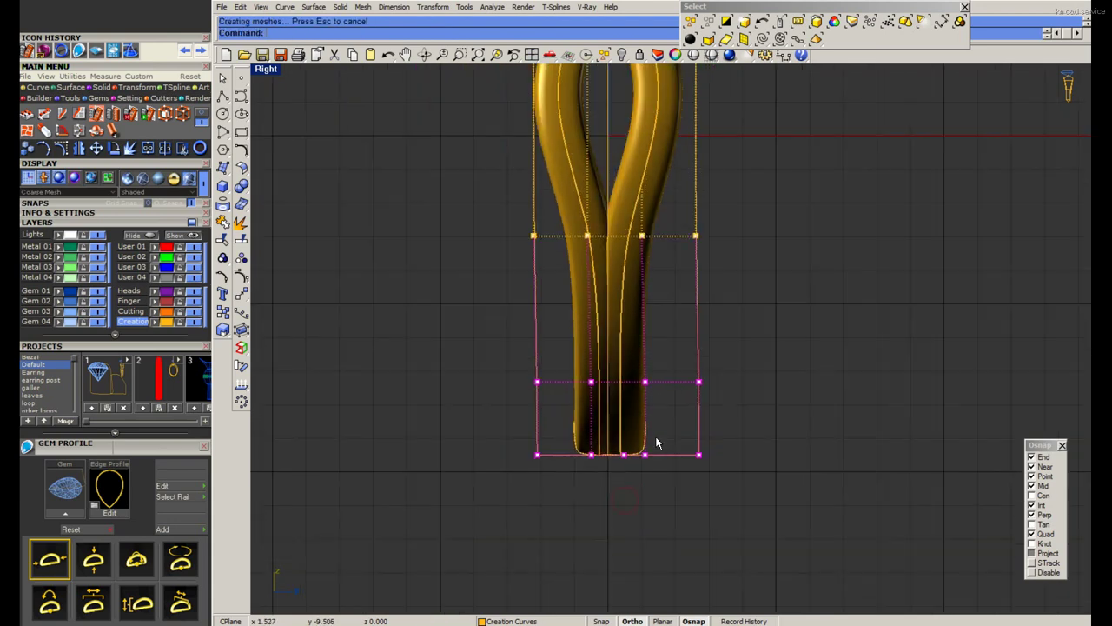
{"action": "key", "text": "Escape"}
Delete the control cage from the shank.
{"action": "left_click", "coordinate": [632, 219]}
{"action": "key", "text": "Delete"}
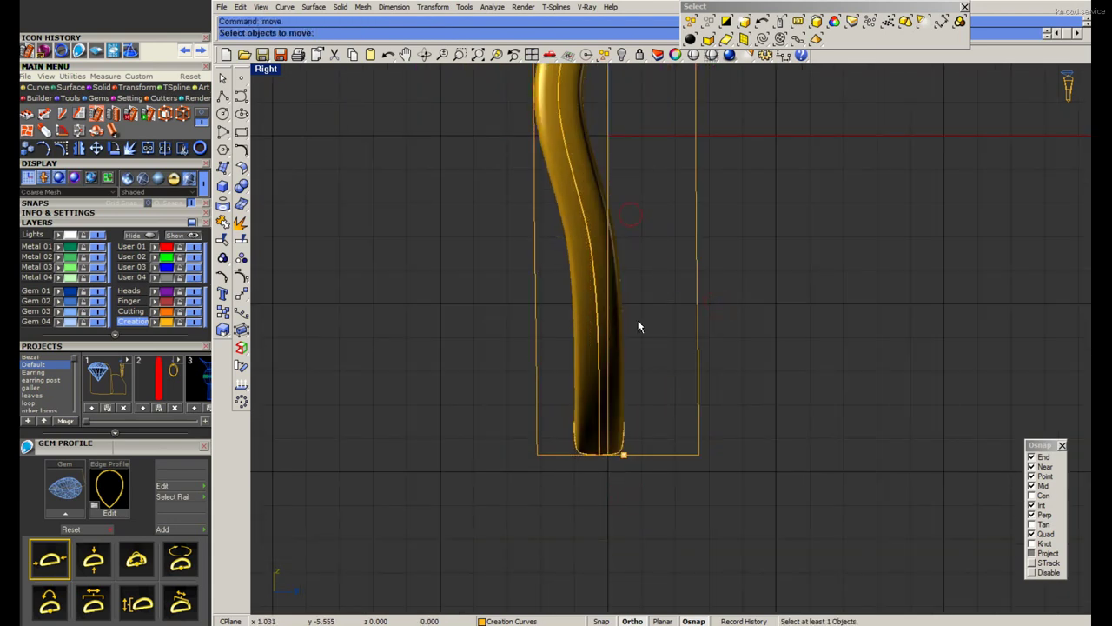
{"action": "key", "text": "ctrl+z"}
{"action": "key", "text": "Delete"}
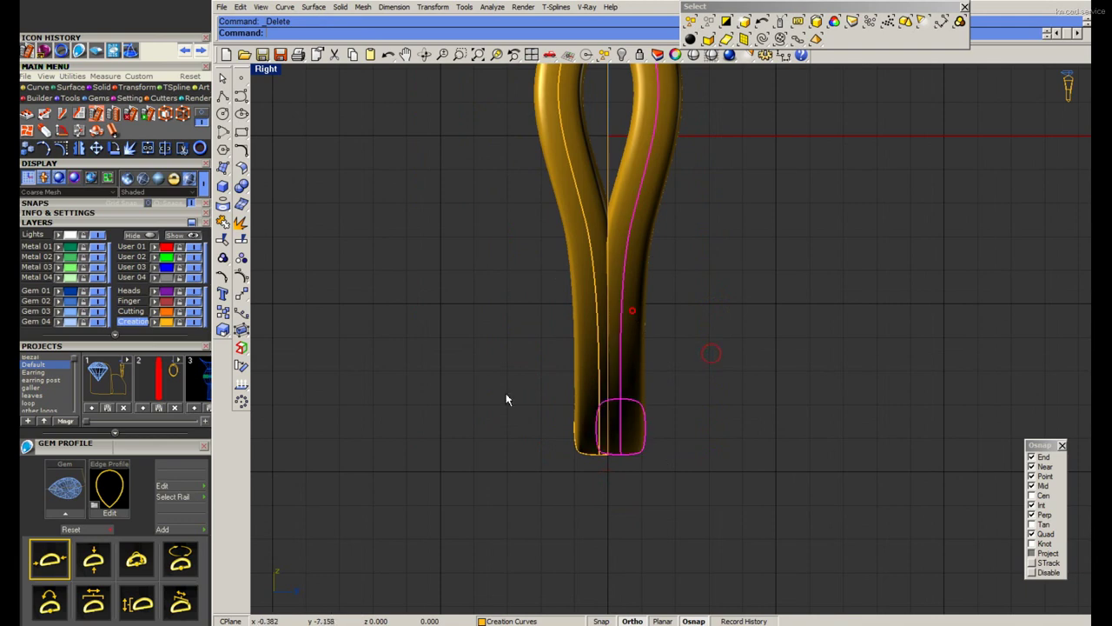
Recage the shank, move the lower two rows of points, preview rendered, and nudge them left.
{"action": "left_click", "coordinate": [241, 331]}
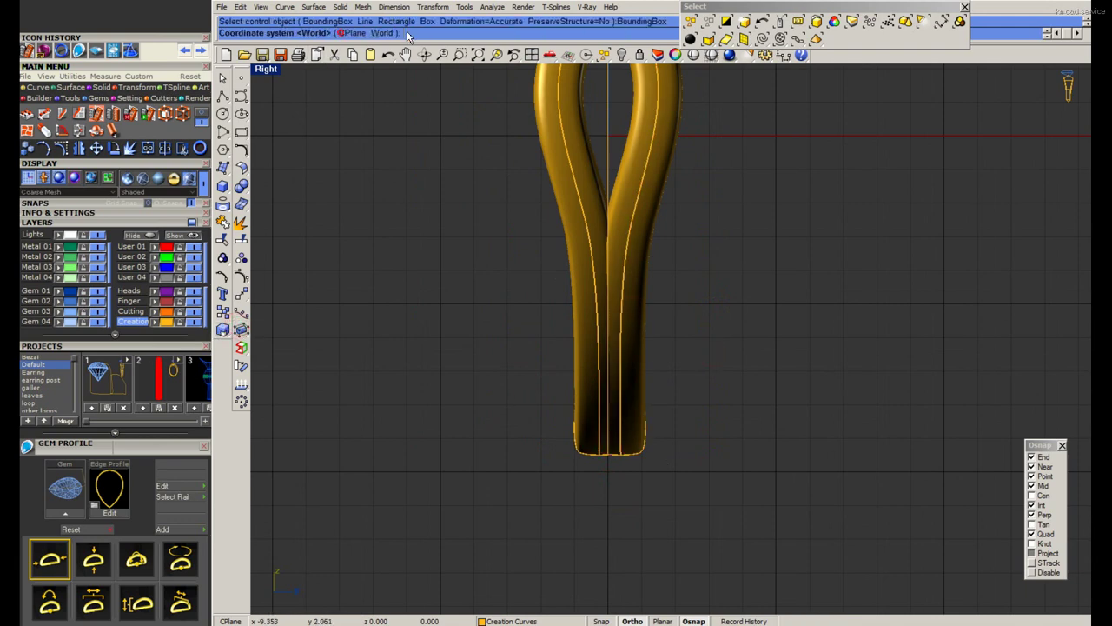
{"action": "key", "text": "Return"}
{"action": "left_click_drag", "start_coordinate": [479, 501], "coordinate": [699, 320]}
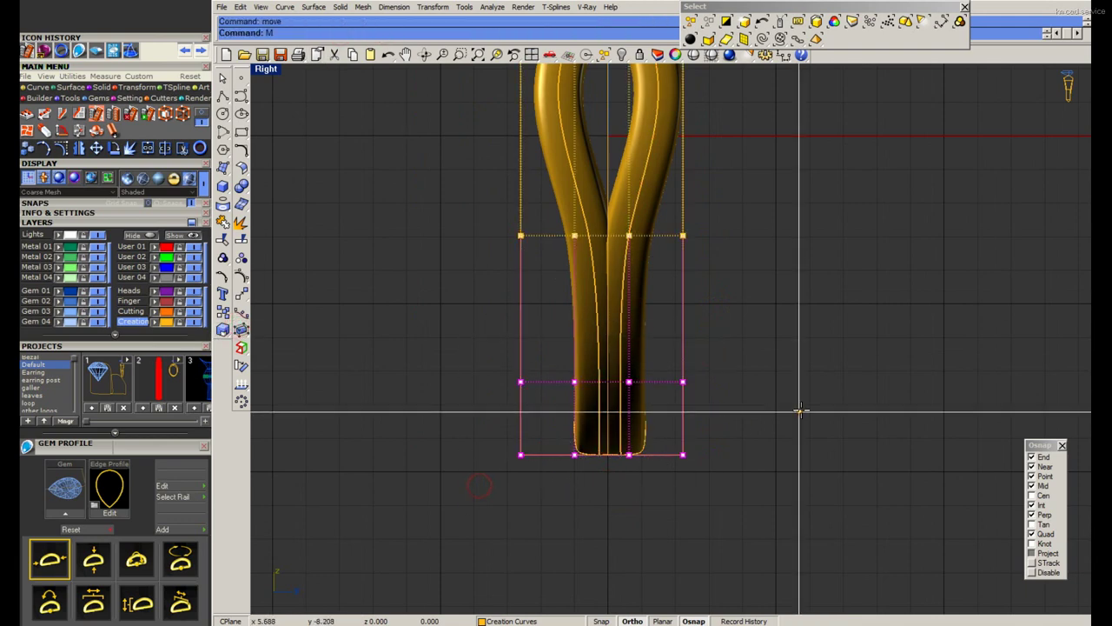
{"action": "left_click", "coordinate": [786, 410]}
{"action": "left_click", "coordinate": [721, 373]}
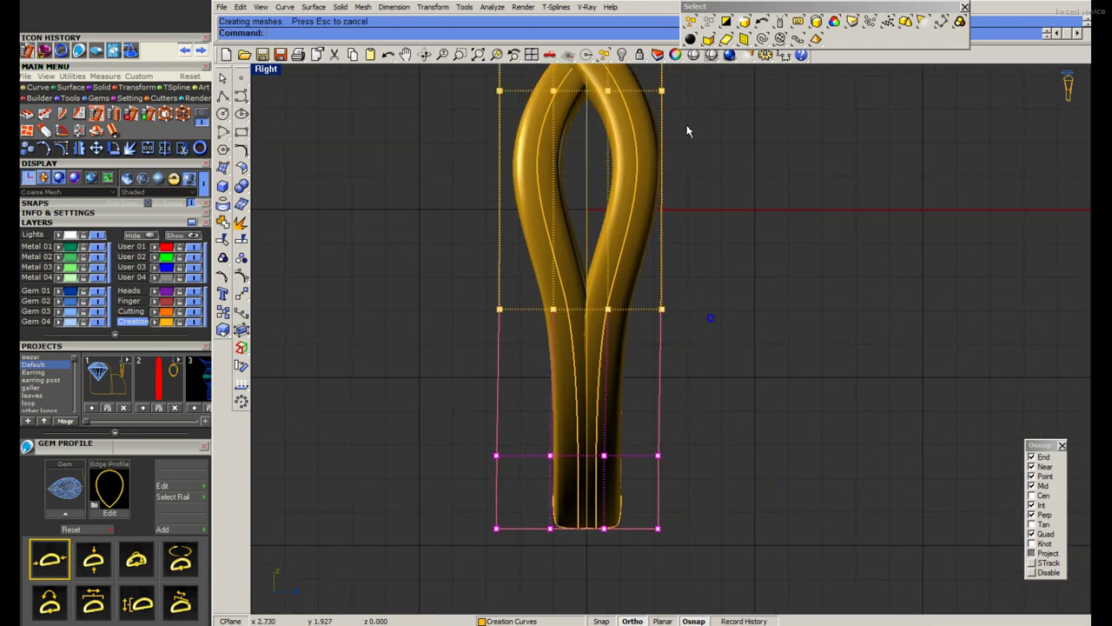
{"action": "left_click", "coordinate": [694, 54]}
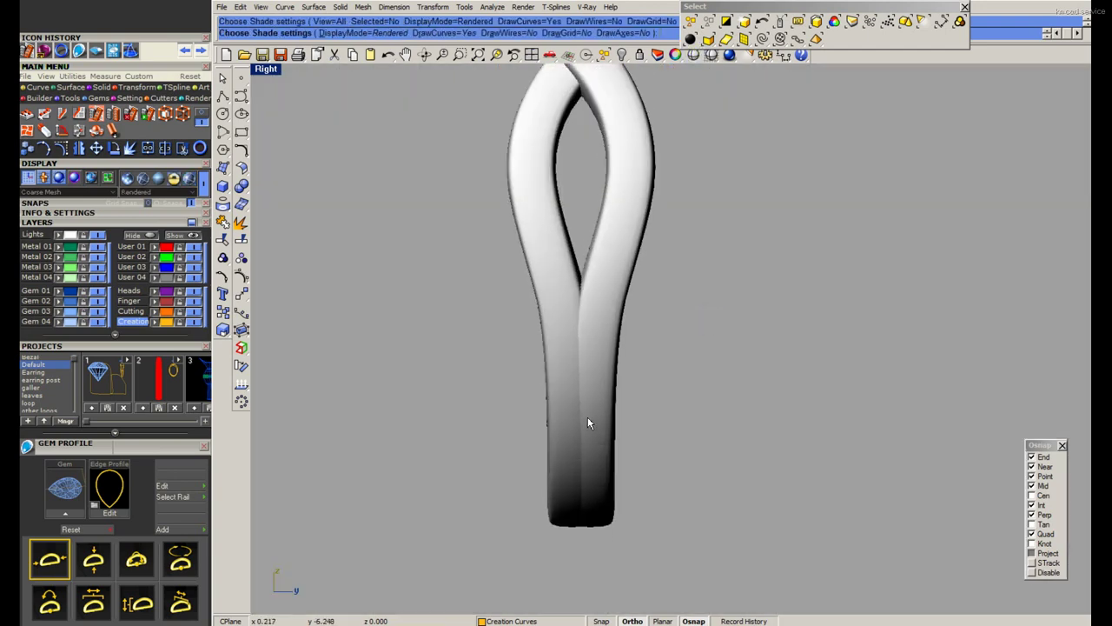
{"action": "left_click", "coordinate": [589, 418]}
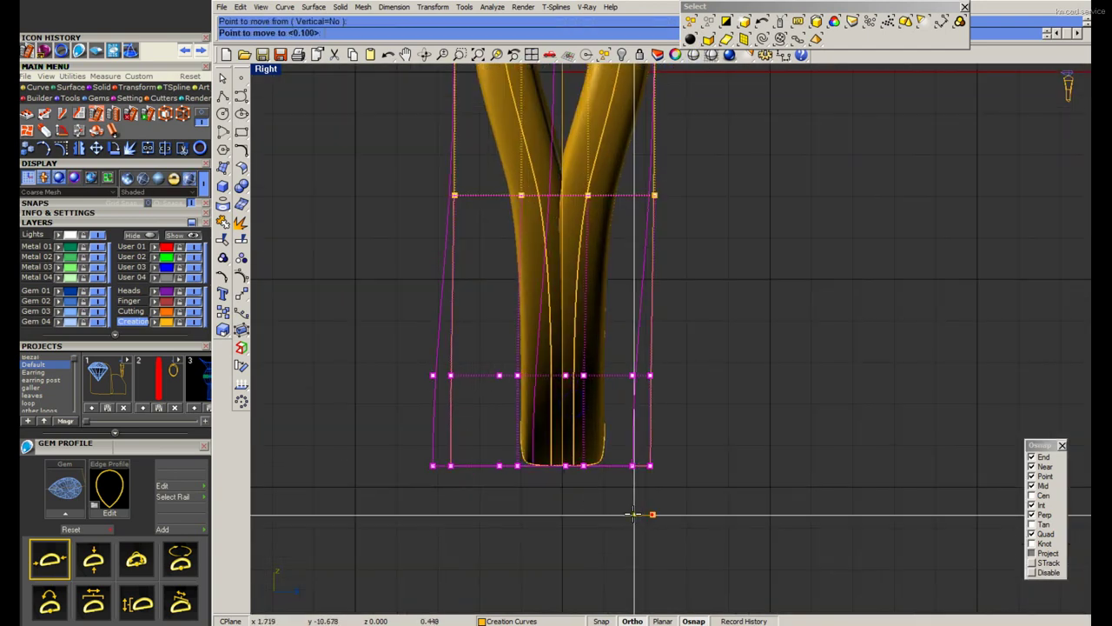
{"action": "left_click", "coordinate": [633, 515]}
Replace the cage, shift the lower points right, and preview the tapered shank rendered.
{"action": "left_click", "coordinate": [524, 211]}
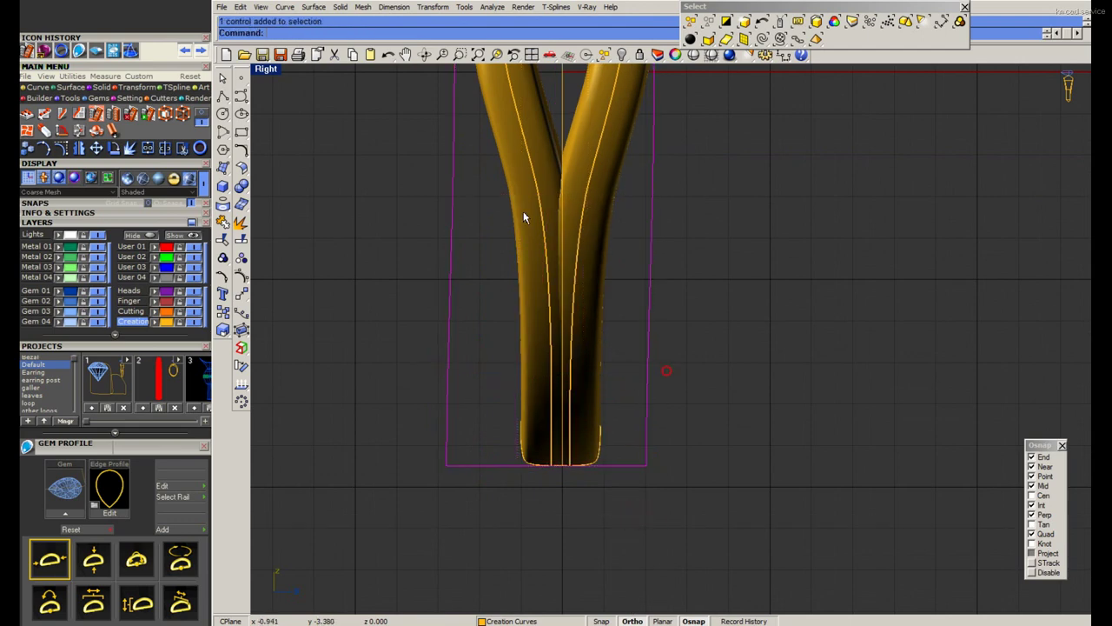
{"action": "key", "text": "Delete"}
{"action": "left_click", "coordinate": [242, 331]}
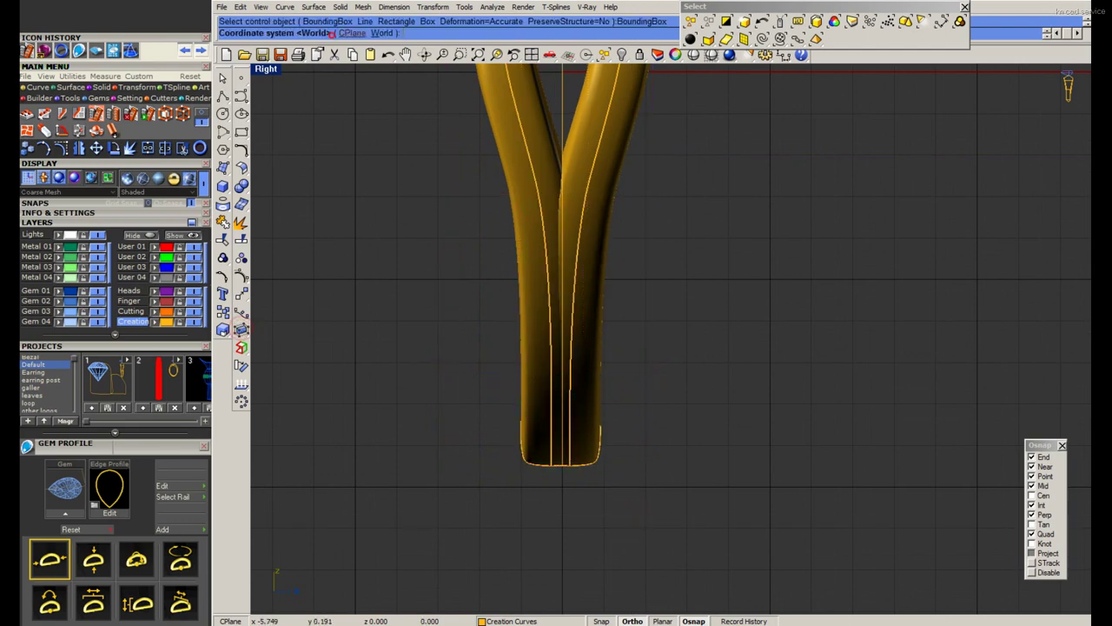
{"action": "left_click_drag", "start_coordinate": [558, 525], "coordinate": [511, 522]}
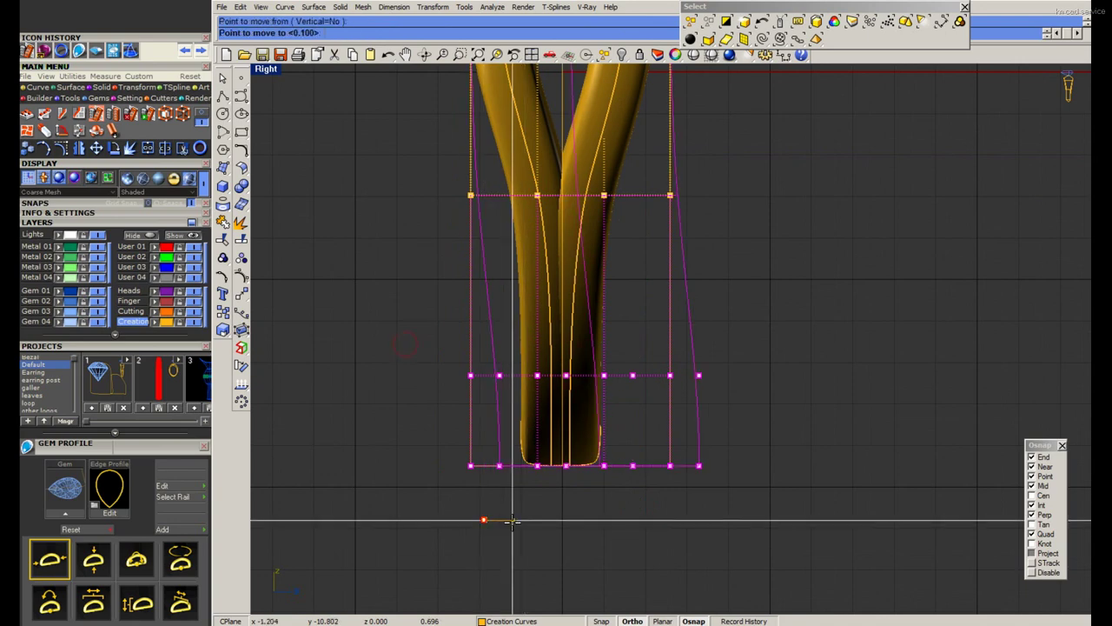
{"action": "left_click", "coordinate": [694, 54]}
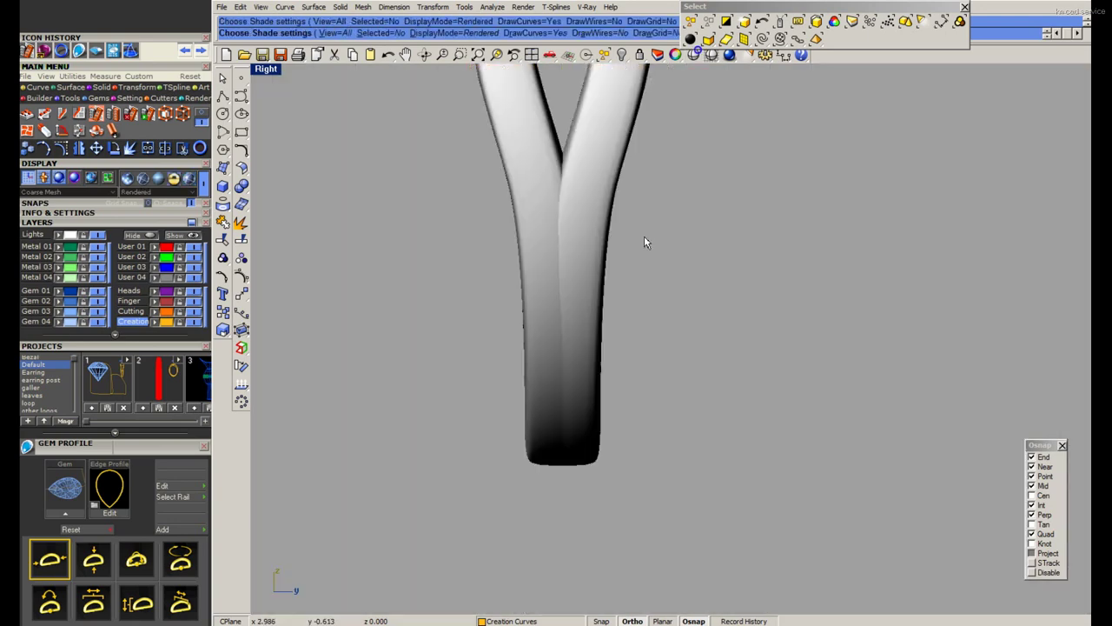
{"action": "scroll", "coordinate": [644, 239], "scroll_direction": "down", "scroll_amount": 2}
{"action": "scroll", "coordinate": [621, 330], "scroll_direction": "up", "scroll_amount": 1}
{"action": "scroll", "coordinate": [599, 337], "scroll_direction": "up", "scroll_amount": 2}
{"action": "scroll", "coordinate": [594, 339], "scroll_direction": "up", "scroll_amount": 1}
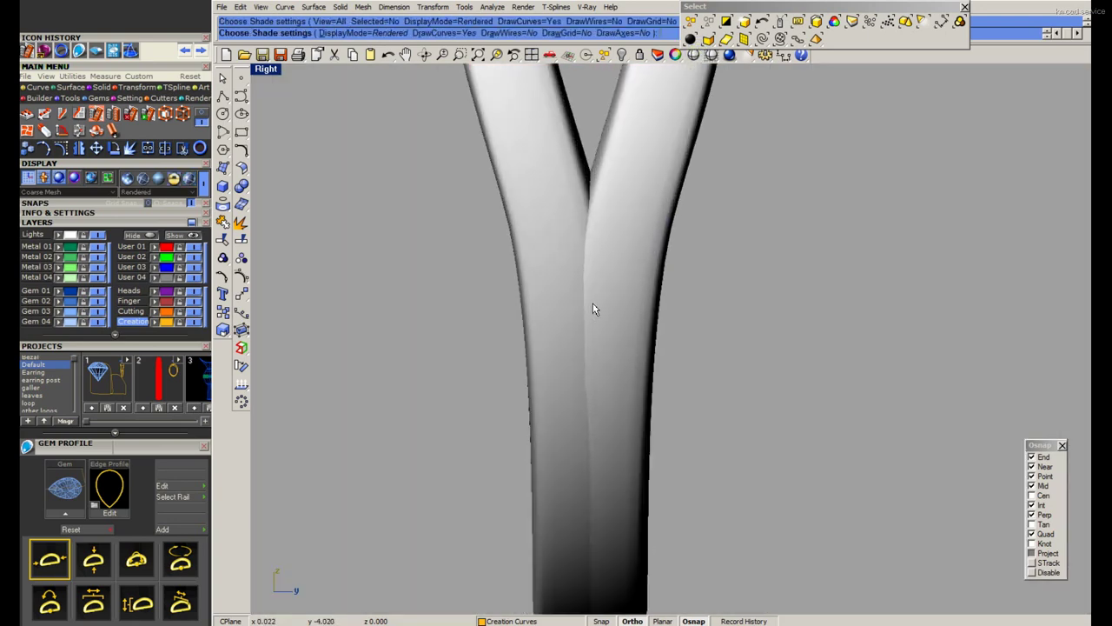
{"action": "key", "text": "Escape"}
{"action": "scroll", "coordinate": [584, 333], "scroll_direction": "down", "scroll_amount": 1}
Compare the shank against the ring reference photos in Picasa.
{"action": "key", "text": "alt+Tab"}
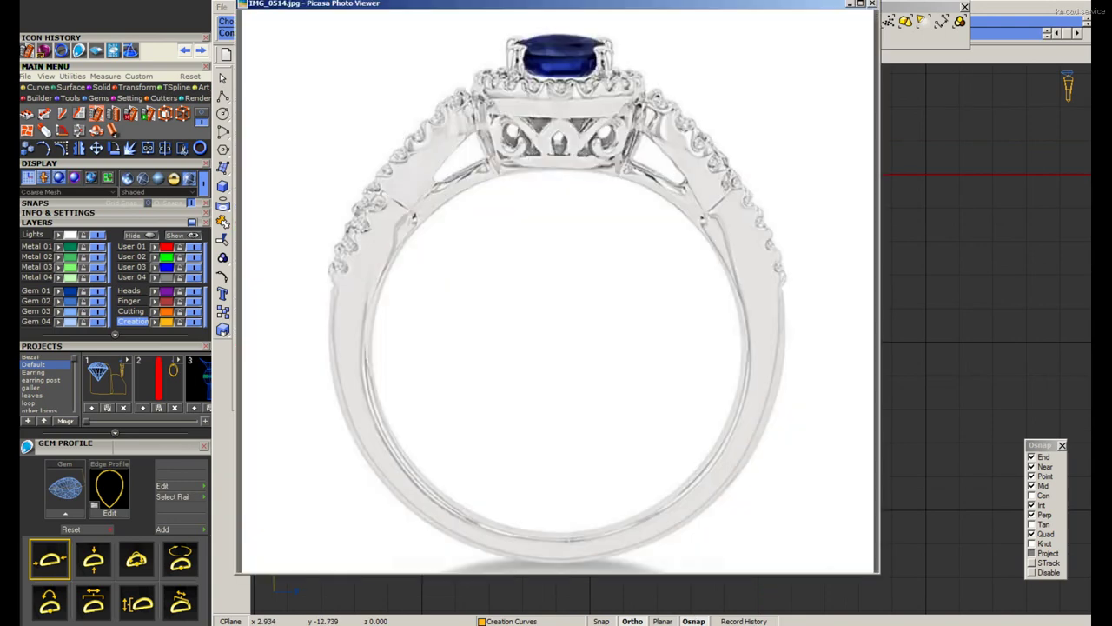
{"action": "scroll", "coordinate": [655, 396], "scroll_direction": "up", "scroll_amount": 1}
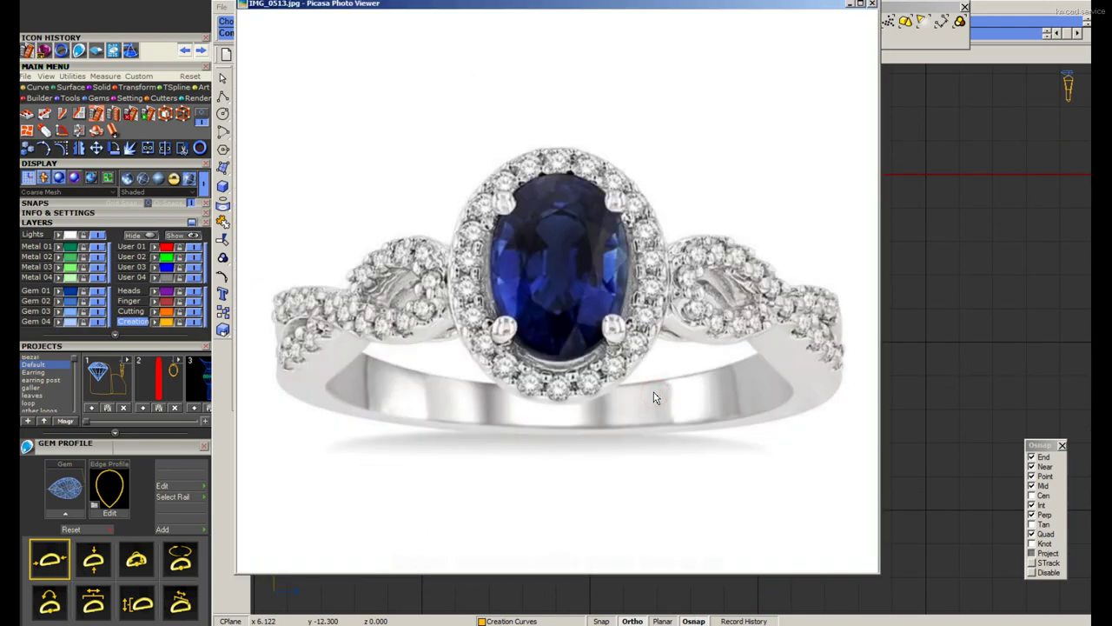
{"action": "scroll", "coordinate": [655, 396], "scroll_direction": "up", "scroll_amount": 1}
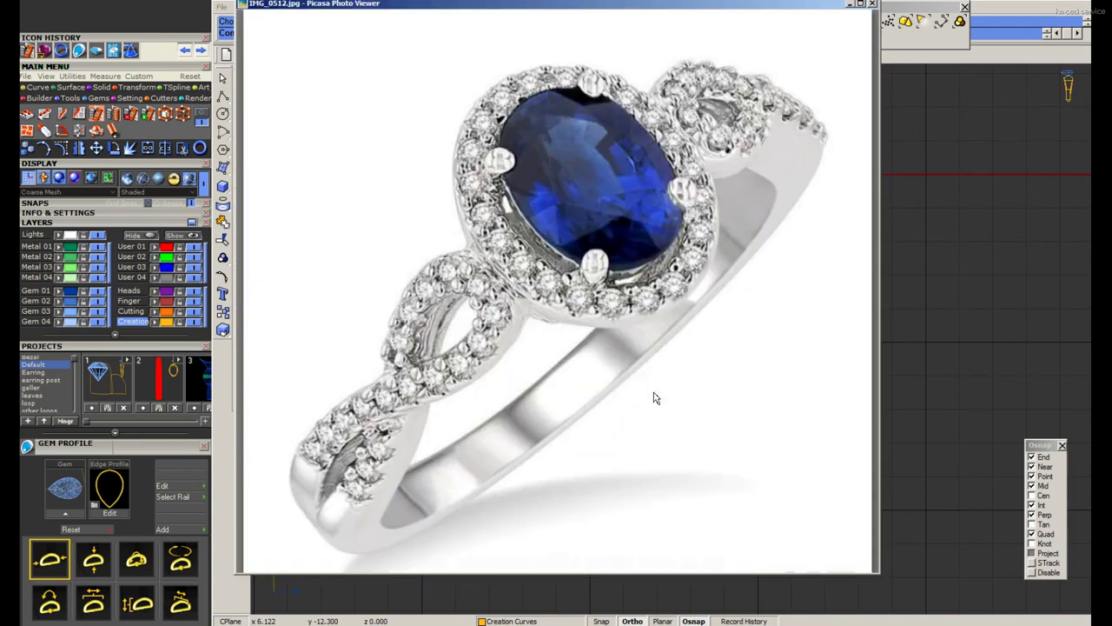
{"action": "left_click", "coordinate": [854, 8]}
{"action": "right_click_drag", "start_coordinate": [637, 341], "coordinate": [635, 362]}
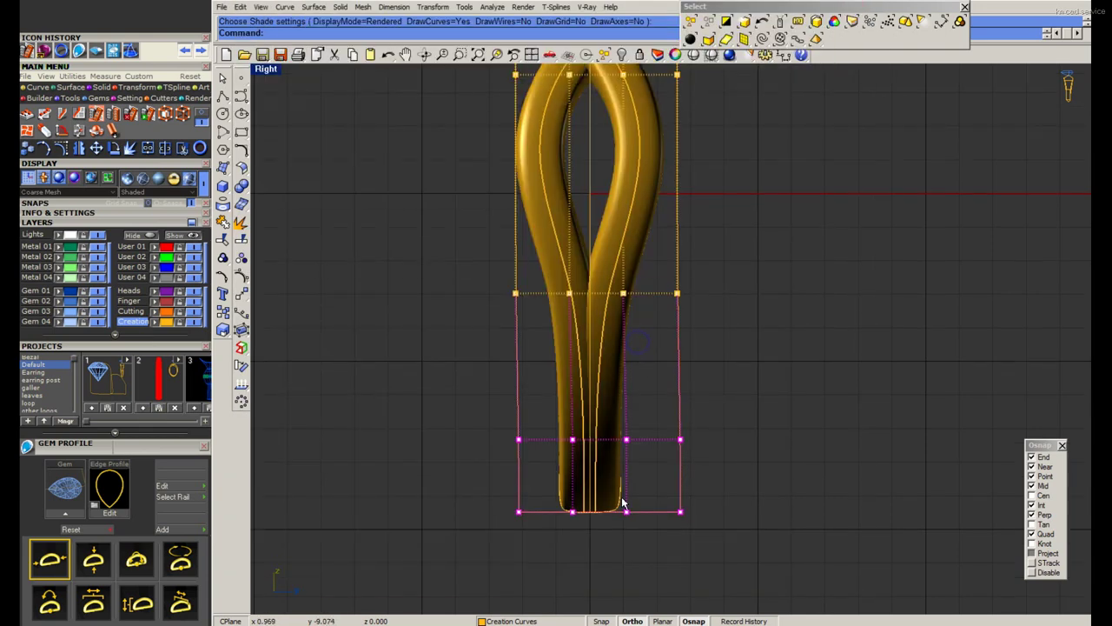
Delete the curves, then use CageEdit to shift the shank's middle cage points slightly right.
{"action": "key", "text": "Delete"}
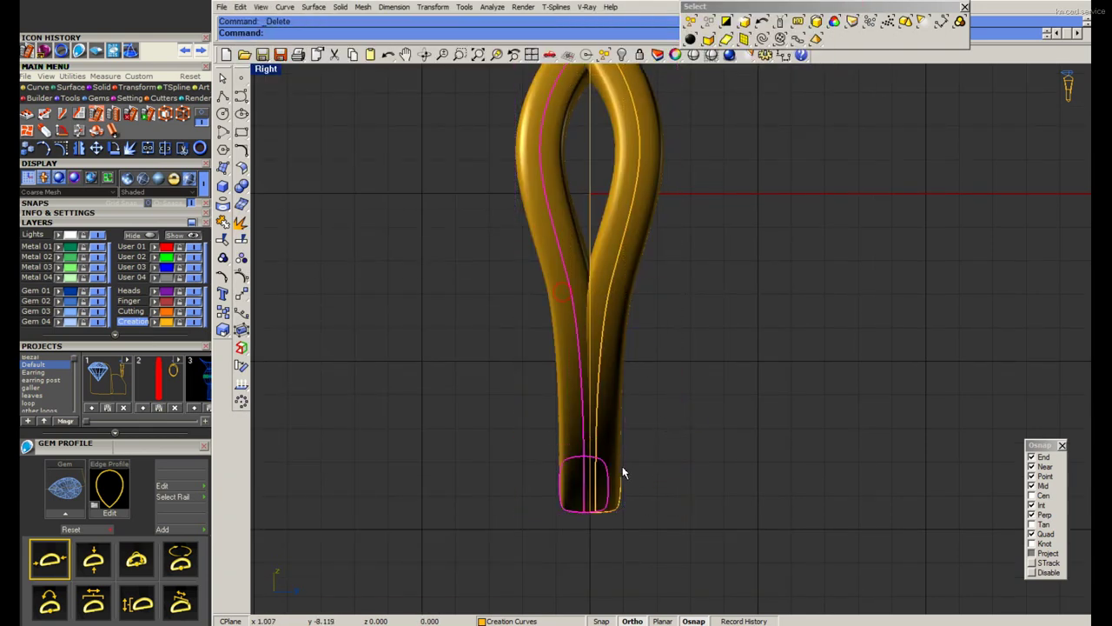
{"action": "scroll", "coordinate": [622, 473], "scroll_direction": "up", "scroll_amount": 2}
{"action": "left_click", "coordinate": [242, 331]}
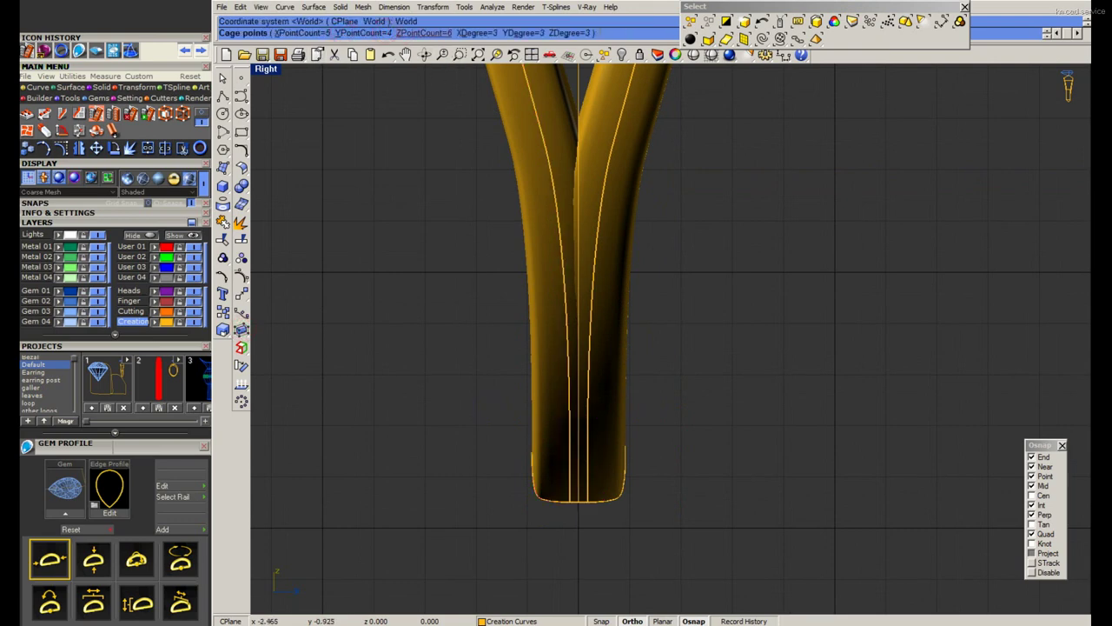
{"action": "type", "text": "7"}
{"action": "key", "text": "Return"}
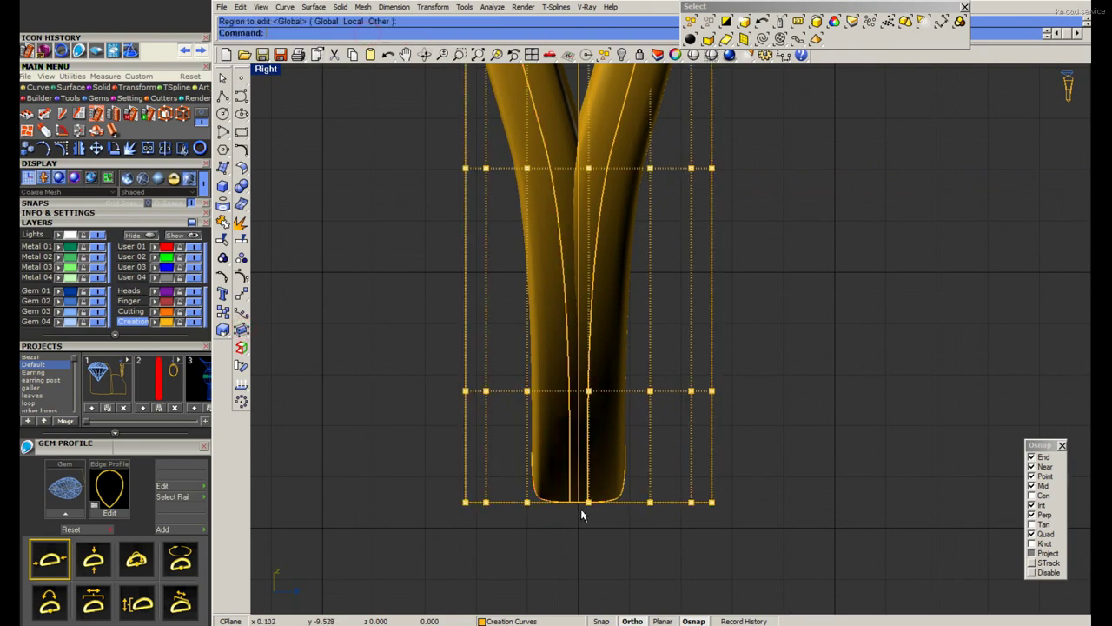
{"action": "left_click_drag", "start_coordinate": [619, 306], "coordinate": [619, 306]}
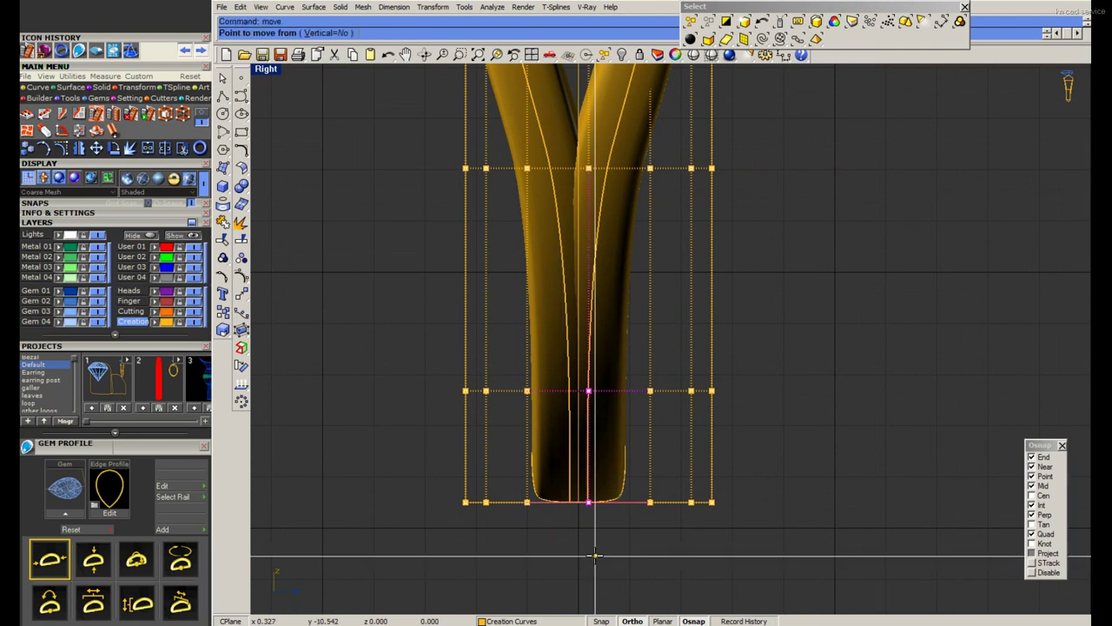
{"action": "left_click", "coordinate": [567, 550]}
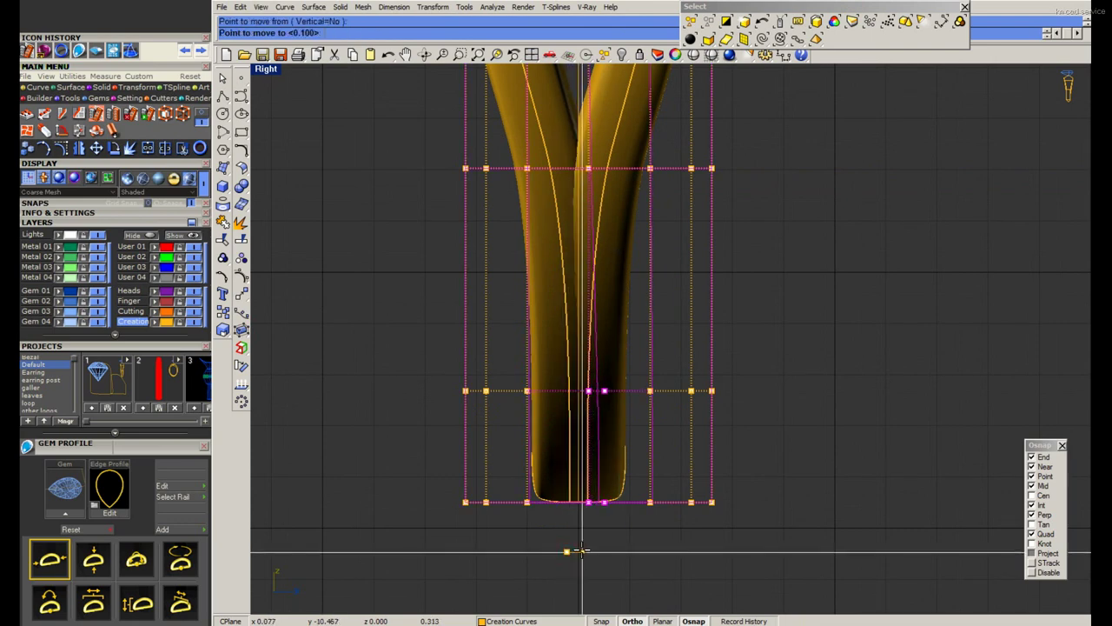
{"action": "left_click", "coordinate": [582, 550]}
Preview the shank rendered in grey, return to shaded gold, and delete the control cage.
{"action": "left_click", "coordinate": [693, 54]}
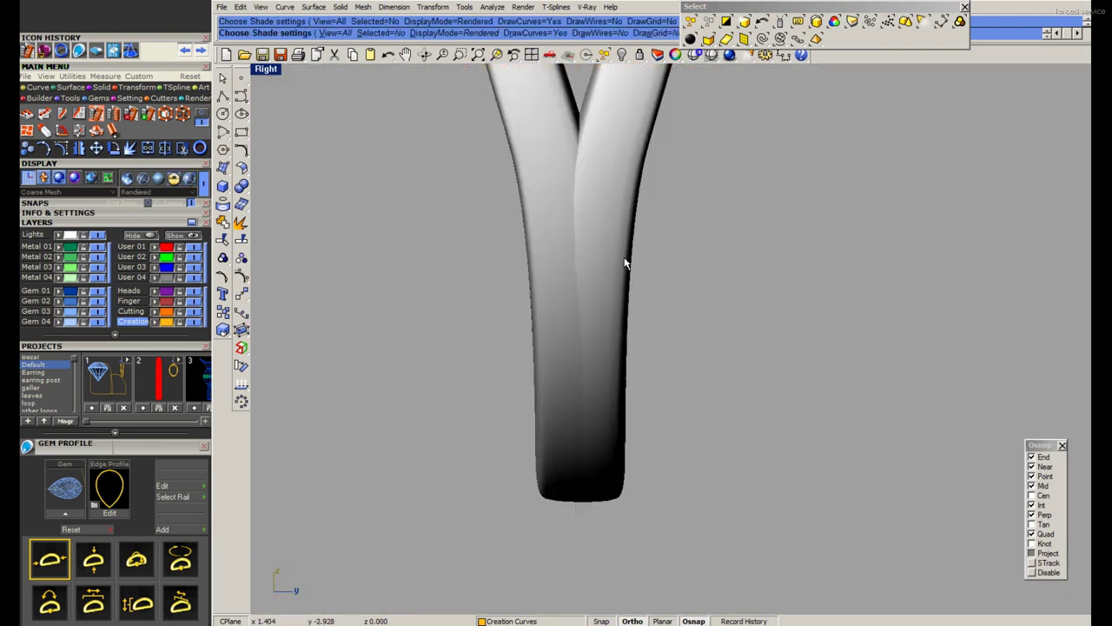
{"action": "left_click", "coordinate": [621, 368]}
{"action": "left_click_drag", "start_coordinate": [798, 317], "coordinate": [688, 376]}
{"action": "key", "text": "Delete"}
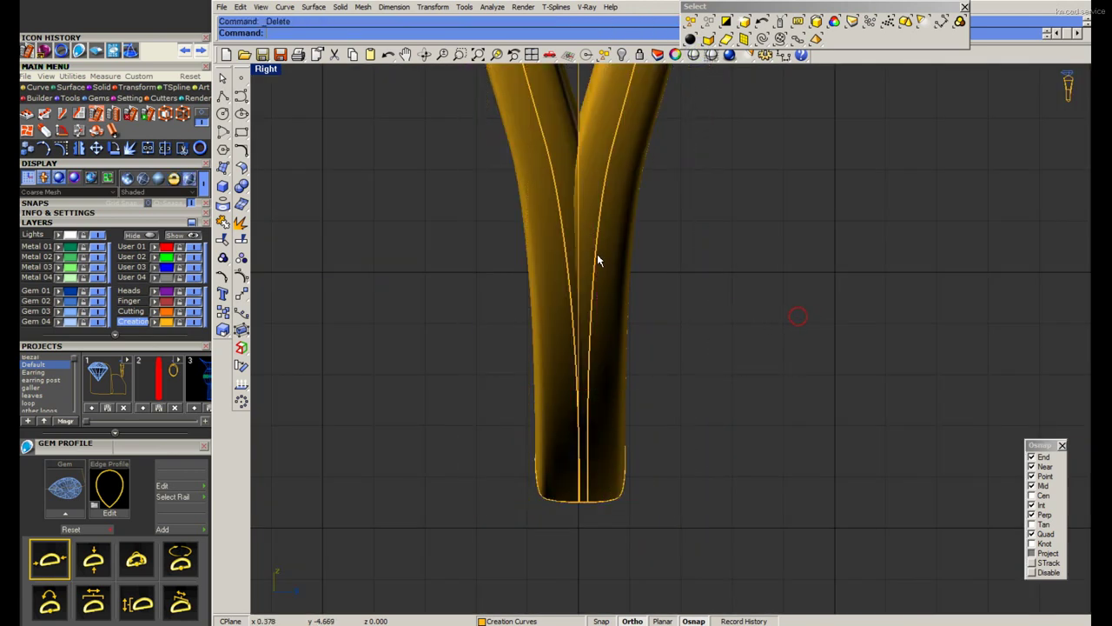
Re-cage the shank, move its middle points slightly left, remove the cage, and render in grey.
{"action": "left_click", "coordinate": [241, 330]}
{"action": "key", "text": "Return"}
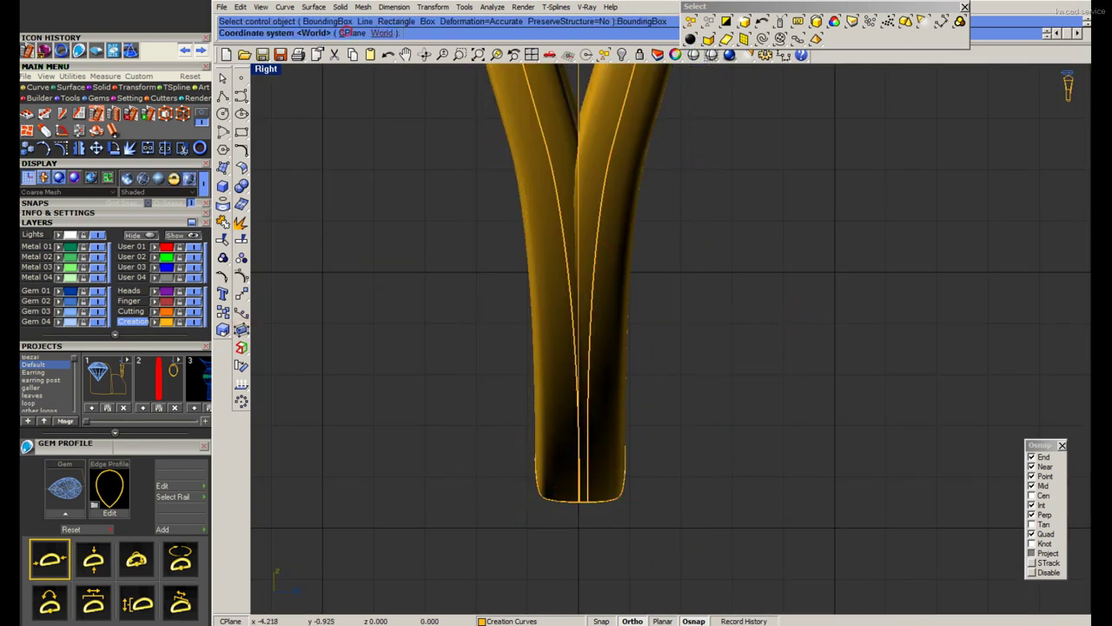
{"action": "key", "text": "Return"}
{"action": "key", "text": "Return"}
{"action": "left_click_drag", "start_coordinate": [587, 283], "coordinate": [589, 284]}
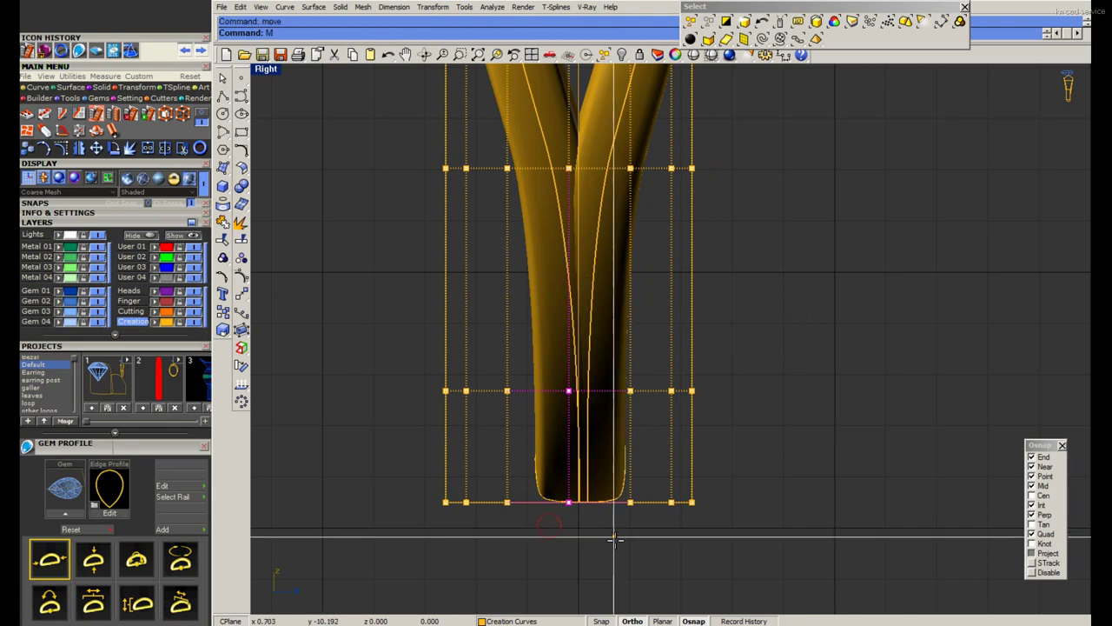
{"action": "left_click_drag", "start_coordinate": [568, 390], "coordinate": [553, 390]}
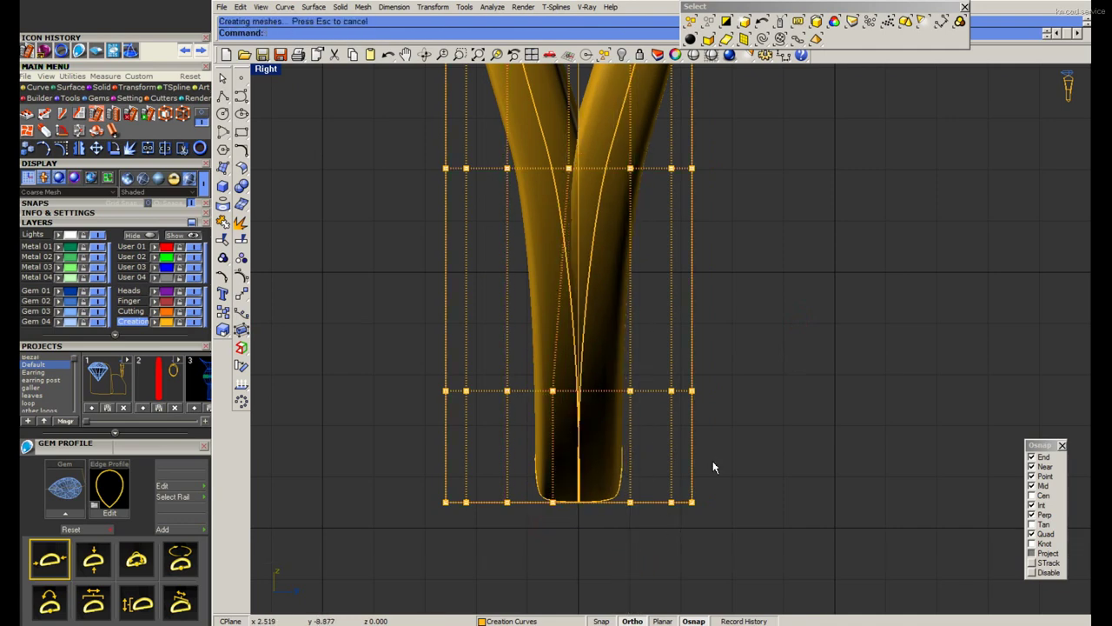
{"action": "left_click_drag", "start_coordinate": [709, 455], "coordinate": [485, 405]}
{"action": "key", "text": "Delete"}
{"action": "left_click", "coordinate": [692, 56]}
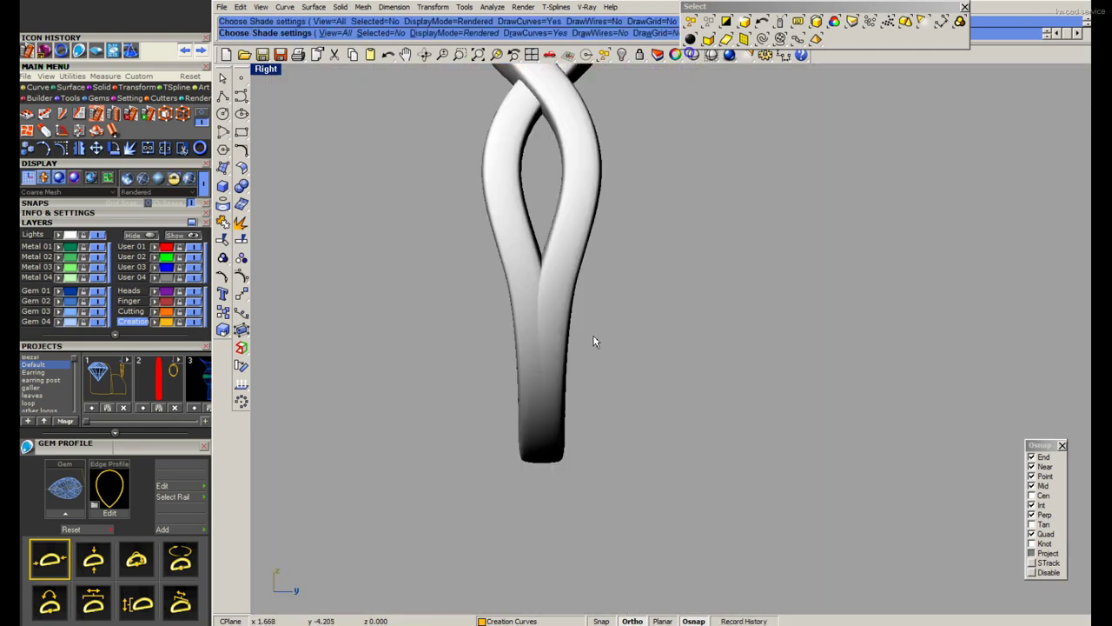
Orbit the enlarged Perspective view to inspect the twist and compare with the reference ring photo.
{"action": "double_click", "coordinate": [268, 70]}
{"action": "double_click", "coordinate": [696, 75]}
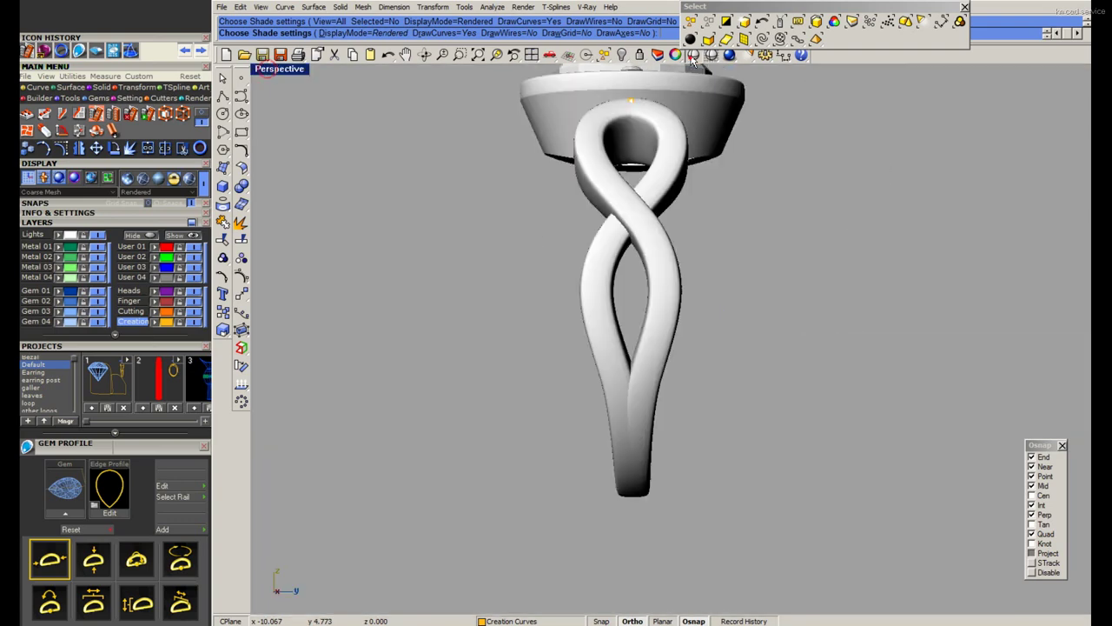
{"action": "mouse_move", "coordinate": [695, 330]}
{"action": "right_mouse_down"}
{"action": "mouse_move", "coordinate": [764, 328]}
{"action": "mouse_move", "coordinate": [449, 294]}
{"action": "right_mouse_up"}
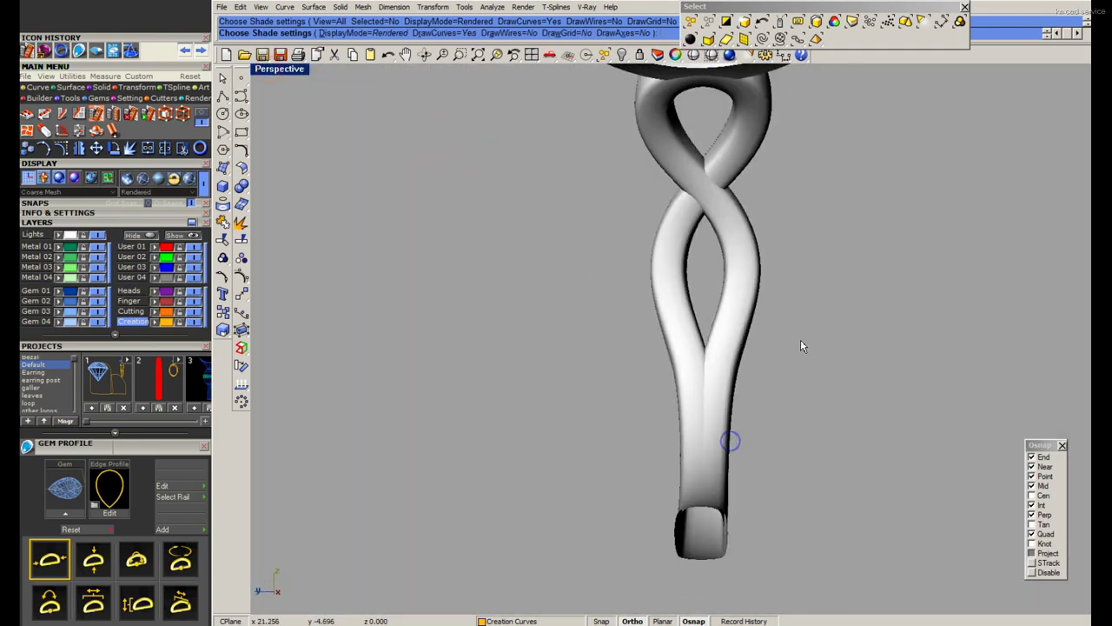
{"action": "right_click_drag", "start_coordinate": [449, 293], "coordinate": [419, 333]}
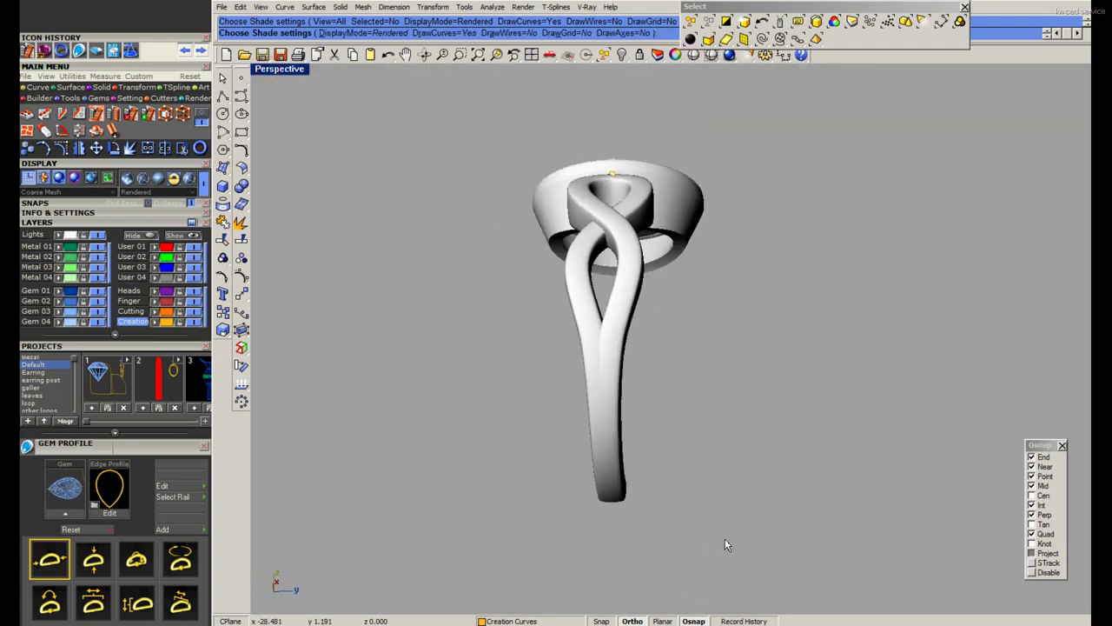
{"action": "key", "text": "Escape"}
{"action": "key", "text": "alt+Tab"}
{"action": "key", "text": "alt+Tab"}
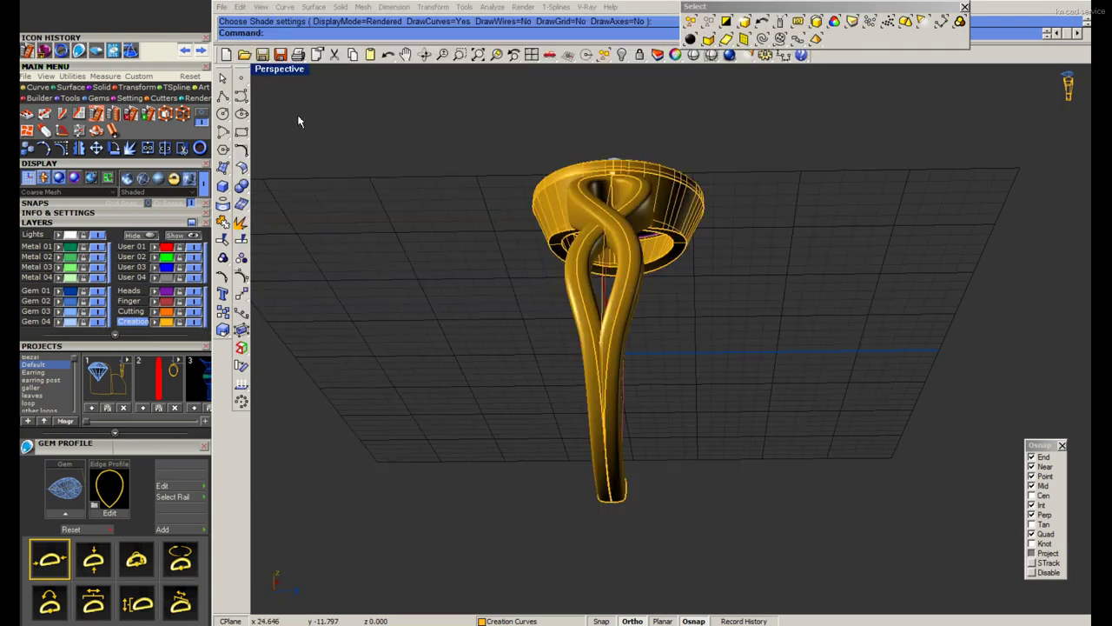
{"action": "key", "text": "ctrl+m"}
Measure the shank tip width in the enlarged side view at 1.68.
{"action": "double_click", "coordinate": [690, 346]}
{"action": "scroll", "coordinate": [505, 399], "scroll_direction": "up", "scroll_amount": 5}
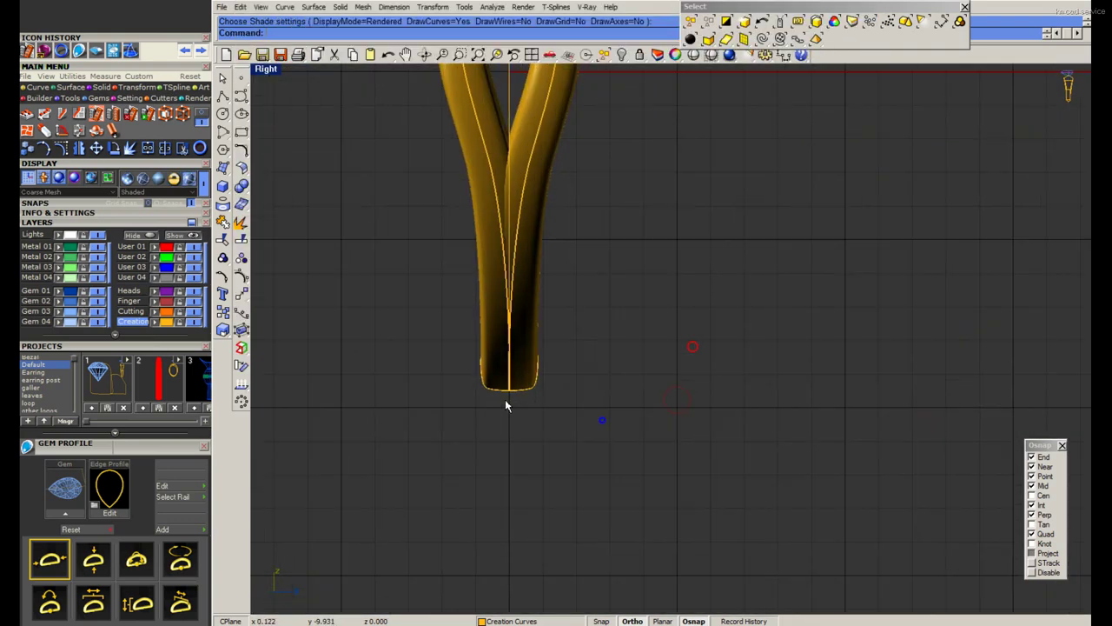
{"action": "scroll", "coordinate": [505, 399], "scroll_direction": "up", "scroll_amount": 3}
{"action": "middle_click", "coordinate": [418, 304]}
{"action": "left_click", "coordinate": [434, 323]}
{"action": "left_click", "coordinate": [458, 322]}
{"action": "left_click", "coordinate": [611, 321]}
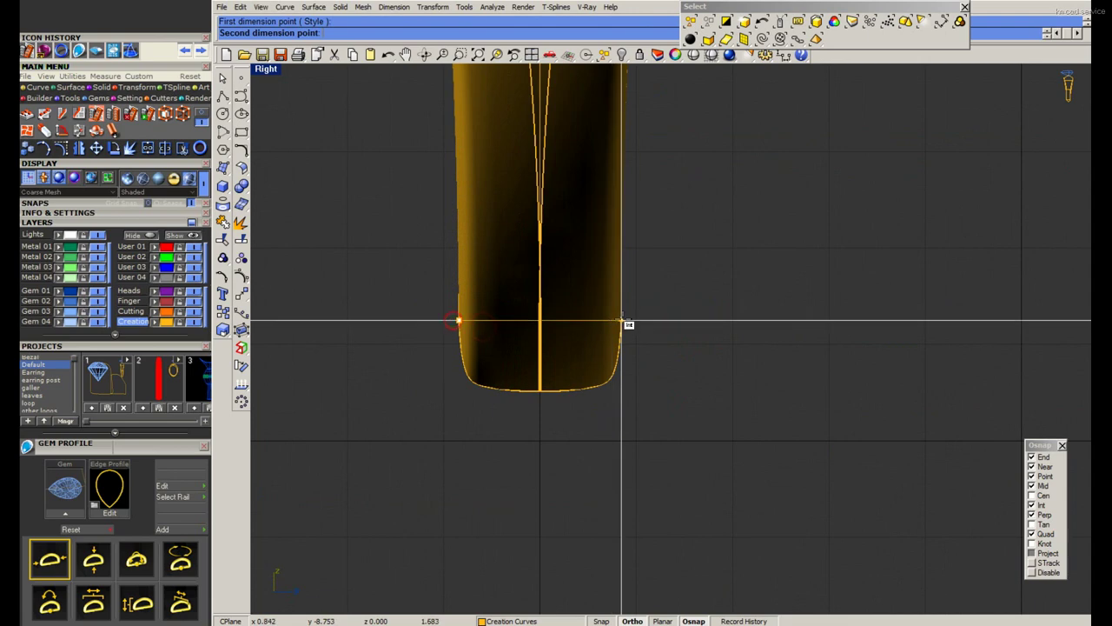
{"action": "left_click", "coordinate": [612, 374]}
Put a control cage on the shank and scale its lower points slightly wider.
{"action": "scroll", "coordinate": [556, 374], "scroll_direction": "down", "scroll_amount": 3}
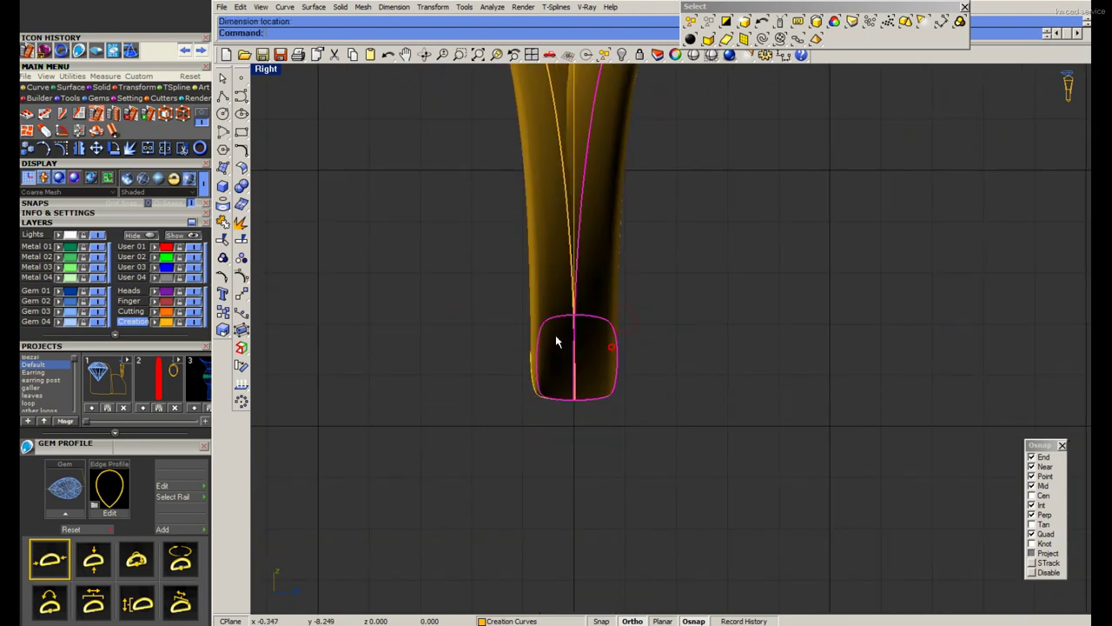
{"action": "left_click", "coordinate": [242, 331]}
{"action": "key", "text": "Return"}
{"action": "key", "text": "Return"}
{"action": "key", "text": "Return"}
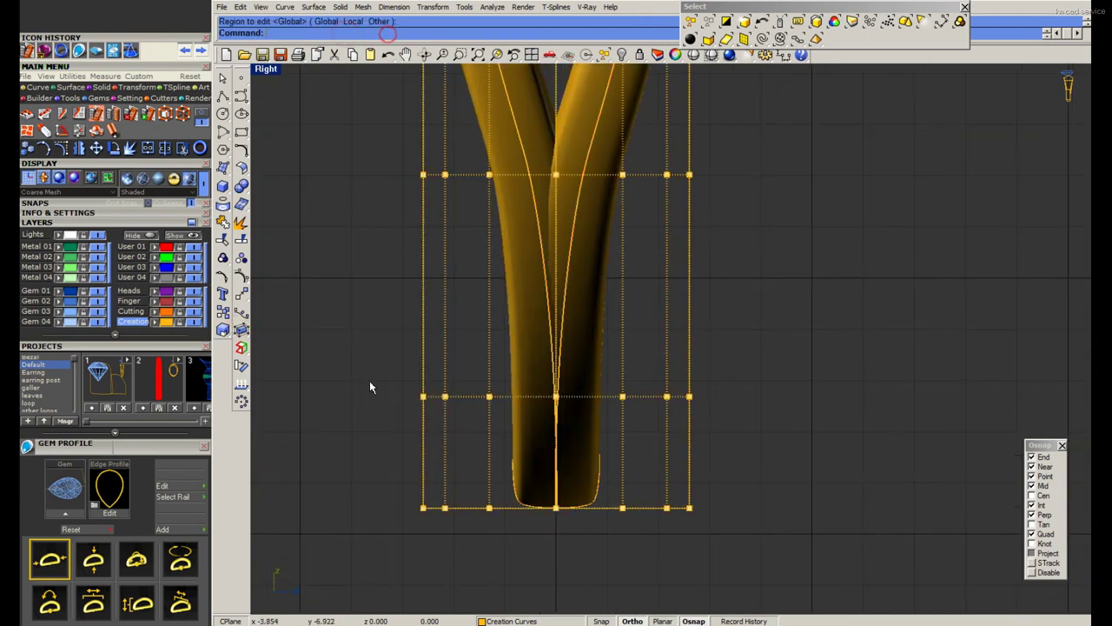
{"action": "left_click_drag", "start_coordinate": [370, 388], "coordinate": [708, 530]}
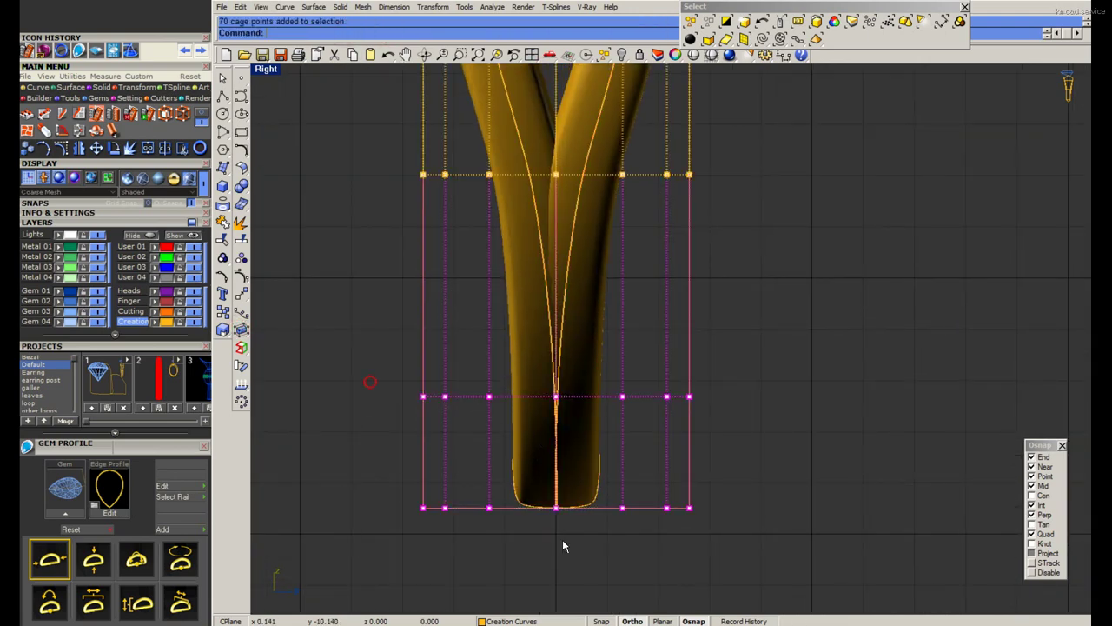
{"action": "left_click", "coordinate": [220, 78]}
{"action": "right_click_drag", "start_coordinate": [556, 552], "coordinate": [556, 478]}
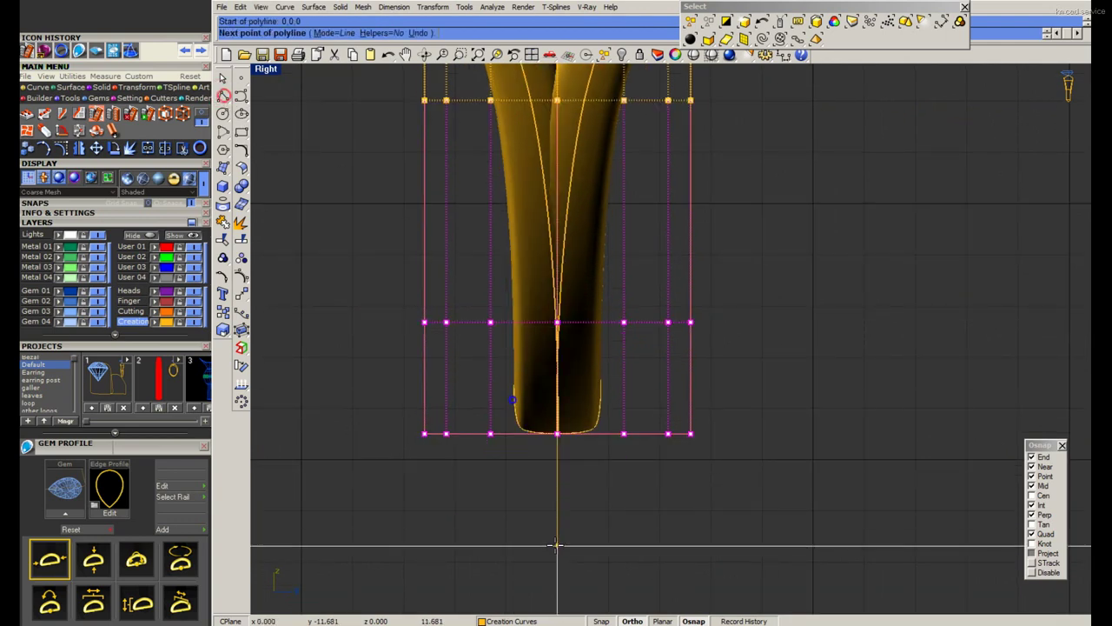
{"action": "left_click", "coordinate": [556, 472]}
{"action": "left_click", "coordinate": [815, 472]}
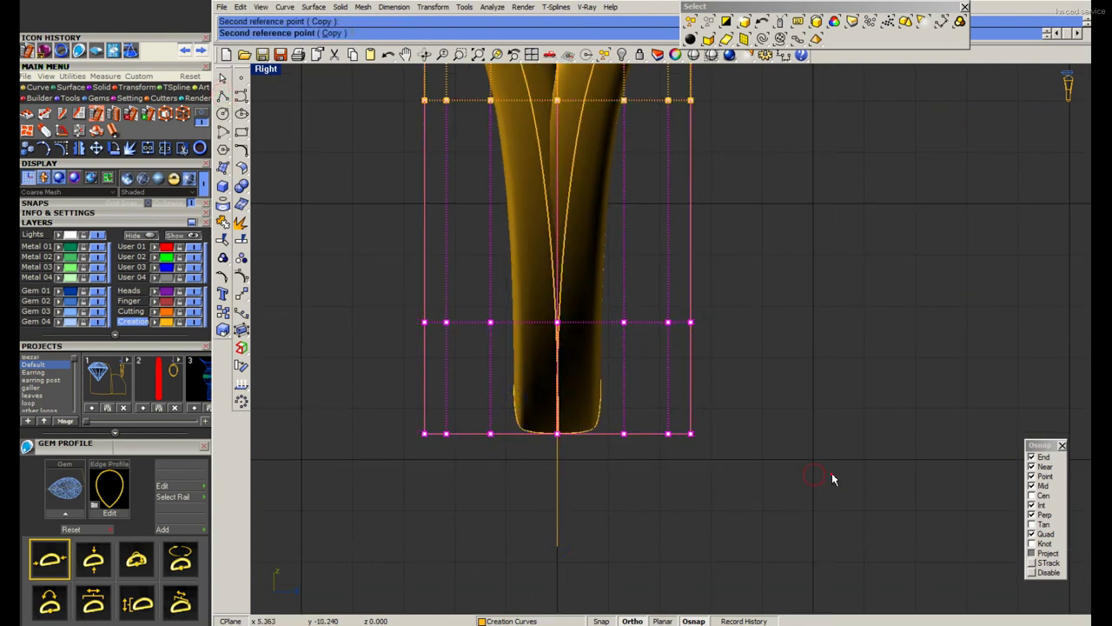
{"action": "left_click", "coordinate": [784, 468]}
Repeat the scaling on the lower cage points from the centre line.
{"action": "scroll", "coordinate": [686, 439], "scroll_direction": "down", "scroll_amount": 4}
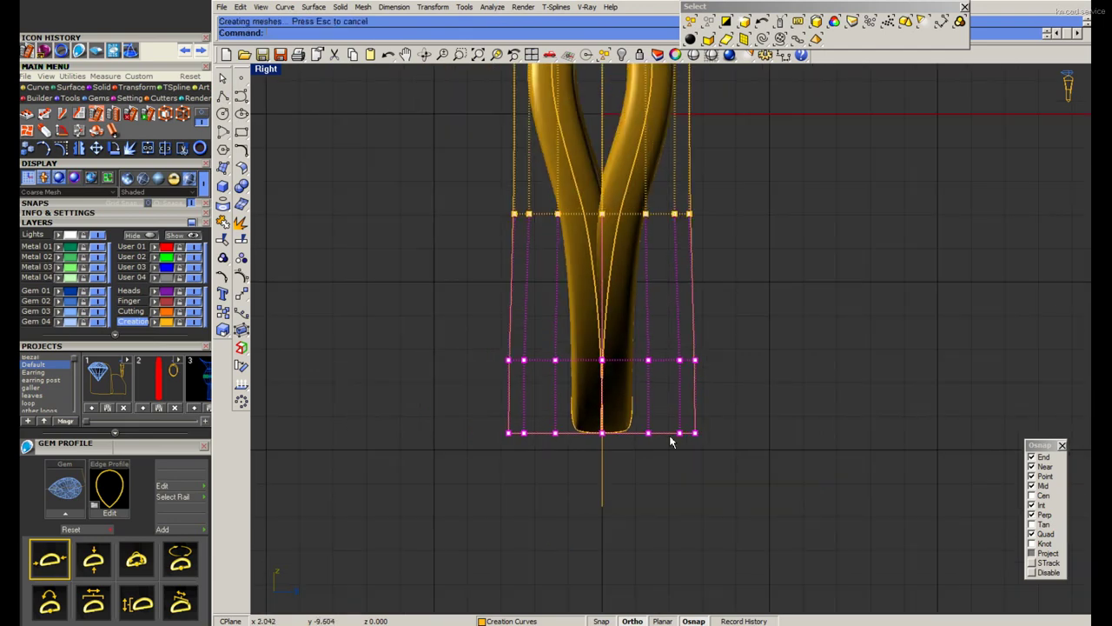
{"action": "scroll", "coordinate": [617, 352], "scroll_direction": "up", "scroll_amount": 3}
{"action": "key", "text": "Return"}
{"action": "left_click", "coordinate": [600, 457]}
{"action": "left_click", "coordinate": [745, 458]}
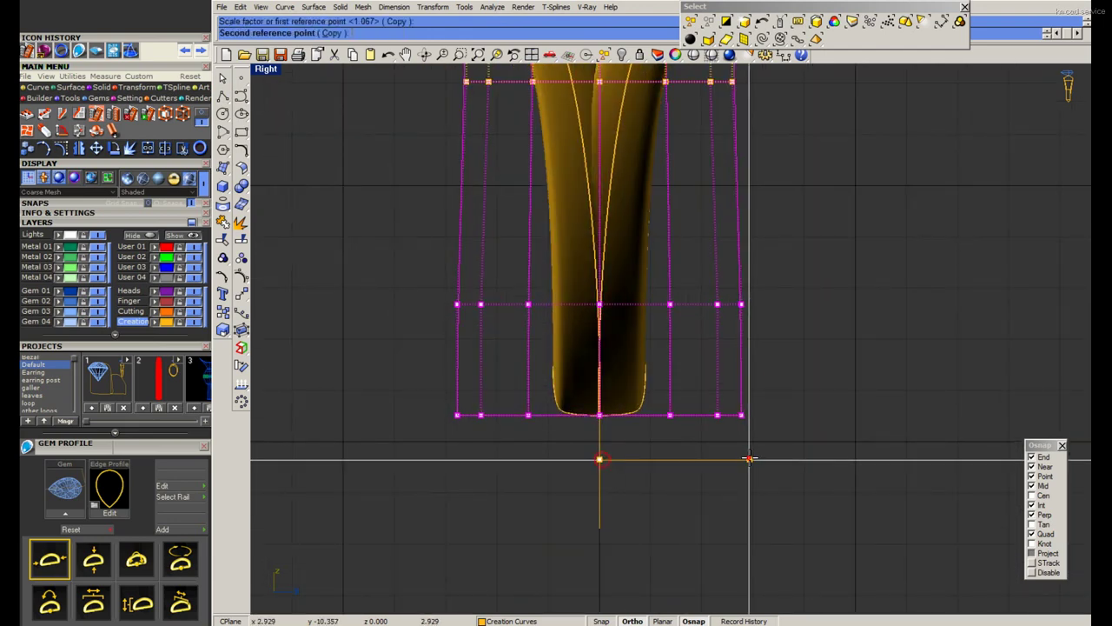
{"action": "scroll", "coordinate": [554, 393], "scroll_direction": "up", "scroll_amount": 2}
Re-measure the shank tip, now 1.85 across.
{"action": "middle_click", "coordinate": [511, 349]}
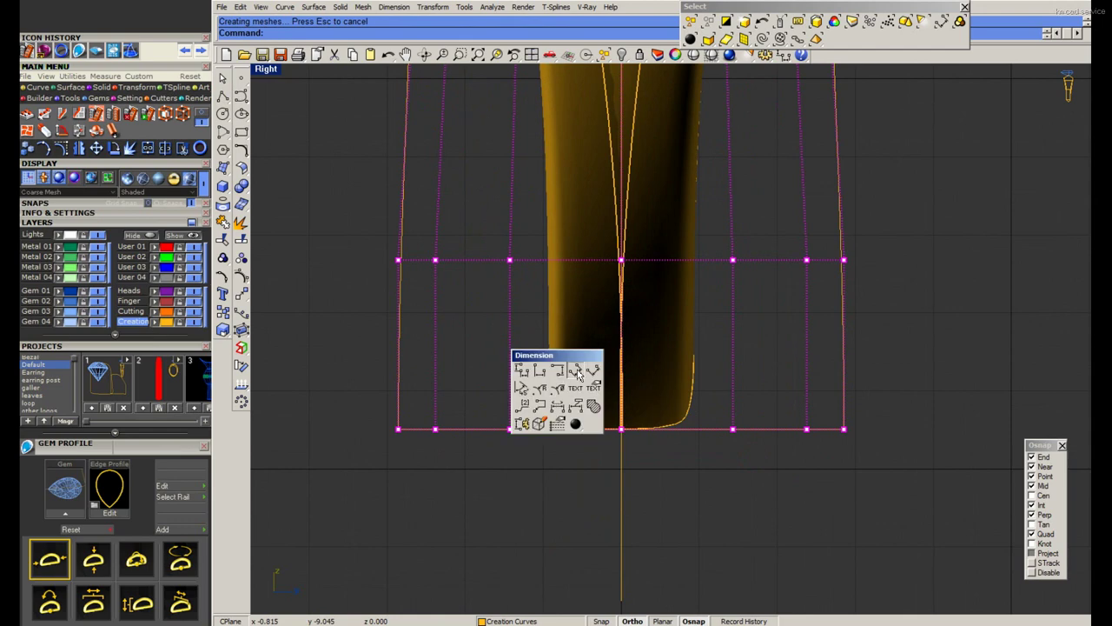
{"action": "left_click", "coordinate": [530, 365]}
{"action": "left_click", "coordinate": [563, 376]}
{"action": "left_click", "coordinate": [693, 375]}
{"action": "scroll", "coordinate": [692, 375], "scroll_direction": "down", "scroll_amount": 3}
{"action": "key", "text": "Escape"}
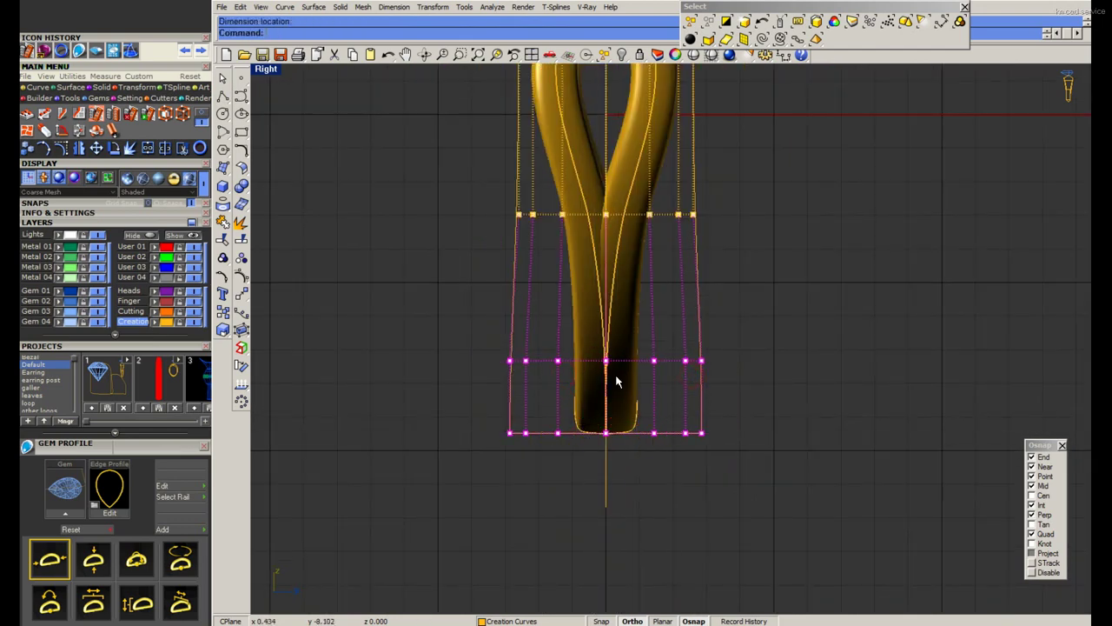
Cancel the extra scaling and delete the control cage from the shank.
{"action": "right_click_drag", "start_coordinate": [505, 273], "coordinate": [505, 334]}
{"action": "left_click", "coordinate": [667, 291]}
{"action": "key", "text": "Return"}
{"action": "left_click", "coordinate": [668, 290]}
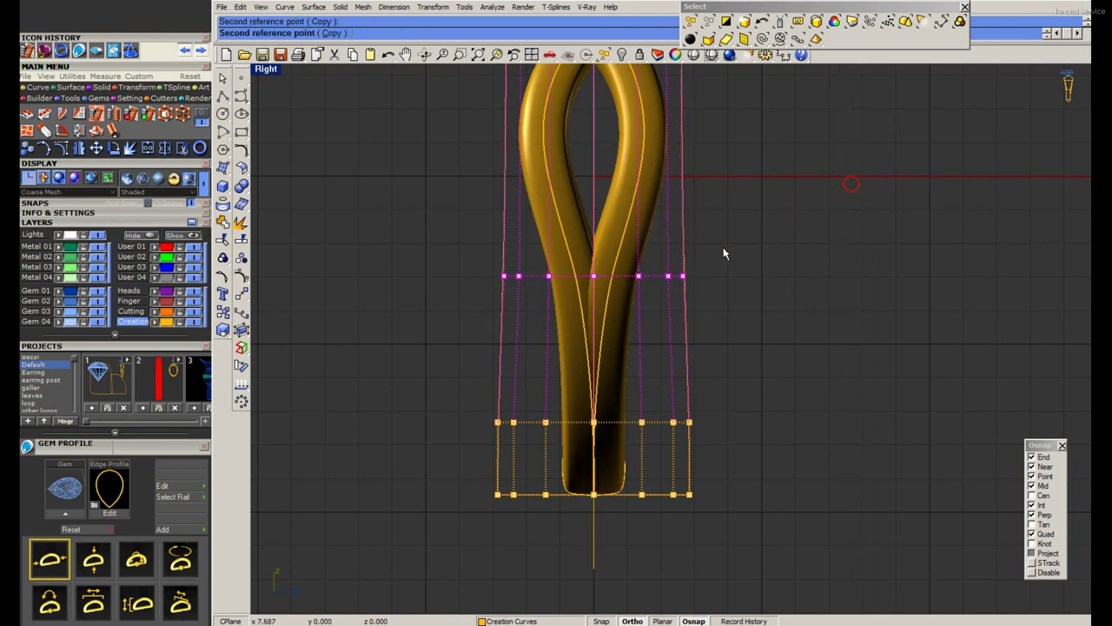
{"action": "key", "text": "Escape"}
{"action": "key", "text": "Delete"}
Enlarge the Perspective view in Rendered mode and orbit around the ring.
{"action": "double_click", "coordinate": [270, 70]}
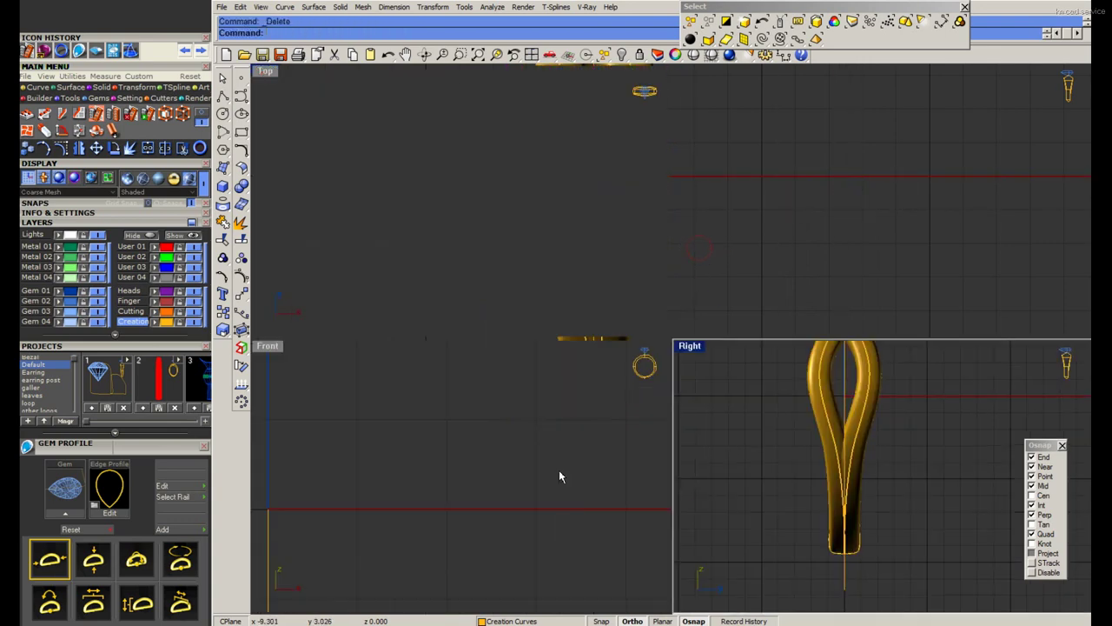
{"action": "double_click", "coordinate": [704, 71]}
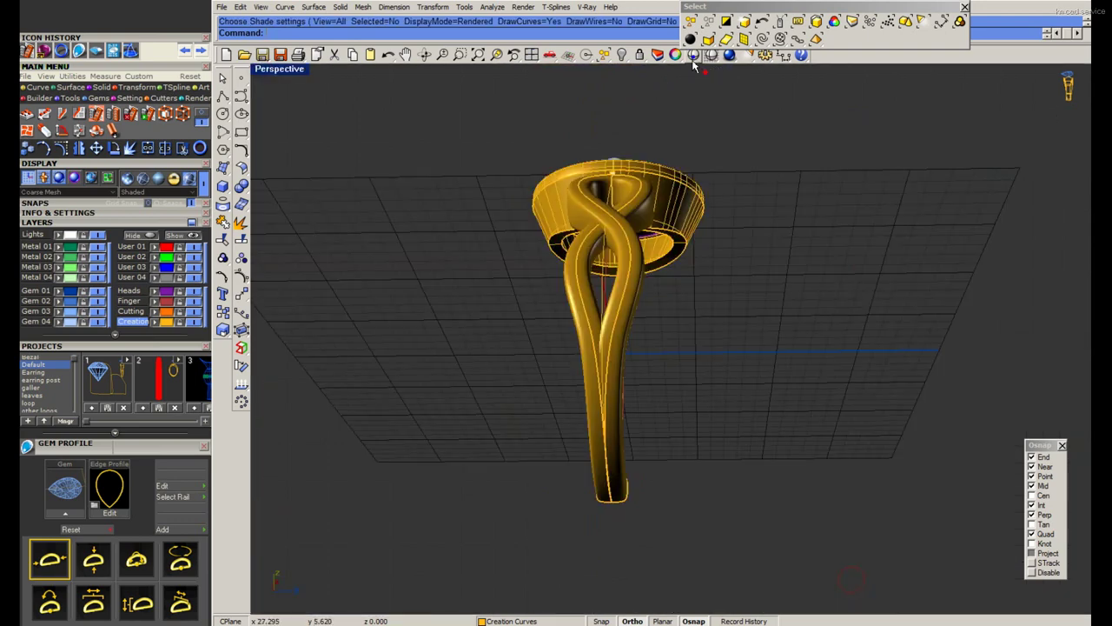
{"action": "scroll", "coordinate": [749, 455], "scroll_direction": "up", "scroll_amount": 5}
{"action": "scroll", "coordinate": [749, 455], "scroll_direction": "down", "scroll_amount": 5}
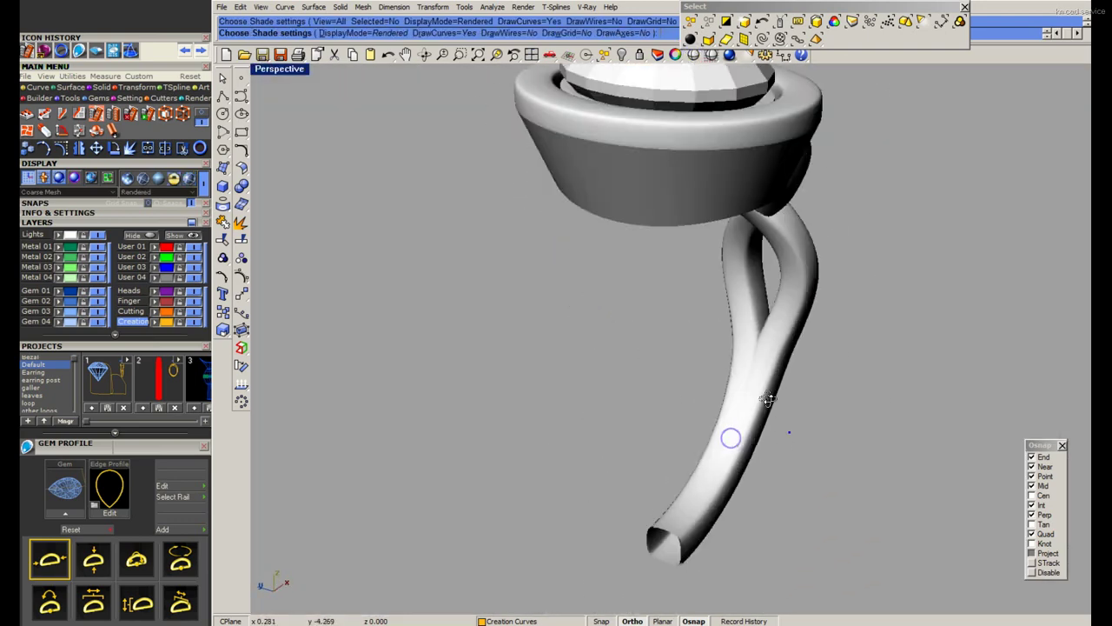
{"action": "right_click_drag", "start_coordinate": [789, 432], "coordinate": [763, 381]}
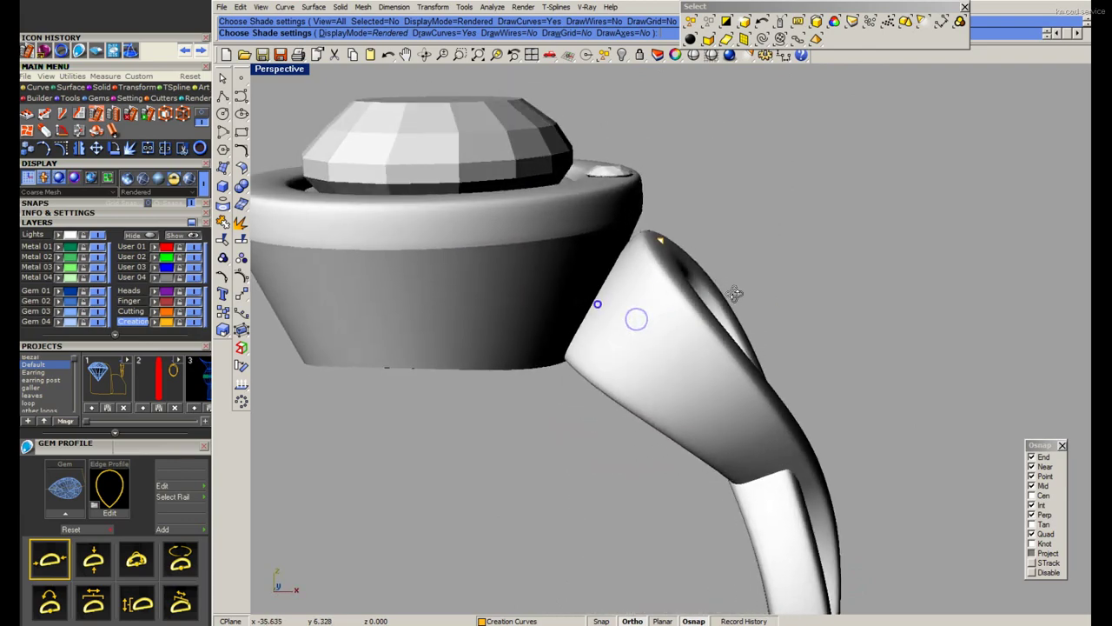
Leave the rendered preview and orbit to a low side view of the shank.
{"action": "mouse_move", "coordinate": [570, 297]}
{"action": "right_mouse_down"}
{"action": "mouse_move", "coordinate": [685, 323]}
{"action": "mouse_move", "coordinate": [529, 308]}
{"action": "right_mouse_up"}
{"action": "scroll", "coordinate": [631, 322], "scroll_direction": "up", "scroll_amount": 2}
{"action": "key", "text": "Escape"}
{"action": "key", "text": "ctrl+a"}
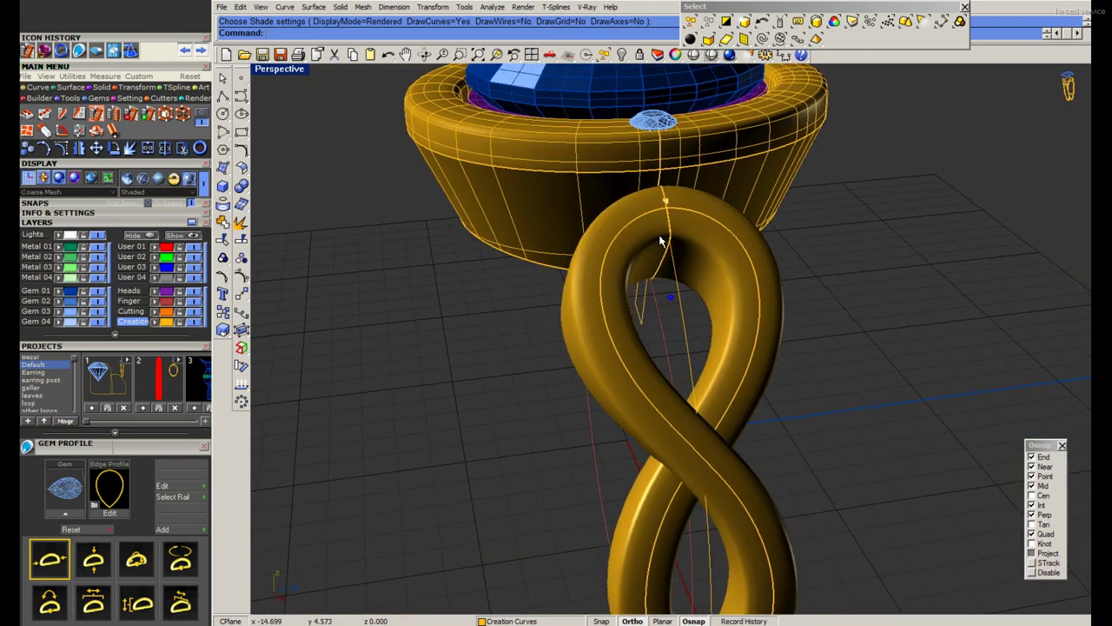
{"action": "scroll", "coordinate": [666, 182], "scroll_direction": "up", "scroll_amount": 3}
{"action": "key", "text": "Escape"}
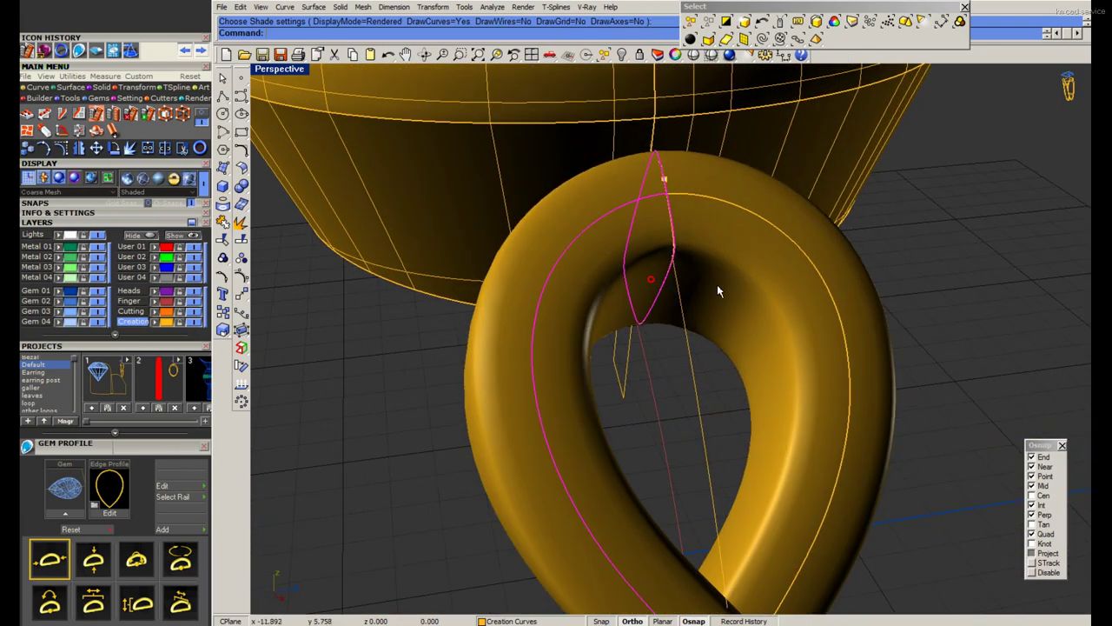
{"action": "scroll", "coordinate": [717, 284], "scroll_direction": "down", "scroll_amount": 4}
{"action": "mouse_move", "coordinate": [717, 284]}
{"action": "right_mouse_down"}
{"action": "mouse_move", "coordinate": [729, 422]}
{"action": "mouse_move", "coordinate": [778, 219]}
{"action": "mouse_move", "coordinate": [606, 201]}
{"action": "right_mouse_up"}
{"action": "scroll", "coordinate": [681, 401], "scroll_direction": "down", "scroll_amount": 2}
Cap the open end of the shank and delete the stray curve.
{"action": "type", "text": "C"}
{"action": "type", "text": "p"}
{"action": "key", "text": "Return"}
{"action": "scroll", "coordinate": [606, 202], "scroll_direction": "up", "scroll_amount": 2}
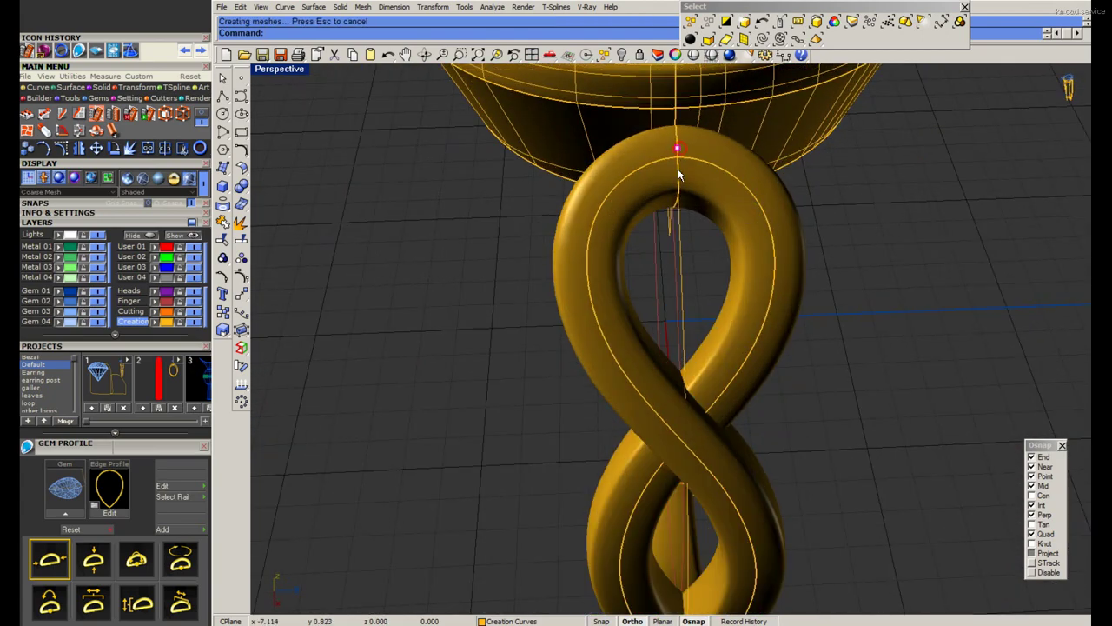
{"action": "key", "text": "Delete"}
{"action": "scroll", "coordinate": [678, 173], "scroll_direction": "down", "scroll_amount": 1}
{"action": "scroll", "coordinate": [617, 287], "scroll_direction": "up", "scroll_amount": 5}
{"action": "scroll", "coordinate": [704, 217], "scroll_direction": "down", "scroll_amount": 3}
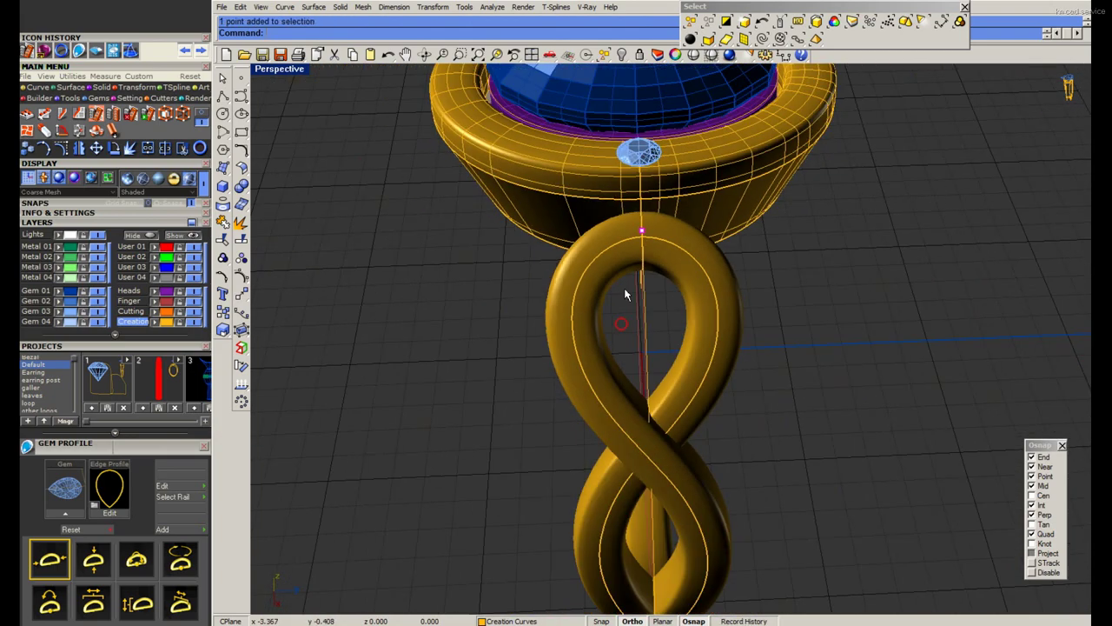
Hide the magenta curve left at the shoulder.
{"action": "right_click_drag", "start_coordinate": [626, 293], "coordinate": [651, 236]}
{"action": "scroll", "coordinate": [632, 282], "scroll_direction": "up", "scroll_amount": 2}
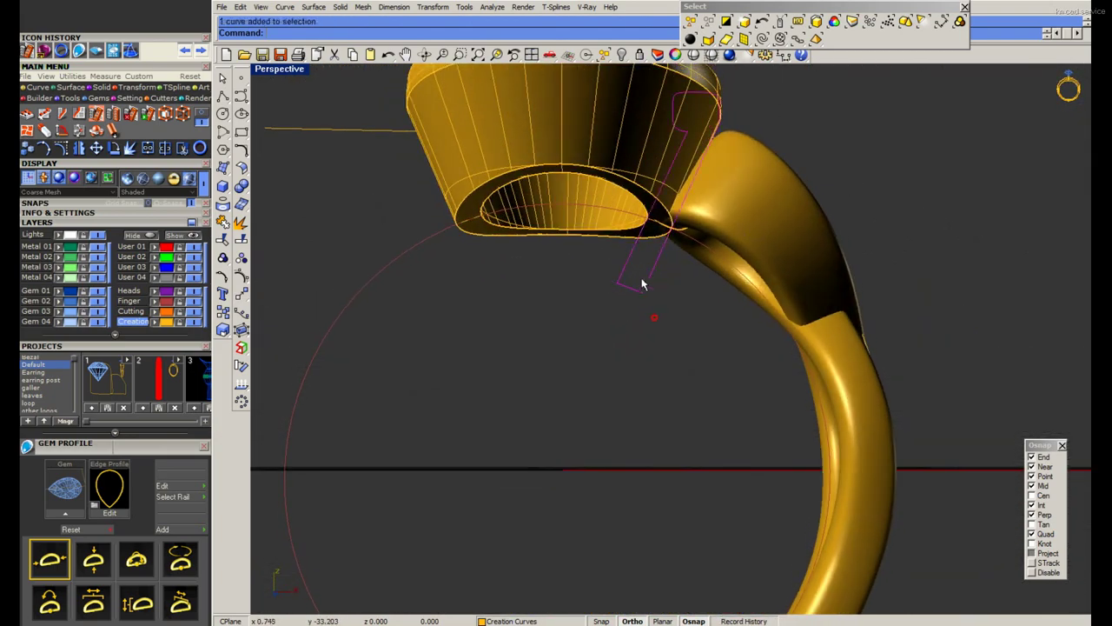
{"action": "scroll", "coordinate": [643, 285], "scroll_direction": "down", "scroll_amount": 3}
{"action": "type", "text": "hide"}
{"action": "key", "text": "Return"}
{"action": "right_click_drag", "start_coordinate": [660, 286], "coordinate": [643, 261]}
{"action": "scroll", "coordinate": [643, 261], "scroll_direction": "up", "scroll_amount": 2}
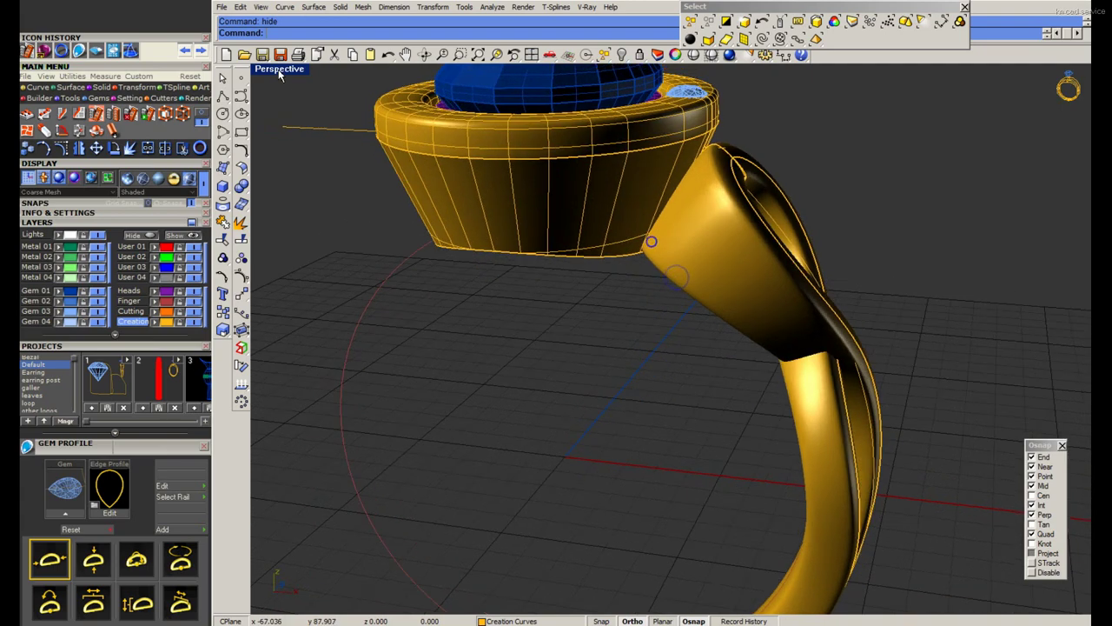
Maximize the Front view and display it shaded.
{"action": "double_click", "coordinate": [280, 70]}
{"action": "double_click", "coordinate": [271, 345]}
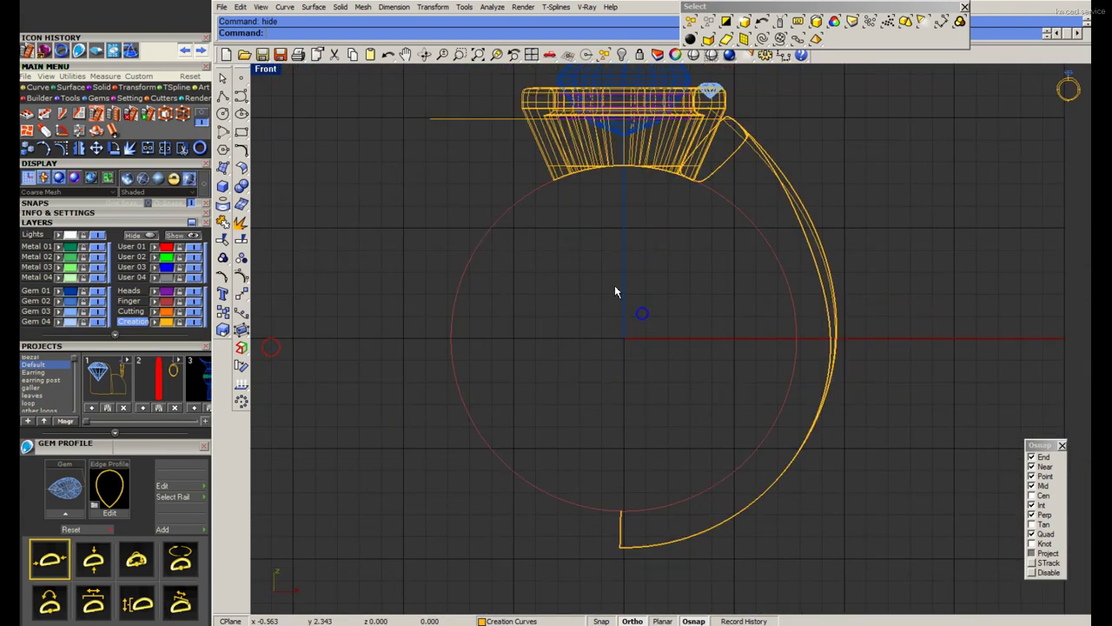
{"action": "scroll", "coordinate": [643, 217], "scroll_direction": "up", "scroll_amount": 2}
{"action": "scroll", "coordinate": [665, 148], "scroll_direction": "up", "scroll_amount": 2}
{"action": "key", "text": "ctrl+alt+s"}
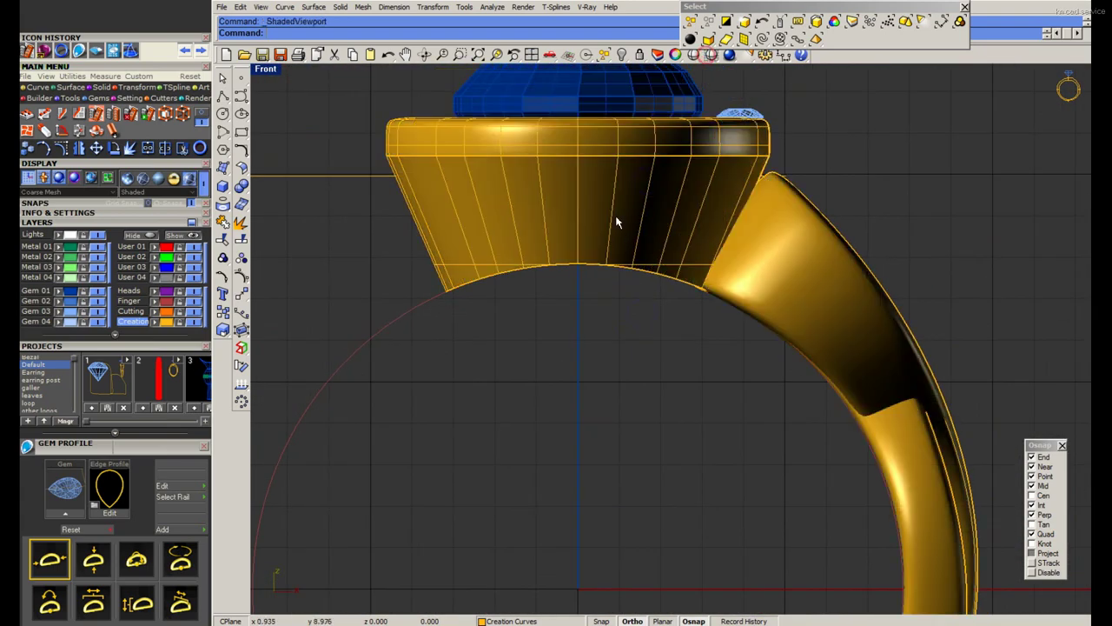
Unhide the shank profile curves with Show Selected.
{"action": "left_click", "coordinate": [616, 223]}
{"action": "left_click", "coordinate": [620, 54]}
{"action": "left_click", "coordinate": [673, 73]}
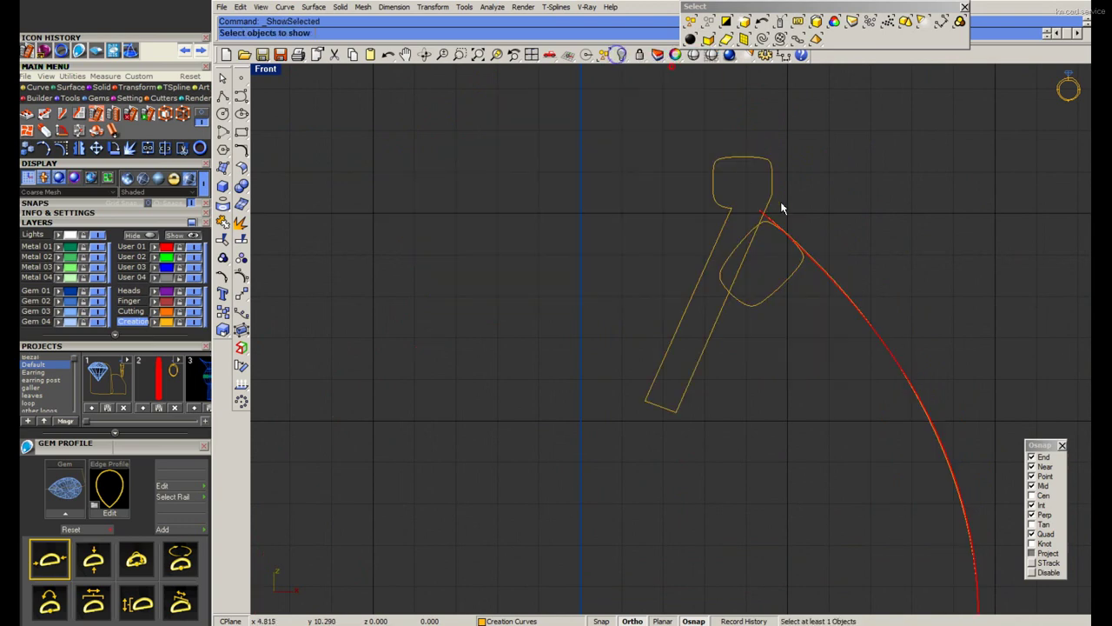
{"action": "left_click", "coordinate": [781, 209]}
{"action": "key", "text": "Return"}
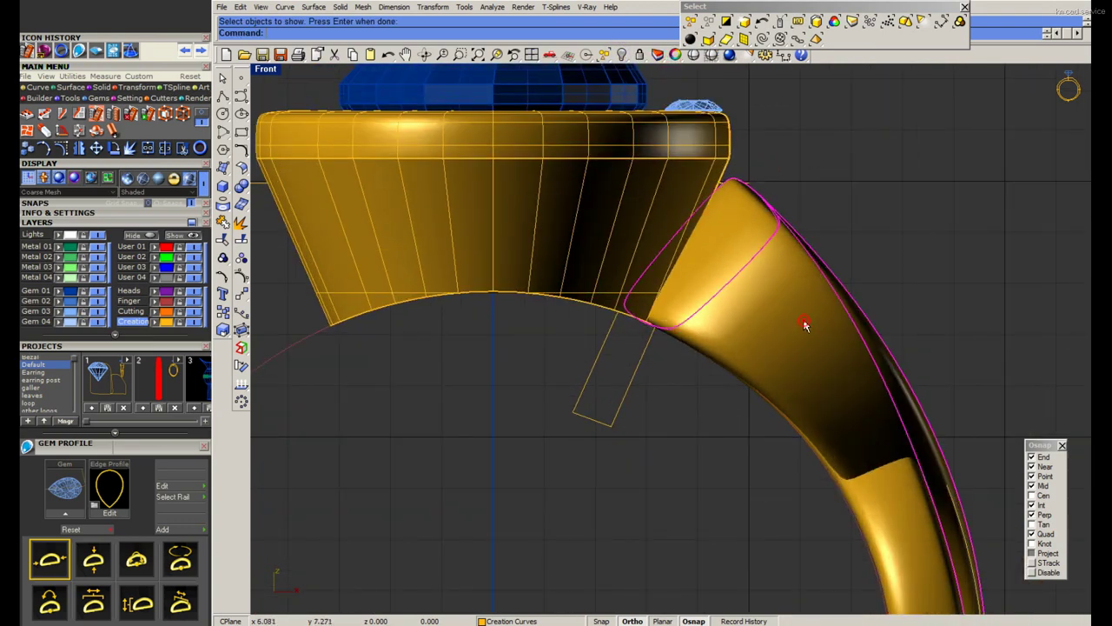
{"action": "right_click_drag", "start_coordinate": [761, 380], "coordinate": [735, 312]}
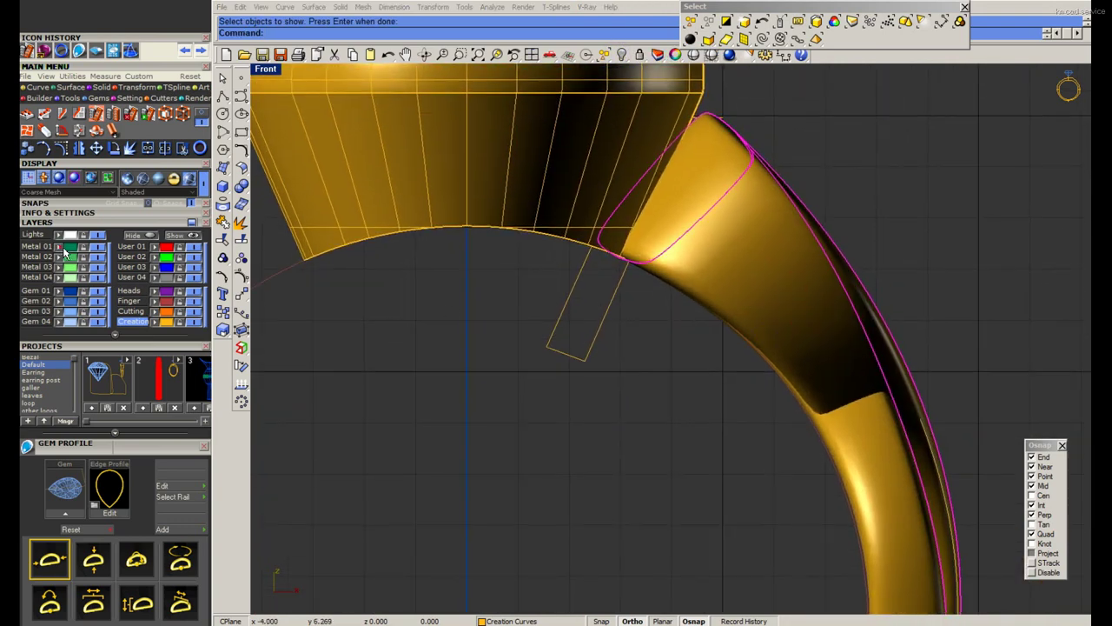
Switch the Front view to wireframe and hide the solid ring.
{"action": "left_click", "coordinate": [765, 273]}
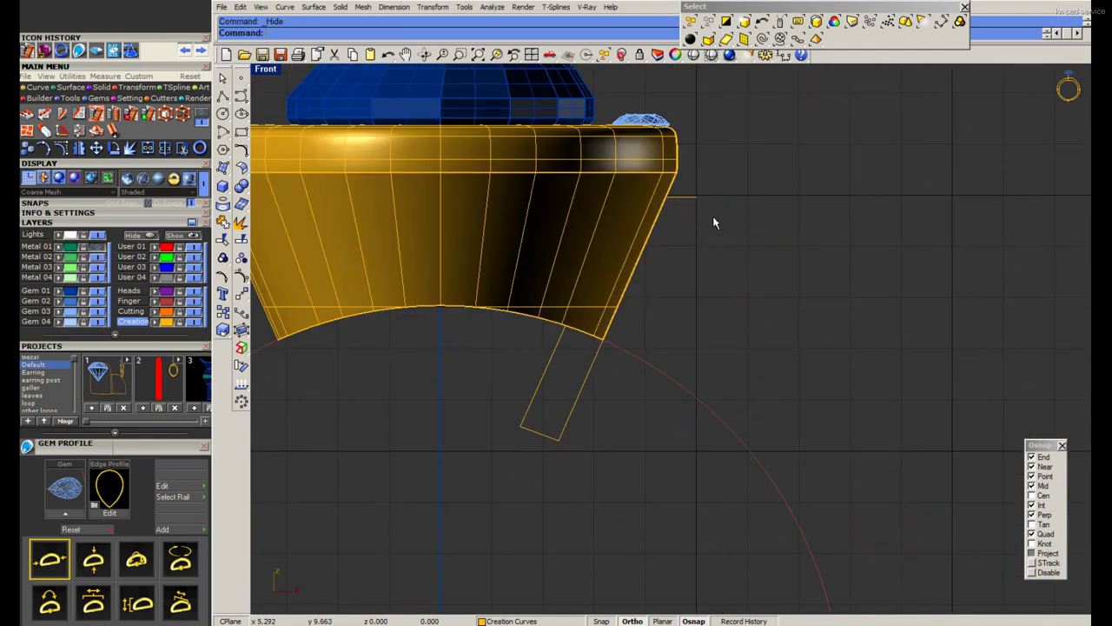
{"action": "left_click", "coordinate": [669, 198]}
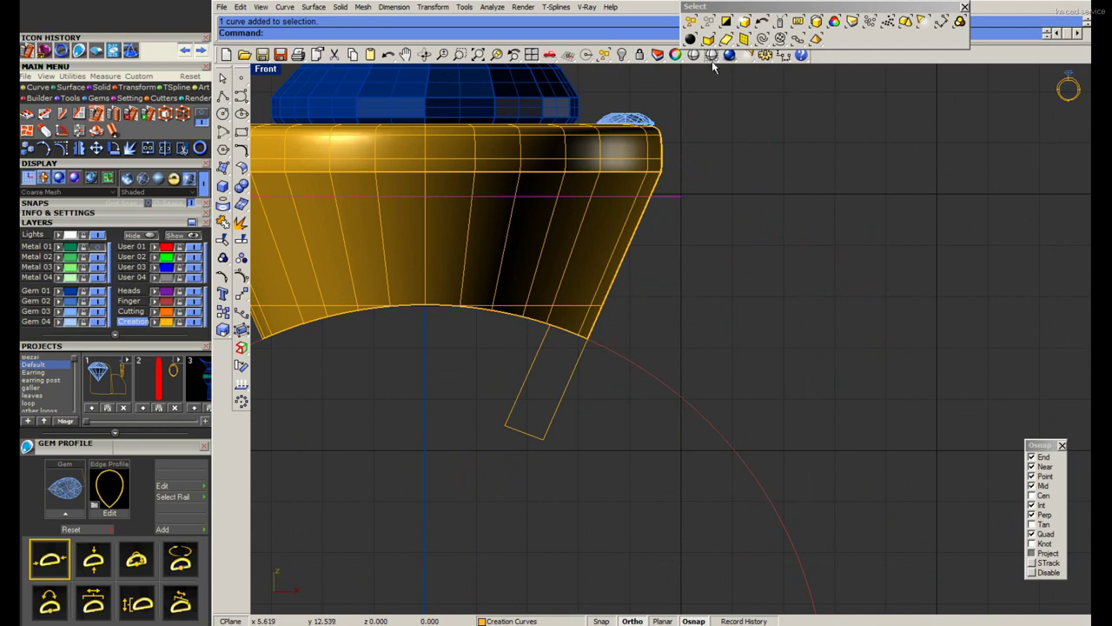
{"action": "left_click", "coordinate": [711, 55]}
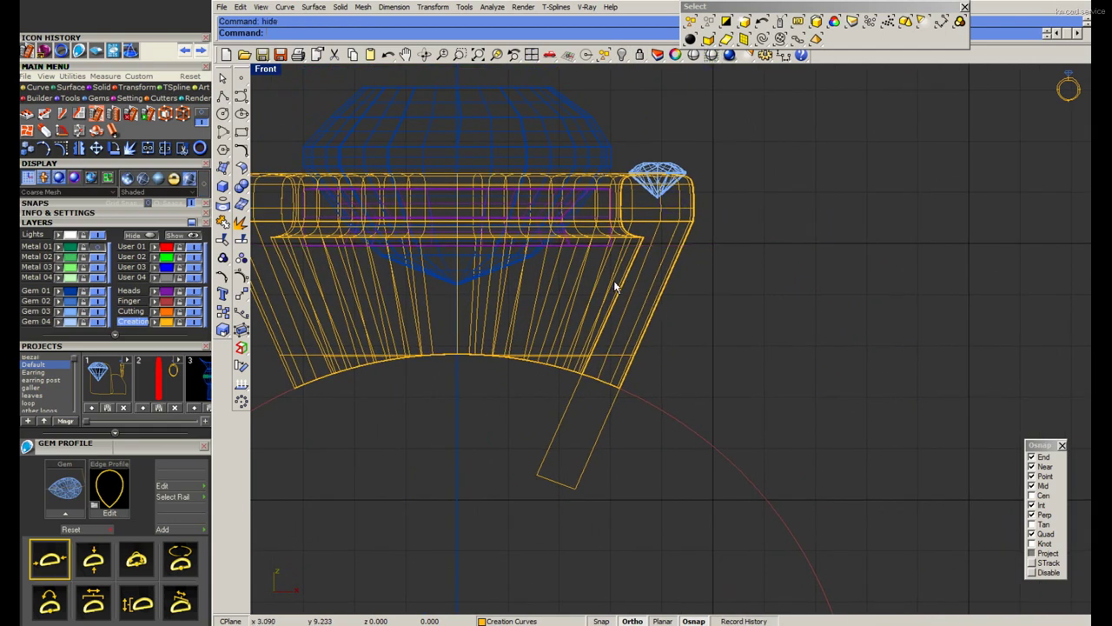
{"action": "left_click", "coordinate": [611, 279]}
{"action": "right_click", "coordinate": [698, 266]}
Turn on the profile's control points and move the rail-end and bottom points.
{"action": "left_click", "coordinate": [241, 277]}
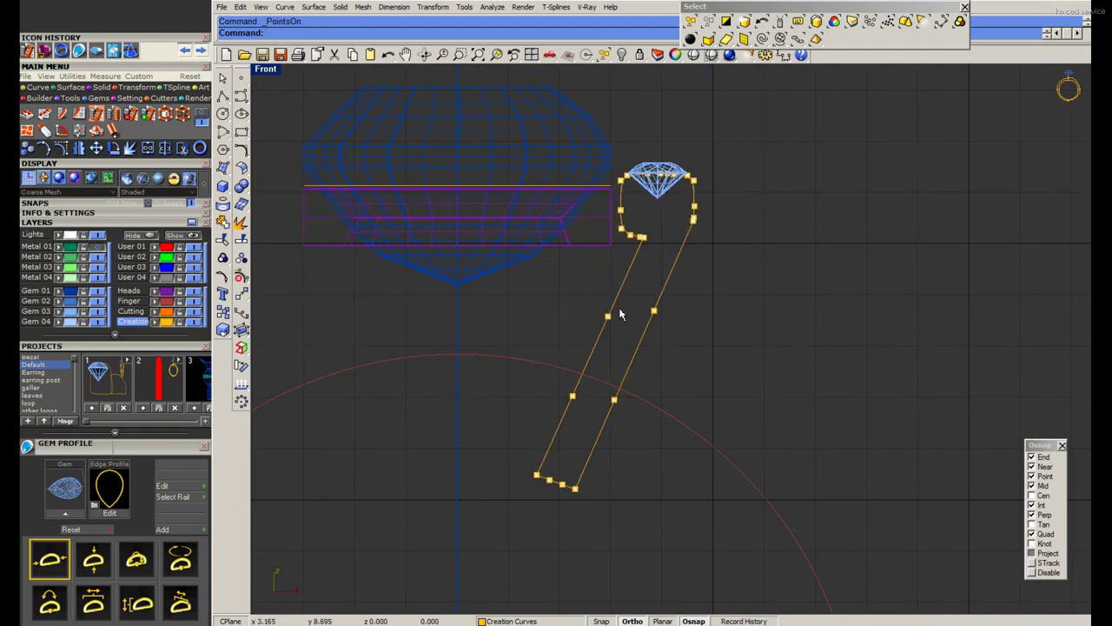
{"action": "scroll", "coordinate": [678, 331], "scroll_direction": "up", "scroll_amount": 3}
{"action": "left_click_drag", "start_coordinate": [646, 293], "coordinate": [710, 347]}
{"action": "scroll", "coordinate": [695, 330], "scroll_direction": "up", "scroll_amount": 3}
{"action": "mouse_move", "coordinate": [659, 320]}
{"action": "left_mouse_down"}
{"action": "mouse_move", "coordinate": [730, 300]}
{"action": "mouse_move", "coordinate": [739, 307]}
{"action": "left_mouse_up"}
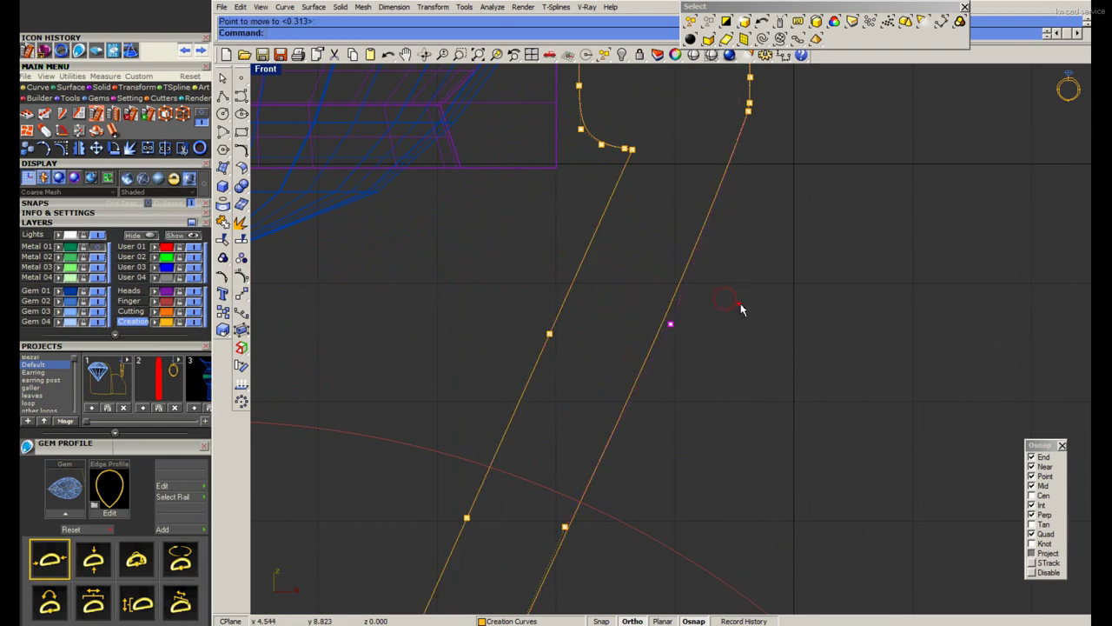
{"action": "scroll", "coordinate": [740, 308], "scroll_direction": "down", "scroll_amount": 3}
{"action": "scroll", "coordinate": [666, 409], "scroll_direction": "up", "scroll_amount": 4}
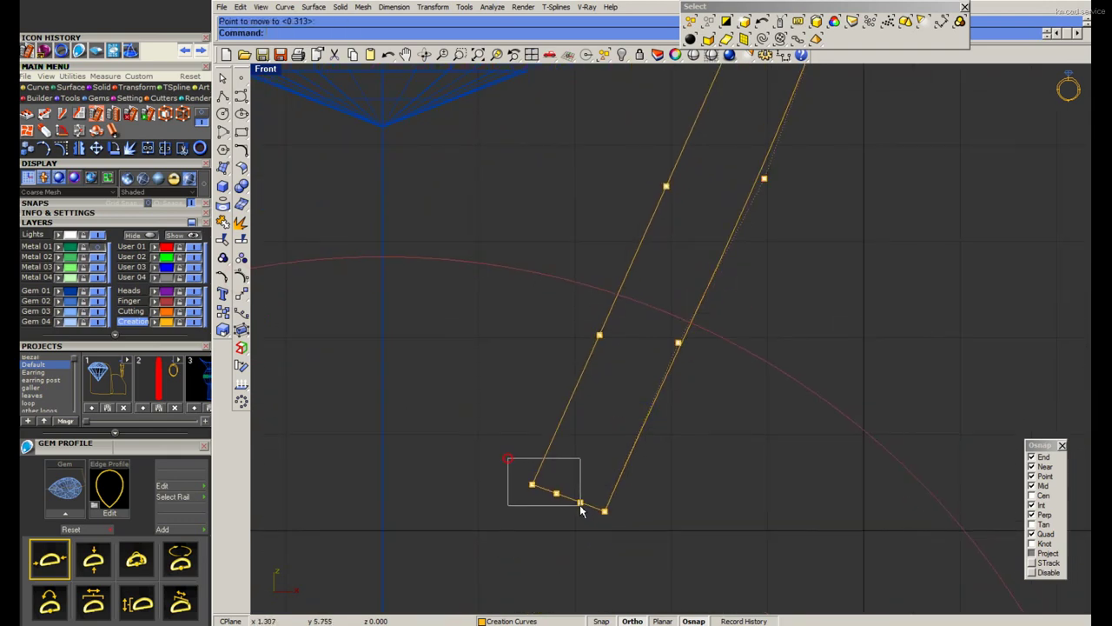
{"action": "scroll", "coordinate": [605, 513], "scroll_direction": "up", "scroll_amount": 2}
{"action": "left_click_drag", "start_coordinate": [588, 511], "coordinate": [562, 494]}
{"action": "scroll", "coordinate": [637, 430], "scroll_direction": "down", "scroll_amount": 4}
{"action": "scroll", "coordinate": [703, 356], "scroll_direction": "up", "scroll_amount": 1}
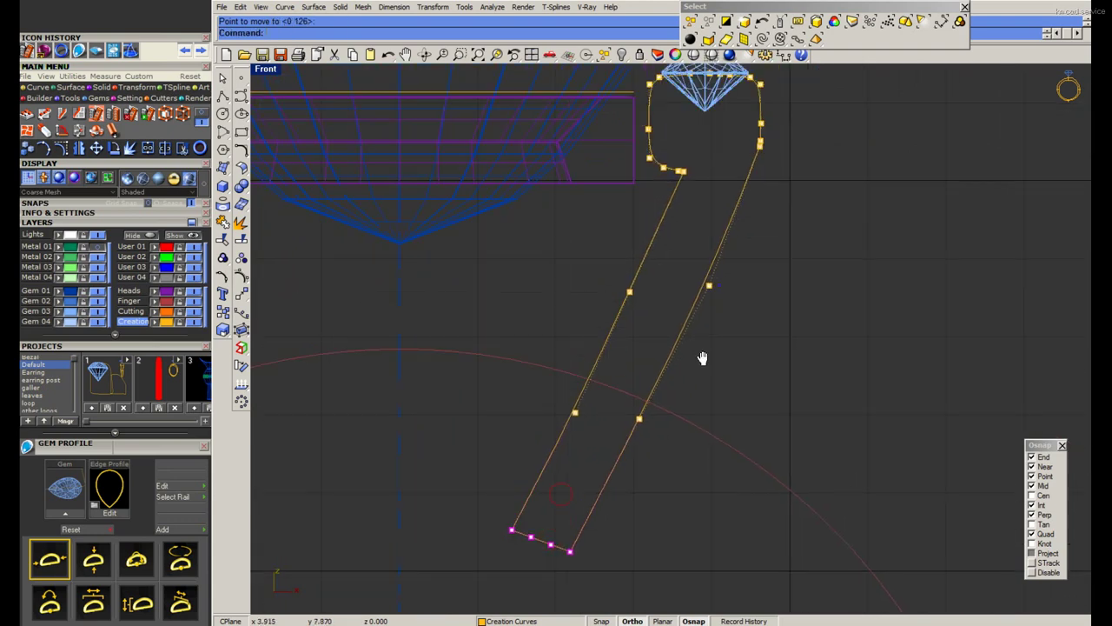
{"action": "scroll", "coordinate": [703, 356], "scroll_direction": "up", "scroll_amount": 1}
Pull the right rail's point and the four bottom points up and right.
{"action": "left_click_drag", "start_coordinate": [726, 361], "coordinate": [727, 293]}
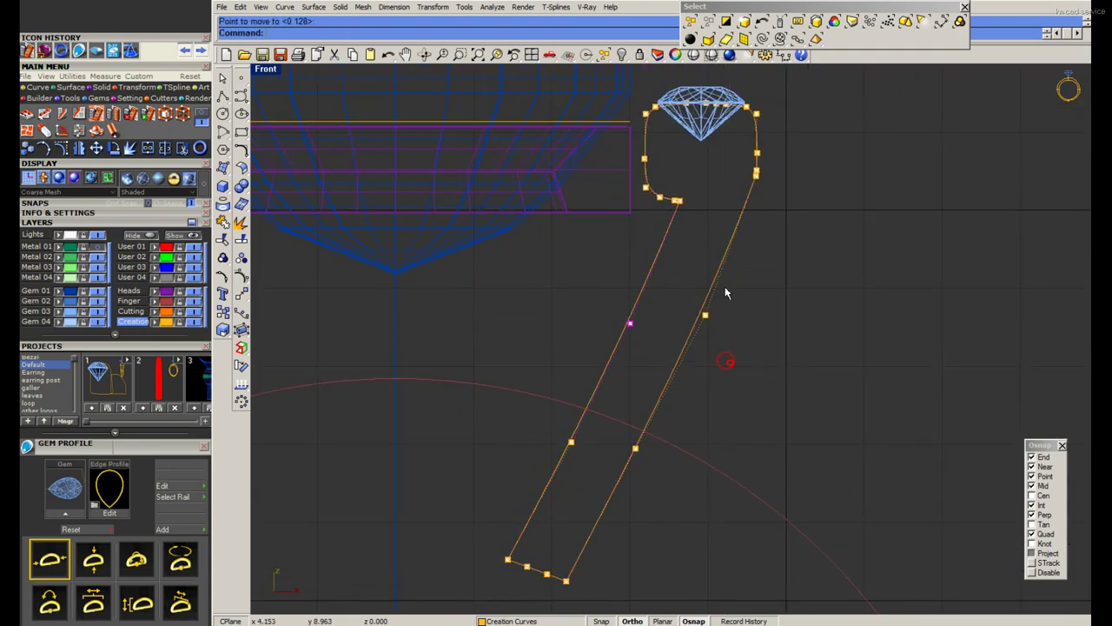
{"action": "left_click_drag", "start_coordinate": [745, 342], "coordinate": [783, 270]}
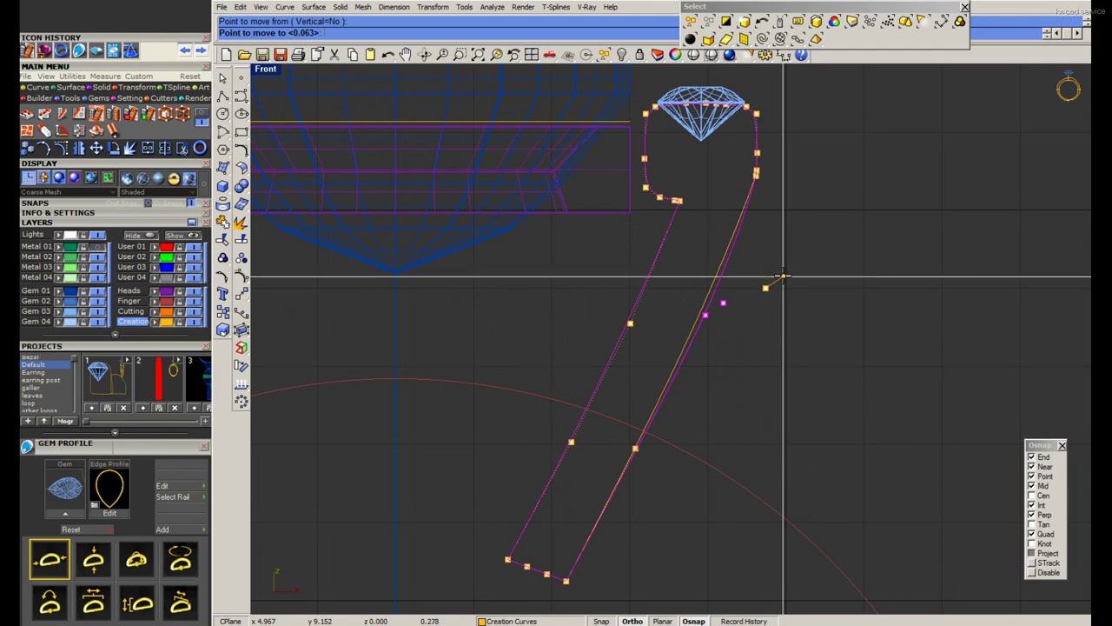
{"action": "scroll", "coordinate": [643, 450], "scroll_direction": "up", "scroll_amount": 2}
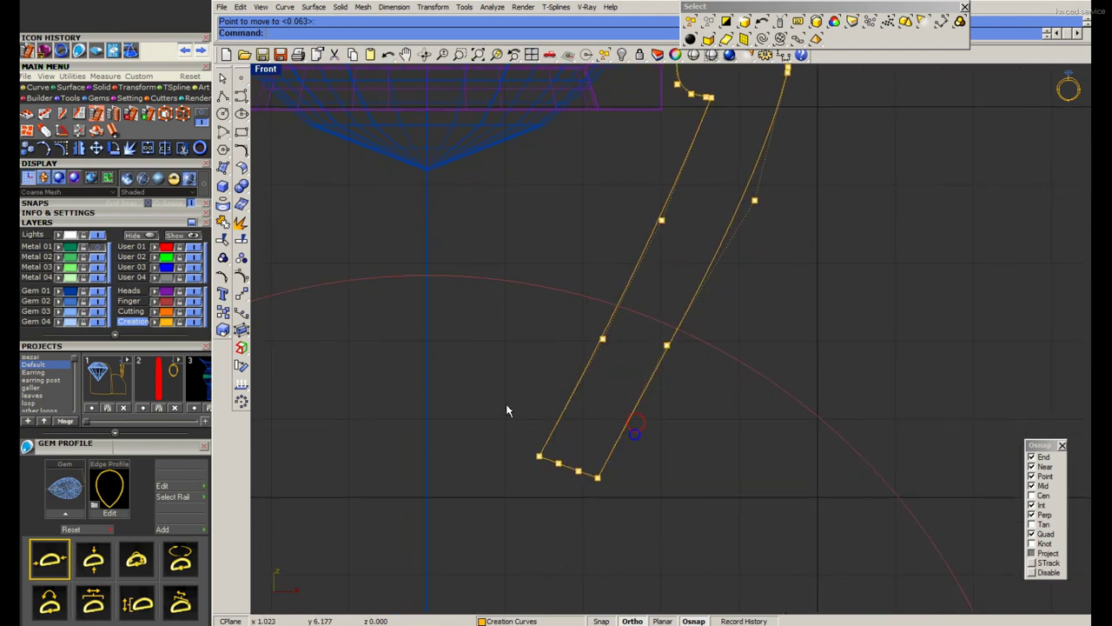
{"action": "mouse_move", "coordinate": [509, 409]}
{"action": "left_mouse_down"}
{"action": "mouse_move", "coordinate": [633, 435]}
{"action": "mouse_move", "coordinate": [678, 355]}
{"action": "mouse_move", "coordinate": [742, 174]}
{"action": "left_mouse_up"}
{"action": "scroll", "coordinate": [678, 348], "scroll_direction": "down", "scroll_amount": 1}
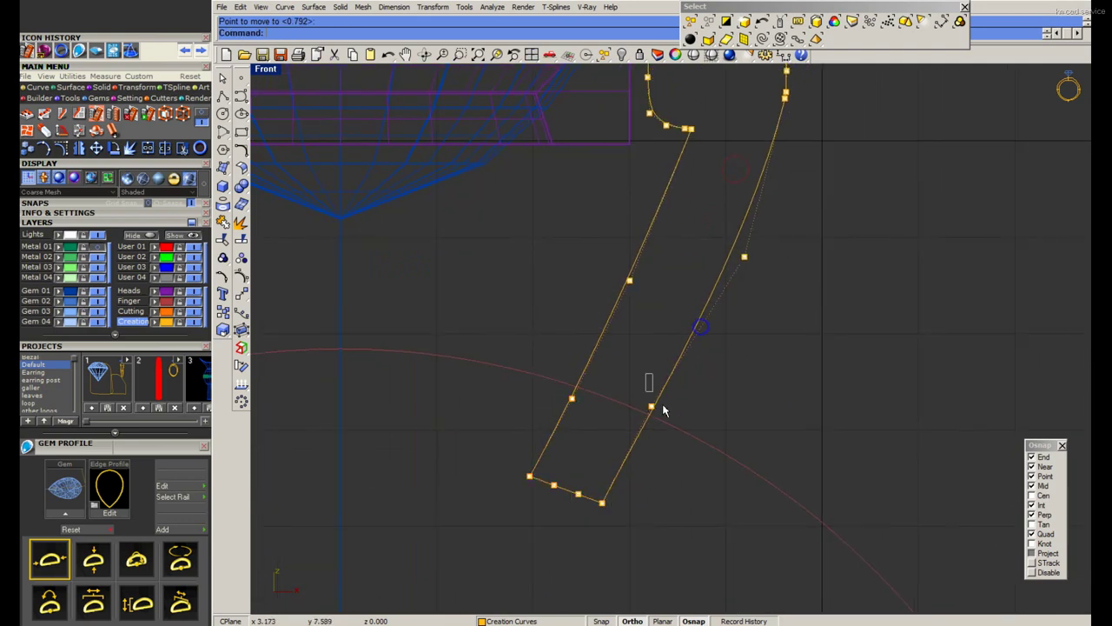
{"action": "left_click", "coordinate": [762, 327]}
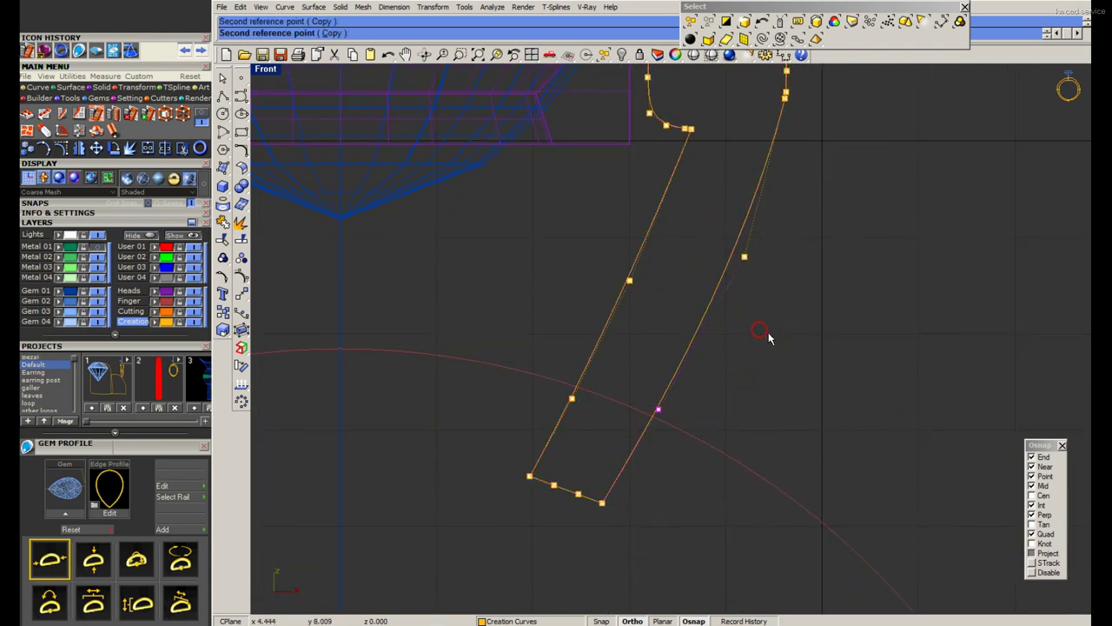
{"action": "right_click_drag", "start_coordinate": [737, 226], "coordinate": [722, 321]}
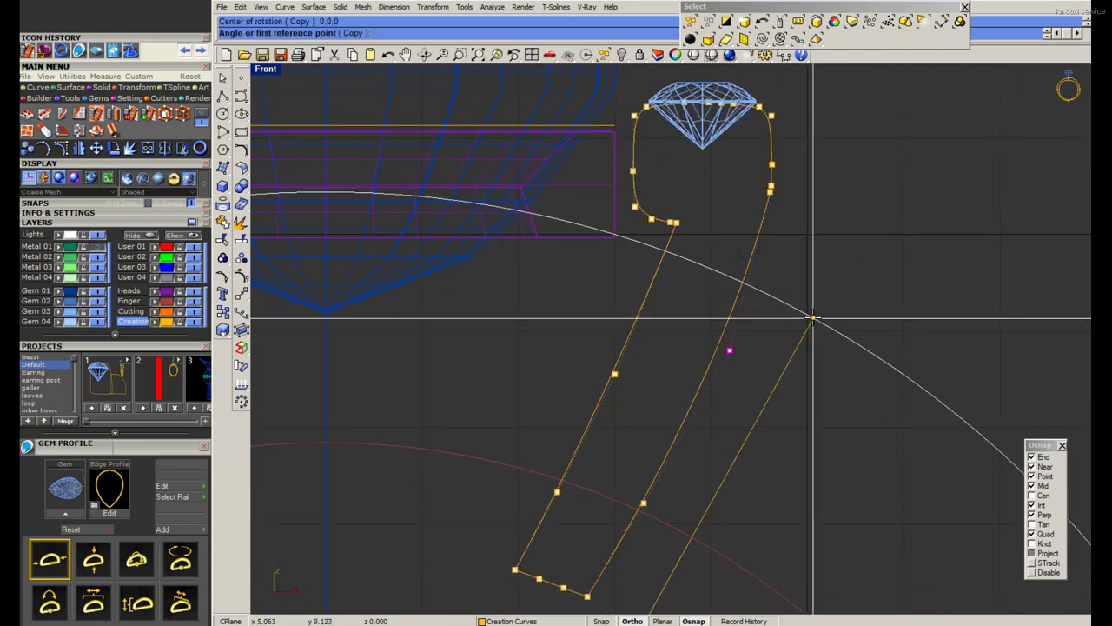
{"action": "left_click", "coordinate": [818, 319]}
Turn the points off, explode the profile into four segments, and select the right rail.
{"action": "key", "text": "Escape"}
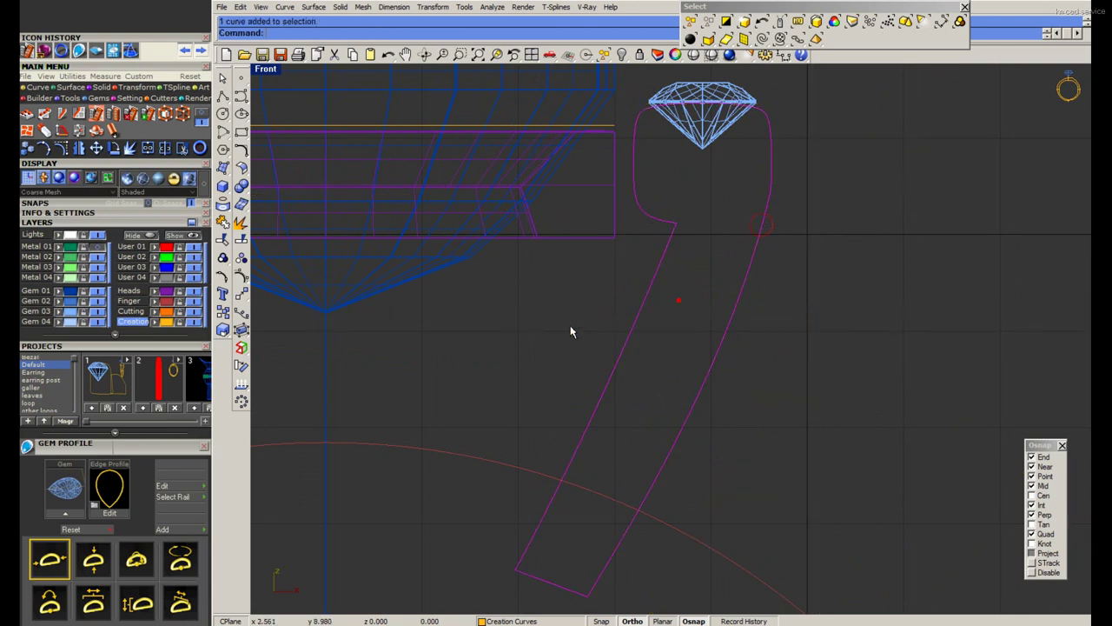
{"action": "type", "text": "e"}
{"action": "key", "text": "Return"}
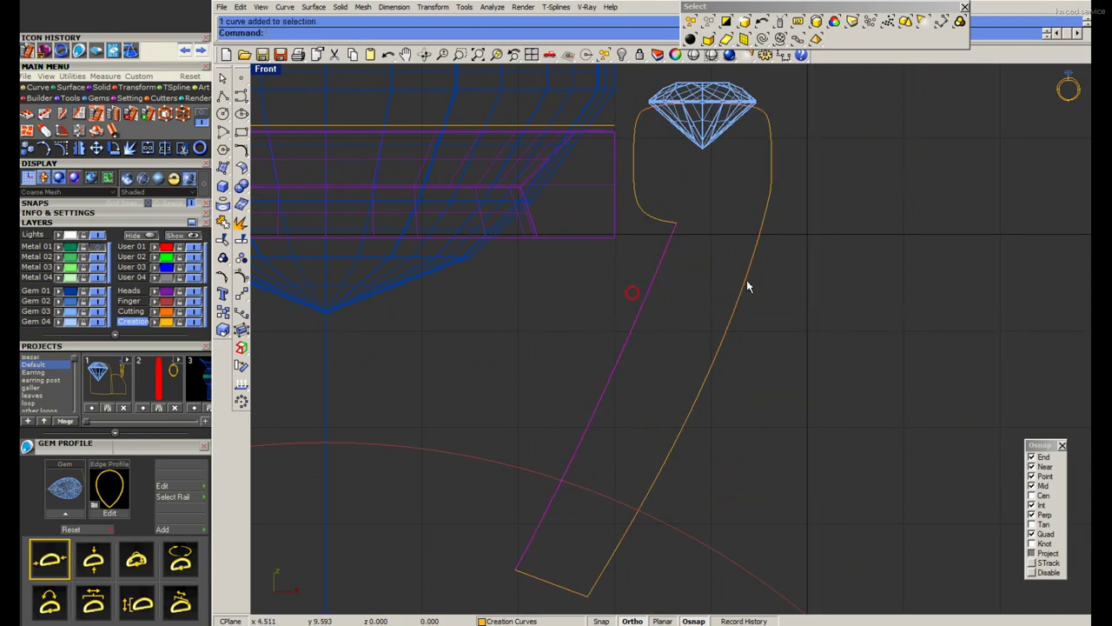
{"action": "left_click", "coordinate": [746, 282]}
{"action": "left_click", "coordinate": [244, 151]}
Offset the right rail 8 units to the inner side and save the file.
{"action": "left_click", "coordinate": [348, 162]}
{"action": "scroll", "coordinate": [621, 318], "scroll_direction": "up", "scroll_amount": 2}
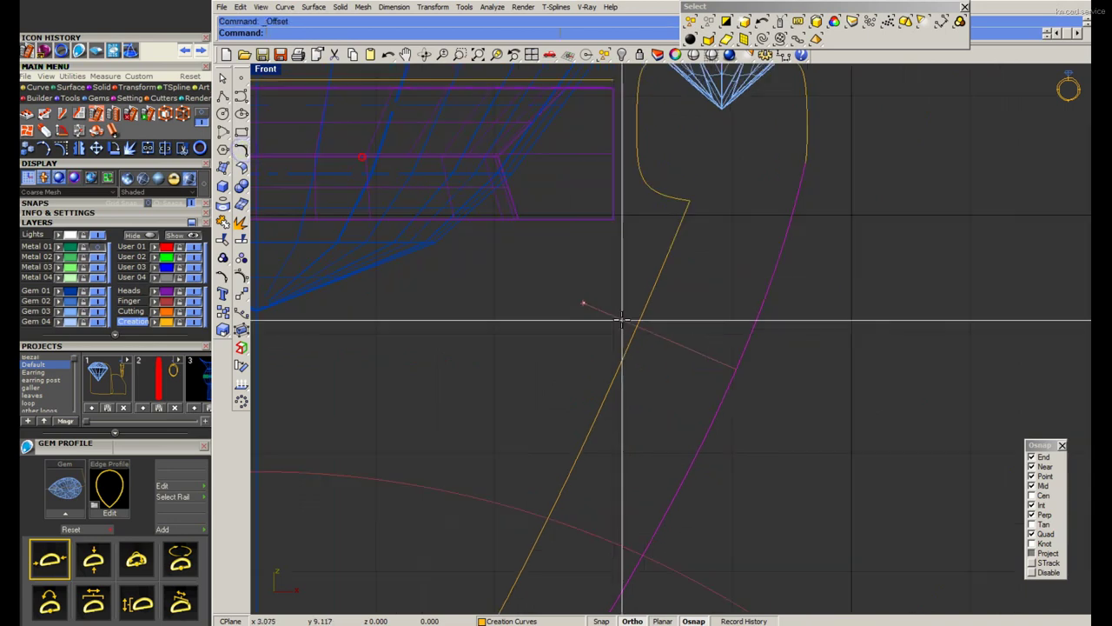
{"action": "scroll", "coordinate": [621, 318], "scroll_direction": "up", "scroll_amount": 2}
{"action": "type", "text": "8"}
{"action": "key", "text": "Return"}
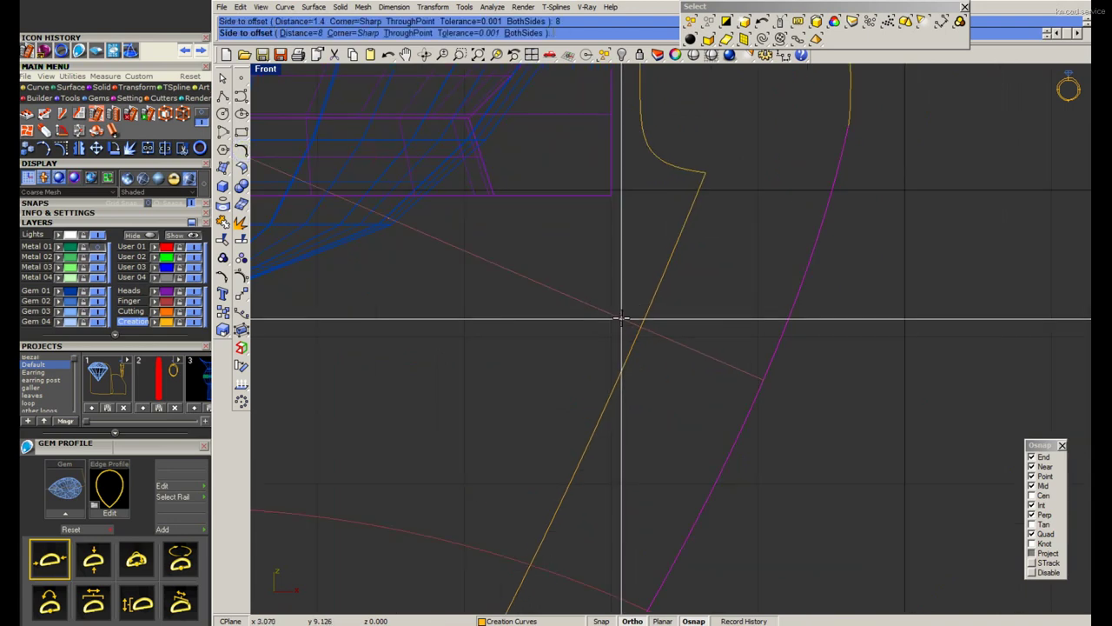
{"action": "left_click", "coordinate": [621, 318]}
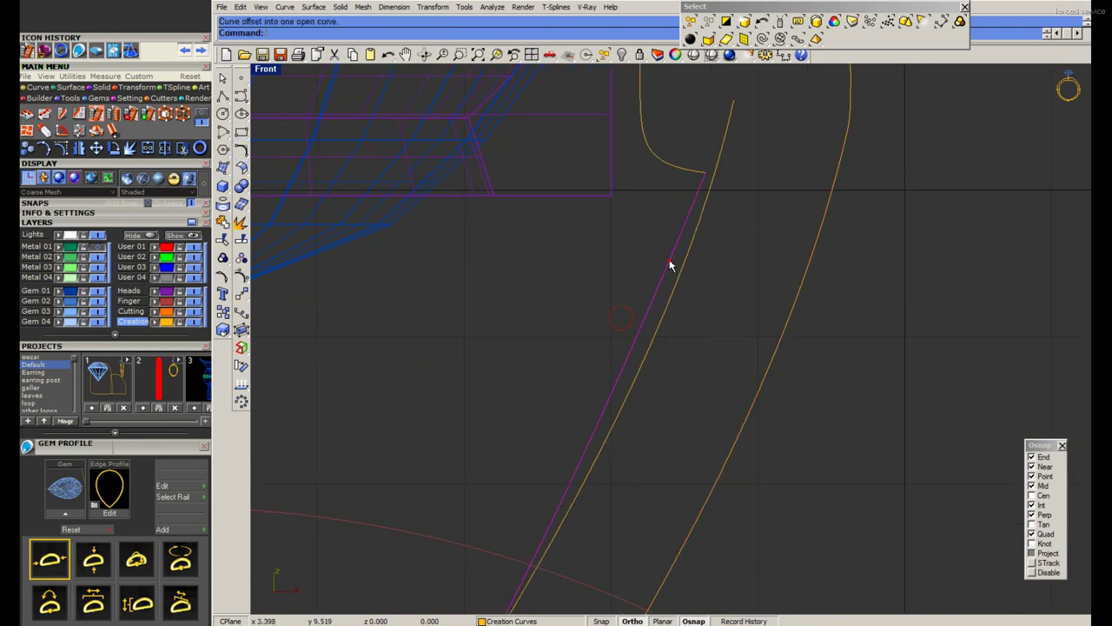
{"action": "scroll", "coordinate": [661, 278], "scroll_direction": "down", "scroll_amount": 3}
{"action": "key", "text": "ctrl+s"}
Extend the offset curve up to the rounded top of the profile.
{"action": "left_click", "coordinate": [243, 151]}
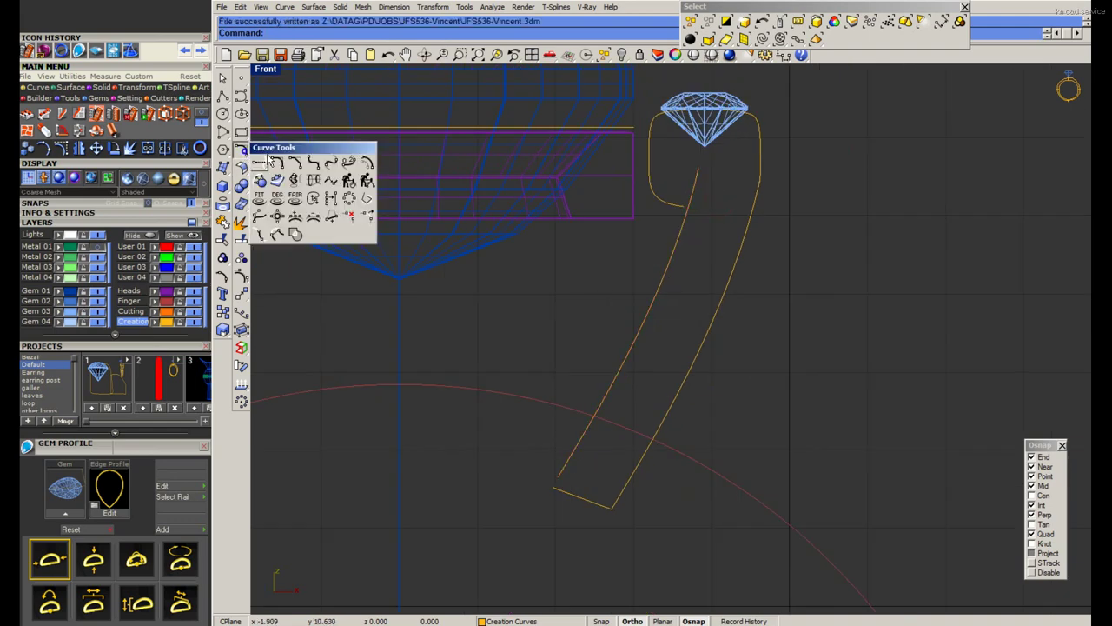
{"action": "left_click", "coordinate": [258, 166]}
{"action": "scroll", "coordinate": [669, 200], "scroll_direction": "up", "scroll_amount": 3}
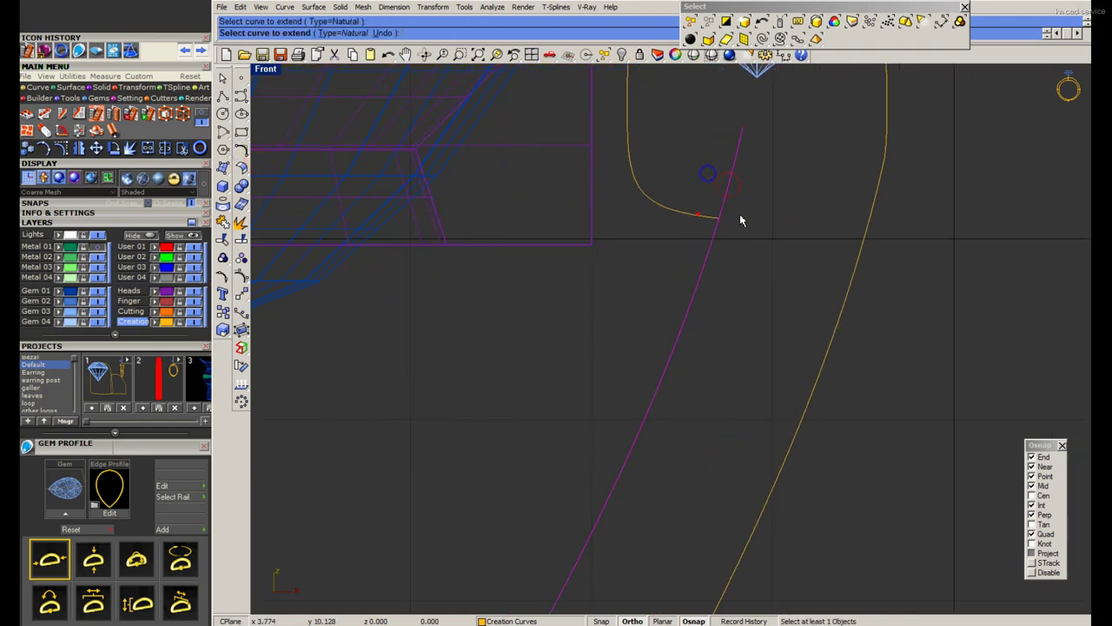
{"action": "left_click", "coordinate": [726, 187]}
{"action": "scroll", "coordinate": [600, 476], "scroll_direction": "down", "scroll_amount": 3}
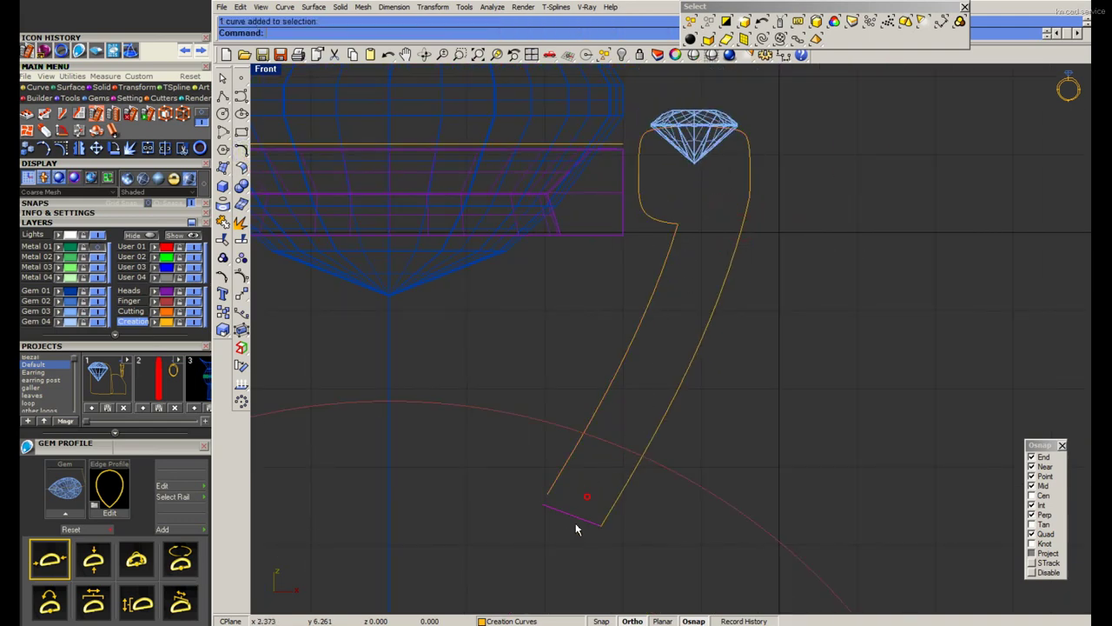
{"action": "scroll", "coordinate": [576, 529], "scroll_direction": "up", "scroll_amount": 2}
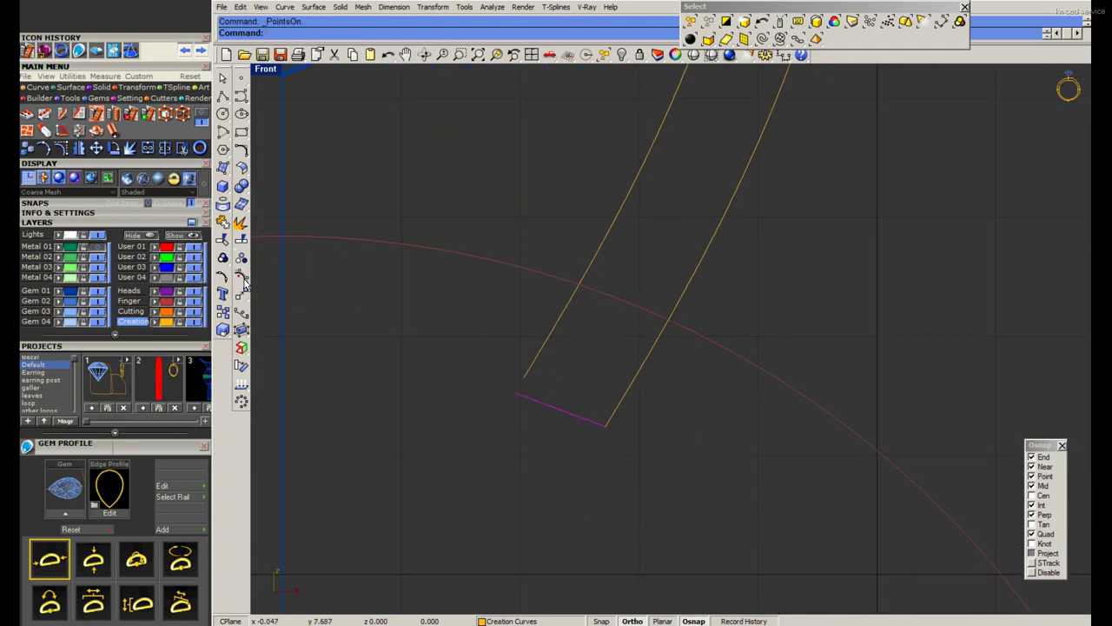
Draw a straight polyline joining the two open curve ends to close the profile.
{"action": "left_click", "coordinate": [241, 277]}
{"action": "left_click", "coordinate": [513, 398]}
{"action": "key", "text": "Delete"}
{"action": "left_click", "coordinate": [222, 95]}
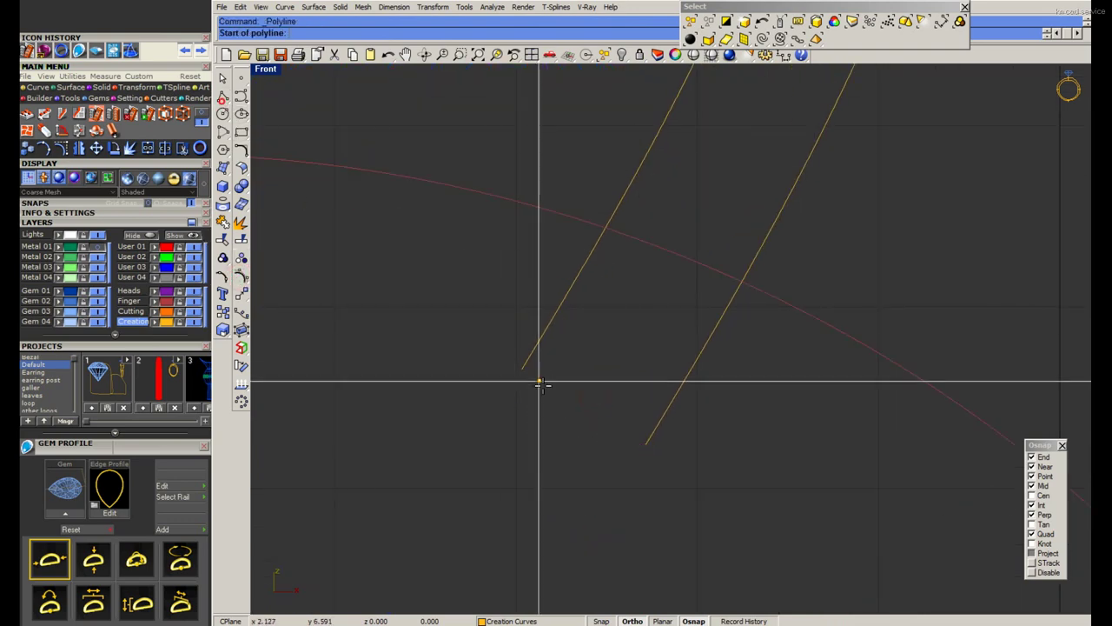
{"action": "left_click", "coordinate": [521, 368]}
{"action": "left_click", "coordinate": [644, 437]}
{"action": "key", "text": "Return"}
{"action": "scroll", "coordinate": [581, 457], "scroll_direction": "down", "scroll_amount": 3}
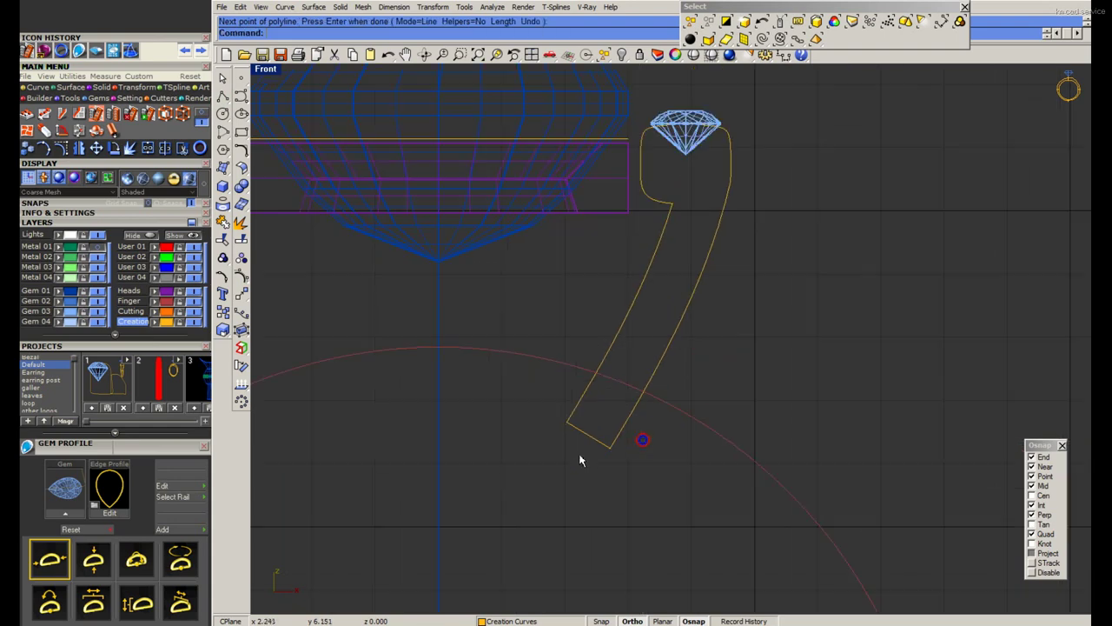
{"action": "scroll", "coordinate": [608, 348], "scroll_direction": "up", "scroll_amount": 1}
Sweep 1 Rail with the shank curve as rail and the rectangle as section.
{"action": "left_click_drag", "start_coordinate": [539, 478], "coordinate": [785, 172]}
{"action": "scroll", "coordinate": [747, 226], "scroll_direction": "up", "scroll_amount": 2}
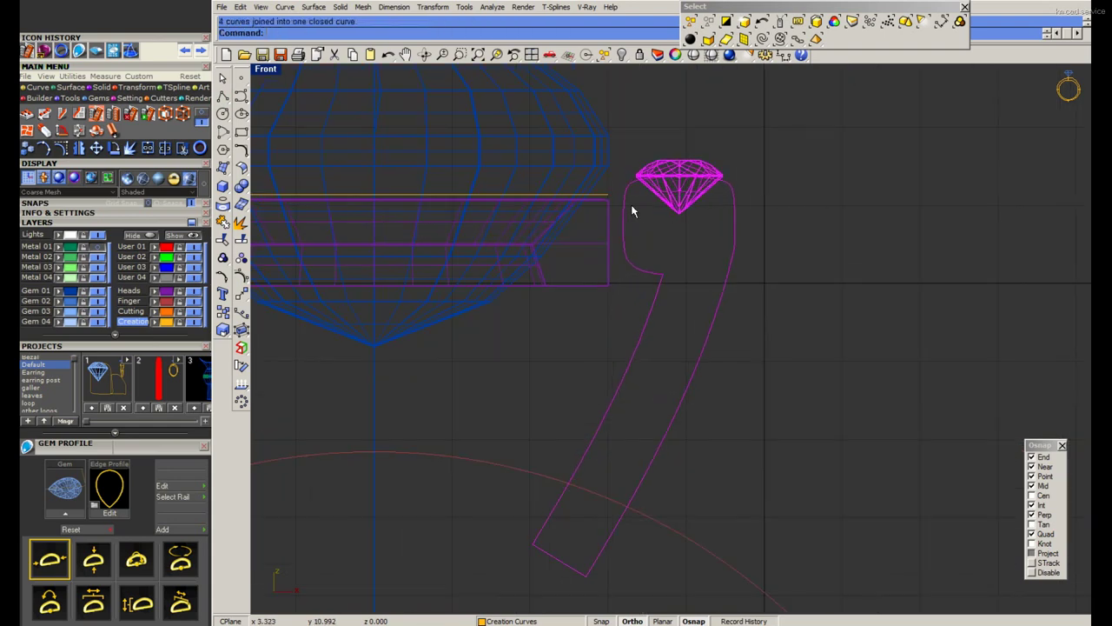
{"action": "left_click", "coordinate": [613, 202]}
{"action": "left_click", "coordinate": [616, 198]}
{"action": "key", "text": "Return"}
Create the swept band and WireCut away its lower part along the finger circle.
{"action": "key", "text": "Return"}
{"action": "scroll", "coordinate": [702, 269], "scroll_direction": "down", "scroll_amount": 2}
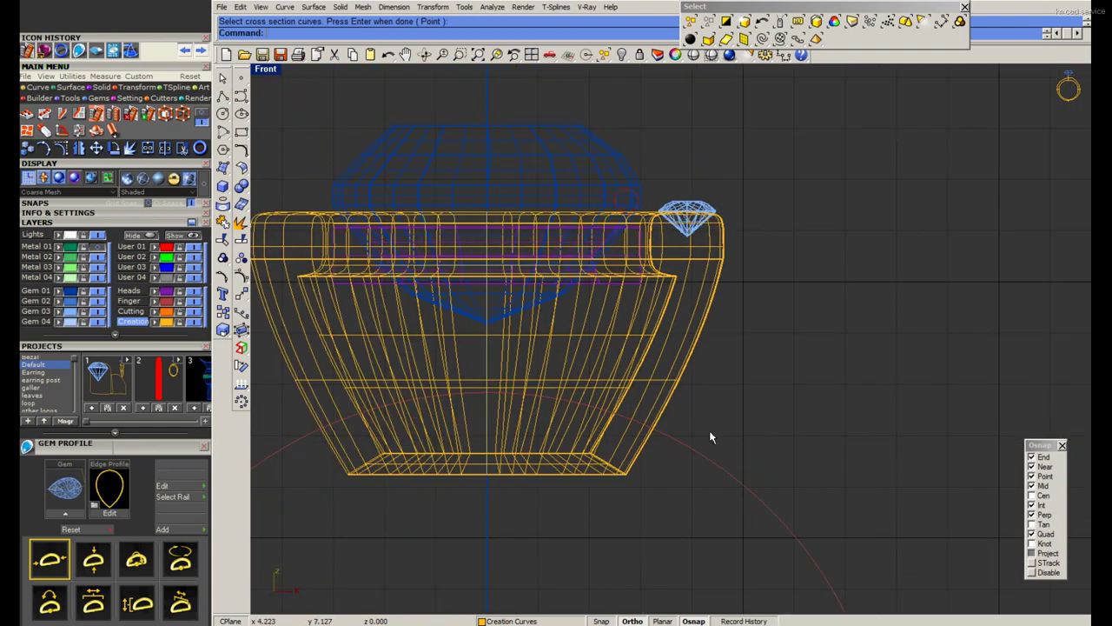
{"action": "type", "text": "W"}
{"action": "key", "text": "Return"}
{"action": "key", "text": "Return"}
{"action": "left_click", "coordinate": [640, 397]}
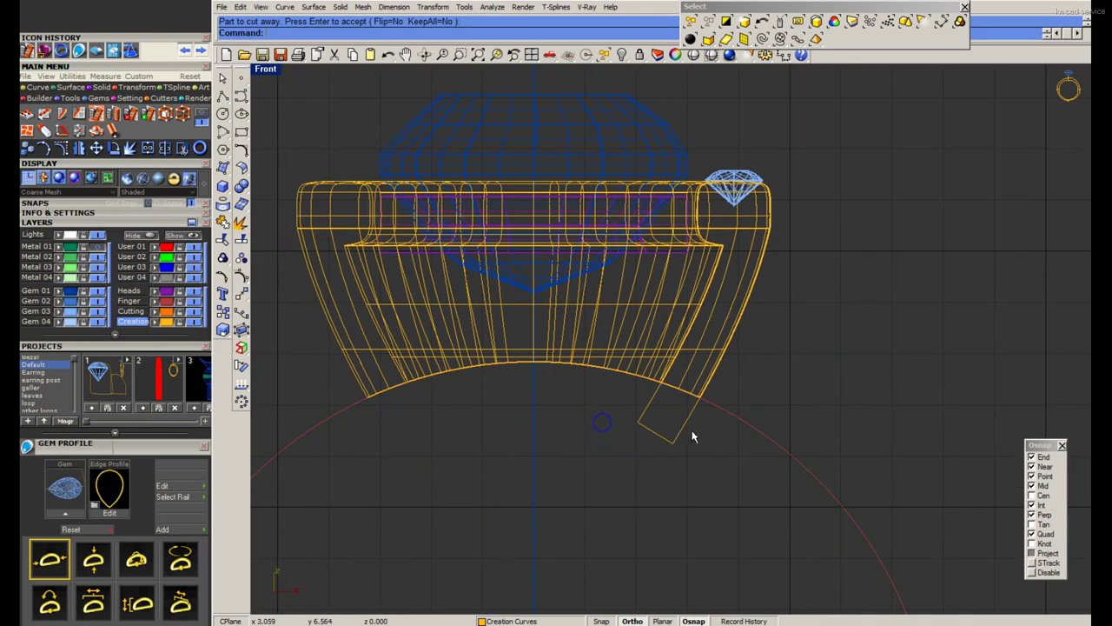
{"action": "type", "text": "Sa"}
{"action": "key", "text": "Return"}
Hide the large oval centre gem and save the ring file.
{"action": "double_click", "coordinate": [267, 69]}
{"action": "double_click", "coordinate": [695, 75]}
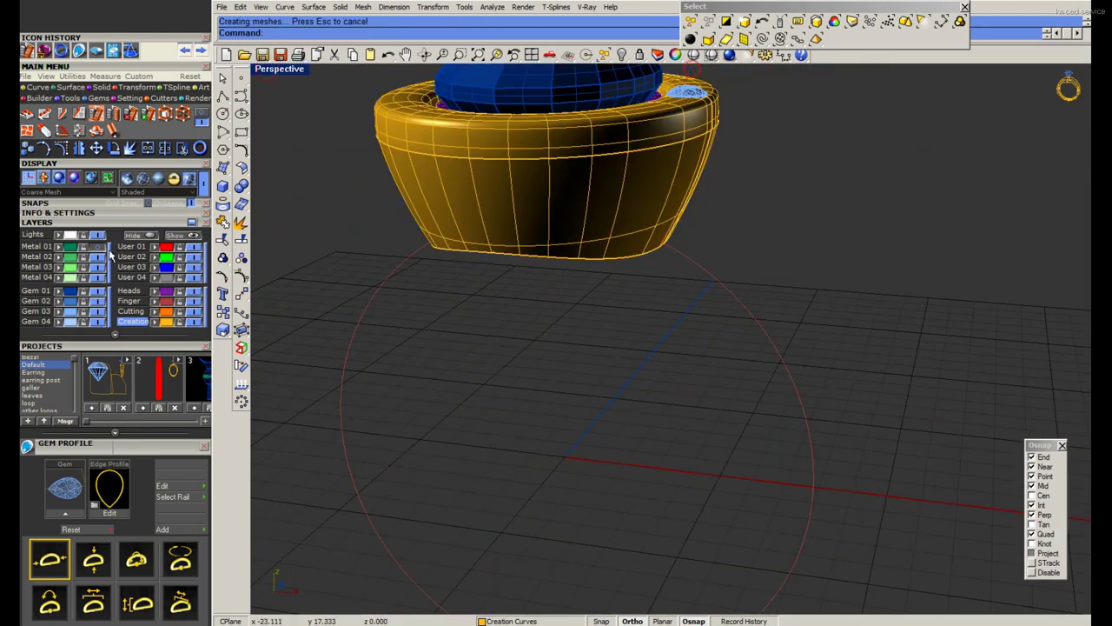
{"action": "mouse_move", "coordinate": [330, 261]}
{"action": "right_mouse_down"}
{"action": "mouse_move", "coordinate": [764, 347]}
{"action": "mouse_move", "coordinate": [619, 309]}
{"action": "right_mouse_up"}
{"action": "key", "text": "ctrl+h"}
{"action": "scroll", "coordinate": [648, 317], "scroll_direction": "up", "scroll_amount": 2}
{"action": "scroll", "coordinate": [687, 306], "scroll_direction": "up", "scroll_amount": 3}
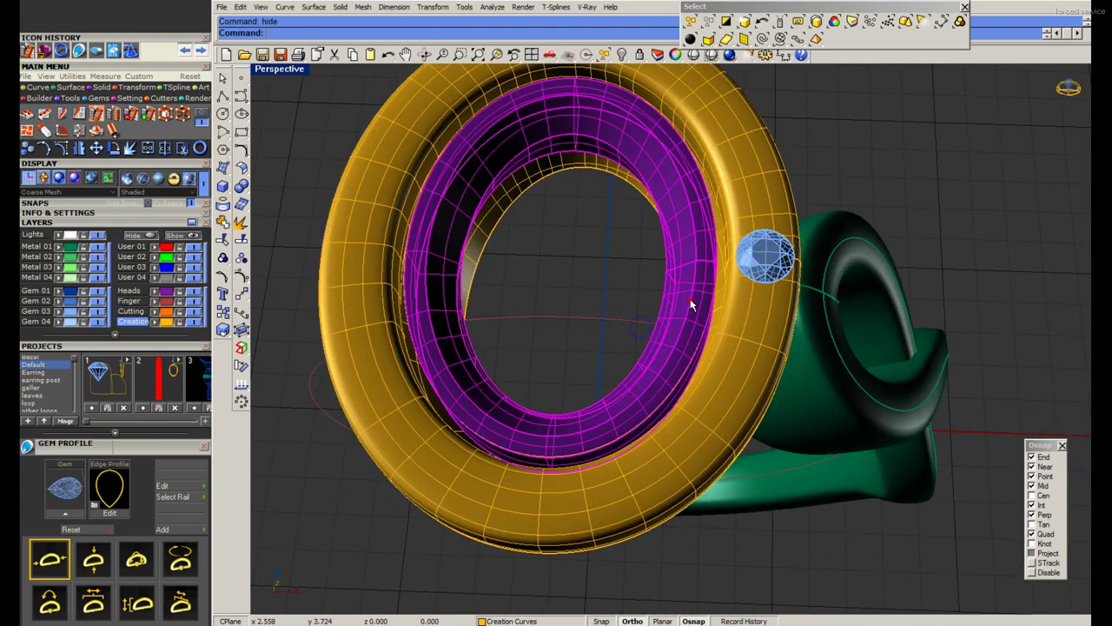
{"action": "left_click", "coordinate": [793, 294]}
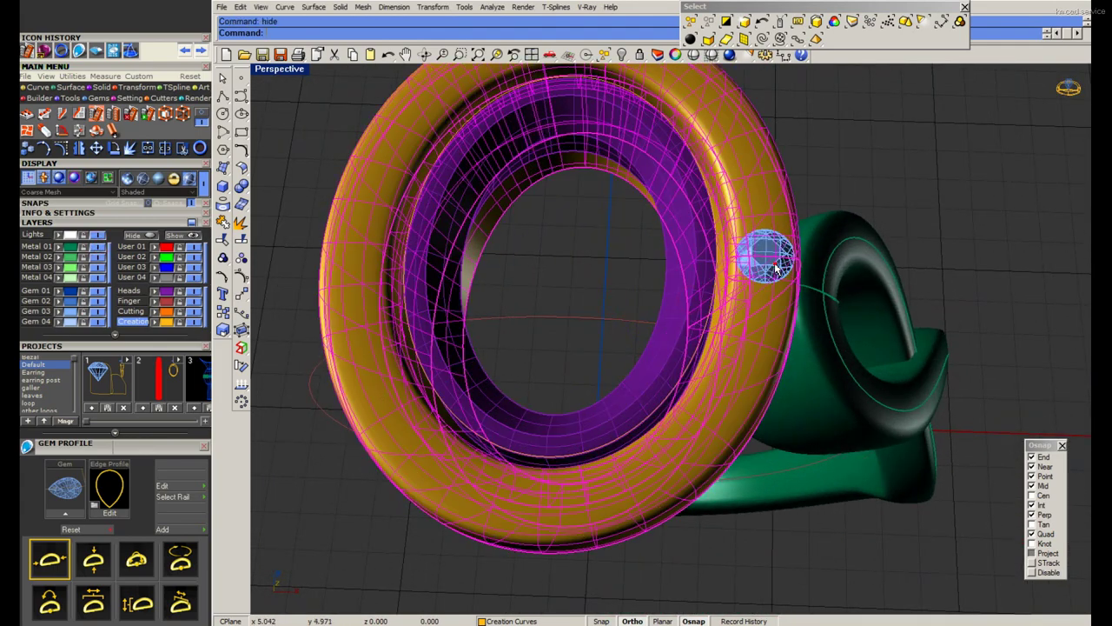
{"action": "double_click", "coordinate": [278, 69]}
{"action": "key", "text": "ctrl+s"}
{"action": "key", "text": "Escape"}
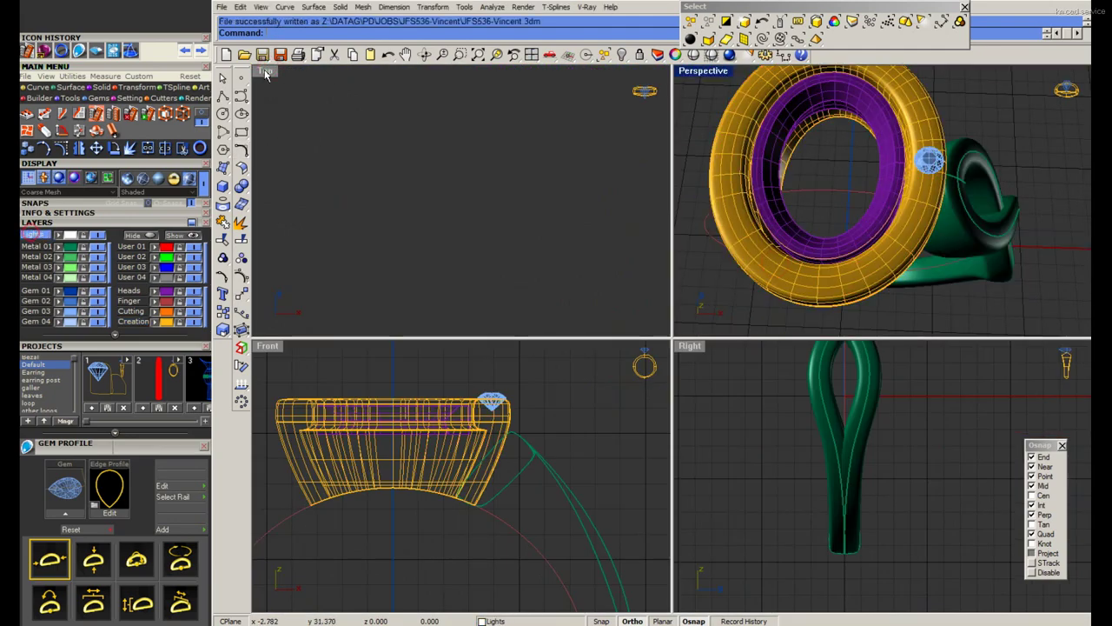
Maximize the Top view in shaded display, select the small round gem, and start Extract Isocurve.
{"action": "double_click", "coordinate": [267, 74]}
{"action": "scroll", "coordinate": [624, 362], "scroll_direction": "up", "scroll_amount": 2}
{"action": "scroll", "coordinate": [640, 314], "scroll_direction": "up", "scroll_amount": 2}
{"action": "scroll", "coordinate": [639, 313], "scroll_direction": "up", "scroll_amount": 2}
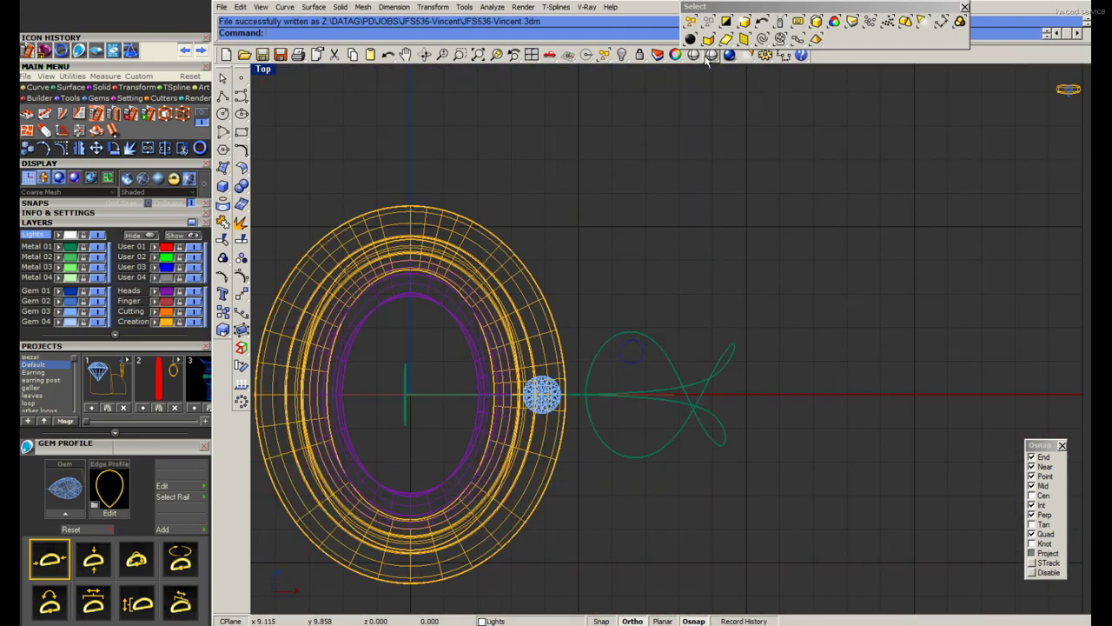
{"action": "left_click", "coordinate": [711, 55]}
{"action": "scroll", "coordinate": [583, 348], "scroll_direction": "up", "scroll_amount": 2}
{"action": "scroll", "coordinate": [582, 347], "scroll_direction": "up", "scroll_amount": 2}
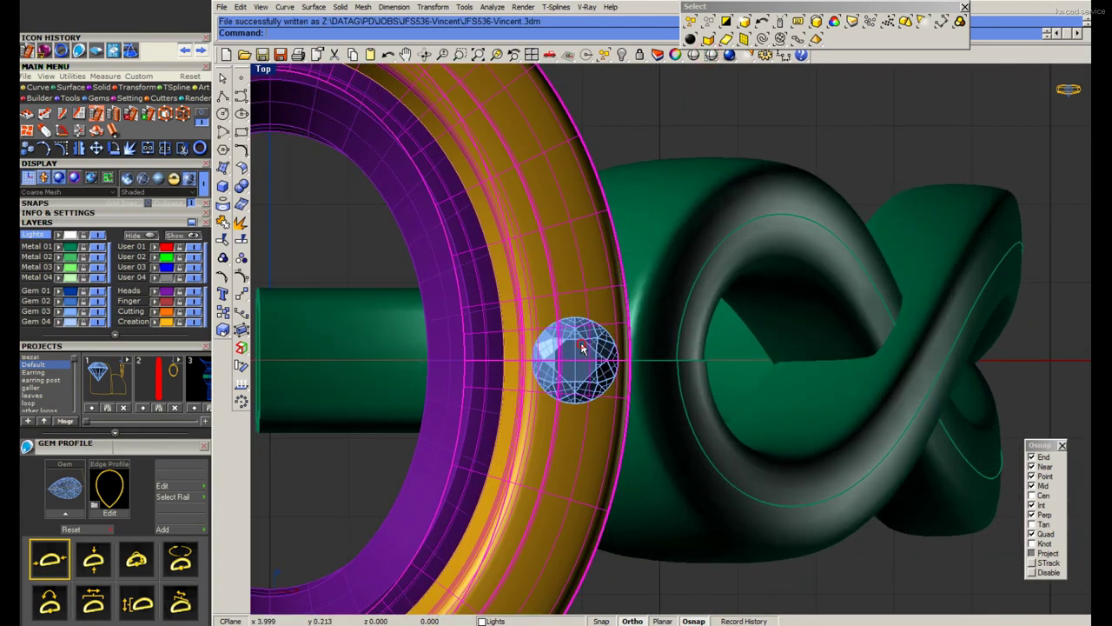
{"action": "left_click", "coordinate": [582, 347]}
{"action": "right_click_drag", "start_coordinate": [582, 347], "coordinate": [669, 282]}
{"action": "left_click", "coordinate": [222, 202]}
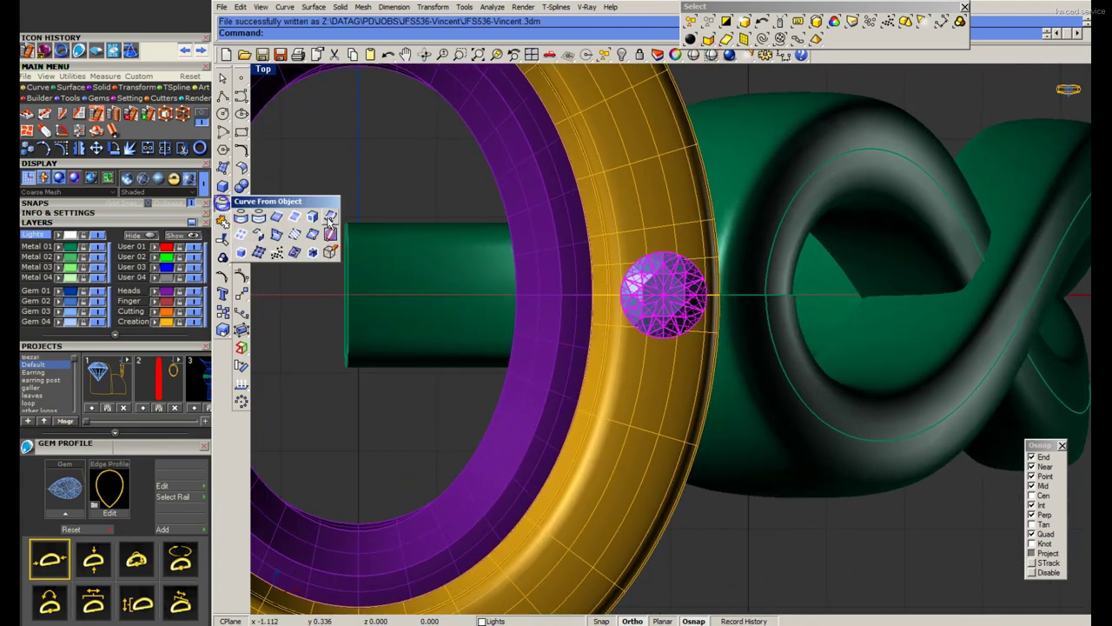
{"action": "left_click", "coordinate": [330, 222]}
{"action": "scroll", "coordinate": [744, 540], "scroll_direction": "up", "scroll_amount": 2}
Extract an isocurve around the bezel through the small gem, then select the gem.
{"action": "left_click", "coordinate": [641, 272]}
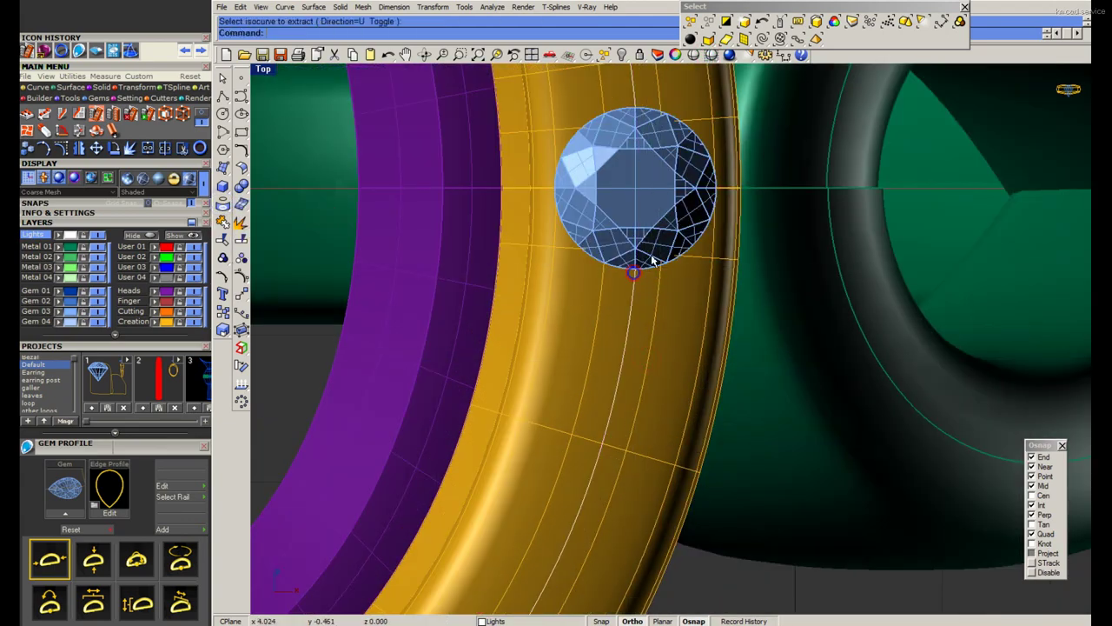
{"action": "key", "text": "ctrl+s"}
{"action": "left_click", "coordinate": [652, 260]}
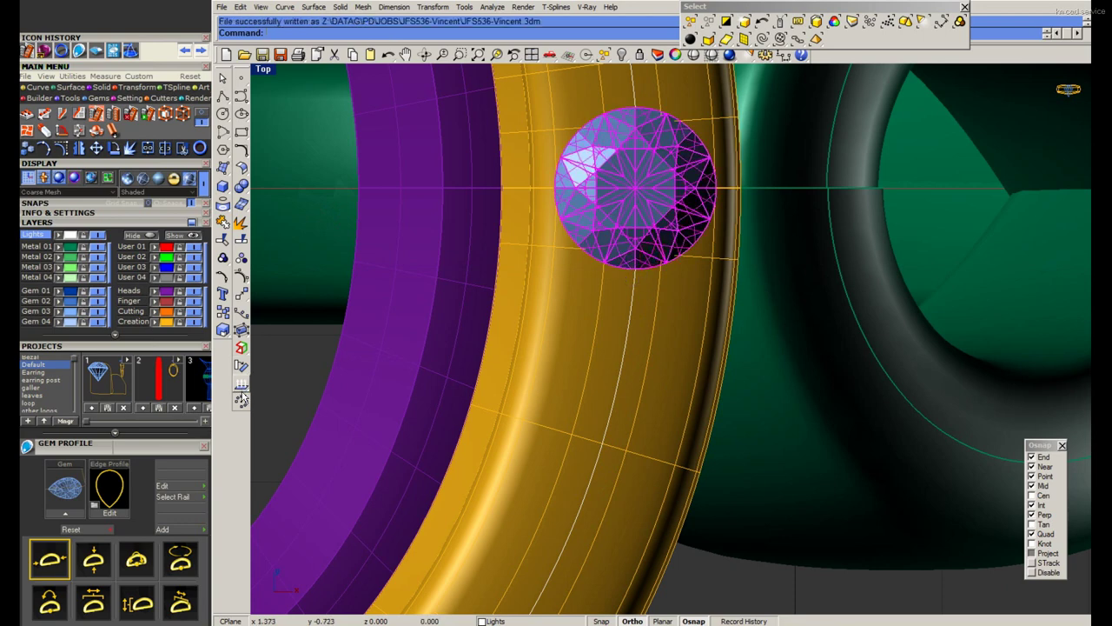
Array the small round gem along the extracted curve: 24 items, Freeform orientation.
{"action": "left_click", "coordinate": [245, 308]}
{"action": "left_click", "coordinate": [622, 350]}
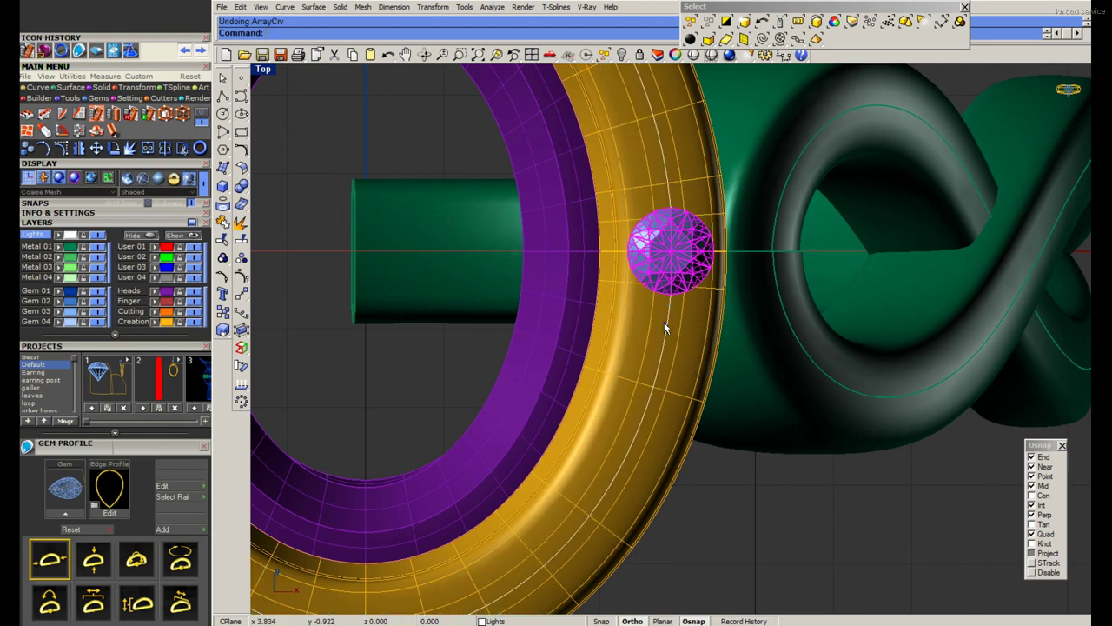
{"action": "left_click", "coordinate": [666, 324]}
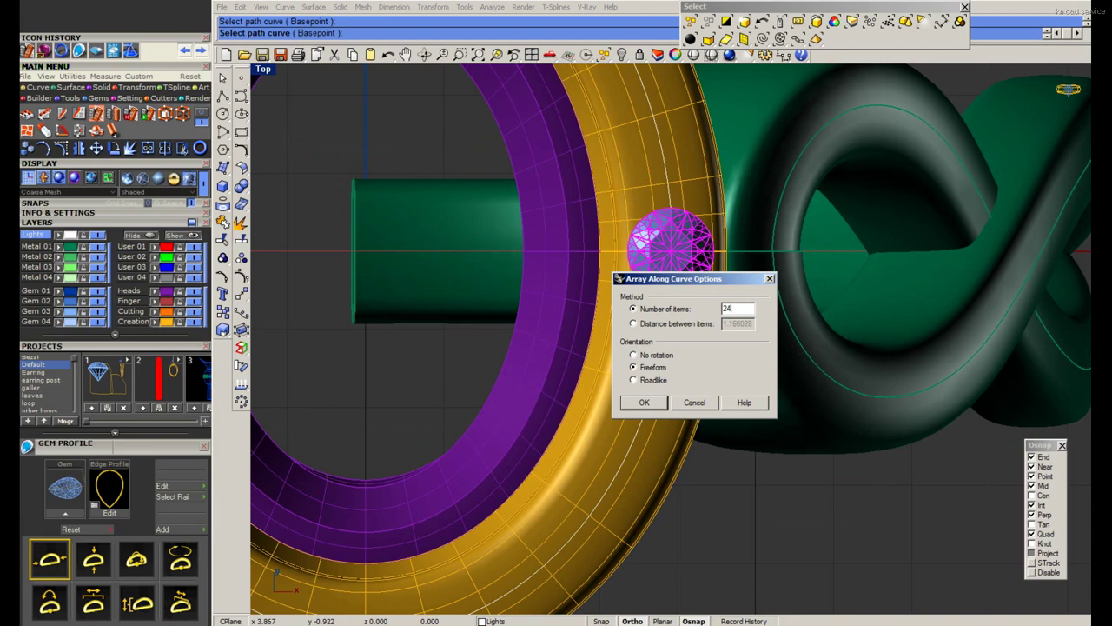
{"action": "key", "text": "Return"}
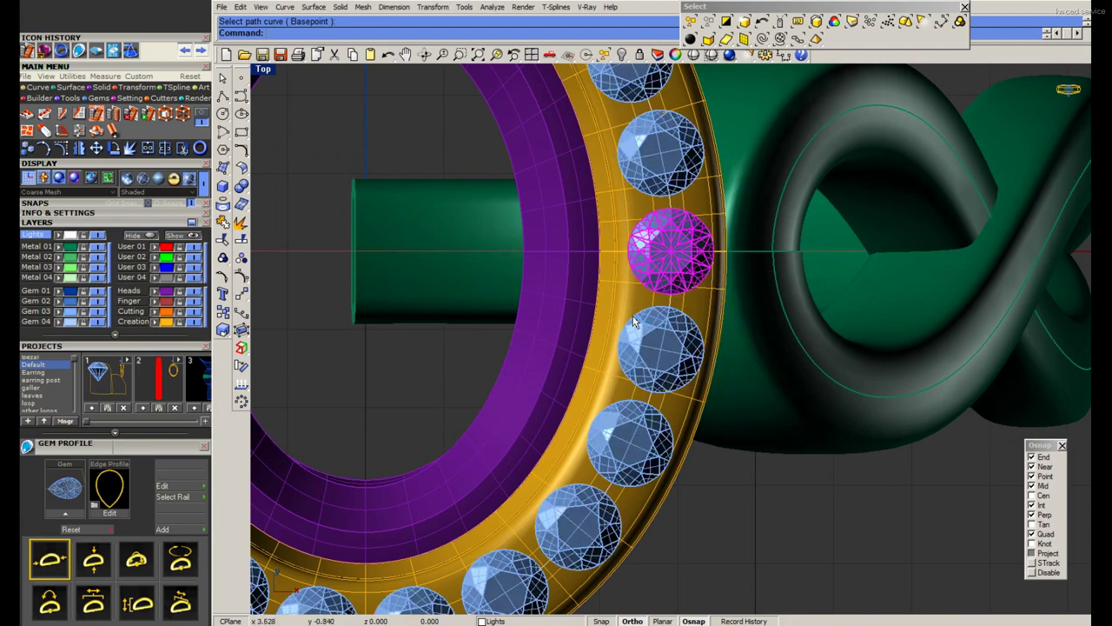
{"action": "scroll", "coordinate": [735, 311], "scroll_direction": "down", "scroll_amount": 3}
{"action": "left_click", "coordinate": [223, 98]}
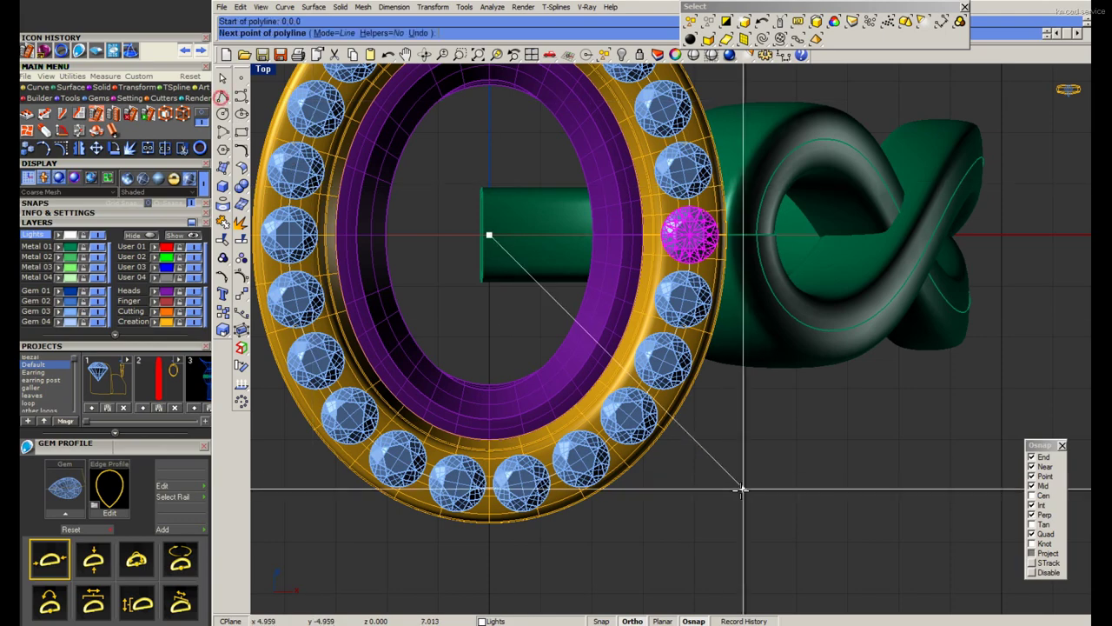
Place a 1.1 mm round gem on the bezel with Gem on Surface at 110% scale.
{"action": "key", "text": "Escape"}
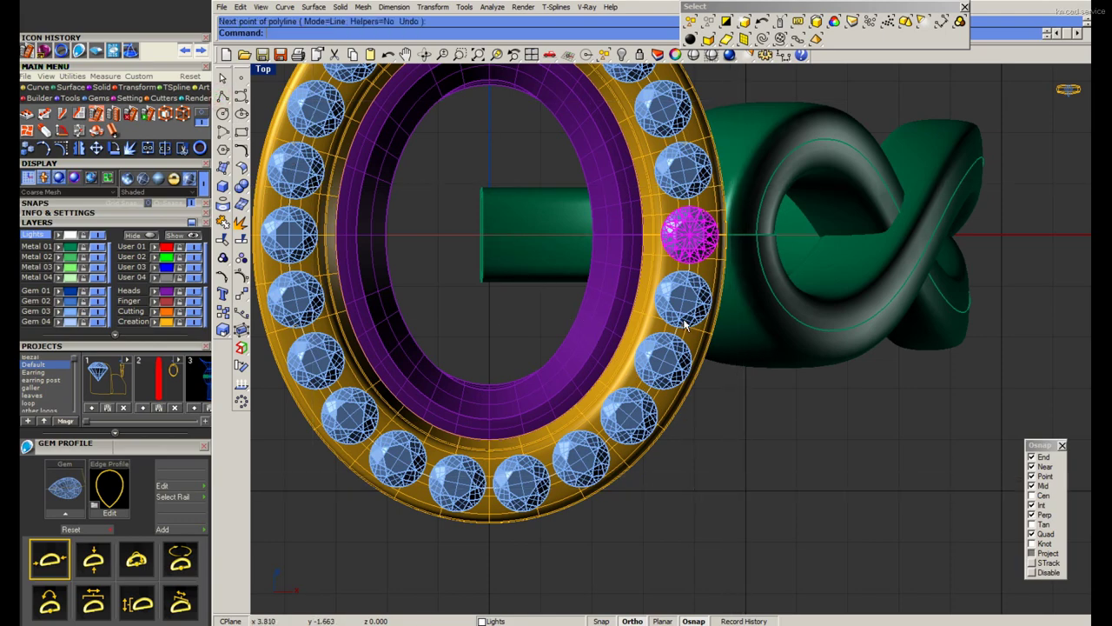
{"action": "scroll", "coordinate": [684, 314], "scroll_direction": "down", "scroll_amount": 3}
{"action": "scroll", "coordinate": [678, 314], "scroll_direction": "up", "scroll_amount": 4}
{"action": "scroll", "coordinate": [674, 314], "scroll_direction": "up", "scroll_amount": 3}
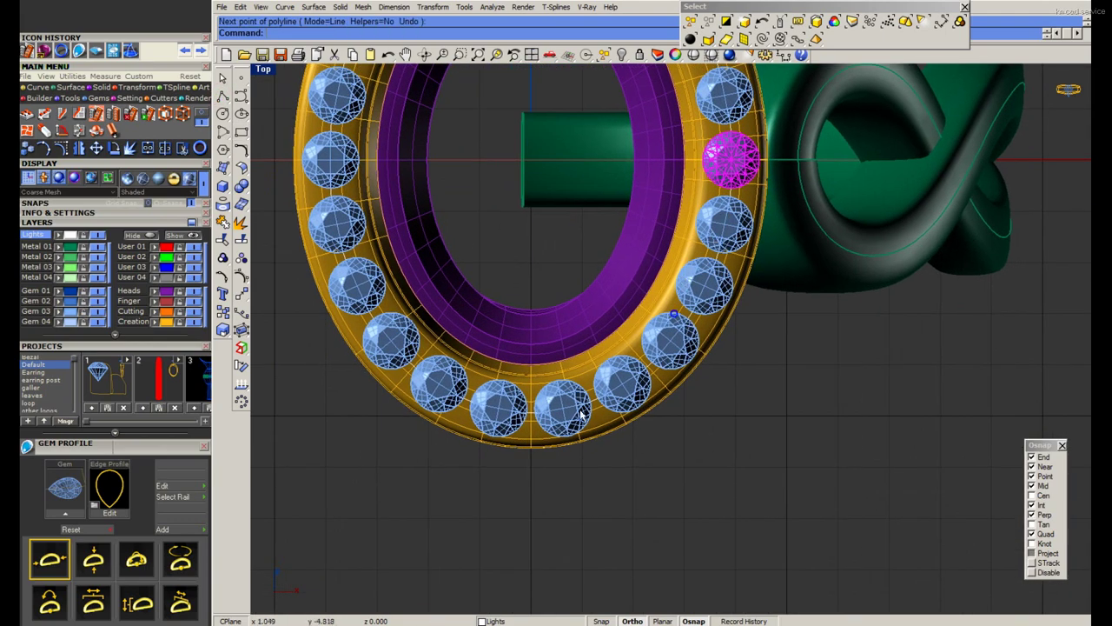
{"action": "scroll", "coordinate": [670, 314], "scroll_direction": "up", "scroll_amount": 2}
{"action": "left_click", "coordinate": [519, 427]}
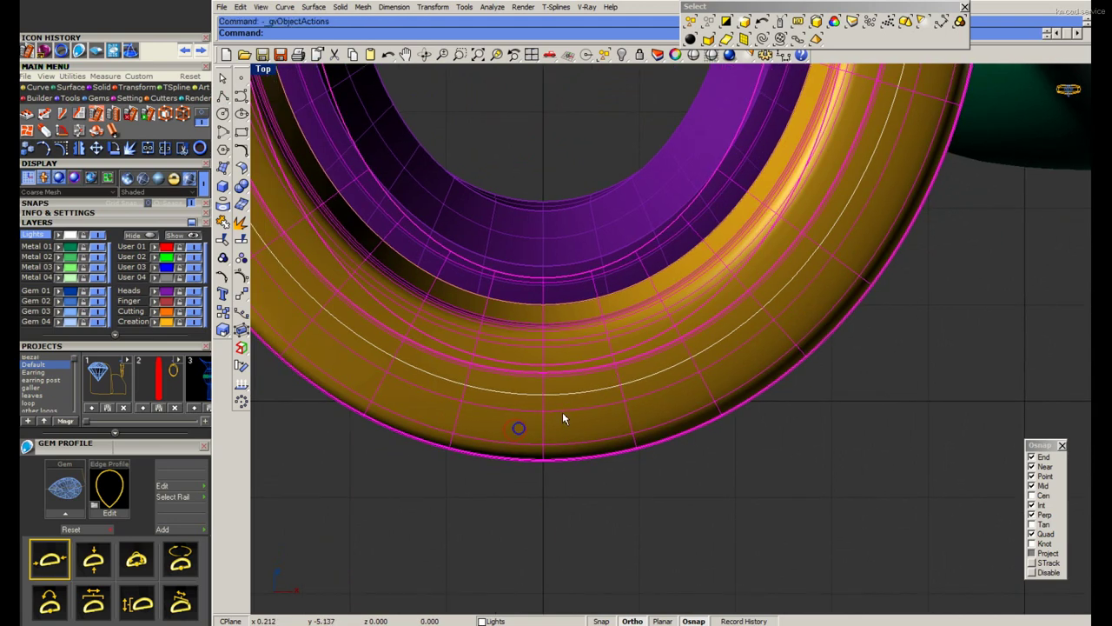
{"action": "middle_click", "coordinate": [562, 412]}
{"action": "left_click", "coordinate": [600, 451]}
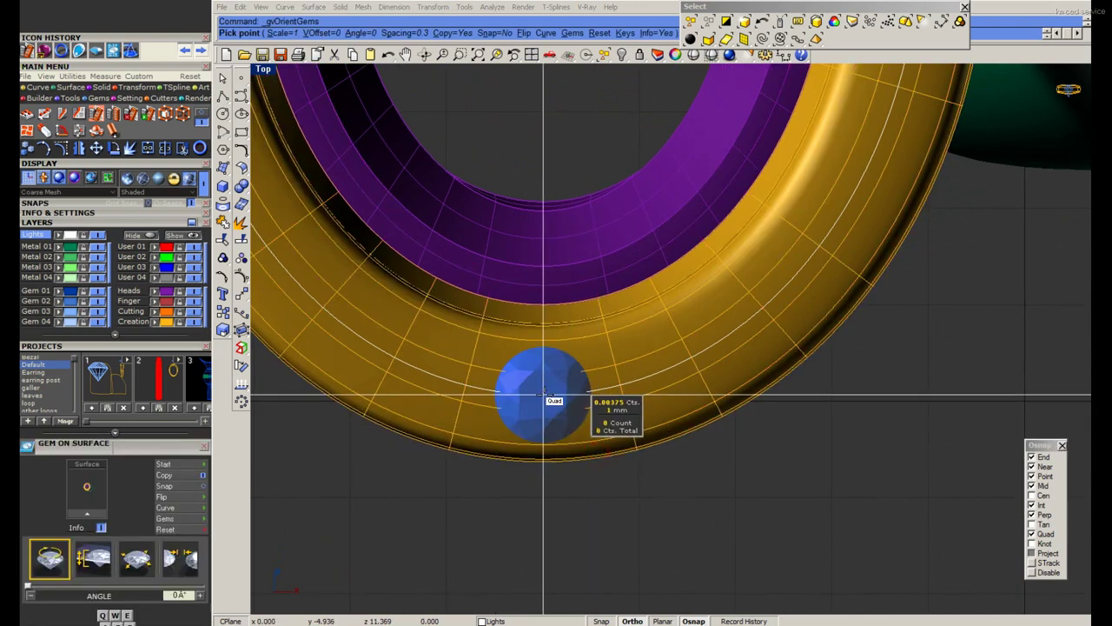
{"action": "scroll", "coordinate": [545, 395], "scroll_direction": "up", "scroll_amount": 1}
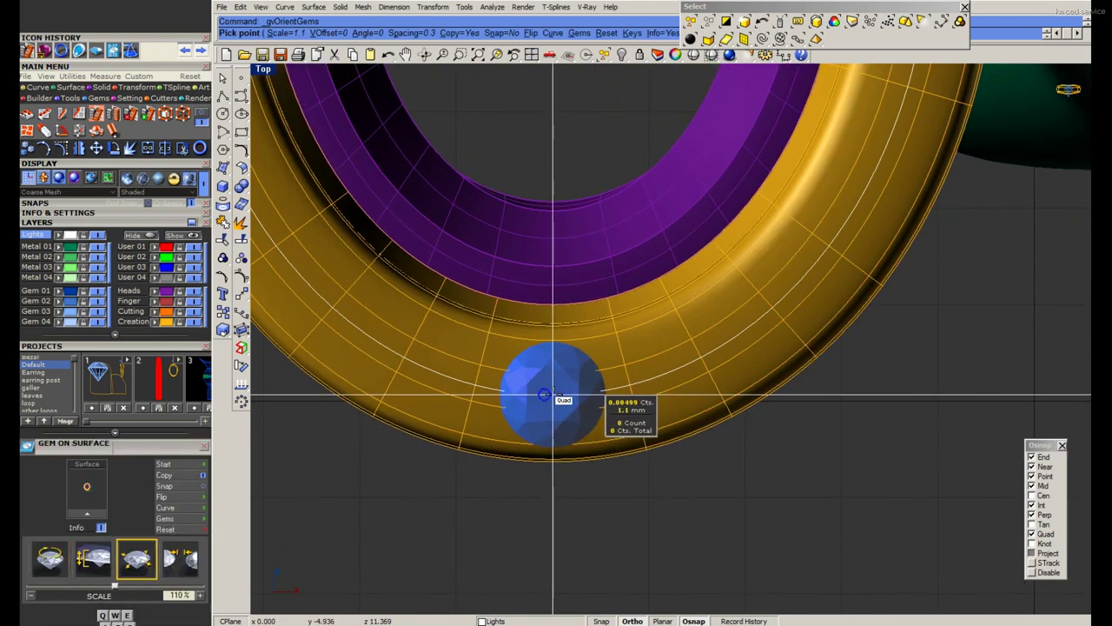
{"action": "left_click", "coordinate": [552, 395]}
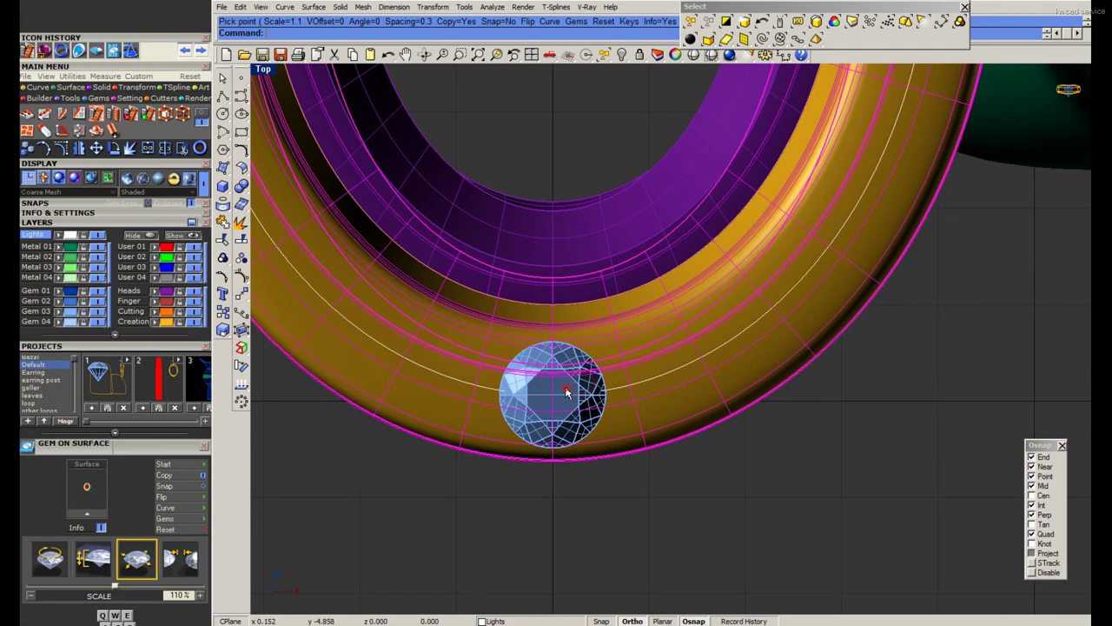
{"action": "key", "text": "Return"}
Array the 1.1 mm gem along the bezel curve all the way around.
{"action": "left_click", "coordinate": [244, 314]}
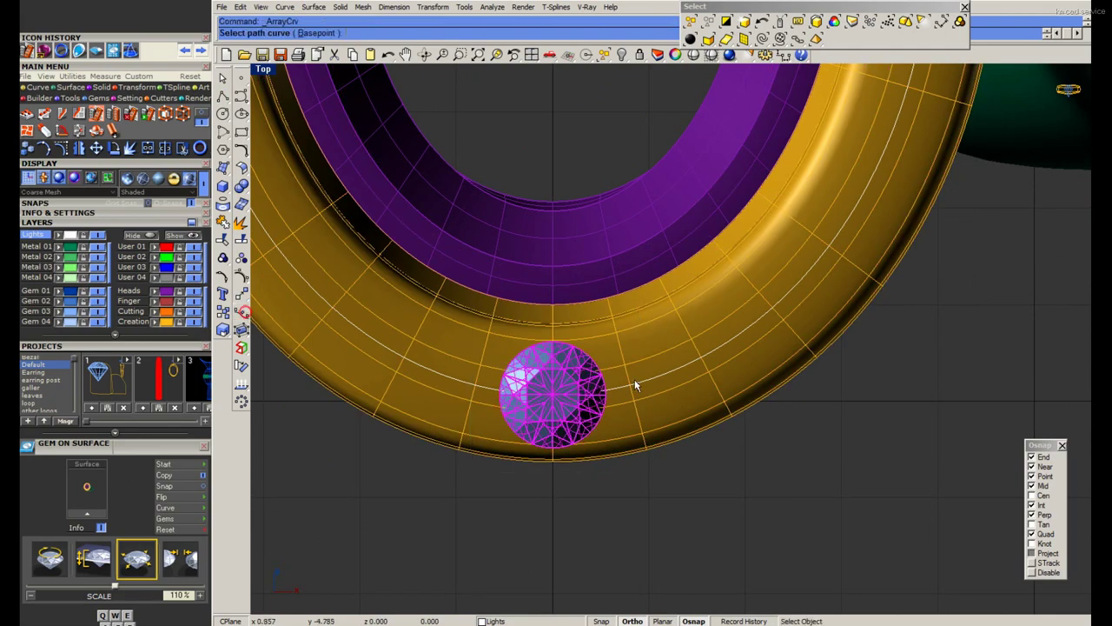
{"action": "left_click", "coordinate": [635, 387]}
{"action": "left_click", "coordinate": [644, 403]}
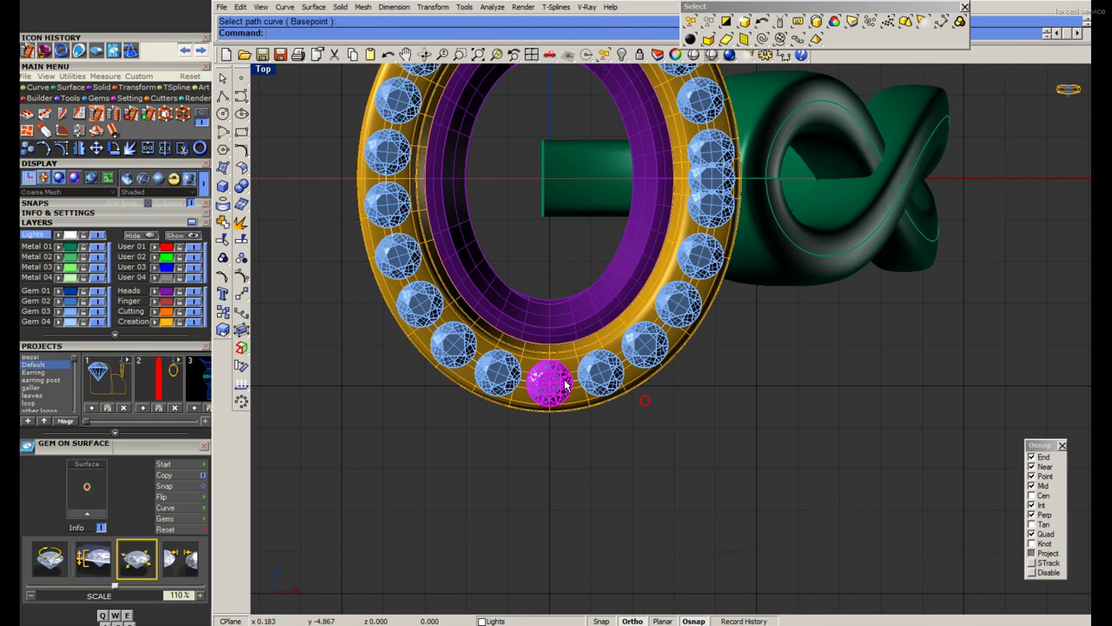
{"action": "left_click", "coordinate": [221, 98]}
{"action": "left_click", "coordinate": [549, 177]}
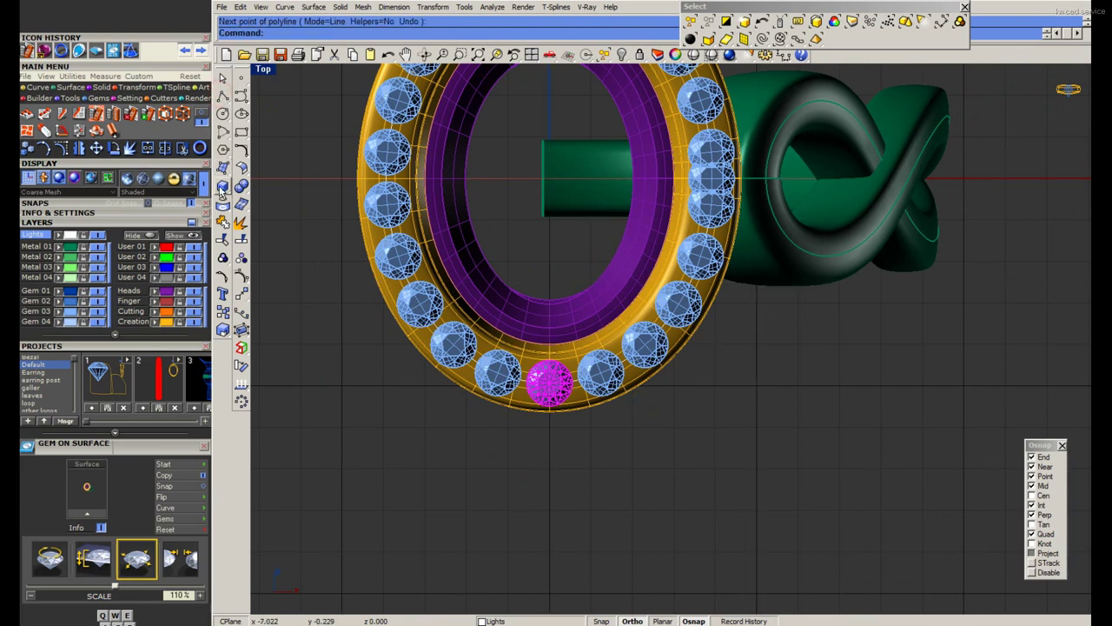
Reveal chosen hidden objects and draw a cylinder on the bezel.
{"action": "right_click", "coordinate": [621, 54]}
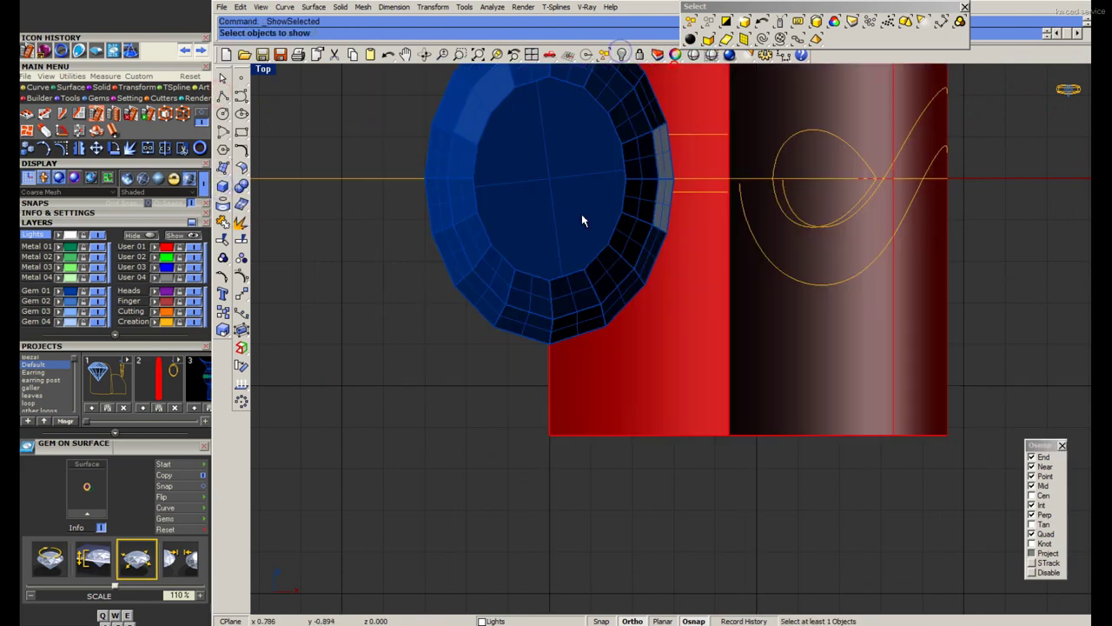
{"action": "key", "text": "Return"}
{"action": "left_click", "coordinate": [222, 186]}
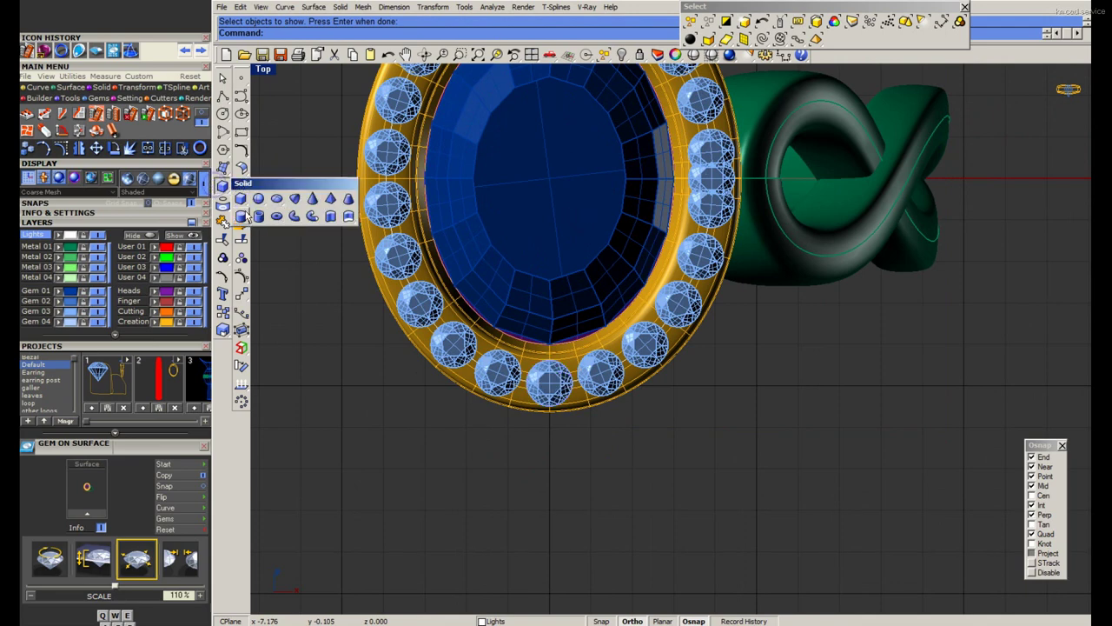
{"action": "left_click", "coordinate": [243, 216]}
{"action": "scroll", "coordinate": [643, 298], "scroll_direction": "up", "scroll_amount": 3}
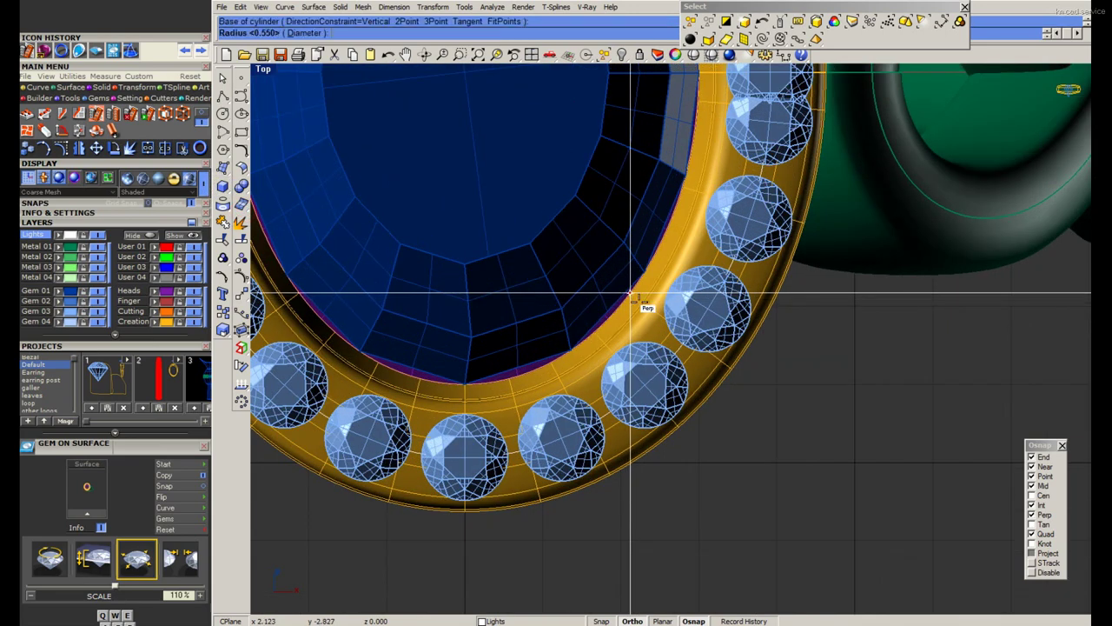
{"action": "left_click", "coordinate": [631, 294]}
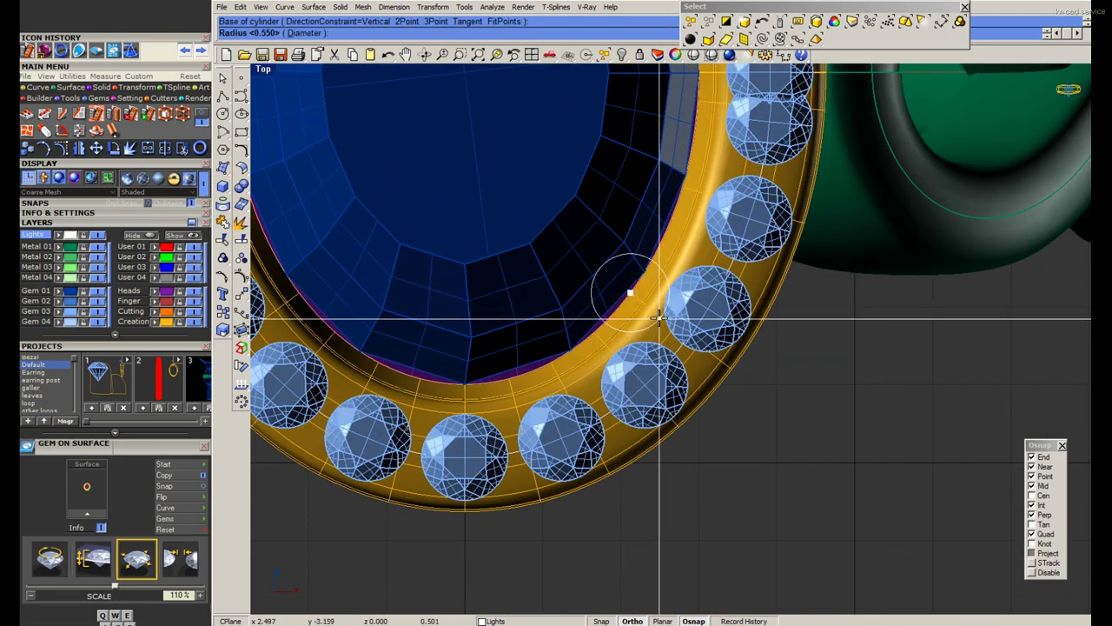
{"action": "left_click", "coordinate": [658, 318]}
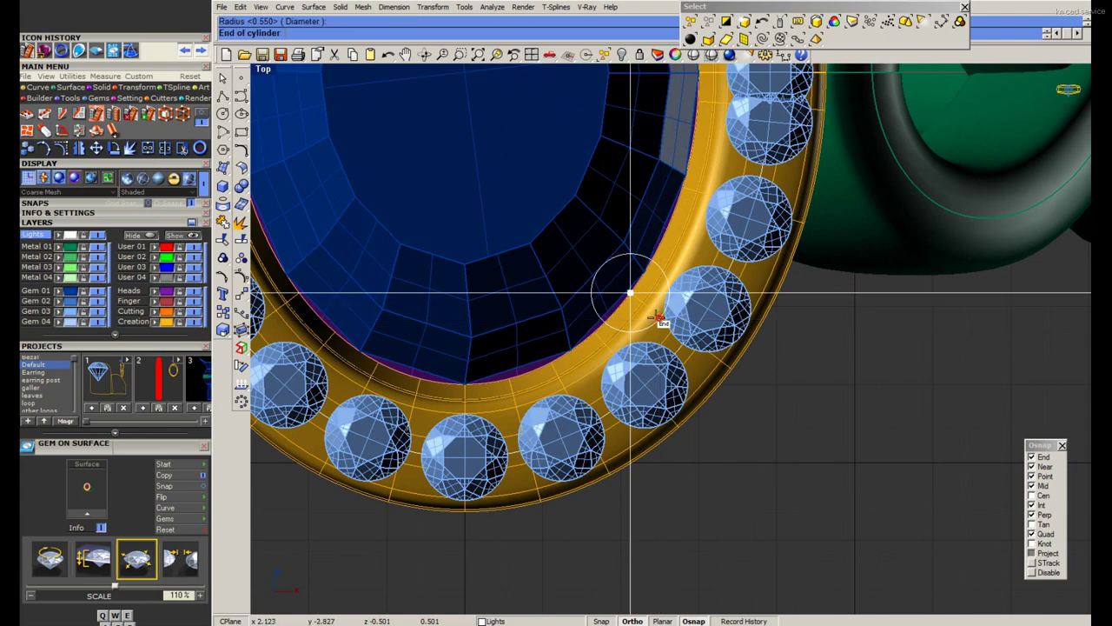
{"action": "scroll", "coordinate": [643, 309], "scroll_direction": "down", "scroll_amount": 2}
{"action": "key", "text": "Escape"}
View the ring rendered in Perspective and compare it with the sapphire ring reference photo.
{"action": "double_click", "coordinate": [265, 69]}
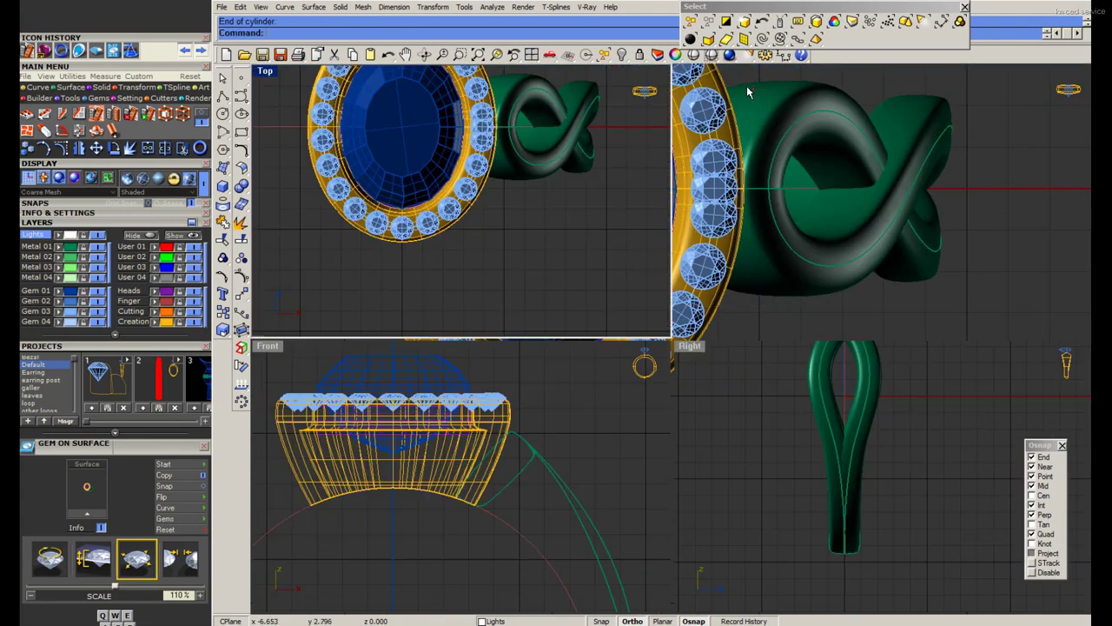
{"action": "double_click", "coordinate": [698, 70]}
{"action": "scroll", "coordinate": [703, 234], "scroll_direction": "down", "scroll_amount": 3}
{"action": "mouse_move", "coordinate": [702, 235]}
{"action": "right_mouse_down"}
{"action": "mouse_move", "coordinate": [542, 325]}
{"action": "mouse_move", "coordinate": [570, 329]}
{"action": "right_mouse_up"}
{"action": "scroll", "coordinate": [542, 325], "scroll_direction": "up", "scroll_amount": 3}
{"action": "key", "text": "Return"}
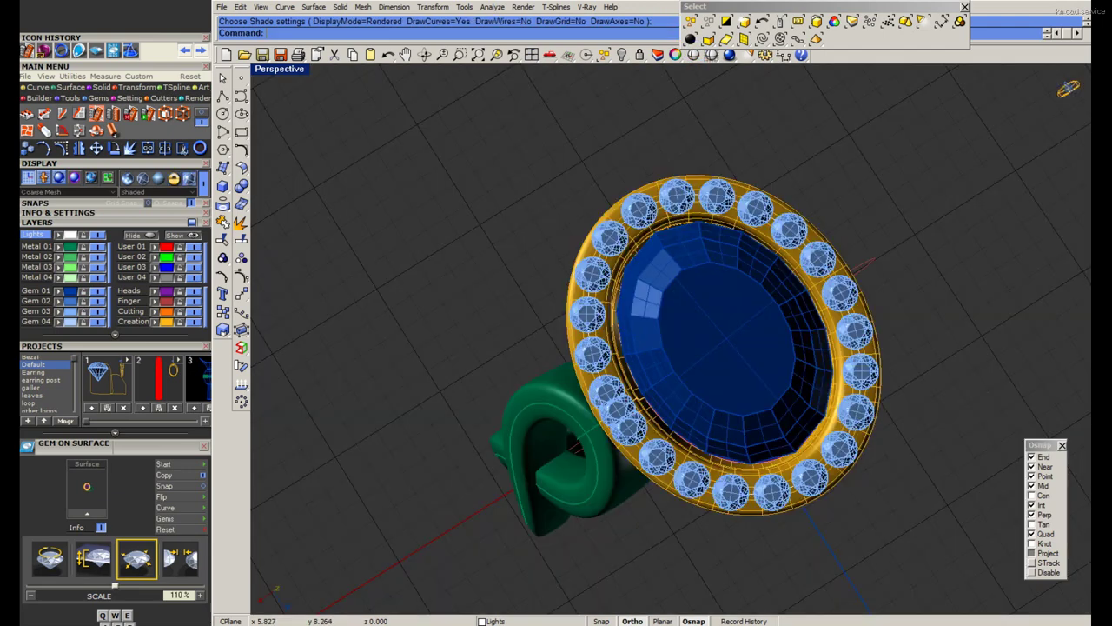
{"action": "key", "text": "alt+Tab"}
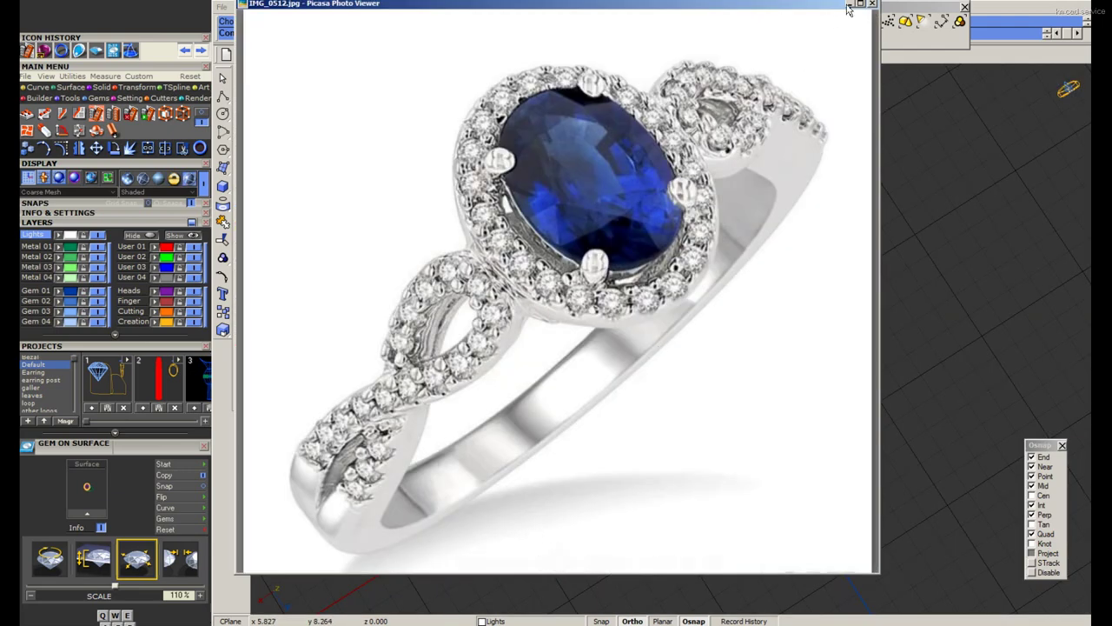
{"action": "left_click", "coordinate": [849, 5]}
Undo the arrayed halo gems with Ctrl+Z.
{"action": "mouse_move", "coordinate": [665, 253]}
{"action": "right_mouse_down"}
{"action": "mouse_move", "coordinate": [784, 298]}
{"action": "mouse_move", "coordinate": [676, 341]}
{"action": "mouse_move", "coordinate": [580, 304]}
{"action": "right_mouse_up"}
{"action": "scroll", "coordinate": [784, 298], "scroll_direction": "up", "scroll_amount": 3}
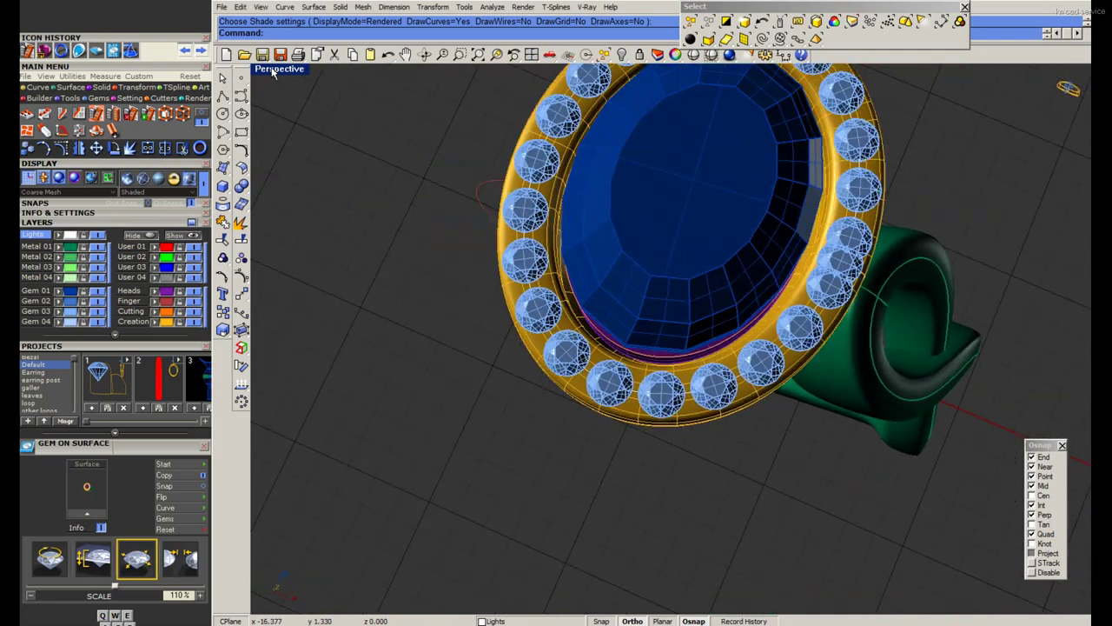
{"action": "double_click", "coordinate": [272, 69]}
{"action": "right_click_drag", "start_coordinate": [513, 174], "coordinate": [513, 206]}
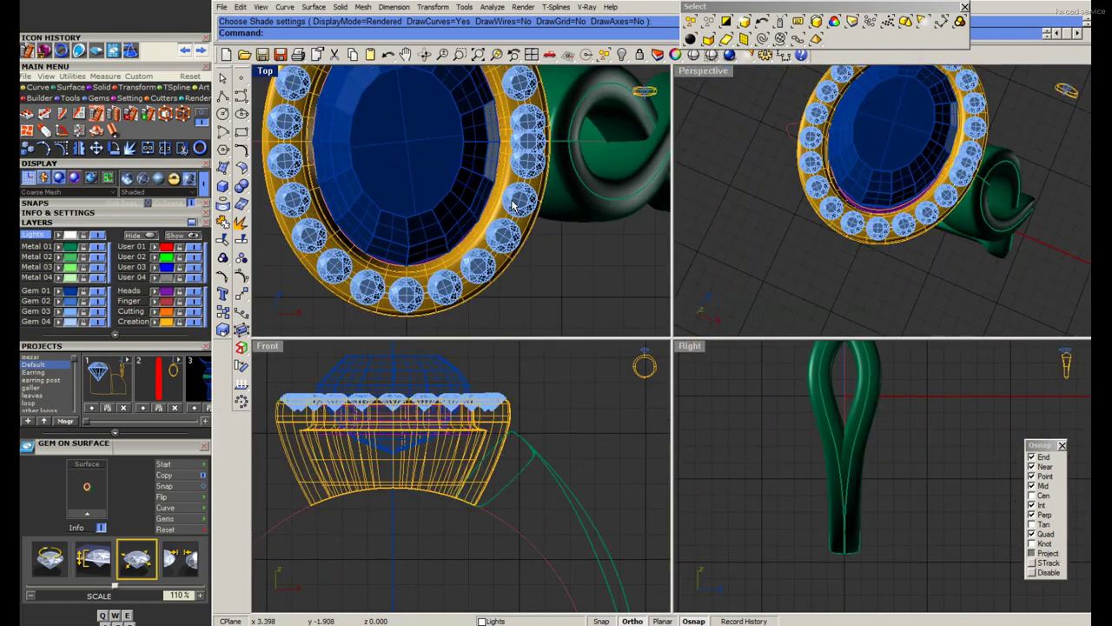
{"action": "key", "text": "ctrl+z"}
{"action": "key", "text": "ctrl+z"}
Delete the bottom gem and array the right gem along the bezel curve with 22 copies.
{"action": "left_click", "coordinate": [406, 304]}
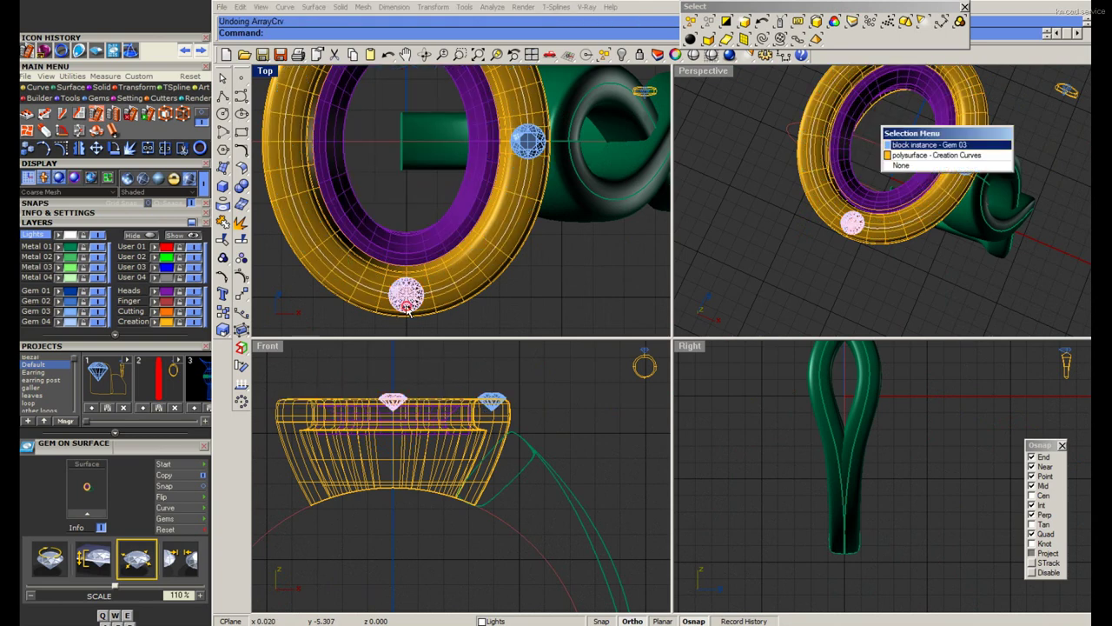
{"action": "key", "text": "Return"}
{"action": "key", "text": "ctrl+x"}
{"action": "left_click", "coordinate": [527, 139]}
{"action": "key", "text": "Return"}
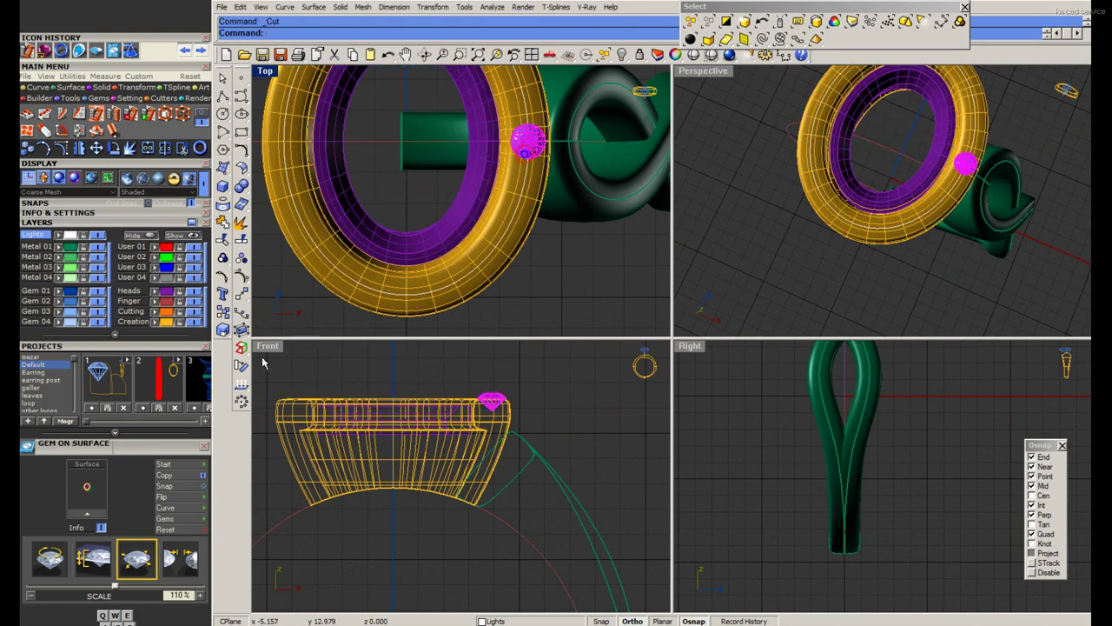
{"action": "left_click", "coordinate": [242, 318]}
{"action": "left_click", "coordinate": [492, 317]}
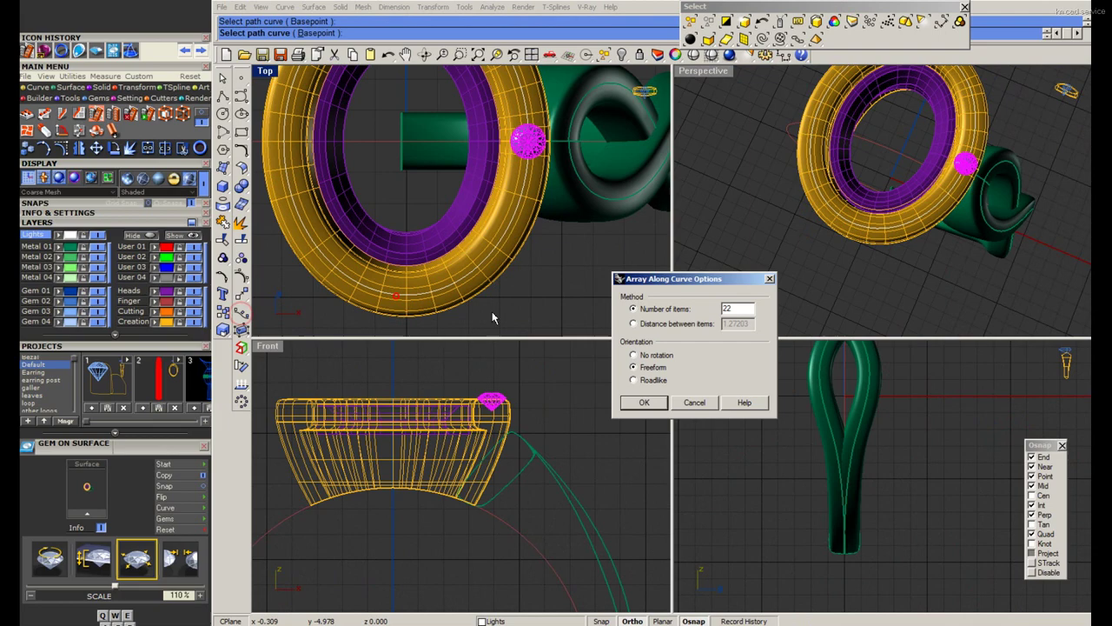
{"action": "left_click", "coordinate": [644, 402]}
Reveal the gem and its curve, then move them slightly lower on the bezel.
{"action": "double_click", "coordinate": [270, 349]}
{"action": "scroll", "coordinate": [685, 231], "scroll_direction": "up", "scroll_amount": 2}
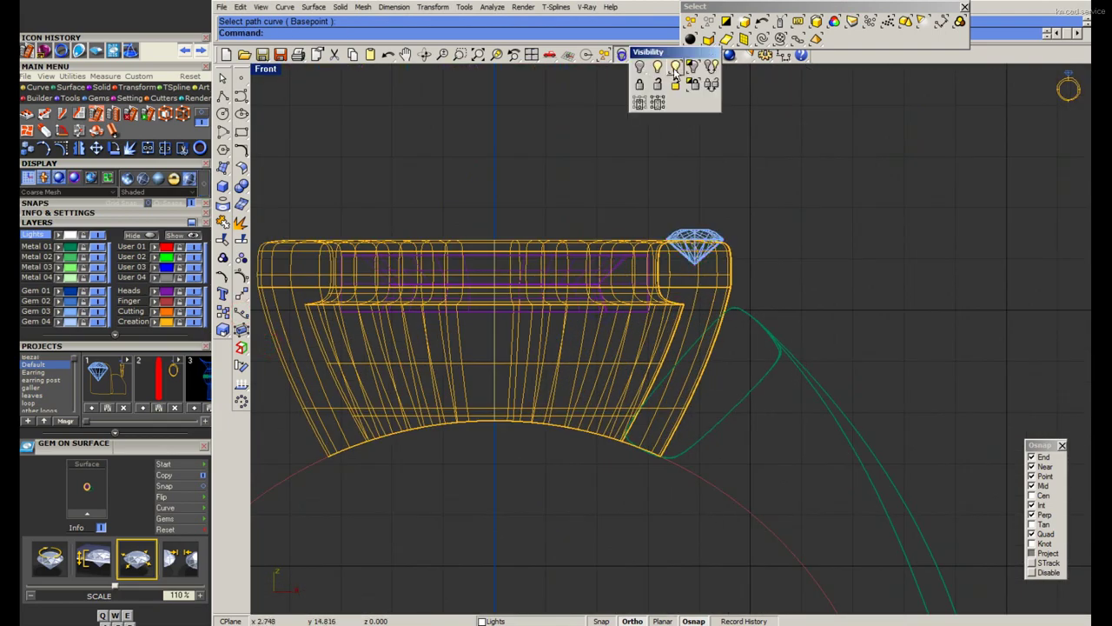
{"action": "left_click", "coordinate": [640, 55]}
{"action": "scroll", "coordinate": [712, 264], "scroll_direction": "up", "scroll_amount": 1}
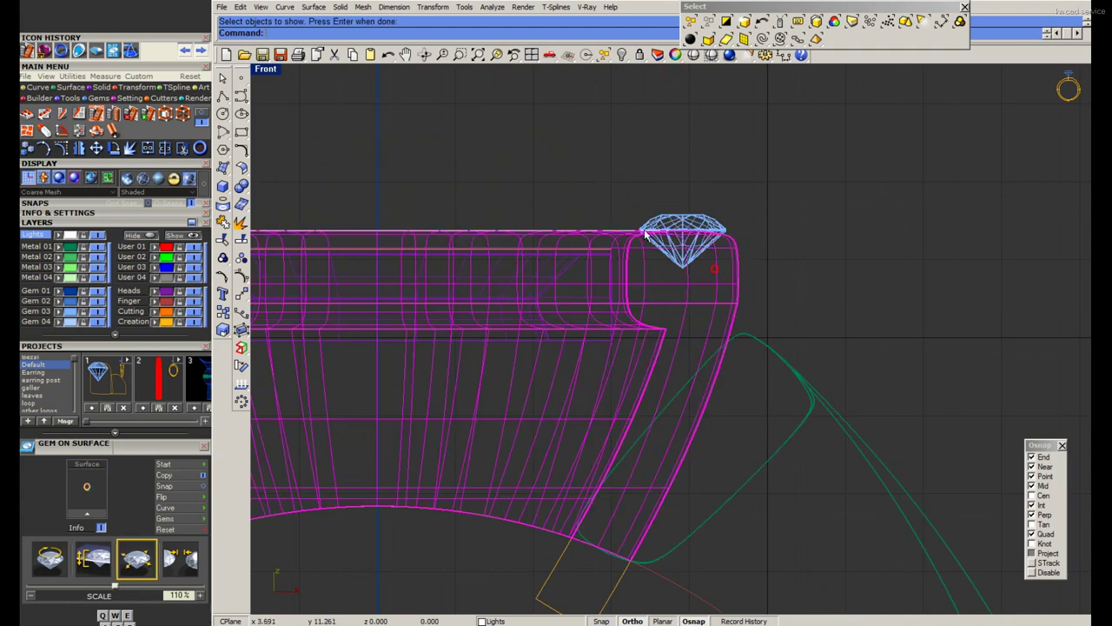
{"action": "left_click", "coordinate": [712, 280]}
{"action": "type", "text": "m"}
{"action": "key", "text": "Return"}
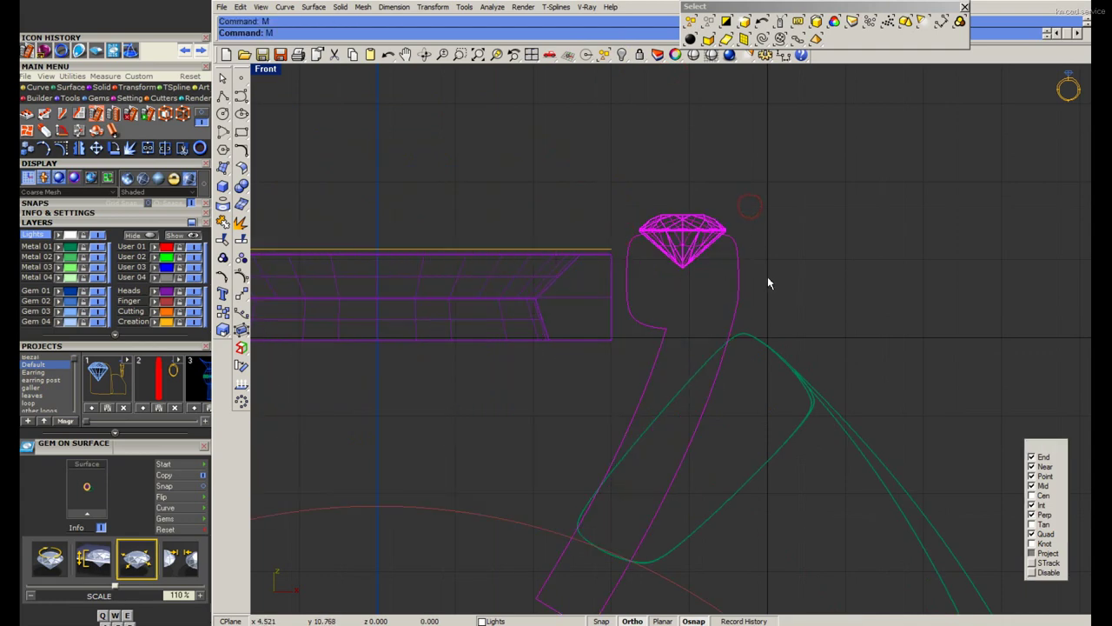
{"action": "left_click", "coordinate": [819, 274]}
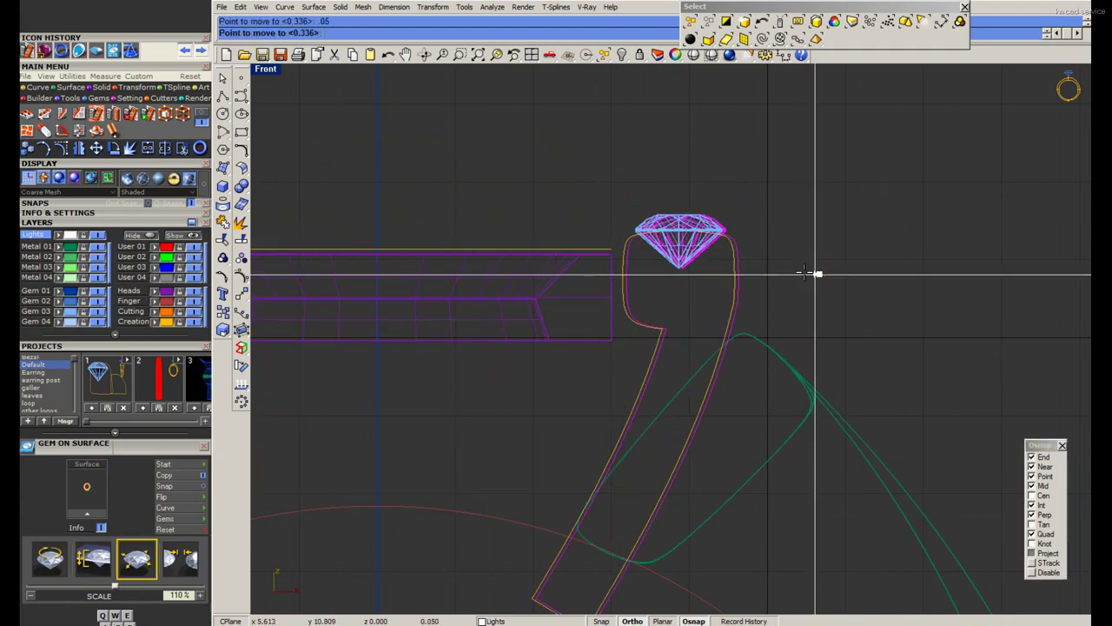
{"action": "left_click", "coordinate": [819, 274]}
Sweep the new bezel body and WireCut its underside along the finger circle.
{"action": "left_click", "coordinate": [622, 256]}
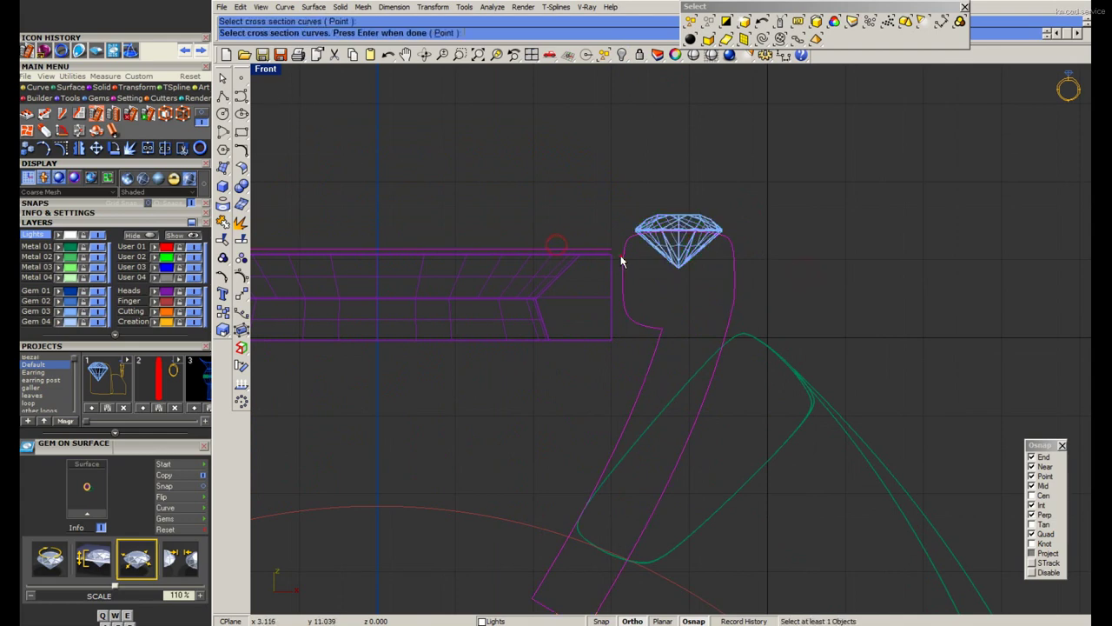
{"action": "key", "text": "Return"}
{"action": "key", "text": "Return"}
{"action": "scroll", "coordinate": [525, 358], "scroll_direction": "down", "scroll_amount": 2}
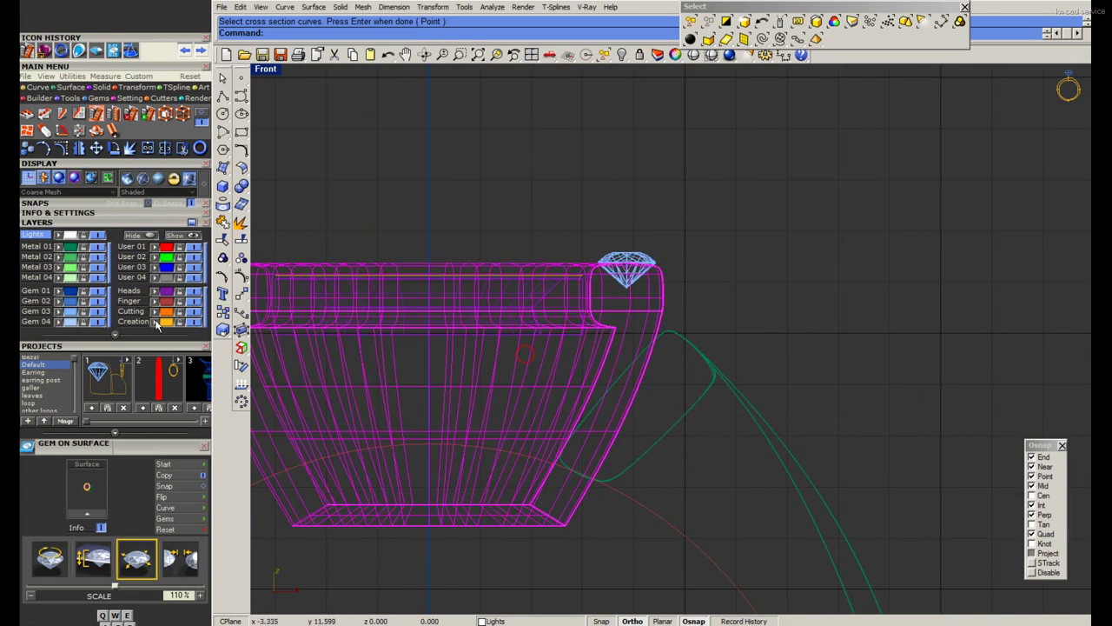
{"action": "left_click_drag", "start_coordinate": [388, 202], "coordinate": [671, 511]}
{"action": "key", "text": "Return"}
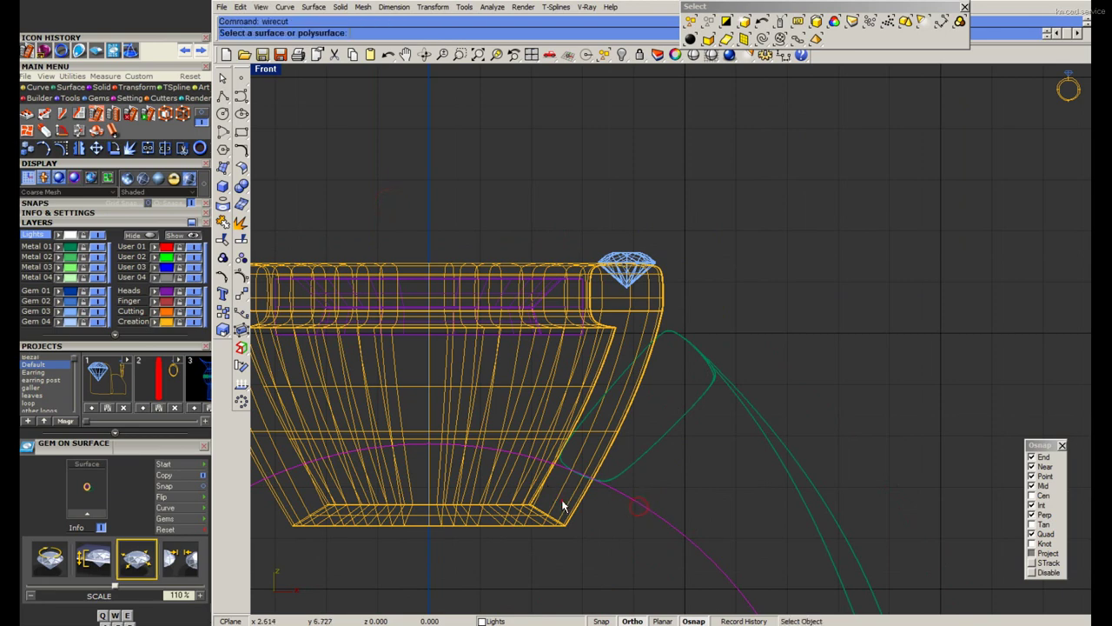
{"action": "scroll", "coordinate": [565, 490], "scroll_direction": "down", "scroll_amount": 3}
{"action": "left_click", "coordinate": [536, 490]}
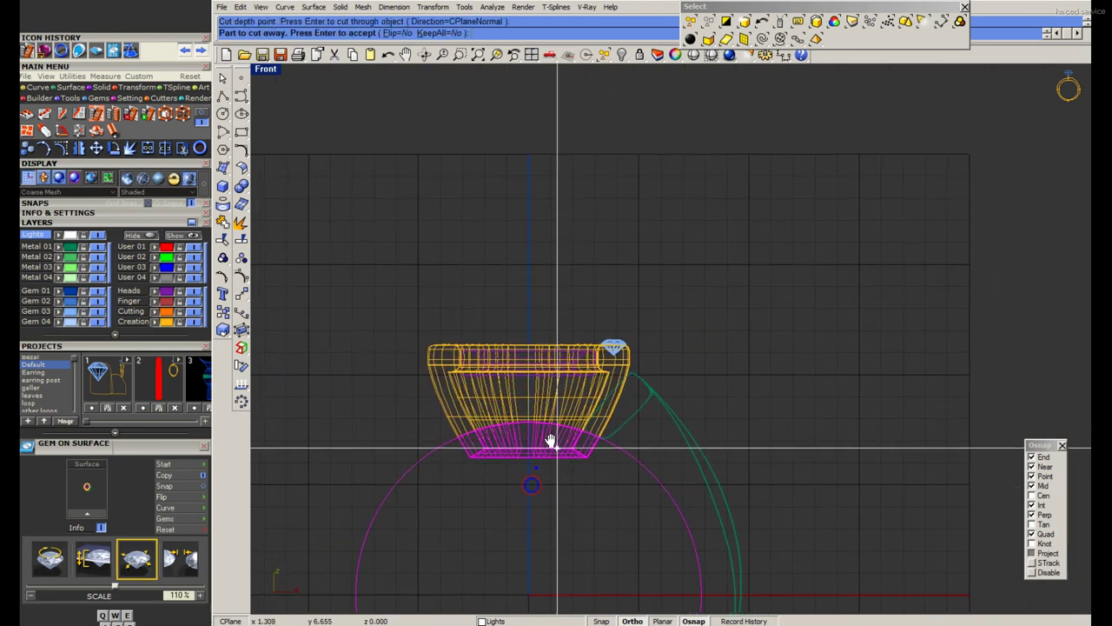
{"action": "key", "text": "ctrl+s"}
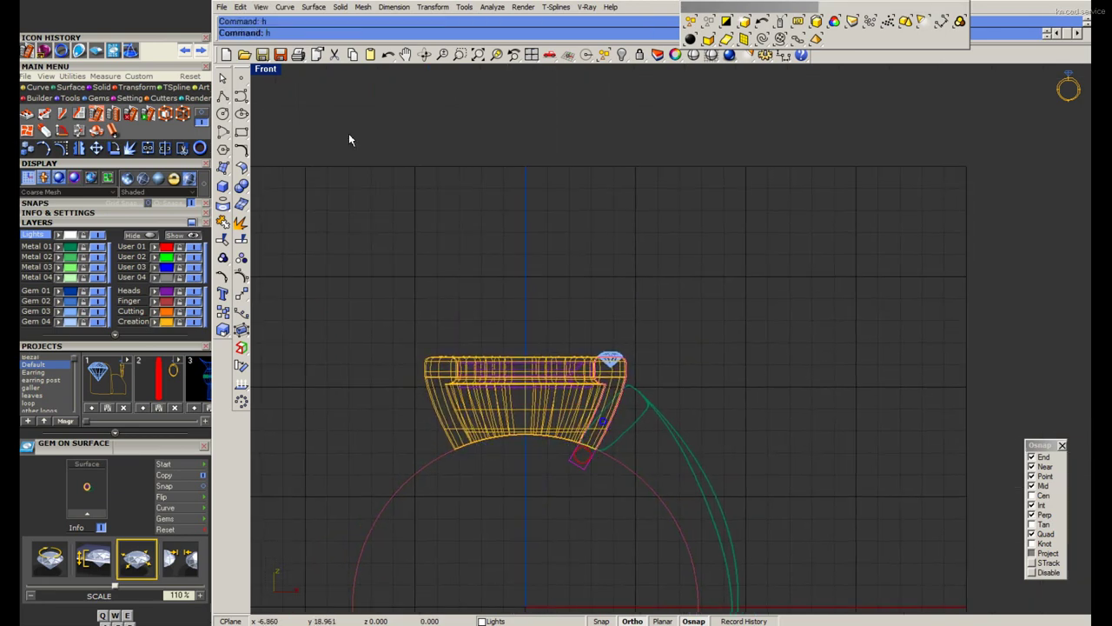
{"action": "double_click", "coordinate": [265, 69]}
Extract an isocurve around the bezel top and save the ring file.
{"action": "double_click", "coordinate": [702, 71]}
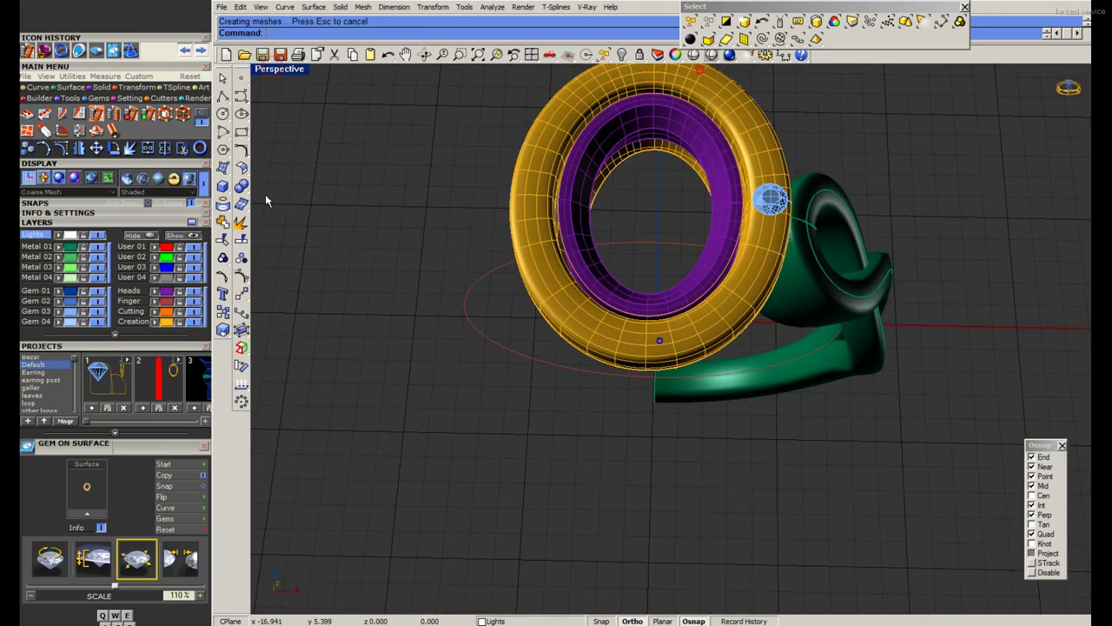
{"action": "type", "text": "S"}
{"action": "left_click", "coordinate": [222, 202]}
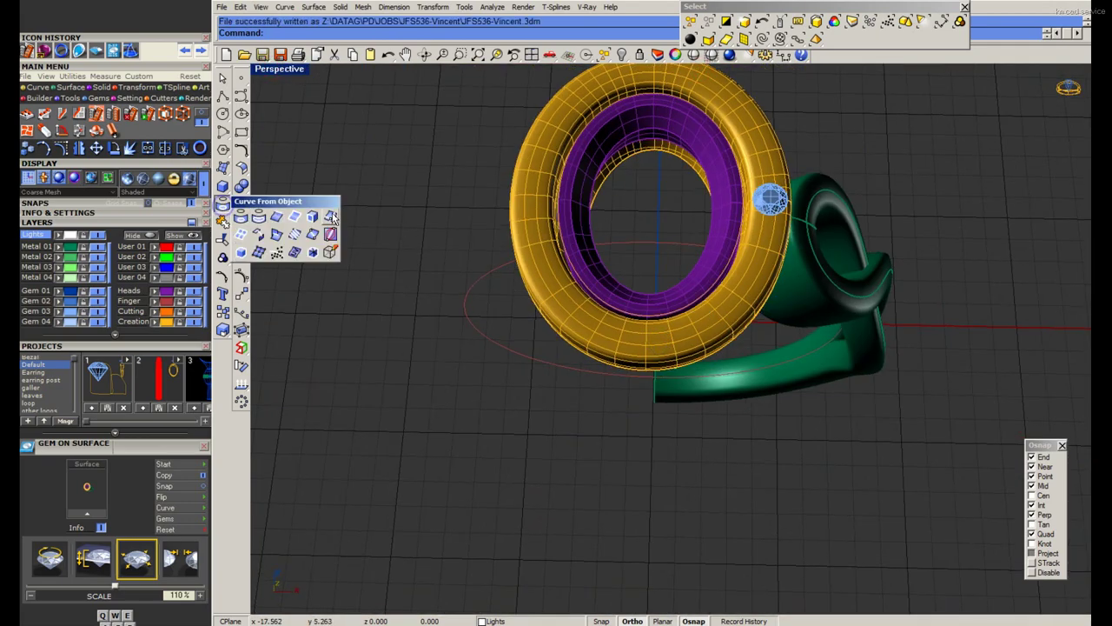
{"action": "left_click", "coordinate": [331, 217]}
{"action": "scroll", "coordinate": [747, 234], "scroll_direction": "up", "scroll_amount": 3}
{"action": "scroll", "coordinate": [734, 156], "scroll_direction": "up", "scroll_amount": 2}
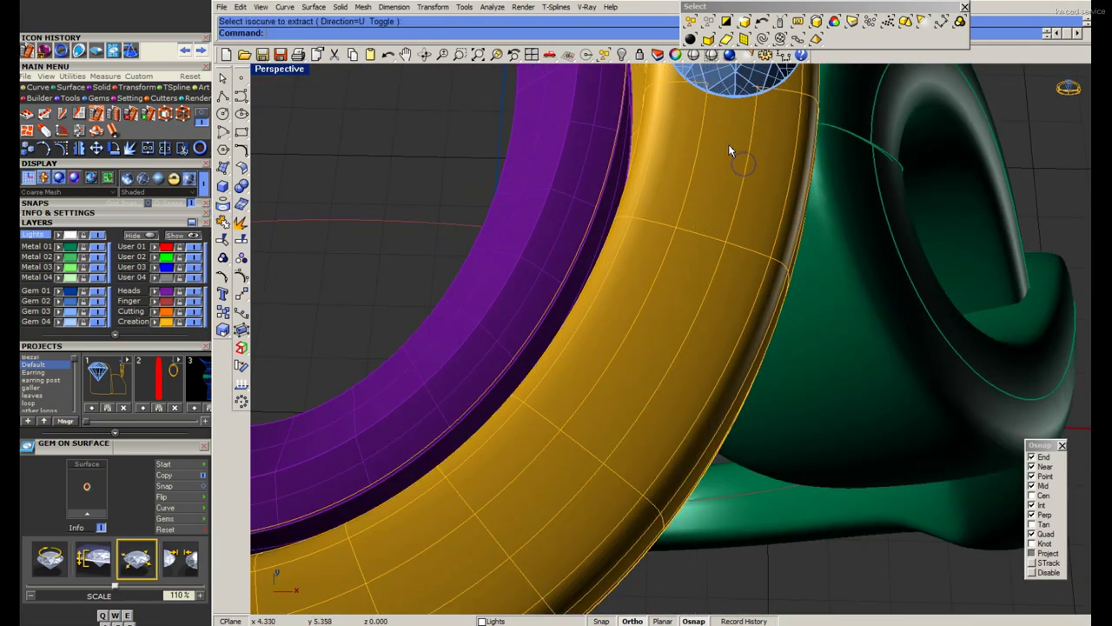
{"action": "scroll", "coordinate": [737, 148], "scroll_direction": "down", "scroll_amount": 5}
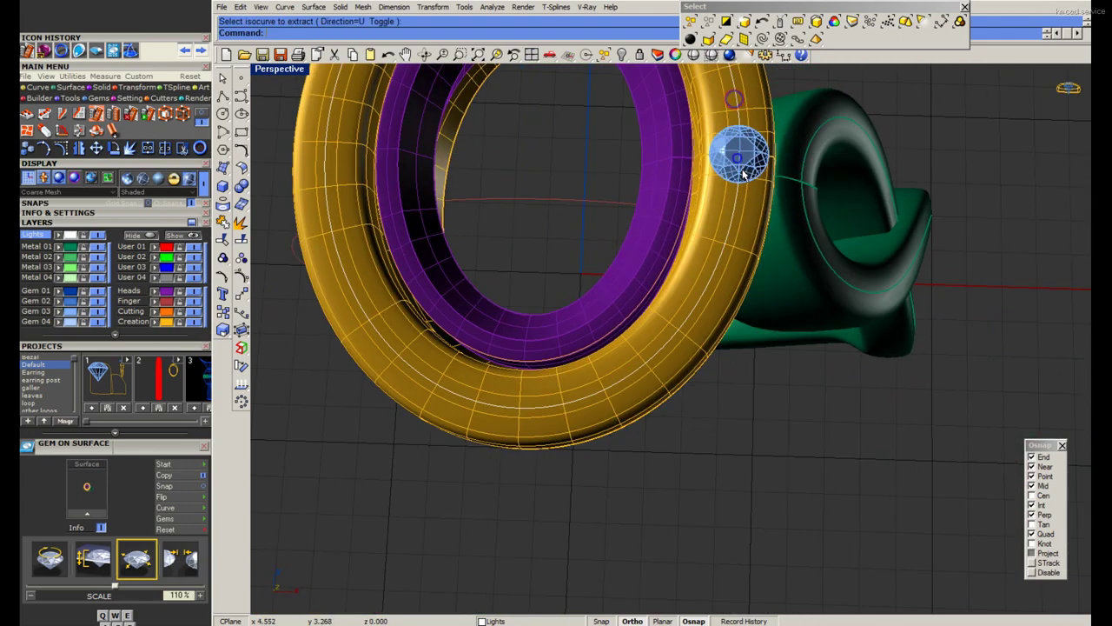
{"action": "key", "text": "ctrl+s"}
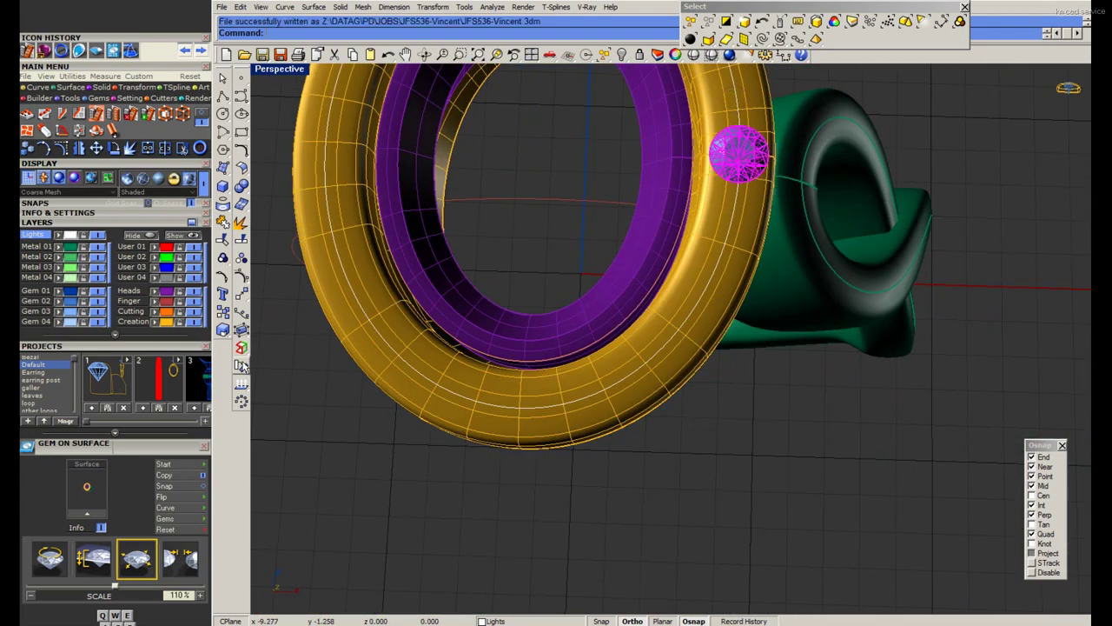
Array the round gem along the bezel curve as 22 items with Freeform orientation.
{"action": "left_click", "coordinate": [241, 365]}
{"action": "scroll", "coordinate": [683, 311], "scroll_direction": "up", "scroll_amount": 2}
{"action": "left_click", "coordinate": [686, 309]}
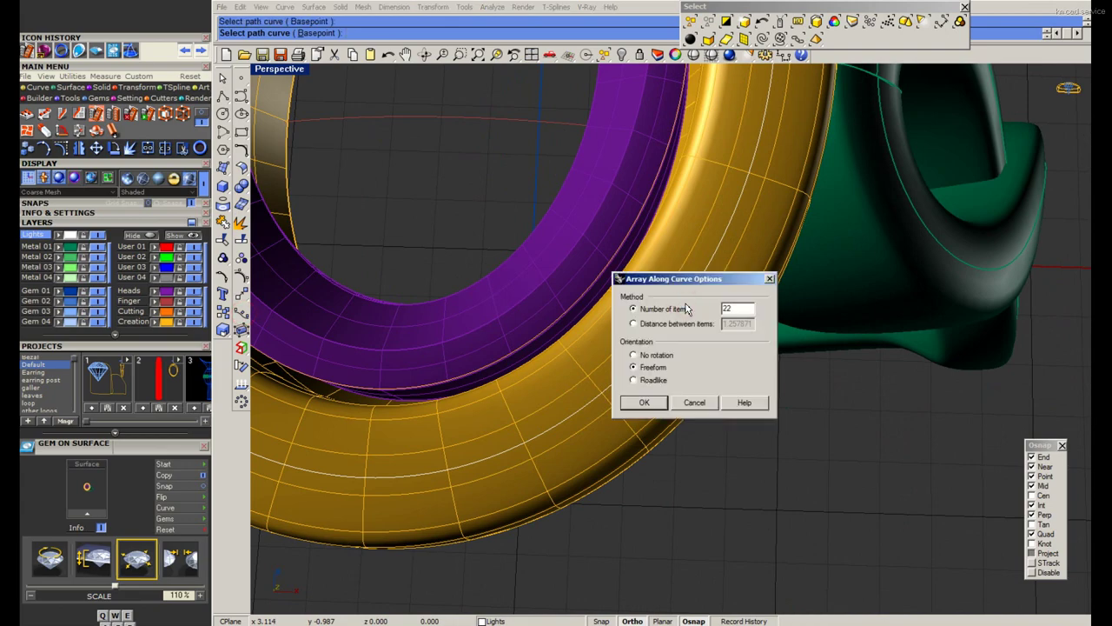
{"action": "left_click", "coordinate": [644, 405]}
{"action": "scroll", "coordinate": [656, 403], "scroll_direction": "down", "scroll_amount": 3}
{"action": "scroll", "coordinate": [702, 276], "scroll_direction": "up", "scroll_amount": 1}
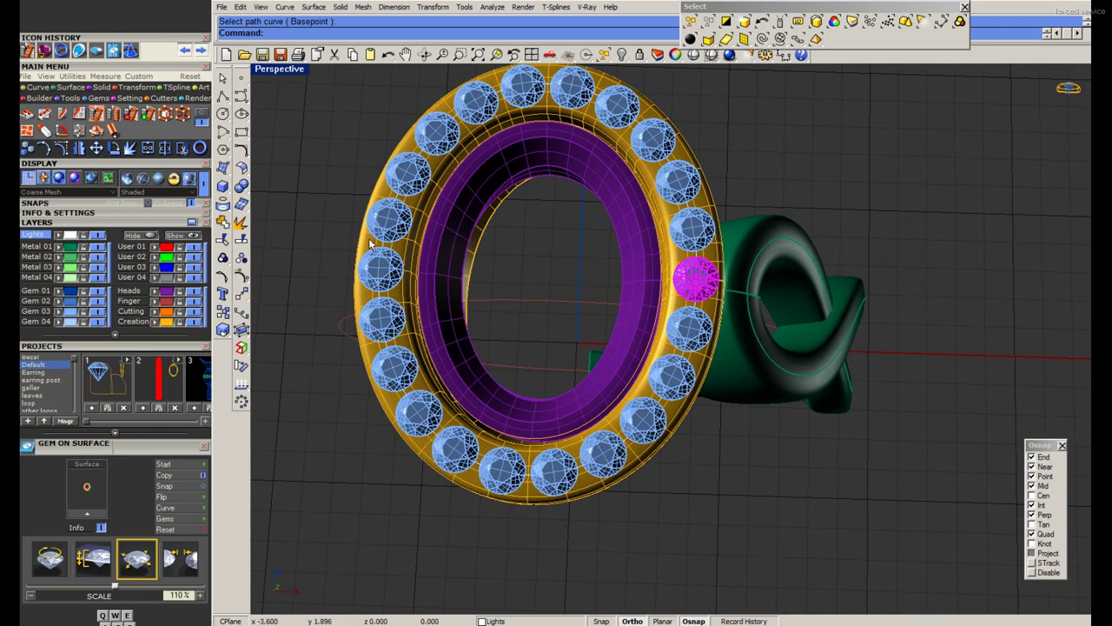
Return to the four-view layout and reveal the oval centre stone with ShowSelected.
{"action": "double_click", "coordinate": [279, 69]}
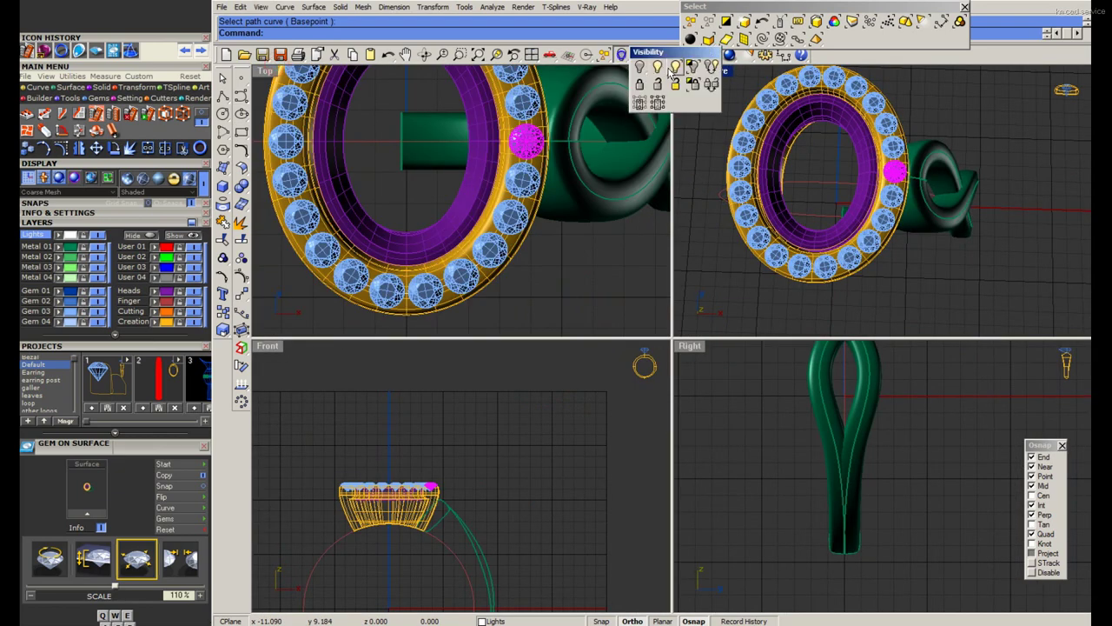
{"action": "right_click", "coordinate": [621, 54]}
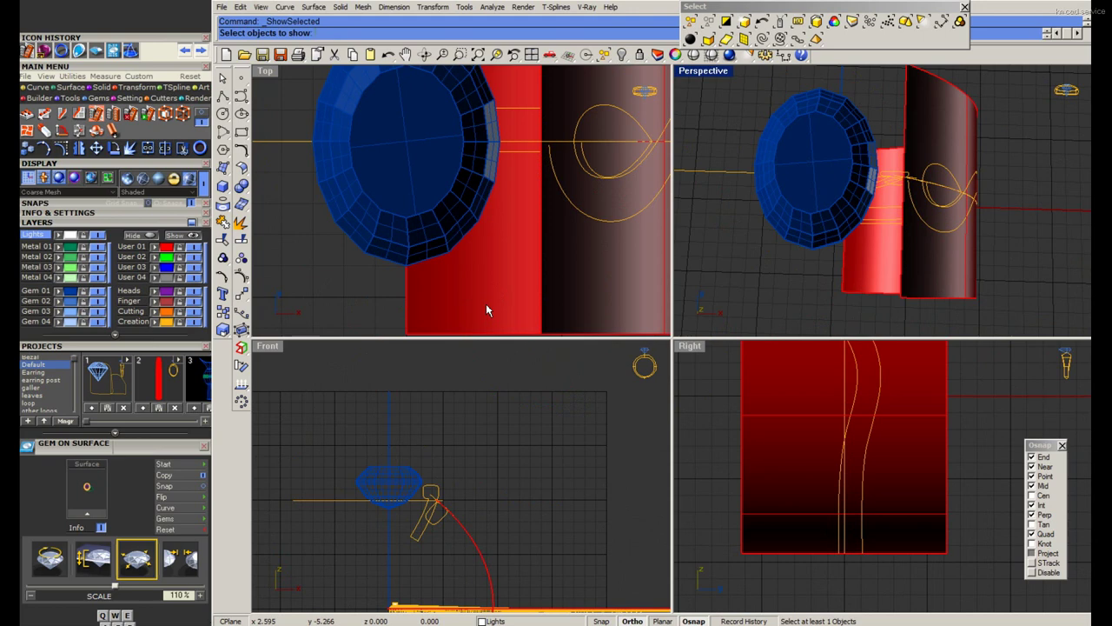
{"action": "left_click", "coordinate": [419, 227]}
Draw a small cylinder with its base and radius set at the bezel's edge.
{"action": "key", "text": "Return"}
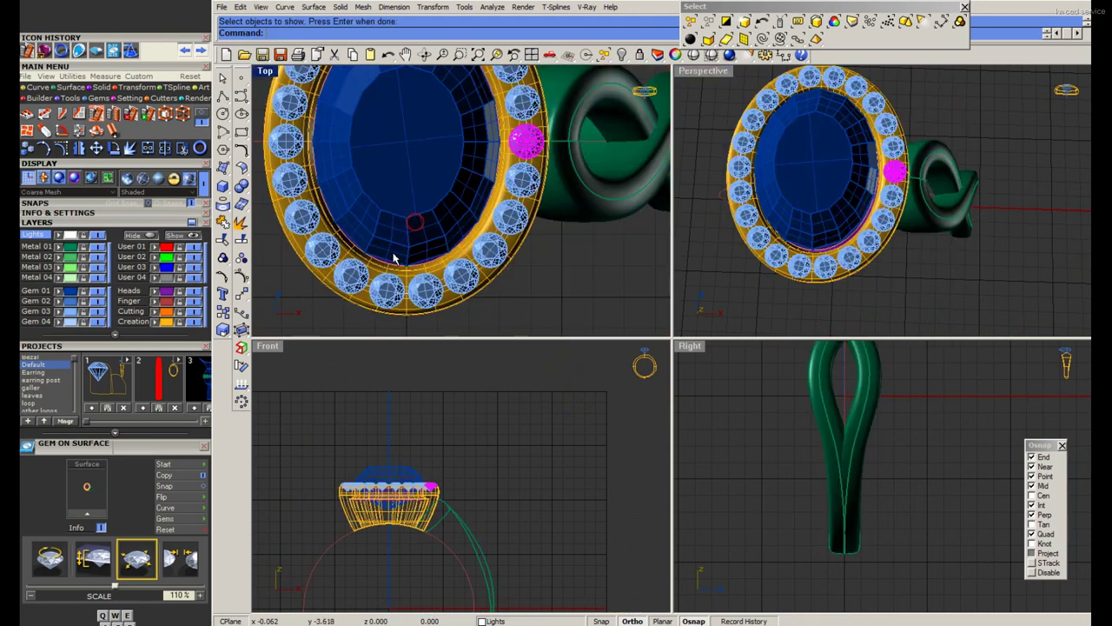
{"action": "left_click_drag", "start_coordinate": [223, 185], "coordinate": [275, 194]}
{"action": "scroll", "coordinate": [516, 215], "scroll_direction": "up", "scroll_amount": 3}
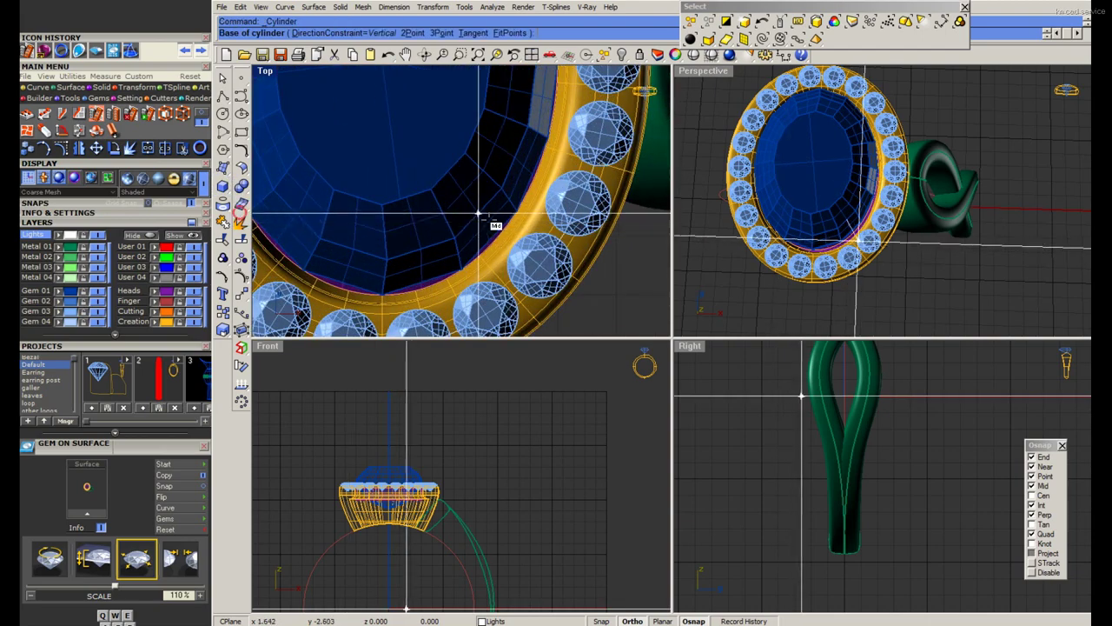
{"action": "scroll", "coordinate": [515, 215], "scroll_direction": "down", "scroll_amount": 1}
{"action": "left_click", "coordinate": [521, 218]}
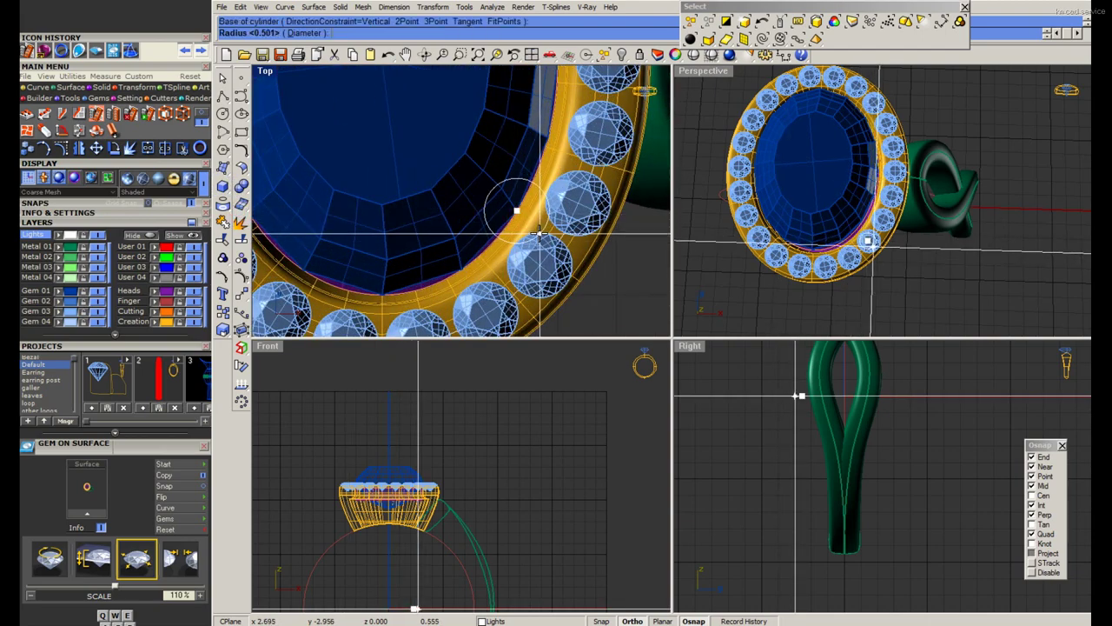
{"action": "scroll", "coordinate": [538, 233], "scroll_direction": "down", "scroll_amount": 2}
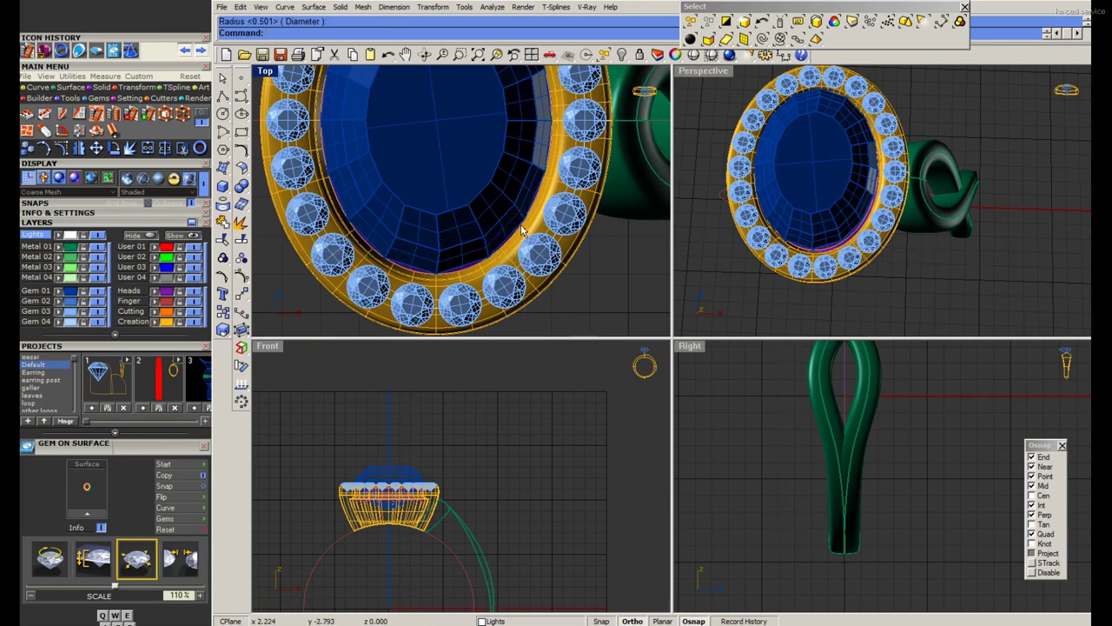
{"action": "left_click", "coordinate": [538, 228]}
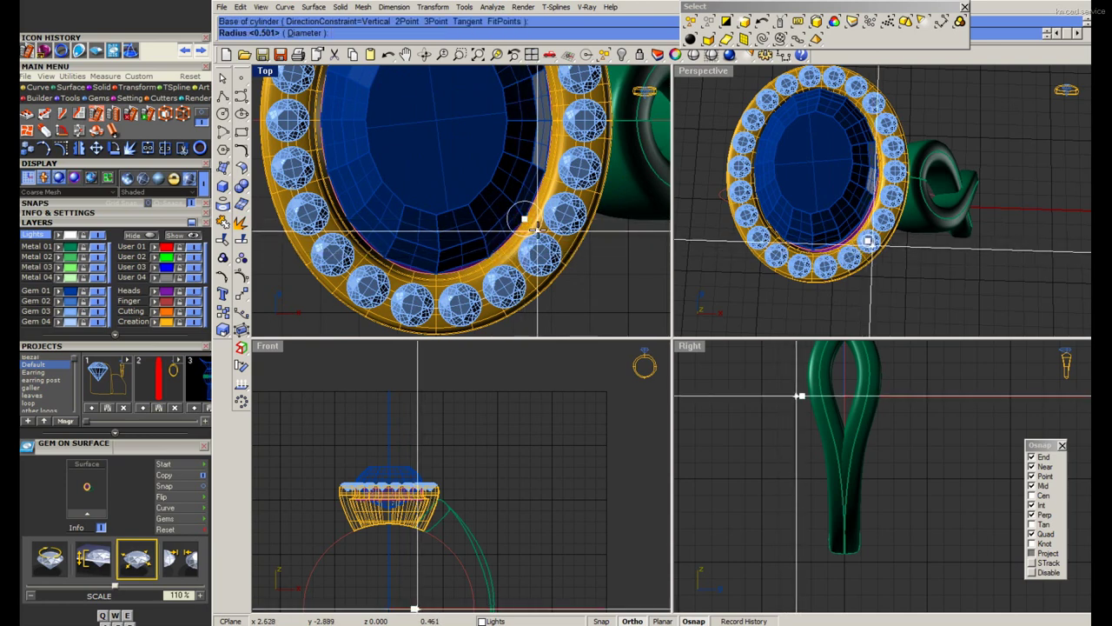
{"action": "key", "text": "Escape"}
{"action": "scroll", "coordinate": [538, 228], "scroll_direction": "down", "scroll_amount": 5}
Group the 21 halo gems together with the bezel.
{"action": "left_click", "coordinate": [743, 21]}
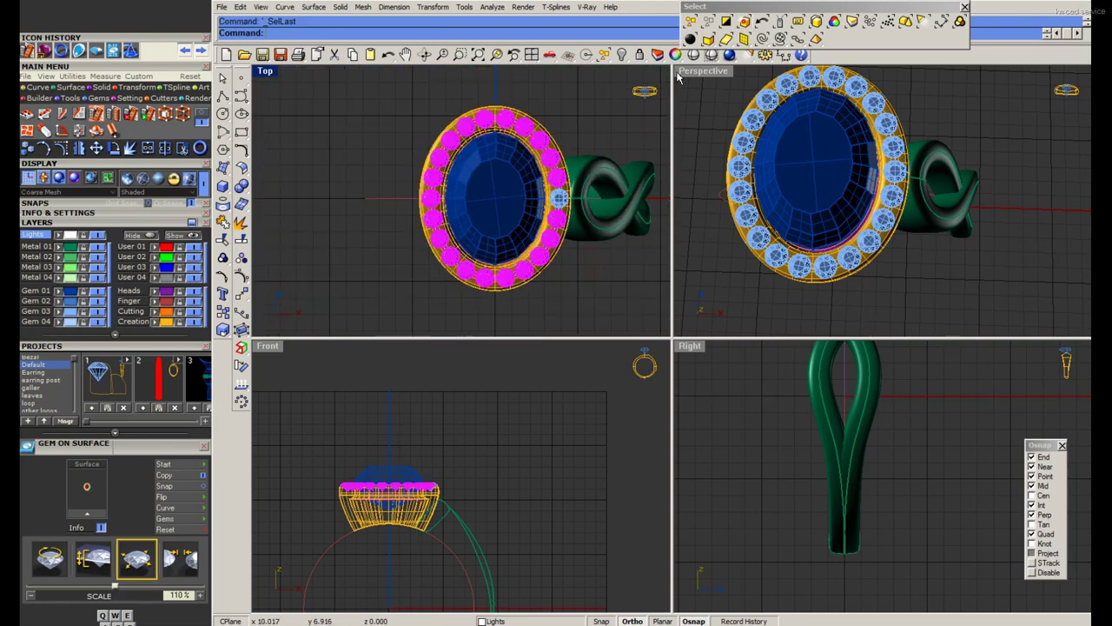
{"action": "scroll", "coordinate": [582, 208], "scroll_direction": "up", "scroll_amount": 4}
{"action": "left_click", "coordinate": [543, 198]}
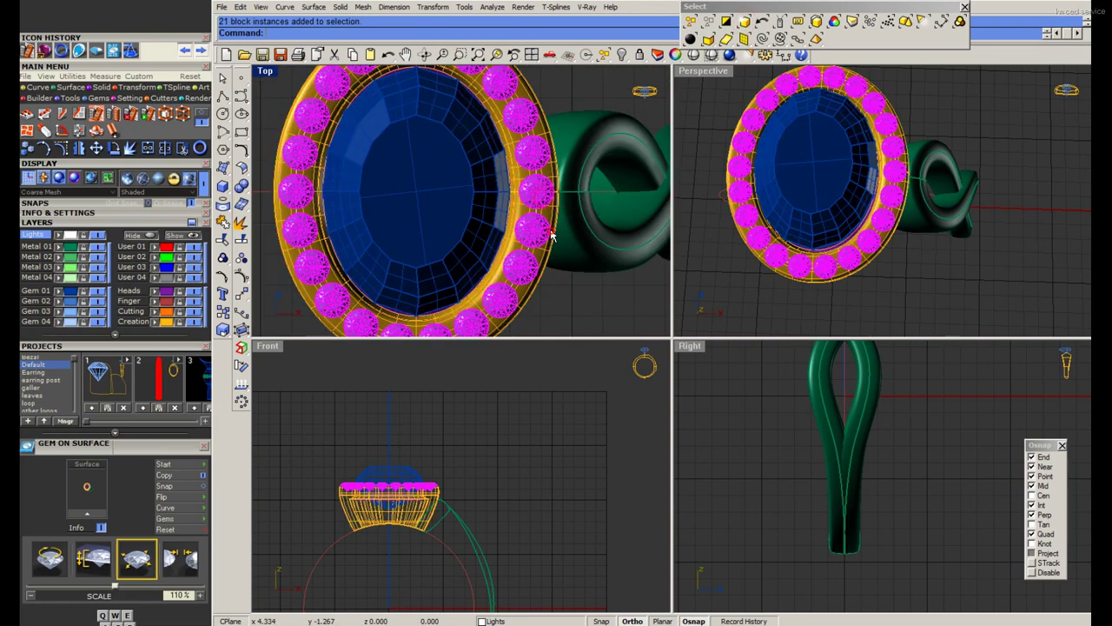
{"action": "scroll", "coordinate": [553, 233], "scroll_direction": "down", "scroll_amount": 3}
{"action": "scroll", "coordinate": [554, 233], "scroll_direction": "up", "scroll_amount": 3}
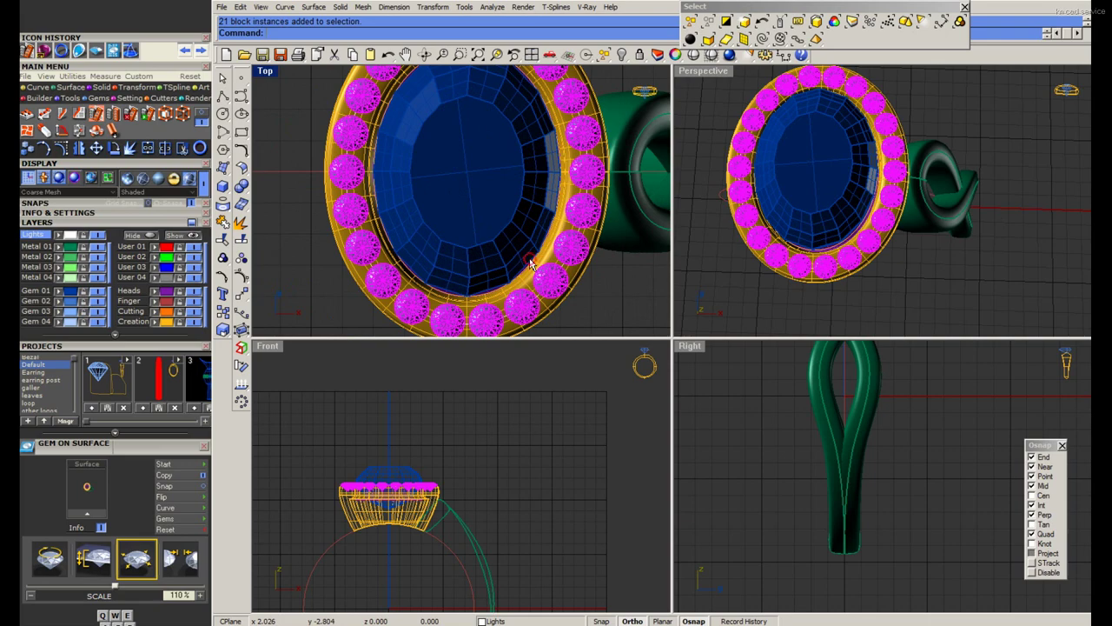
{"action": "scroll", "coordinate": [471, 299], "scroll_direction": "up", "scroll_amount": 3}
{"action": "scroll", "coordinate": [473, 300], "scroll_direction": "down", "scroll_amount": 5}
{"action": "key", "text": "ctrl+g"}
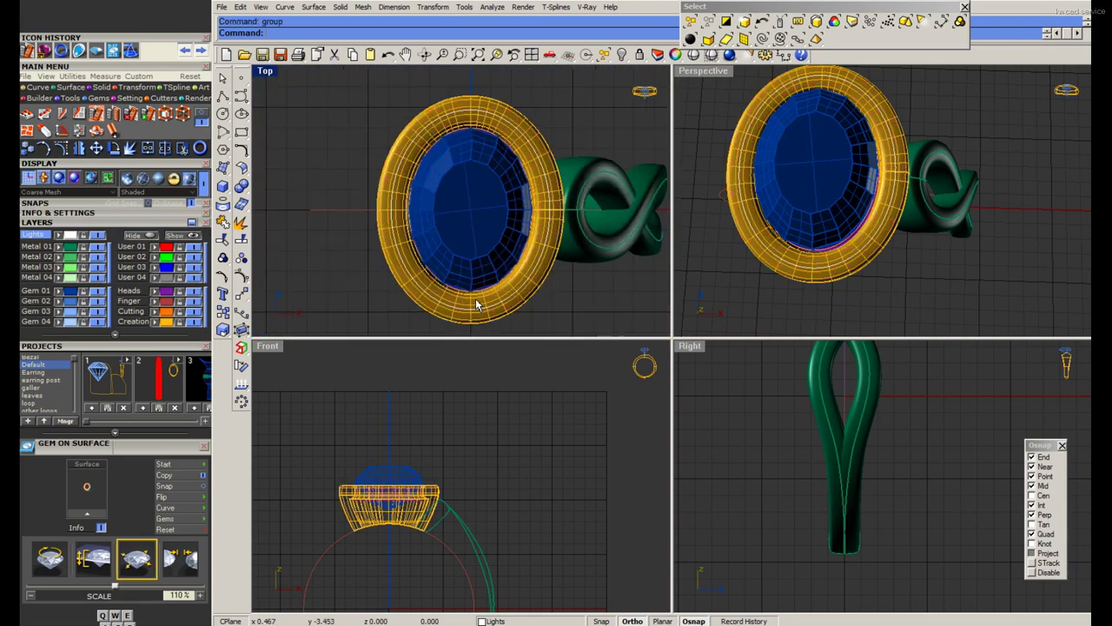
Shade the Front view, maximize Perspective to inspect the twisted shank, and save.
{"action": "scroll", "coordinate": [481, 502], "scroll_direction": "up", "scroll_amount": 3}
{"action": "key", "text": "ctrl+alt+s"}
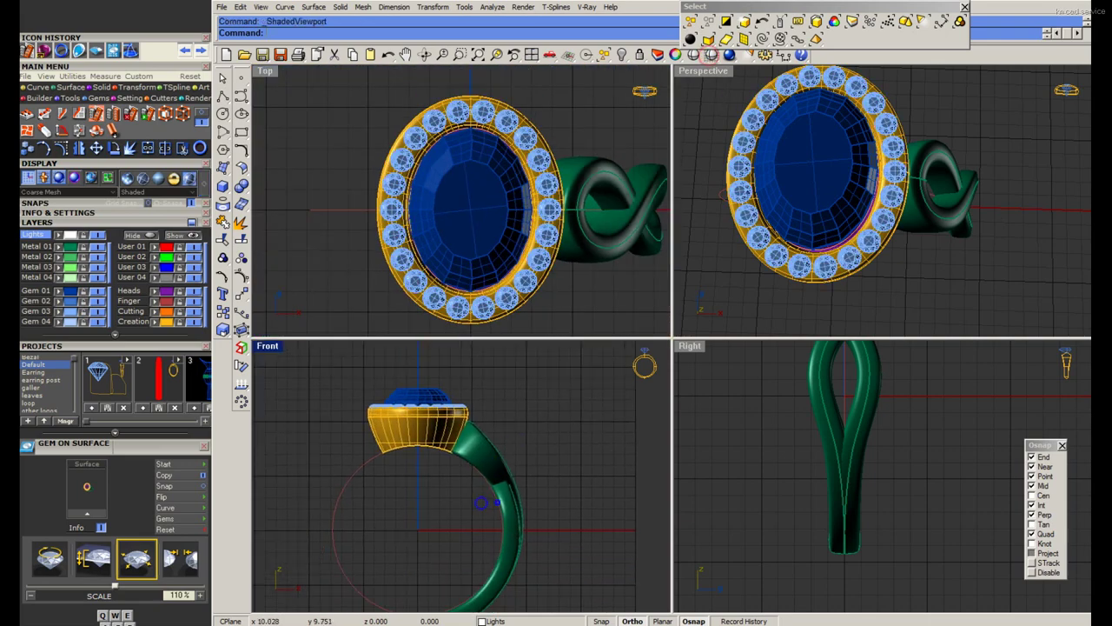
{"action": "scroll", "coordinate": [481, 487], "scroll_direction": "up", "scroll_amount": 3}
{"action": "scroll", "coordinate": [482, 480], "scroll_direction": "up", "scroll_amount": 3}
{"action": "scroll", "coordinate": [520, 480], "scroll_direction": "down", "scroll_amount": 2}
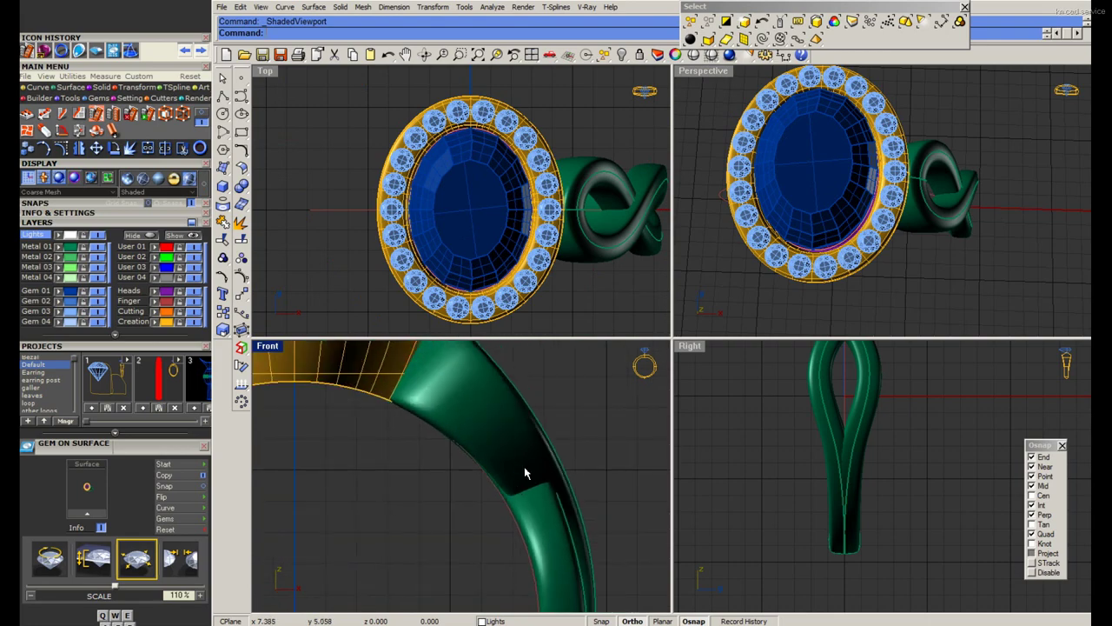
{"action": "left_click", "coordinate": [514, 463]}
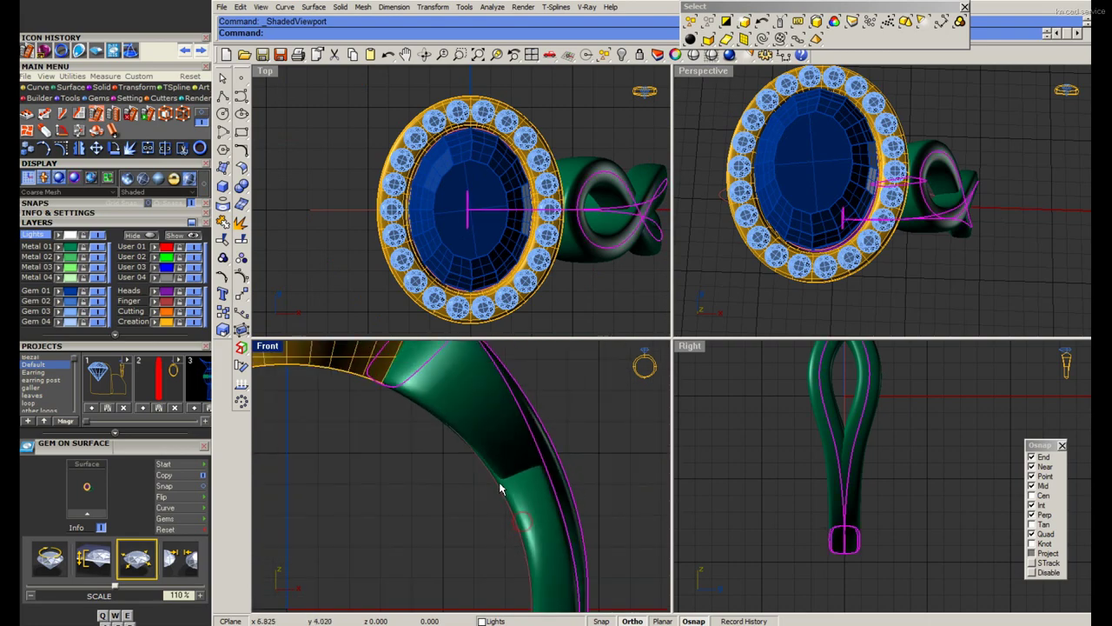
{"action": "double_click", "coordinate": [705, 71]}
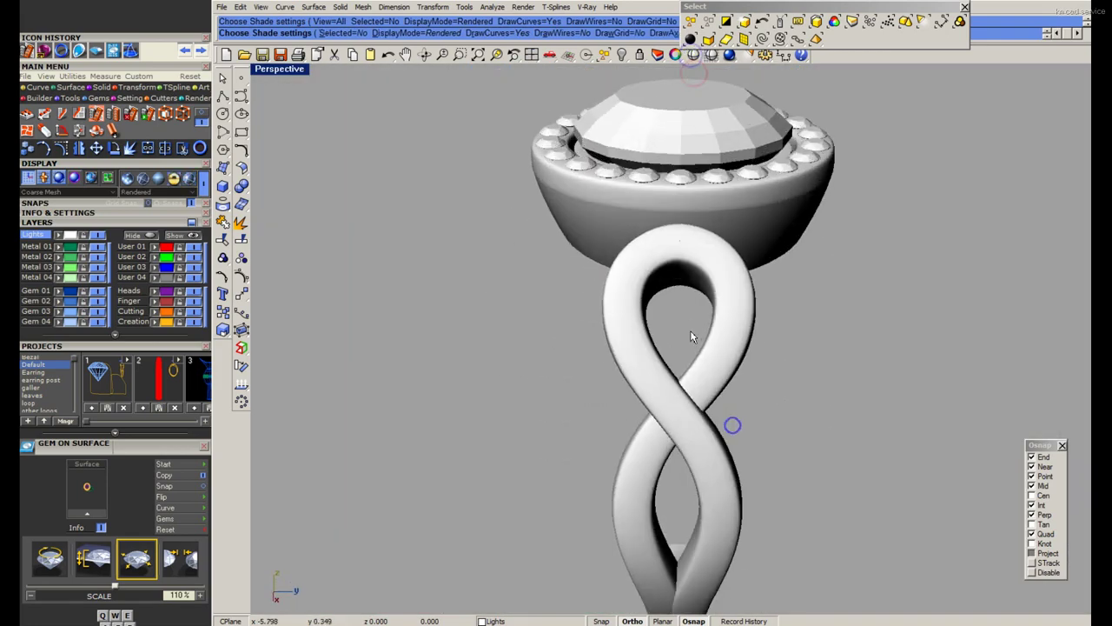
{"action": "right_click_drag", "start_coordinate": [713, 400], "coordinate": [652, 336]}
{"action": "key", "text": "ctrl+s"}
{"action": "key", "text": "Escape"}
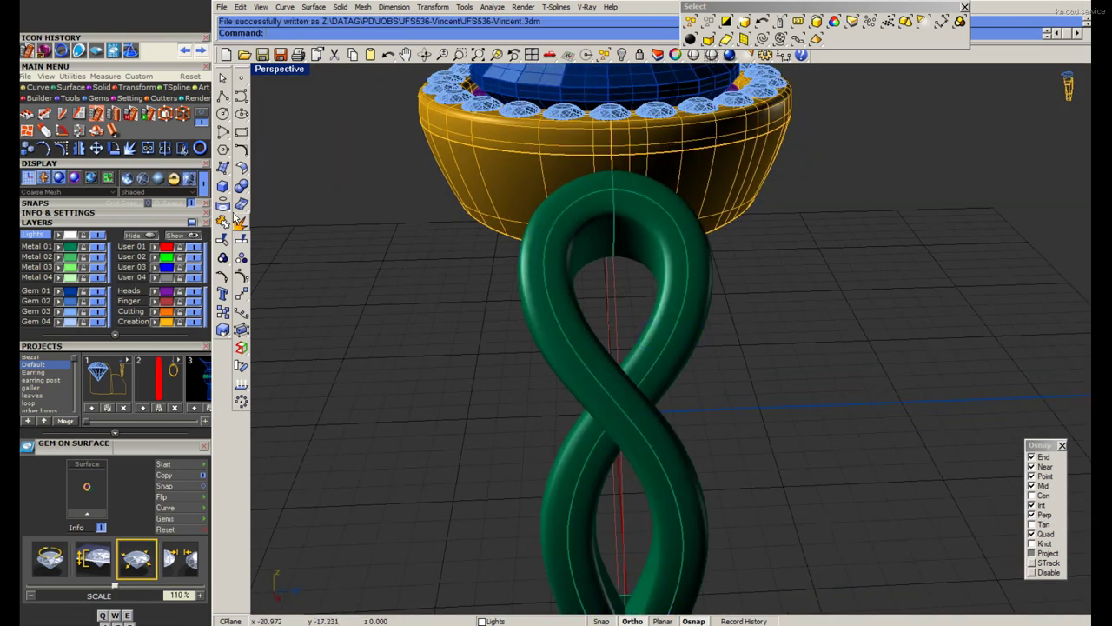
{"action": "left_click", "coordinate": [223, 204]}
Duplicate two edges of the twisted shank as curves.
{"action": "left_click", "coordinate": [288, 218]}
{"action": "left_click", "coordinate": [553, 318]}
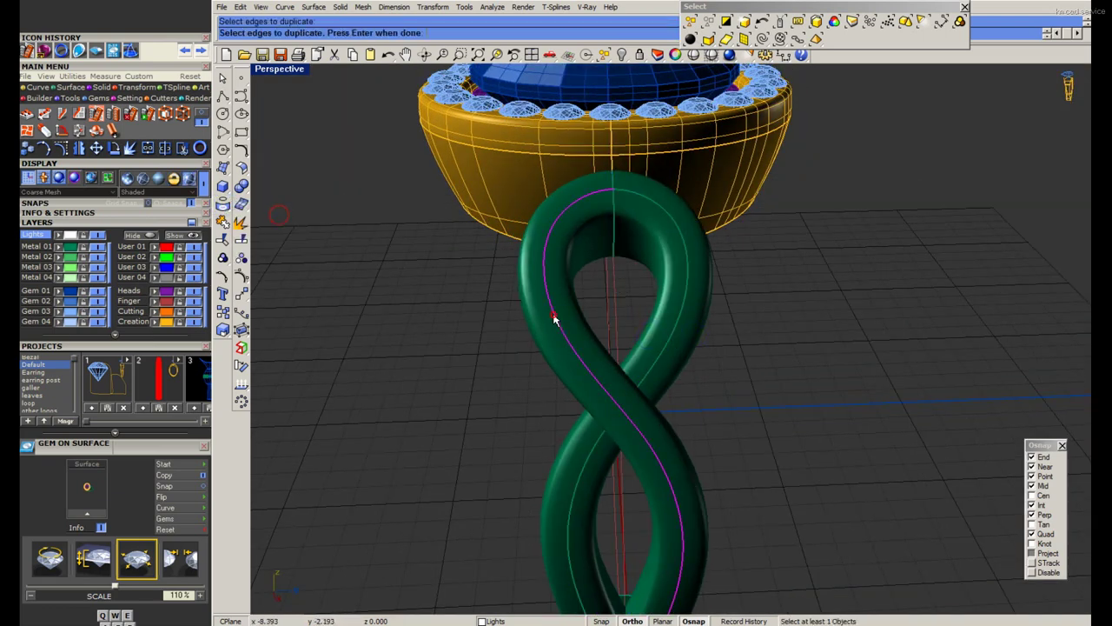
{"action": "right_click", "coordinate": [670, 331]}
{"action": "right_click_drag", "start_coordinate": [662, 322], "coordinate": [640, 329]}
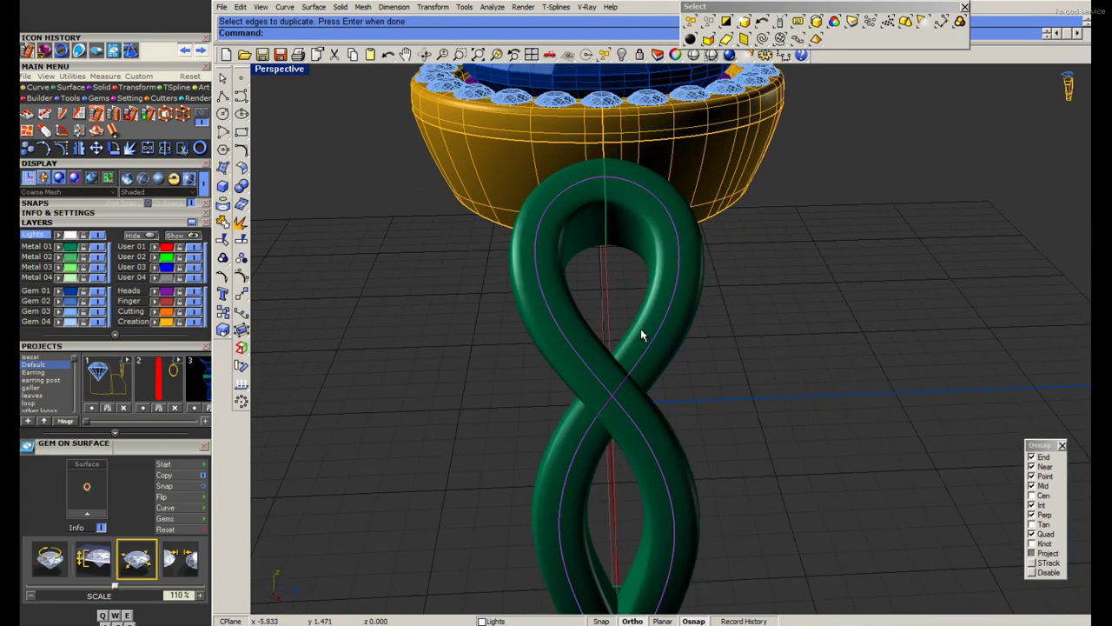
{"action": "key", "text": "Return"}
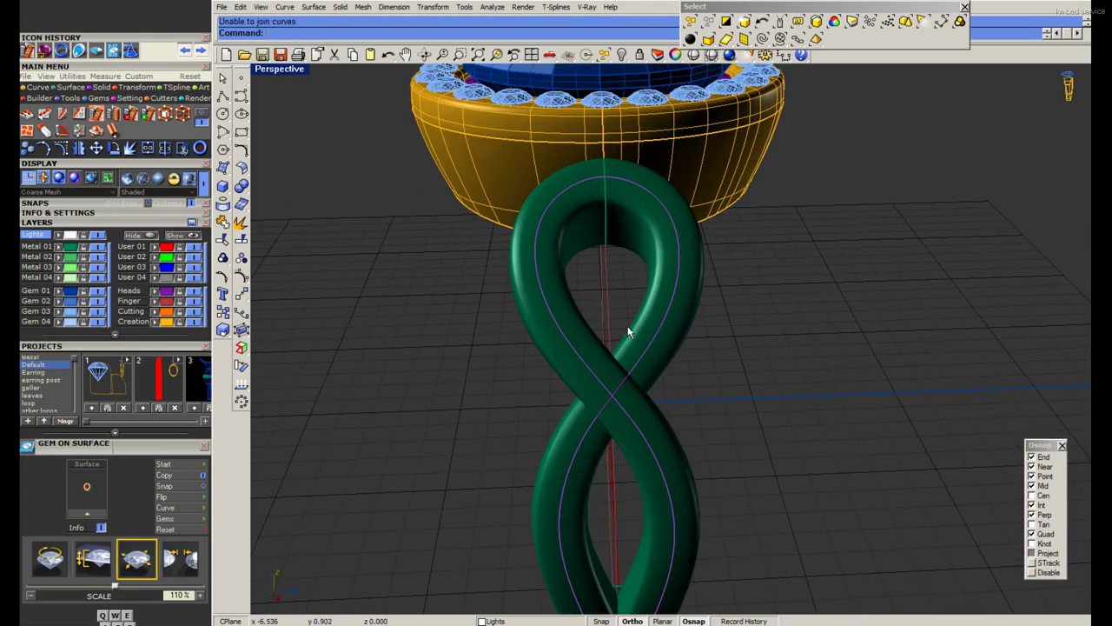
Start Gem on Curve on a shank edge curve with CuletDir set to Object.
{"action": "left_click", "coordinate": [645, 356]}
{"action": "right_click_drag", "start_coordinate": [618, 234], "coordinate": [620, 248]}
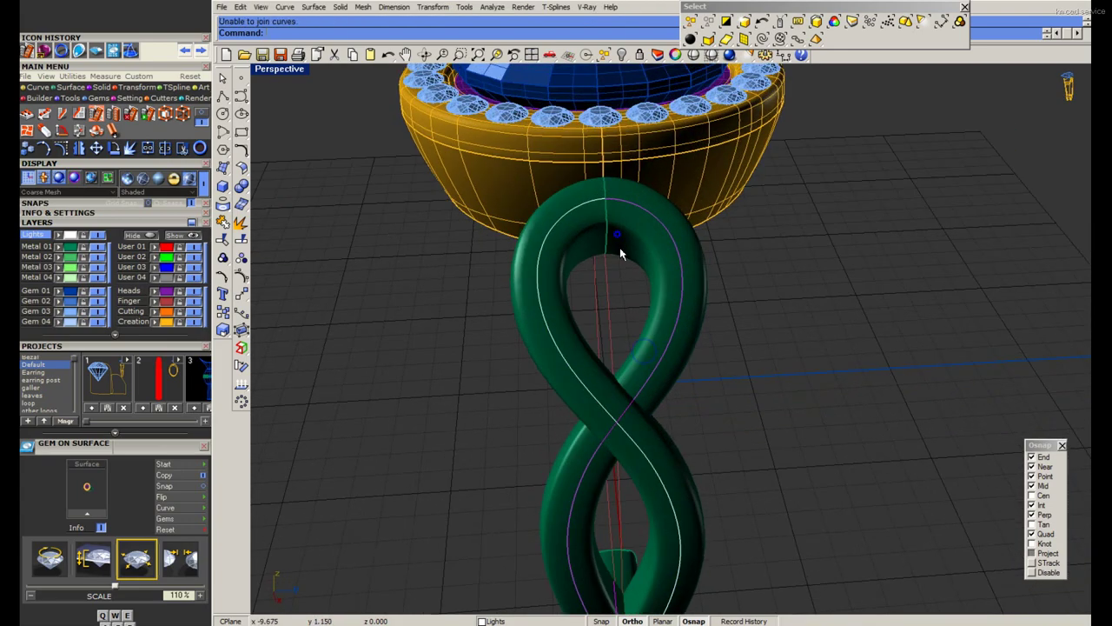
{"action": "left_click", "coordinate": [620, 253]}
{"action": "left_click", "coordinate": [648, 275]}
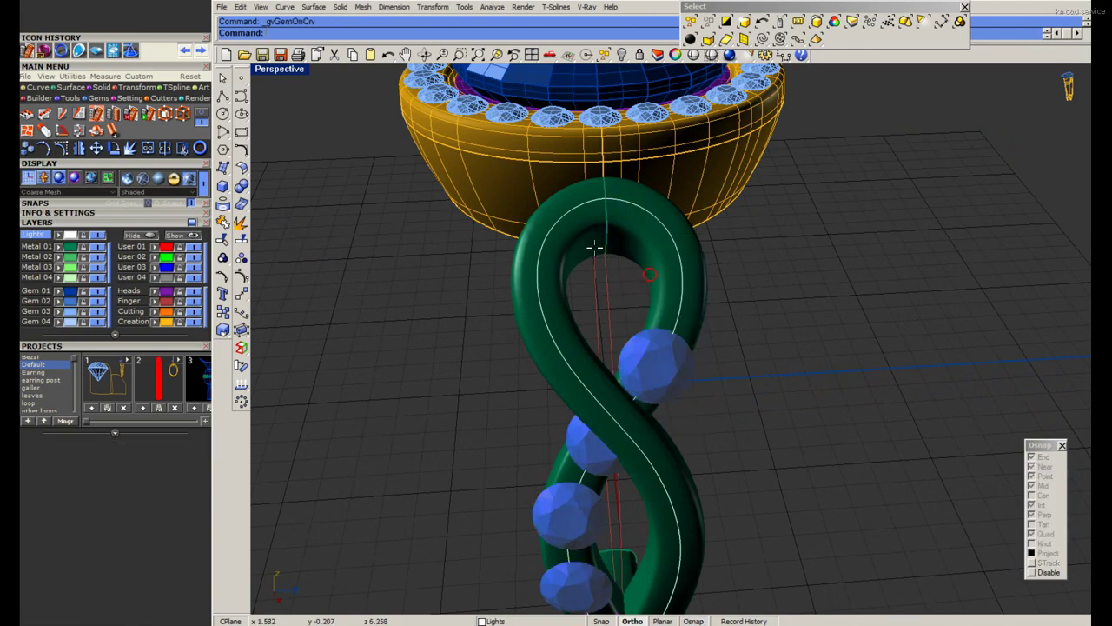
{"action": "left_click", "coordinate": [493, 24]}
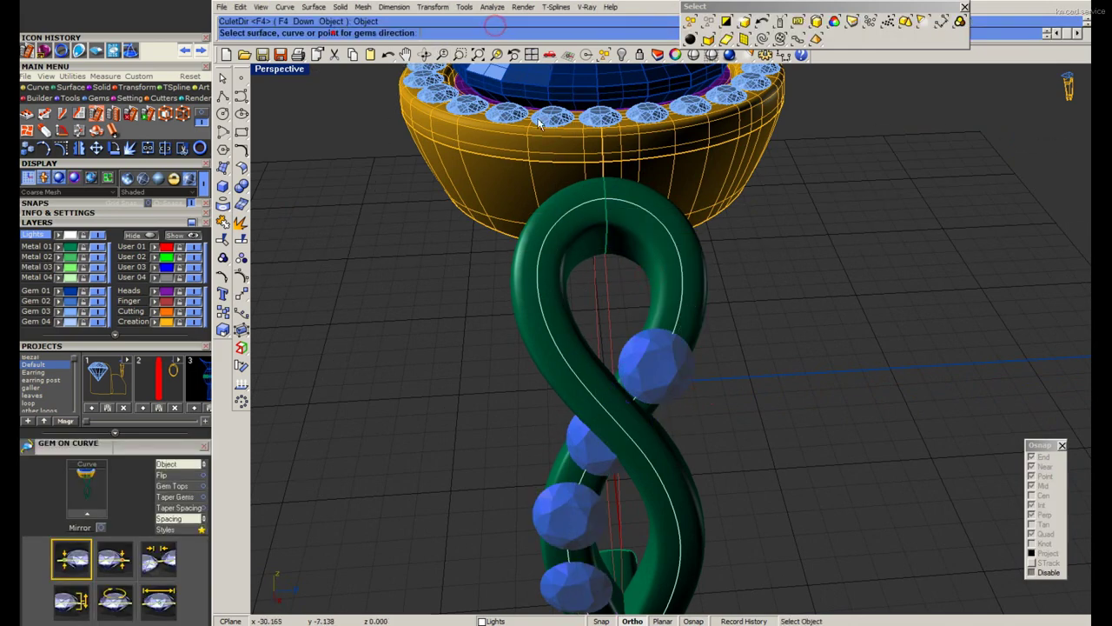
{"action": "scroll", "coordinate": [690, 293], "scroll_direction": "up", "scroll_amount": 3}
{"action": "scroll", "coordinate": [596, 313], "scroll_direction": "up", "scroll_amount": 2}
{"action": "scroll", "coordinate": [113, 435], "scroll_direction": "down", "scroll_amount": 3}
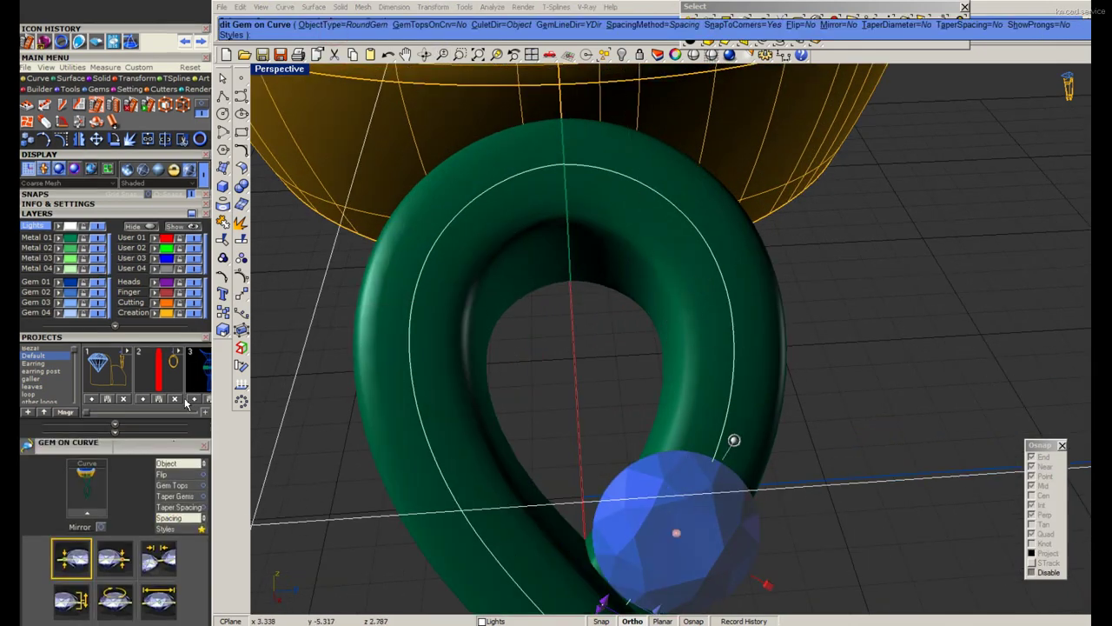
Set the gem start size to 1.1 mm and the spacing to 0.15 mm.
{"action": "left_click", "coordinate": [158, 445]}
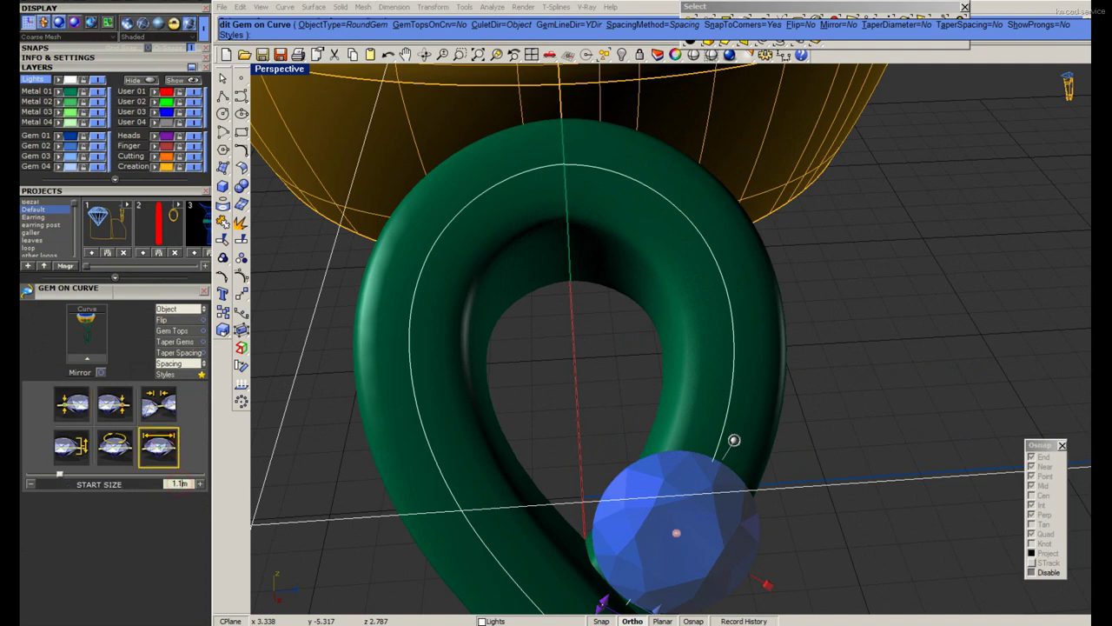
{"action": "key", "text": "Return"}
{"action": "left_click", "coordinate": [158, 413]}
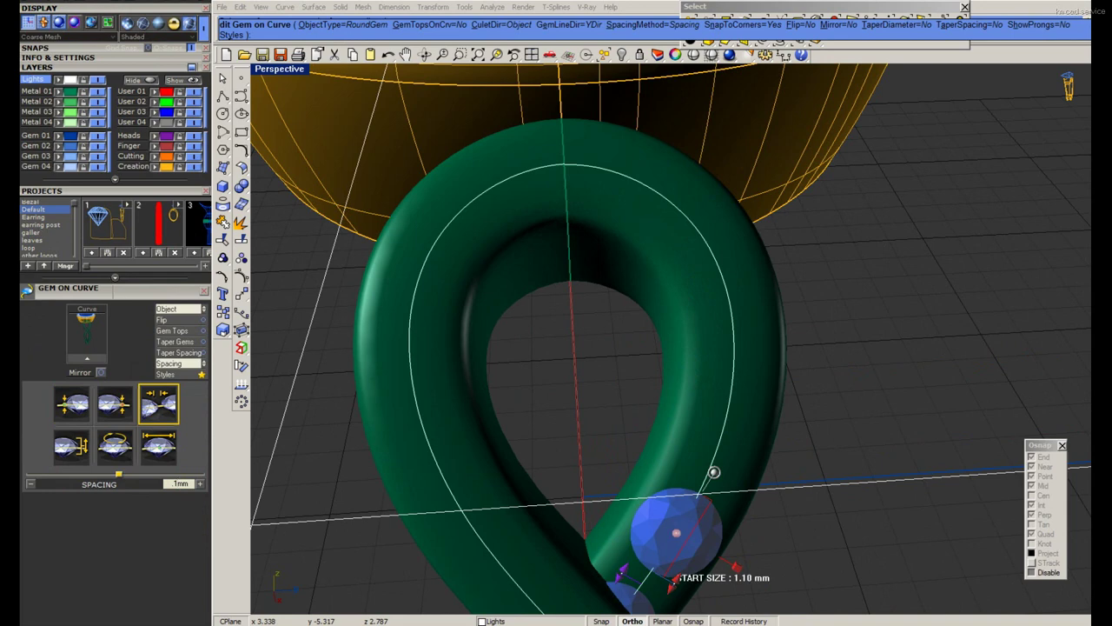
{"action": "type", "text": "0.15"}
{"action": "key", "text": "Return"}
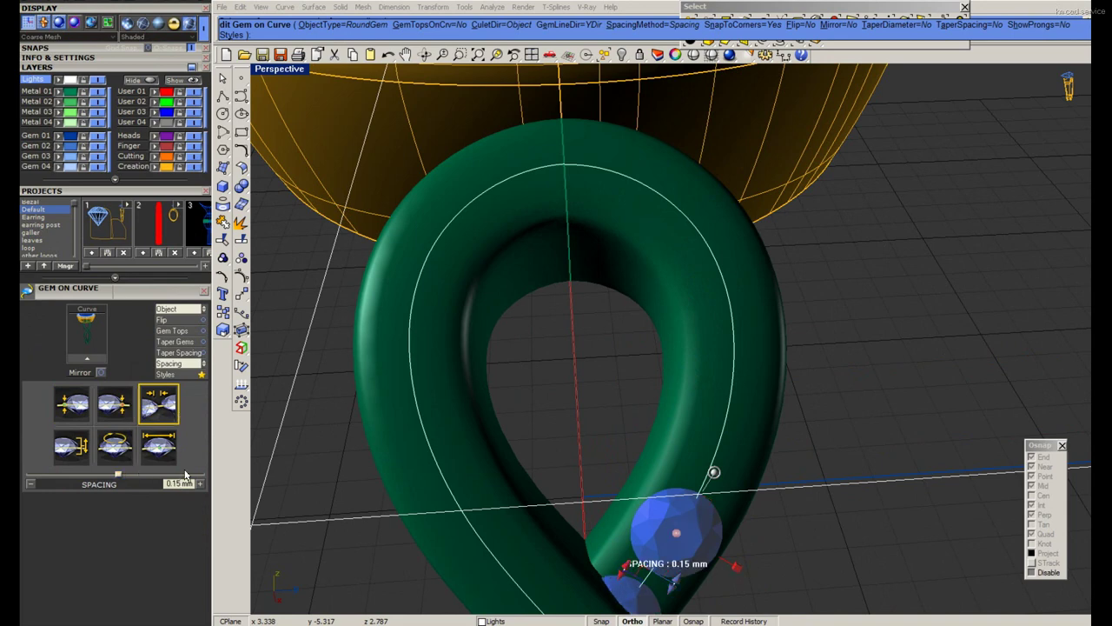
{"action": "left_click", "coordinate": [171, 449]}
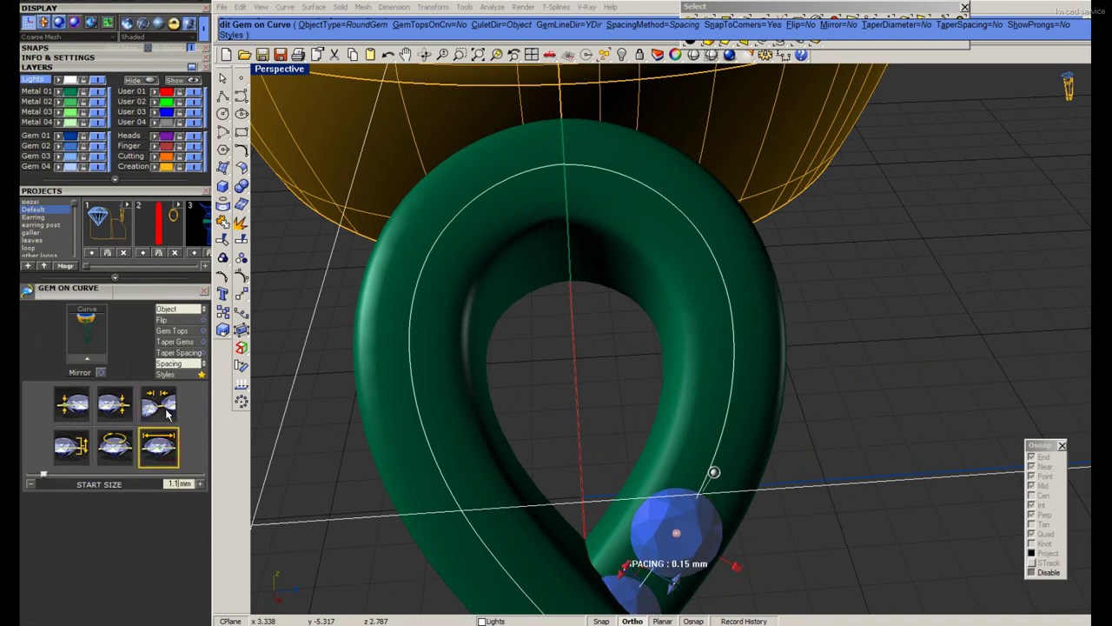
{"action": "left_click", "coordinate": [169, 415]}
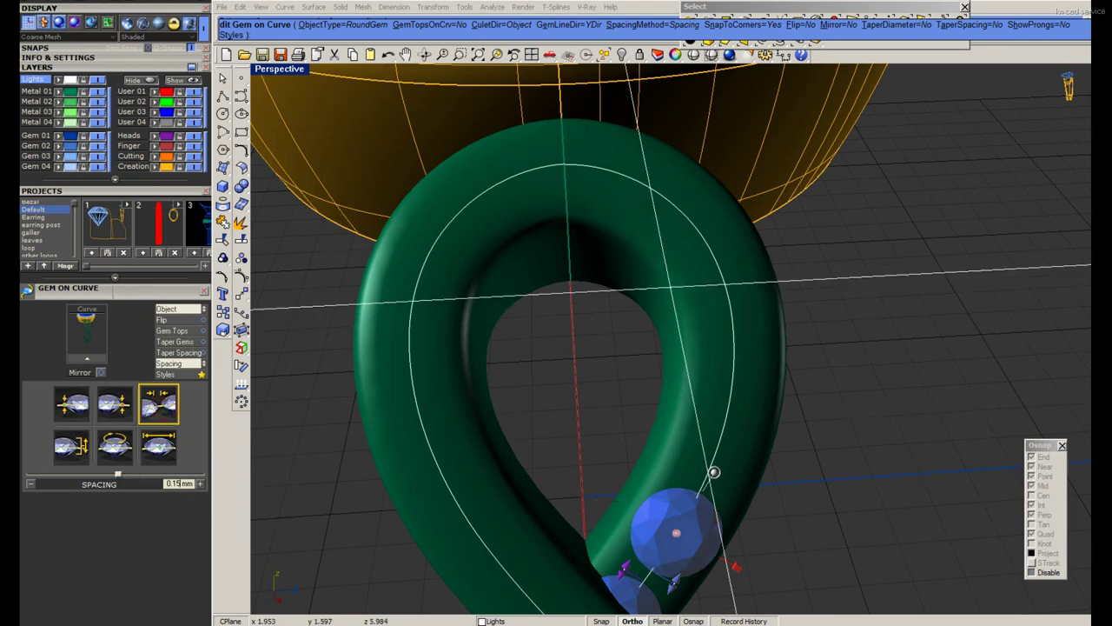
{"action": "left_click", "coordinate": [652, 24]}
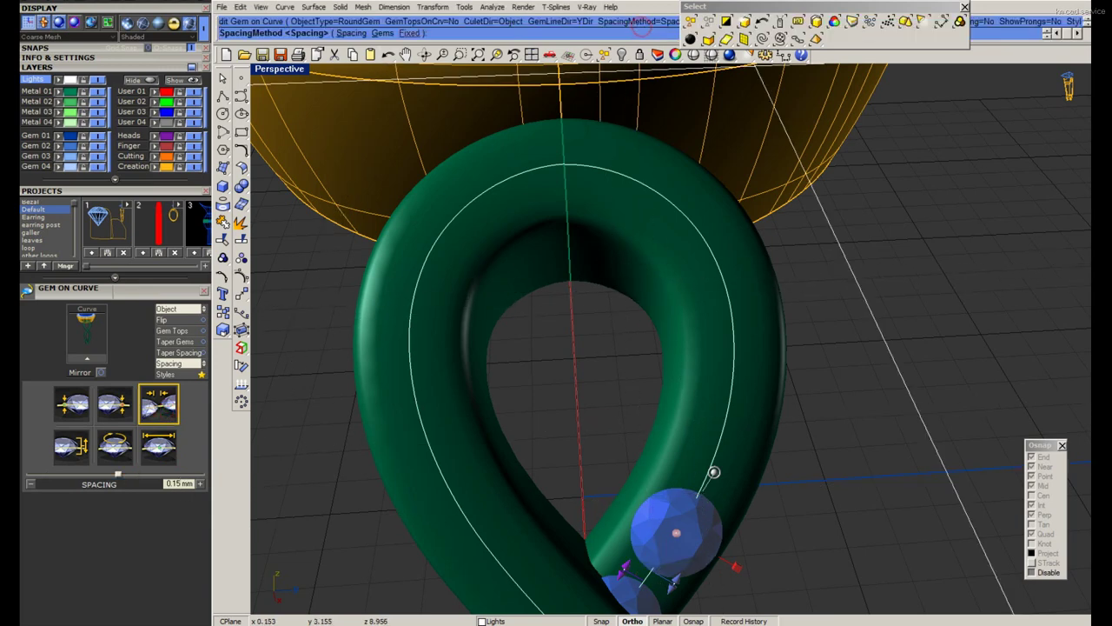
Choose Fixed spacing for the row of gems along the strand.
{"action": "left_click", "coordinate": [409, 32]}
{"action": "scroll", "coordinate": [608, 260], "scroll_direction": "down", "scroll_amount": 3}
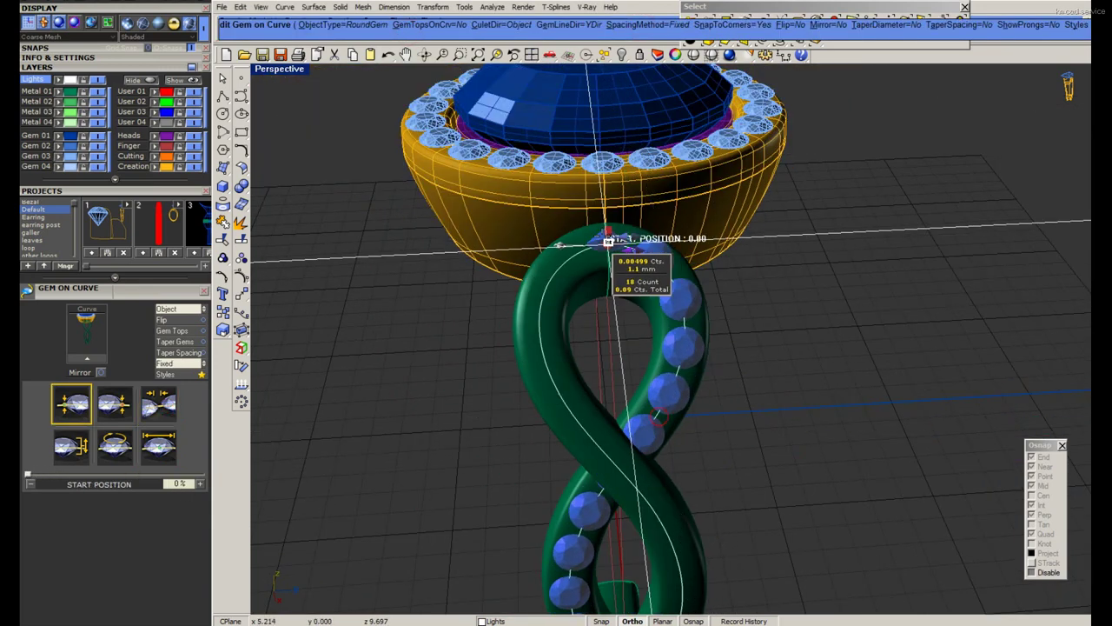
{"action": "scroll", "coordinate": [621, 261], "scroll_direction": "up", "scroll_amount": 3}
{"action": "scroll", "coordinate": [620, 330], "scroll_direction": "down", "scroll_amount": 3}
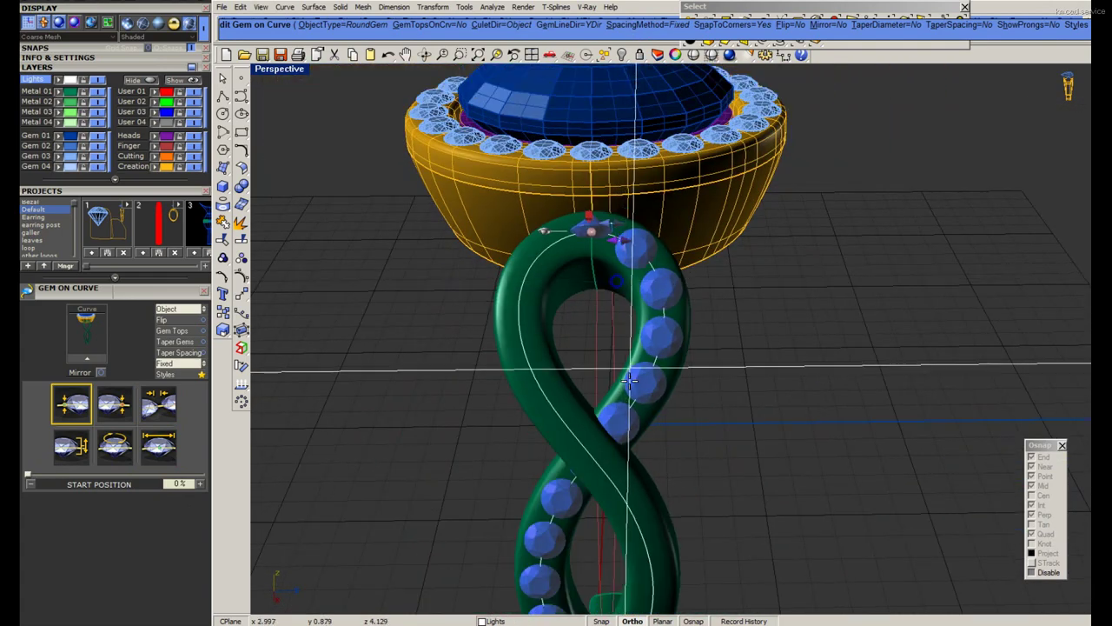
{"action": "scroll", "coordinate": [623, 383], "scroll_direction": "up", "scroll_amount": 2}
{"action": "scroll", "coordinate": [581, 187], "scroll_direction": "up", "scroll_amount": 4}
Shift the gem row start to 2.3% along the strand and commit the gems.
{"action": "left_click_drag", "start_coordinate": [584, 231], "coordinate": [644, 236]}
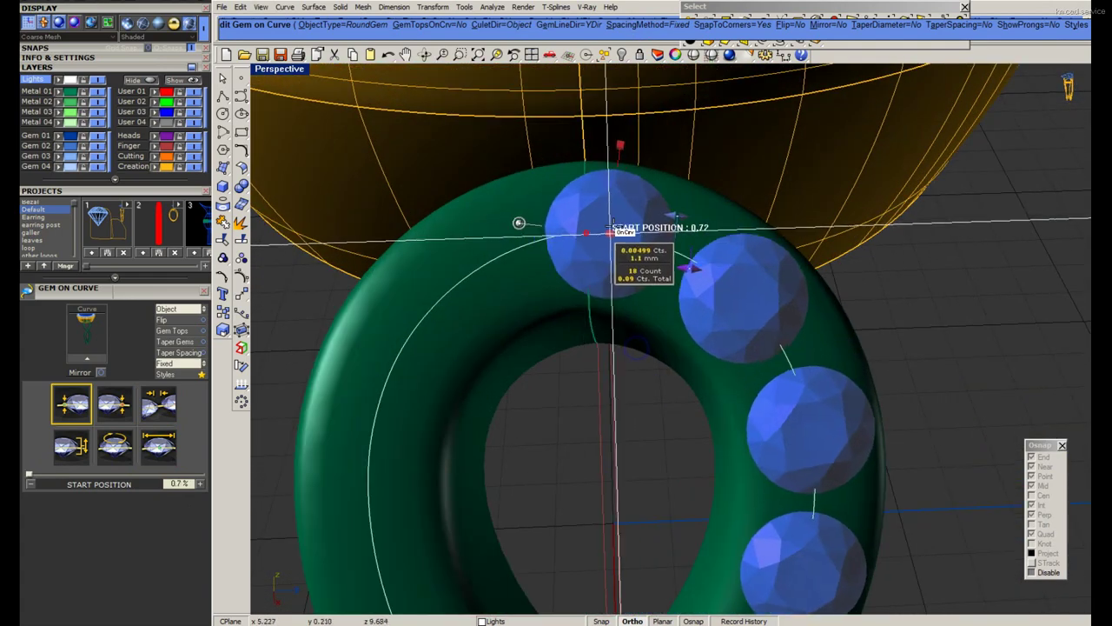
{"action": "key", "text": "Return"}
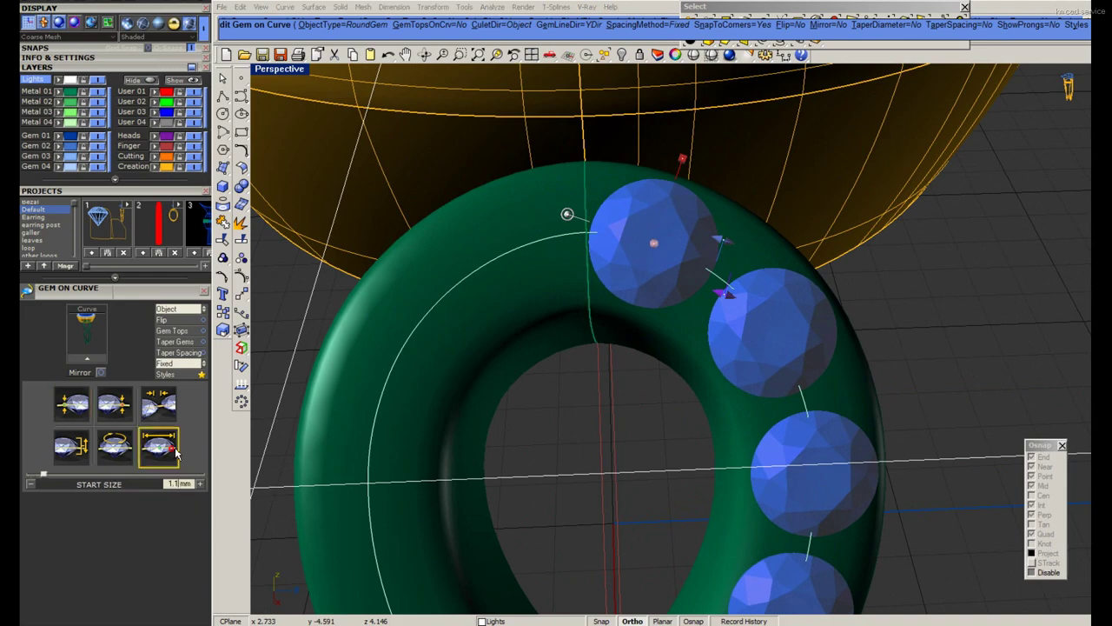
{"action": "left_click_drag", "start_coordinate": [656, 244], "coordinate": [661, 246]}
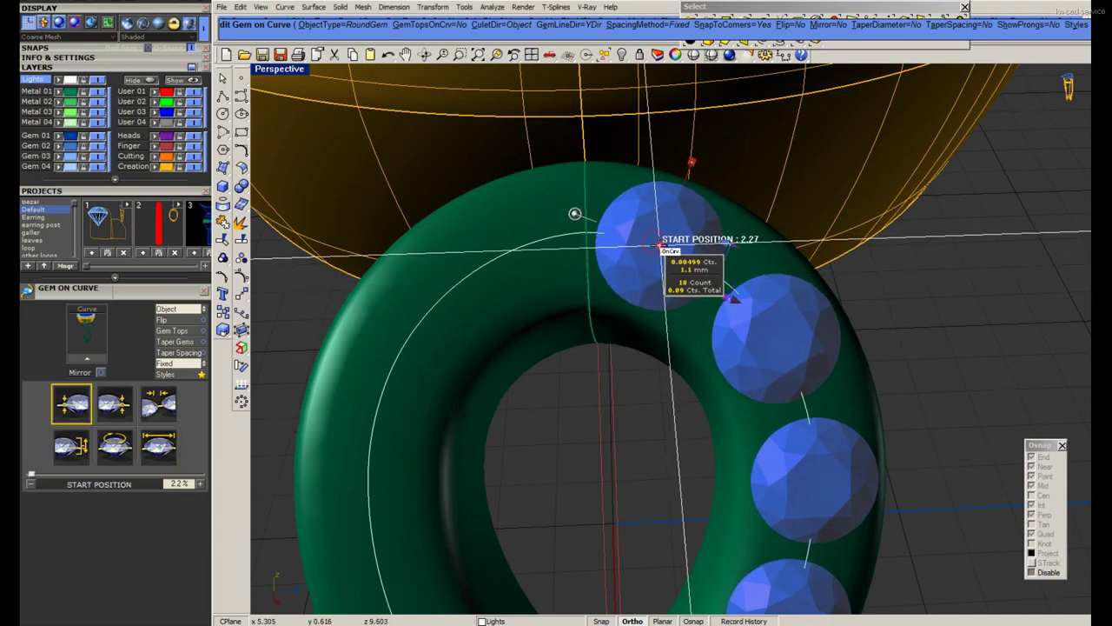
{"action": "scroll", "coordinate": [661, 247], "scroll_direction": "down", "scroll_amount": 5}
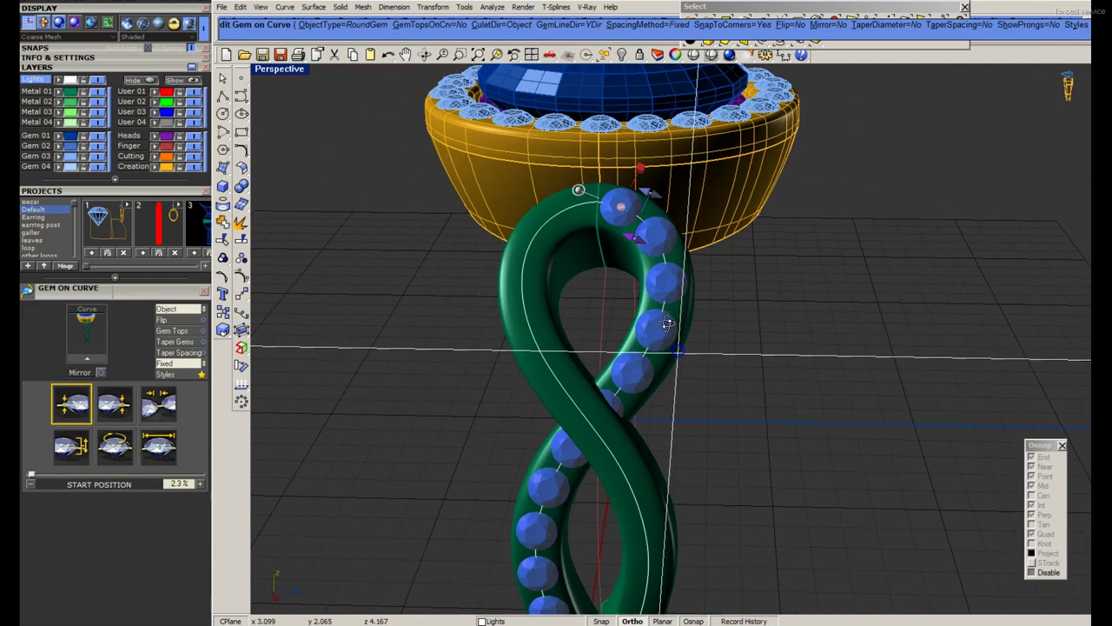
{"action": "scroll", "coordinate": [462, 435], "scroll_direction": "up", "scroll_amount": 4}
{"action": "scroll", "coordinate": [462, 434], "scroll_direction": "down", "scroll_amount": 2}
{"action": "scroll", "coordinate": [595, 428], "scroll_direction": "down", "scroll_amount": 2}
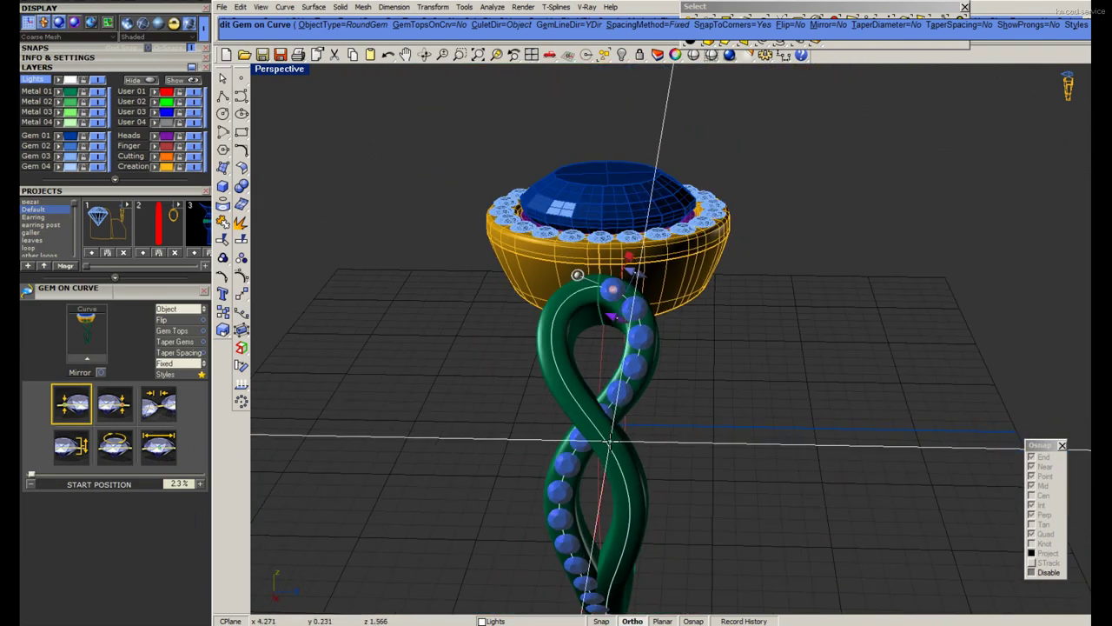
{"action": "scroll", "coordinate": [595, 429], "scroll_direction": "up", "scroll_amount": 2}
{"action": "scroll", "coordinate": [591, 397], "scroll_direction": "down", "scroll_amount": 2}
{"action": "scroll", "coordinate": [586, 385], "scroll_direction": "up", "scroll_amount": 3}
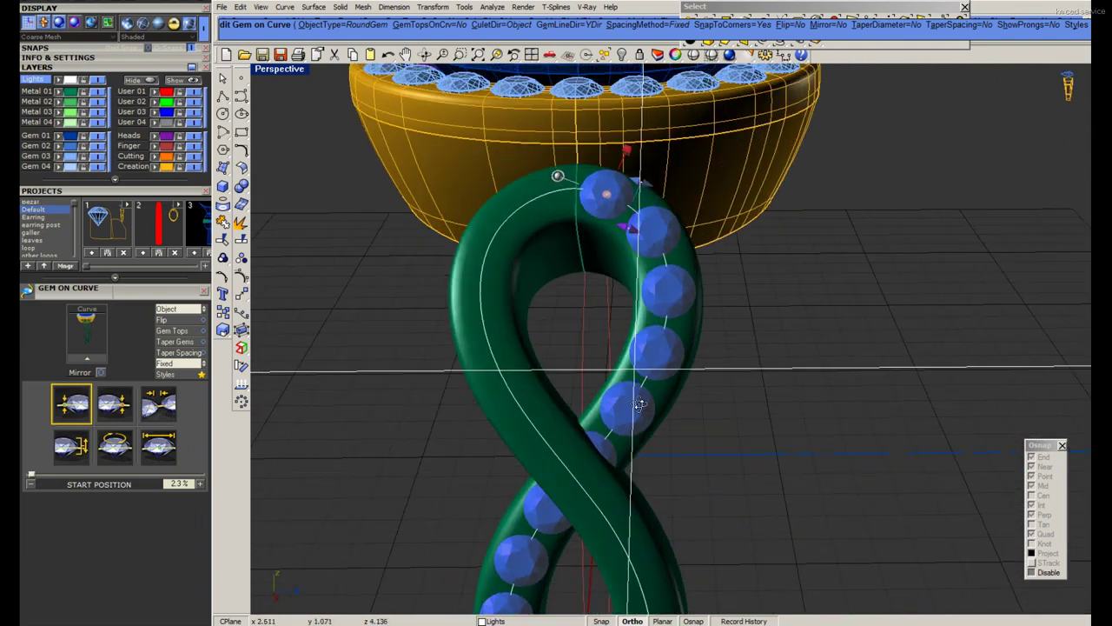
{"action": "scroll", "coordinate": [577, 348], "scroll_direction": "up", "scroll_amount": 2}
{"action": "scroll", "coordinate": [575, 262], "scroll_direction": "up", "scroll_amount": 2}
{"action": "scroll", "coordinate": [591, 261], "scroll_direction": "down", "scroll_amount": 2}
{"action": "key", "text": "Return"}
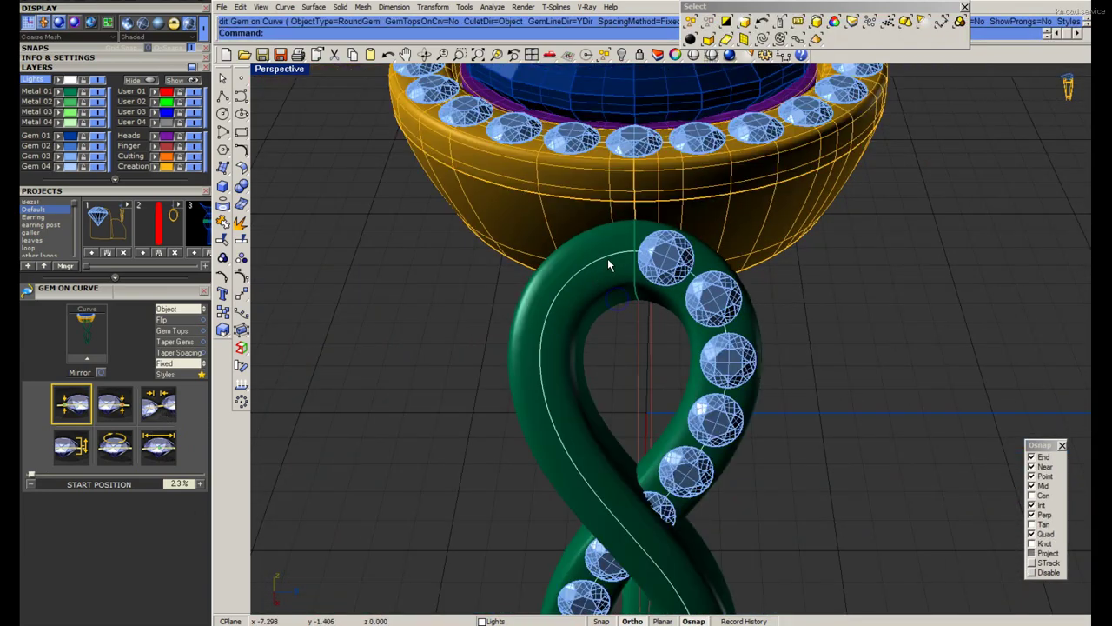
Select the other strand's centre curve.
{"action": "left_click", "coordinate": [607, 262]}
{"action": "scroll", "coordinate": [609, 264], "scroll_direction": "up", "scroll_amount": 2}
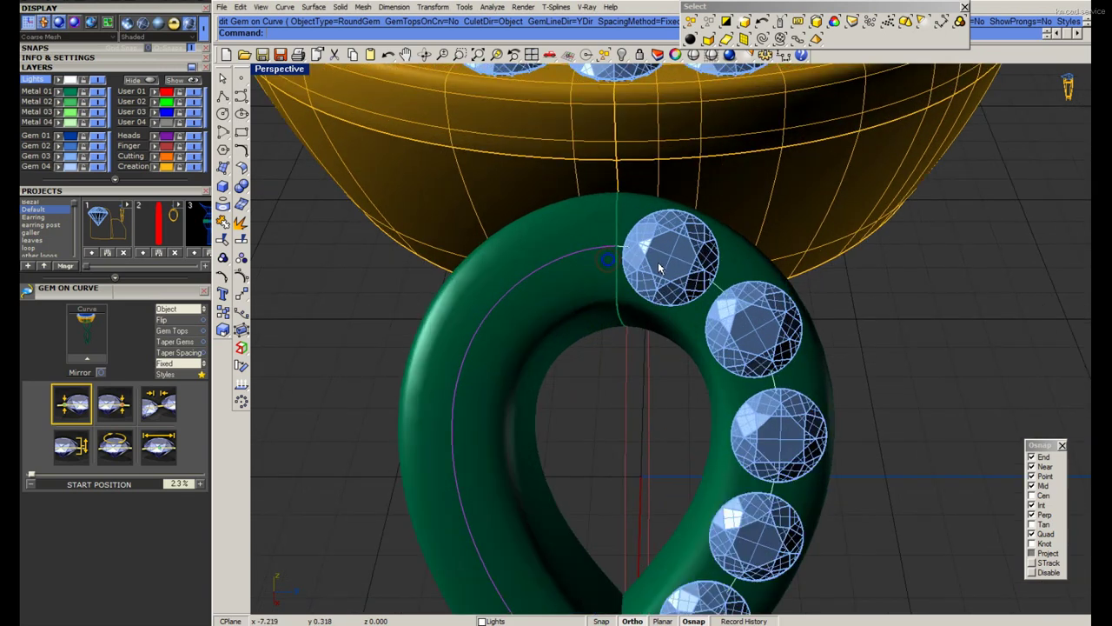
{"action": "left_click", "coordinate": [598, 267]}
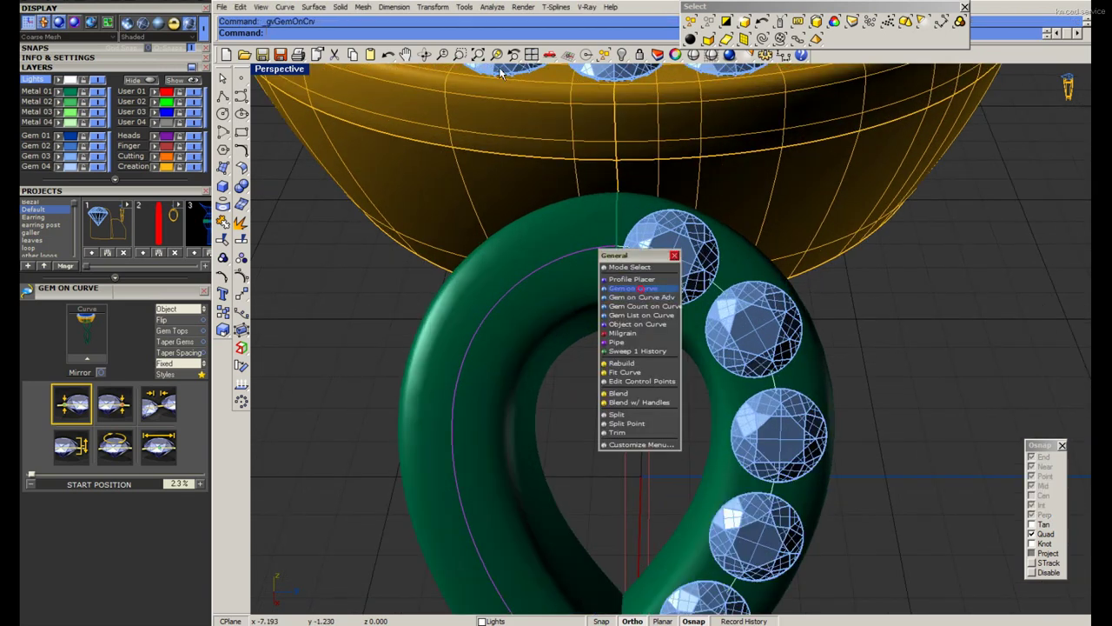
Run Gem on Curve on the second strand, culets oriented to the shank, with Fixed 0.15 mm spacing.
{"action": "left_click", "coordinate": [634, 290]}
{"action": "left_click", "coordinate": [488, 24]}
{"action": "left_click", "coordinate": [335, 33]}
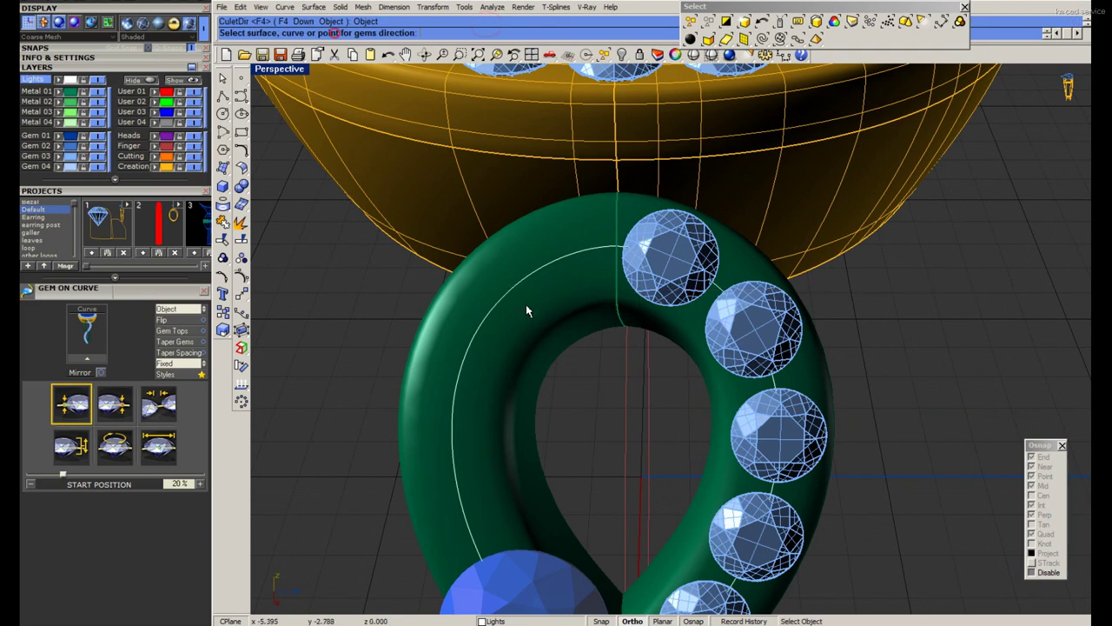
{"action": "left_click", "coordinate": [526, 305]}
{"action": "left_click", "coordinate": [159, 448]}
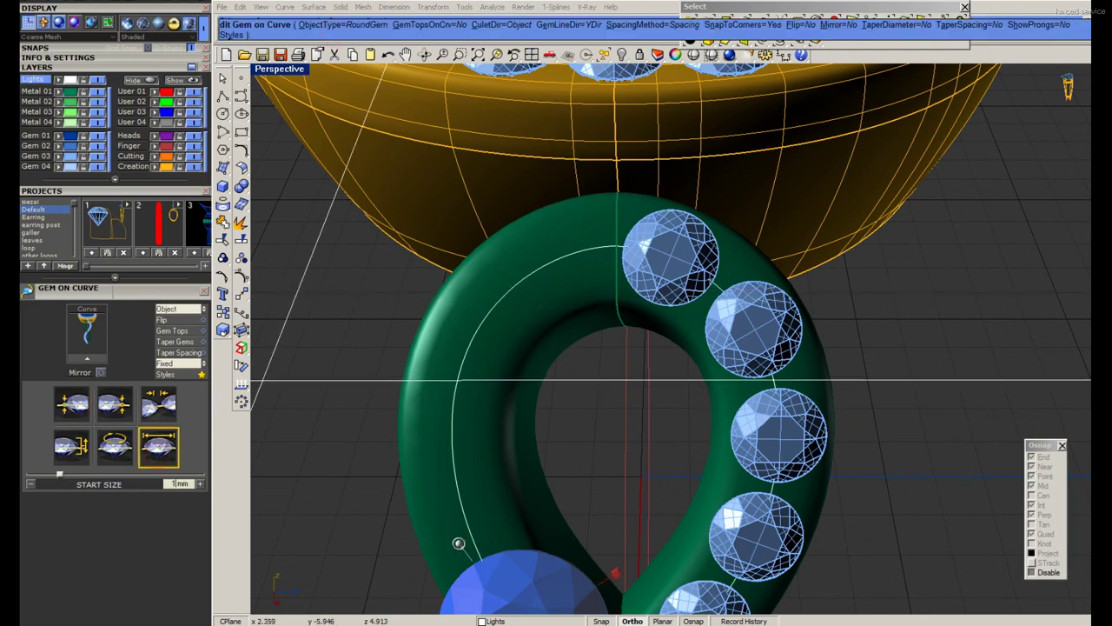
{"action": "left_click", "coordinate": [159, 402]}
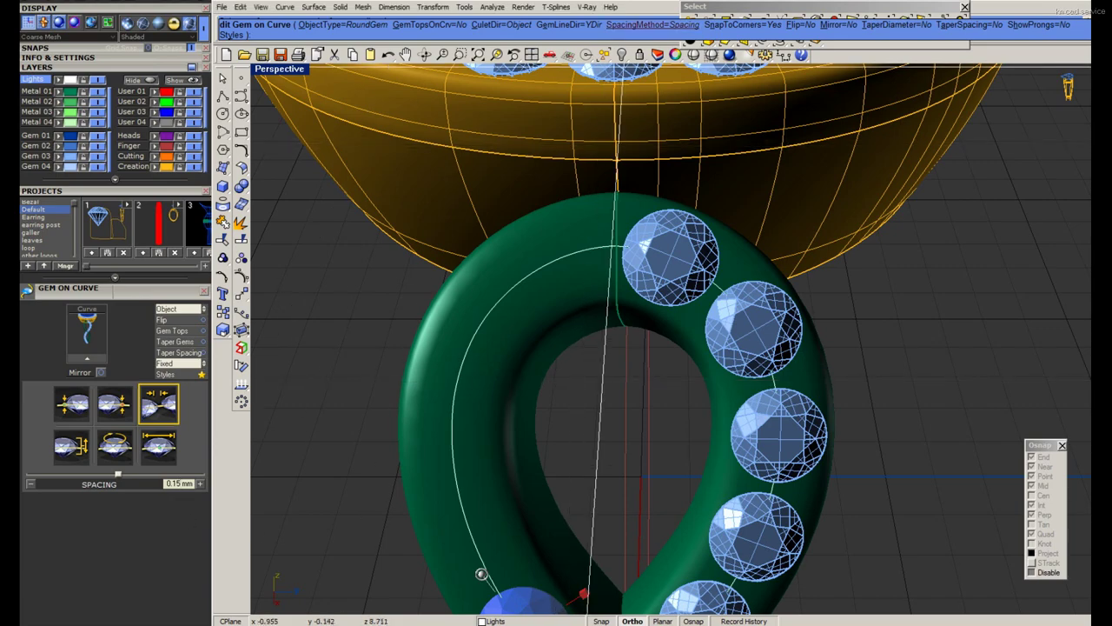
{"action": "left_click", "coordinate": [653, 24]}
{"action": "left_click", "coordinate": [419, 33]}
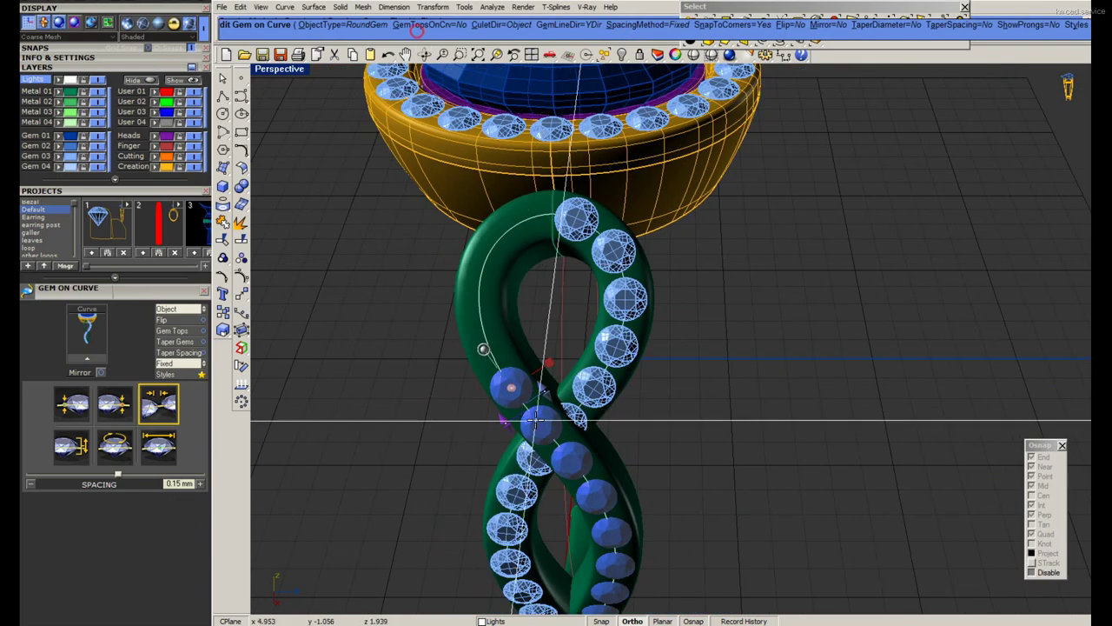
Slide the first gem further along the curve and commit the second gem row.
{"action": "left_click_drag", "start_coordinate": [492, 385], "coordinate": [524, 222]}
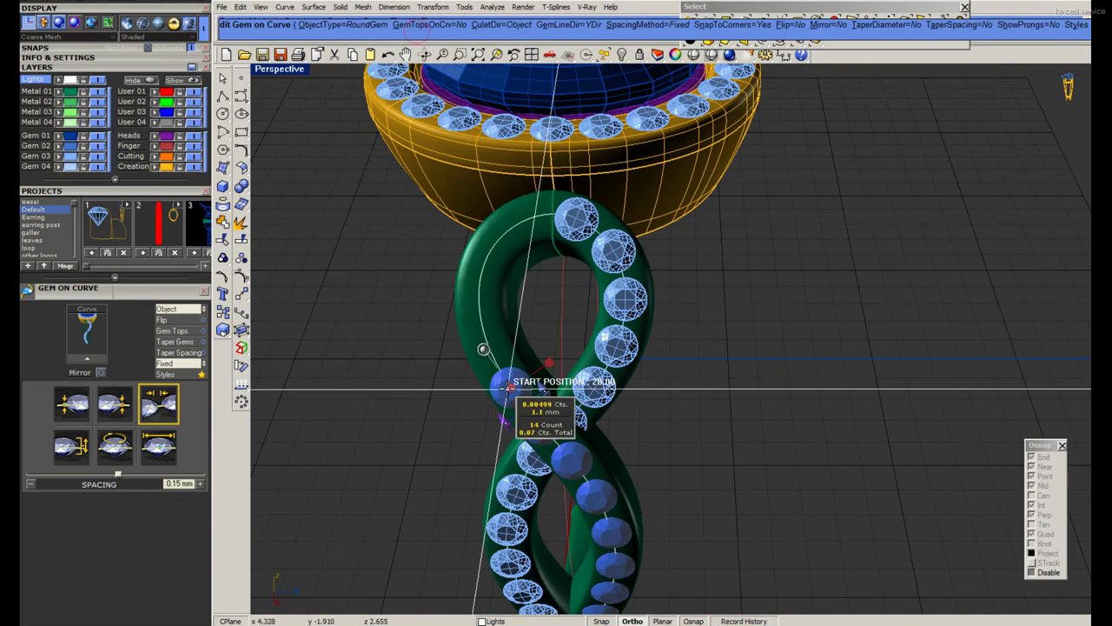
{"action": "scroll", "coordinate": [525, 222], "scroll_direction": "up", "scroll_amount": 3}
{"action": "scroll", "coordinate": [521, 217], "scroll_direction": "up", "scroll_amount": 3}
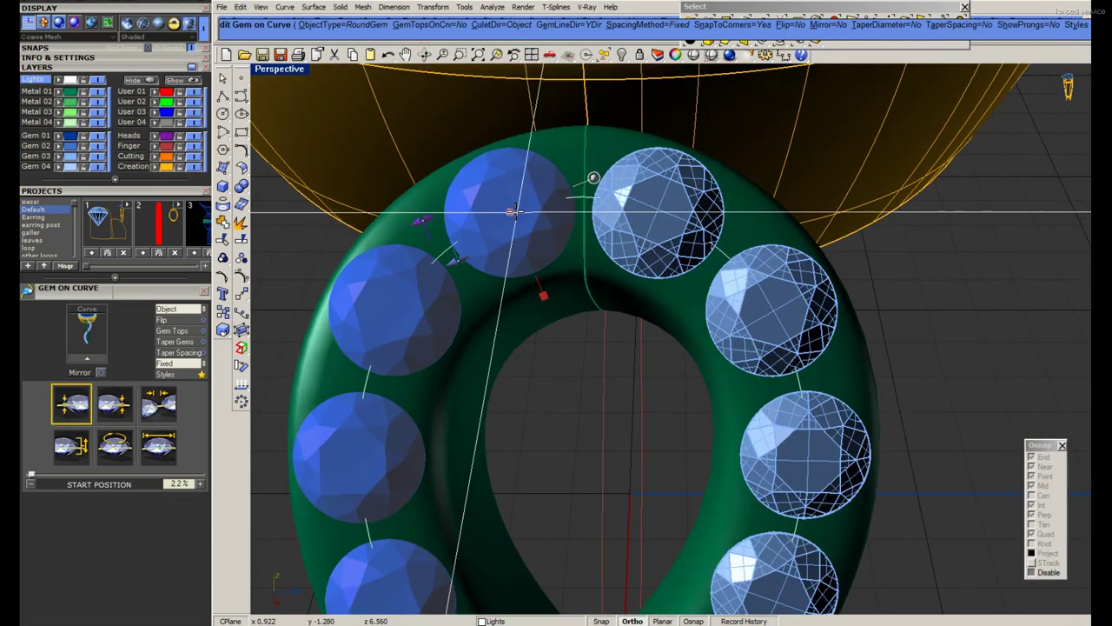
{"action": "scroll", "coordinate": [516, 210], "scroll_direction": "up", "scroll_amount": 1}
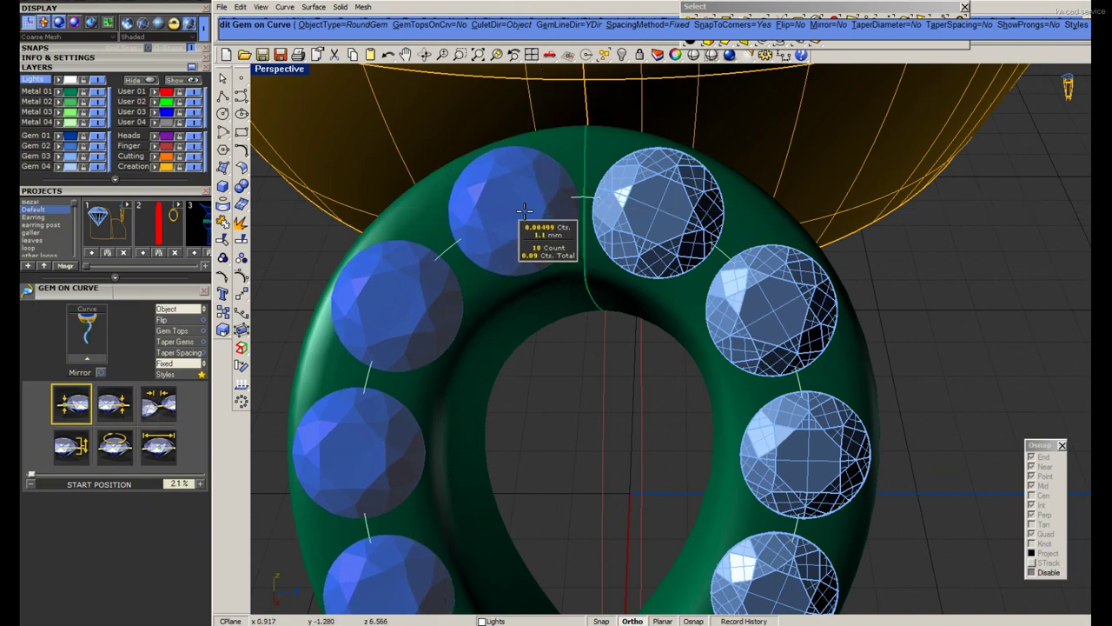
{"action": "scroll", "coordinate": [556, 226], "scroll_direction": "down", "scroll_amount": 3}
{"action": "scroll", "coordinate": [577, 244], "scroll_direction": "down", "scroll_amount": 2}
{"action": "scroll", "coordinate": [582, 247], "scroll_direction": "down", "scroll_amount": 3}
{"action": "scroll", "coordinate": [609, 365], "scroll_direction": "up", "scroll_amount": 4}
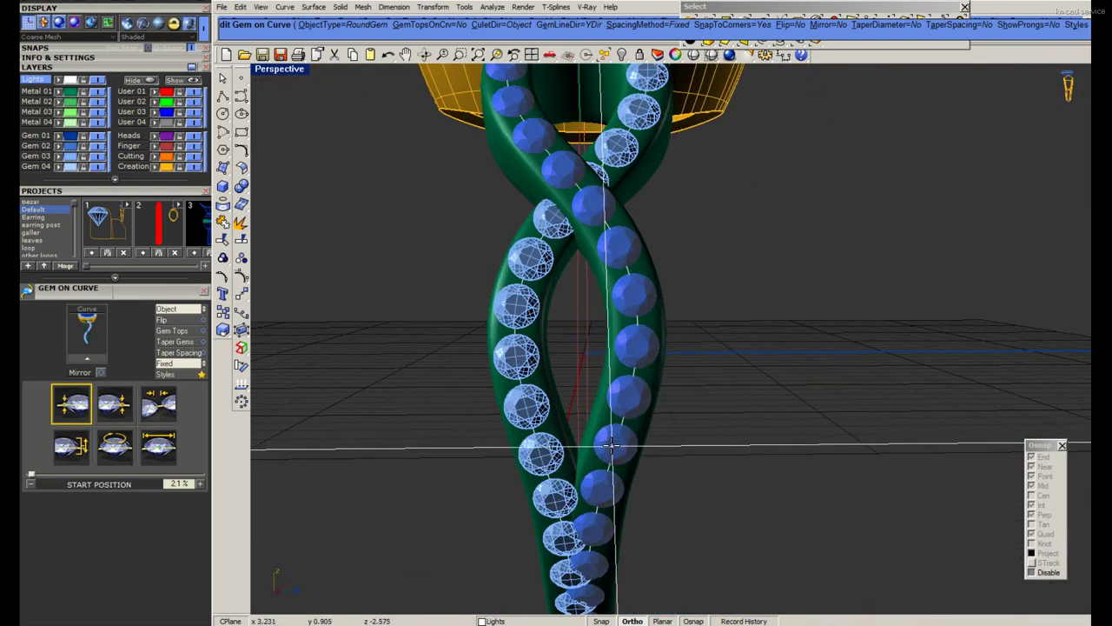
{"action": "scroll", "coordinate": [630, 382], "scroll_direction": "up", "scroll_amount": 2}
{"action": "scroll", "coordinate": [615, 391], "scroll_direction": "down", "scroll_amount": 2}
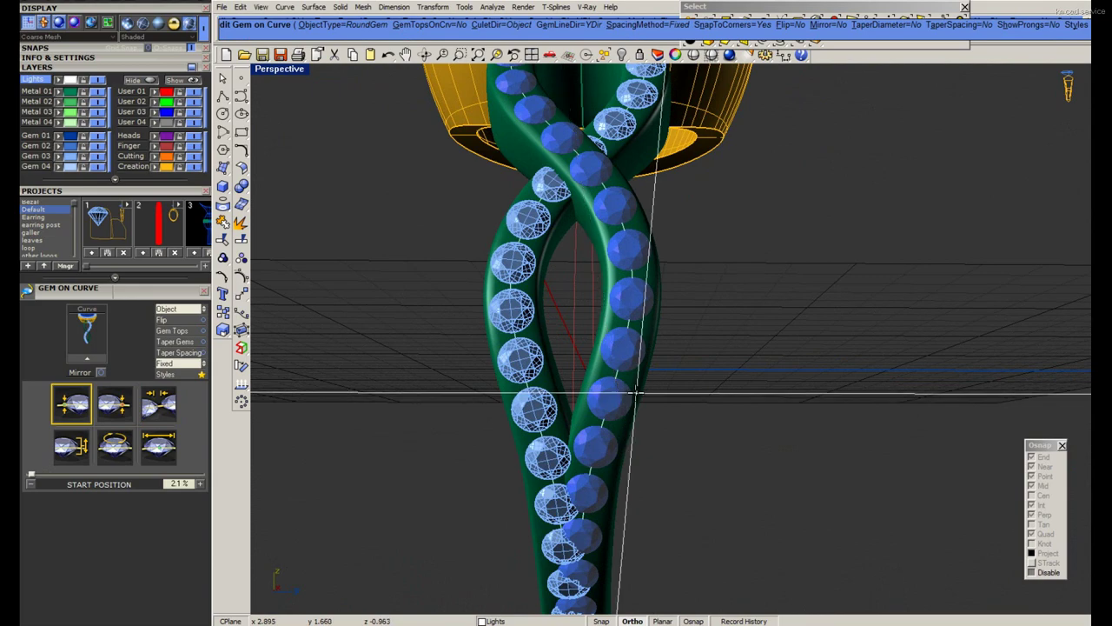
{"action": "right_click_drag", "start_coordinate": [616, 391], "coordinate": [622, 461]}
{"action": "scroll", "coordinate": [622, 461], "scroll_direction": "up", "scroll_amount": 3}
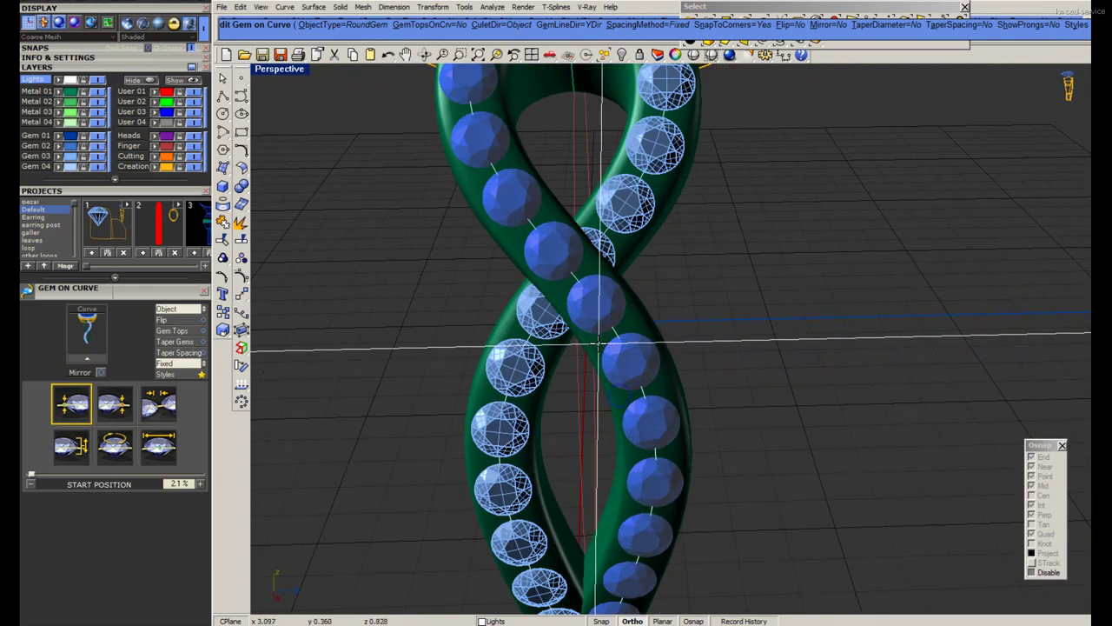
{"action": "scroll", "coordinate": [603, 351], "scroll_direction": "down", "scroll_amount": 2}
{"action": "key", "text": "Return"}
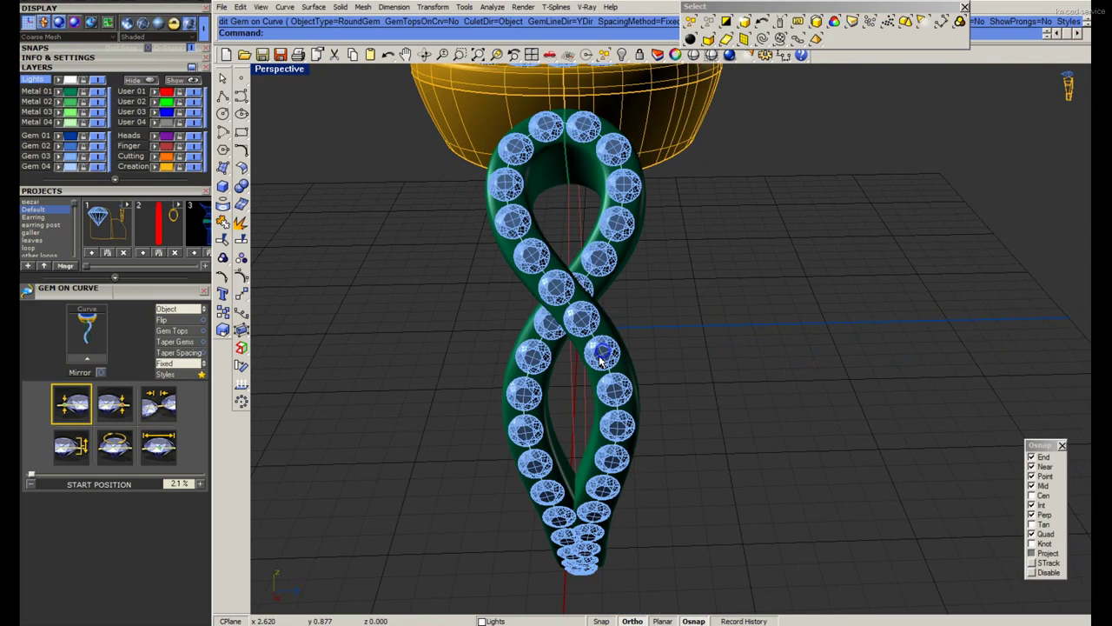
Save the ring file with the sa command.
{"action": "left_click", "coordinate": [546, 365]}
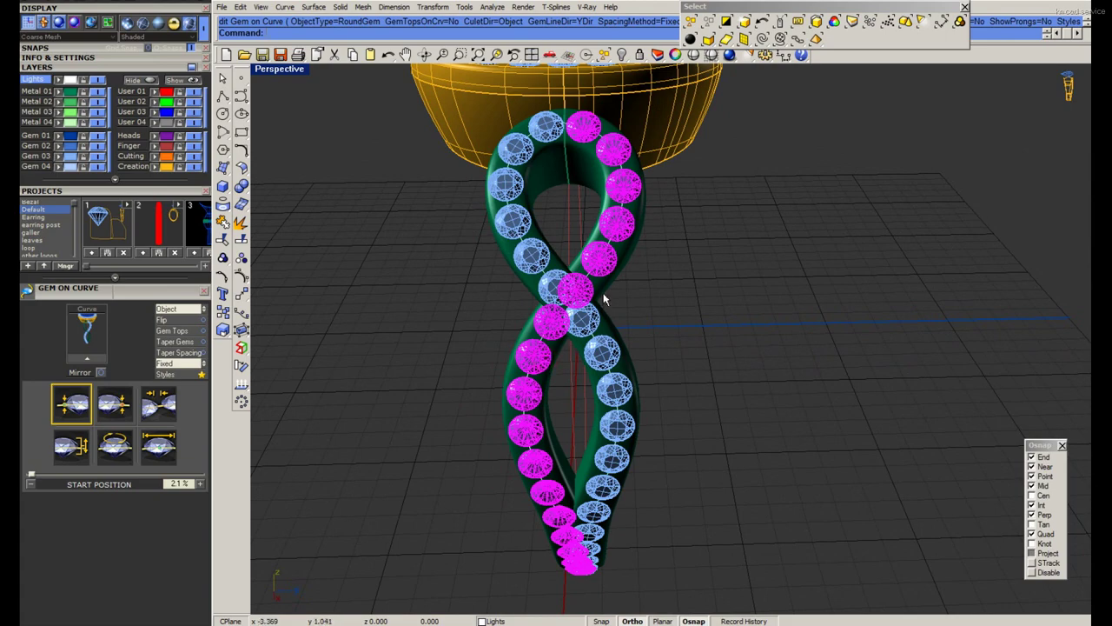
{"action": "scroll", "coordinate": [606, 299], "scroll_direction": "up", "scroll_amount": 2}
{"action": "key", "text": "Escape"}
{"action": "type", "text": "sa"}
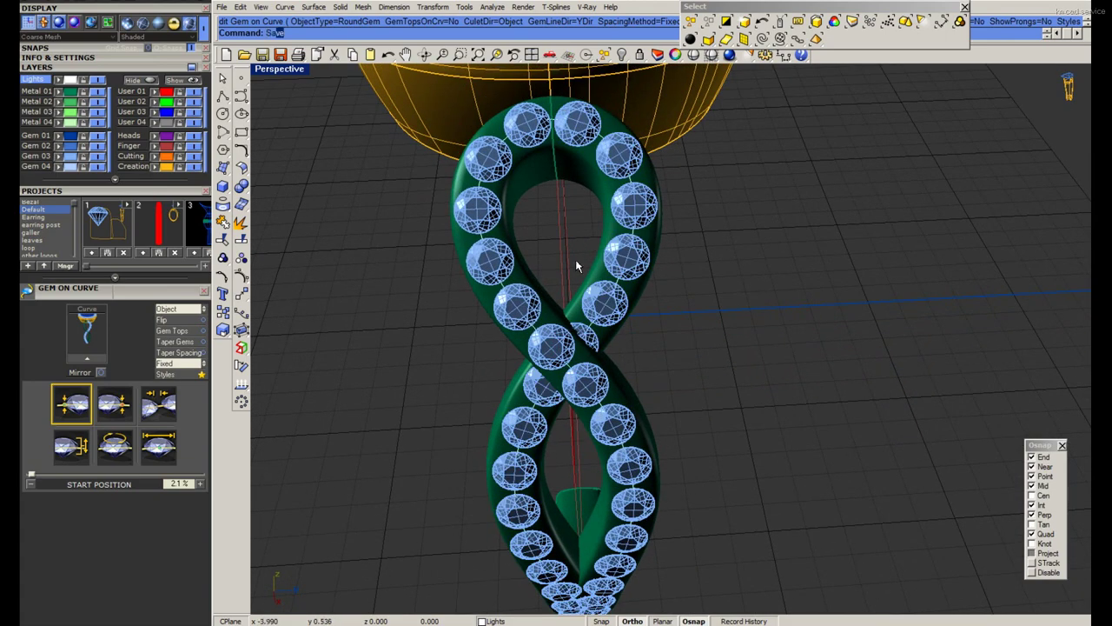
{"action": "key", "text": "Return"}
Ungroup the strand's gems and delete those on its lower overlapping stretch.
{"action": "right_click_drag", "start_coordinate": [555, 402], "coordinate": [548, 328]}
{"action": "left_click", "coordinate": [549, 329]}
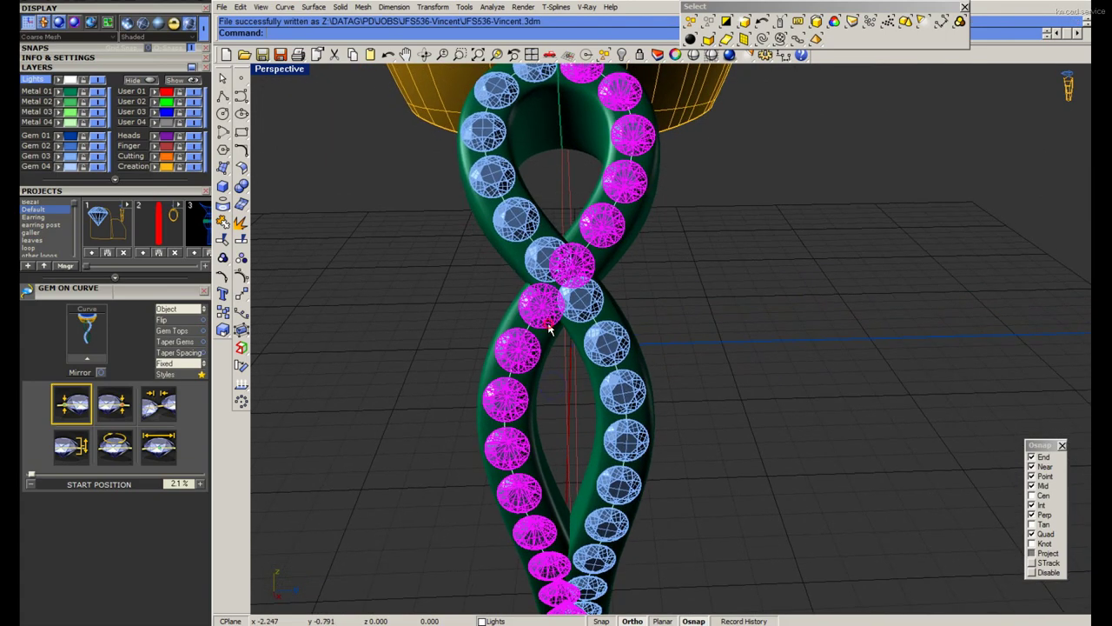
{"action": "key", "text": "ctrl+shift+g"}
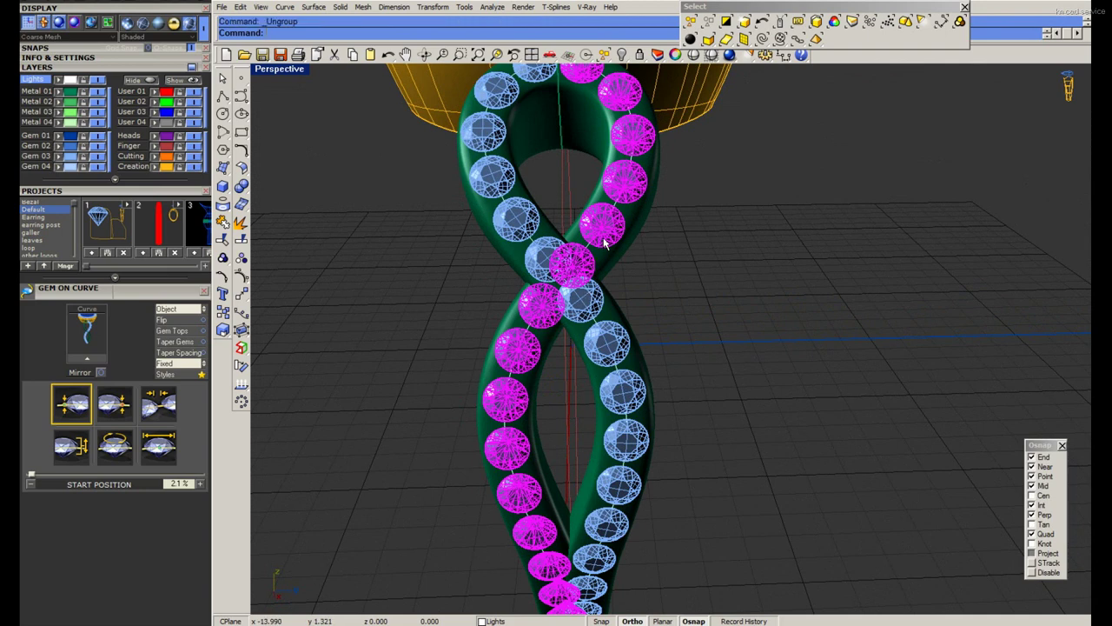
{"action": "right_click_drag", "start_coordinate": [591, 273], "coordinate": [602, 268]}
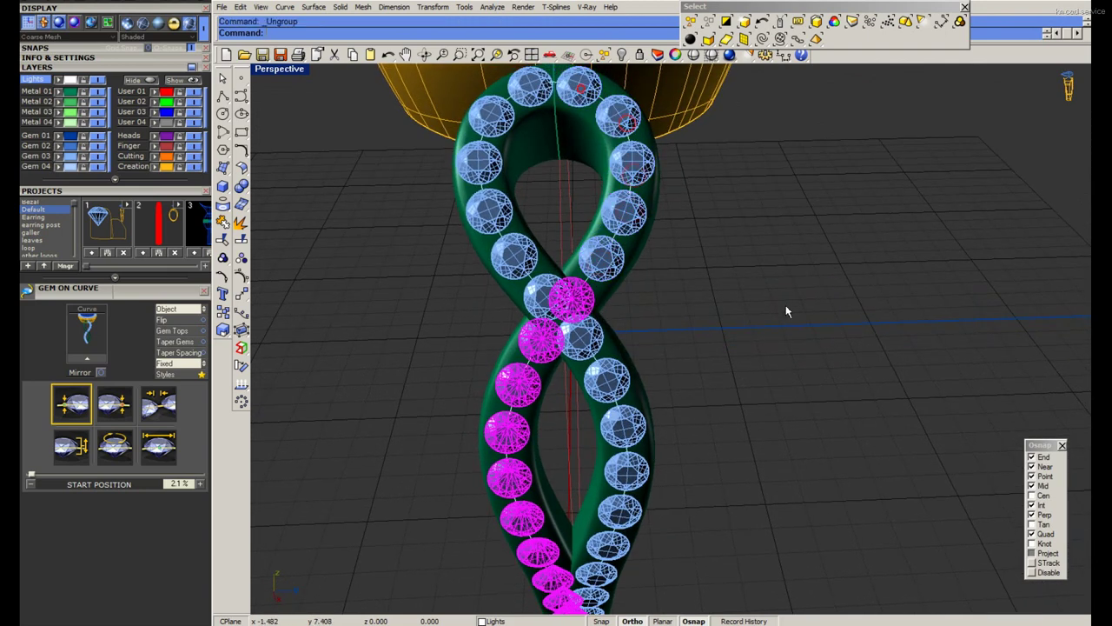
{"action": "key", "text": "Delete"}
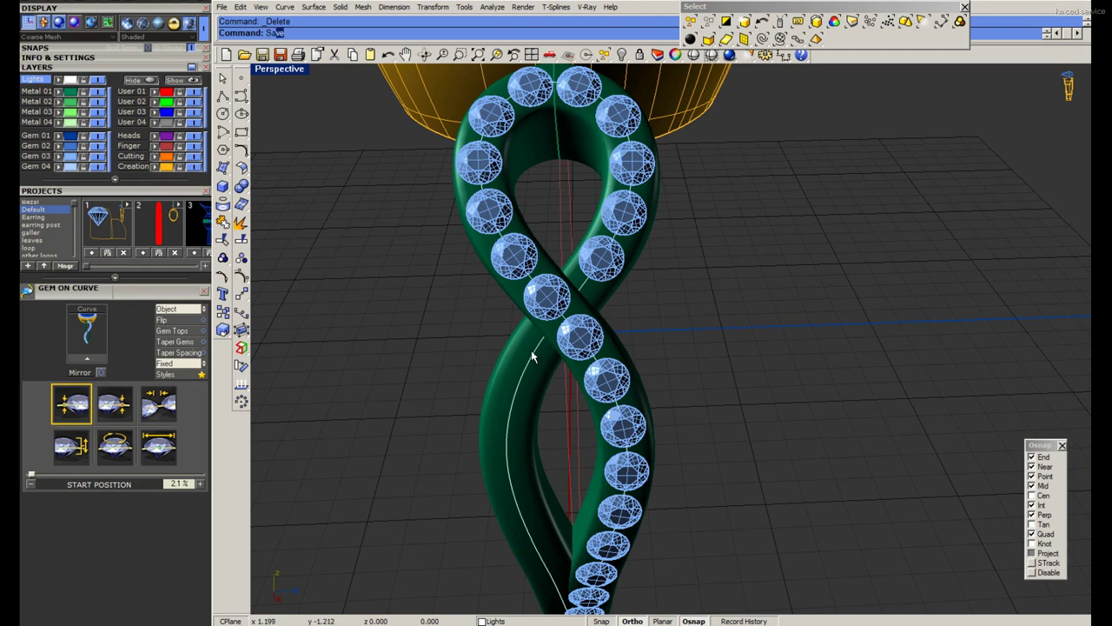
{"action": "left_click", "coordinate": [530, 360]}
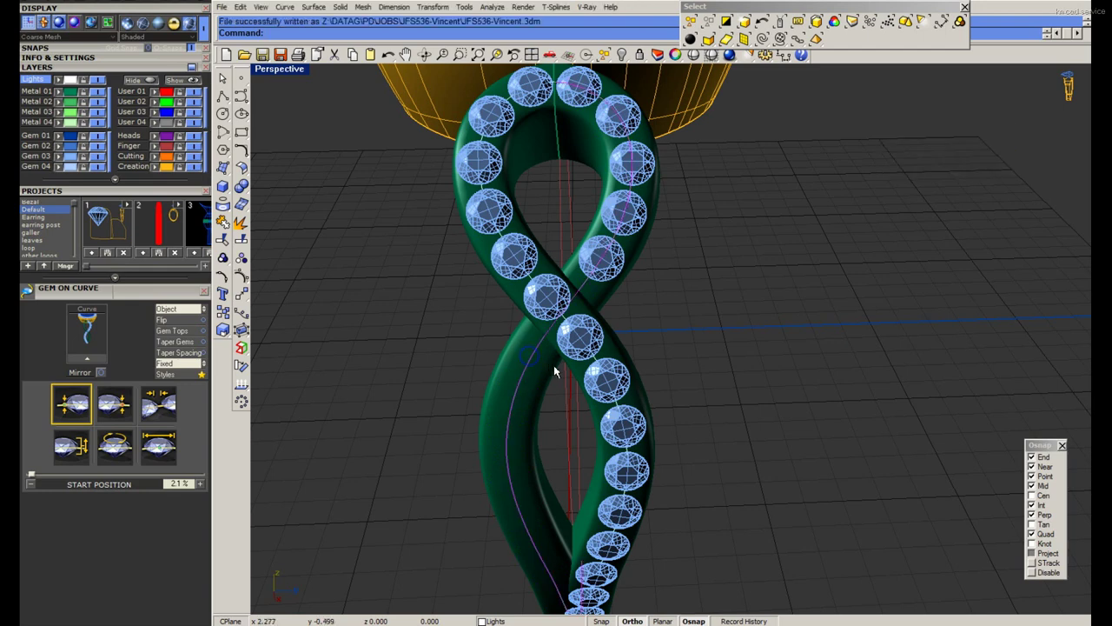
{"action": "right_click_drag", "start_coordinate": [551, 365], "coordinate": [273, 223]}
Split the strand's curve where the strands cross and pick the lower piece.
{"action": "left_click", "coordinate": [244, 243]}
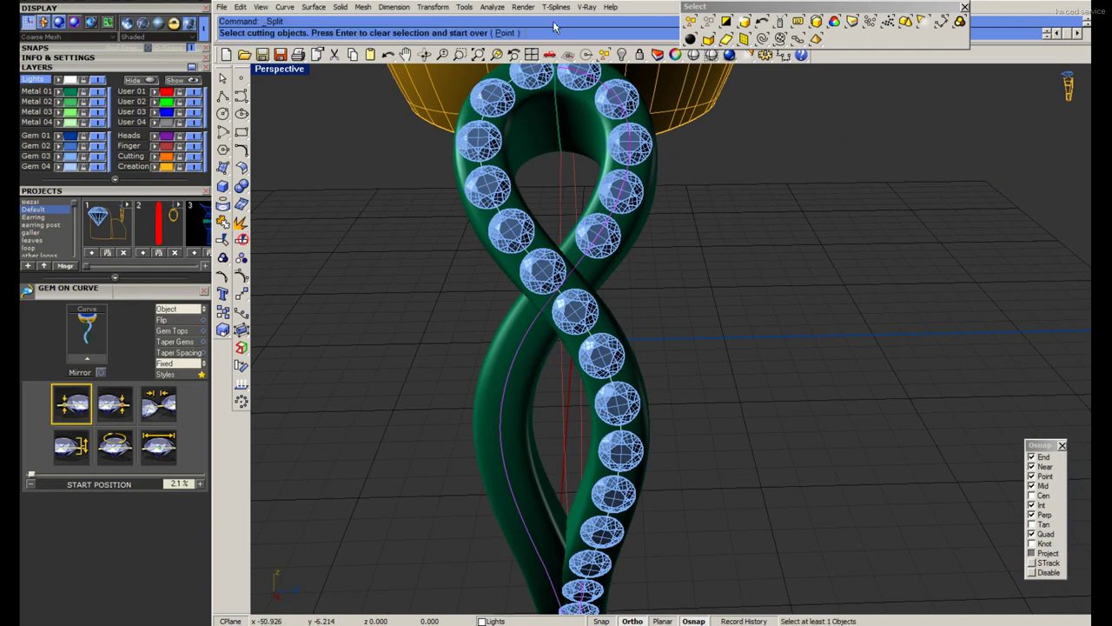
{"action": "left_click", "coordinate": [557, 295]}
{"action": "key", "text": "Return"}
{"action": "left_click", "coordinate": [534, 329]}
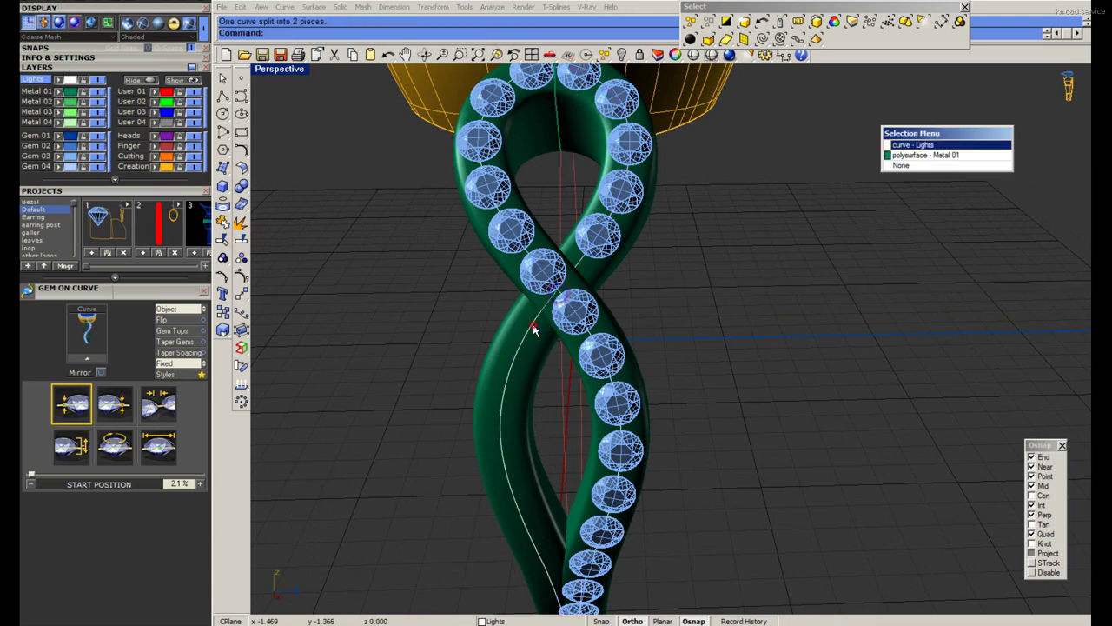
Start Gem on Curve on that piece, orienting culets by object with a 1.1 mm starting gem size.
{"action": "middle_click", "coordinate": [542, 324]}
{"action": "left_click", "coordinate": [585, 347]}
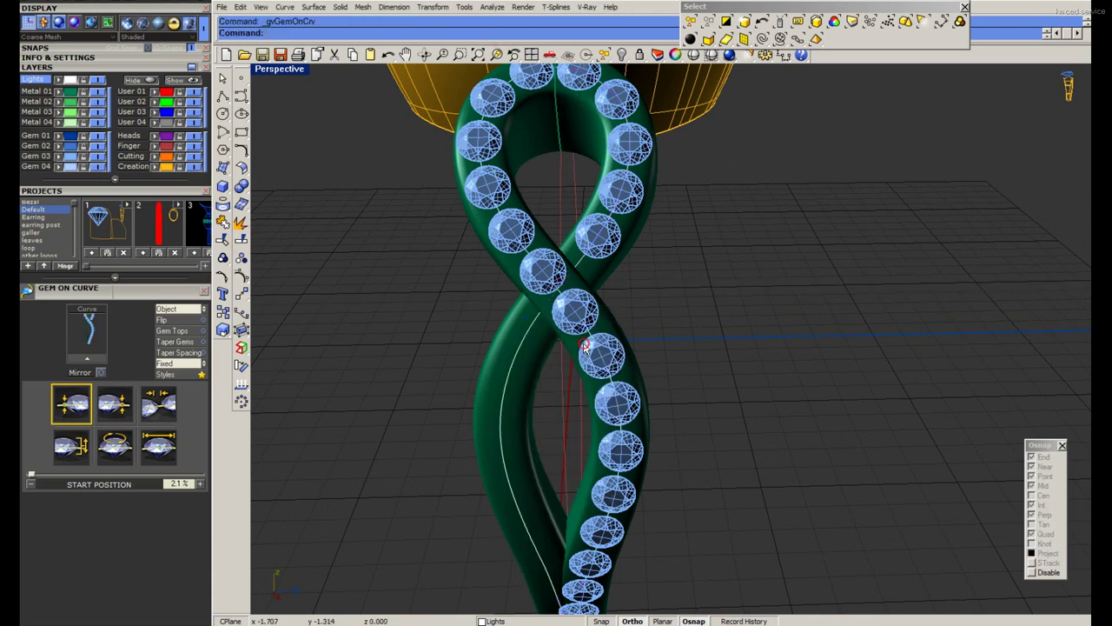
{"action": "left_click", "coordinate": [325, 35]}
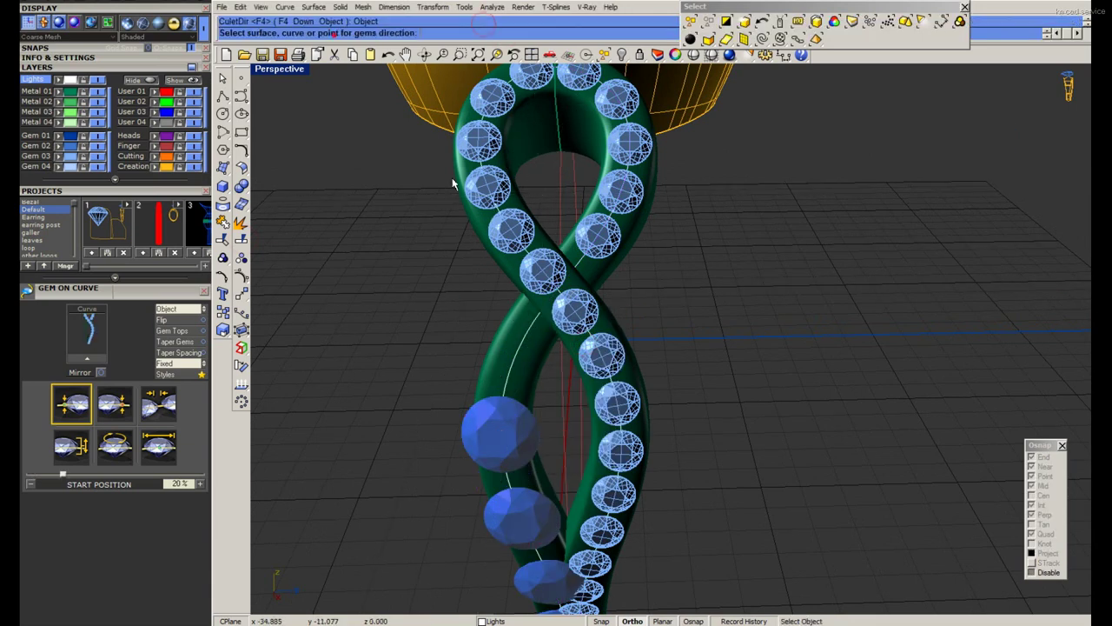
{"action": "left_click", "coordinate": [158, 447]}
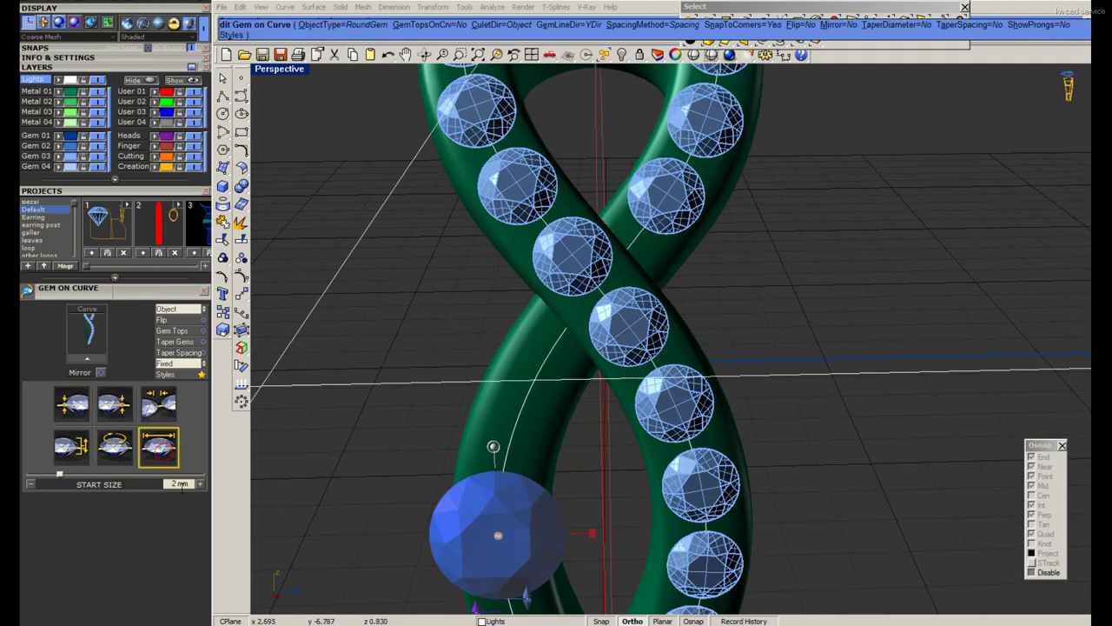
{"action": "type", "text": "1.1"}
{"action": "key", "text": "Return"}
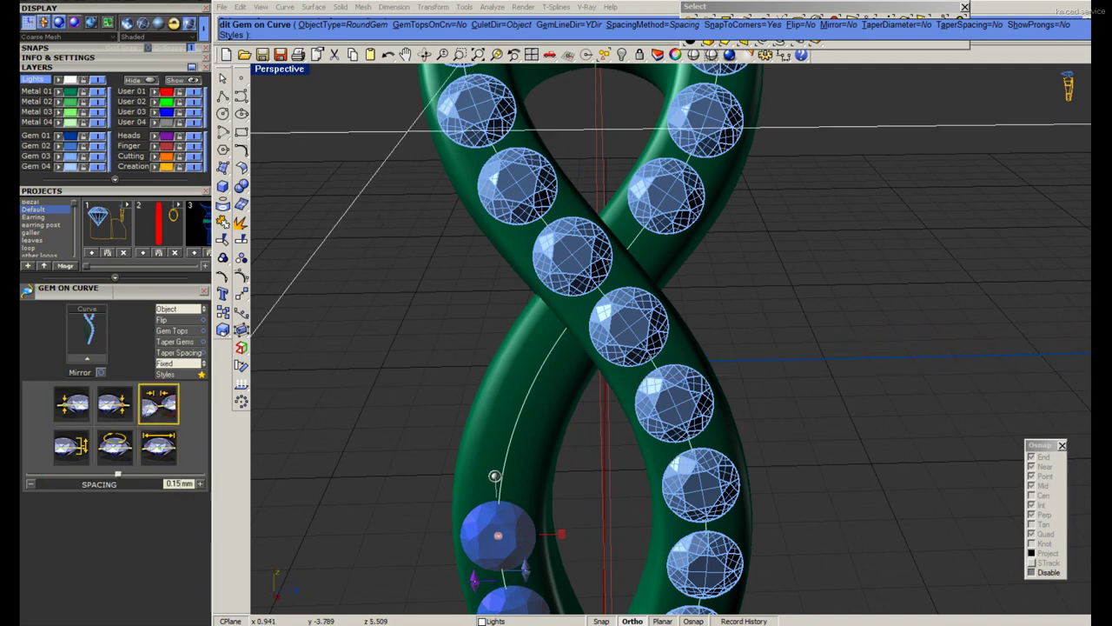
Switch to fixed gem spacing and slide the first gem further up the curve.
{"action": "left_click", "coordinate": [643, 25]}
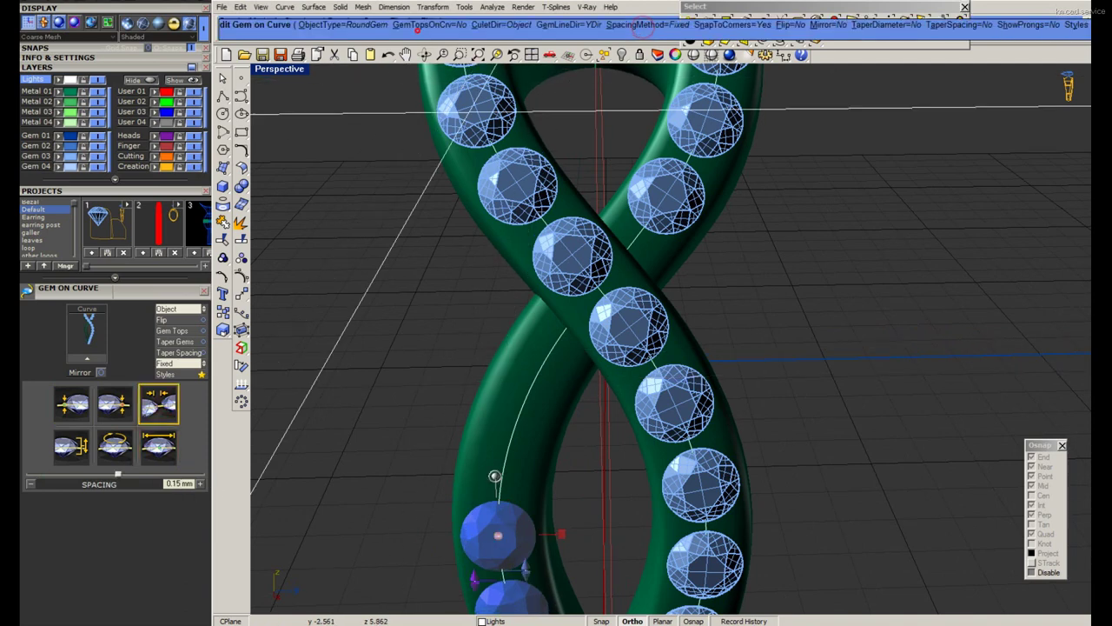
{"action": "scroll", "coordinate": [500, 374], "scroll_direction": "down", "scroll_amount": 2}
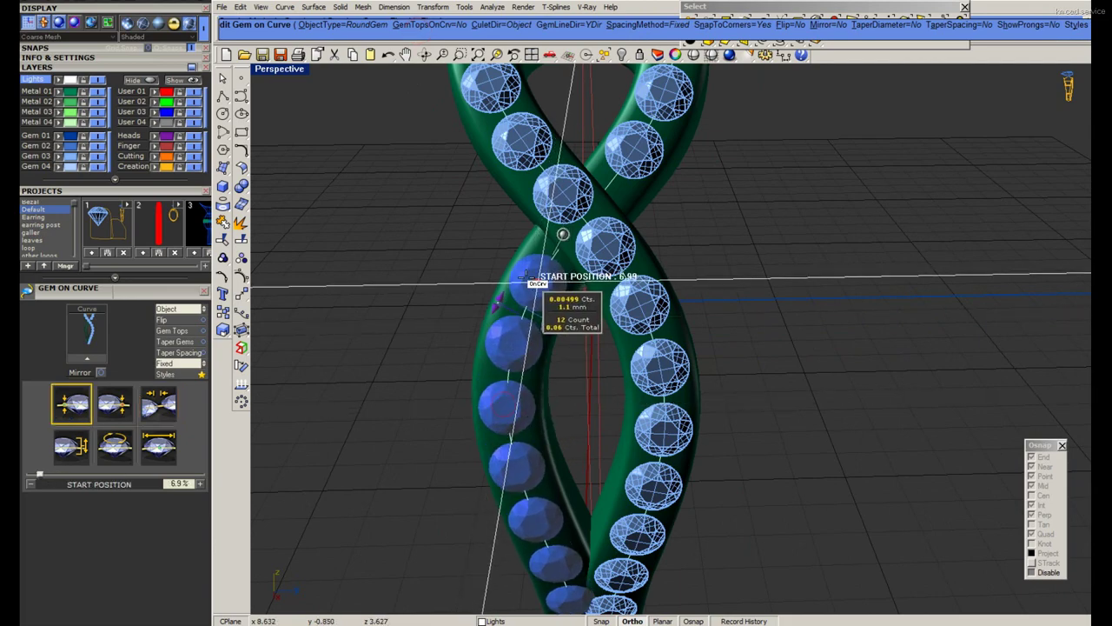
{"action": "left_click_drag", "start_coordinate": [502, 406], "coordinate": [531, 280]}
{"action": "scroll", "coordinate": [531, 280], "scroll_direction": "down", "scroll_amount": 5}
{"action": "scroll", "coordinate": [556, 331], "scroll_direction": "up", "scroll_amount": 6}
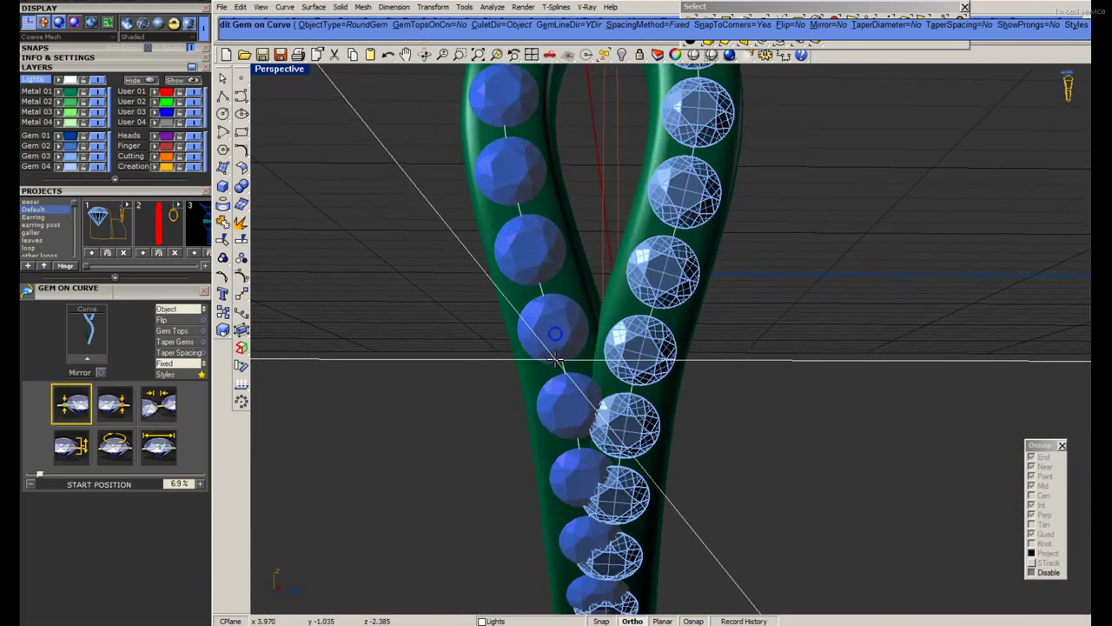
{"action": "scroll", "coordinate": [574, 348], "scroll_direction": "down", "scroll_amount": 3}
{"action": "scroll", "coordinate": [573, 348], "scroll_direction": "down", "scroll_amount": 3}
{"action": "scroll", "coordinate": [573, 339], "scroll_direction": "up", "scroll_amount": 2}
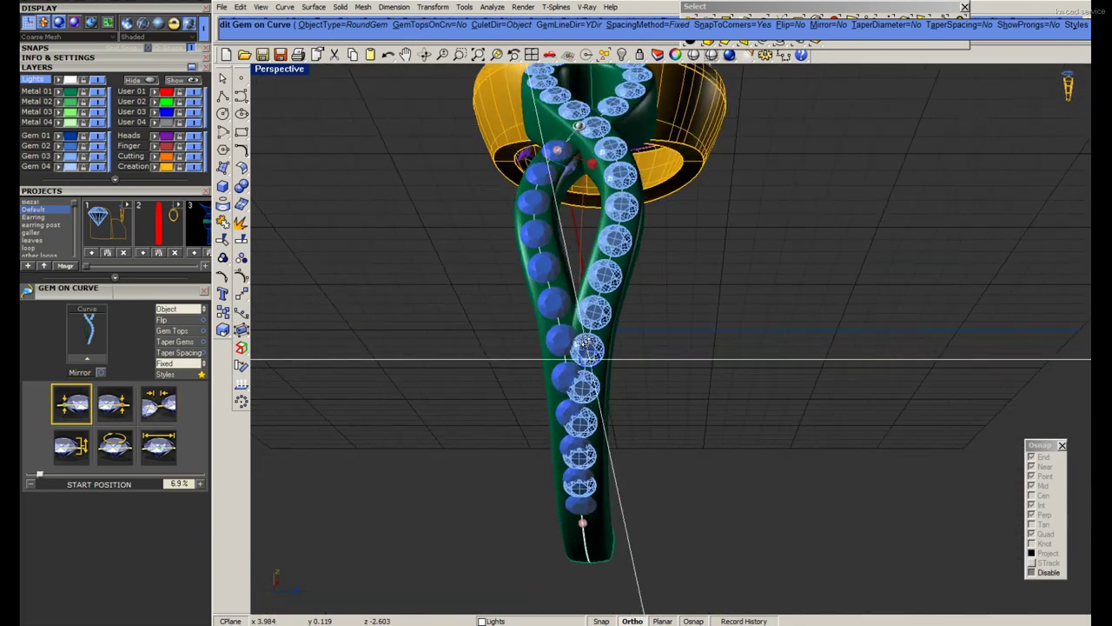
{"action": "scroll", "coordinate": [573, 330], "scroll_direction": "up", "scroll_amount": 1}
Increase the gem spacing from 0.15 to 0.16 mm, finish the row, and select a gem.
{"action": "left_click", "coordinate": [158, 404]}
{"action": "left_click", "coordinate": [200, 484]}
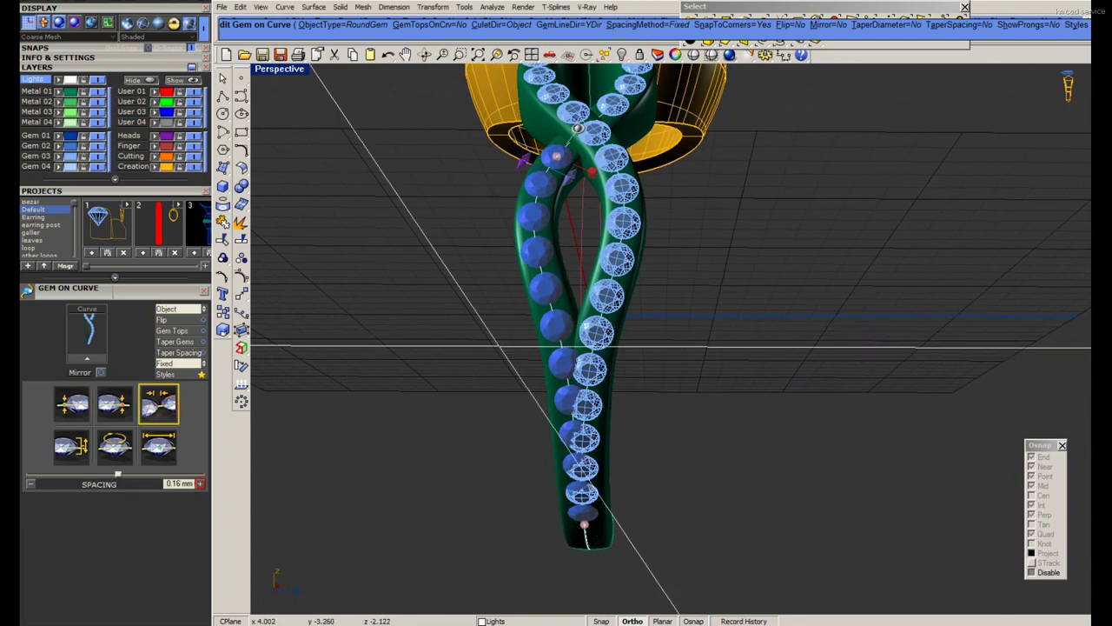
{"action": "scroll", "coordinate": [599, 294], "scroll_direction": "up", "scroll_amount": 4}
{"action": "scroll", "coordinate": [600, 293], "scroll_direction": "down", "scroll_amount": 2}
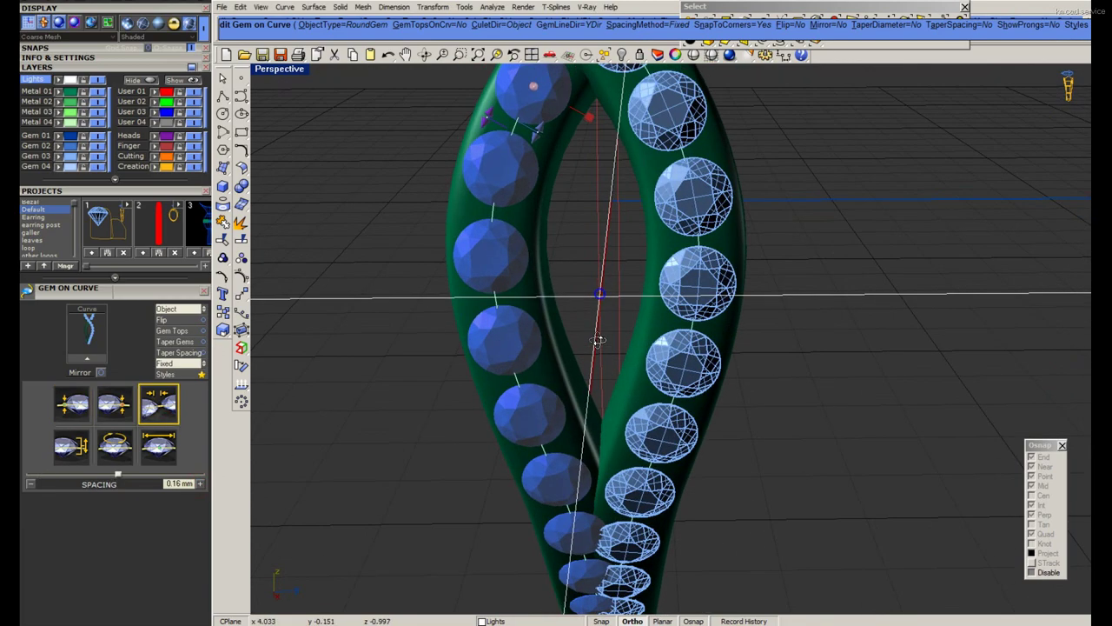
{"action": "scroll", "coordinate": [573, 260], "scroll_direction": "down", "scroll_amount": 2}
{"action": "scroll", "coordinate": [577, 253], "scroll_direction": "up", "scroll_amount": 4}
{"action": "key", "text": "Return"}
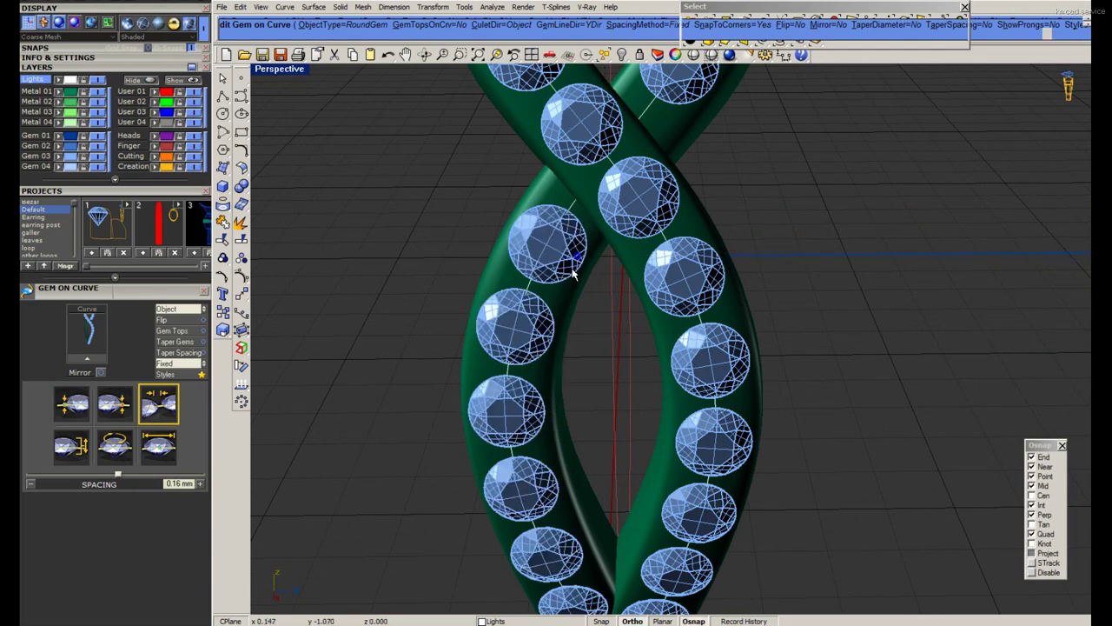
{"action": "scroll", "coordinate": [577, 253], "scroll_direction": "down", "scroll_amount": 3}
{"action": "scroll", "coordinate": [596, 211], "scroll_direction": "up", "scroll_amount": 3}
{"action": "left_click", "coordinate": [596, 211]}
{"action": "scroll", "coordinate": [656, 261], "scroll_direction": "up", "scroll_amount": 1}
Select the shank gems and group them with the Group command.
{"action": "left_click", "coordinate": [664, 237], "text": "shift"}
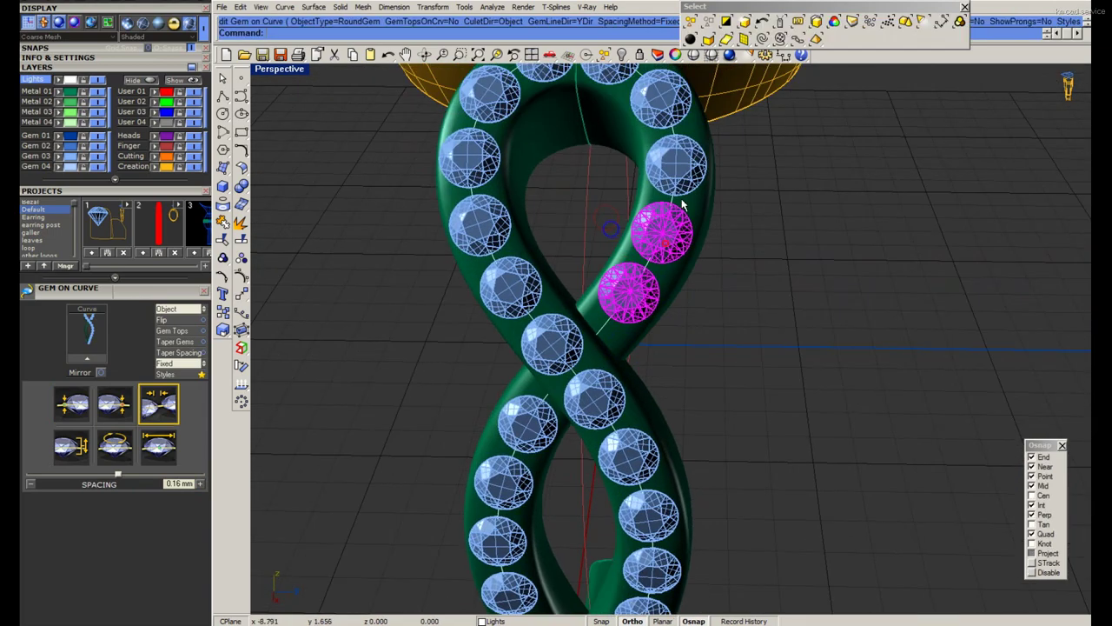
{"action": "left_click", "coordinate": [683, 186], "text": "shift"}
{"action": "left_click", "coordinate": [684, 116], "text": "shift"}
{"action": "scroll", "coordinate": [684, 117], "scroll_direction": "up", "scroll_amount": 1}
{"action": "left_click", "coordinate": [644, 142], "text": "shift"}
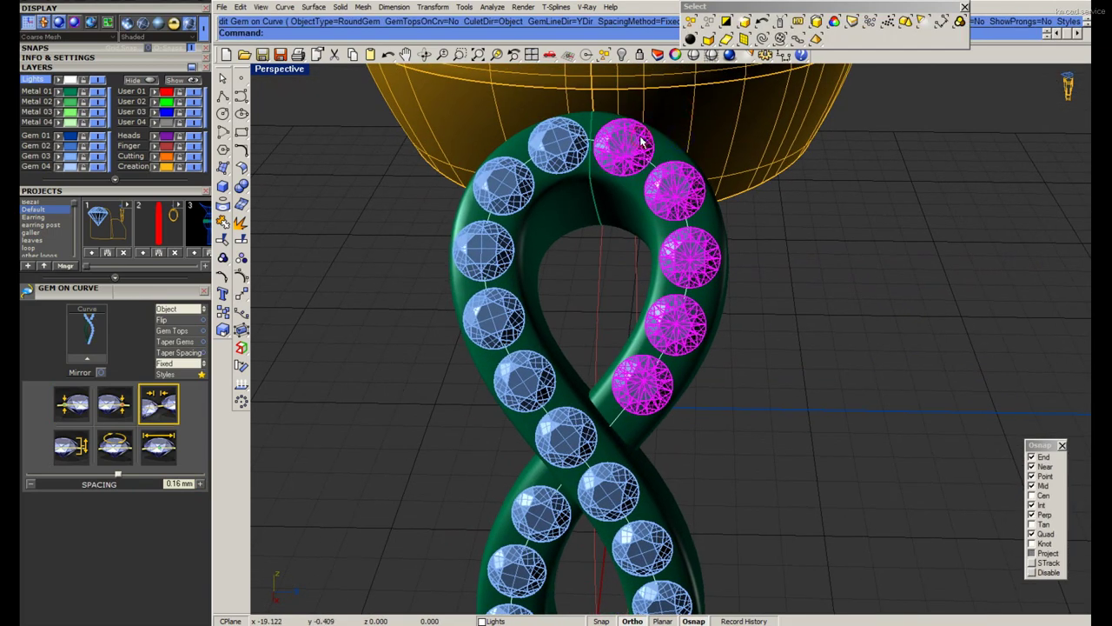
{"action": "type", "text": "group"}
{"action": "key", "text": "Return"}
Edit the first gem row on its curve, sliding its start position to shorten it.
{"action": "middle_click", "coordinate": [641, 141]}
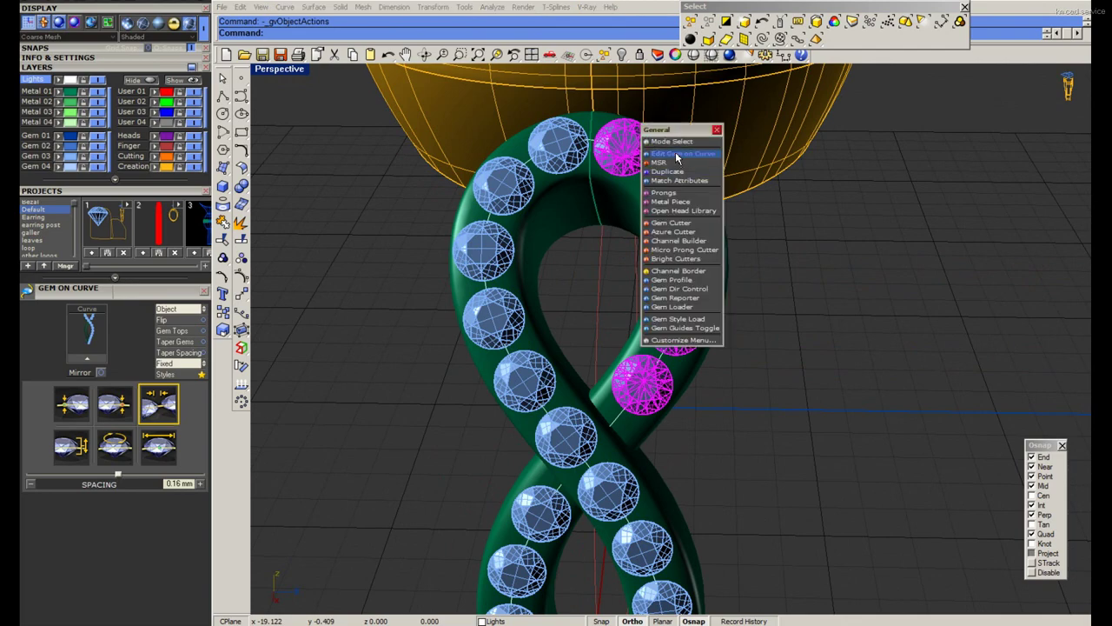
{"action": "left_click", "coordinate": [677, 154]}
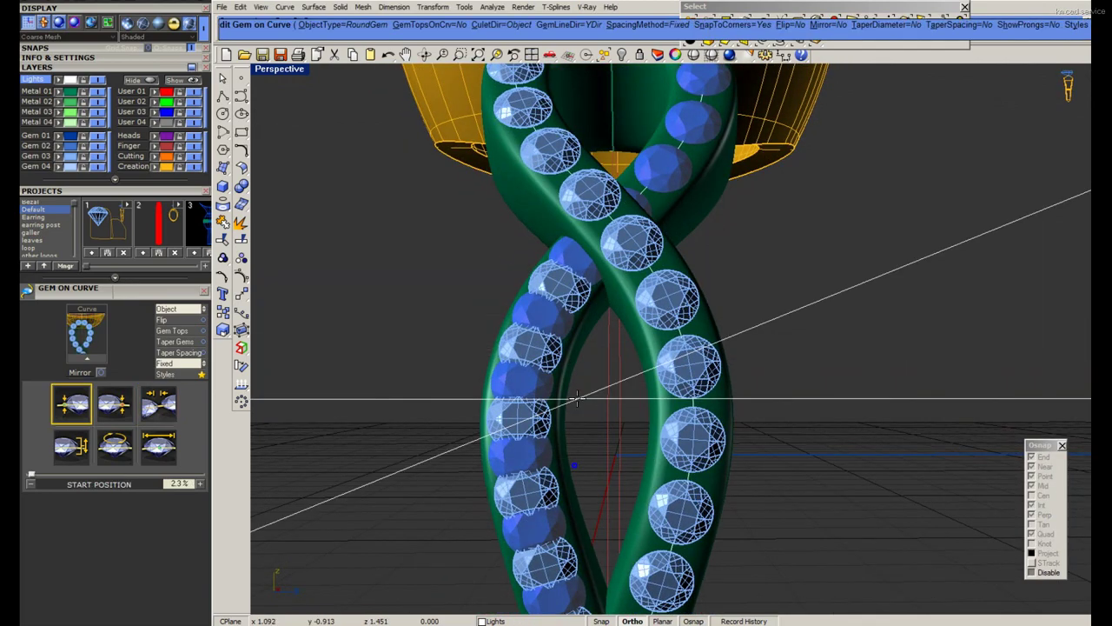
{"action": "scroll", "coordinate": [577, 398], "scroll_direction": "down", "scroll_amount": 2}
{"action": "scroll", "coordinate": [577, 398], "scroll_direction": "down", "scroll_amount": 2}
{"action": "scroll", "coordinate": [577, 398], "scroll_direction": "down", "scroll_amount": 2}
{"action": "scroll", "coordinate": [596, 584], "scroll_direction": "down", "scroll_amount": 2}
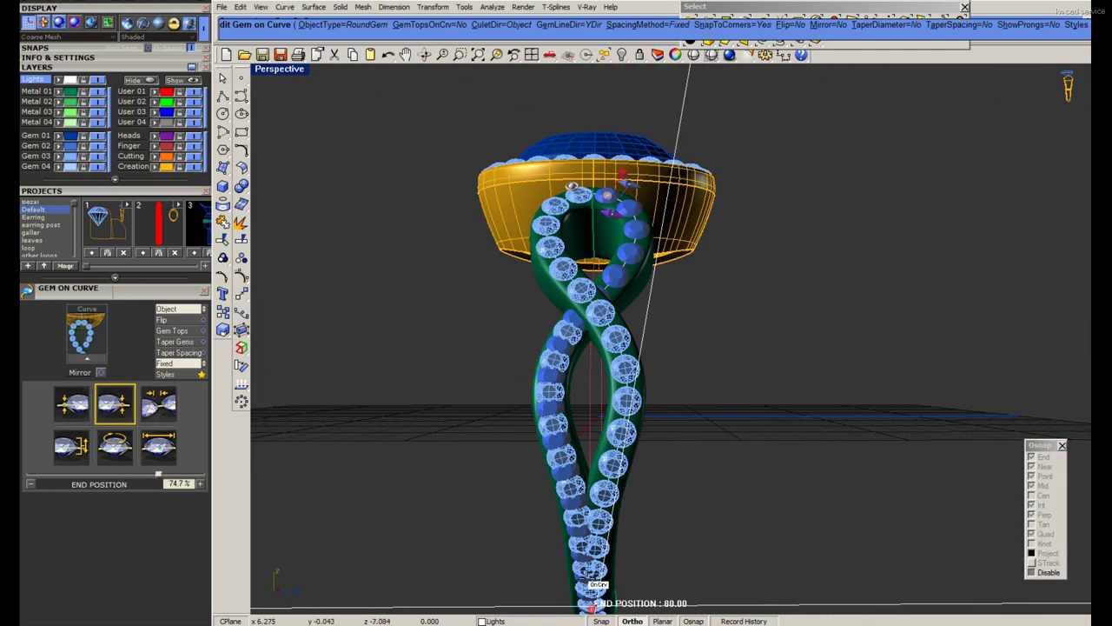
{"action": "scroll", "coordinate": [602, 254], "scroll_direction": "up", "scroll_amount": 3}
{"action": "scroll", "coordinate": [602, 253], "scroll_direction": "up", "scroll_amount": 2}
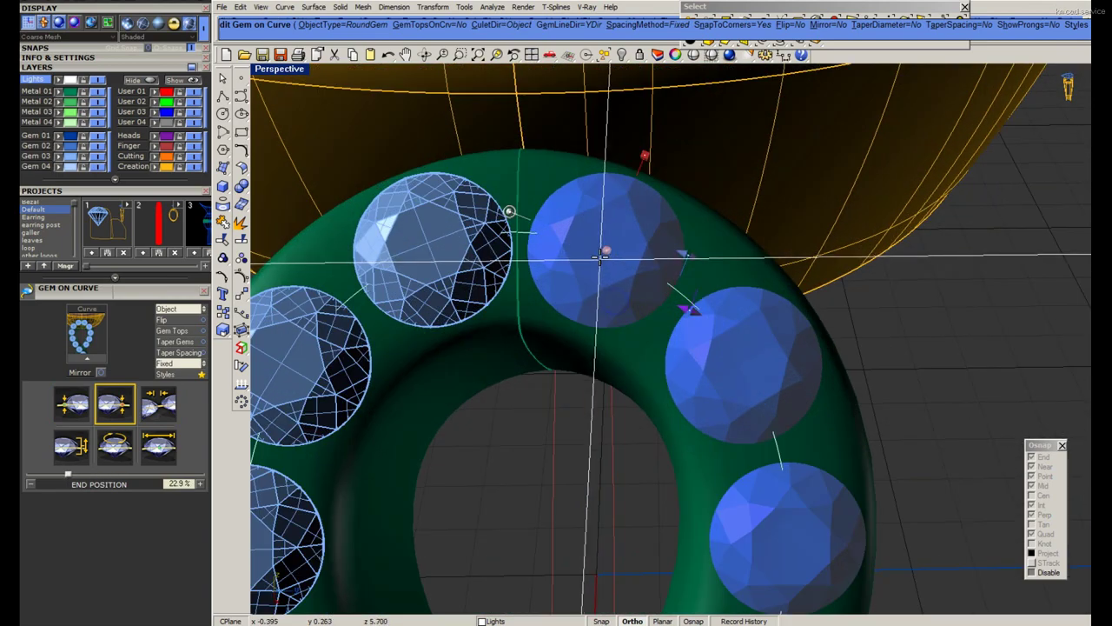
{"action": "left_click_drag", "start_coordinate": [602, 254], "coordinate": [609, 243]}
{"action": "scroll", "coordinate": [658, 314], "scroll_direction": "down", "scroll_amount": 4}
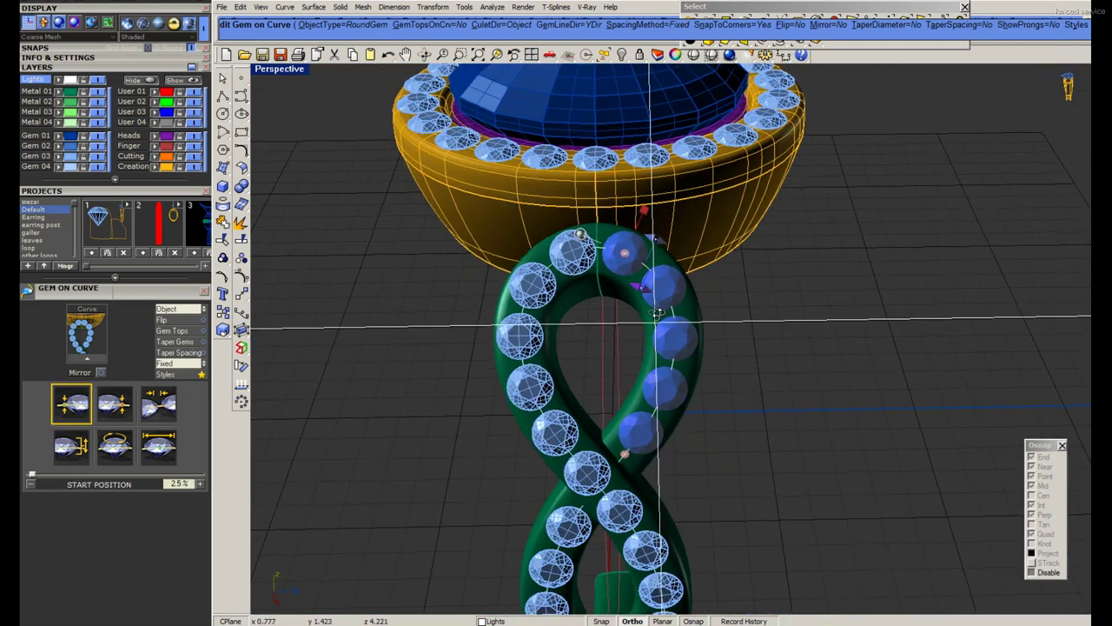
{"action": "right_click_drag", "start_coordinate": [658, 314], "coordinate": [581, 193]}
{"action": "key", "text": "Return"}
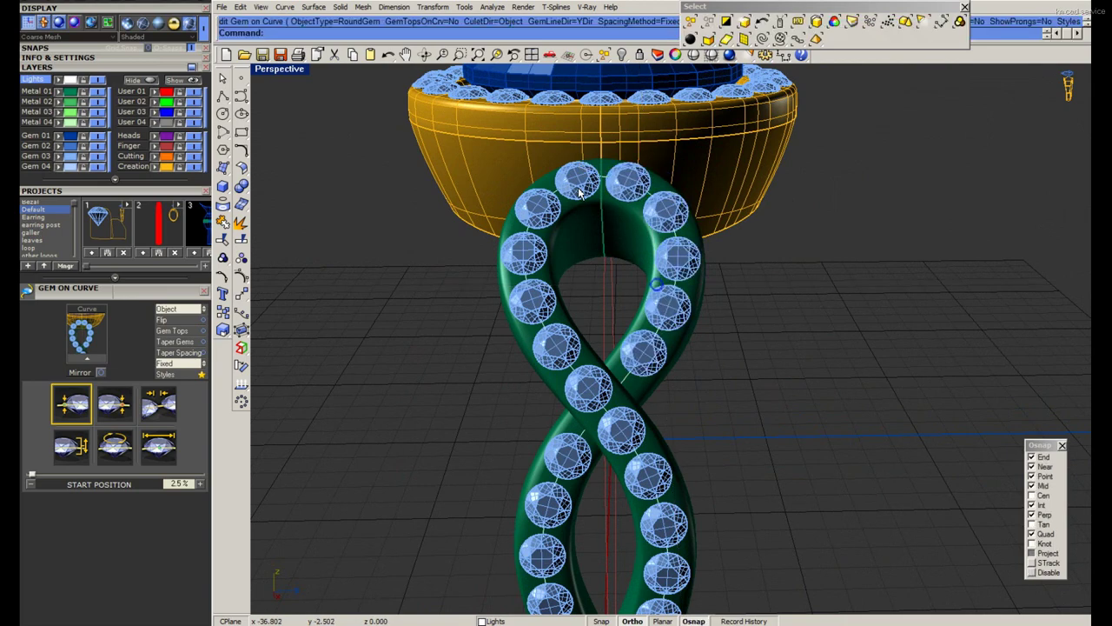
Edit the other gem row on its curve to shorten it as well.
{"action": "left_click", "coordinate": [580, 193]}
{"action": "right_click", "coordinate": [583, 196]}
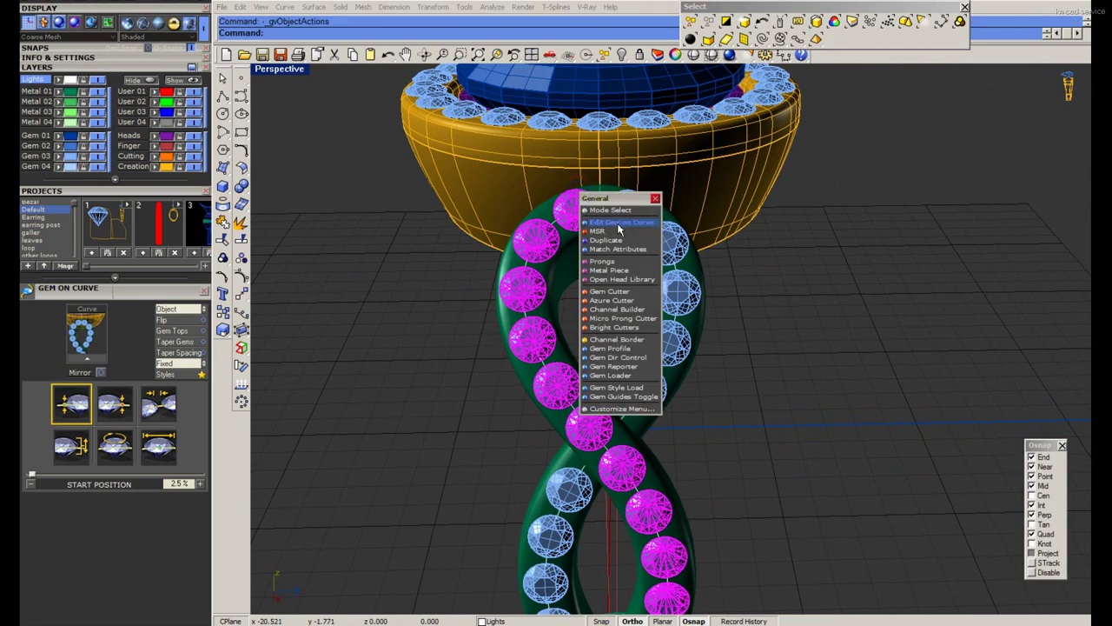
{"action": "left_click", "coordinate": [618, 223]}
{"action": "scroll", "coordinate": [565, 322], "scroll_direction": "up", "scroll_amount": 4}
{"action": "scroll", "coordinate": [548, 325], "scroll_direction": "up", "scroll_amount": 4}
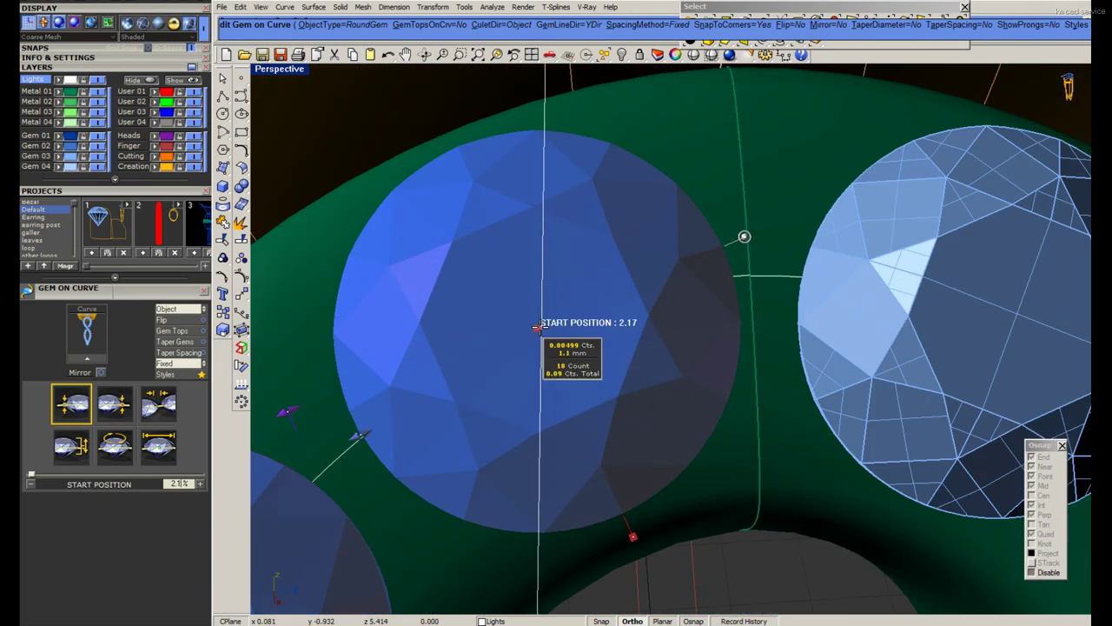
{"action": "scroll", "coordinate": [547, 323], "scroll_direction": "down", "scroll_amount": 6}
{"action": "scroll", "coordinate": [627, 441], "scroll_direction": "up", "scroll_amount": 2}
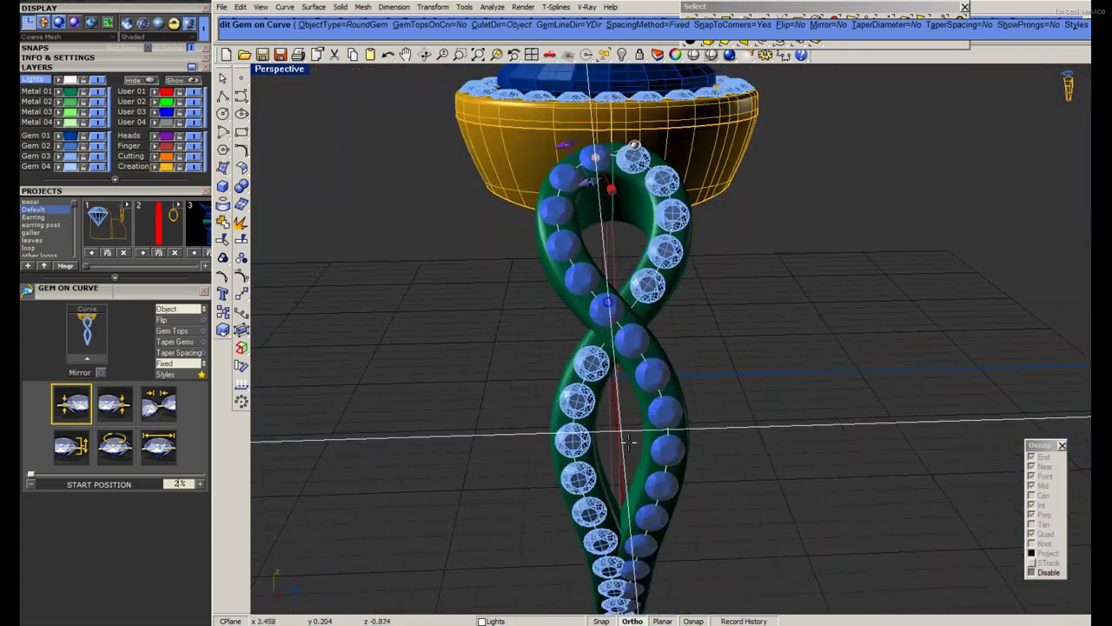
{"action": "scroll", "coordinate": [628, 442], "scroll_direction": "up", "scroll_amount": 3}
{"action": "scroll", "coordinate": [661, 430], "scroll_direction": "up", "scroll_amount": 1}
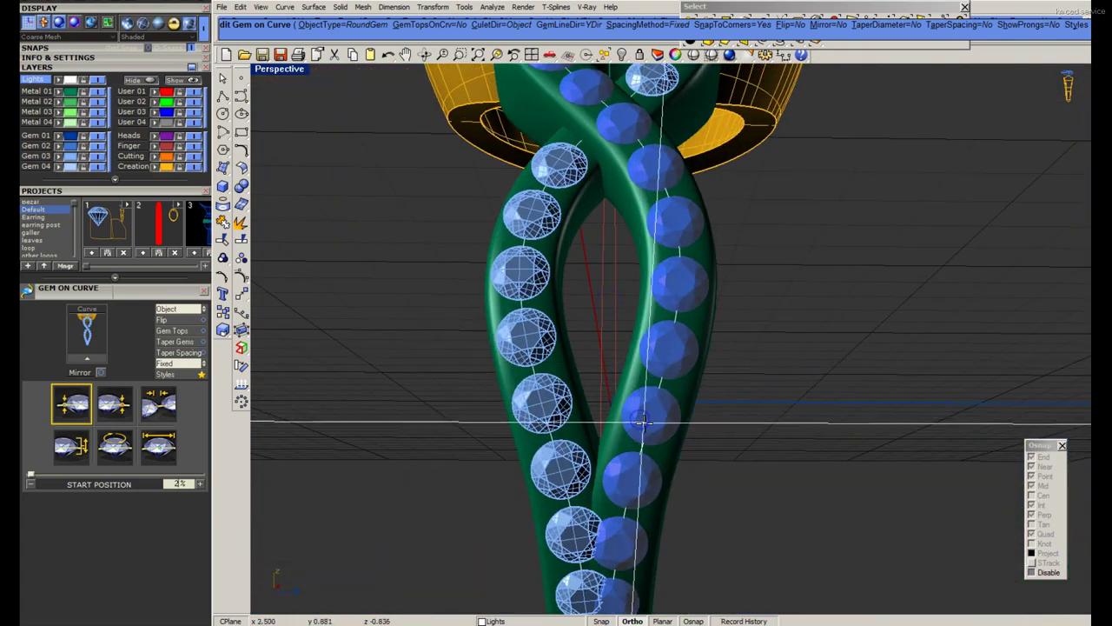
{"action": "left_click", "coordinate": [689, 420]}
{"action": "scroll", "coordinate": [618, 391], "scroll_direction": "down", "scroll_amount": 3}
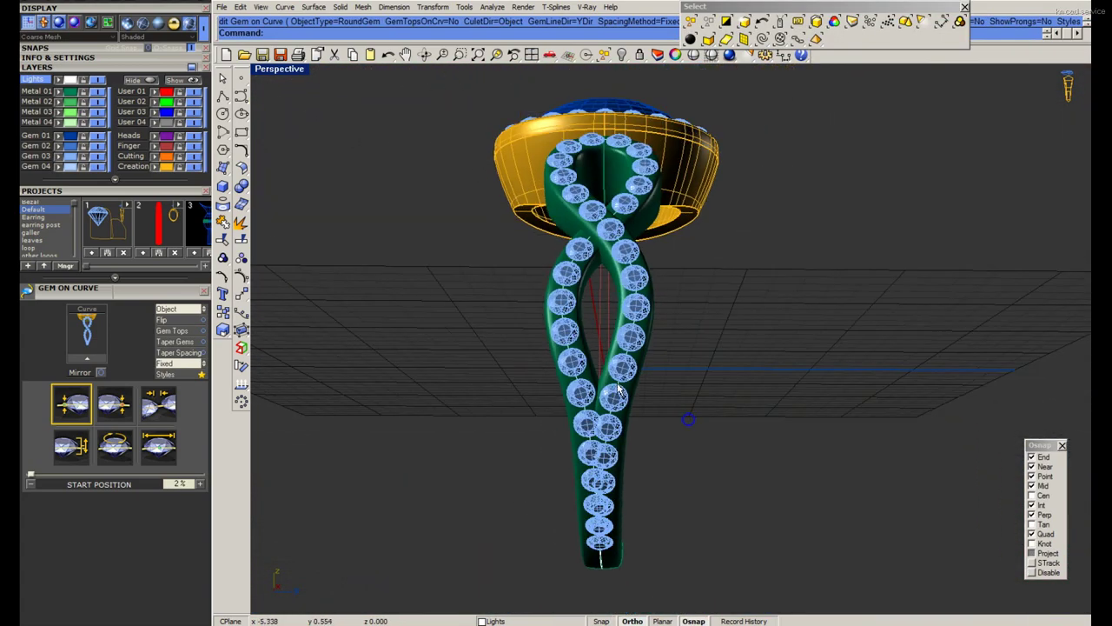
Remove the bottom gems from the group, delete the crowded lowest gems, and save the ring.
{"action": "left_click", "coordinate": [237, 272]}
{"action": "left_click", "coordinate": [296, 271]}
{"action": "left_click_drag", "start_coordinate": [509, 403], "coordinate": [765, 566]}
{"action": "scroll", "coordinate": [551, 412], "scroll_direction": "up", "scroll_amount": 2}
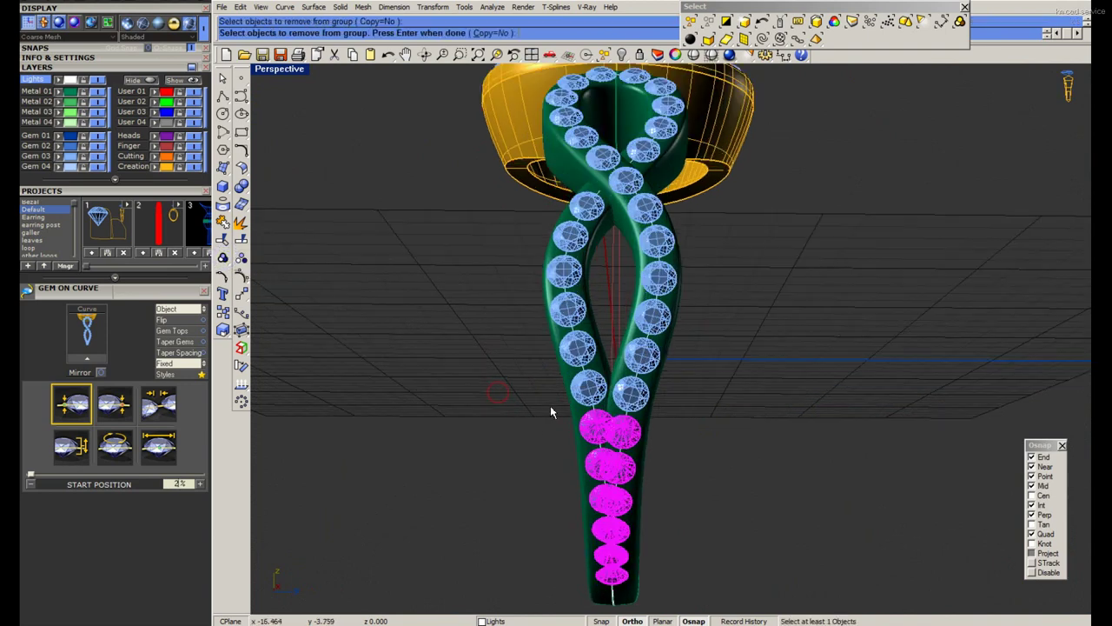
{"action": "key", "text": "Return"}
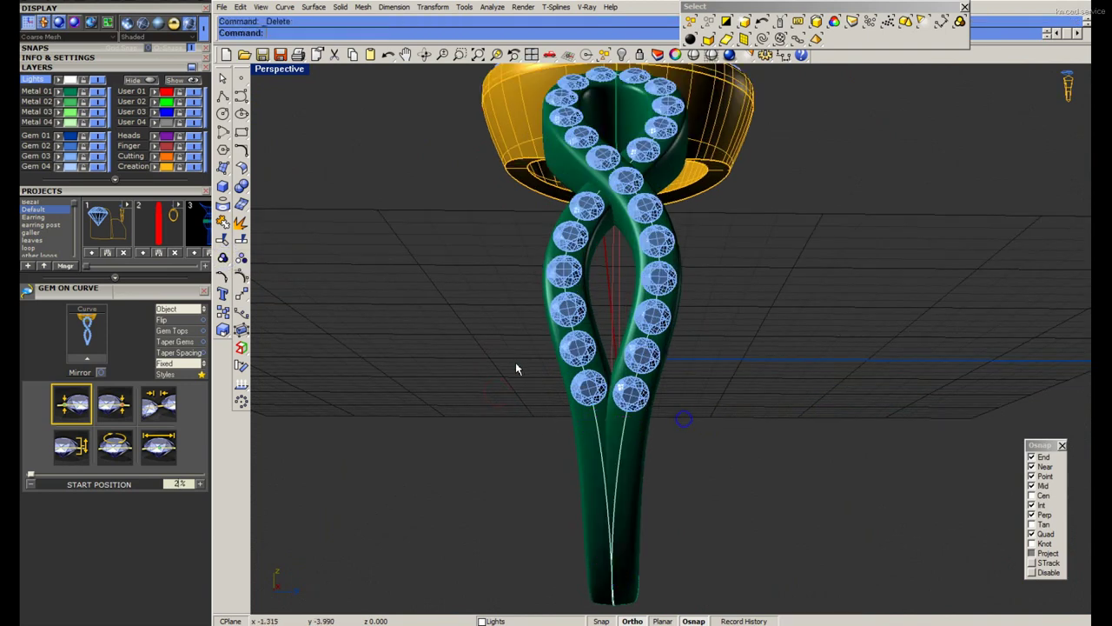
{"action": "left_click_drag", "start_coordinate": [507, 356], "coordinate": [830, 479]}
{"action": "key", "text": "Return"}
{"action": "key", "text": "Return"}
{"action": "key", "text": "Delete"}
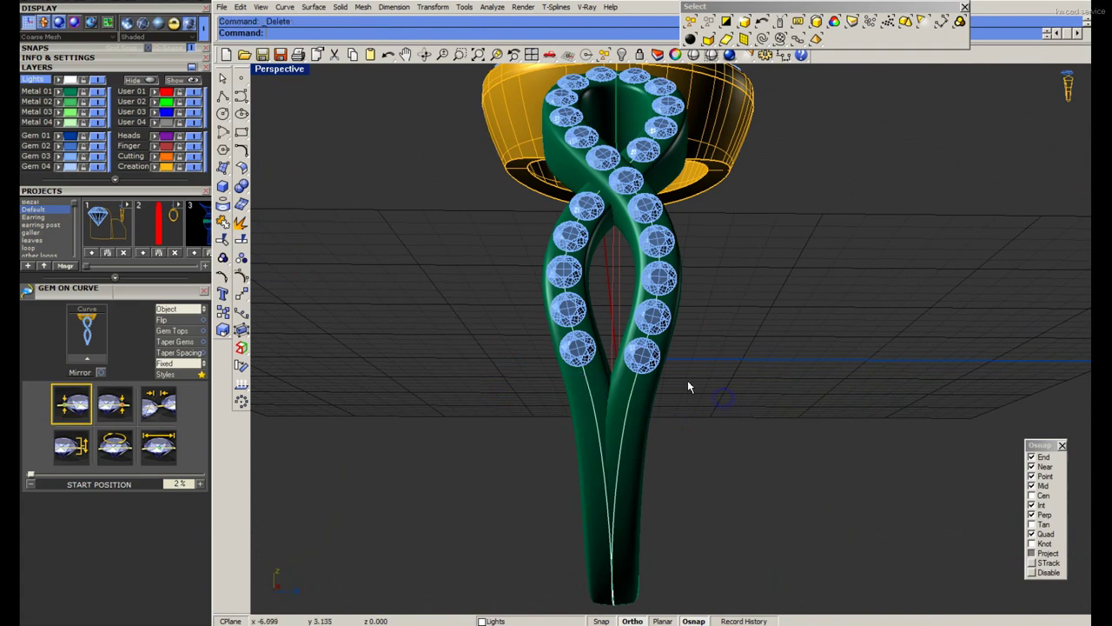
{"action": "mouse_move", "coordinate": [687, 380]}
{"action": "right_mouse_down"}
{"action": "mouse_move", "coordinate": [751, 408]}
{"action": "mouse_move", "coordinate": [785, 375]}
{"action": "mouse_move", "coordinate": [687, 275]}
{"action": "right_mouse_up"}
{"action": "key", "text": "ctrl+s"}
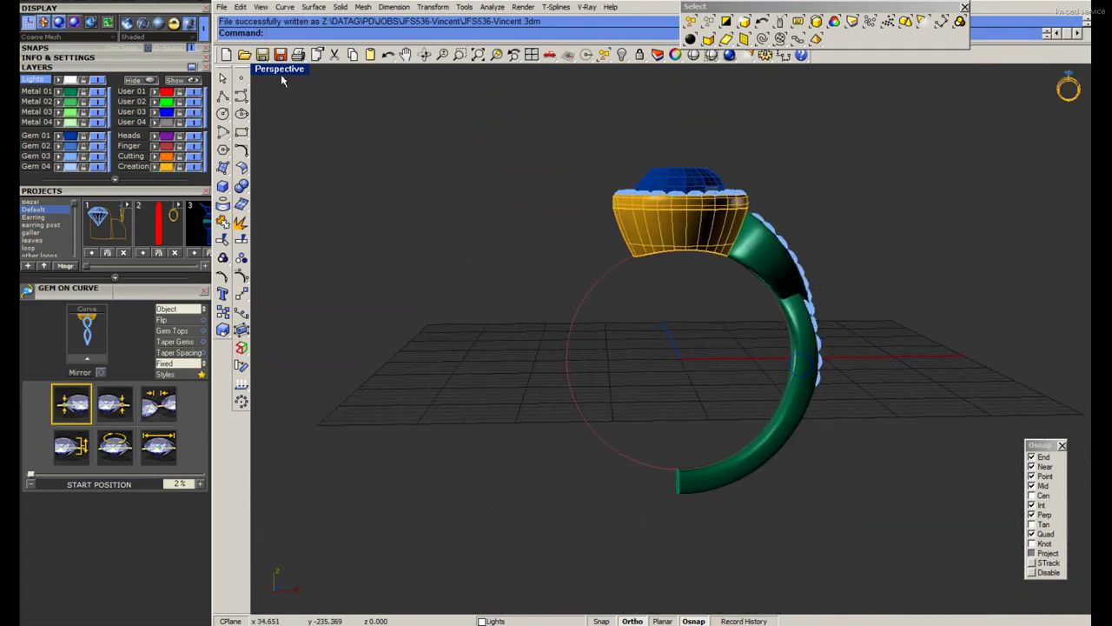
Maximize the Front view, enable Show surface isocurves on the green shank, and save.
{"action": "double_click", "coordinate": [280, 70]}
{"action": "double_click", "coordinate": [267, 345]}
{"action": "left_click", "coordinate": [671, 273]}
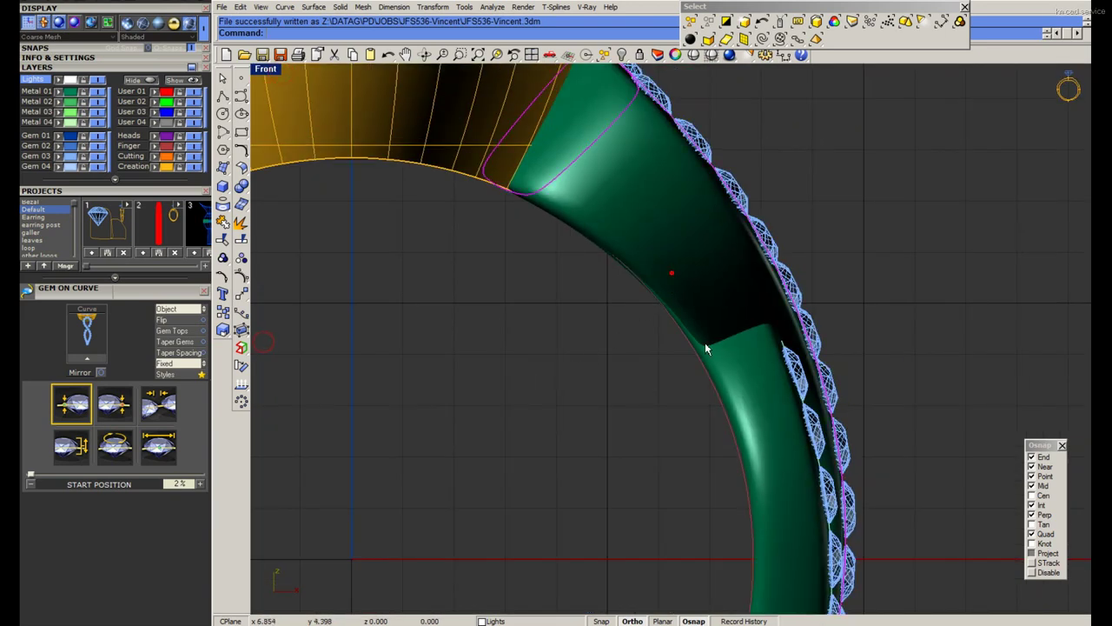
{"action": "scroll", "coordinate": [653, 335], "scroll_direction": "up", "scroll_amount": 2}
{"action": "scroll", "coordinate": [654, 337], "scroll_direction": "up", "scroll_amount": 2}
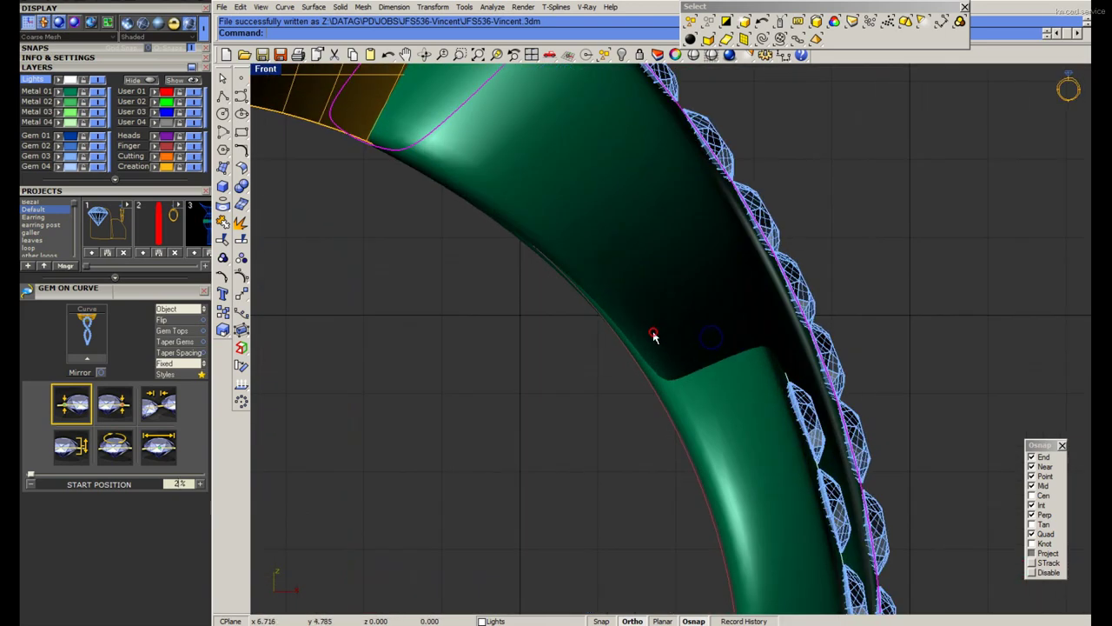
{"action": "key", "text": "F3"}
{"action": "left_click", "coordinate": [884, 294]}
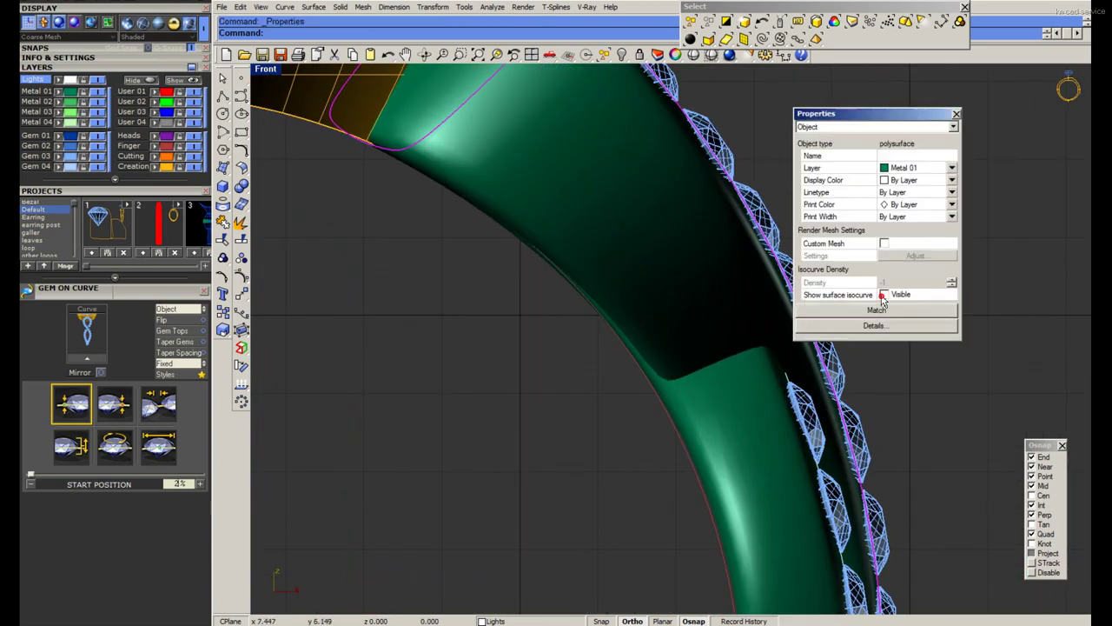
{"action": "key", "text": "Escape"}
{"action": "scroll", "coordinate": [599, 426], "scroll_direction": "down", "scroll_amount": 2}
{"action": "scroll", "coordinate": [599, 417], "scroll_direction": "down", "scroll_amount": 3}
{"action": "key", "text": "ctrl+s"}
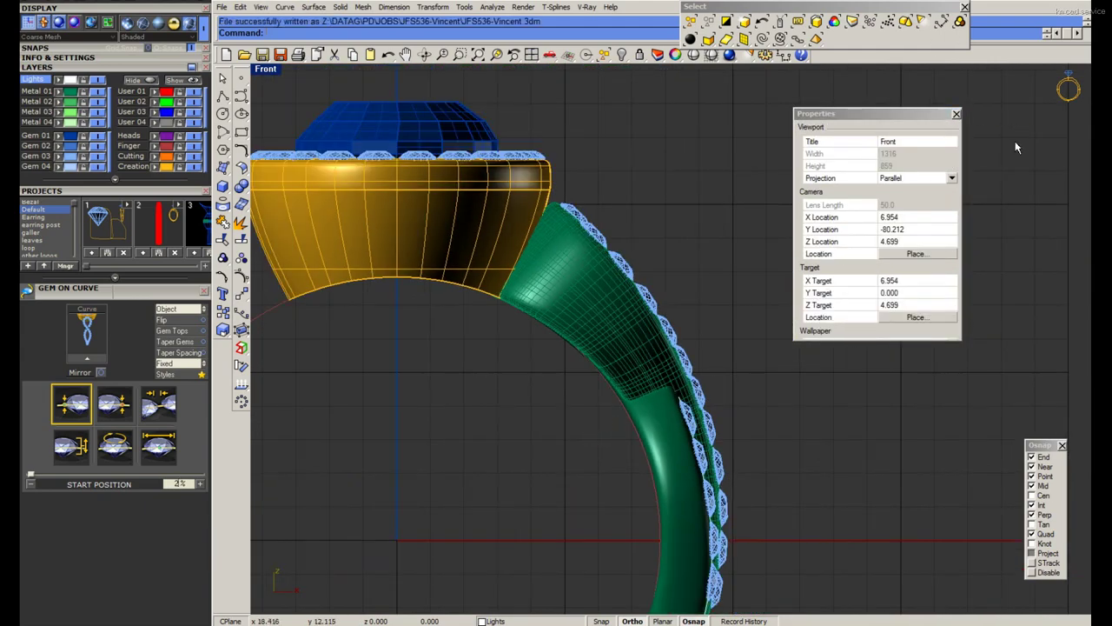
{"action": "scroll", "coordinate": [706, 413], "scroll_direction": "down", "scroll_amount": 2}
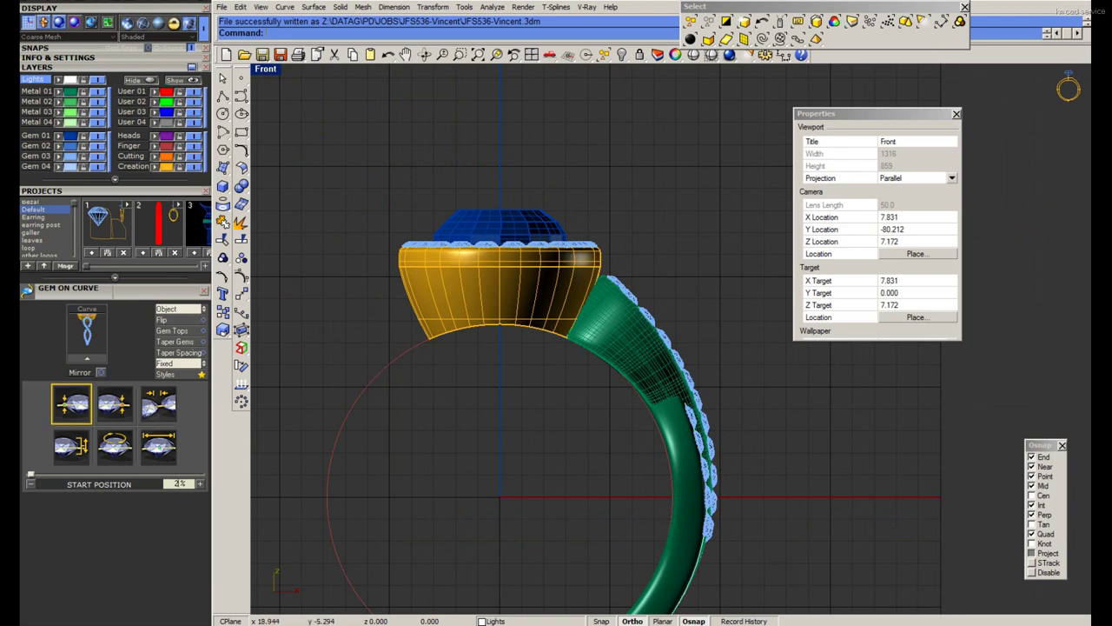
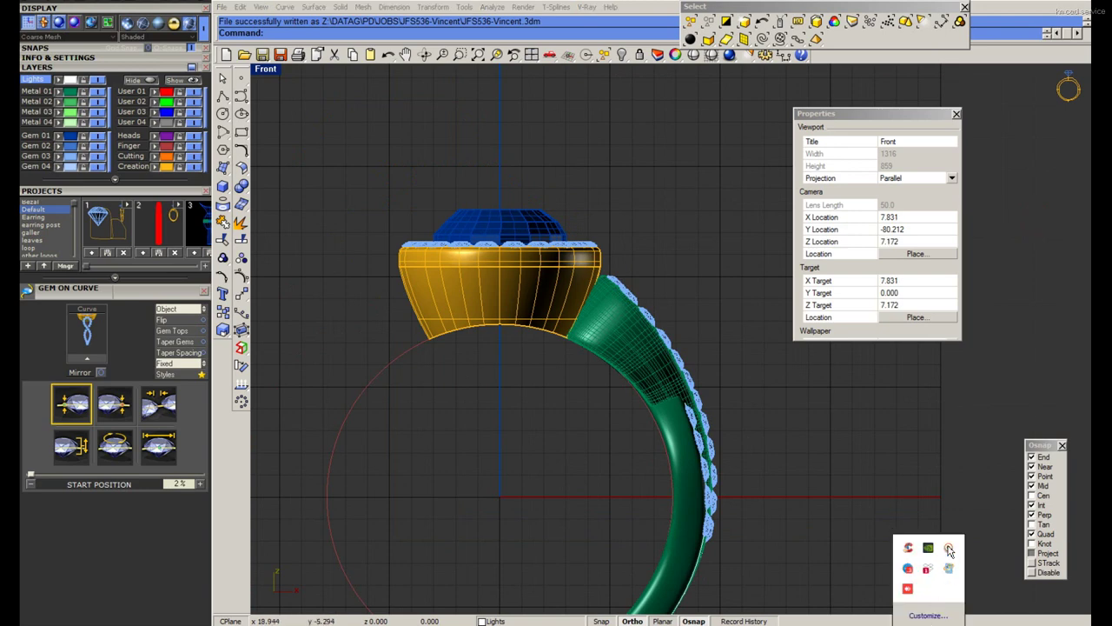
Switch to the Perspective view and close the viewport Properties panel.
{"action": "left_click", "coordinate": [844, 532]}
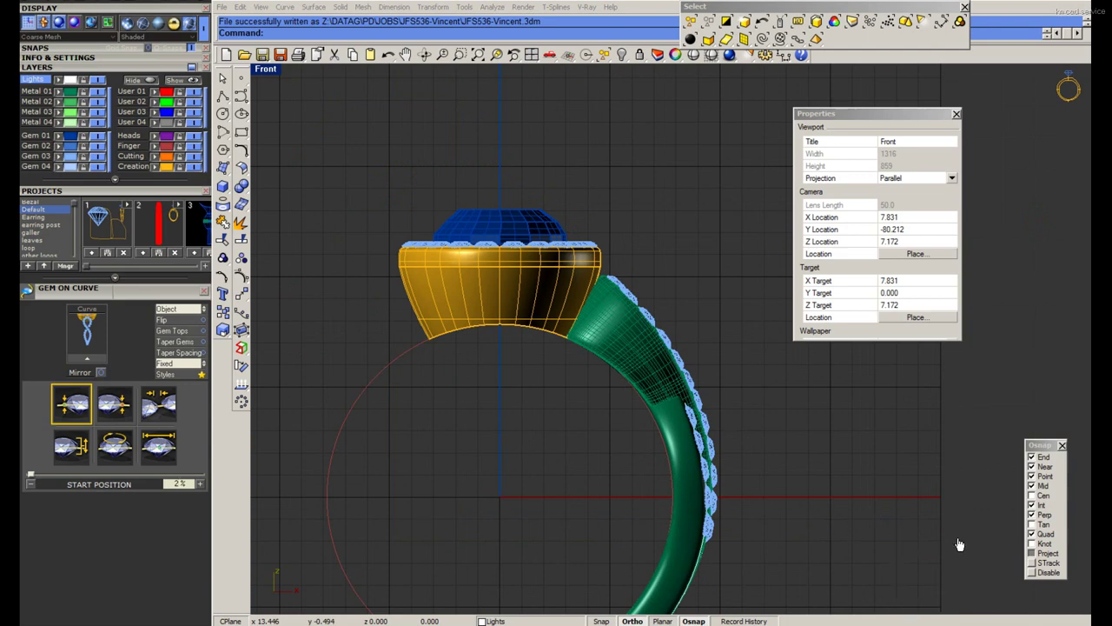
{"action": "key", "text": "ctrl+F4"}
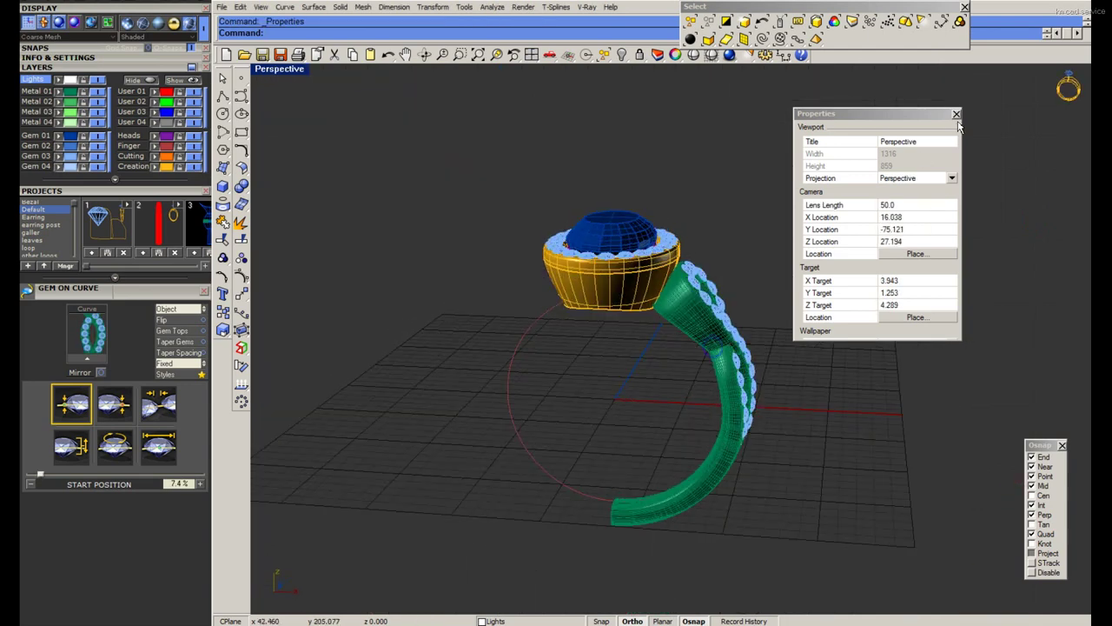
{"action": "left_click", "coordinate": [957, 114]}
{"action": "scroll", "coordinate": [640, 216], "scroll_direction": "up", "scroll_amount": 3}
Hide the large centre stone and the inner band of the bezel.
{"action": "left_click", "coordinate": [640, 216]}
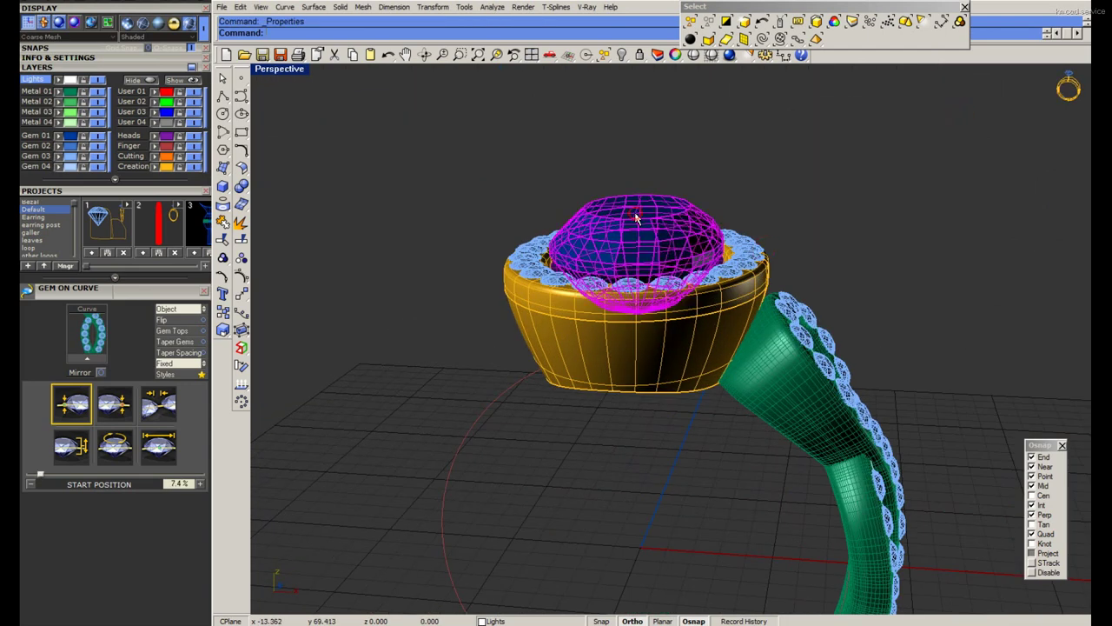
{"action": "scroll", "coordinate": [636, 217], "scroll_direction": "down", "scroll_amount": 3}
{"action": "type", "text": "hide"}
{"action": "key", "text": "Return"}
{"action": "scroll", "coordinate": [683, 261], "scroll_direction": "up", "scroll_amount": 3}
{"action": "left_click", "coordinate": [683, 261]}
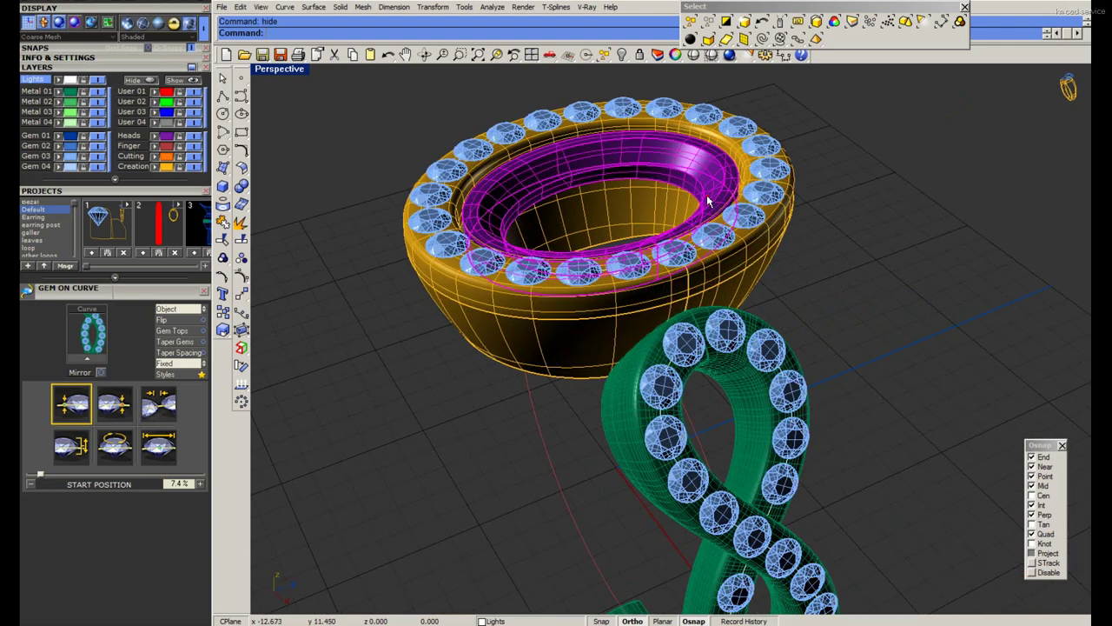
{"action": "key", "text": "Return"}
{"action": "scroll", "coordinate": [683, 261], "scroll_direction": "down", "scroll_amount": 3}
Orbit to the shank and select its accent gems.
{"action": "mouse_move", "coordinate": [713, 287]}
{"action": "right_mouse_down"}
{"action": "mouse_move", "coordinate": [777, 307]}
{"action": "mouse_move", "coordinate": [699, 315]}
{"action": "mouse_move", "coordinate": [772, 322]}
{"action": "mouse_move", "coordinate": [837, 285]}
{"action": "right_mouse_up"}
{"action": "left_click", "coordinate": [772, 284]}
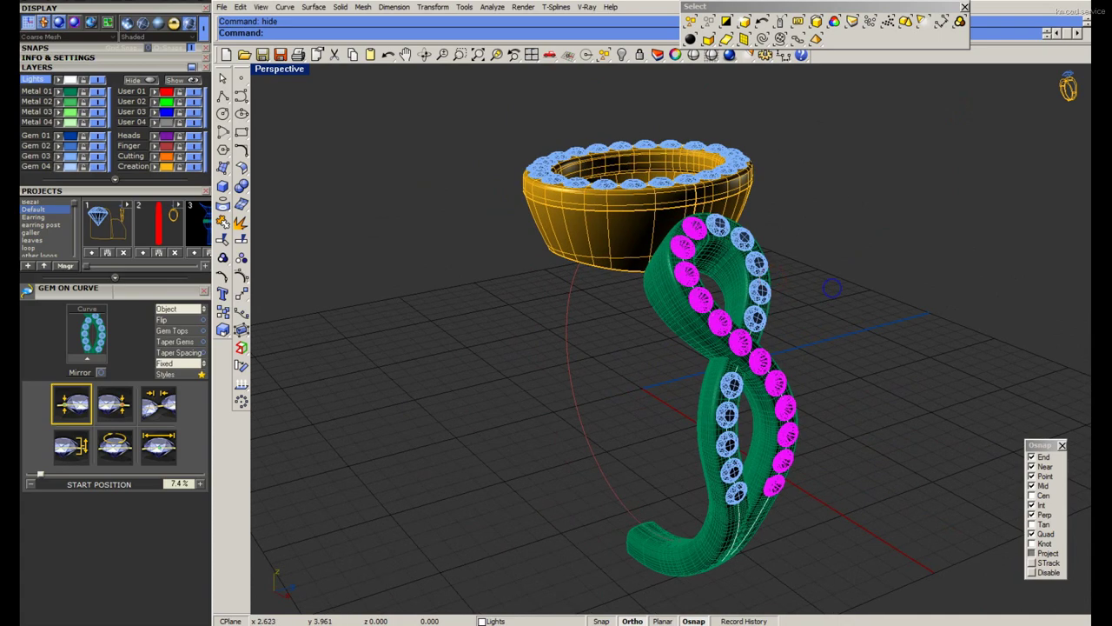
{"action": "left_click", "coordinate": [734, 391]}
{"action": "scroll", "coordinate": [844, 186], "scroll_direction": "up", "scroll_amount": 2}
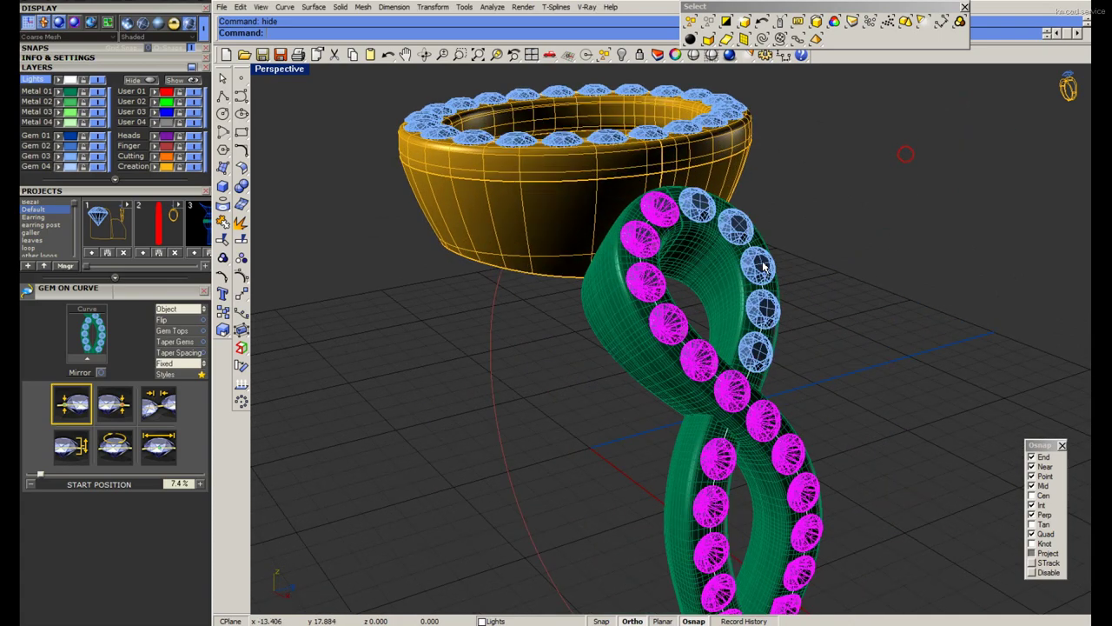
{"action": "left_click", "coordinate": [919, 166]}
{"action": "right_click_drag", "start_coordinate": [918, 166], "coordinate": [917, 155]}
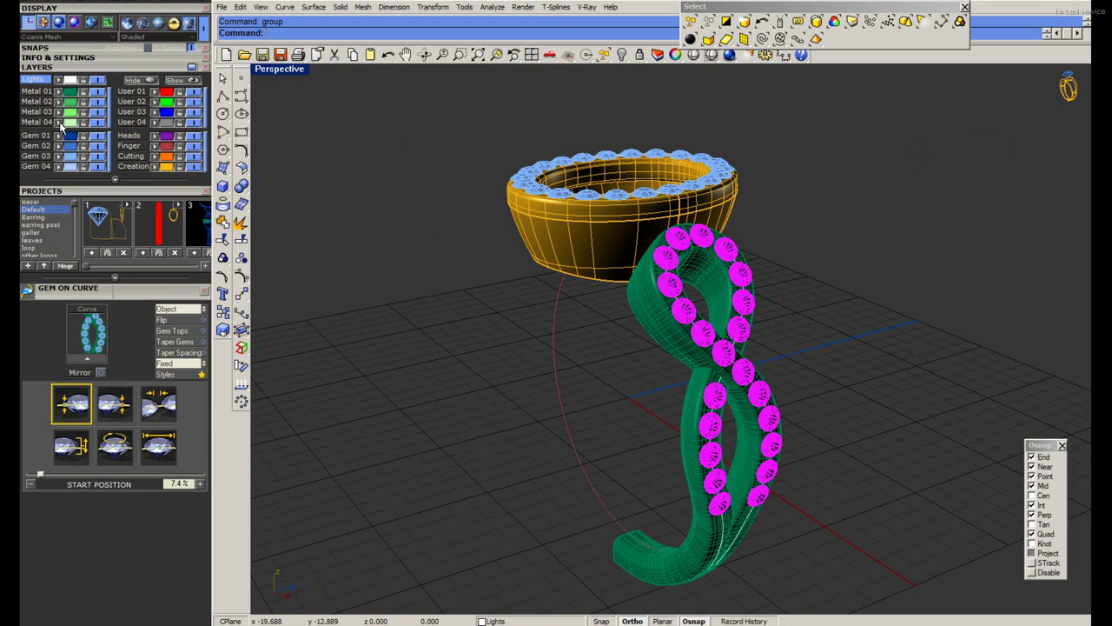
Turn off the Gem 01 and Metal layers and delete the three shank curves.
{"action": "left_click", "coordinate": [94, 135]}
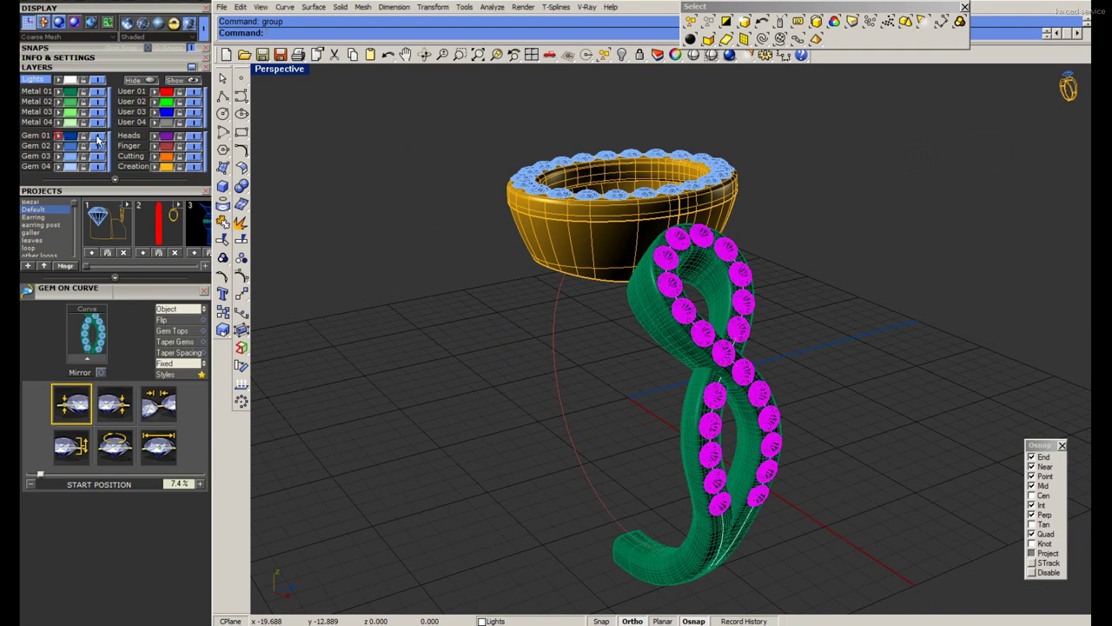
{"action": "left_click", "coordinate": [94, 92]}
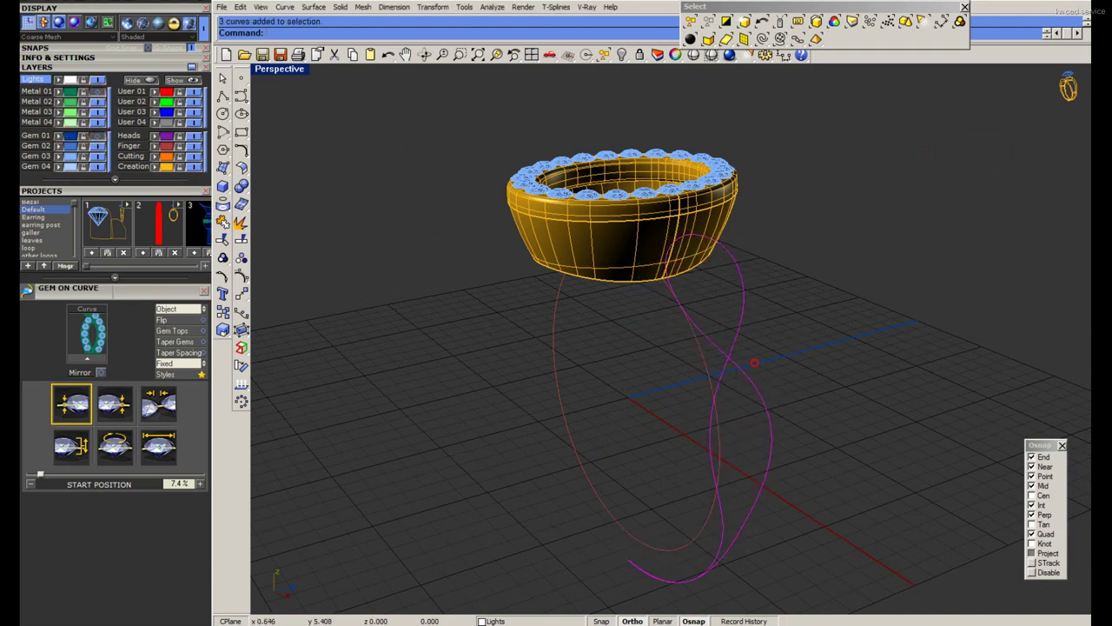
{"action": "right_click_drag", "start_coordinate": [365, 173], "coordinate": [251, 181]}
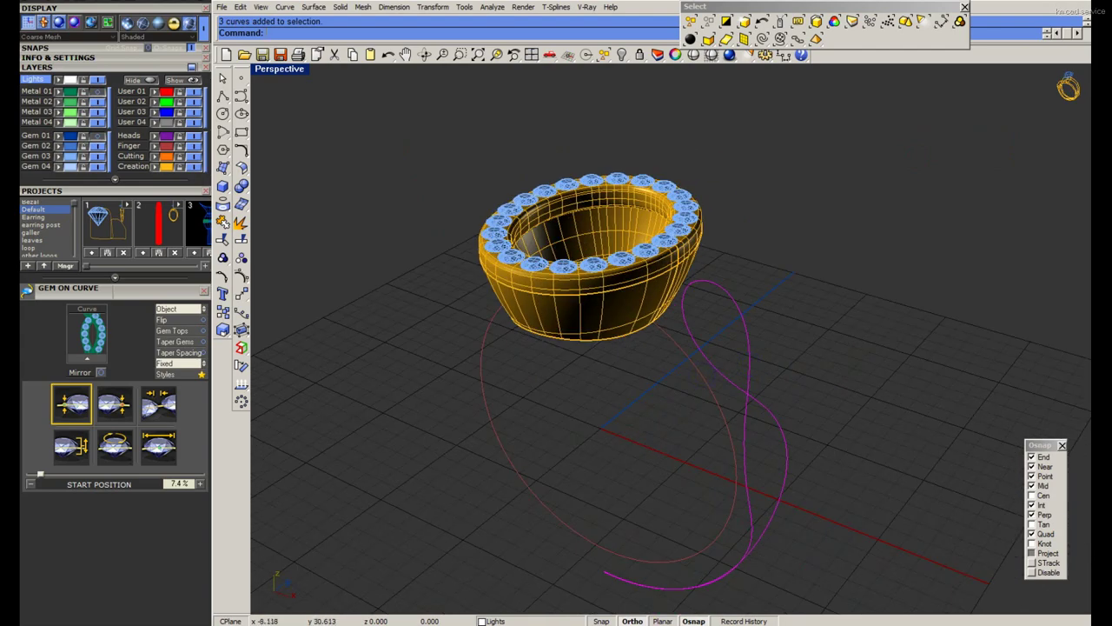
{"action": "key", "text": "Delete"}
Select the halo gem group and collapse the layer list.
{"action": "right_click_drag", "start_coordinate": [626, 323], "coordinate": [629, 288]}
{"action": "left_click", "coordinate": [630, 289]}
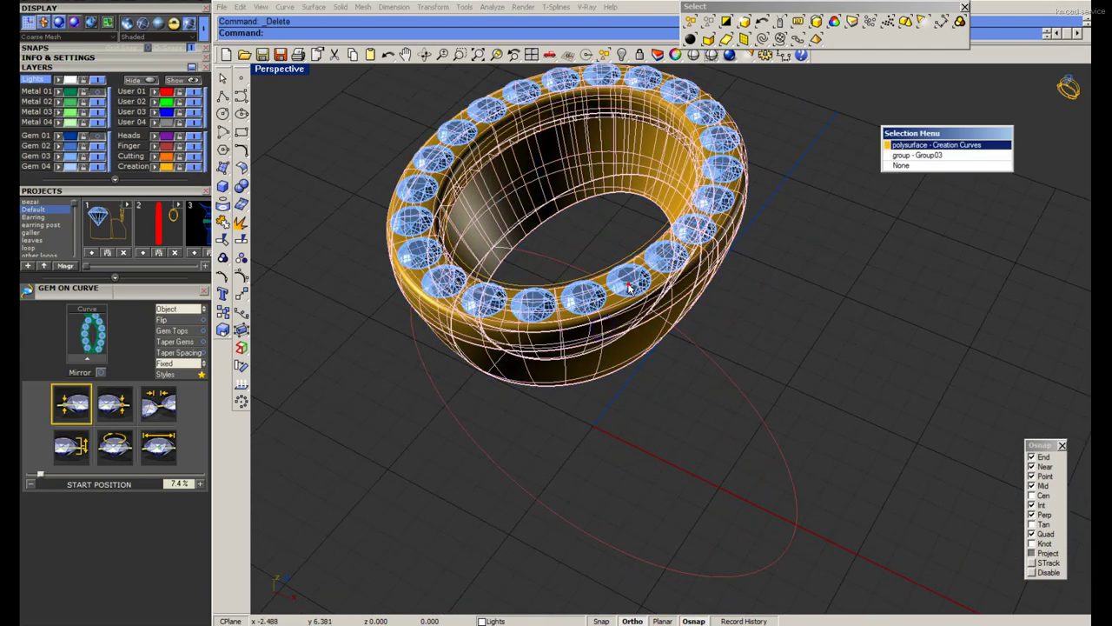
{"action": "left_click", "coordinate": [913, 156]}
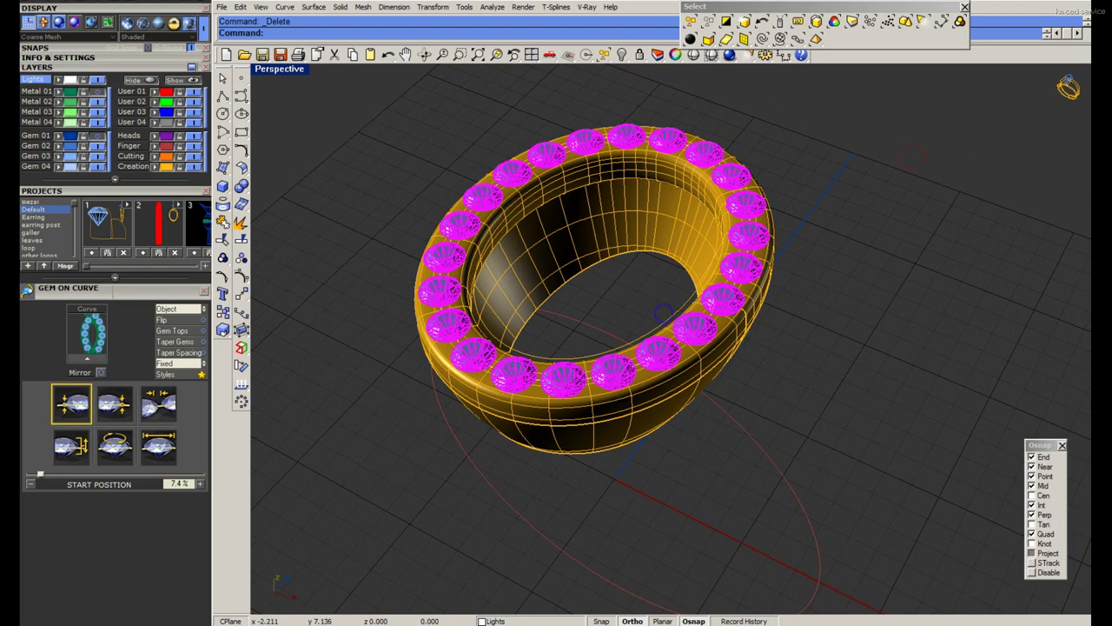
{"action": "left_click", "coordinate": [144, 68]}
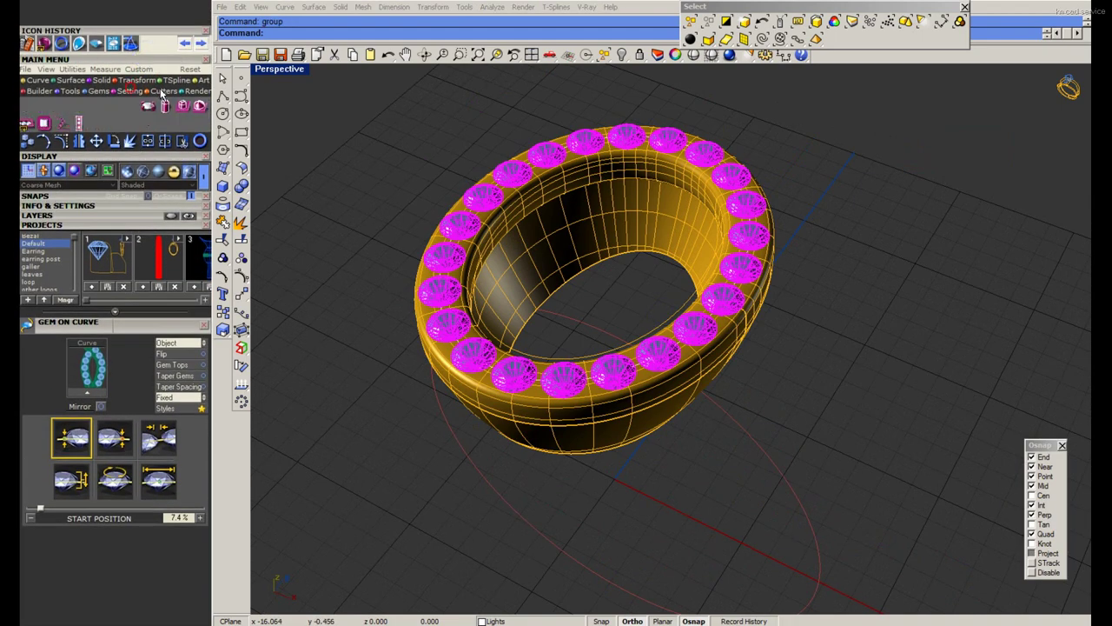
Start the Micro Prong Cutter on the selected halo gems.
{"action": "left_click", "coordinate": [94, 106]}
{"action": "left_click", "coordinate": [69, 395]}
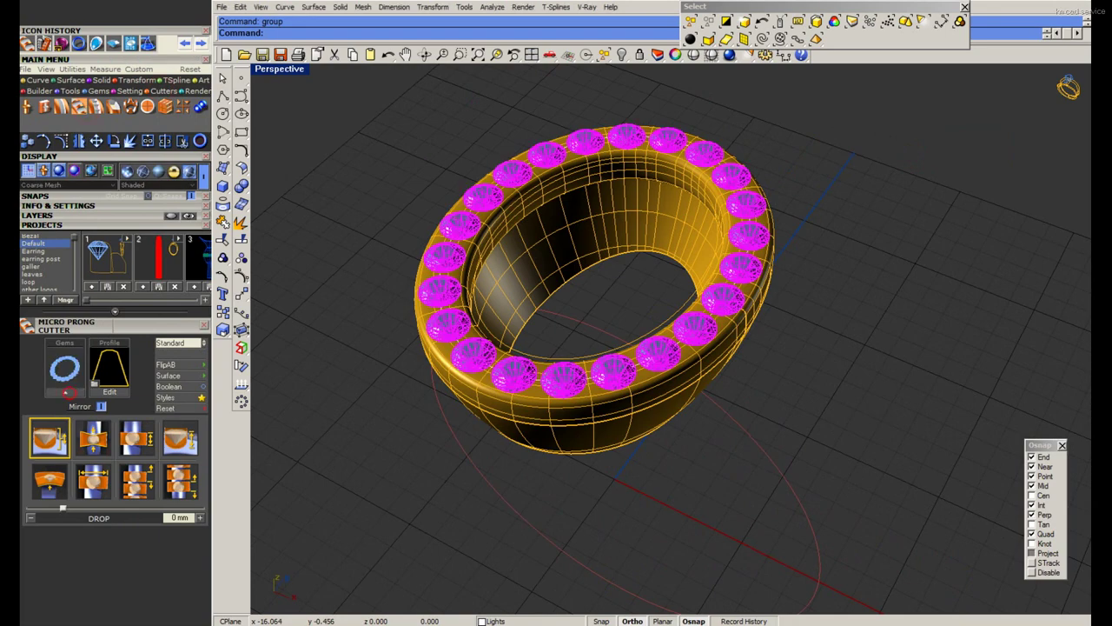
{"action": "right_click_drag", "start_coordinate": [624, 487], "coordinate": [624, 426]}
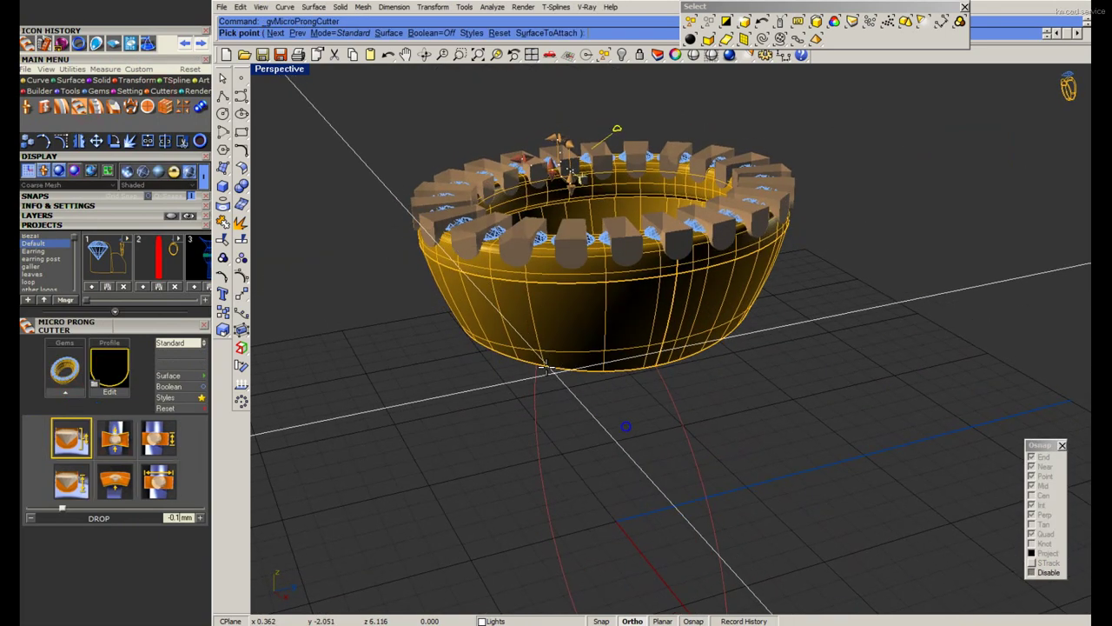
Pick a new shape from the Prong Cutter Profile list.
{"action": "left_click", "coordinate": [114, 371]}
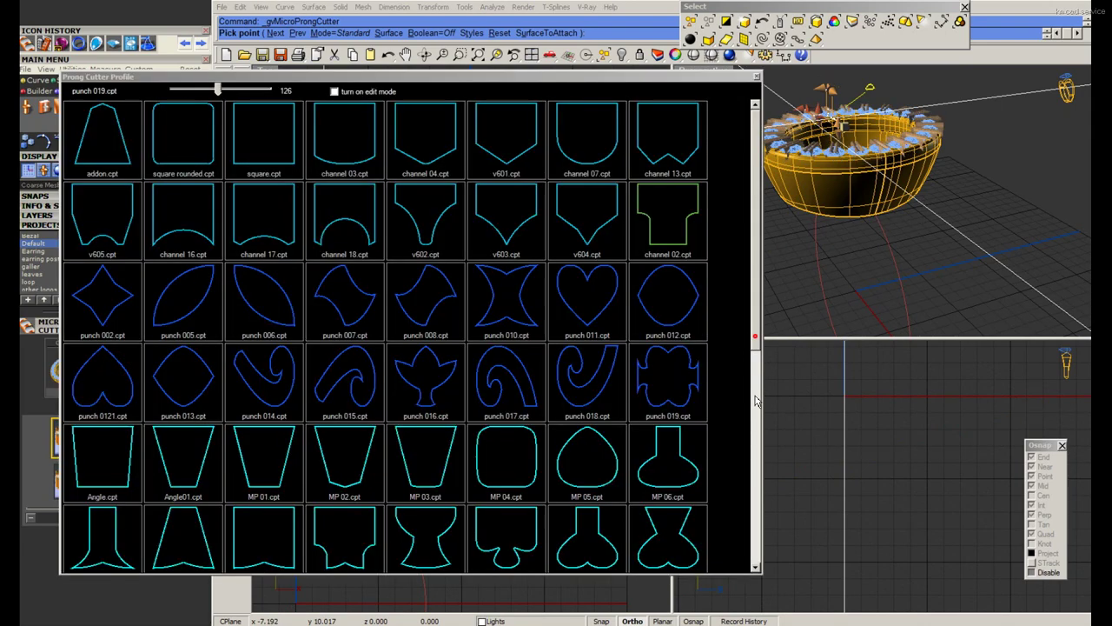
{"action": "scroll", "coordinate": [755, 400], "scroll_direction": "down", "scroll_amount": 3}
{"action": "scroll", "coordinate": [756, 466], "scroll_direction": "down", "scroll_amount": 2}
{"action": "scroll", "coordinate": [756, 466], "scroll_direction": "down", "scroll_amount": 1}
{"action": "left_click", "coordinate": [253, 399]}
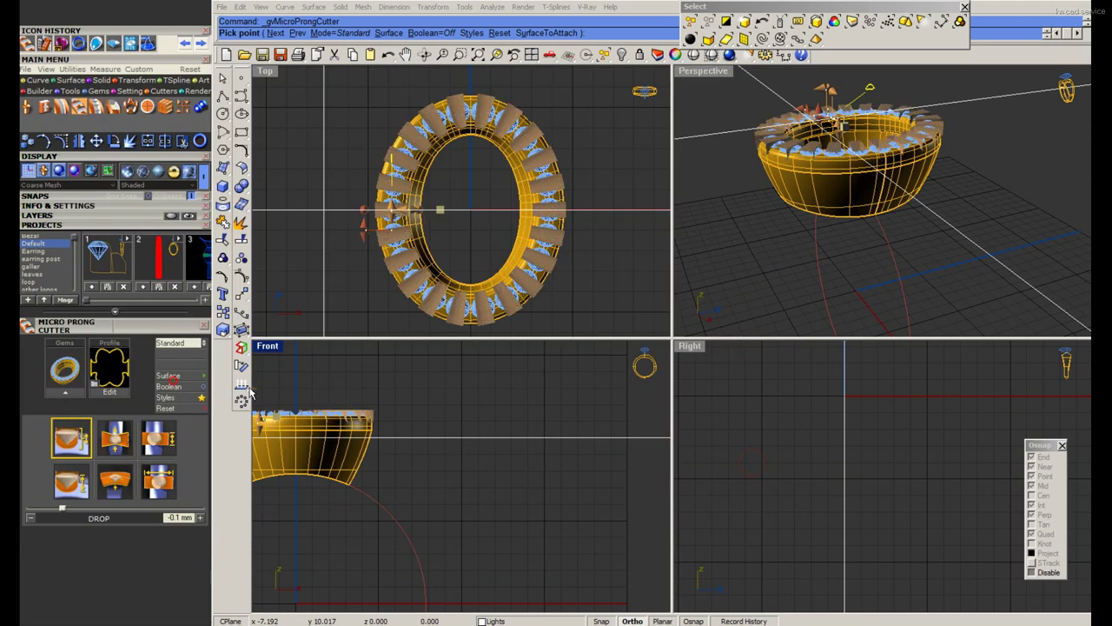
{"action": "scroll", "coordinate": [517, 243], "scroll_direction": "up", "scroll_amount": 2}
{"action": "scroll", "coordinate": [517, 243], "scroll_direction": "up", "scroll_amount": 2}
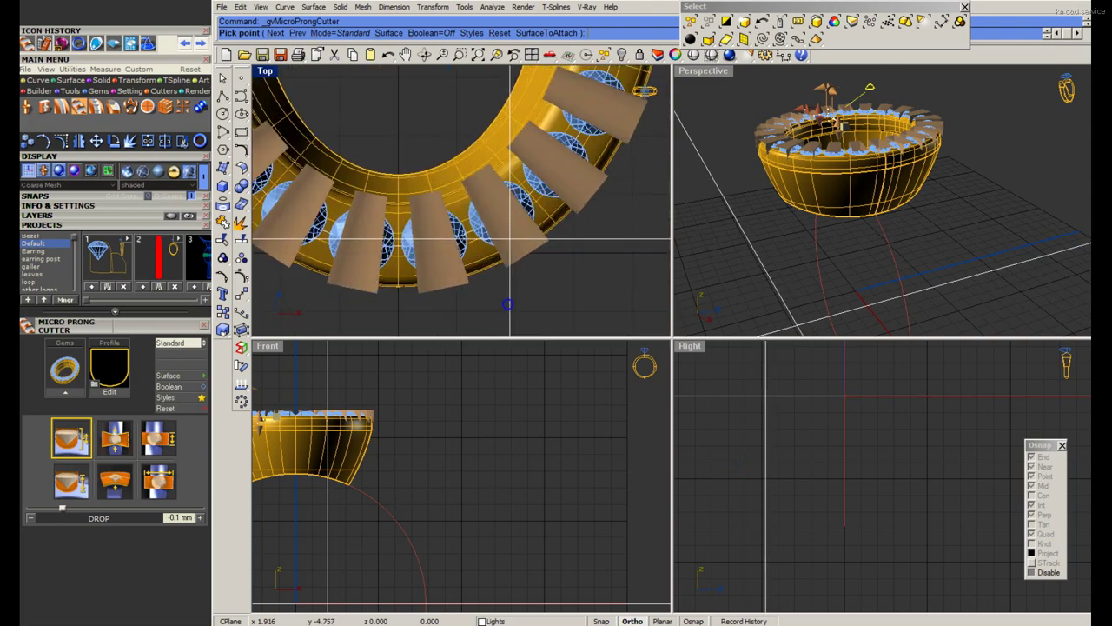
{"action": "scroll", "coordinate": [517, 244], "scroll_direction": "up", "scroll_amount": 2}
{"action": "scroll", "coordinate": [517, 243], "scroll_direction": "down", "scroll_amount": 3}
{"action": "scroll", "coordinate": [646, 225], "scroll_direction": "up", "scroll_amount": 1}
{"action": "scroll", "coordinate": [645, 224], "scroll_direction": "up", "scroll_amount": 2}
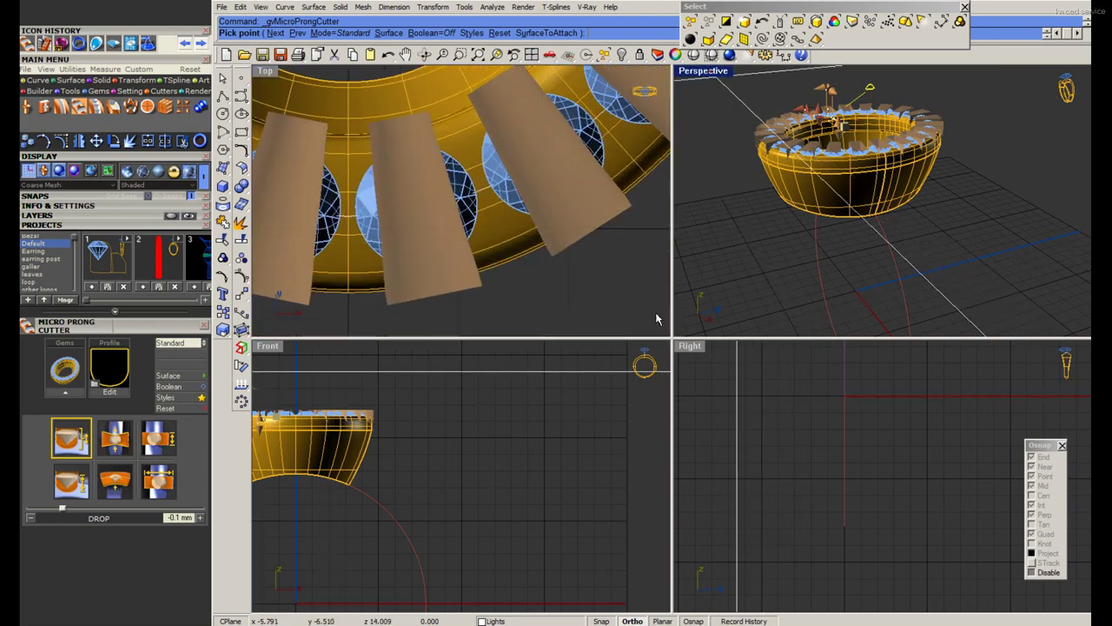
Inspect the cutters in an enlarged Perspective view, then accept them as meshes.
{"action": "key", "text": "ctrl+m"}
{"action": "scroll", "coordinate": [609, 258], "scroll_direction": "up", "scroll_amount": 2}
{"action": "scroll", "coordinate": [608, 258], "scroll_direction": "up", "scroll_amount": 2}
{"action": "scroll", "coordinate": [608, 258], "scroll_direction": "up", "scroll_amount": 1}
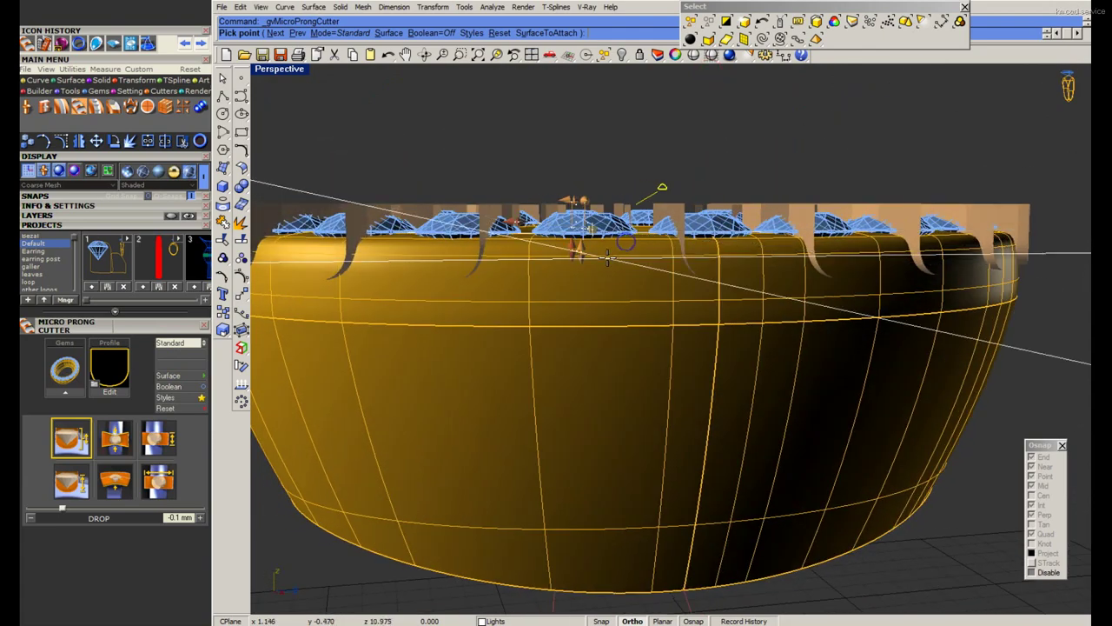
{"action": "scroll", "coordinate": [609, 258], "scroll_direction": "down", "scroll_amount": 3}
{"action": "double_click", "coordinate": [291, 70]}
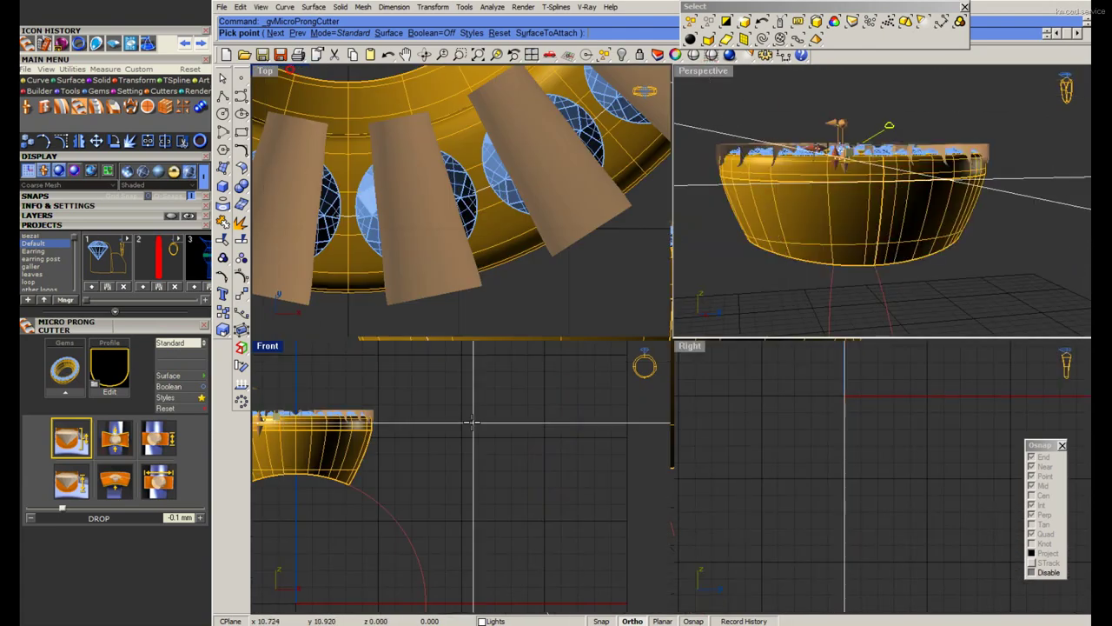
{"action": "right_click", "coordinate": [396, 437]}
Check the cutters in wireframe, delete them, and restart the cutter tool on the halo gems.
{"action": "key", "text": "ctrl+m"}
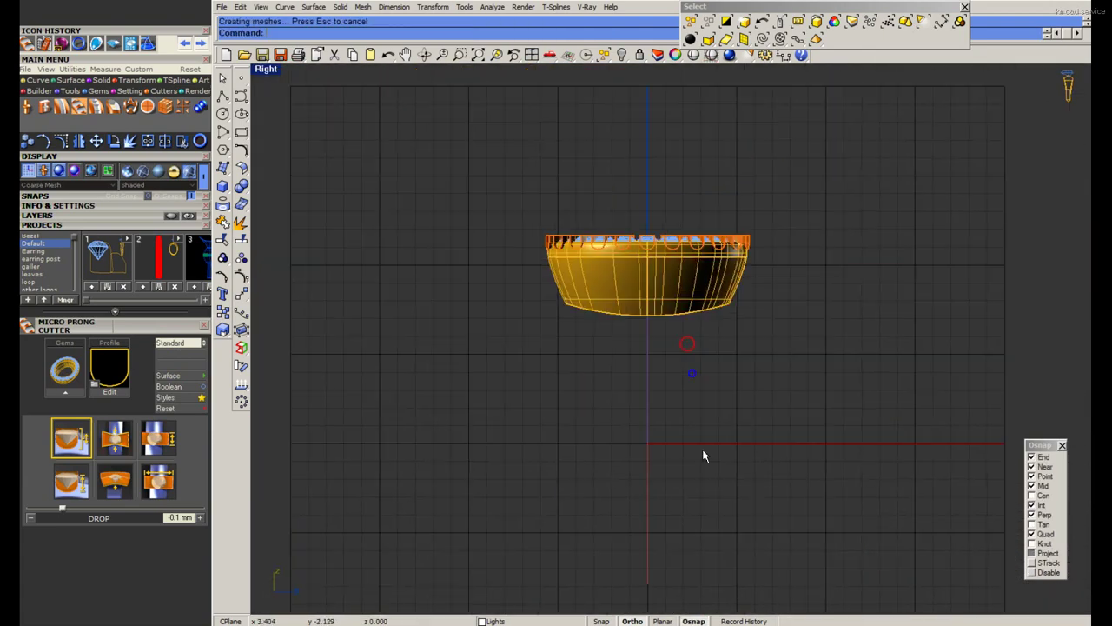
{"action": "scroll", "coordinate": [687, 261], "scroll_direction": "up", "scroll_amount": 3}
{"action": "scroll", "coordinate": [673, 250], "scroll_direction": "up", "scroll_amount": 2}
{"action": "left_click", "coordinate": [711, 54]}
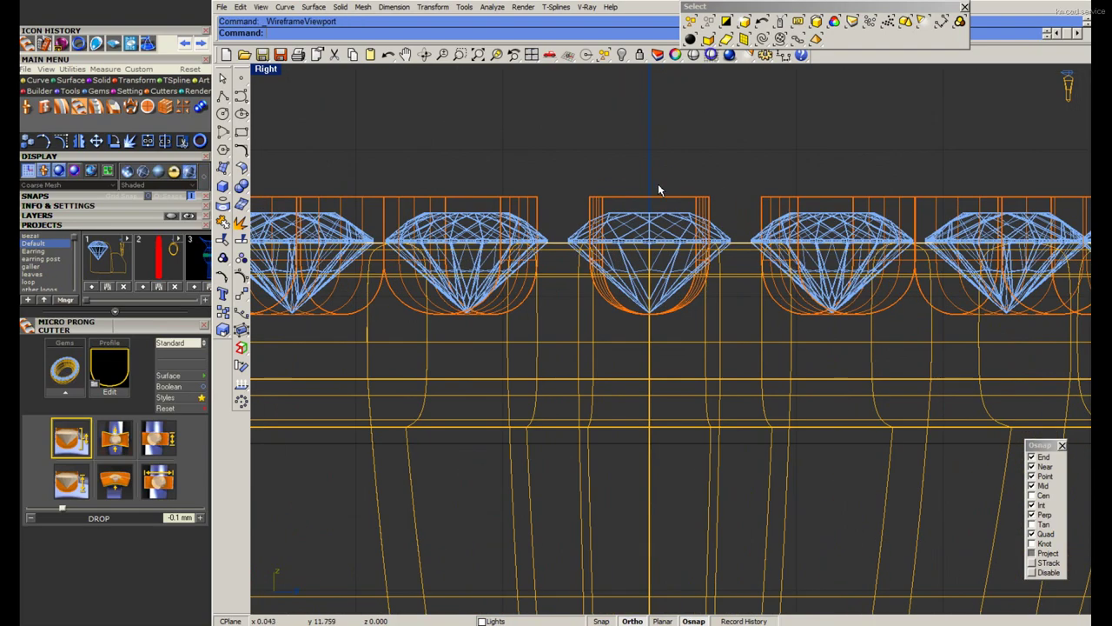
{"action": "left_click", "coordinate": [708, 39]}
{"action": "key", "text": "Delete"}
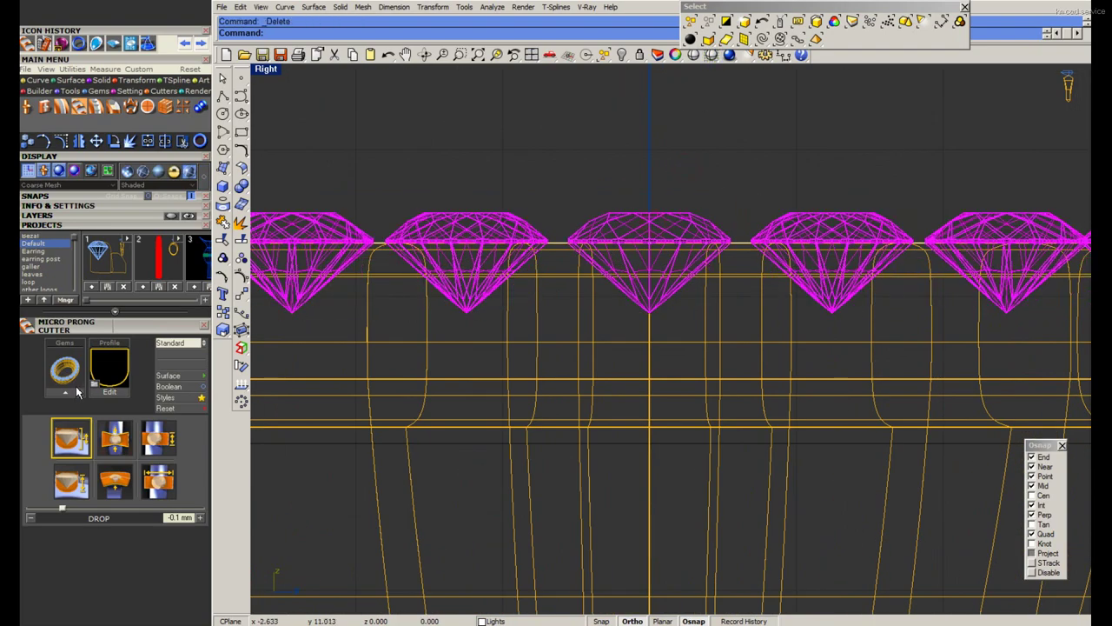
{"action": "left_click", "coordinate": [76, 393]}
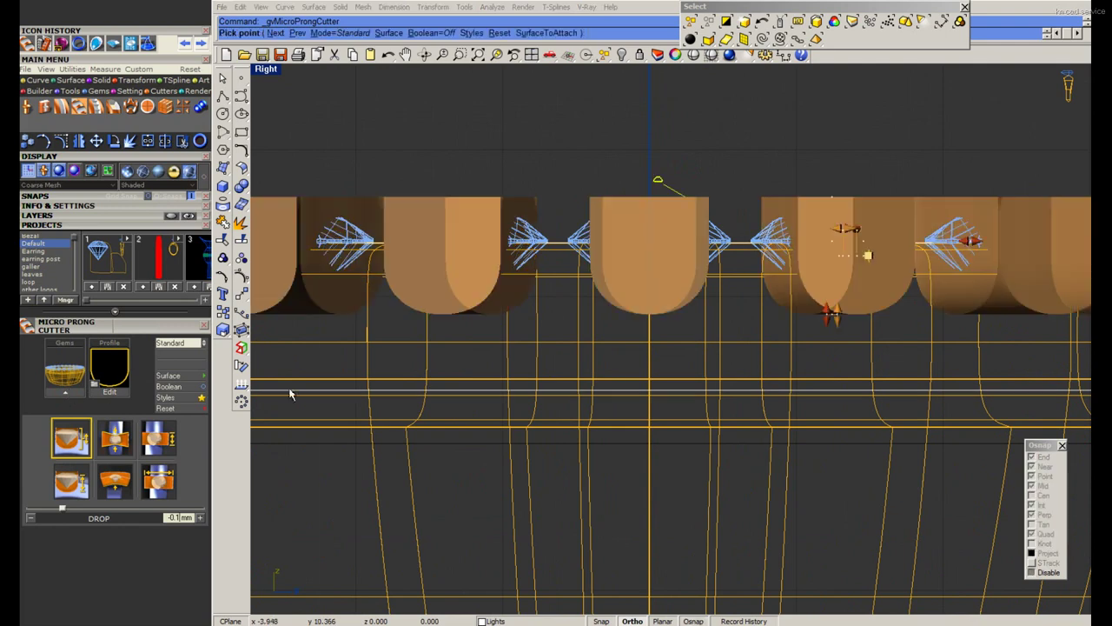
Compare the model against the sapphire halo ring reference photo.
{"action": "key", "text": "alt+Tab"}
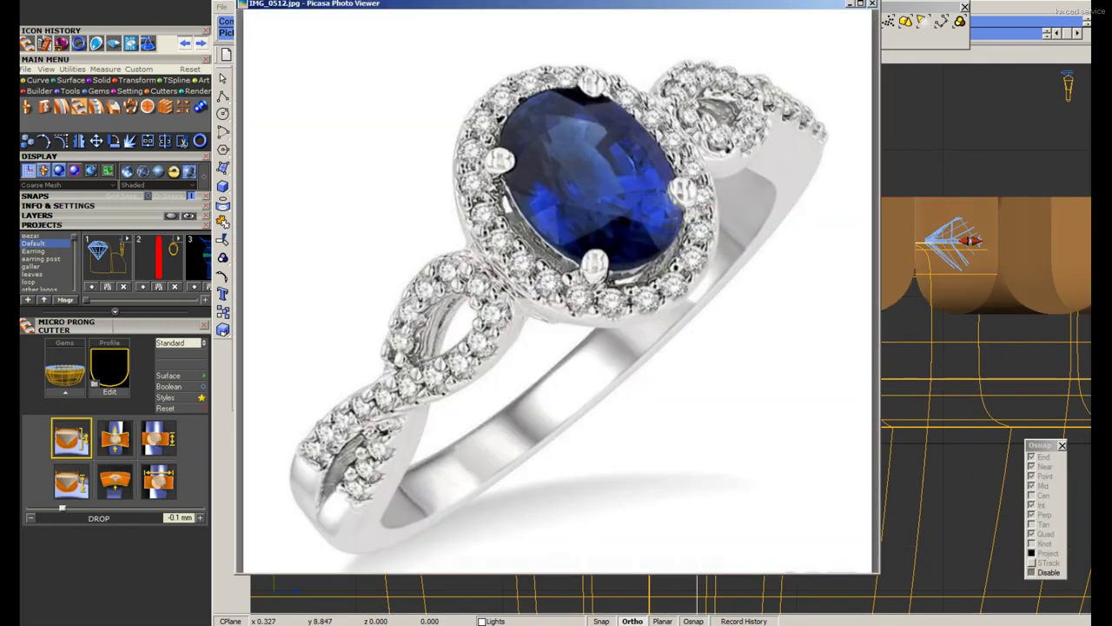
{"action": "key", "text": "alt+Tab"}
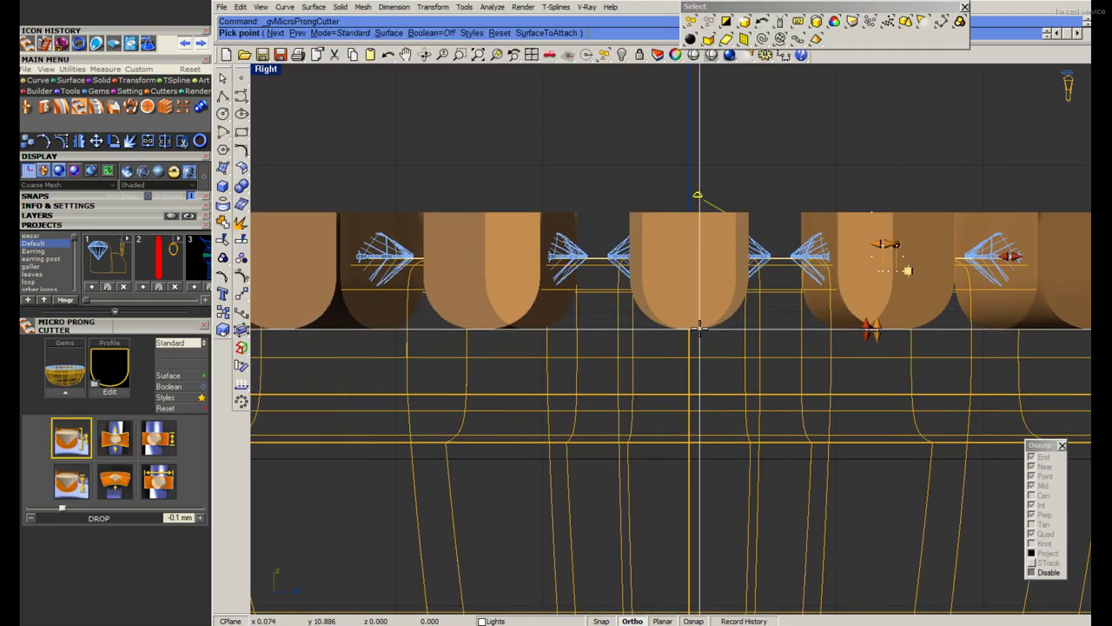
{"action": "key", "text": "alt+Tab"}
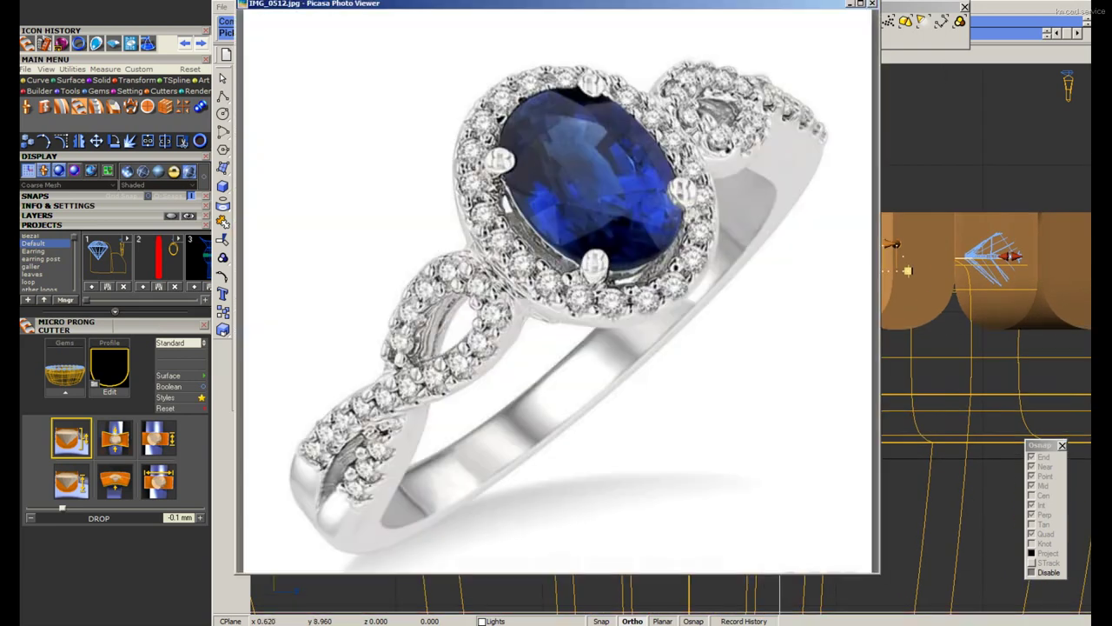
{"action": "key", "text": "alt+Tab"}
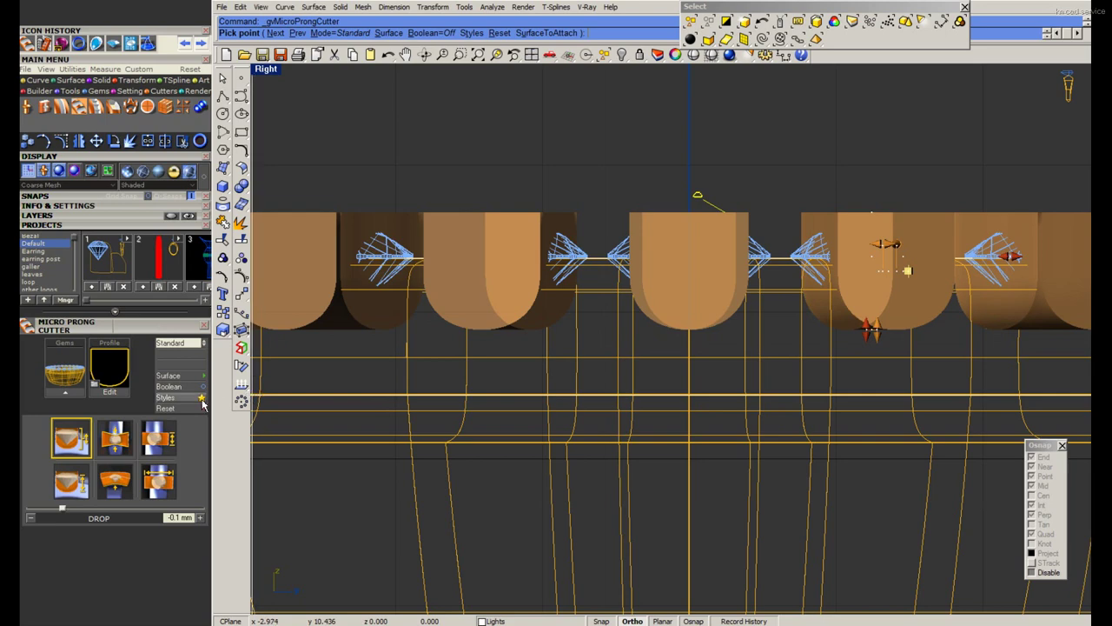
Switch to the cutter width adjustment (0 mm), restore four views, and pan over the halo.
{"action": "left_click", "coordinate": [171, 447]}
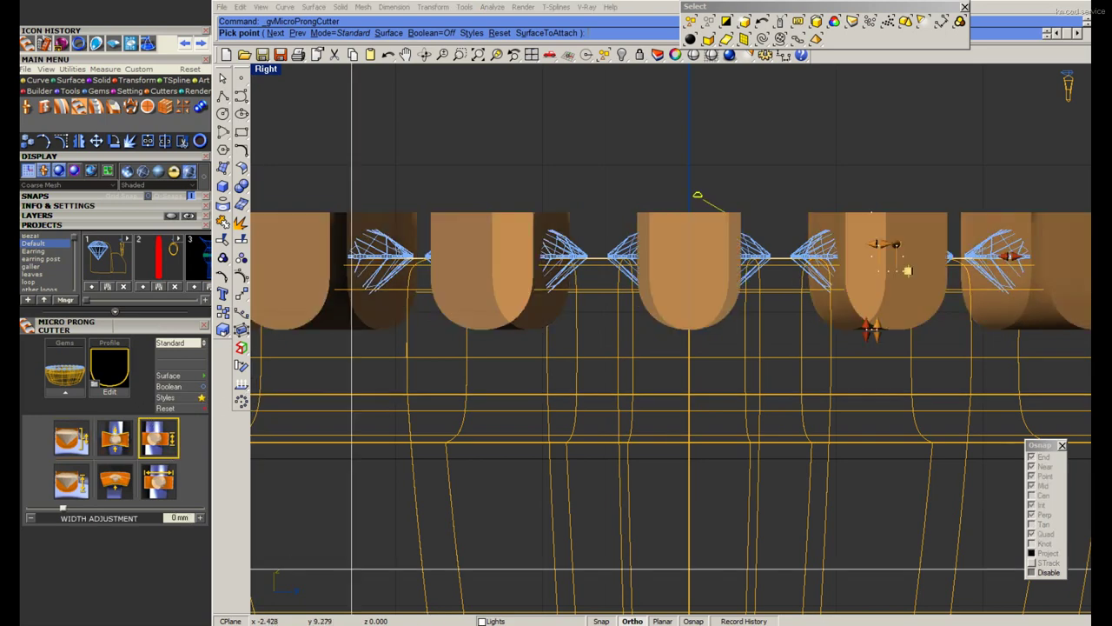
{"action": "double_click", "coordinate": [265, 69]}
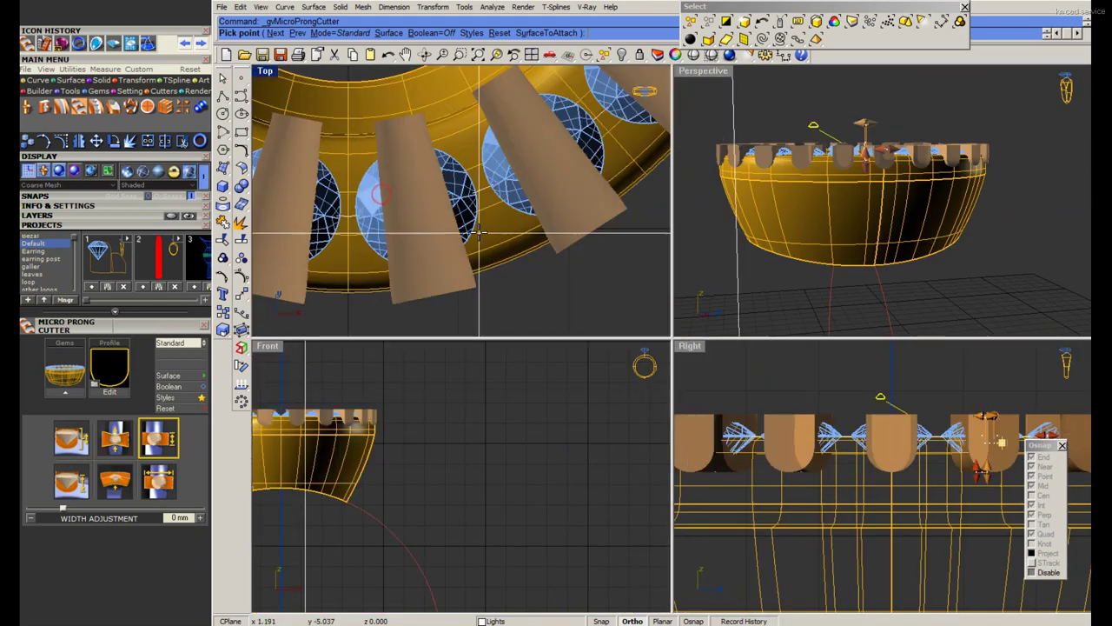
{"action": "scroll", "coordinate": [412, 226], "scroll_direction": "down", "scroll_amount": 2}
{"action": "scroll", "coordinate": [434, 235], "scroll_direction": "up", "scroll_amount": 4}
{"action": "right_click_drag", "start_coordinate": [435, 235], "coordinate": [484, 256]}
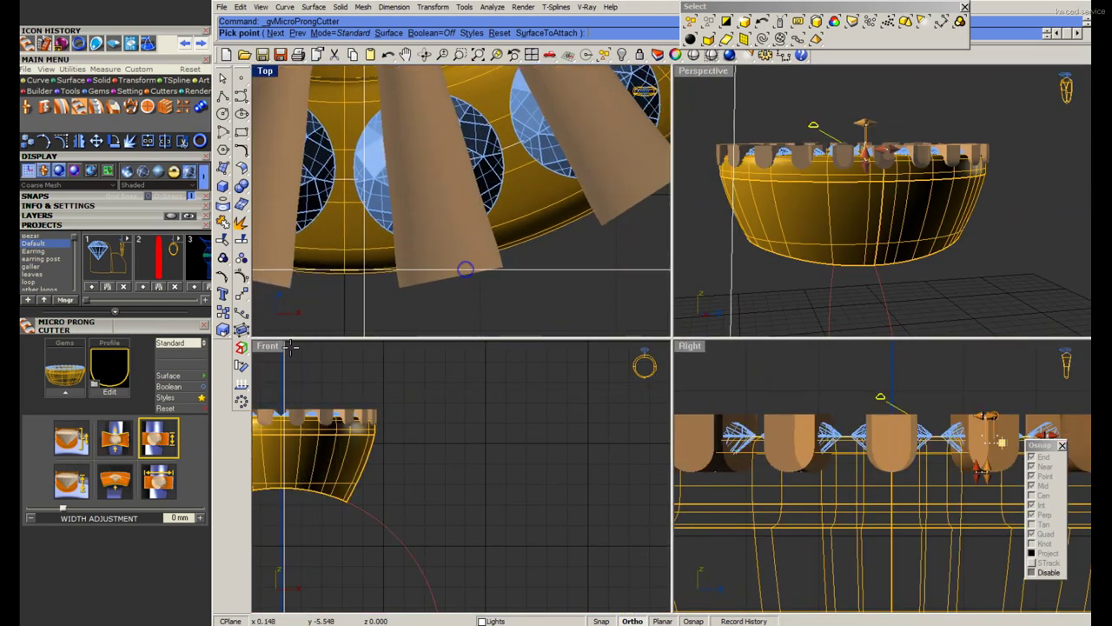
{"action": "key", "text": "alt+Tab"}
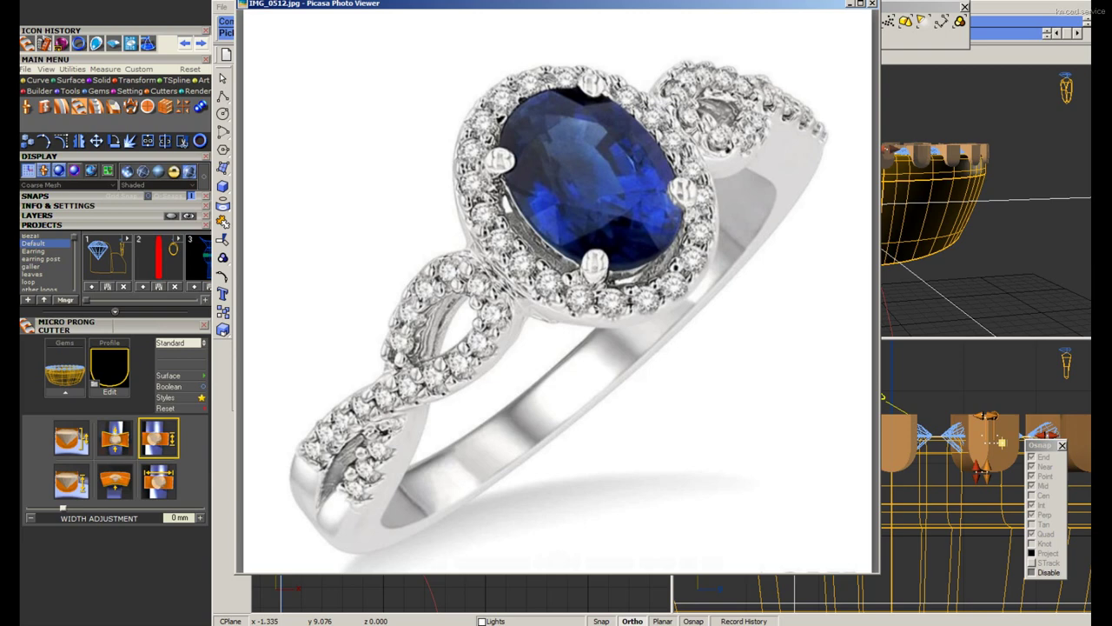
Flip between reference photos IMG_0512 and IMG_0514, close Picasa, and pan the Top view.
{"action": "scroll", "coordinate": [591, 425], "scroll_direction": "down", "scroll_amount": 1}
{"action": "scroll", "coordinate": [591, 424], "scroll_direction": "up", "scroll_amount": 1}
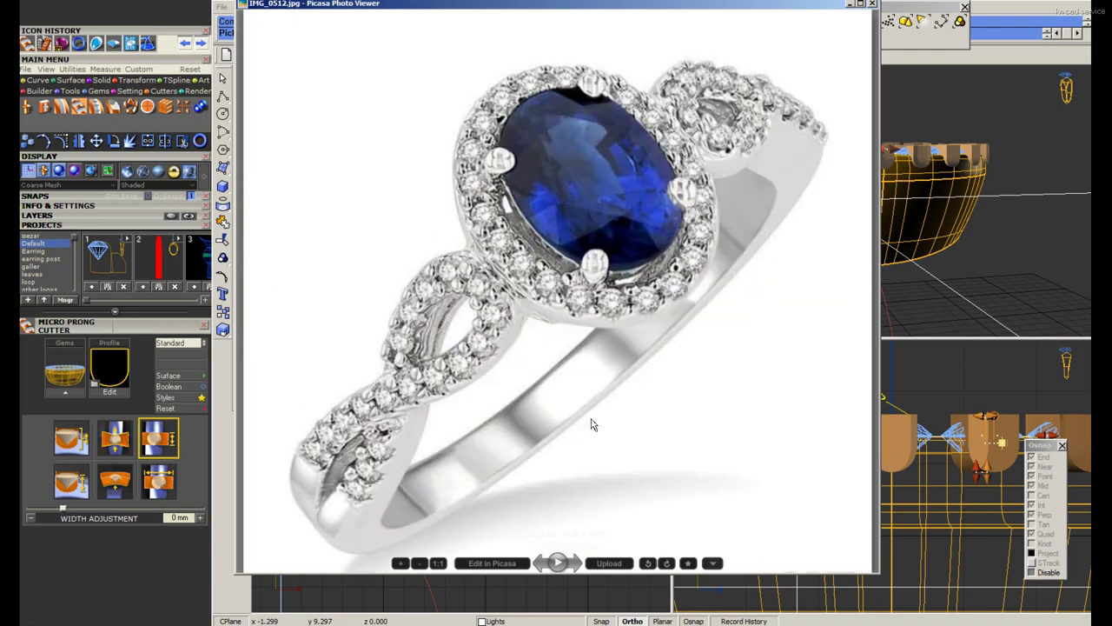
{"action": "scroll", "coordinate": [591, 421], "scroll_direction": "down", "scroll_amount": 1}
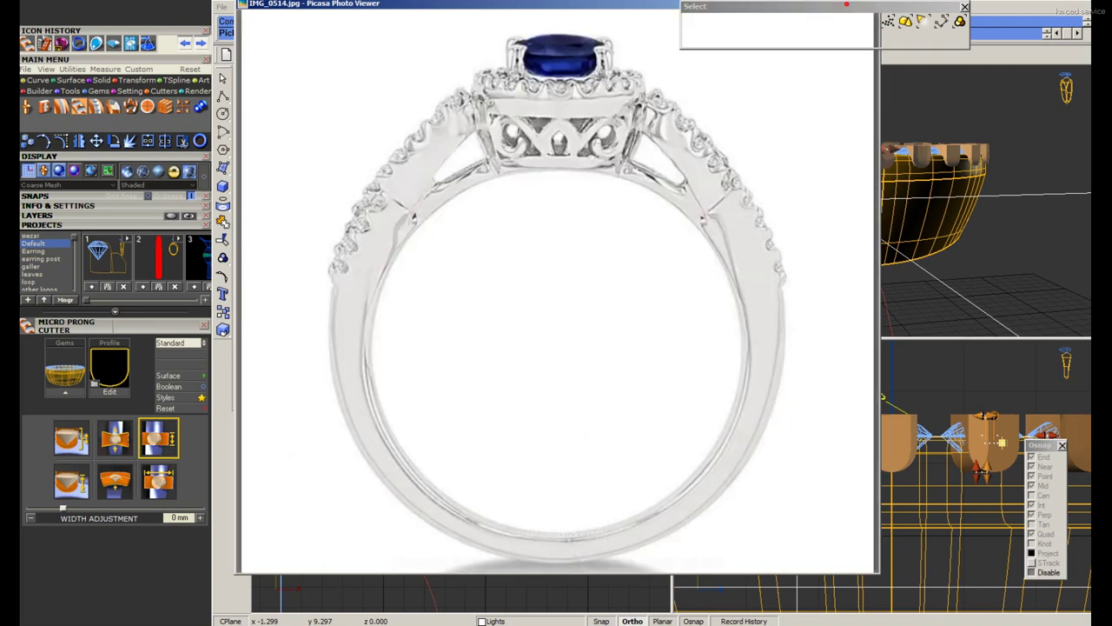
{"action": "left_click", "coordinate": [849, 6]}
{"action": "right_click_drag", "start_coordinate": [522, 308], "coordinate": [551, 260]}
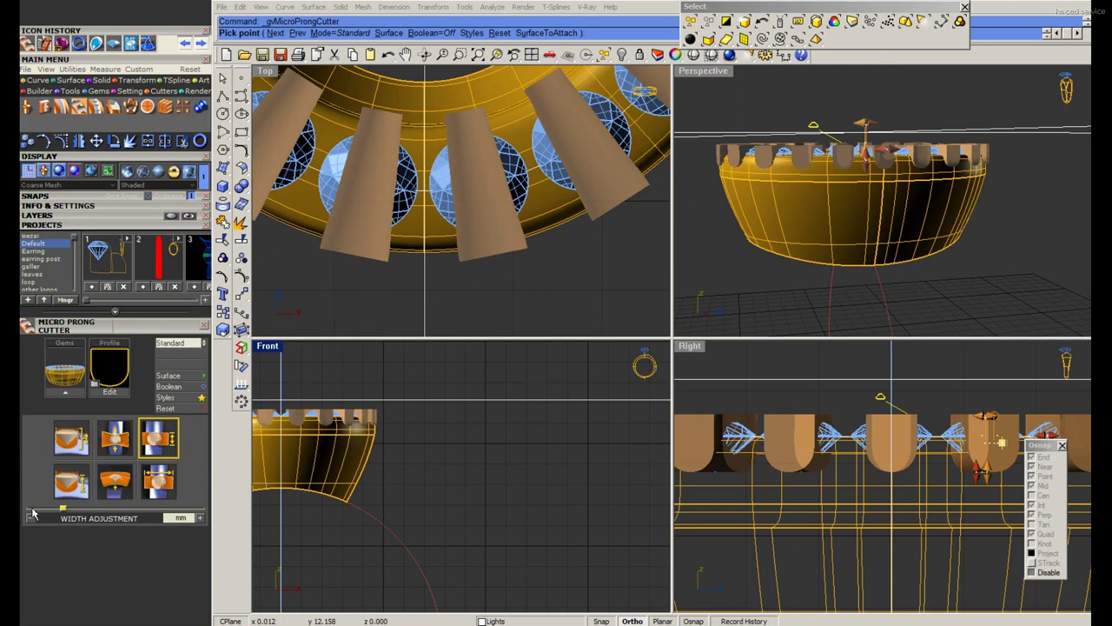
Set the cutter width adjustment to -0.2 mm and finish building the prong cutters.
{"action": "scroll", "coordinate": [173, 519], "scroll_direction": "up", "scroll_amount": 4}
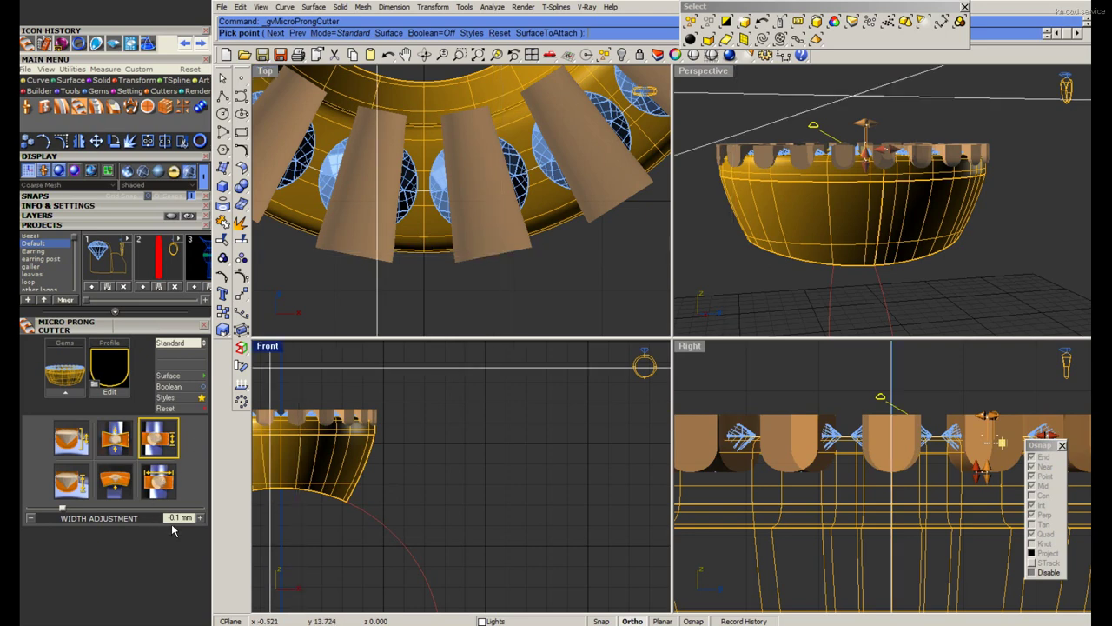
{"action": "key", "text": "Down"}
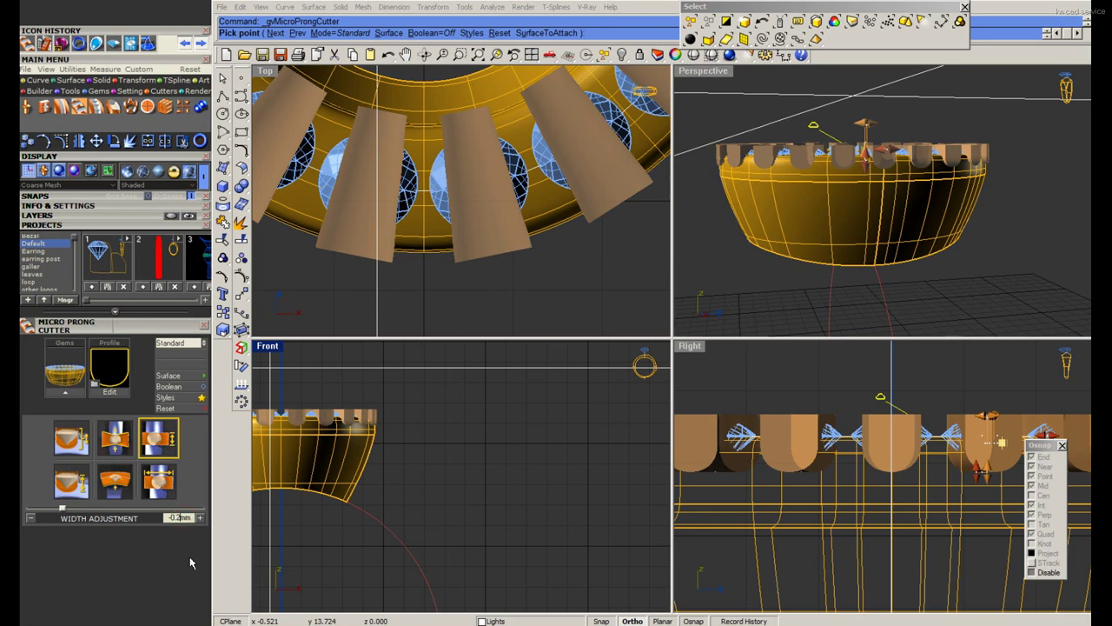
{"action": "scroll", "coordinate": [558, 256], "scroll_direction": "down", "scroll_amount": 2}
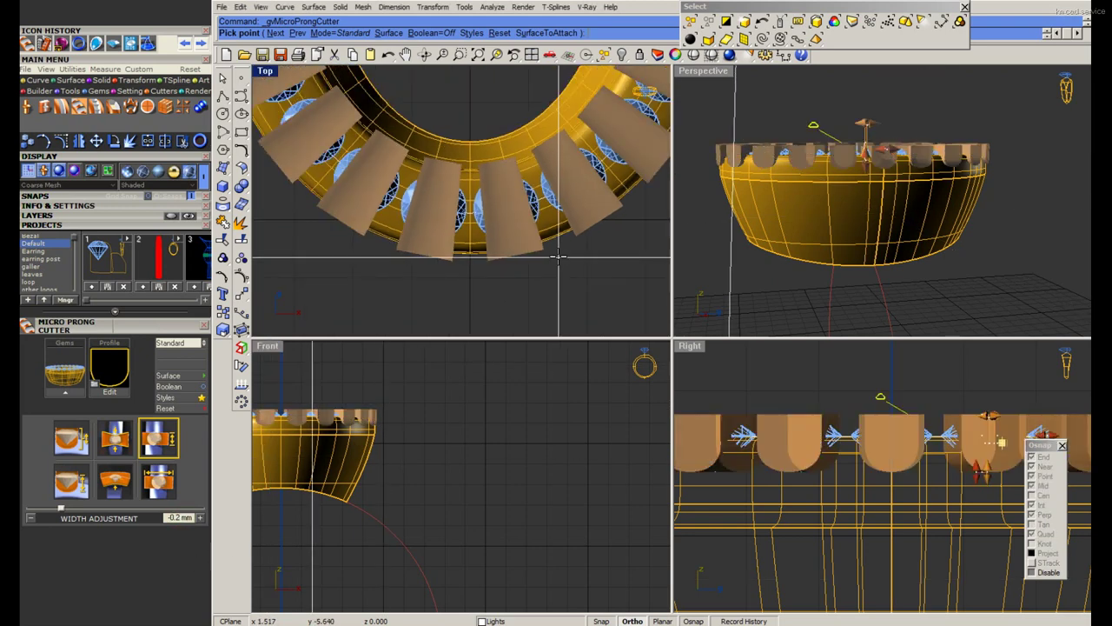
{"action": "scroll", "coordinate": [705, 116], "scroll_direction": "up", "scroll_amount": 2}
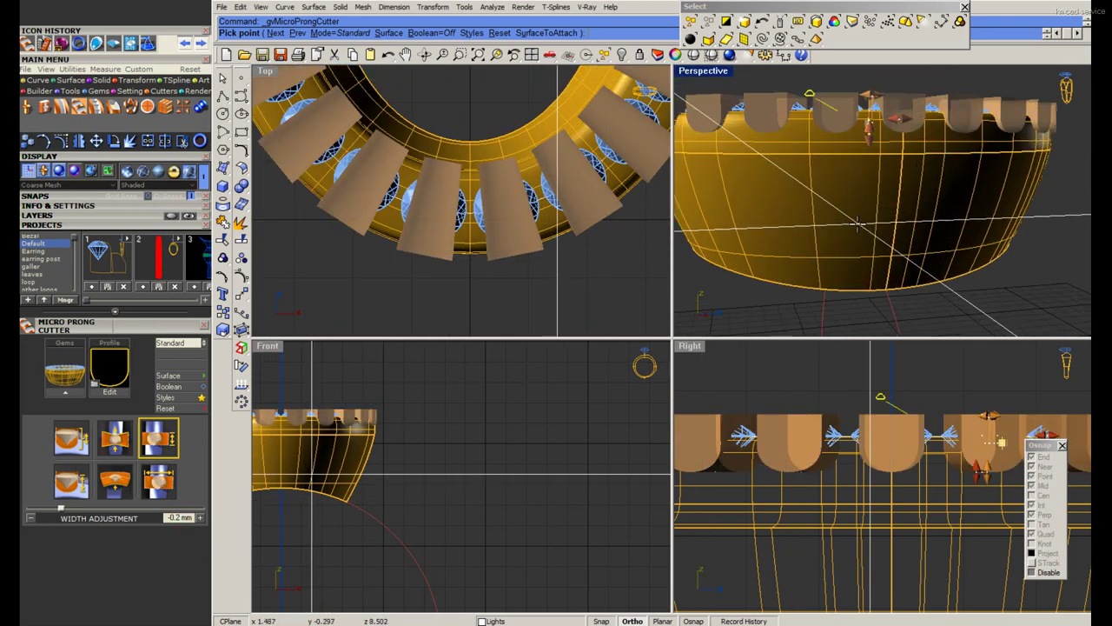
{"action": "key", "text": "Return"}
Maximize and orbit the Perspective view over the cutters, then start BooleanDifference.
{"action": "double_click", "coordinate": [698, 73]}
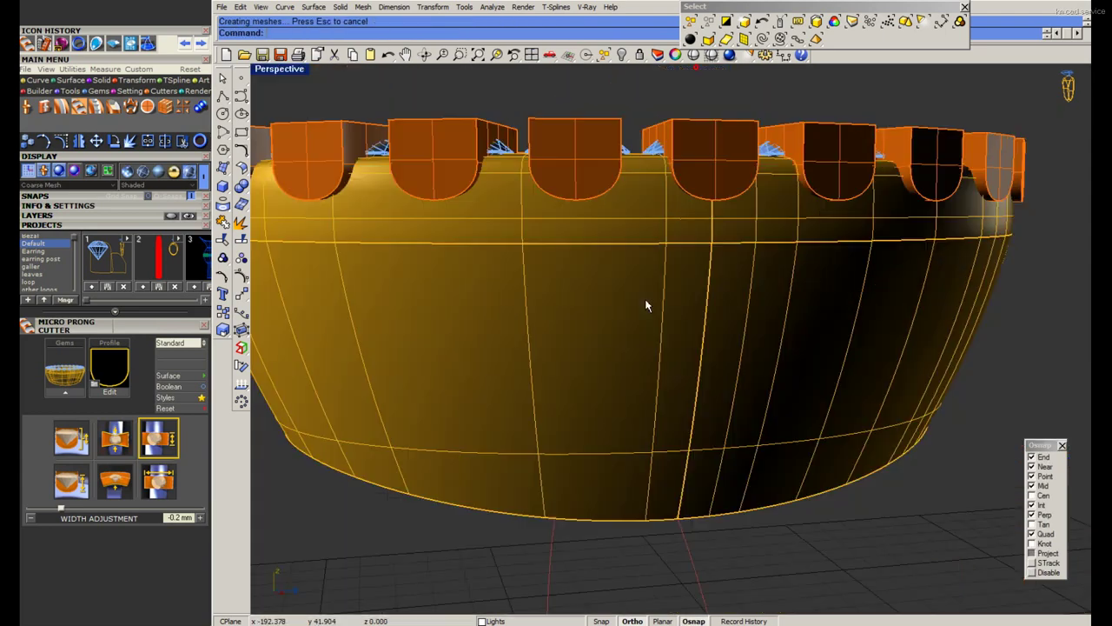
{"action": "right_click_drag", "start_coordinate": [646, 304], "coordinate": [603, 310]}
{"action": "scroll", "coordinate": [603, 310], "scroll_direction": "up", "scroll_amount": 2}
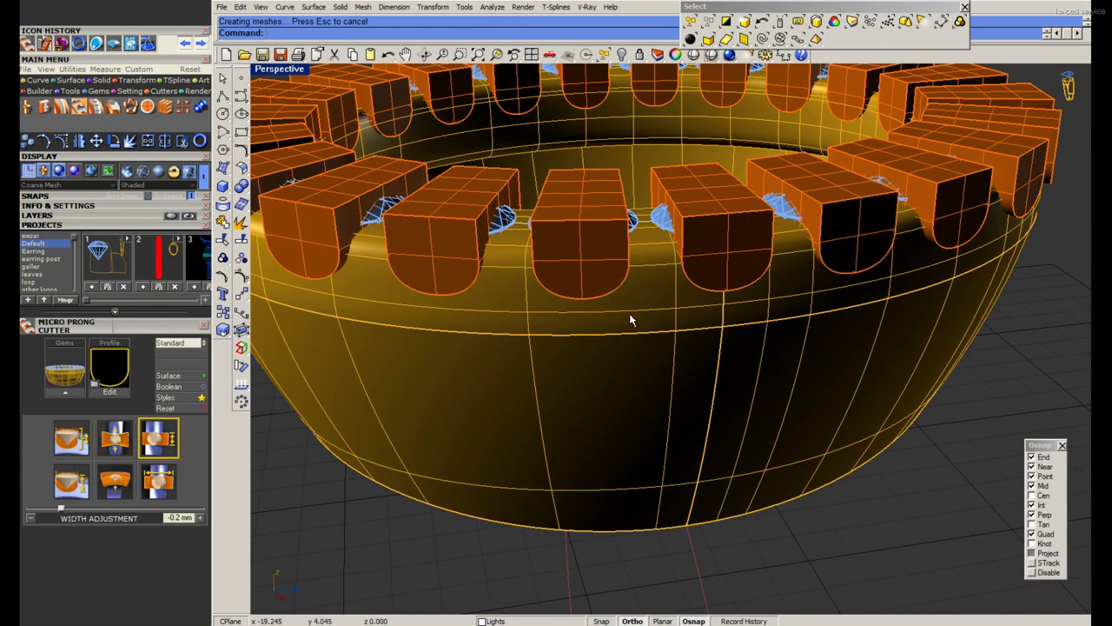
{"action": "type", "text": "Bd"}
{"action": "key", "text": "Return"}
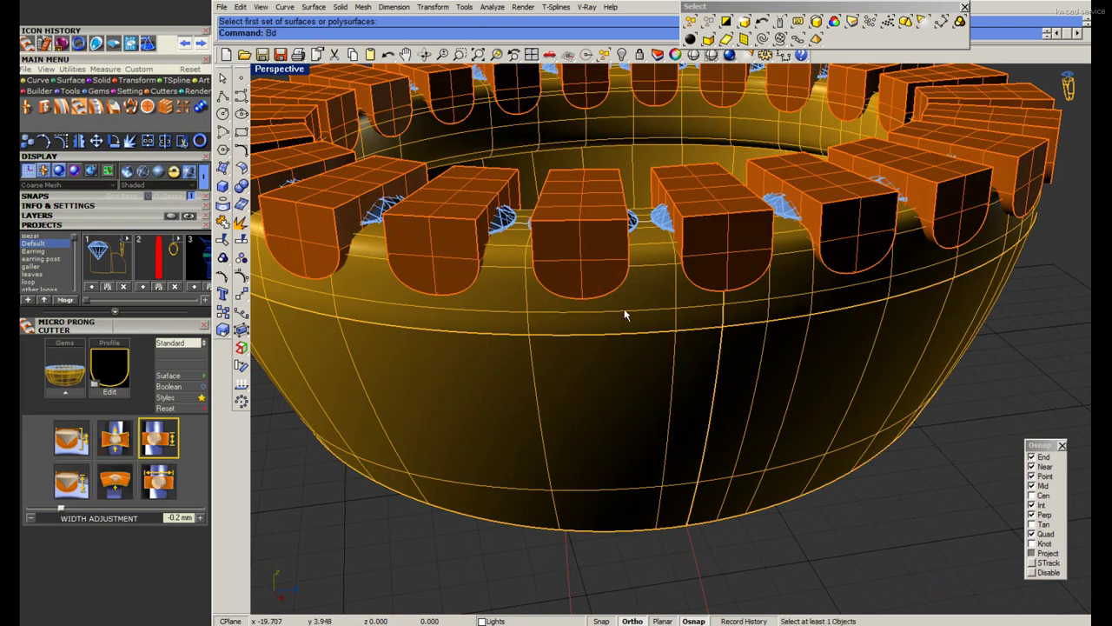
Subtract the prong cutters from the ring and hide the leftover cutters.
{"action": "left_click", "coordinate": [624, 315]}
{"action": "key", "text": "Return"}
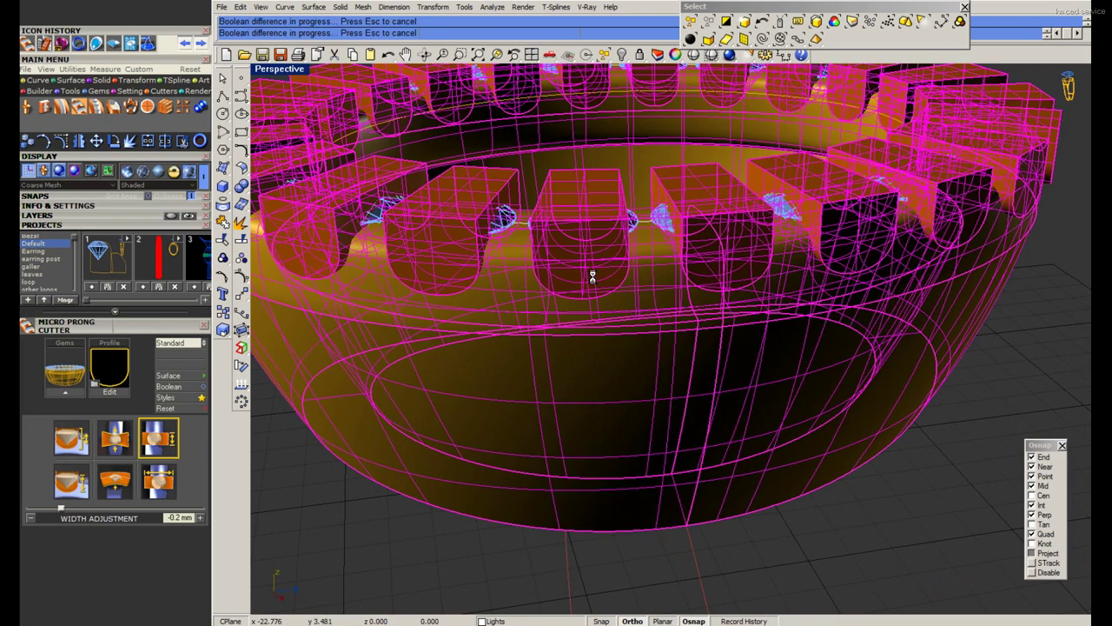
{"action": "scroll", "coordinate": [592, 276], "scroll_direction": "down", "scroll_amount": 3}
{"action": "type", "text": "hide"}
{"action": "key", "text": "Return"}
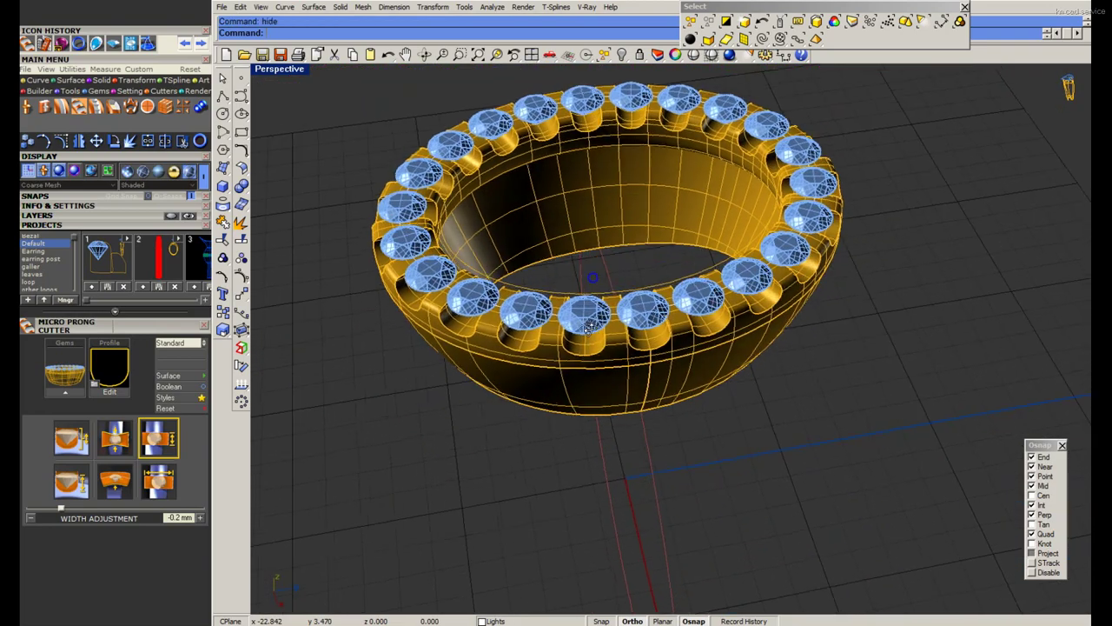
{"action": "scroll", "coordinate": [589, 326], "scroll_direction": "up", "scroll_amount": 3}
Select the Group12 gems and move them down into their seats in the Right view.
{"action": "left_click", "coordinate": [588, 328]}
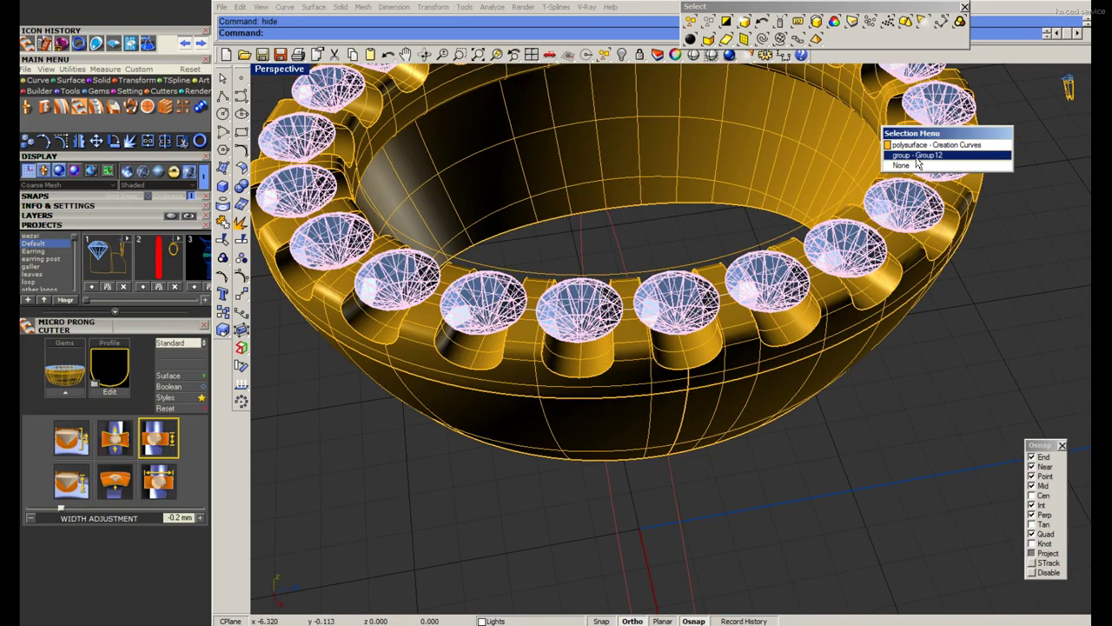
{"action": "left_click", "coordinate": [918, 154]}
{"action": "double_click", "coordinate": [287, 74]}
{"action": "scroll", "coordinate": [798, 391], "scroll_direction": "up", "scroll_amount": 2}
{"action": "type", "text": "m"}
{"action": "key", "text": "Return"}
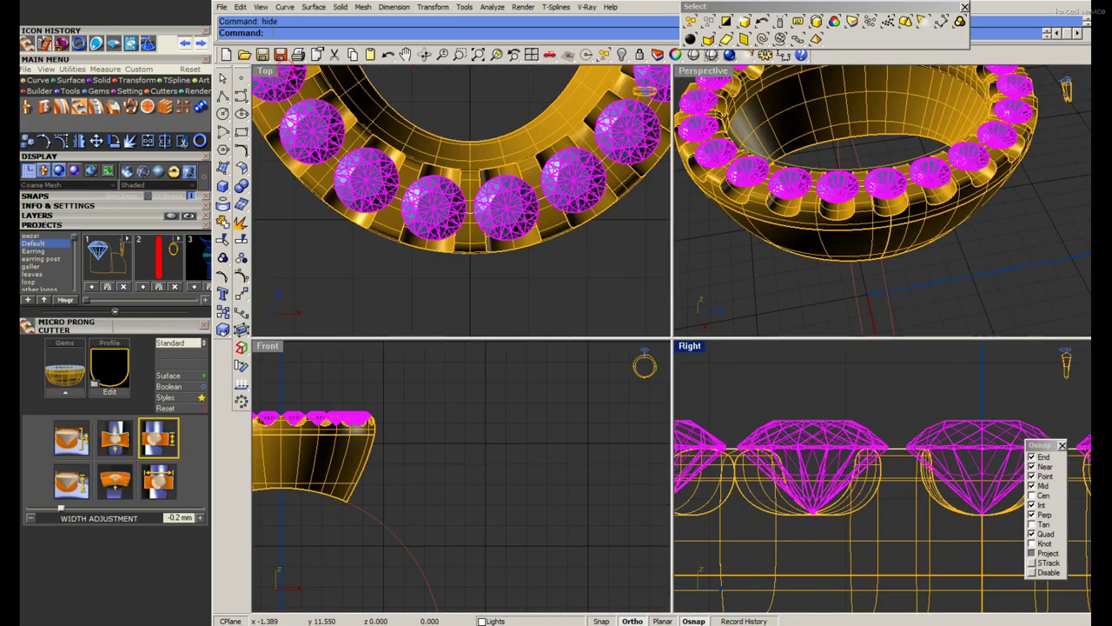
{"action": "left_click", "coordinate": [800, 377]}
{"action": "key", "text": "Return"}
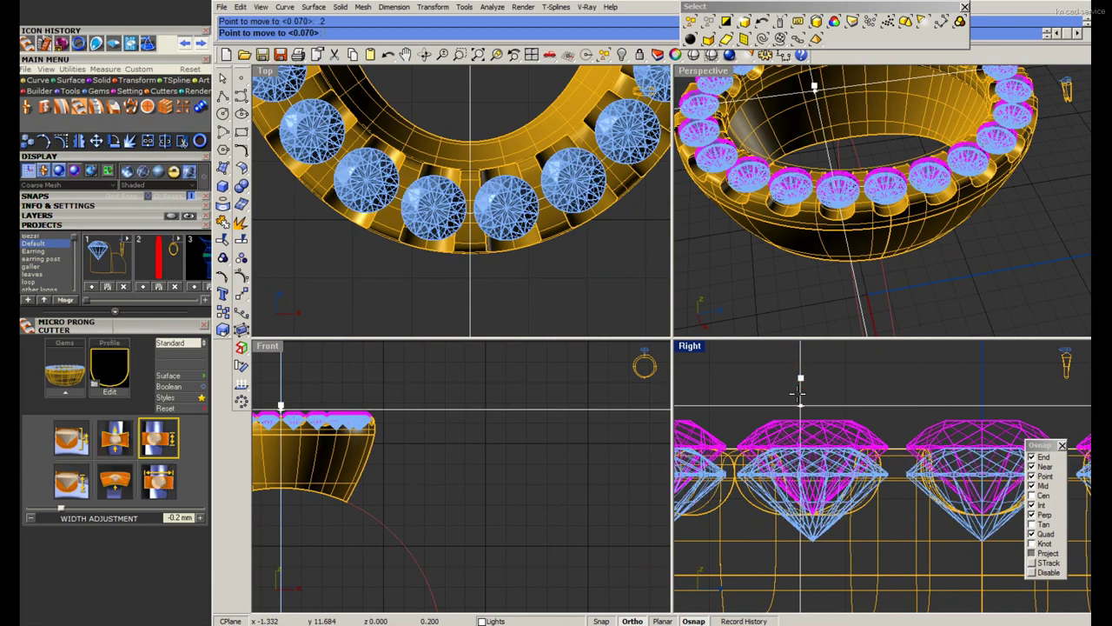
{"action": "key", "text": "Return"}
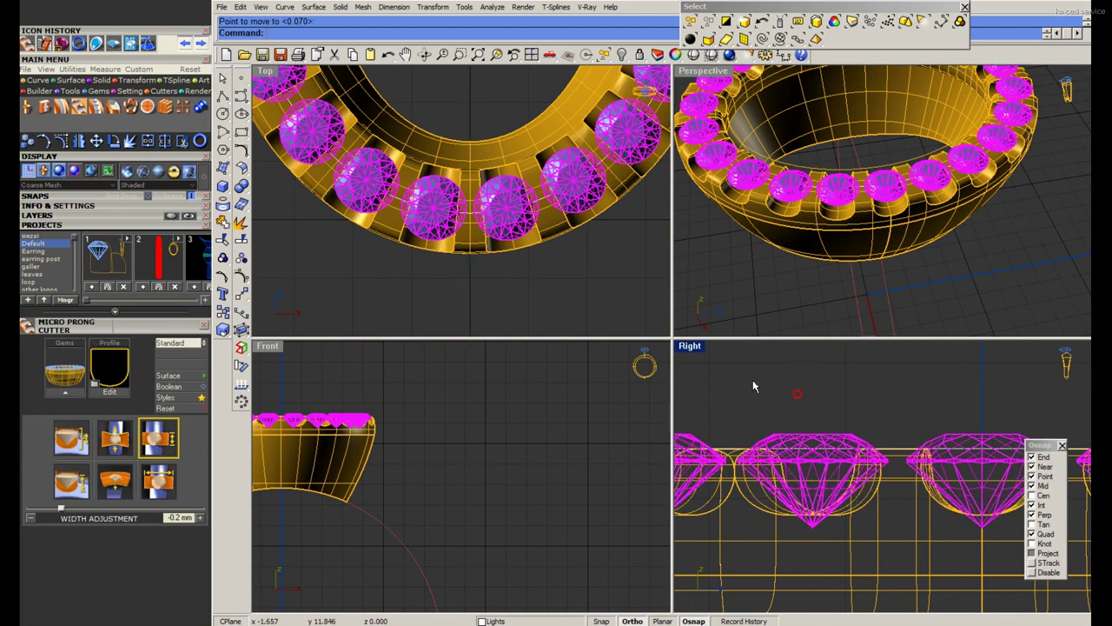
{"action": "key", "text": "Escape"}
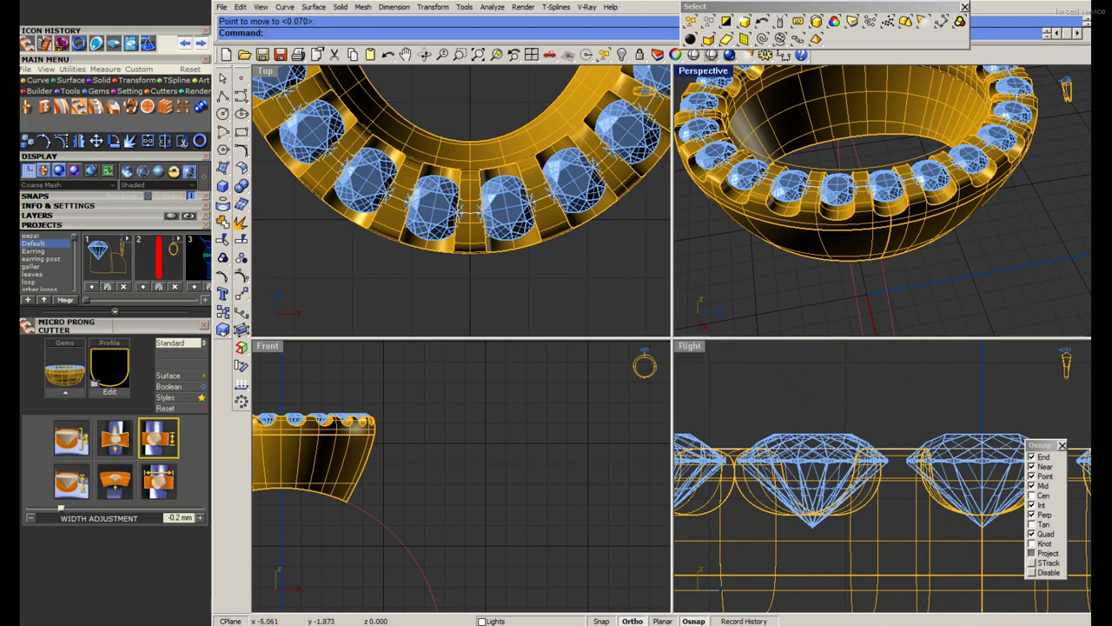
Reselect the whole gem set and save the file.
{"action": "right_click_drag", "start_coordinate": [882, 260], "coordinate": [877, 226]}
{"action": "left_click", "coordinate": [834, 78]}
{"action": "right_click_drag", "start_coordinate": [835, 79], "coordinate": [839, 105]}
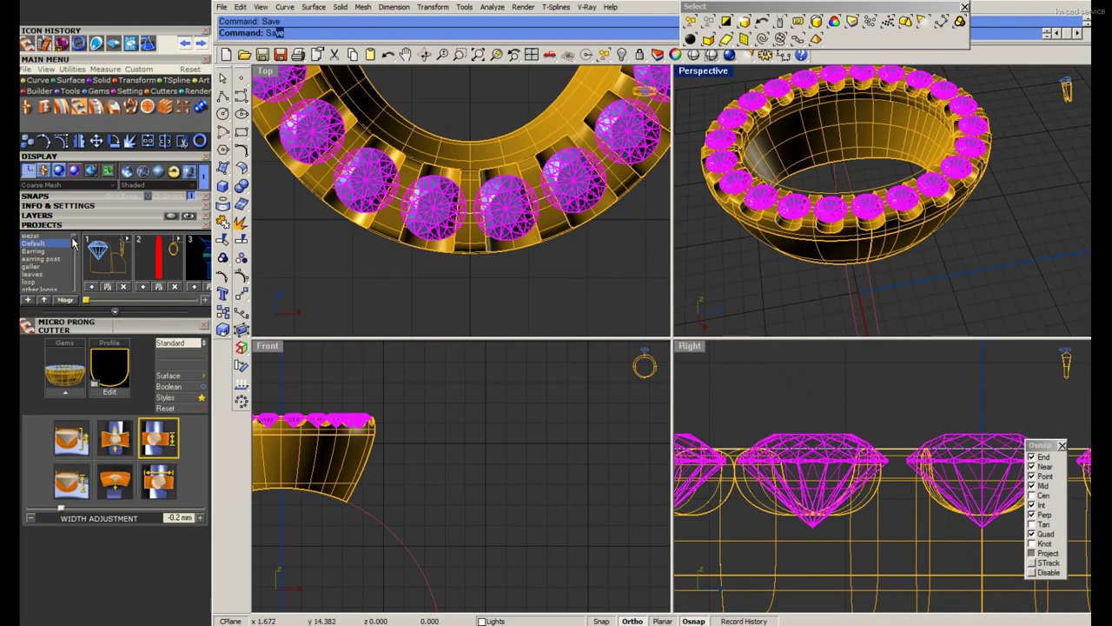
{"action": "key", "text": "Return"}
Build a Channel Builder channel around the halo gems at 50% width and 46% height.
{"action": "left_click", "coordinate": [63, 108]}
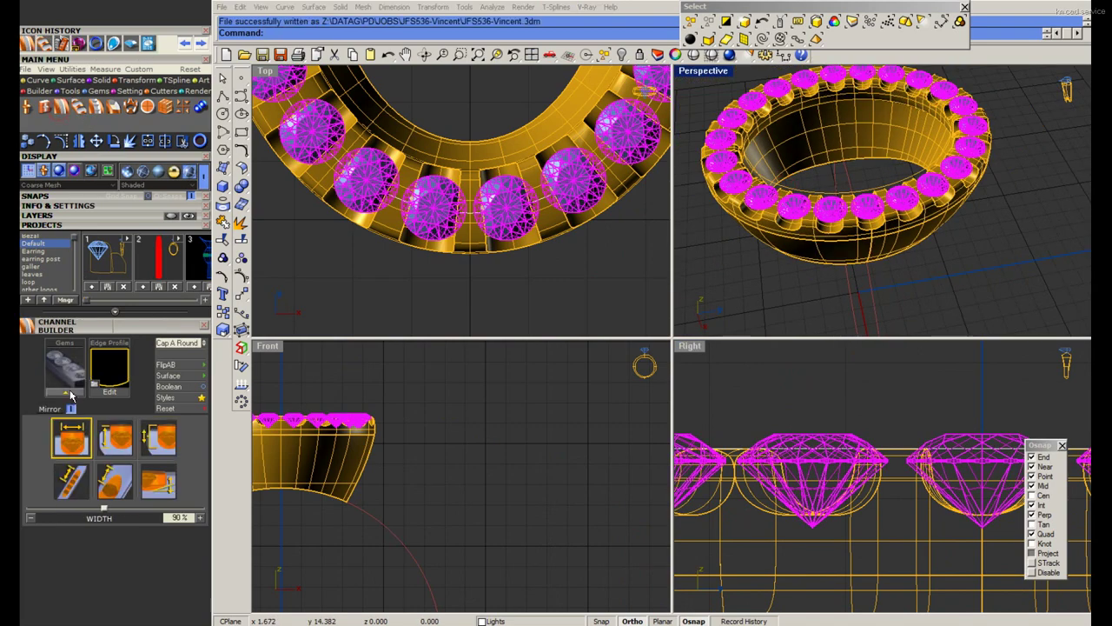
{"action": "left_click", "coordinate": [71, 393]}
{"action": "left_click", "coordinate": [111, 372]}
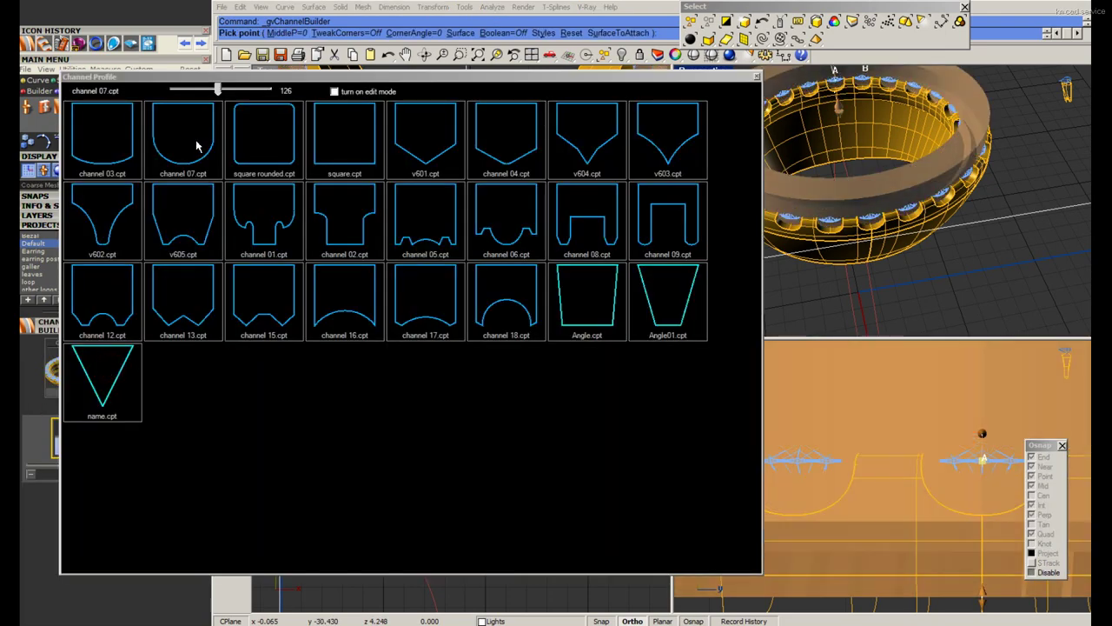
{"action": "left_click", "coordinate": [196, 147]}
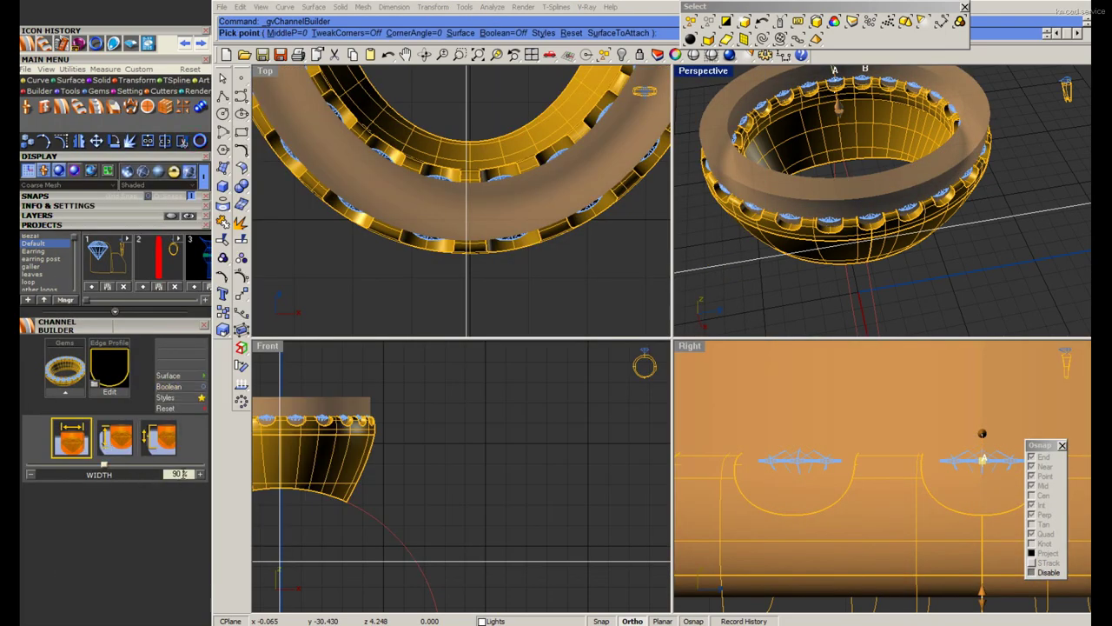
{"action": "type", "text": "45"}
{"action": "left_click", "coordinate": [982, 435]}
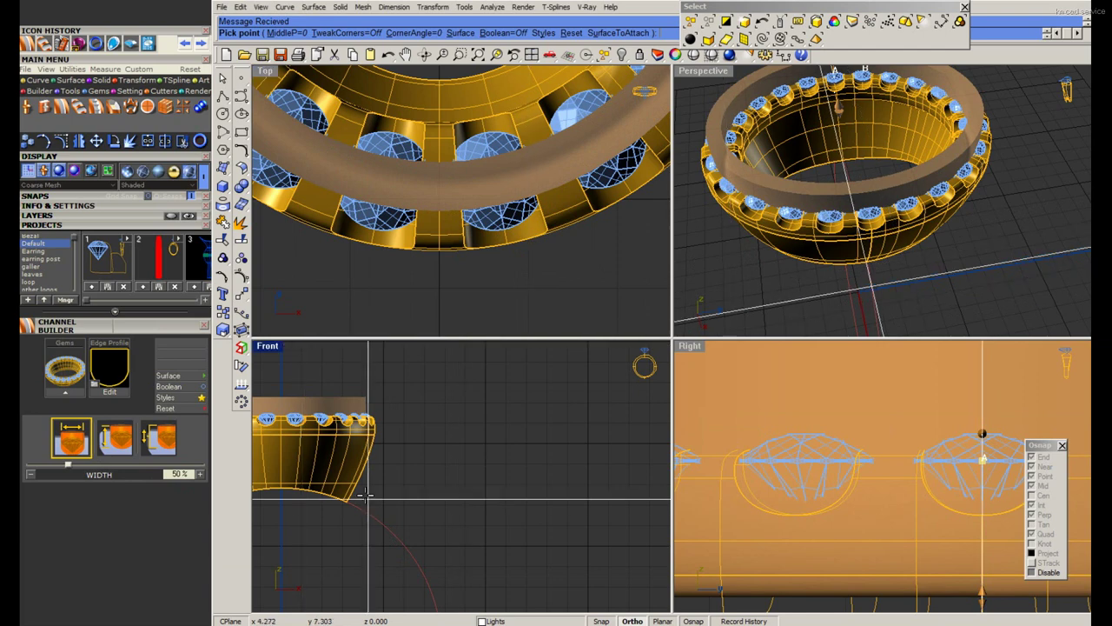
{"action": "scroll", "coordinate": [746, 456], "scroll_direction": "down", "scroll_amount": 3}
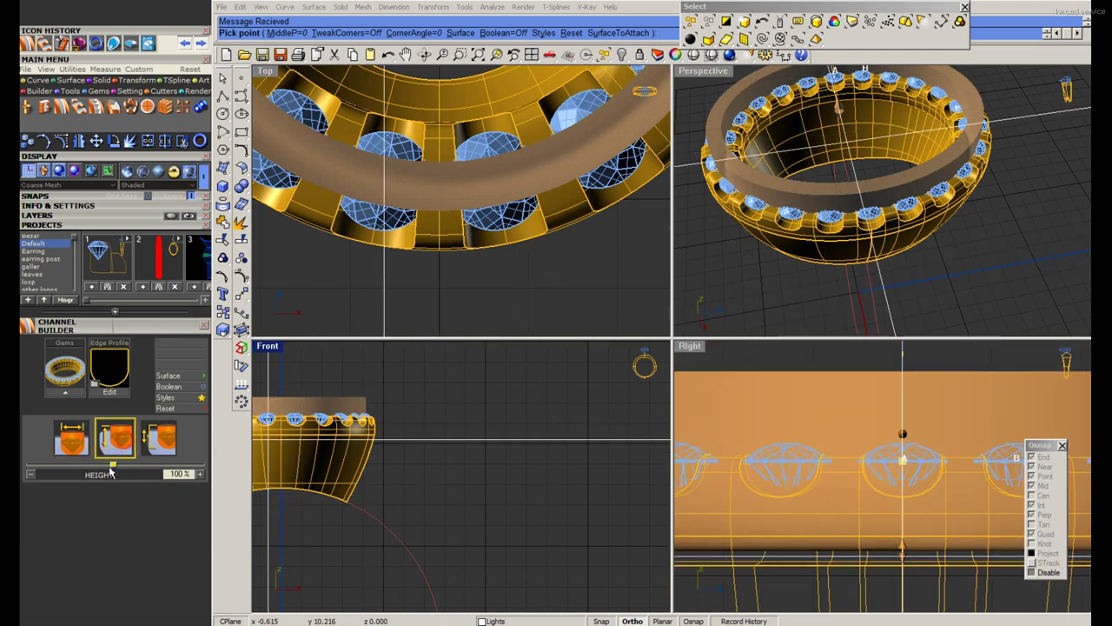
{"action": "left_click_drag", "start_coordinate": [110, 472], "coordinate": [64, 474]}
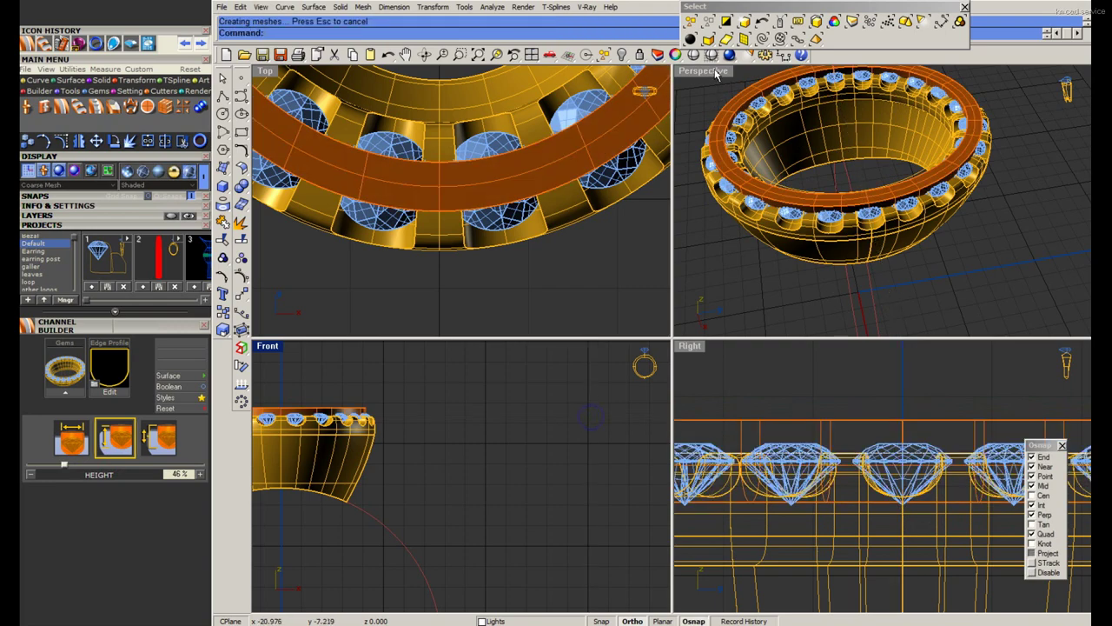
Select all halo gems in the maximized Perspective view and save JFS536-Vincent.3dm.
{"action": "double_click", "coordinate": [704, 71]}
{"action": "scroll", "coordinate": [606, 416], "scroll_direction": "up", "scroll_amount": 3}
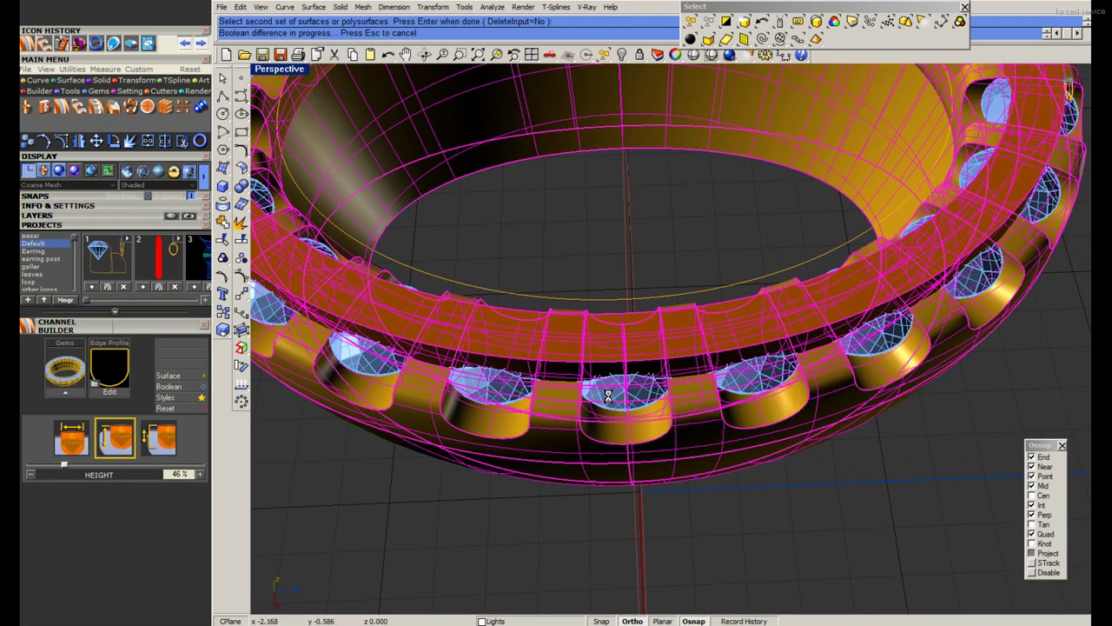
{"action": "scroll", "coordinate": [567, 334], "scroll_direction": "down", "scroll_amount": 3}
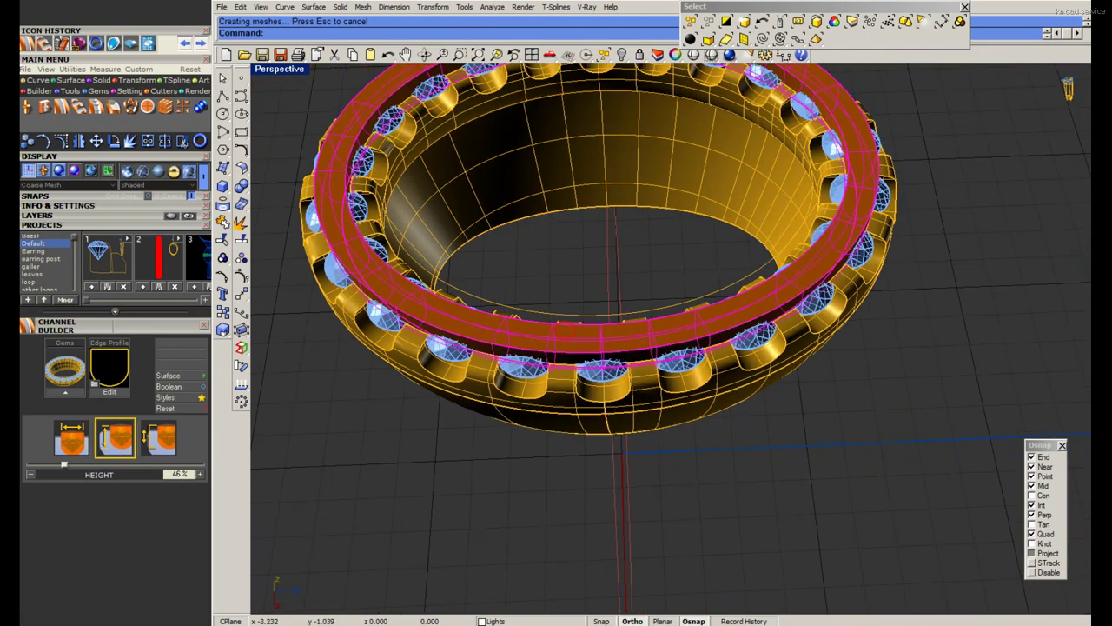
{"action": "scroll", "coordinate": [581, 369], "scroll_direction": "up", "scroll_amount": 3}
{"action": "left_click", "coordinate": [625, 426]}
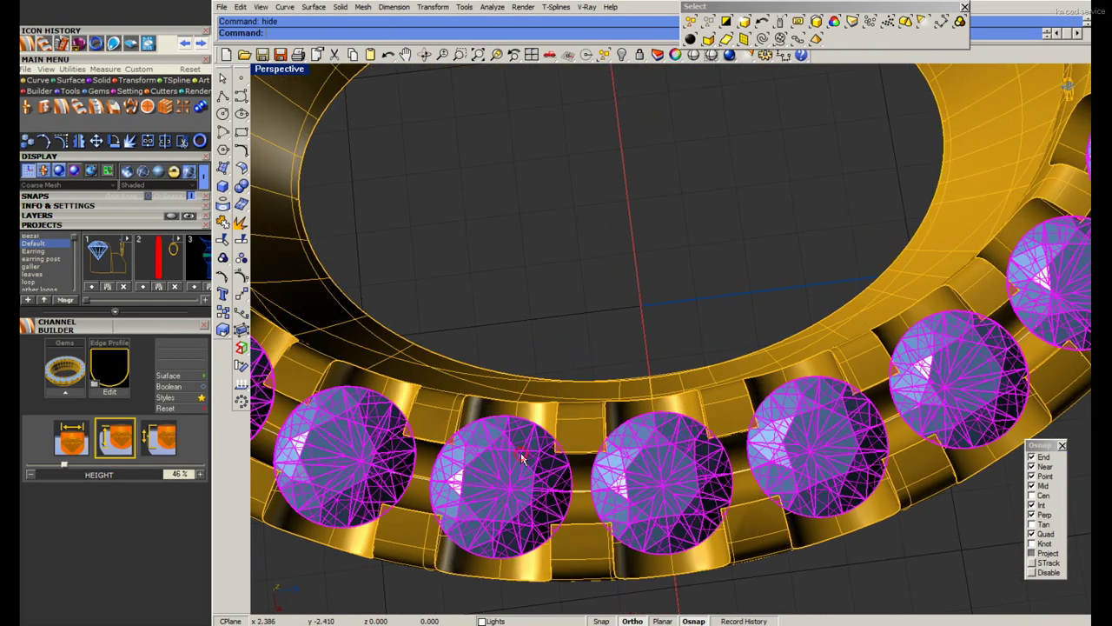
{"action": "scroll", "coordinate": [625, 426], "scroll_direction": "down", "scroll_amount": 1}
{"action": "scroll", "coordinate": [625, 426], "scroll_direction": "up", "scroll_amount": 1}
{"action": "key", "text": "ctrl+s"}
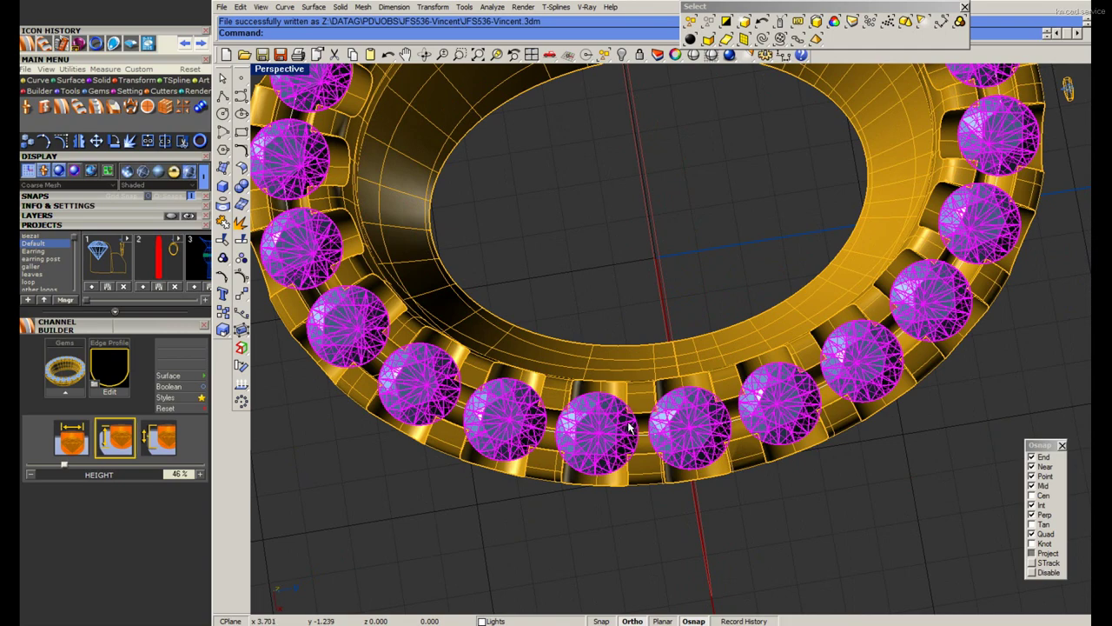
{"action": "left_click", "coordinate": [131, 90]}
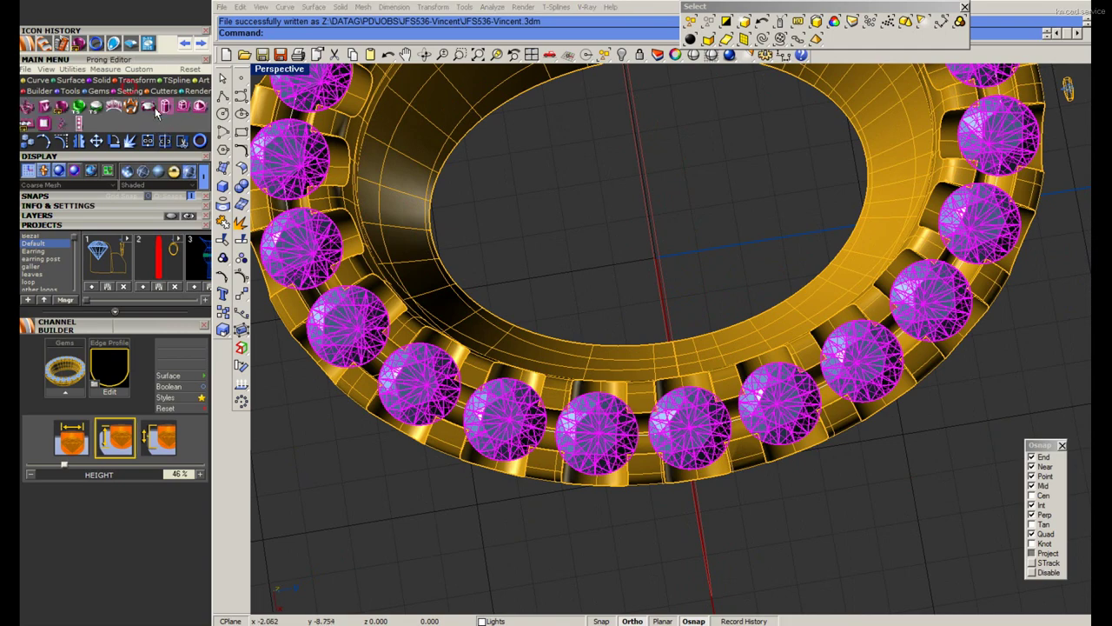
Add 2 Shared Prongs to the halo gems with height 0.45, drop 0.3 mm, nudge 30%.
{"action": "left_click", "coordinate": [78, 122]}
{"action": "left_click", "coordinate": [93, 395]}
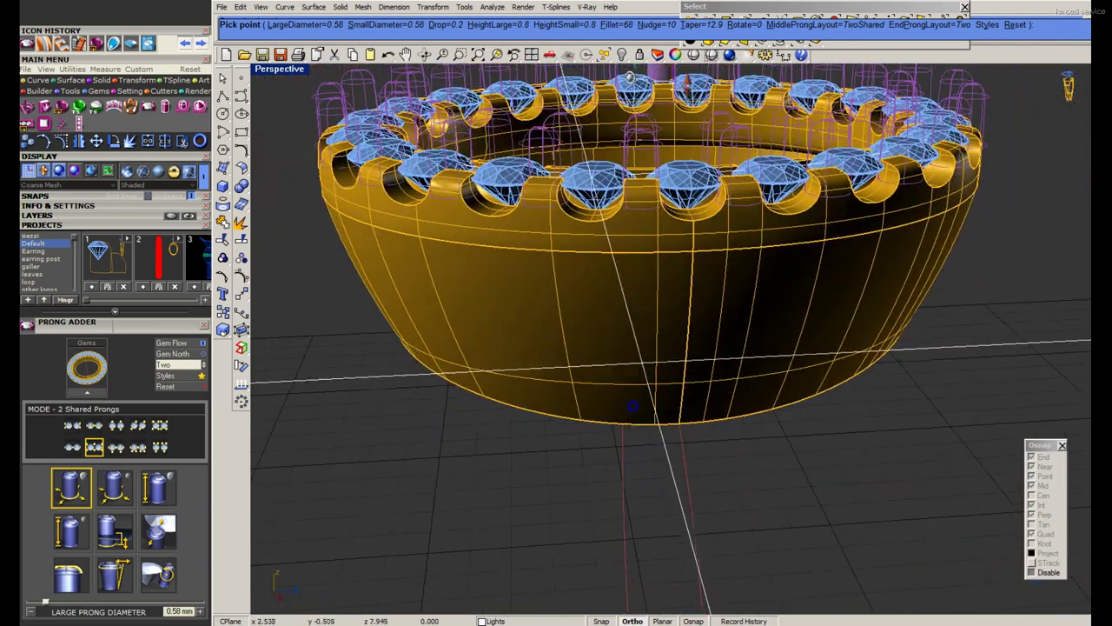
{"action": "scroll", "coordinate": [173, 424], "scroll_direction": "down", "scroll_amount": 2}
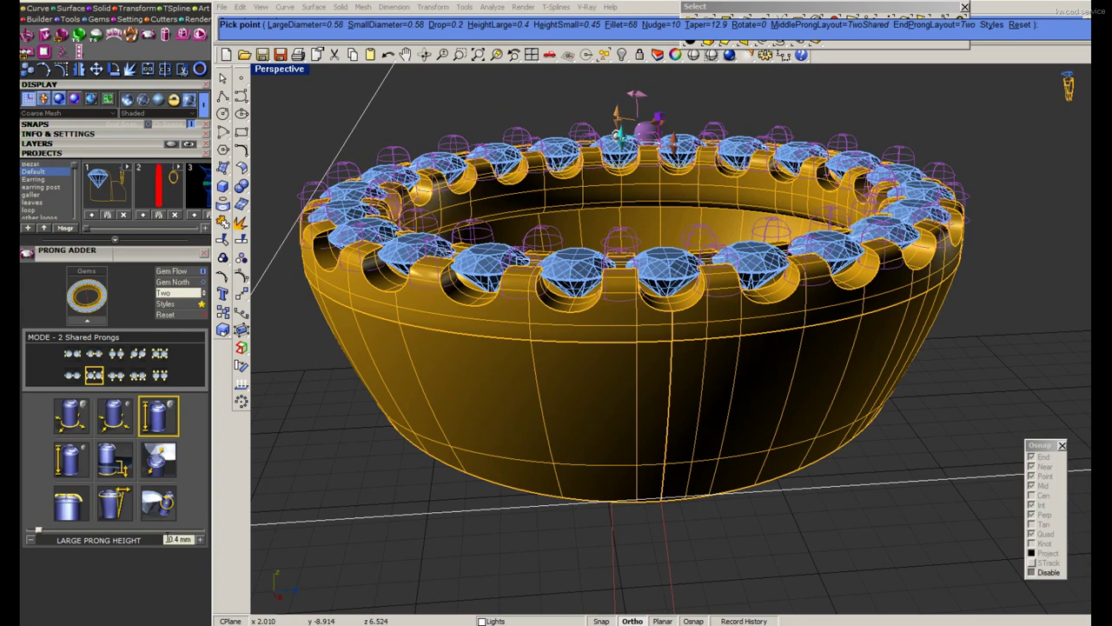
{"action": "key", "text": "Return"}
{"action": "left_click", "coordinate": [162, 469]}
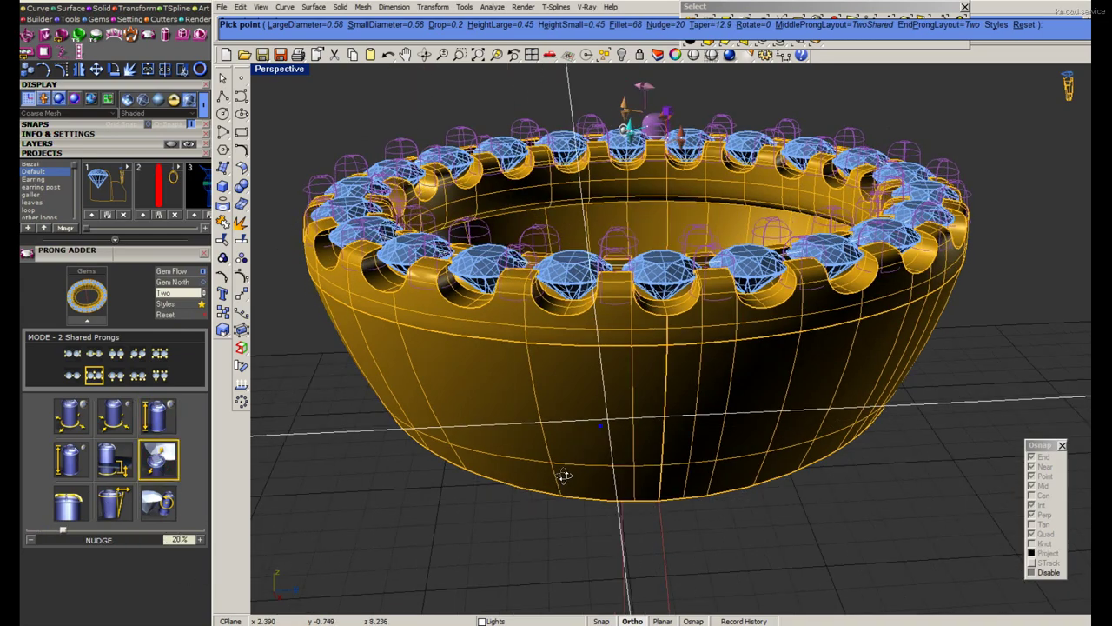
{"action": "right_click_drag", "start_coordinate": [608, 391], "coordinate": [489, 499]}
{"action": "left_click", "coordinate": [113, 459]}
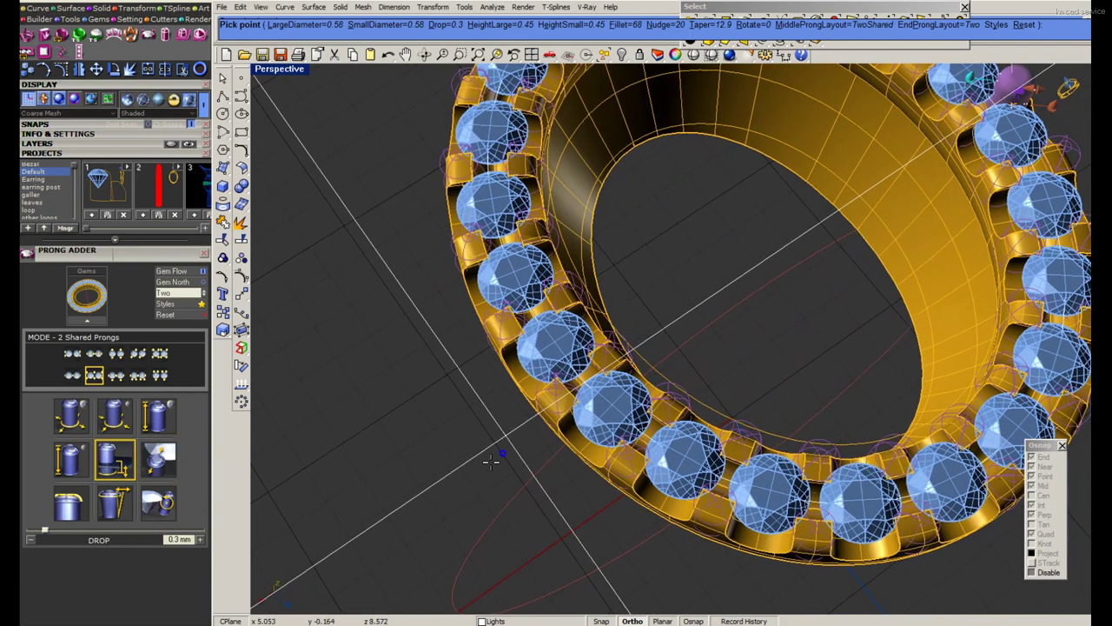
{"action": "mouse_move", "coordinate": [556, 434]}
{"action": "right_mouse_down"}
{"action": "mouse_move", "coordinate": [496, 454]}
{"action": "mouse_move", "coordinate": [662, 385]}
{"action": "mouse_move", "coordinate": [660, 413]}
{"action": "right_mouse_up"}
{"action": "left_click", "coordinate": [171, 453]}
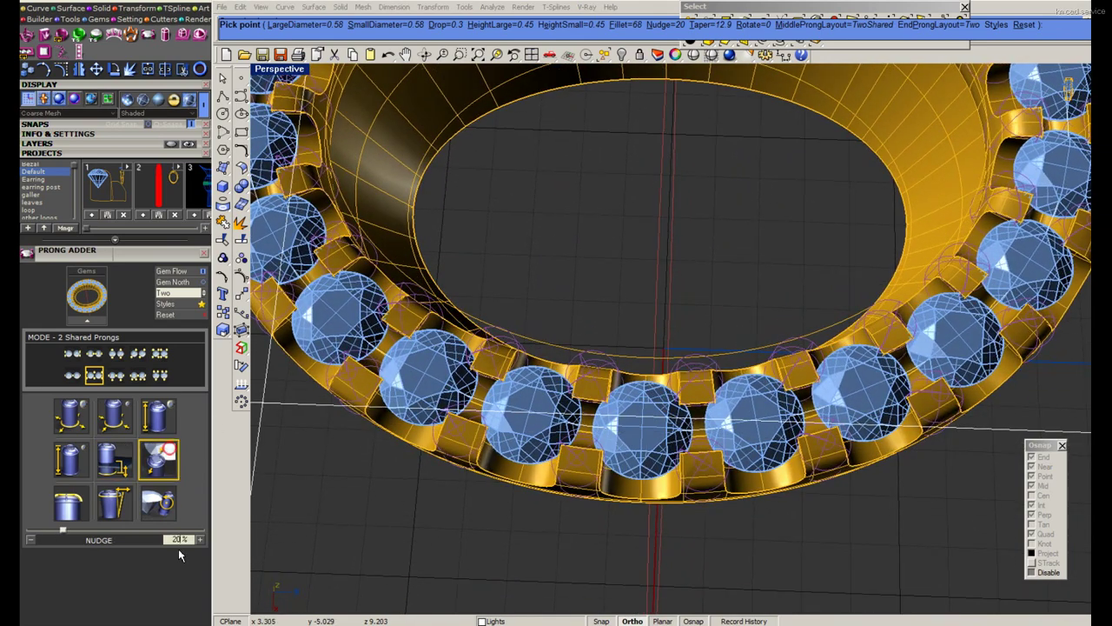
{"action": "key", "text": "BackSpace"}
{"action": "type", "text": "3"}
{"action": "key", "text": "Return"}
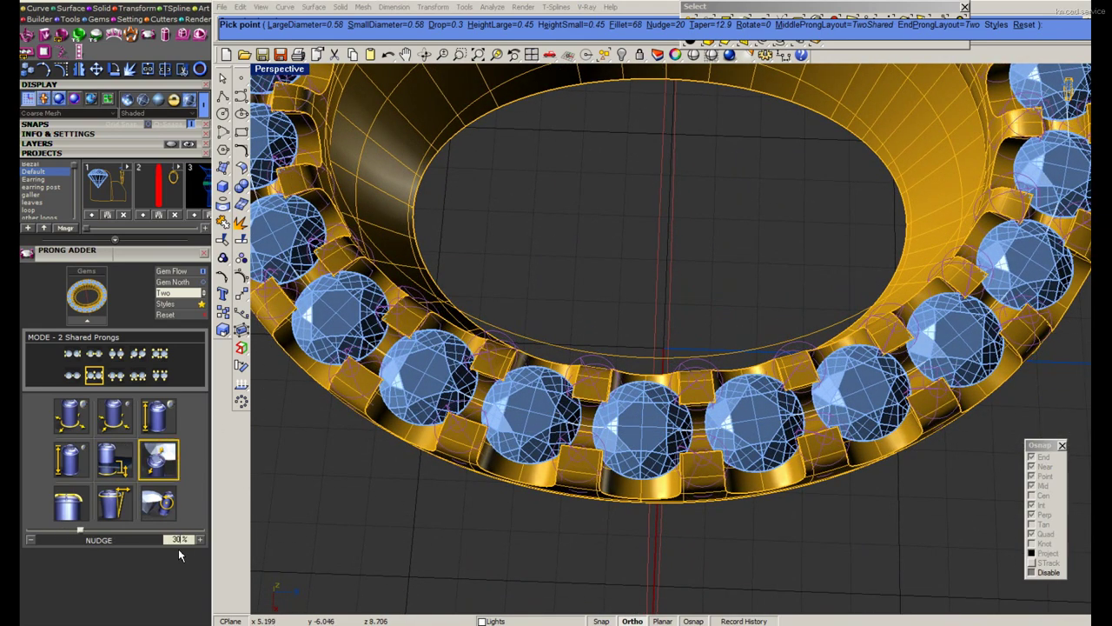
Preview the trial prongs in Rendered mode from several angles.
{"action": "left_click", "coordinate": [695, 57]}
{"action": "right_click_drag", "start_coordinate": [695, 260], "coordinate": [695, 402]}
{"action": "scroll", "coordinate": [695, 402], "scroll_direction": "up", "scroll_amount": 3}
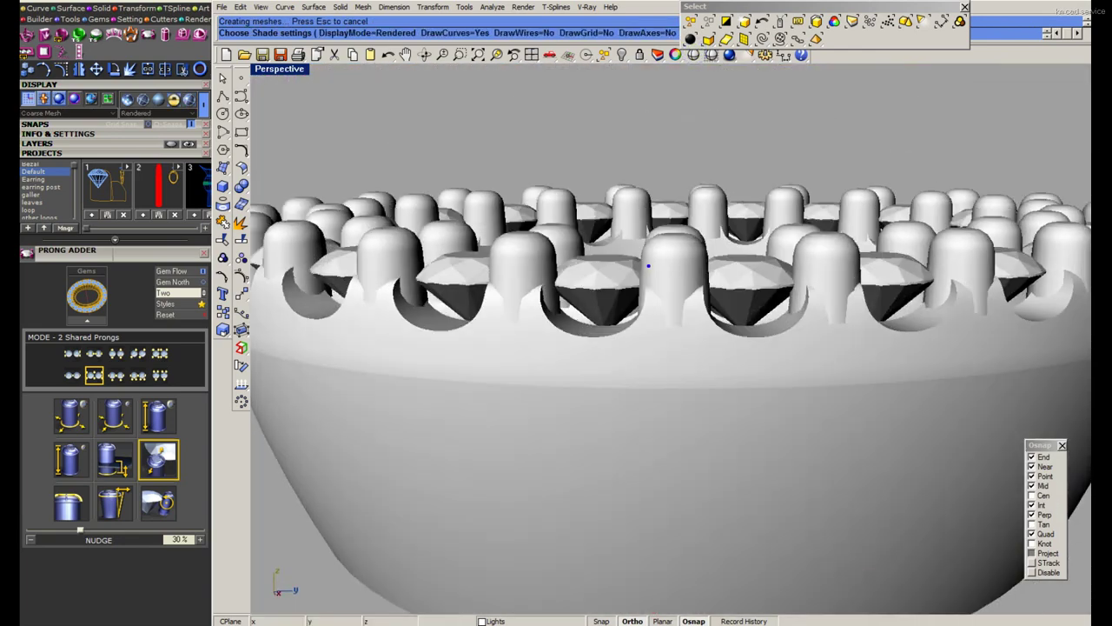
{"action": "scroll", "coordinate": [648, 265], "scroll_direction": "down", "scroll_amount": 5}
{"action": "mouse_move", "coordinate": [650, 265]}
{"action": "right_mouse_down"}
{"action": "mouse_move", "coordinate": [669, 438]}
{"action": "mouse_move", "coordinate": [667, 348]}
{"action": "right_mouse_up"}
{"action": "scroll", "coordinate": [666, 258], "scroll_direction": "up", "scroll_amount": 3}
{"action": "mouse_move", "coordinate": [666, 258]}
{"action": "right_mouse_down"}
{"action": "mouse_move", "coordinate": [737, 283]}
{"action": "mouse_move", "coordinate": [721, 287]}
{"action": "right_mouse_up"}
Return to shaded display and delete the trial prongs.
{"action": "key", "text": "Escape"}
{"action": "scroll", "coordinate": [715, 252], "scroll_direction": "up", "scroll_amount": 3}
{"action": "right_click_drag", "start_coordinate": [715, 248], "coordinate": [724, 251]}
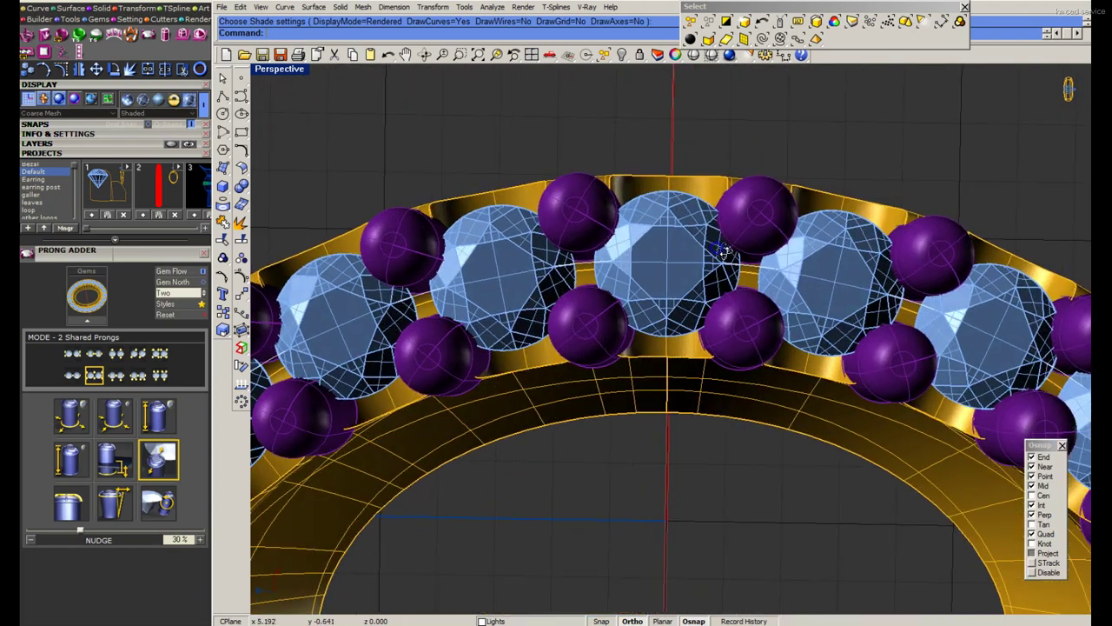
{"action": "scroll", "coordinate": [724, 252], "scroll_direction": "down", "scroll_amount": 2}
{"action": "left_click", "coordinate": [723, 251]}
{"action": "key", "text": "Delete"}
Rerun Prong Adder on the halo gems with 0.5 mm prongs and a 17% taper.
{"action": "scroll", "coordinate": [650, 212], "scroll_direction": "up", "scroll_amount": 2}
{"action": "left_click", "coordinate": [651, 213]}
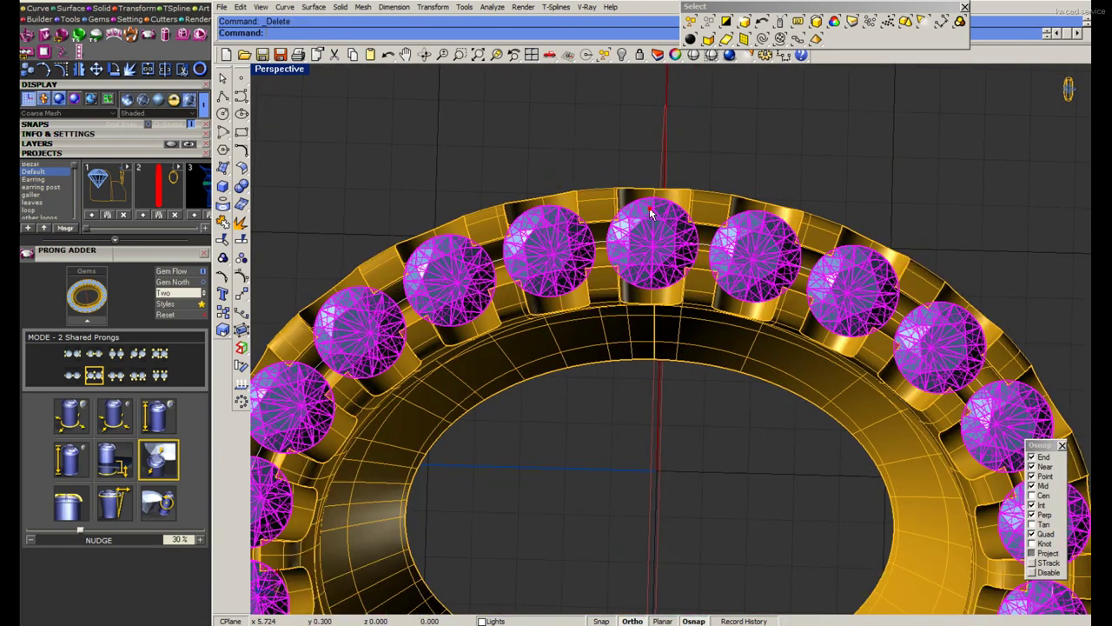
{"action": "left_click", "coordinate": [71, 415]}
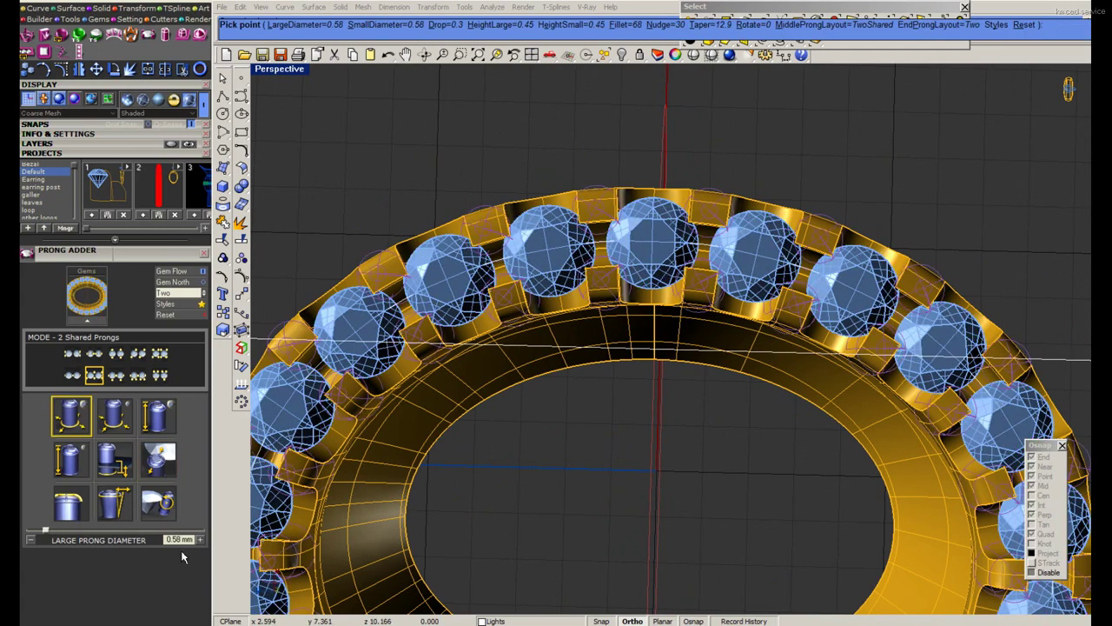
{"action": "scroll", "coordinate": [182, 556], "scroll_direction": "down", "scroll_amount": 1}
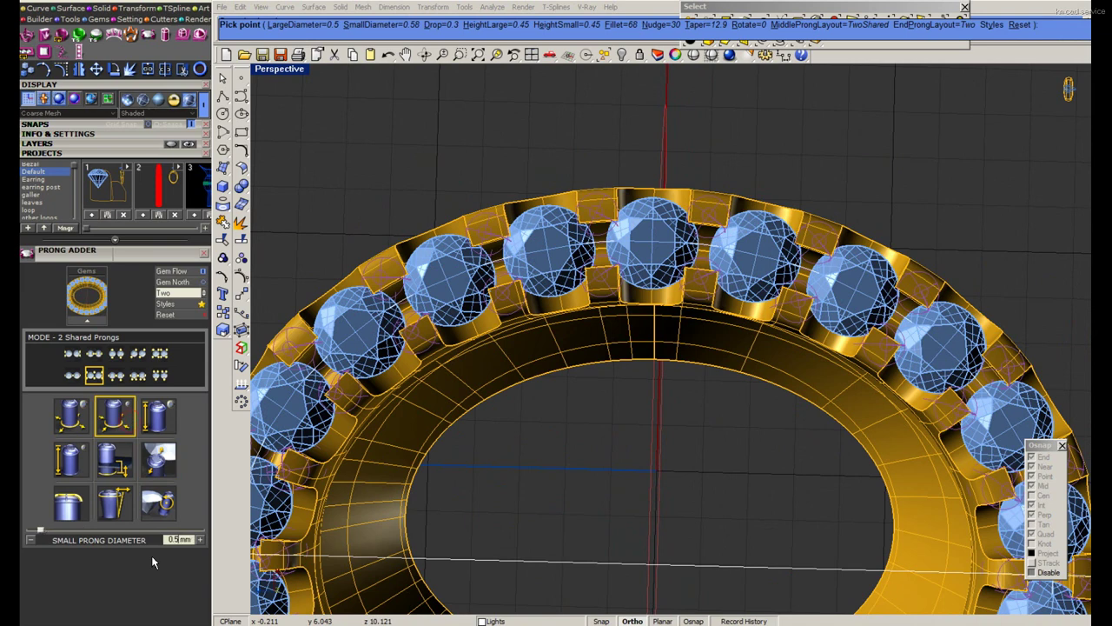
{"action": "left_click", "coordinate": [104, 513]}
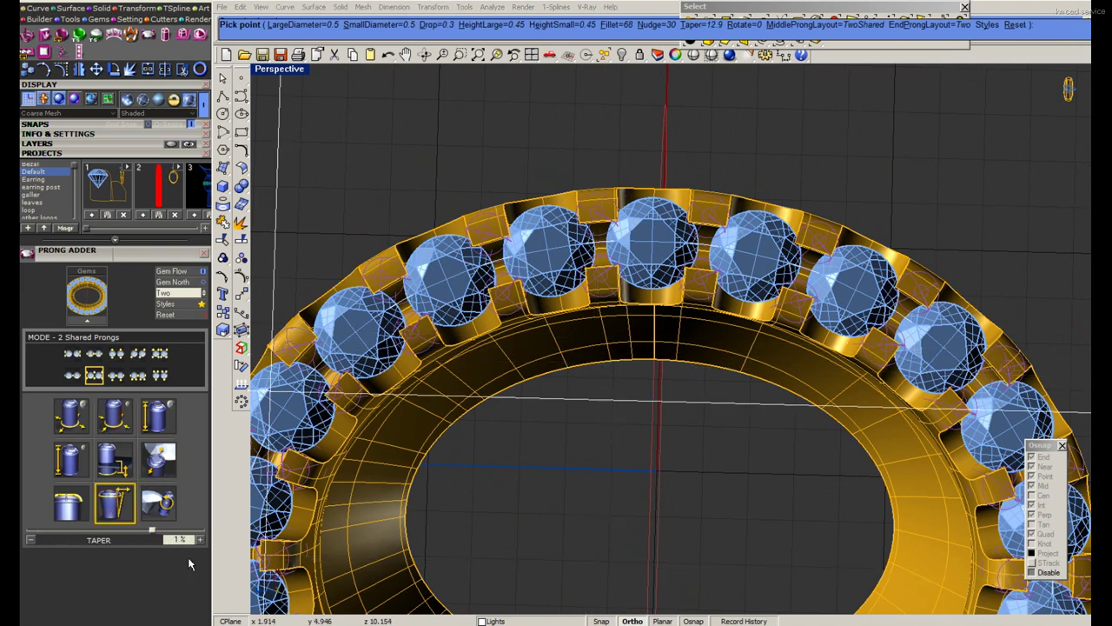
{"action": "type", "text": "17"}
{"action": "key", "text": "Return"}
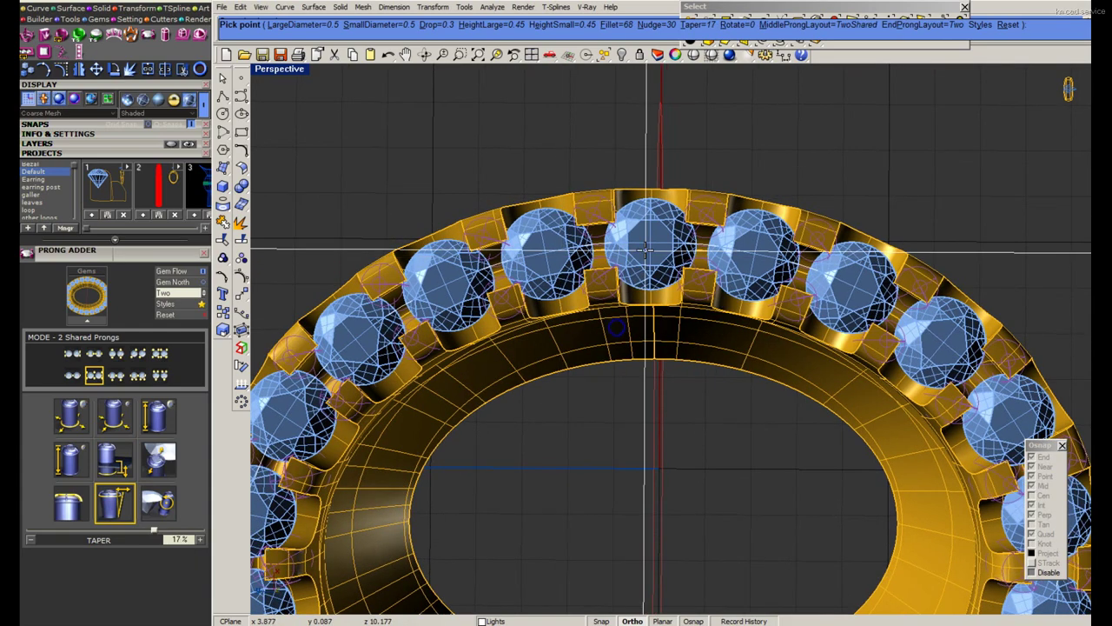
{"action": "right_click", "coordinate": [693, 195]}
Inspect the tapered prongs in Rendered view, including from a low side angle.
{"action": "scroll", "coordinate": [692, 196], "scroll_direction": "up", "scroll_amount": 3}
{"action": "left_click", "coordinate": [697, 55]}
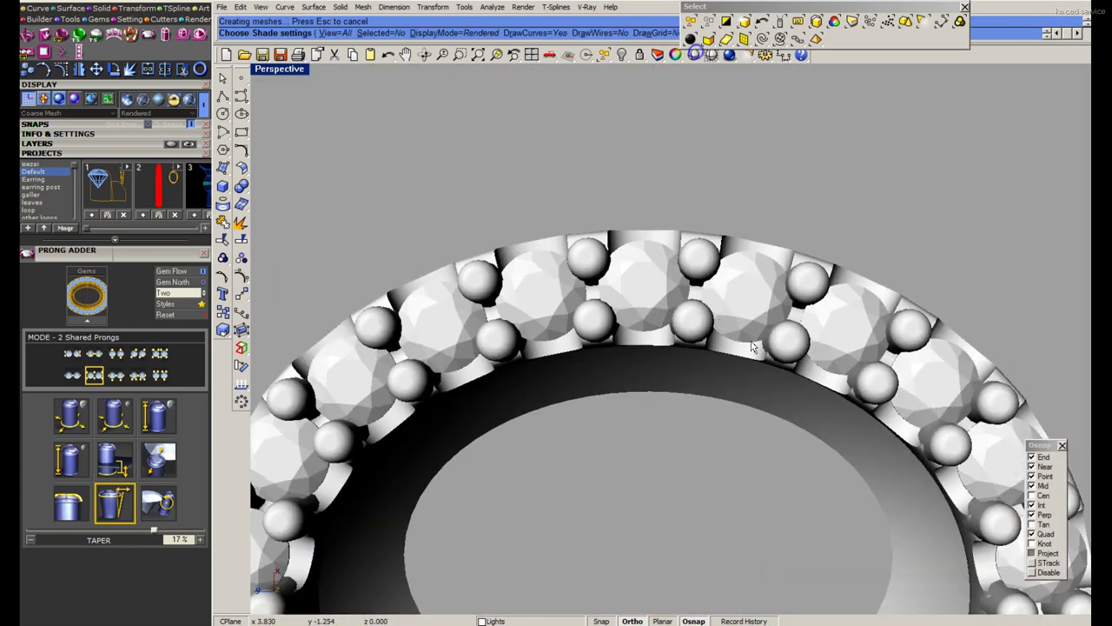
{"action": "right_click_drag", "start_coordinate": [745, 335], "coordinate": [685, 363]}
{"action": "scroll", "coordinate": [628, 391], "scroll_direction": "up", "scroll_amount": 2}
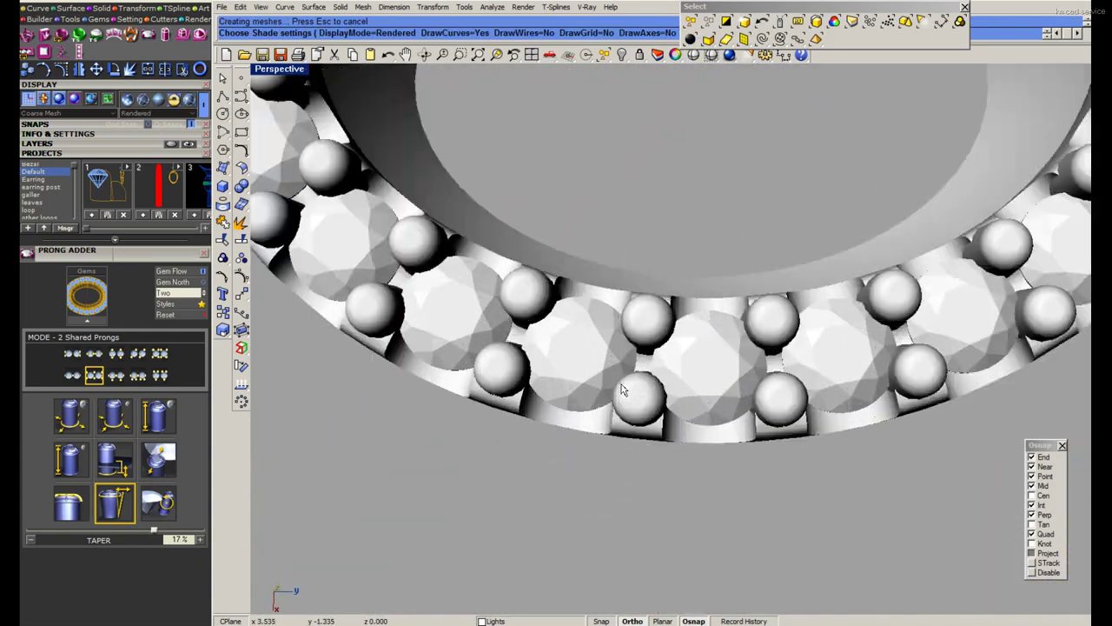
{"action": "scroll", "coordinate": [627, 391], "scroll_direction": "down", "scroll_amount": 5}
{"action": "mouse_move", "coordinate": [628, 392]}
{"action": "right_mouse_down"}
{"action": "mouse_move", "coordinate": [632, 284]}
{"action": "mouse_move", "coordinate": [631, 379]}
{"action": "right_mouse_up"}
{"action": "scroll", "coordinate": [631, 379], "scroll_direction": "up", "scroll_amount": 2}
{"action": "scroll", "coordinate": [631, 379], "scroll_direction": "up", "scroll_amount": 3}
{"action": "scroll", "coordinate": [631, 379], "scroll_direction": "down", "scroll_amount": 2}
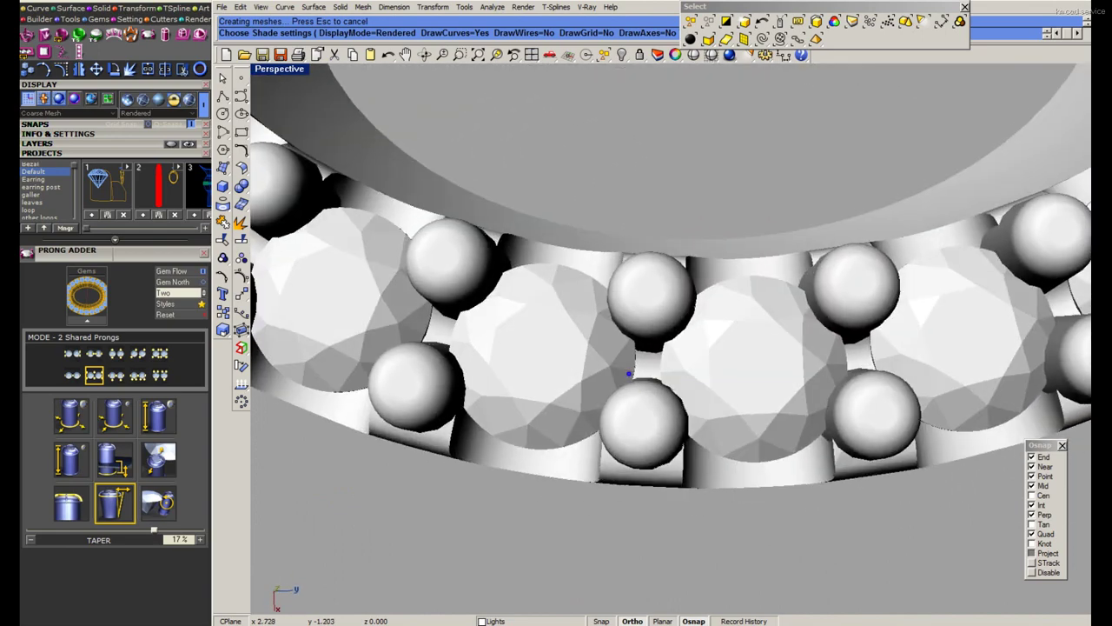
{"action": "scroll", "coordinate": [630, 373], "scroll_direction": "down", "scroll_amount": 2}
{"action": "scroll", "coordinate": [628, 373], "scroll_direction": "down", "scroll_amount": 2}
{"action": "scroll", "coordinate": [674, 351], "scroll_direction": "down", "scroll_amount": 1}
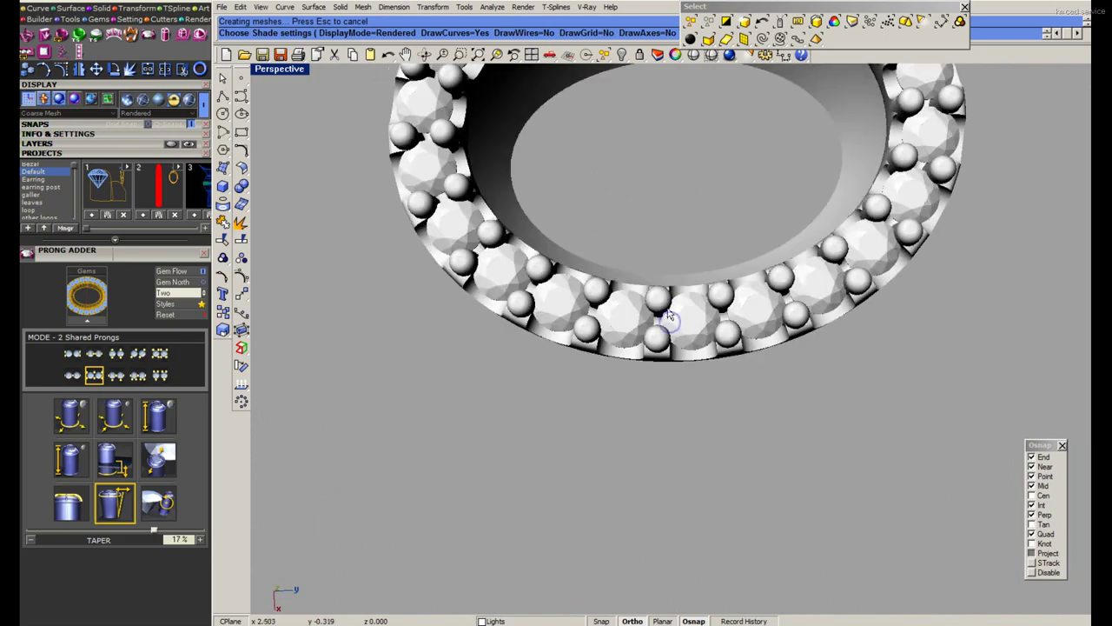
{"action": "scroll", "coordinate": [669, 321], "scroll_direction": "up", "scroll_amount": 3}
{"action": "key", "text": "Escape"}
{"action": "scroll", "coordinate": [669, 321], "scroll_direction": "down", "scroll_amount": 3}
{"action": "scroll", "coordinate": [719, 287], "scroll_direction": "up", "scroll_amount": 3}
{"action": "mouse_move", "coordinate": [695, 330]}
{"action": "right_mouse_down"}
{"action": "mouse_move", "coordinate": [720, 286]}
{"action": "mouse_move", "coordinate": [695, 322]}
{"action": "right_mouse_up"}
{"action": "scroll", "coordinate": [720, 287], "scroll_direction": "down", "scroll_amount": 2}
{"action": "scroll", "coordinate": [686, 339], "scroll_direction": "down", "scroll_amount": 2}
{"action": "scroll", "coordinate": [661, 372], "scroll_direction": "up", "scroll_amount": 2}
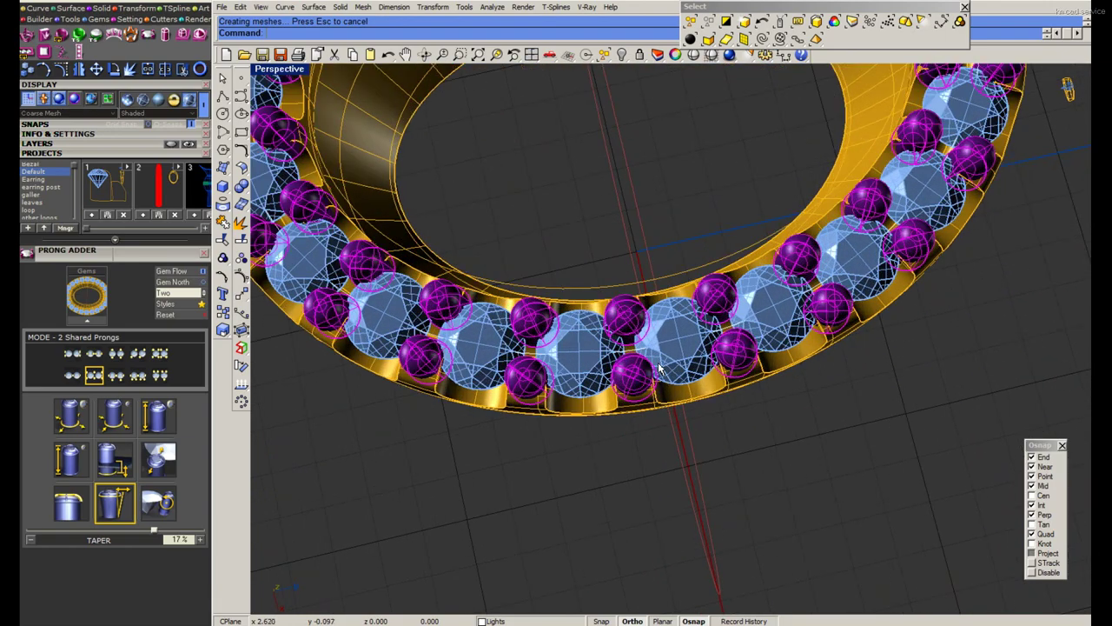
Delete every prong except the pair between the two front gems.
{"action": "scroll", "coordinate": [660, 372], "scroll_direction": "down", "scroll_amount": 3}
{"action": "right_click_drag", "start_coordinate": [660, 372], "coordinate": [608, 453]}
{"action": "scroll", "coordinate": [608, 454], "scroll_direction": "up", "scroll_amount": 3}
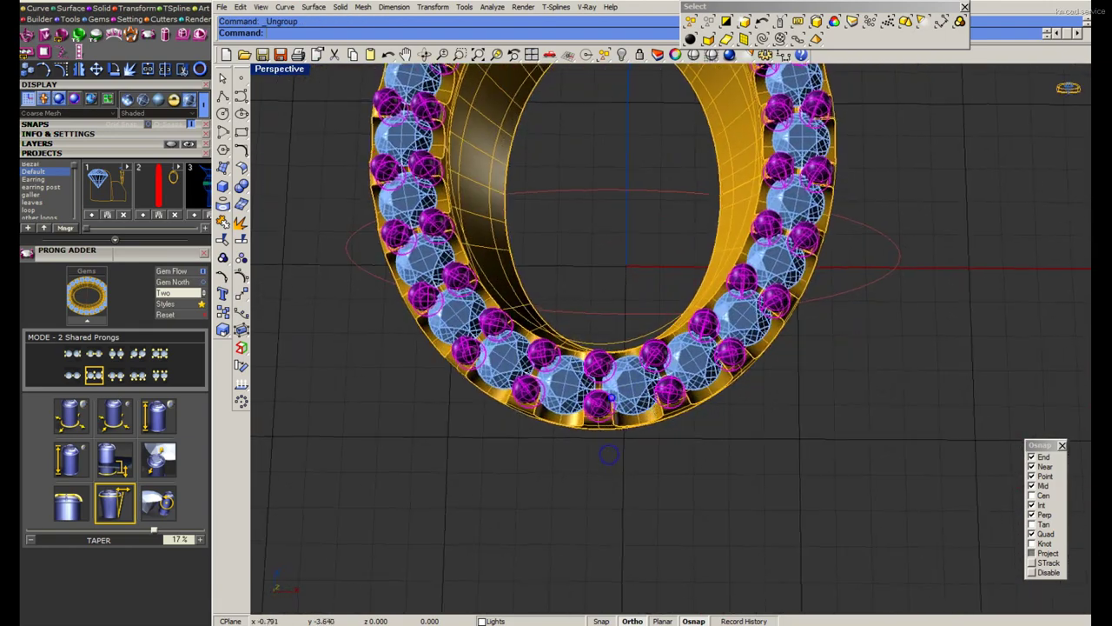
{"action": "scroll", "coordinate": [611, 393], "scroll_direction": "up", "scroll_amount": 2}
{"action": "key", "text": "Delete"}
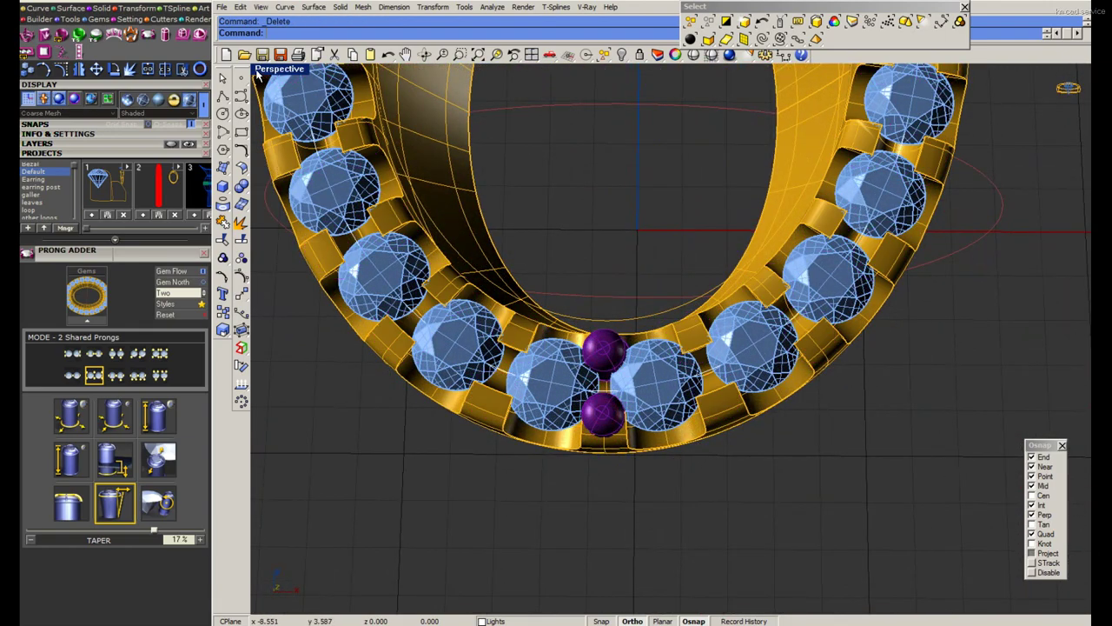
Move the lower front prong slightly down in an enlarged Top view.
{"action": "double_click", "coordinate": [258, 72]}
{"action": "double_click", "coordinate": [263, 70]}
{"action": "scroll", "coordinate": [629, 368], "scroll_direction": "up", "scroll_amount": 3}
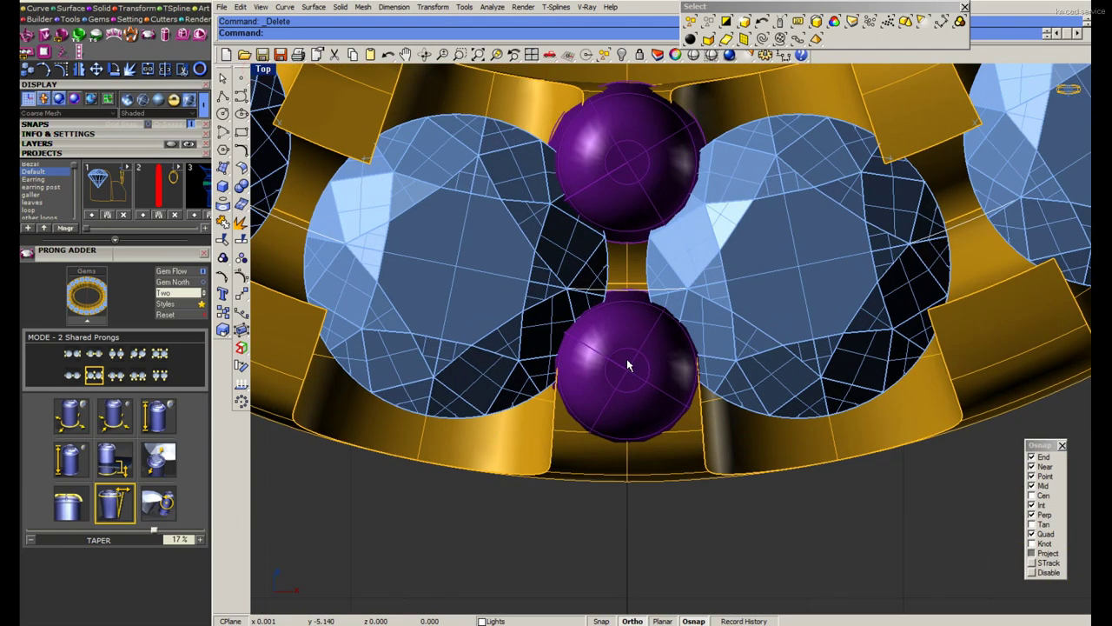
{"action": "right_click_drag", "start_coordinate": [628, 368], "coordinate": [586, 318]}
{"action": "left_click", "coordinate": [583, 316]}
{"action": "left_click_drag", "start_coordinate": [583, 315], "coordinate": [571, 338]}
{"action": "scroll", "coordinate": [579, 330], "scroll_direction": "down", "scroll_amount": 3}
{"action": "scroll", "coordinate": [573, 335], "scroll_direction": "up", "scroll_amount": 3}
{"action": "scroll", "coordinate": [571, 335], "scroll_direction": "down", "scroll_amount": 3}
{"action": "scroll", "coordinate": [570, 177], "scroll_direction": "up", "scroll_amount": 3}
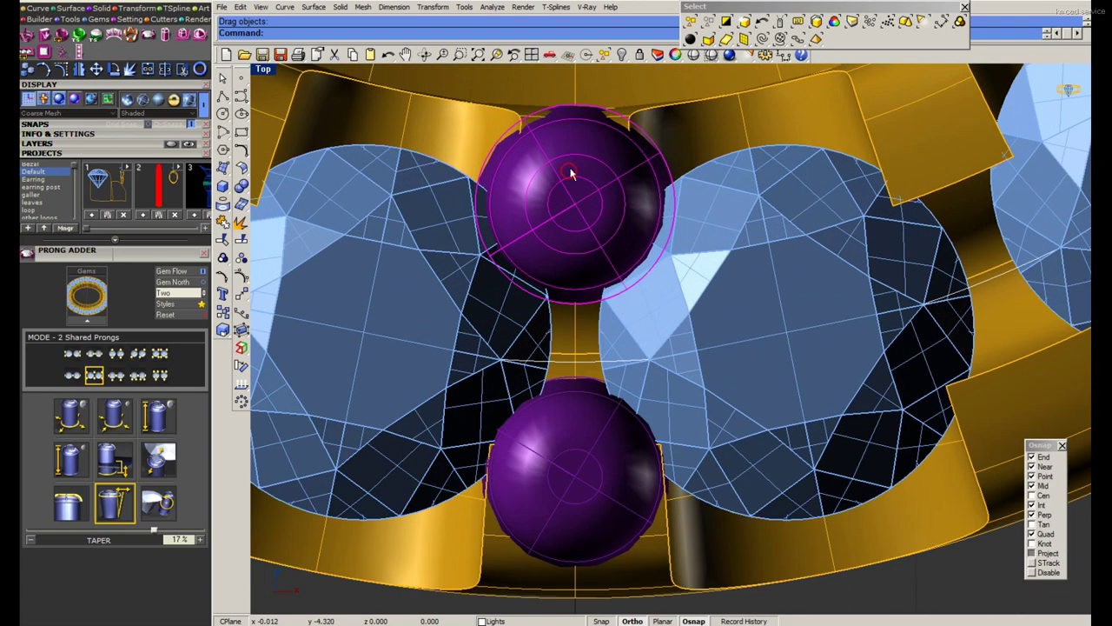
{"action": "scroll", "coordinate": [571, 171], "scroll_direction": "down", "scroll_amount": 3}
{"action": "scroll", "coordinate": [565, 191], "scroll_direction": "down", "scroll_amount": 2}
{"action": "left_click", "coordinate": [552, 317]}
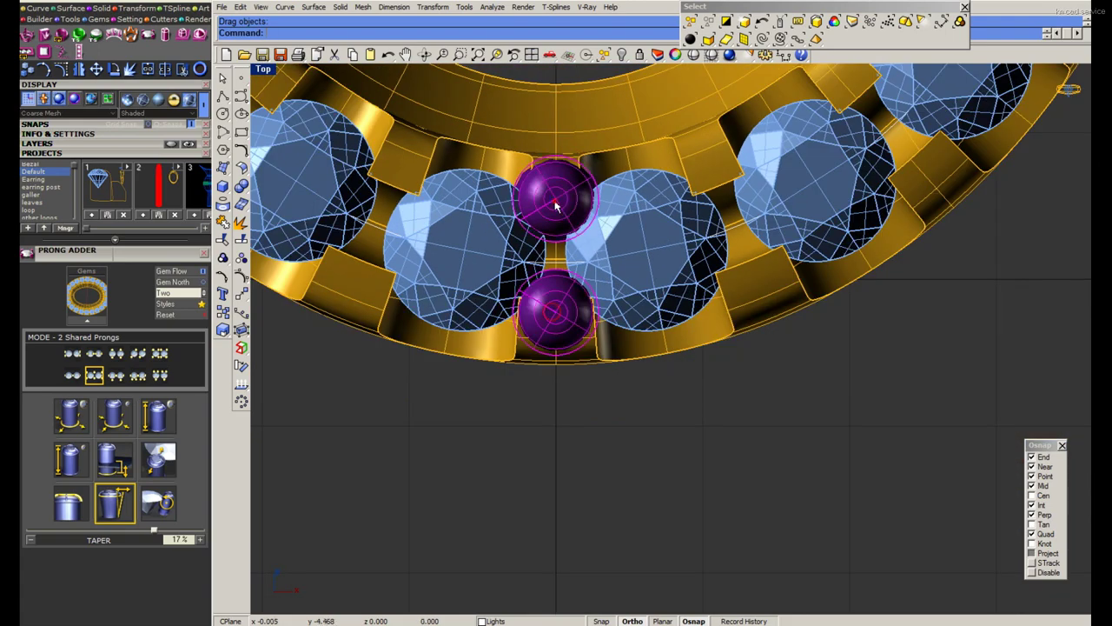
{"action": "scroll", "coordinate": [563, 278], "scroll_direction": "down", "scroll_amount": 3}
Put the two front prongs on the gold metal layer and check them rendered.
{"action": "double_click", "coordinate": [263, 71]}
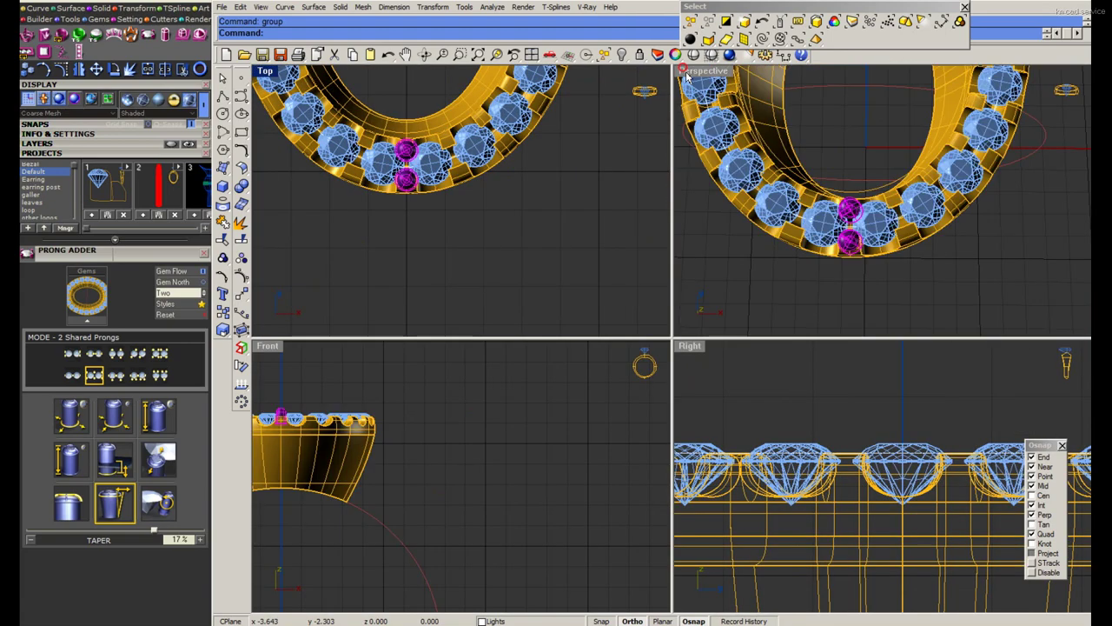
{"action": "double_click", "coordinate": [700, 70]}
{"action": "left_click", "coordinate": [61, 143]}
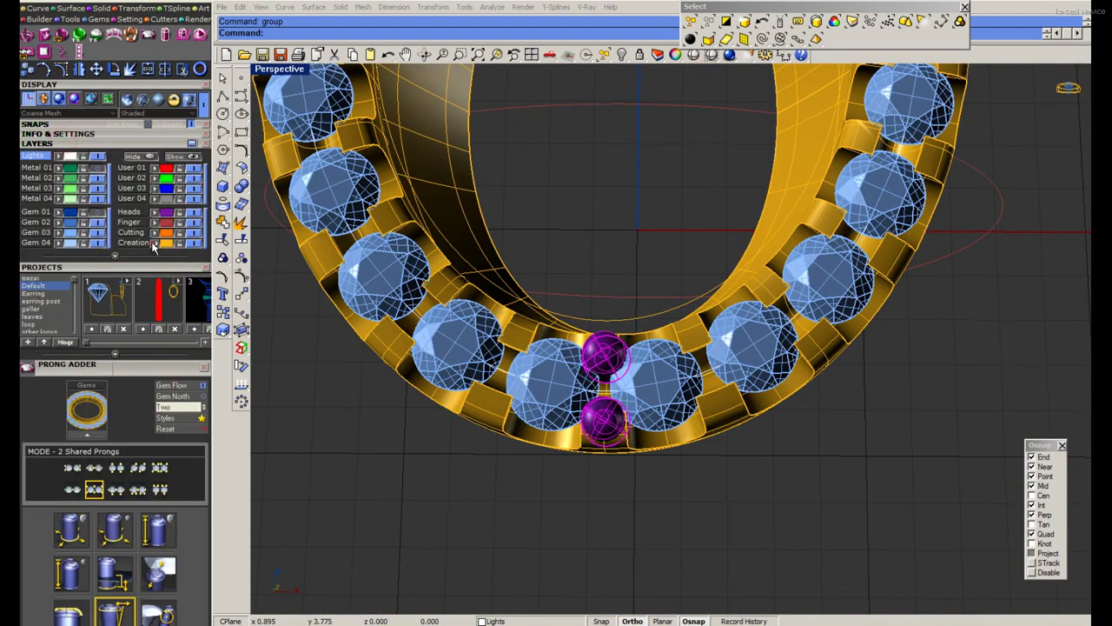
{"action": "left_click", "coordinate": [588, 212]}
{"action": "left_click", "coordinate": [693, 55]}
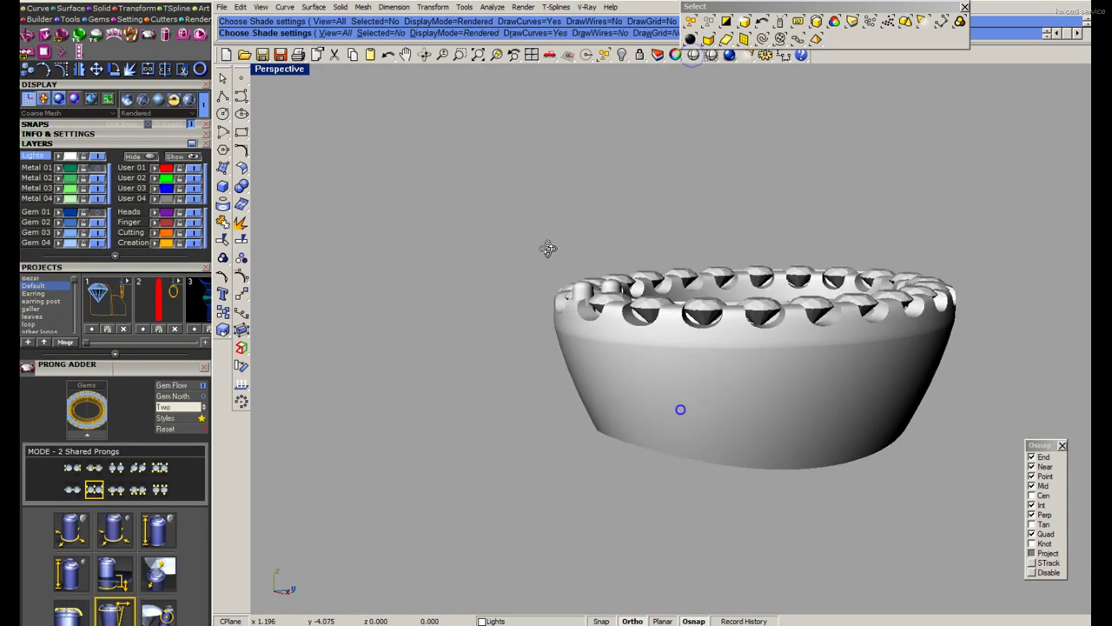
{"action": "mouse_move", "coordinate": [549, 248]}
{"action": "right_mouse_down"}
{"action": "mouse_move", "coordinate": [631, 477]}
{"action": "mouse_move", "coordinate": [687, 489]}
{"action": "mouse_move", "coordinate": [635, 407]}
{"action": "right_mouse_up"}
{"action": "key", "text": "Escape"}
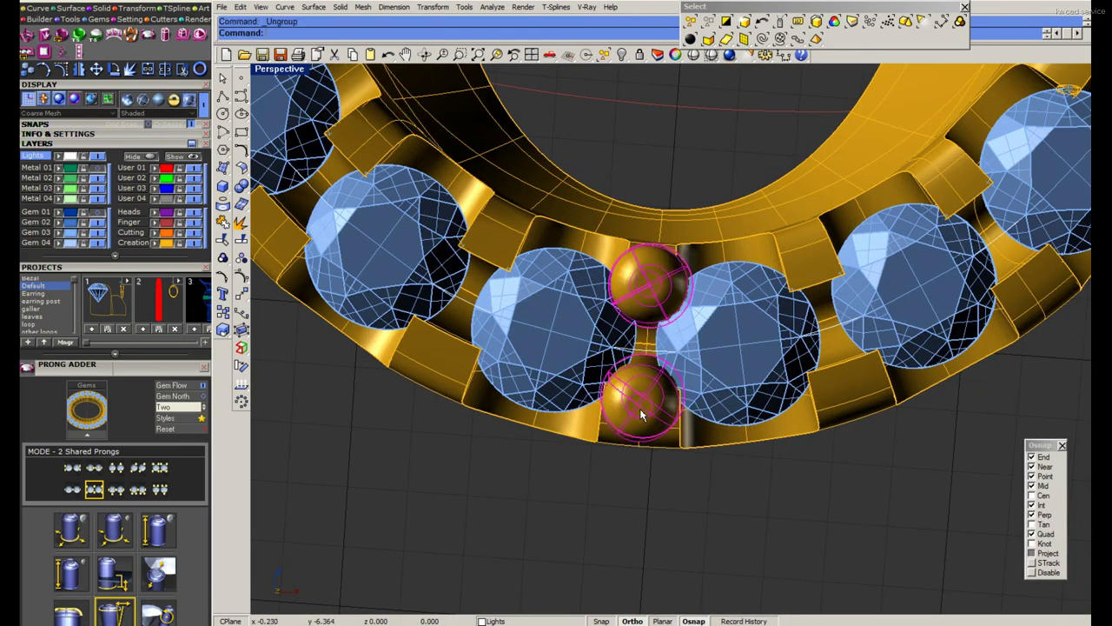
Make an enlarged copy of the lower front prong with Scale from its base.
{"action": "double_click", "coordinate": [276, 70]}
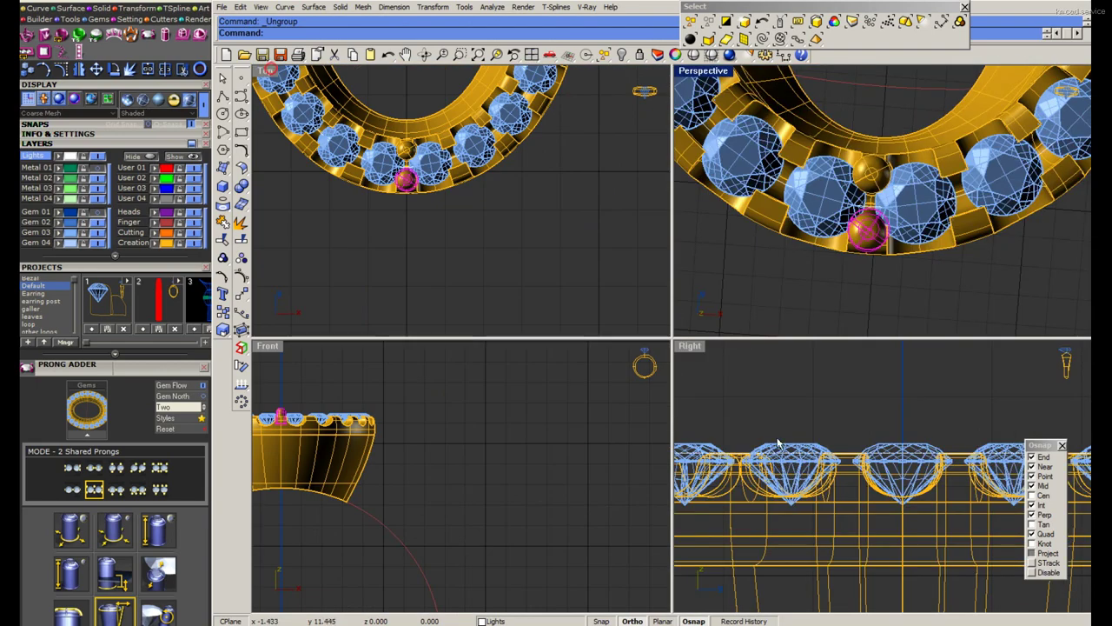
{"action": "scroll", "coordinate": [757, 450], "scroll_direction": "up", "scroll_amount": 3}
{"action": "scroll", "coordinate": [757, 450], "scroll_direction": "up", "scroll_amount": 3}
{"action": "scroll", "coordinate": [756, 450], "scroll_direction": "up", "scroll_amount": 2}
{"action": "type", "text": "scale"}
{"action": "key", "text": "Return"}
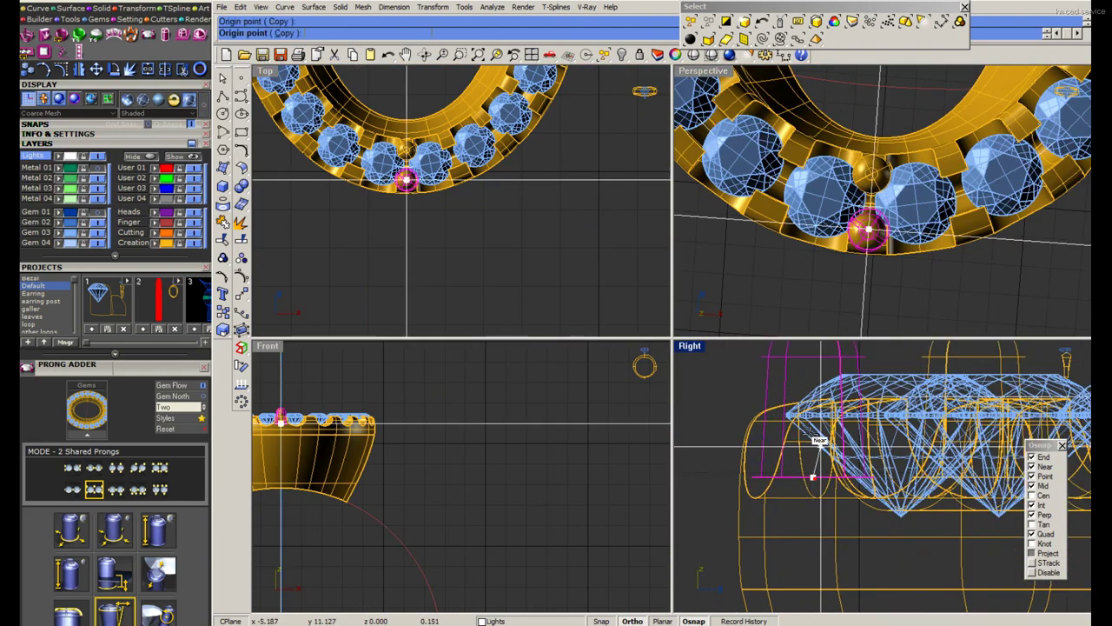
{"action": "scroll", "coordinate": [809, 547], "scroll_direction": "up", "scroll_amount": 2}
{"action": "left_click", "coordinate": [809, 541]}
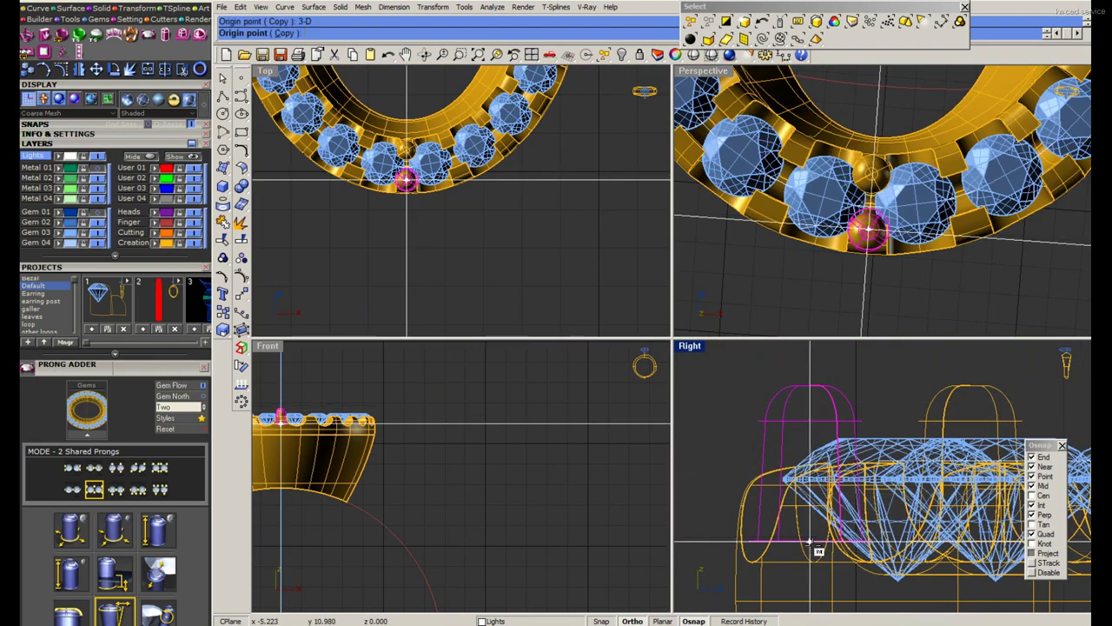
{"action": "left_click", "coordinate": [748, 541]}
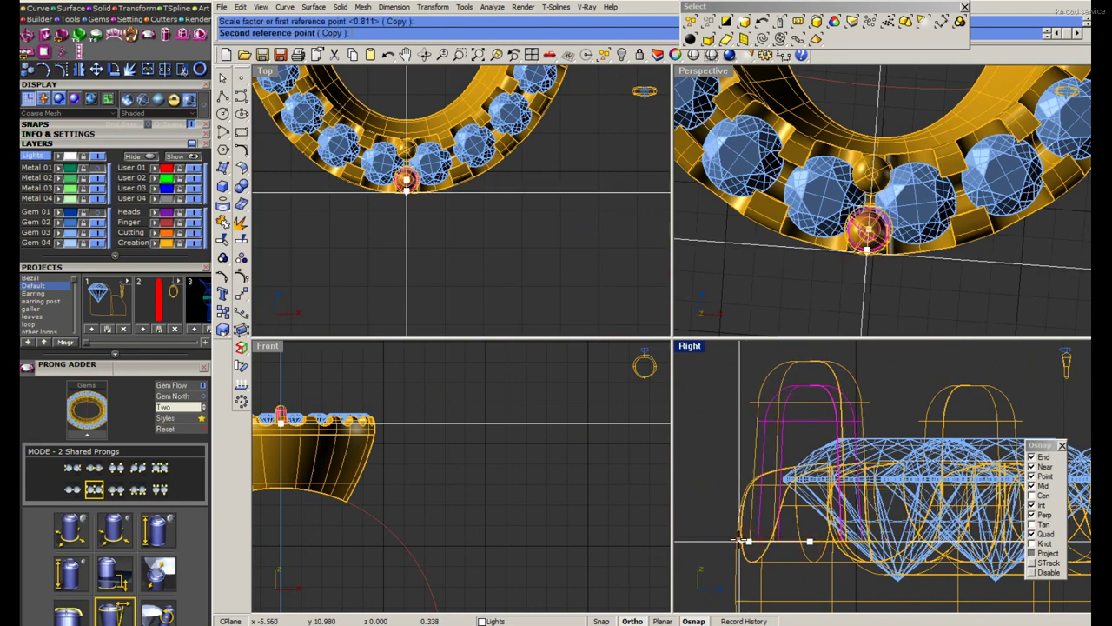
{"action": "left_click", "coordinate": [738, 540]}
Drag the enlarged prong copy down against the bezel's outer edge between the gems.
{"action": "scroll", "coordinate": [400, 178], "scroll_direction": "up", "scroll_amount": 3}
{"action": "scroll", "coordinate": [387, 174], "scroll_direction": "up", "scroll_amount": 2}
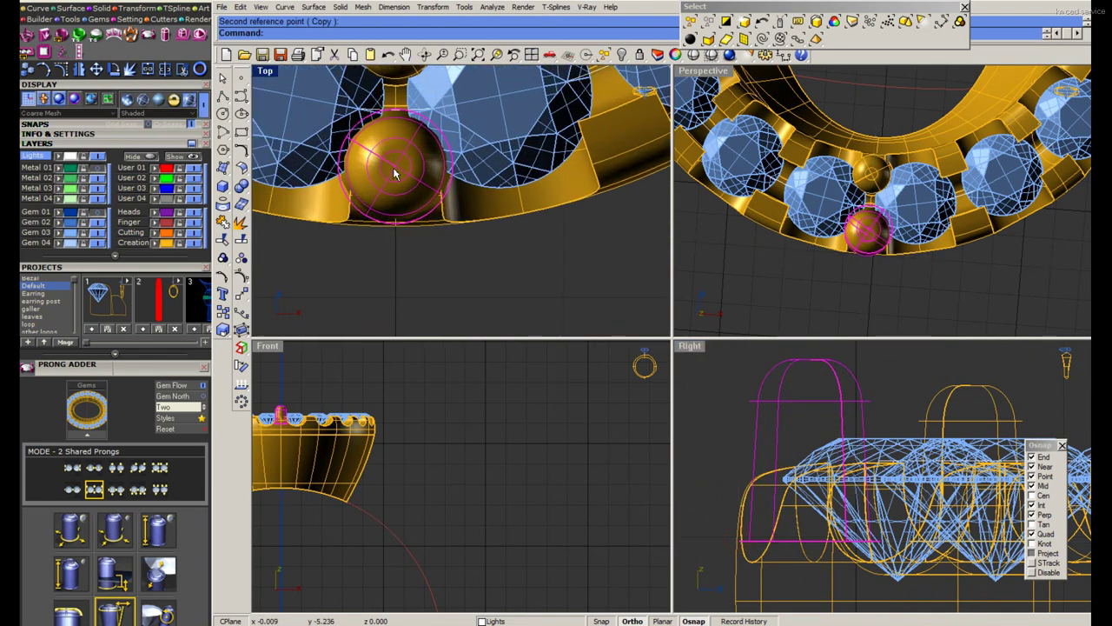
{"action": "left_click_drag", "start_coordinate": [387, 178], "coordinate": [396, 179]}
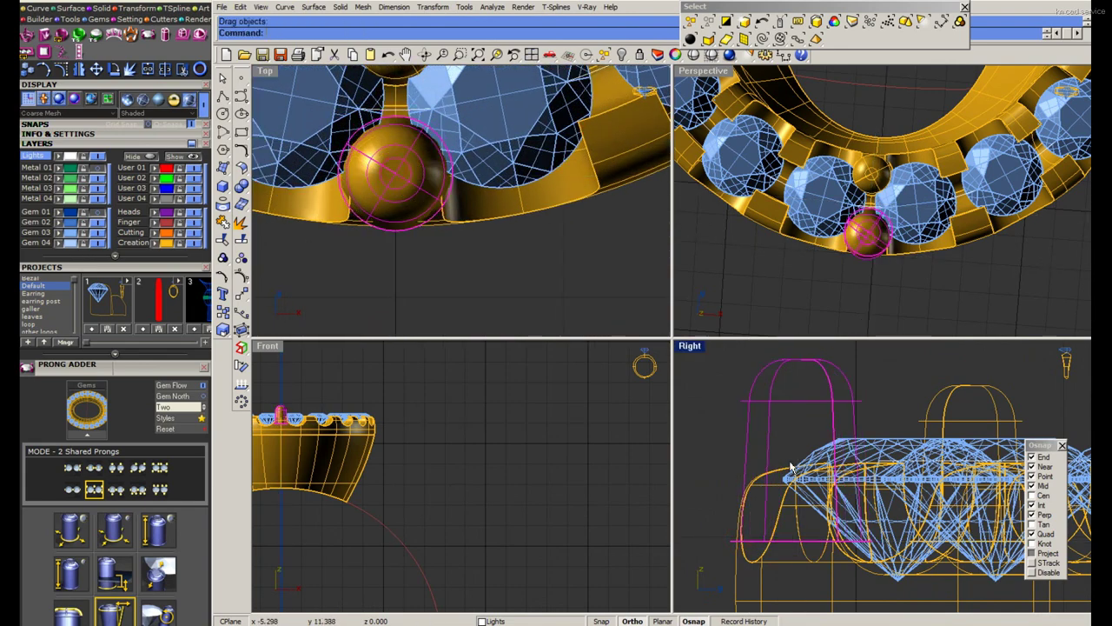
{"action": "right_click_drag", "start_coordinate": [791, 469], "coordinate": [790, 452]}
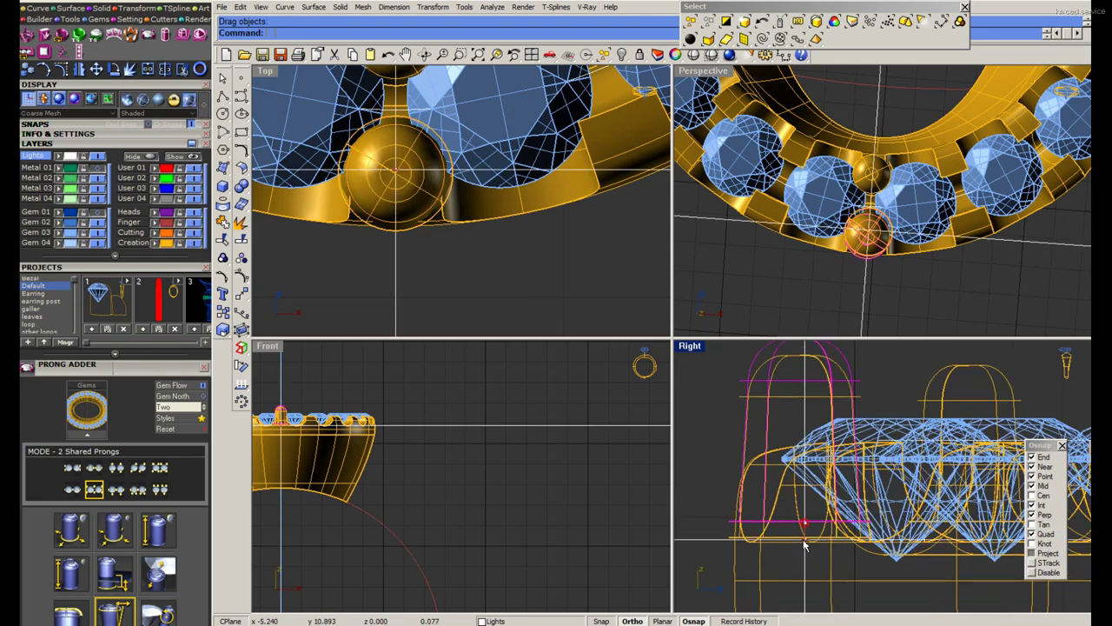
{"action": "left_click_drag", "start_coordinate": [805, 528], "coordinate": [804, 554]}
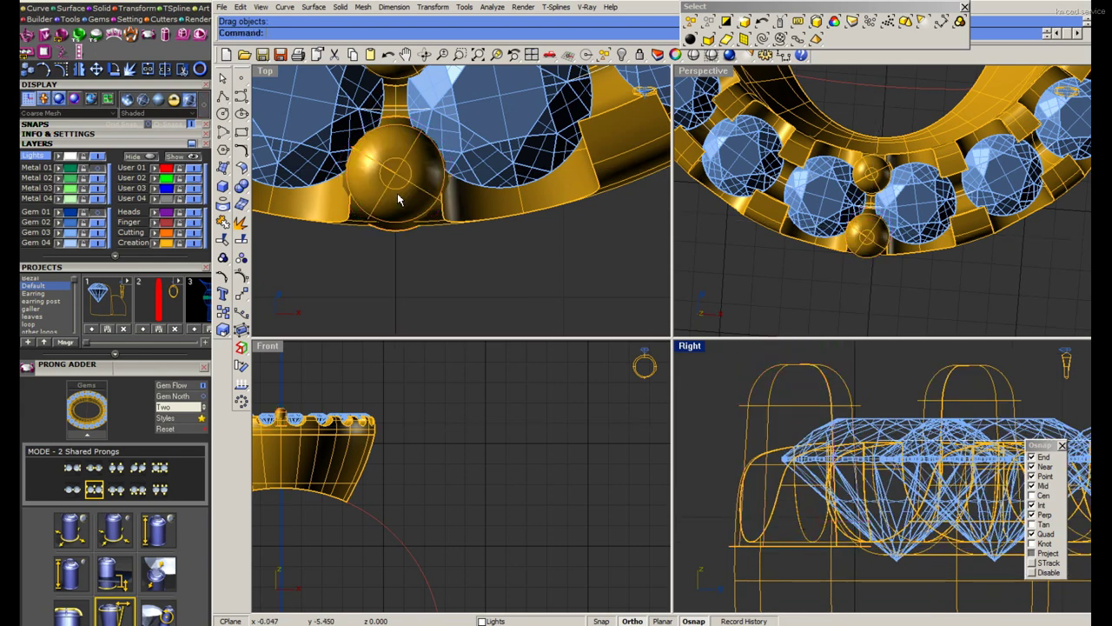
{"action": "scroll", "coordinate": [396, 174], "scroll_direction": "up", "scroll_amount": 2}
{"action": "left_click_drag", "start_coordinate": [396, 174], "coordinate": [398, 172]}
{"action": "key", "text": "Escape"}
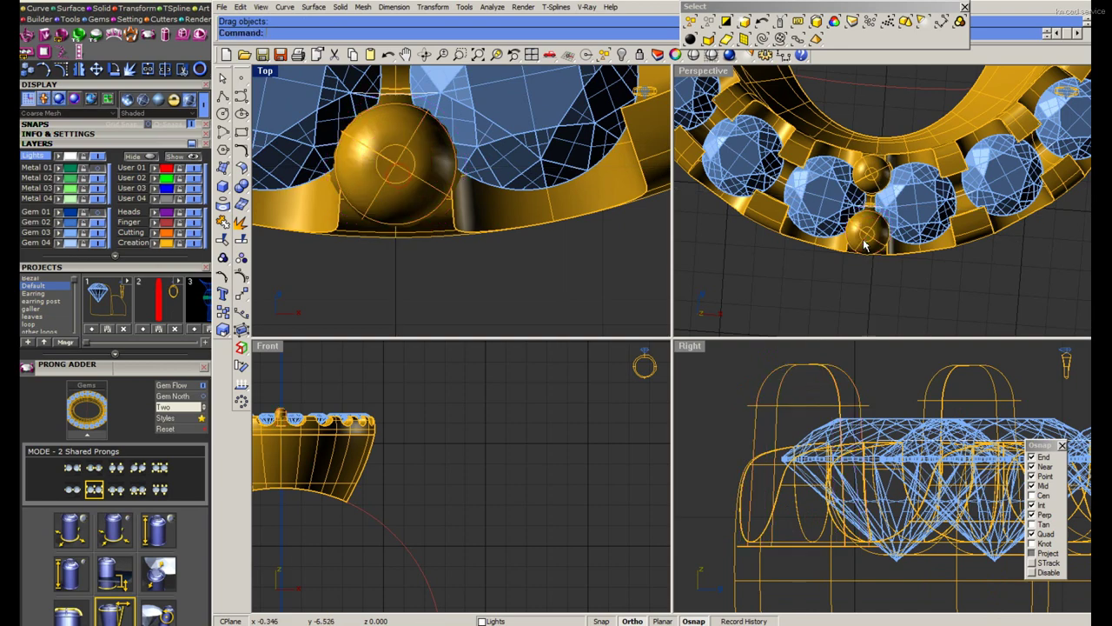
{"action": "scroll", "coordinate": [869, 235], "scroll_direction": "up", "scroll_amount": 3}
Inspect the two ball prongs close up in Rendered view.
{"action": "double_click", "coordinate": [698, 71]}
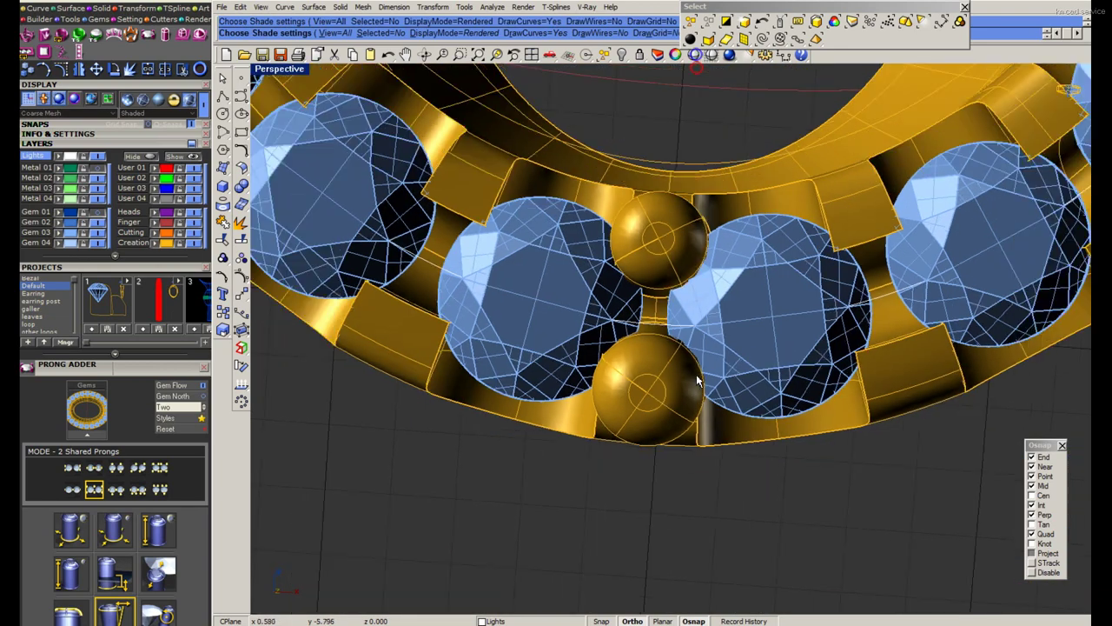
{"action": "key", "text": "ctrl+alt+r"}
{"action": "right_click_drag", "start_coordinate": [609, 261], "coordinate": [486, 313]}
{"action": "right_click_drag", "start_coordinate": [695, 363], "coordinate": [820, 409]}
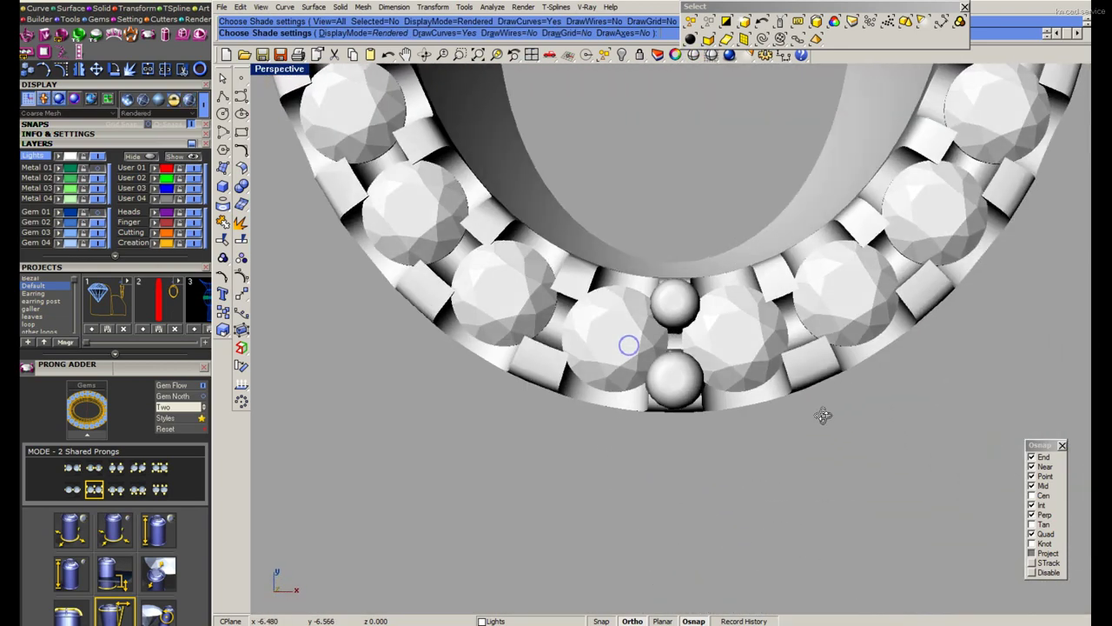
{"action": "scroll", "coordinate": [820, 410], "scroll_direction": "up", "scroll_amount": 3}
{"action": "key", "text": "ctrl+alt+s"}
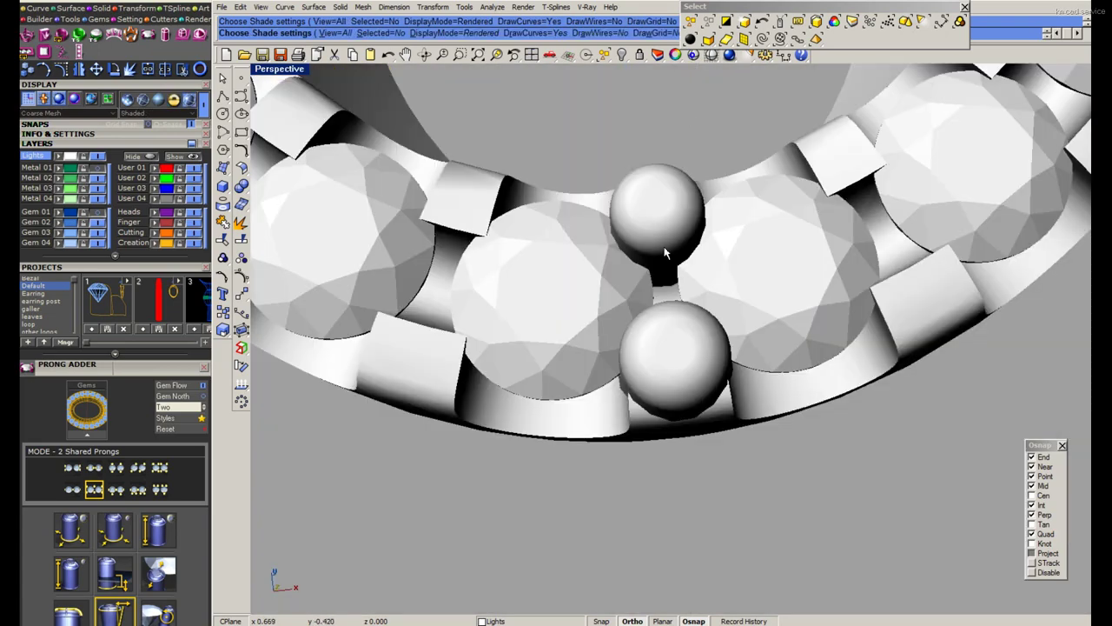
{"action": "scroll", "coordinate": [666, 348], "scroll_direction": "down", "scroll_amount": 3}
{"action": "scroll", "coordinate": [666, 405], "scroll_direction": "up", "scroll_amount": 3}
Rescale the lower ball prong from its base point.
{"action": "left_click", "coordinate": [661, 381]}
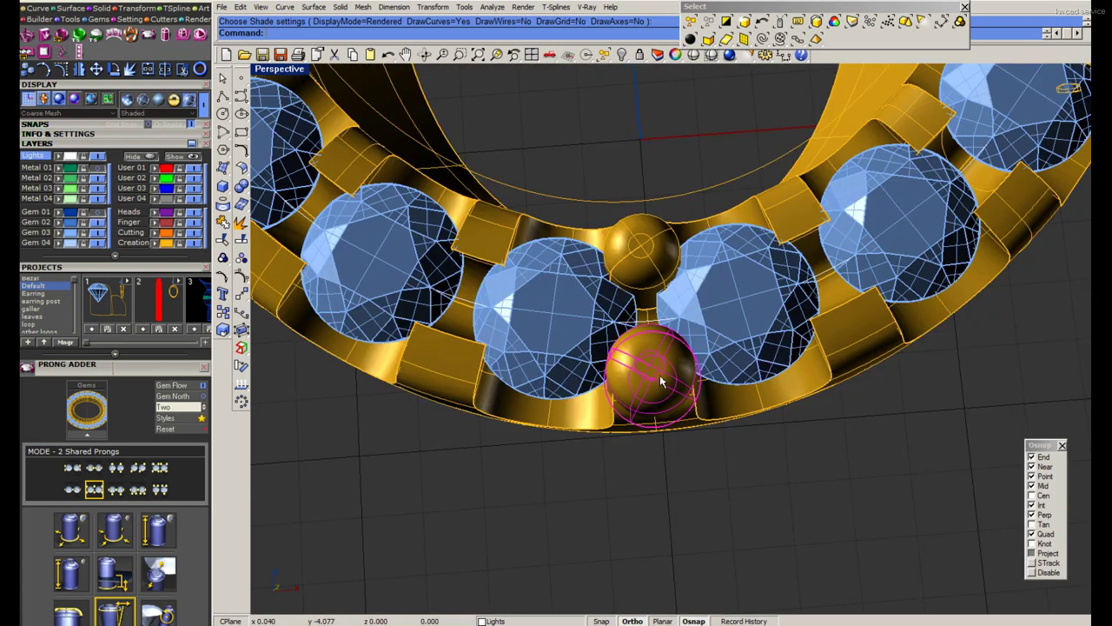
{"action": "double_click", "coordinate": [276, 73]}
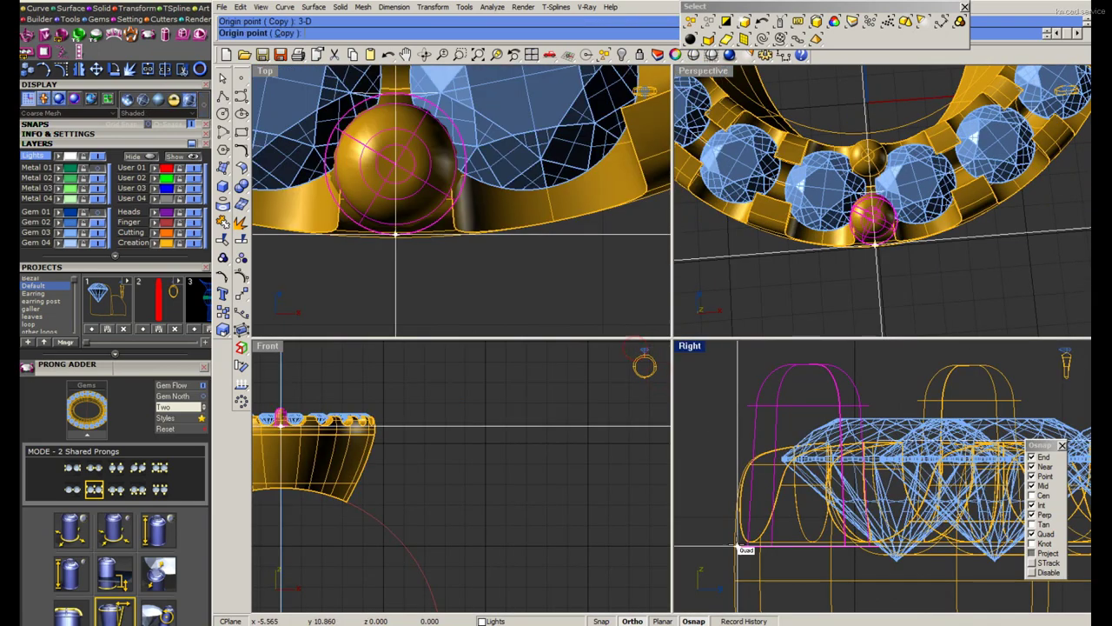
{"action": "left_click", "coordinate": [738, 545]}
{"action": "left_click", "coordinate": [813, 400]}
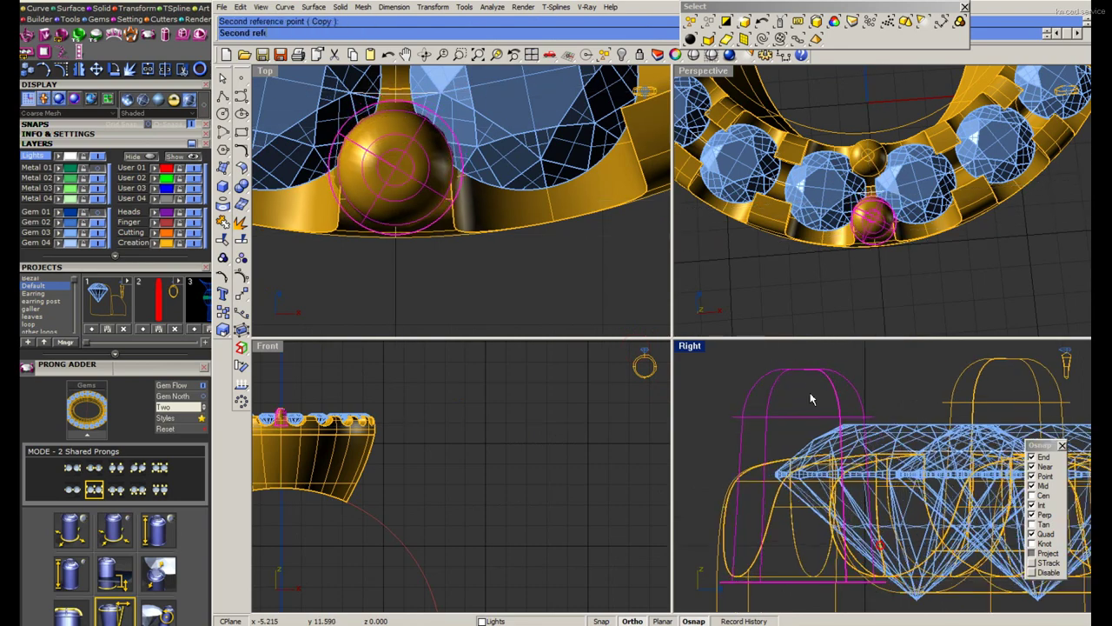
{"action": "scroll", "coordinate": [813, 401], "scroll_direction": "up", "scroll_amount": 3}
{"action": "key", "text": "Escape"}
Select both ball prongs between the gem pair and group them.
{"action": "left_click", "coordinate": [833, 380]}
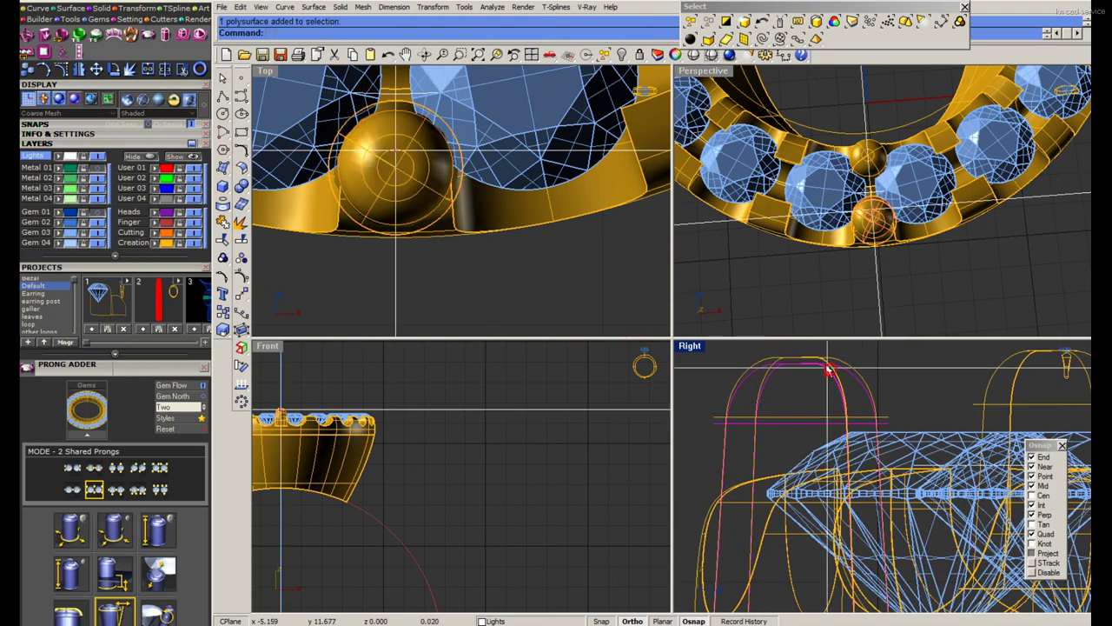
{"action": "scroll", "coordinate": [833, 381], "scroll_direction": "down", "scroll_amount": 2}
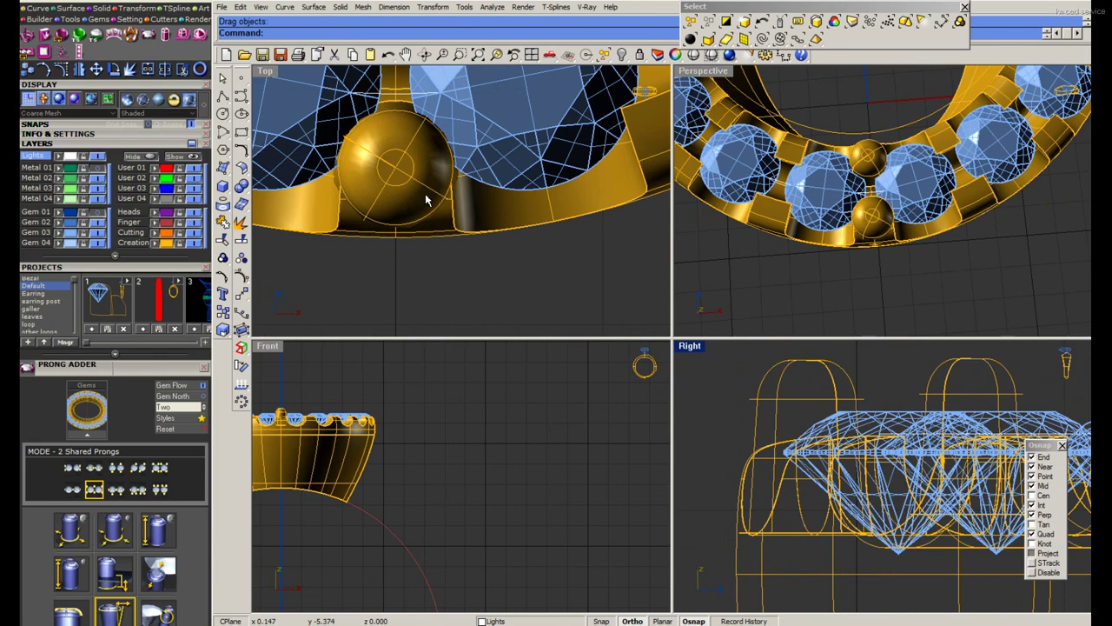
{"action": "left_click", "coordinate": [426, 200]}
{"action": "scroll", "coordinate": [426, 202], "scroll_direction": "down", "scroll_amount": 2}
{"action": "scroll", "coordinate": [426, 202], "scroll_direction": "down", "scroll_amount": 1}
{"action": "left_click", "coordinate": [418, 119], "text": "shift"}
{"action": "scroll", "coordinate": [438, 204], "scroll_direction": "down", "scroll_amount": 1}
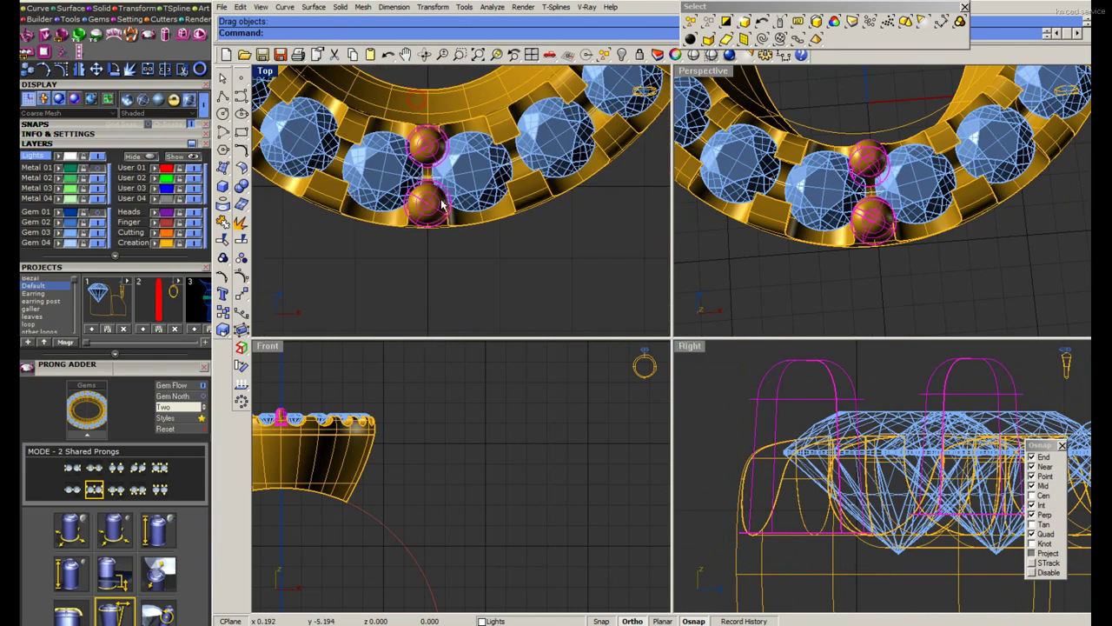
{"action": "left_click", "coordinate": [241, 347]}
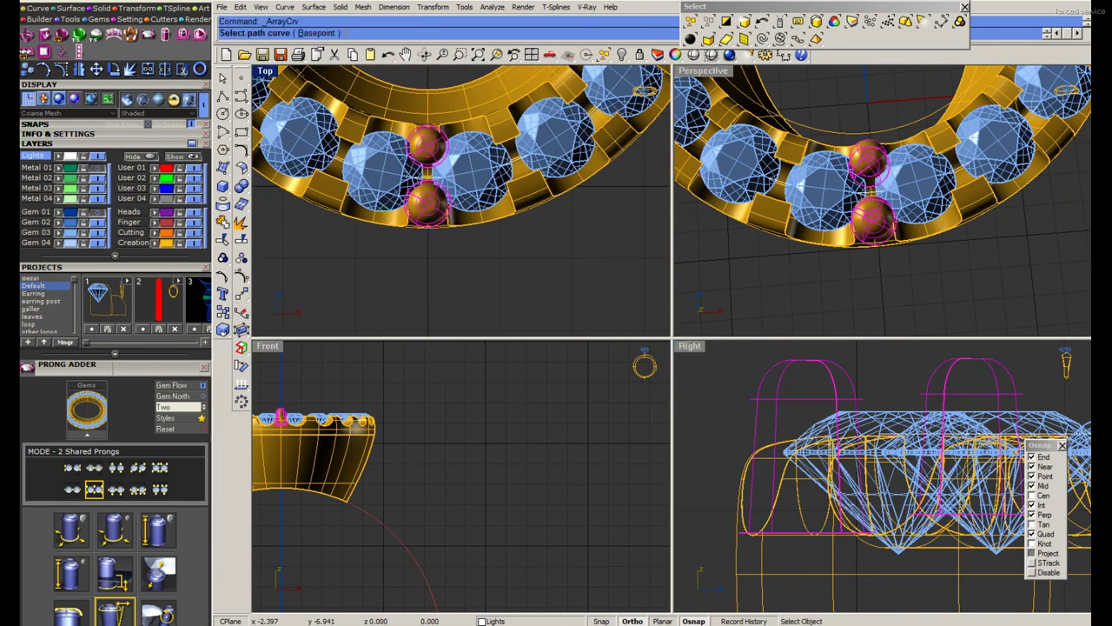
Array the grouped prong pair along the halo ring curve.
{"action": "scroll", "coordinate": [514, 161], "scroll_direction": "up", "scroll_amount": 2}
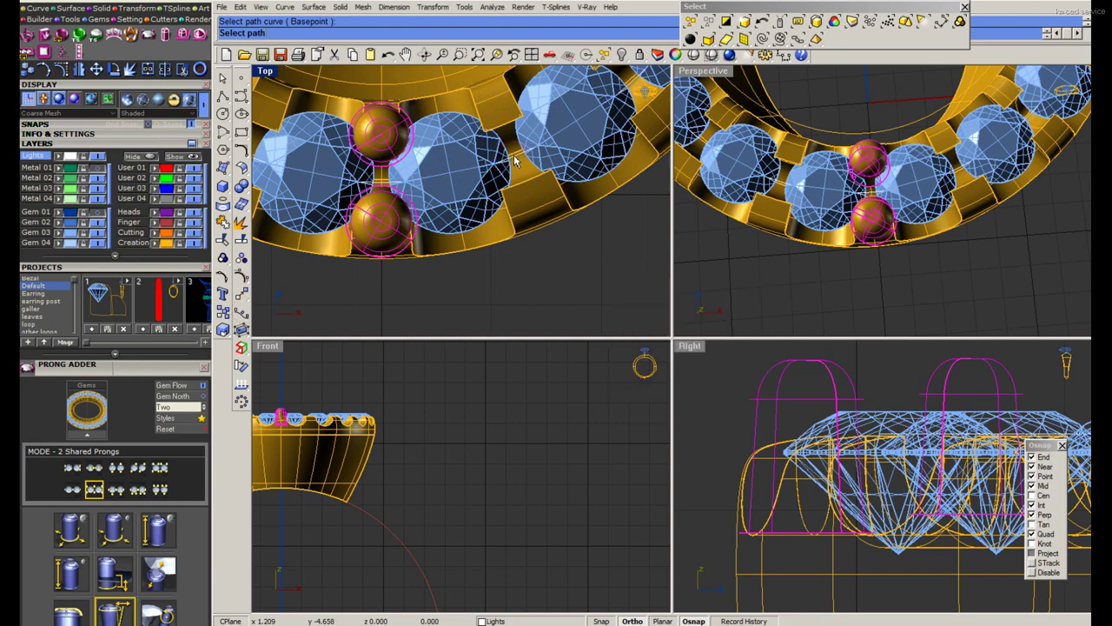
{"action": "left_click", "coordinate": [515, 161]}
{"action": "left_click", "coordinate": [644, 402]}
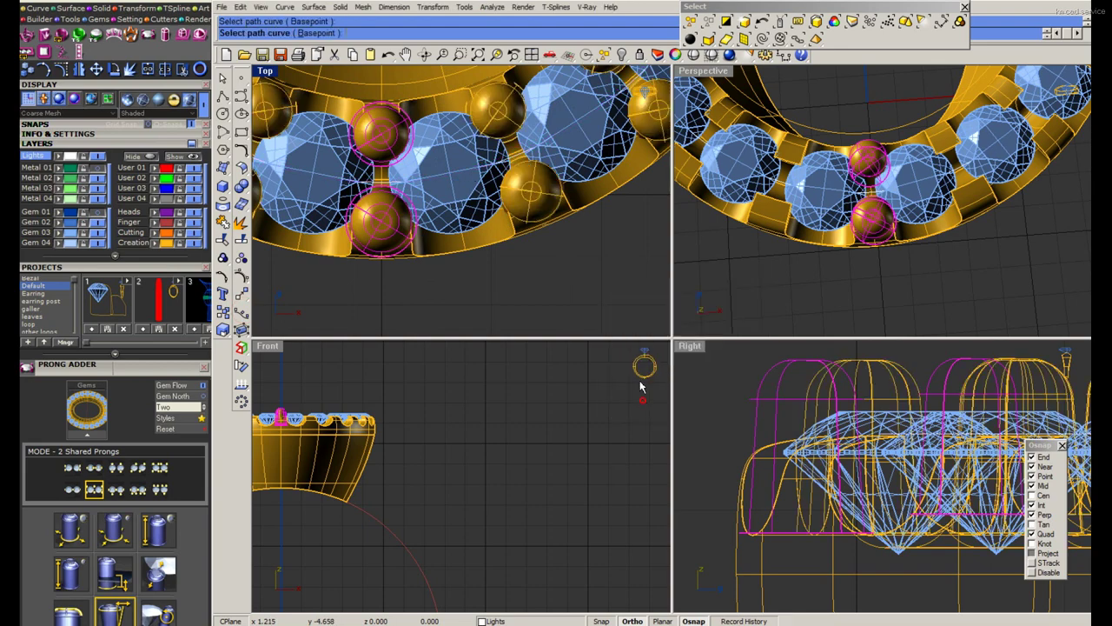
Check the arrayed prongs around the whole halo in Rendered view, then select all prongs.
{"action": "double_click", "coordinate": [697, 70]}
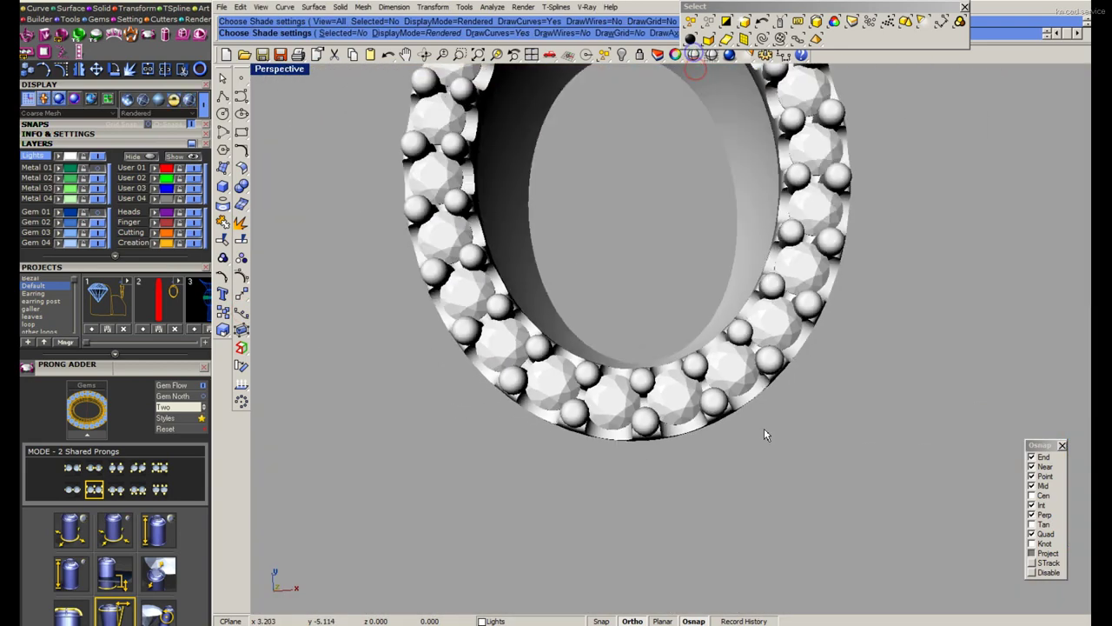
{"action": "mouse_move", "coordinate": [765, 434]}
{"action": "right_mouse_down"}
{"action": "mouse_move", "coordinate": [669, 478]}
{"action": "mouse_move", "coordinate": [733, 410]}
{"action": "right_mouse_up"}
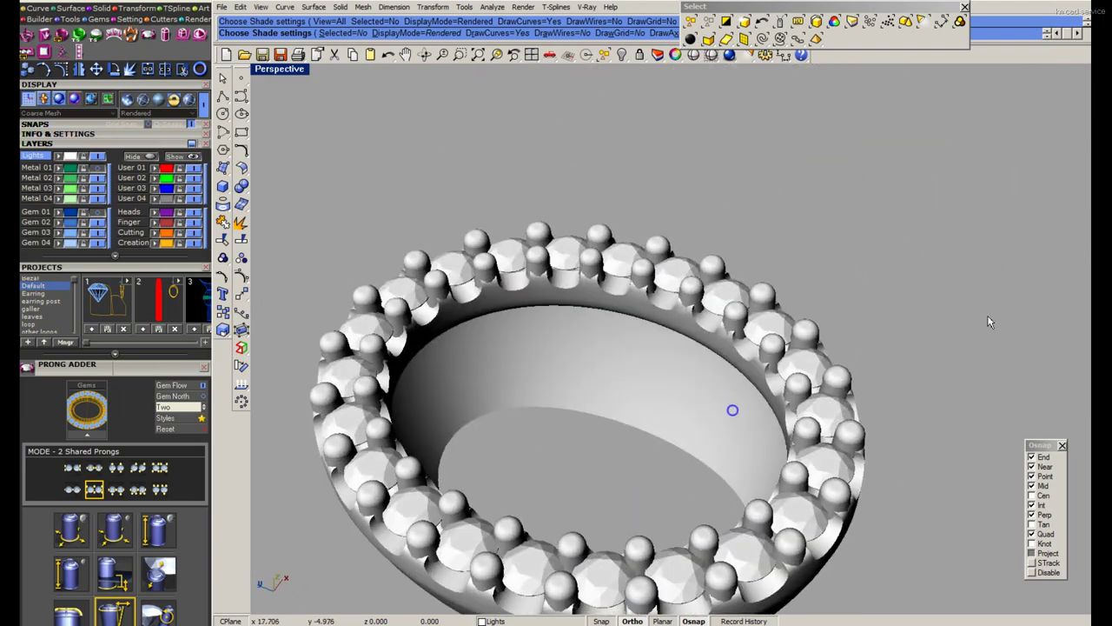
{"action": "scroll", "coordinate": [695, 310], "scroll_direction": "up", "scroll_amount": 5}
{"action": "scroll", "coordinate": [695, 311], "scroll_direction": "down", "scroll_amount": 5}
{"action": "mouse_move", "coordinate": [736, 359]}
{"action": "right_mouse_down"}
{"action": "mouse_move", "coordinate": [683, 354]}
{"action": "mouse_move", "coordinate": [489, 275]}
{"action": "mouse_move", "coordinate": [757, 397]}
{"action": "right_mouse_up"}
{"action": "scroll", "coordinate": [757, 397], "scroll_direction": "up", "scroll_amount": 5}
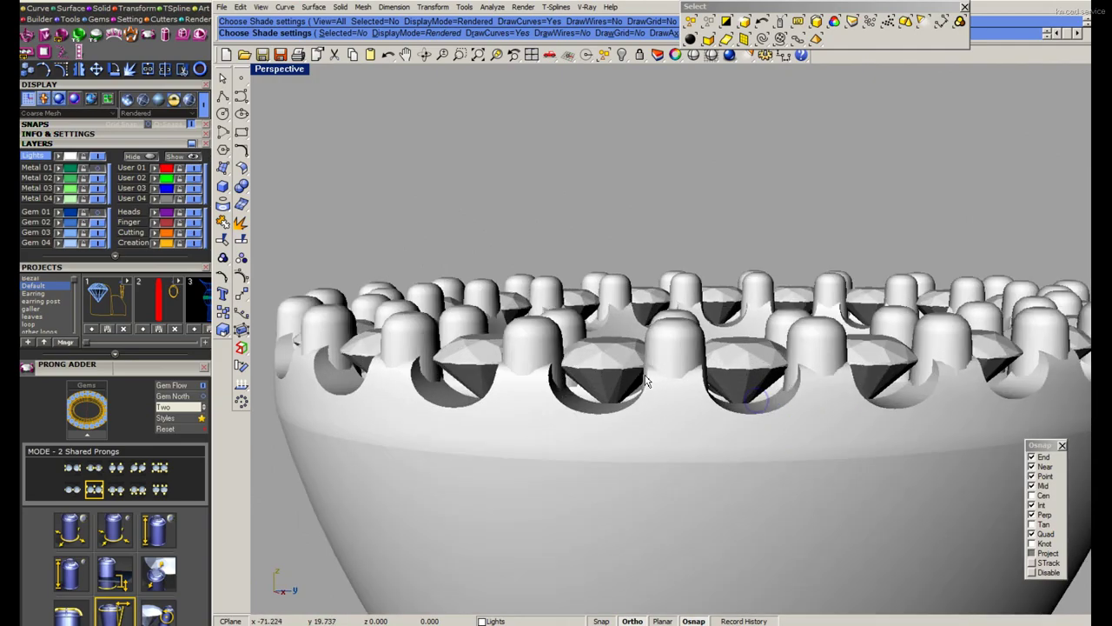
{"action": "scroll", "coordinate": [646, 365], "scroll_direction": "up", "scroll_amount": 2}
{"action": "scroll", "coordinate": [668, 372], "scroll_direction": "down", "scroll_amount": 5}
{"action": "right_click_drag", "start_coordinate": [668, 372], "coordinate": [657, 112]}
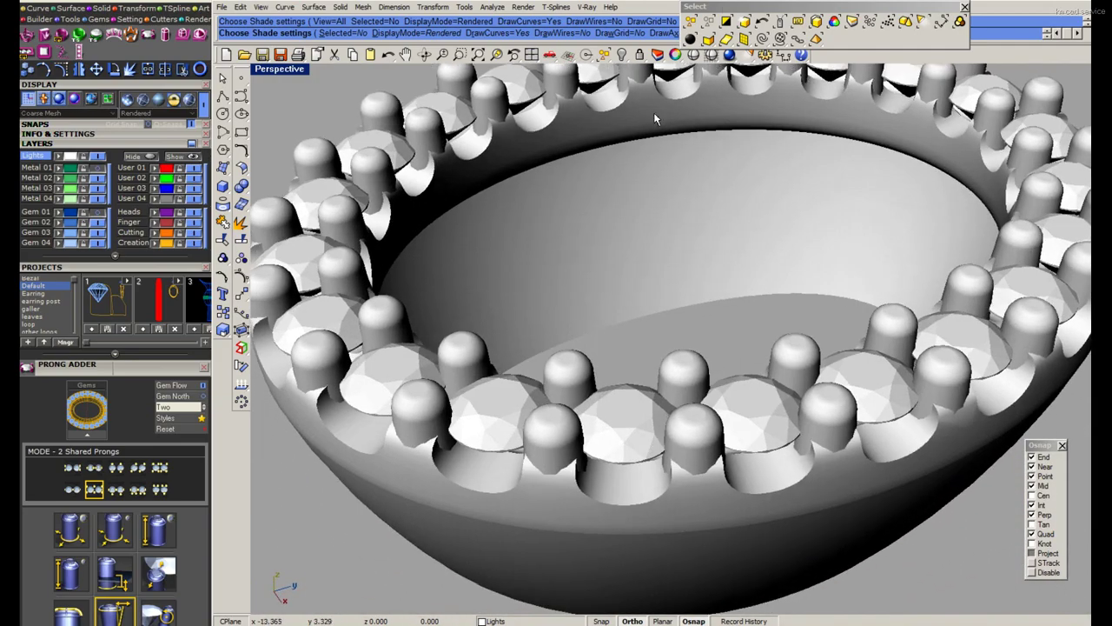
{"action": "key", "text": "Escape"}
{"action": "left_click", "coordinate": [759, 38]}
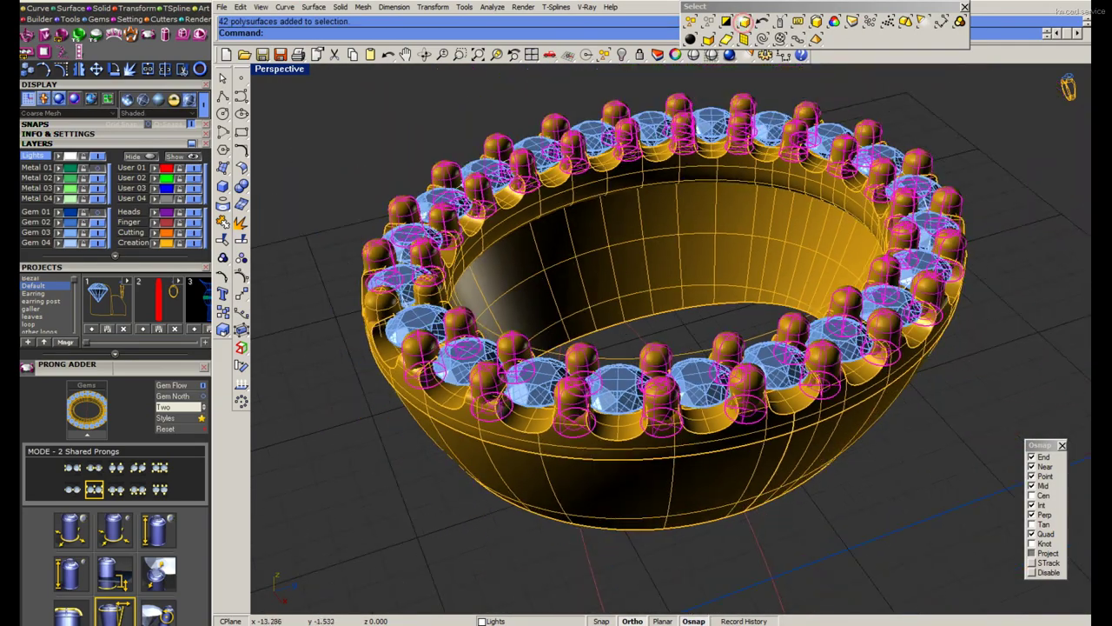
Group the selected prongs, then select the halo gems in an enlarged side view.
{"action": "scroll", "coordinate": [302, 297], "scroll_direction": "down", "scroll_amount": 3}
{"action": "key", "text": "ctrl+g"}
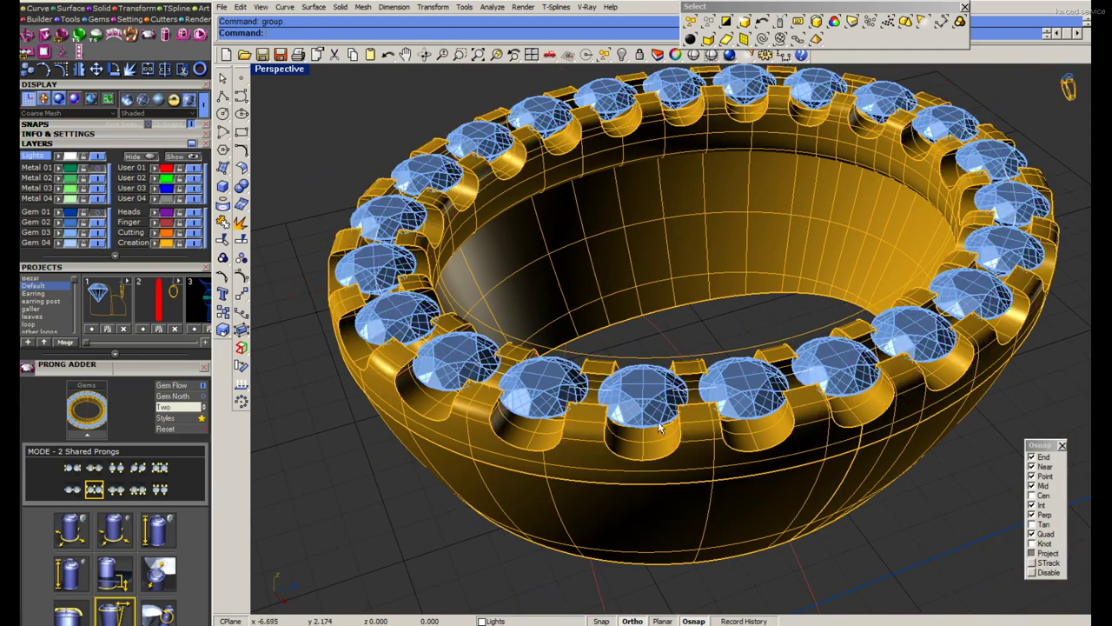
{"action": "scroll", "coordinate": [640, 399], "scroll_direction": "up", "scroll_amount": 3}
{"action": "left_click", "coordinate": [640, 399]}
{"action": "double_click", "coordinate": [287, 70]}
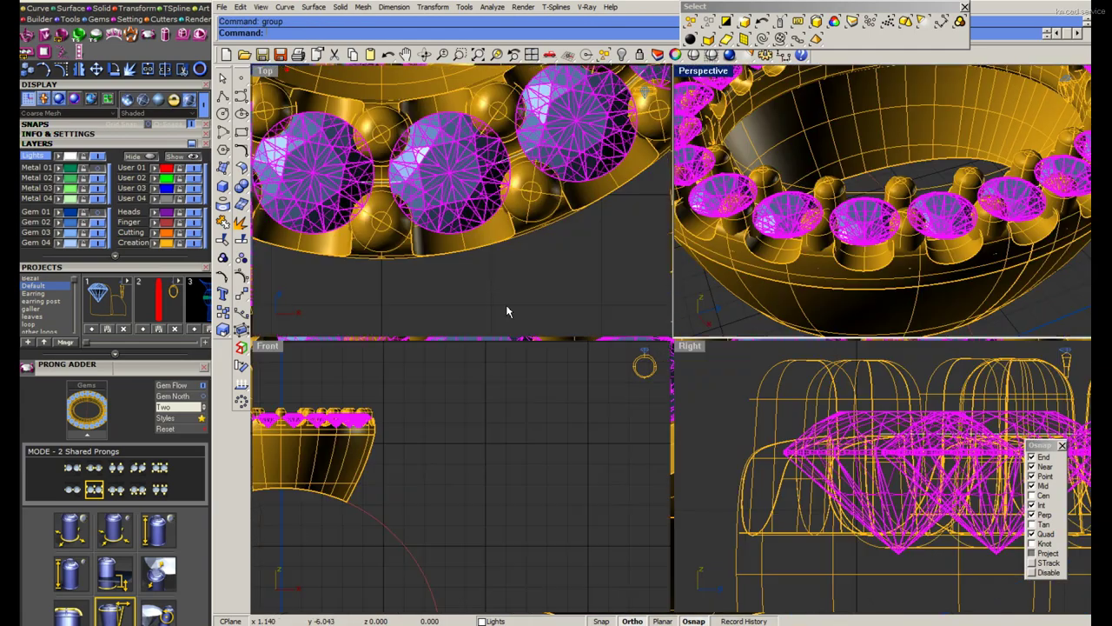
{"action": "double_click", "coordinate": [694, 351]}
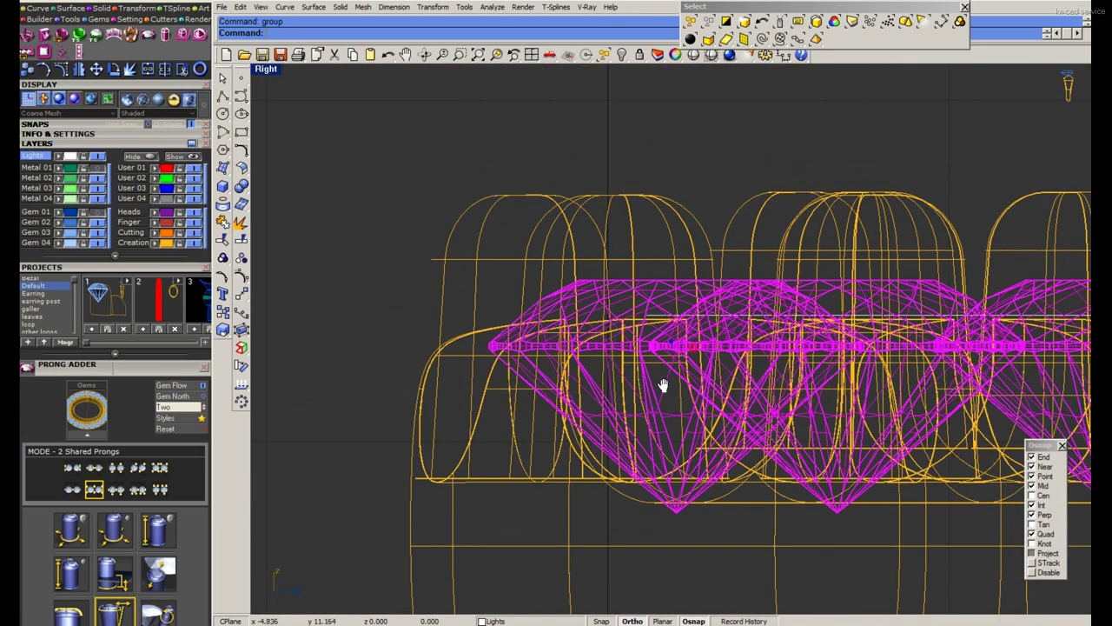
Try moving the halo gems in the side view, then abandon the move.
{"action": "key", "text": "m"}
{"action": "left_click", "coordinate": [620, 186]}
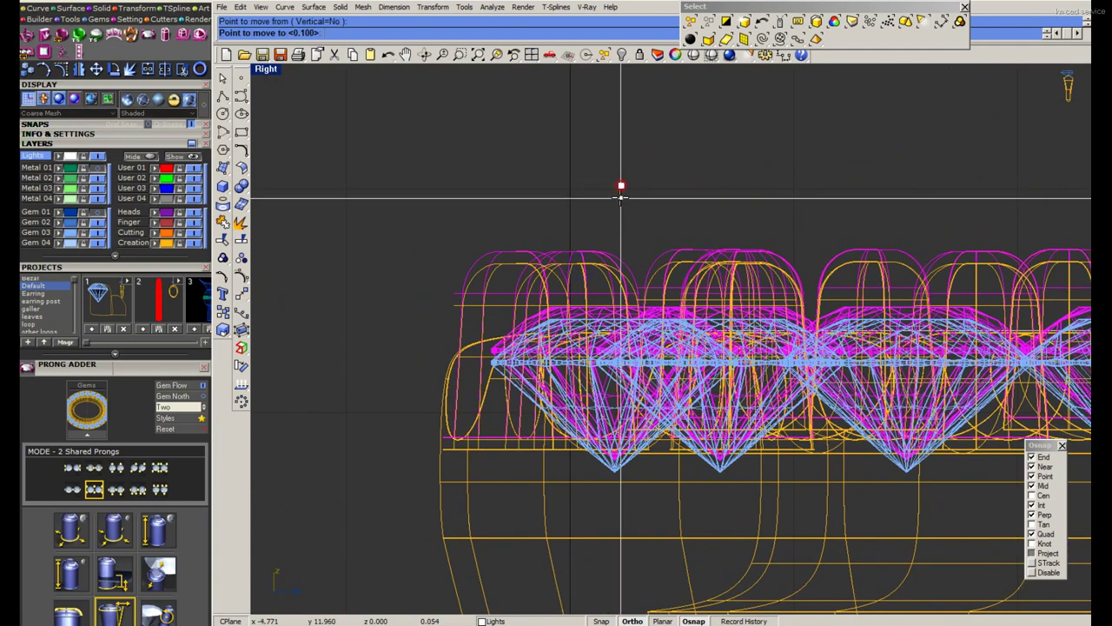
{"action": "type", "text": ".05"}
{"action": "left_click", "coordinate": [624, 196]}
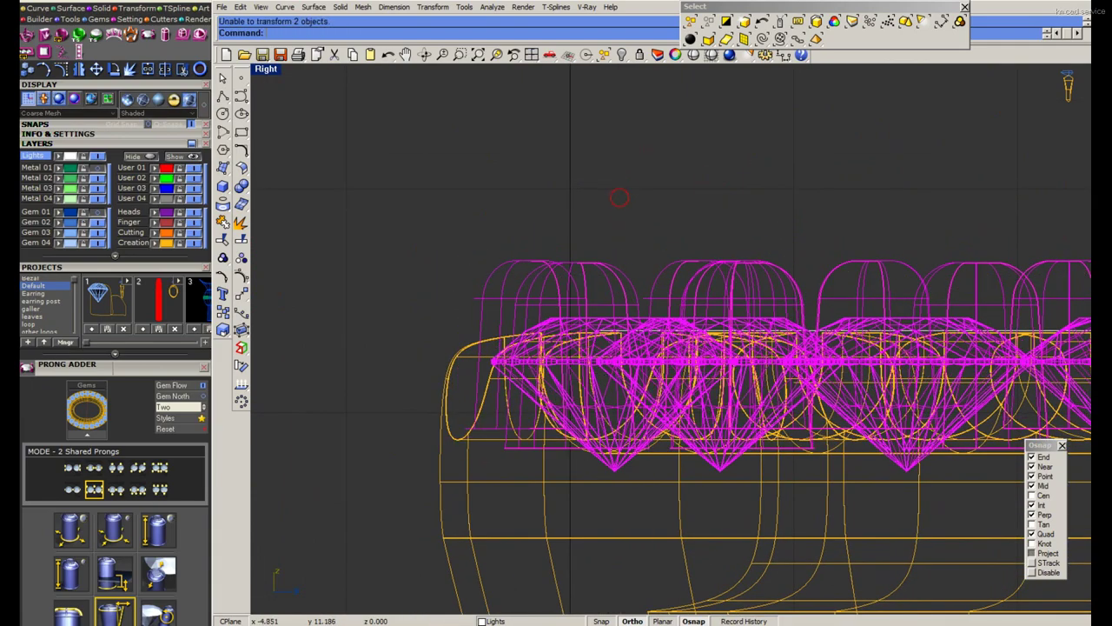
{"action": "key", "text": "Return"}
{"action": "left_click", "coordinate": [645, 185]}
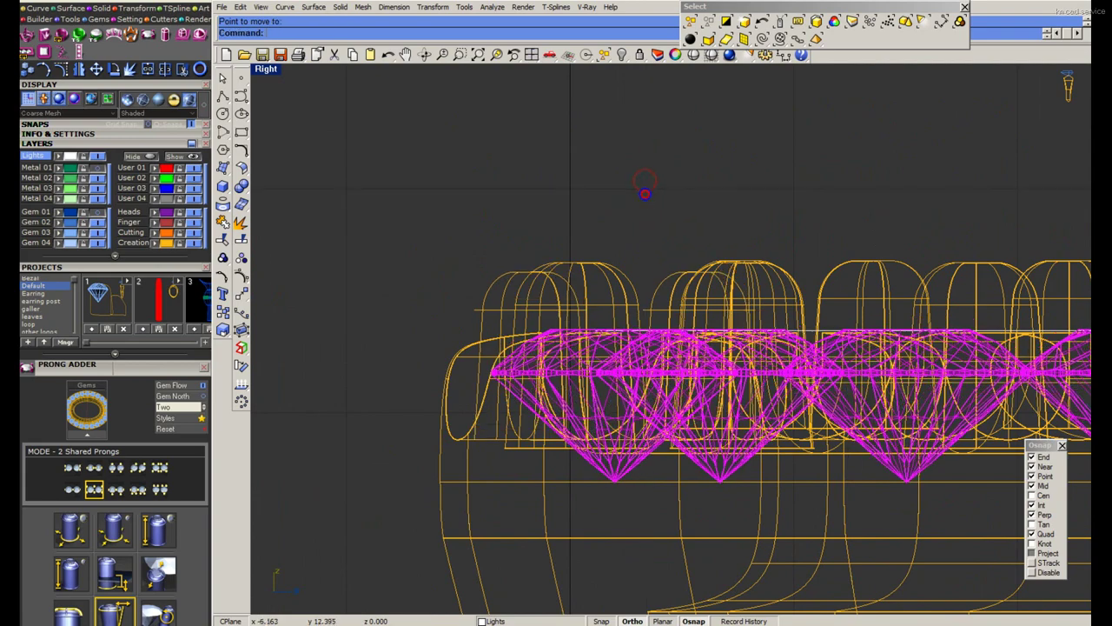
{"action": "left_click", "coordinate": [567, 292]}
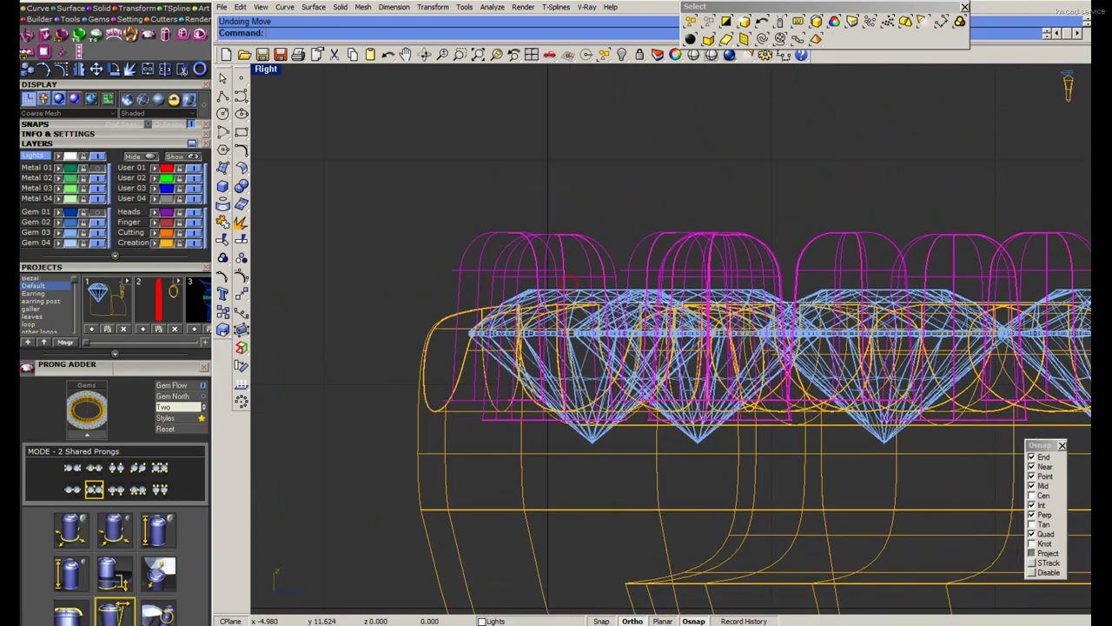
Join the window-selected prong surfaces into 42 closed solids and group them.
{"action": "right_click_drag", "start_coordinate": [570, 287], "coordinate": [518, 236]}
{"action": "key", "text": "ctrl+j"}
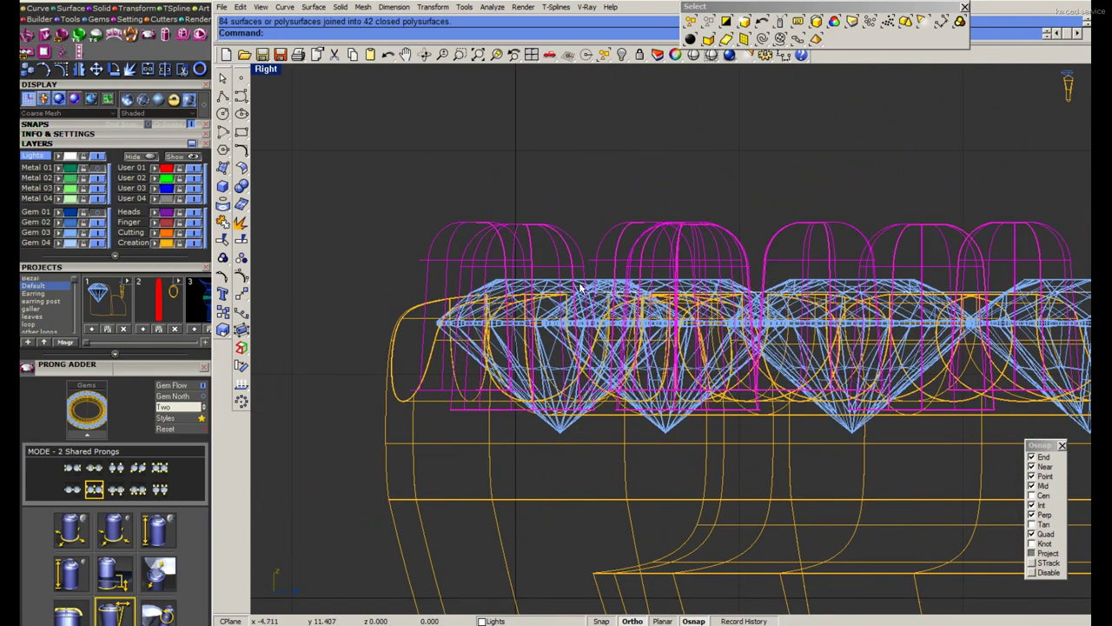
{"action": "type", "text": "group"}
{"action": "key", "text": "Return"}
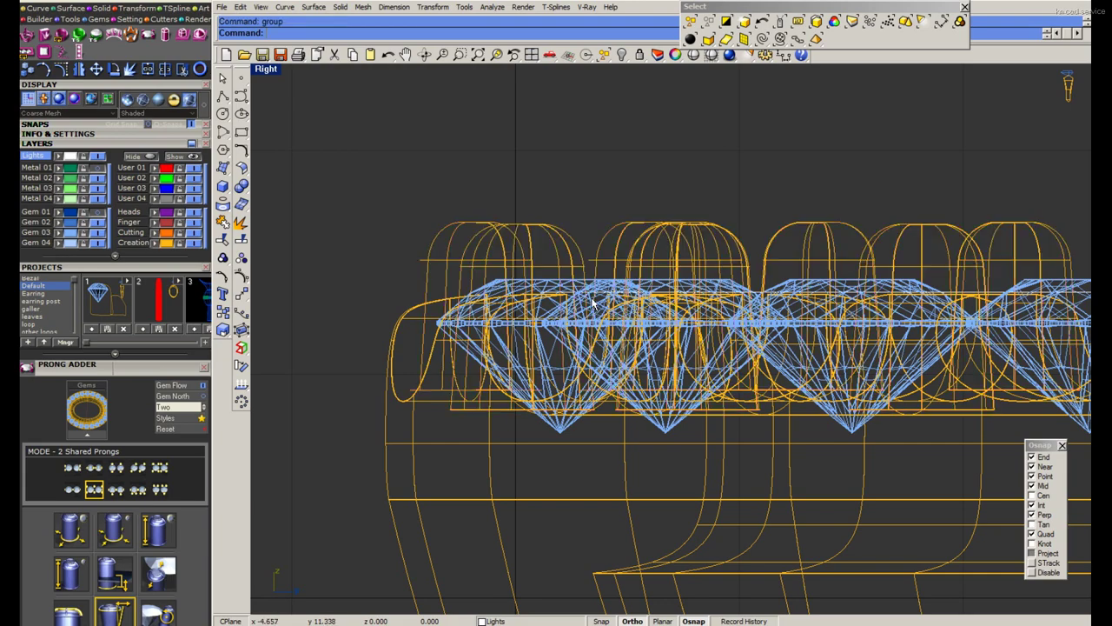
Maximize the Perspective view in rendered display, temporarily hide the prong group, then undo to restore it.
{"action": "double_click", "coordinate": [267, 73]}
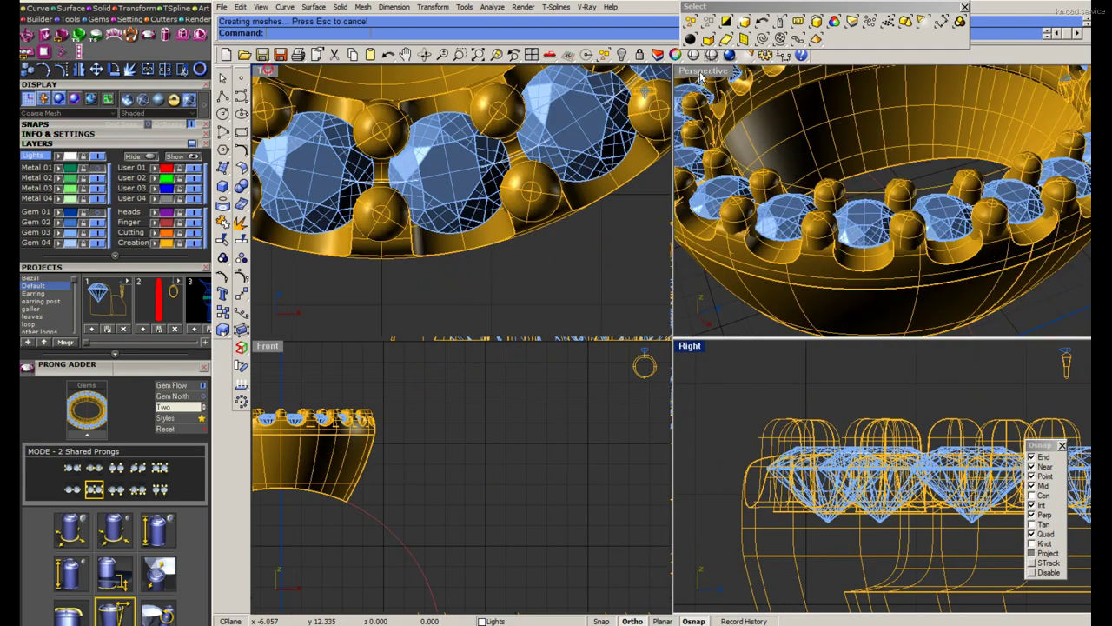
{"action": "double_click", "coordinate": [695, 74]}
{"action": "left_click", "coordinate": [693, 54]}
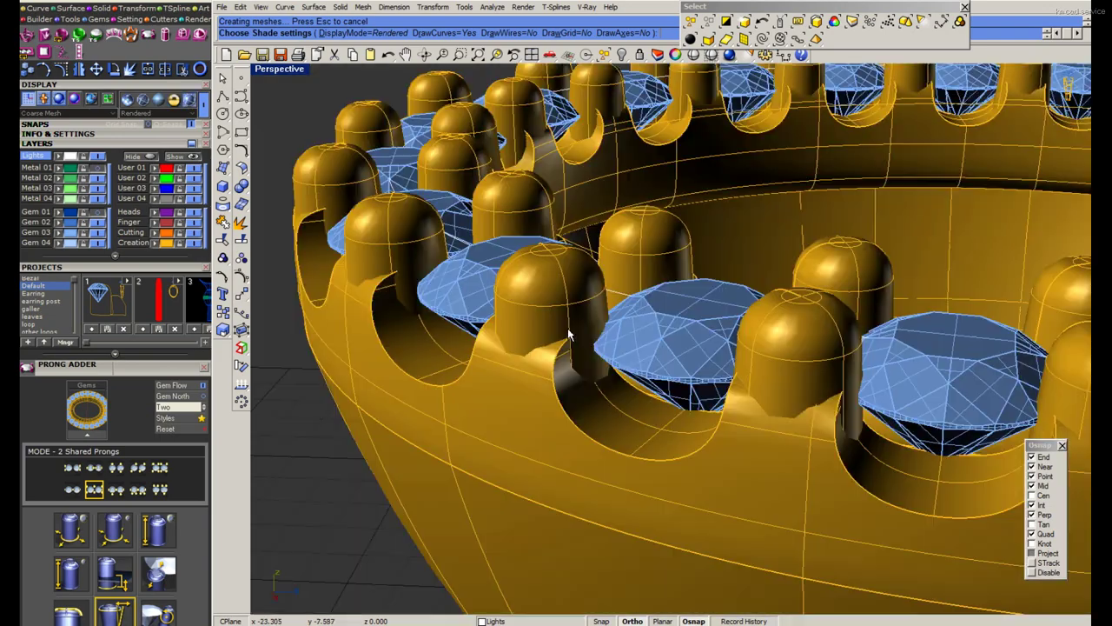
{"action": "left_click", "coordinate": [585, 290]}
{"action": "key", "text": "Escape"}
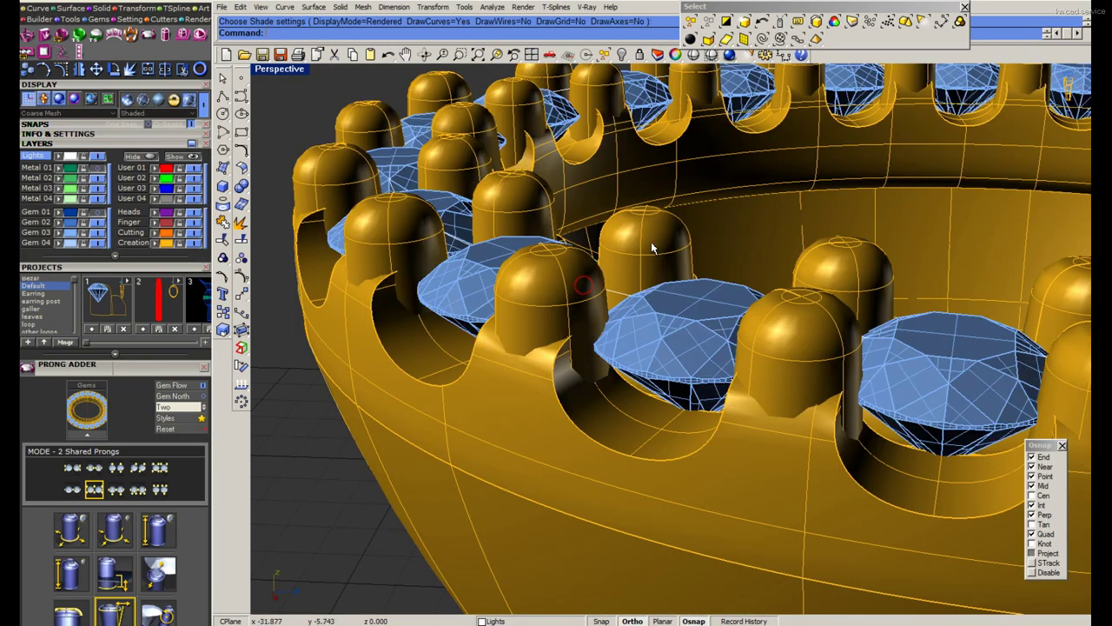
{"action": "left_click", "coordinate": [651, 241]}
{"action": "type", "text": "hide"}
{"action": "key", "text": "Return"}
{"action": "mouse_move", "coordinate": [651, 242]}
{"action": "right_mouse_down"}
{"action": "mouse_move", "coordinate": [667, 364]}
{"action": "mouse_move", "coordinate": [687, 174]}
{"action": "right_mouse_up"}
{"action": "key", "text": "ctrl+z"}
Orbit around the ring in Rendered display, then return to gold shaded display.
{"action": "left_click", "coordinate": [694, 55]}
{"action": "mouse_move", "coordinate": [739, 217]}
{"action": "right_mouse_down"}
{"action": "mouse_move", "coordinate": [743, 278]}
{"action": "mouse_move", "coordinate": [643, 330]}
{"action": "mouse_move", "coordinate": [576, 173]}
{"action": "mouse_move", "coordinate": [636, 325]}
{"action": "mouse_move", "coordinate": [647, 407]}
{"action": "mouse_move", "coordinate": [643, 365]}
{"action": "mouse_move", "coordinate": [666, 318]}
{"action": "right_mouse_up"}
{"action": "left_click", "coordinate": [693, 54]}
{"action": "scroll", "coordinate": [669, 304], "scroll_direction": "up", "scroll_amount": 3}
{"action": "scroll", "coordinate": [708, 332], "scroll_direction": "up", "scroll_amount": 3}
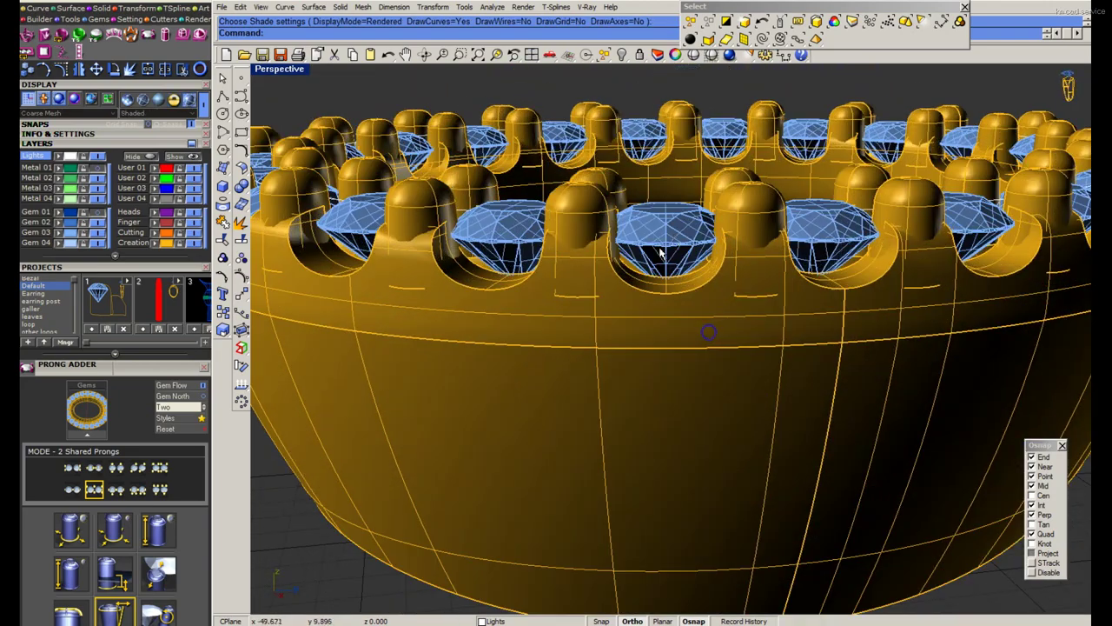
{"action": "right_click_drag", "start_coordinate": [682, 263], "coordinate": [566, 281]}
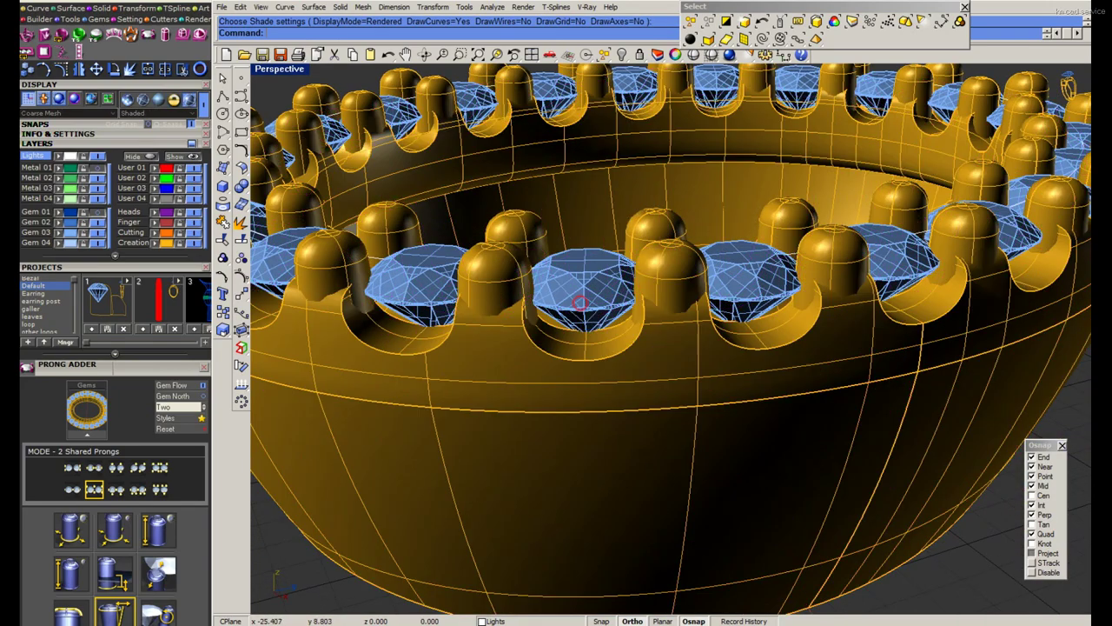
Temporarily hide the gems with Ctrl+H to inspect the ring, then undo to restore them.
{"action": "key", "text": "ctrl+h"}
{"action": "scroll", "coordinate": [591, 389], "scroll_direction": "up", "scroll_amount": 3}
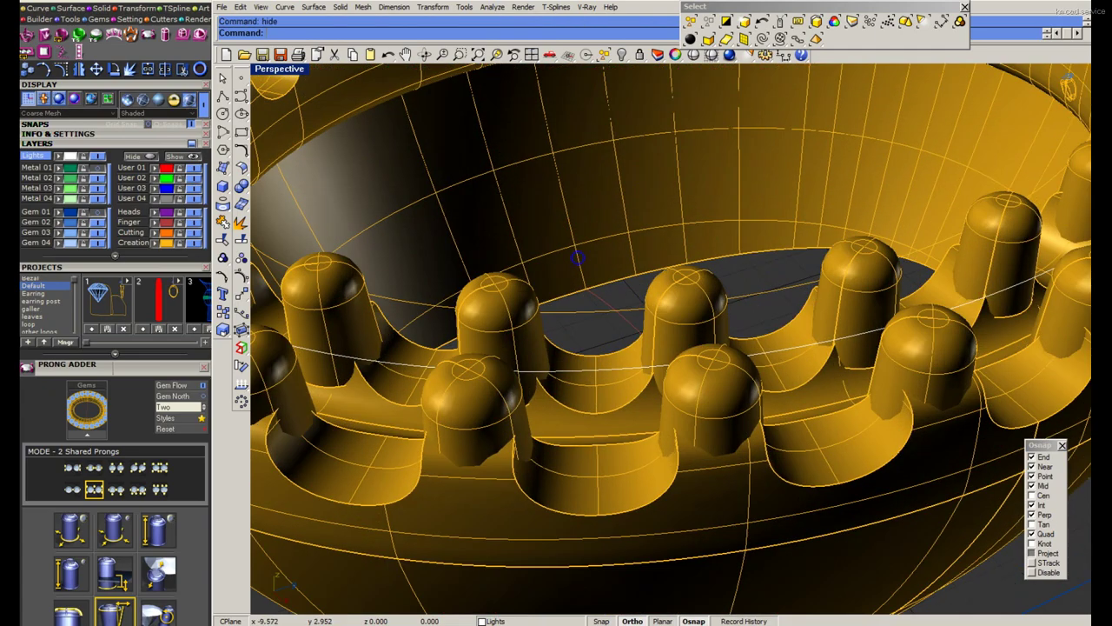
{"action": "scroll", "coordinate": [591, 389], "scroll_direction": "up", "scroll_amount": 2}
{"action": "key", "text": "ctrl+z"}
{"action": "scroll", "coordinate": [600, 382], "scroll_direction": "down", "scroll_amount": 3}
{"action": "scroll", "coordinate": [606, 380], "scroll_direction": "down", "scroll_amount": 2}
{"action": "scroll", "coordinate": [611, 382], "scroll_direction": "up", "scroll_amount": 8}
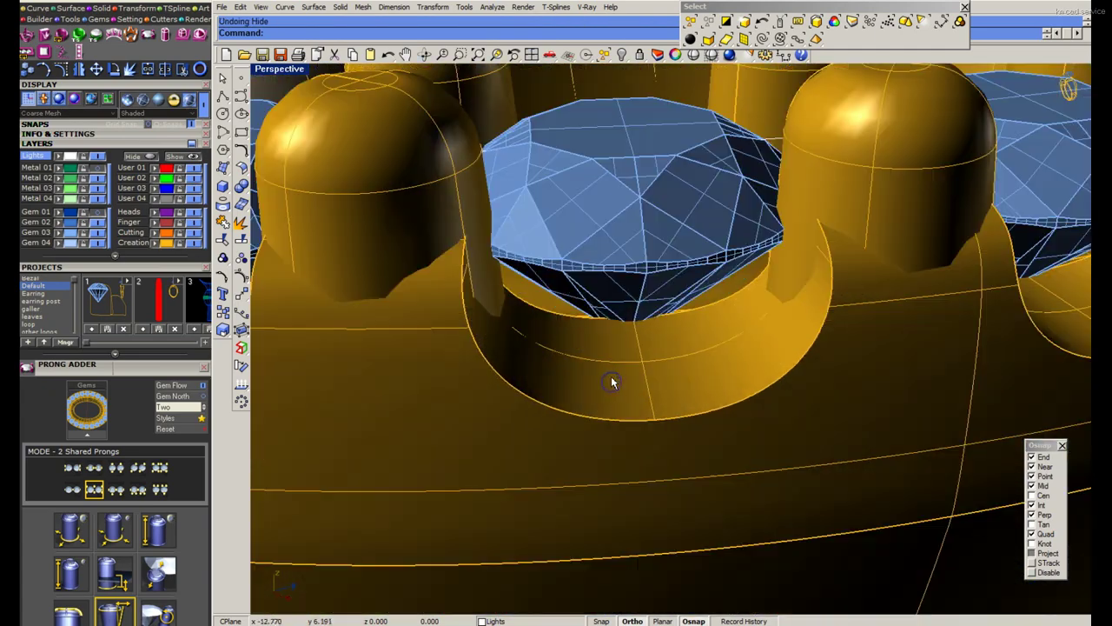
{"action": "scroll", "coordinate": [632, 300], "scroll_direction": "down", "scroll_amount": 5}
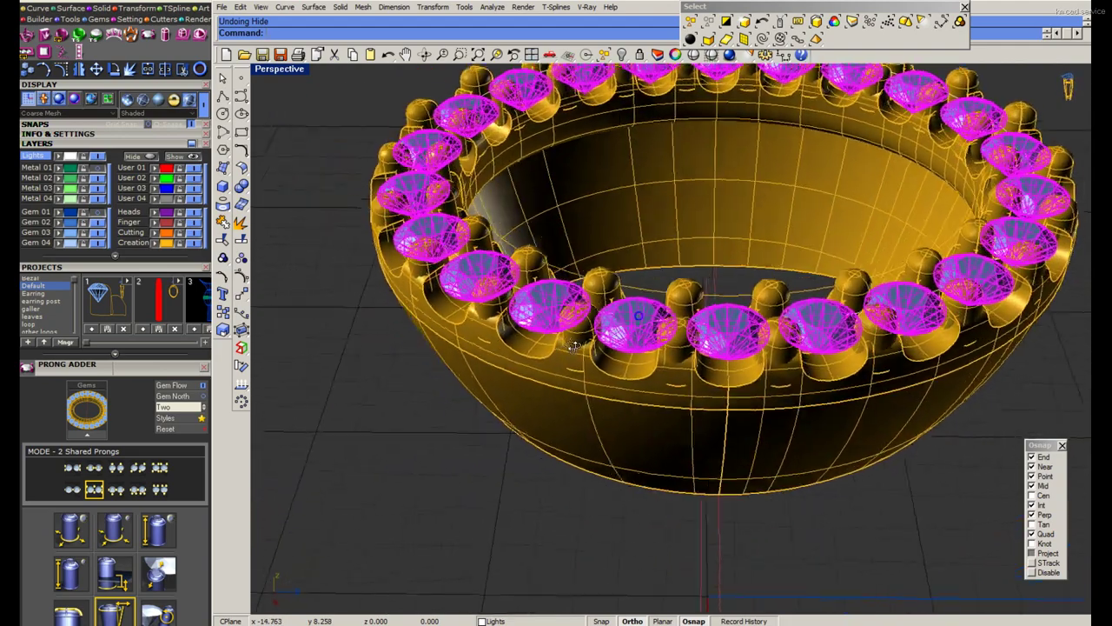
{"action": "scroll", "coordinate": [557, 346], "scroll_direction": "up", "scroll_amount": 2}
Deselect the gems, select the gold ring body from below, and delete it.
{"action": "right_click_drag", "start_coordinate": [557, 346], "coordinate": [608, 356]}
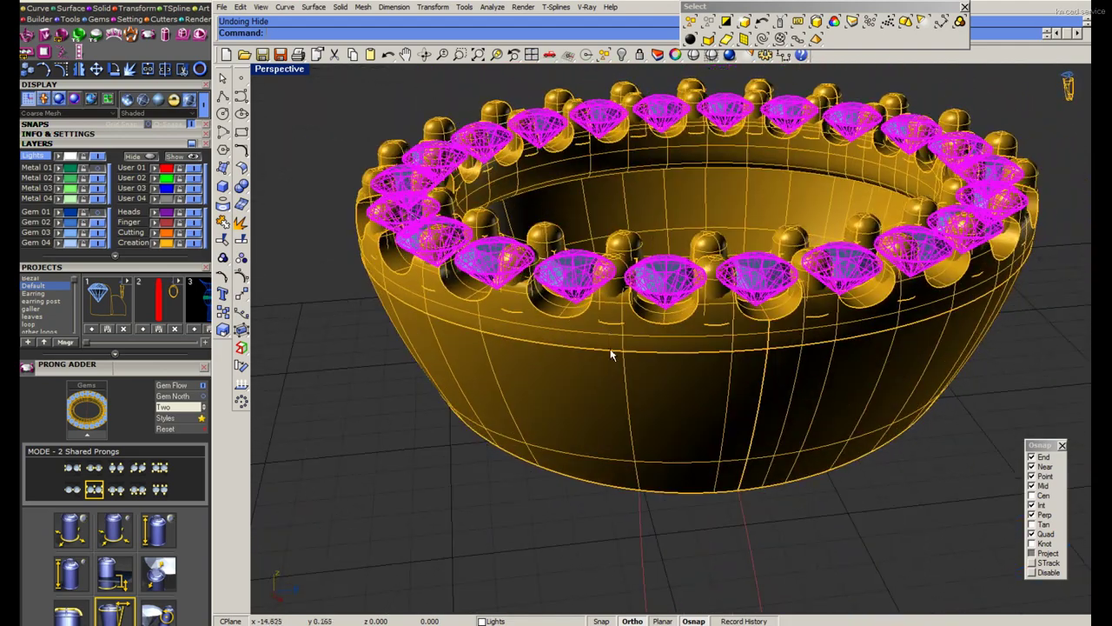
{"action": "key", "text": "Escape"}
{"action": "left_click", "coordinate": [610, 364]}
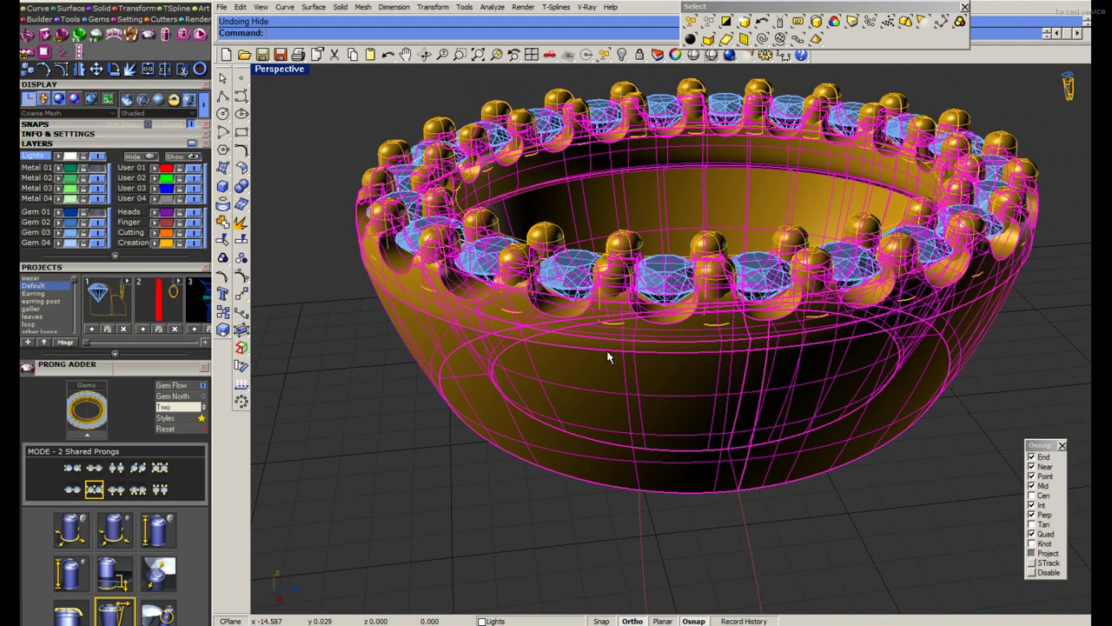
{"action": "mouse_move", "coordinate": [609, 356]}
{"action": "right_mouse_down"}
{"action": "mouse_move", "coordinate": [579, 319]}
{"action": "mouse_move", "coordinate": [679, 194]}
{"action": "right_mouse_up"}
{"action": "scroll", "coordinate": [600, 309], "scroll_direction": "up", "scroll_amount": 2}
{"action": "key", "text": "Delete"}
{"action": "scroll", "coordinate": [579, 321], "scroll_direction": "down", "scroll_amount": 3}
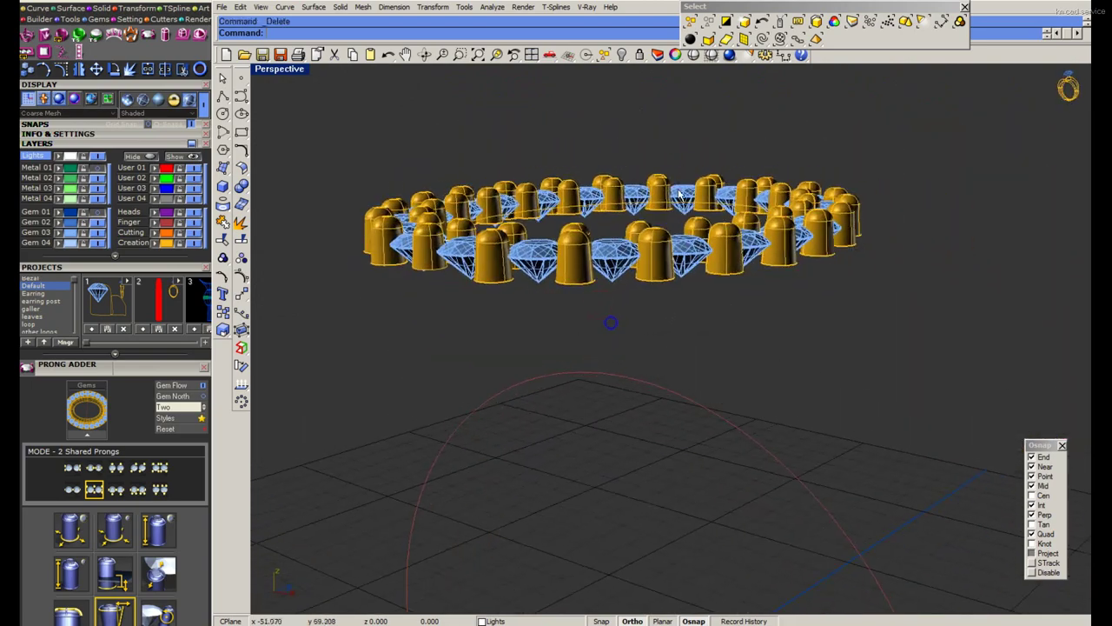
{"action": "type", "text": "Sa"}
Show the hidden rail curves, sweep a new ring band, and cut away its excess part.
{"action": "key", "text": "Return"}
{"action": "left_click", "coordinate": [621, 55]}
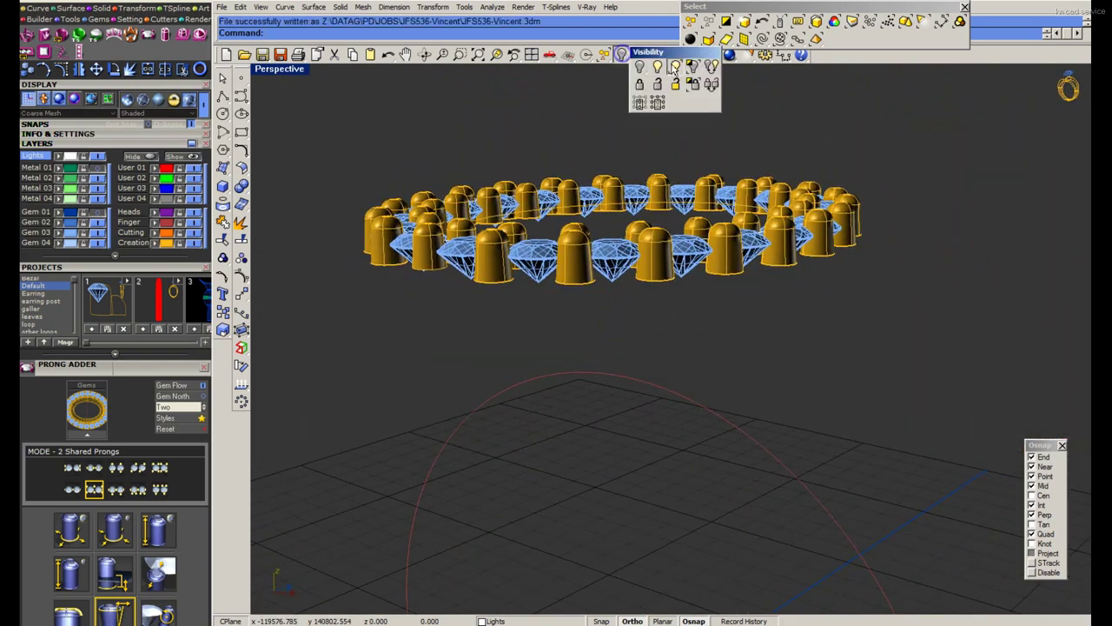
{"action": "left_click", "coordinate": [674, 68]}
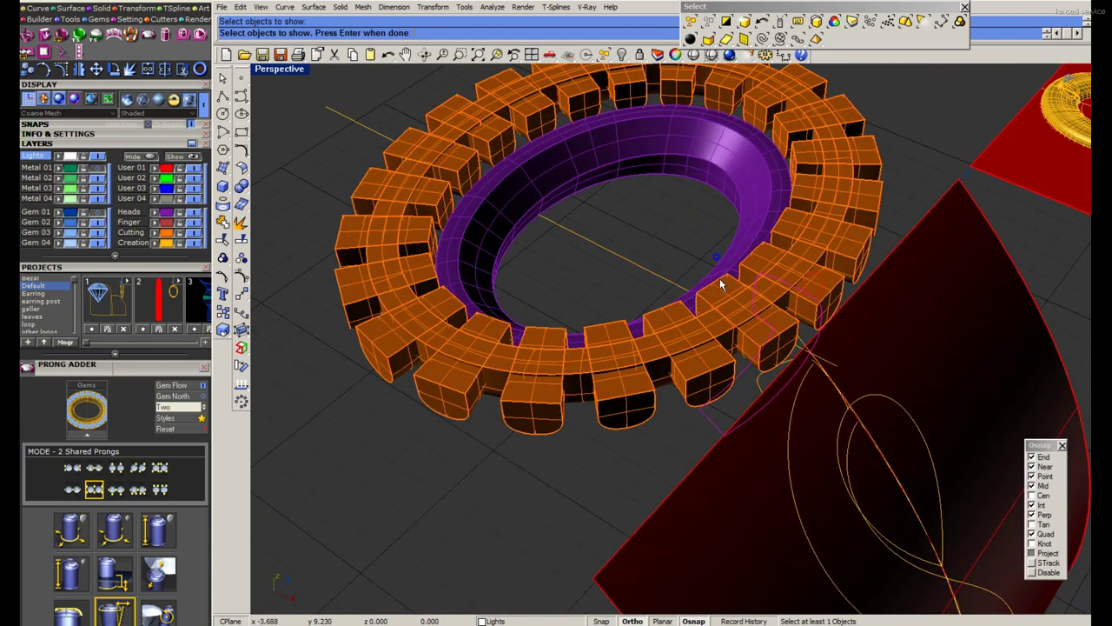
{"action": "key", "text": "Escape"}
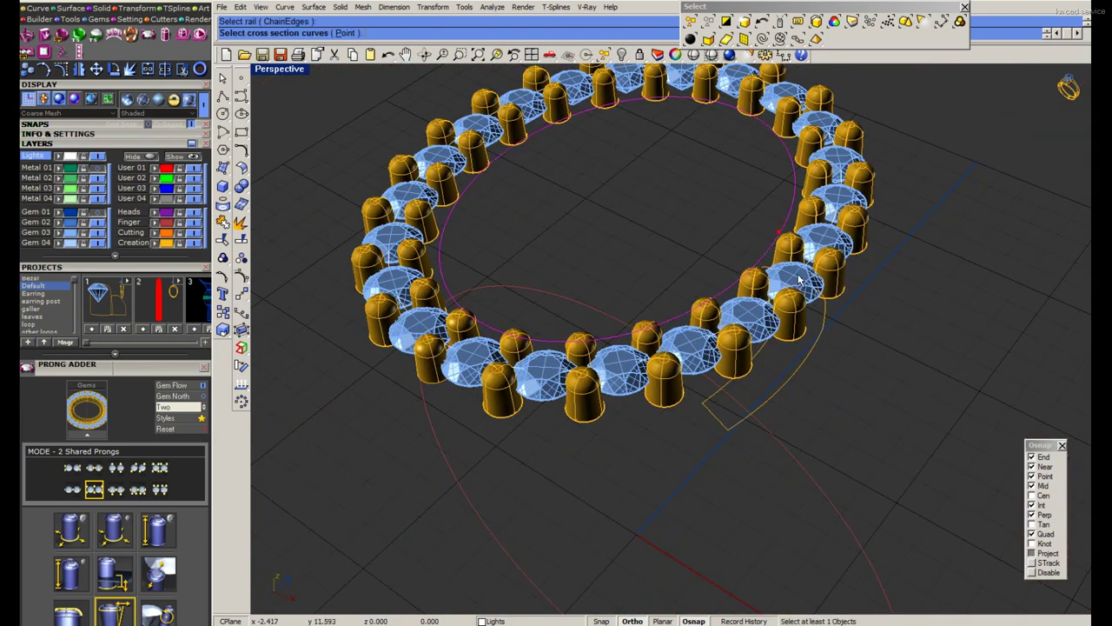
{"action": "left_click", "coordinate": [824, 332]}
{"action": "key", "text": "Return"}
{"action": "key", "text": "Return"}
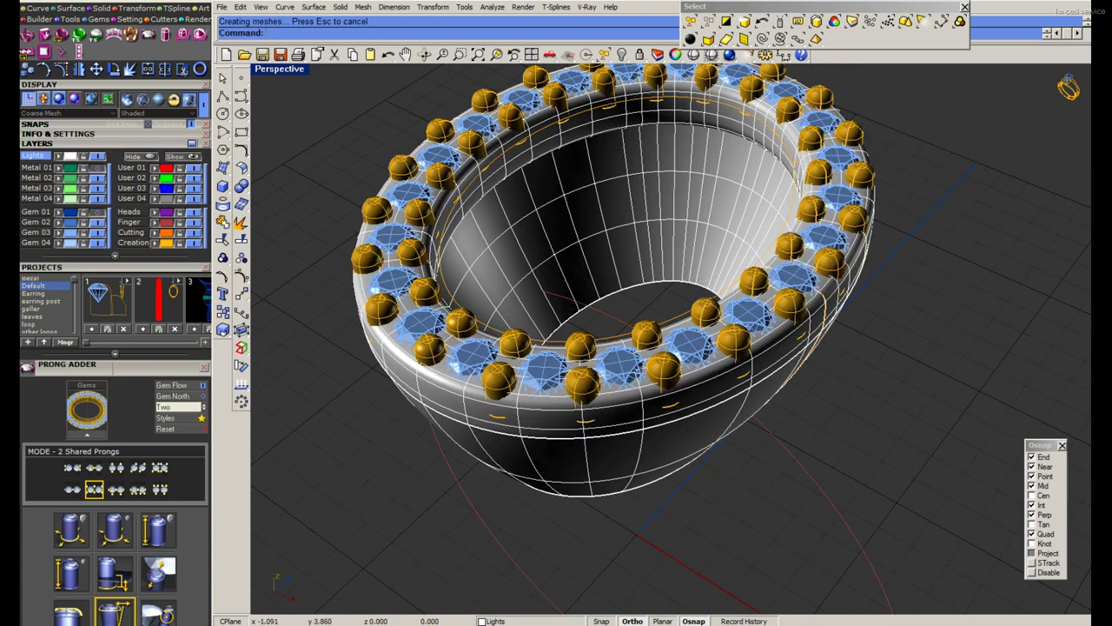
{"action": "double_click", "coordinate": [280, 71]}
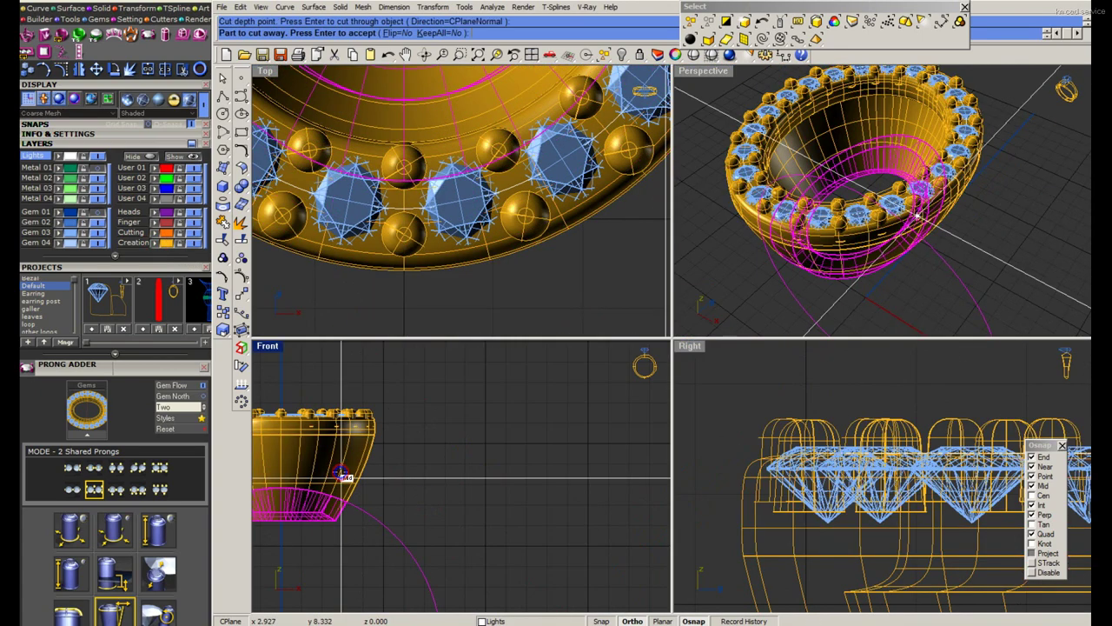
{"action": "key", "text": "Return"}
Reveal the channel cutters, ungroup them, and delete all but one between two gem pairs.
{"action": "double_click", "coordinate": [691, 73]}
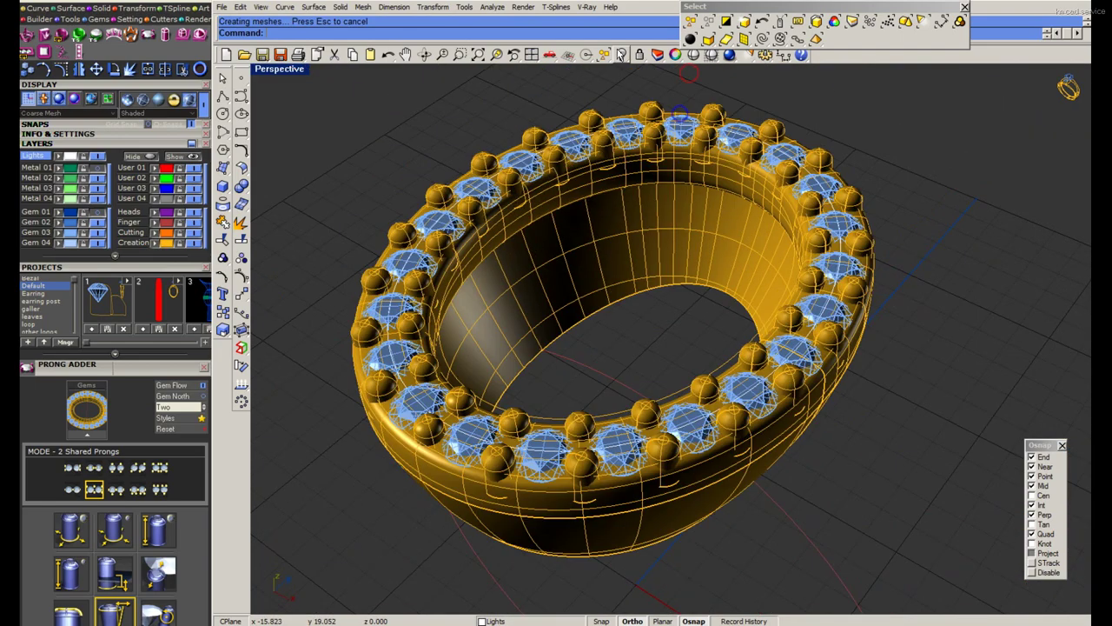
{"action": "left_click", "coordinate": [620, 54]}
{"action": "left_click", "coordinate": [670, 68]}
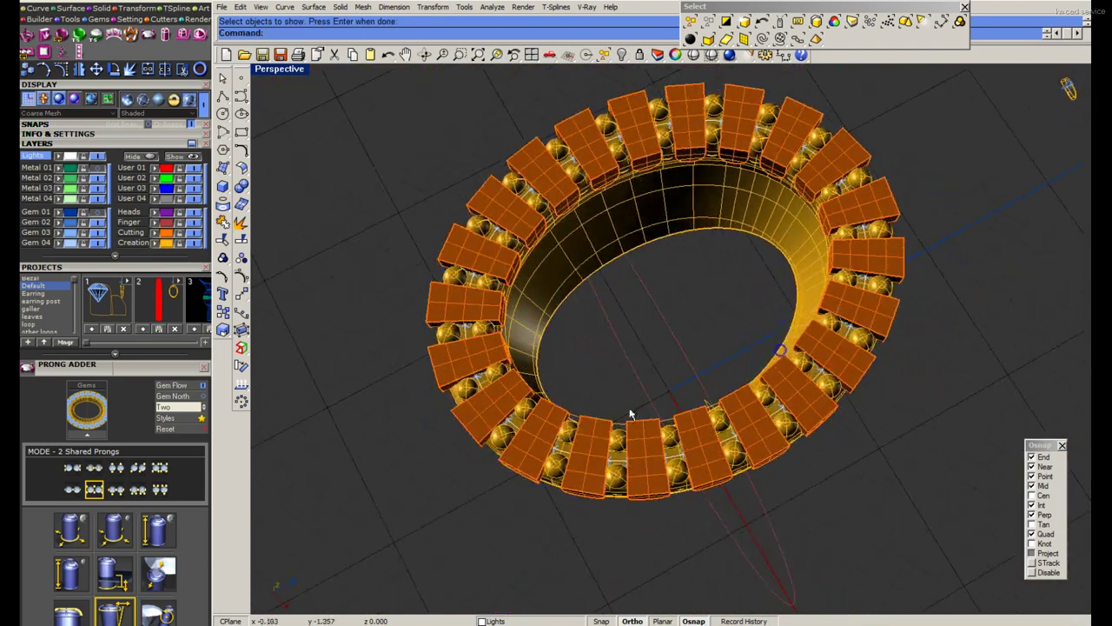
{"action": "right_click_drag", "start_coordinate": [631, 415], "coordinate": [744, 367]}
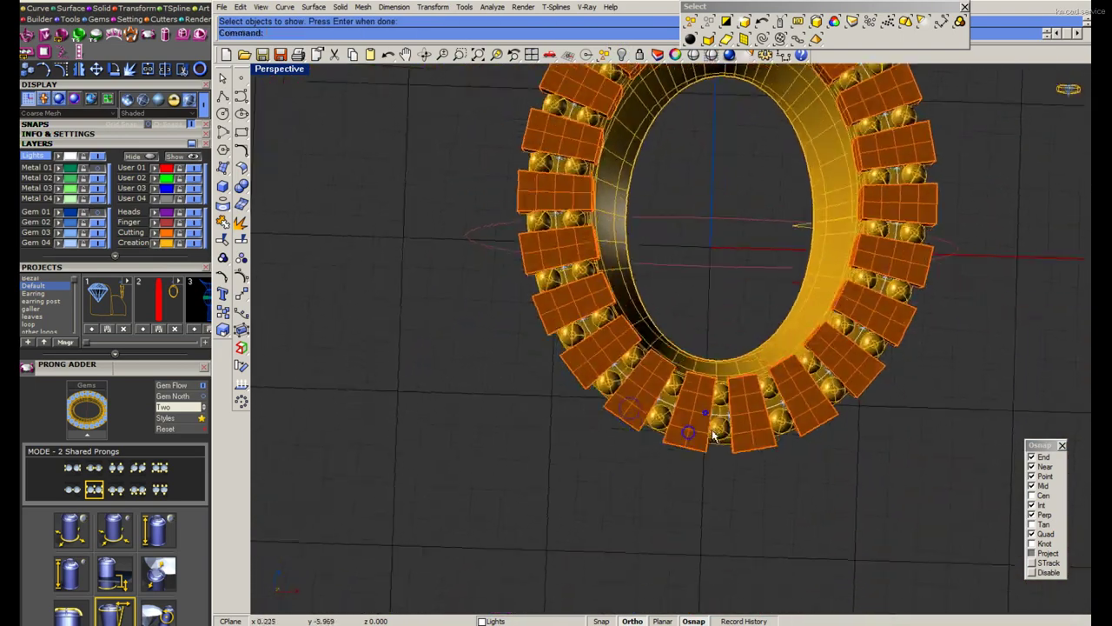
{"action": "scroll", "coordinate": [747, 445], "scroll_direction": "up", "scroll_amount": 5}
{"action": "left_click", "coordinate": [745, 445]}
{"action": "scroll", "coordinate": [745, 445], "scroll_direction": "down", "scroll_amount": 4}
{"action": "right_click_drag", "start_coordinate": [745, 445], "coordinate": [767, 301]}
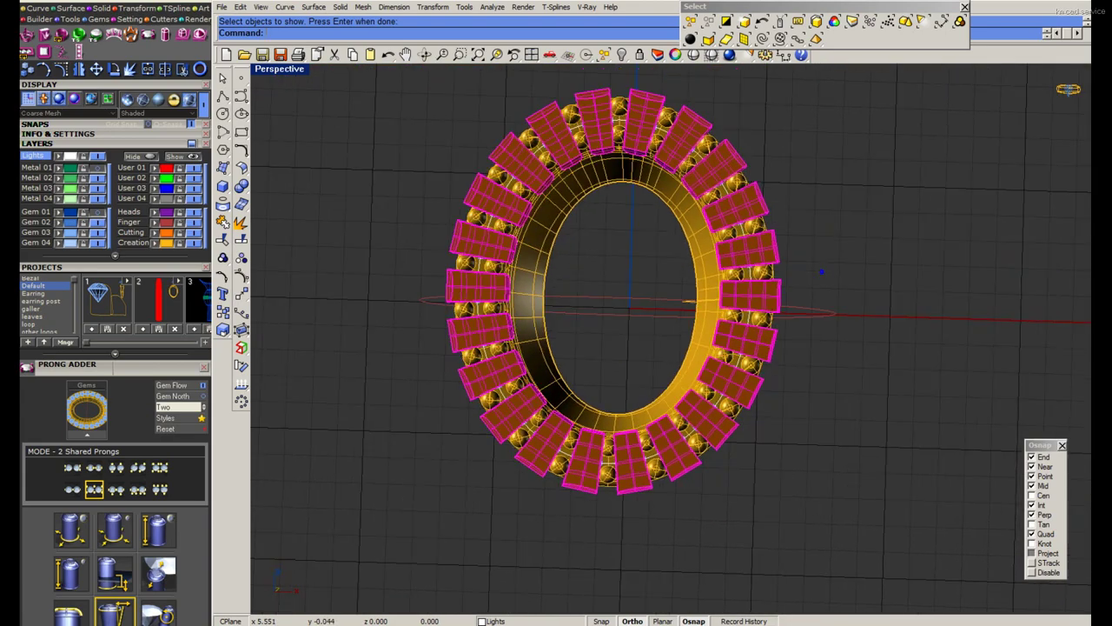
{"action": "scroll", "coordinate": [768, 302], "scroll_direction": "up", "scroll_amount": 5}
{"action": "key", "text": "ctrl+shift+g"}
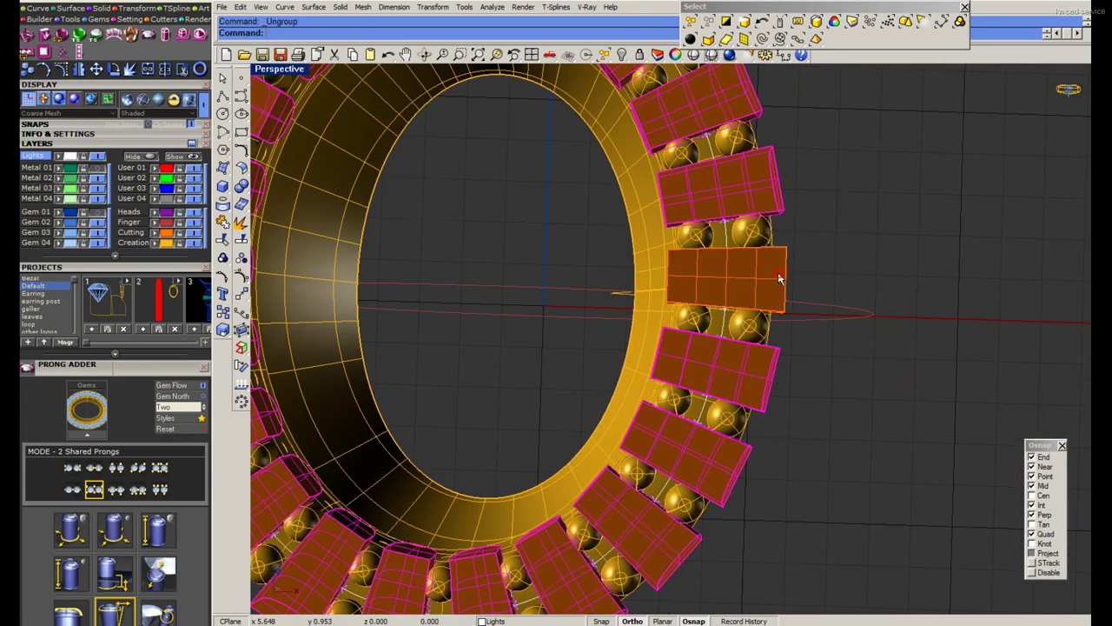
{"action": "key", "text": "Delete"}
{"action": "scroll", "coordinate": [780, 277], "scroll_direction": "up", "scroll_amount": 2}
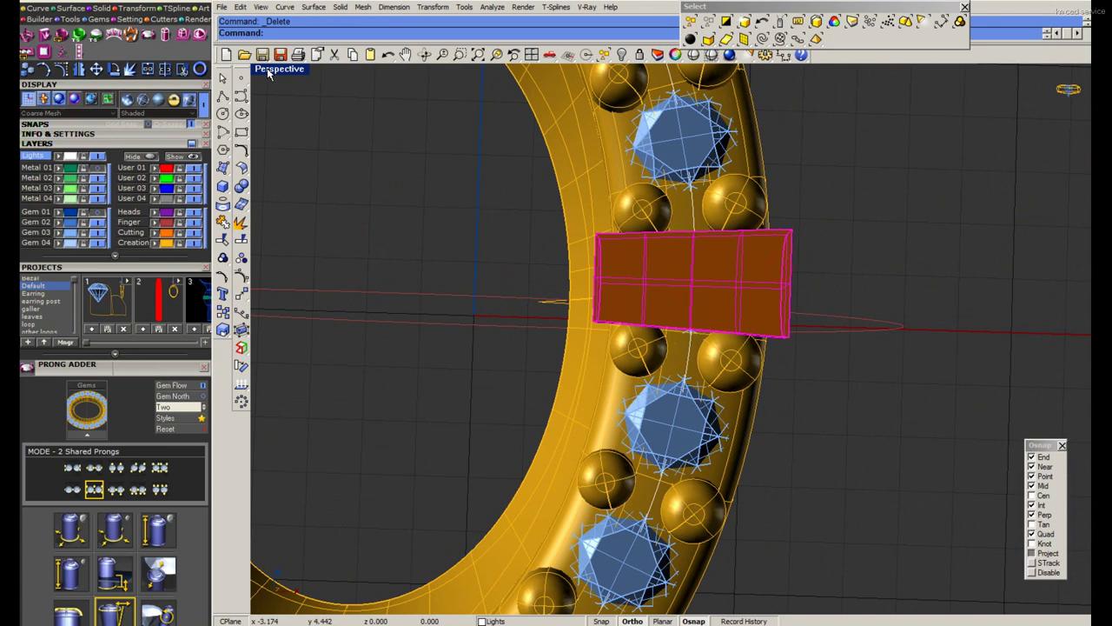
Switch to Top view, save the file, and center the remaining cutter.
{"action": "key", "text": "ctrl+F1"}
{"action": "scroll", "coordinate": [678, 174], "scroll_direction": "up", "scroll_amount": 3}
{"action": "key", "text": "ctrl+s"}
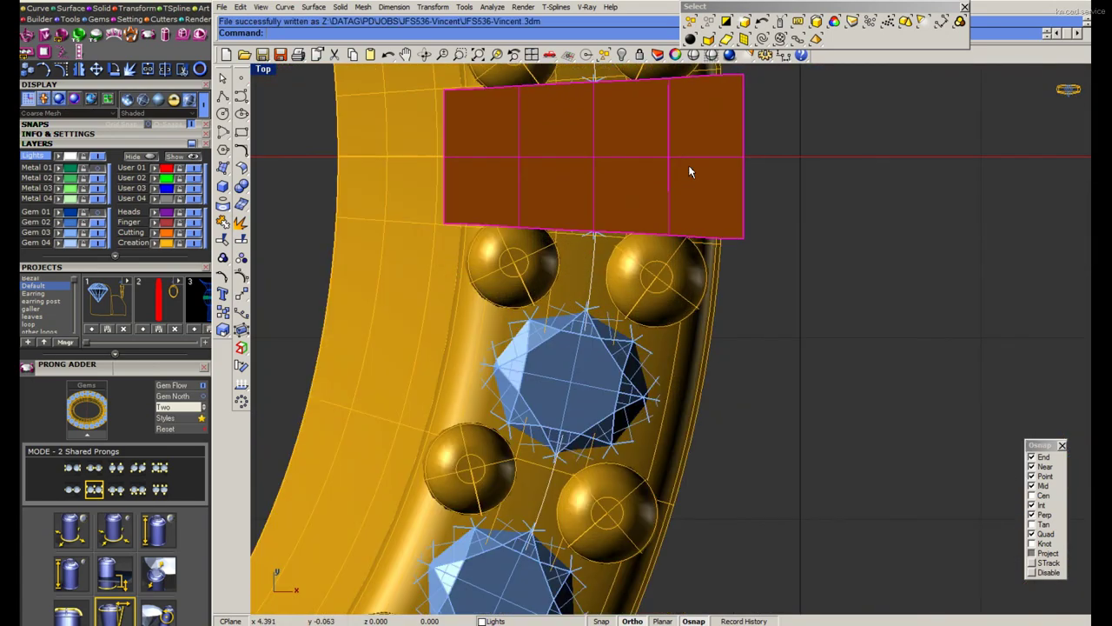
{"action": "right_click_drag", "start_coordinate": [689, 171], "coordinate": [682, 220]}
Cage-edit the cutter, spread its outer control points to taper the end, then delete the cage.
{"action": "left_click", "coordinate": [241, 328]}
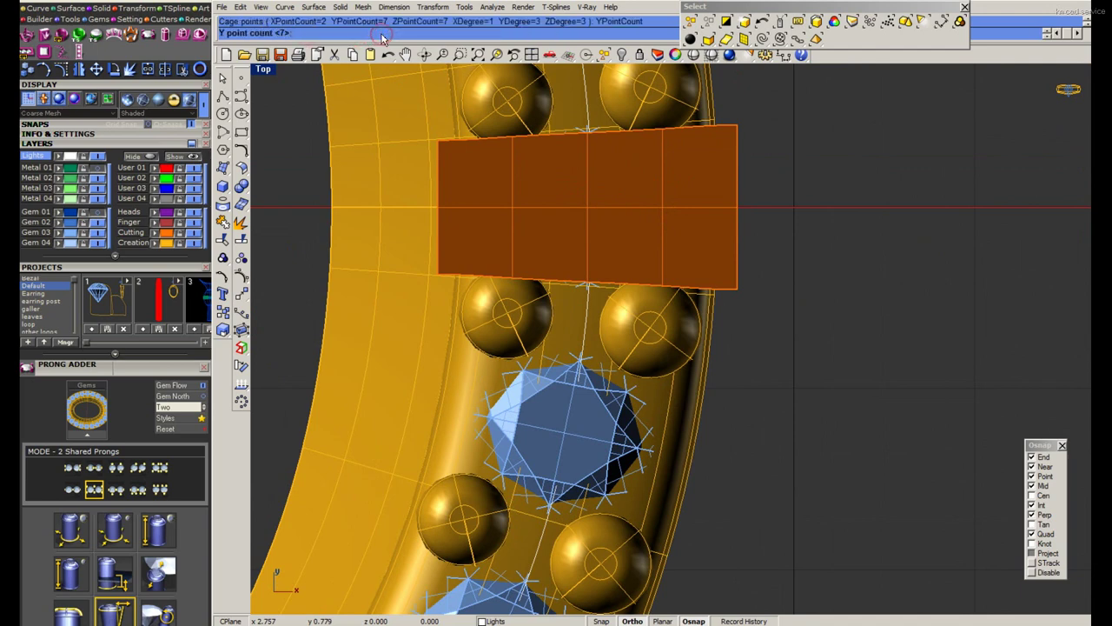
{"action": "type", "text": "2"}
{"action": "key", "text": "Return"}
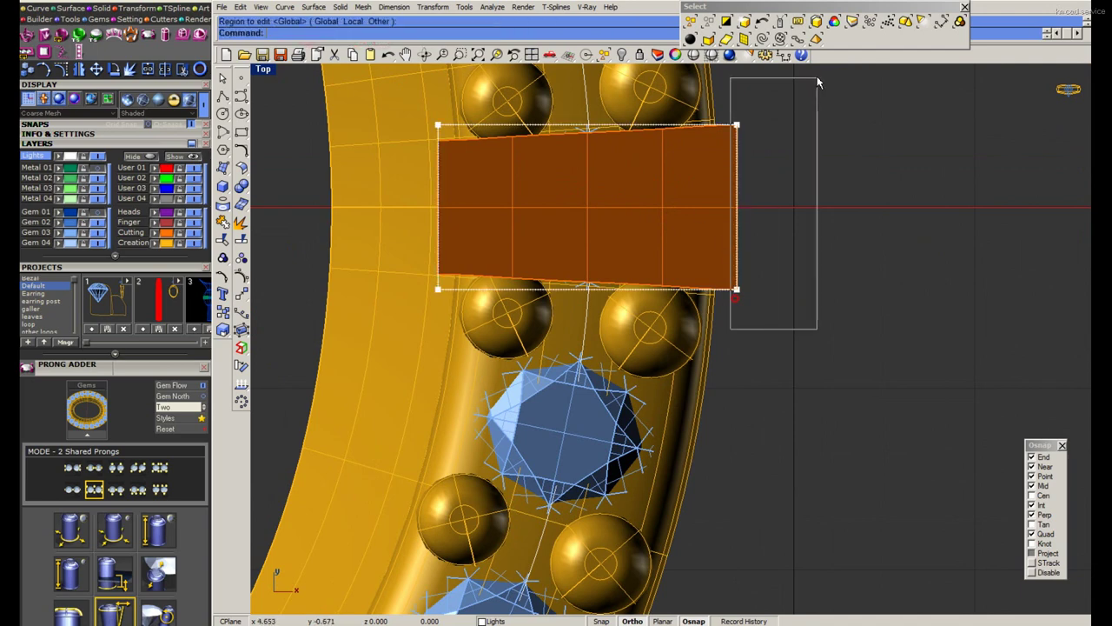
{"action": "left_click", "coordinate": [737, 125]}
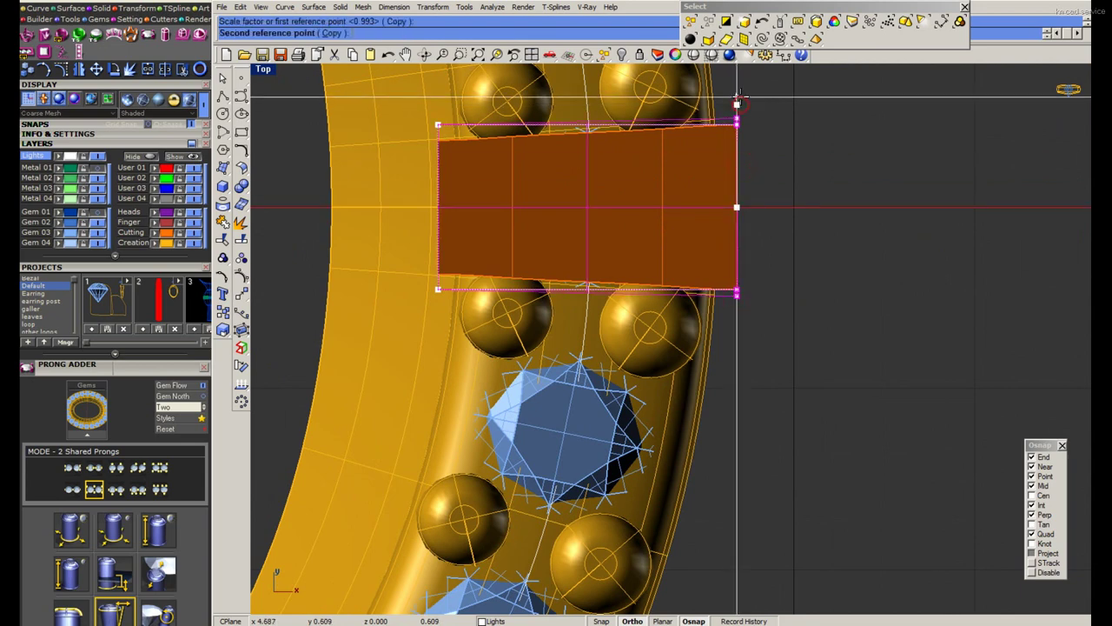
{"action": "left_click", "coordinate": [740, 96]}
{"action": "left_click", "coordinate": [725, 119]}
{"action": "key", "text": "Delete"}
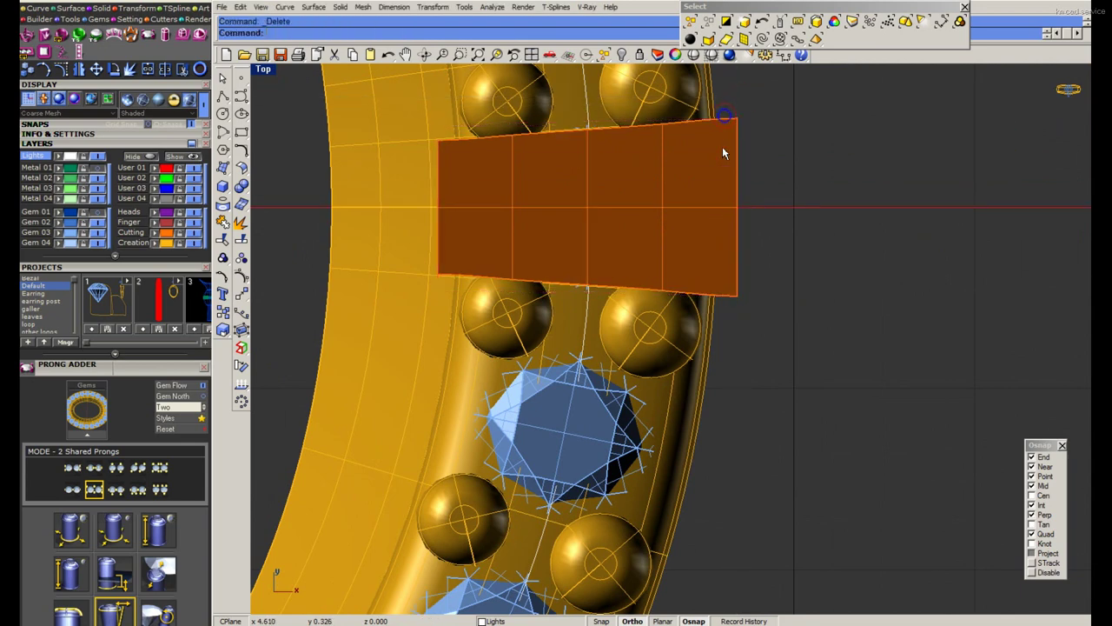
Array 22 copies of the tapered cutter along the halo curve and inspect the result.
{"action": "left_click", "coordinate": [722, 148]}
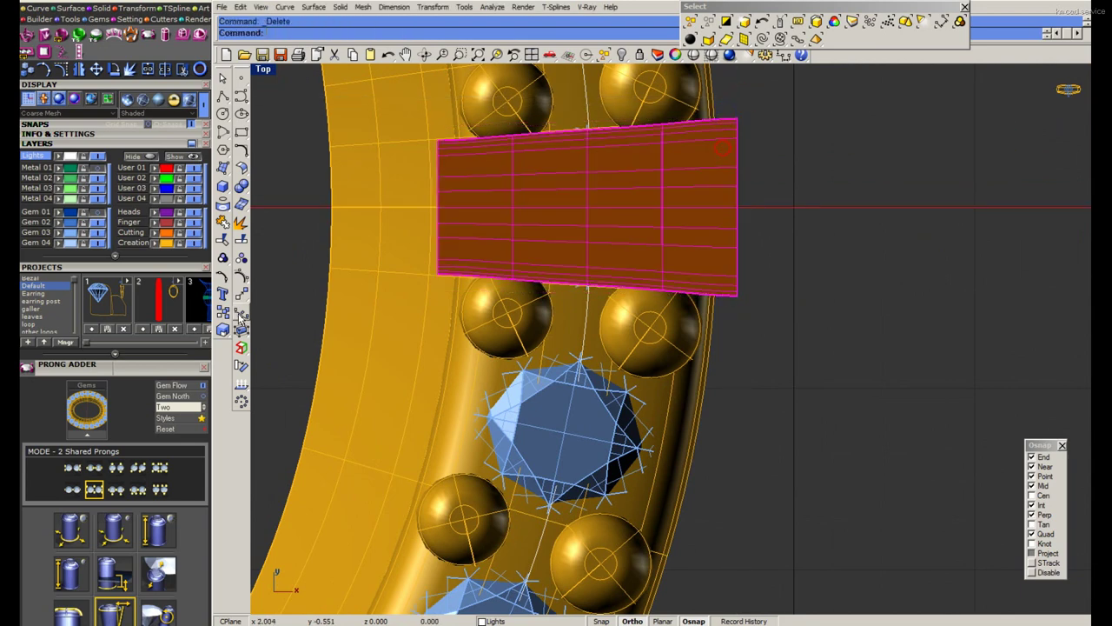
{"action": "left_click", "coordinate": [584, 338]}
{"action": "left_click", "coordinate": [884, 245]}
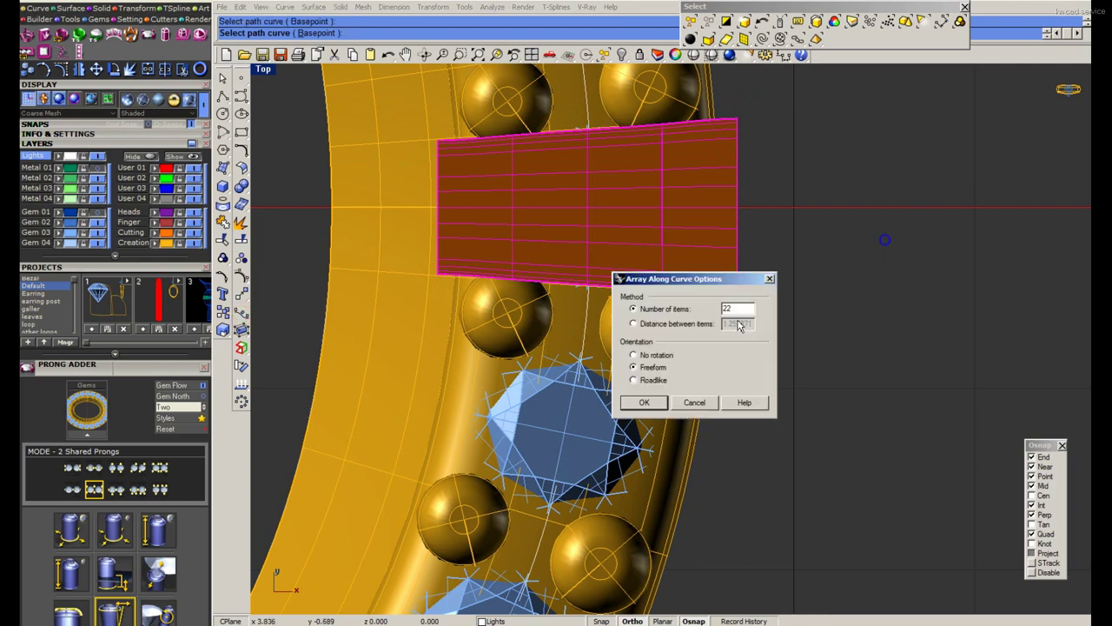
{"action": "left_click", "coordinate": [660, 396]}
{"action": "scroll", "coordinate": [753, 284], "scroll_direction": "down", "scroll_amount": 5}
{"action": "scroll", "coordinate": [614, 449], "scroll_direction": "up", "scroll_amount": 4}
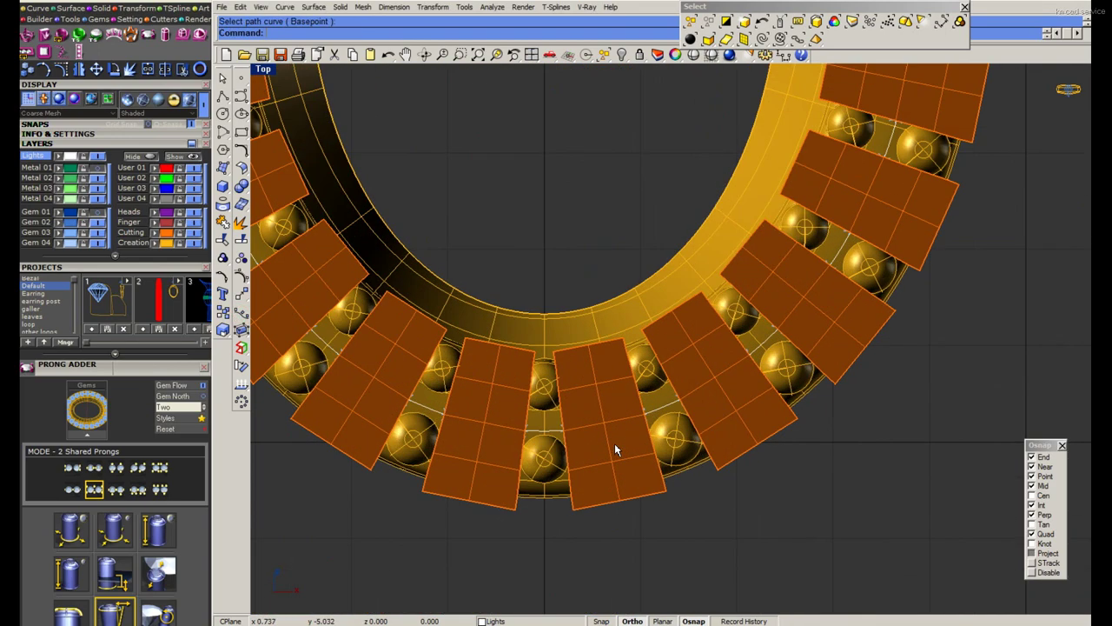
{"action": "scroll", "coordinate": [660, 348], "scroll_direction": "down", "scroll_amount": 5}
{"action": "scroll", "coordinate": [713, 303], "scroll_direction": "up", "scroll_amount": 5}
{"action": "scroll", "coordinate": [712, 304], "scroll_direction": "down", "scroll_amount": 2}
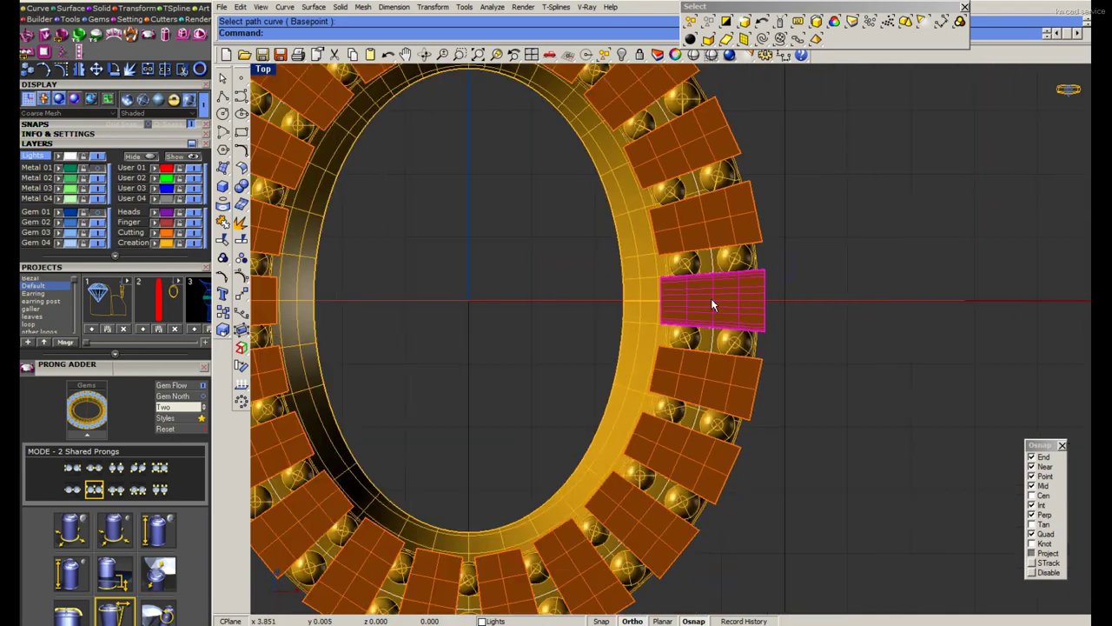
{"action": "scroll", "coordinate": [713, 304], "scroll_direction": "down", "scroll_amount": 2}
{"action": "scroll", "coordinate": [556, 513], "scroll_direction": "up", "scroll_amount": 4}
{"action": "scroll", "coordinate": [569, 461], "scroll_direction": "down", "scroll_amount": 4}
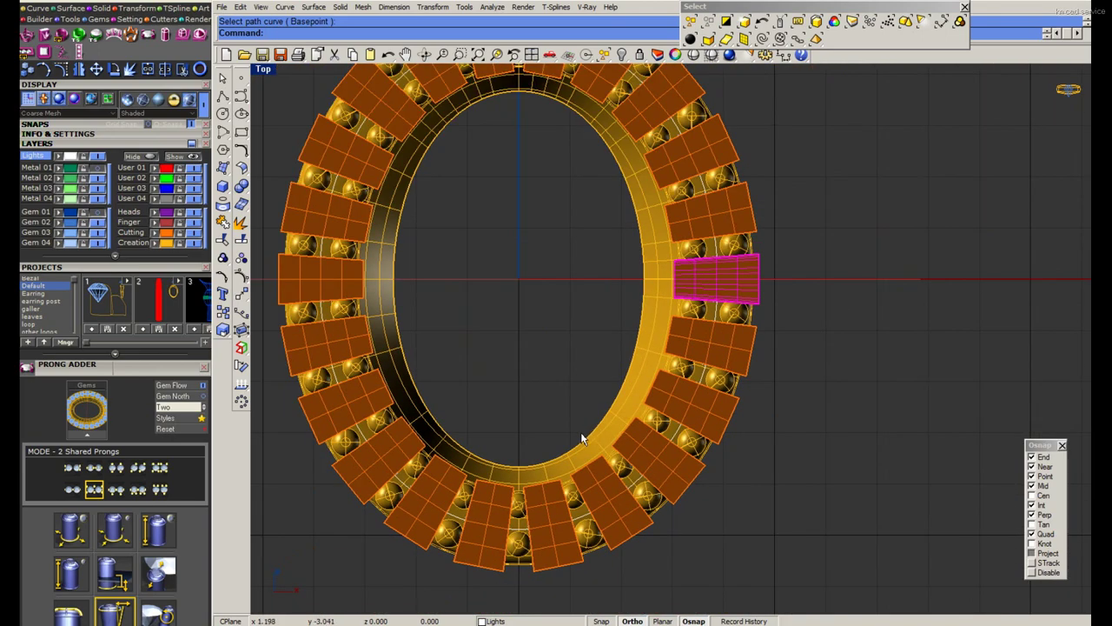
{"action": "scroll", "coordinate": [707, 331], "scroll_direction": "up", "scroll_amount": 4}
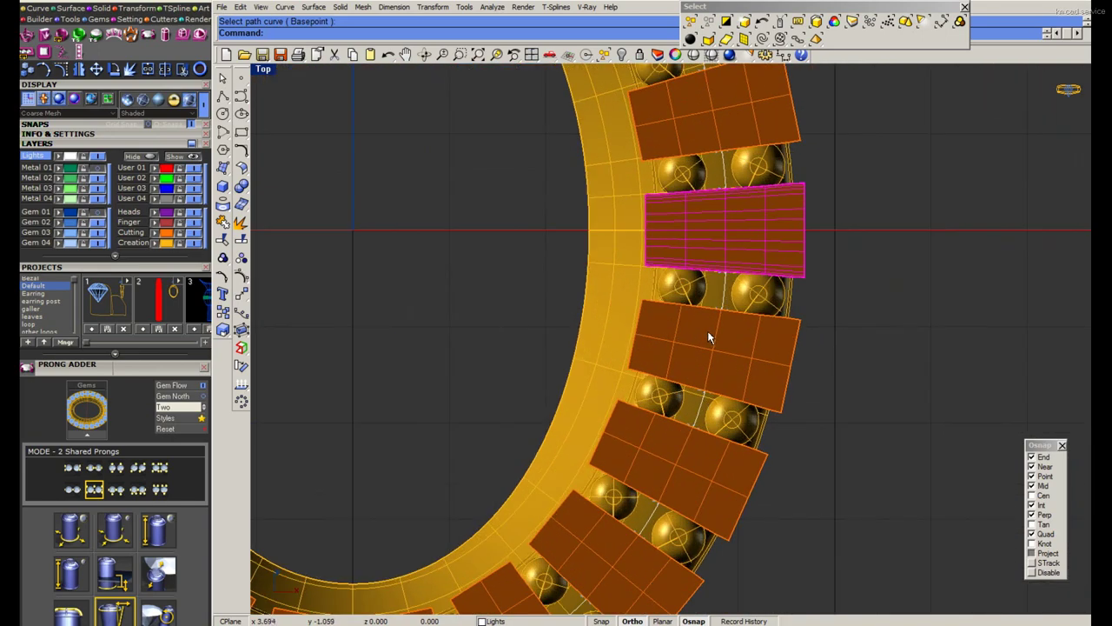
{"action": "scroll", "coordinate": [707, 332], "scroll_direction": "down", "scroll_amount": 4}
{"action": "scroll", "coordinate": [638, 419], "scroll_direction": "up", "scroll_amount": 2}
Undo the 22-cutter array, returning to the single tapered cutter.
{"action": "scroll", "coordinate": [638, 421], "scroll_direction": "down", "scroll_amount": 4}
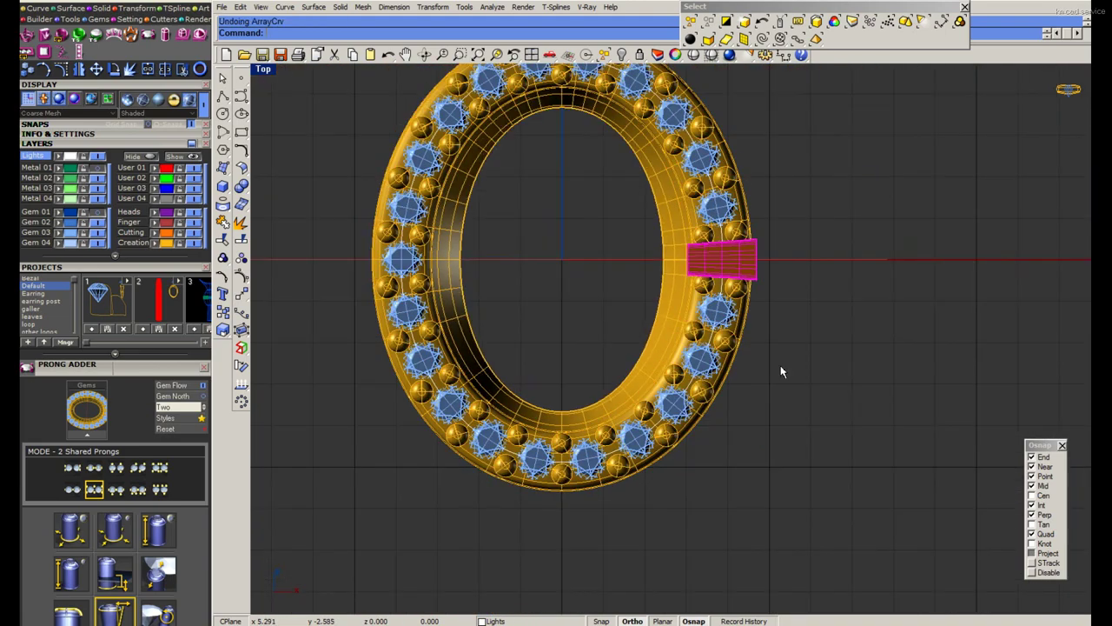
{"action": "key", "text": "ctrl+z"}
{"action": "scroll", "coordinate": [786, 326], "scroll_direction": "up", "scroll_amount": 4}
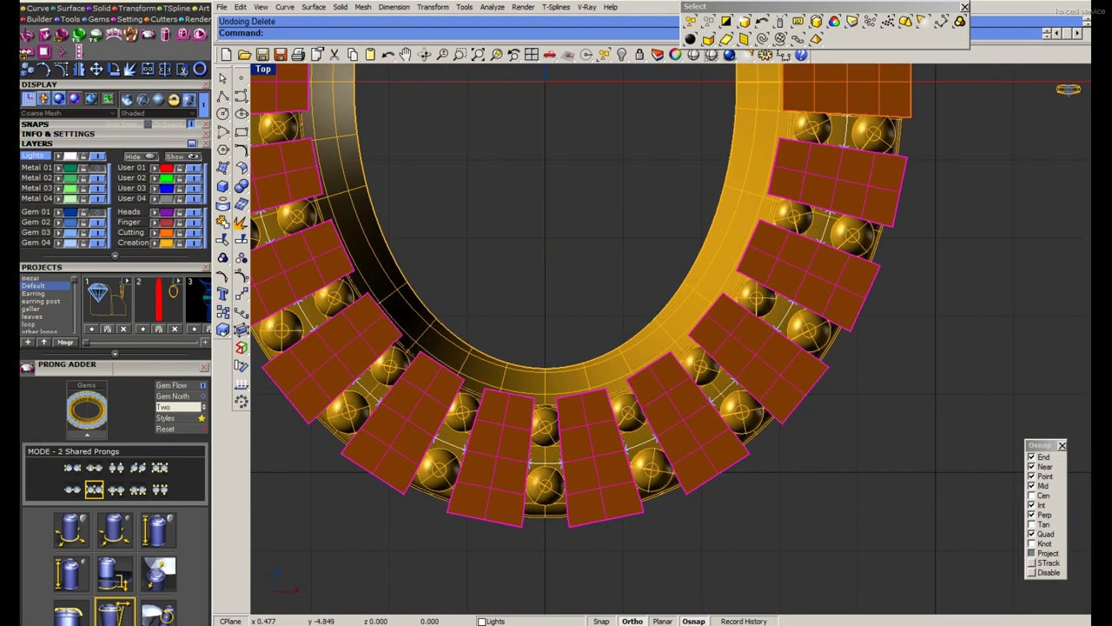
{"action": "scroll", "coordinate": [731, 313], "scroll_direction": "down", "scroll_amount": 4}
{"action": "scroll", "coordinate": [762, 277], "scroll_direction": "up", "scroll_amount": 3}
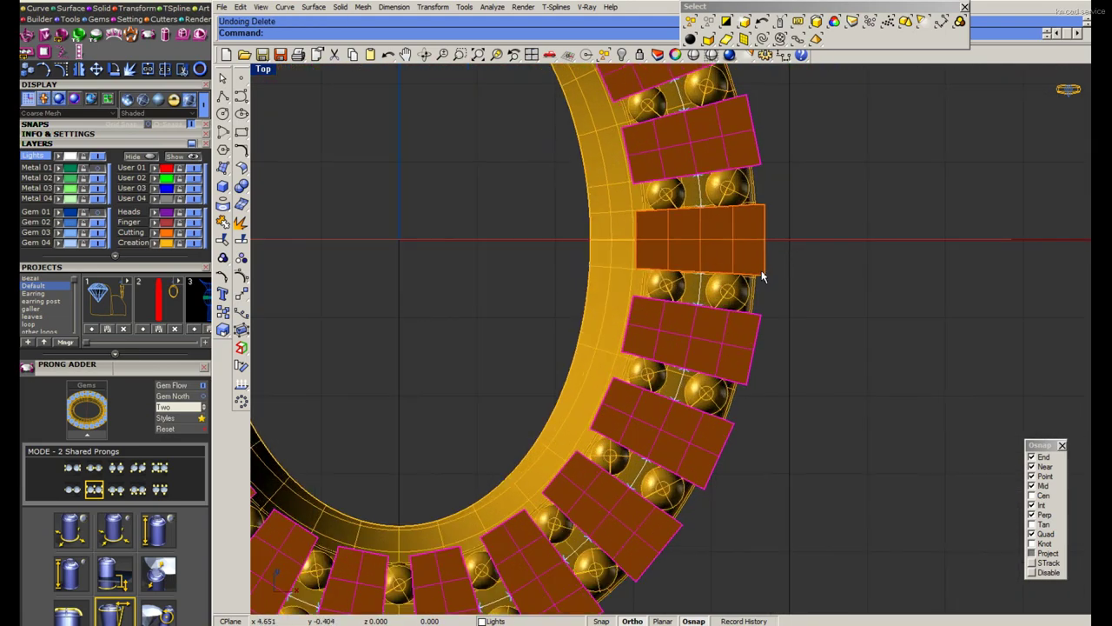
In the maximized Right view, make a vertically scaled Scale1D copy of the cutter.
{"action": "double_click", "coordinate": [264, 70]}
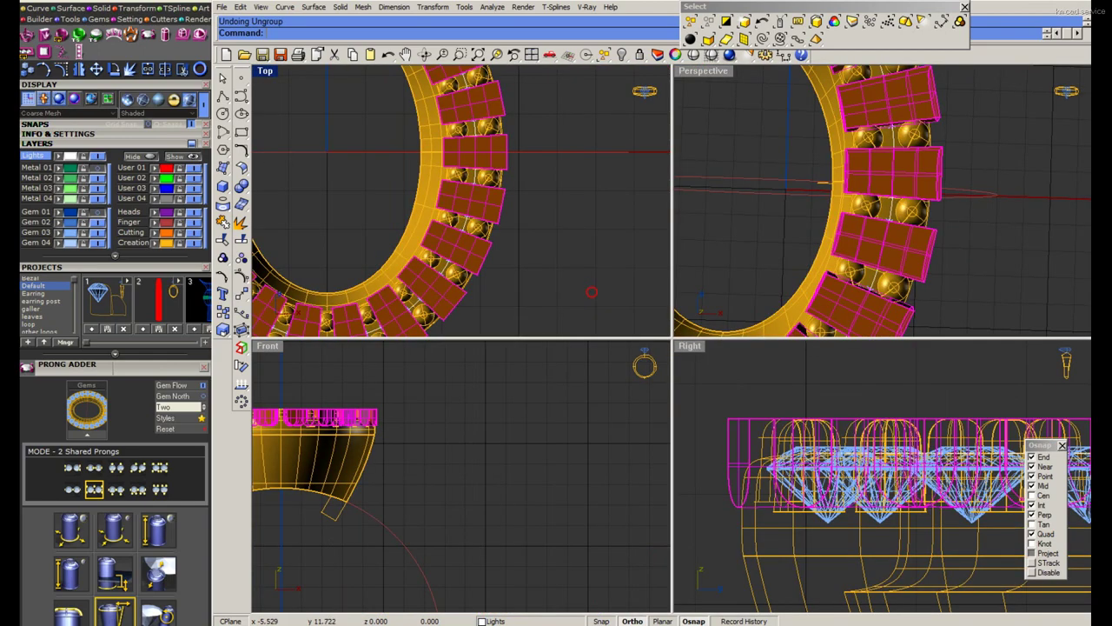
{"action": "scroll", "coordinate": [783, 417], "scroll_direction": "up", "scroll_amount": 3}
{"action": "double_click", "coordinate": [689, 347]}
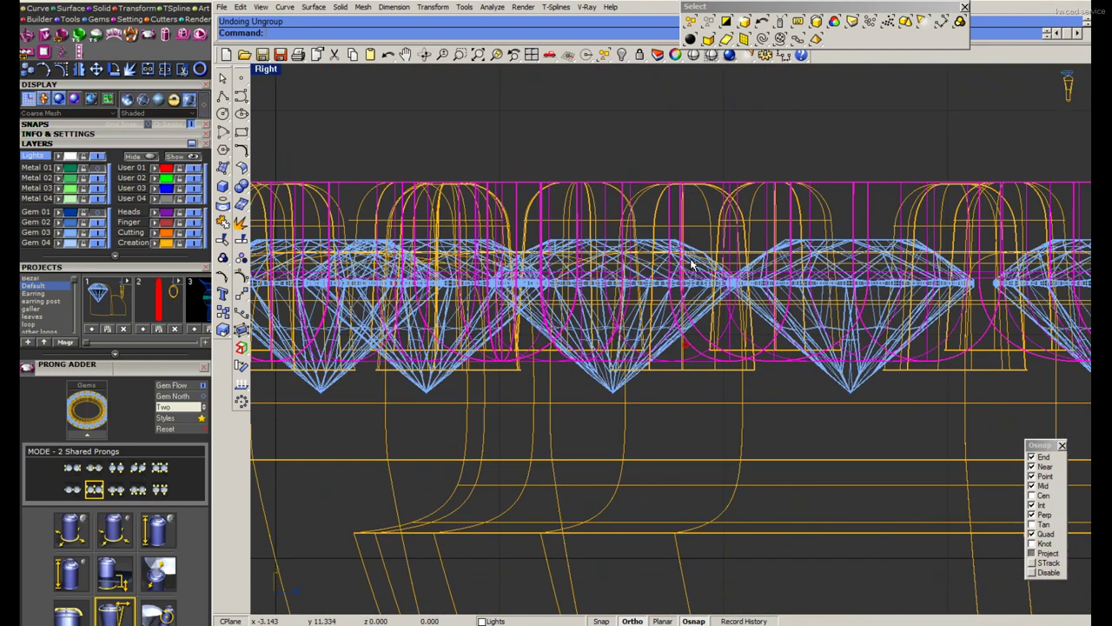
{"action": "type", "text": "scale1d"}
{"action": "left_click", "coordinate": [715, 181]}
{"action": "left_click", "coordinate": [713, 461]}
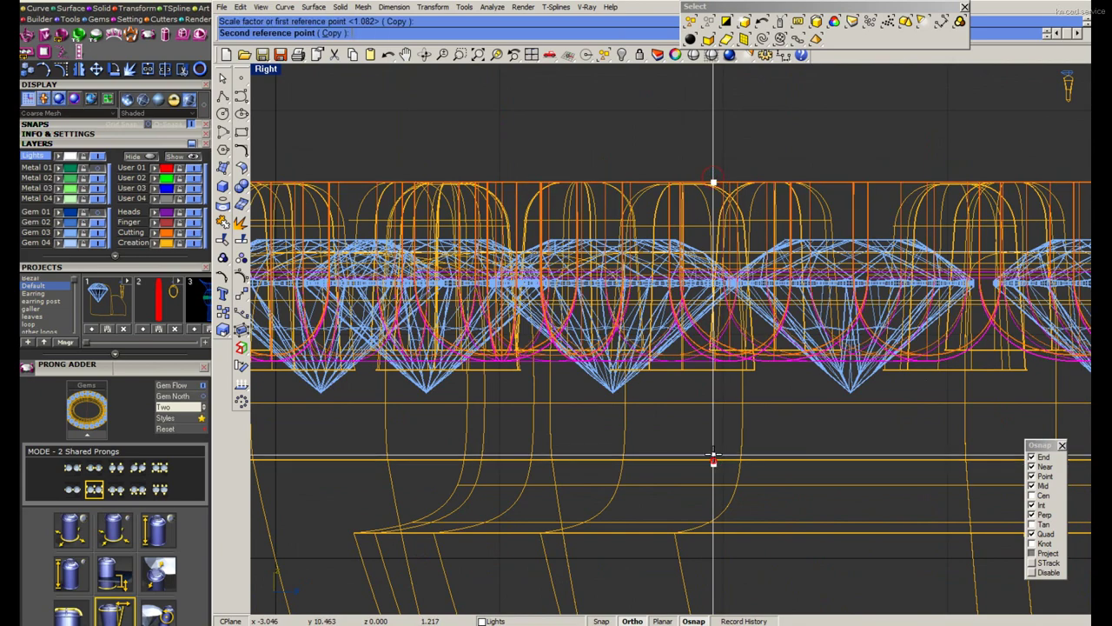
{"action": "left_click", "coordinate": [713, 452]}
Boolean-subtract the cutters from the halo ring, then hide the cutters.
{"action": "double_click", "coordinate": [266, 69]}
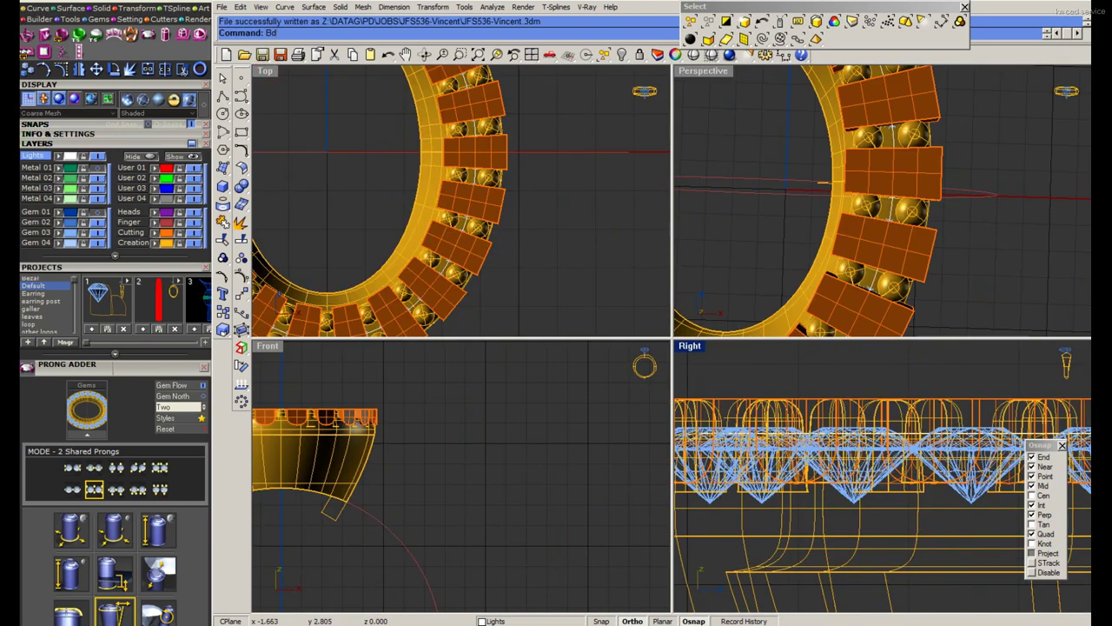
{"action": "left_click", "coordinate": [830, 247]}
{"action": "scroll", "coordinate": [835, 243], "scroll_direction": "up", "scroll_amount": 5}
{"action": "key", "text": "Return"}
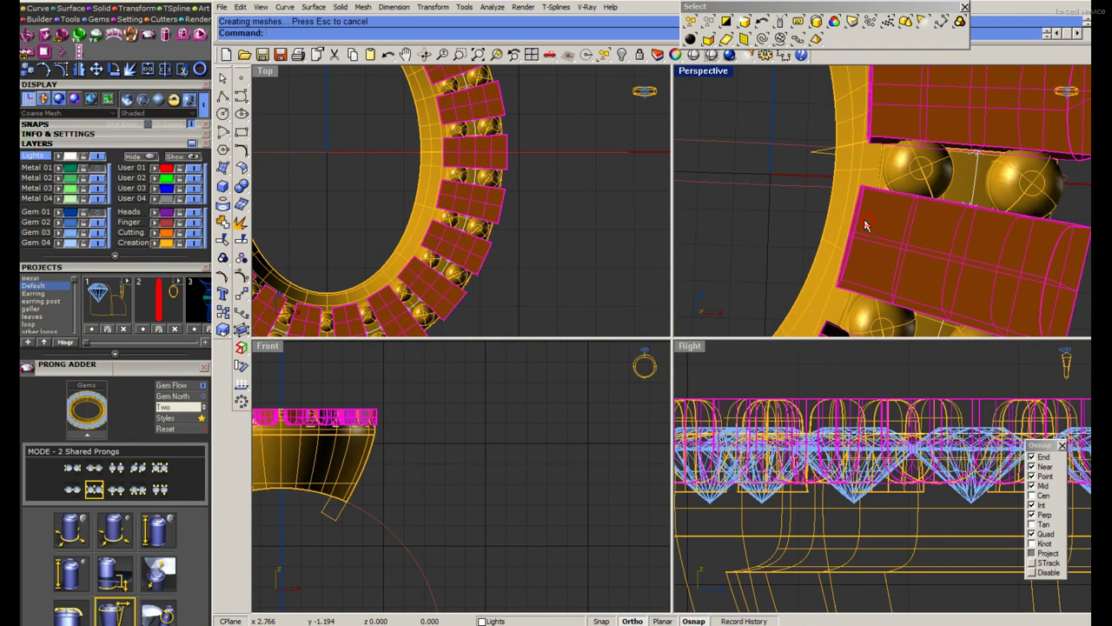
{"action": "scroll", "coordinate": [869, 223], "scroll_direction": "down", "scroll_amount": 4}
{"action": "type", "text": "hide"}
{"action": "key", "text": "Return"}
Unhide the channel cutter band with Show Selected in the maximized Perspective view.
{"action": "double_click", "coordinate": [703, 70]}
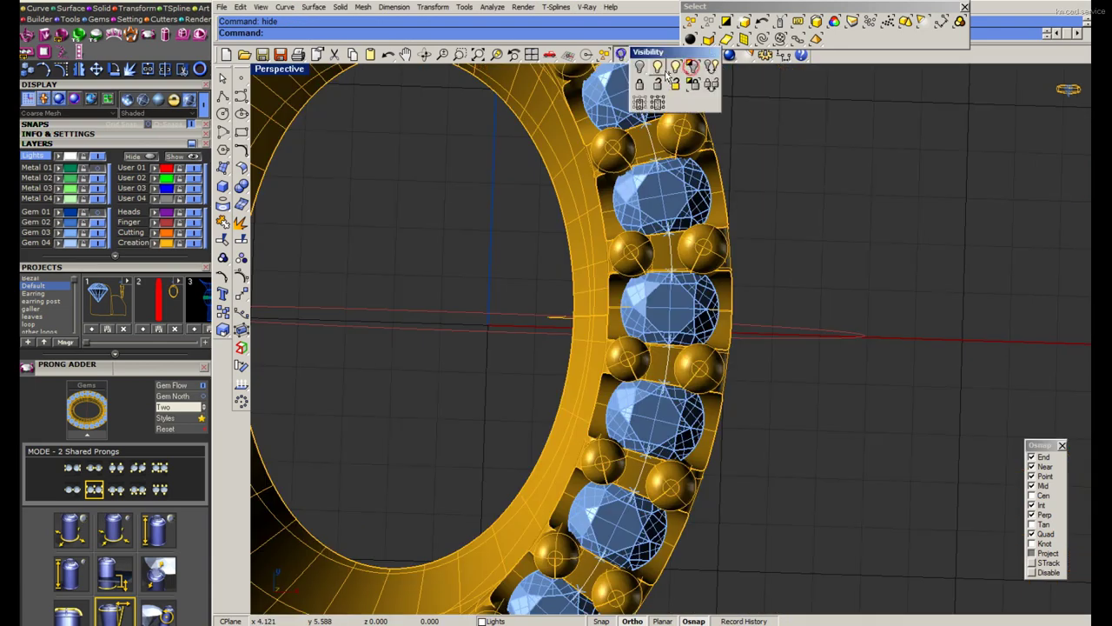
{"action": "left_click", "coordinate": [623, 53]}
{"action": "left_click", "coordinate": [678, 246]}
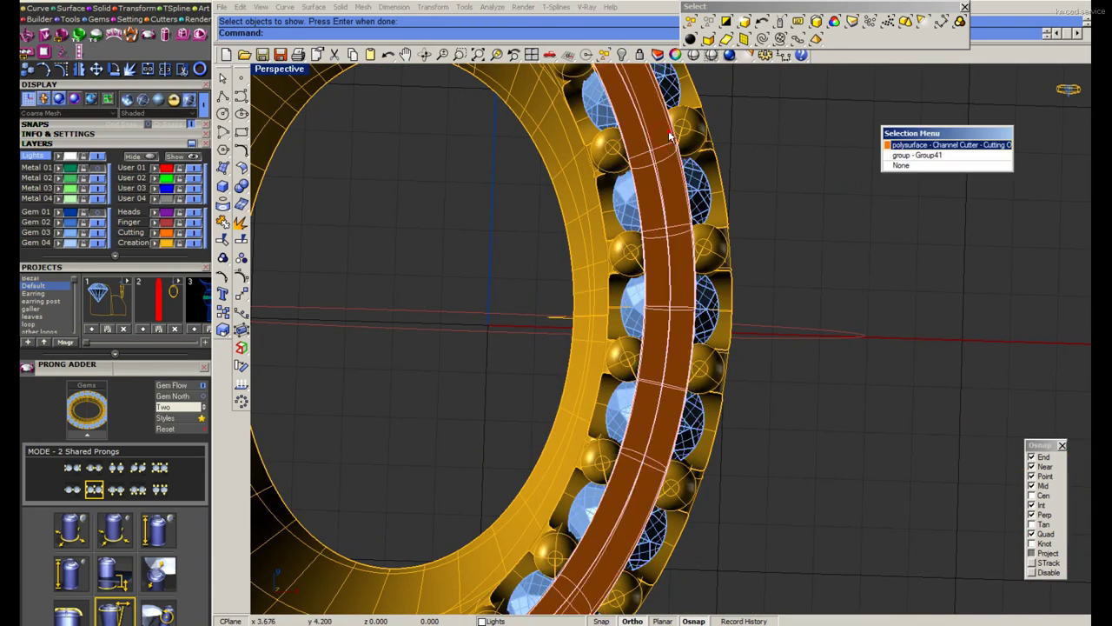
In the maximized Right view, make a vertically stretched Scale1D copy of the band.
{"action": "double_click", "coordinate": [283, 73]}
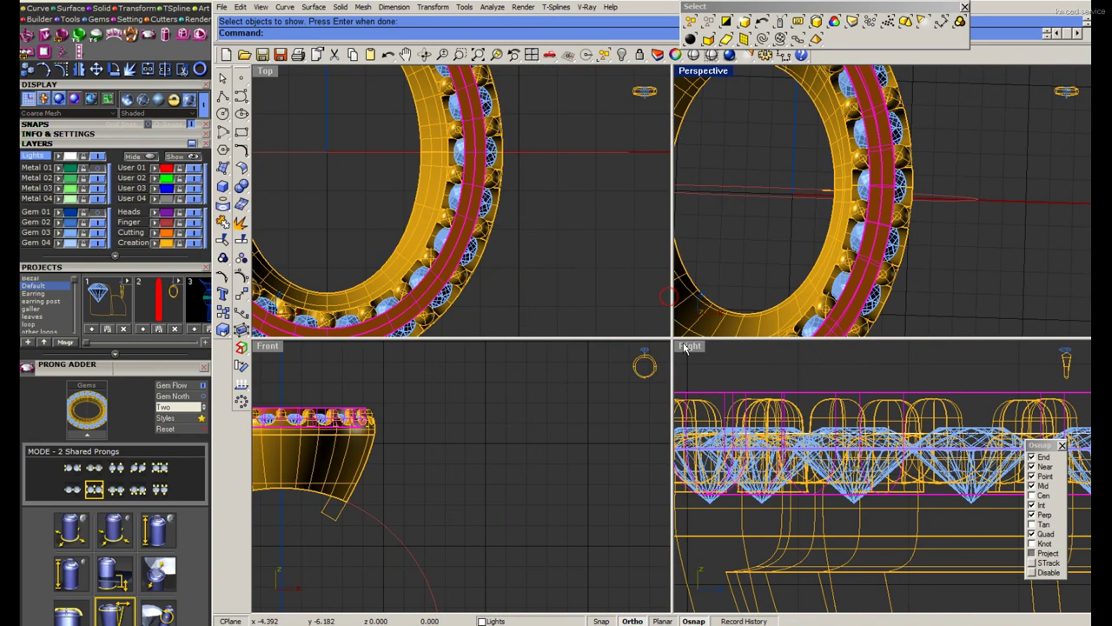
{"action": "double_click", "coordinate": [690, 345]}
{"action": "left_click", "coordinate": [827, 197]}
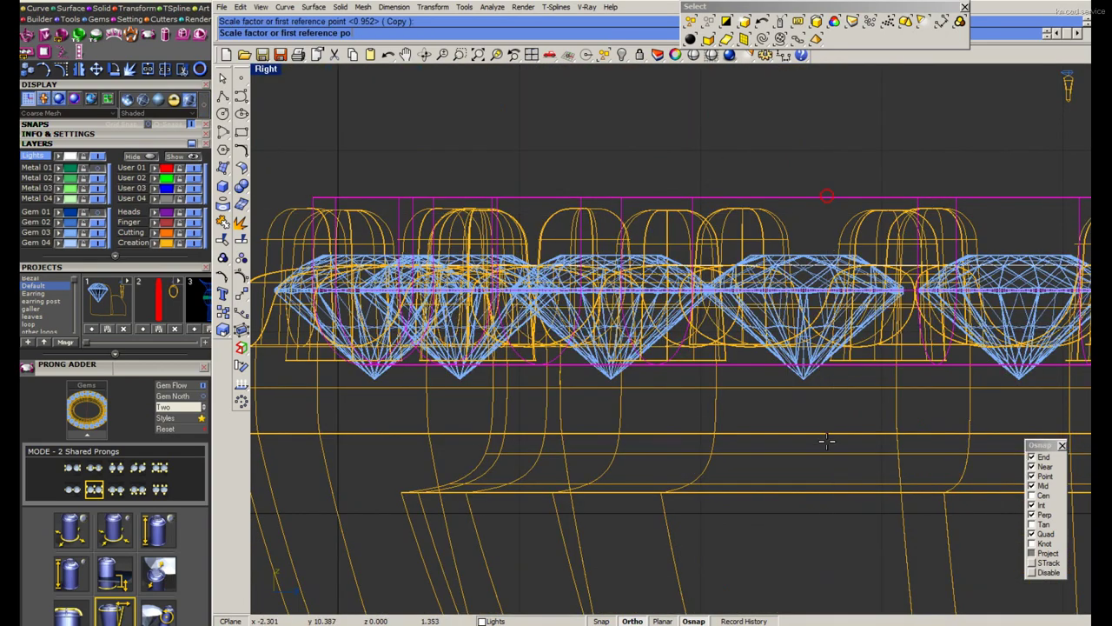
{"action": "left_click", "coordinate": [827, 443]}
{"action": "left_click", "coordinate": [824, 393]}
{"action": "key", "text": "Return"}
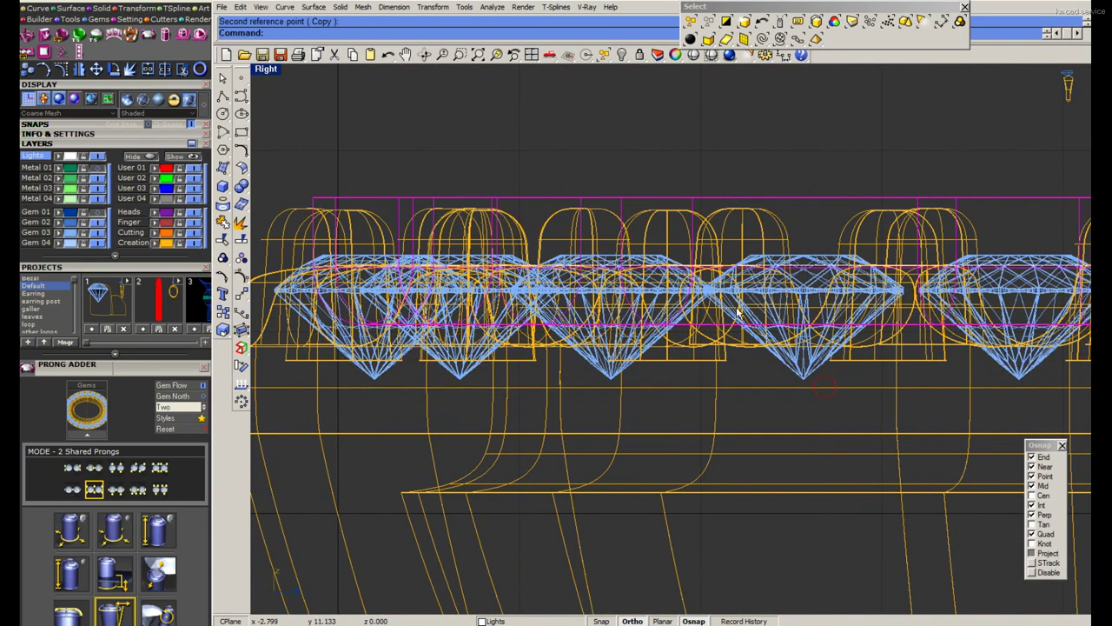
{"action": "left_click", "coordinate": [802, 430]}
{"action": "double_click", "coordinate": [265, 70]}
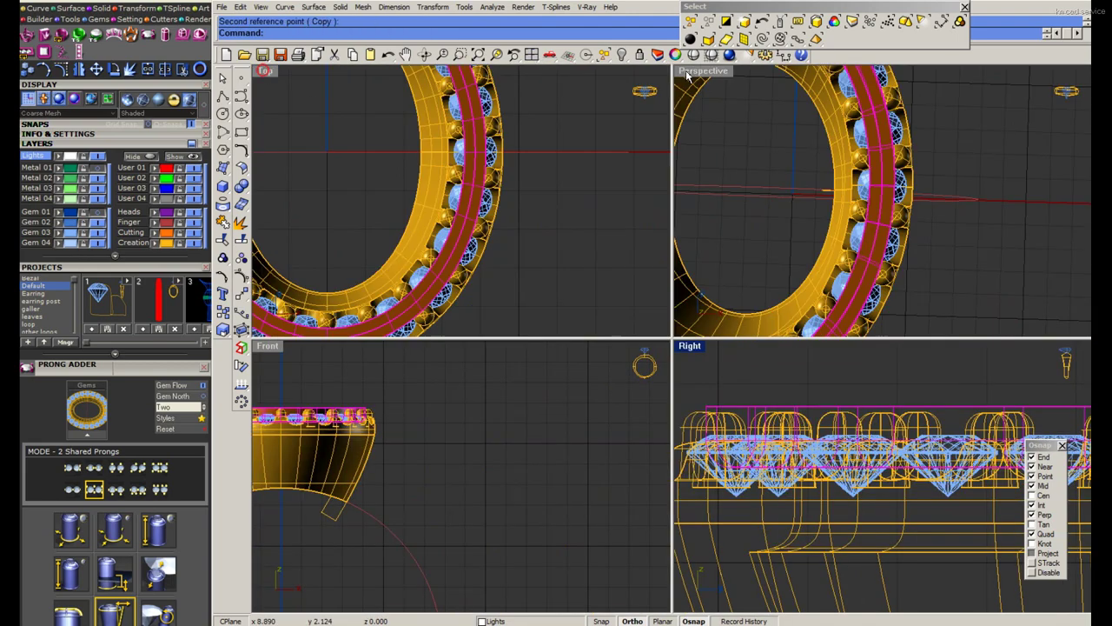
{"action": "double_click", "coordinate": [680, 70]}
Subtract the band cutter from the halo ring with BooleanDifference, then hide the band.
{"action": "scroll", "coordinate": [756, 246], "scroll_direction": "up", "scroll_amount": 3}
{"action": "type", "text": "ooleanDifference"}
{"action": "key", "text": "Return"}
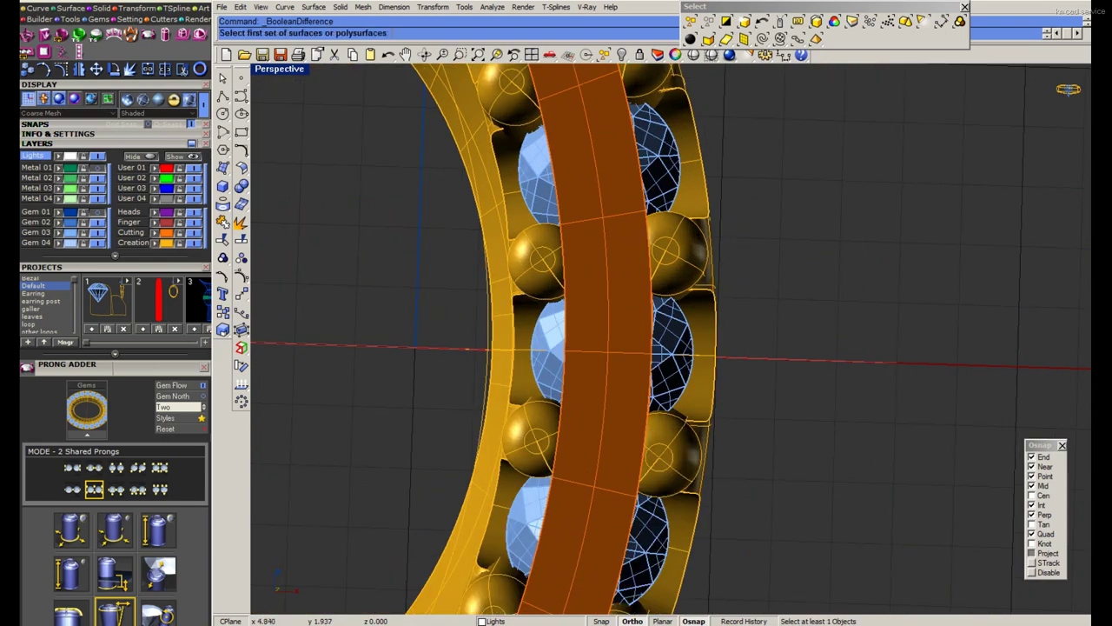
{"action": "left_click", "coordinate": [624, 224]}
{"action": "key", "text": "Return"}
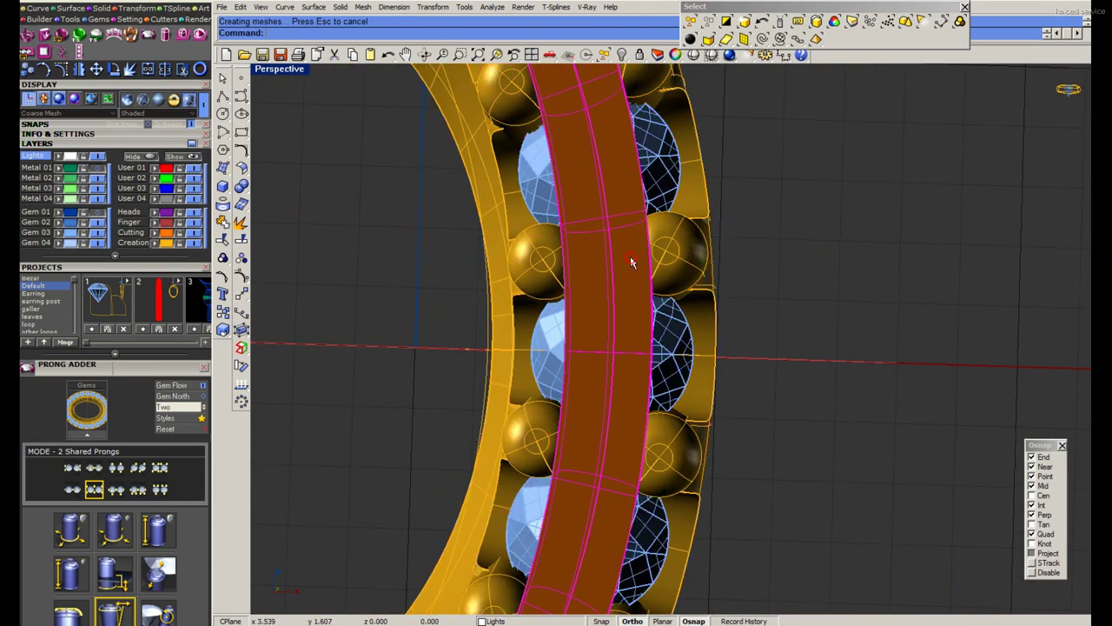
{"action": "scroll", "coordinate": [641, 260], "scroll_direction": "down", "scroll_amount": 3}
{"action": "type", "text": "hide"}
{"action": "key", "text": "Return"}
Preview the carved channel in Rendered mode, then orbit to a side view.
{"action": "scroll", "coordinate": [521, 339], "scroll_direction": "up", "scroll_amount": 1}
{"action": "left_click", "coordinate": [694, 56]}
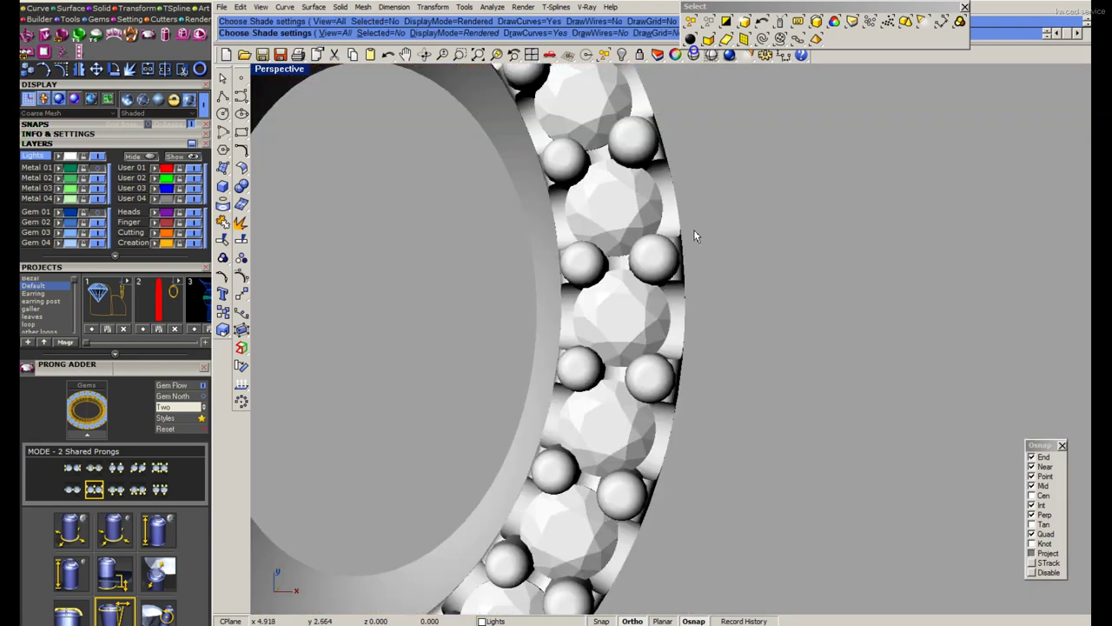
{"action": "scroll", "coordinate": [658, 285], "scroll_direction": "down", "scroll_amount": 1}
{"action": "scroll", "coordinate": [782, 291], "scroll_direction": "down", "scroll_amount": 4}
{"action": "key", "text": "Escape"}
{"action": "mouse_move", "coordinate": [728, 325]}
{"action": "right_mouse_down"}
{"action": "mouse_move", "coordinate": [743, 293]}
{"action": "mouse_move", "coordinate": [801, 434]}
{"action": "right_mouse_up"}
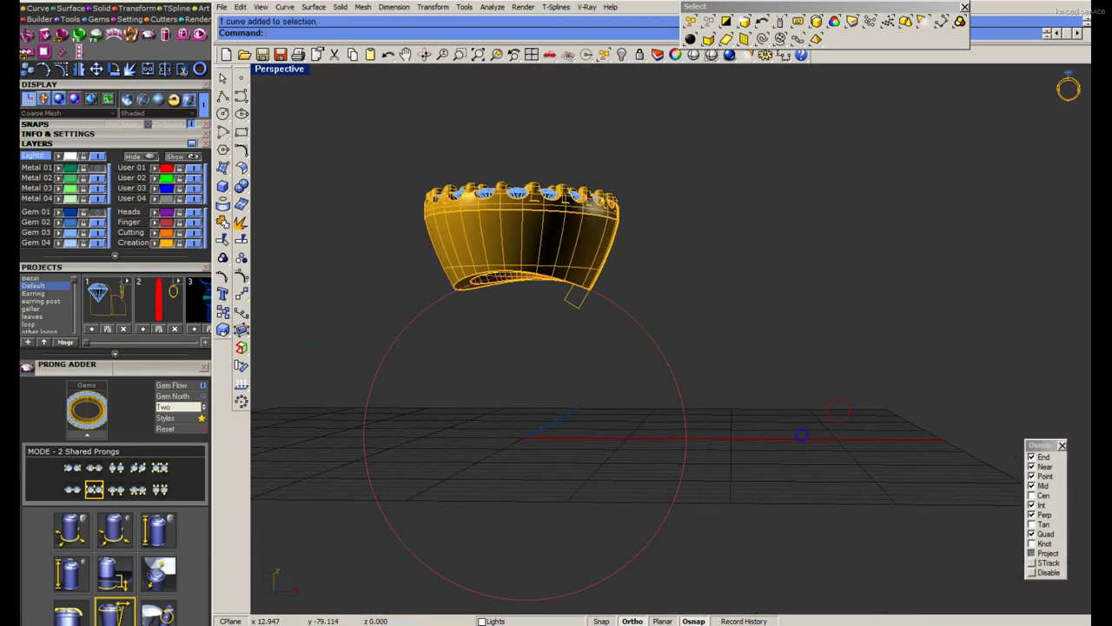
Turn on the twisted shank's layer and preview it rendered from the side.
{"action": "left_click", "coordinate": [622, 54]}
{"action": "right_click_drag", "start_coordinate": [652, 278], "coordinate": [715, 269]}
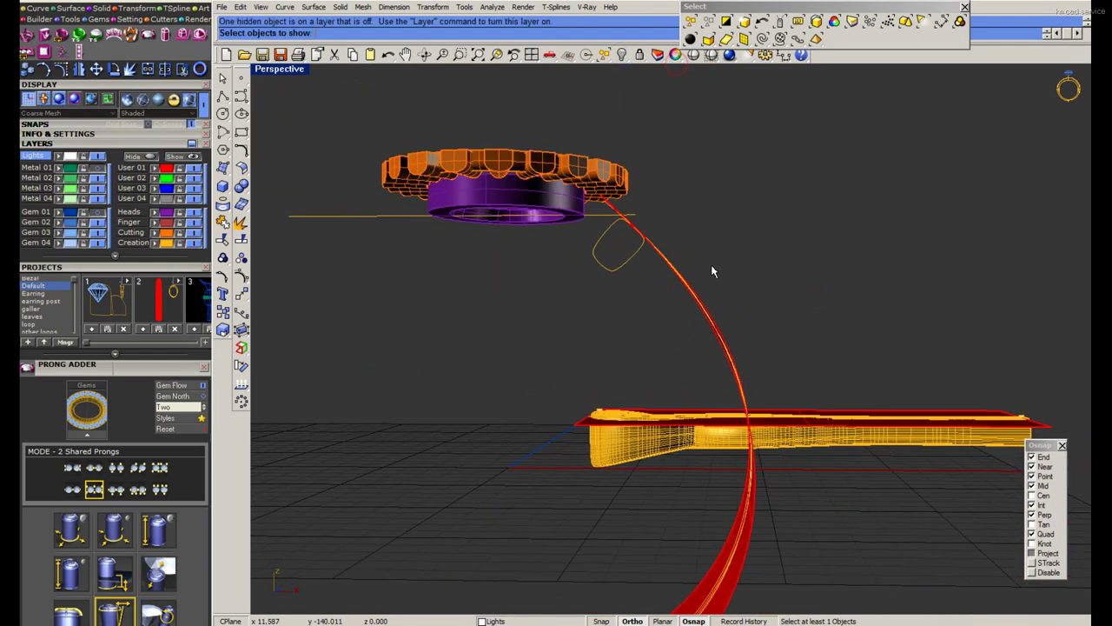
{"action": "key", "text": "Escape"}
{"action": "left_click", "coordinate": [102, 167]}
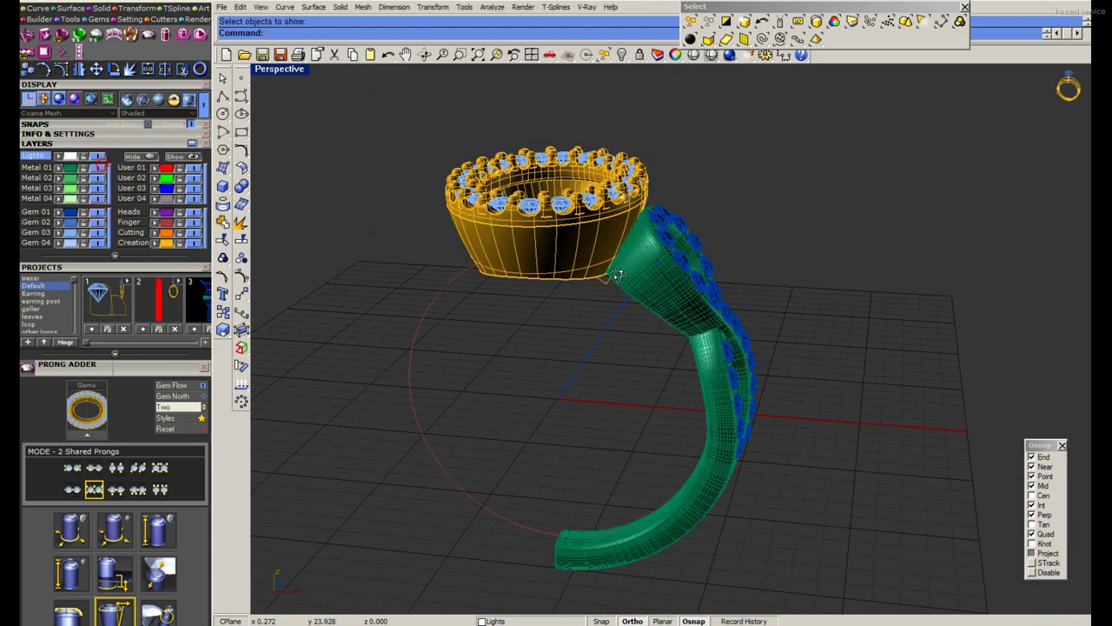
{"action": "scroll", "coordinate": [755, 243], "scroll_direction": "up", "scroll_amount": 5}
{"action": "scroll", "coordinate": [755, 243], "scroll_direction": "up", "scroll_amount": 5}
{"action": "scroll", "coordinate": [756, 224], "scroll_direction": "down", "scroll_amount": 3}
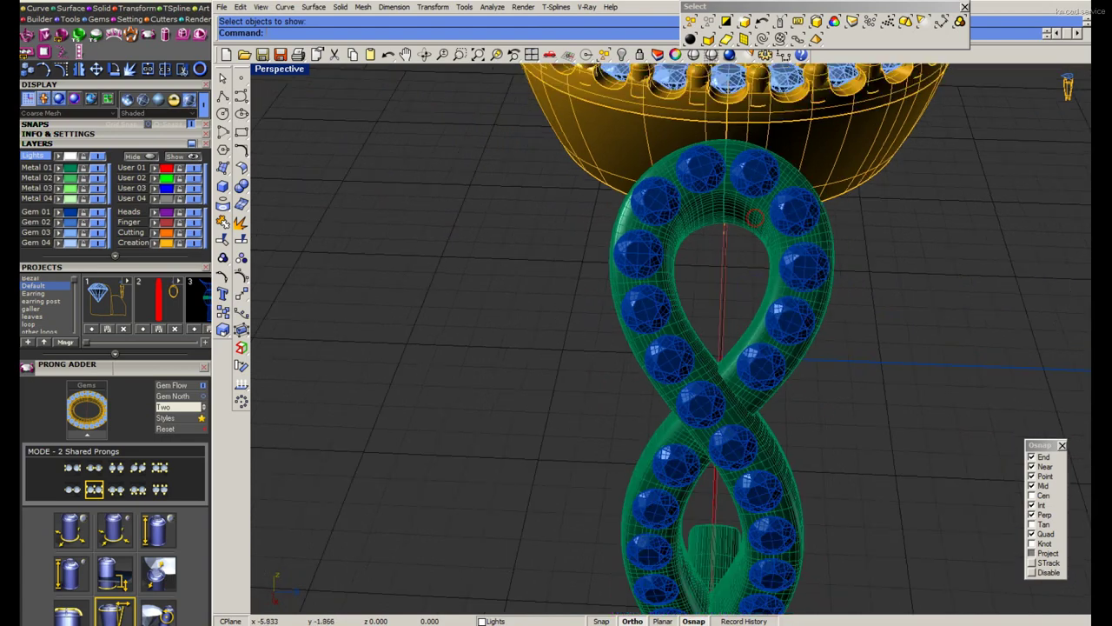
{"action": "right_click_drag", "start_coordinate": [756, 223], "coordinate": [765, 193]}
{"action": "left_click", "coordinate": [691, 54]}
{"action": "mouse_move", "coordinate": [732, 306]}
{"action": "right_mouse_down"}
{"action": "mouse_move", "coordinate": [565, 279]}
{"action": "mouse_move", "coordinate": [455, 423]}
{"action": "mouse_move", "coordinate": [499, 434]}
{"action": "mouse_move", "coordinate": [837, 388]}
{"action": "mouse_move", "coordinate": [664, 234]}
{"action": "right_mouse_up"}
{"action": "key", "text": "Escape"}
Select the whole twisted shank body and lock it.
{"action": "left_click", "coordinate": [589, 250]}
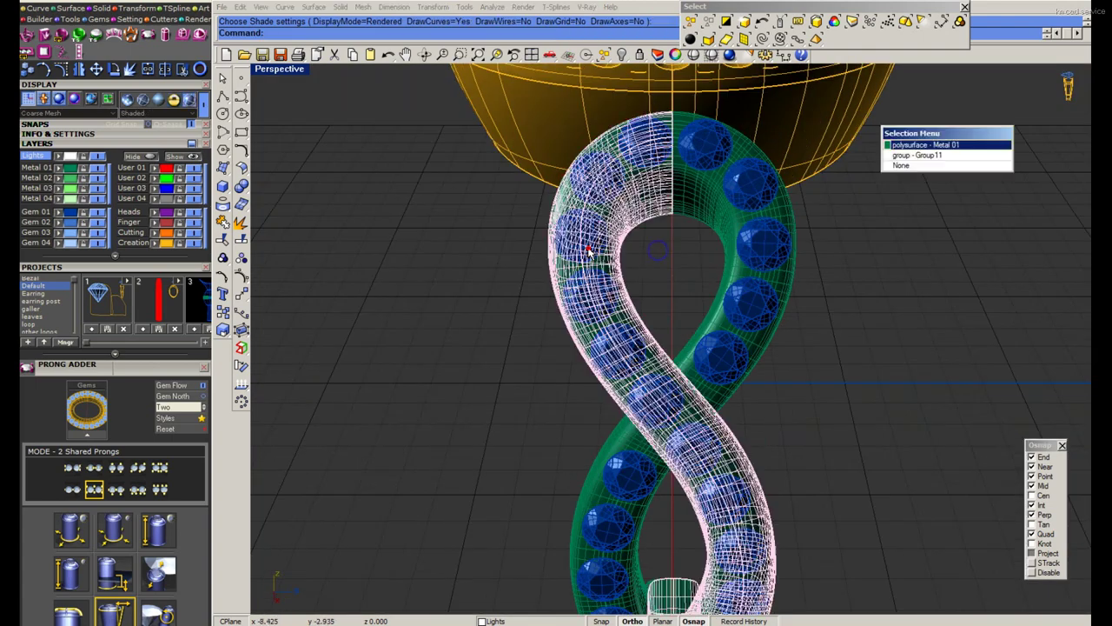
{"action": "key", "text": "Return"}
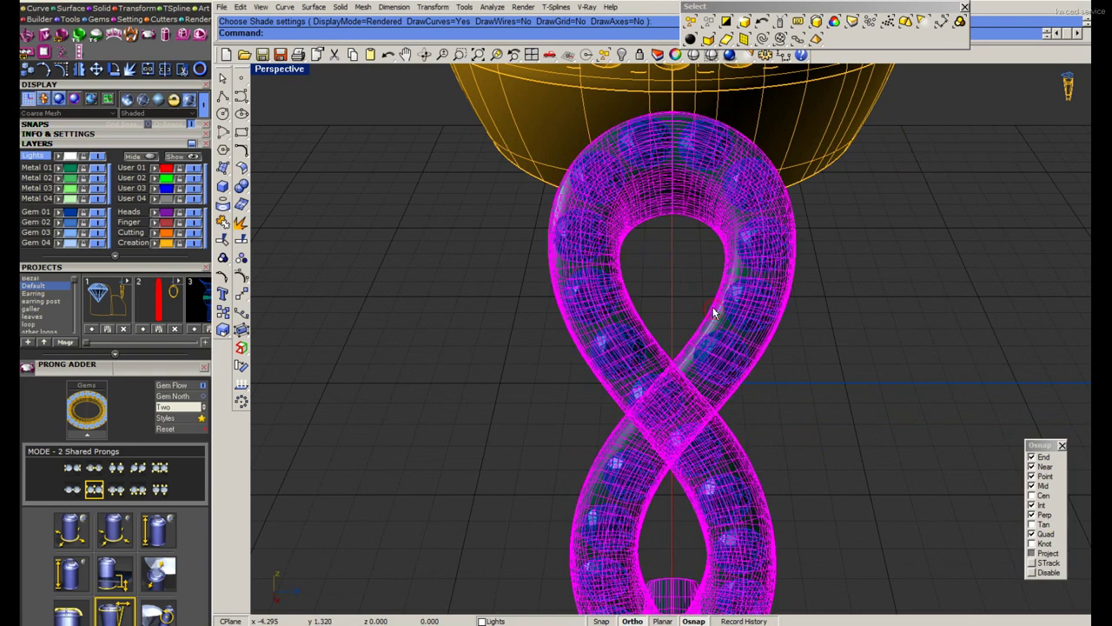
{"action": "key", "text": "ctrl+l"}
Select the shank's gems and run Gem Positioner, exiting without changes.
{"action": "left_click", "coordinate": [598, 248]}
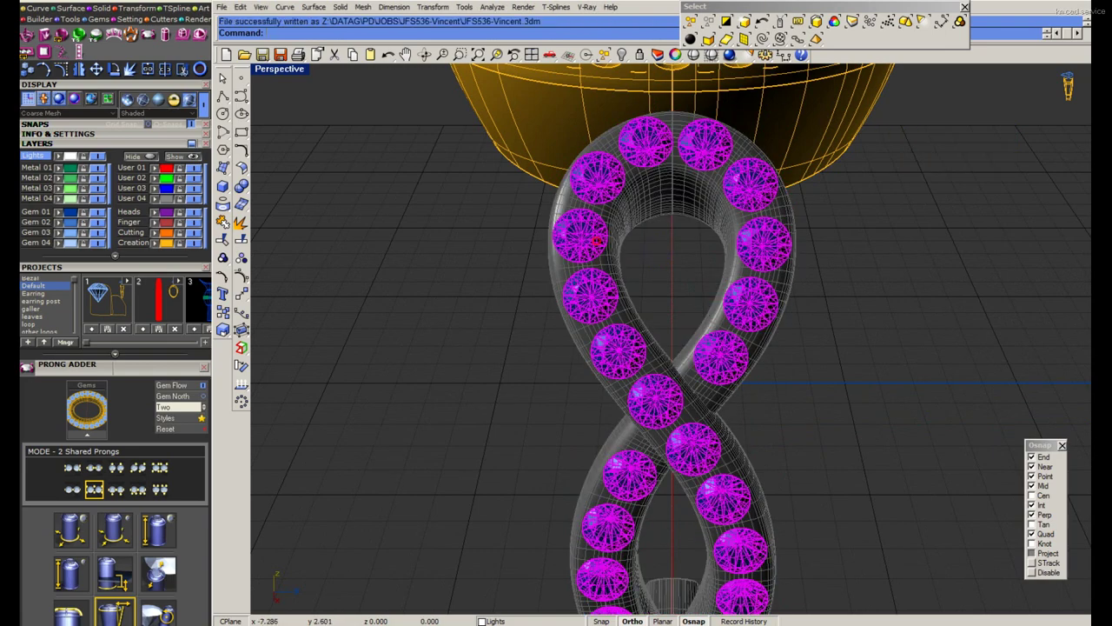
{"action": "right_click_drag", "start_coordinate": [598, 248], "coordinate": [729, 298]}
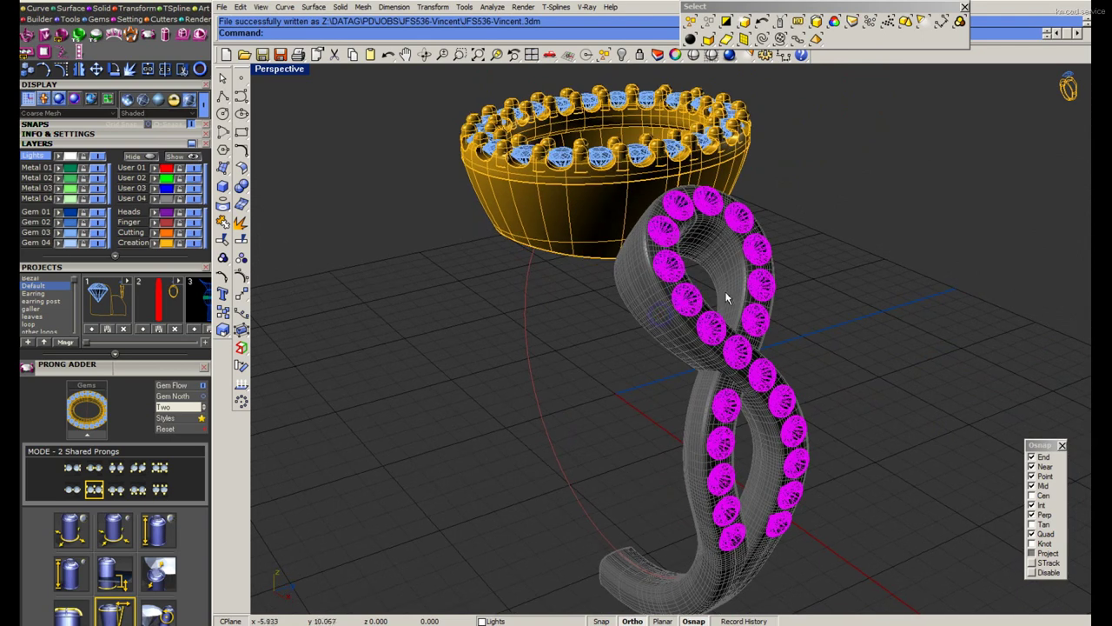
{"action": "middle_click", "coordinate": [728, 298]}
{"action": "left_click", "coordinate": [747, 318]}
{"action": "type", "text": "-15"}
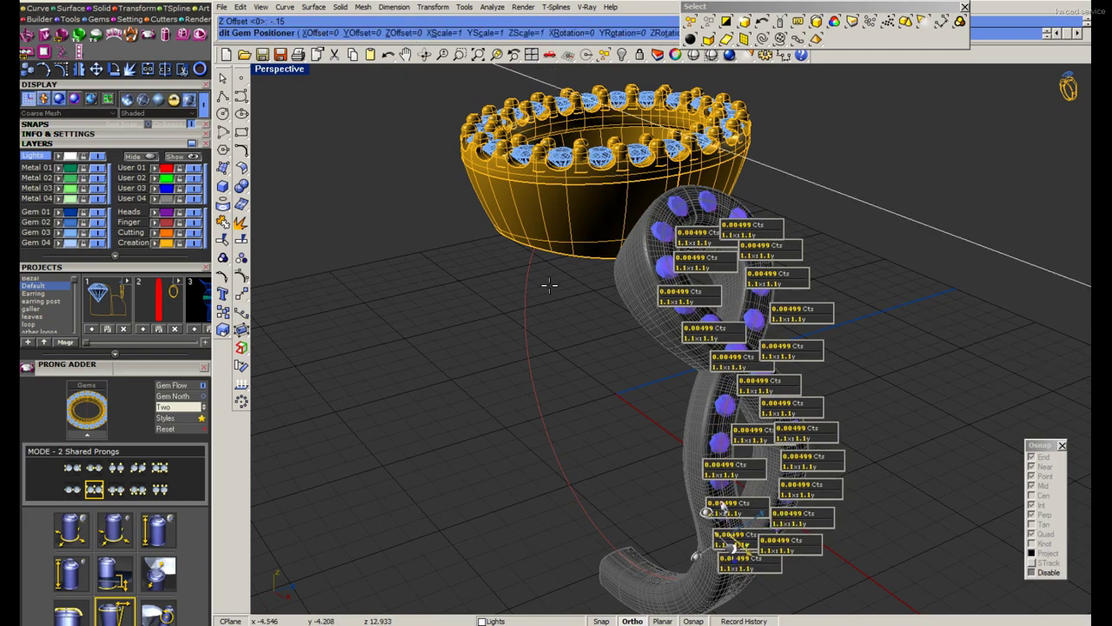
{"action": "key", "text": "Return"}
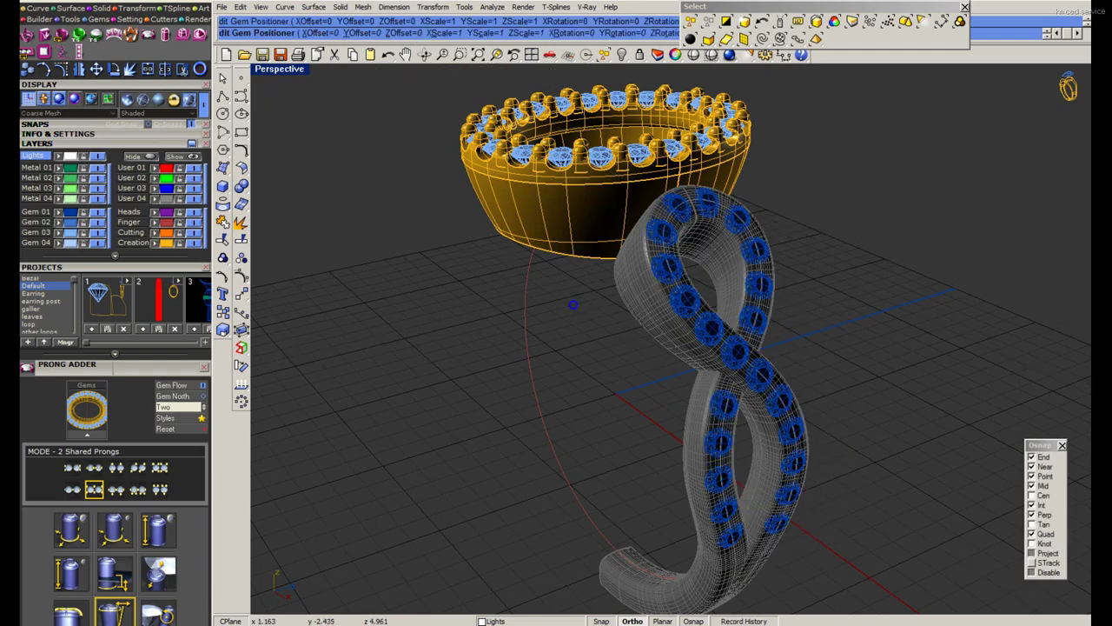
{"action": "scroll", "coordinate": [663, 272], "scroll_direction": "up", "scroll_amount": 3}
{"action": "scroll", "coordinate": [620, 313], "scroll_direction": "down", "scroll_amount": 3}
{"action": "scroll", "coordinate": [589, 296], "scroll_direction": "down", "scroll_amount": 3}
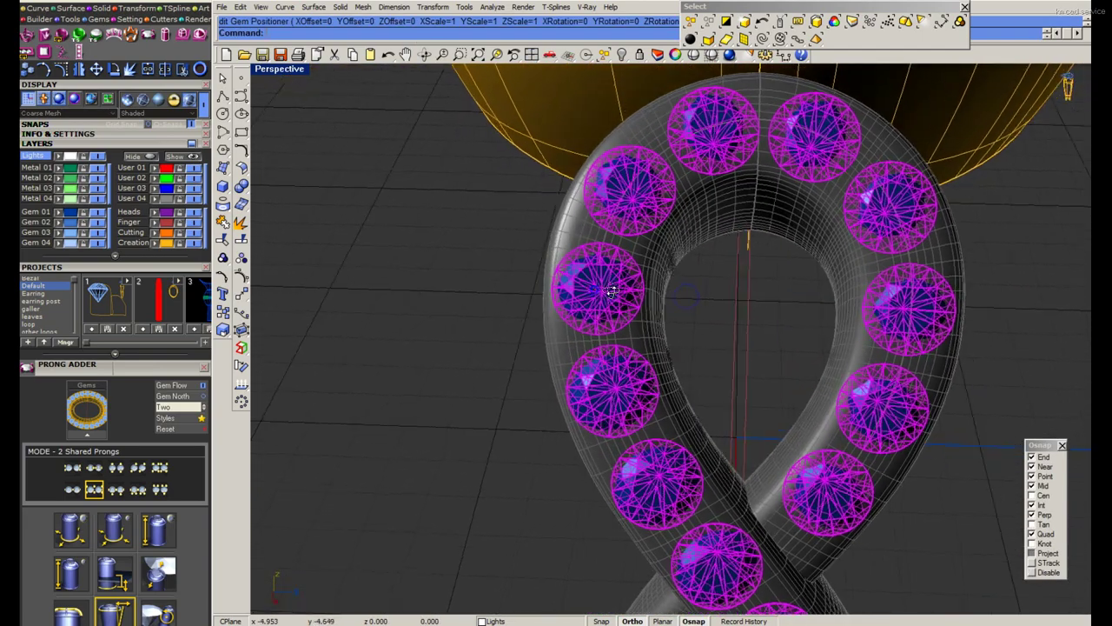
{"action": "scroll", "coordinate": [608, 286], "scroll_direction": "down", "scroll_amount": 3}
Save the ring file and bring up Cutters > Micro Prong Cutter.
{"action": "key", "text": "ctrl+s"}
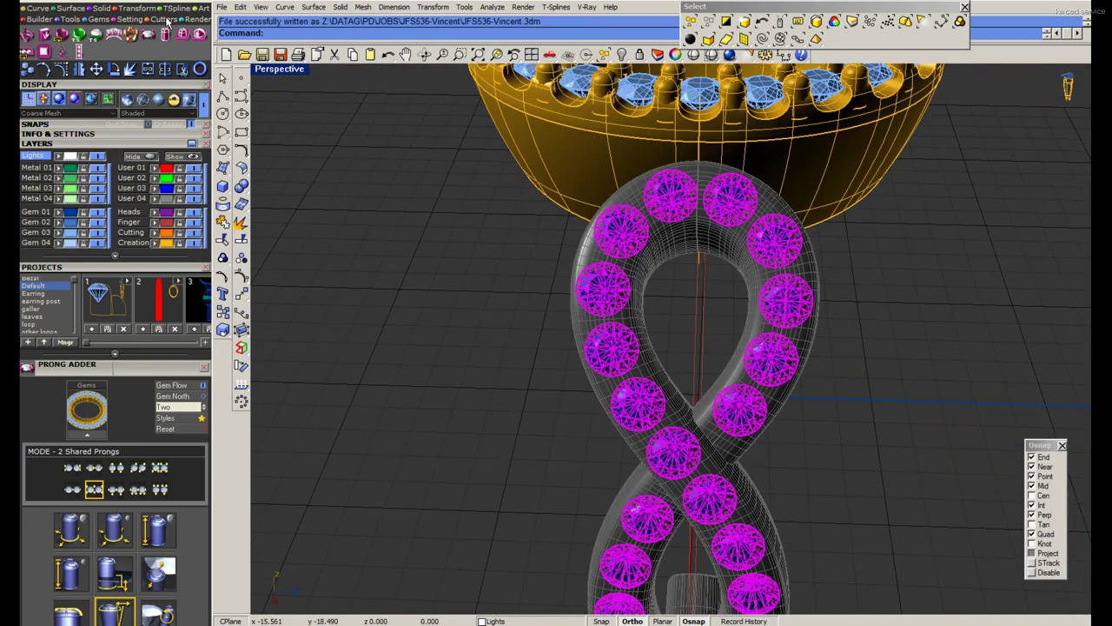
{"action": "left_click", "coordinate": [167, 20]}
{"action": "left_click", "coordinate": [60, 38]}
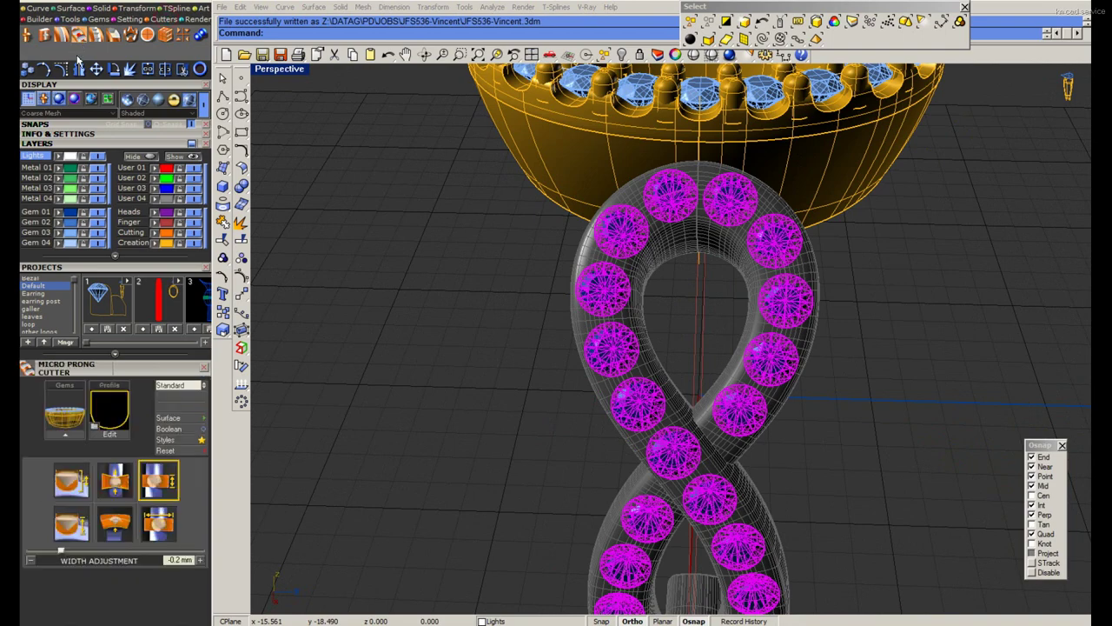
Generate a first set of prong cutters on the shank gems, then delete them.
{"action": "left_click", "coordinate": [73, 431]}
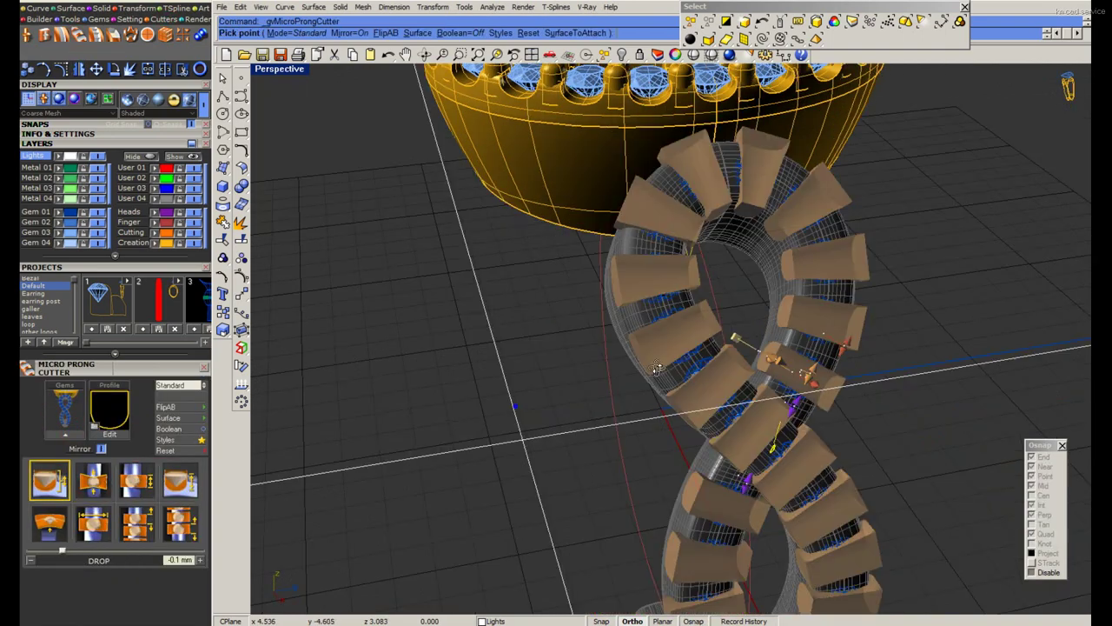
{"action": "right_click_drag", "start_coordinate": [504, 410], "coordinate": [724, 319]}
{"action": "scroll", "coordinate": [770, 272], "scroll_direction": "up", "scroll_amount": 5}
{"action": "right_click_drag", "start_coordinate": [770, 272], "coordinate": [692, 299]}
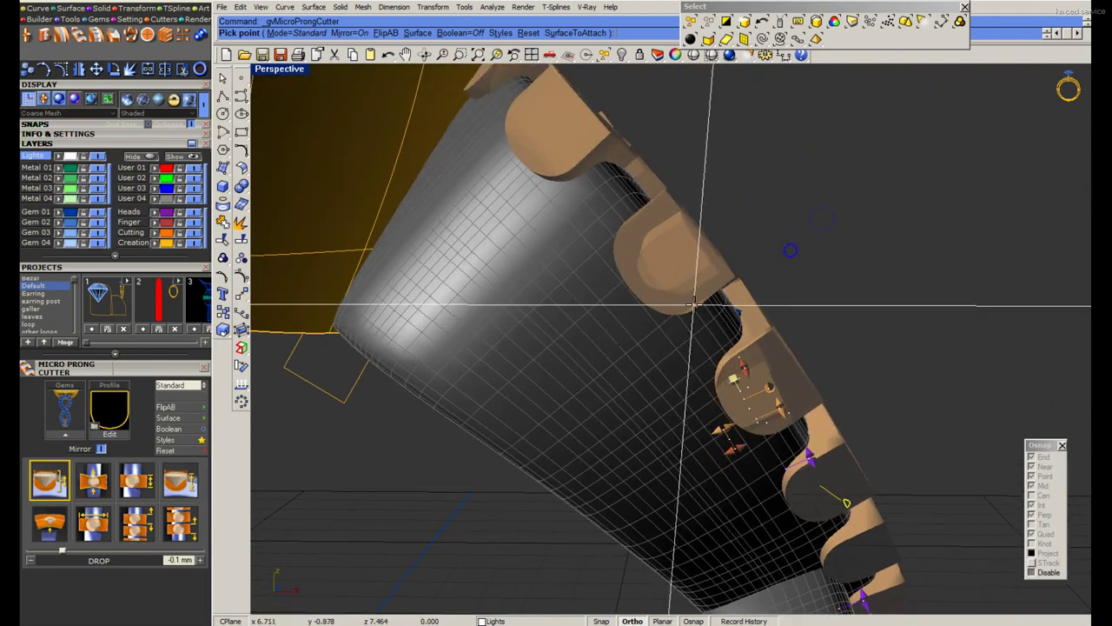
{"action": "key", "text": "Return"}
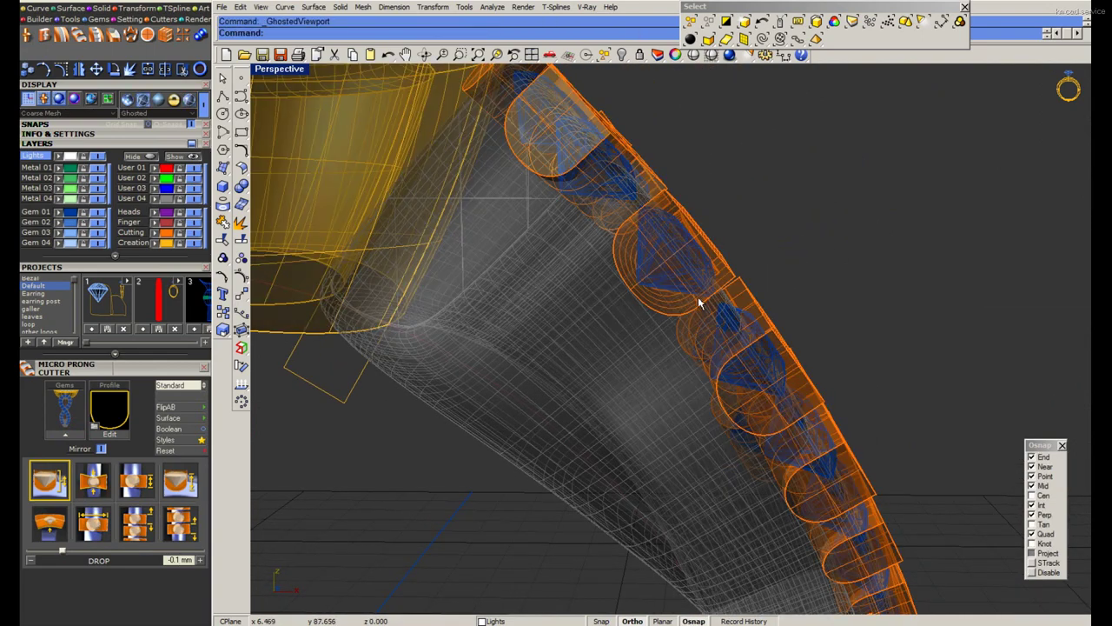
{"action": "key", "text": "Delete"}
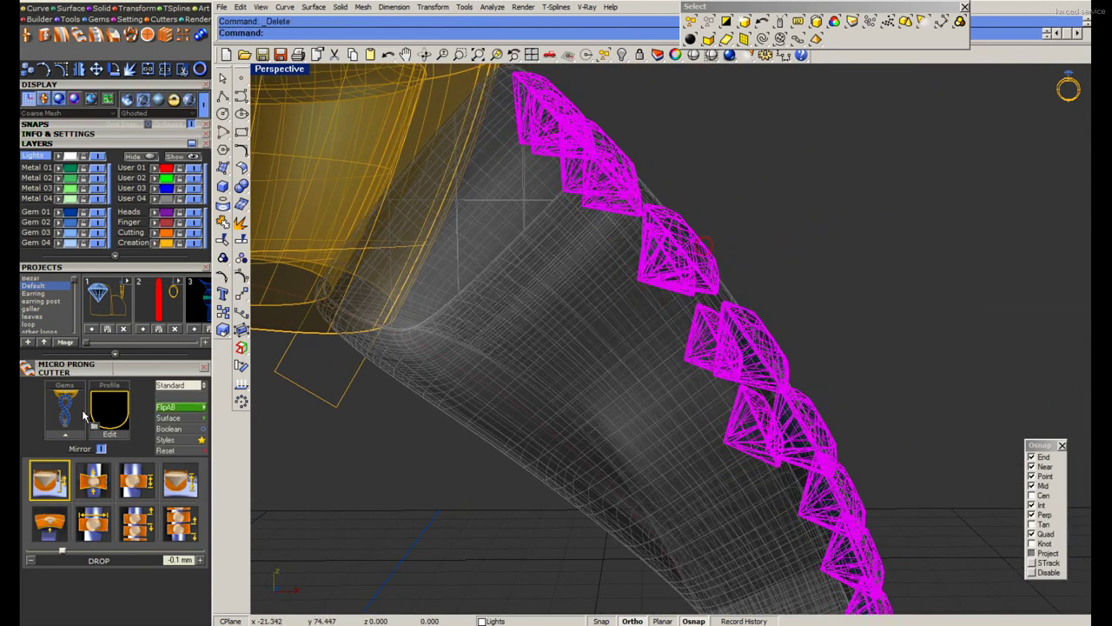
Use the curved gem strand as cutter source with a 0.8 mm cutter height.
{"action": "left_click", "coordinate": [61, 434]}
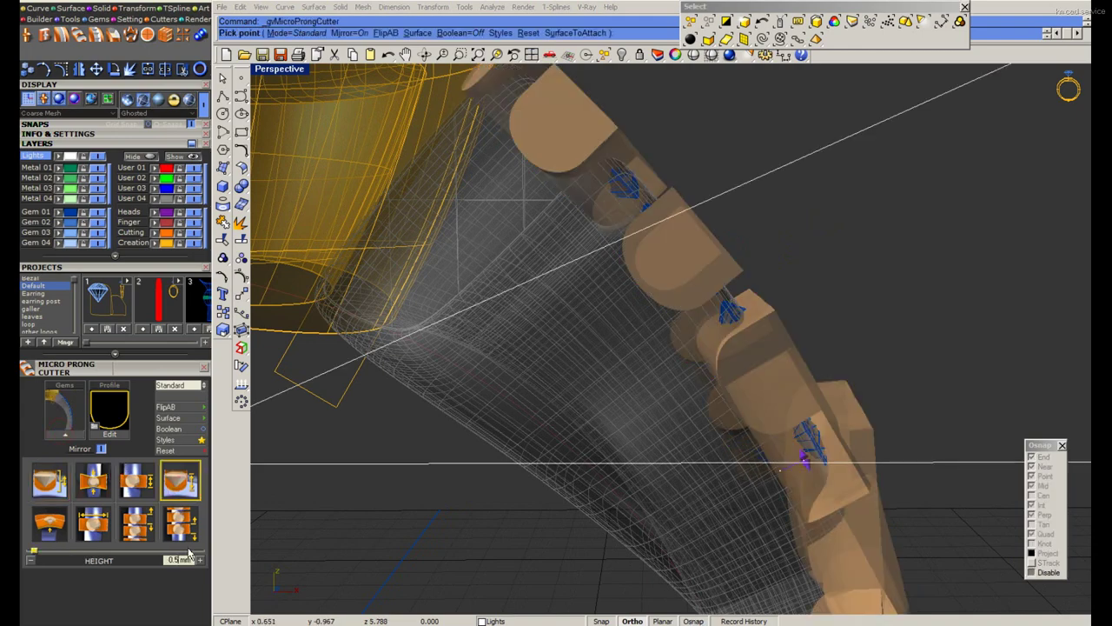
{"action": "scroll", "coordinate": [189, 554], "scroll_direction": "down", "scroll_amount": 1}
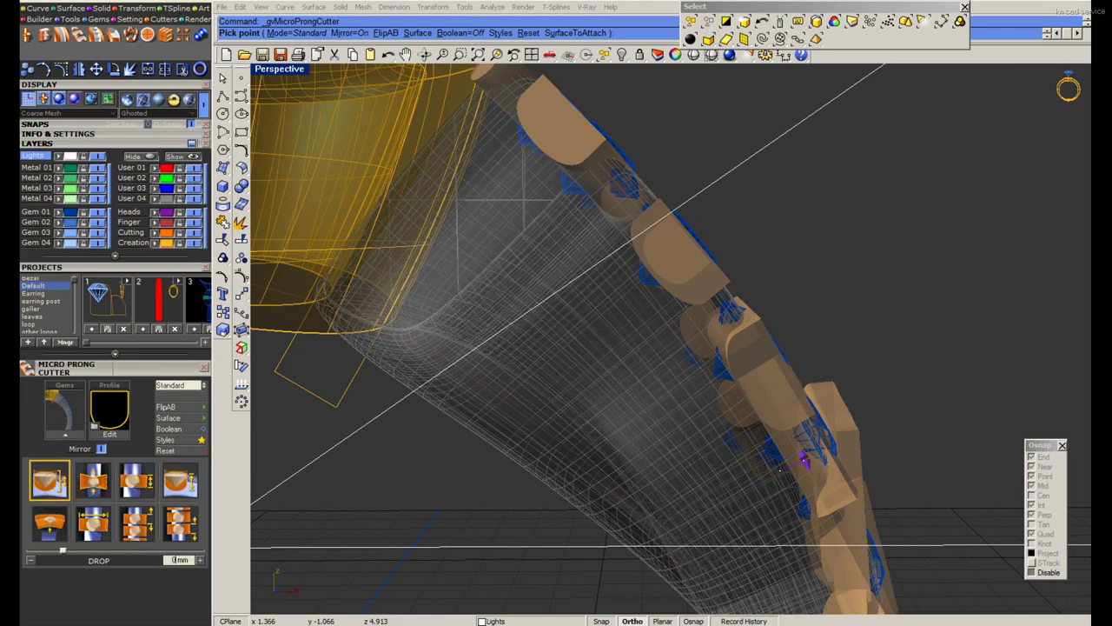
{"action": "scroll", "coordinate": [141, 549], "scroll_direction": "down", "scroll_amount": 1}
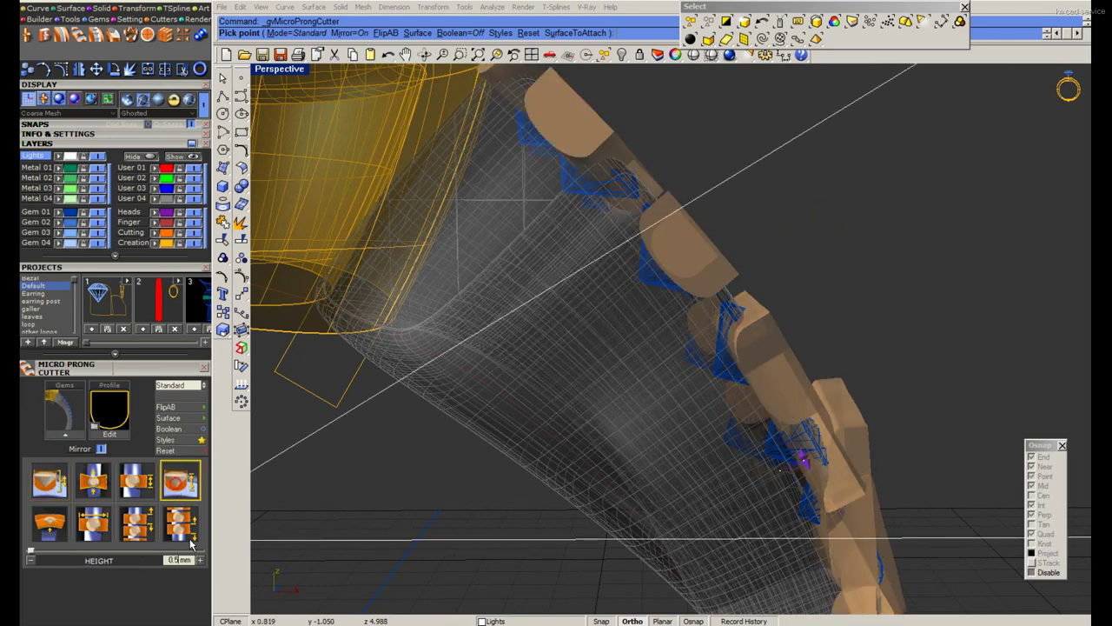
{"action": "scroll", "coordinate": [192, 543], "scroll_direction": "down", "scroll_amount": 1}
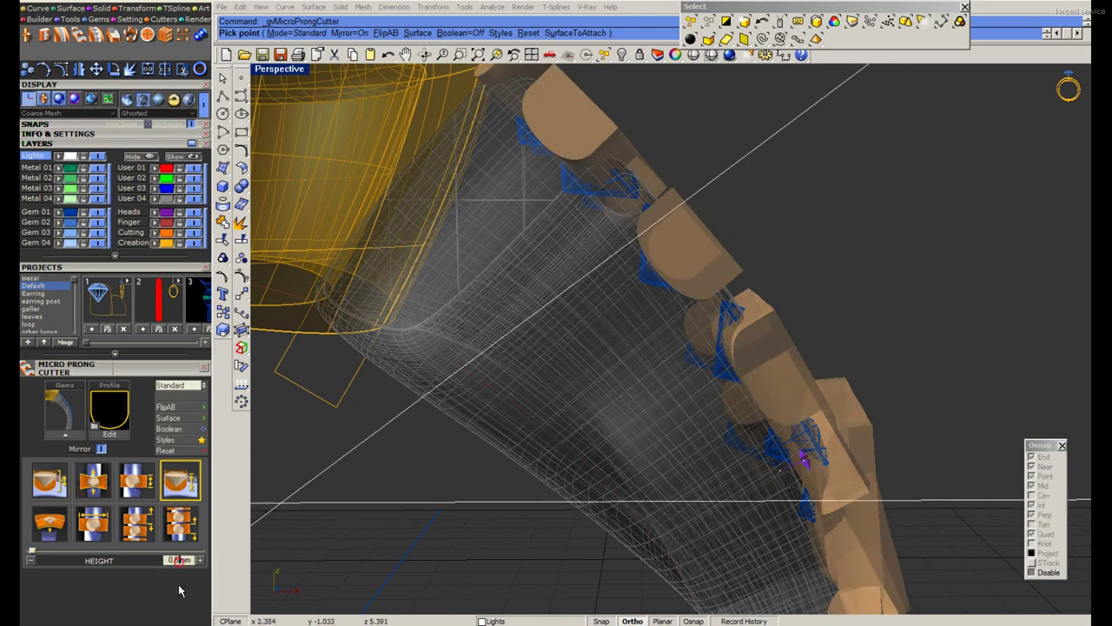
{"action": "type", "text": "1"}
{"action": "key", "text": "Return"}
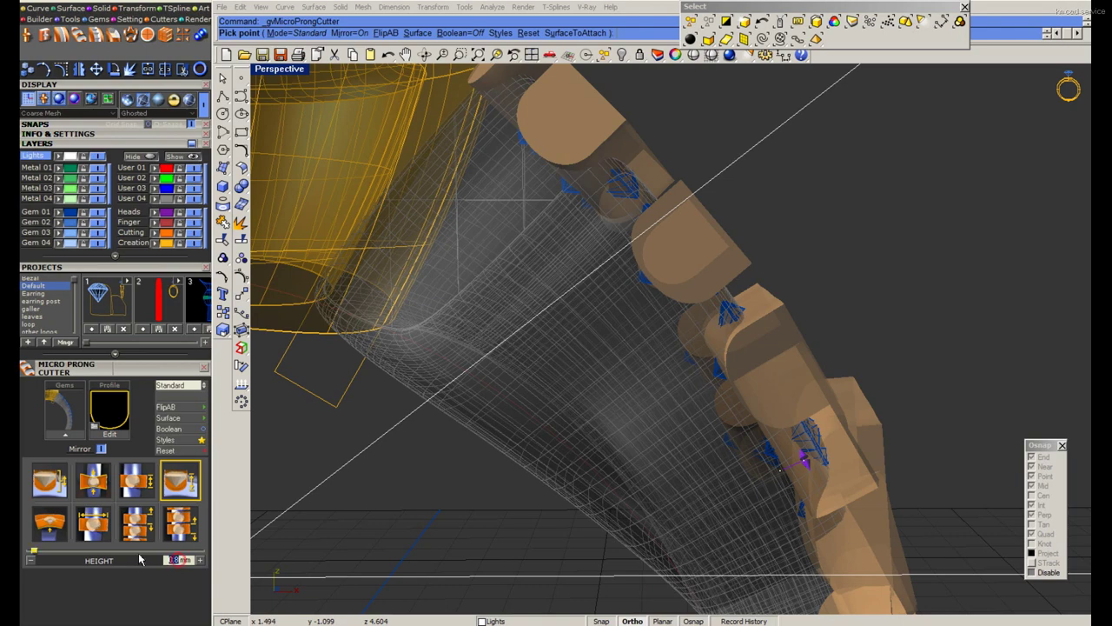
Set the cutter drop to 0.2 mm and the width adjustment to -0.2 mm.
{"action": "left_click", "coordinate": [50, 480]}
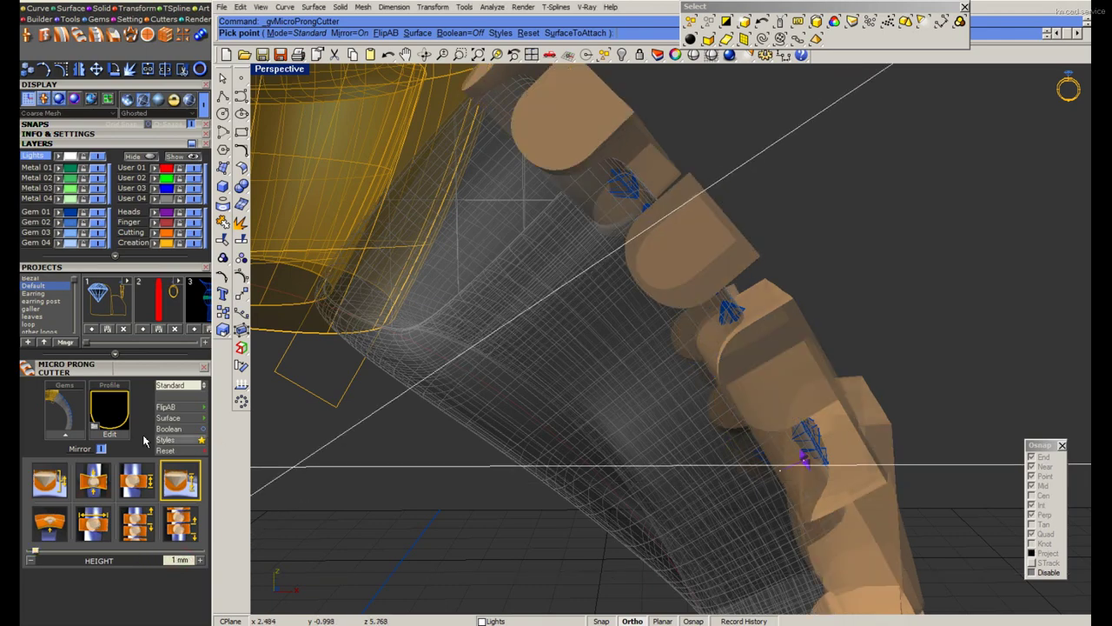
{"action": "type", "text": "0.2"}
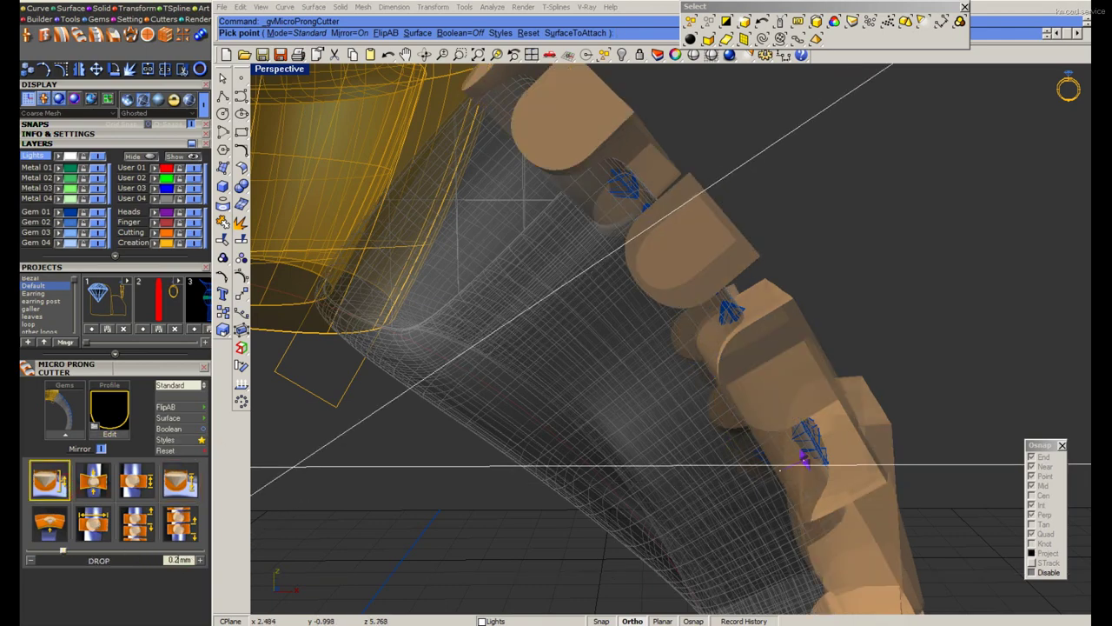
{"action": "key", "text": "Return"}
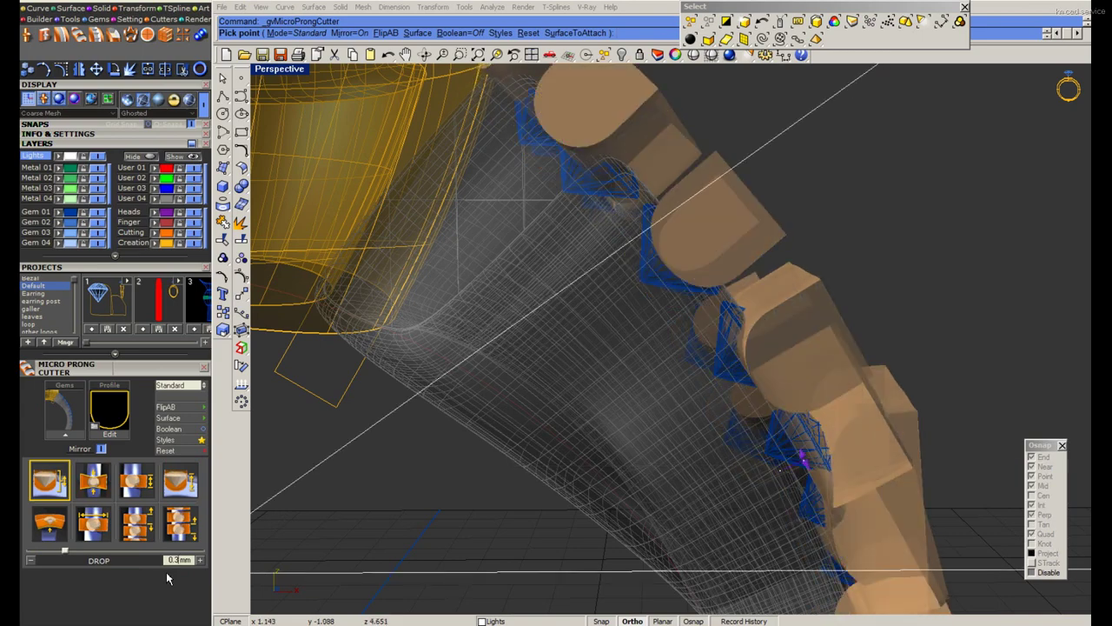
{"action": "scroll", "coordinate": [166, 572], "scroll_direction": "down", "scroll_amount": 1}
{"action": "mouse_move", "coordinate": [487, 365]}
{"action": "right_mouse_down"}
{"action": "mouse_move", "coordinate": [590, 433]}
{"action": "mouse_move", "coordinate": [521, 435]}
{"action": "right_mouse_up"}
{"action": "left_click", "coordinate": [136, 481]}
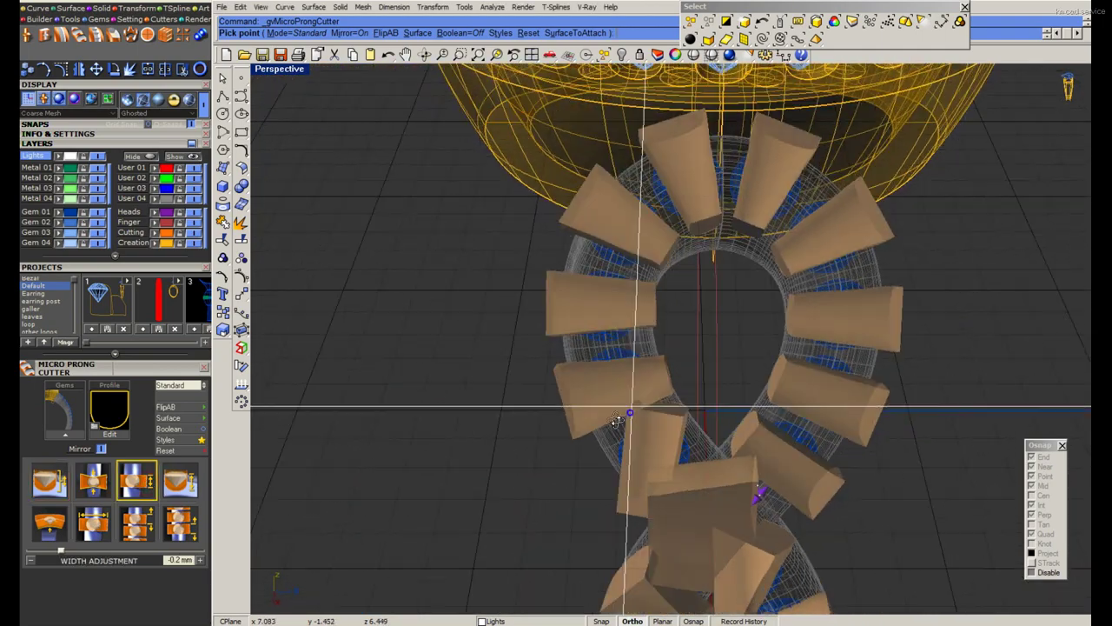
{"action": "mouse_move", "coordinate": [616, 420]}
{"action": "right_mouse_down"}
{"action": "mouse_move", "coordinate": [582, 380]}
{"action": "mouse_move", "coordinate": [586, 388]}
{"action": "right_mouse_up"}
Finish and delete the prong cutters, then ungroup the shank gems into strands.
{"action": "key", "text": "Return"}
{"action": "right_click_drag", "start_coordinate": [666, 397], "coordinate": [660, 398]}
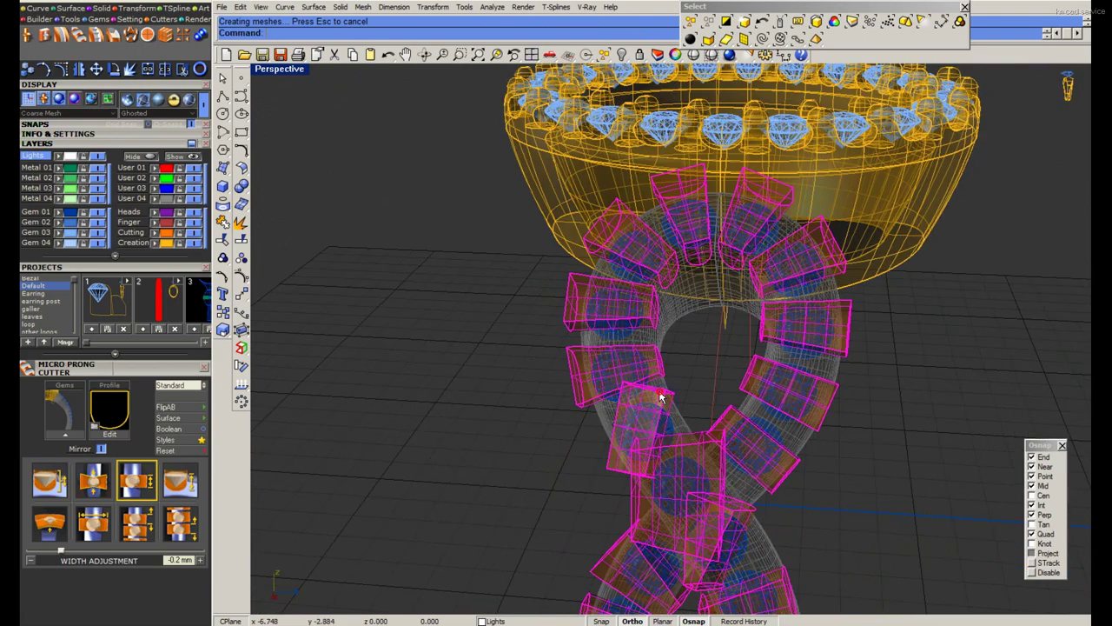
{"action": "key", "text": "Delete"}
{"action": "left_click", "coordinate": [641, 420]}
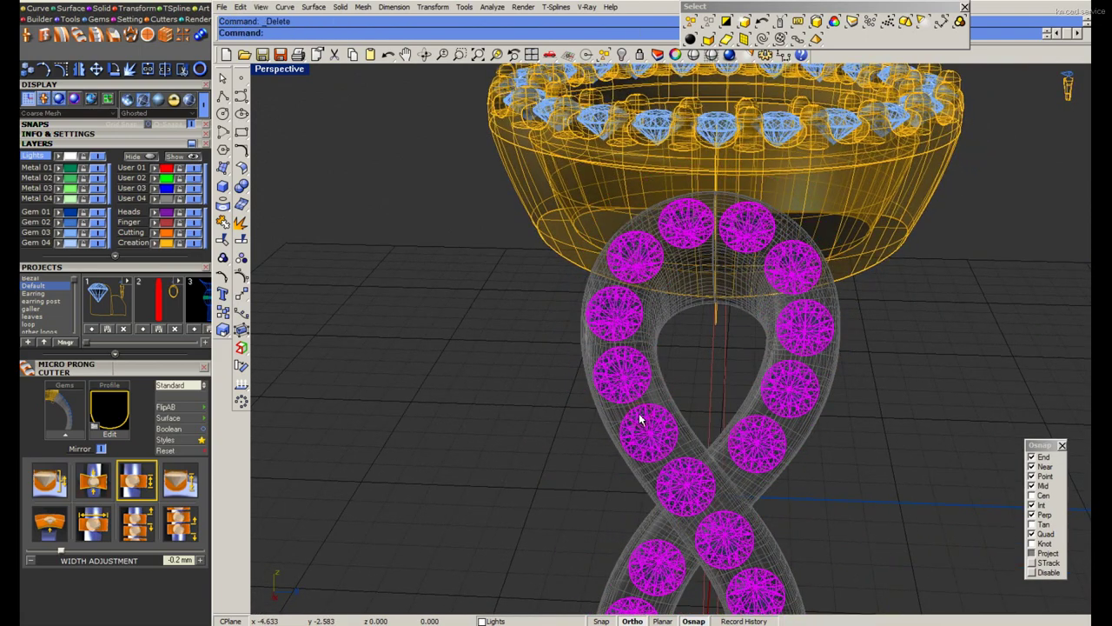
{"action": "key", "text": "ctrl+shift+g"}
Create mirrored prong cutters on the blue gem strand and the other strand's gems.
{"action": "scroll", "coordinate": [637, 358], "scroll_direction": "down", "scroll_amount": 5}
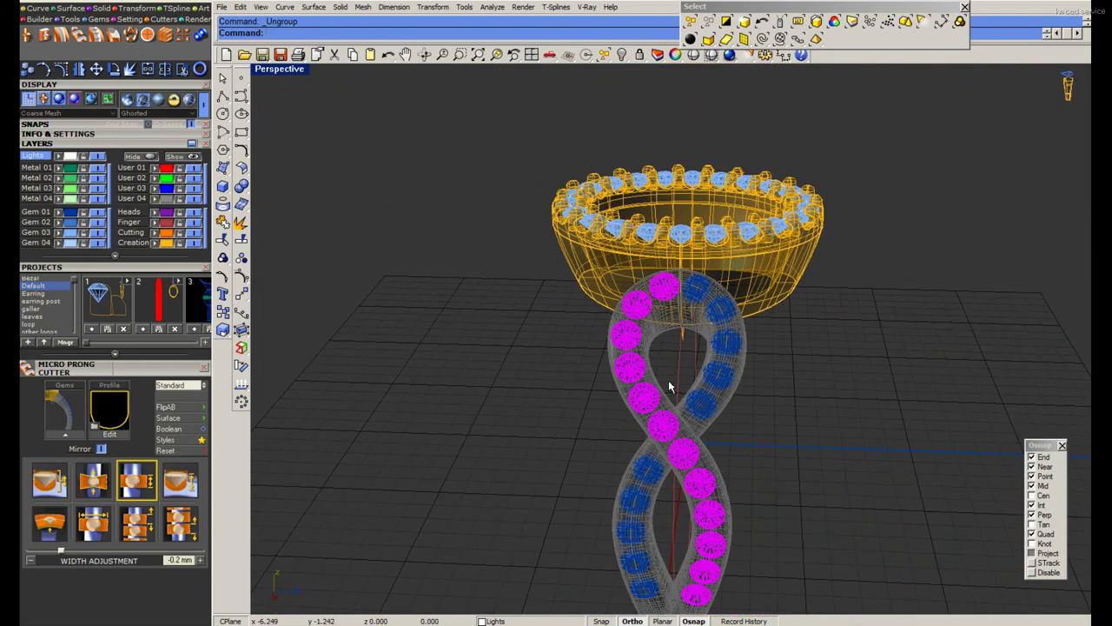
{"action": "left_click", "coordinate": [76, 432]}
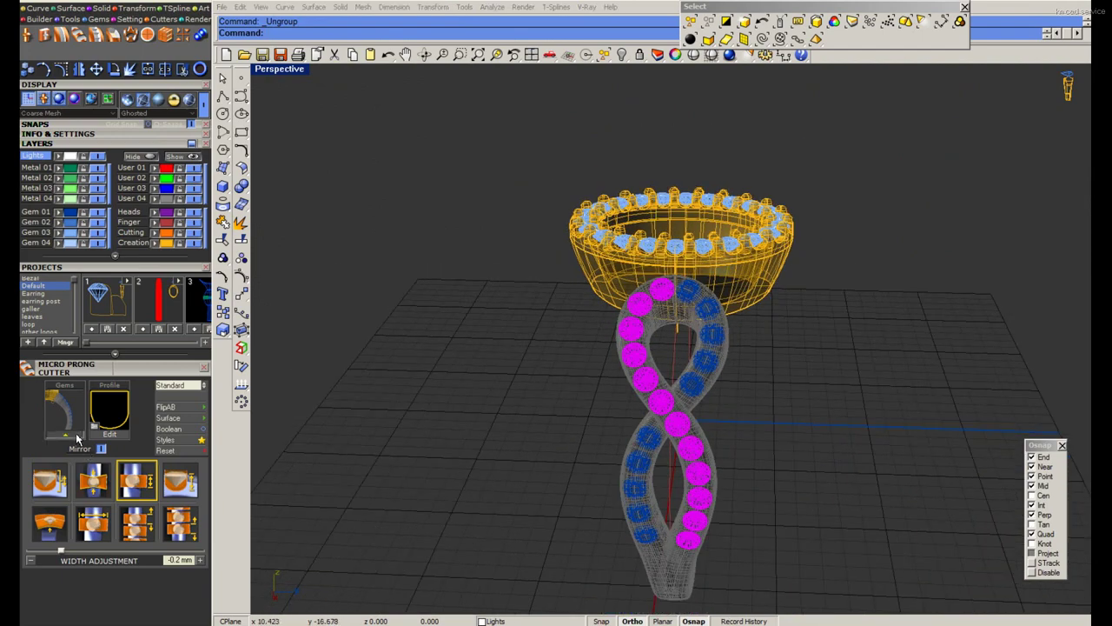
{"action": "left_click", "coordinate": [50, 480]}
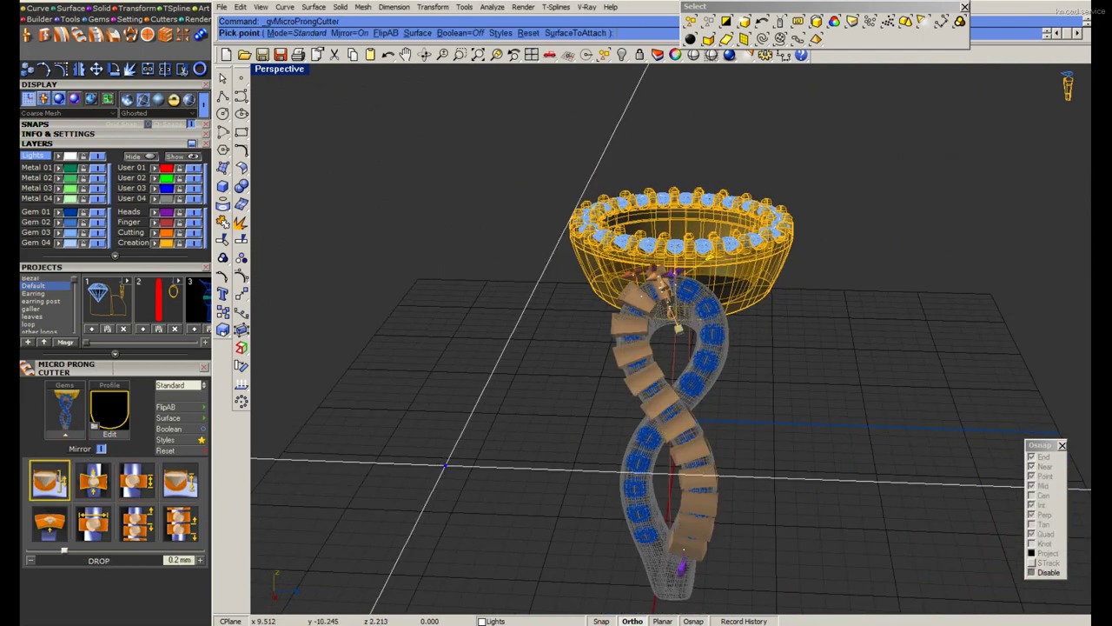
{"action": "scroll", "coordinate": [664, 393], "scroll_direction": "up", "scroll_amount": 5}
{"action": "scroll", "coordinate": [665, 392], "scroll_direction": "up", "scroll_amount": 2}
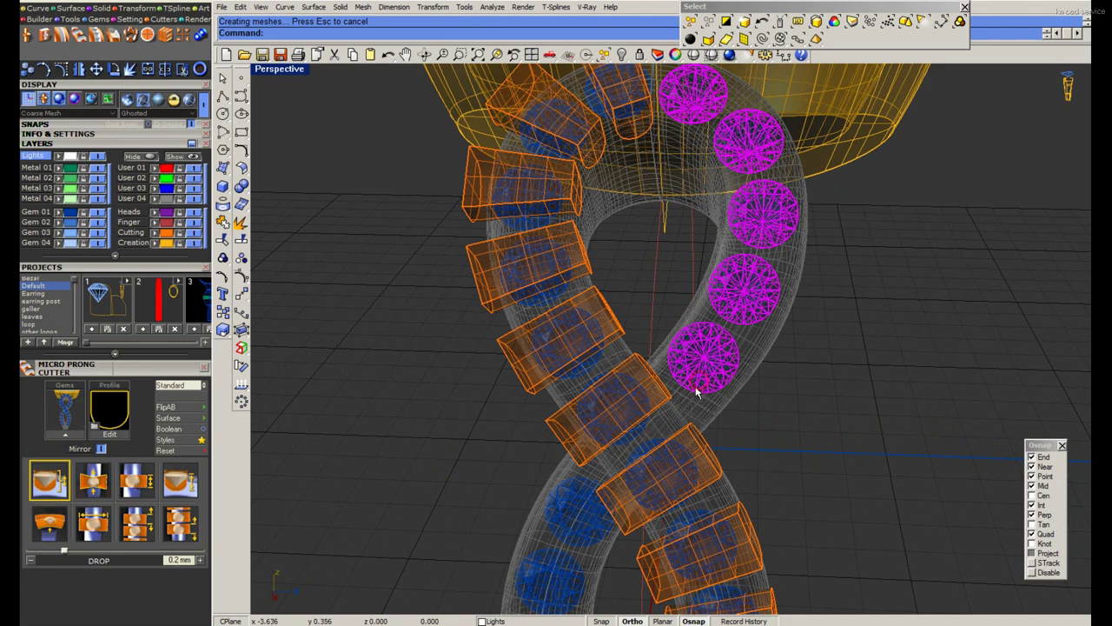
{"action": "scroll", "coordinate": [696, 386], "scroll_direction": "down", "scroll_amount": 2}
{"action": "left_click", "coordinate": [80, 443]}
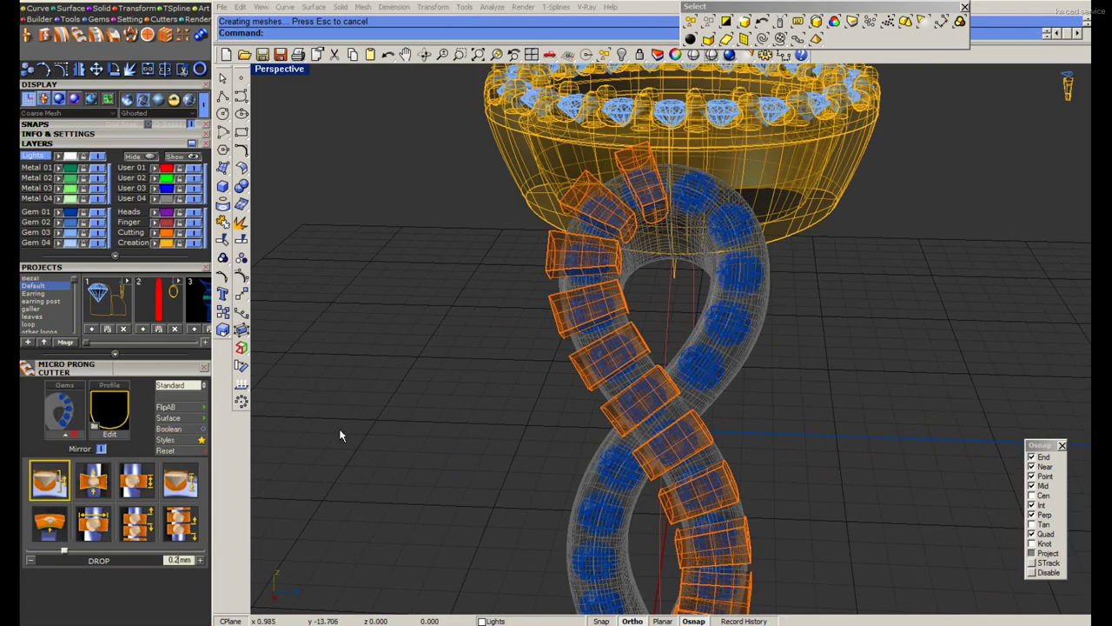
{"action": "key", "text": "Return"}
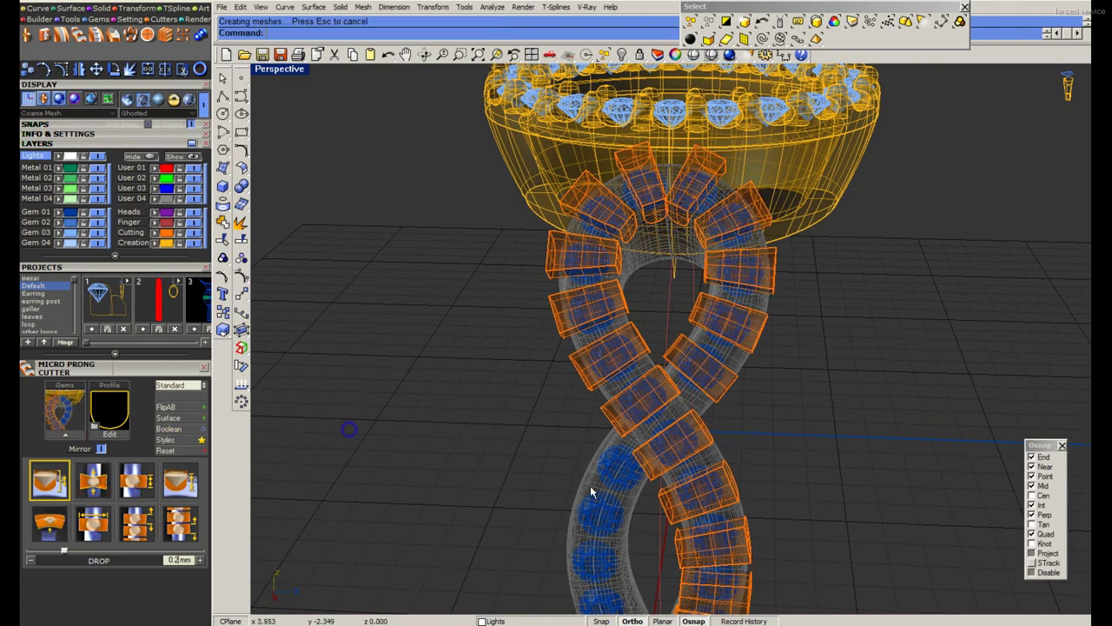
{"action": "key", "text": "Return"}
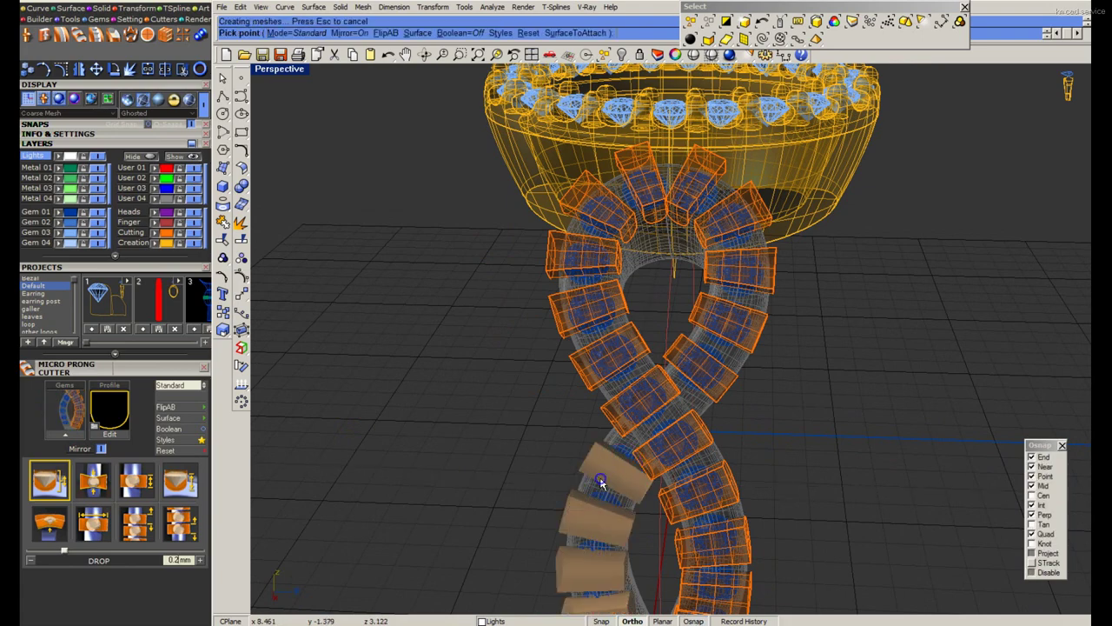
{"action": "key", "text": "Return"}
{"action": "scroll", "coordinate": [717, 359], "scroll_direction": "down", "scroll_amount": 2}
Switch to shaded display, view the whole ring, and save the file.
{"action": "key", "text": "ctrl+alt+s"}
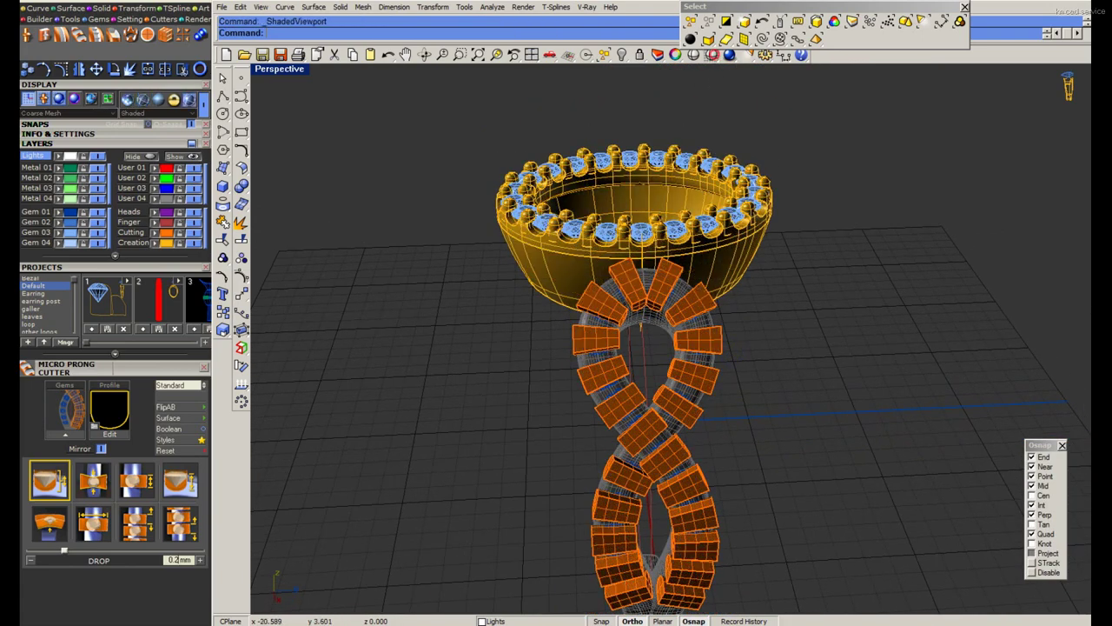
{"action": "right_click_drag", "start_coordinate": [718, 352], "coordinate": [339, 295]}
{"action": "key", "text": "ctrl+s"}
Hide the halo heads and halo gems, and lock the ellipse guide curve.
{"action": "left_click", "coordinate": [196, 243]}
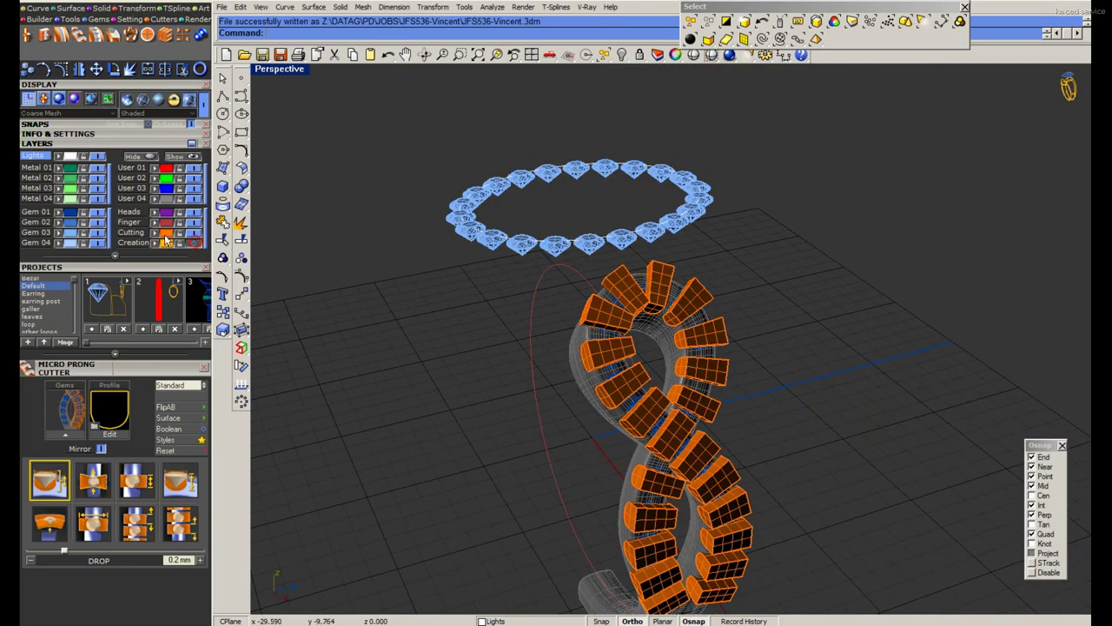
{"action": "left_click", "coordinate": [92, 232]}
{"action": "right_click_drag", "start_coordinate": [579, 296], "coordinate": [535, 220]}
{"action": "left_click", "coordinate": [527, 264]}
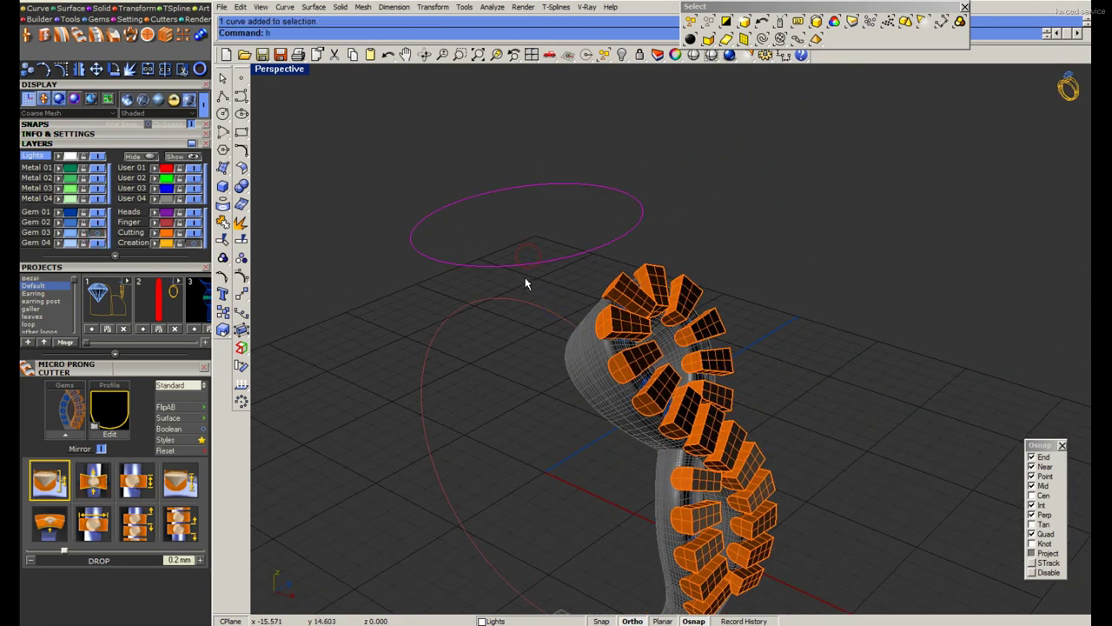
{"action": "key", "text": "ctrl+l"}
Inspect the gems inside the shank cutters in Ghosted display, then return to Shaded.
{"action": "right_click_drag", "start_coordinate": [656, 379], "coordinate": [684, 253]}
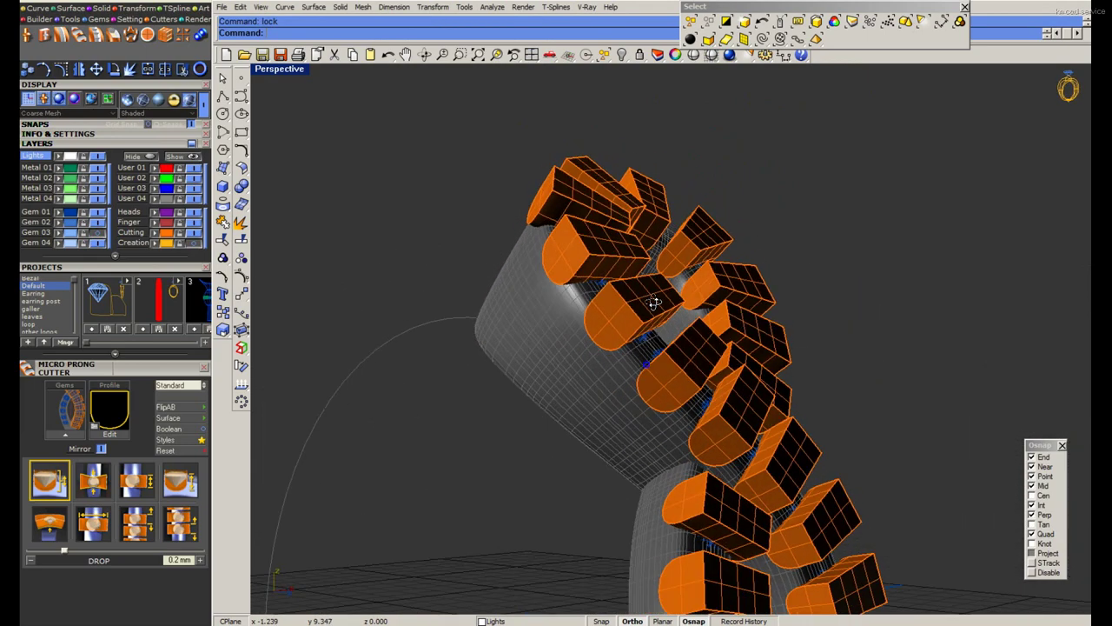
{"action": "scroll", "coordinate": [684, 253], "scroll_direction": "up", "scroll_amount": 2}
{"action": "scroll", "coordinate": [682, 259], "scroll_direction": "up", "scroll_amount": 2}
{"action": "scroll", "coordinate": [680, 266], "scroll_direction": "up", "scroll_amount": 2}
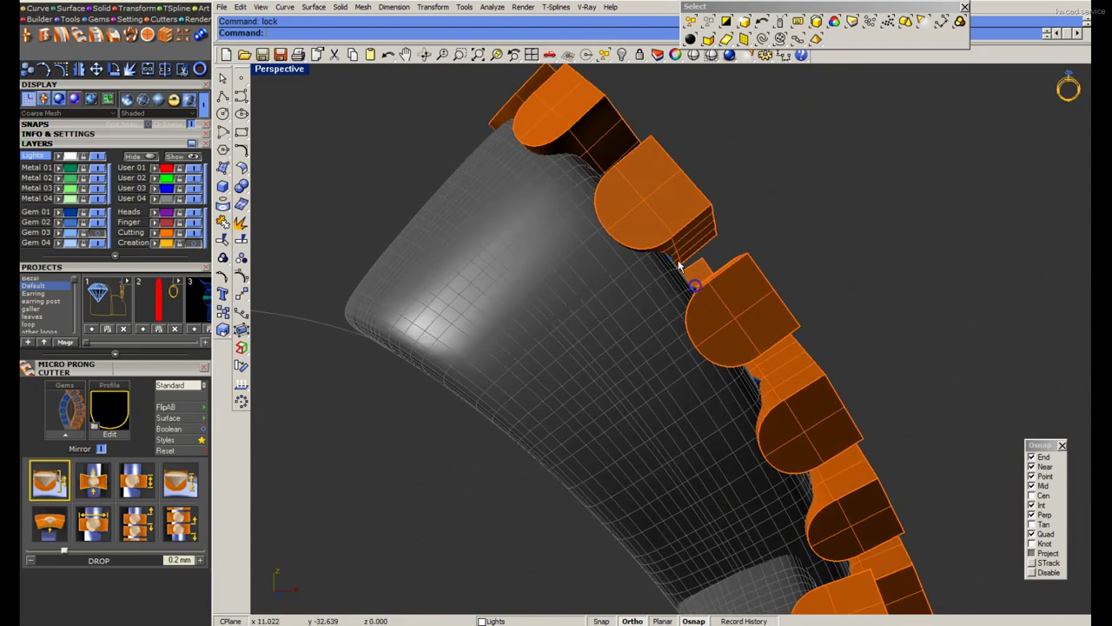
{"action": "key", "text": "alt+g"}
{"action": "scroll", "coordinate": [695, 318], "scroll_direction": "down", "scroll_amount": 2}
{"action": "scroll", "coordinate": [703, 322], "scroll_direction": "down", "scroll_amount": 1}
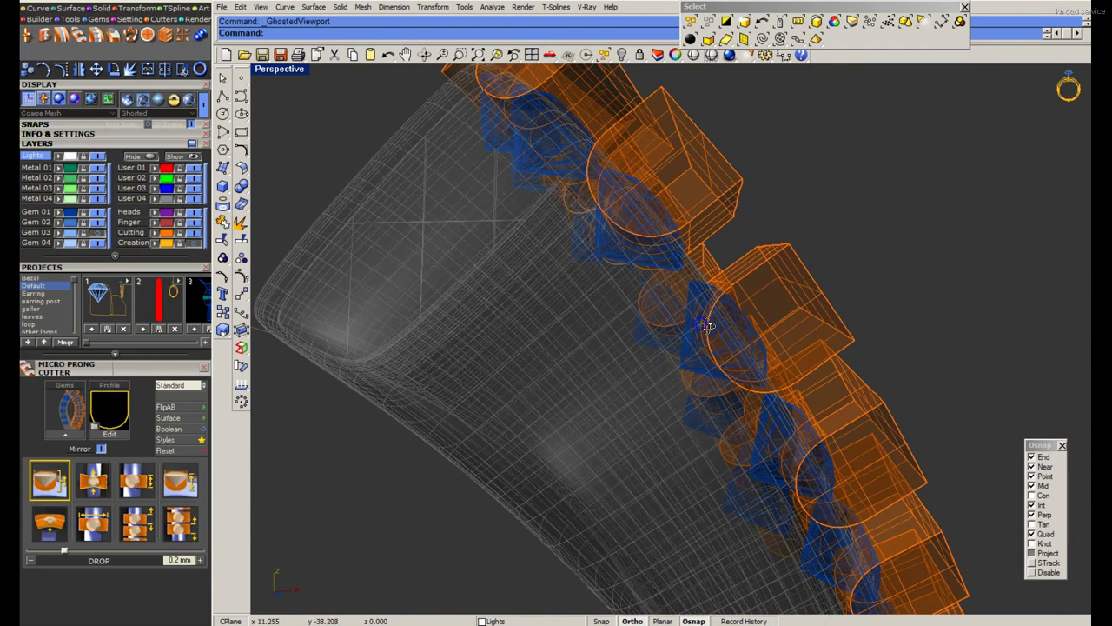
{"action": "scroll", "coordinate": [695, 318], "scroll_direction": "down", "scroll_amount": 1}
{"action": "scroll", "coordinate": [693, 315], "scroll_direction": "down", "scroll_amount": 2}
{"action": "scroll", "coordinate": [695, 318], "scroll_direction": "down", "scroll_amount": 2}
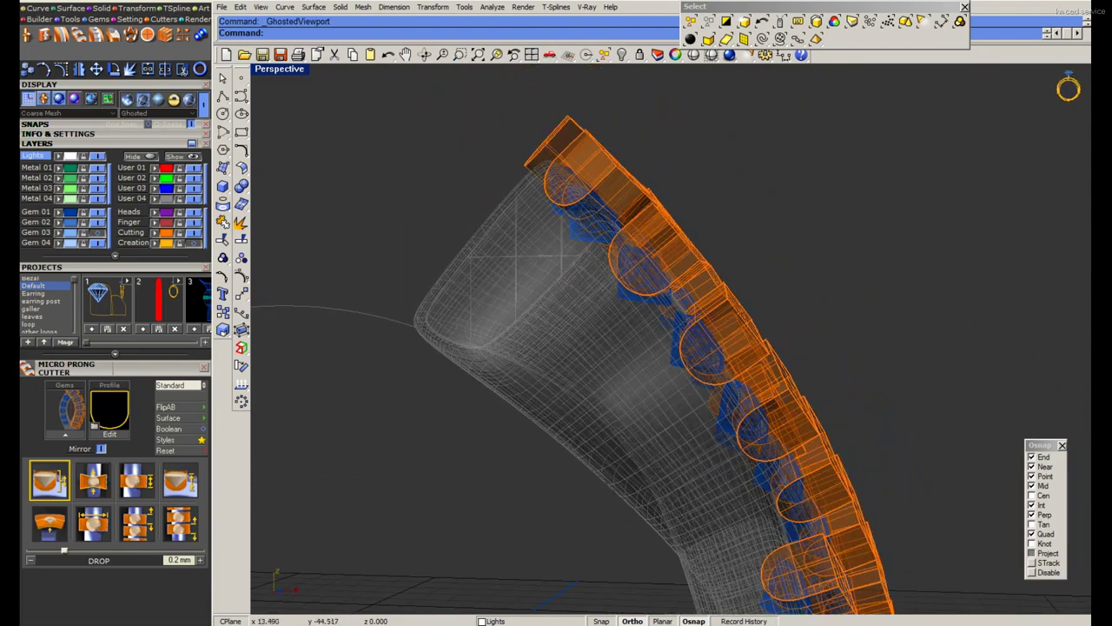
{"action": "left_click", "coordinate": [711, 55]}
Hide the Cutting layer so the shank cutters disappear.
{"action": "mouse_move", "coordinate": [663, 226]}
{"action": "right_mouse_down"}
{"action": "mouse_move", "coordinate": [505, 314]}
{"action": "mouse_move", "coordinate": [549, 319]}
{"action": "mouse_move", "coordinate": [633, 229]}
{"action": "right_mouse_up"}
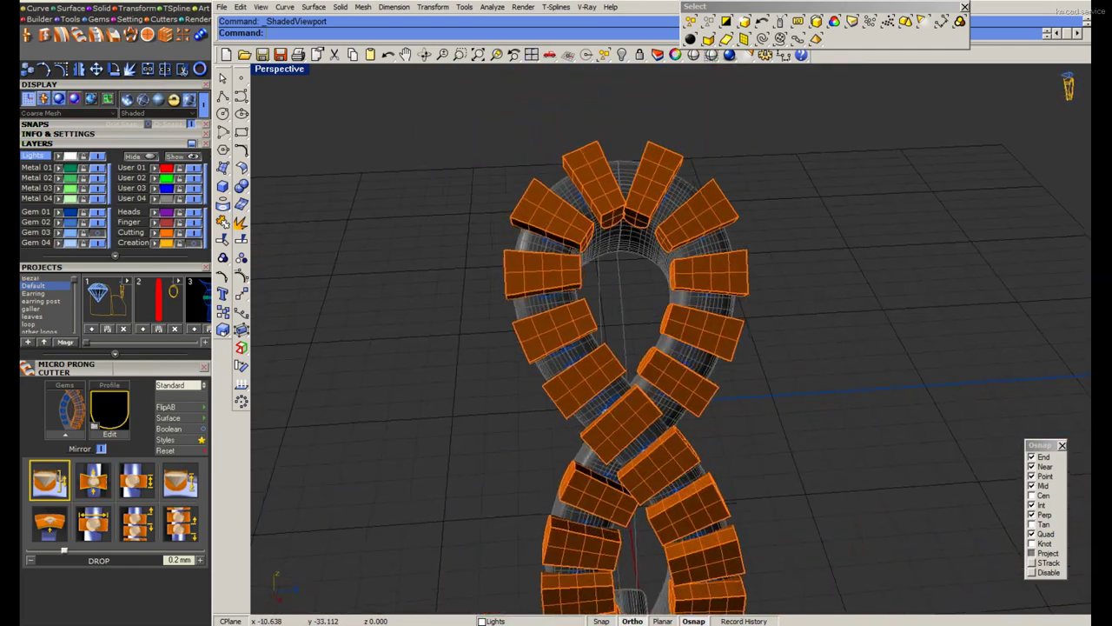
{"action": "scroll", "coordinate": [633, 228], "scroll_direction": "up", "scroll_amount": 3}
{"action": "scroll", "coordinate": [677, 255], "scroll_direction": "up", "scroll_amount": 1}
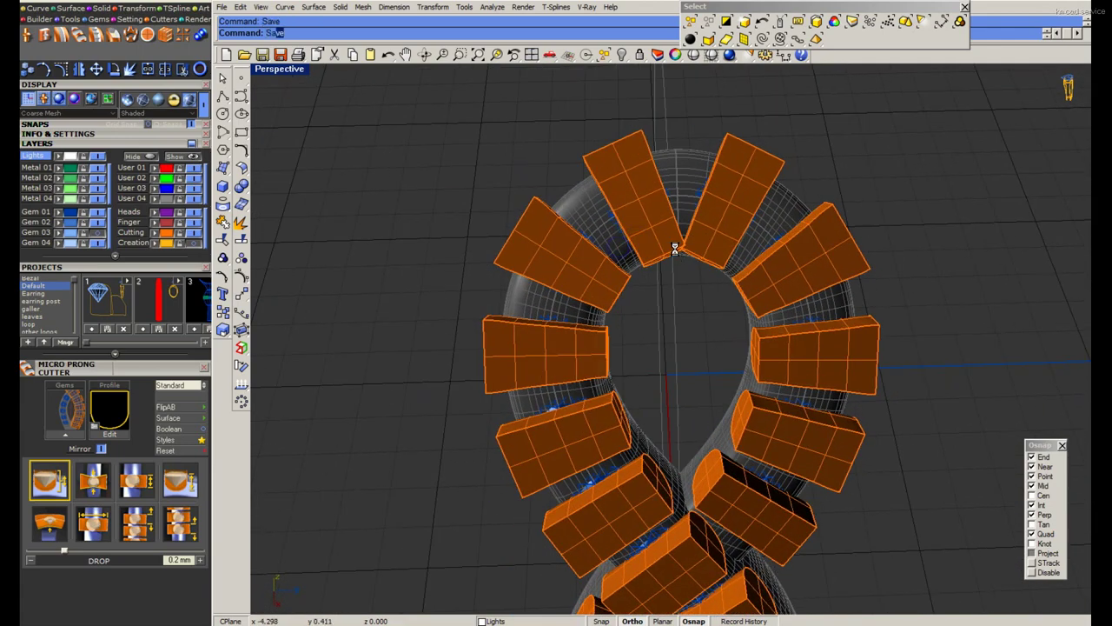
{"action": "scroll", "coordinate": [620, 288], "scroll_direction": "down", "scroll_amount": 3}
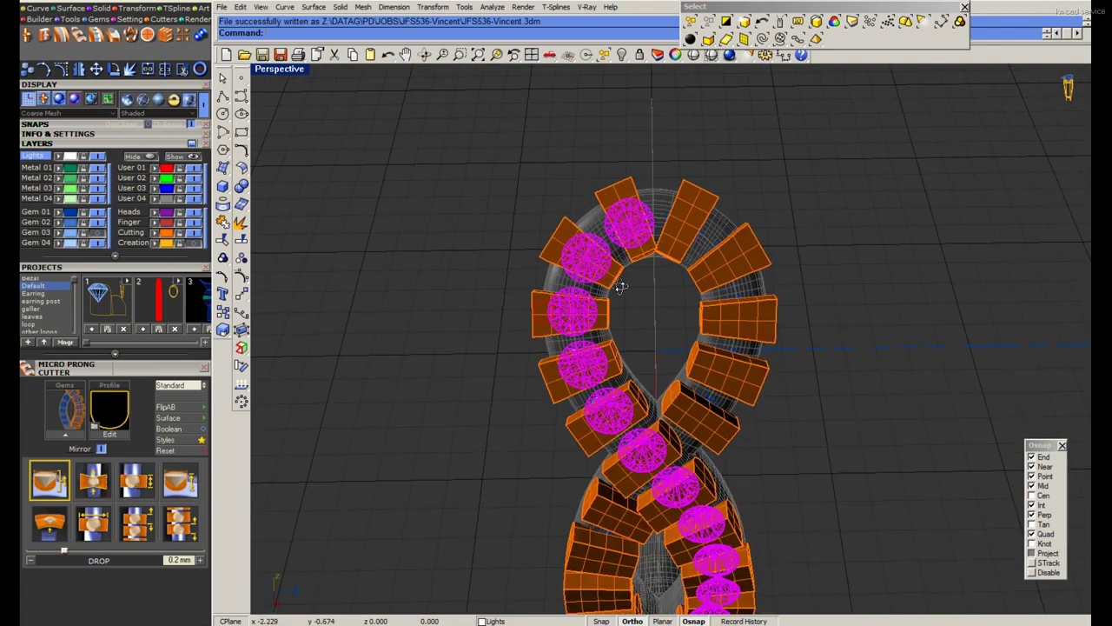
{"action": "mouse_move", "coordinate": [620, 287]}
{"action": "right_mouse_down"}
{"action": "mouse_move", "coordinate": [670, 204]}
{"action": "mouse_move", "coordinate": [670, 248]}
{"action": "right_mouse_up"}
{"action": "left_click", "coordinate": [189, 239]}
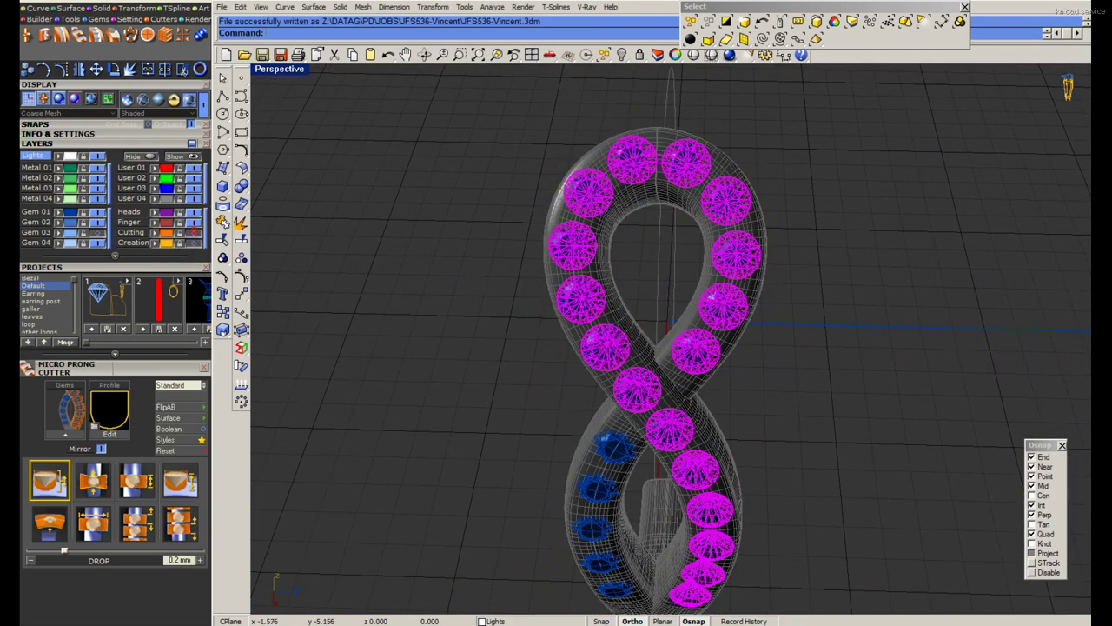
{"action": "right_click_drag", "start_coordinate": [527, 269], "coordinate": [517, 293]}
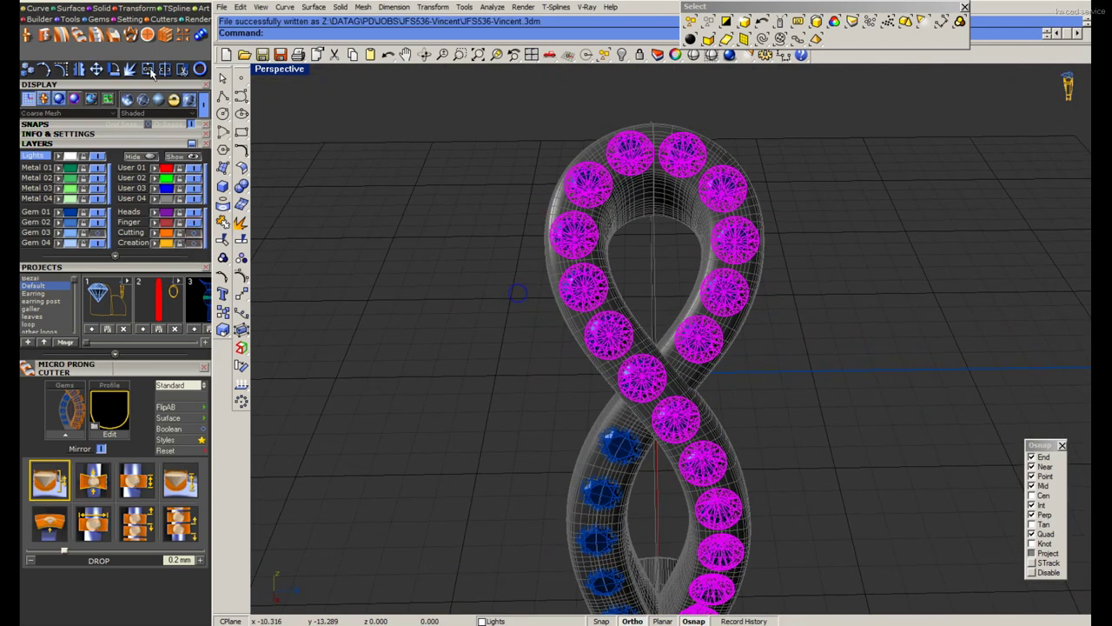
Run Prong Adder on the shank gems in 2 Shared Prongs mode.
{"action": "left_click", "coordinate": [128, 19]}
{"action": "left_click", "coordinate": [165, 35]}
{"action": "left_click", "coordinate": [96, 441]}
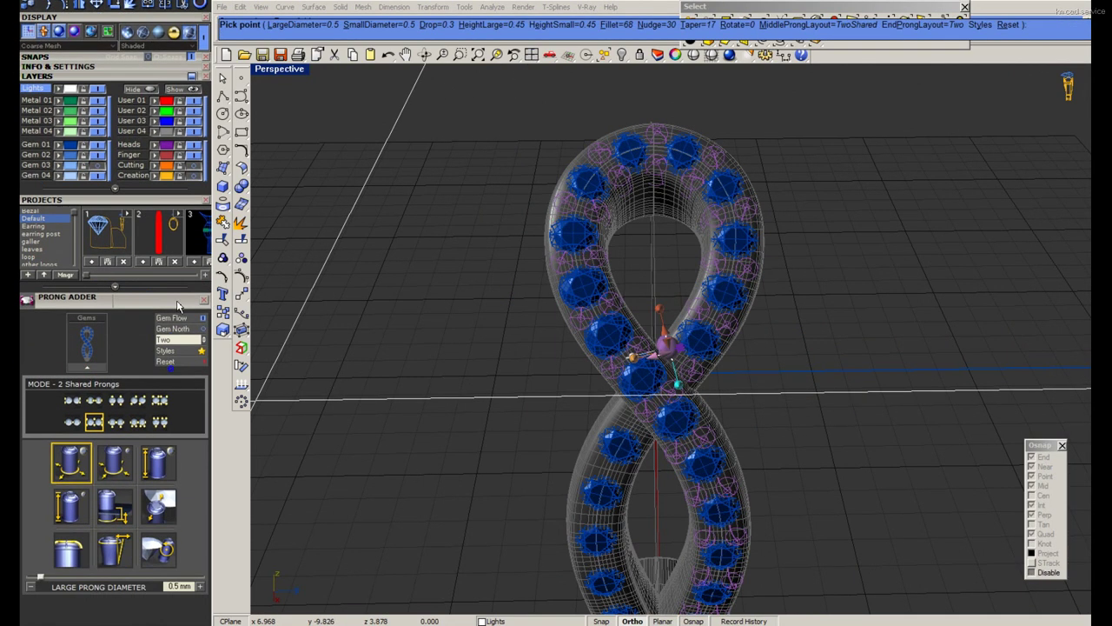
{"action": "left_click", "coordinate": [158, 526]}
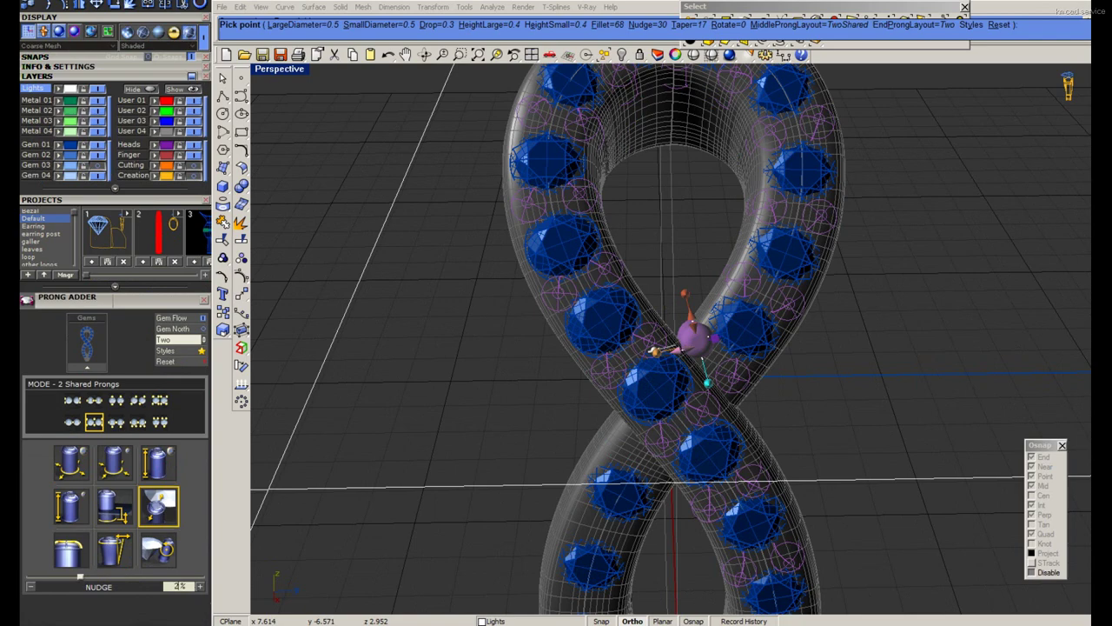
Set the prong nudge to 30% and create shared prongs on both strands.
{"action": "type", "text": "5"}
{"action": "key", "text": "Return"}
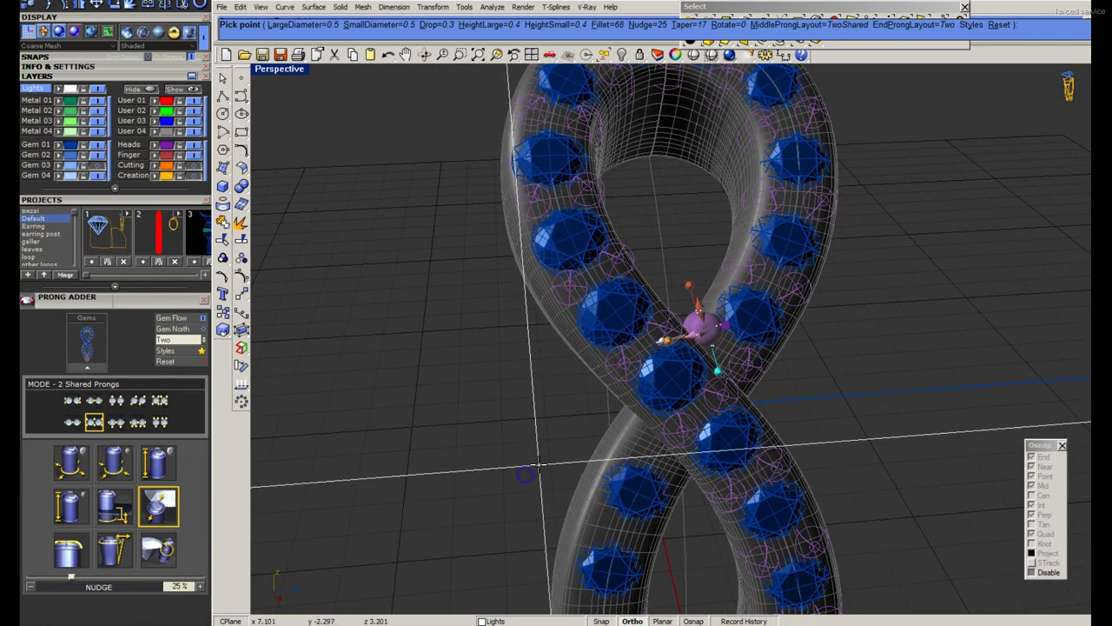
{"action": "left_click", "coordinate": [179, 587]}
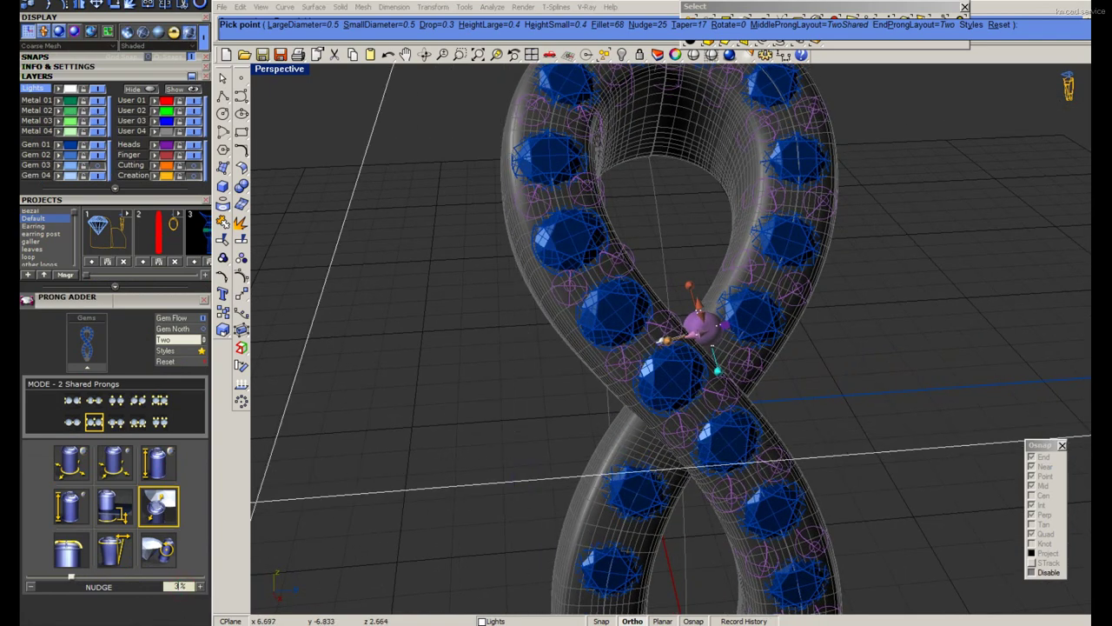
{"action": "key", "text": "Return"}
{"action": "scroll", "coordinate": [390, 390], "scroll_direction": "down", "scroll_amount": 3}
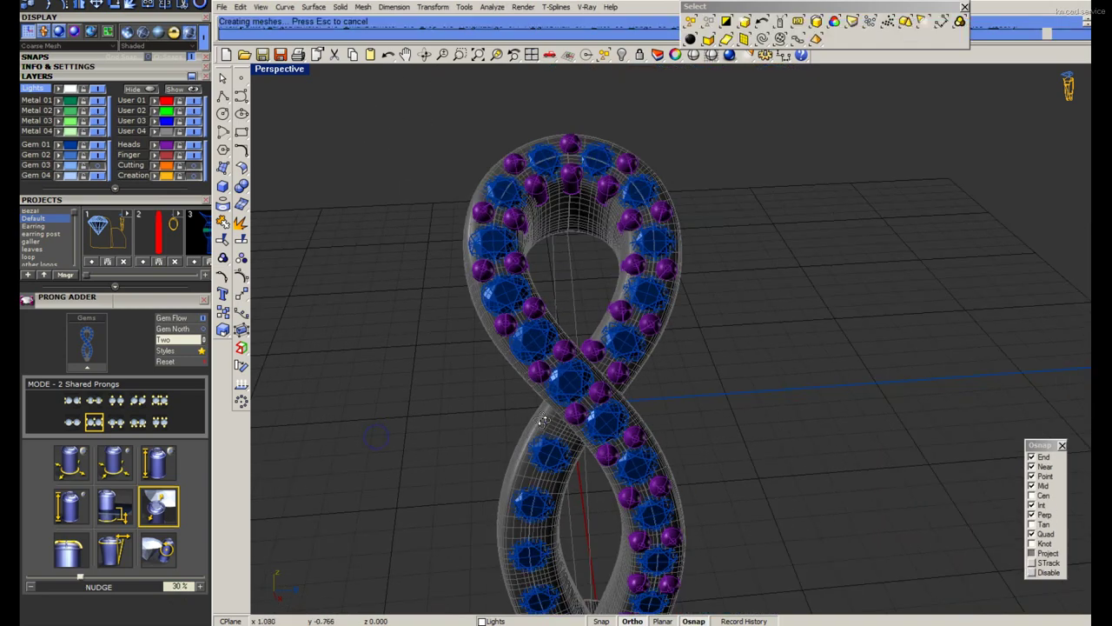
{"action": "scroll", "coordinate": [542, 365], "scroll_direction": "up", "scroll_amount": 3}
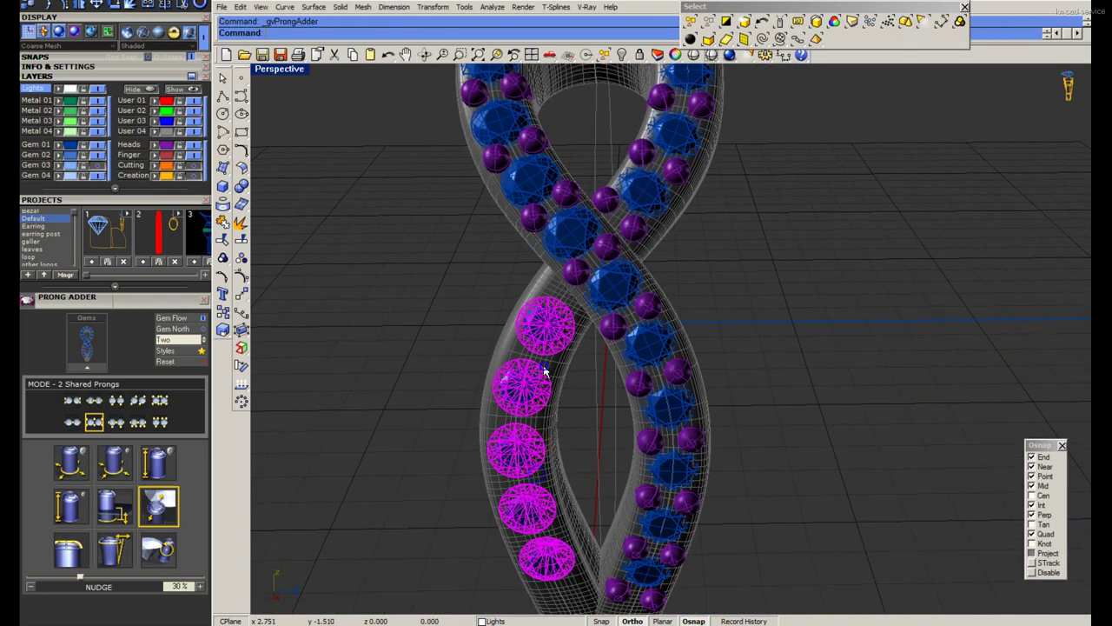
{"action": "key", "text": "Return"}
{"action": "scroll", "coordinate": [574, 383], "scroll_direction": "down", "scroll_amount": 3}
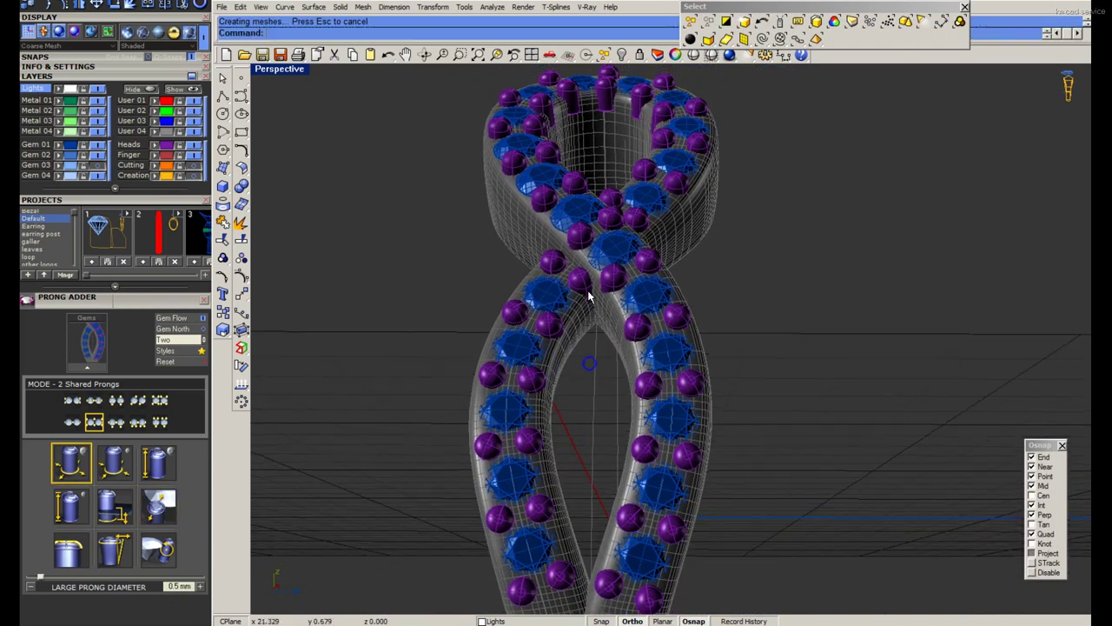
{"action": "scroll", "coordinate": [598, 395], "scroll_direction": "up", "scroll_amount": 5}
{"action": "scroll", "coordinate": [586, 356], "scroll_direction": "down", "scroll_amount": 1}
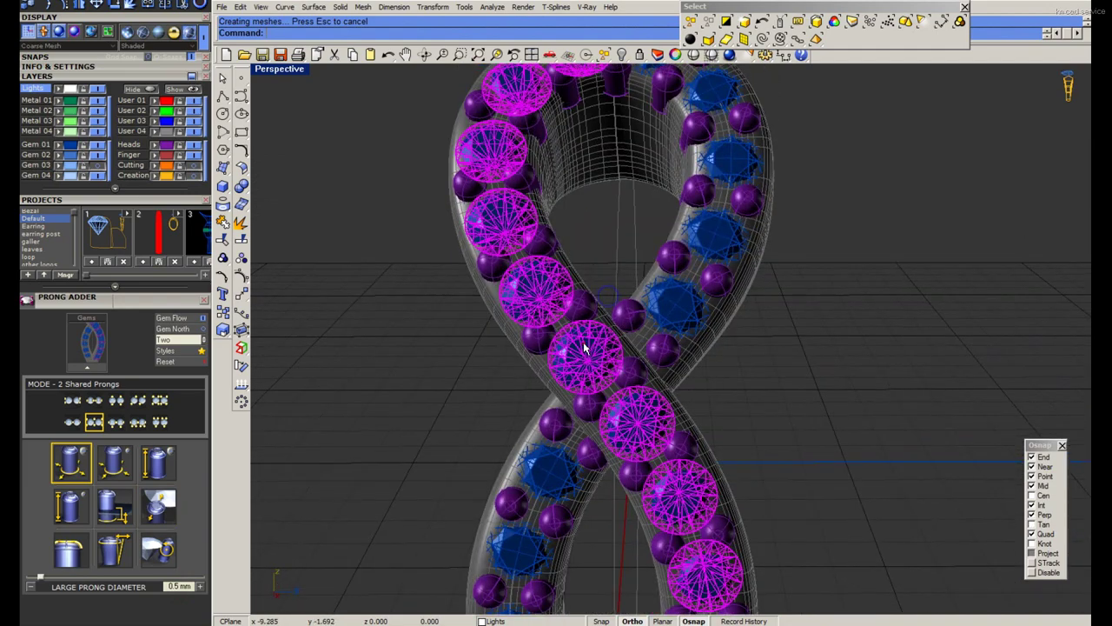
{"action": "scroll", "coordinate": [591, 394], "scroll_direction": "down", "scroll_amount": 3}
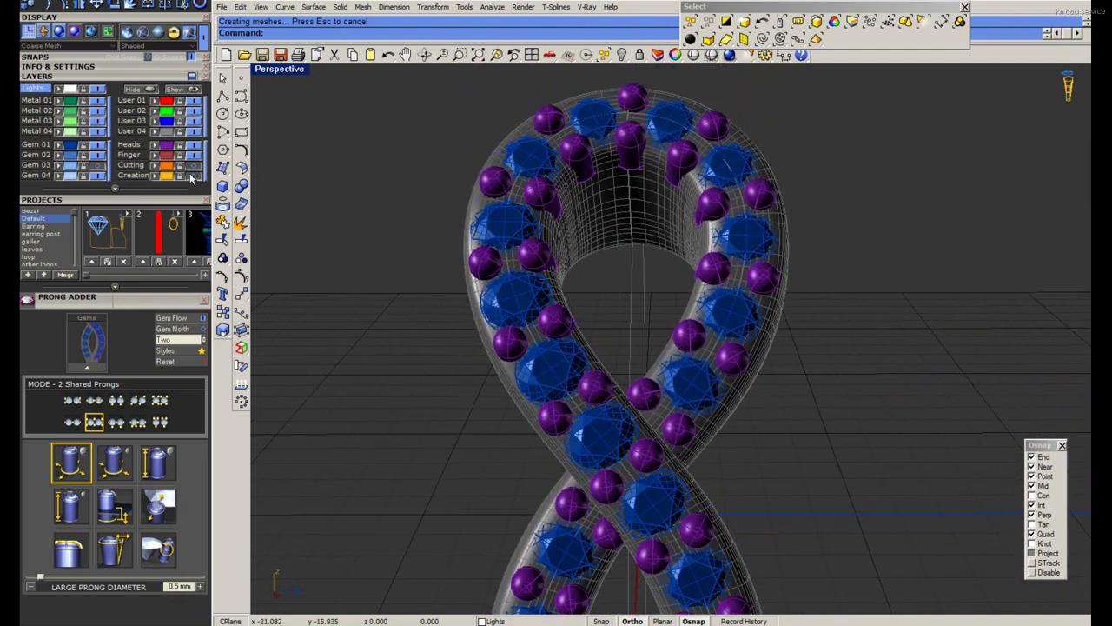
Orbit above the ring's top loop and tear off the Set CPlane toolbar.
{"action": "right_click_drag", "start_coordinate": [525, 233], "coordinate": [648, 224]}
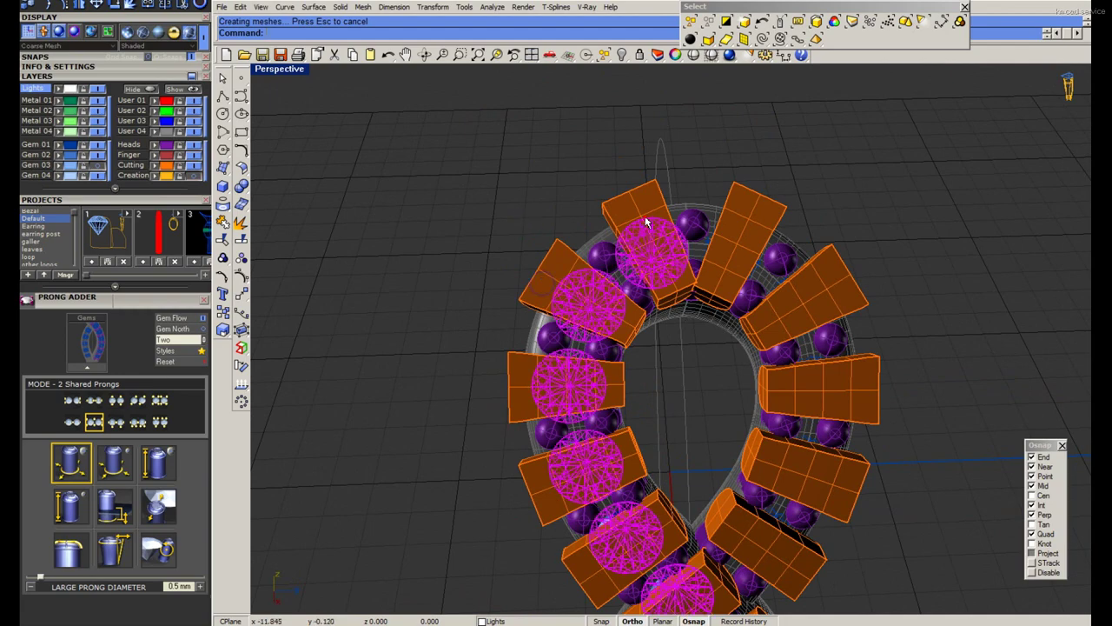
{"action": "scroll", "coordinate": [647, 223], "scroll_direction": "down", "scroll_amount": 5}
{"action": "right_click_drag", "start_coordinate": [660, 261], "coordinate": [674, 270]}
{"action": "scroll", "coordinate": [674, 270], "scroll_direction": "up", "scroll_amount": 5}
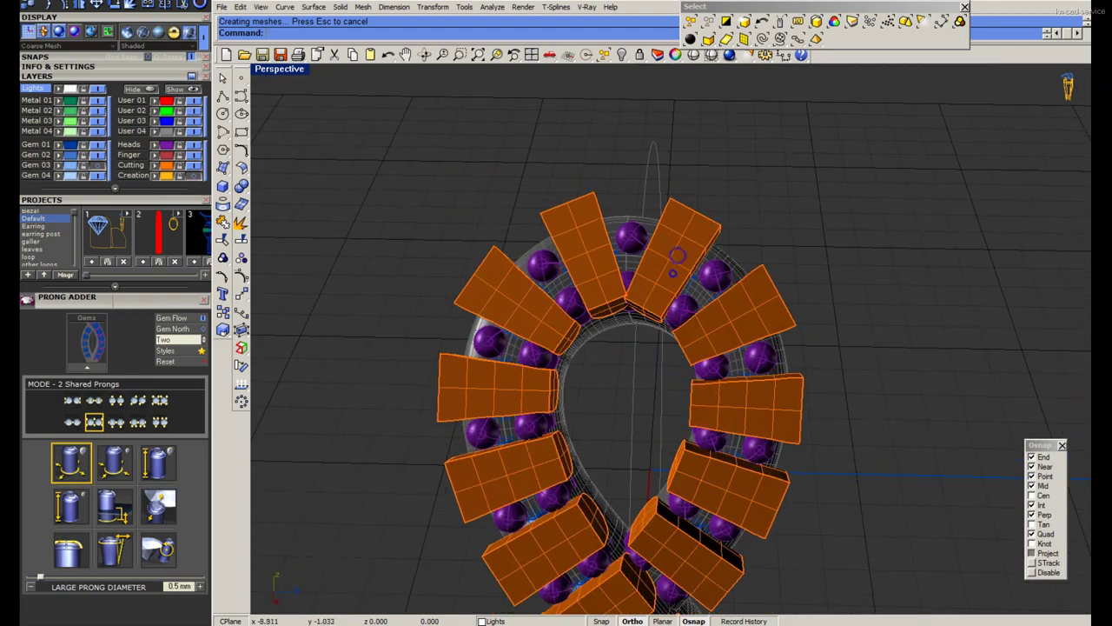
{"action": "scroll", "coordinate": [669, 150], "scroll_direction": "up", "scroll_amount": 2}
{"action": "left_click", "coordinate": [568, 55]}
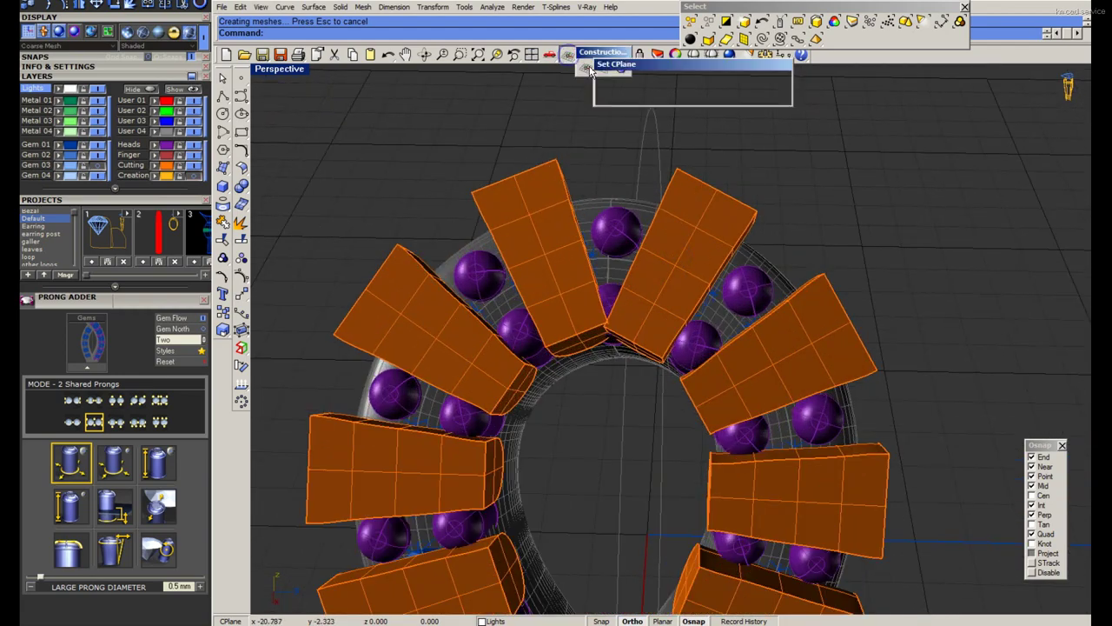
{"action": "left_click_drag", "start_coordinate": [644, 89], "coordinate": [855, 125]}
Set the construction plane to an object and look straight down with Plan.
{"action": "right_click_drag", "start_coordinate": [660, 208], "coordinate": [628, 229]}
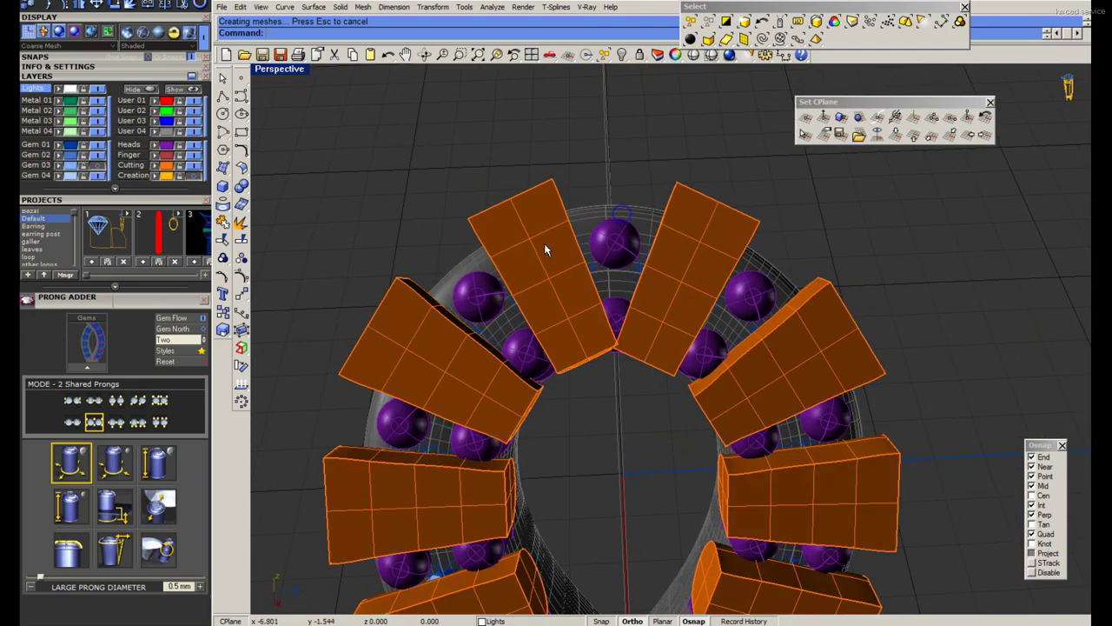
{"action": "right_click_drag", "start_coordinate": [547, 249], "coordinate": [599, 219]}
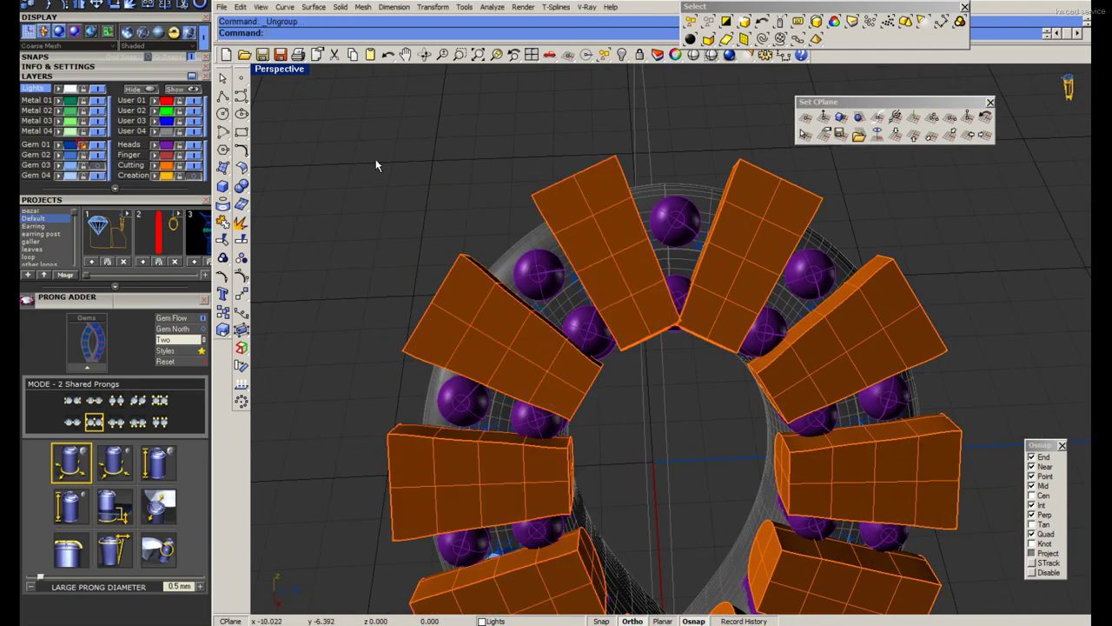
{"action": "scroll", "coordinate": [375, 159], "scroll_direction": "down", "scroll_amount": 2}
{"action": "left_click", "coordinate": [841, 118]}
{"action": "scroll", "coordinate": [624, 240], "scroll_direction": "up", "scroll_amount": 2}
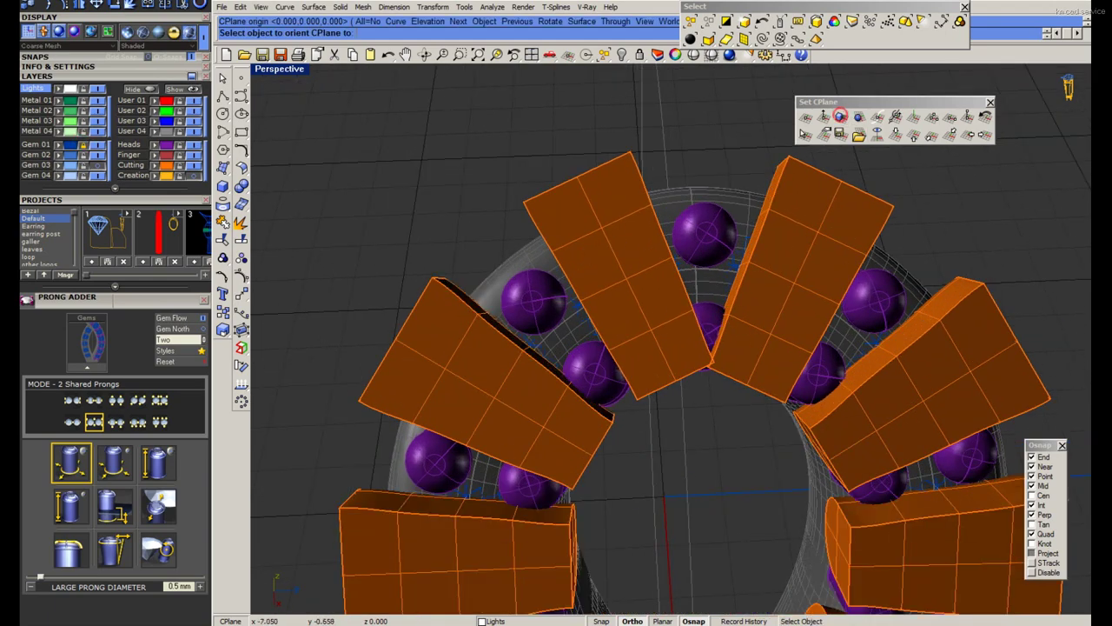
{"action": "type", "text": "Plan"}
{"action": "key", "text": "Return"}
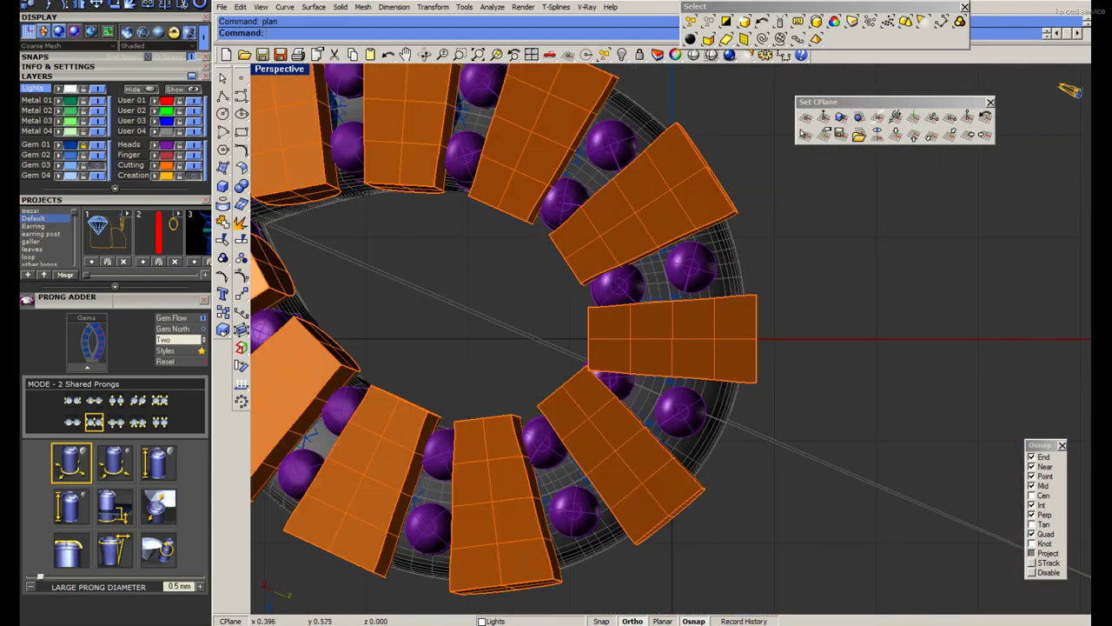
{"action": "scroll", "coordinate": [728, 352], "scroll_direction": "up", "scroll_amount": 3}
Explode the right-hand cutter and ungroup the cutters for individual editing.
{"action": "left_click", "coordinate": [727, 352]}
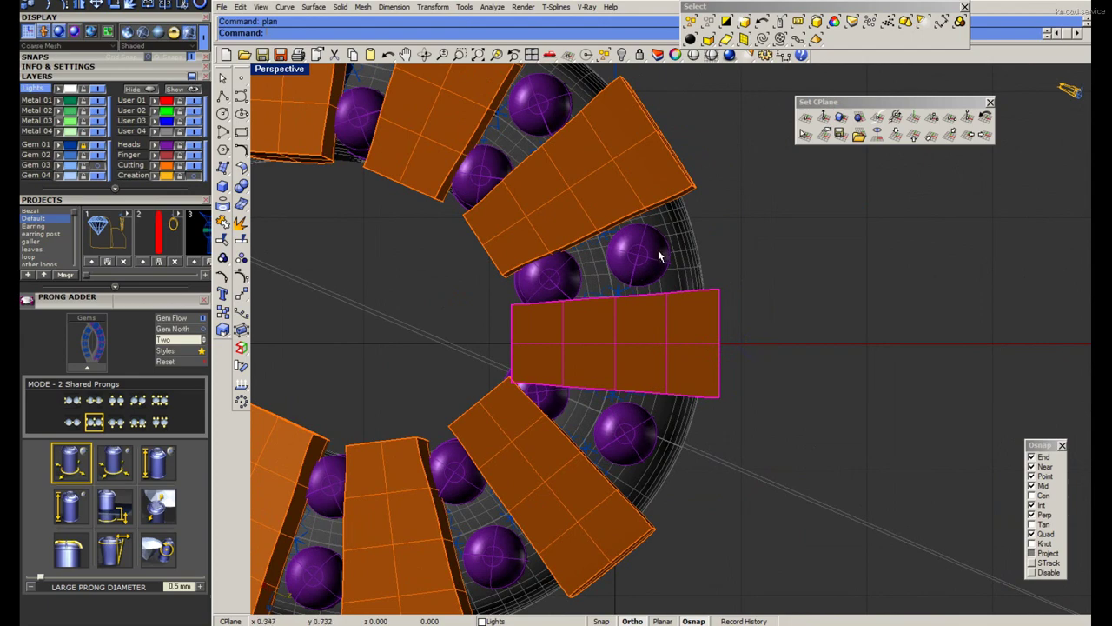
{"action": "type", "text": "explode"}
{"action": "key", "text": "Return"}
{"action": "scroll", "coordinate": [727, 271], "scroll_direction": "down", "scroll_amount": 3}
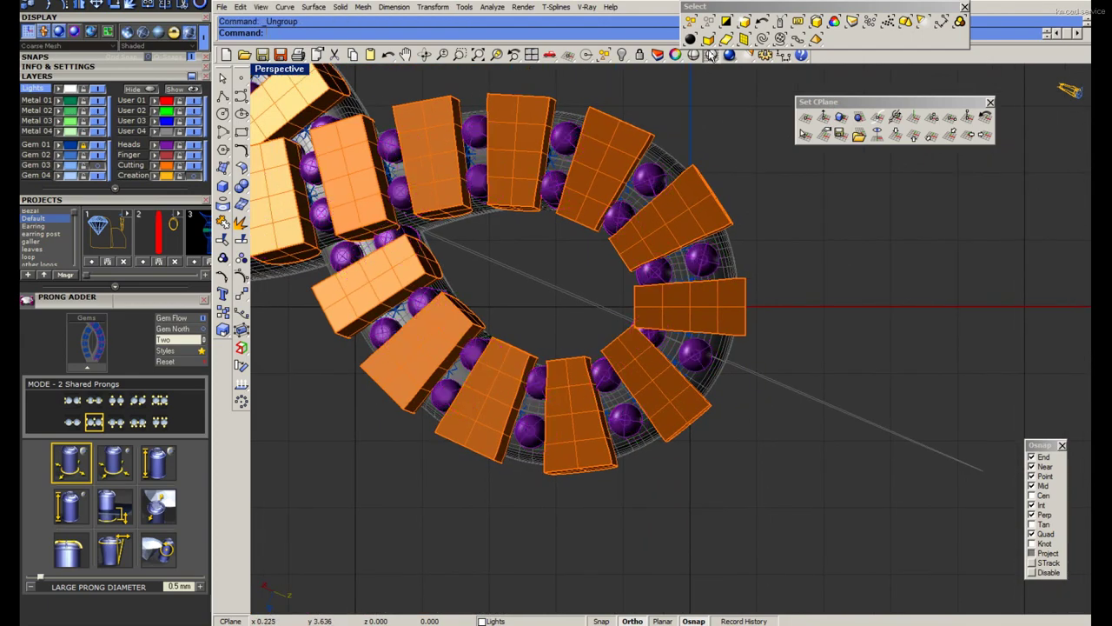
{"action": "key", "text": "ctrl+alt+w"}
{"action": "scroll", "coordinate": [666, 273], "scroll_direction": "up", "scroll_amount": 3}
Move a gem aside, select the right channel cutter and show the view shaded.
{"action": "left_click_drag", "start_coordinate": [614, 270], "coordinate": [634, 278]}
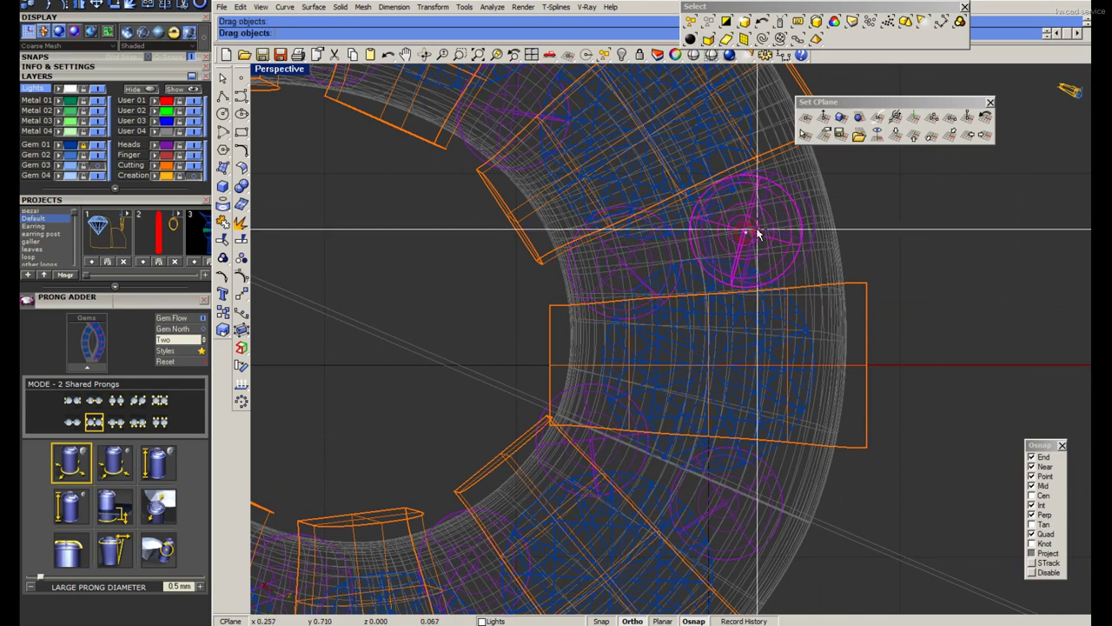
{"action": "scroll", "coordinate": [744, 248], "scroll_direction": "down", "scroll_amount": 3}
{"action": "left_click_drag", "start_coordinate": [745, 231], "coordinate": [814, 310]}
{"action": "key", "text": "shift+Right"}
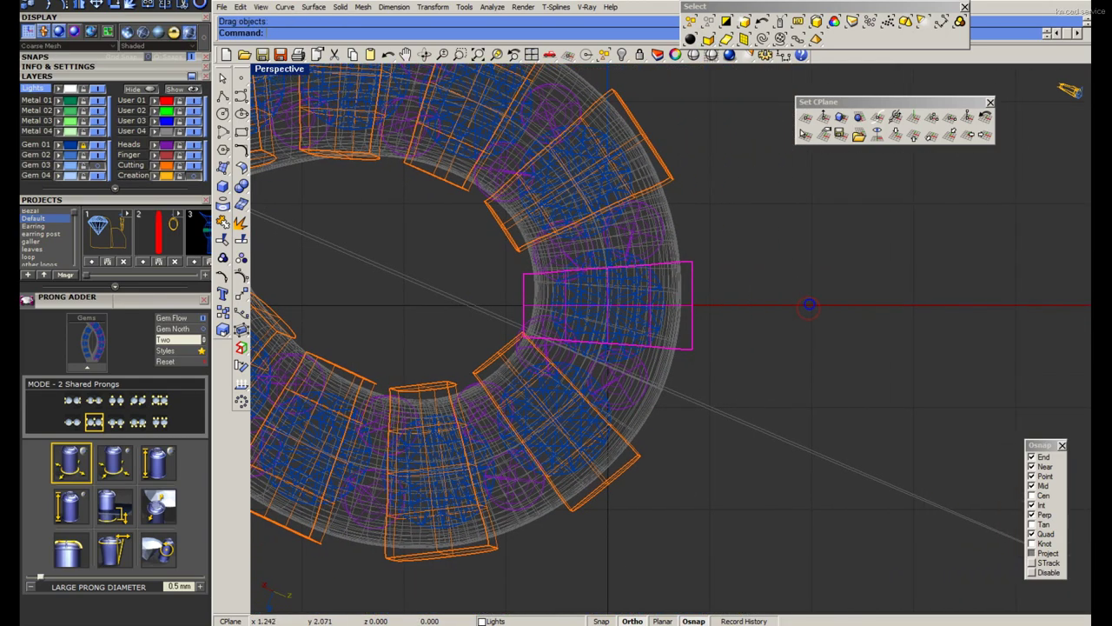
{"action": "left_click", "coordinate": [711, 55]}
{"action": "scroll", "coordinate": [696, 260], "scroll_direction": "up", "scroll_amount": 2}
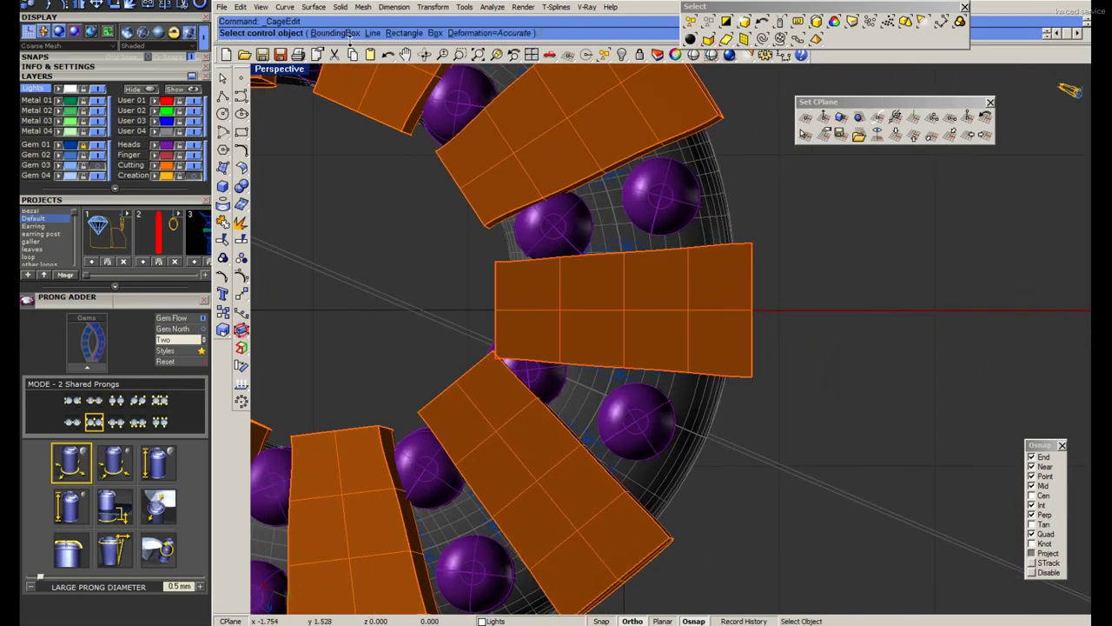
Cage the right cutter, stretch its right end taller and lower the bottom-right corner.
{"action": "left_click", "coordinate": [242, 331]}
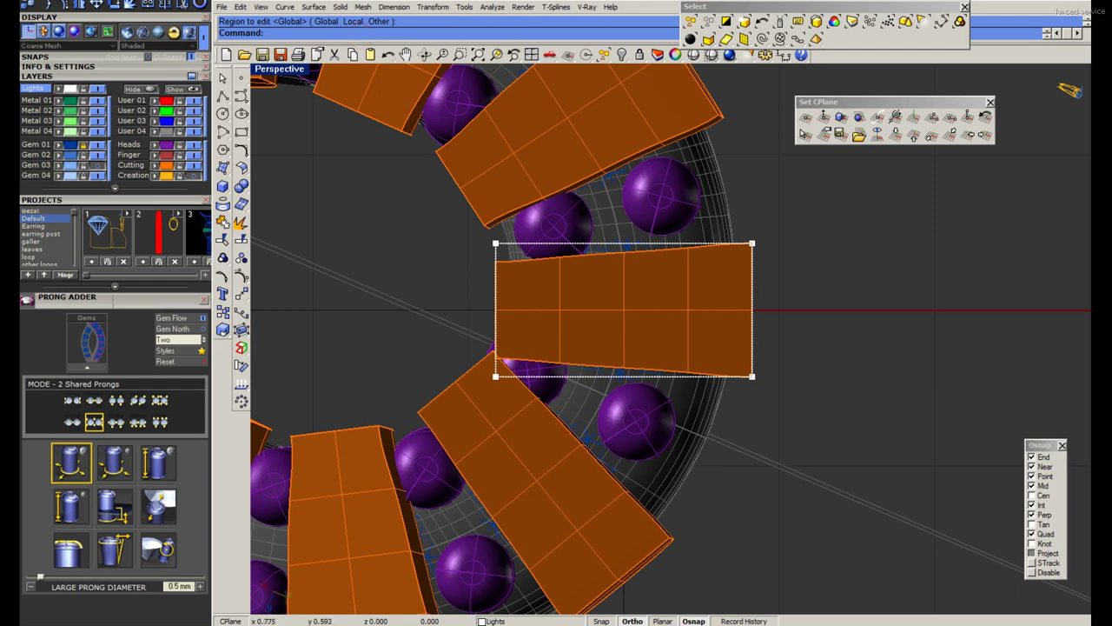
{"action": "left_click_drag", "start_coordinate": [805, 417], "coordinate": [805, 417]}
{"action": "left_click", "coordinate": [753, 311]}
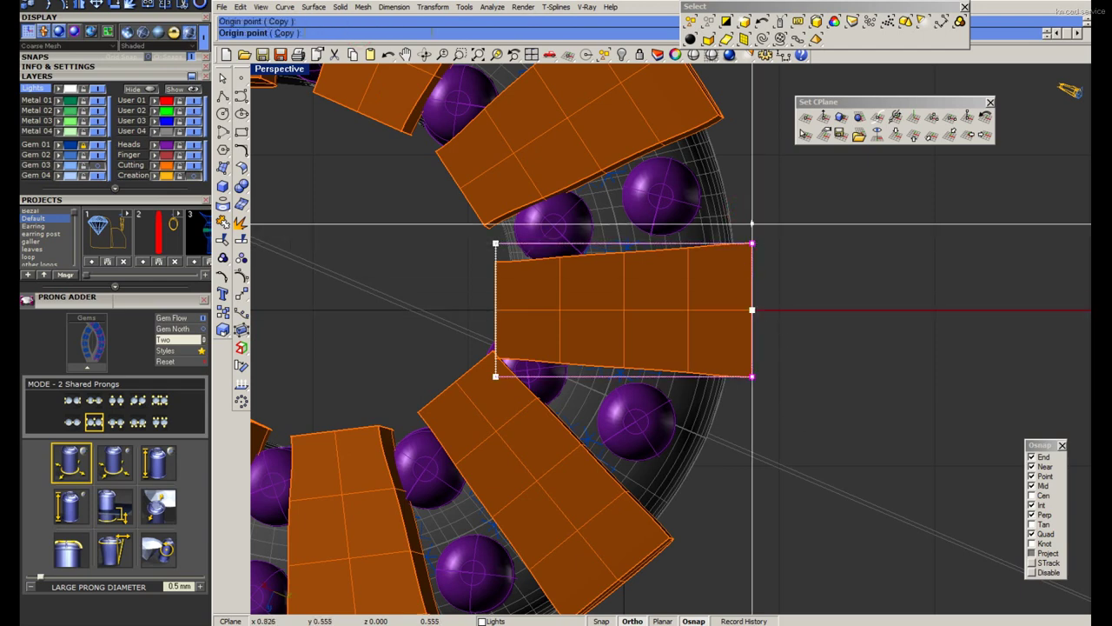
{"action": "left_click", "coordinate": [753, 244]}
{"action": "left_click", "coordinate": [752, 222]}
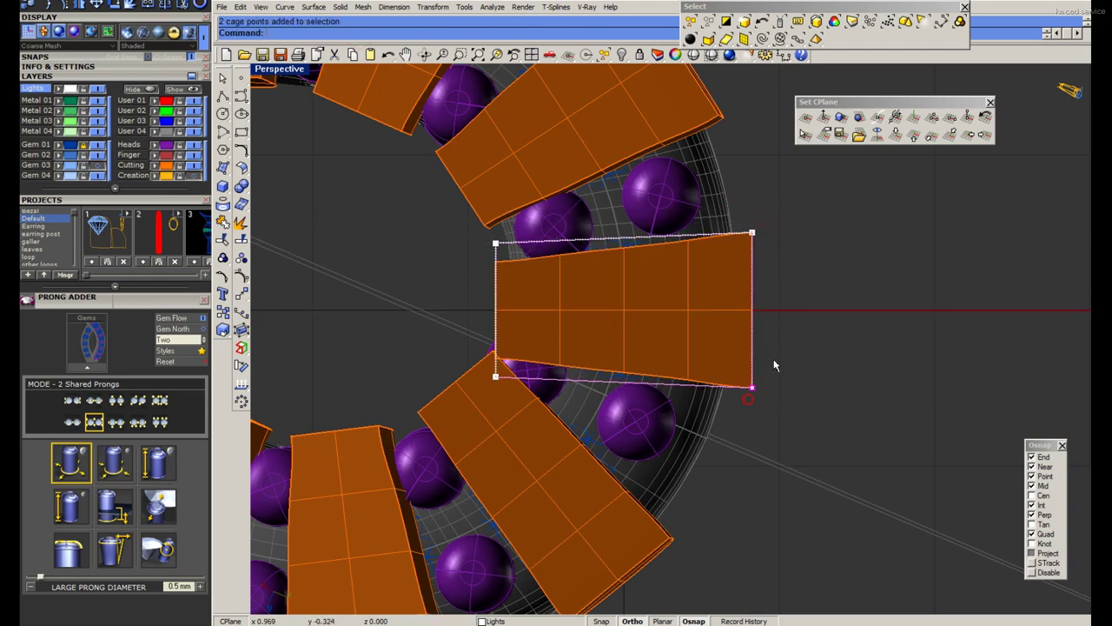
{"action": "left_click_drag", "start_coordinate": [753, 386], "coordinate": [782, 370]}
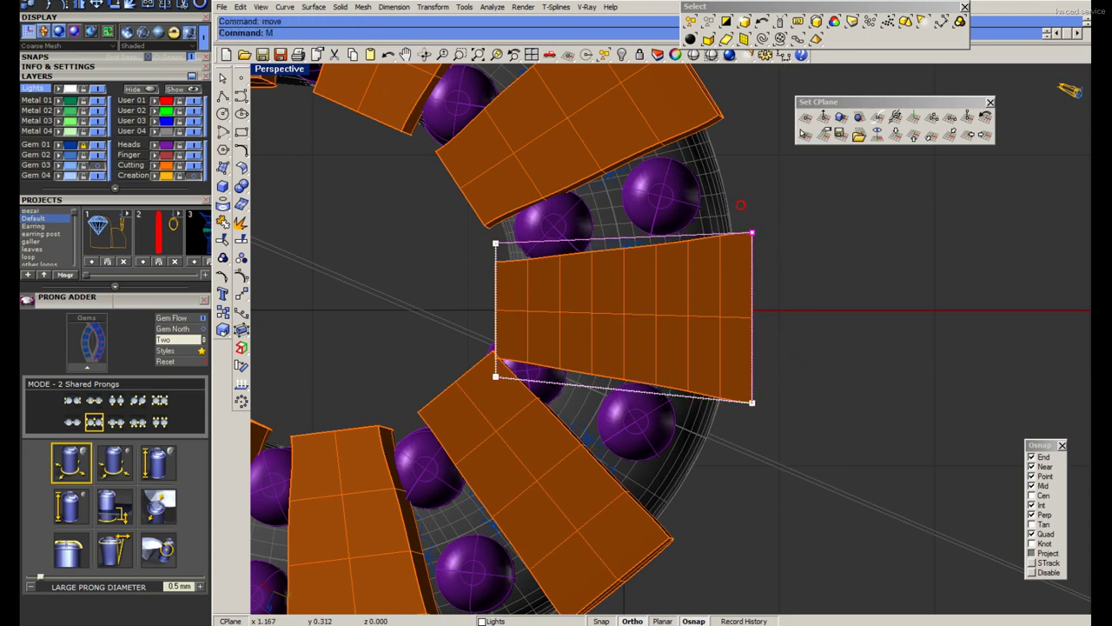
Raise the bottom cage corners and start repositioning the top-left corner.
{"action": "left_click_drag", "start_coordinate": [478, 361], "coordinate": [533, 423]}
{"action": "key", "text": "Return"}
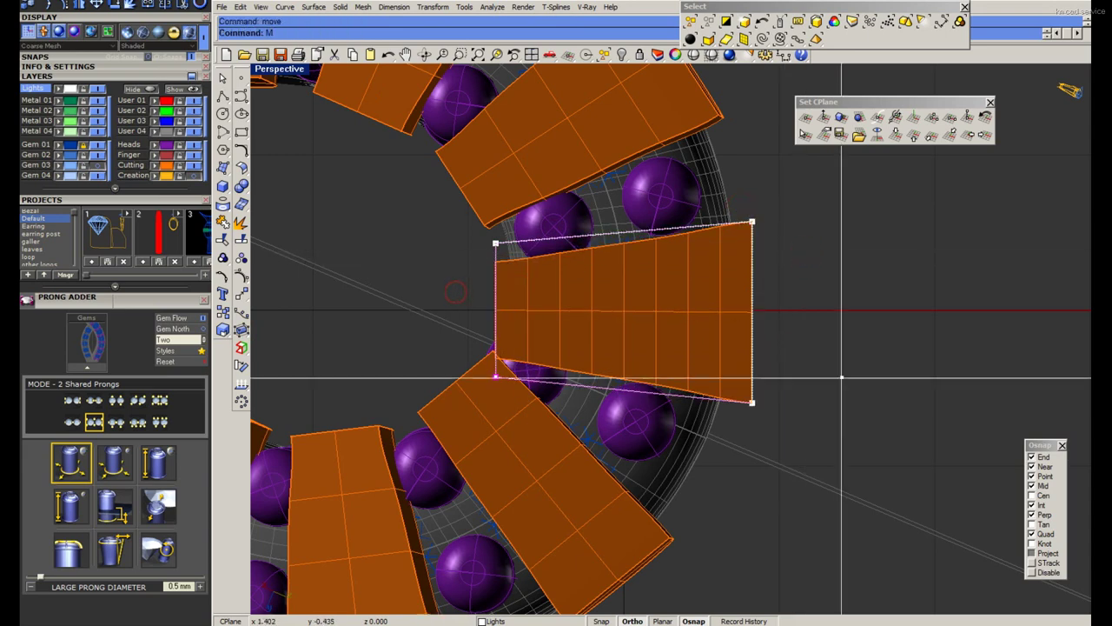
{"action": "left_click", "coordinate": [835, 394]}
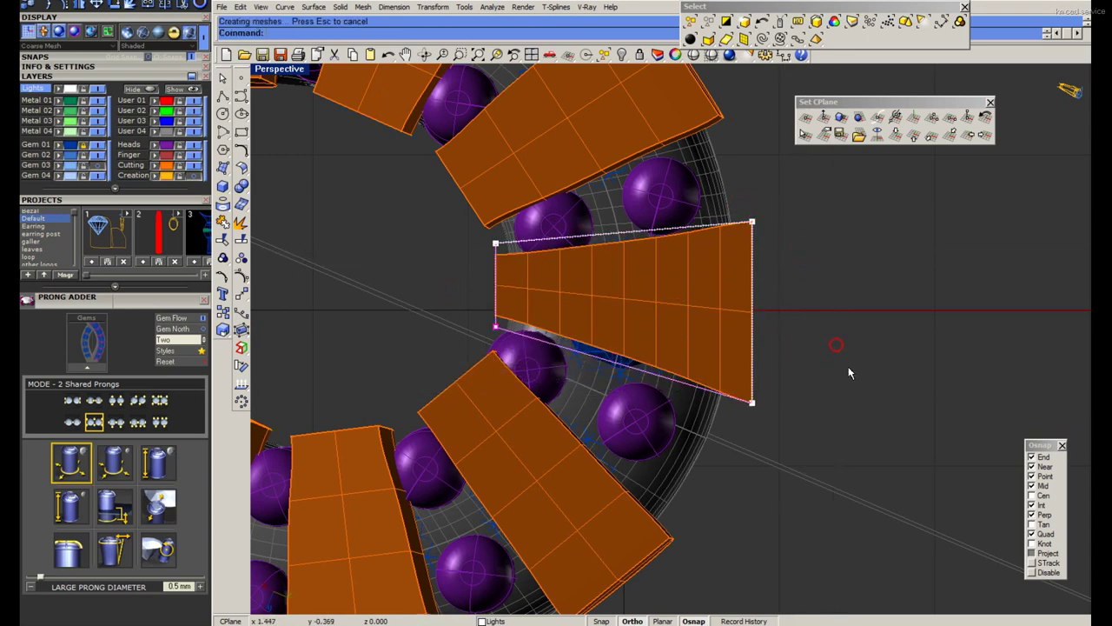
{"action": "left_click", "coordinate": [852, 346]}
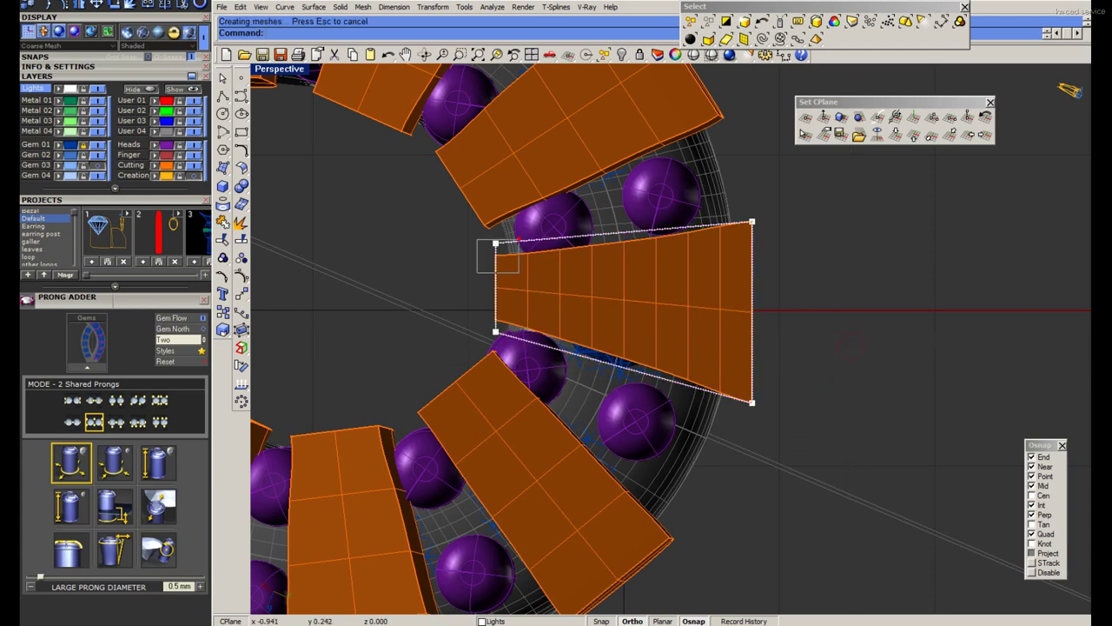
{"action": "left_click_drag", "start_coordinate": [478, 240], "coordinate": [519, 272]}
{"action": "key", "text": "Return"}
{"action": "left_click", "coordinate": [793, 213]}
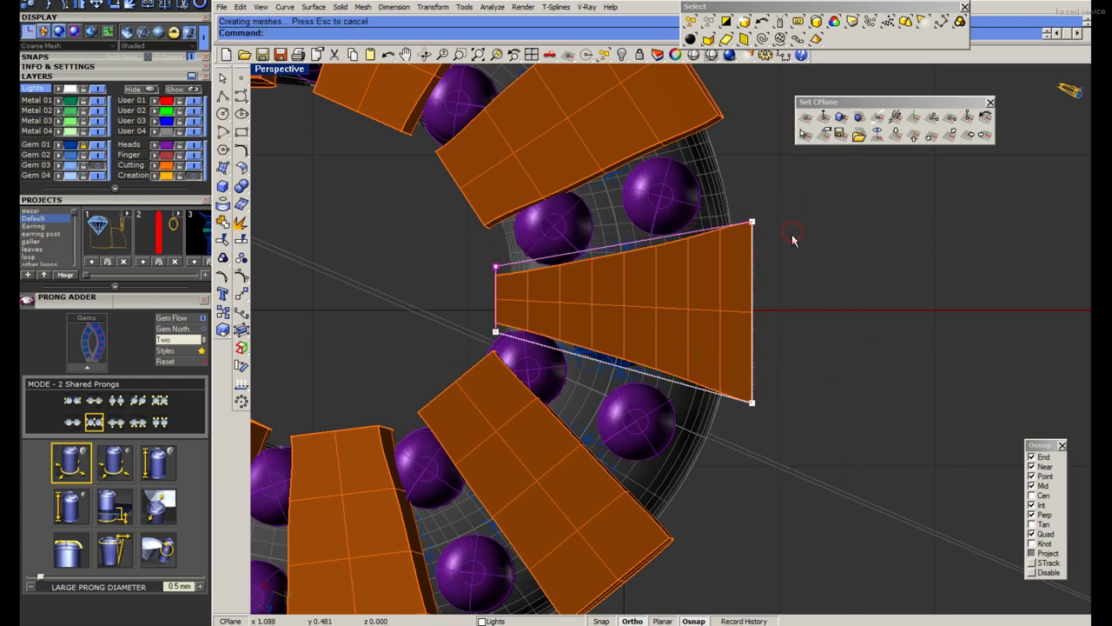
Drop the bottom-right cage corner lower and raise the top-right corner slightly.
{"action": "left_click_drag", "start_coordinate": [782, 375], "coordinate": [737, 424]}
{"action": "key", "text": "Return"}
{"action": "left_click", "coordinate": [785, 373]}
{"action": "left_click", "coordinate": [788, 395]}
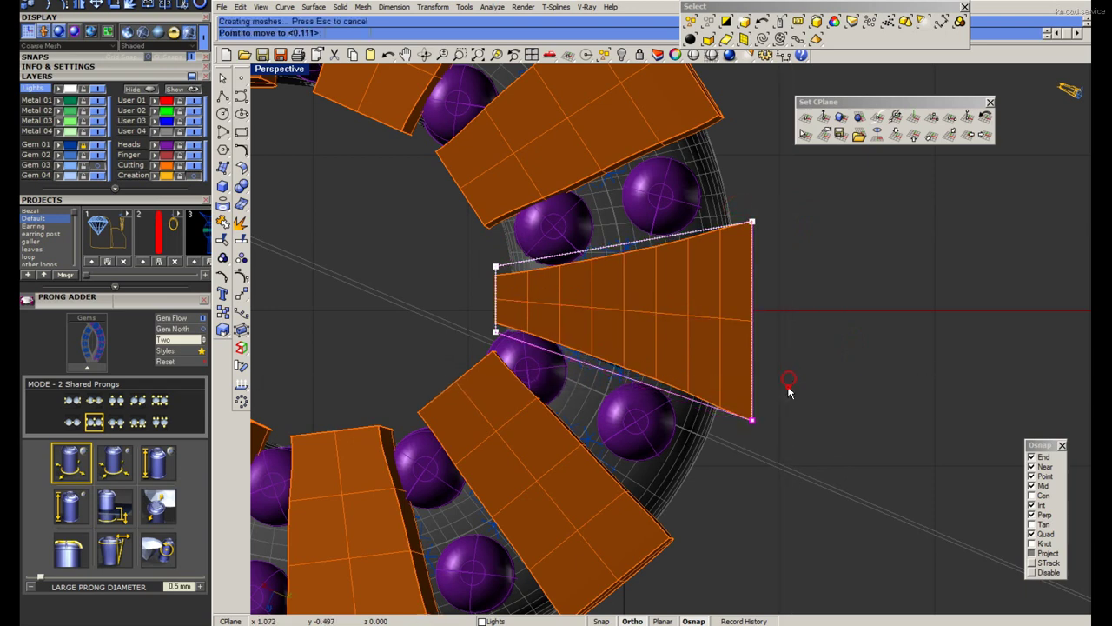
{"action": "left_click_drag", "start_coordinate": [743, 205], "coordinate": [772, 249]}
{"action": "key", "text": "Return"}
{"action": "left_click", "coordinate": [801, 248]}
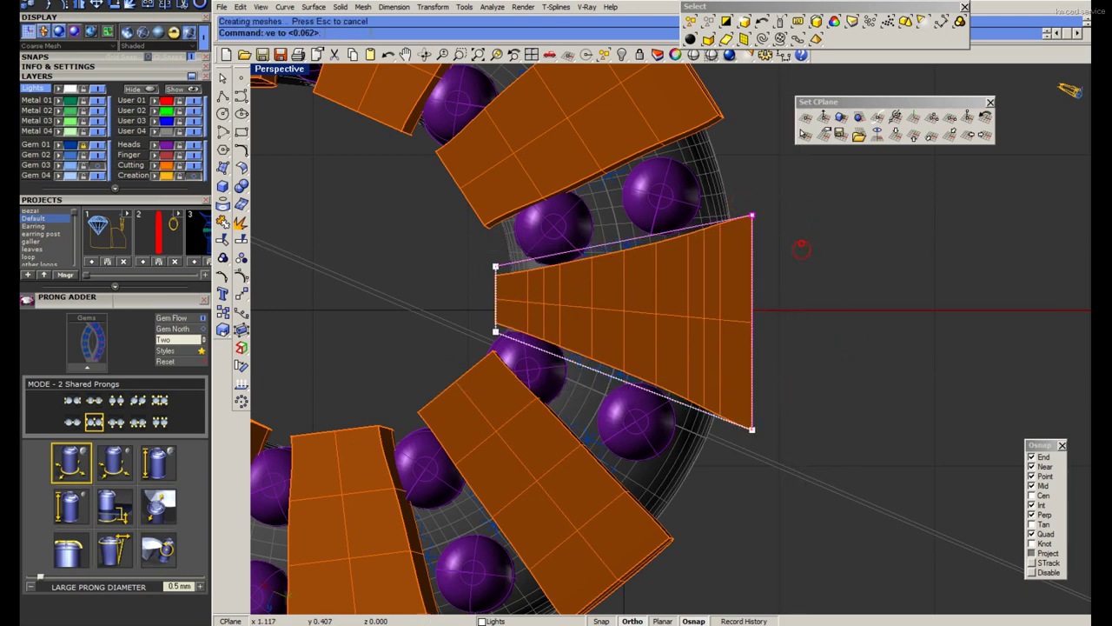
Pick the editing cage from the overlapping objects and delete it.
{"action": "left_click", "coordinate": [753, 249]}
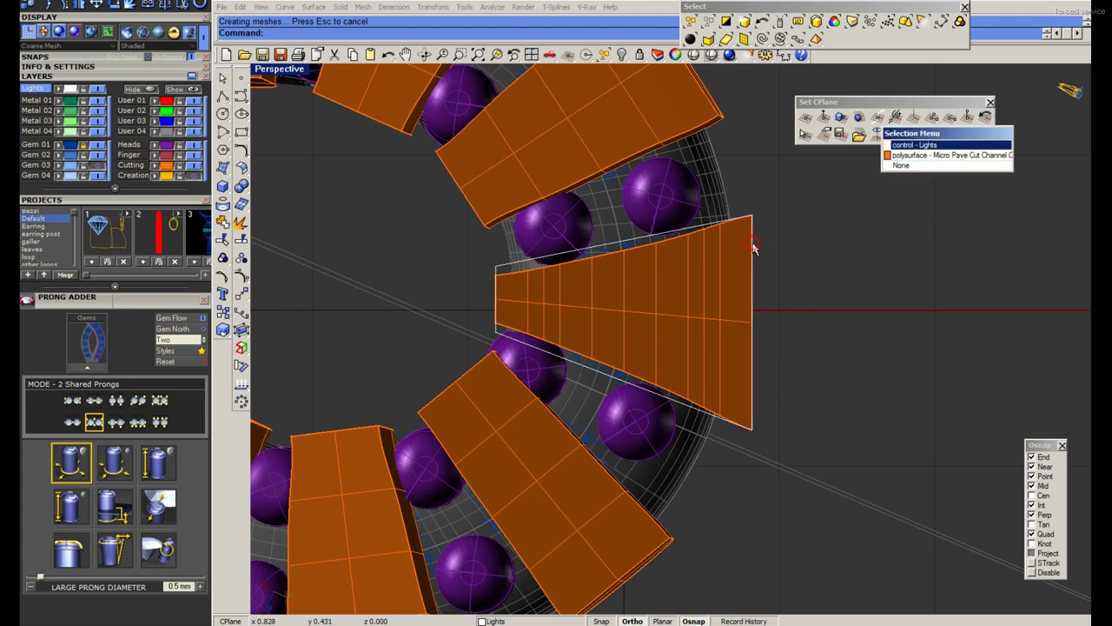
{"action": "left_click", "coordinate": [921, 151]}
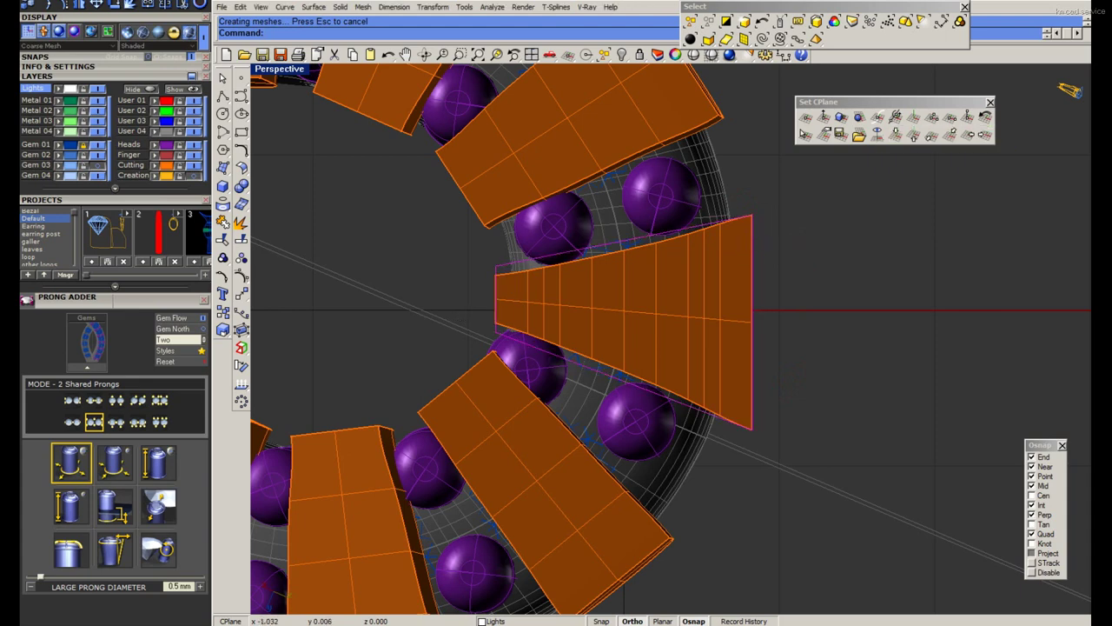
{"action": "key", "text": "Delete"}
{"action": "scroll", "coordinate": [580, 287], "scroll_direction": "down", "scroll_amount": 4}
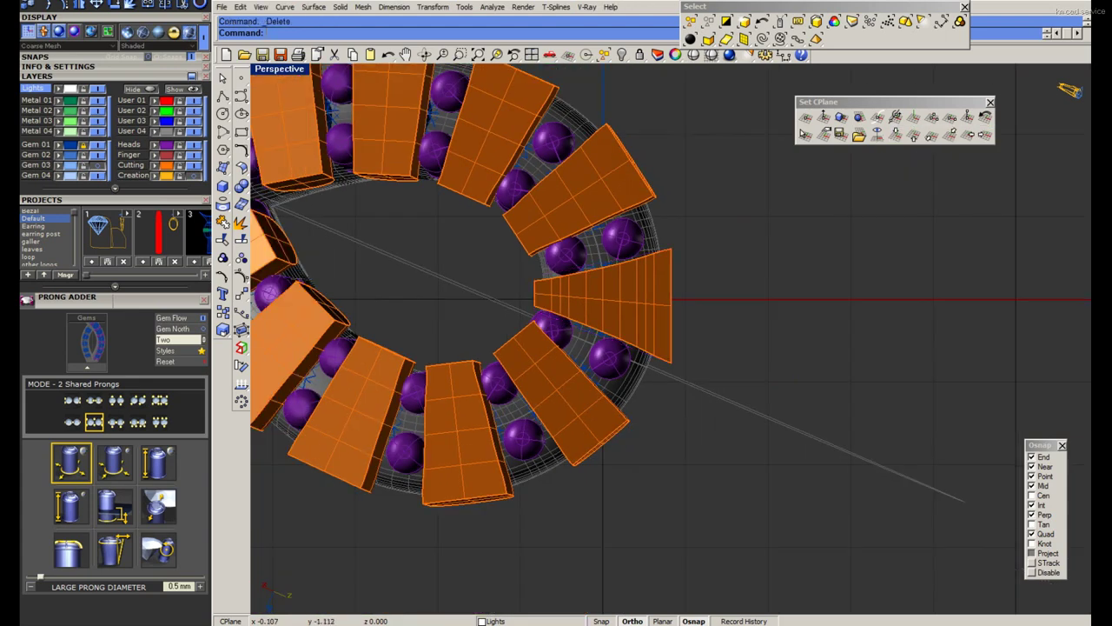
Align the CPlane to the right cutter and re-cage it with a CPlane-based bounding box.
{"action": "left_click", "coordinate": [839, 119]}
{"action": "scroll", "coordinate": [636, 198], "scroll_direction": "up", "scroll_amount": 2}
{"action": "scroll", "coordinate": [636, 198], "scroll_direction": "up", "scroll_amount": 2}
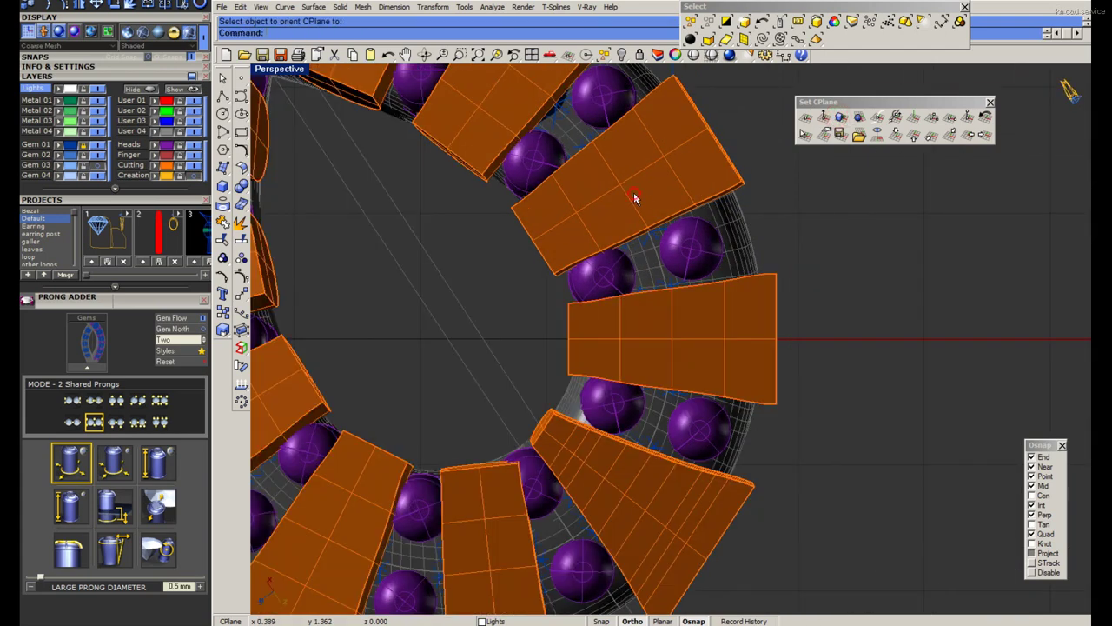
{"action": "type", "text": "plan"}
{"action": "left_click", "coordinate": [753, 343]}
{"action": "right_click_drag", "start_coordinate": [753, 344], "coordinate": [728, 290], "text": "shift"}
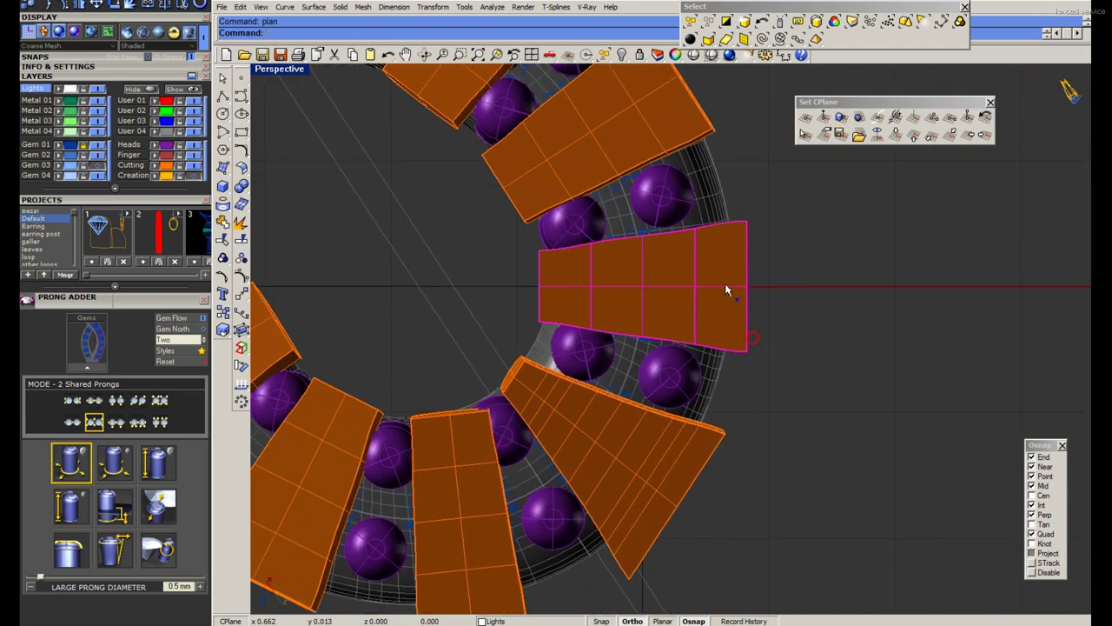
{"action": "left_click", "coordinate": [242, 327]}
{"action": "left_click", "coordinate": [335, 32]}
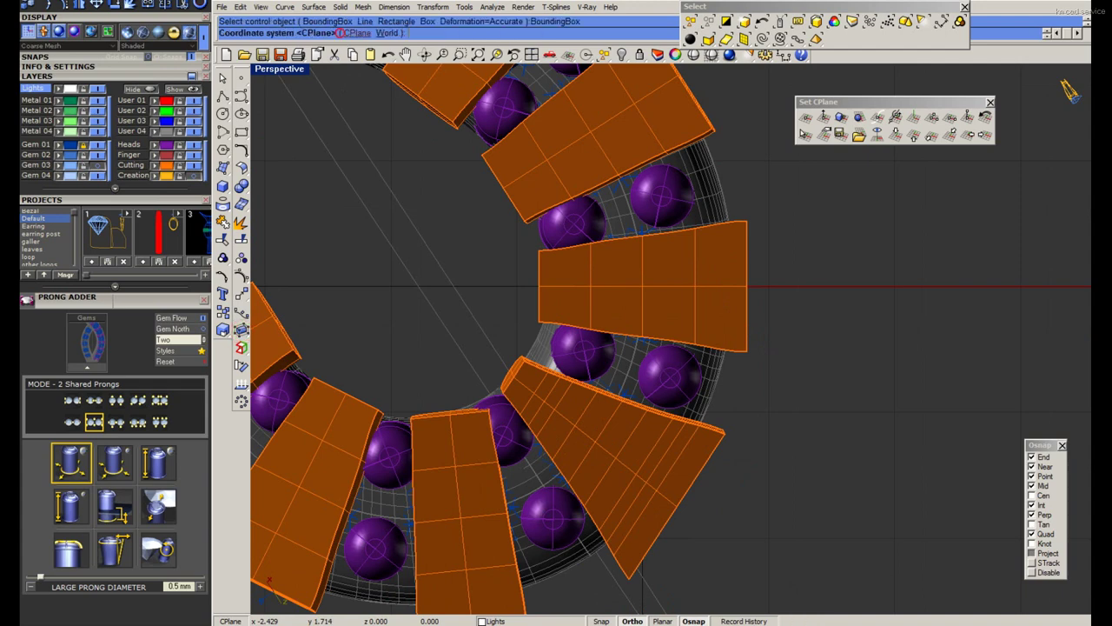
{"action": "left_click", "coordinate": [643, 287]}
{"action": "key", "text": "Return"}
Scale the left cage corners inward and spread the cutter's right end wider.
{"action": "scroll", "coordinate": [512, 269], "scroll_direction": "up", "scroll_amount": 2}
{"action": "left_click_drag", "start_coordinate": [508, 198], "coordinate": [566, 248]}
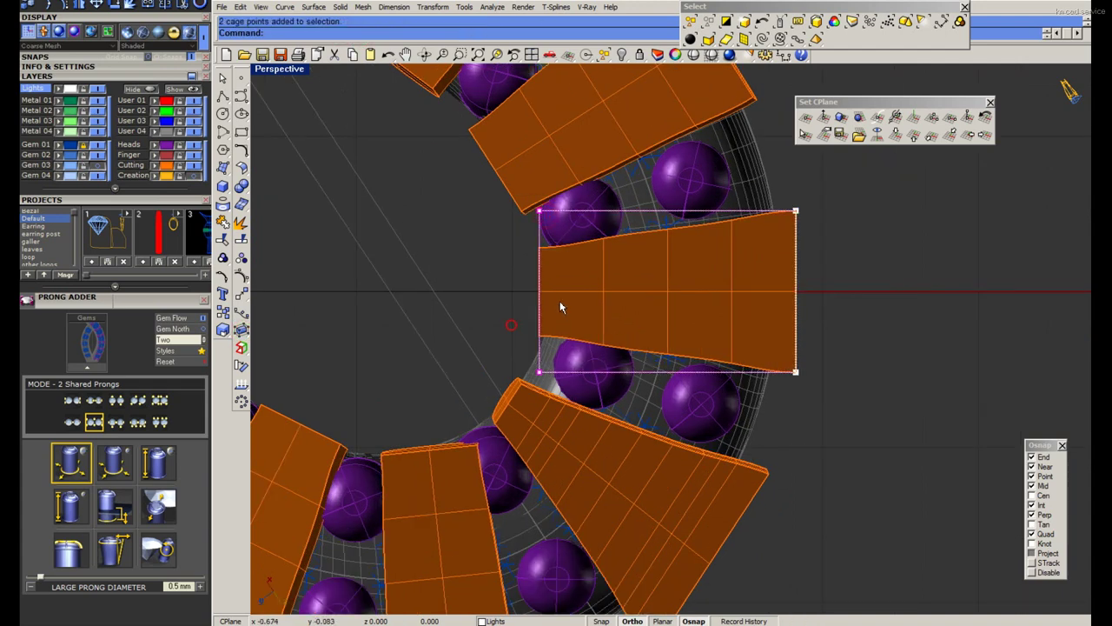
{"action": "left_click", "coordinate": [538, 292]}
{"action": "left_click", "coordinate": [539, 180]}
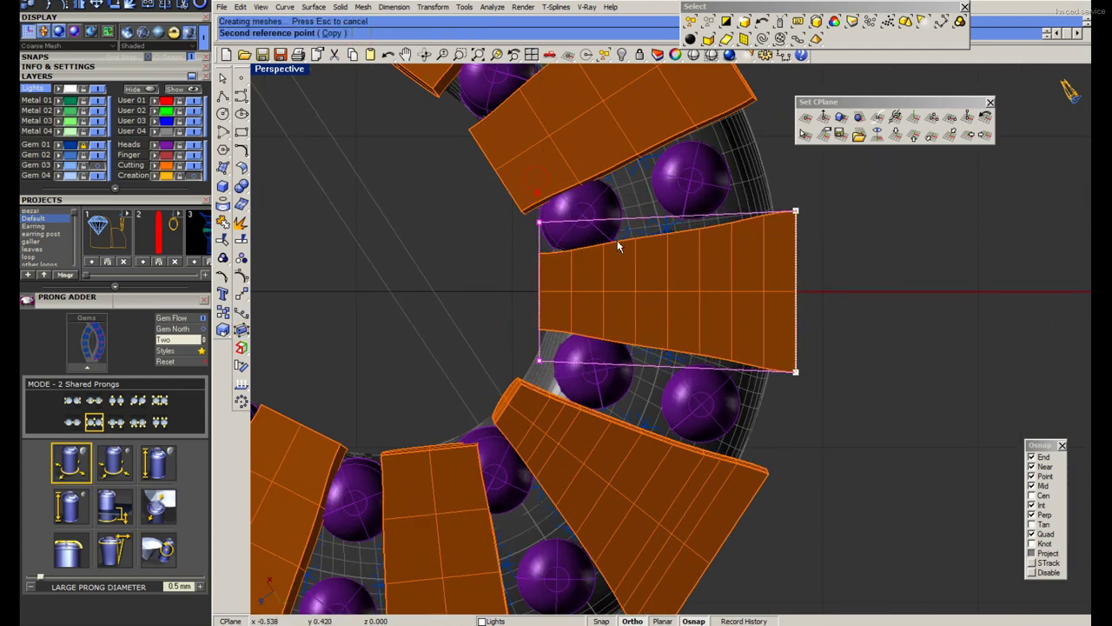
{"action": "left_click_drag", "start_coordinate": [782, 185], "coordinate": [836, 424]}
{"action": "key", "text": "Return"}
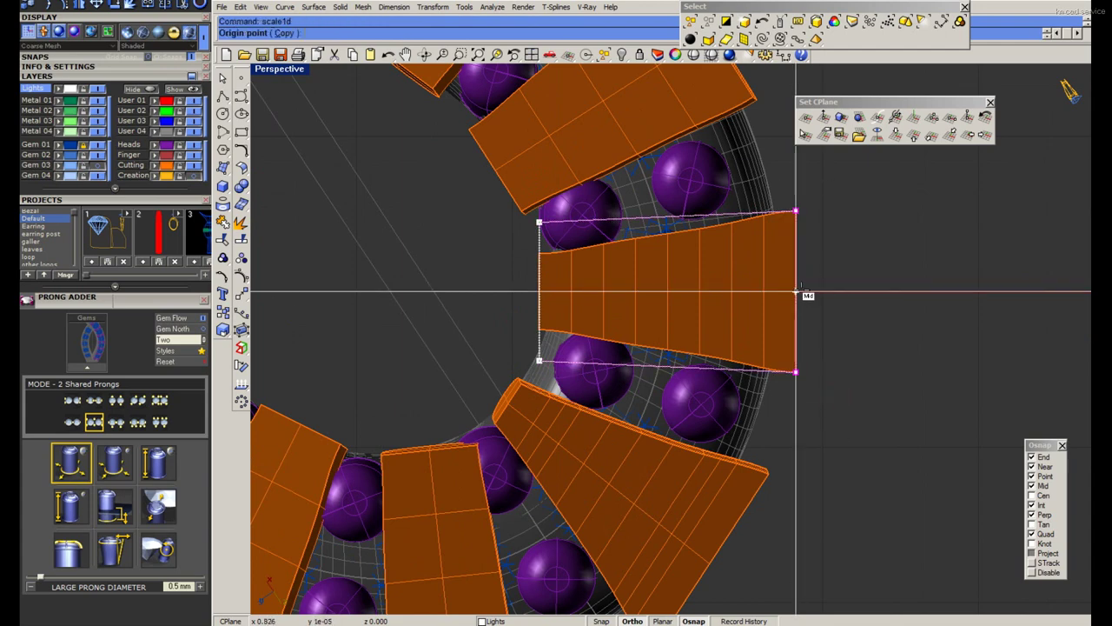
{"action": "left_click", "coordinate": [795, 291]}
{"action": "left_click", "coordinate": [797, 176]}
{"action": "left_click", "coordinate": [798, 163]}
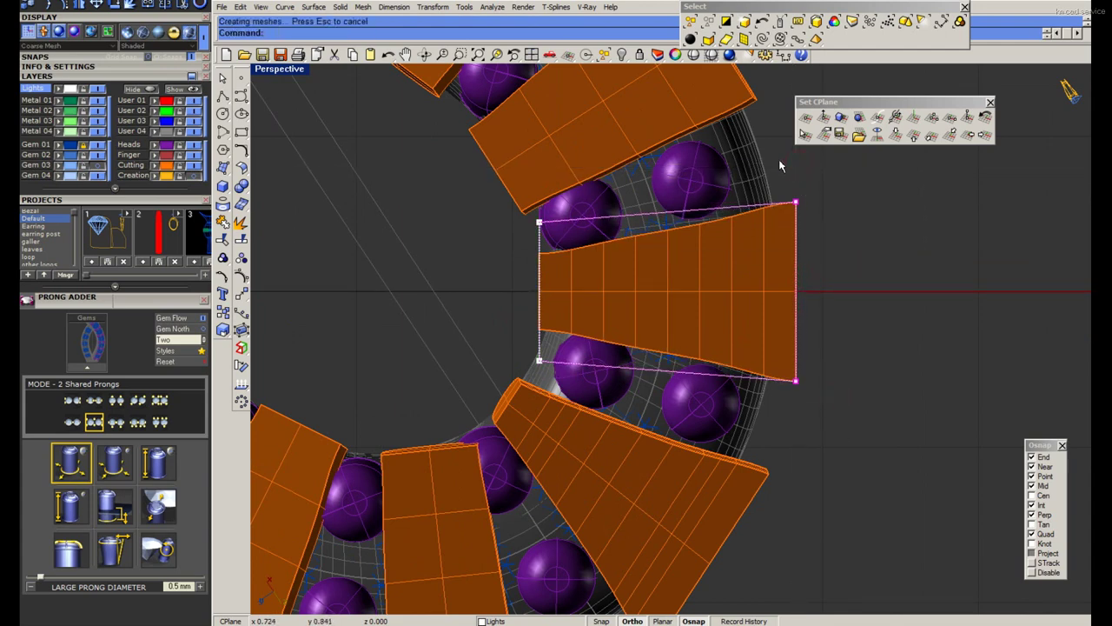
Snap the bottom-right cage corner to the gem centre and check the cutter's fit shaded.
{"action": "left_click_drag", "start_coordinate": [837, 251], "coordinate": [792, 405]}
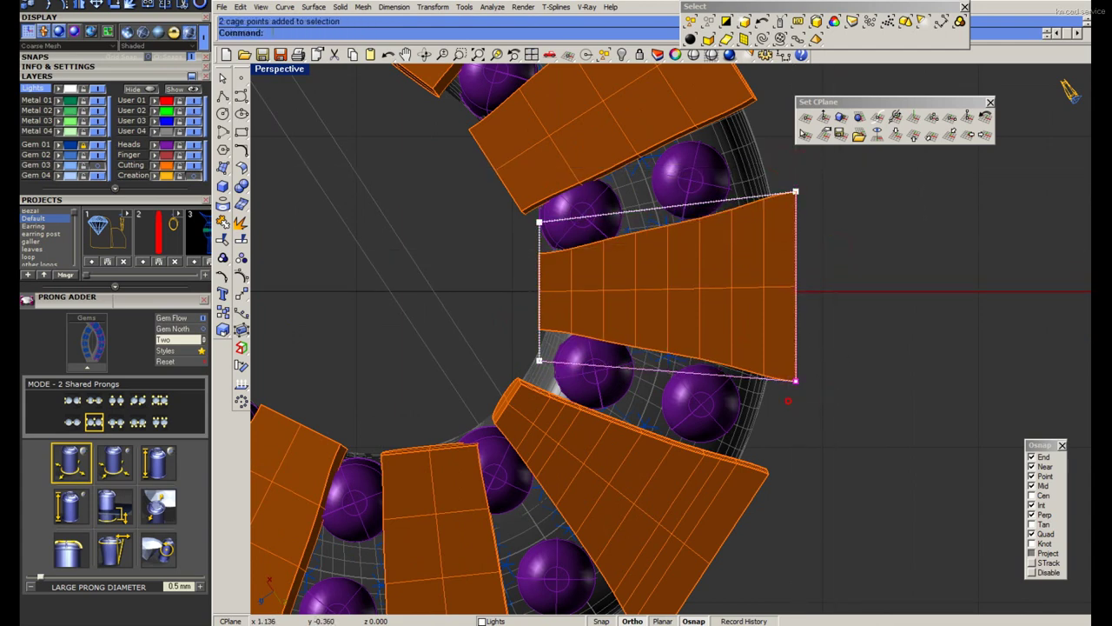
{"action": "left_click", "coordinate": [843, 348]}
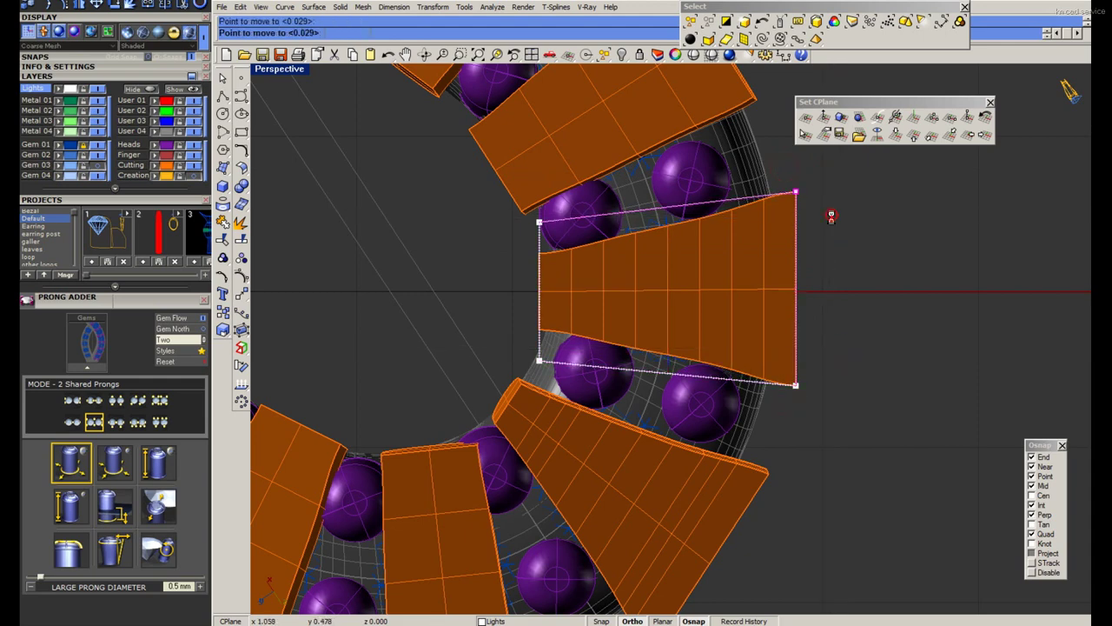
{"action": "left_click", "coordinate": [695, 180]}
{"action": "scroll", "coordinate": [695, 180], "scroll_direction": "up", "scroll_amount": 2}
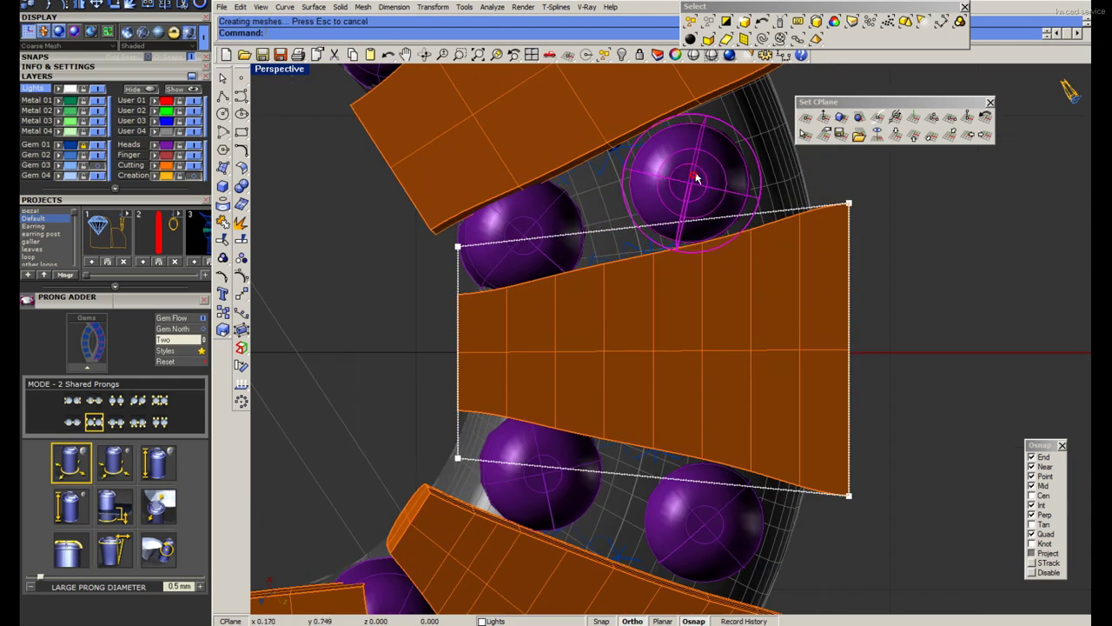
{"action": "left_click_drag", "start_coordinate": [696, 179], "coordinate": [706, 67]}
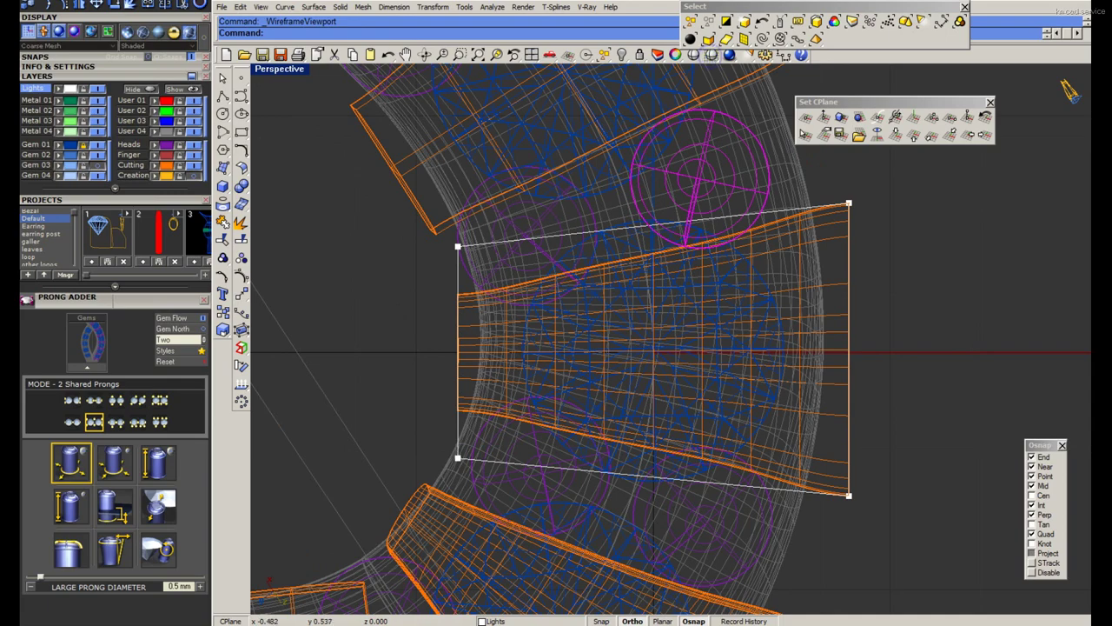
{"action": "left_click_drag", "start_coordinate": [704, 170], "coordinate": [544, 227]}
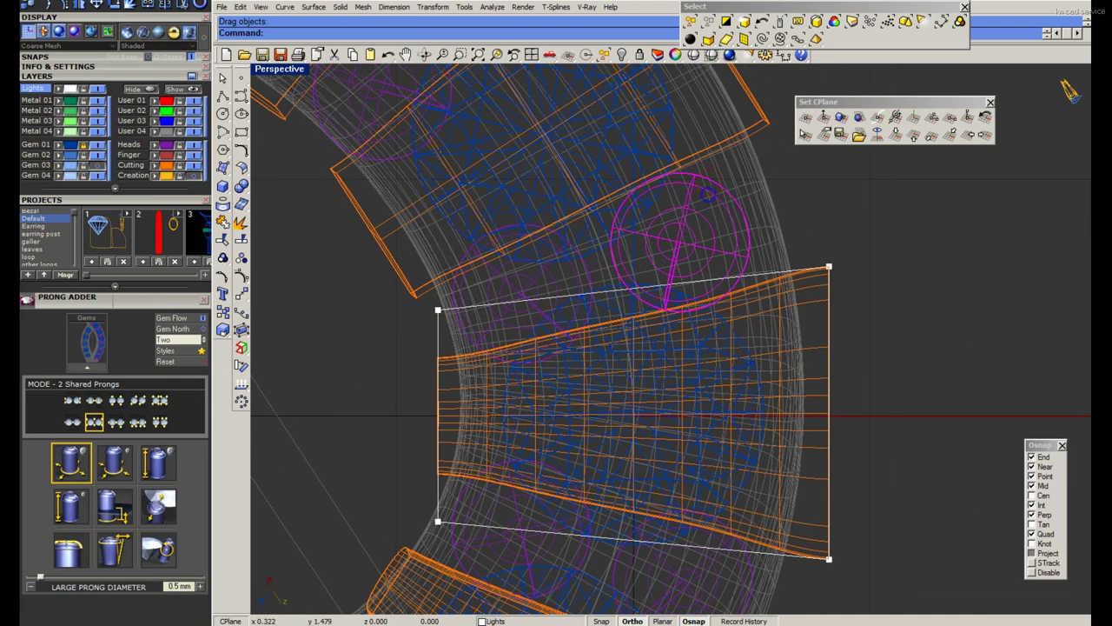
{"action": "left_click", "coordinate": [712, 54]}
{"action": "scroll", "coordinate": [762, 265], "scroll_direction": "down", "scroll_amount": 3}
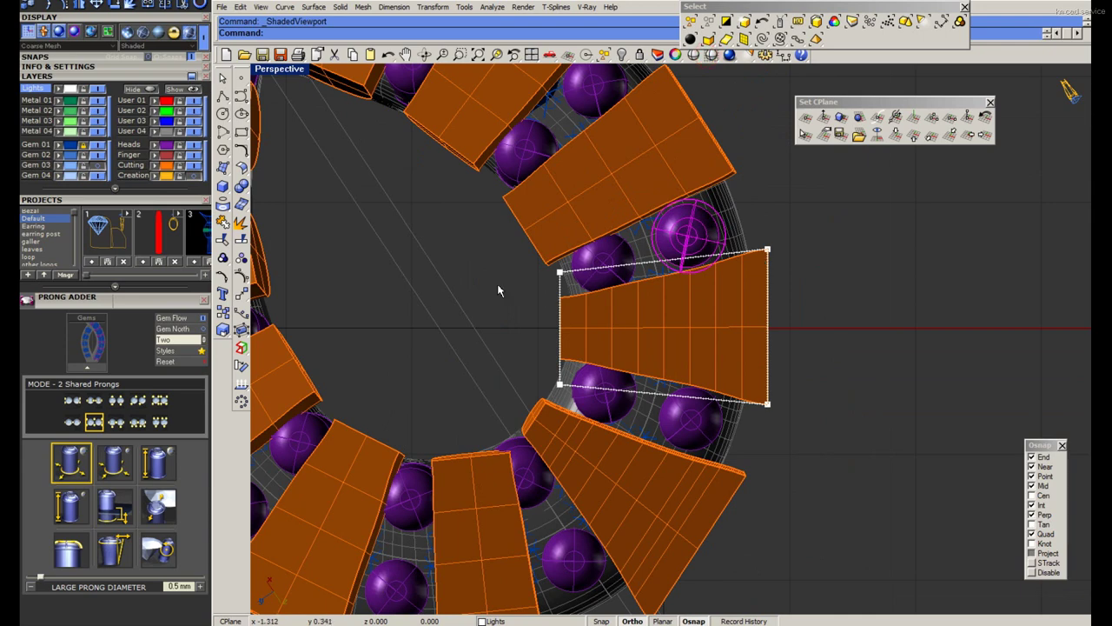
Use Scale on the right-edge cage points to finish tapering the cutter.
{"action": "type", "text": "scale"}
{"action": "key", "text": "Return"}
{"action": "left_click", "coordinate": [767, 328]}
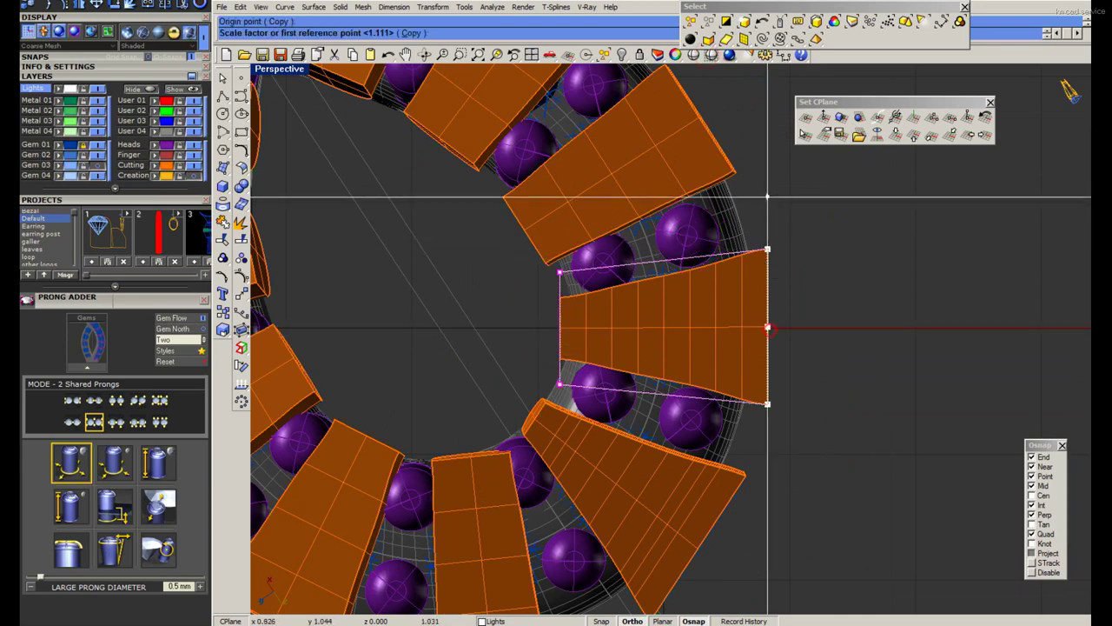
{"action": "left_click", "coordinate": [770, 194]}
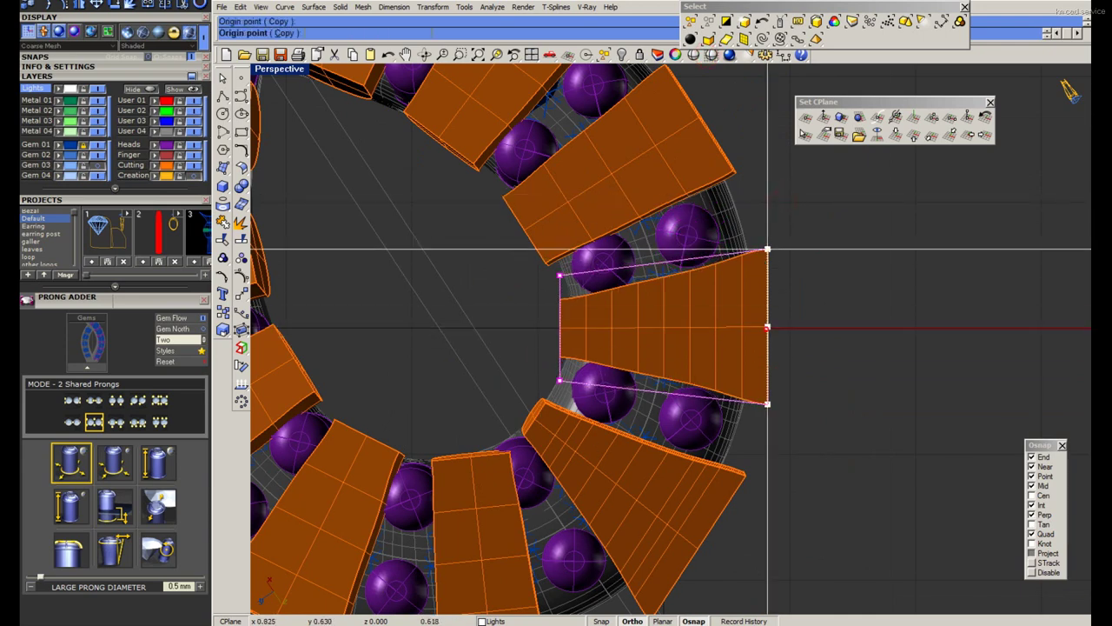
{"action": "left_click", "coordinate": [768, 195]}
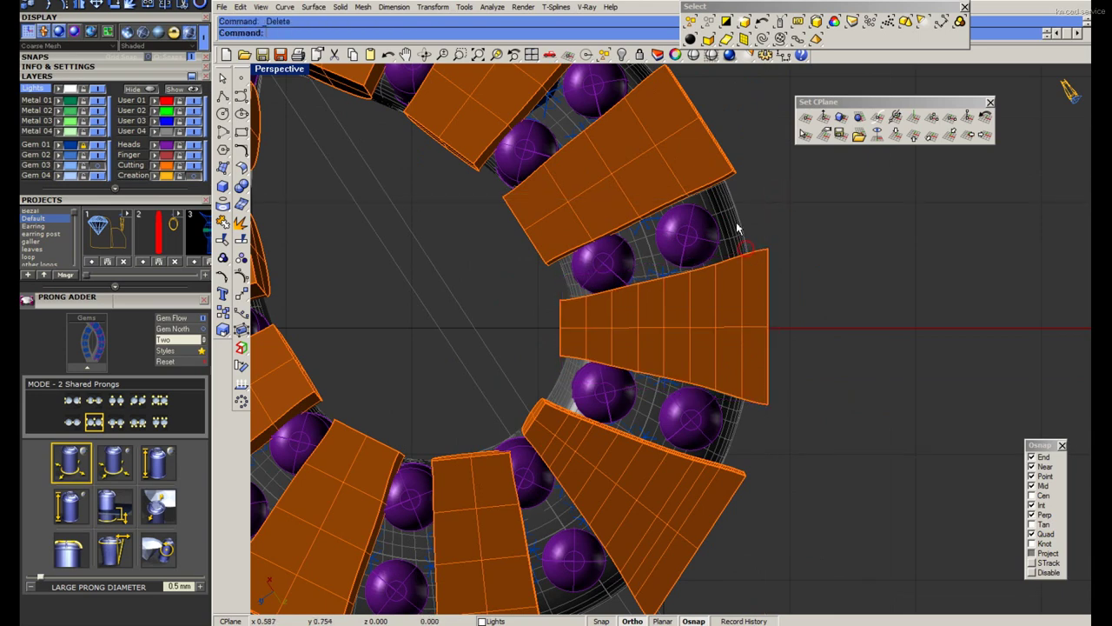
Align the CPlane to the next cutter and put an editing cage around it.
{"action": "left_click", "coordinate": [824, 116]}
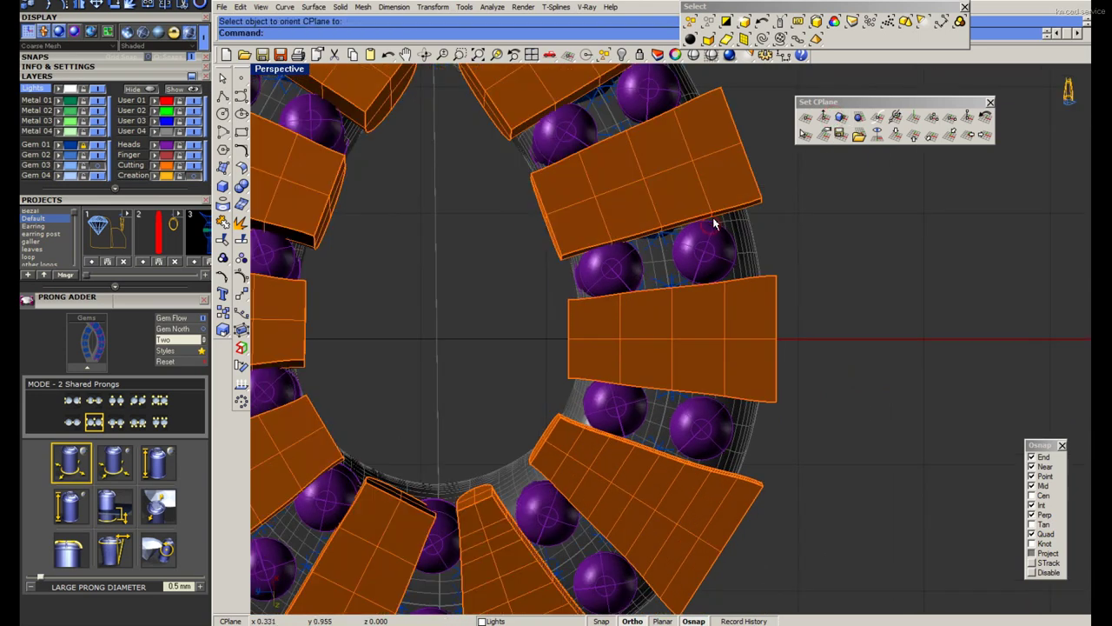
{"action": "type", "text": "plan"}
{"action": "left_click", "coordinate": [758, 322]}
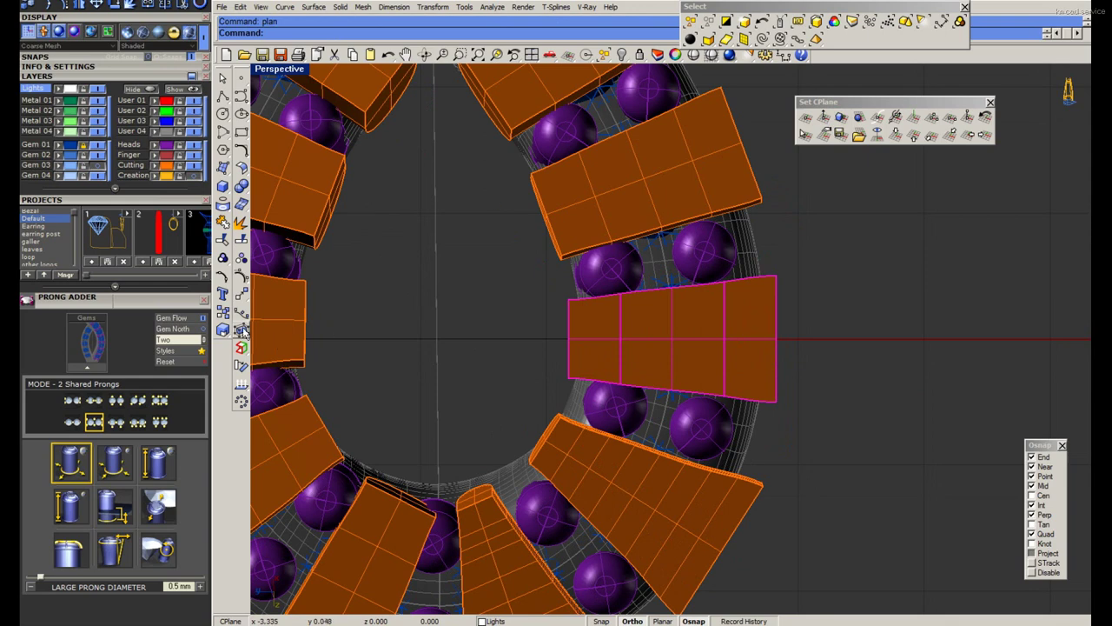
{"action": "left_click", "coordinate": [244, 331]}
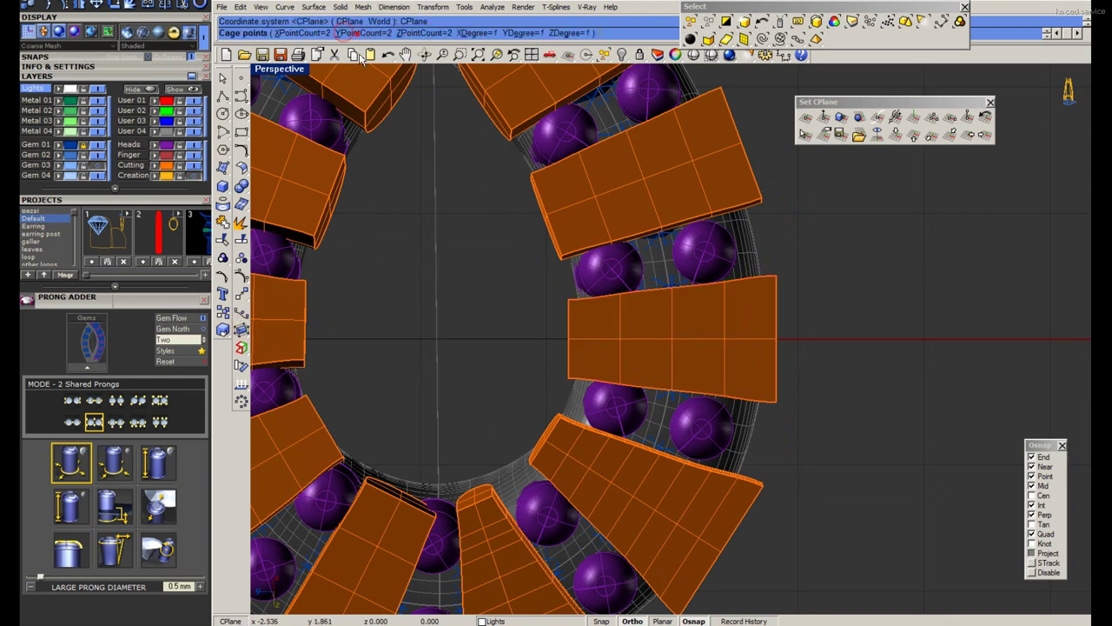
{"action": "left_click", "coordinate": [358, 33]}
{"action": "scroll", "coordinate": [761, 287], "scroll_direction": "up", "scroll_amount": 2}
{"action": "left_click", "coordinate": [459, 298]}
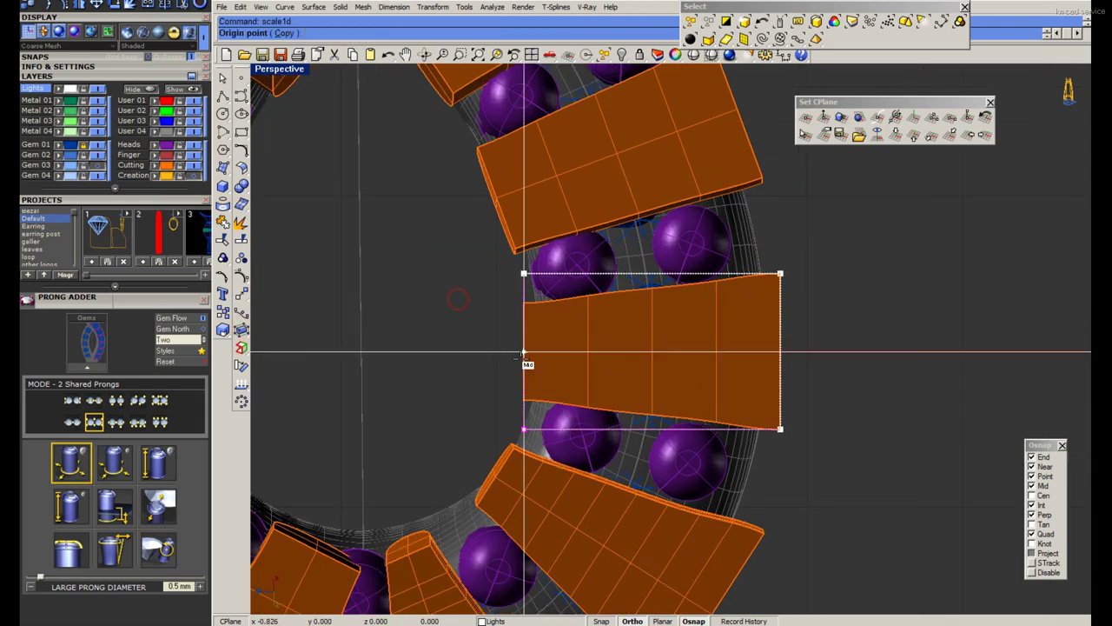
{"action": "key", "text": "Escape"}
Select the cage's outer corner points and pull them down to widen that end.
{"action": "scroll", "coordinate": [567, 340], "scroll_direction": "up", "scroll_amount": 2}
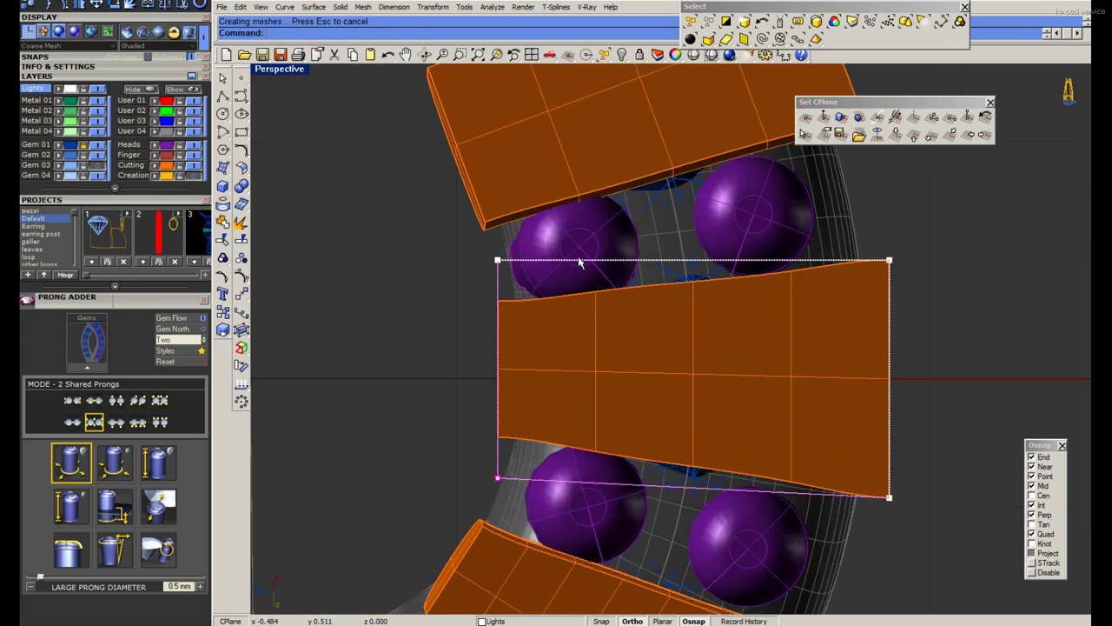
{"action": "scroll", "coordinate": [588, 268], "scroll_direction": "up", "scroll_amount": 1}
{"action": "scroll", "coordinate": [584, 263], "scroll_direction": "down", "scroll_amount": 1}
{"action": "scroll", "coordinate": [556, 268], "scroll_direction": "down", "scroll_amount": 2}
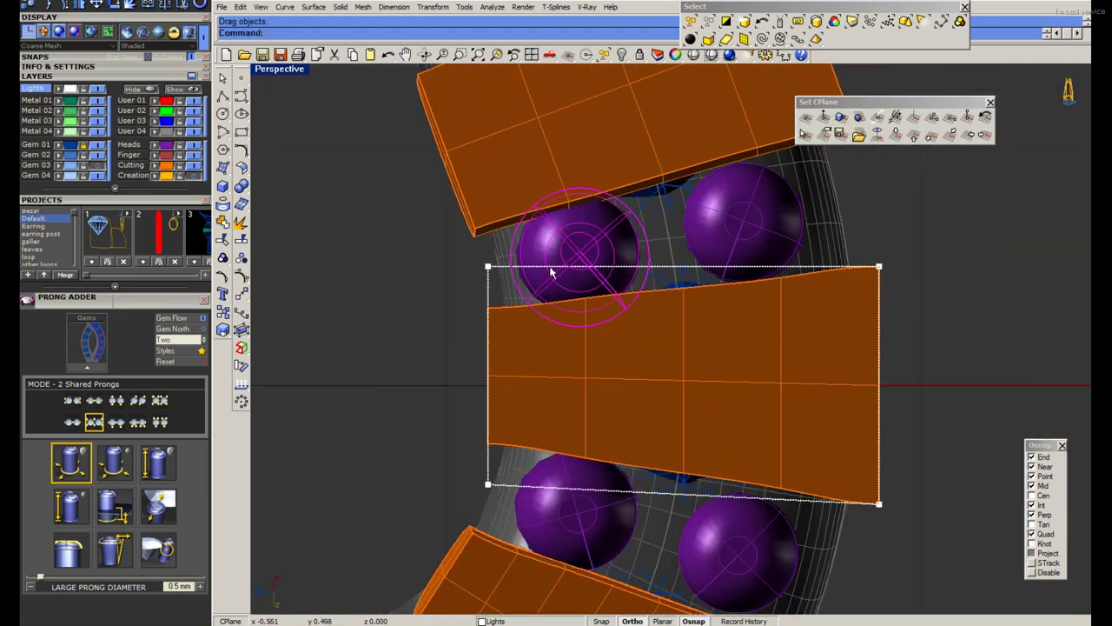
{"action": "scroll", "coordinate": [560, 265], "scroll_direction": "up", "scroll_amount": 2}
{"action": "scroll", "coordinate": [567, 259], "scroll_direction": "down", "scroll_amount": 2}
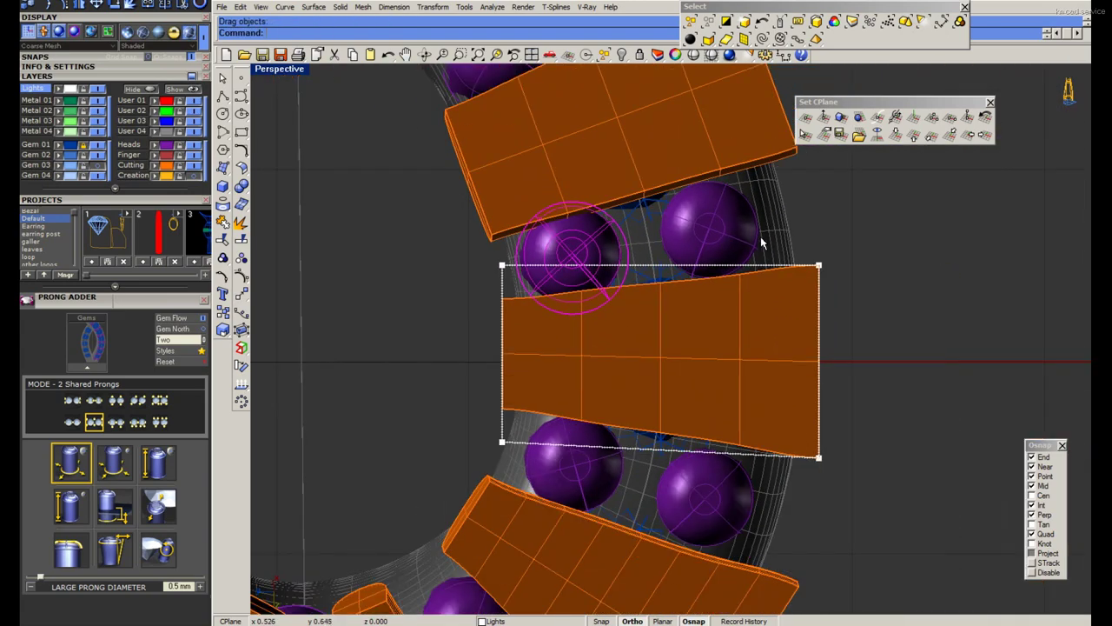
{"action": "scroll", "coordinate": [726, 231], "scroll_direction": "up", "scroll_amount": 2}
{"action": "scroll", "coordinate": [712, 233], "scroll_direction": "down", "scroll_amount": 2}
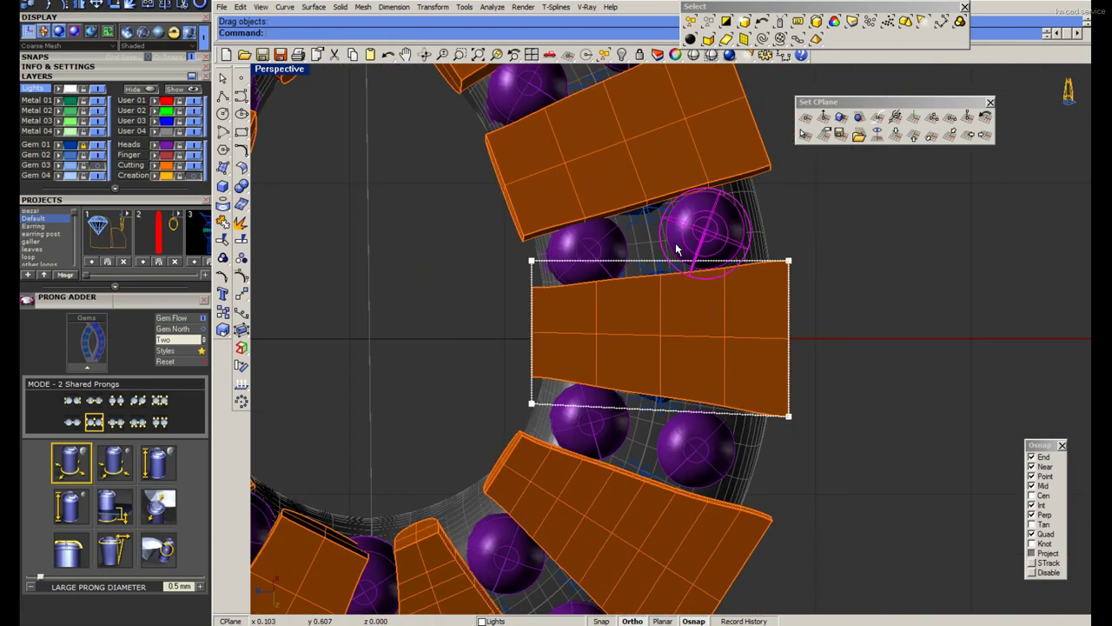
{"action": "scroll", "coordinate": [681, 387], "scroll_direction": "up", "scroll_amount": 1}
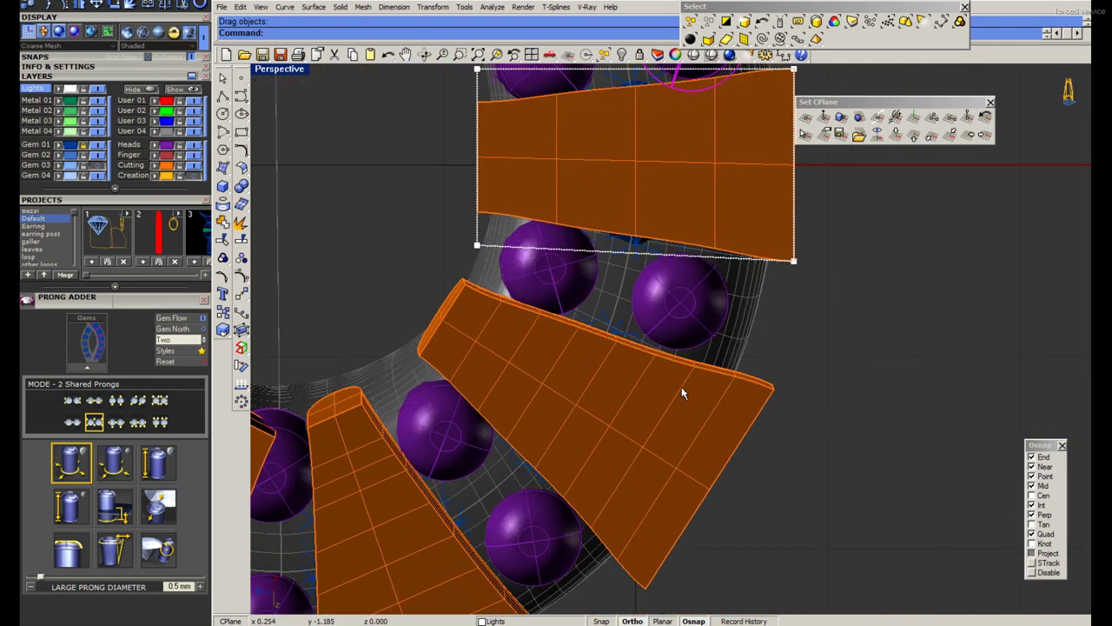
{"action": "left_click", "coordinate": [793, 259]}
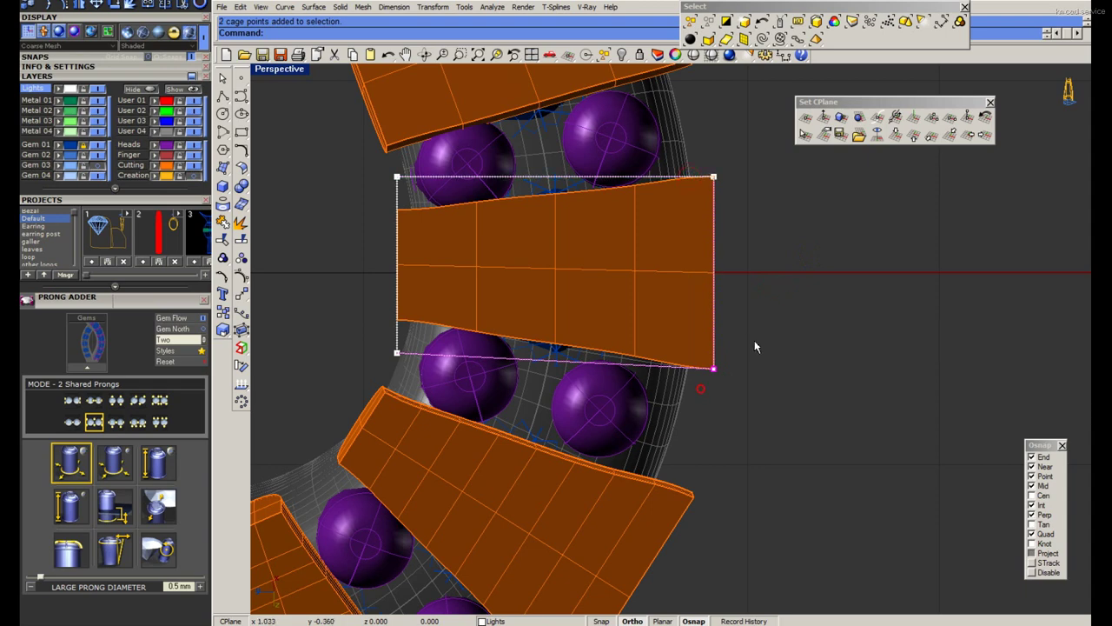
{"action": "left_click_drag", "start_coordinate": [756, 346], "coordinate": [755, 351]}
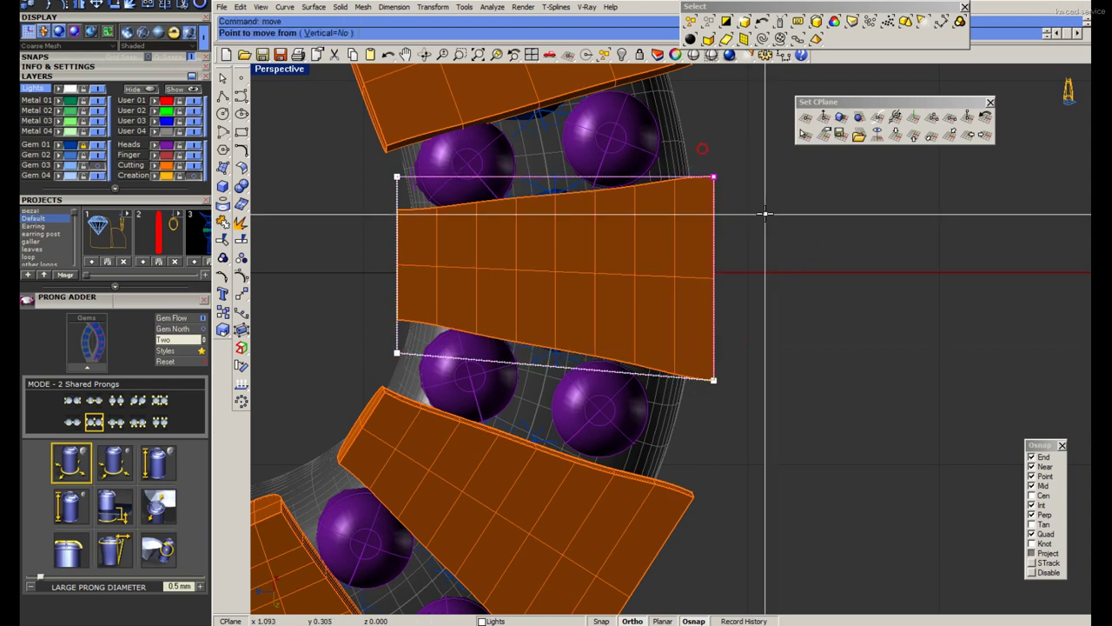
Delete the editing cage, keeping the tapered cutter.
{"action": "left_click", "coordinate": [704, 170]}
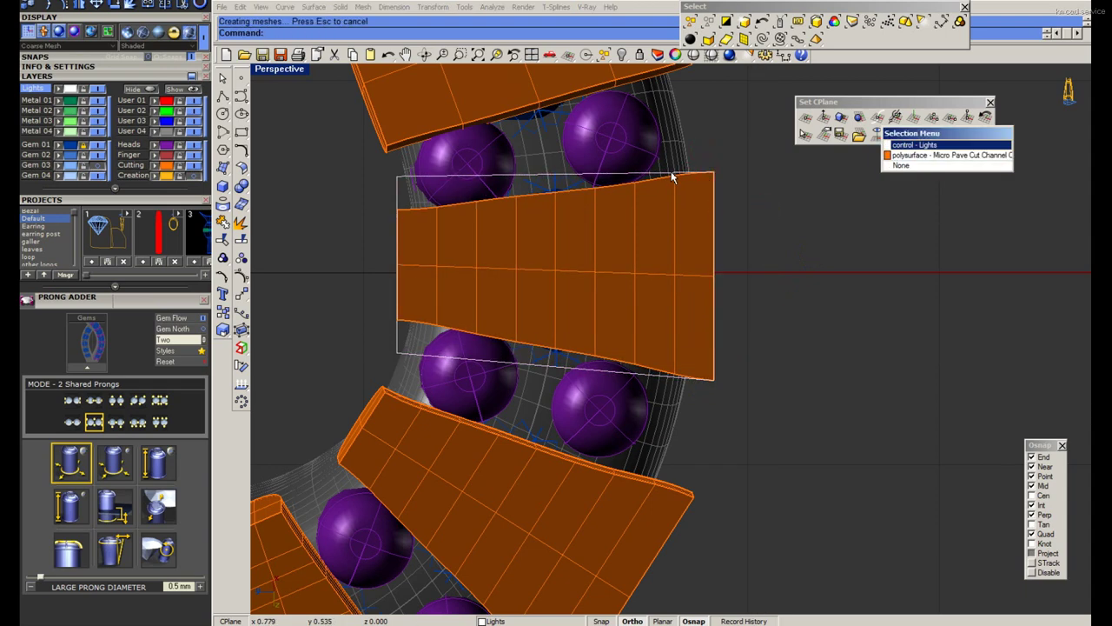
{"action": "key", "text": "Delete"}
{"action": "scroll", "coordinate": [739, 166], "scroll_direction": "down", "scroll_amount": 3}
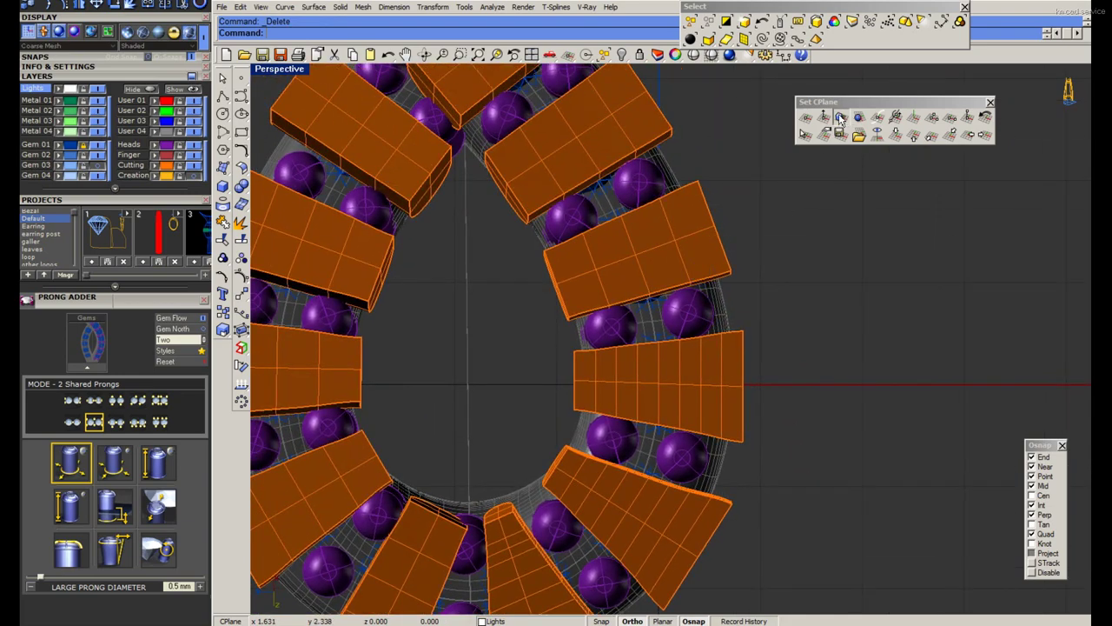
{"action": "left_click", "coordinate": [840, 118]}
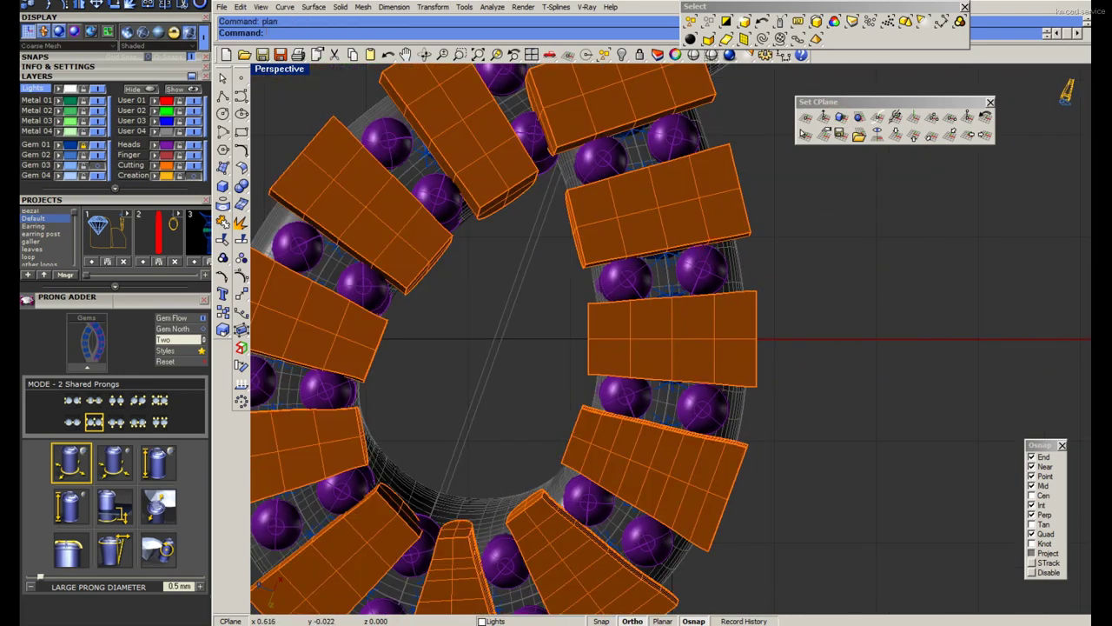
Cage the middle cutter and pull its inner-end corners inward to narrow it.
{"action": "scroll", "coordinate": [751, 338], "scroll_direction": "up", "scroll_amount": 3}
{"action": "left_click", "coordinate": [242, 329]}
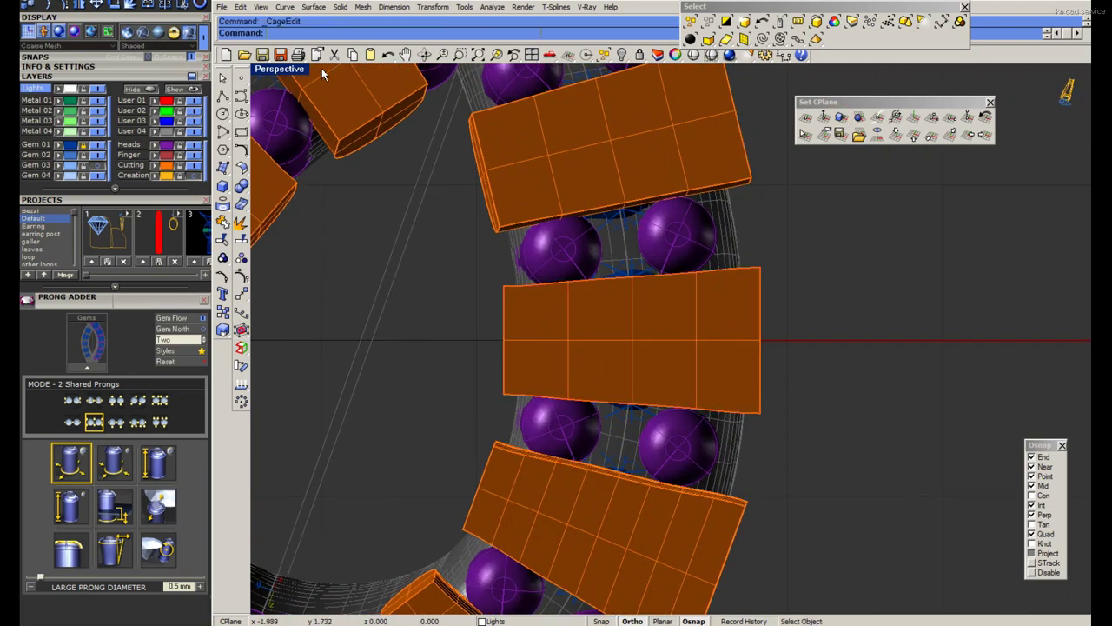
{"action": "left_click", "coordinate": [522, 287]}
{"action": "key", "text": "Return"}
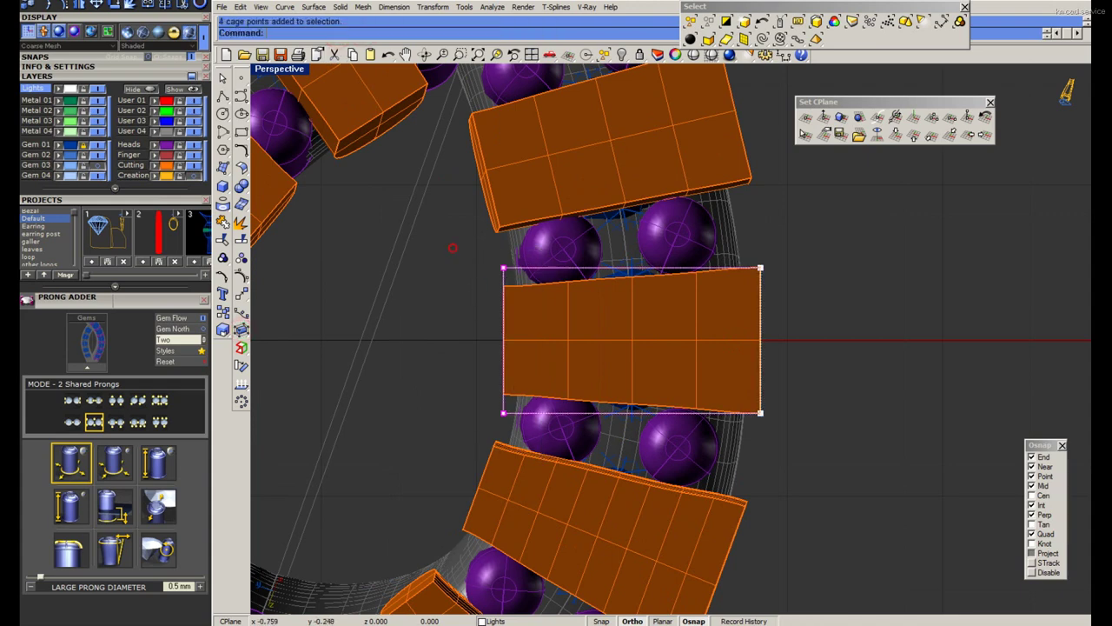
{"action": "left_click", "coordinate": [505, 340]}
{"action": "left_click", "coordinate": [736, 277]}
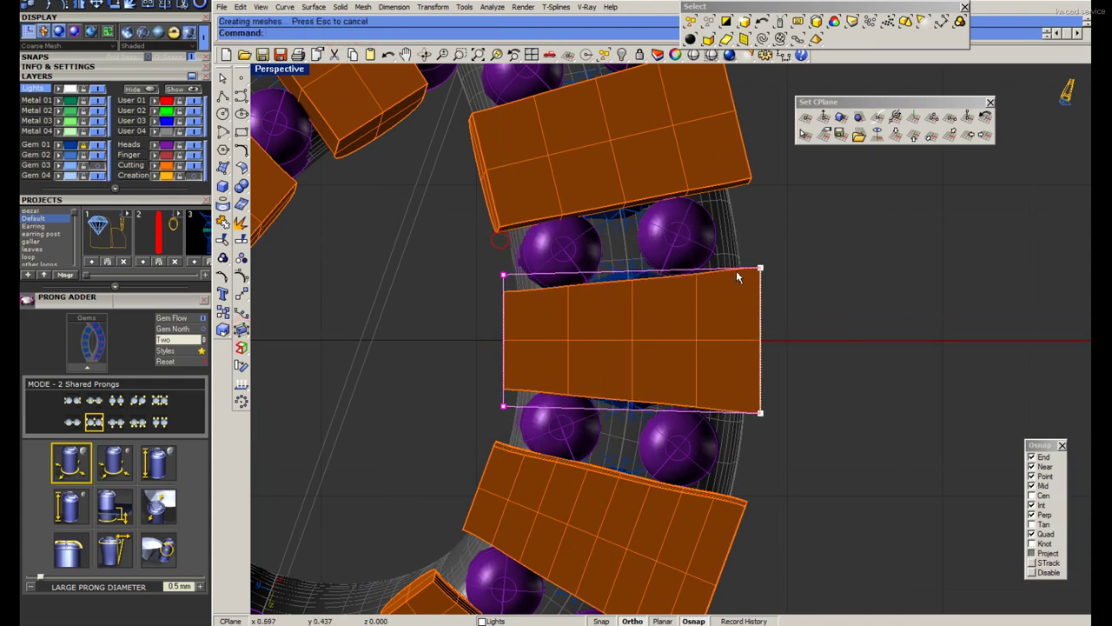
Widen the middle cutter's outer end with Scale1D and delete the cage.
{"action": "right_click", "coordinate": [792, 397]}
{"action": "left_click", "coordinate": [760, 340]}
{"action": "left_click", "coordinate": [760, 268]}
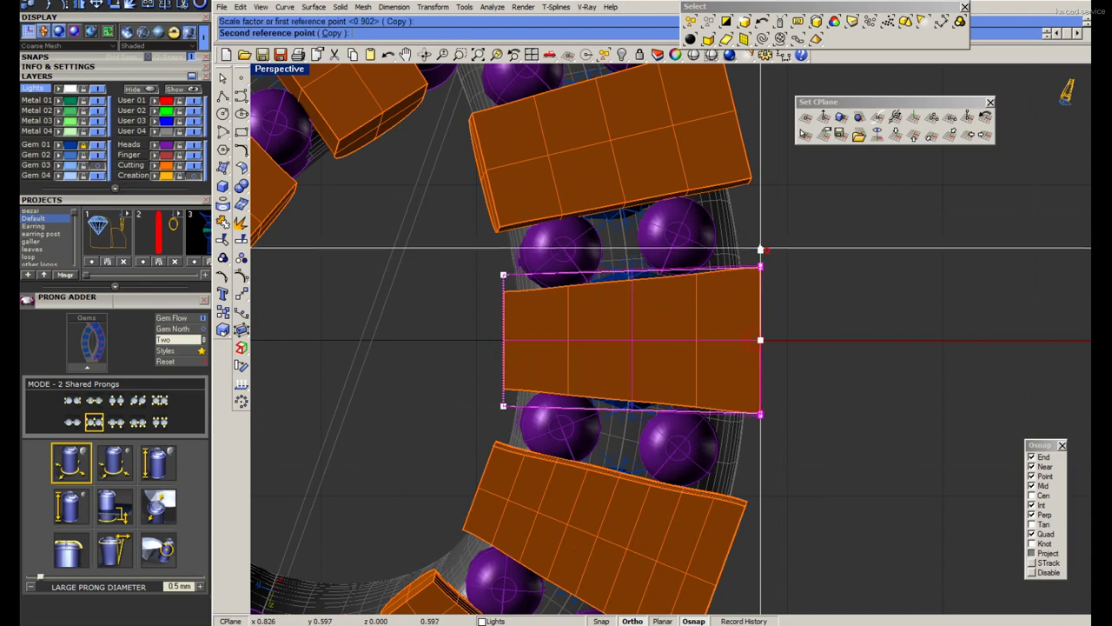
{"action": "left_click", "coordinate": [758, 259]}
{"action": "key", "text": "Delete"}
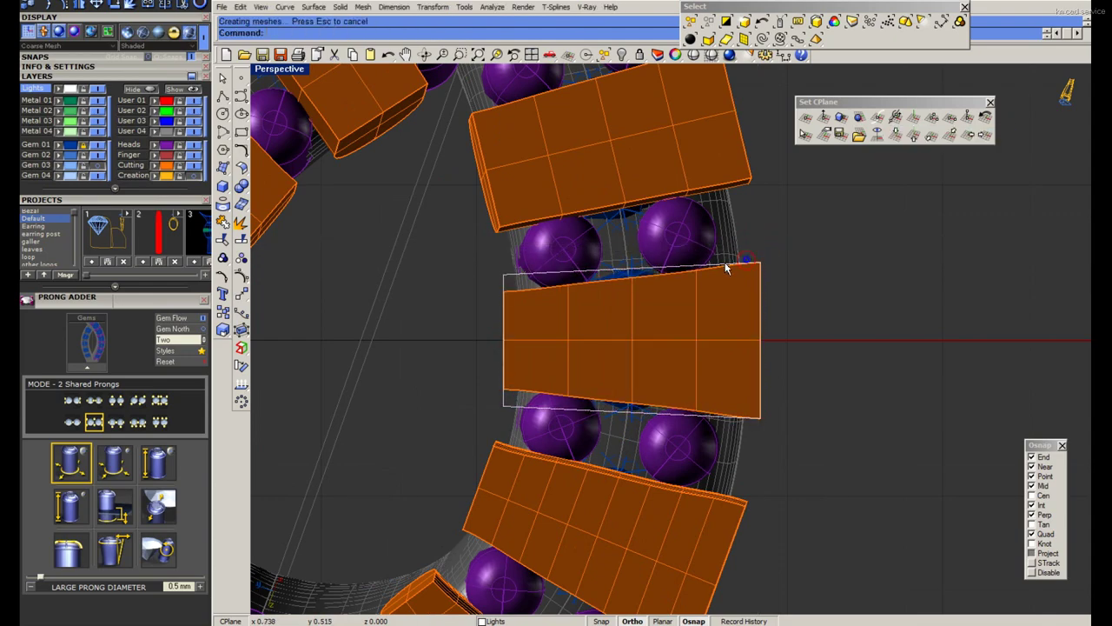
Orbit the ring to inspect the tapered cutters from an angle.
{"action": "scroll", "coordinate": [745, 268], "scroll_direction": "down", "scroll_amount": 3}
{"action": "scroll", "coordinate": [688, 266], "scroll_direction": "up", "scroll_amount": 3}
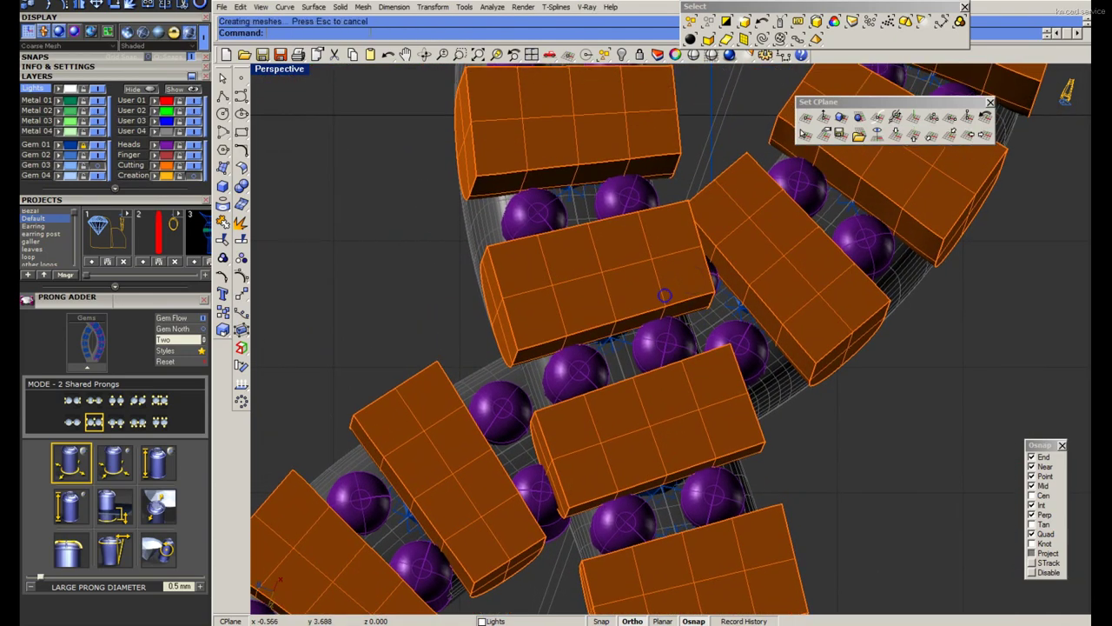
{"action": "mouse_move", "coordinate": [718, 405]}
{"action": "right_mouse_down"}
{"action": "mouse_move", "coordinate": [632, 356]}
{"action": "mouse_move", "coordinate": [620, 330]}
{"action": "mouse_move", "coordinate": [623, 452]}
{"action": "mouse_move", "coordinate": [572, 402]}
{"action": "right_mouse_up"}
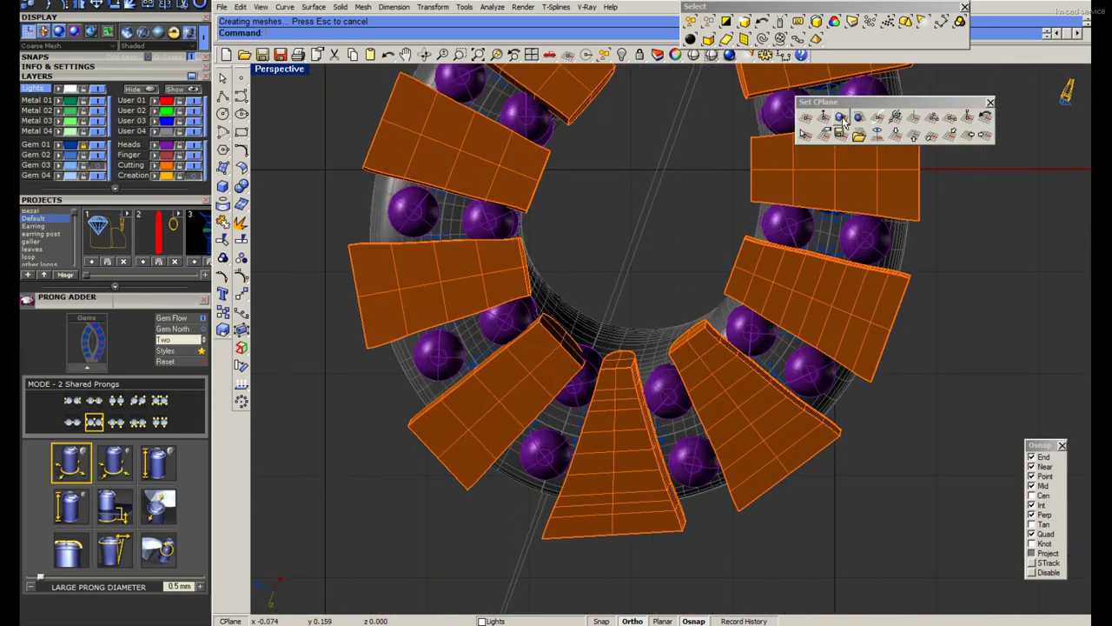
{"action": "left_click", "coordinate": [842, 119]}
{"action": "scroll", "coordinate": [724, 315], "scroll_direction": "up", "scroll_amount": 1}
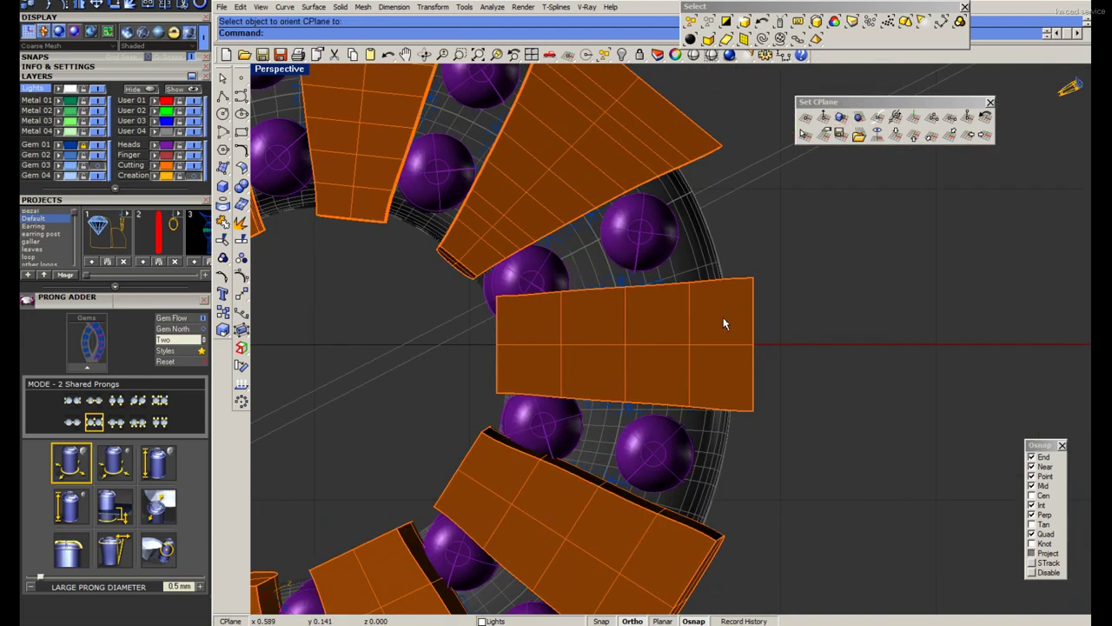
{"action": "scroll", "coordinate": [539, 287], "scroll_direction": "up", "scroll_amount": 2}
{"action": "scroll", "coordinate": [515, 278], "scroll_direction": "up", "scroll_amount": 1}
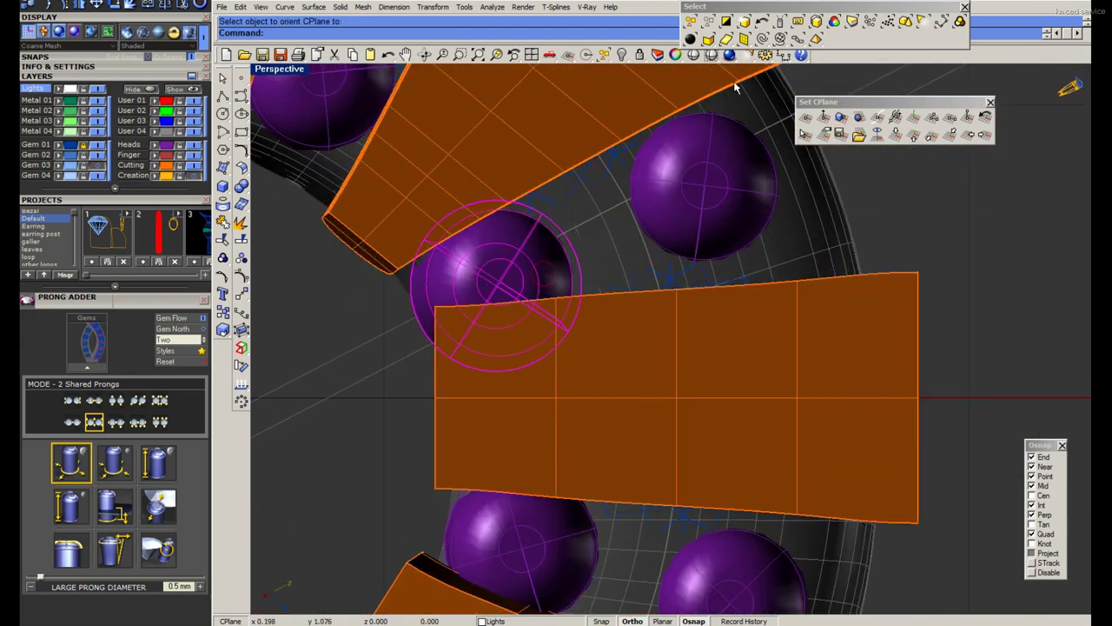
Check the cutters in wireframe, return to shaded, and select several cutters around the ring.
{"action": "left_click", "coordinate": [710, 55]}
{"action": "scroll", "coordinate": [513, 276], "scroll_direction": "down", "scroll_amount": 1}
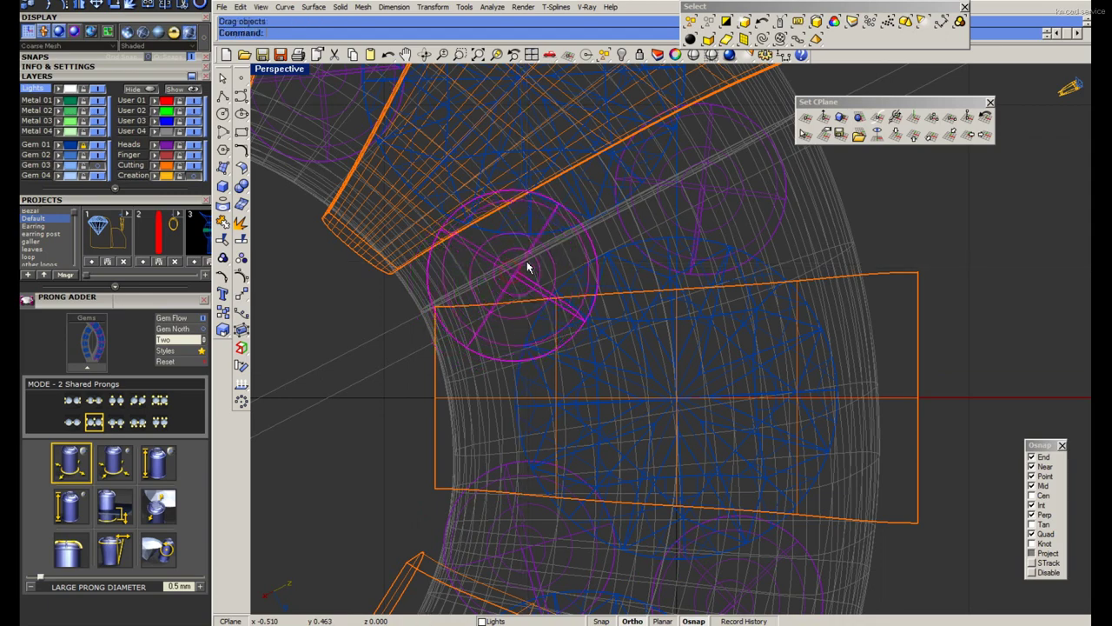
{"action": "left_click_drag", "start_coordinate": [529, 266], "coordinate": [692, 205]}
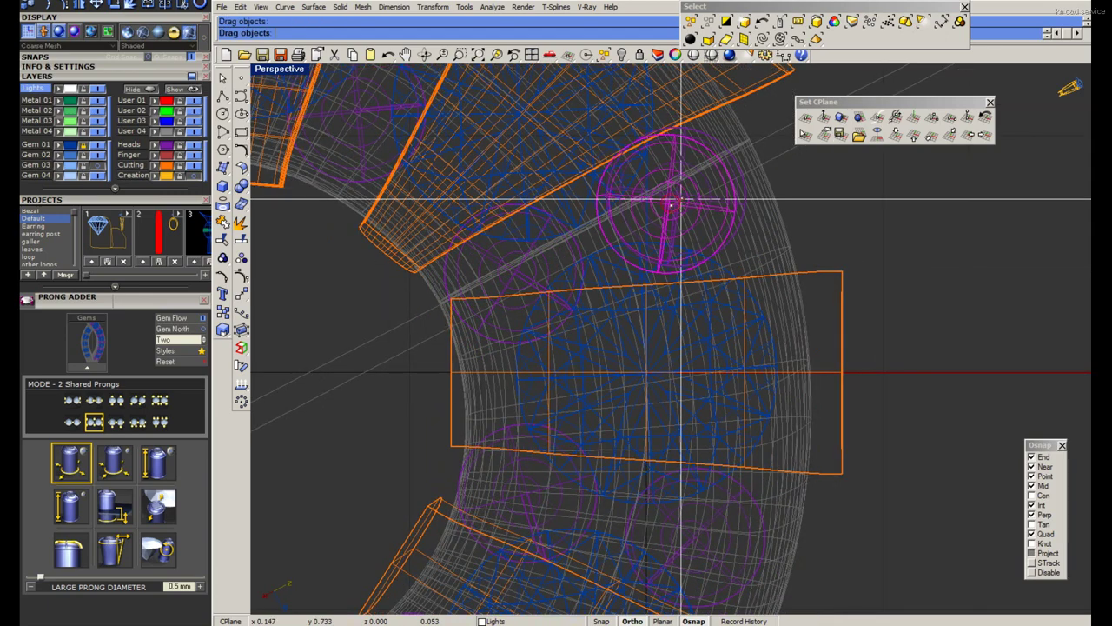
{"action": "scroll", "coordinate": [686, 199], "scroll_direction": "down", "scroll_amount": 1}
{"action": "left_click", "coordinate": [729, 55]}
{"action": "left_click", "coordinate": [750, 274]}
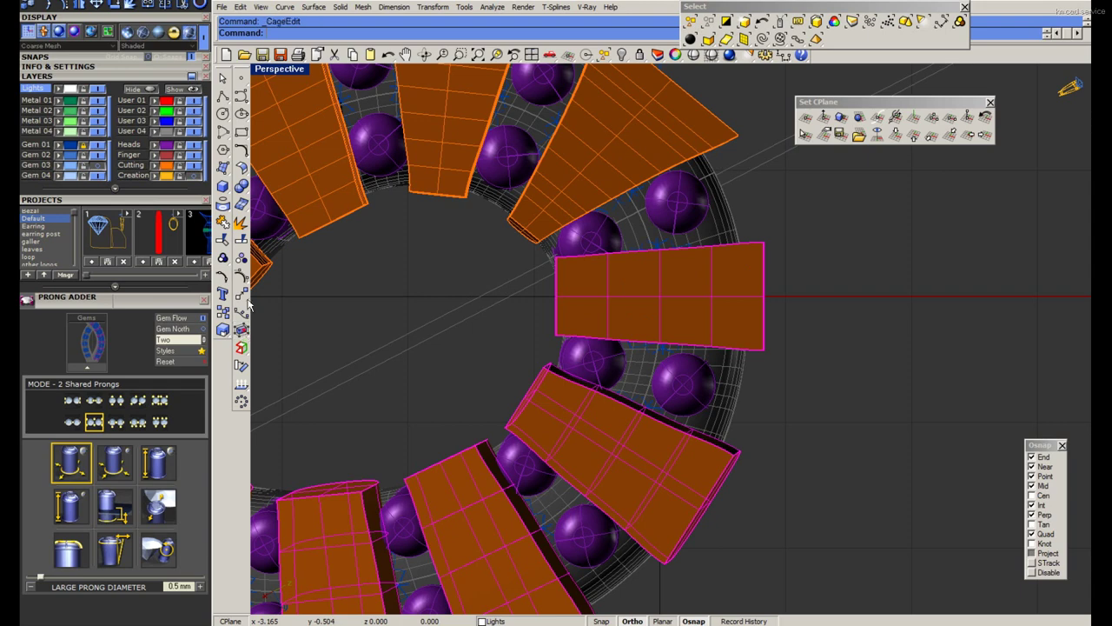
Accept the default cage settings to build the cage, then delete the cage around the pieces.
{"action": "key", "text": "Return"}
{"action": "left_click", "coordinate": [362, 32]}
{"action": "left_click", "coordinate": [363, 32]}
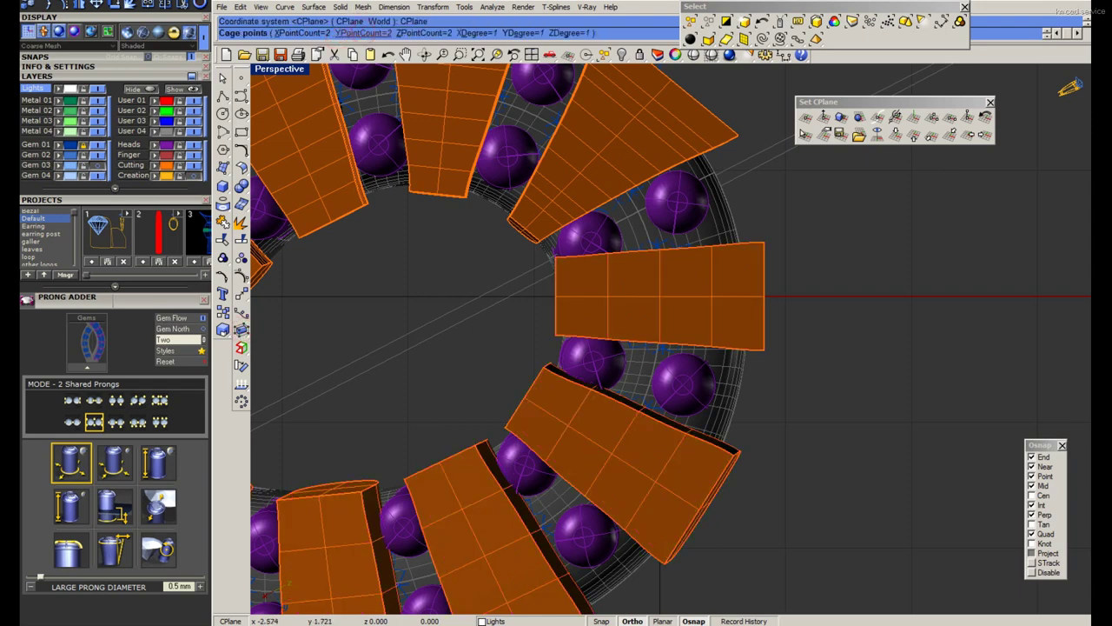
{"action": "key", "text": "Return"}
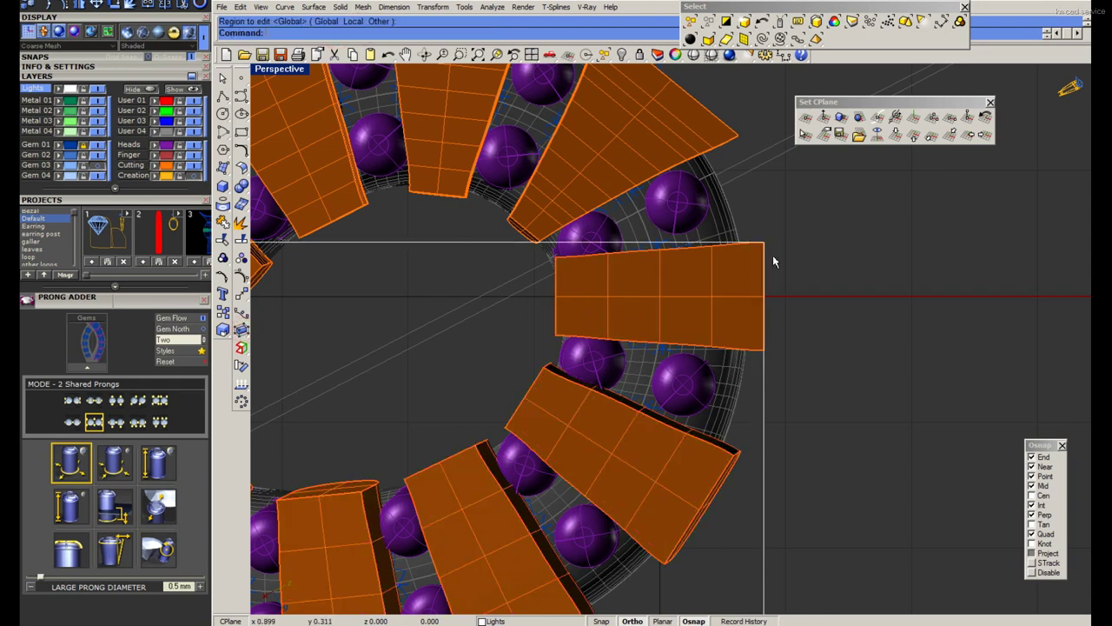
{"action": "key", "text": "Delete"}
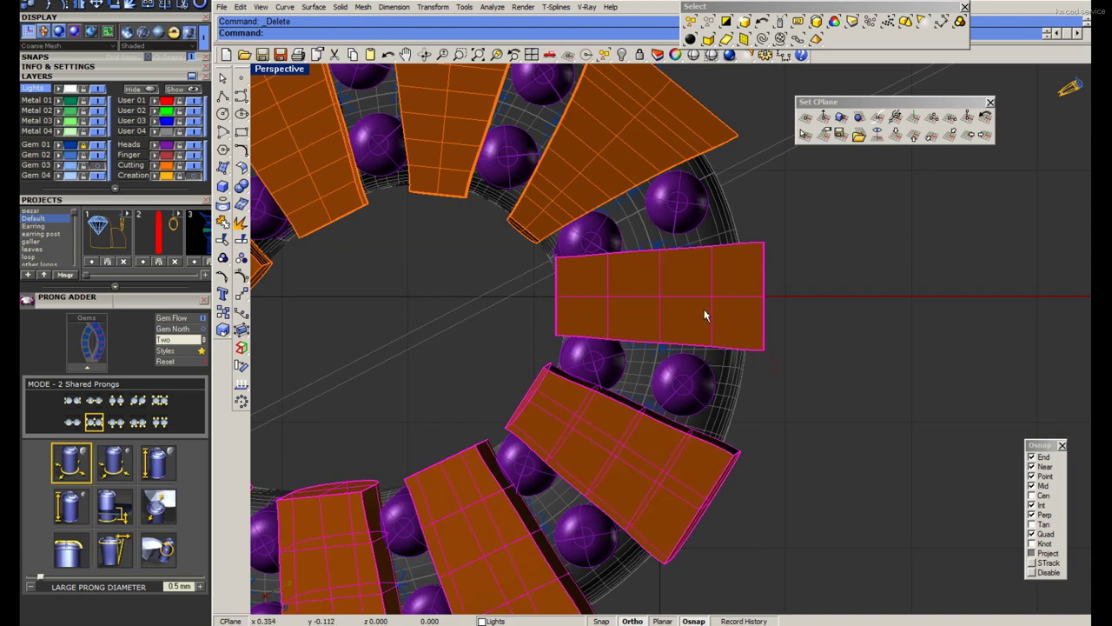
Ungroup the wedges, cage the middle wedge, and scale its inner-edge cage points inward.
{"action": "key", "text": "ctrl+shift+g"}
{"action": "left_click", "coordinate": [709, 310]}
{"action": "left_click", "coordinate": [243, 347]}
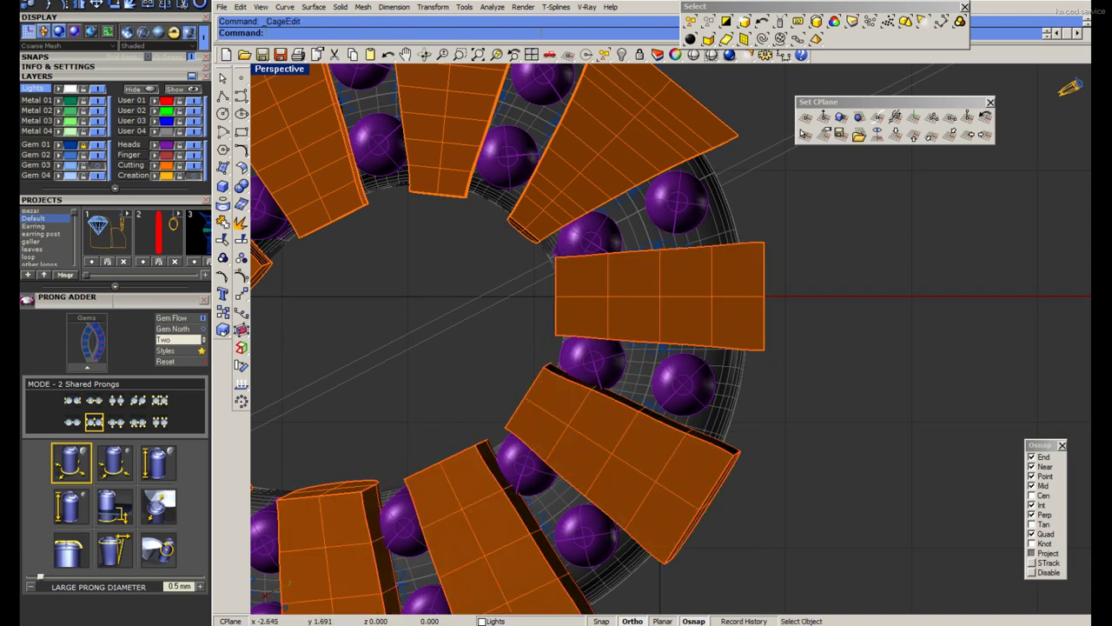
{"action": "key", "text": "Return"}
{"action": "left_click_drag", "start_coordinate": [501, 222], "coordinate": [582, 358]}
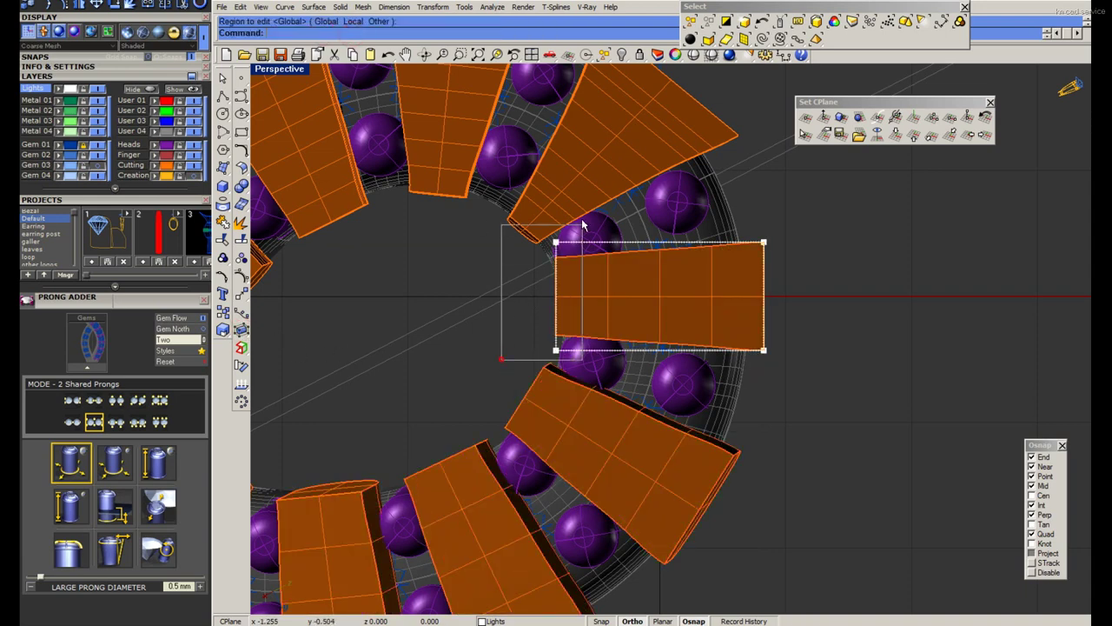
{"action": "left_click", "coordinate": [556, 297]}
{"action": "left_click", "coordinate": [557, 243]}
{"action": "left_click", "coordinate": [557, 250]}
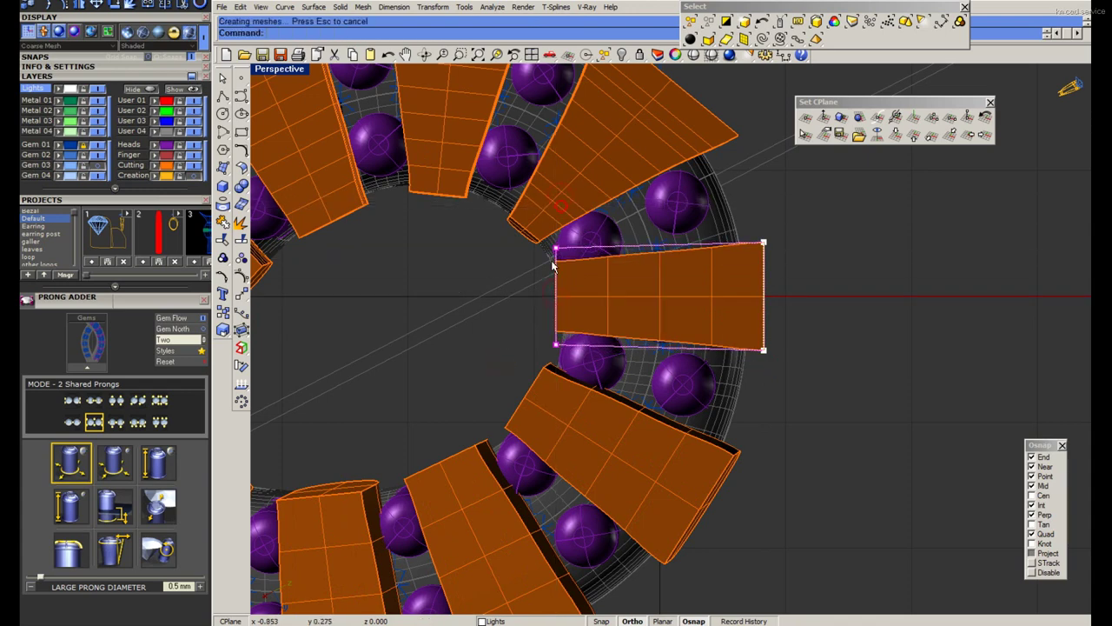
Scale the middle wedge's two inner-edge cage points in further to narrow it more.
{"action": "left_click_drag", "start_coordinate": [559, 223], "coordinate": [573, 356]}
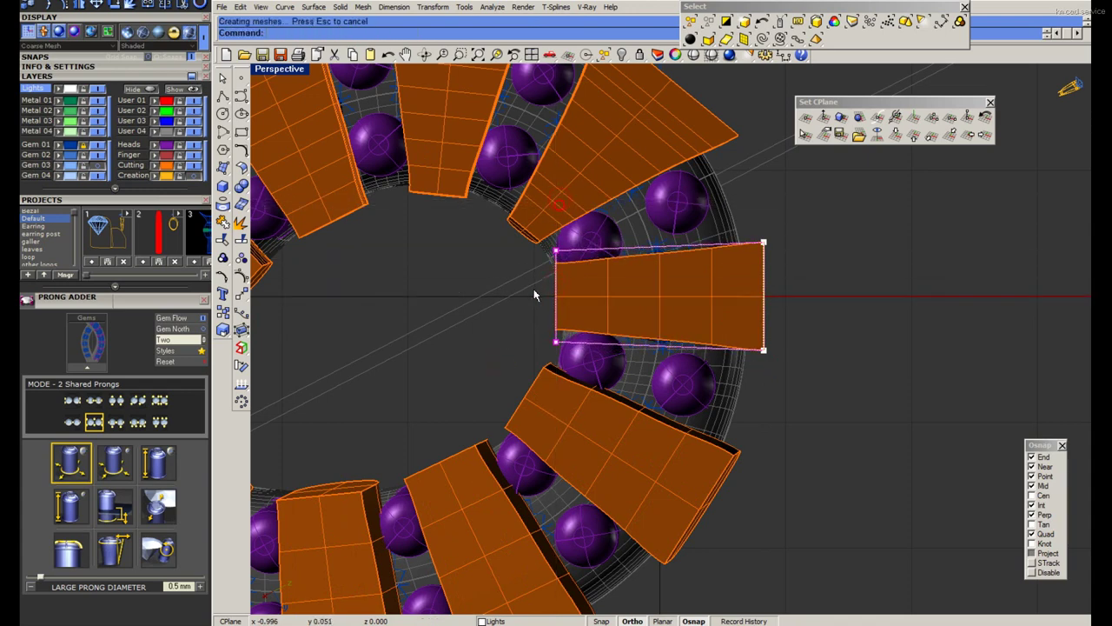
{"action": "scroll", "coordinate": [527, 289], "scroll_direction": "up", "scroll_amount": 3}
{"action": "key", "text": "Return"}
{"action": "left_click", "coordinate": [479, 249]}
{"action": "left_click", "coordinate": [486, 257]}
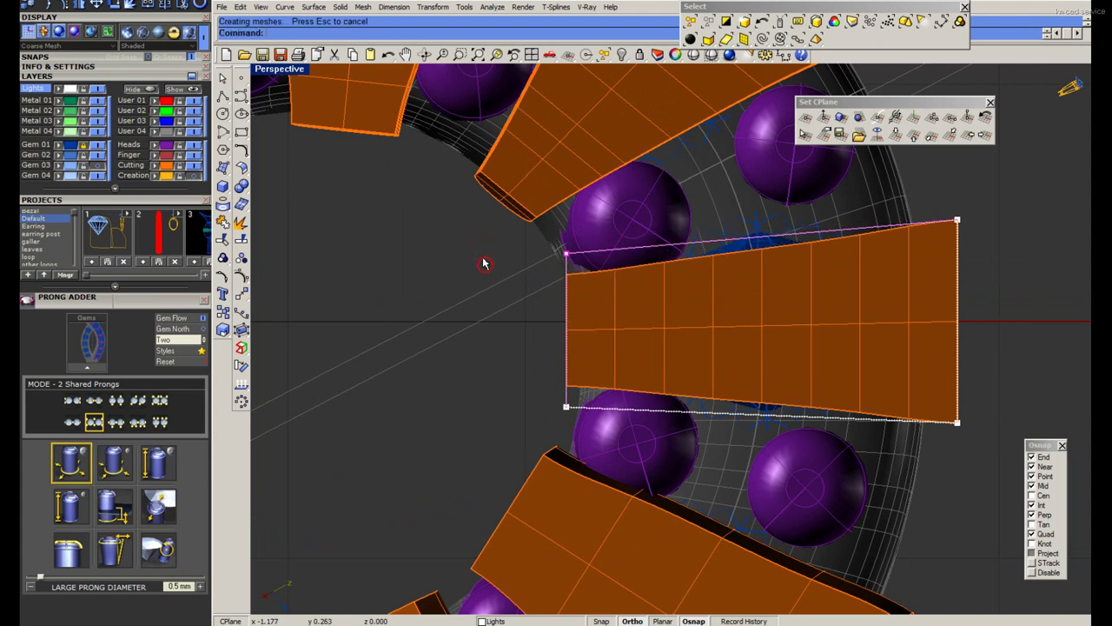
{"action": "scroll", "coordinate": [484, 261], "scroll_direction": "down", "scroll_amount": 2}
Move the wedge's top and bottom outer cage corners apart so it flares outward.
{"action": "left_click", "coordinate": [820, 262]}
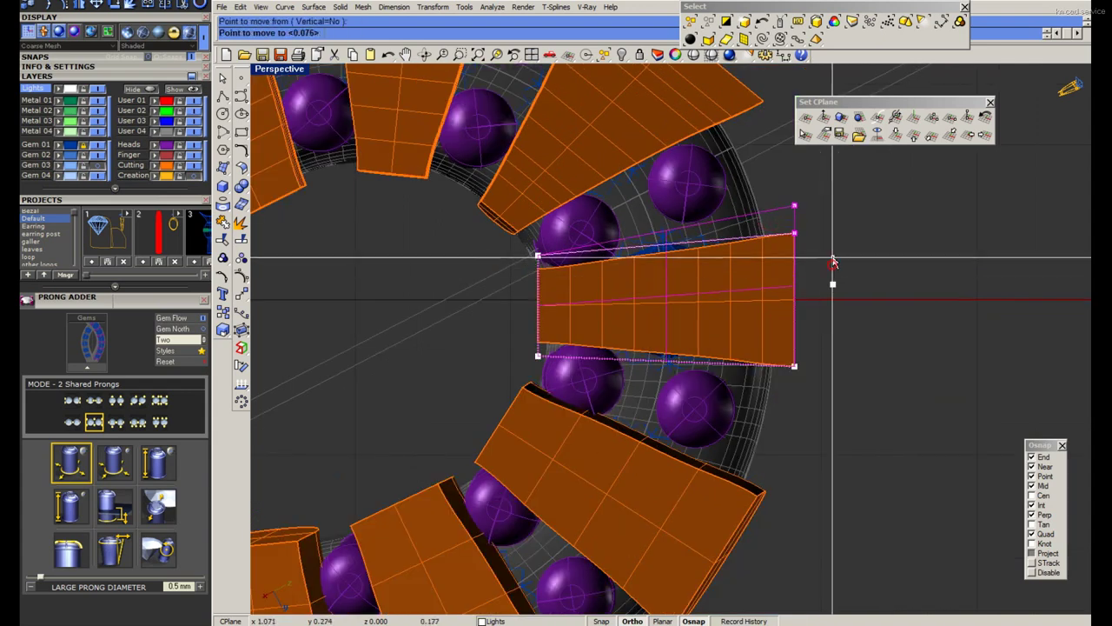
{"action": "left_click", "coordinate": [831, 235]}
{"action": "left_click", "coordinate": [794, 365]}
{"action": "type", "text": "M"}
{"action": "key", "text": "Return"}
{"action": "left_click", "coordinate": [824, 363]}
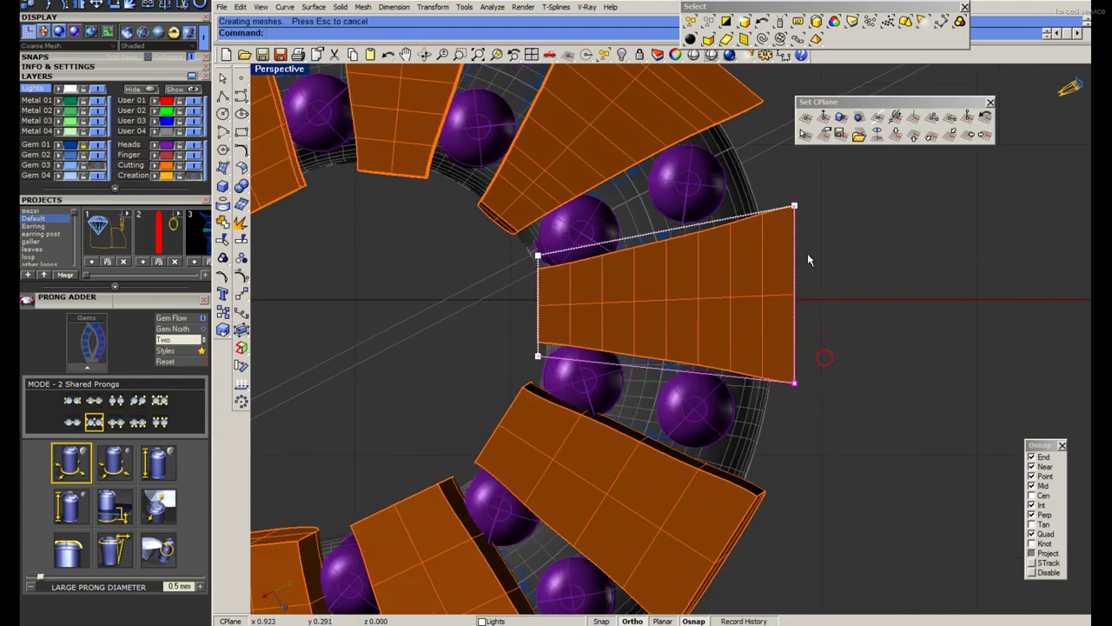
{"action": "left_click", "coordinate": [843, 257]}
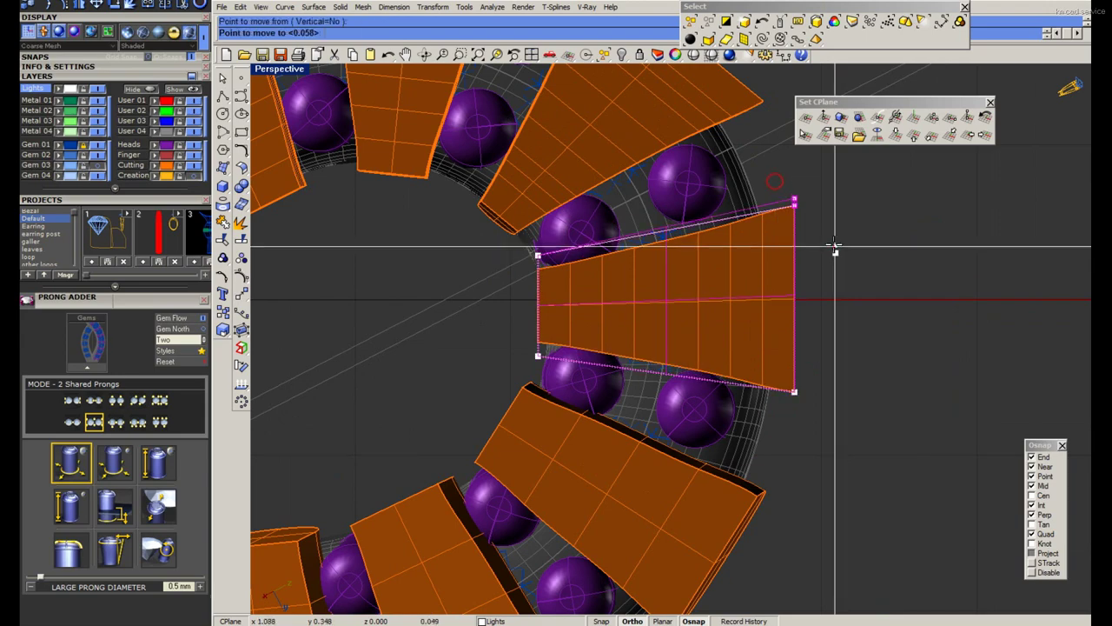
{"action": "left_click", "coordinate": [763, 206]}
Align the construction plane to the reshaped wedge and reselect the wedge.
{"action": "scroll", "coordinate": [763, 199], "scroll_direction": "down", "scroll_amount": 3}
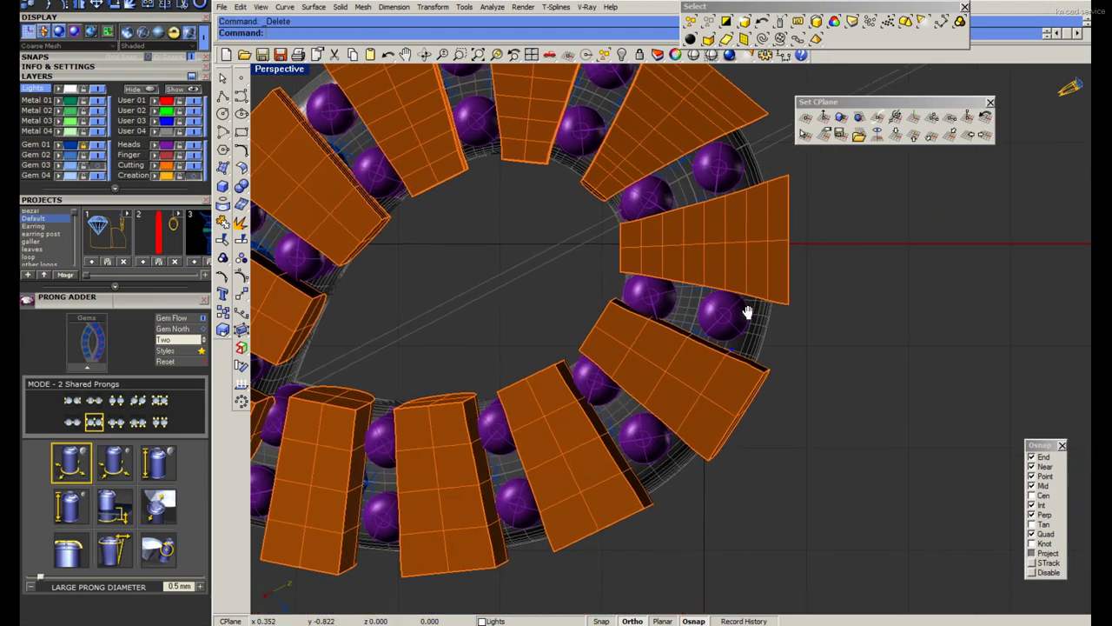
{"action": "left_click", "coordinate": [841, 117]}
{"action": "scroll", "coordinate": [744, 365], "scroll_direction": "up", "scroll_amount": 3}
{"action": "left_click", "coordinate": [744, 365]}
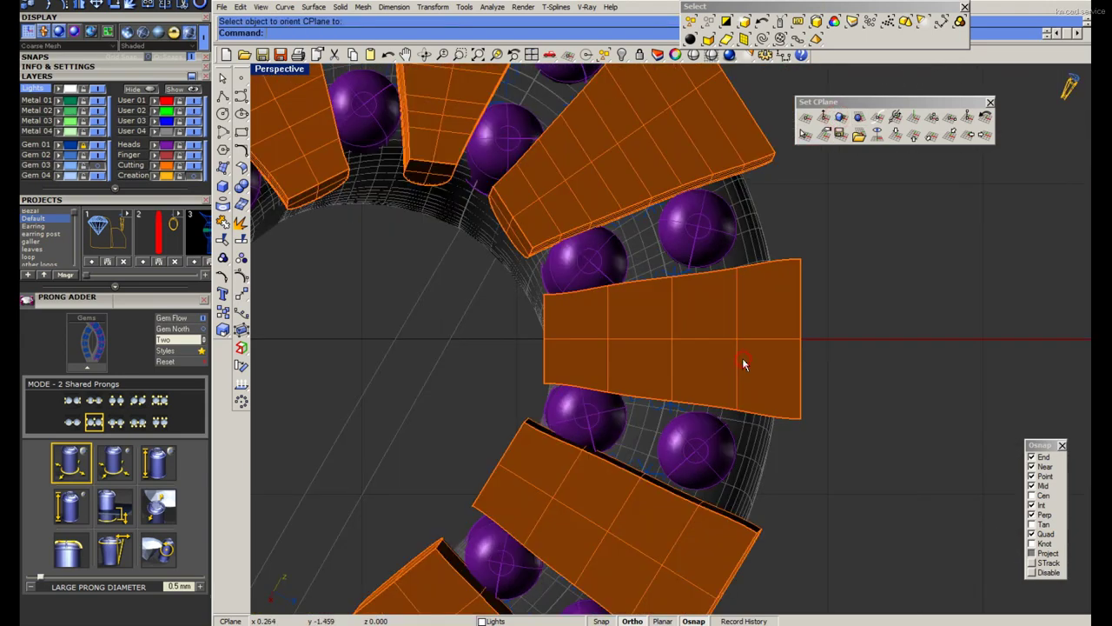
{"action": "type", "text": "plan"}
{"action": "left_click", "coordinate": [786, 311]}
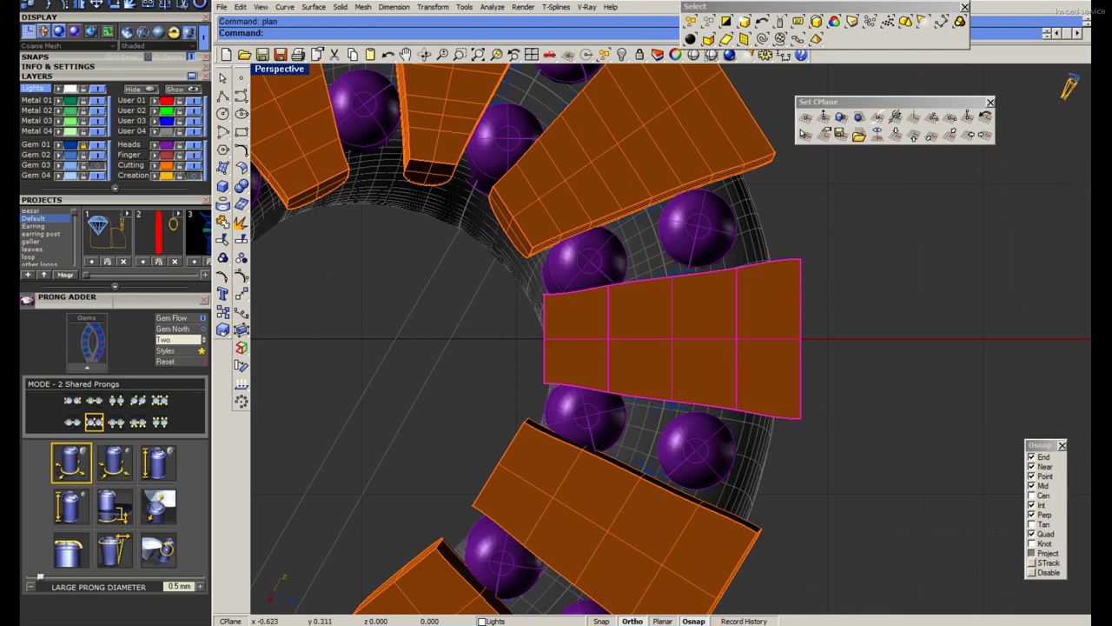
{"action": "scroll", "coordinate": [587, 269], "scroll_direction": "up", "scroll_amount": 2}
{"action": "left_click", "coordinate": [587, 270]}
{"action": "key", "text": "Escape"}
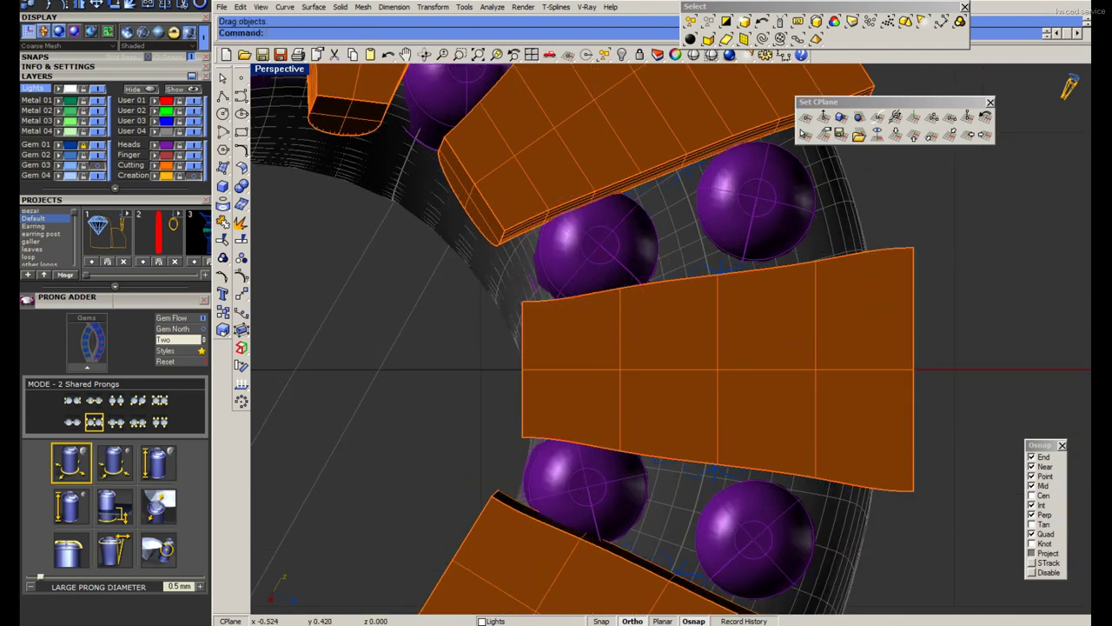
{"action": "scroll", "coordinate": [513, 342], "scroll_direction": "down", "scroll_amount": 2}
{"action": "scroll", "coordinate": [517, 344], "scroll_direction": "down", "scroll_amount": 2}
Cage the next wedge and begin scaling its inner-edge cage points from the edge midpoint.
{"action": "left_click", "coordinate": [518, 344]}
{"action": "left_click", "coordinate": [242, 331]}
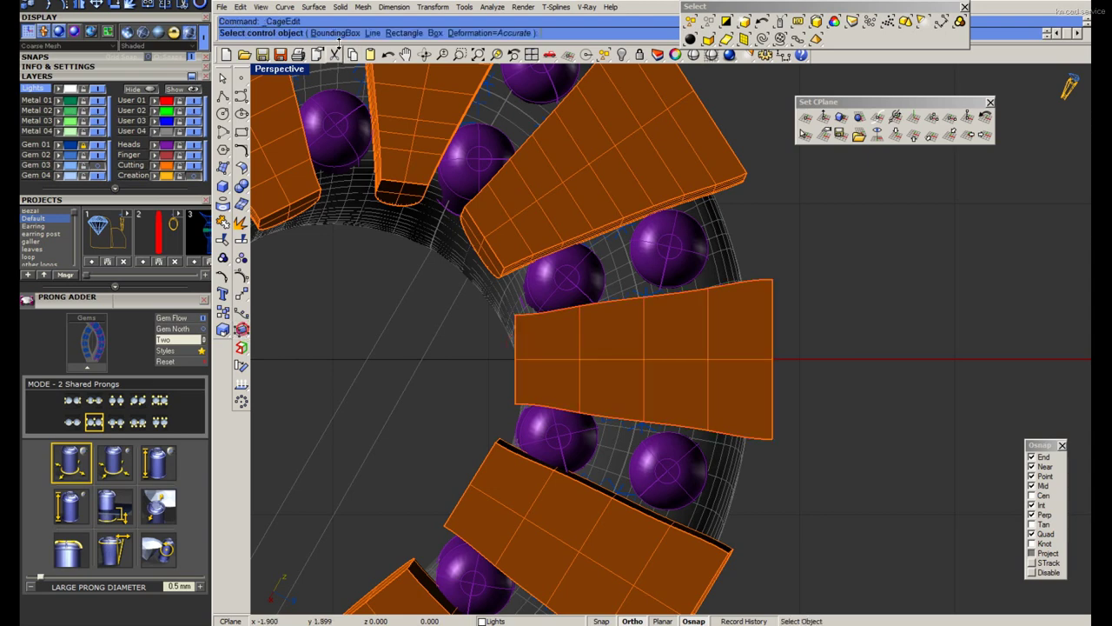
{"action": "key", "text": "Return"}
{"action": "key", "text": "Return"}
{"action": "key", "text": "Return"}
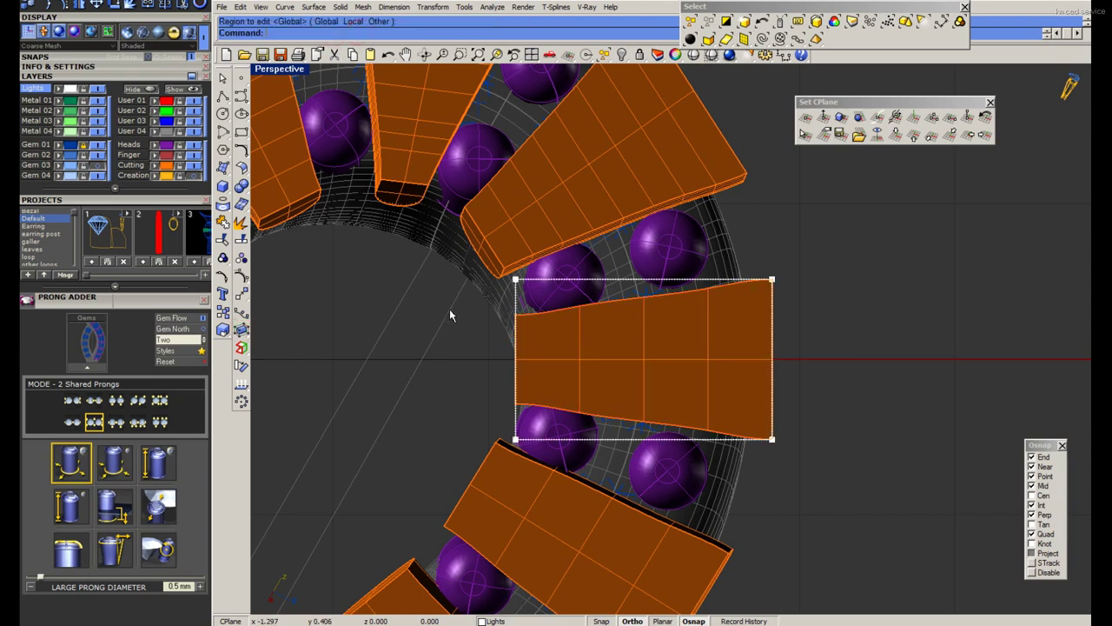
{"action": "left_click_drag", "start_coordinate": [465, 395], "coordinate": [527, 484], "text": "shift"}
{"action": "right_click", "coordinate": [521, 435]}
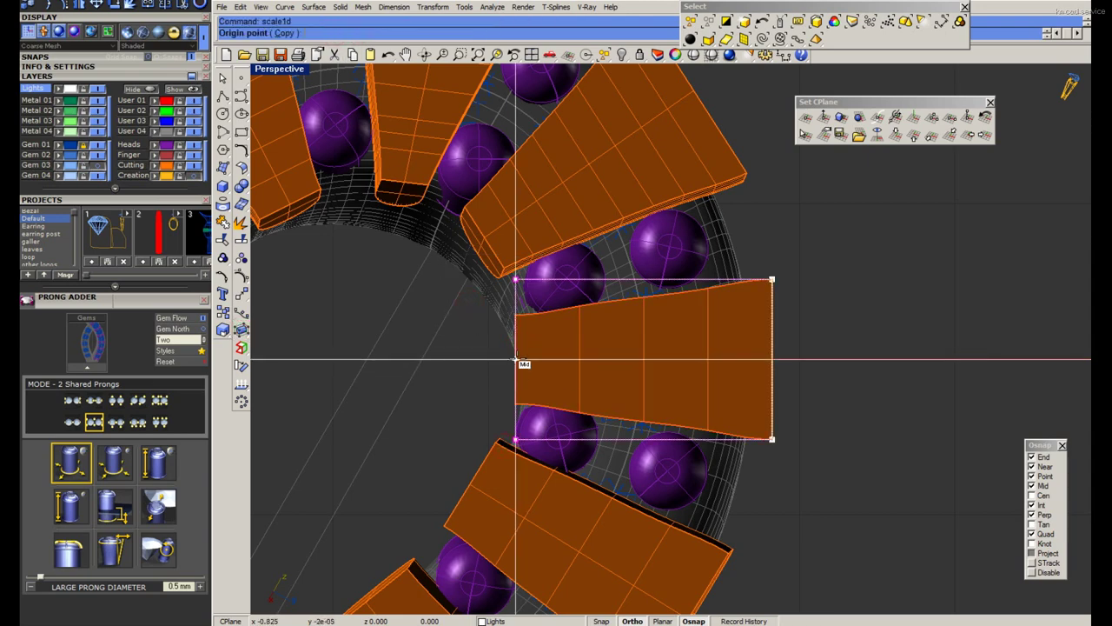
{"action": "left_click", "coordinate": [516, 359]}
{"action": "left_click", "coordinate": [515, 248]}
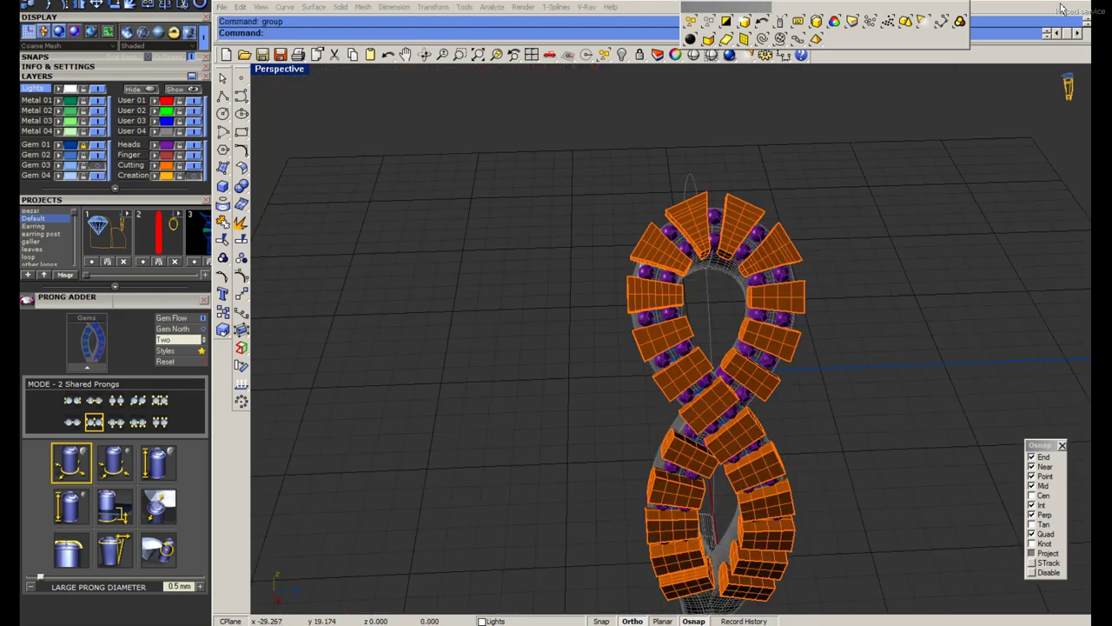
Unlock the ring objects, copy the band to one side as a backup, and hide the copy.
{"action": "right_click_drag", "start_coordinate": [832, 286], "coordinate": [796, 280]}
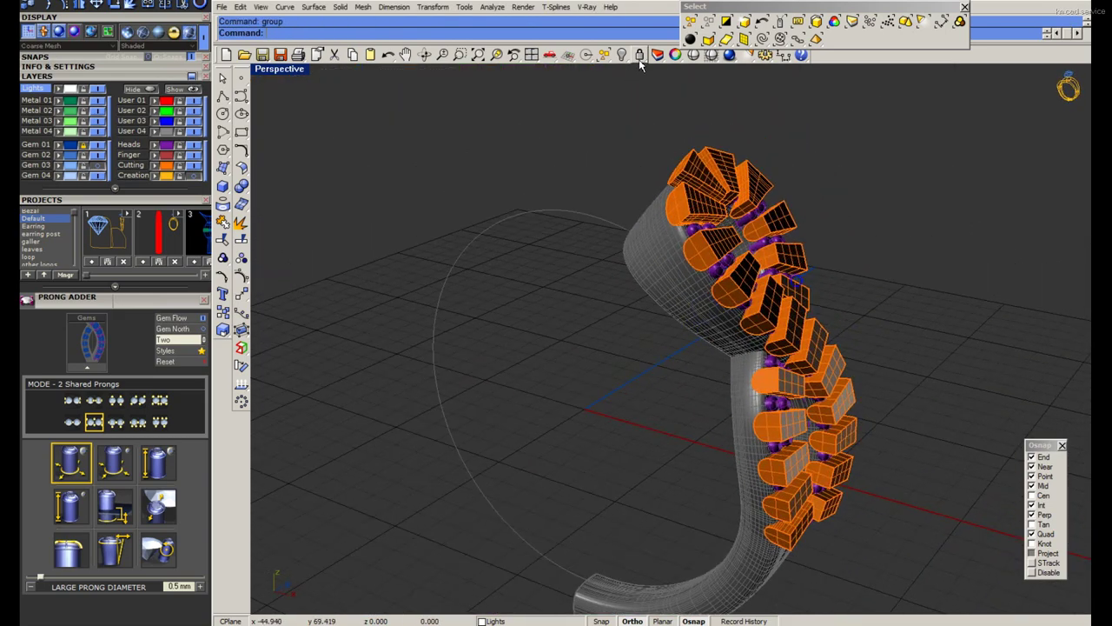
{"action": "left_click", "coordinate": [640, 53]}
{"action": "left_click", "coordinate": [787, 405]}
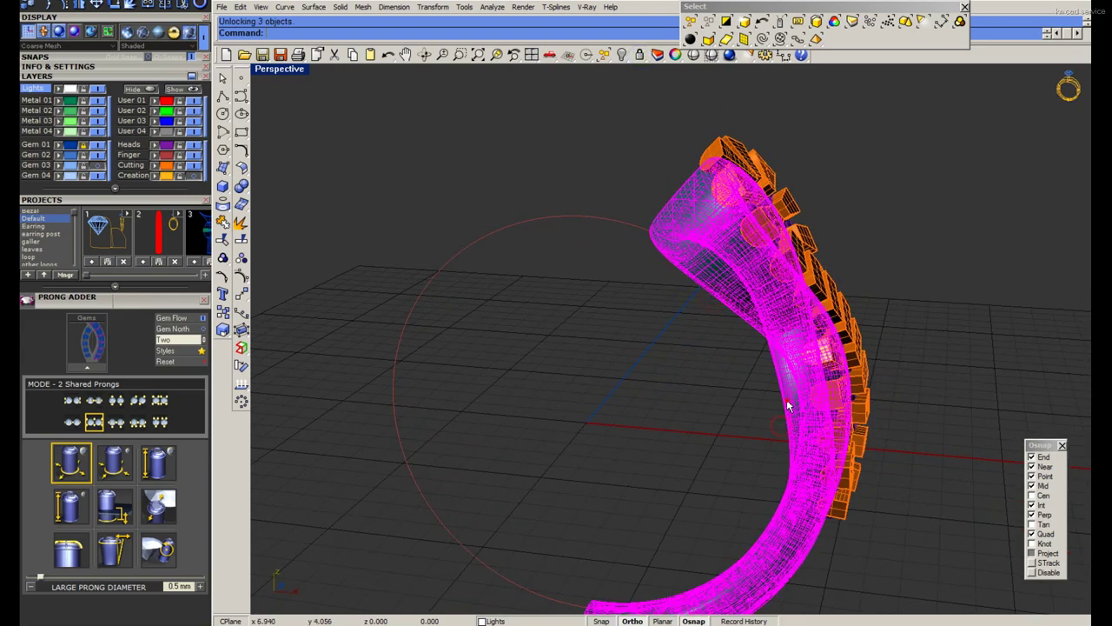
{"action": "scroll", "coordinate": [397, 257], "scroll_direction": "down", "scroll_amount": 5}
{"action": "left_click", "coordinate": [223, 315]}
{"action": "left_click", "coordinate": [467, 176]}
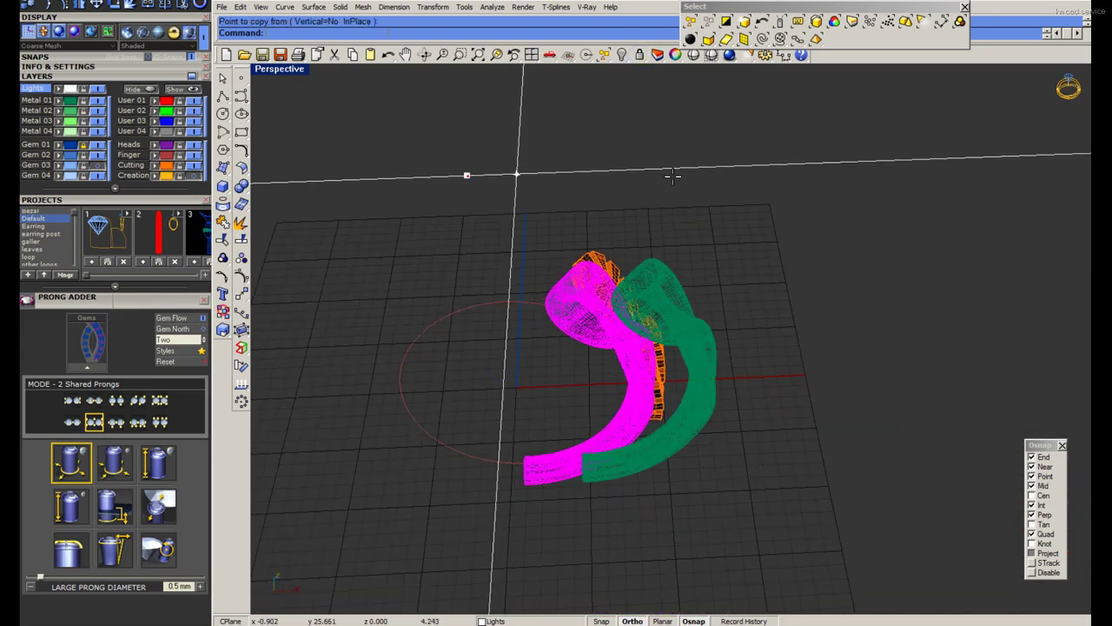
{"action": "left_click", "coordinate": [692, 176]}
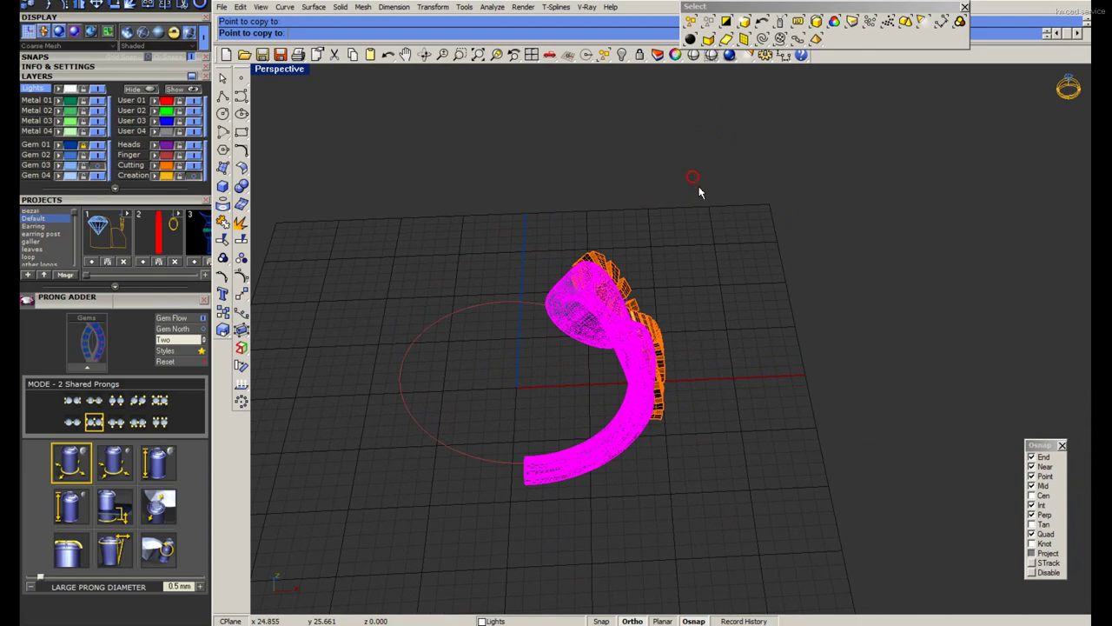
{"action": "scroll", "coordinate": [700, 186], "scroll_direction": "down", "scroll_amount": 3}
{"action": "key", "text": "Return"}
{"action": "key", "text": "ctrl+h"}
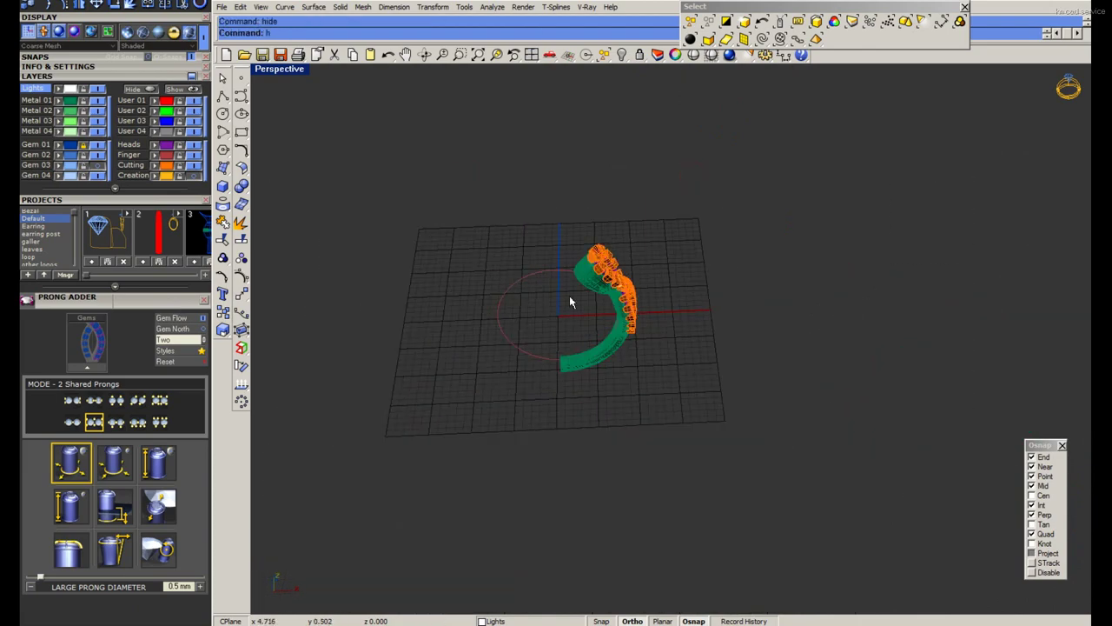
Subtract the wedge pieces from the band with BooleanDifference.
{"action": "scroll", "coordinate": [608, 331], "scroll_direction": "up", "scroll_amount": 3}
{"action": "scroll", "coordinate": [669, 358], "scroll_direction": "up", "scroll_amount": 3}
{"action": "scroll", "coordinate": [669, 358], "scroll_direction": "up", "scroll_amount": 3}
{"action": "left_click", "coordinate": [680, 417]}
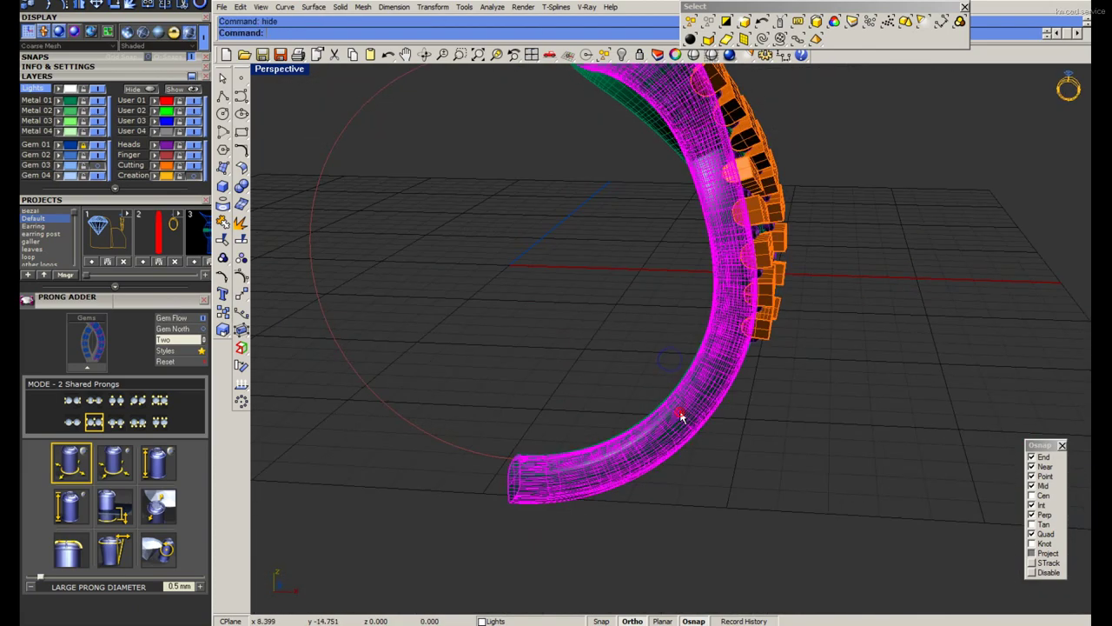
{"action": "right_click_drag", "start_coordinate": [680, 418], "coordinate": [683, 447]}
{"action": "key", "text": "Escape"}
{"action": "type", "text": "BooleanDifference"}
{"action": "key", "text": "Return"}
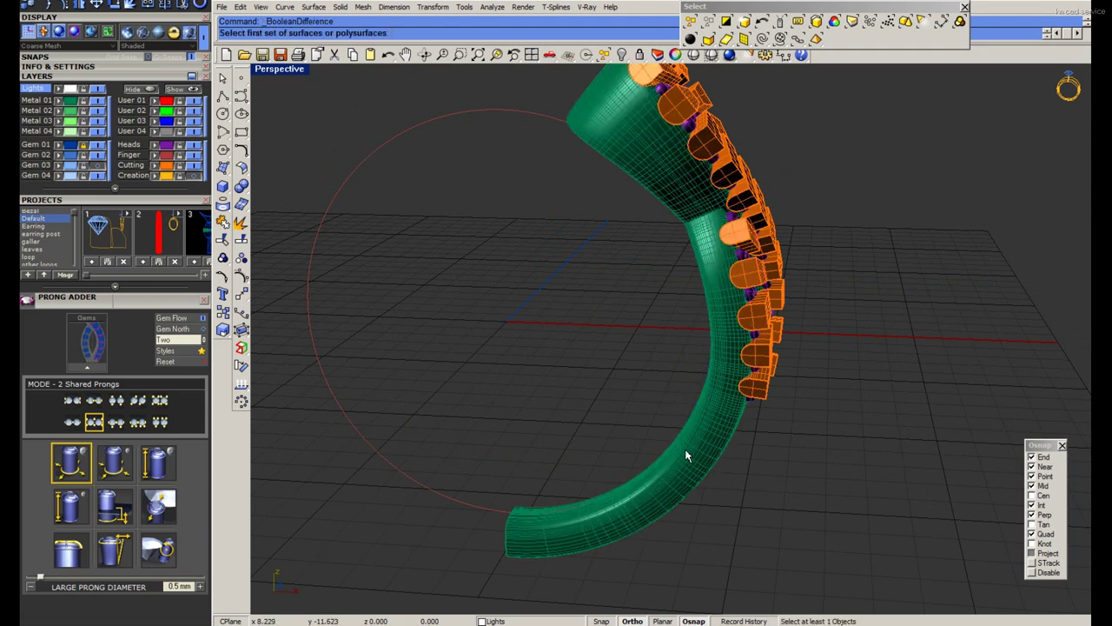
{"action": "left_click", "coordinate": [683, 450]}
{"action": "key", "text": "Return"}
{"action": "left_click", "coordinate": [769, 391]}
{"action": "key", "text": "Return"}
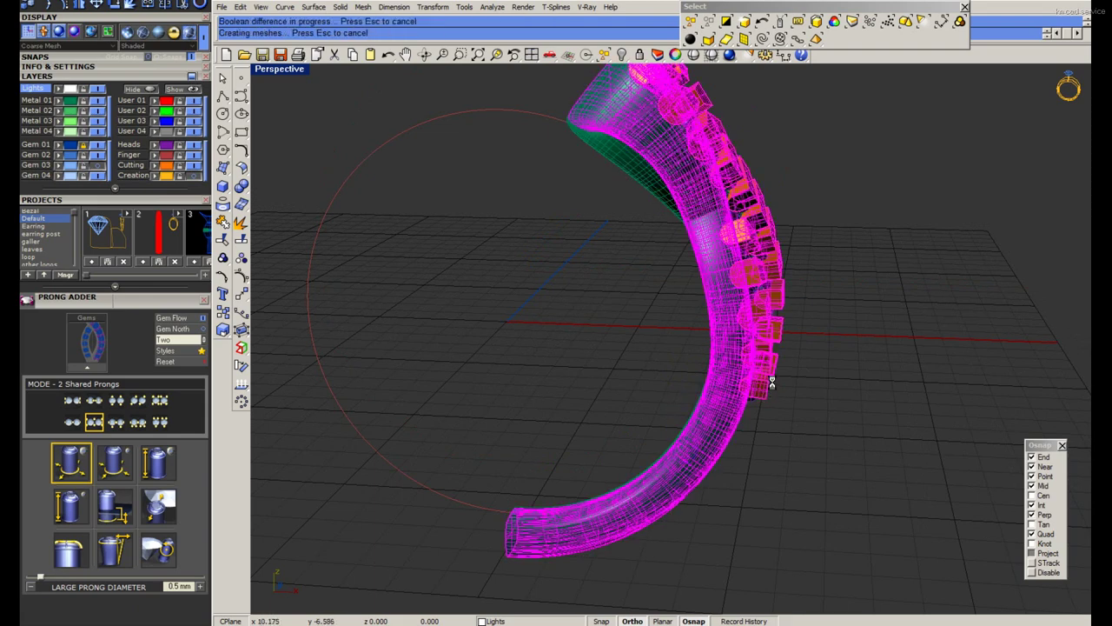
Subtract the remaining cutter shapes from the band, then hide the orange cutters.
{"action": "right_click_drag", "start_coordinate": [777, 385], "coordinate": [696, 472]}
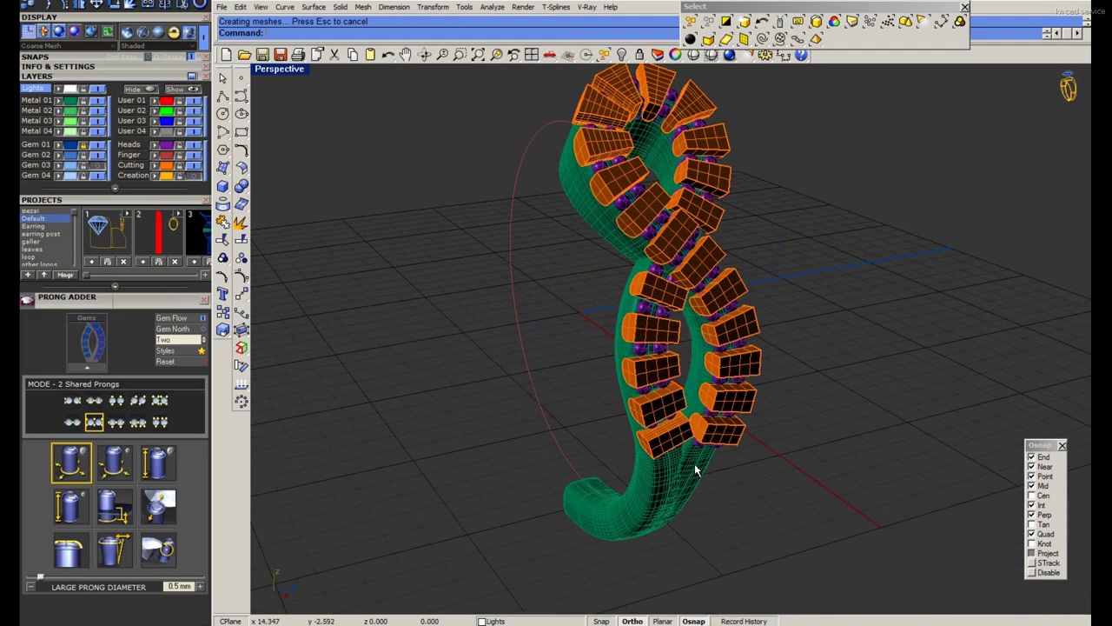
{"action": "key", "text": "Return"}
{"action": "left_click", "coordinate": [727, 443]}
{"action": "key", "text": "Return"}
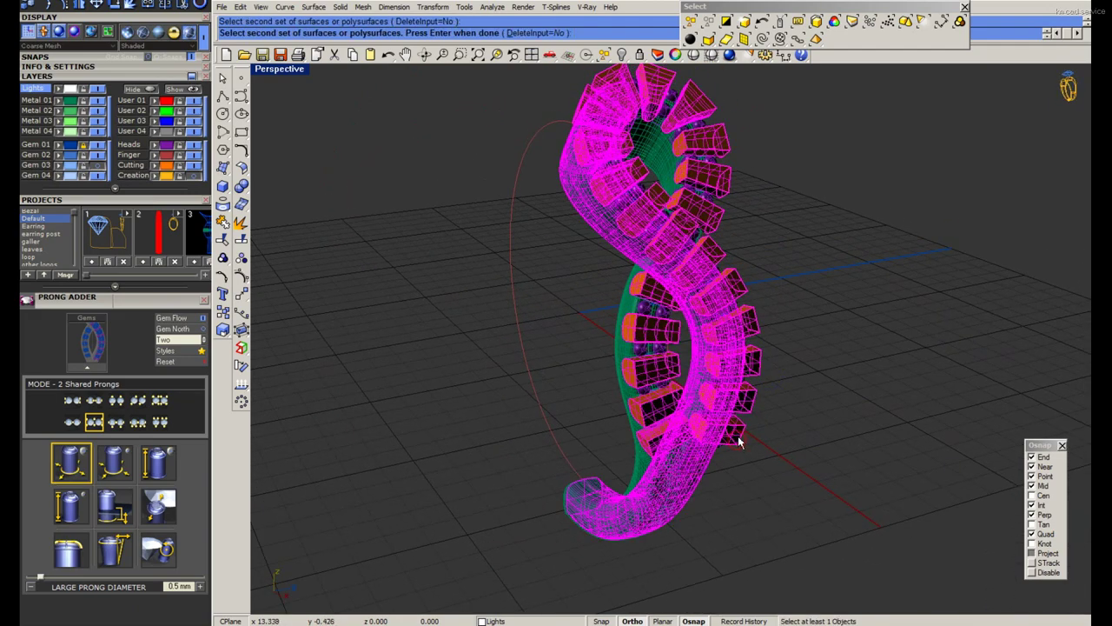
{"action": "left_click", "coordinate": [774, 385]}
{"action": "key", "text": "Return"}
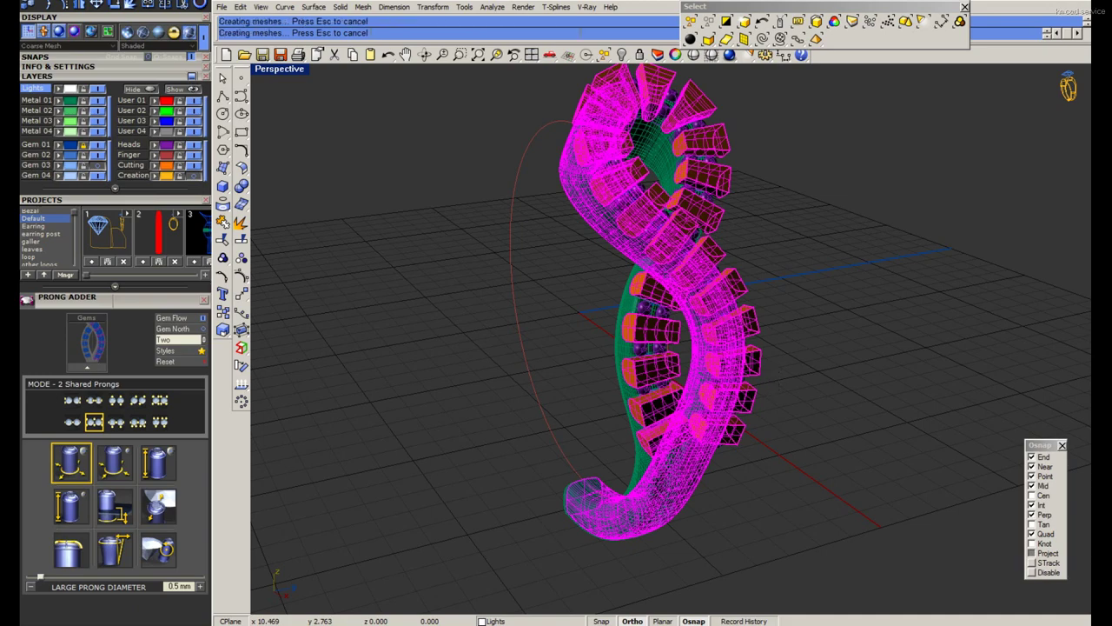
{"action": "left_click", "coordinate": [195, 165]}
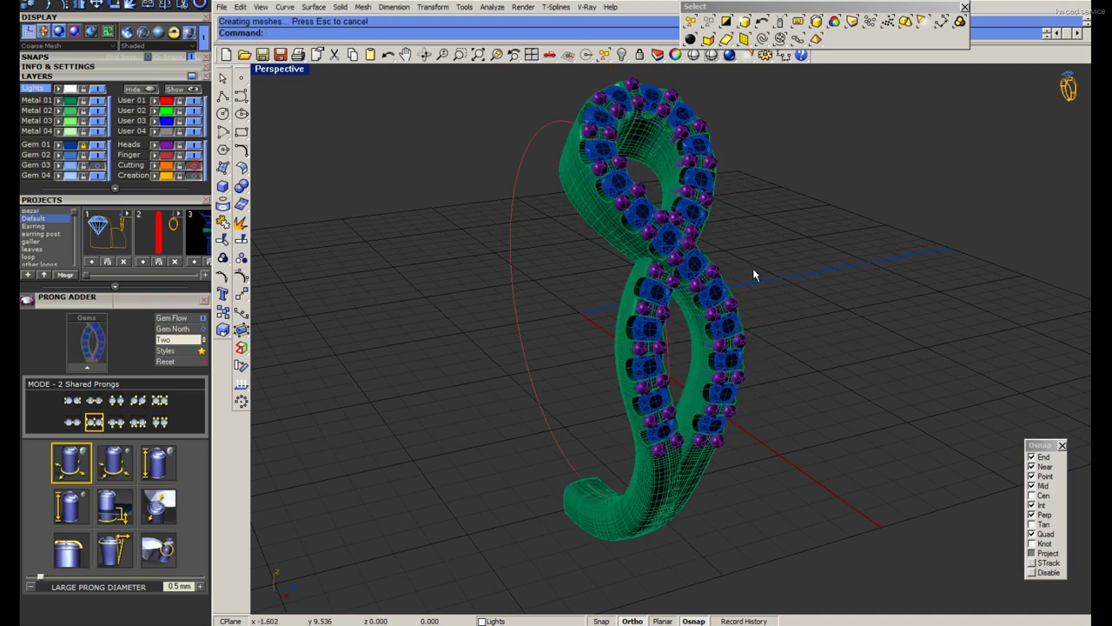
{"action": "right_click_drag", "start_coordinate": [752, 272], "coordinate": [733, 104]}
Inspect the carved band and its prong row in Rendered shading.
{"action": "left_click", "coordinate": [693, 55]}
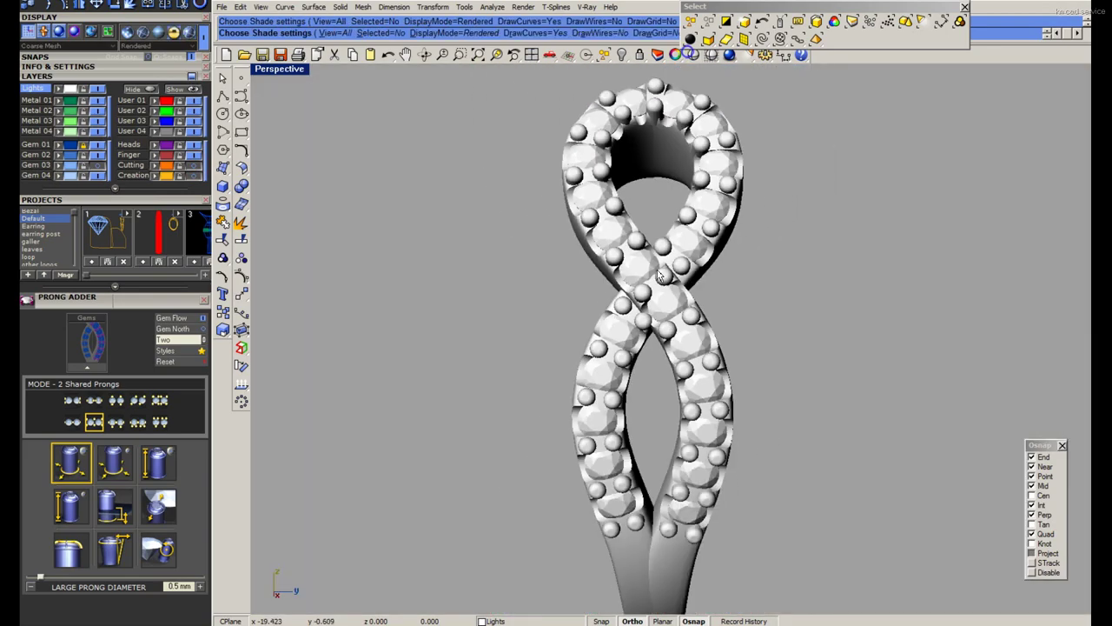
{"action": "mouse_move", "coordinate": [663, 286]}
{"action": "right_mouse_down"}
{"action": "mouse_move", "coordinate": [662, 326]}
{"action": "mouse_move", "coordinate": [854, 275]}
{"action": "right_mouse_up"}
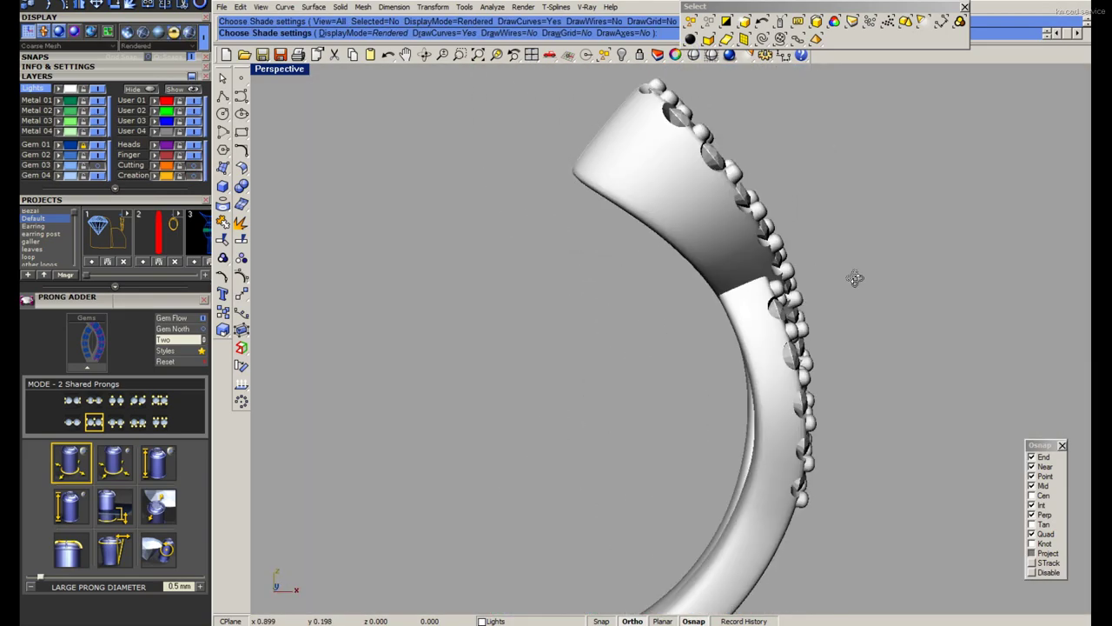
{"action": "scroll", "coordinate": [708, 297], "scroll_direction": "up", "scroll_amount": 5}
{"action": "mouse_move", "coordinate": [709, 296]}
{"action": "right_mouse_down"}
{"action": "mouse_move", "coordinate": [466, 279]}
{"action": "mouse_move", "coordinate": [613, 289]}
{"action": "right_mouse_up"}
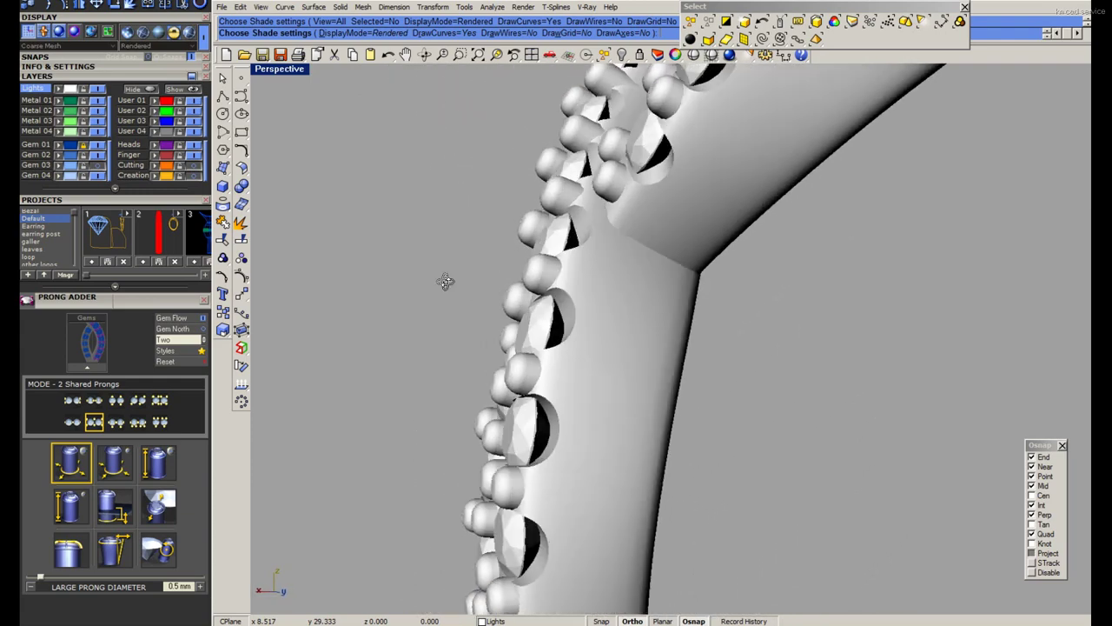
{"action": "scroll", "coordinate": [614, 290], "scroll_direction": "up", "scroll_amount": 3}
{"action": "key", "text": "Escape"}
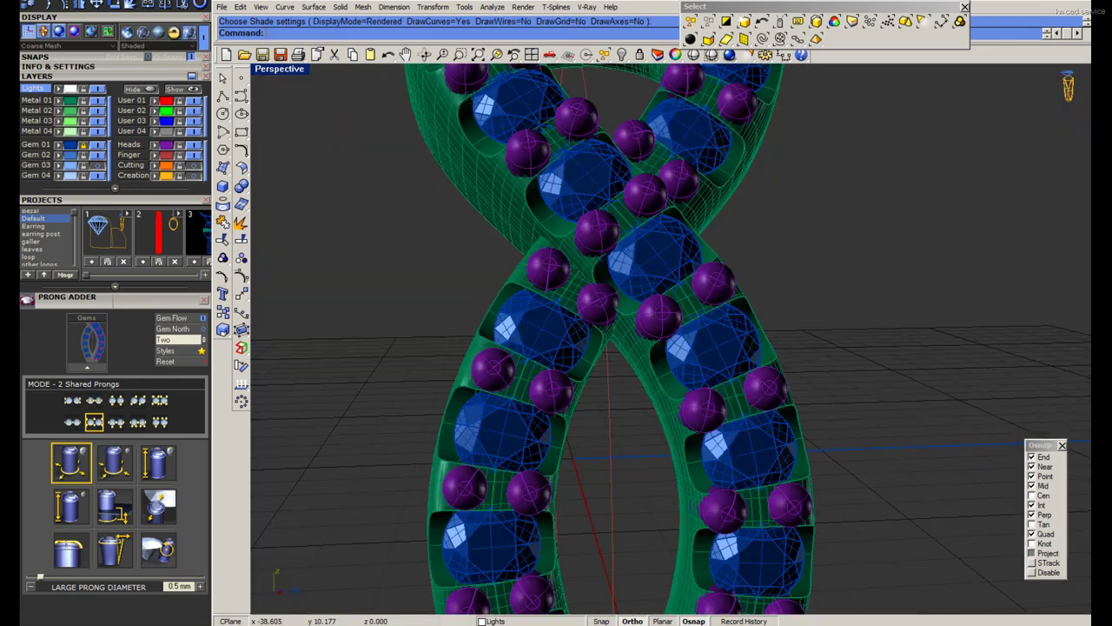
Select the 47 duplicate prongs with SelDup and review them.
{"action": "scroll", "coordinate": [715, 293], "scroll_direction": "down", "scroll_amount": 5}
{"action": "left_click", "coordinate": [834, 21]}
{"action": "scroll", "coordinate": [679, 297], "scroll_direction": "up", "scroll_amount": 3}
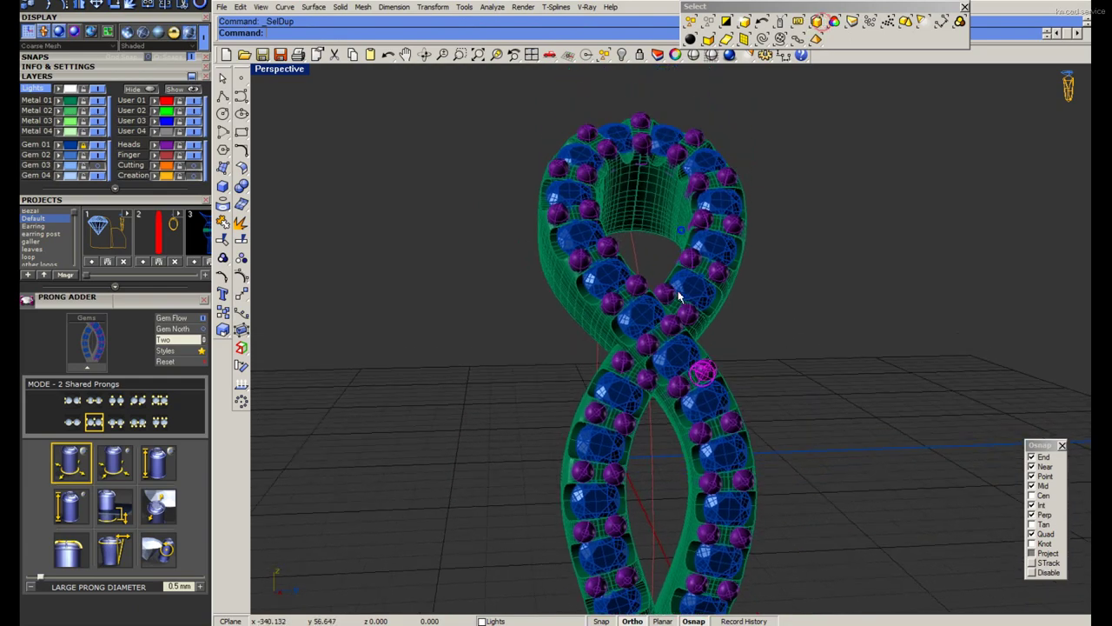
{"action": "left_click", "coordinate": [834, 21]}
{"action": "right_click_drag", "start_coordinate": [660, 226], "coordinate": [720, 218]}
{"action": "type", "text": "Sa"}
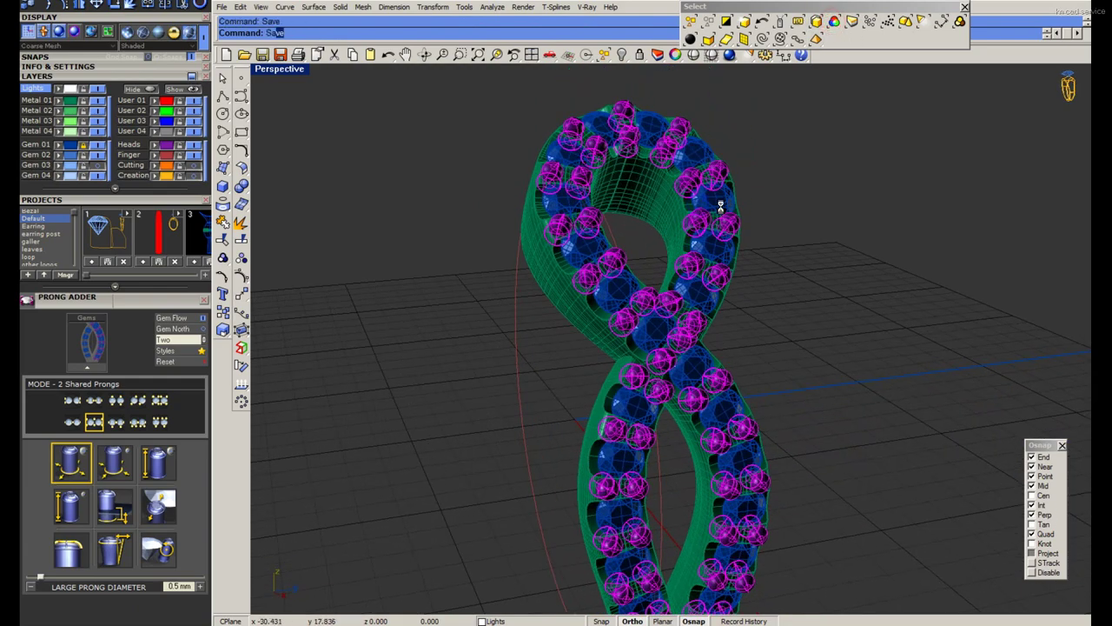
Save the file, then try selecting the left and right metal strands.
{"action": "key", "text": "Return"}
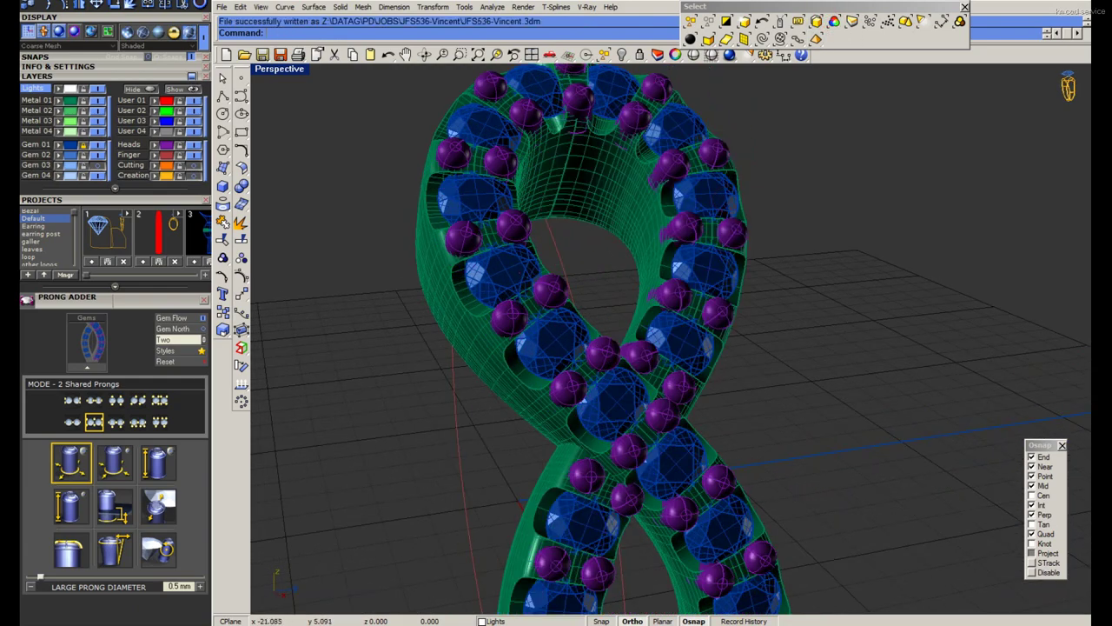
{"action": "left_click", "coordinate": [518, 273]}
{"action": "left_click", "coordinate": [716, 278]}
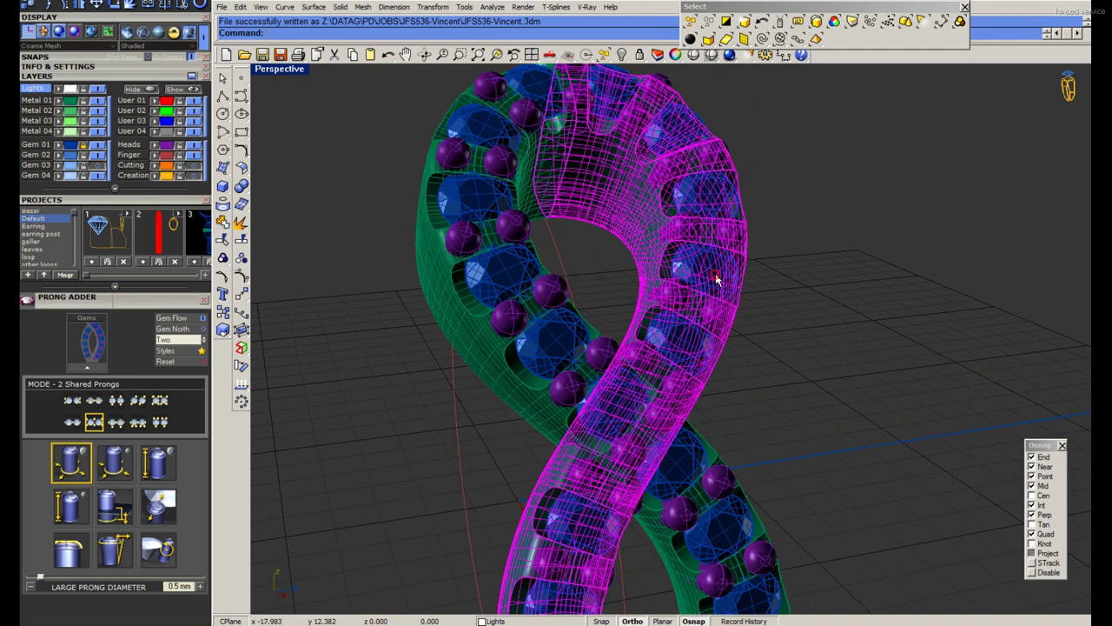
{"action": "key", "text": "Escape"}
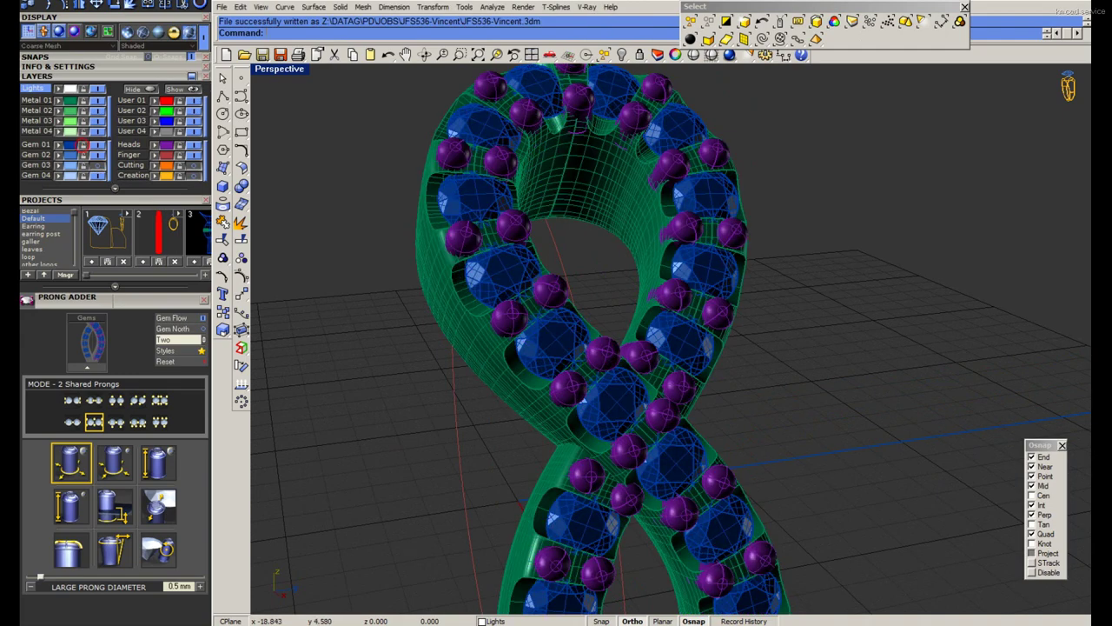
{"action": "left_click", "coordinate": [516, 283]}
{"action": "key", "text": "Escape"}
{"action": "left_click", "coordinate": [621, 424]}
{"action": "left_click", "coordinate": [624, 406]}
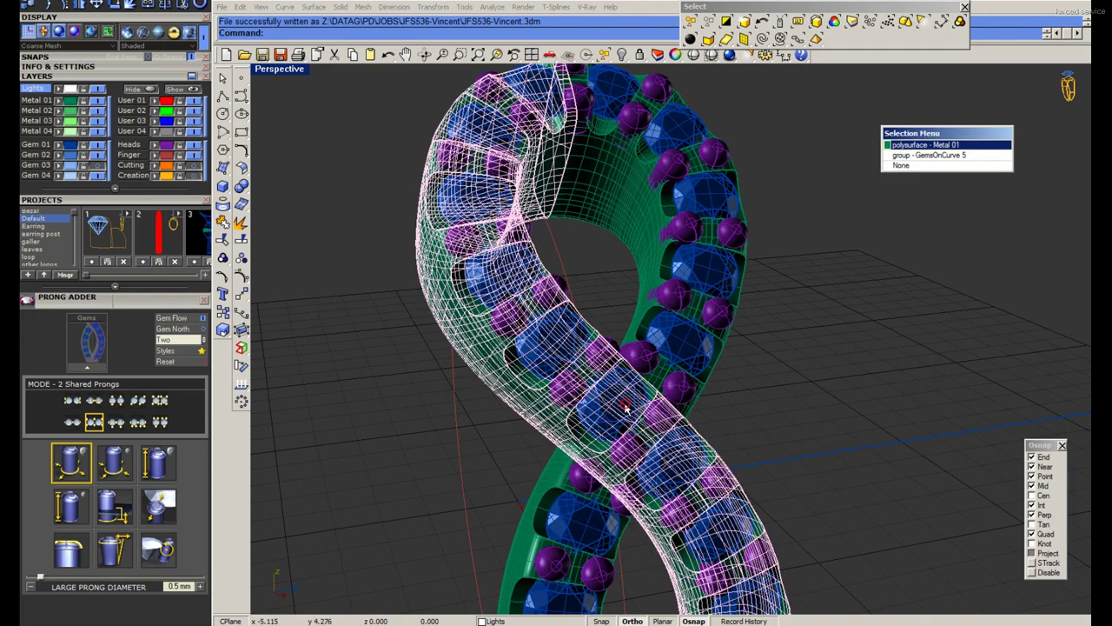
{"action": "key", "text": "Escape"}
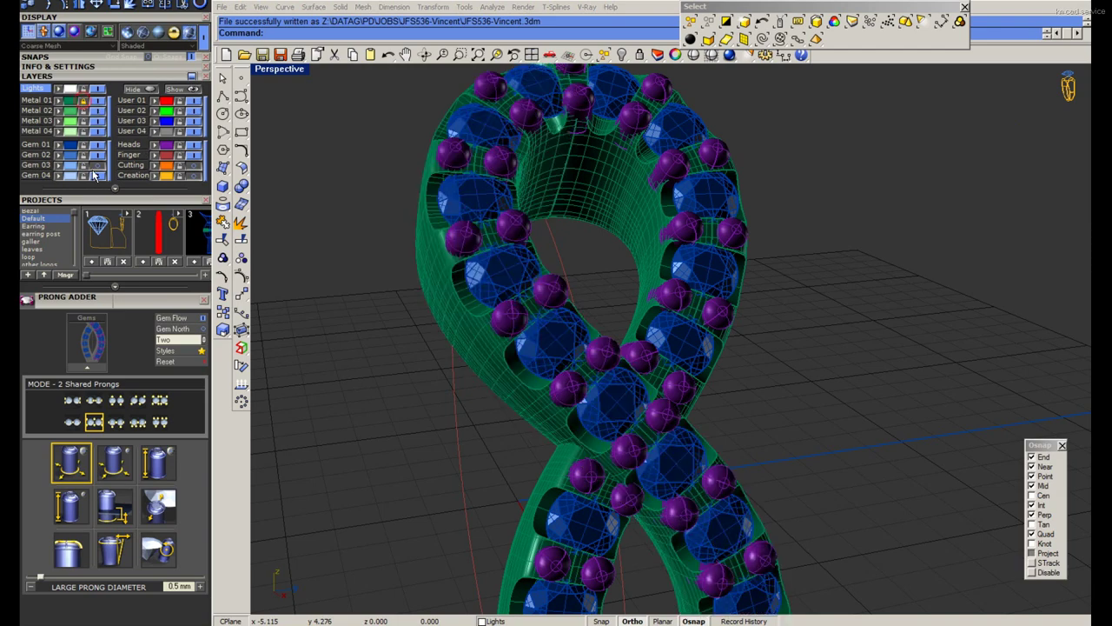
Select the gems along both strands and generate a Channel Builder channel along them.
{"action": "left_click", "coordinate": [516, 275]}
{"action": "right_click_drag", "start_coordinate": [515, 275], "coordinate": [573, 261]}
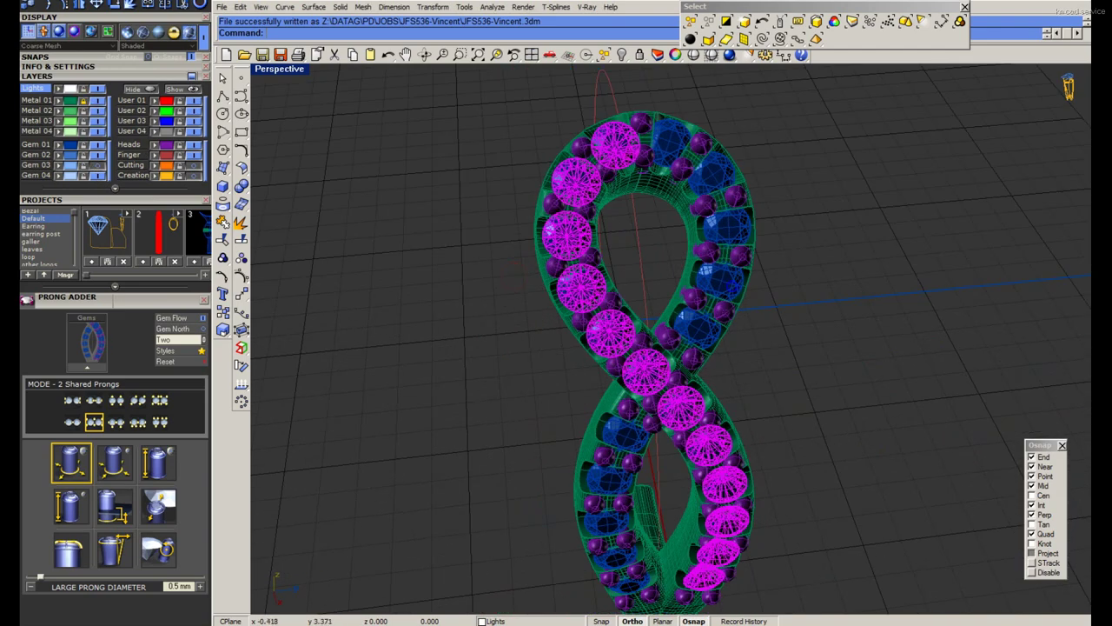
{"action": "left_click", "coordinate": [728, 300], "text": "shift"}
{"action": "mouse_move", "coordinate": [781, 310]}
{"action": "right_mouse_down"}
{"action": "mouse_move", "coordinate": [790, 297]}
{"action": "mouse_move", "coordinate": [756, 287]}
{"action": "right_mouse_up"}
{"action": "left_click", "coordinate": [131, 76]}
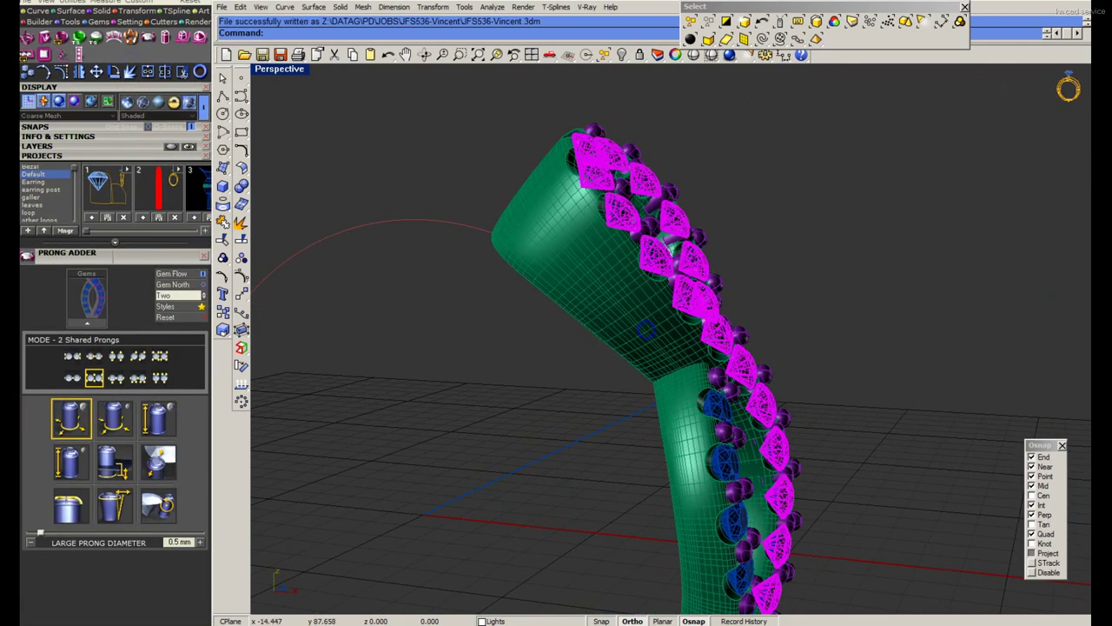
{"action": "left_click", "coordinate": [148, 38]}
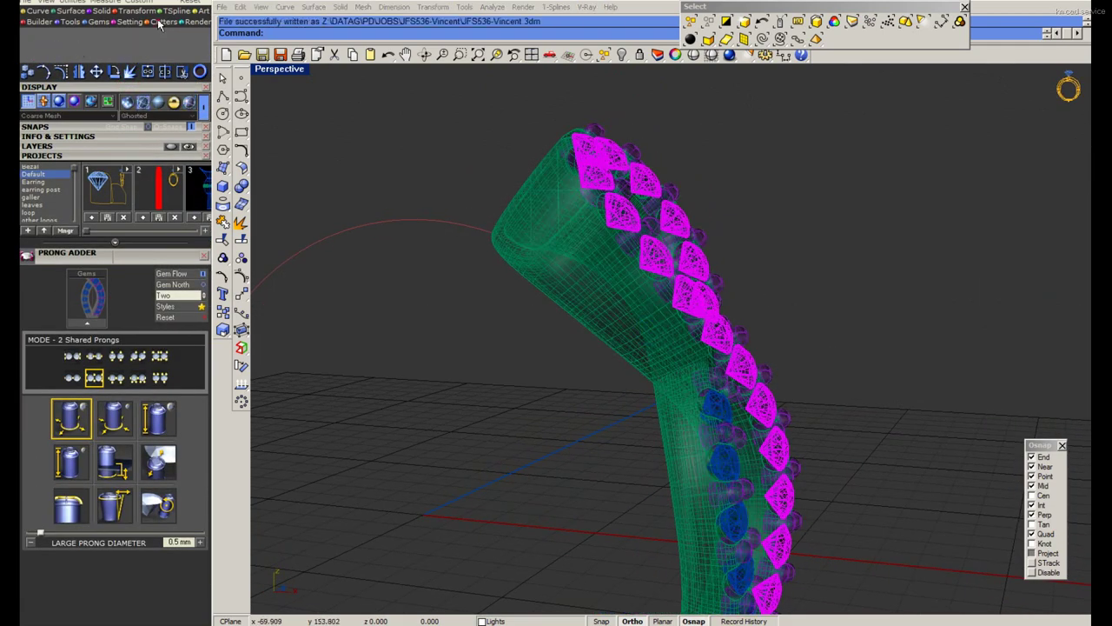
{"action": "left_click", "coordinate": [71, 323]}
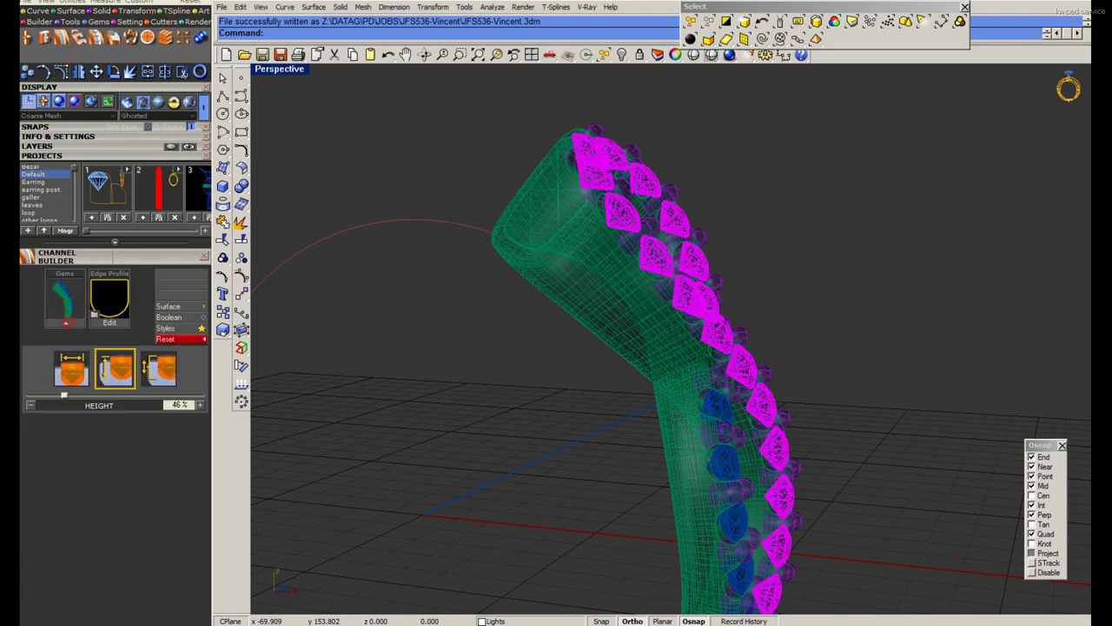
Lower the channel walls to 35% and raise the channel offset to 0.2 mm.
{"action": "scroll", "coordinate": [708, 300], "scroll_direction": "up", "scroll_amount": 5}
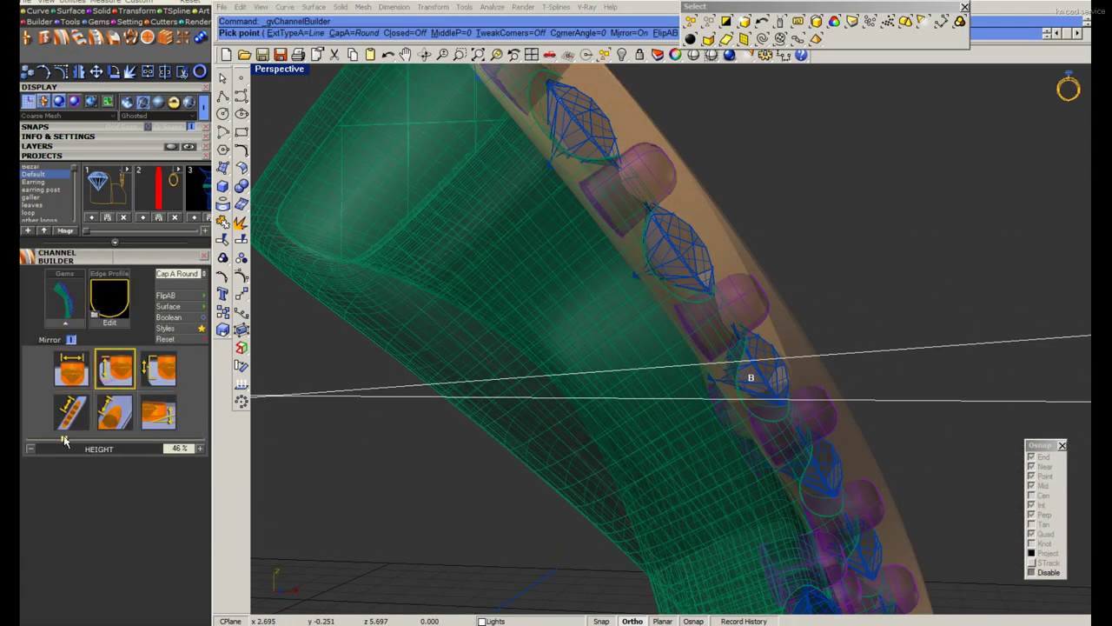
{"action": "left_click_drag", "start_coordinate": [64, 442], "coordinate": [54, 442]}
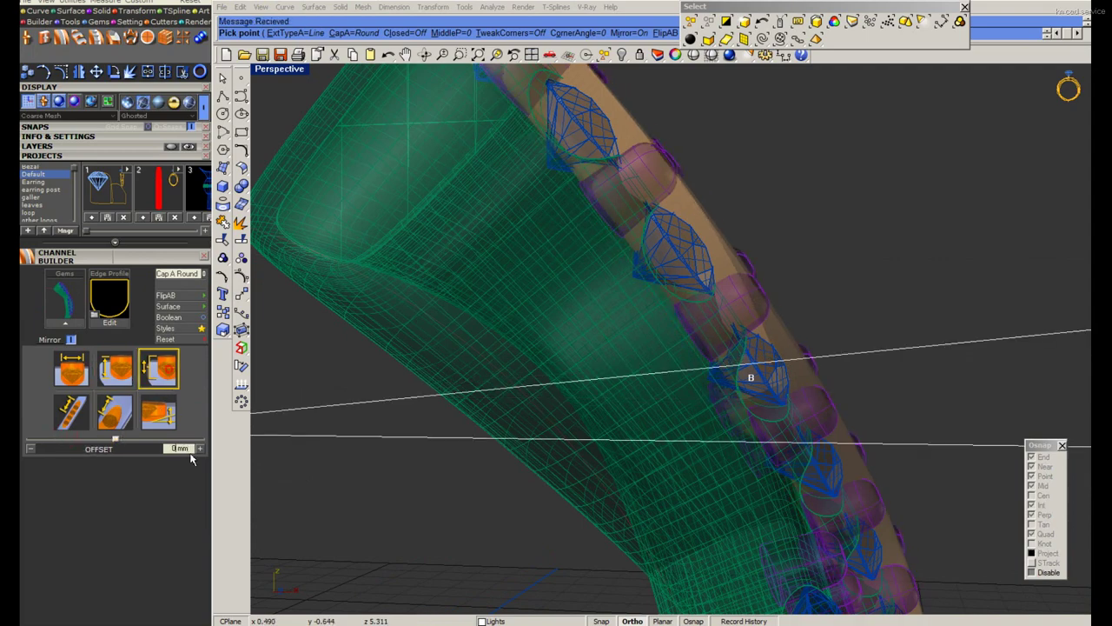
{"action": "right_click_drag", "start_coordinate": [641, 358], "coordinate": [249, 432]}
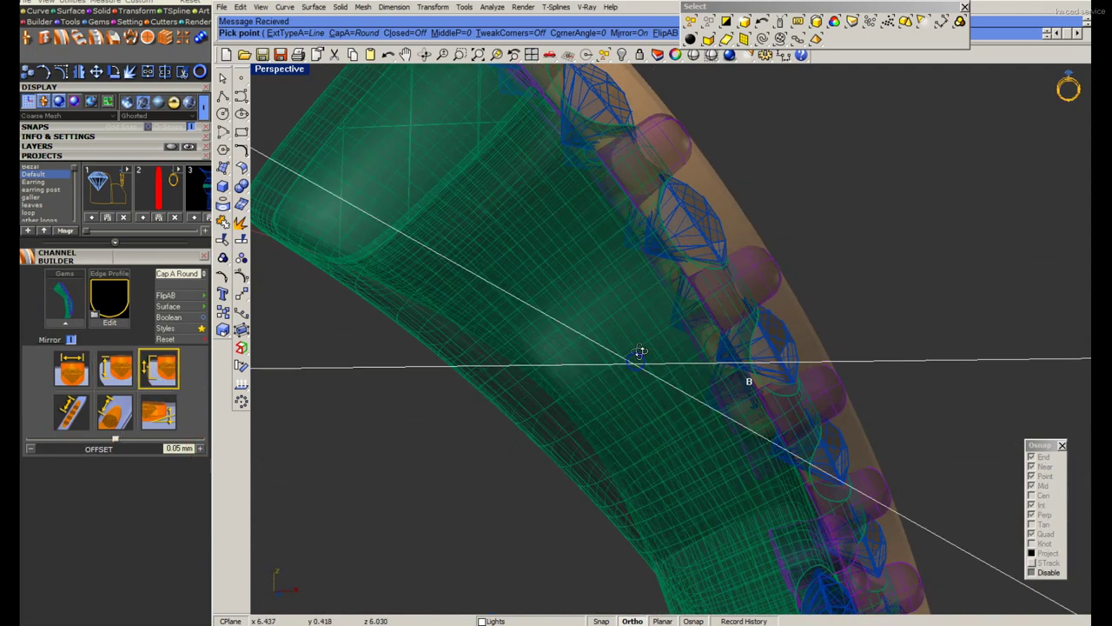
{"action": "left_click", "coordinate": [199, 448]}
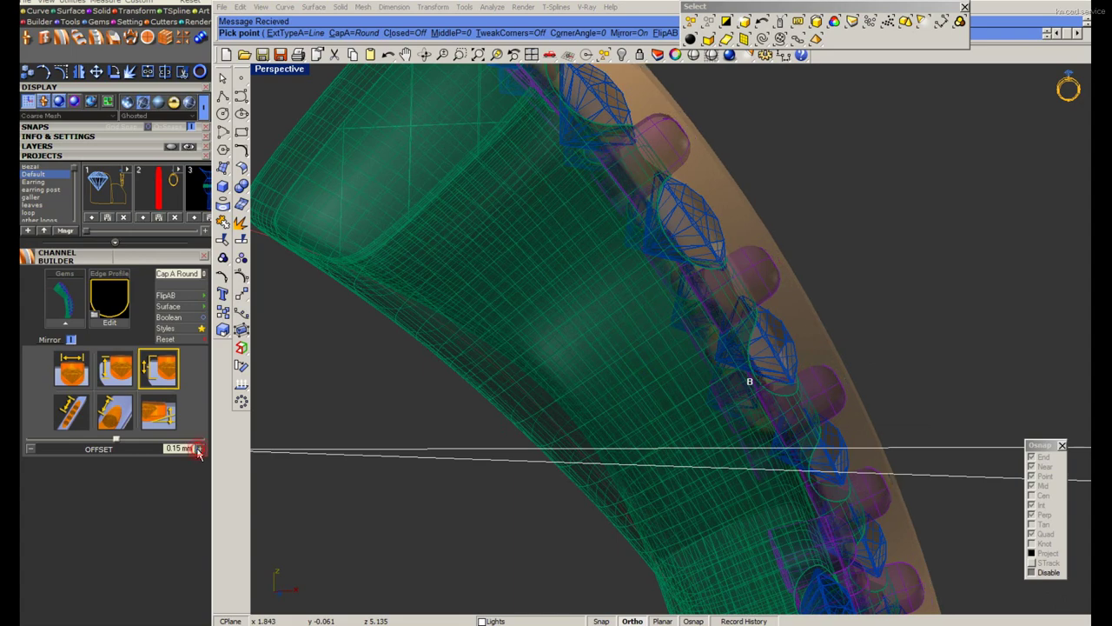
{"action": "left_click", "coordinate": [199, 448]}
{"action": "mouse_move", "coordinate": [609, 373]}
{"action": "right_mouse_down"}
{"action": "mouse_move", "coordinate": [616, 386]}
{"action": "mouse_move", "coordinate": [591, 409]}
{"action": "right_mouse_up"}
Make the channel end square and lengthen the end cap to 1.15 mm.
{"action": "left_click", "coordinate": [71, 374]}
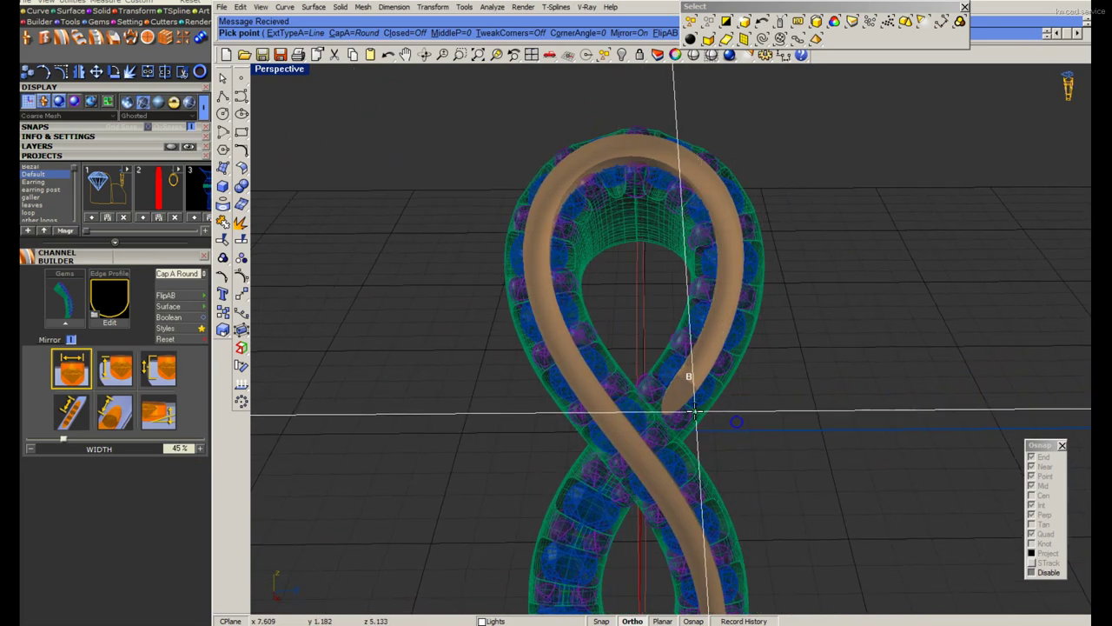
{"action": "scroll", "coordinate": [737, 422], "scroll_direction": "up", "scroll_amount": 4}
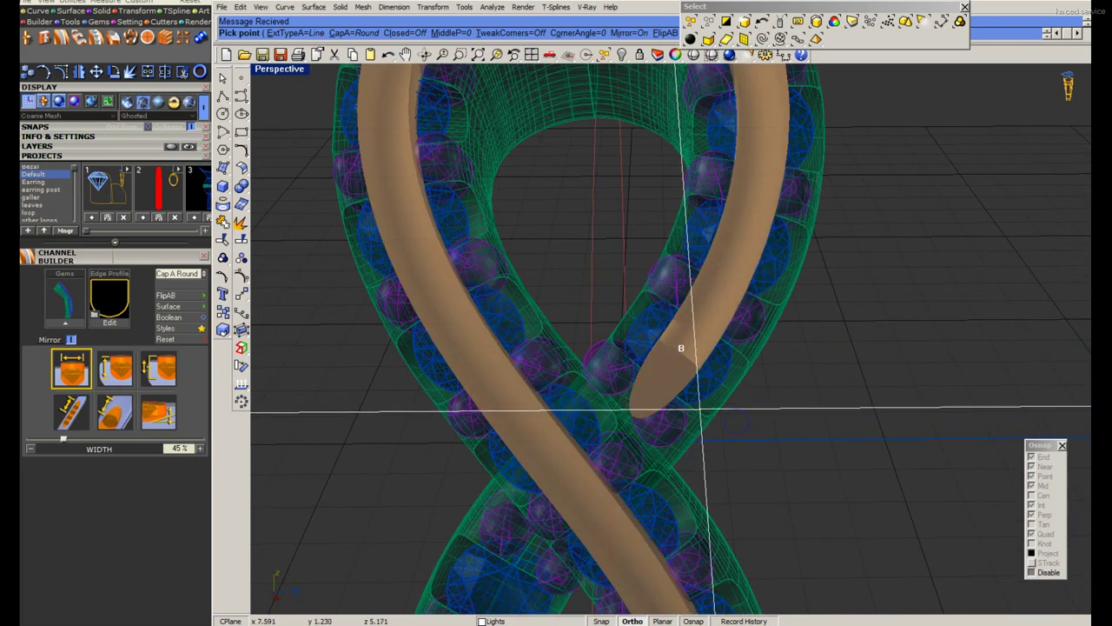
{"action": "left_click", "coordinate": [183, 276]}
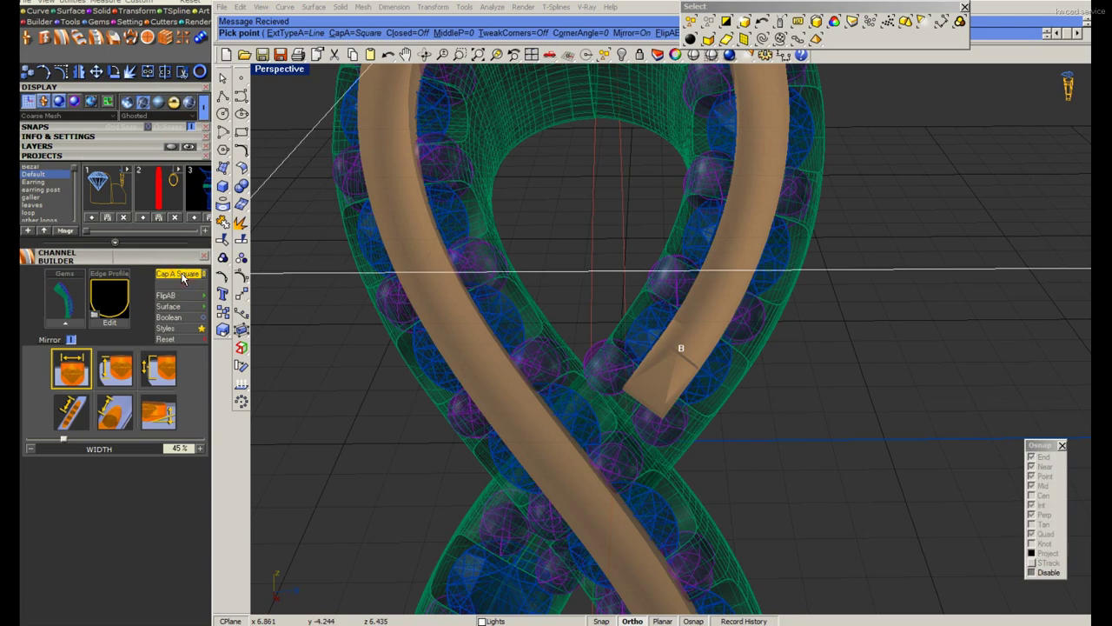
{"action": "left_click", "coordinate": [116, 411]}
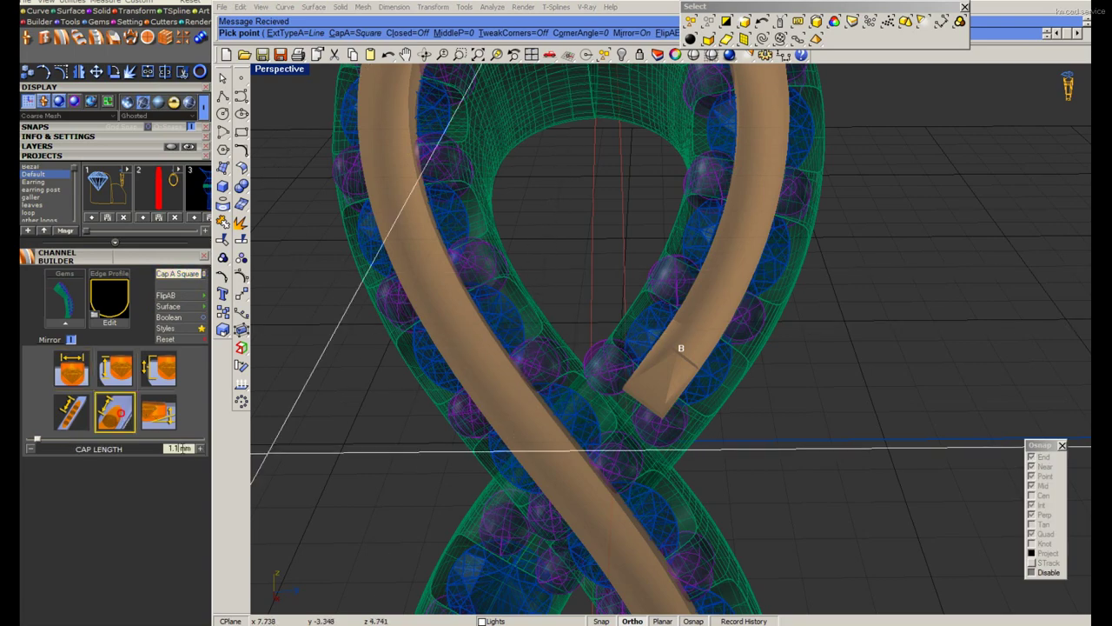
{"action": "left_click", "coordinate": [200, 448]}
{"action": "scroll", "coordinate": [678, 348], "scroll_direction": "down", "scroll_amount": 3}
{"action": "scroll", "coordinate": [641, 322], "scroll_direction": "down", "scroll_amount": 3}
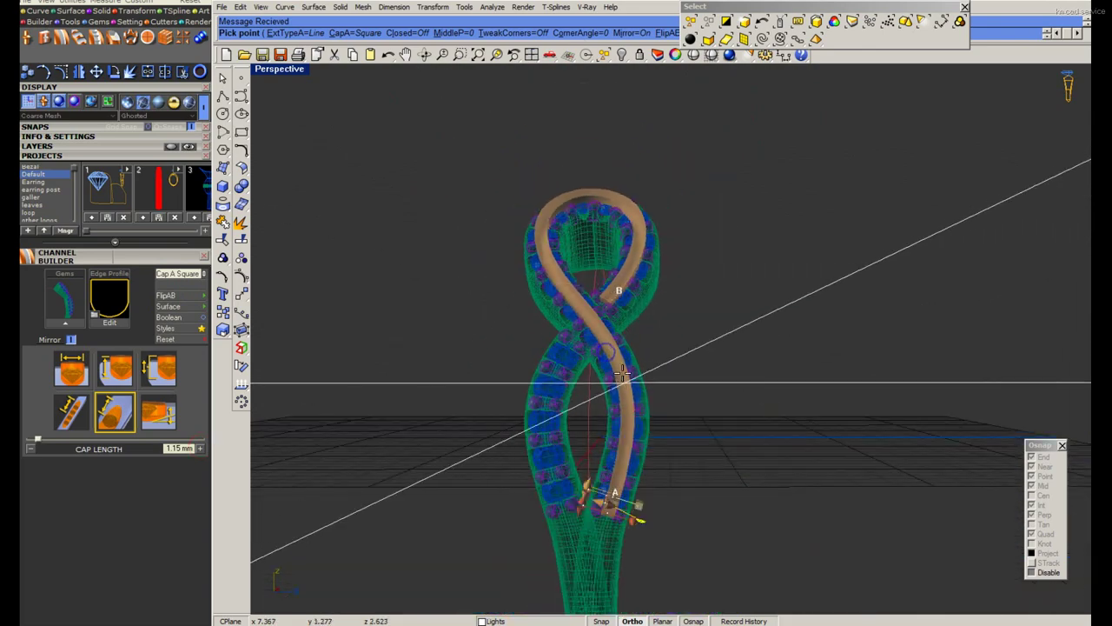
{"action": "scroll", "coordinate": [626, 452], "scroll_direction": "down", "scroll_amount": 2}
{"action": "scroll", "coordinate": [628, 449], "scroll_direction": "up", "scroll_amount": 4}
{"action": "scroll", "coordinate": [617, 444], "scroll_direction": "up", "scroll_amount": 2}
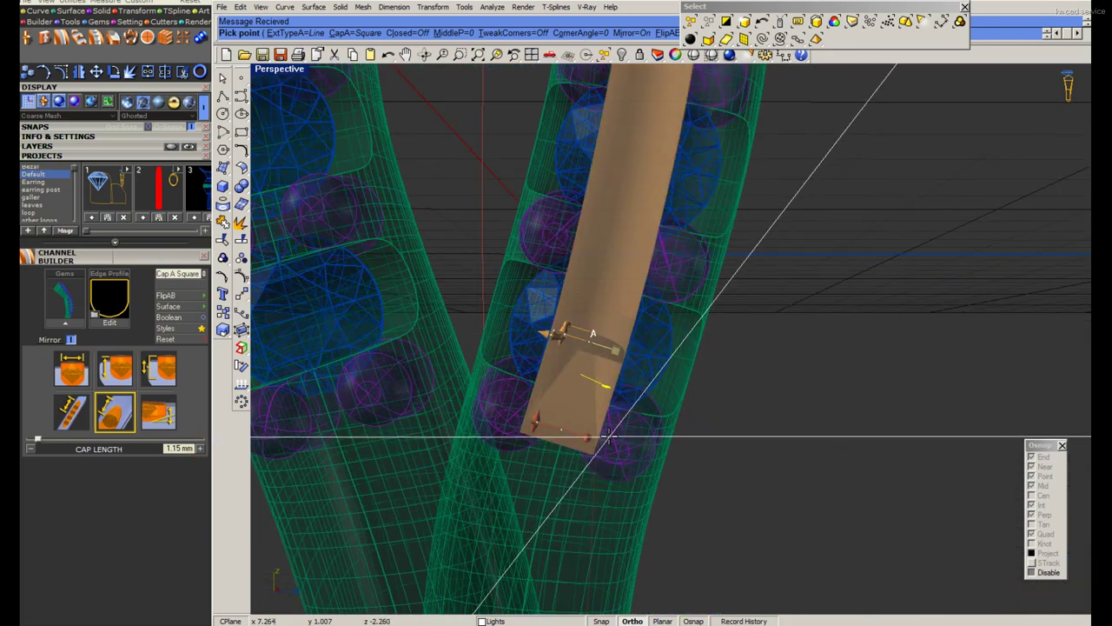
{"action": "right_click_drag", "start_coordinate": [608, 438], "coordinate": [613, 417]}
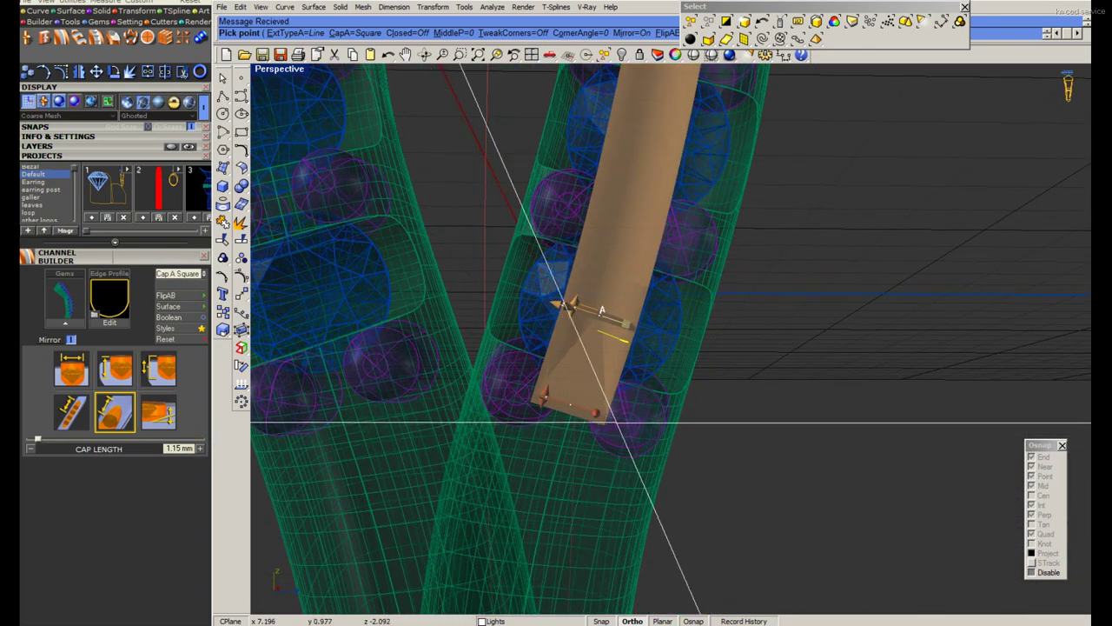
Review the sapphire ring reference photos, then close the photo viewer.
{"action": "key", "text": "alt+Tab"}
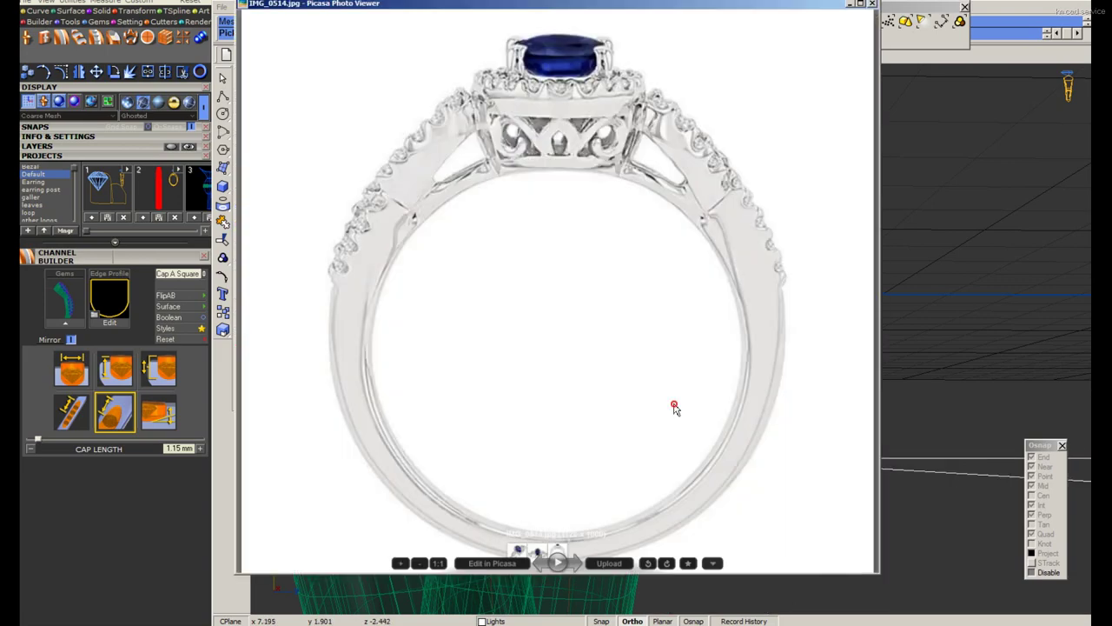
{"action": "scroll", "coordinate": [675, 408], "scroll_direction": "up", "scroll_amount": 1}
{"action": "scroll", "coordinate": [674, 407], "scroll_direction": "up", "scroll_amount": 1}
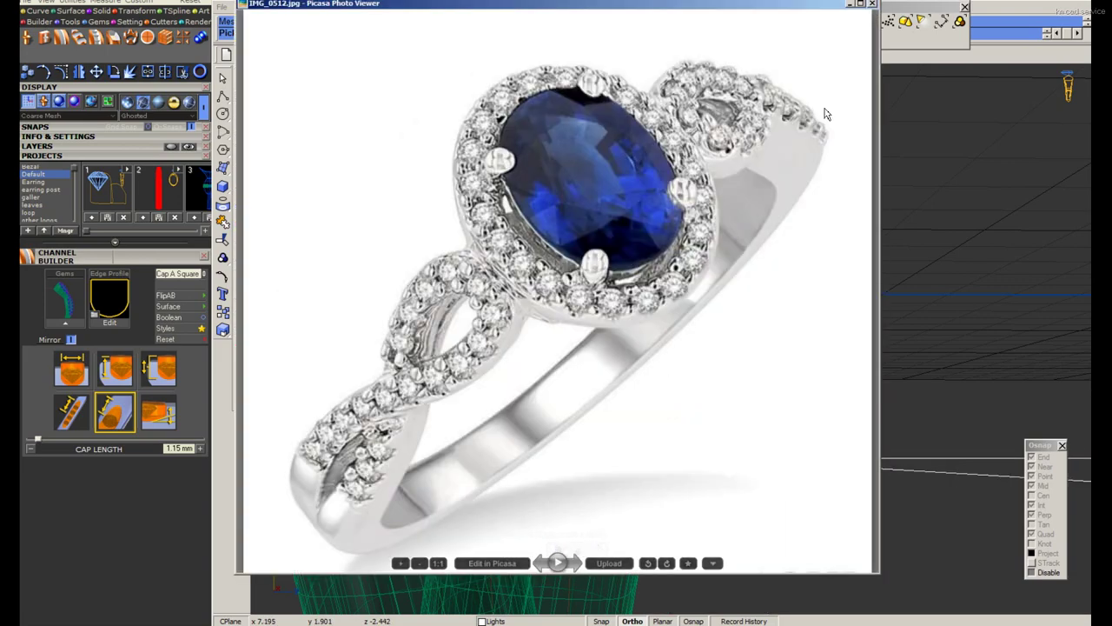
{"action": "key", "text": "Escape"}
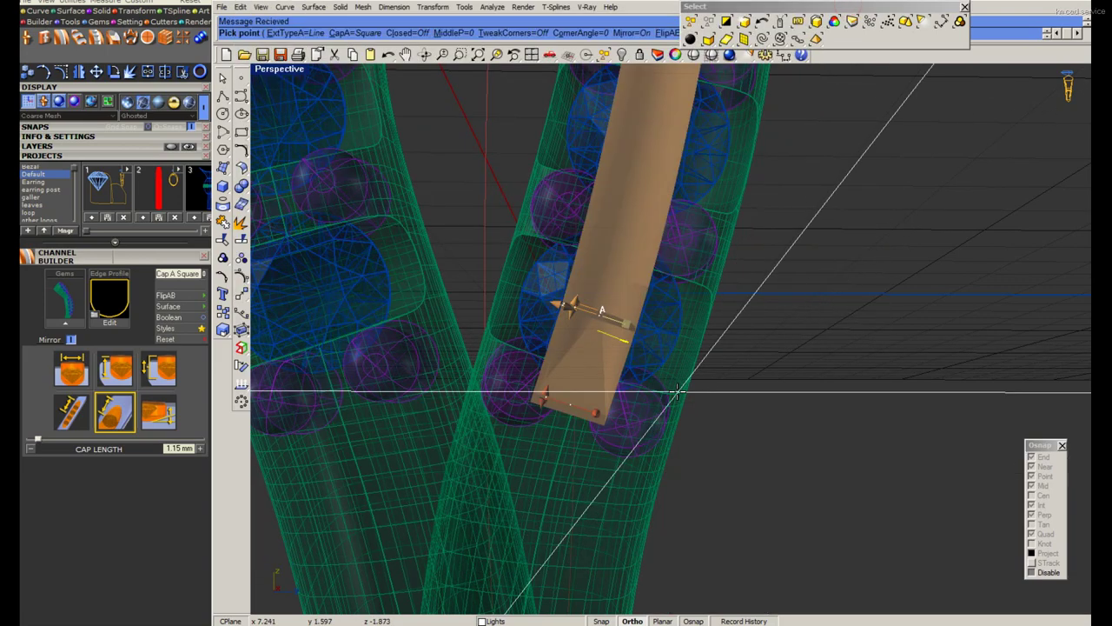
Cap the channels at 1.1 mm and finish building the channel strip.
{"action": "left_click", "coordinate": [30, 450]}
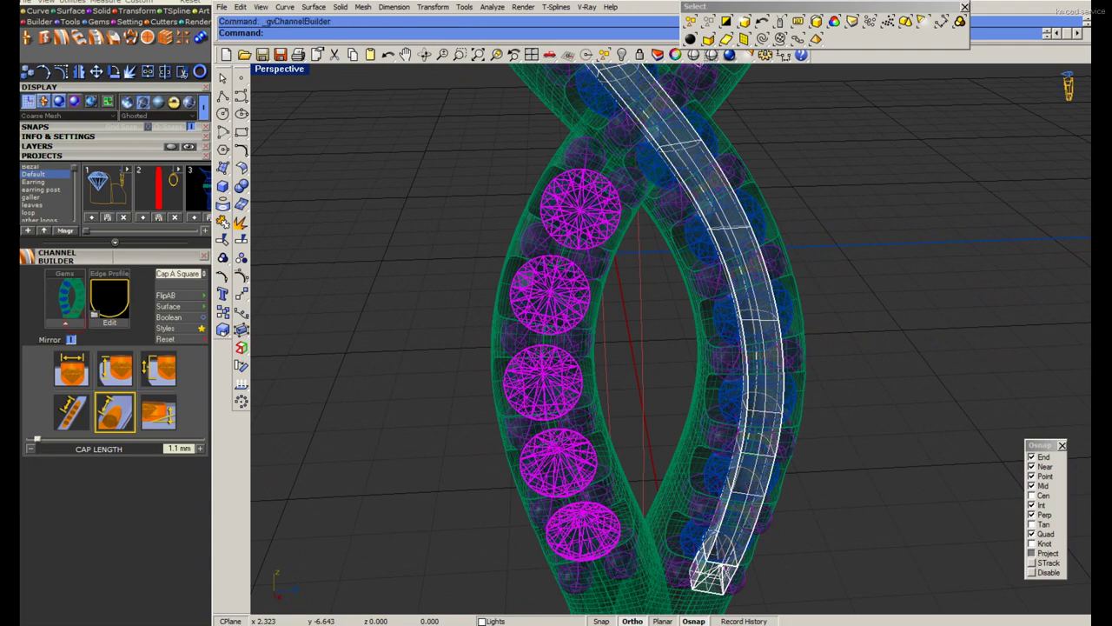
{"action": "key", "text": "Return"}
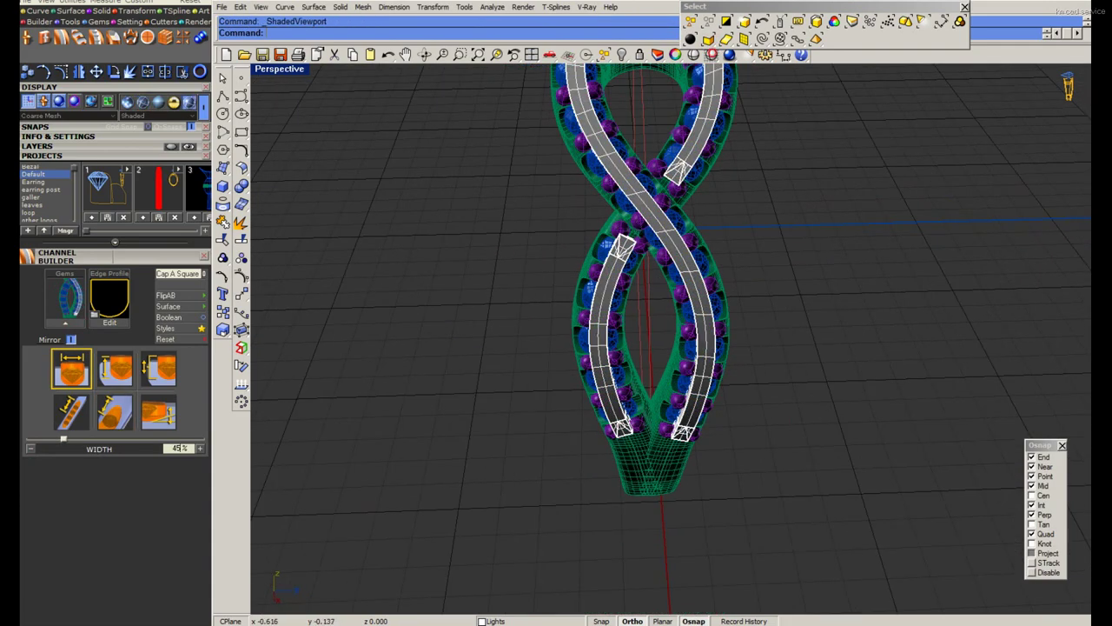
{"action": "right_click_drag", "start_coordinate": [644, 260], "coordinate": [619, 224]}
{"action": "scroll", "coordinate": [619, 224], "scroll_direction": "up", "scroll_amount": 3}
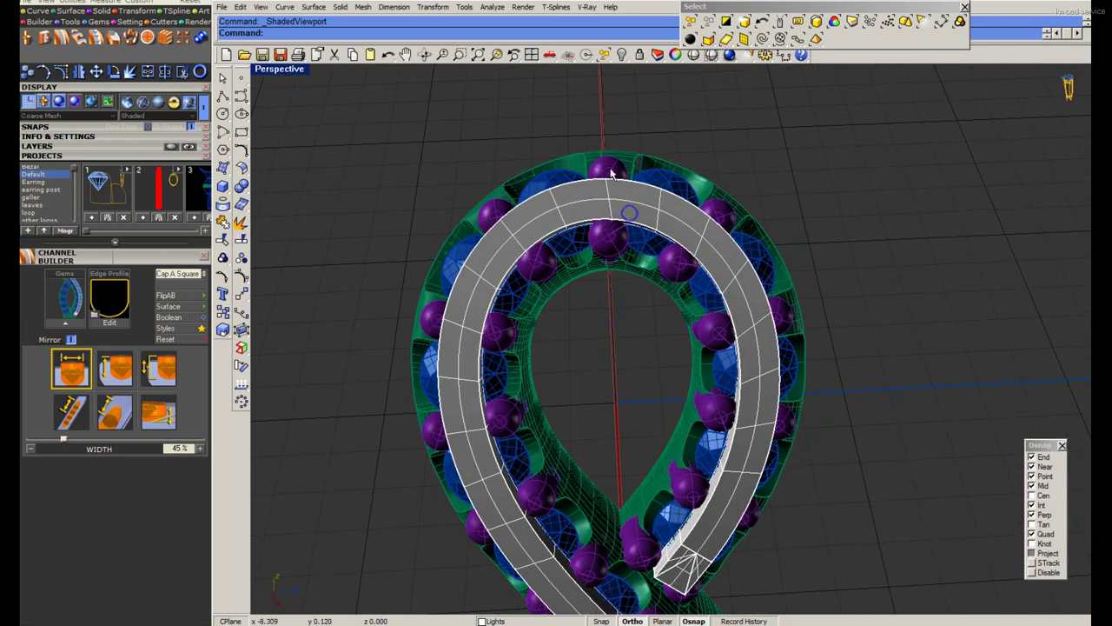
{"action": "scroll", "coordinate": [619, 224], "scroll_direction": "up", "scroll_amount": 2}
Subtract the channel strip from the band with BooleanDifference.
{"action": "type", "text": "itmap"}
{"action": "key", "text": "Return"}
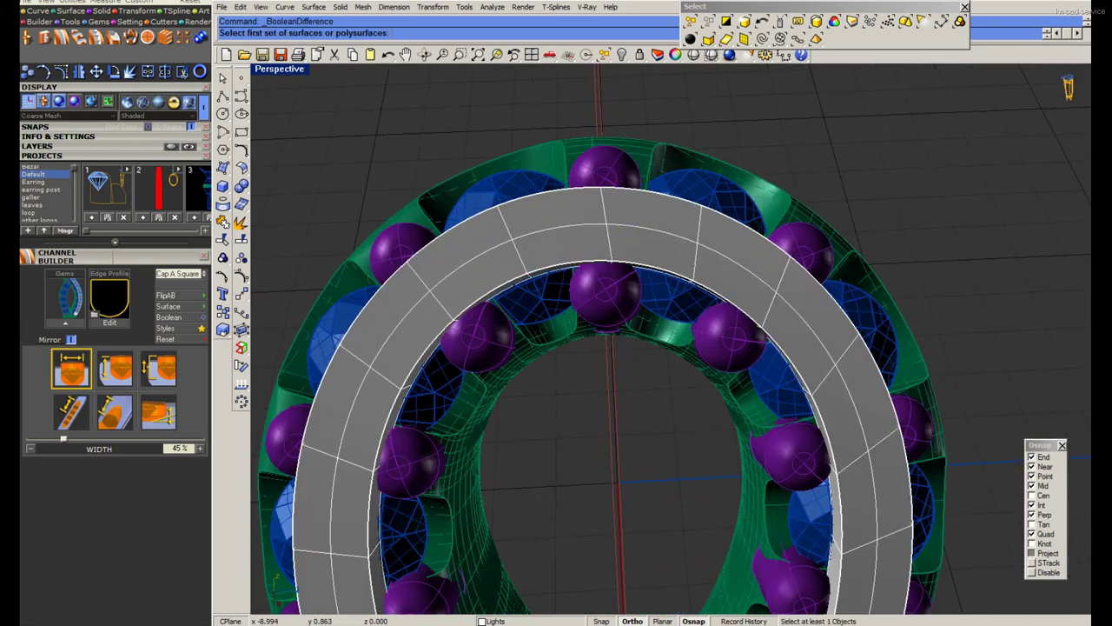
{"action": "left_click", "coordinate": [48, 156]}
{"action": "left_click", "coordinate": [51, 146]}
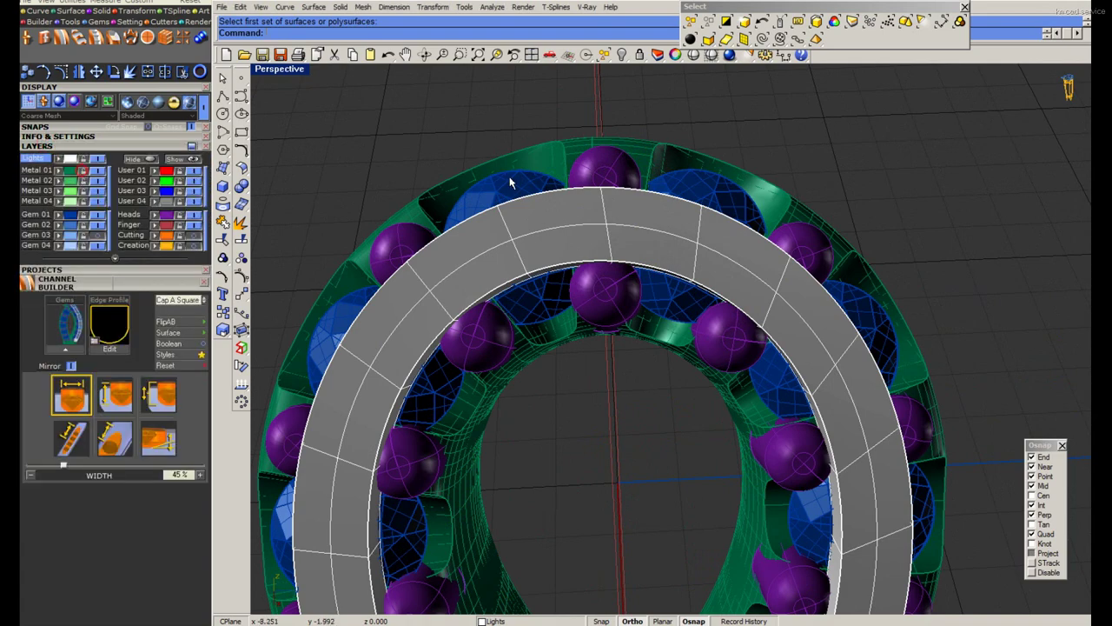
{"action": "scroll", "coordinate": [652, 128], "scroll_direction": "up", "scroll_amount": 3}
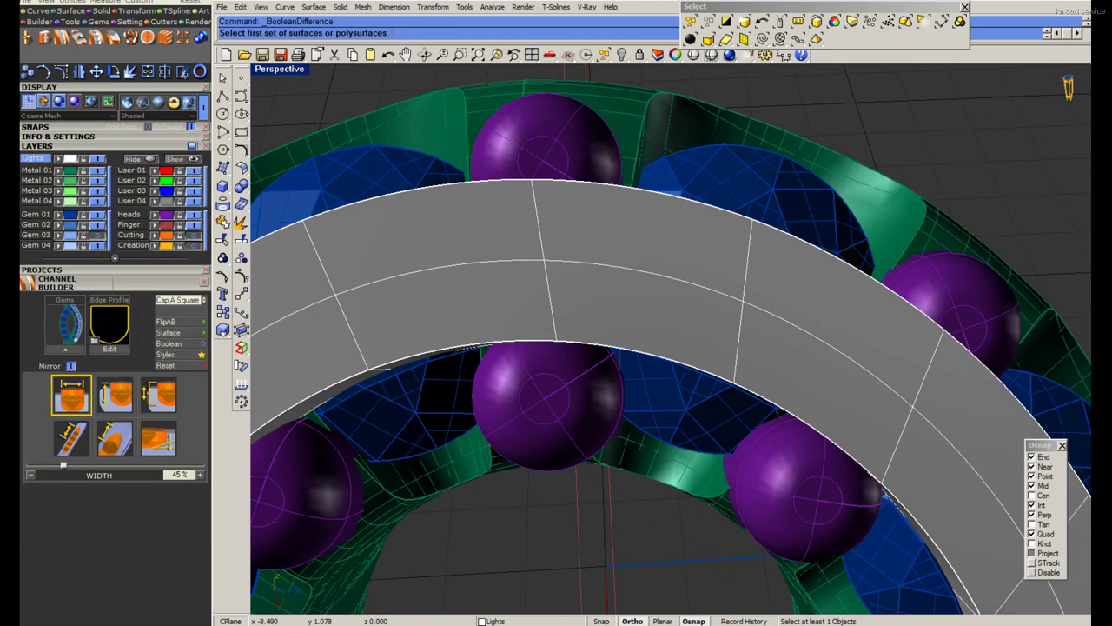
{"action": "left_click", "coordinate": [652, 127]}
{"action": "key", "text": "Return"}
{"action": "left_click", "coordinate": [602, 227]}
{"action": "key", "text": "Return"}
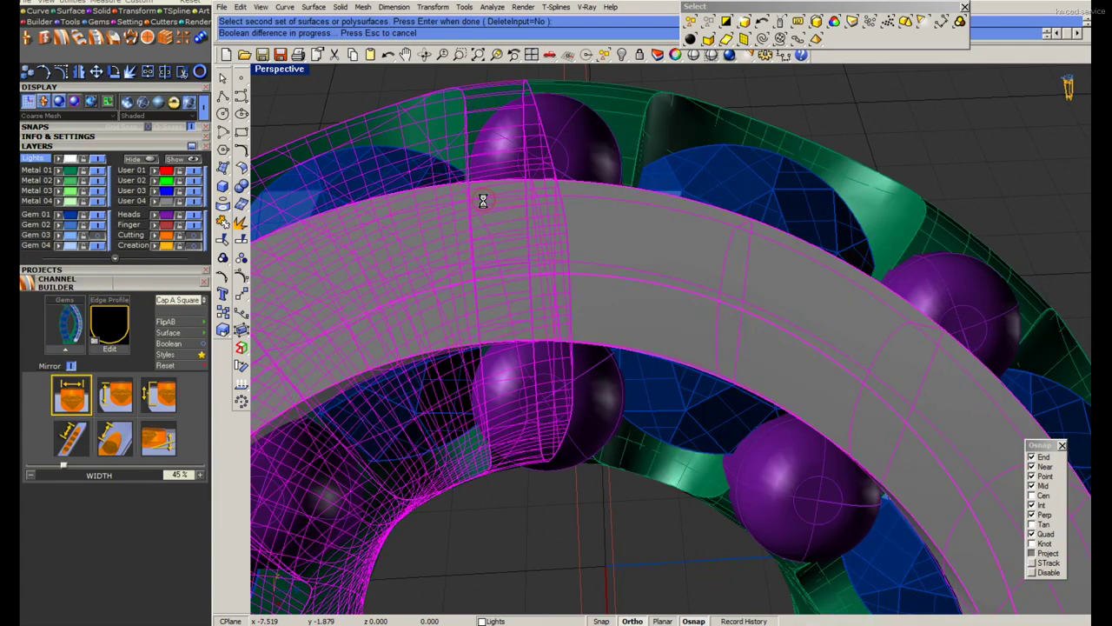
Pick the ring as the body for a second channel cut.
{"action": "scroll", "coordinate": [637, 249], "scroll_direction": "down", "scroll_amount": 5}
{"action": "scroll", "coordinate": [637, 250], "scroll_direction": "down", "scroll_amount": 3}
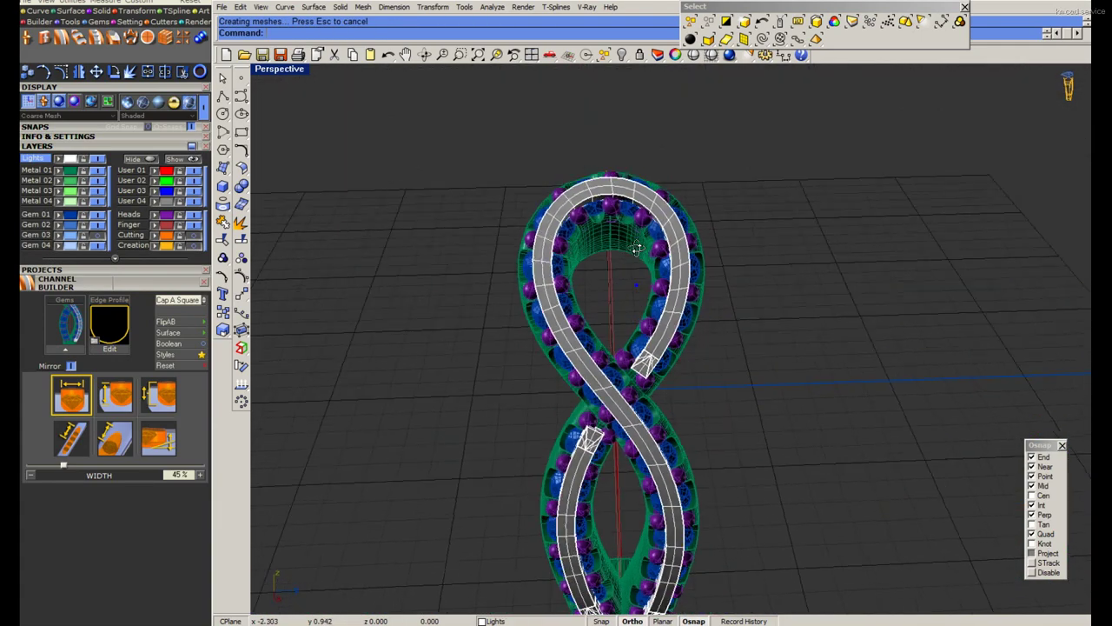
{"action": "scroll", "coordinate": [597, 424], "scroll_direction": "up", "scroll_amount": 5}
{"action": "scroll", "coordinate": [530, 375], "scroll_direction": "up", "scroll_amount": 3}
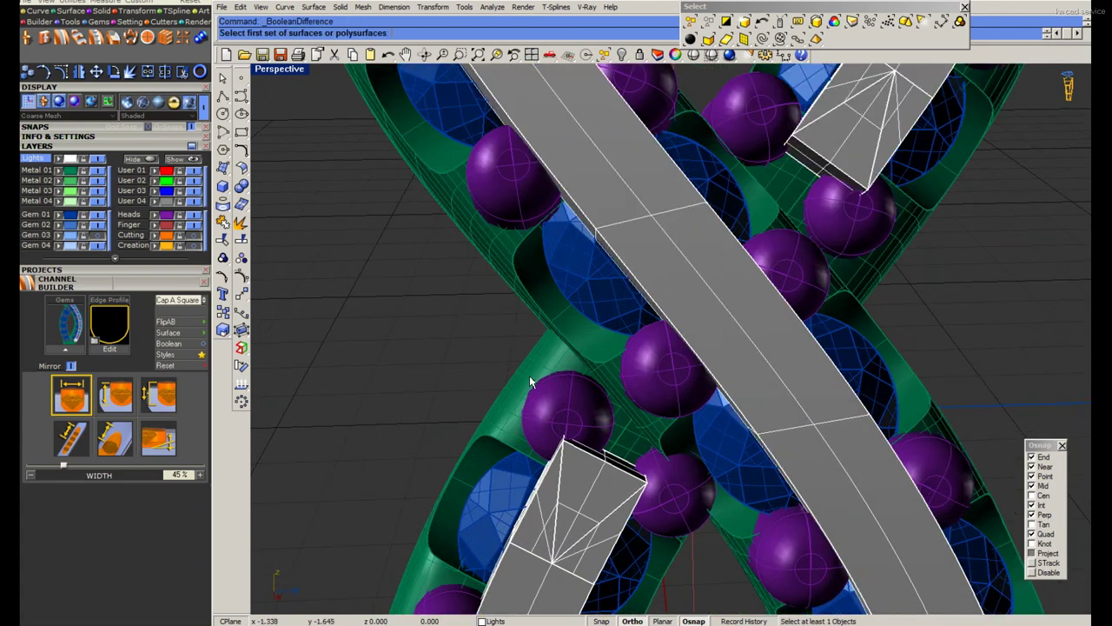
{"action": "left_click", "coordinate": [529, 375]}
{"action": "key", "text": "Return"}
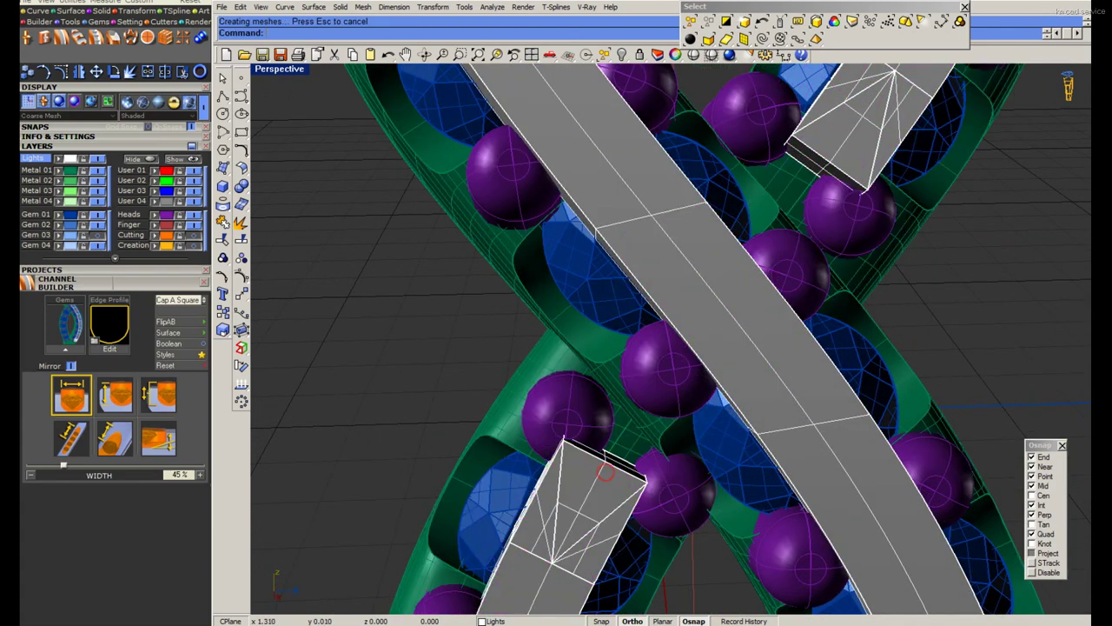
Remove the leftover band piece and cutter boxes, then inspect the cuts in Rendered view.
{"action": "left_click", "coordinate": [722, 397]}
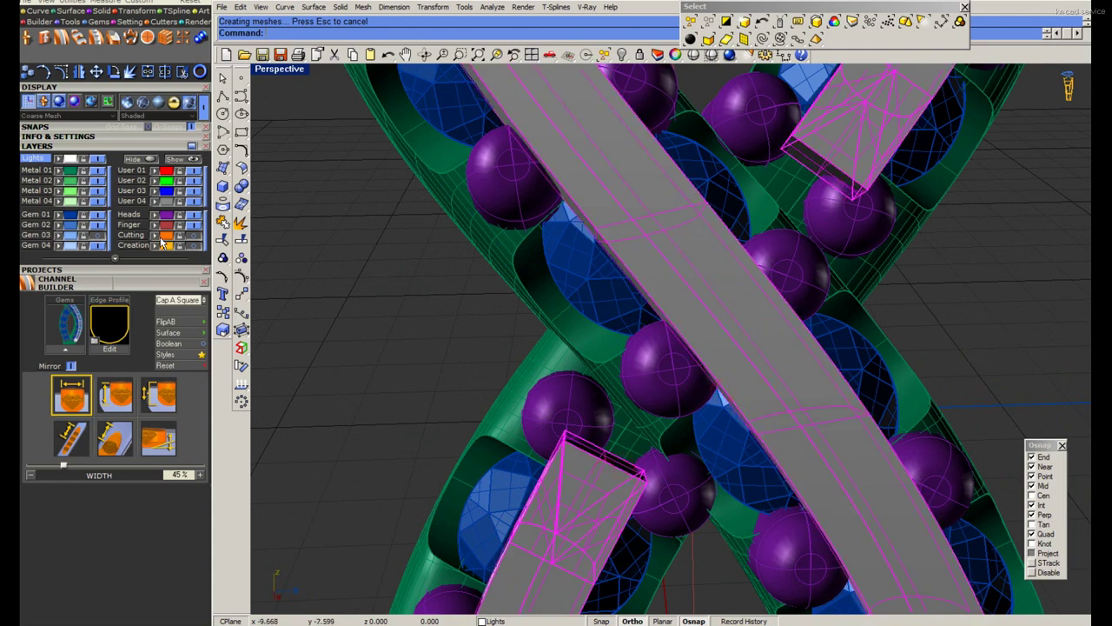
{"action": "key", "text": "ctrl+h"}
{"action": "scroll", "coordinate": [660, 347], "scroll_direction": "down", "scroll_amount": 3}
{"action": "left_click", "coordinate": [694, 55]}
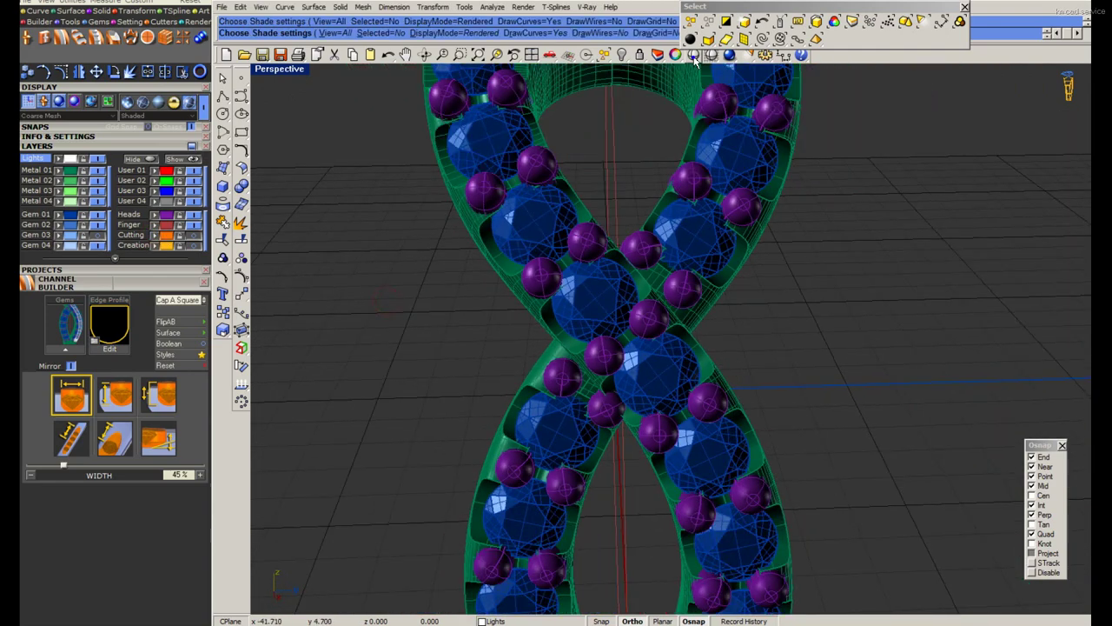
{"action": "scroll", "coordinate": [718, 305], "scroll_direction": "up", "scroll_amount": 5}
{"action": "scroll", "coordinate": [661, 252], "scroll_direction": "up", "scroll_amount": 3}
{"action": "scroll", "coordinate": [606, 251], "scroll_direction": "down", "scroll_amount": 2}
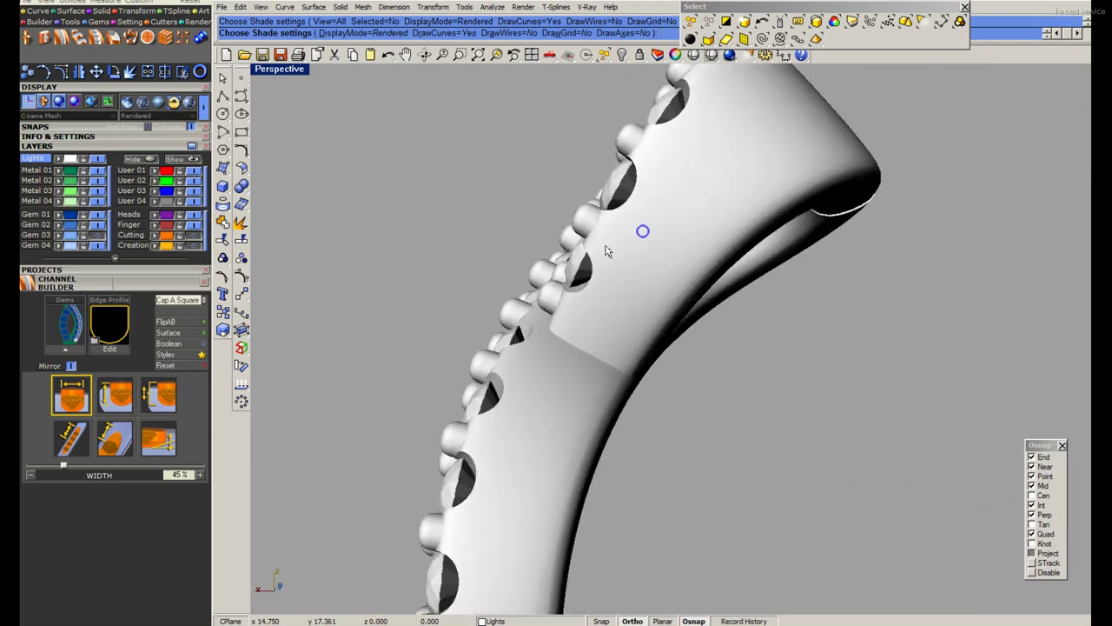
{"action": "scroll", "coordinate": [609, 261], "scroll_direction": "down", "scroll_amount": 3}
{"action": "scroll", "coordinate": [609, 266], "scroll_direction": "down", "scroll_amount": 3}
{"action": "scroll", "coordinate": [756, 232], "scroll_direction": "up", "scroll_amount": 4}
Save the ring file and select a column of gems on the band.
{"action": "key", "text": "ctrl+s"}
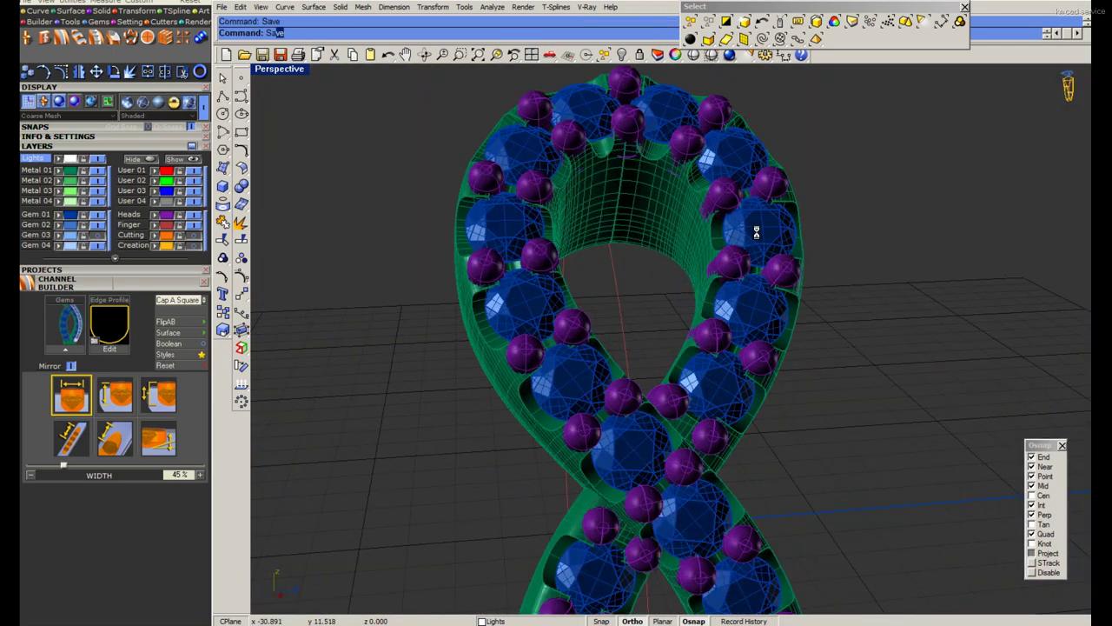
{"action": "mouse_move", "coordinate": [766, 236]}
{"action": "right_mouse_down"}
{"action": "mouse_move", "coordinate": [767, 266]}
{"action": "mouse_move", "coordinate": [746, 267]}
{"action": "right_mouse_up"}
{"action": "left_click", "coordinate": [768, 271]}
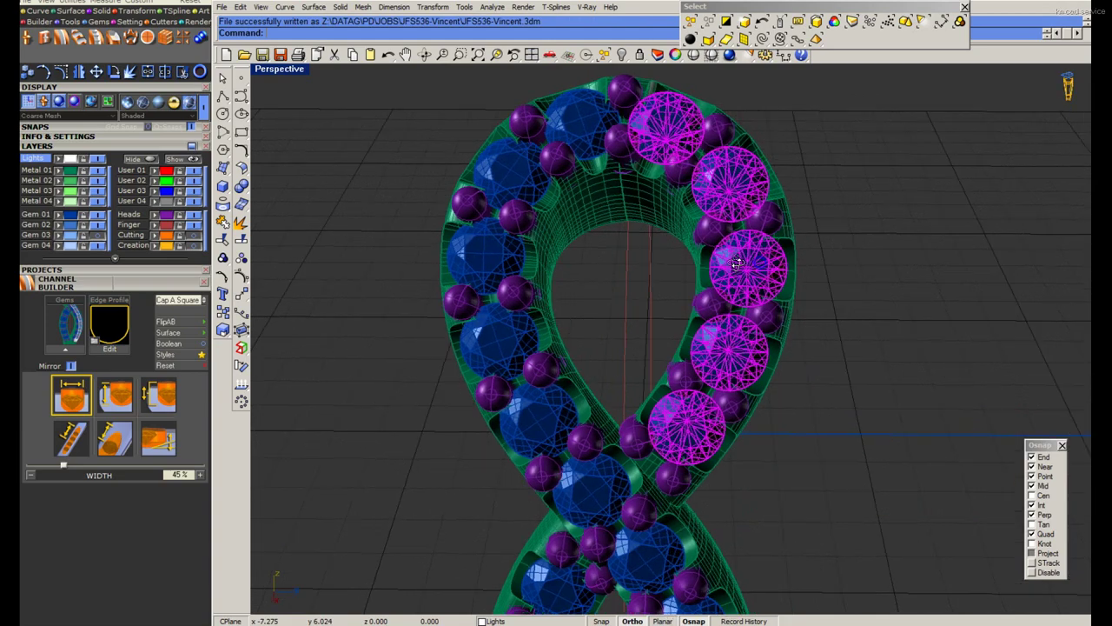
Generate gem cutters on the selected gem group using a 100% lower-taper cutter style.
{"action": "left_click", "coordinate": [509, 260]}
{"action": "left_click", "coordinate": [926, 154]}
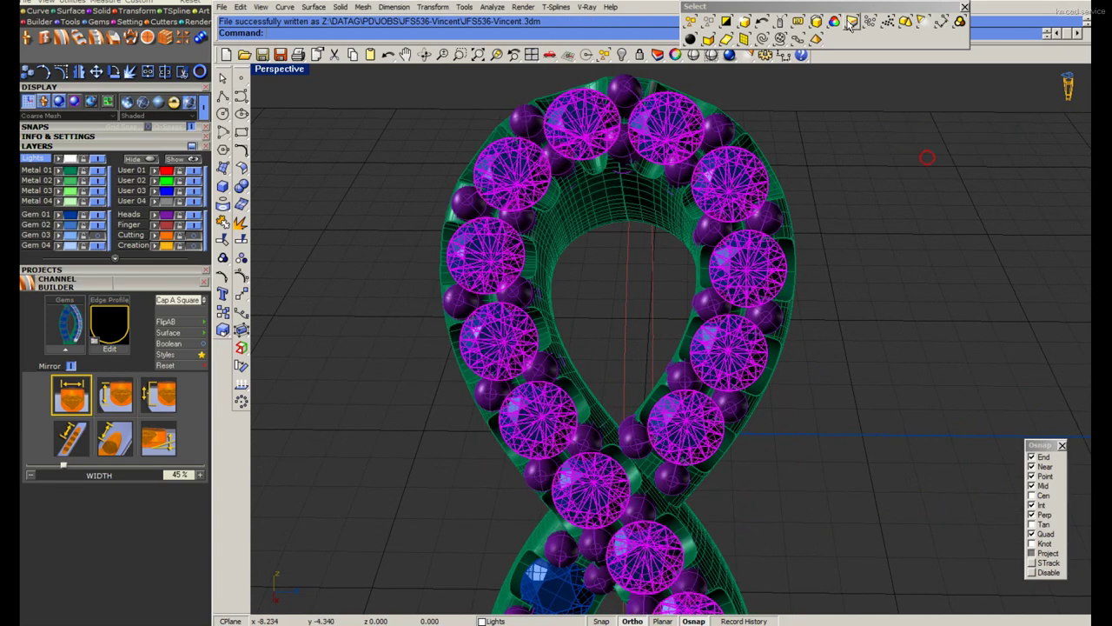
{"action": "left_click", "coordinate": [43, 38]}
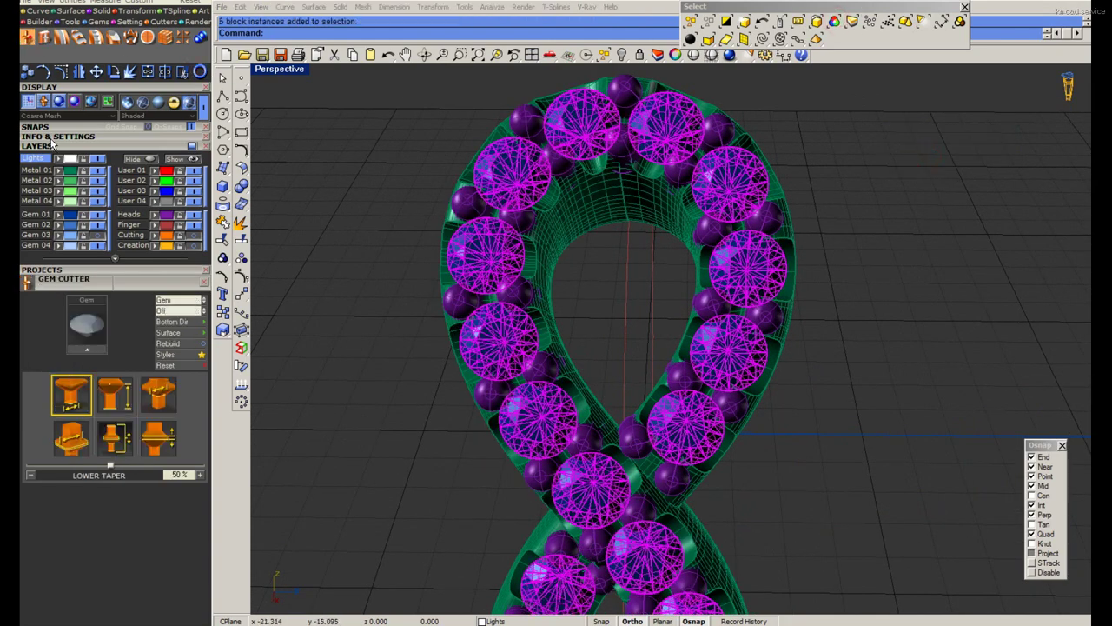
{"action": "left_click", "coordinate": [84, 355]}
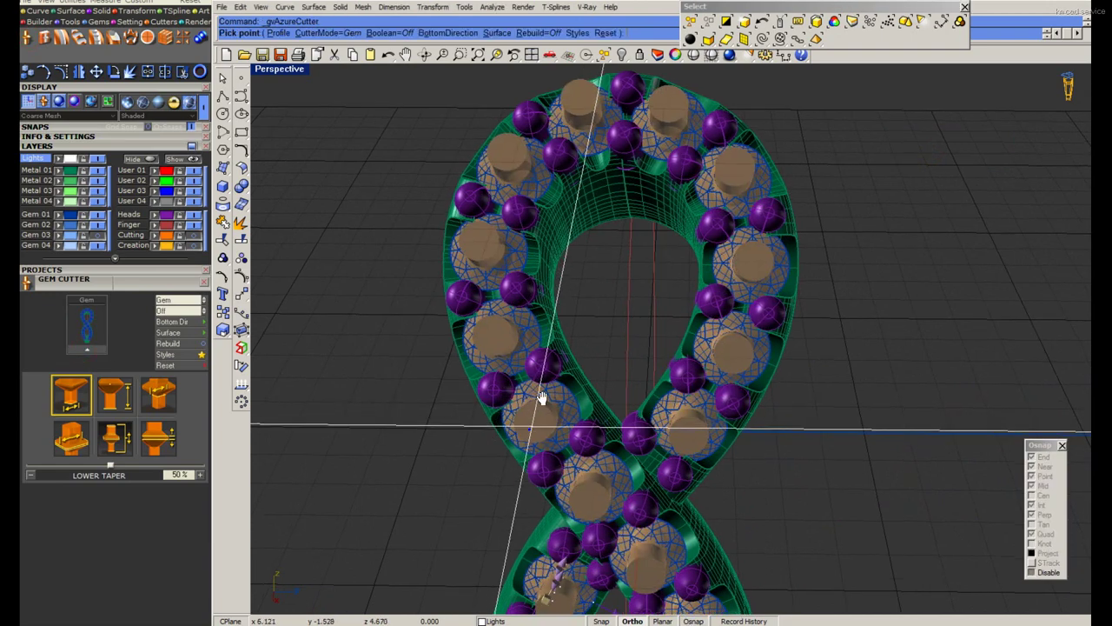
{"action": "left_click", "coordinate": [172, 356]}
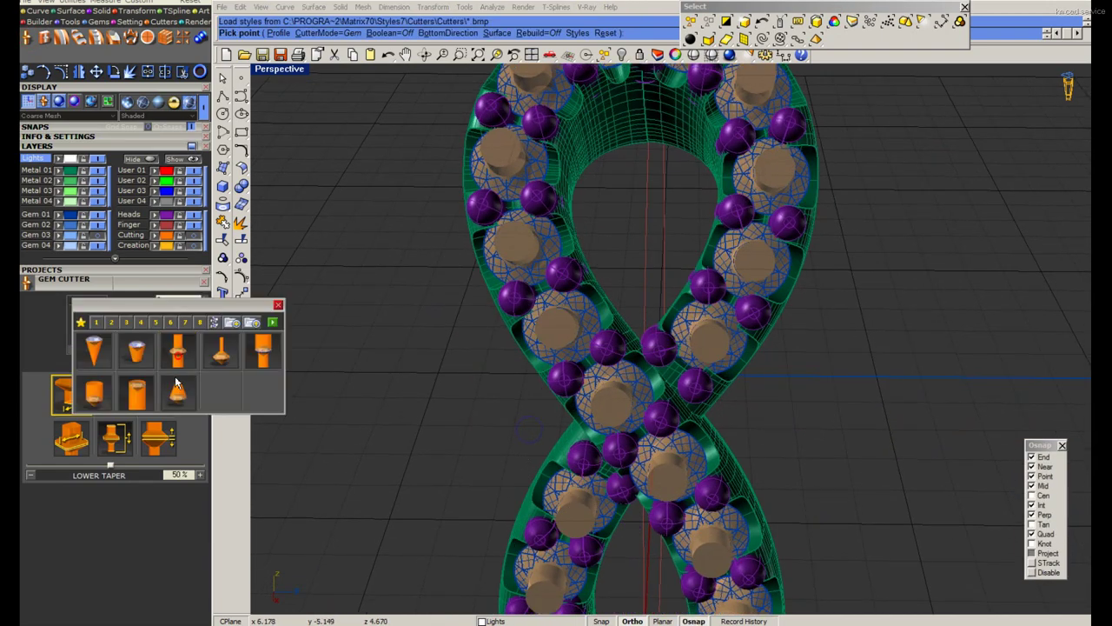
{"action": "left_click", "coordinate": [275, 329]}
{"action": "right_click_drag", "start_coordinate": [573, 504], "coordinate": [711, 496]}
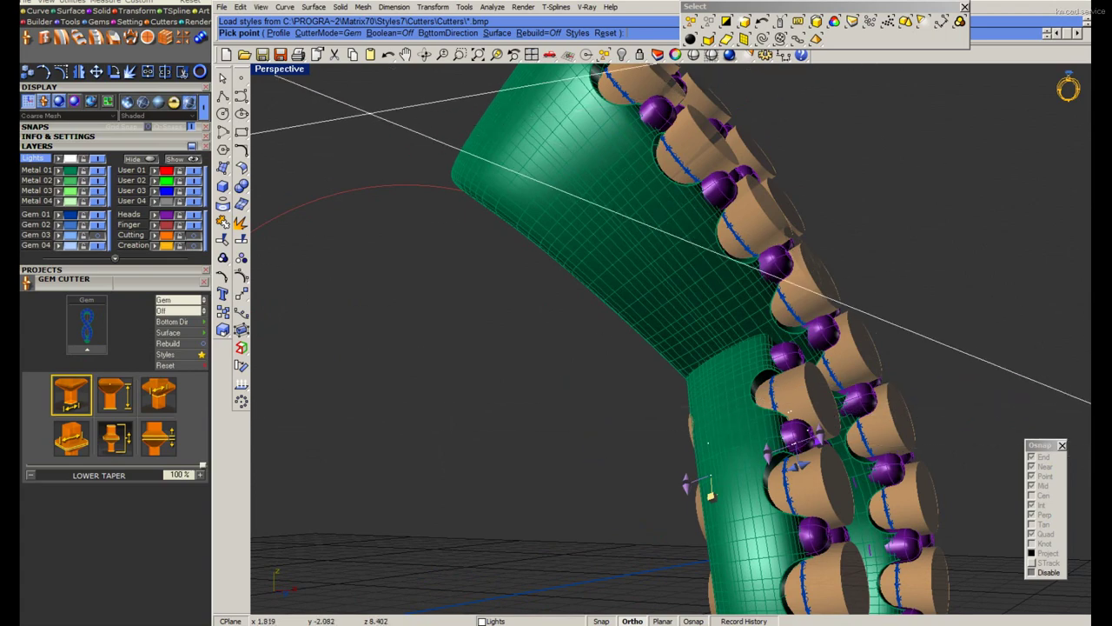
{"action": "key", "text": "Return"}
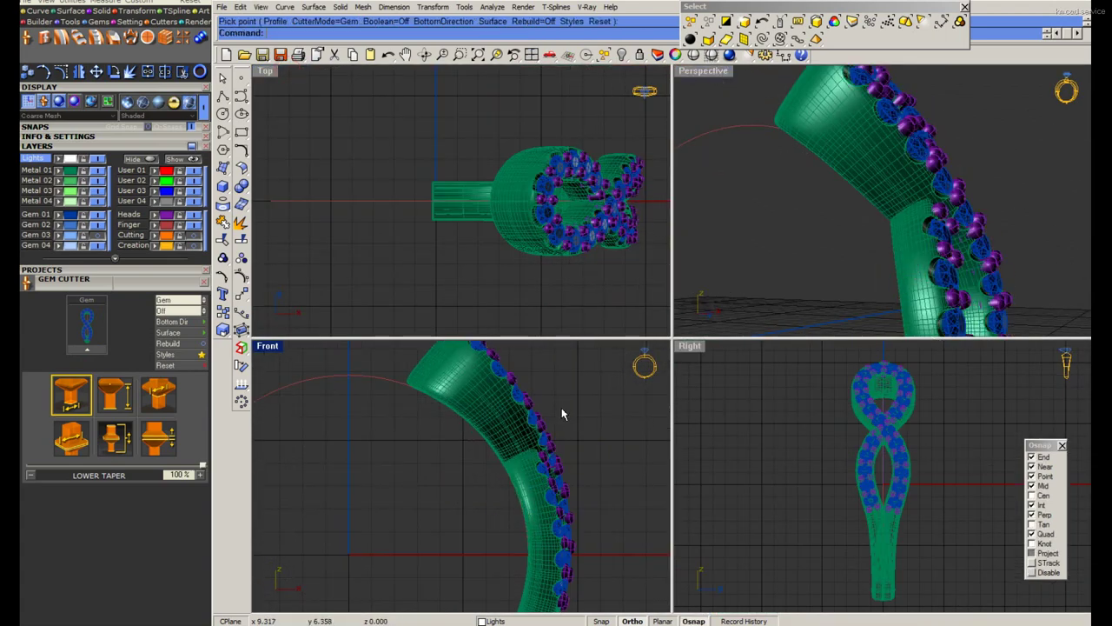
Maximize the Perspective view and switch between ghosted, rendered and shaded displays.
{"action": "scroll", "coordinate": [561, 414], "scroll_direction": "up", "scroll_amount": 2}
{"action": "scroll", "coordinate": [562, 414], "scroll_direction": "up", "scroll_amount": 3}
{"action": "key", "text": "ctrl+alt+g"}
{"action": "left_click", "coordinate": [537, 407]}
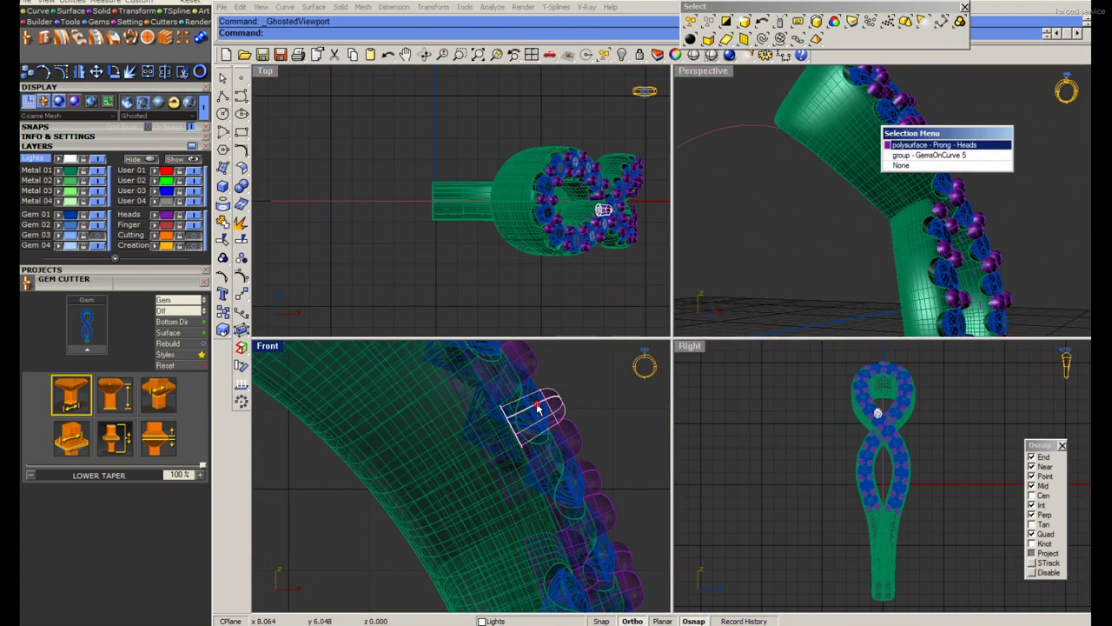
{"action": "key", "text": "Escape"}
{"action": "double_click", "coordinate": [704, 71]}
{"action": "key", "text": "ctrl+alt+r"}
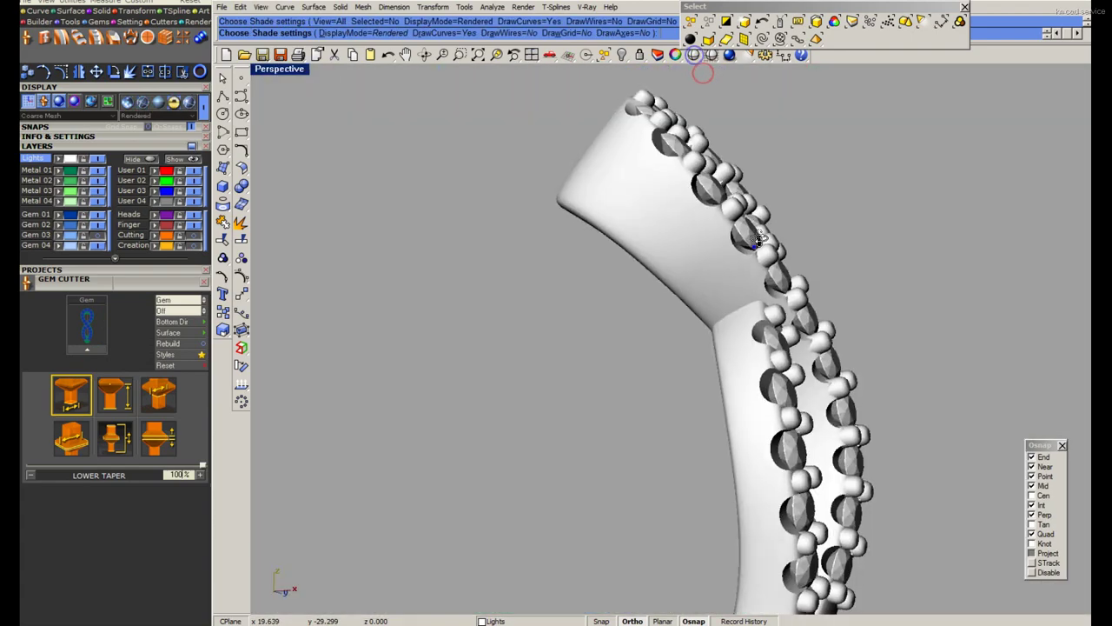
{"action": "key", "text": "ctrl+alt+s"}
{"action": "left_click", "coordinate": [760, 230]}
{"action": "left_click", "coordinate": [914, 165]}
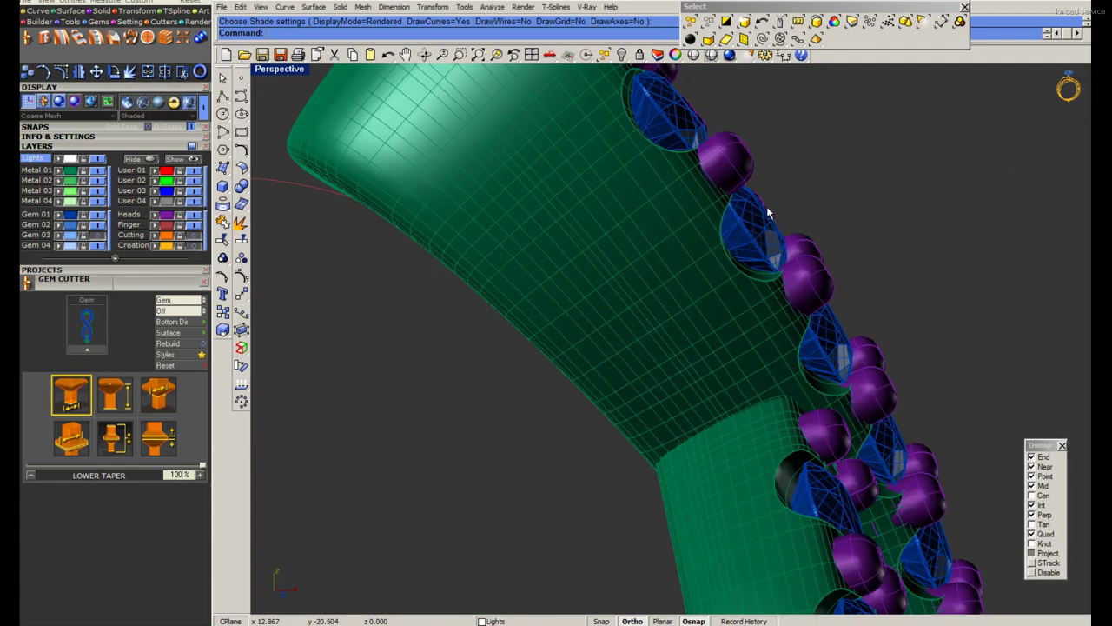
Add cutters to more band gems with a shallower lower depth.
{"action": "right_click_drag", "start_coordinate": [770, 211], "coordinate": [1069, 87]}
{"action": "left_click", "coordinate": [749, 188]}
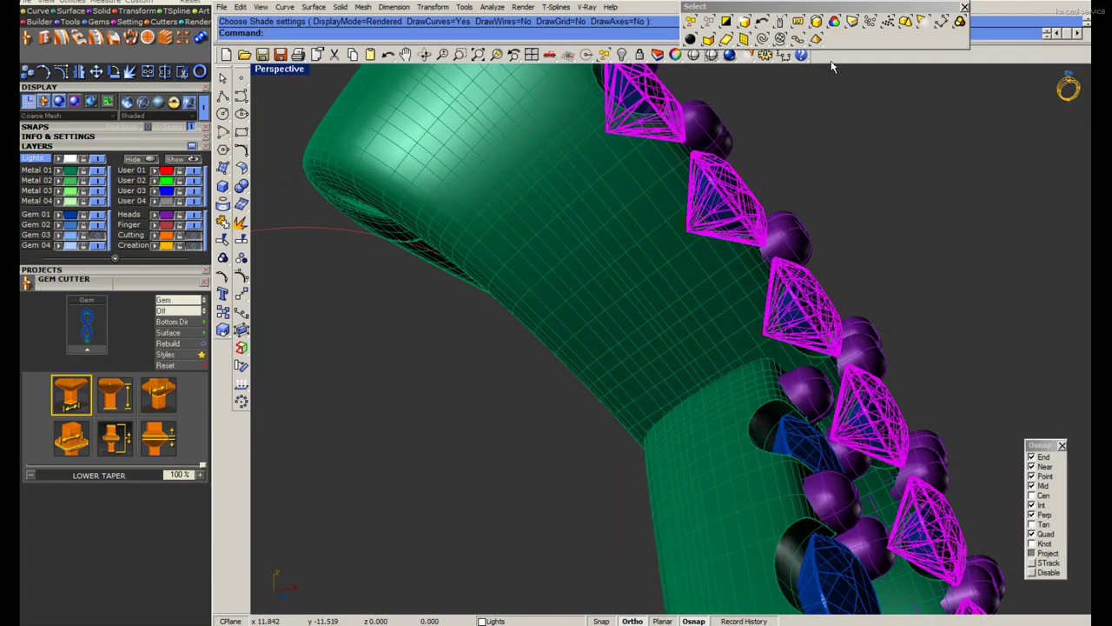
{"action": "left_click", "coordinate": [818, 38]}
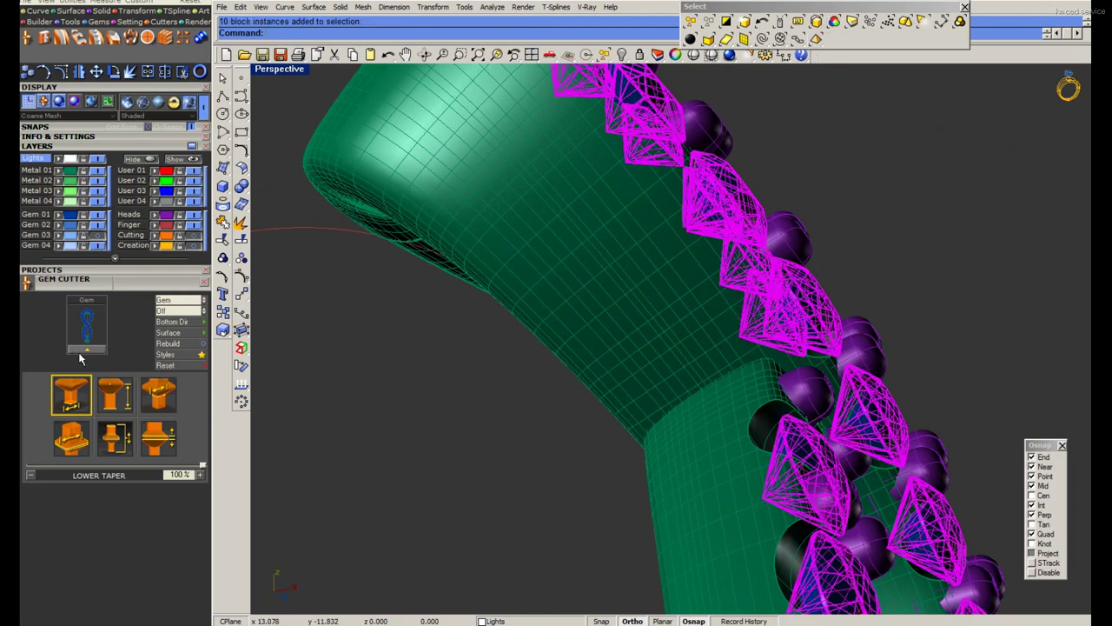
{"action": "left_click", "coordinate": [71, 392]}
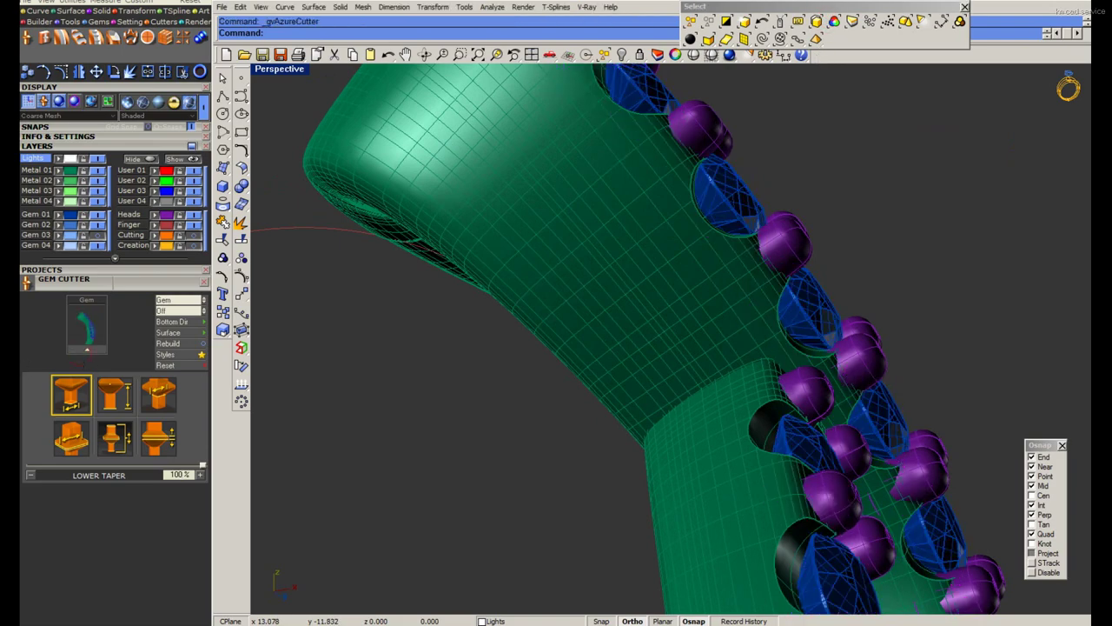
{"action": "double_click", "coordinate": [289, 73]}
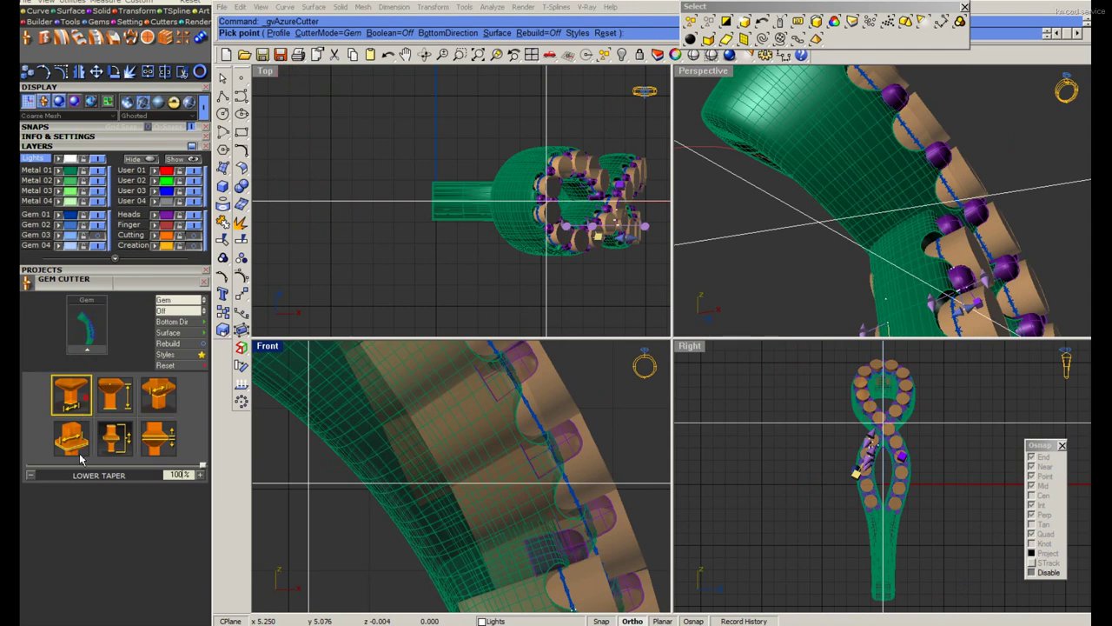
{"action": "left_click", "coordinate": [79, 454]}
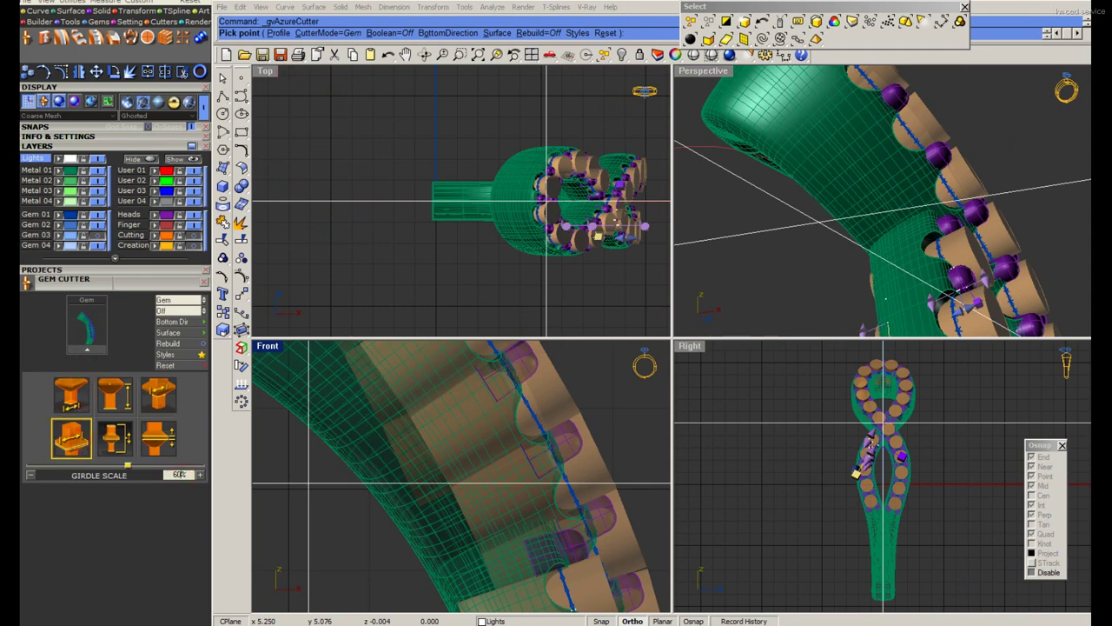
{"action": "left_click", "coordinate": [111, 400]}
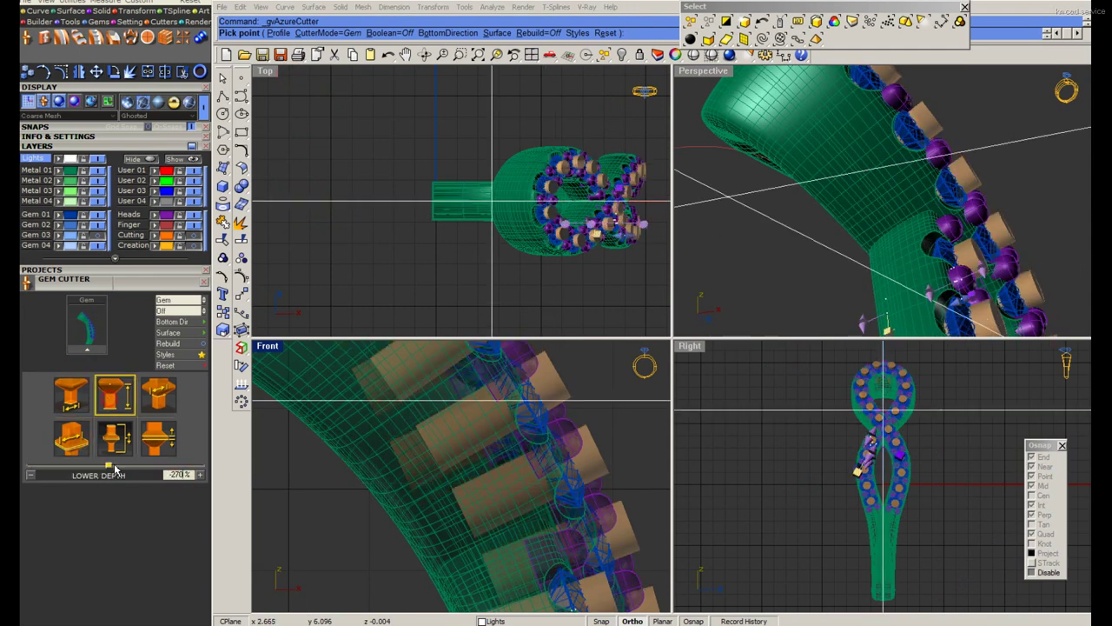
{"action": "left_click_drag", "start_coordinate": [109, 469], "coordinate": [167, 470]}
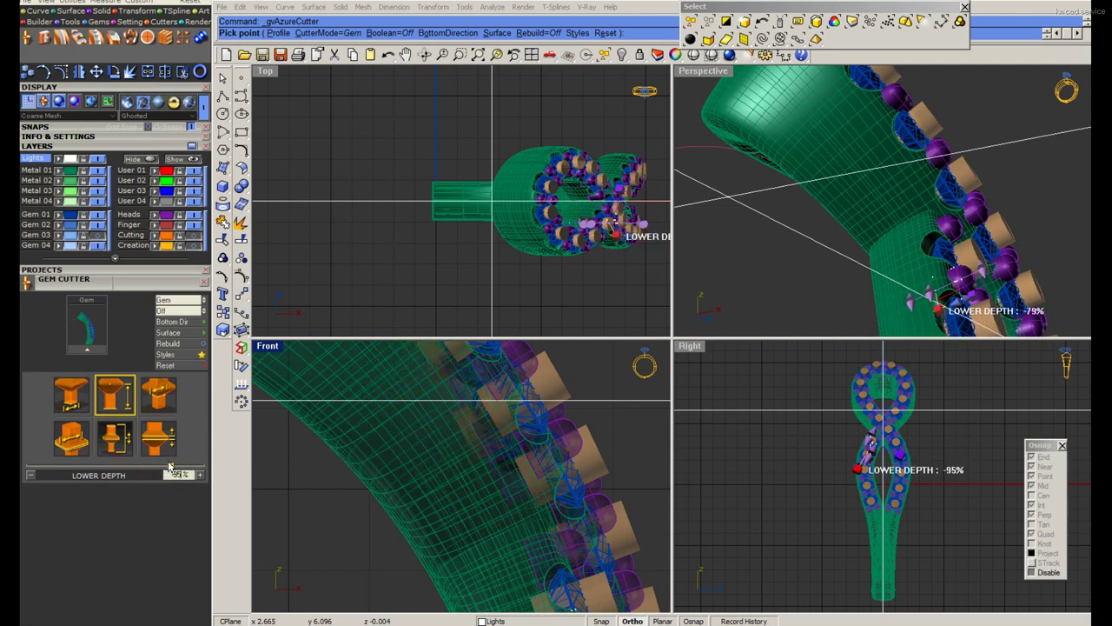
{"action": "key", "text": "Return"}
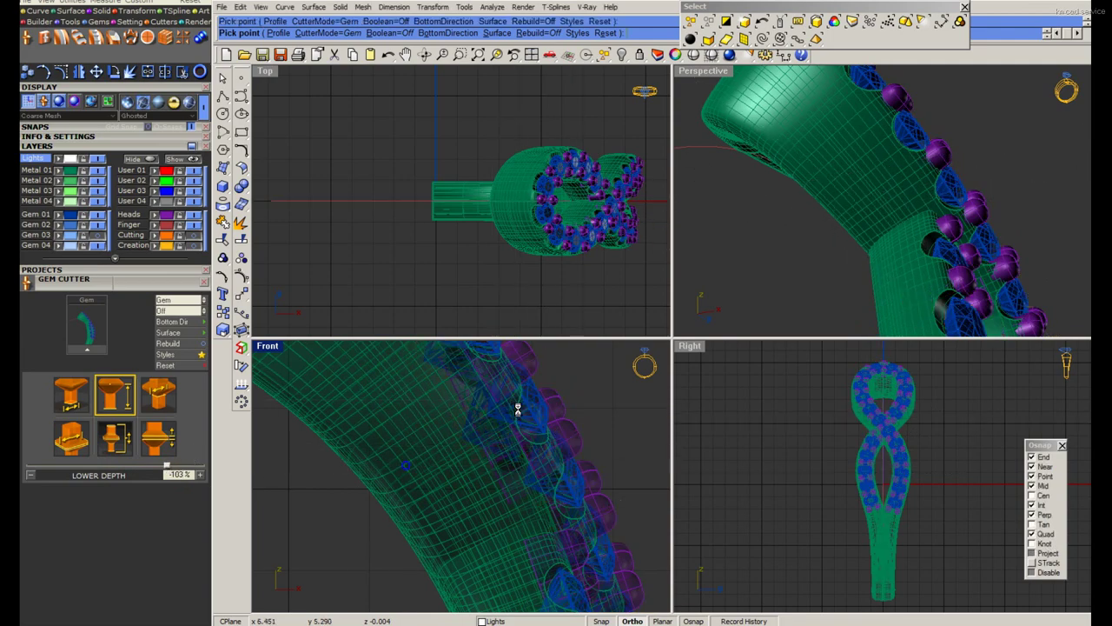
Rerun the gem cutter with a different style, 60% girdle scale and 15% lower taper.
{"action": "double_click", "coordinate": [704, 73]}
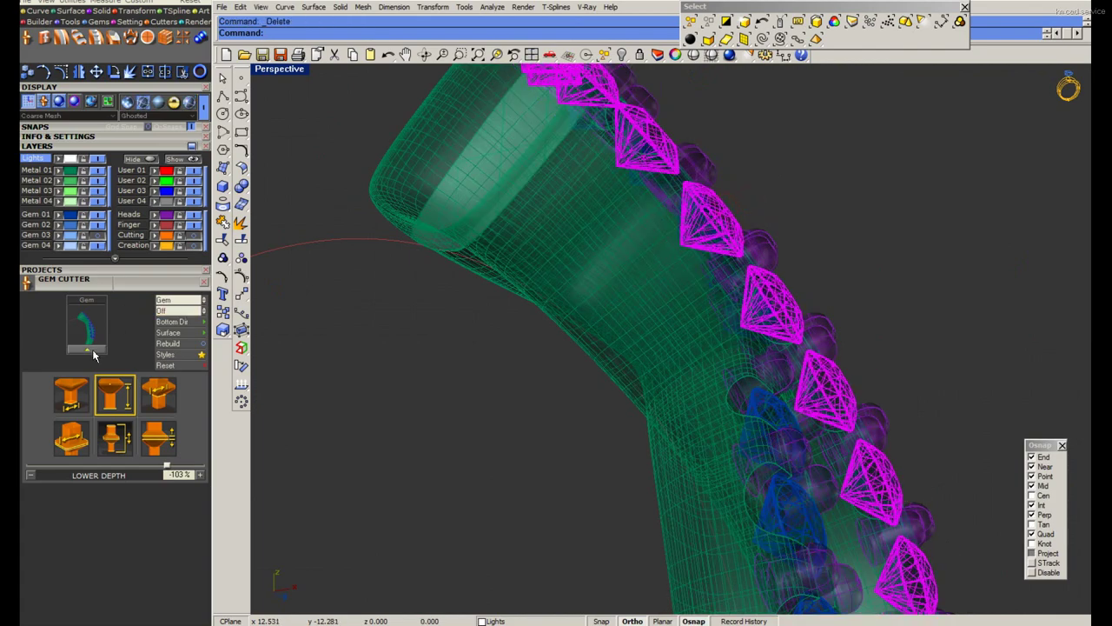
{"action": "left_click", "coordinate": [168, 356]}
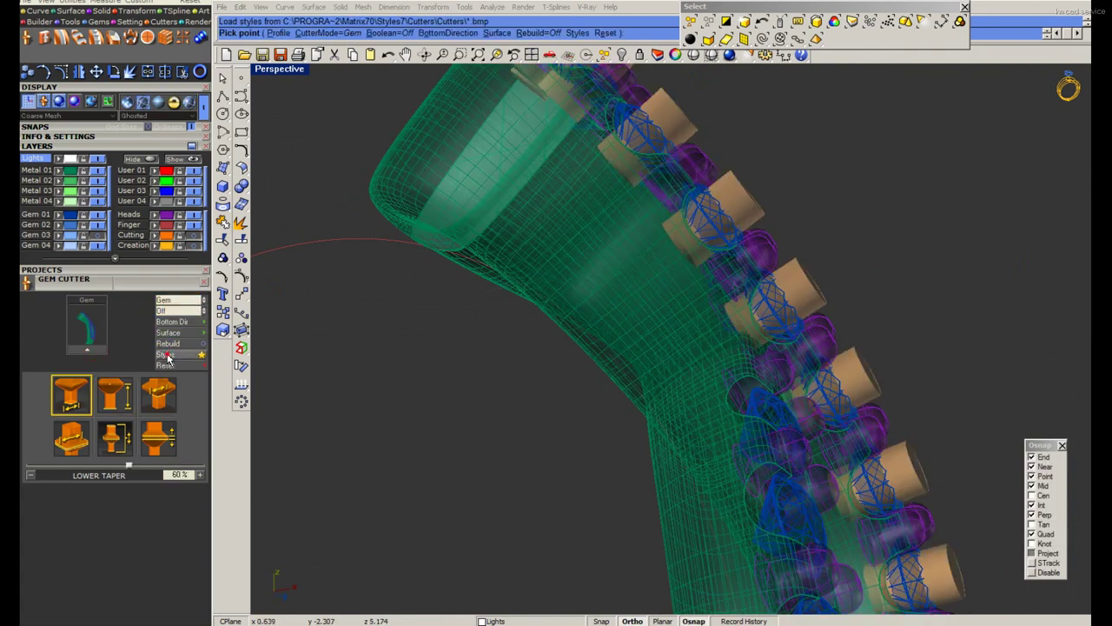
{"action": "left_click", "coordinate": [87, 398]}
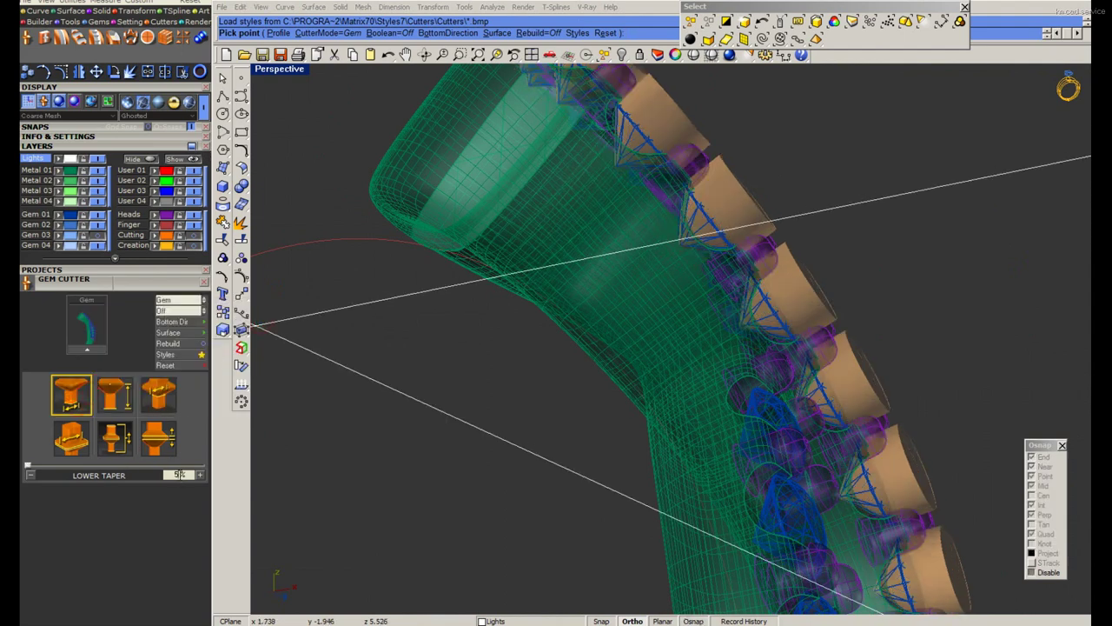
{"action": "left_click", "coordinate": [77, 451]}
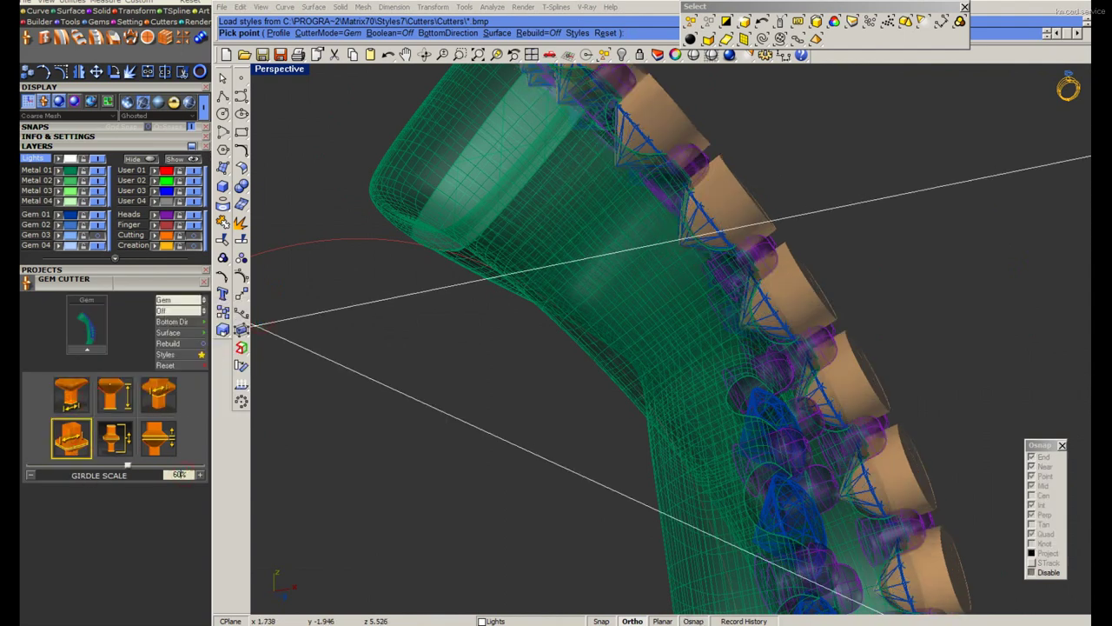
{"action": "key", "text": "Return"}
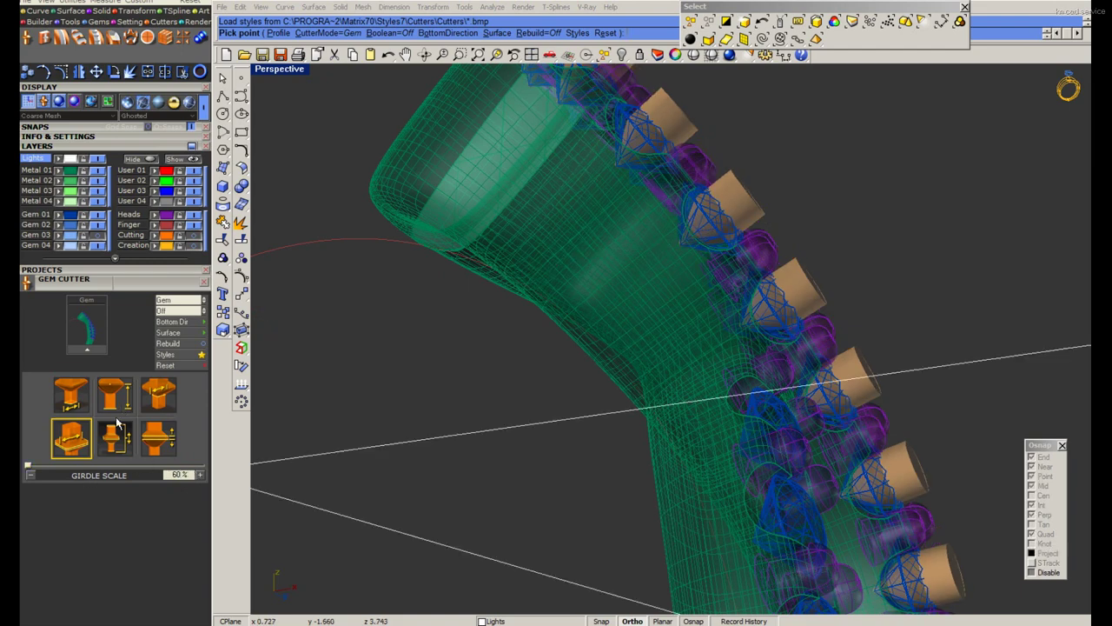
{"action": "left_click", "coordinate": [69, 404]}
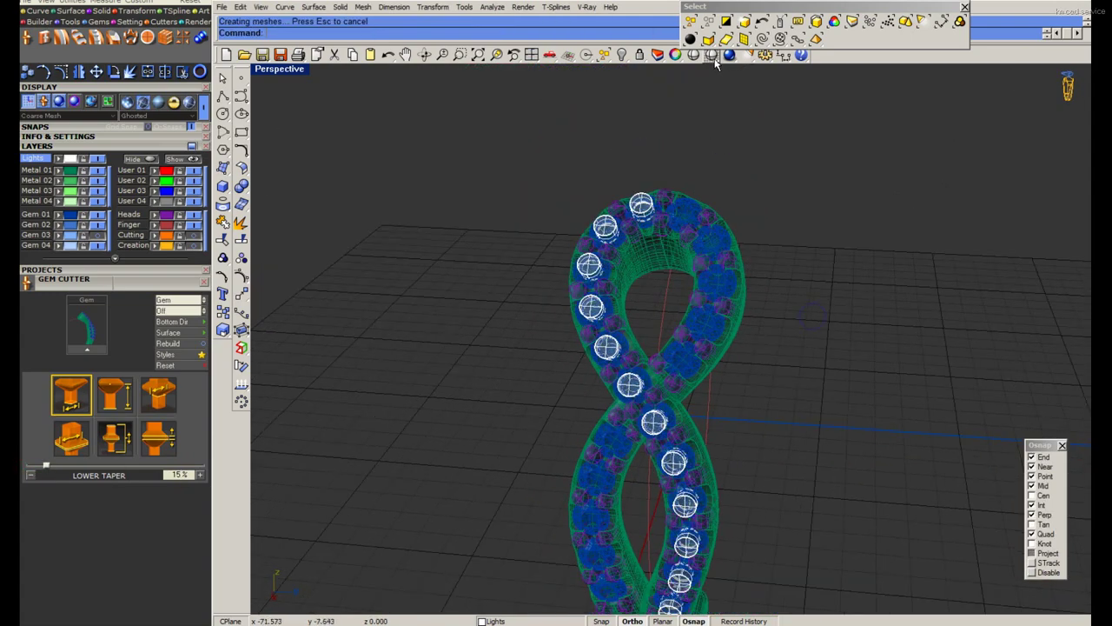
In shaded view, create cutters for the gems along the lower-left strand.
{"action": "left_click", "coordinate": [713, 57]}
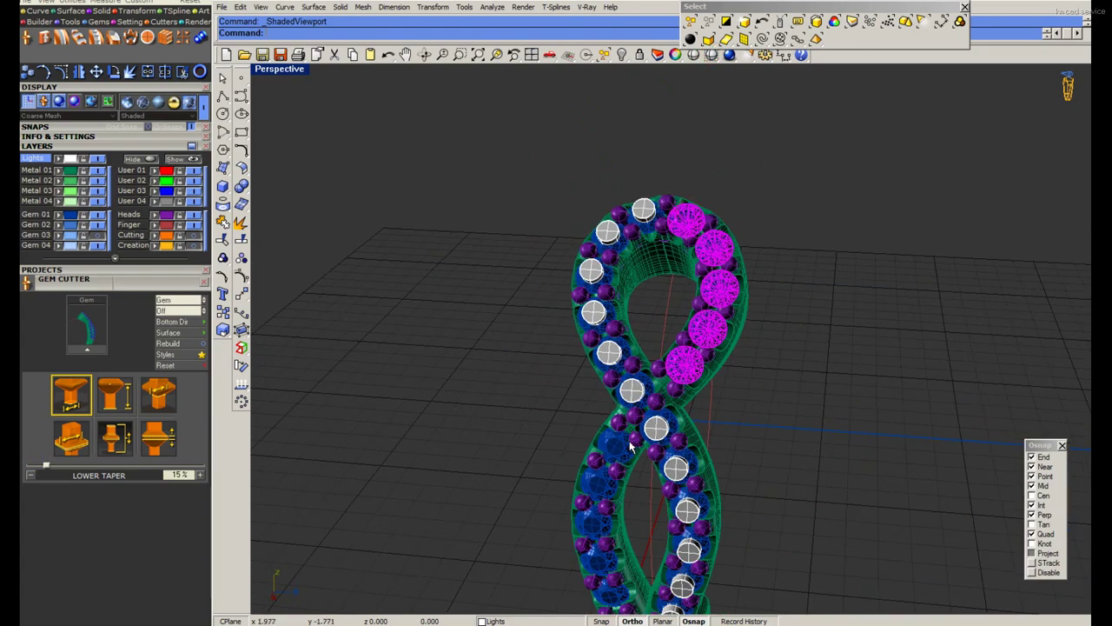
{"action": "left_click", "coordinate": [632, 446]}
{"action": "left_click", "coordinate": [71, 394]}
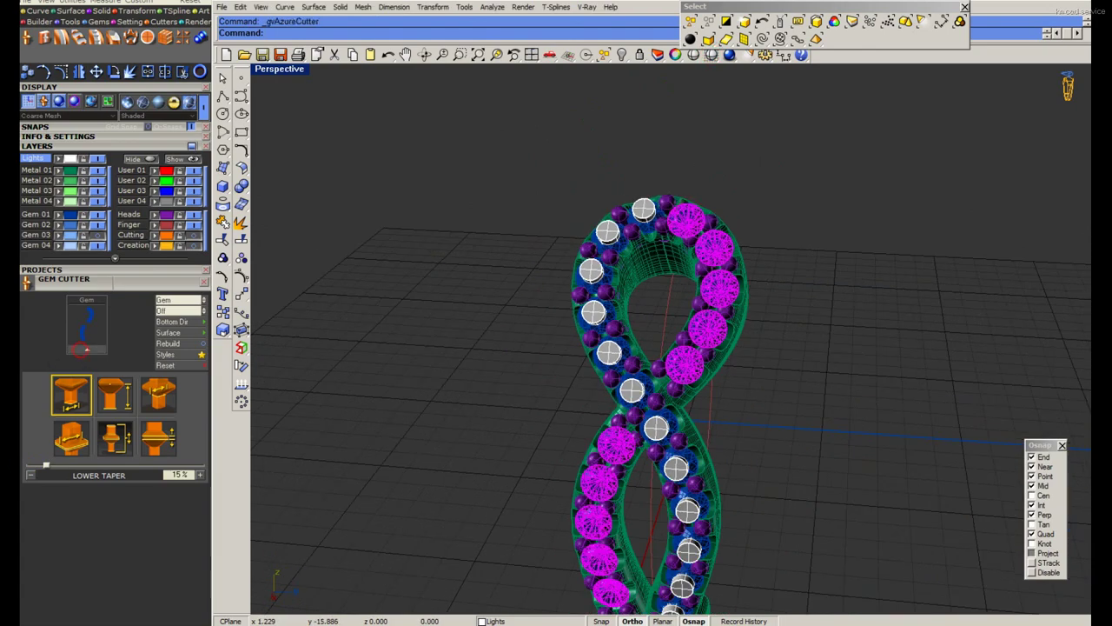
{"action": "right_click_drag", "start_coordinate": [687, 266], "coordinate": [691, 411]}
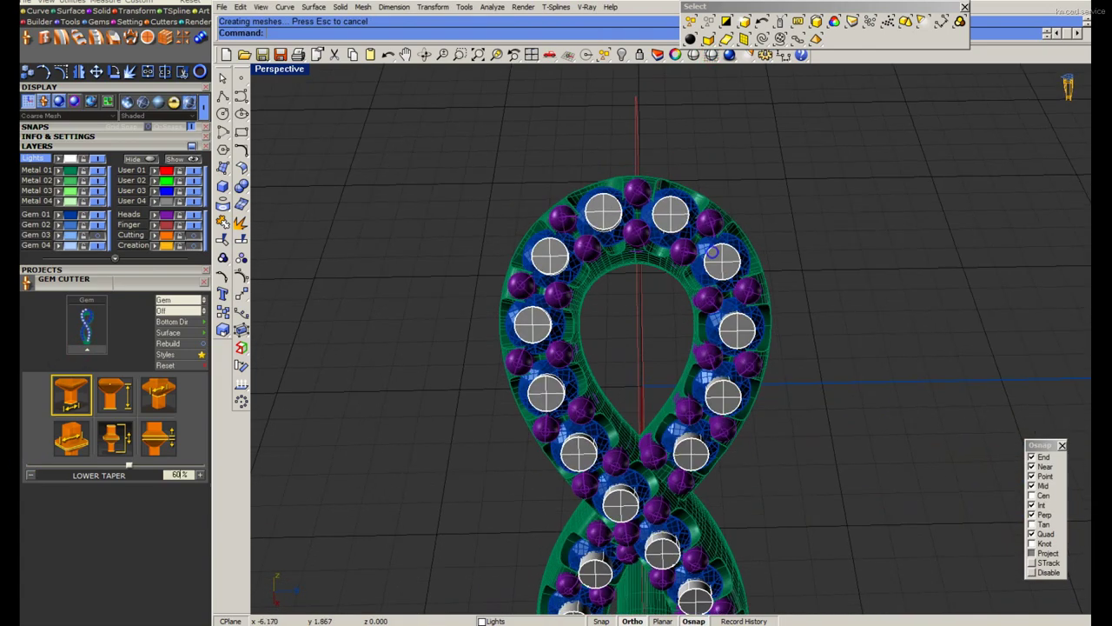
{"action": "scroll", "coordinate": [691, 400], "scroll_direction": "up", "scroll_amount": 3}
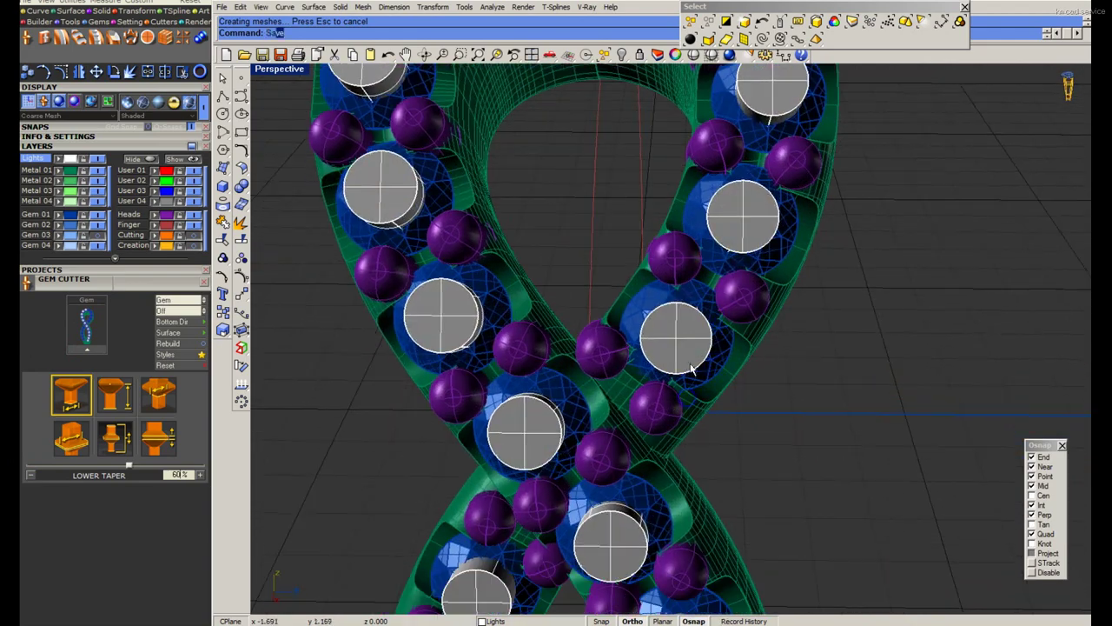
{"action": "left_click", "coordinate": [632, 362]}
Save the model and group the selected gem cutters.
{"action": "key", "text": "Escape"}
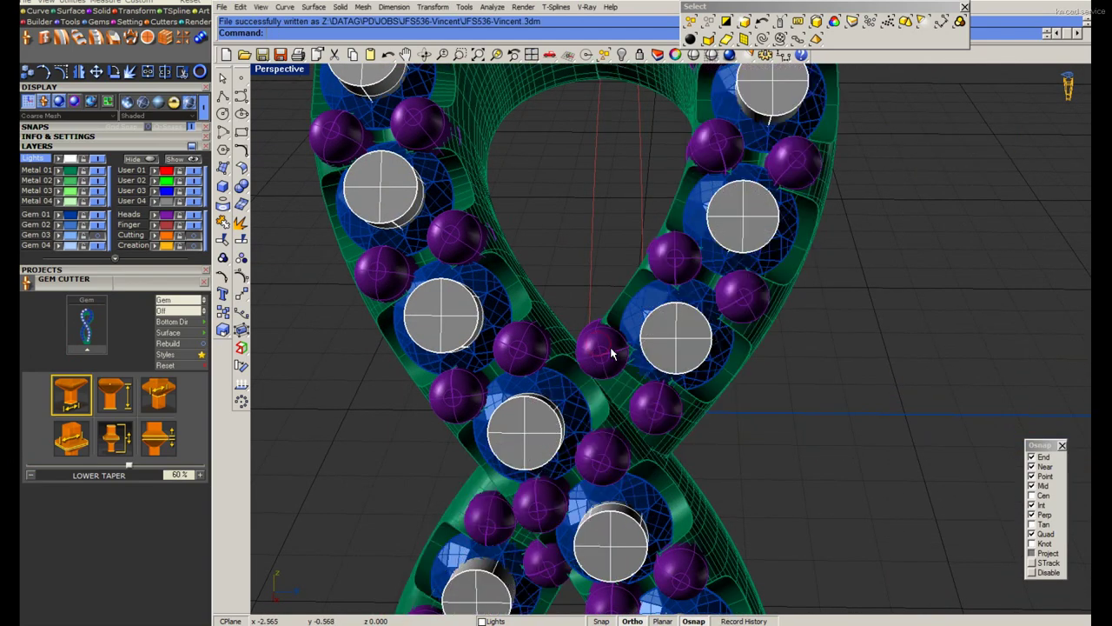
{"action": "scroll", "coordinate": [599, 344], "scroll_direction": "down", "scroll_amount": 3}
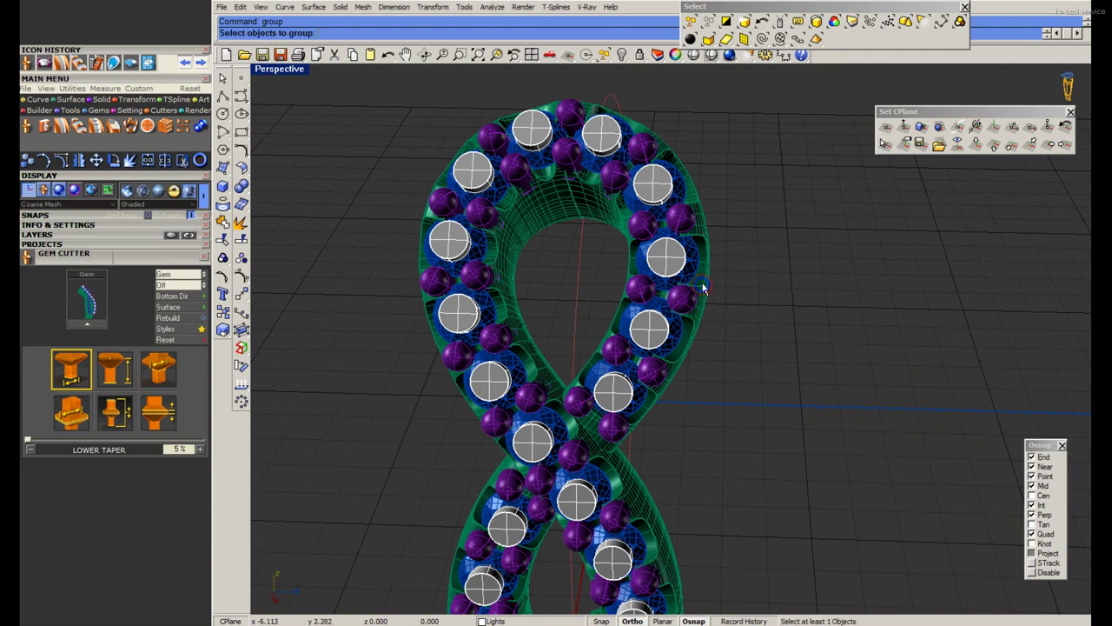
{"action": "key", "text": "Escape"}
{"action": "left_click", "coordinate": [57, 235]}
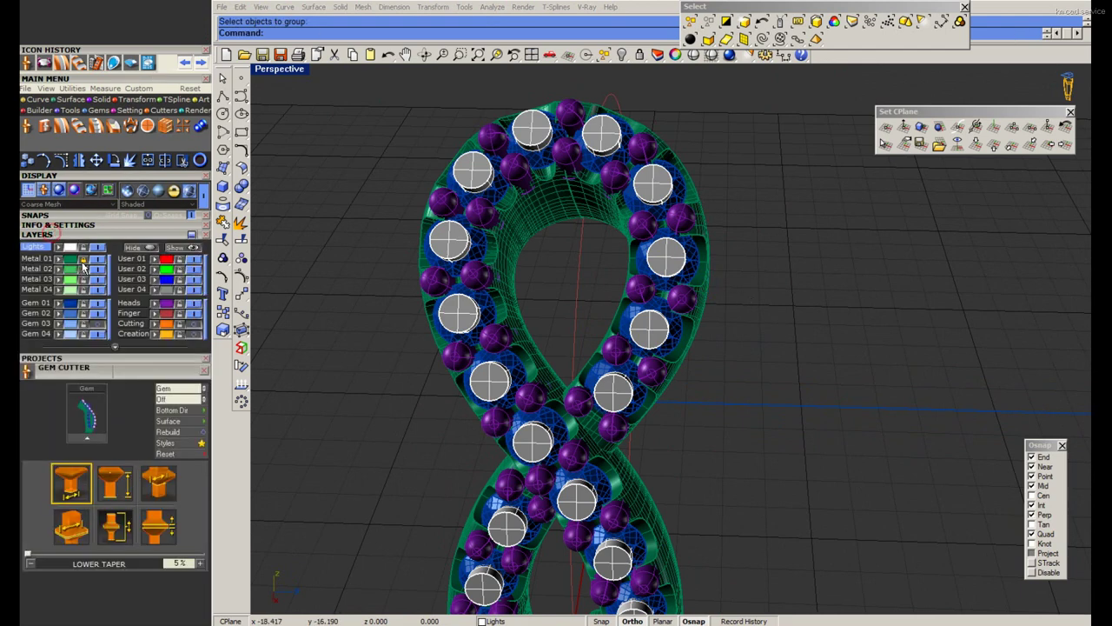
{"action": "scroll", "coordinate": [746, 333], "scroll_direction": "up", "scroll_amount": 5}
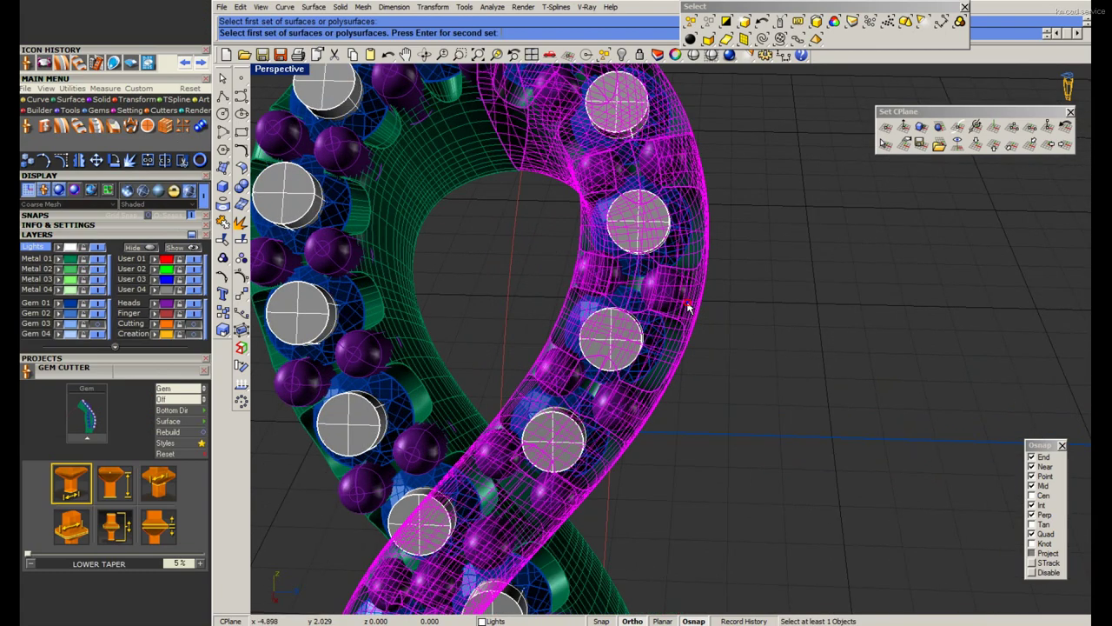
Boolean-subtract the grouped cutters from the first and second band strands.
{"action": "key", "text": "Return"}
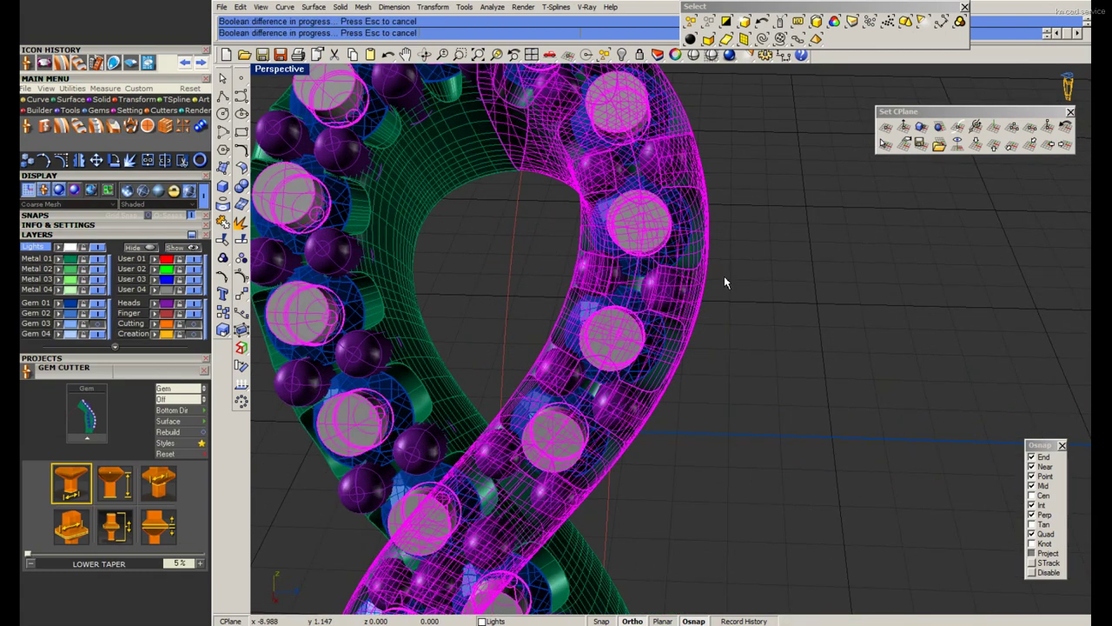
{"action": "scroll", "coordinate": [635, 275], "scroll_direction": "down", "scroll_amount": 5}
{"action": "scroll", "coordinate": [635, 276], "scroll_direction": "up", "scroll_amount": 3}
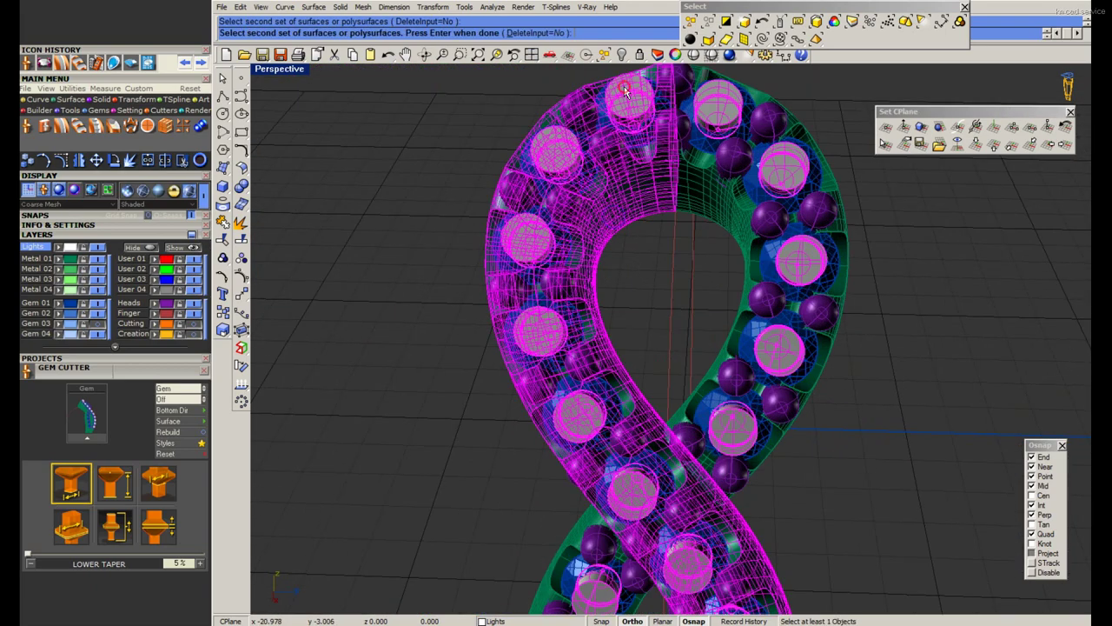
{"action": "key", "text": "Return"}
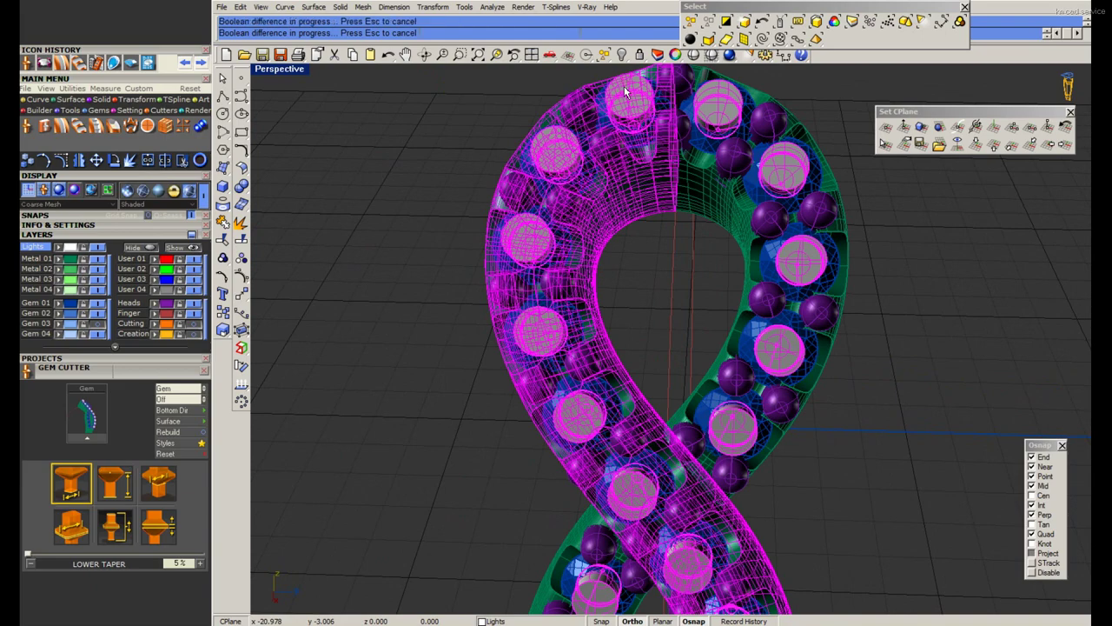
{"action": "scroll", "coordinate": [660, 376], "scroll_direction": "down", "scroll_amount": 2}
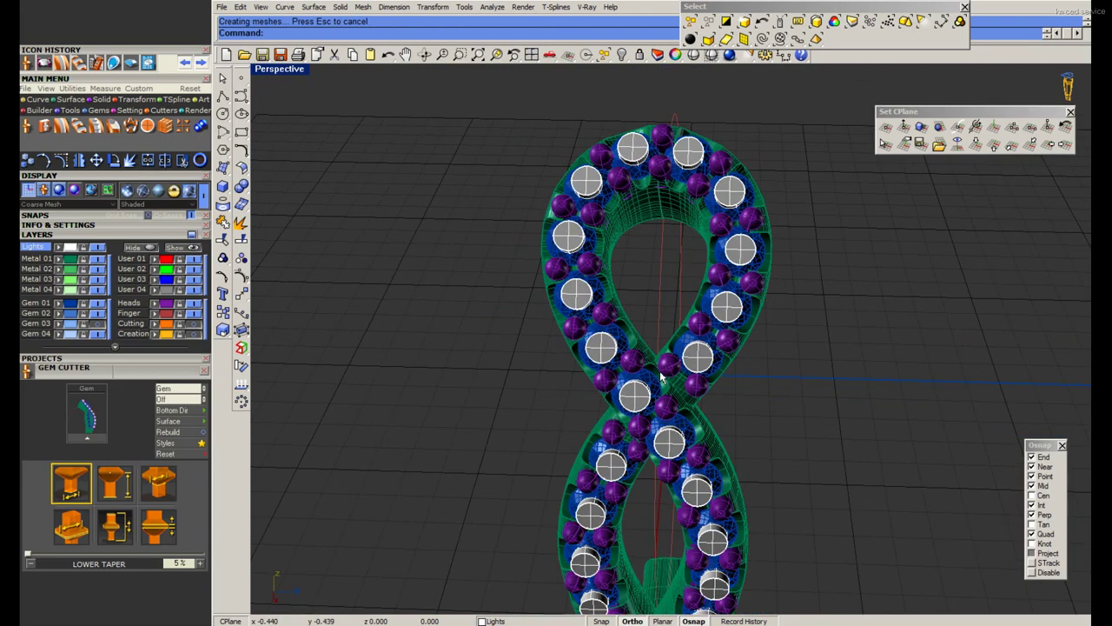
Hide the Gem 01 layer to inspect the cut seats, then show it again.
{"action": "left_click", "coordinate": [97, 303]}
{"action": "scroll", "coordinate": [534, 420], "scroll_direction": "up", "scroll_amount": 3}
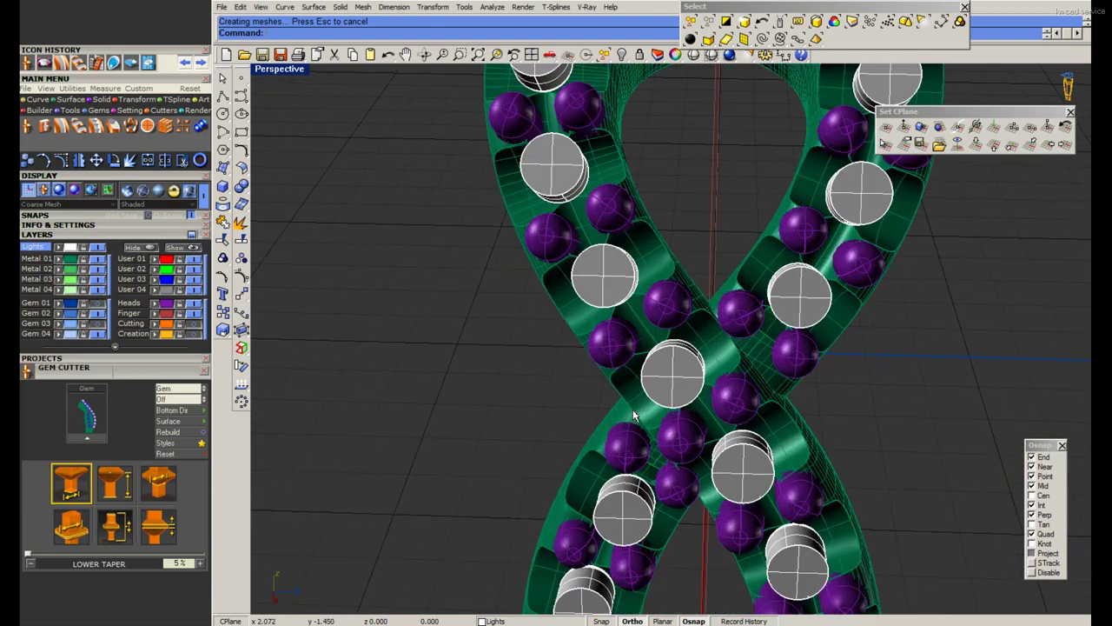
{"action": "mouse_move", "coordinate": [633, 409]}
{"action": "right_mouse_down"}
{"action": "mouse_move", "coordinate": [735, 304]}
{"action": "mouse_move", "coordinate": [685, 346]}
{"action": "mouse_move", "coordinate": [665, 391]}
{"action": "right_mouse_up"}
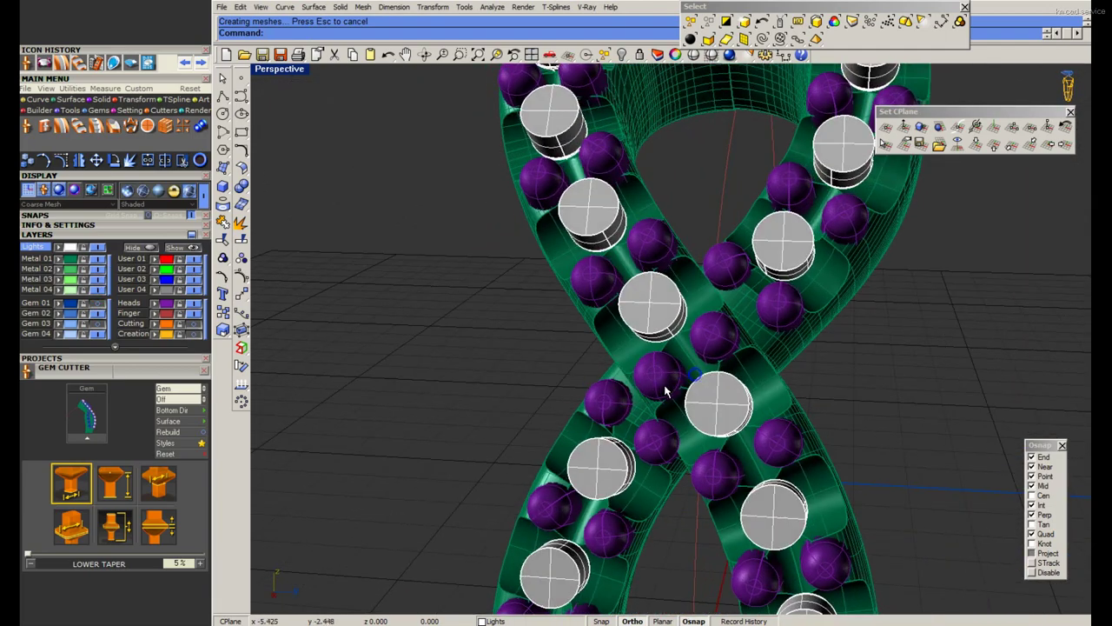
{"action": "left_click", "coordinate": [95, 303]}
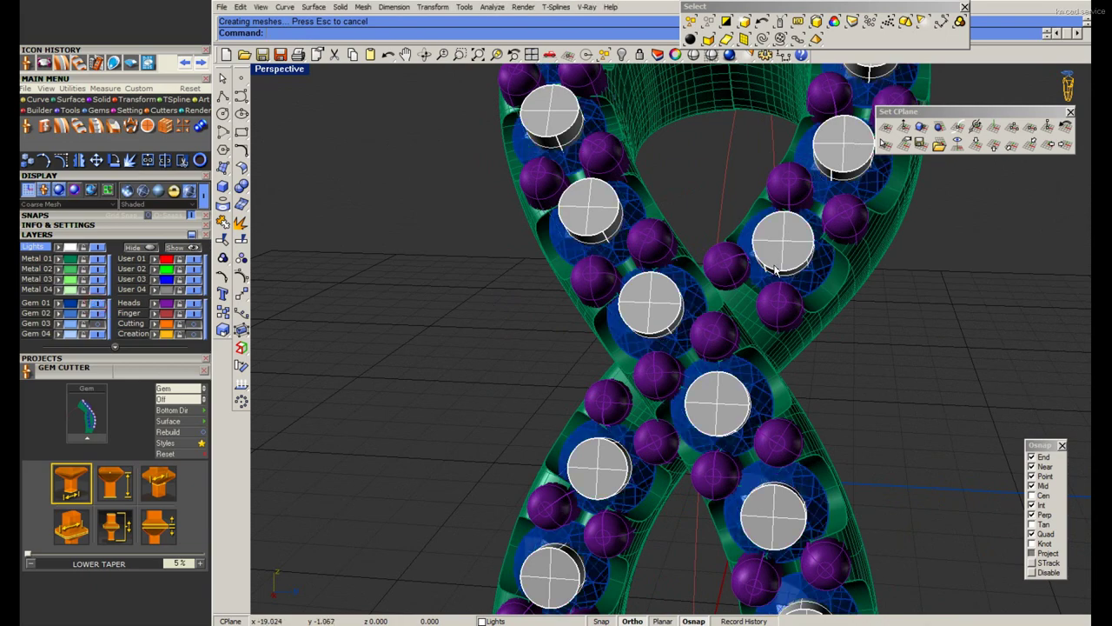
{"action": "right_click_drag", "start_coordinate": [776, 269], "coordinate": [966, 273]}
{"action": "left_click", "coordinate": [856, 217]}
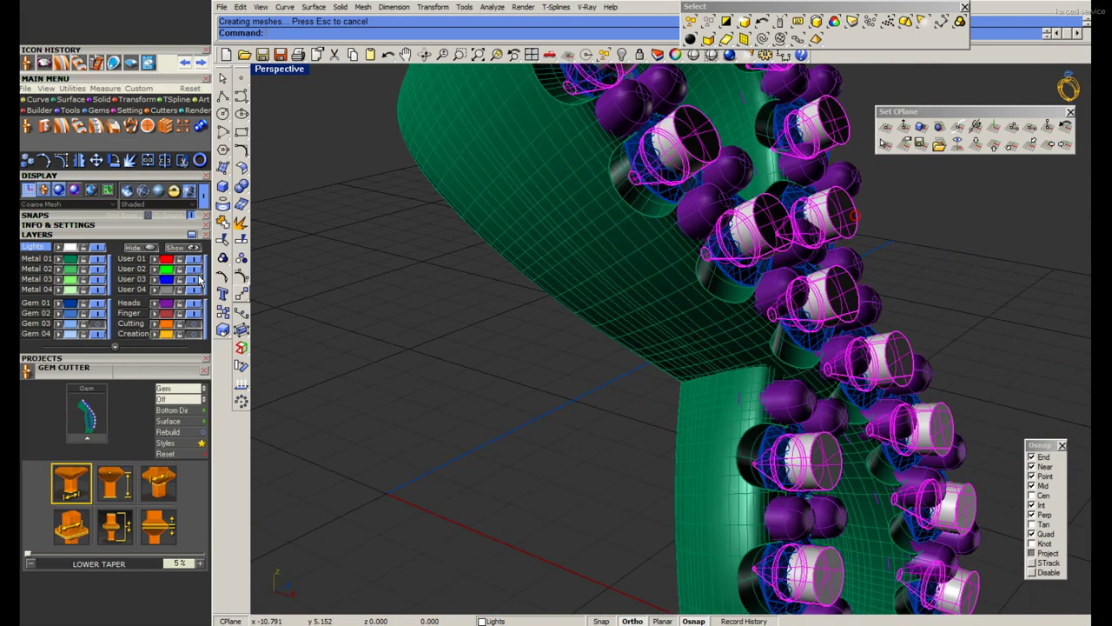
Group and hide the gem cutters, then preview the band in rendered shading.
{"action": "left_click", "coordinate": [157, 326]}
{"action": "right_click_drag", "start_coordinate": [437, 368], "coordinate": [757, 348]}
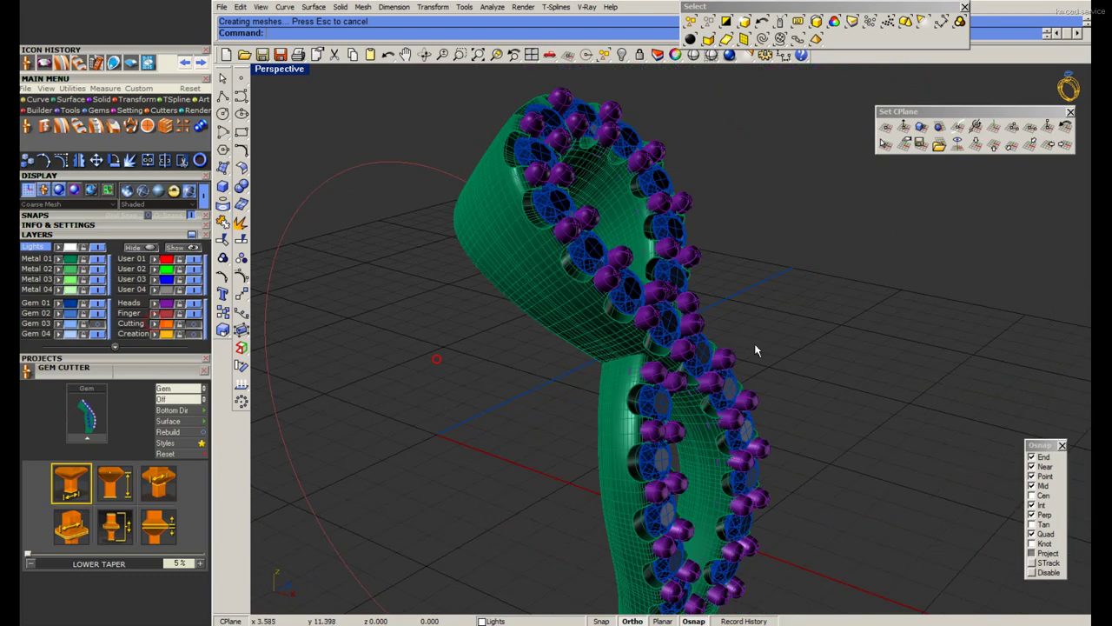
{"action": "left_click", "coordinate": [693, 55]}
{"action": "scroll", "coordinate": [681, 104], "scroll_direction": "up", "scroll_amount": 3}
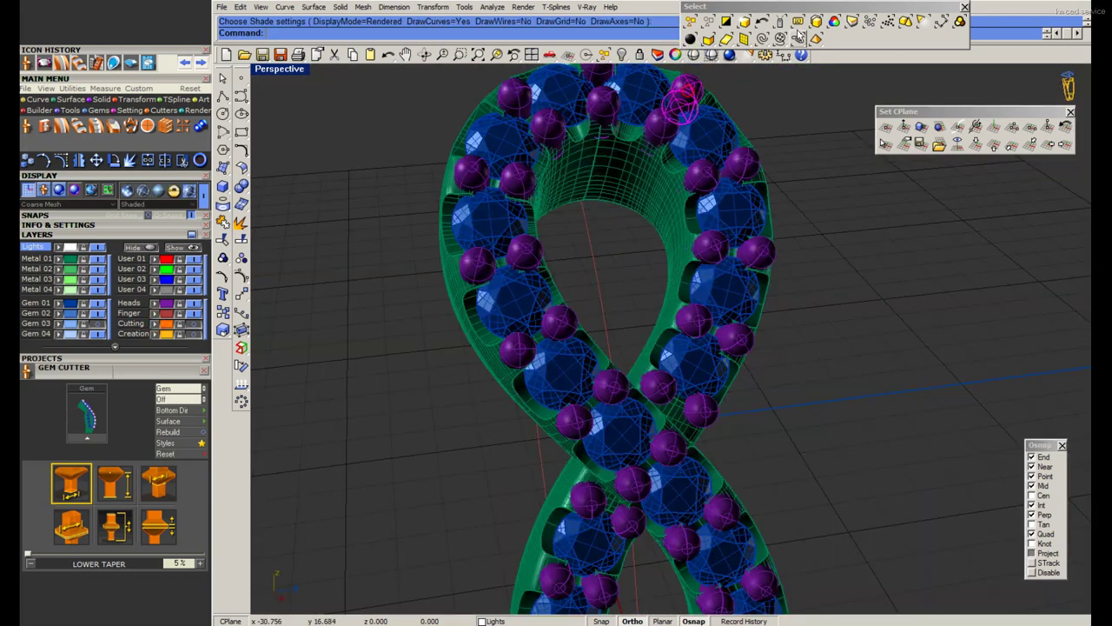
{"action": "left_click", "coordinate": [832, 23]}
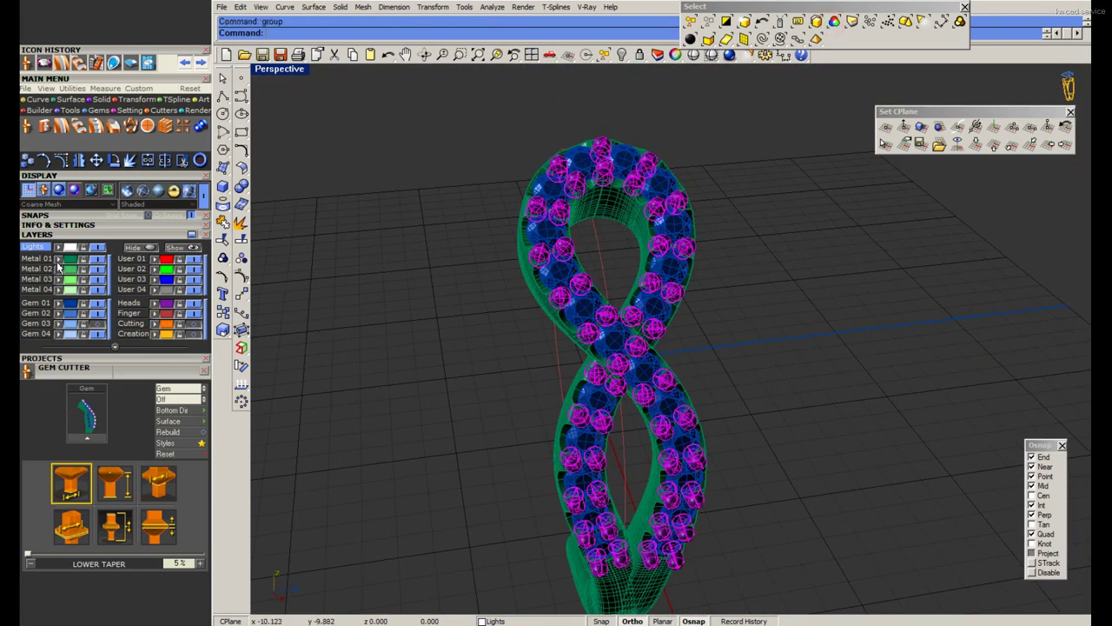
{"action": "key", "text": "ctrl+h"}
{"action": "left_click", "coordinate": [692, 55]}
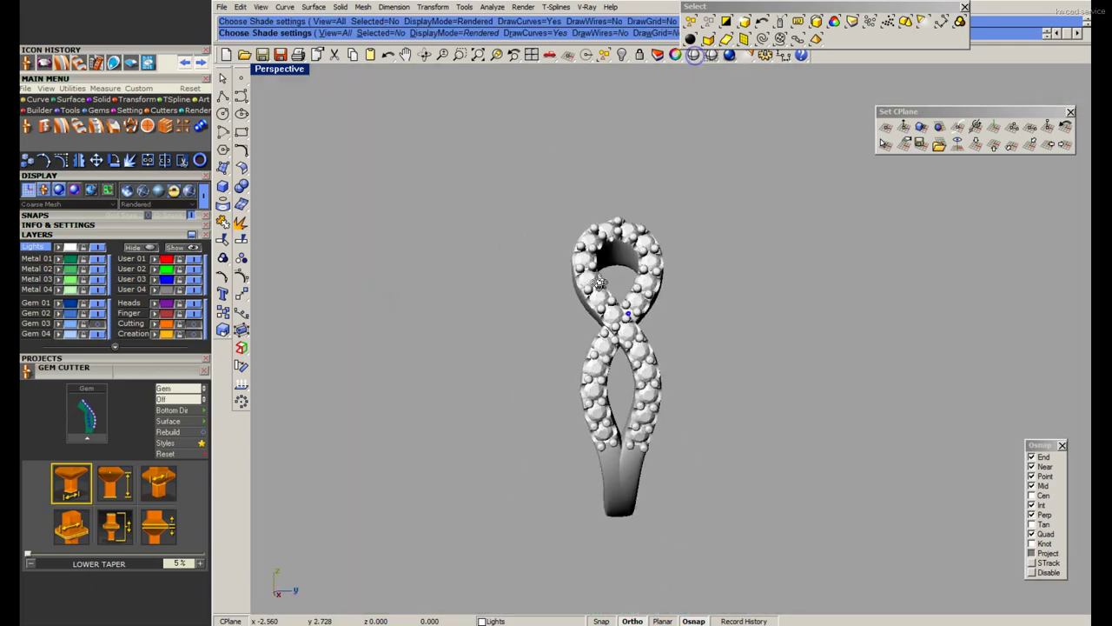
{"action": "mouse_move", "coordinate": [693, 55]}
{"action": "right_mouse_down"}
{"action": "mouse_move", "coordinate": [670, 352]}
{"action": "mouse_move", "coordinate": [582, 340]}
{"action": "mouse_move", "coordinate": [947, 340]}
{"action": "mouse_move", "coordinate": [767, 321]}
{"action": "right_mouse_up"}
{"action": "key", "text": "Return"}
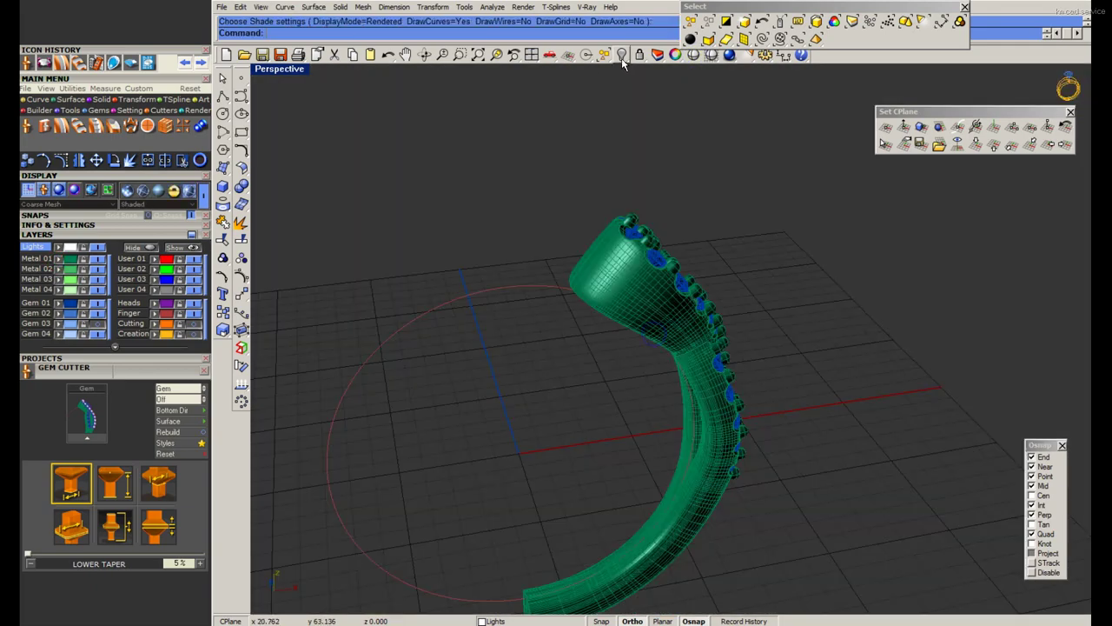
Turn on the Creation layer to show the head, hide the chosen objects, and save.
{"action": "left_click", "coordinate": [187, 335]}
{"action": "mouse_move", "coordinate": [661, 339]}
{"action": "right_mouse_down"}
{"action": "mouse_move", "coordinate": [642, 333]}
{"action": "mouse_move", "coordinate": [632, 303]}
{"action": "mouse_move", "coordinate": [669, 291]}
{"action": "mouse_move", "coordinate": [543, 307]}
{"action": "mouse_move", "coordinate": [487, 261]}
{"action": "right_mouse_up"}
{"action": "left_click", "coordinate": [693, 55]}
{"action": "key", "text": "Return"}
{"action": "type", "text": "hide"}
{"action": "key", "text": "Return"}
{"action": "left_click", "coordinate": [263, 54]}
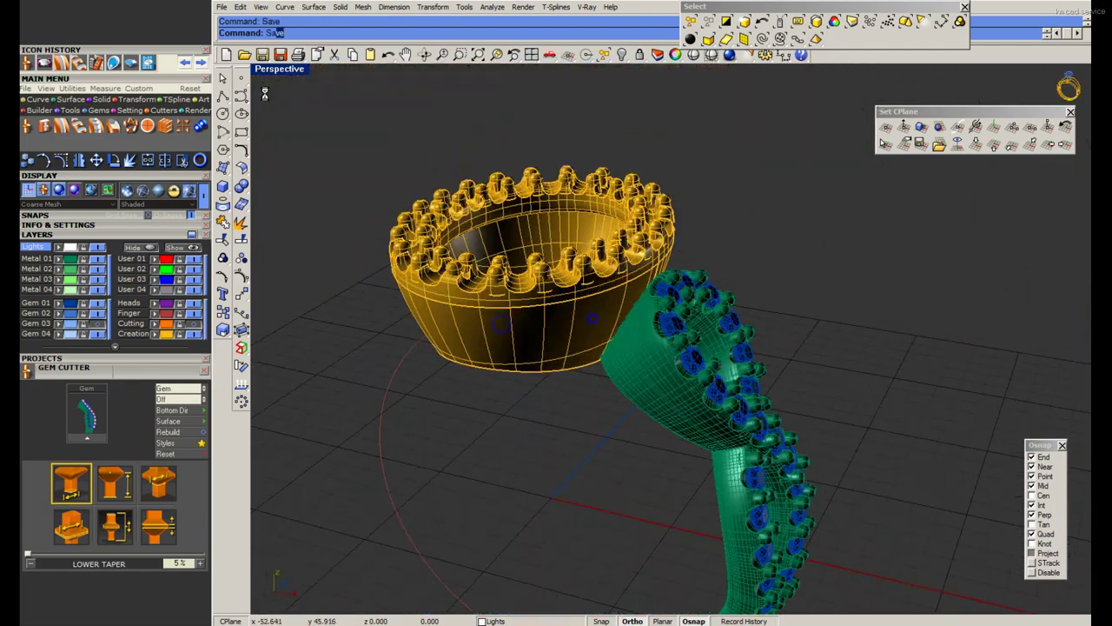
Extract the head's wall surface in a maximized shaded Front view and lock it.
{"action": "double_click", "coordinate": [276, 69]}
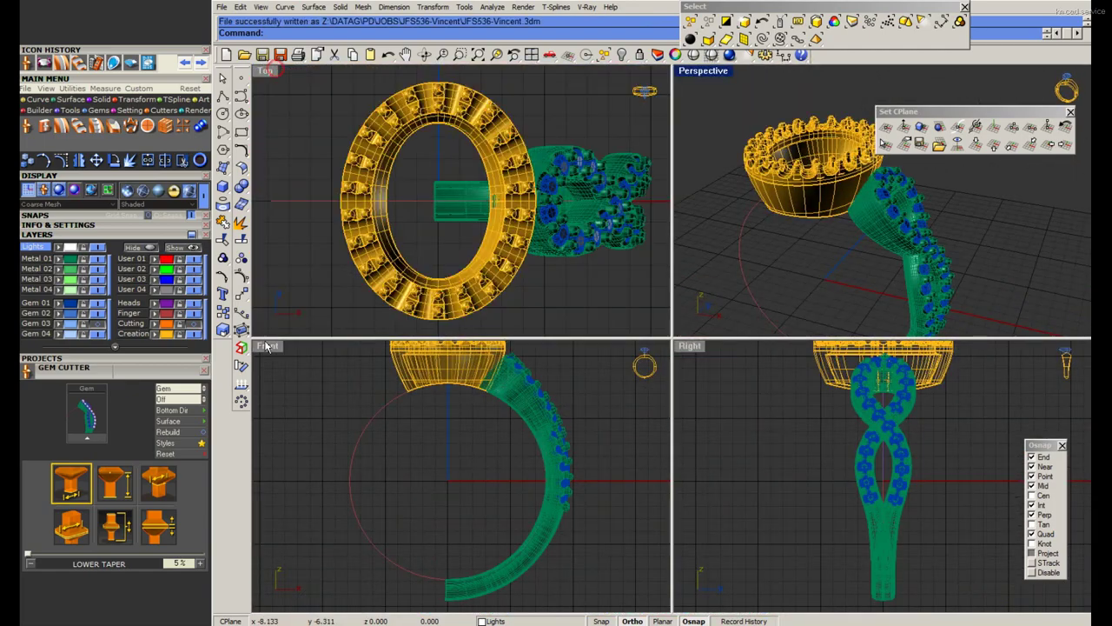
{"action": "double_click", "coordinate": [267, 346]}
{"action": "key", "text": "ctrl+alt+s"}
{"action": "scroll", "coordinate": [439, 294], "scroll_direction": "up", "scroll_amount": 3}
{"action": "scroll", "coordinate": [440, 293], "scroll_direction": "up", "scroll_amount": 3}
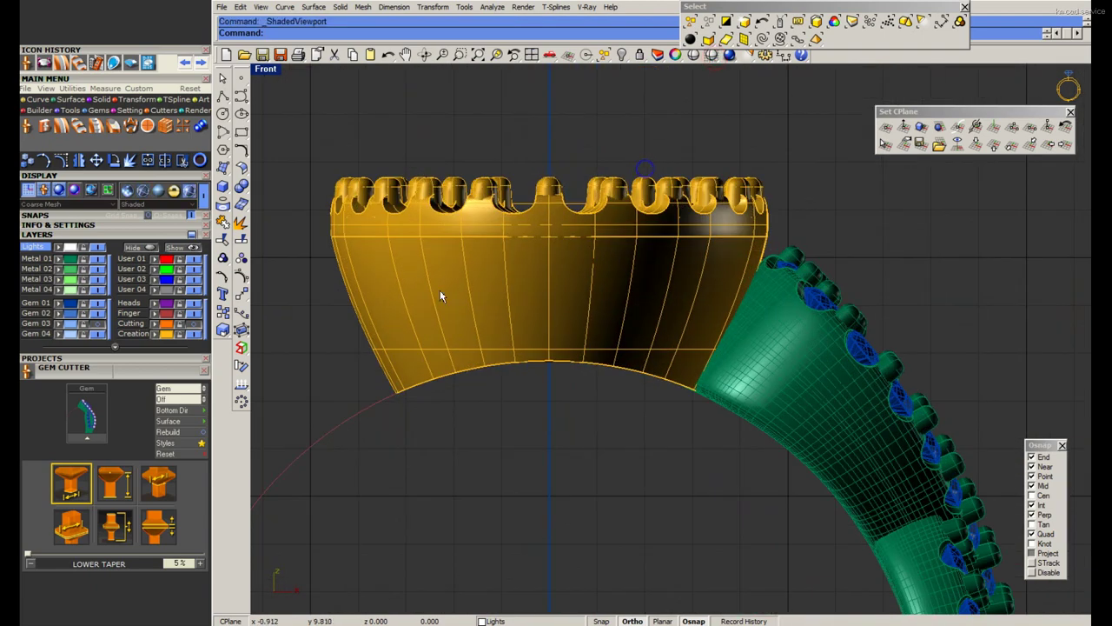
{"action": "left_click", "coordinate": [241, 240]}
{"action": "left_click", "coordinate": [421, 301]}
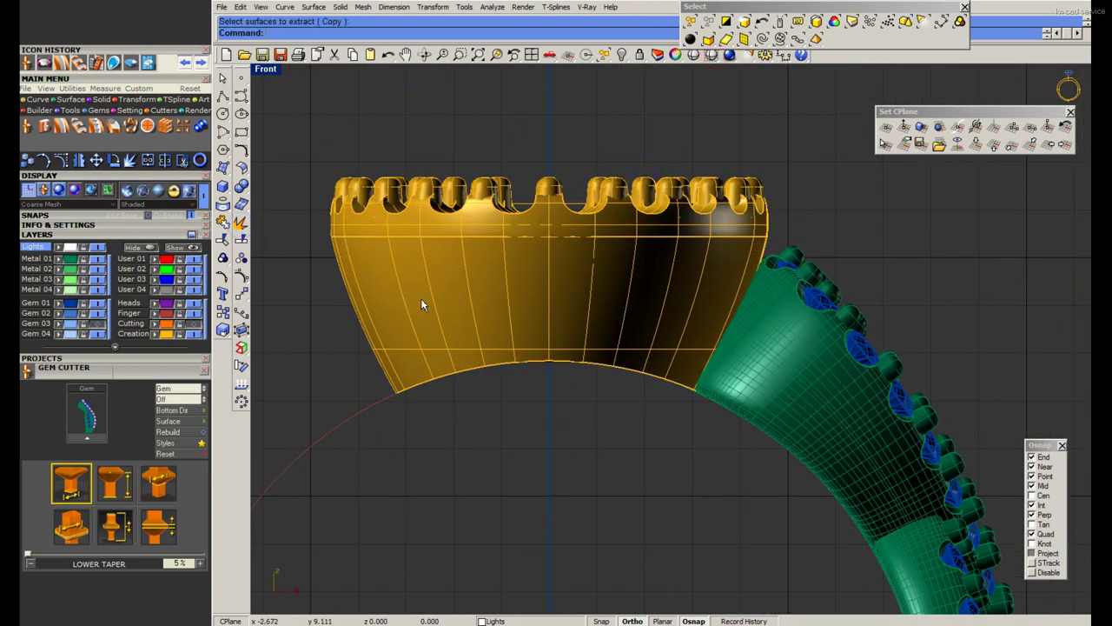
{"action": "key", "text": "Return"}
{"action": "type", "text": "lock"}
{"action": "key", "text": "Return"}
Check the front-view reference photo of the ring.
{"action": "key", "text": "alt+Tab"}
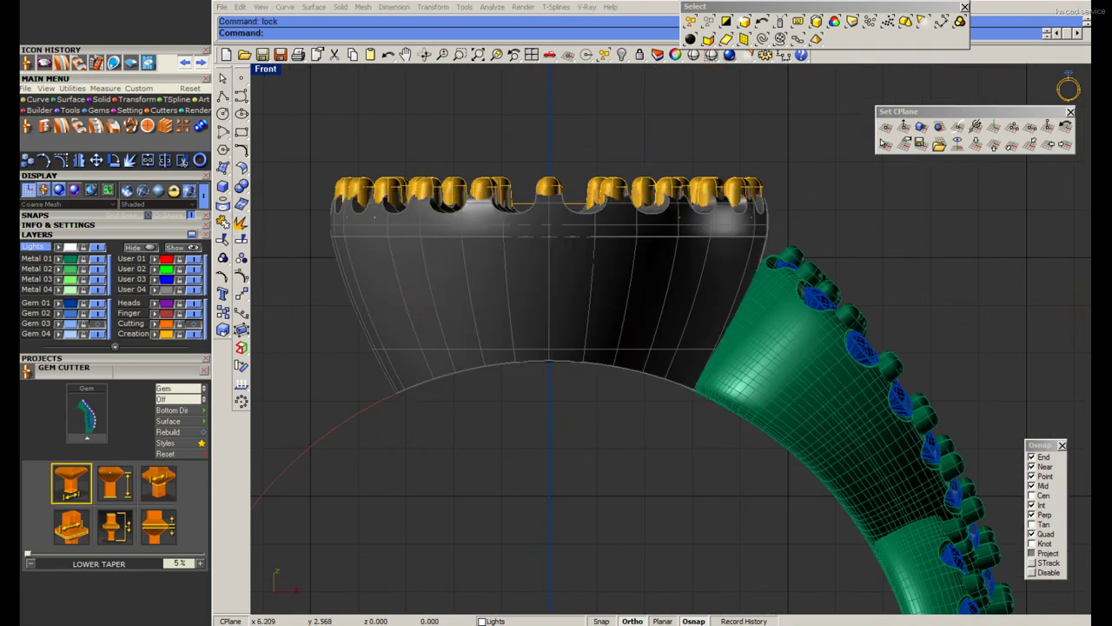
{"action": "key", "text": "Left"}
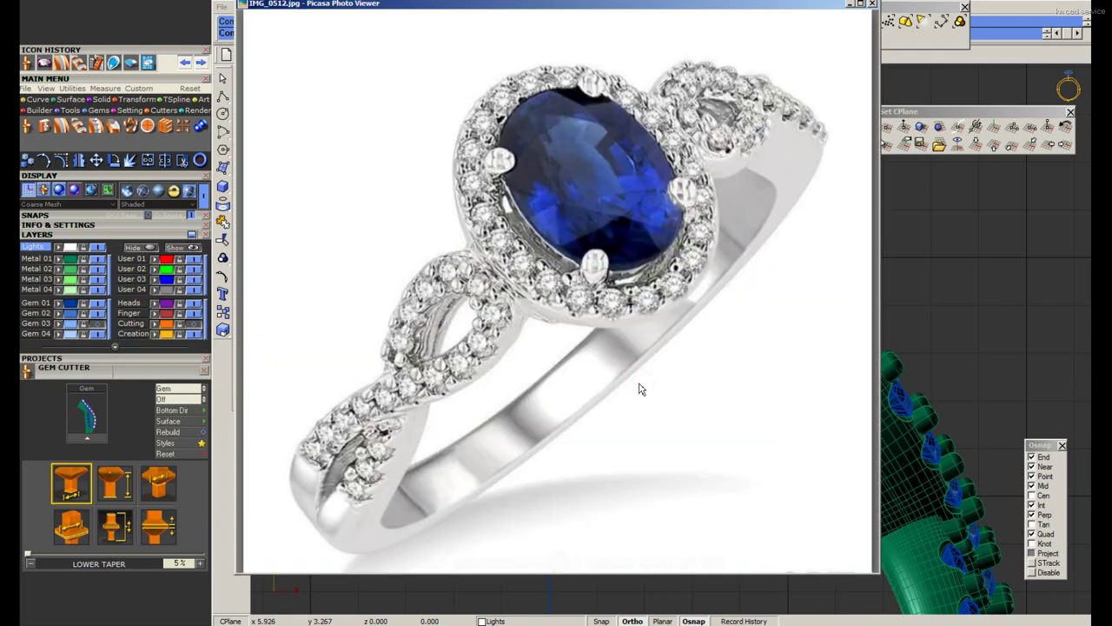
{"action": "key", "text": "Right"}
{"action": "key", "text": "Right"}
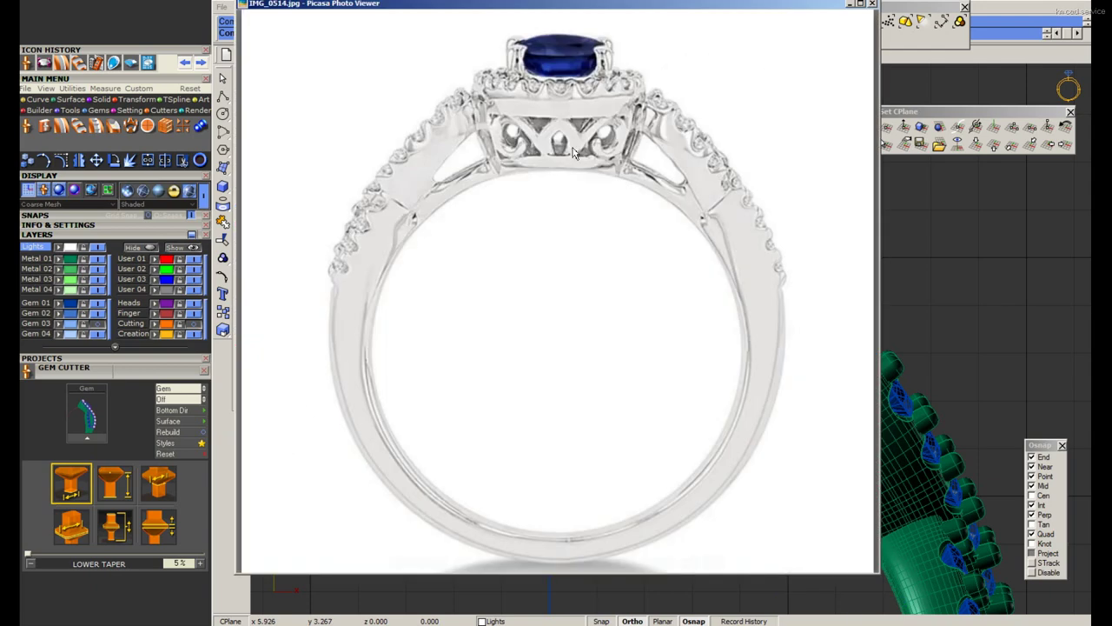
{"action": "left_click", "coordinate": [850, 5]}
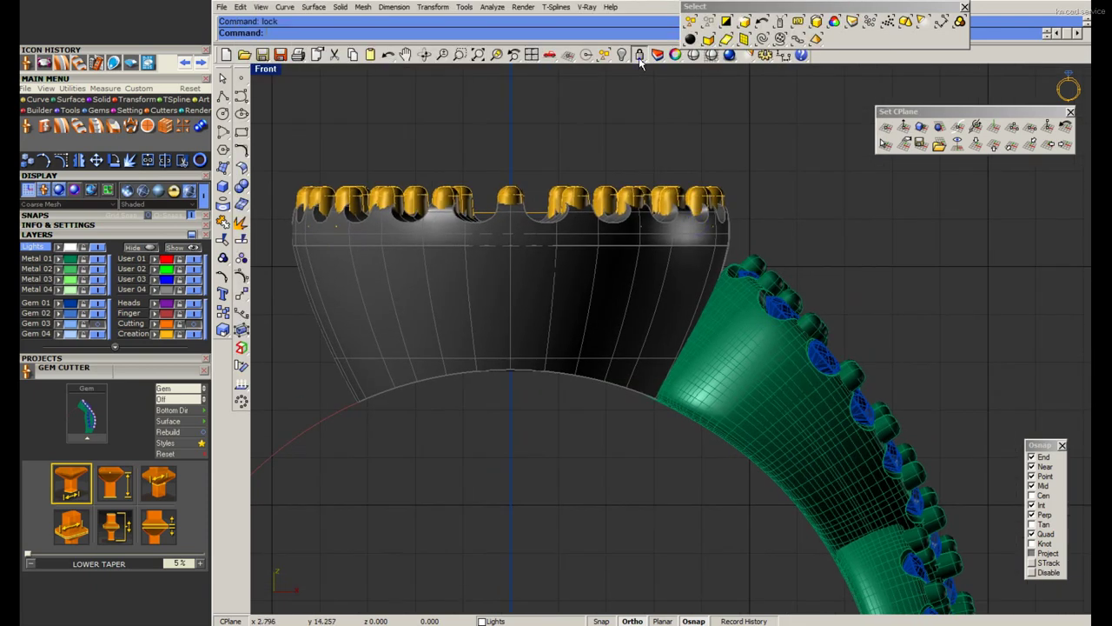
Unlock the head wall surface, make User Layer 01 current, and save the file.
{"action": "right_click", "coordinate": [639, 58]}
{"action": "left_click", "coordinate": [241, 102]}
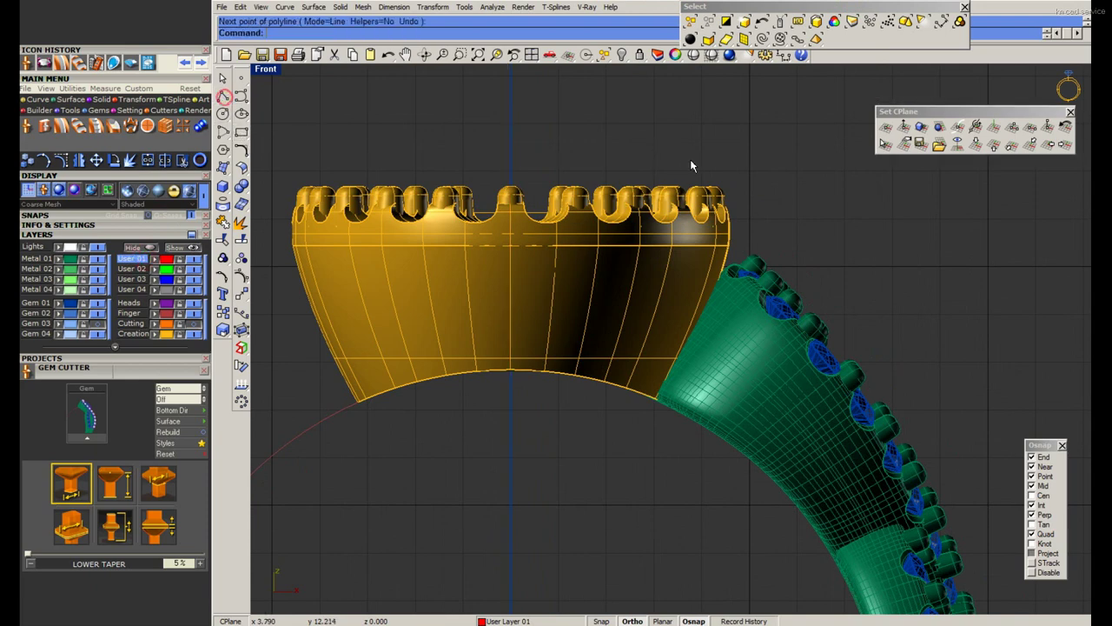
{"action": "key", "text": "ctrl+s"}
Draw a V-shaped polyline starting at 0,0,0 and join the two curves into one.
{"action": "left_click", "coordinate": [224, 101]}
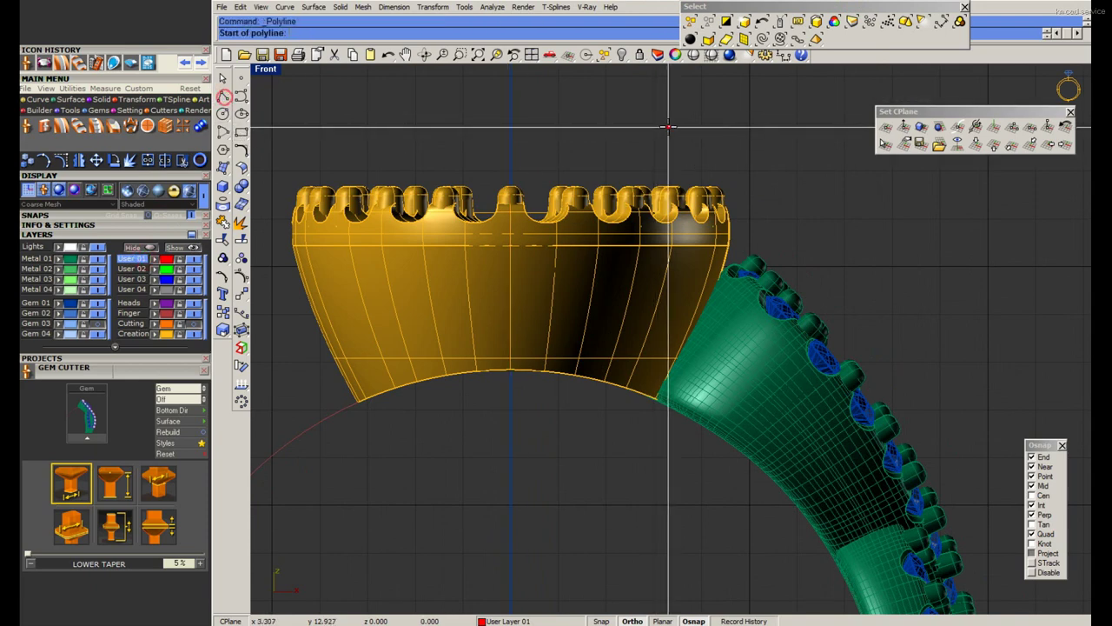
{"action": "type", "text": "0,0,0"}
{"action": "key", "text": "Return"}
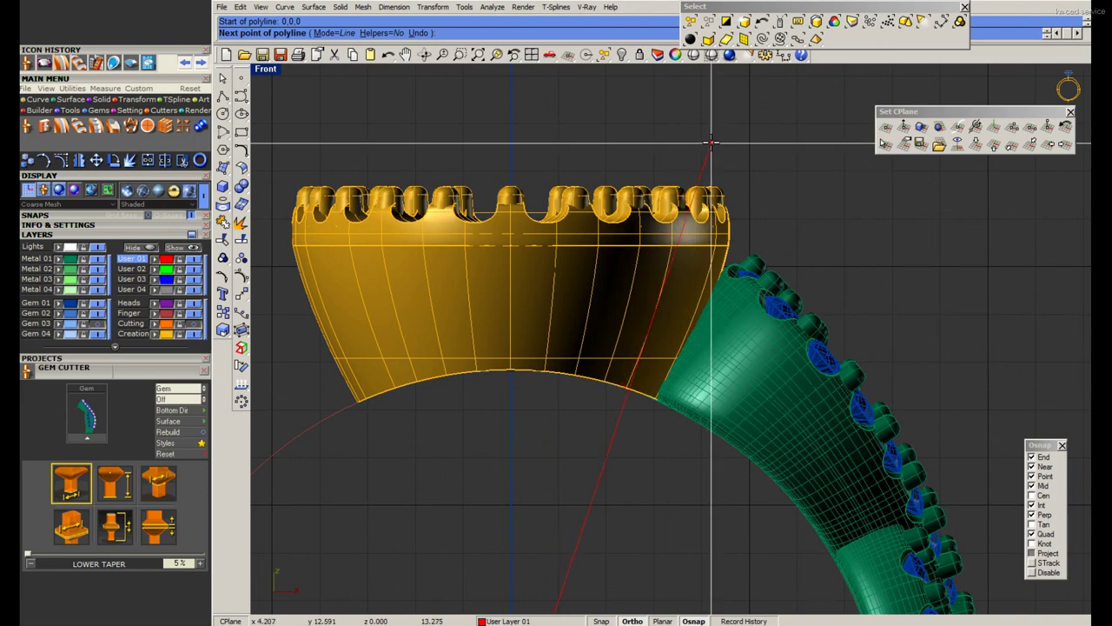
{"action": "left_click", "coordinate": [711, 142]}
{"action": "key", "text": "Return"}
{"action": "scroll", "coordinate": [707, 142], "scroll_direction": "down", "scroll_amount": 3}
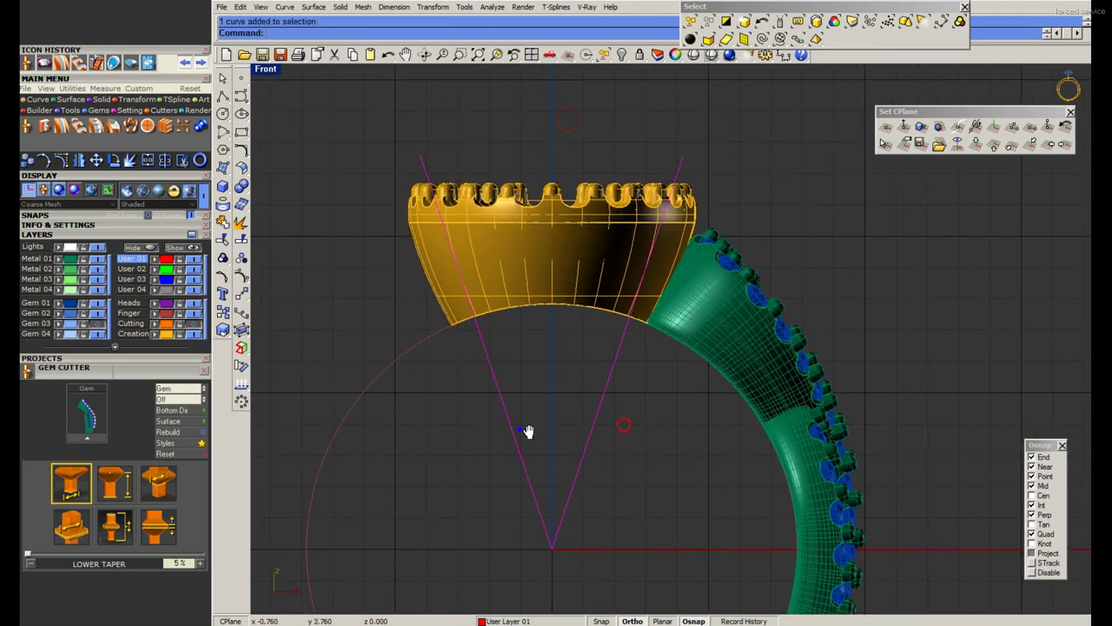
{"action": "key", "text": "ctrl+j"}
Switch the Front view to wireframe and bring back the hidden curve.
{"action": "left_click", "coordinate": [711, 55]}
{"action": "scroll", "coordinate": [443, 321], "scroll_direction": "up", "scroll_amount": 1}
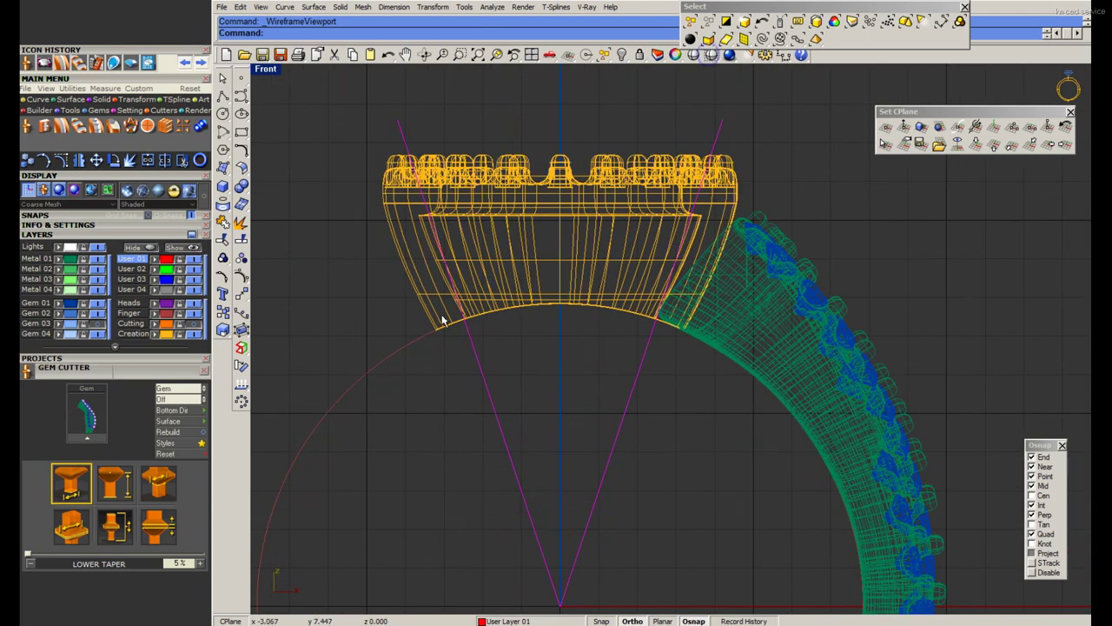
{"action": "left_click", "coordinate": [622, 55]}
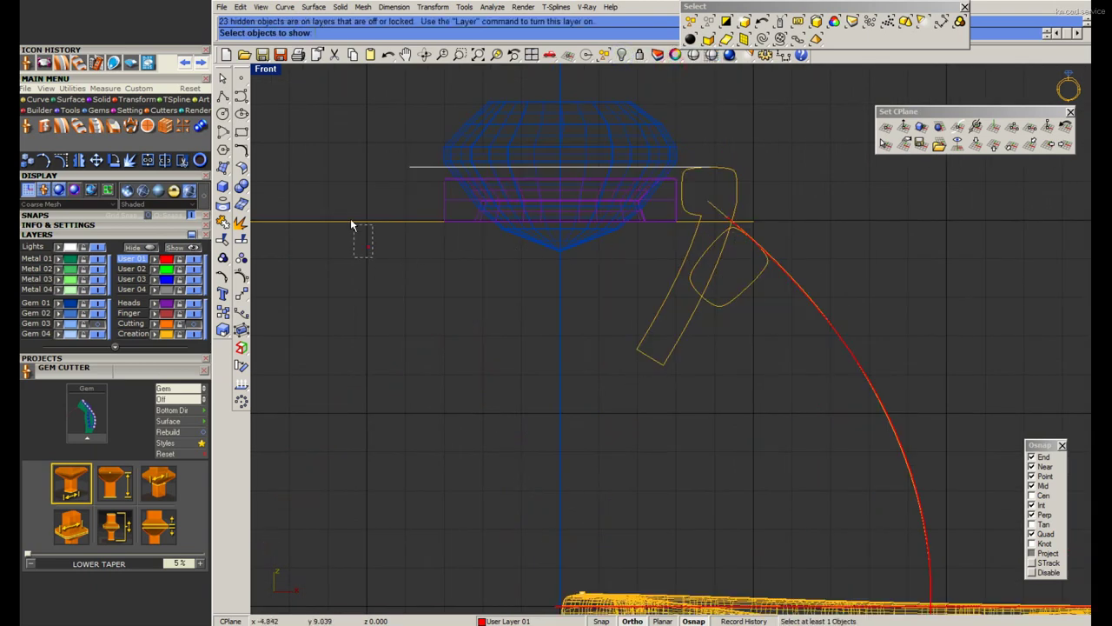
{"action": "left_click_drag", "start_coordinate": [351, 224], "coordinate": [352, 225]}
{"action": "key", "text": "Return"}
Offset the ring's arc outward by 0.8 and select the horizontal line.
{"action": "left_click", "coordinate": [242, 167]}
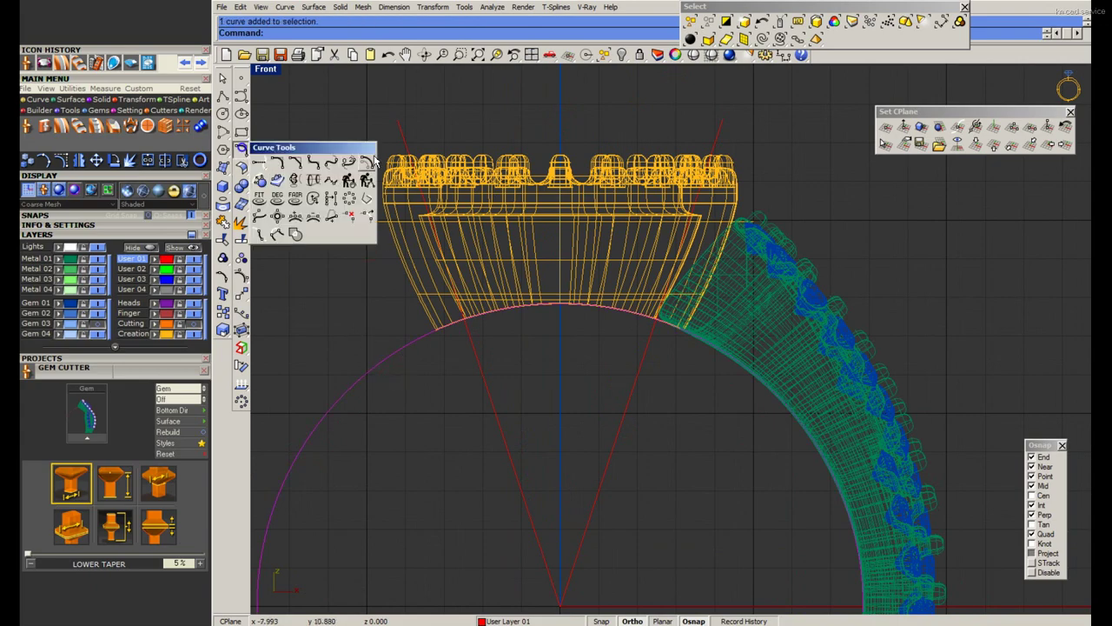
{"action": "left_click", "coordinate": [372, 160]}
{"action": "scroll", "coordinate": [351, 280], "scroll_direction": "up", "scroll_amount": 1}
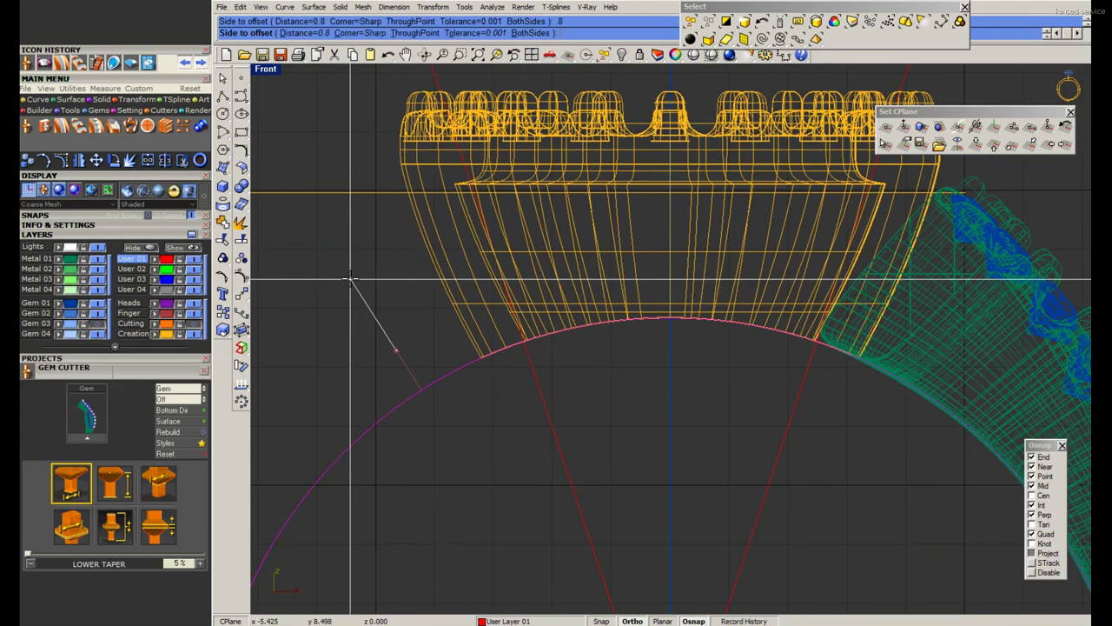
{"action": "left_click", "coordinate": [351, 280]}
{"action": "left_click", "coordinate": [366, 194]}
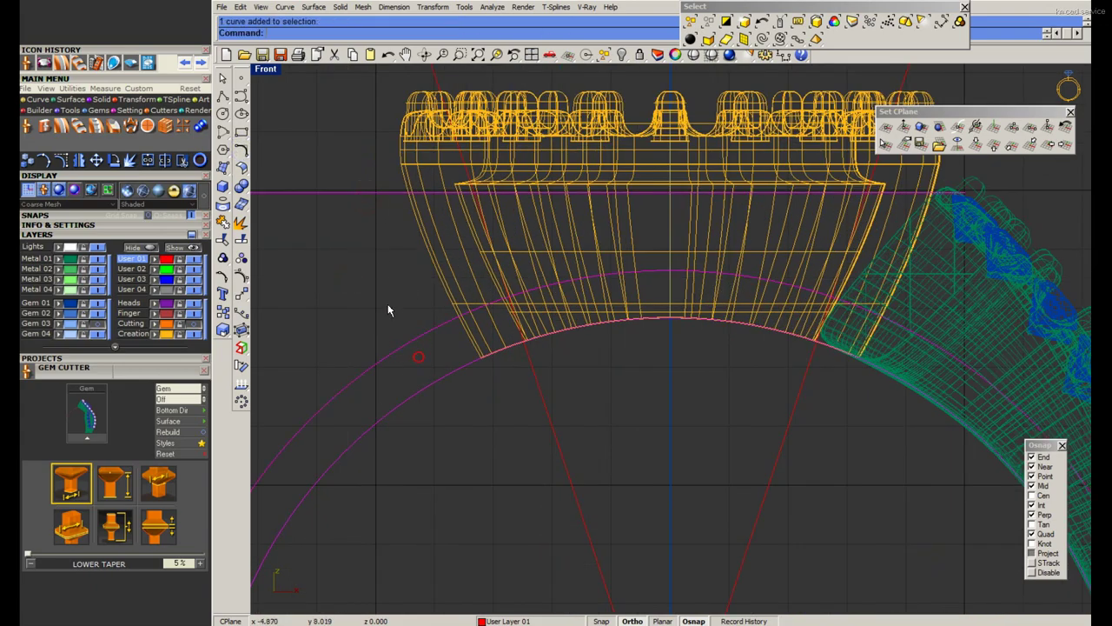
{"action": "scroll", "coordinate": [389, 310], "scroll_direction": "down", "scroll_amount": 1}
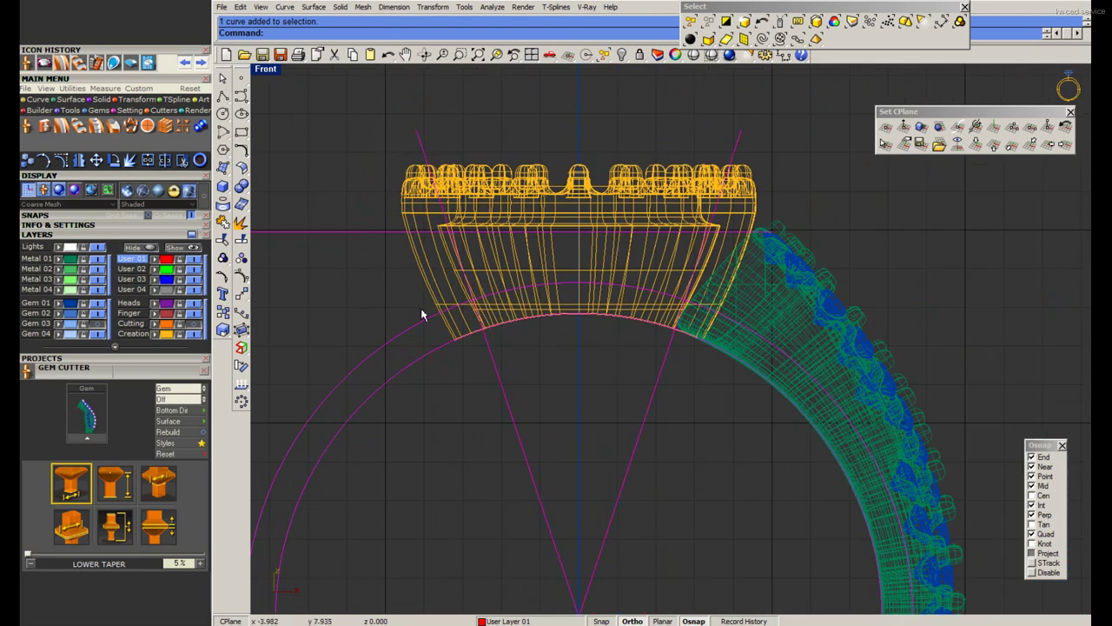
Trim the construction curves and move the horizontal line slightly higher.
{"action": "right_click", "coordinate": [413, 338]}
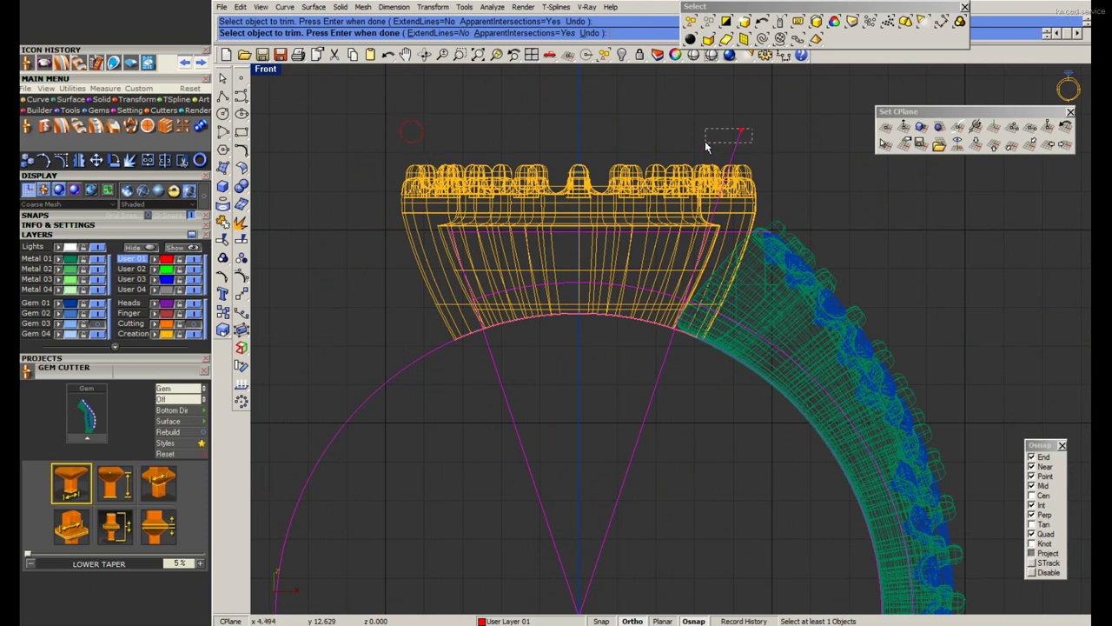
{"action": "scroll", "coordinate": [719, 243], "scroll_direction": "up", "scroll_amount": 1}
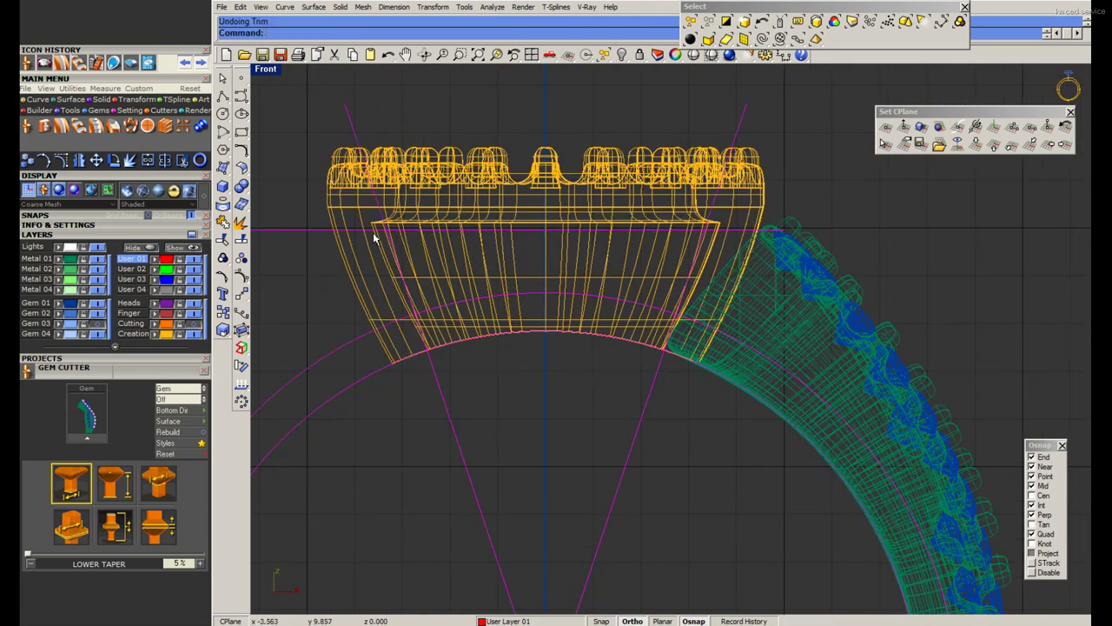
{"action": "key", "text": "Return"}
{"action": "left_click_drag", "start_coordinate": [315, 228], "coordinate": [315, 223]}
{"action": "scroll", "coordinate": [397, 223], "scroll_direction": "up", "scroll_amount": 1}
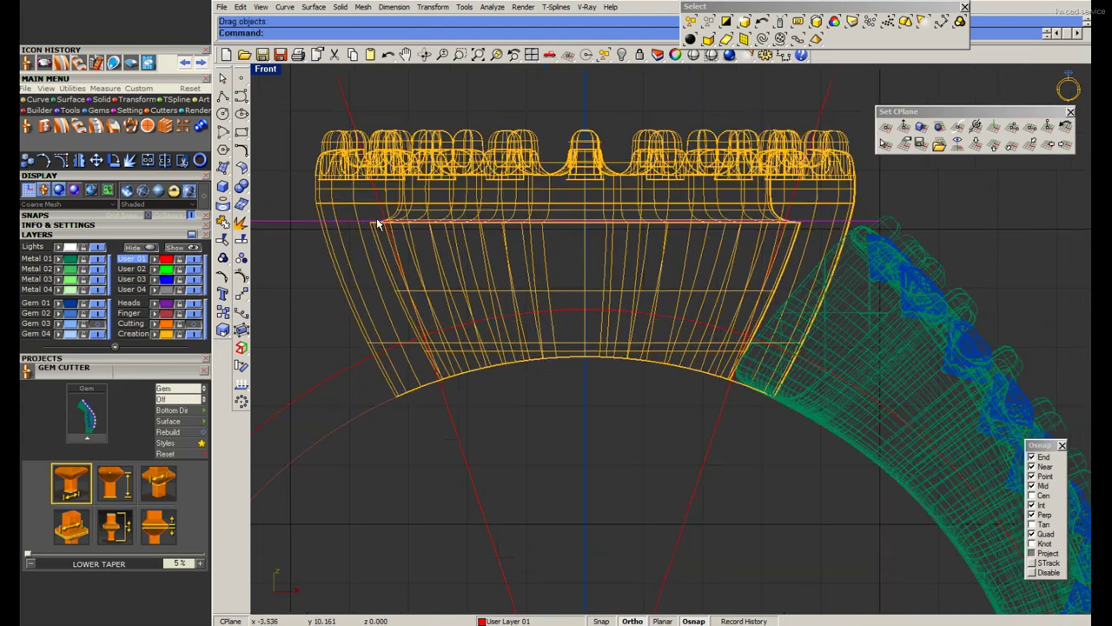
{"action": "scroll", "coordinate": [397, 224], "scroll_direction": "up", "scroll_amount": 3}
{"action": "scroll", "coordinate": [397, 224], "scroll_direction": "down", "scroll_amount": 3}
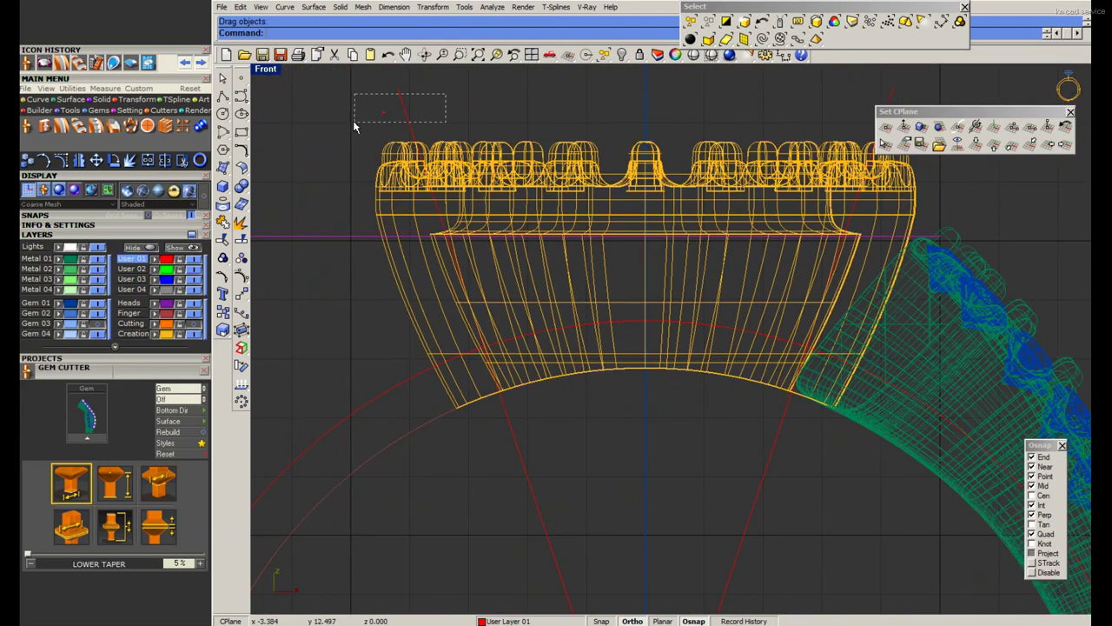
{"action": "left_click_drag", "start_coordinate": [353, 127], "coordinate": [355, 127]}
{"action": "scroll", "coordinate": [457, 251], "scroll_direction": "down", "scroll_amount": 2}
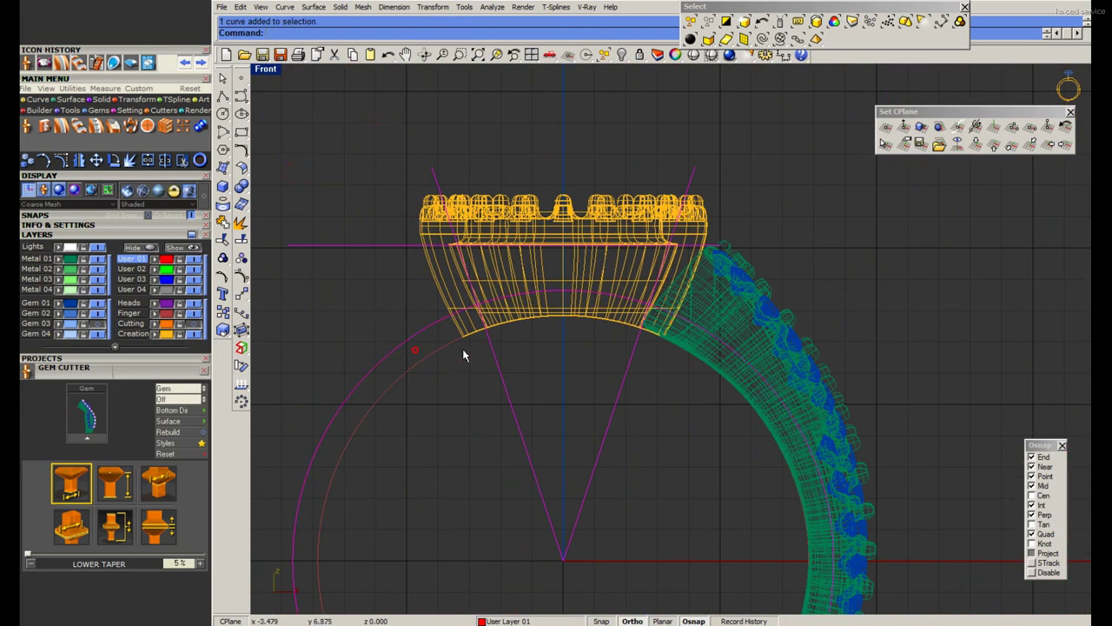
Trim away the lower V lines, the horizontal line's left end and the offset arc's left part.
{"action": "key", "text": "Return"}
{"action": "left_click_drag", "start_coordinate": [540, 399], "coordinate": [466, 455]}
{"action": "left_click_drag", "start_coordinate": [376, 298], "coordinate": [375, 297]}
{"action": "left_click", "coordinate": [355, 250]}
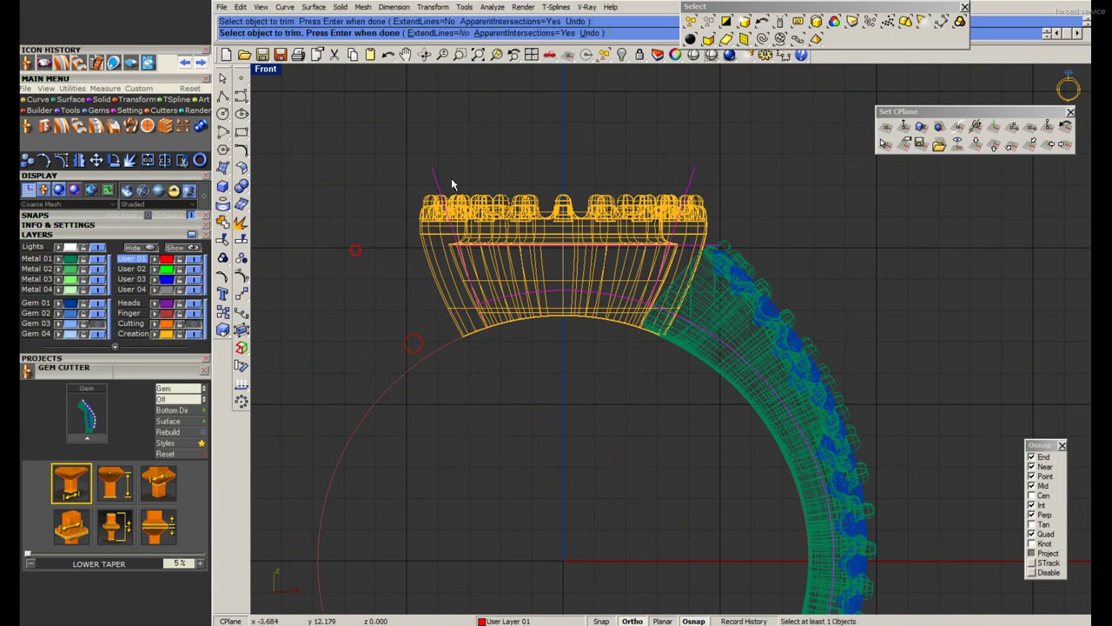
{"action": "scroll", "coordinate": [695, 187], "scroll_direction": "up", "scroll_amount": 2}
{"action": "scroll", "coordinate": [715, 243], "scroll_direction": "up", "scroll_amount": 2}
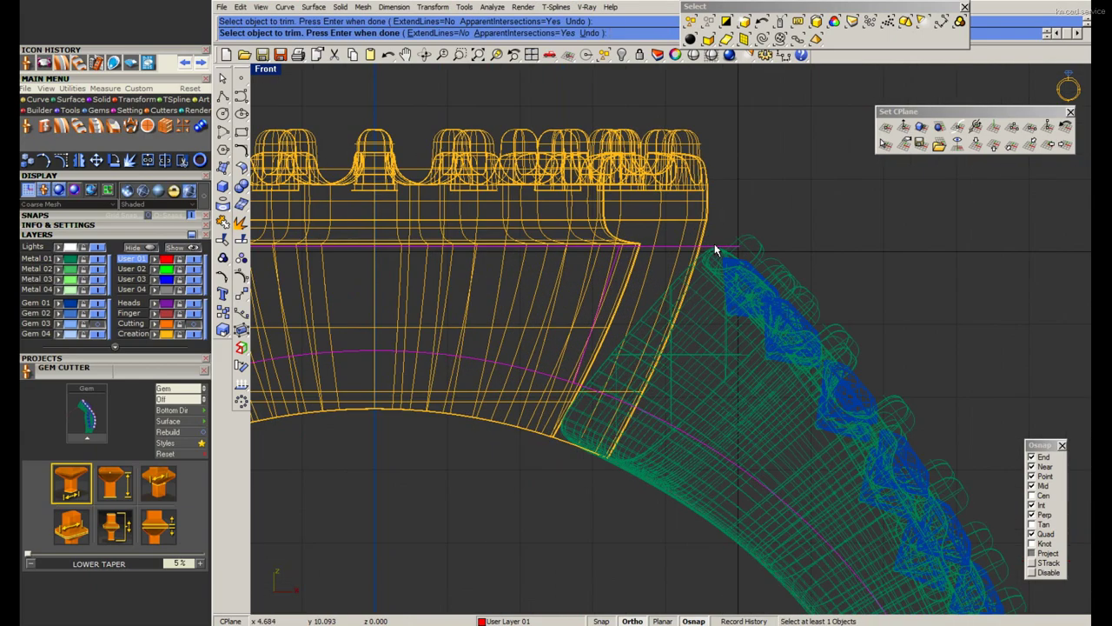
{"action": "scroll", "coordinate": [607, 362], "scroll_direction": "up", "scroll_amount": 3}
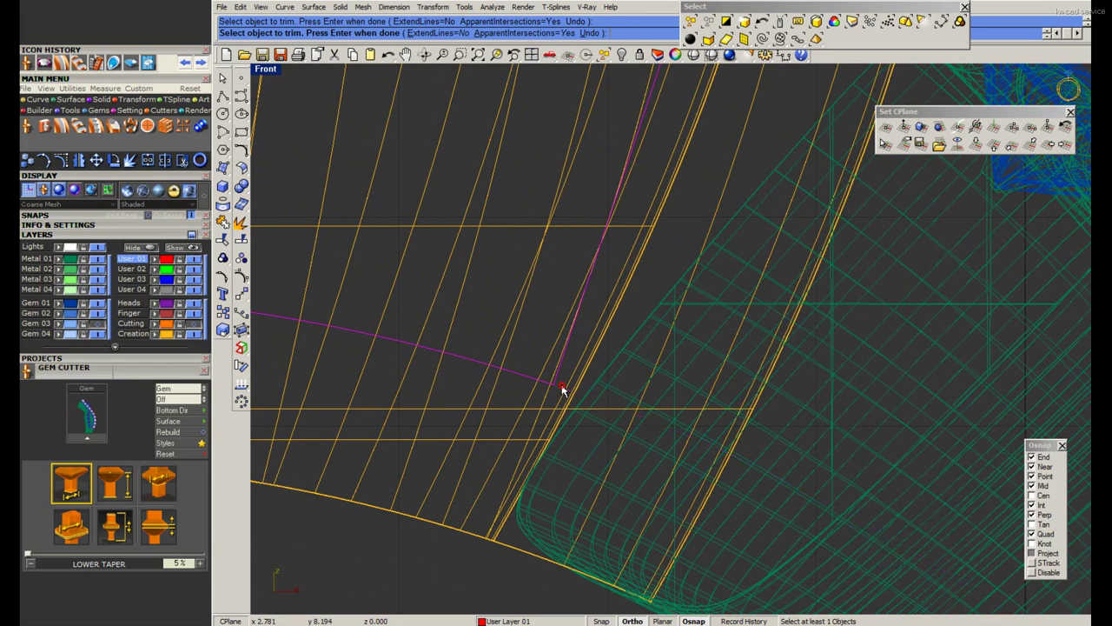
{"action": "scroll", "coordinate": [563, 389], "scroll_direction": "down", "scroll_amount": 3}
{"action": "key", "text": "Return"}
WireCut straight through the whole head, removing the window area.
{"action": "type", "text": "wirecut"}
{"action": "key", "text": "Return"}
{"action": "left_click", "coordinate": [594, 284]}
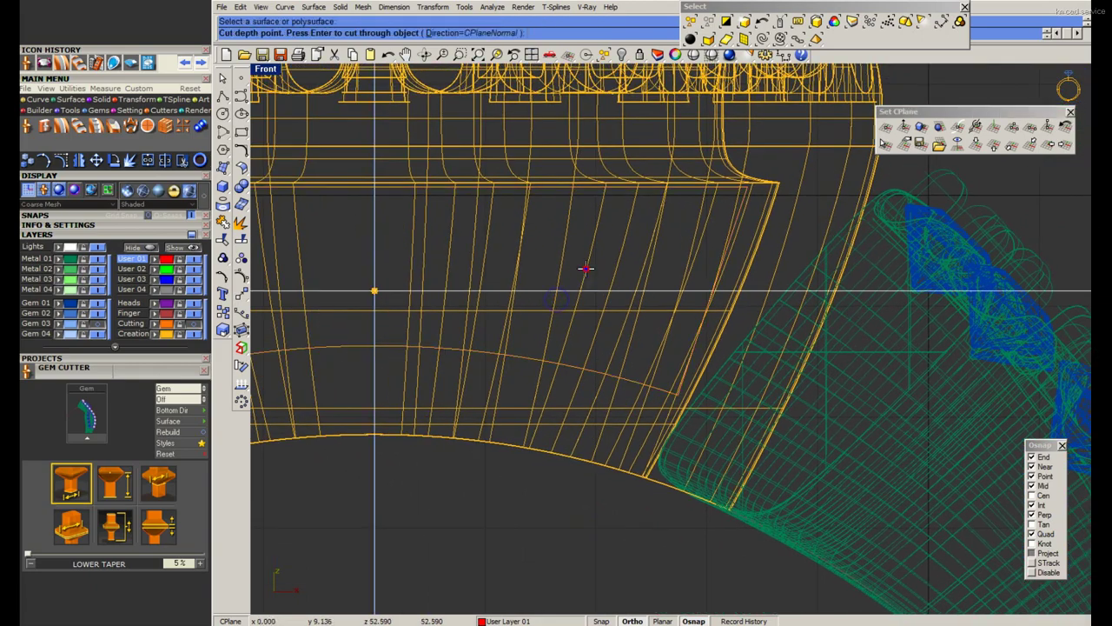
{"action": "scroll", "coordinate": [600, 291], "scroll_direction": "down", "scroll_amount": 2}
{"action": "scroll", "coordinate": [604, 300], "scroll_direction": "down", "scroll_amount": 2}
{"action": "key", "text": "Return"}
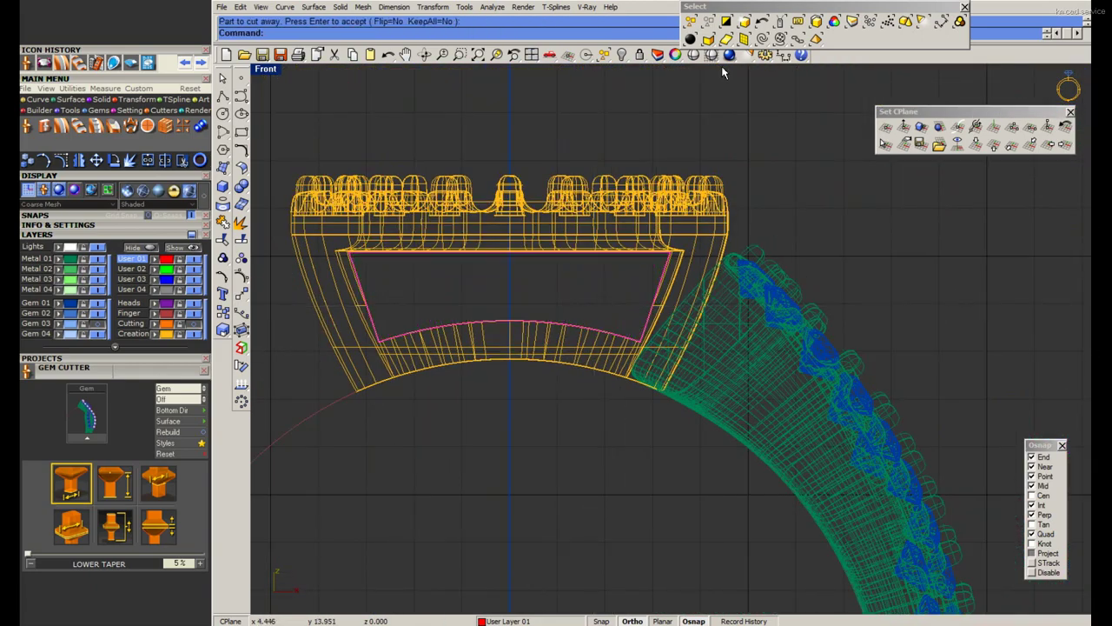
{"action": "key", "text": "Return"}
{"action": "left_click", "coordinate": [713, 55]}
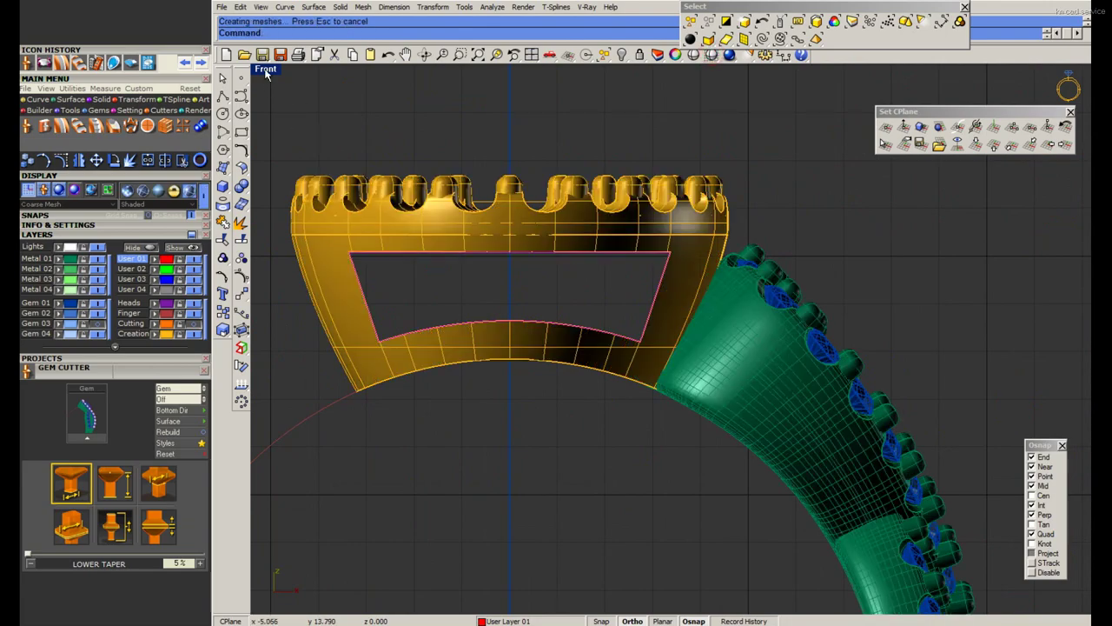
Inspect the cut head from below and front in Perspective, comparing it with the reference ring photo.
{"action": "double_click", "coordinate": [266, 72]}
{"action": "double_click", "coordinate": [702, 70]}
{"action": "scroll", "coordinate": [537, 281], "scroll_direction": "up", "scroll_amount": 3}
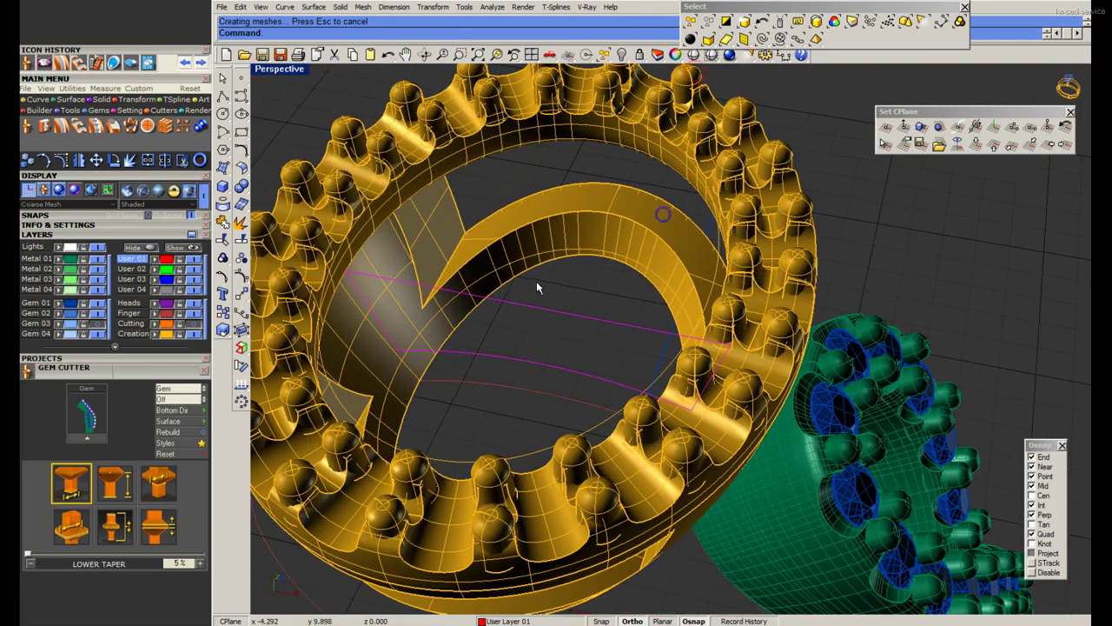
{"action": "scroll", "coordinate": [536, 281], "scroll_direction": "down", "scroll_amount": 3}
{"action": "mouse_move", "coordinate": [536, 281]}
{"action": "right_mouse_down"}
{"action": "mouse_move", "coordinate": [636, 276]}
{"action": "mouse_move", "coordinate": [615, 355]}
{"action": "mouse_move", "coordinate": [662, 328]}
{"action": "right_mouse_up"}
{"action": "scroll", "coordinate": [635, 277], "scroll_direction": "up", "scroll_amount": 3}
{"action": "scroll", "coordinate": [616, 355], "scroll_direction": "down", "scroll_amount": 3}
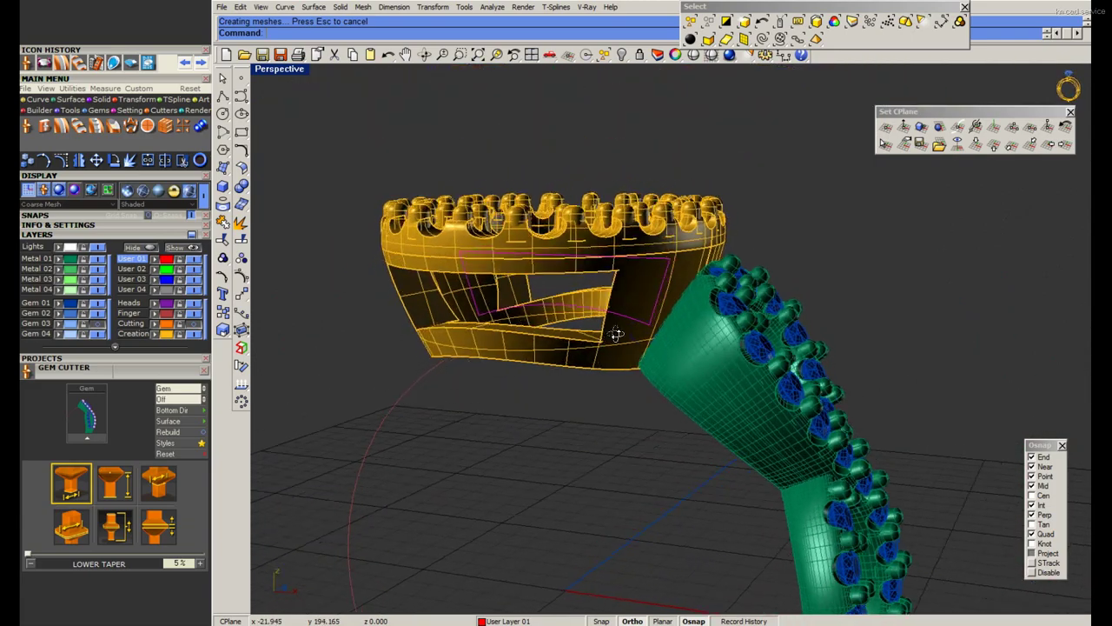
{"action": "key", "text": "alt+Tab"}
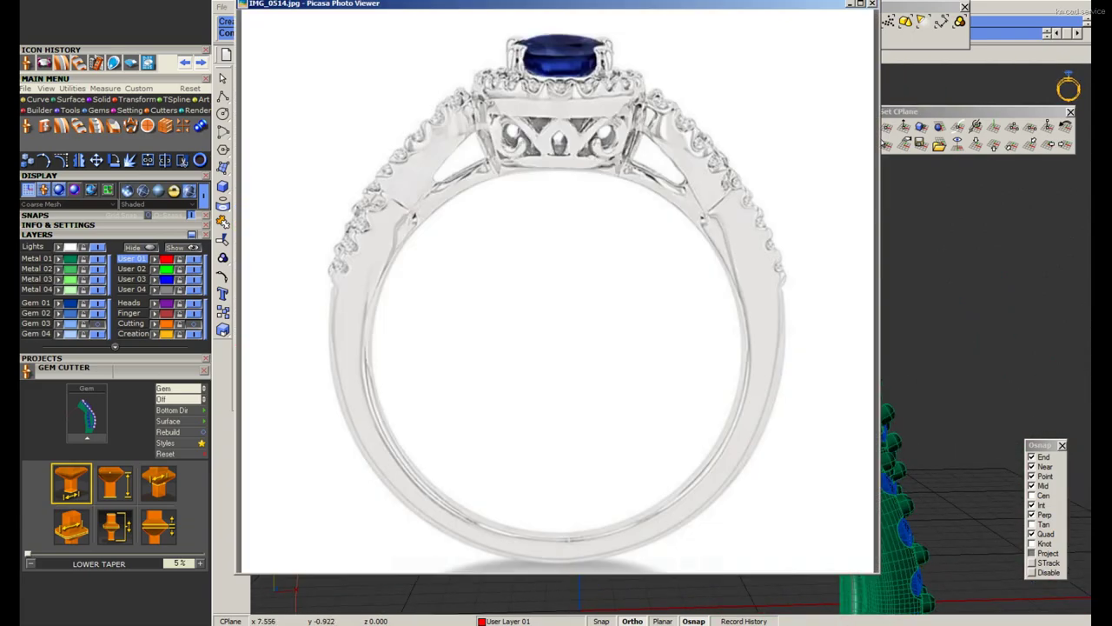
{"action": "key", "text": "alt+Tab"}
{"action": "right_click_drag", "start_coordinate": [633, 367], "coordinate": [609, 322]}
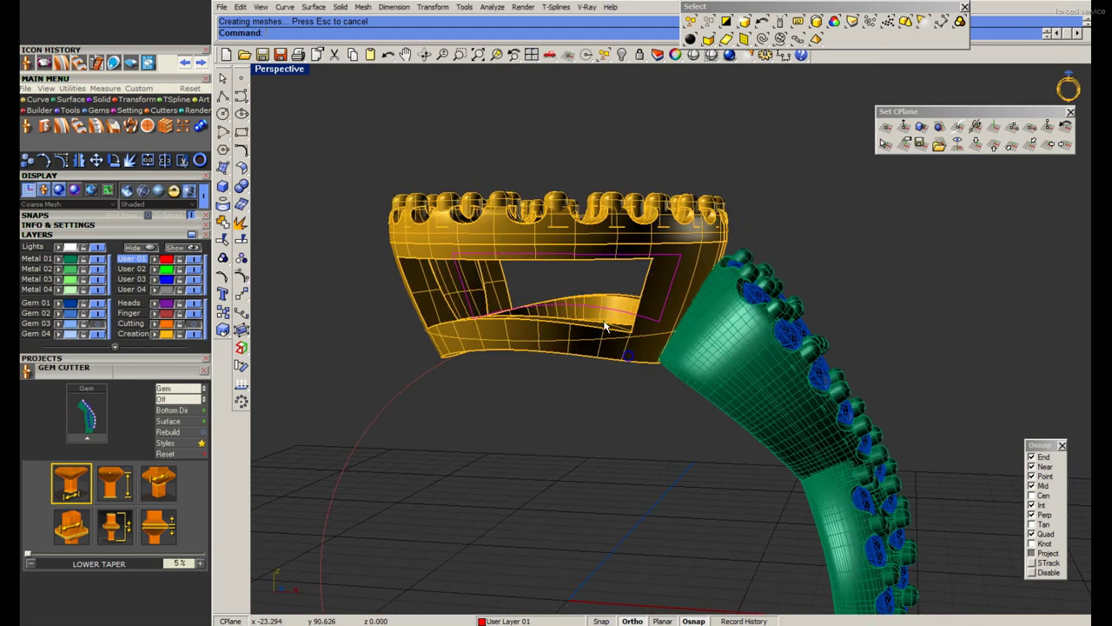
{"action": "scroll", "coordinate": [630, 329], "scroll_direction": "up", "scroll_amount": 3}
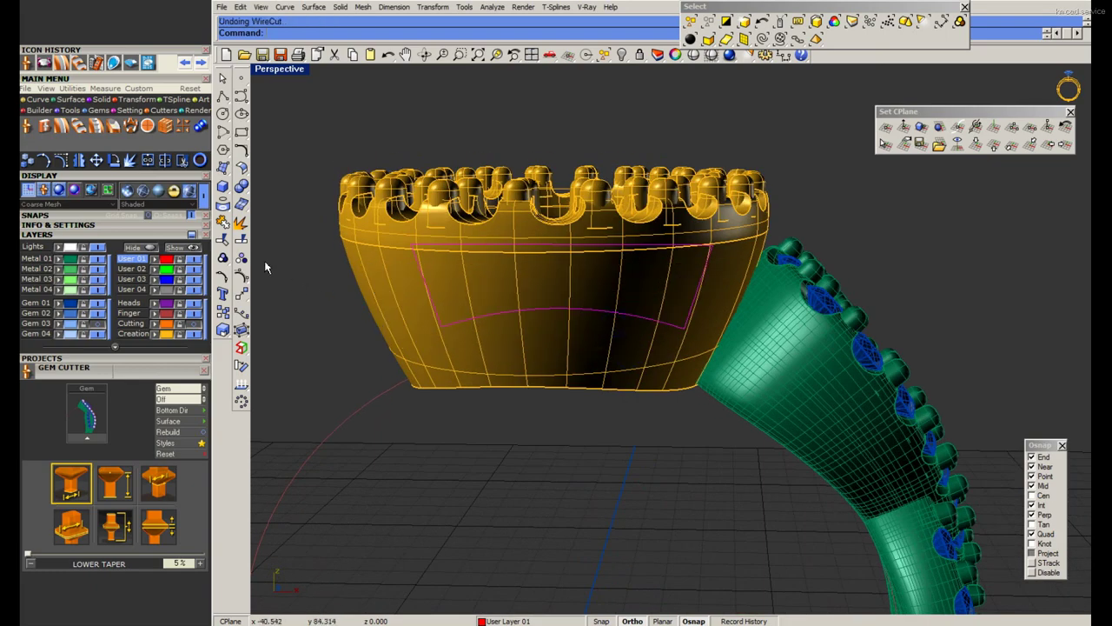
Undo the window cut and place a copy of the head's wall surface 20 units to the right.
{"action": "key", "text": "ctrl+z"}
{"action": "key", "text": "ctrl+z"}
{"action": "key", "text": "ctrl+z"}
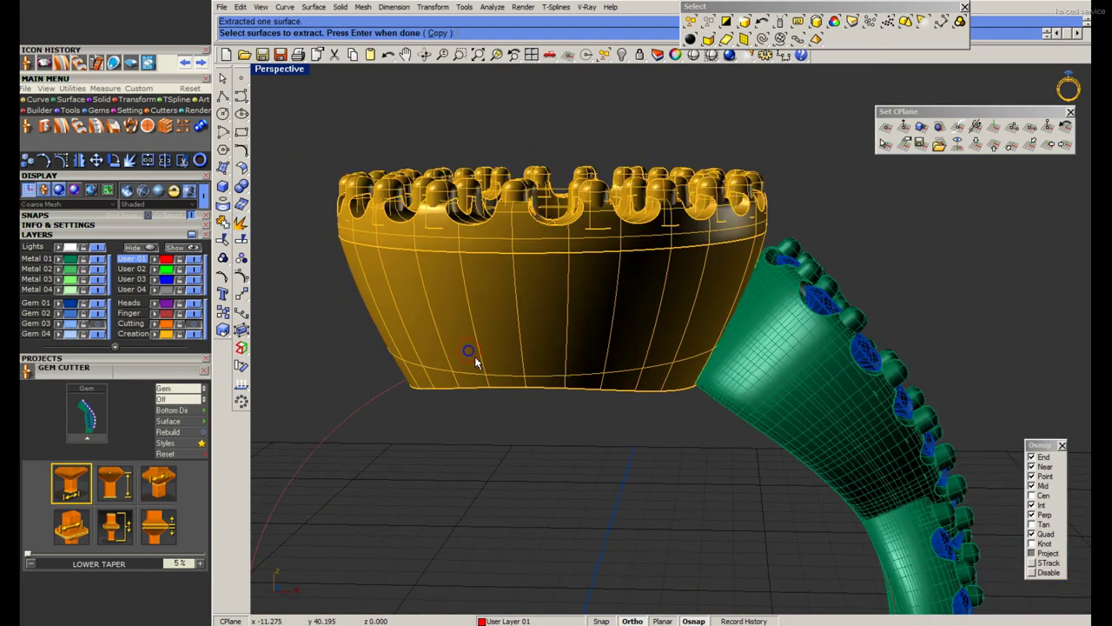
{"action": "key", "text": "ctrl+z"}
{"action": "right_click_drag", "start_coordinate": [477, 363], "coordinate": [629, 429]}
{"action": "left_click", "coordinate": [417, 357]}
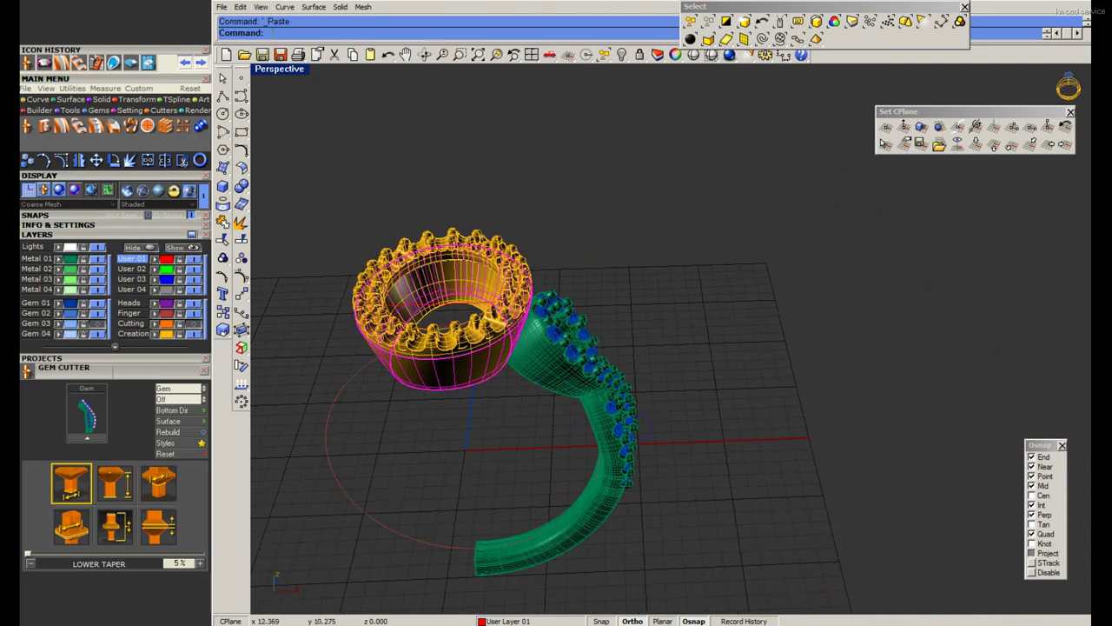
{"action": "left_click", "coordinate": [608, 317]}
{"action": "key", "text": "Return"}
{"action": "left_click", "coordinate": [859, 320]}
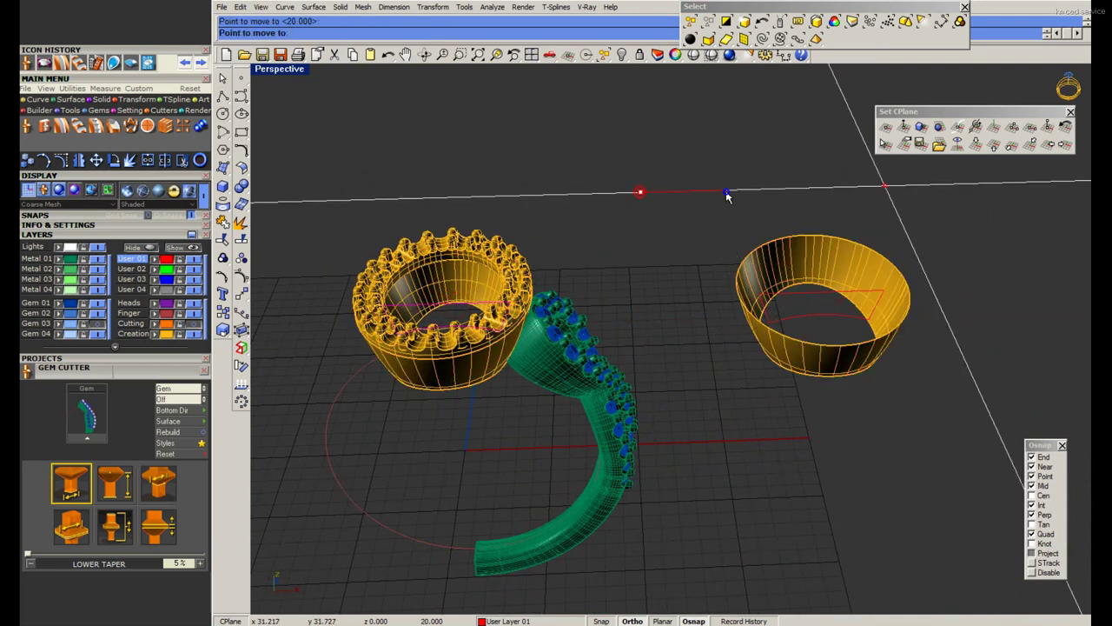
Show all four views and try cutting and trimming the copied surface, undoing both.
{"action": "key", "text": "ctrl+m"}
{"action": "scroll", "coordinate": [521, 435], "scroll_direction": "up", "scroll_amount": 3}
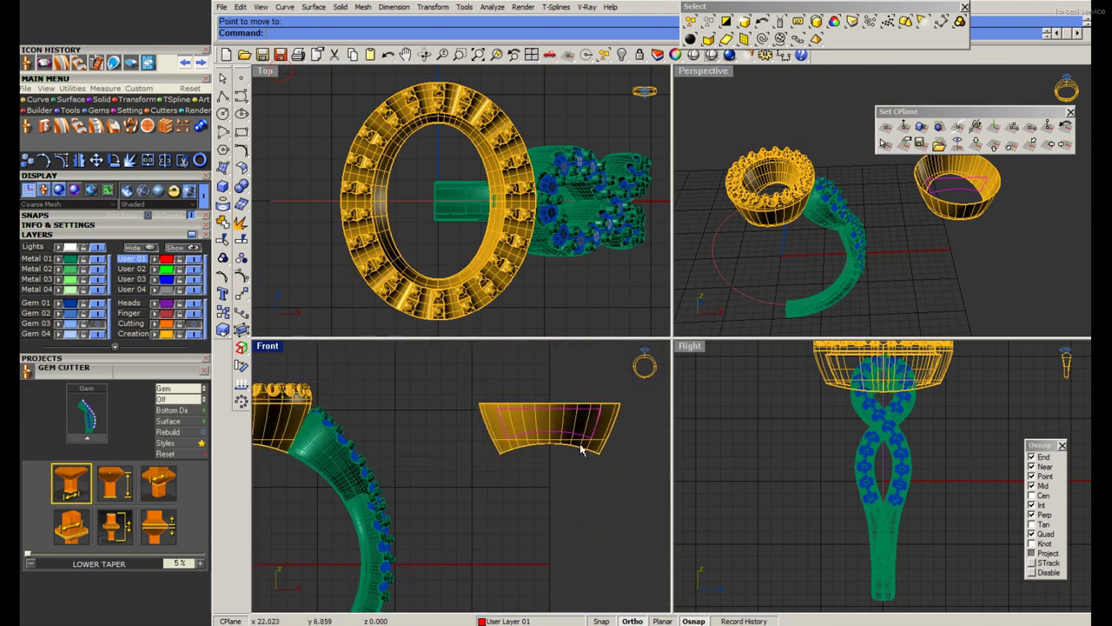
{"action": "scroll", "coordinate": [554, 412], "scroll_direction": "up", "scroll_amount": 3}
{"action": "key", "text": "ctrl+x"}
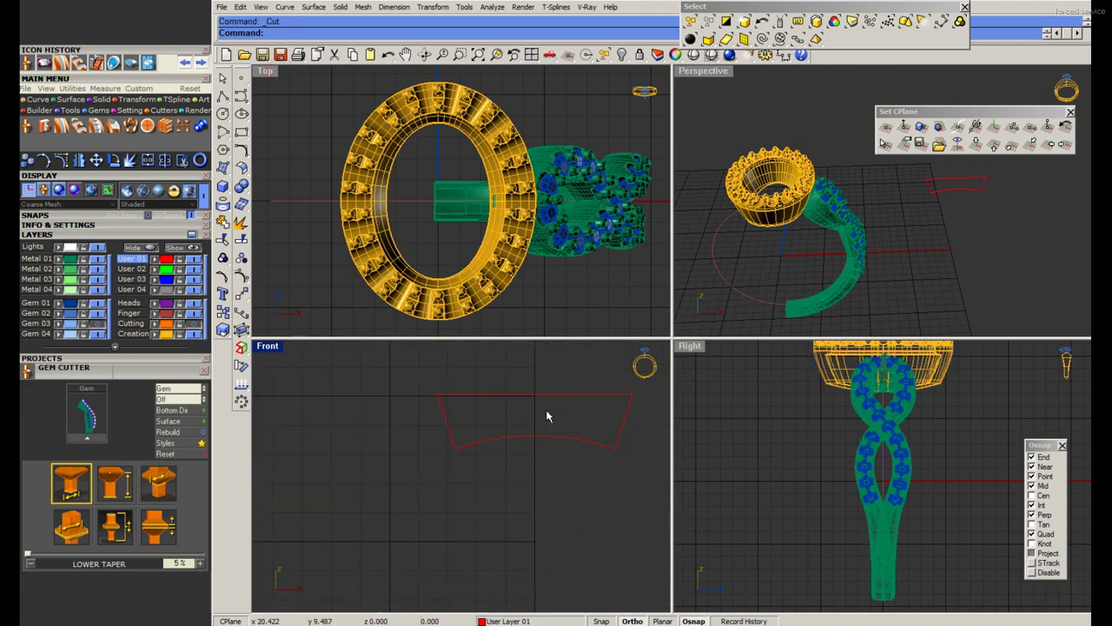
{"action": "key", "text": "ctrl+z"}
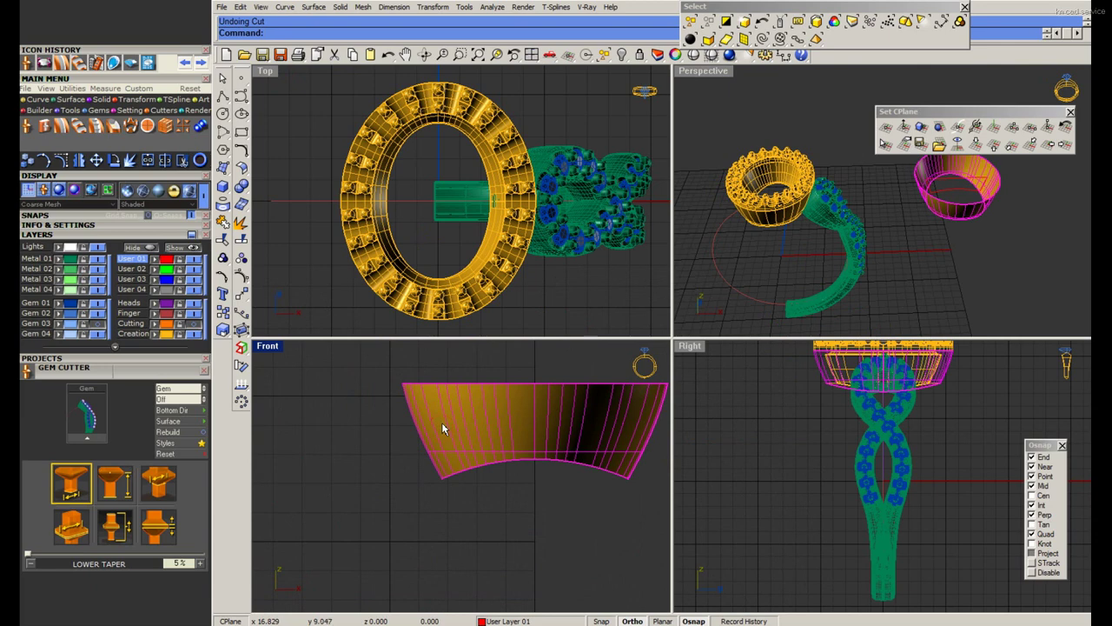
{"action": "key", "text": "ctrl+t"}
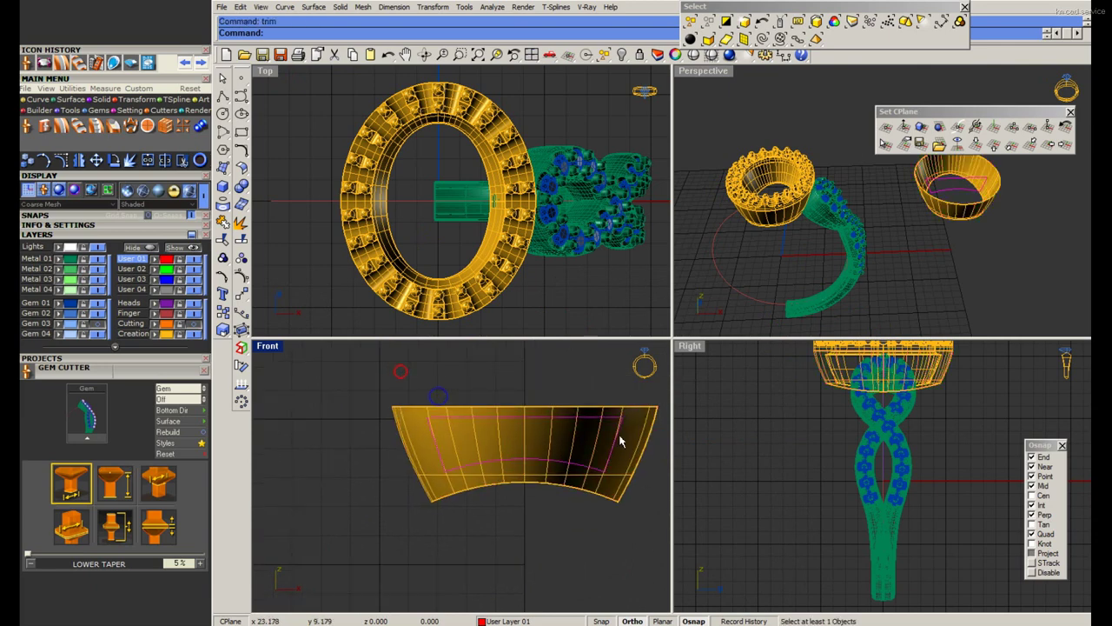
{"action": "key", "text": "ctrl+z"}
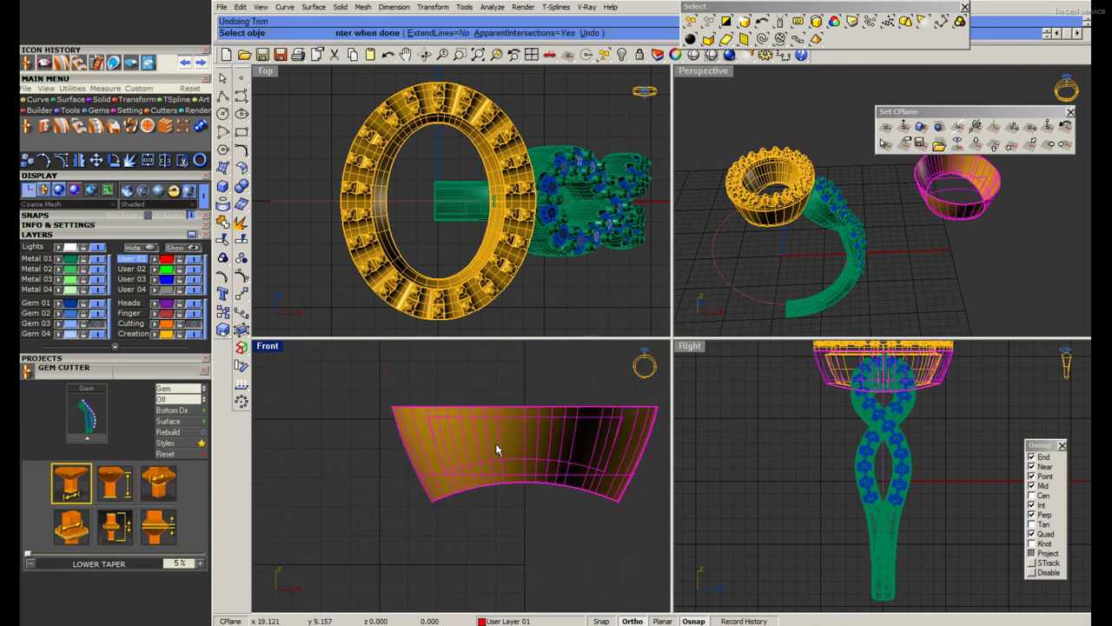
In a wireframe Front view, make a lengthened scaled copy of the side line.
{"action": "double_click", "coordinate": [274, 346]}
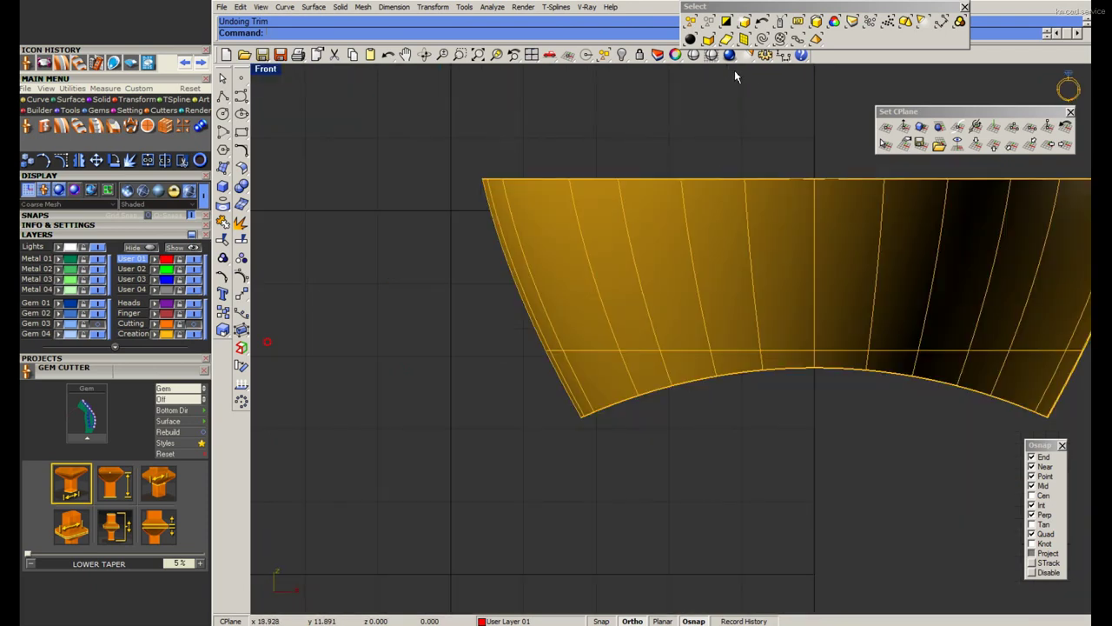
{"action": "left_click", "coordinate": [708, 55]}
{"action": "key", "text": "Return"}
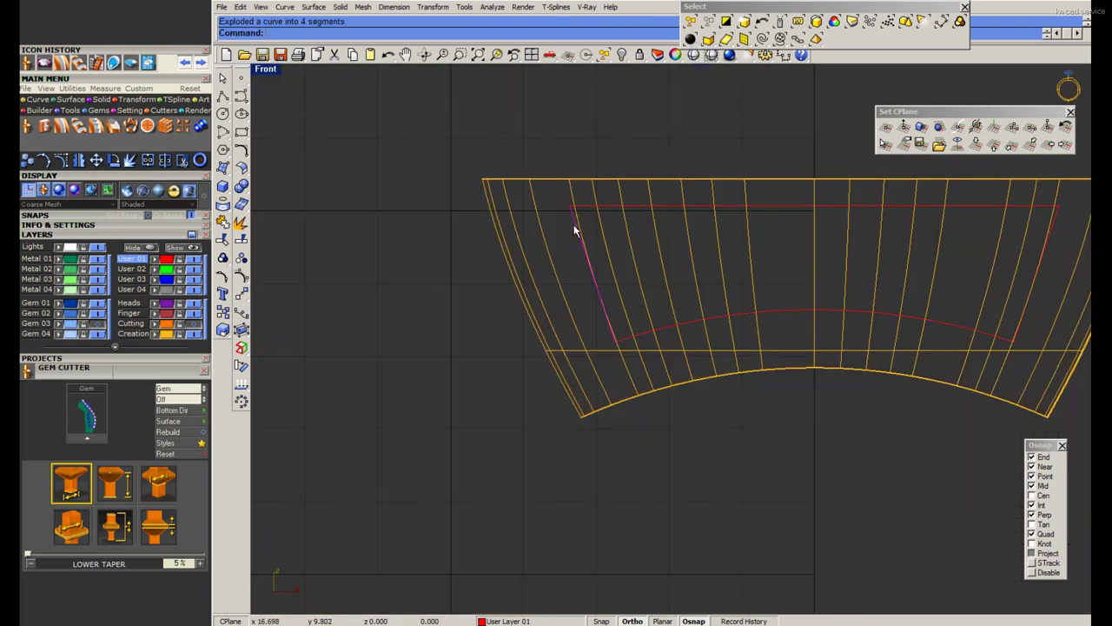
{"action": "scroll", "coordinate": [605, 310], "scroll_direction": "up", "scroll_amount": 3}
{"action": "left_click", "coordinate": [606, 305]}
{"action": "left_click", "coordinate": [594, 275]}
{"action": "left_click", "coordinate": [594, 255]}
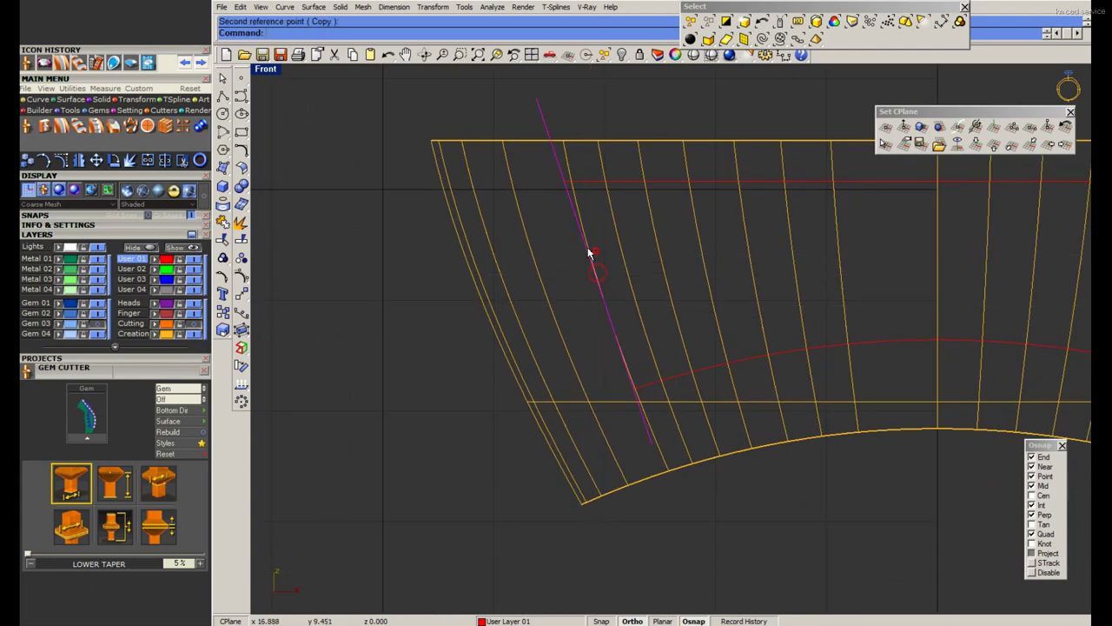
{"action": "scroll", "coordinate": [588, 251], "scroll_direction": "down", "scroll_amount": 2}
Draw a slanted line along the window's side.
{"action": "key", "text": "Return"}
{"action": "left_click", "coordinate": [559, 155]}
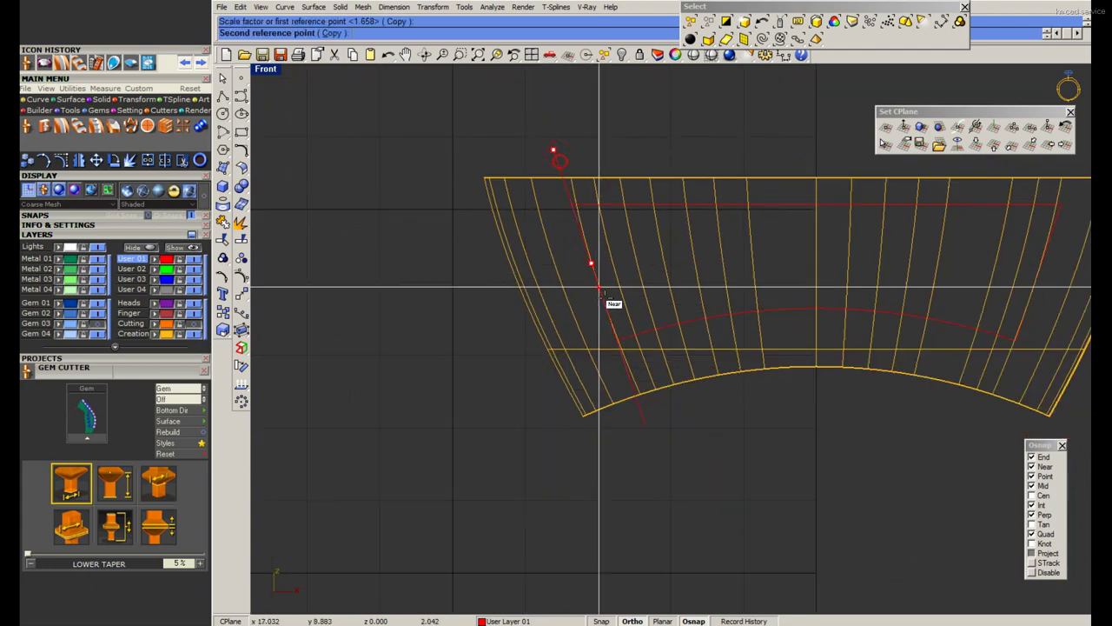
{"action": "left_click", "coordinate": [588, 261]}
{"action": "scroll", "coordinate": [453, 315], "scroll_direction": "down", "scroll_amount": 2}
{"action": "type", "text": "mirror"}
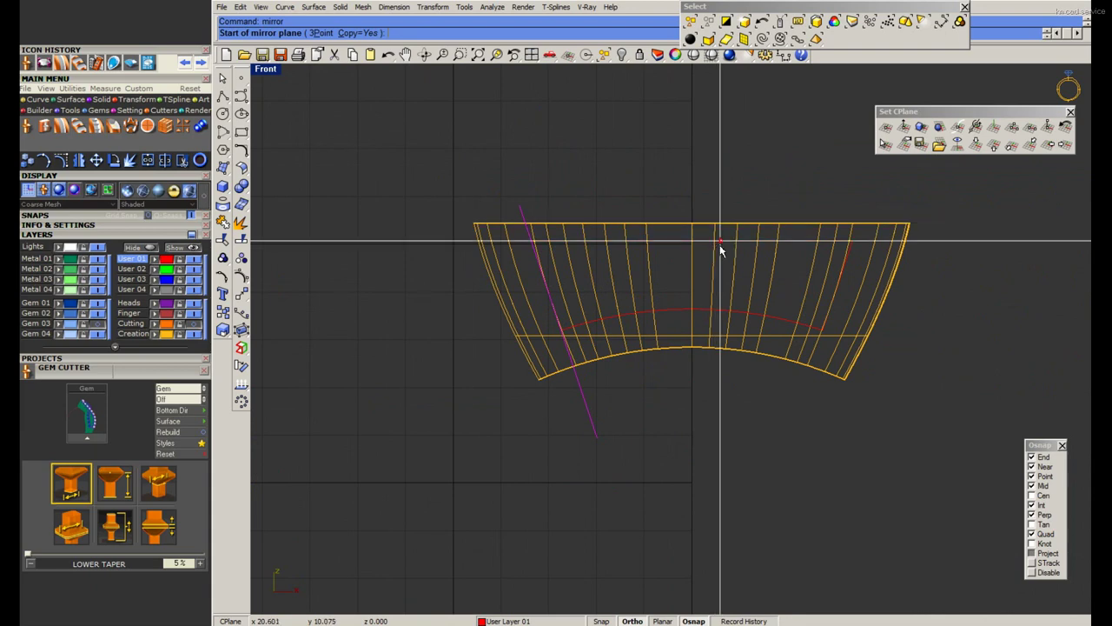
{"action": "scroll", "coordinate": [722, 248], "scroll_direction": "down", "scroll_amount": 3}
Draw a vertical centre line and move it over the copied surface's centre.
{"action": "left_click", "coordinate": [222, 96]}
{"action": "left_click", "coordinate": [296, 450]}
{"action": "type", "text": "m"}
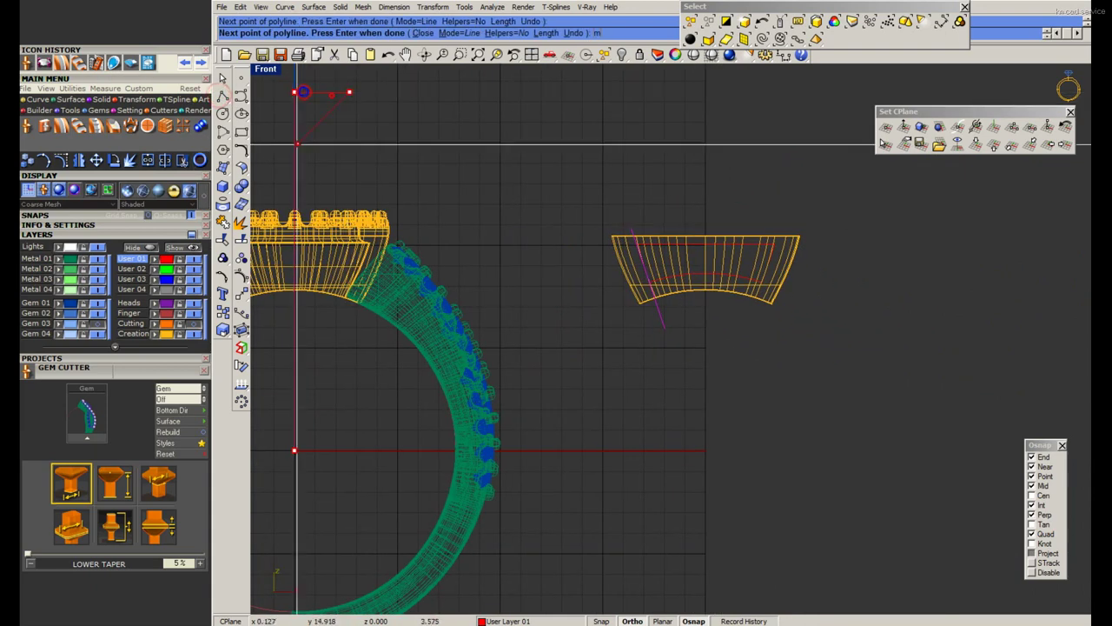
{"action": "left_click", "coordinate": [296, 94]}
{"action": "key", "text": "Return"}
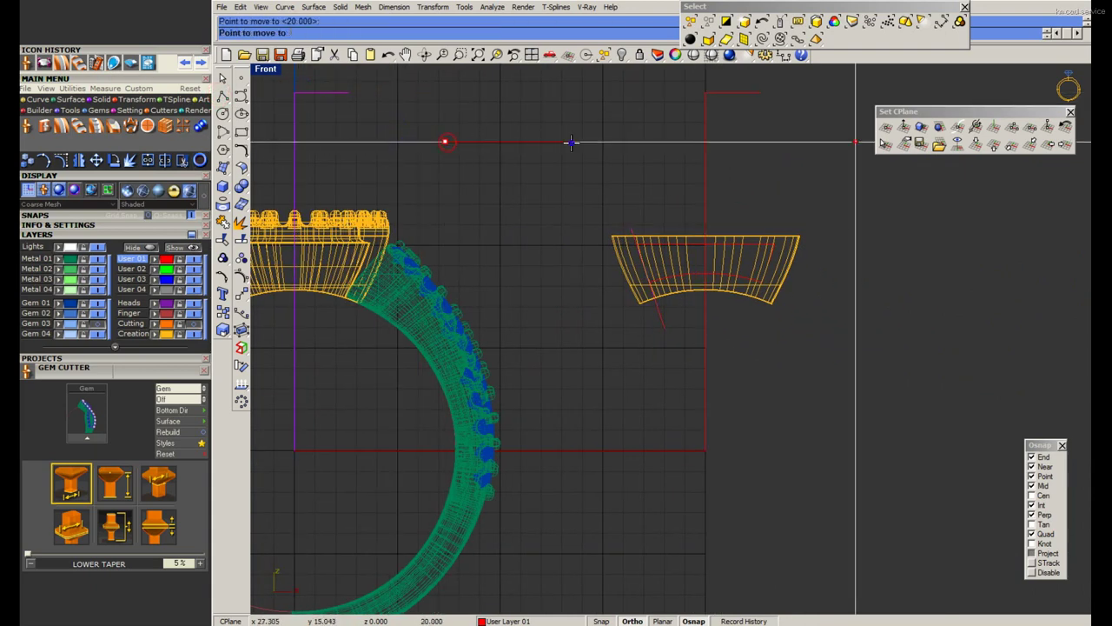
{"action": "scroll", "coordinate": [643, 246], "scroll_direction": "up", "scroll_amount": 2}
{"action": "left_click", "coordinate": [597, 234]}
Mirror the slanted line about the centre line and trim off both surface overhangs.
{"action": "left_click", "coordinate": [713, 185]}
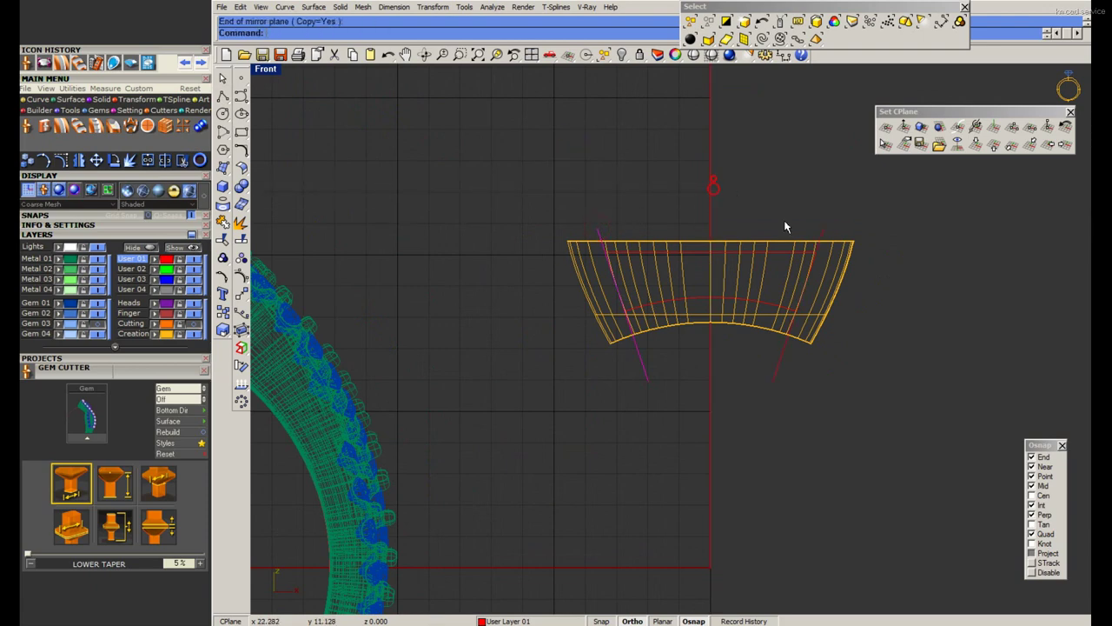
{"action": "left_click", "coordinate": [837, 247]}
{"action": "left_click", "coordinate": [840, 254]}
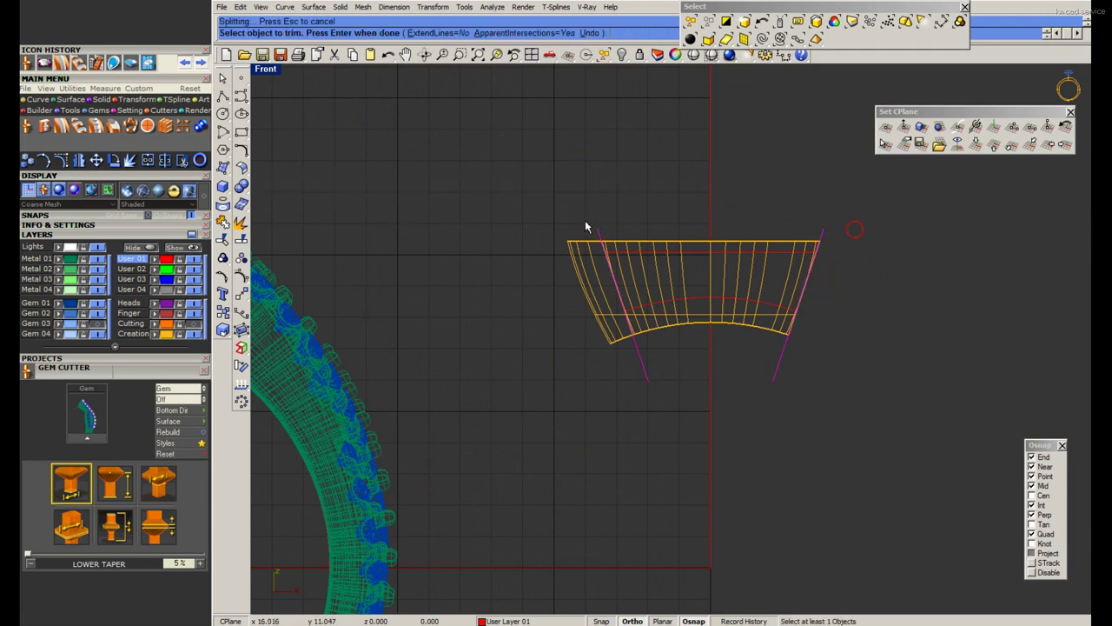
{"action": "left_click", "coordinate": [586, 252]}
{"action": "double_click", "coordinate": [258, 74]}
{"action": "key", "text": "Return"}
In an enlarged Perspective view, rebuild the trimmed wall surface.
{"action": "double_click", "coordinate": [695, 74]}
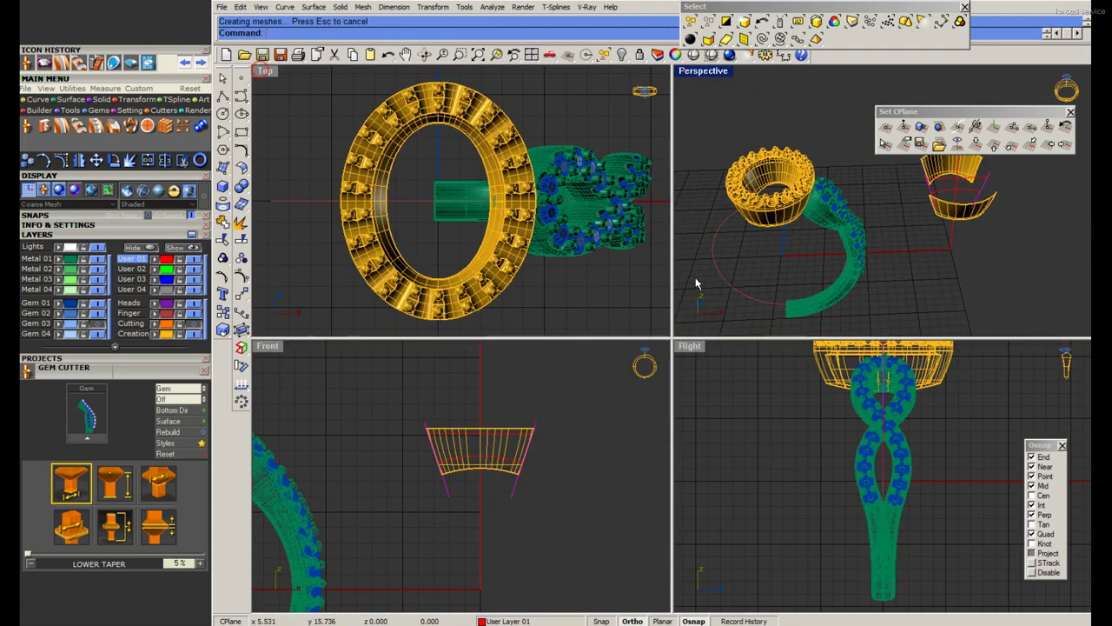
{"action": "left_click", "coordinate": [223, 187]}
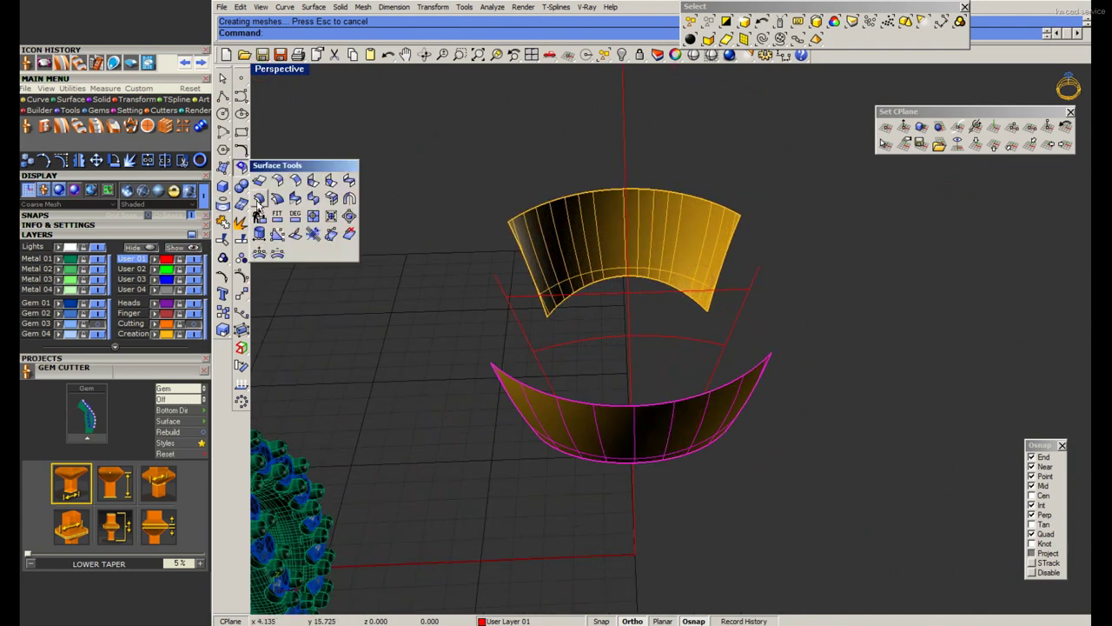
{"action": "left_click", "coordinate": [262, 205]}
{"action": "key", "text": "Return"}
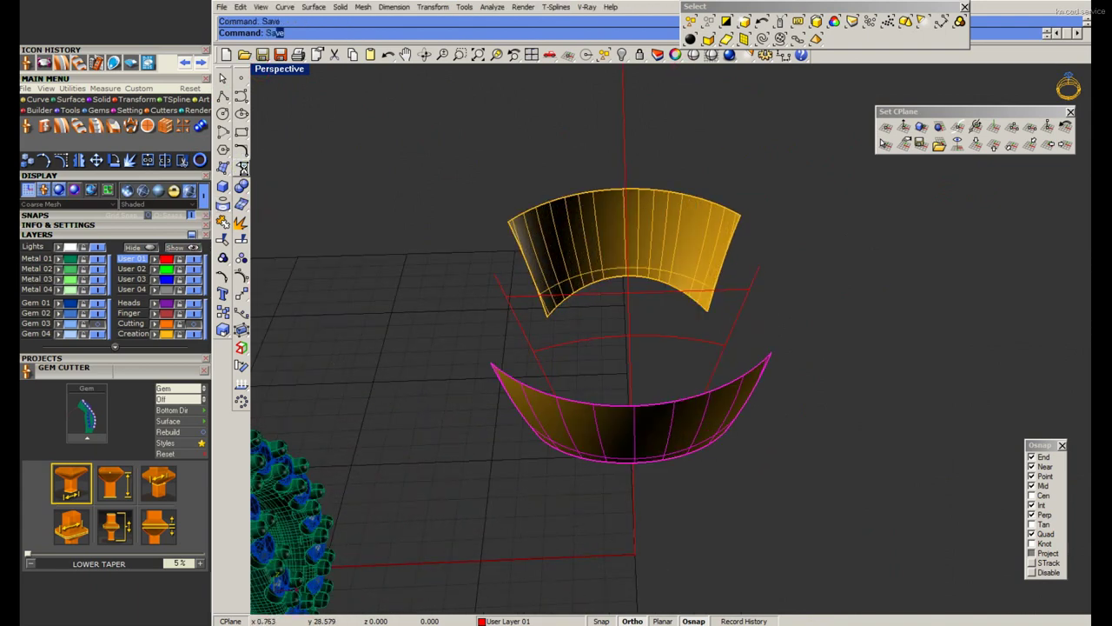
Offset the rebuilt surface into a solid 1.2 units thick.
{"action": "left_click", "coordinate": [241, 167]}
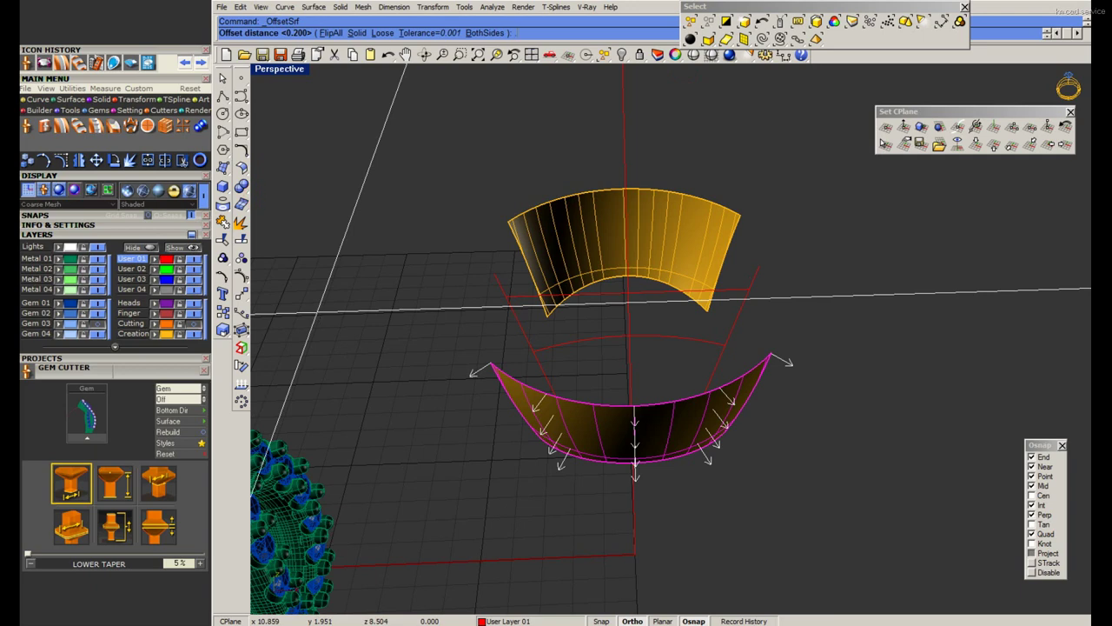
{"action": "type", "text": "0.1"}
{"action": "key", "text": "Return"}
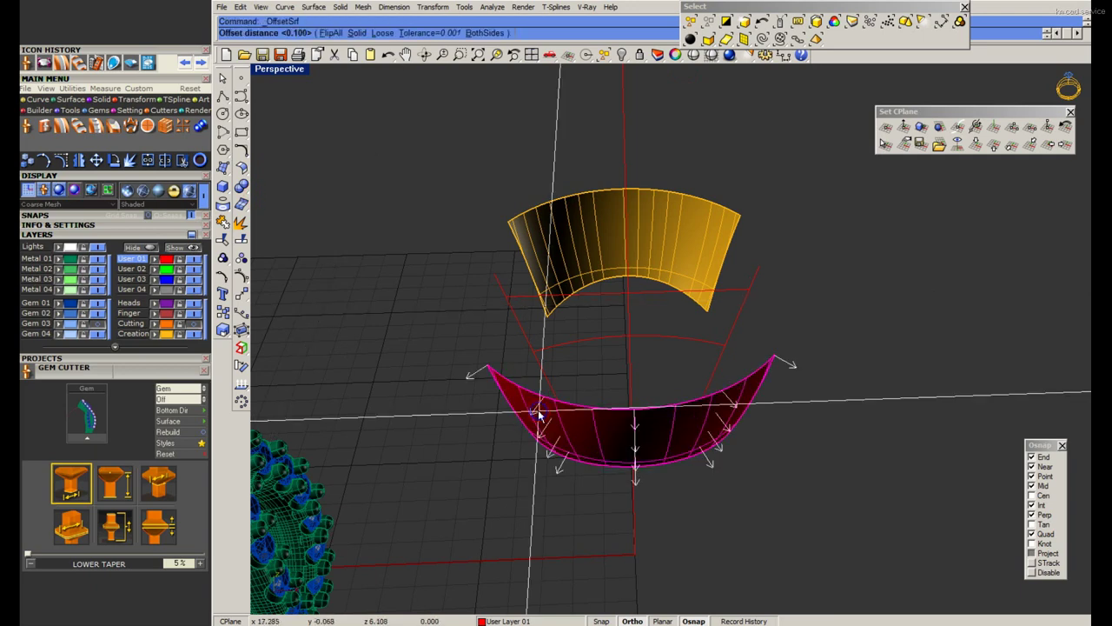
{"action": "type", "text": "s"}
{"action": "key", "text": "Return"}
{"action": "type", "text": "1.2"}
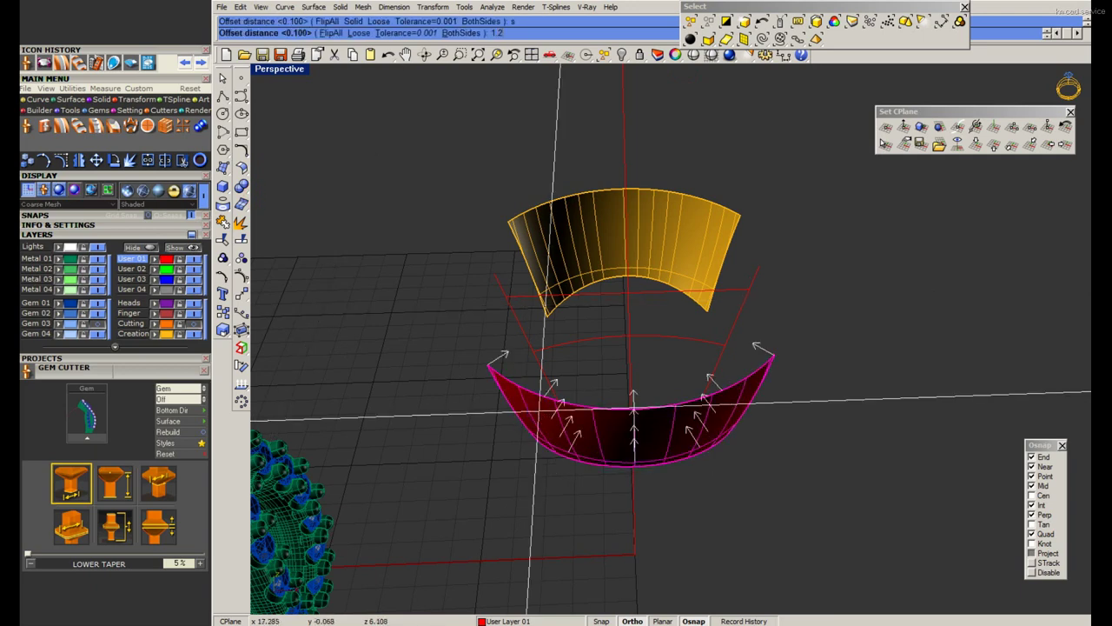
{"action": "key", "text": "Return"}
{"action": "scroll", "coordinate": [681, 368], "scroll_direction": "down", "scroll_amount": 3}
{"action": "scroll", "coordinate": [730, 391], "scroll_direction": "down", "scroll_amount": 1}
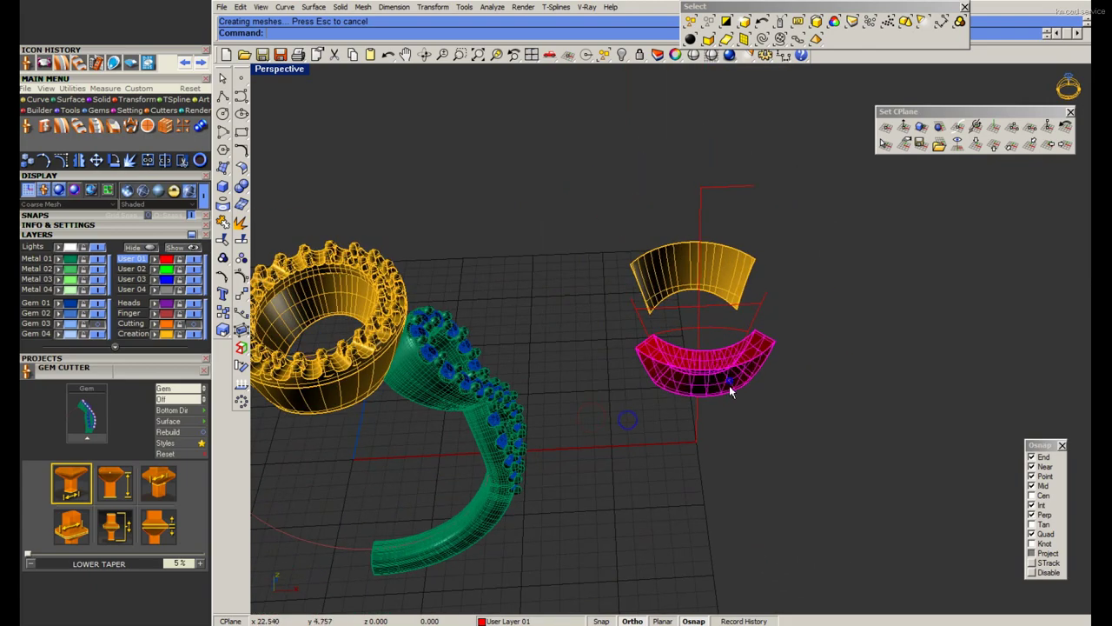
Maximize the Front view and zoom in.
{"action": "double_click", "coordinate": [278, 72]}
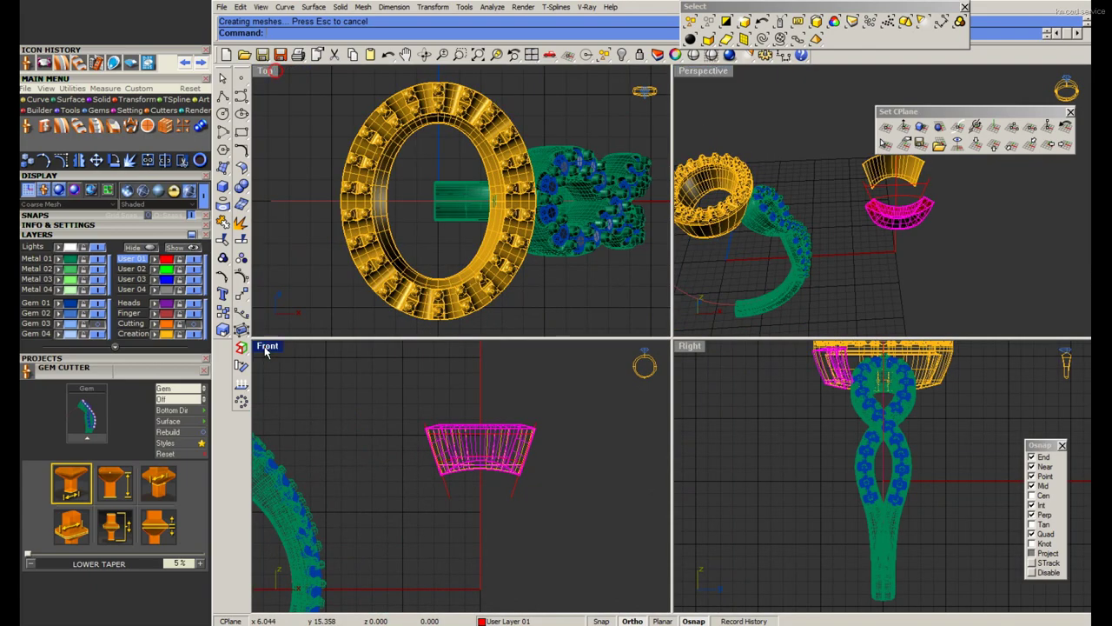
{"action": "double_click", "coordinate": [266, 352]}
{"action": "scroll", "coordinate": [613, 260], "scroll_direction": "up", "scroll_amount": 3}
{"action": "scroll", "coordinate": [692, 184], "scroll_direction": "up", "scroll_amount": 2}
Scale a copy of the window cutter about its origin point.
{"action": "scroll", "coordinate": [678, 169], "scroll_direction": "down", "scroll_amount": 2}
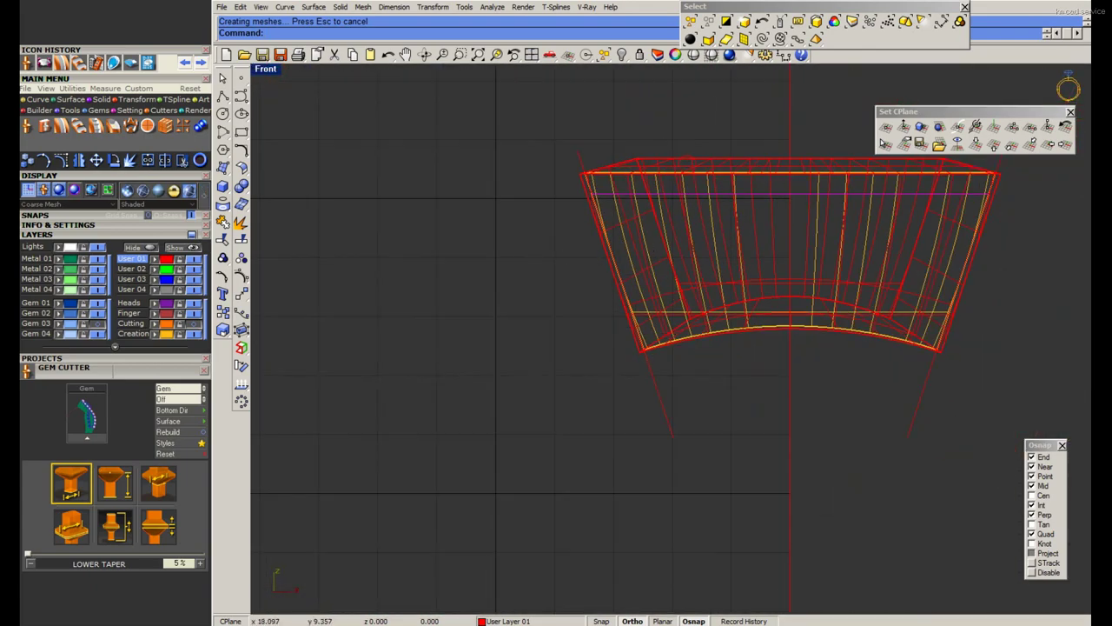
{"action": "scroll", "coordinate": [804, 198], "scroll_direction": "up", "scroll_amount": 1}
{"action": "left_click", "coordinate": [806, 188]}
{"action": "left_click", "coordinate": [852, 188]}
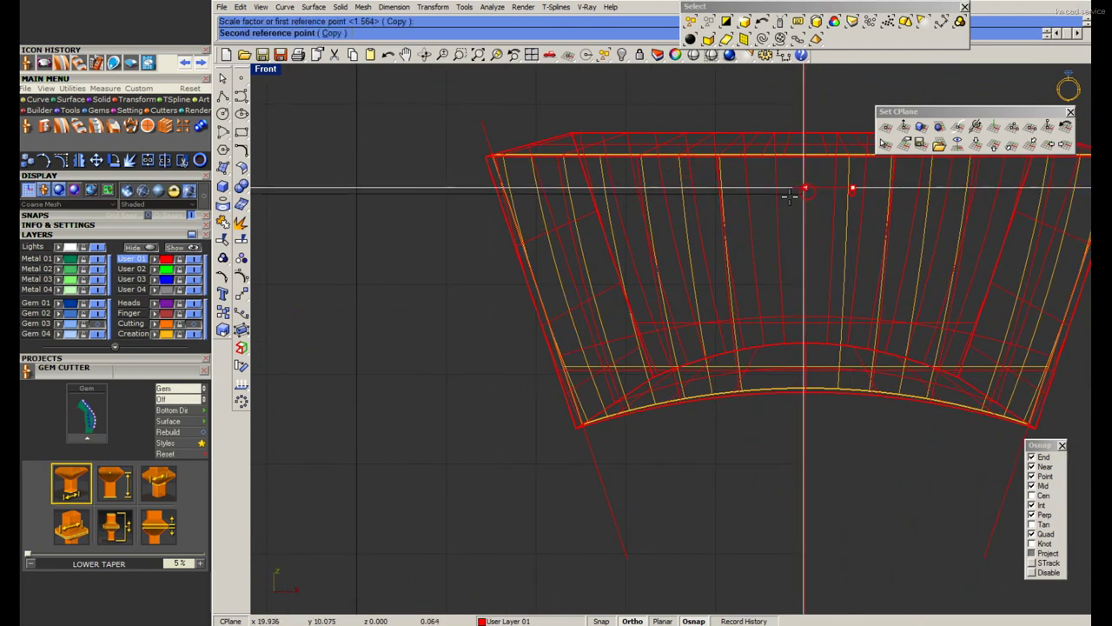
{"action": "left_click", "coordinate": [860, 190]}
WireCut through the whole cutter copy and move the trimmed cutter into the ring head.
{"action": "type", "text": "irecut"}
{"action": "key", "text": "Return"}
{"action": "left_click", "coordinate": [536, 188]}
{"action": "scroll", "coordinate": [608, 200], "scroll_direction": "down", "scroll_amount": 1}
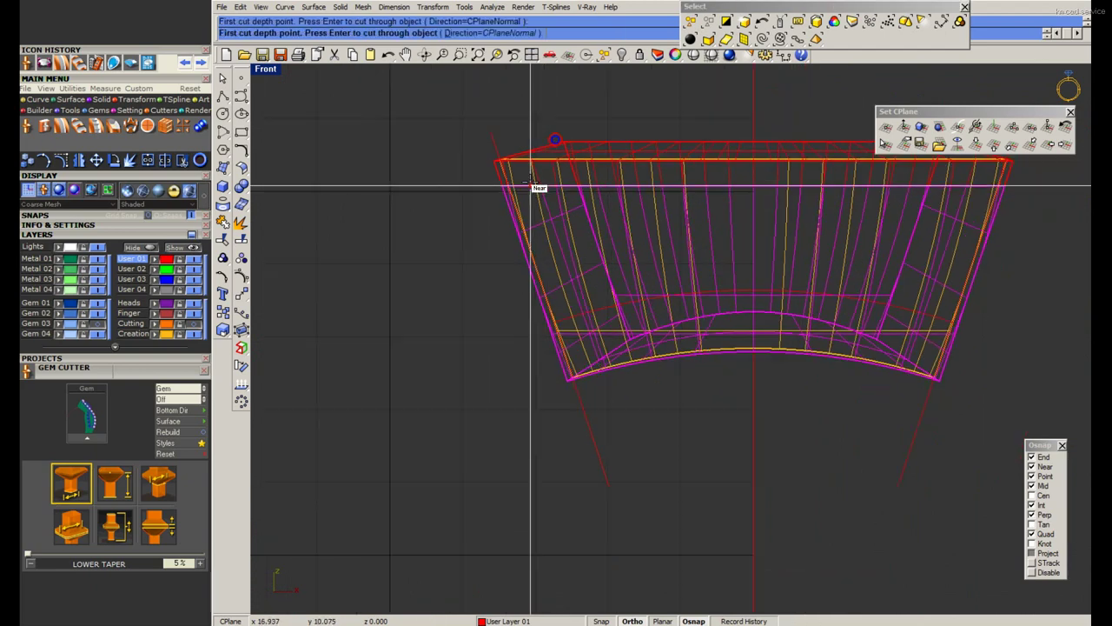
{"action": "scroll", "coordinate": [608, 200], "scroll_direction": "down", "scroll_amount": 1}
{"action": "key", "text": "Return"}
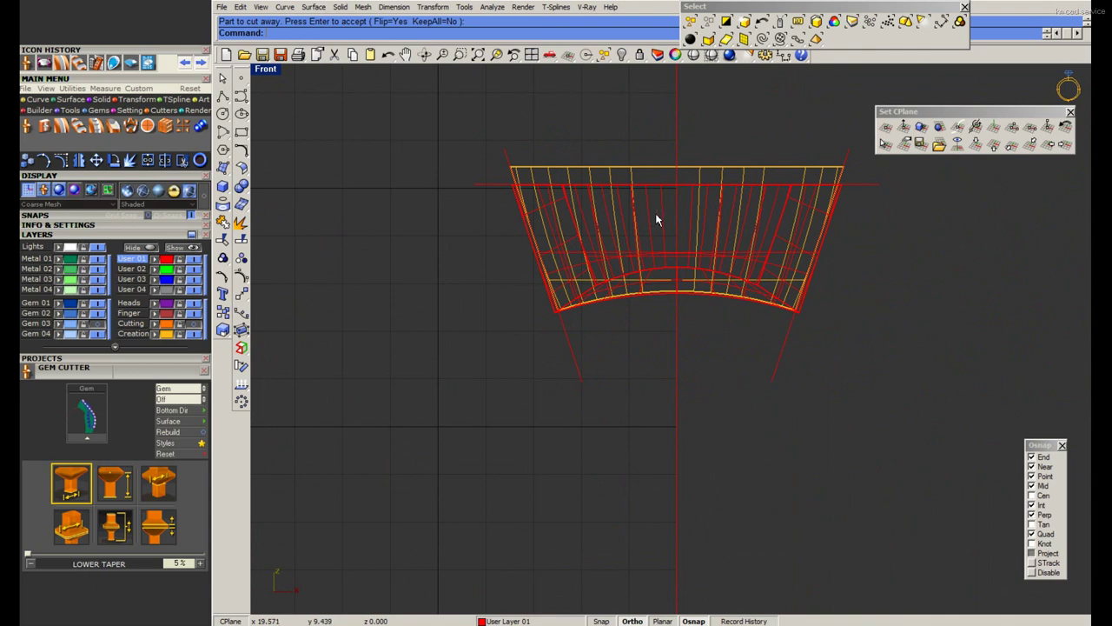
{"action": "key", "text": "Return"}
{"action": "scroll", "coordinate": [661, 261], "scroll_direction": "down", "scroll_amount": 2}
{"action": "left_click", "coordinate": [576, 177]}
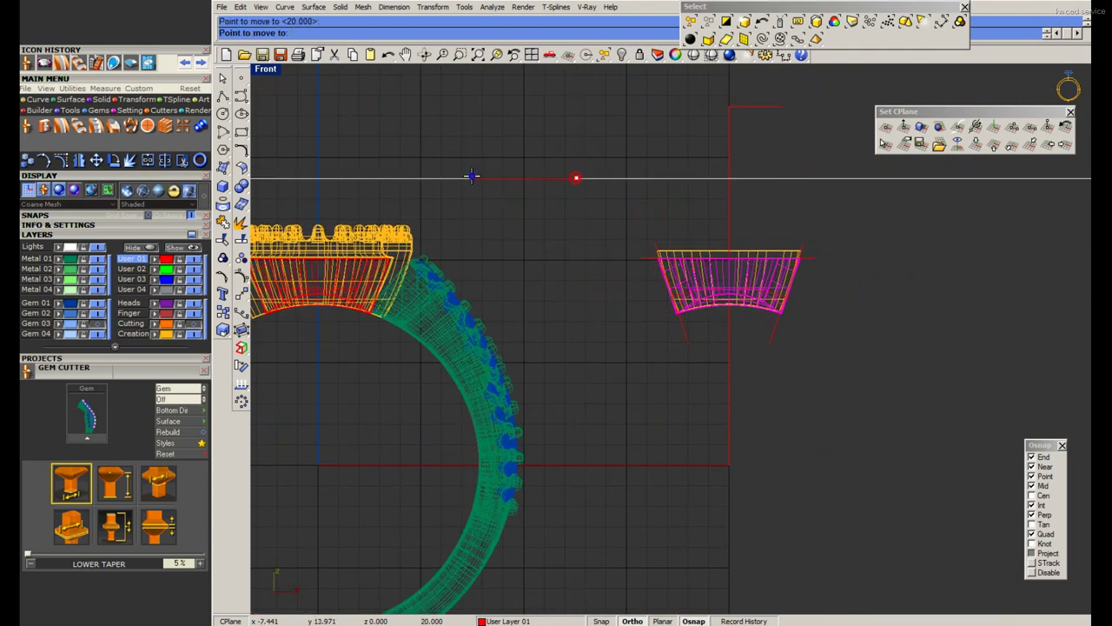
{"action": "left_click", "coordinate": [472, 177]}
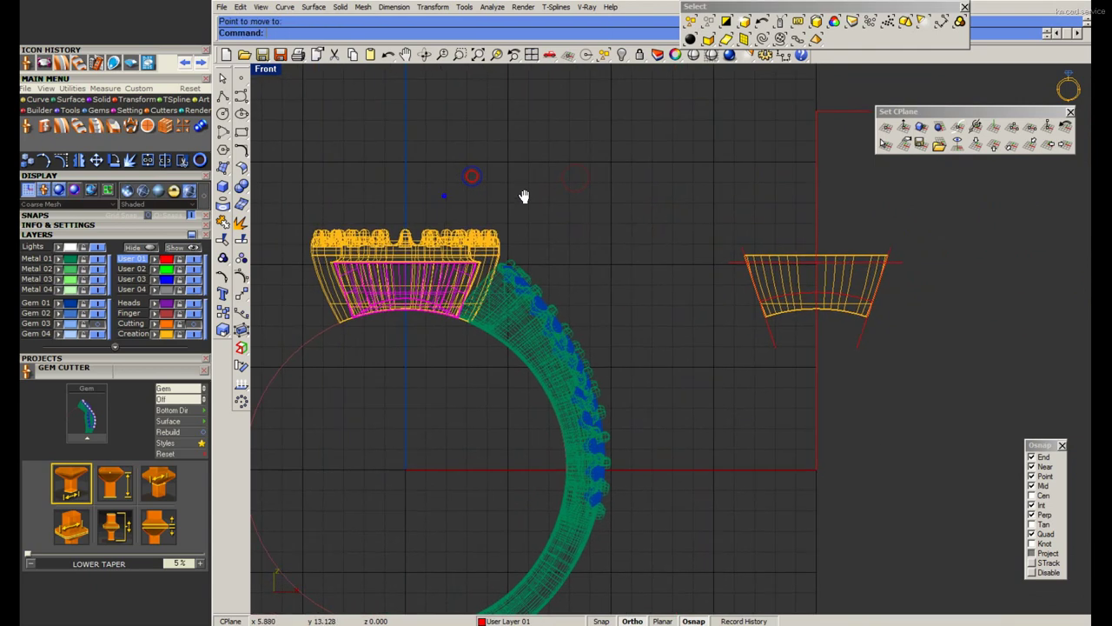
Offset the ring curve to its outer side.
{"action": "left_click", "coordinate": [244, 153]}
{"action": "left_click", "coordinate": [368, 164]}
{"action": "scroll", "coordinate": [314, 258], "scroll_direction": "up", "scroll_amount": 2}
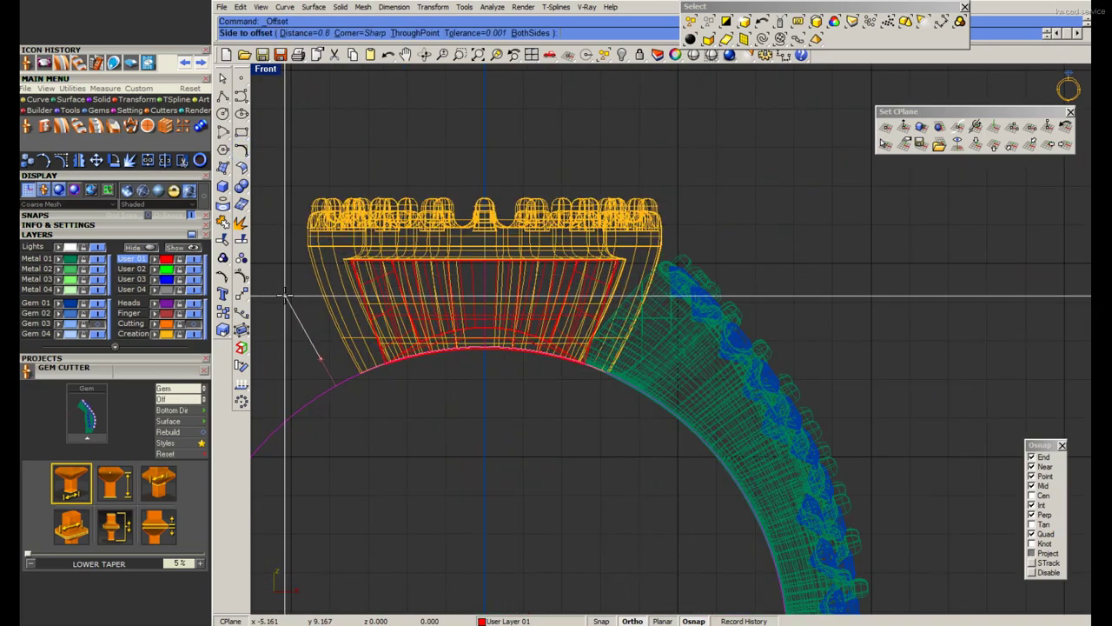
{"action": "left_click", "coordinate": [287, 300]}
WireCut the cutter solid along the offset curve, cutting away the outer part.
{"action": "scroll", "coordinate": [315, 361], "scroll_direction": "up", "scroll_amount": 3}
{"action": "type", "text": "wirecut"}
{"action": "key", "text": "Return"}
{"action": "scroll", "coordinate": [404, 279], "scroll_direction": "up", "scroll_amount": 2}
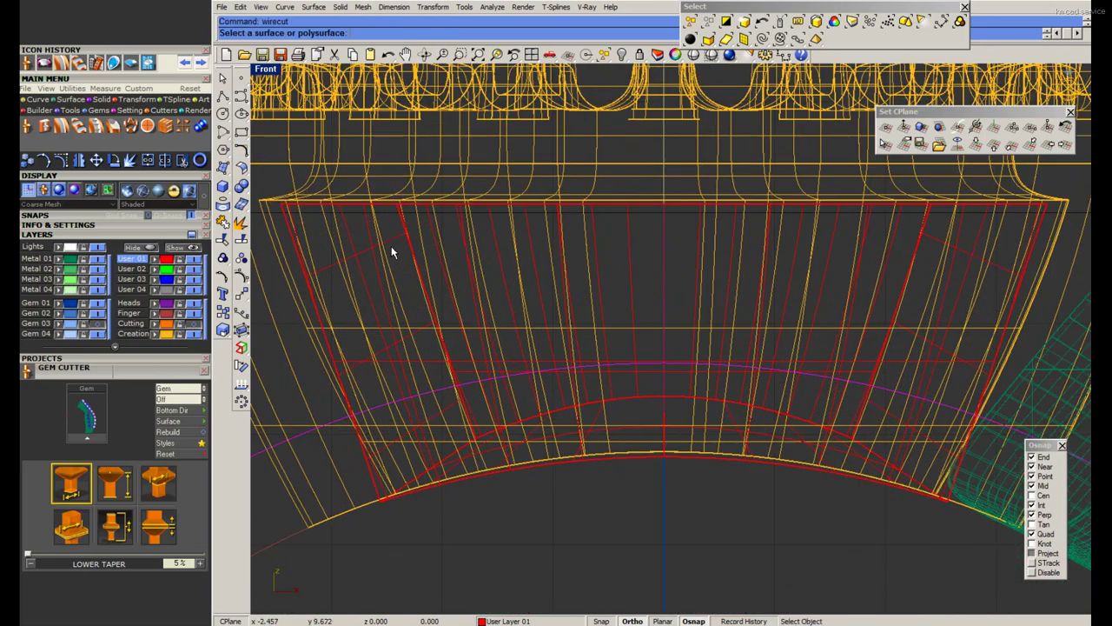
{"action": "left_click", "coordinate": [391, 252]}
{"action": "key", "text": "Return"}
{"action": "scroll", "coordinate": [396, 248], "scroll_direction": "down", "scroll_amount": 3}
{"action": "key", "text": "Return"}
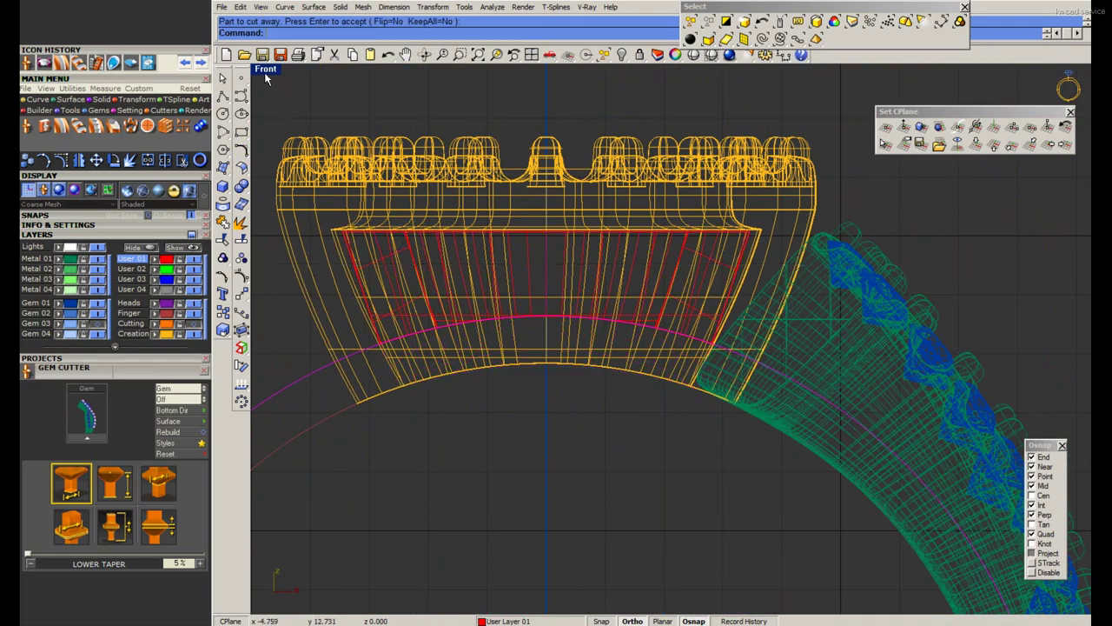
Mirror the red cutter band in Perspective to the opposite wall of the head.
{"action": "double_click", "coordinate": [266, 69]}
{"action": "double_click", "coordinate": [695, 70]}
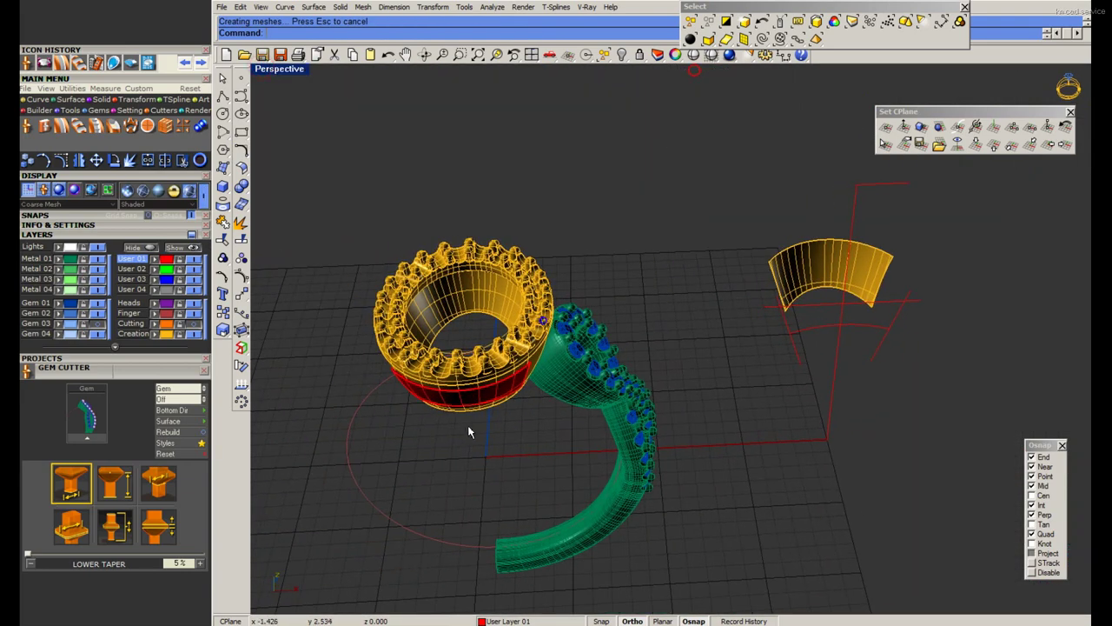
{"action": "scroll", "coordinate": [469, 432], "scroll_direction": "up", "scroll_amount": 3}
{"action": "left_click", "coordinate": [449, 383]}
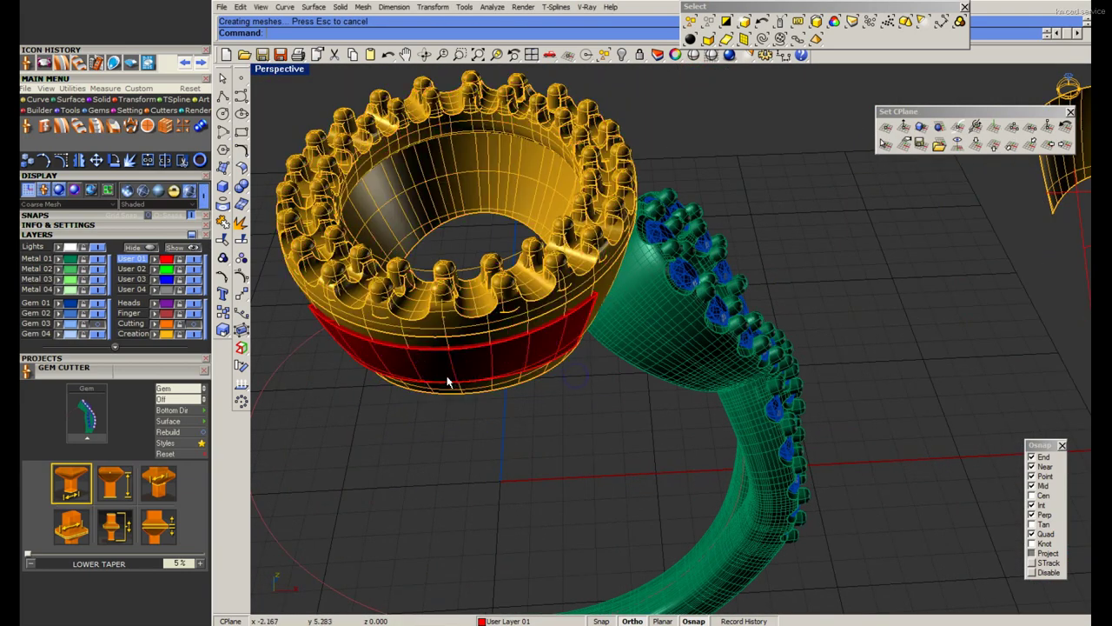
{"action": "left_click", "coordinate": [474, 372]}
{"action": "left_click", "coordinate": [939, 139]}
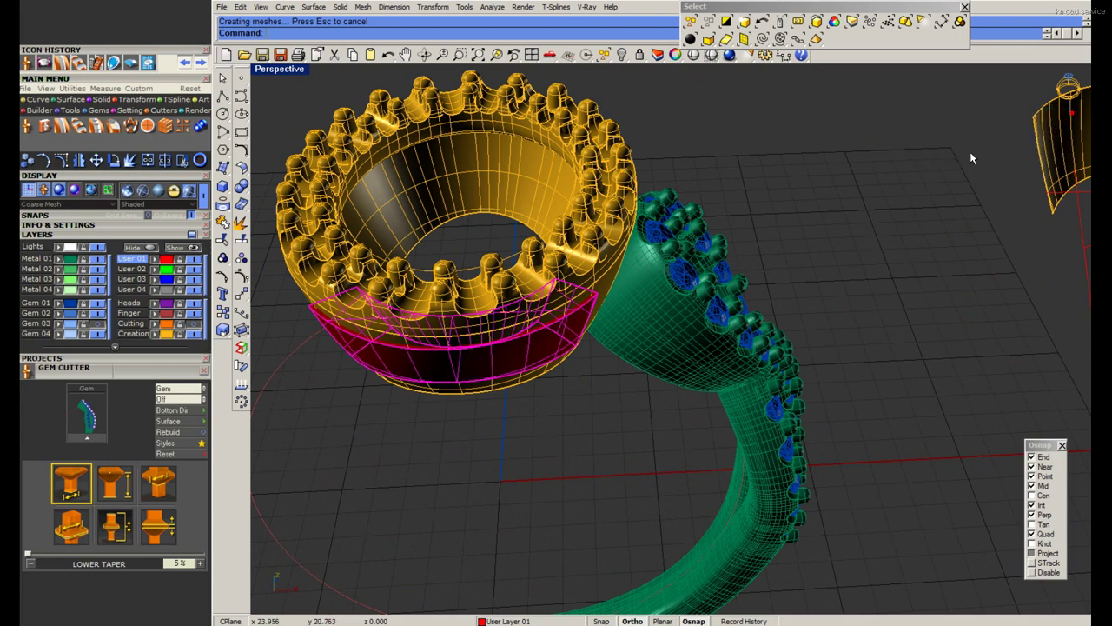
{"action": "right_click_drag", "start_coordinate": [972, 158], "coordinate": [730, 414]}
{"action": "left_click", "coordinate": [838, 310]}
{"action": "right_click_drag", "start_coordinate": [837, 309], "coordinate": [648, 219]}
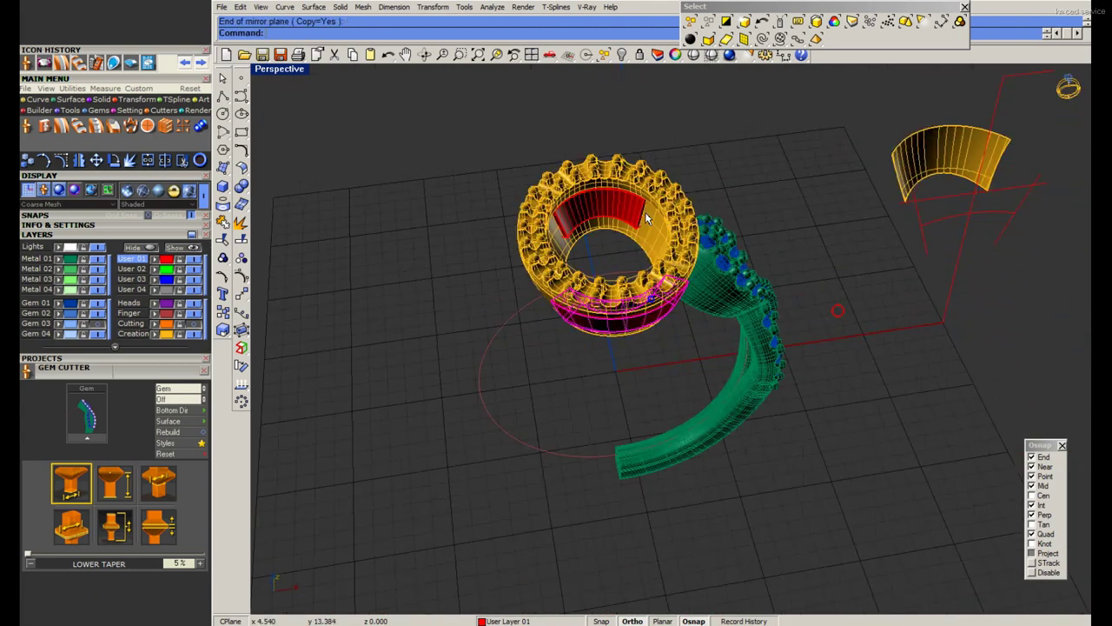
{"action": "scroll", "coordinate": [643, 217], "scroll_direction": "up", "scroll_amount": 3}
{"action": "left_click", "coordinate": [624, 208]}
{"action": "type", "text": "group"}
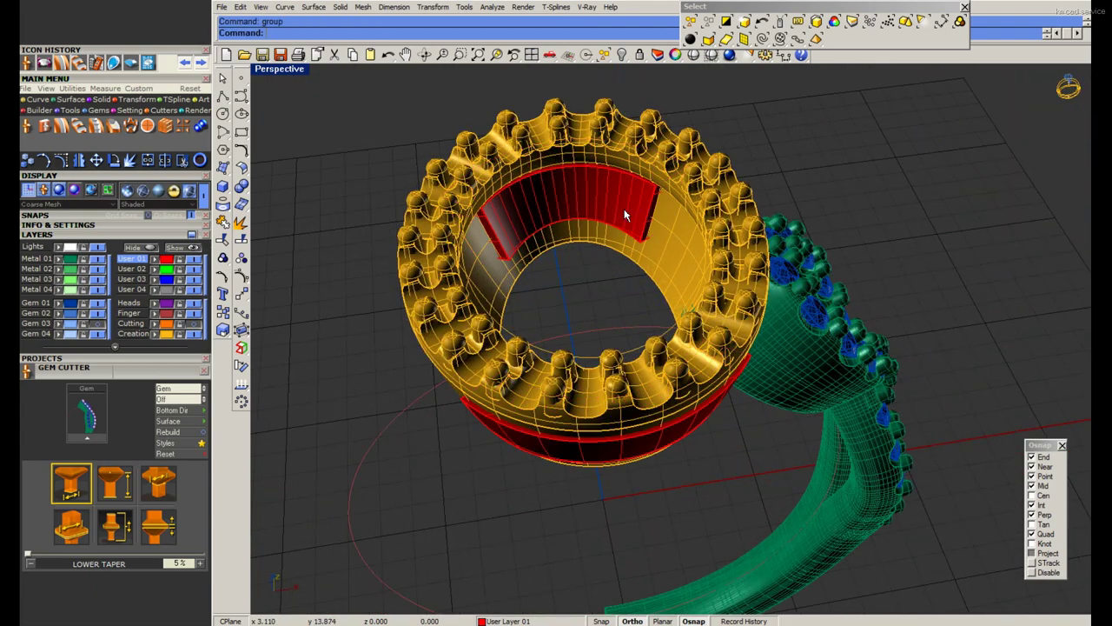
BooleanDifference the red cutter solids from the ring head to open the gallery windows.
{"action": "type", "text": "bd"}
{"action": "key", "text": "Return"}
{"action": "scroll", "coordinate": [601, 424], "scroll_direction": "up", "scroll_amount": 2}
{"action": "left_click", "coordinate": [602, 424]}
{"action": "key", "text": "Return"}
{"action": "left_click", "coordinate": [591, 453]}
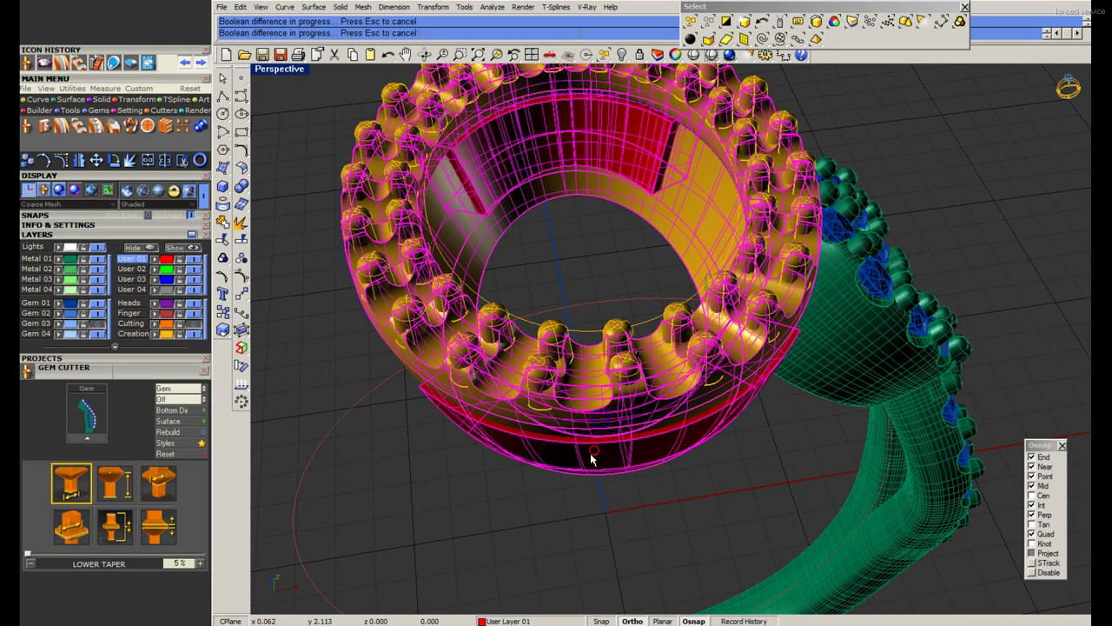
{"action": "key", "text": "Return"}
Hide the spare cutter band and the six construction curves.
{"action": "key", "text": "ctrl+h"}
{"action": "right_click_drag", "start_coordinate": [575, 418], "coordinate": [596, 325]}
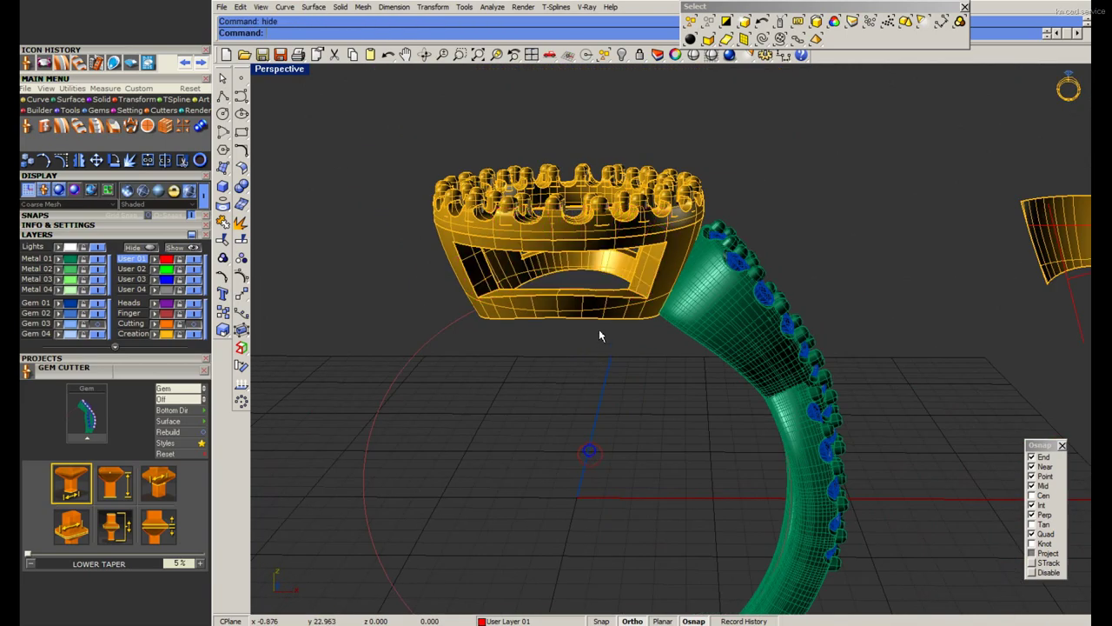
{"action": "scroll", "coordinate": [583, 310], "scroll_direction": "up", "scroll_amount": 2}
{"action": "scroll", "coordinate": [533, 322], "scroll_direction": "down", "scroll_amount": 3}
{"action": "scroll", "coordinate": [893, 275], "scroll_direction": "up", "scroll_amount": 3}
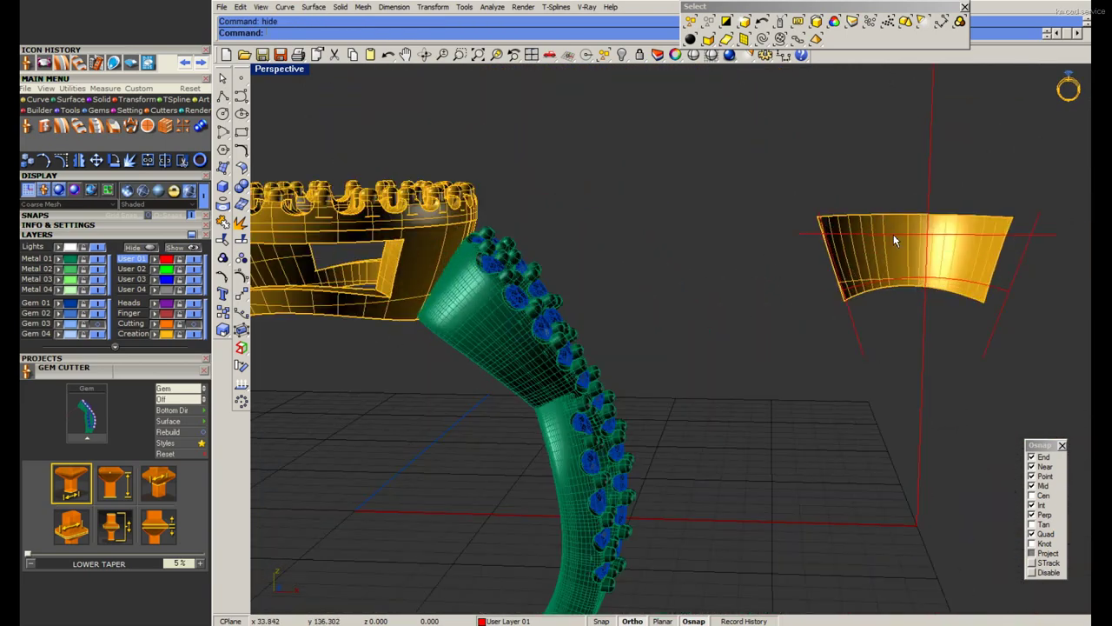
{"action": "left_click", "coordinate": [894, 234]}
{"action": "left_click", "coordinate": [623, 55]}
{"action": "left_click_drag", "start_coordinate": [1031, 199], "coordinate": [776, 365]}
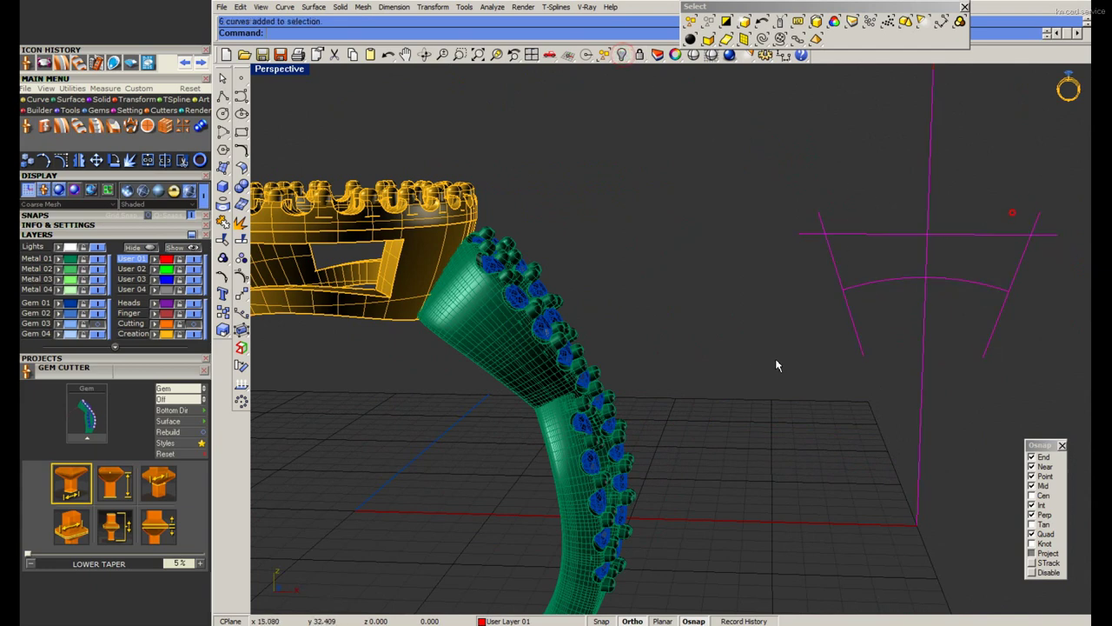
{"action": "key", "text": "ctrl+h"}
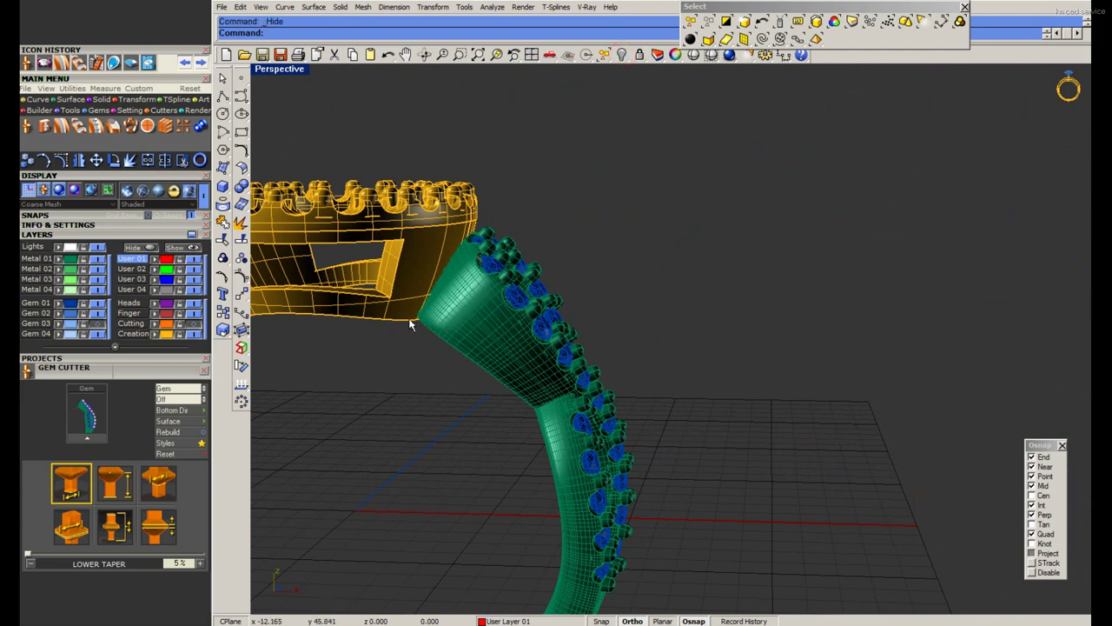
Try extracting a surface from the head, then undo the extraction.
{"action": "left_click", "coordinate": [241, 222]}
{"action": "scroll", "coordinate": [409, 261], "scroll_direction": "up", "scroll_amount": 2}
{"action": "left_click", "coordinate": [410, 257]}
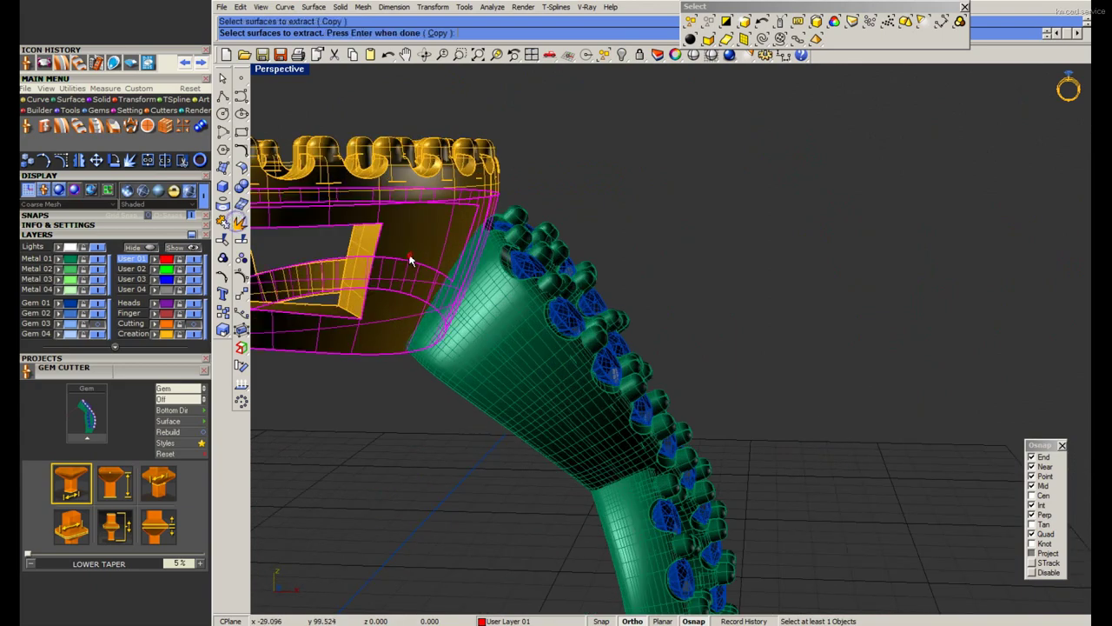
{"action": "scroll", "coordinate": [411, 259], "scroll_direction": "down", "scroll_amount": 3}
{"action": "key", "text": "ctrl+z"}
{"action": "scroll", "coordinate": [383, 253], "scroll_direction": "down", "scroll_amount": 3}
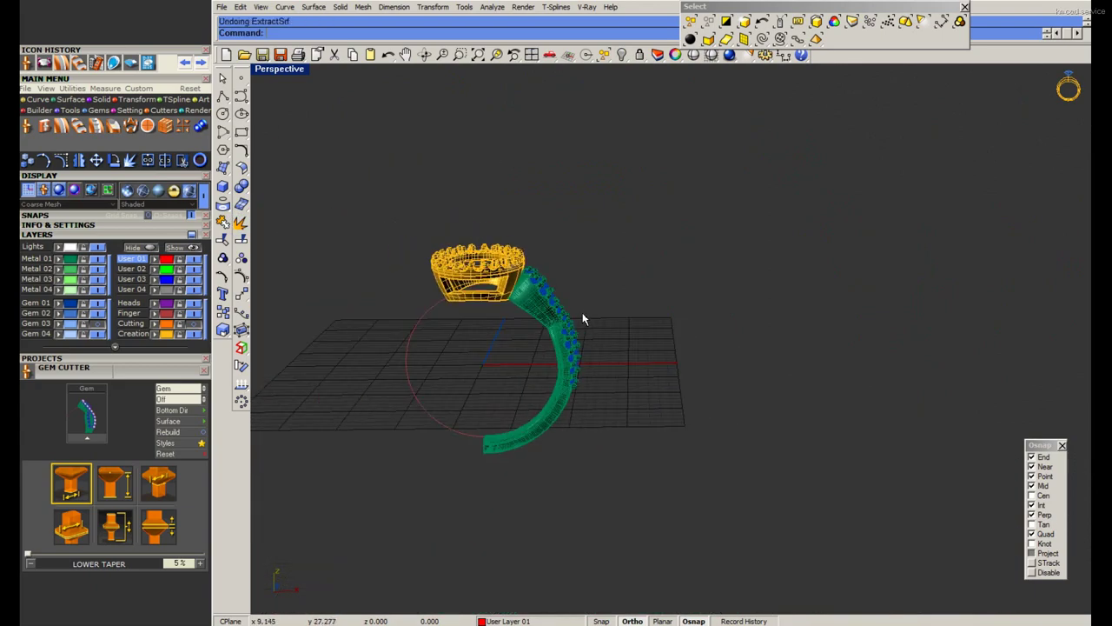
Move the whole ring to a new position.
{"action": "left_click_drag", "start_coordinate": [380, 253], "coordinate": [670, 447]}
{"action": "type", "text": "m"}
{"action": "key", "text": "Return"}
{"action": "left_click", "coordinate": [565, 542]}
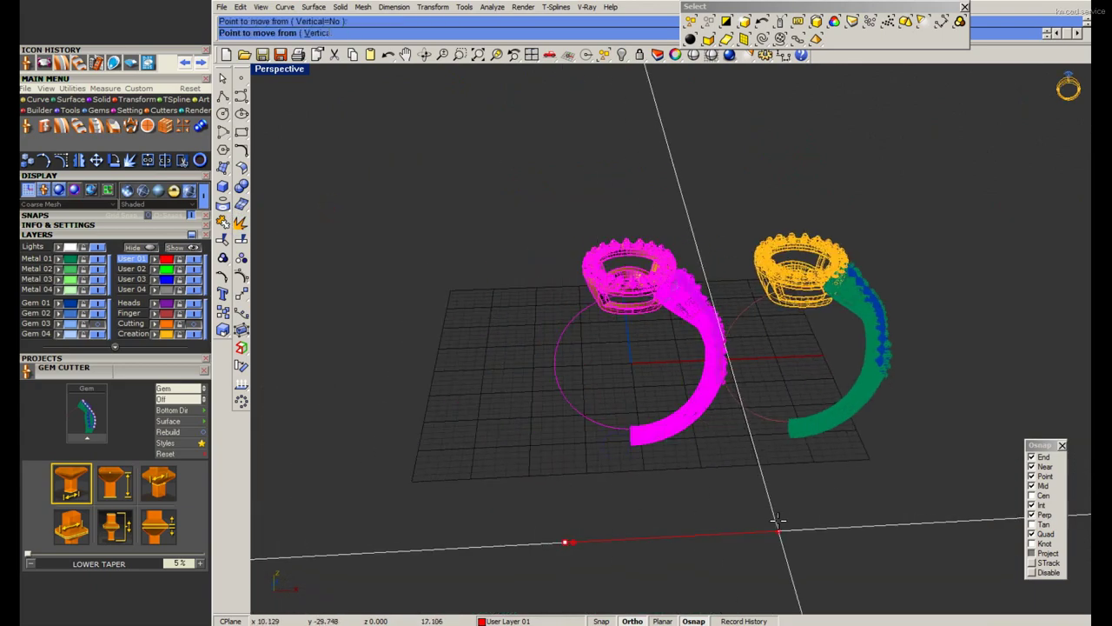
{"action": "left_click", "coordinate": [778, 521]}
{"action": "scroll", "coordinate": [278, 105], "scroll_direction": "up", "scroll_amount": 2}
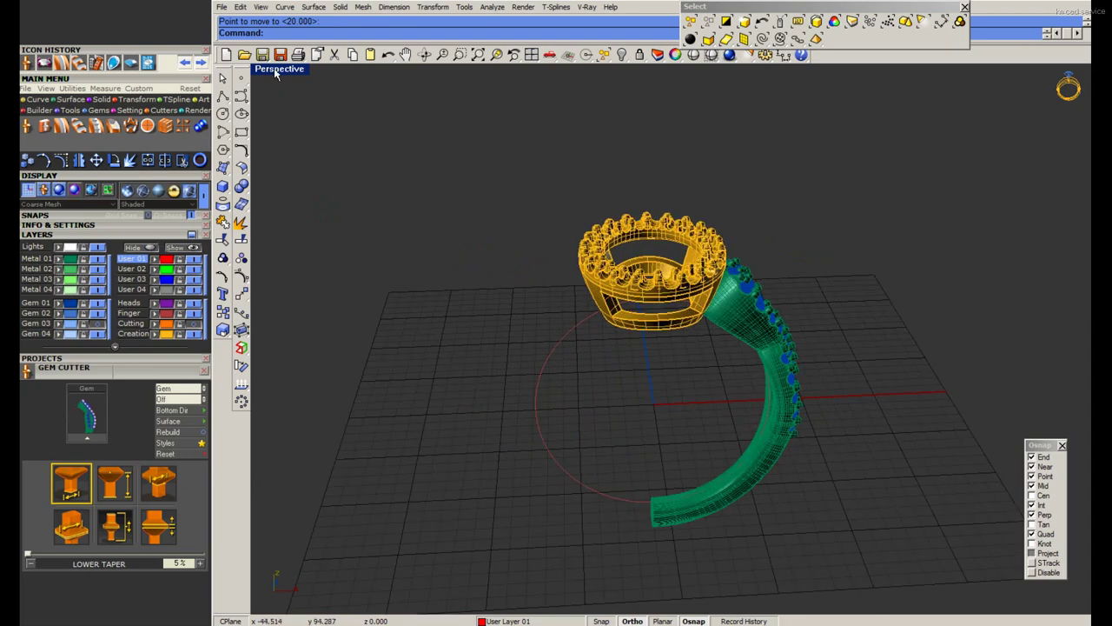
In the enlarged Front view, select only the halo head and lock it.
{"action": "double_click", "coordinate": [277, 74]}
{"action": "double_click", "coordinate": [265, 344]}
{"action": "left_click", "coordinate": [710, 55]}
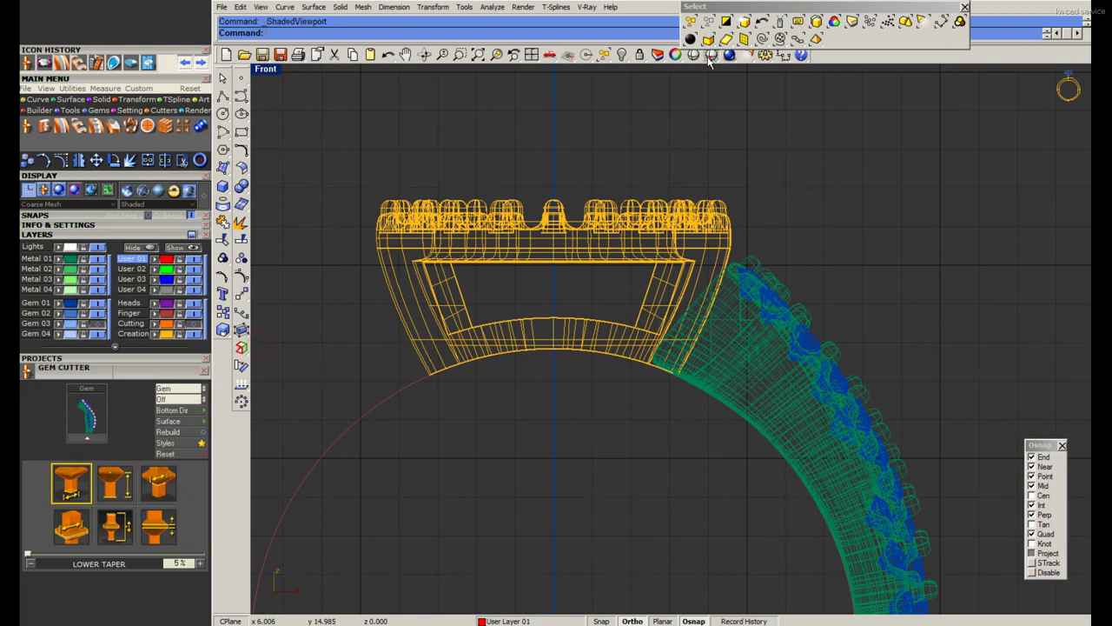
{"action": "left_click_drag", "start_coordinate": [740, 165], "coordinate": [455, 273]}
{"action": "left_click_drag", "start_coordinate": [642, 154], "coordinate": [546, 257]}
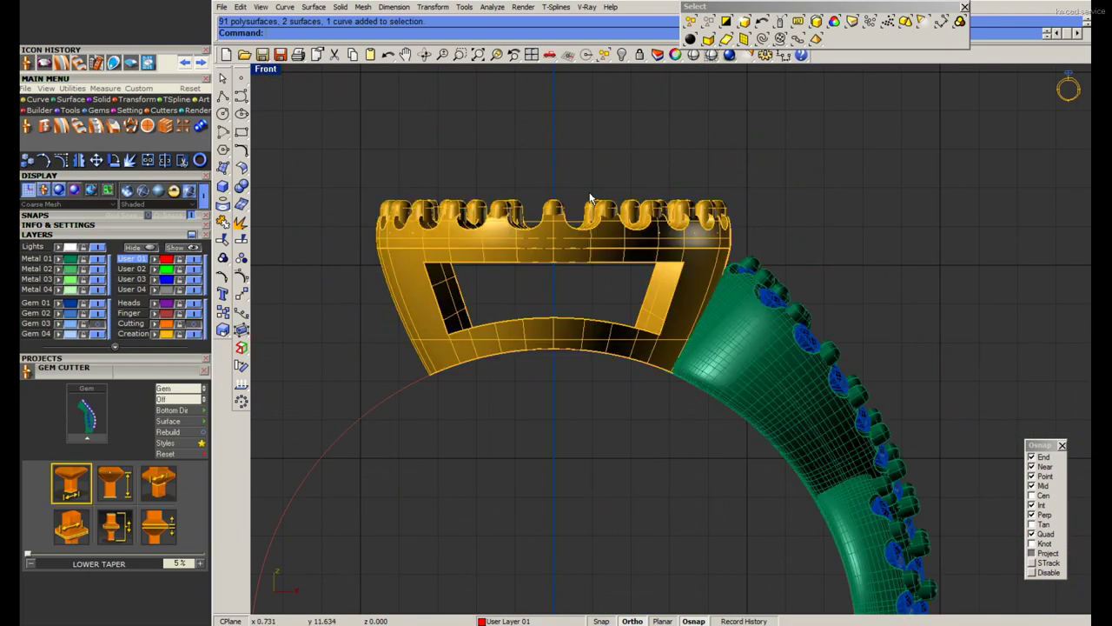
{"action": "type", "text": "lock"}
{"action": "key", "text": "Return"}
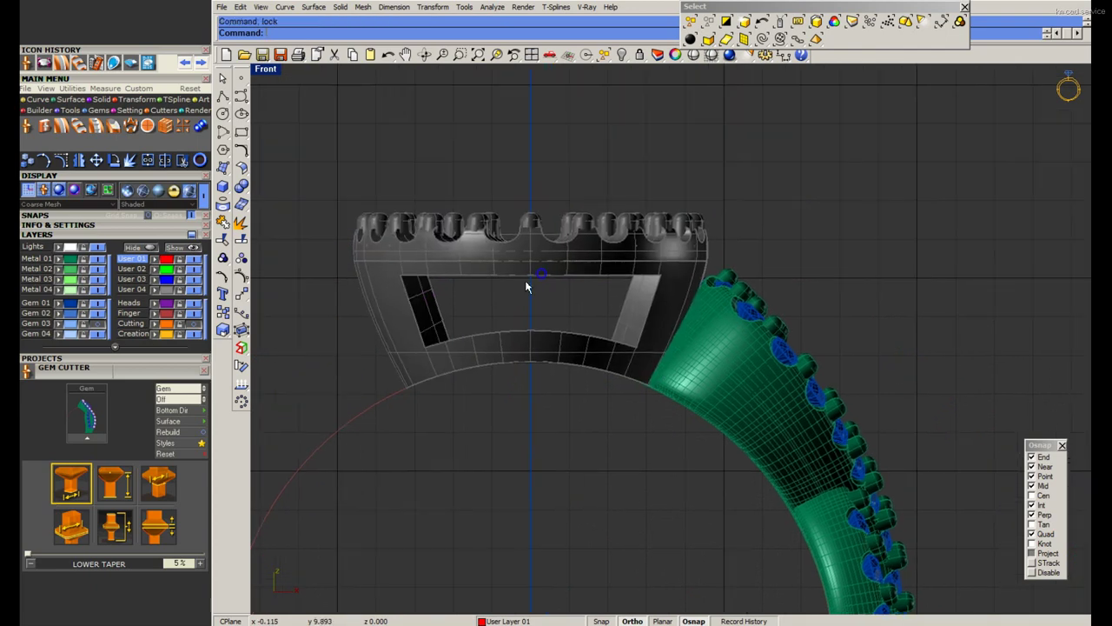
{"action": "left_click", "coordinate": [83, 358]}
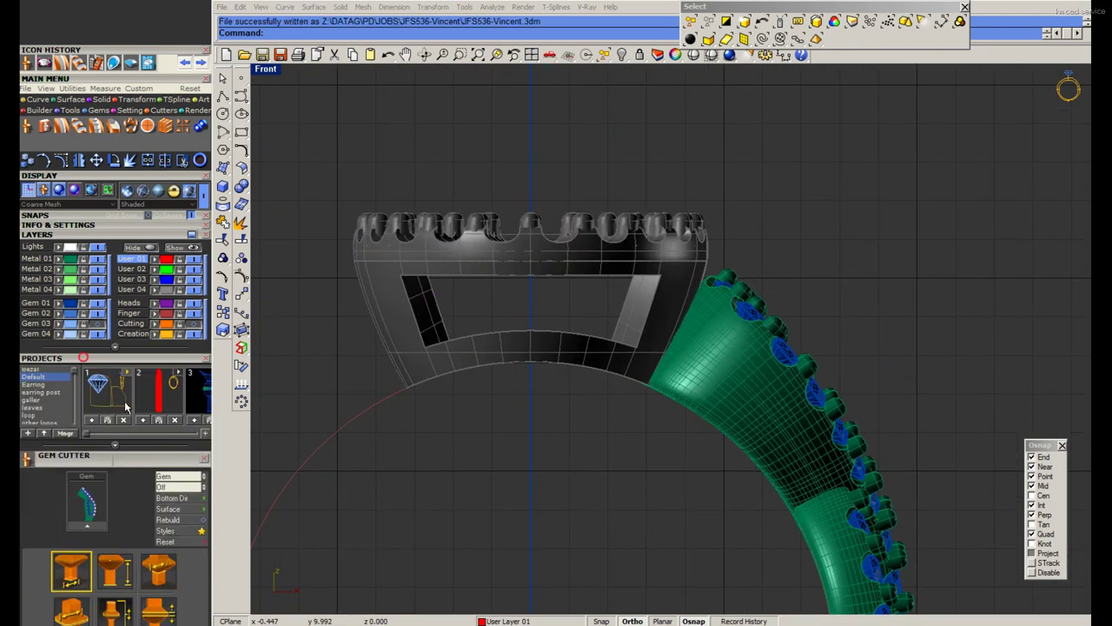
Browse the Earring, Default and Bezel project item lists and their thumbnails.
{"action": "left_click", "coordinate": [38, 385]}
{"action": "mouse_move", "coordinate": [73, 372]}
{"action": "left_mouse_down"}
{"action": "mouse_move", "coordinate": [72, 419]}
{"action": "mouse_move", "coordinate": [69, 365]}
{"action": "left_mouse_up"}
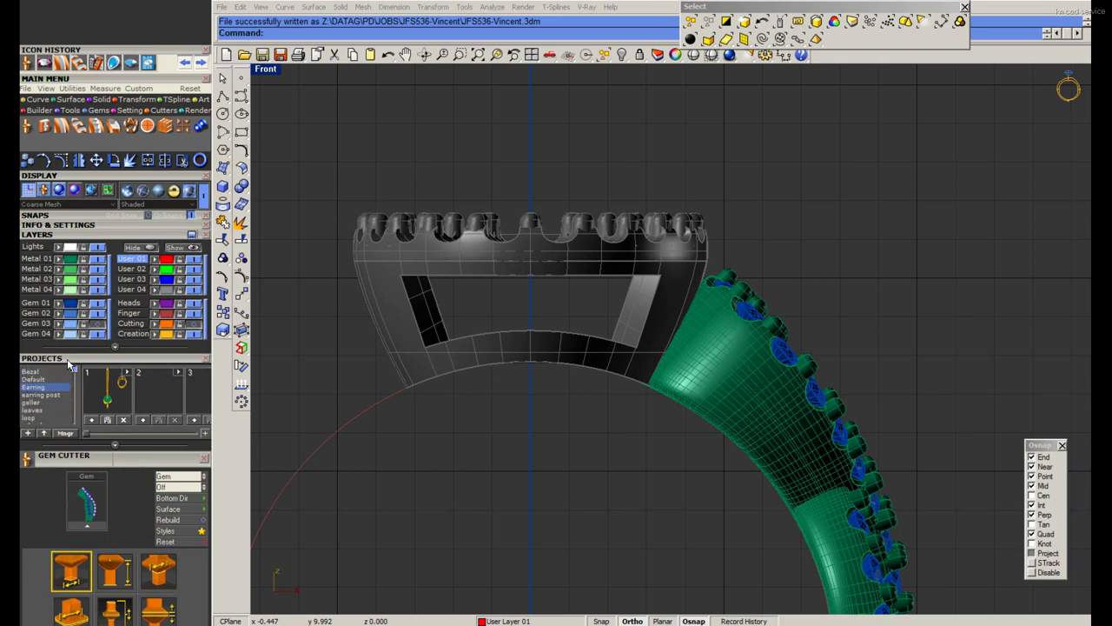
{"action": "left_click", "coordinate": [34, 380]}
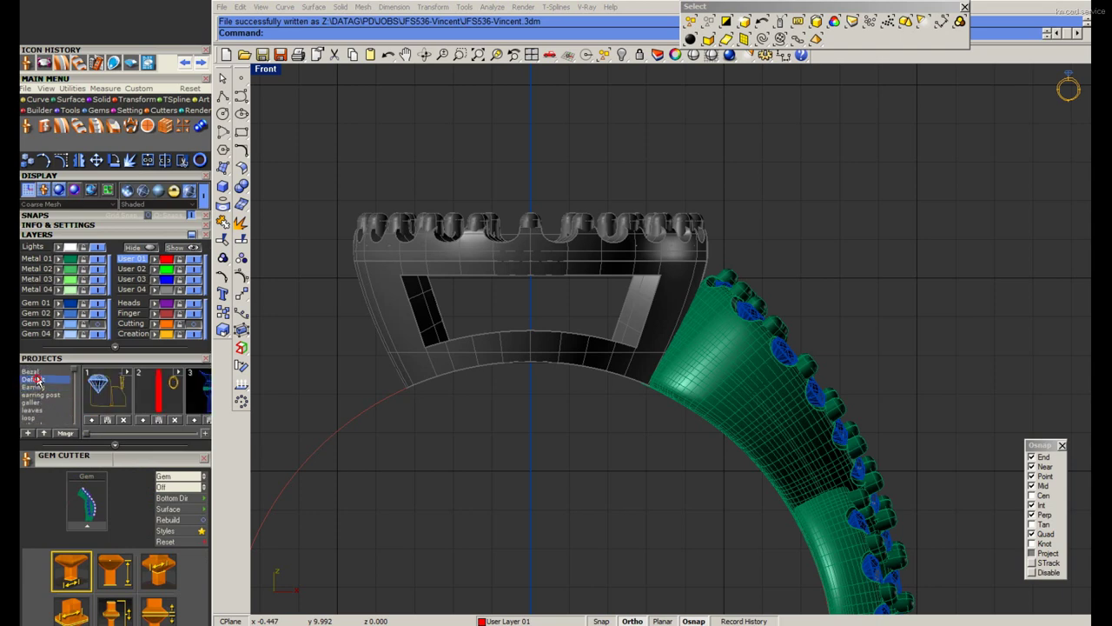
{"action": "left_click", "coordinate": [204, 434]}
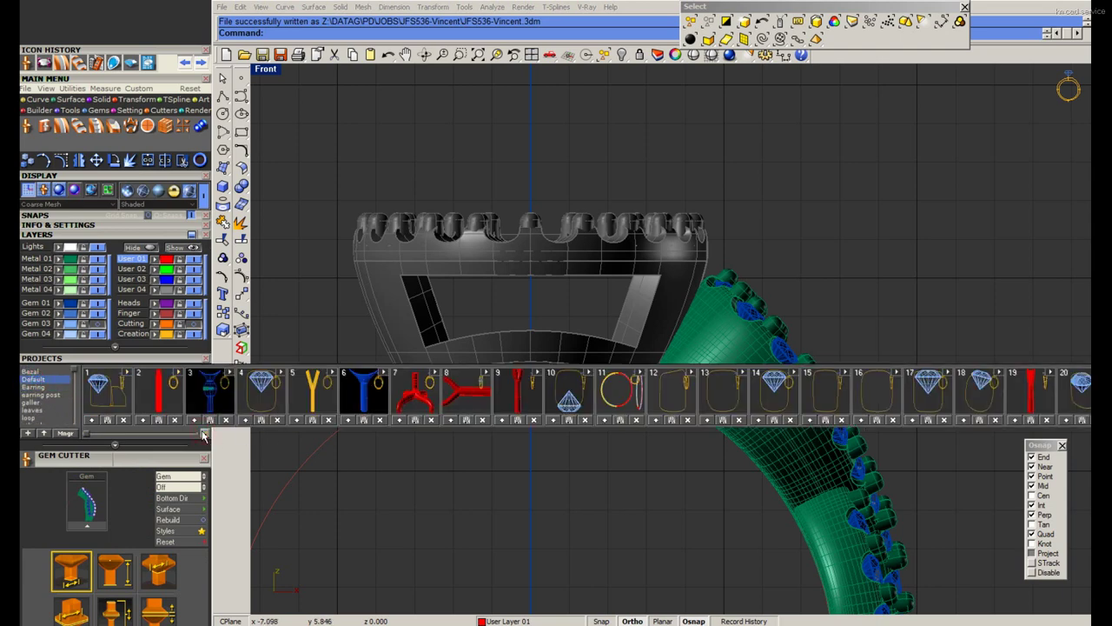
{"action": "left_click", "coordinate": [204, 434]}
{"action": "left_click", "coordinate": [35, 372]}
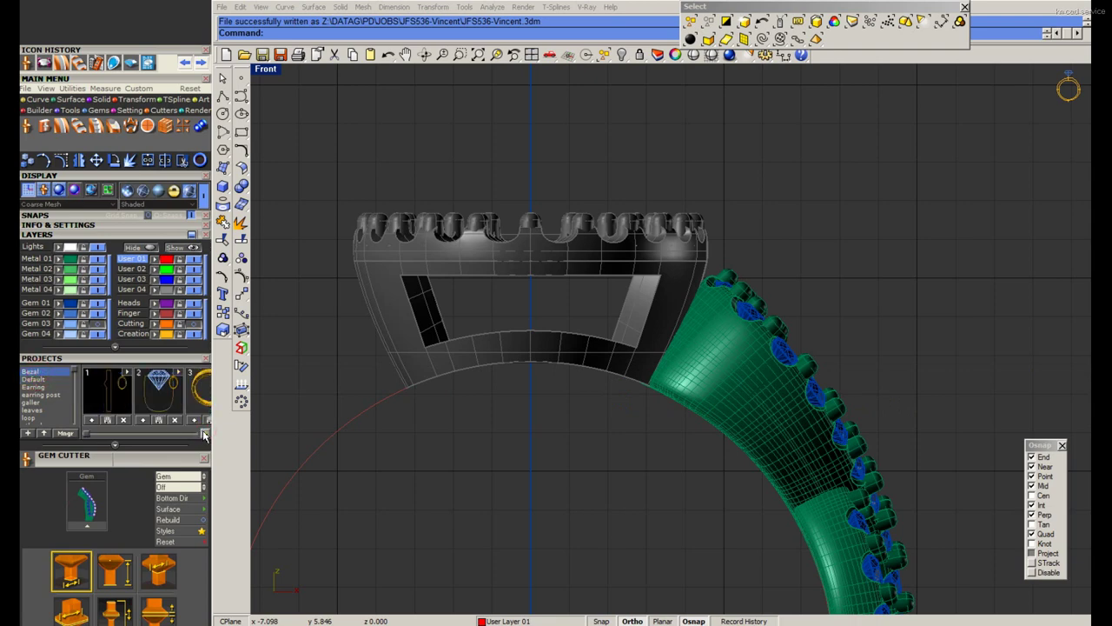
{"action": "left_click", "coordinate": [204, 434]}
Import ornament 20 from the galler project library.
{"action": "left_click", "coordinate": [47, 395]}
{"action": "left_click", "coordinate": [37, 403]}
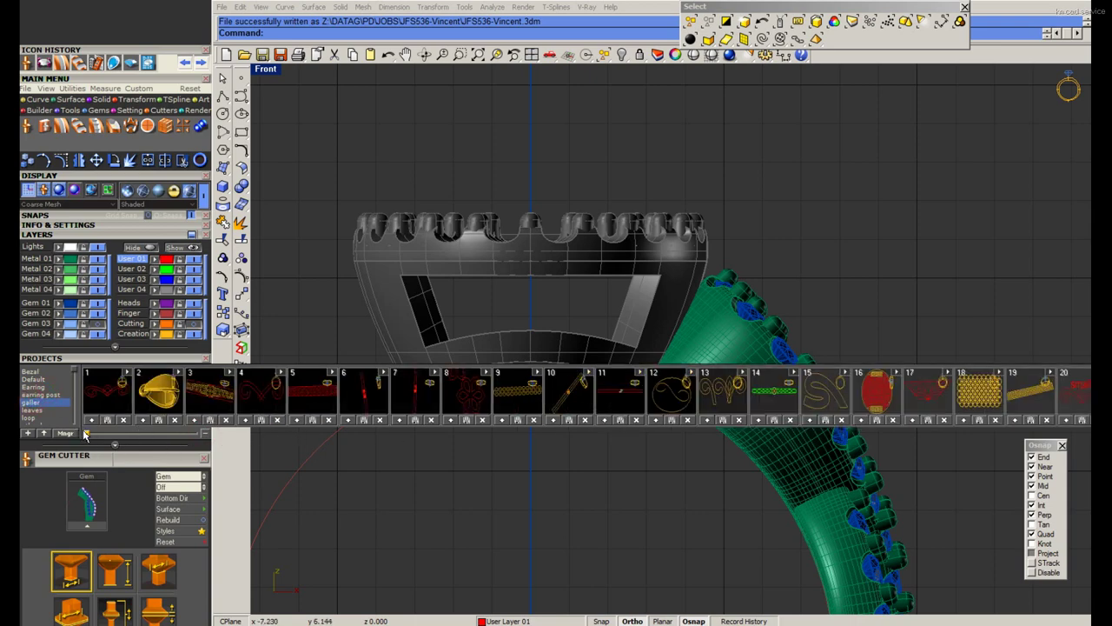
{"action": "left_click_drag", "start_coordinate": [87, 433], "coordinate": [148, 434]}
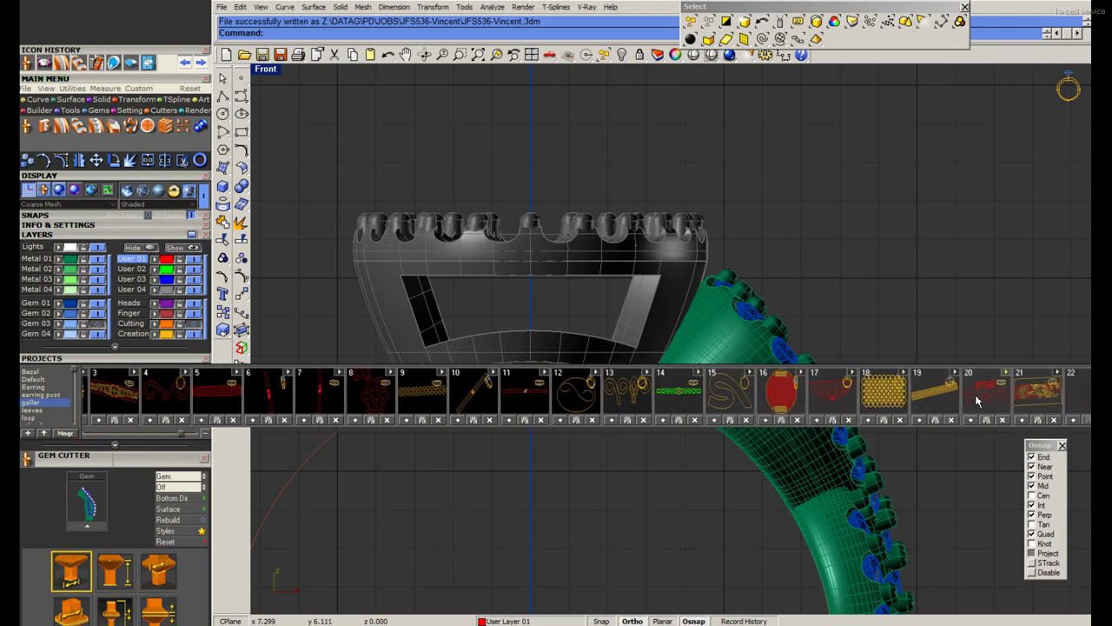
{"action": "left_click", "coordinate": [1005, 374]}
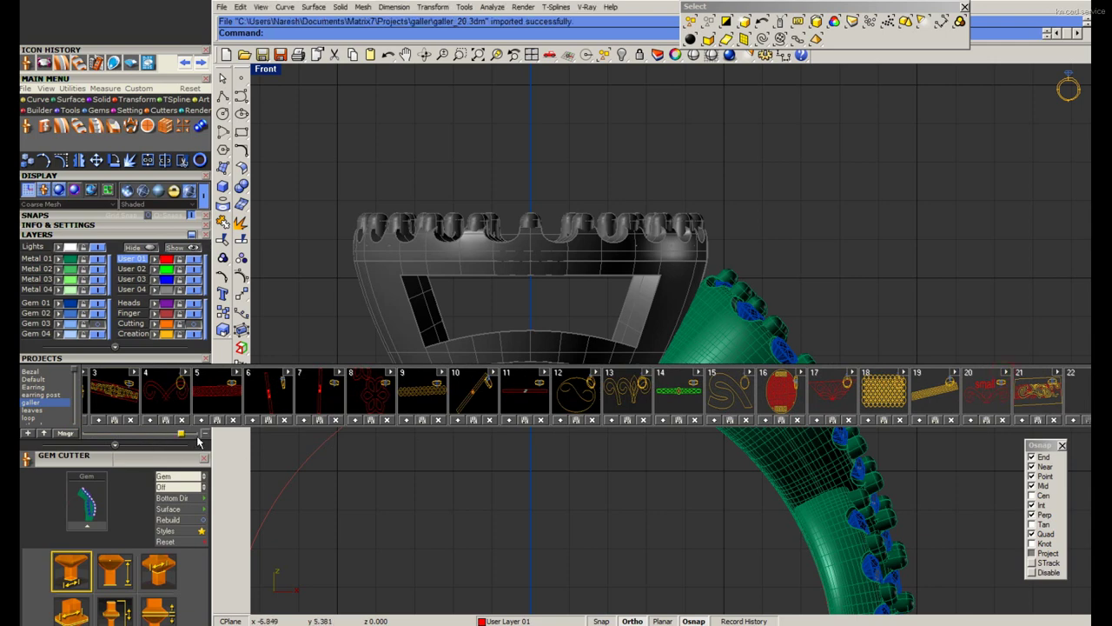
Remap the galler_20 ornament to the Front CPlane and drag it onto the head front.
{"action": "scroll", "coordinate": [666, 302], "scroll_direction": "down", "scroll_amount": 3}
{"action": "scroll", "coordinate": [610, 317], "scroll_direction": "down", "scroll_amount": 5}
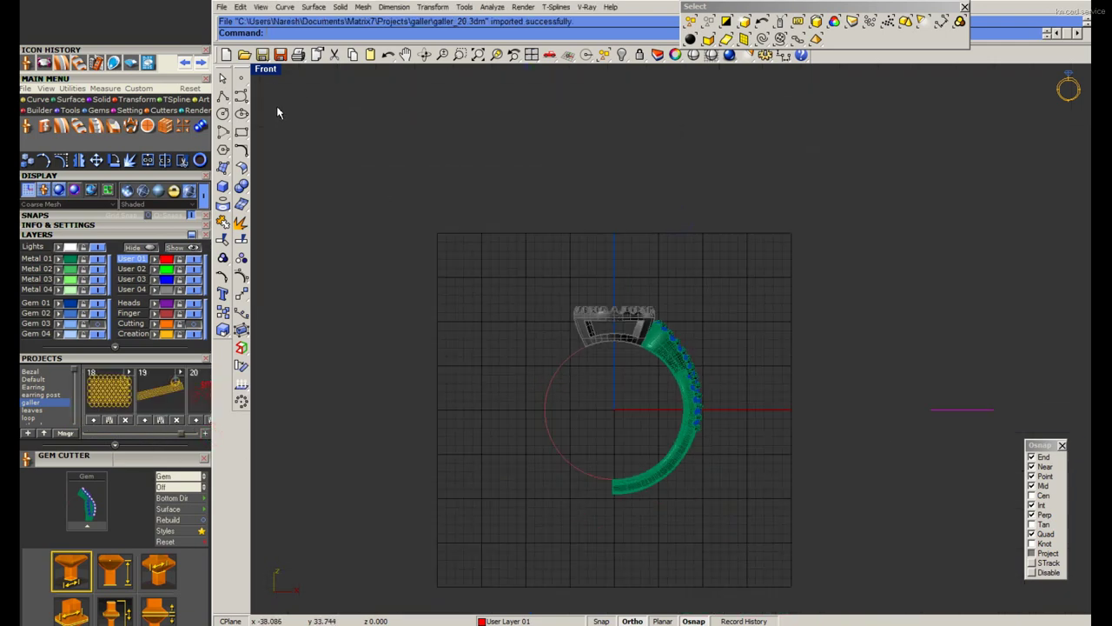
{"action": "double_click", "coordinate": [265, 69]}
{"action": "scroll", "coordinate": [576, 229], "scroll_direction": "down", "scroll_amount": 3}
{"action": "right_click_drag", "start_coordinate": [576, 229], "coordinate": [484, 236]}
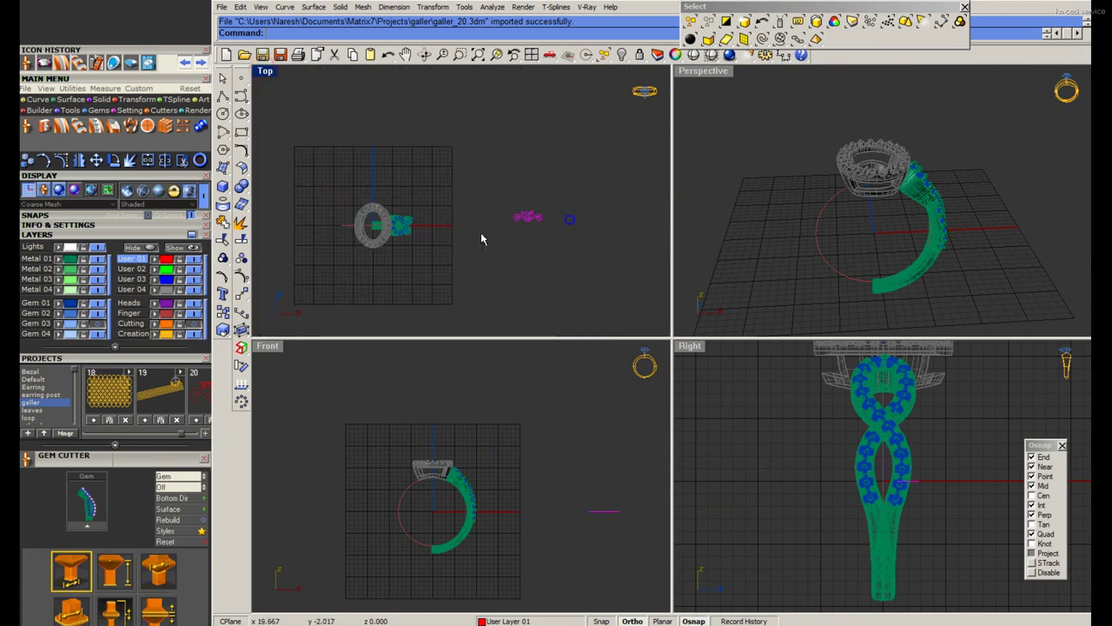
{"action": "scroll", "coordinate": [520, 224], "scroll_direction": "up", "scroll_amount": 2}
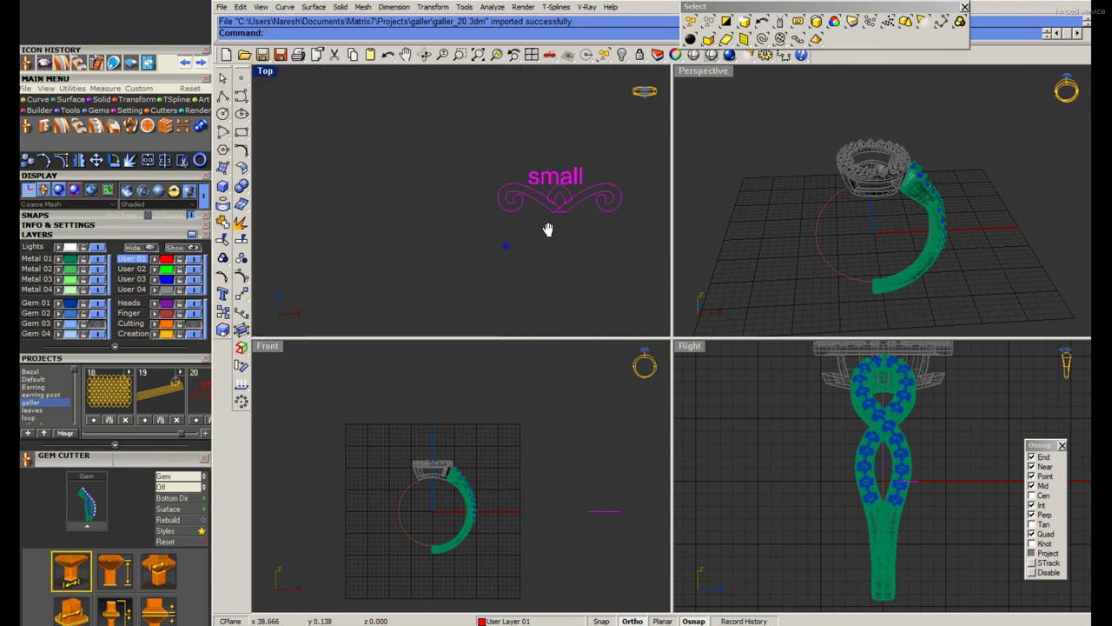
{"action": "left_click", "coordinate": [242, 296]}
{"action": "left_click", "coordinate": [325, 329]}
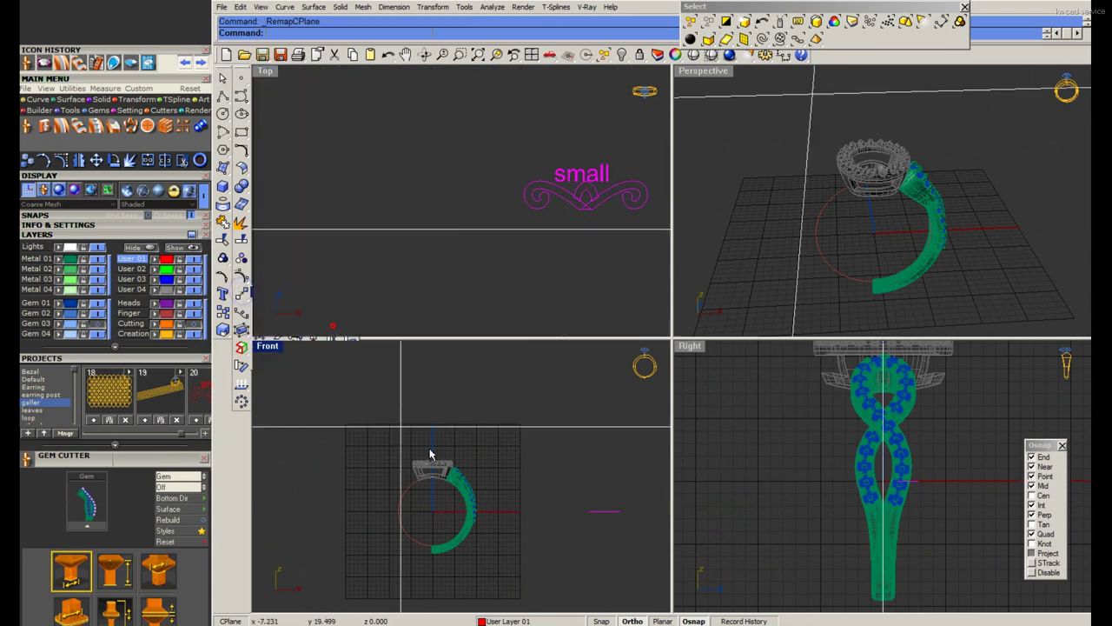
{"action": "double_click", "coordinate": [267, 345]}
{"action": "left_click_drag", "start_coordinate": [906, 418], "coordinate": [544, 357]}
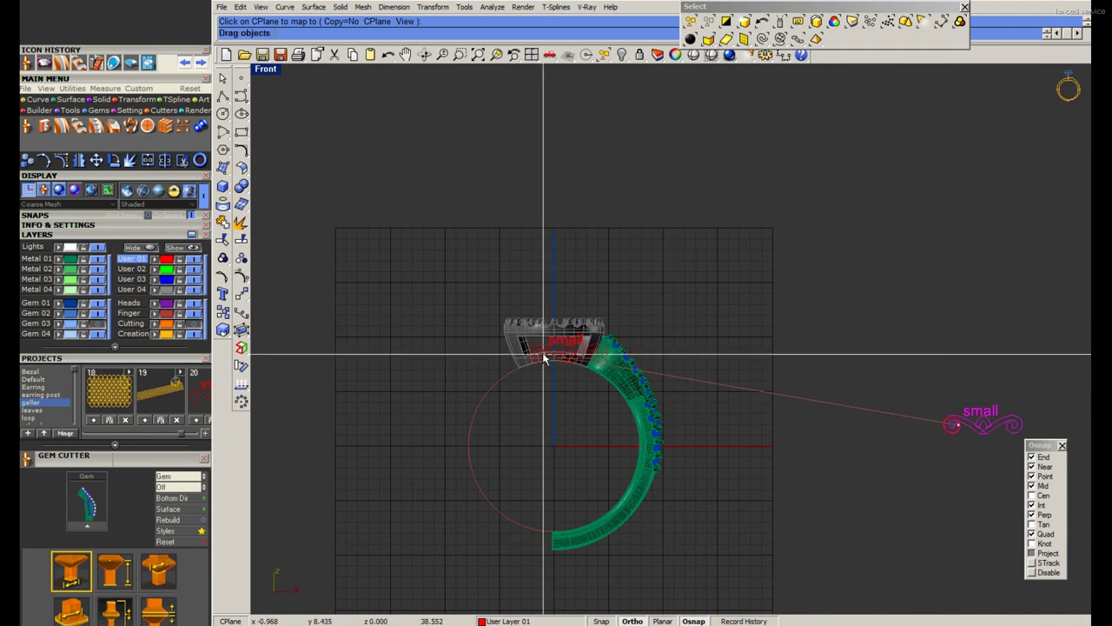
Zoom in to inspect the trial ornament, delete it, and reshow the galler thumbnails.
{"action": "scroll", "coordinate": [542, 357], "scroll_direction": "up", "scroll_amount": 3}
{"action": "scroll", "coordinate": [540, 357], "scroll_direction": "up", "scroll_amount": 4}
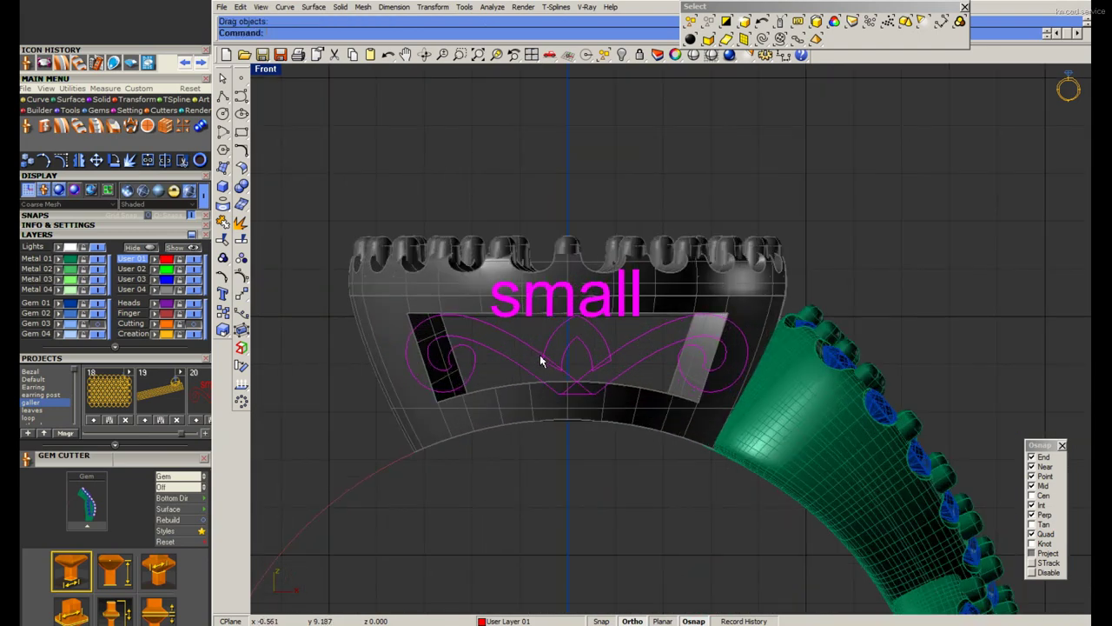
{"action": "scroll", "coordinate": [532, 364], "scroll_direction": "up", "scroll_amount": 3}
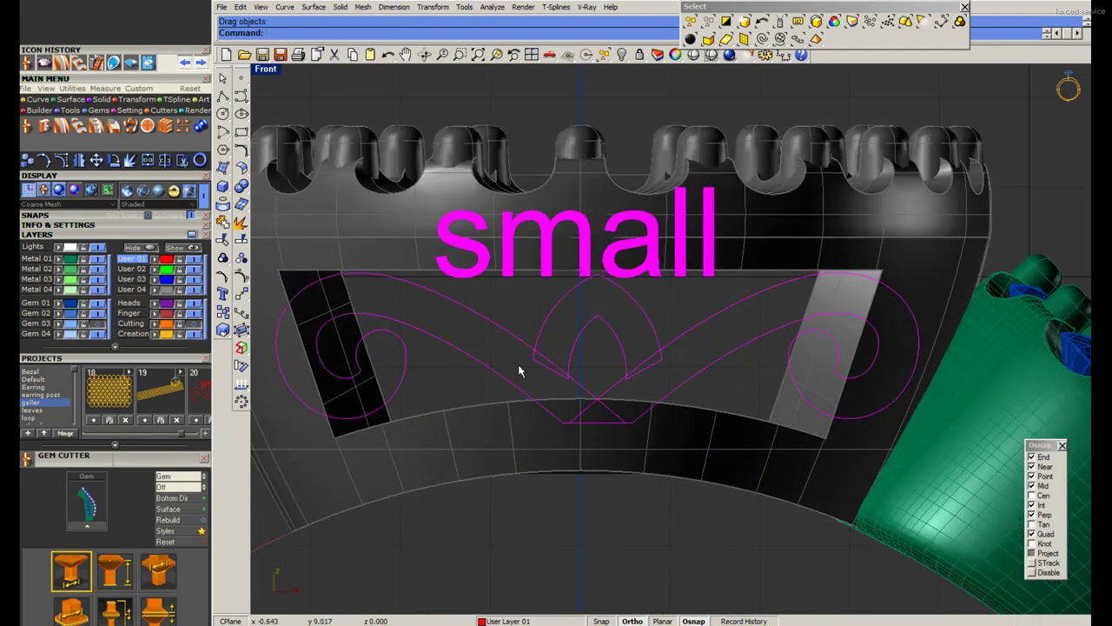
{"action": "scroll", "coordinate": [508, 374], "scroll_direction": "down", "scroll_amount": 2}
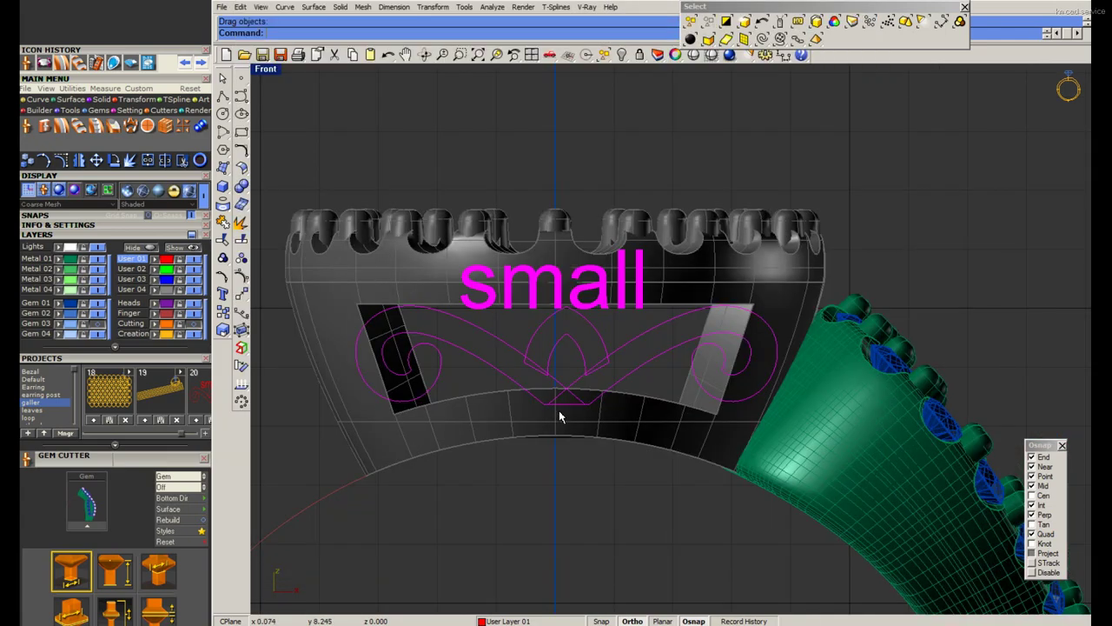
{"action": "scroll", "coordinate": [559, 410], "scroll_direction": "down", "scroll_amount": 1}
{"action": "key", "text": "Delete"}
{"action": "scroll", "coordinate": [592, 420], "scroll_direction": "down", "scroll_amount": 2}
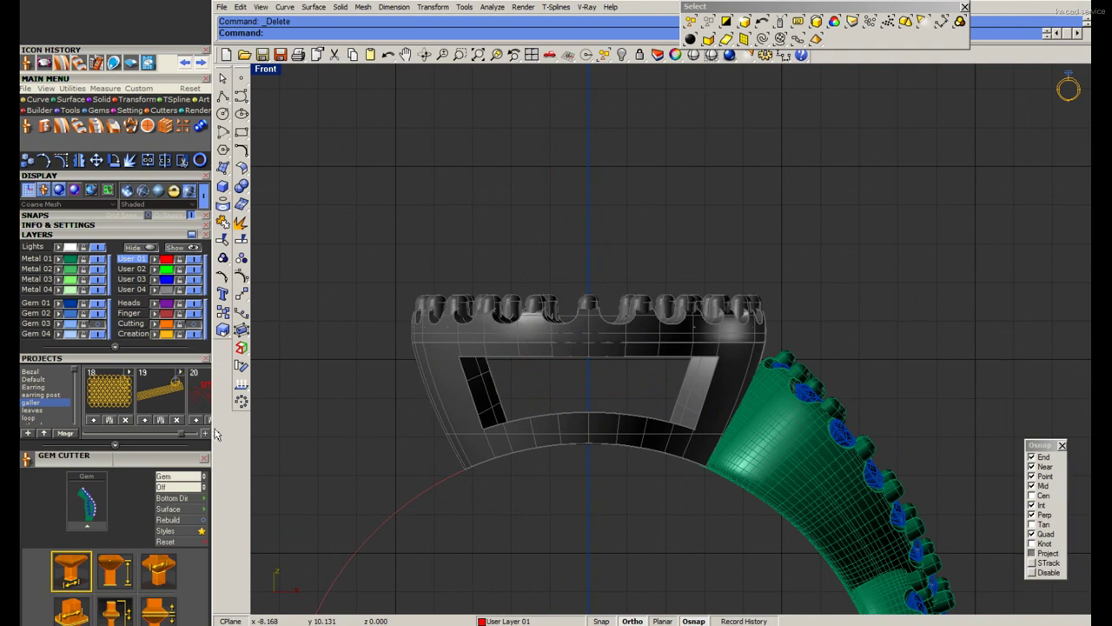
{"action": "left_click", "coordinate": [203, 434]}
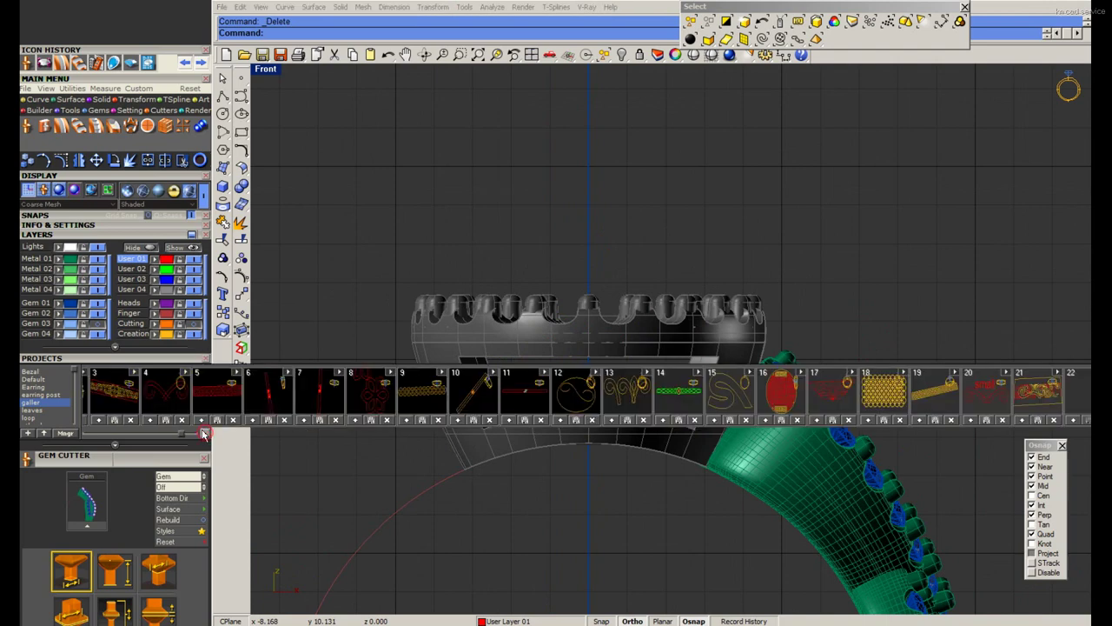
Import galler ornament 13, restoring it after an accidental delete.
{"action": "left_click", "coordinate": [647, 383]}
{"action": "left_click", "coordinate": [206, 435]}
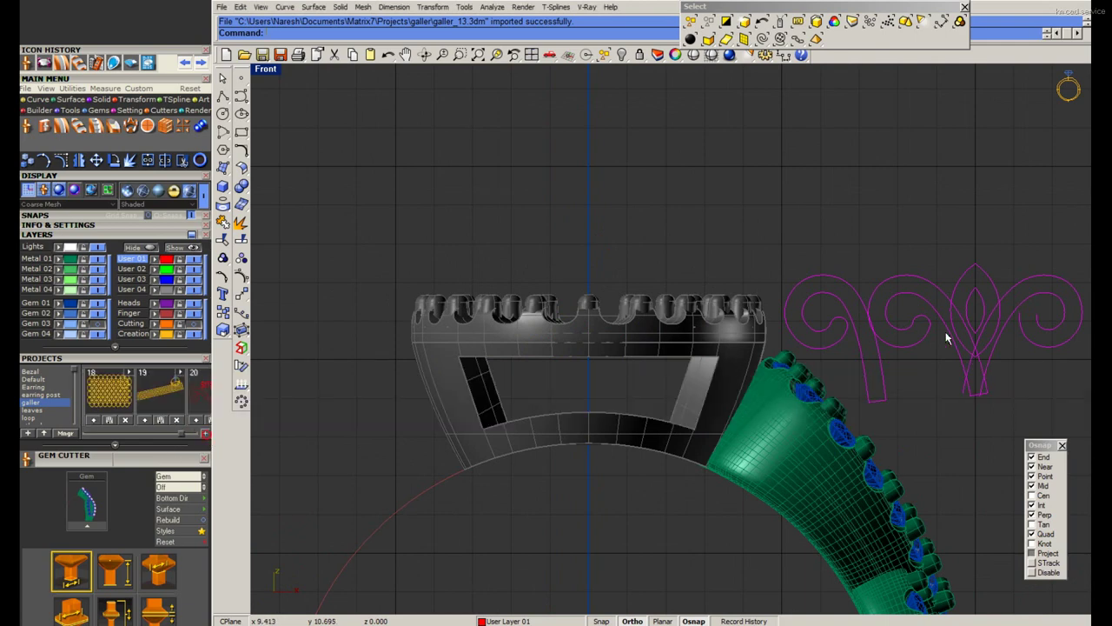
{"action": "left_click", "coordinate": [945, 330]}
{"action": "key", "text": "Delete"}
{"action": "key", "text": "ctrl+z"}
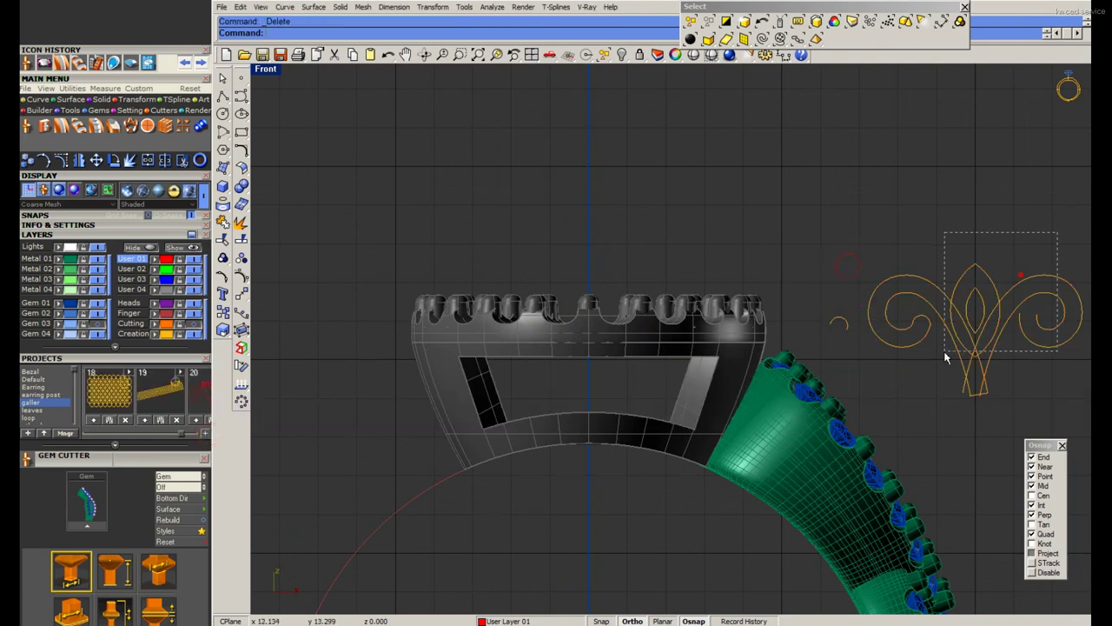
Select the five ornament curves and centre them on the head front.
{"action": "left_click", "coordinate": [981, 274]}
{"action": "mouse_move", "coordinate": [1071, 248]}
{"action": "left_mouse_down"}
{"action": "mouse_move", "coordinate": [978, 370]}
{"action": "mouse_move", "coordinate": [760, 369]}
{"action": "left_mouse_up"}
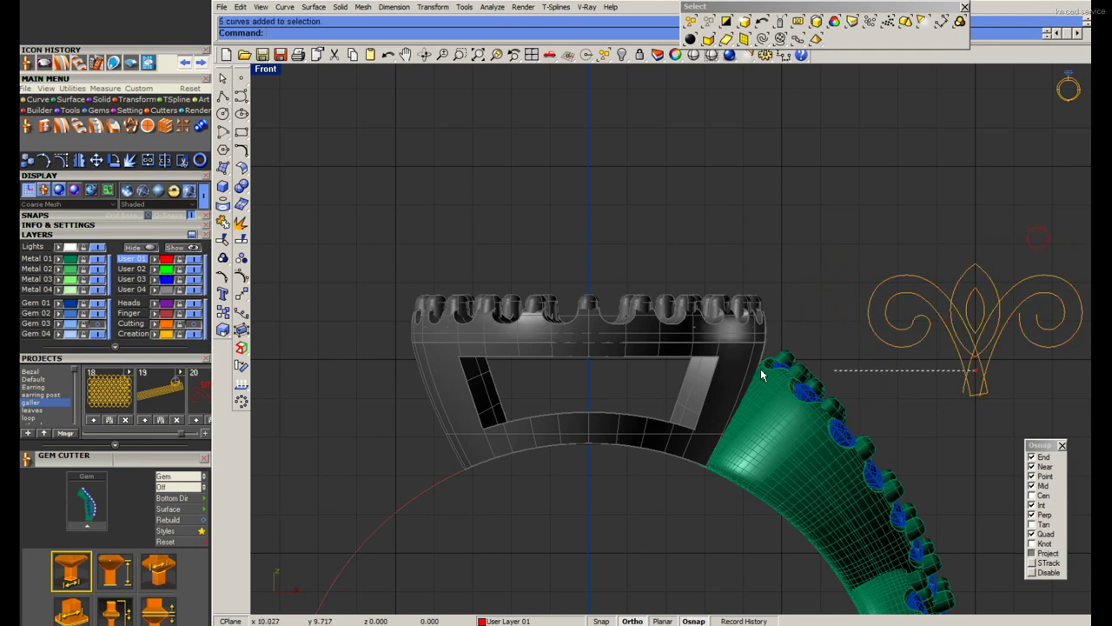
{"action": "left_click", "coordinate": [977, 226]}
{"action": "left_click", "coordinate": [973, 356]}
{"action": "left_click_drag", "start_coordinate": [973, 356], "coordinate": [621, 389]}
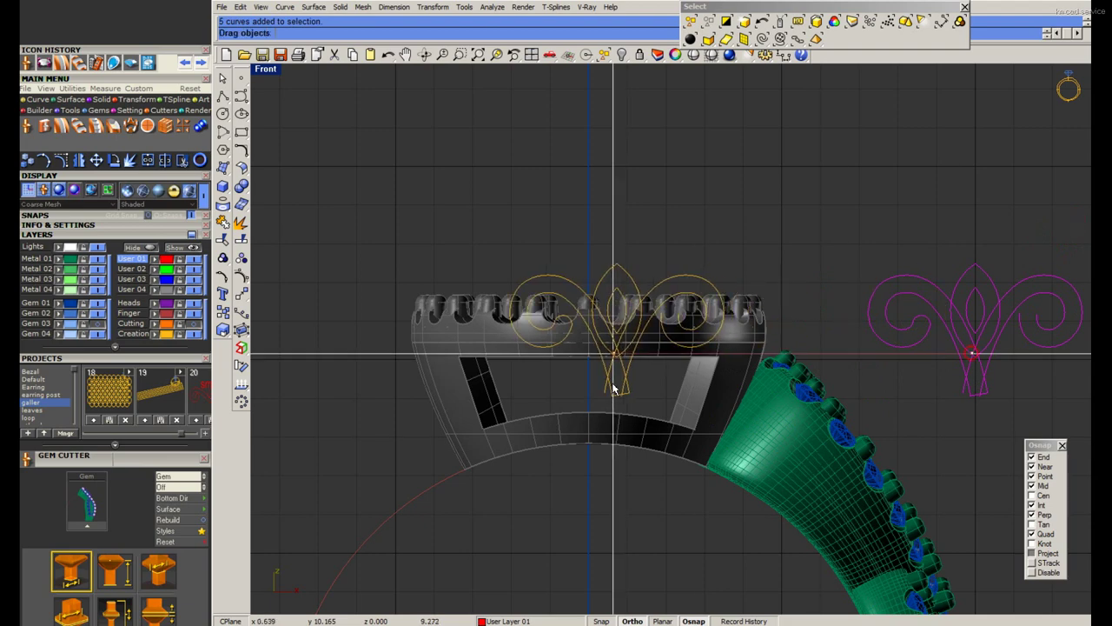
{"action": "scroll", "coordinate": [624, 376], "scroll_direction": "up", "scroll_amount": 1}
Start a polyline at the origin, cancel it, and save the ring file.
{"action": "key", "text": "Escape"}
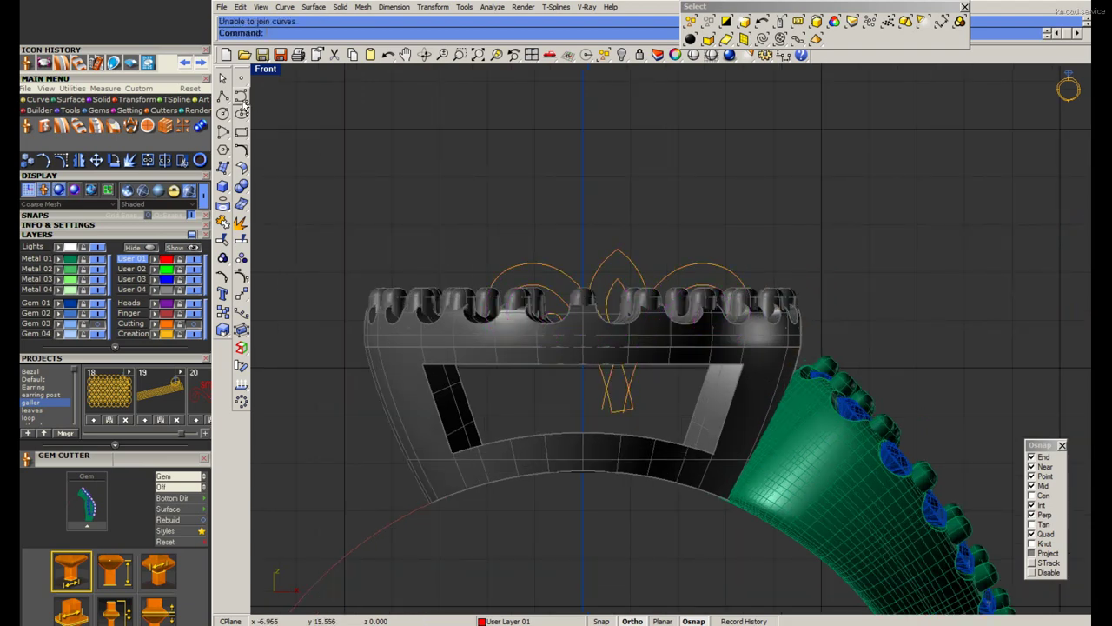
{"action": "left_click", "coordinate": [222, 95]}
{"action": "left_click", "coordinate": [529, 171]}
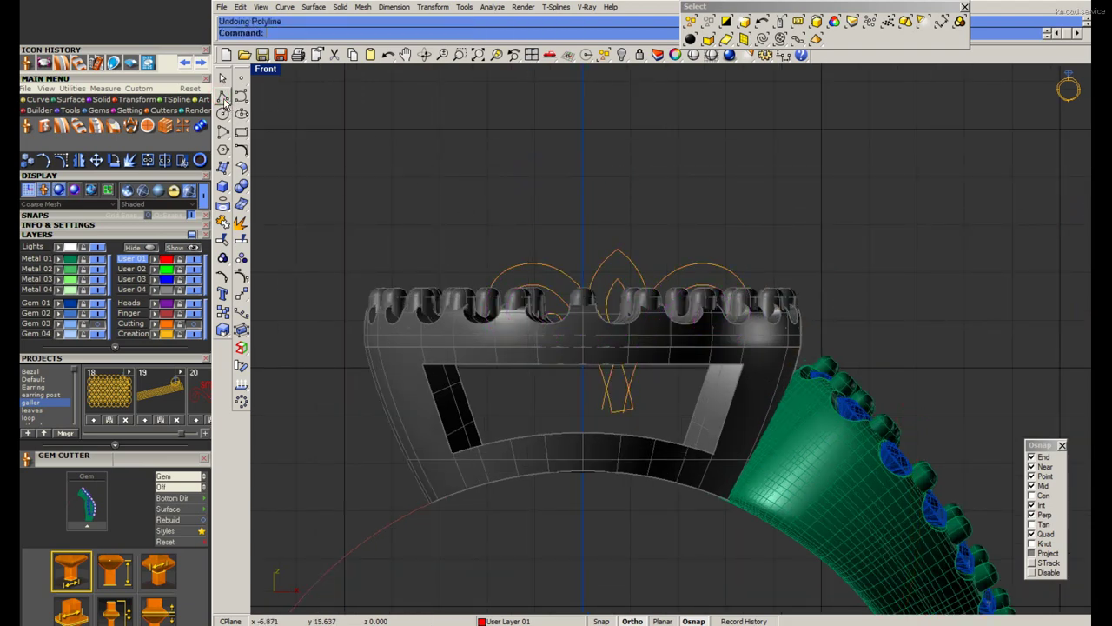
{"action": "type", "text": "0"}
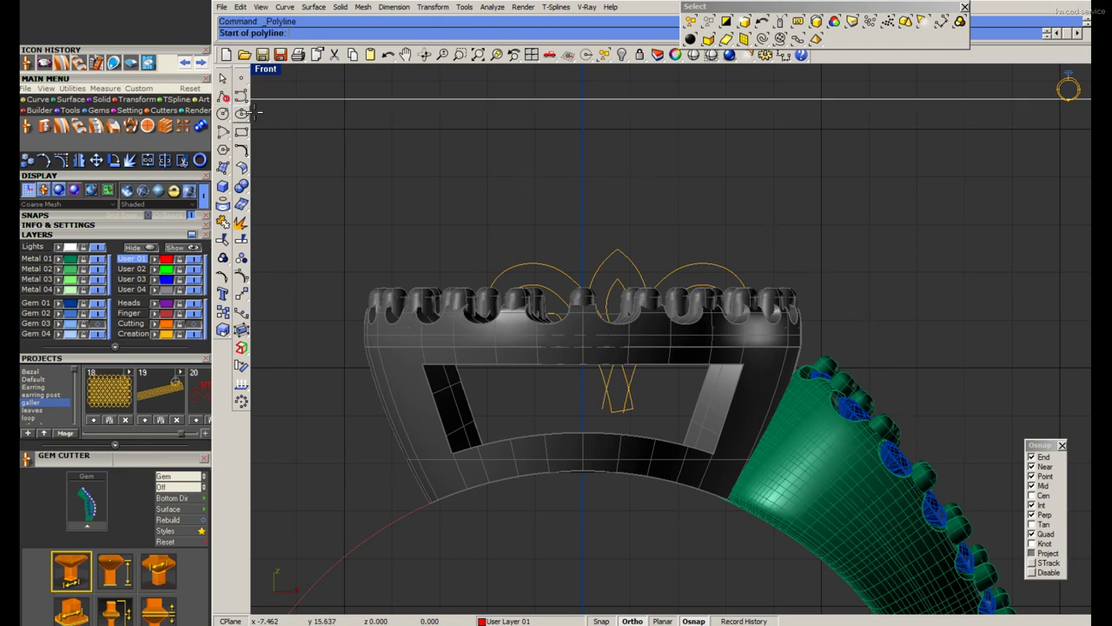
{"action": "key", "text": "Return"}
{"action": "scroll", "coordinate": [589, 387], "scroll_direction": "down", "scroll_amount": 2}
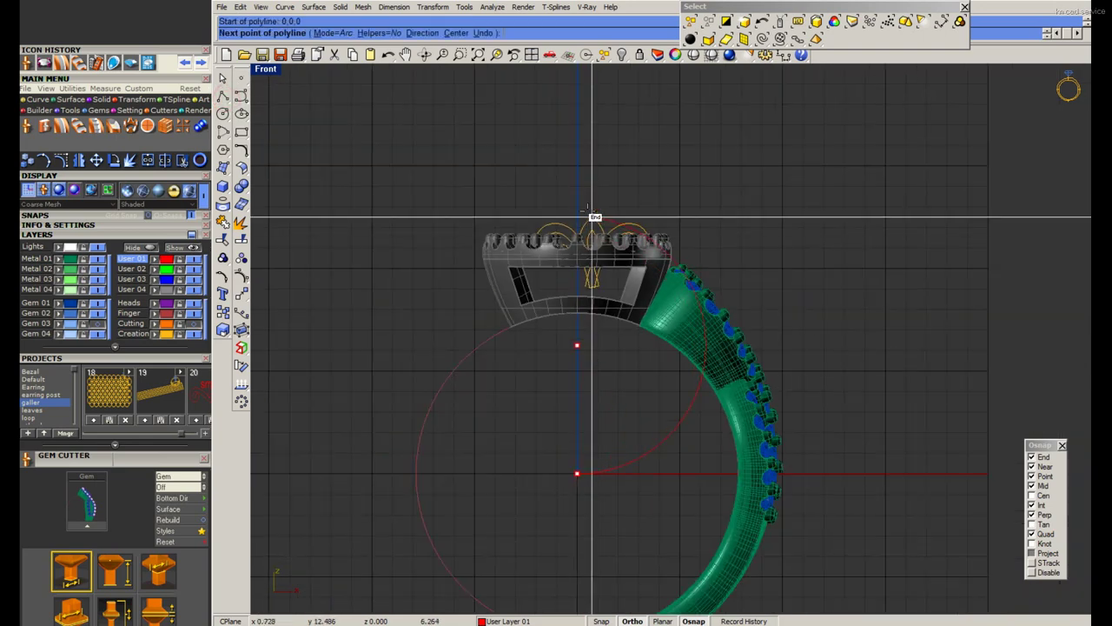
{"action": "key", "text": "Escape"}
{"action": "key", "text": "Return"}
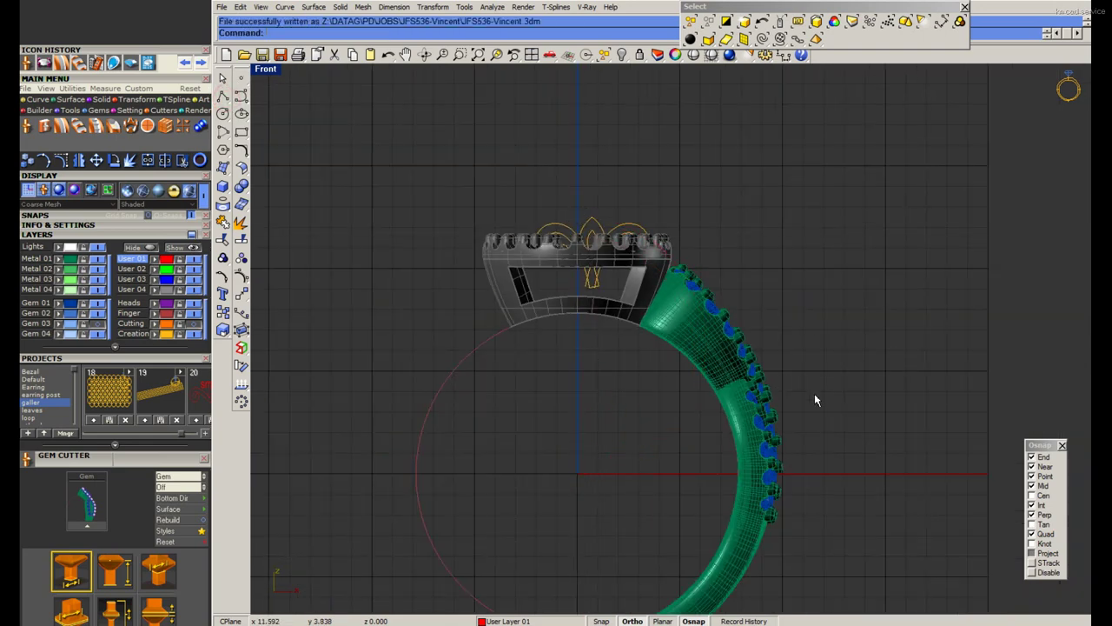
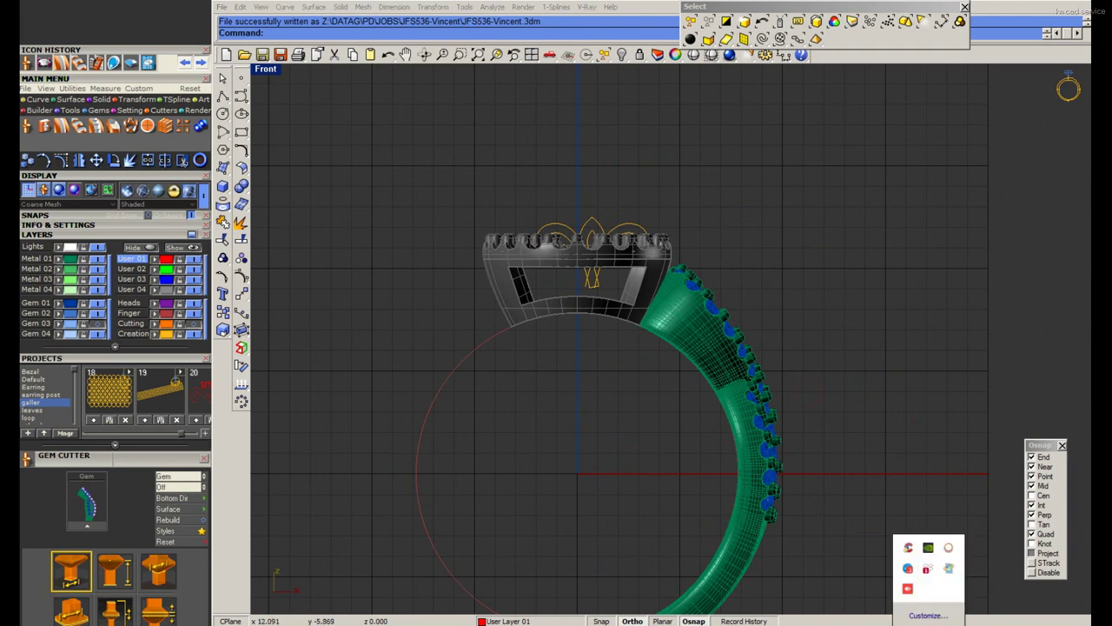
Select the five filigree curves sitting above the ring head.
{"action": "left_click", "coordinate": [935, 285]}
{"action": "left_click", "coordinate": [855, 401]}
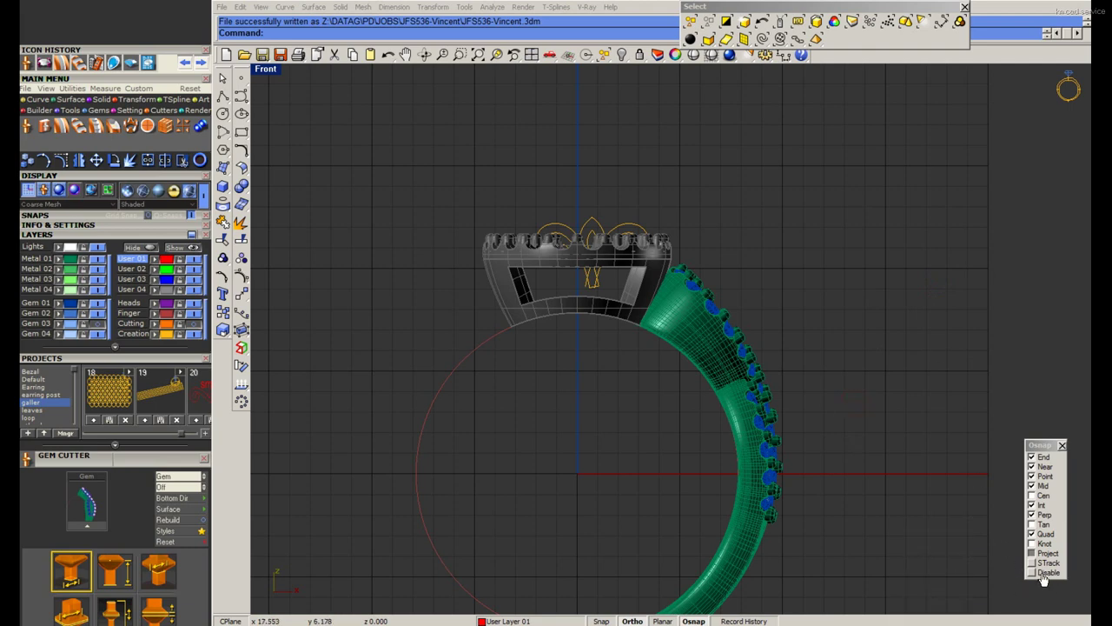
{"action": "scroll", "coordinate": [635, 350], "scroll_direction": "up", "scroll_amount": 2}
{"action": "left_click_drag", "start_coordinate": [509, 230], "coordinate": [753, 393]}
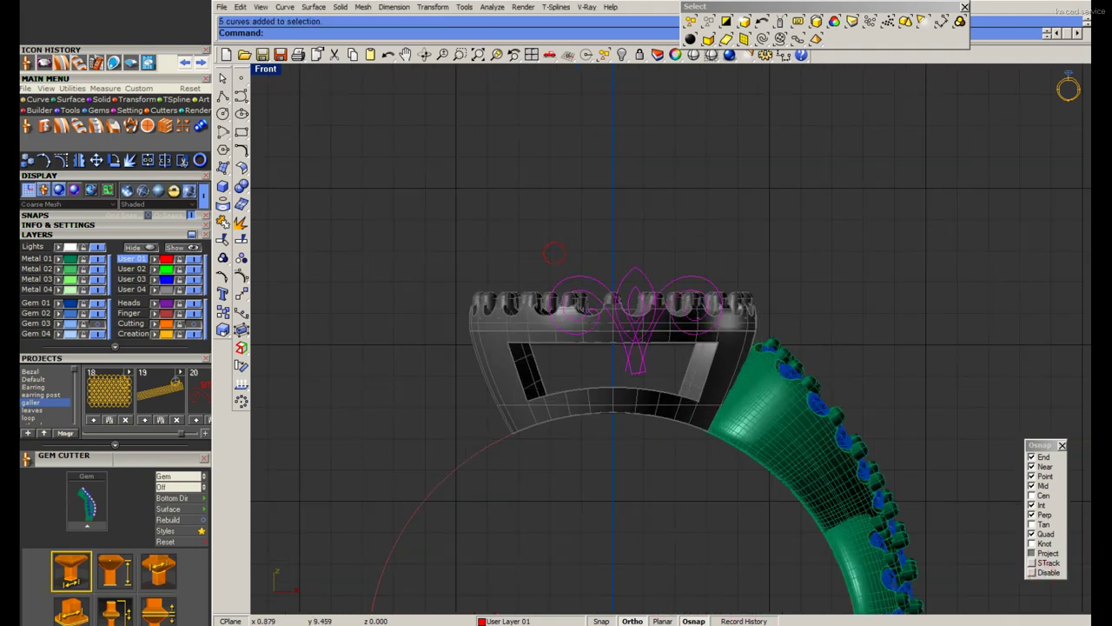
Draw a trial polyline loop starting at the origin, then delete it.
{"action": "left_click", "coordinate": [223, 97]}
{"action": "type", "text": "0"}
{"action": "key", "text": "Return"}
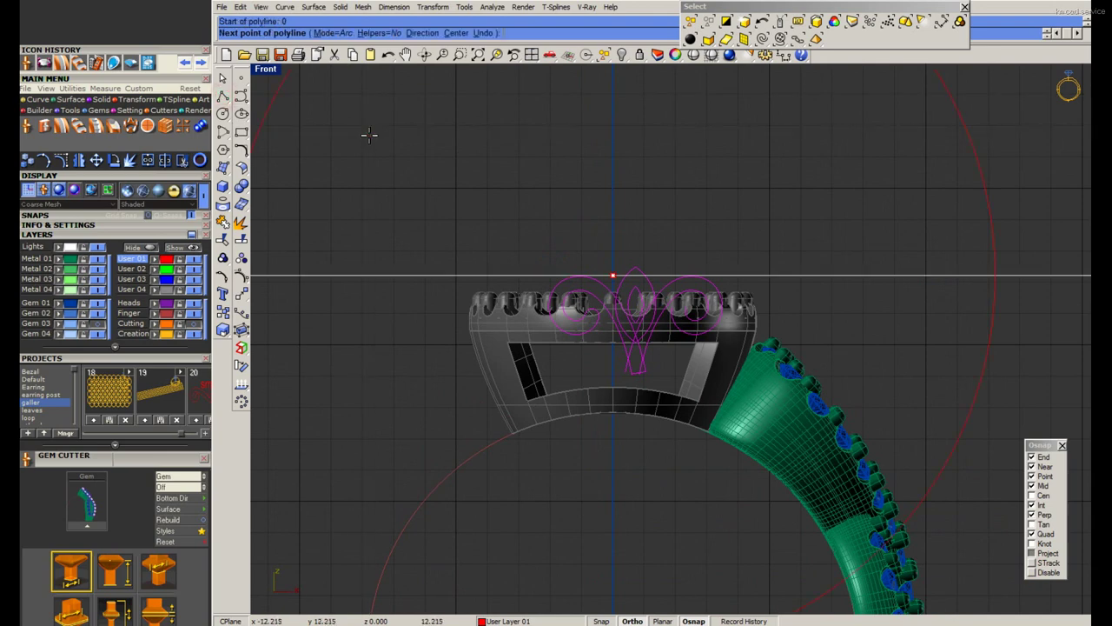
{"action": "scroll", "coordinate": [459, 221], "scroll_direction": "down", "scroll_amount": 3}
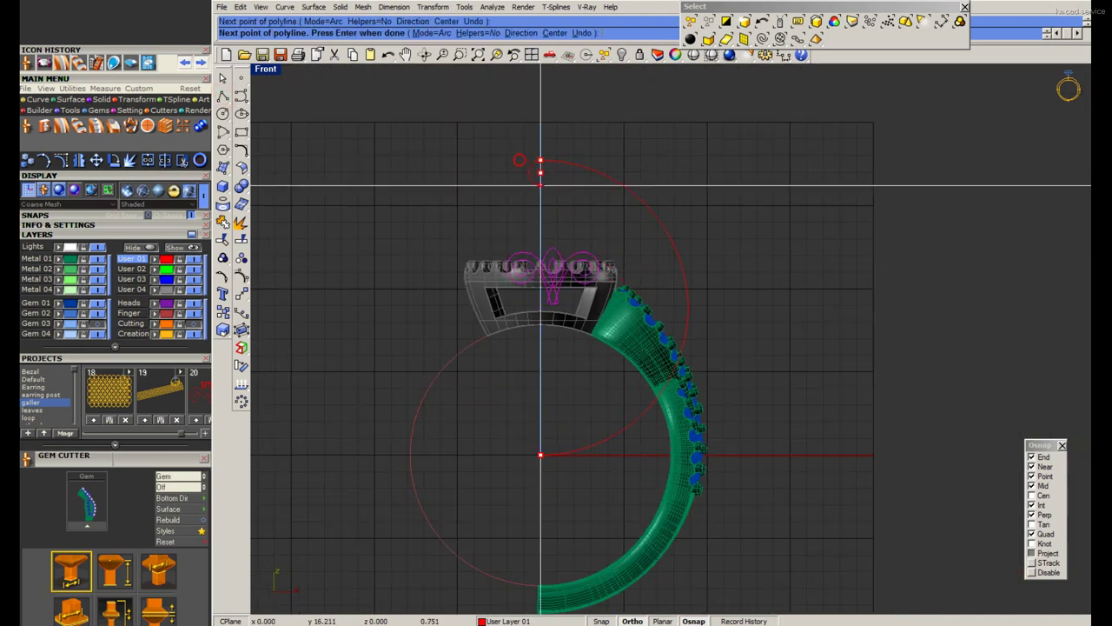
{"action": "left_click", "coordinate": [577, 198]}
{"action": "left_click", "coordinate": [672, 198]}
{"action": "left_click", "coordinate": [686, 198]}
{"action": "left_click", "coordinate": [718, 241]}
{"action": "left_click", "coordinate": [856, 246]}
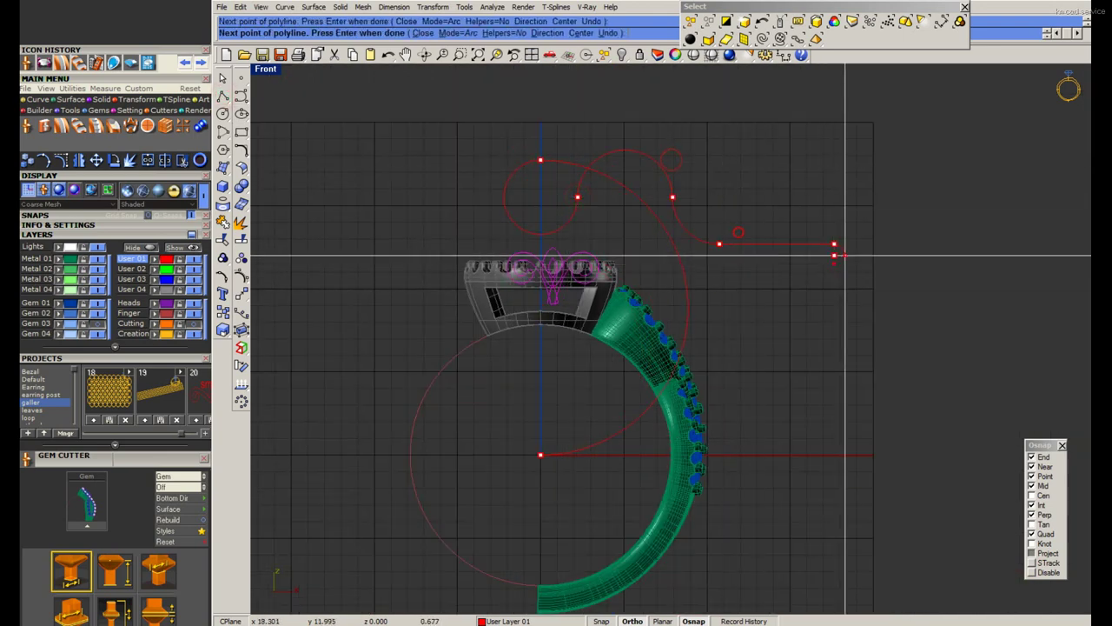
{"action": "left_click", "coordinate": [842, 166]}
{"action": "left_click", "coordinate": [815, 165]}
{"action": "key", "text": "Return"}
{"action": "key", "text": "Delete"}
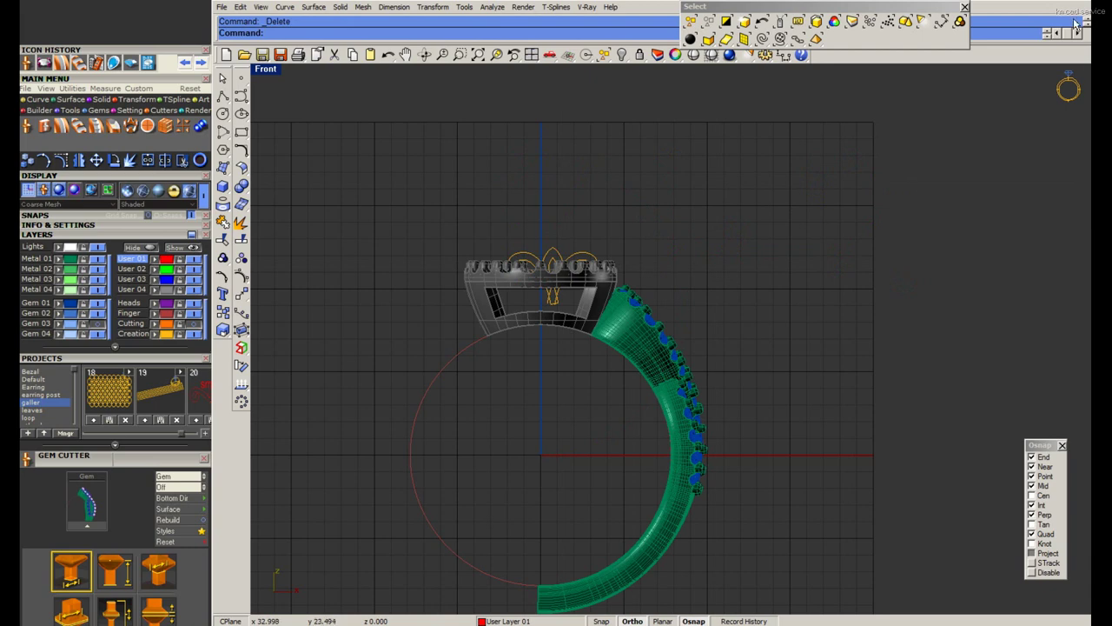
Move the five filigree curves down into the gallery's window opening.
{"action": "scroll", "coordinate": [678, 183], "scroll_direction": "up", "scroll_amount": 3}
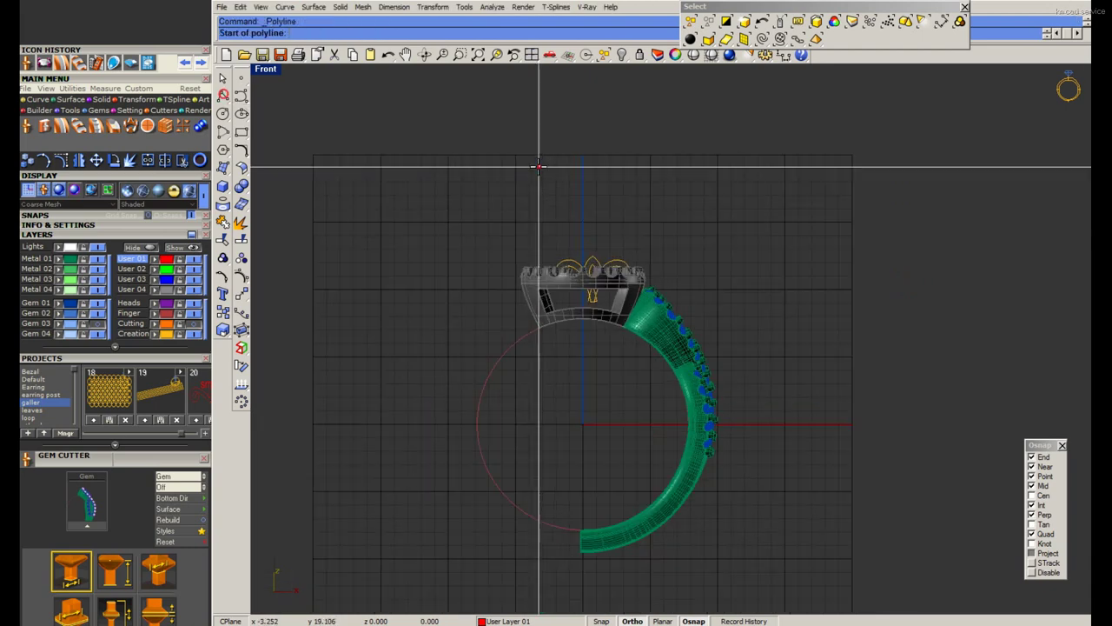
{"action": "left_click", "coordinate": [507, 184]}
{"action": "scroll", "coordinate": [526, 271], "scroll_direction": "up", "scroll_amount": 3}
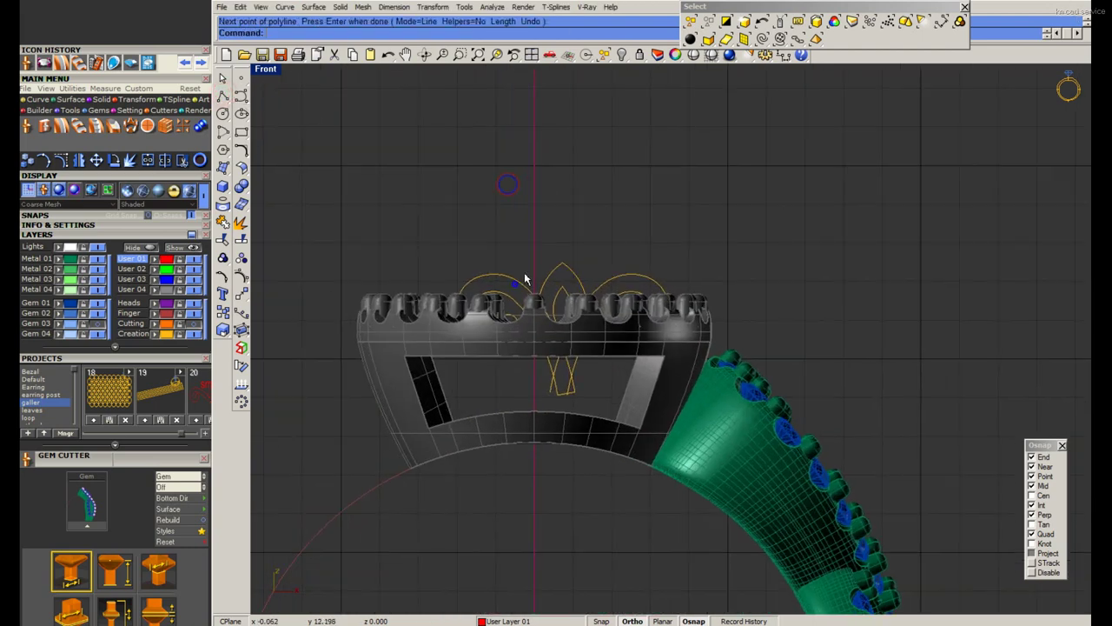
{"action": "left_click", "coordinate": [691, 20]}
{"action": "scroll", "coordinate": [704, 140], "scroll_direction": "up", "scroll_amount": 1}
{"action": "left_click", "coordinate": [712, 58]}
{"action": "scroll", "coordinate": [614, 328], "scroll_direction": "up", "scroll_amount": 3}
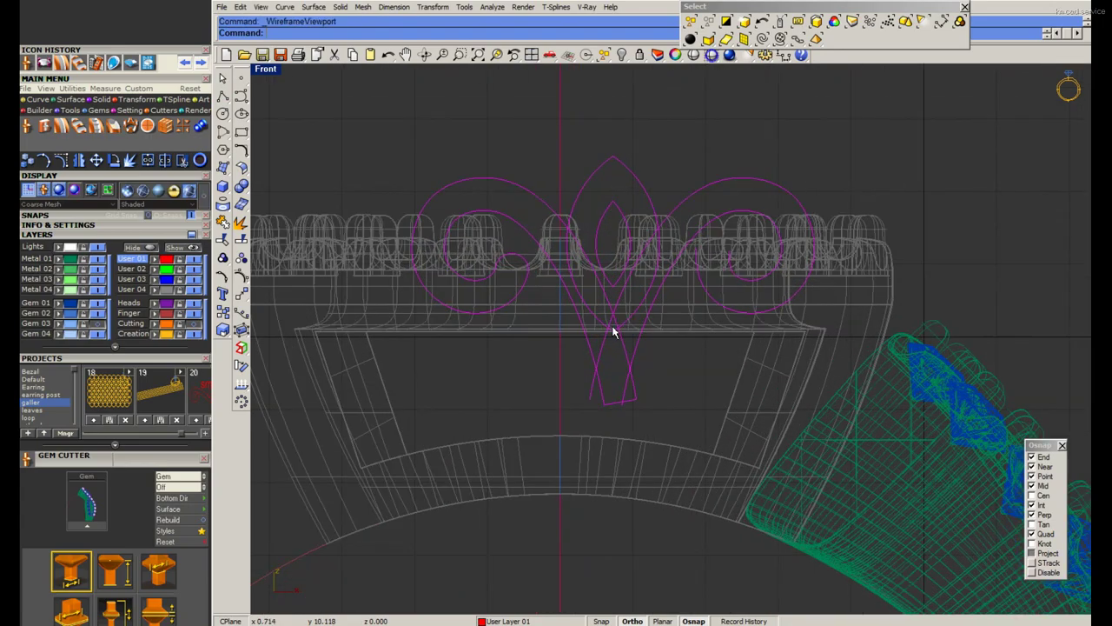
{"action": "scroll", "coordinate": [613, 328], "scroll_direction": "up", "scroll_amount": 2}
{"action": "left_click", "coordinate": [517, 430]}
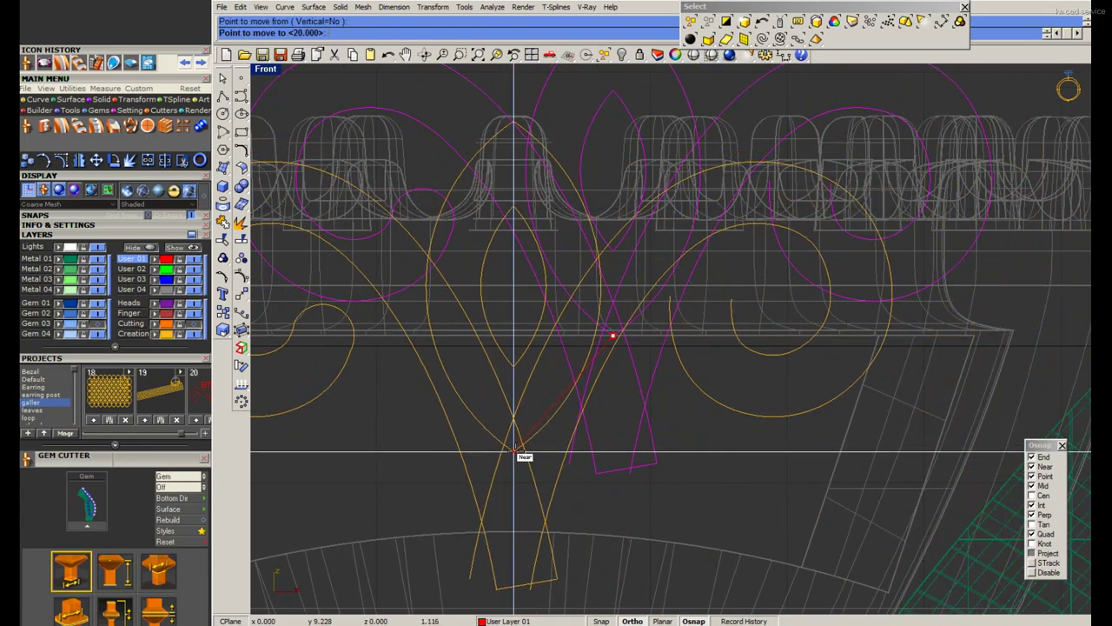
{"action": "left_click", "coordinate": [516, 452]}
{"action": "scroll", "coordinate": [517, 451], "scroll_direction": "down", "scroll_amount": 4}
{"action": "left_click_drag", "start_coordinate": [546, 430], "coordinate": [546, 474]}
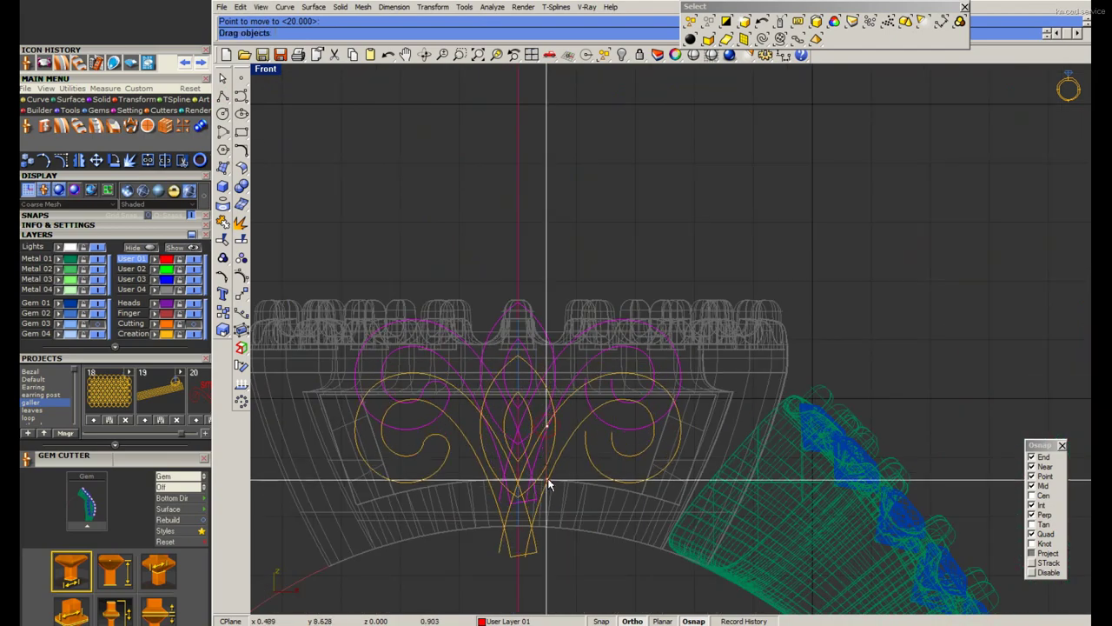
{"action": "key", "text": "Escape"}
Switch the front view to shaded and nudge the scroll curves lower and left.
{"action": "left_click", "coordinate": [711, 55]}
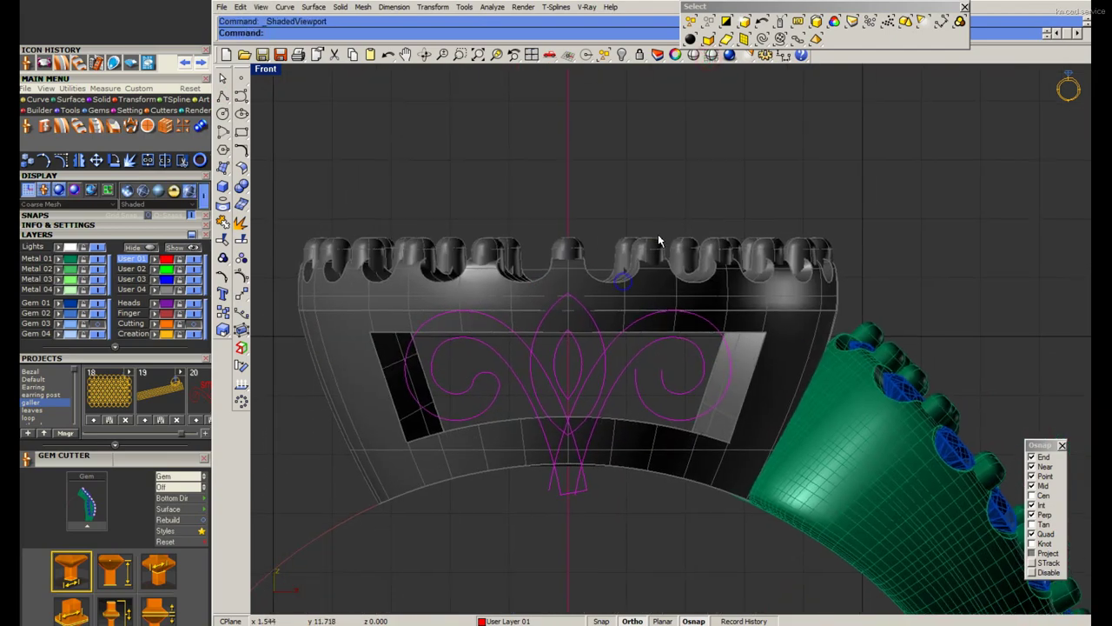
{"action": "scroll", "coordinate": [484, 380], "scroll_direction": "up", "scroll_amount": 4}
{"action": "scroll", "coordinate": [543, 399], "scroll_direction": "up", "scroll_amount": 2}
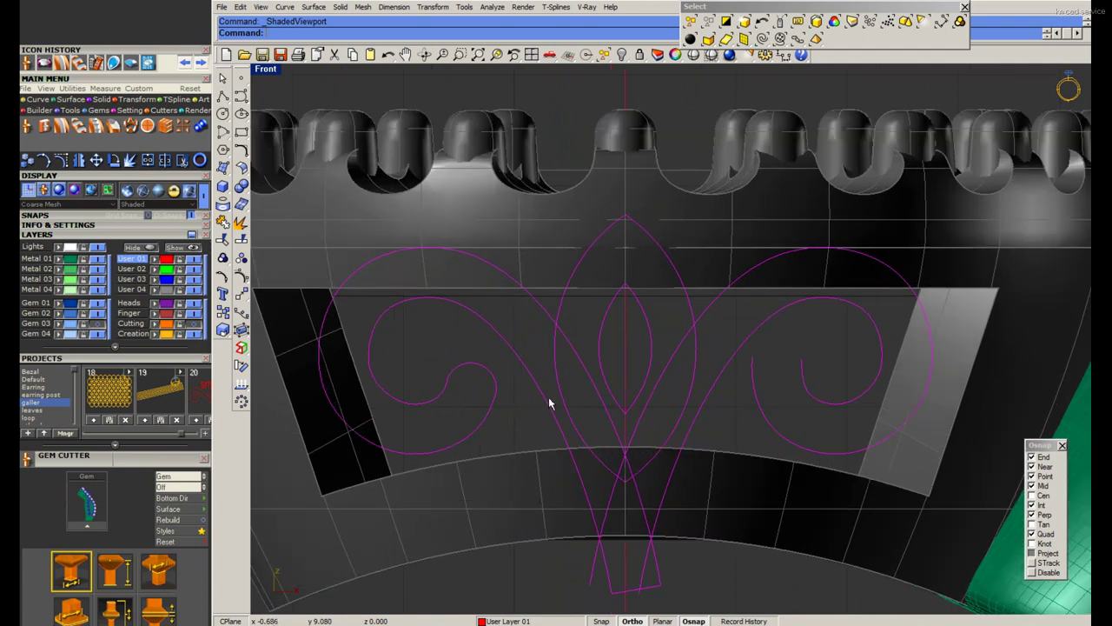
{"action": "left_click_drag", "start_coordinate": [561, 372], "coordinate": [566, 385]}
{"action": "scroll", "coordinate": [515, 369], "scroll_direction": "down", "scroll_amount": 2}
{"action": "left_click", "coordinate": [516, 369]}
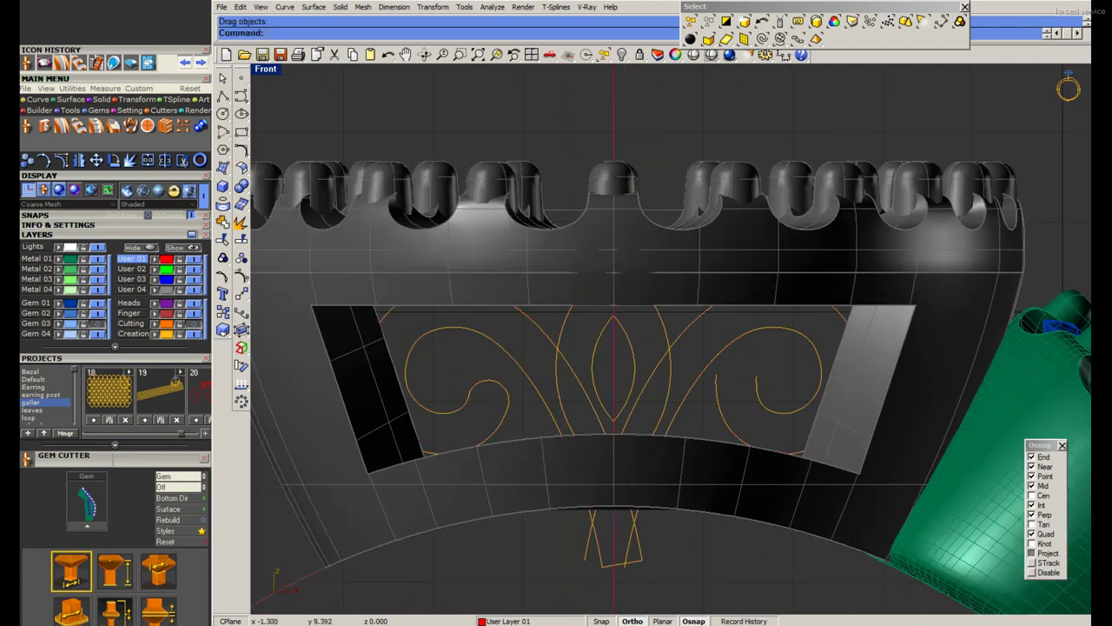
{"action": "left_click_drag", "start_coordinate": [500, 394], "coordinate": [475, 393]}
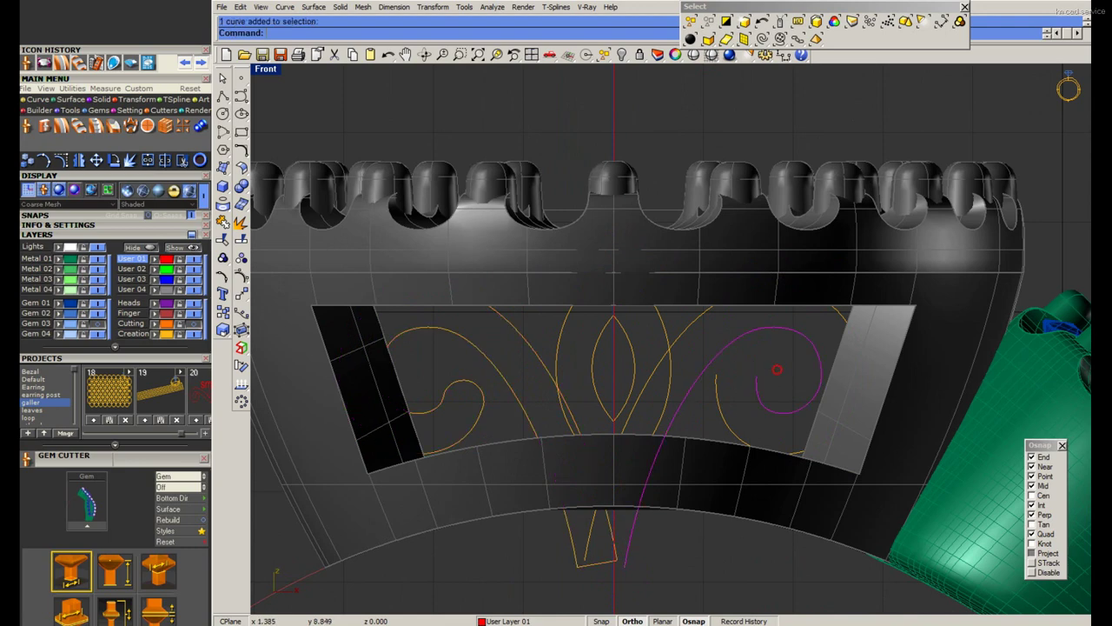
{"action": "left_click", "coordinate": [484, 401]}
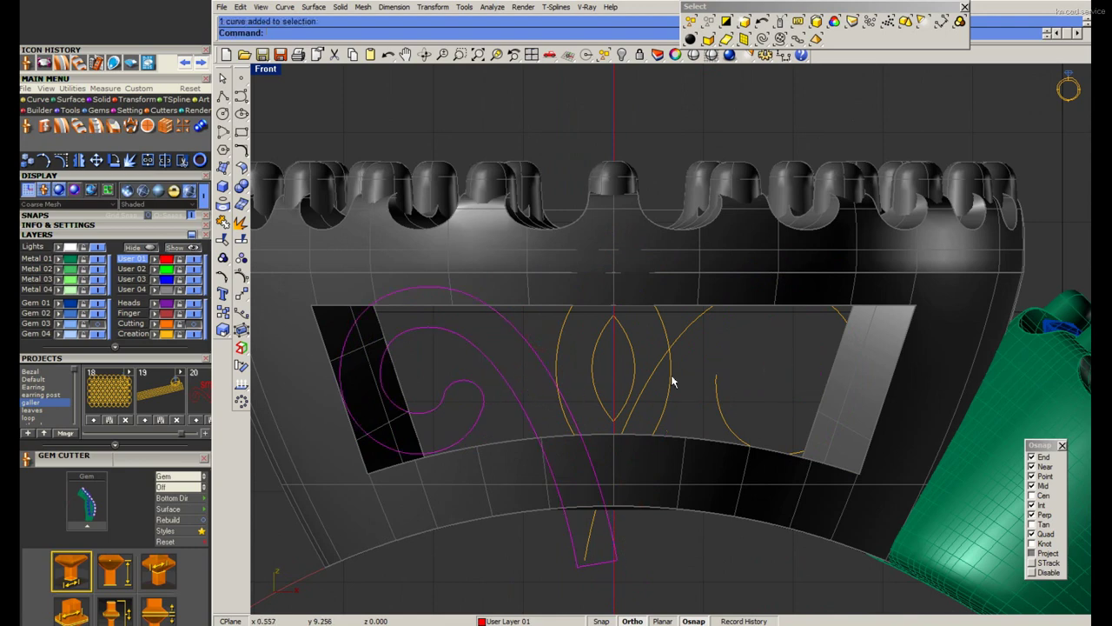
{"action": "left_click", "coordinate": [727, 370]}
{"action": "mouse_move", "coordinate": [695, 339]}
{"action": "left_mouse_down"}
{"action": "mouse_move", "coordinate": [633, 372]}
{"action": "mouse_move", "coordinate": [632, 401]}
{"action": "left_mouse_up"}
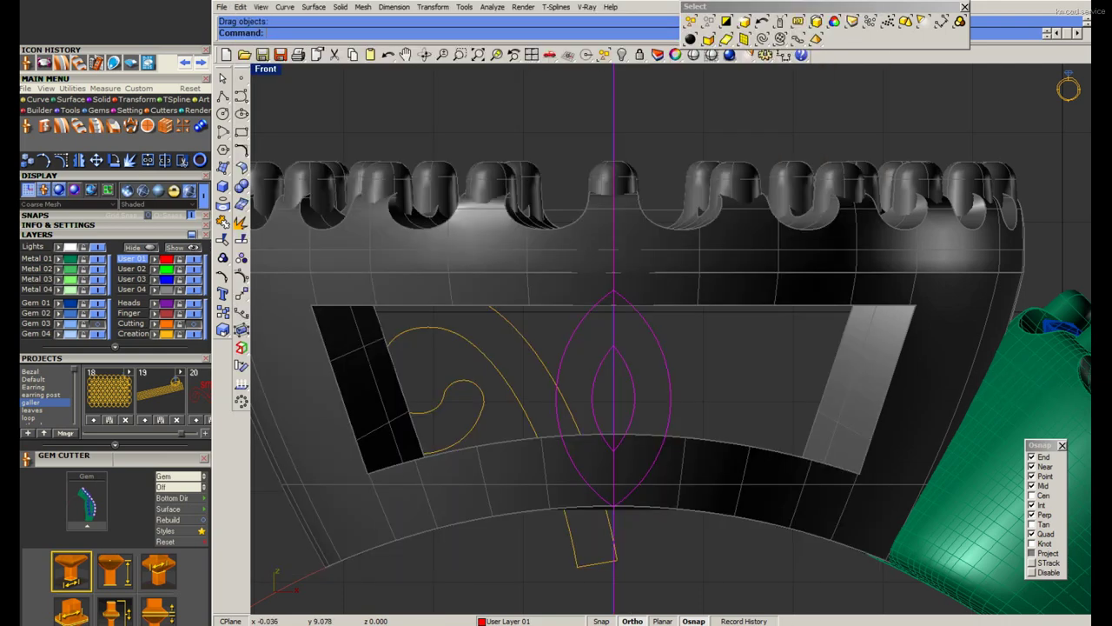
Nudge the left spiral slightly left and compare it with the sapphire ring photo.
{"action": "scroll", "coordinate": [617, 392], "scroll_direction": "up", "scroll_amount": 2}
{"action": "left_click", "coordinate": [612, 389]}
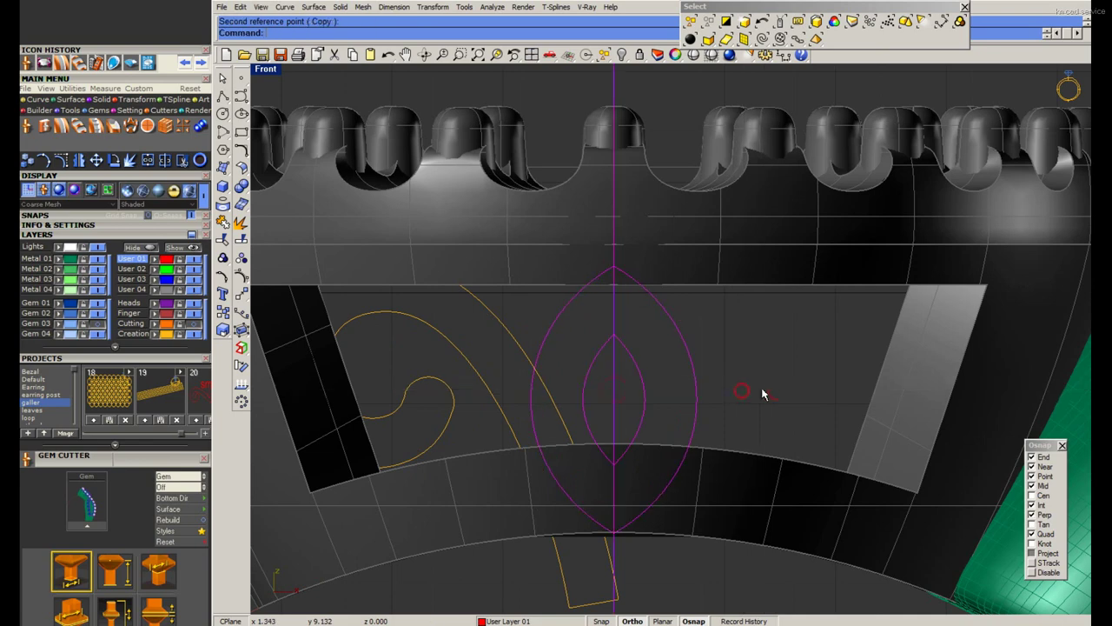
{"action": "left_click", "coordinate": [564, 313]}
{"action": "scroll", "coordinate": [616, 352], "scroll_direction": "down", "scroll_amount": 3}
{"action": "left_click", "coordinate": [502, 361]}
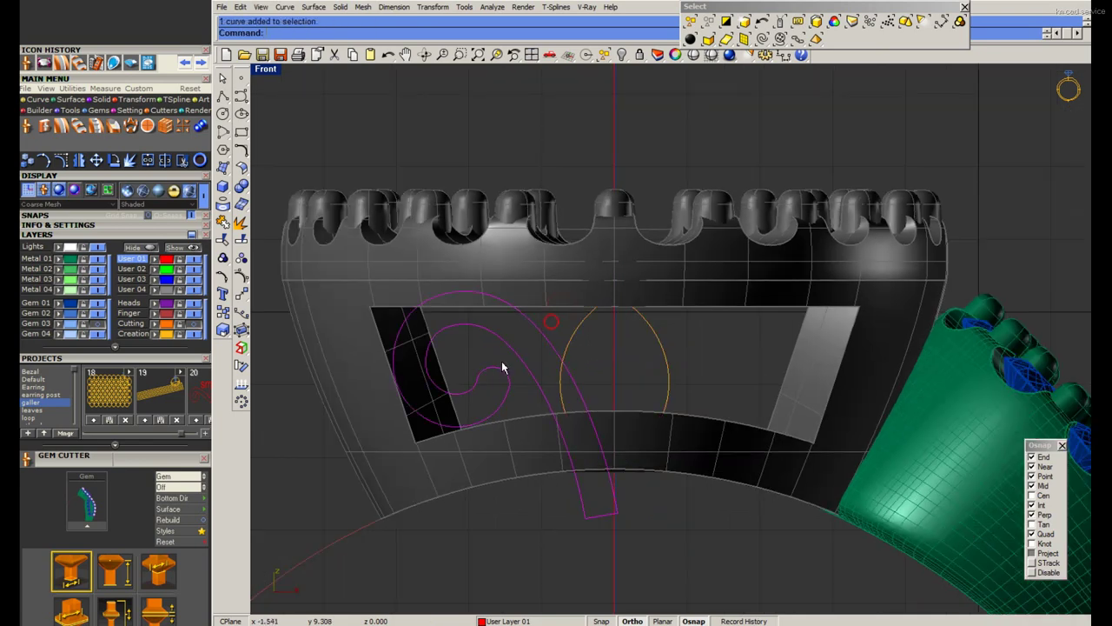
{"action": "scroll", "coordinate": [539, 374], "scroll_direction": "up", "scroll_amount": 2}
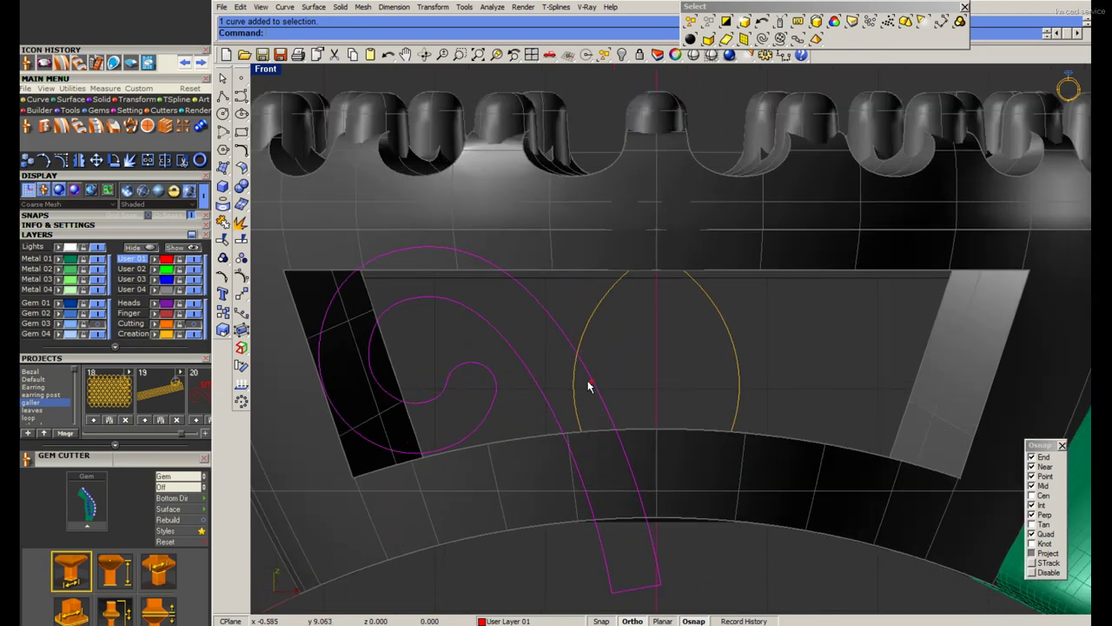
{"action": "left_click_drag", "start_coordinate": [588, 385], "coordinate": [580, 385]}
{"action": "key", "text": "alt+Tab"}
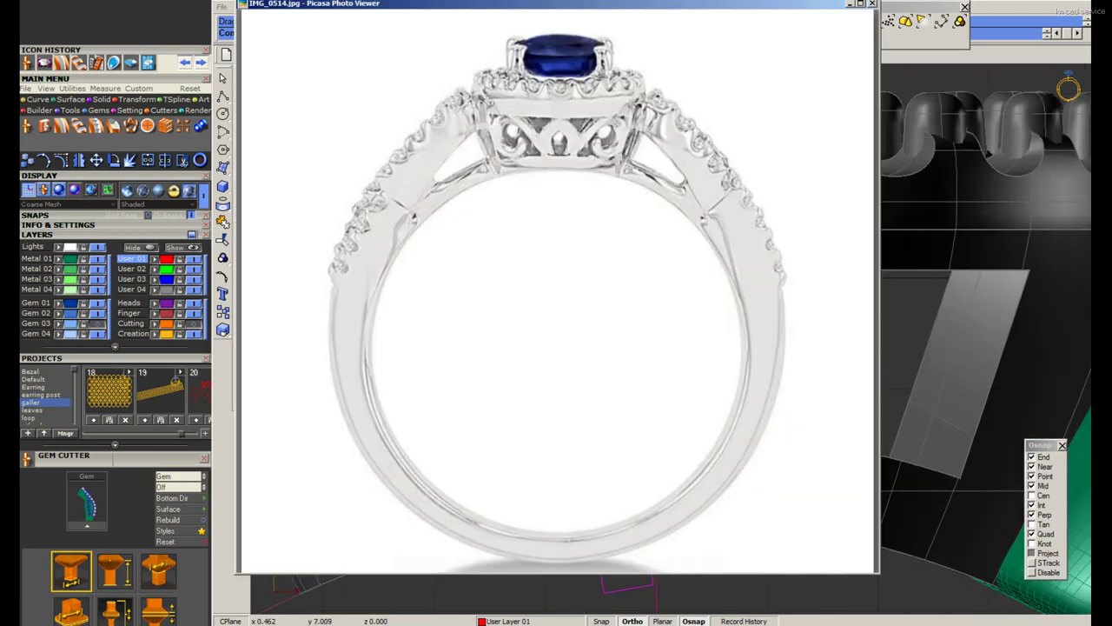
{"action": "key", "text": "alt+Tab"}
Offset the centre lens curve inward by 0.04.
{"action": "left_click", "coordinate": [598, 327]}
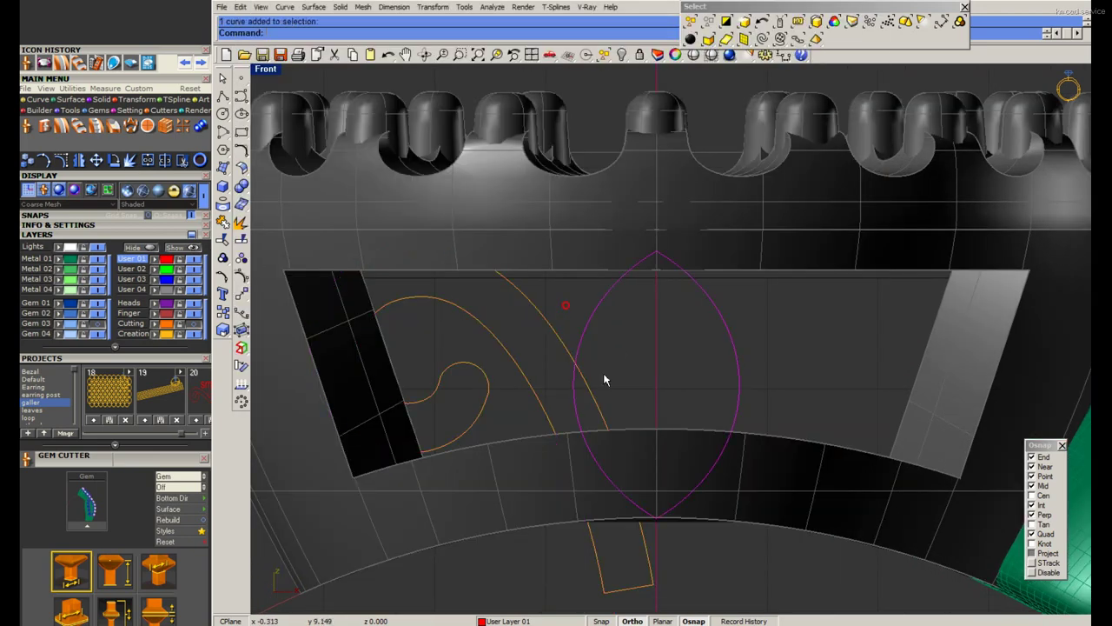
{"action": "left_click", "coordinate": [242, 150]}
{"action": "left_click", "coordinate": [367, 164]}
{"action": "scroll", "coordinate": [551, 318], "scroll_direction": "up", "scroll_amount": 4}
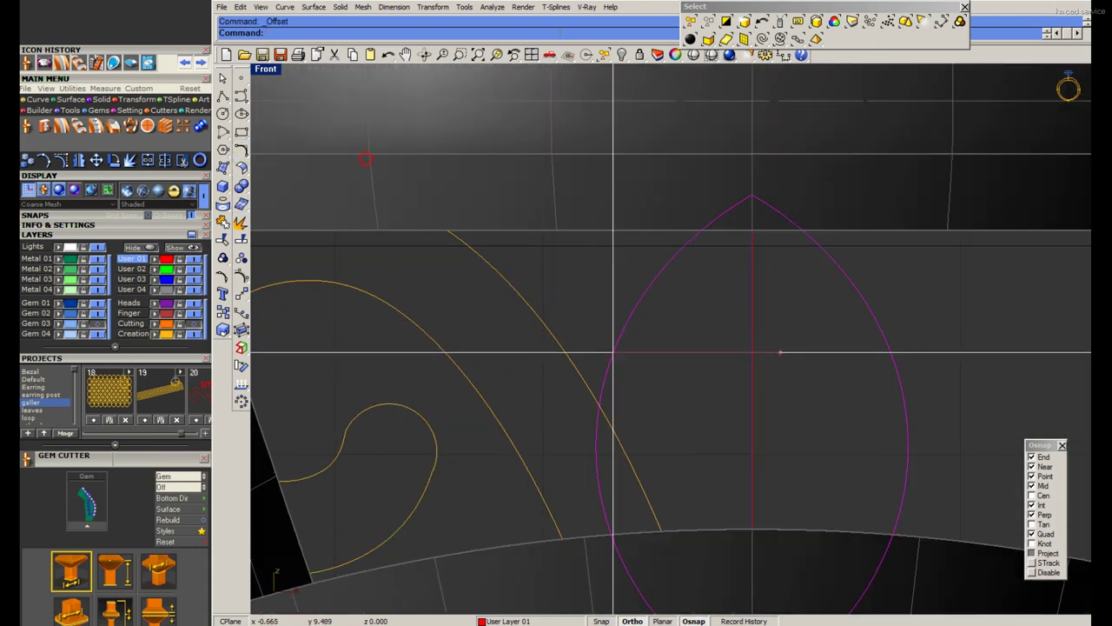
{"action": "type", "text": ".5"}
{"action": "key", "text": "Return"}
{"action": "type", "text": "04"}
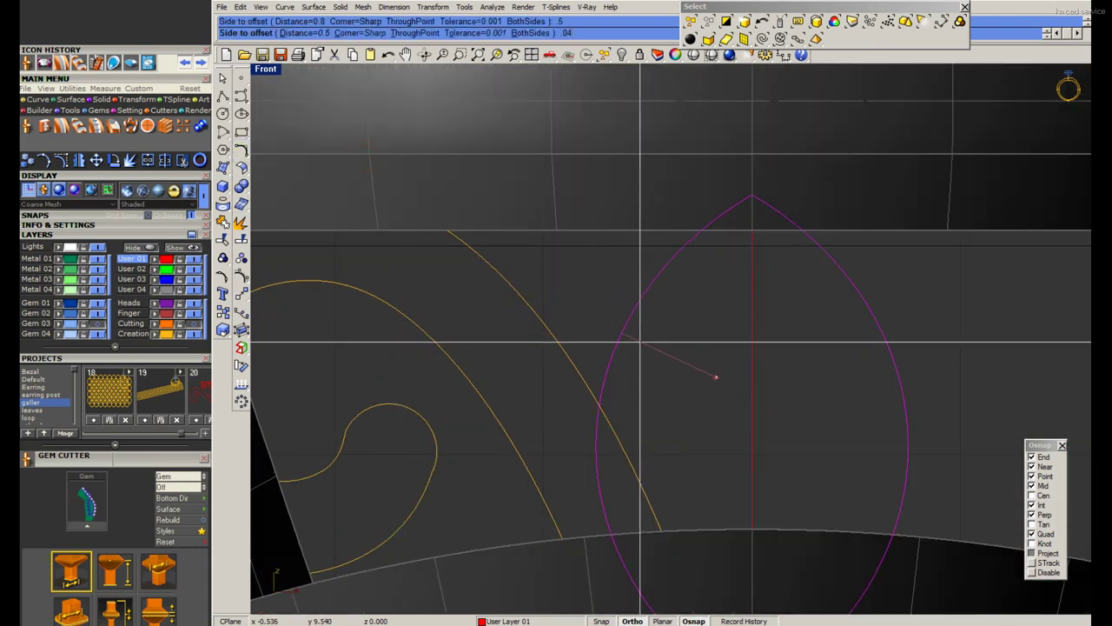
{"action": "key", "text": "Return"}
{"action": "left_click", "coordinate": [691, 365]}
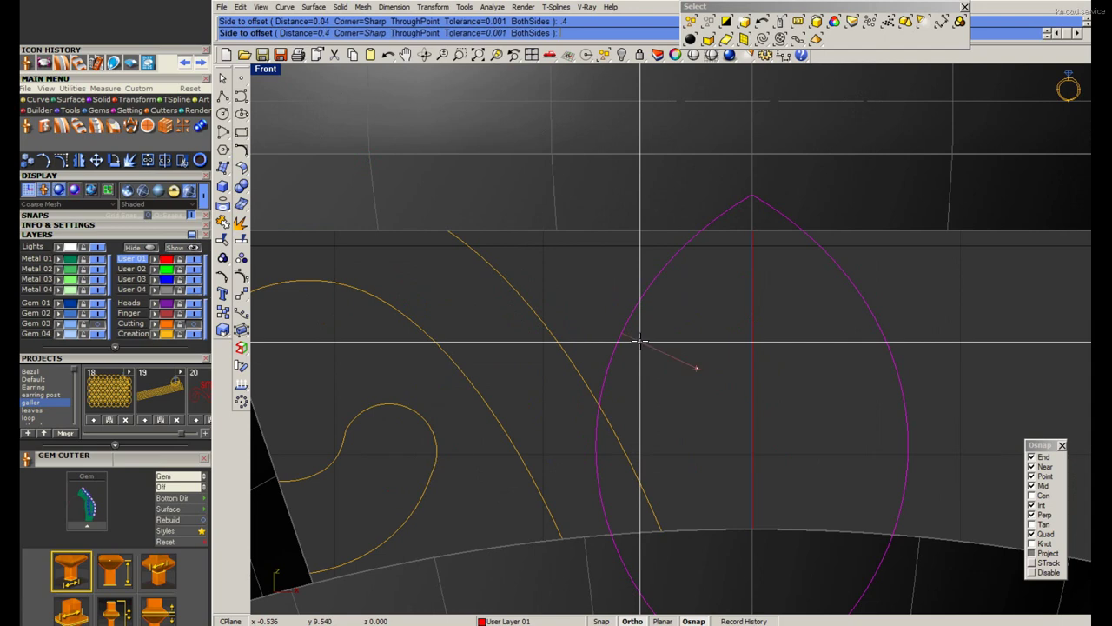
{"action": "scroll", "coordinate": [645, 347], "scroll_direction": "down", "scroll_amount": 4}
Abandon a trial aligned dimension and select the spiral and lens arch curves.
{"action": "middle_click", "coordinate": [579, 357]}
{"action": "left_click", "coordinate": [597, 339]}
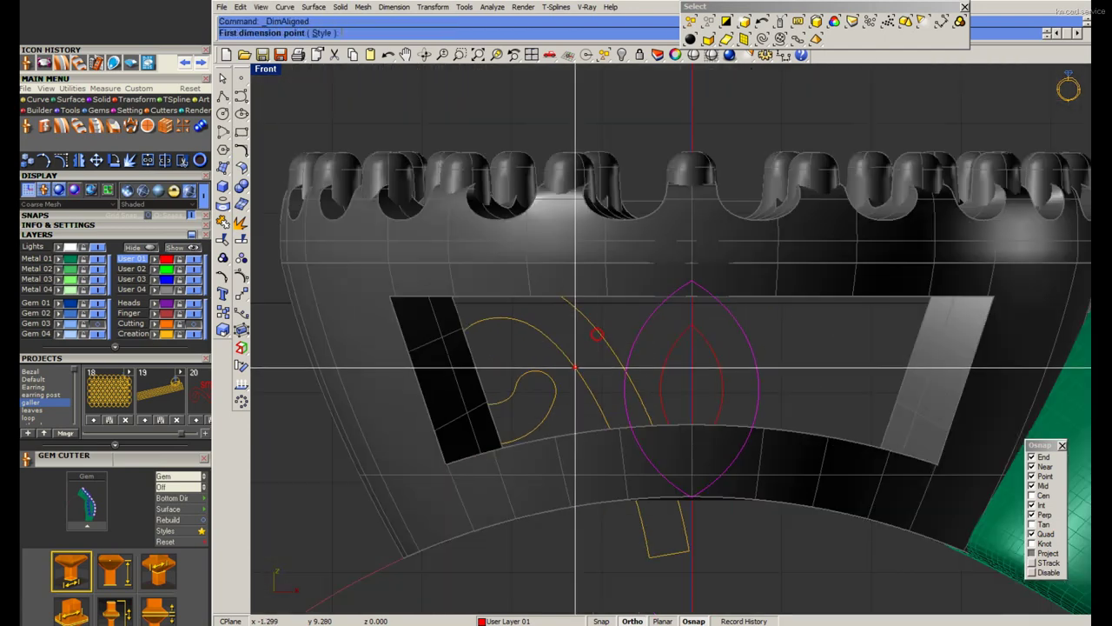
{"action": "left_click", "coordinate": [609, 349]}
{"action": "key", "text": "Escape"}
{"action": "left_click", "coordinate": [553, 396]}
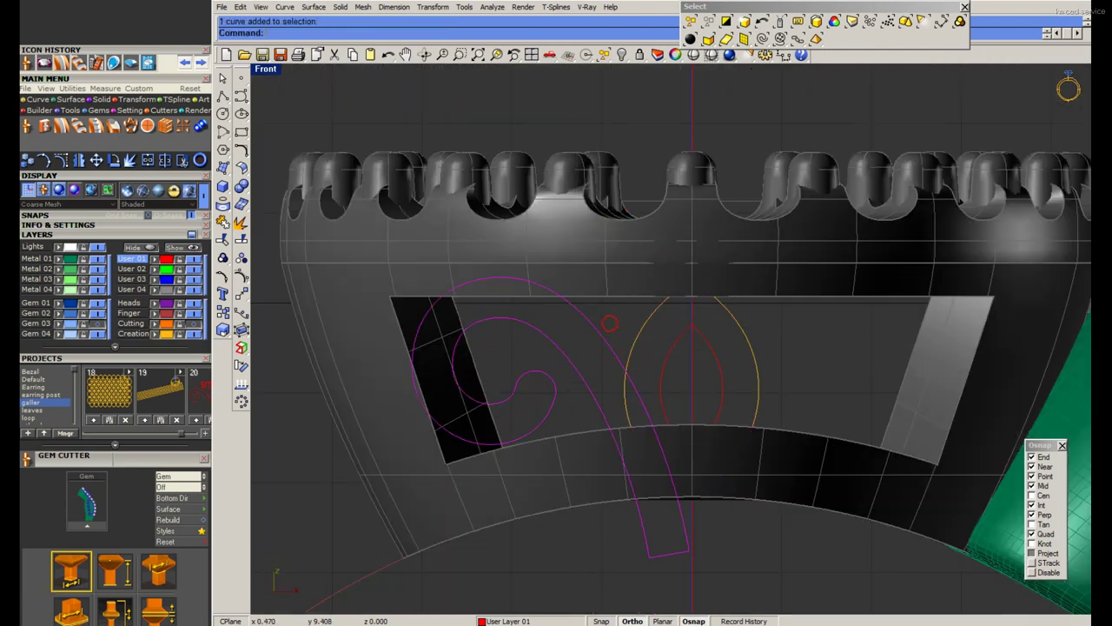
{"action": "left_click", "coordinate": [690, 368], "text": "shift"}
{"action": "scroll", "coordinate": [672, 293], "scroll_direction": "down", "scroll_amount": 5}
Move the scroll curves 20 units right into empty space and save the model.
{"action": "right_click_drag", "start_coordinate": [671, 293], "coordinate": [517, 284]}
{"action": "key", "text": "m"}
{"action": "key", "text": "Return"}
{"action": "left_click", "coordinate": [589, 278]}
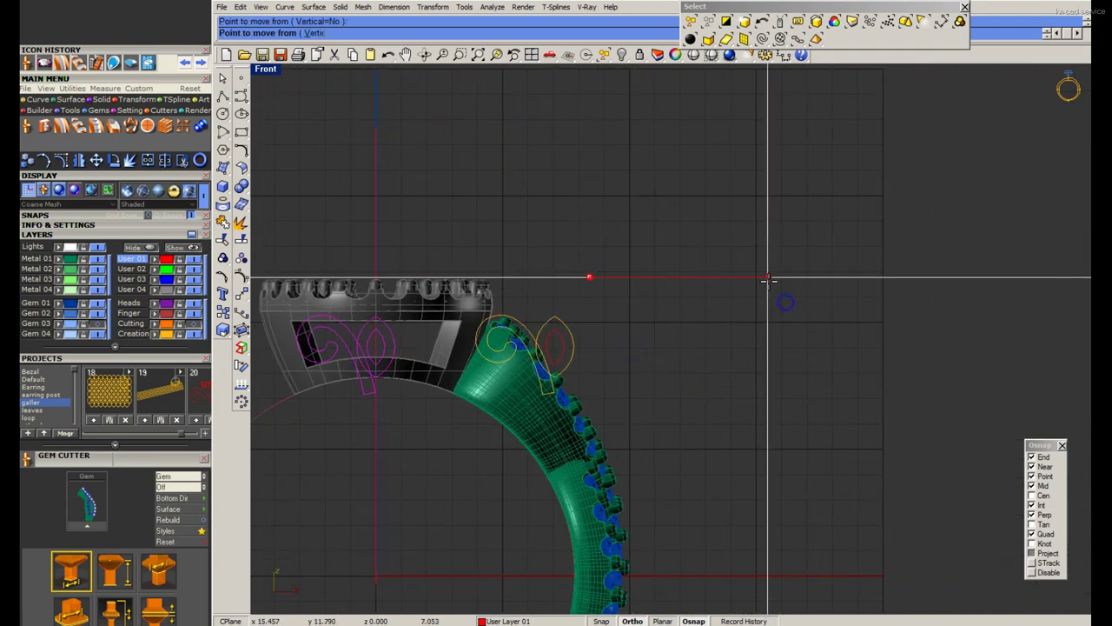
{"action": "type", "text": "20"}
{"action": "key", "text": "Return"}
{"action": "left_click", "coordinate": [769, 279]}
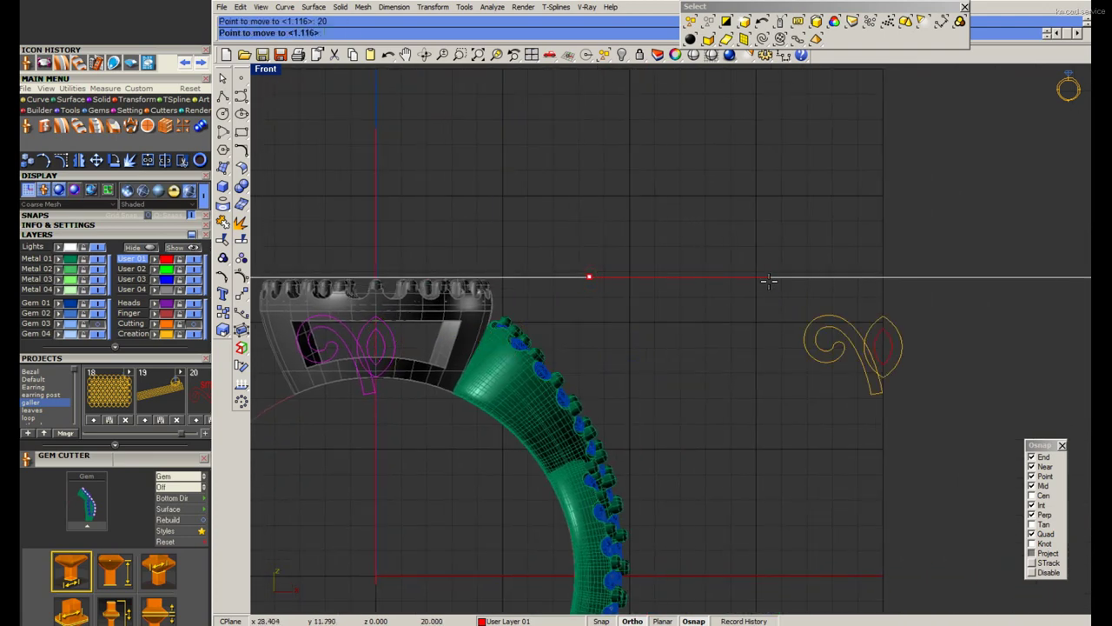
{"action": "right_click_drag", "start_coordinate": [860, 322], "coordinate": [663, 308]}
{"action": "key", "text": "ctrl+s"}
Show the hidden gold surface and mirror it into a copy.
{"action": "left_click", "coordinate": [623, 55]}
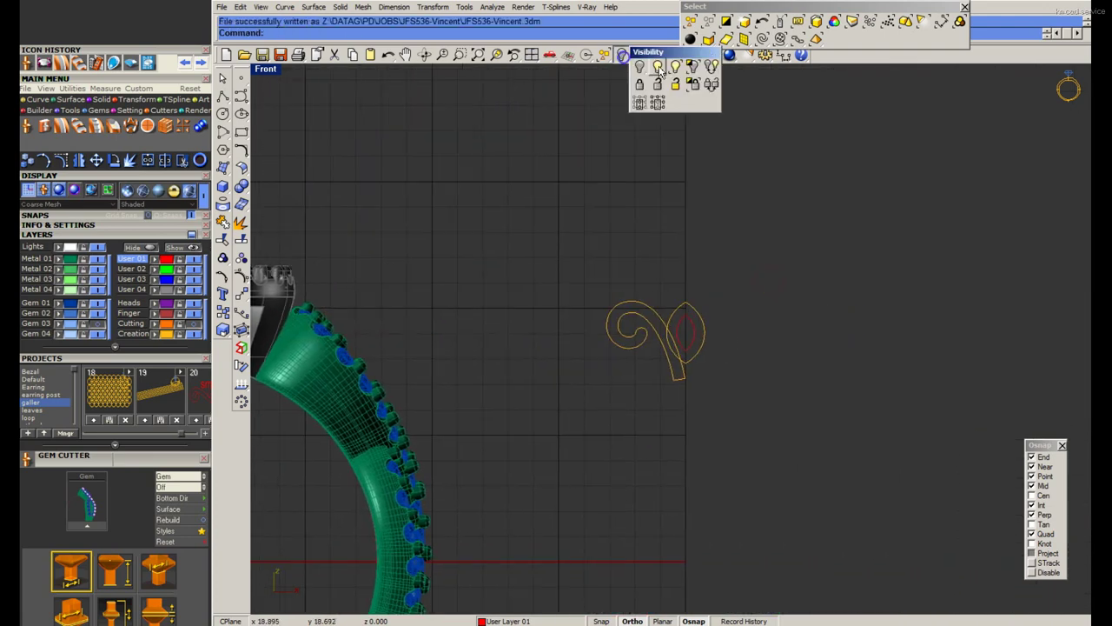
{"action": "left_click", "coordinate": [667, 69]}
{"action": "left_click", "coordinate": [758, 301]}
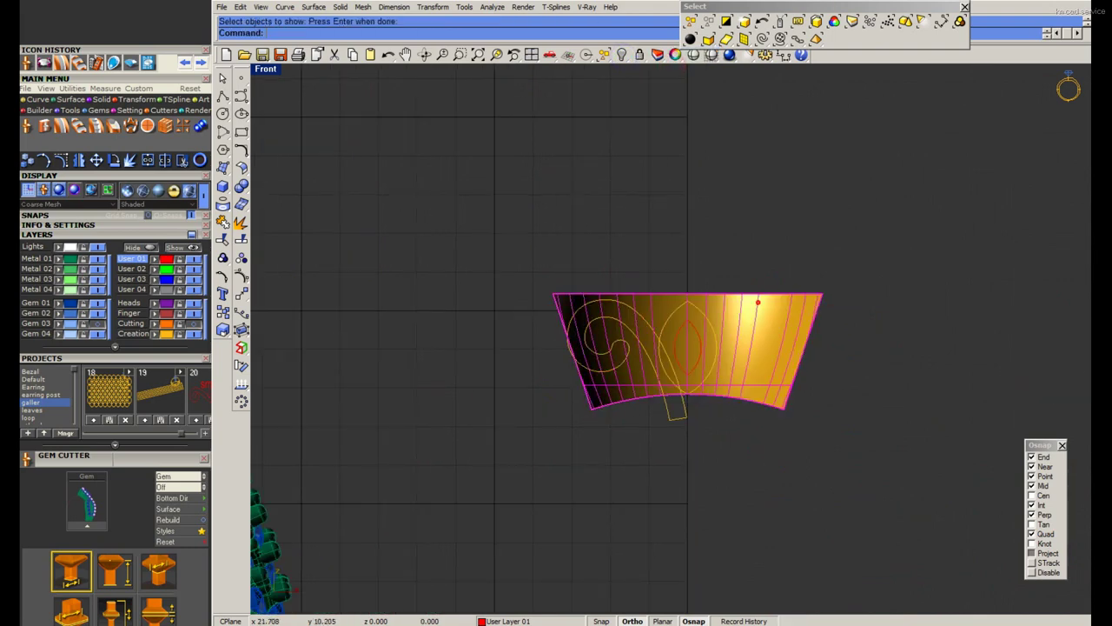
{"action": "double_click", "coordinate": [266, 69]}
{"action": "key", "text": "Return"}
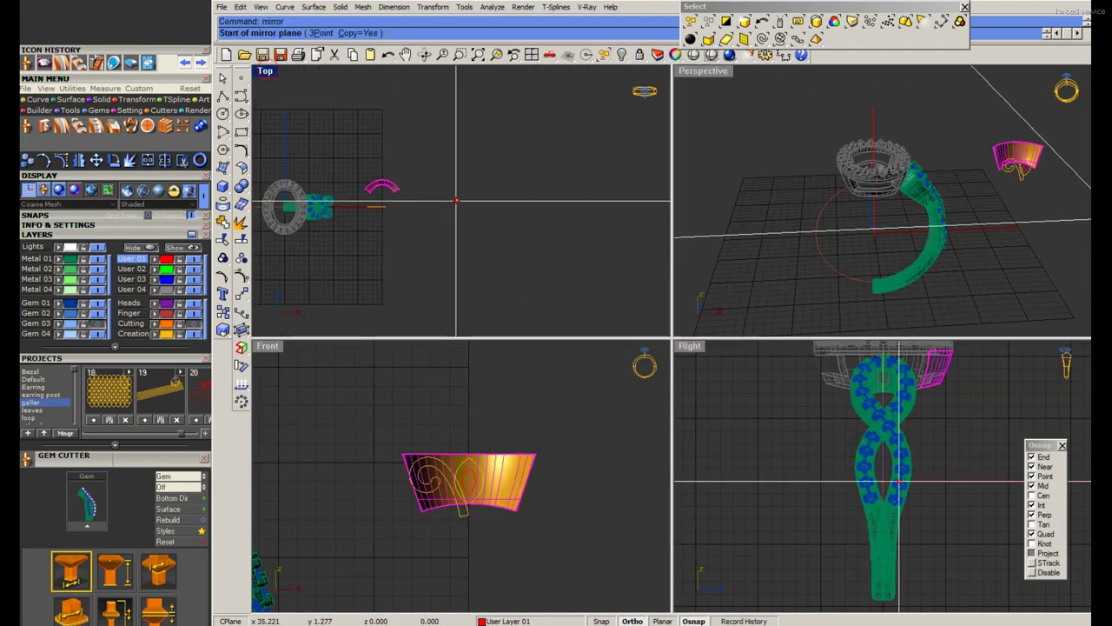
{"action": "left_click", "coordinate": [514, 201]}
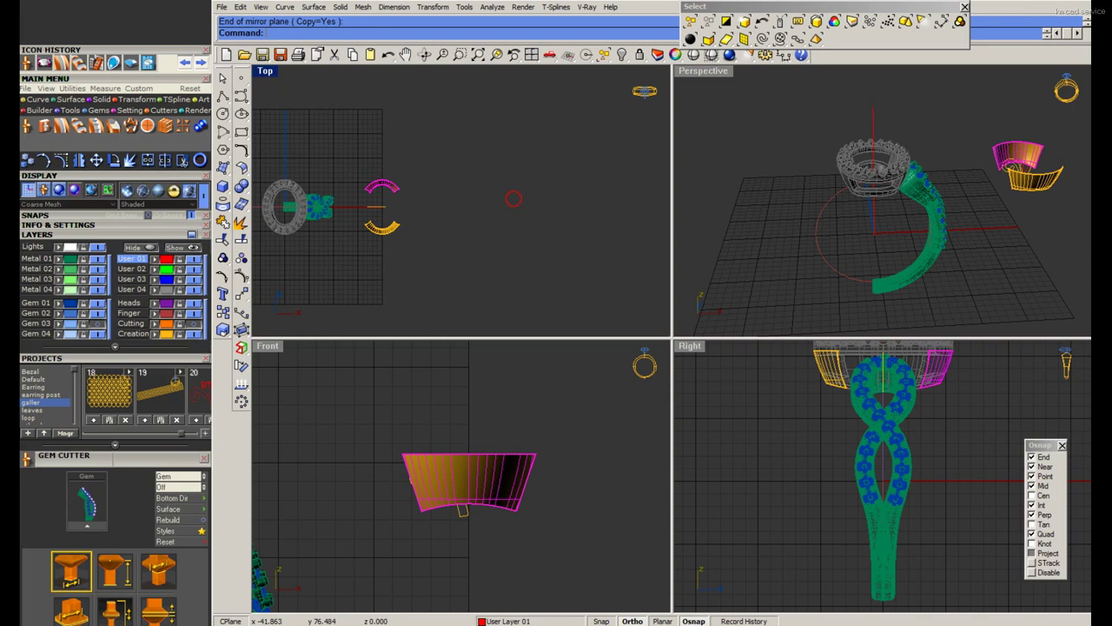
Untrim the gold strips into a full bowl and select the three scroll curves on it.
{"action": "double_click", "coordinate": [702, 70]}
{"action": "scroll", "coordinate": [782, 278], "scroll_direction": "up", "scroll_amount": 3}
{"action": "left_click", "coordinate": [224, 243]}
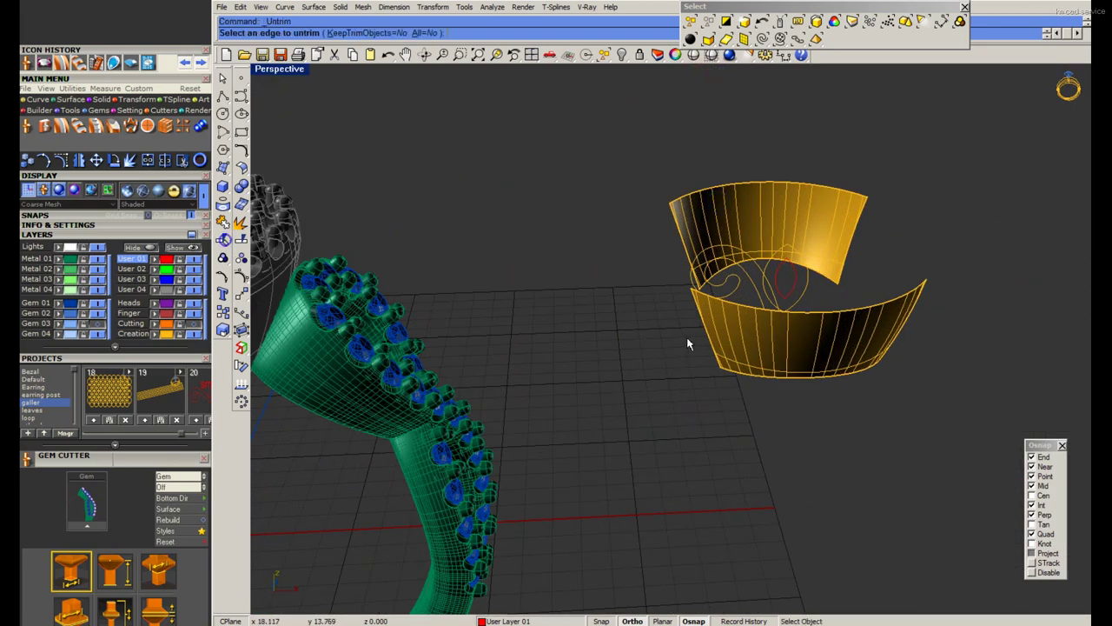
{"action": "left_click", "coordinate": [693, 340]}
{"action": "left_click_drag", "start_coordinate": [629, 224], "coordinate": [890, 405]}
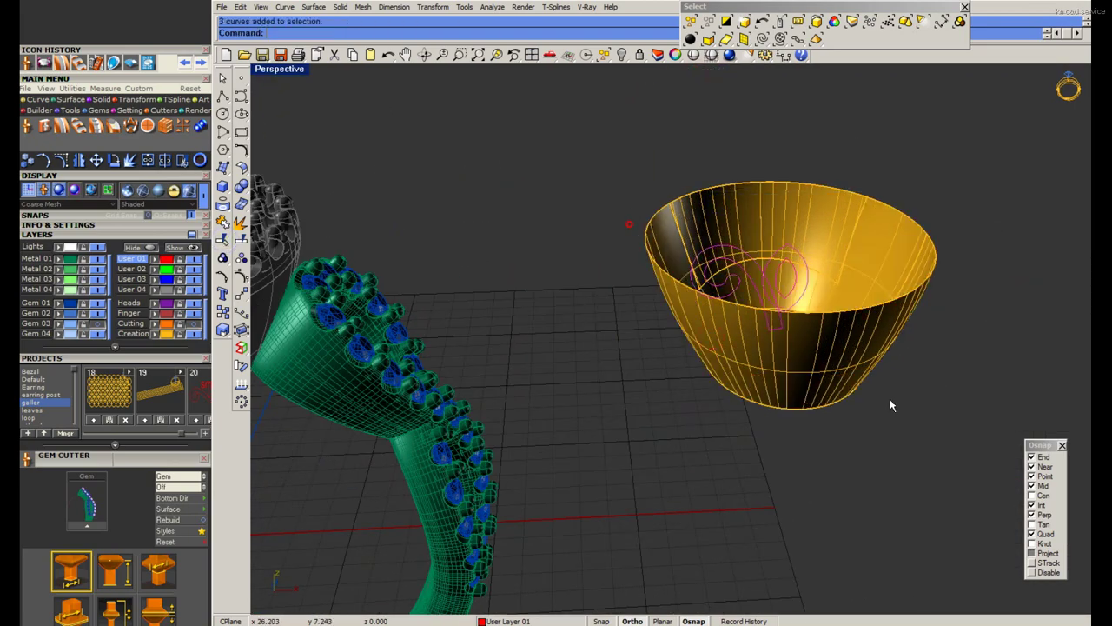
{"action": "double_click", "coordinate": [273, 73]}
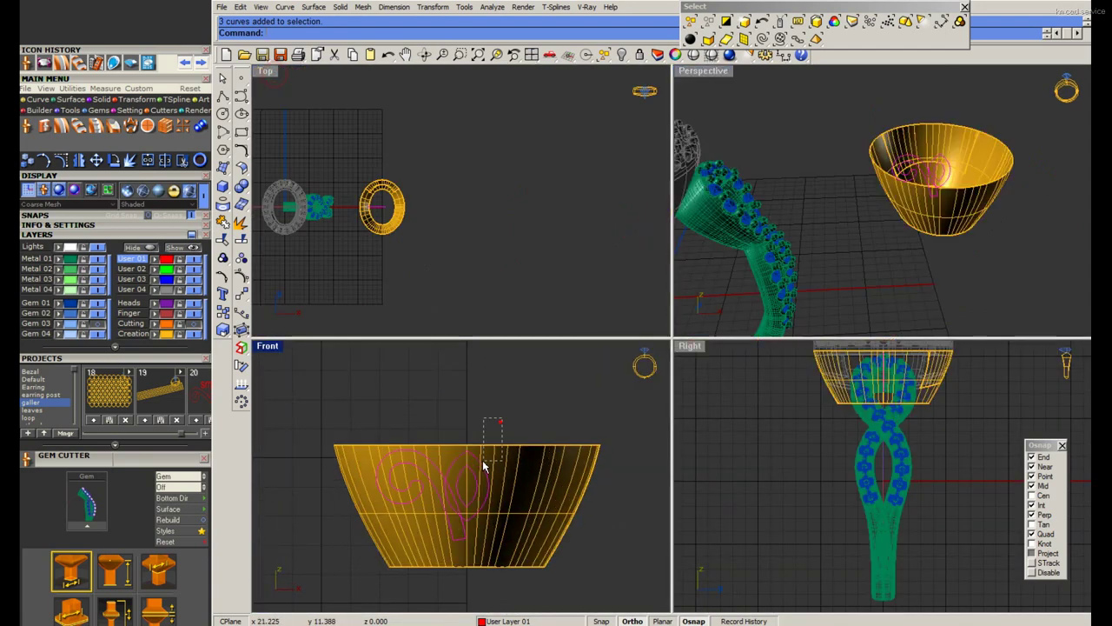
{"action": "scroll", "coordinate": [502, 416], "scroll_direction": "up", "scroll_amount": 2}
{"action": "key", "text": "Return"}
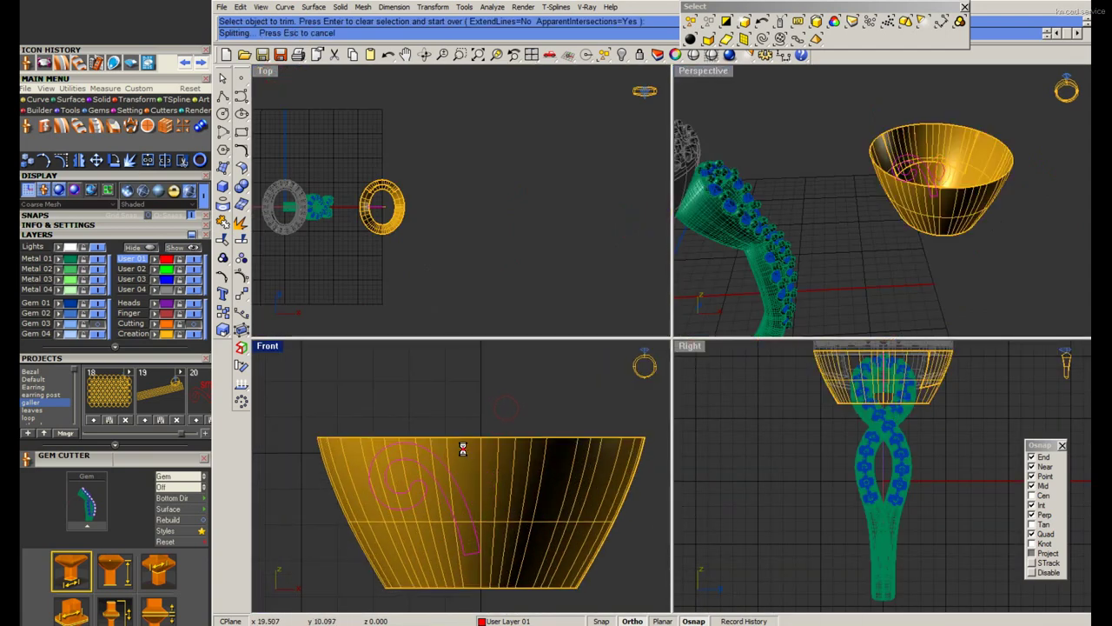
{"action": "left_click", "coordinate": [461, 455]}
{"action": "key", "text": "ctrl+z"}
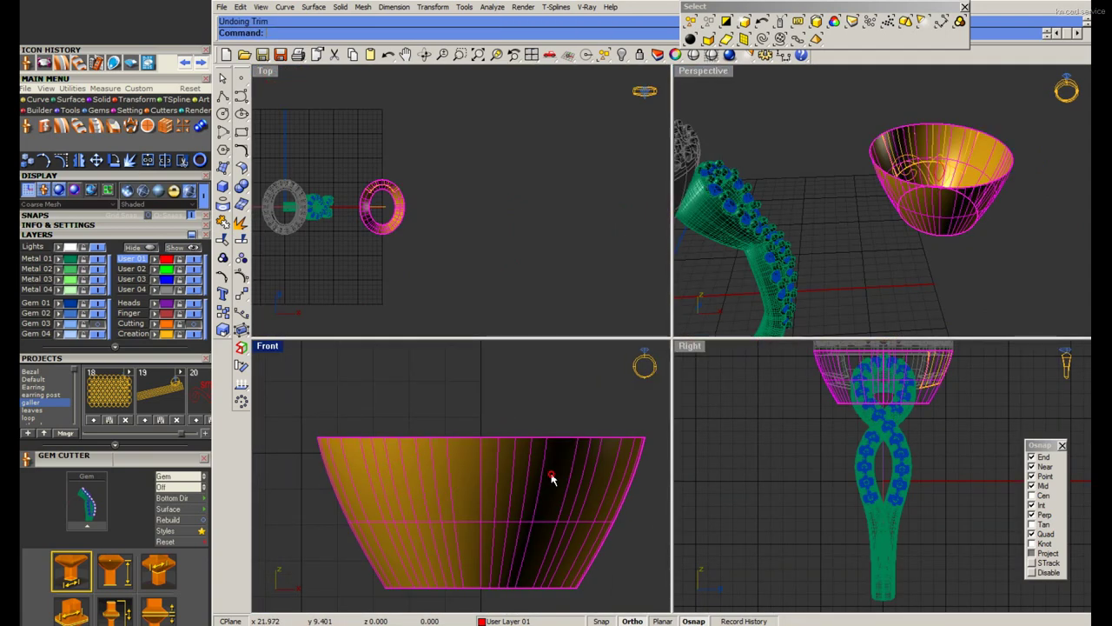
{"action": "key", "text": "ctrl+v"}
{"action": "key", "text": "ctrl+z"}
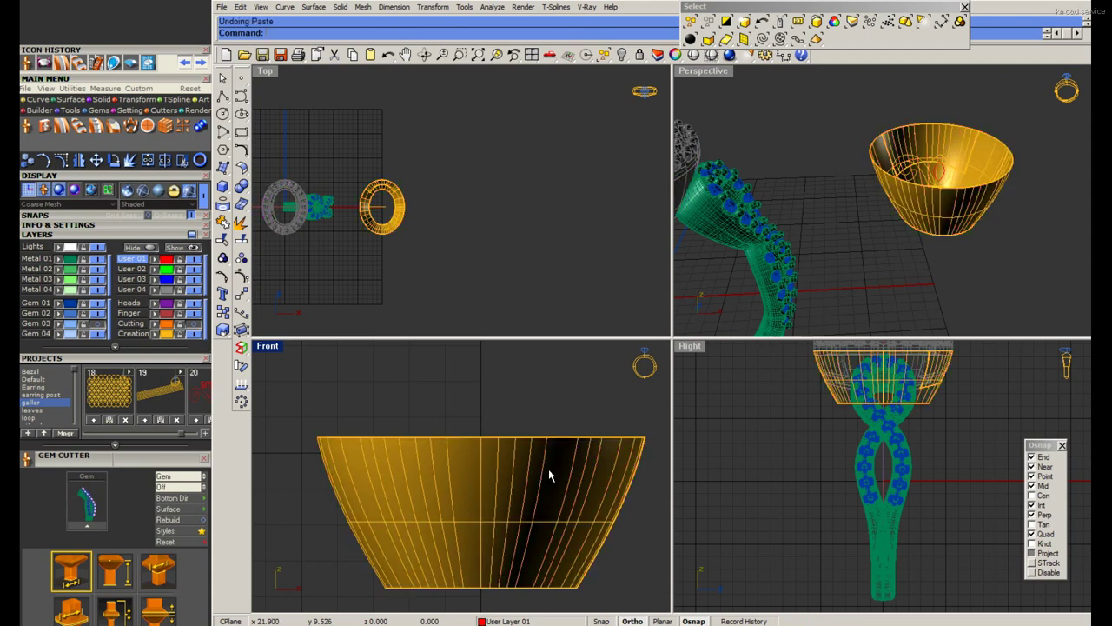
{"action": "key", "text": "ctrl+v"}
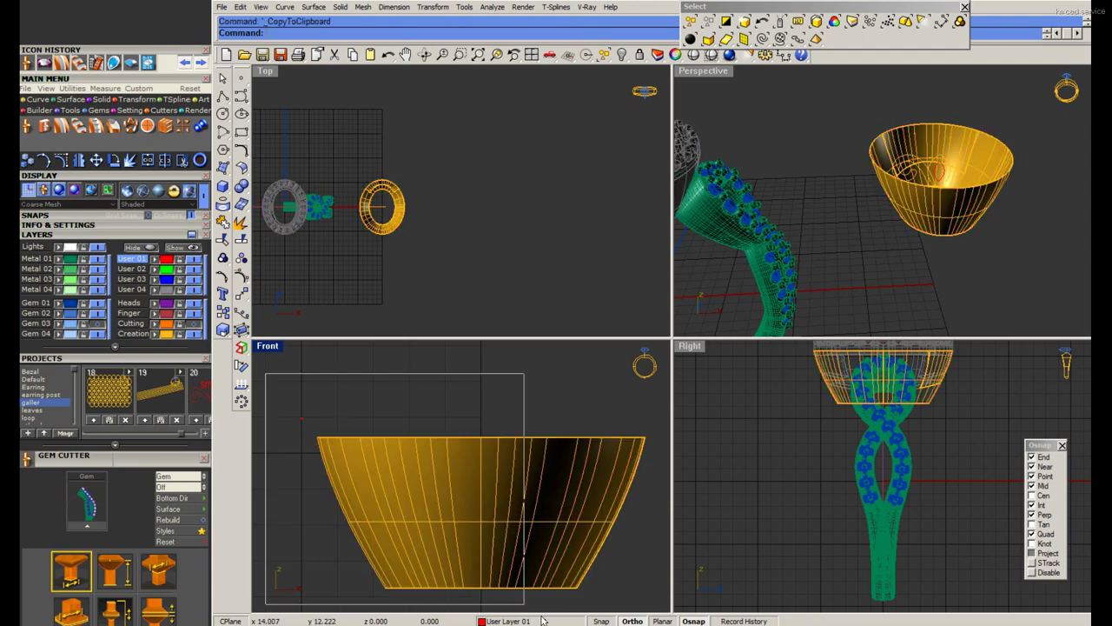
Trim the bowl with the scroll curves to cut out the filigree shape.
{"action": "type", "text": "trim"}
{"action": "key", "text": "Return"}
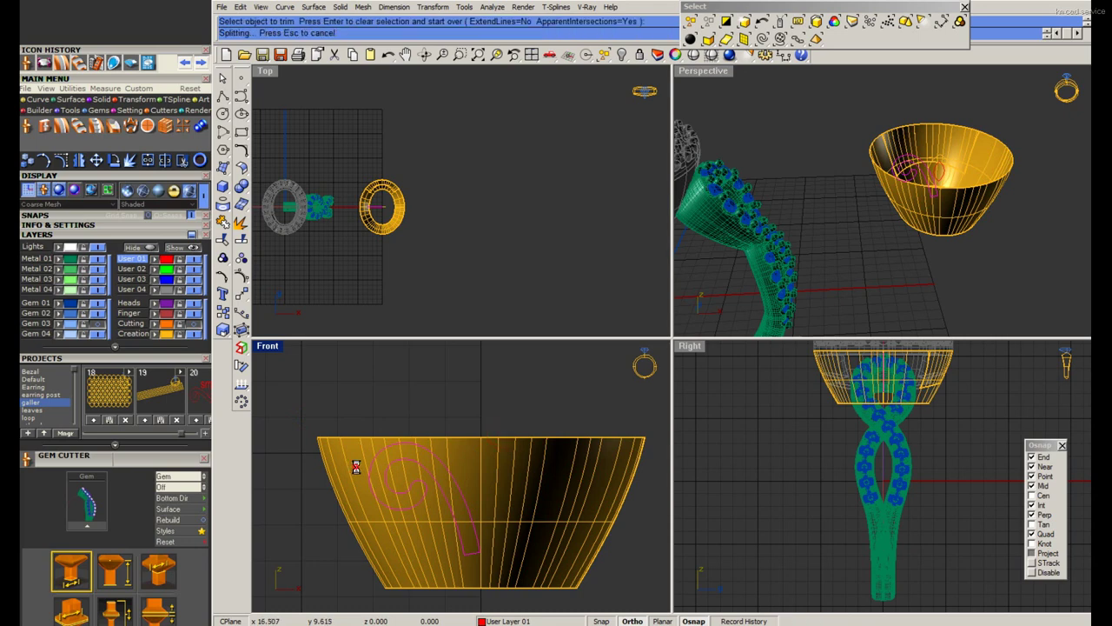
{"action": "left_click", "coordinate": [448, 475]}
{"action": "left_click", "coordinate": [545, 472]}
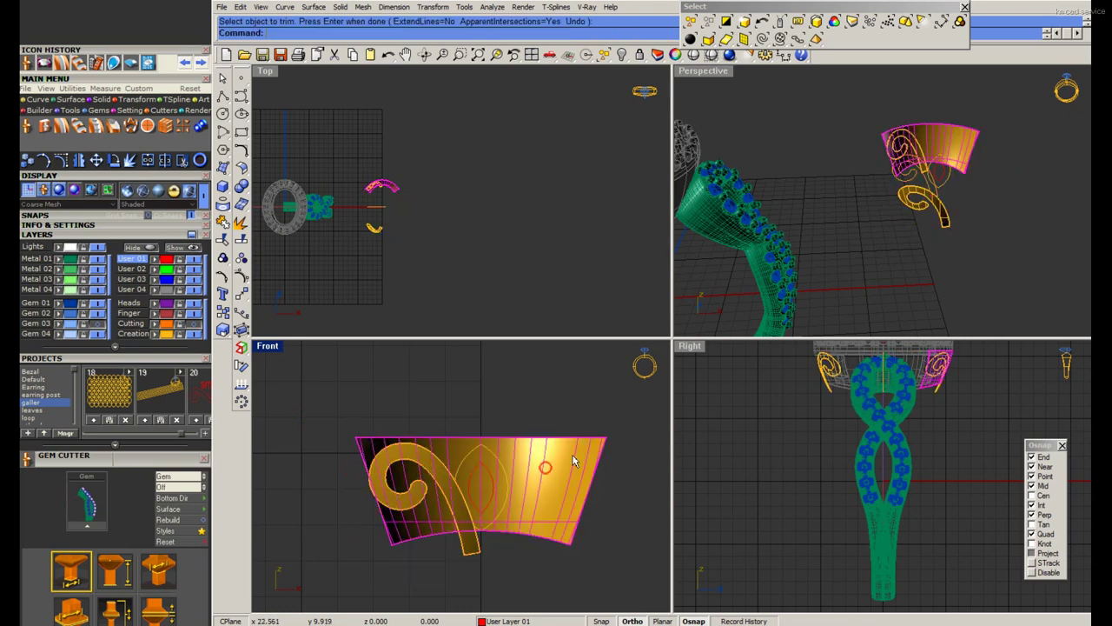
{"action": "key", "text": "Delete"}
{"action": "key", "text": "ctrl+z"}
{"action": "key", "text": "ctrl+z"}
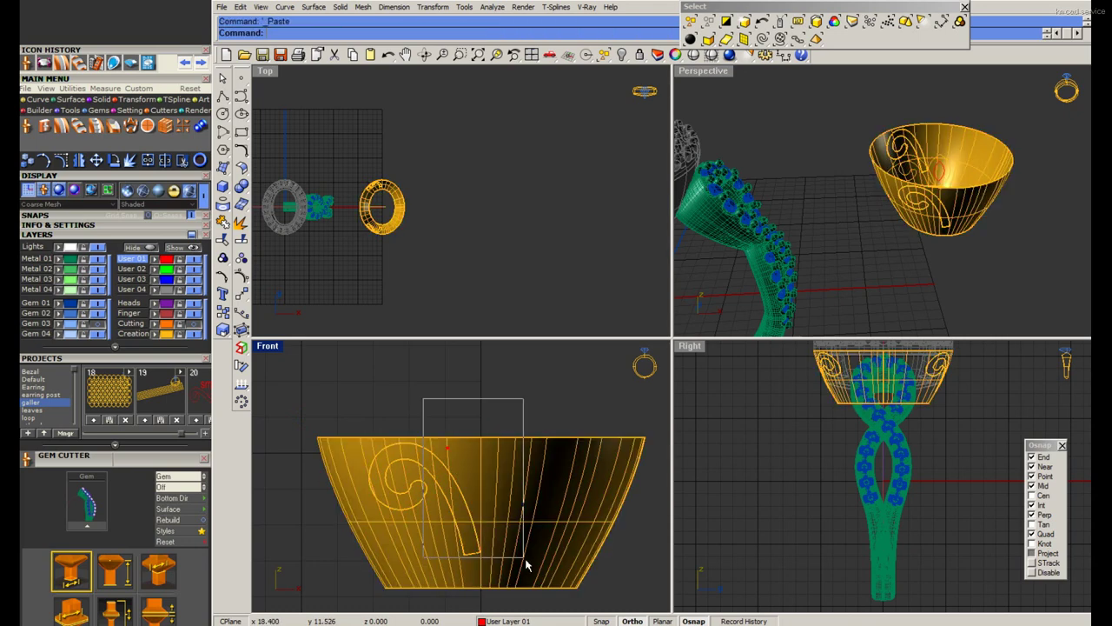
{"action": "key", "text": "Return"}
{"action": "left_click", "coordinate": [538, 471]}
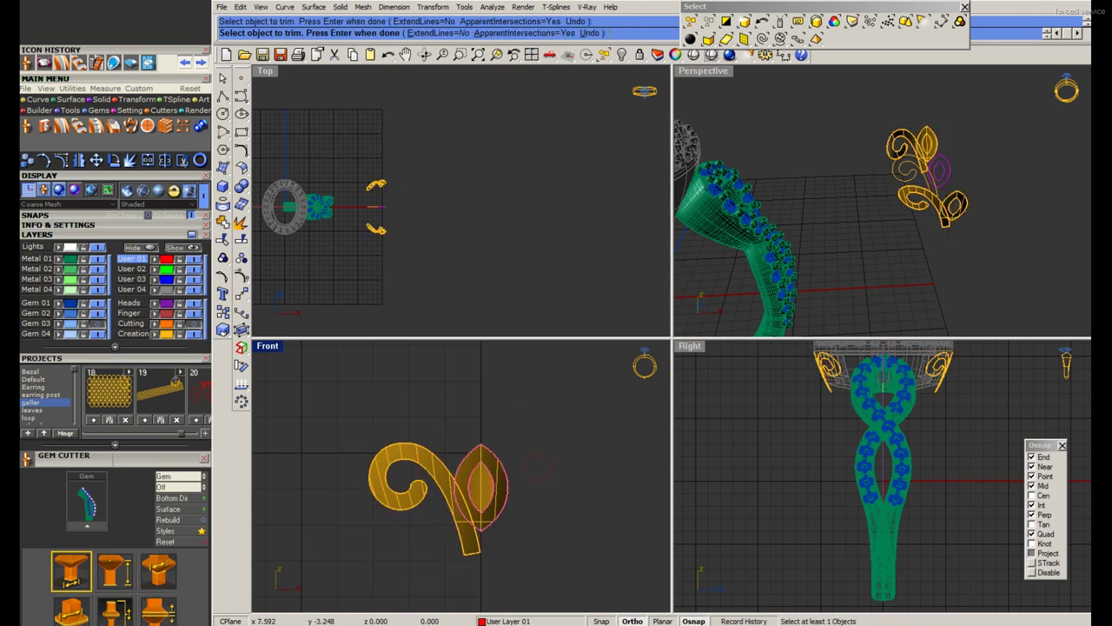
Delete the unwanted trimmed pieces, keeping only the solid scroll piece.
{"action": "double_click", "coordinate": [704, 71]}
{"action": "left_click", "coordinate": [816, 169]}
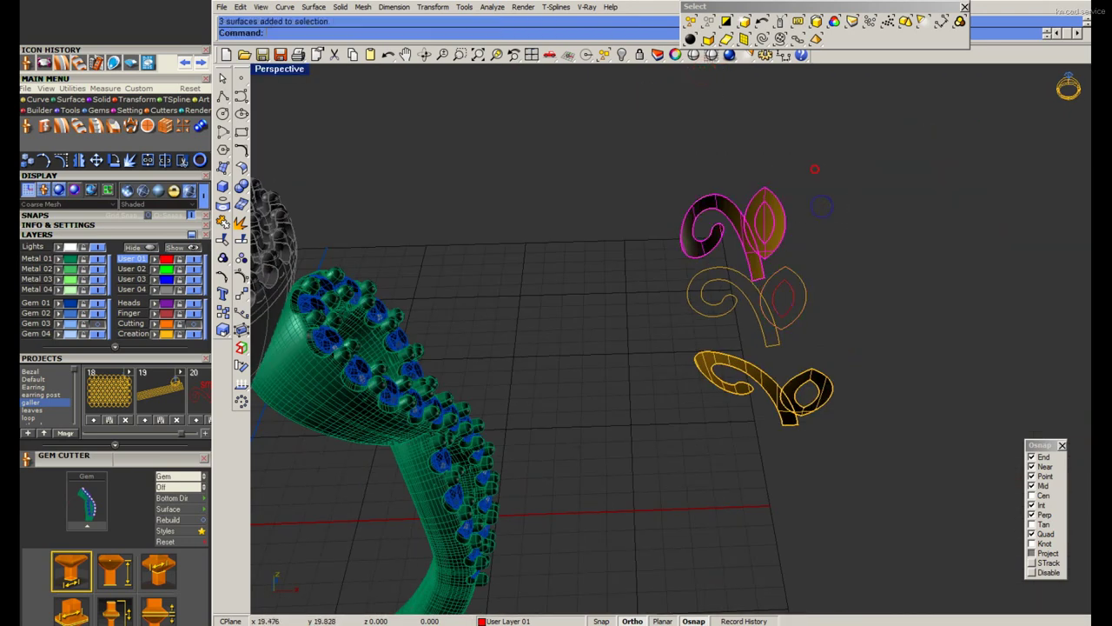
{"action": "key", "text": "Delete"}
{"action": "left_click", "coordinate": [787, 299]}
{"action": "right_click_drag", "start_coordinate": [834, 260], "coordinate": [708, 317]}
{"action": "key", "text": "Delete"}
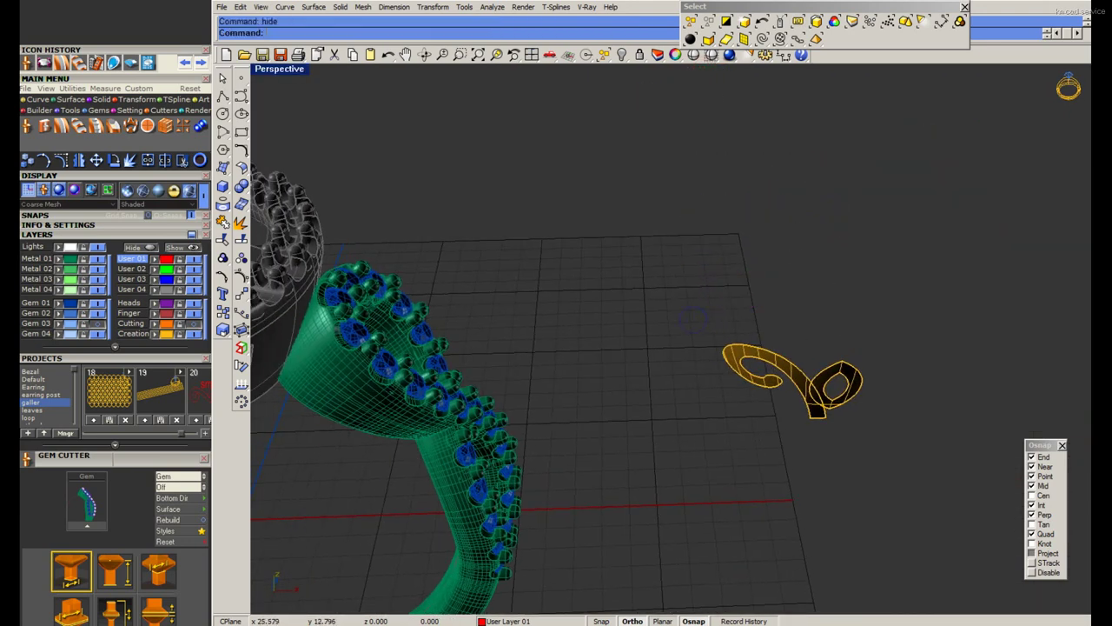
{"action": "left_click", "coordinate": [839, 313]}
{"action": "scroll", "coordinate": [787, 400], "scroll_direction": "down", "scroll_amount": 3}
Carry the solid scroll piece onto the ring head, then undo the placement.
{"action": "left_click_drag", "start_coordinate": [789, 373], "coordinate": [549, 350]}
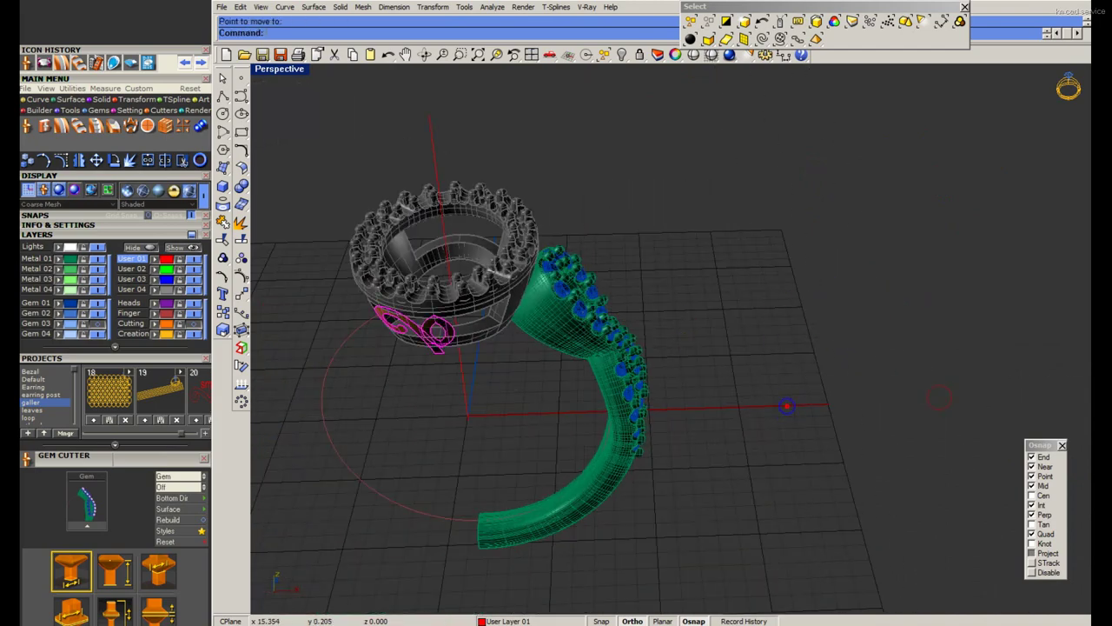
{"action": "scroll", "coordinate": [549, 350], "scroll_direction": "up", "scroll_amount": 3}
{"action": "scroll", "coordinate": [550, 350], "scroll_direction": "up", "scroll_amount": 5}
{"action": "scroll", "coordinate": [609, 350], "scroll_direction": "up", "scroll_amount": 3}
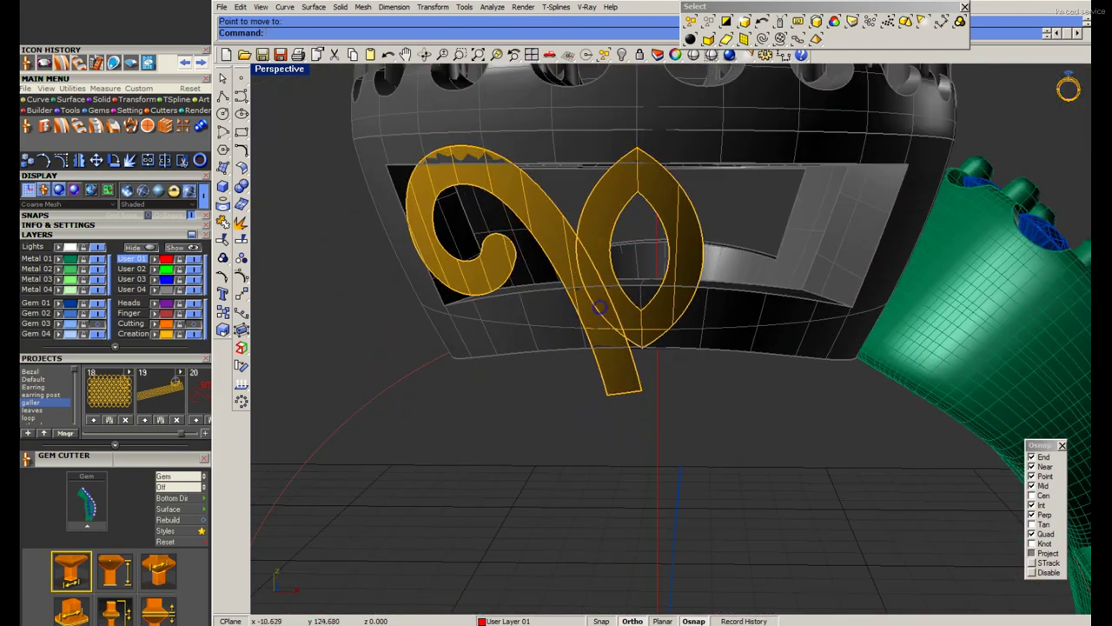
{"action": "left_click", "coordinate": [545, 214]}
{"action": "right_click_drag", "start_coordinate": [546, 213], "coordinate": [644, 217], "text": "shift"}
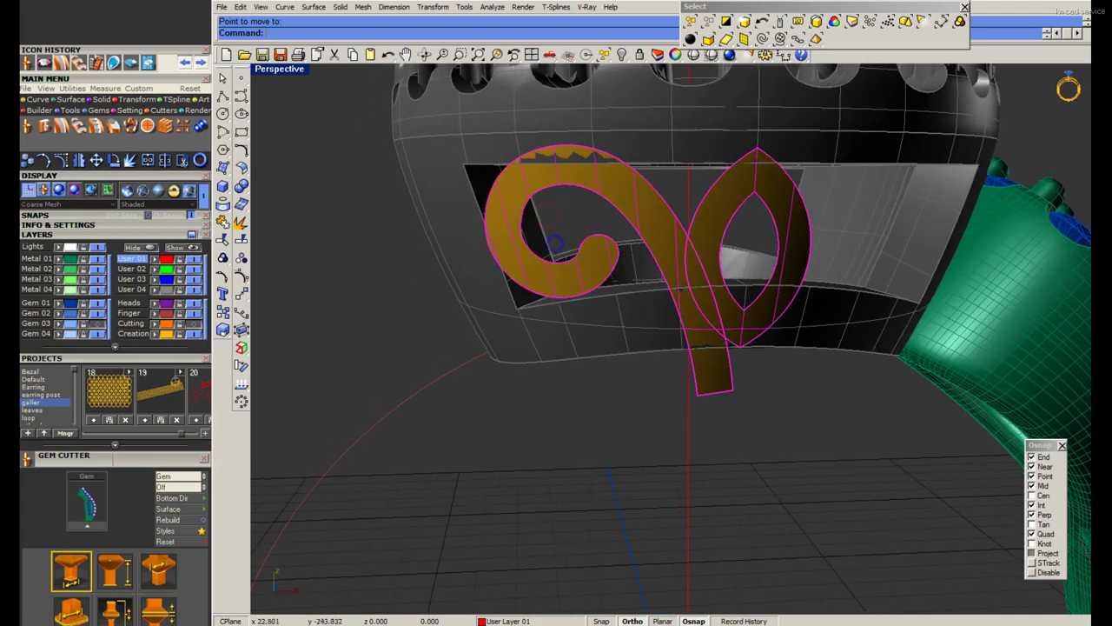
{"action": "double_click", "coordinate": [295, 71]}
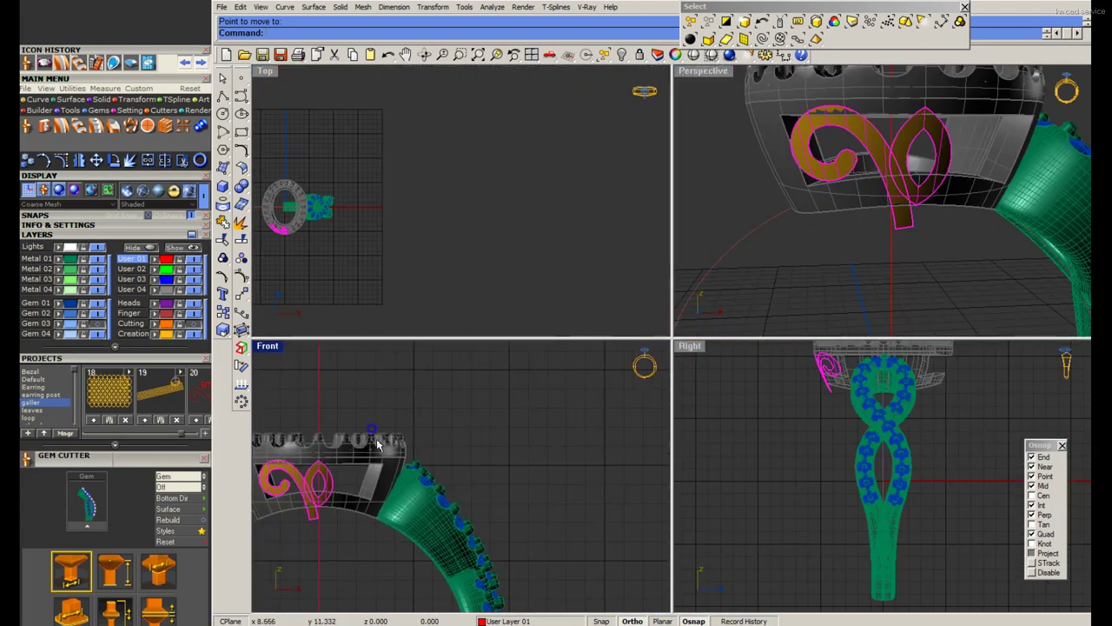
{"action": "double_click", "coordinate": [267, 346]}
{"action": "scroll", "coordinate": [428, 354], "scroll_direction": "up", "scroll_amount": 5}
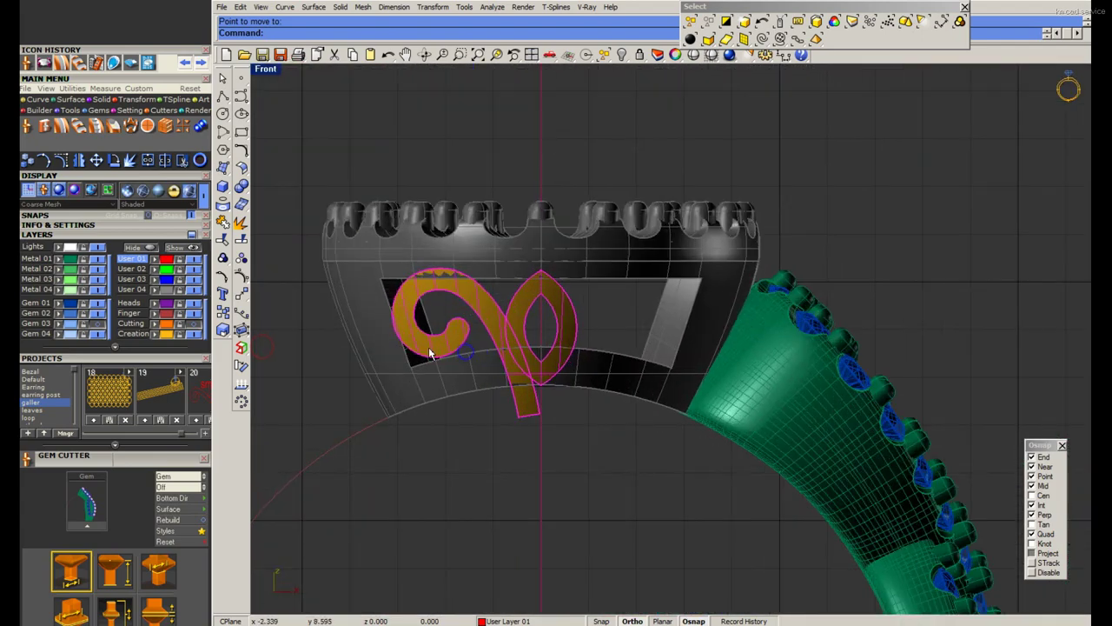
{"action": "scroll", "coordinate": [437, 352], "scroll_direction": "down", "scroll_amount": 3}
{"action": "key", "text": "ctrl+z"}
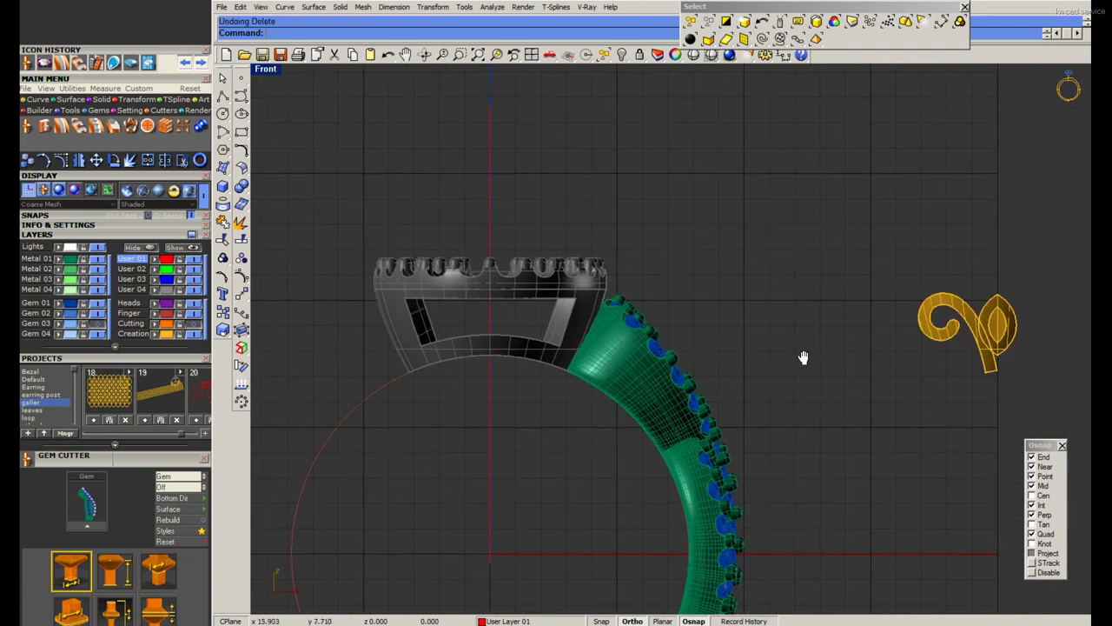
Undo the earlier trims on the spiral curves and surfaces.
{"action": "key", "text": "ctrl+z"}
{"action": "scroll", "coordinate": [782, 360], "scroll_direction": "up", "scroll_amount": 2}
{"action": "left_click_drag", "start_coordinate": [753, 224], "coordinate": [949, 401]}
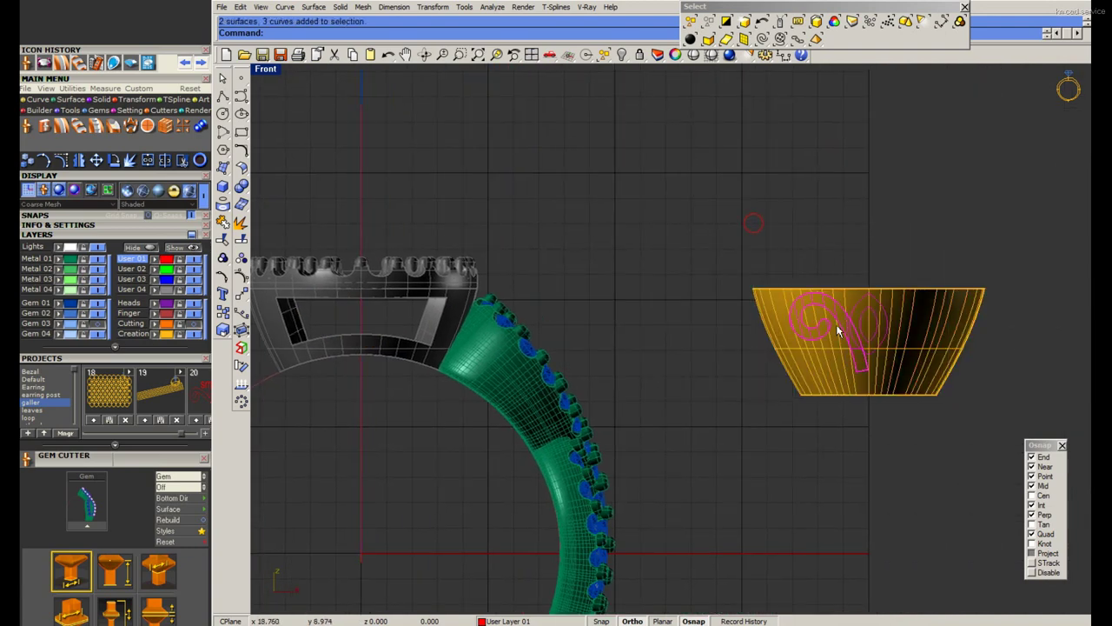
{"action": "scroll", "coordinate": [839, 332], "scroll_direction": "up", "scroll_amount": 1}
{"action": "key", "text": "ctrl+z"}
{"action": "key", "text": "ctrl+z"}
{"action": "key", "text": "ctrl+z"}
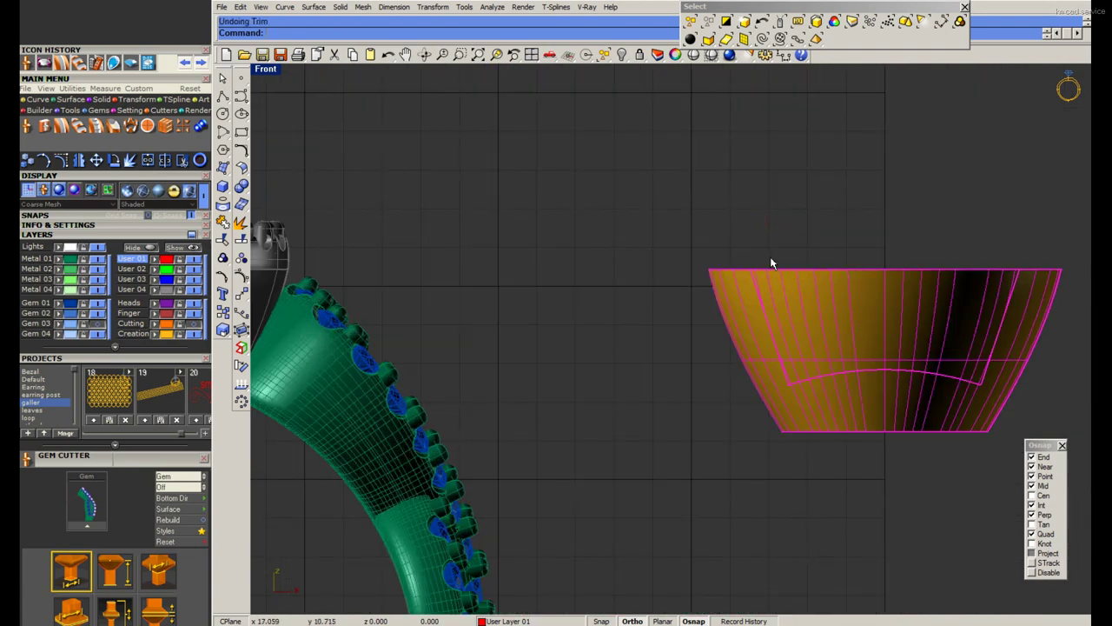
Move the three spiral curves onto the ring head with the M command.
{"action": "left_click_drag", "start_coordinate": [770, 262], "coordinate": [949, 424]}
{"action": "scroll", "coordinate": [859, 341], "scroll_direction": "down", "scroll_amount": 3}
{"action": "type", "text": "m"}
{"action": "key", "text": "Return"}
{"action": "left_click", "coordinate": [874, 206]}
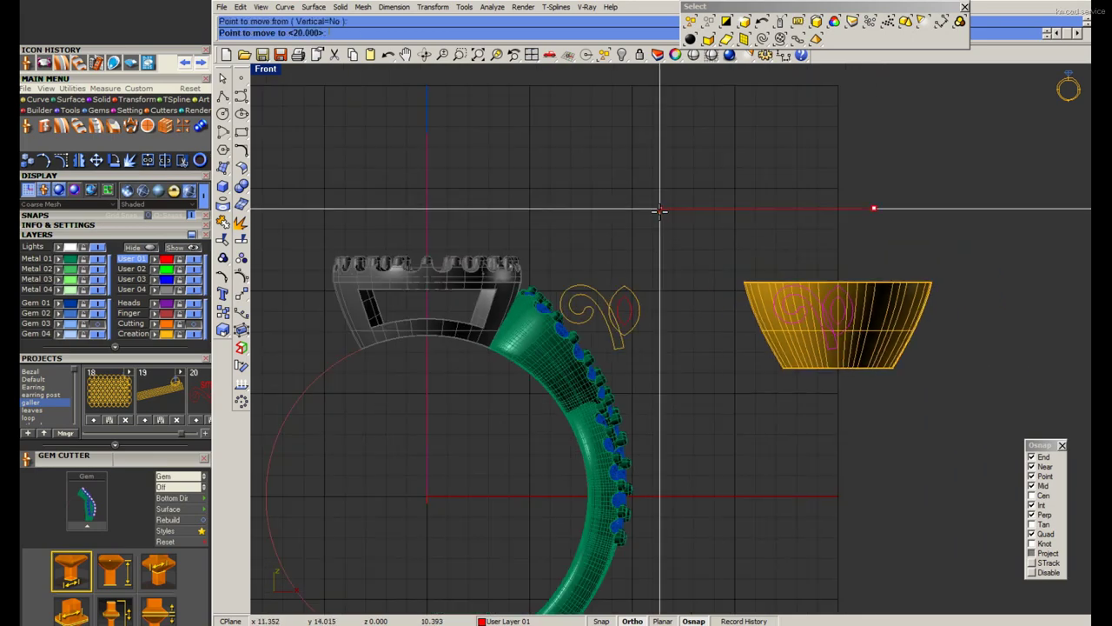
{"action": "scroll", "coordinate": [419, 301], "scroll_direction": "up", "scroll_amount": 3}
{"action": "scroll", "coordinate": [419, 301], "scroll_direction": "up", "scroll_amount": 2}
{"action": "scroll", "coordinate": [484, 310], "scroll_direction": "up", "scroll_amount": 2}
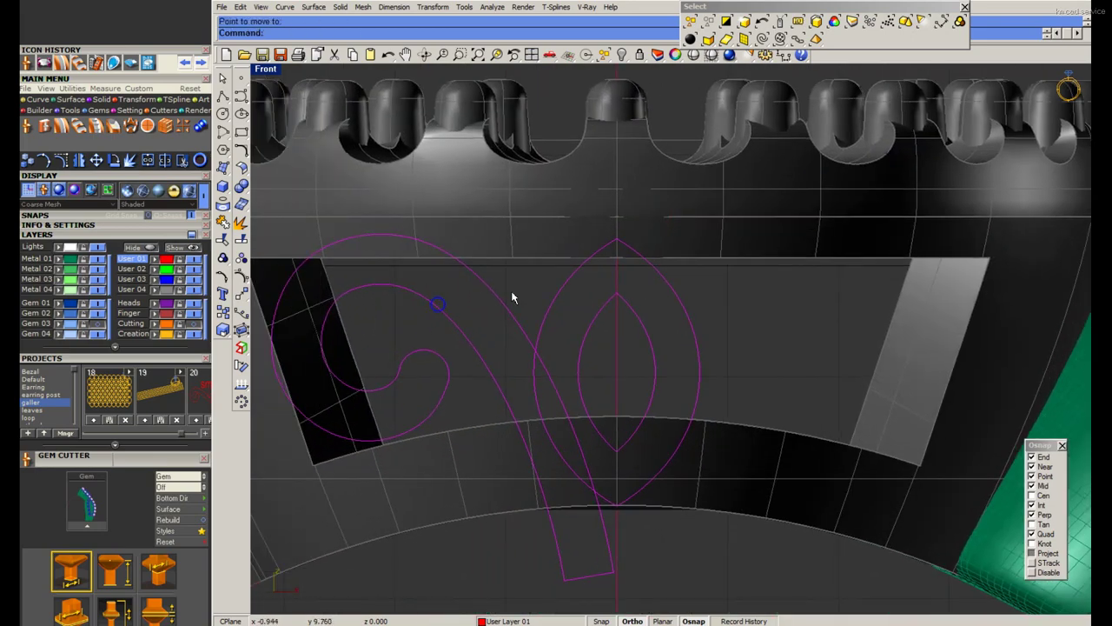
{"action": "left_click", "coordinate": [514, 298]}
Shift the curves into position and paste a copy onto the gold band.
{"action": "left_click", "coordinate": [482, 337]}
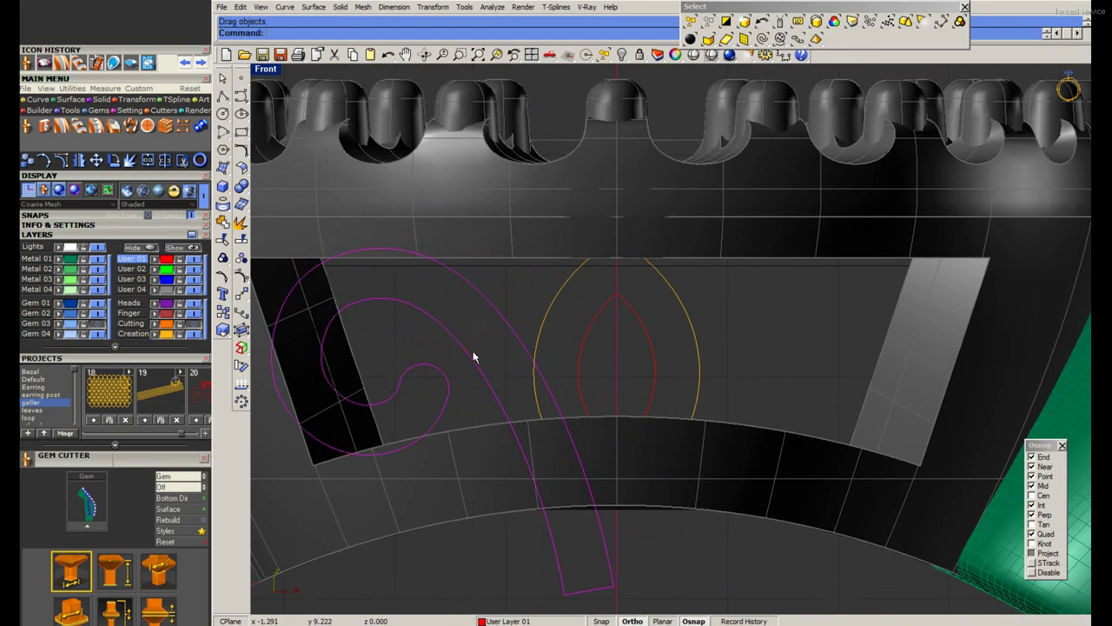
{"action": "scroll", "coordinate": [473, 347], "scroll_direction": "down", "scroll_amount": 2}
{"action": "scroll", "coordinate": [472, 348], "scroll_direction": "down", "scroll_amount": 1}
{"action": "scroll", "coordinate": [624, 327], "scroll_direction": "down", "scroll_amount": 3}
{"action": "right_click_drag", "start_coordinate": [887, 250], "coordinate": [731, 249]}
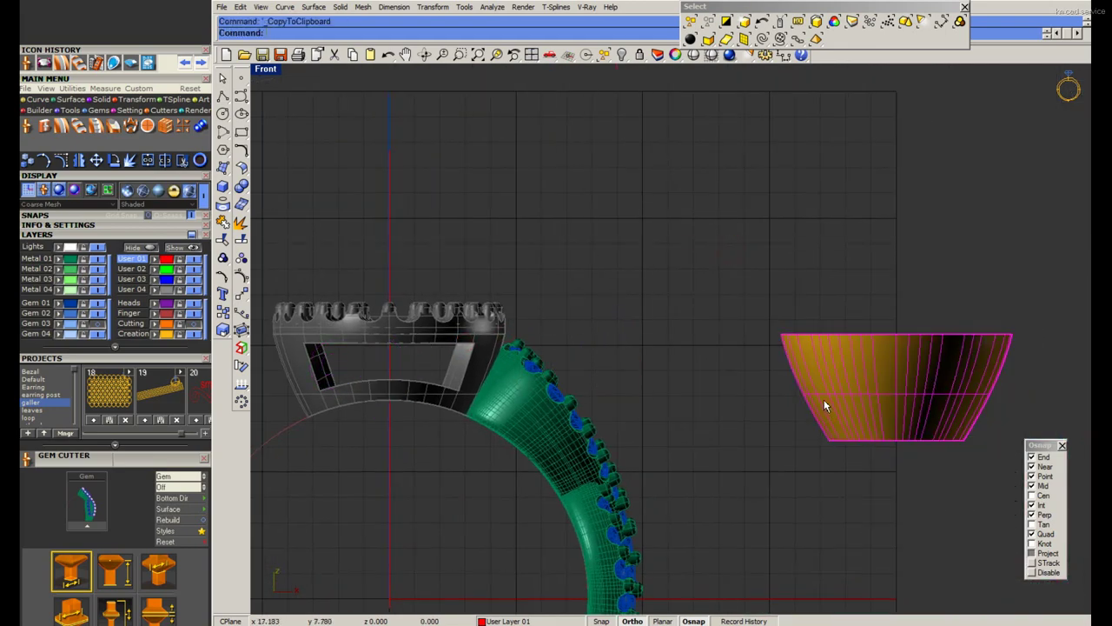
{"action": "right_click_drag", "start_coordinate": [826, 405], "coordinate": [741, 392]}
{"action": "key", "text": "ctrl+v"}
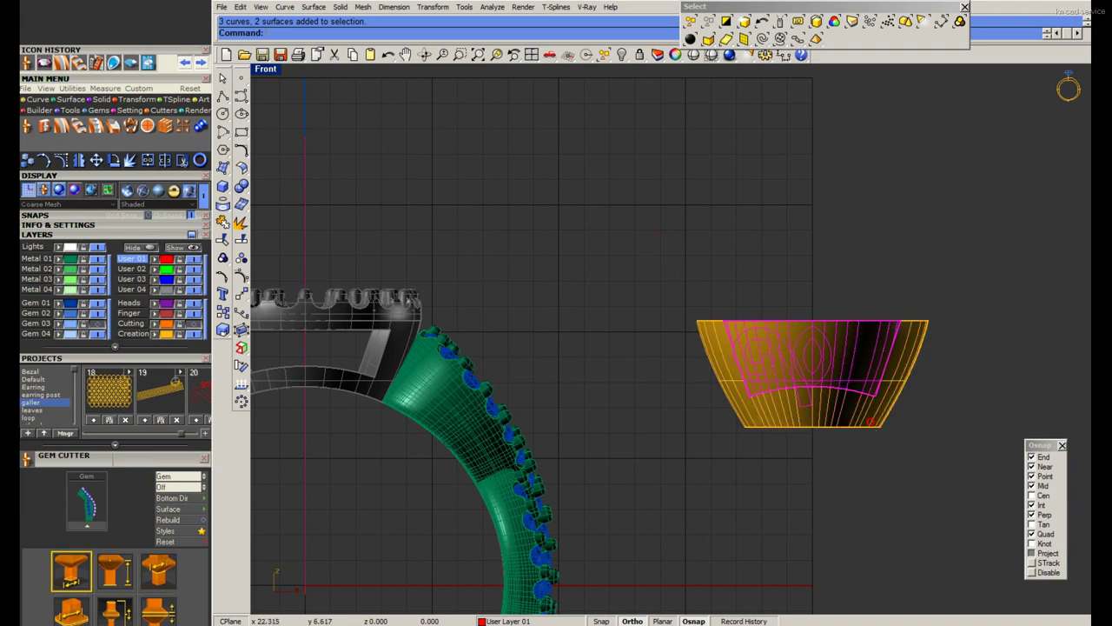
{"action": "scroll", "coordinate": [892, 376], "scroll_direction": "up", "scroll_amount": 1}
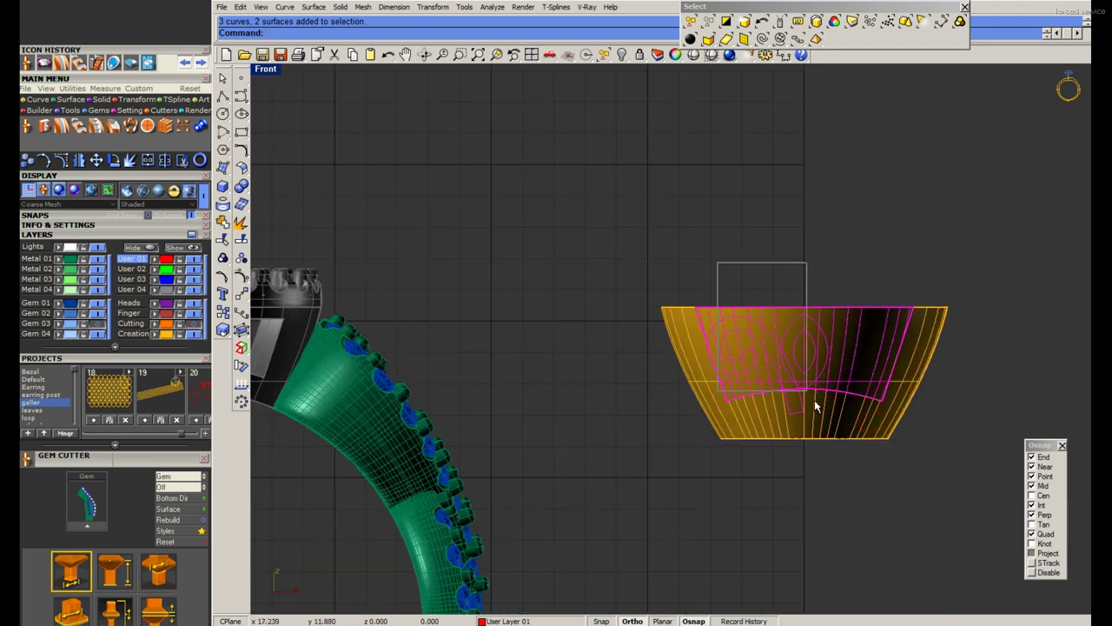
Unlock the ring parts and split the bowl along the scroll curves.
{"action": "left_click", "coordinate": [824, 327]}
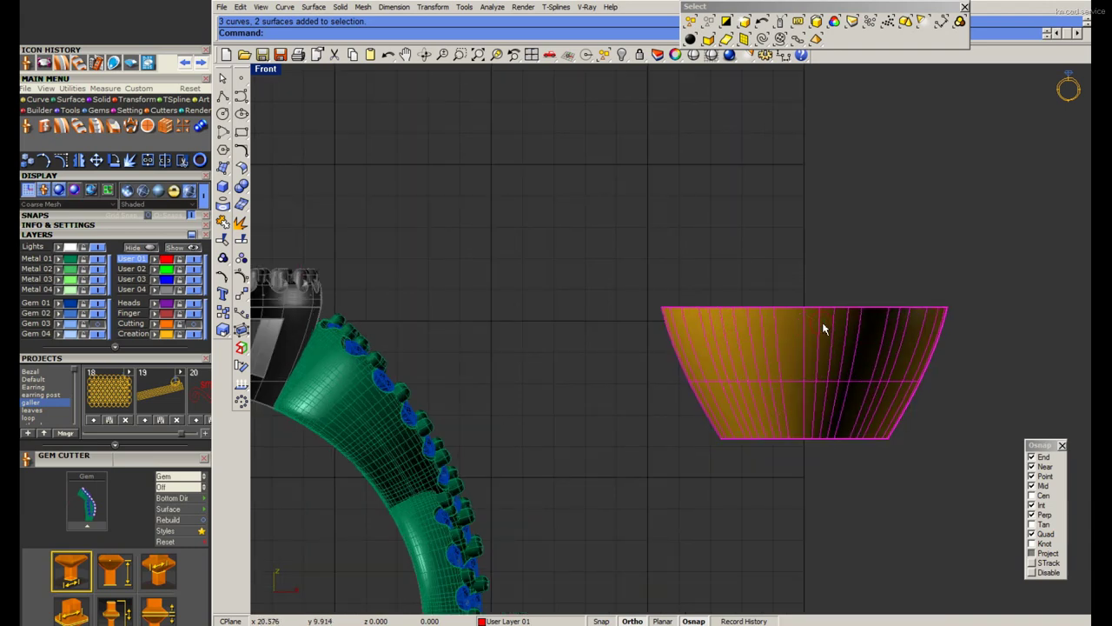
{"action": "right_click", "coordinate": [658, 55]}
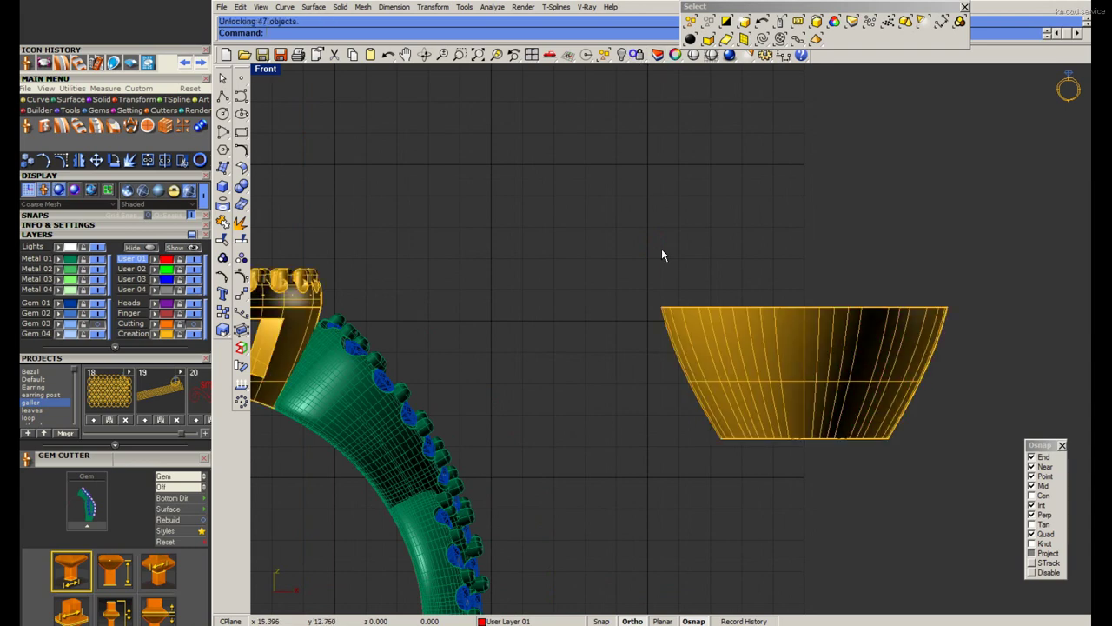
{"action": "left_click", "coordinate": [752, 382]}
{"action": "key", "text": "Return"}
{"action": "type", "text": "tr"}
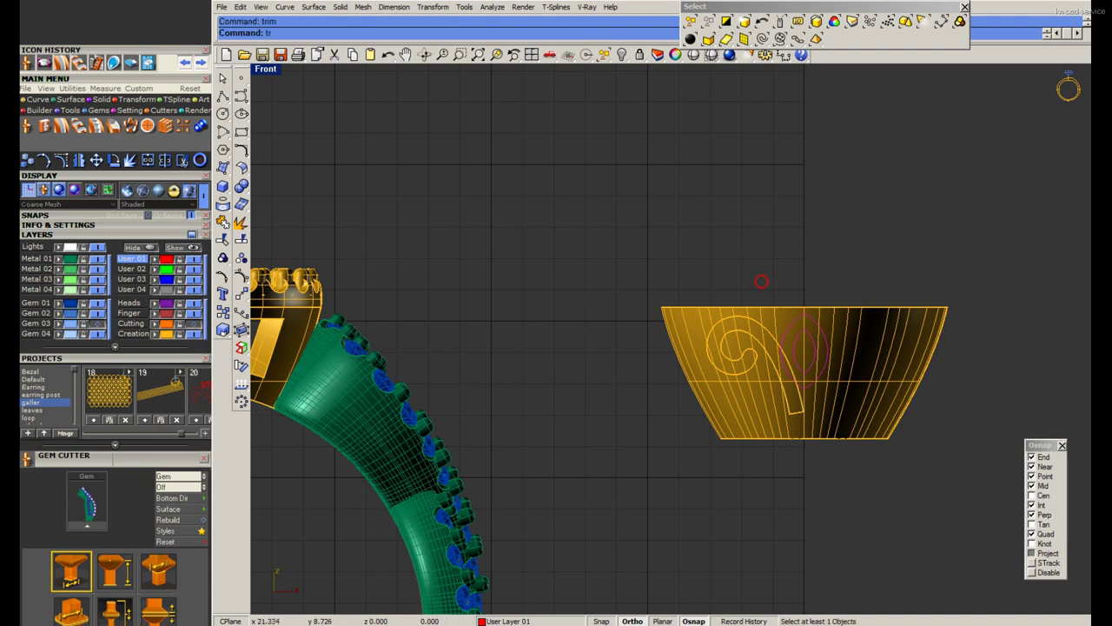
Trim away the unwanted part of the curl using the leaf outline as cutting edge.
{"action": "key", "text": "Return"}
{"action": "left_click", "coordinate": [817, 352]}
{"action": "scroll", "coordinate": [732, 339], "scroll_direction": "up", "scroll_amount": 2}
{"action": "key", "text": "Return"}
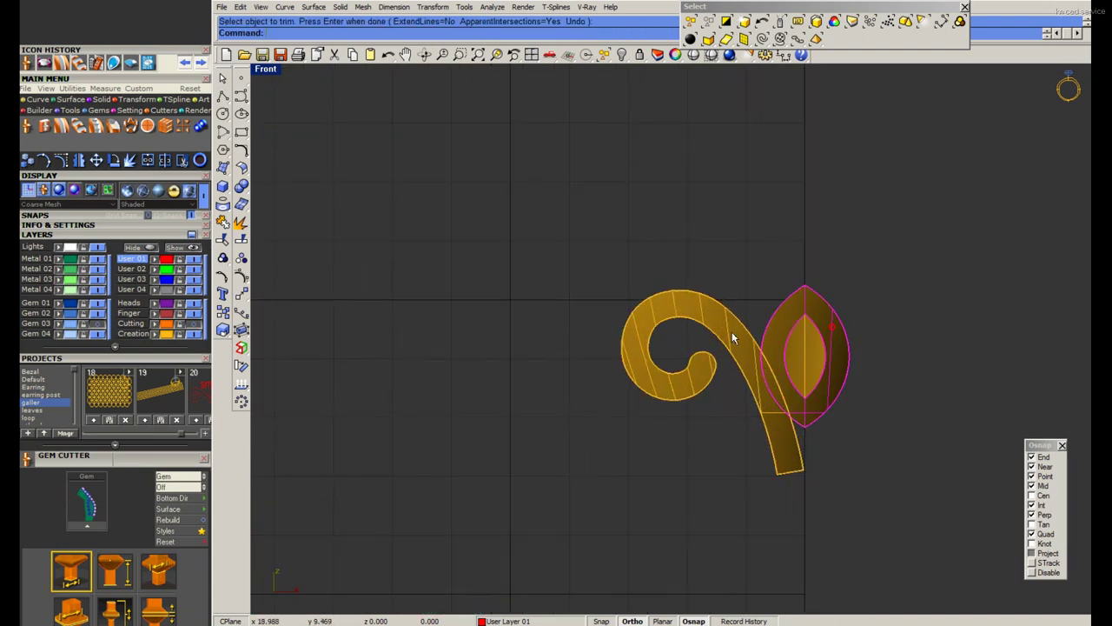
{"action": "left_click", "coordinate": [733, 339]}
{"action": "key", "text": "Return"}
{"action": "scroll", "coordinate": [808, 321], "scroll_direction": "down", "scroll_amount": 3}
Hide the finished scroll shape and delete the extra piece in the maximized Perspective view.
{"action": "left_click_drag", "start_coordinate": [847, 296], "coordinate": [801, 426]}
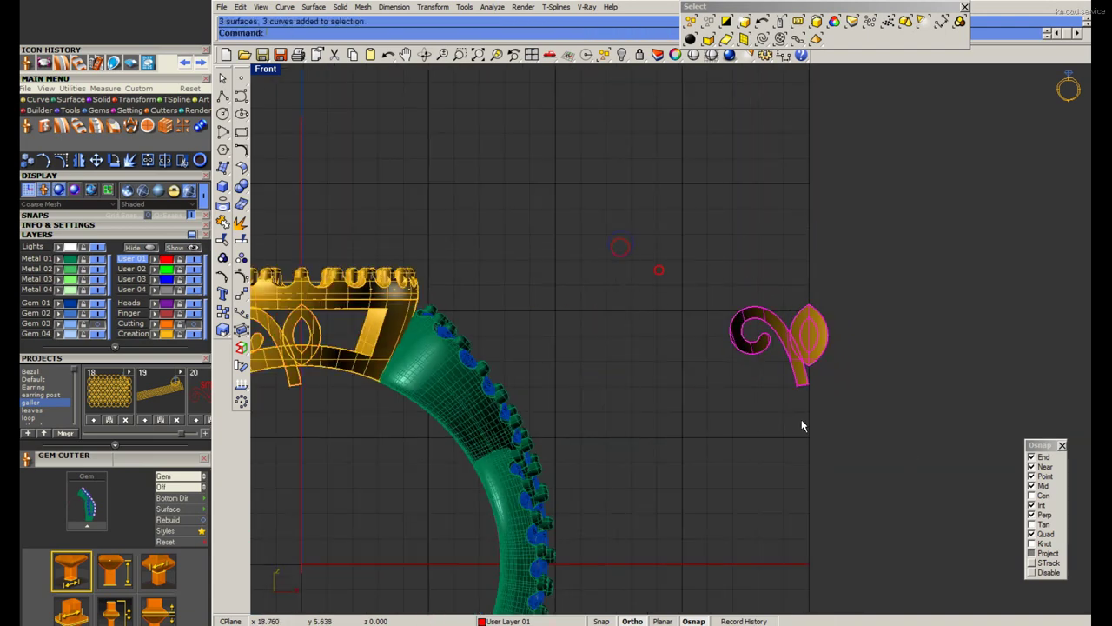
{"action": "double_click", "coordinate": [267, 70]}
{"action": "key", "text": "ctrl+h"}
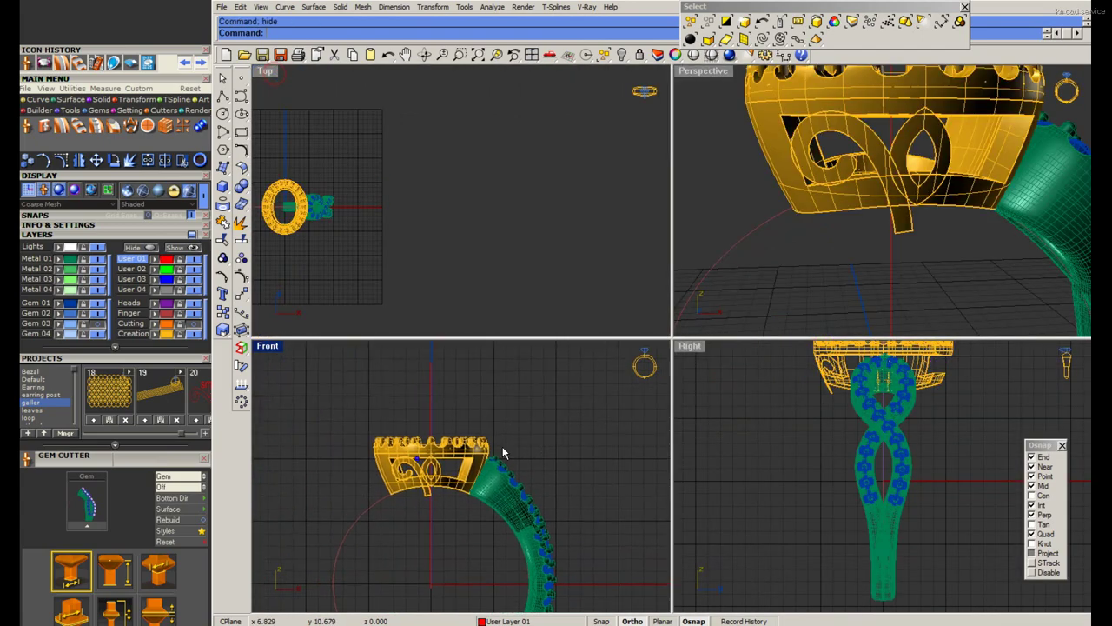
{"action": "scroll", "coordinate": [435, 447], "scroll_direction": "up", "scroll_amount": 5}
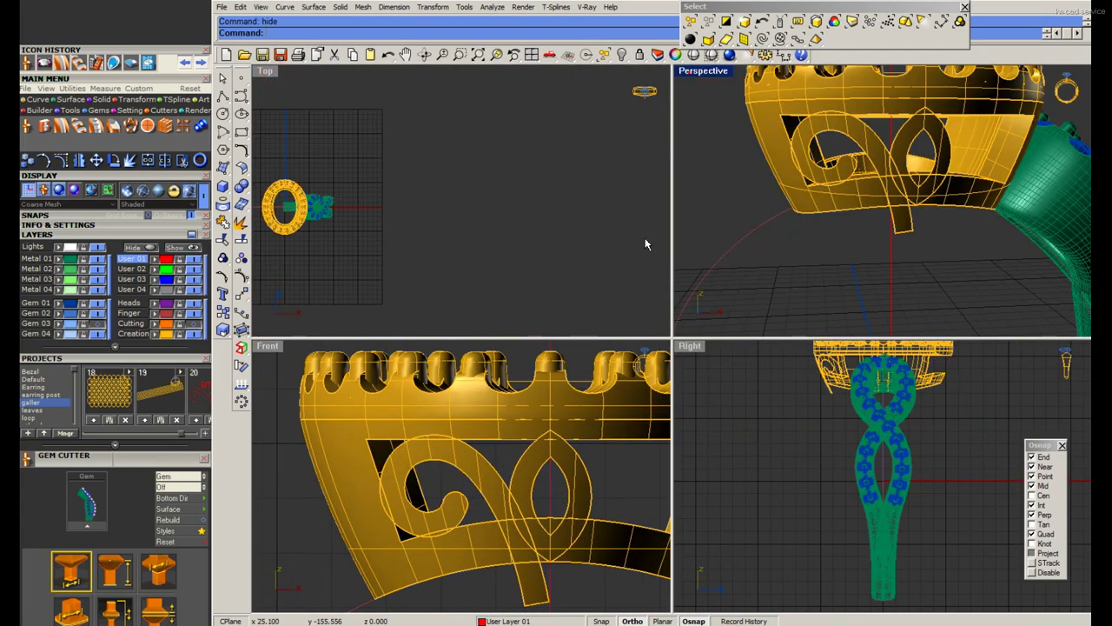
{"action": "key", "text": "ctrl+m"}
{"action": "key", "text": "Delete"}
{"action": "left_click", "coordinate": [625, 311]}
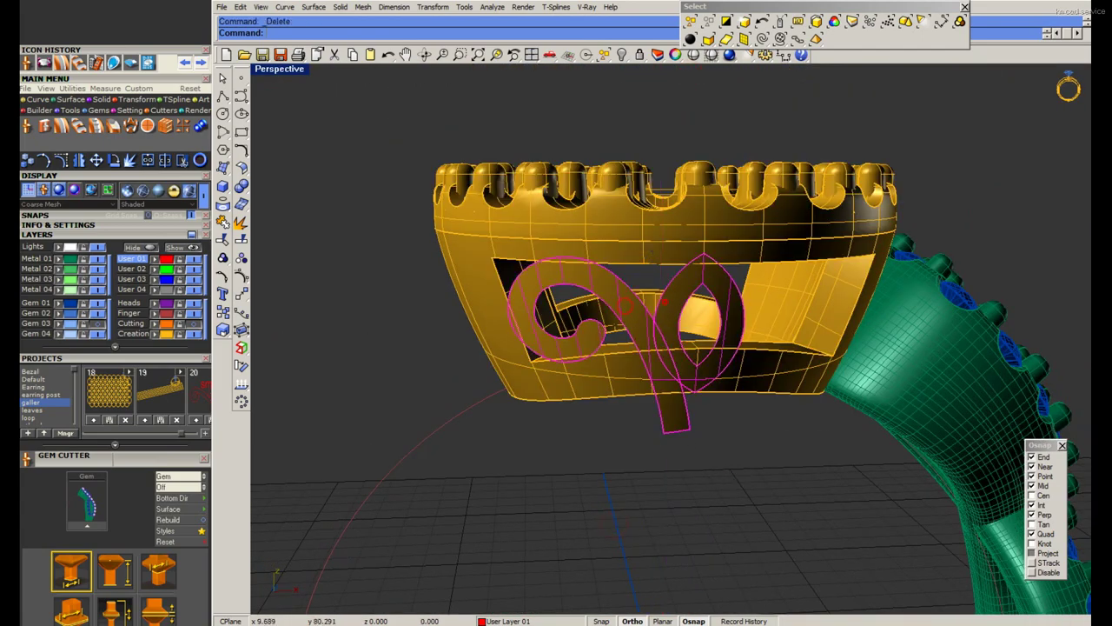
{"action": "right_click_drag", "start_coordinate": [664, 302], "coordinate": [681, 312]}
Thicken the scroll surface into a solid with Offset Surface using FlipAll and Solid.
{"action": "left_click", "coordinate": [246, 173]}
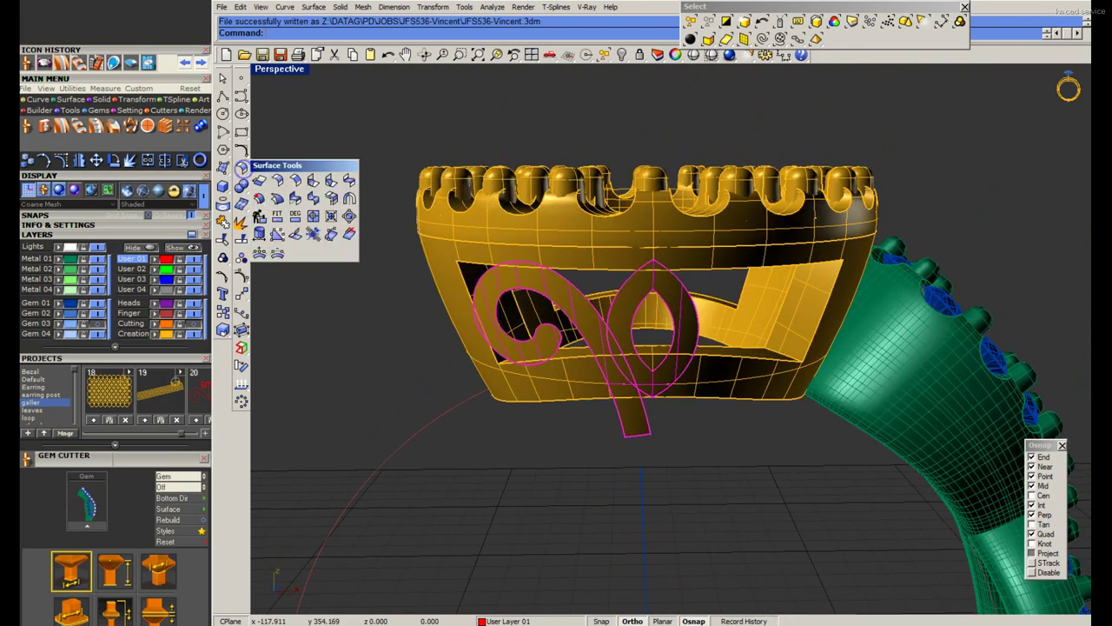
{"action": "left_click", "coordinate": [253, 173]}
{"action": "type", "text": "f"}
{"action": "key", "text": "Return"}
{"action": "type", "text": "s"}
{"action": "key", "text": "Return"}
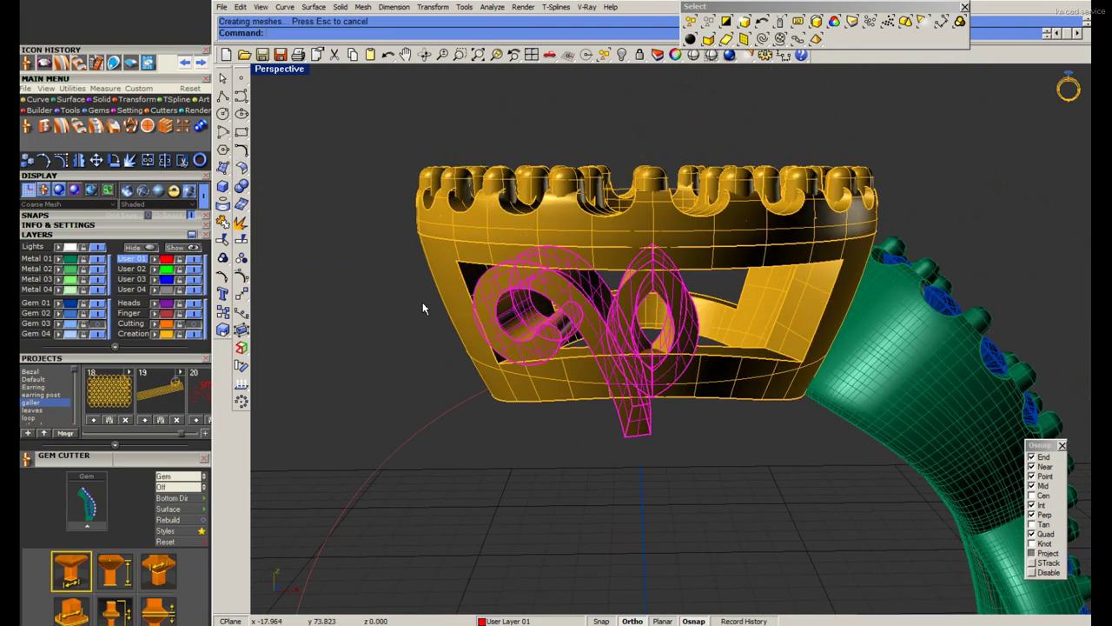
Save the ring model and start FilletEdge at radius 0.15.
{"action": "right_click_drag", "start_coordinate": [423, 308], "coordinate": [577, 300]}
{"action": "scroll", "coordinate": [576, 300], "scroll_direction": "up", "scroll_amount": 3}
{"action": "type", "text": "Save"}
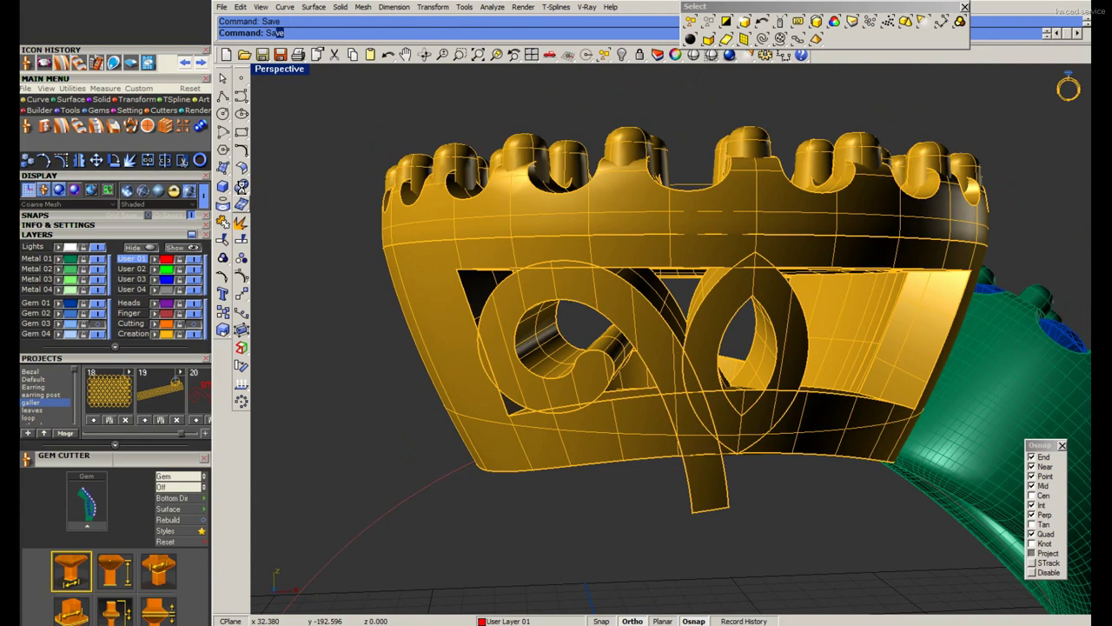
{"action": "key", "text": "Return"}
{"action": "left_click", "coordinate": [241, 186]}
{"action": "left_click", "coordinate": [259, 235]}
{"action": "right_click_drag", "start_coordinate": [469, 295], "coordinate": [537, 300]}
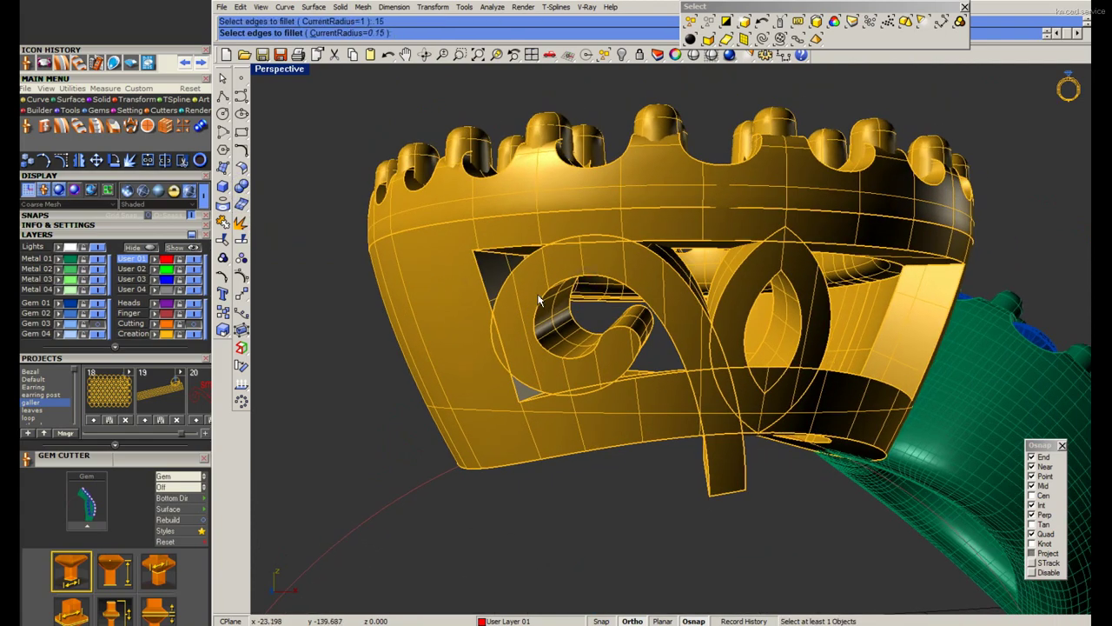
Fillet the curved scroll edges at 0.150, then undo the result.
{"action": "left_click", "coordinate": [539, 299], "text": "ctrl"}
{"action": "left_click", "coordinate": [537, 309], "text": "ctrl"}
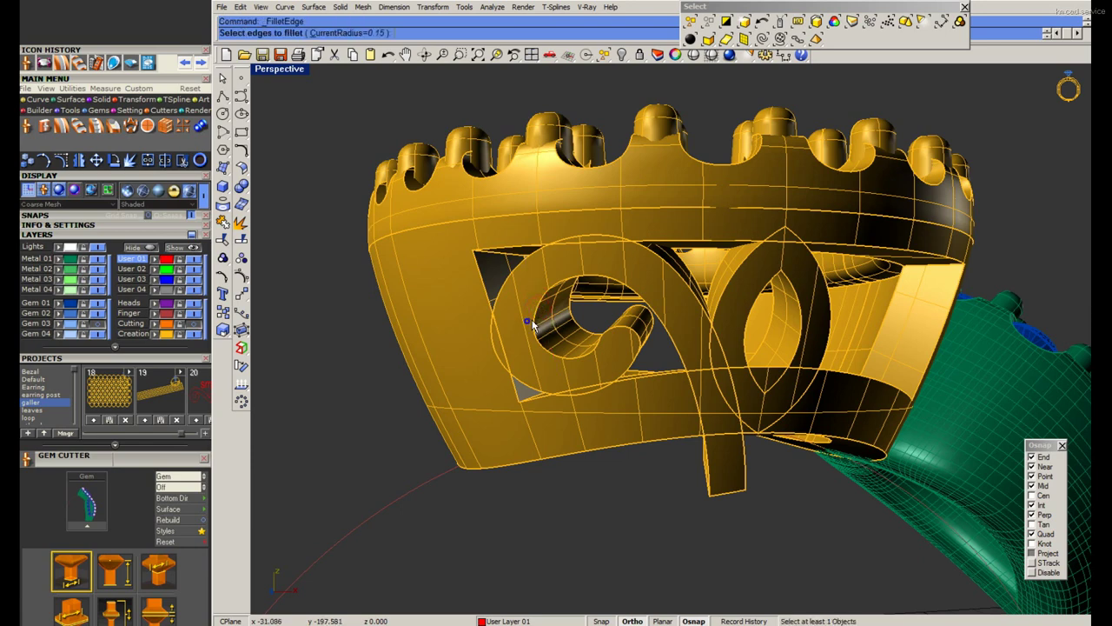
{"action": "left_click", "coordinate": [534, 323]}
{"action": "left_click", "coordinate": [504, 288]}
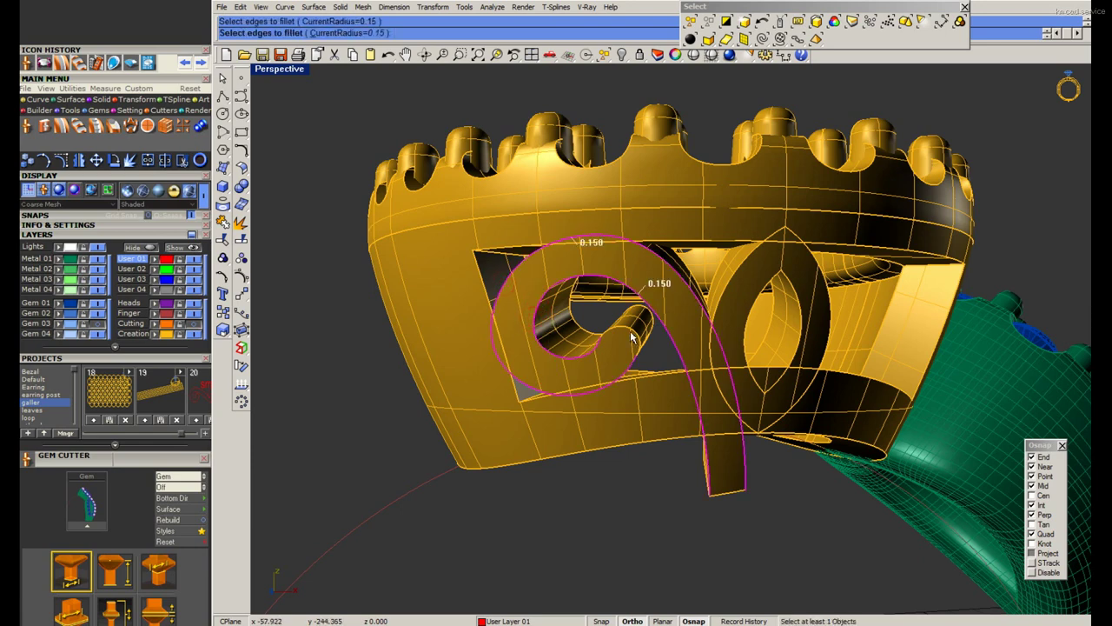
{"action": "key", "text": "Return"}
{"action": "key", "text": "Return"}
{"action": "scroll", "coordinate": [601, 324], "scroll_direction": "down", "scroll_amount": 2}
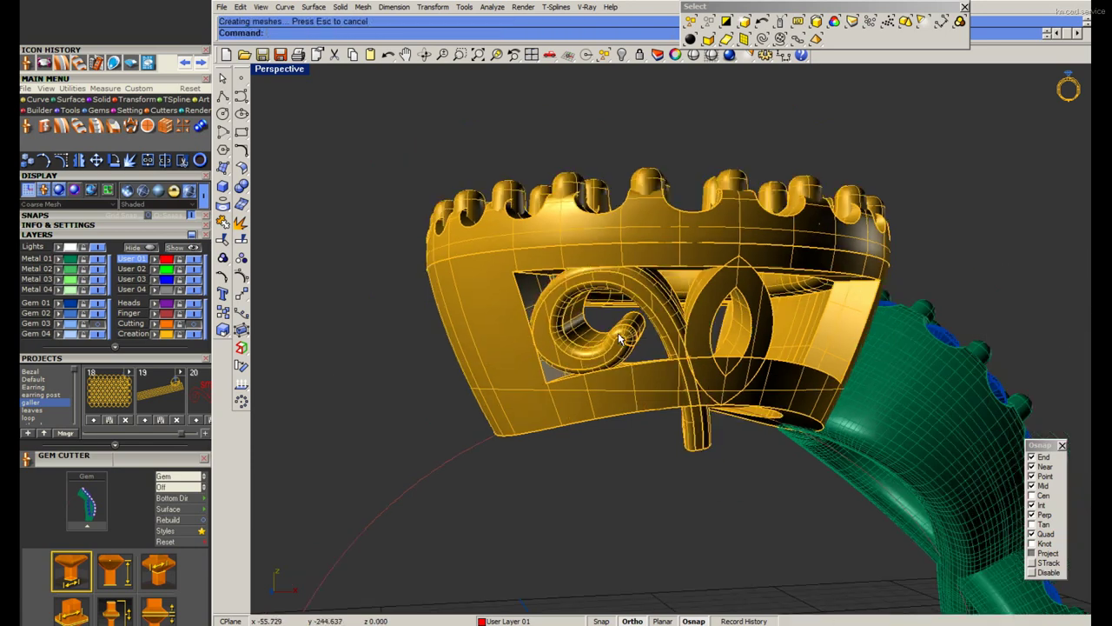
{"action": "scroll", "coordinate": [601, 324], "scroll_direction": "up", "scroll_amount": 2}
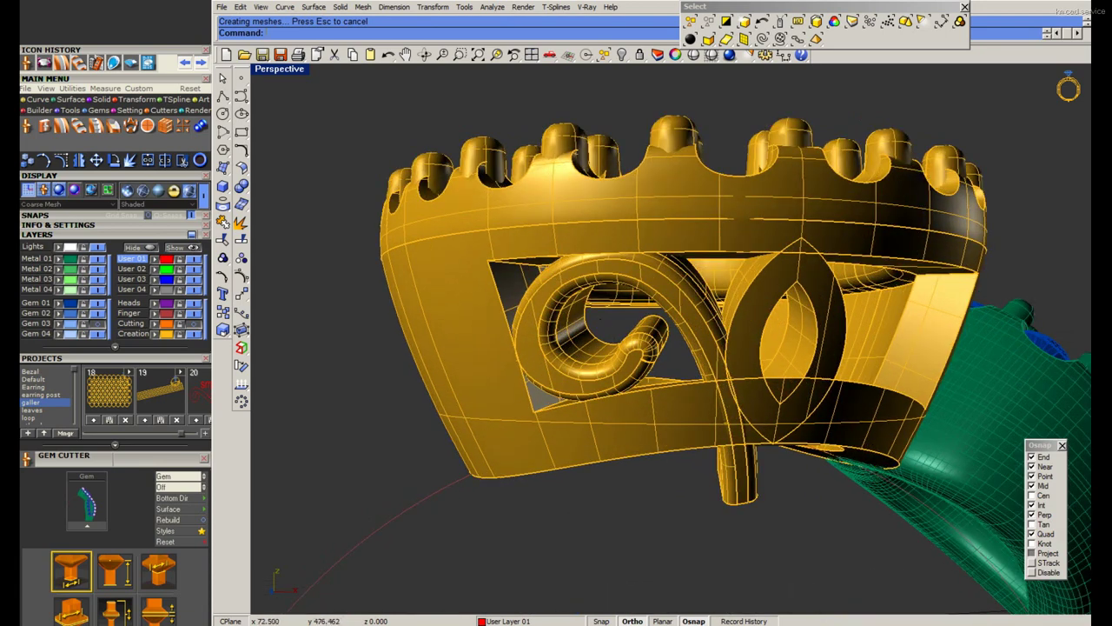
{"action": "key", "text": "ctrl+z"}
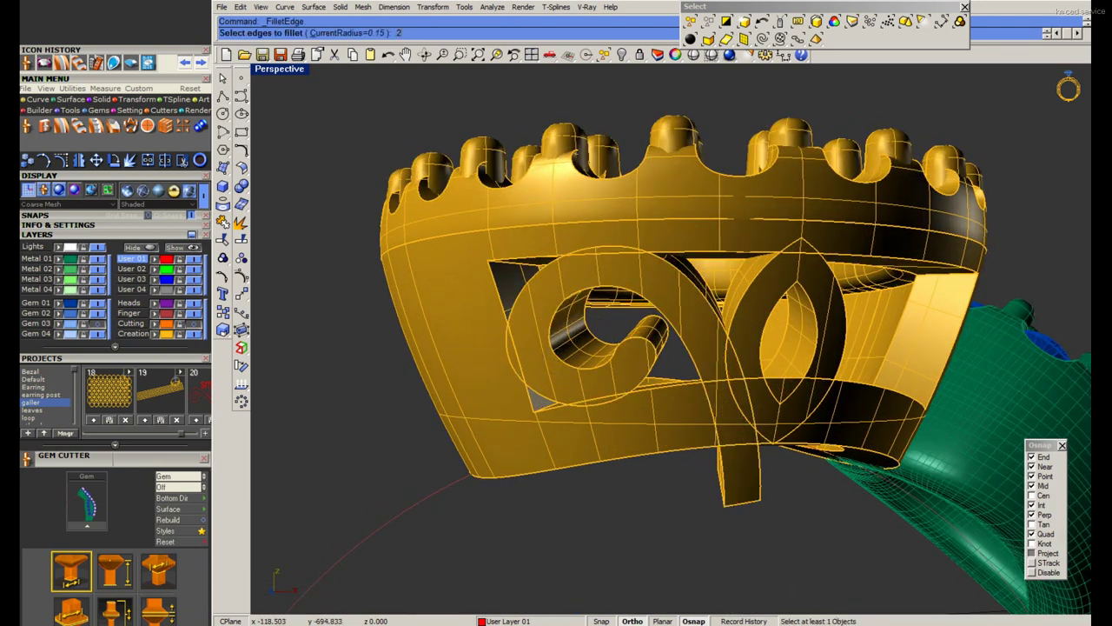
Round the scroll edges at 0.200, then redo them at 0.17.
{"action": "left_click", "coordinate": [546, 391]}
{"action": "left_click", "coordinate": [643, 345]}
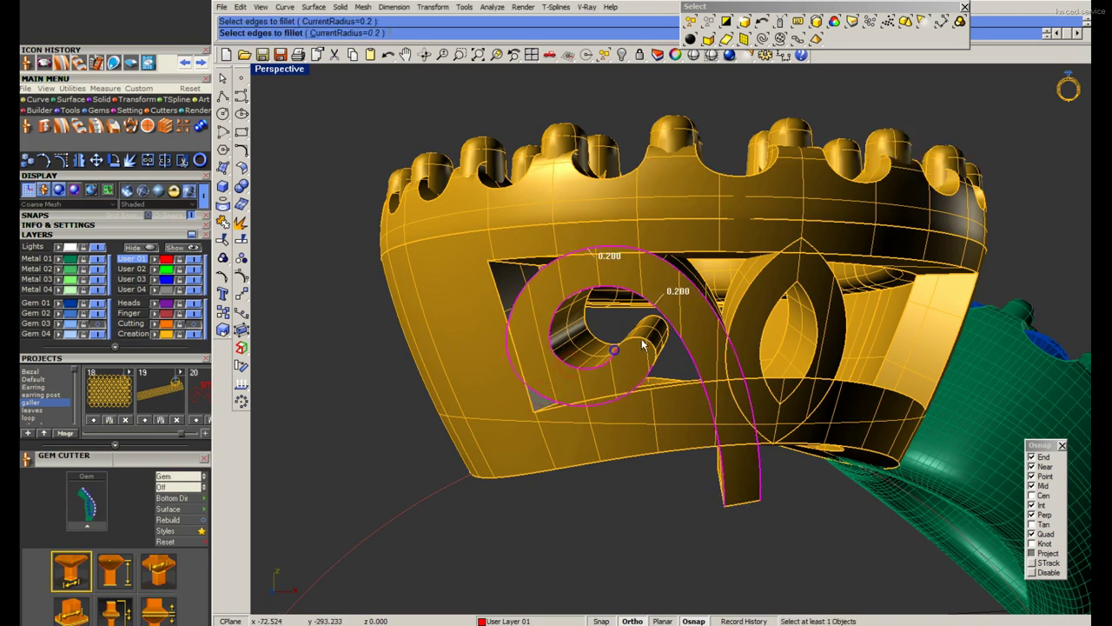
{"action": "key", "text": "Return"}
{"action": "key", "text": "Return"}
{"action": "scroll", "coordinate": [630, 352], "scroll_direction": "down", "scroll_amount": 2}
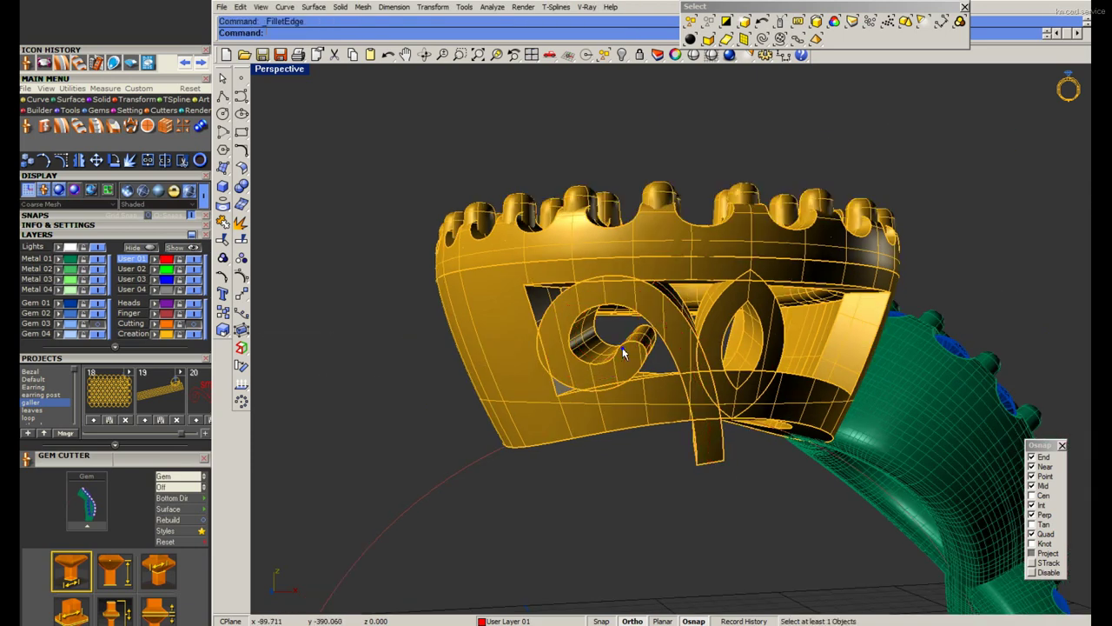
{"action": "type", "text": ".17"}
{"action": "key", "text": "Return"}
{"action": "scroll", "coordinate": [622, 347], "scroll_direction": "up", "scroll_amount": 3}
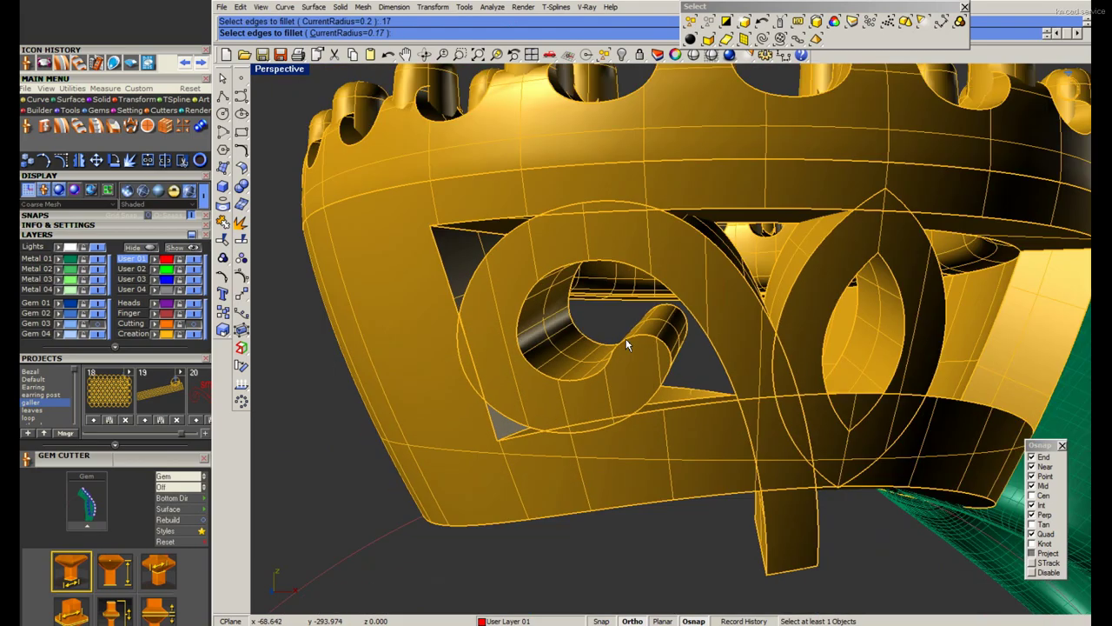
{"action": "left_click", "coordinate": [619, 370]}
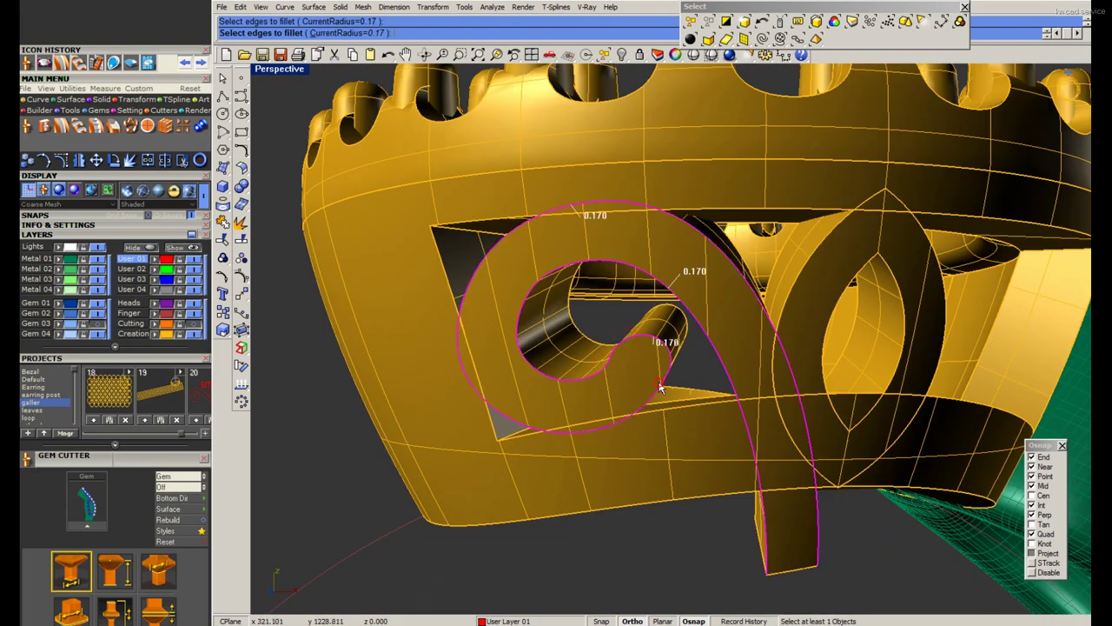
{"action": "key", "text": "Return"}
Round the leaf-loop edge at 0.17.
{"action": "key", "text": "Return"}
{"action": "scroll", "coordinate": [658, 364], "scroll_direction": "down", "scroll_amount": 3}
{"action": "scroll", "coordinate": [658, 363], "scroll_direction": "up", "scroll_amount": 4}
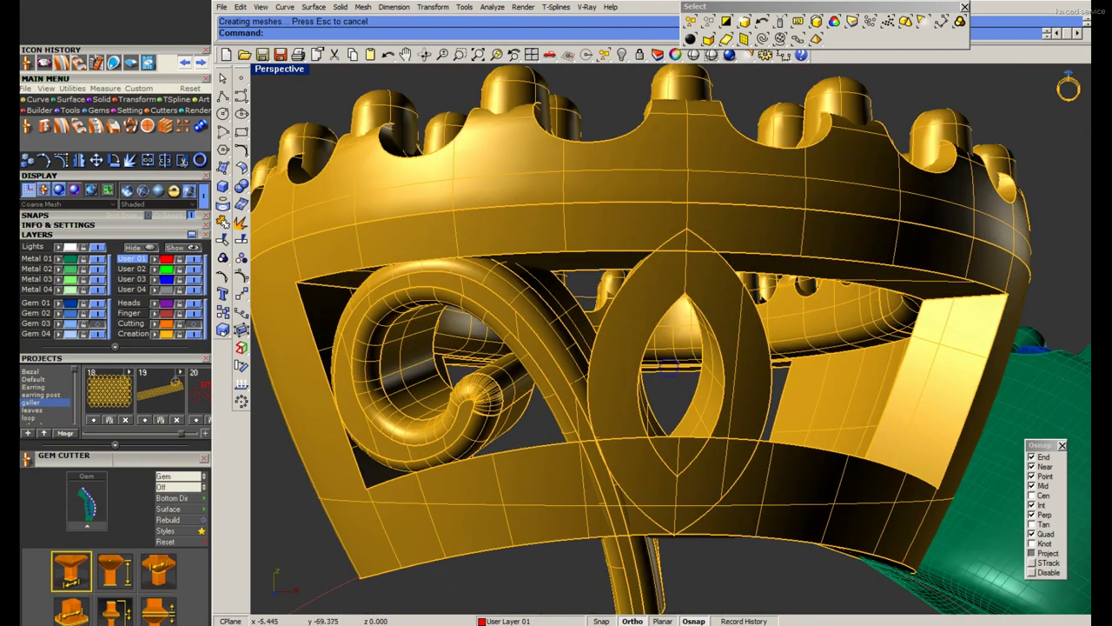
{"action": "key", "text": "Return"}
{"action": "left_click", "coordinate": [619, 293]}
{"action": "key", "text": "Escape"}
{"action": "key", "text": "Escape"}
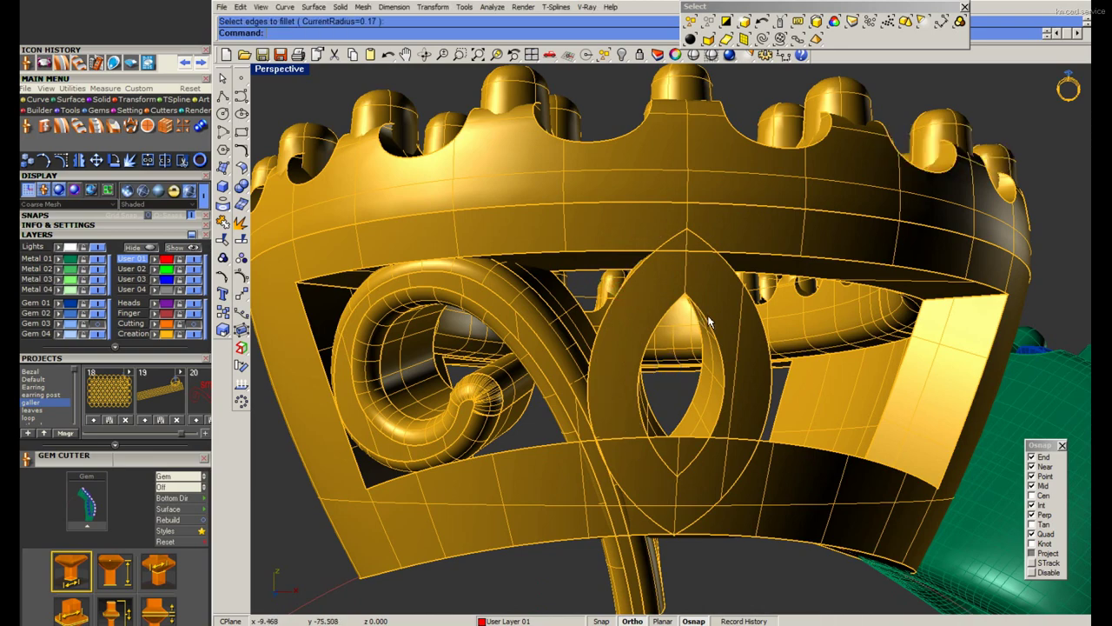
{"action": "right_click_drag", "start_coordinate": [705, 318], "coordinate": [898, 512], "text": "shift"}
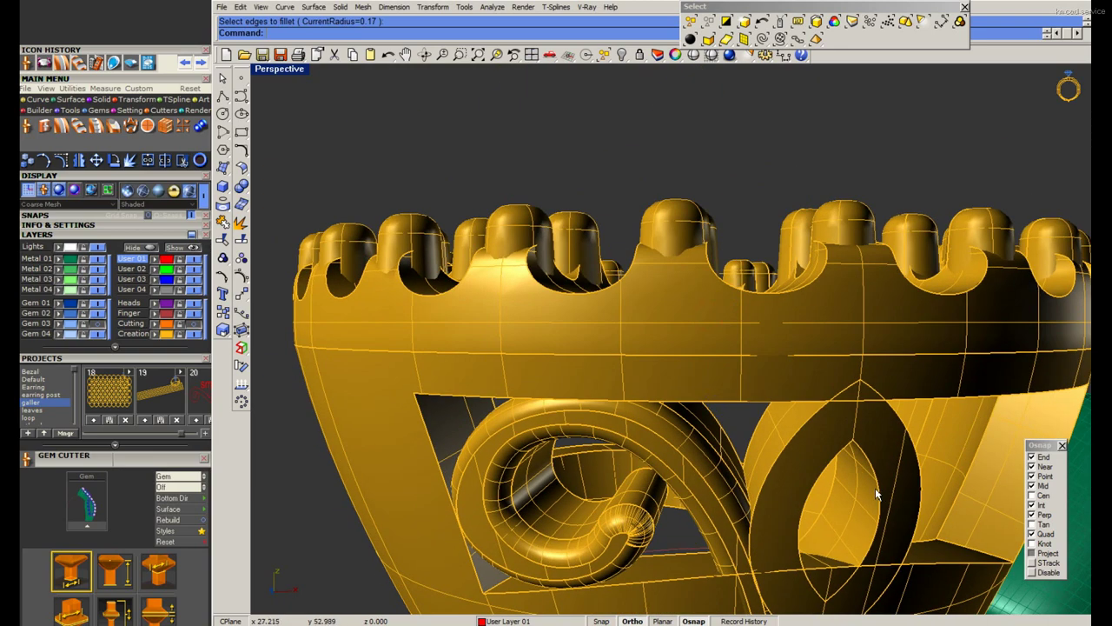
{"action": "key", "text": "Return"}
{"action": "left_click", "coordinate": [875, 491]}
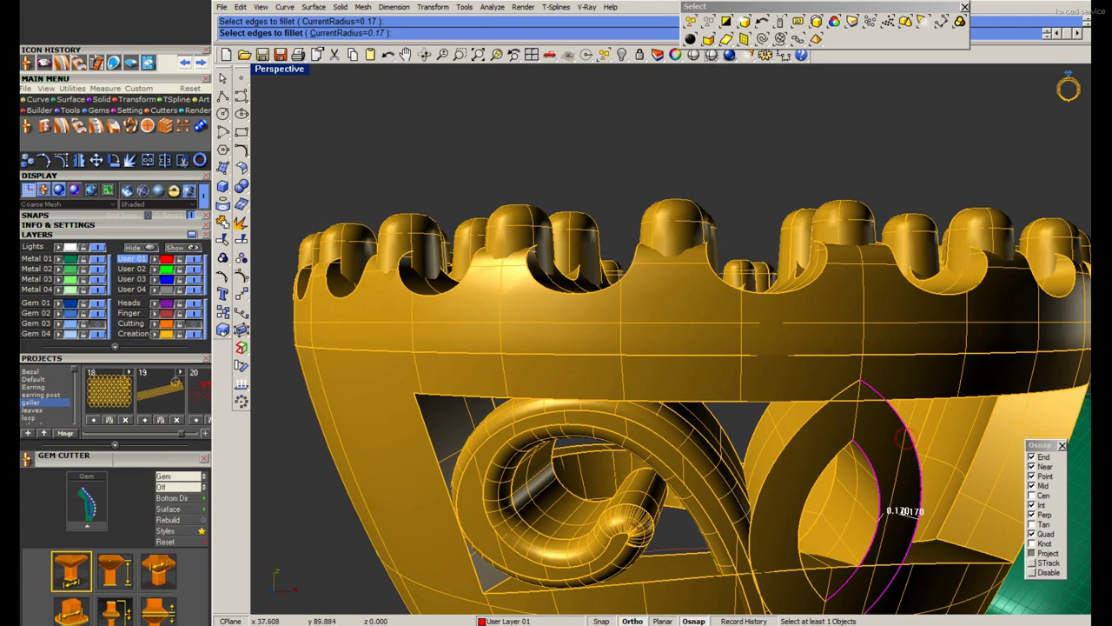
{"action": "left_click", "coordinate": [805, 426]}
{"action": "key", "text": "Return"}
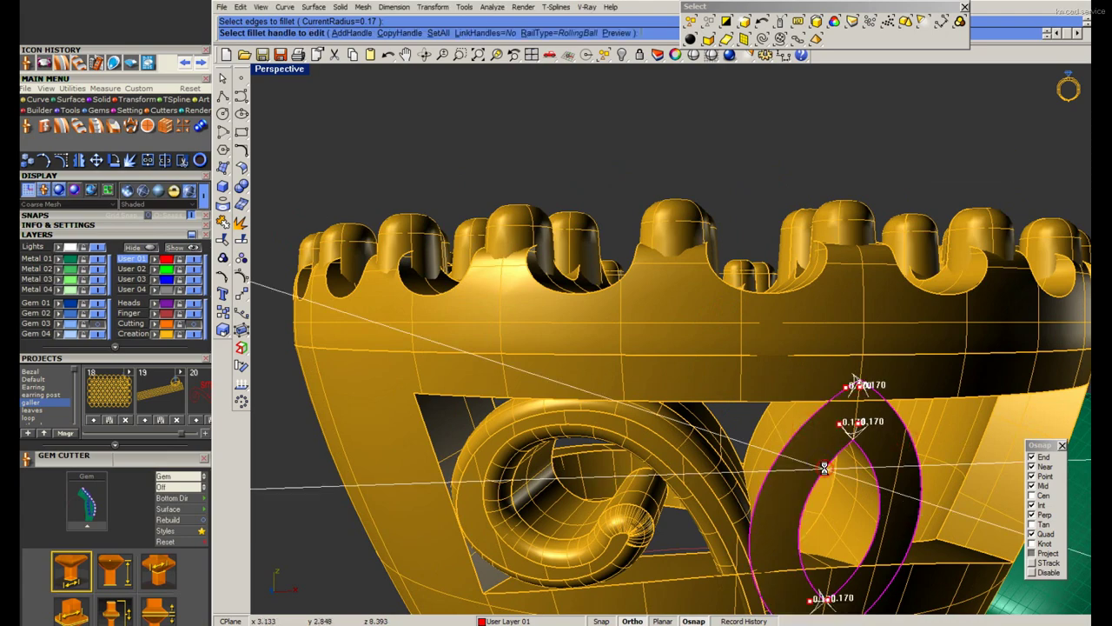
{"action": "key", "text": "Return"}
Maximize the Front view, set it to Wireframe, and pan up over the gallery opening.
{"action": "right_click_drag", "start_coordinate": [824, 469], "coordinate": [739, 411]}
{"action": "double_click", "coordinate": [278, 69]}
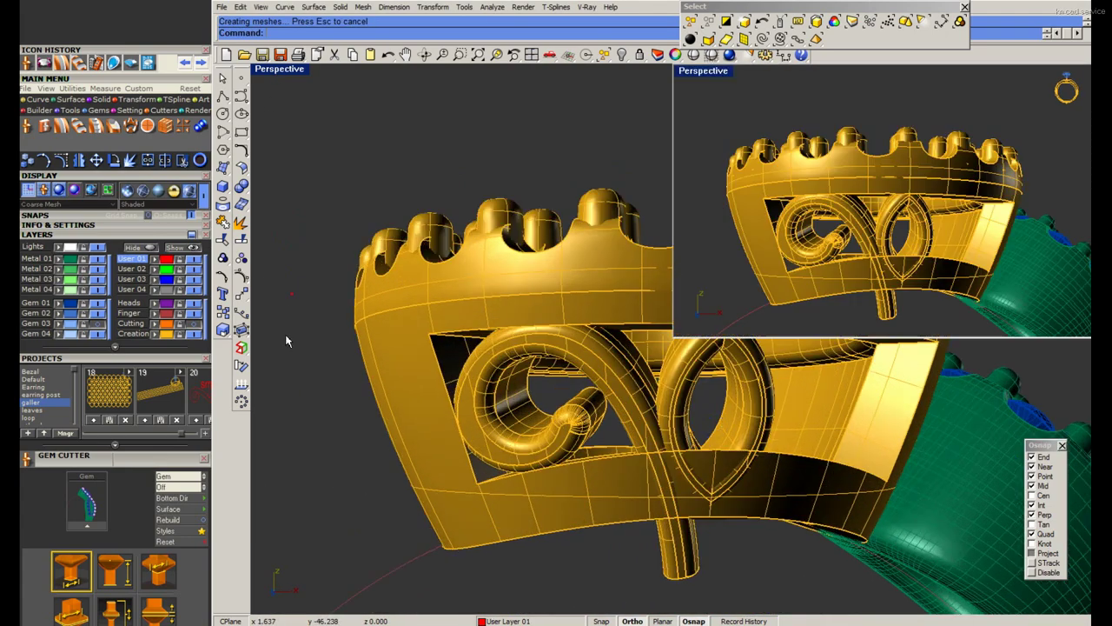
{"action": "left_click", "coordinate": [267, 347]}
{"action": "double_click", "coordinate": [267, 347]}
{"action": "scroll", "coordinate": [574, 276], "scroll_direction": "up", "scroll_amount": 3}
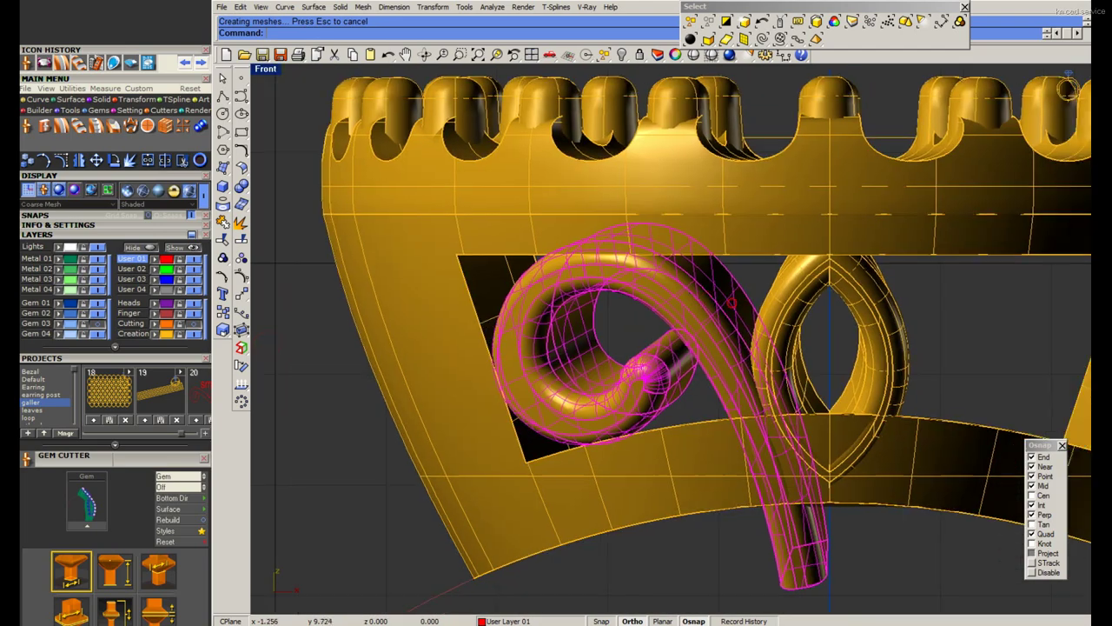
{"action": "scroll", "coordinate": [574, 276], "scroll_direction": "up", "scroll_amount": 2}
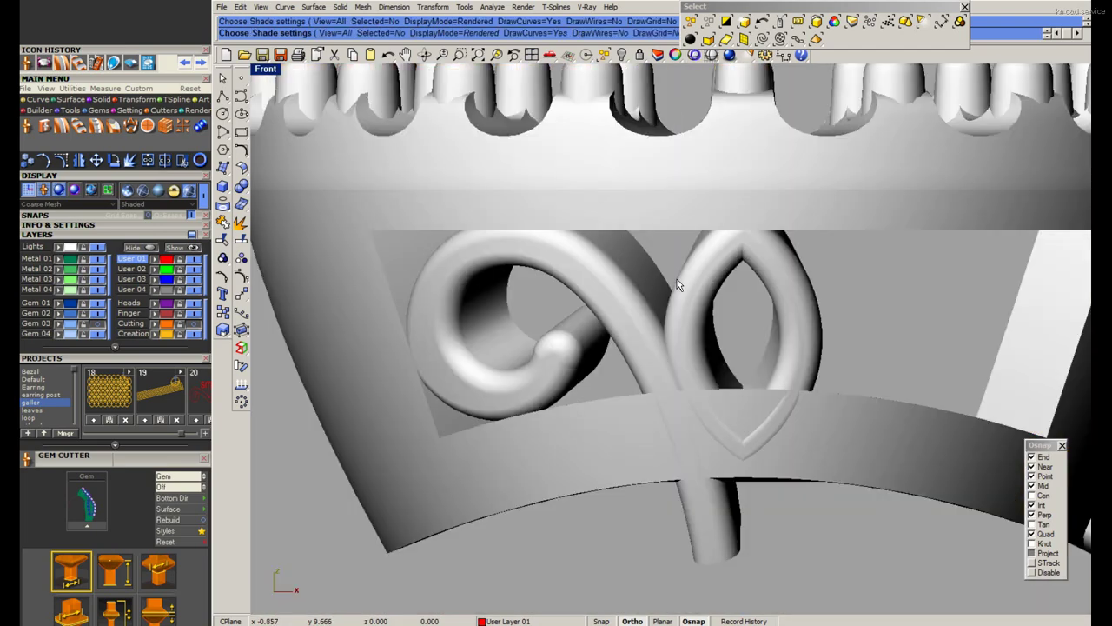
{"action": "scroll", "coordinate": [602, 307], "scroll_direction": "down", "scroll_amount": 2}
{"action": "key", "text": "Escape"}
{"action": "left_click", "coordinate": [603, 308]}
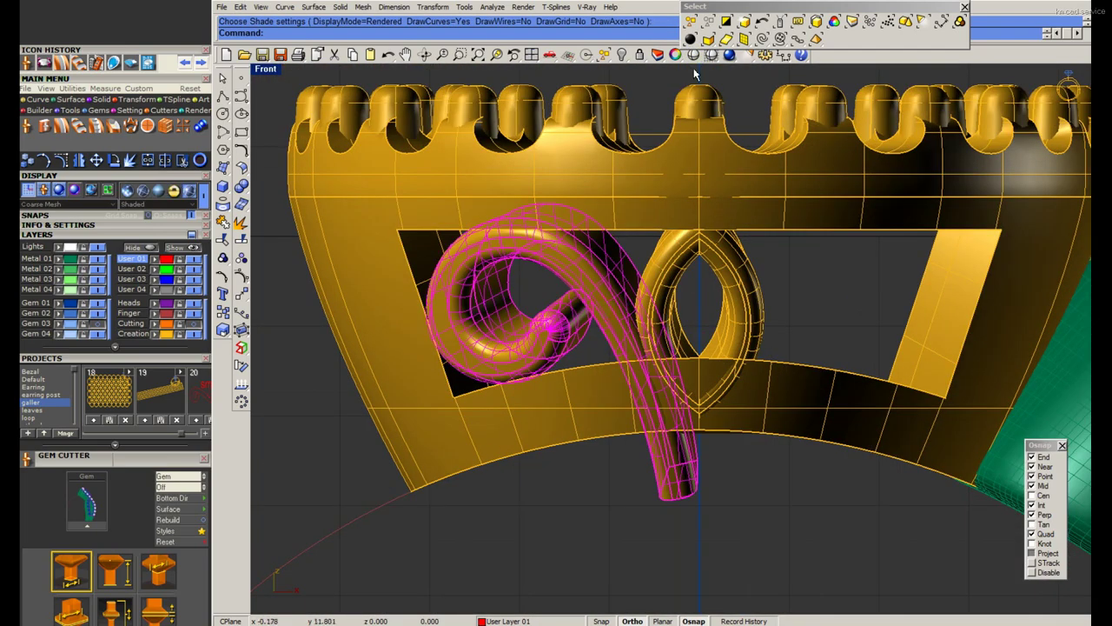
{"action": "left_click", "coordinate": [711, 54]}
{"action": "right_click_drag", "start_coordinate": [551, 395], "coordinate": [540, 344]}
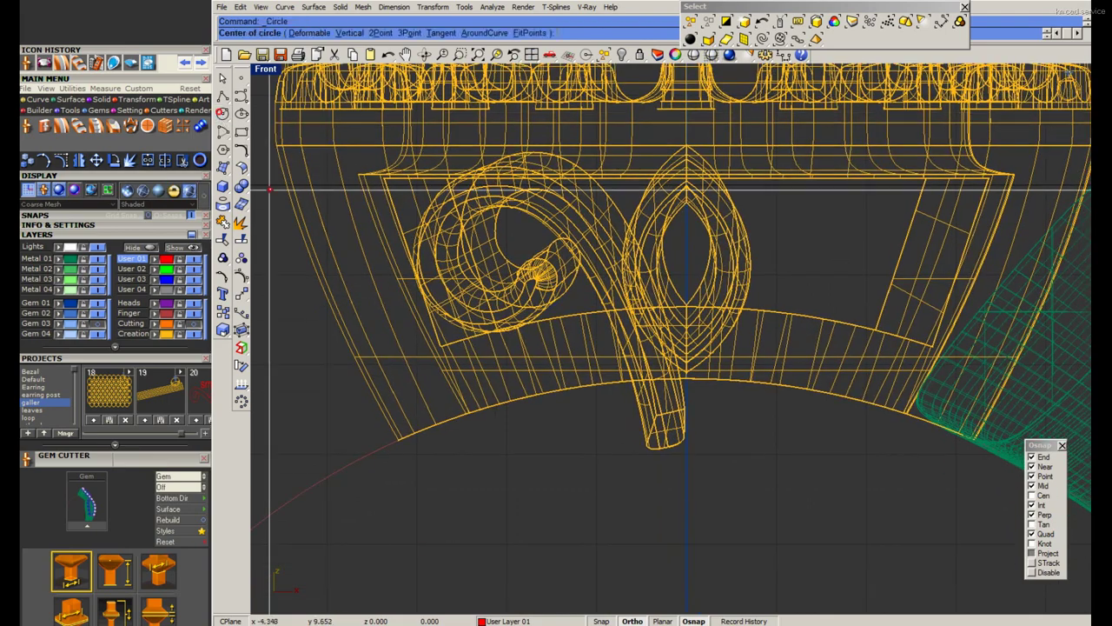
Cut off the scroll's tail with an origin-centred circle following the gallery curve and delete the offcut.
{"action": "left_click", "coordinate": [222, 113]}
{"action": "type", "text": "0"}
{"action": "key", "text": "Return"}
{"action": "left_click", "coordinate": [427, 372]}
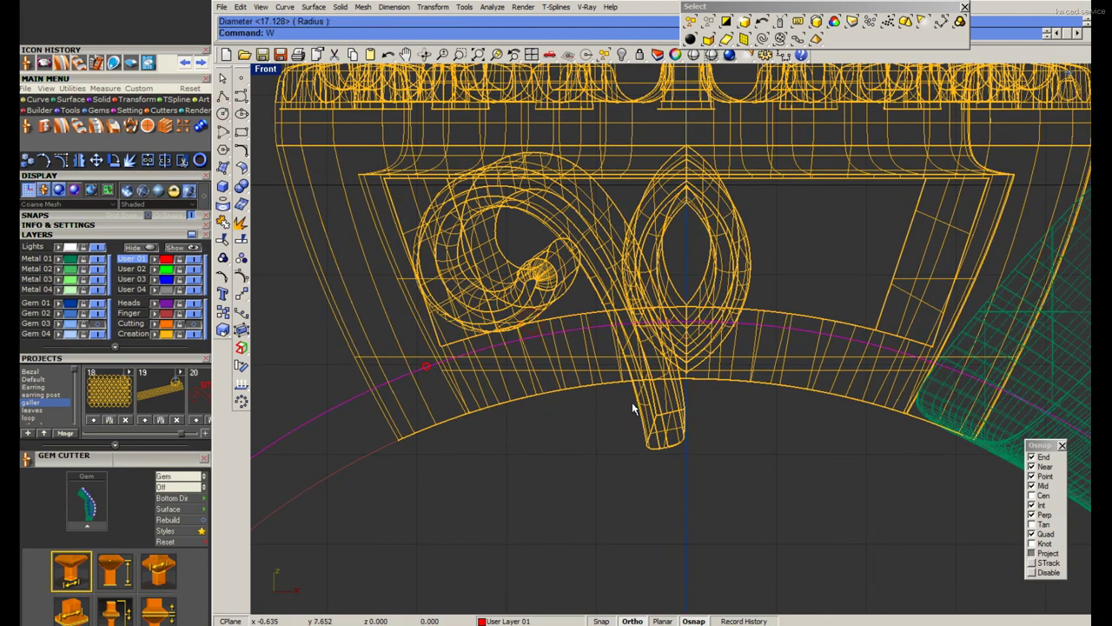
{"action": "left_click", "coordinate": [653, 410]}
{"action": "key", "text": "Return"}
{"action": "type", "text": "wirecut"}
{"action": "key", "text": "Return"}
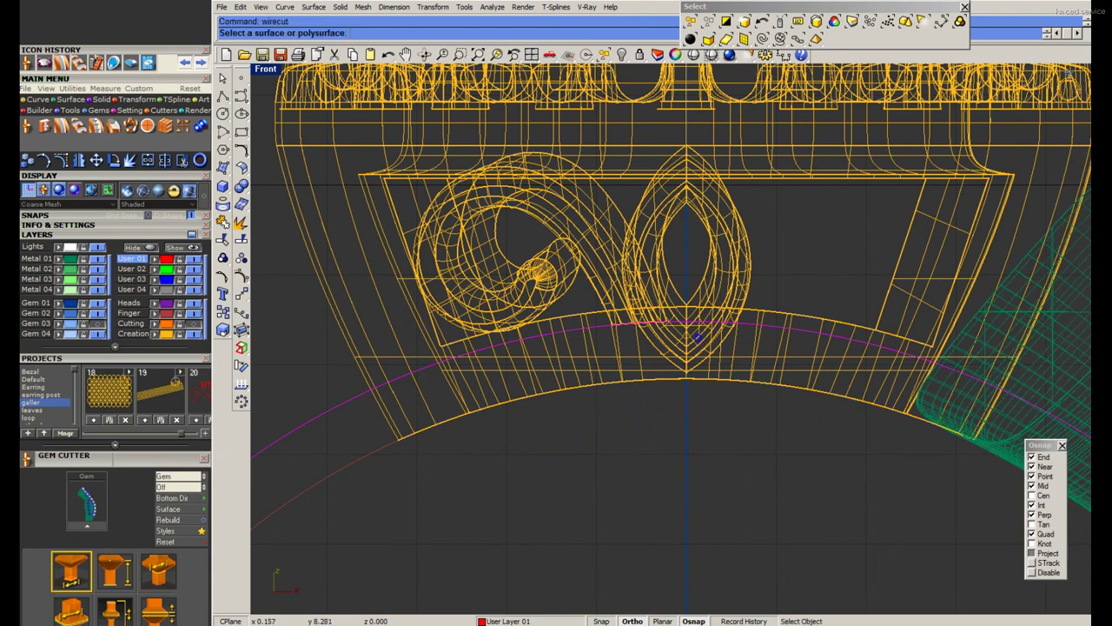
{"action": "left_click", "coordinate": [707, 348]}
{"action": "key", "text": "Delete"}
{"action": "scroll", "coordinate": [467, 366], "scroll_direction": "down", "scroll_amount": 3}
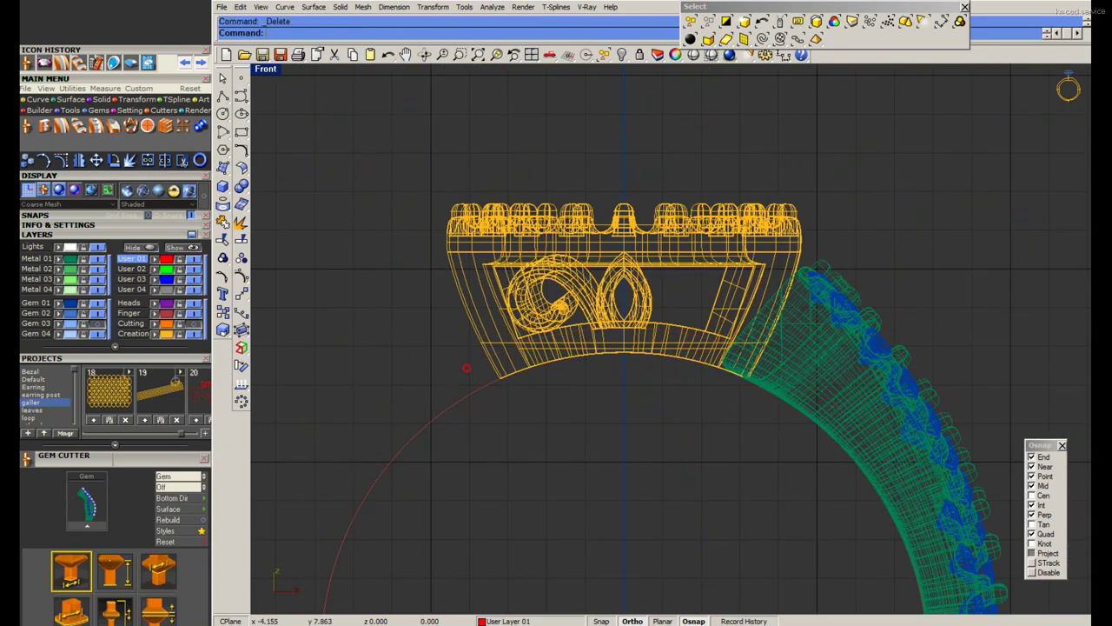
Mirror the left swirl across the centre line, then select both swirls with the teardrop.
{"action": "left_click", "coordinate": [548, 295]}
{"action": "type", "text": "mirror"}
{"action": "key", "text": "Return"}
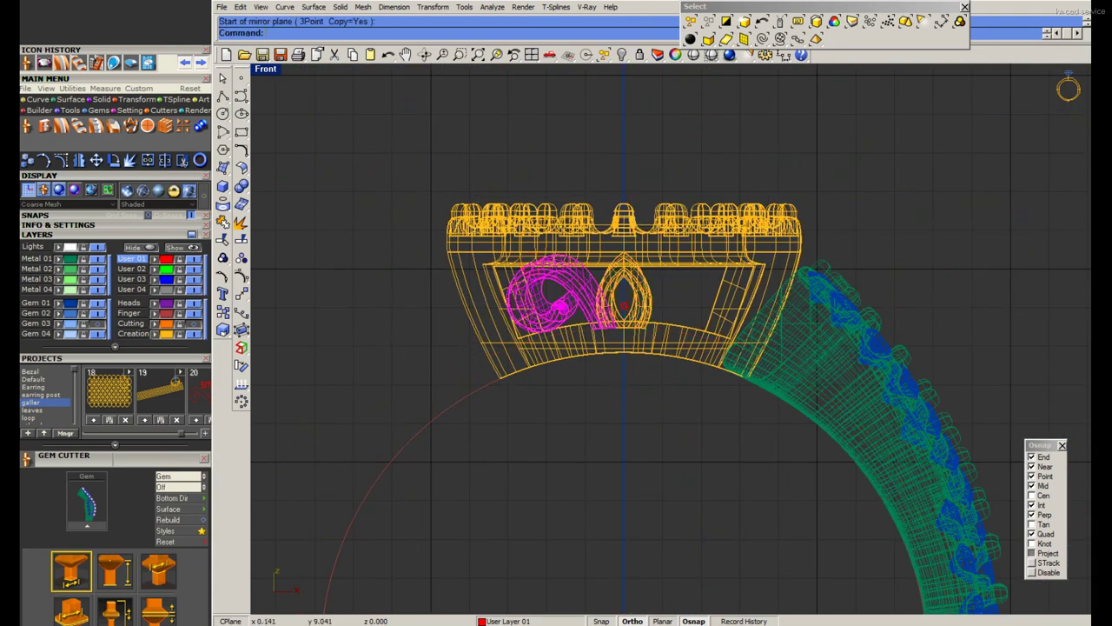
{"action": "left_click", "coordinate": [624, 234]}
{"action": "left_click", "coordinate": [621, 135]}
{"action": "left_click", "coordinate": [624, 261]}
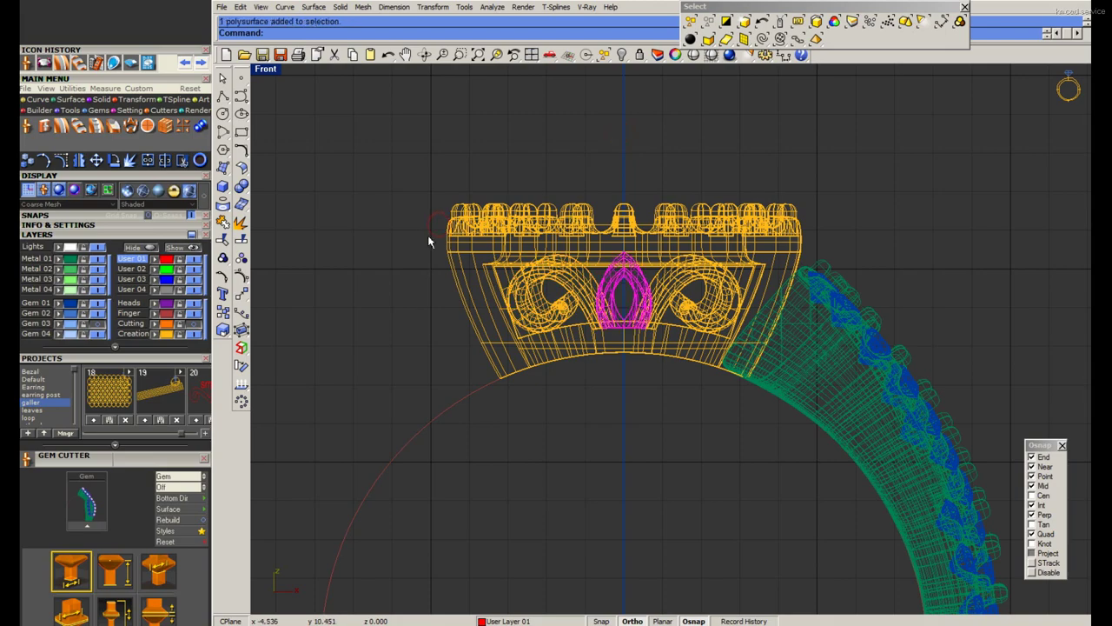
{"action": "left_click_drag", "start_coordinate": [429, 242], "coordinate": [807, 349]}
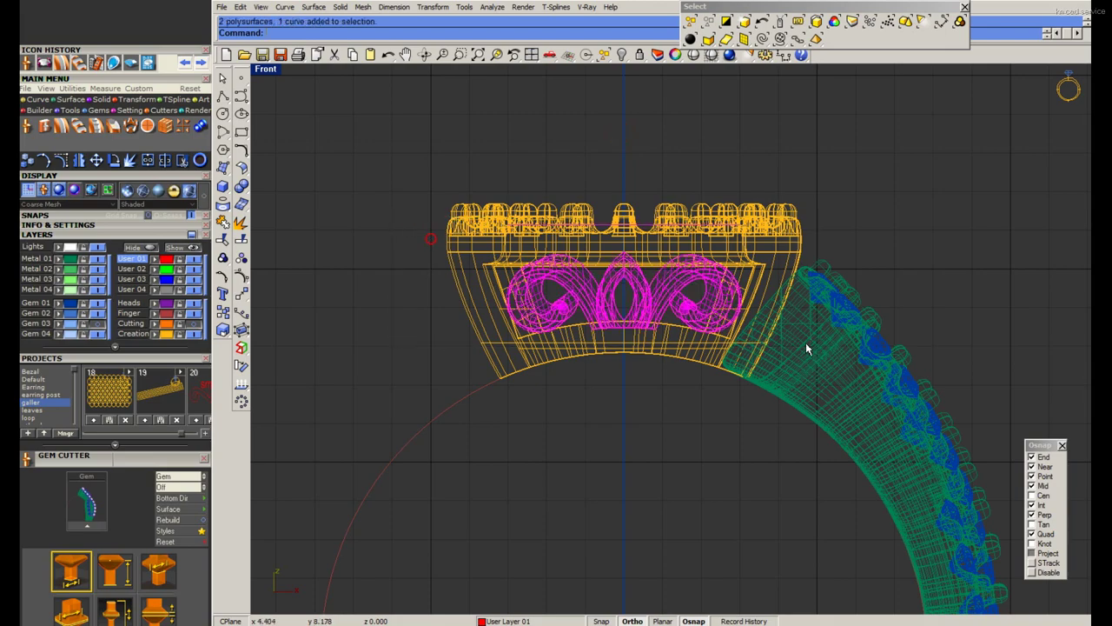
Inspect the gallery in a rendered, maximized Perspective view against a sapphire ring reference photo.
{"action": "double_click", "coordinate": [265, 70]}
{"action": "double_click", "coordinate": [696, 71]}
{"action": "scroll", "coordinate": [669, 375], "scroll_direction": "down", "scroll_amount": 3}
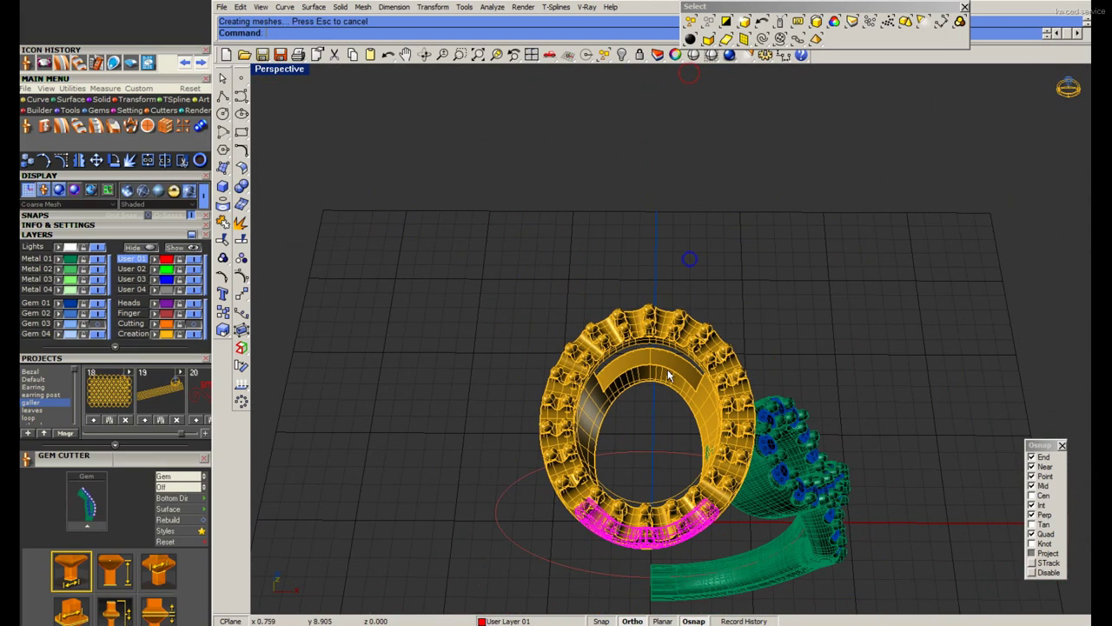
{"action": "scroll", "coordinate": [666, 346], "scroll_direction": "down", "scroll_amount": 2}
{"action": "right_click_drag", "start_coordinate": [666, 346], "coordinate": [714, 215]}
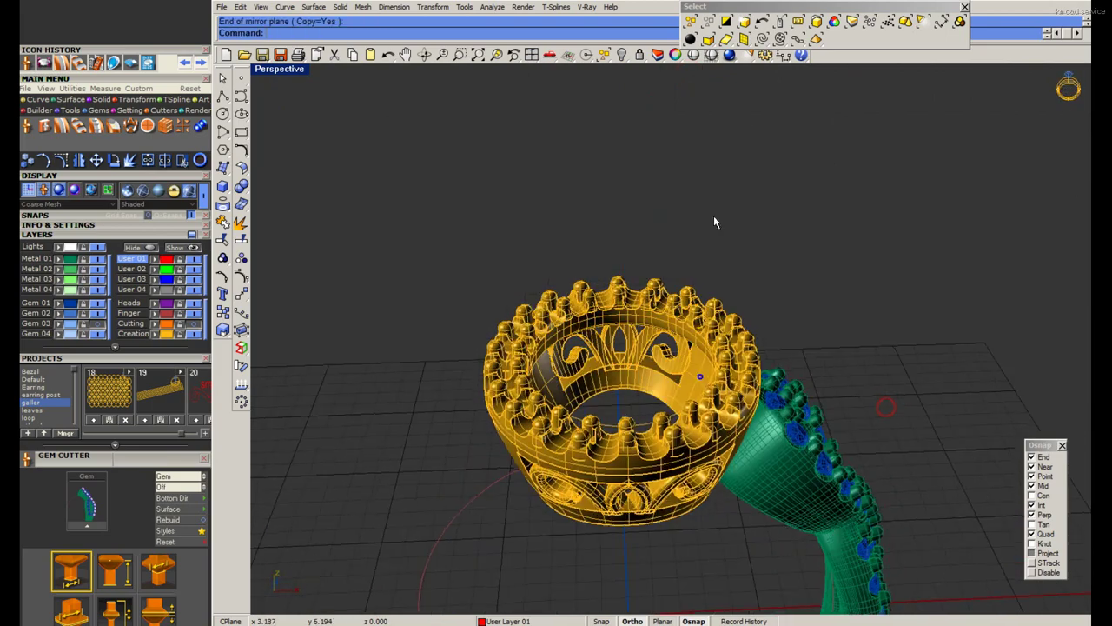
{"action": "scroll", "coordinate": [714, 215], "scroll_direction": "up", "scroll_amount": 2}
{"action": "left_click", "coordinate": [676, 54]}
{"action": "mouse_move", "coordinate": [666, 266]}
{"action": "right_mouse_down"}
{"action": "mouse_move", "coordinate": [677, 267]}
{"action": "mouse_move", "coordinate": [549, 321]}
{"action": "right_mouse_up"}
{"action": "scroll", "coordinate": [676, 266], "scroll_direction": "up", "scroll_amount": 3}
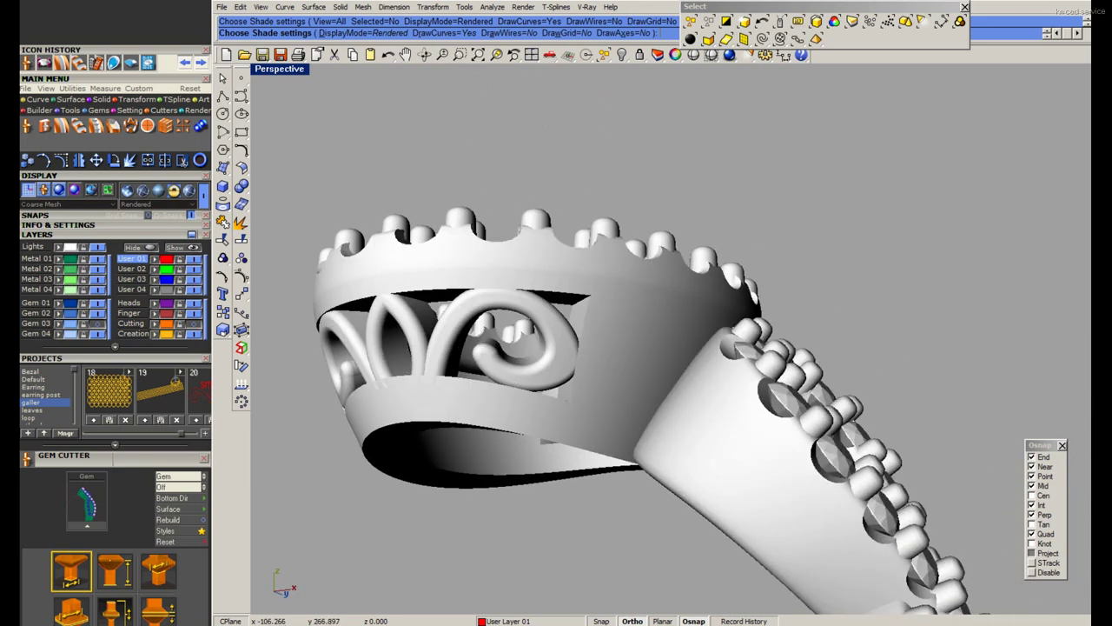
{"action": "key", "text": "alt+Tab"}
{"action": "key", "text": "alt+Tab"}
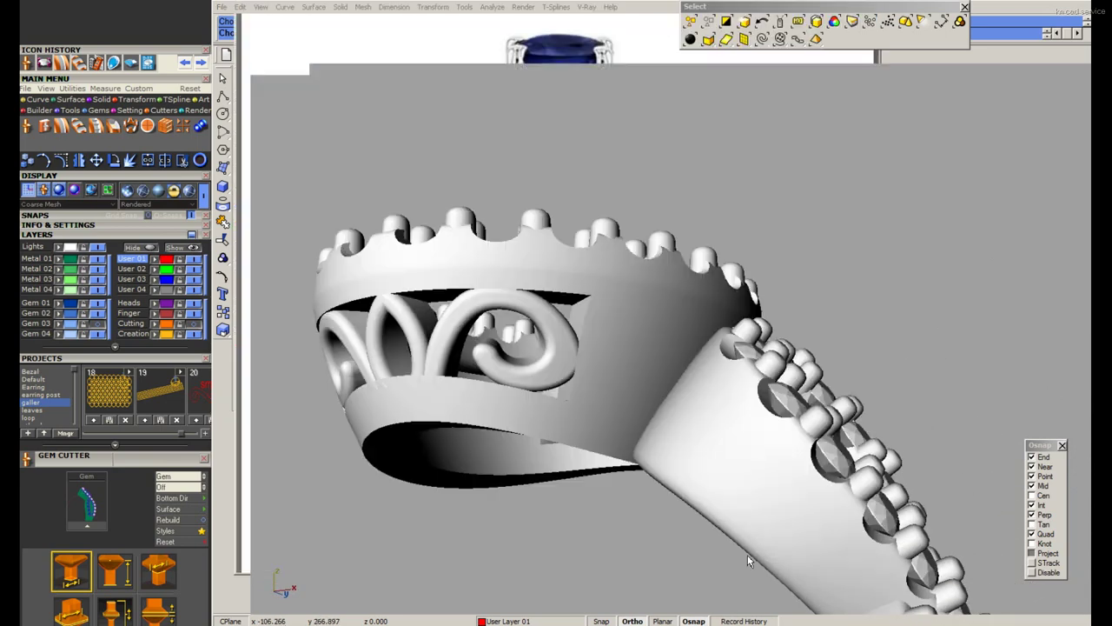
{"action": "right_click_drag", "start_coordinate": [559, 380], "coordinate": [595, 349]}
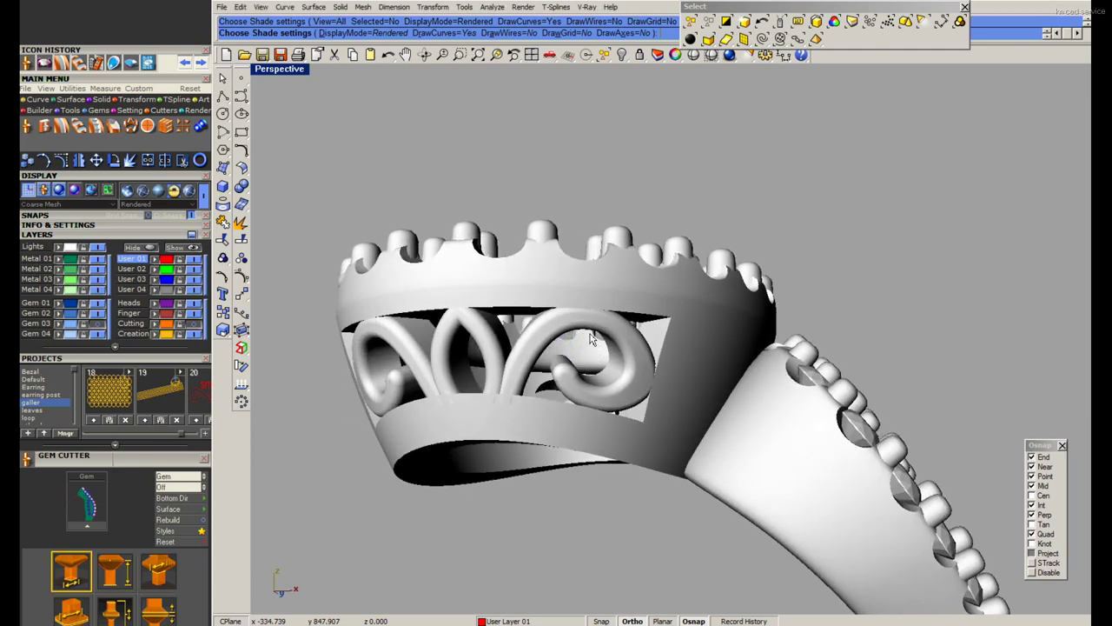
Move aside and delete the spare filigree curves around the ring.
{"action": "key", "text": "Escape"}
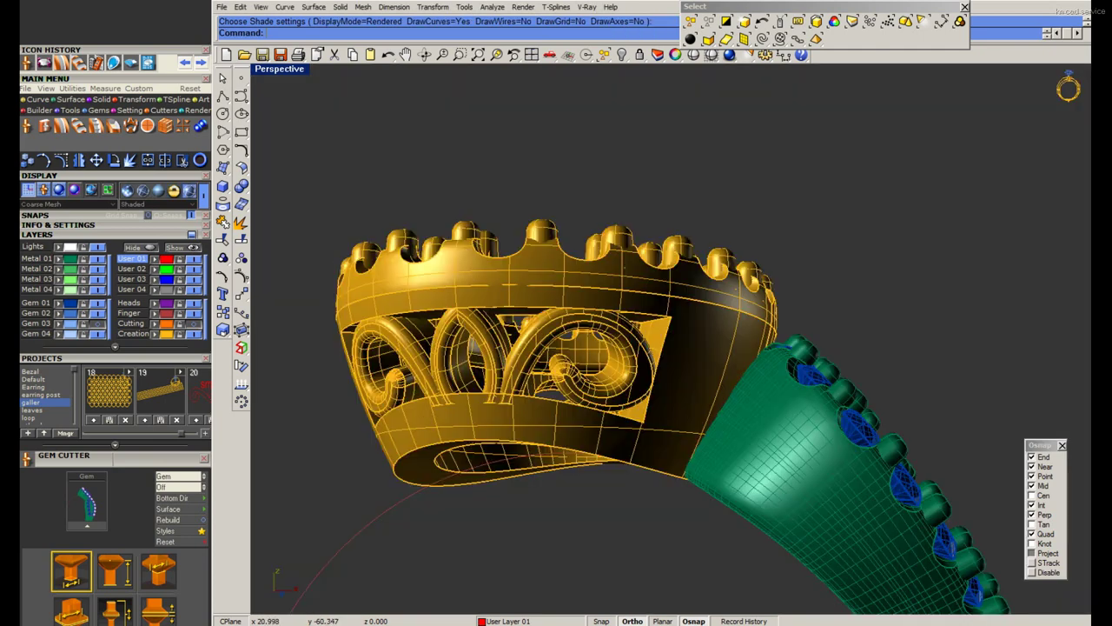
{"action": "right_click_drag", "start_coordinate": [608, 391], "coordinate": [696, 347]}
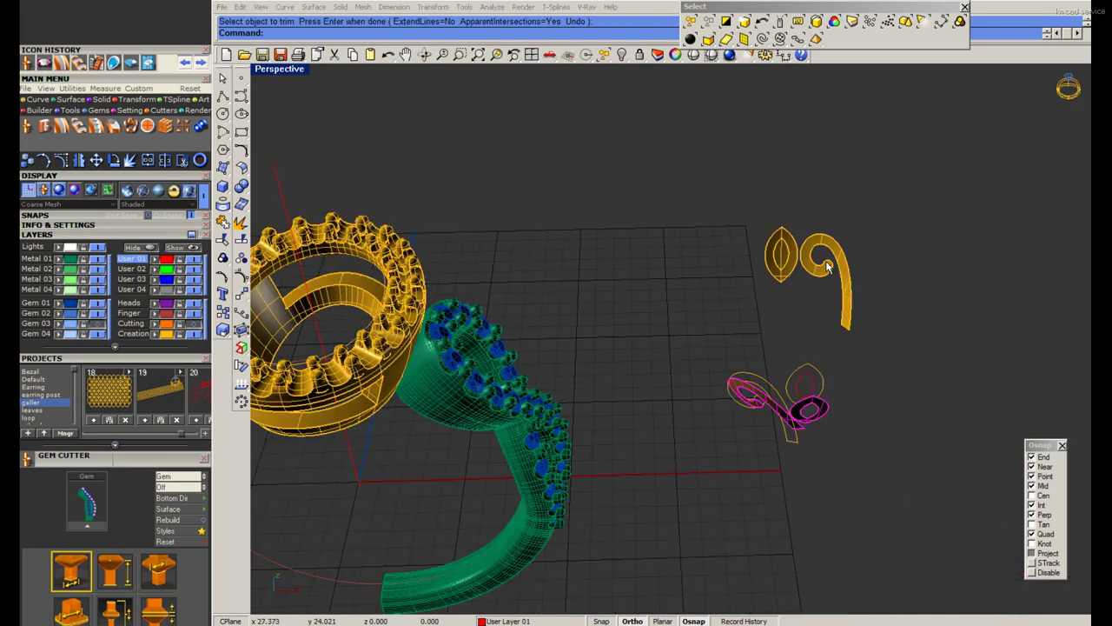
{"action": "left_click", "coordinate": [847, 204]}
{"action": "left_click", "coordinate": [698, 222]}
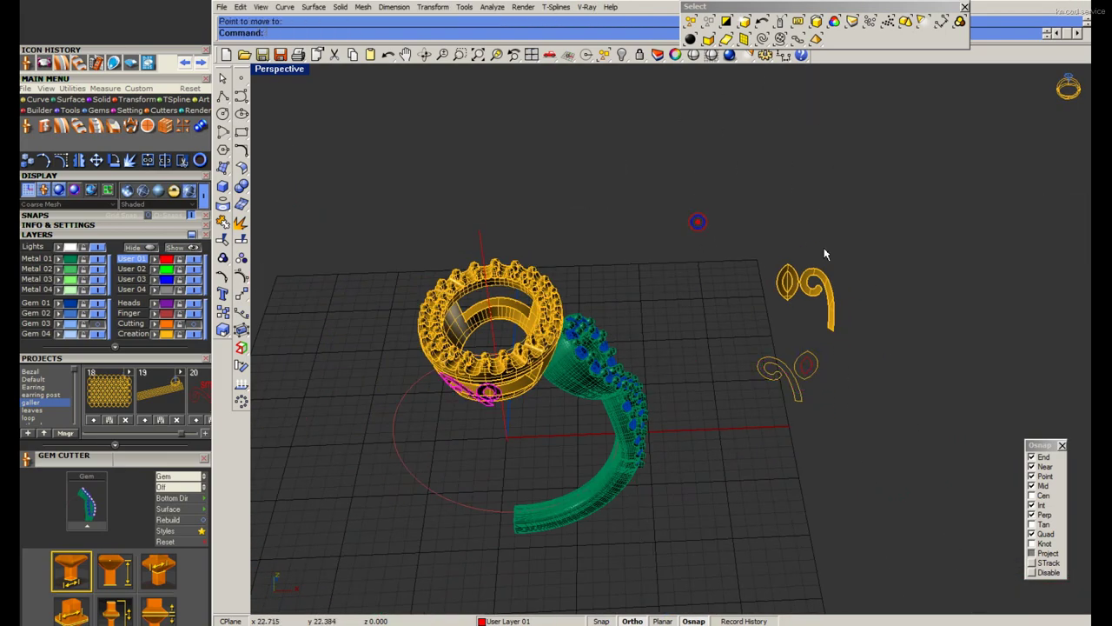
{"action": "left_click_drag", "start_coordinate": [740, 223], "coordinate": [886, 472]}
{"action": "right_click_drag", "start_coordinate": [886, 472], "coordinate": [745, 341]}
{"action": "mouse_move", "coordinate": [745, 341]}
{"action": "left_mouse_down"}
{"action": "mouse_move", "coordinate": [856, 467]}
{"action": "mouse_move", "coordinate": [857, 458]}
{"action": "left_mouse_up"}
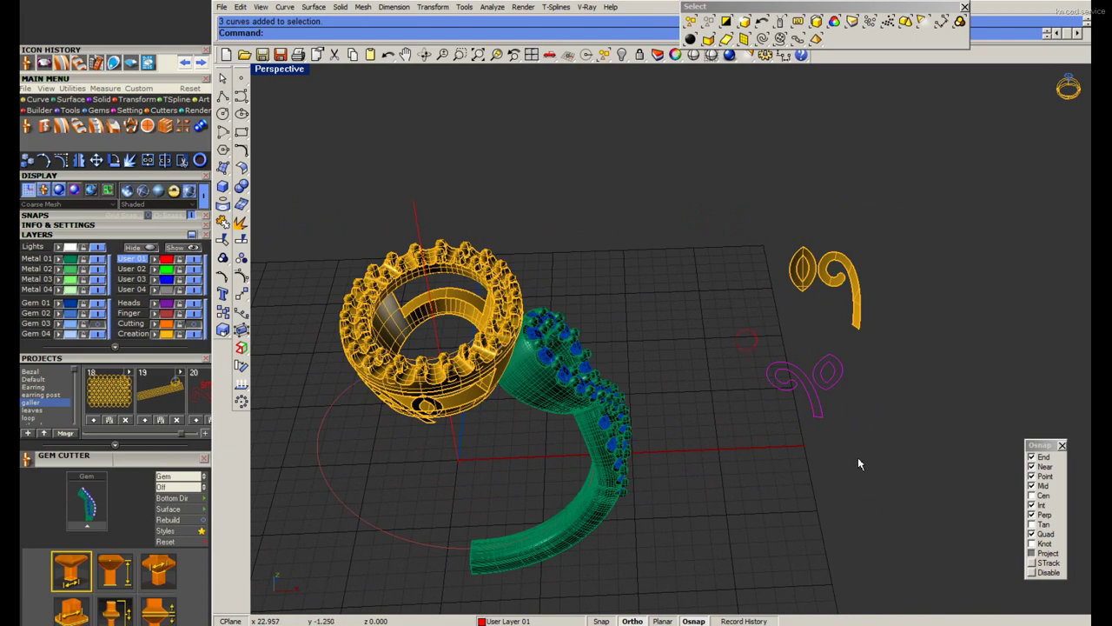
{"action": "key", "text": "Delete"}
{"action": "left_click_drag", "start_coordinate": [897, 219], "coordinate": [758, 318]}
{"action": "mouse_move", "coordinate": [758, 317]}
{"action": "right_mouse_down"}
{"action": "mouse_move", "coordinate": [624, 372]}
{"action": "mouse_move", "coordinate": [524, 352]}
{"action": "mouse_move", "coordinate": [678, 298]}
{"action": "mouse_move", "coordinate": [708, 263]}
{"action": "right_mouse_up"}
{"action": "key", "text": "Delete"}
{"action": "scroll", "coordinate": [524, 353], "scroll_direction": "up", "scroll_amount": 5}
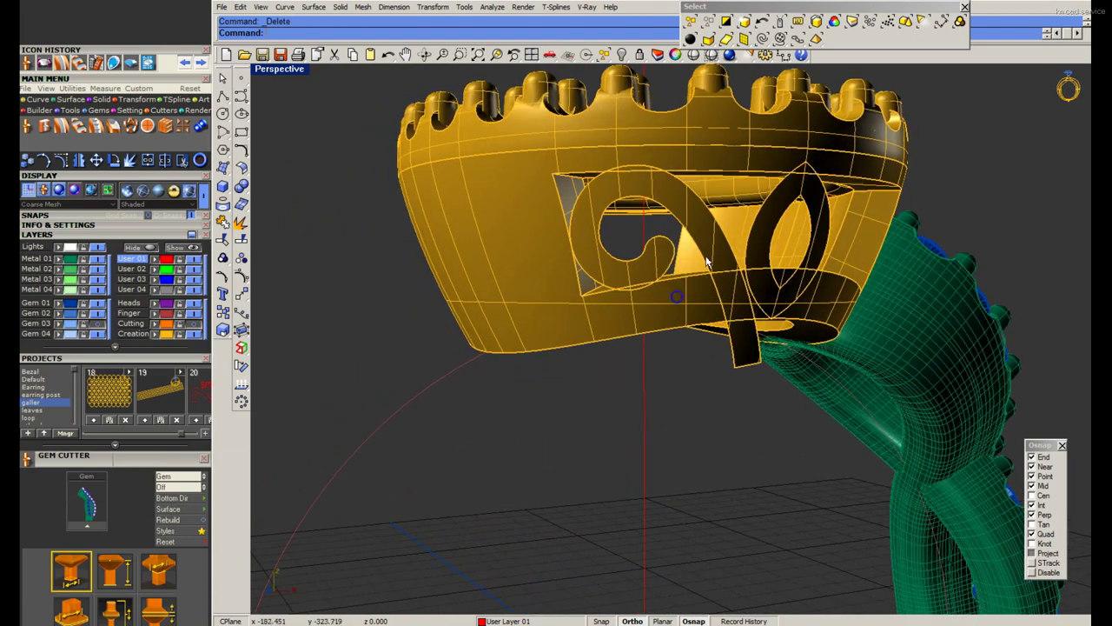
Thicken the flat scroll and leaf-loop shapes into solids with a Surface Tools command.
{"action": "left_click", "coordinate": [701, 241]}
{"action": "left_click", "coordinate": [768, 233], "text": "shift"}
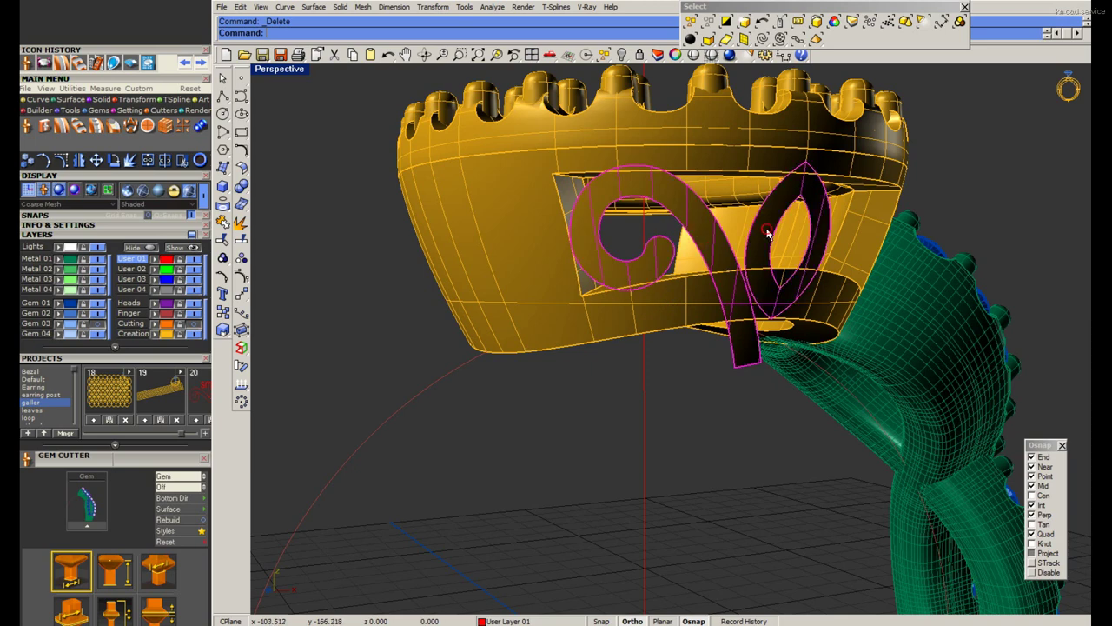
{"action": "left_click", "coordinate": [247, 174]}
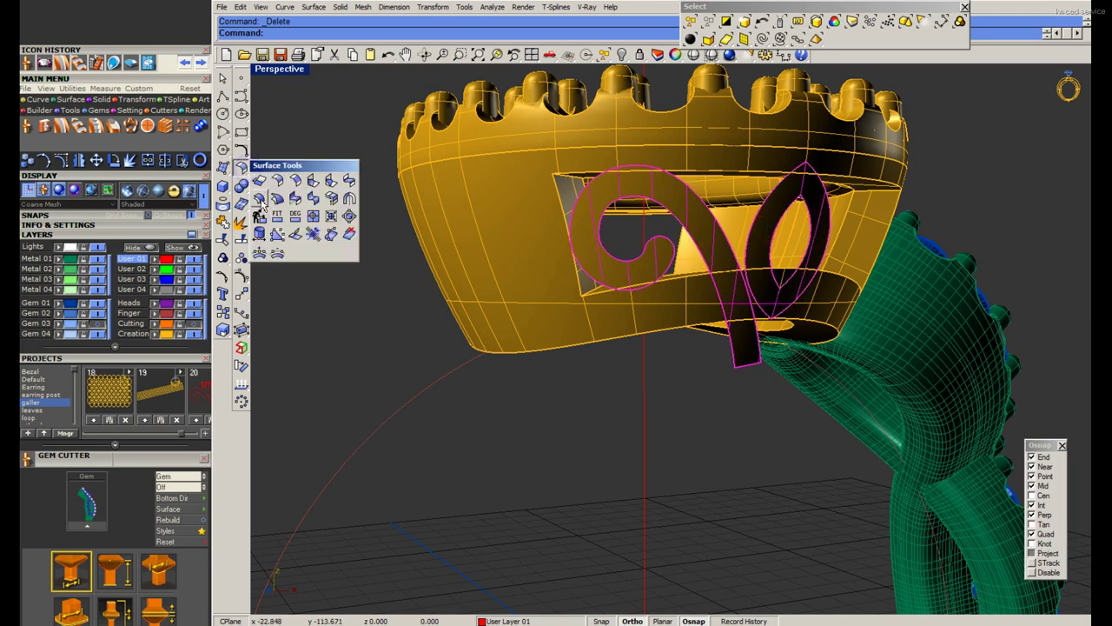
{"action": "left_click", "coordinate": [259, 198]}
{"action": "left_click", "coordinate": [489, 308]}
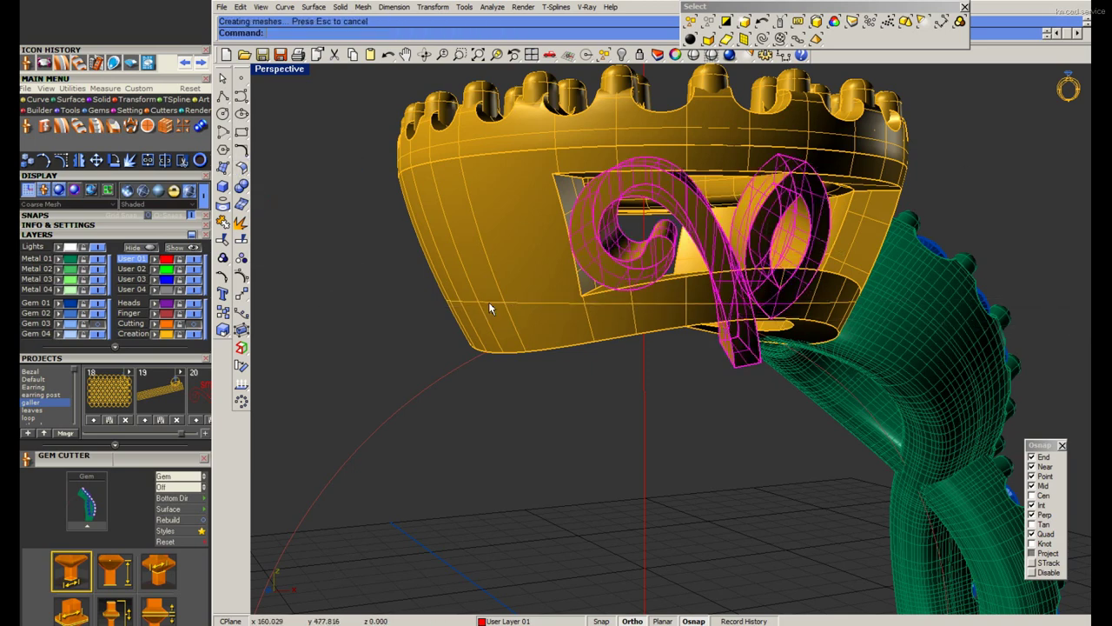
{"action": "mouse_move", "coordinate": [735, 252]}
{"action": "right_mouse_down"}
{"action": "mouse_move", "coordinate": [738, 244]}
{"action": "mouse_move", "coordinate": [712, 284]}
{"action": "right_mouse_up"}
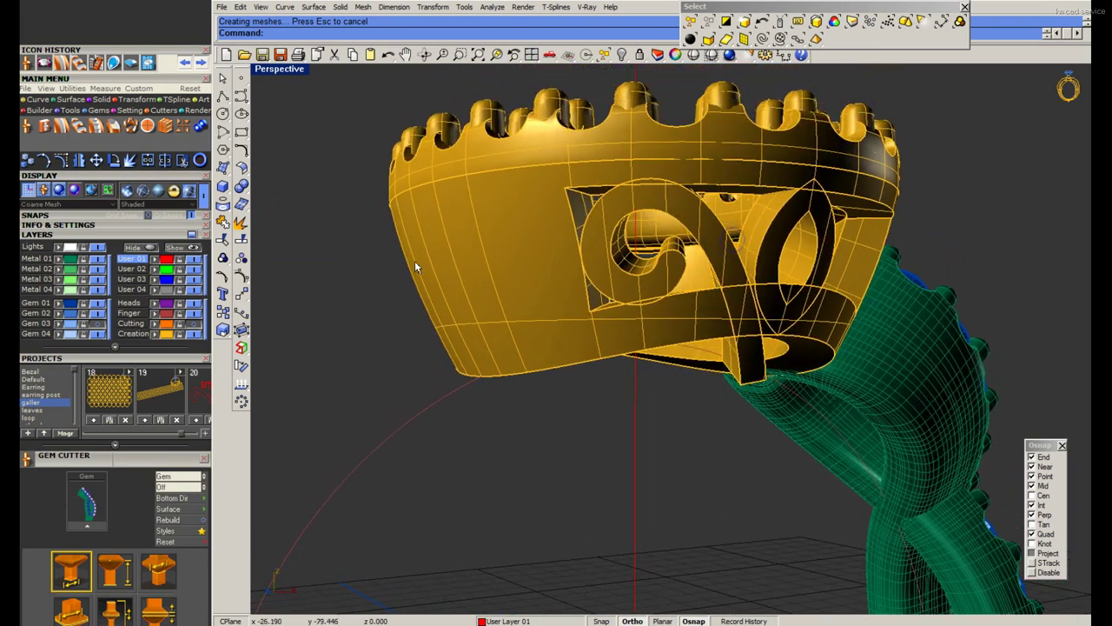
{"action": "mouse_move", "coordinate": [415, 261]}
{"action": "right_mouse_down"}
{"action": "mouse_move", "coordinate": [608, 298]}
{"action": "mouse_move", "coordinate": [586, 311]}
{"action": "right_mouse_up"}
Rotate3D a copy of the scroll piece about a vertical axis into the gallery opening.
{"action": "left_click", "coordinate": [598, 269]}
{"action": "scroll", "coordinate": [587, 311], "scroll_direction": "up", "scroll_amount": 5}
{"action": "type", "text": "otate3d"}
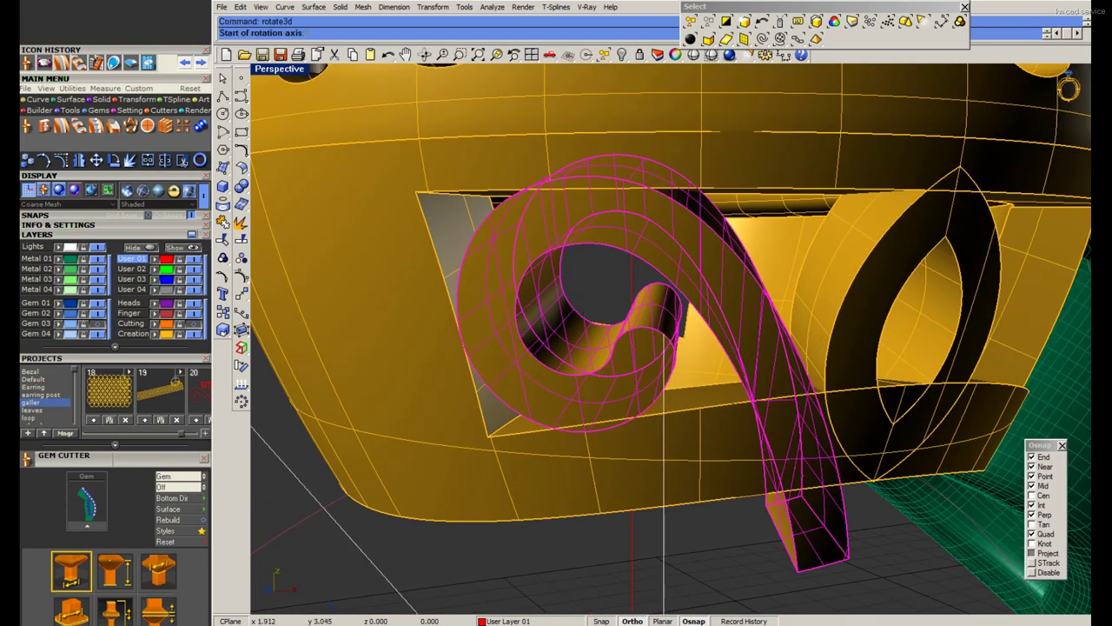
{"action": "right_click_drag", "start_coordinate": [661, 341], "coordinate": [1029, 560]}
{"action": "key", "text": "Return"}
{"action": "scroll", "coordinate": [749, 399], "scroll_direction": "up", "scroll_amount": 3}
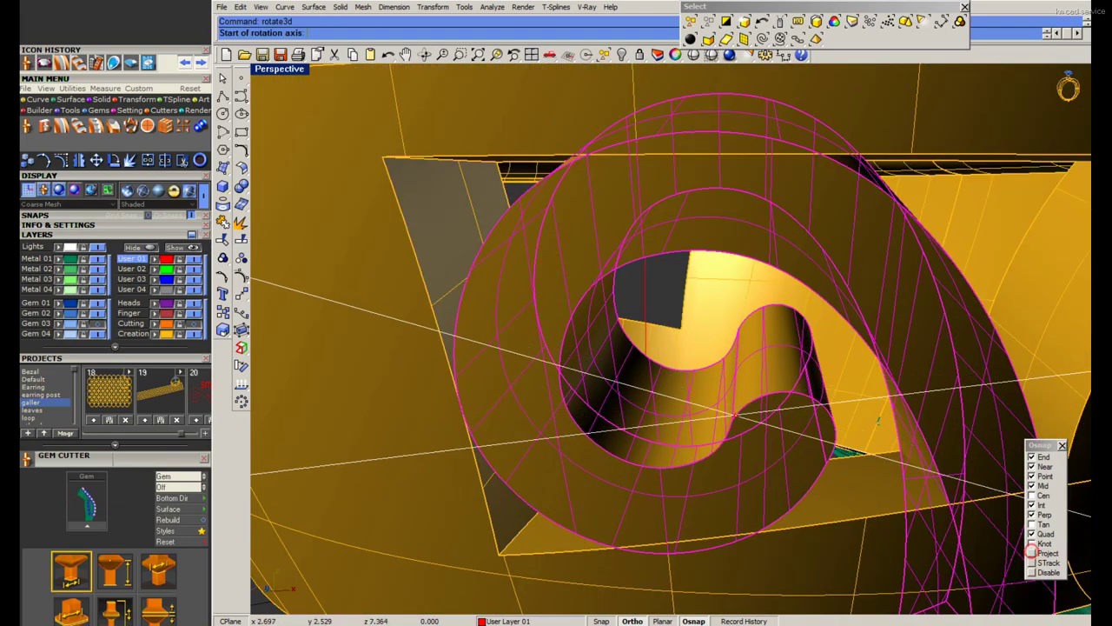
{"action": "left_click", "coordinate": [733, 419]}
{"action": "left_click", "coordinate": [739, 331]}
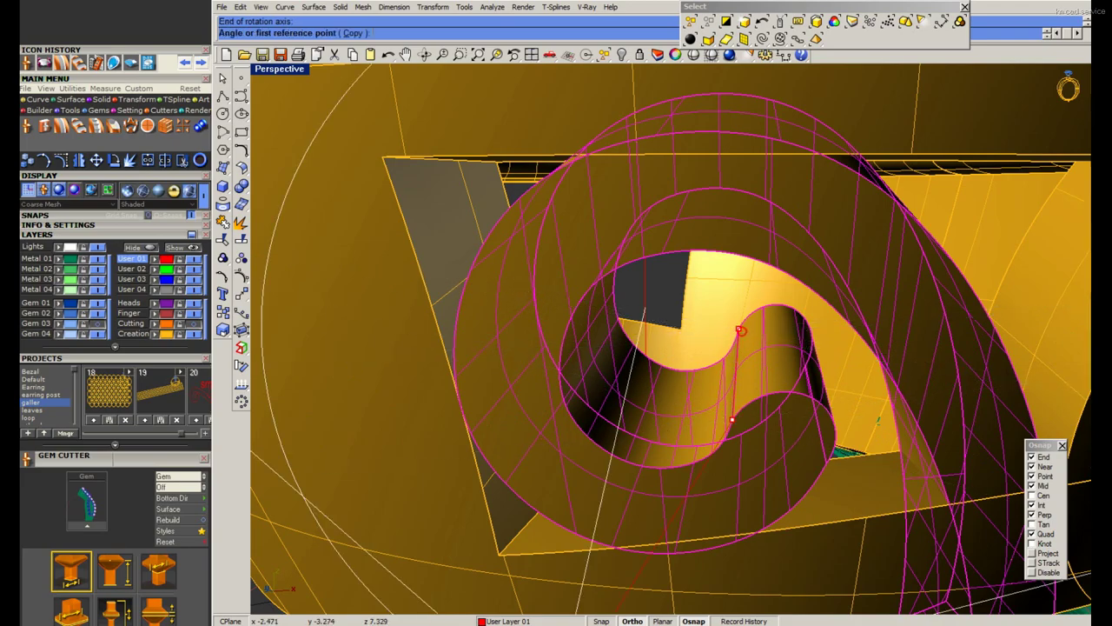
{"action": "scroll", "coordinate": [739, 391], "scroll_direction": "down", "scroll_amount": 5}
{"action": "left_click", "coordinate": [736, 456]}
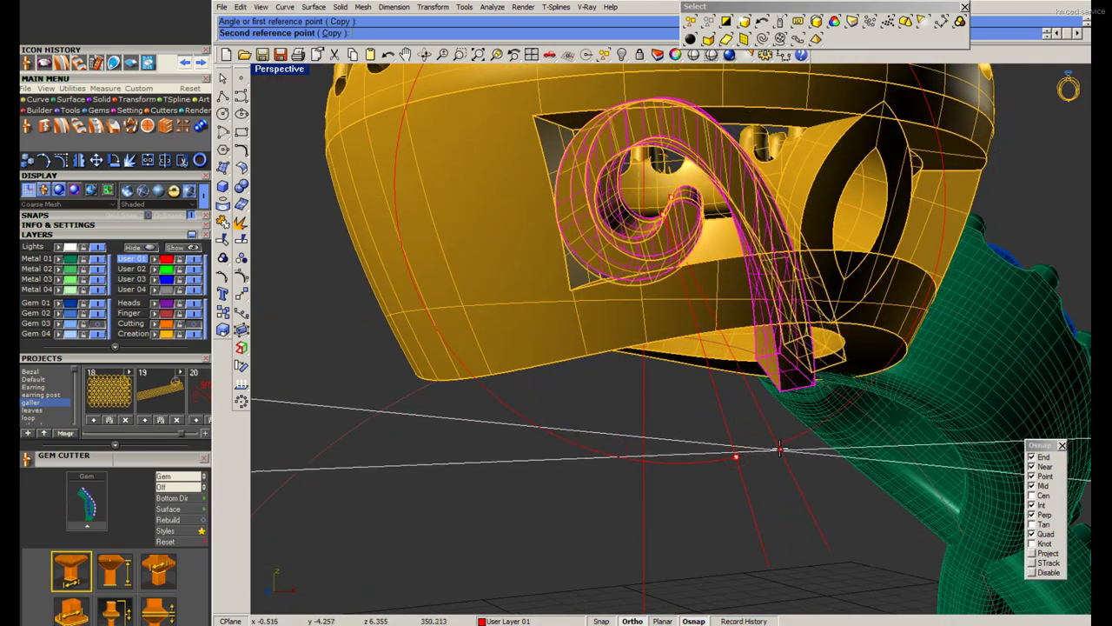
{"action": "left_click", "coordinate": [717, 382]}
Rotate a second copy of the scroll from the ring top down into the gallery.
{"action": "scroll", "coordinate": [686, 309], "scroll_direction": "down", "scroll_amount": 3}
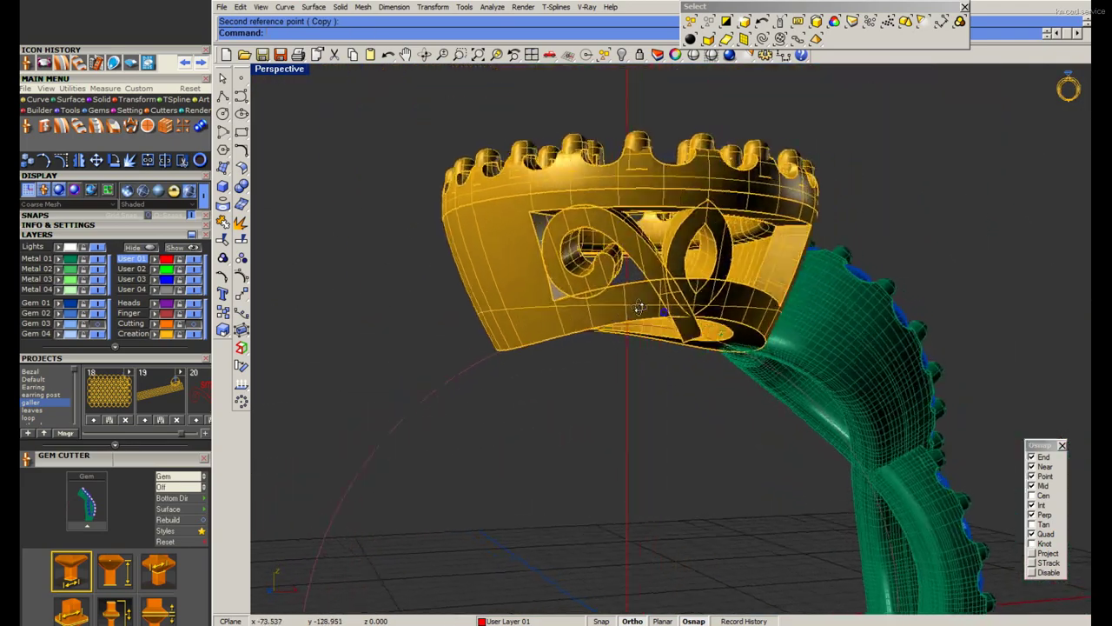
{"action": "right_click_drag", "start_coordinate": [686, 309], "coordinate": [624, 183]}
{"action": "scroll", "coordinate": [624, 182], "scroll_direction": "up", "scroll_amount": 3}
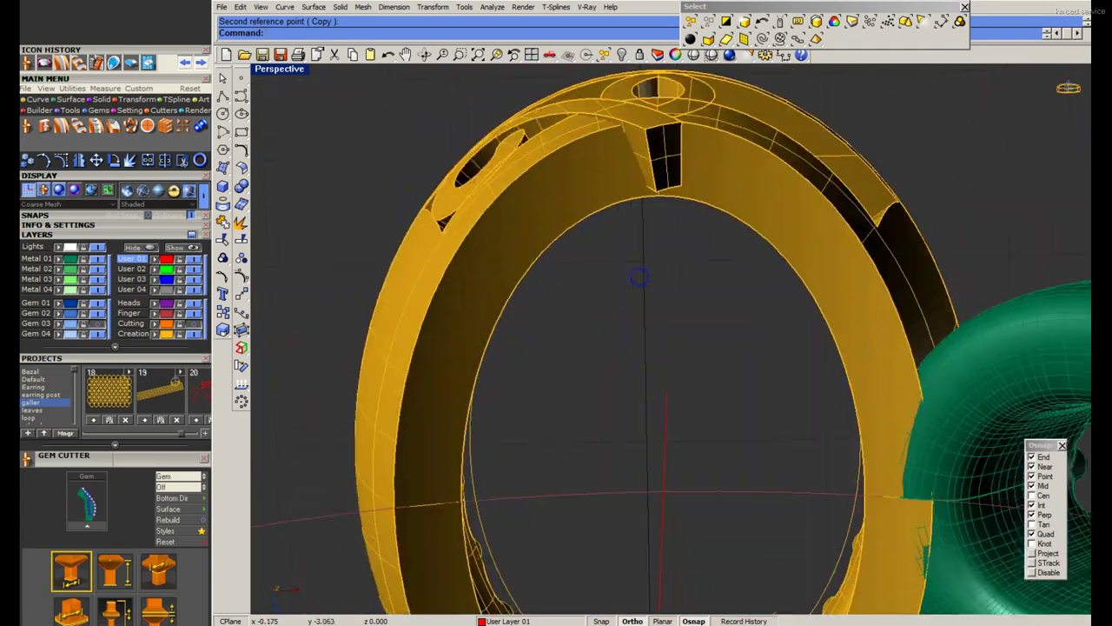
{"action": "scroll", "coordinate": [624, 183], "scroll_direction": "up", "scroll_amount": 3}
{"action": "left_click", "coordinate": [621, 281]}
{"action": "scroll", "coordinate": [542, 352], "scroll_direction": "down", "scroll_amount": 1}
{"action": "scroll", "coordinate": [542, 352], "scroll_direction": "up", "scroll_amount": 2}
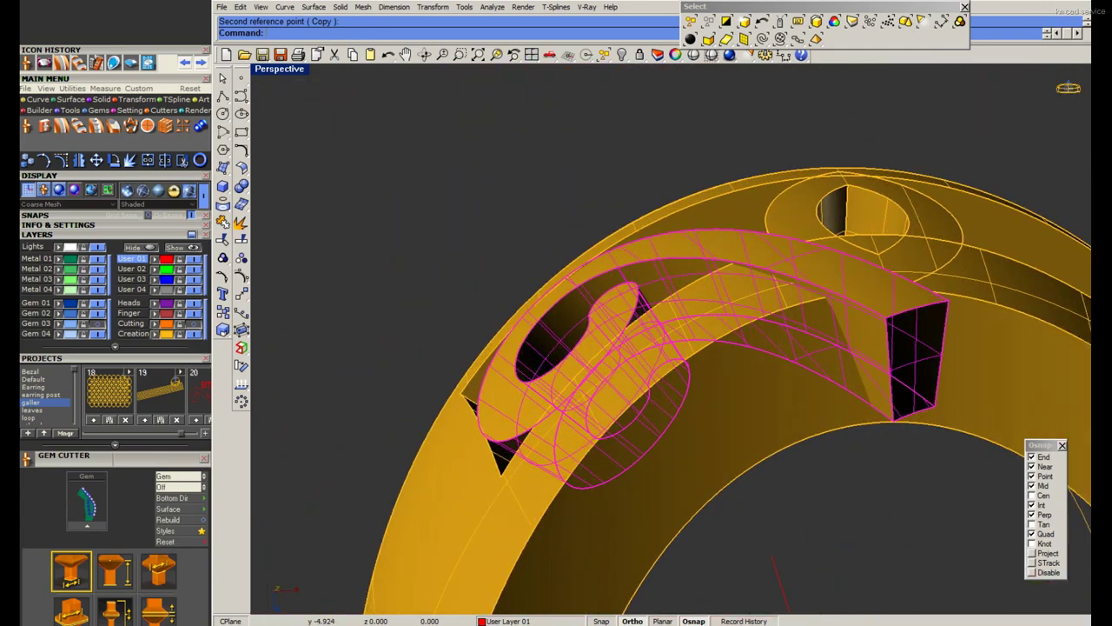
{"action": "scroll", "coordinate": [542, 348], "scroll_direction": "up", "scroll_amount": 2}
{"action": "scroll", "coordinate": [544, 339], "scroll_direction": "up", "scroll_amount": 2}
{"action": "key", "text": "Return"}
{"action": "left_click", "coordinate": [537, 328]}
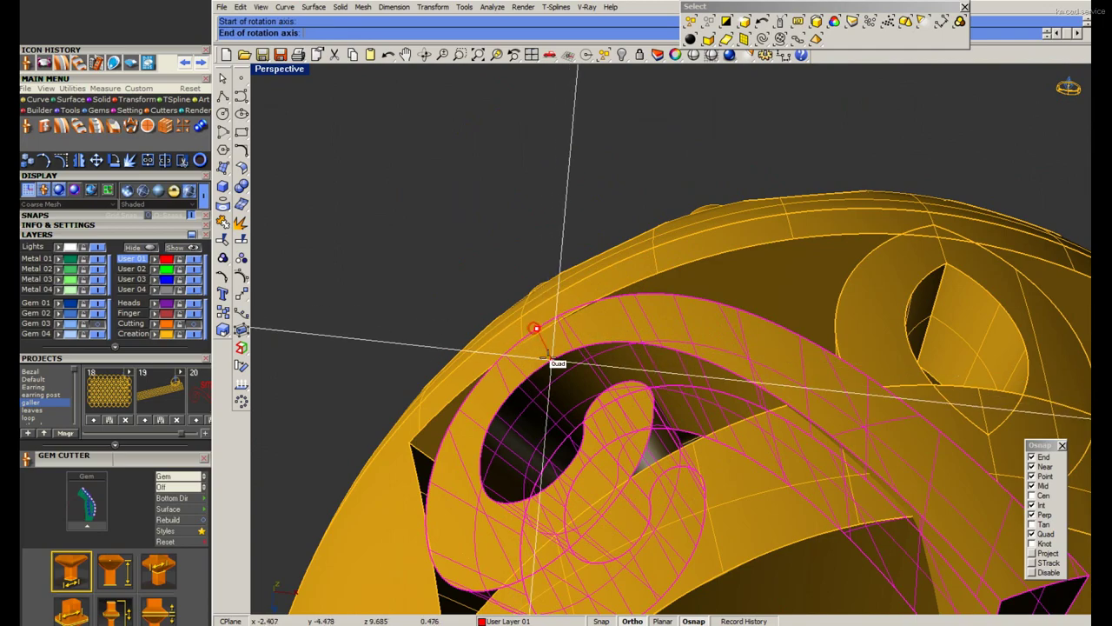
{"action": "left_click", "coordinate": [546, 358]}
{"action": "scroll", "coordinate": [591, 374], "scroll_direction": "down", "scroll_amount": 3}
{"action": "scroll", "coordinate": [640, 386], "scroll_direction": "down", "scroll_amount": 2}
{"action": "right_click_drag", "start_coordinate": [640, 386], "coordinate": [661, 487]}
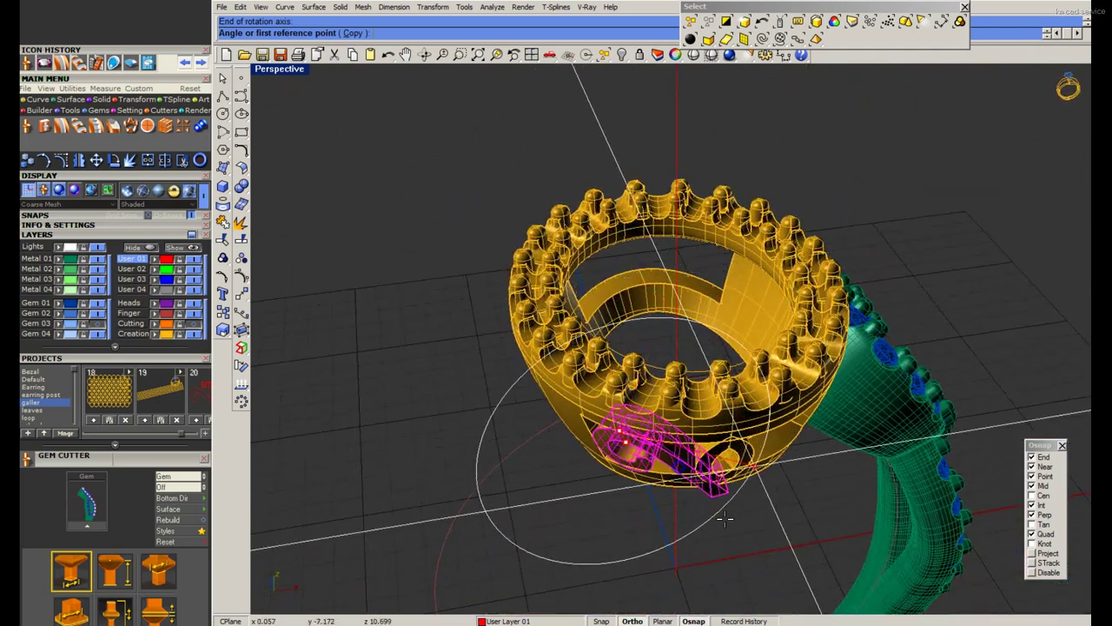
{"action": "scroll", "coordinate": [722, 552], "scroll_direction": "up", "scroll_amount": 3}
{"action": "left_click", "coordinate": [721, 553]}
{"action": "left_click", "coordinate": [722, 548]}
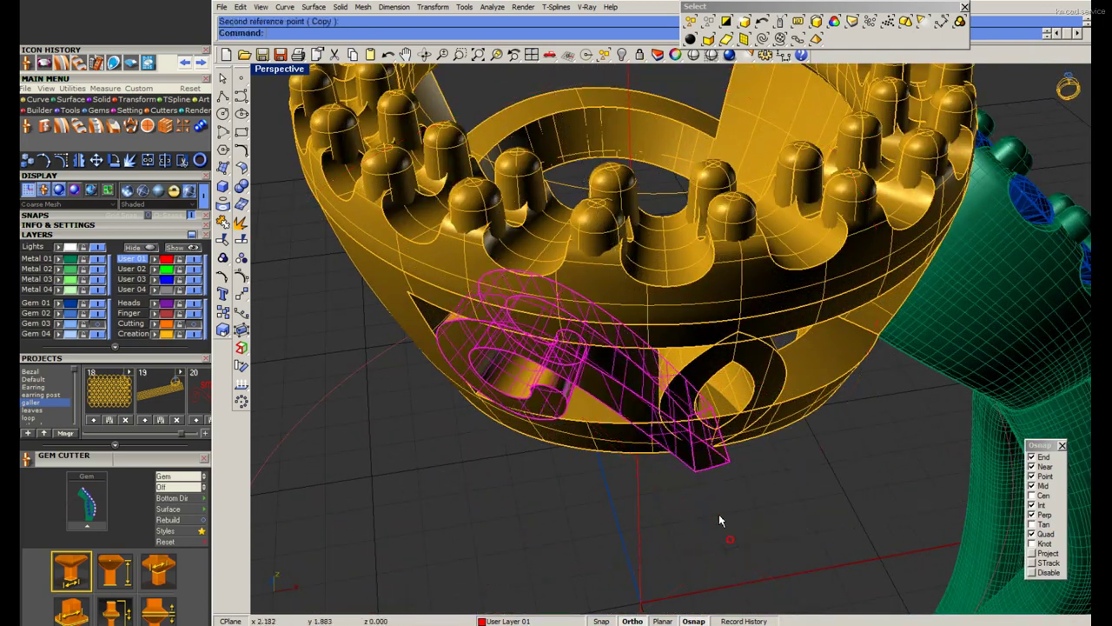
Start a 0.15 edge fillet from the solid tools and pick the swirl's edge.
{"action": "right_click_drag", "start_coordinate": [720, 521], "coordinate": [721, 487]}
{"action": "scroll", "coordinate": [721, 464], "scroll_direction": "up", "scroll_amount": 3}
{"action": "scroll", "coordinate": [557, 386], "scroll_direction": "up", "scroll_amount": 2}
{"action": "scroll", "coordinate": [557, 386], "scroll_direction": "down", "scroll_amount": 2}
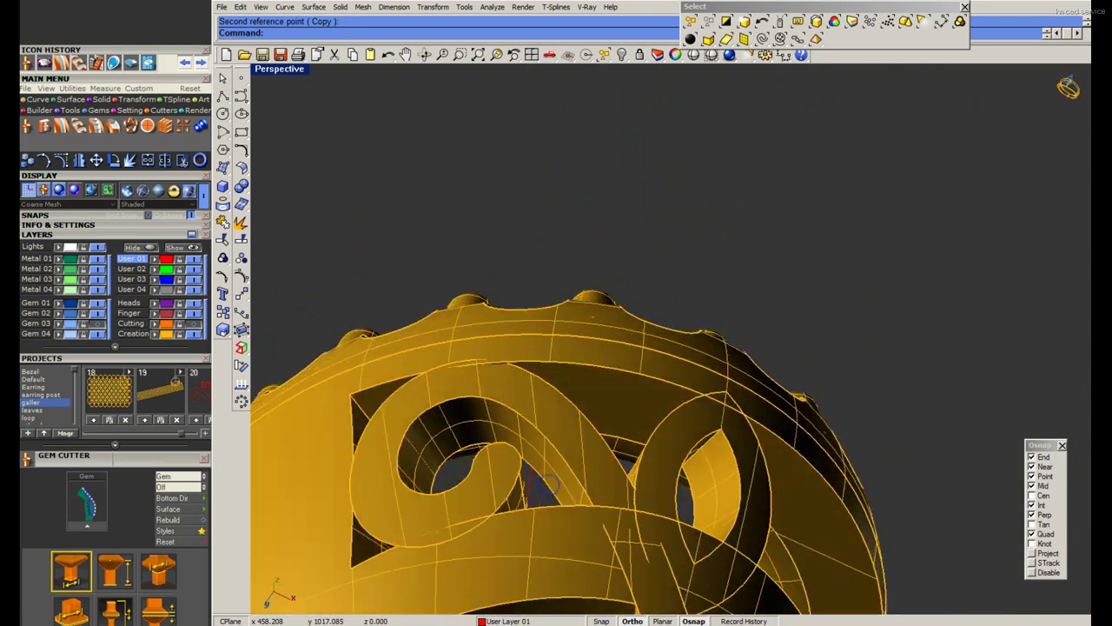
{"action": "mouse_move", "coordinate": [557, 386]}
{"action": "right_mouse_down"}
{"action": "mouse_move", "coordinate": [569, 385]}
{"action": "mouse_move", "coordinate": [581, 460]}
{"action": "mouse_move", "coordinate": [580, 417]}
{"action": "right_mouse_up"}
{"action": "scroll", "coordinate": [570, 385], "scroll_direction": "up", "scroll_amount": 2}
{"action": "scroll", "coordinate": [581, 460], "scroll_direction": "up", "scroll_amount": 2}
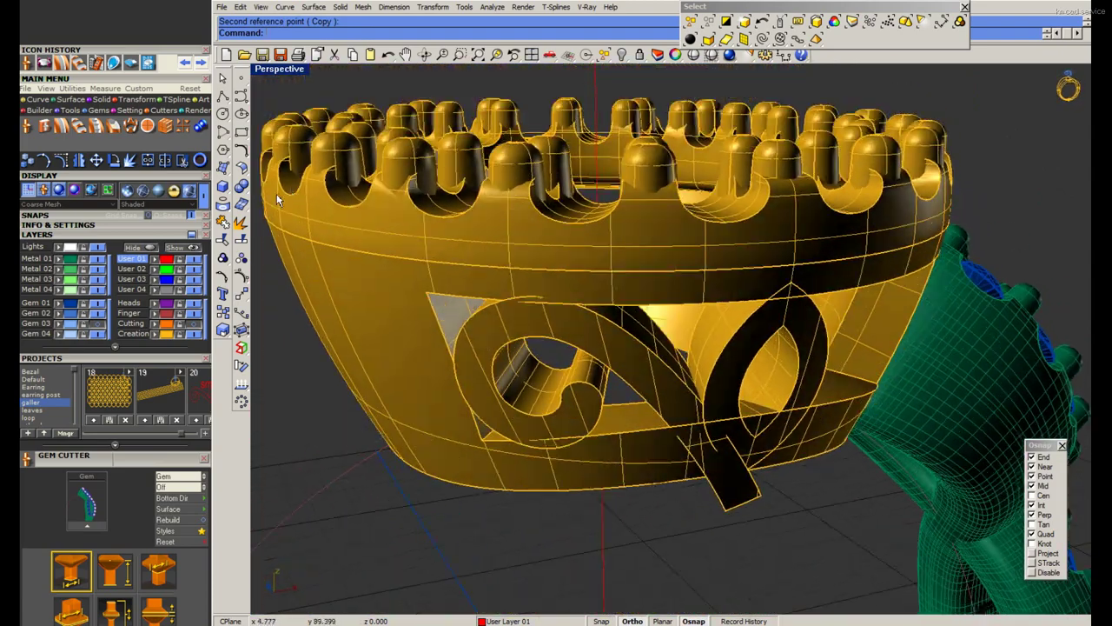
{"action": "left_click", "coordinate": [250, 187]}
{"action": "left_click", "coordinate": [261, 236]}
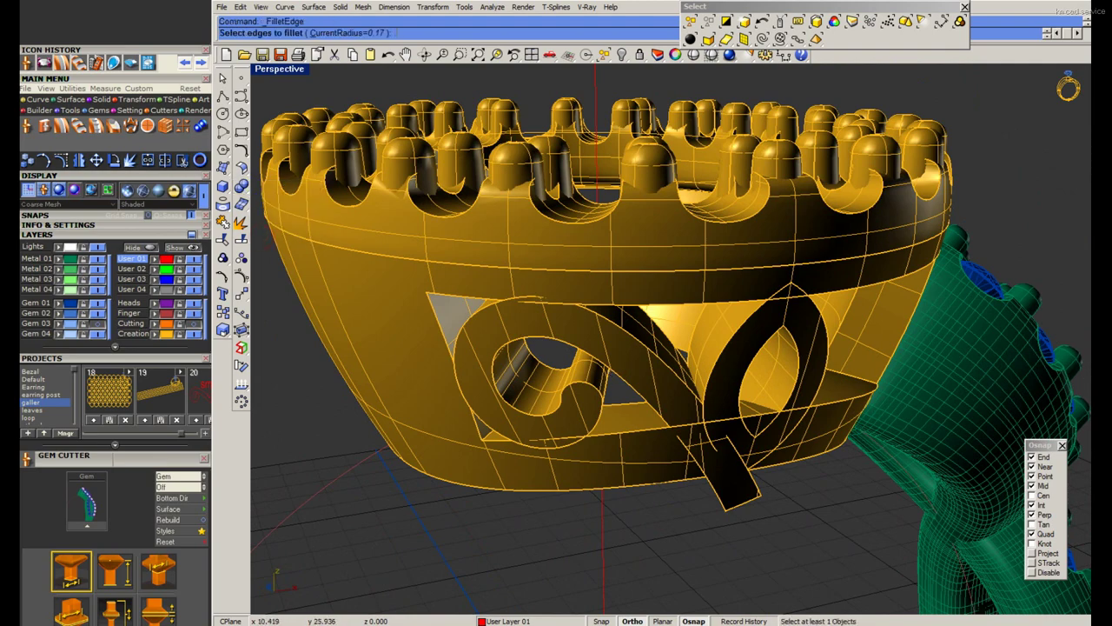
{"action": "type", "text": ".15"}
{"action": "left_click", "coordinate": [611, 372]}
{"action": "right_click", "coordinate": [624, 382]}
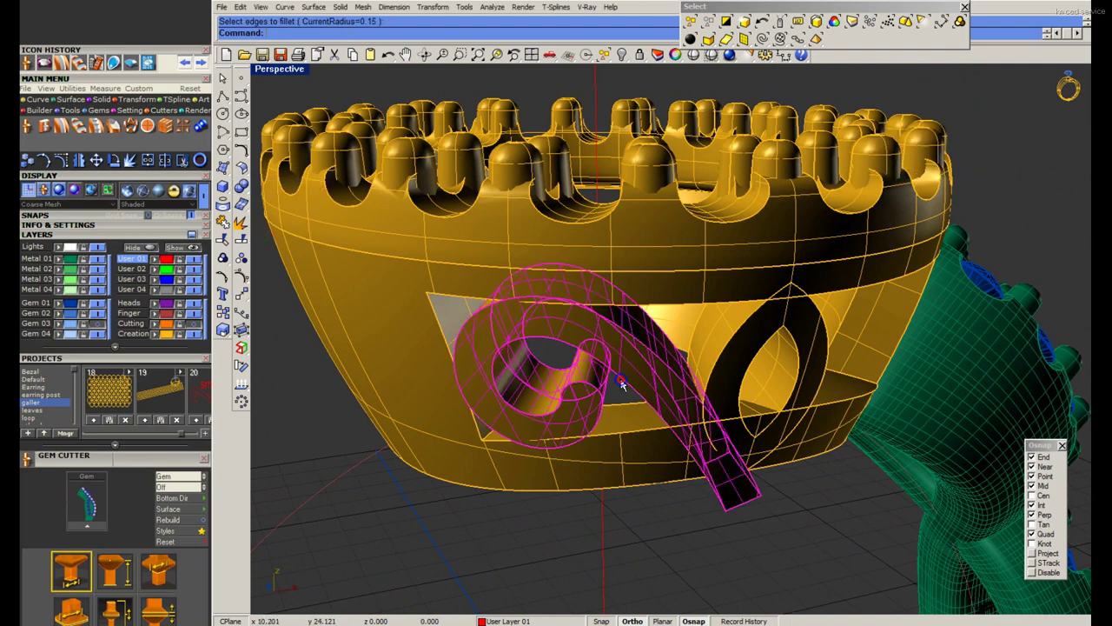
{"action": "right_click", "coordinate": [627, 385]}
{"action": "left_click", "coordinate": [626, 382]}
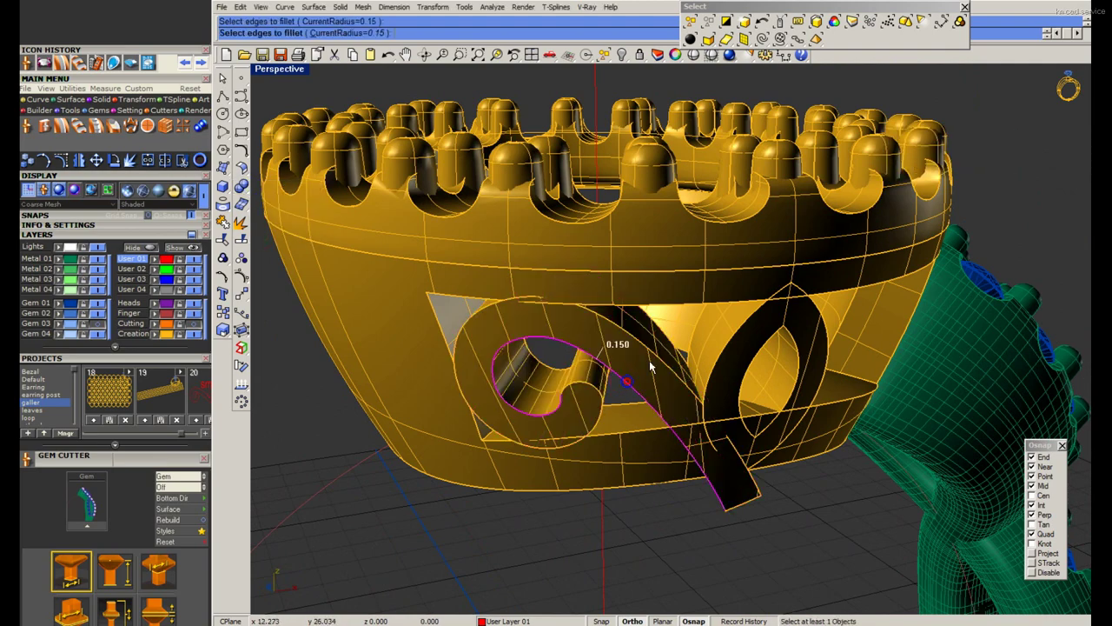
Complete the 0.15 fillet on the swirl's edge.
{"action": "right_click", "coordinate": [596, 391]}
{"action": "right_click", "coordinate": [596, 391]}
{"action": "mouse_move", "coordinate": [596, 391]}
{"action": "right_mouse_down"}
{"action": "mouse_move", "coordinate": [722, 365]}
{"action": "mouse_move", "coordinate": [716, 389]}
{"action": "right_mouse_up"}
{"action": "right_click", "coordinate": [722, 365]}
{"action": "left_click", "coordinate": [723, 365]}
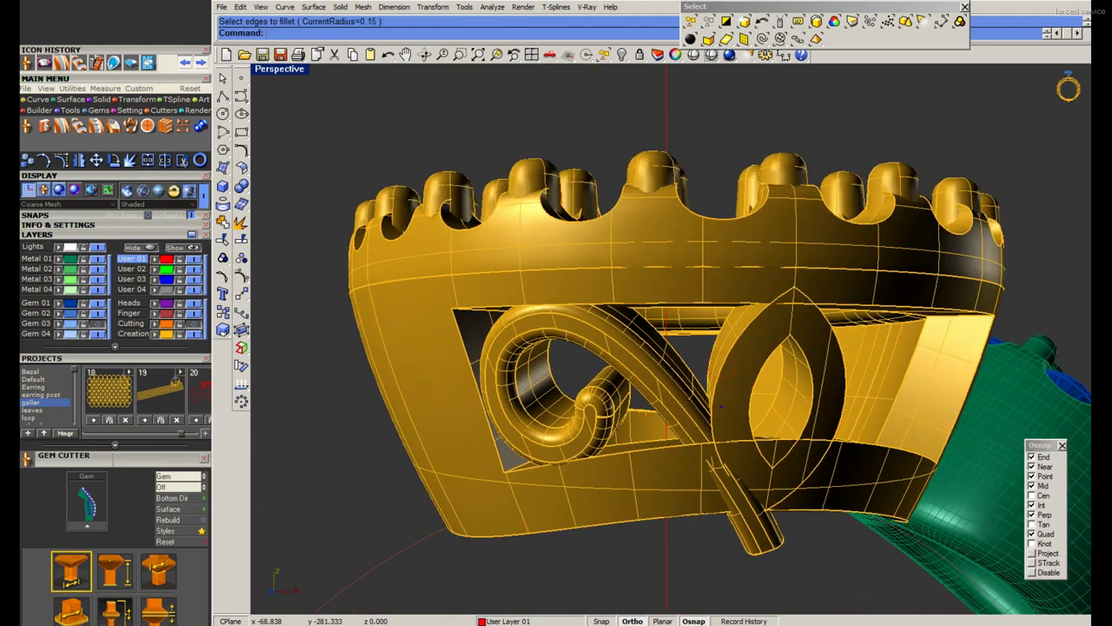
Fillet both edges of the pointed loop at 0.15 radius.
{"action": "right_click", "coordinate": [715, 389]}
{"action": "left_click", "coordinate": [709, 395]}
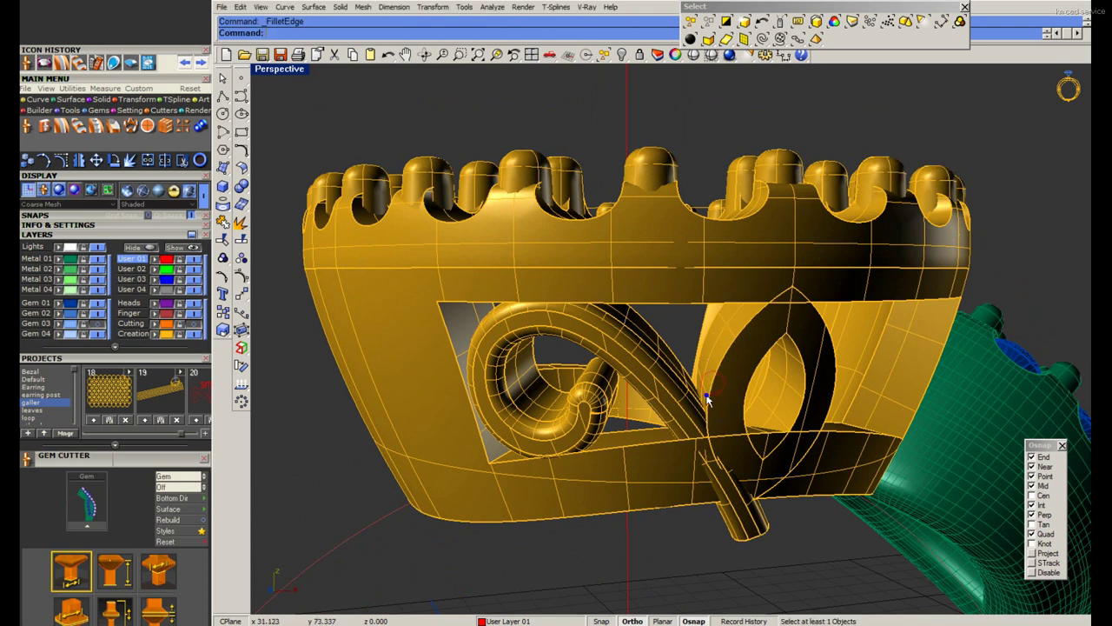
{"action": "left_click", "coordinate": [709, 396]}
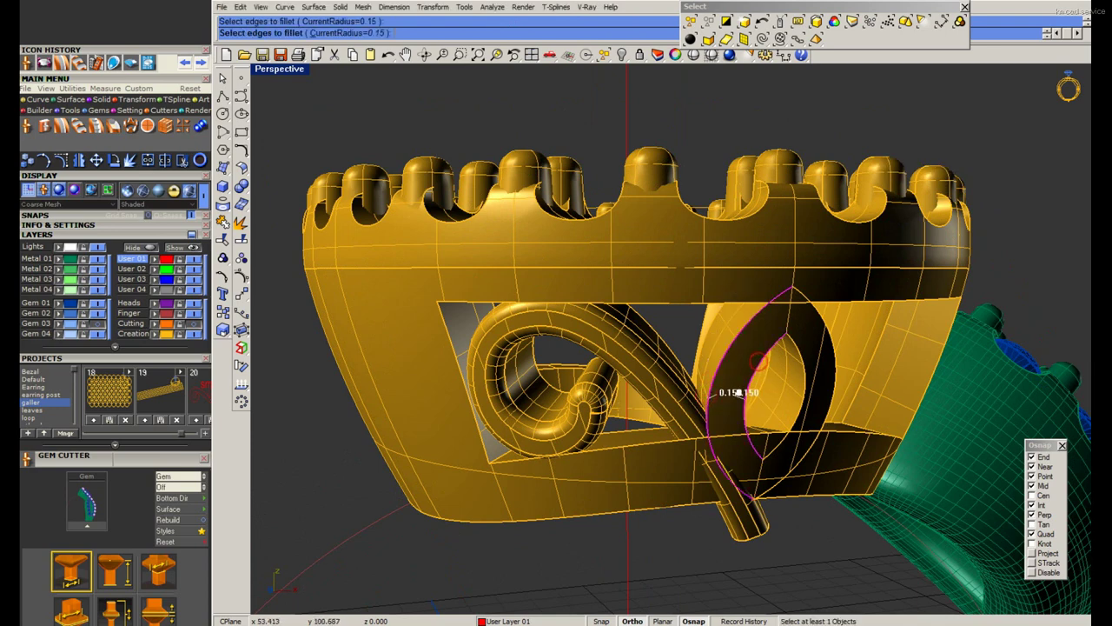
{"action": "left_click", "coordinate": [807, 358]}
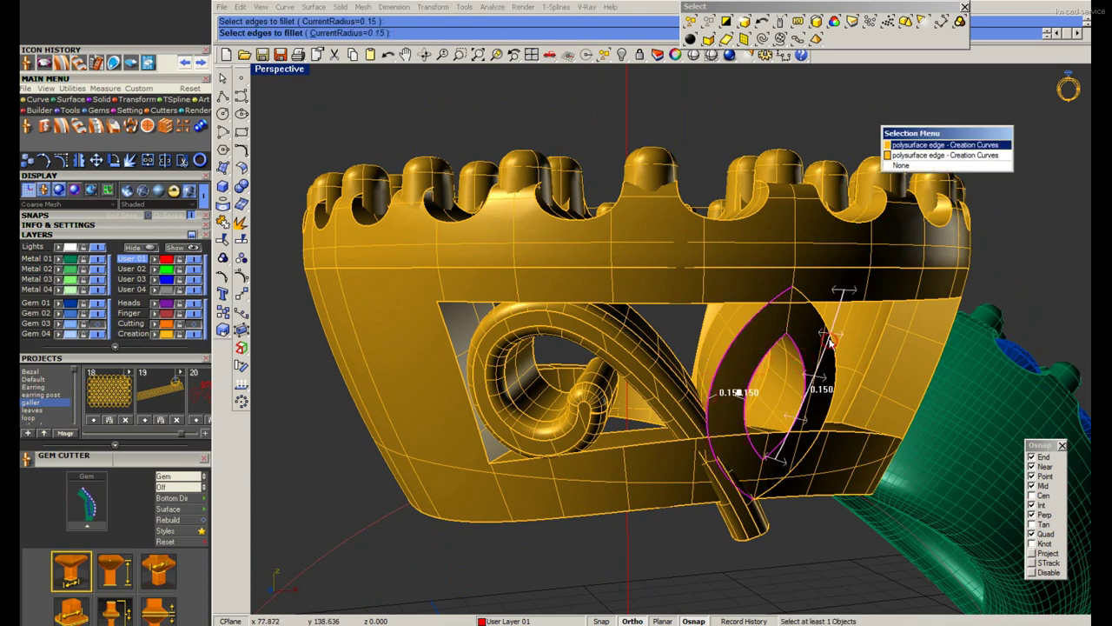
{"action": "left_click", "coordinate": [920, 150]}
{"action": "right_click", "coordinate": [919, 150]}
Select the left swirl and pick a mirror plane to copy it.
{"action": "right_click_drag", "start_coordinate": [920, 149], "coordinate": [609, 347]}
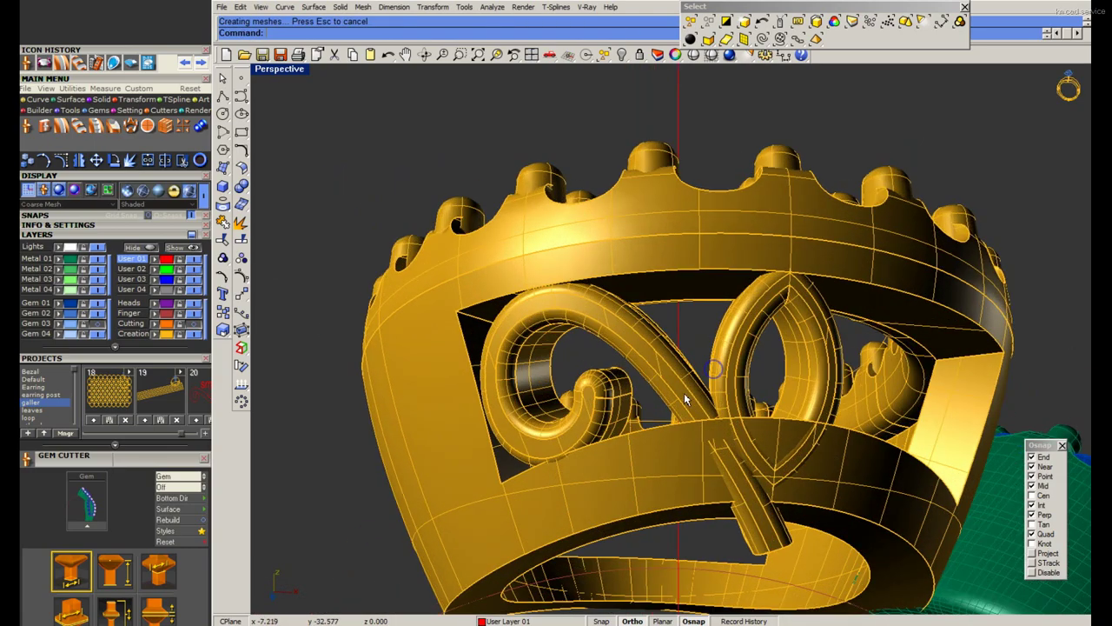
{"action": "left_click", "coordinate": [497, 323]}
{"action": "right_click_drag", "start_coordinate": [496, 323], "coordinate": [692, 498]}
{"action": "left_click", "coordinate": [692, 497]}
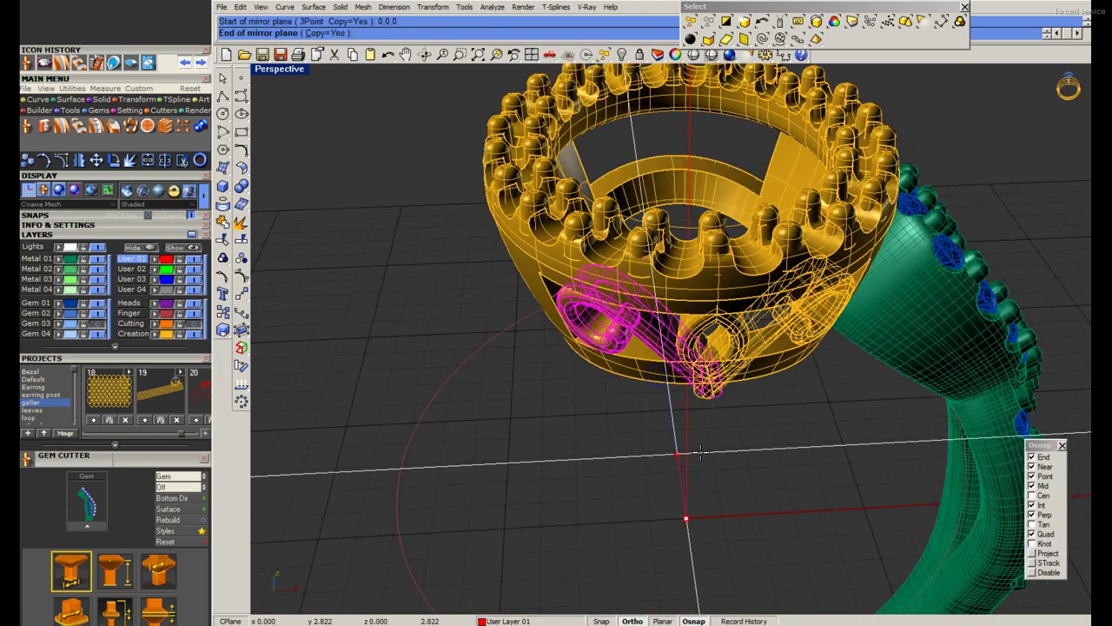
Maximize the Front view, save the ring, and select the finger-size circle.
{"action": "double_click", "coordinate": [279, 69]}
{"action": "double_click", "coordinate": [270, 346]}
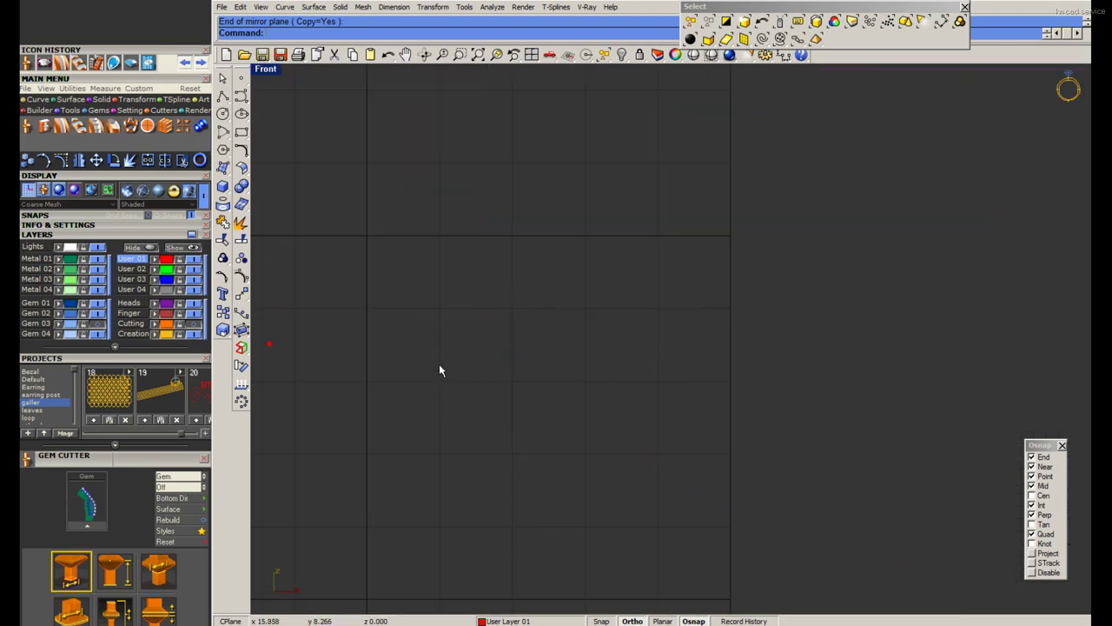
{"action": "type", "text": "S"}
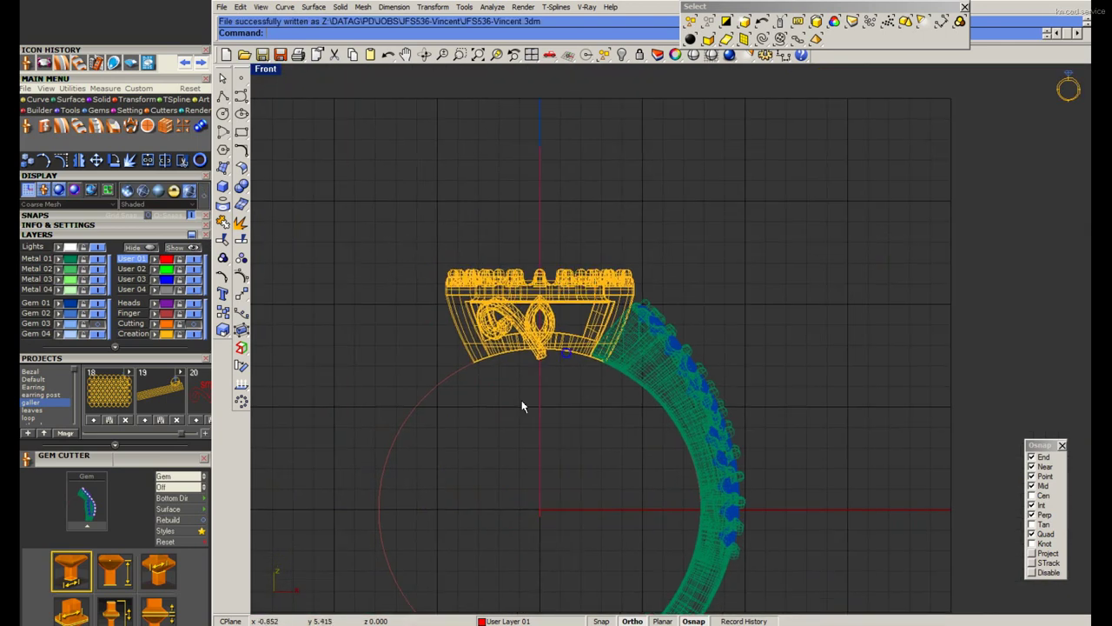
{"action": "left_click", "coordinate": [426, 354]}
Offset the finger circle 0.4 through a point, cut the gallery underside, delete the curve.
{"action": "left_click", "coordinate": [242, 151]}
{"action": "left_click", "coordinate": [374, 169]}
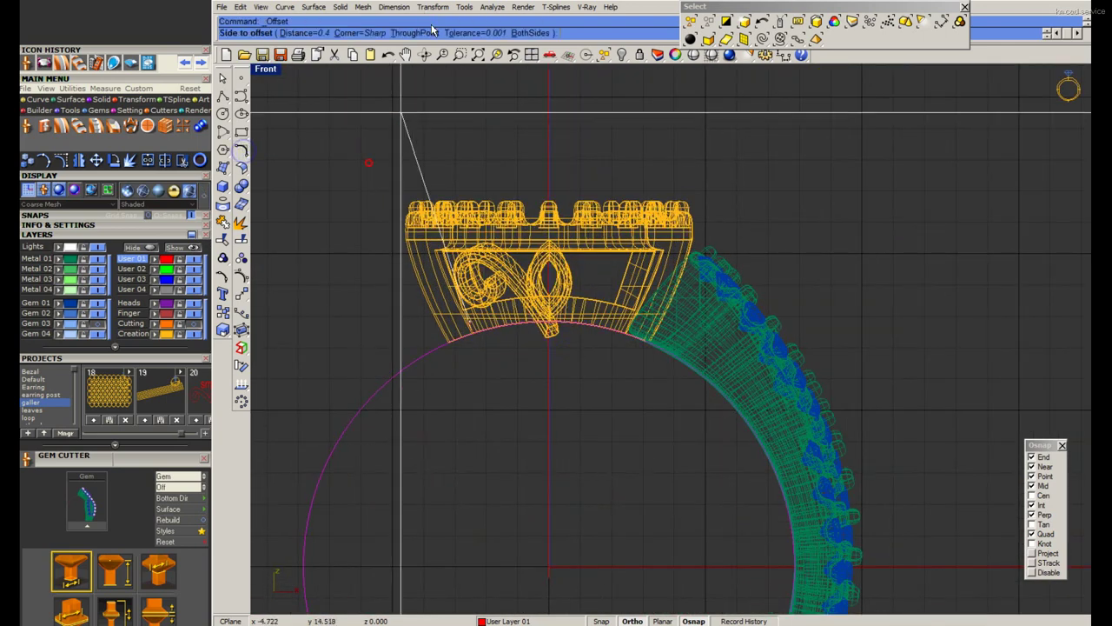
{"action": "left_click", "coordinate": [419, 32]}
{"action": "left_click", "coordinate": [385, 367]}
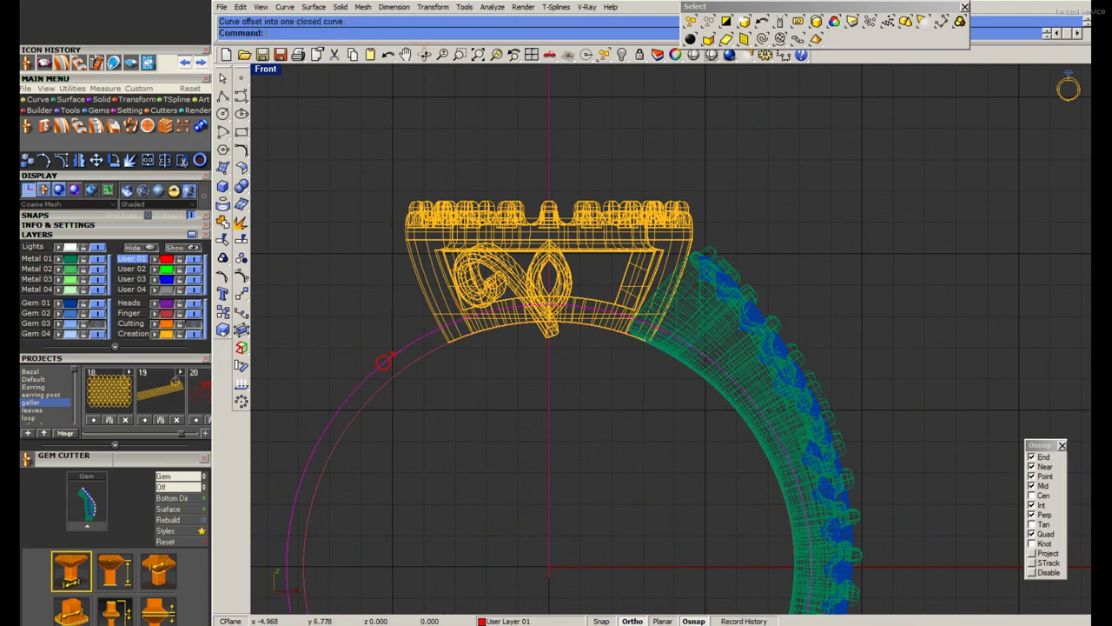
{"action": "scroll", "coordinate": [385, 364], "scroll_direction": "up", "scroll_amount": 4}
{"action": "left_click", "coordinate": [509, 346]}
{"action": "key", "text": "Return"}
{"action": "scroll", "coordinate": [418, 345], "scroll_direction": "down", "scroll_amount": 3}
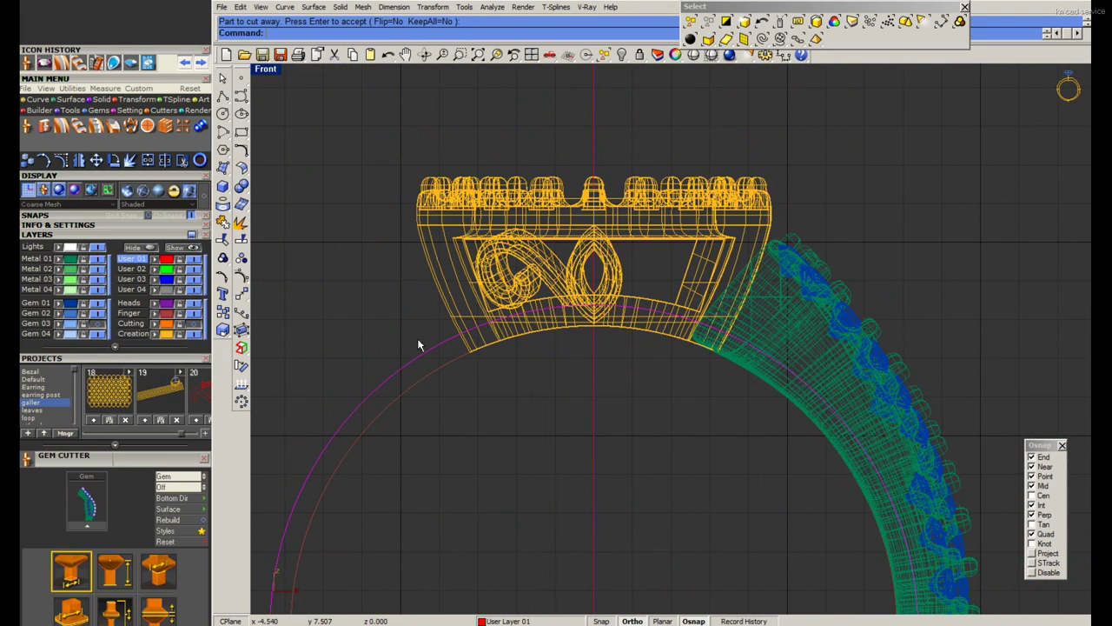
{"action": "key", "text": "Delete"}
Select the left swirl and start mirroring it across the centre line.
{"action": "left_click", "coordinate": [711, 55]}
{"action": "scroll", "coordinate": [561, 267], "scroll_direction": "up", "scroll_amount": 2}
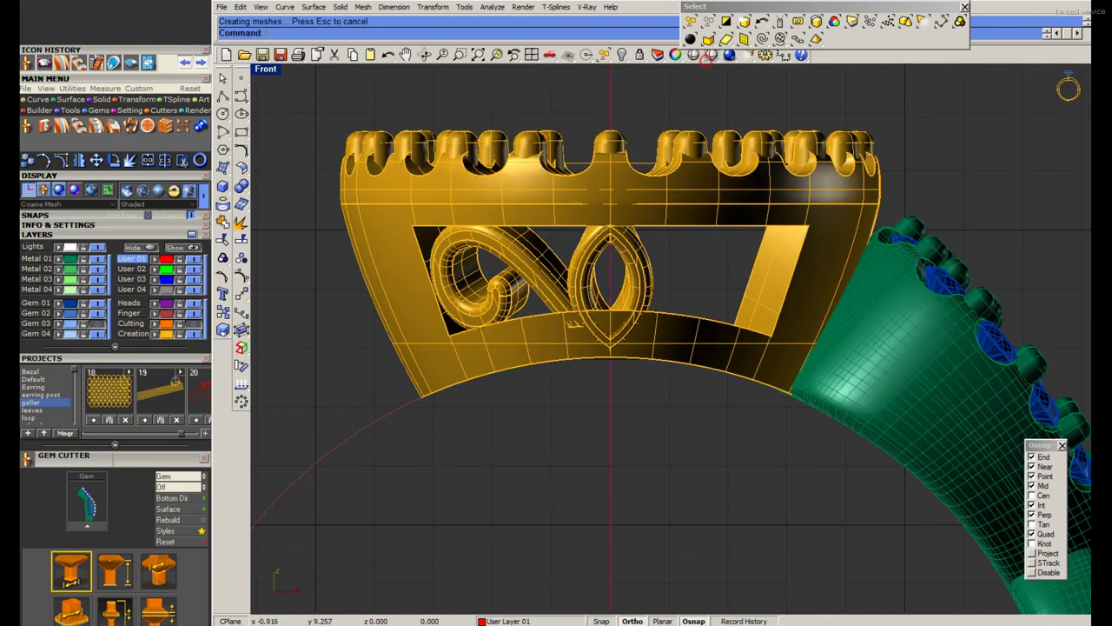
{"action": "left_click", "coordinate": [504, 286]}
{"action": "type", "text": "mirror"}
{"action": "key", "text": "Return"}
{"action": "left_click", "coordinate": [607, 287]}
{"action": "key", "text": "ctrl+z"}
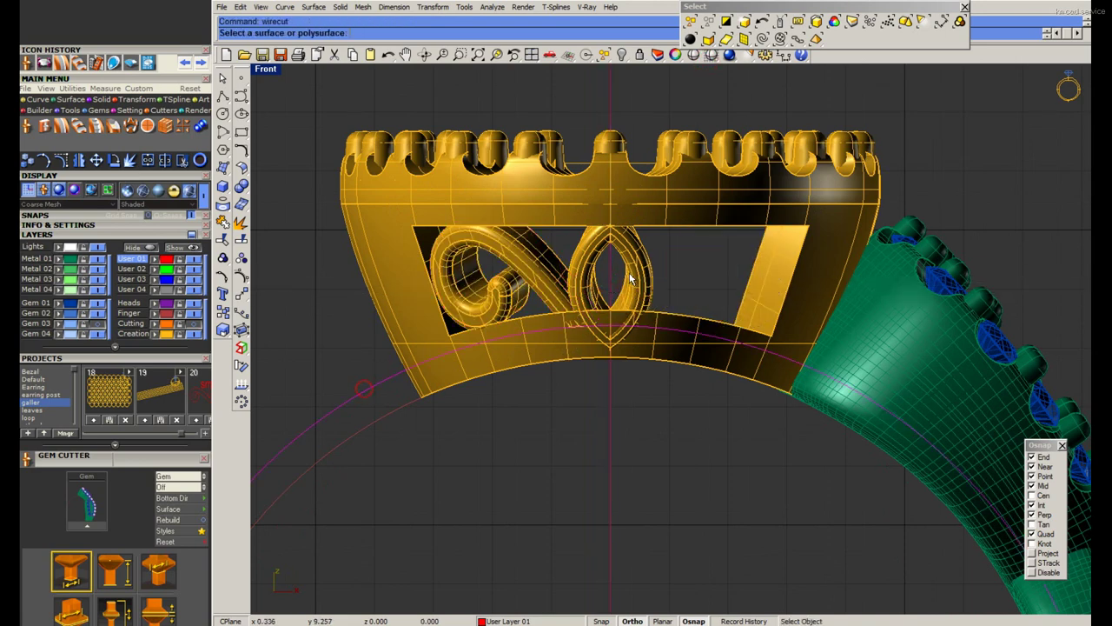
{"action": "left_click", "coordinate": [536, 282]}
Mirror the left swirl onto the right side across the ring's centre line.
{"action": "key", "text": "Return"}
{"action": "left_click", "coordinate": [608, 287]}
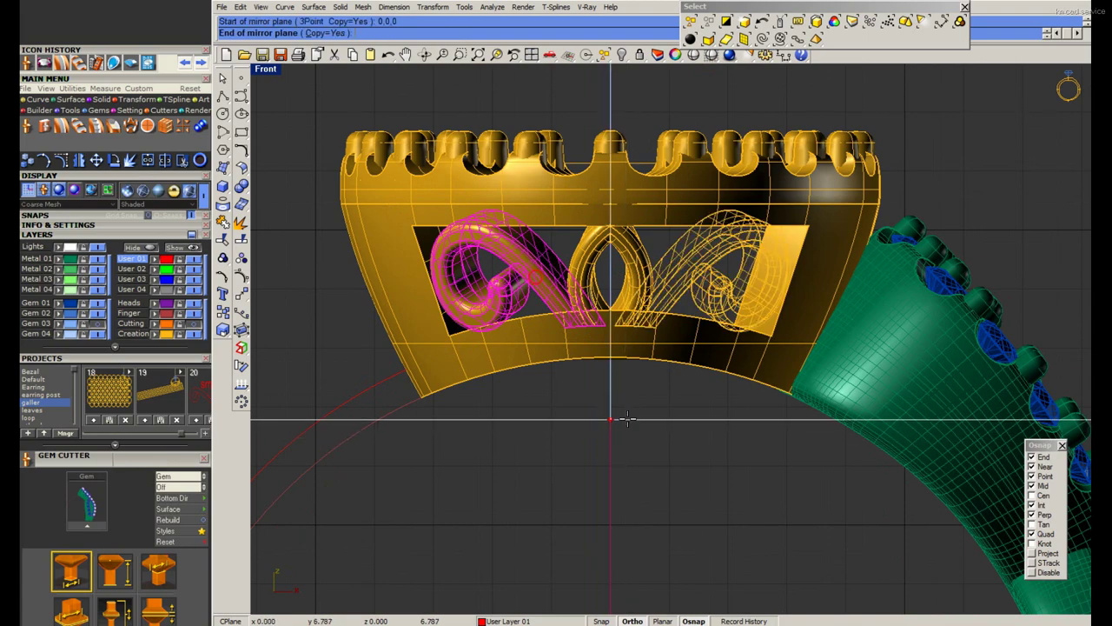
{"action": "left_click", "coordinate": [627, 418]}
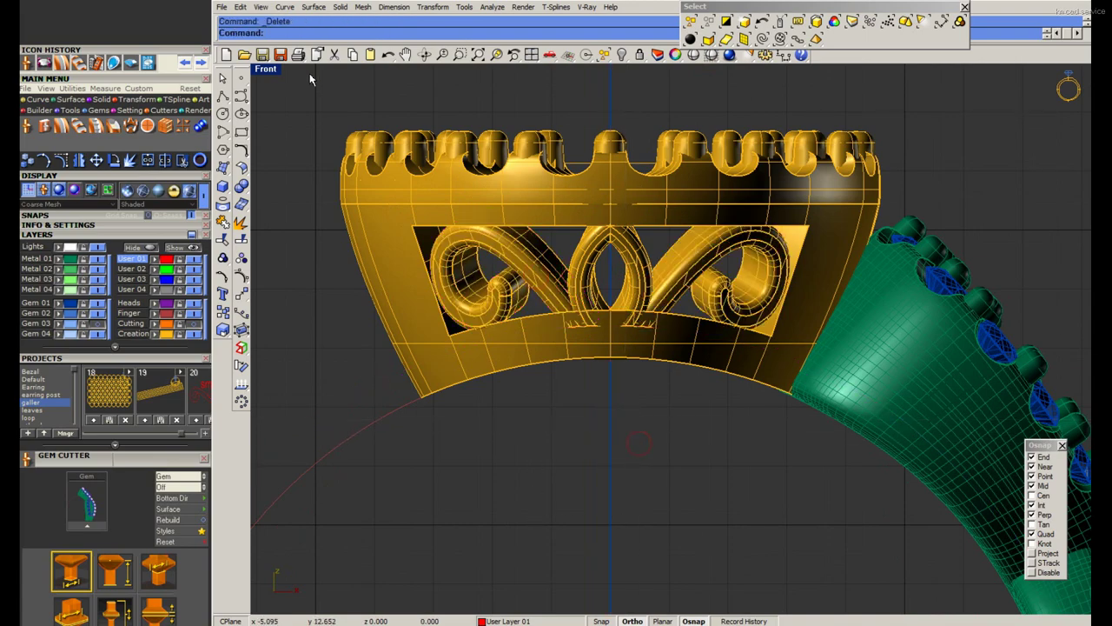
{"action": "double_click", "coordinate": [265, 69]}
{"action": "double_click", "coordinate": [687, 70]}
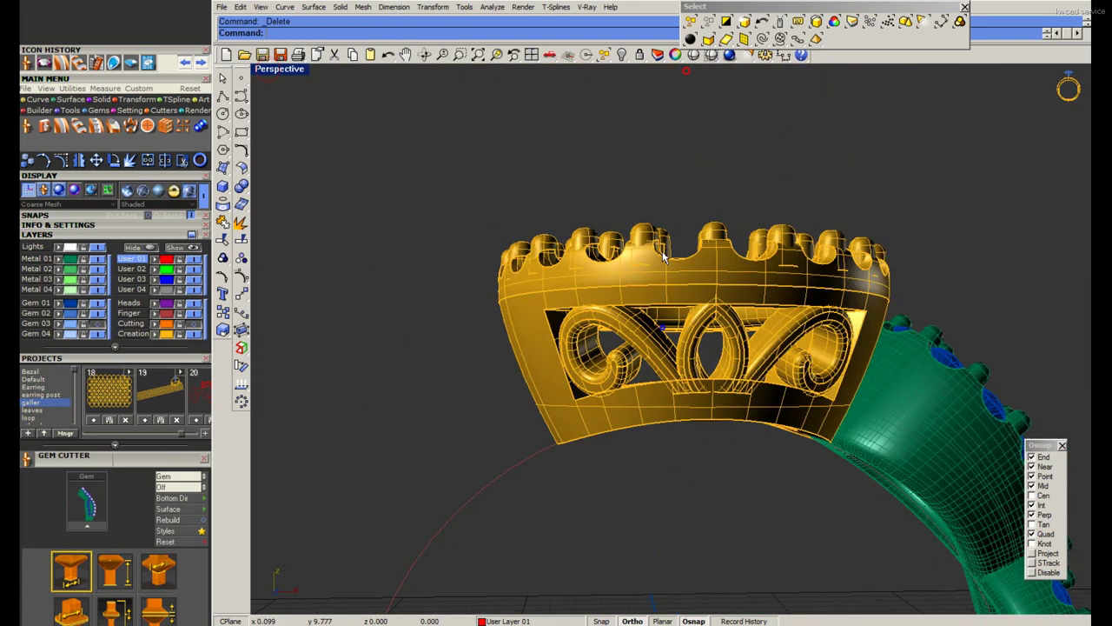
Group the left swirl, centre loop and right swirl into one object.
{"action": "left_click", "coordinate": [643, 382]}
{"action": "left_click", "coordinate": [713, 347], "text": "shift"}
{"action": "left_click", "coordinate": [869, 365], "text": "shift"}
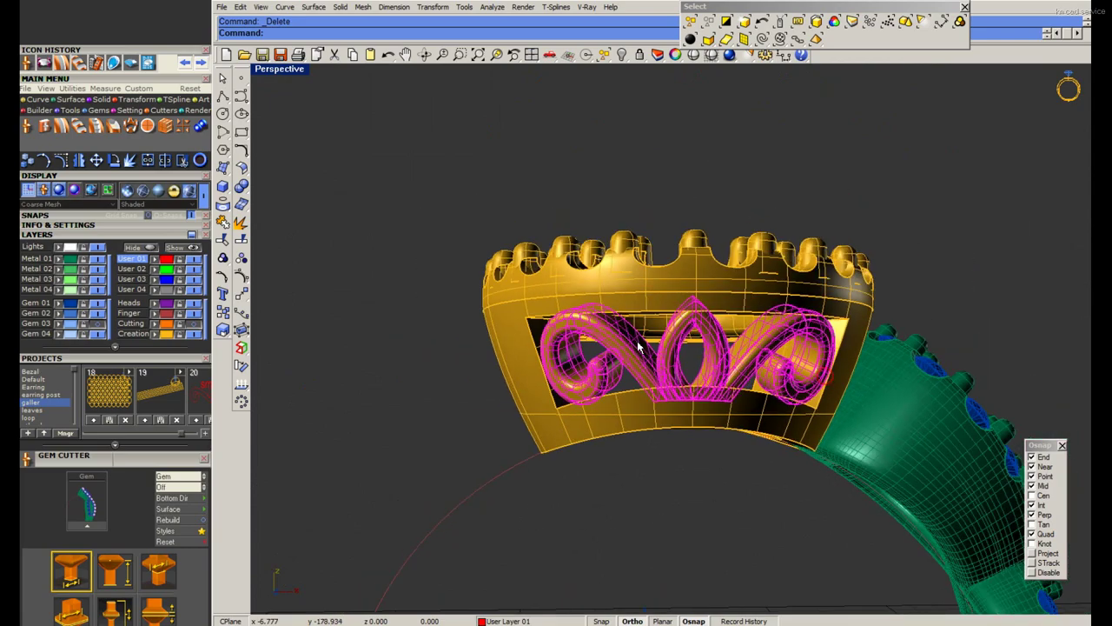
{"action": "scroll", "coordinate": [643, 365], "scroll_direction": "down", "scroll_amount": 3}
{"action": "key", "text": "ctrl+g"}
{"action": "scroll", "coordinate": [643, 391], "scroll_direction": "down", "scroll_amount": 5}
{"action": "right_click_drag", "start_coordinate": [901, 283], "coordinate": [720, 67]}
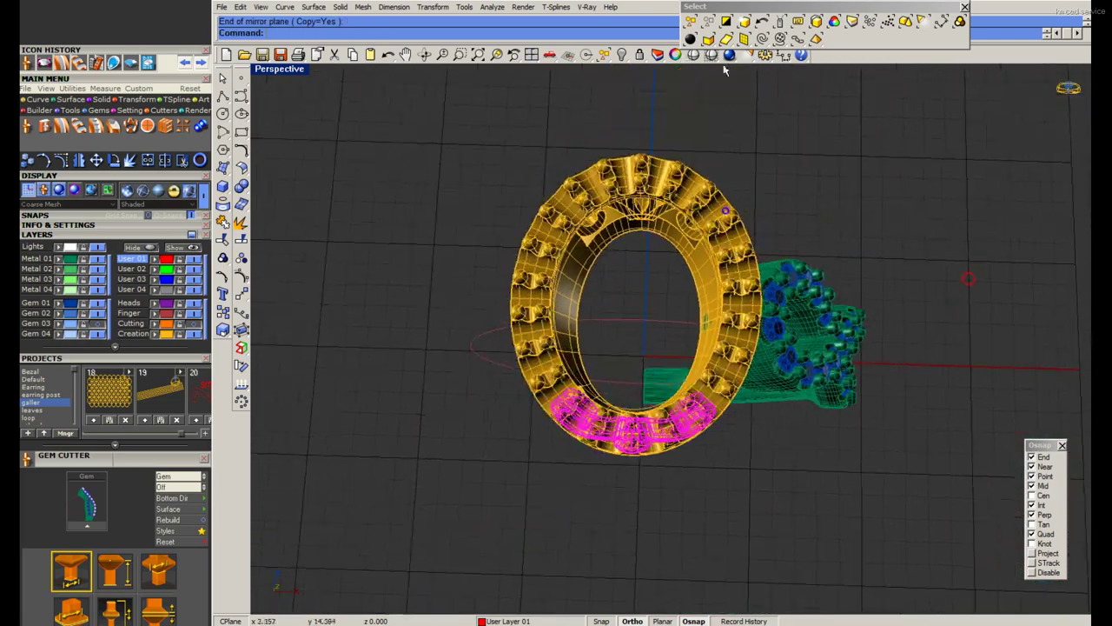
{"action": "key", "text": "Escape"}
Inspect the ring in Rendered display, save, compare with the reference photo, restore four views.
{"action": "left_click", "coordinate": [695, 55]}
{"action": "scroll", "coordinate": [635, 309], "scroll_direction": "up", "scroll_amount": 5}
{"action": "scroll", "coordinate": [643, 304], "scroll_direction": "up", "scroll_amount": 5}
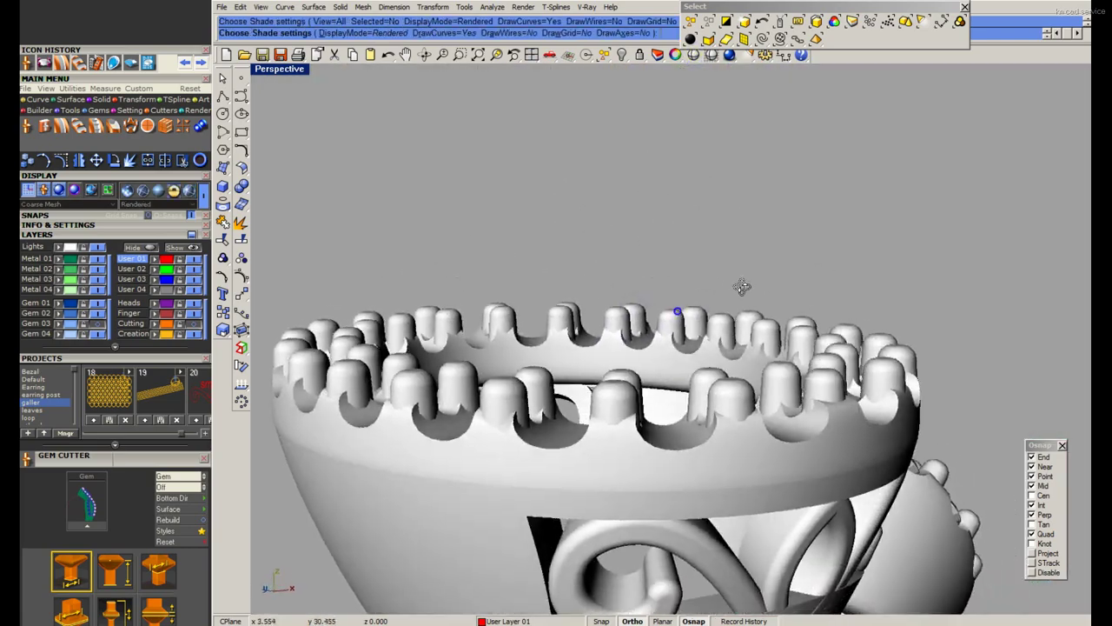
{"action": "scroll", "coordinate": [569, 406], "scroll_direction": "up", "scroll_amount": 3}
{"action": "scroll", "coordinate": [570, 406], "scroll_direction": "down", "scroll_amount": 3}
{"action": "scroll", "coordinate": [609, 372], "scroll_direction": "down", "scroll_amount": 3}
{"action": "scroll", "coordinate": [573, 293], "scroll_direction": "down", "scroll_amount": 3}
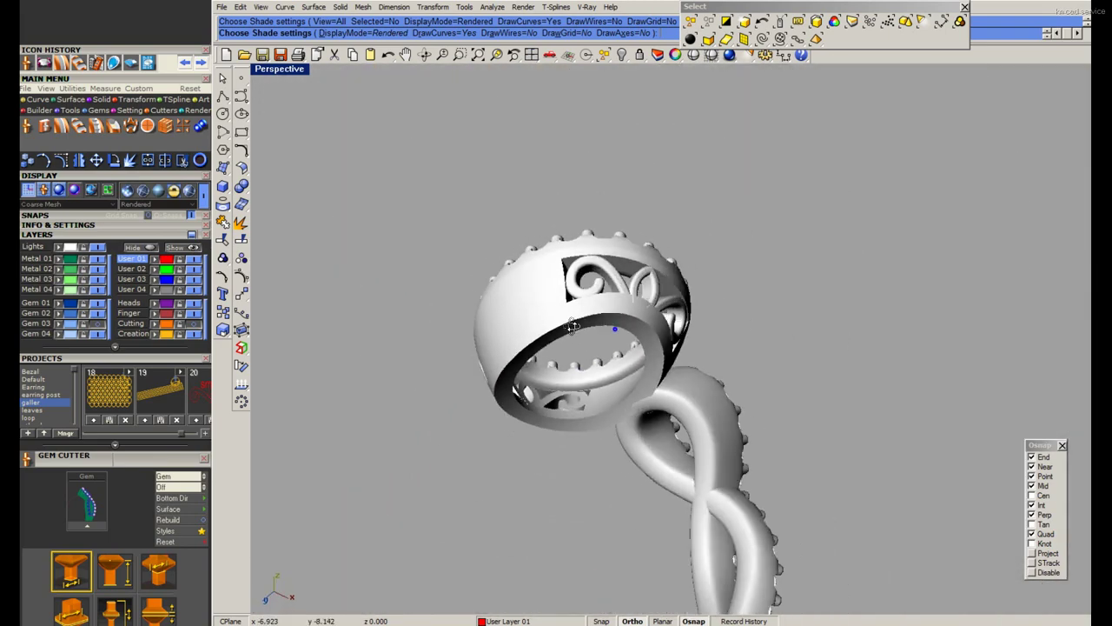
{"action": "scroll", "coordinate": [651, 328], "scroll_direction": "down", "scroll_amount": 2}
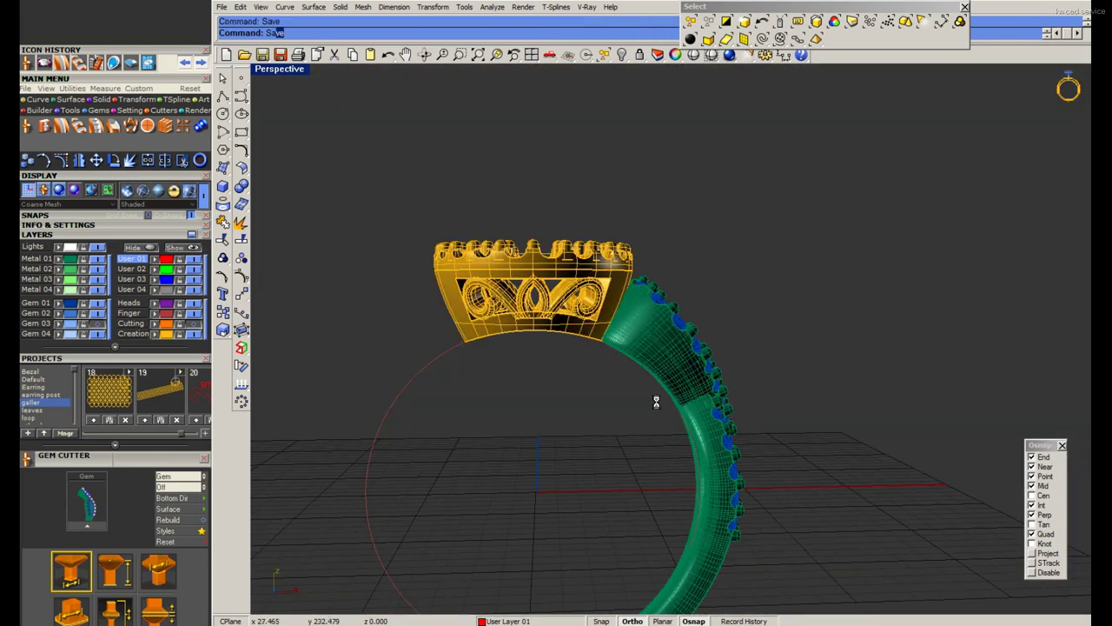
{"action": "key", "text": "ctrl+s"}
{"action": "key", "text": "alt+Tab"}
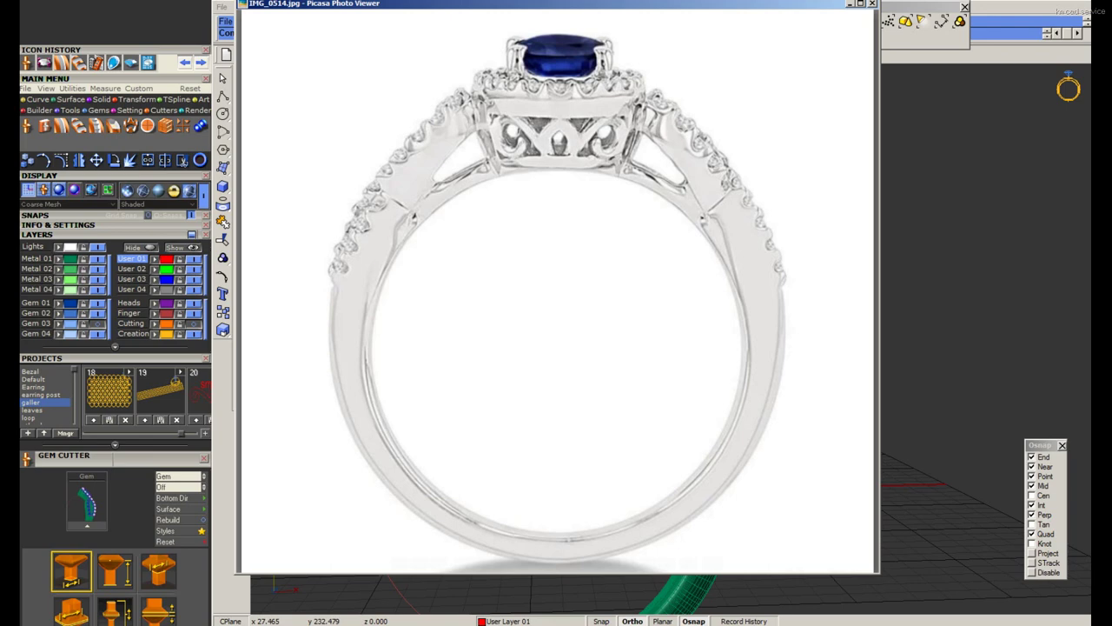
{"action": "key", "text": "alt+Tab"}
{"action": "double_click", "coordinate": [286, 73]}
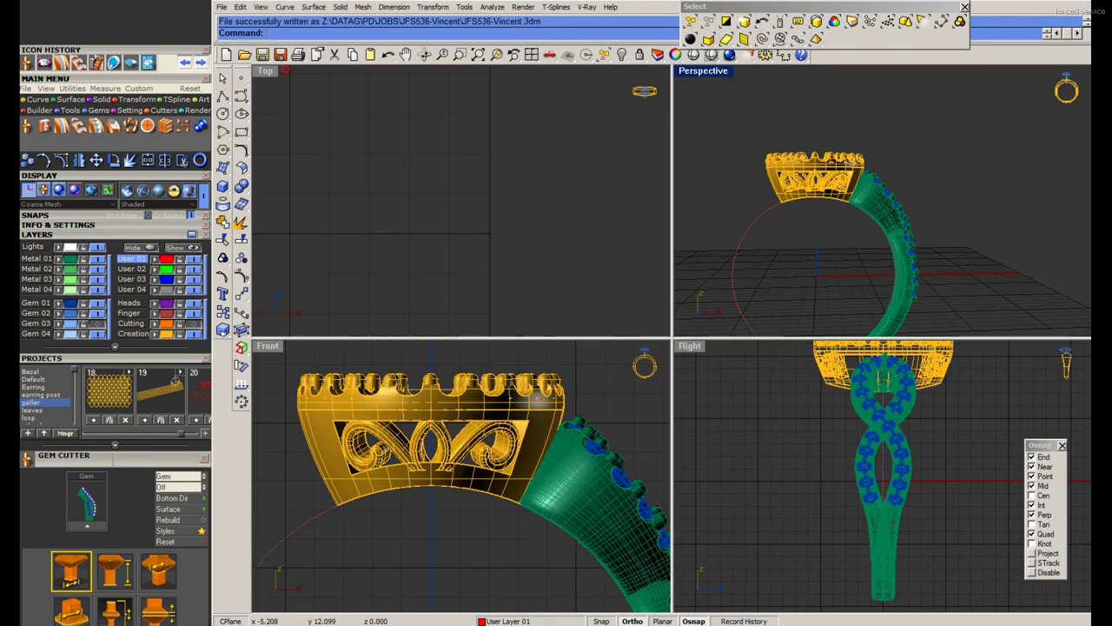
Offset the ring's finger circle outward.
{"action": "double_click", "coordinate": [269, 348]}
{"action": "left_click", "coordinate": [380, 399]}
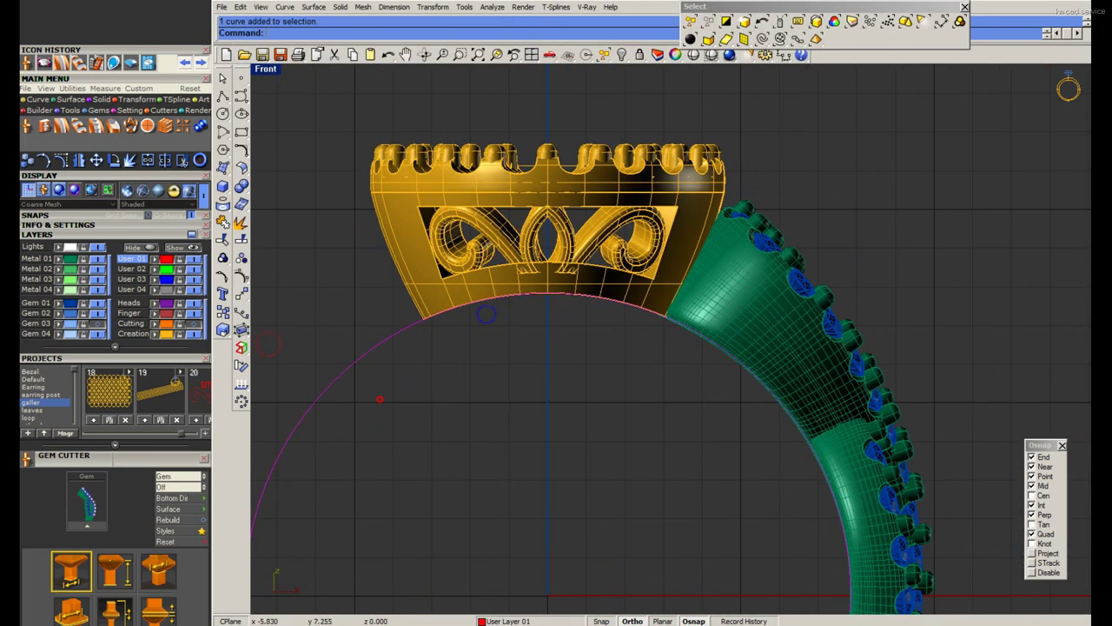
{"action": "left_click", "coordinate": [242, 149]}
{"action": "left_click", "coordinate": [369, 179]}
{"action": "left_click", "coordinate": [330, 245]}
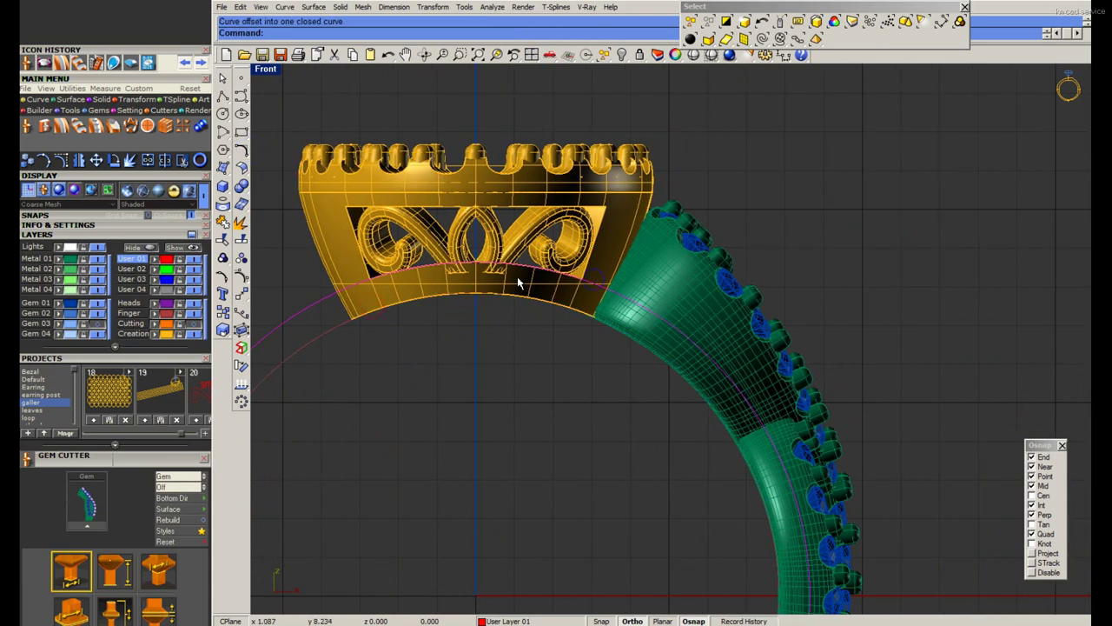
Switch to ghosted display and show the hidden ring objects again.
{"action": "key", "text": "ctrl+alt+g"}
{"action": "right_click_drag", "start_coordinate": [671, 72], "coordinate": [619, 95]}
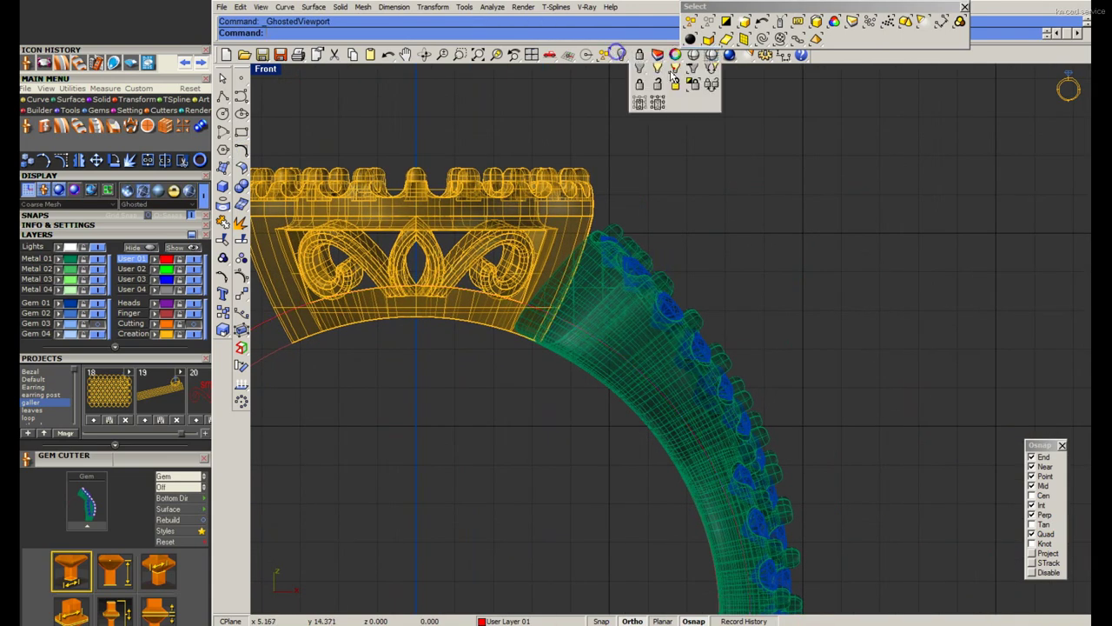
{"action": "left_click", "coordinate": [621, 54]}
{"action": "key", "text": "Return"}
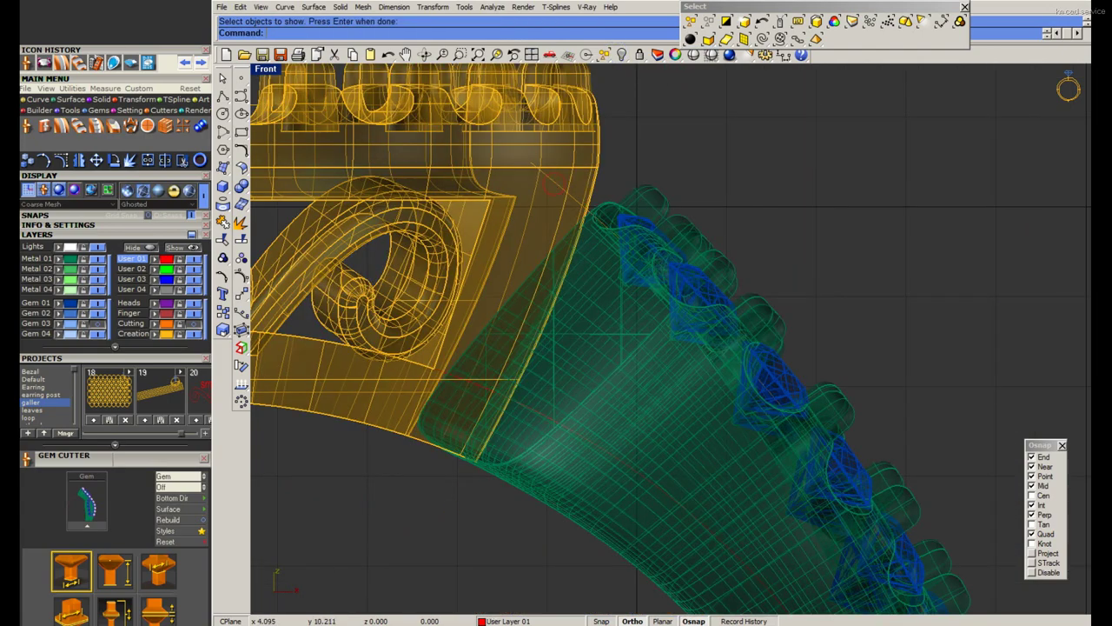
{"action": "scroll", "coordinate": [545, 183], "scroll_direction": "down", "scroll_amount": 3}
{"action": "scroll", "coordinate": [541, 182], "scroll_direction": "down", "scroll_amount": 2}
Make a rotated copy with the rotate command, then save the model.
{"action": "type", "text": "rotate"}
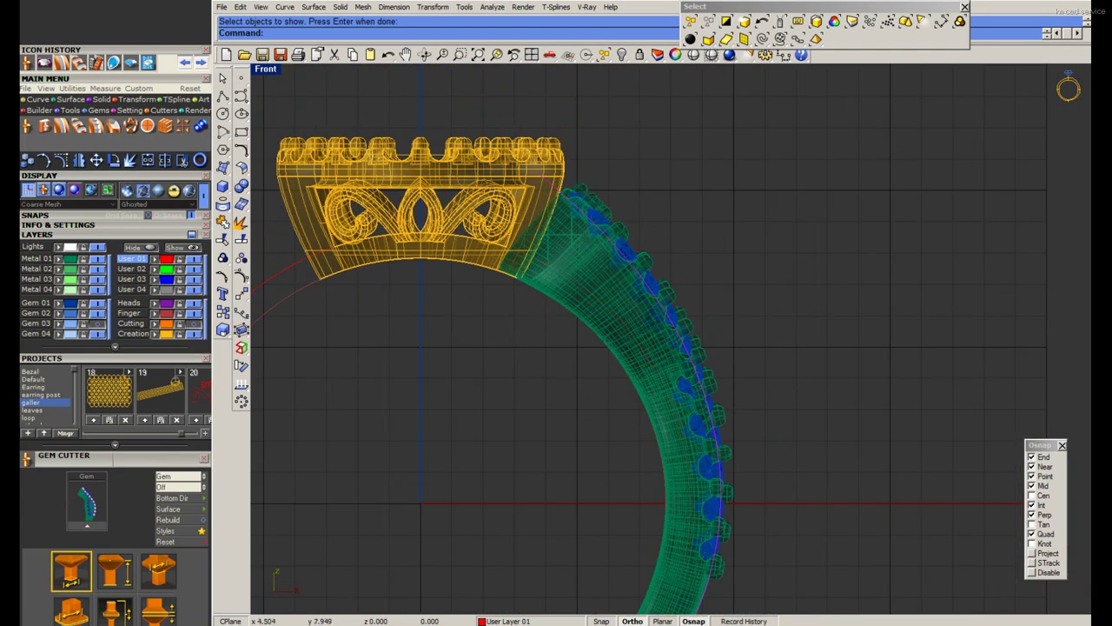
{"action": "key", "text": "Return"}
{"action": "scroll", "coordinate": [561, 224], "scroll_direction": "up", "scroll_amount": 5}
{"action": "left_click", "coordinate": [717, 161]}
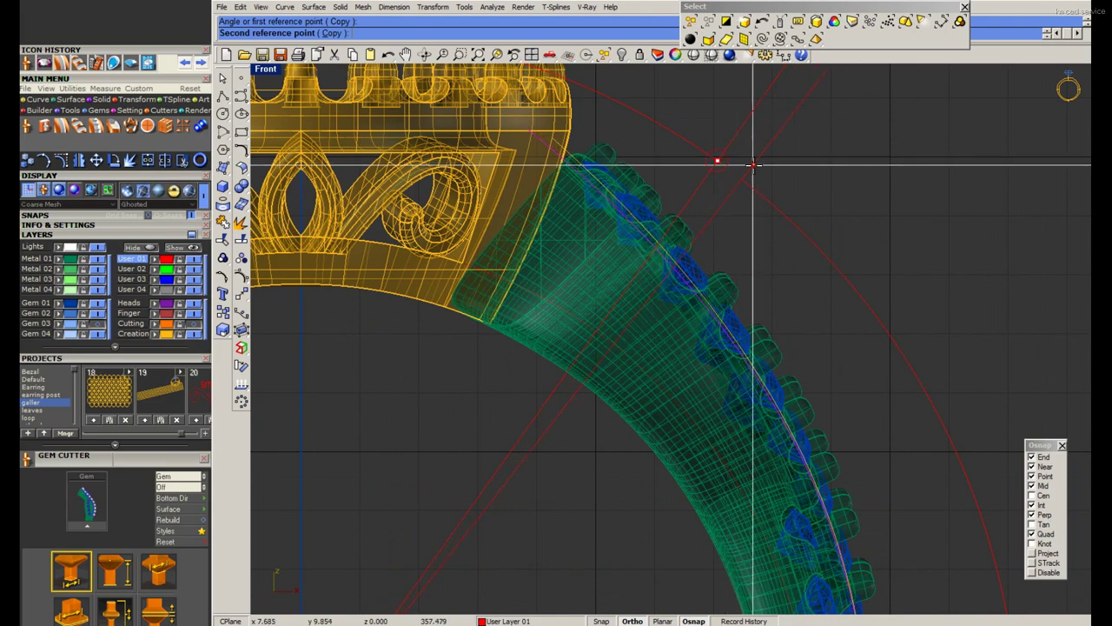
{"action": "left_click", "coordinate": [777, 179]}
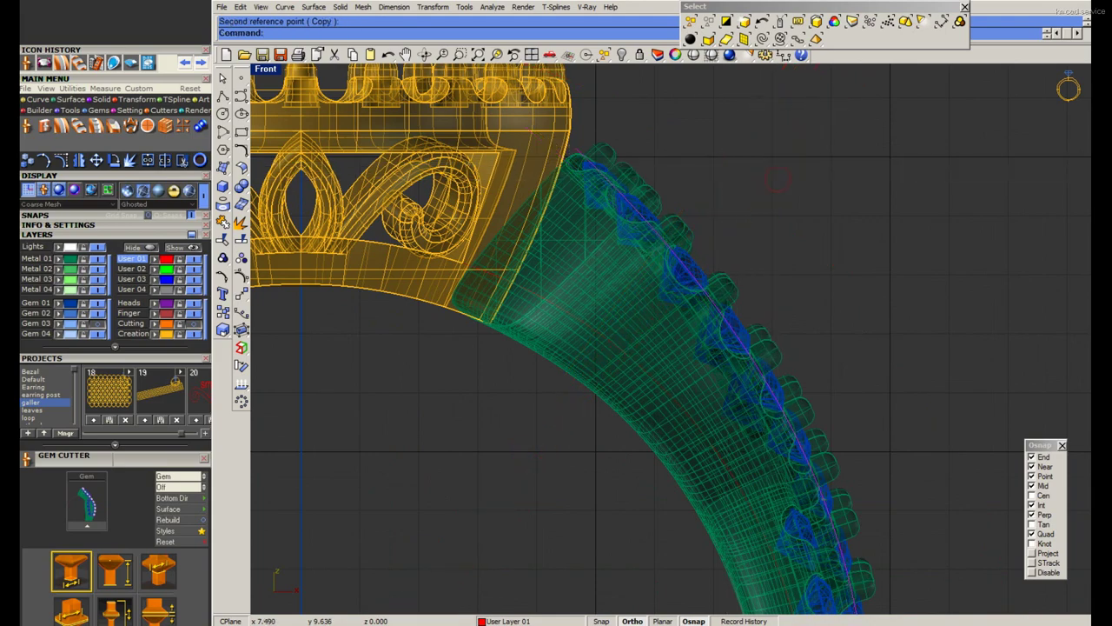
{"action": "scroll", "coordinate": [580, 180], "scroll_direction": "up", "scroll_amount": 2}
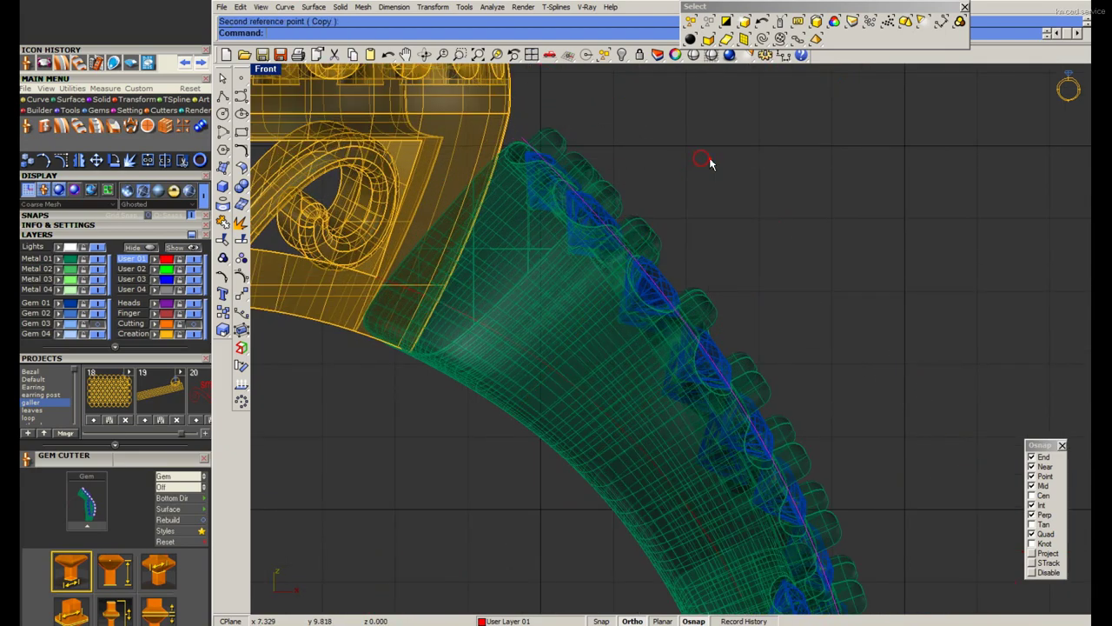
{"action": "type", "text": "Sa"}
{"action": "key", "text": "Return"}
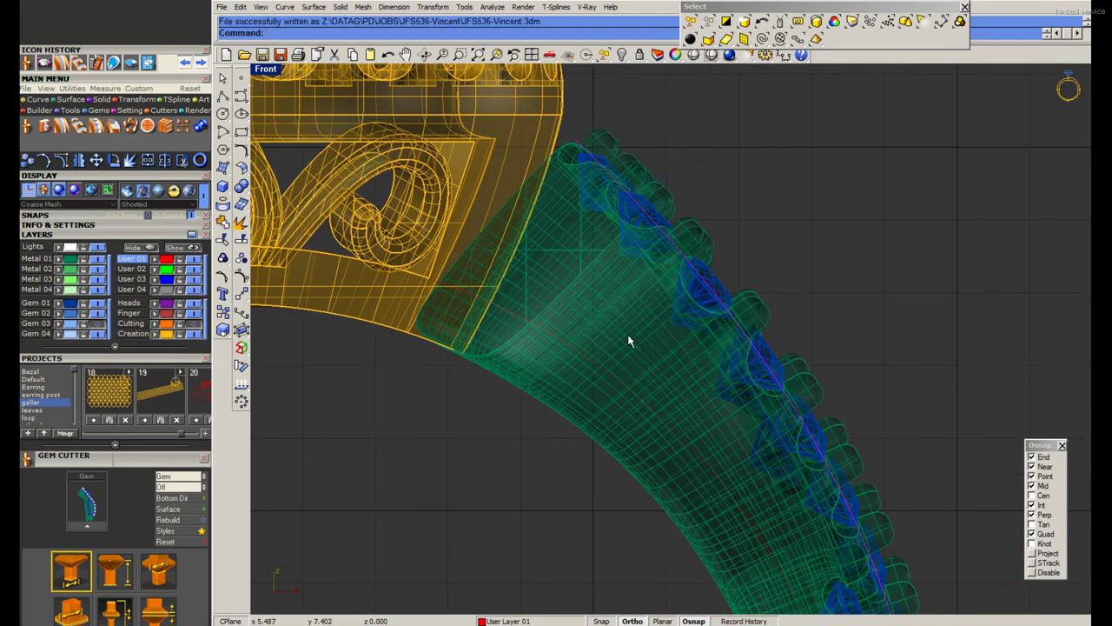
Turn off the shank's surface isocurves and switch the view to wireframe.
{"action": "left_click", "coordinate": [630, 341]}
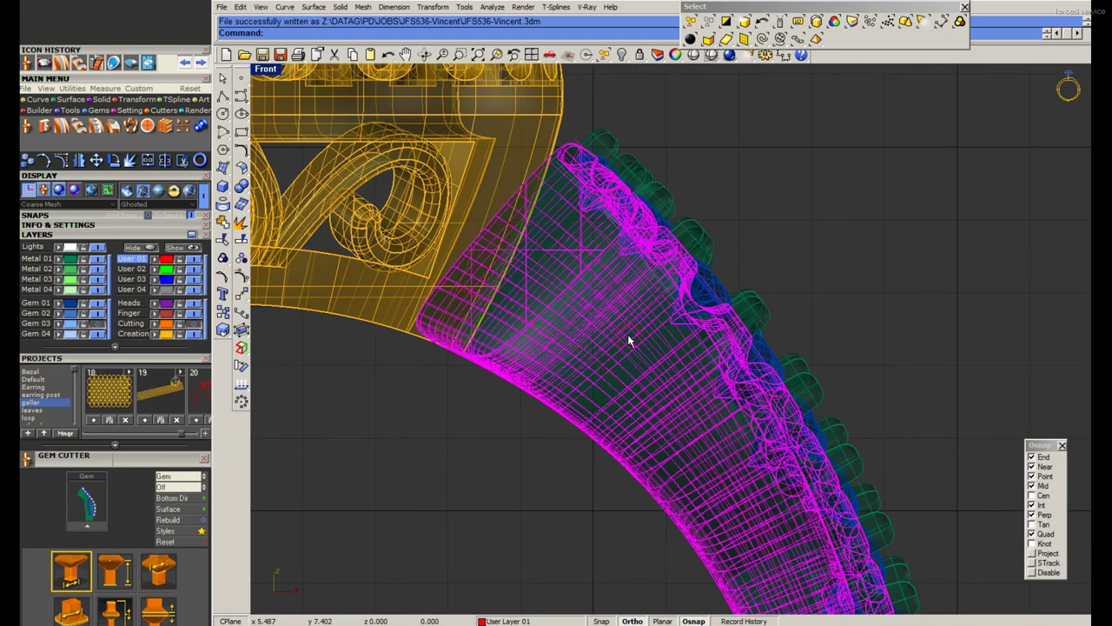
{"action": "key", "text": "F3"}
{"action": "left_click", "coordinate": [884, 294]}
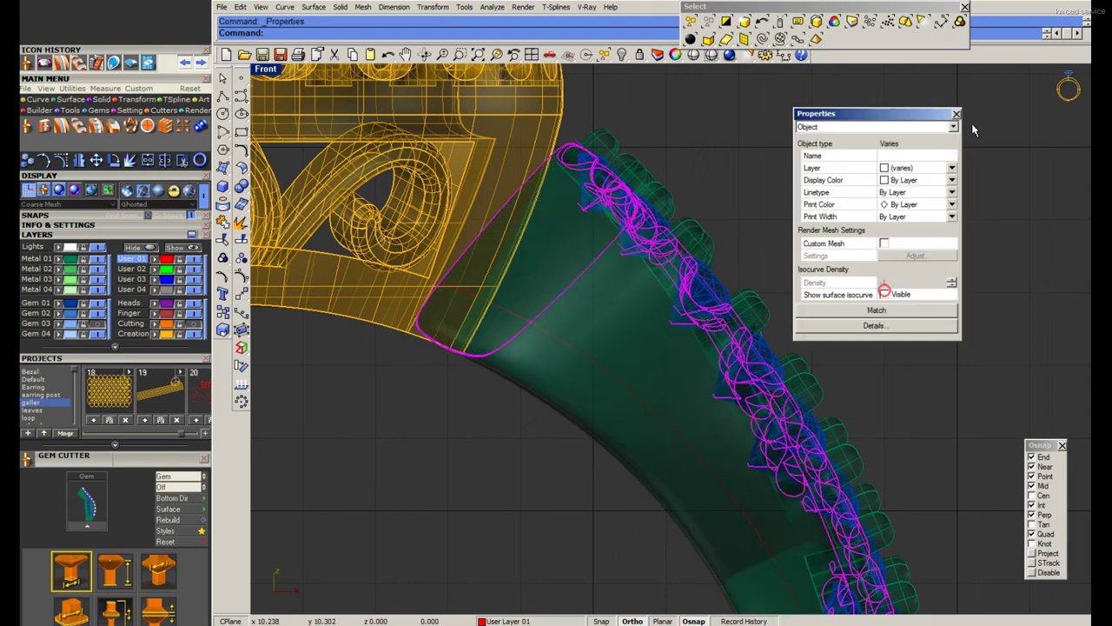
{"action": "left_click", "coordinate": [956, 115]}
{"action": "left_click", "coordinate": [706, 53]}
{"action": "key", "text": "Escape"}
{"action": "scroll", "coordinate": [581, 141], "scroll_direction": "up", "scroll_amount": 2}
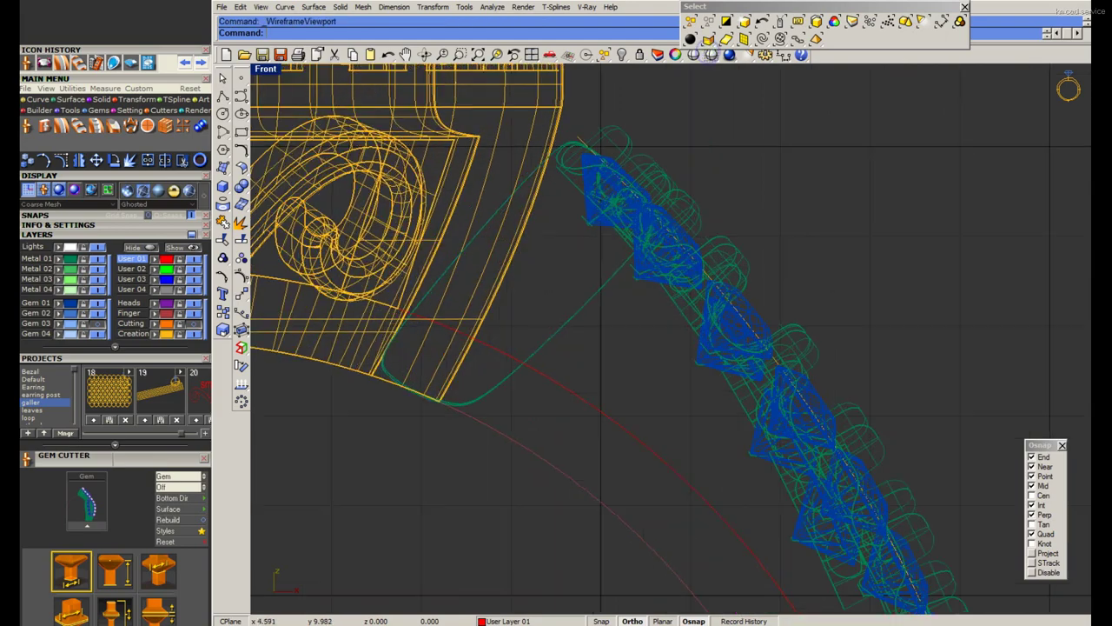
{"action": "scroll", "coordinate": [581, 140], "scroll_direction": "up", "scroll_amount": 2}
{"action": "scroll", "coordinate": [580, 141], "scroll_direction": "down", "scroll_amount": 2}
Offset another arc beside the shank, checking the reference ring photo.
{"action": "left_click", "coordinate": [247, 152]}
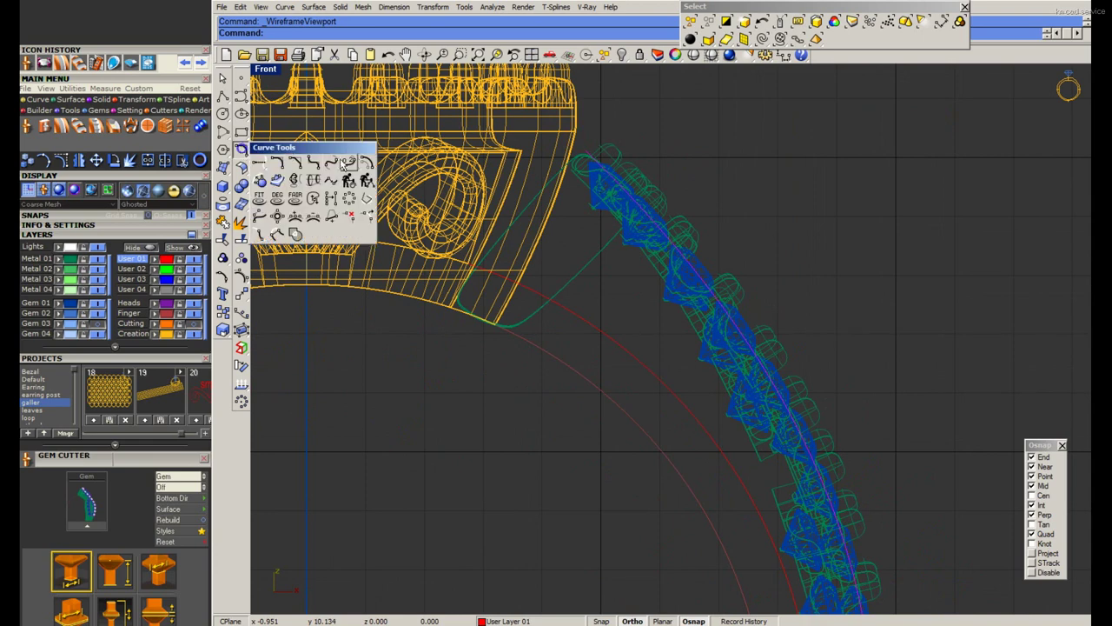
{"action": "left_click", "coordinate": [356, 162]}
{"action": "scroll", "coordinate": [585, 285], "scroll_direction": "up", "scroll_amount": 2}
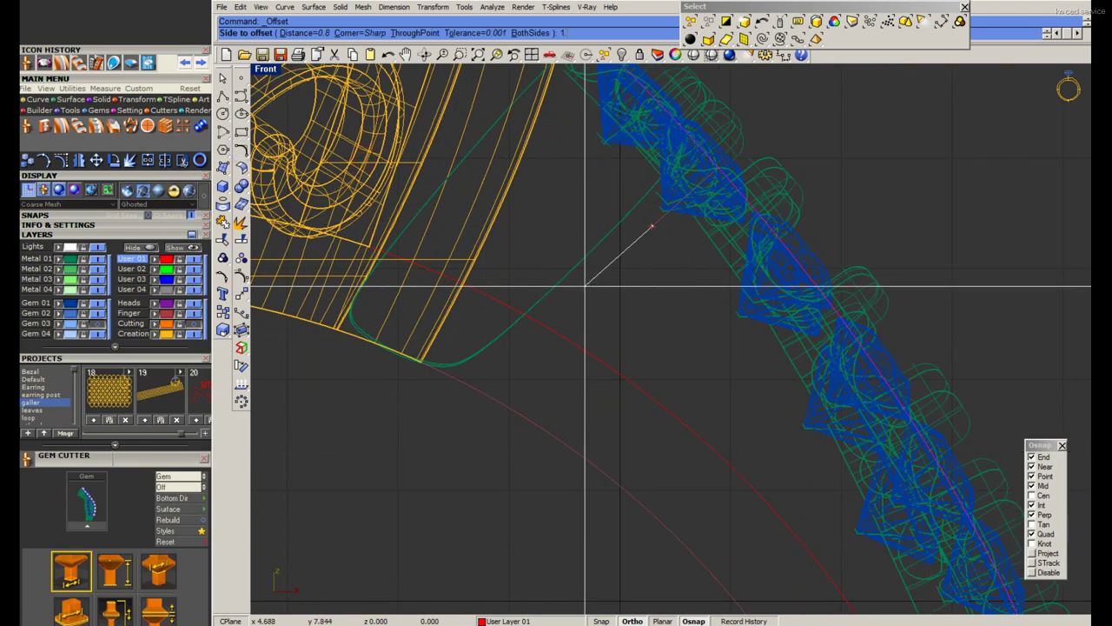
{"action": "left_click", "coordinate": [585, 285]}
{"action": "scroll", "coordinate": [584, 285], "scroll_direction": "down", "scroll_amount": 2}
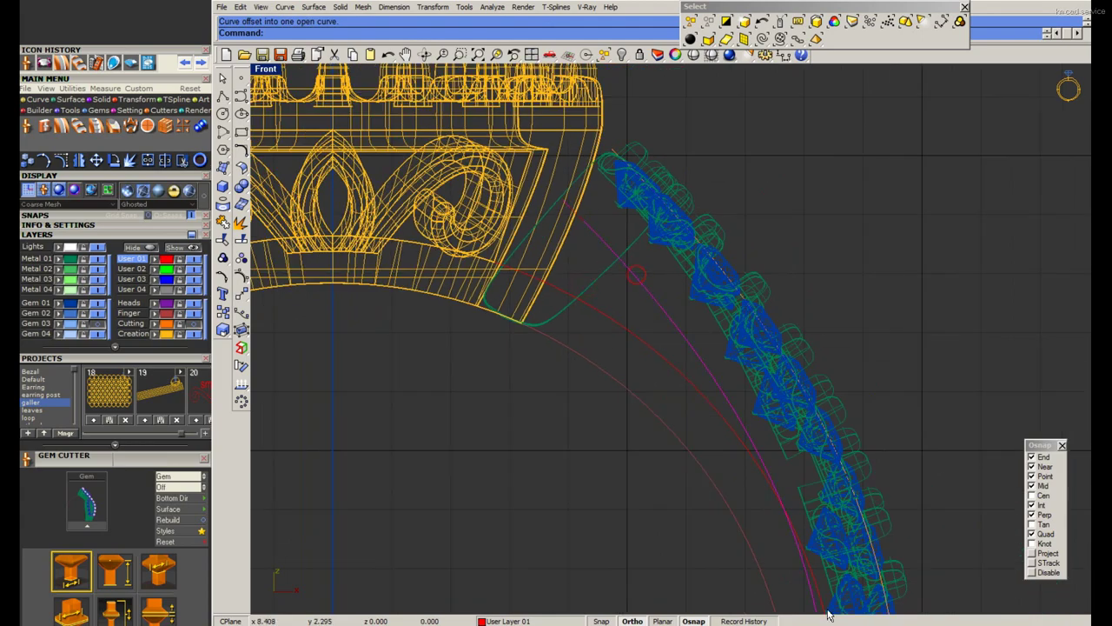
{"action": "key", "text": "alt+Tab"}
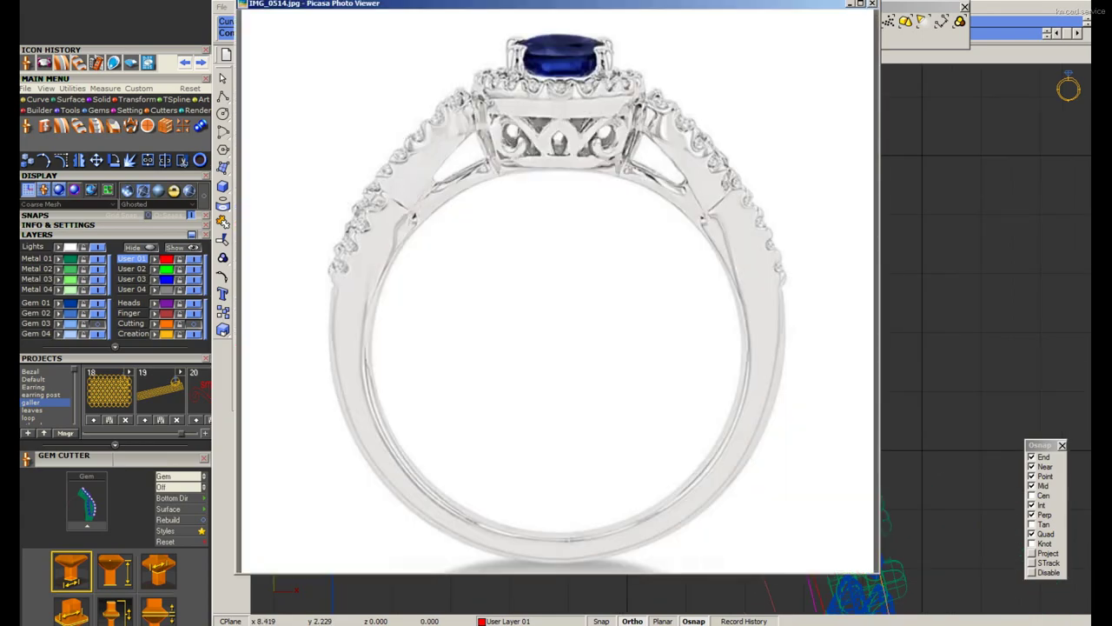
{"action": "key", "text": "alt+Tab"}
{"action": "scroll", "coordinate": [685, 380], "scroll_direction": "up", "scroll_amount": 2}
{"action": "scroll", "coordinate": [608, 278], "scroll_direction": "up", "scroll_amount": 2}
{"action": "right_click_drag", "start_coordinate": [630, 304], "coordinate": [640, 312]}
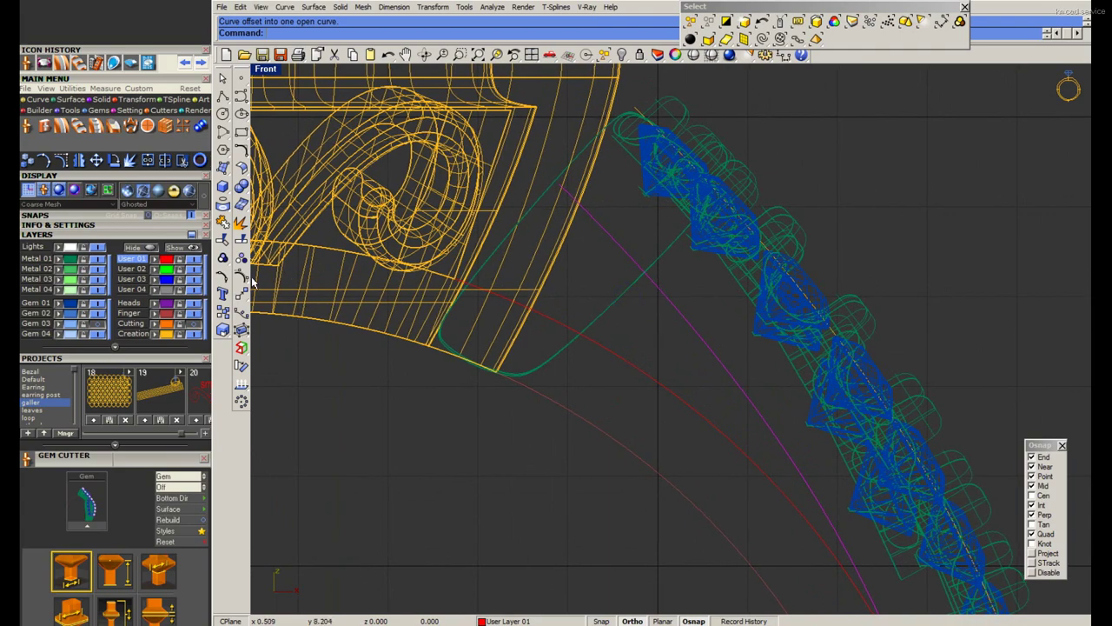
Adjust a point of the offset arc and add another offset arc.
{"action": "scroll", "coordinate": [608, 287], "scroll_direction": "up", "scroll_amount": 2}
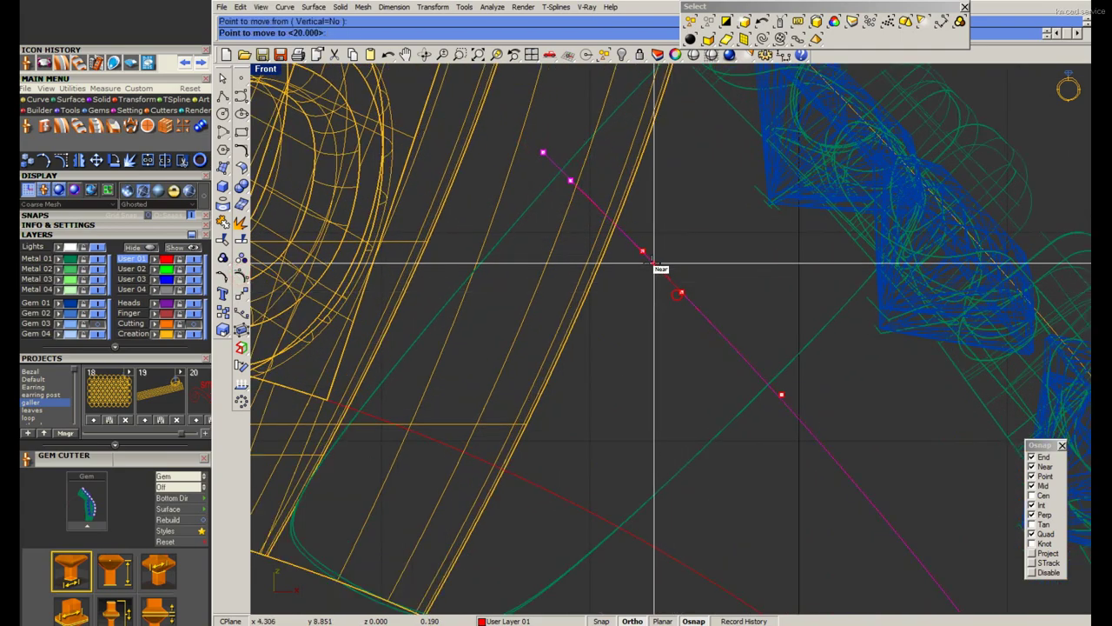
{"action": "left_click_drag", "start_coordinate": [647, 260], "coordinate": [664, 285]}
{"action": "scroll", "coordinate": [665, 285], "scroll_direction": "down", "scroll_amount": 1}
{"action": "type", "text": "Sa"}
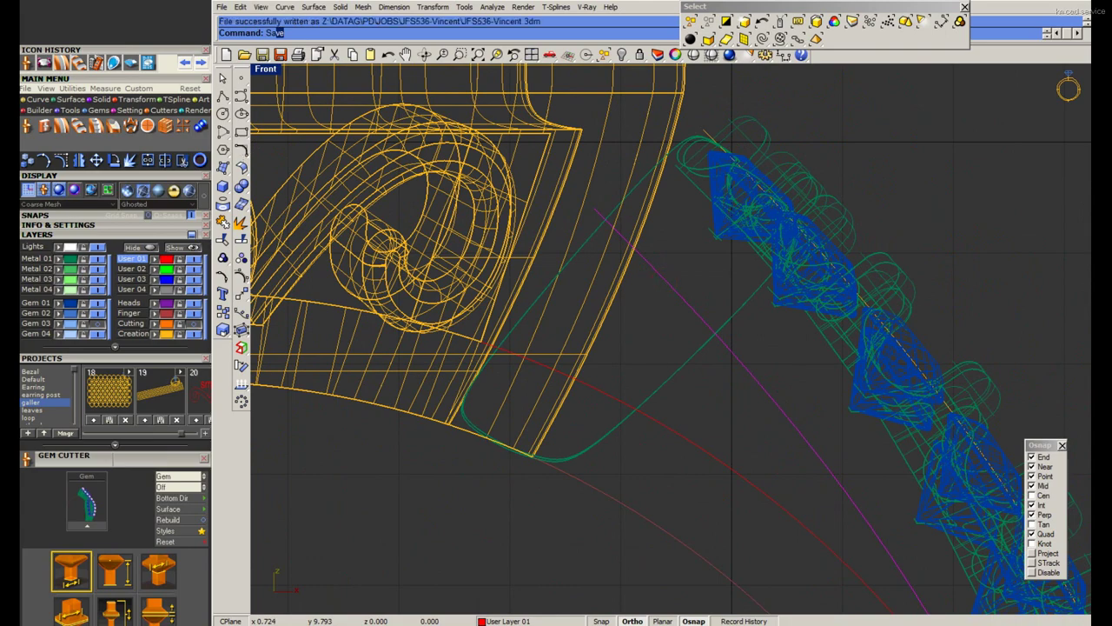
{"action": "left_click", "coordinate": [241, 149]}
{"action": "left_click", "coordinate": [366, 164]}
{"action": "scroll", "coordinate": [654, 241], "scroll_direction": "up", "scroll_amount": 2}
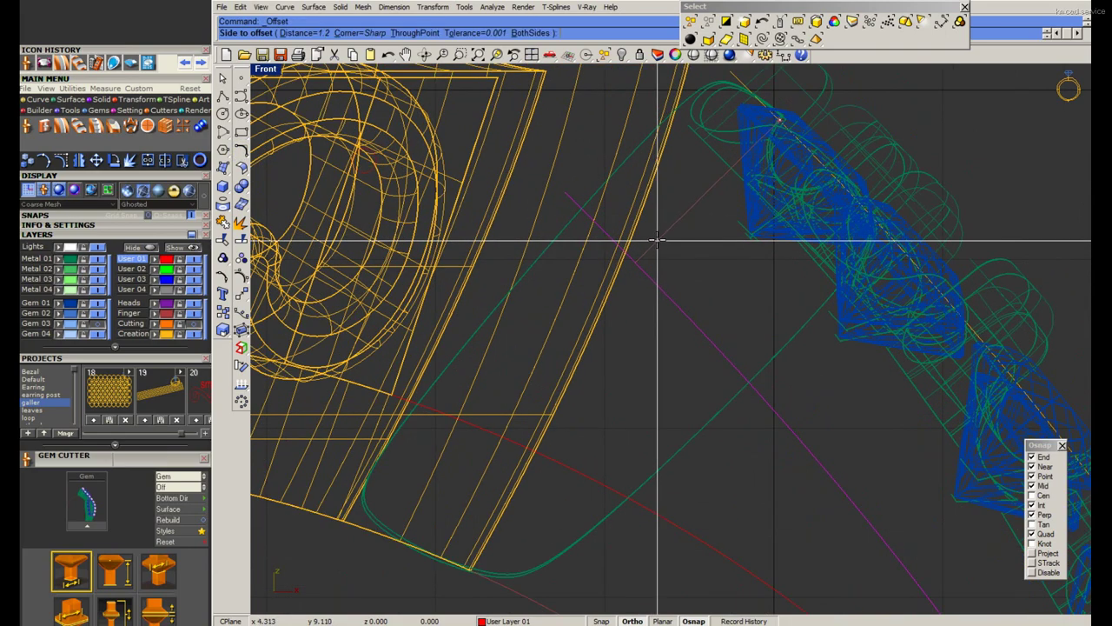
{"action": "left_click", "coordinate": [657, 241]}
{"action": "scroll", "coordinate": [576, 259], "scroll_direction": "down", "scroll_amount": 2}
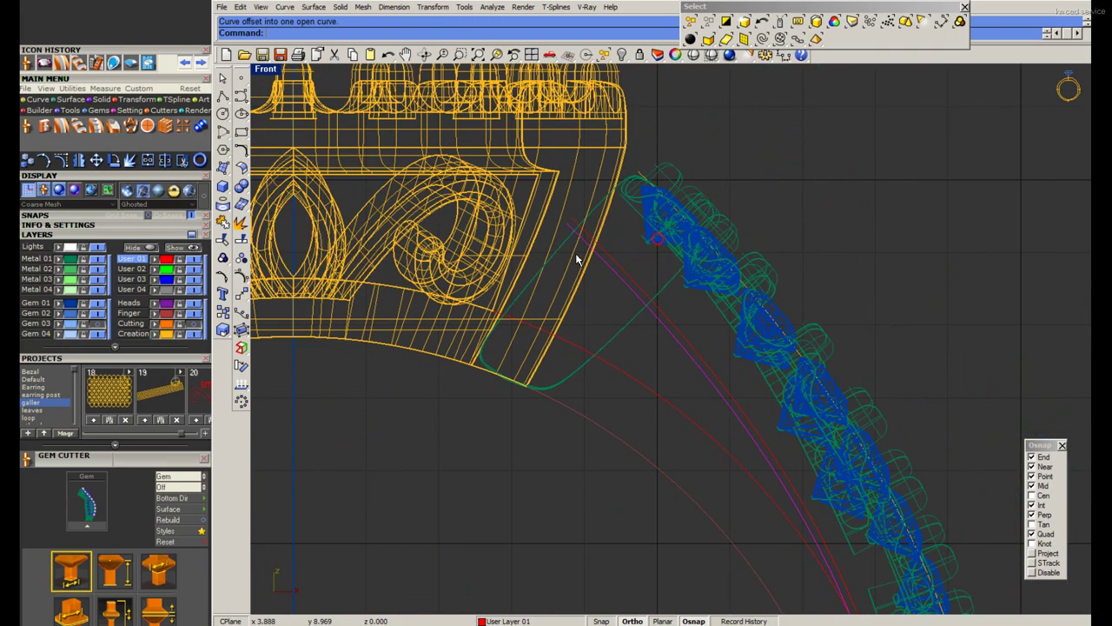
Measure the distance between the curves, then undo the extra offset.
{"action": "scroll", "coordinate": [620, 275], "scroll_direction": "up", "scroll_amount": 2}
{"action": "middle_click", "coordinate": [620, 275]}
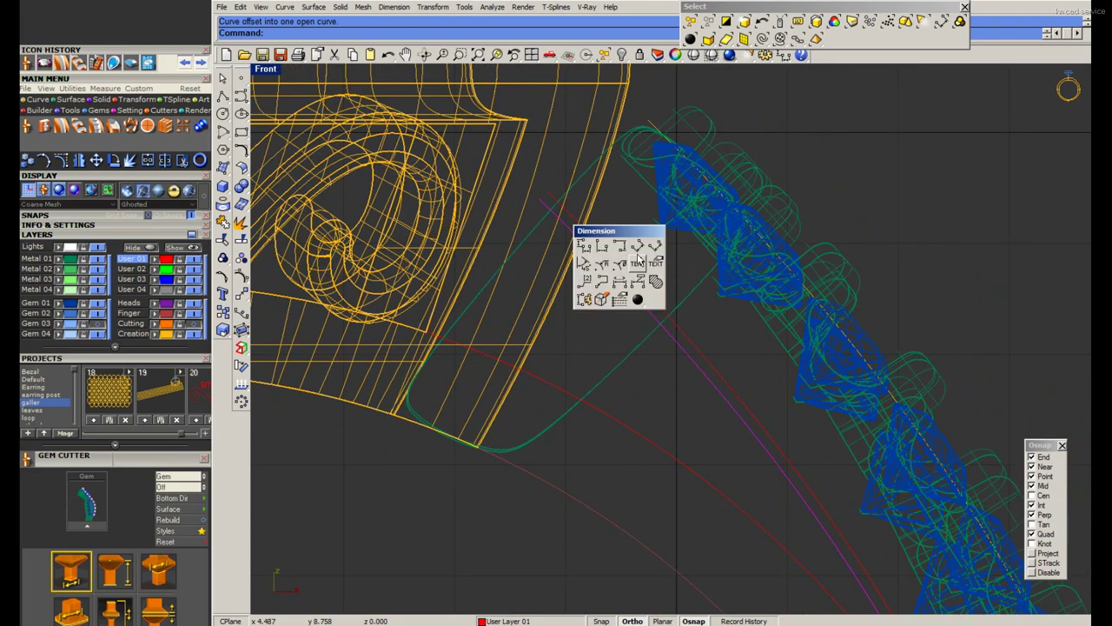
{"action": "left_click", "coordinate": [643, 243]}
{"action": "left_click", "coordinate": [628, 272]}
{"action": "left_click", "coordinate": [714, 185]}
{"action": "scroll", "coordinate": [714, 185], "scroll_direction": "down", "scroll_amount": 2}
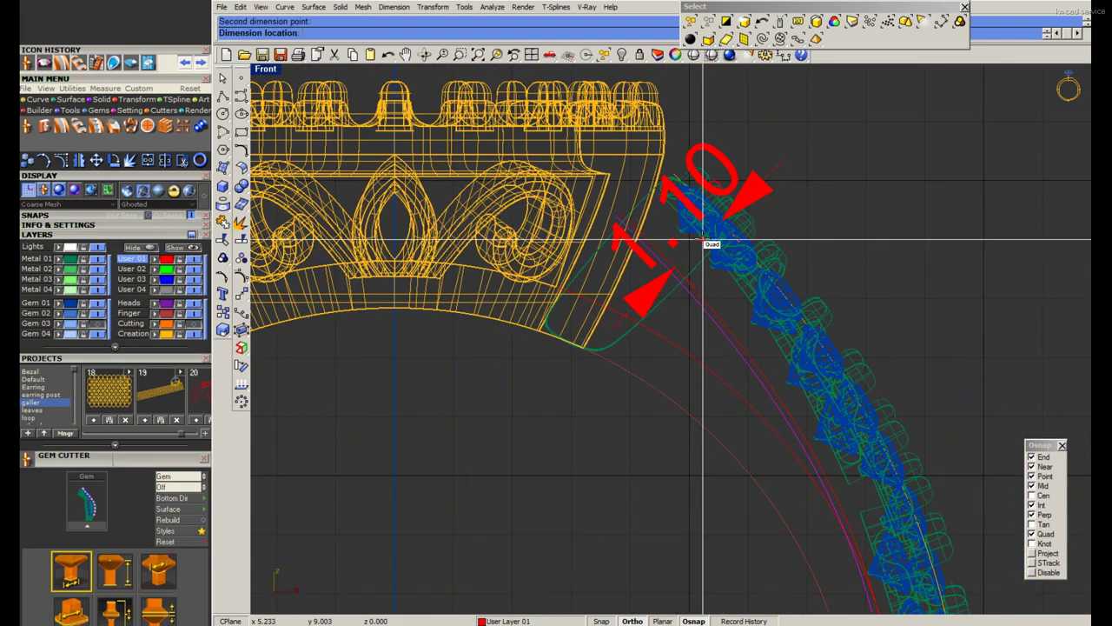
{"action": "key", "text": "Escape"}
{"action": "key", "text": "ctrl+z"}
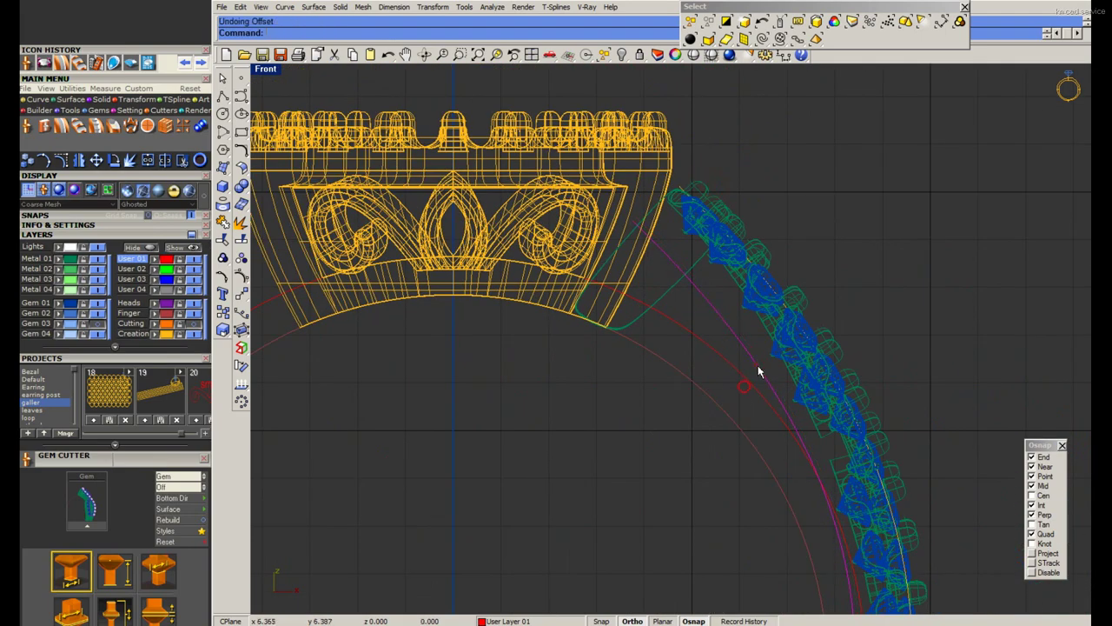
{"action": "scroll", "coordinate": [758, 372], "scroll_direction": "down", "scroll_amount": 2}
Trim the overlapping red guide curves under the gallery.
{"action": "left_click", "coordinate": [355, 372]}
{"action": "scroll", "coordinate": [352, 342], "scroll_direction": "up", "scroll_amount": 2}
{"action": "type", "text": "trim"}
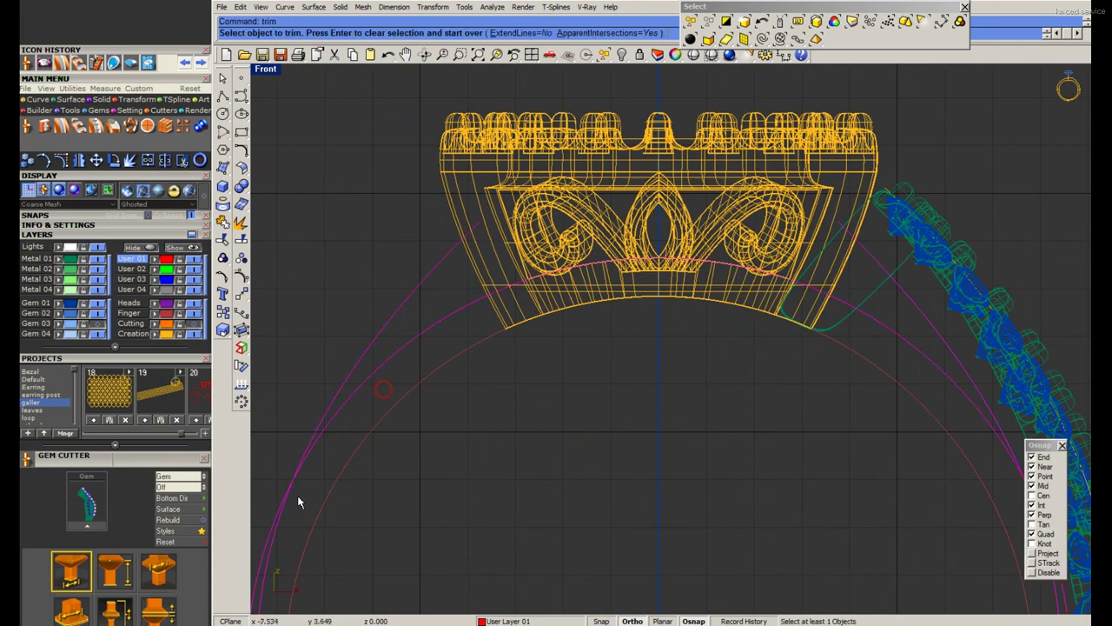
{"action": "key", "text": "Return"}
{"action": "right_click_drag", "start_coordinate": [397, 486], "coordinate": [479, 402]}
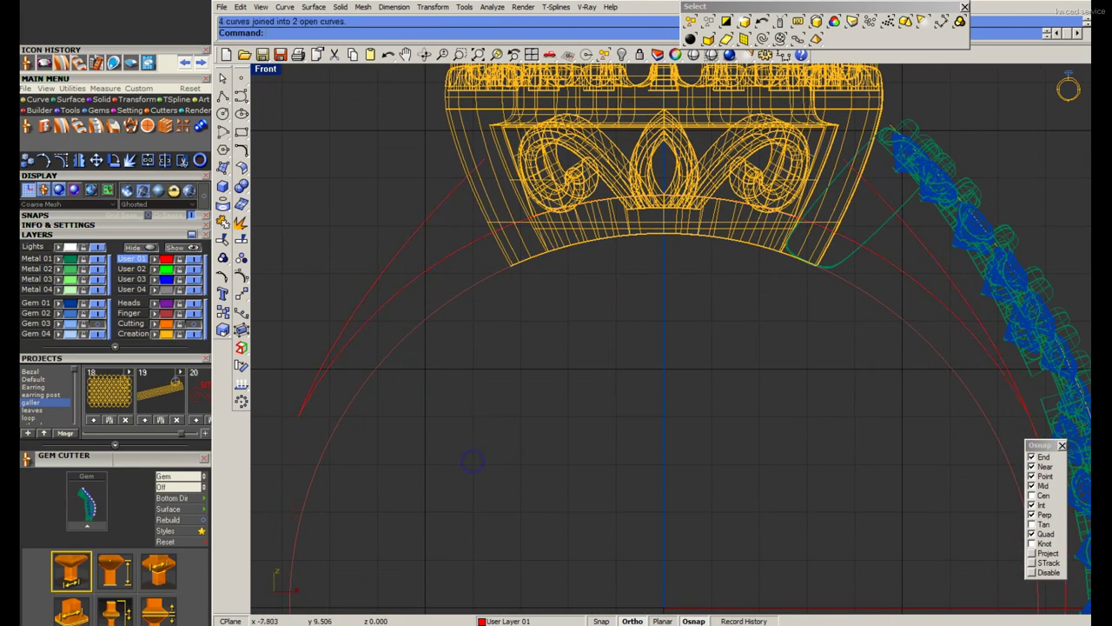
{"action": "left_click", "coordinate": [242, 150]}
{"action": "scroll", "coordinate": [577, 293], "scroll_direction": "up", "scroll_amount": 2}
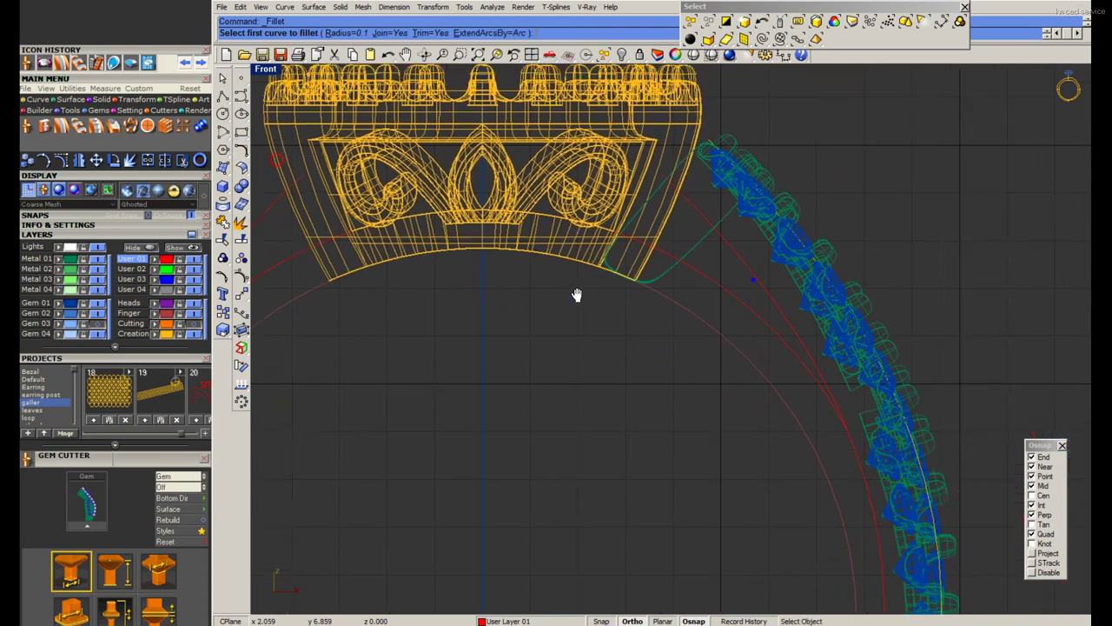
{"action": "scroll", "coordinate": [695, 330], "scroll_direction": "up", "scroll_amount": 1}
{"action": "type", "text": "tr"}
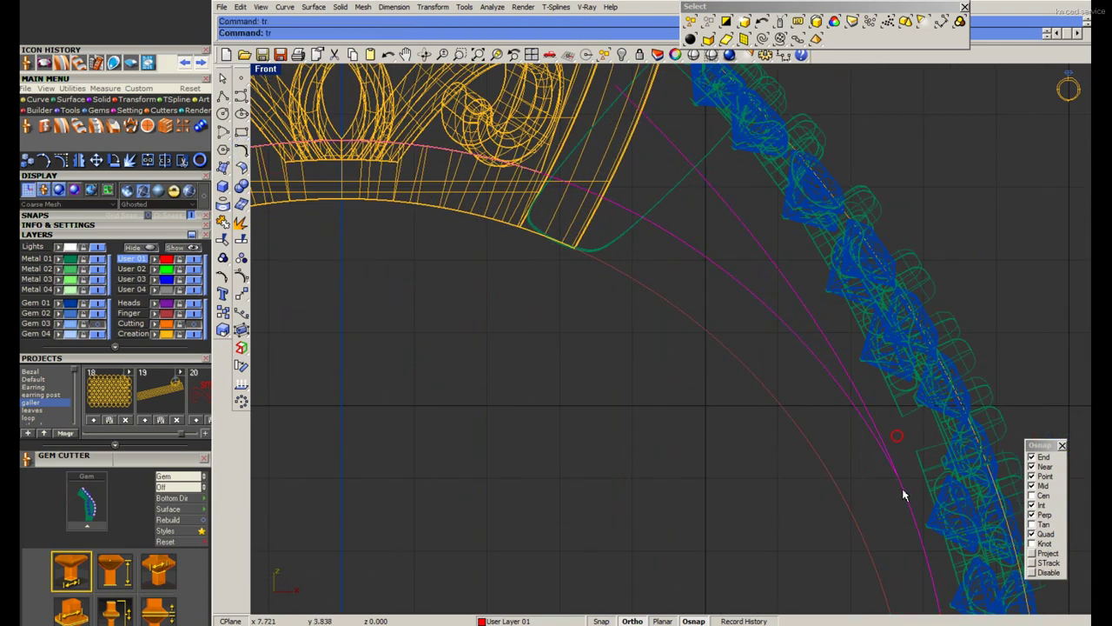
{"action": "key", "text": "Return"}
{"action": "key", "text": "Return"}
Fillet the right and left guide-curve pairs at radius 0.15, joining them closed.
{"action": "left_click", "coordinate": [246, 148]}
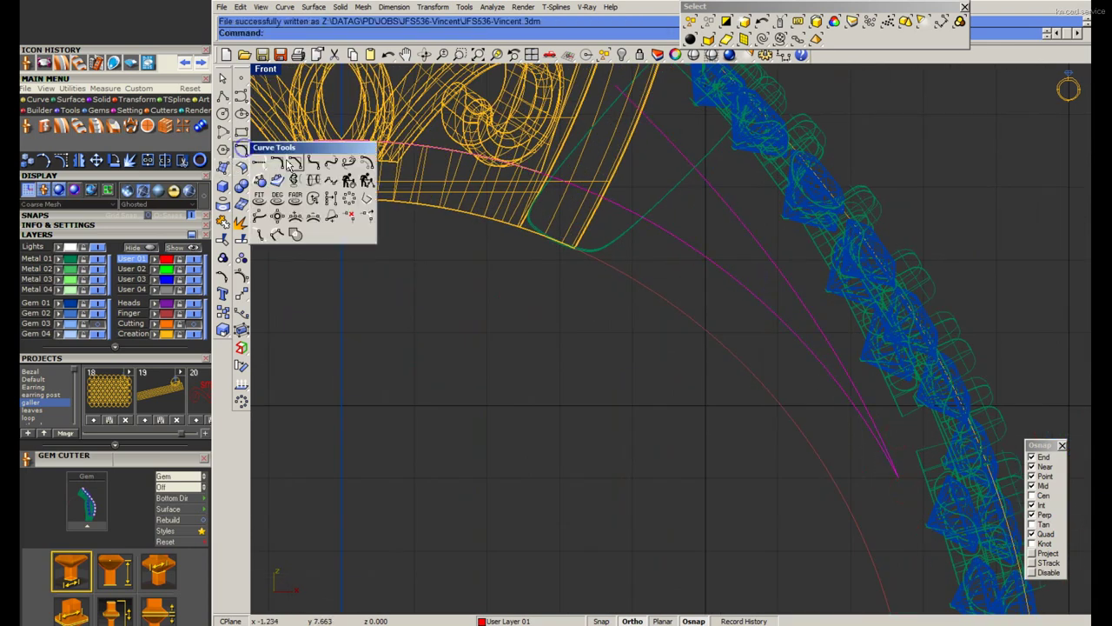
{"action": "left_click", "coordinate": [276, 165]}
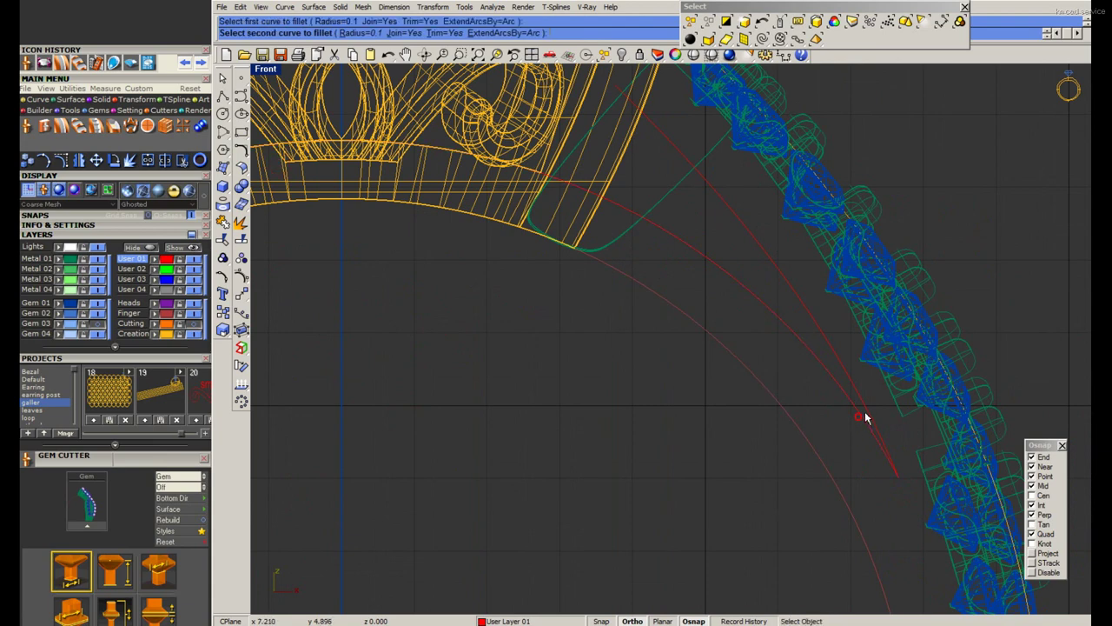
{"action": "scroll", "coordinate": [850, 409], "scroll_direction": "down", "scroll_amount": 3}
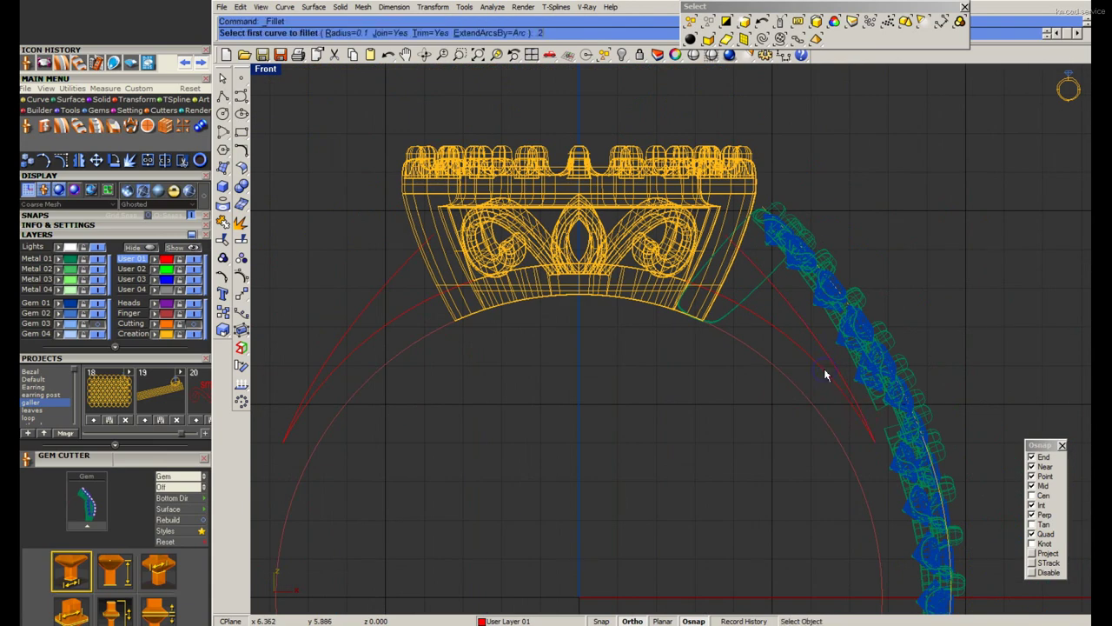
{"action": "left_click", "coordinate": [837, 388]}
{"action": "left_click", "coordinate": [837, 378]}
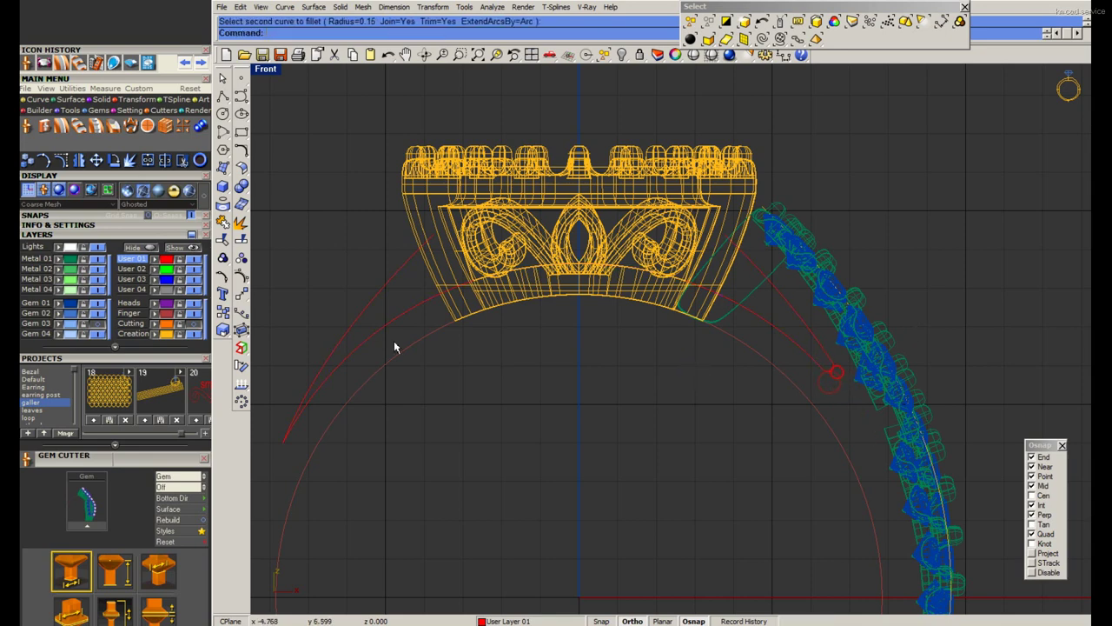
{"action": "key", "text": "Return"}
{"action": "left_click", "coordinate": [379, 329]}
{"action": "left_click", "coordinate": [372, 335]}
{"action": "scroll", "coordinate": [770, 298], "scroll_direction": "up", "scroll_amount": 3}
WireCut the closed profile through the green shank, accepting the defaults, then hide it.
{"action": "key", "text": "Return"}
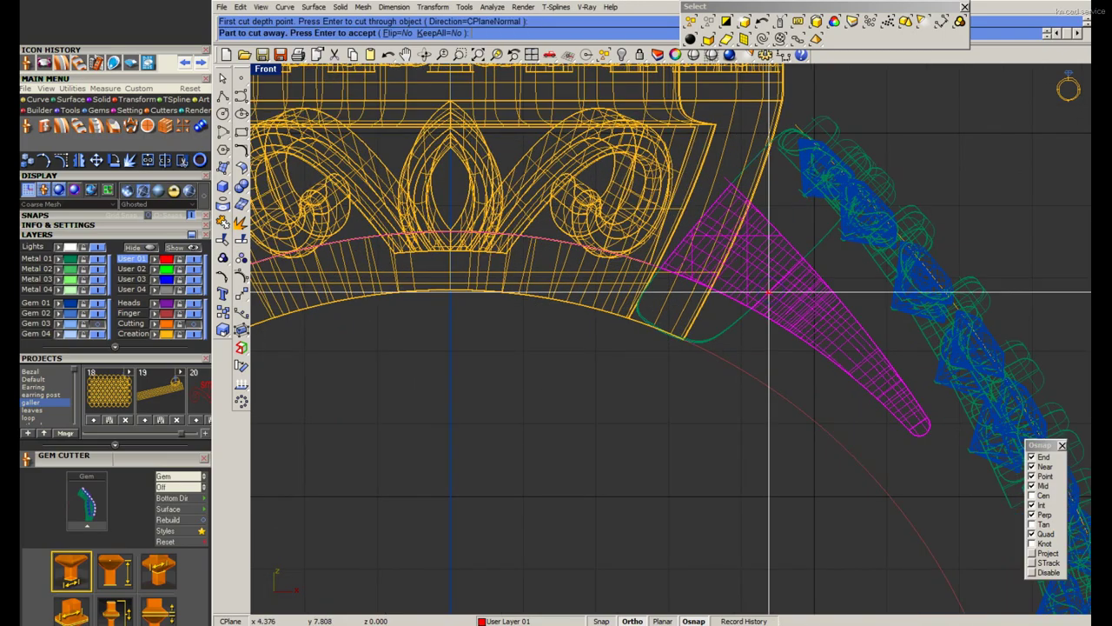
{"action": "scroll", "coordinate": [770, 294], "scroll_direction": "down", "scroll_amount": 3}
{"action": "scroll", "coordinate": [770, 294], "scroll_direction": "up", "scroll_amount": 3}
{"action": "key", "text": "Return"}
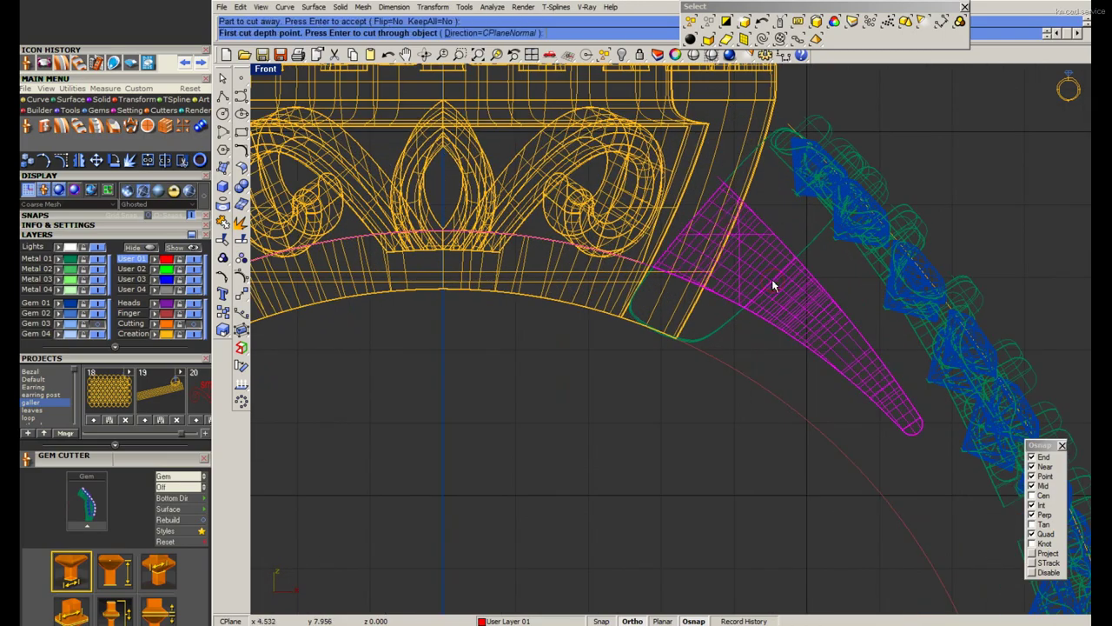
{"action": "key", "text": "Return"}
{"action": "scroll", "coordinate": [774, 285], "scroll_direction": "down", "scroll_amount": 3}
{"action": "scroll", "coordinate": [774, 285], "scroll_direction": "down", "scroll_amount": 2}
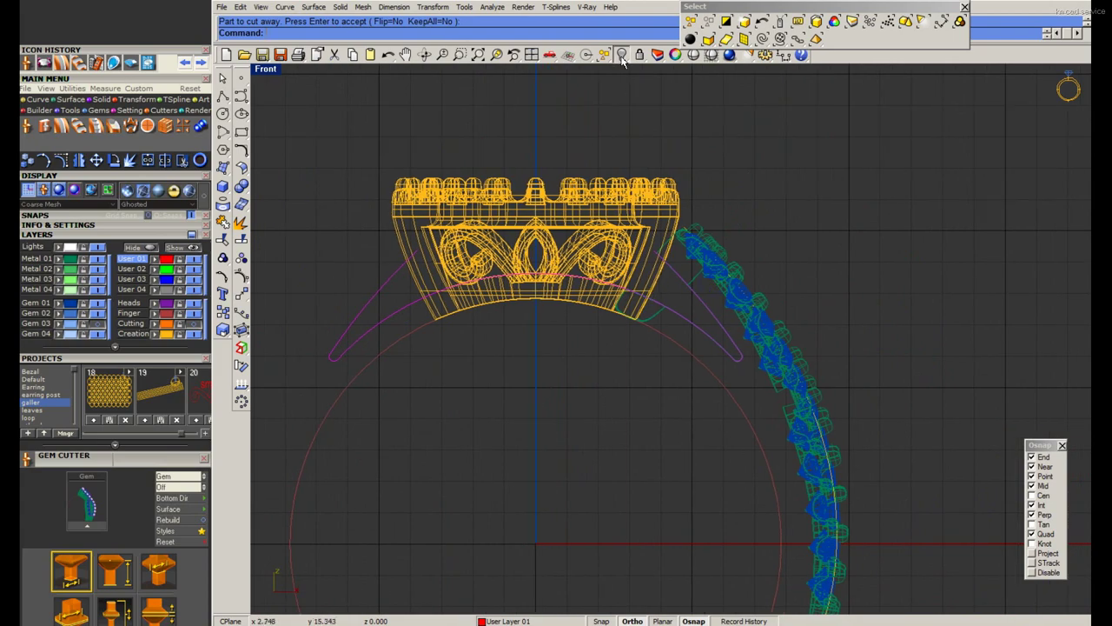
{"action": "scroll", "coordinate": [683, 216], "scroll_direction": "up", "scroll_amount": 2}
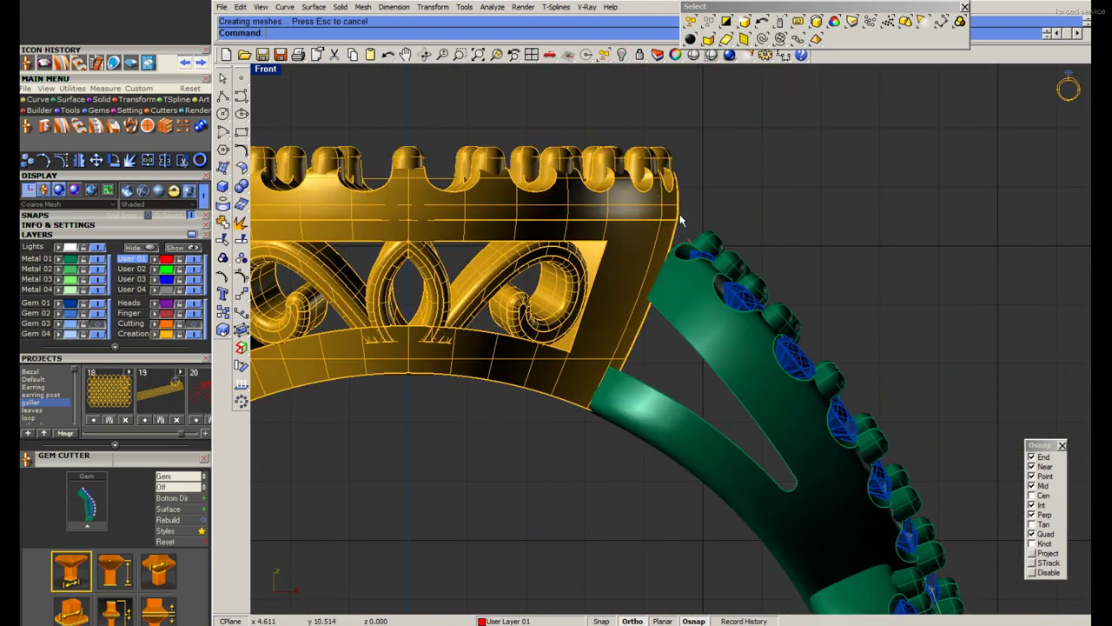
{"action": "scroll", "coordinate": [682, 215], "scroll_direction": "down", "scroll_amount": 3}
{"action": "scroll", "coordinate": [683, 217], "scroll_direction": "down", "scroll_amount": 4}
{"action": "scroll", "coordinate": [697, 292], "scroll_direction": "up", "scroll_amount": 1}
{"action": "scroll", "coordinate": [697, 292], "scroll_direction": "up", "scroll_amount": 3}
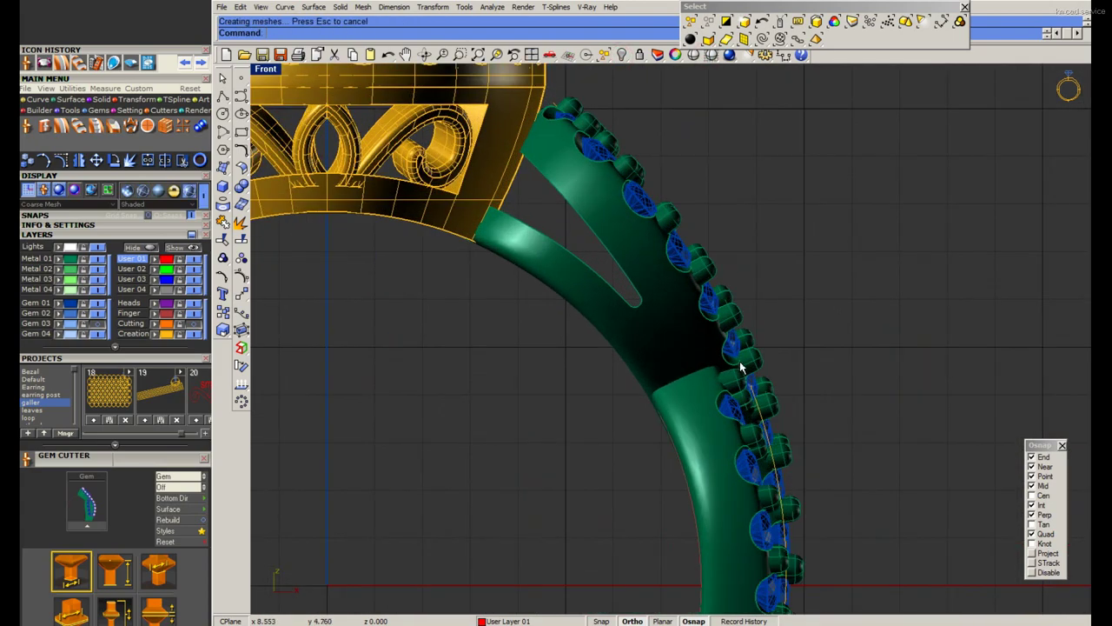
{"action": "scroll", "coordinate": [743, 374], "scroll_direction": "up", "scroll_amount": 2}
{"action": "scroll", "coordinate": [756, 413], "scroll_direction": "down", "scroll_amount": 1}
{"action": "scroll", "coordinate": [756, 413], "scroll_direction": "down", "scroll_amount": 4}
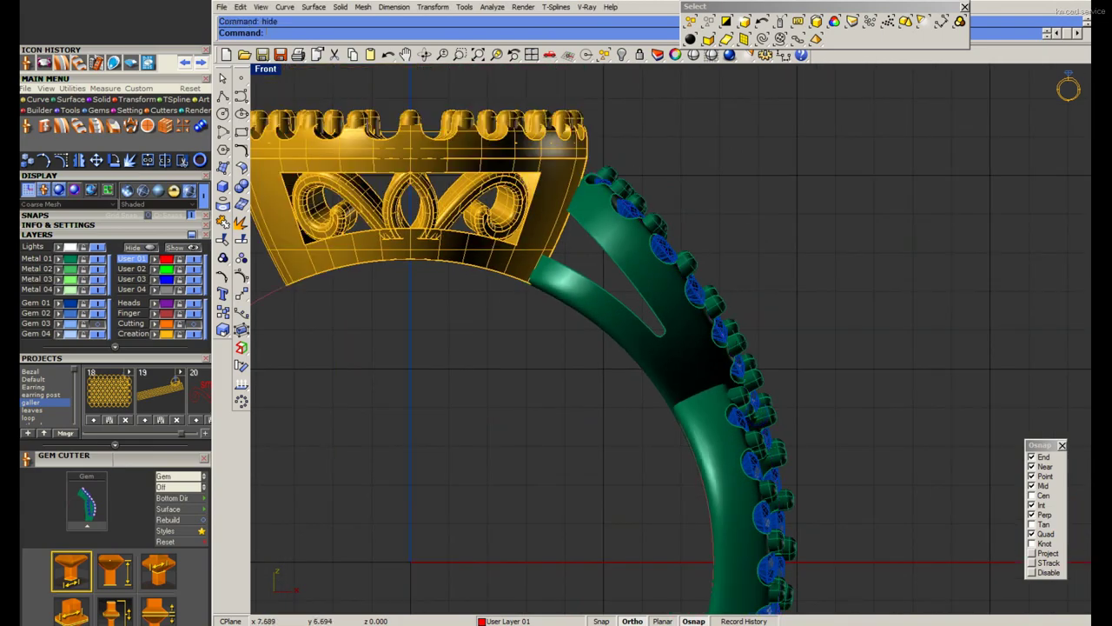
{"action": "key", "text": "ctrl+h"}
{"action": "scroll", "coordinate": [351, 128], "scroll_direction": "down", "scroll_amount": 2}
Check the hidden objects in Perspective, leave them hidden, and return to four views.
{"action": "double_click", "coordinate": [269, 70]}
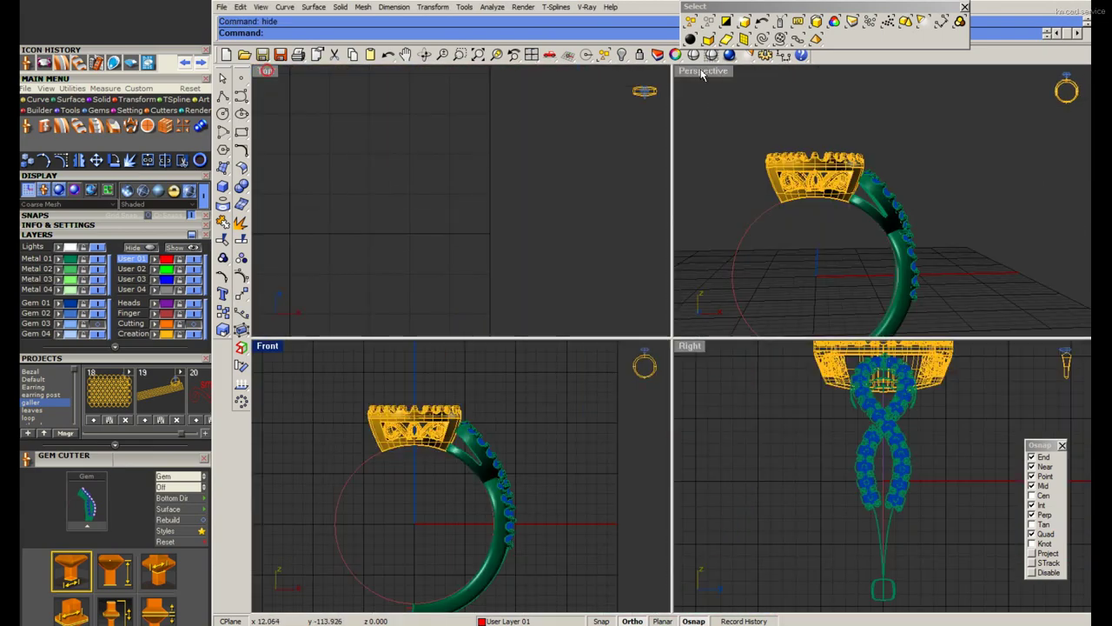
{"action": "double_click", "coordinate": [701, 71]}
{"action": "left_click", "coordinate": [622, 55]}
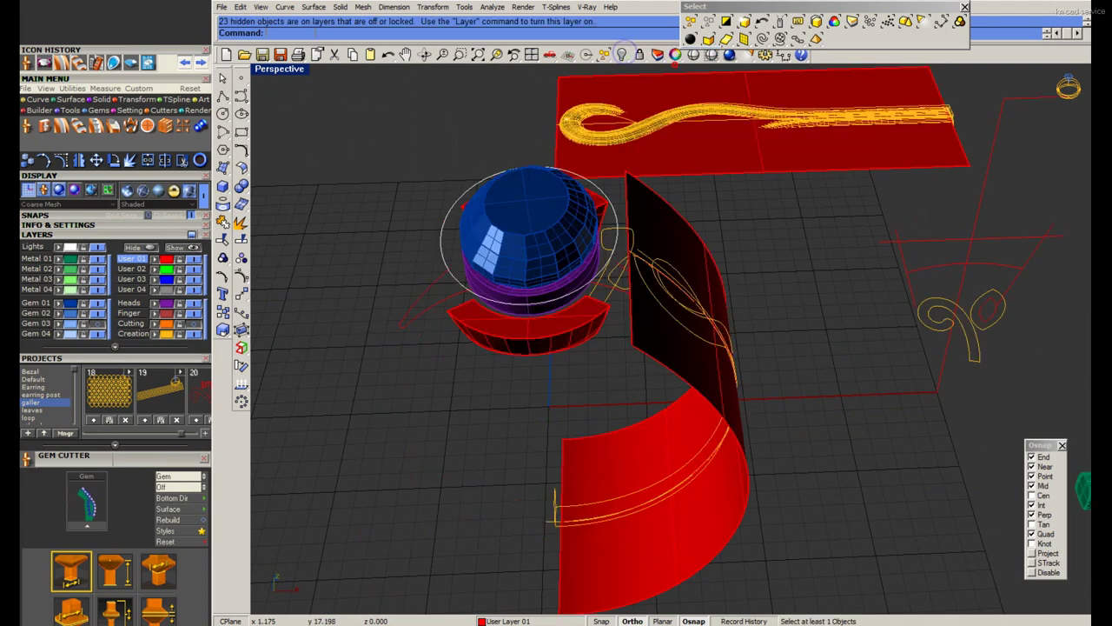
{"action": "scroll", "coordinate": [565, 235], "scroll_direction": "up", "scroll_amount": 3}
{"action": "key", "text": "Return"}
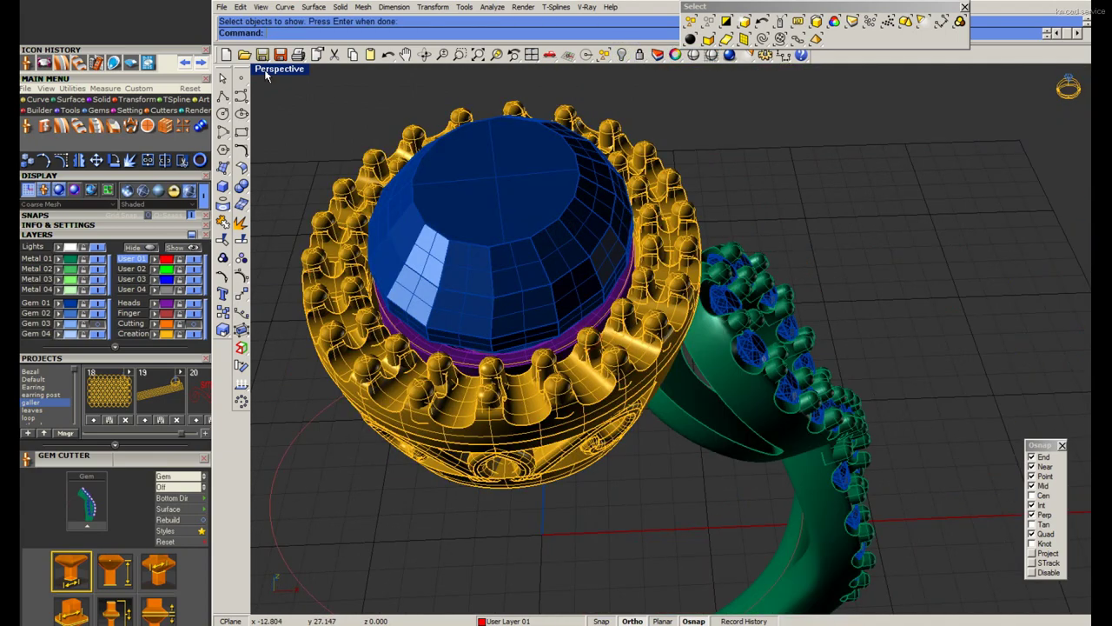
{"action": "double_click", "coordinate": [266, 71]}
{"action": "scroll", "coordinate": [352, 445], "scroll_direction": "up", "scroll_amount": 3}
{"action": "scroll", "coordinate": [352, 445], "scroll_direction": "up", "scroll_amount": 3}
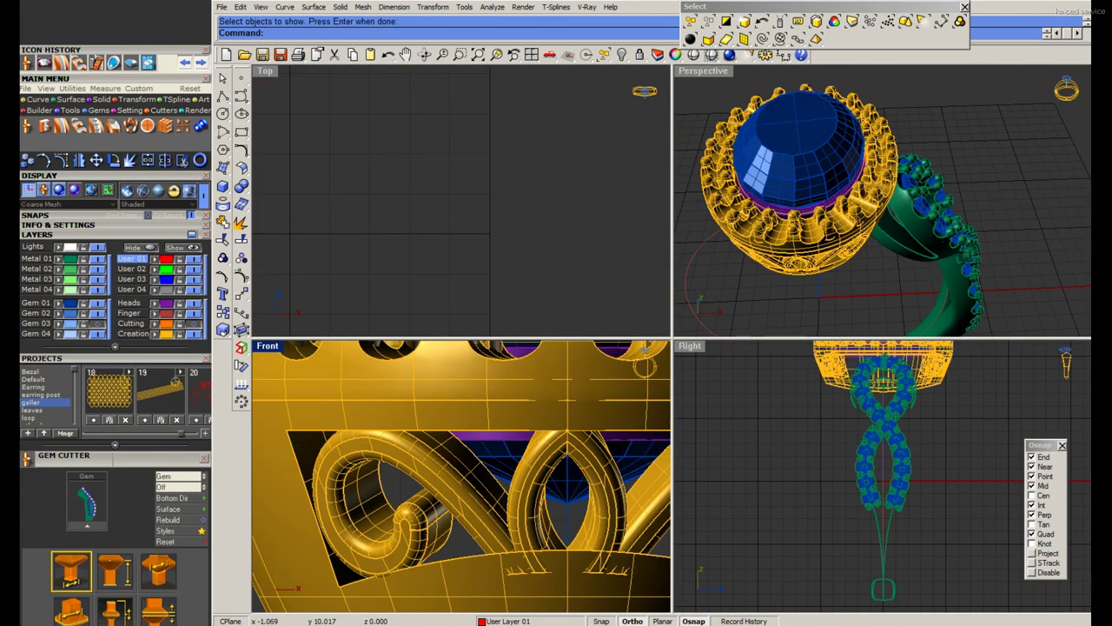
Make a vertically stretched scale1d copy of the gallery's top band in Front view.
{"action": "left_click", "coordinate": [478, 438]}
{"action": "double_click", "coordinate": [267, 347]}
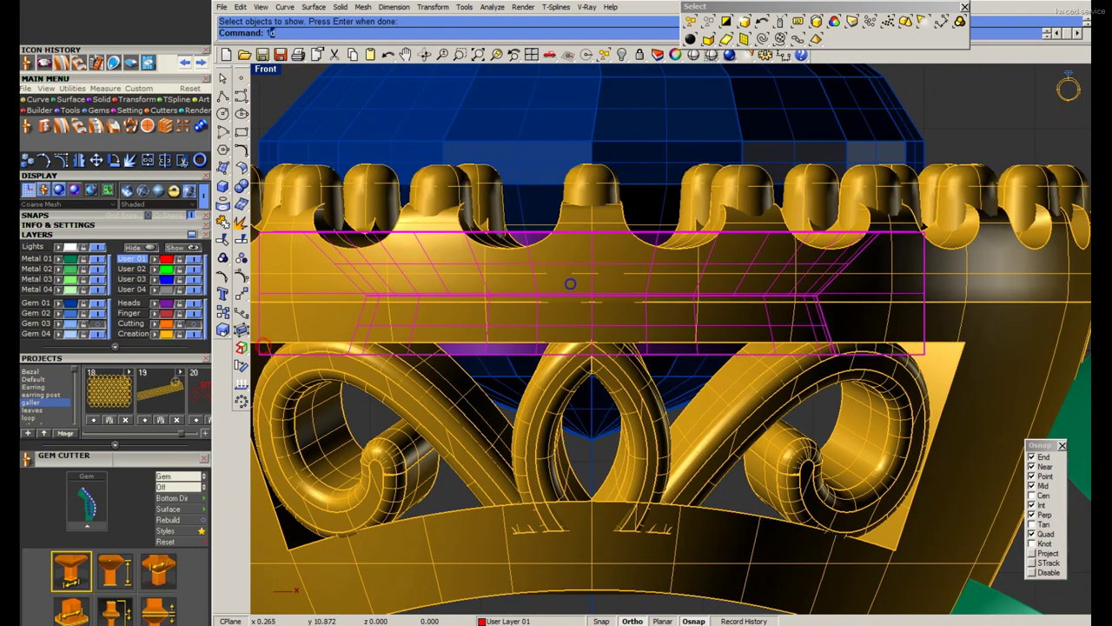
{"action": "type", "text": "scale1d"}
{"action": "key", "text": "Return"}
{"action": "scroll", "coordinate": [614, 241], "scroll_direction": "up", "scroll_amount": 3}
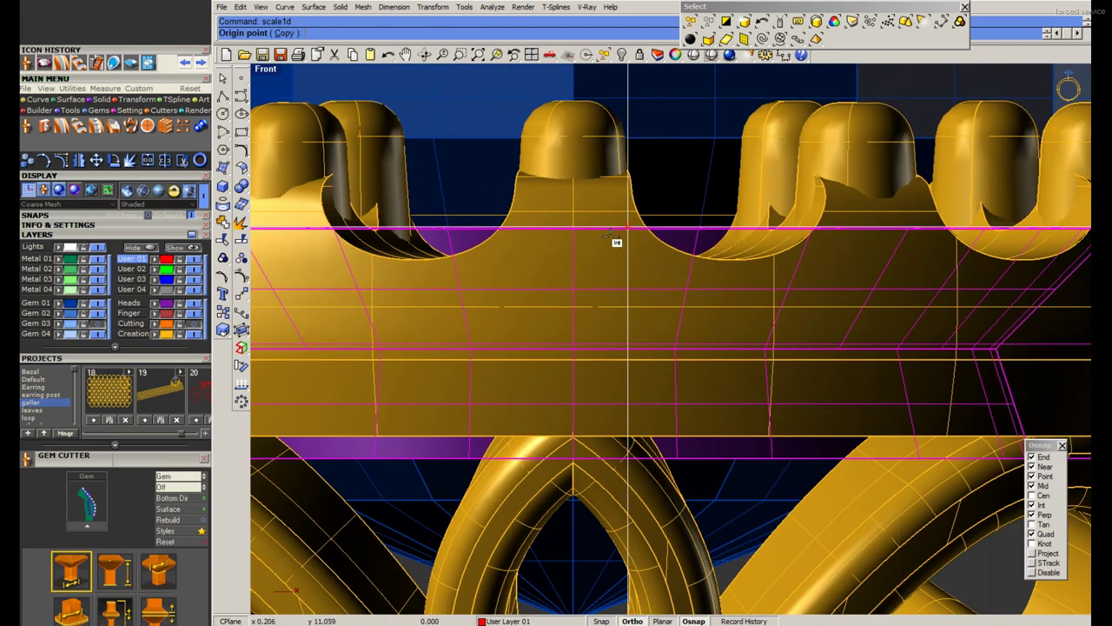
{"action": "key", "text": "Escape"}
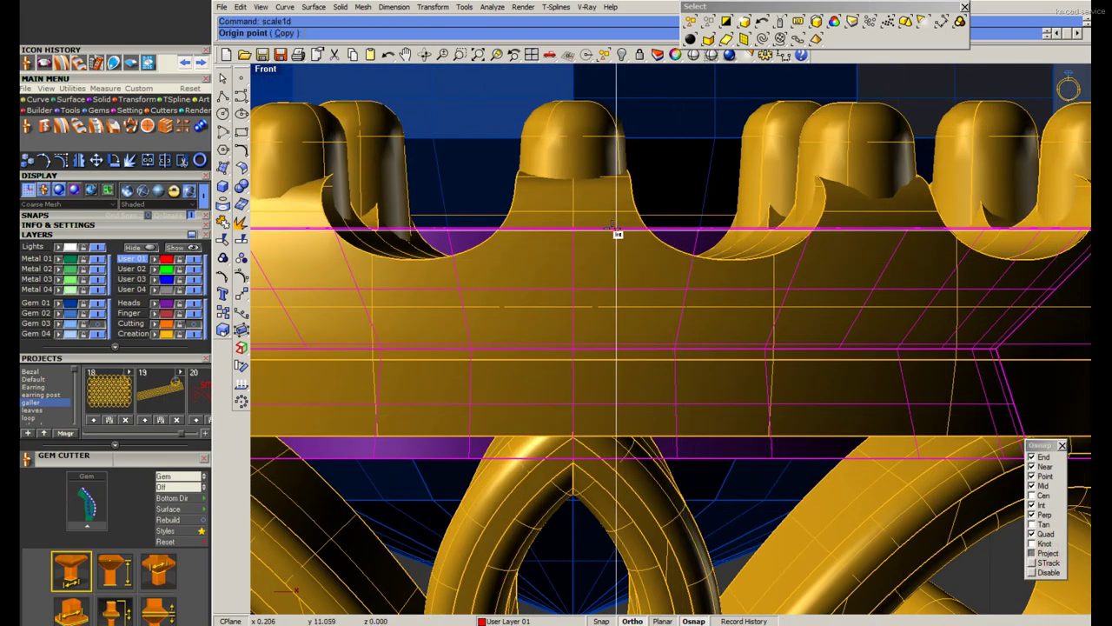
{"action": "left_click", "coordinate": [616, 230]}
{"action": "left_click", "coordinate": [616, 453]}
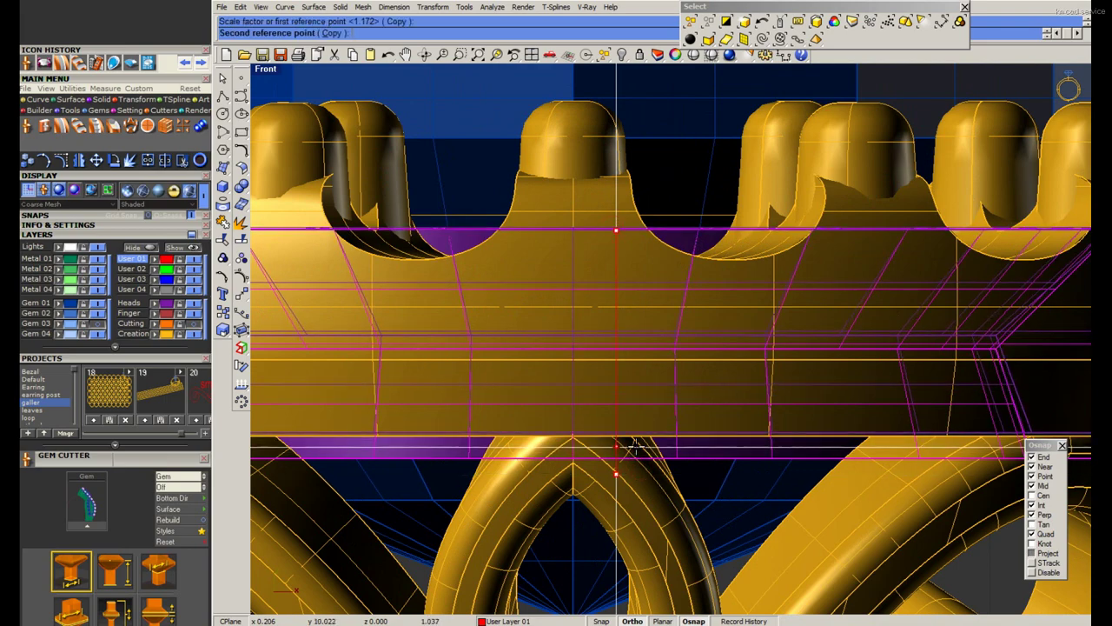
{"action": "left_click", "coordinate": [637, 451]}
{"action": "scroll", "coordinate": [637, 451], "scroll_direction": "down", "scroll_amount": 3}
{"action": "key", "text": "Escape"}
{"action": "scroll", "coordinate": [580, 259], "scroll_direction": "down", "scroll_amount": 3}
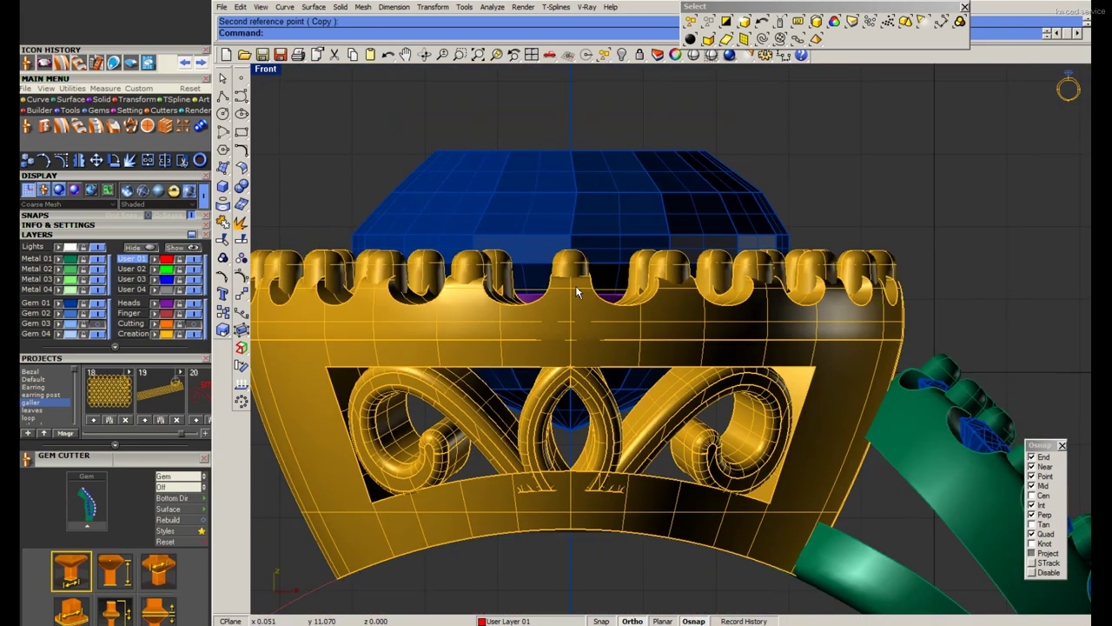
Select and deselect the centre gem, then restore the four-view layout.
{"action": "left_click", "coordinate": [580, 259]}
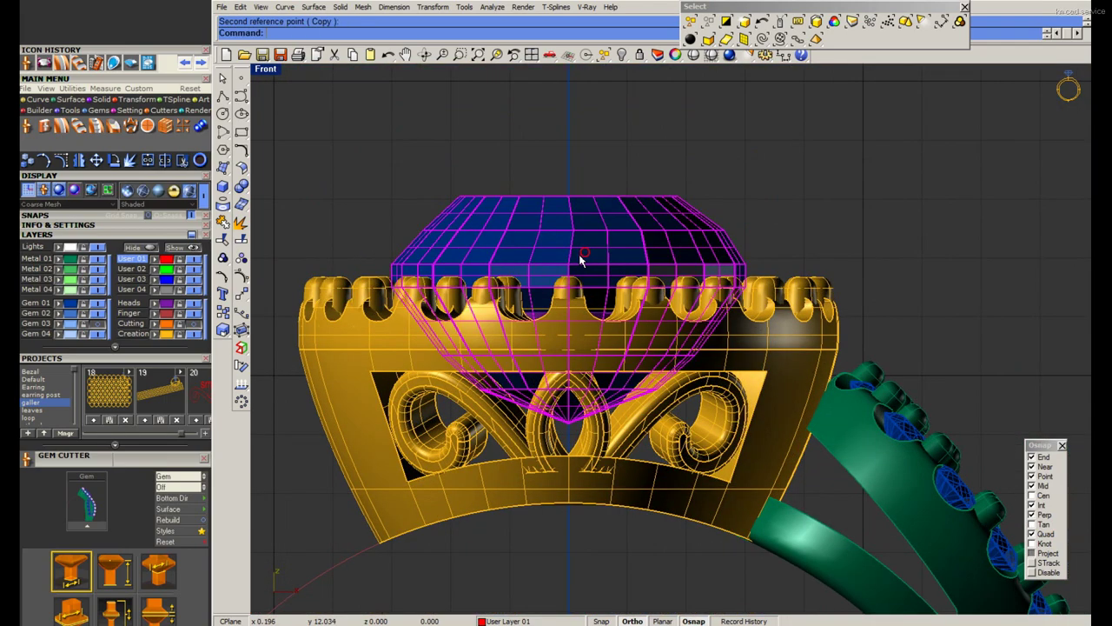
{"action": "left_click", "coordinate": [292, 85]}
{"action": "double_click", "coordinate": [267, 69]}
{"action": "left_click", "coordinate": [222, 186]}
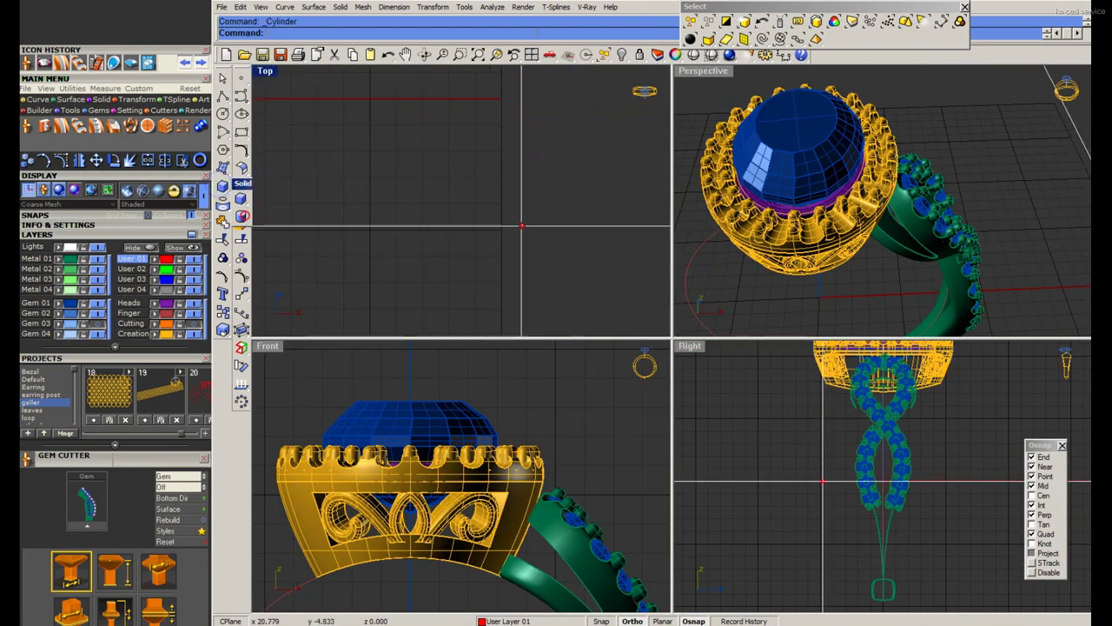
Draw a 1.2-diameter cylinder centred on the bezel rim, extending down below the head.
{"action": "scroll", "coordinate": [435, 212], "scroll_direction": "up", "scroll_amount": 3}
{"action": "scroll", "coordinate": [443, 205], "scroll_direction": "up", "scroll_amount": 2}
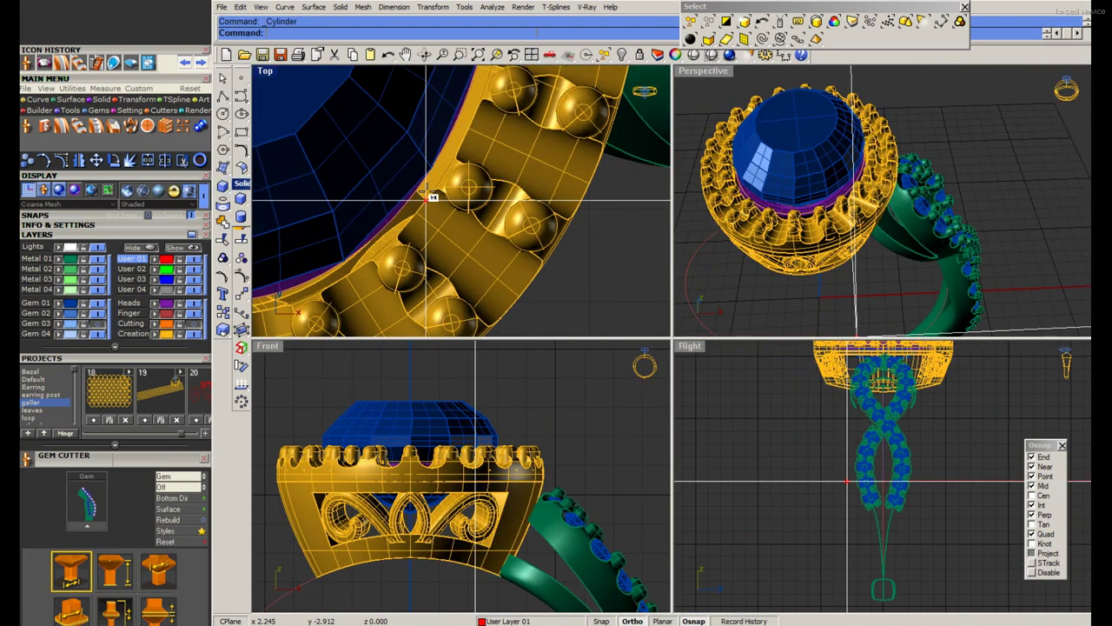
{"action": "left_click", "coordinate": [432, 167]}
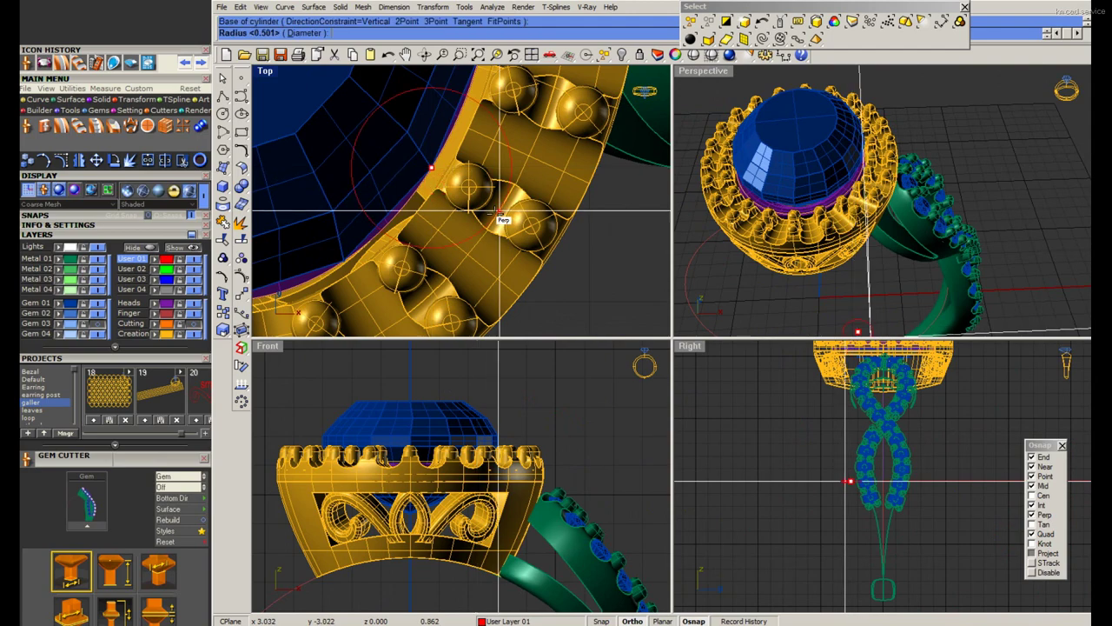
{"action": "type", "text": "1.2"}
{"action": "key", "text": "Return"}
{"action": "scroll", "coordinate": [478, 216], "scroll_direction": "down", "scroll_amount": 3}
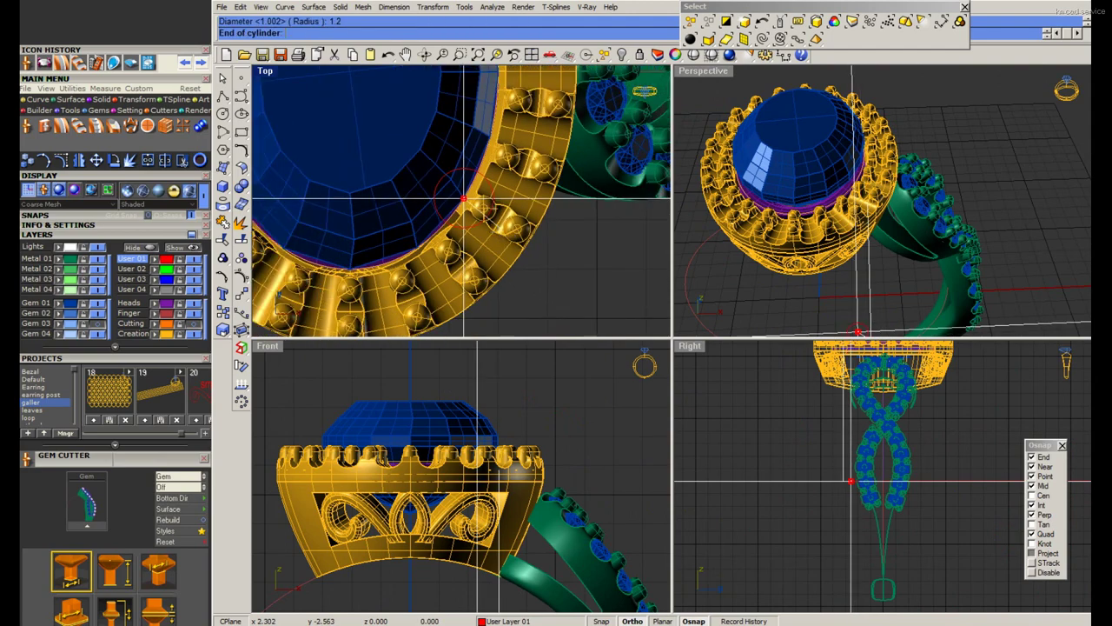
{"action": "scroll", "coordinate": [478, 216], "scroll_direction": "down", "scroll_amount": 3}
{"action": "scroll", "coordinate": [484, 439], "scroll_direction": "down", "scroll_amount": 2}
{"action": "scroll", "coordinate": [485, 461], "scroll_direction": "down", "scroll_amount": 3}
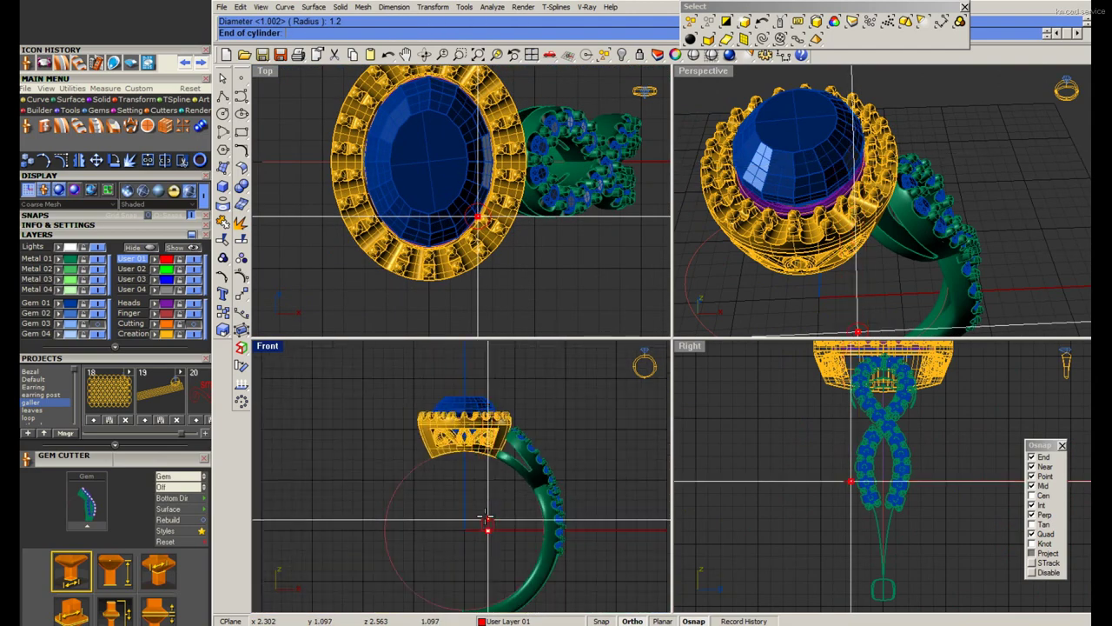
{"action": "left_click", "coordinate": [490, 484]}
Move the cylinder up through the head and rescale it.
{"action": "scroll", "coordinate": [485, 430], "scroll_direction": "up", "scroll_amount": 2}
{"action": "scroll", "coordinate": [485, 430], "scroll_direction": "up", "scroll_amount": 2}
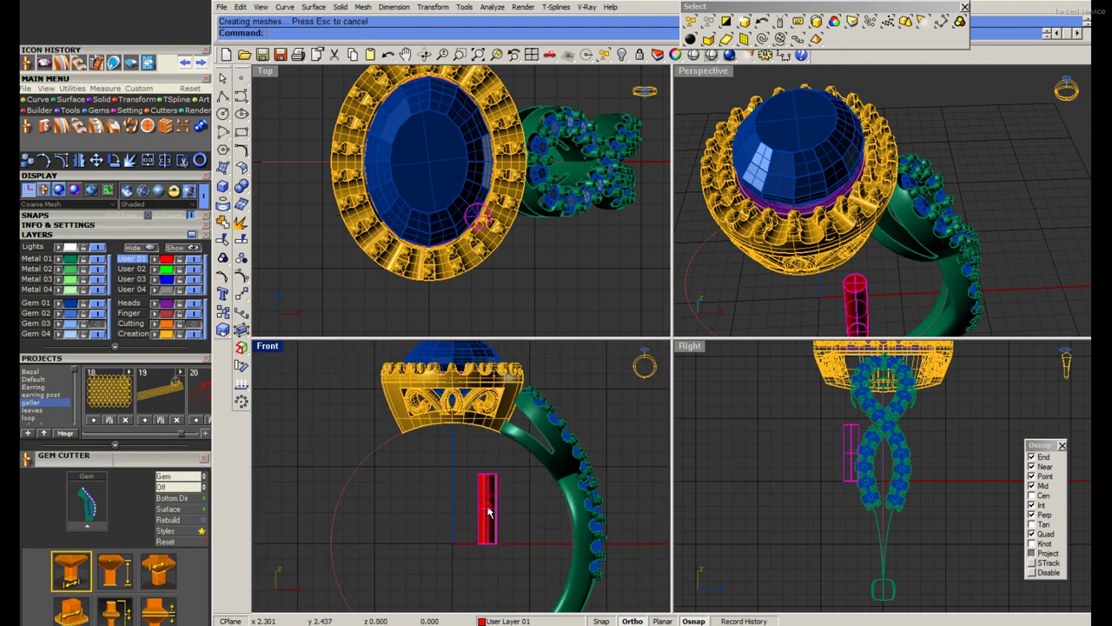
{"action": "scroll", "coordinate": [485, 430], "scroll_direction": "up", "scroll_amount": 1}
{"action": "left_click_drag", "start_coordinate": [490, 539], "coordinate": [489, 384]}
{"action": "scroll", "coordinate": [490, 384], "scroll_direction": "up", "scroll_amount": 3}
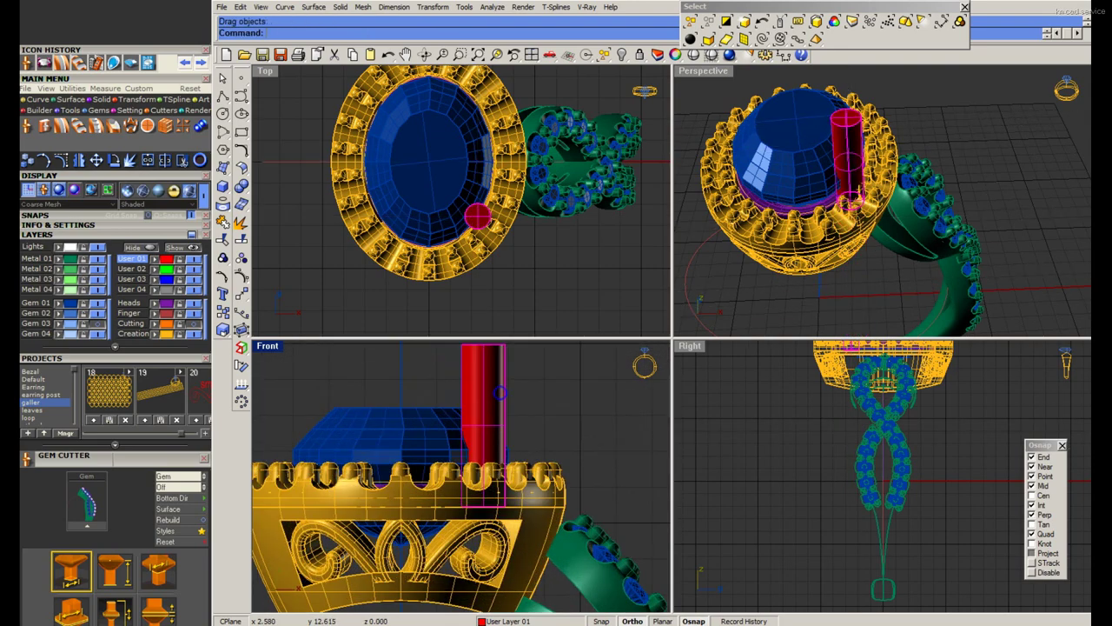
{"action": "scroll", "coordinate": [489, 384], "scroll_direction": "up", "scroll_amount": 2}
{"action": "left_click", "coordinate": [513, 526]}
{"action": "left_click", "coordinate": [521, 403]}
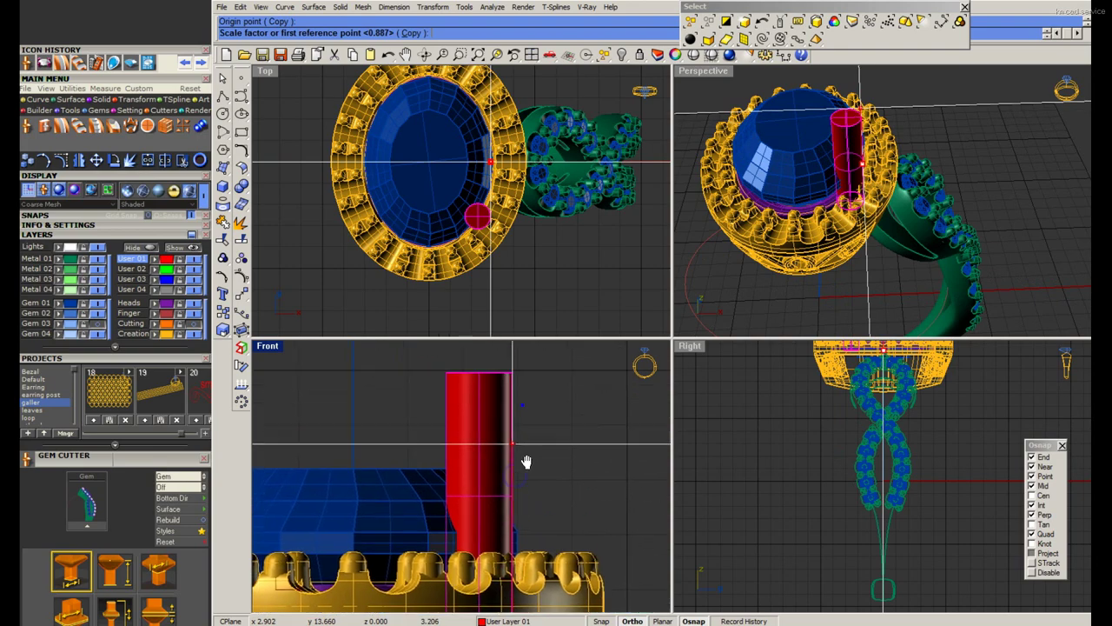
{"action": "left_click", "coordinate": [521, 449]}
Make a 1.1-scaled copy of the cylinder and reposition it on the rim.
{"action": "scroll", "coordinate": [470, 225], "scroll_direction": "up", "scroll_amount": 2}
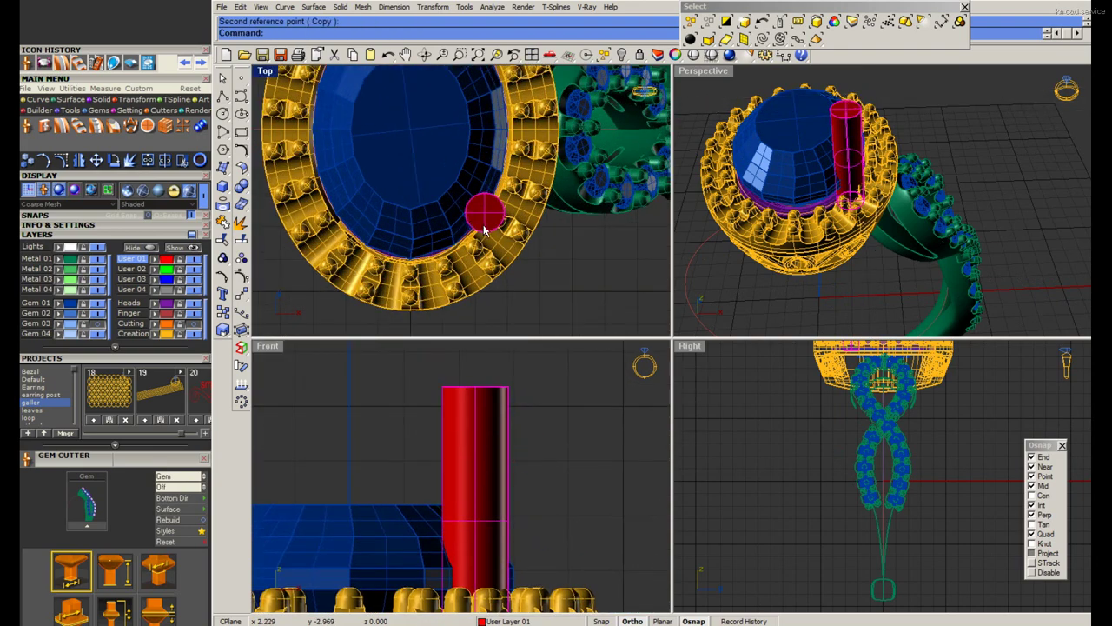
{"action": "scroll", "coordinate": [485, 227], "scroll_direction": "up", "scroll_amount": 2}
{"action": "key", "text": "Return"}
{"action": "left_click", "coordinate": [442, 385]}
{"action": "left_click", "coordinate": [508, 385]}
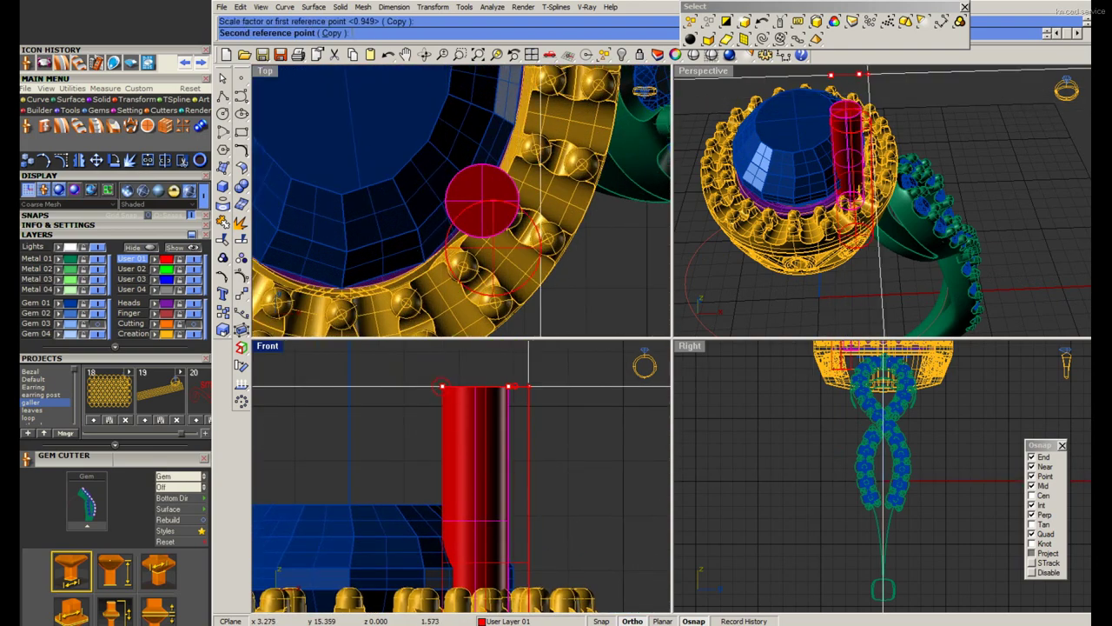
{"action": "type", "text": "1."}
{"action": "key", "text": "Return"}
{"action": "scroll", "coordinate": [486, 187], "scroll_direction": "up", "scroll_amount": 2}
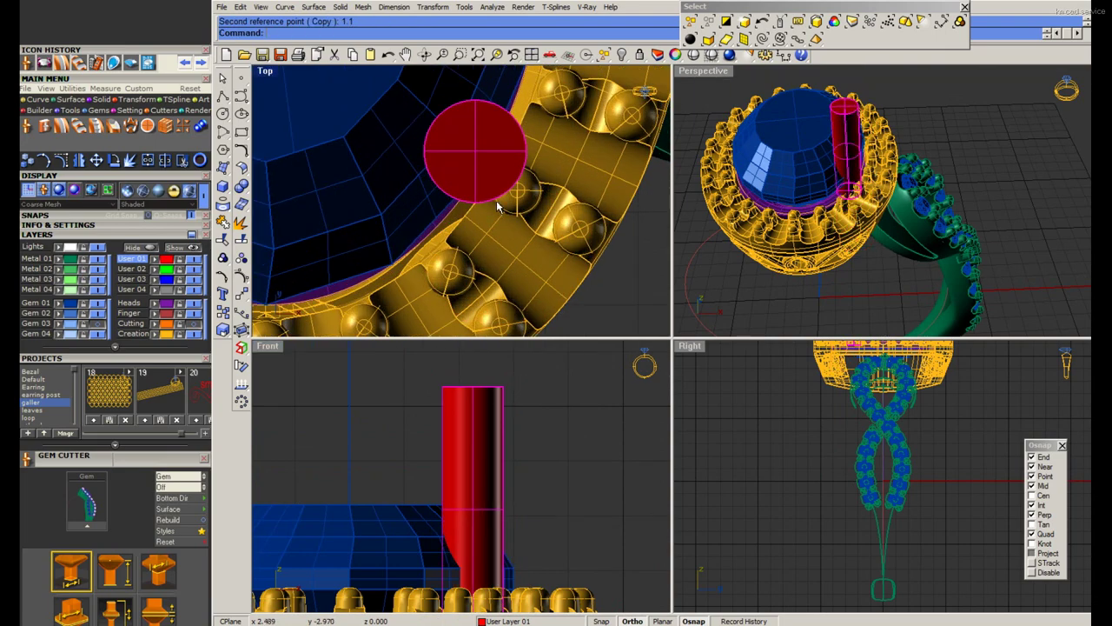
{"action": "left_click_drag", "start_coordinate": [488, 188], "coordinate": [486, 188]}
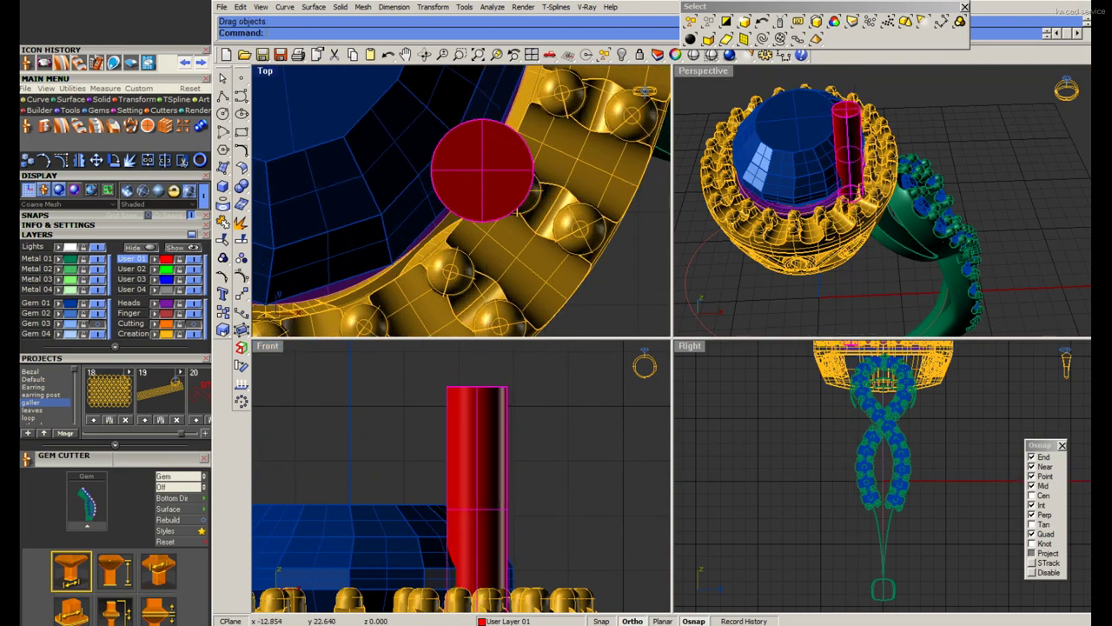
Zoom onto the selected cylinder and orbit the maximized Perspective view from higher up.
{"action": "double_click", "coordinate": [688, 72]}
{"action": "left_click", "coordinate": [497, 54]}
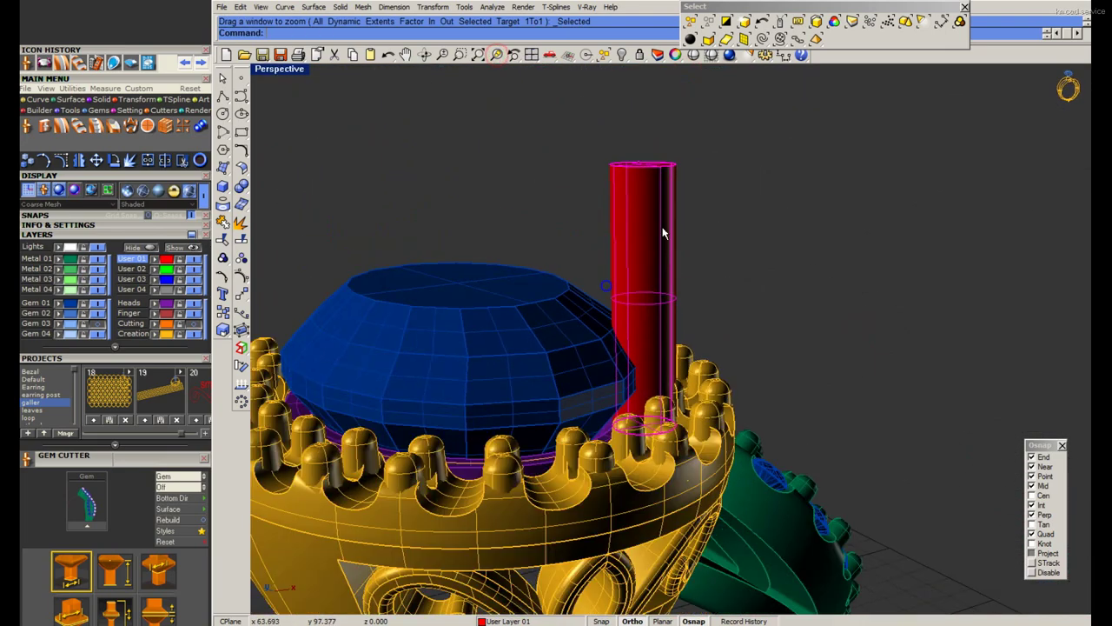
{"action": "double_click", "coordinate": [278, 69]}
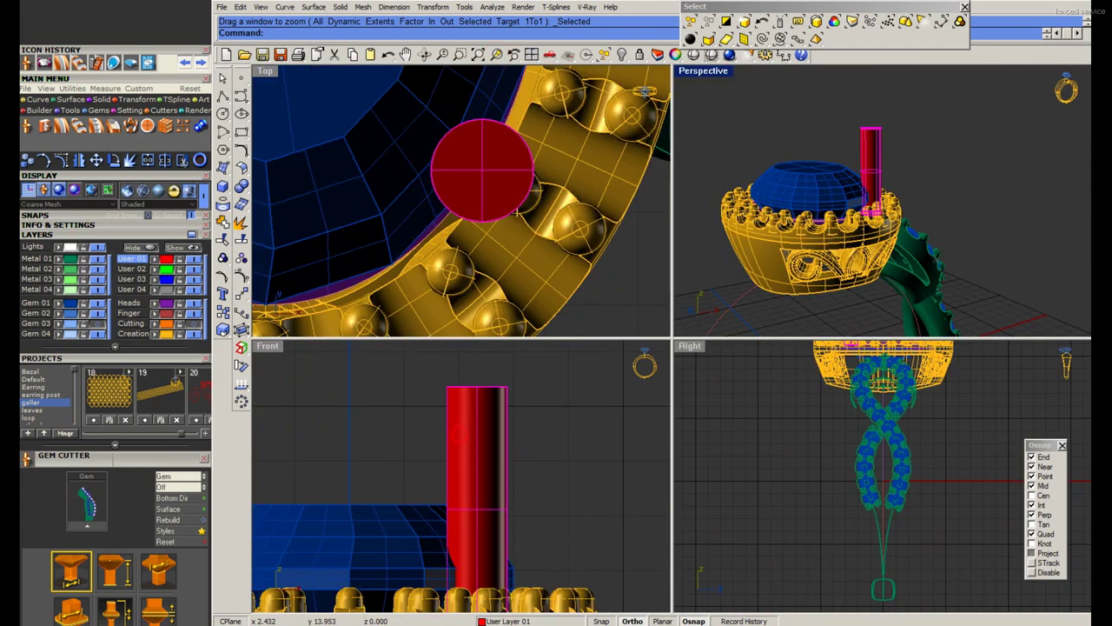
{"action": "scroll", "coordinate": [484, 472], "scroll_direction": "down", "scroll_amount": 3}
{"action": "scroll", "coordinate": [512, 522], "scroll_direction": "up", "scroll_amount": 2}
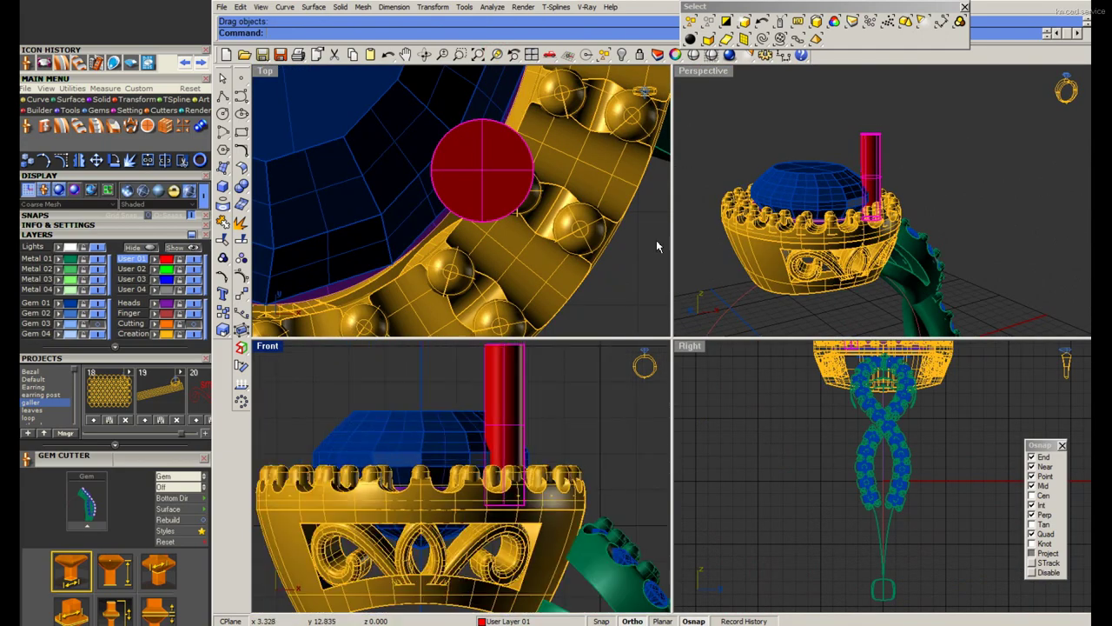
{"action": "key", "text": "ctrl+m"}
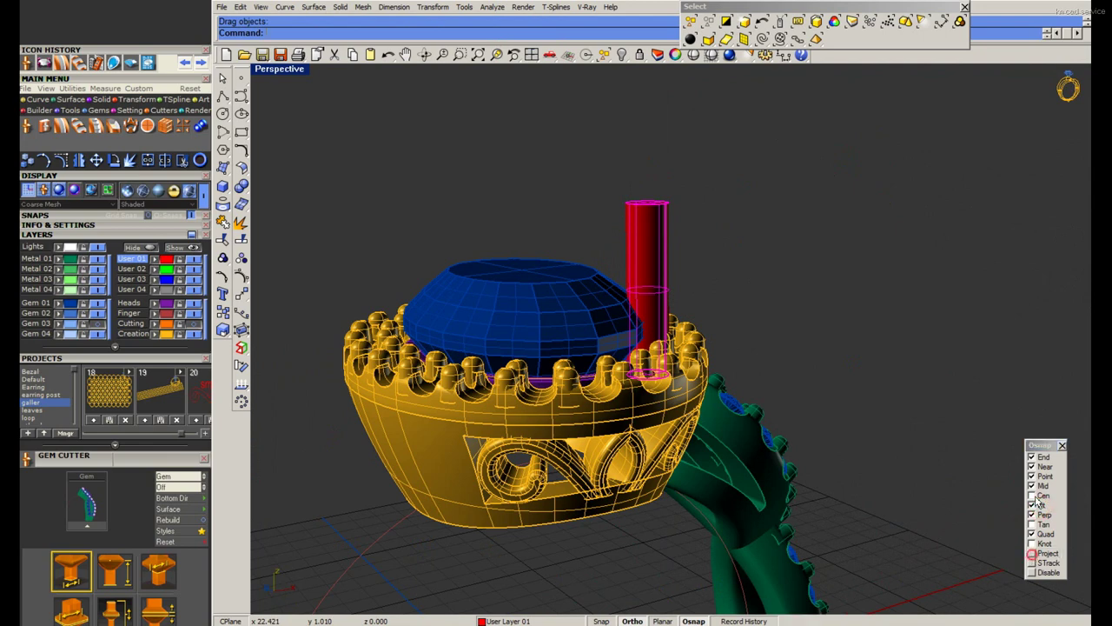
{"action": "right_click_drag", "start_coordinate": [662, 426], "coordinate": [669, 439]}
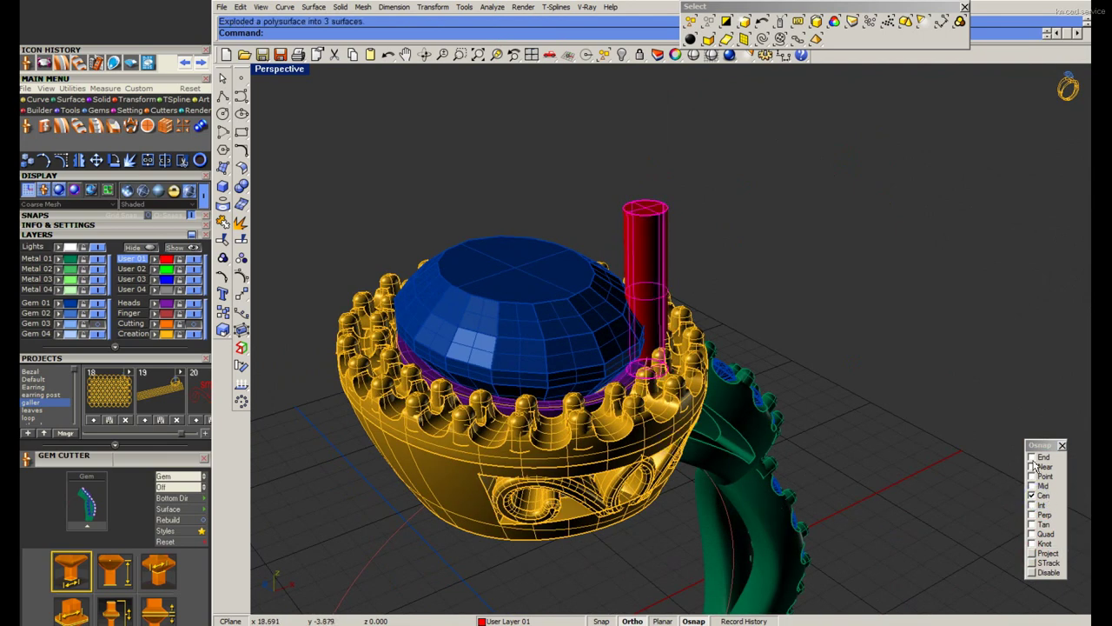
Undo the explode so the red cylinder is one solid again, and select it.
{"action": "key", "text": "ctrl+z"}
{"action": "scroll", "coordinate": [626, 365], "scroll_direction": "up", "scroll_amount": 2}
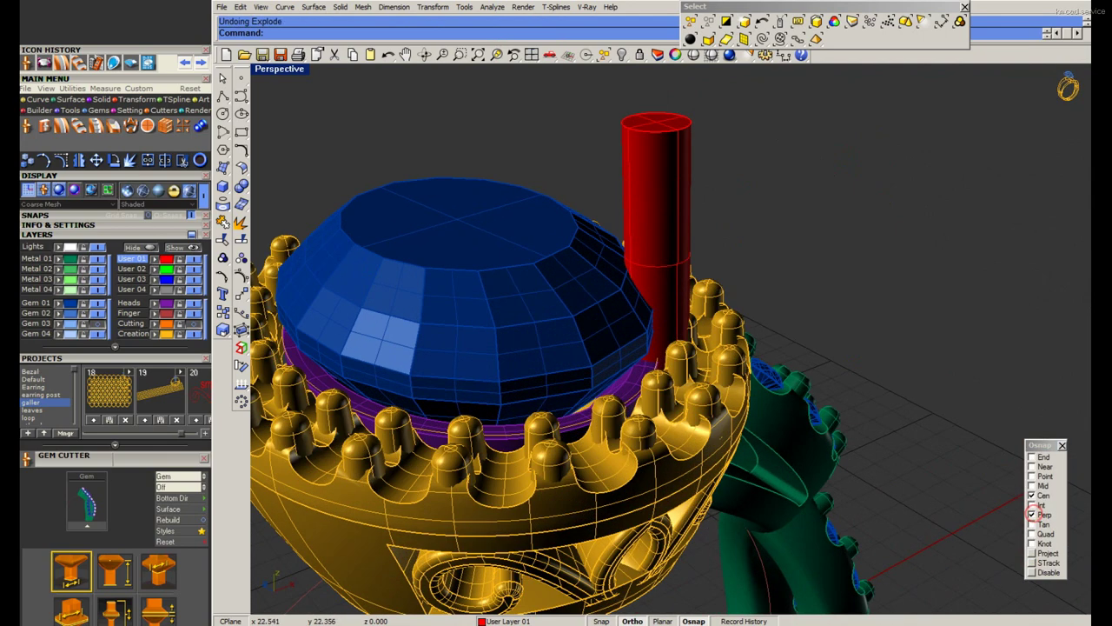
{"action": "left_click", "coordinate": [656, 294]}
{"action": "scroll", "coordinate": [656, 294], "scroll_direction": "up", "scroll_amount": 3}
Tilt the red cylinder outward with a 3D rotation about its base axis.
{"action": "left_click", "coordinate": [660, 387]}
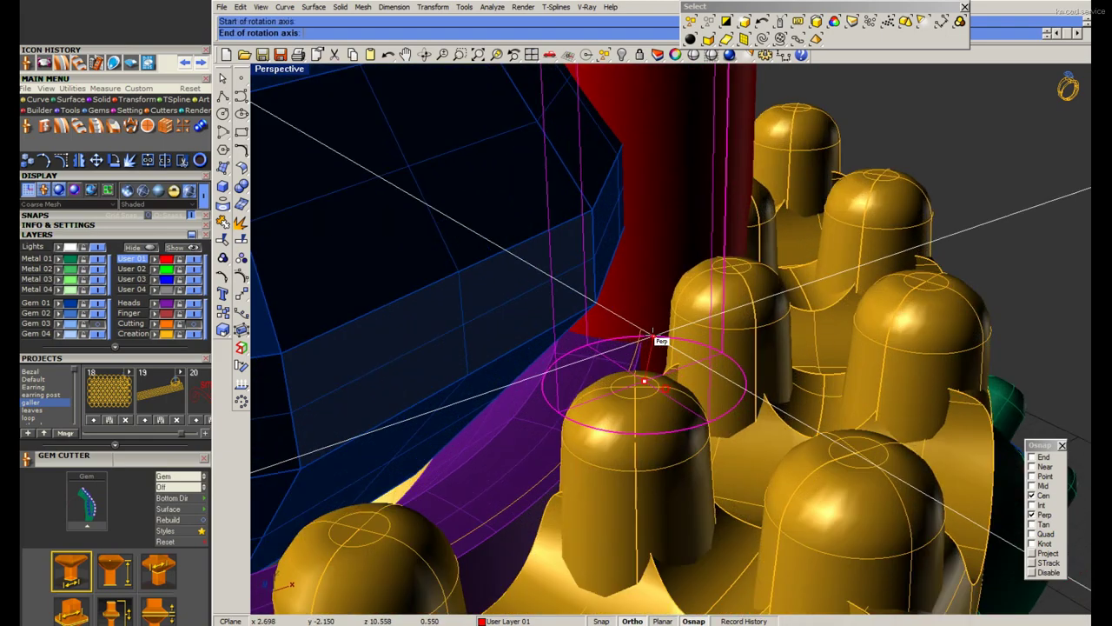
{"action": "left_click", "coordinate": [653, 335]}
{"action": "scroll", "coordinate": [655, 336], "scroll_direction": "down", "scroll_amount": 3}
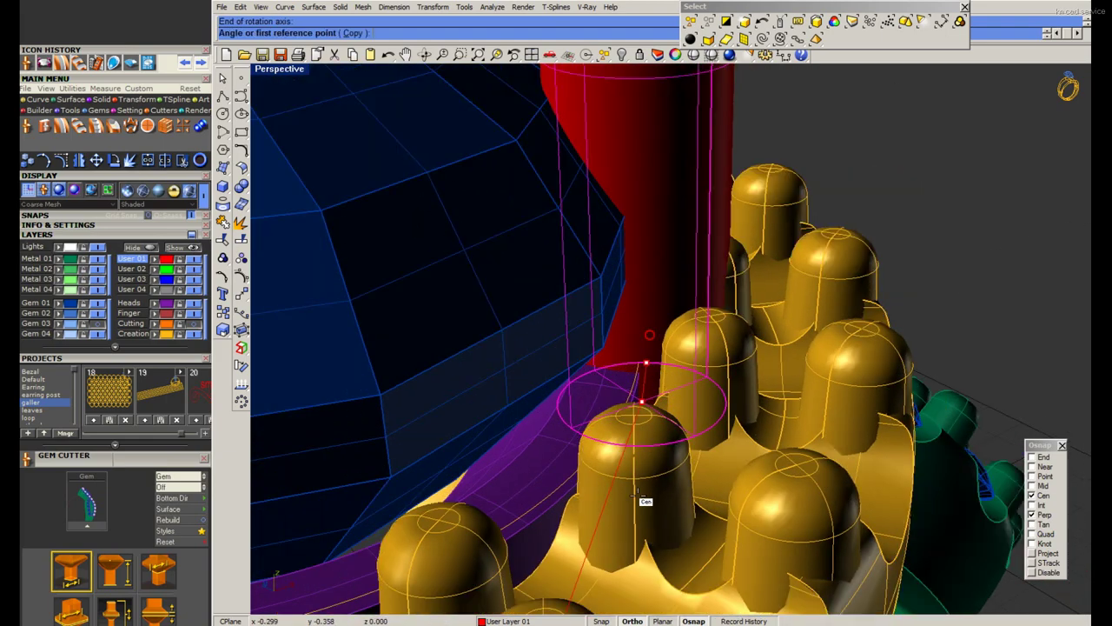
{"action": "left_click", "coordinate": [772, 234]}
{"action": "left_click", "coordinate": [829, 261]}
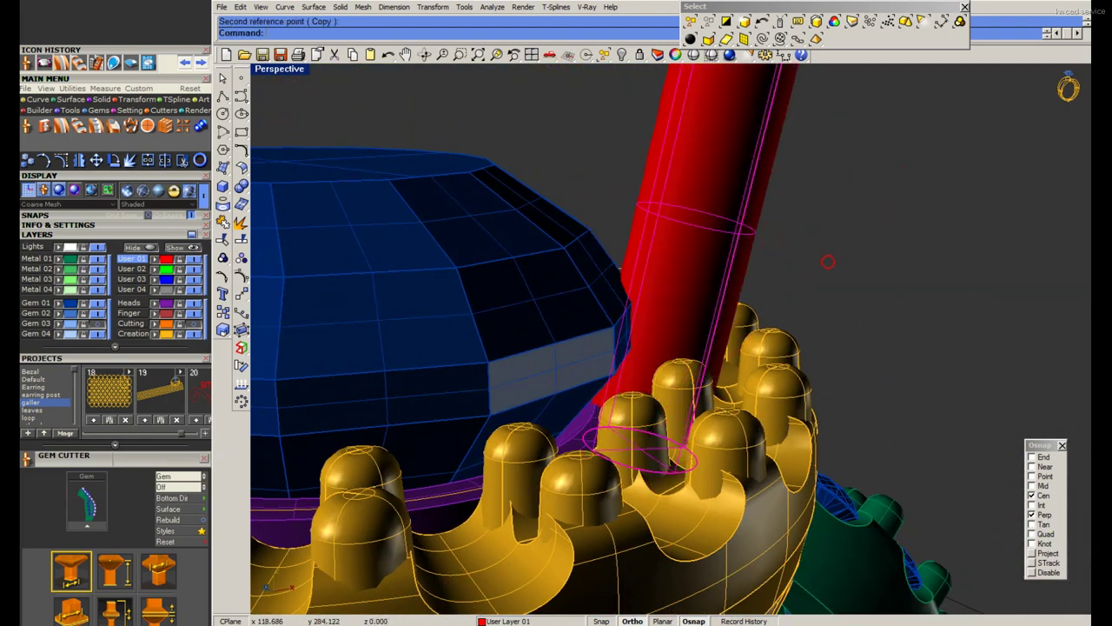
{"action": "right_click_drag", "start_coordinate": [294, 76], "coordinate": [584, 261]}
Hide the blue gem with 'hide', then undo to bring it back.
{"action": "left_click", "coordinate": [573, 249]}
{"action": "type", "text": "h"}
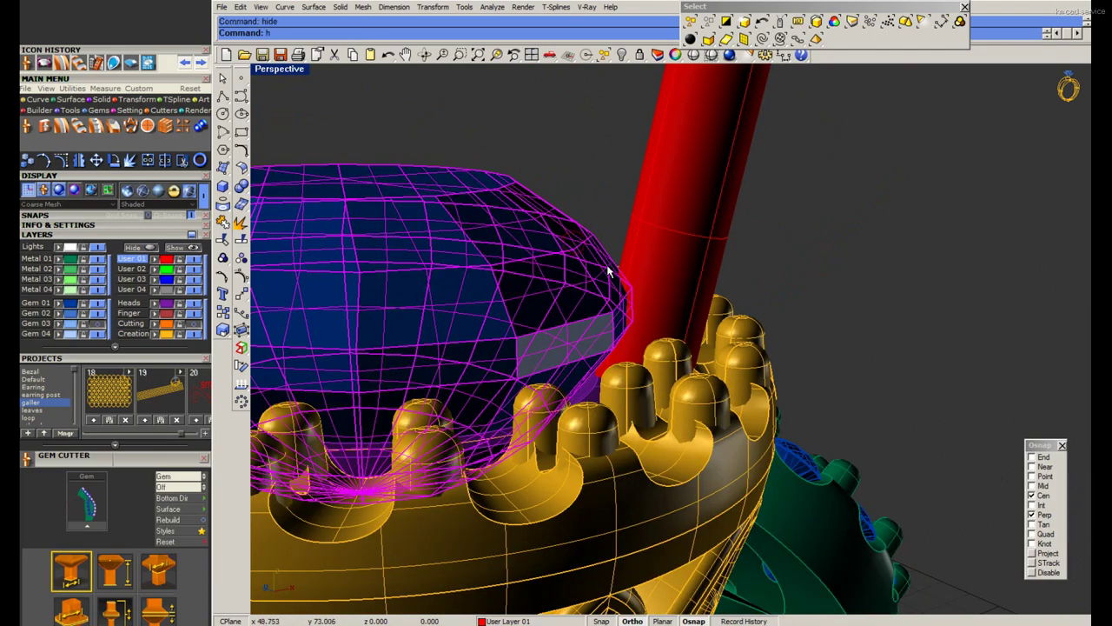
{"action": "type", "text": "ide"}
{"action": "key", "text": "Return"}
{"action": "scroll", "coordinate": [643, 339], "scroll_direction": "down", "scroll_amount": 5}
{"action": "key", "text": "ctrl+z"}
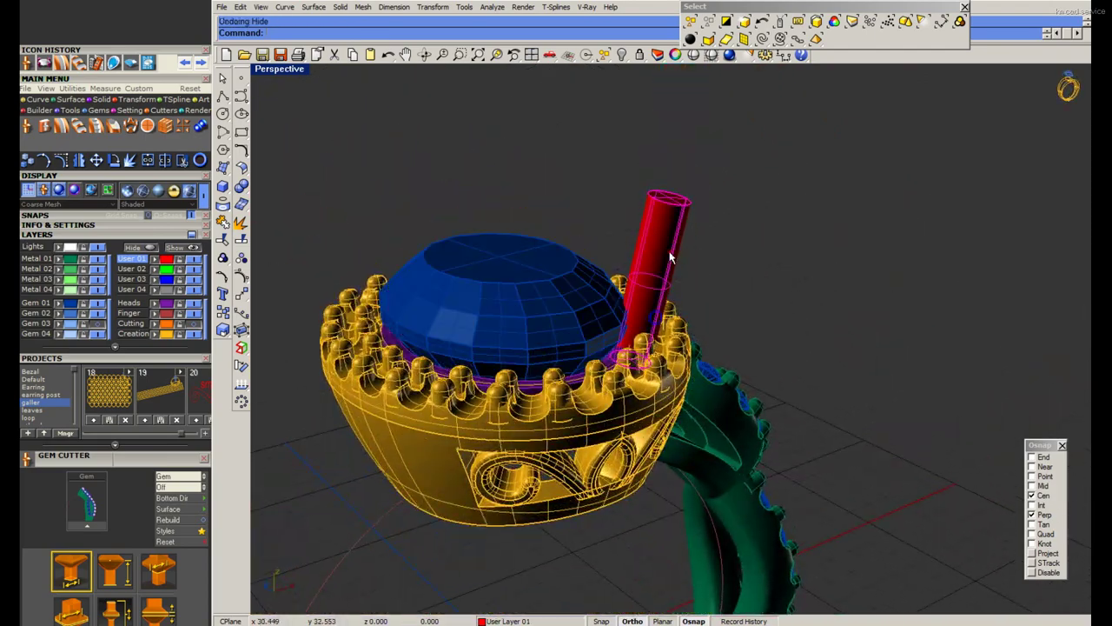
{"action": "scroll", "coordinate": [670, 257], "scroll_direction": "up", "scroll_amount": 3}
Cancel a rescale of the cylinder, enable Near osnap, and restore the four-view layout.
{"action": "left_click", "coordinate": [664, 245]}
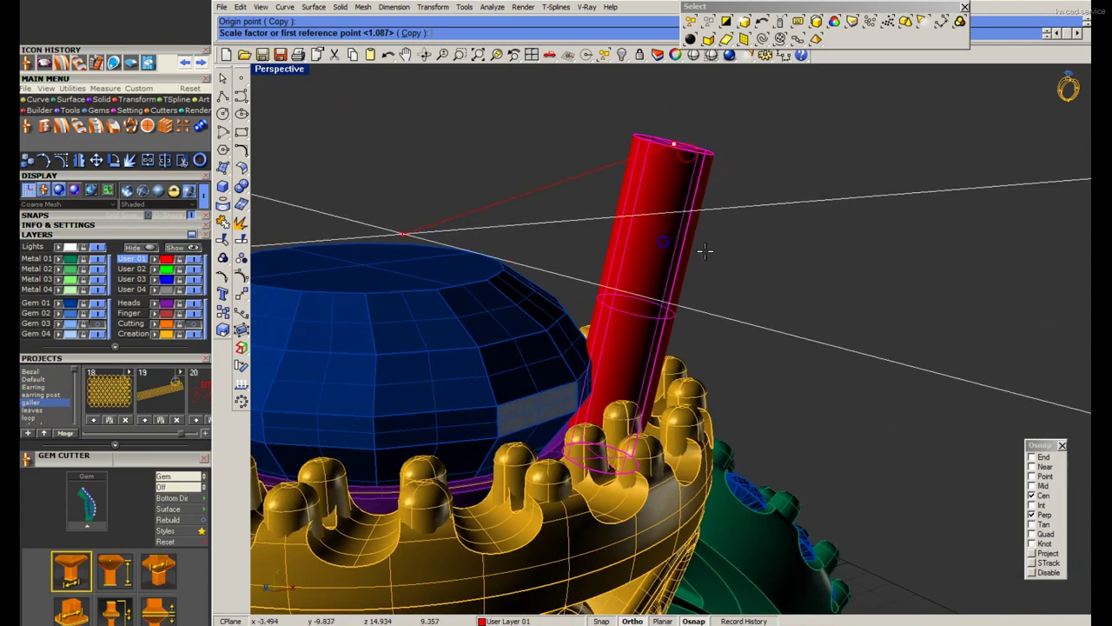
{"action": "key", "text": "Escape"}
{"action": "left_click", "coordinate": [1040, 467]}
{"action": "scroll", "coordinate": [696, 200], "scroll_direction": "up", "scroll_amount": 3}
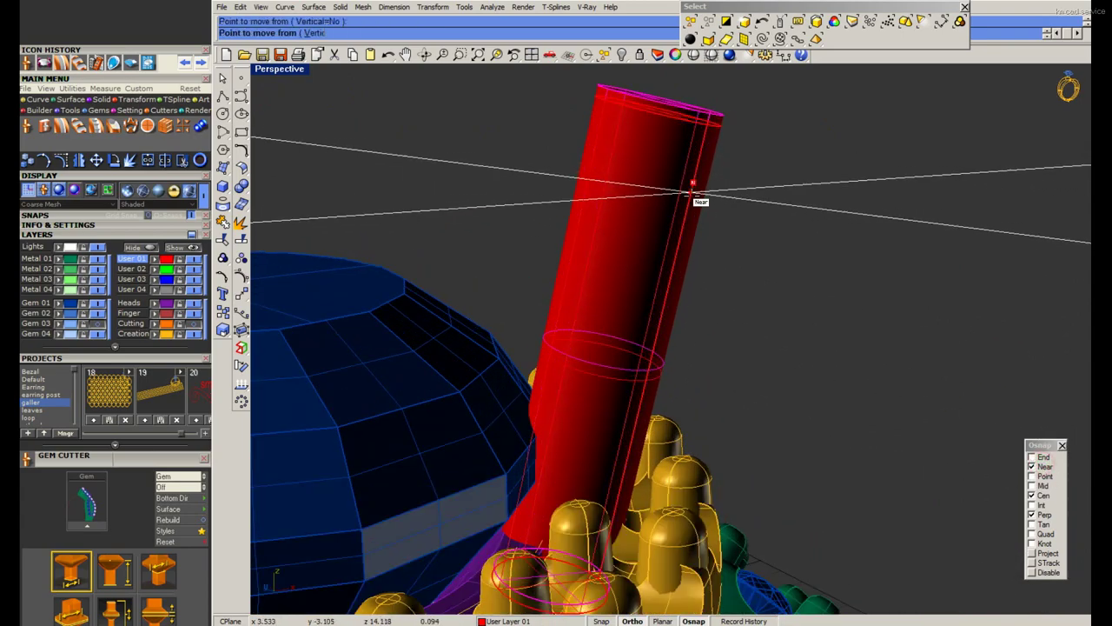
{"action": "scroll", "coordinate": [688, 209], "scroll_direction": "down", "scroll_amount": 4}
{"action": "scroll", "coordinate": [658, 326], "scroll_direction": "up", "scroll_amount": 3}
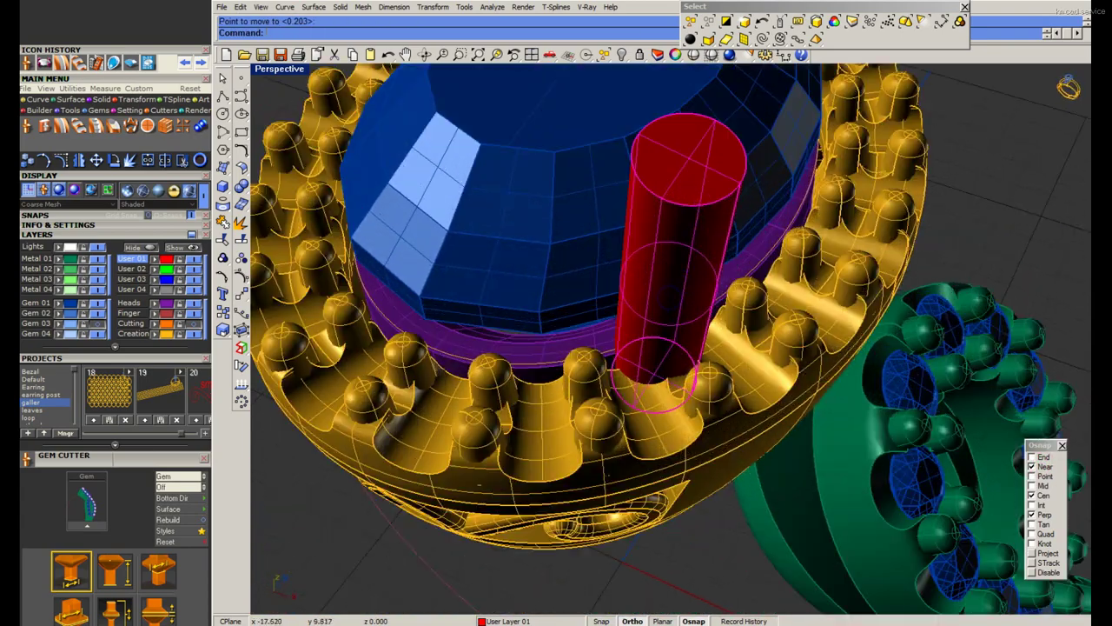
{"action": "double_click", "coordinate": [276, 74]}
{"action": "scroll", "coordinate": [461, 193], "scroll_direction": "up", "scroll_amount": 4}
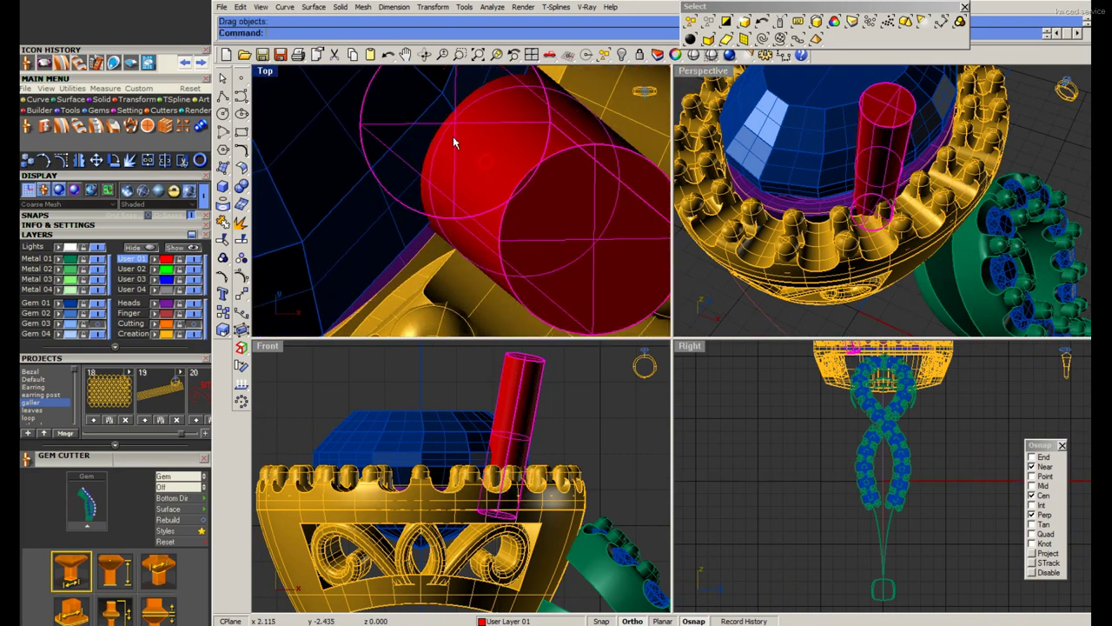
Cancel the pending rotation, deselect the cylinder, and orbit to look down on the ring.
{"action": "scroll", "coordinate": [488, 196], "scroll_direction": "up", "scroll_amount": 3}
{"action": "key", "text": "Escape"}
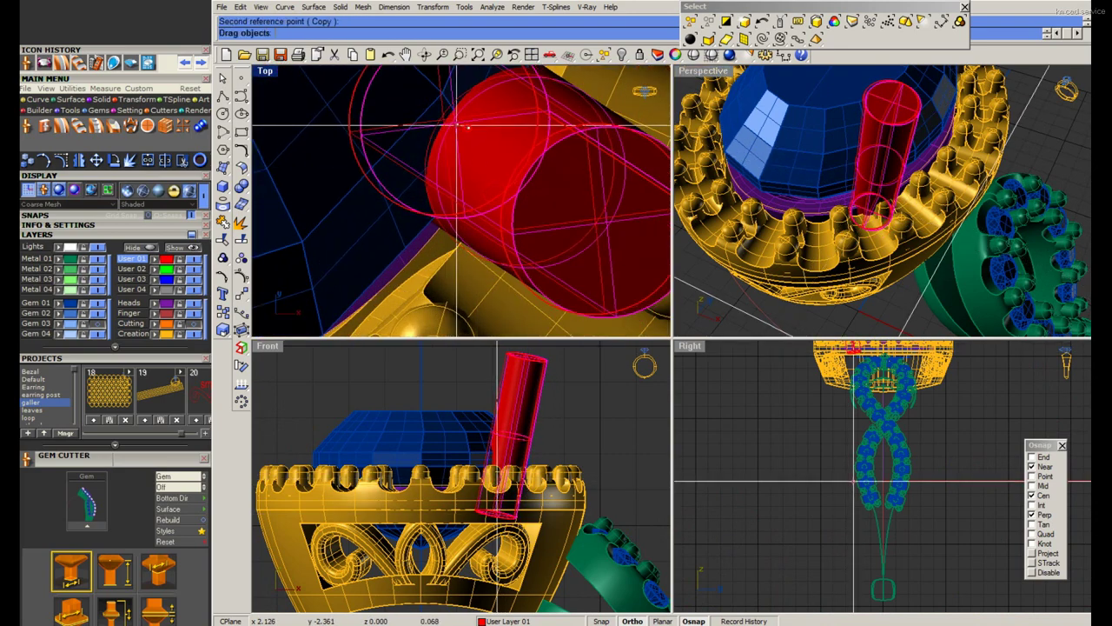
{"action": "key", "text": "Escape"}
{"action": "right_click_drag", "start_coordinate": [881, 181], "coordinate": [976, 168]}
{"action": "scroll", "coordinate": [924, 142], "scroll_direction": "down", "scroll_amount": 4}
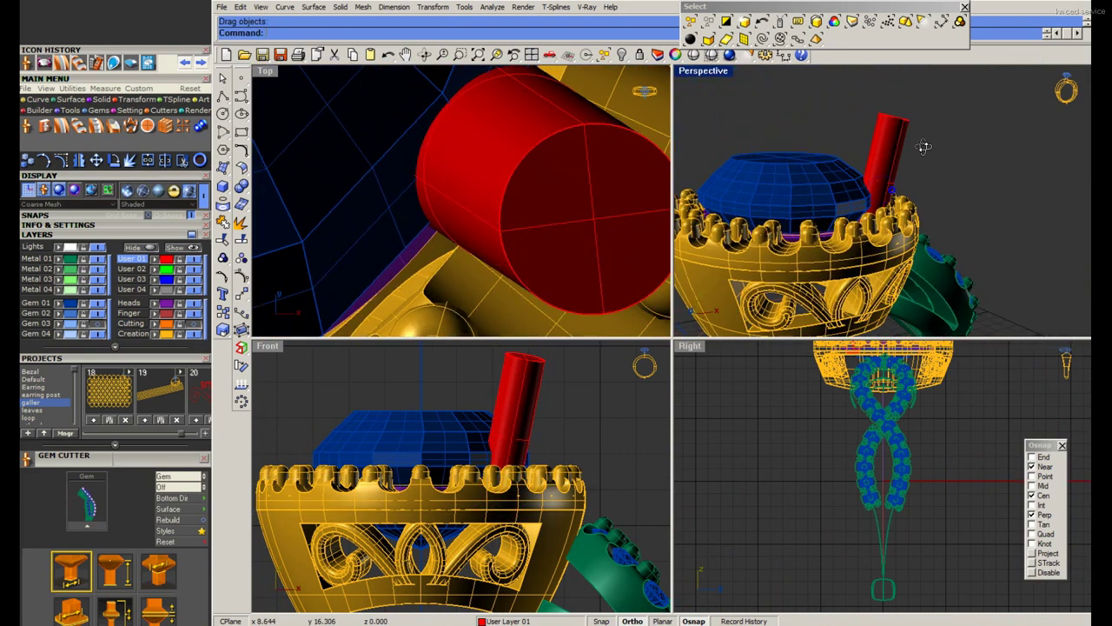
{"action": "scroll", "coordinate": [454, 139], "scroll_direction": "down", "scroll_amount": 5}
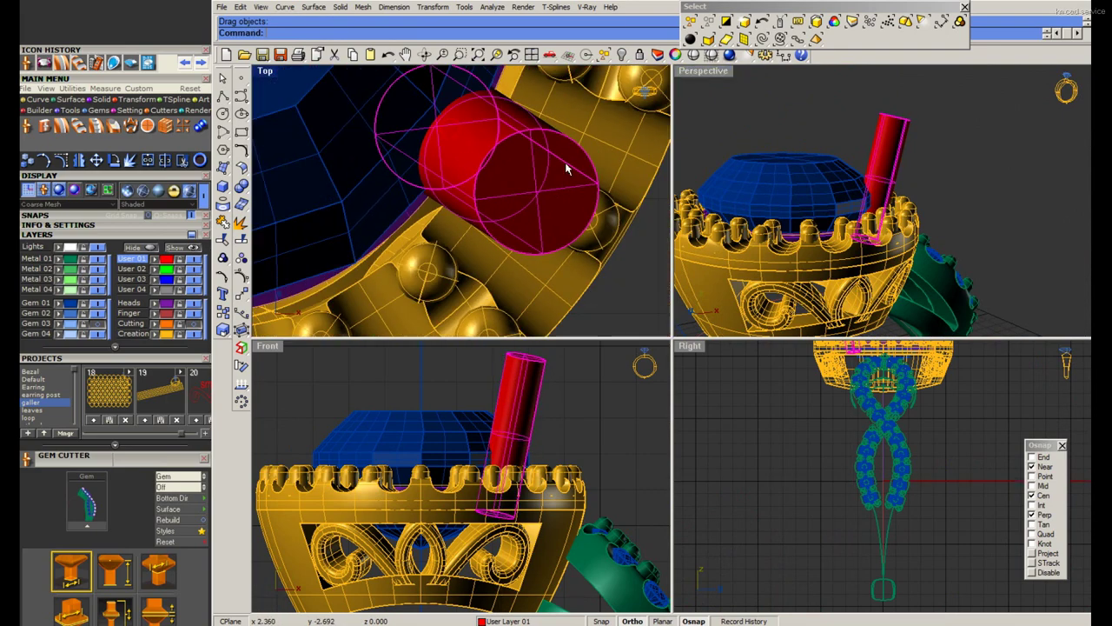
{"action": "scroll", "coordinate": [915, 169], "scroll_direction": "up", "scroll_amount": 3}
{"action": "right_click_drag", "start_coordinate": [915, 170], "coordinate": [904, 218]}
{"action": "scroll", "coordinate": [546, 189], "scroll_direction": "down", "scroll_amount": 4}
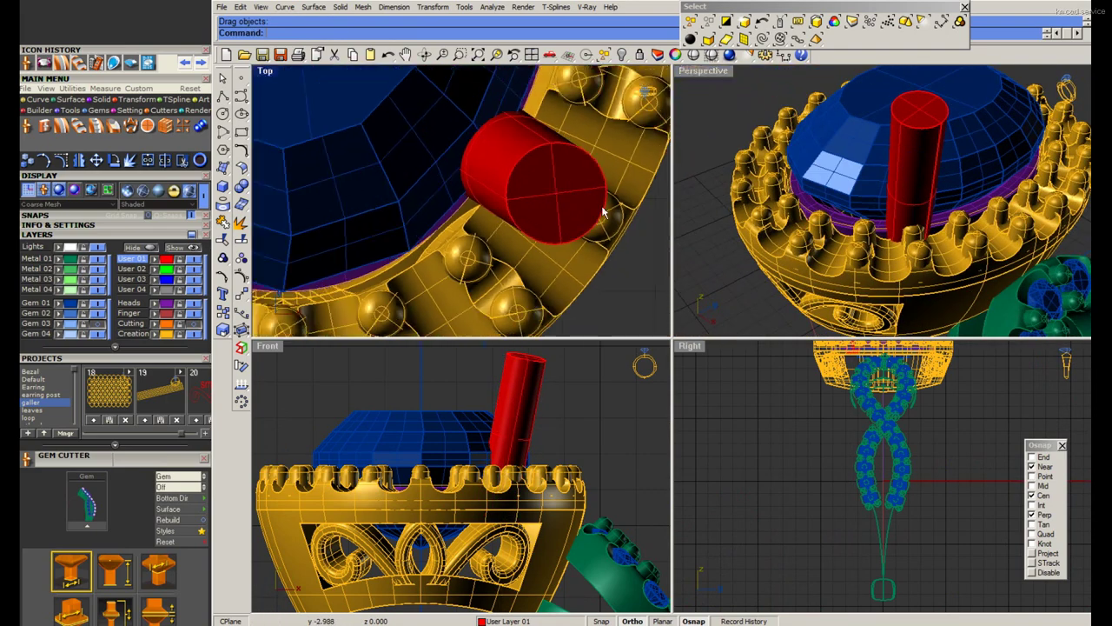
Mirror the tilted prong across the ring centre, then mirror both prongs to make four.
{"action": "left_click", "coordinate": [547, 189]}
{"action": "scroll", "coordinate": [543, 183], "scroll_direction": "up", "scroll_amount": 4}
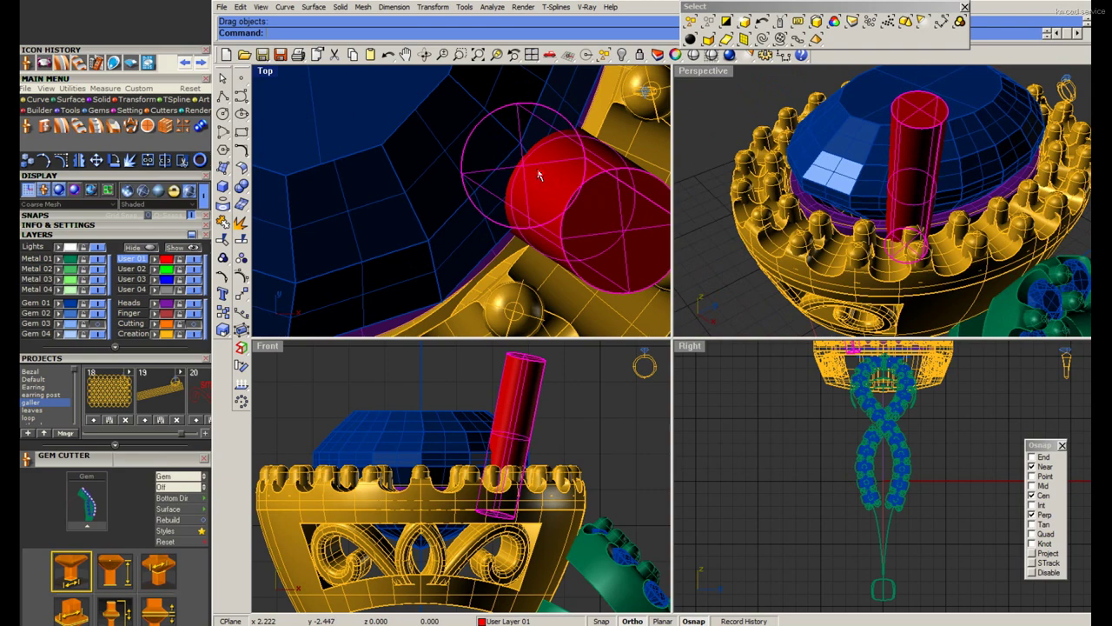
{"action": "scroll", "coordinate": [568, 492], "scroll_direction": "down", "scroll_amount": 2}
{"action": "left_click", "coordinate": [461, 389]}
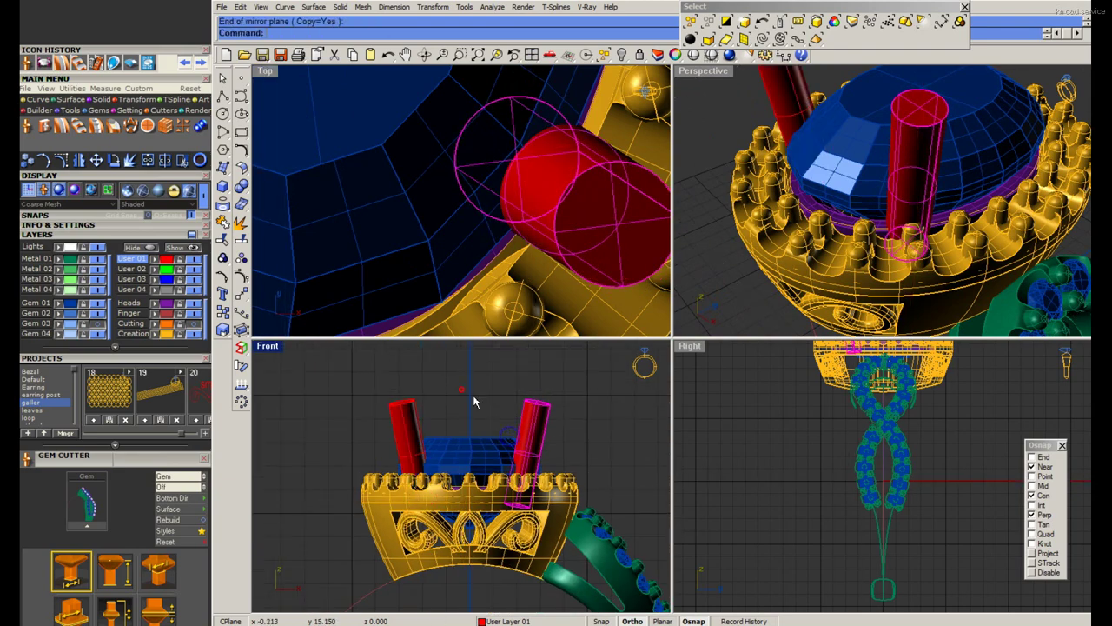
{"action": "left_click", "coordinate": [475, 402]}
{"action": "scroll", "coordinate": [599, 213], "scroll_direction": "down", "scroll_amount": 4}
{"action": "scroll", "coordinate": [599, 213], "scroll_direction": "down", "scroll_amount": 3}
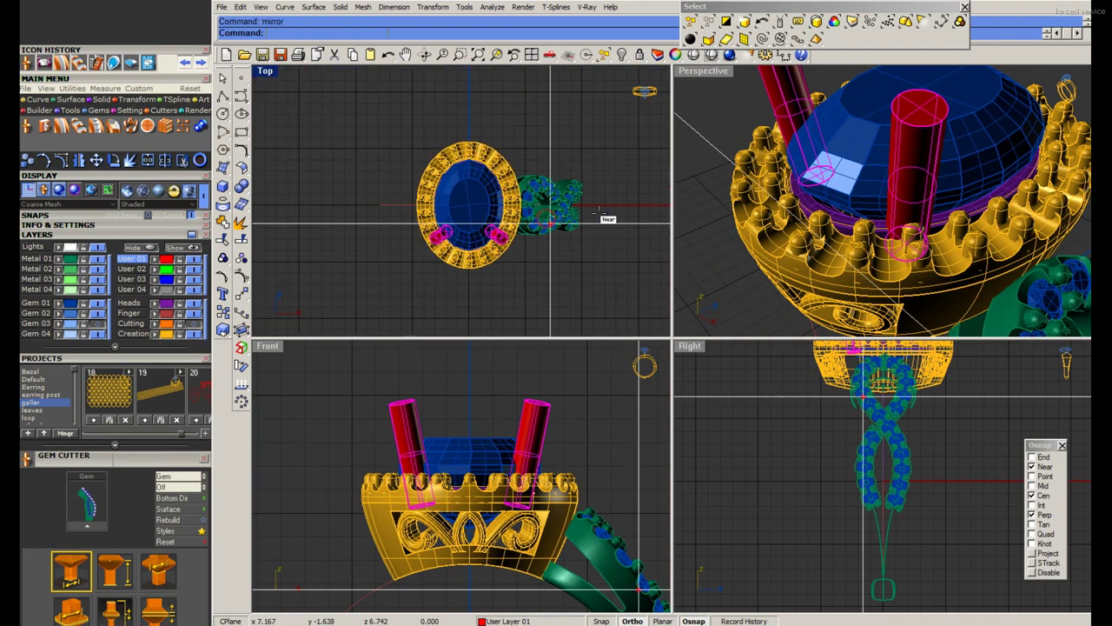
{"action": "left_click", "coordinate": [600, 212]}
Maximize Perspective and switch on the Gem 03 halo stones layer.
{"action": "key", "text": "ctrl+m"}
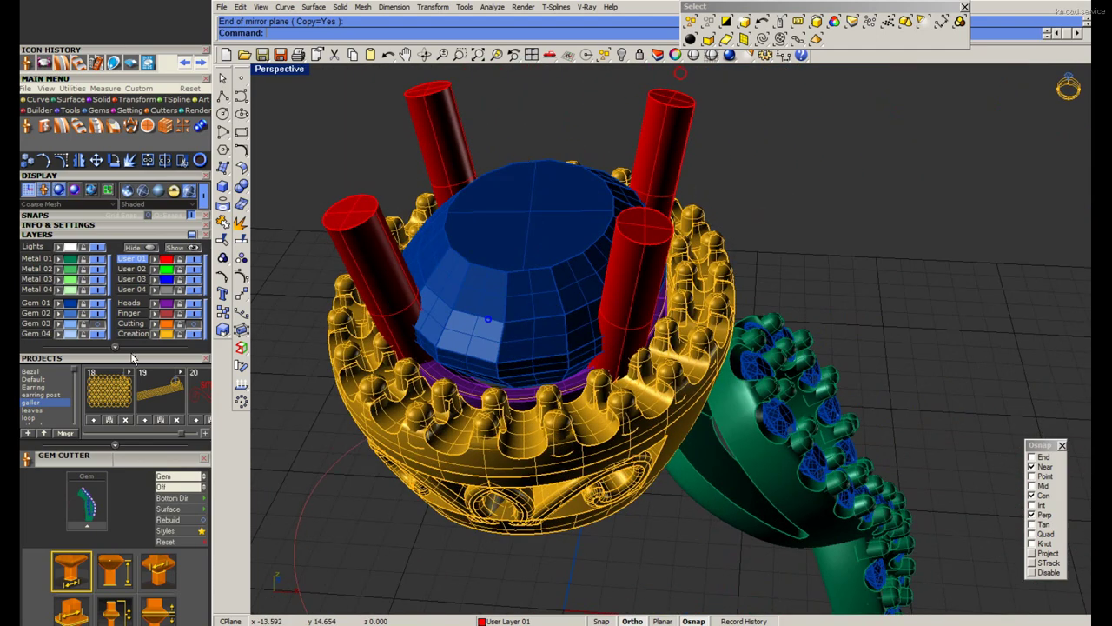
{"action": "left_click", "coordinate": [97, 324]}
{"action": "right_click_drag", "start_coordinate": [437, 252], "coordinate": [378, 304]}
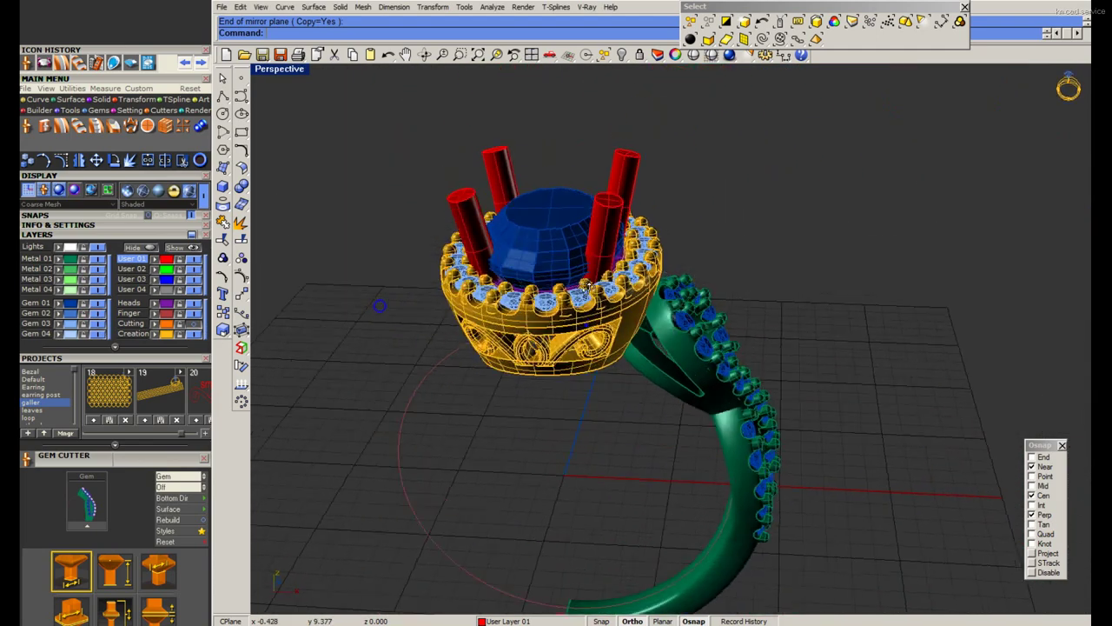
Preview the ring as a rendered grey model, then return to the coloured working view.
{"action": "left_click", "coordinate": [695, 54]}
{"action": "mouse_move", "coordinate": [708, 291]}
{"action": "right_mouse_down"}
{"action": "mouse_move", "coordinate": [854, 252]}
{"action": "mouse_move", "coordinate": [771, 295]}
{"action": "right_mouse_up"}
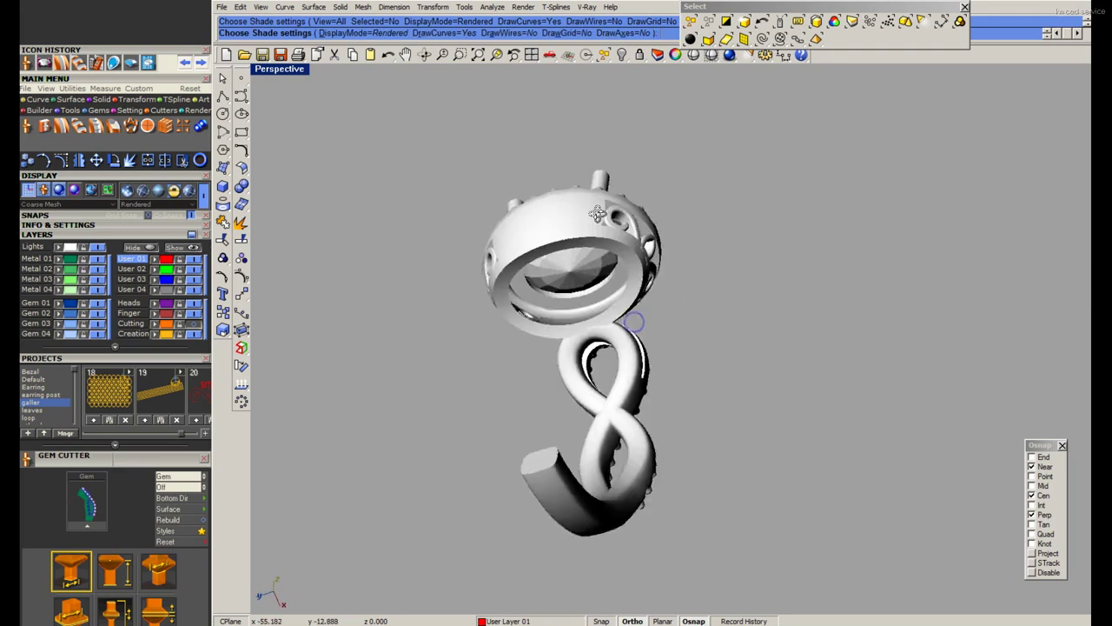
{"action": "key", "text": "Escape"}
{"action": "left_click_drag", "start_coordinate": [771, 295], "coordinate": [424, 439]}
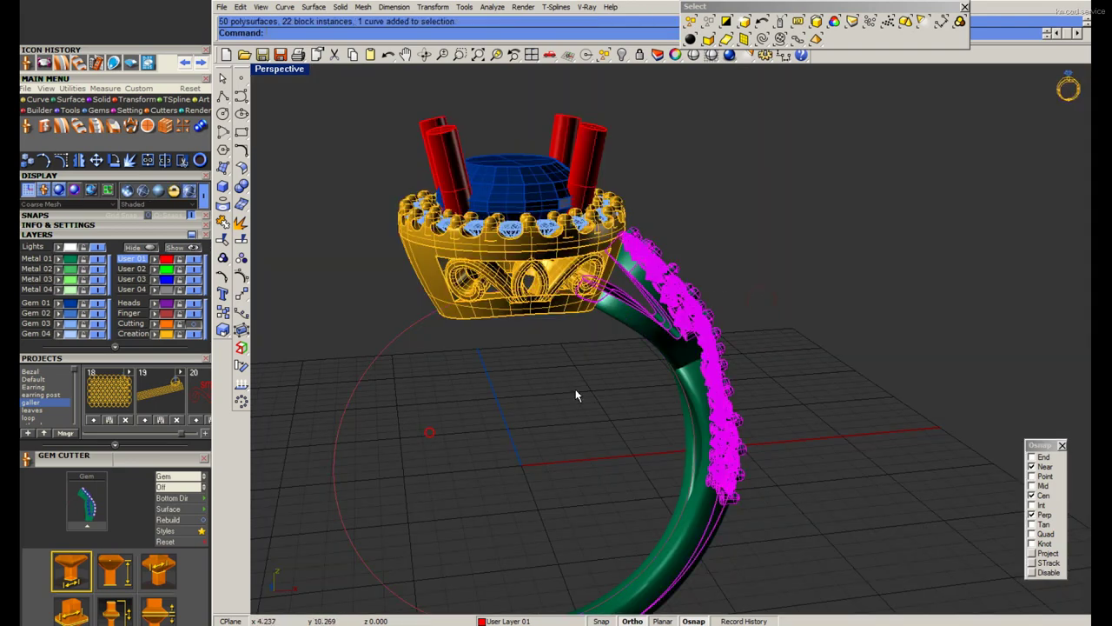
{"action": "mouse_move", "coordinate": [575, 396]}
{"action": "right_mouse_down"}
{"action": "mouse_move", "coordinate": [496, 402]}
{"action": "mouse_move", "coordinate": [538, 376]}
{"action": "right_mouse_up"}
{"action": "key", "text": "Escape"}
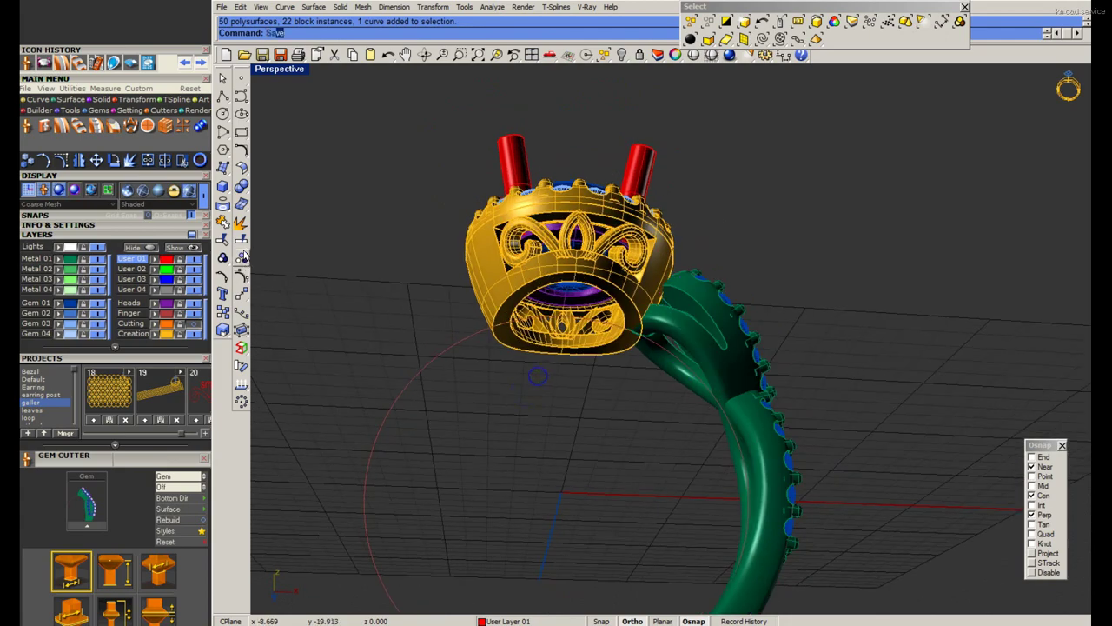
Extract the inner band surface of the gallery head as a separate surface.
{"action": "left_click", "coordinate": [241, 223]}
{"action": "scroll", "coordinate": [501, 282], "scroll_direction": "up", "scroll_amount": 2}
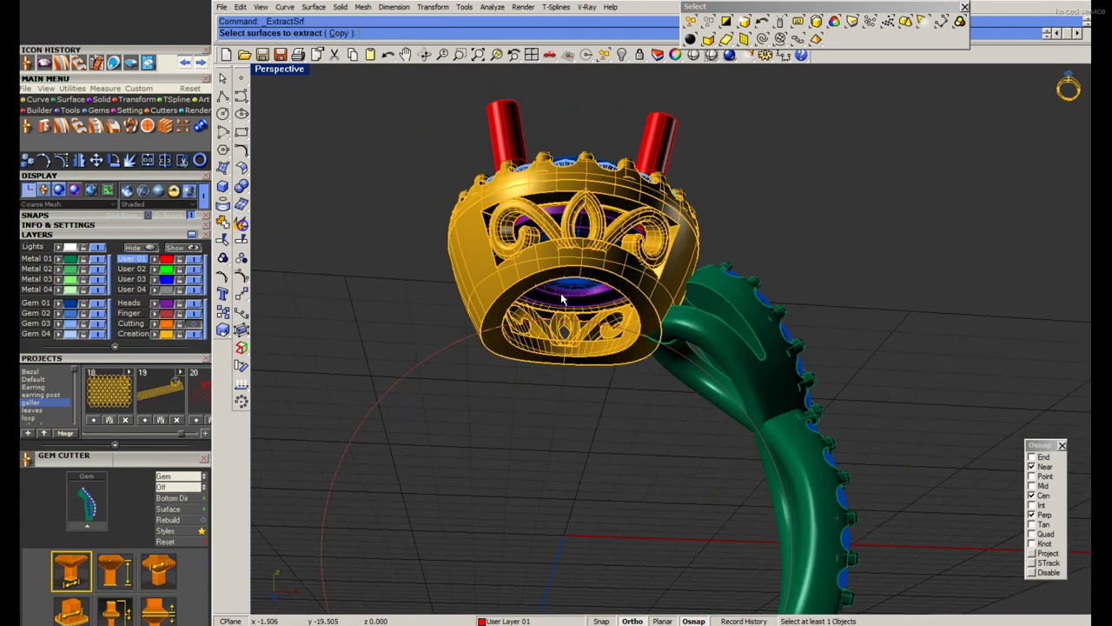
{"action": "scroll", "coordinate": [502, 283], "scroll_direction": "up", "scroll_amount": 3}
{"action": "left_click", "coordinate": [502, 277]}
{"action": "key", "text": "Return"}
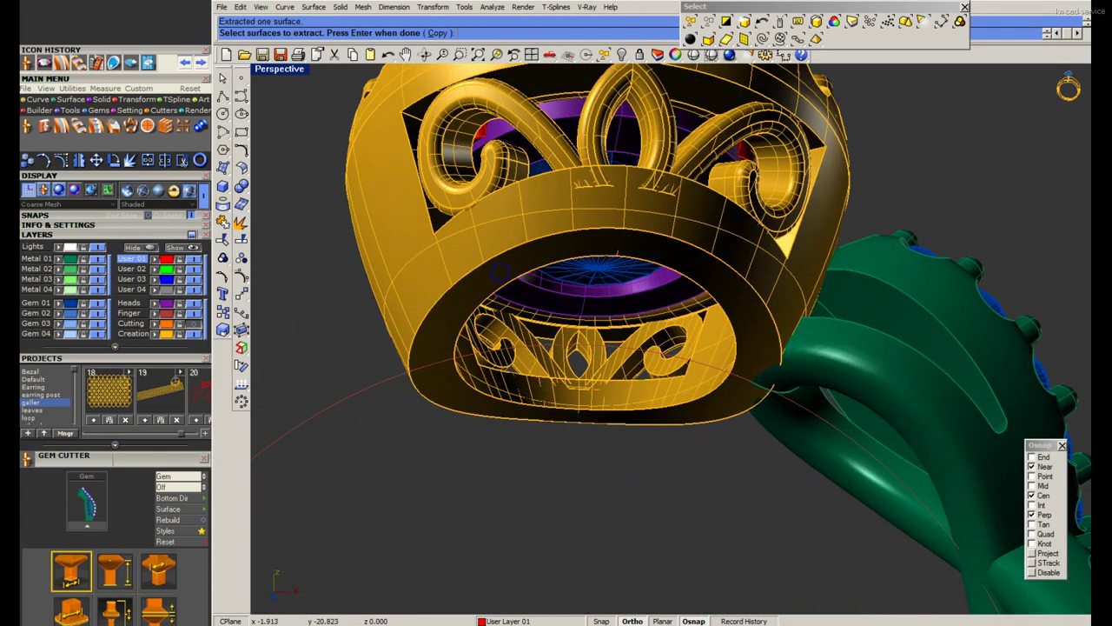
Look through the ring reference photos, then close the photo viewer.
{"action": "key", "text": "alt+Tab"}
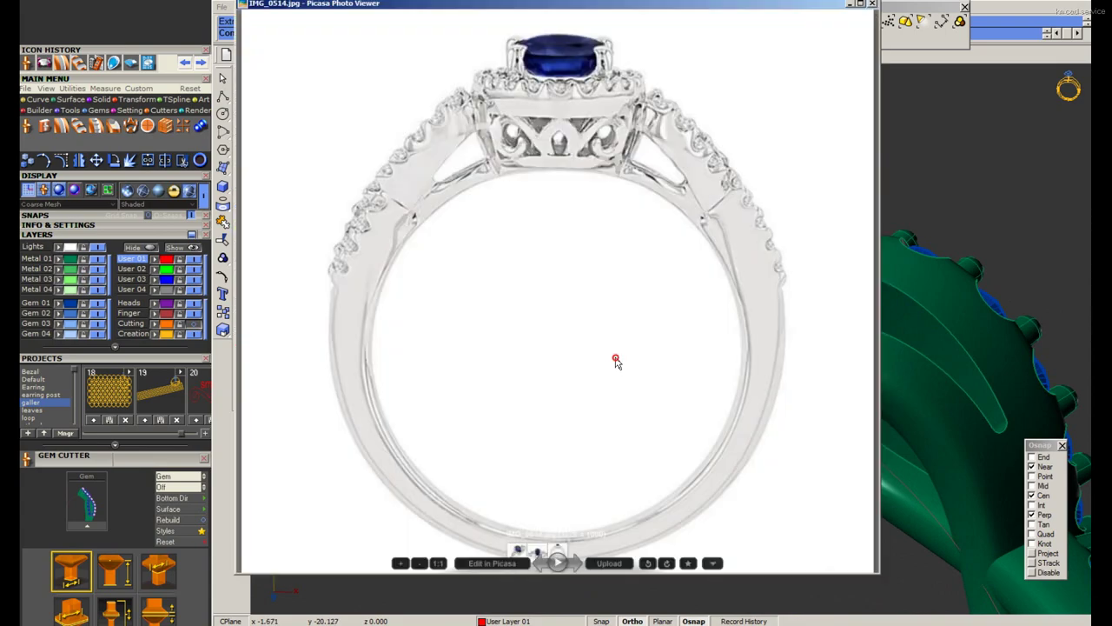
{"action": "key", "text": "Left"}
{"action": "key", "text": "Left"}
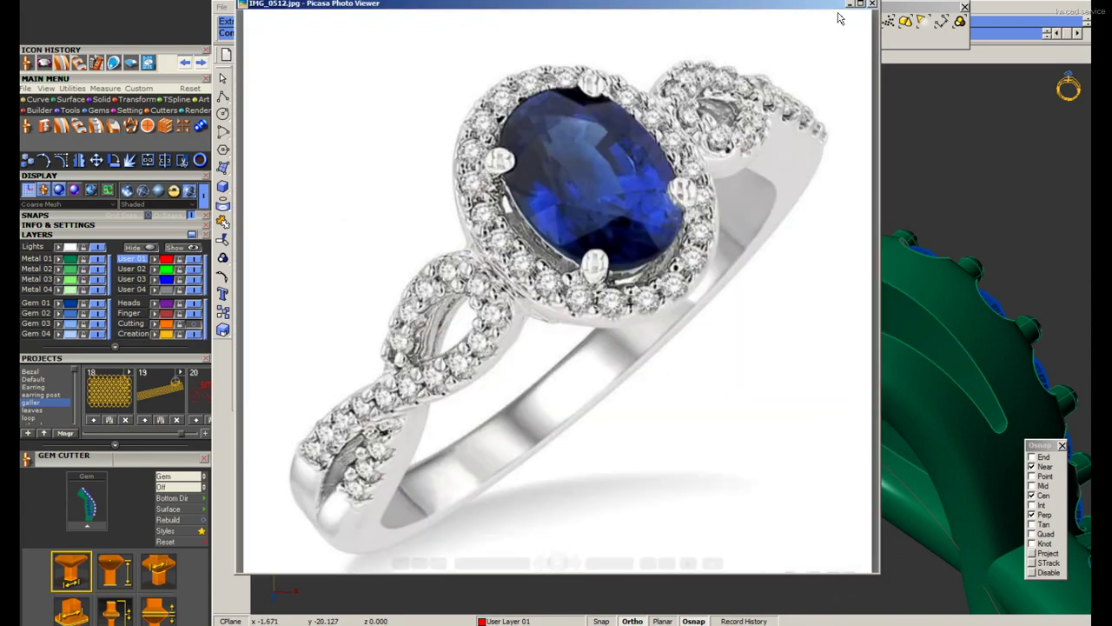
{"action": "left_click", "coordinate": [848, 7]}
Paste a copy of the oval loop, move it beside the ring, and save.
{"action": "right_click_drag", "start_coordinate": [609, 295], "coordinate": [566, 383]}
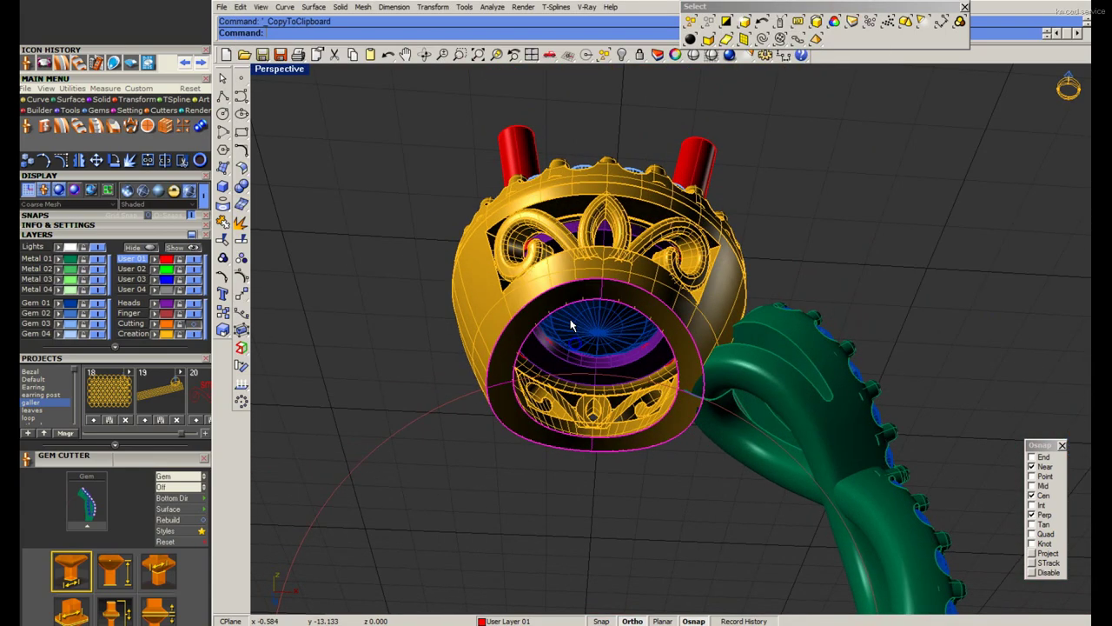
{"action": "key", "text": "ctrl+z"}
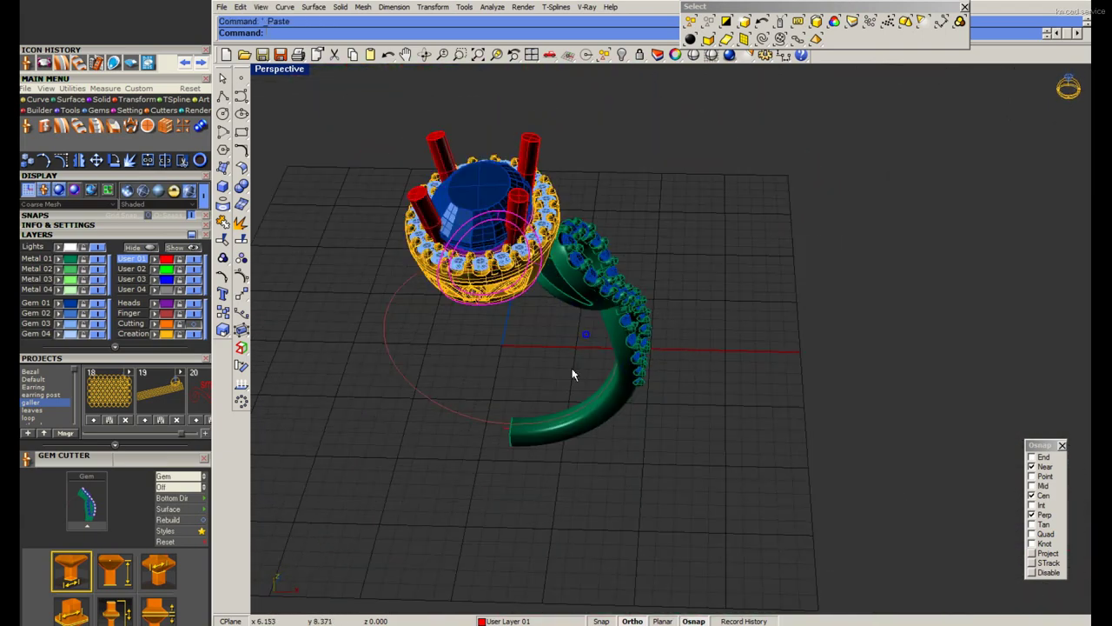
{"action": "key", "text": "Escape"}
{"action": "left_click", "coordinate": [699, 289]}
{"action": "type", "text": "Sa"}
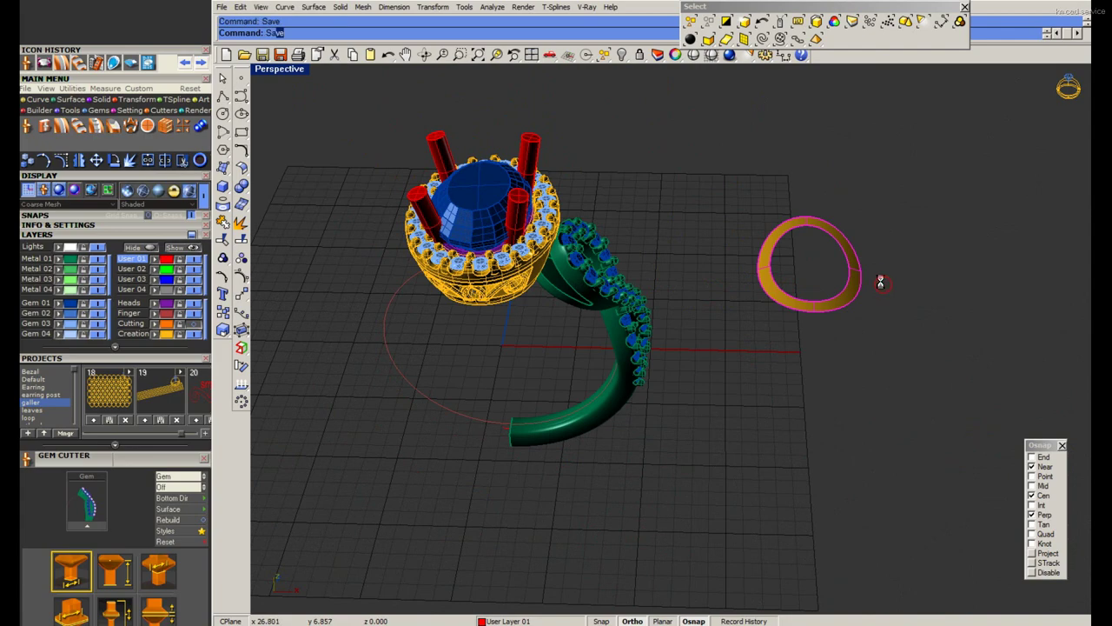
{"action": "key", "text": "ctrl+s"}
Duplicate the loop's border curves with D (DupBorder) and save again.
{"action": "mouse_move", "coordinate": [857, 286]}
{"action": "right_mouse_down"}
{"action": "mouse_move", "coordinate": [729, 342]}
{"action": "mouse_move", "coordinate": [737, 291]}
{"action": "right_mouse_up"}
{"action": "type", "text": "d"}
{"action": "scroll", "coordinate": [631, 256], "scroll_direction": "up", "scroll_amount": 3}
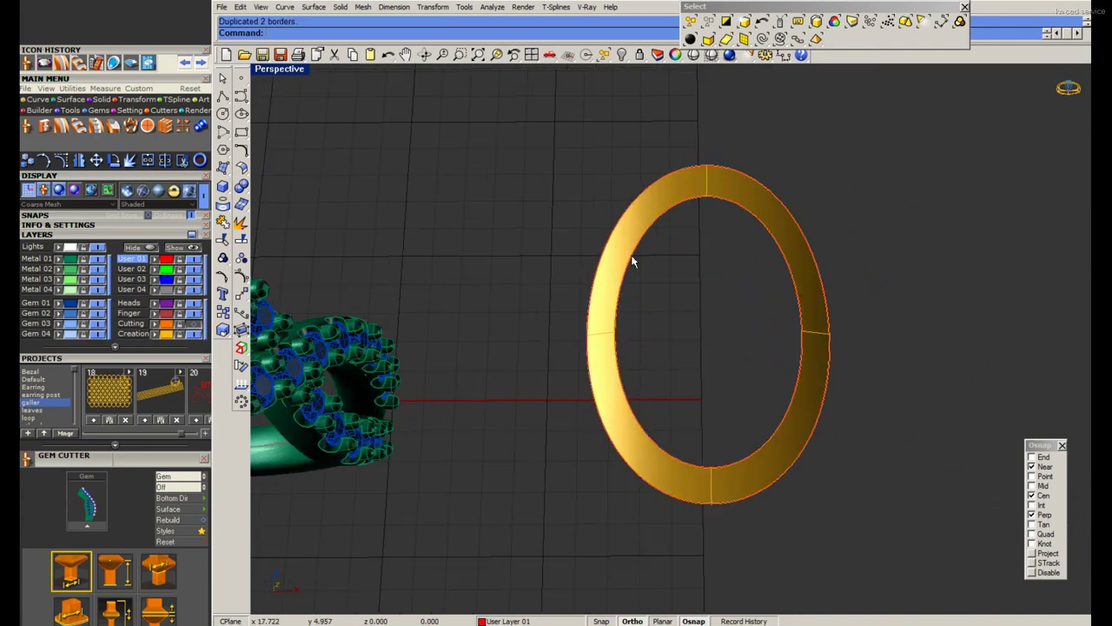
{"action": "key", "text": "ctrl+s"}
Start OffsetSrf from the Curve Tools flyout, picking the loop as the surface.
{"action": "left_click", "coordinate": [241, 148]}
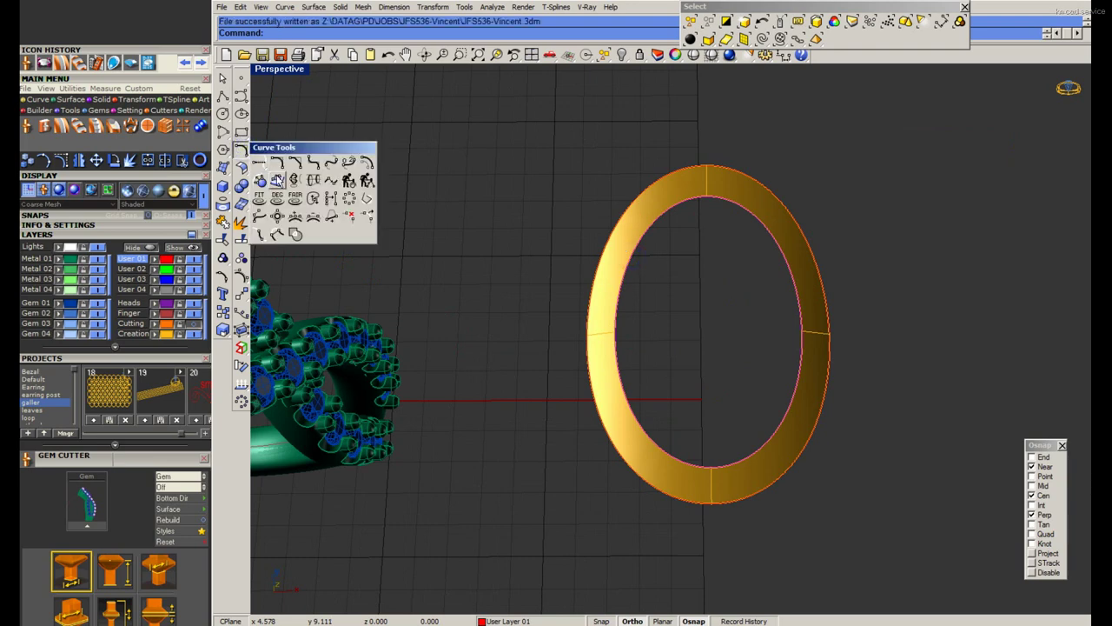
{"action": "left_click", "coordinate": [277, 180]}
{"action": "scroll", "coordinate": [626, 270], "scroll_direction": "up", "scroll_amount": 3}
{"action": "left_click", "coordinate": [637, 276]}
Offset the loop surface by a distance of 0.2.
{"action": "type", "text": "2"}
{"action": "key", "text": "Return"}
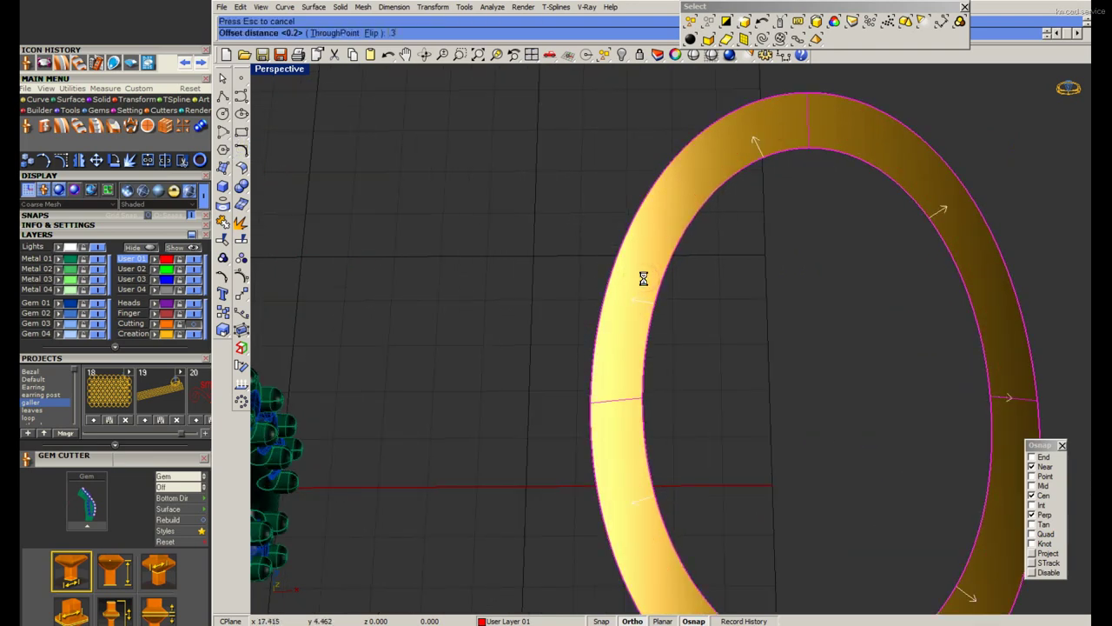
{"action": "key", "text": "Return"}
Untrim the loop's inner edge into a solid oval and delete the leftover offset curves.
{"action": "type", "text": "tr"}
{"action": "key", "text": "Return"}
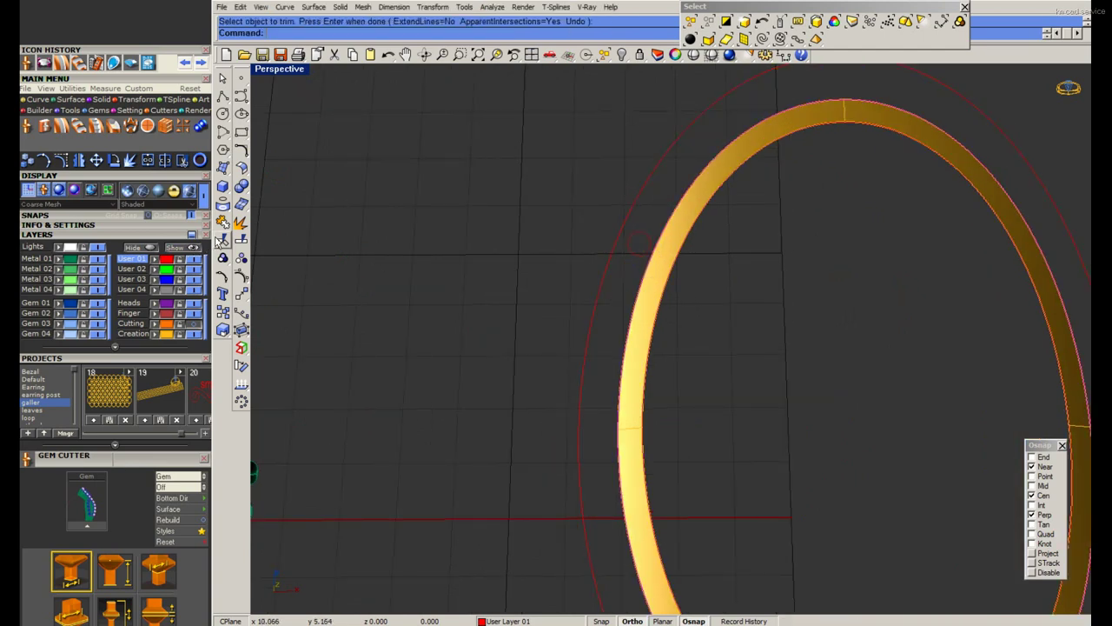
{"action": "right_click", "coordinate": [222, 239]}
{"action": "left_click", "coordinate": [661, 303]}
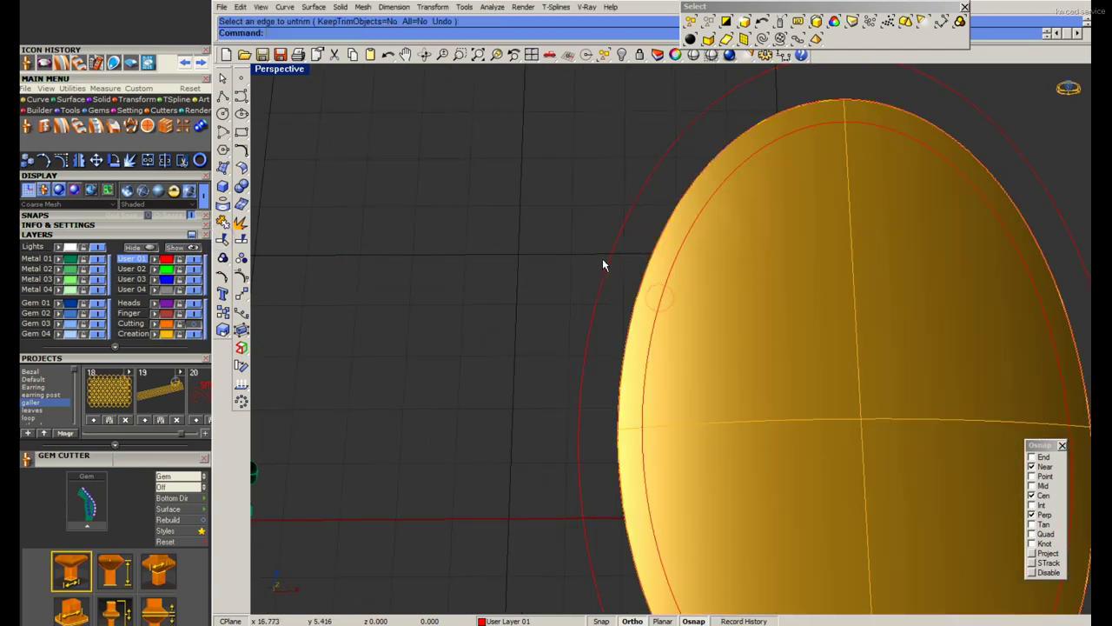
{"action": "scroll", "coordinate": [660, 261], "scroll_direction": "down", "scroll_amount": 3}
{"action": "key", "text": "Delete"}
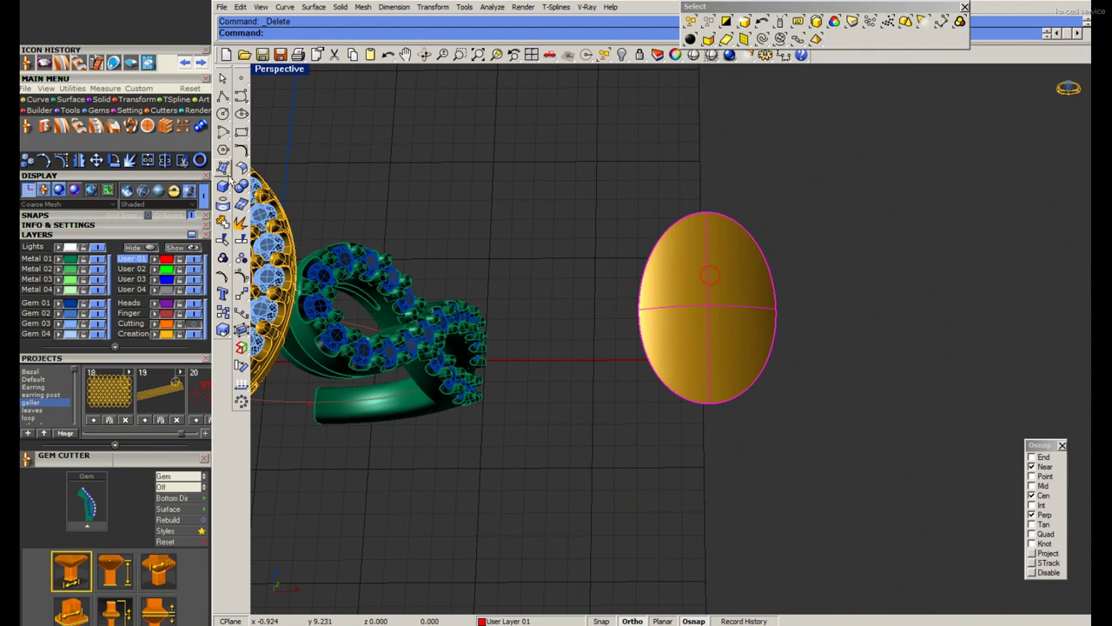
Start then cancel UV curves from the oval, and bring the rectangle-and-ellipse layout into view.
{"action": "left_click", "coordinate": [240, 166]}
{"action": "left_click", "coordinate": [226, 205]}
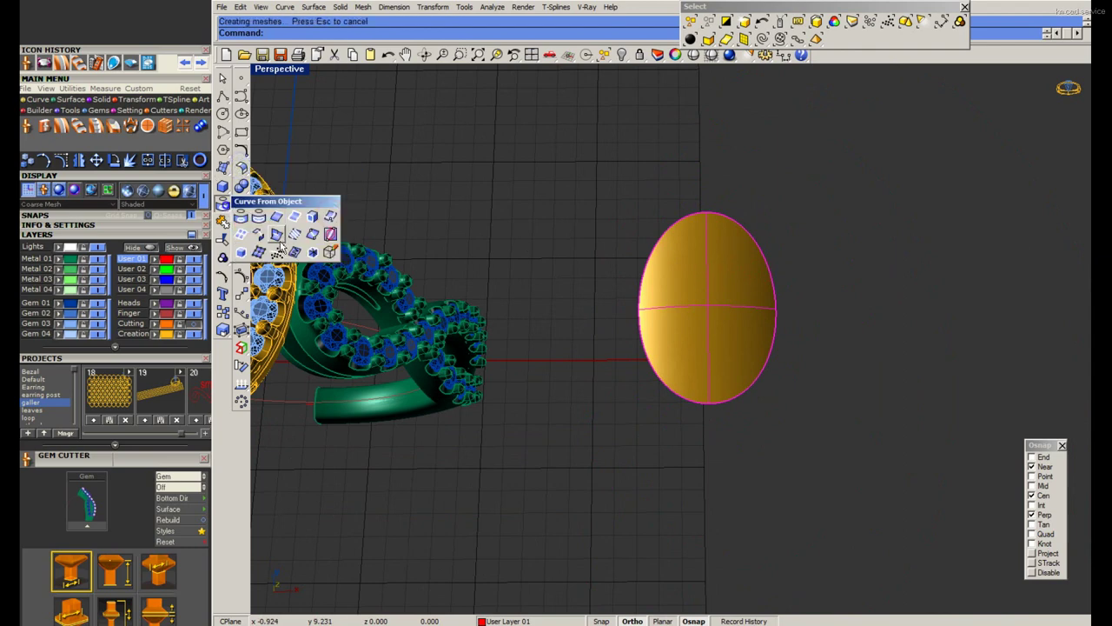
{"action": "left_click", "coordinate": [295, 251]}
{"action": "key", "text": "Escape"}
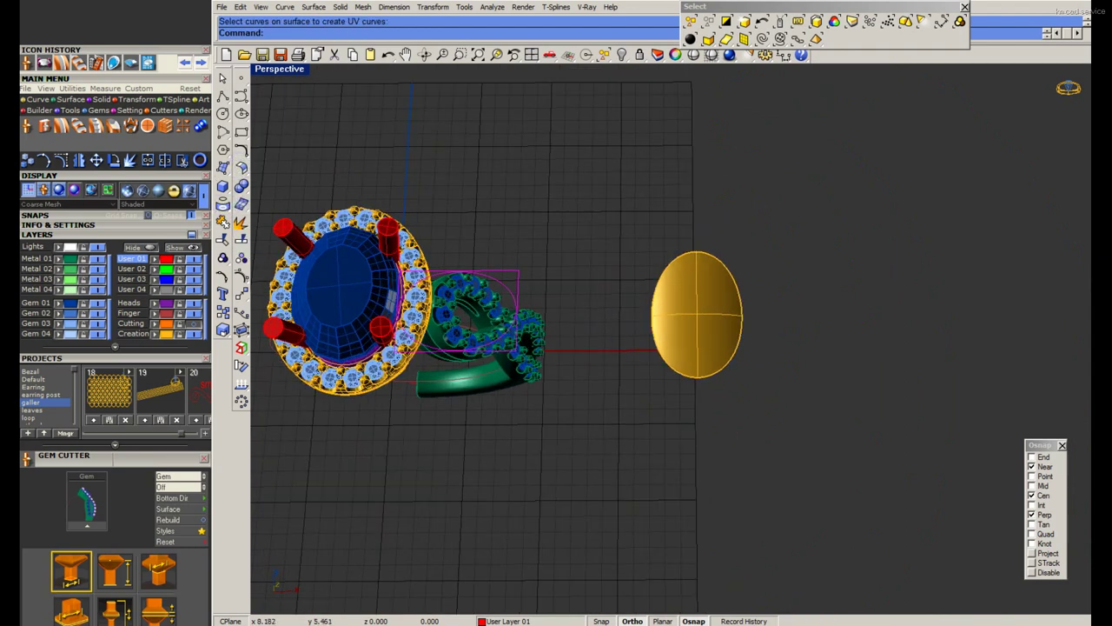
{"action": "scroll", "coordinate": [591, 477], "scroll_direction": "up", "scroll_amount": 5}
{"action": "left_click", "coordinate": [222, 96]}
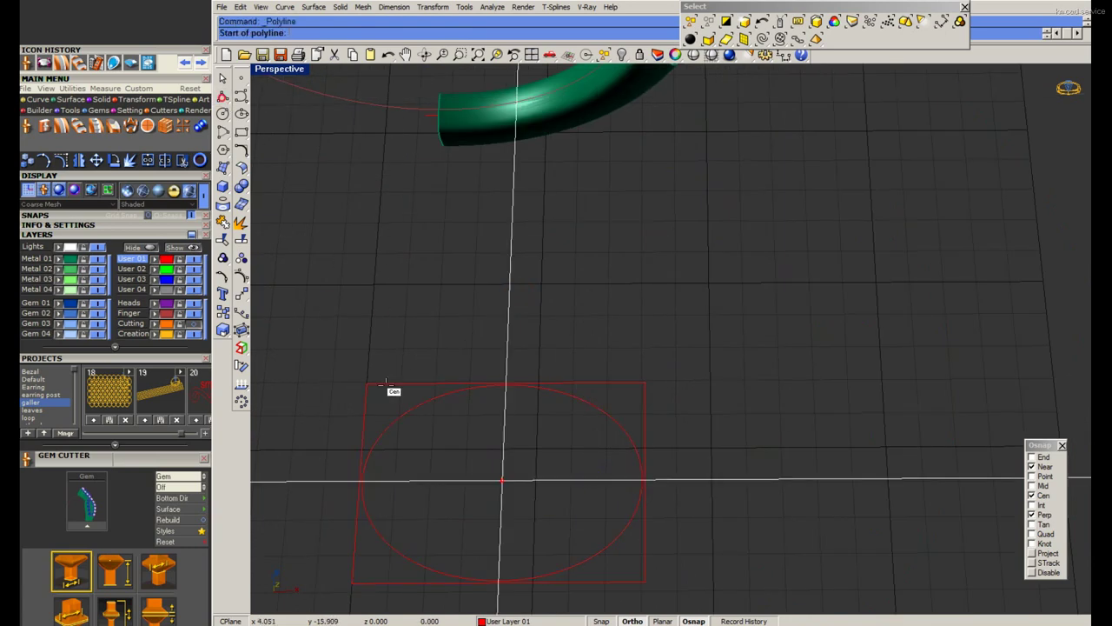
Enable End, Mid and Project osnaps and draw two mirrored corner-to-corner diagonals forming an X.
{"action": "left_click", "coordinate": [1041, 457]}
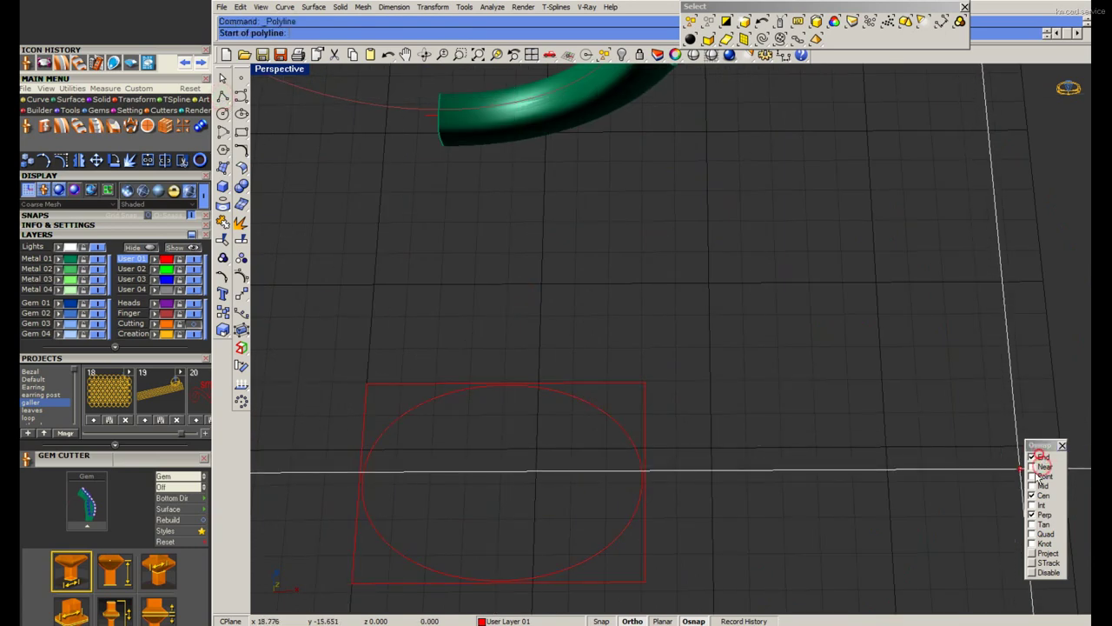
{"action": "left_click", "coordinate": [1041, 467]}
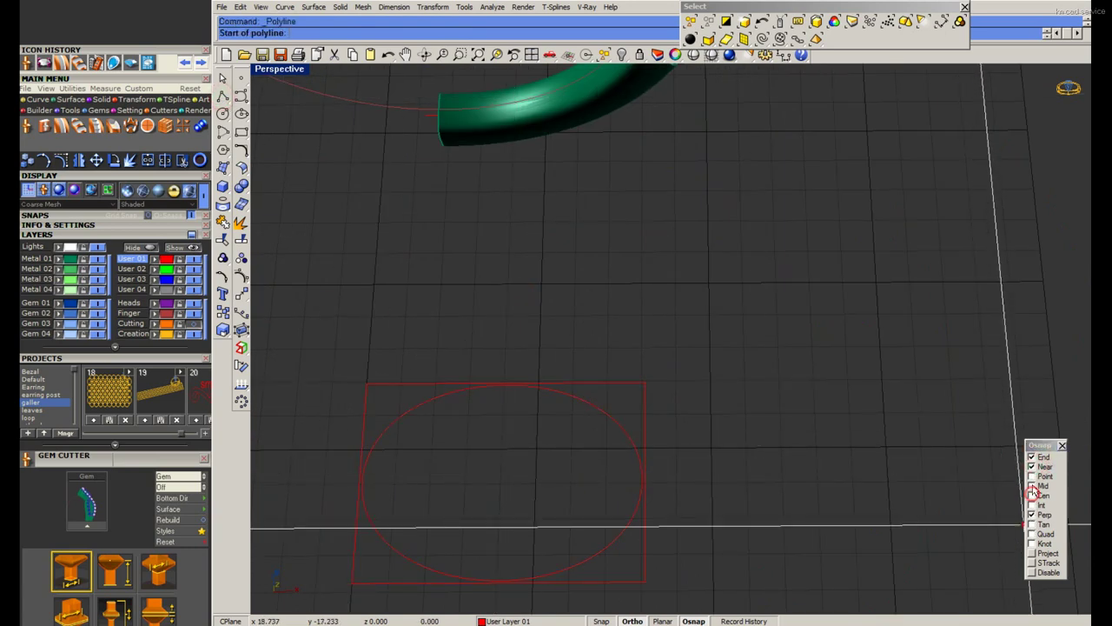
{"action": "left_click", "coordinate": [1031, 486]}
{"action": "left_click", "coordinate": [1031, 553]}
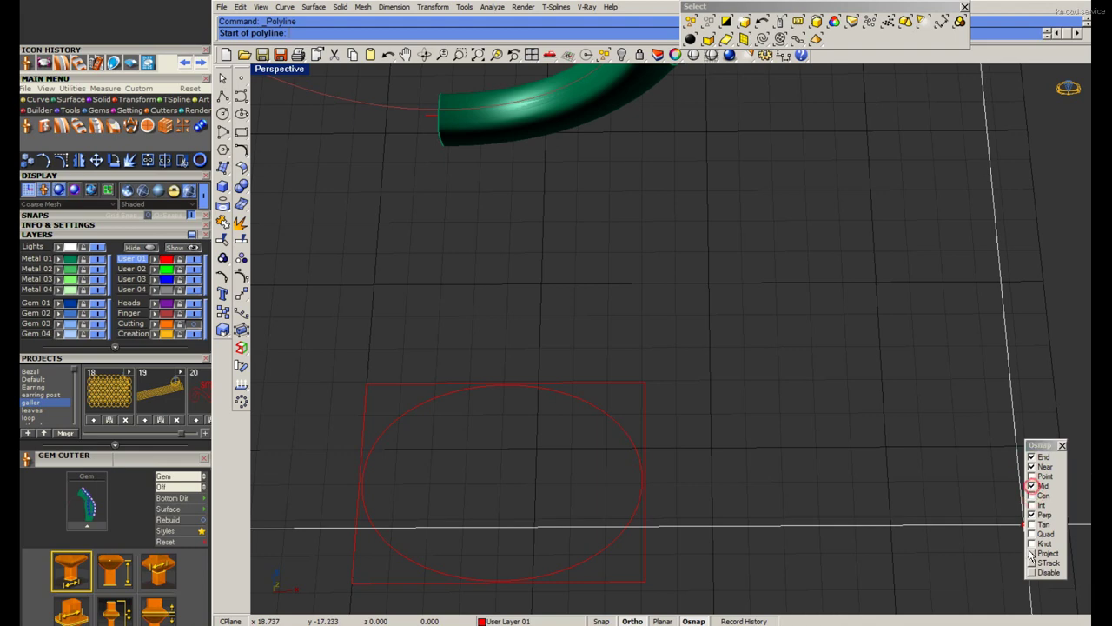
{"action": "left_click", "coordinate": [369, 383]}
{"action": "left_click", "coordinate": [635, 516]}
{"action": "key", "text": "Return"}
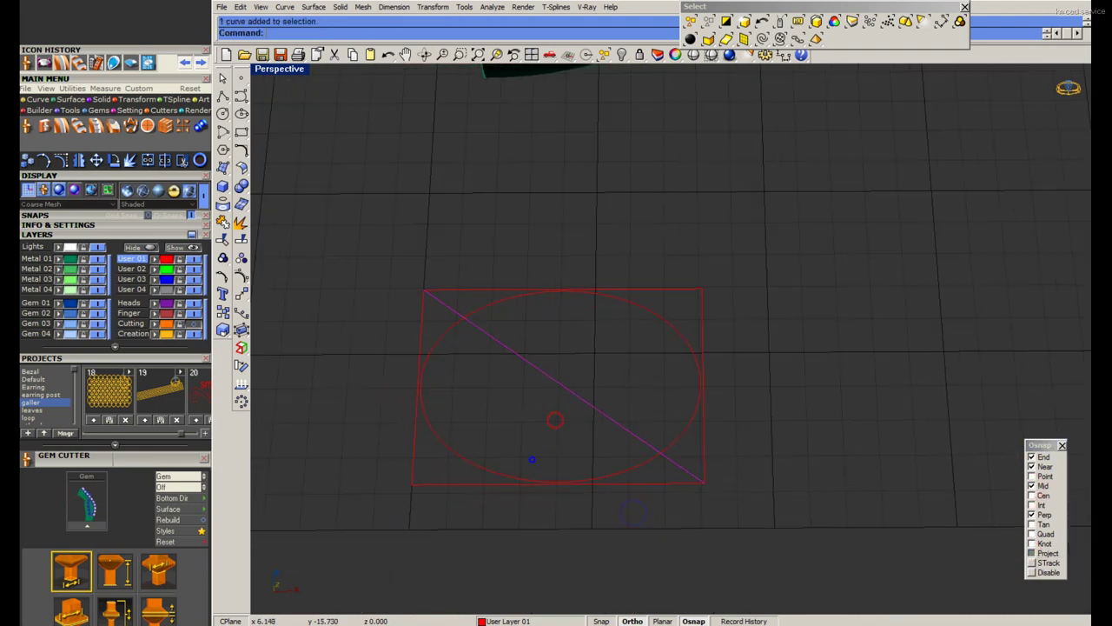
{"action": "type", "text": "mirror"}
{"action": "key", "text": "Return"}
{"action": "left_click", "coordinate": [701, 380]}
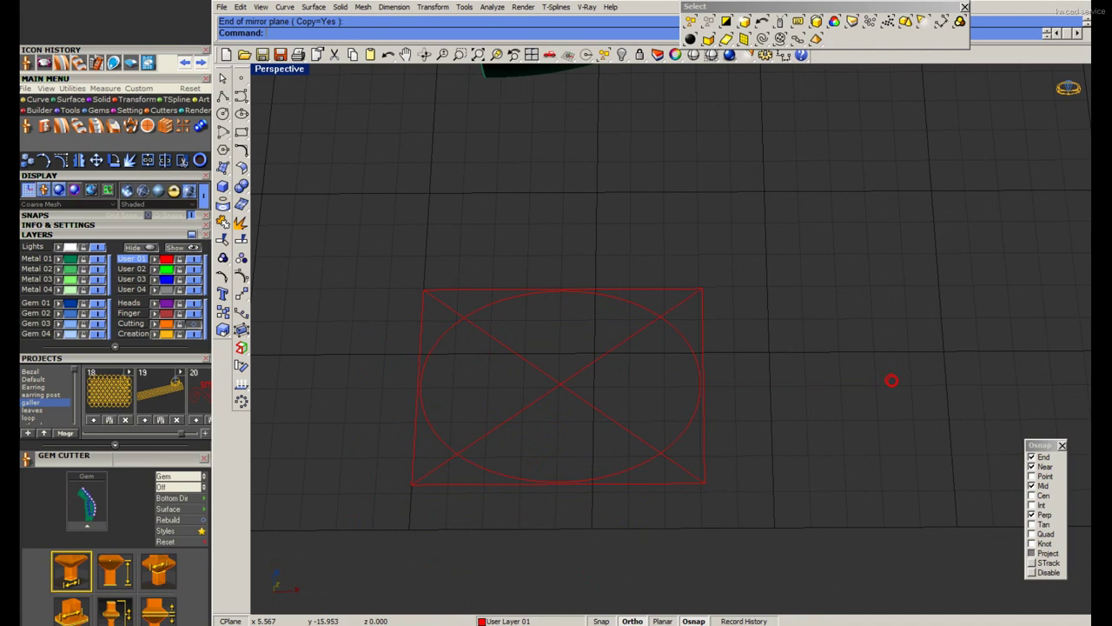
{"action": "left_click", "coordinate": [676, 336]}
Offset the ellipse inward twice to make two smaller inner ellipses.
{"action": "left_click", "coordinate": [241, 149]}
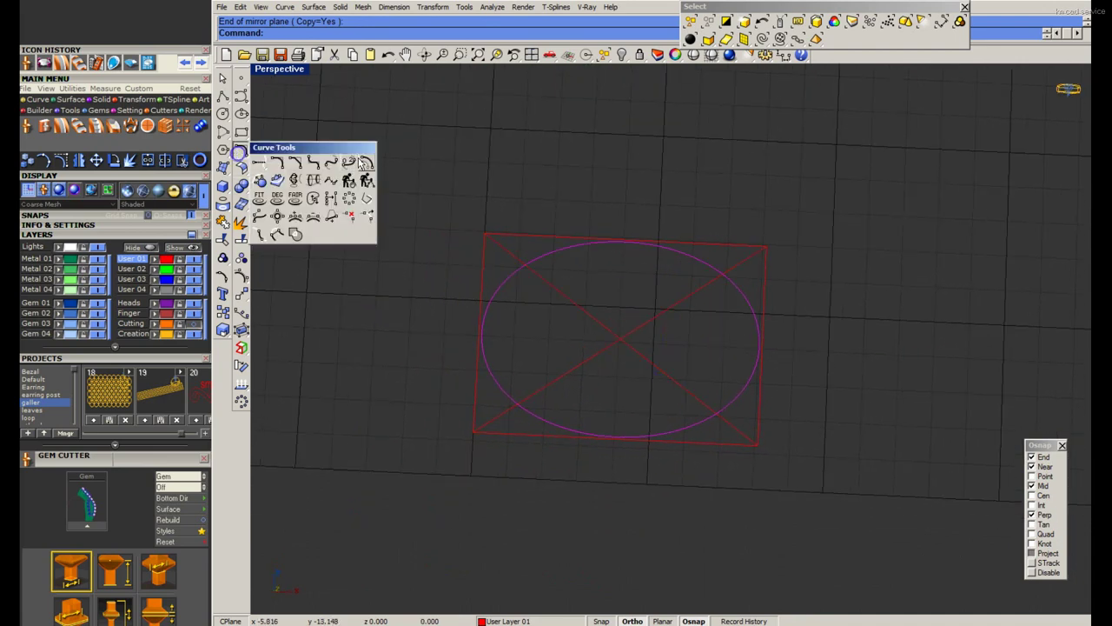
{"action": "left_click", "coordinate": [358, 165]}
{"action": "scroll", "coordinate": [452, 313], "scroll_direction": "up", "scroll_amount": 5}
{"action": "key", "text": "Return"}
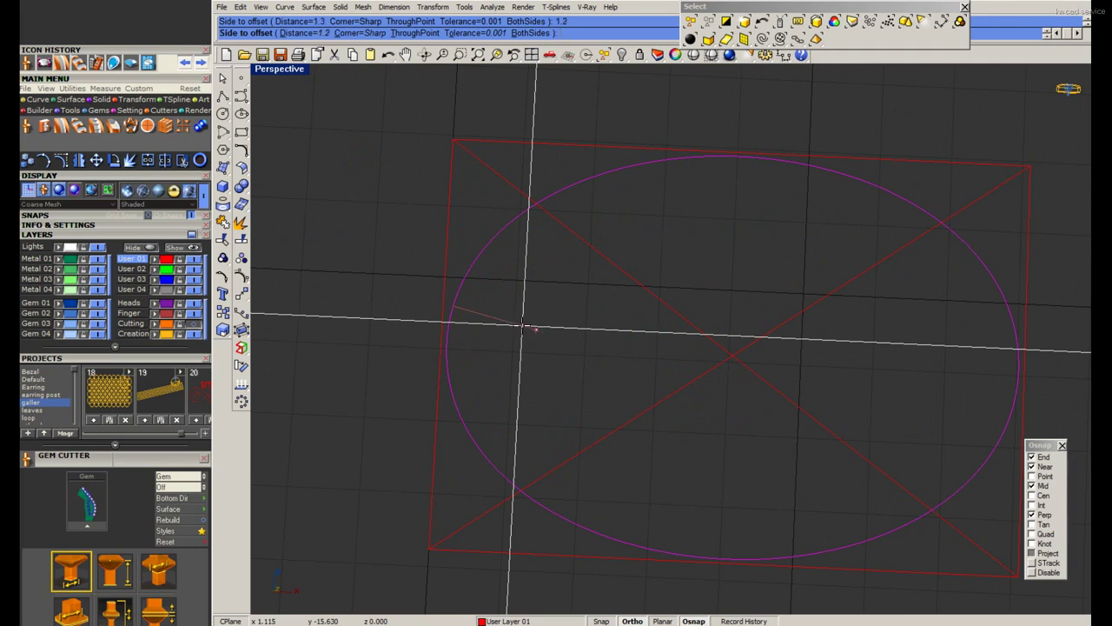
{"action": "left_click", "coordinate": [541, 310]}
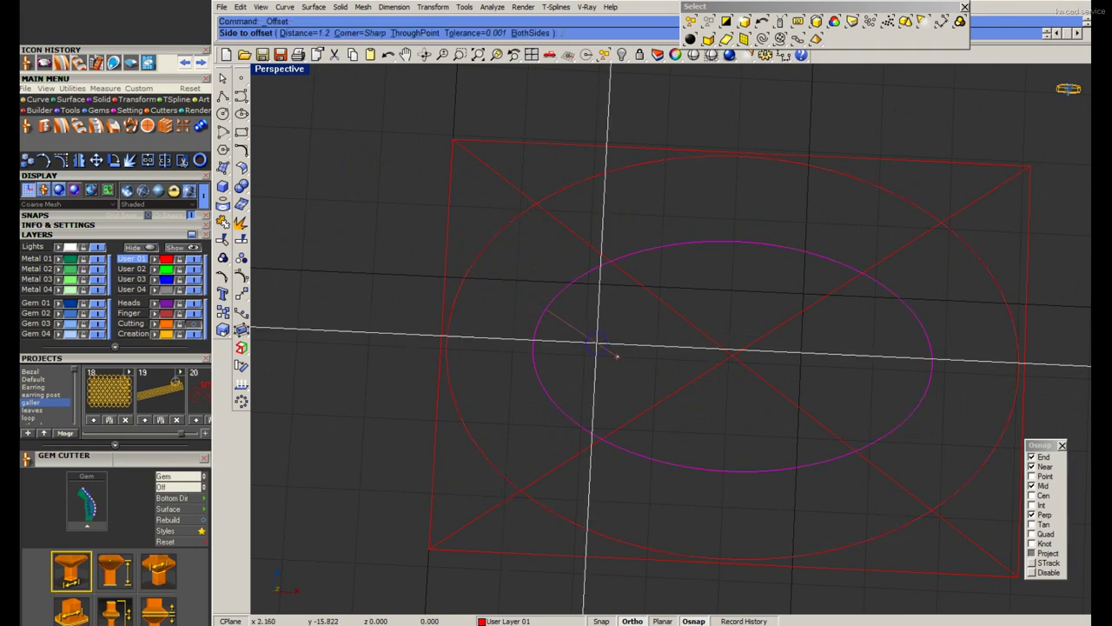
{"action": "left_click", "coordinate": [597, 344]}
{"action": "scroll", "coordinate": [596, 344], "scroll_direction": "down", "scroll_amount": 3}
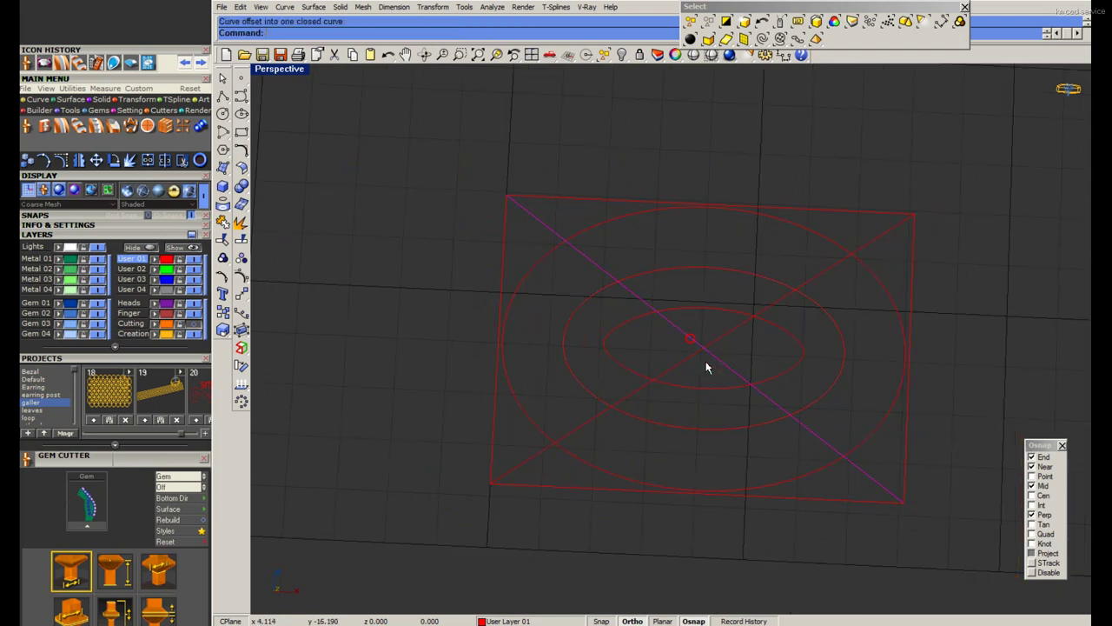
{"action": "type", "text": "rotate"}
Copy a diagonal, delete one line, and offset the remaining diagonal into a parallel pair.
{"action": "left_click", "coordinate": [705, 348]}
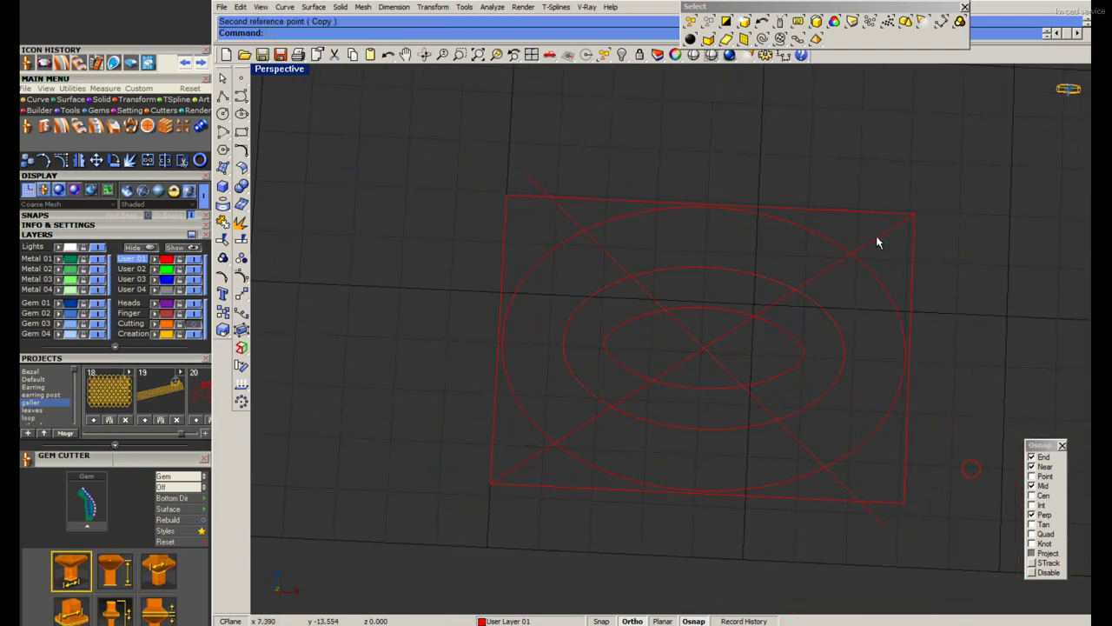
{"action": "left_click", "coordinate": [877, 237]}
{"action": "key", "text": "Delete"}
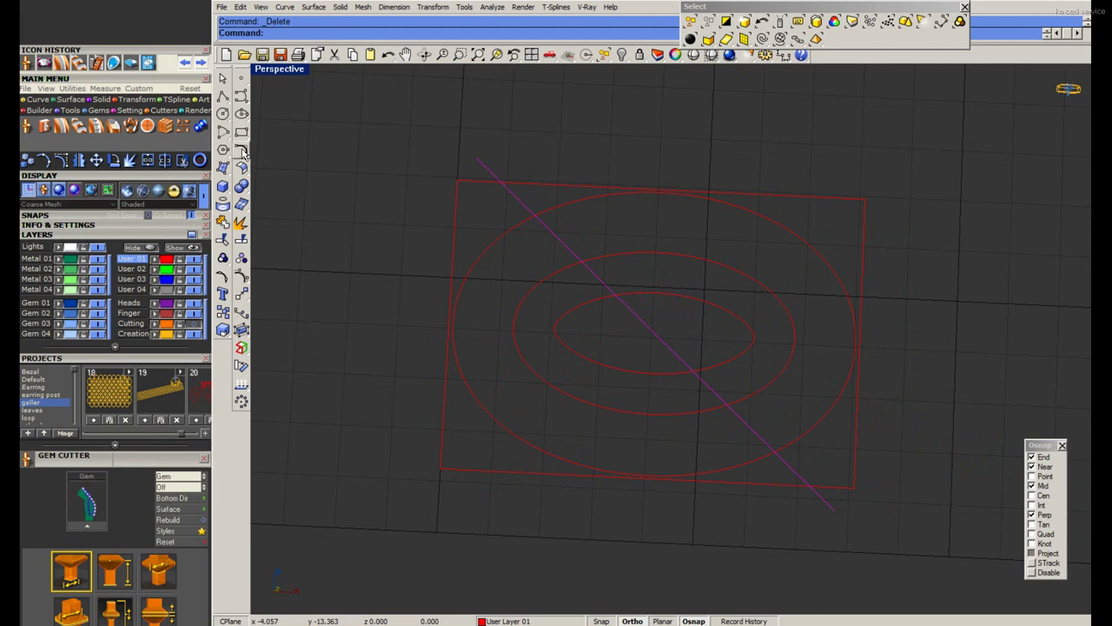
{"action": "left_click", "coordinate": [223, 151]}
{"action": "left_click", "coordinate": [376, 171]}
{"action": "scroll", "coordinate": [556, 252], "scroll_direction": "up", "scroll_amount": 3}
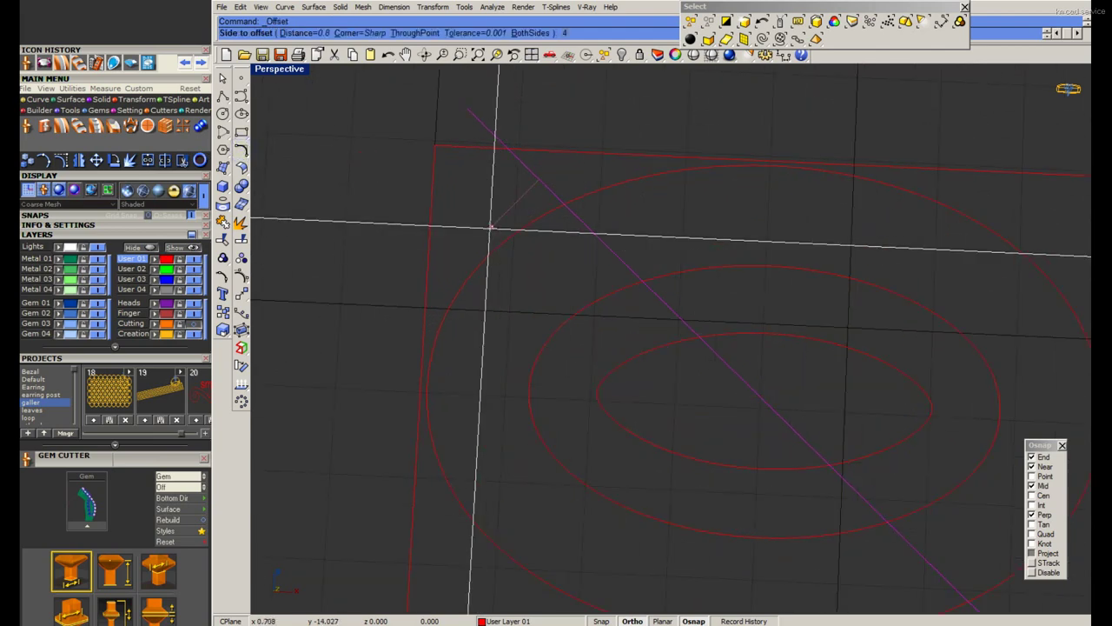
{"action": "left_click", "coordinate": [491, 228]}
{"action": "scroll", "coordinate": [615, 228], "scroll_direction": "down", "scroll_amount": 2}
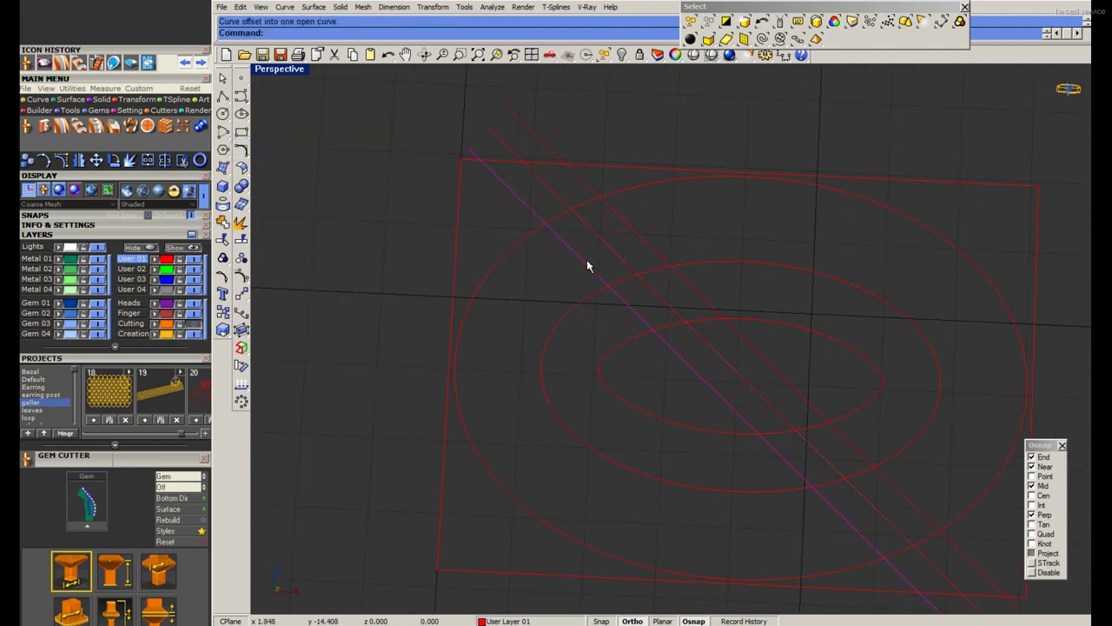
Mirror the parallel diagonal pair so the two pairs cross each other.
{"action": "type", "text": "mirror"}
{"action": "key", "text": "Return"}
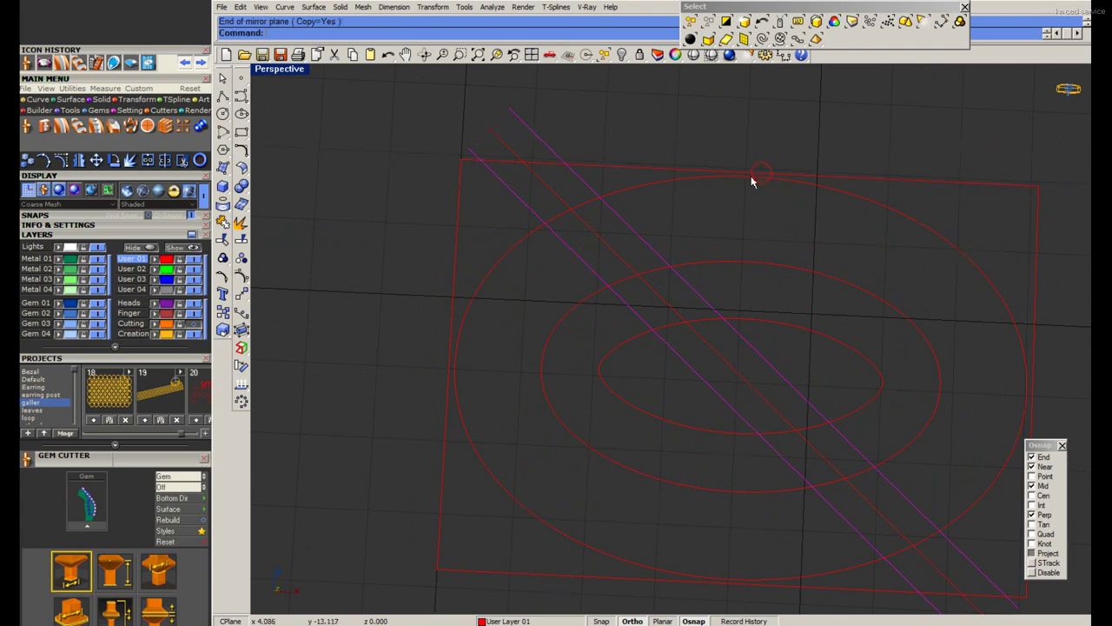
{"action": "left_click", "coordinate": [753, 174]}
{"action": "left_click", "coordinate": [745, 137]}
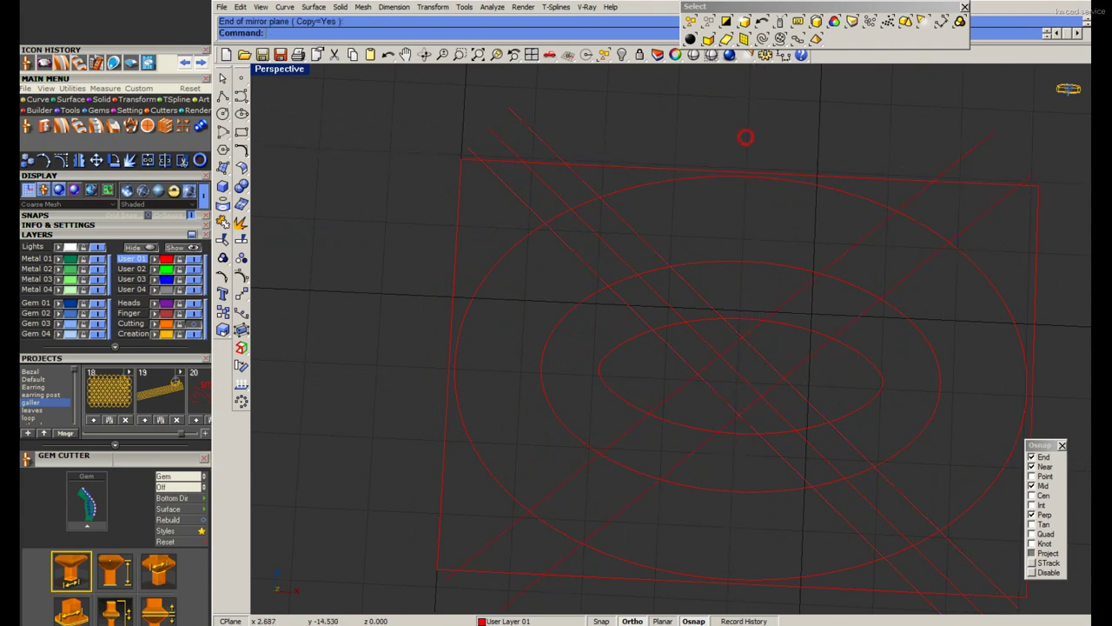
{"action": "left_click", "coordinate": [631, 265]}
Select the rectangle on its own and lock it with Ctrl+L.
{"action": "scroll", "coordinate": [631, 265], "scroll_direction": "down", "scroll_amount": 3}
{"action": "left_click_drag", "start_coordinate": [931, 477], "coordinate": [484, 141]}
{"action": "scroll", "coordinate": [484, 141], "scroll_direction": "up", "scroll_amount": 2}
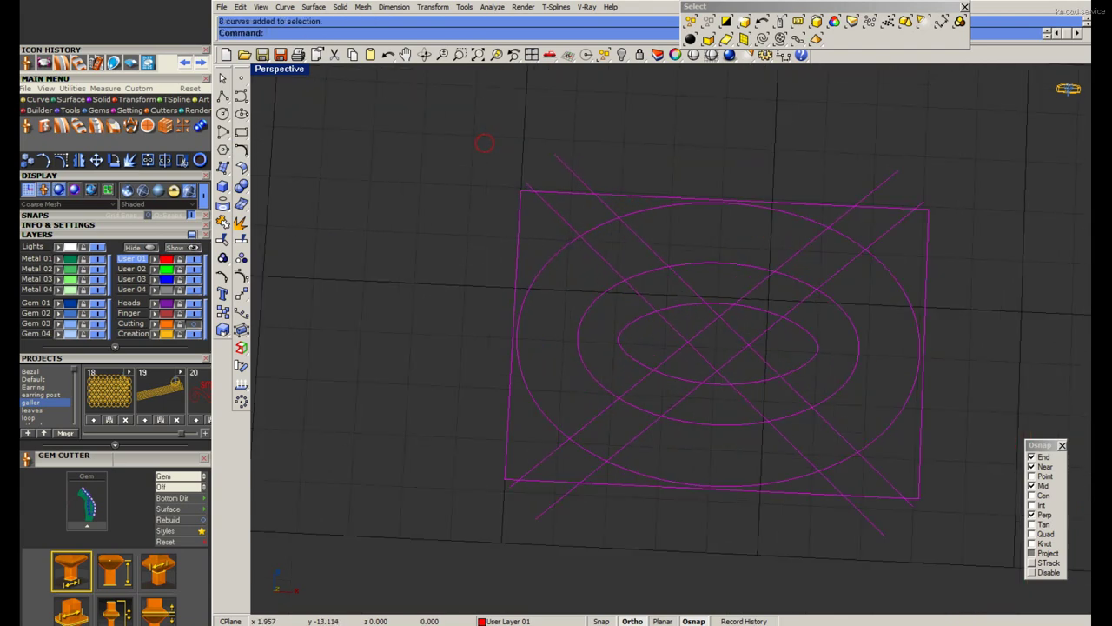
{"action": "left_click", "coordinate": [618, 196]}
{"action": "scroll", "coordinate": [621, 235], "scroll_direction": "down", "scroll_amount": 2}
{"action": "key", "text": "ctrl+l"}
Trim away the extra line and ellipse pieces and join the 17 curves into 4 closed curves.
{"action": "key", "text": "ctrl+a"}
{"action": "scroll", "coordinate": [590, 265], "scroll_direction": "up", "scroll_amount": 3}
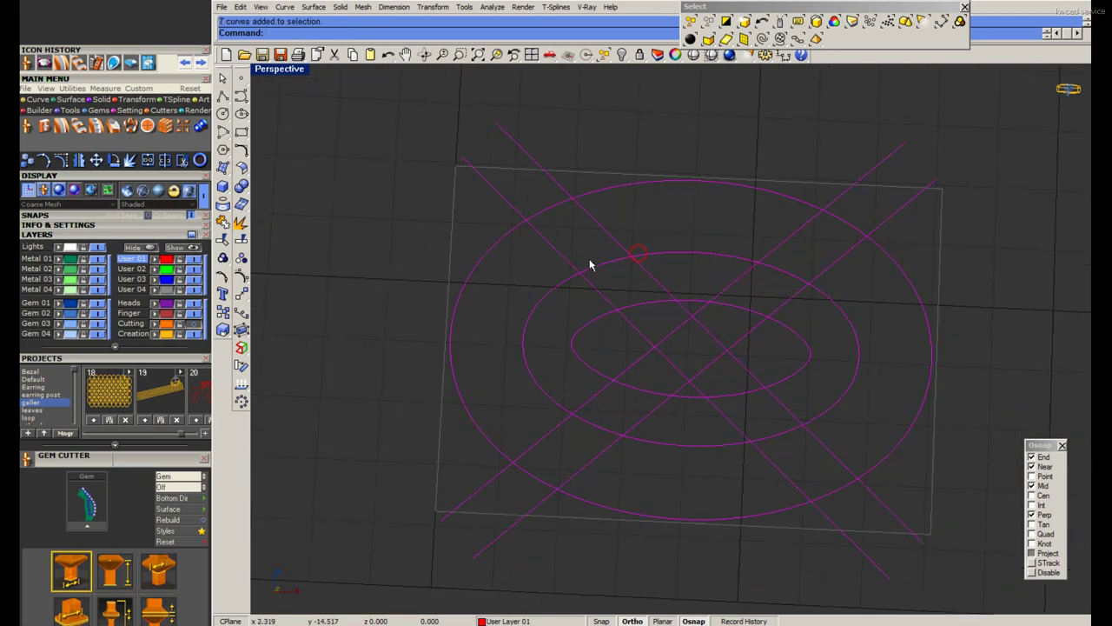
{"action": "type", "text": "trim"}
{"action": "key", "text": "Return"}
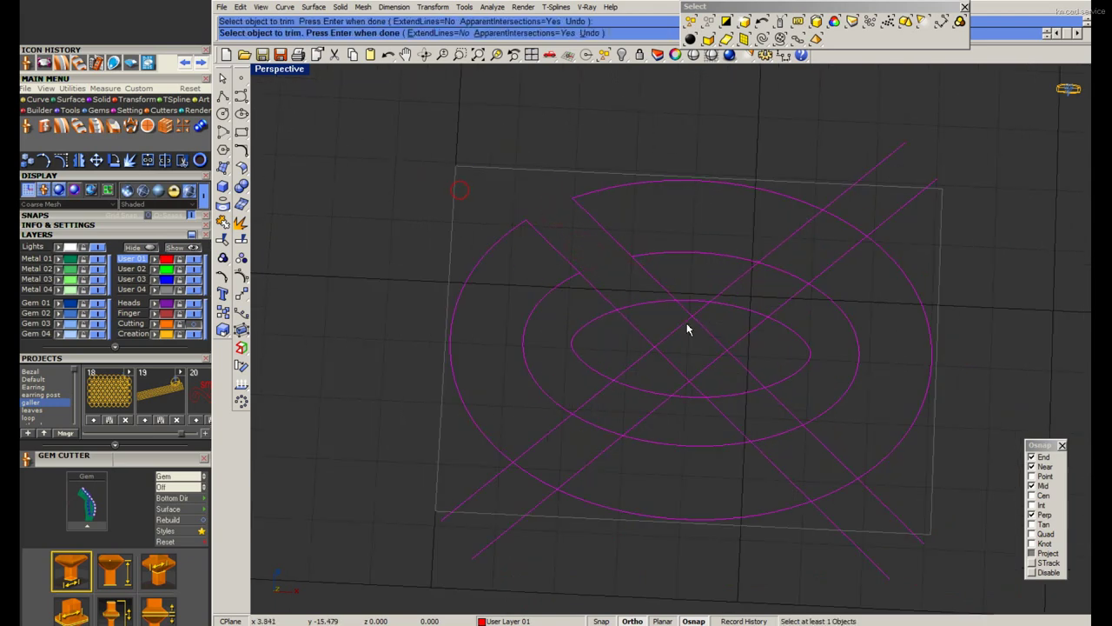
{"action": "left_click_drag", "start_coordinate": [647, 365], "coordinate": [648, 365]}
{"action": "left_click_drag", "start_coordinate": [608, 285], "coordinate": [578, 292]}
{"action": "left_click", "coordinate": [803, 263]}
{"action": "left_click", "coordinate": [792, 294]}
{"action": "left_click_drag", "start_coordinate": [673, 285], "coordinate": [739, 355]}
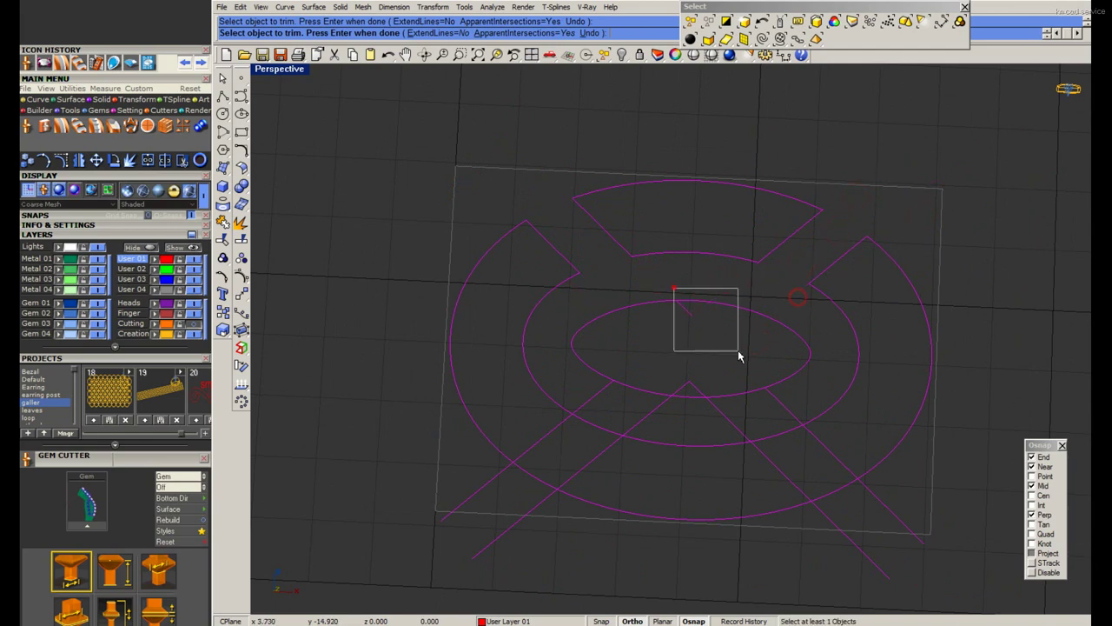
{"action": "left_click", "coordinate": [618, 405]}
{"action": "left_click", "coordinate": [641, 366]}
{"action": "scroll", "coordinate": [656, 366], "scroll_direction": "down", "scroll_amount": 3}
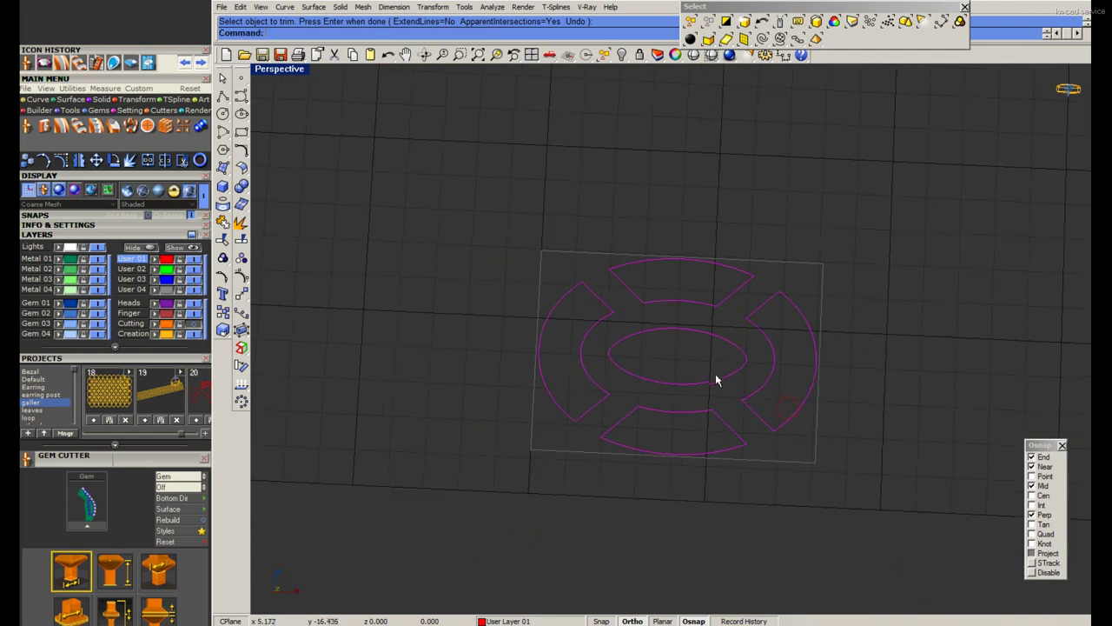
{"action": "key", "text": "Return"}
{"action": "key", "text": "Return"}
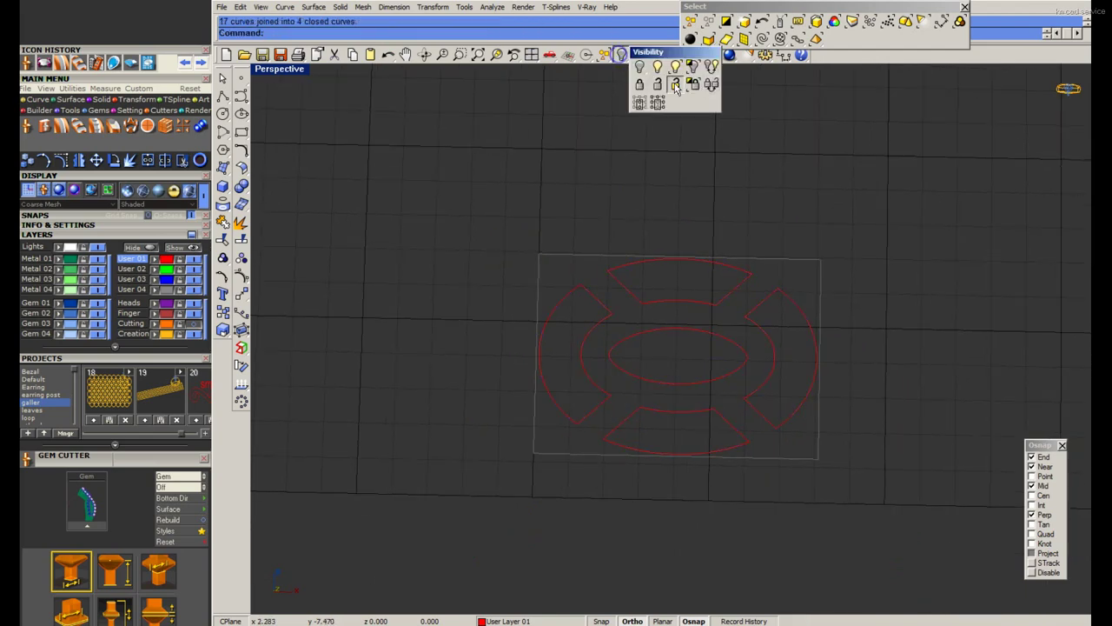
Show the hidden ring parts and group the cross-bar pattern curves.
{"action": "left_click", "coordinate": [670, 81]}
{"action": "left_click_drag", "start_coordinate": [518, 239], "coordinate": [789, 463]}
{"action": "scroll", "coordinate": [656, 364], "scroll_direction": "down", "scroll_amount": 3}
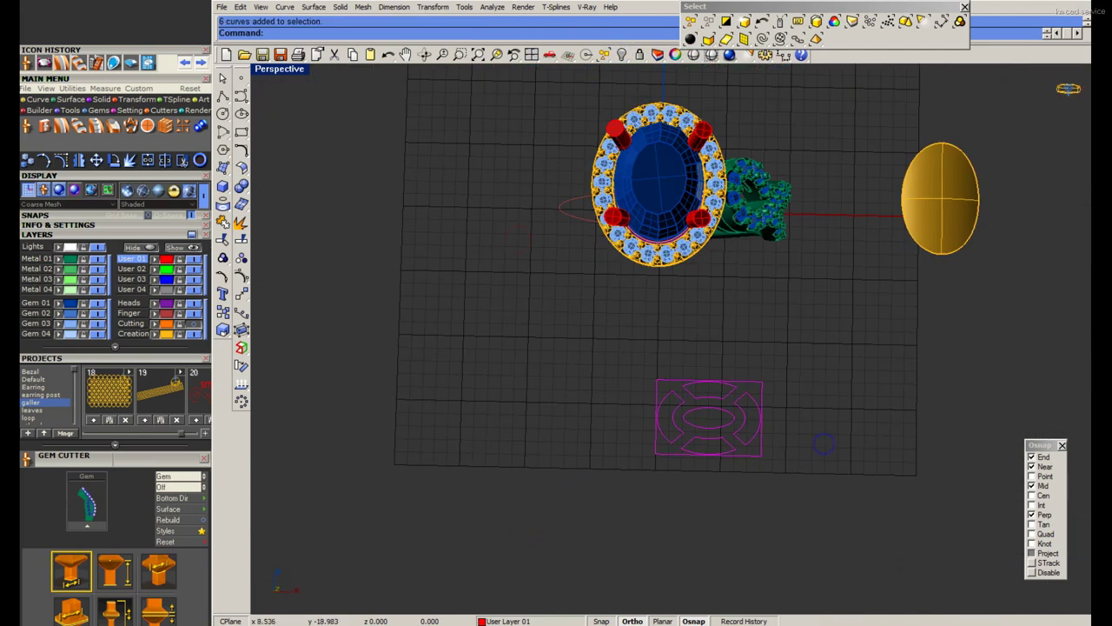
{"action": "type", "text": "group"}
{"action": "key", "text": "Return"}
{"action": "scroll", "coordinate": [656, 364], "scroll_direction": "down", "scroll_amount": 3}
Apply the pattern curves onto the oval disc surface and hide the flat originals.
{"action": "left_click", "coordinate": [223, 204]}
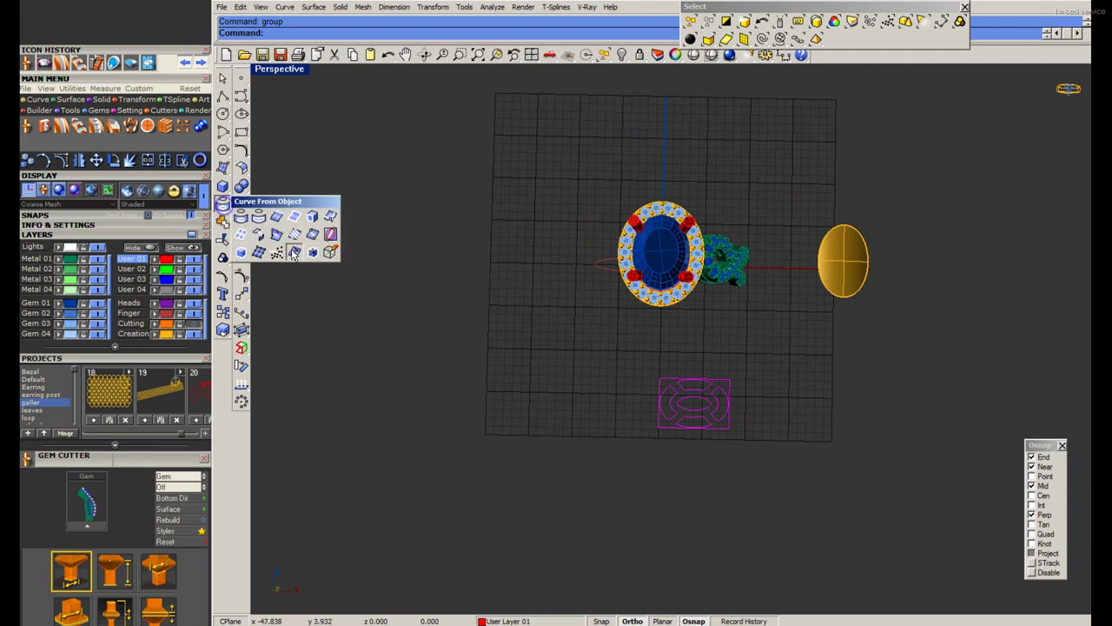
{"action": "left_click", "coordinate": [330, 233]}
{"action": "scroll", "coordinate": [847, 263], "scroll_direction": "up", "scroll_amount": 2}
{"action": "left_click", "coordinate": [840, 261]}
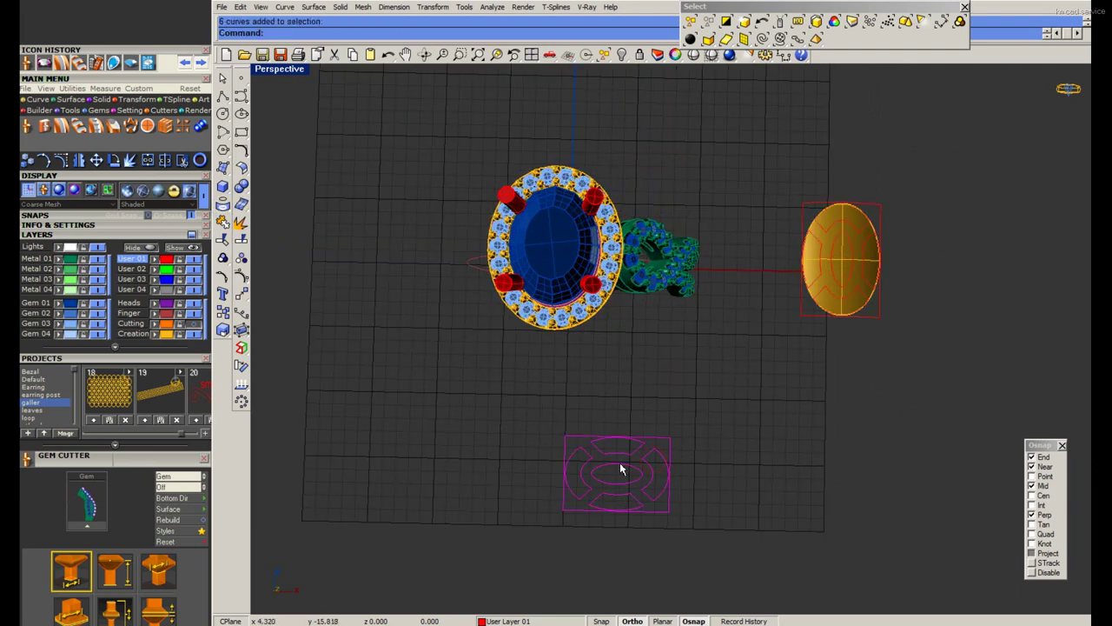
{"action": "key", "text": "ctrl+h"}
Trim the oval disc with the wrapped curves, move the piece under the head, and delete scraps.
{"action": "left_click_drag", "start_coordinate": [774, 184], "coordinate": [965, 400]}
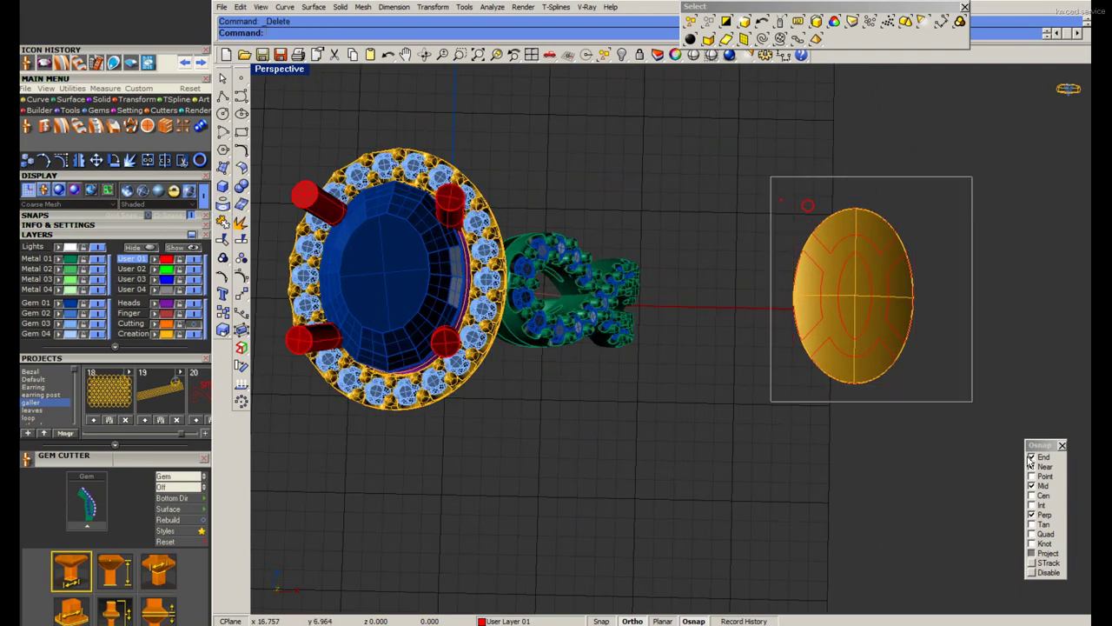
{"action": "scroll", "coordinate": [847, 261], "scroll_direction": "up", "scroll_amount": 3}
{"action": "key", "text": "Return"}
{"action": "left_click", "coordinate": [878, 265]}
{"action": "key", "text": "Return"}
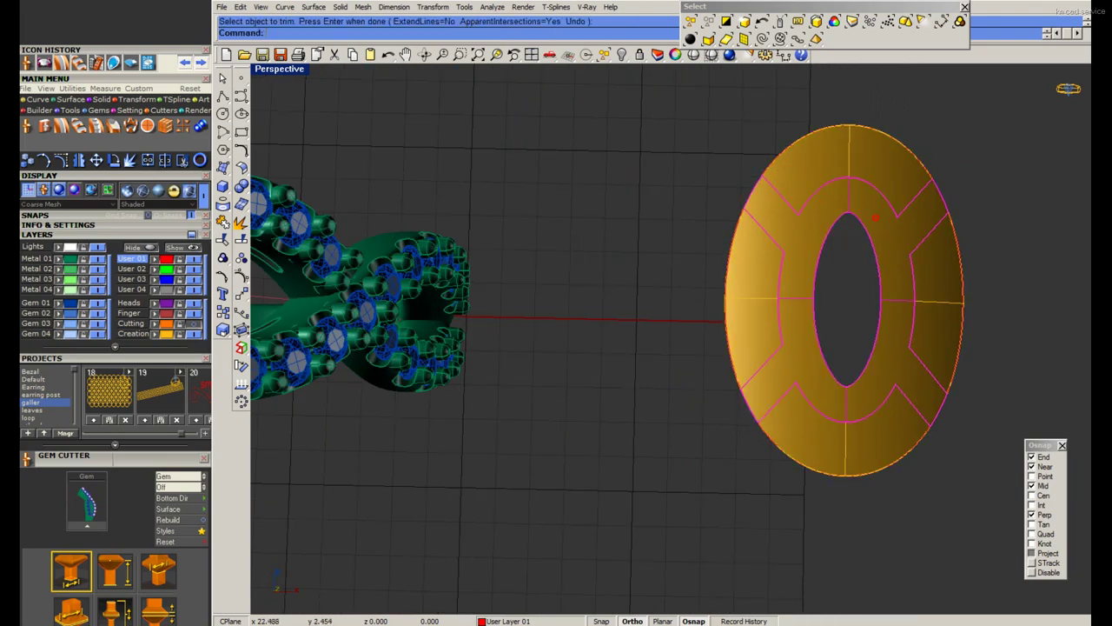
{"action": "scroll", "coordinate": [848, 261], "scroll_direction": "down", "scroll_amount": 3}
{"action": "left_click", "coordinate": [771, 398]}
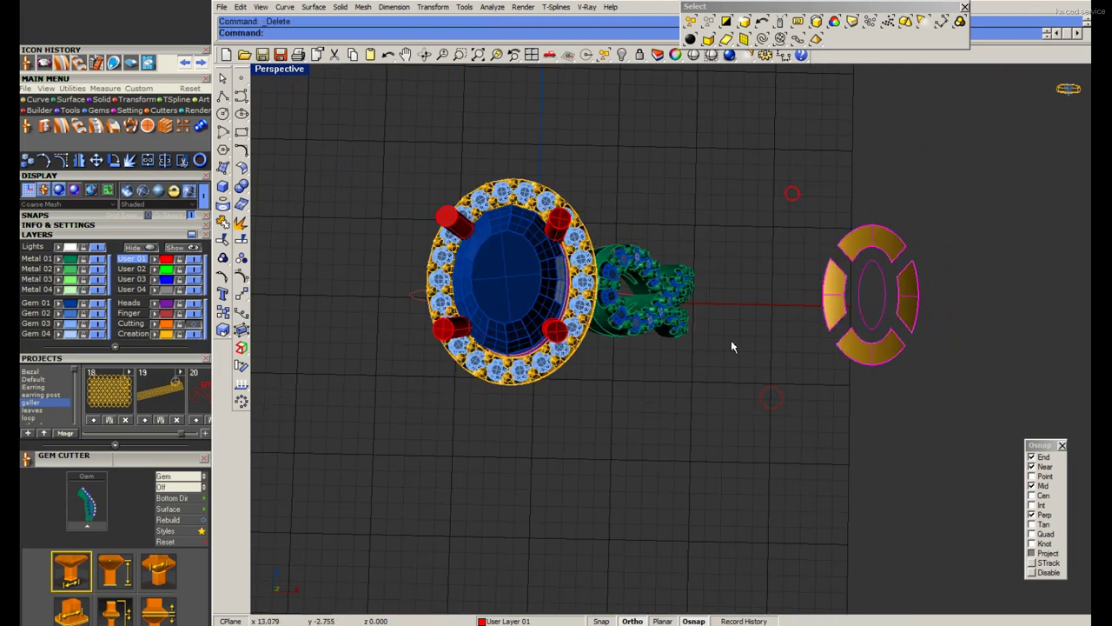
{"action": "key", "text": "Delete"}
Offset the cross-bar surface with Solid=Yes to thicken it into a solid.
{"action": "right_click_drag", "start_coordinate": [573, 320], "coordinate": [695, 330]}
{"action": "scroll", "coordinate": [696, 330], "scroll_direction": "up", "scroll_amount": 3}
{"action": "left_click", "coordinate": [699, 331]}
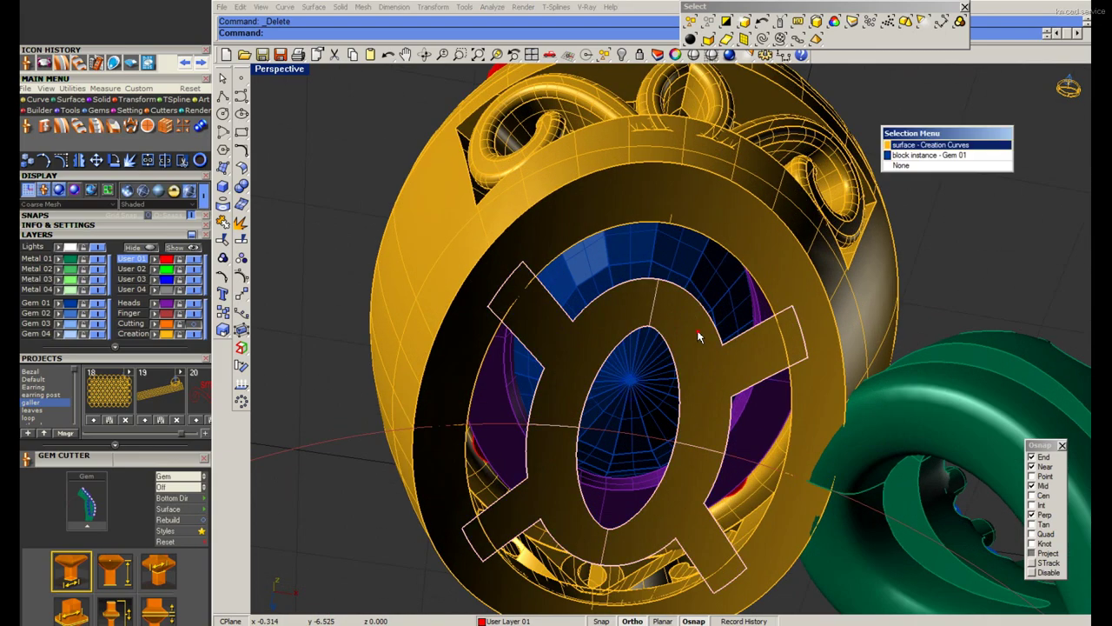
{"action": "key", "text": "Escape"}
{"action": "left_click", "coordinate": [241, 185]}
{"action": "left_click", "coordinate": [260, 199]}
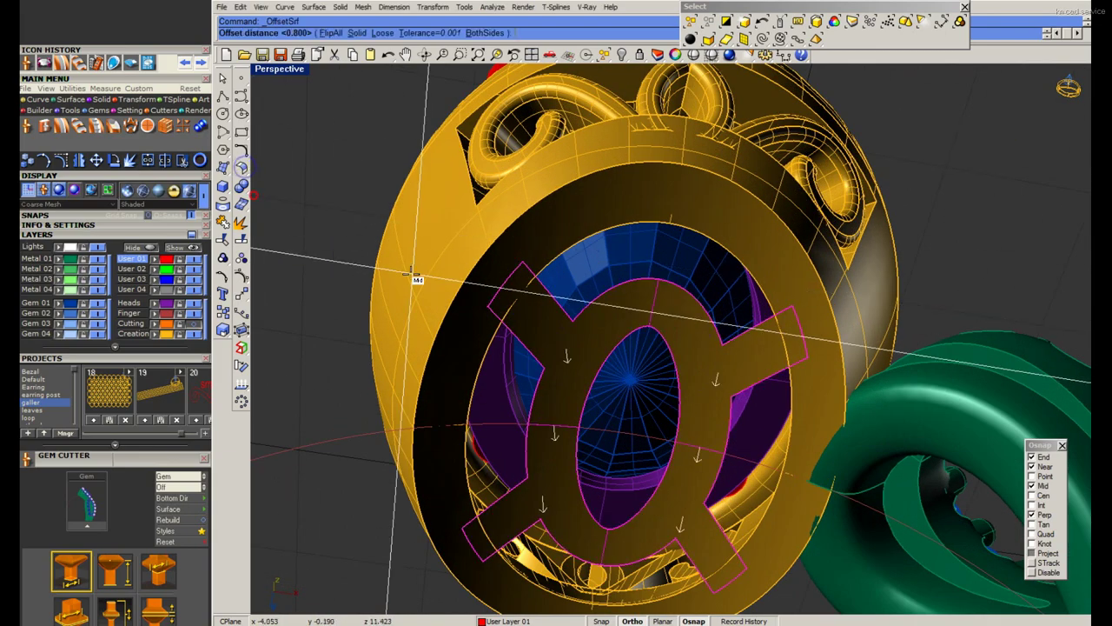
{"action": "type", "text": "s"}
{"action": "key", "text": "Return"}
{"action": "key", "text": "Return"}
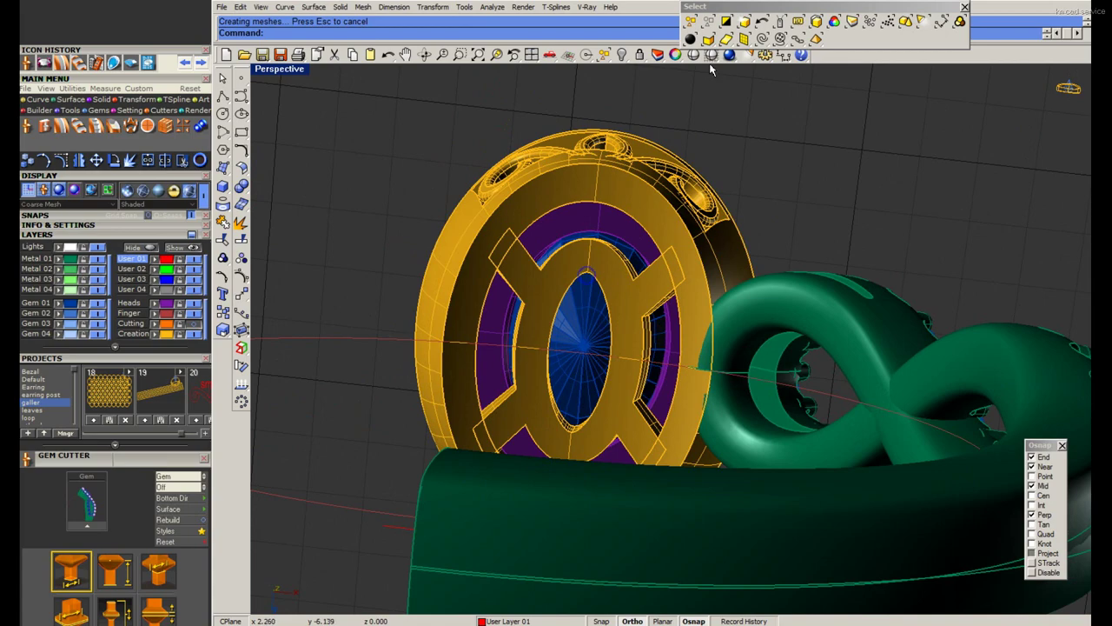
Preview the shaded ring, then delete and restore all geometry with undo.
{"action": "left_click", "coordinate": [692, 55]}
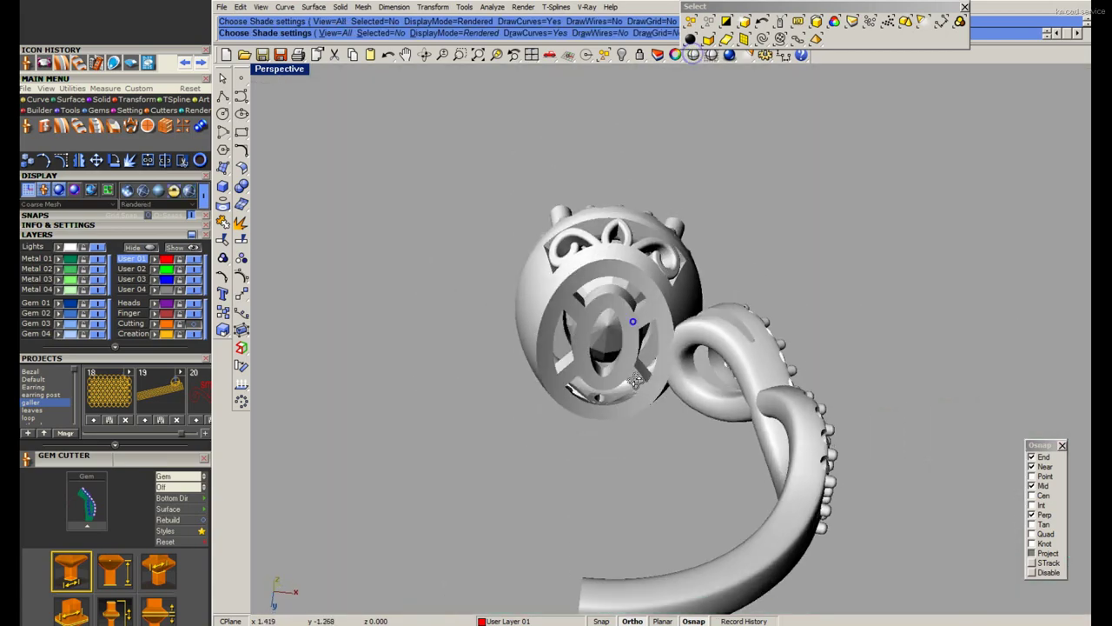
{"action": "key", "text": "Escape"}
{"action": "key", "text": "ctrl+a"}
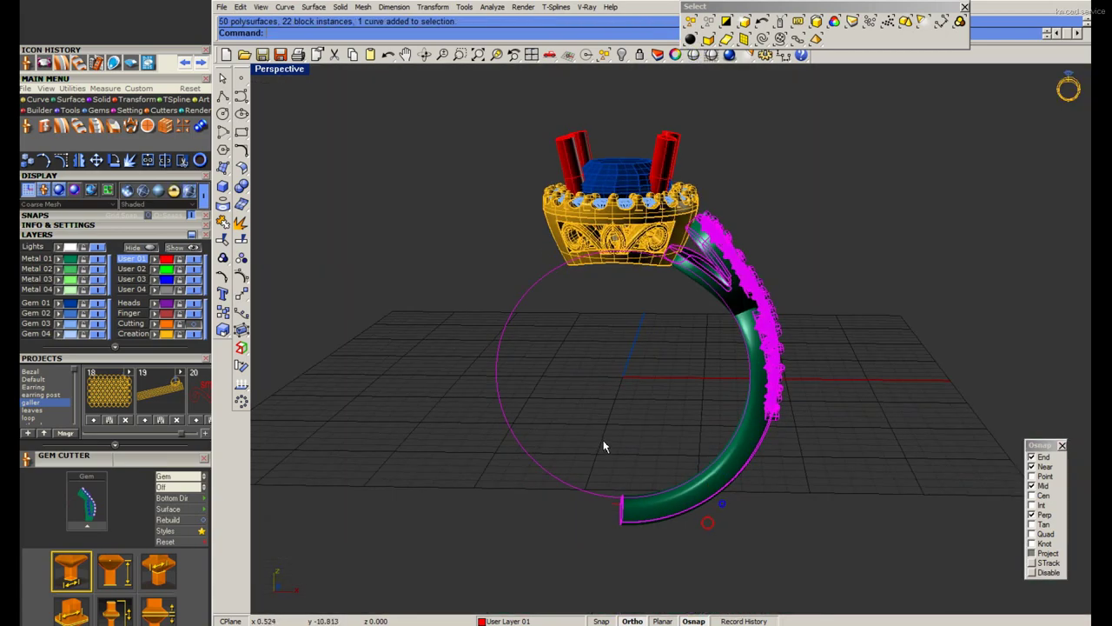
{"action": "key", "text": "Delete"}
{"action": "key", "text": "ctrl+z"}
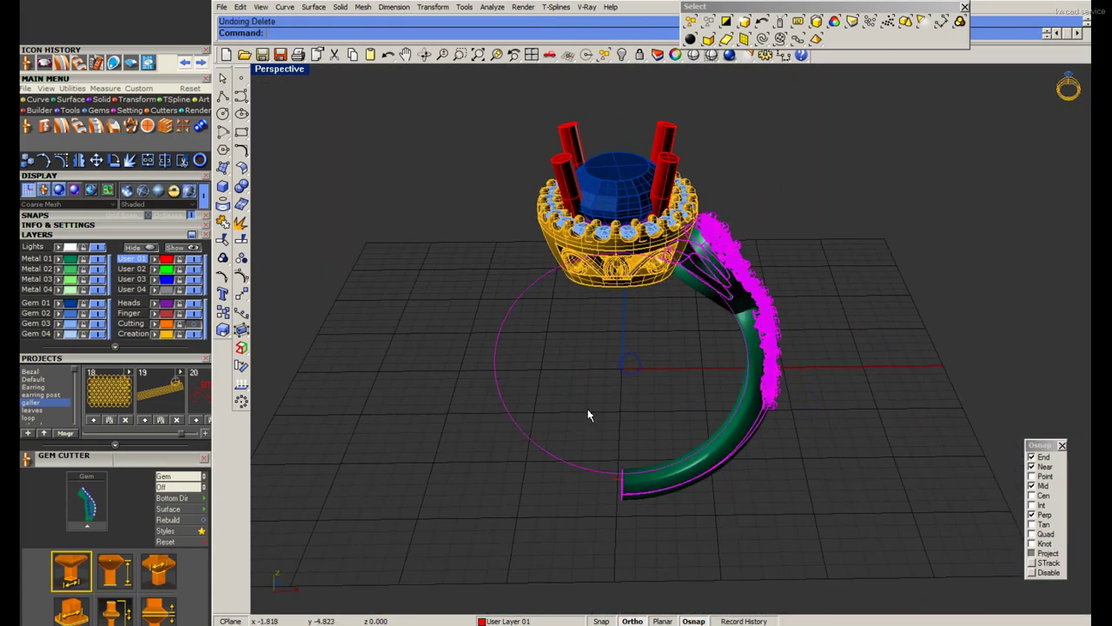
{"action": "right_click_drag", "start_coordinate": [632, 485], "coordinate": [634, 477]}
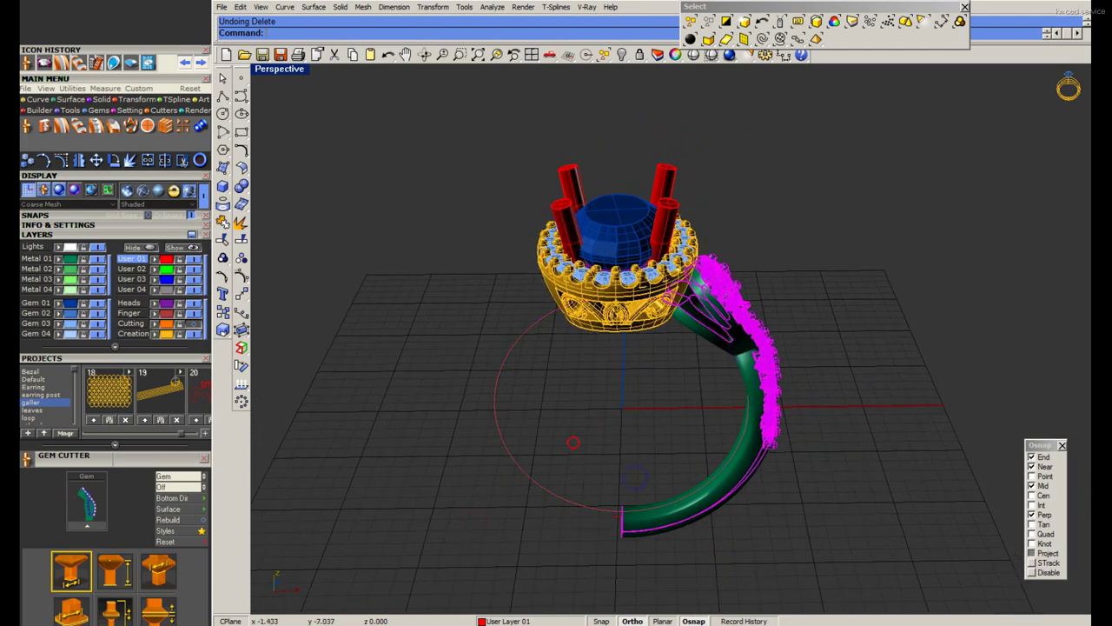
Rotate a copy of the shank geometry 18° about the origin.
{"action": "left_click", "coordinate": [242, 367]}
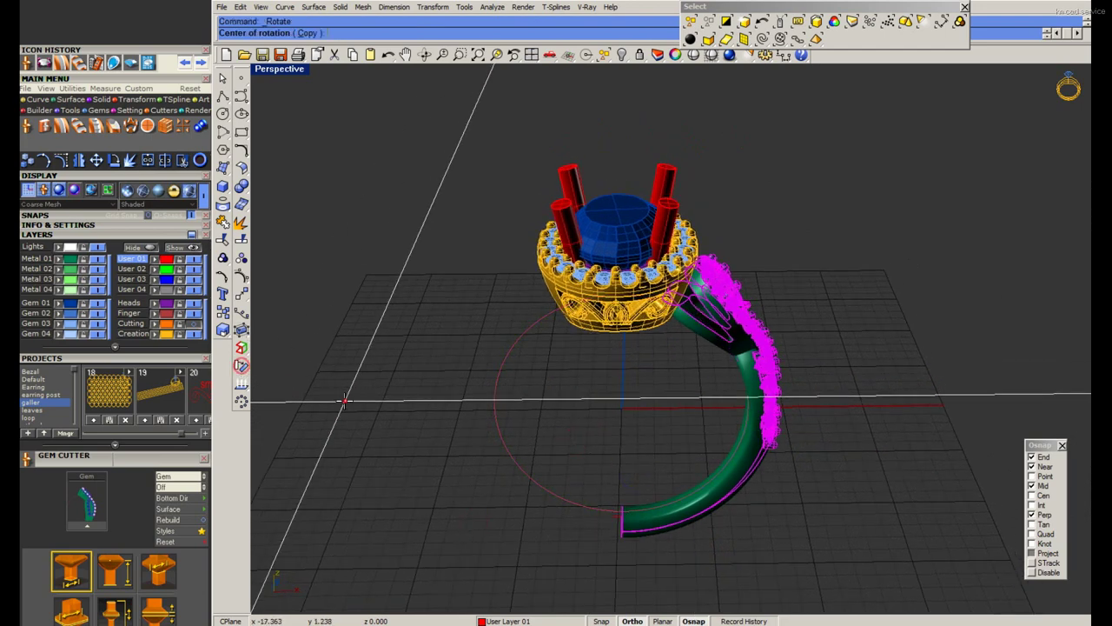
{"action": "type", "text": "0"}
{"action": "key", "text": "Return"}
{"action": "type", "text": "c"}
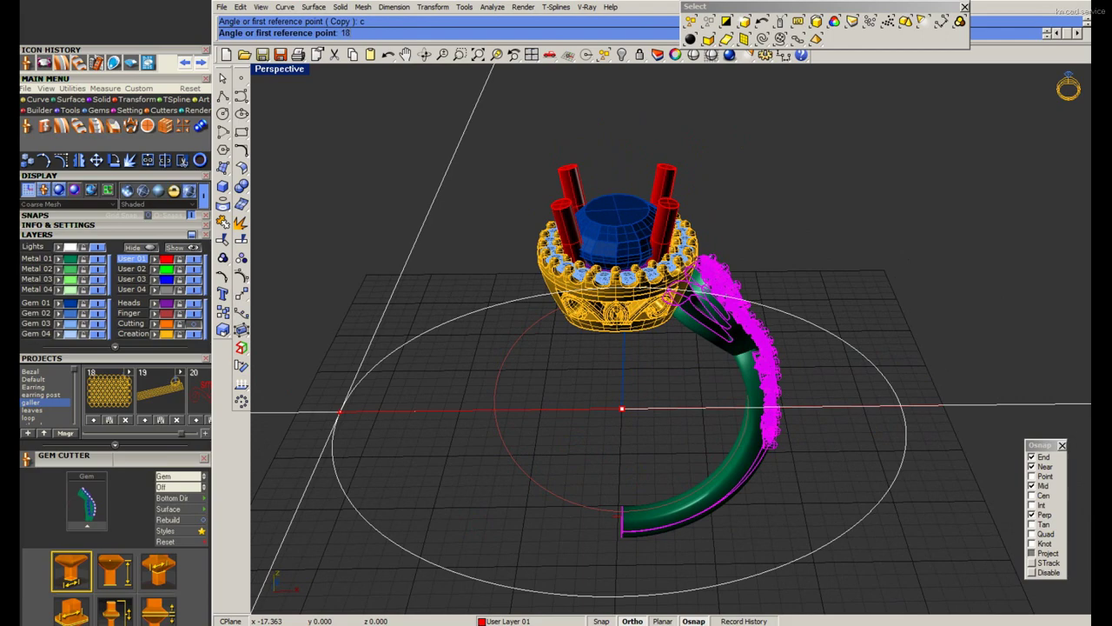
{"action": "key", "text": "Return"}
{"action": "scroll", "coordinate": [521, 467], "scroll_direction": "up", "scroll_amount": 3}
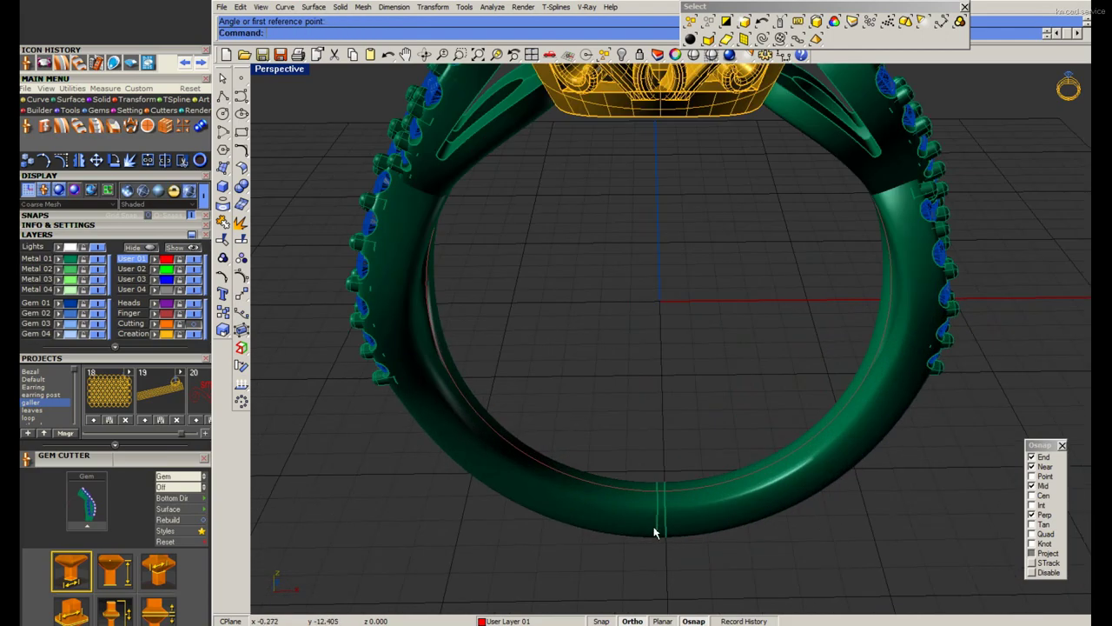
{"action": "scroll", "coordinate": [522, 467], "scroll_direction": "up", "scroll_amount": 2}
Preview the finished ring shaded, then show it shaded in the Top, Perspective, Front and Right views.
{"action": "left_click", "coordinate": [696, 56]}
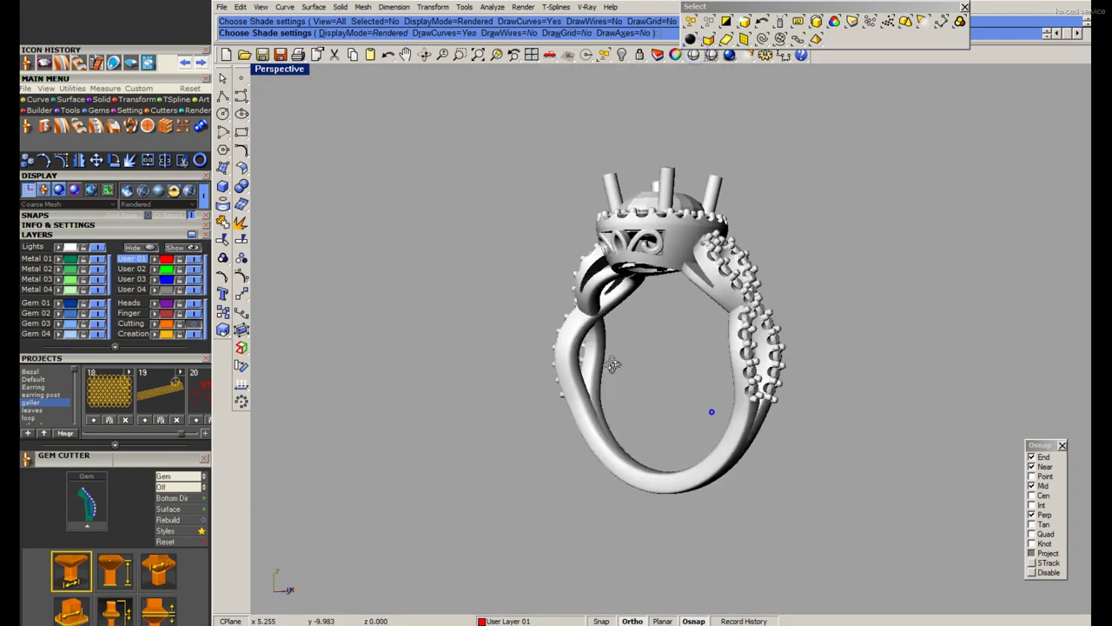
{"action": "right_click_drag", "start_coordinate": [532, 384], "coordinate": [763, 376]}
{"action": "key", "text": "Escape"}
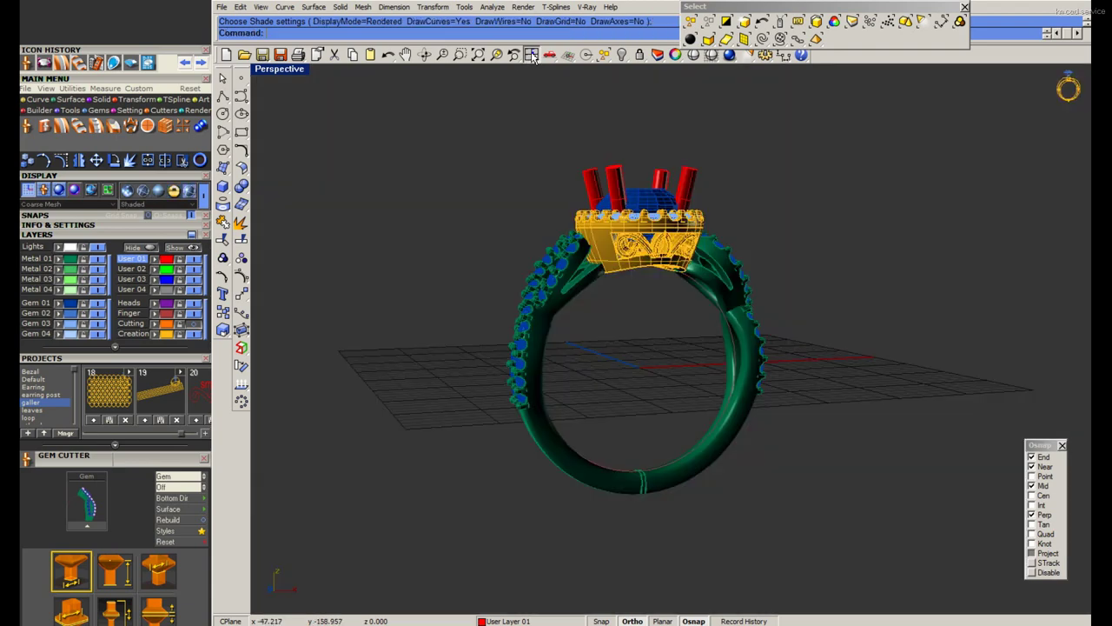
{"action": "left_click", "coordinate": [531, 54]}
{"action": "left_click", "coordinate": [693, 55]}
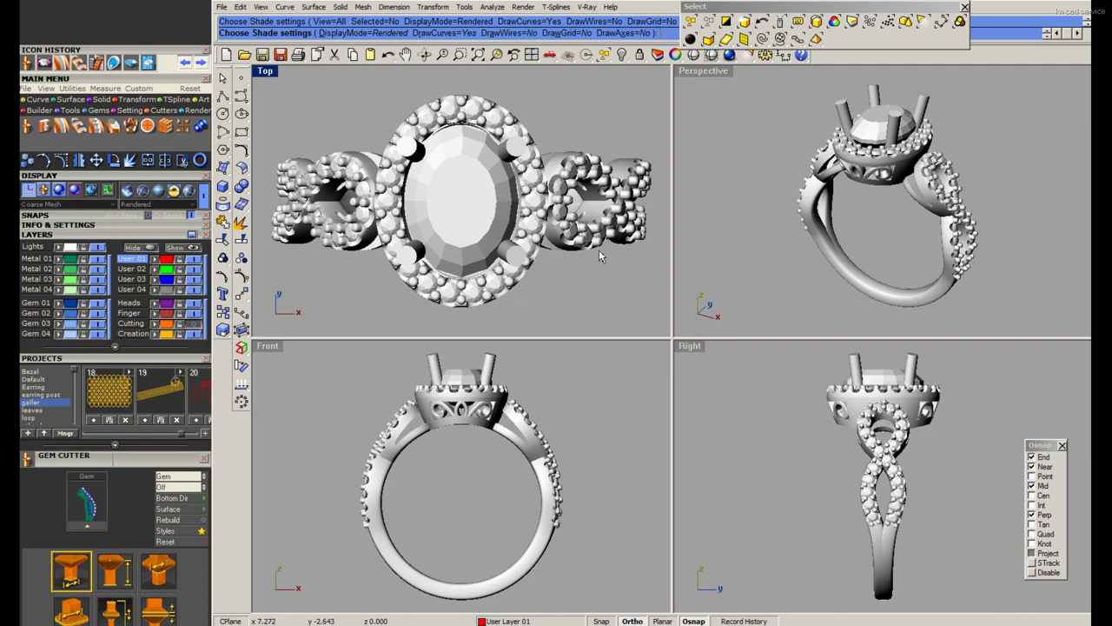
{"action": "left_click", "coordinate": [991, 111]}
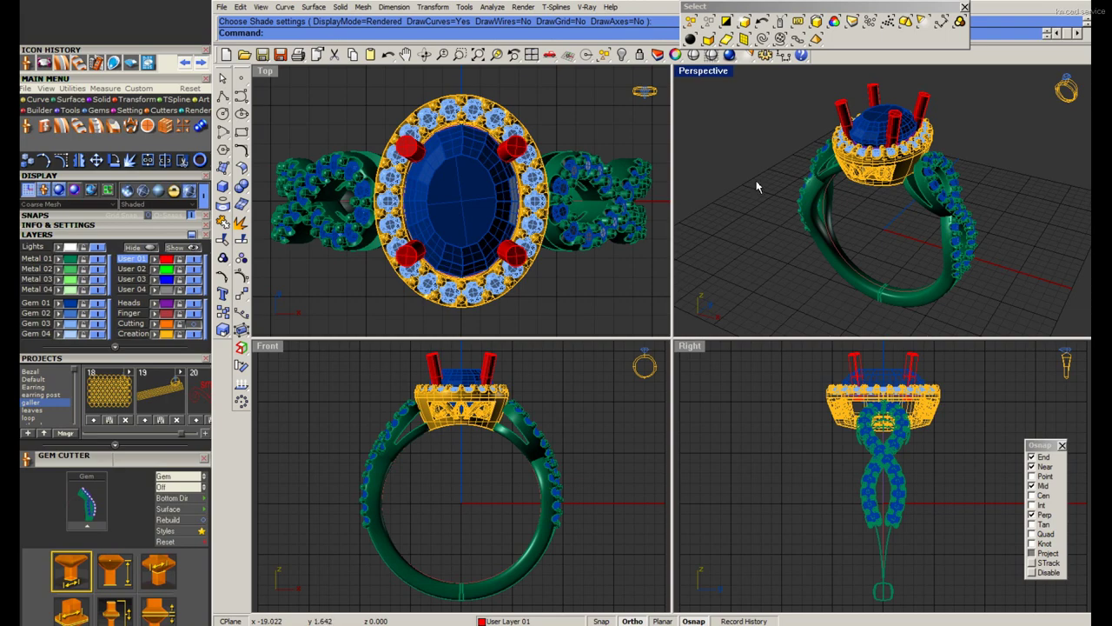